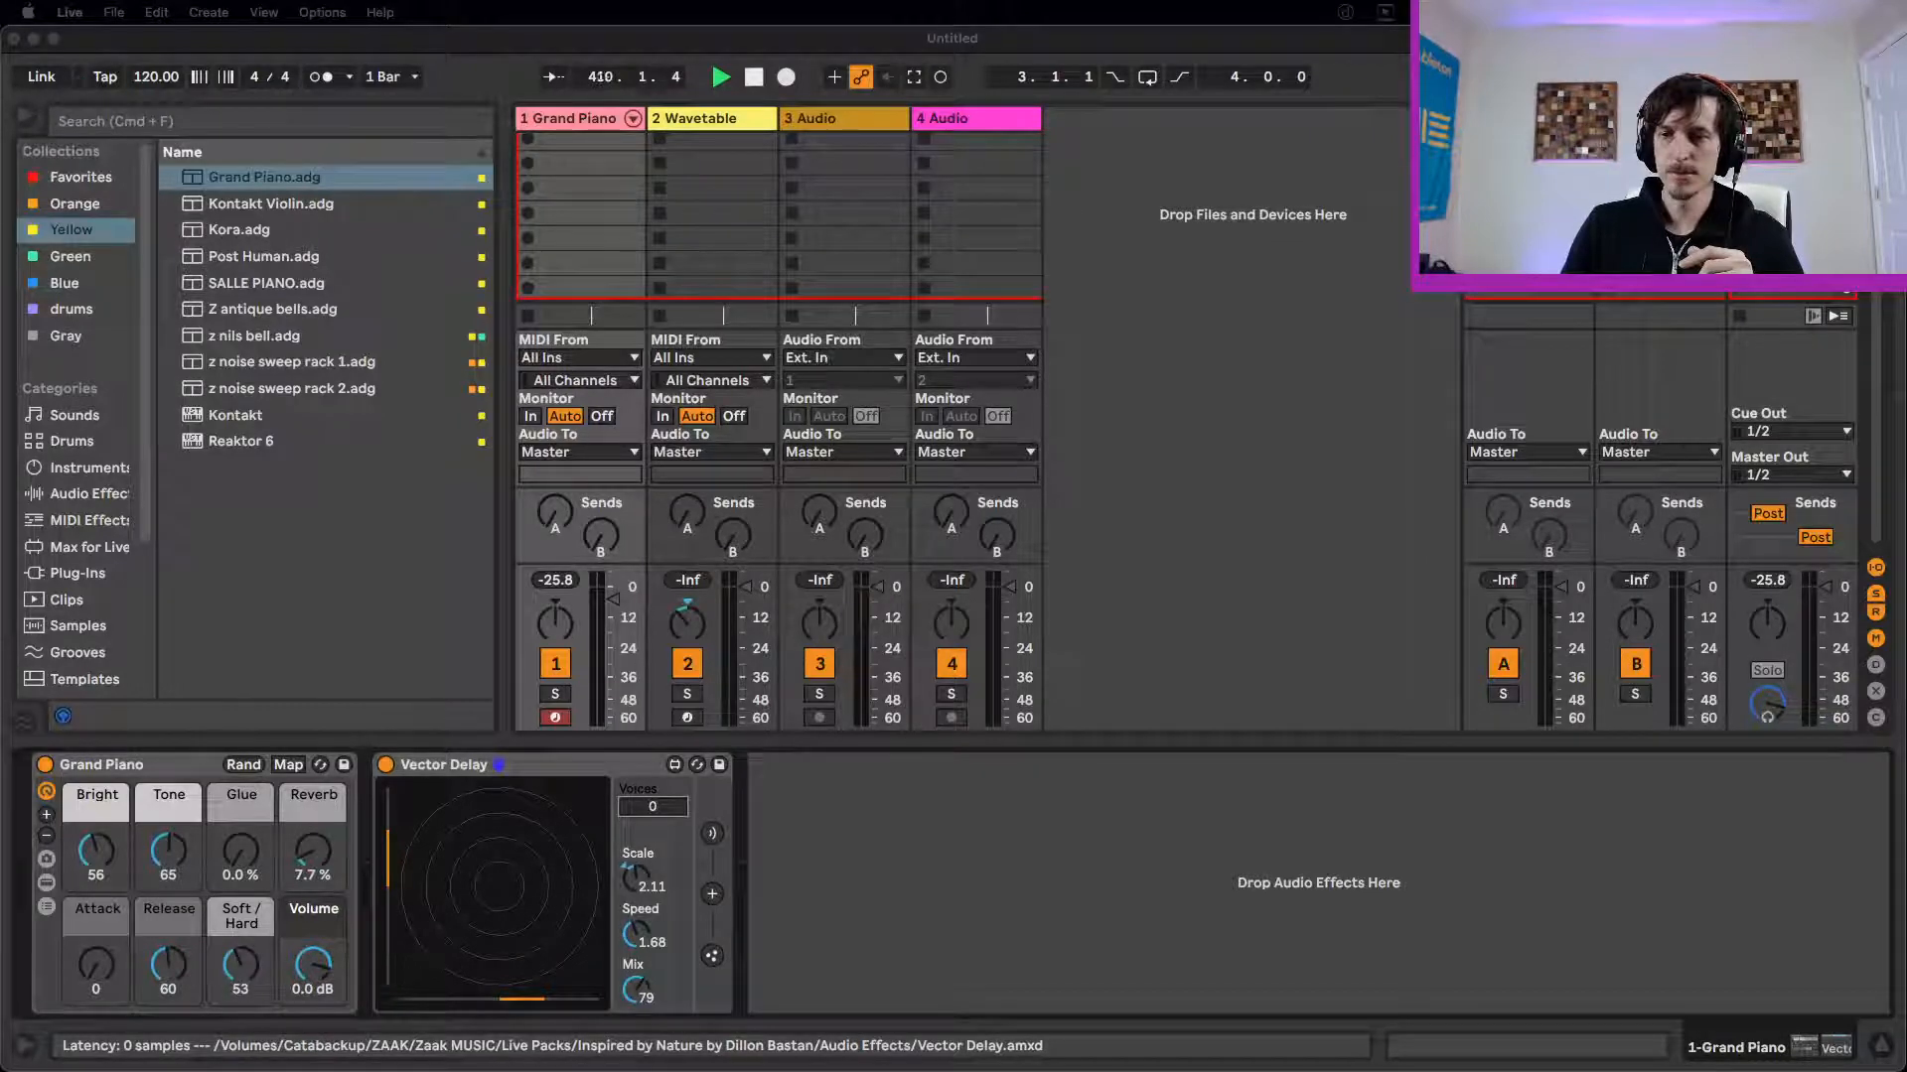
Step: Remove the Vector Delay device from the Grand Piano track
left_click(562, 766)
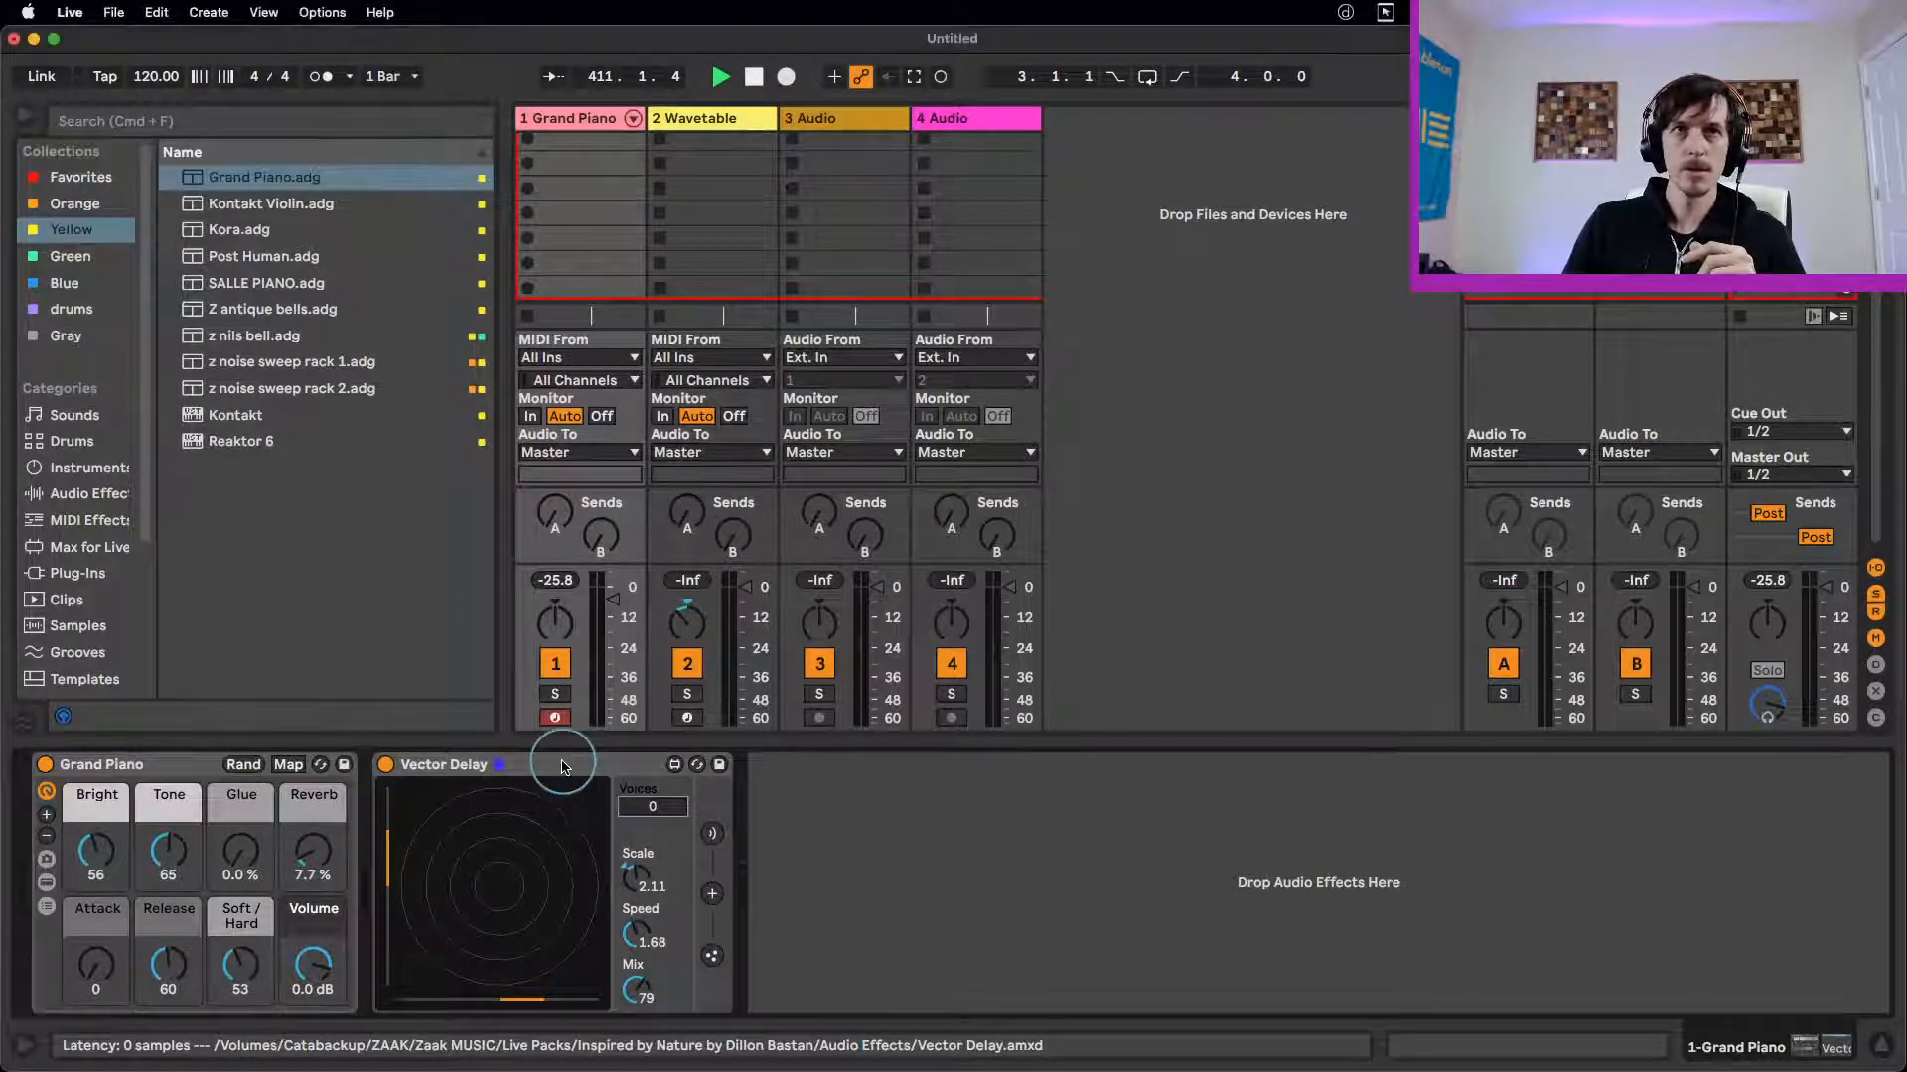
left_click(595, 771)
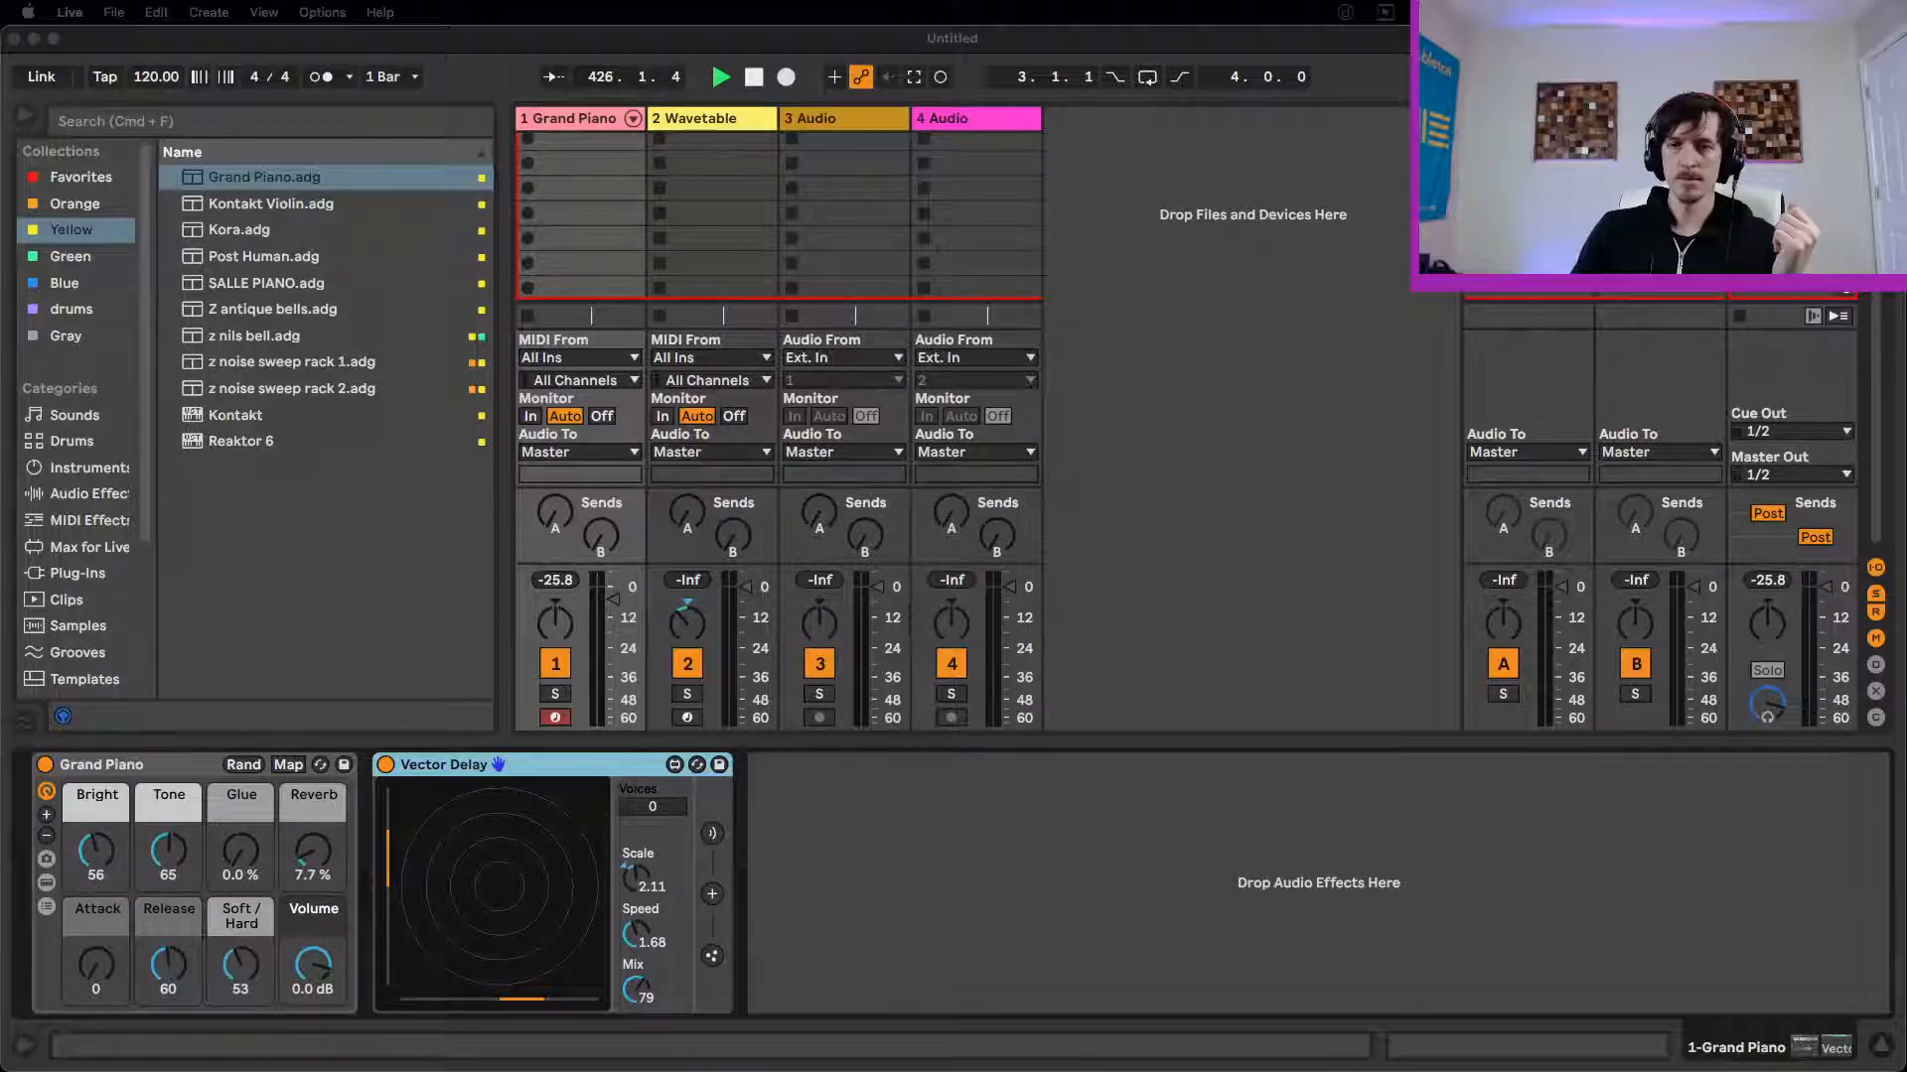
left_click(494, 766)
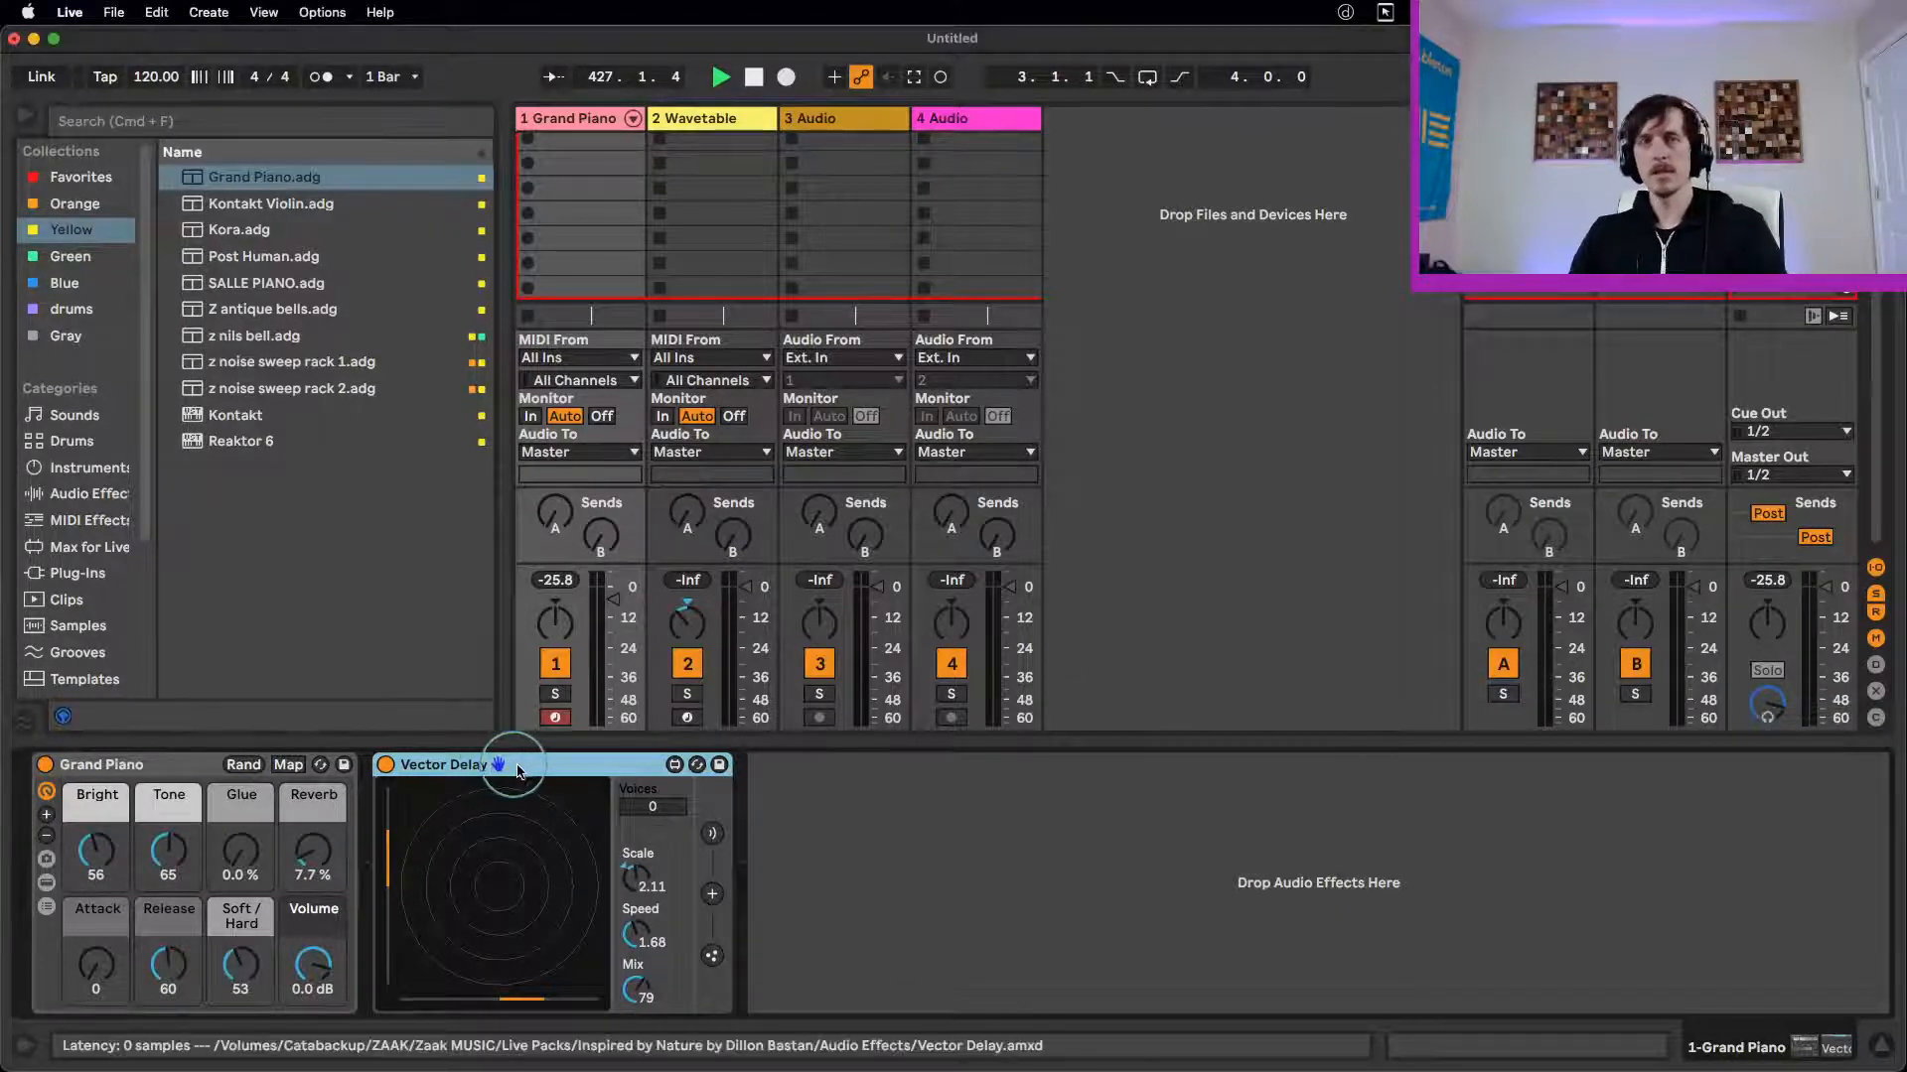
key("Delete")
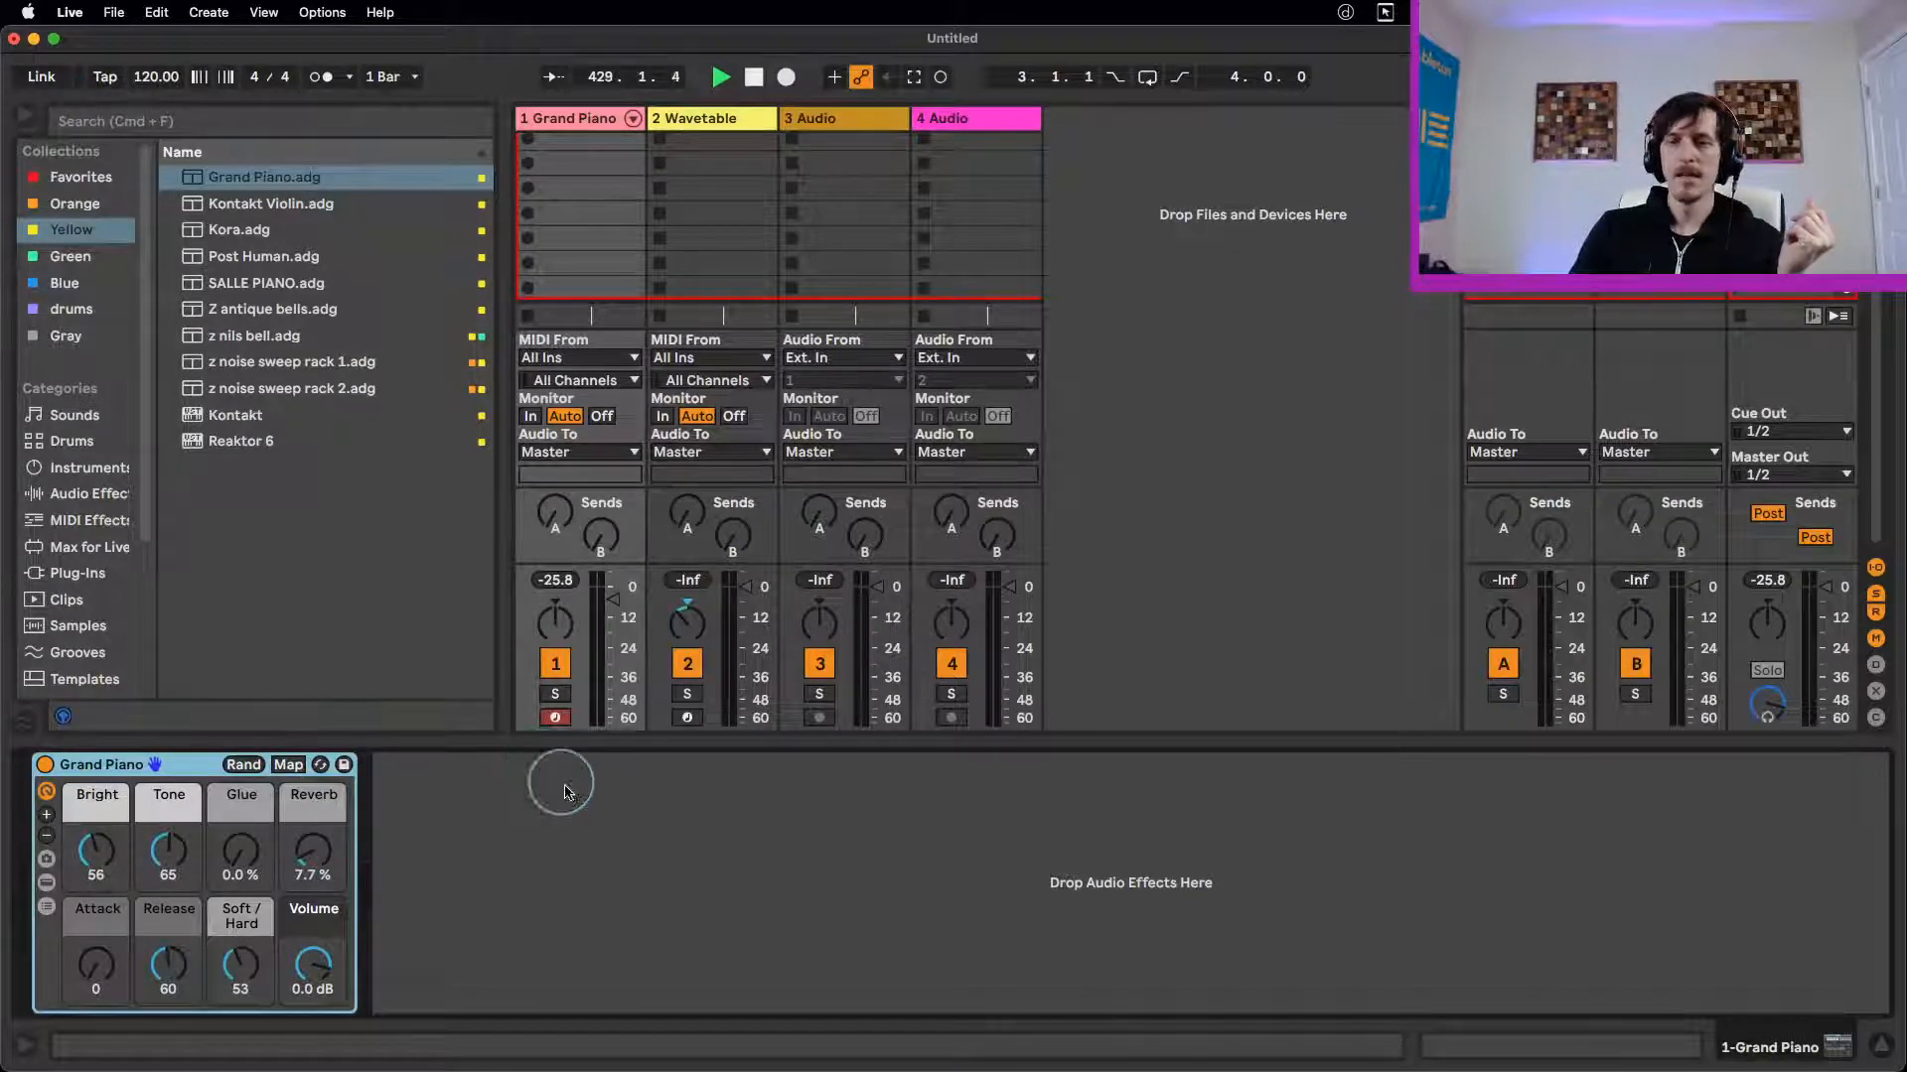
Step: Load Bouncy Notes from the MIDI Effects of the Inspired by Nature pack in front of the Grand Piano instrument
left_click(87, 494)
left_click(88, 466)
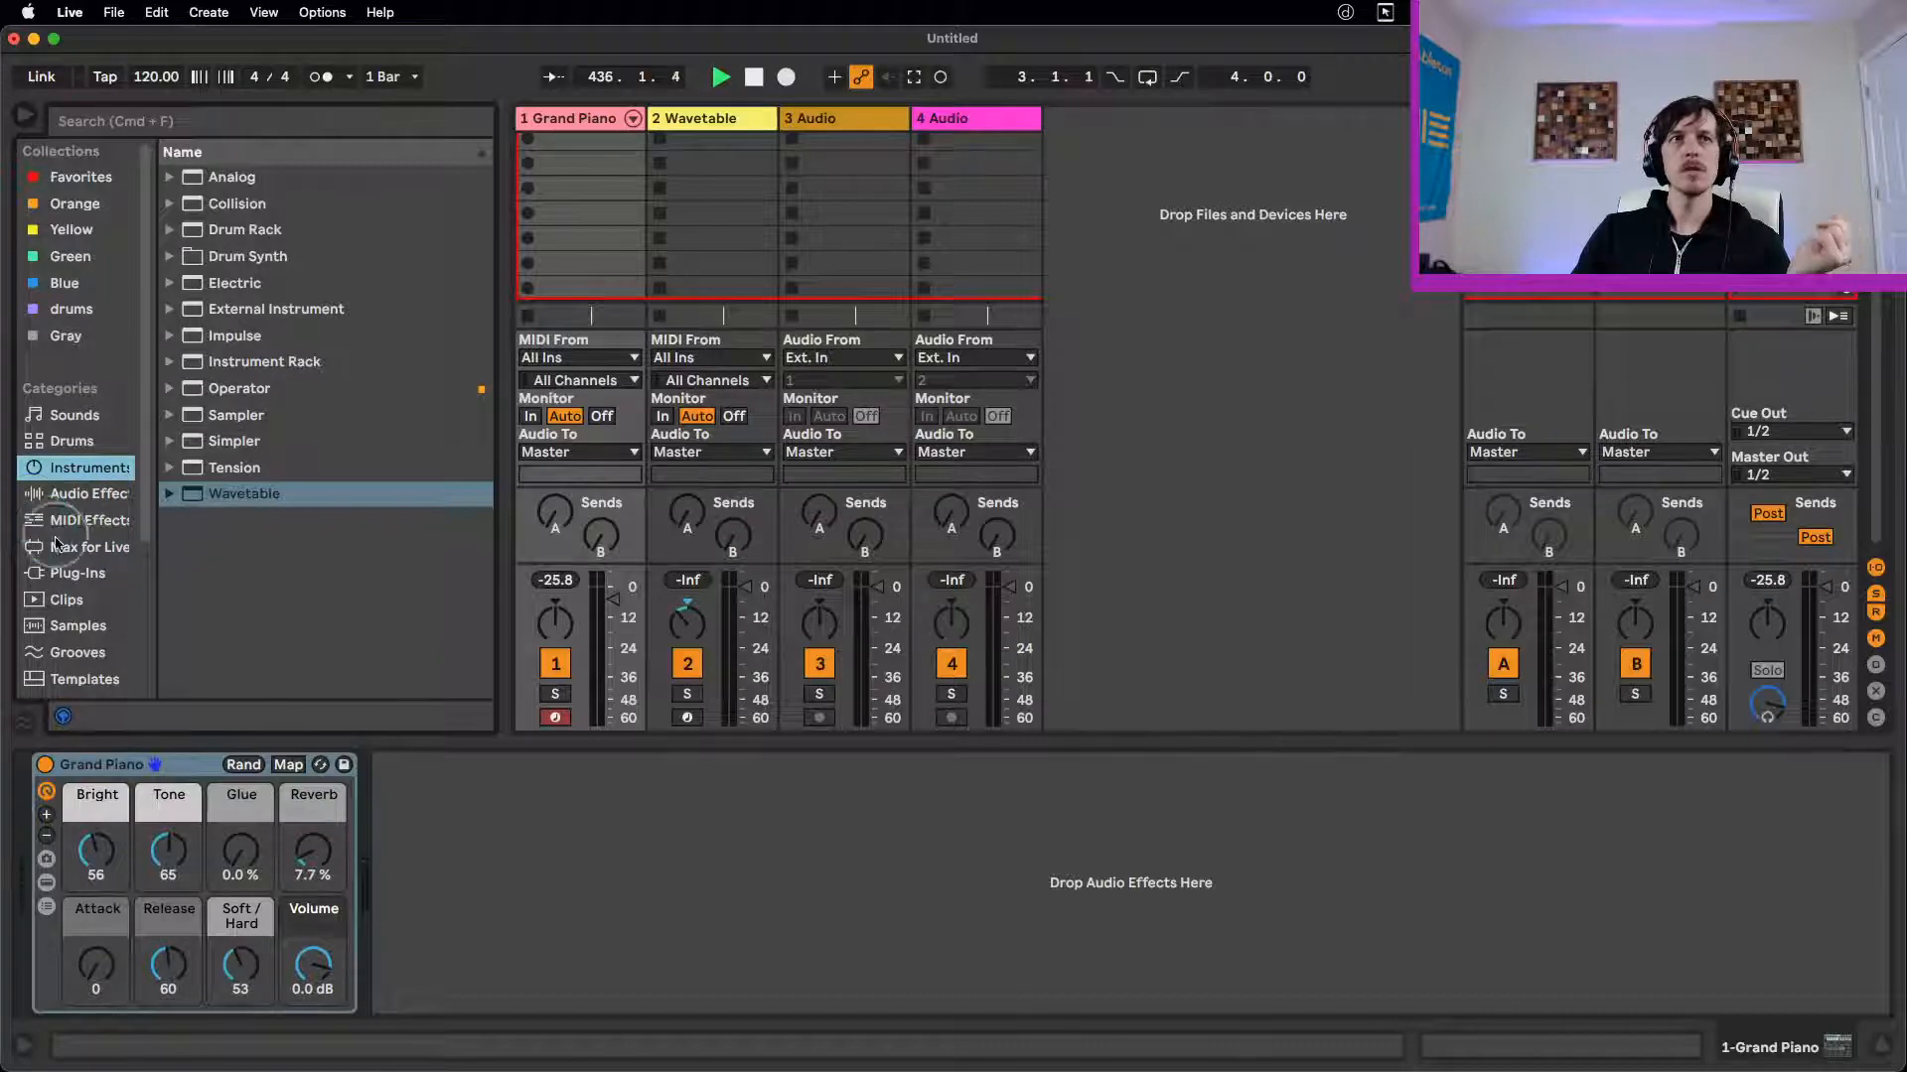
scroll(56, 544, "down", 5)
left_click(80, 580)
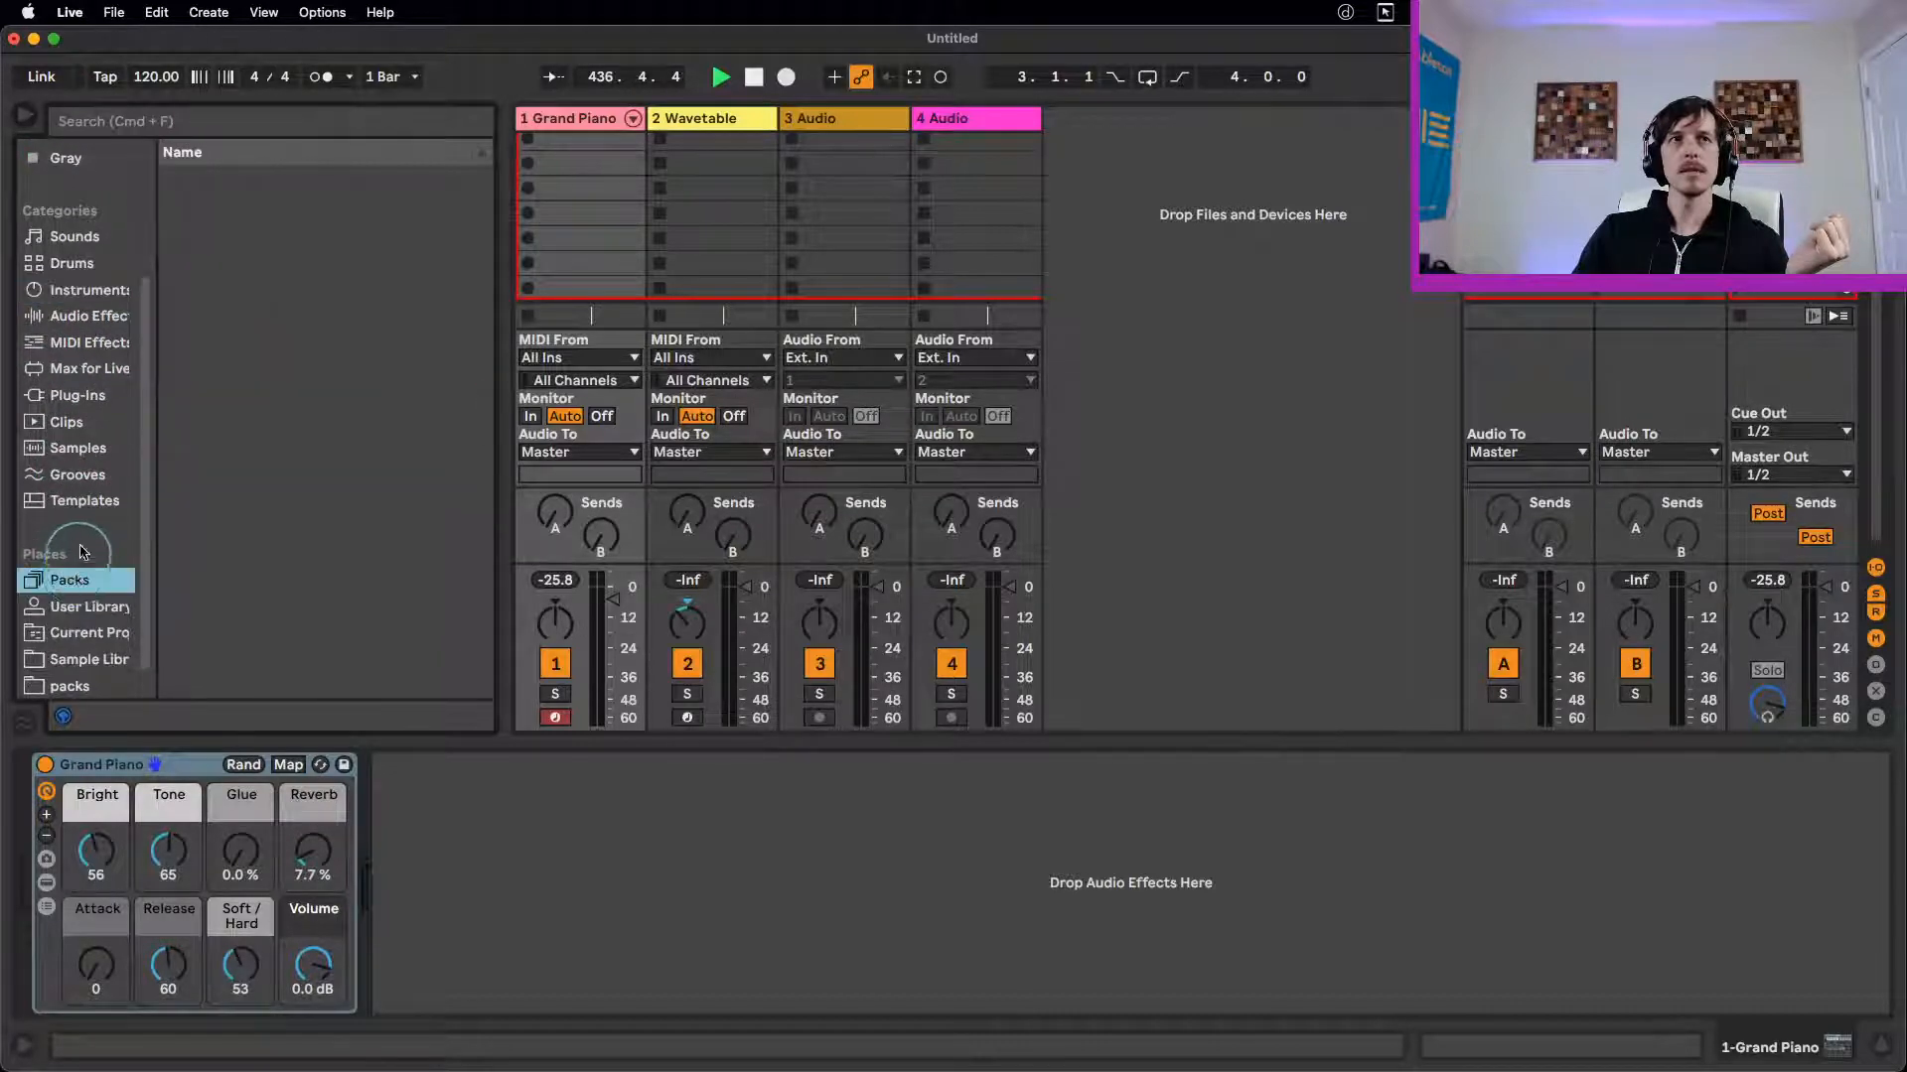
left_click(191, 499)
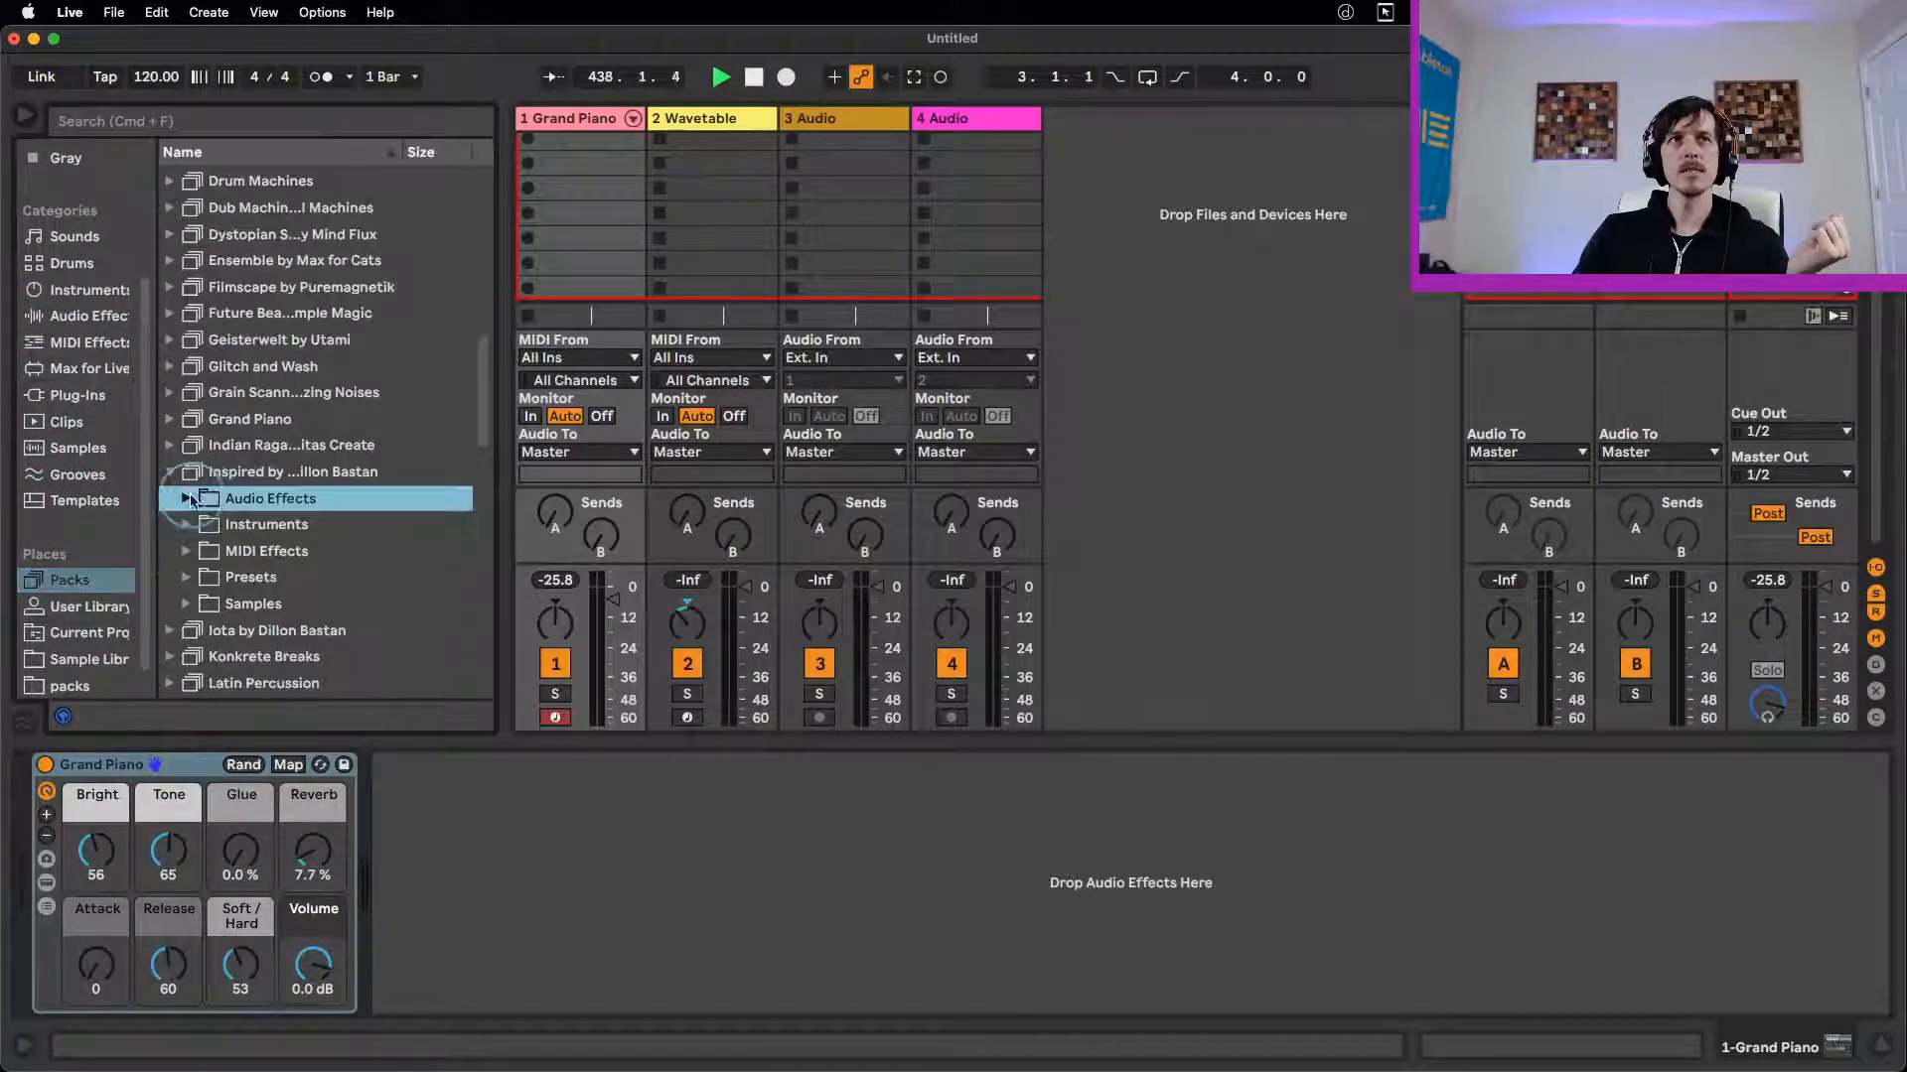
left_click(189, 530)
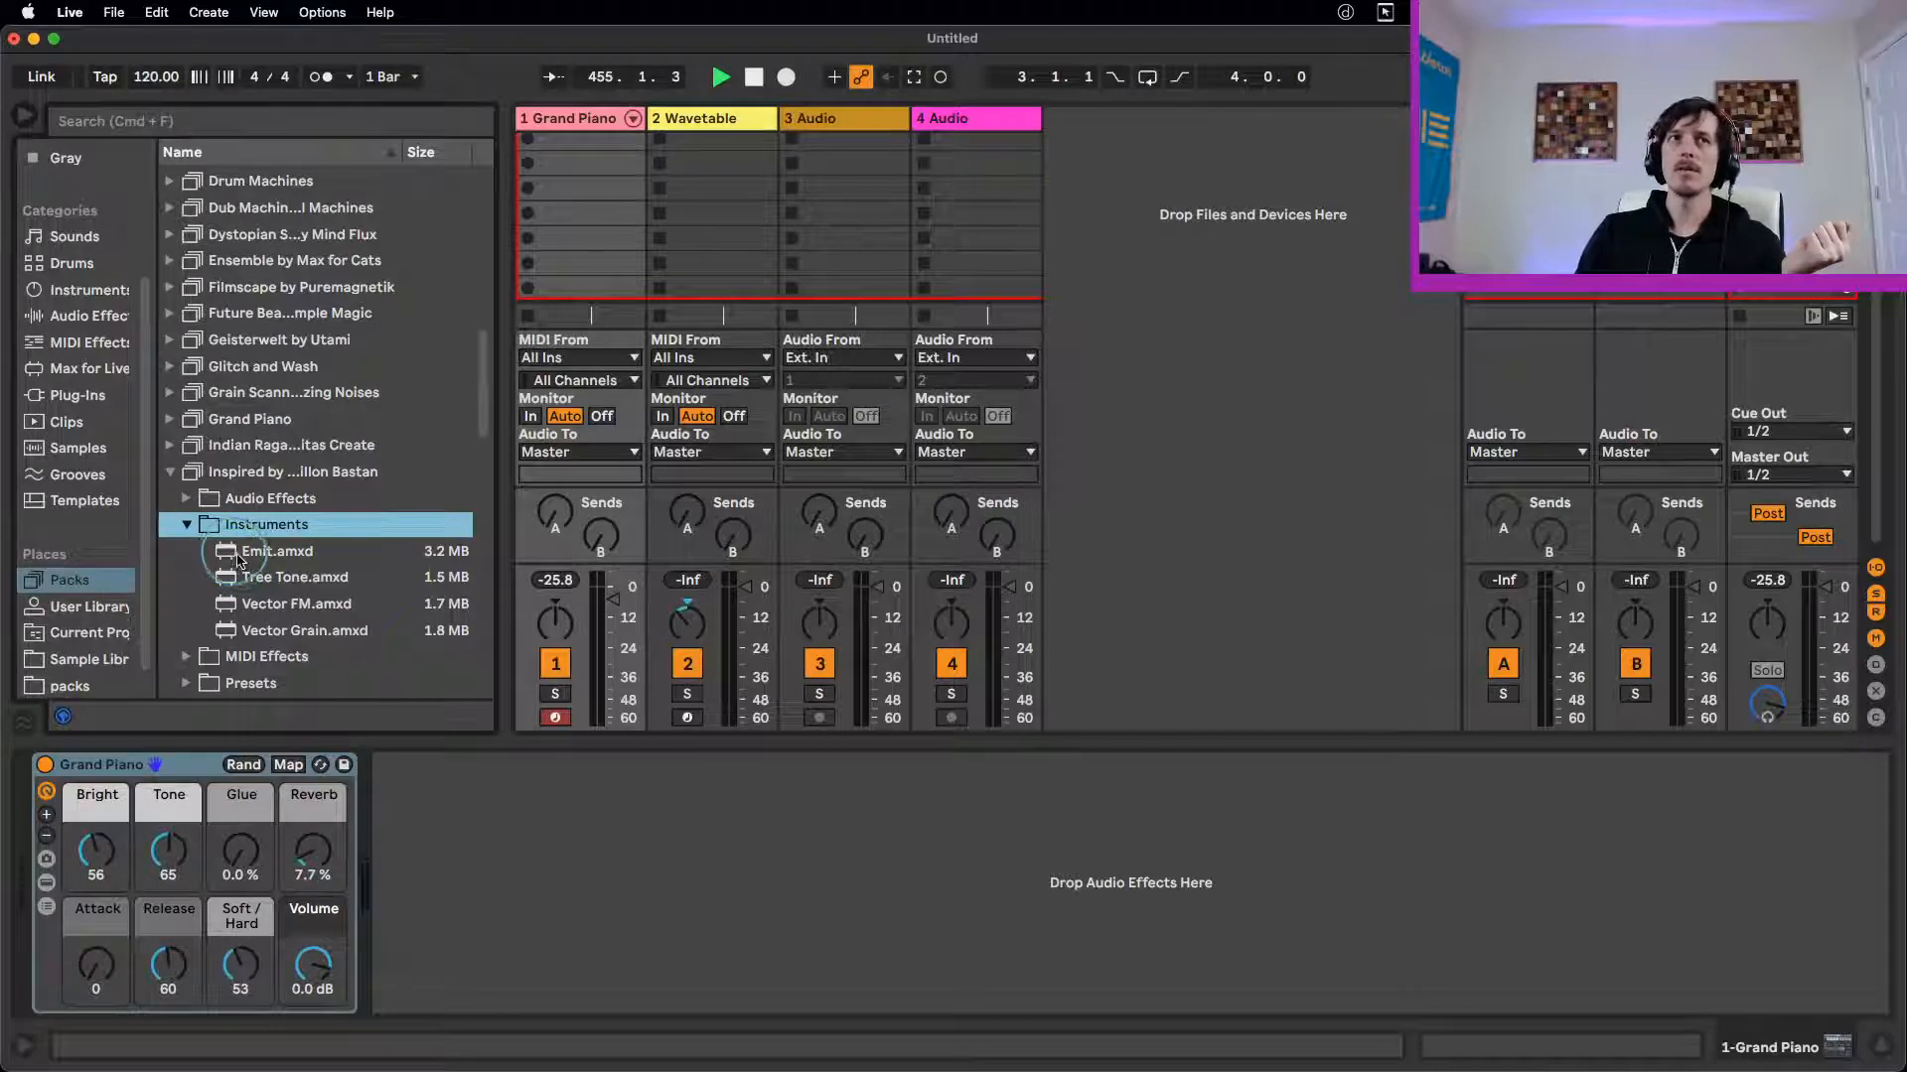
left_click(187, 656)
left_click_drag(263, 579, 45, 839)
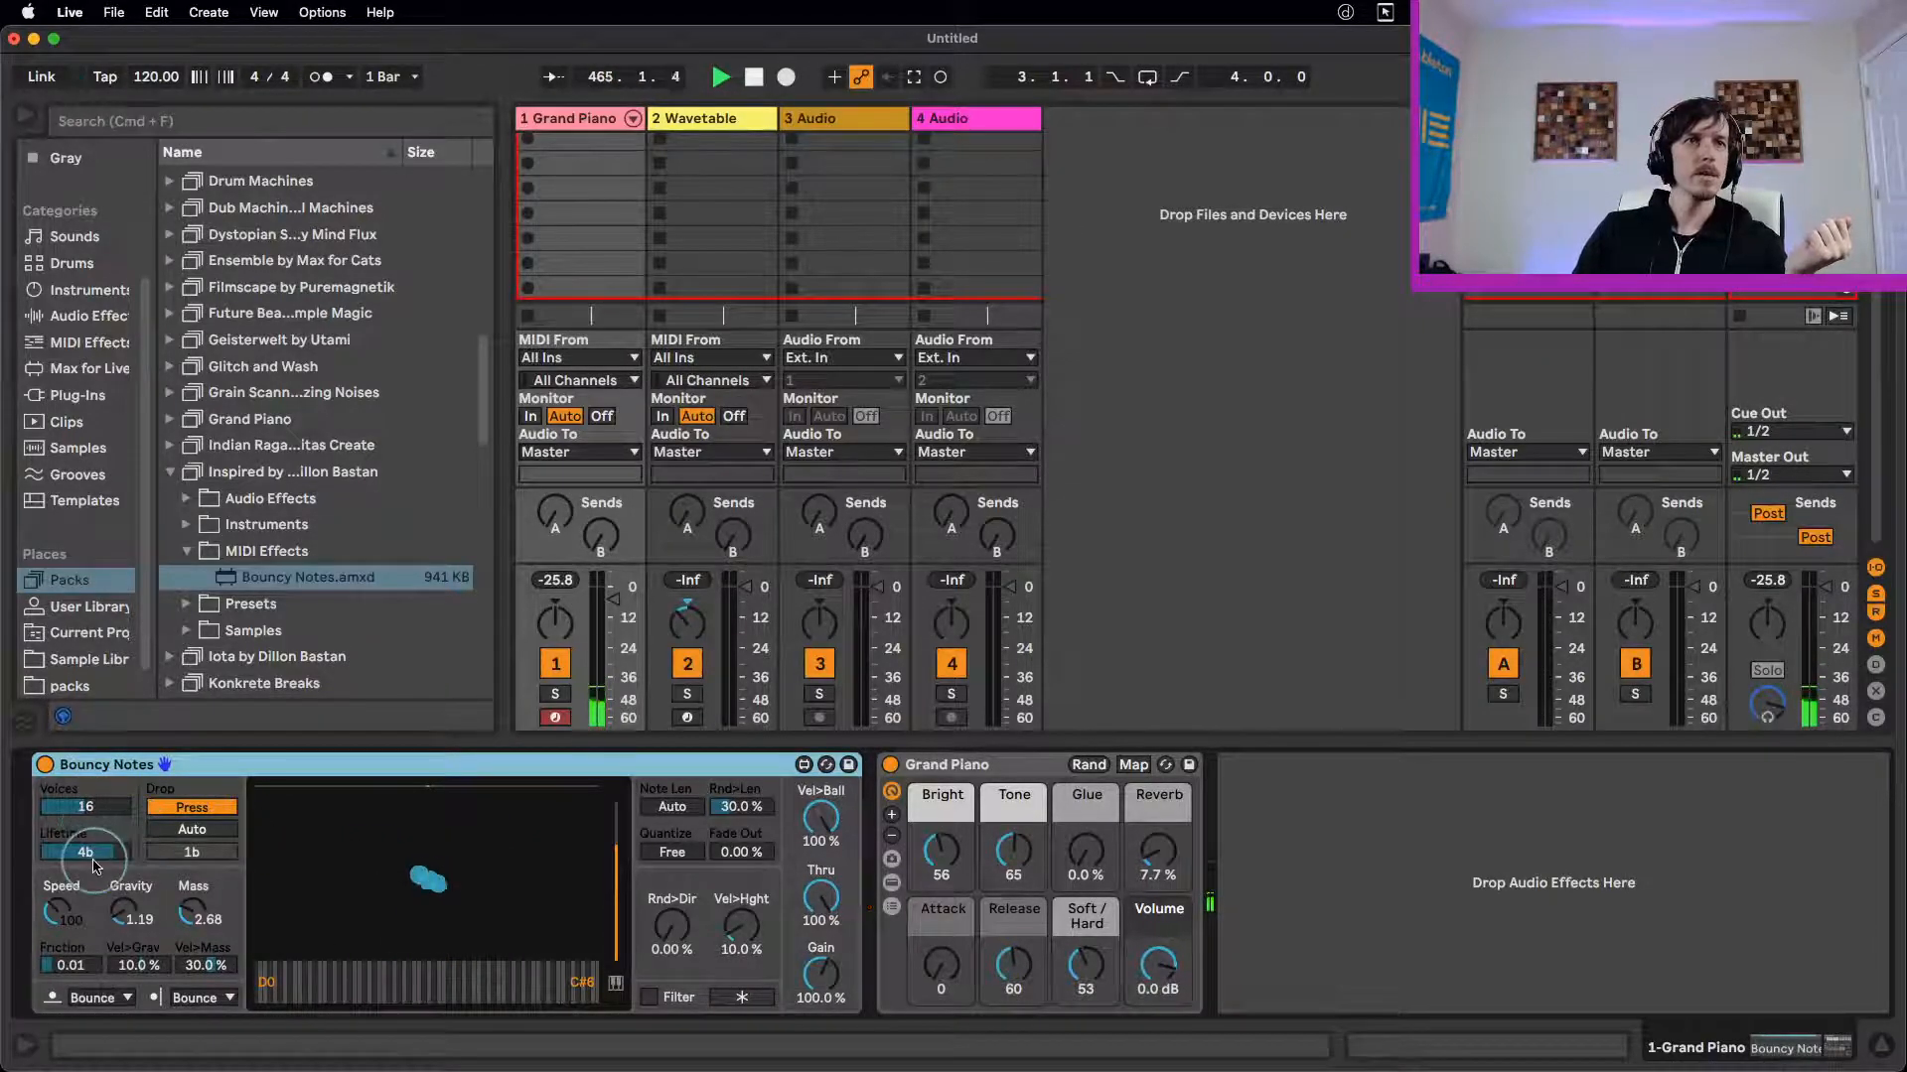
Step: Set Bouncy Notes' Lifetime to 2b, Speed to 64.6, Gravity to 6.10 and Mass to 2.99
mouse_move(87, 851)
left_mouse_down()
mouse_move(85, 959)
mouse_move(89, 849)
left_mouse_up()
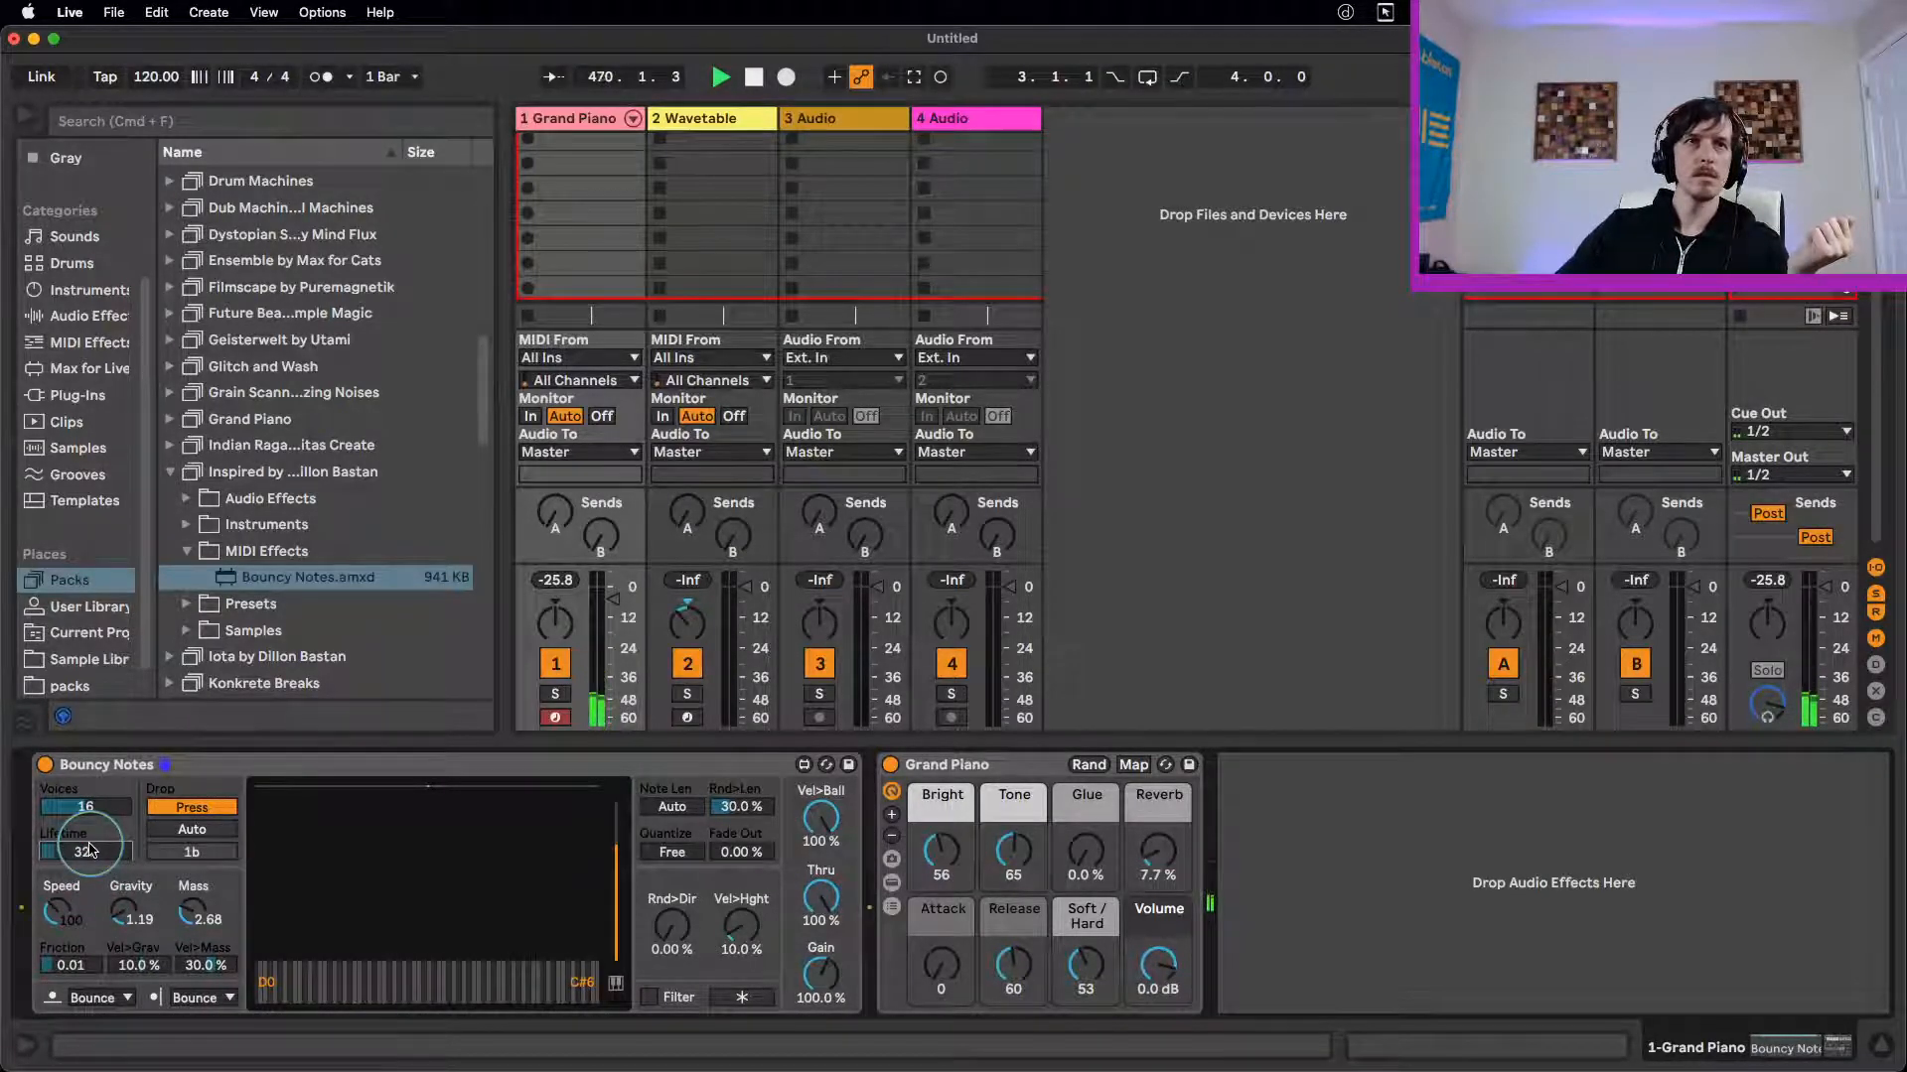
mouse_move(89, 849)
left_mouse_down()
mouse_move(99, 795)
mouse_move(109, 847)
left_mouse_up()
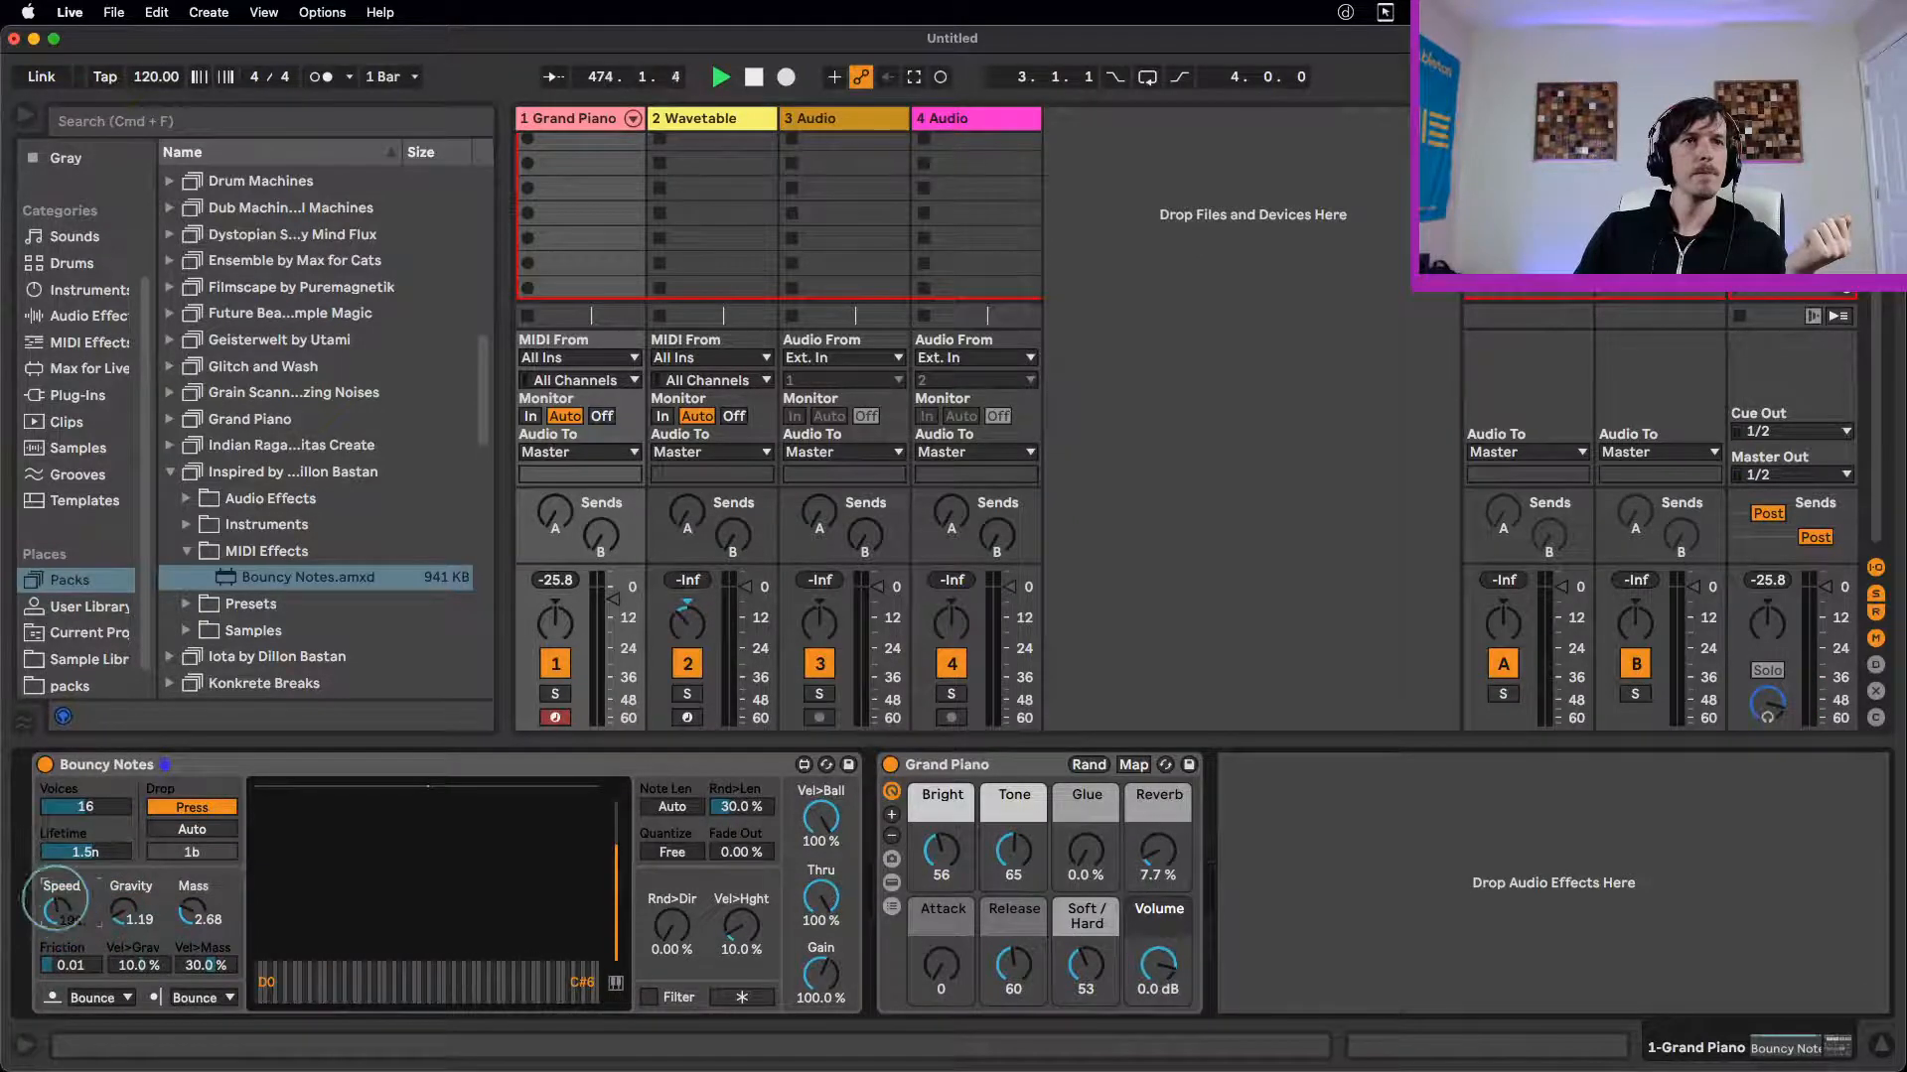
left_click_drag(114, 923, 119, 898)
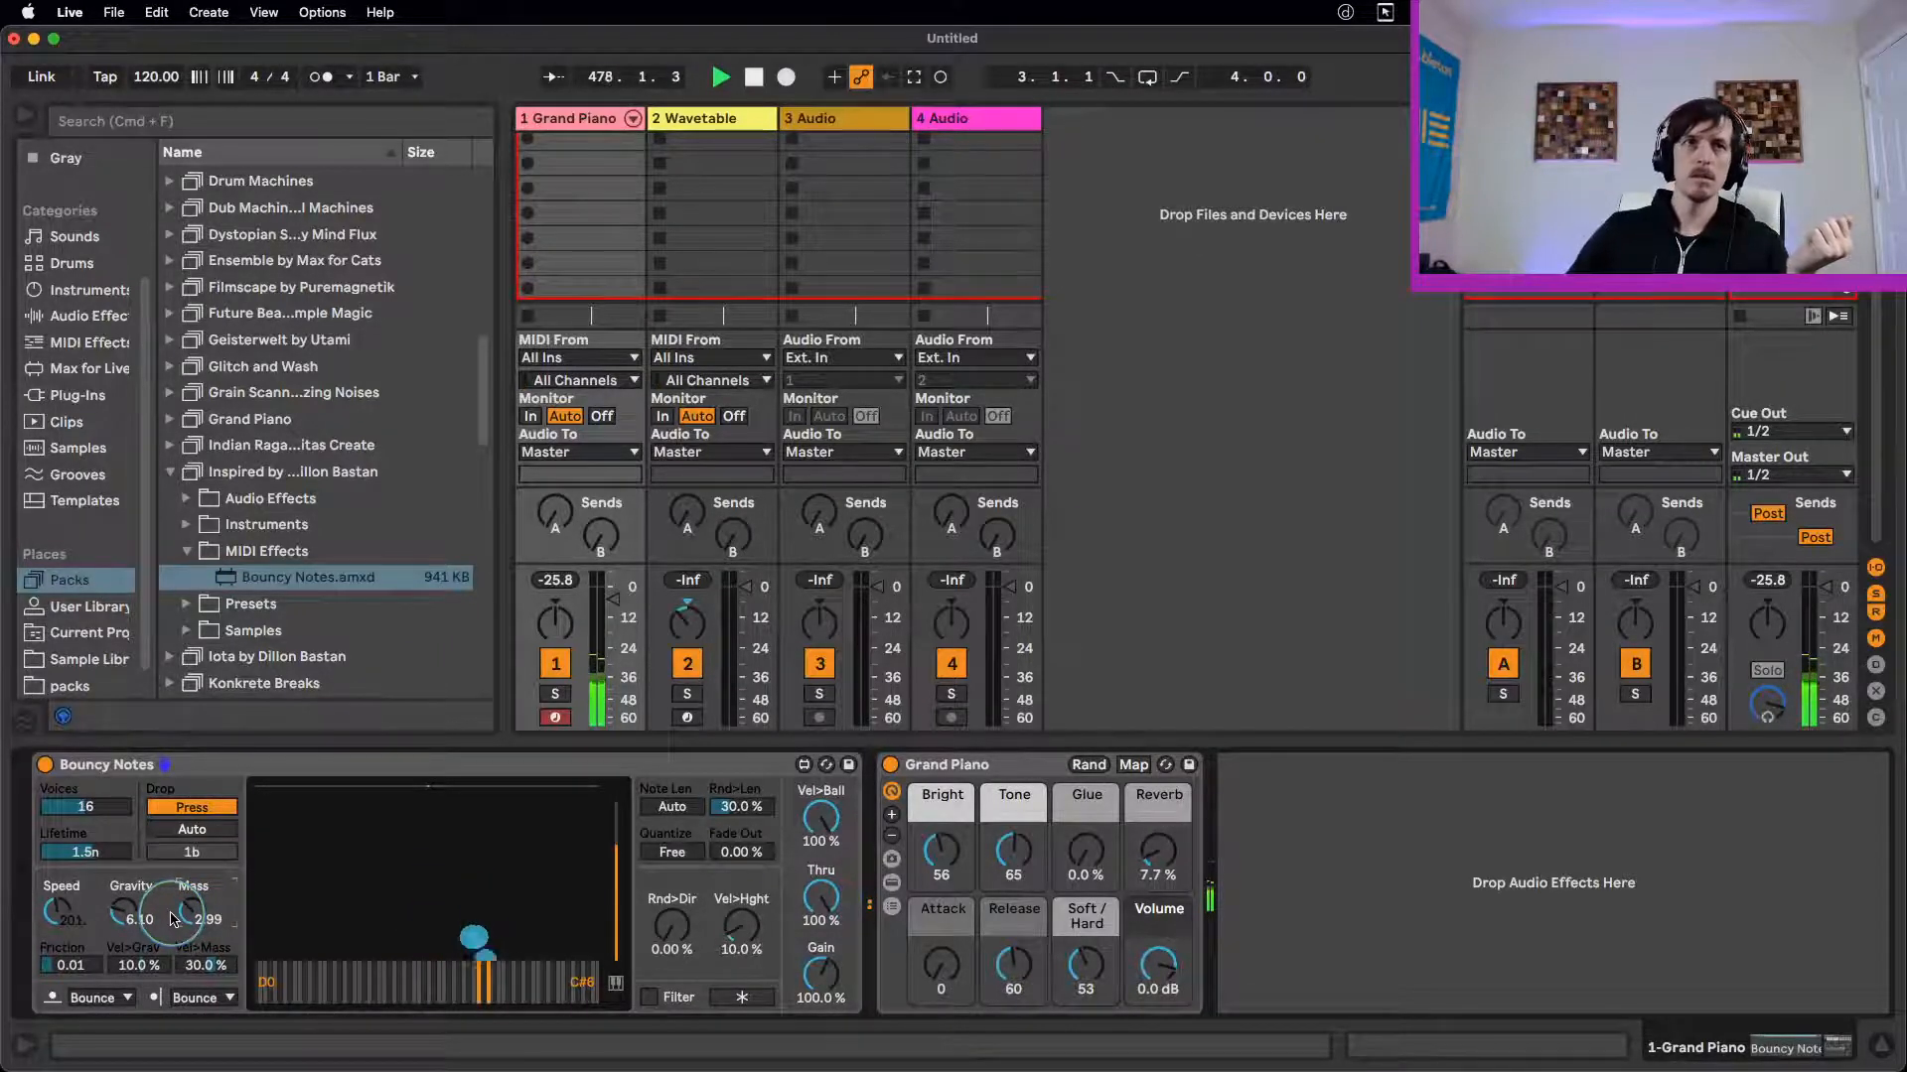
left_click_drag(60, 906, 60, 914)
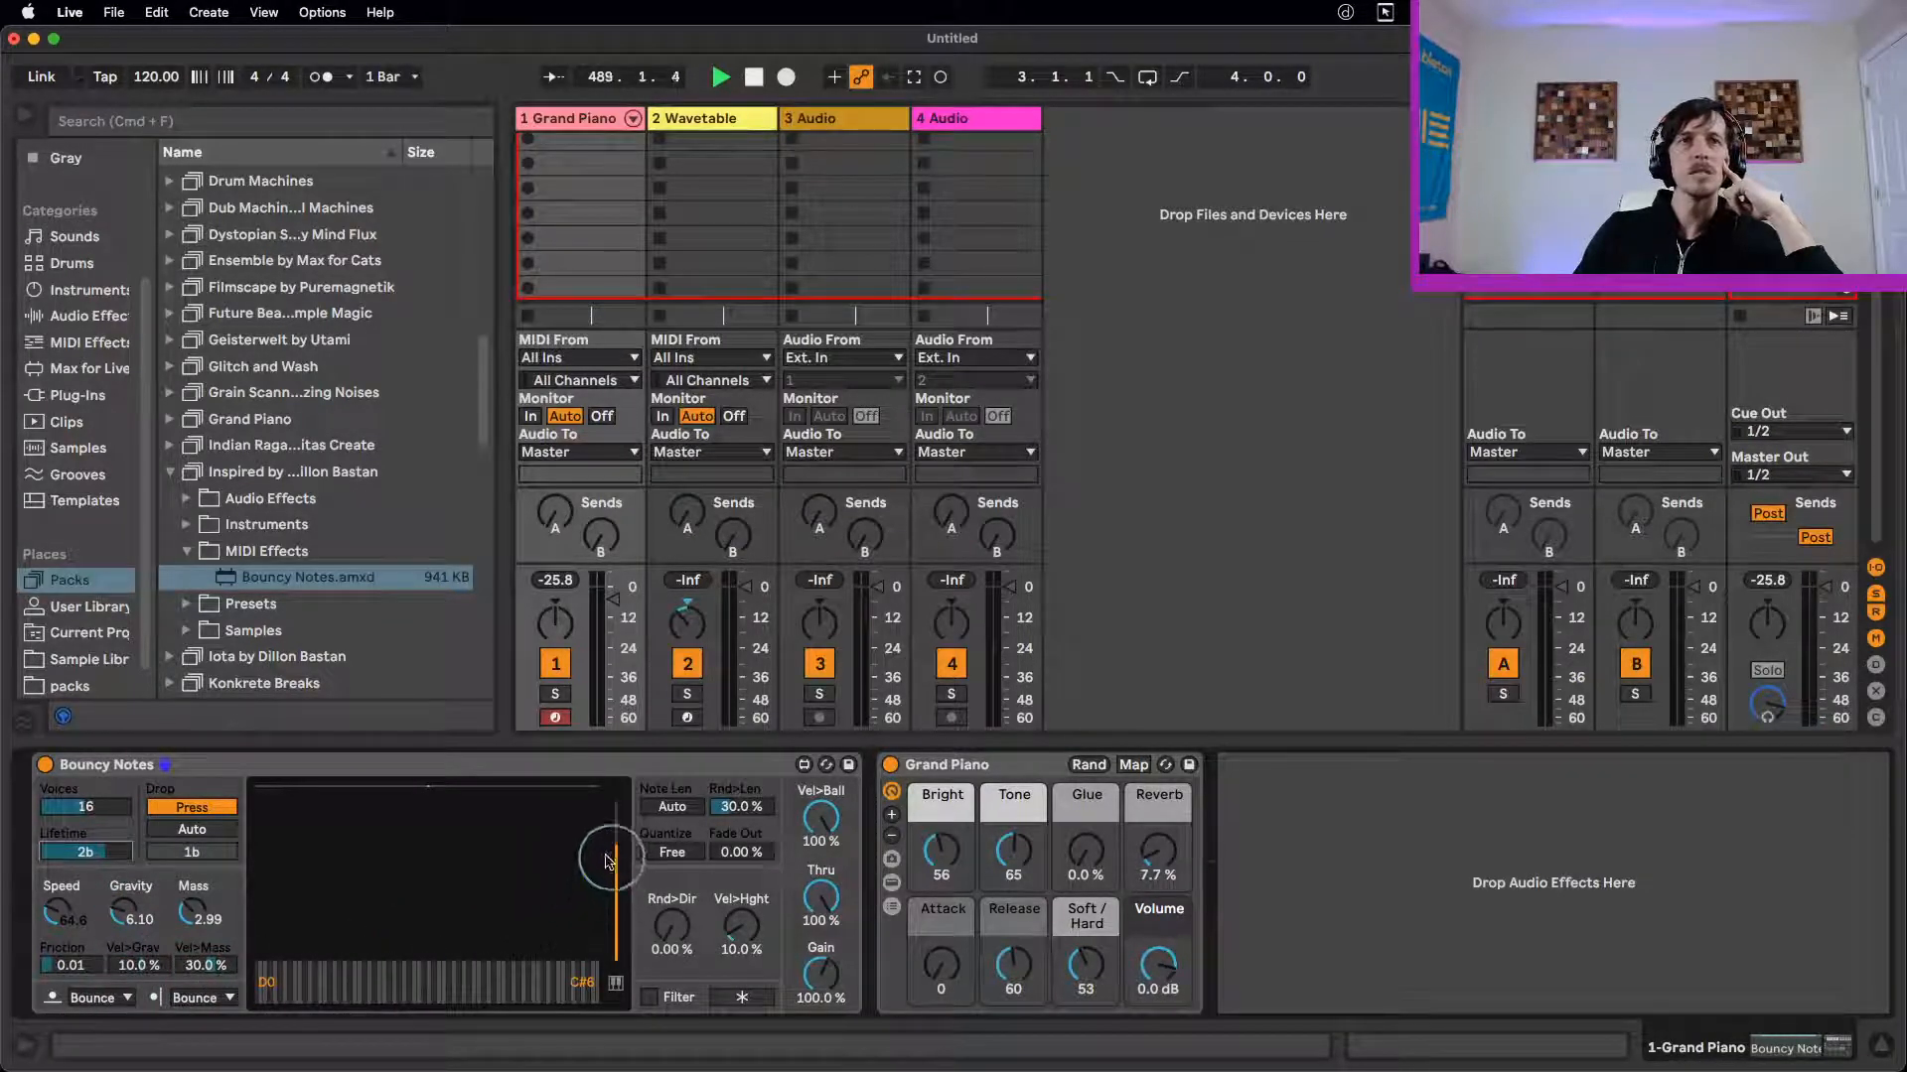
Step: Try the Auto drop and the Release drop mode in Bouncy Notes, and return to Press with Auto off
left_click(209, 830)
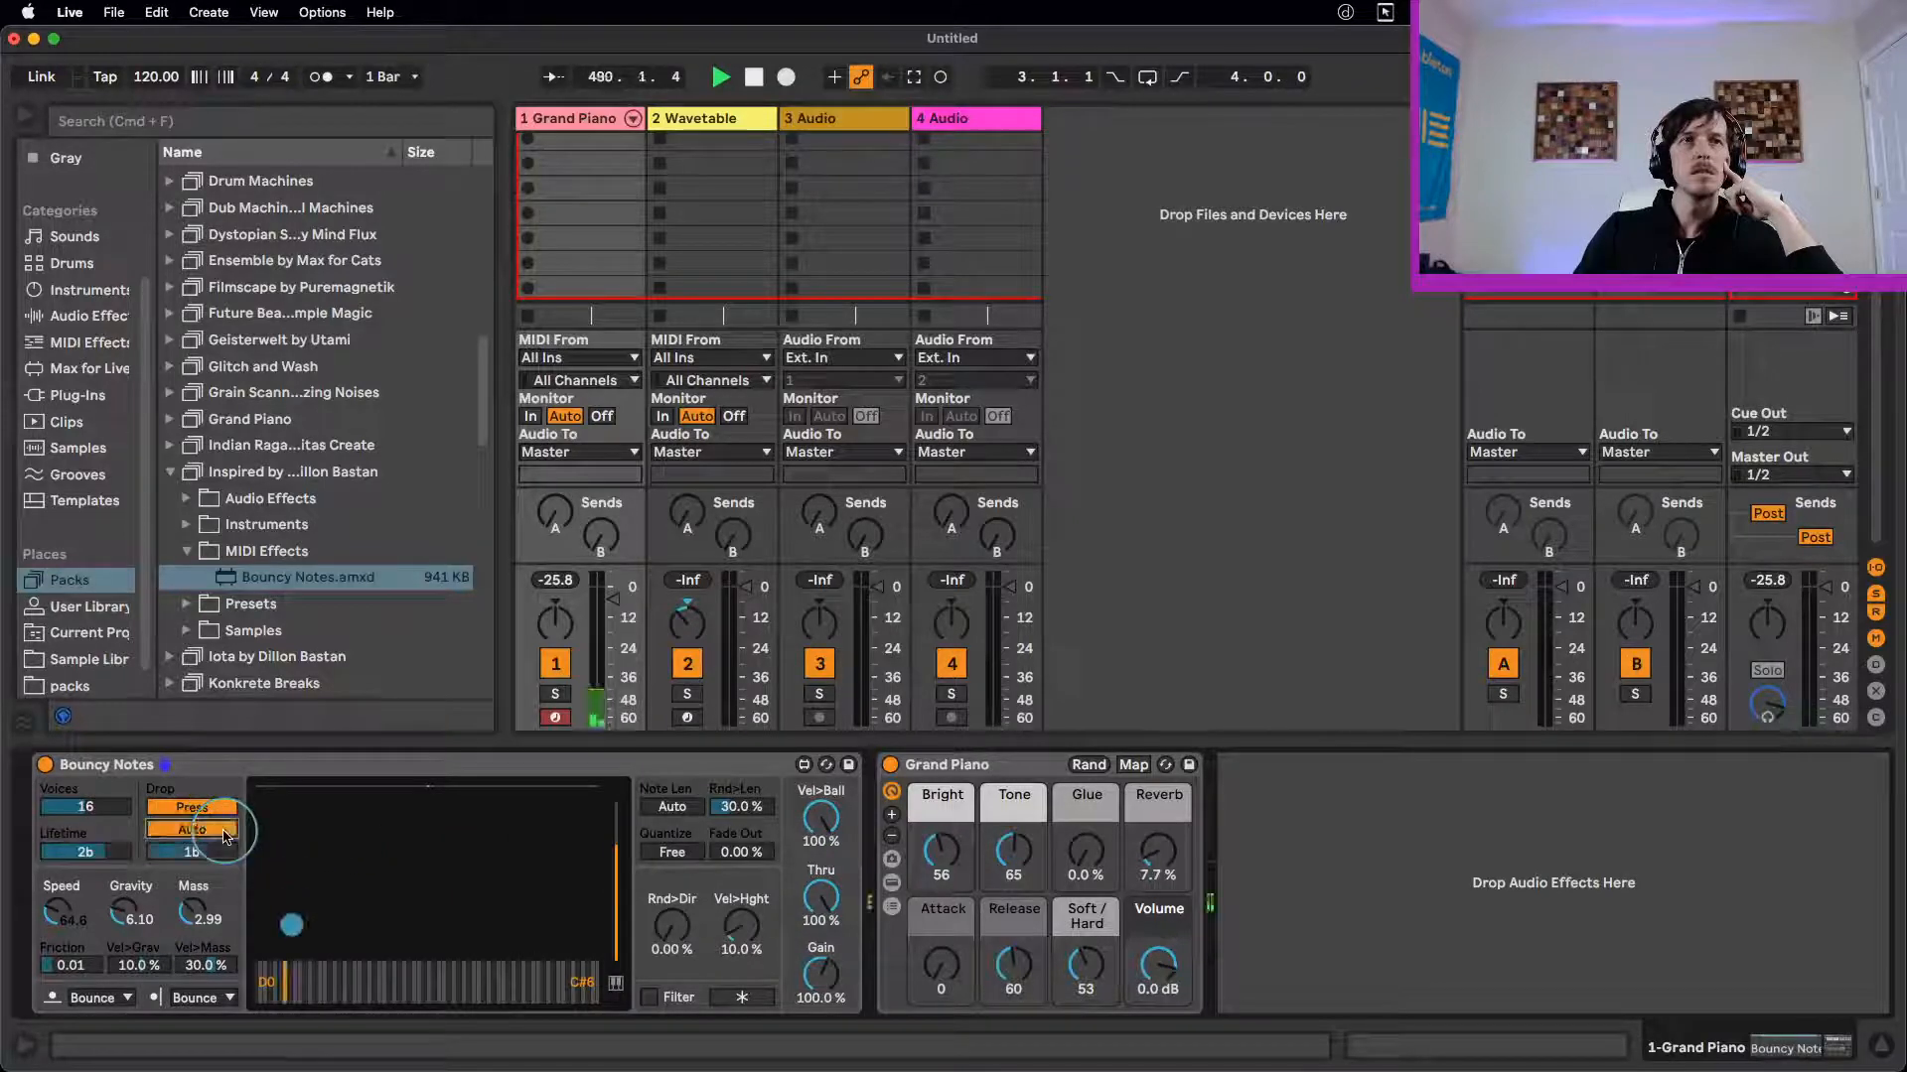
left_click(224, 833)
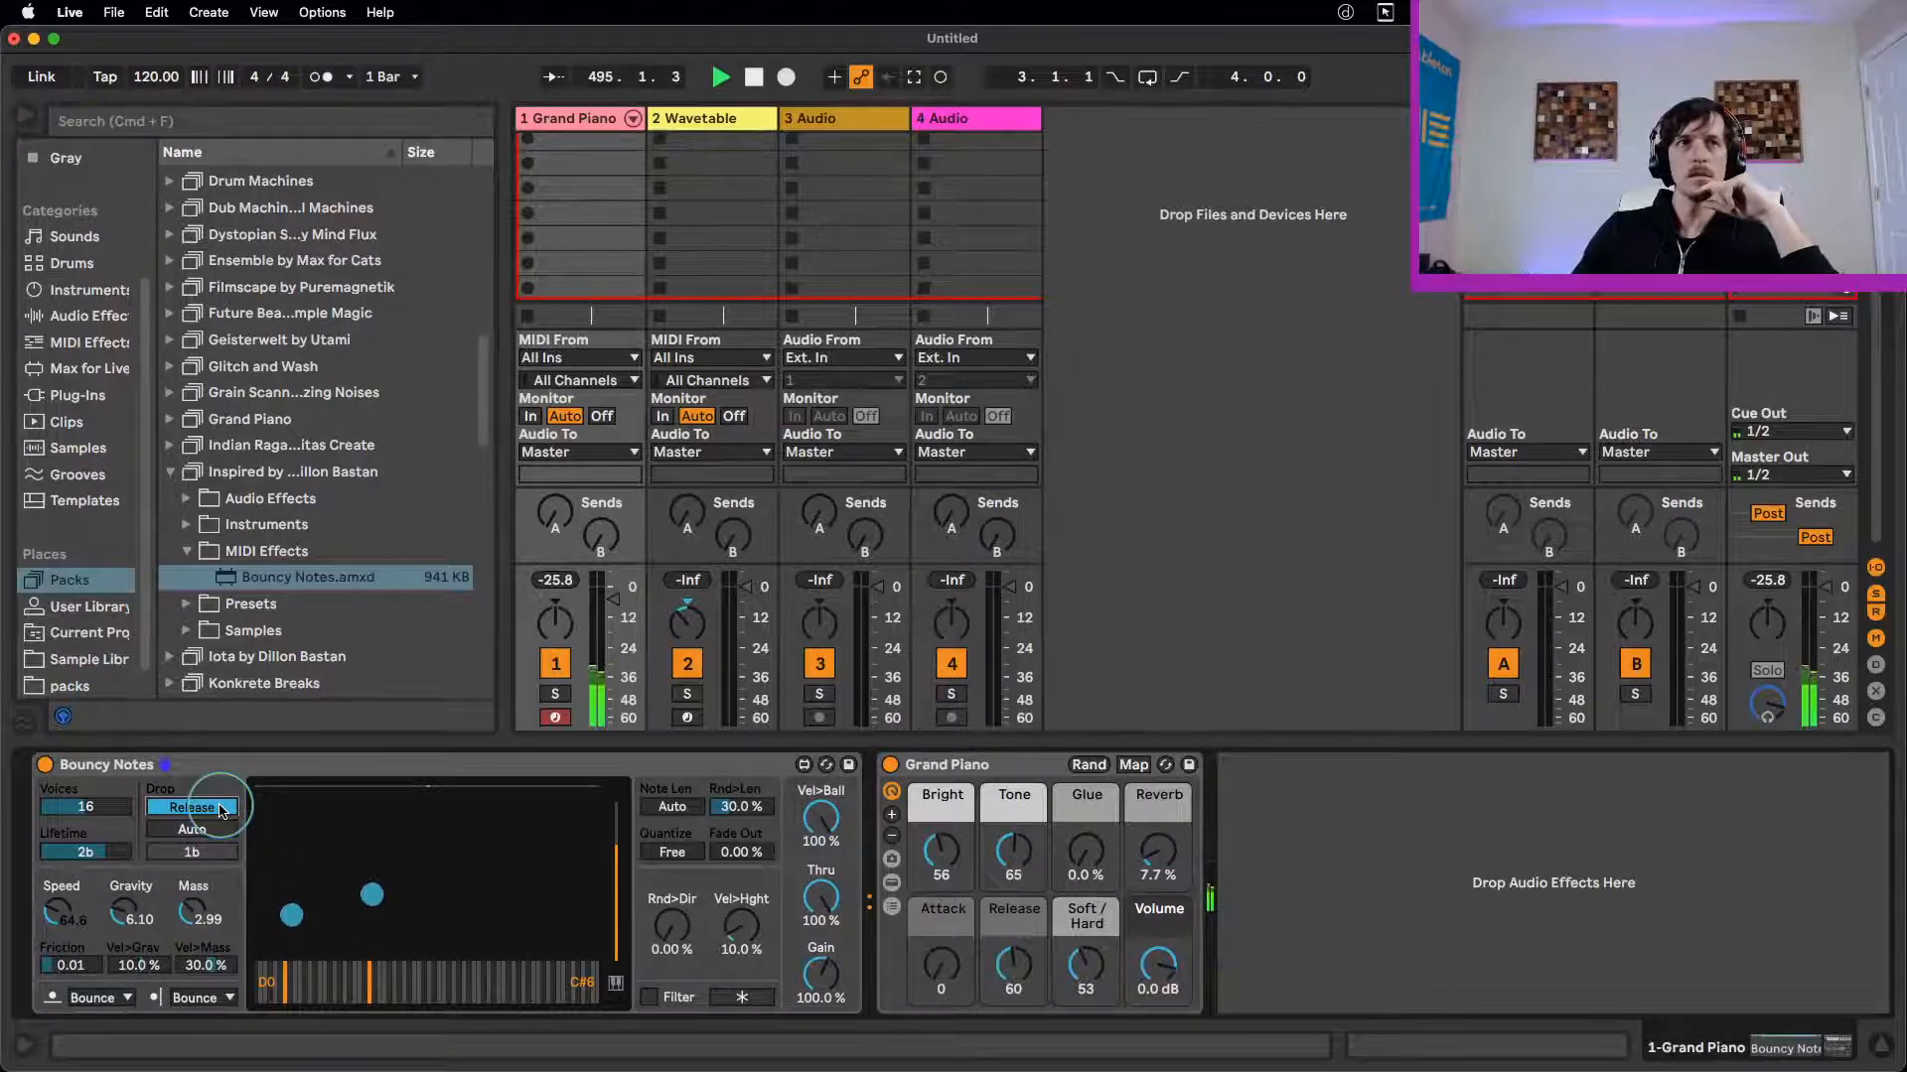
left_click(210, 816)
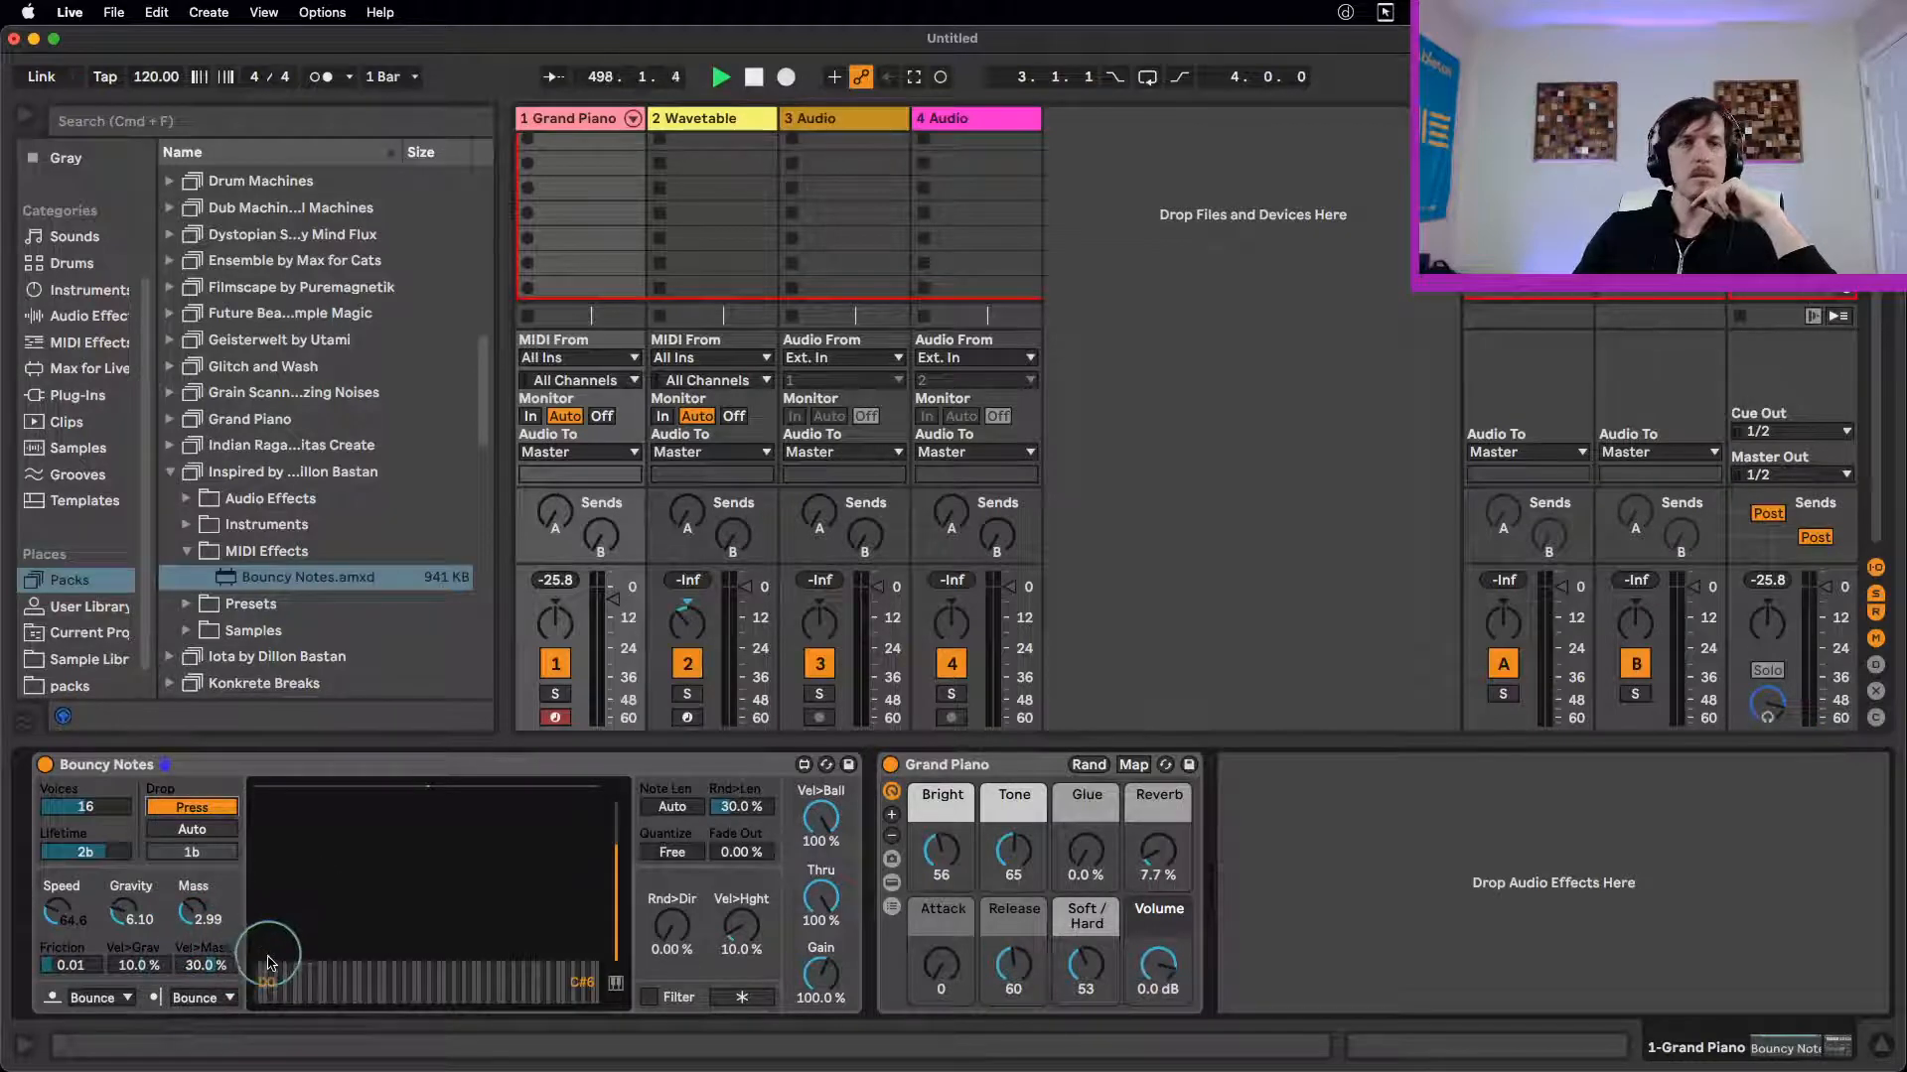
Step: Try the Wrap option for the first bounce behavior in Bouncy Notes and restore it to Bounce
left_click(119, 998)
left_click(104, 961)
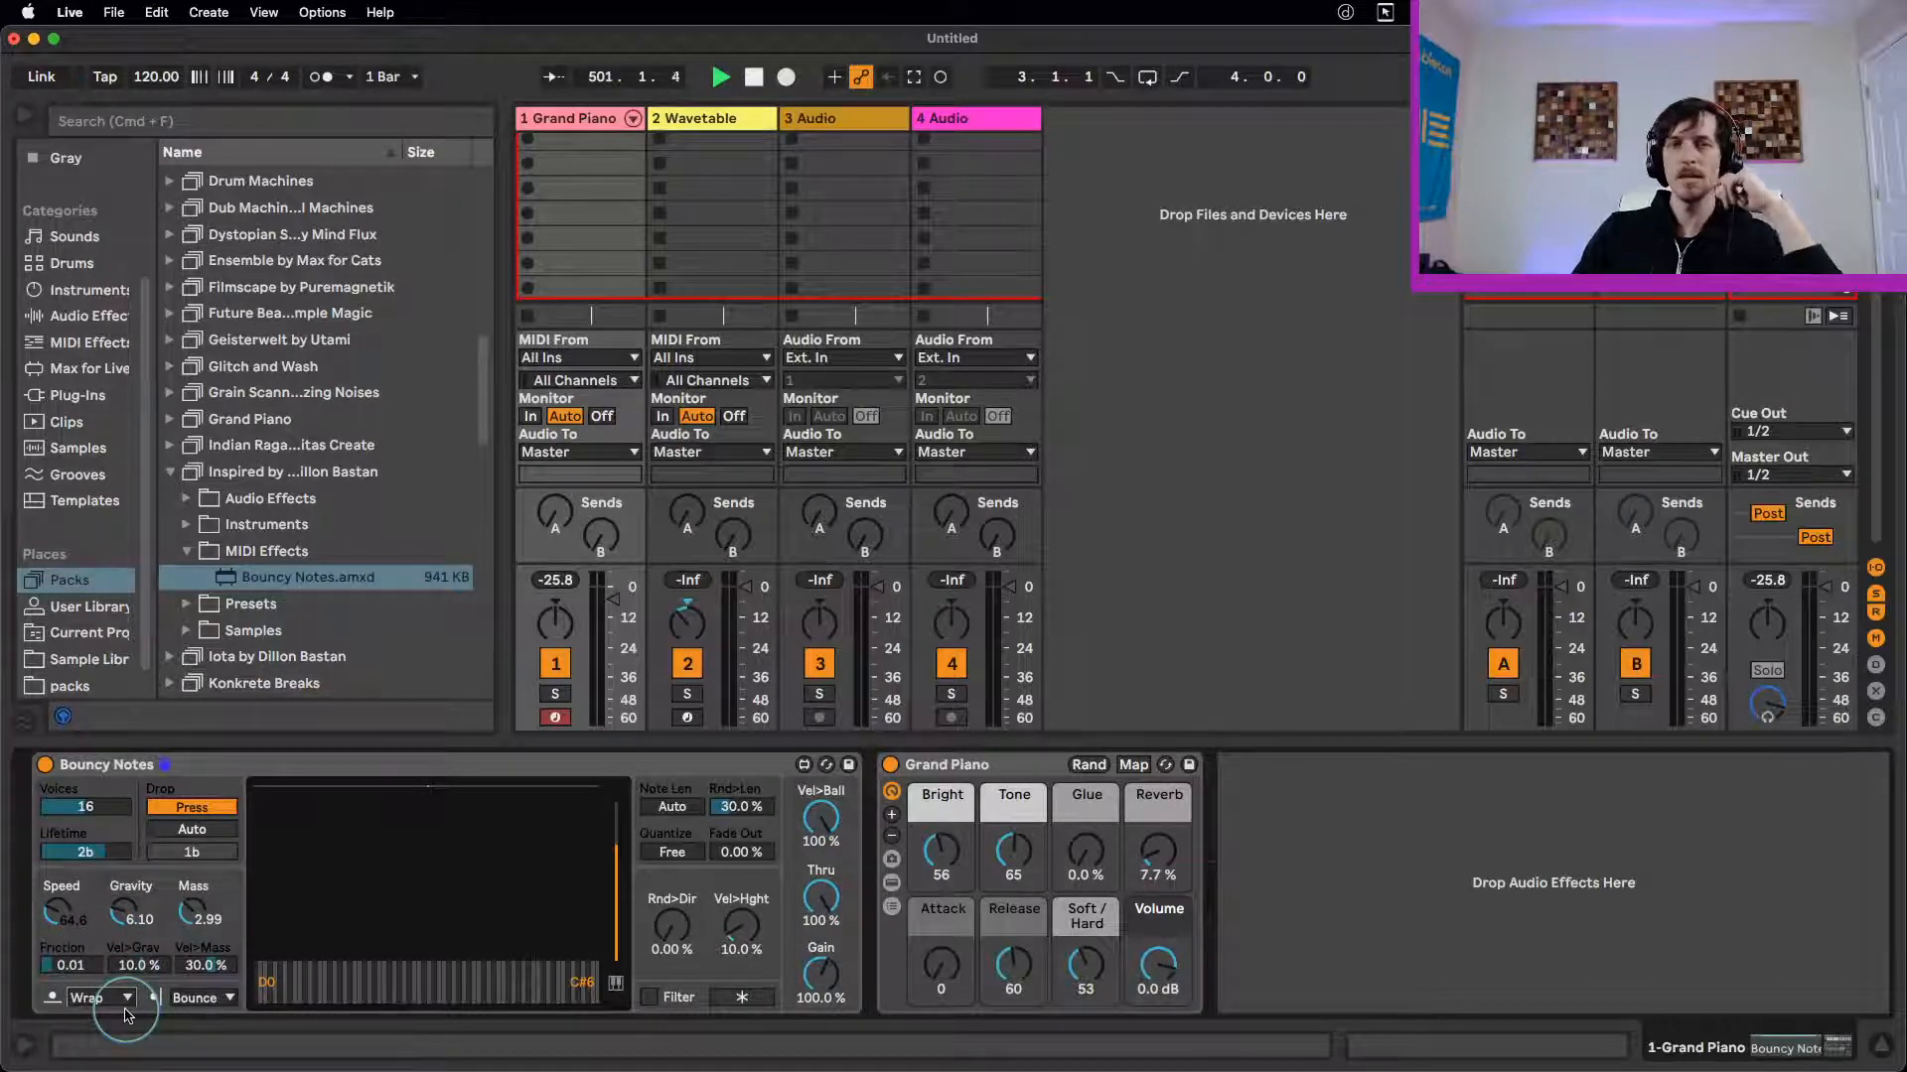
left_click(256, 477)
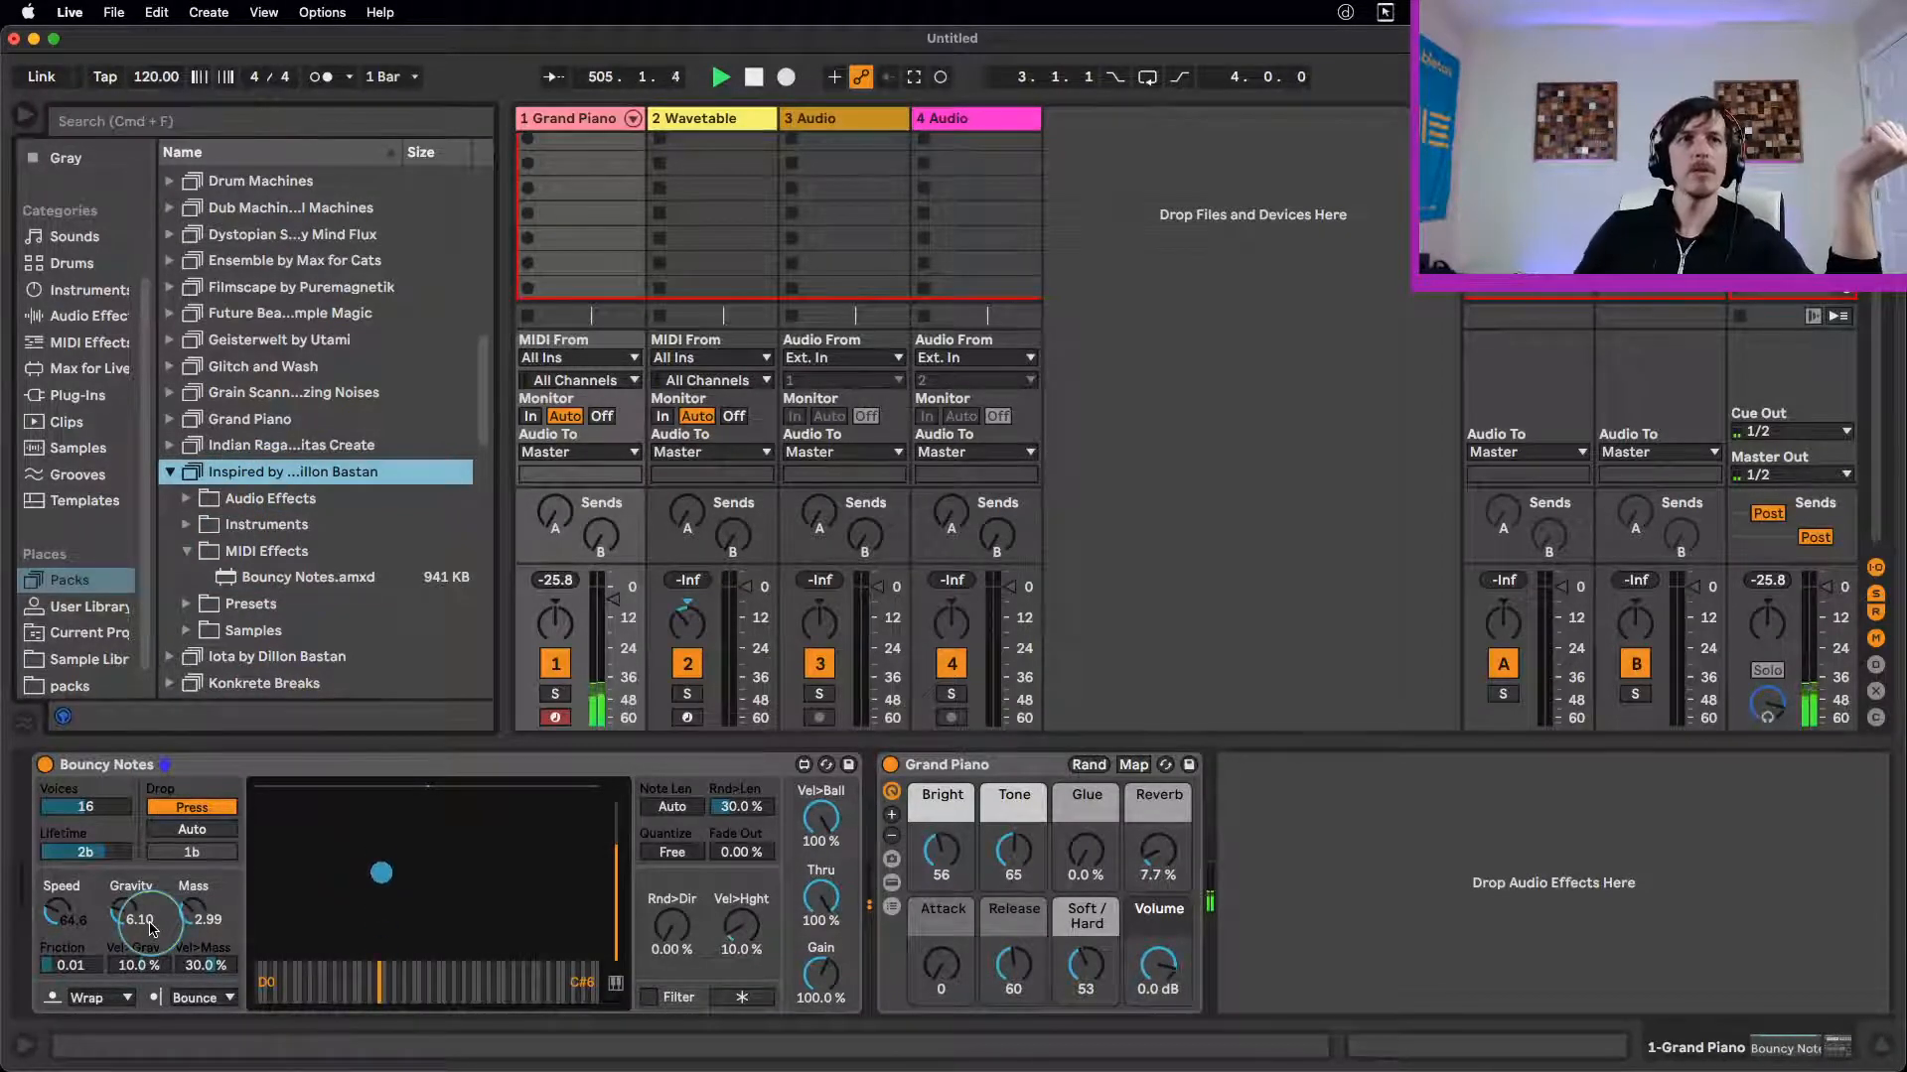
left_click(89, 998)
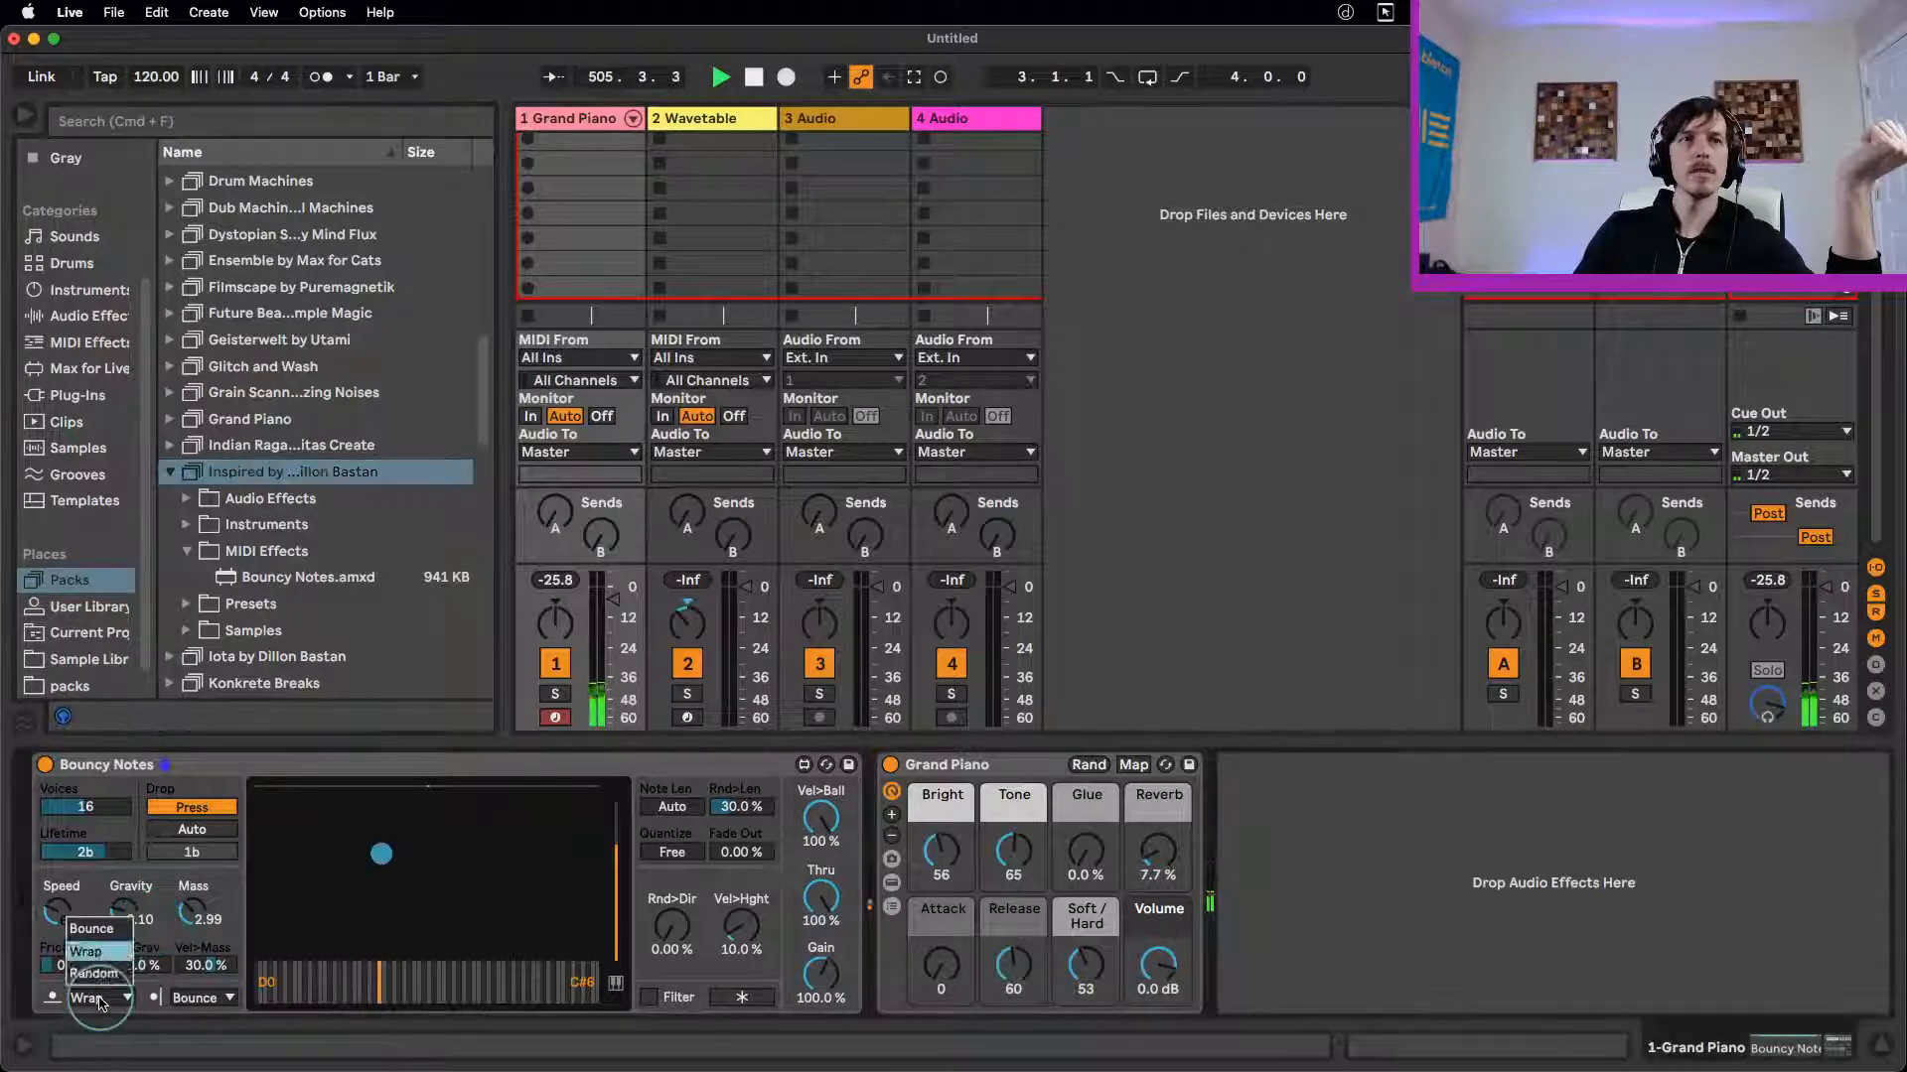
left_click(92, 929)
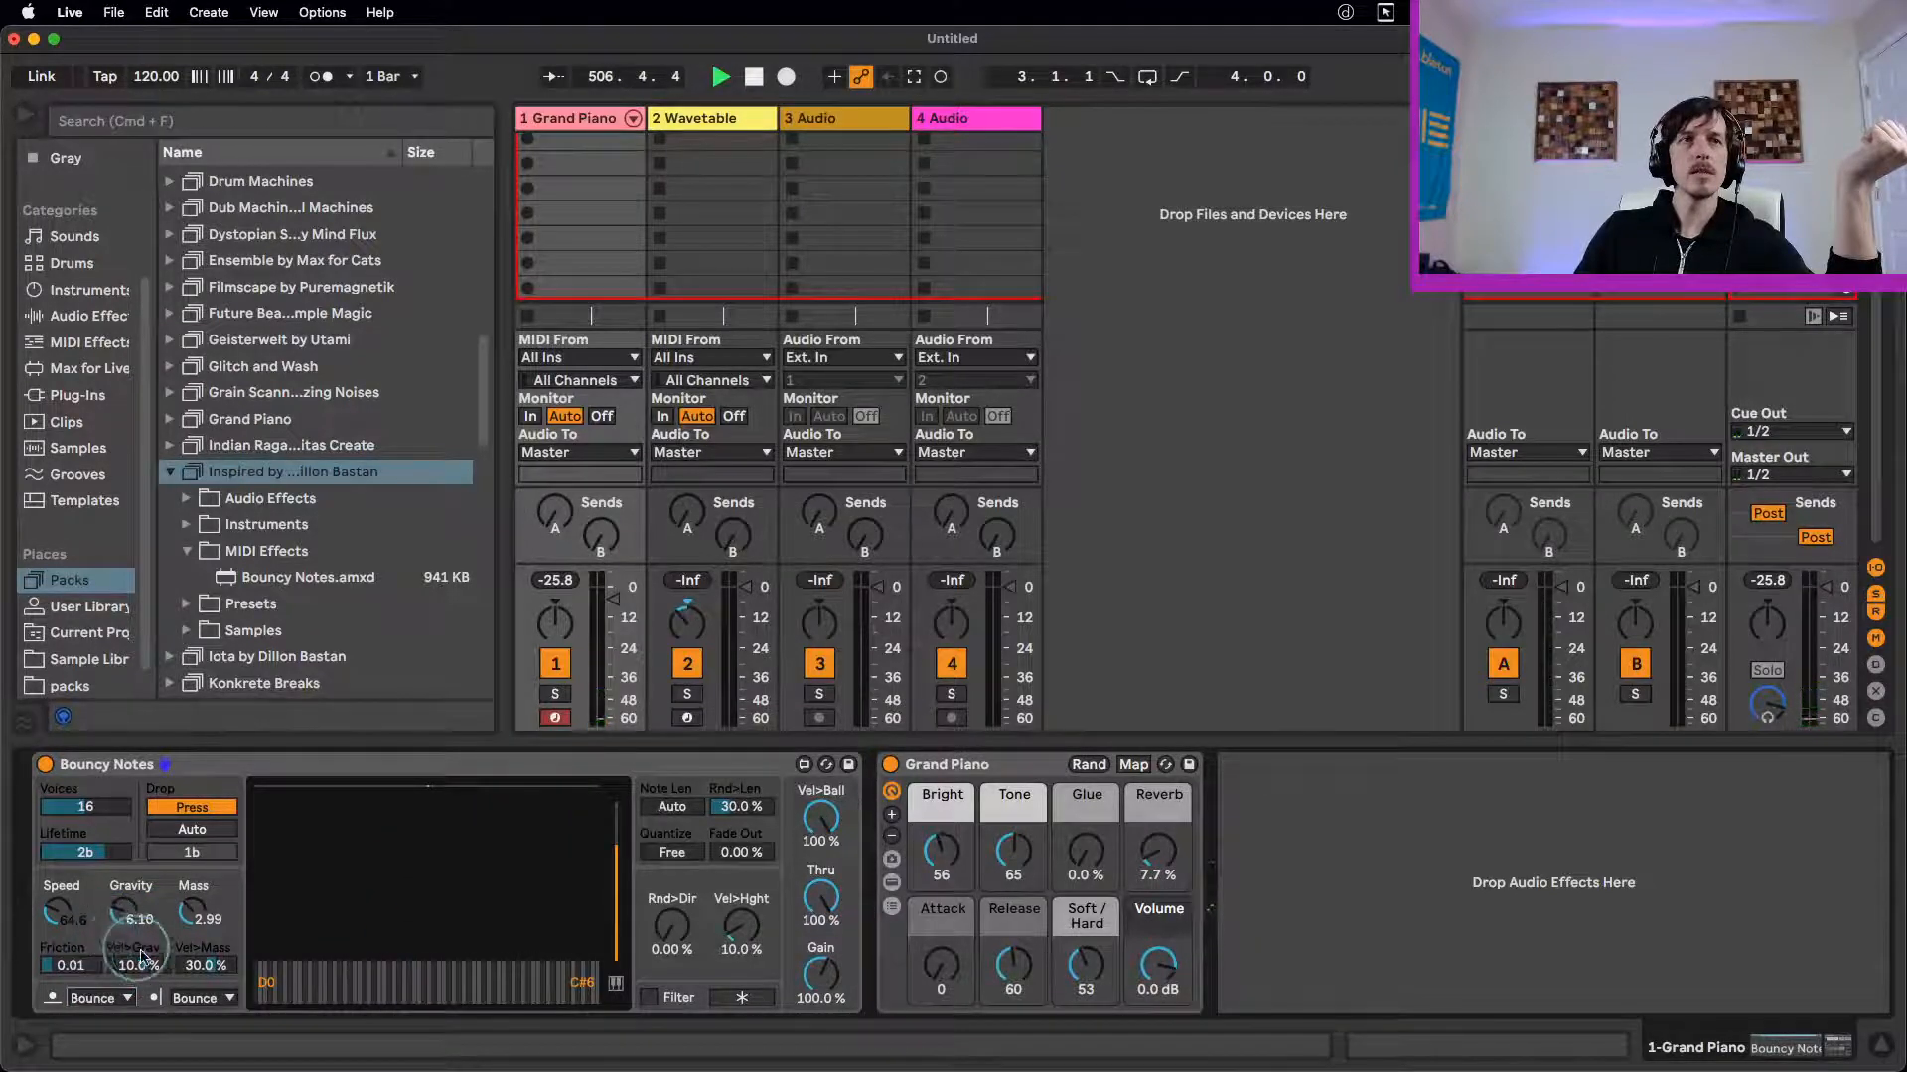
left_click(180, 998)
left_click(583, 829)
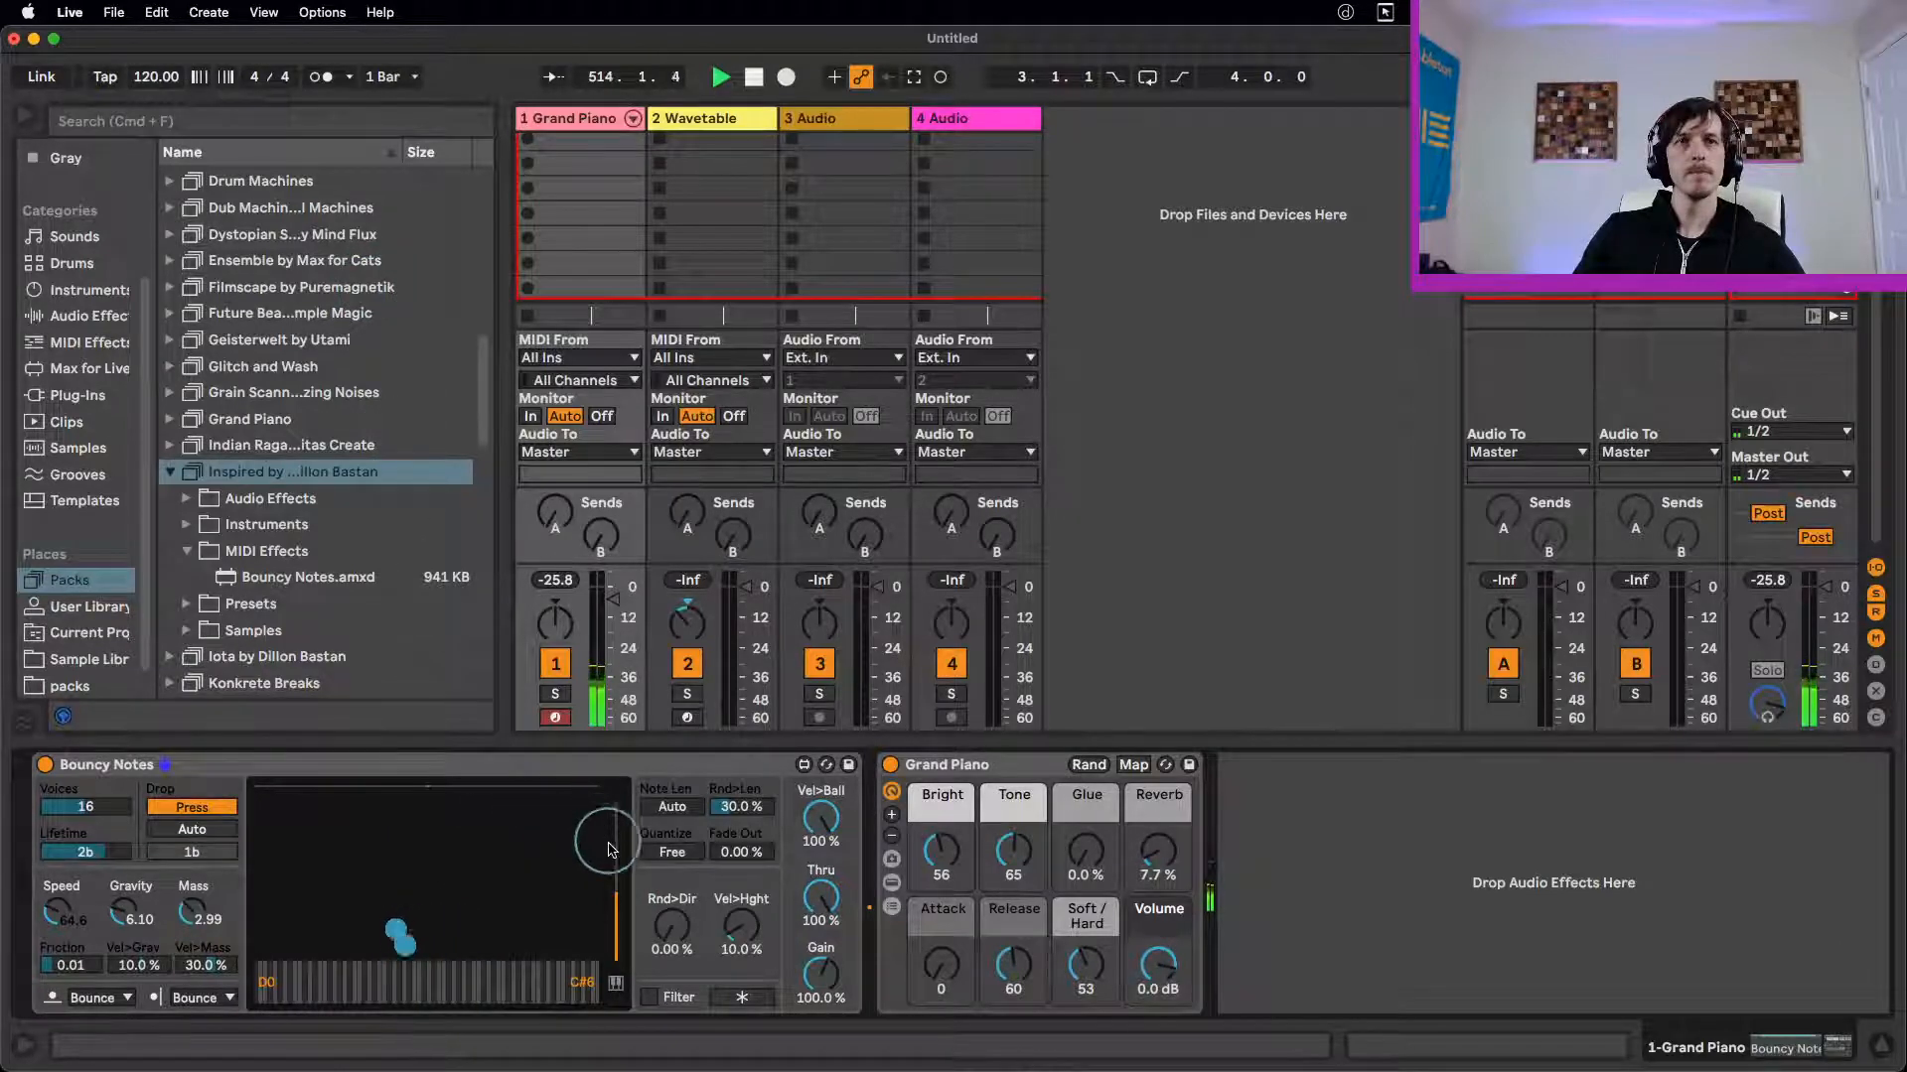
Step: Set the Fade Out of Bouncy Notes to 11.1 %
left_click_drag(736, 856, 735, 798)
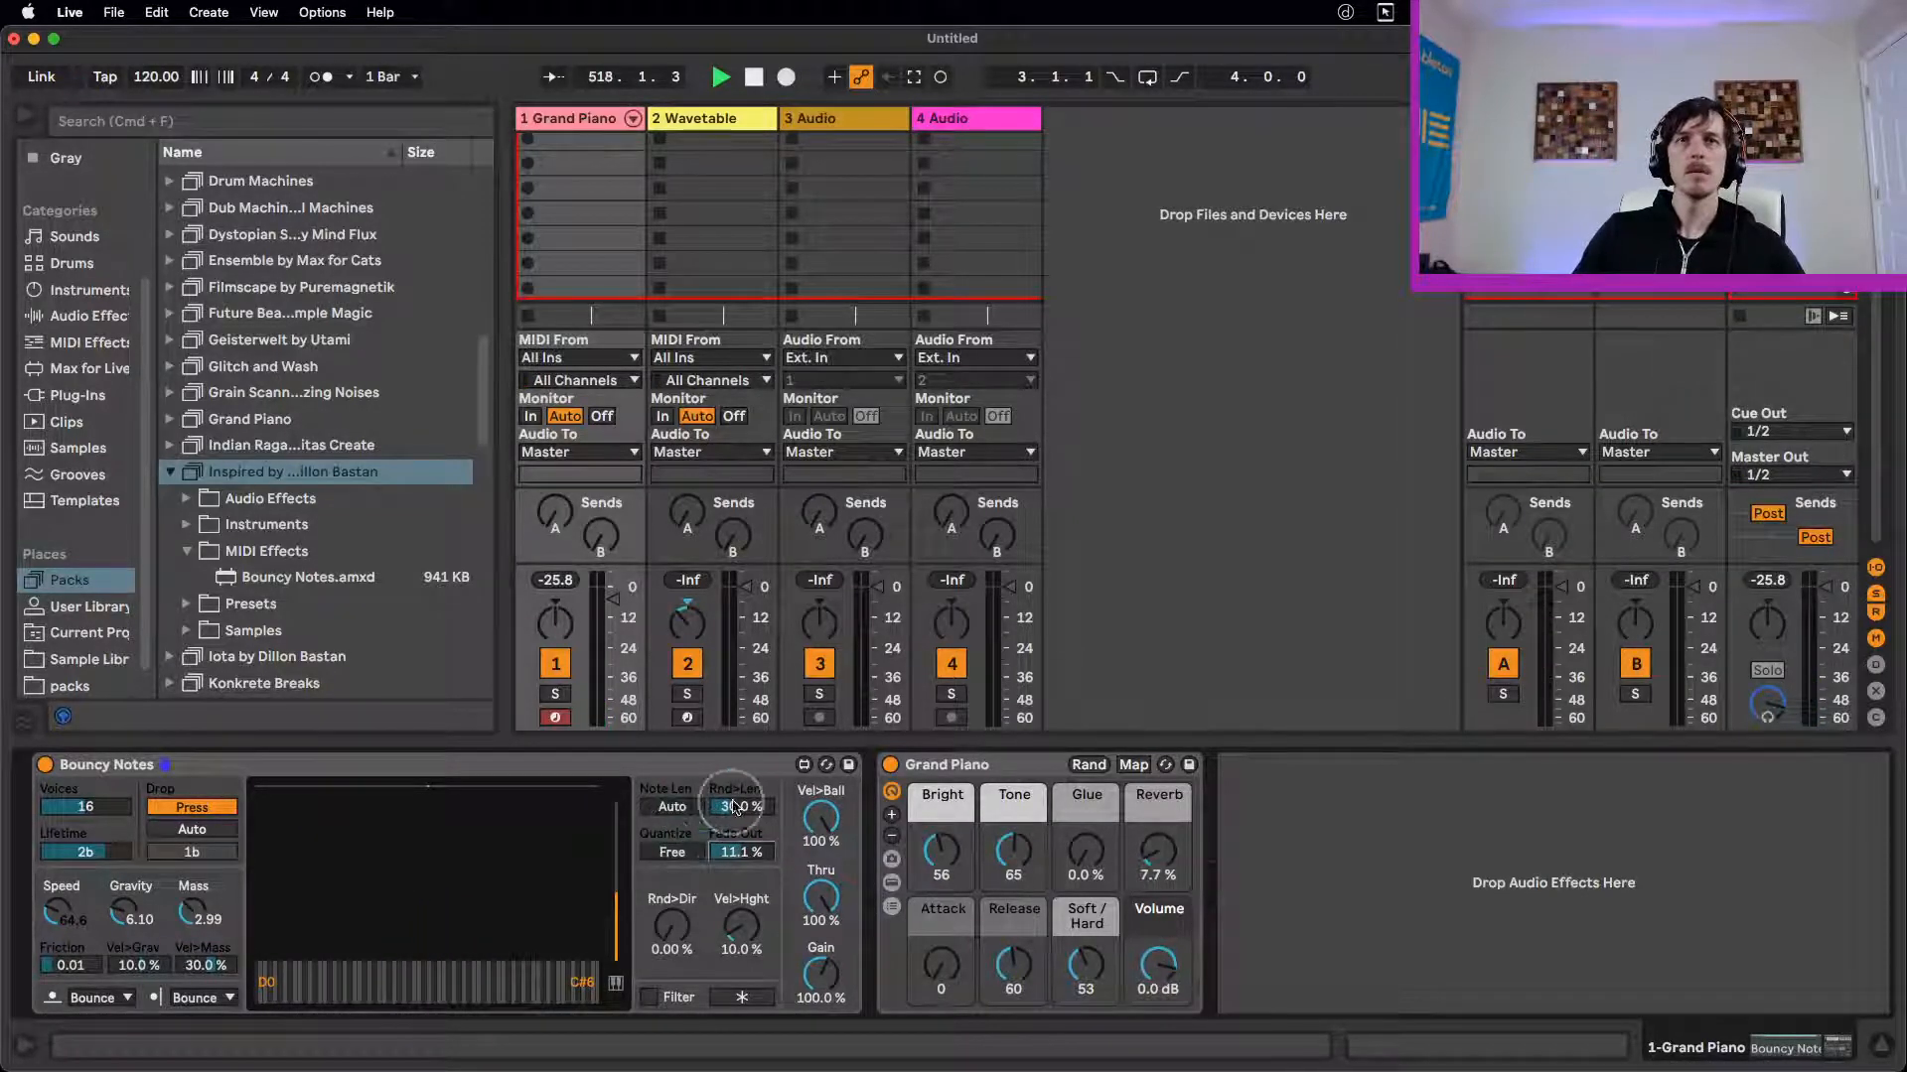
mouse_move(673, 925)
left_mouse_down()
mouse_move(674, 898)
mouse_move(682, 932)
left_mouse_up()
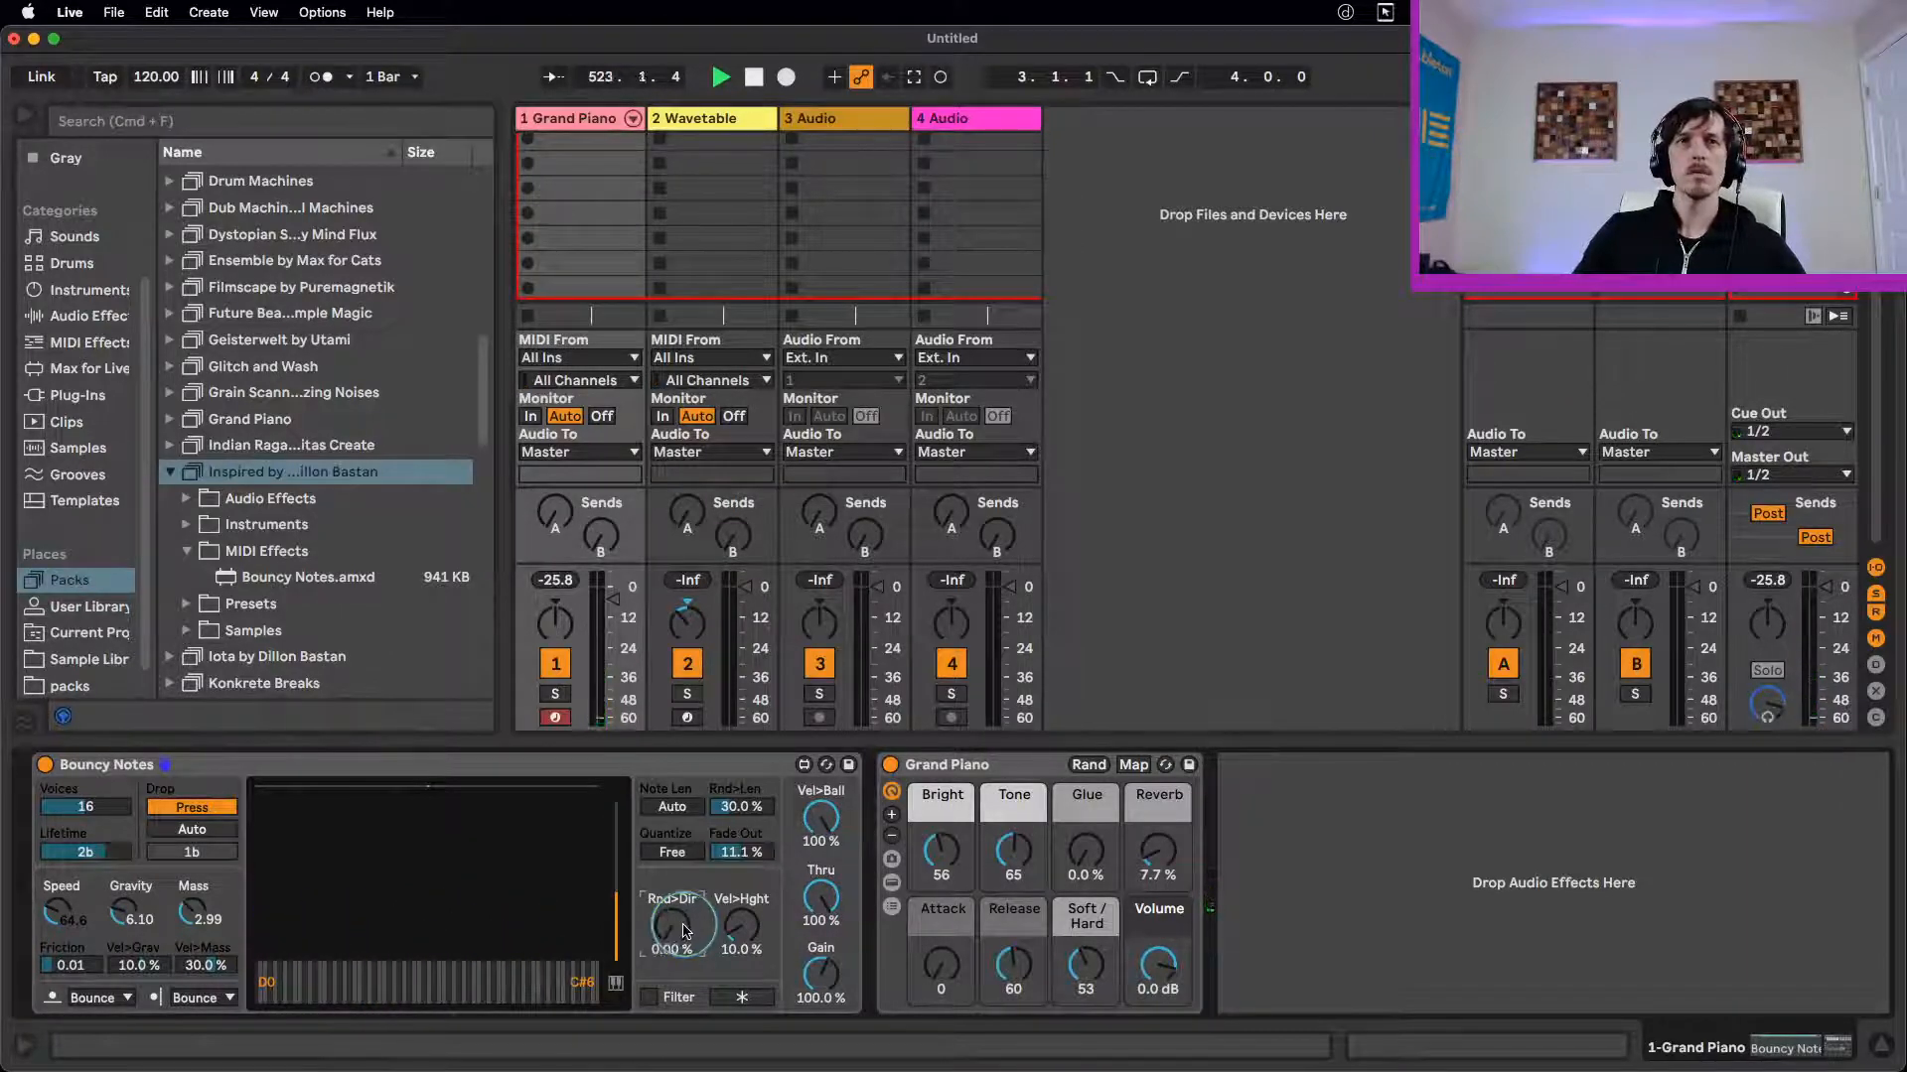
left_click(36, 1041)
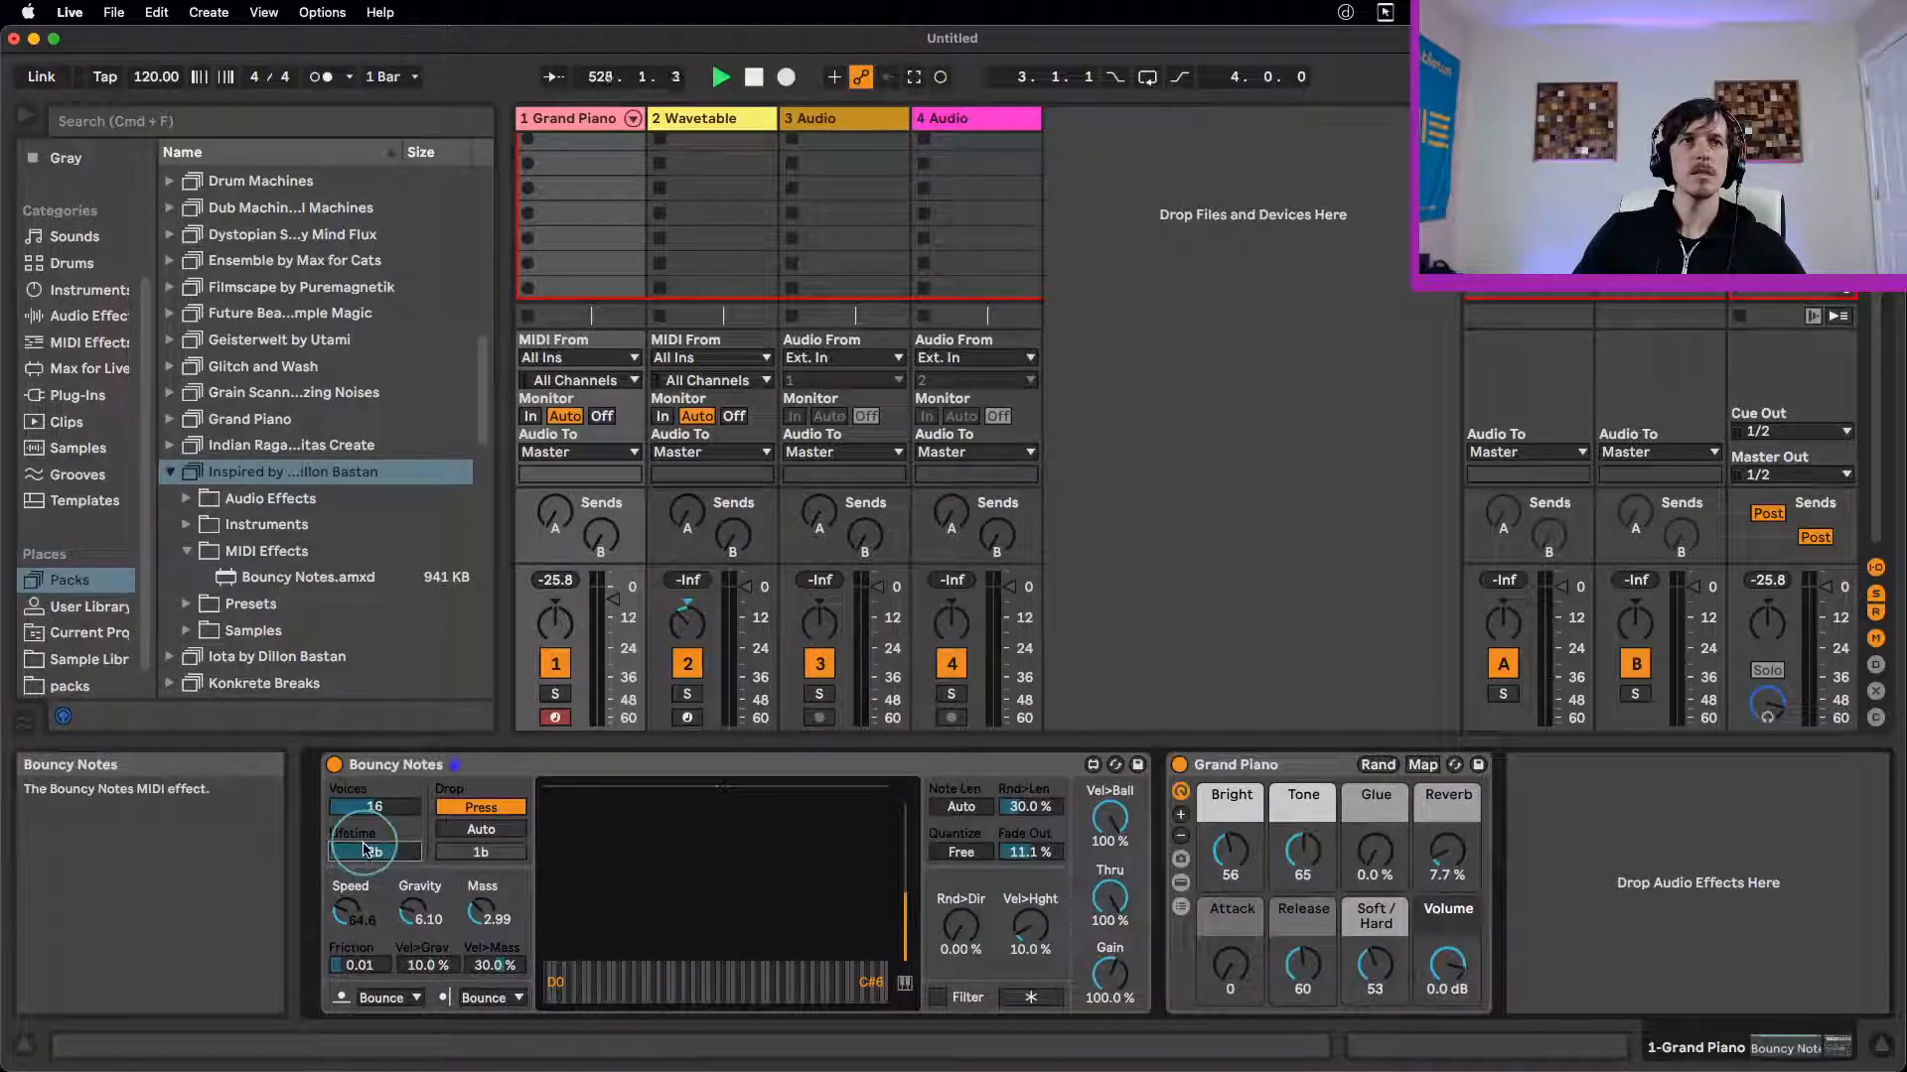
left_click(36, 1041)
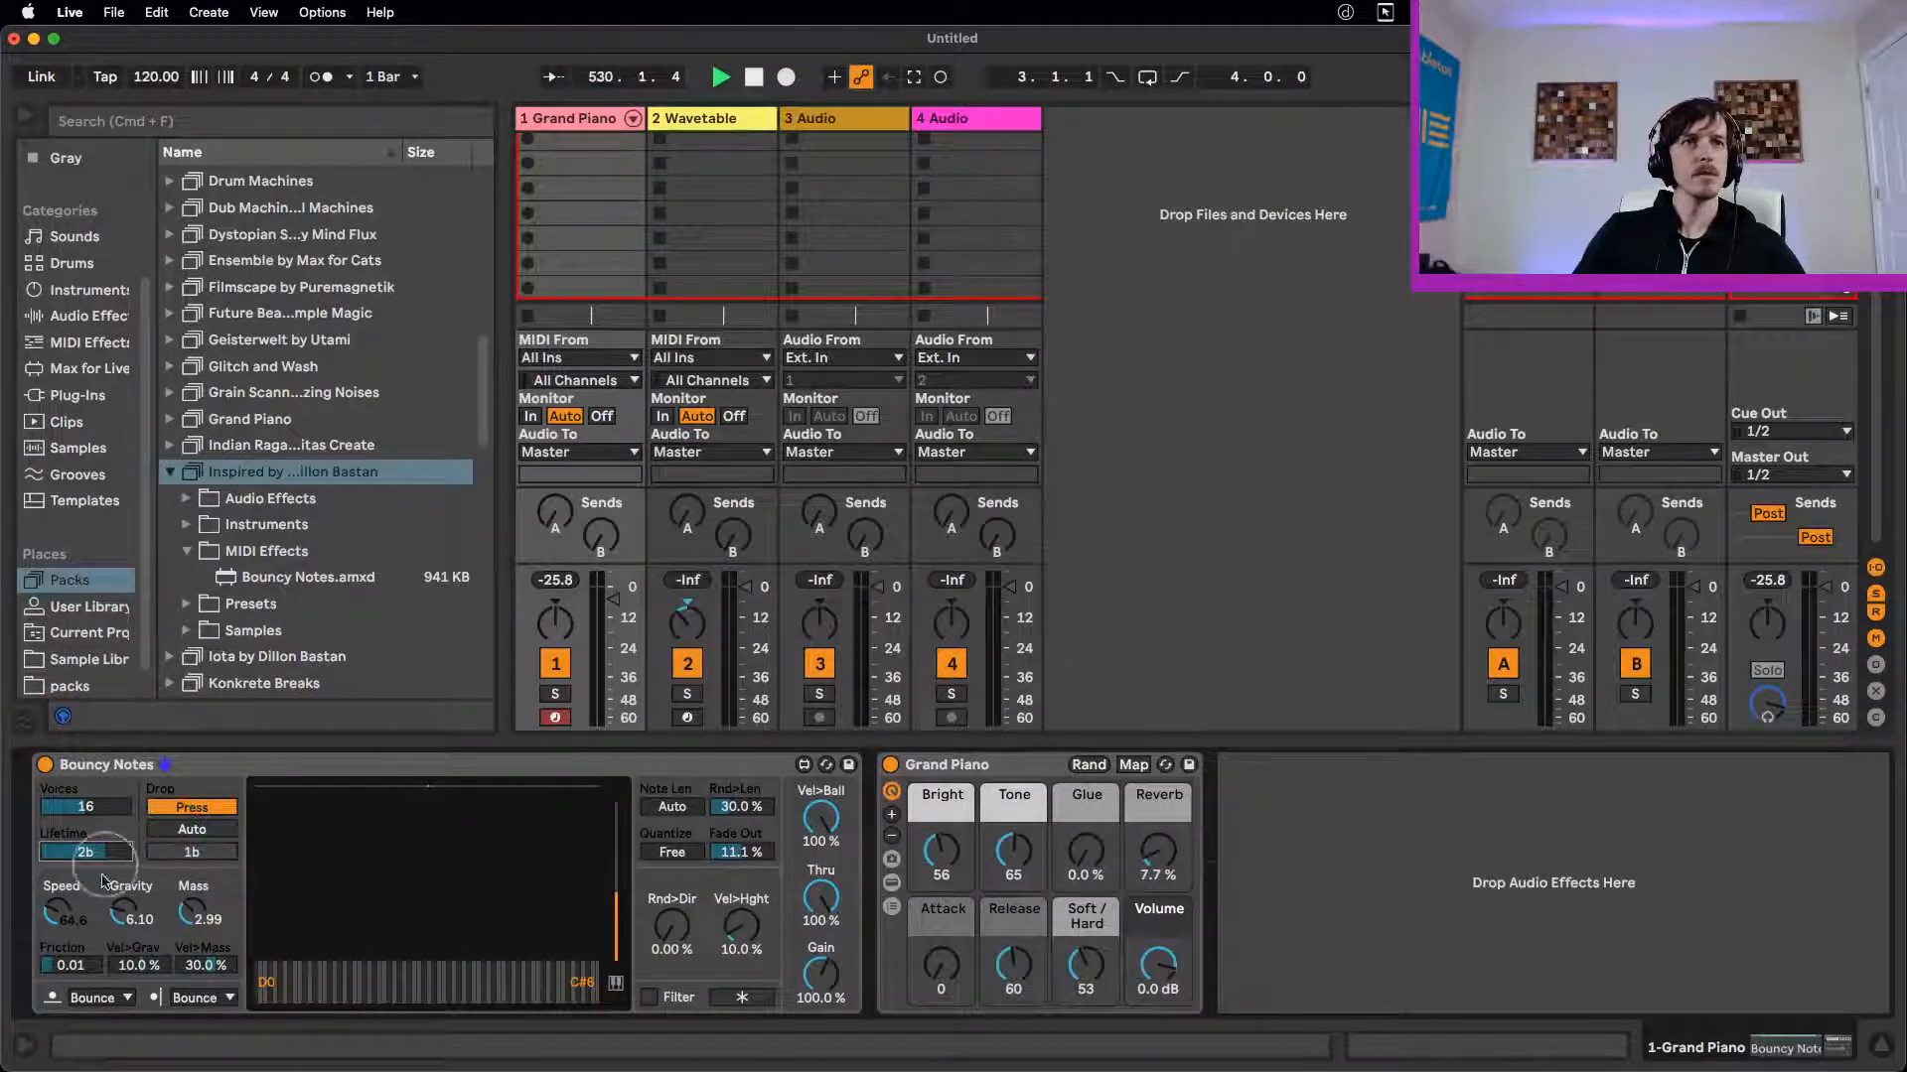
Step: Set Mass to 2.40 and Friction to 0.15, and adjust the horizontal launch direction of the balls
left_click_drag(183, 919, 184, 931)
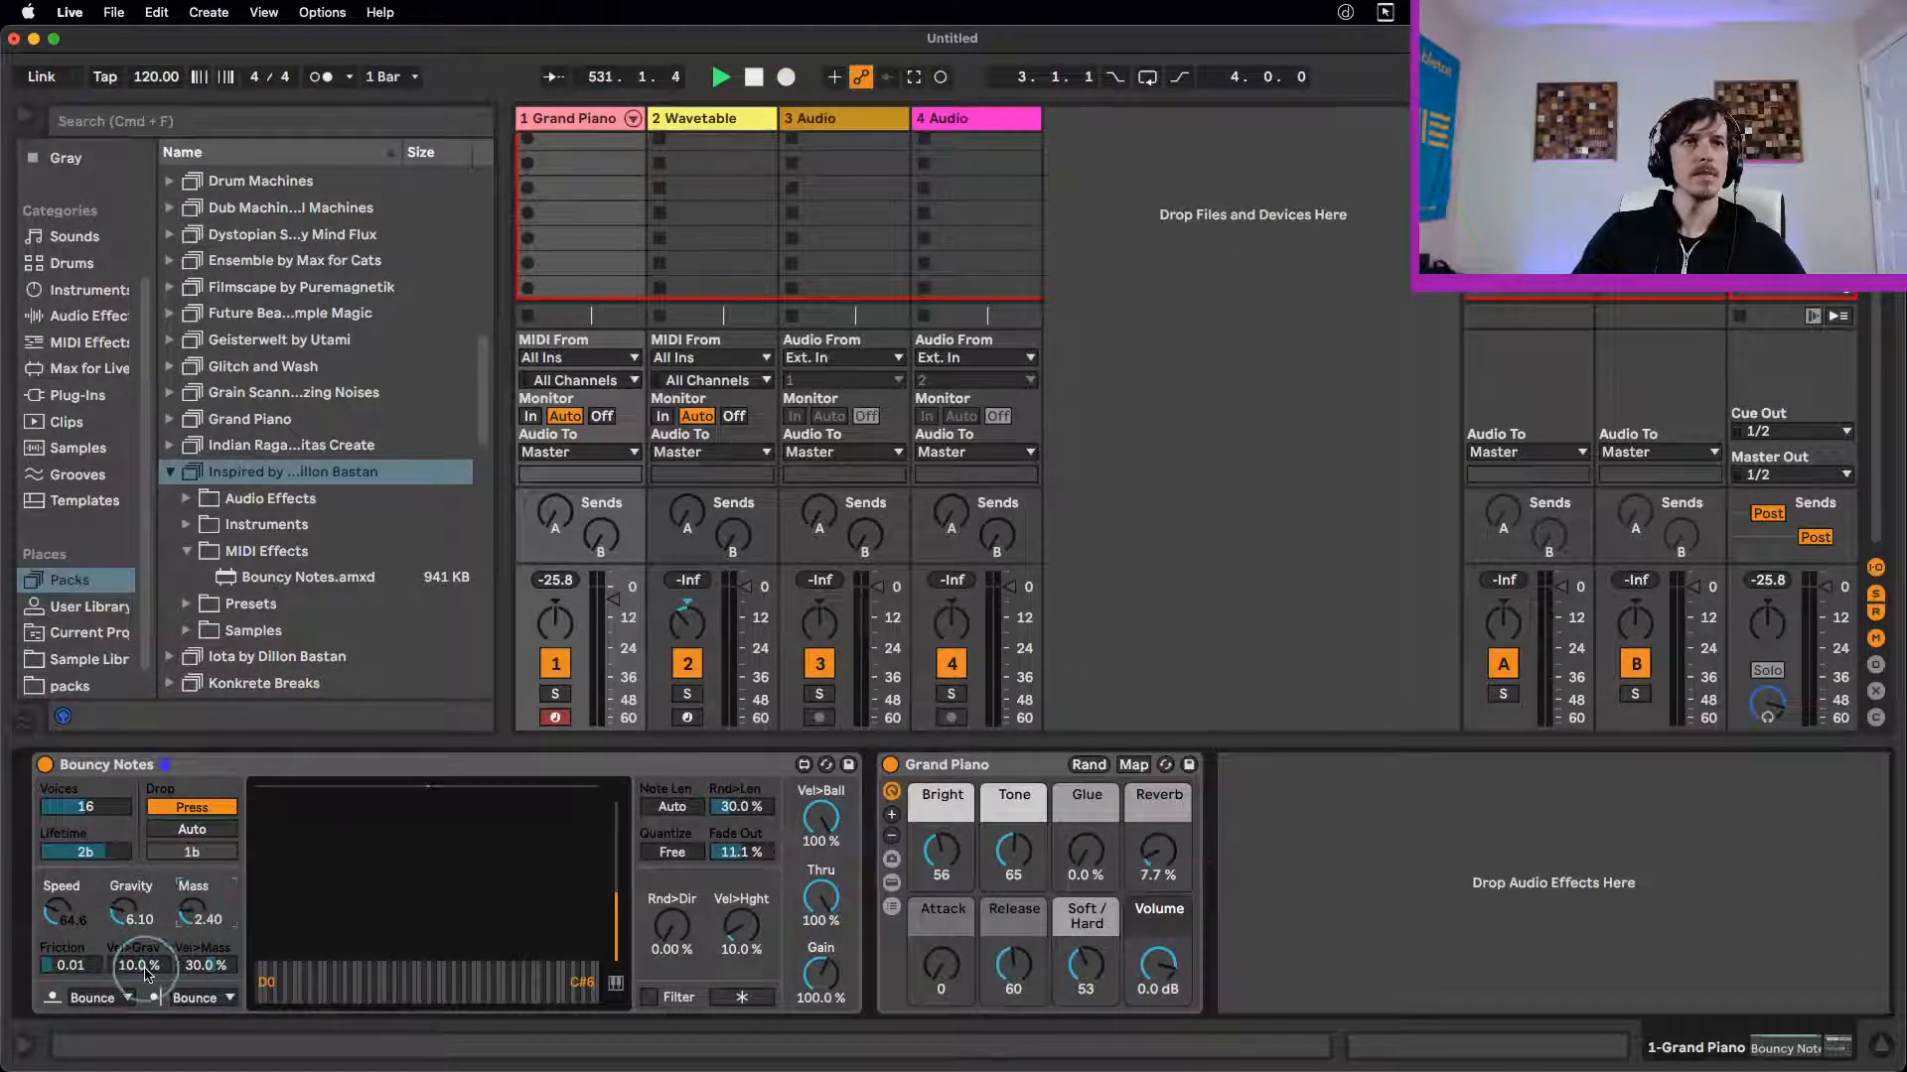
left_click_drag(70, 966, 80, 971)
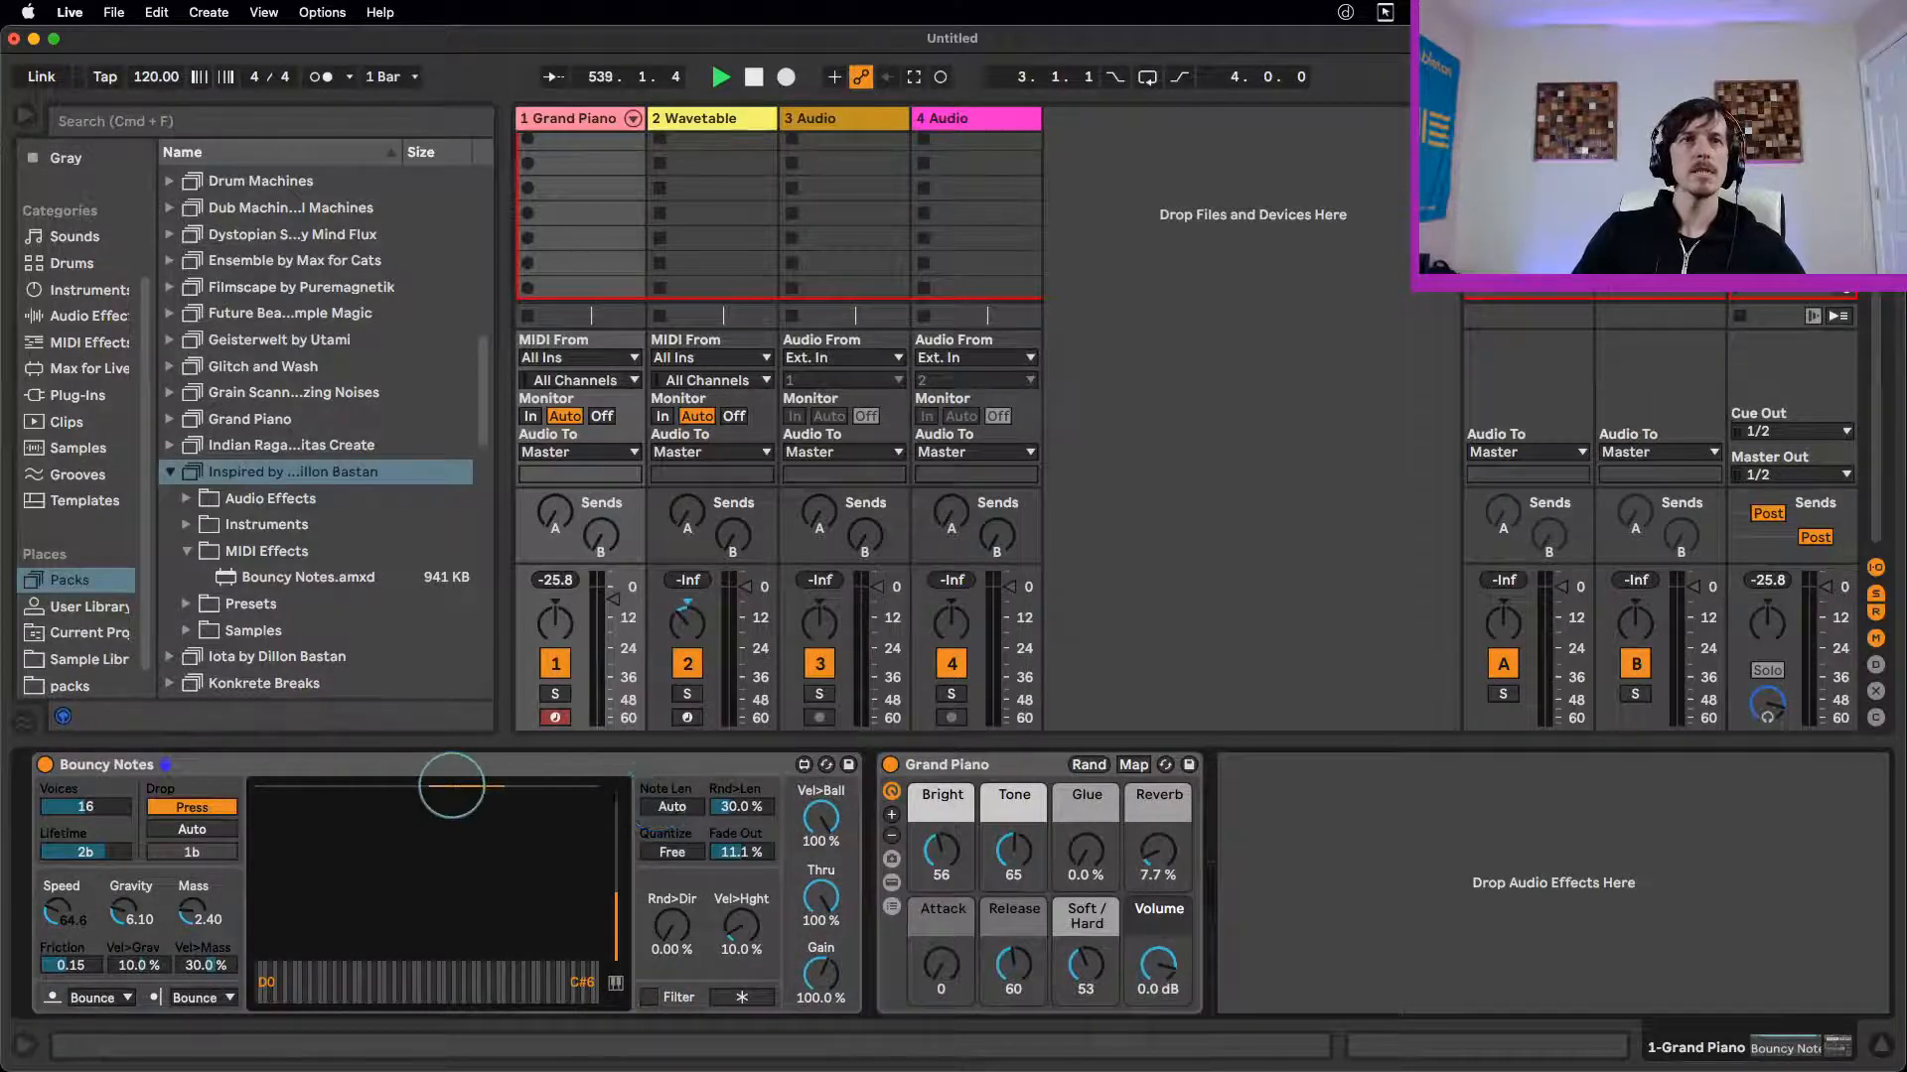
left_click_drag(429, 787, 390, 797)
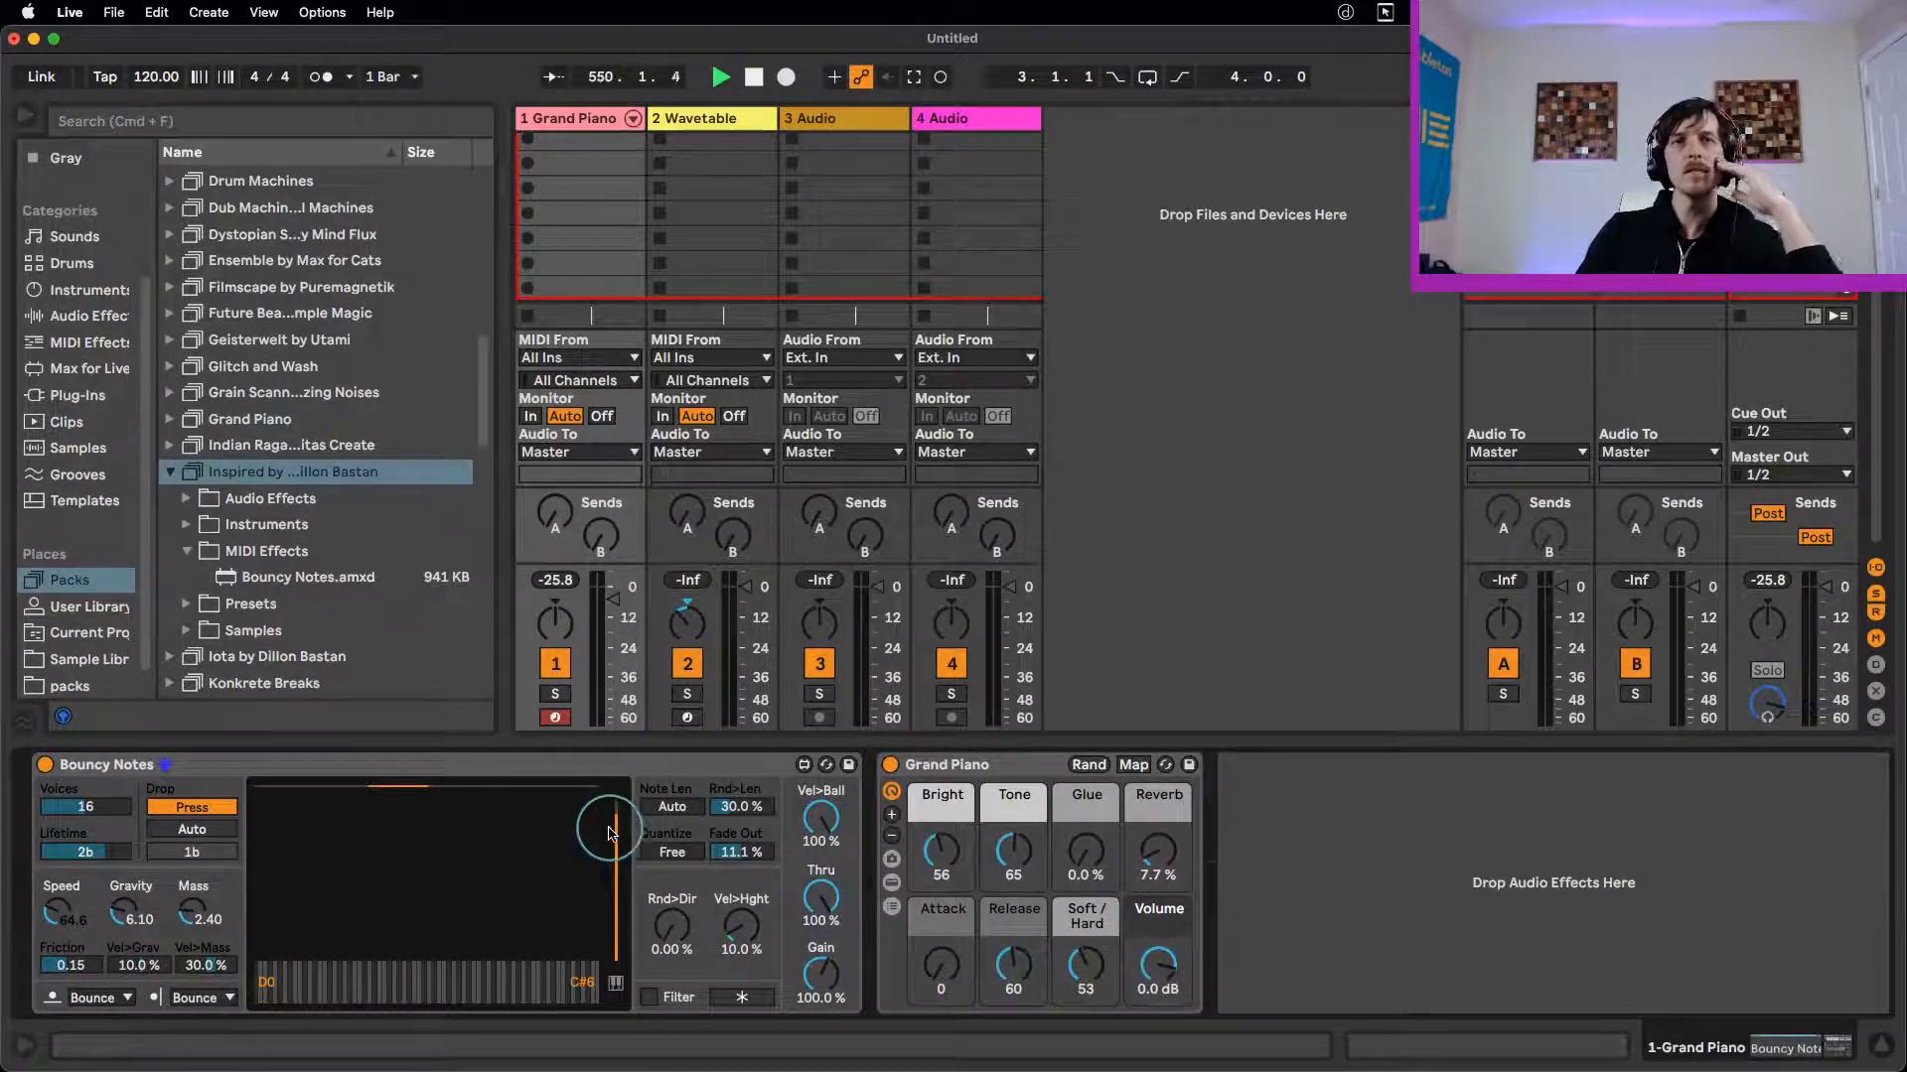
Step: Show the keyboard settings of Bouncy Notes and set the scale to Minor, the tonic to E and the range to 41
left_click(615, 982)
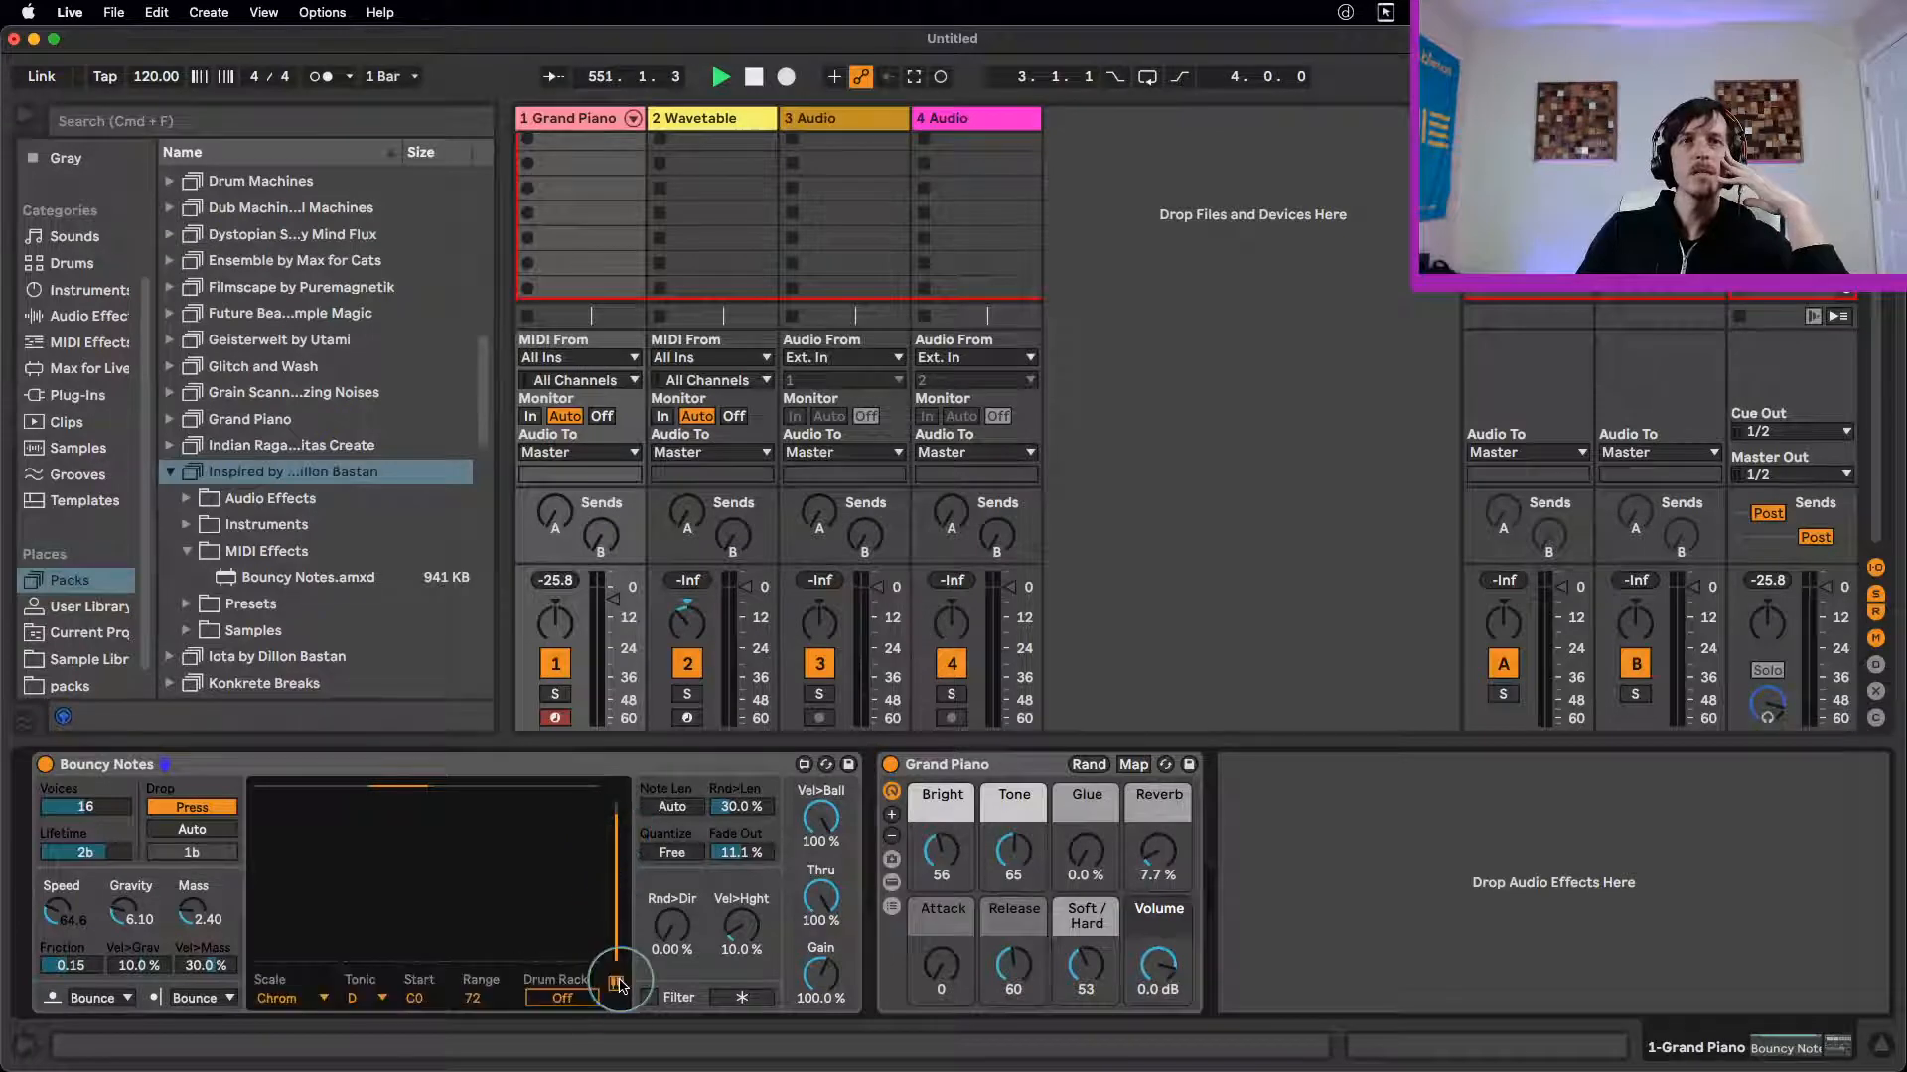
left_click(288, 998)
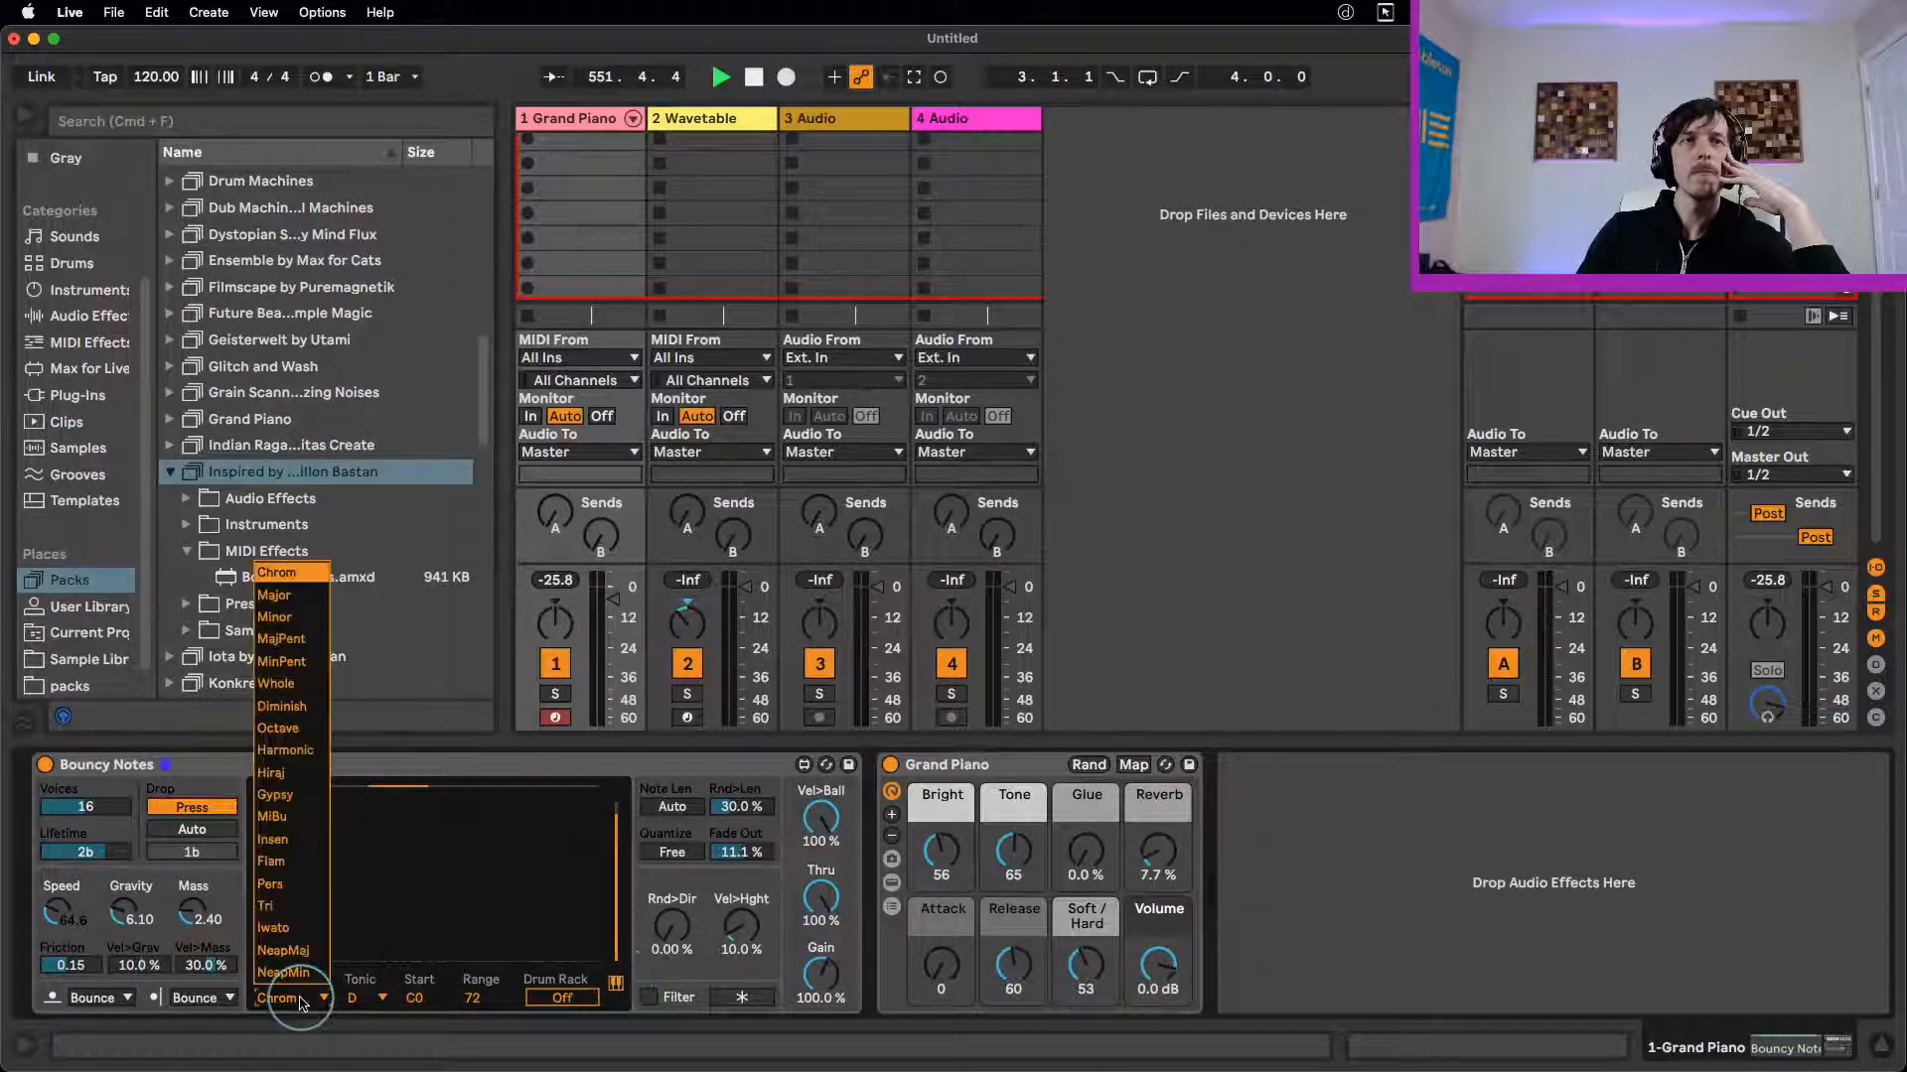
left_click(299, 617)
left_click(377, 997)
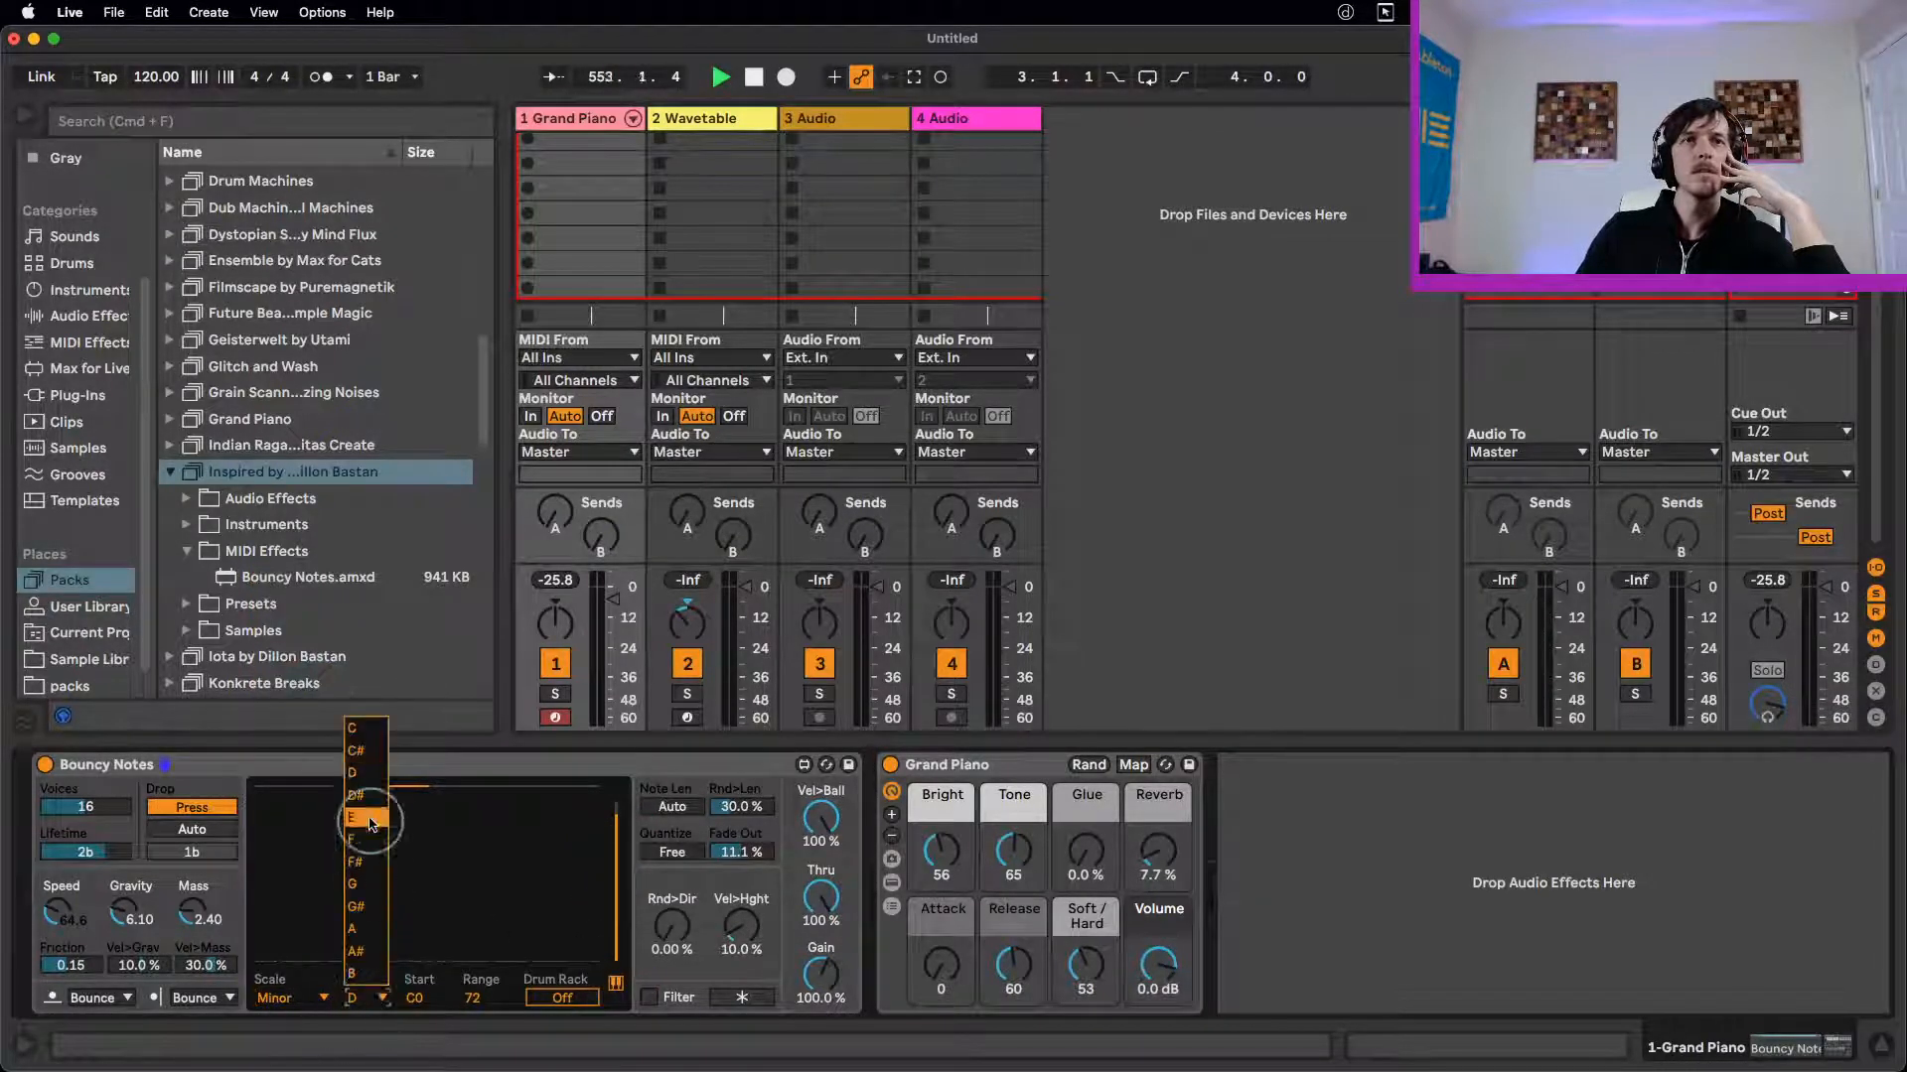
left_click(380, 833)
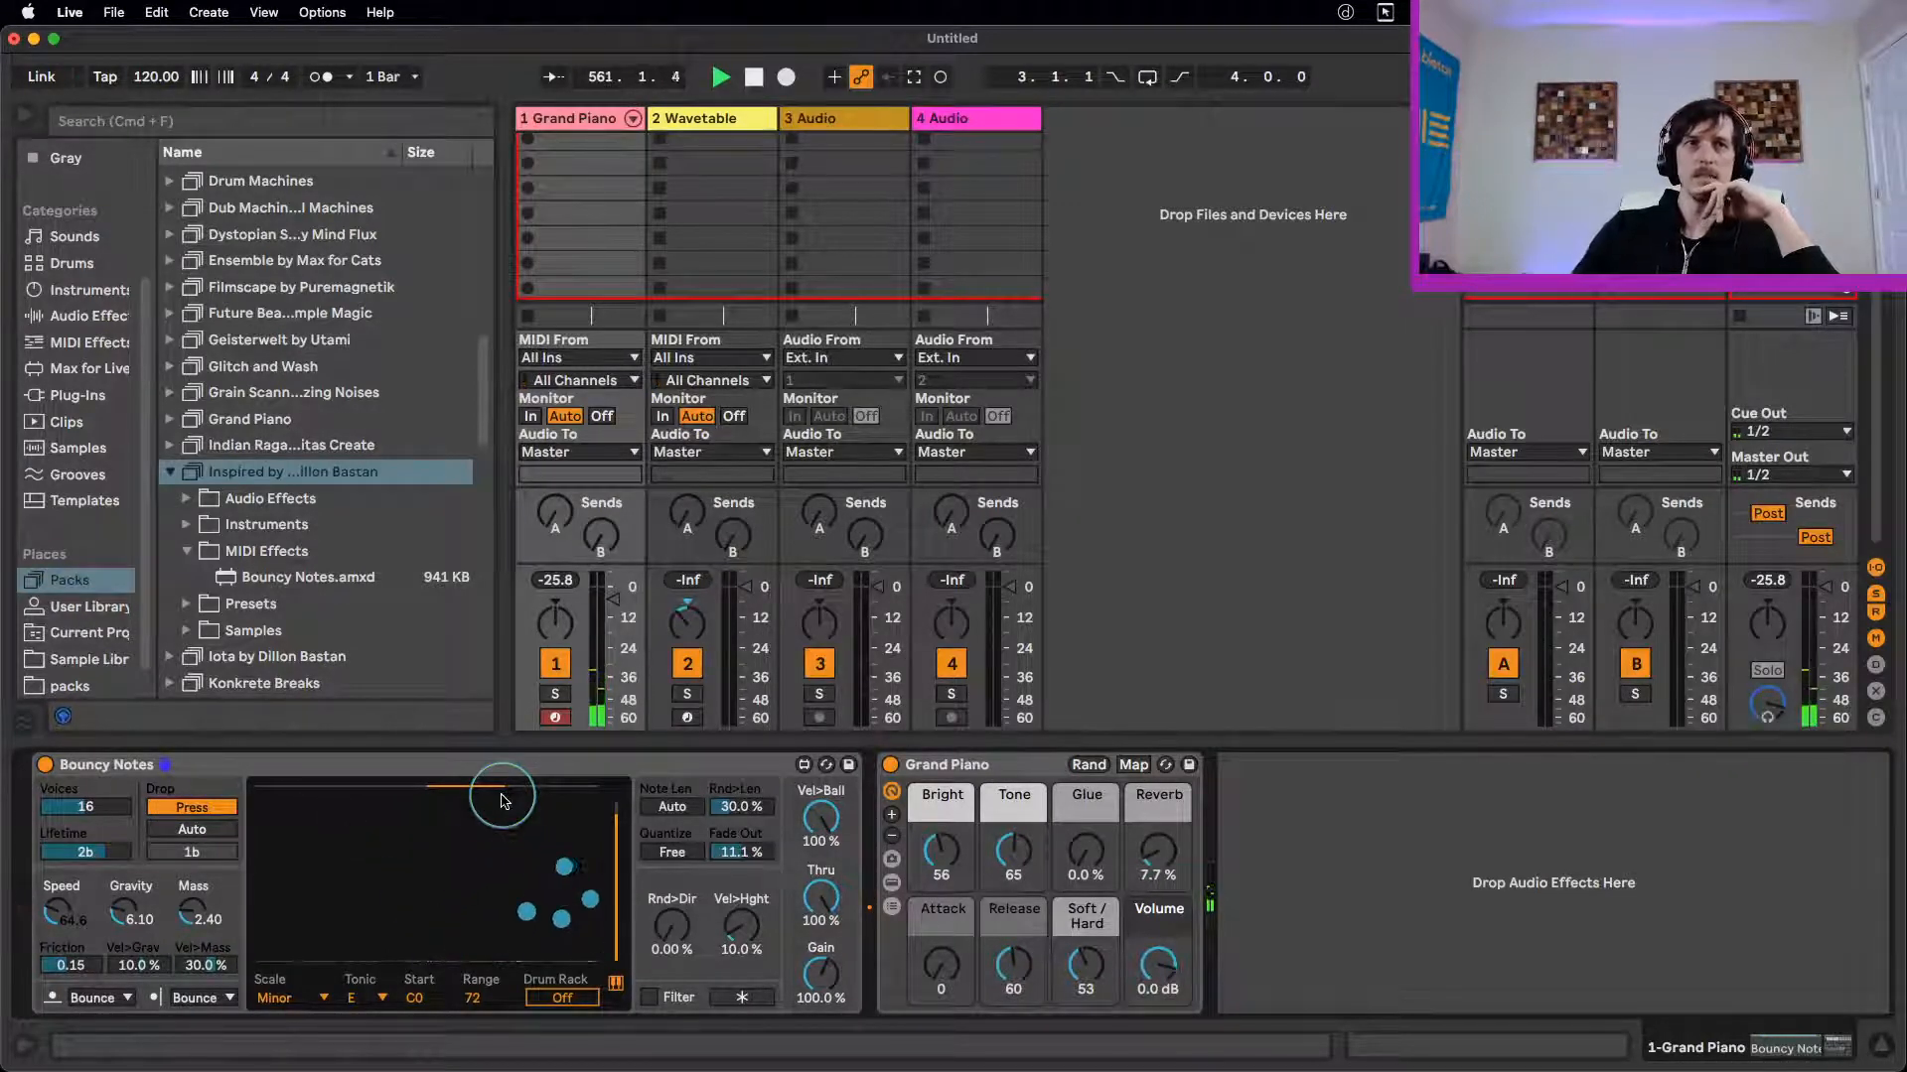
mouse_move(497, 990)
left_mouse_down()
mouse_move(478, 1013)
mouse_move(422, 995)
mouse_move(509, 1008)
left_mouse_up()
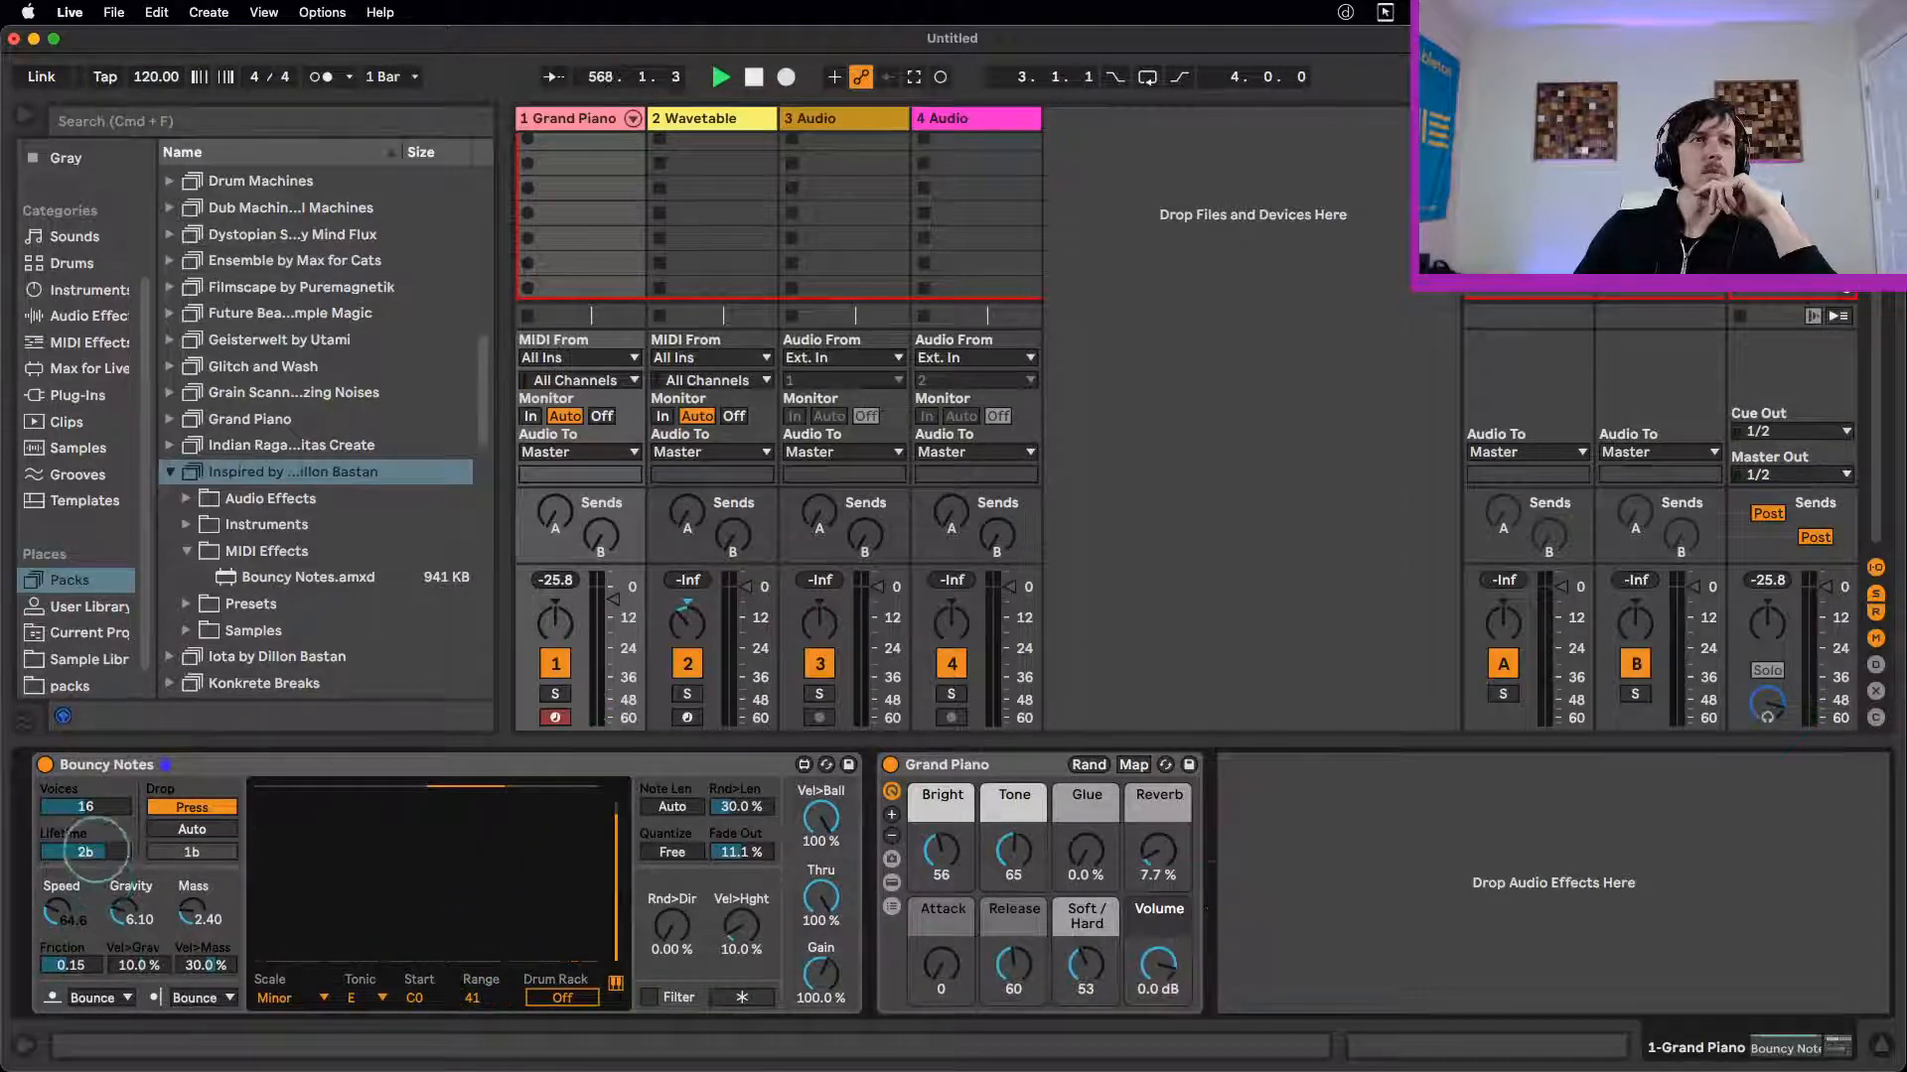
Step: Set Bouncy Notes' Lifetime to 3b and select the device
left_click_drag(94, 849, 109, 834)
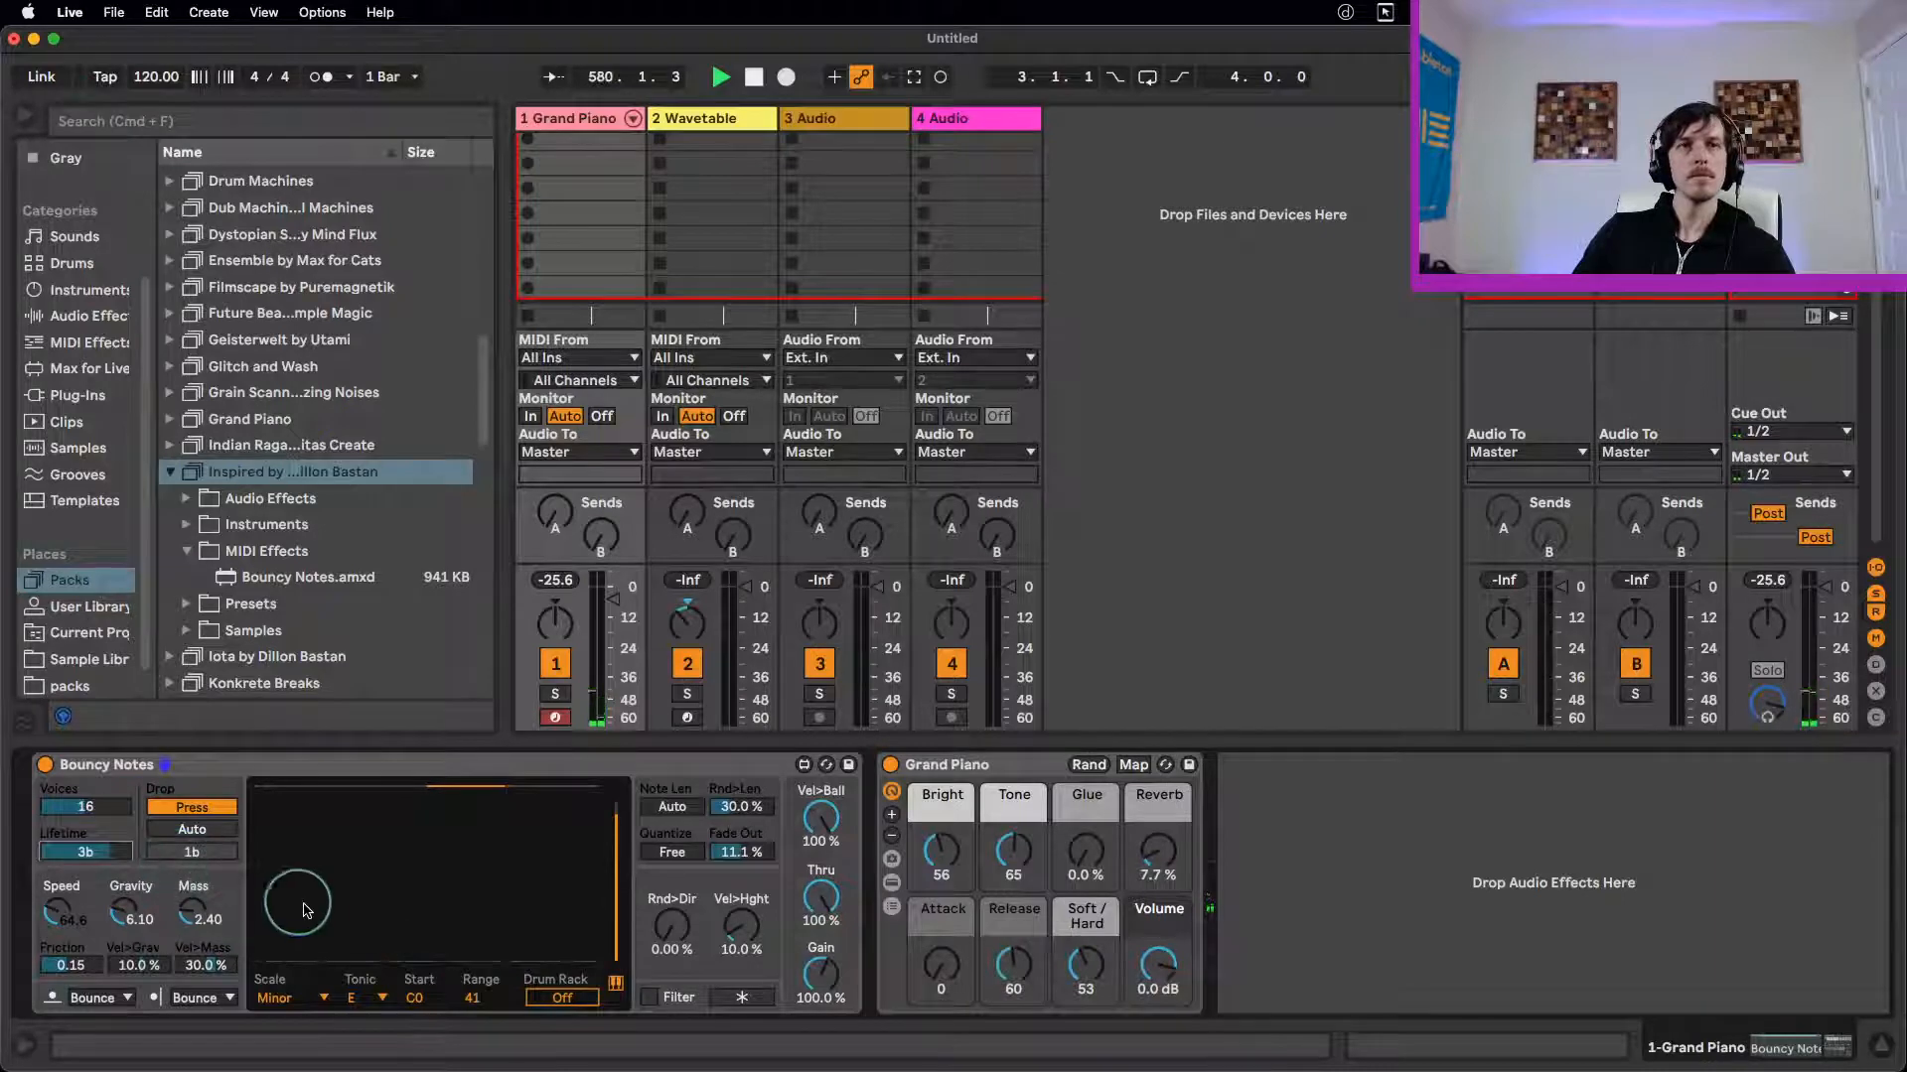
left_click(314, 757)
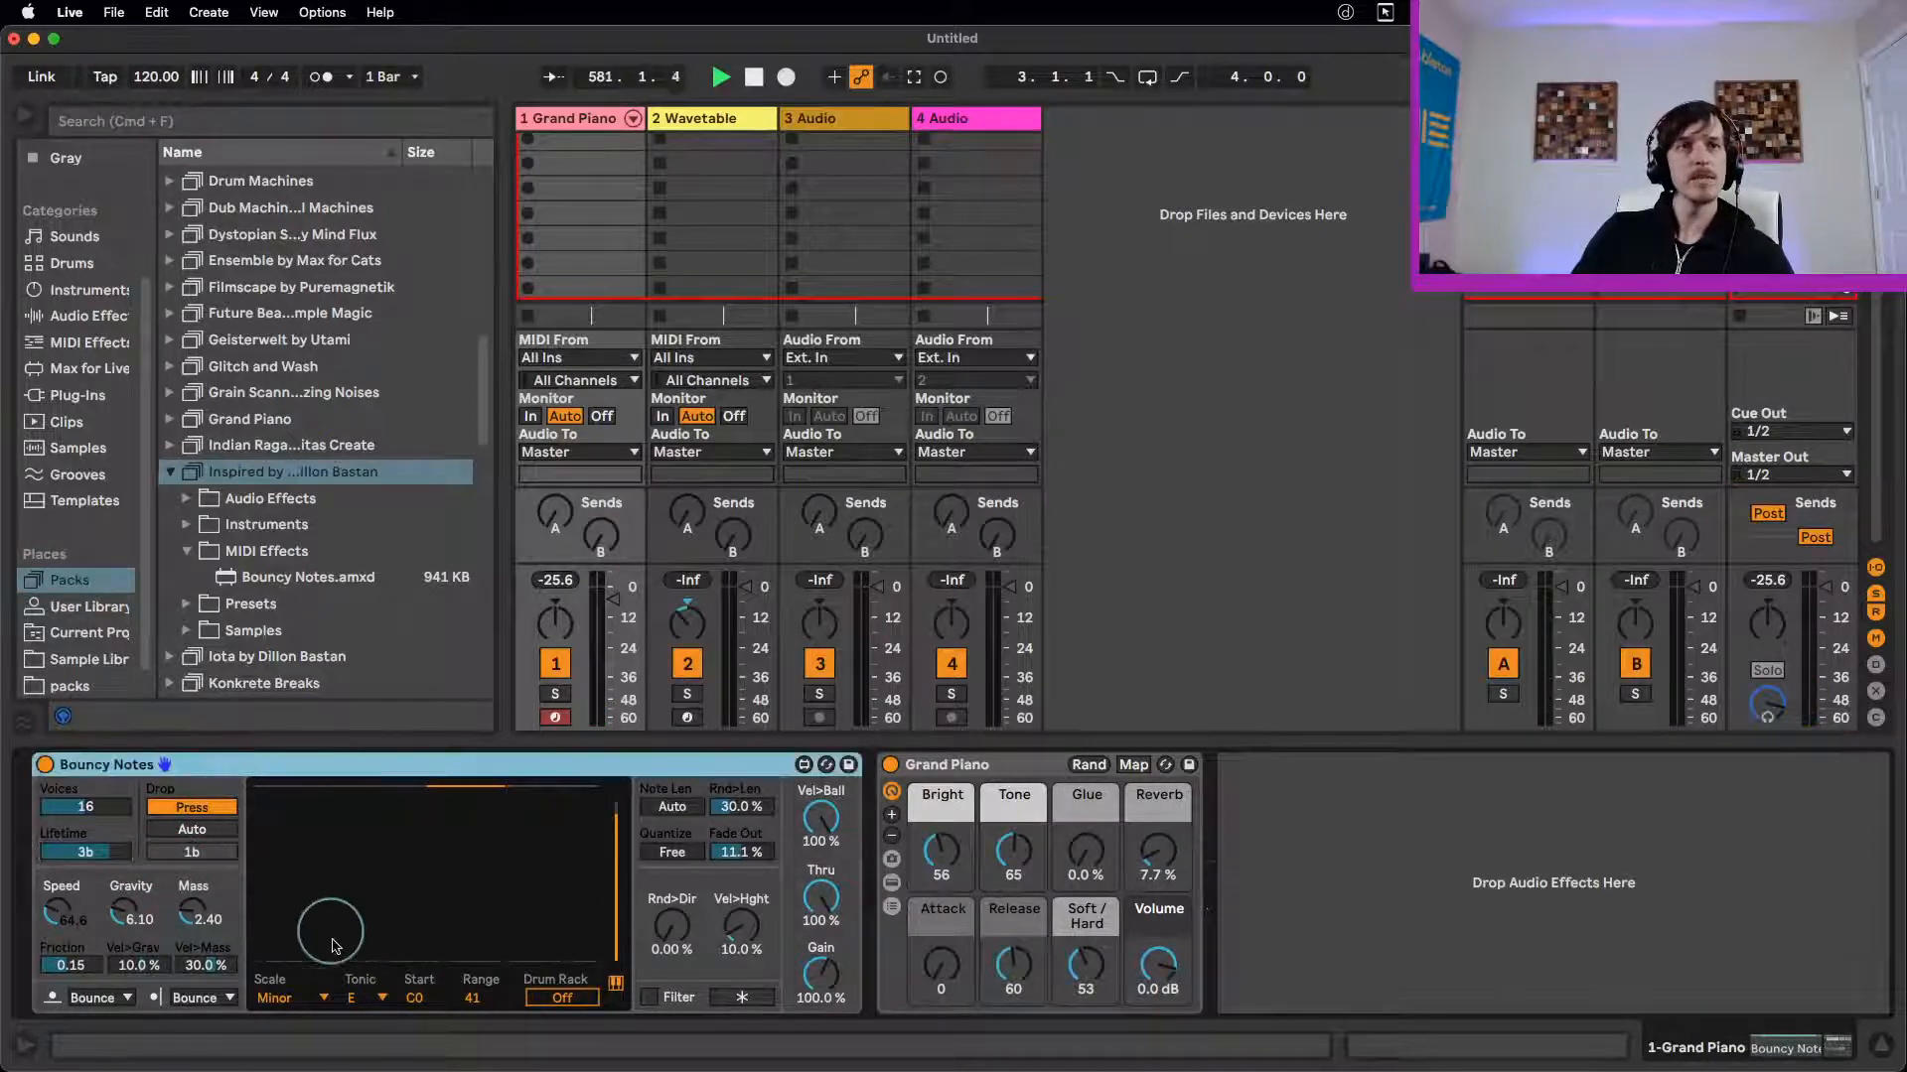
left_click(566, 998)
left_click(566, 998)
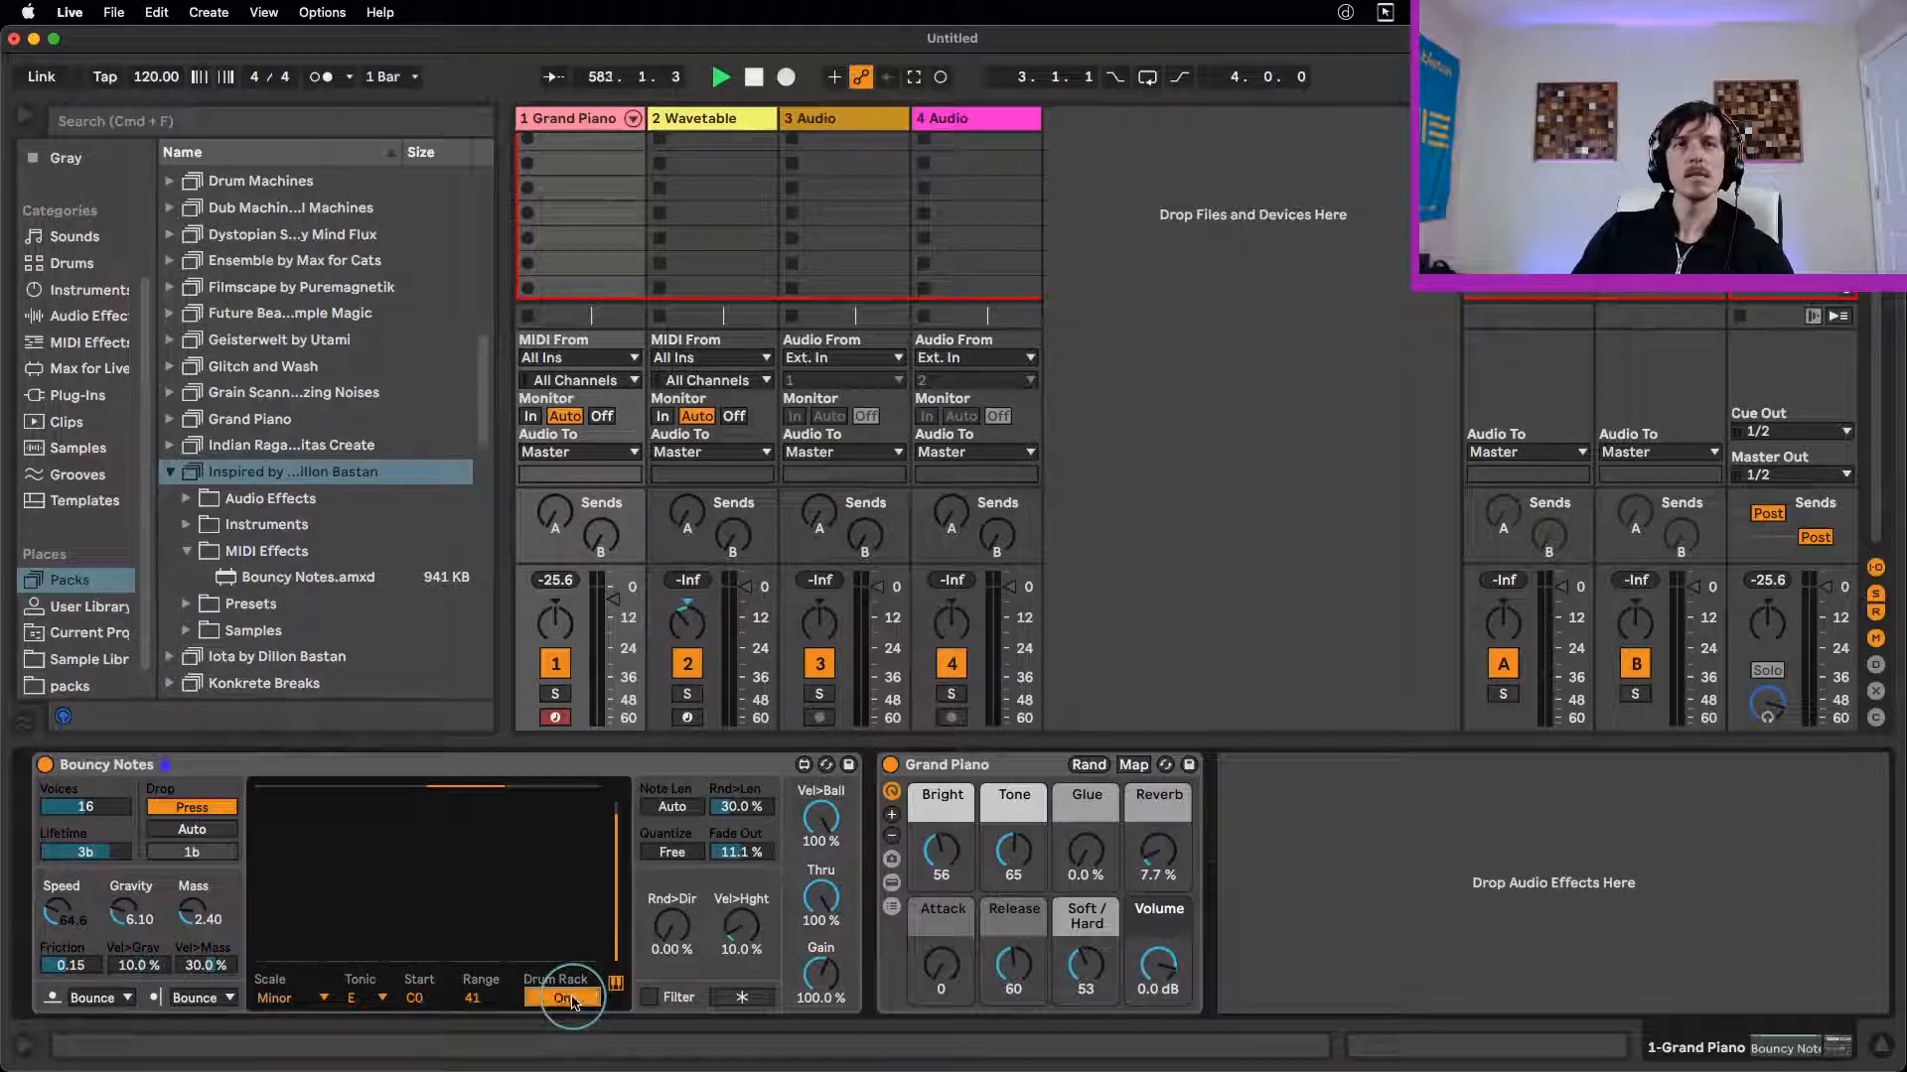
left_click(566, 998)
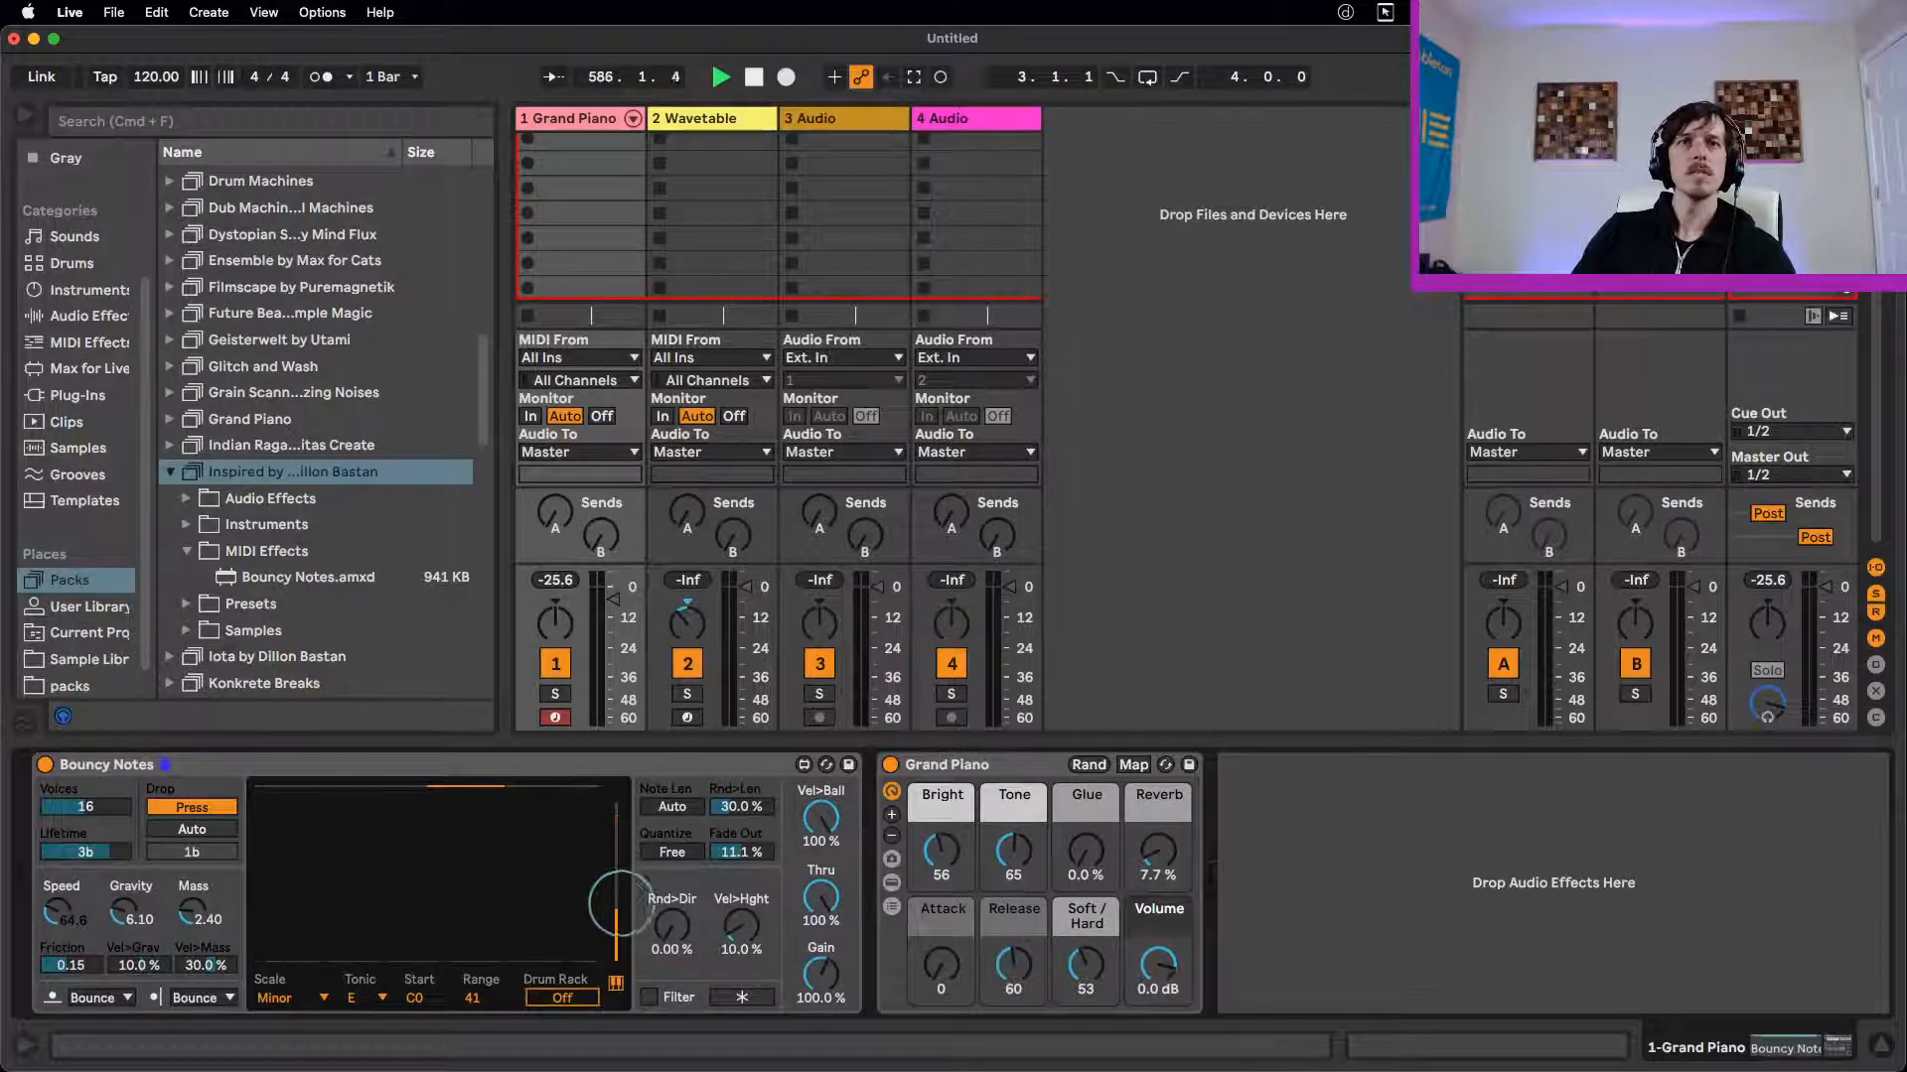
Step: Lower the drop height of the balls and narrow their horizontal drop range to a small span near the centre
left_click_drag(616, 910, 623, 944)
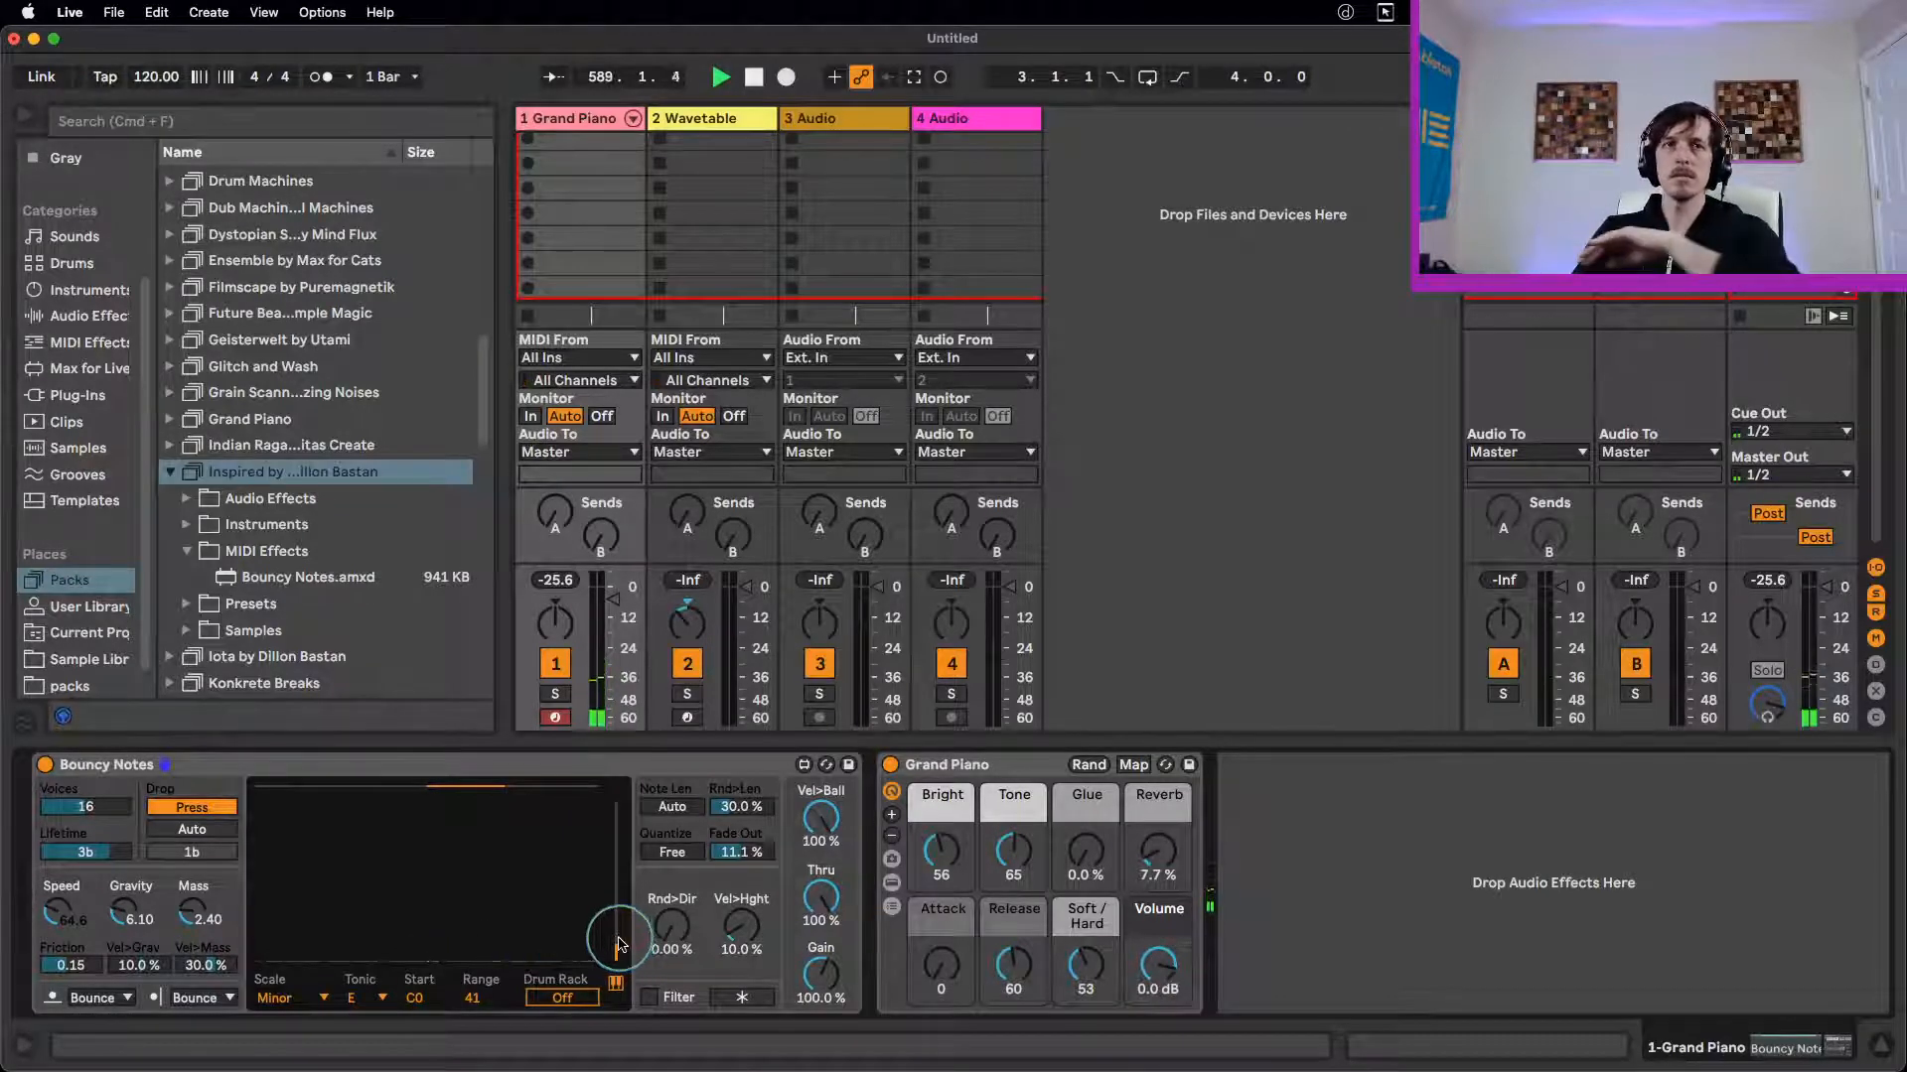
left_click_drag(618, 938, 620, 929)
left_click_drag(489, 787, 341, 781)
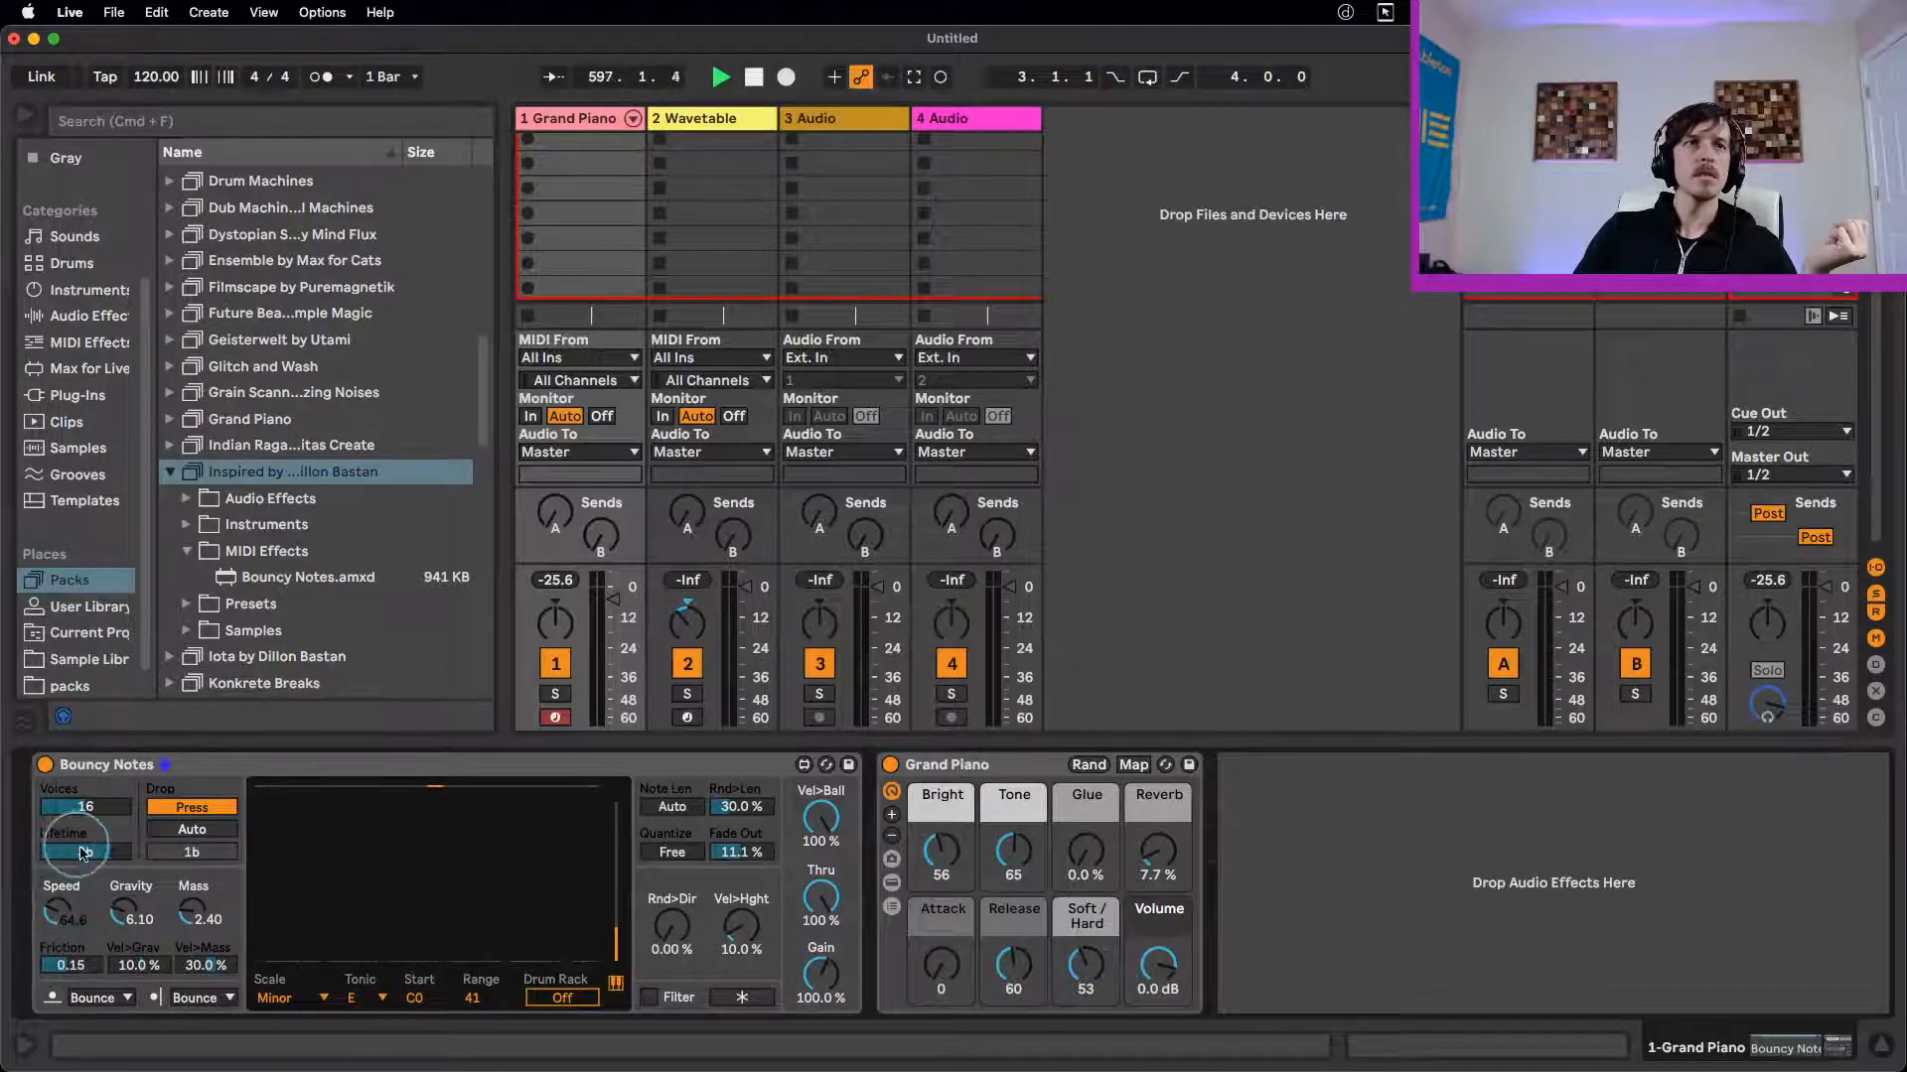
Step: Set Bouncy Notes' Lifetime to 4b, Gravity to 0.67 and Speed to 80.3
mouse_move(89, 854)
left_mouse_down()
mouse_move(91, 817)
mouse_move(102, 990)
mouse_move(75, 804)
mouse_move(79, 981)
mouse_move(79, 794)
mouse_move(89, 943)
mouse_move(87, 846)
left_mouse_up()
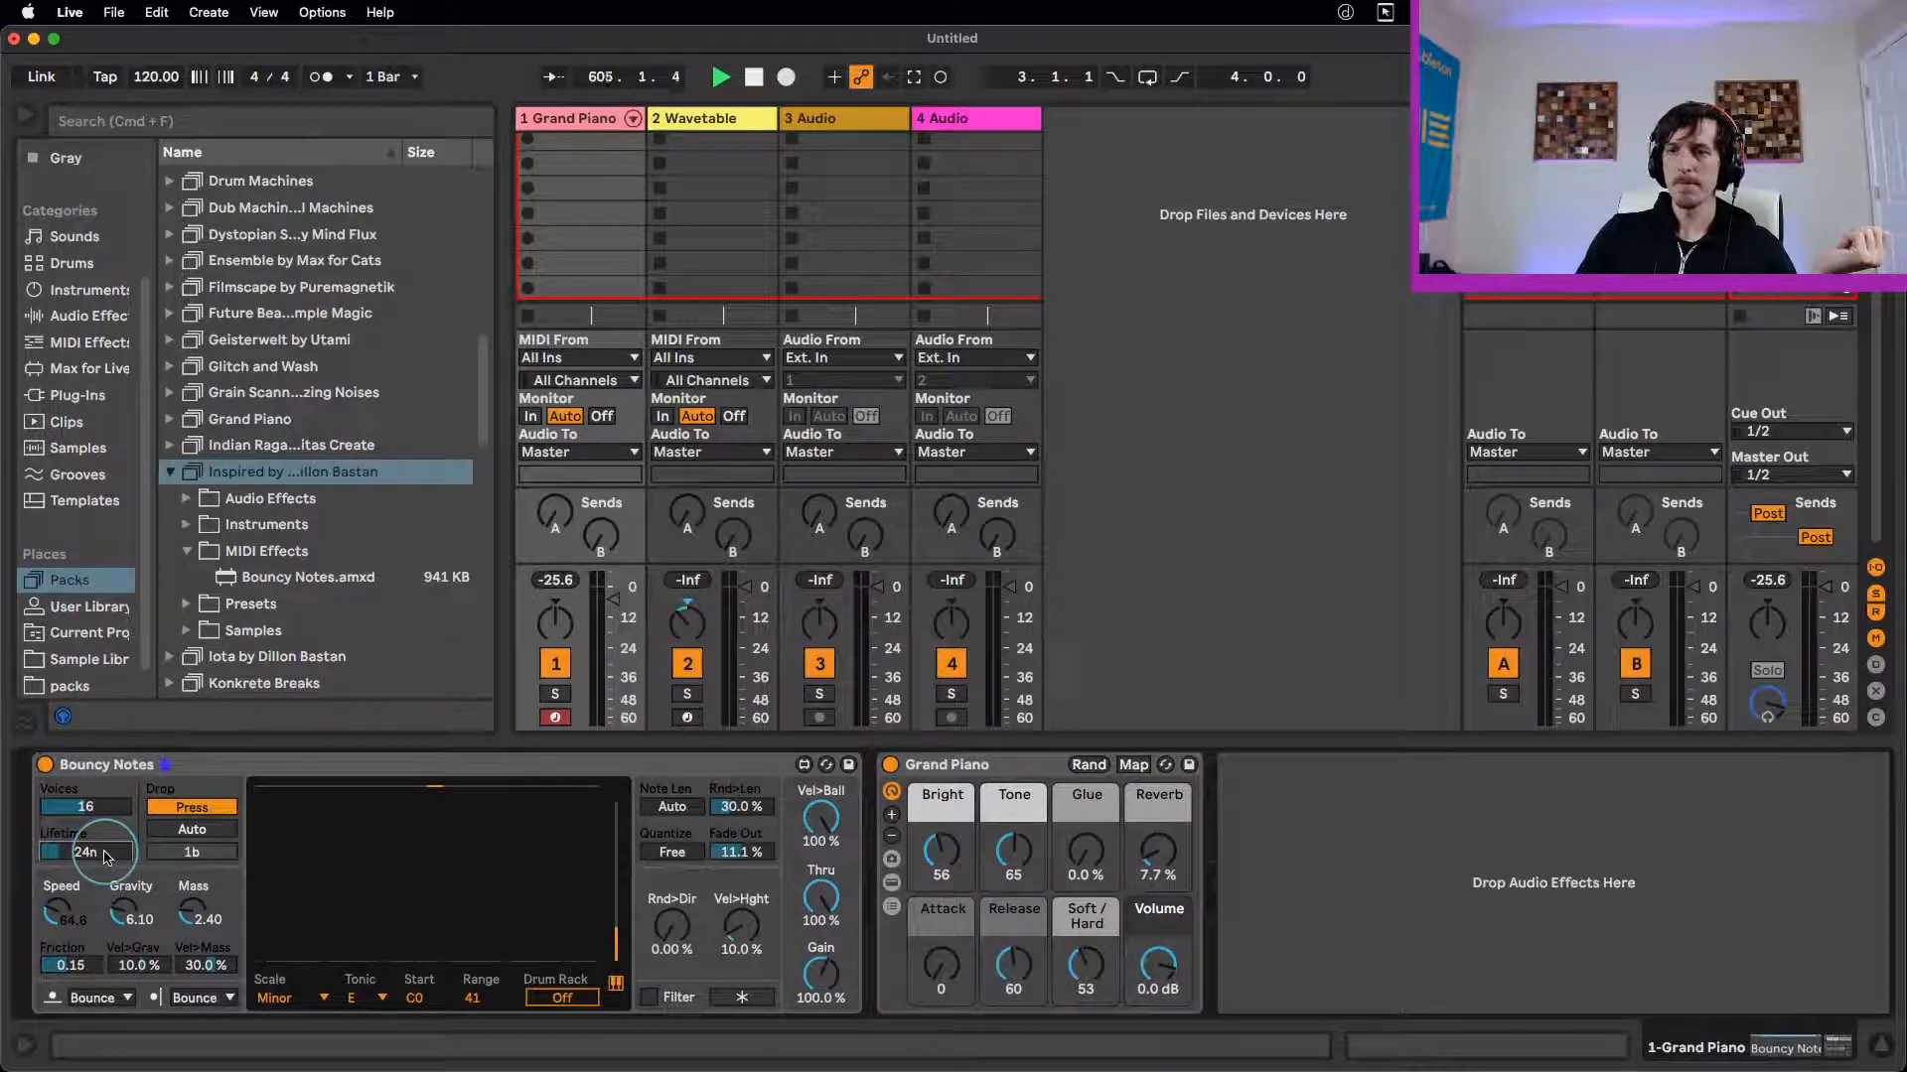
left_click_drag(107, 857, 96, 752)
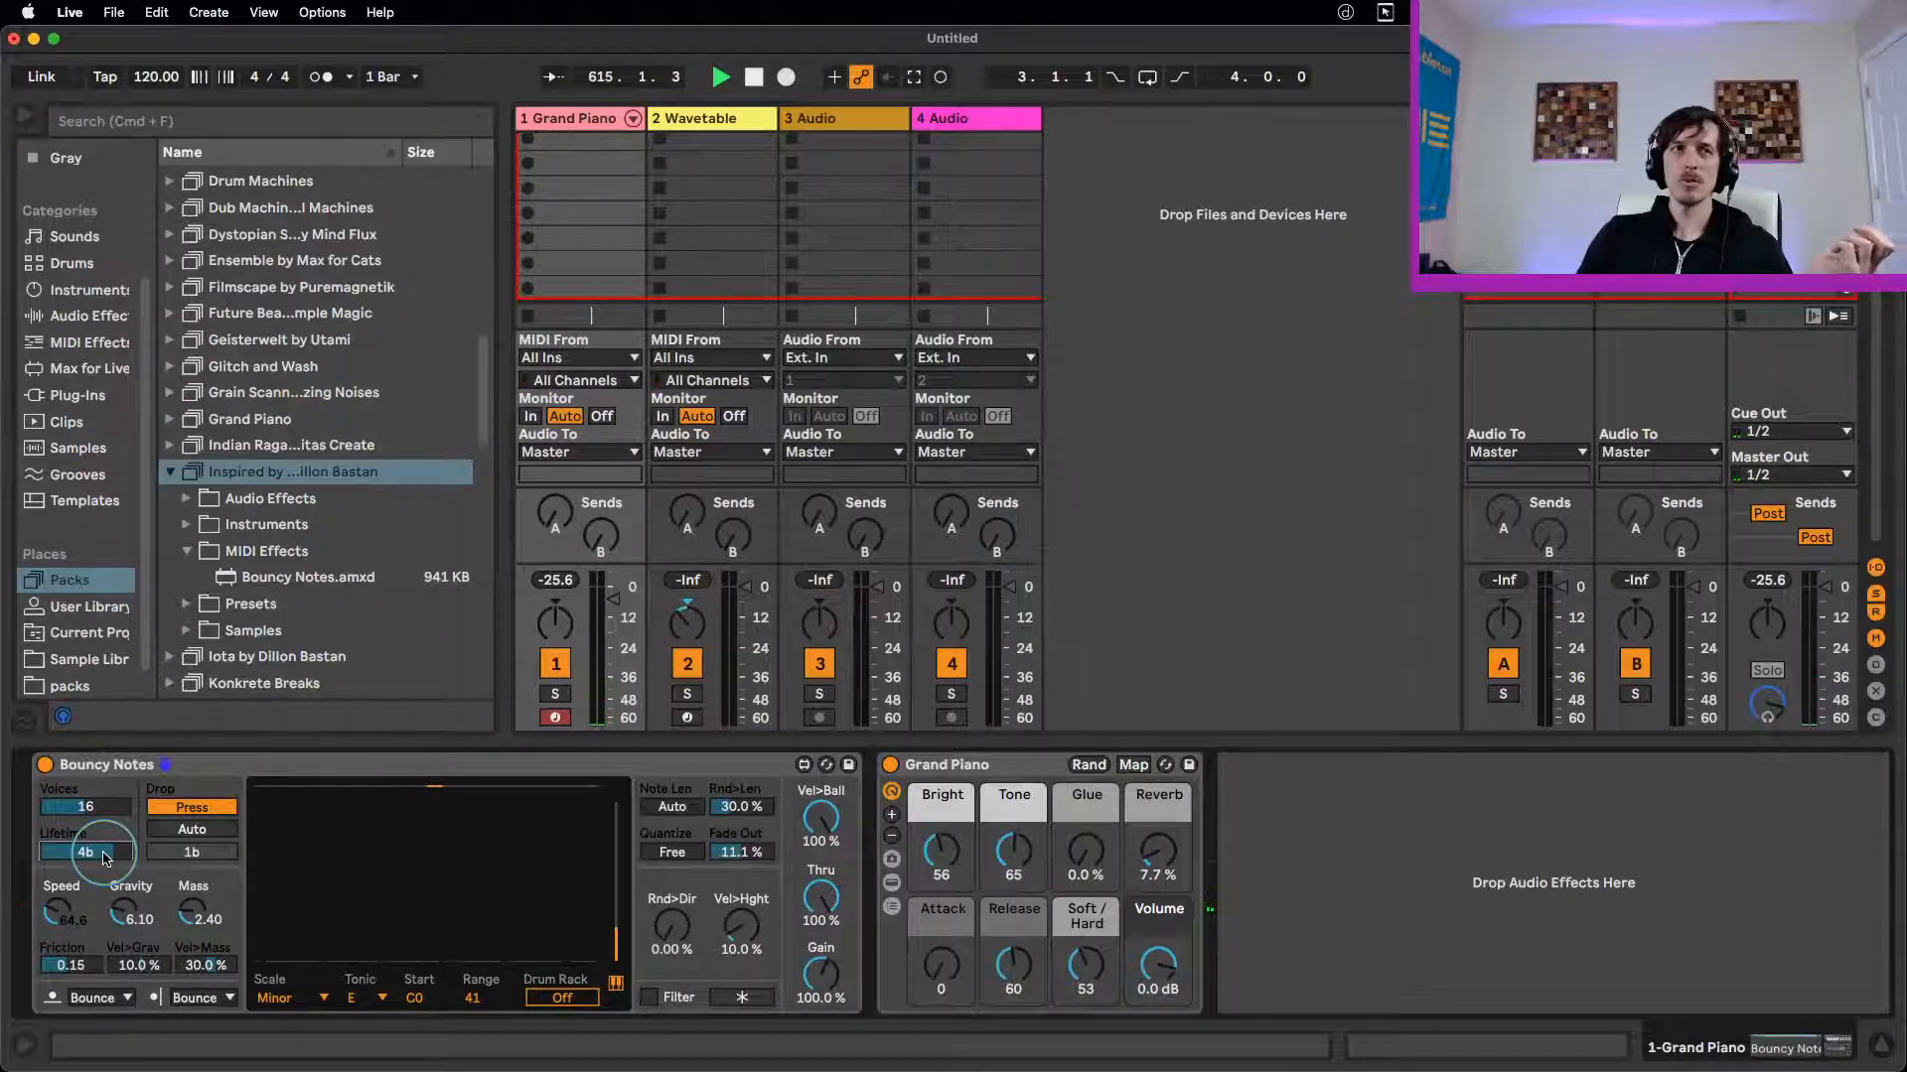
mouse_move(123, 914)
left_mouse_down()
mouse_move(127, 941)
mouse_move(127, 925)
left_mouse_up()
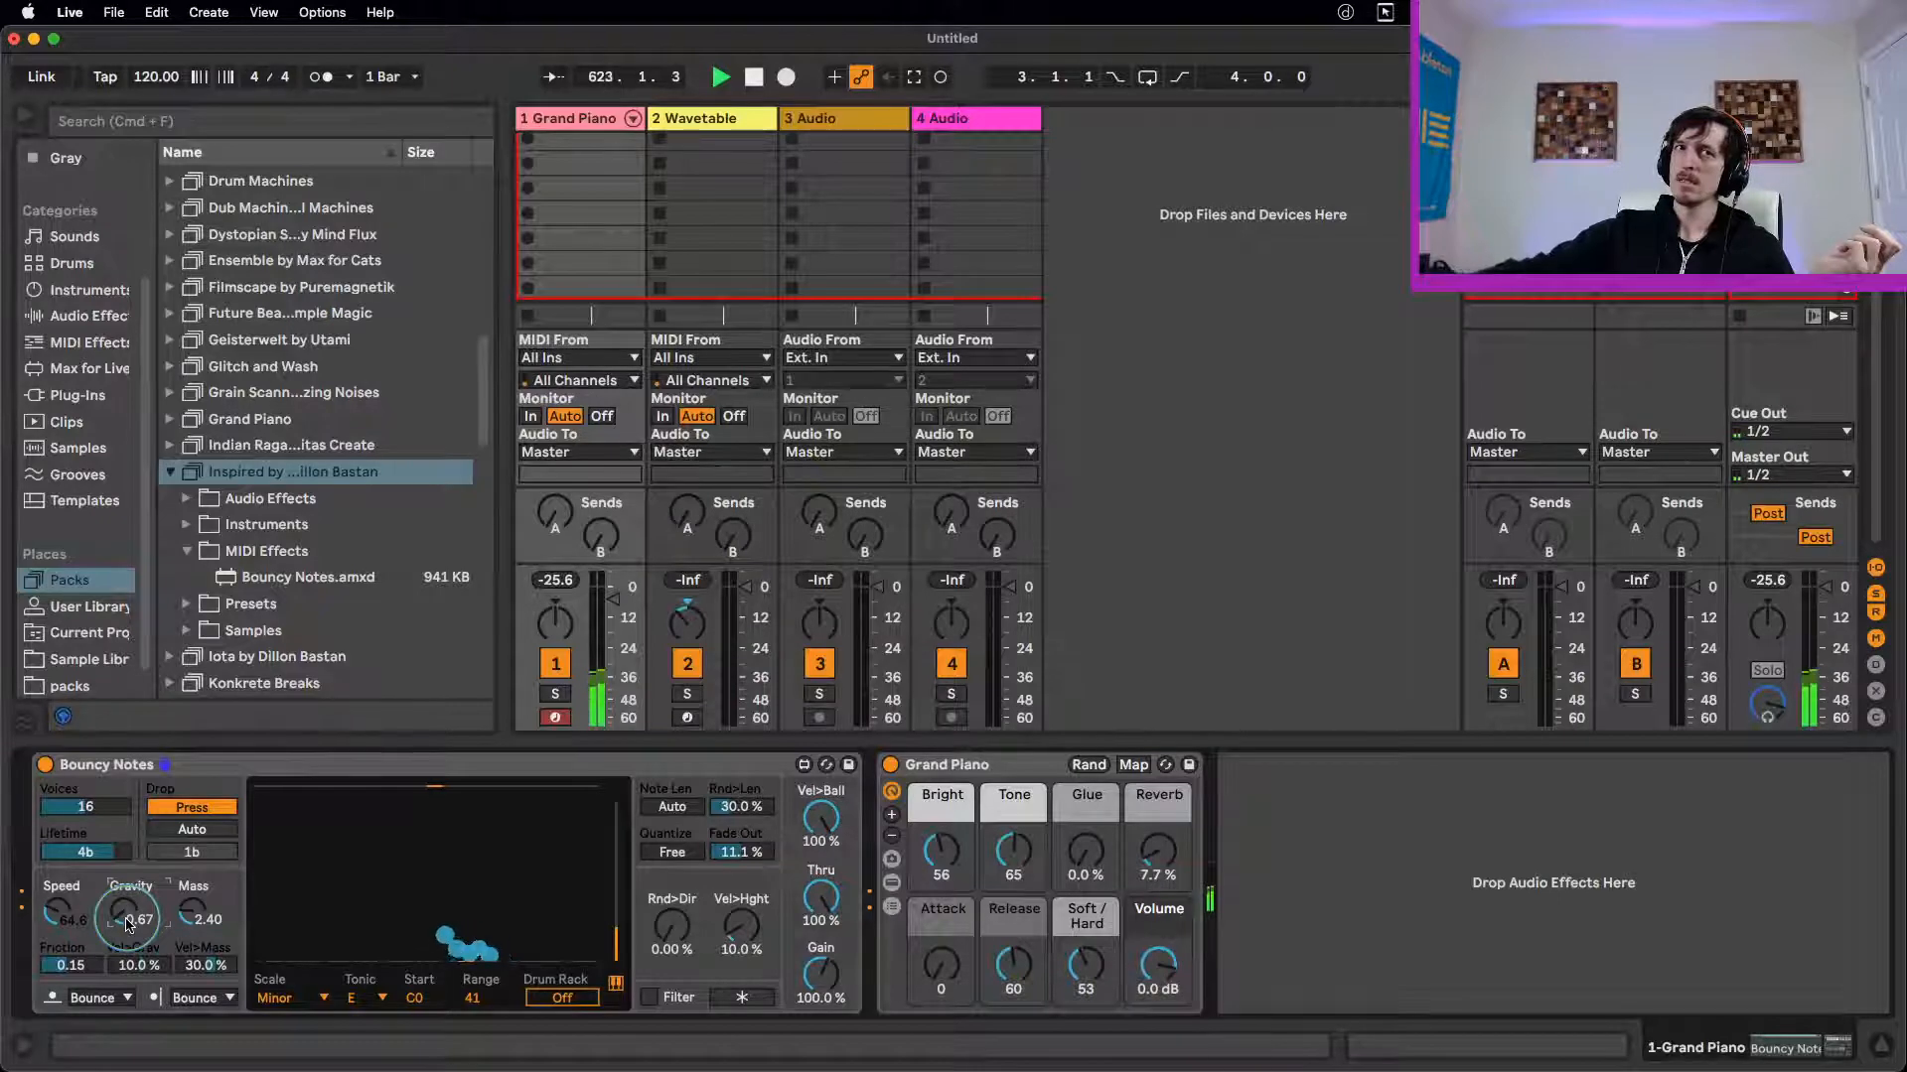
left_click_drag(60, 911, 81, 876)
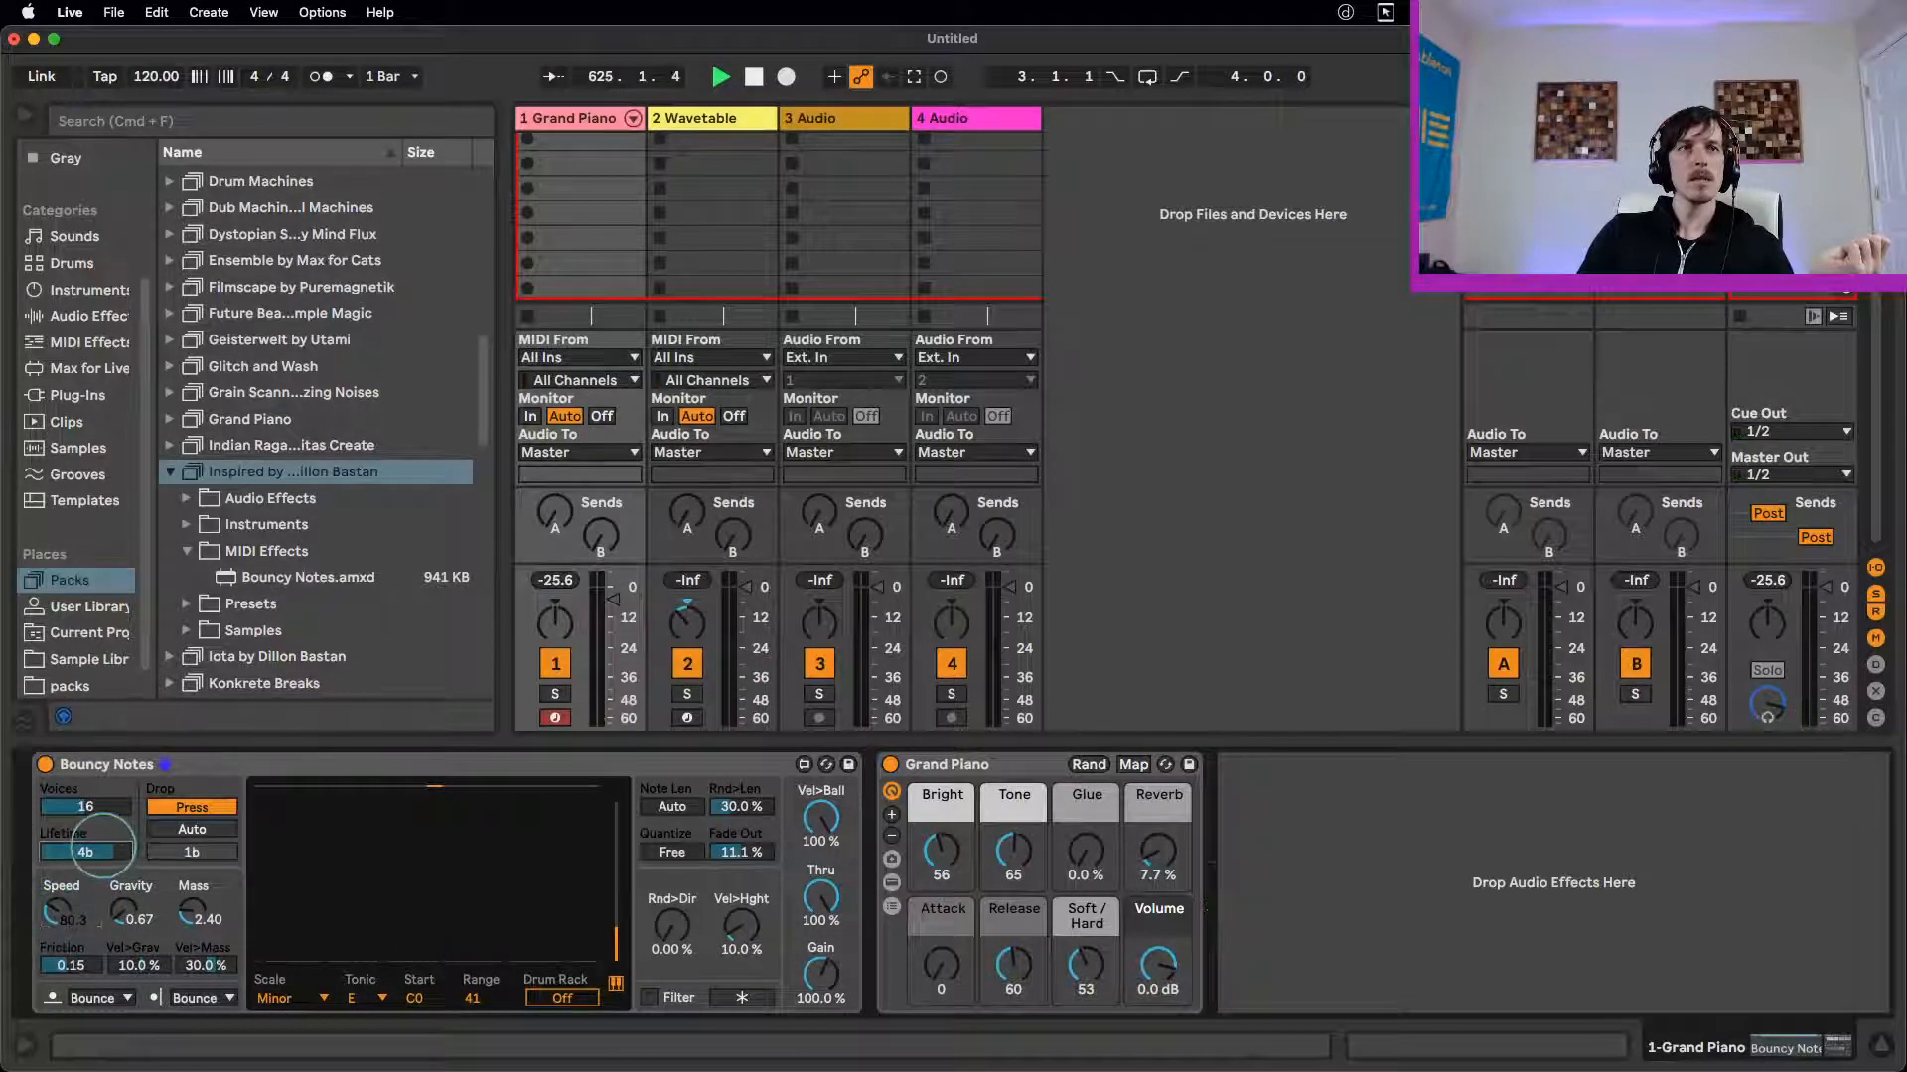
Step: Set the Fade Out of Bouncy Notes to 4.45 %
left_click_drag(742, 857, 746, 842)
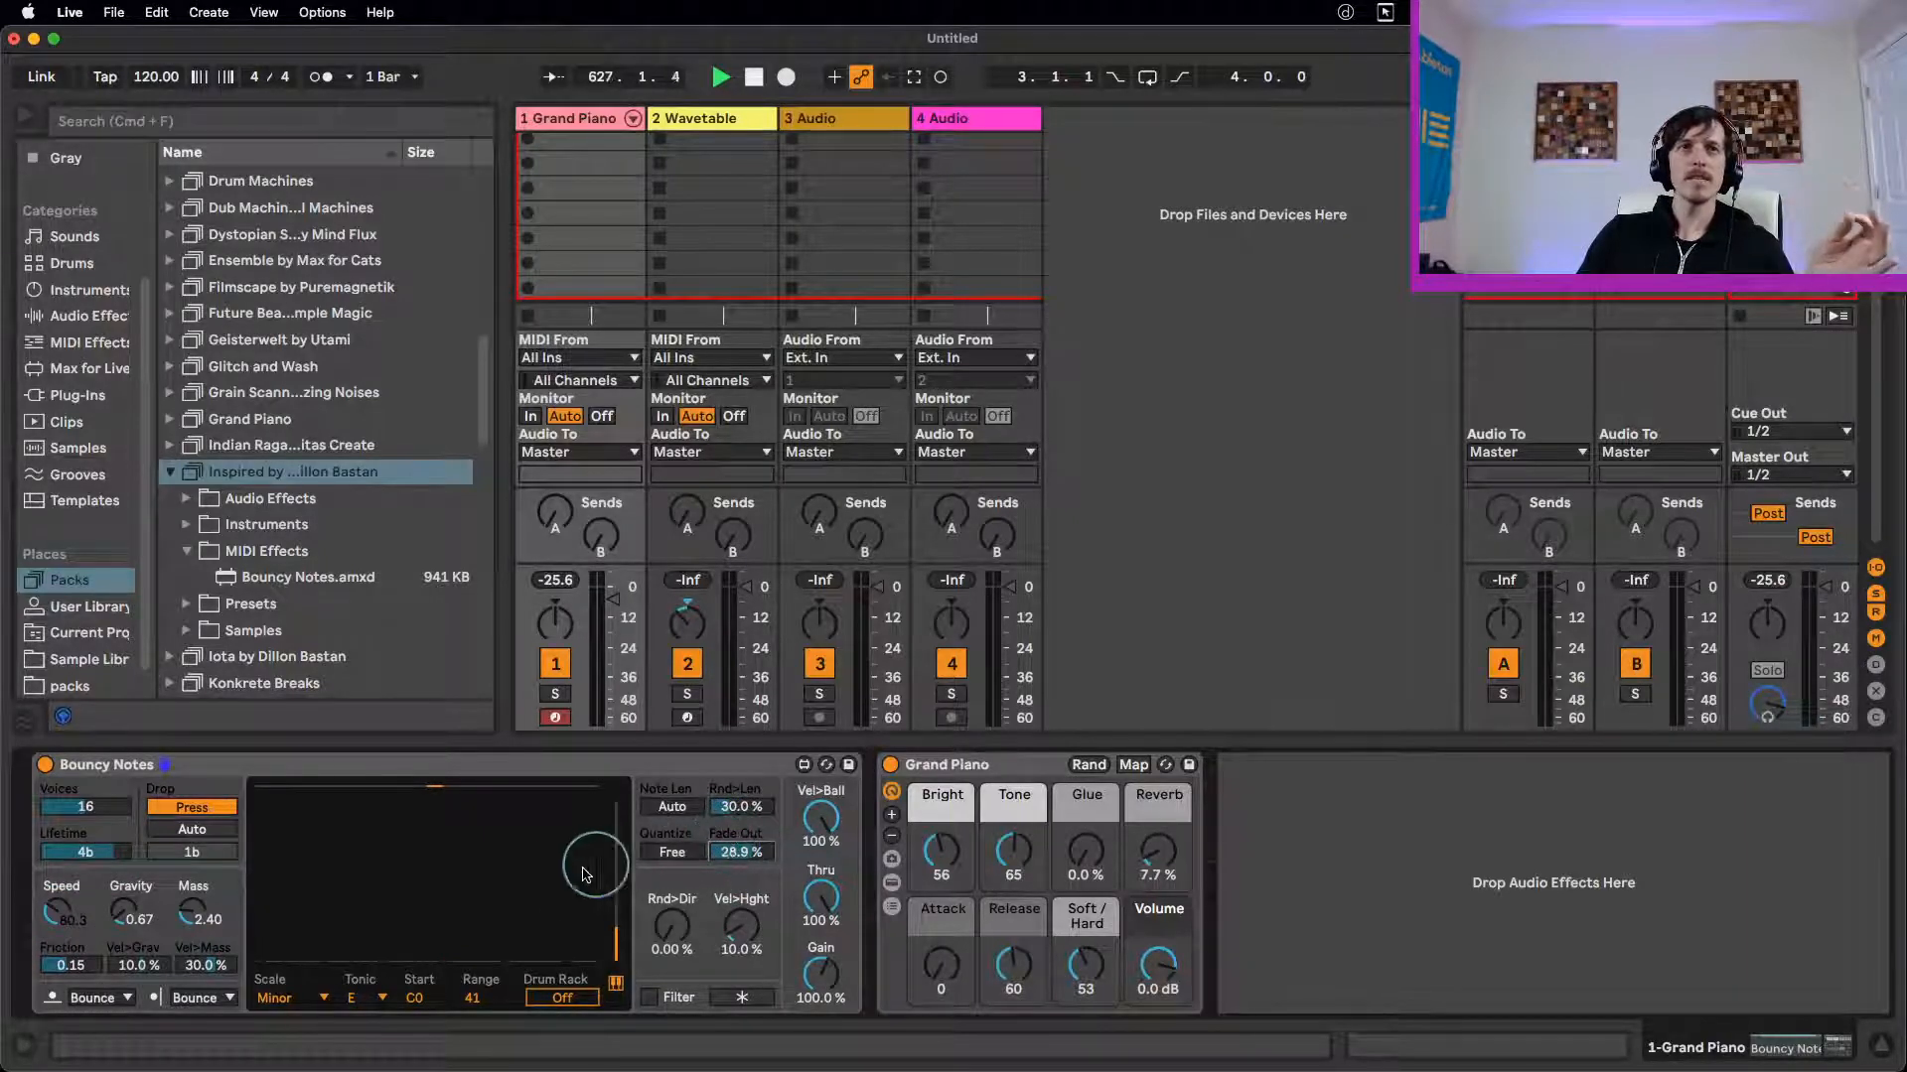
mouse_move(726, 851)
left_mouse_down()
mouse_move(720, 806)
mouse_move(726, 851)
left_mouse_up()
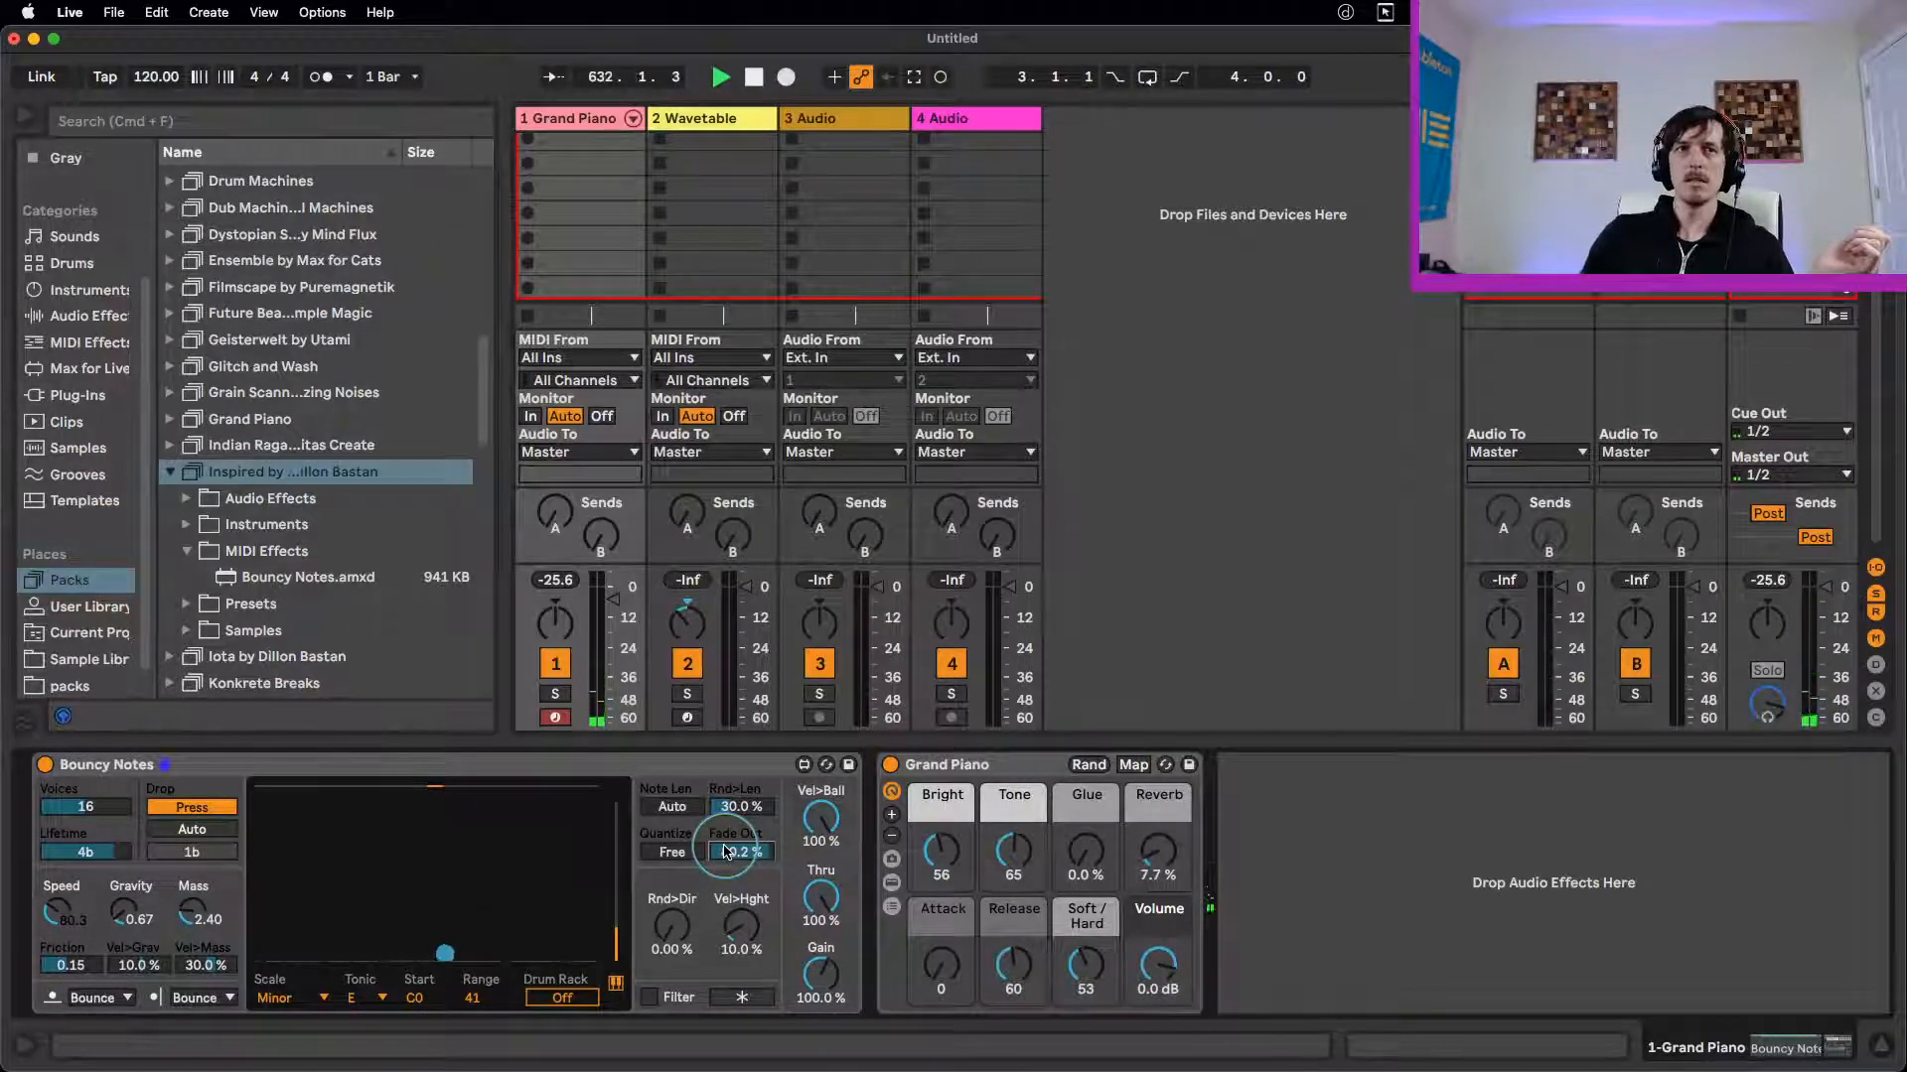
left_click_drag(723, 847, 747, 914)
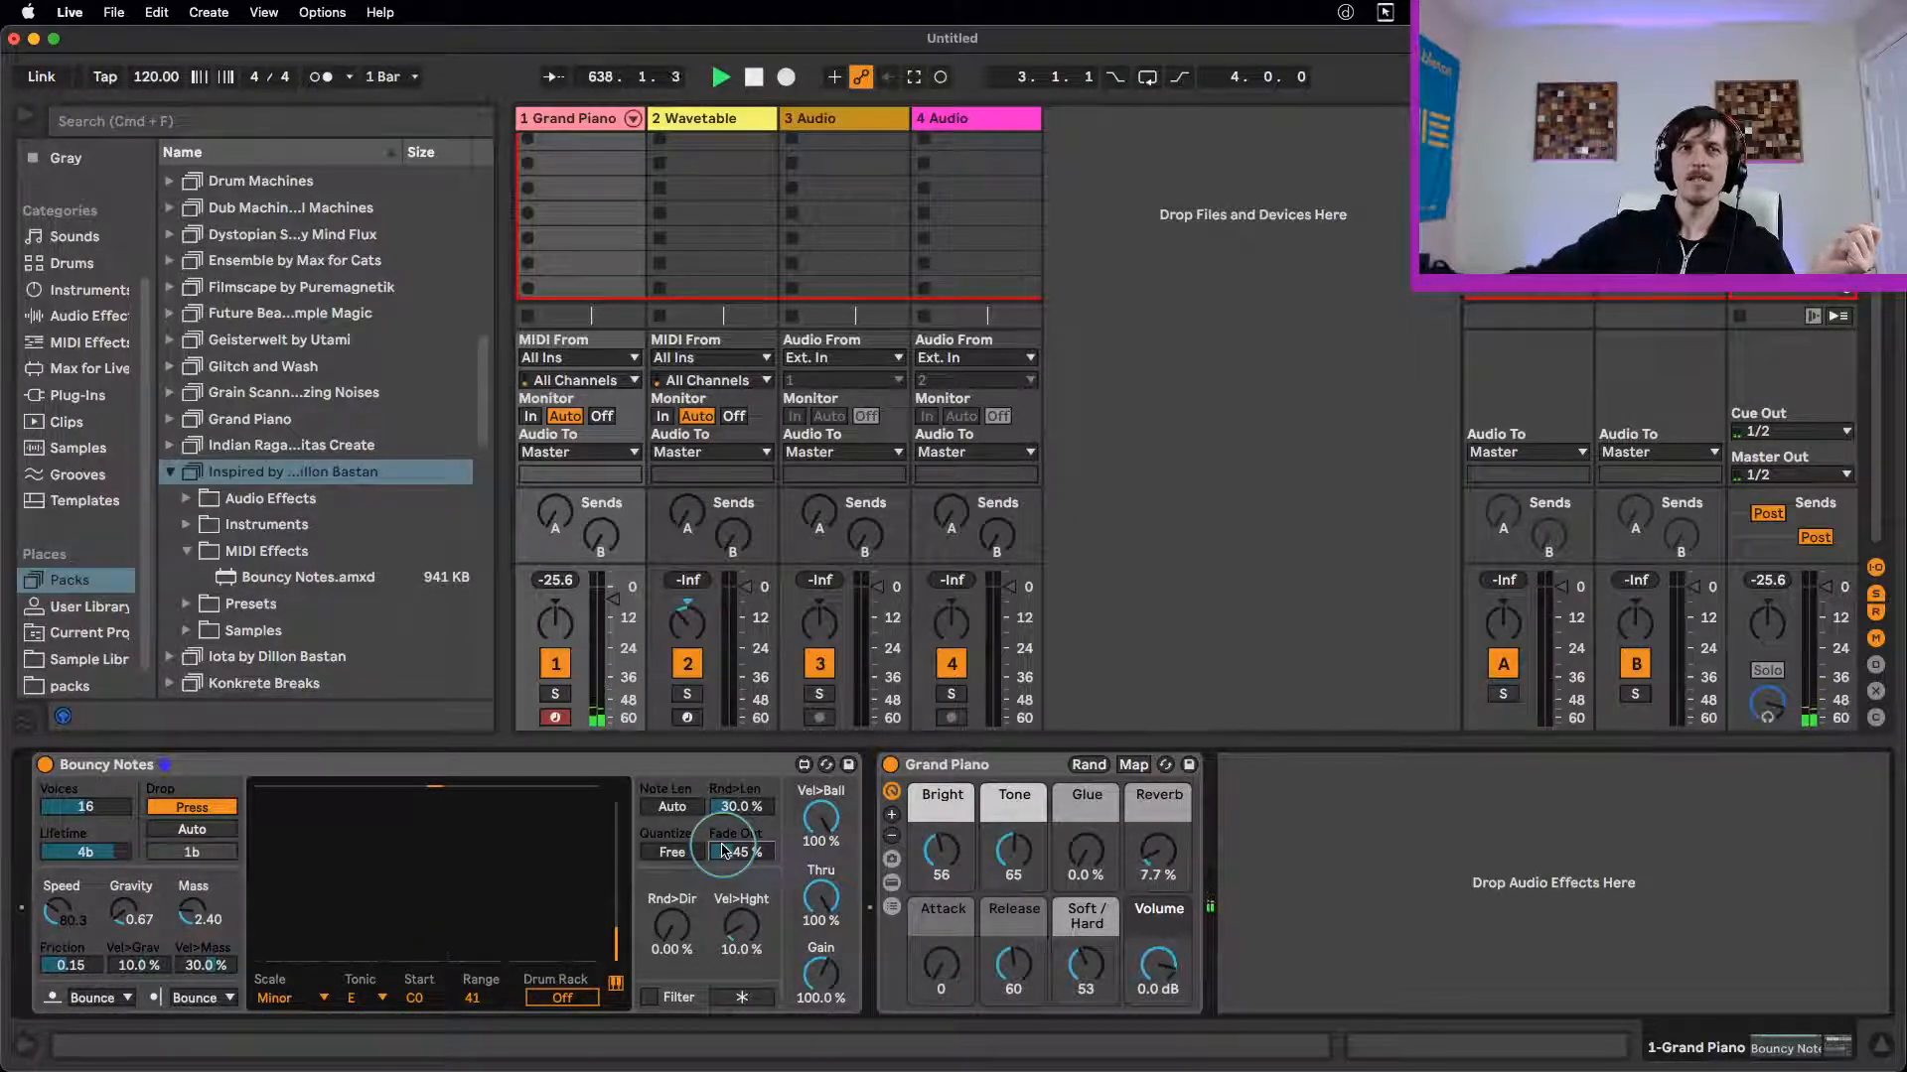
Step: Set the Mass of the balls to 4.25 and their Lifetime to 16b
left_click_drag(191, 914, 187, 854)
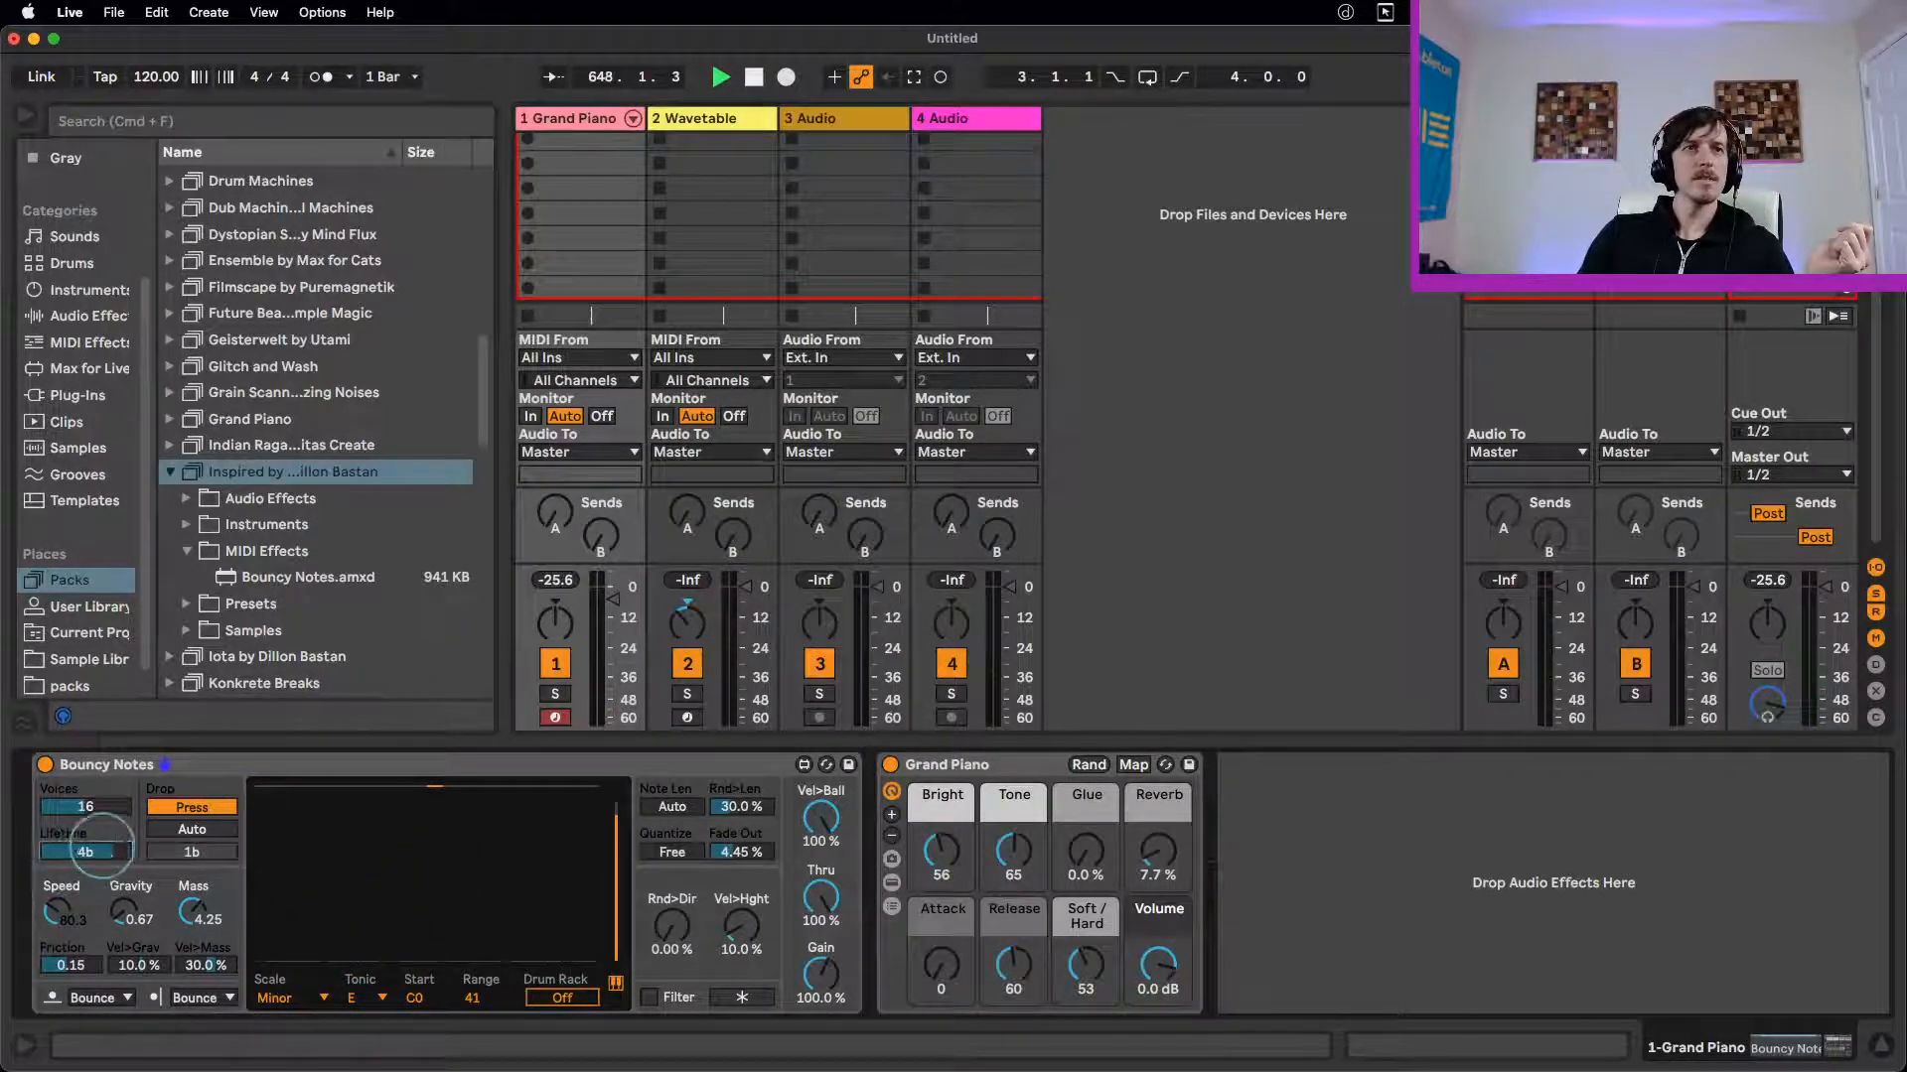
left_click_drag(101, 852, 99, 816)
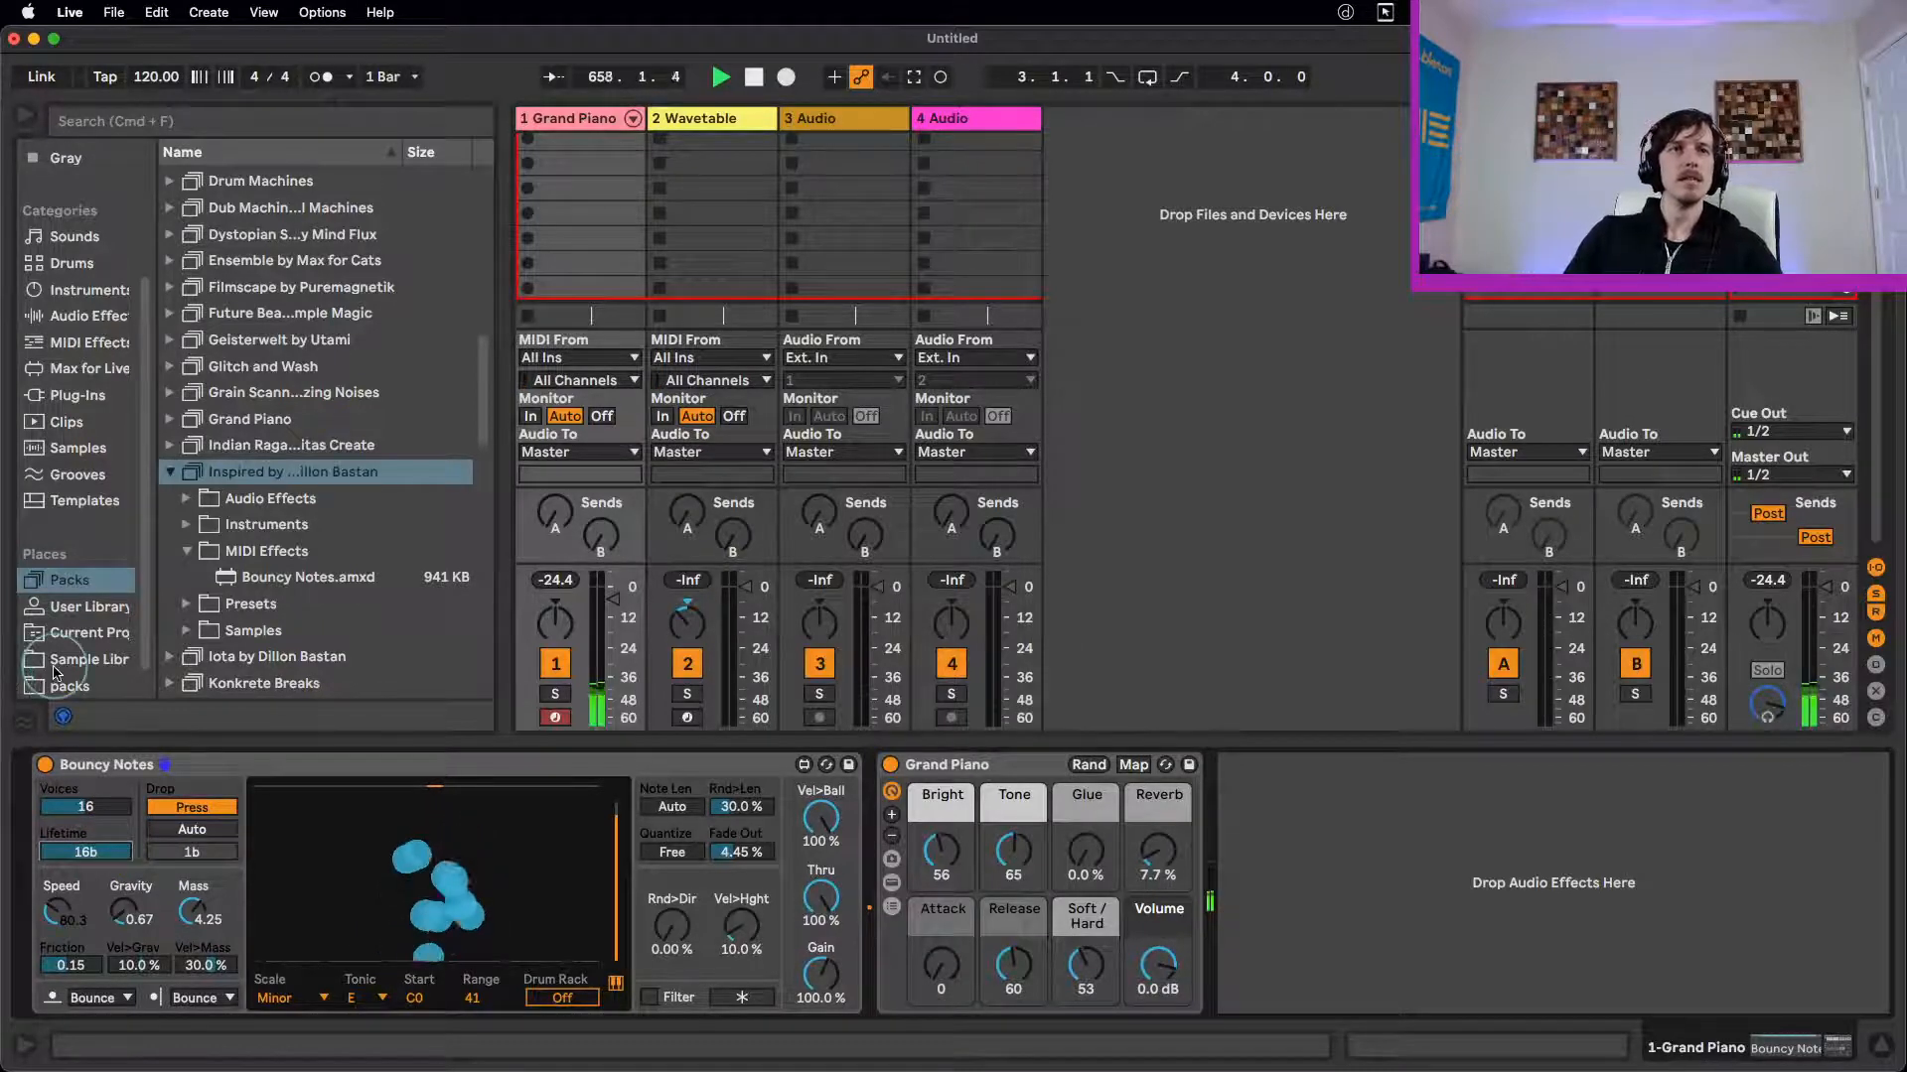
Step: Turn on automatic ball dropping with a 4b interval, and set Speed to 297 and Mass to 1.67
left_click(176, 832)
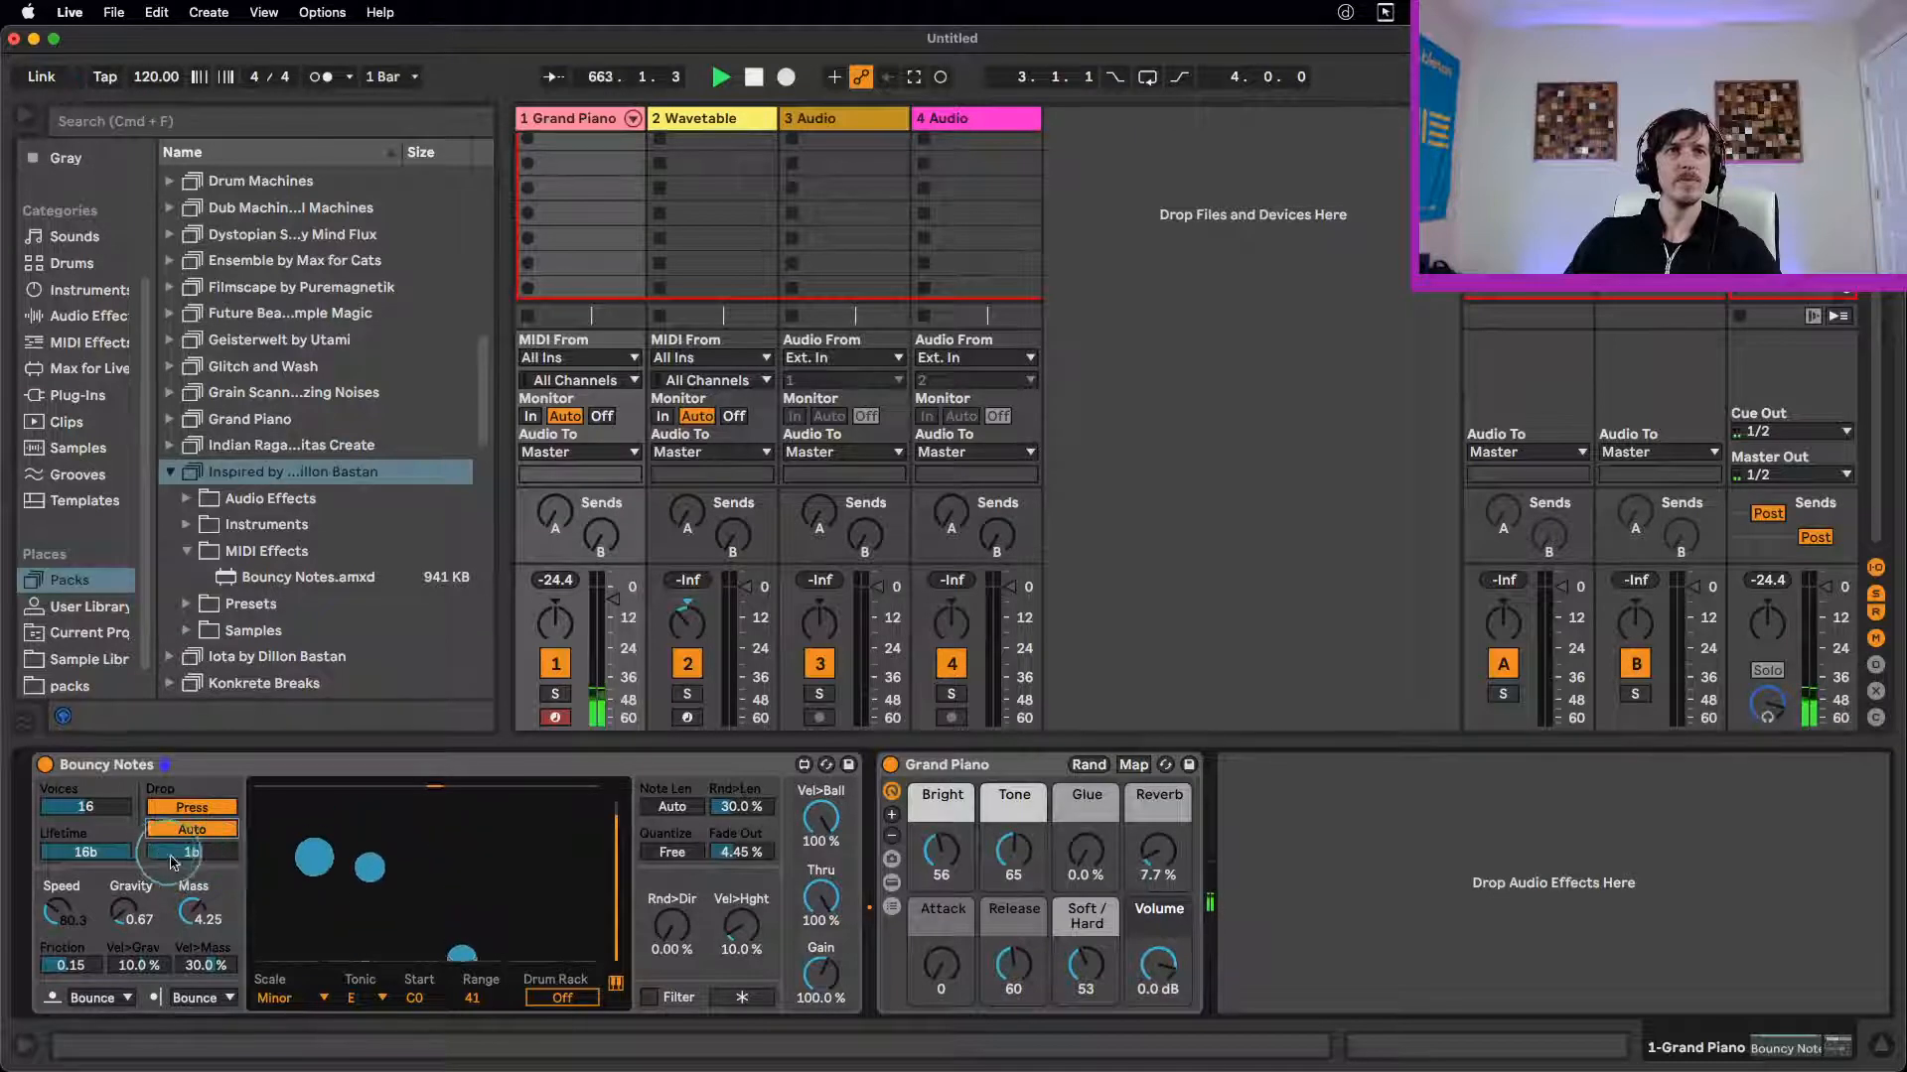
mouse_move(49, 926)
left_mouse_down()
mouse_move(55, 882)
mouse_move(62, 918)
left_mouse_up()
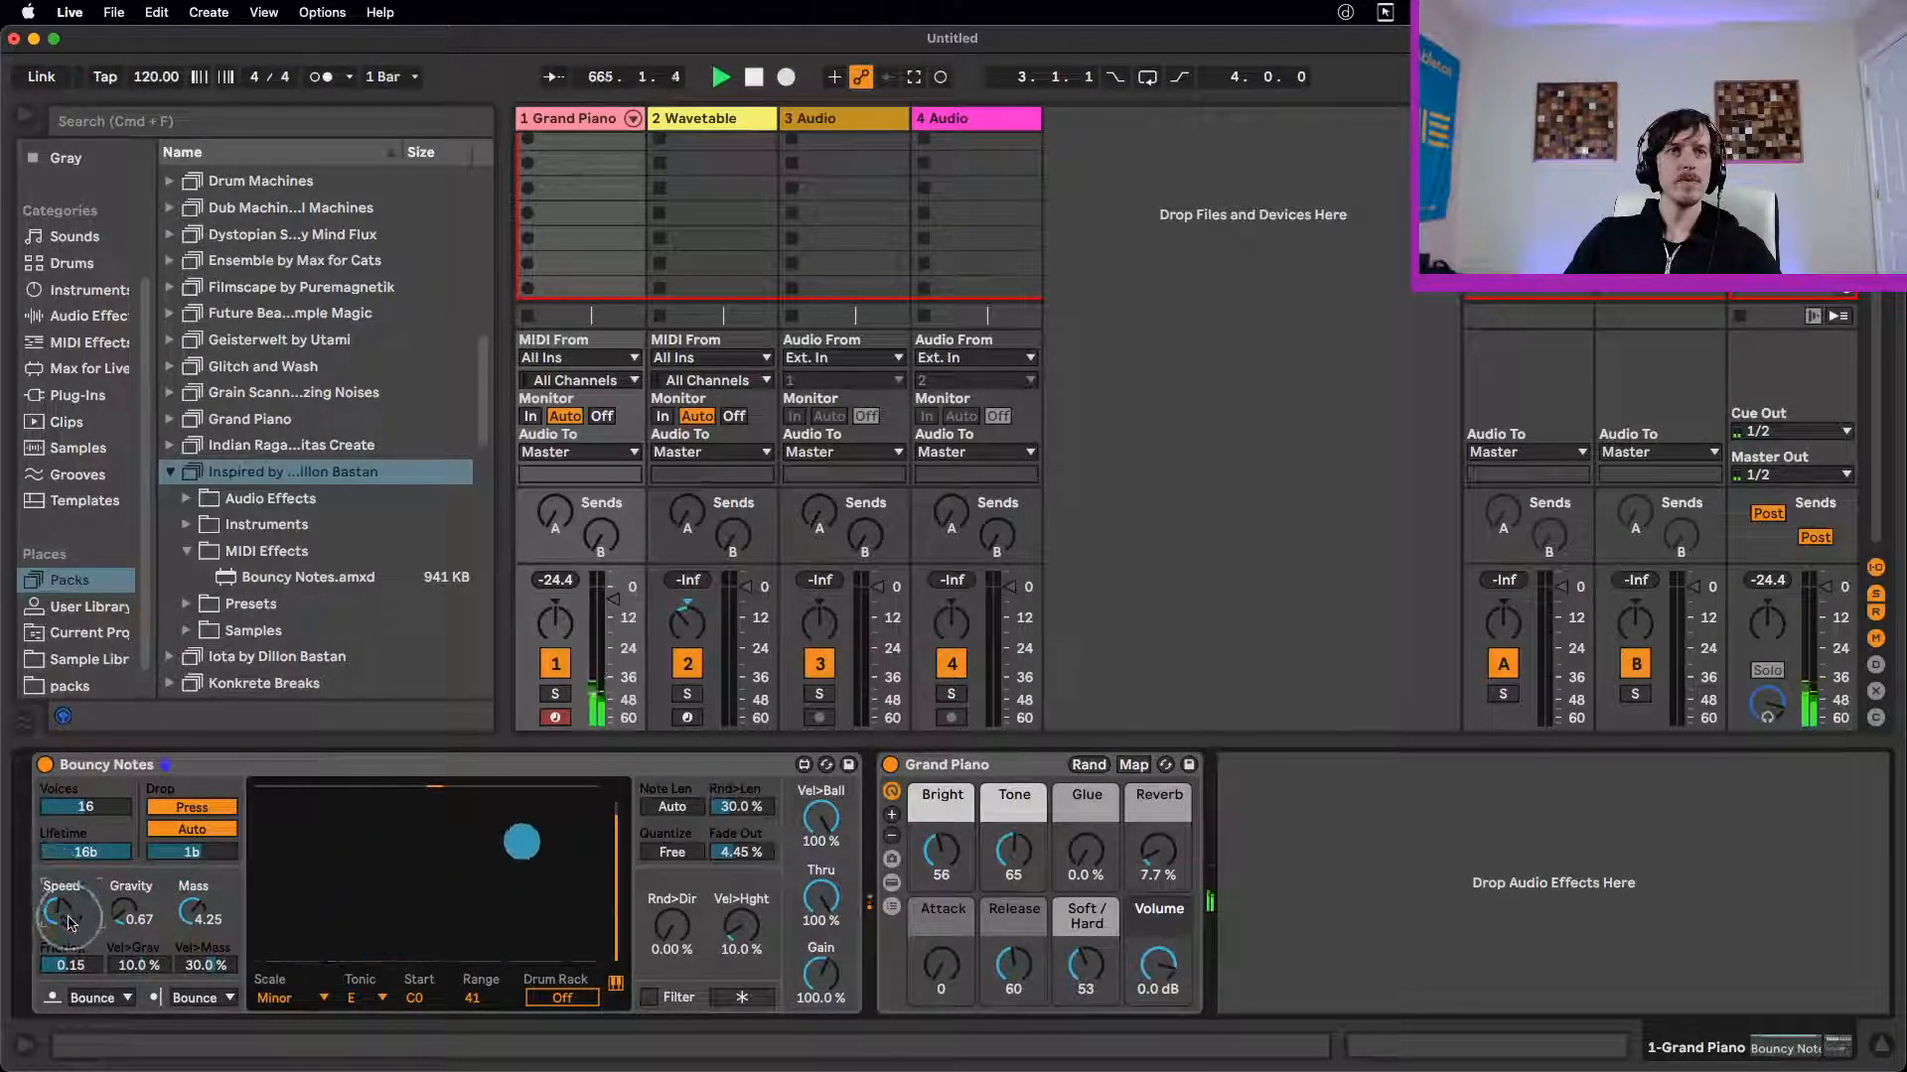
left_click_drag(188, 862, 200, 988)
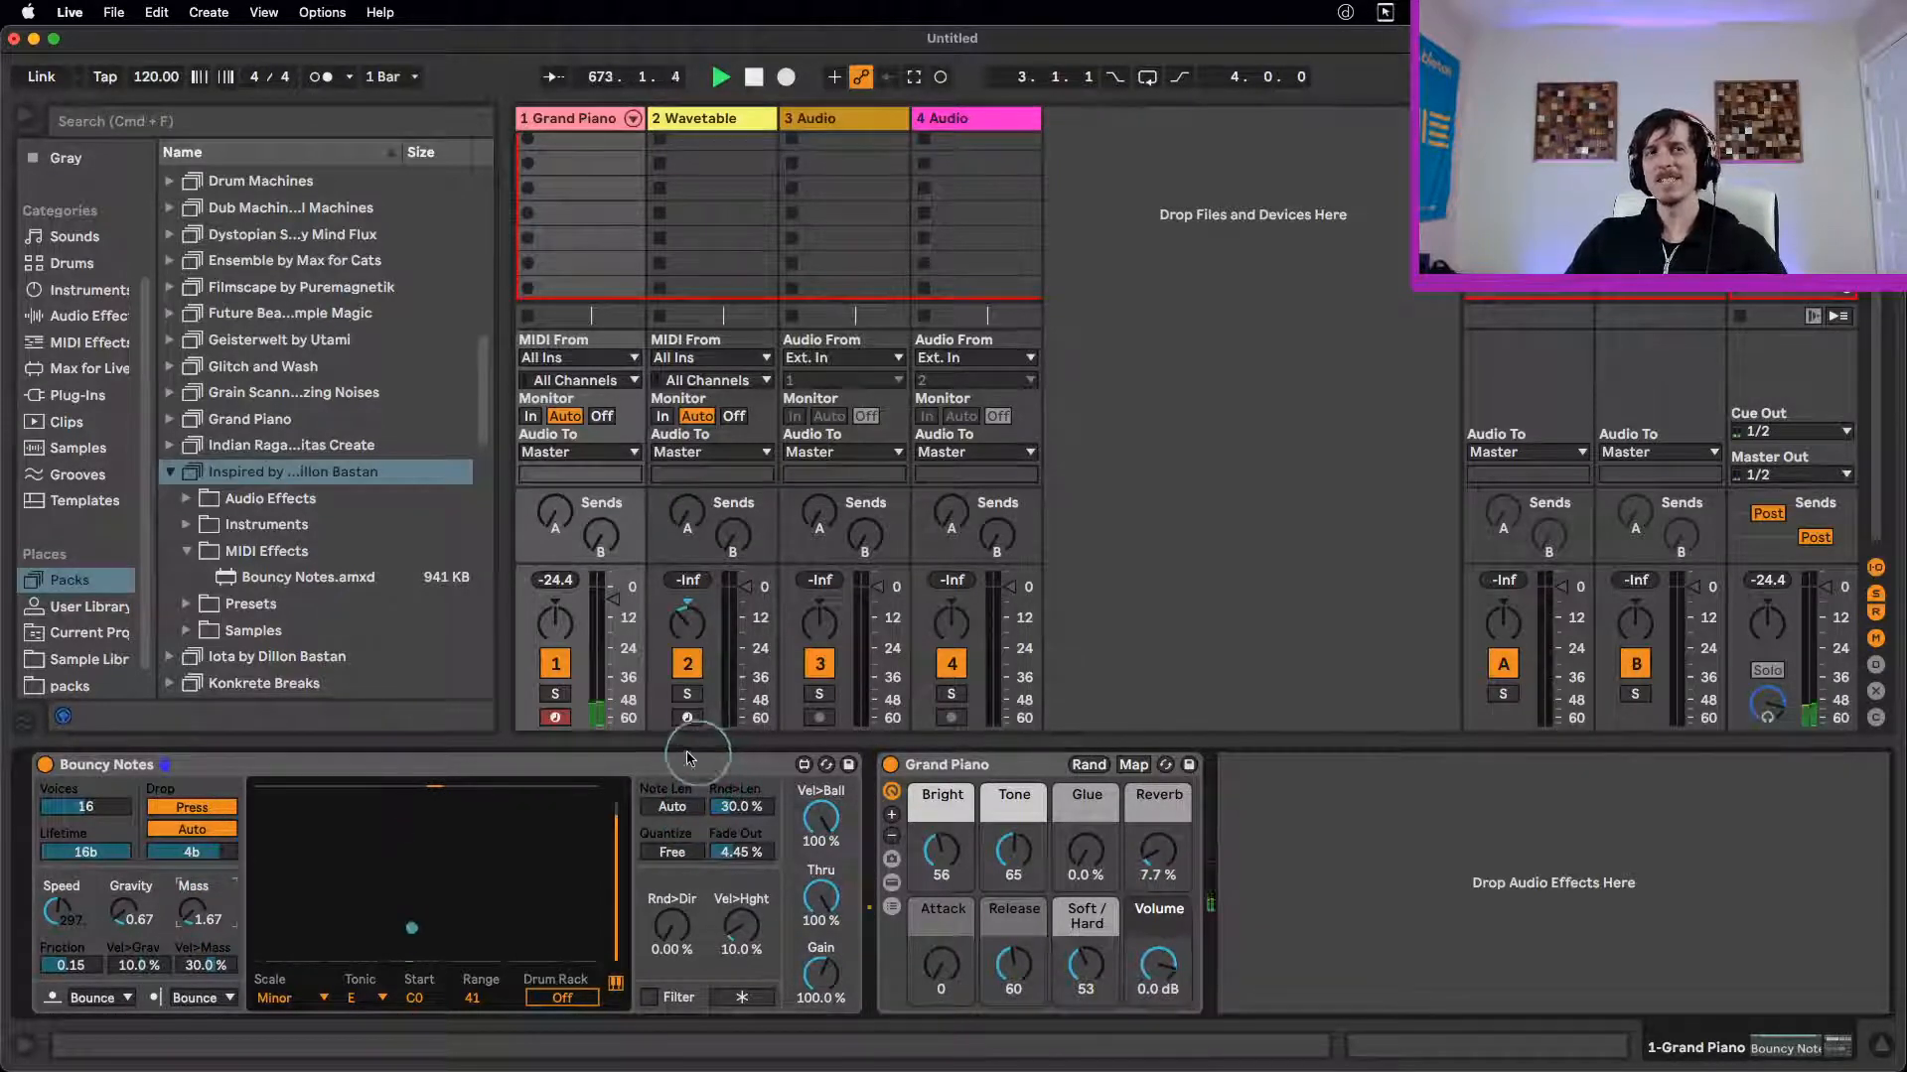
Step: Set Mass to 2.90, Gravity to 4.75 and Speed to 56.6, with an automatic drop interval of 6b
mouse_move(199, 922)
left_mouse_down()
mouse_move(195, 874)
mouse_move(192, 918)
left_mouse_up()
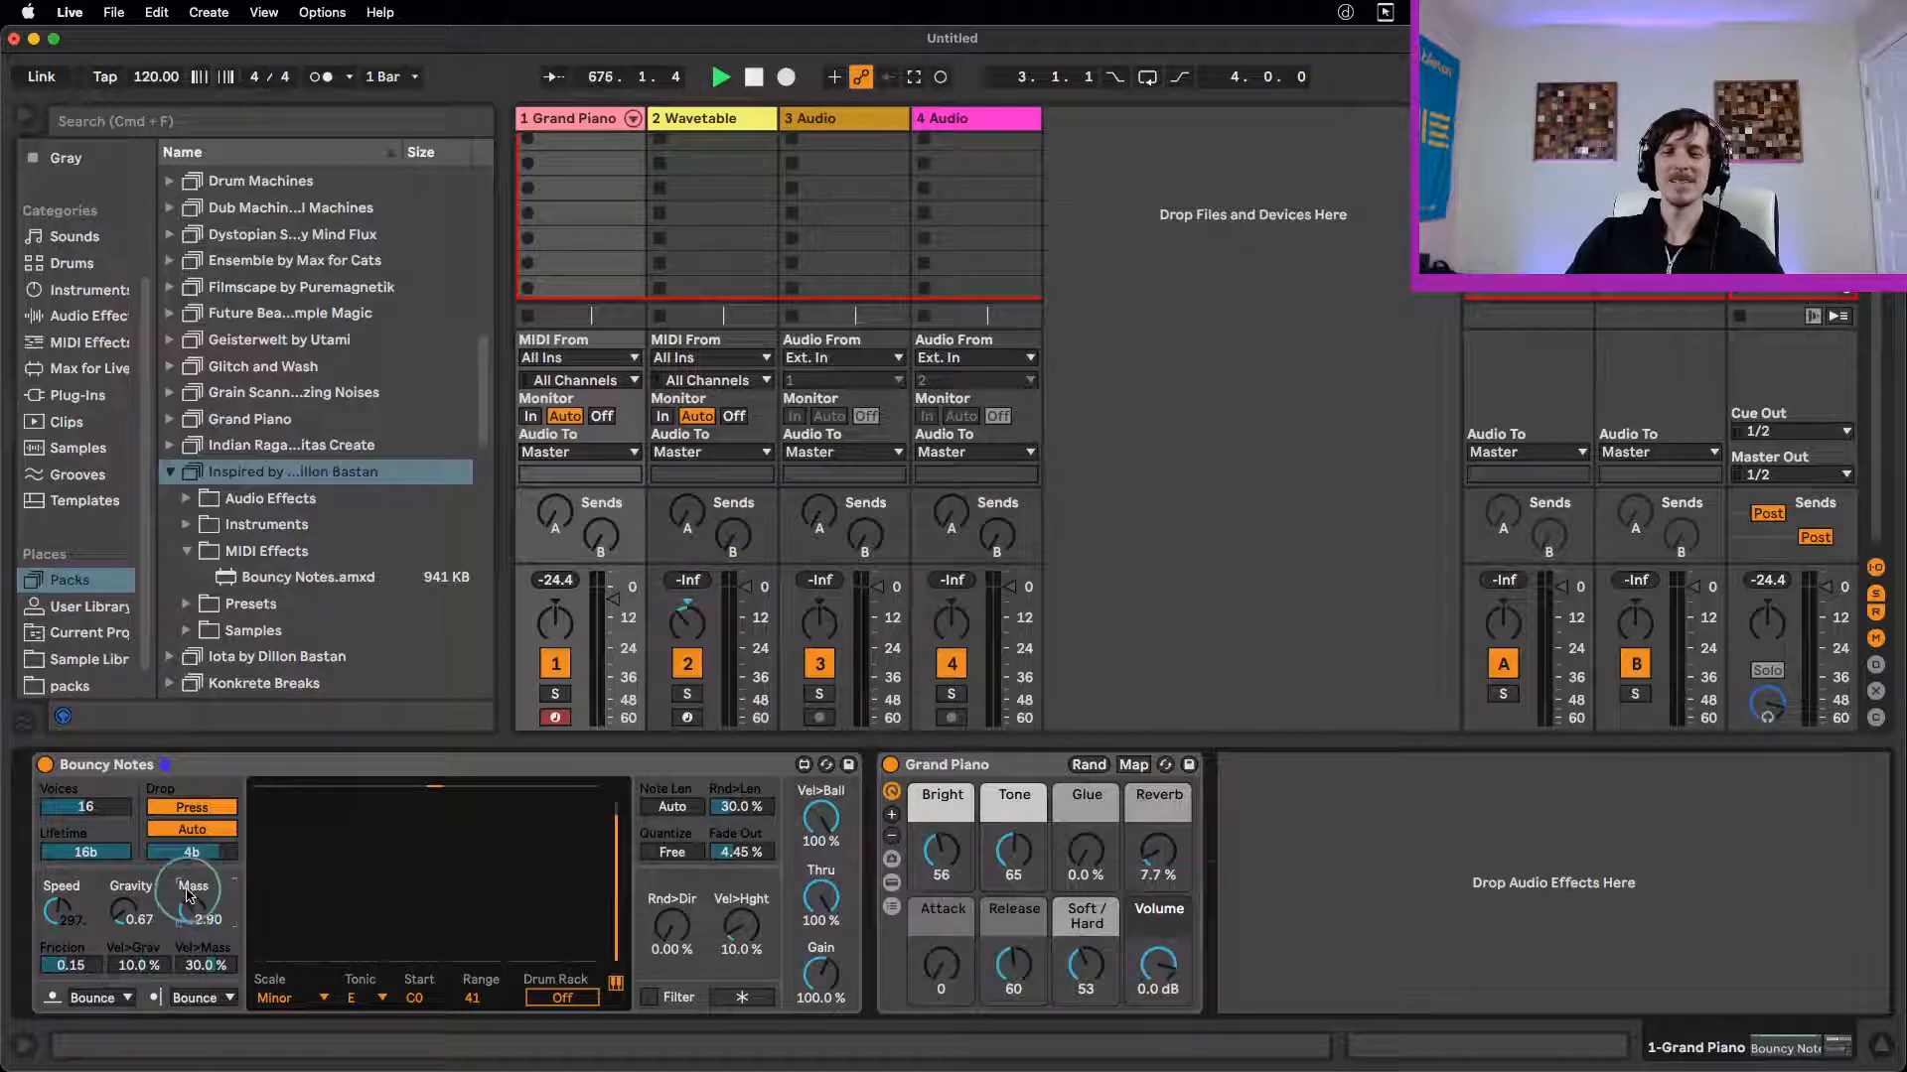
left_click_drag(129, 911, 197, 846)
left_click(59, 909)
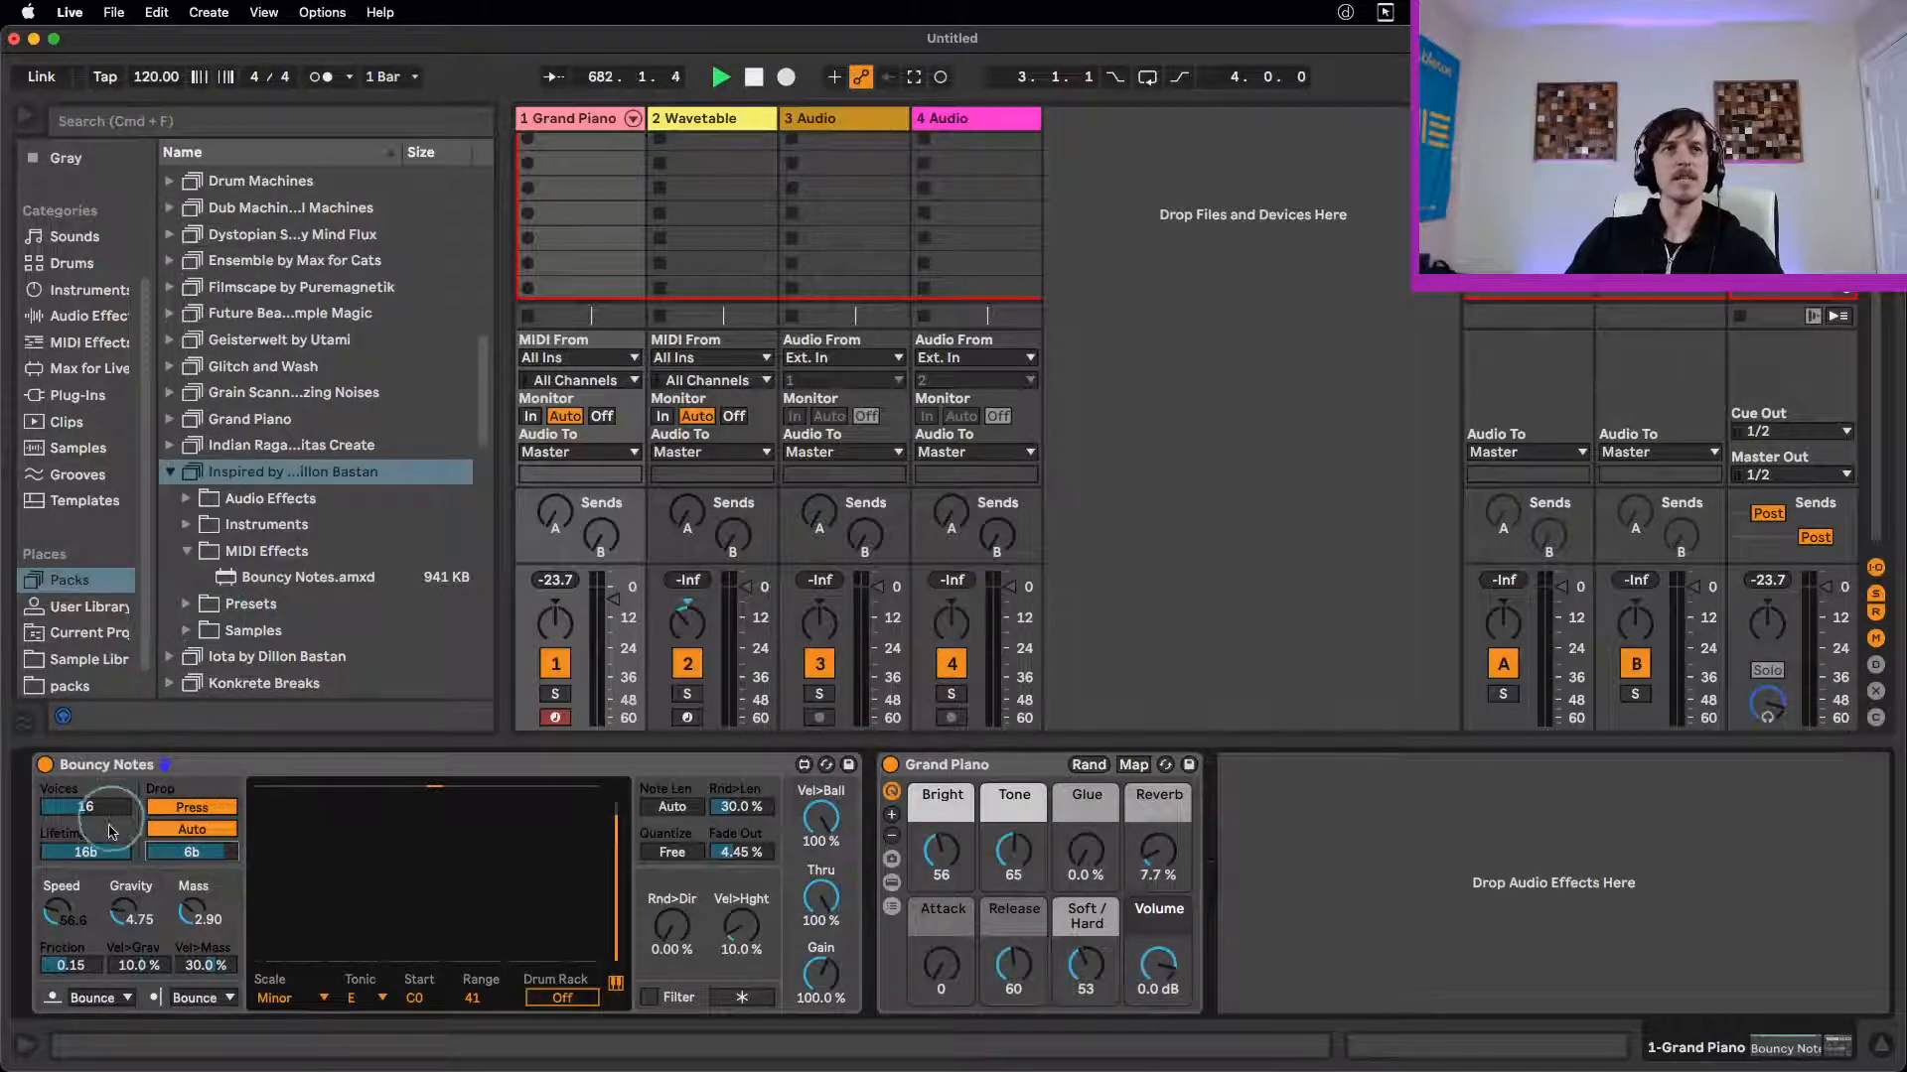
Step: Set the Lifetime of the balls to 8b and turn off automatic dropping
left_click_drag(112, 849, 115, 860)
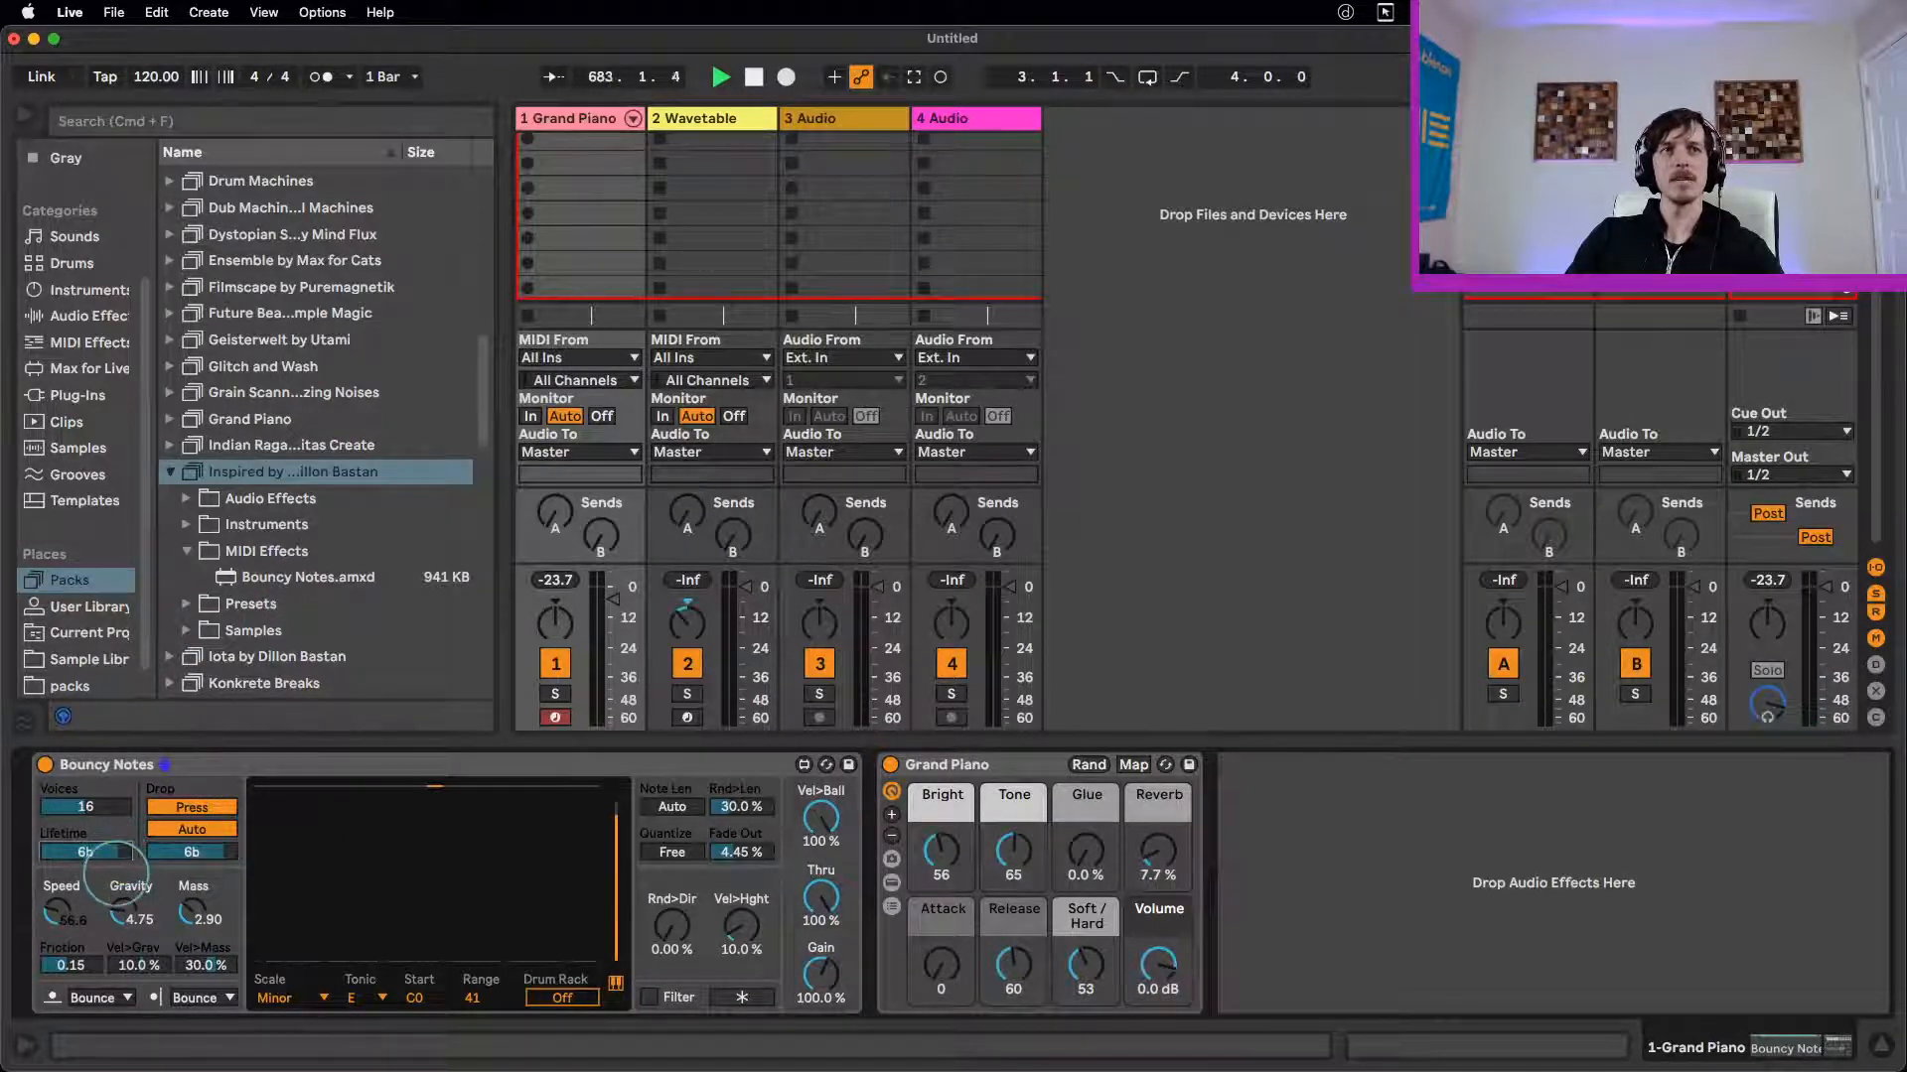
left_click(170, 832)
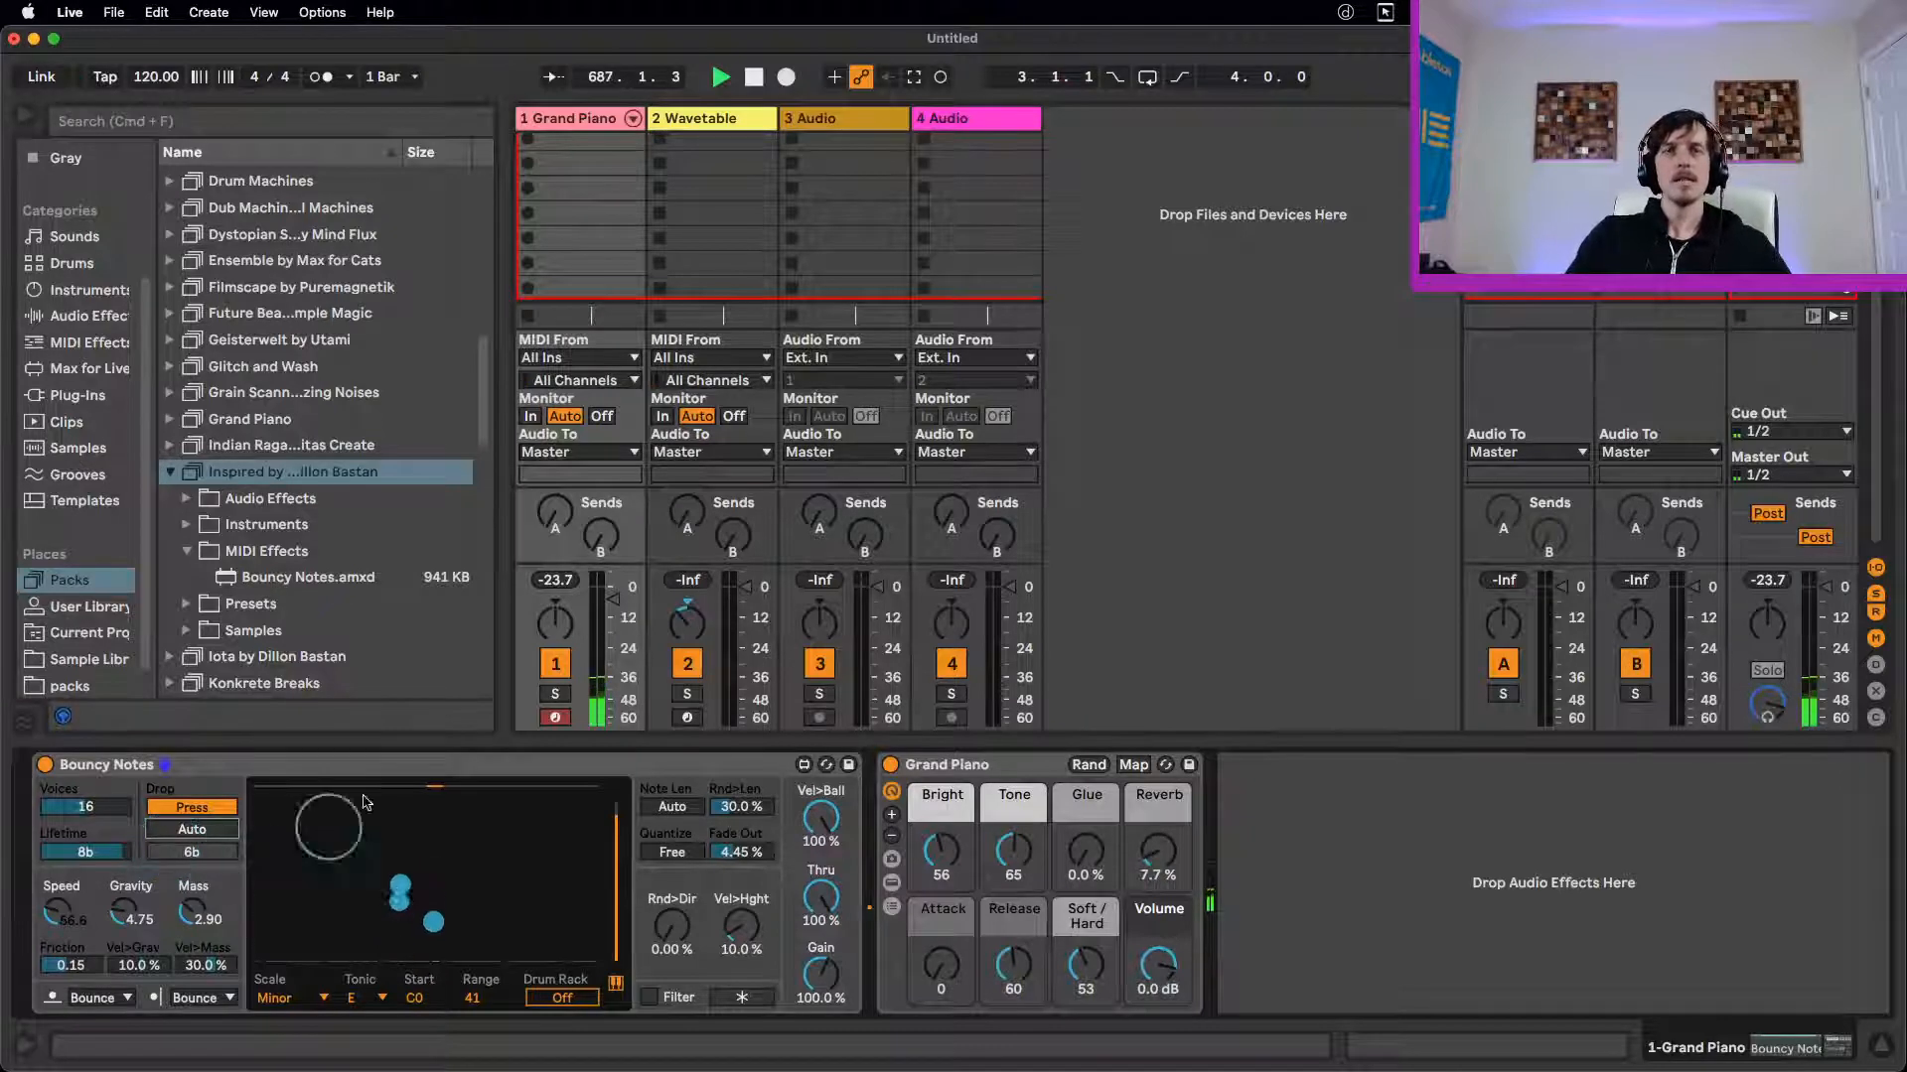
left_click(574, 998)
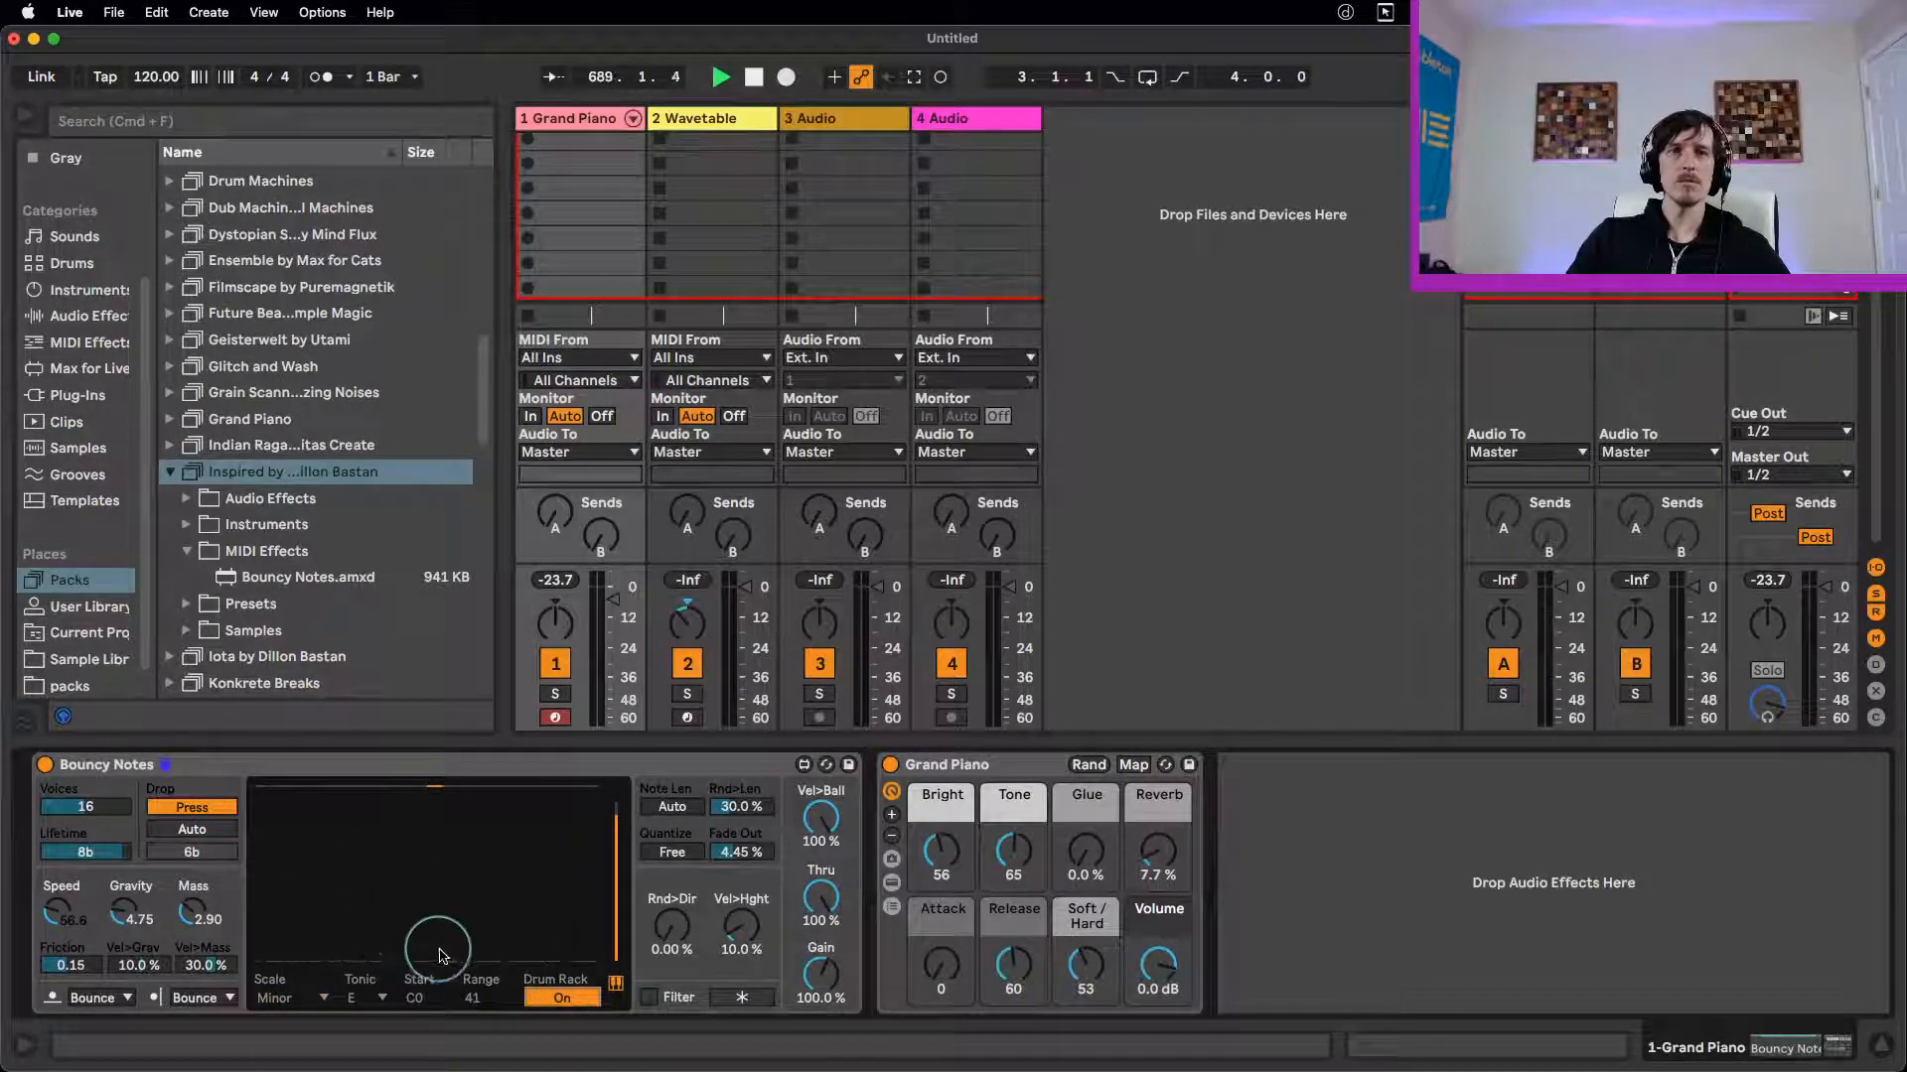
left_click(614, 988)
left_click(613, 988)
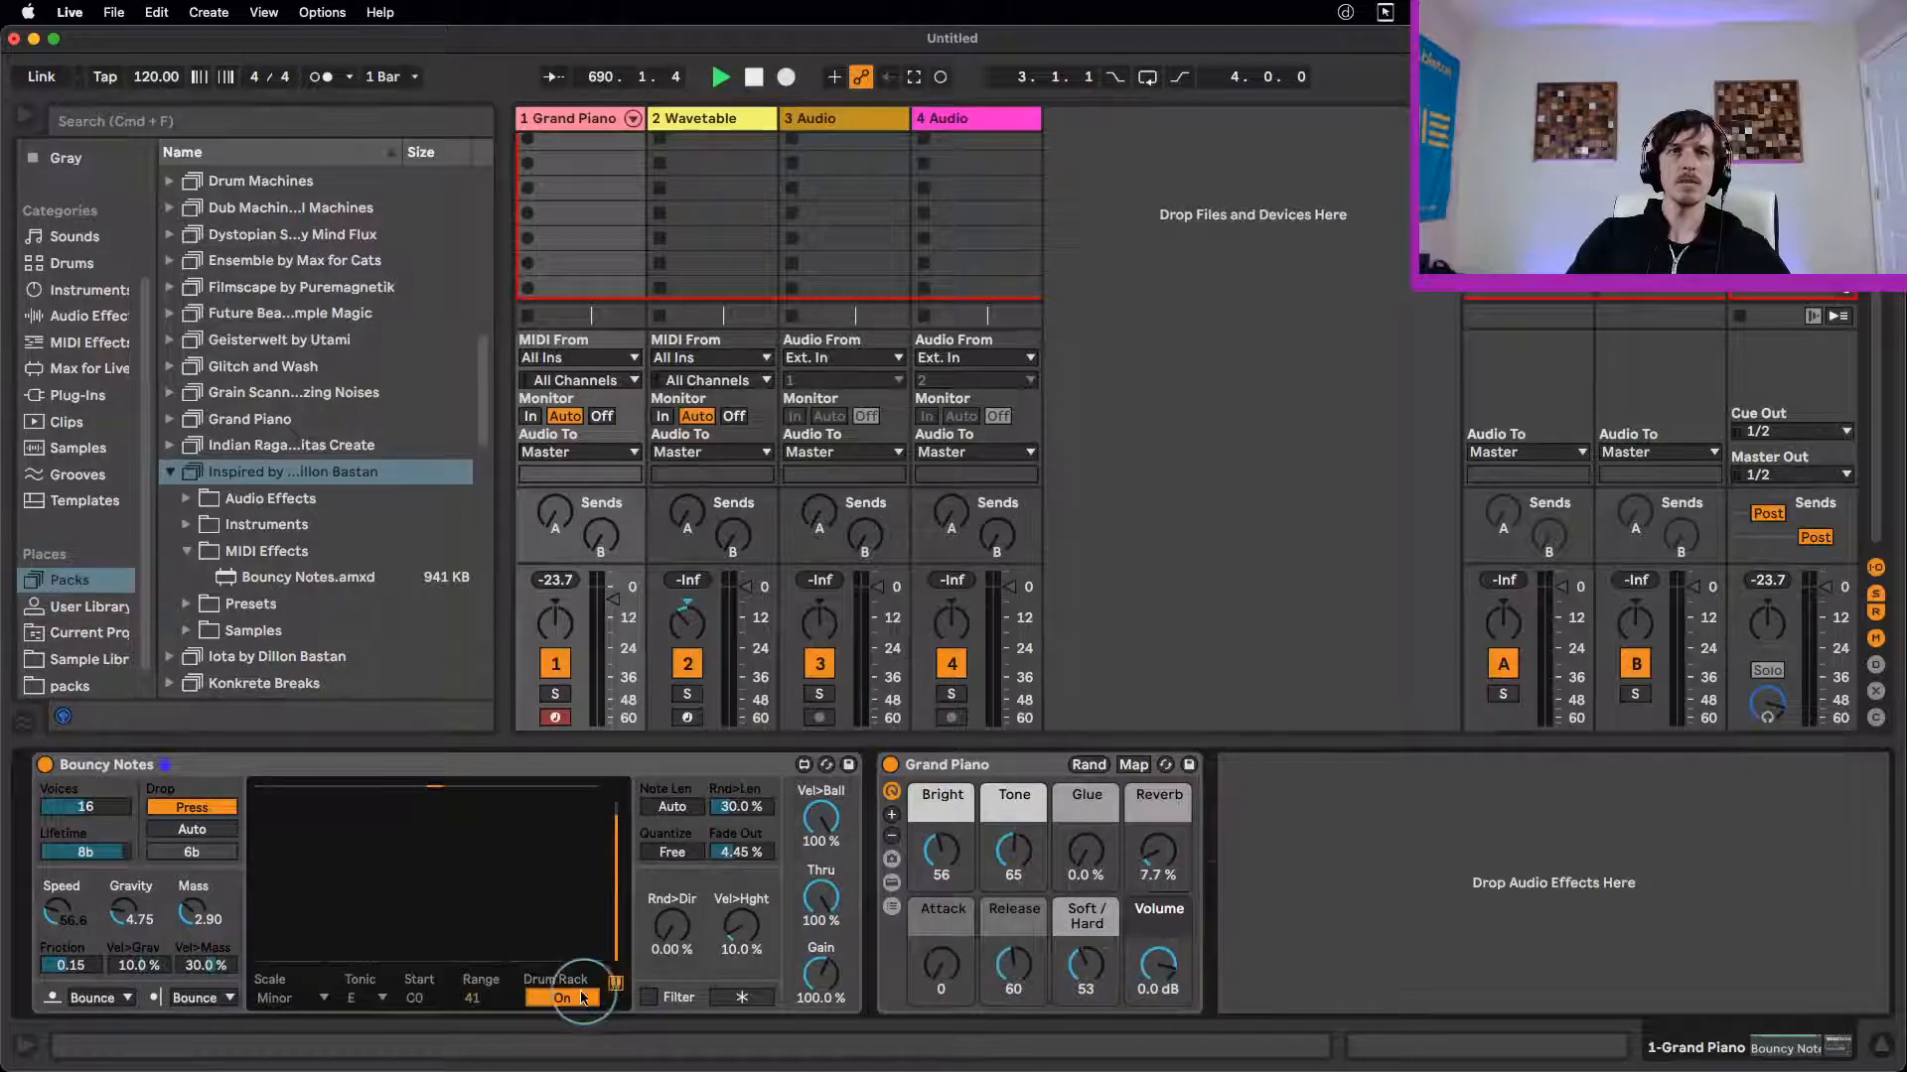
left_click(583, 998)
Step: Delete the Grand Piano from track 1 and load the z shaker 4 drum rack from the drums collection after Bouncy Notes
left_click(973, 772)
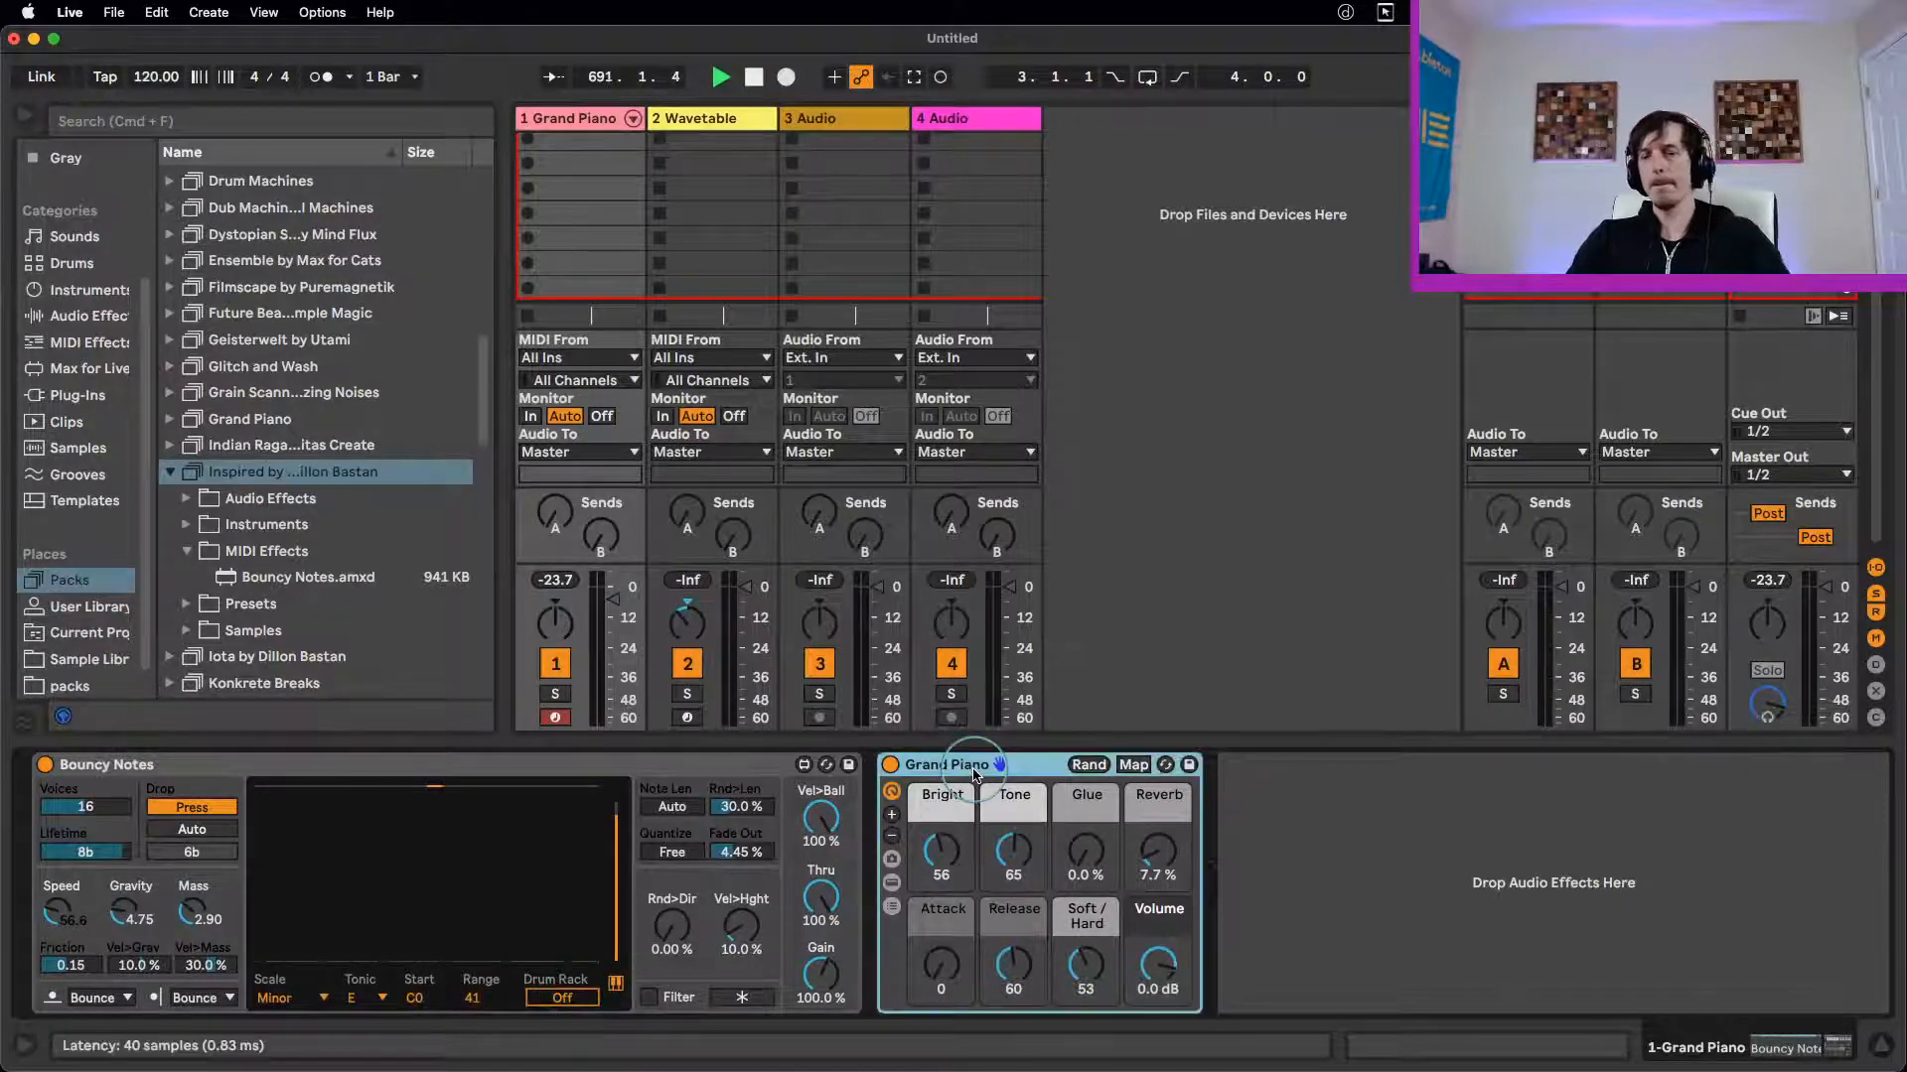
key("Delete")
scroll(86, 288, "up", 5)
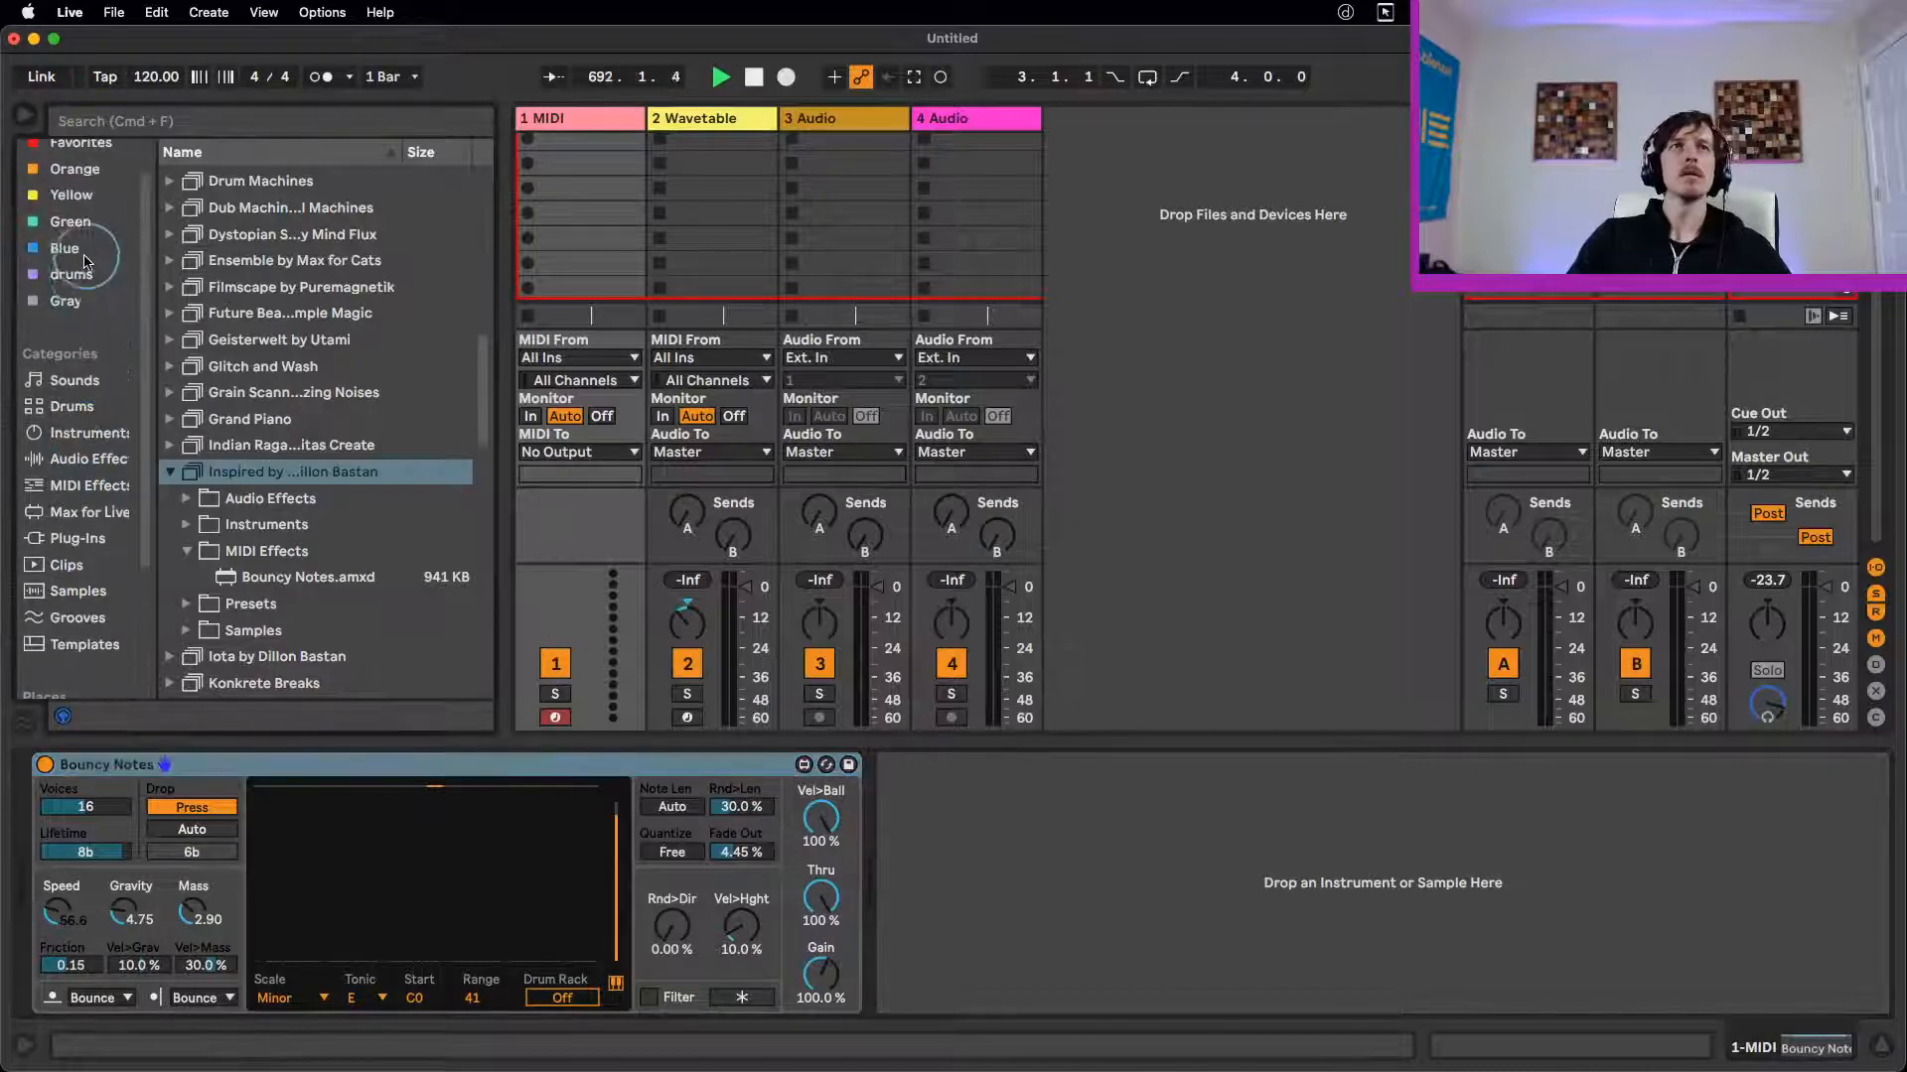
left_click(72, 275)
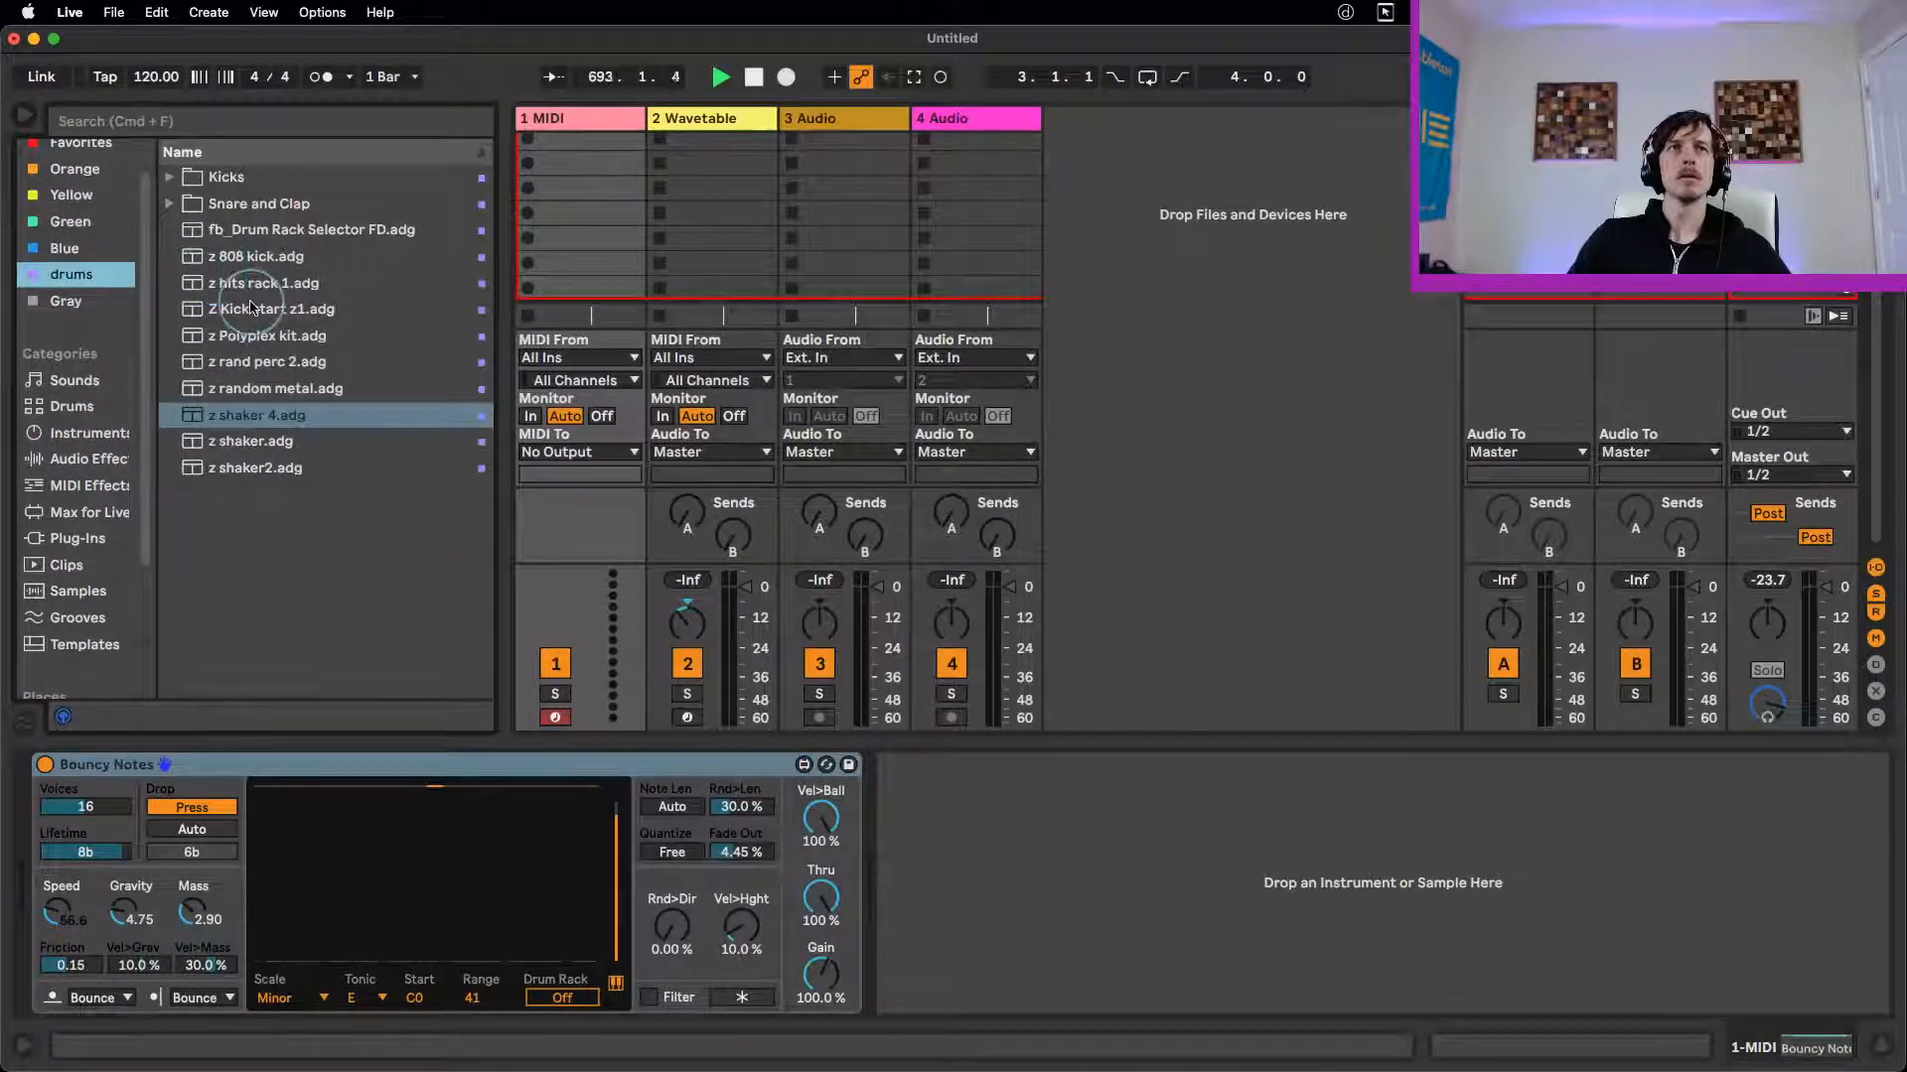
left_click(244, 415)
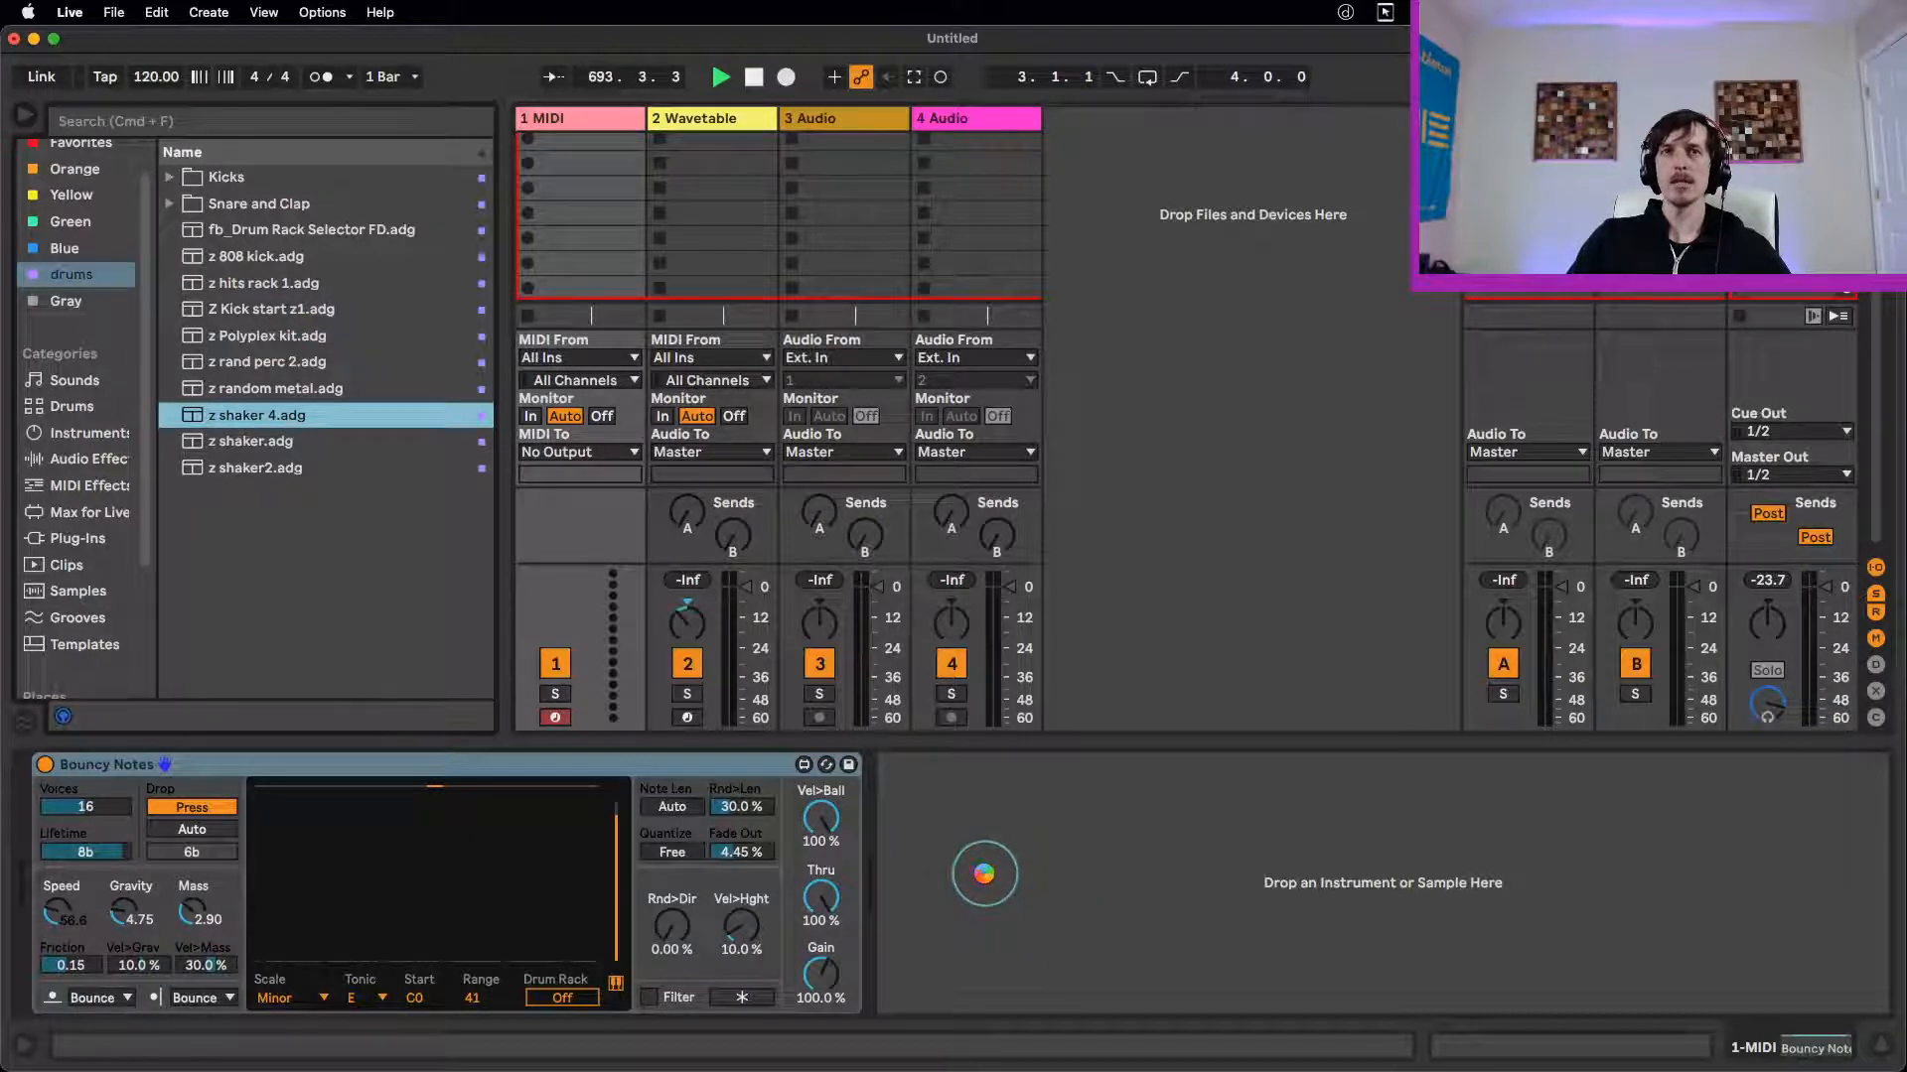
left_click(983, 874)
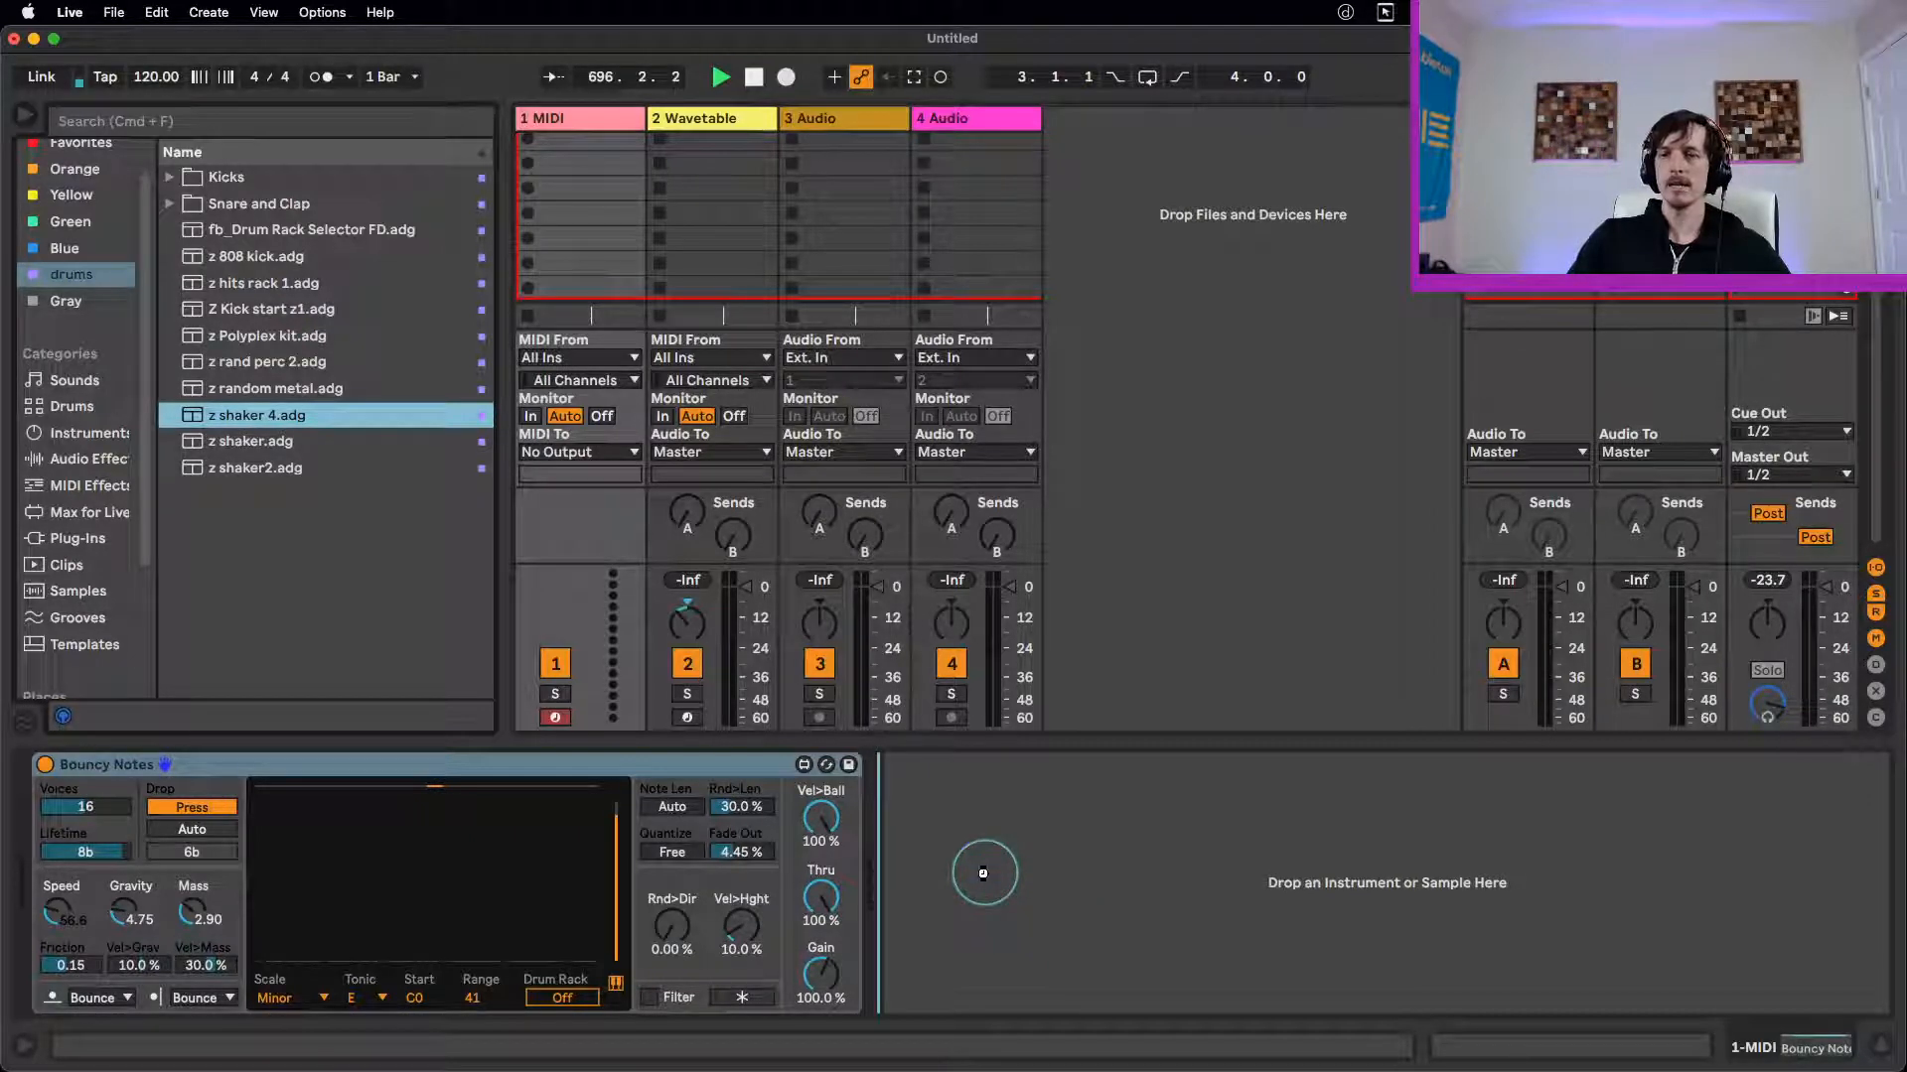
key("Return")
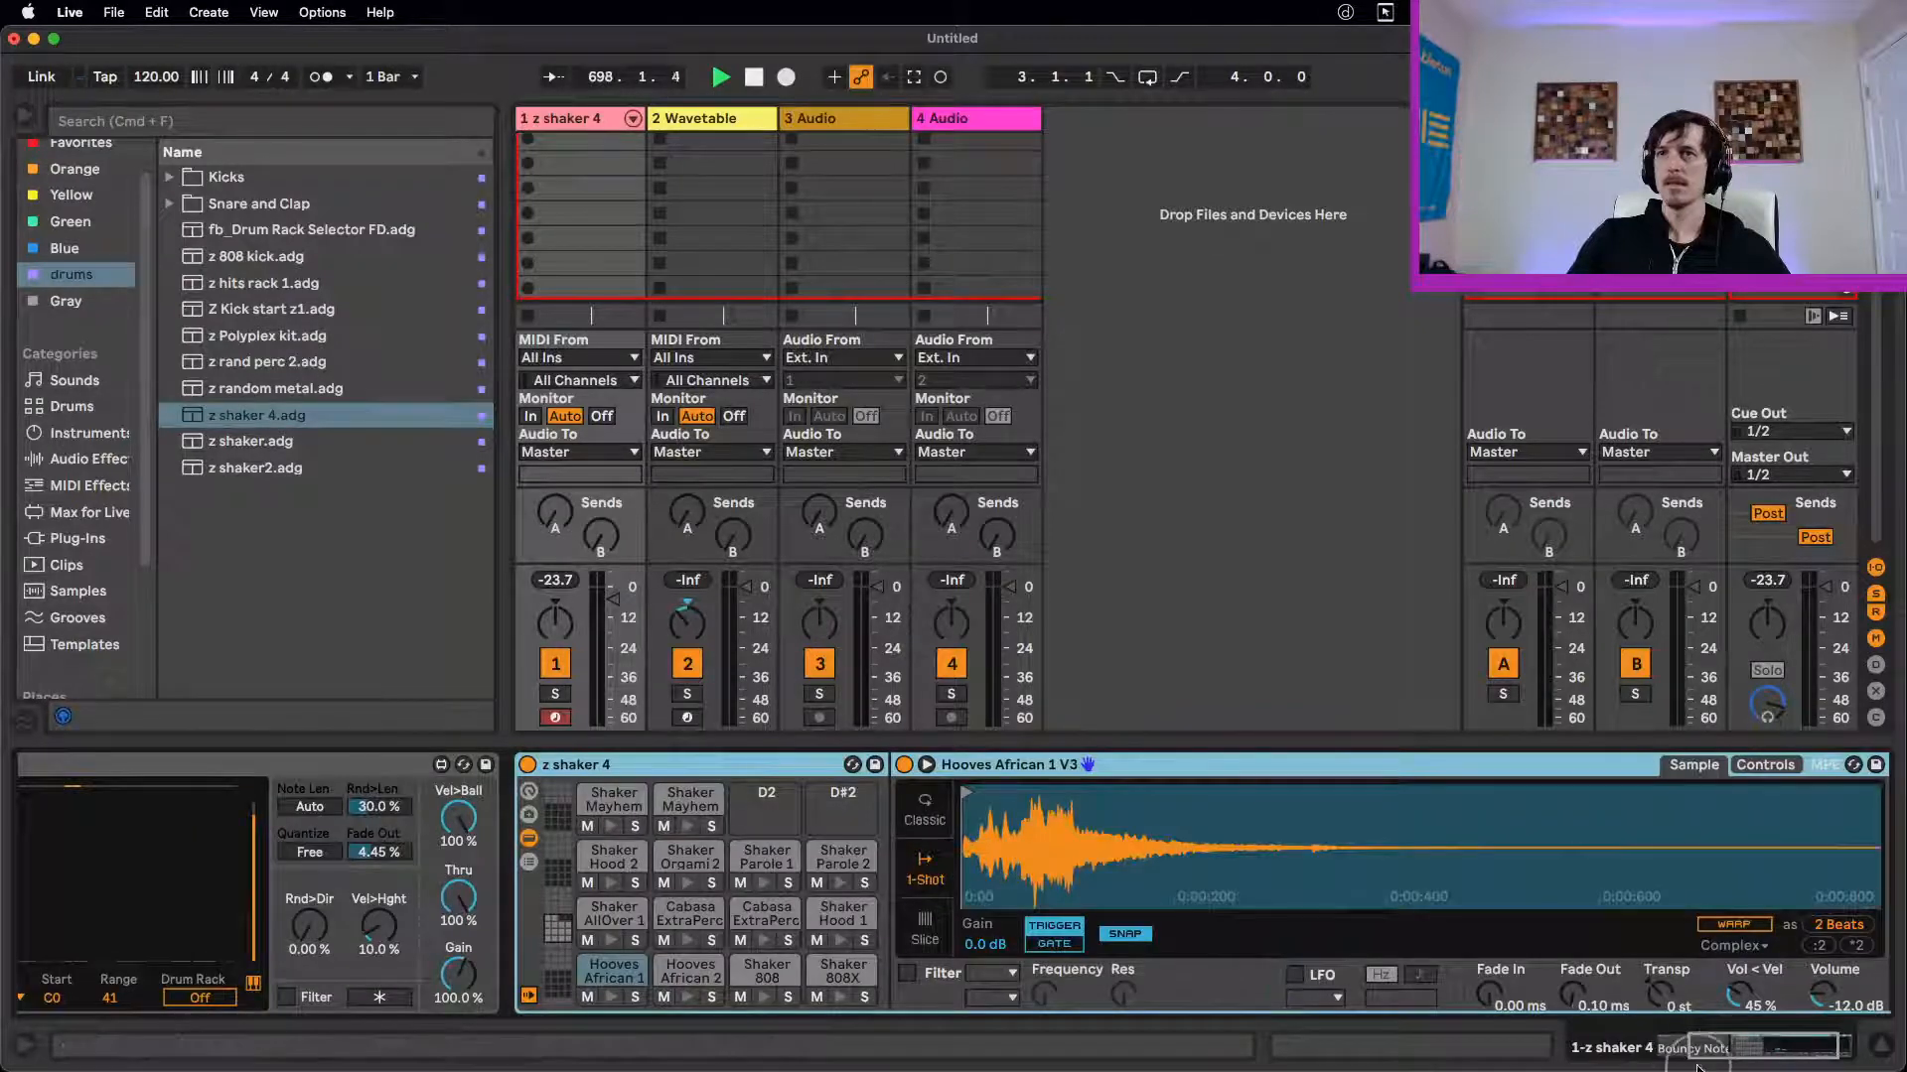
Step: Turn on the Drum Rack mode of Bouncy Notes
scroll(866, 926, "left", 5)
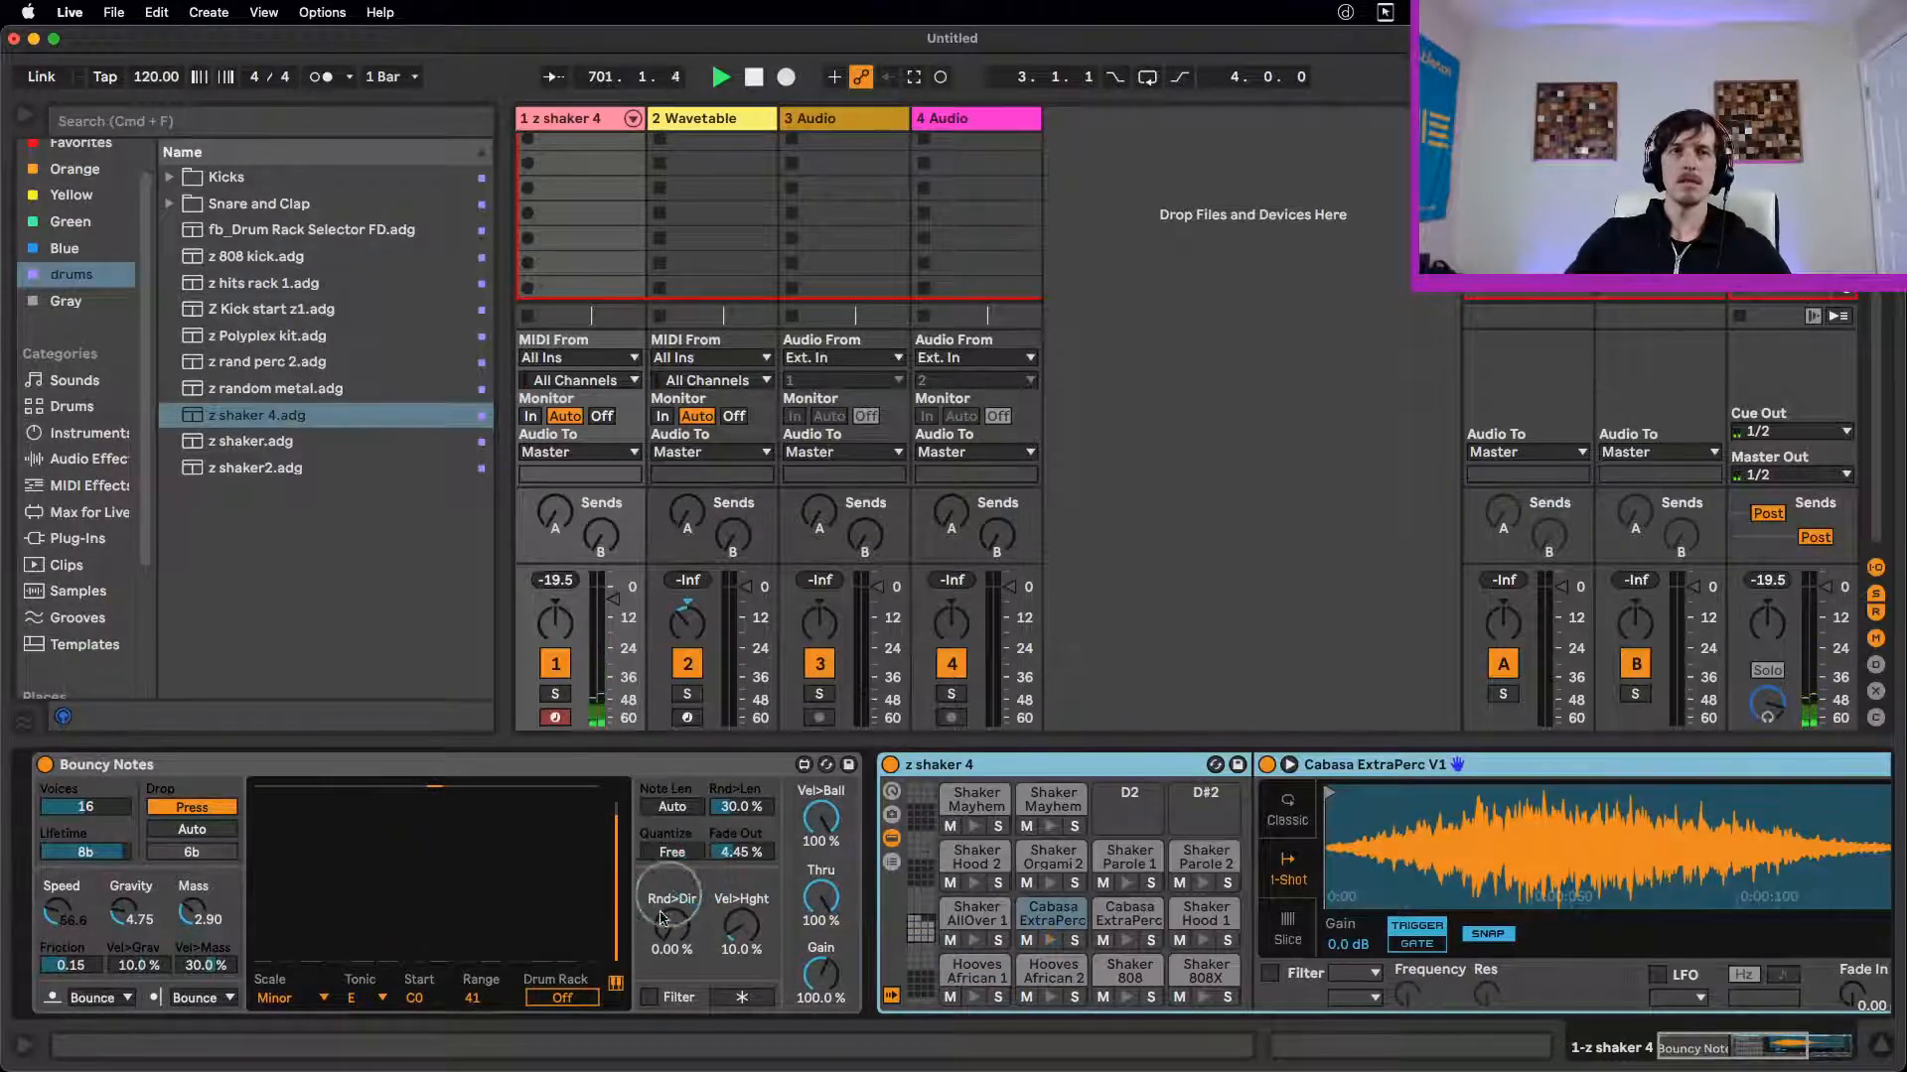
left_click(566, 997)
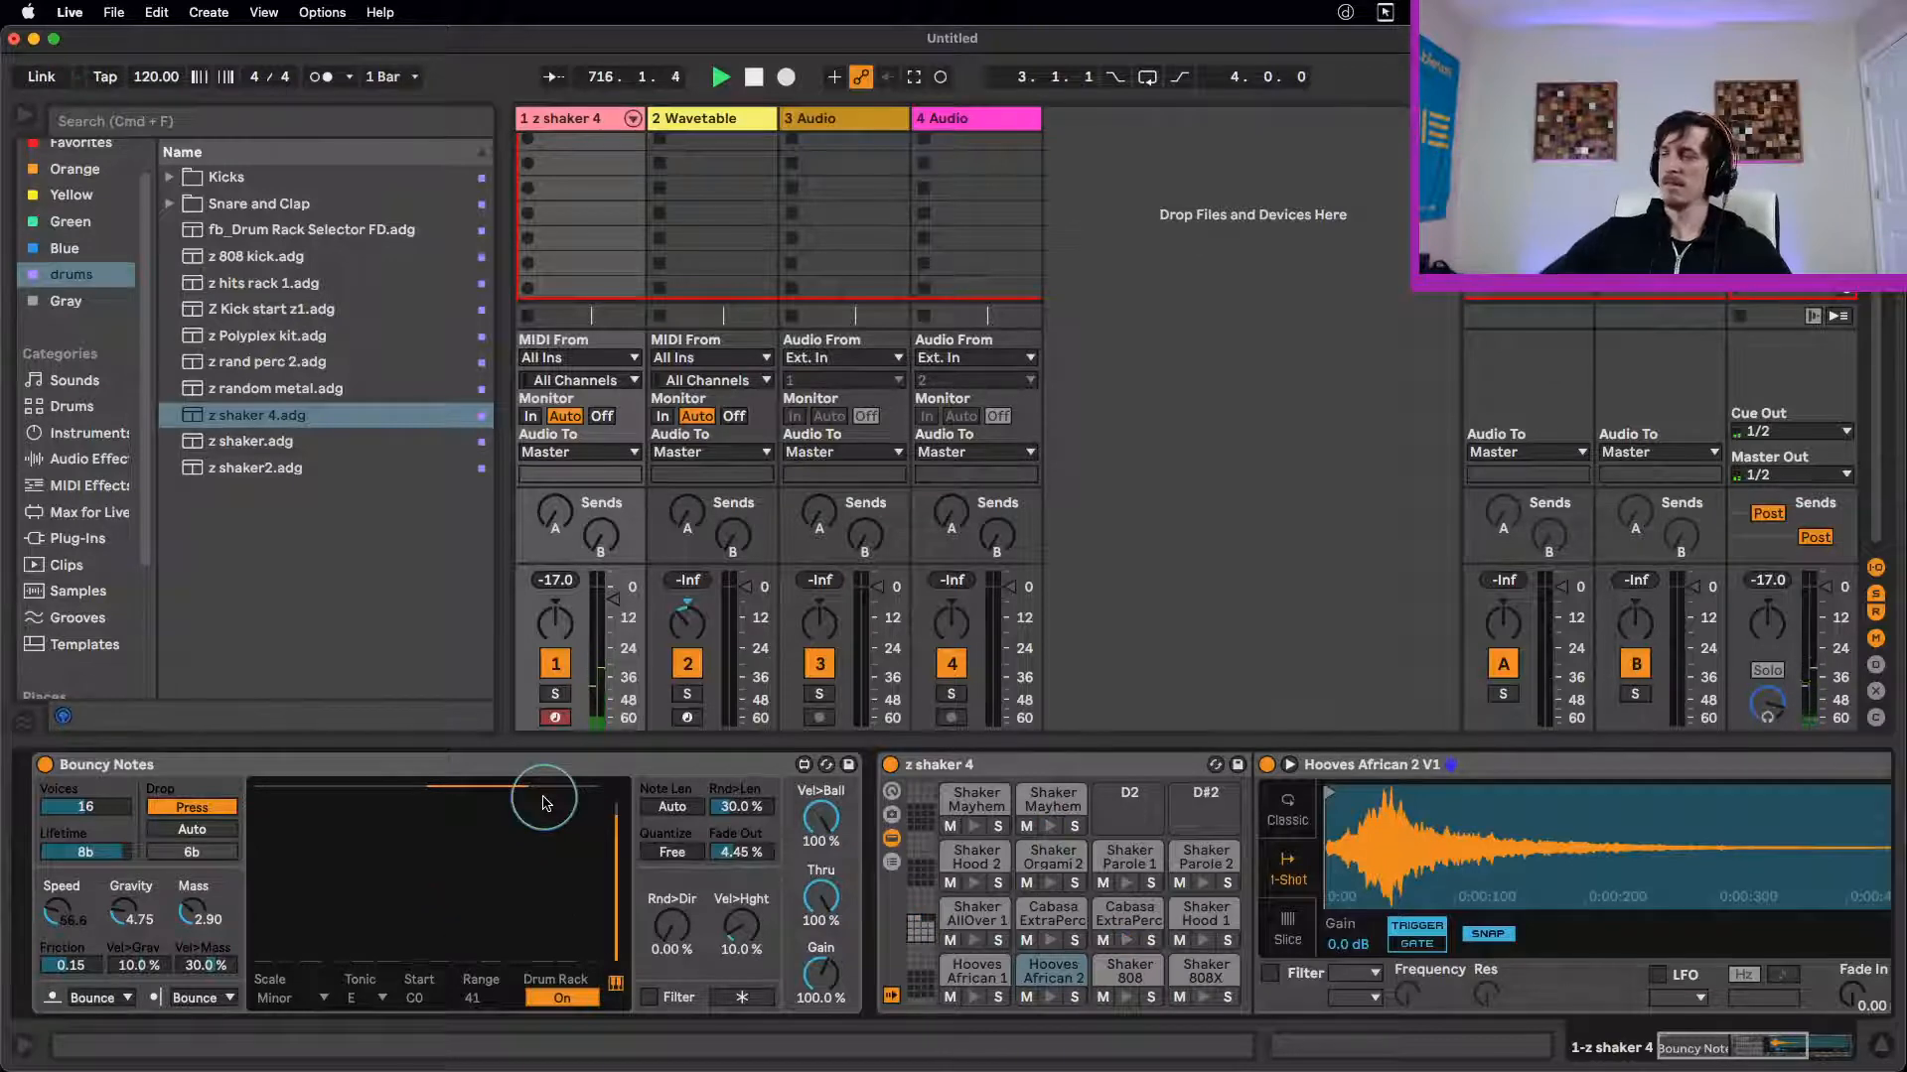
Step: Insert an Arpeggiator MIDI effect in front of Bouncy Notes on track 1
left_click(91, 459)
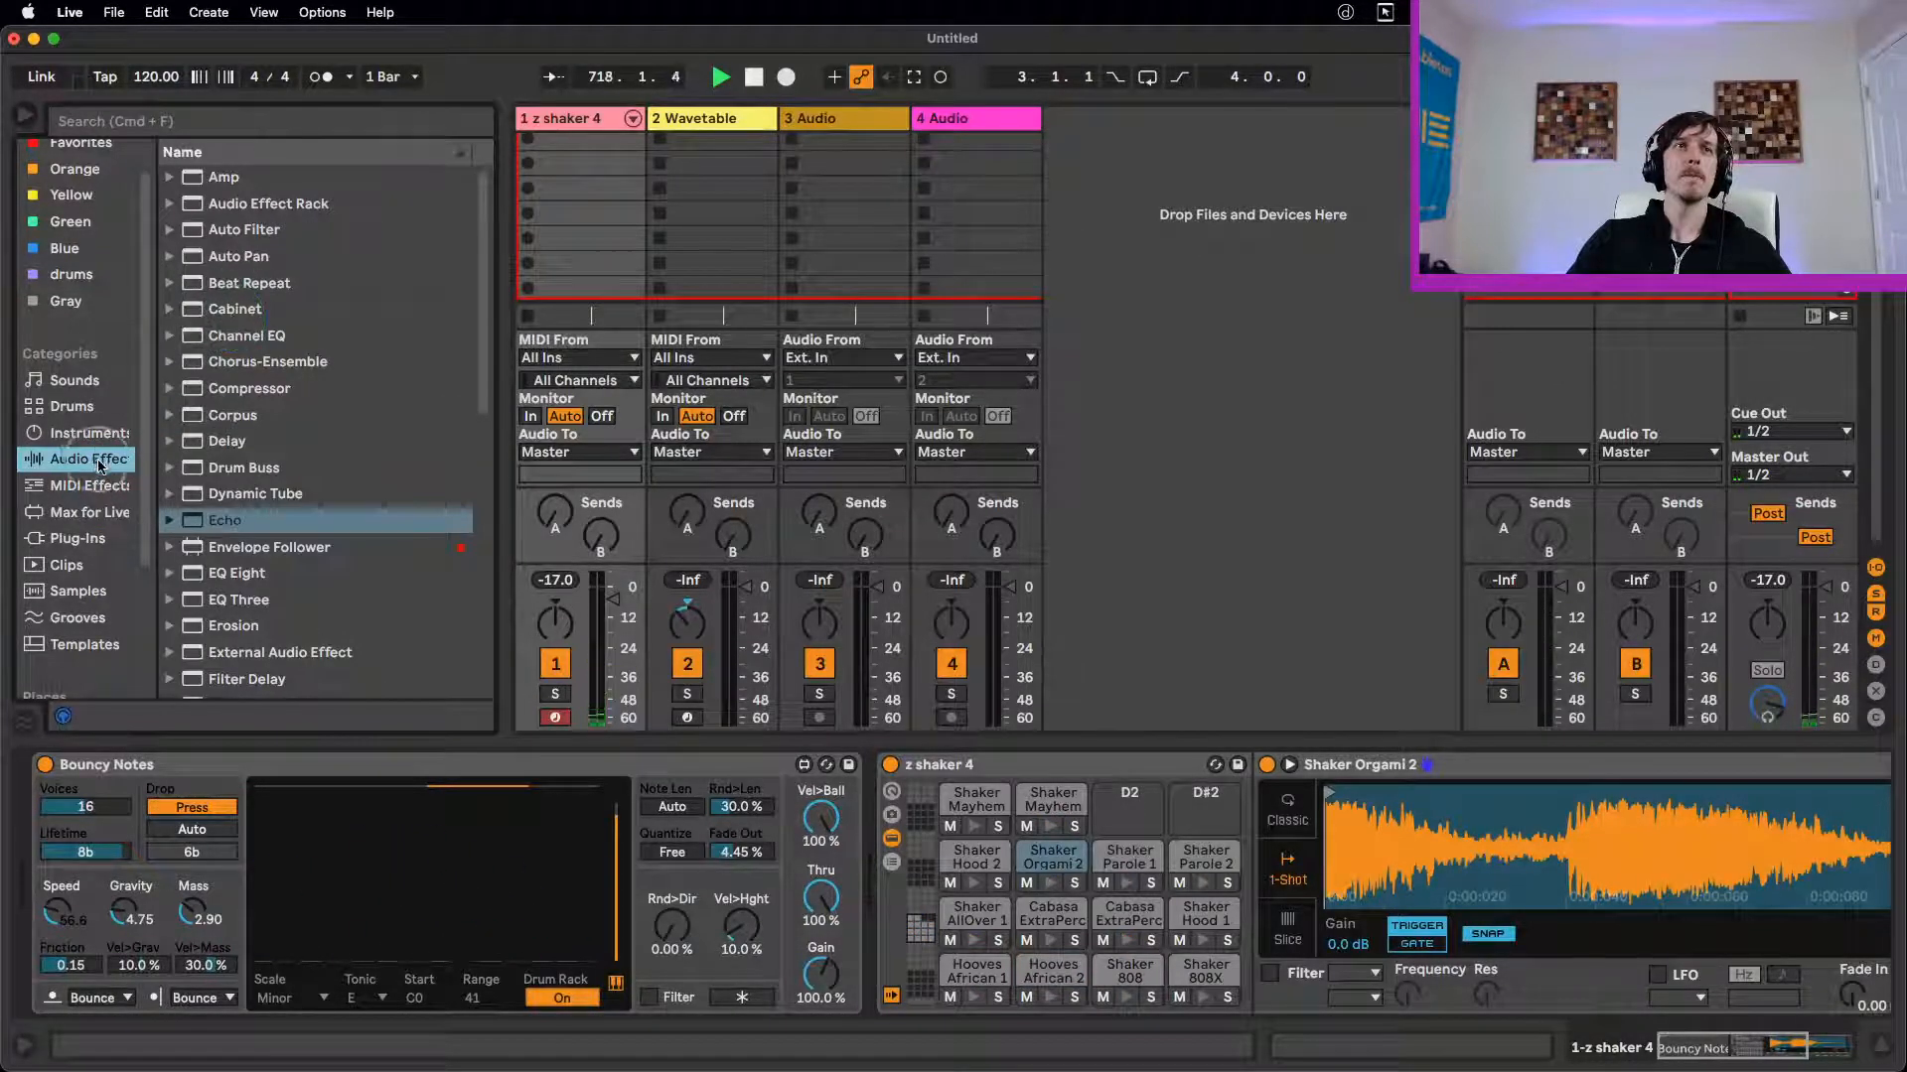
left_click(107, 484)
left_click_drag(222, 189, 109, 795)
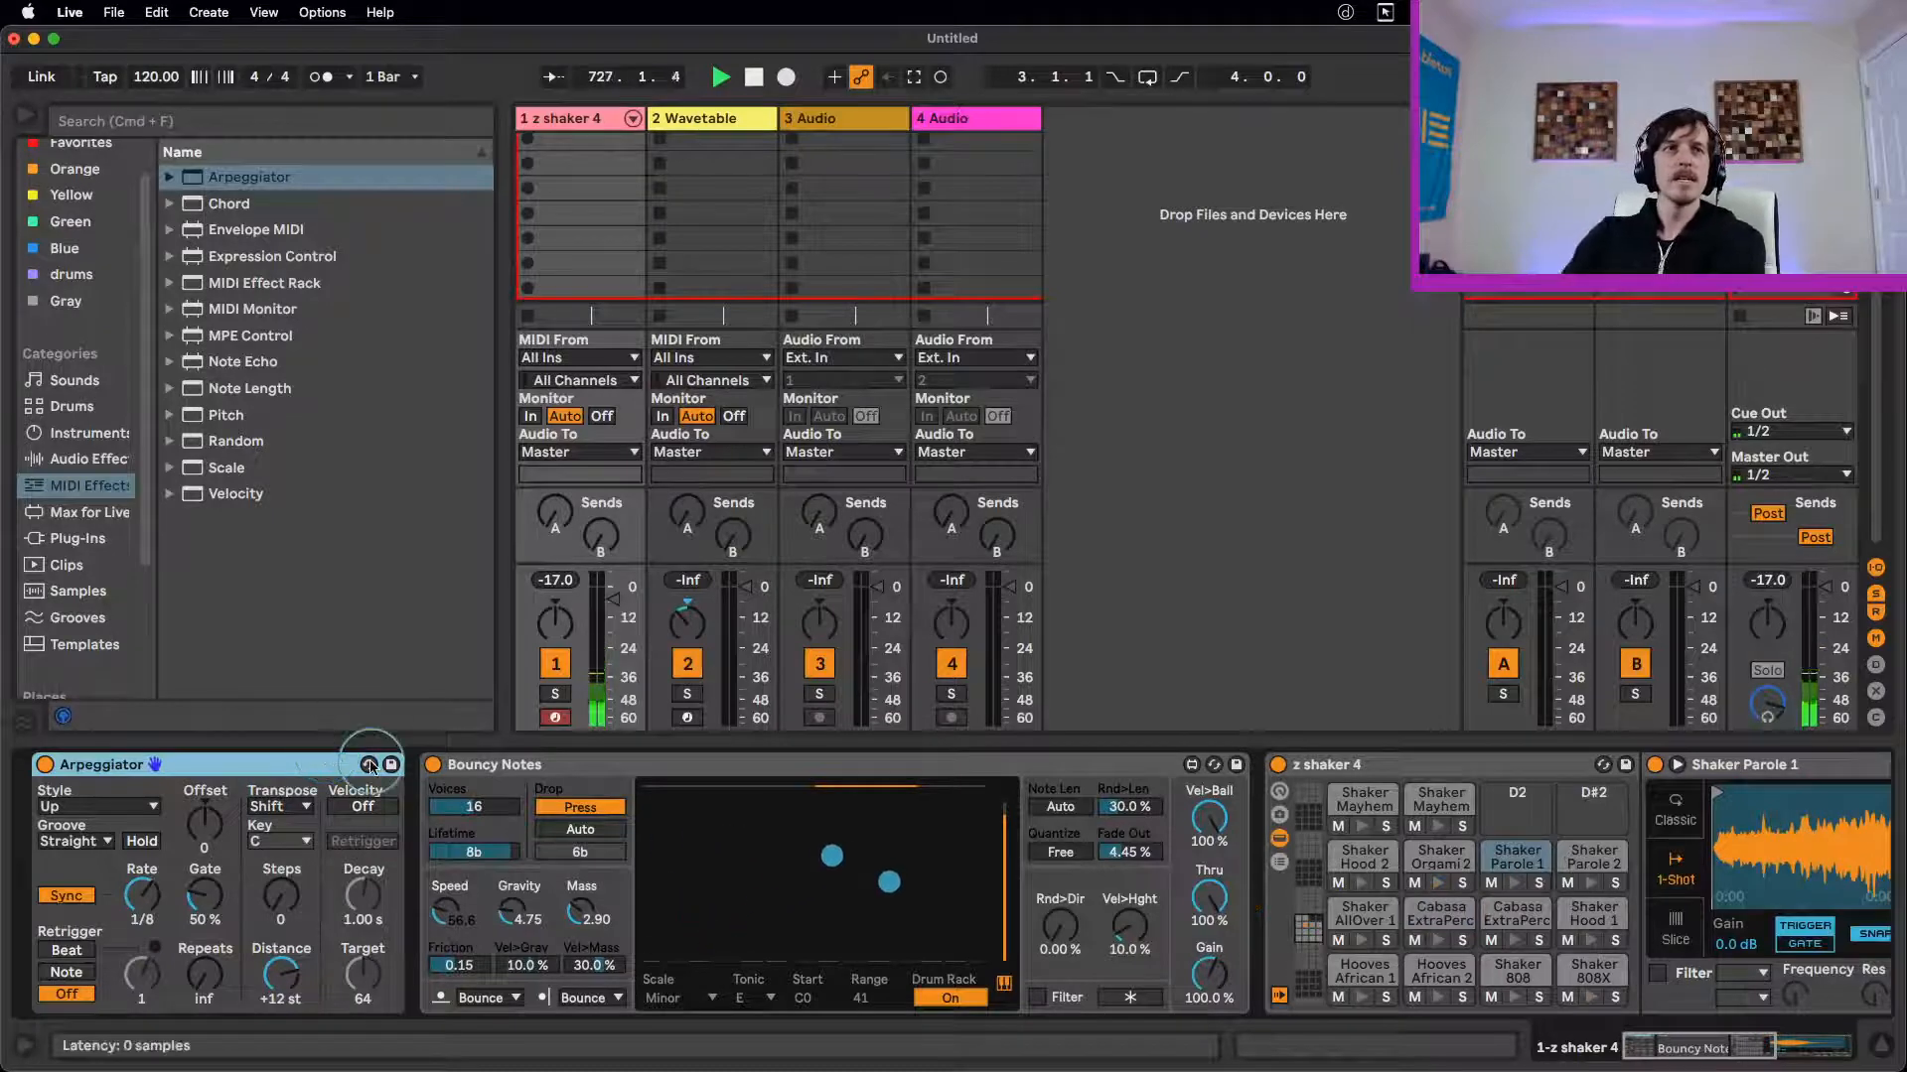
Step: Set the Arpeggiator's Rate to 1/12 and Gate to 74 %, and Bouncy Notes' Mass to 3.81
left_click(145, 893)
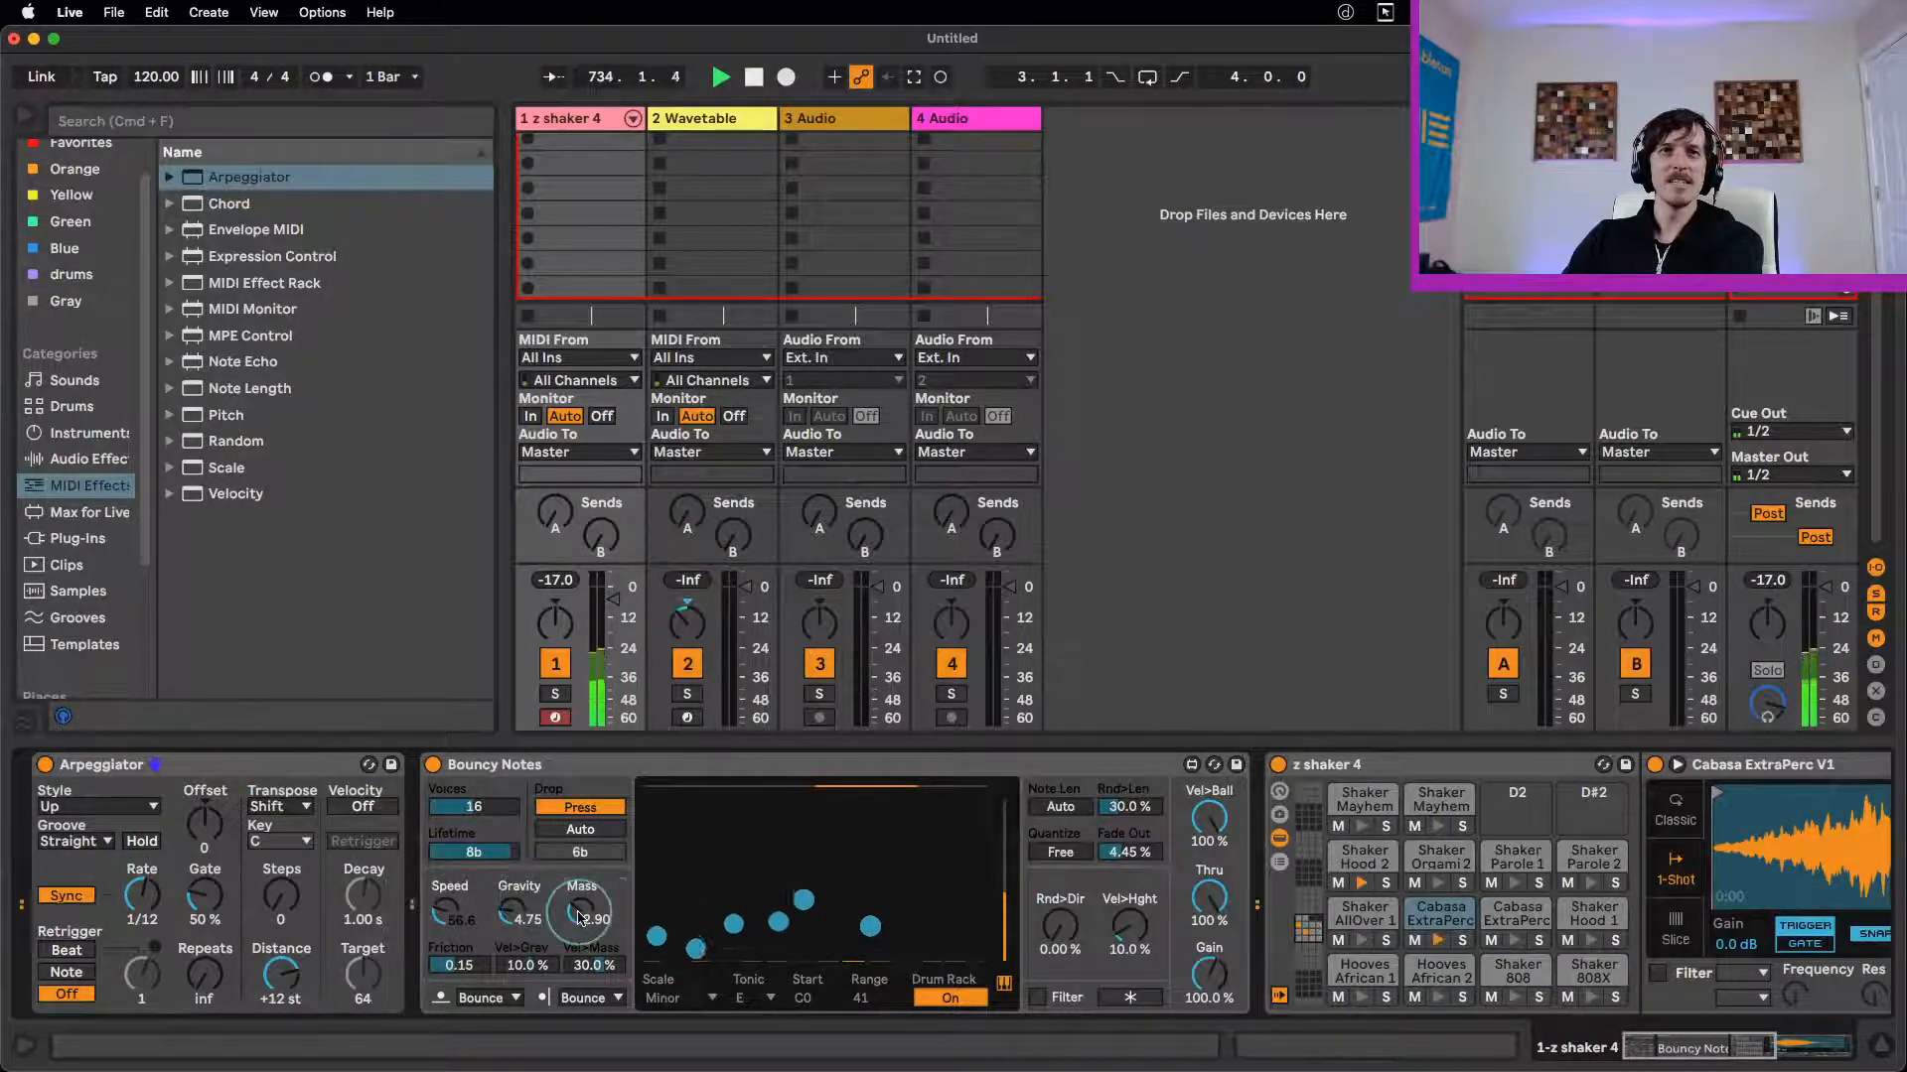
left_click_drag(579, 911, 578, 880)
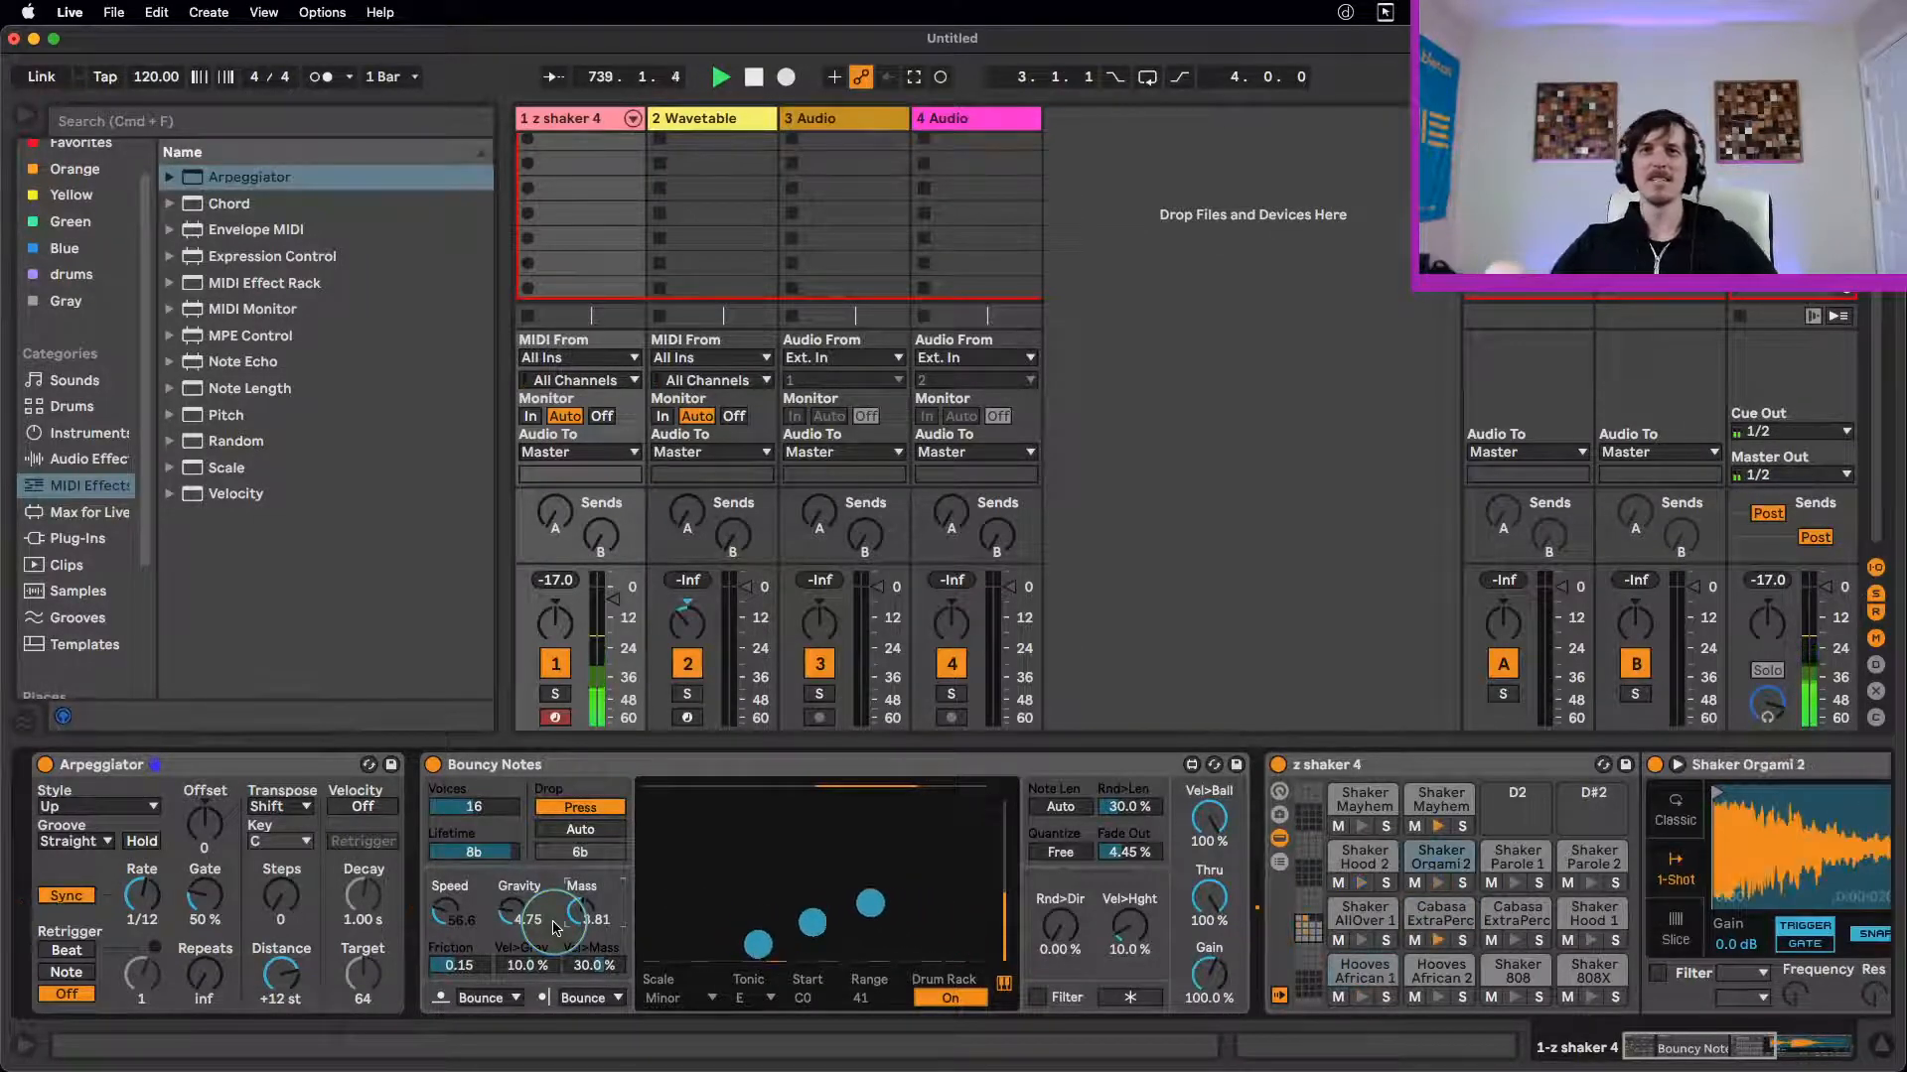
left_click_drag(204, 896, 205, 854)
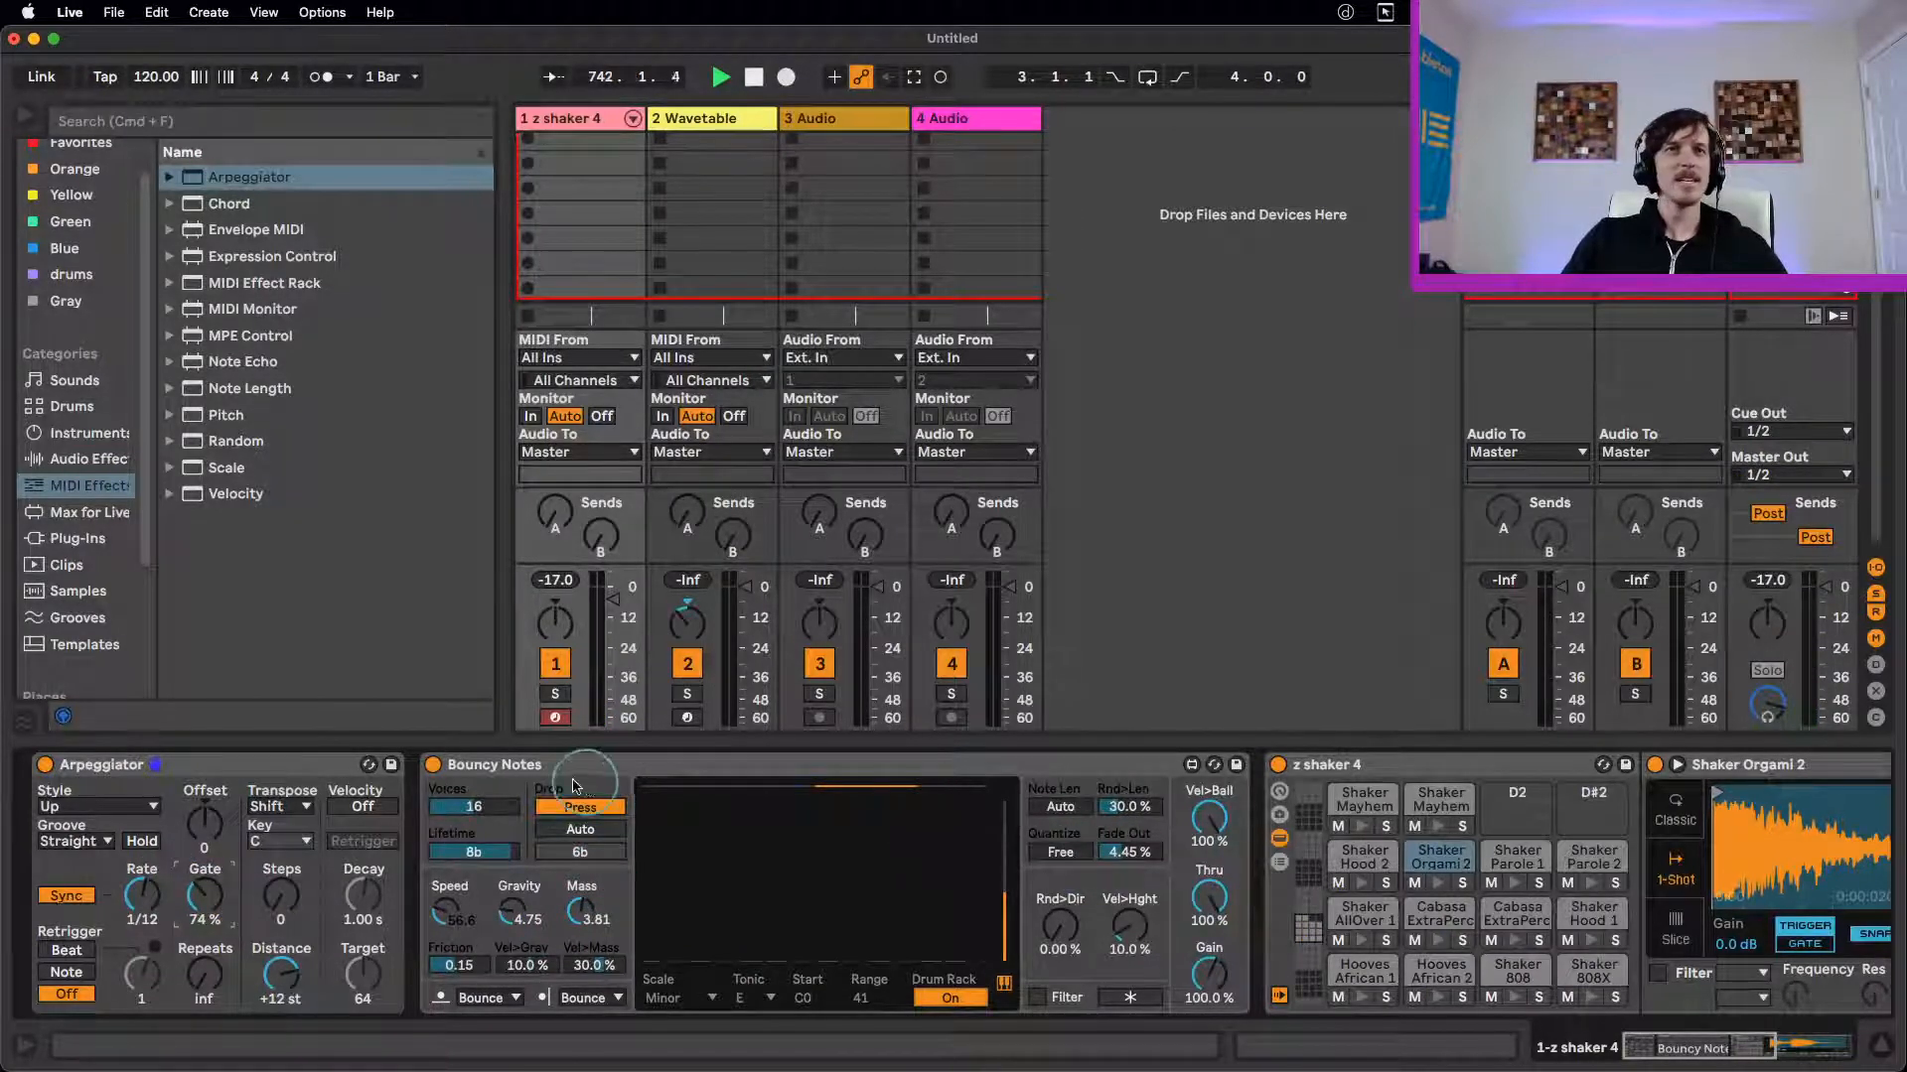
Step: Turn on Auto drop in Bouncy Notes and switch it back off, leaving the floor behaviour on Bounce
left_click(581, 830)
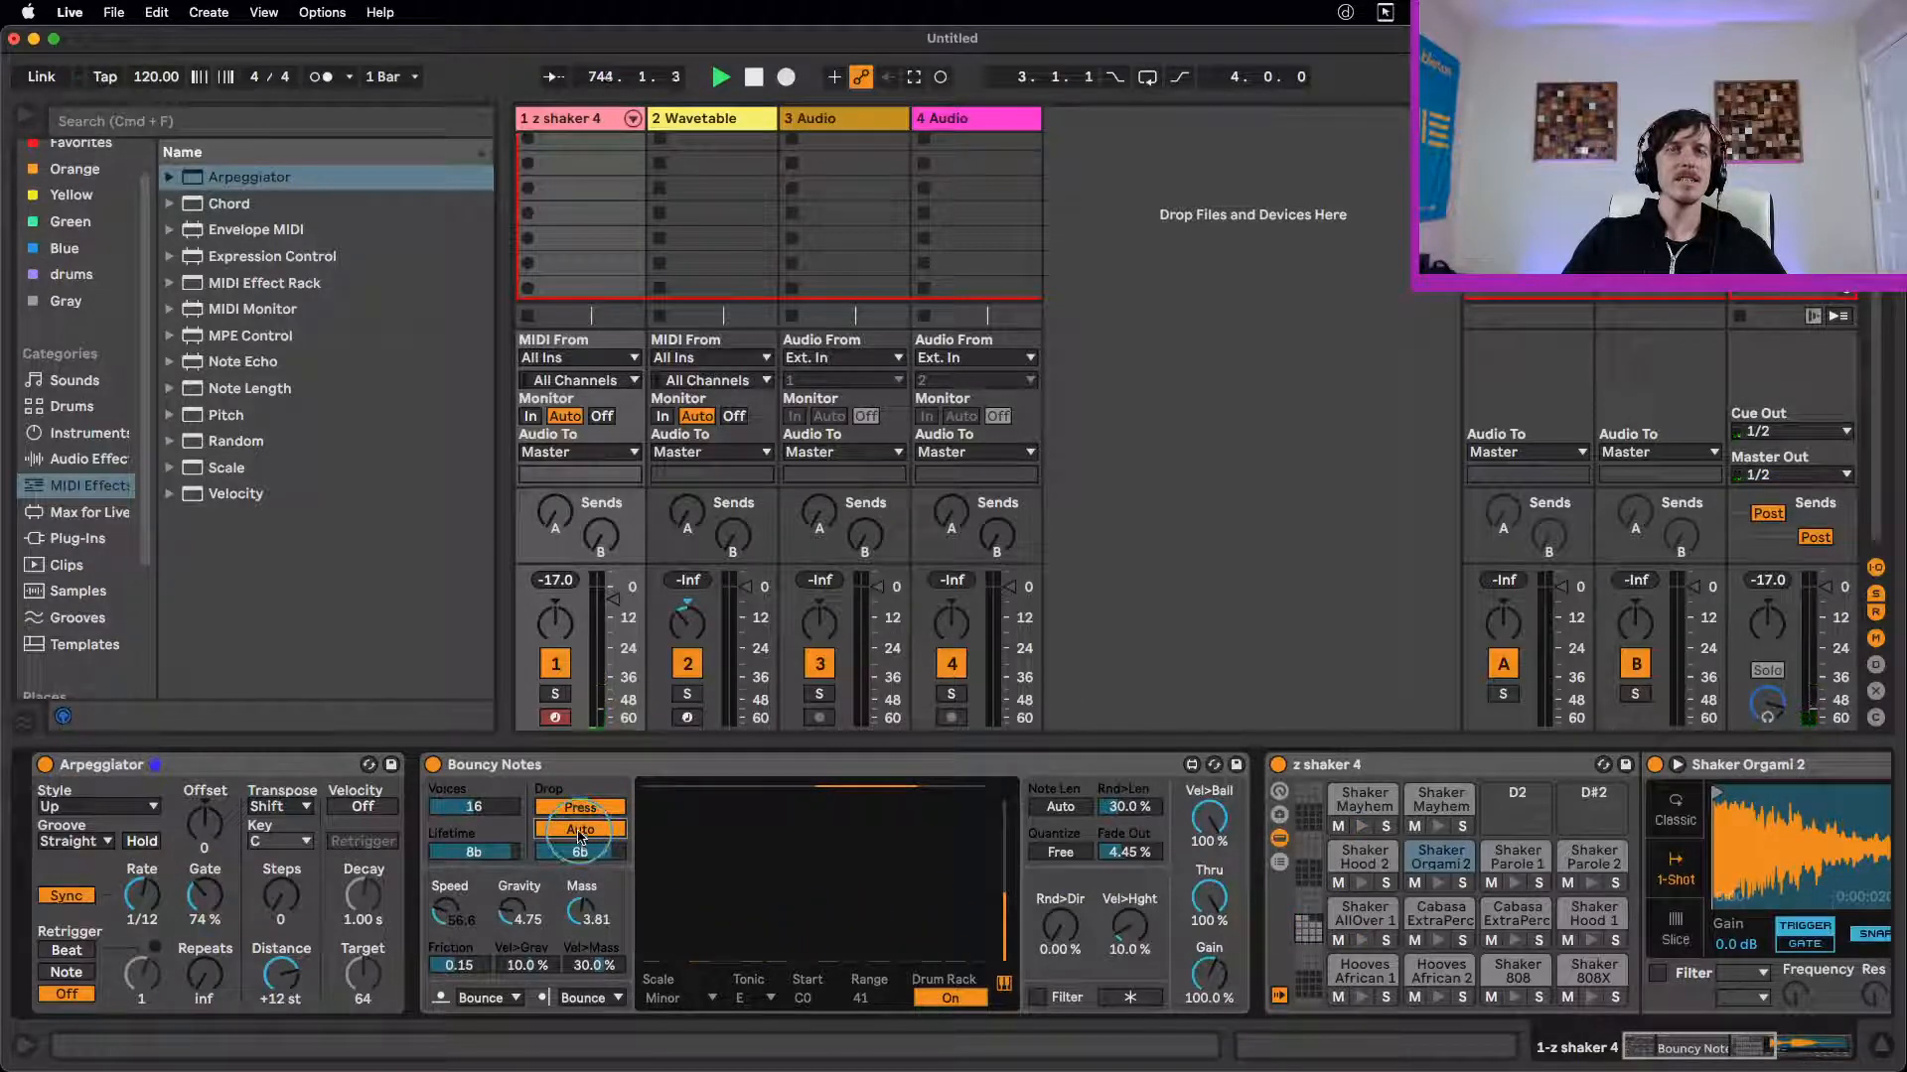
left_click(581, 831)
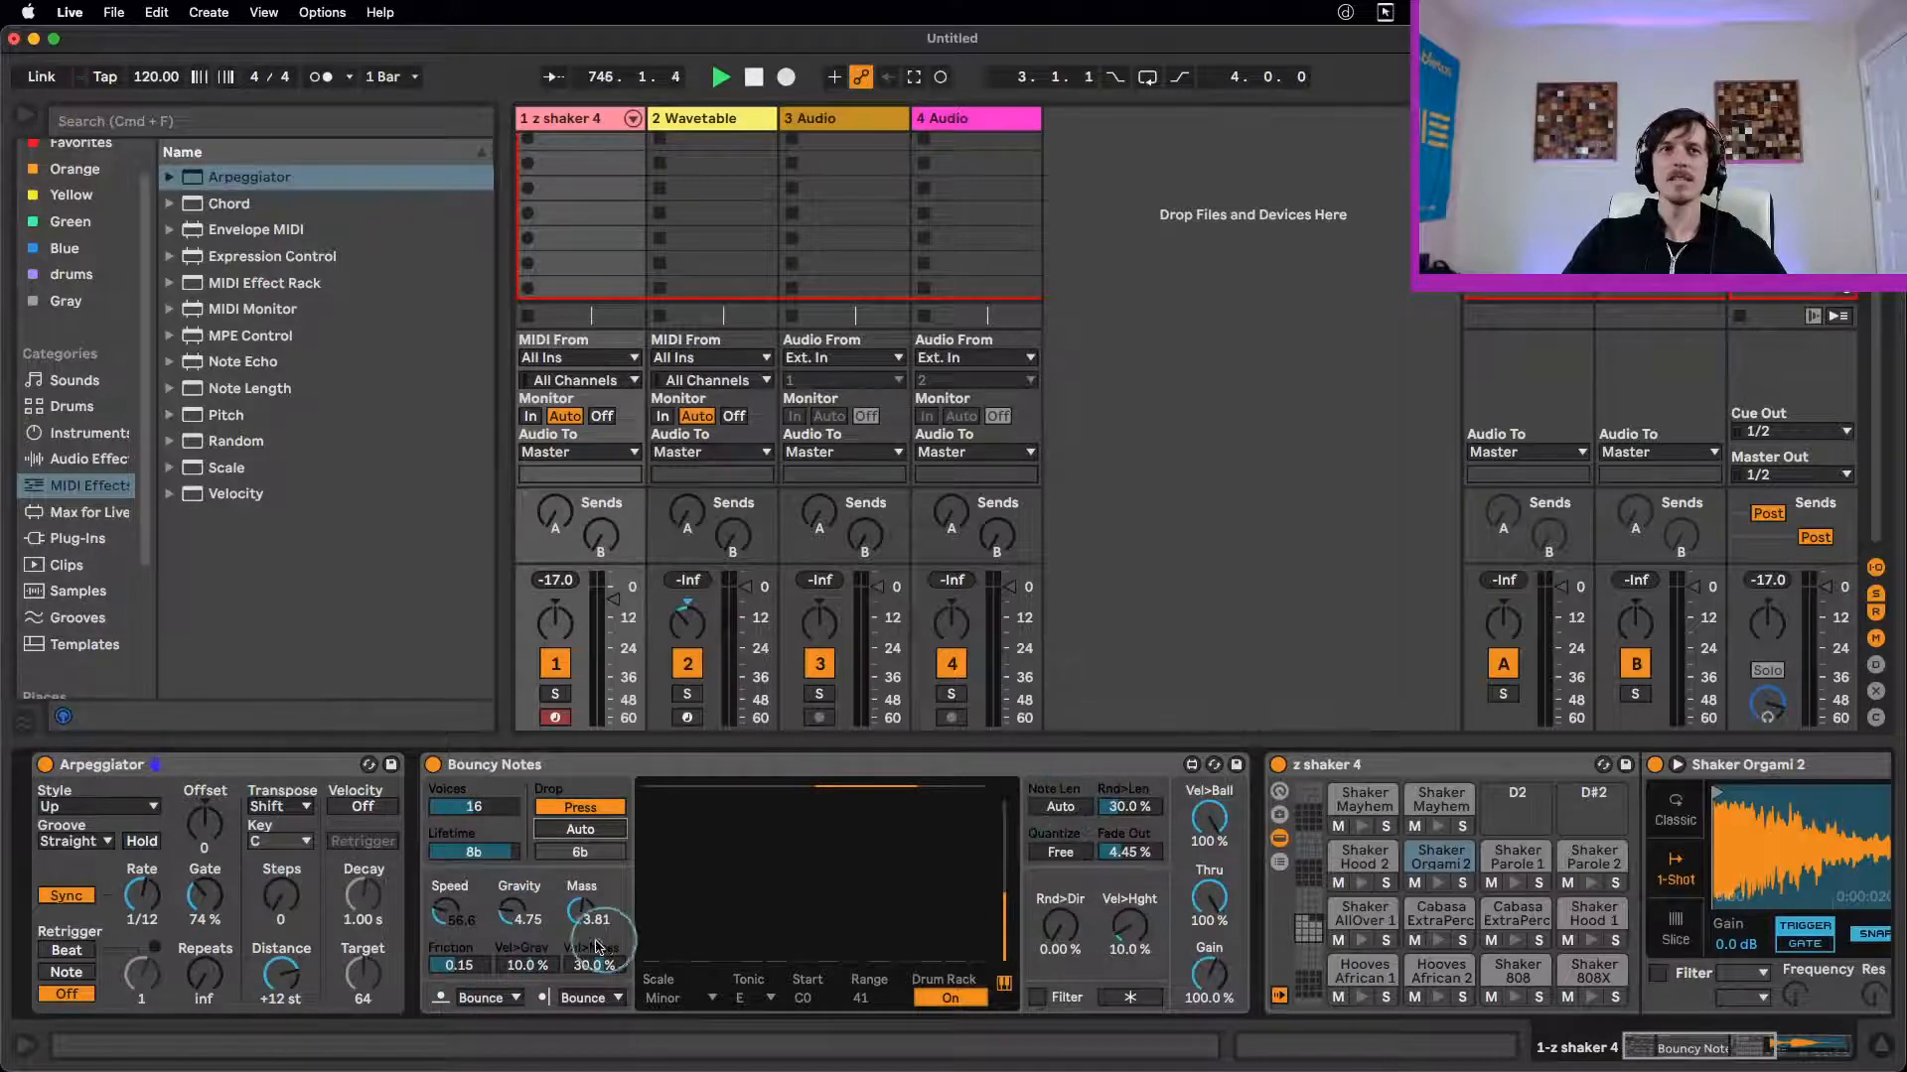
left_click(512, 1002)
left_click(509, 1005)
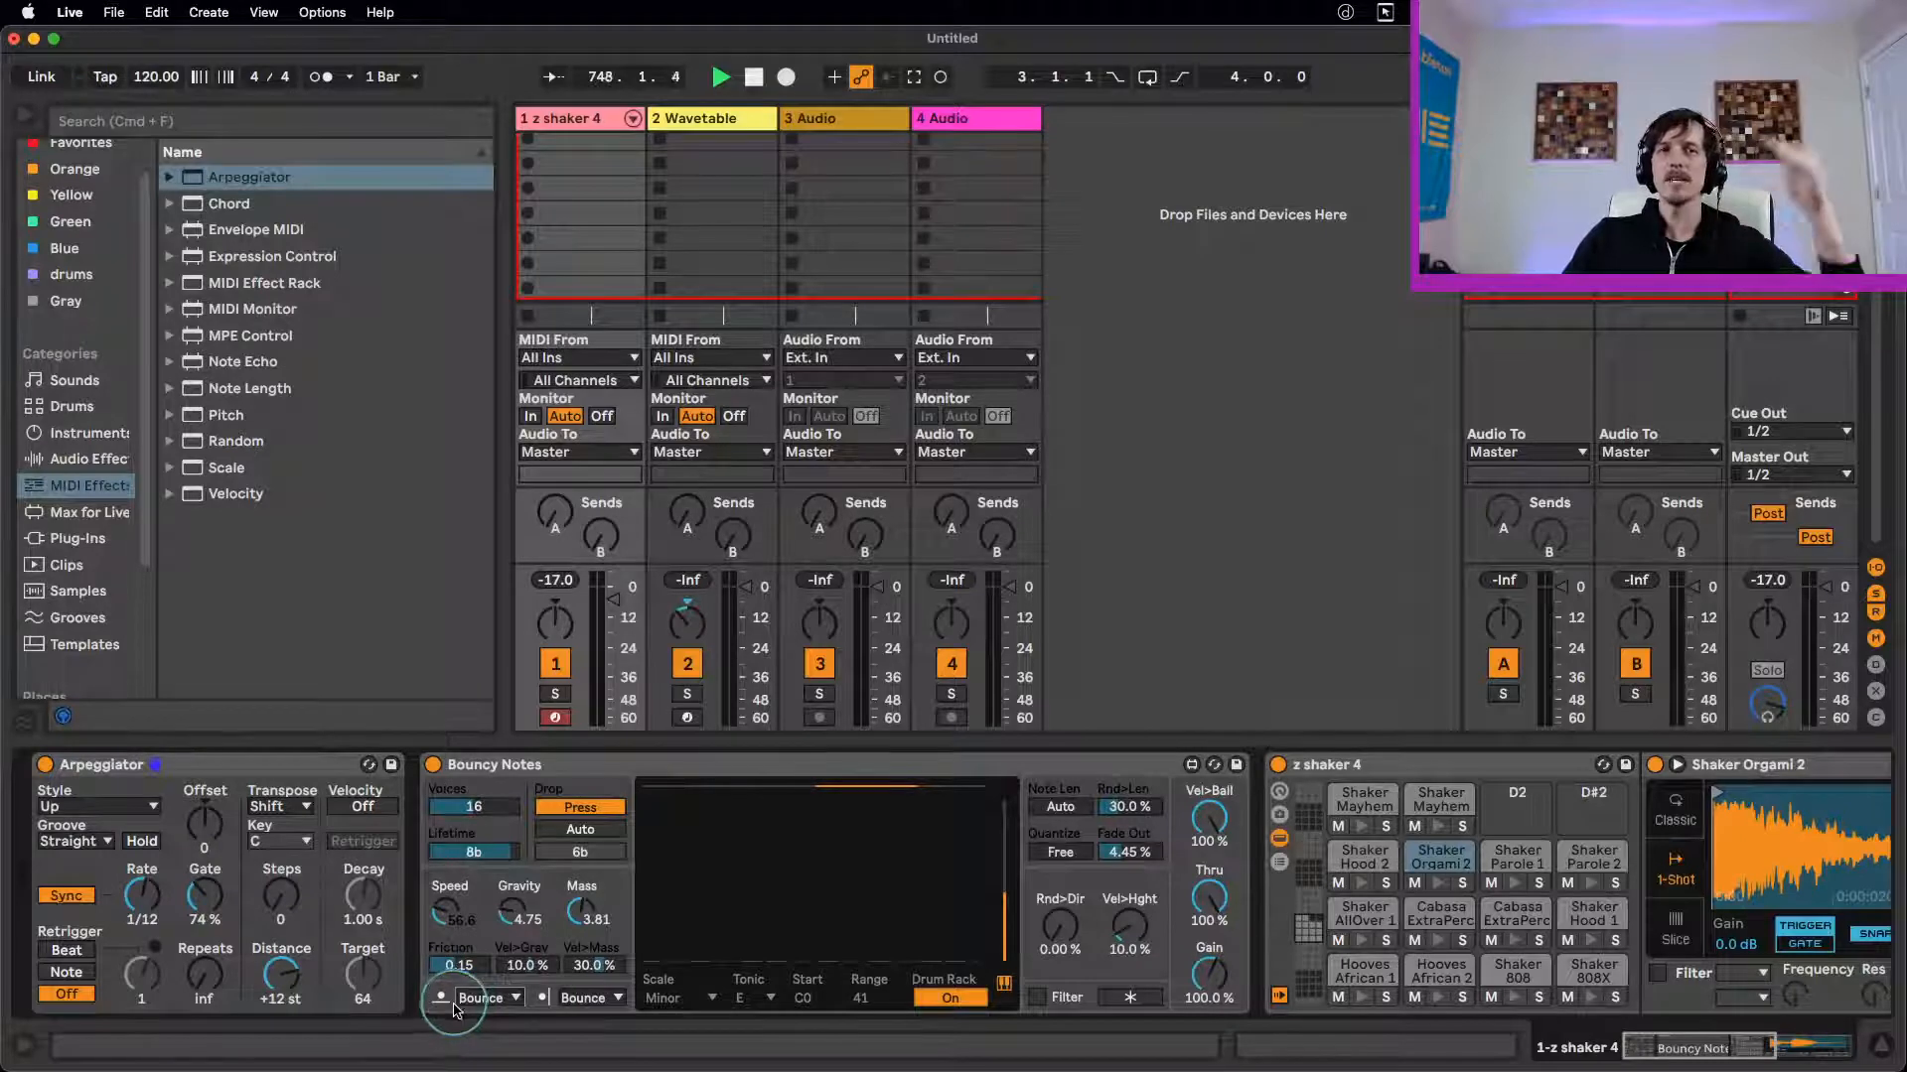
Step: Try the Wrap and Delete wall behaviours in Bouncy Notes, and settle on Random
left_click(588, 1001)
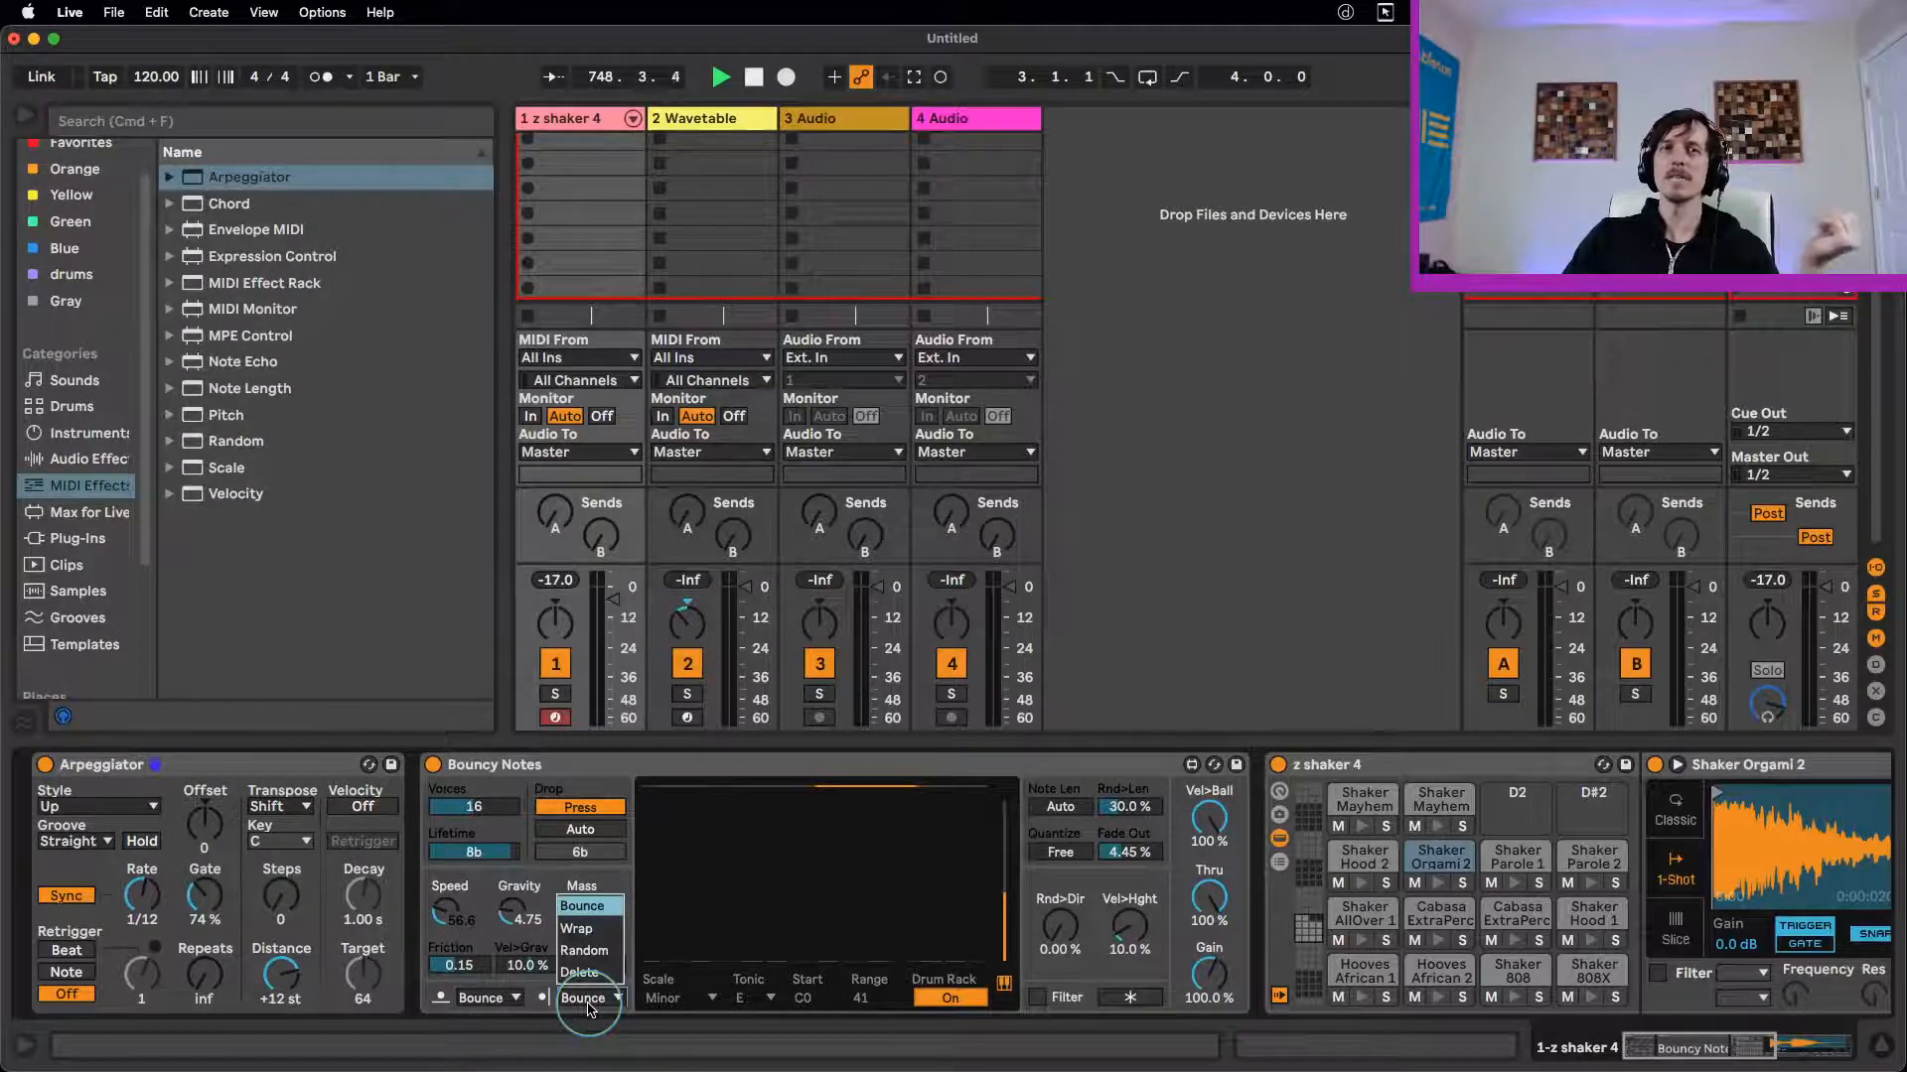
left_click(597, 938)
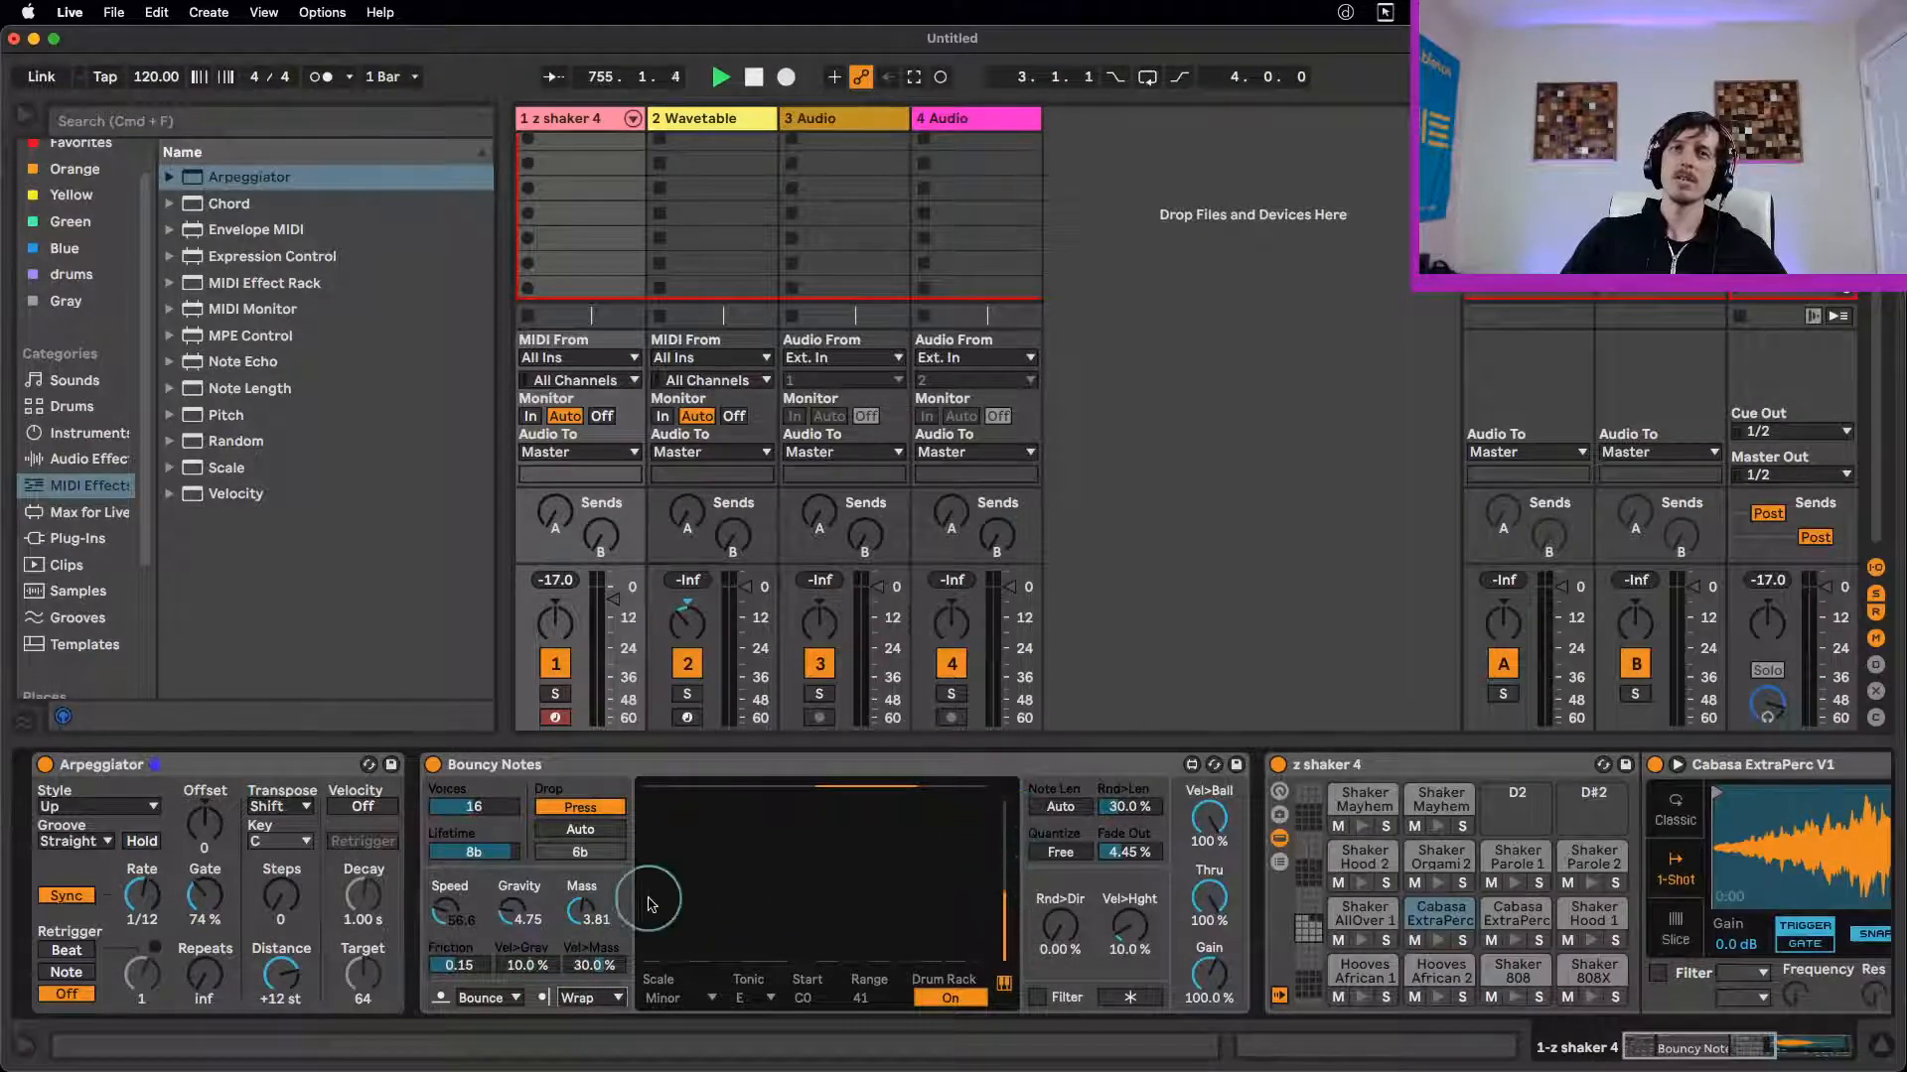
left_click(572, 1001)
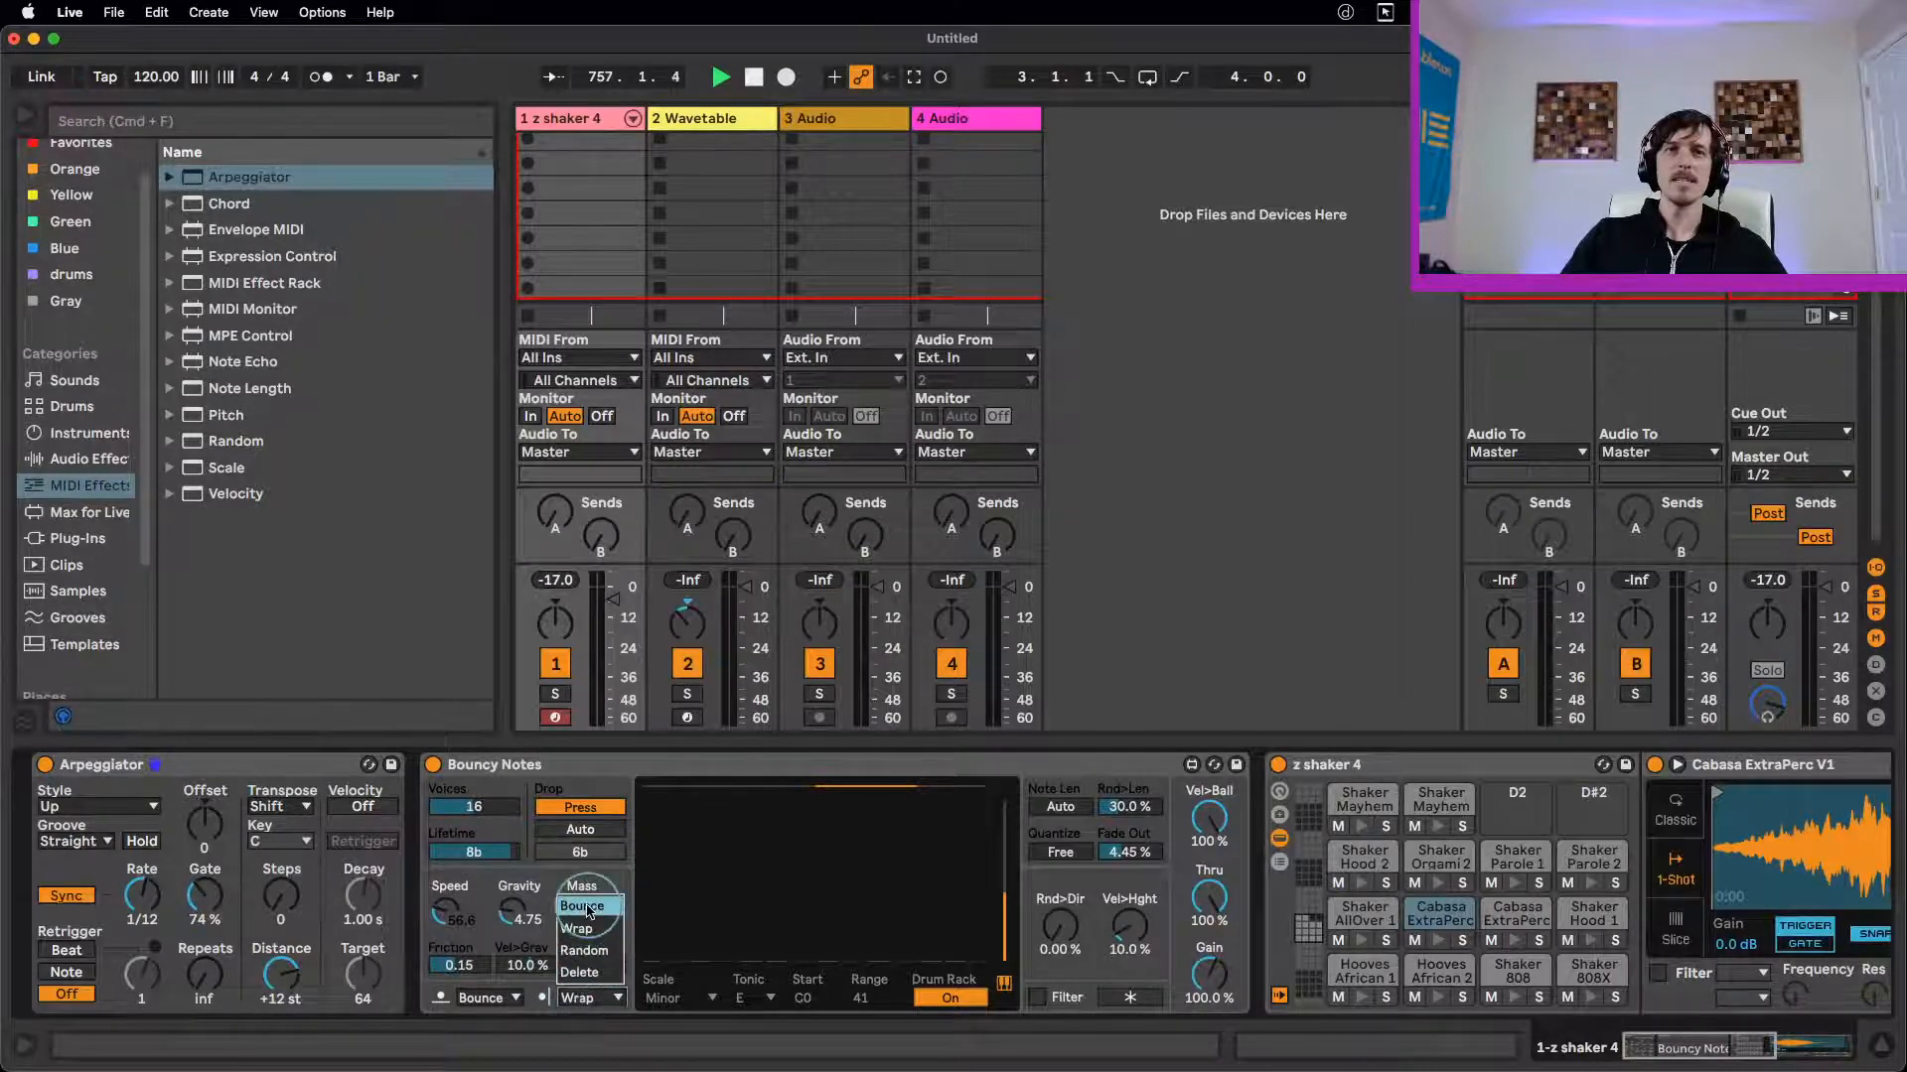
left_click(580, 972)
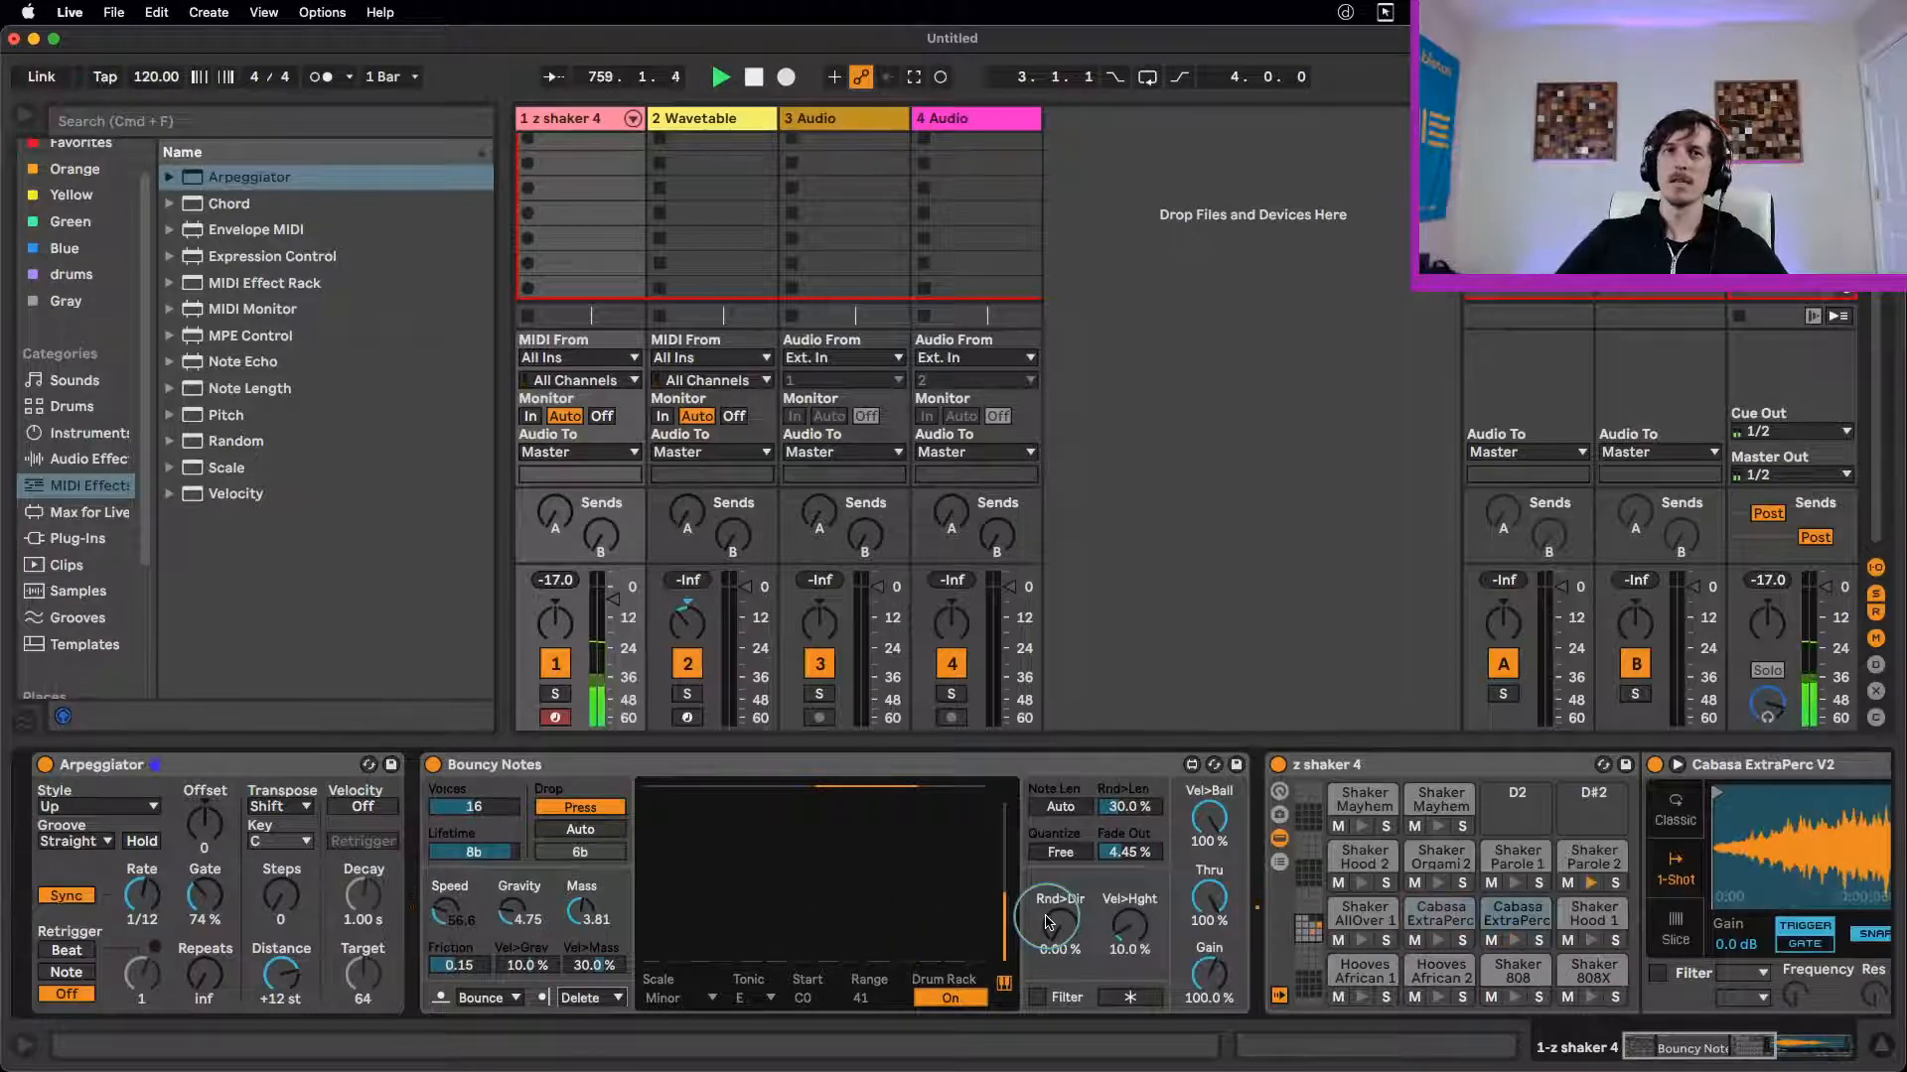
left_click(586, 998)
left_click(603, 956)
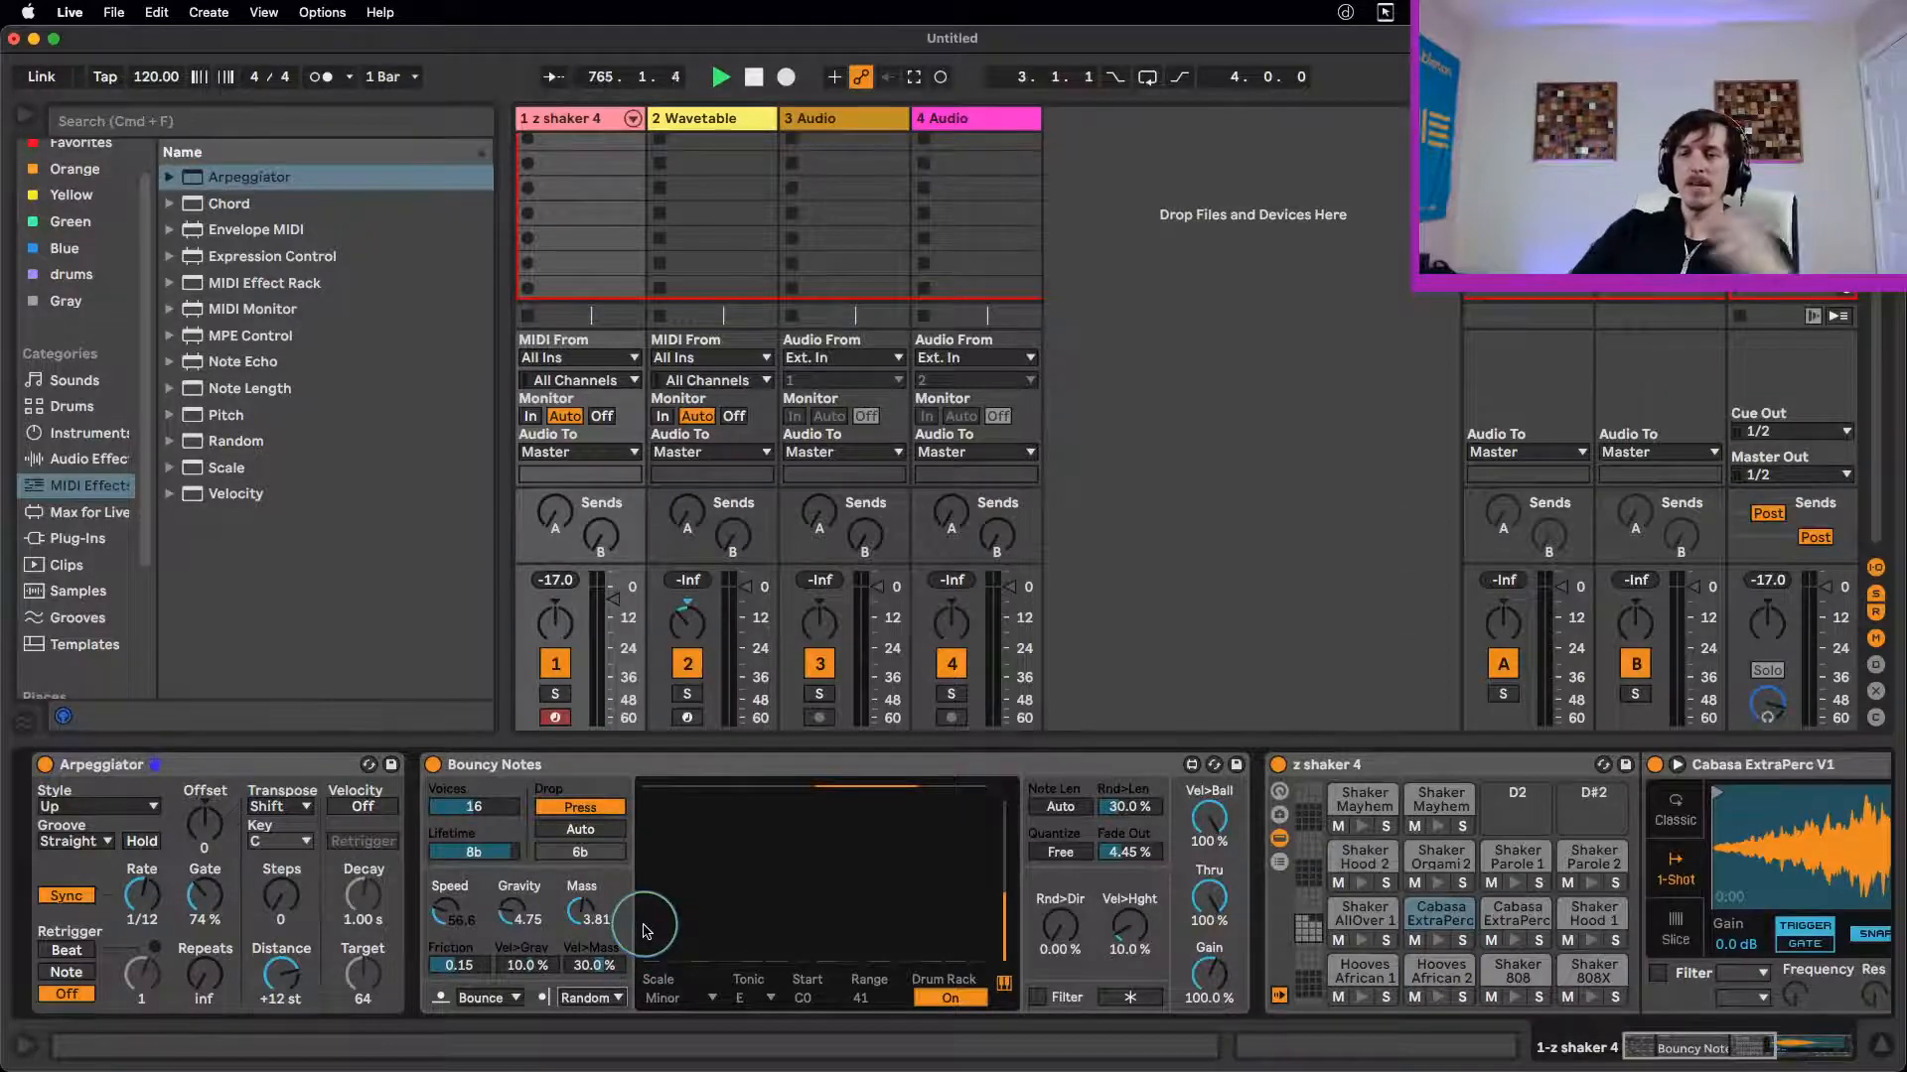
Step: Set the floor behaviour of Bouncy Notes to Wrap and turn off the Arpeggiator
left_click(485, 998)
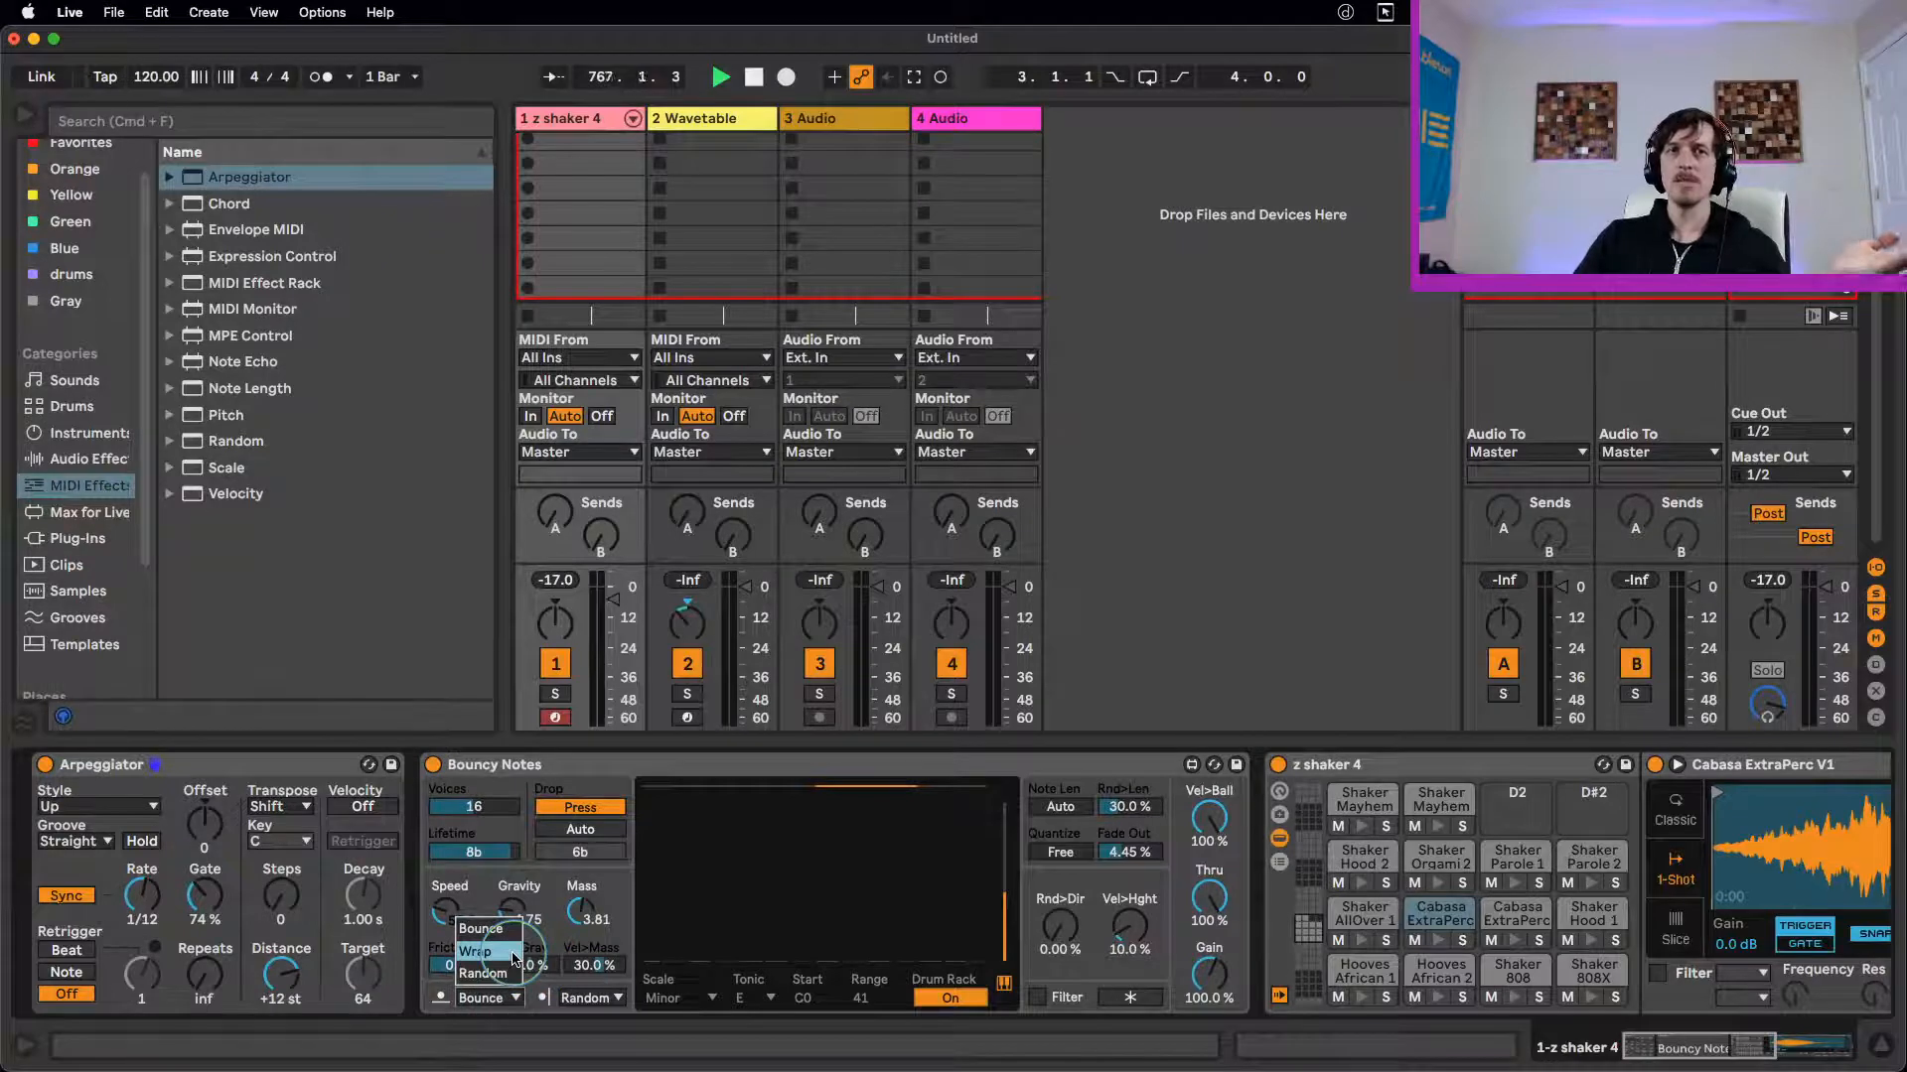
left_click(512, 954)
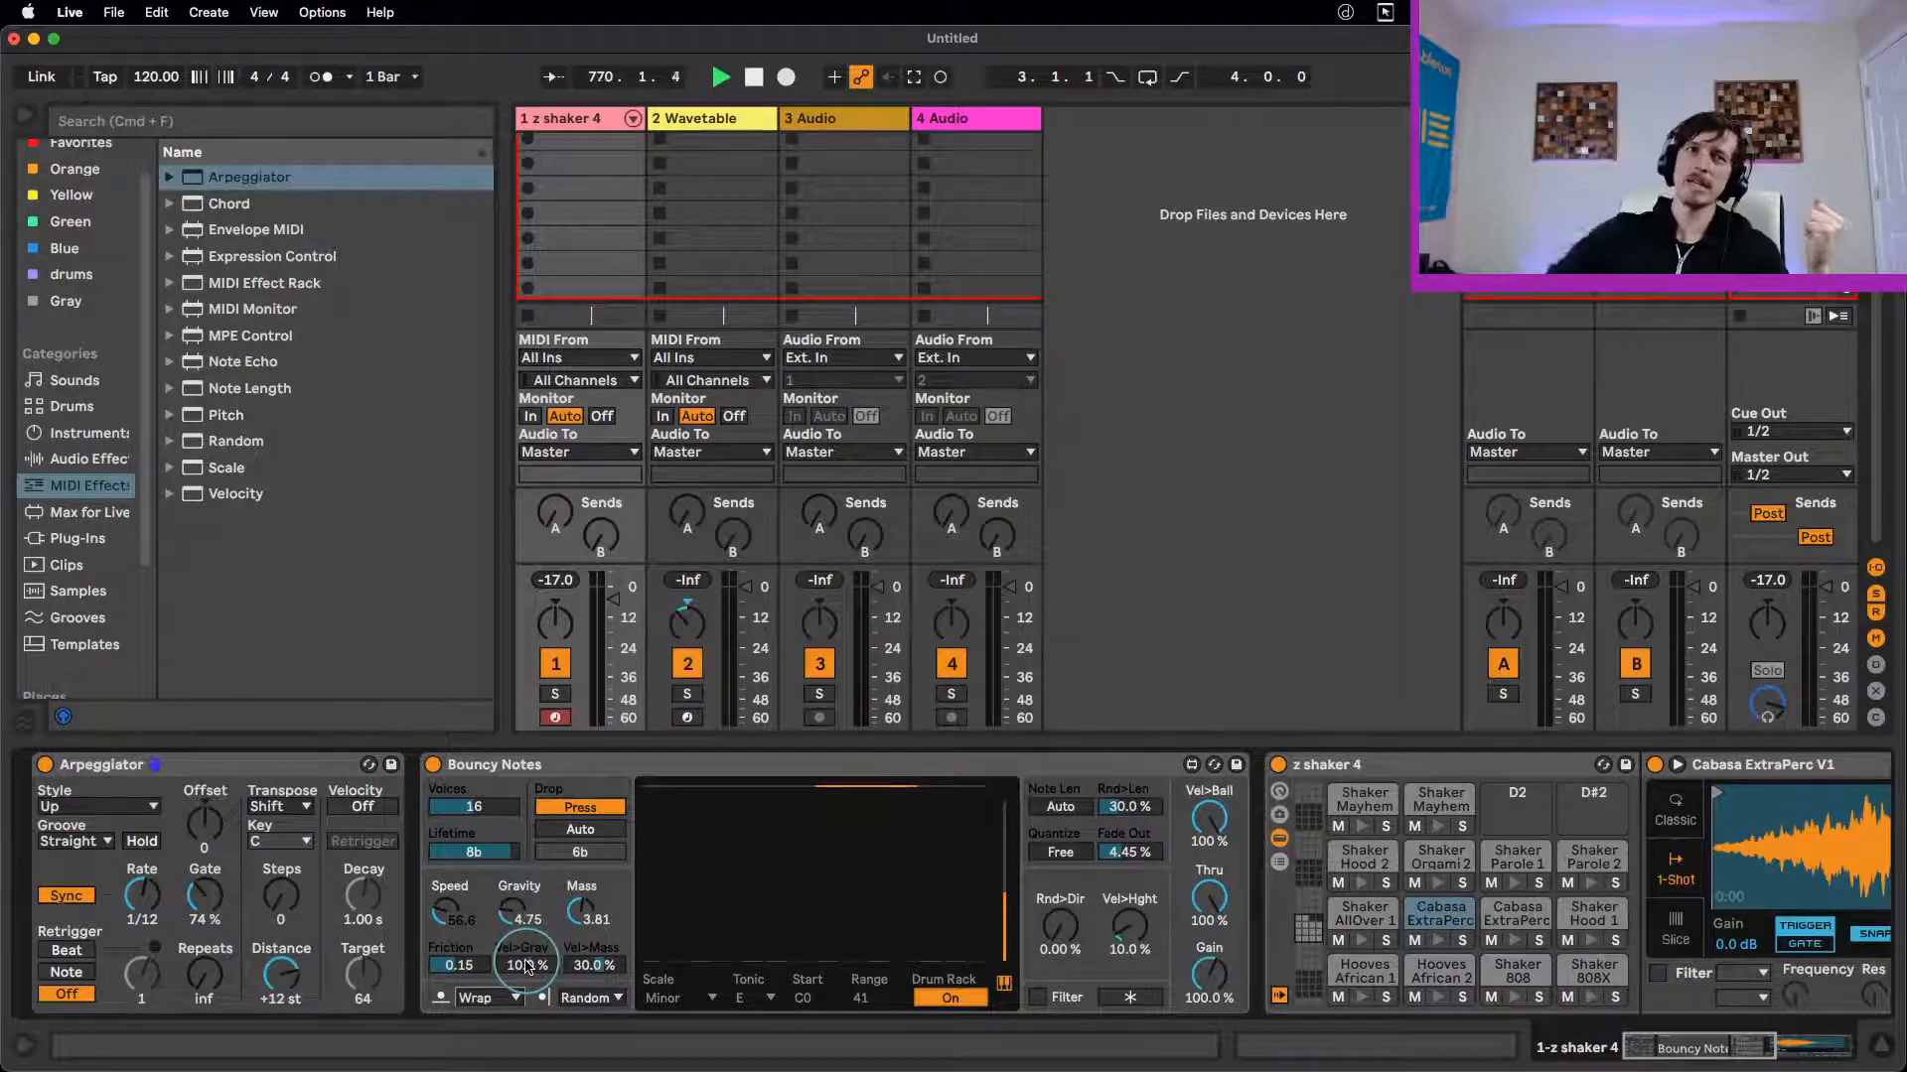
left_click(47, 766)
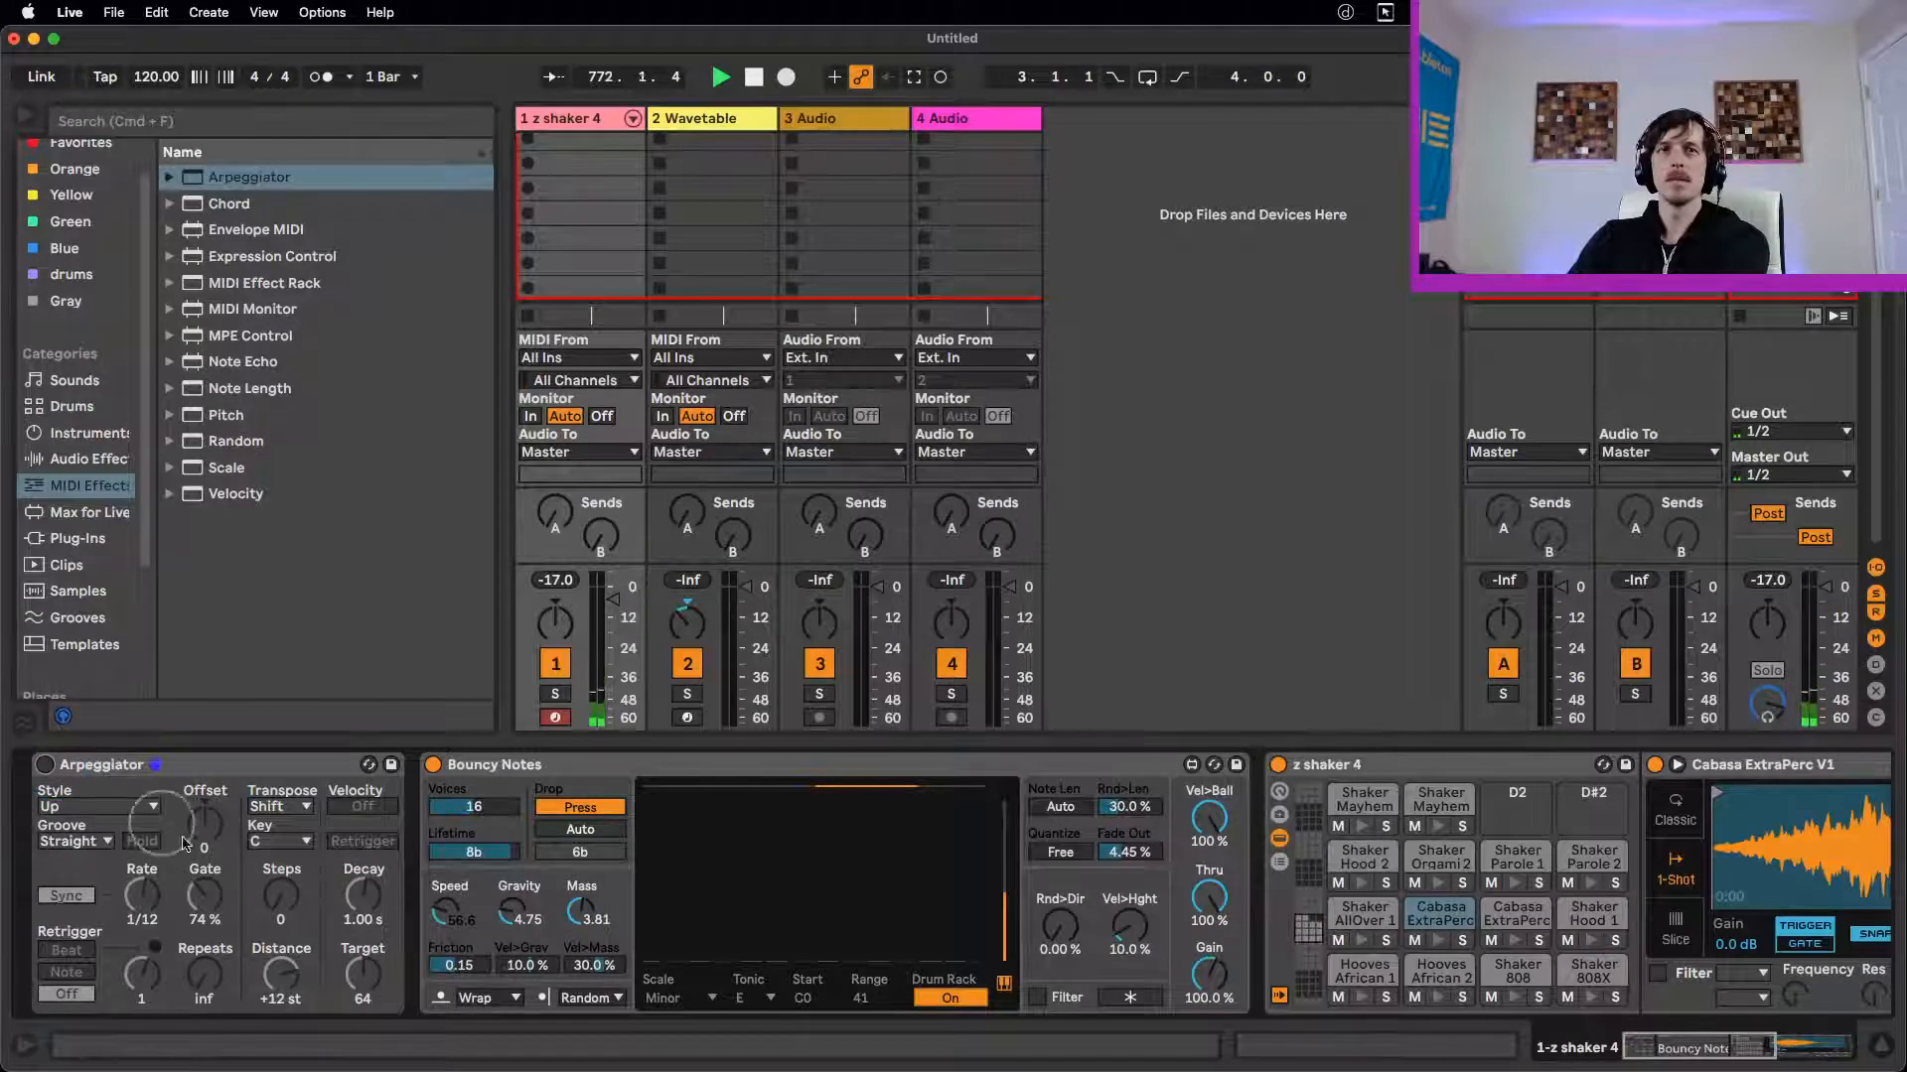
Step: Compare the Bounce, Wrap and Random floor behaviours of Bouncy Notes without the Arpeggiator, ending on Random
left_click(477, 998)
left_click(511, 933)
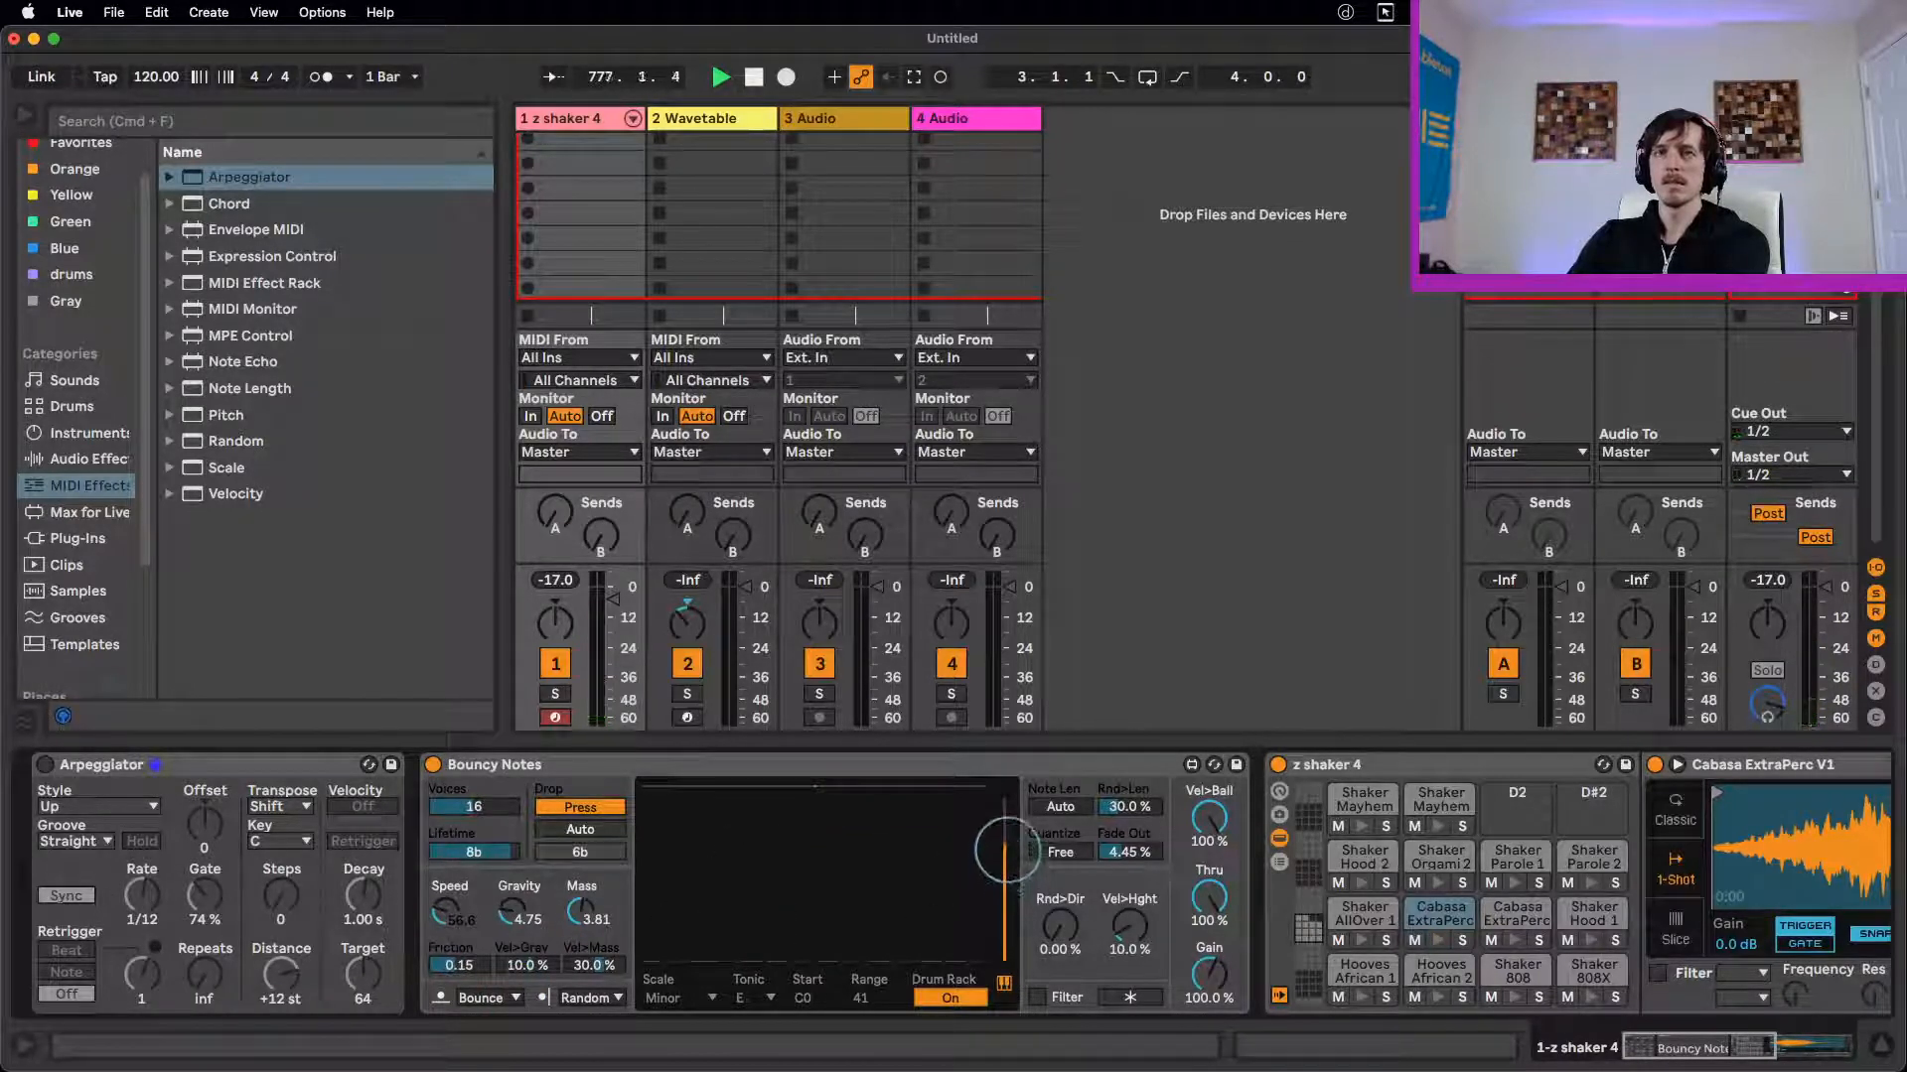
left_click(481, 996)
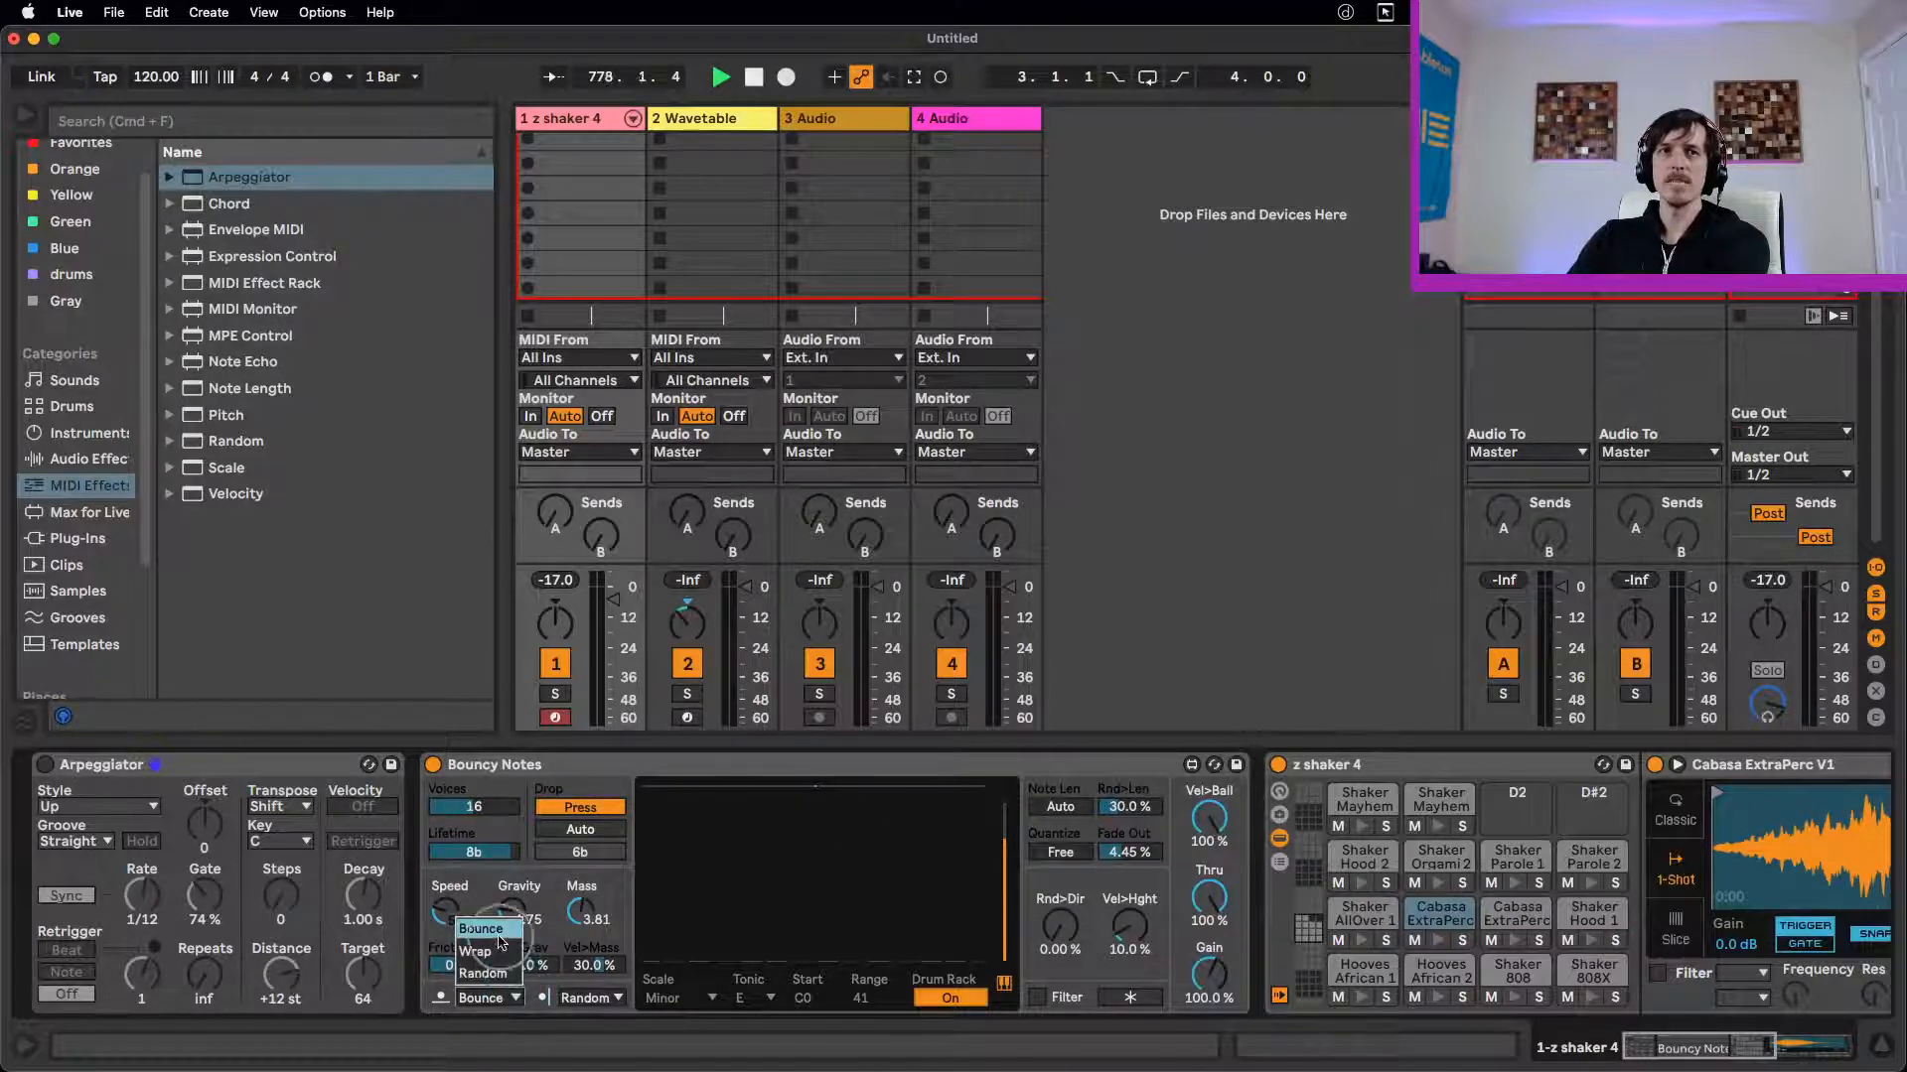
left_click(485, 948)
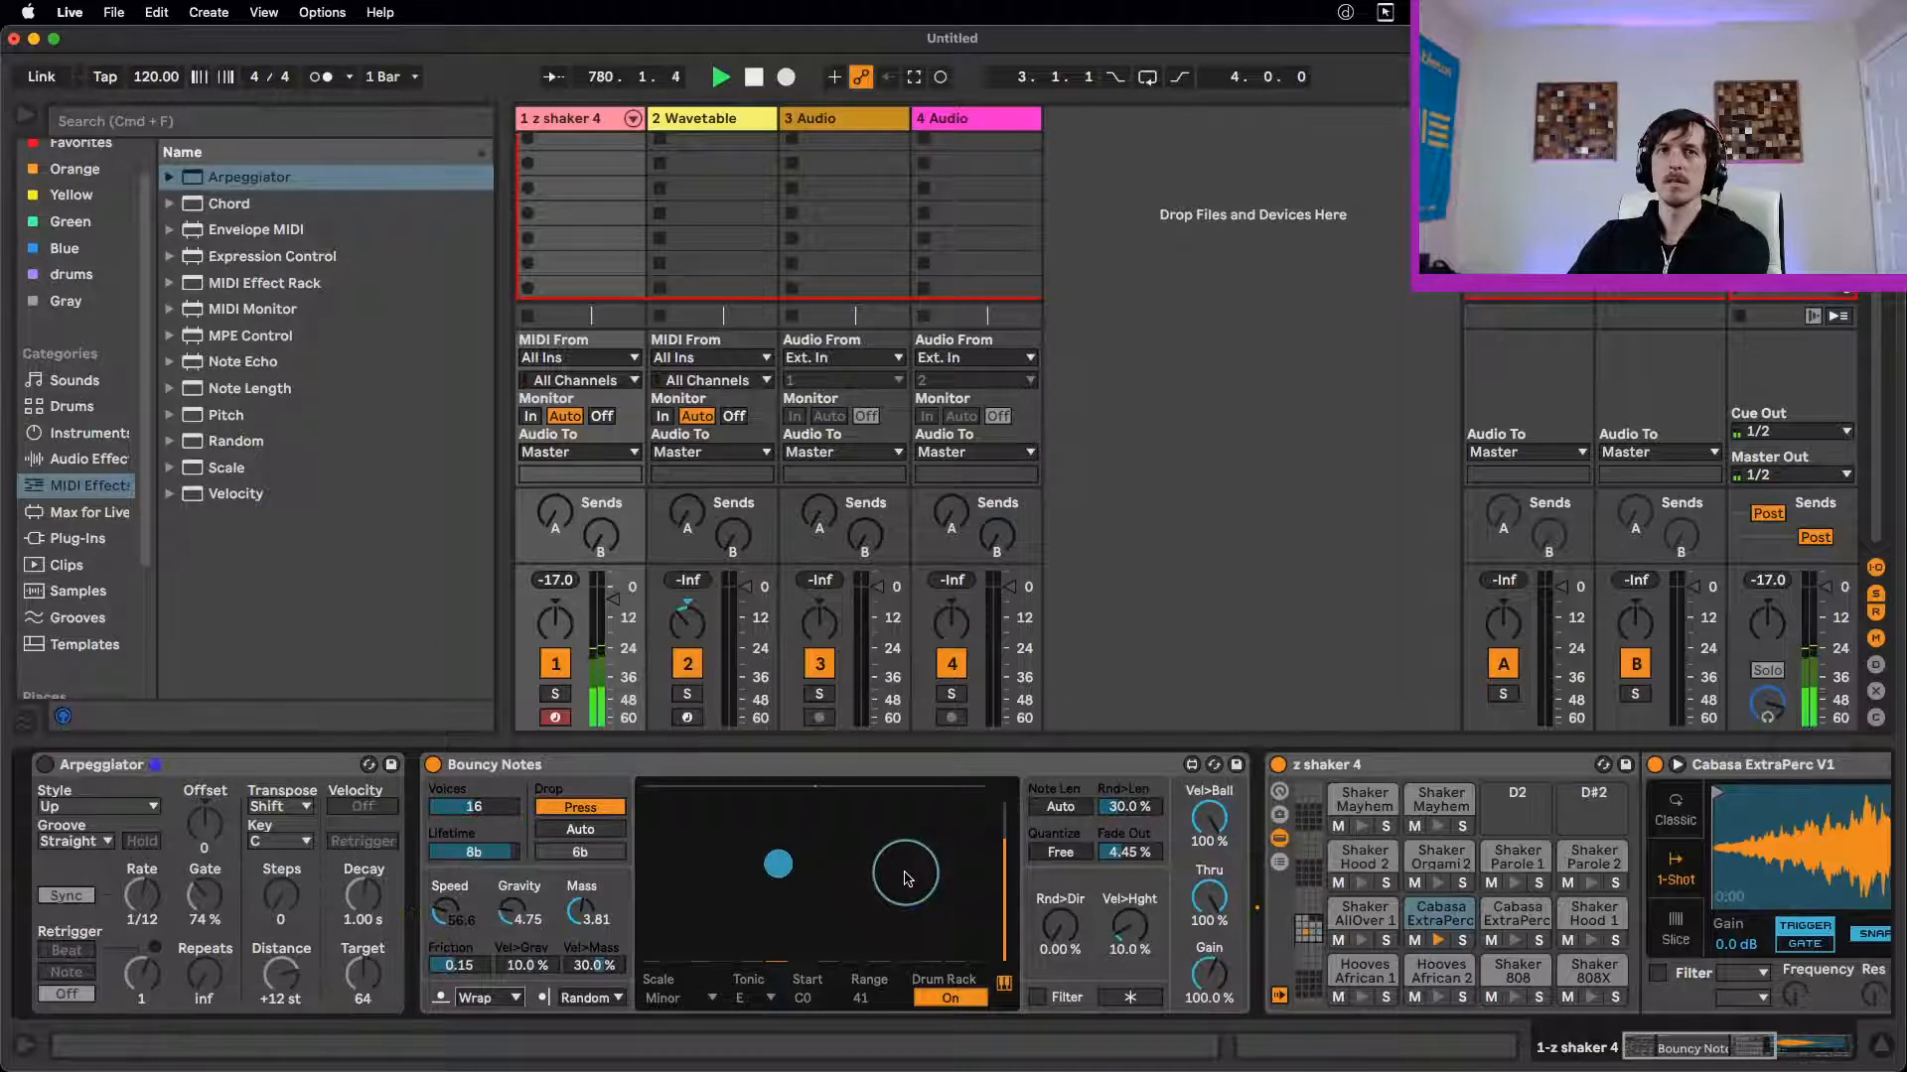
left_click(514, 999)
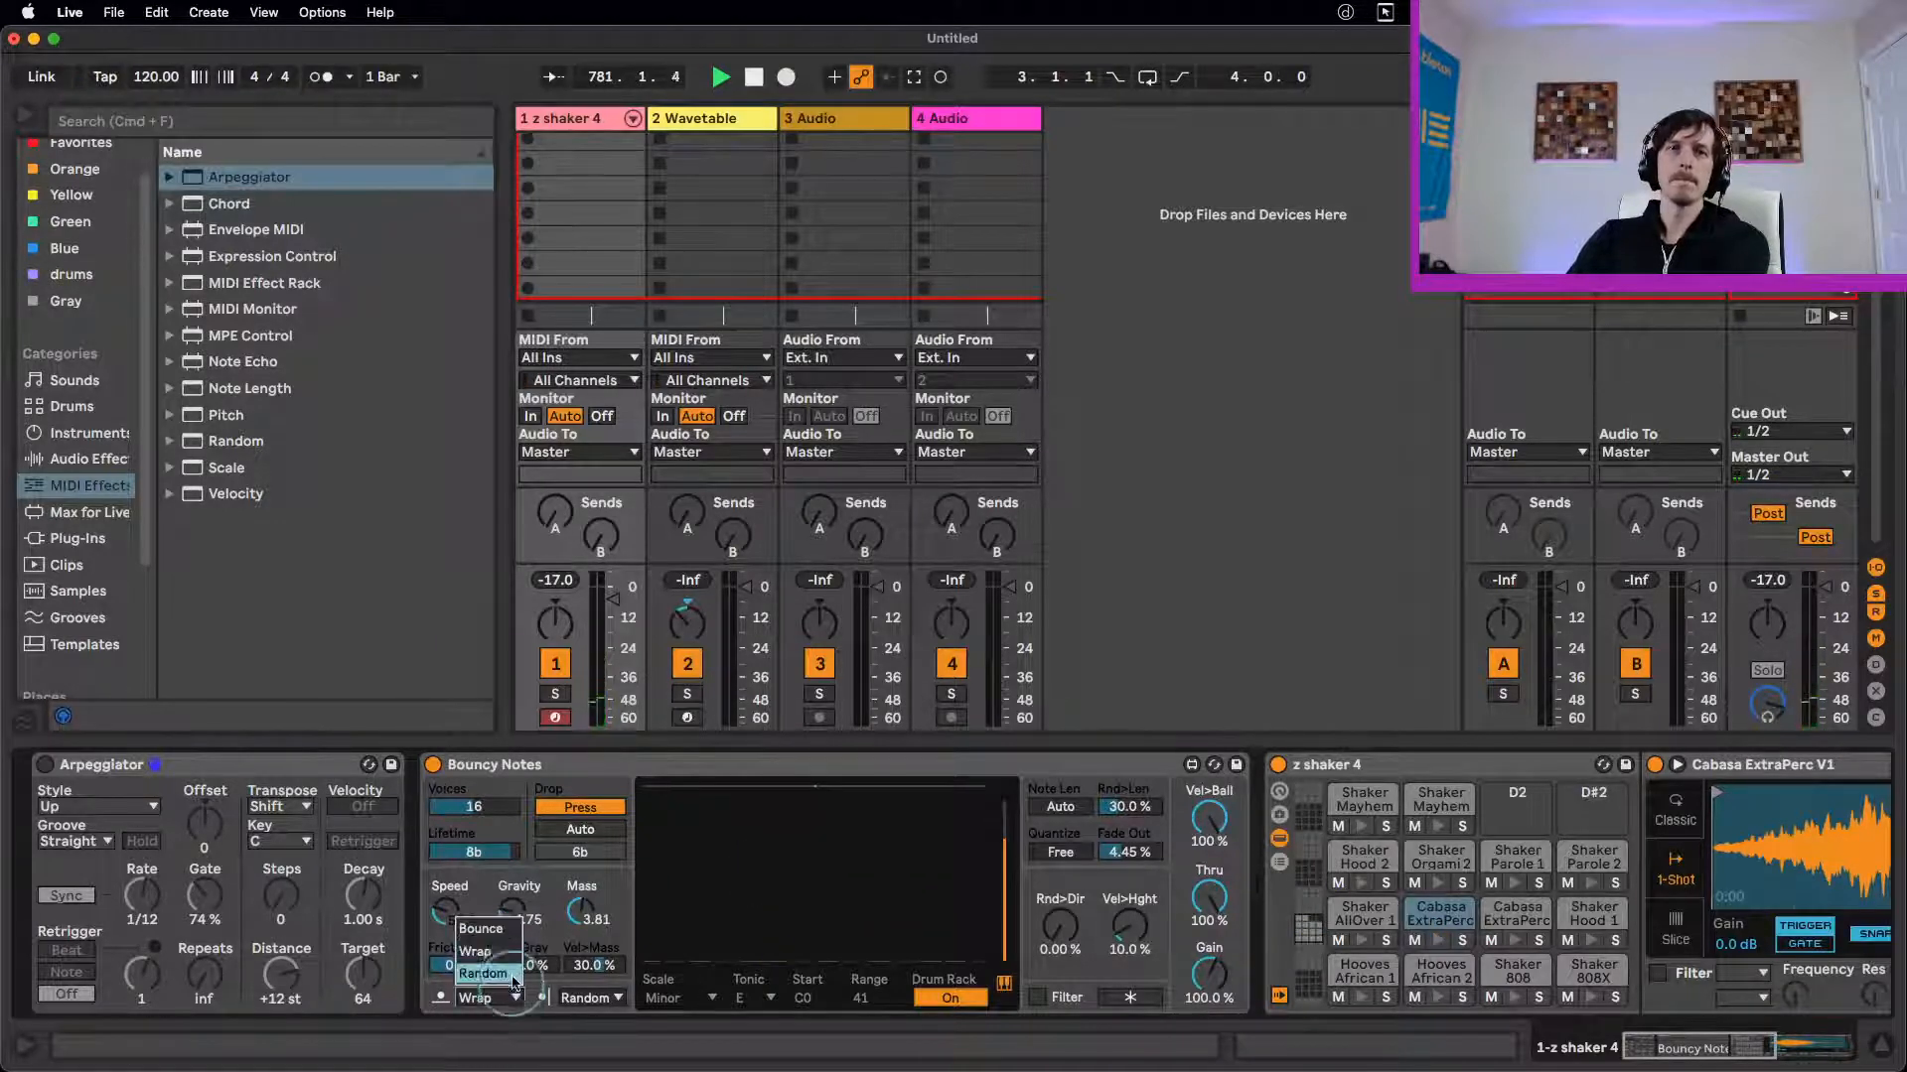
left_click(512, 959)
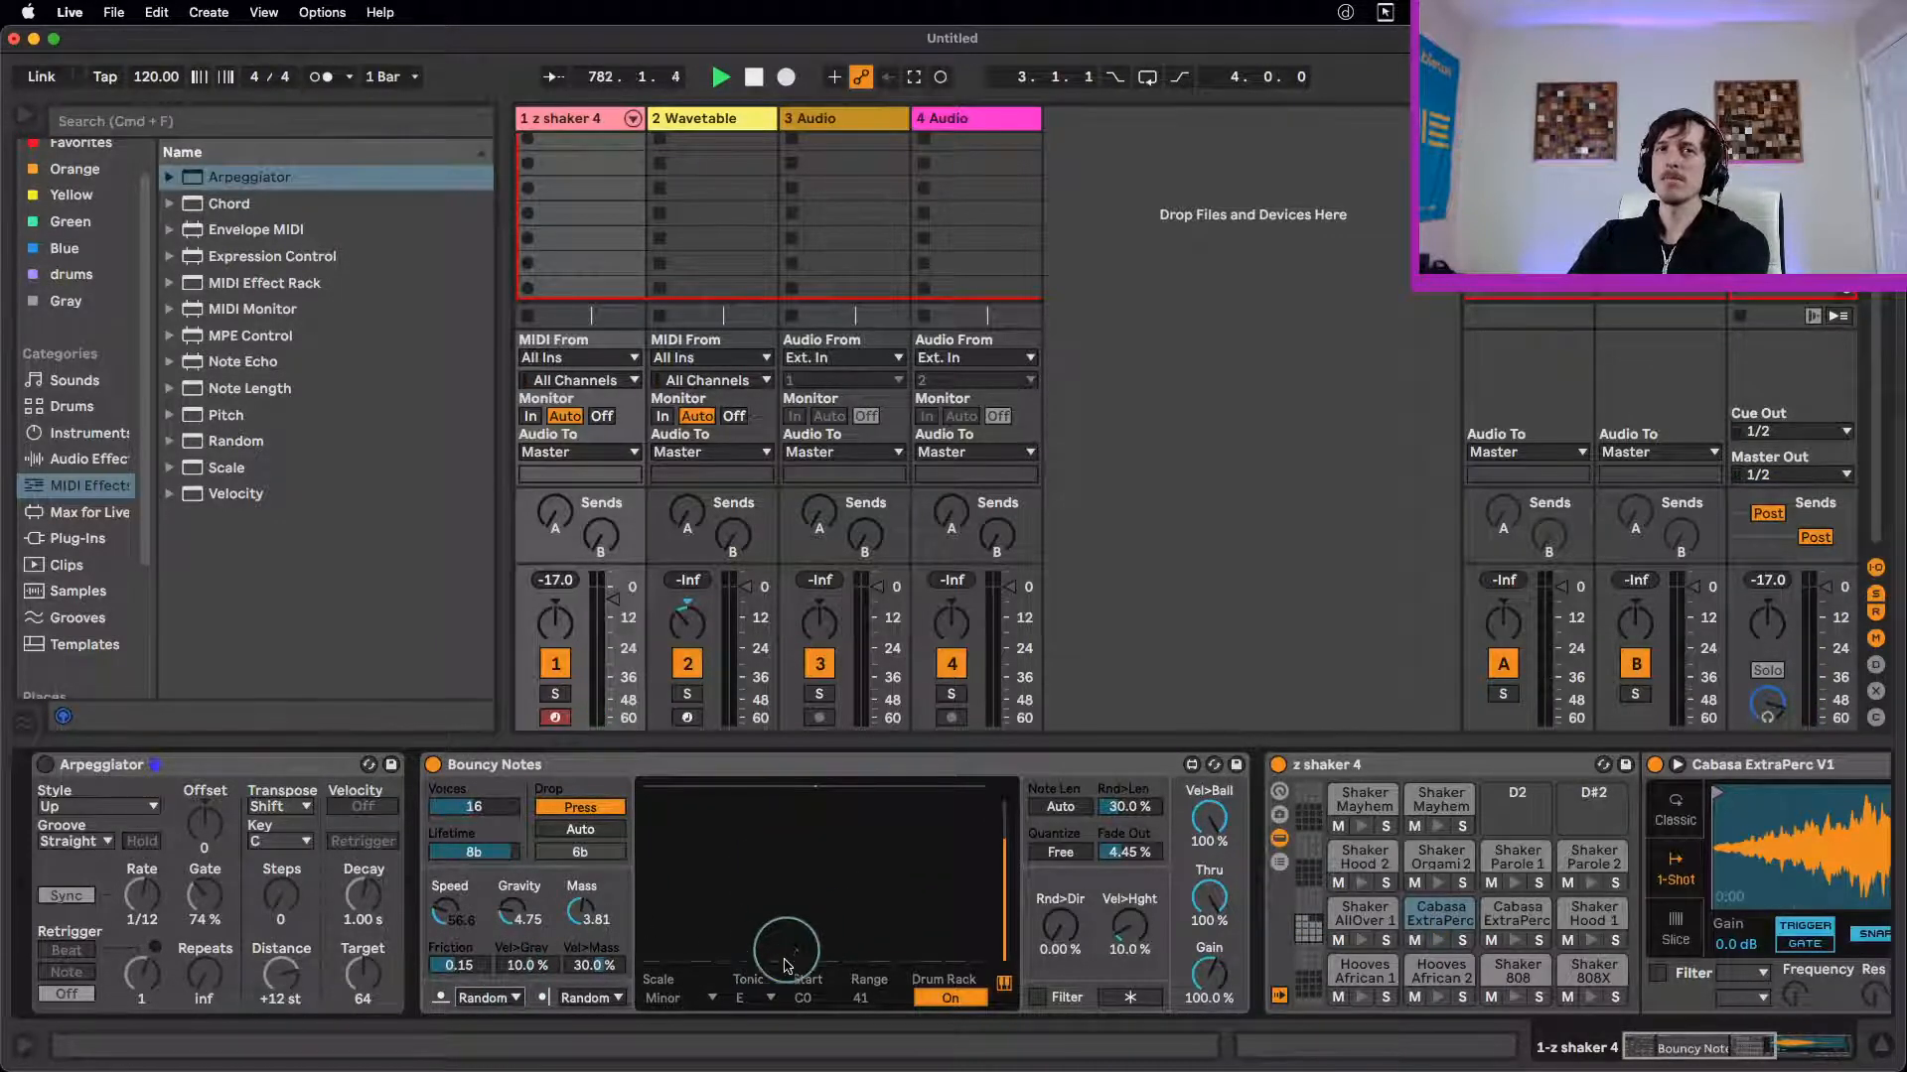
left_click(834, 909)
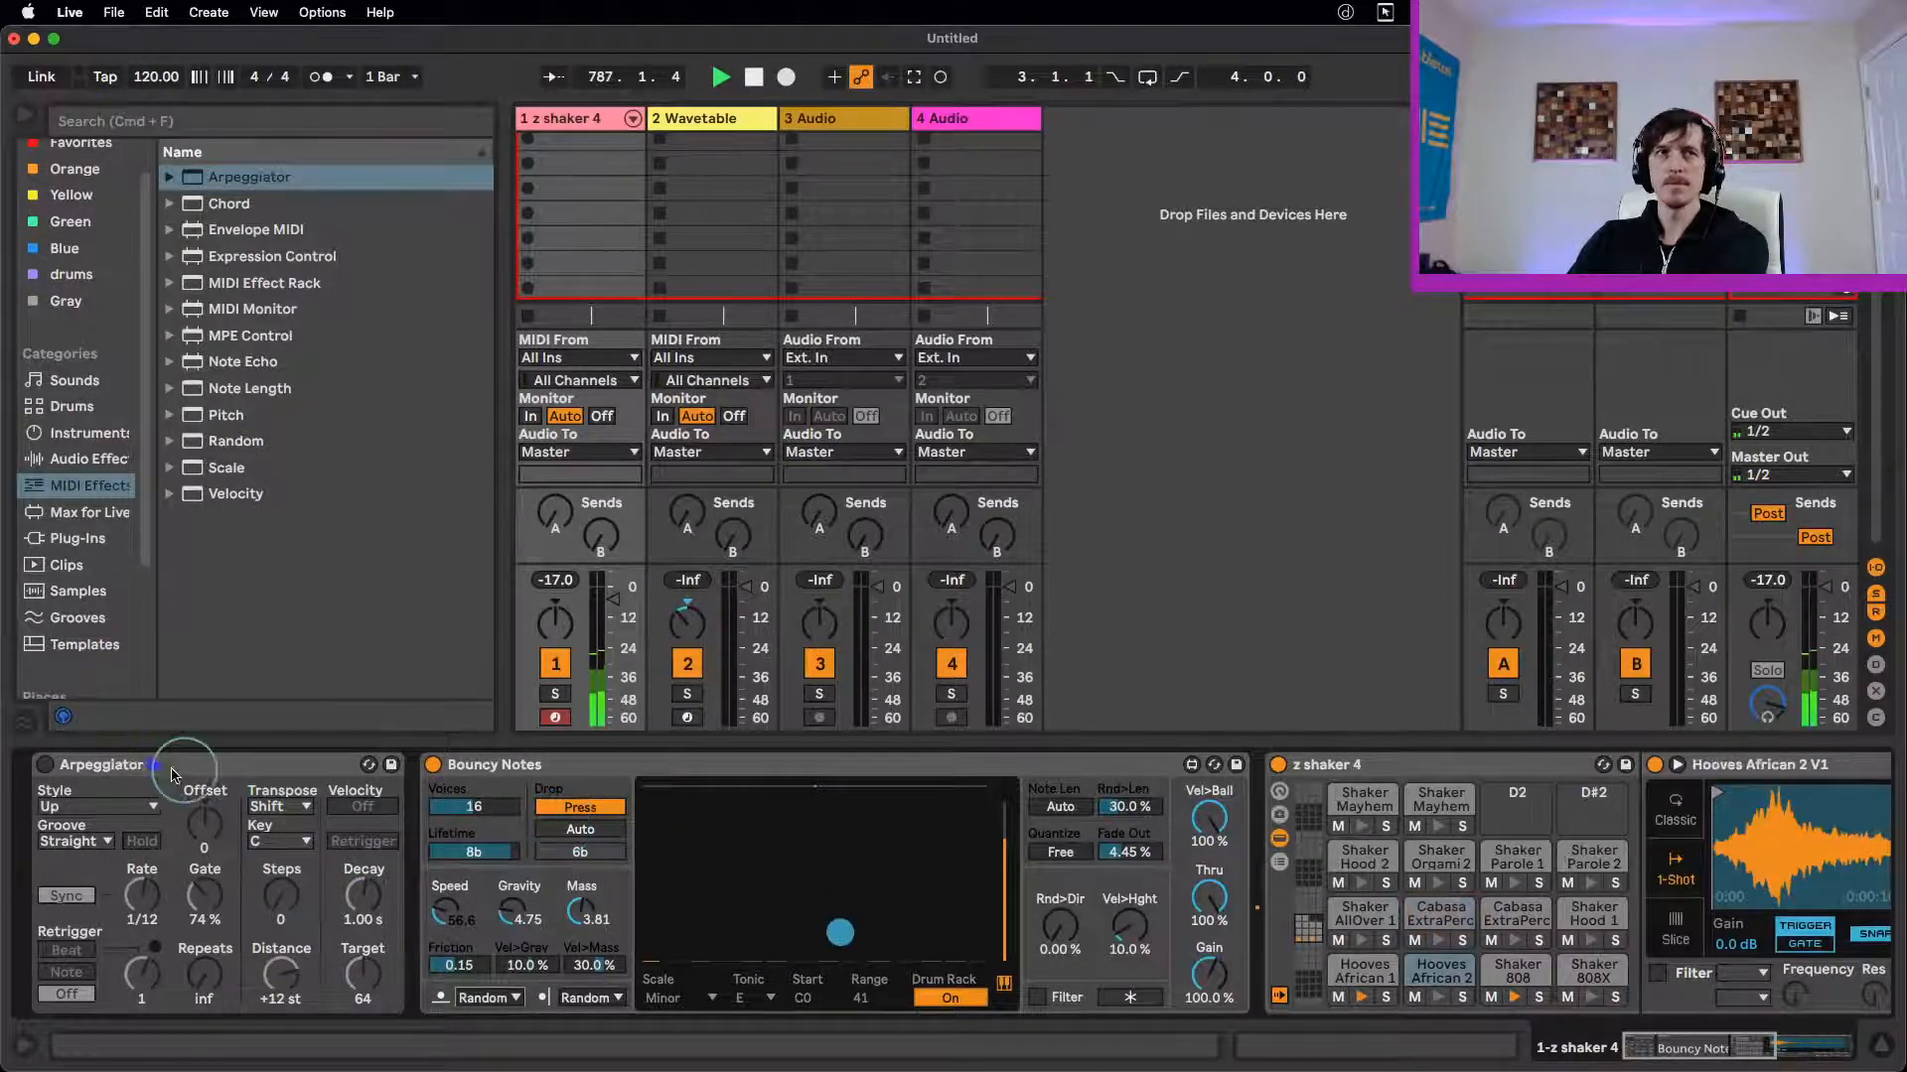
Step: Turn the Arpeggiator back on and return the floor behaviour of Bouncy Notes to Bounce
left_click(46, 767)
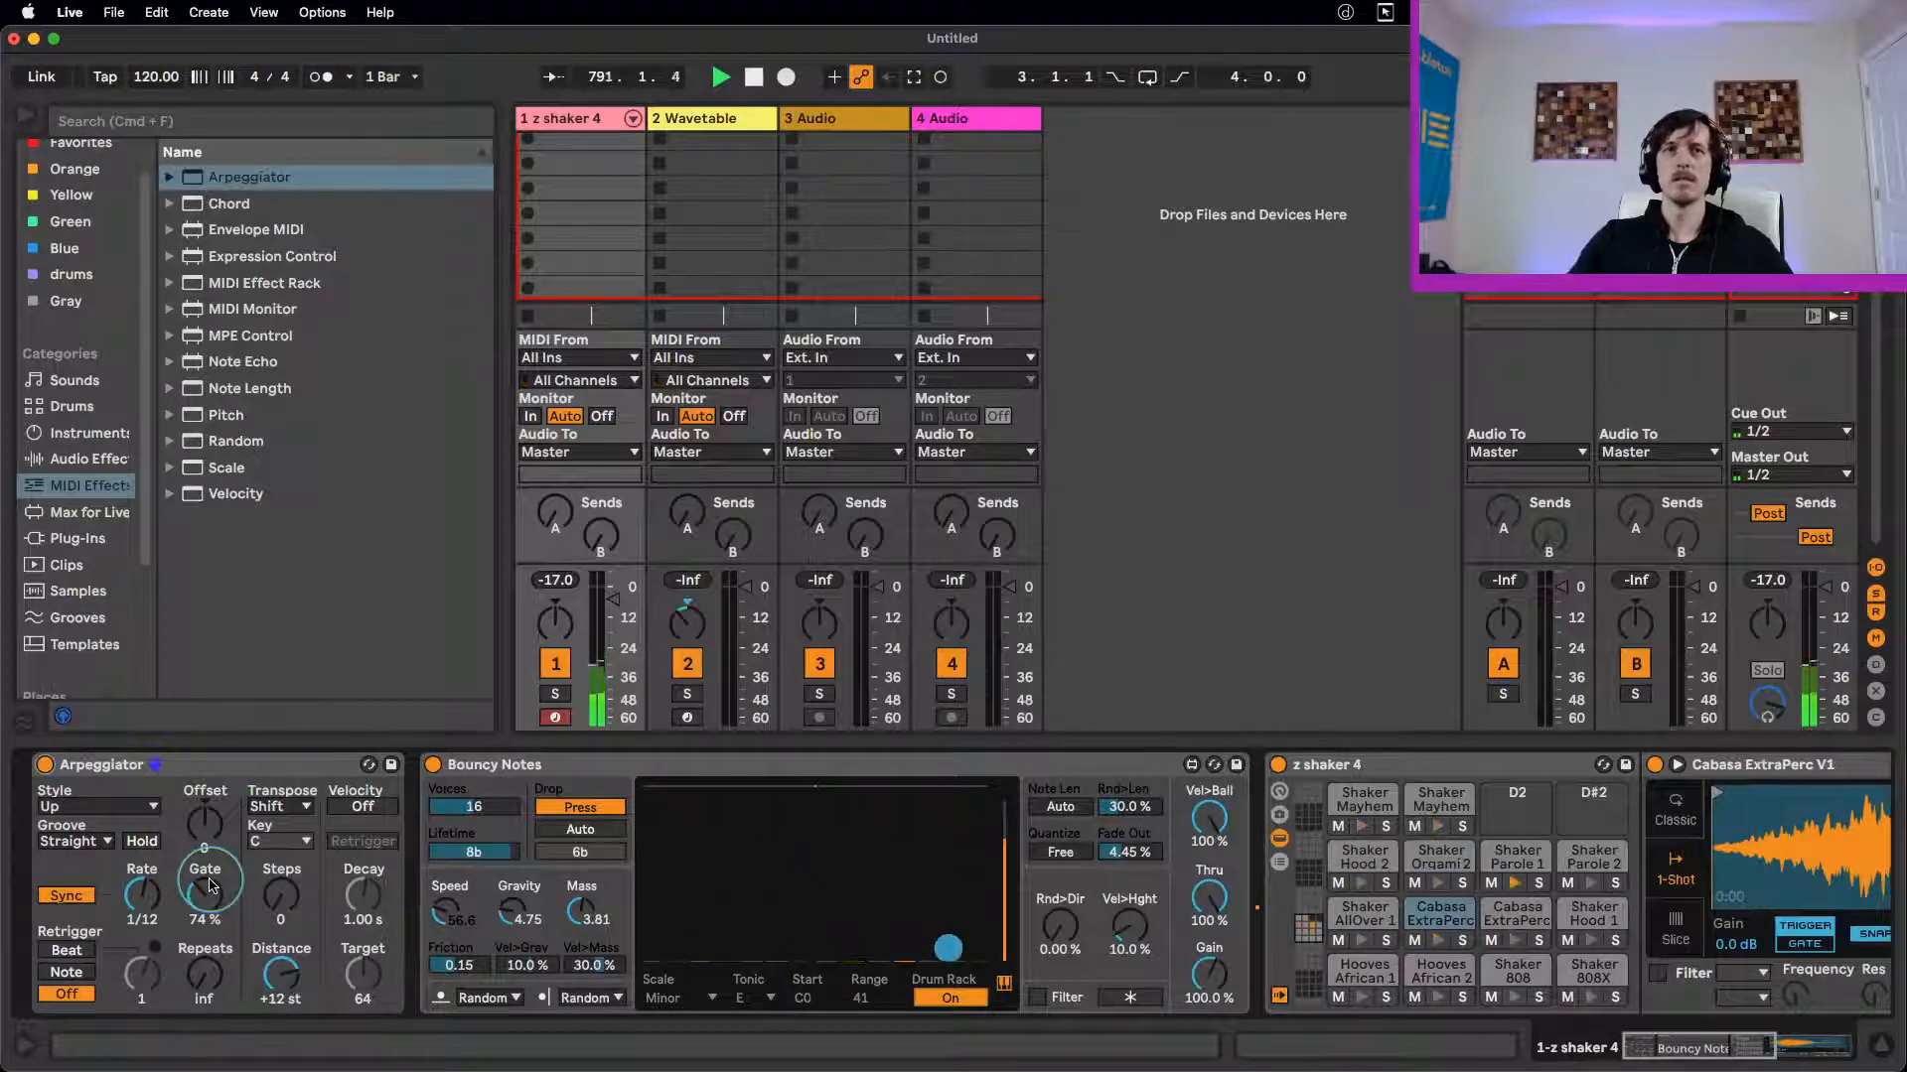
left_click(474, 1012)
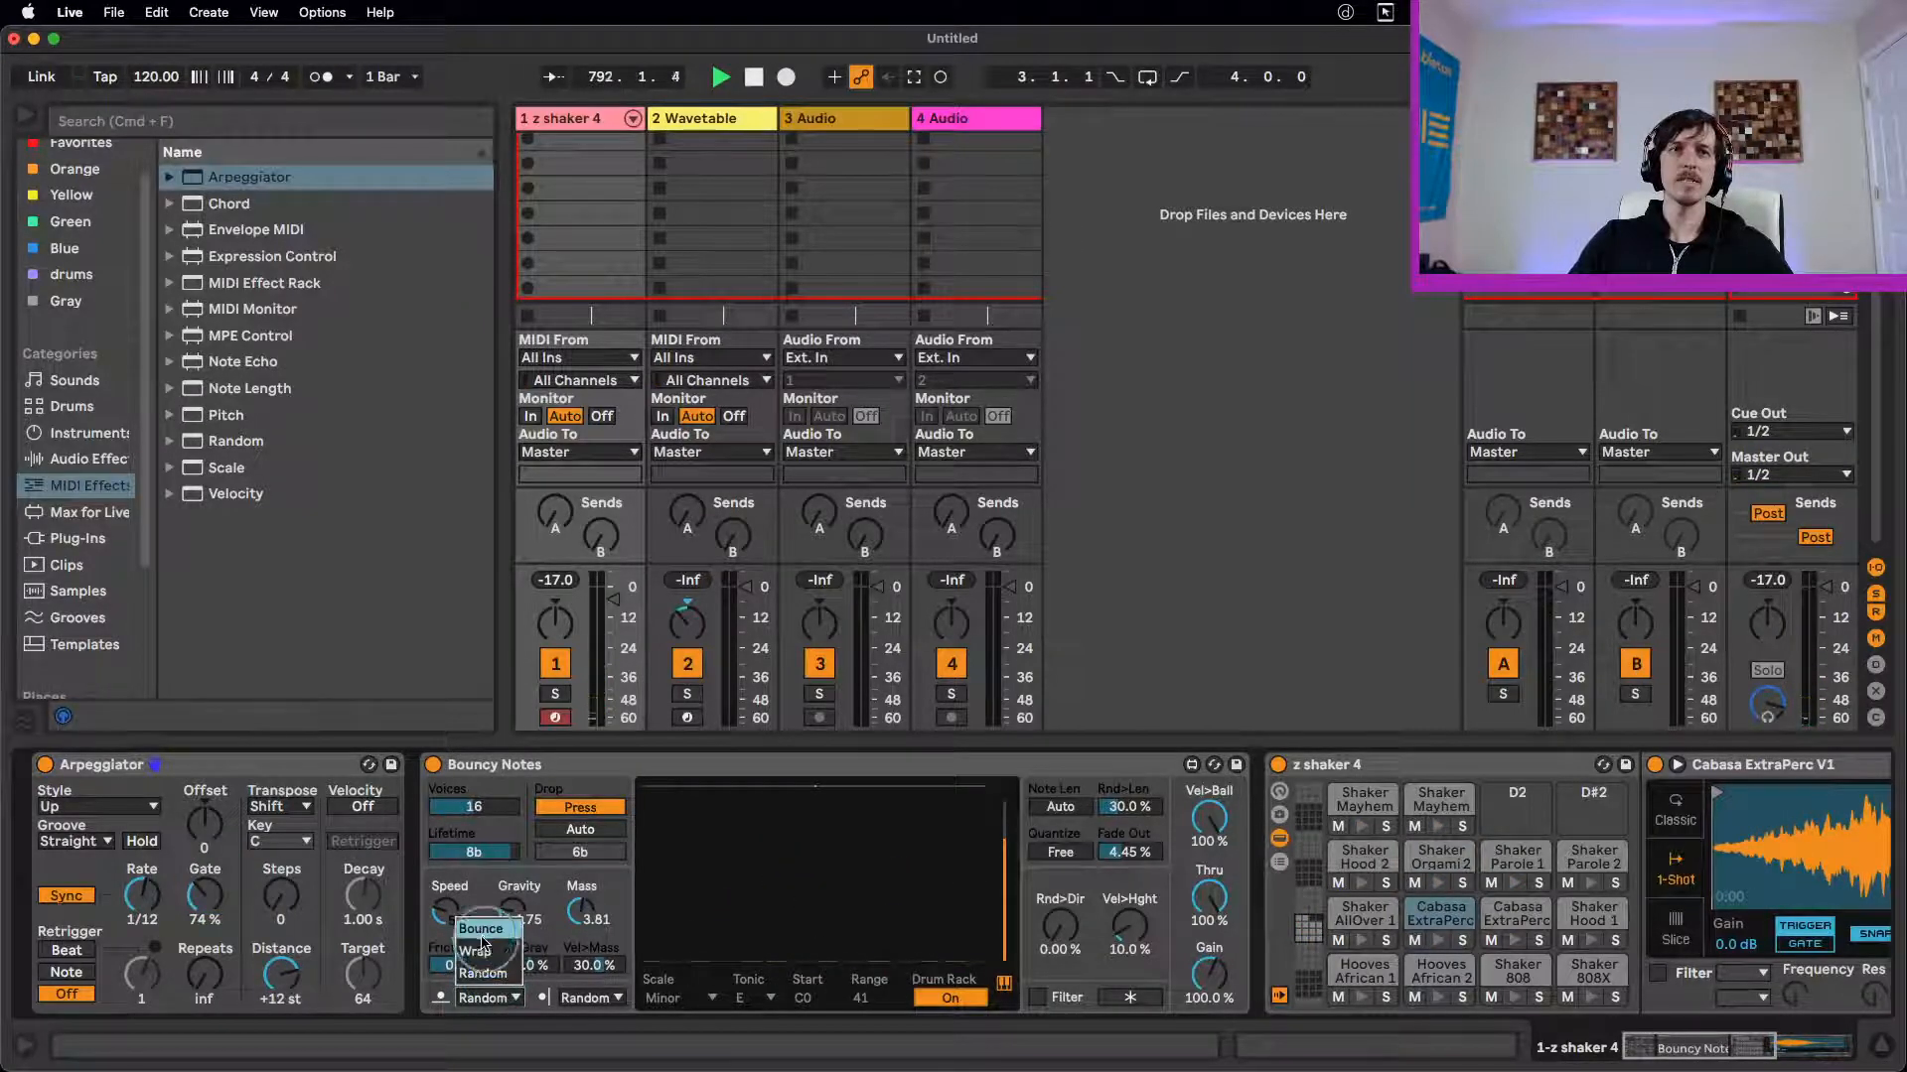
left_click(493, 930)
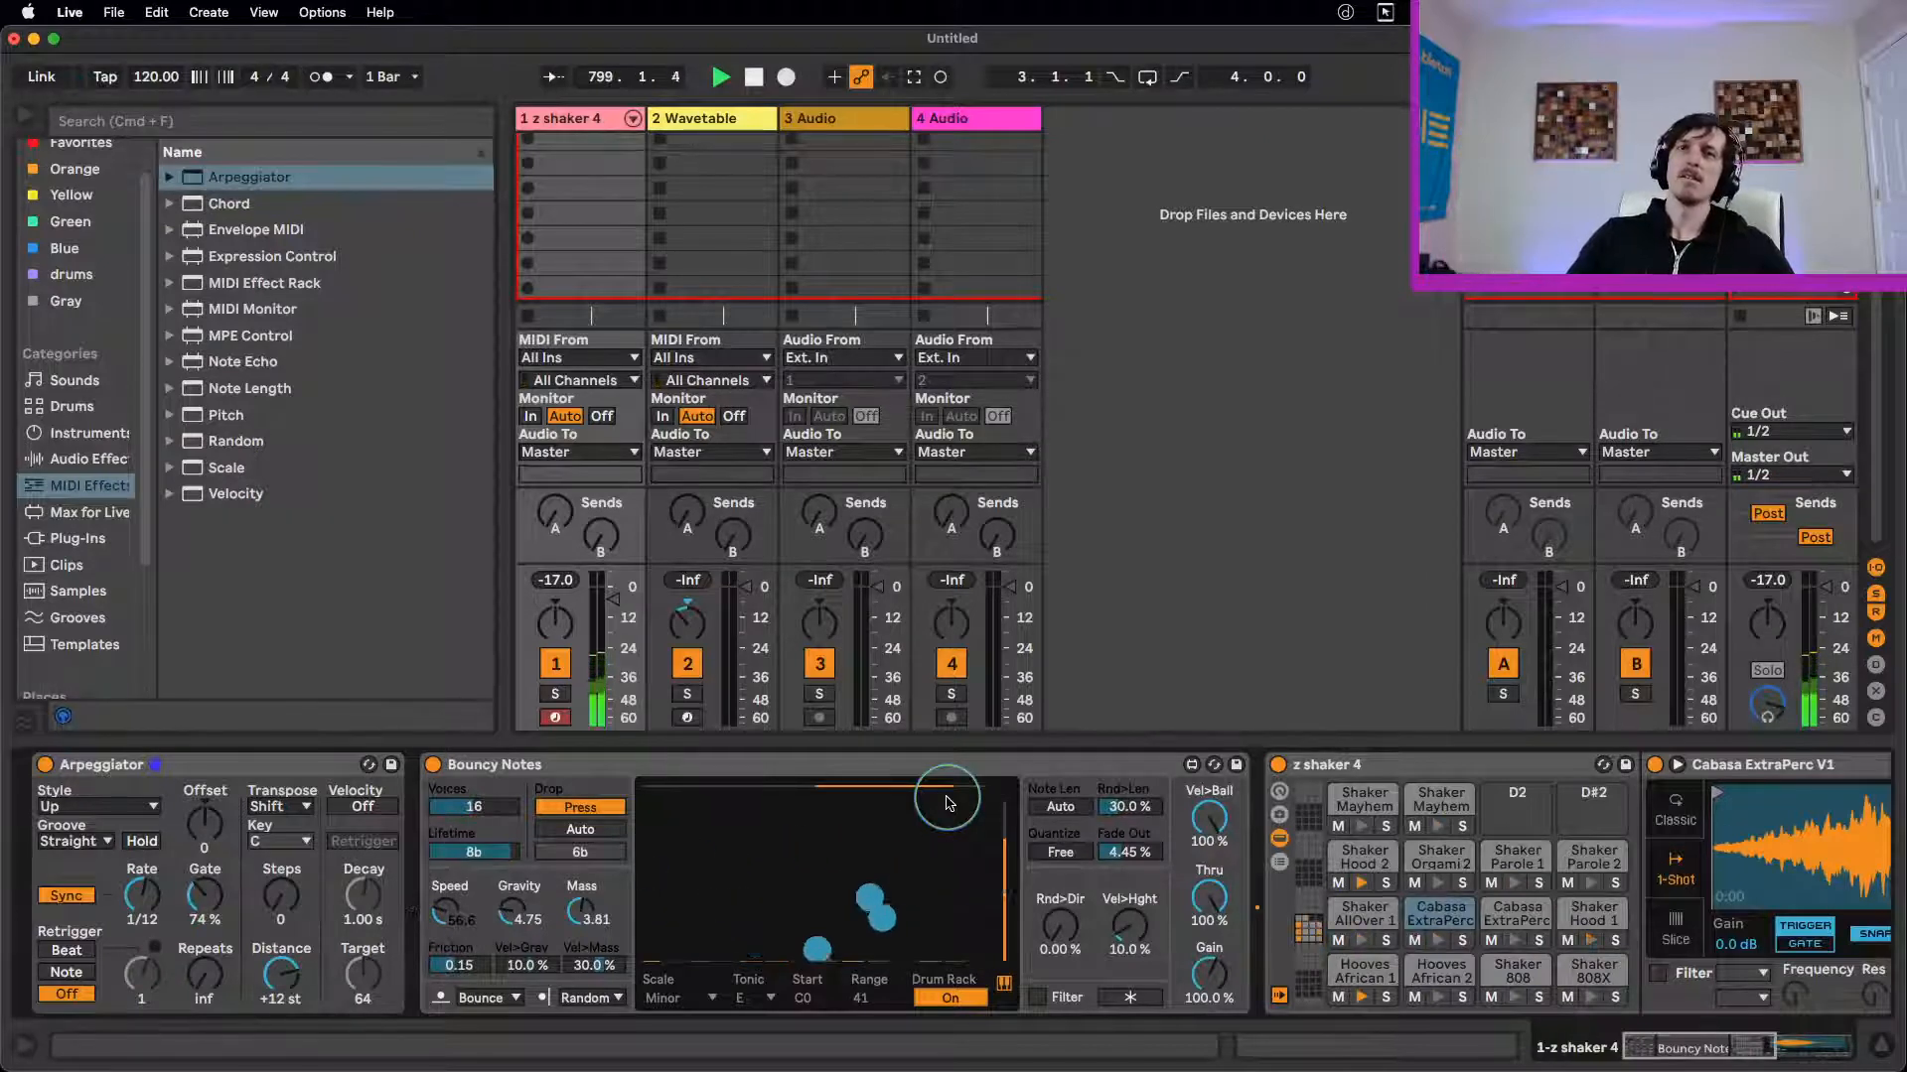
Step: Compare Bouncy Notes with its Drum Rack mode off and on, ending with the mode on
left_click(963, 1005)
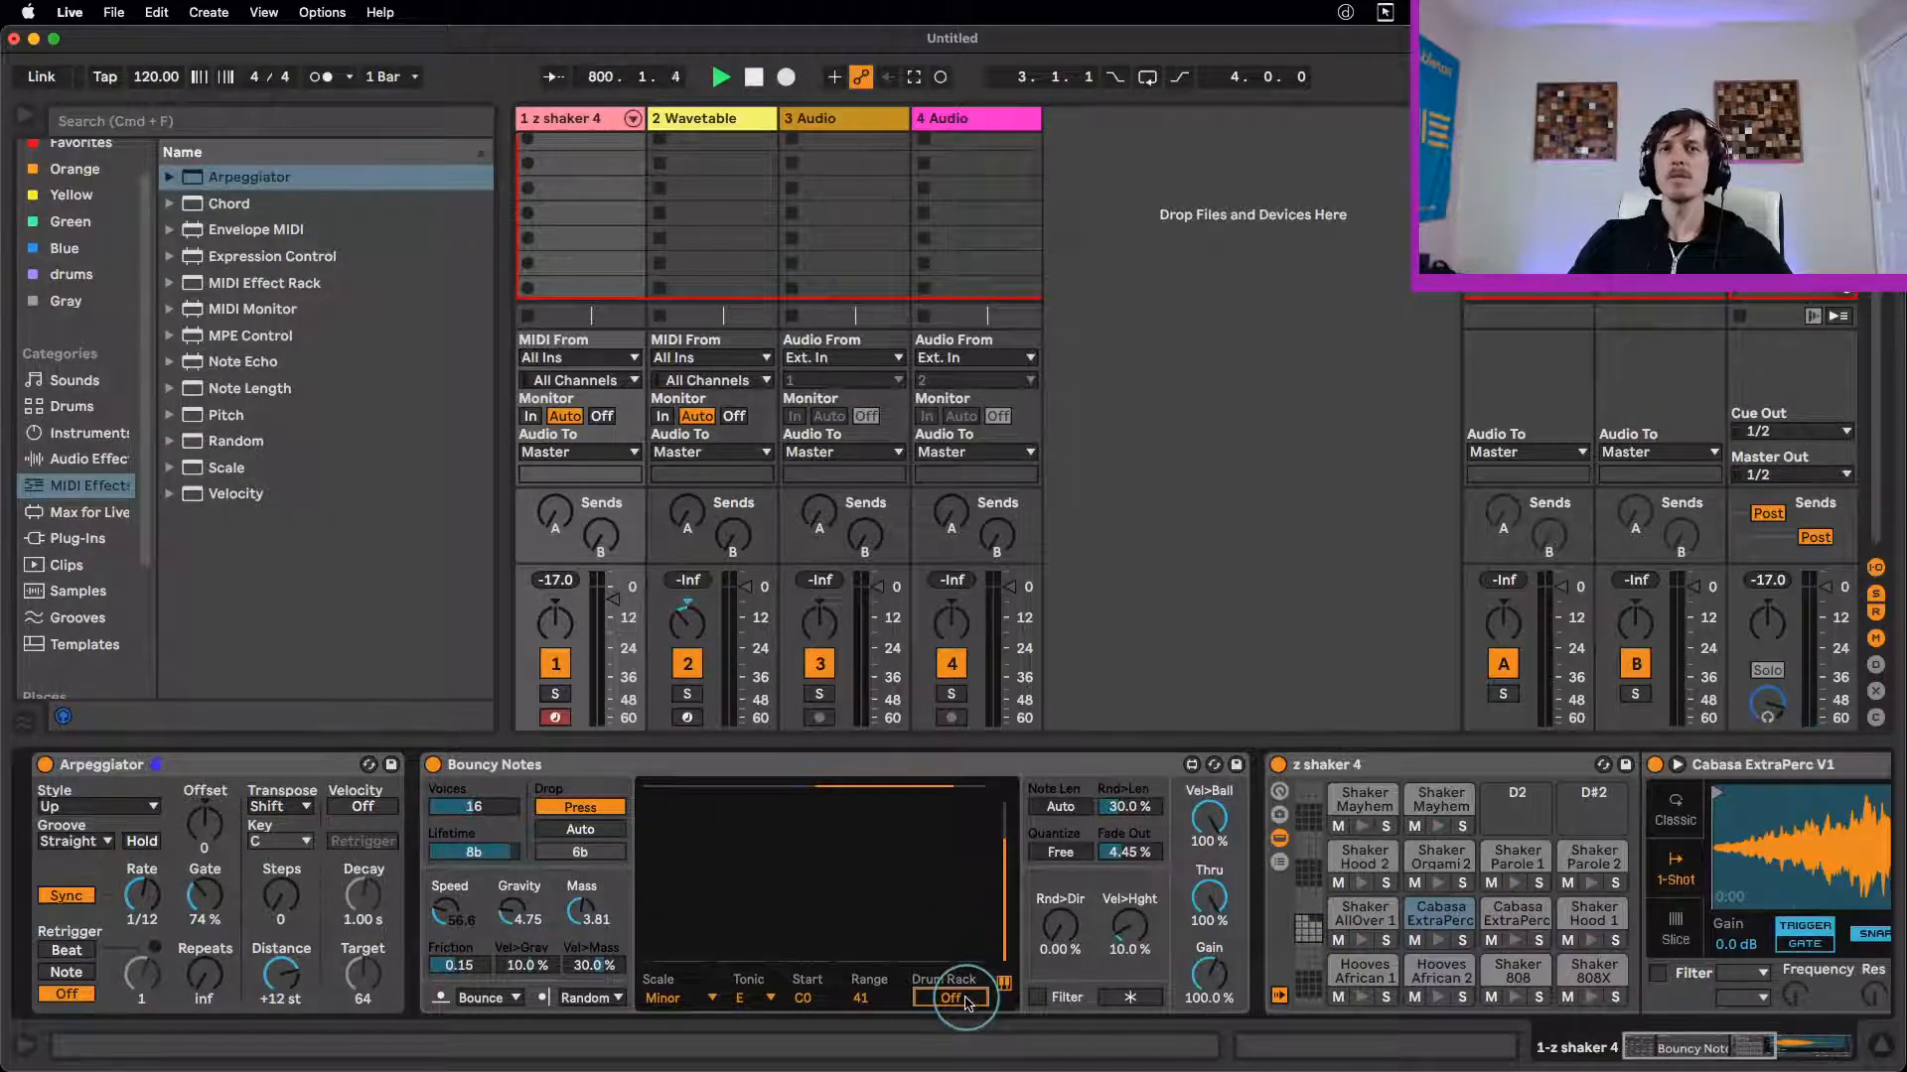
left_click(967, 1003)
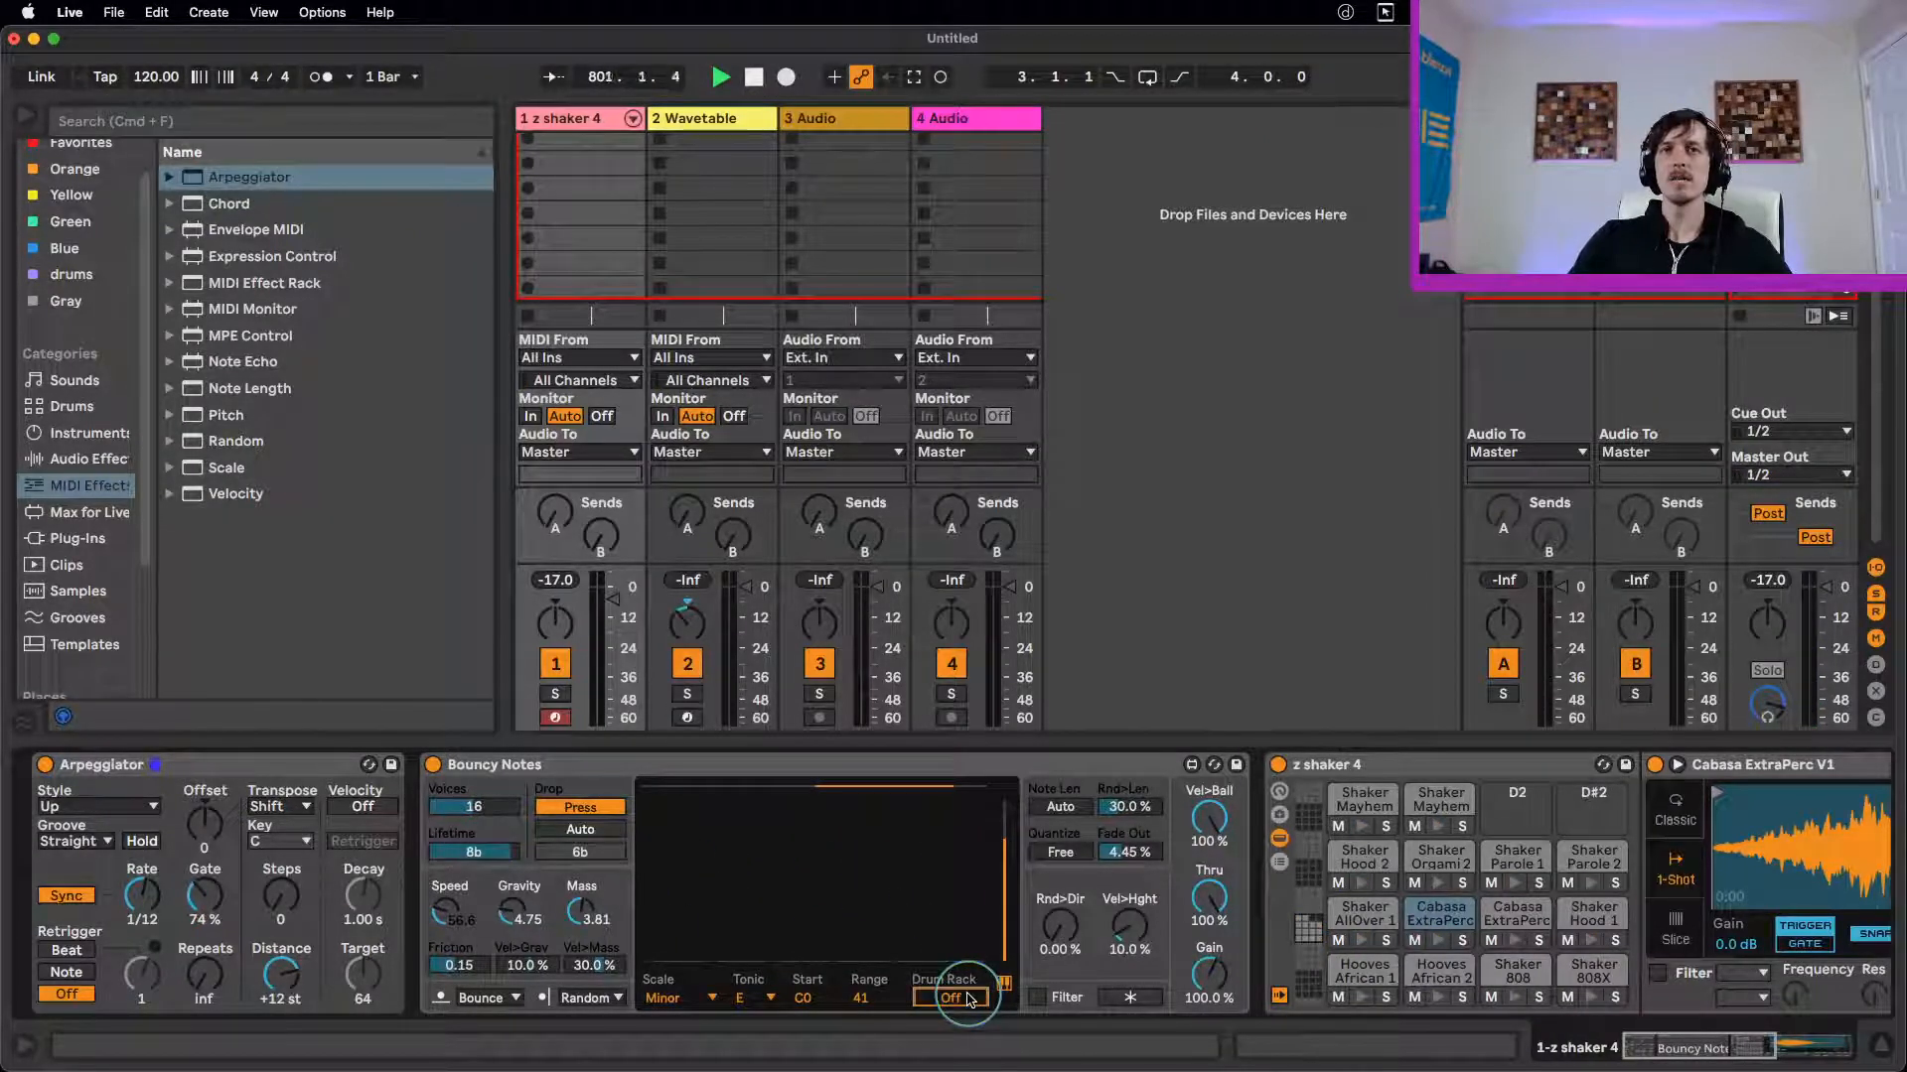
left_click(959, 1003)
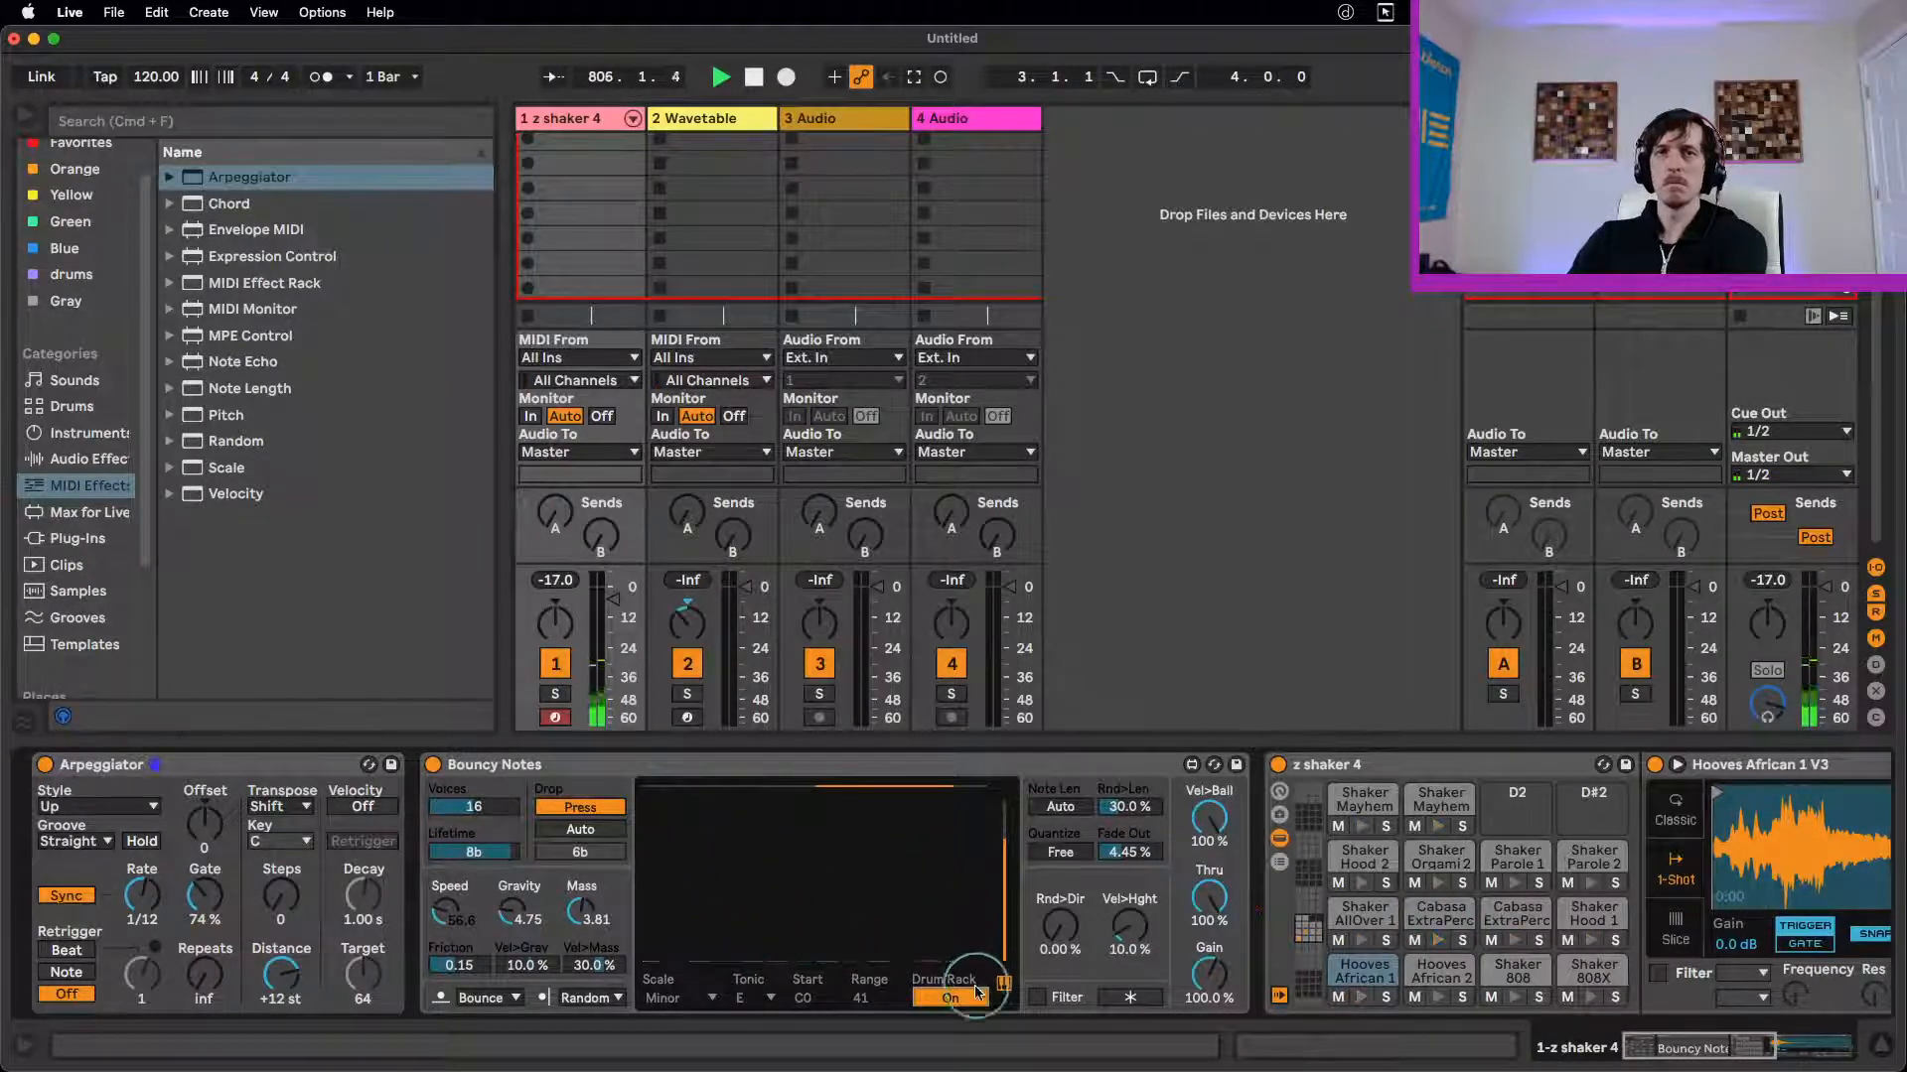
left_click(953, 990)
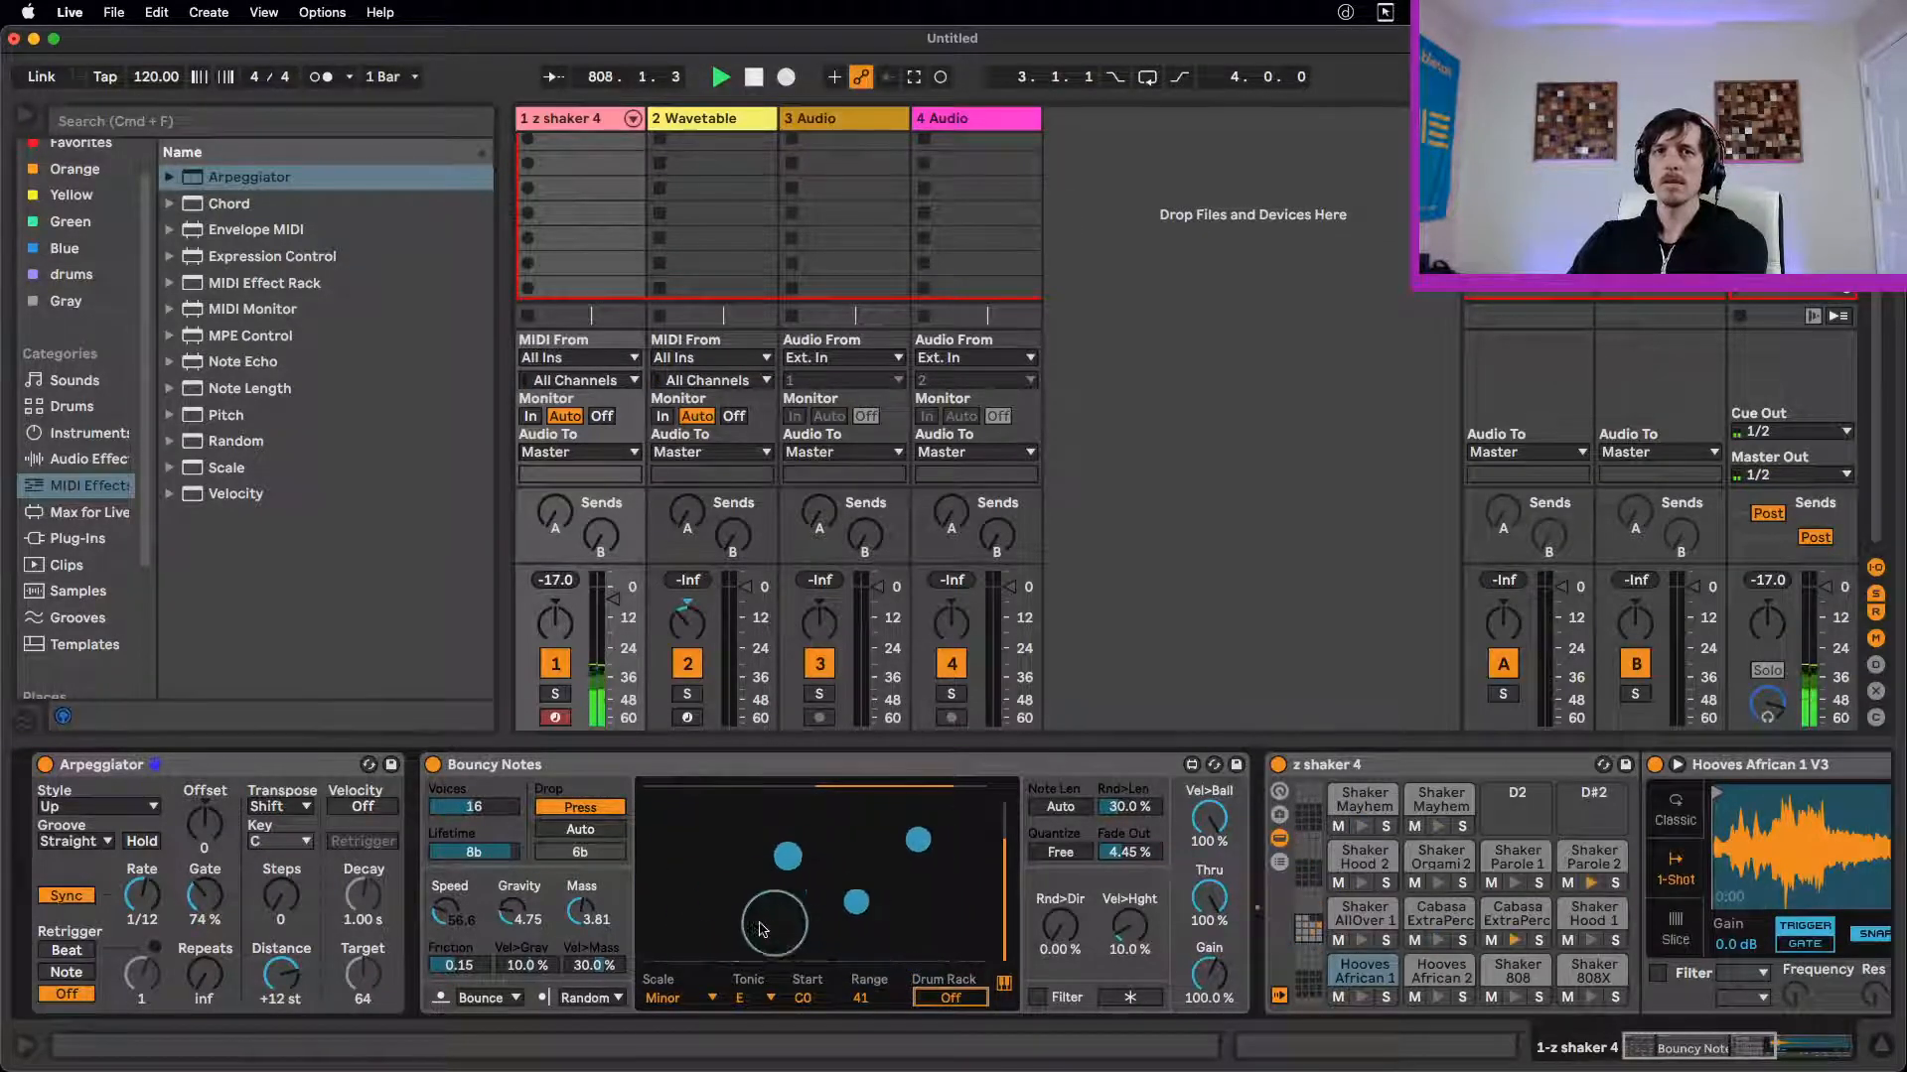
left_click(936, 995)
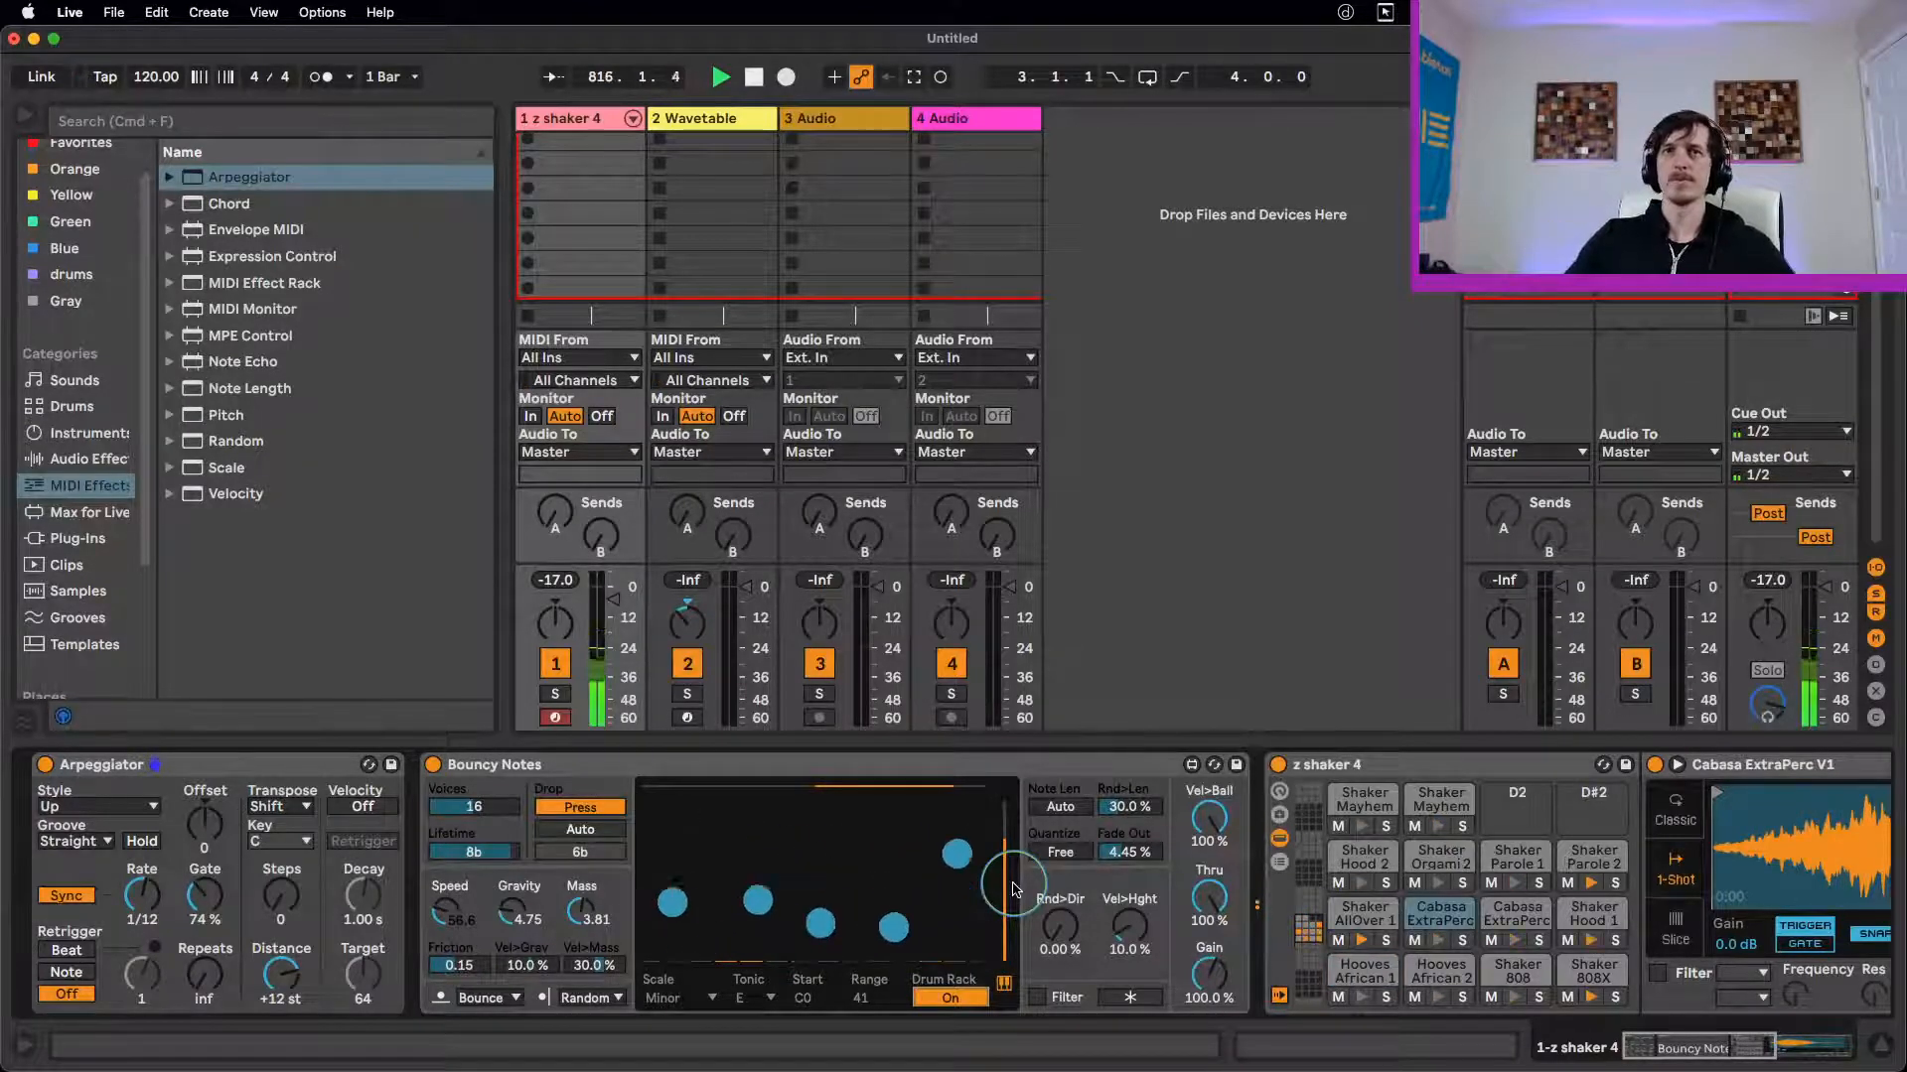
Step: Toggle the * option beside Filter in Bouncy Notes on and off twice
left_click(1142, 1001)
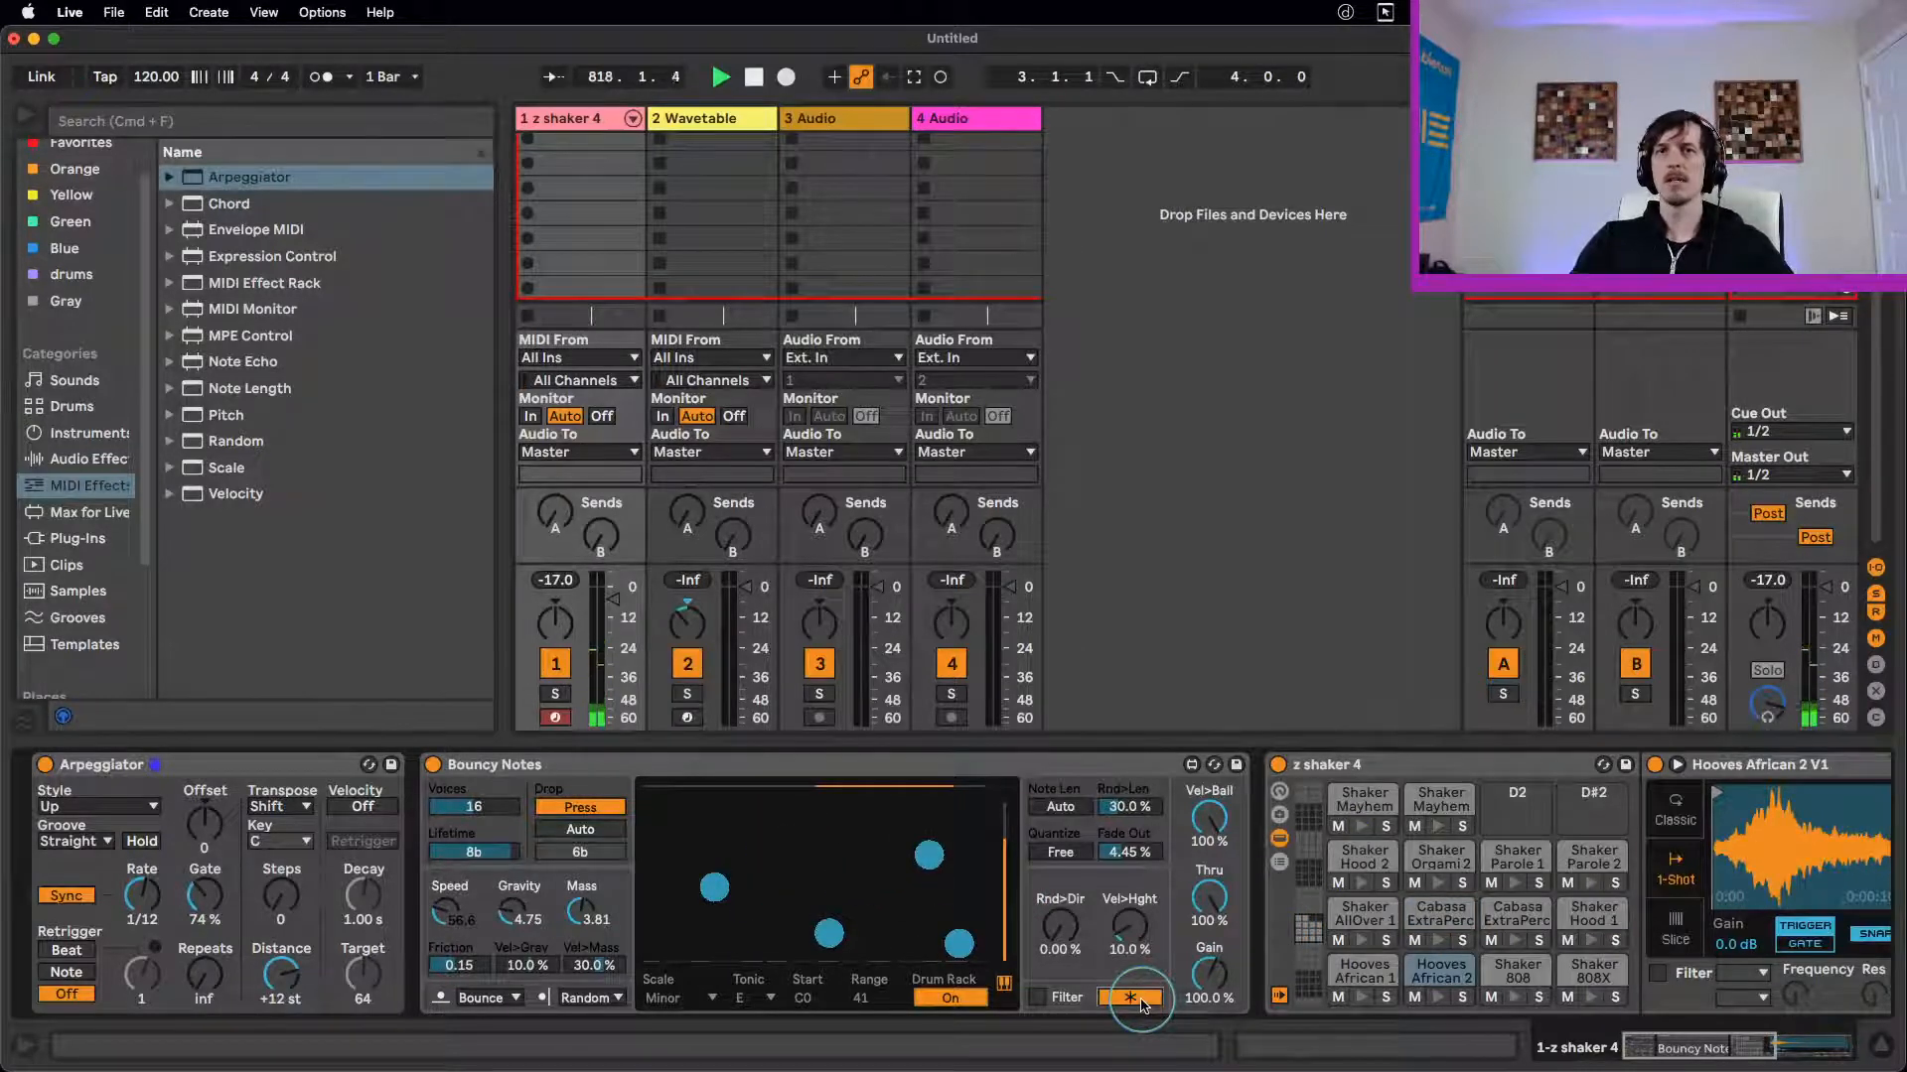
left_click(1142, 1003)
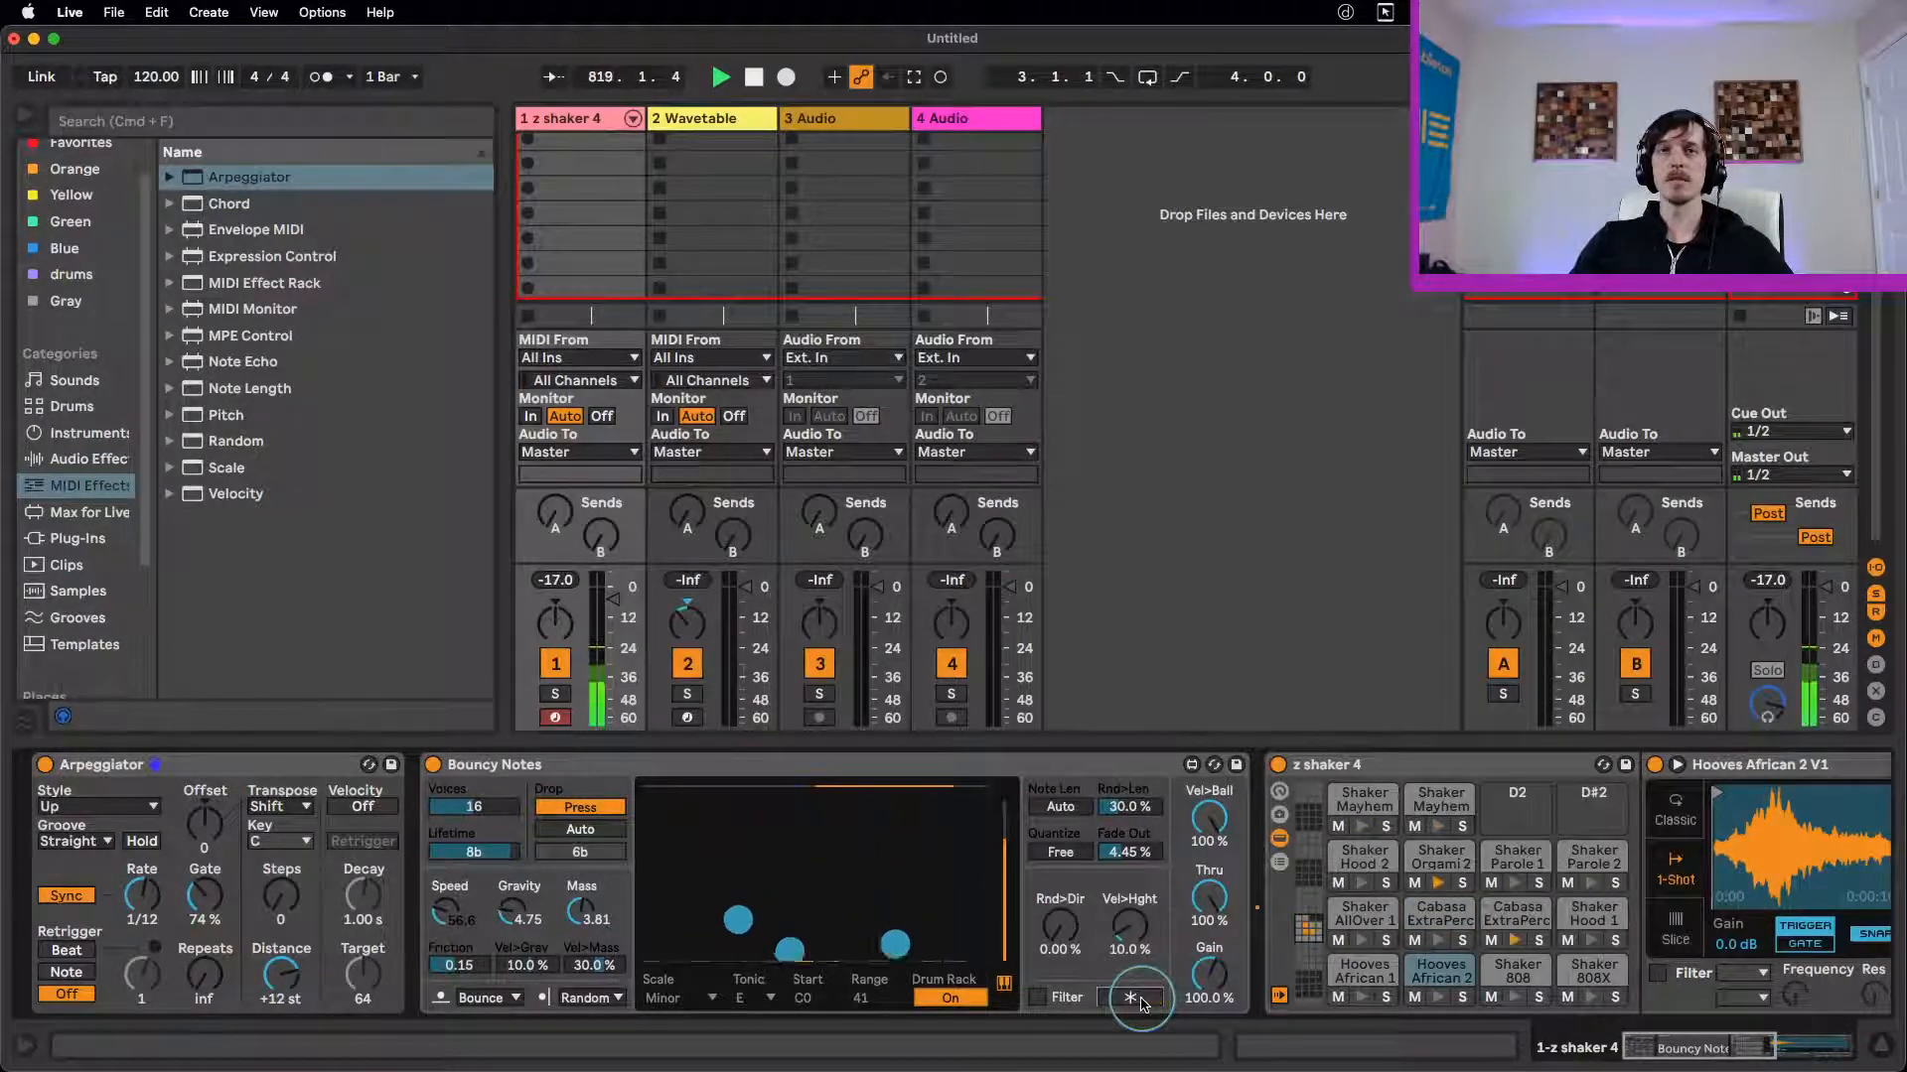
left_click(1142, 1001)
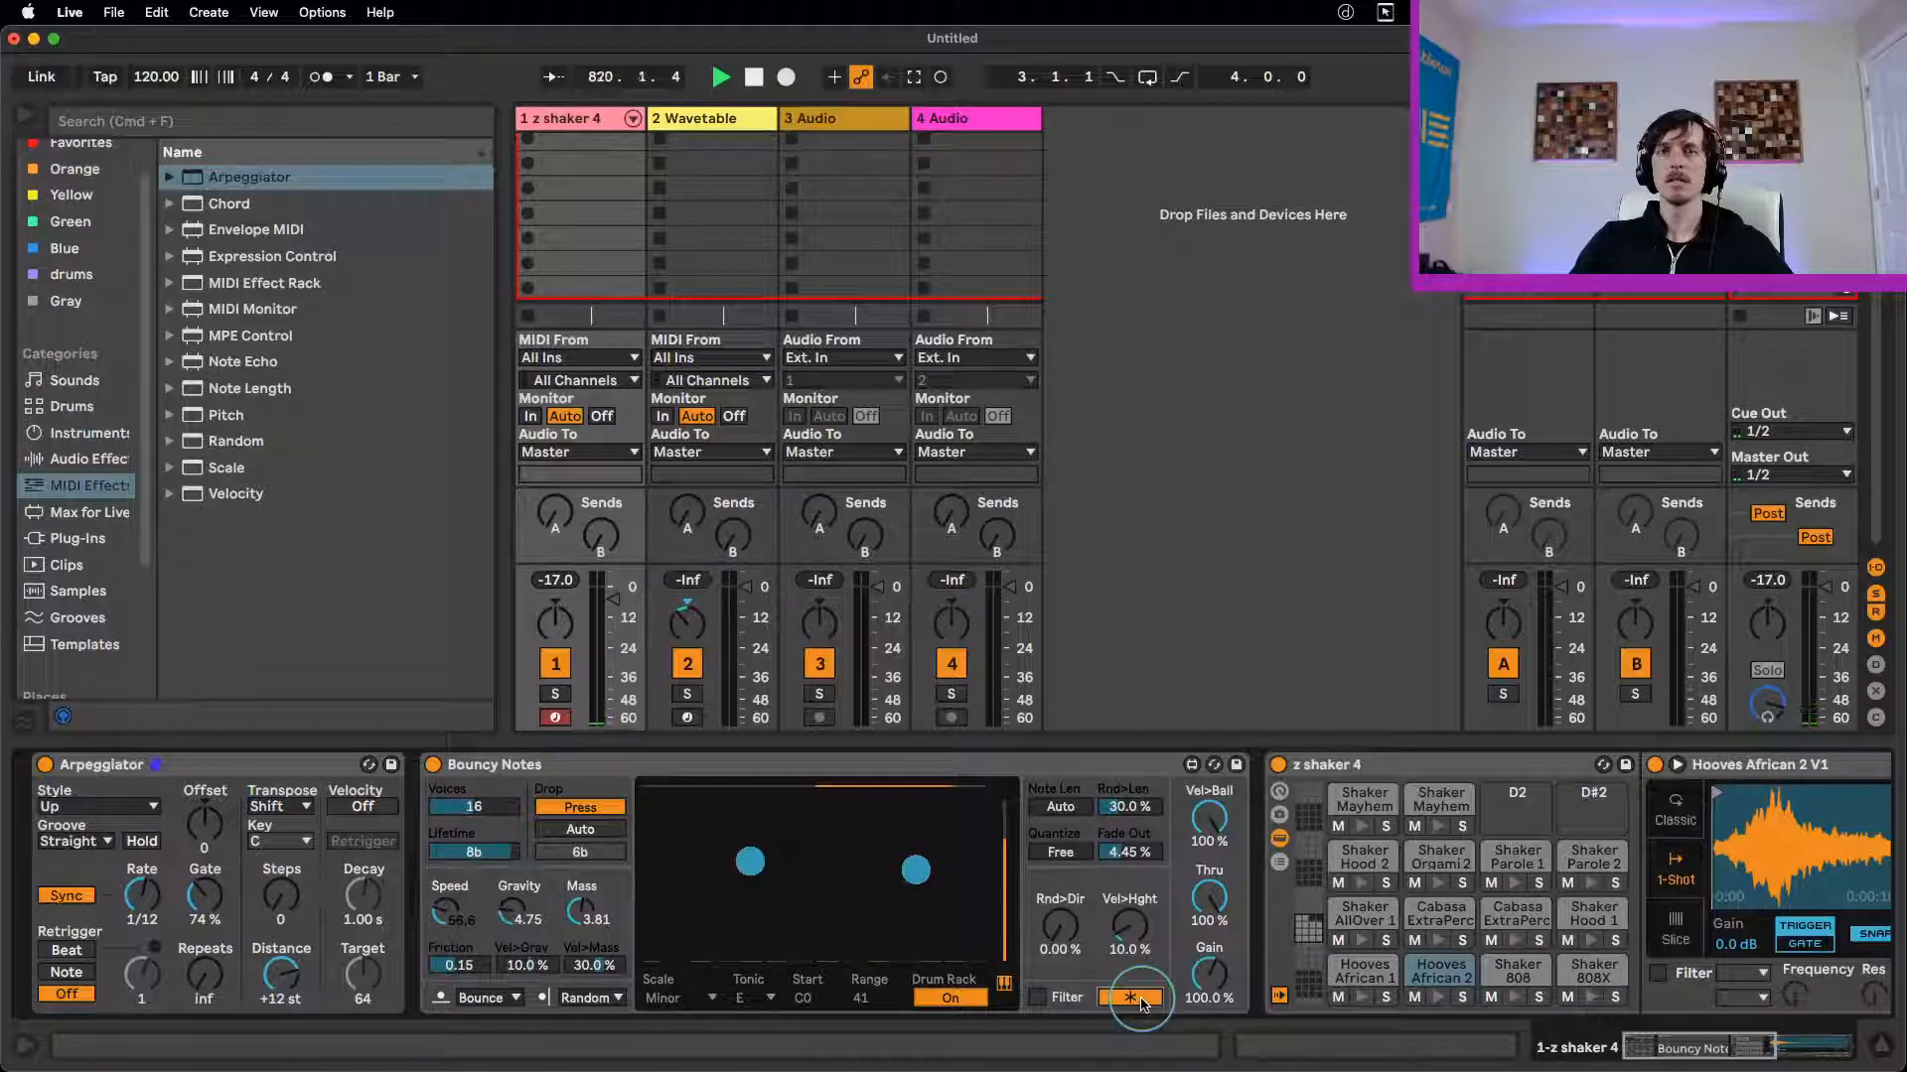
left_click(1138, 1001)
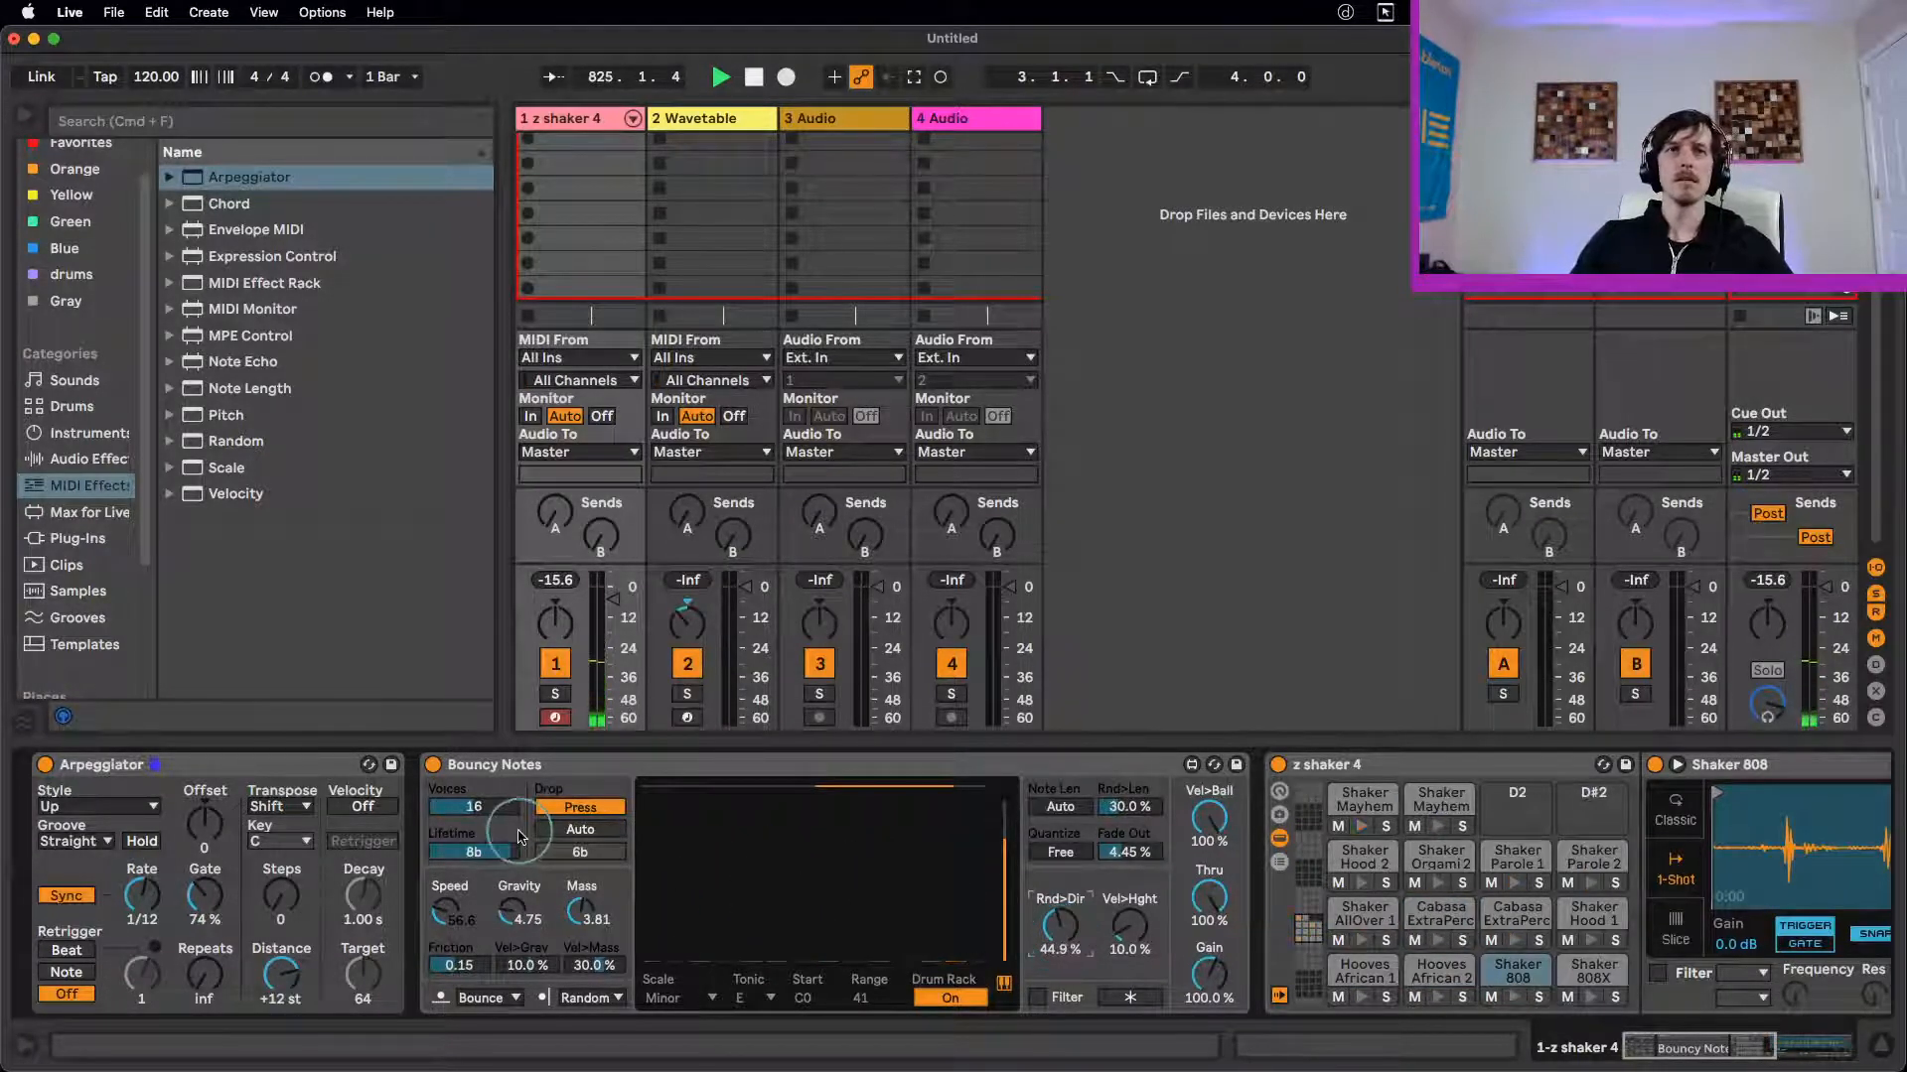
Step: Turn on Auto drop in Bouncy Notes, try an interval of 2n, and set it to 1.5b
left_click(579, 830)
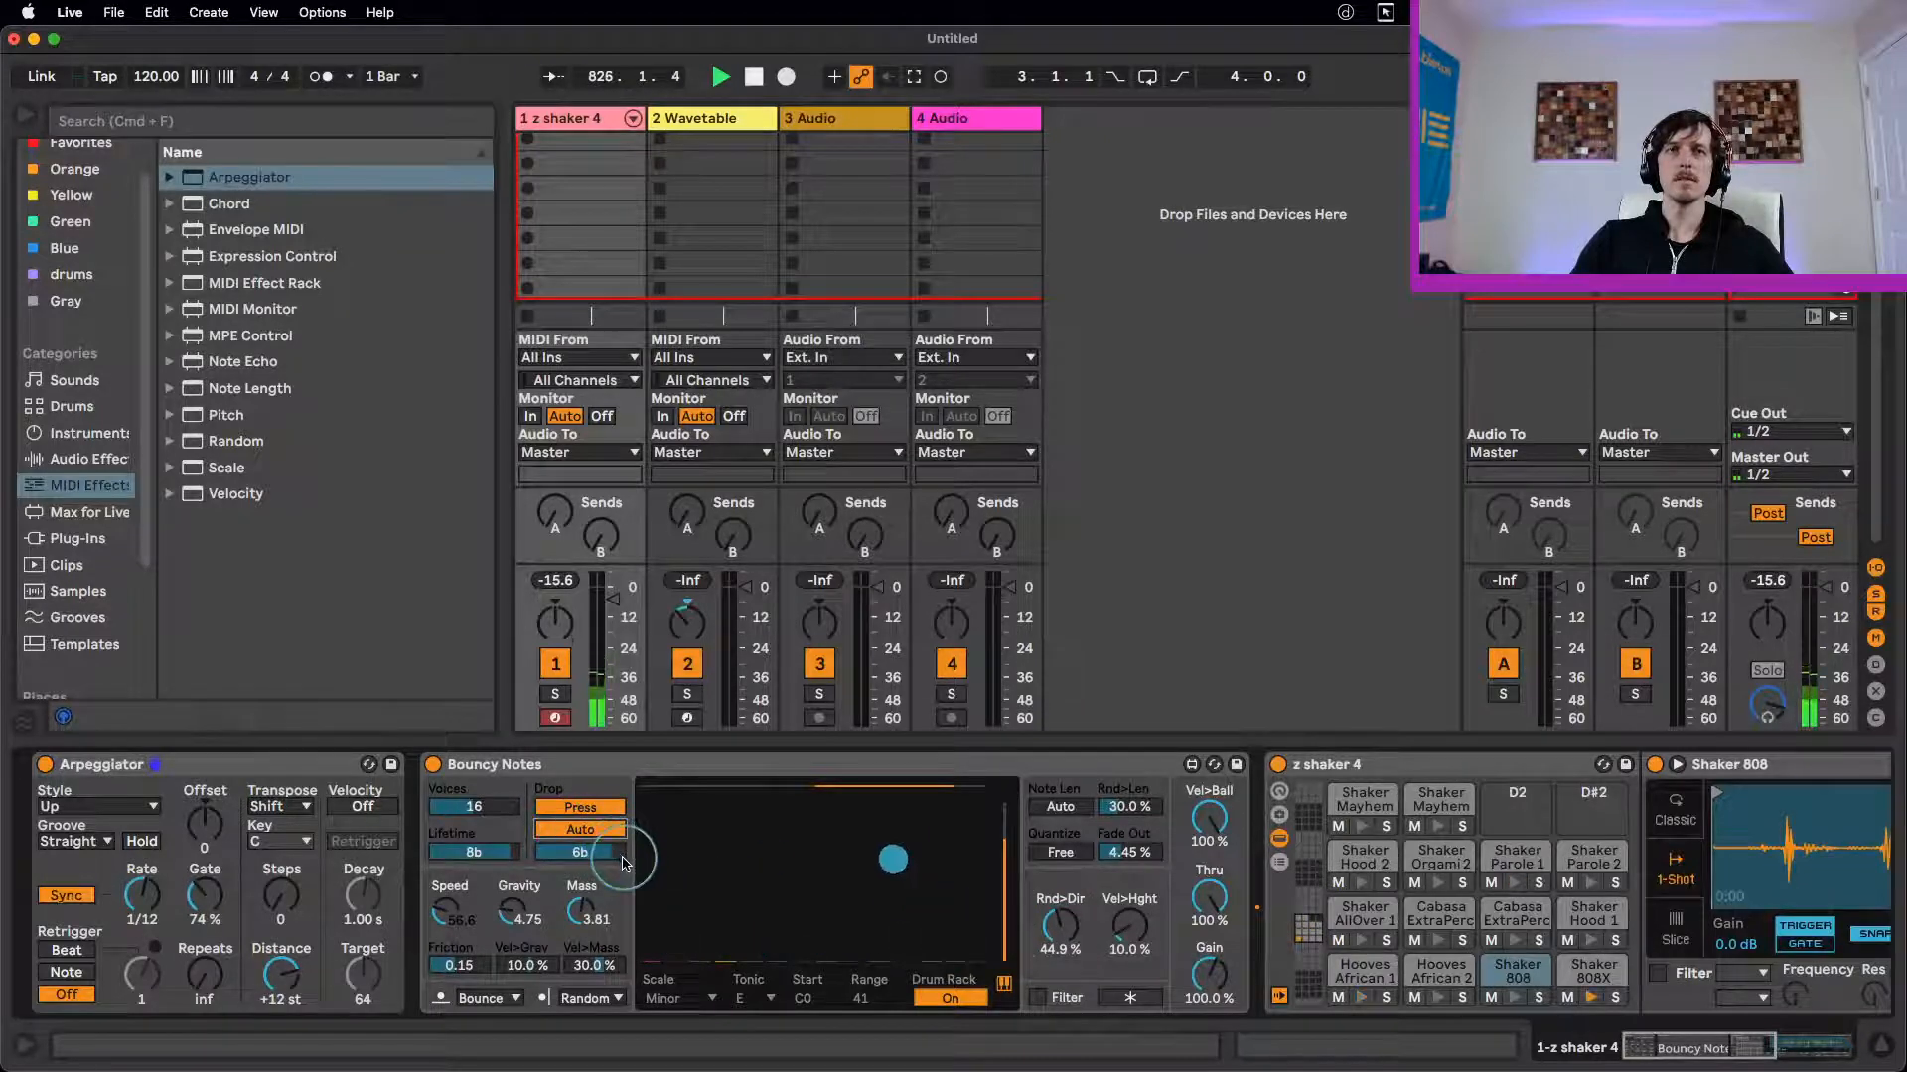
left_click_drag(624, 862, 607, 845)
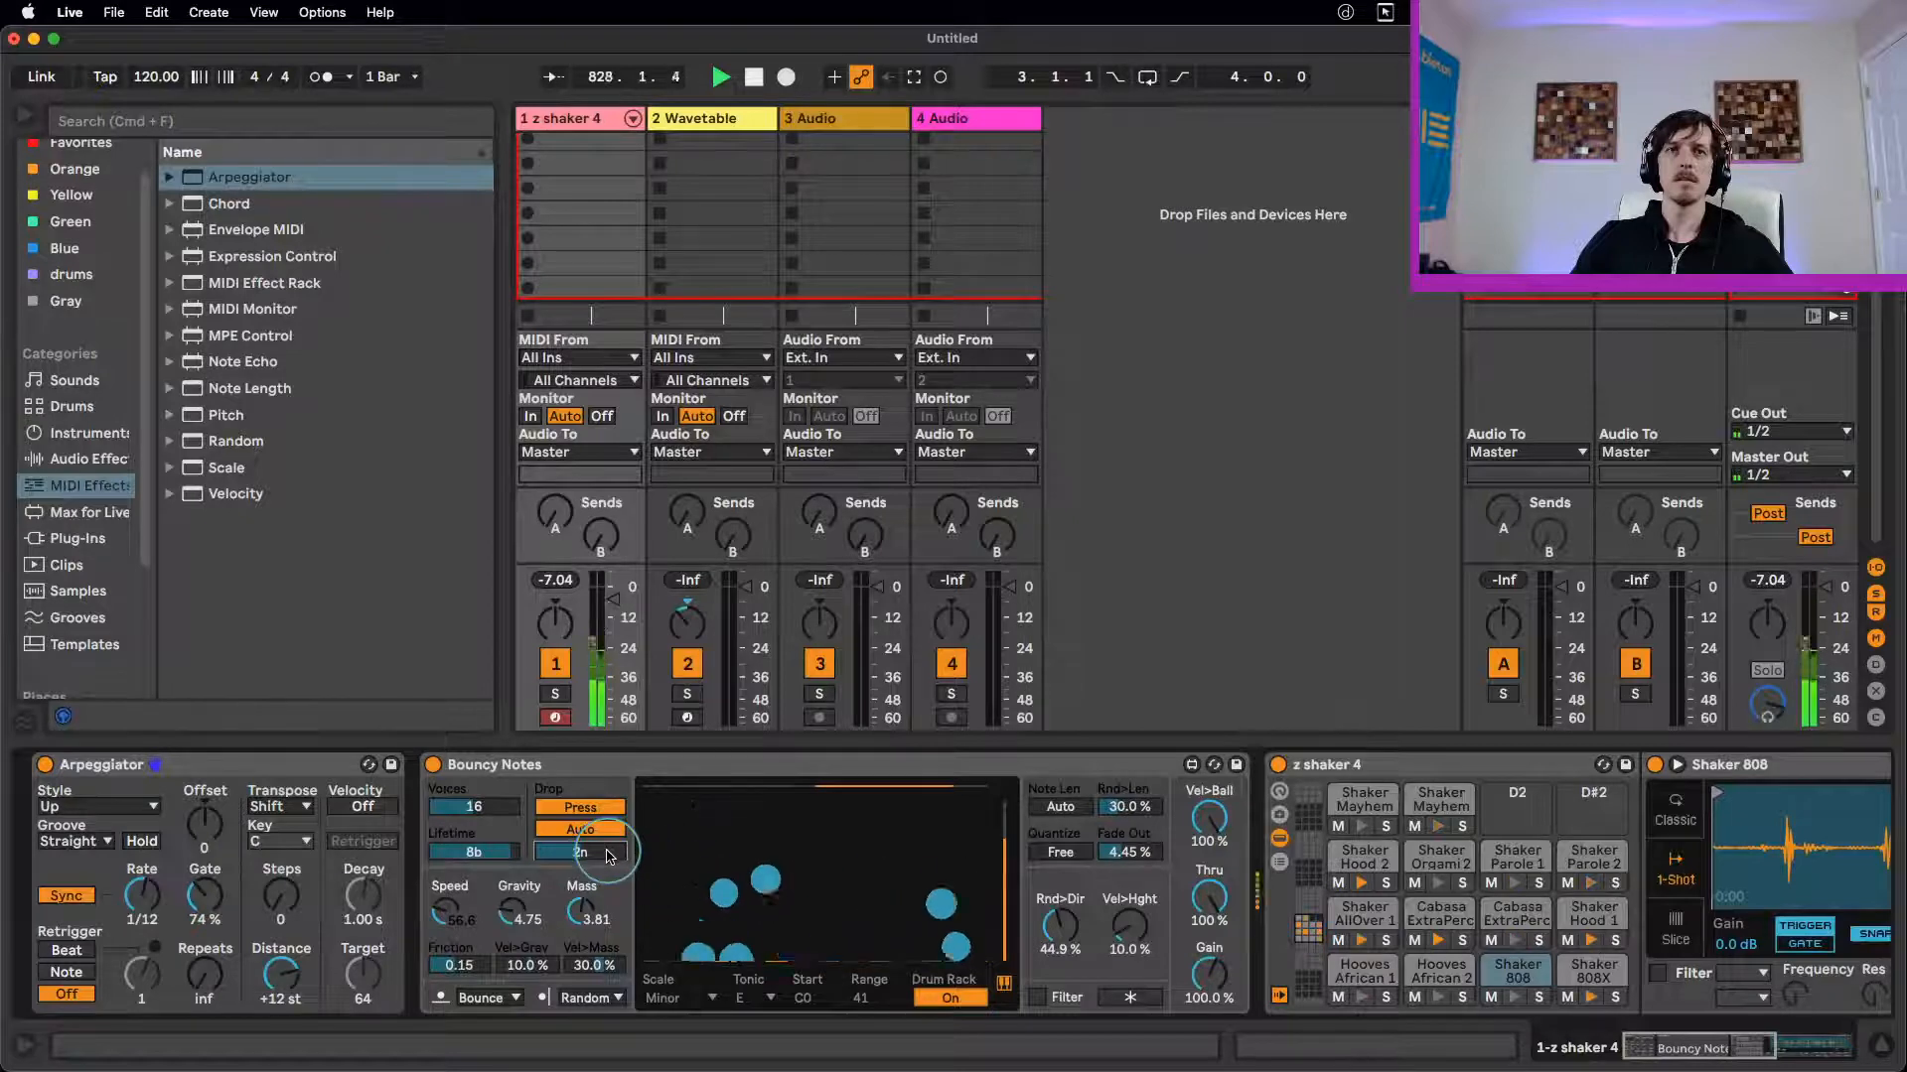
left_click_drag(609, 857, 608, 843)
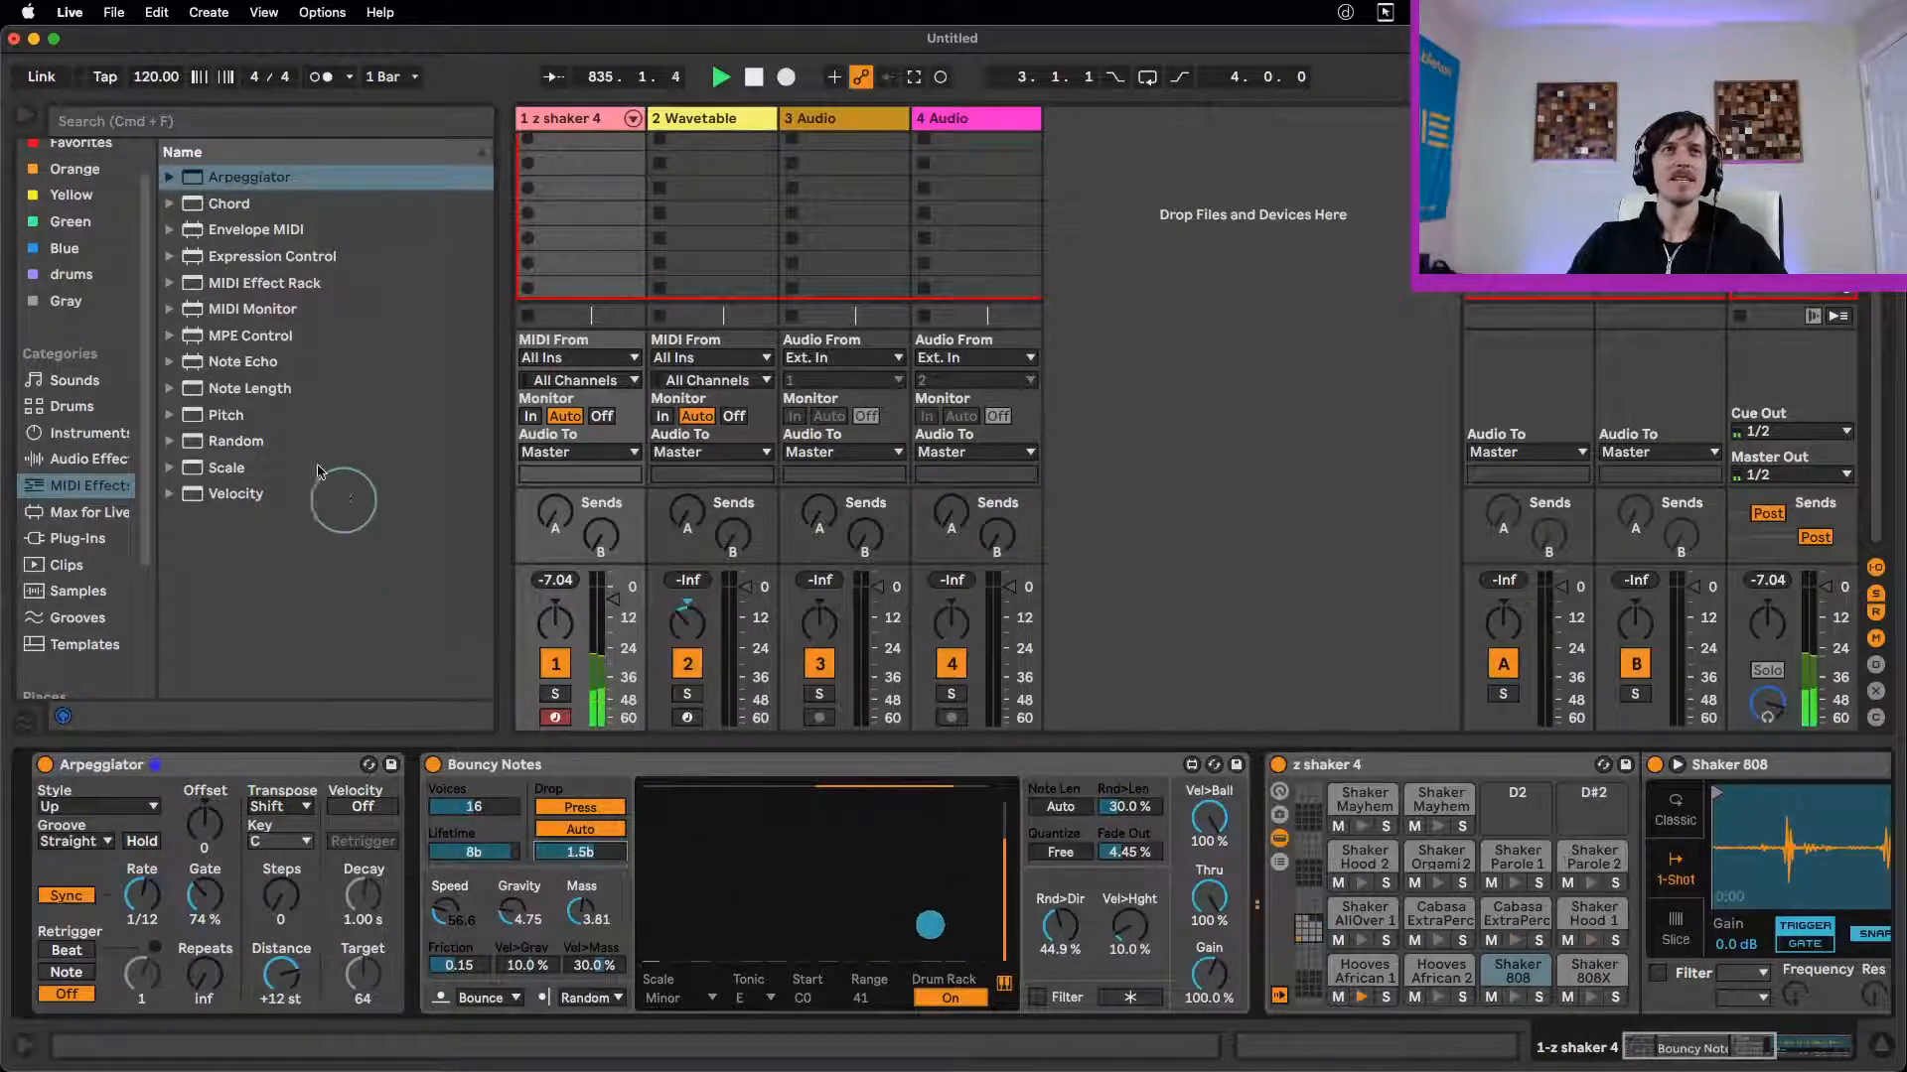
Step: Replace the z shaker 4 drum rack on track 1 with Grand Piano.adg from the Yellow collection
left_click(74, 199)
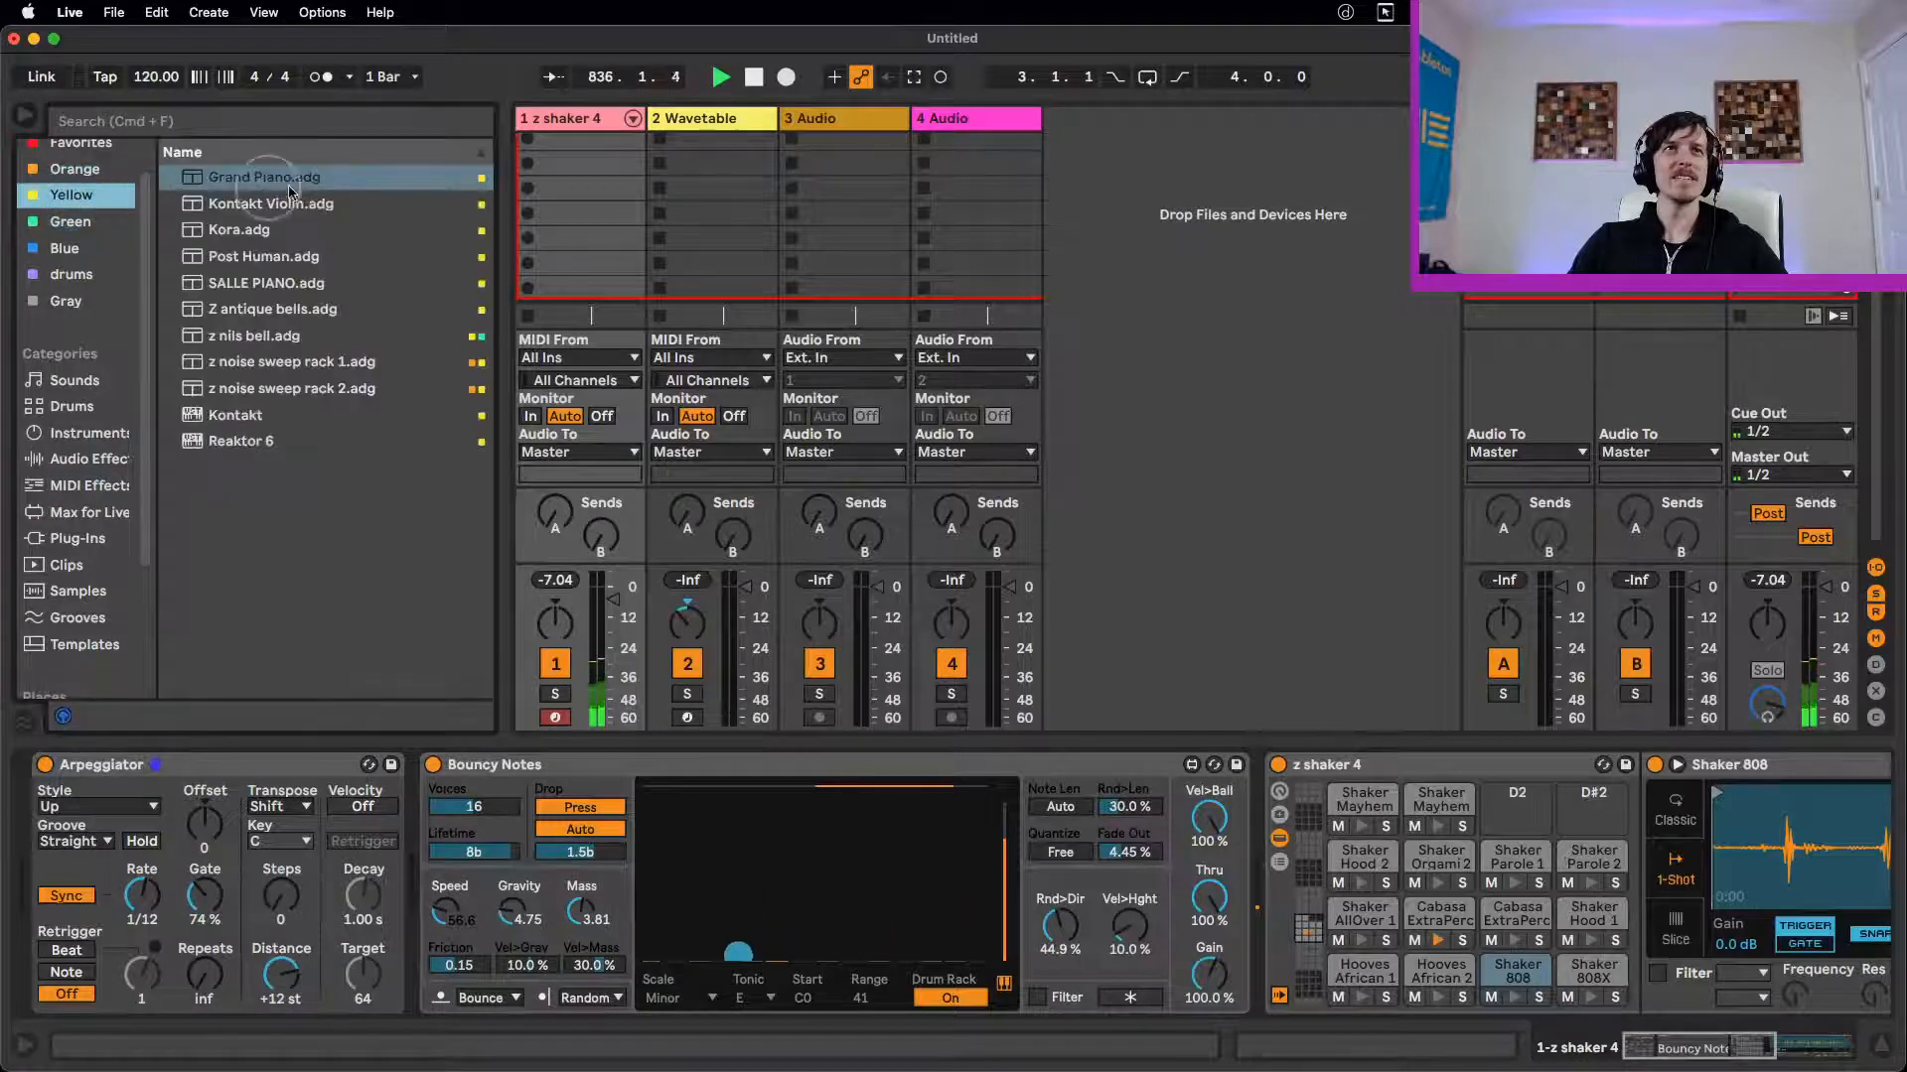
left_click(283, 177)
left_click_drag(1333, 770, 1332, 770)
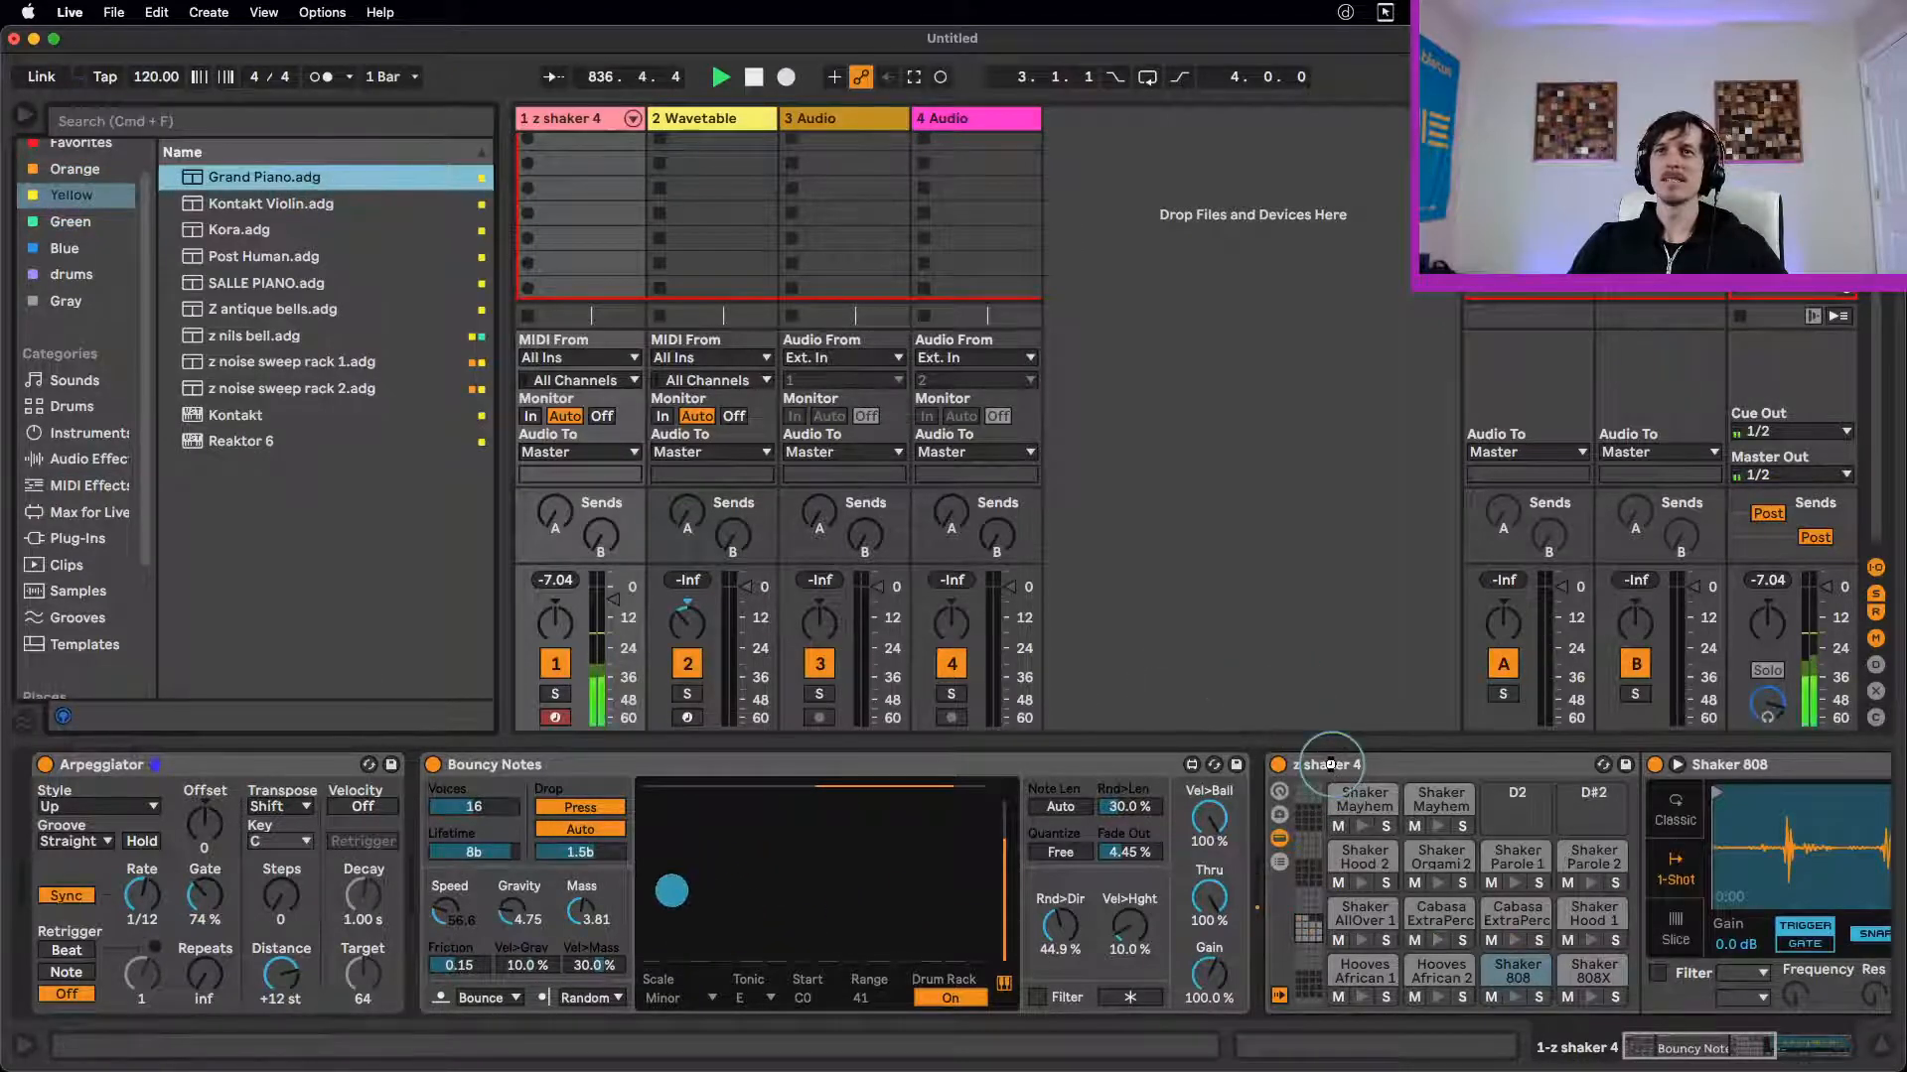
left_click(929, 823)
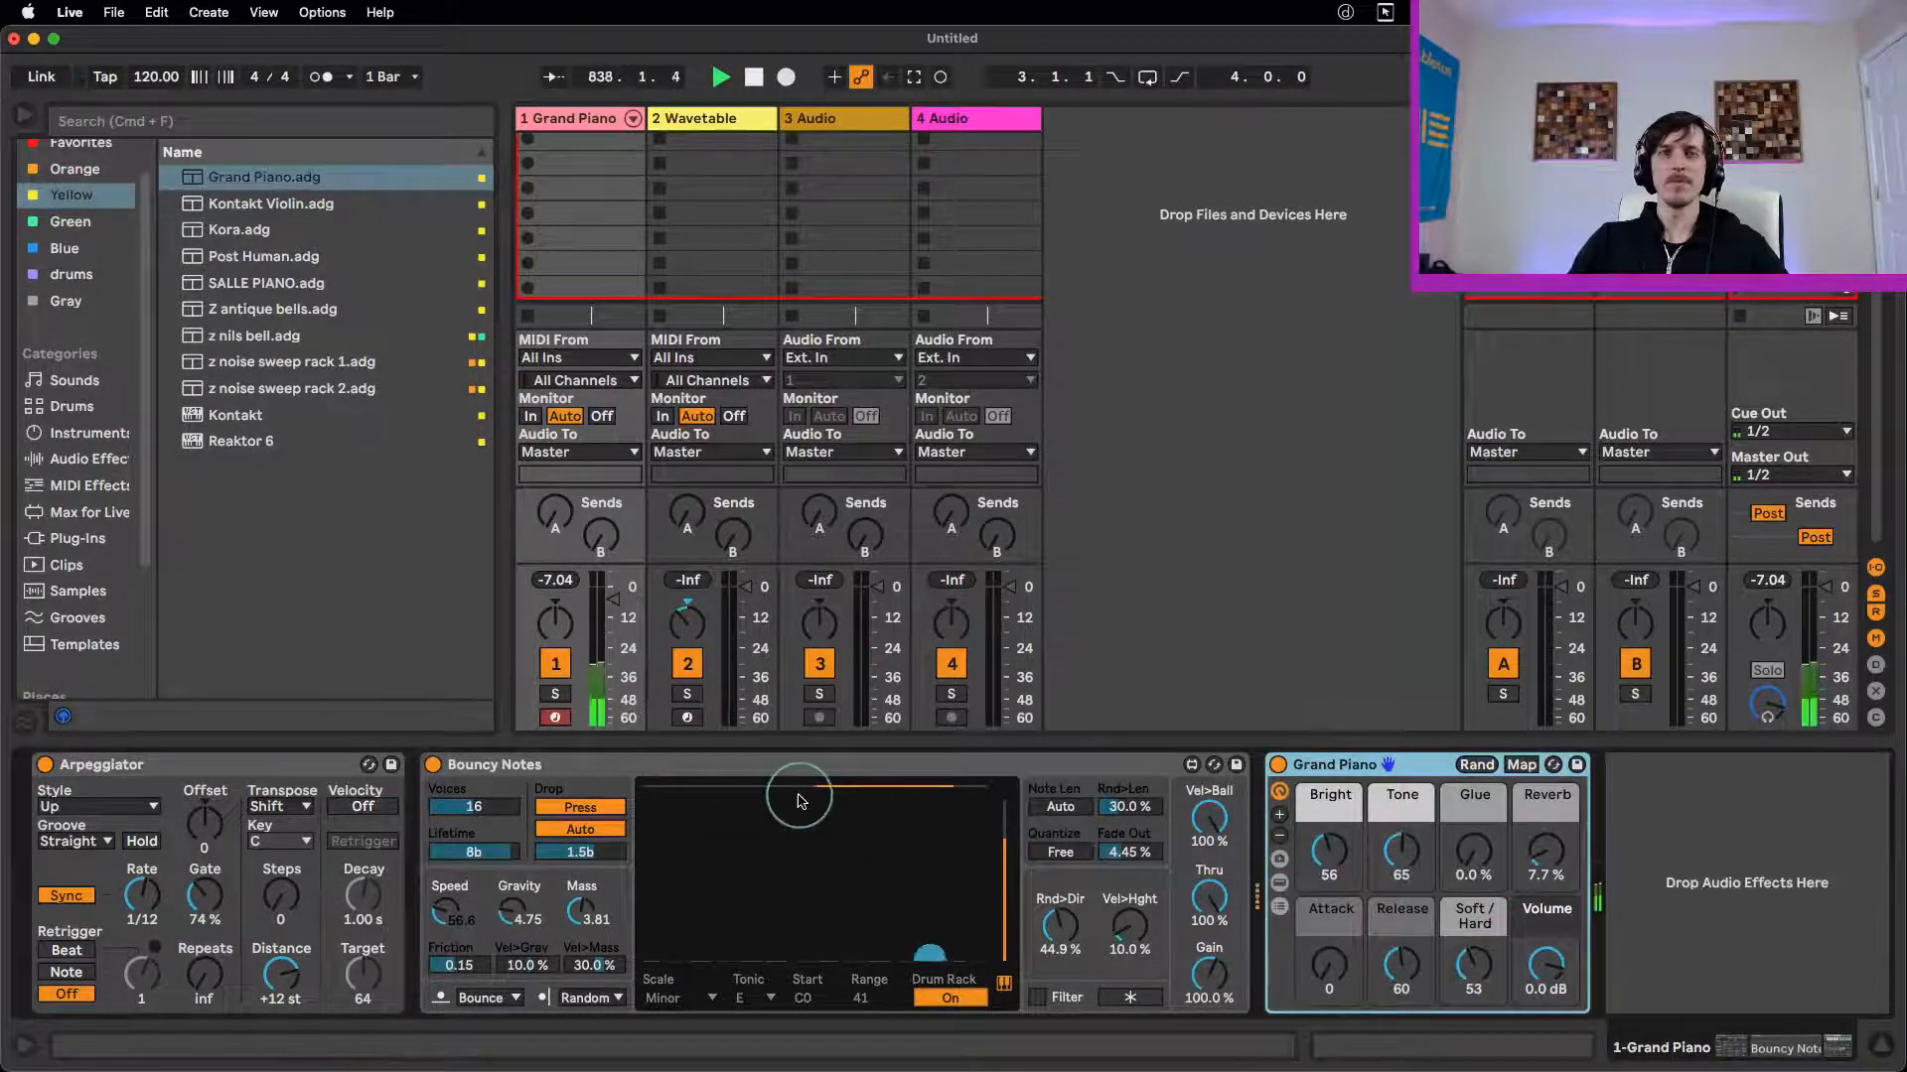
Step: Turn off Drum Rack mode in Bouncy Notes, set its scale to Harmonic, and review the available scales again
left_click(705, 997)
left_click(705, 997)
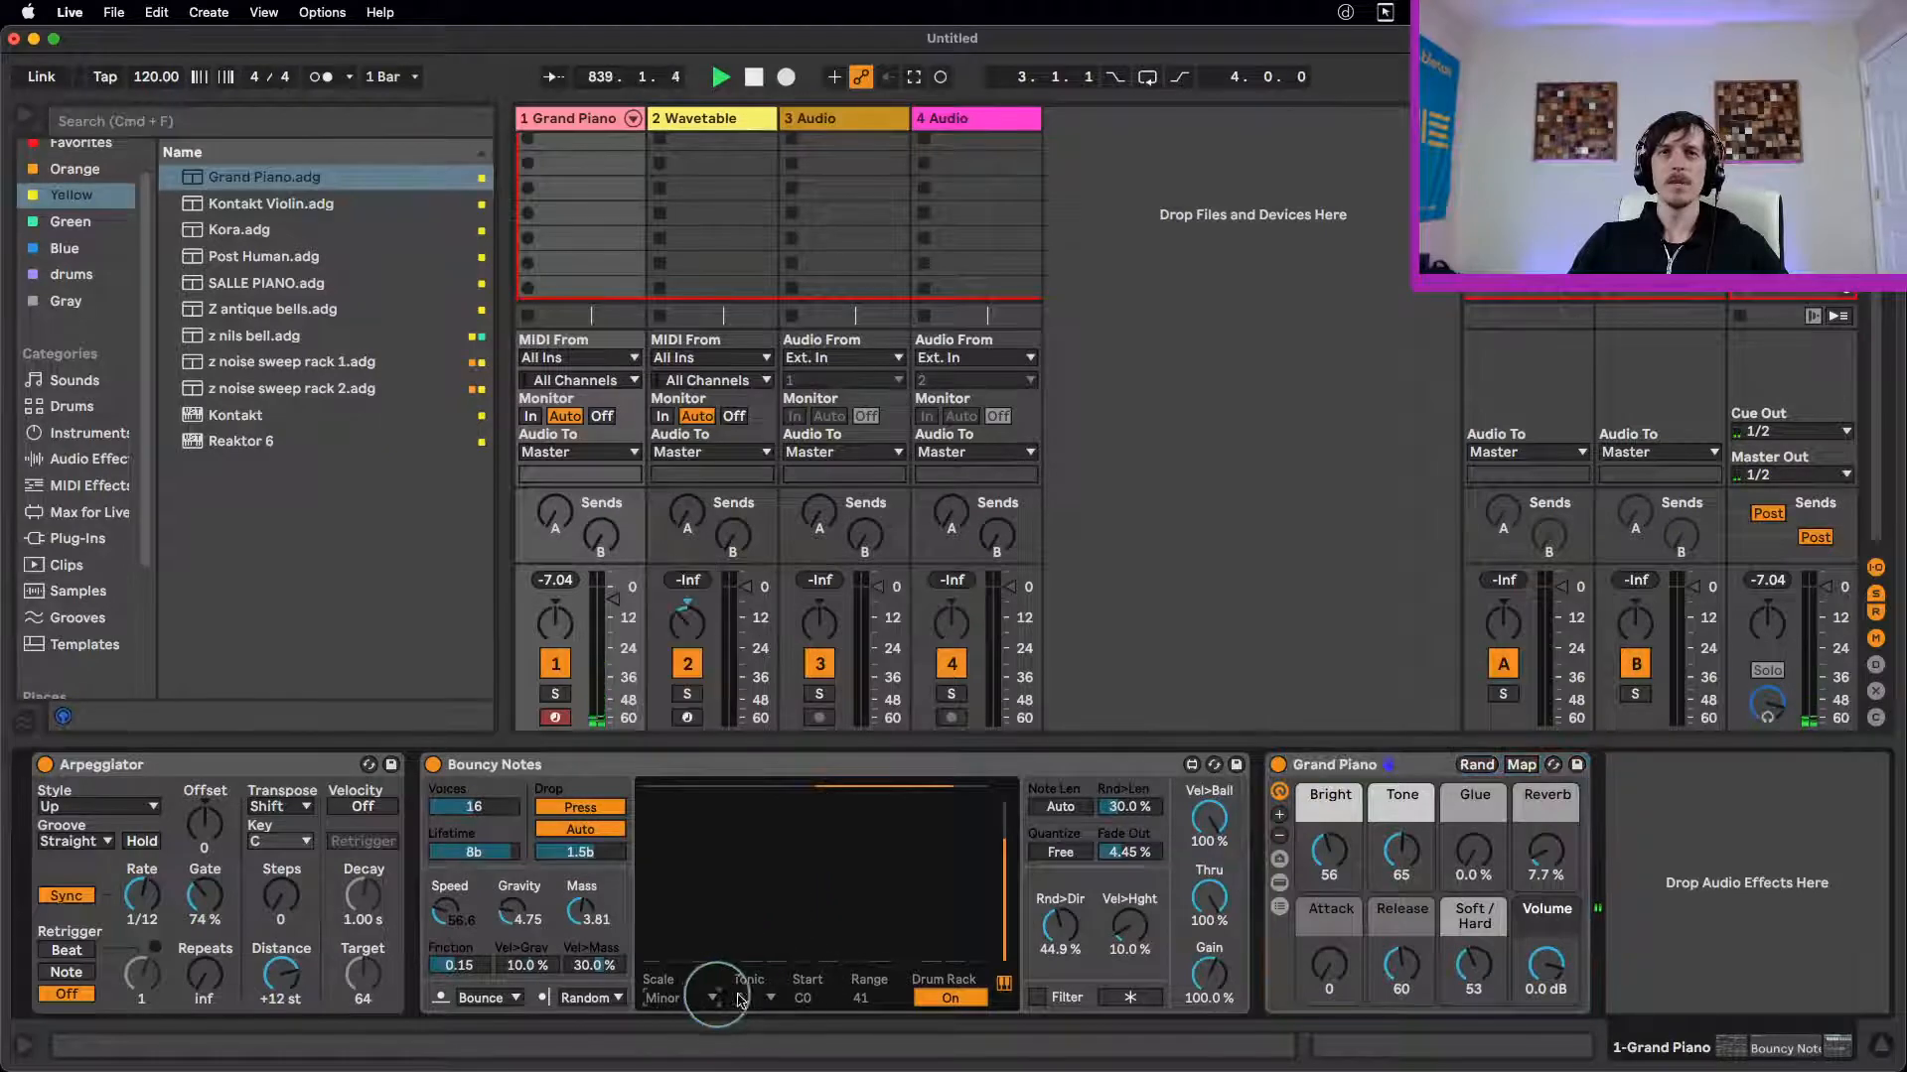
left_click(949, 997)
left_click(698, 997)
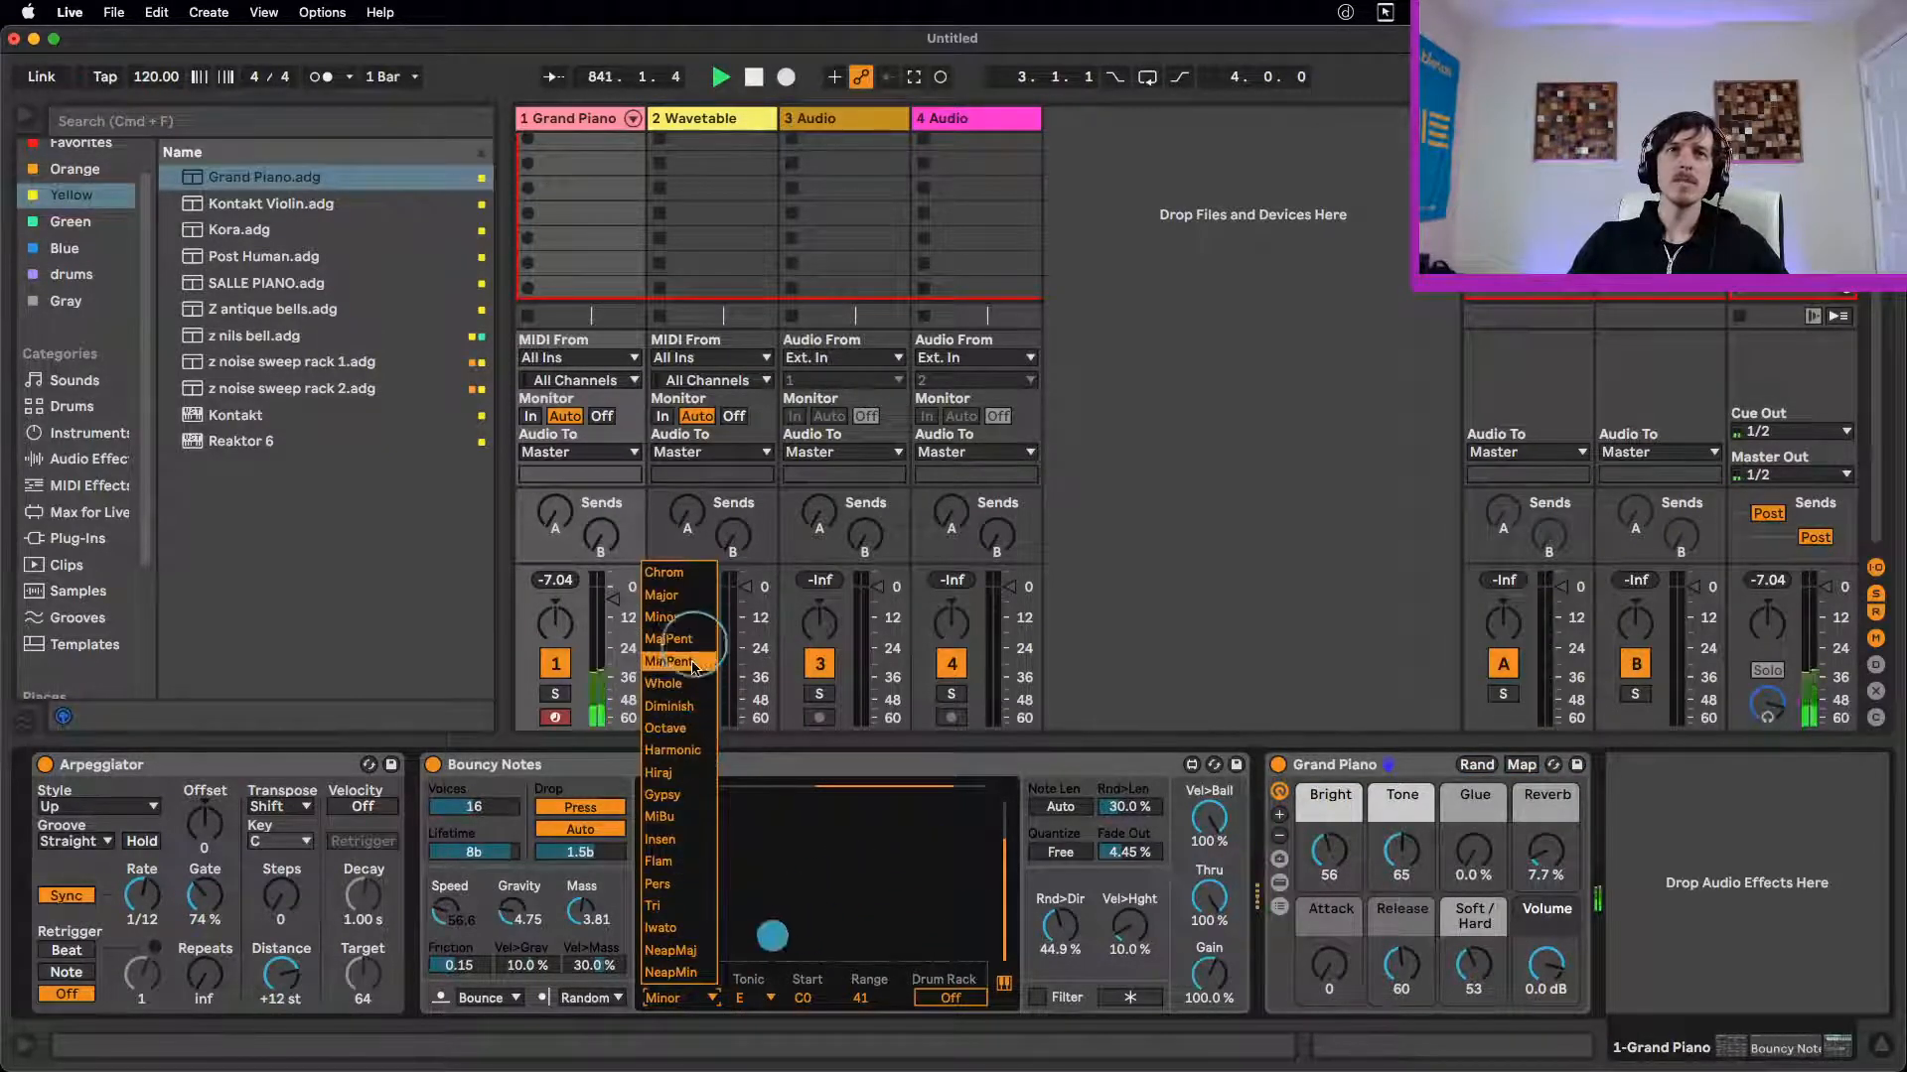
left_click(675, 750)
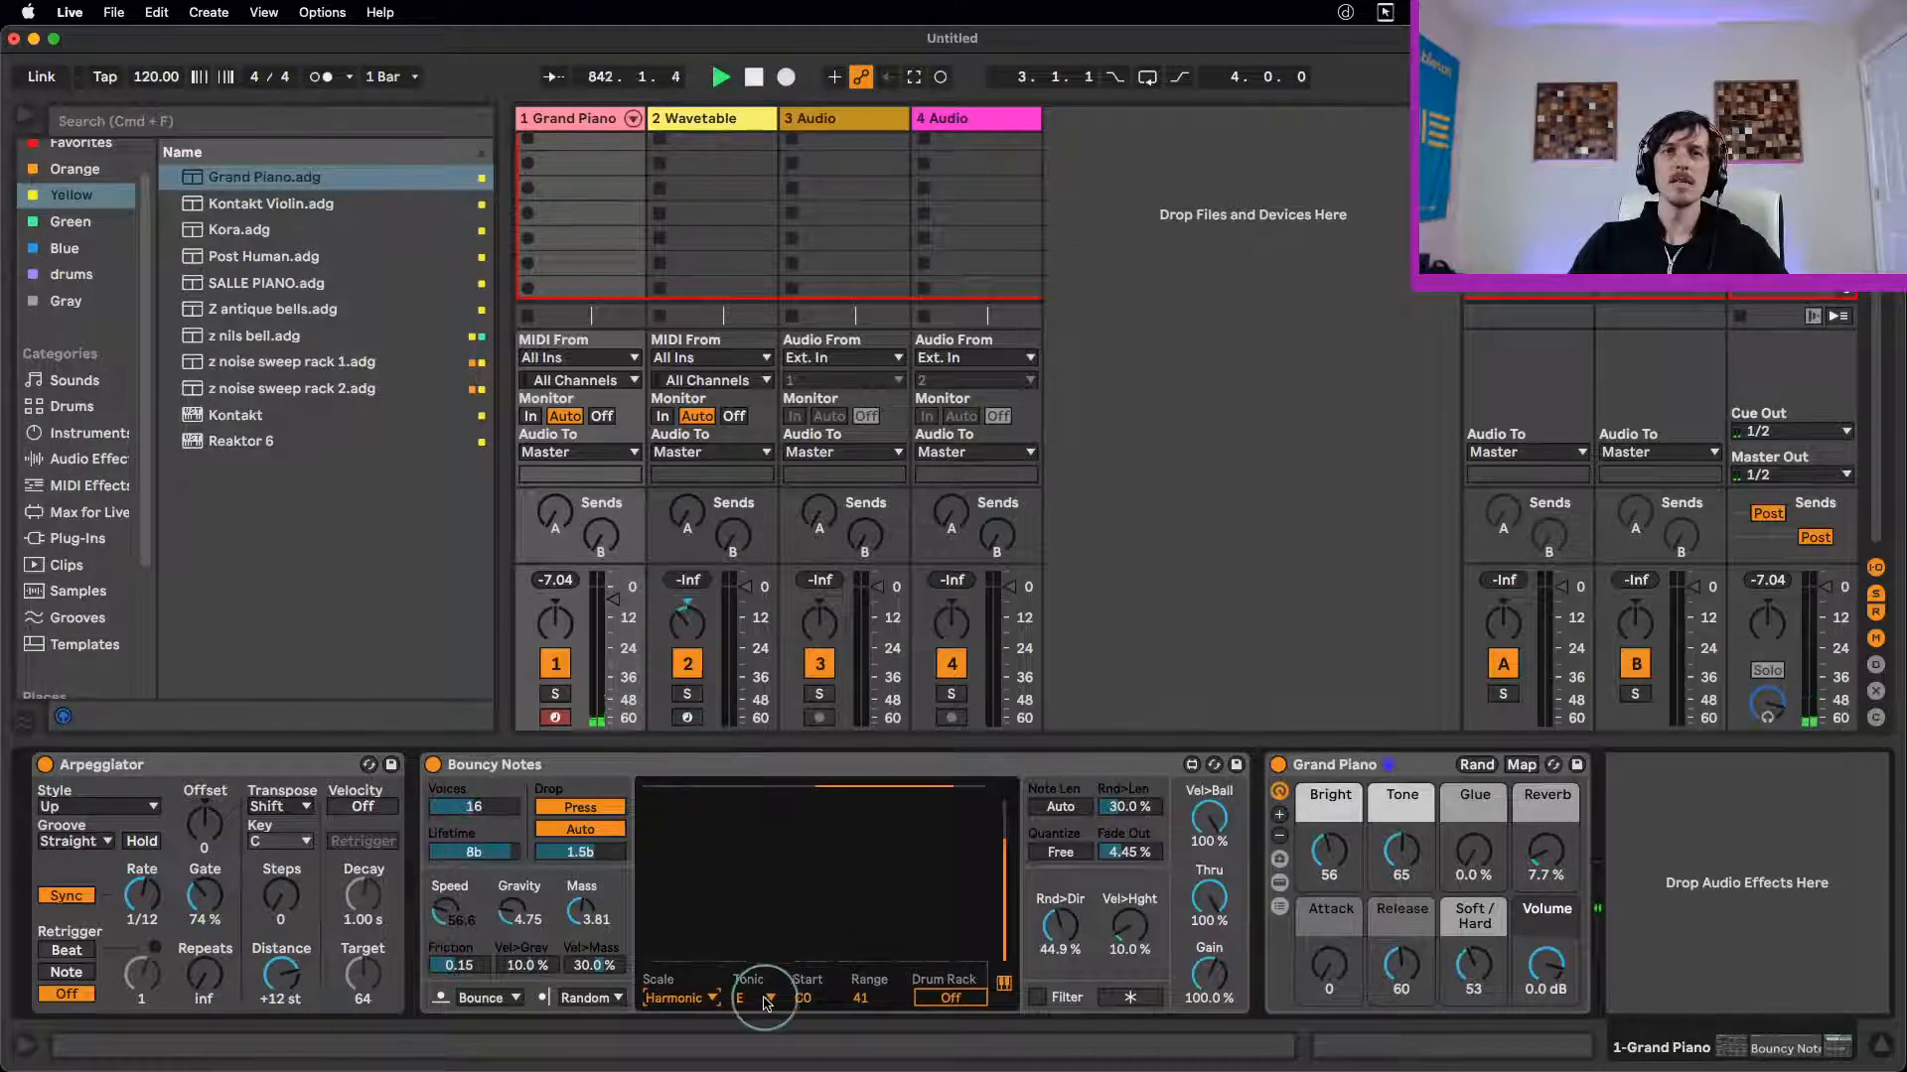
left_click(711, 997)
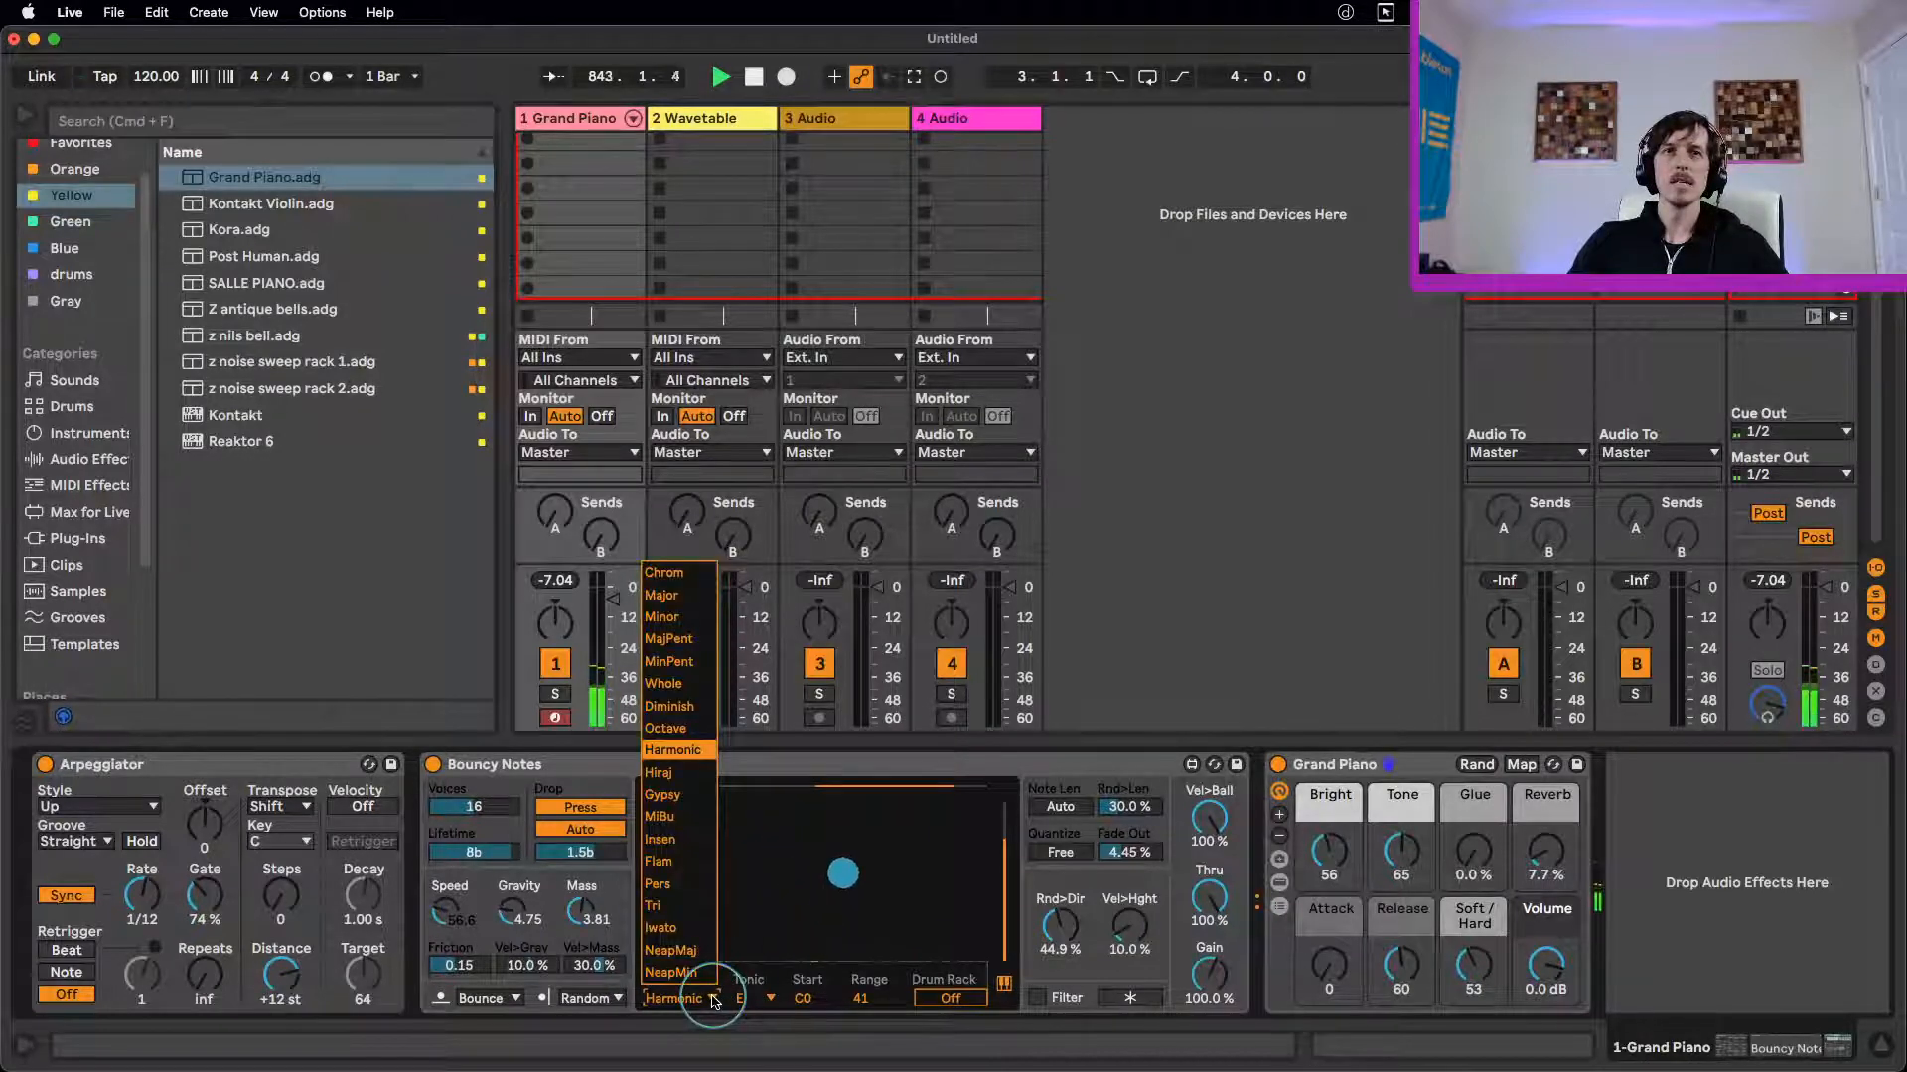
left_click(711, 997)
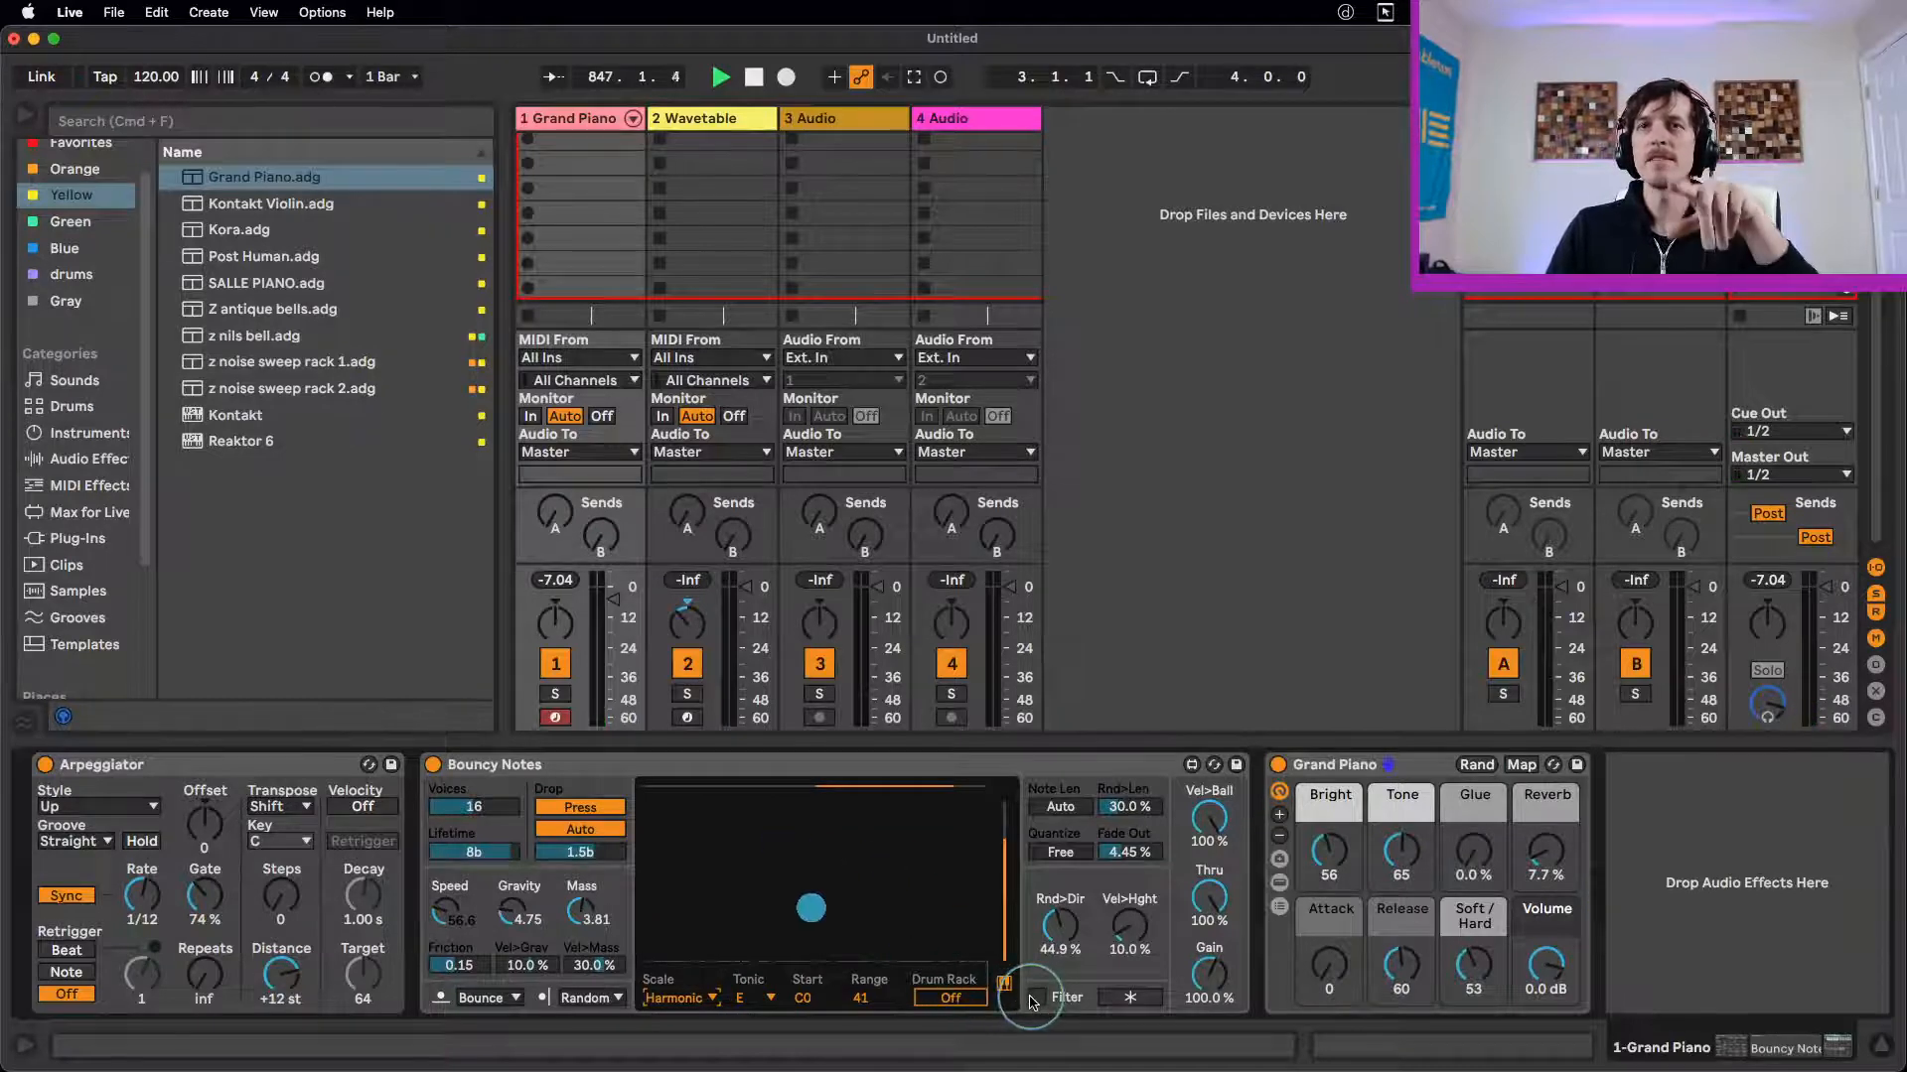
Step: Turn the * option beside Filter in Bouncy Notes on and off again
left_click(1131, 998)
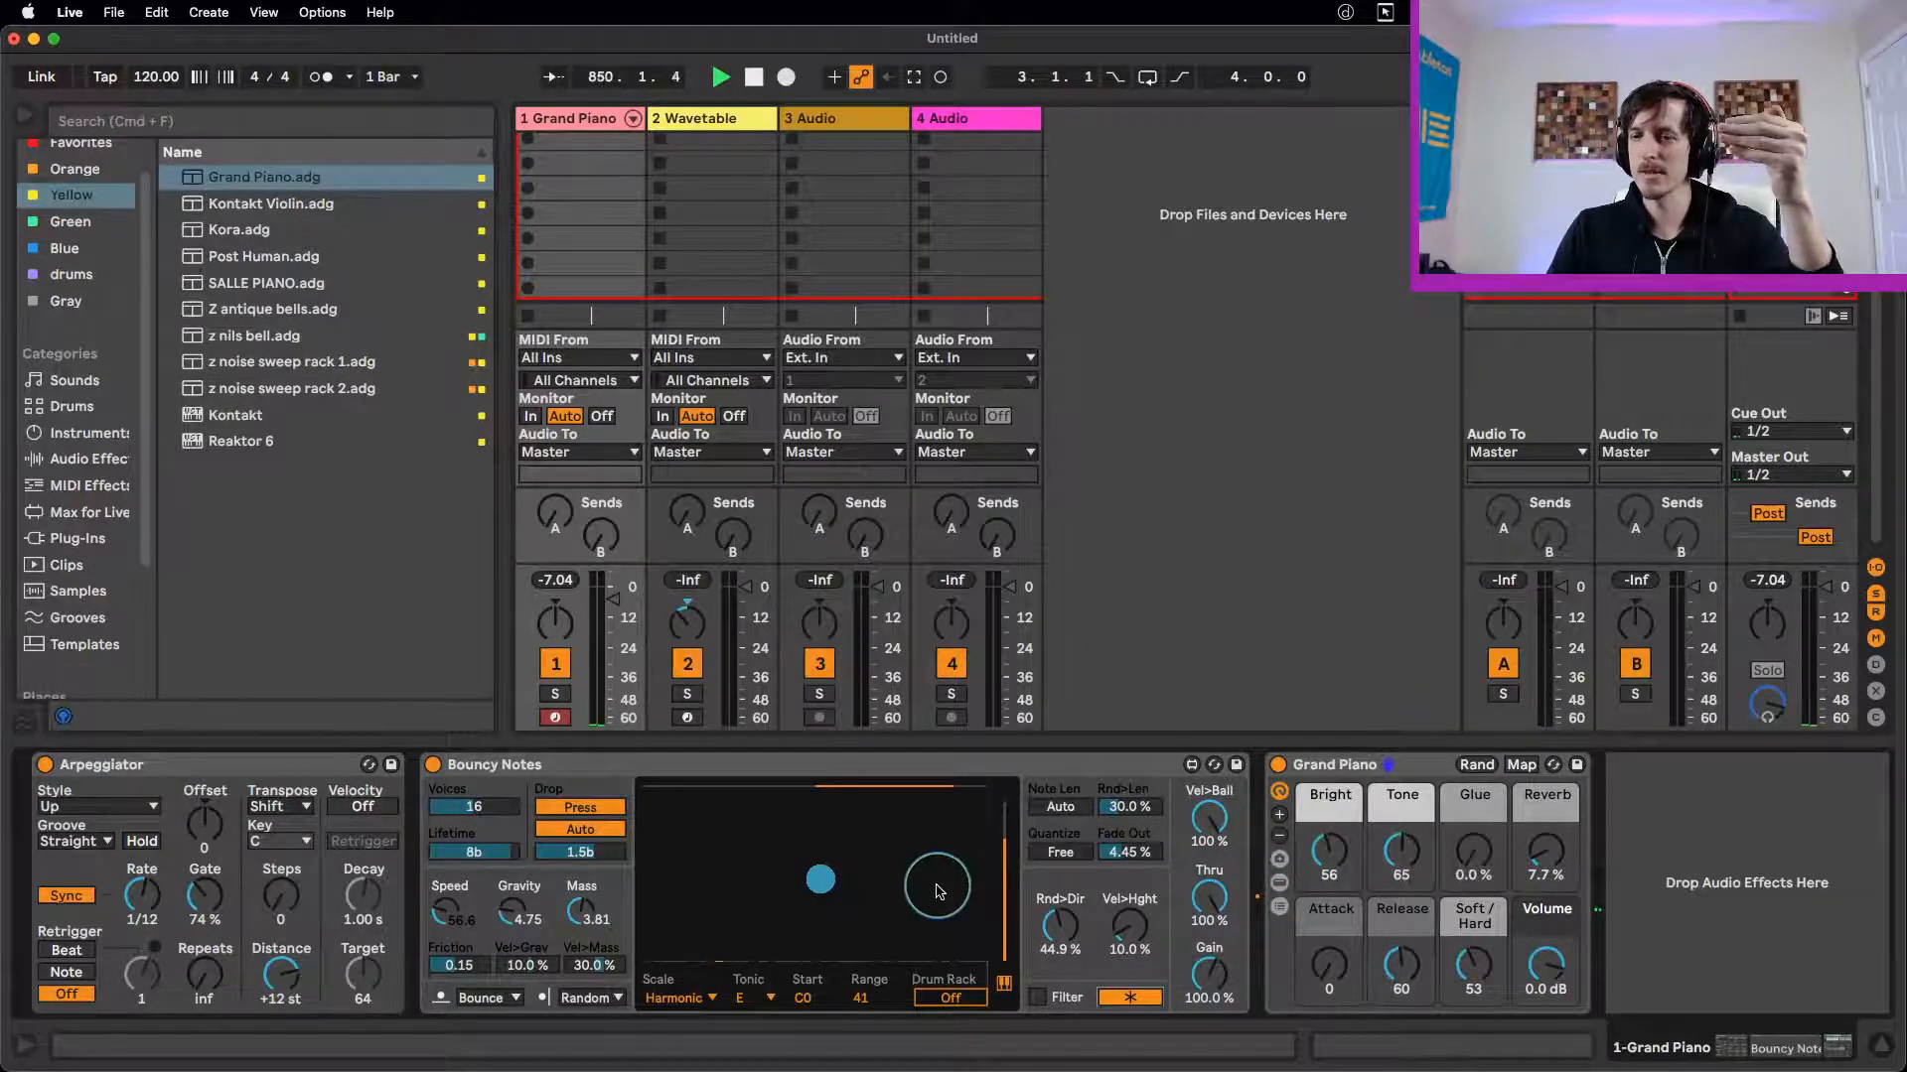
left_click_drag(937, 891, 971, 935)
left_click(1507, 795)
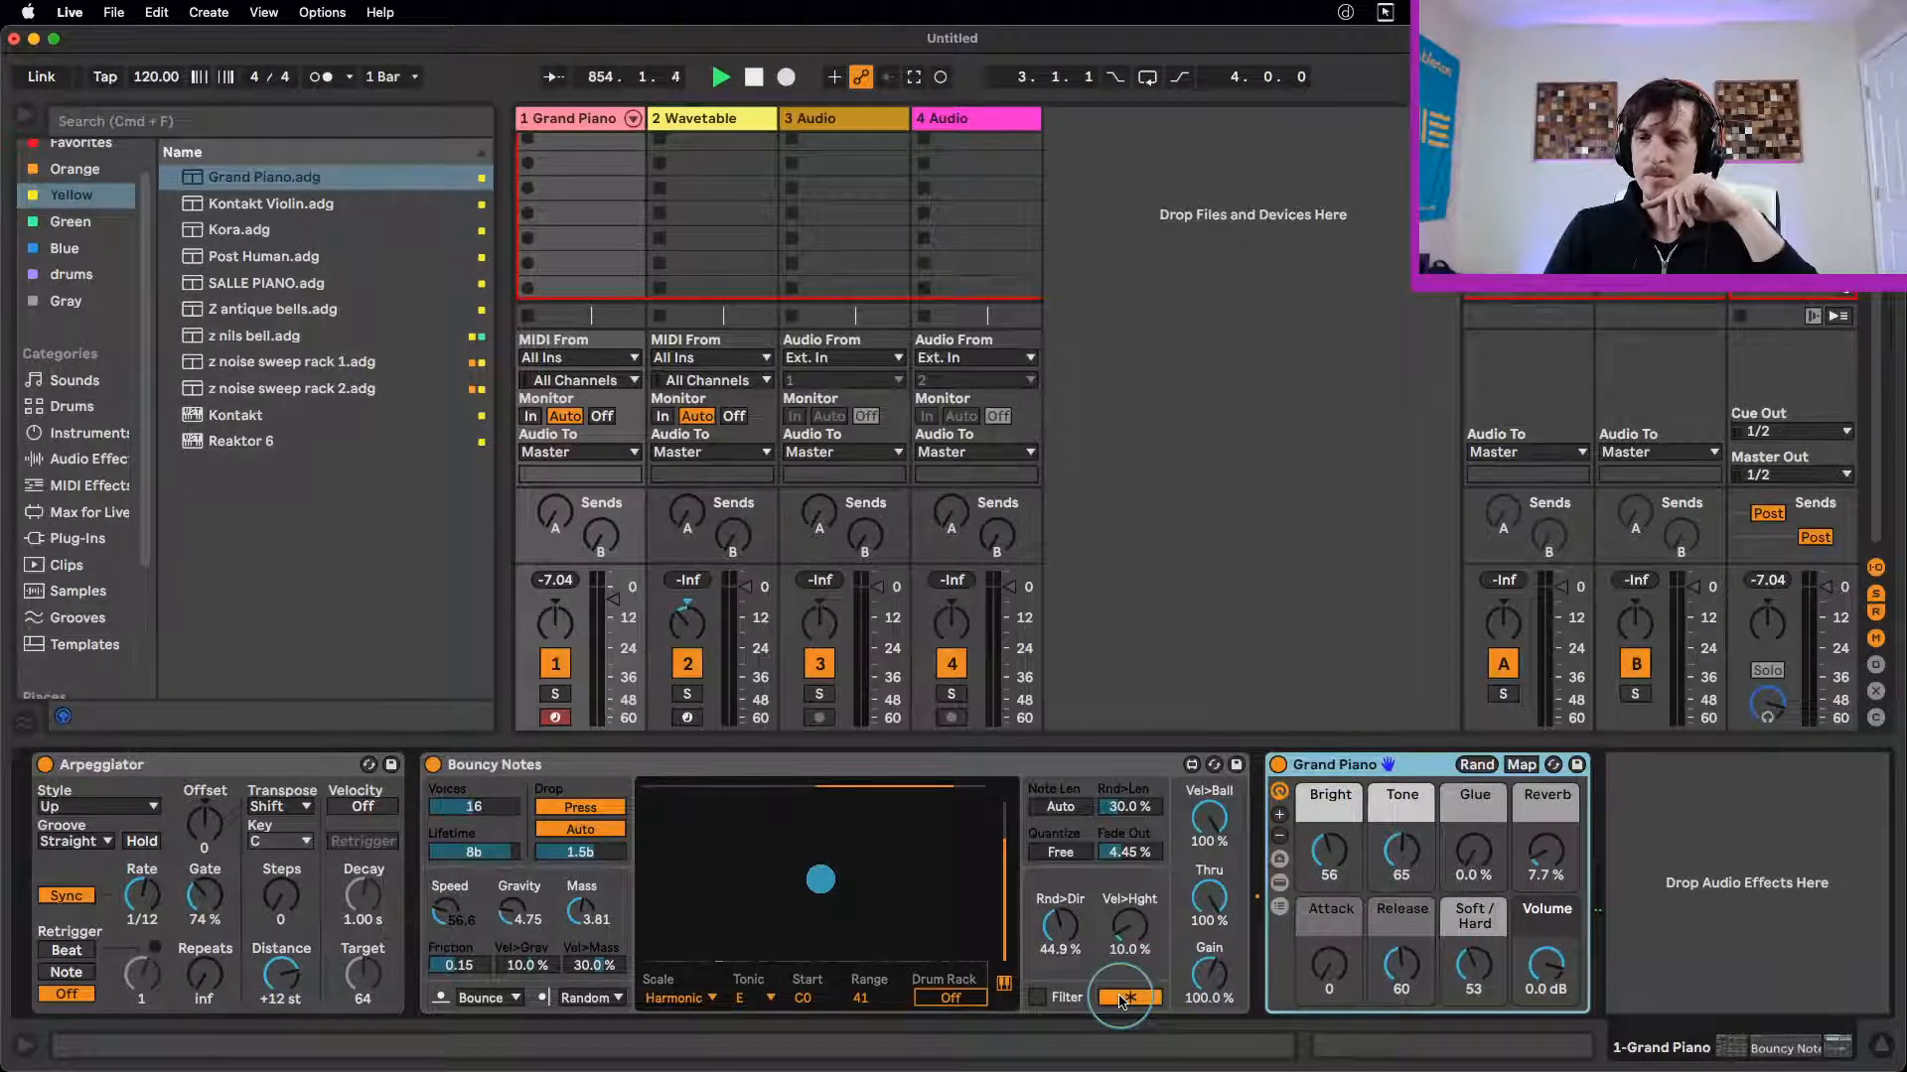
left_click(1125, 998)
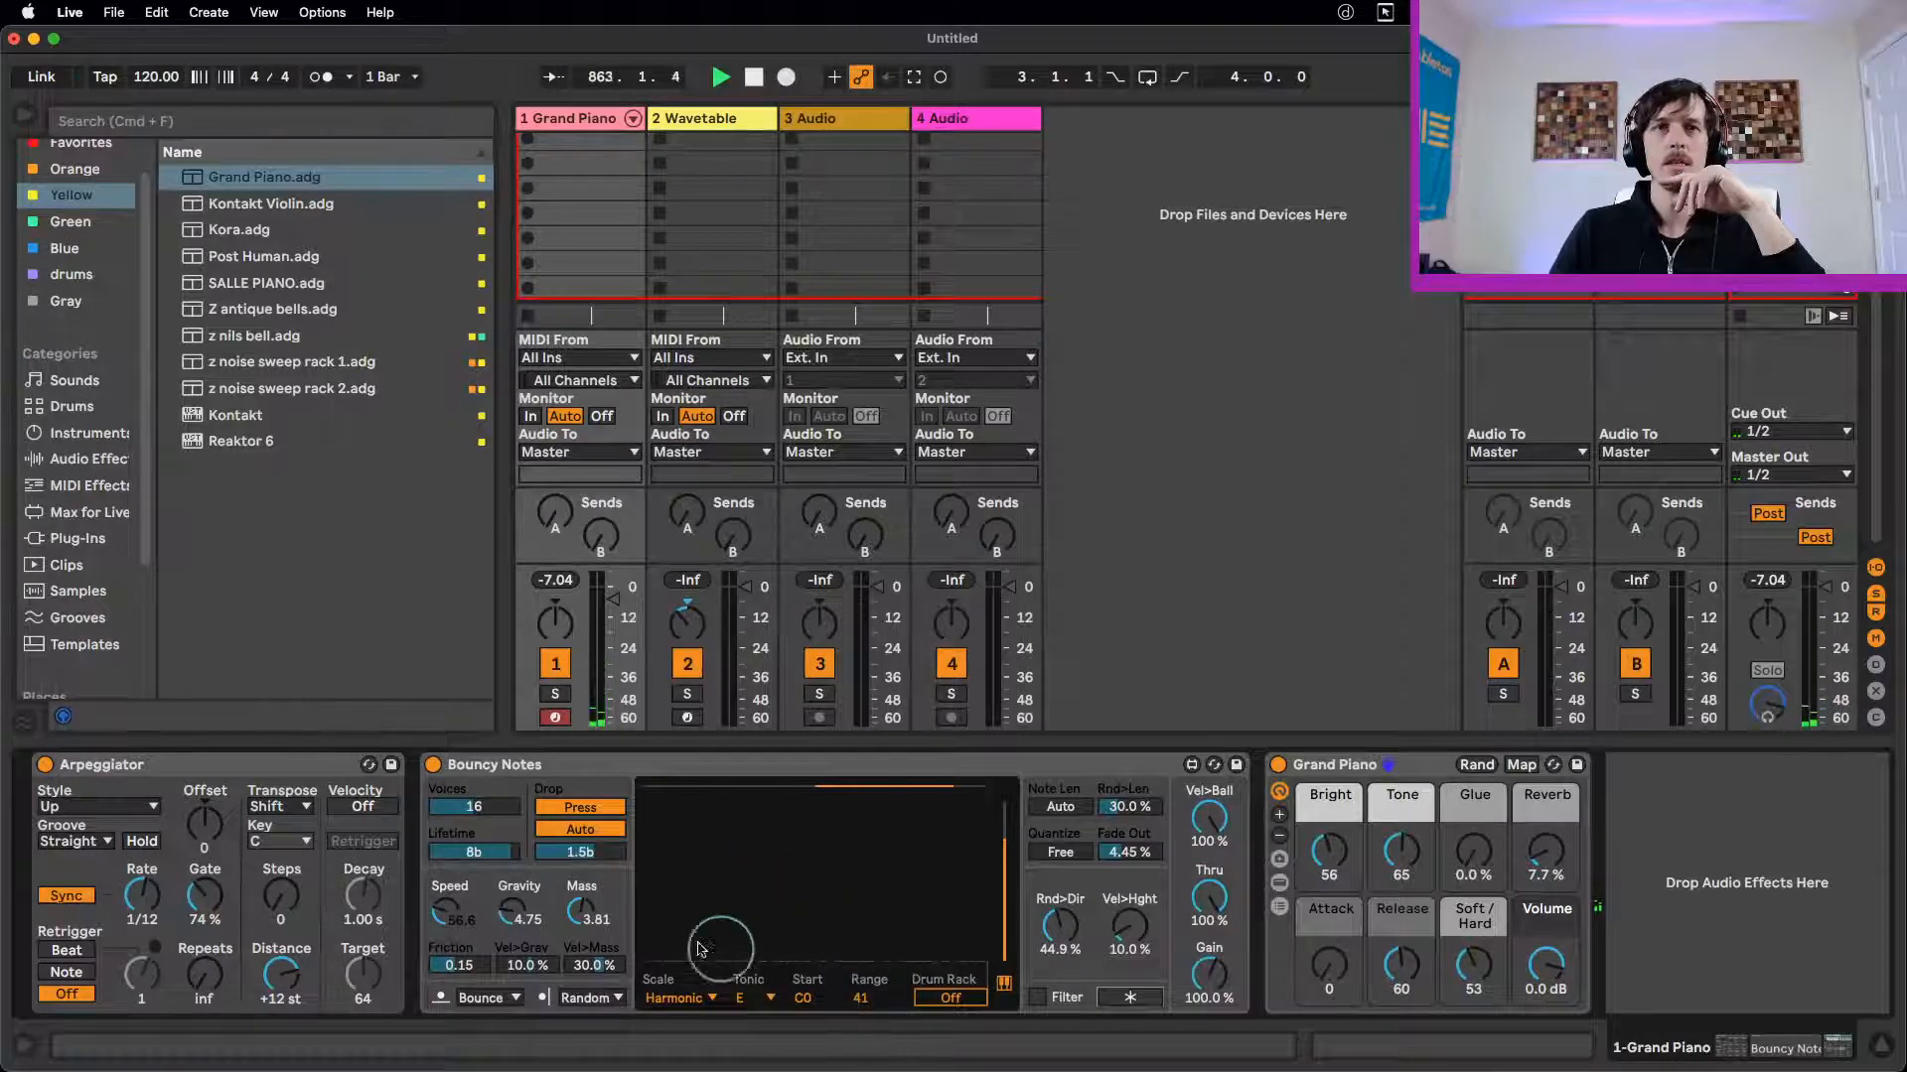
Step: Set the Auto drop interval to 1b, Lifetime to 2b and Mass to 3.06 in Bouncy Notes
left_click_drag(580, 852, 581, 866)
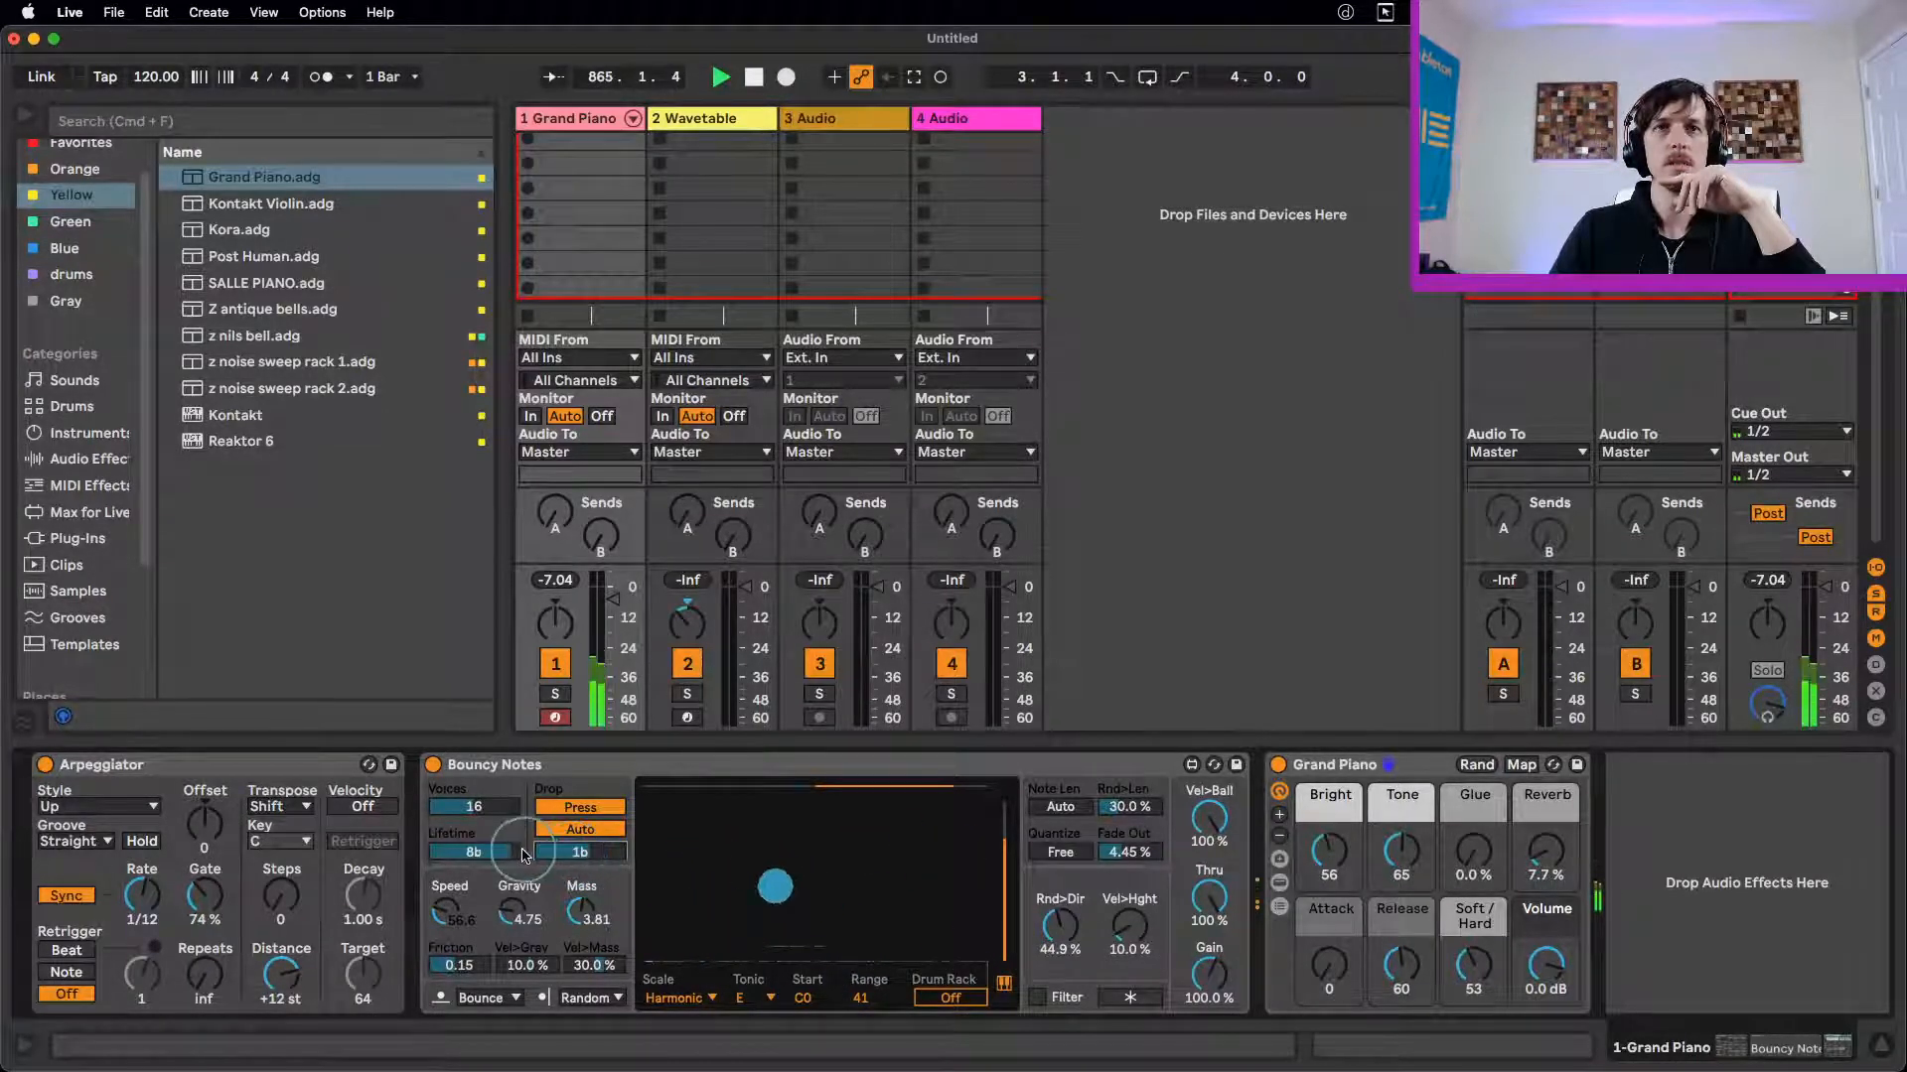
left_click_drag(473, 852, 509, 882)
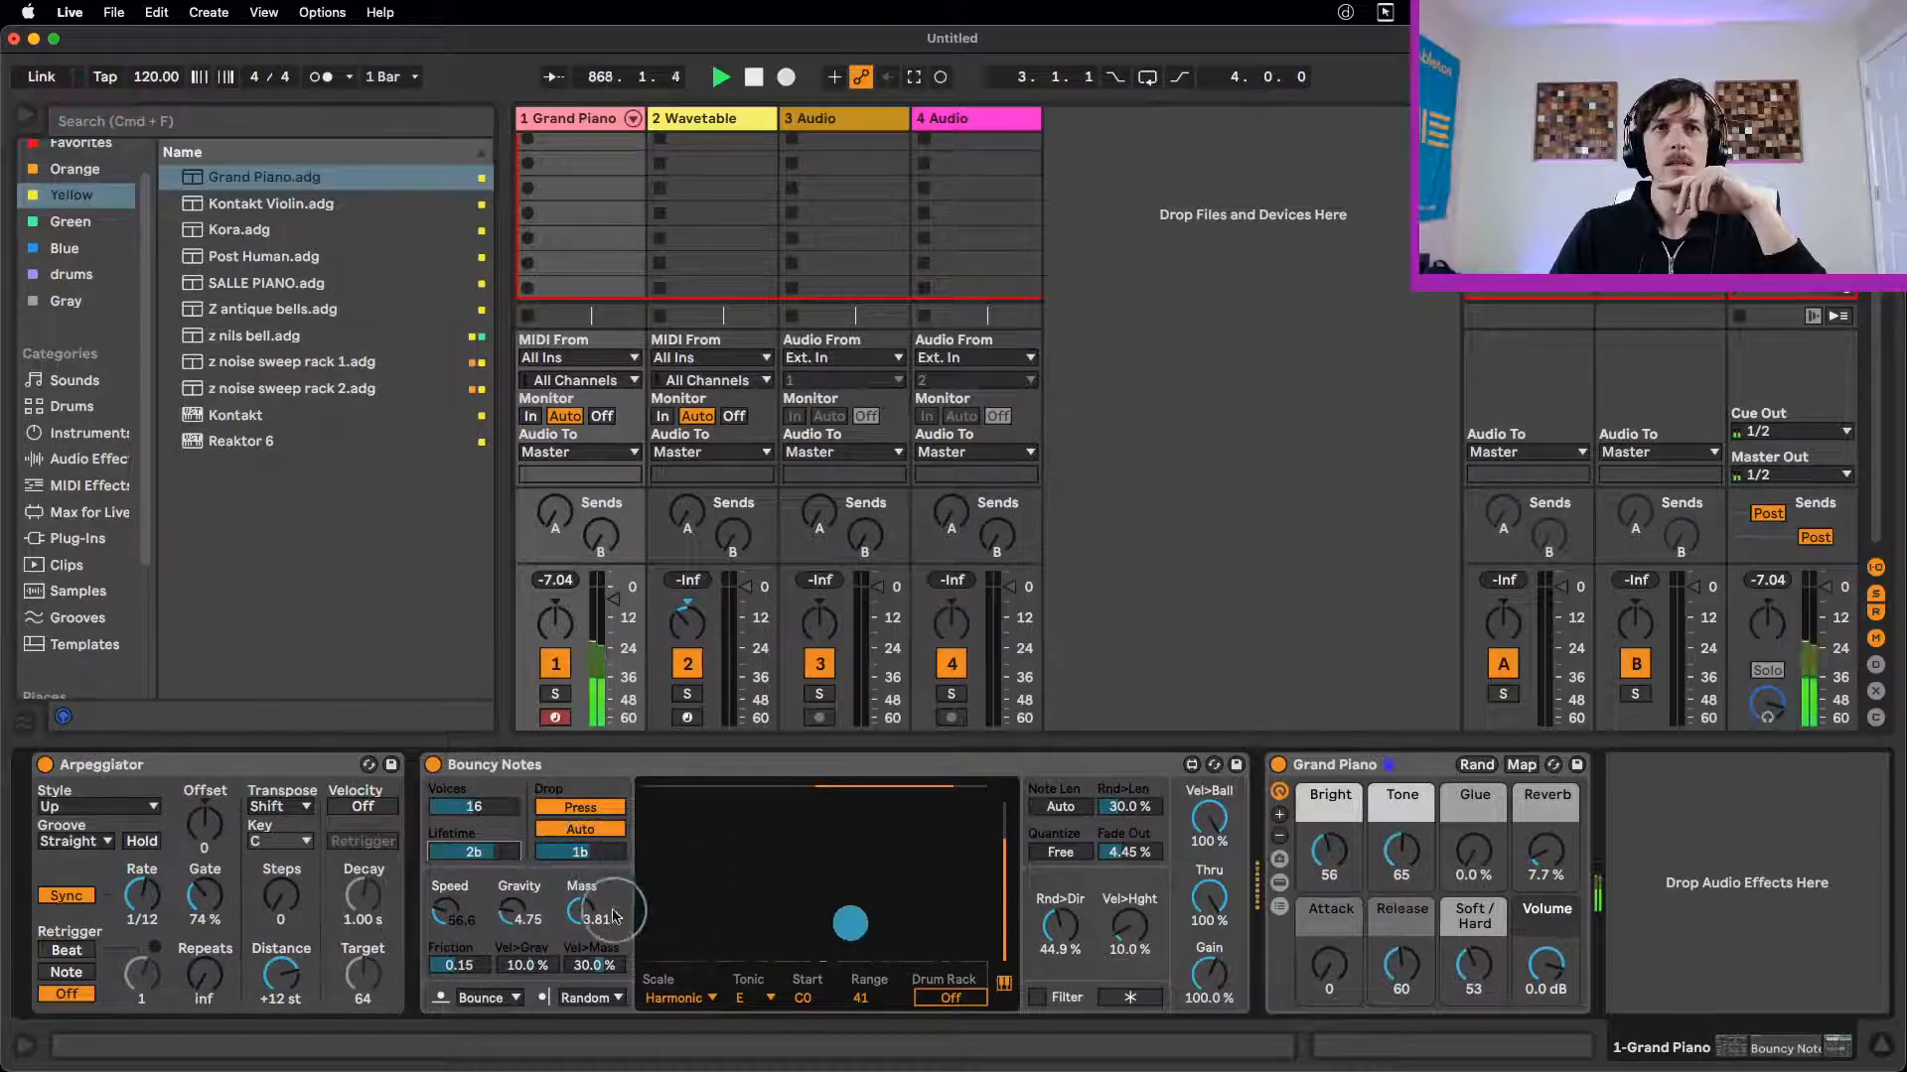
mouse_move(594, 914)
left_mouse_down()
mouse_move(571, 915)
mouse_move(584, 926)
left_mouse_up()
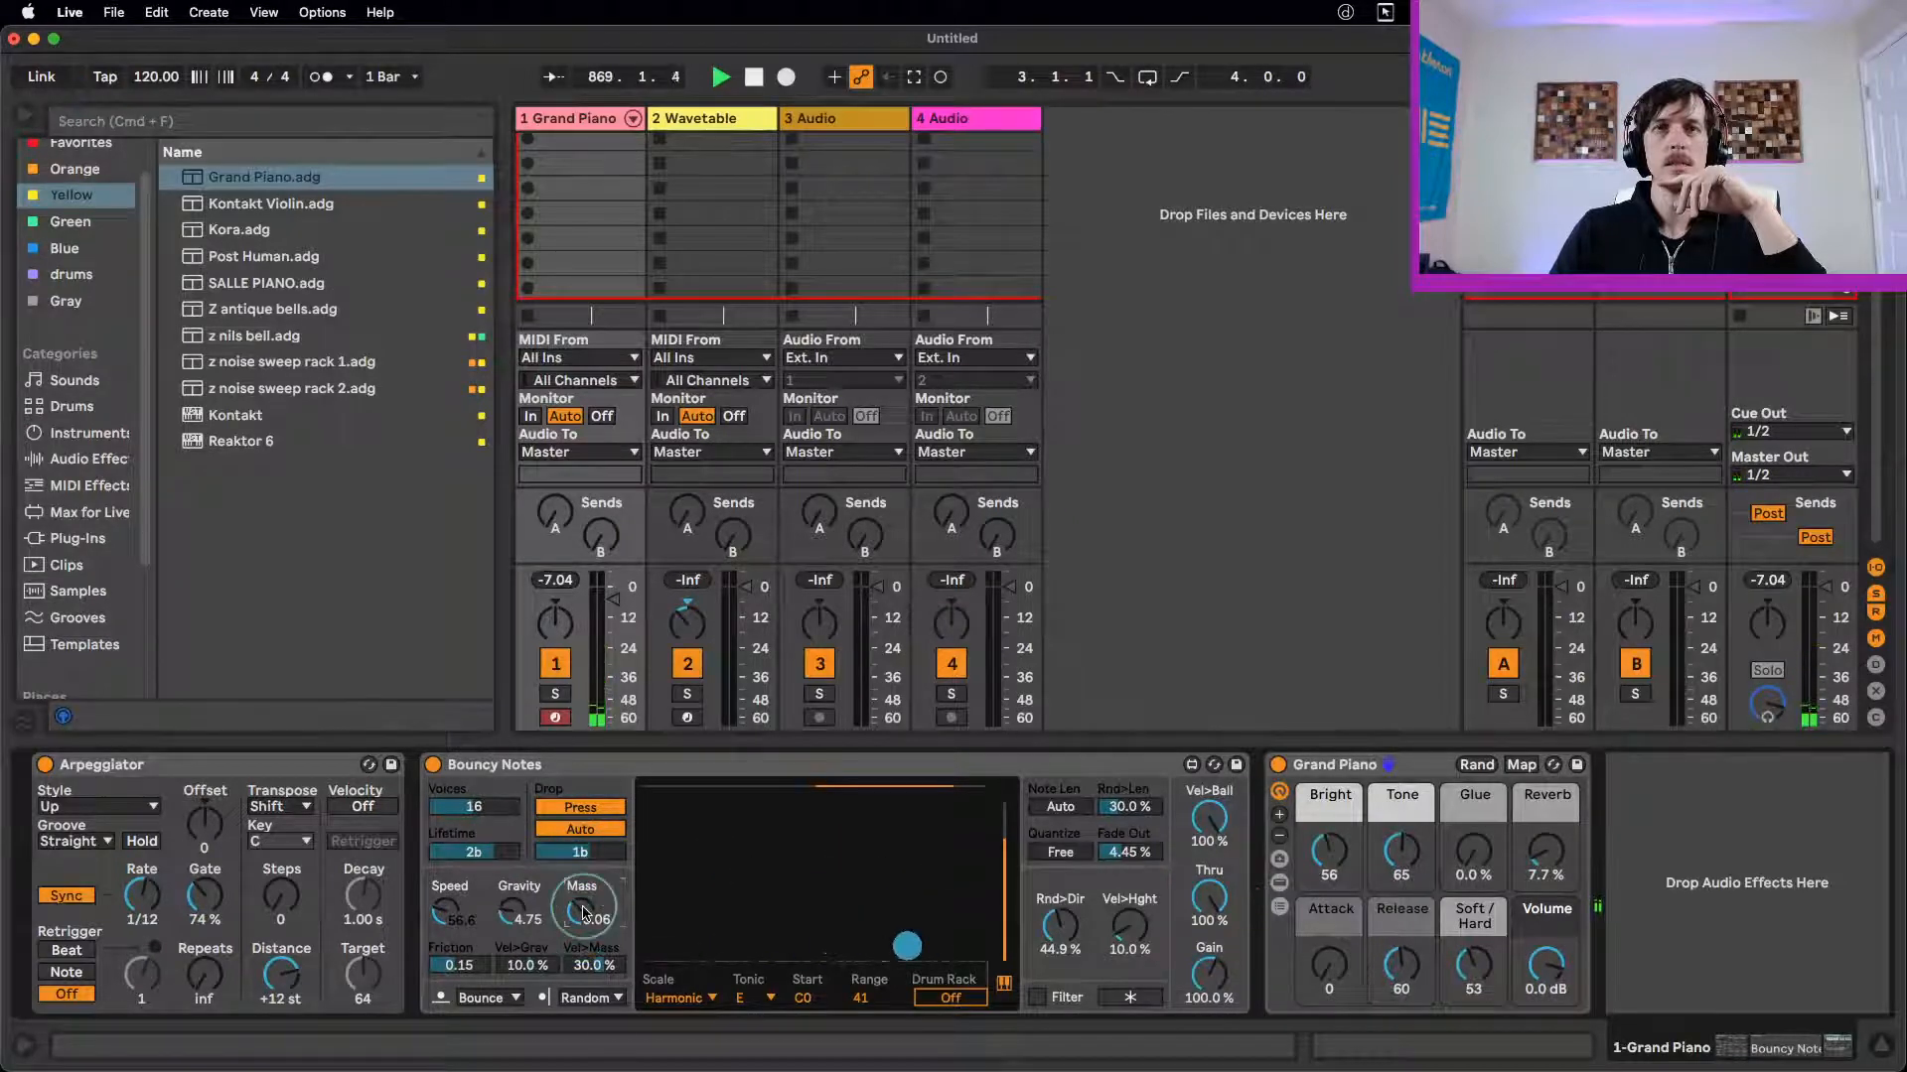
Step: Set Glue to 9.4% and Reverb to 70% on the Grand Piano rack
left_click_drag(1552, 862, 1469, 879)
left_click_drag(1542, 860, 1534, 842)
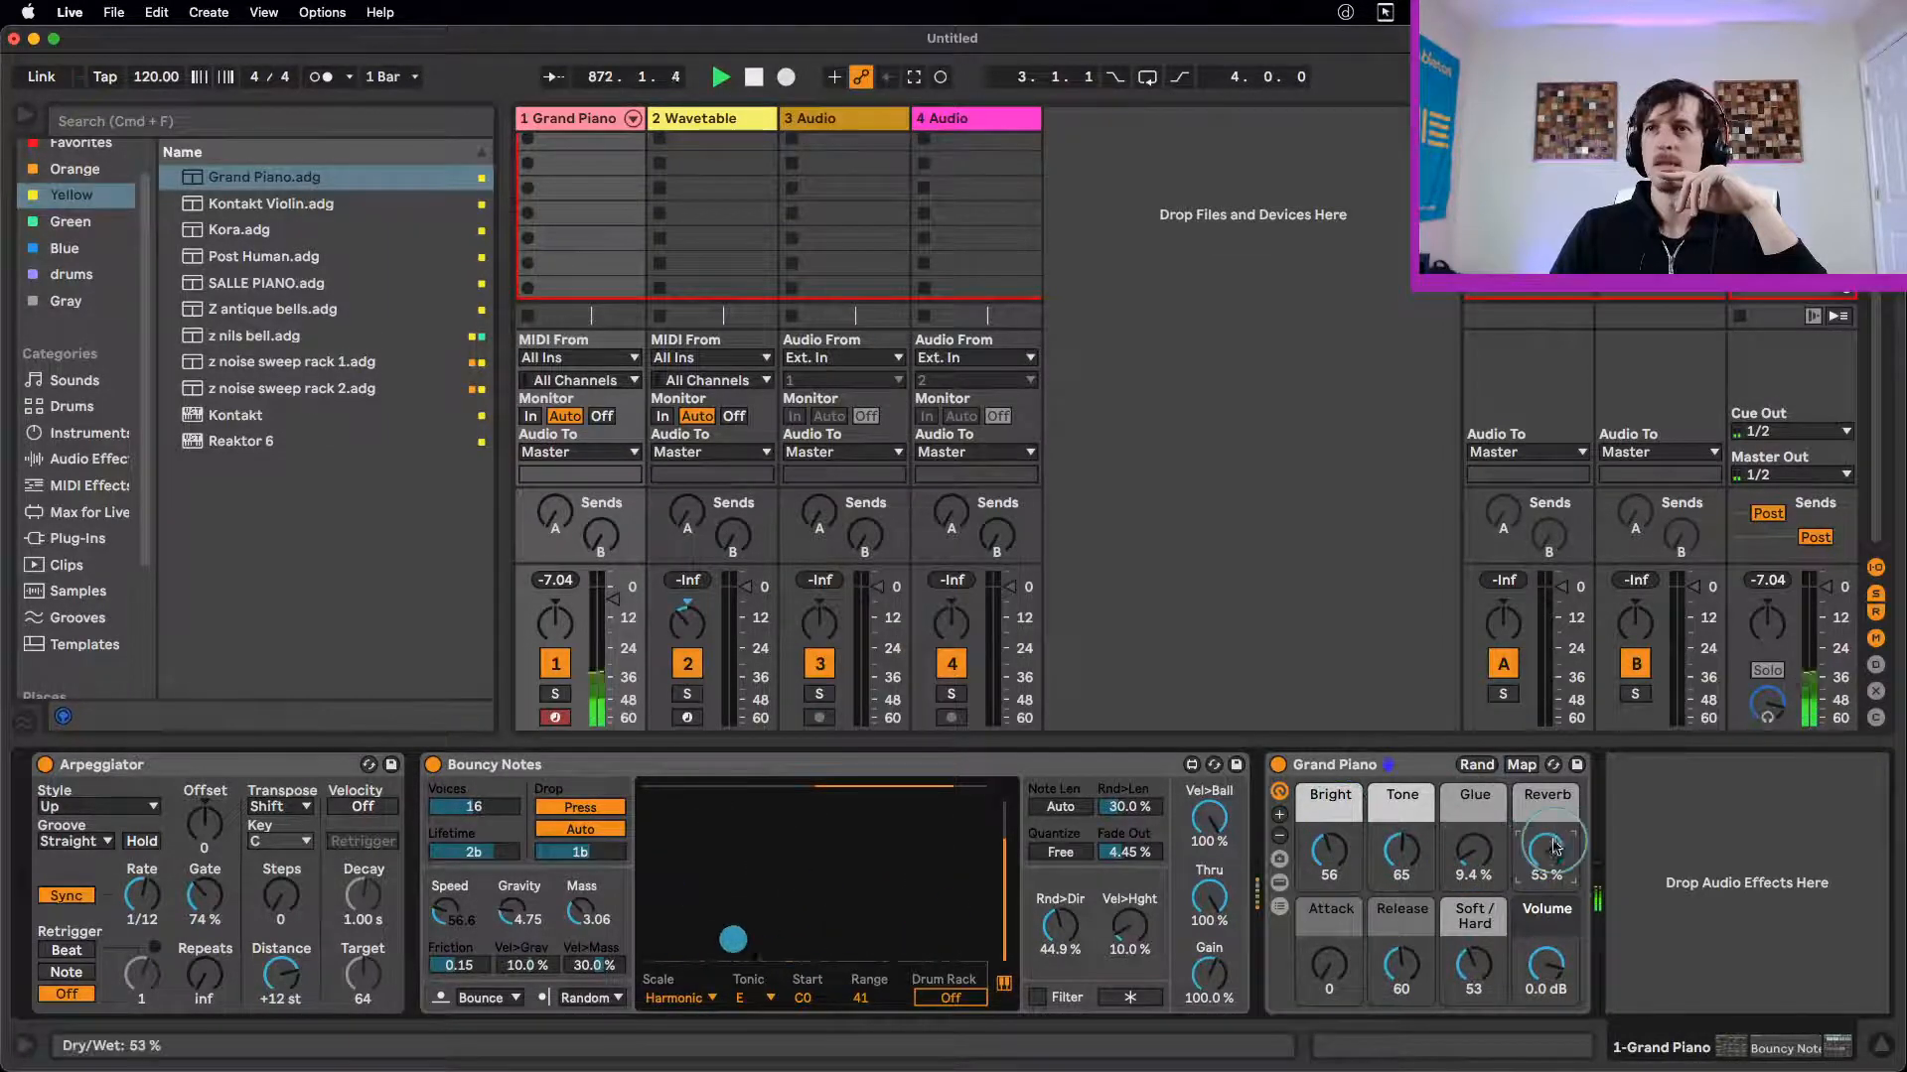
Step: Add the Delay audio effect after Grand Piano and set its filter to 1.94 kHz with a width of 3.97
left_click(87, 459)
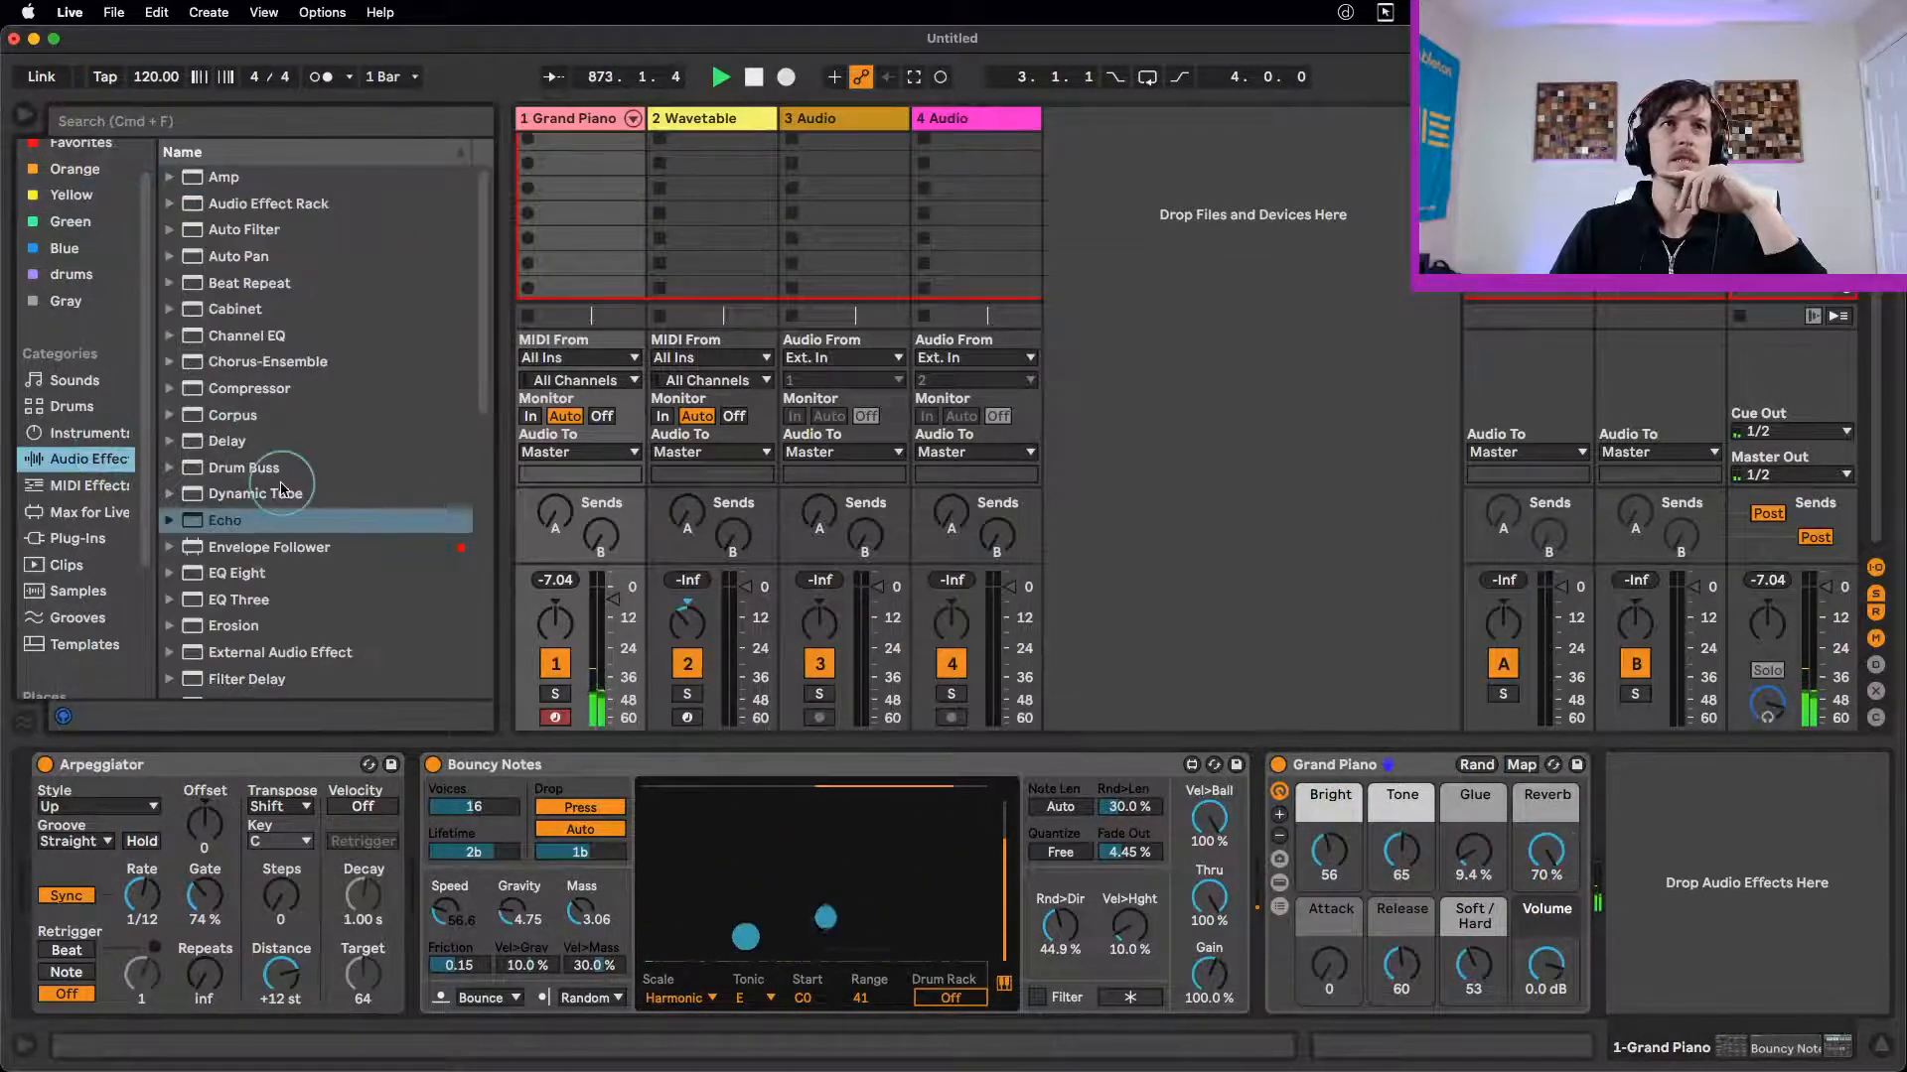
scroll(274, 485, "down", 5)
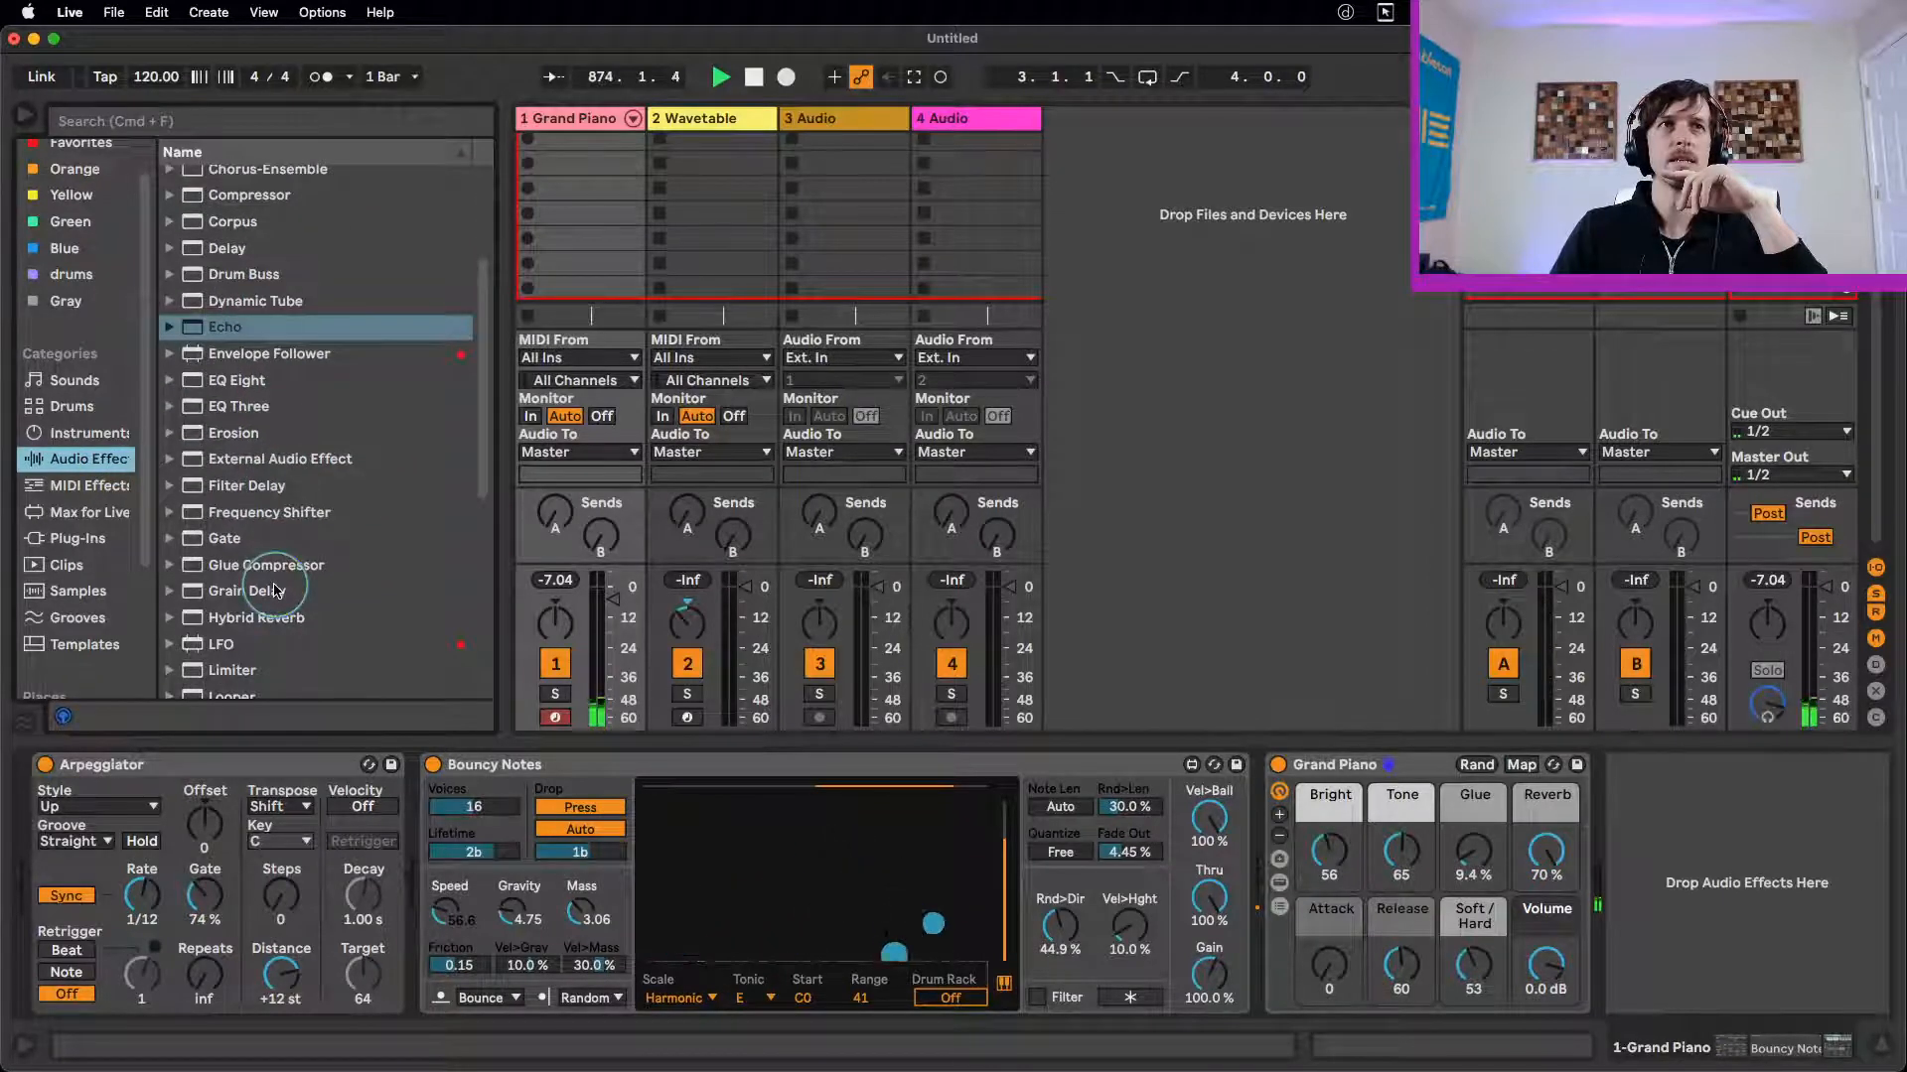
scroll(276, 592, "up", 3)
left_click(243, 375)
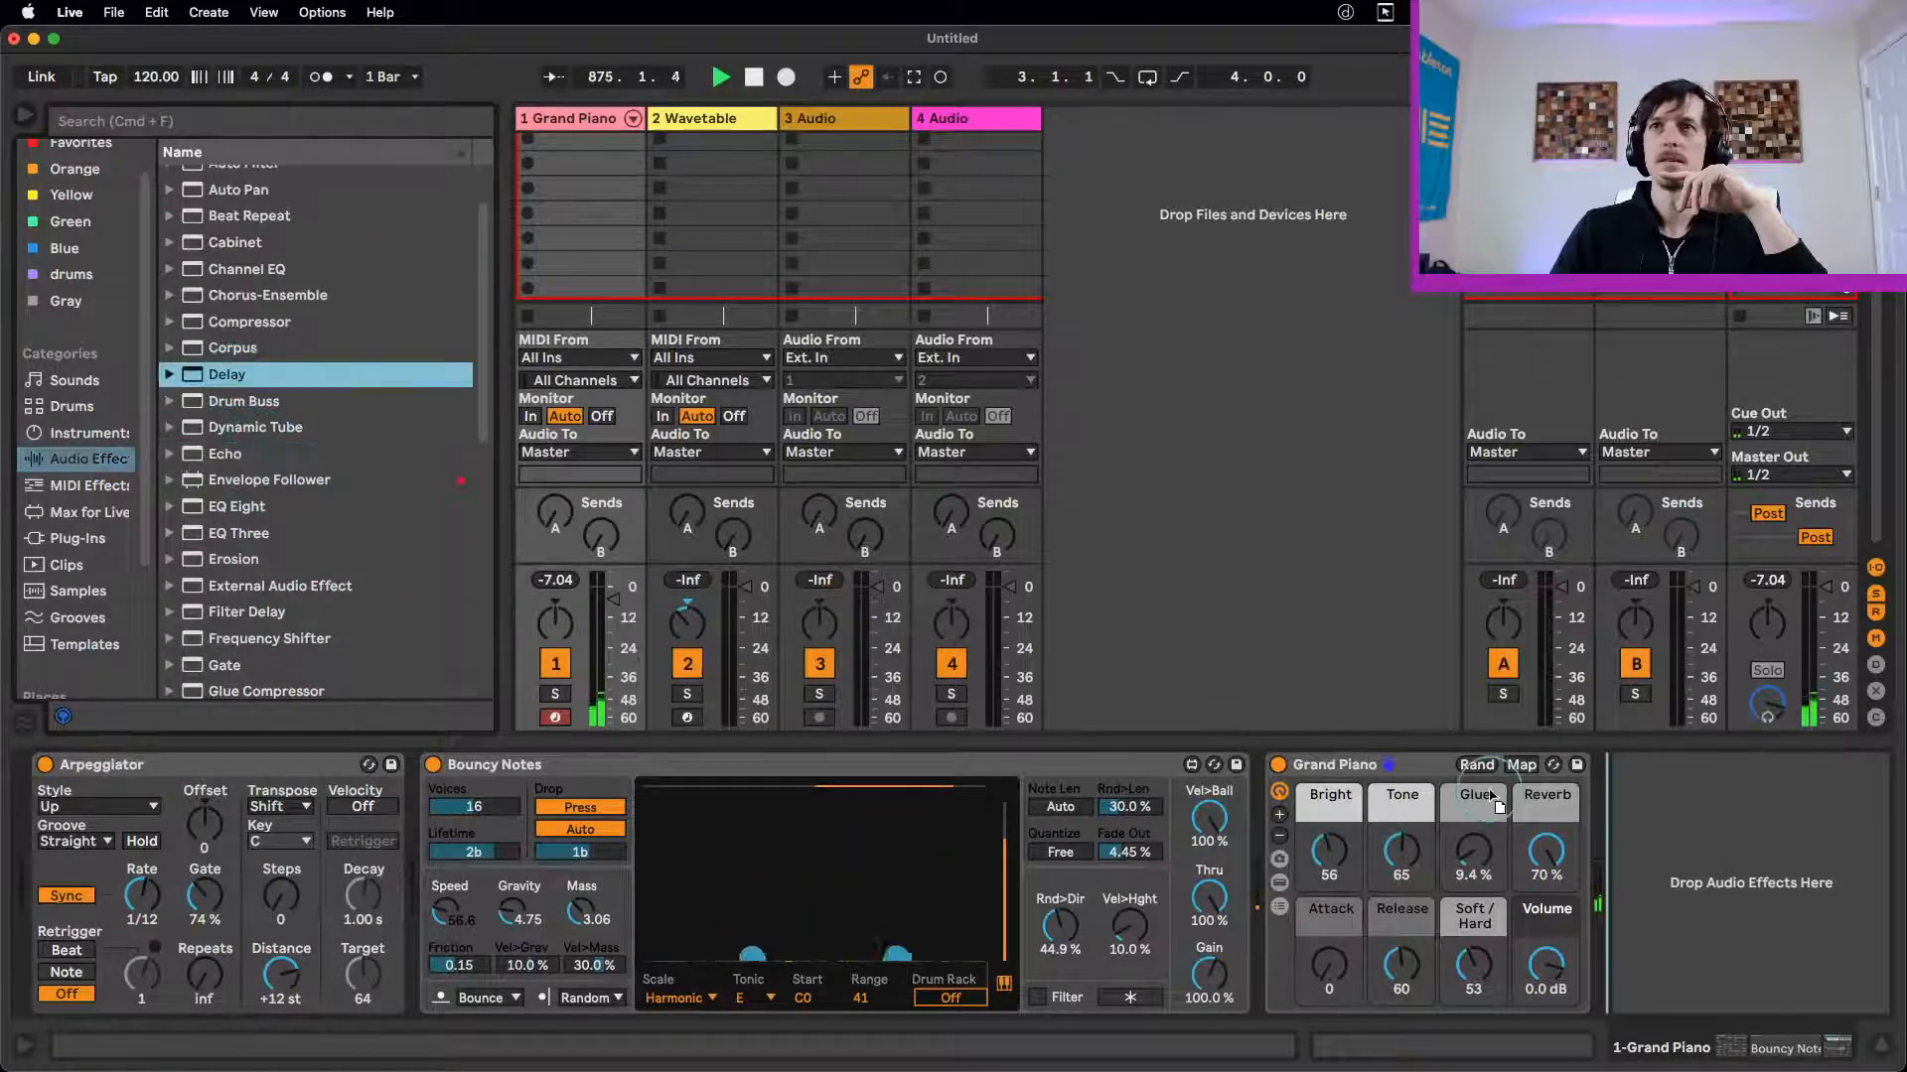
left_click_drag(1496, 804, 1589, 812)
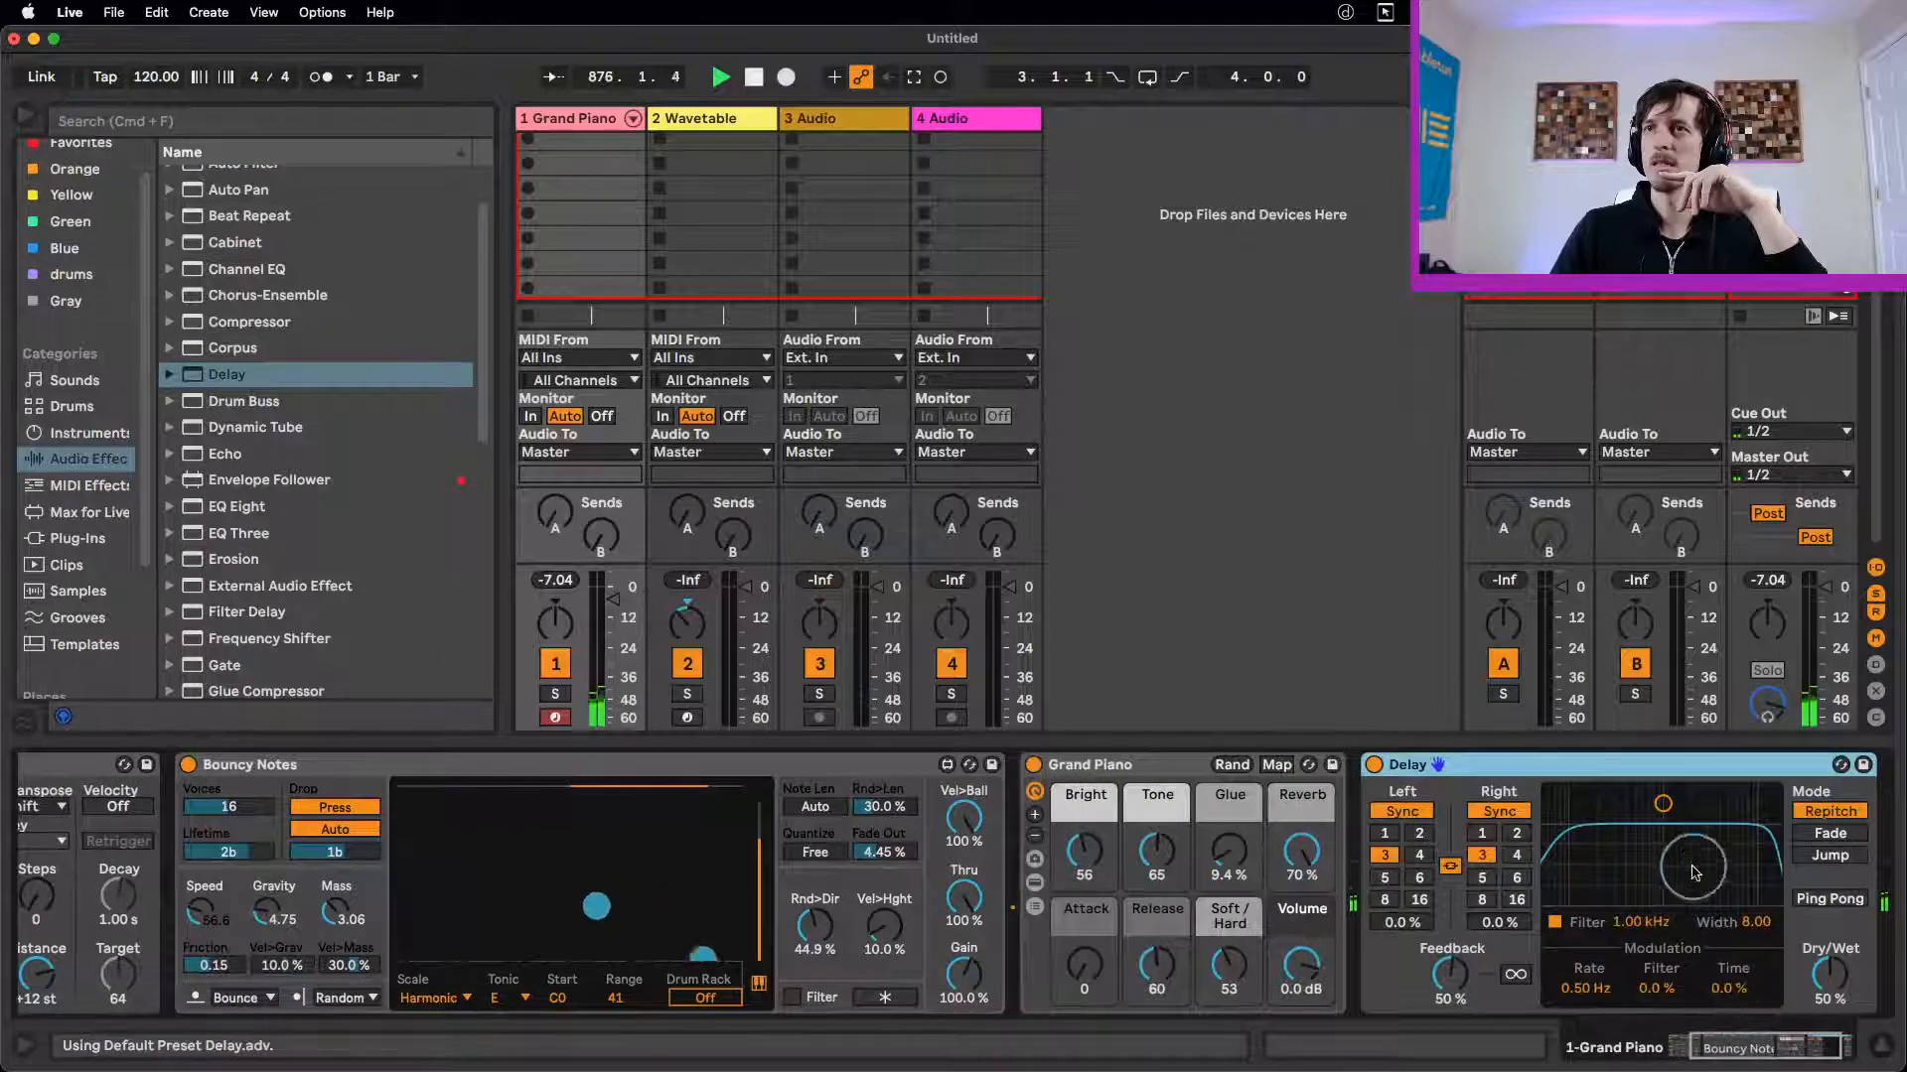
left_click_drag(1694, 873, 1690, 858)
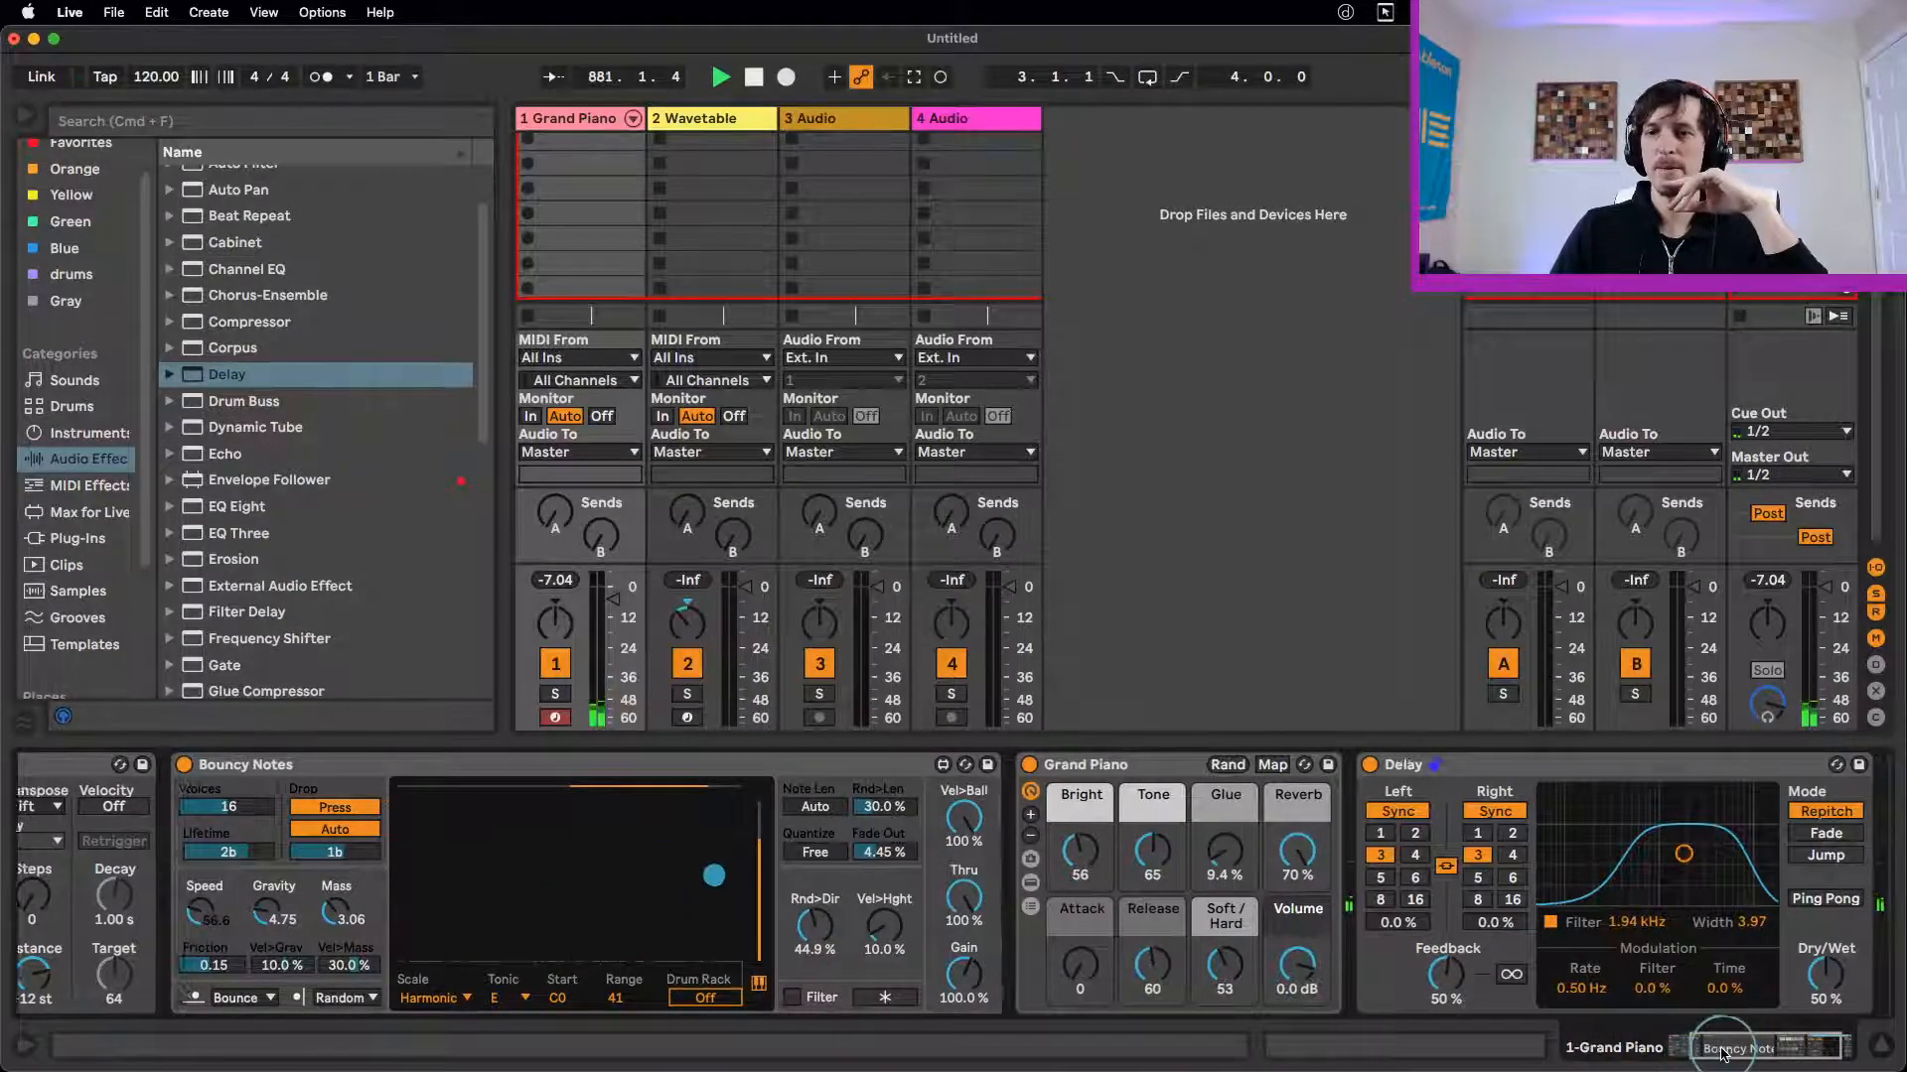
Step: Set the Bouncy Notes start note to A#0, Range to 33, Gravity to 2.47 and Speed to 80.3
left_click_drag(1723, 1055, 1710, 1053)
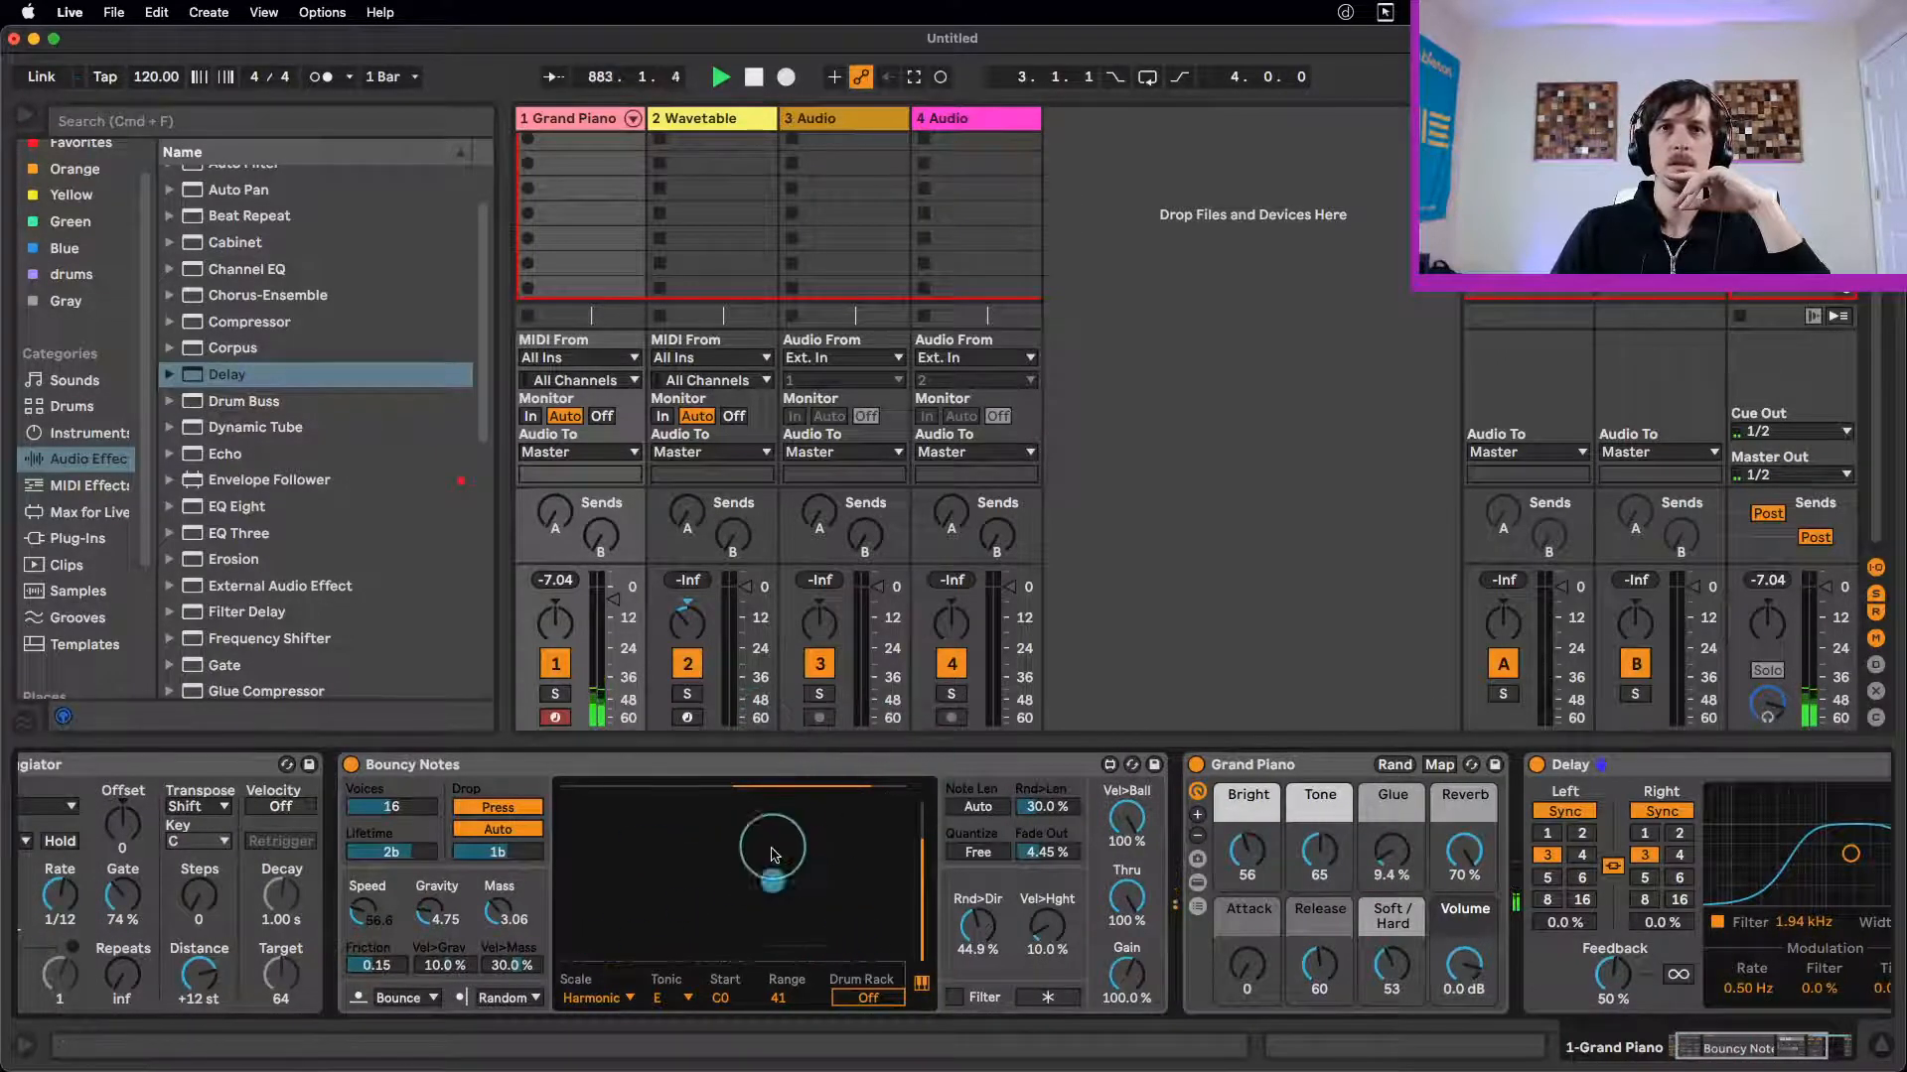
left_click_drag(728, 993, 786, 1007)
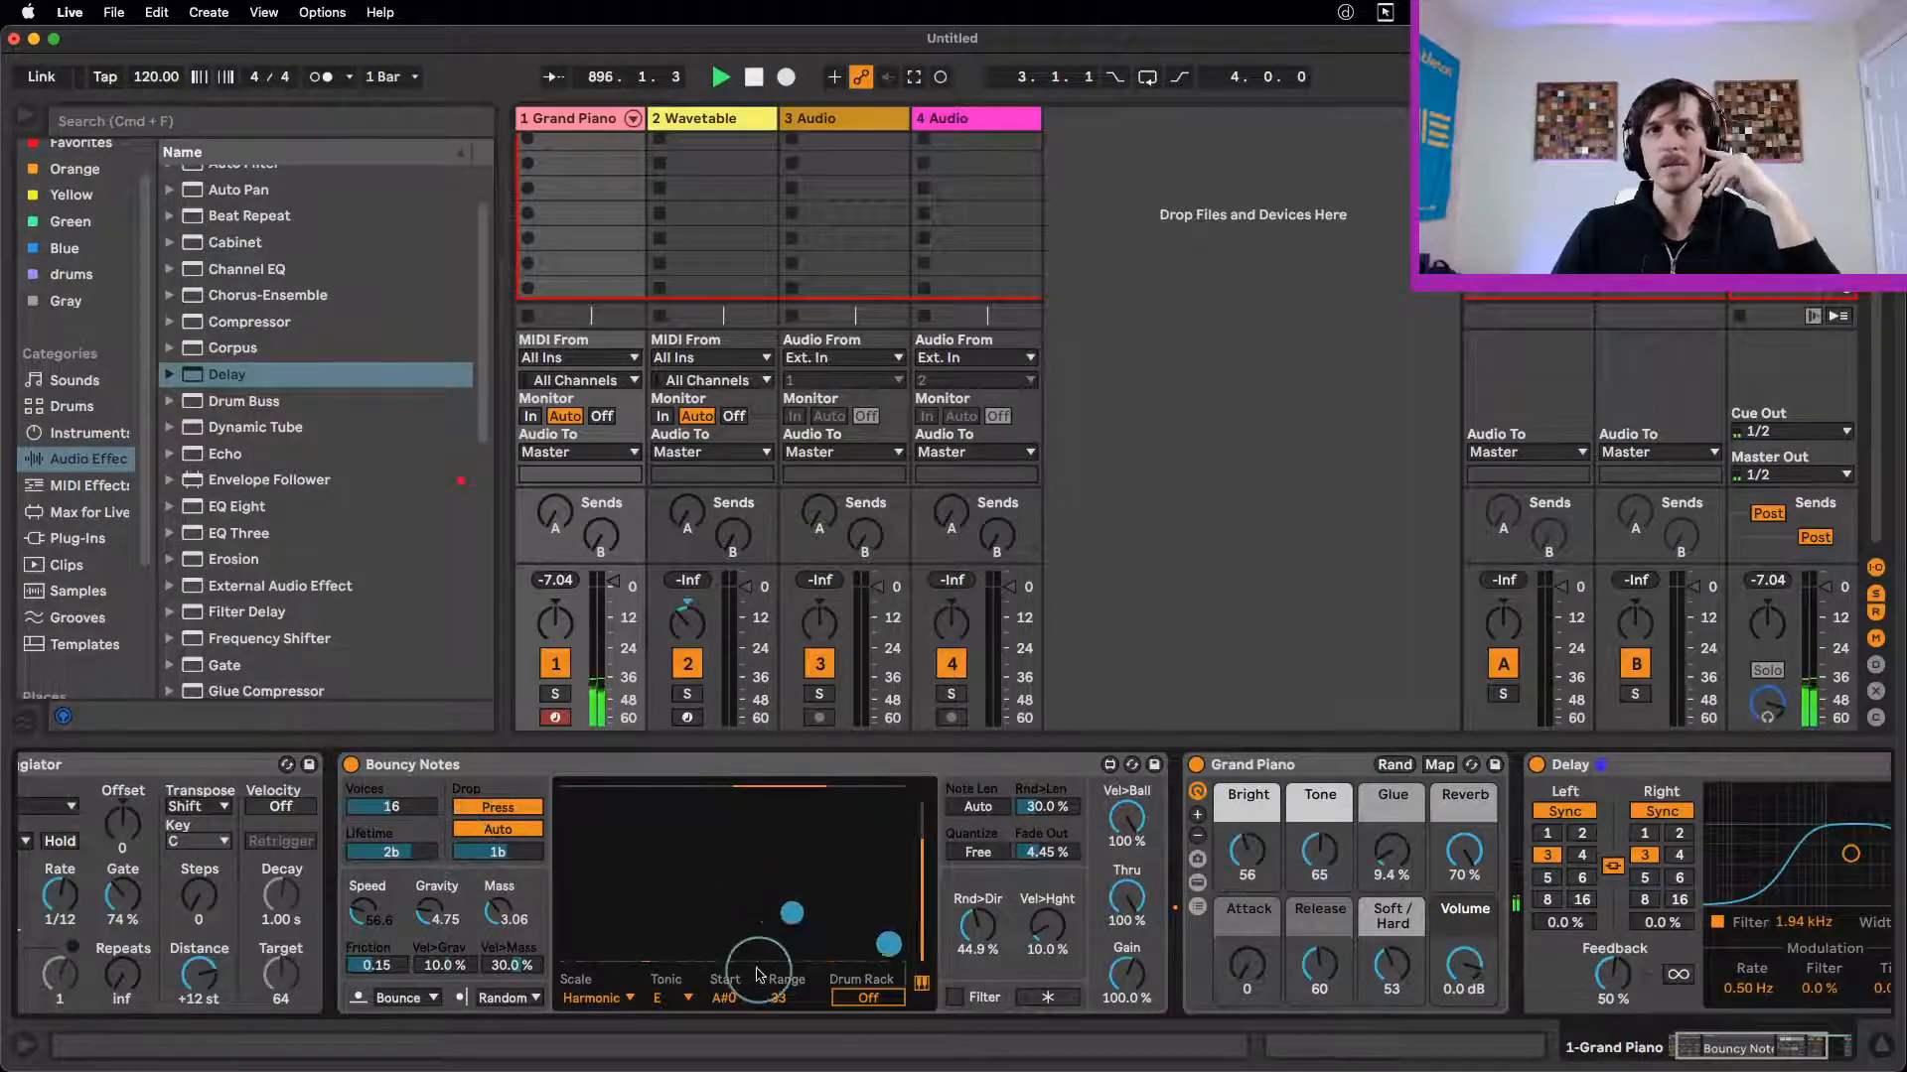
left_click_drag(434, 921, 367, 910)
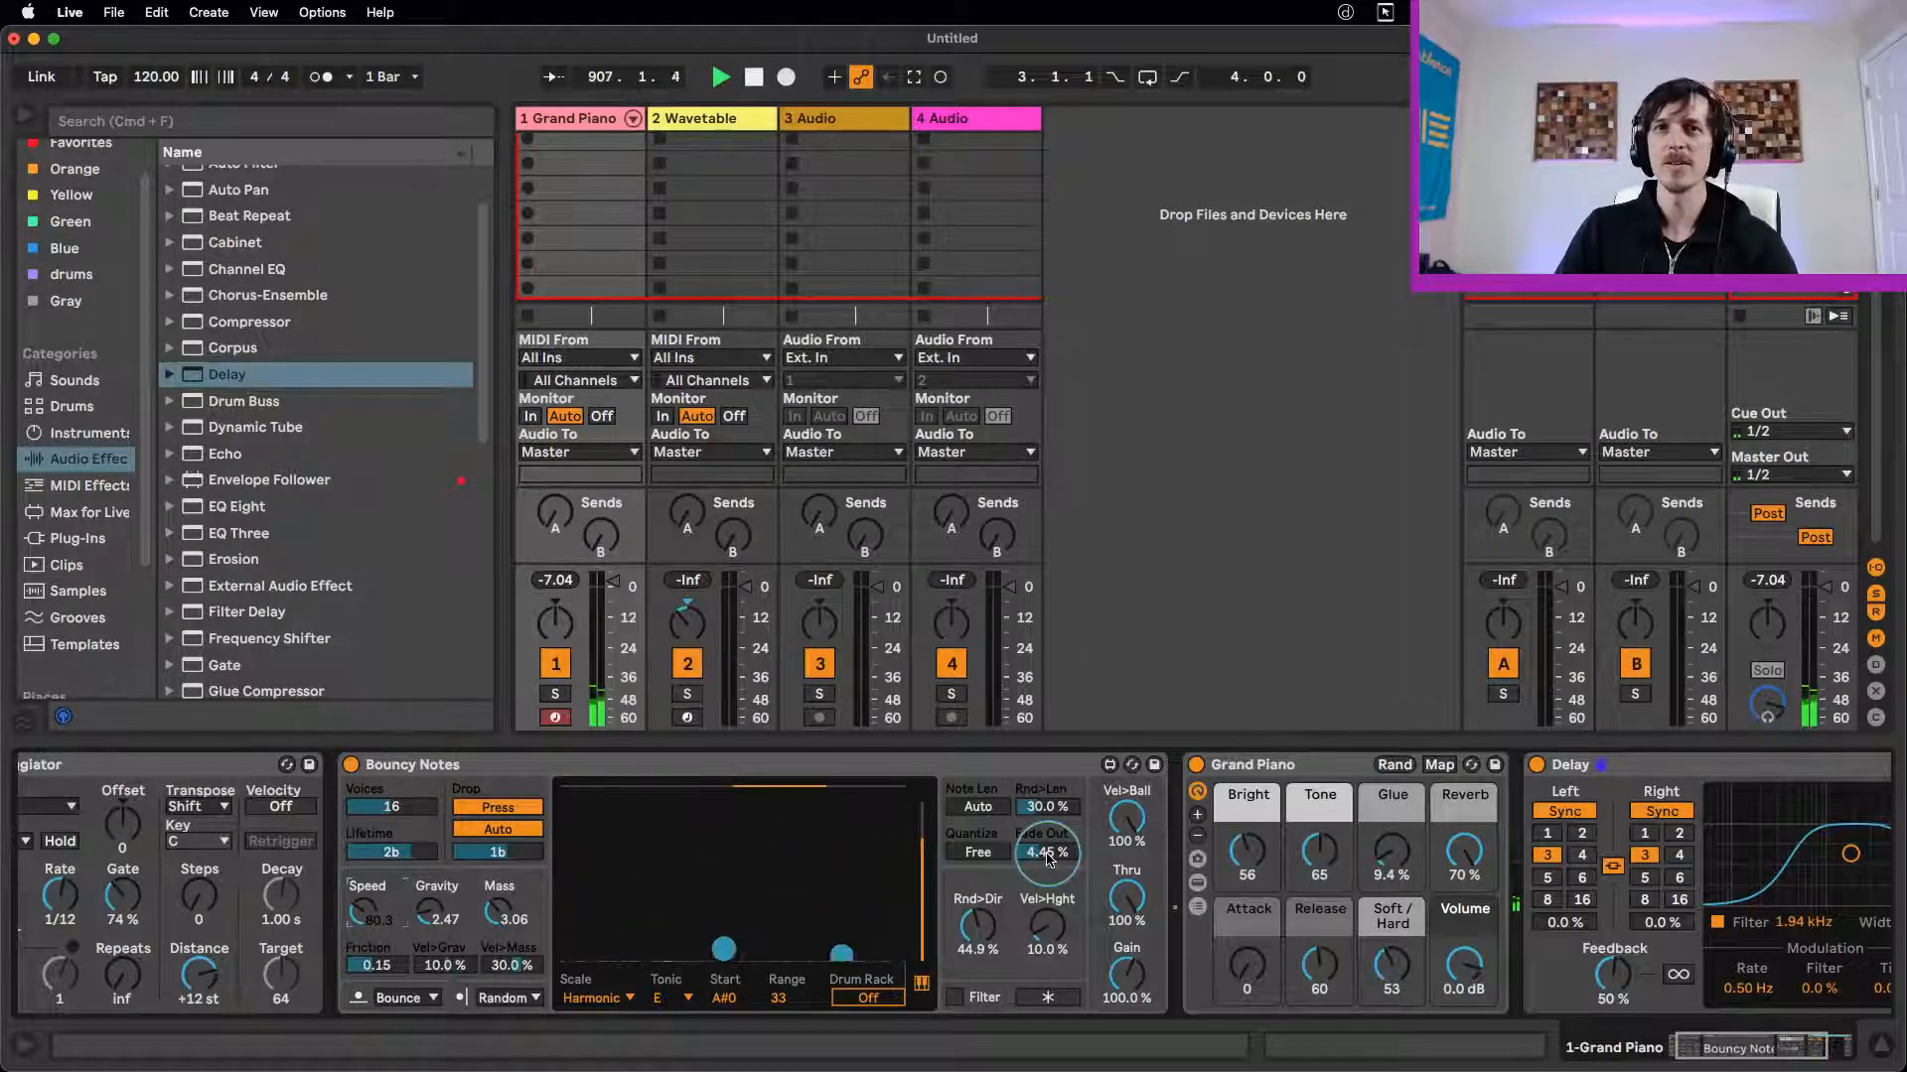
Step: Set Rnd>Dir to 34.6% and Quantize to 6n in Bouncy Notes, and check the wall behaviour options while keeping Random
left_click_drag(977, 926, 977, 953)
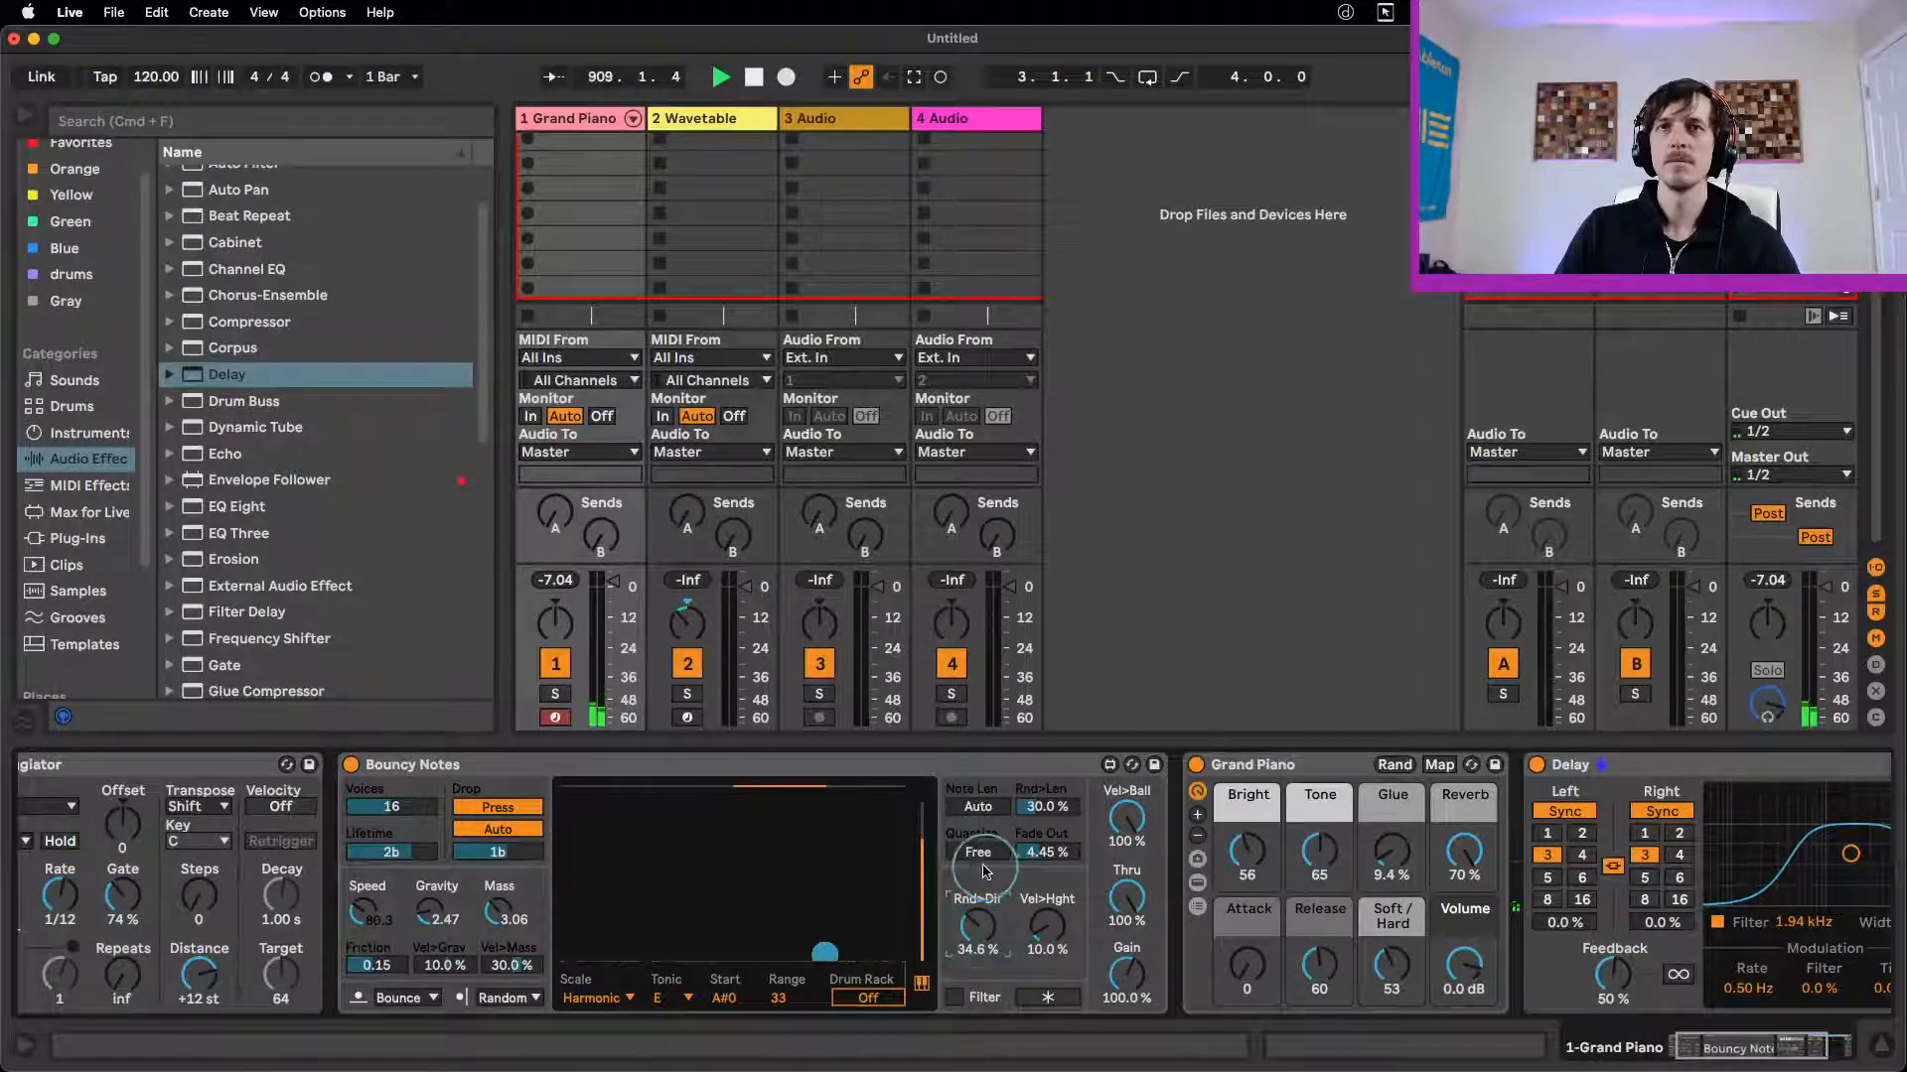
left_click_drag(978, 852, 978, 806)
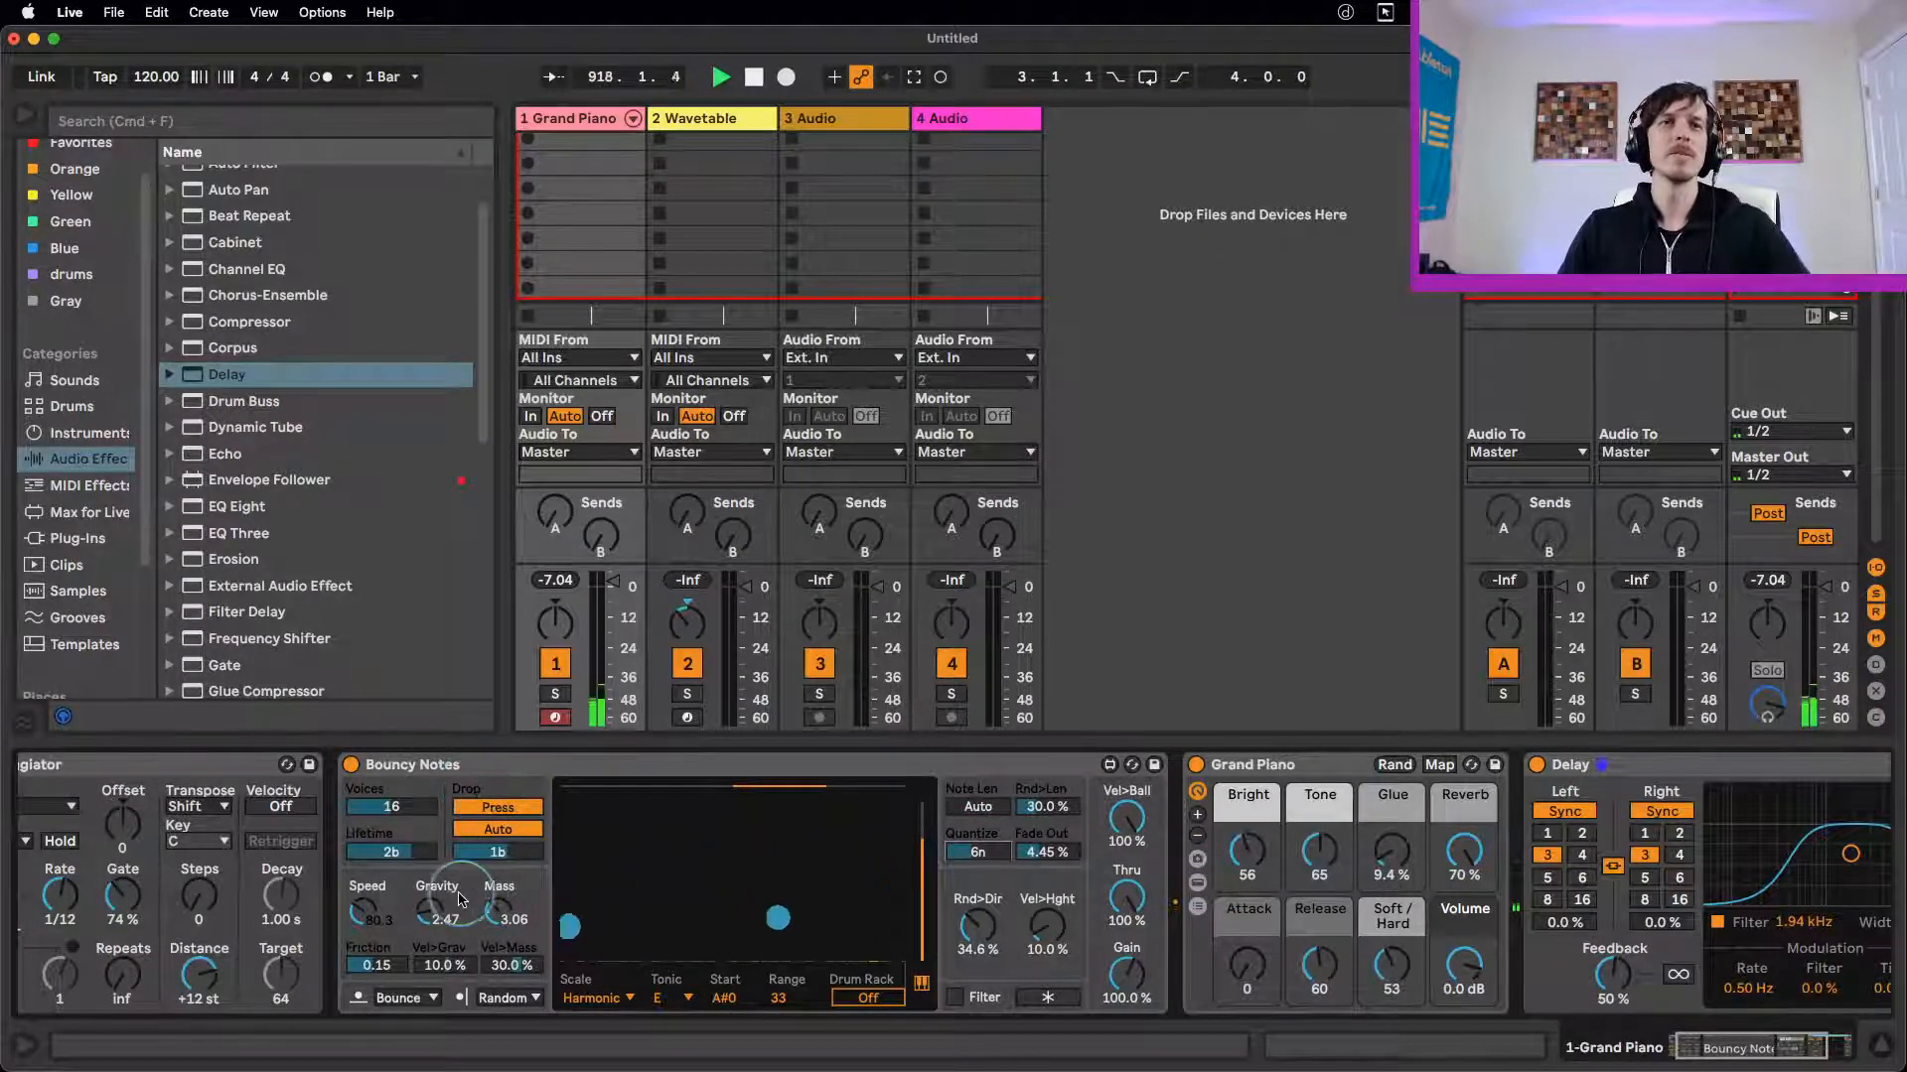
left_click(493, 997)
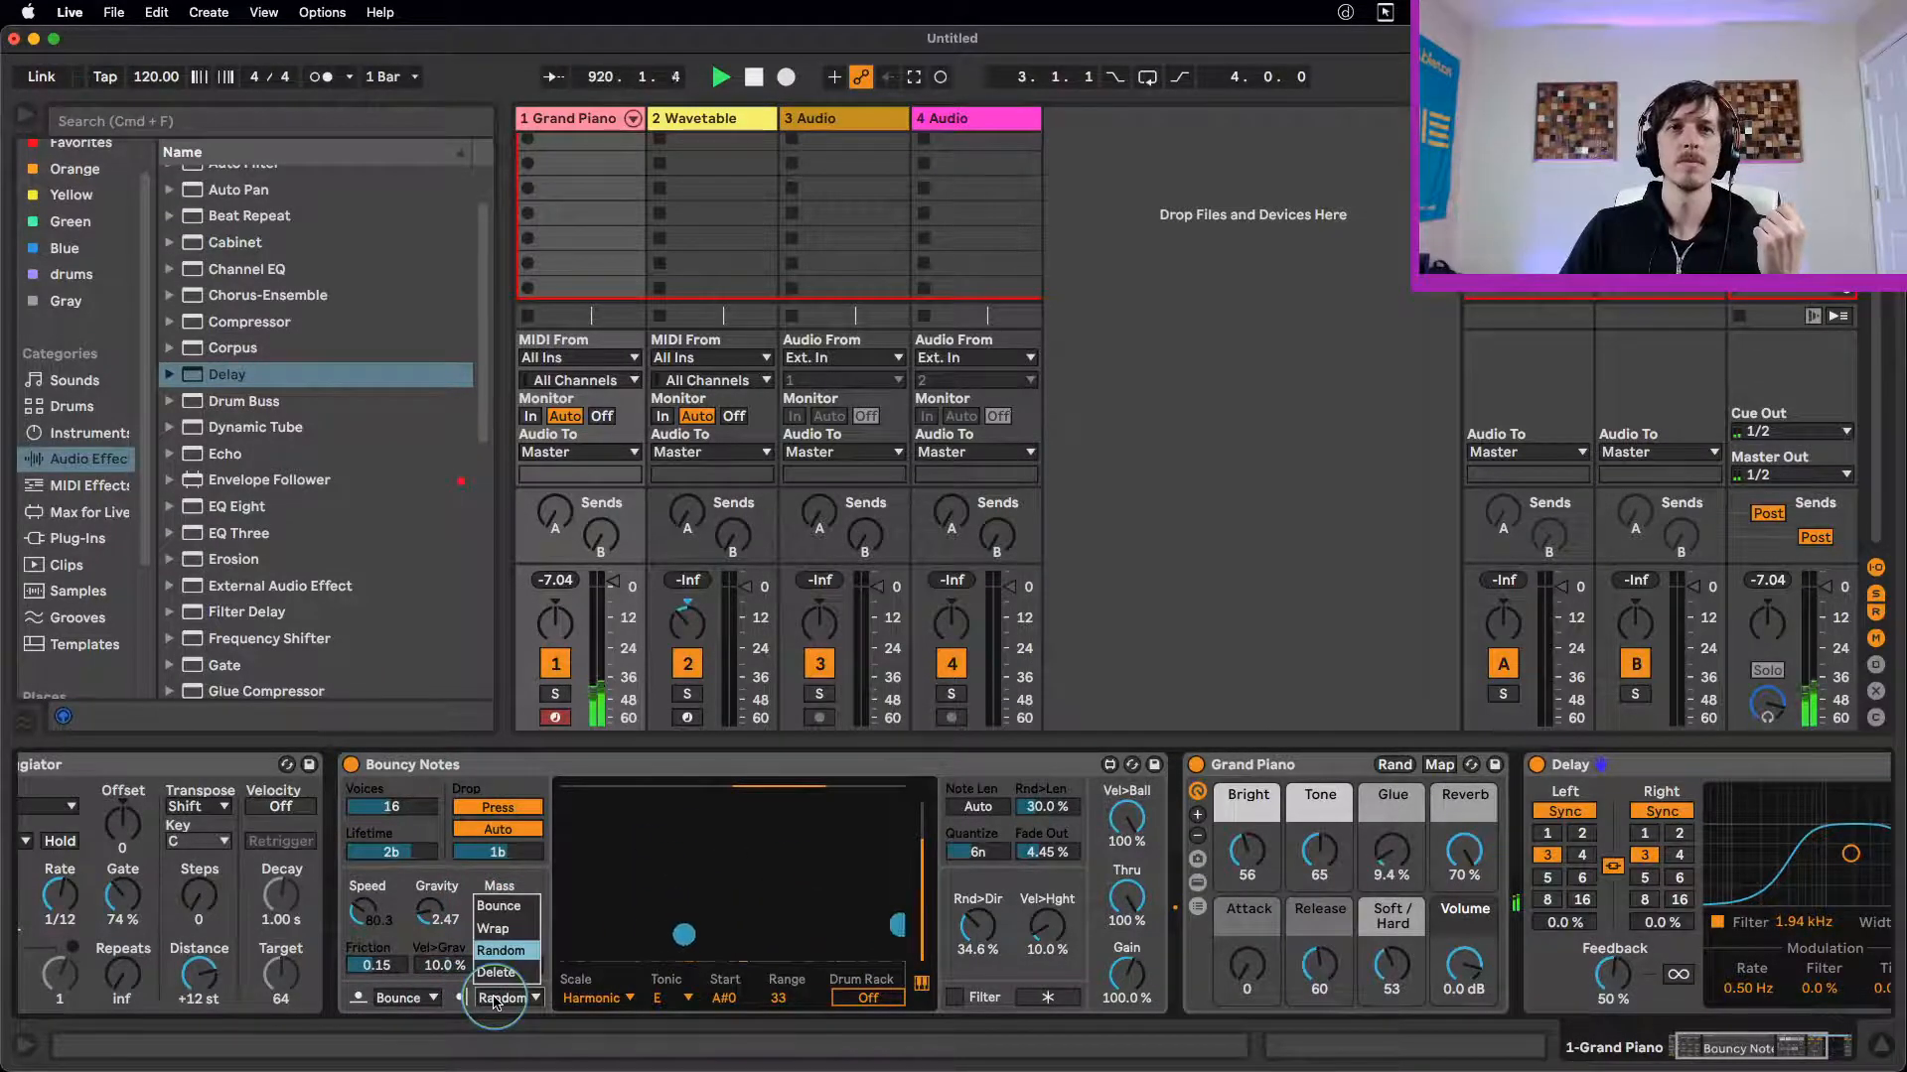
left_click(494, 997)
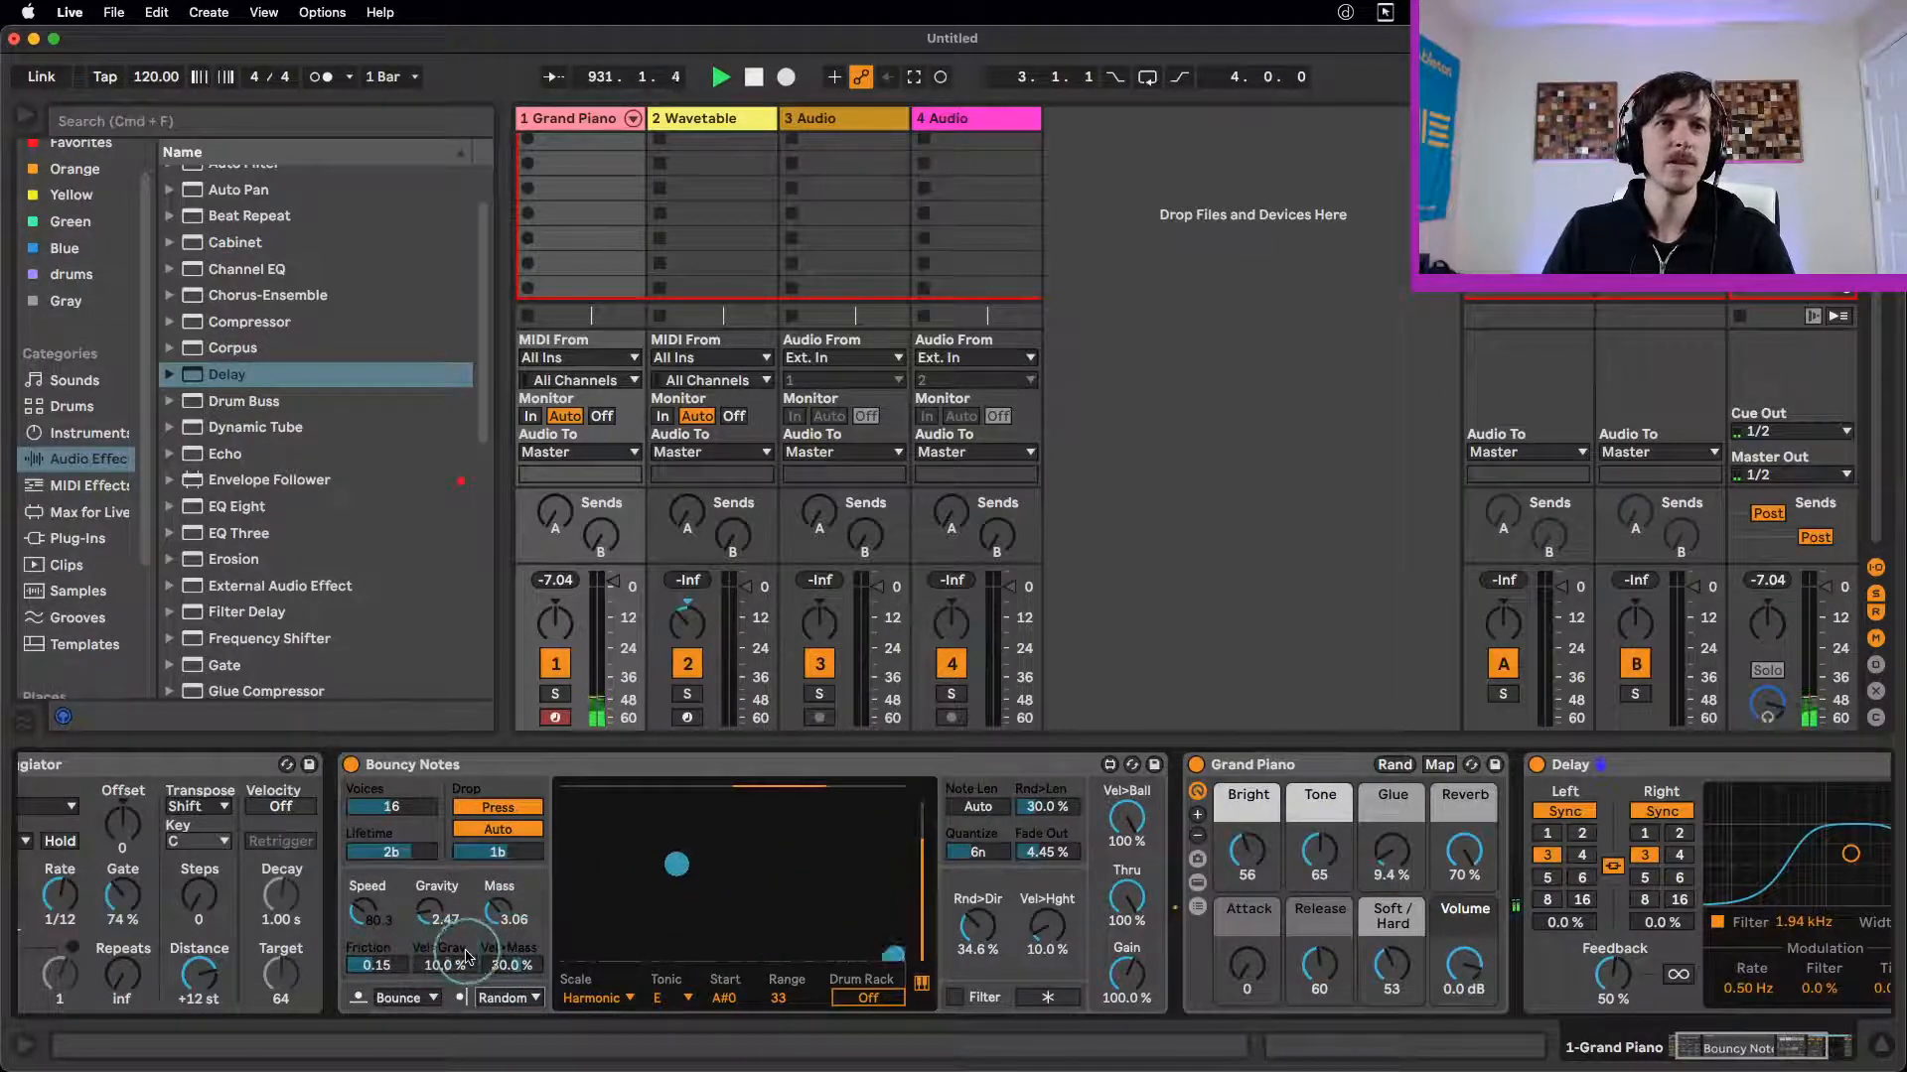
Step: Try a Friction of 1.69 in Bouncy Notes, set it to 0.02, and set Voices to 15
left_click_drag(377, 965, 393, 902)
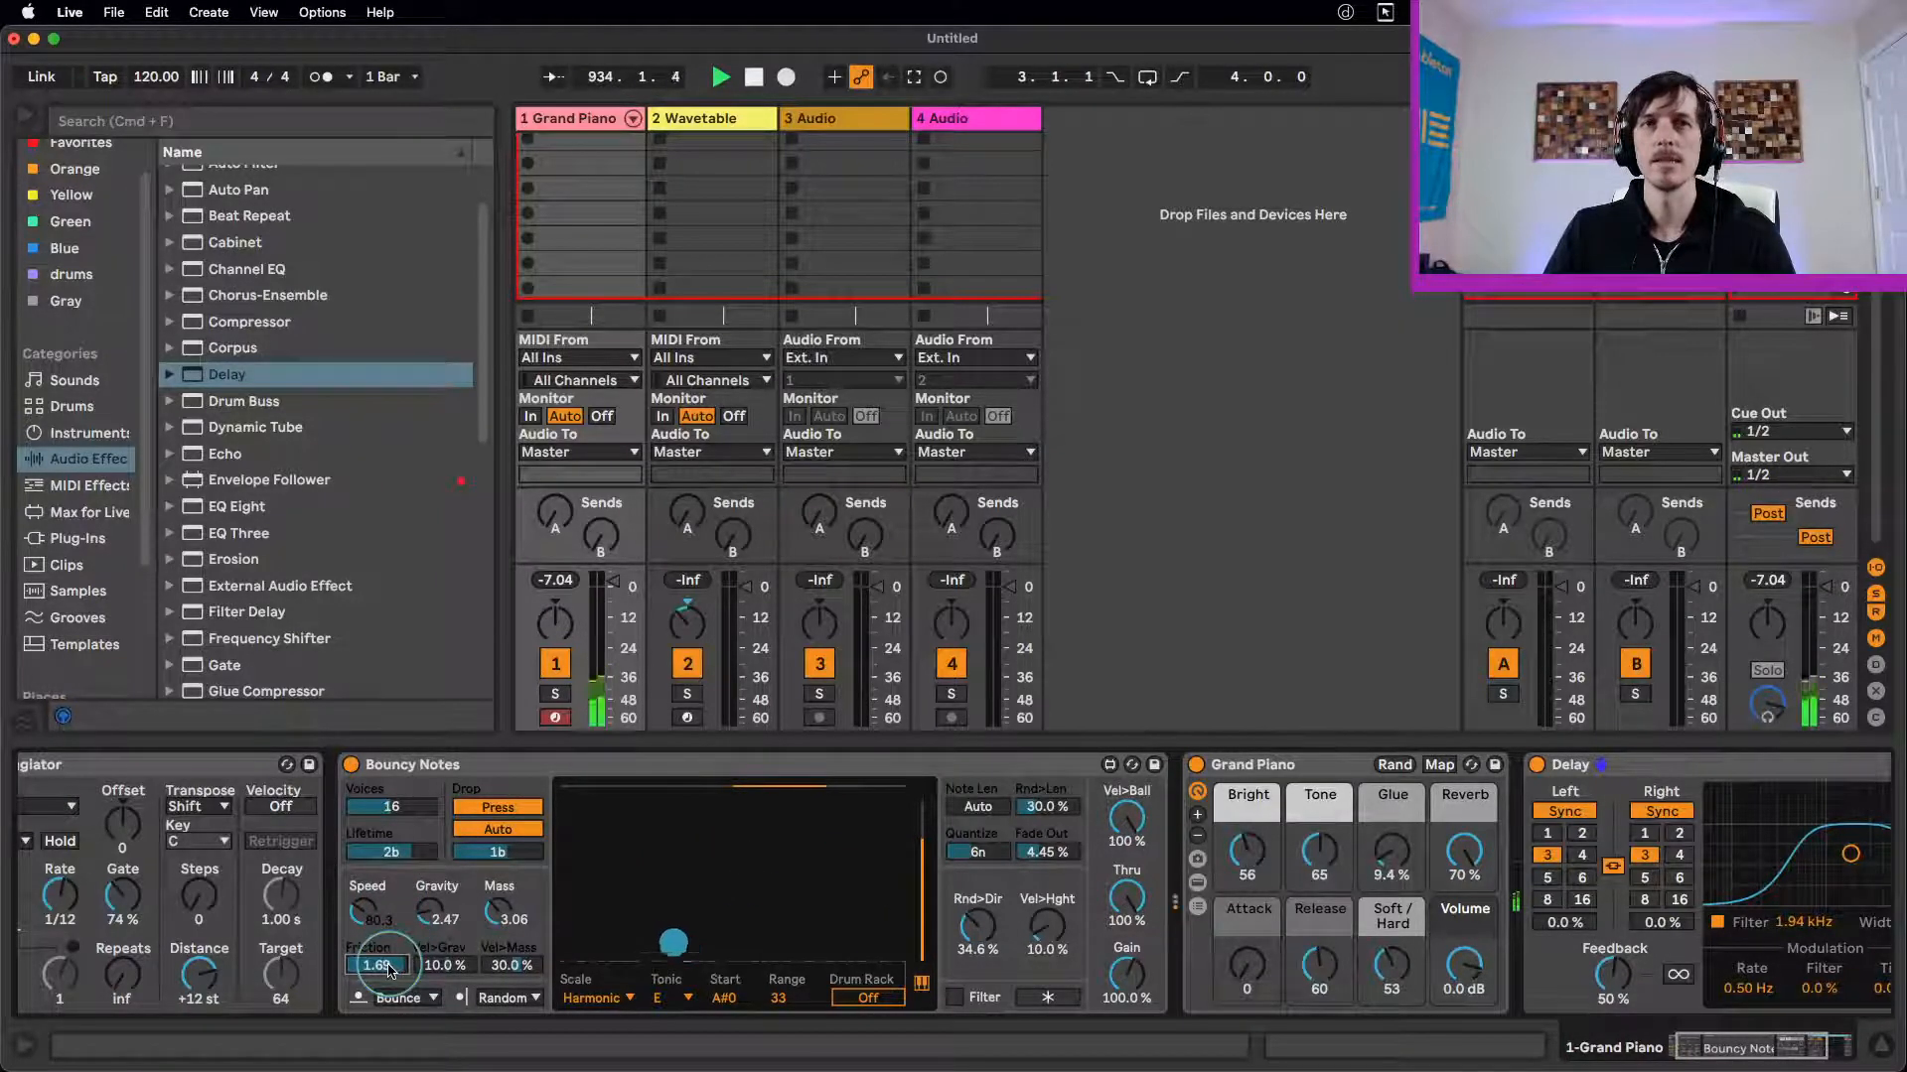
left_click_drag(384, 964, 368, 1056)
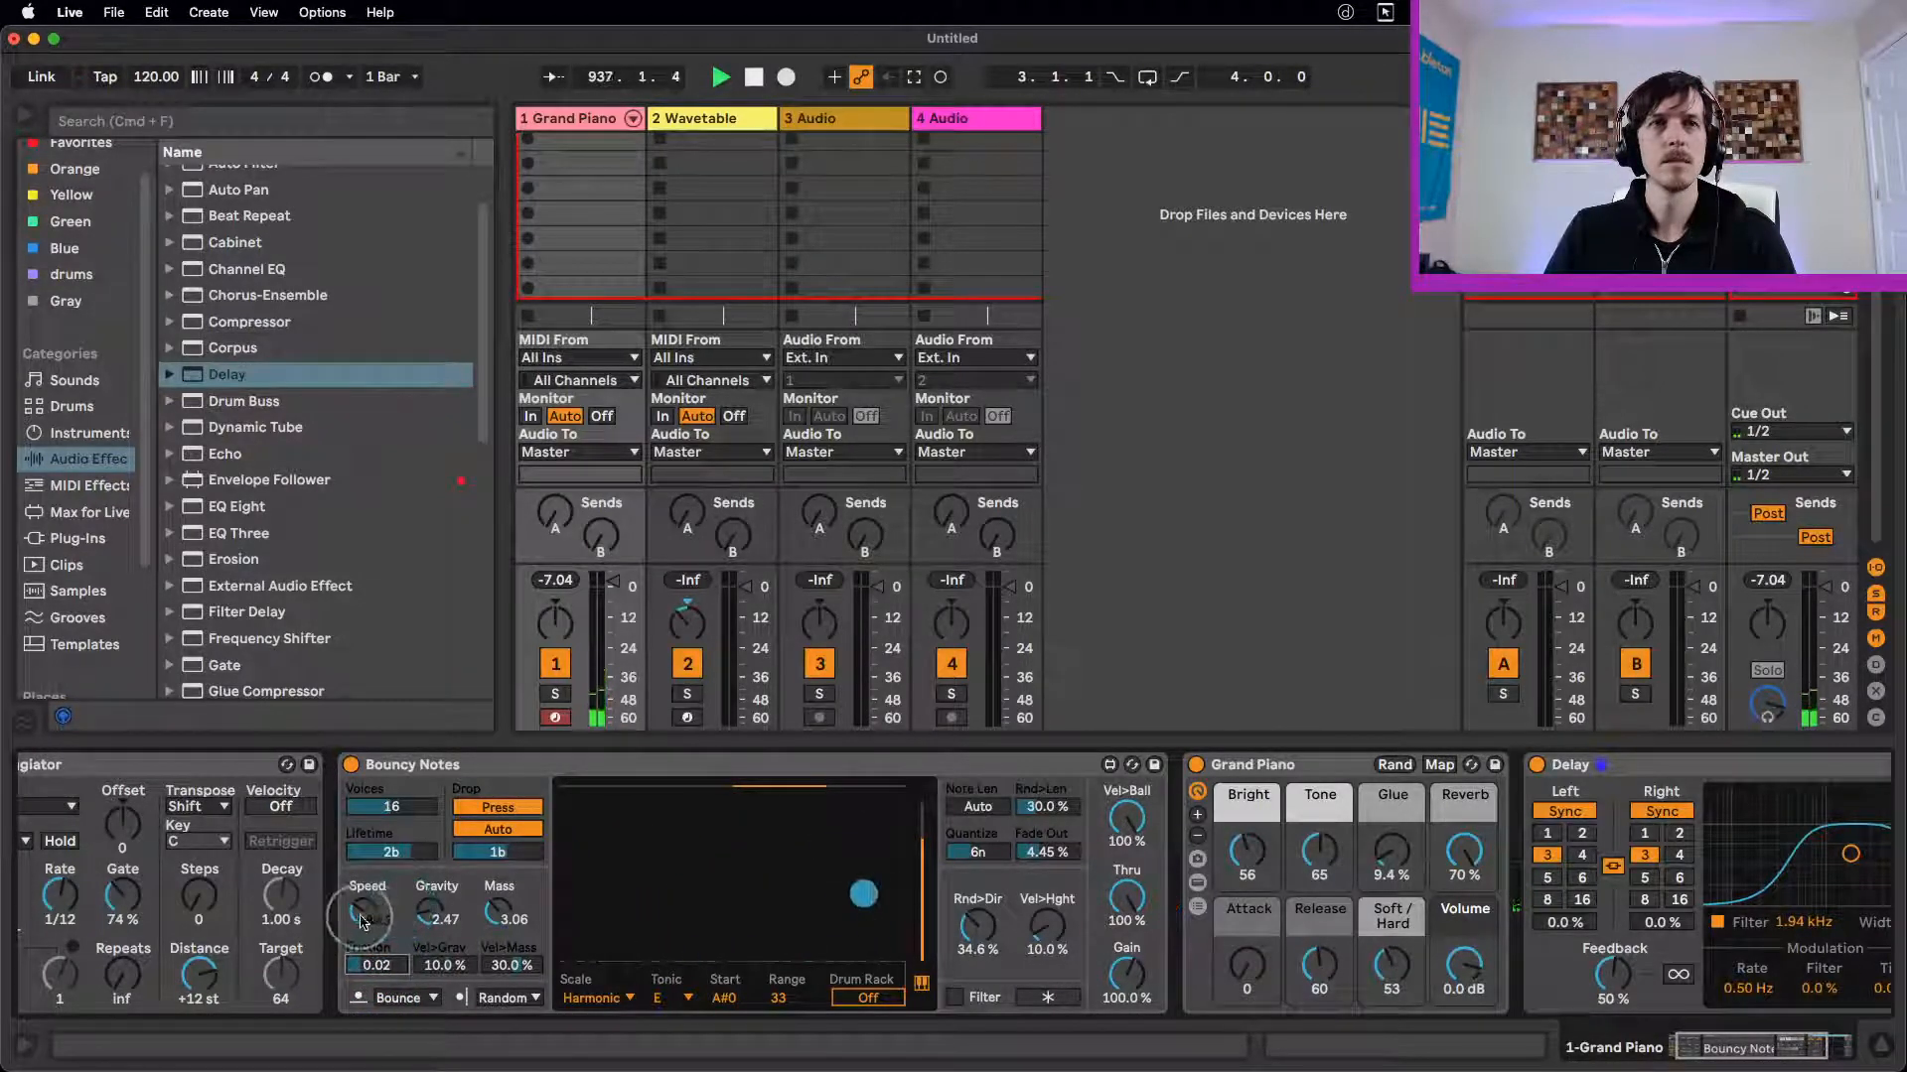
left_click(393, 812)
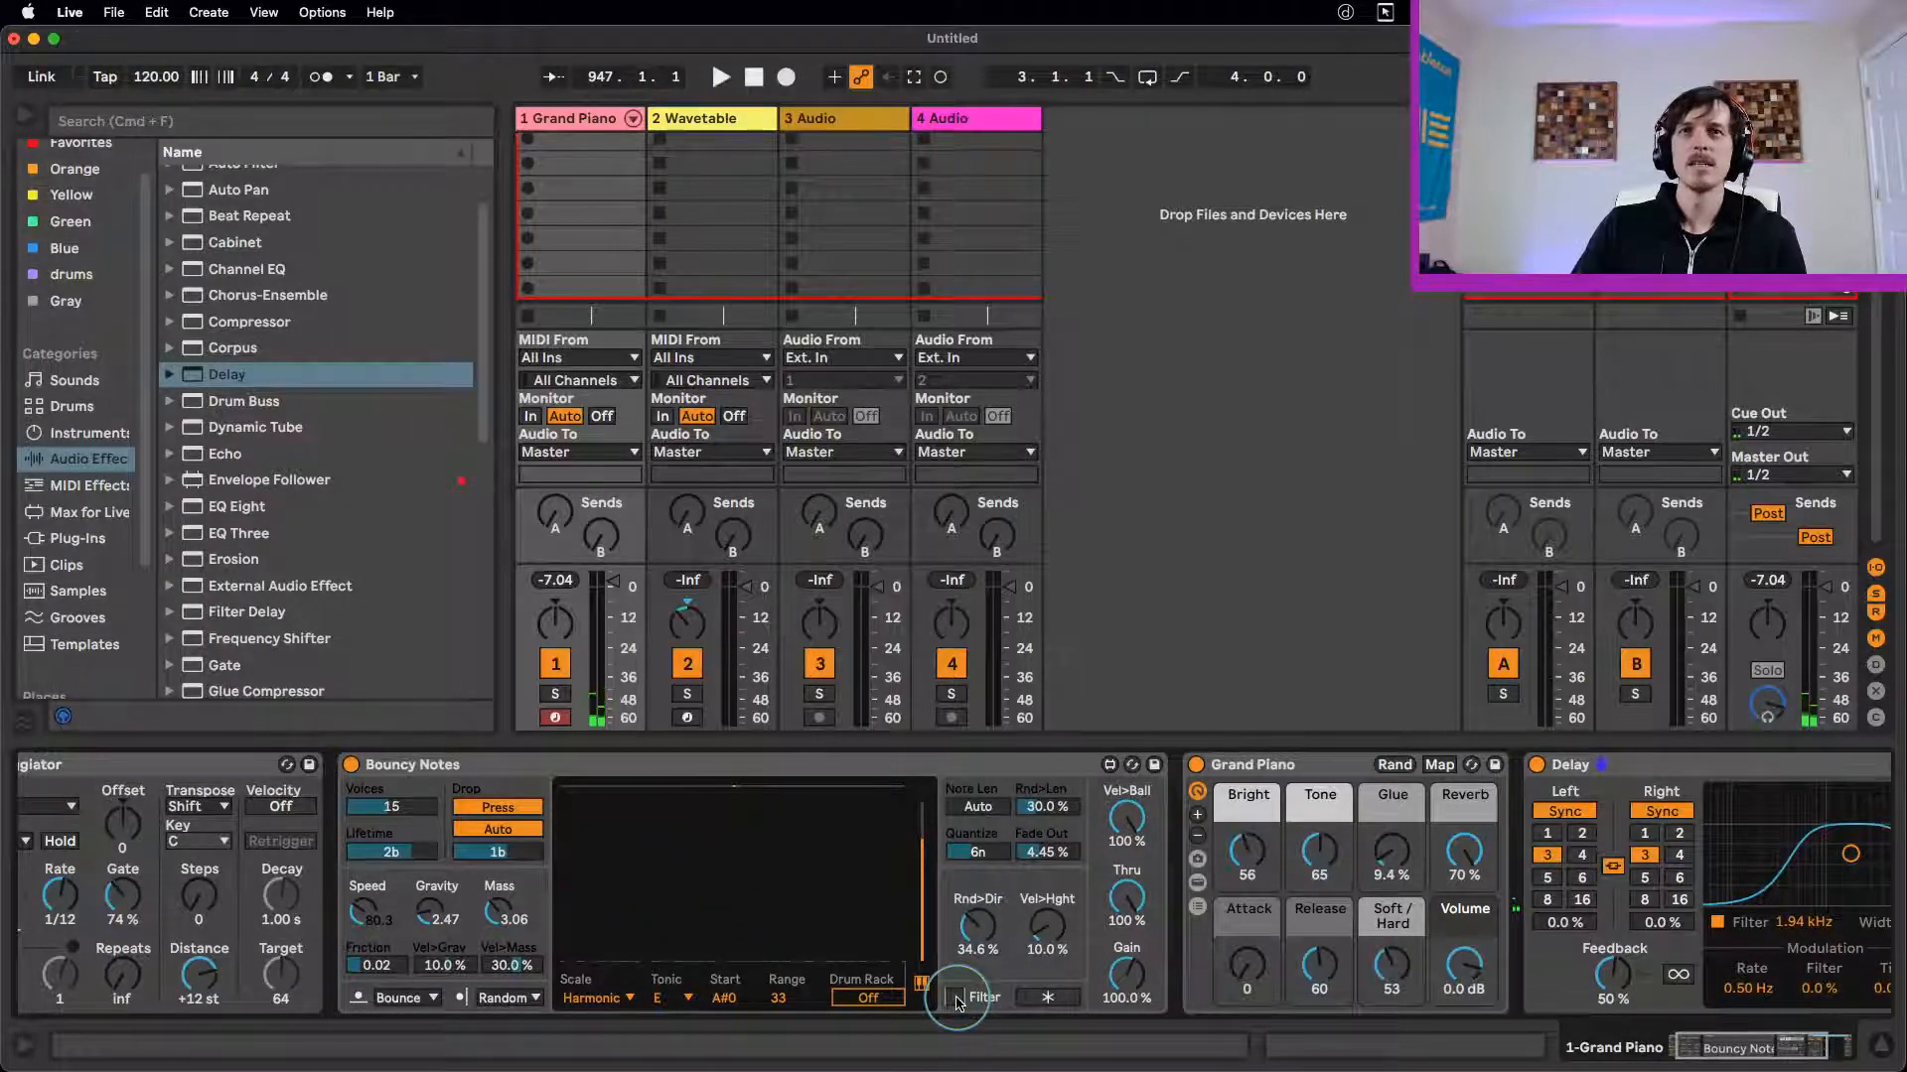
Step: Turn the Filter option in Bouncy Notes on and off again
left_click(955, 997)
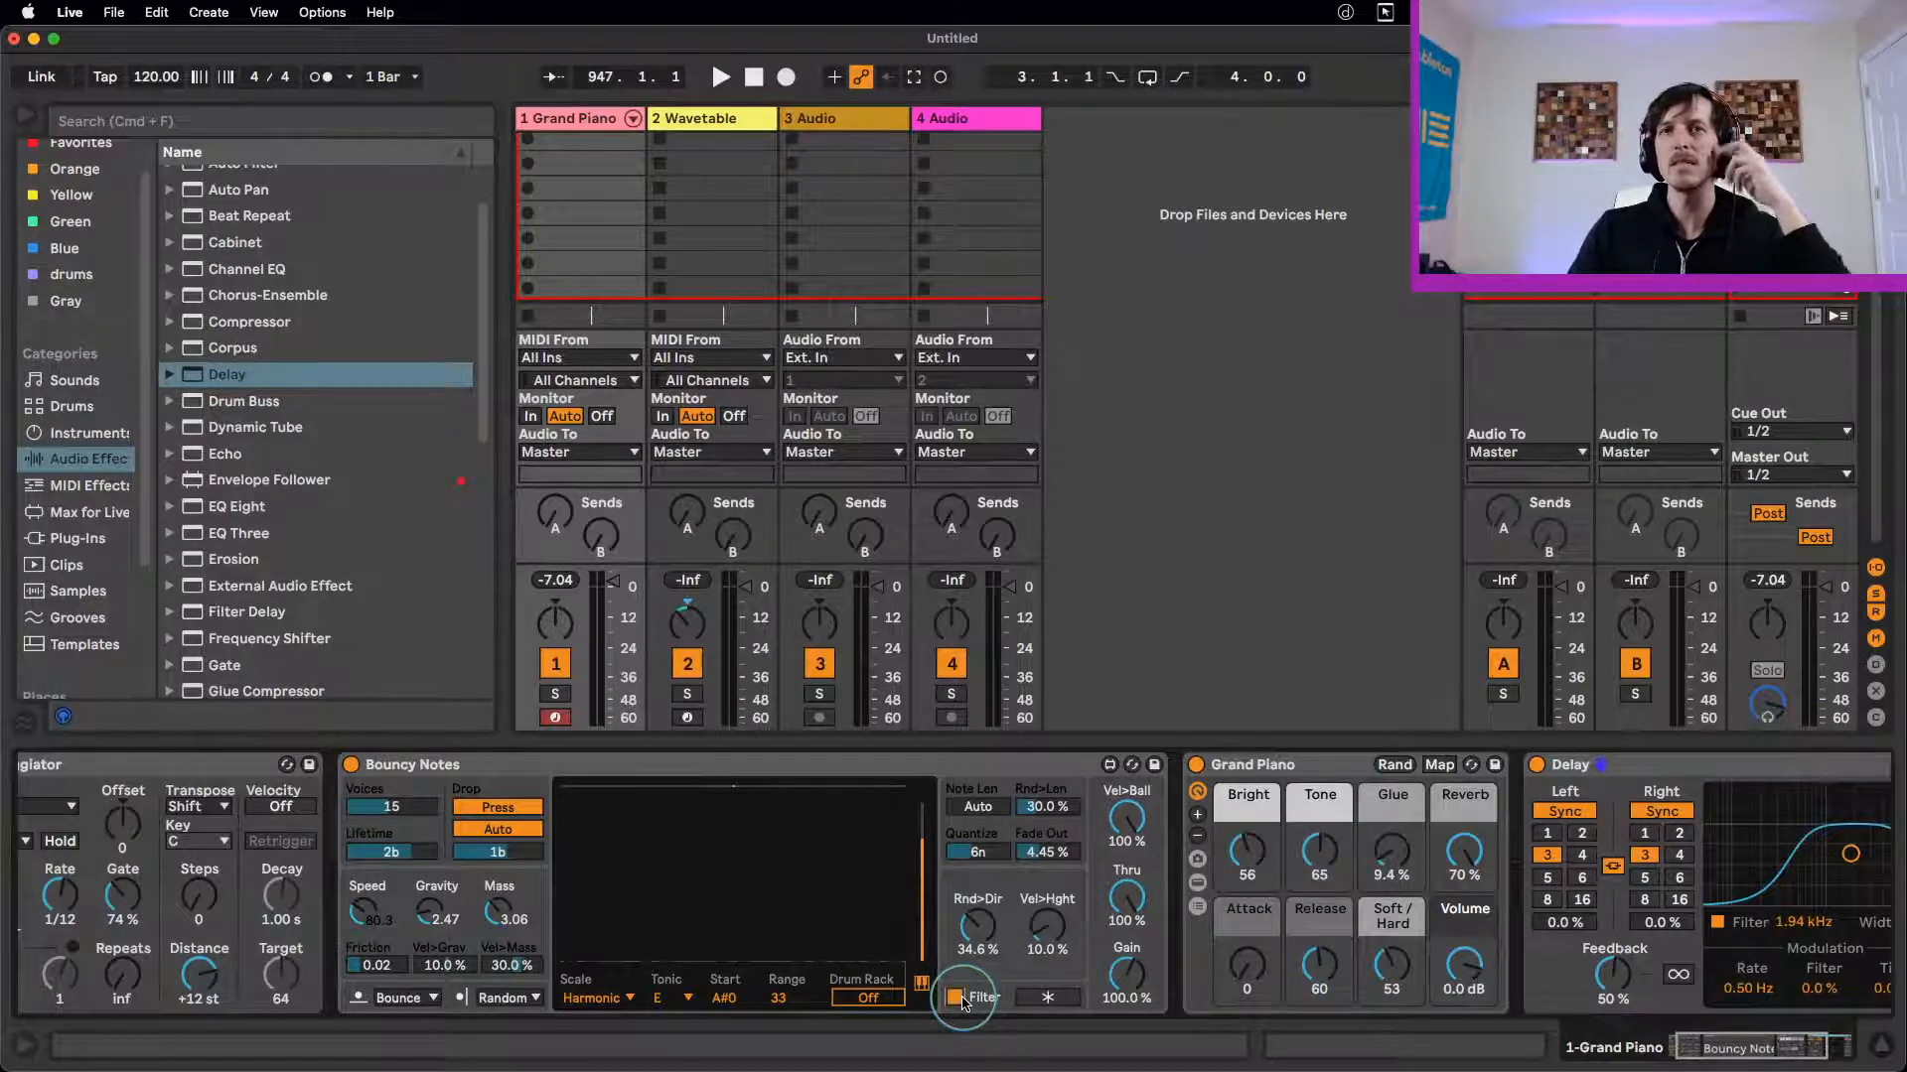
right_click(960, 1001)
left_click(951, 1002)
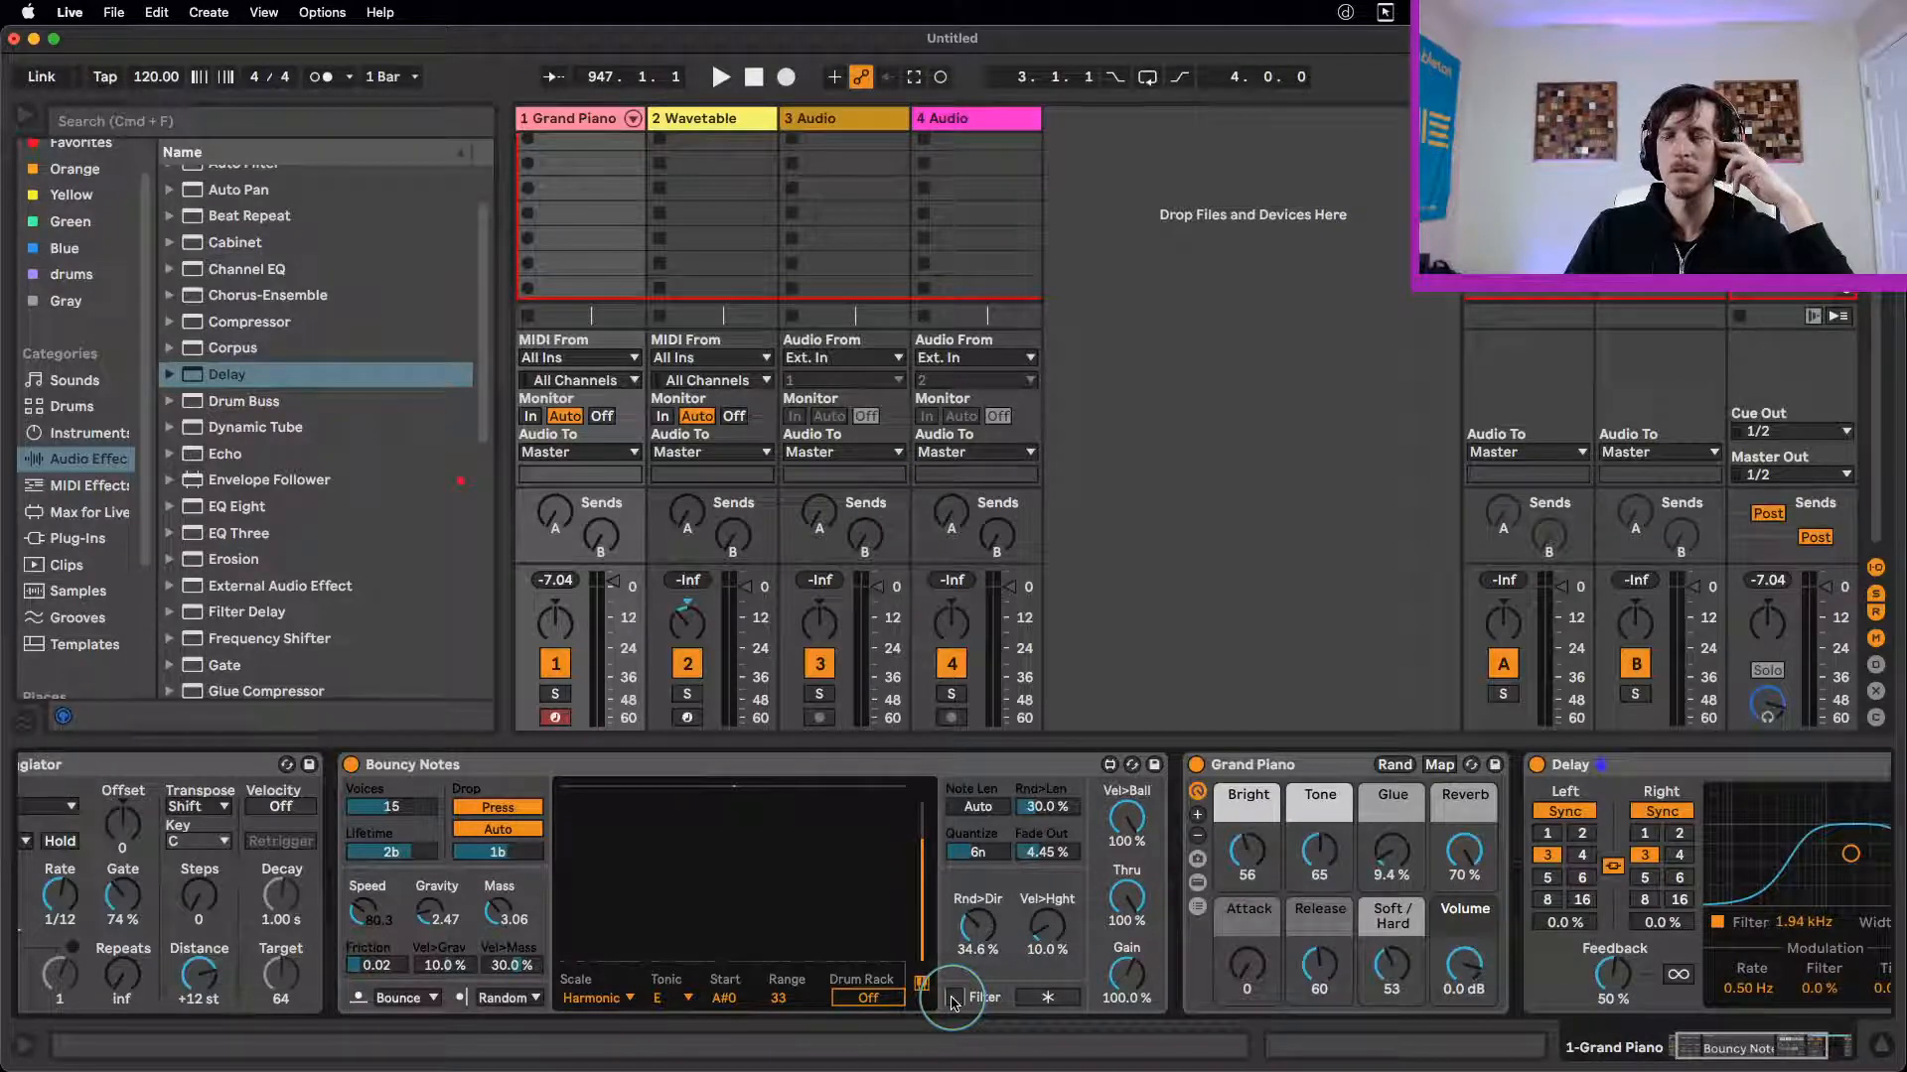
Step: Check the Bouncy Notes scale choices, insert the Scale MIDI effect between Bouncy Notes and Grand Piano, and delete it
left_click(618, 999)
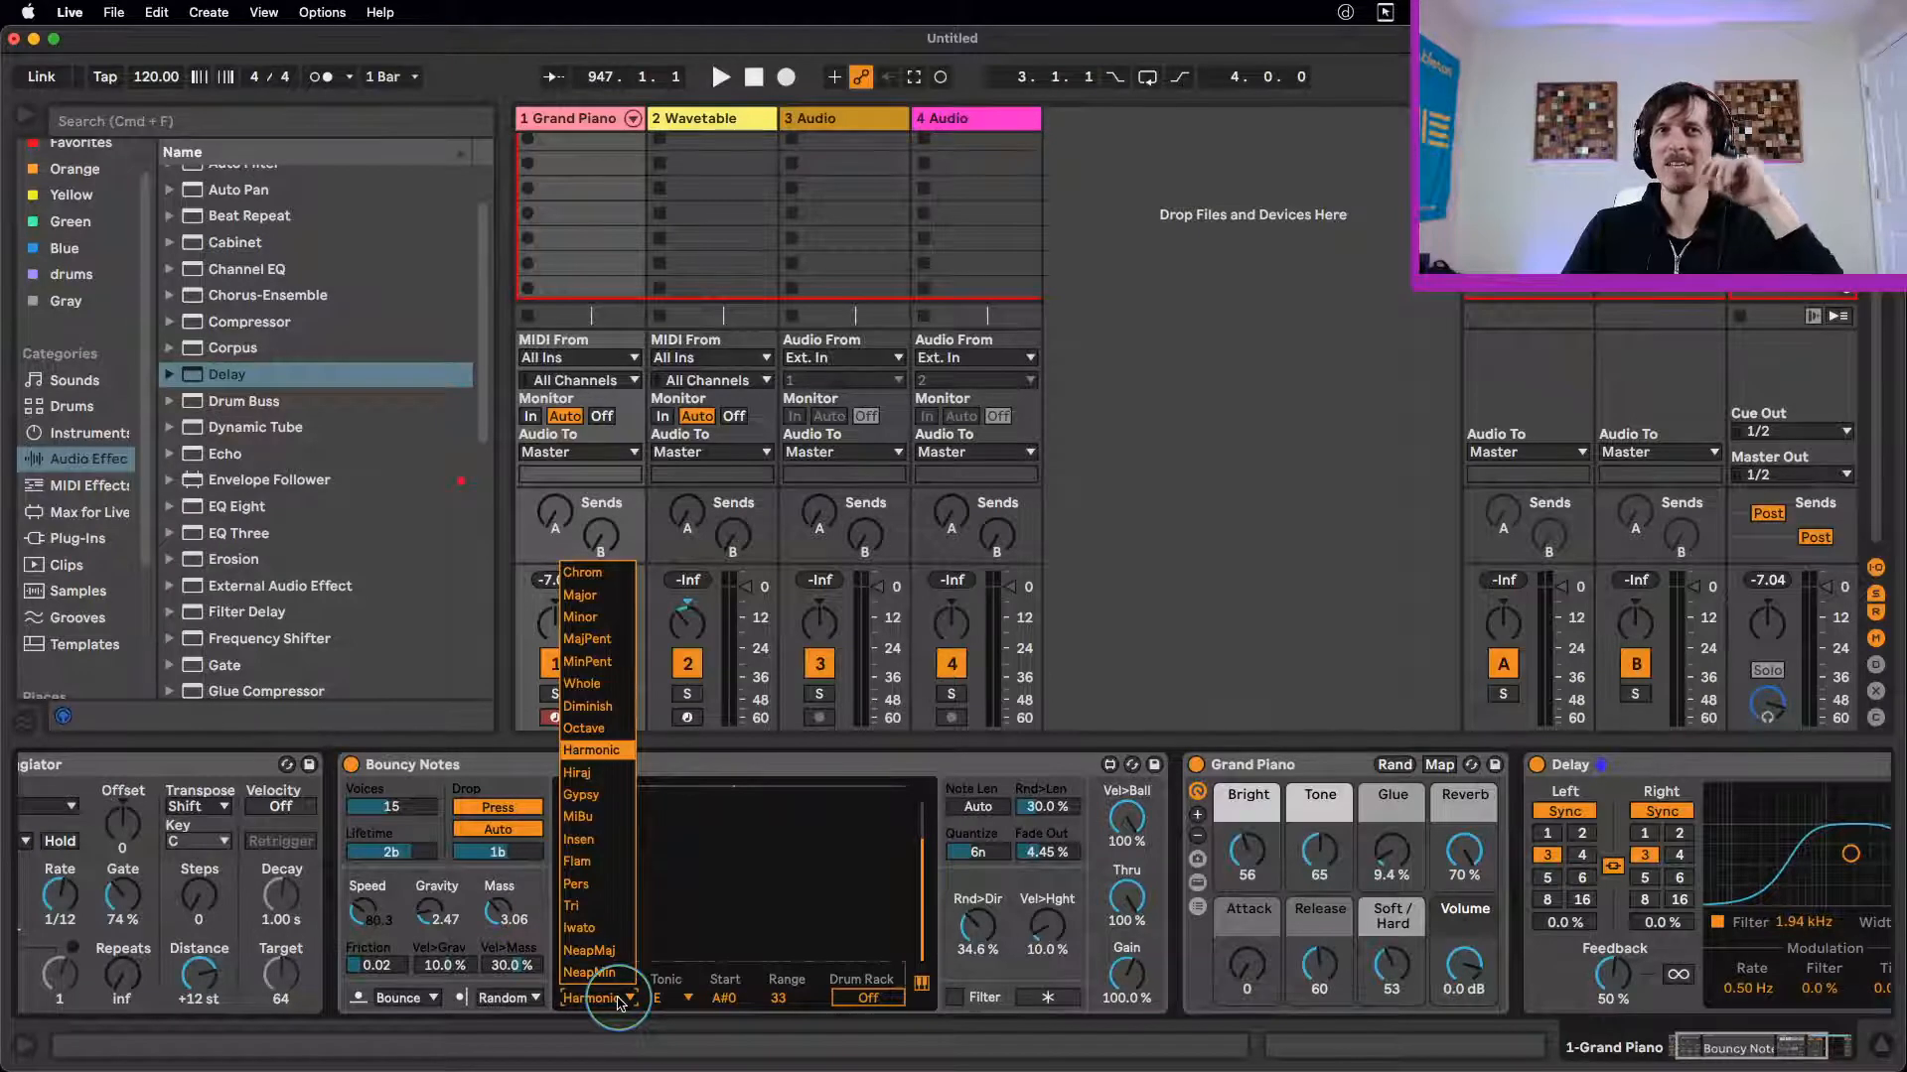
left_click(618, 1001)
left_click(89, 485)
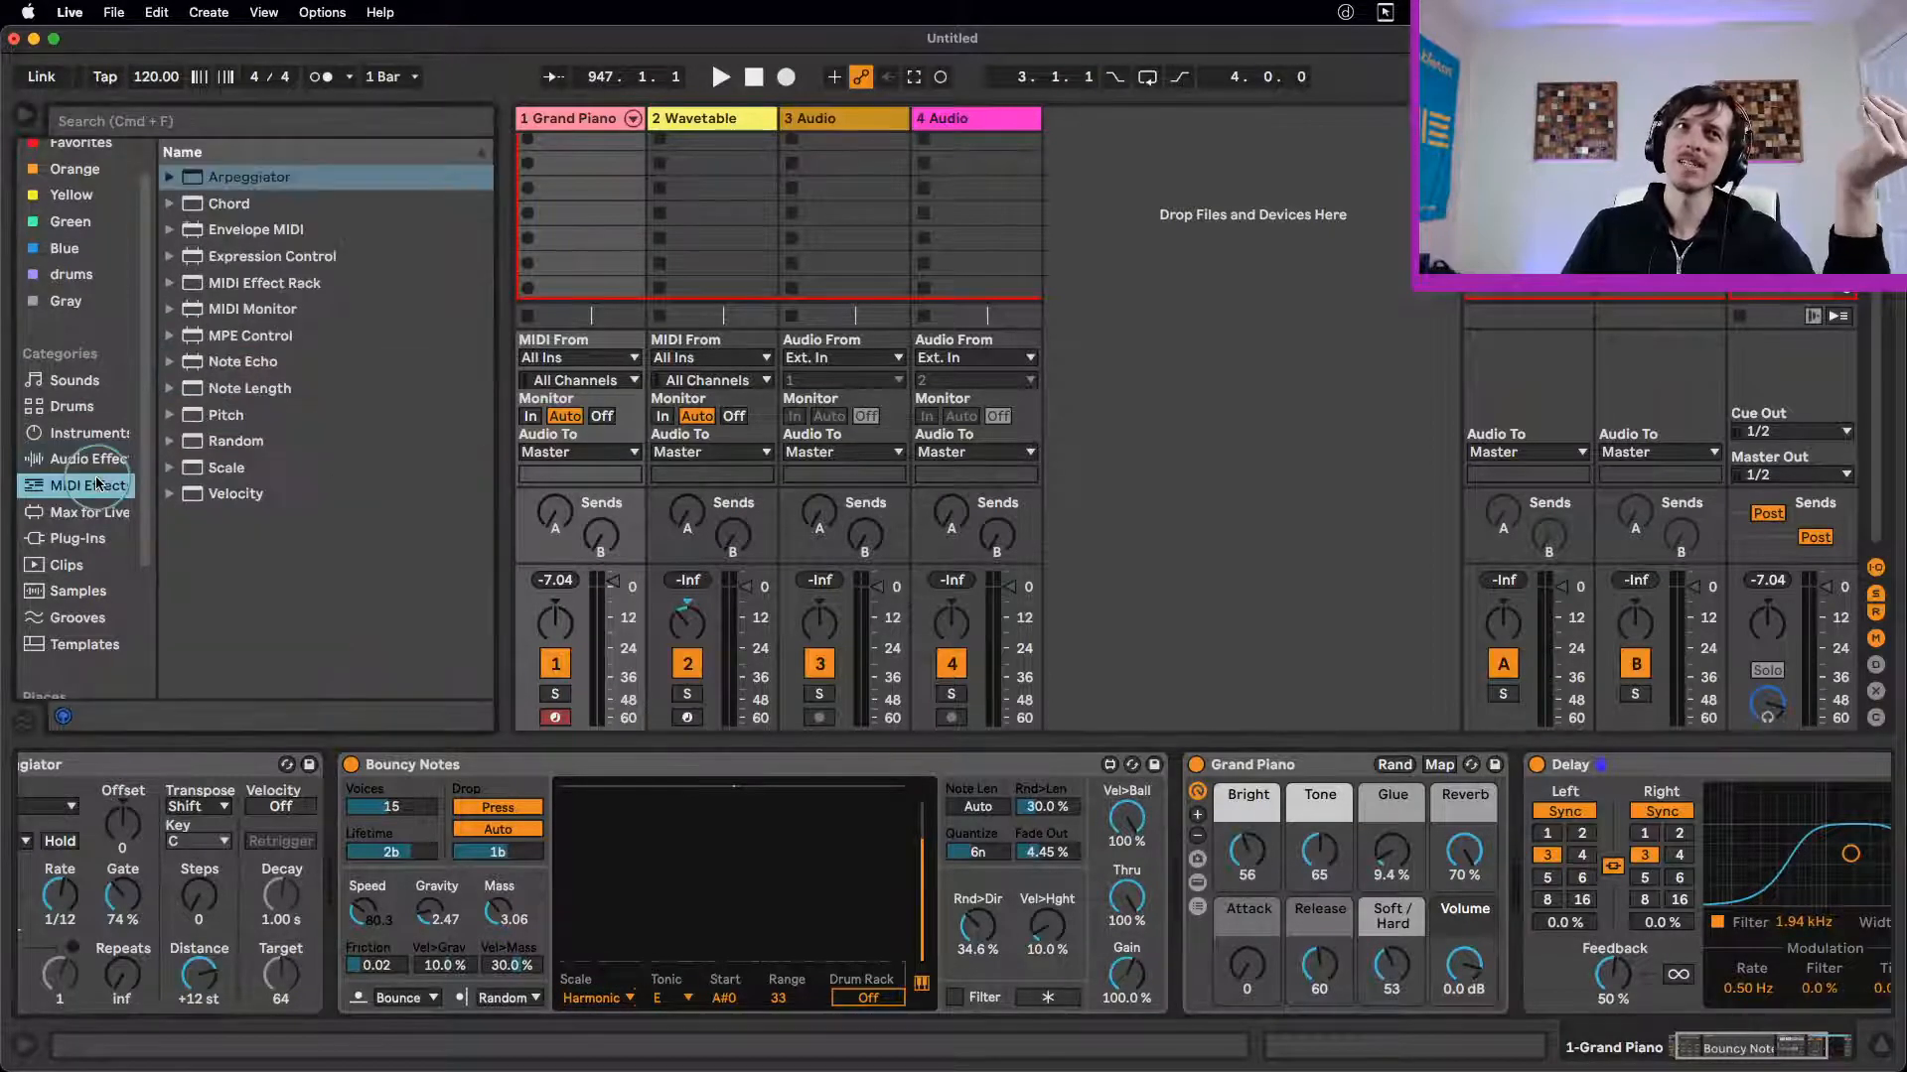
left_click_drag(234, 468, 1177, 800)
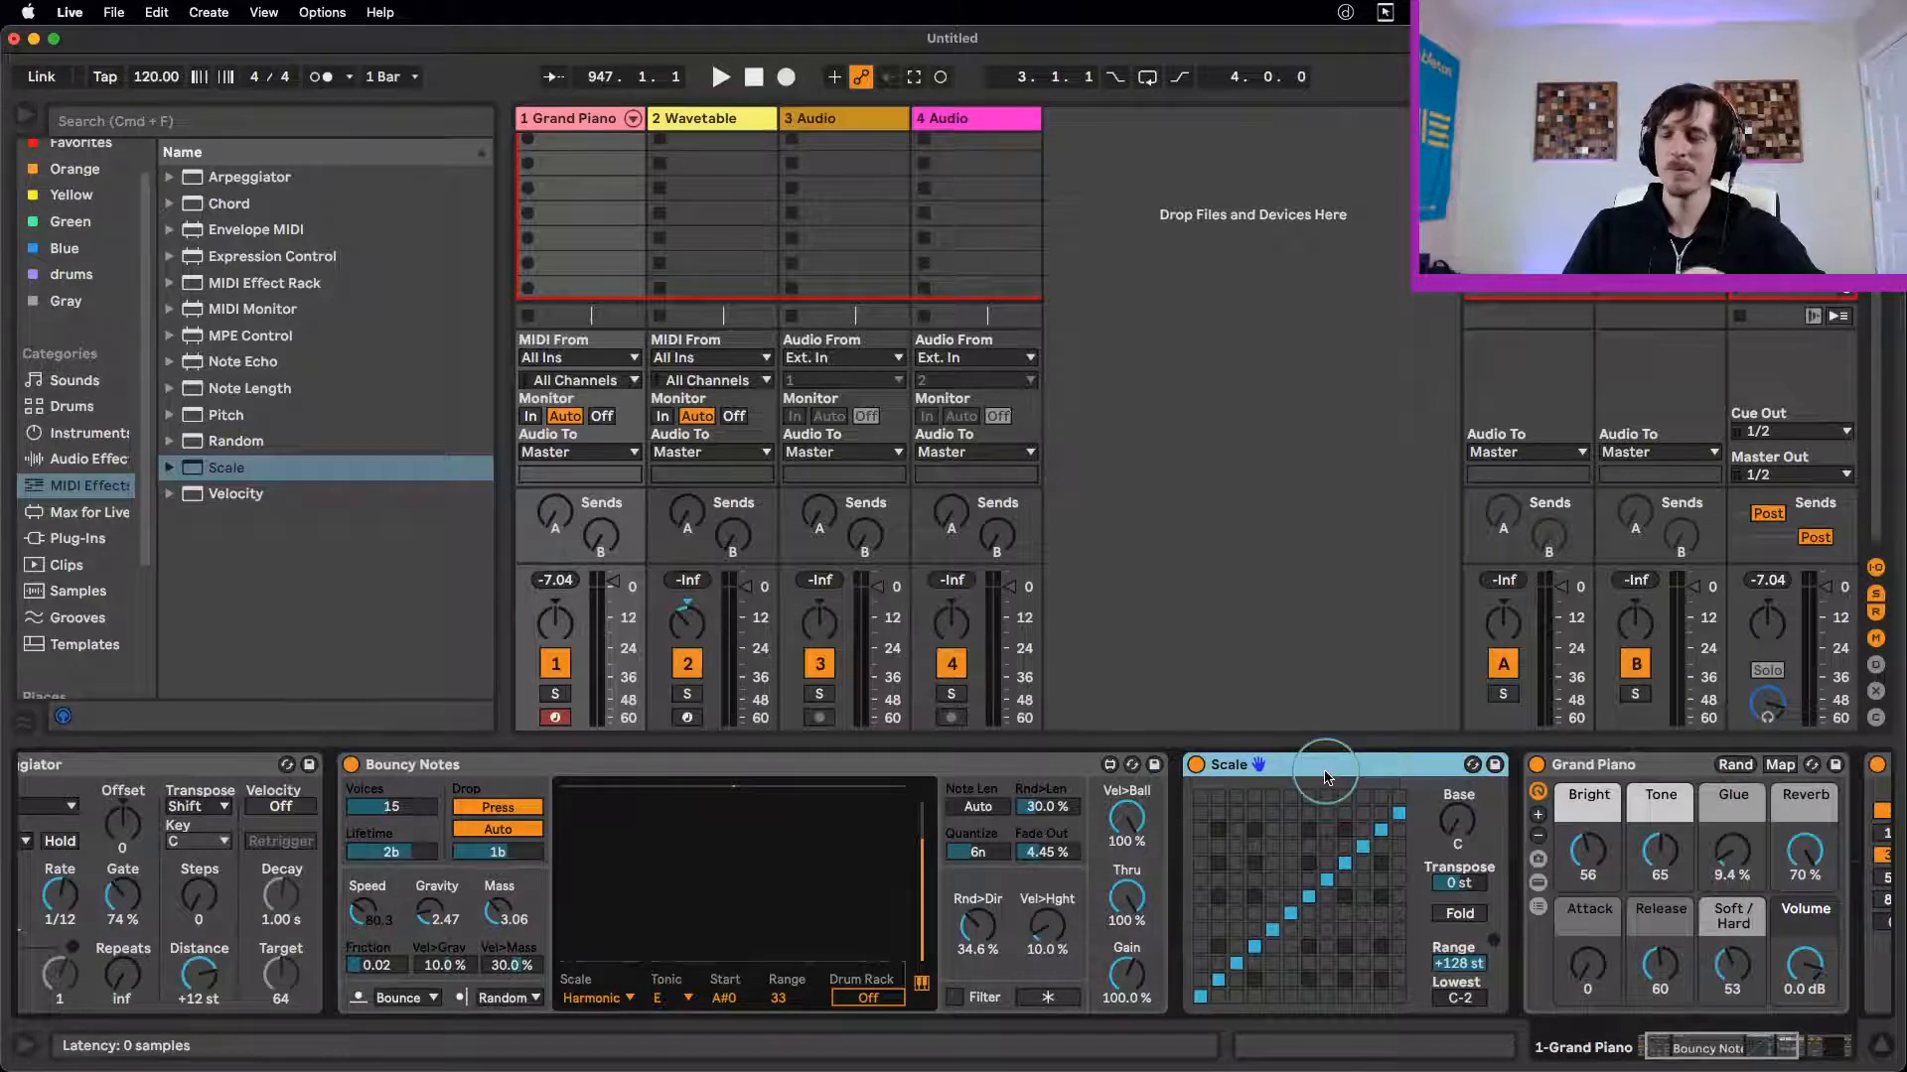
key("Delete")
Step: Examine the list of scales that Bouncy Notes offers
left_click(847, 765)
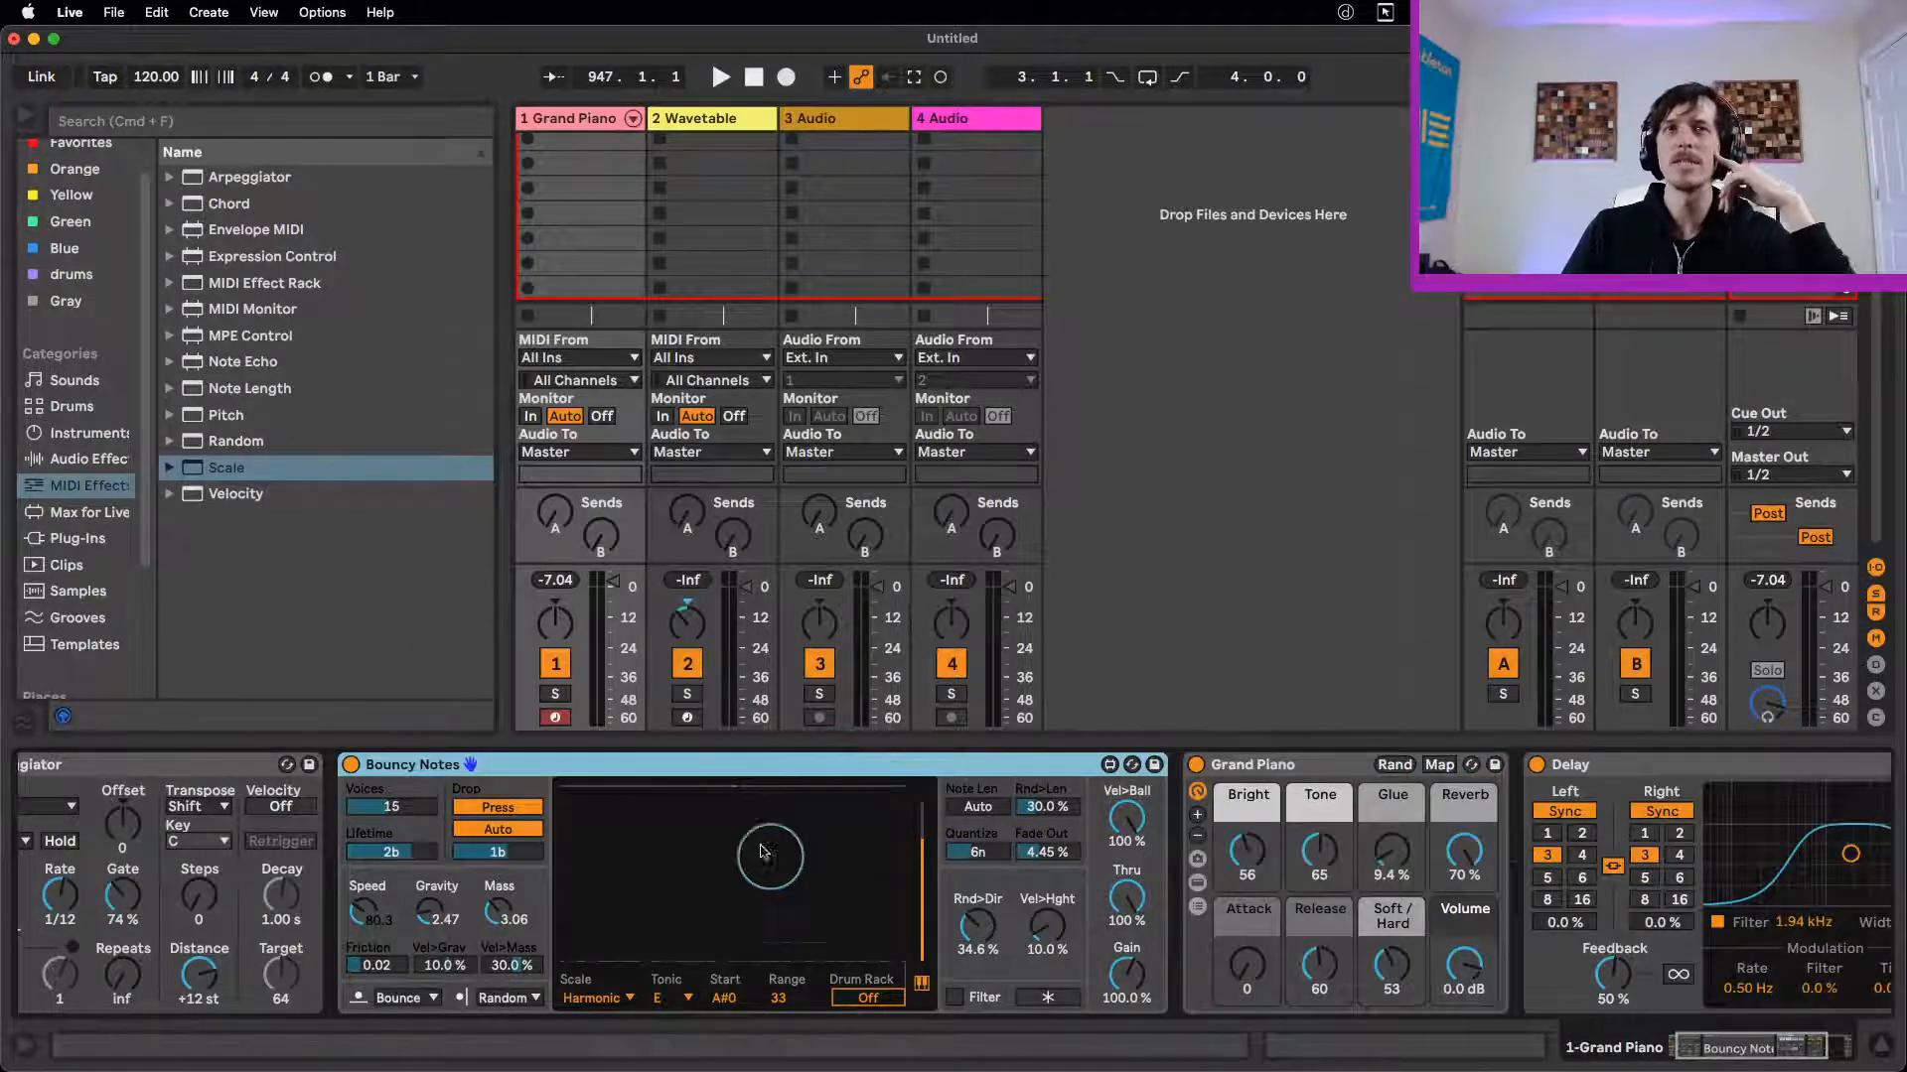
left_click(625, 998)
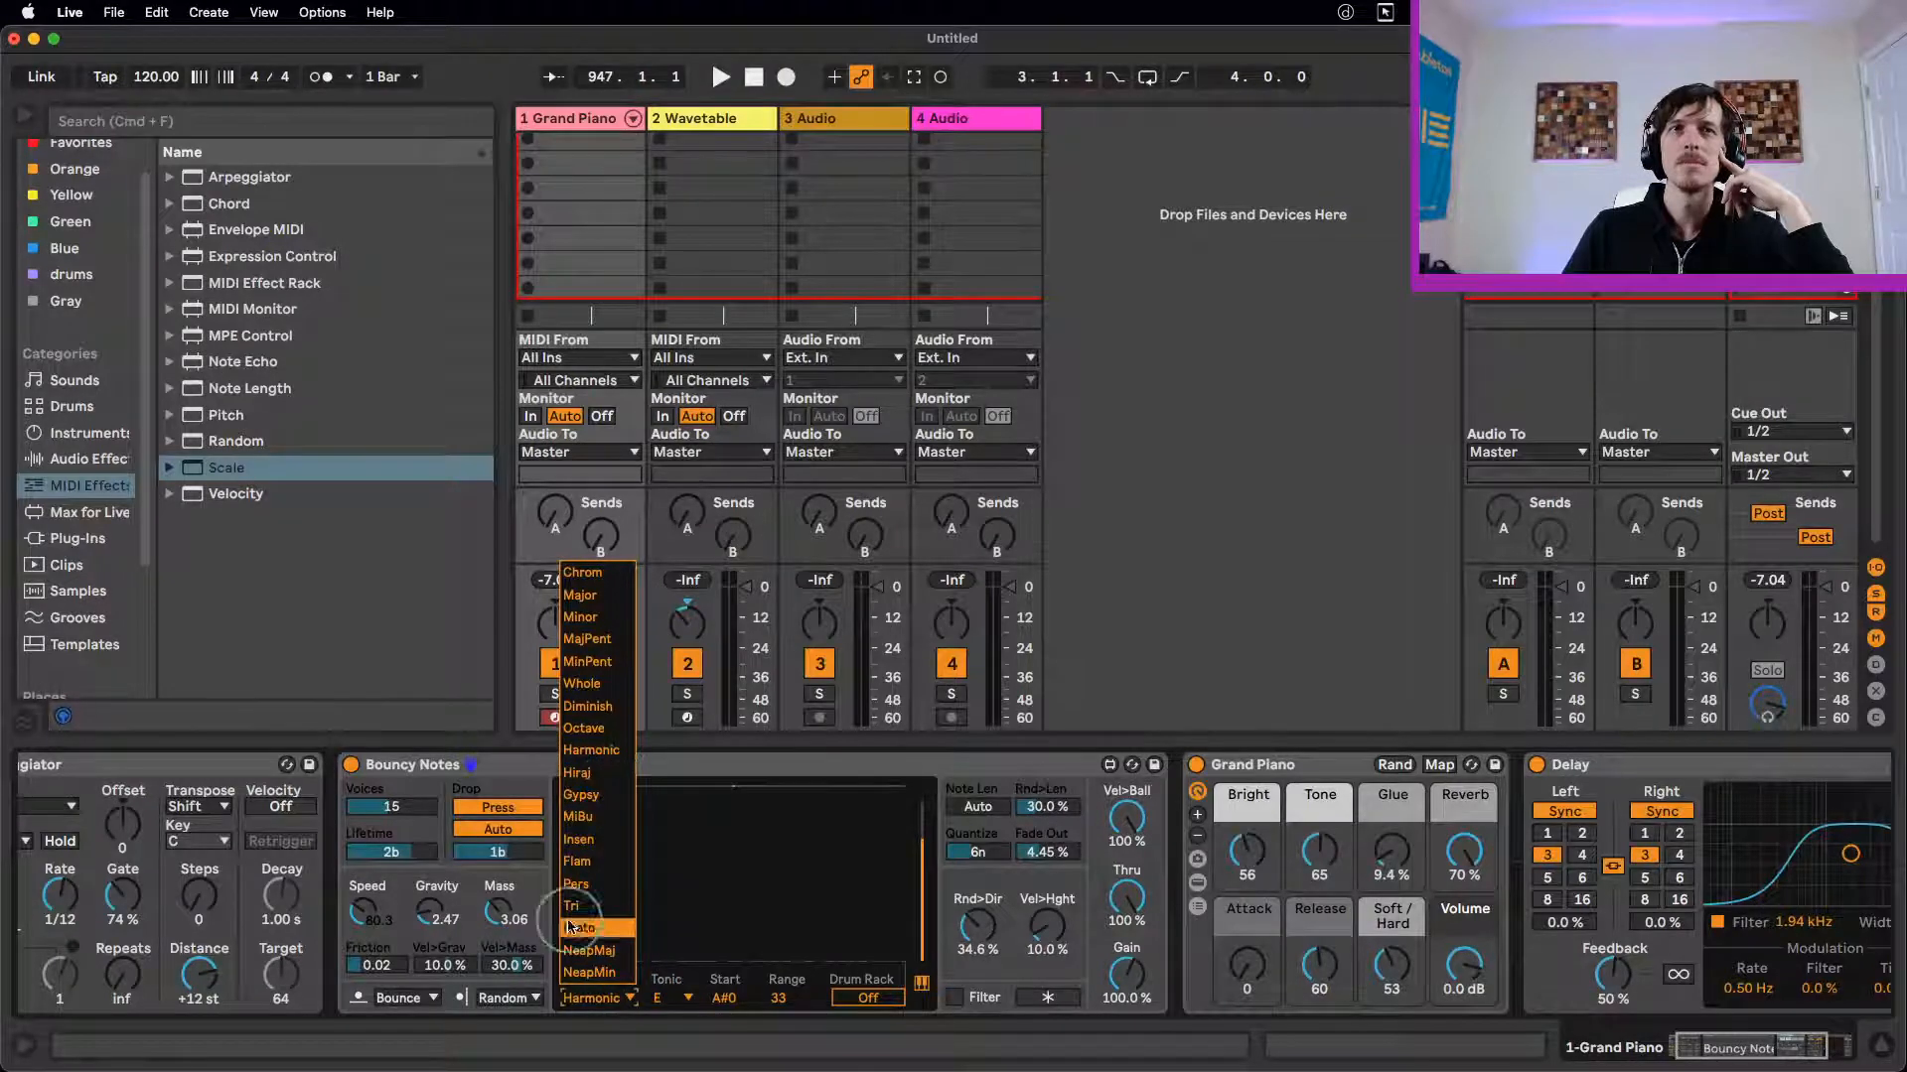
left_click(628, 1003)
left_click(629, 1001)
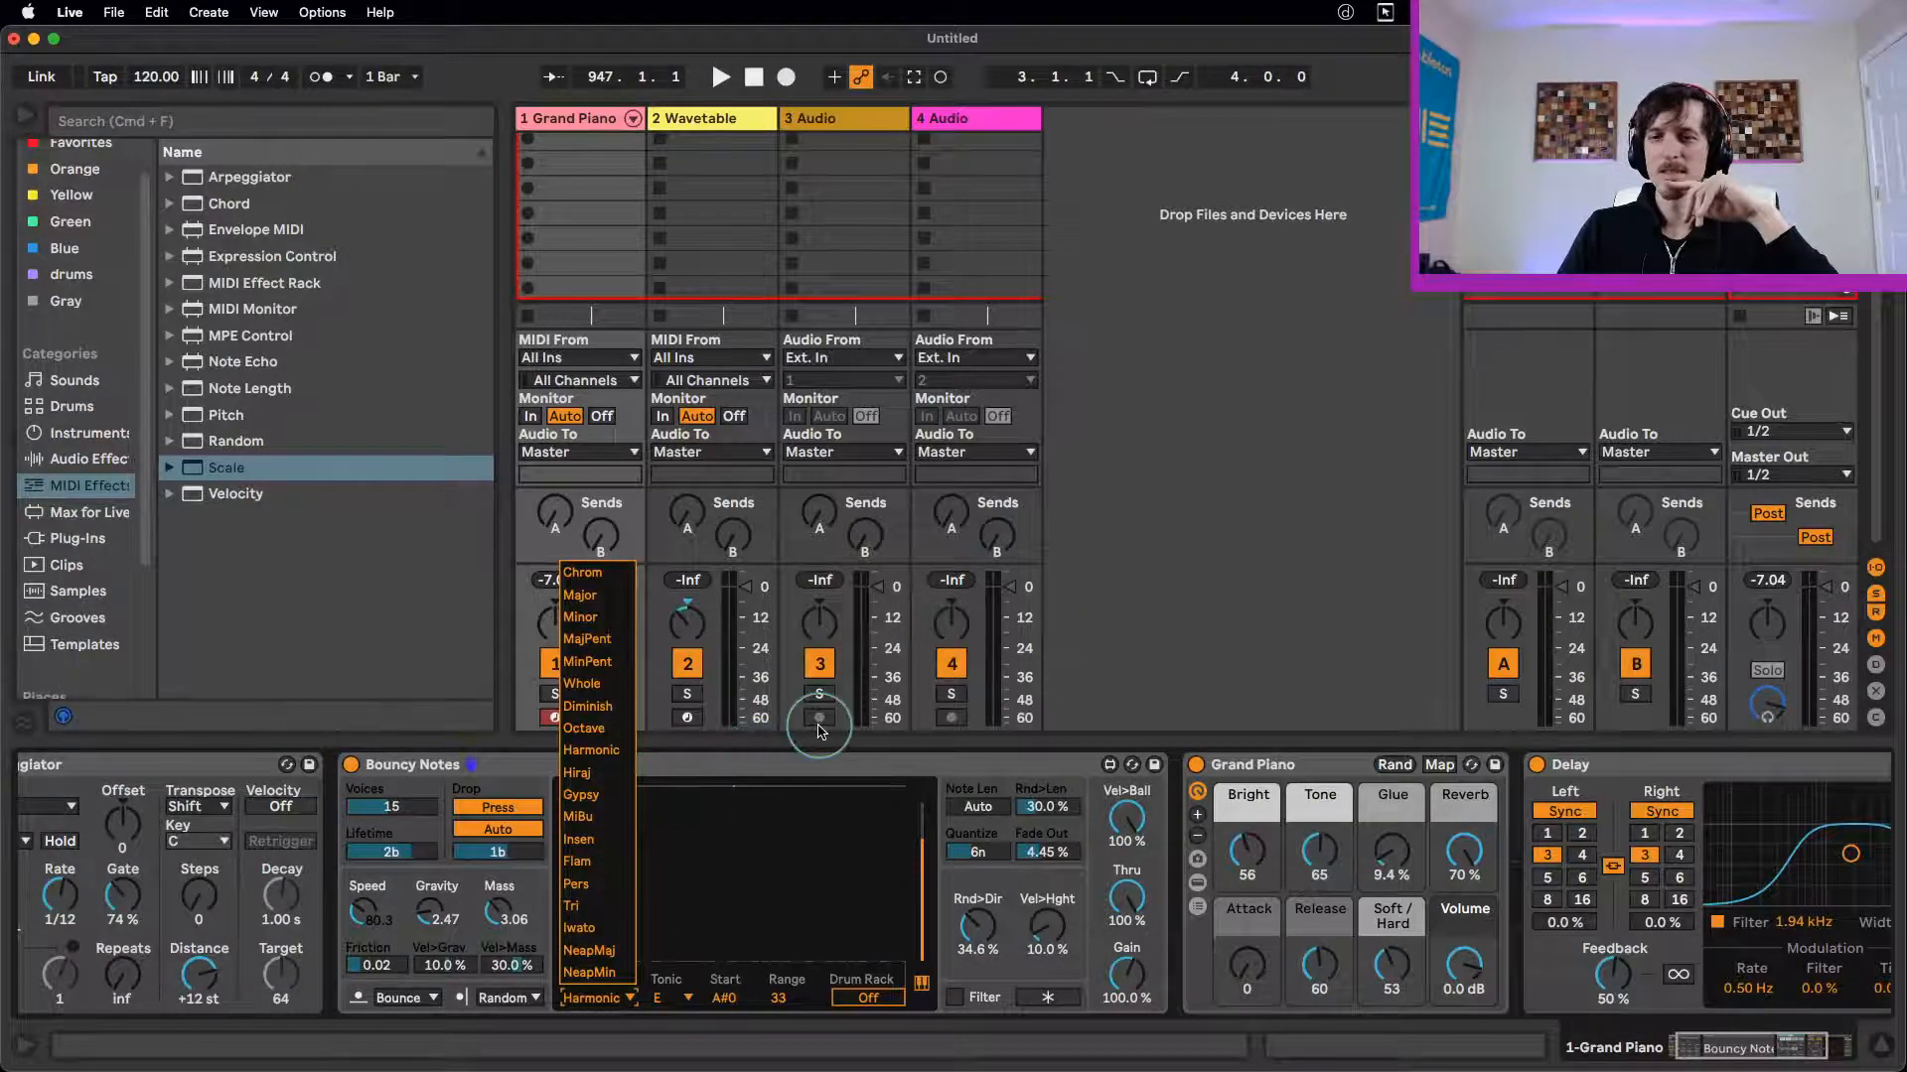
left_click(852, 780)
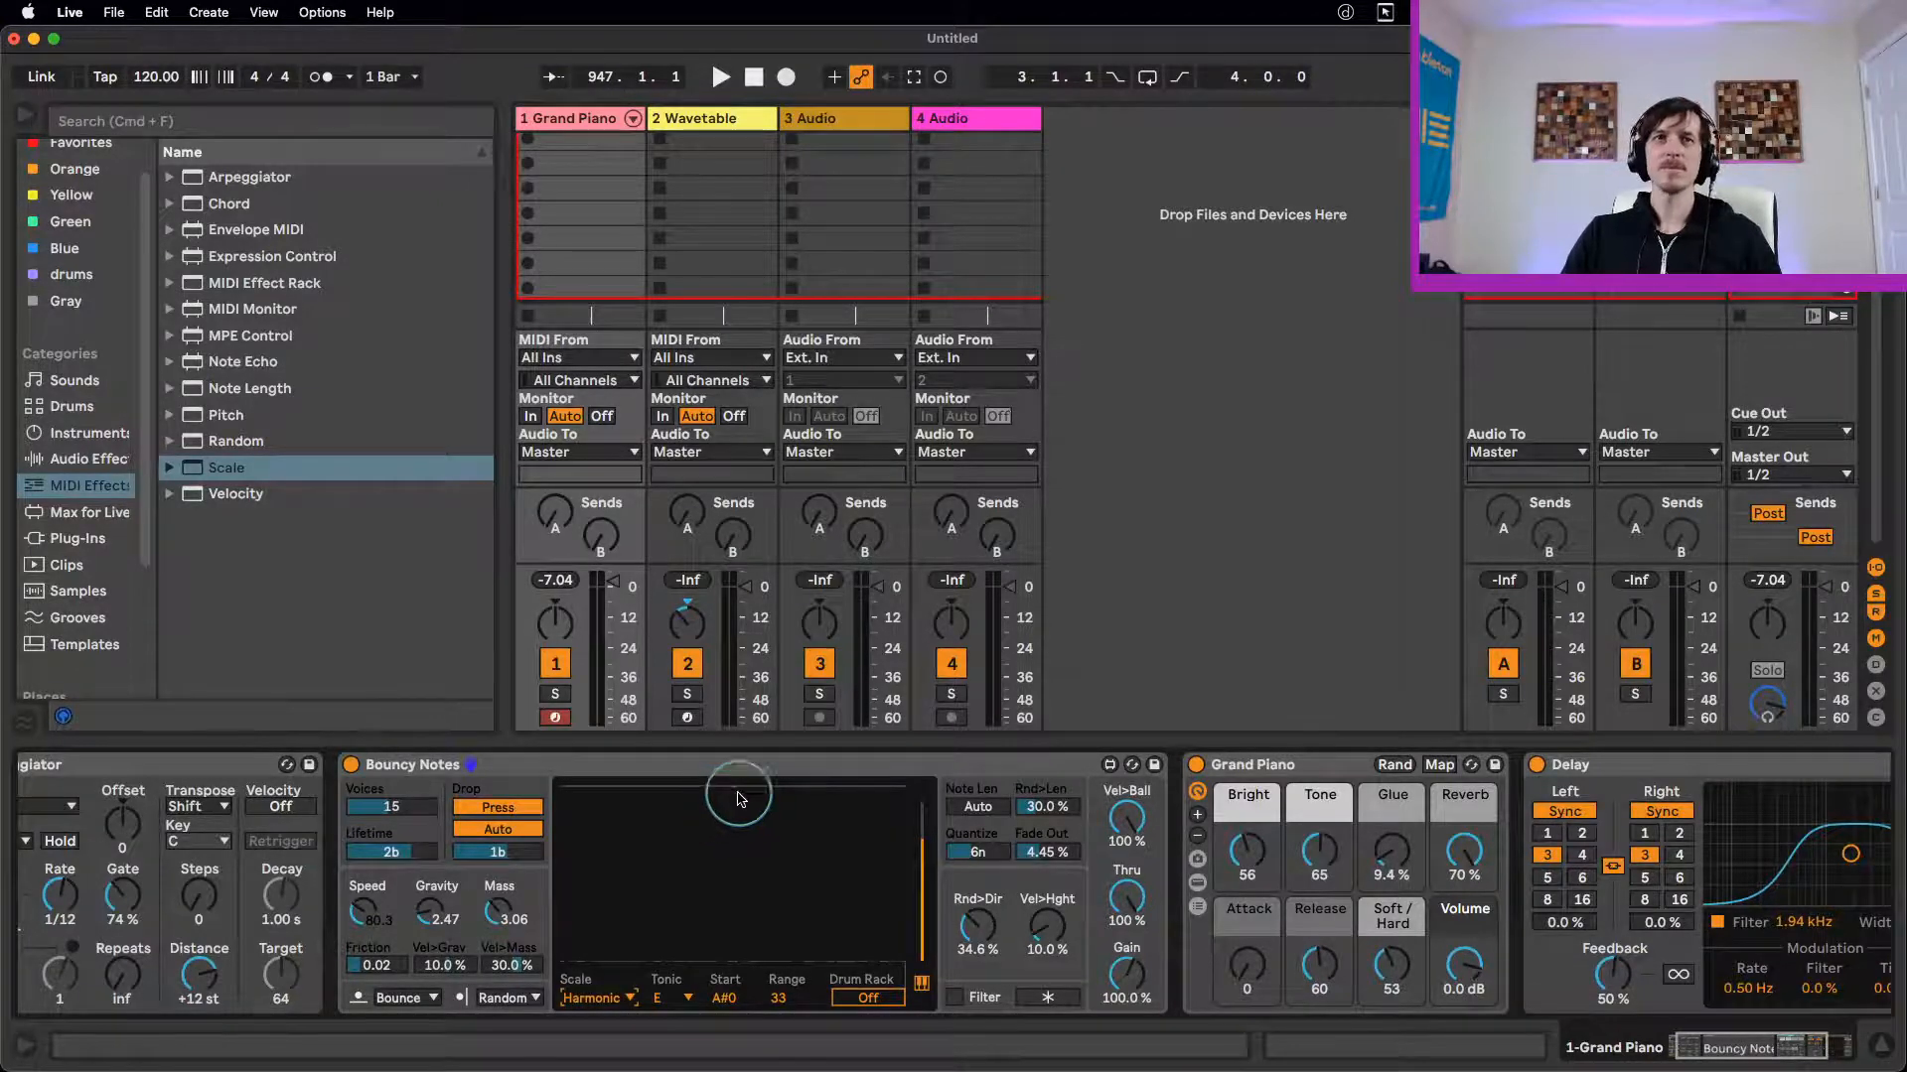
mouse_move(743, 785)
left_mouse_down()
mouse_move(873, 817)
mouse_move(915, 868)
left_mouse_up()
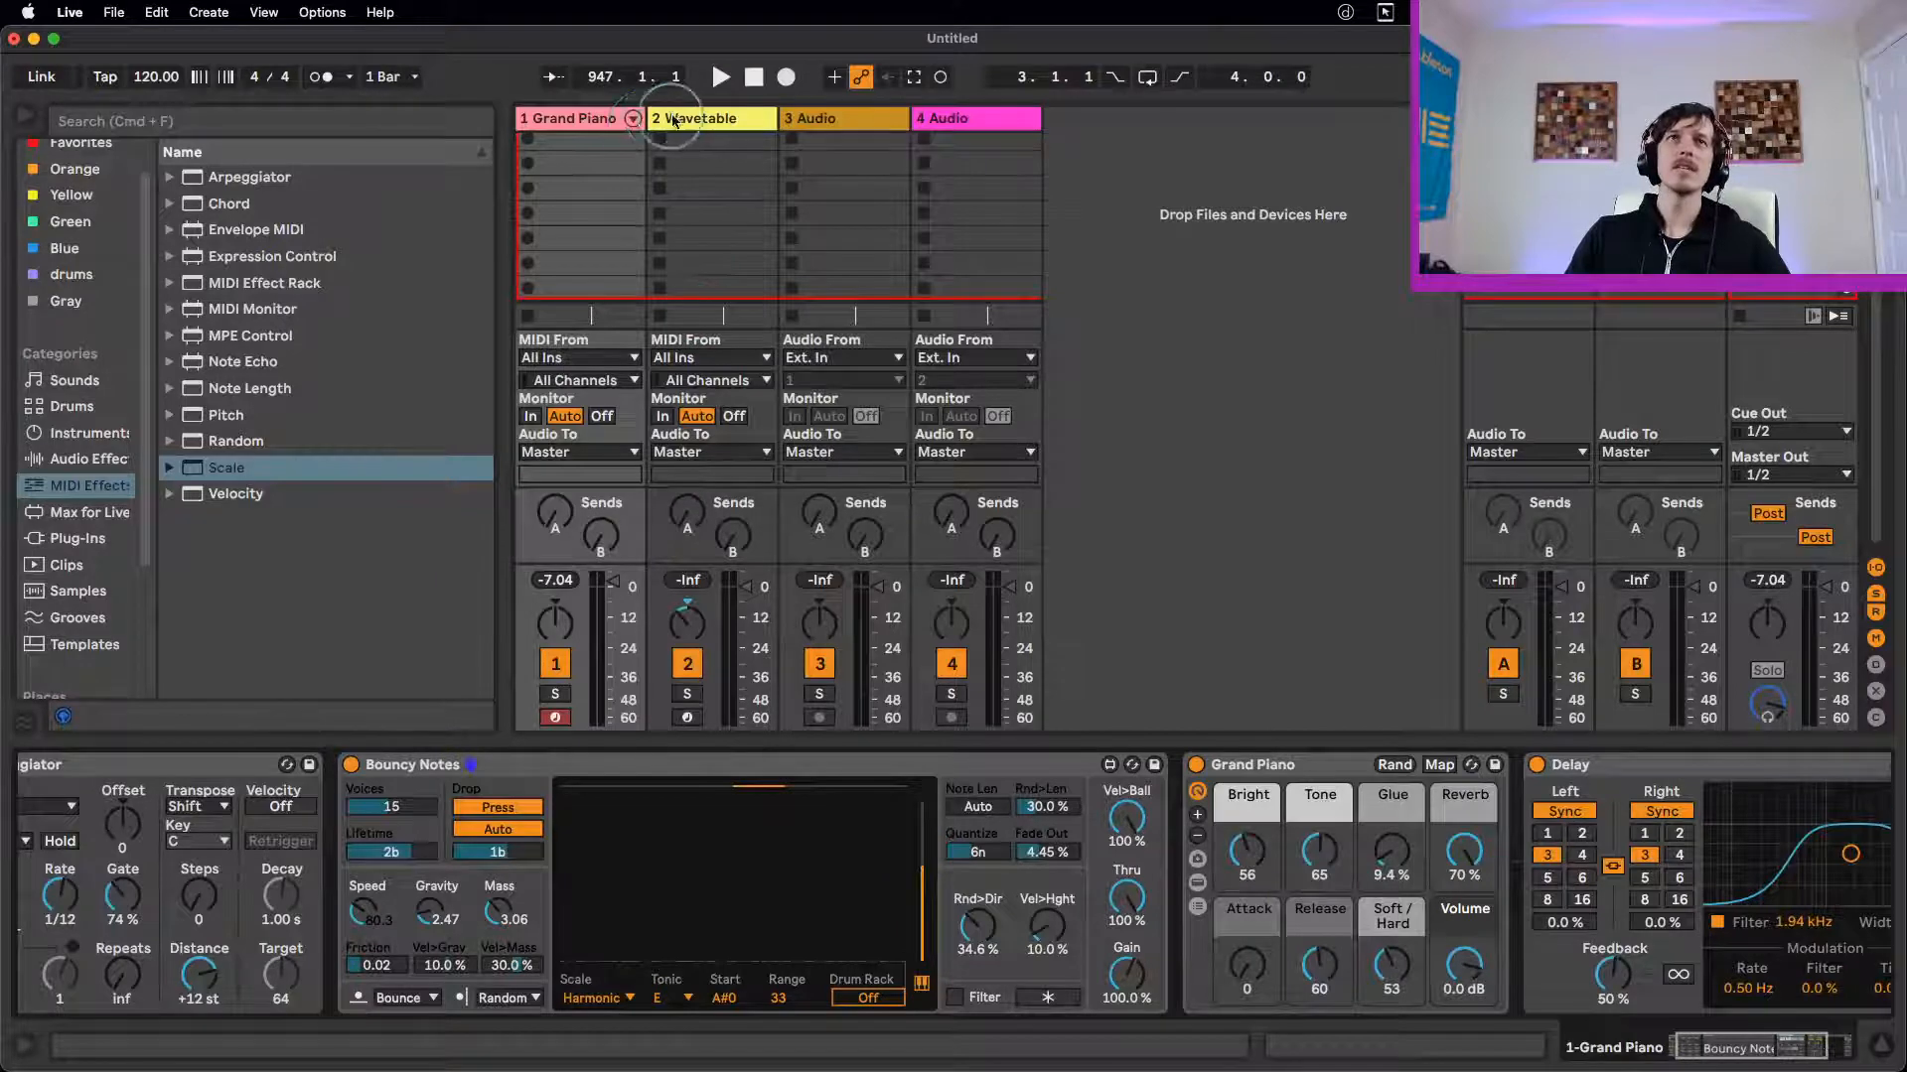
Step: Insert a new MIDI track directly after the Grand Piano track and select its second clip slot
left_click(594, 120)
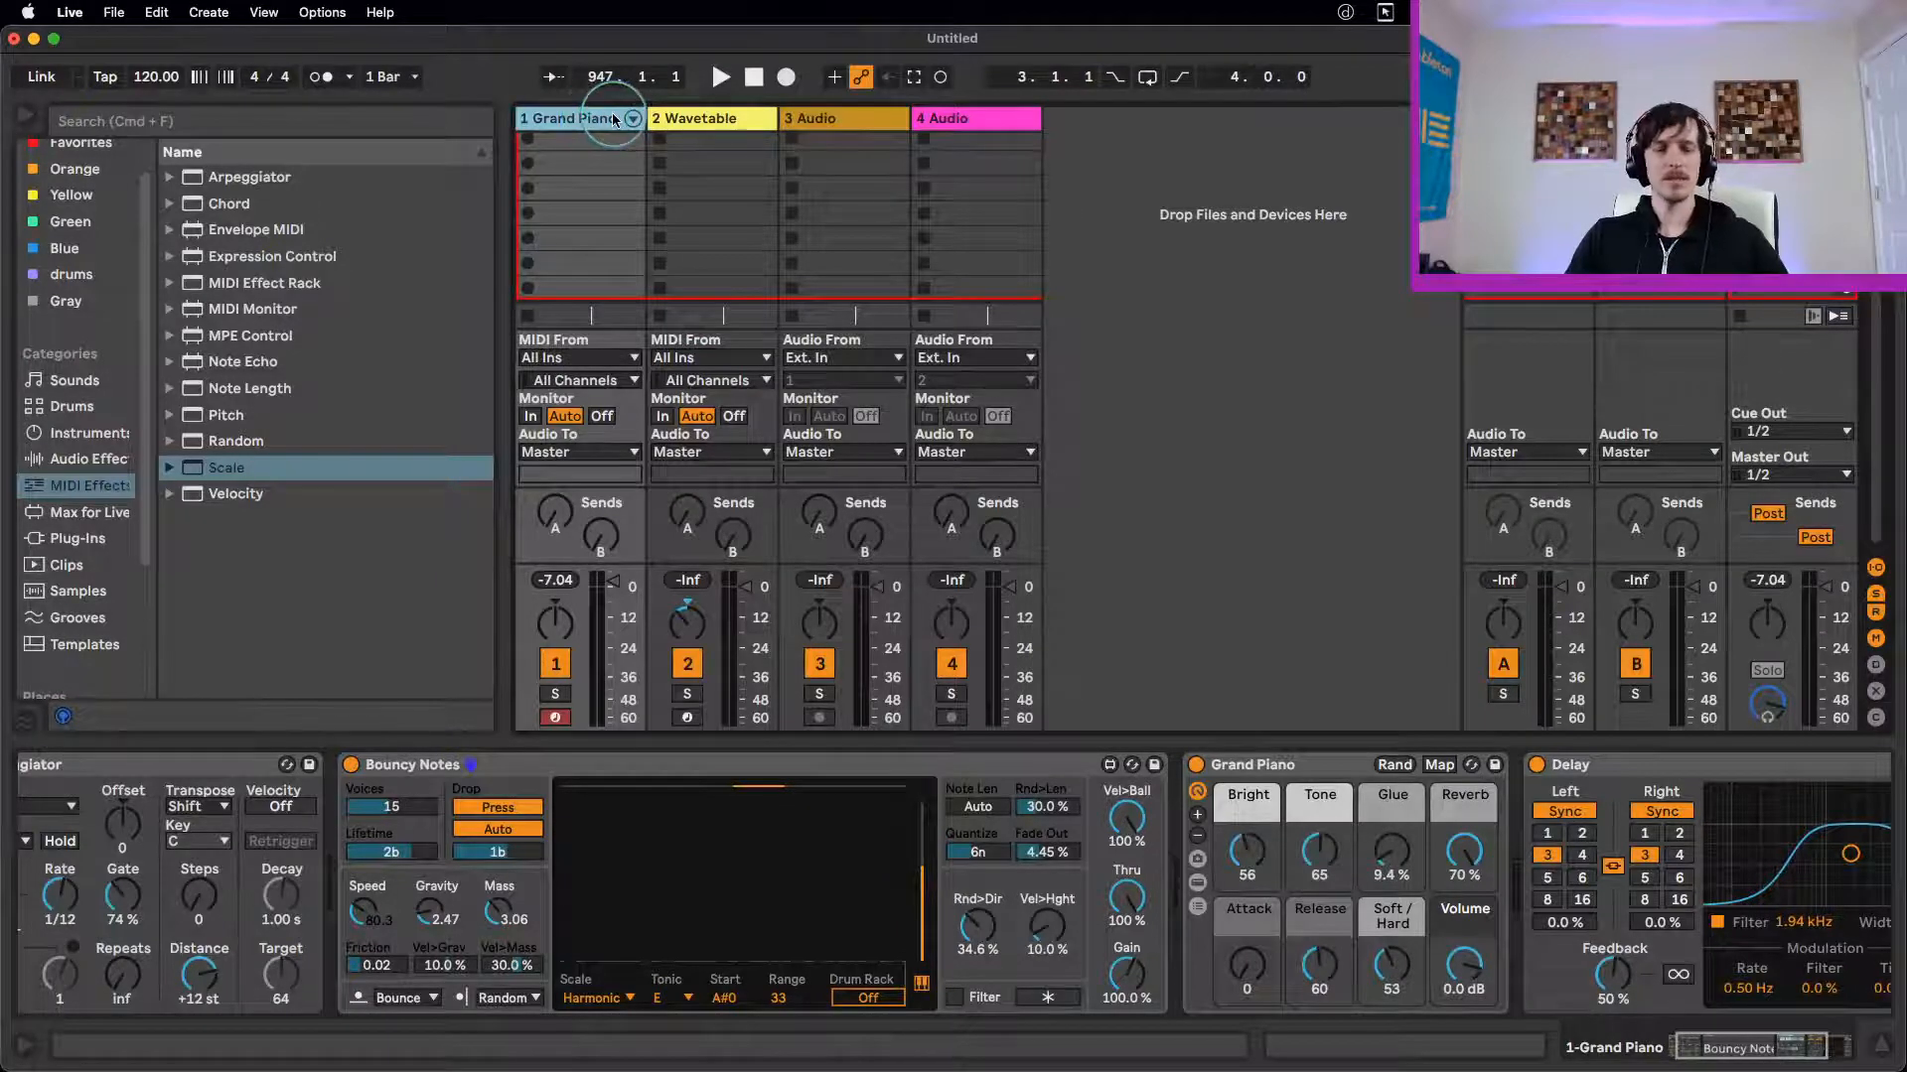
key("super+shift+t")
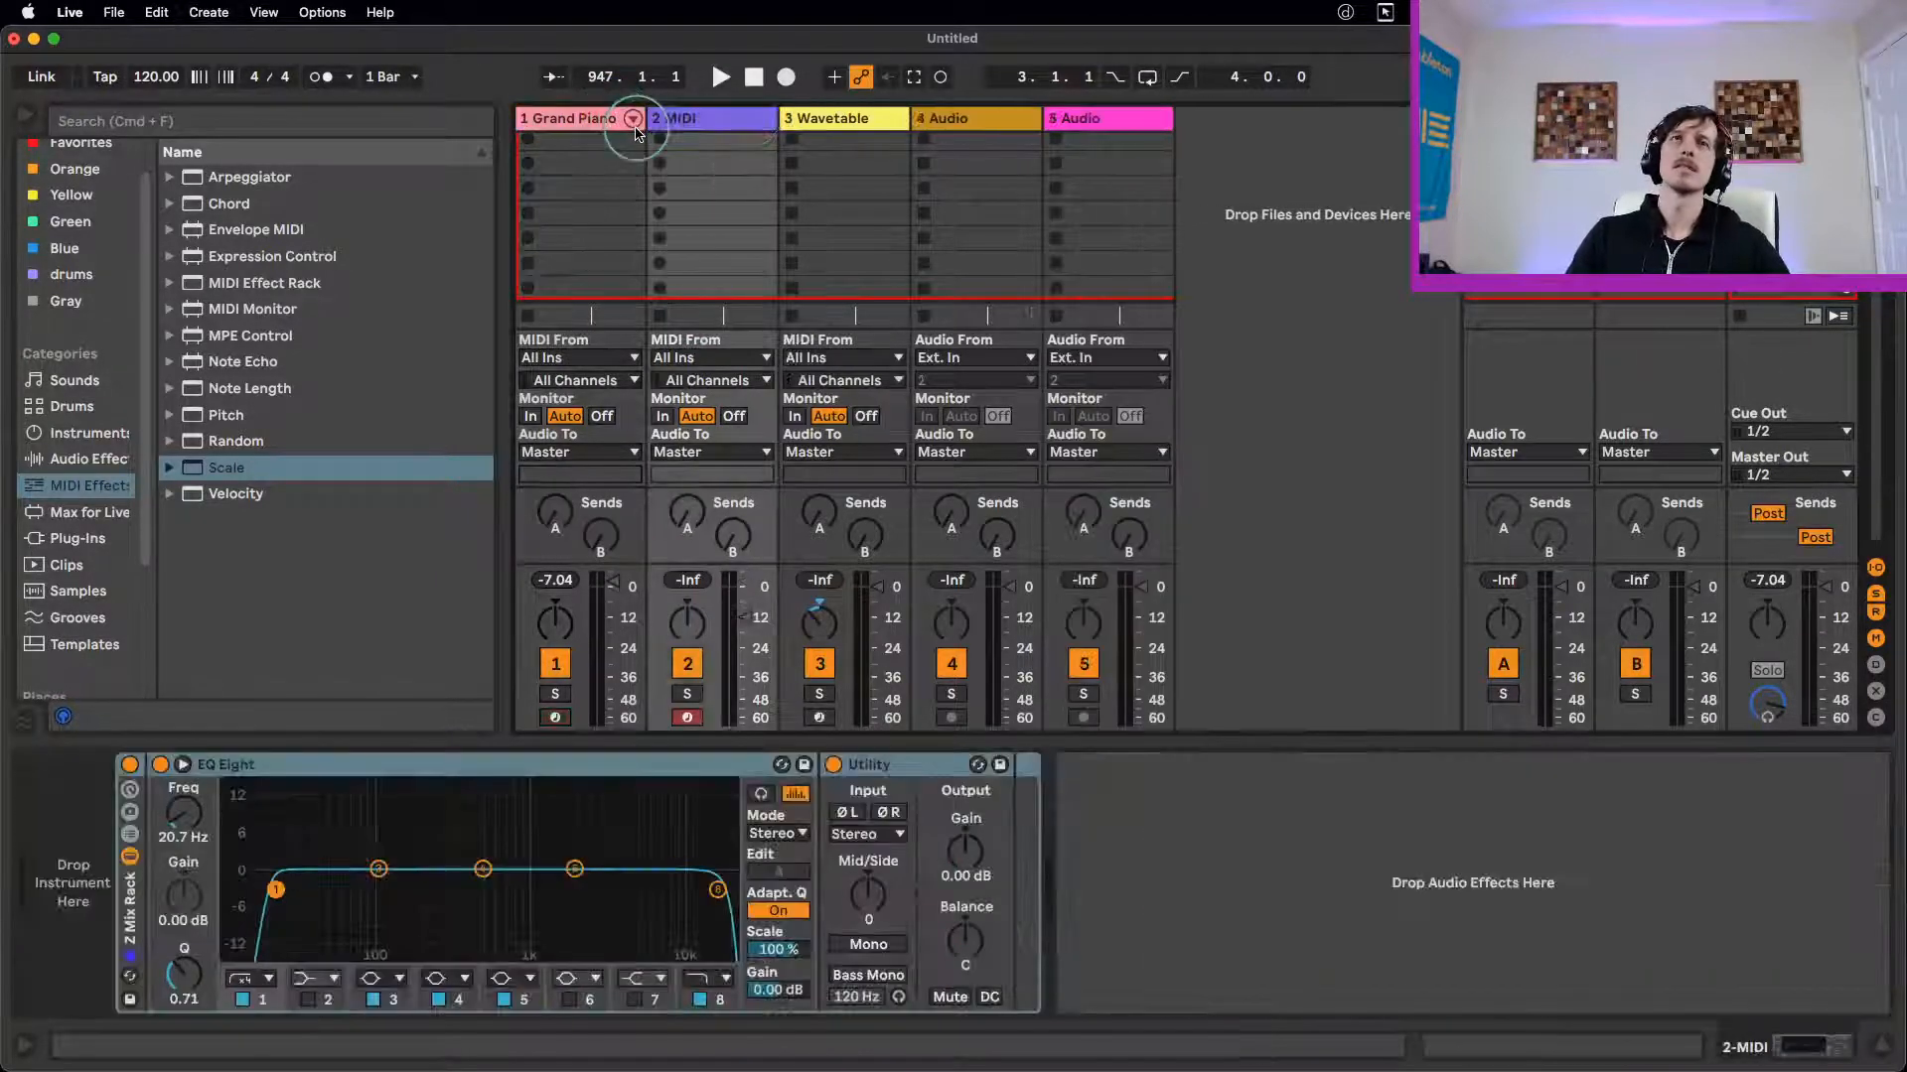
left_click(695, 163)
Step: Route the new MIDI track's input from 1-Grand Piano with monitoring set to In, and arm the track
left_click(701, 356)
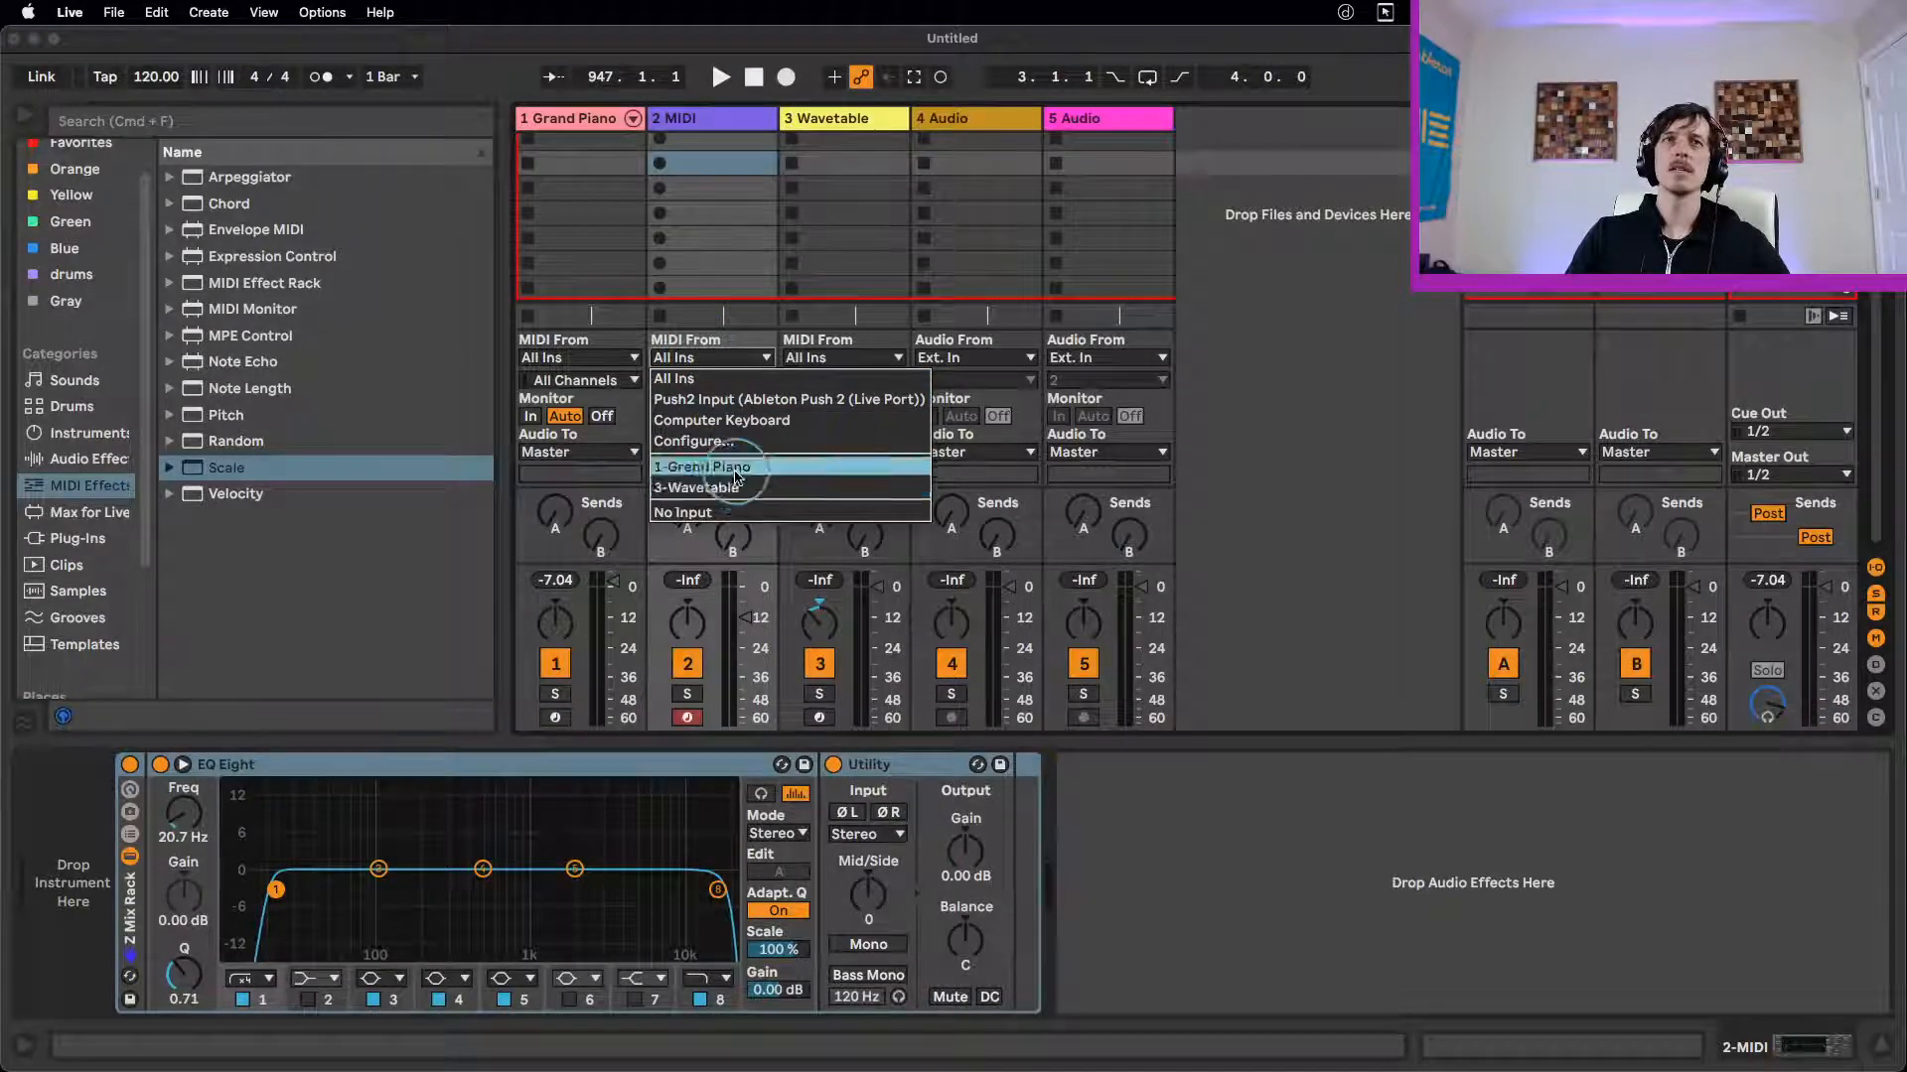
left_click(701, 466)
left_click(661, 416)
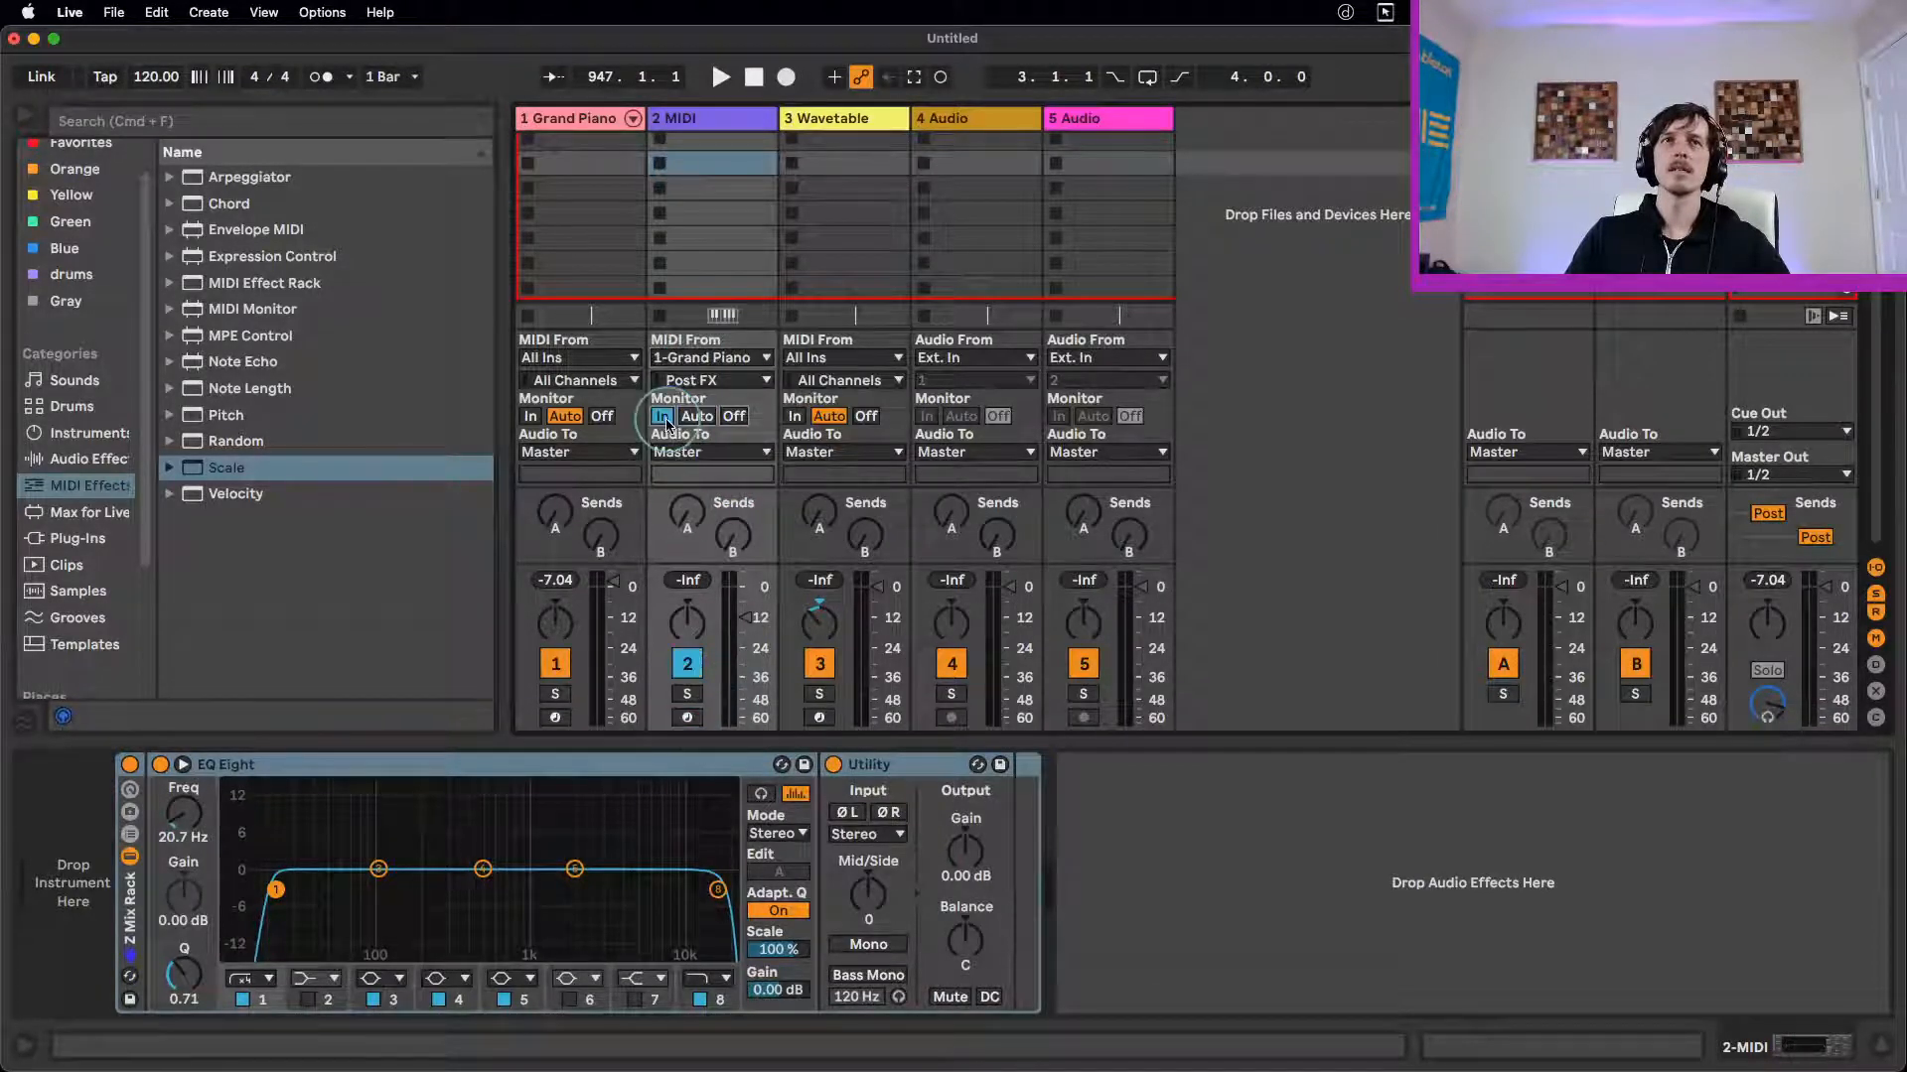
left_click(687, 717)
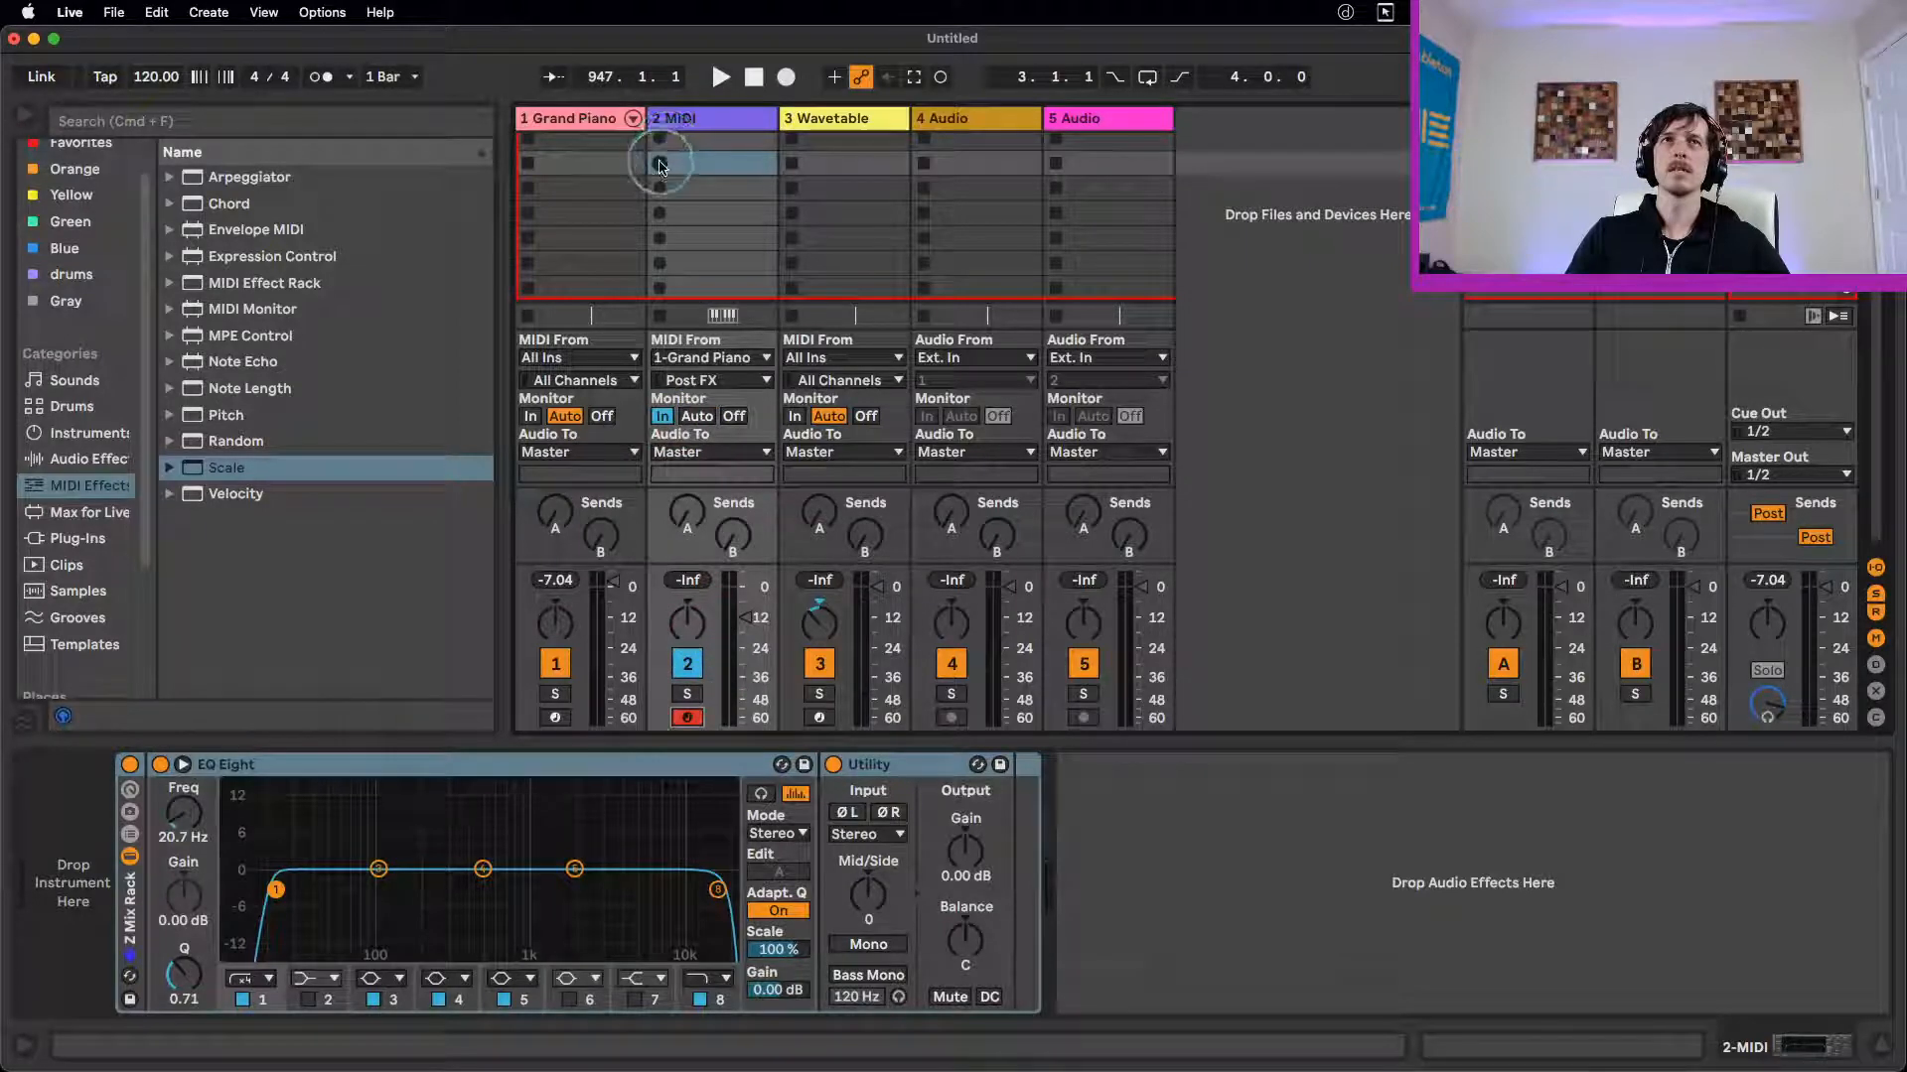
Step: Start recording a clip in the second slot of the new MIDI track and display its notes
left_click(659, 162)
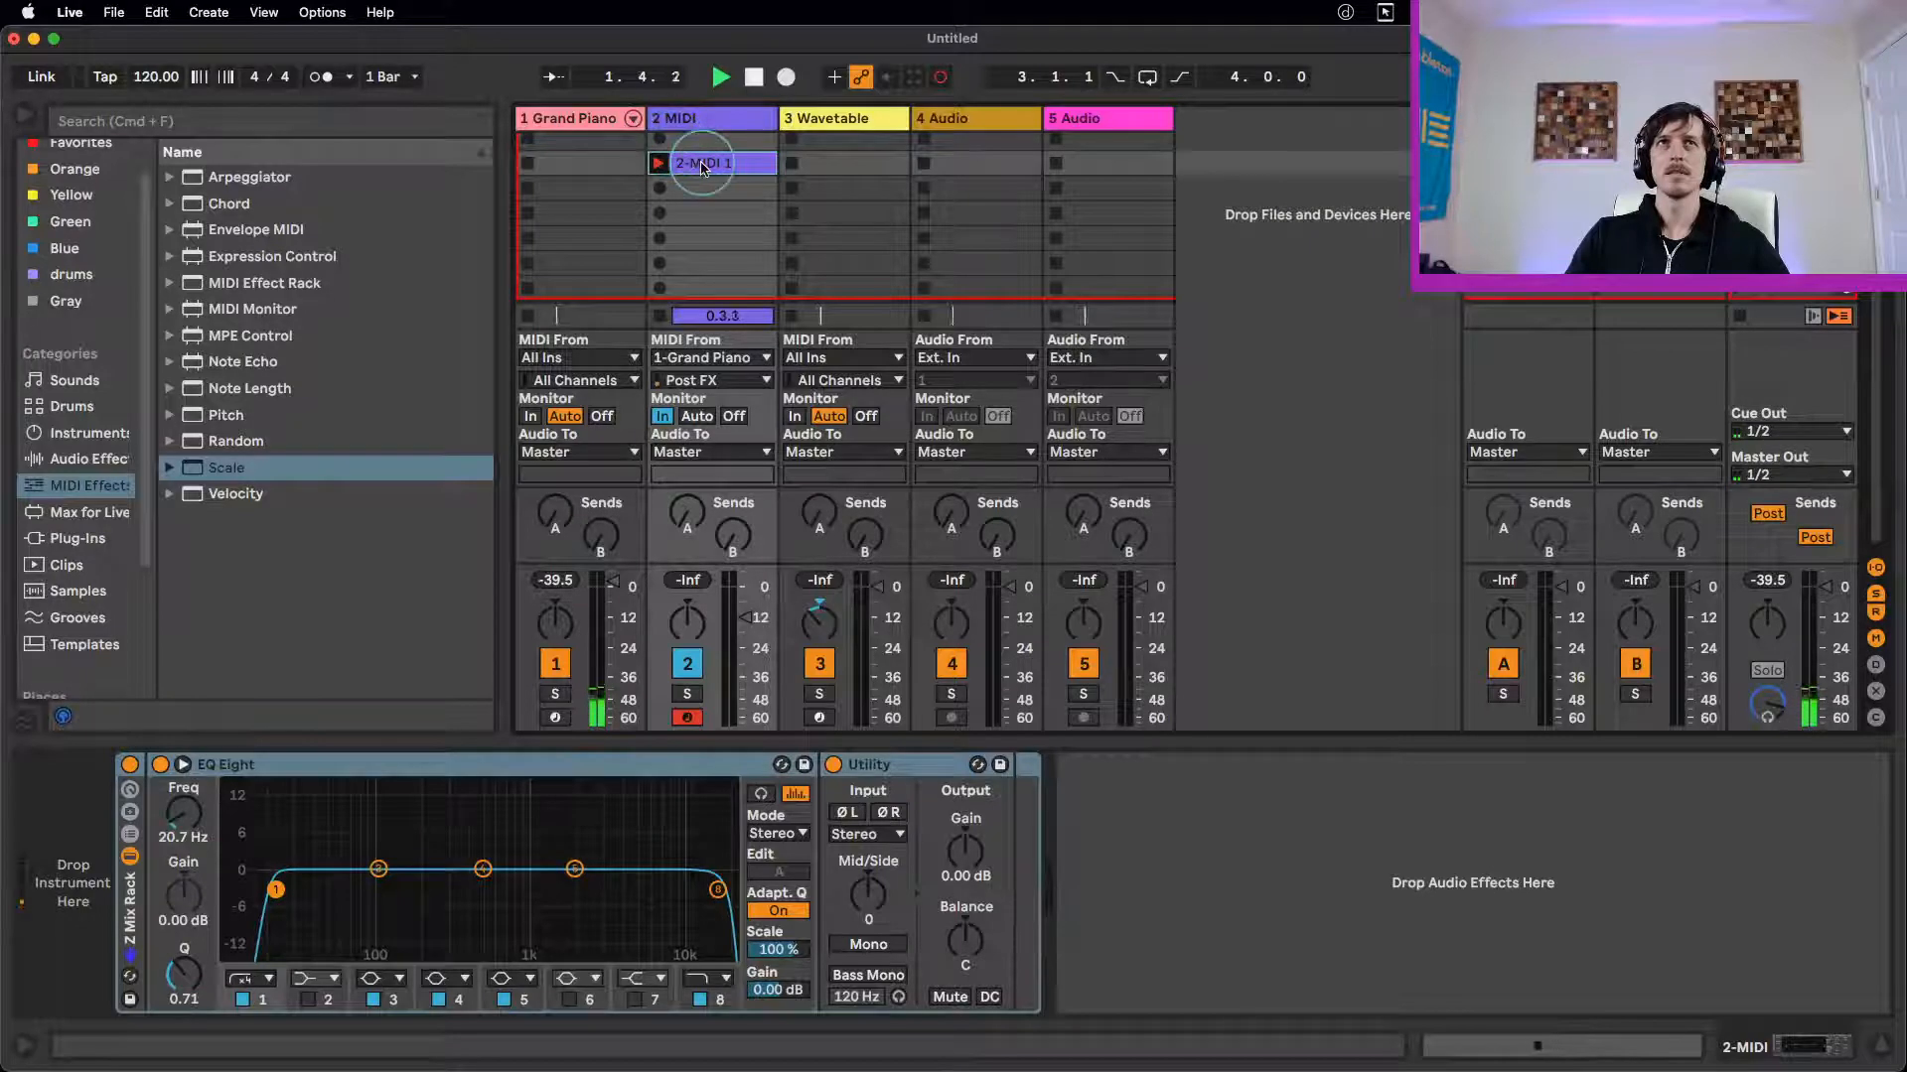
left_click(701, 167)
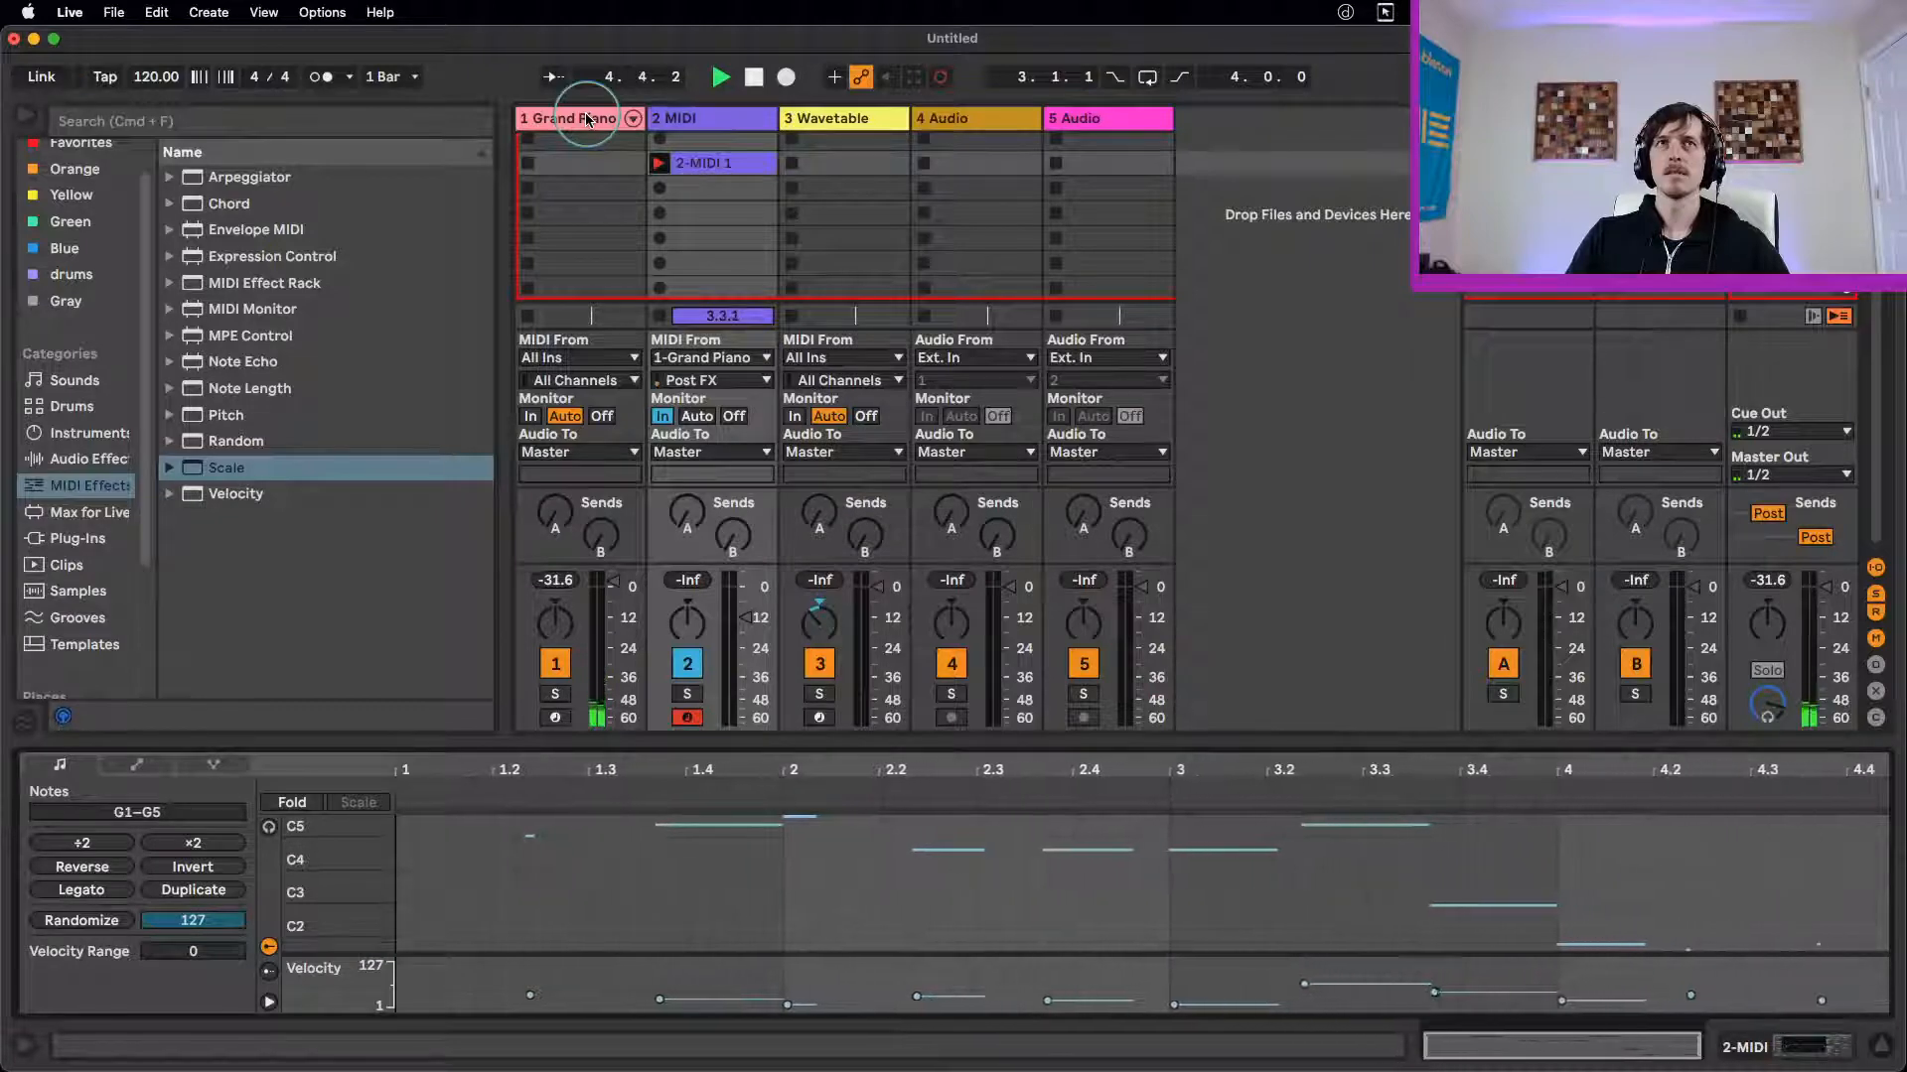
Step: Set Rnd>Dir to 37.8 % in the Grand Piano track's Bouncy Notes and check the notes of the recording clip
left_click(586, 119)
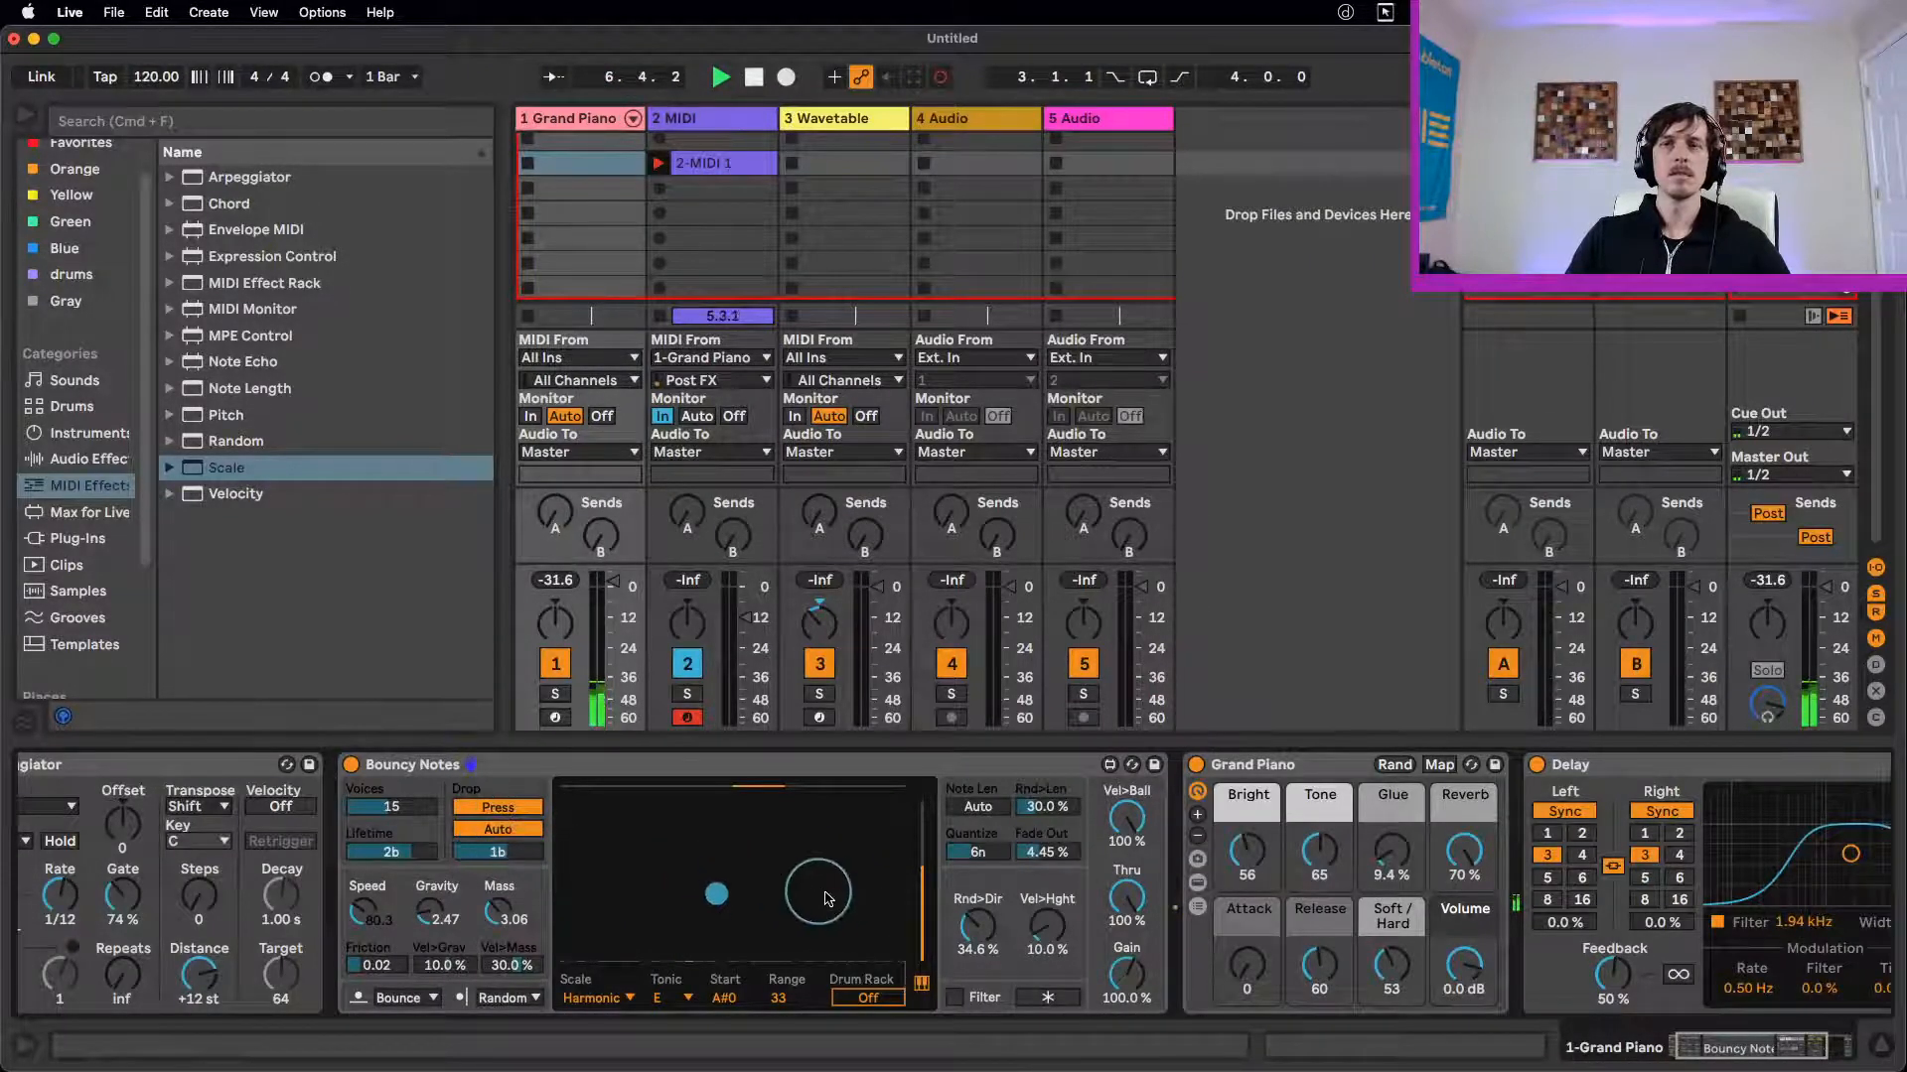
left_click_drag(828, 898, 900, 881)
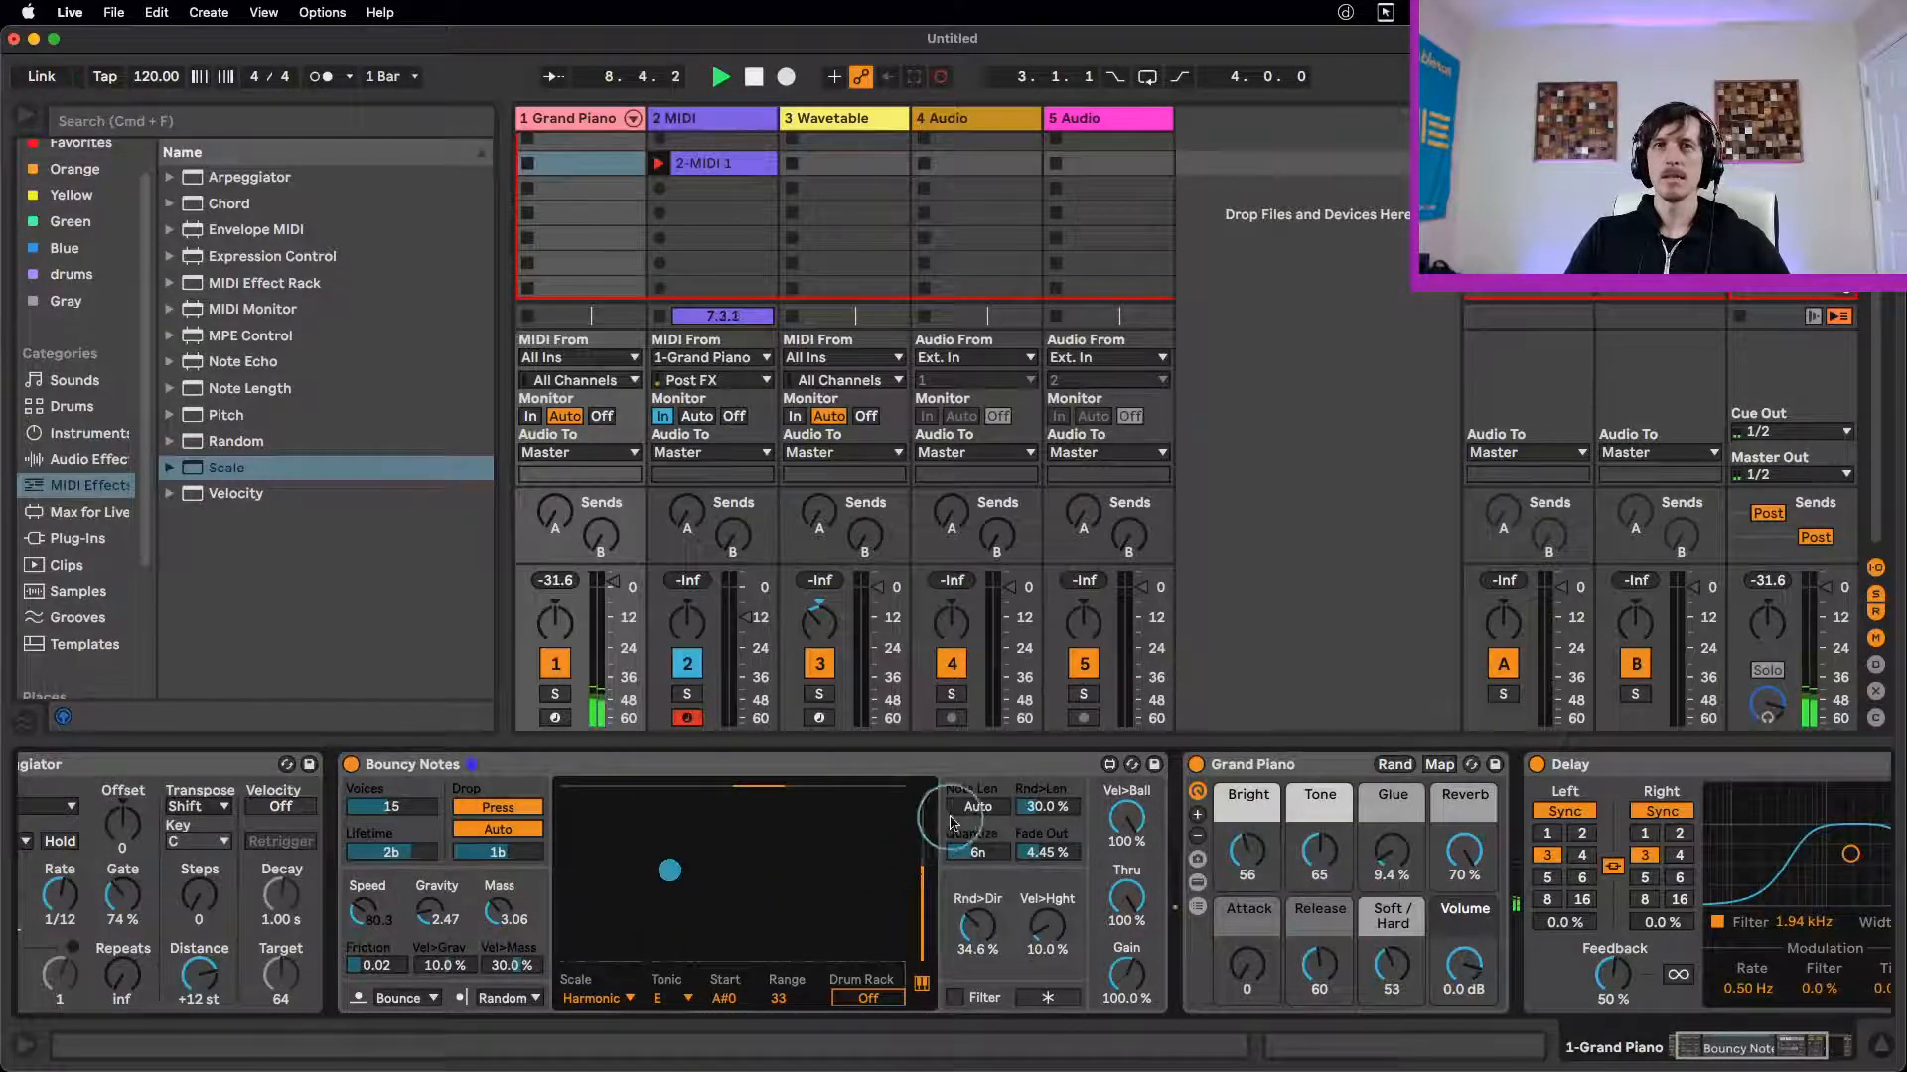
left_click_drag(977, 929, 977, 922)
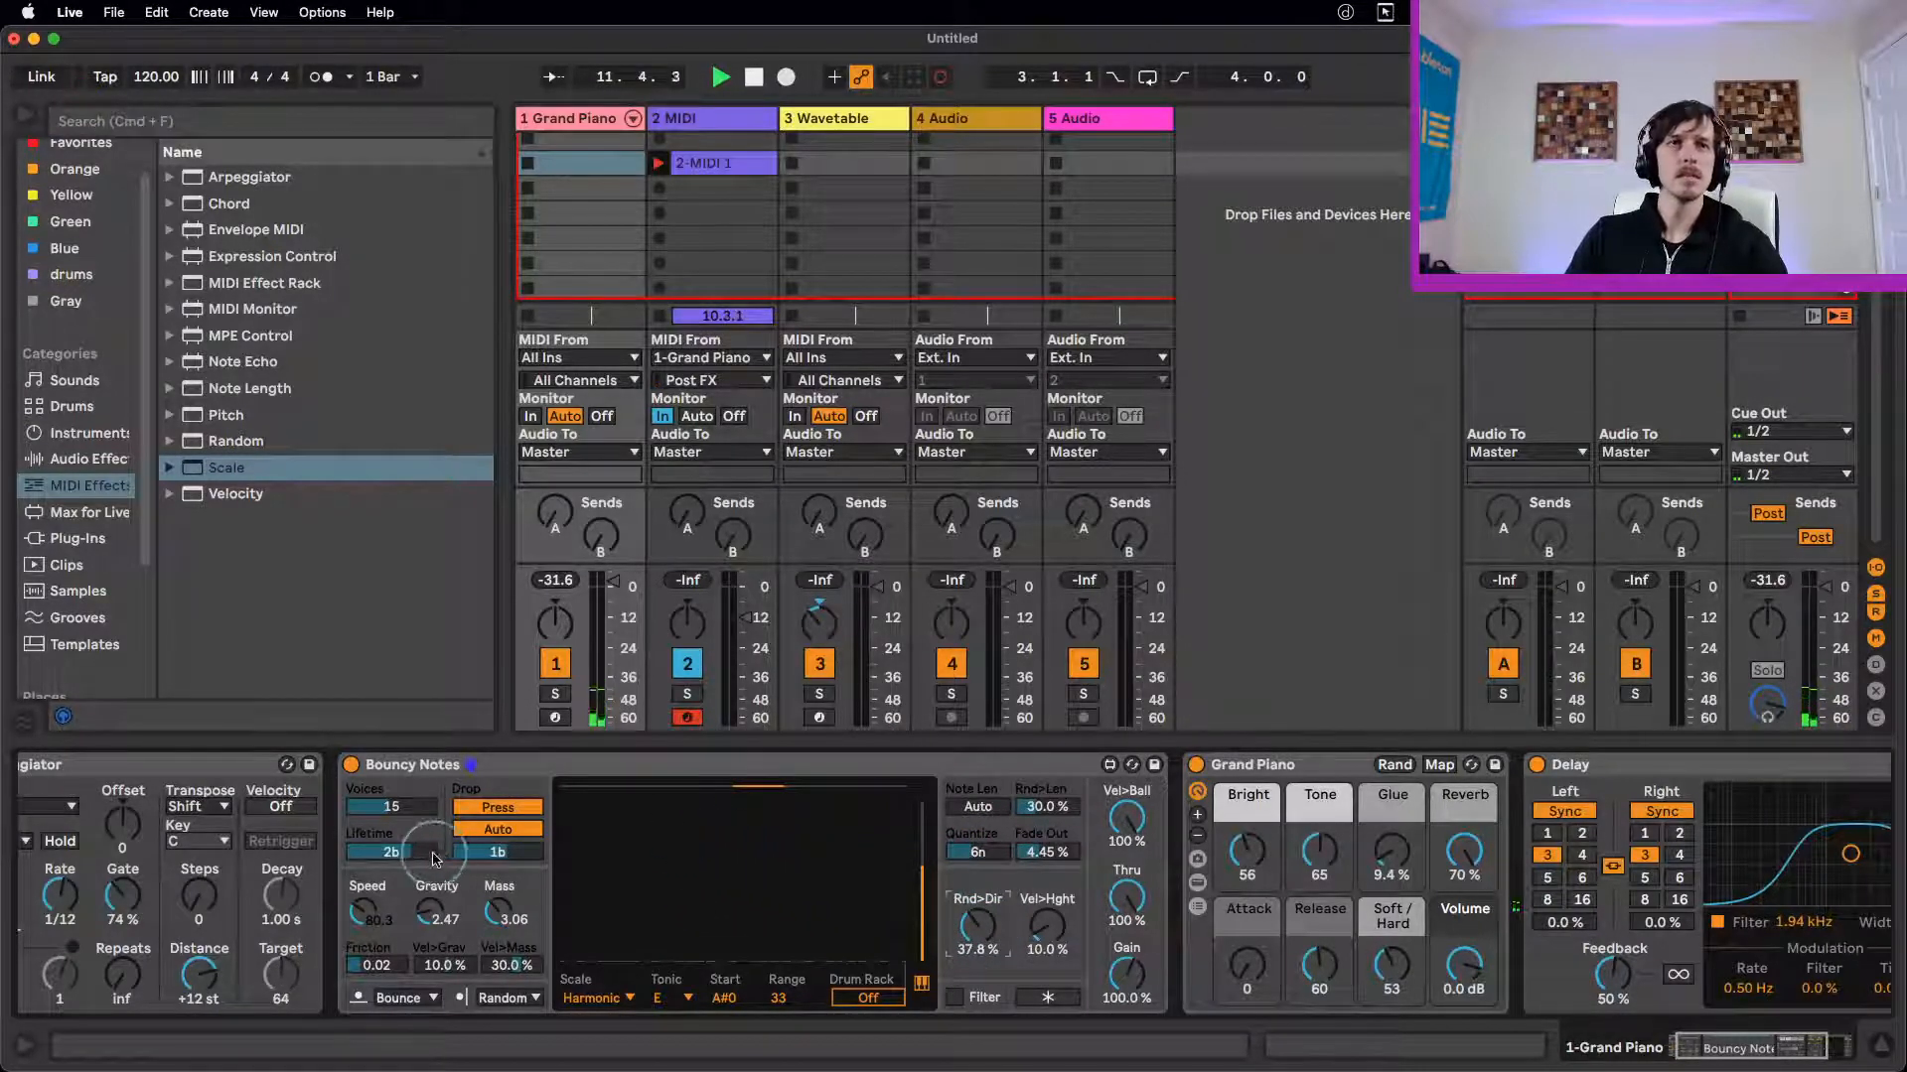
left_click(717, 163)
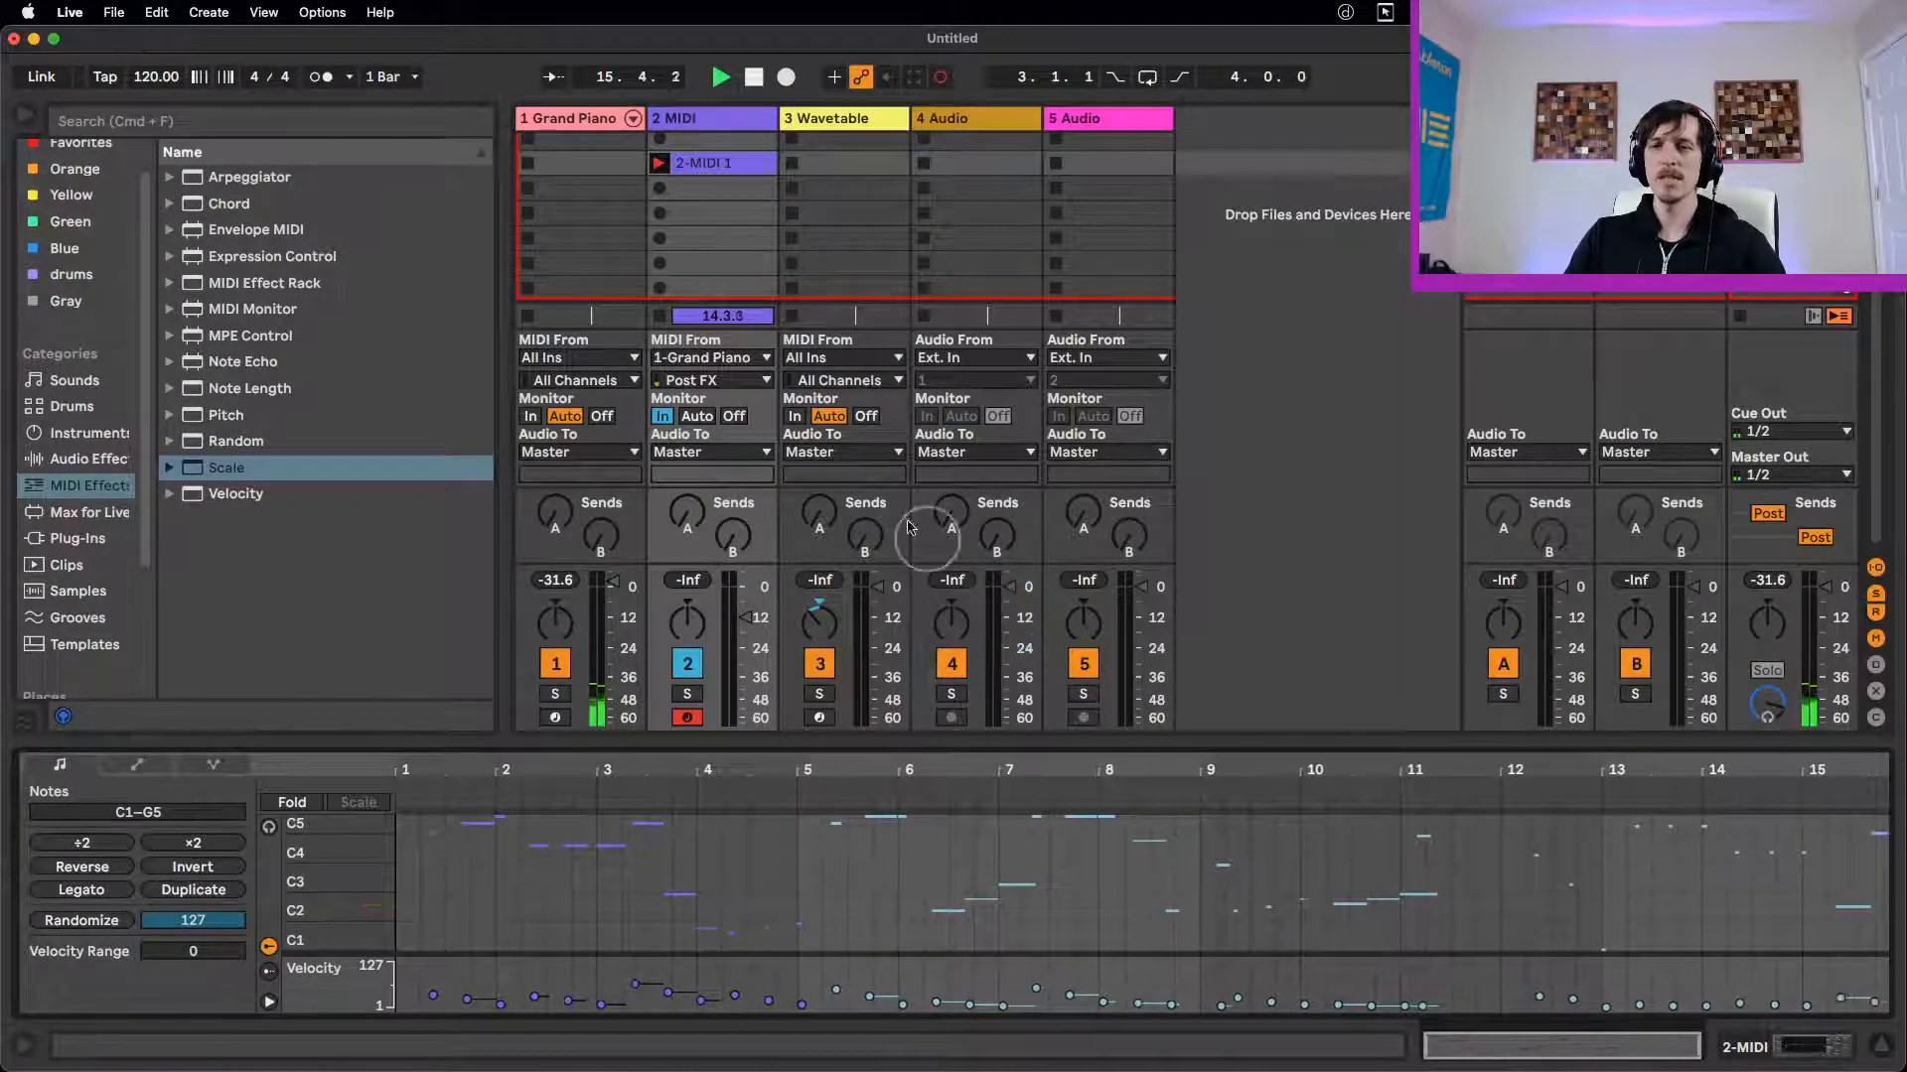
Step: Set Bouncy Notes to Note Len 4b, Rnd>Len 8.74 %, Gravity 2.90 and Mass 2.77, and check the clip being recorded
double_click(574, 118)
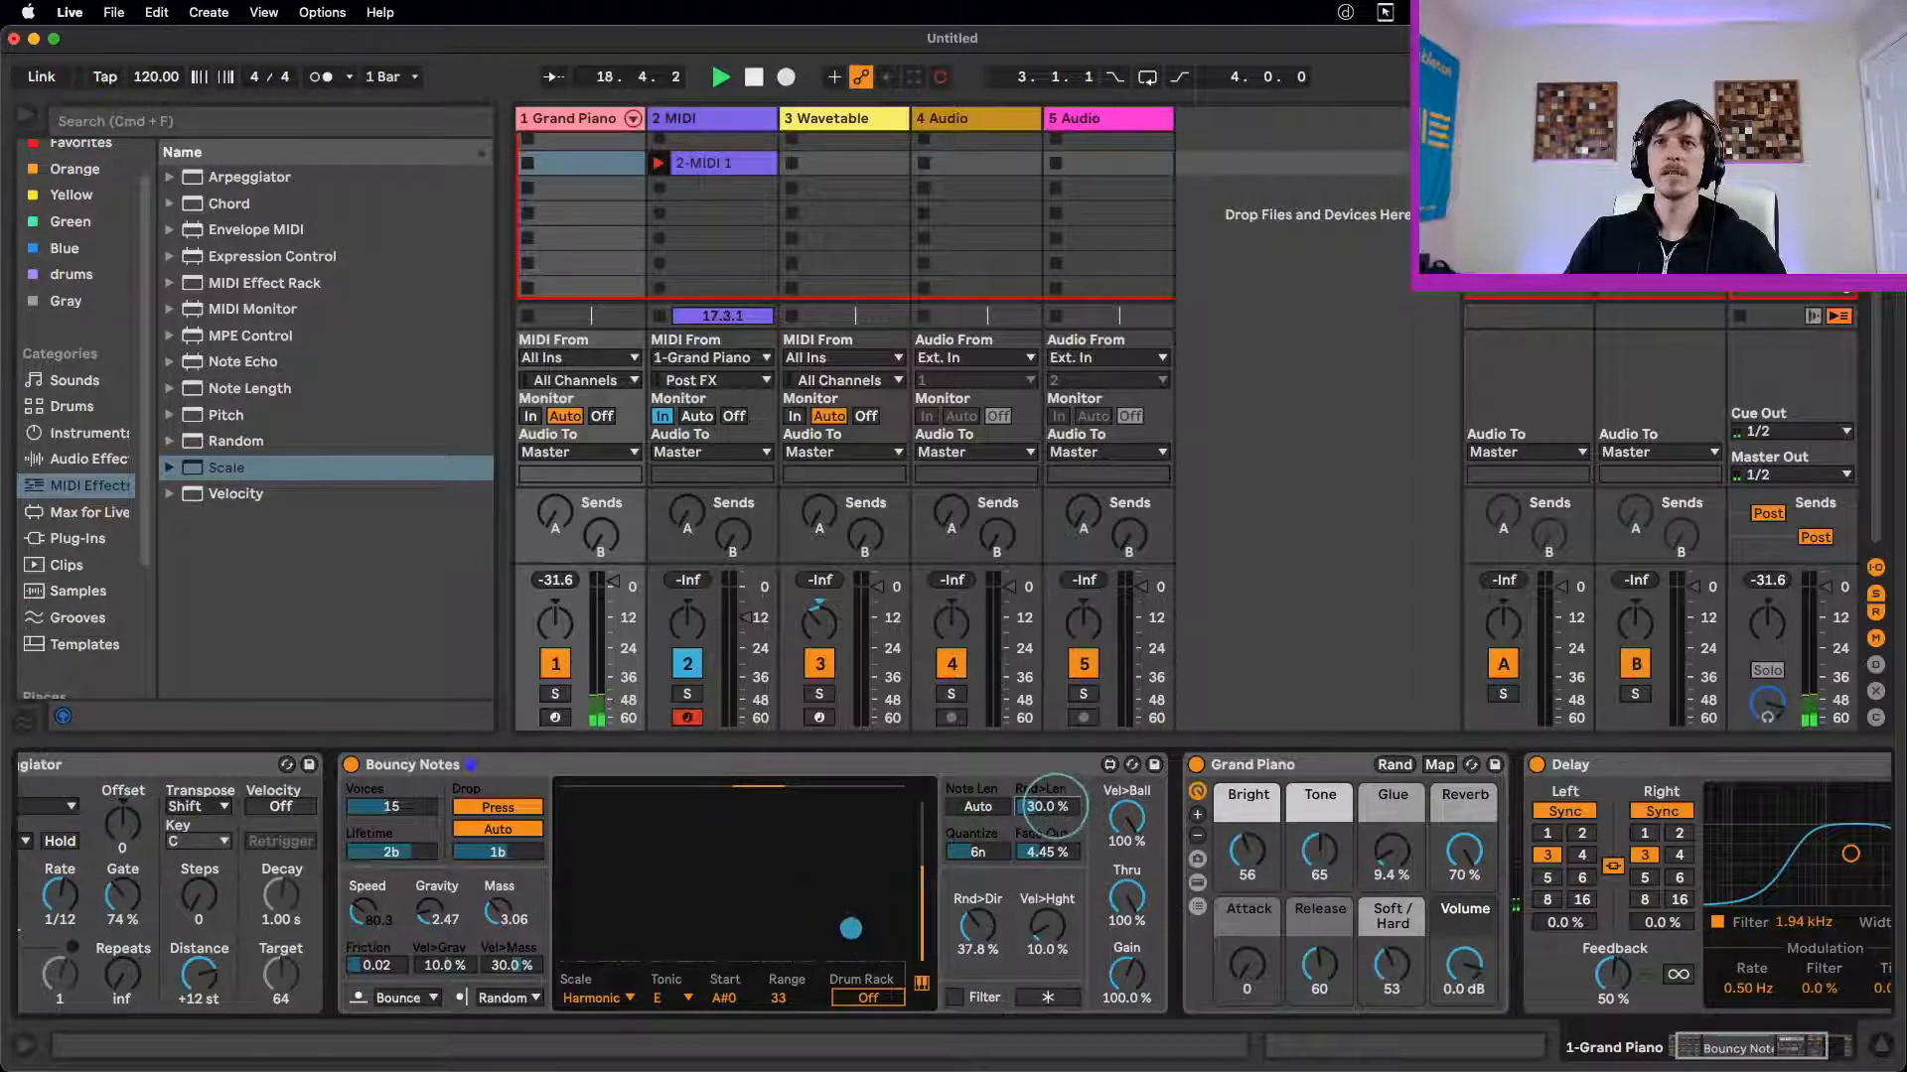
left_click_drag(1052, 806, 1007, 675)
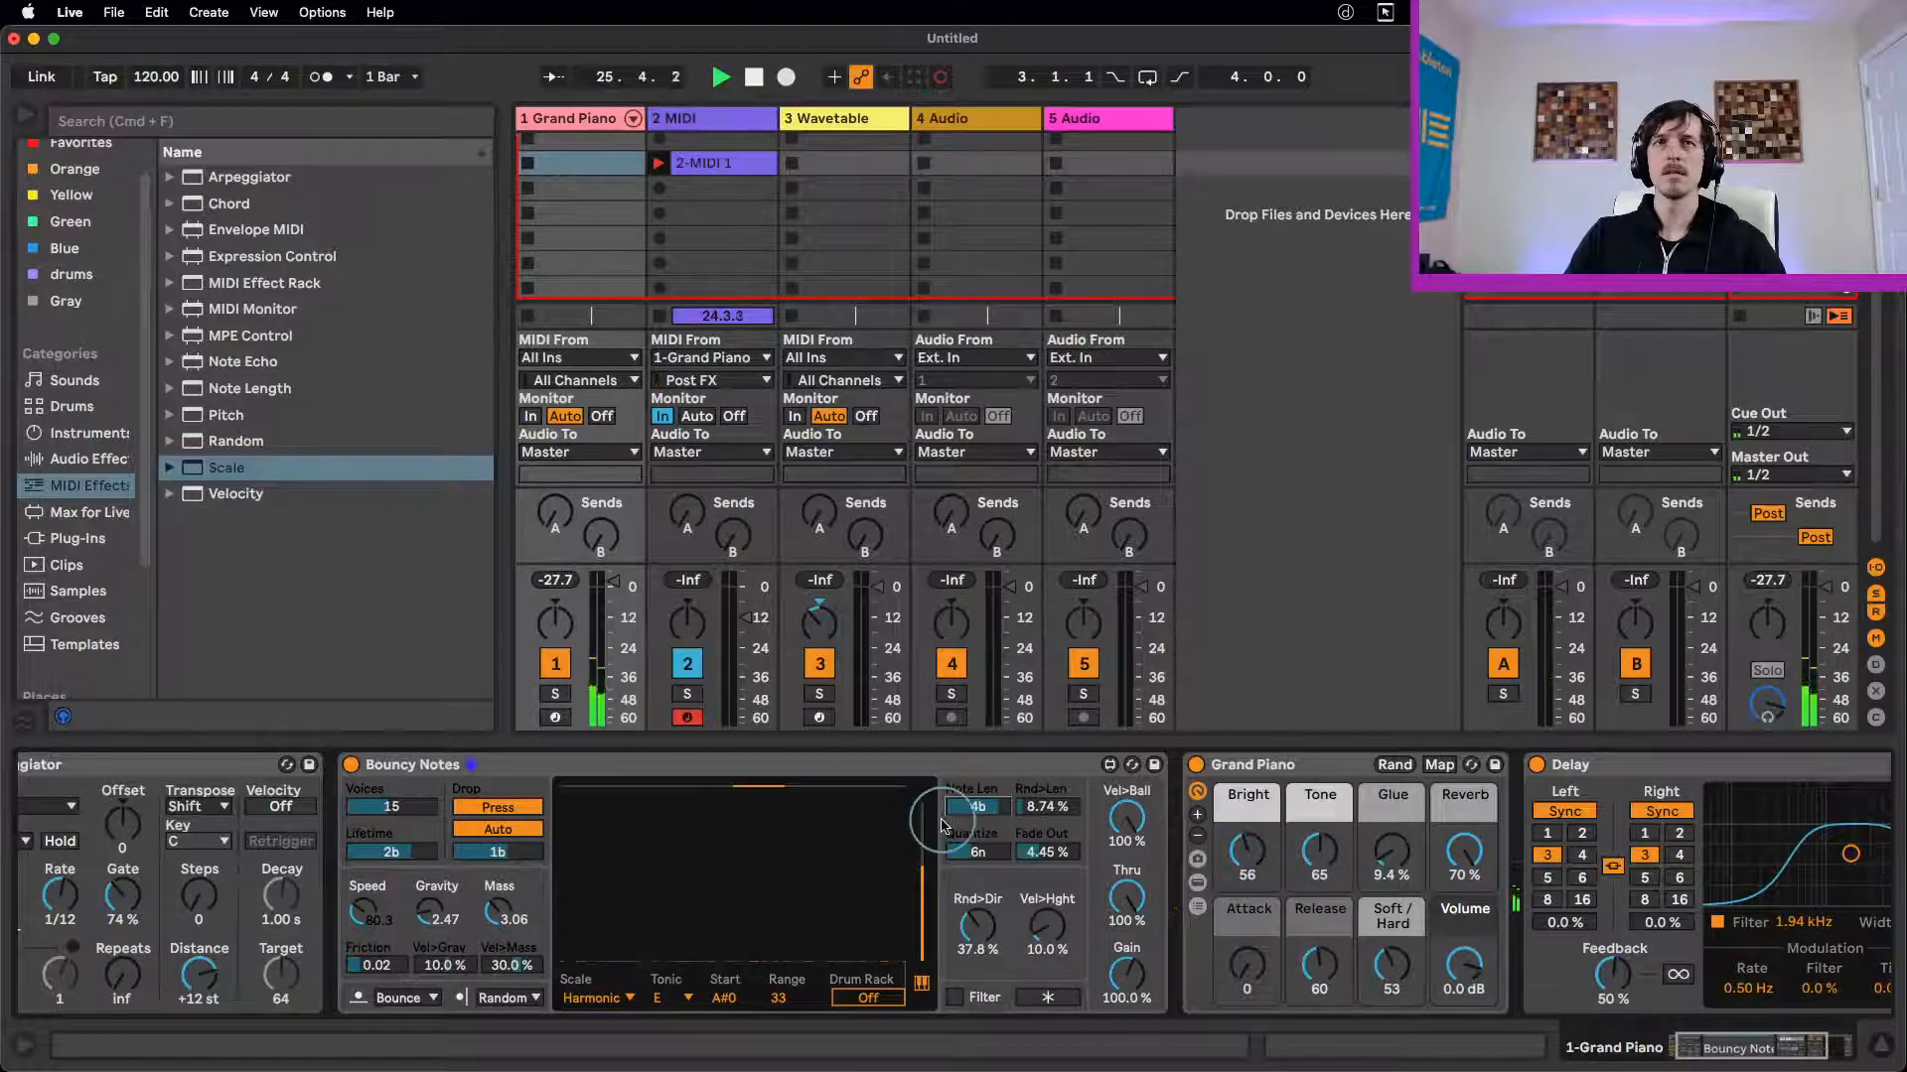
left_click_drag(495, 911, 432, 906)
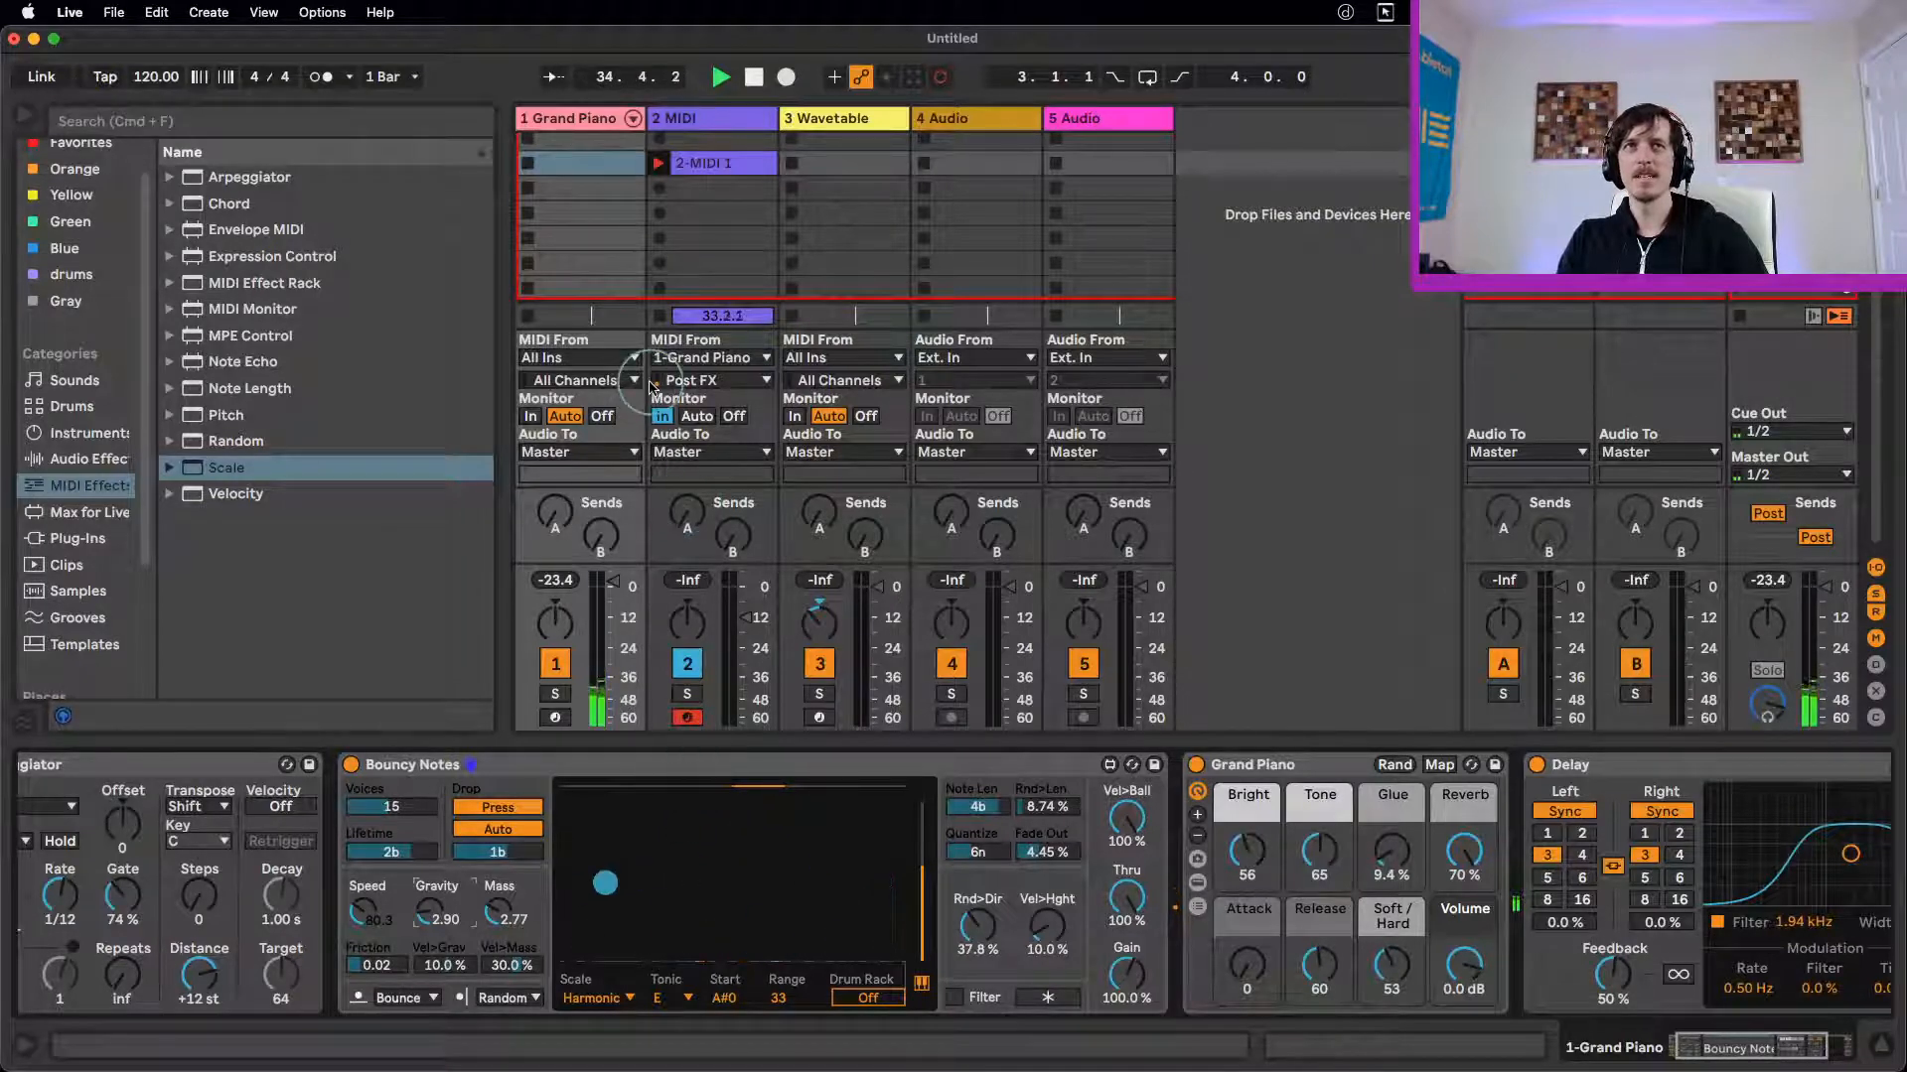
left_click(707, 163)
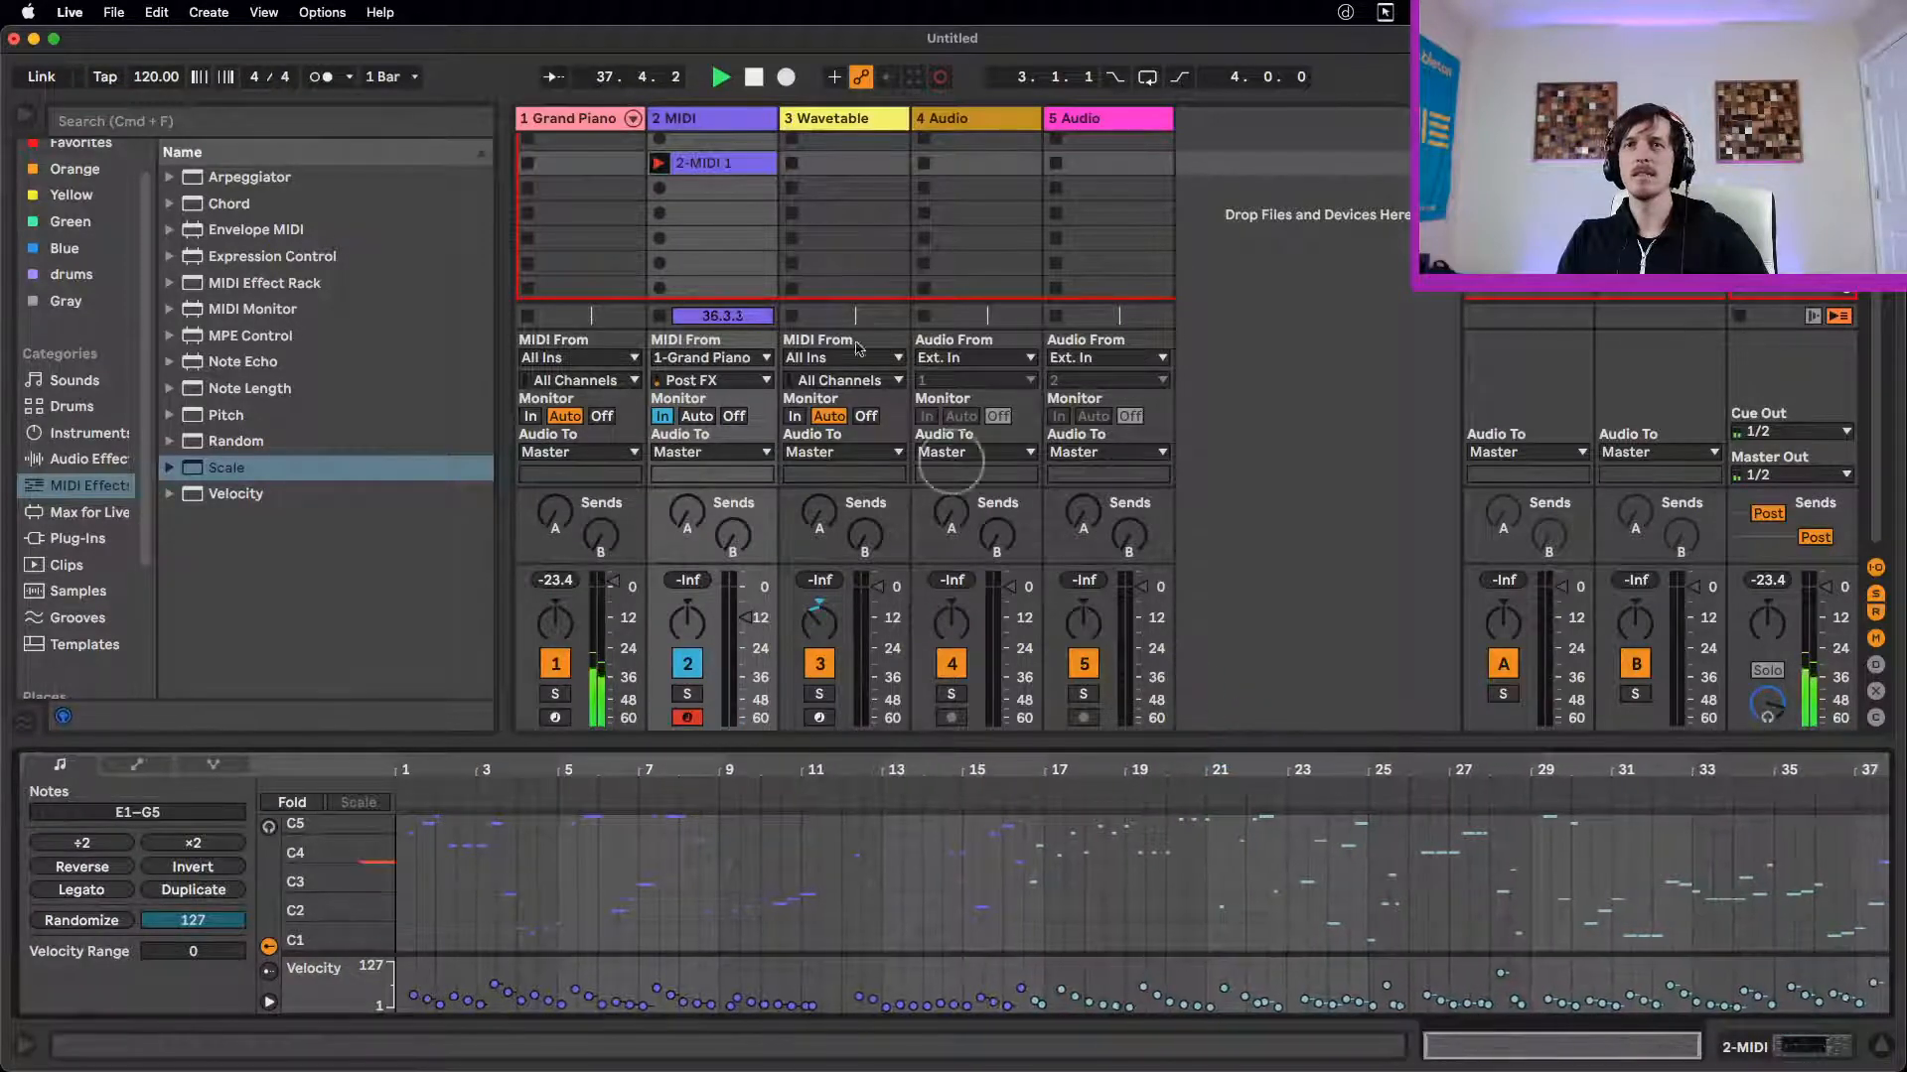
Step: Set the automatic drop interval in Bouncy Notes to 3b and stop the recording
left_click(673, 120)
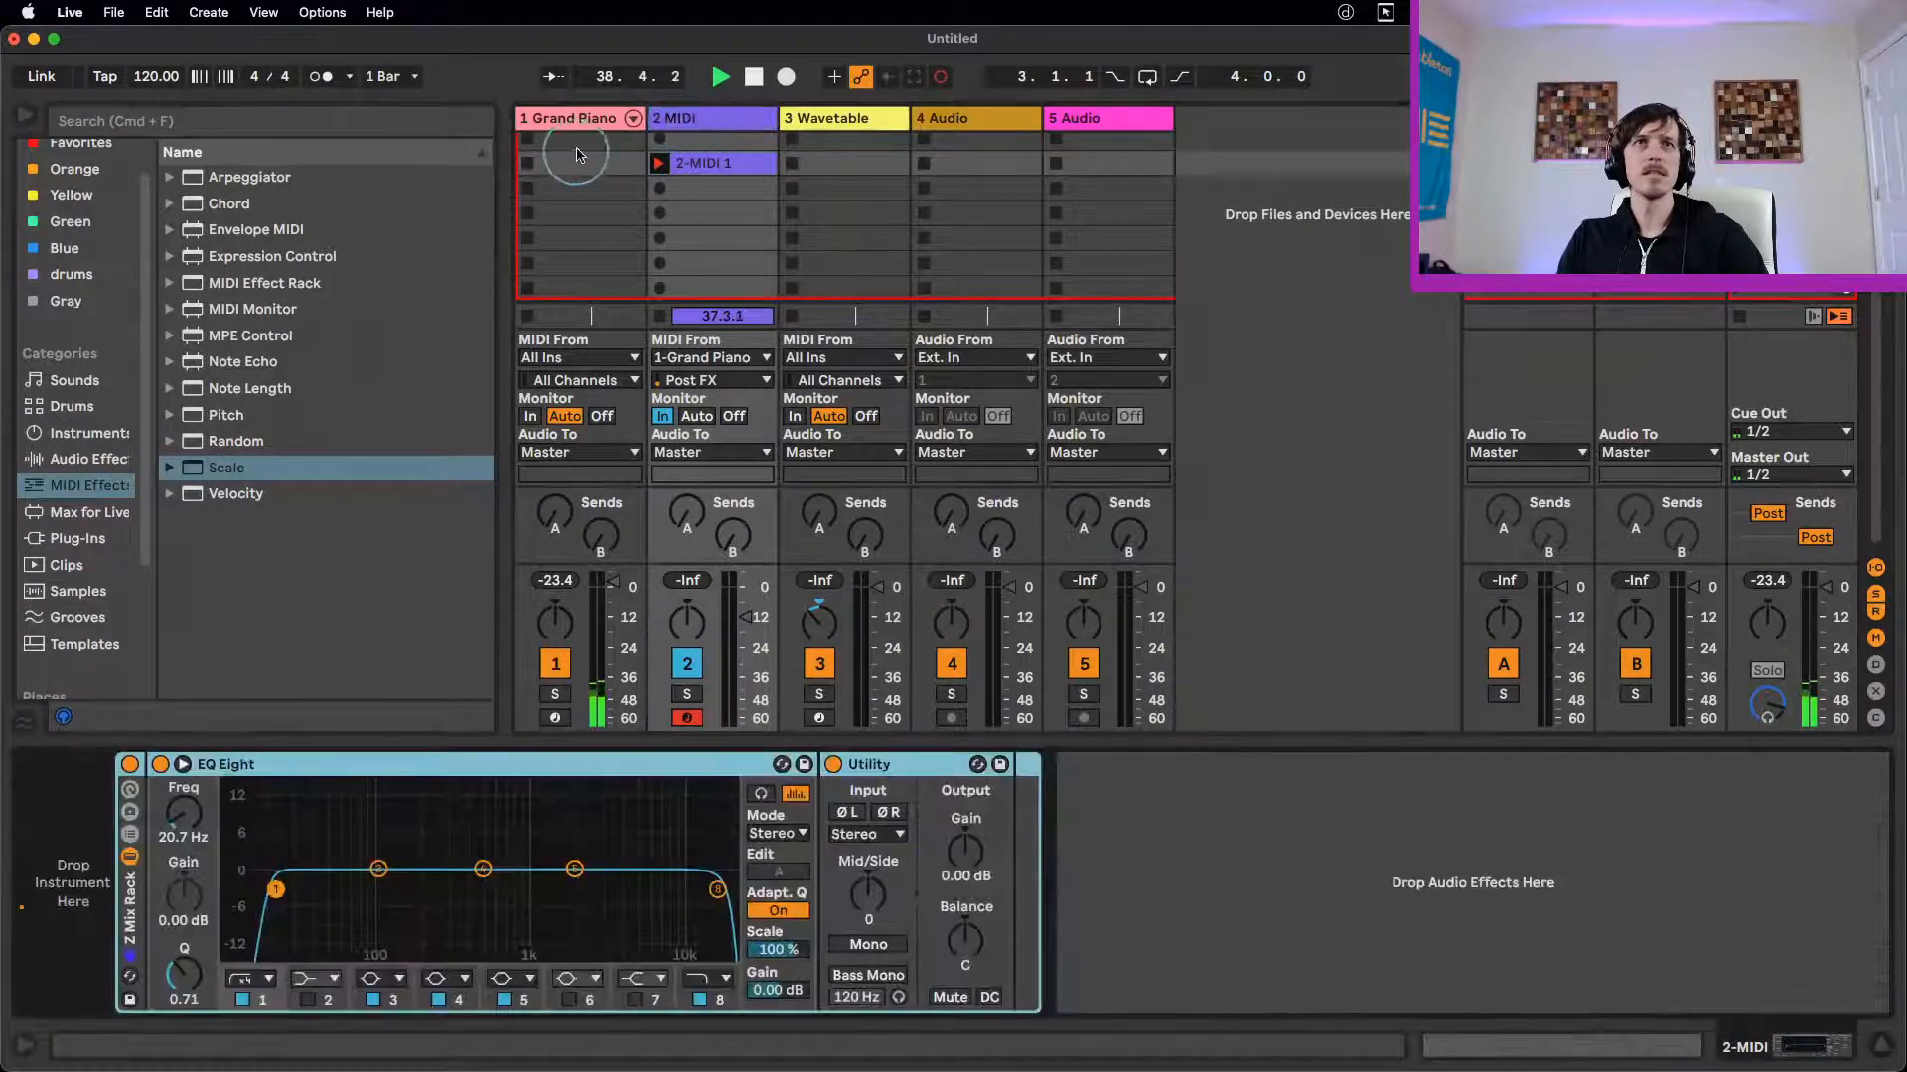
left_click(591, 120)
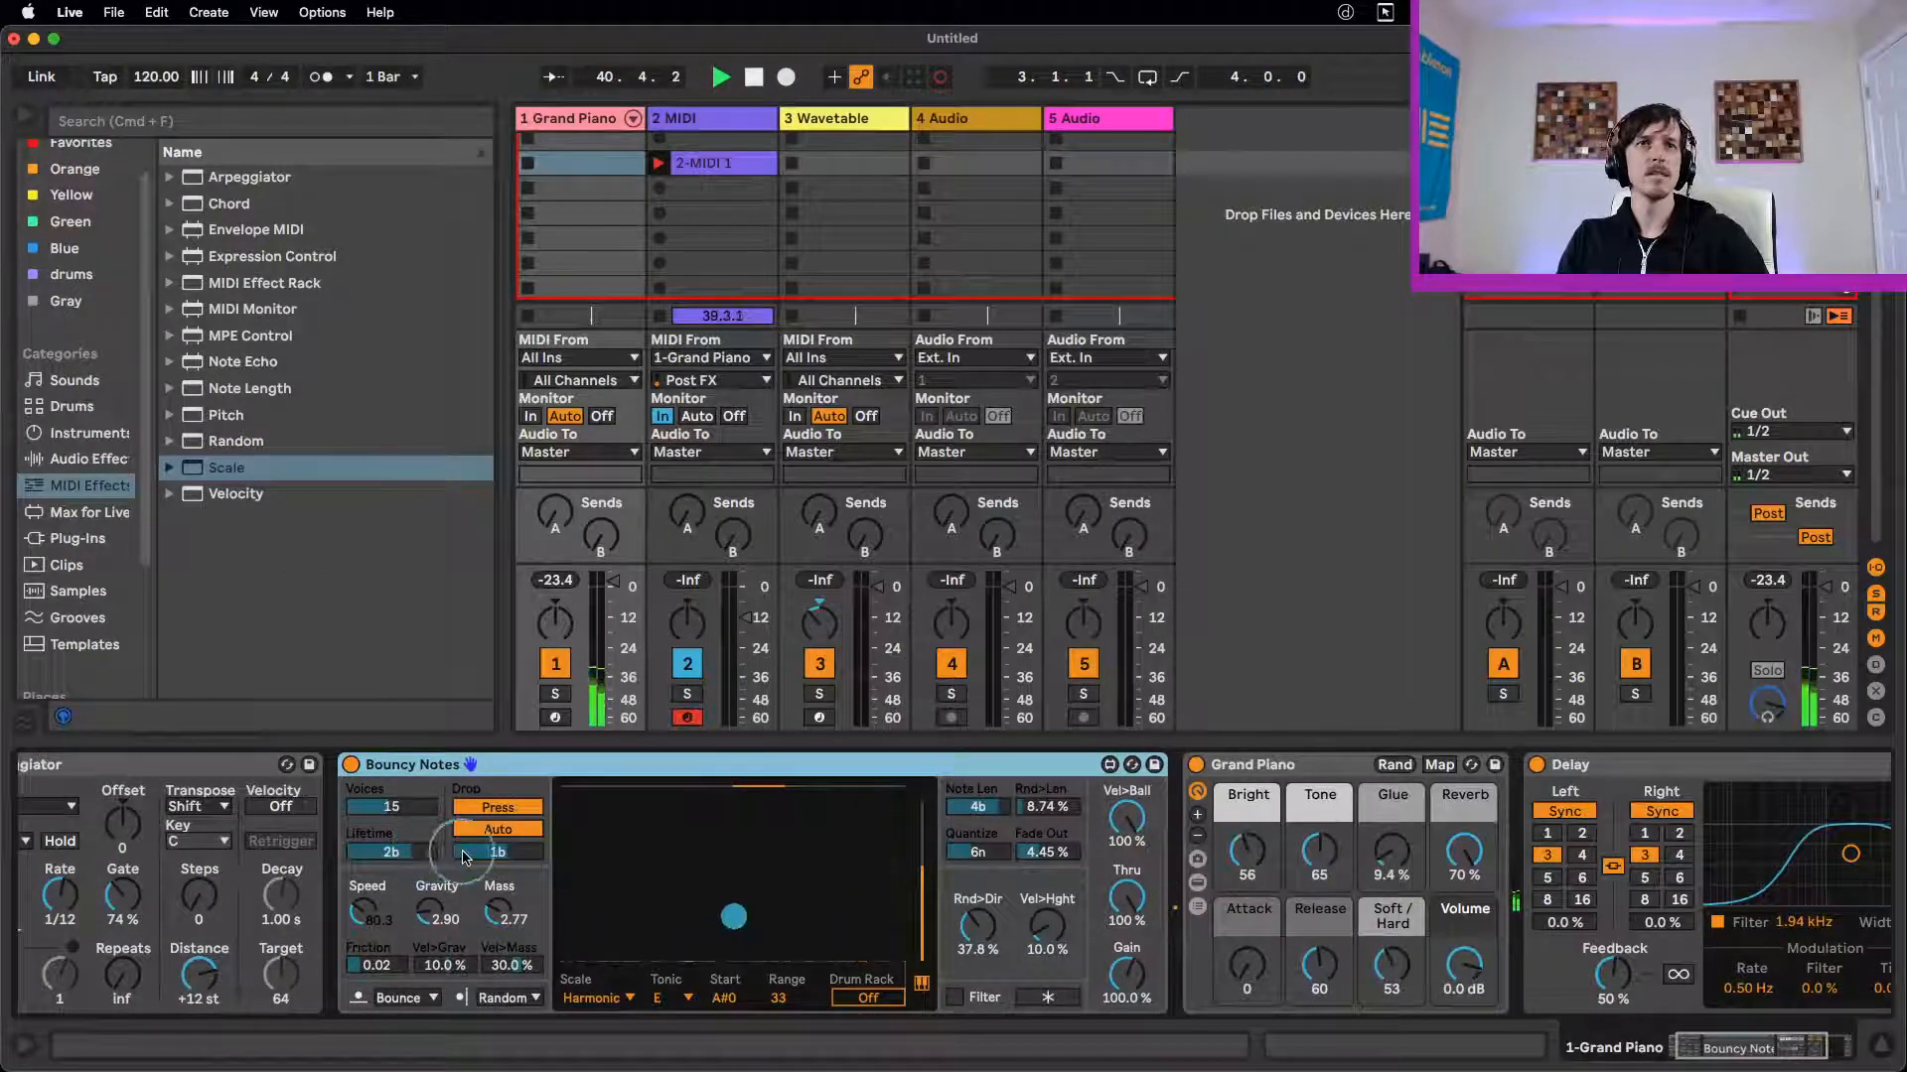
left_click_drag(494, 852, 479, 827)
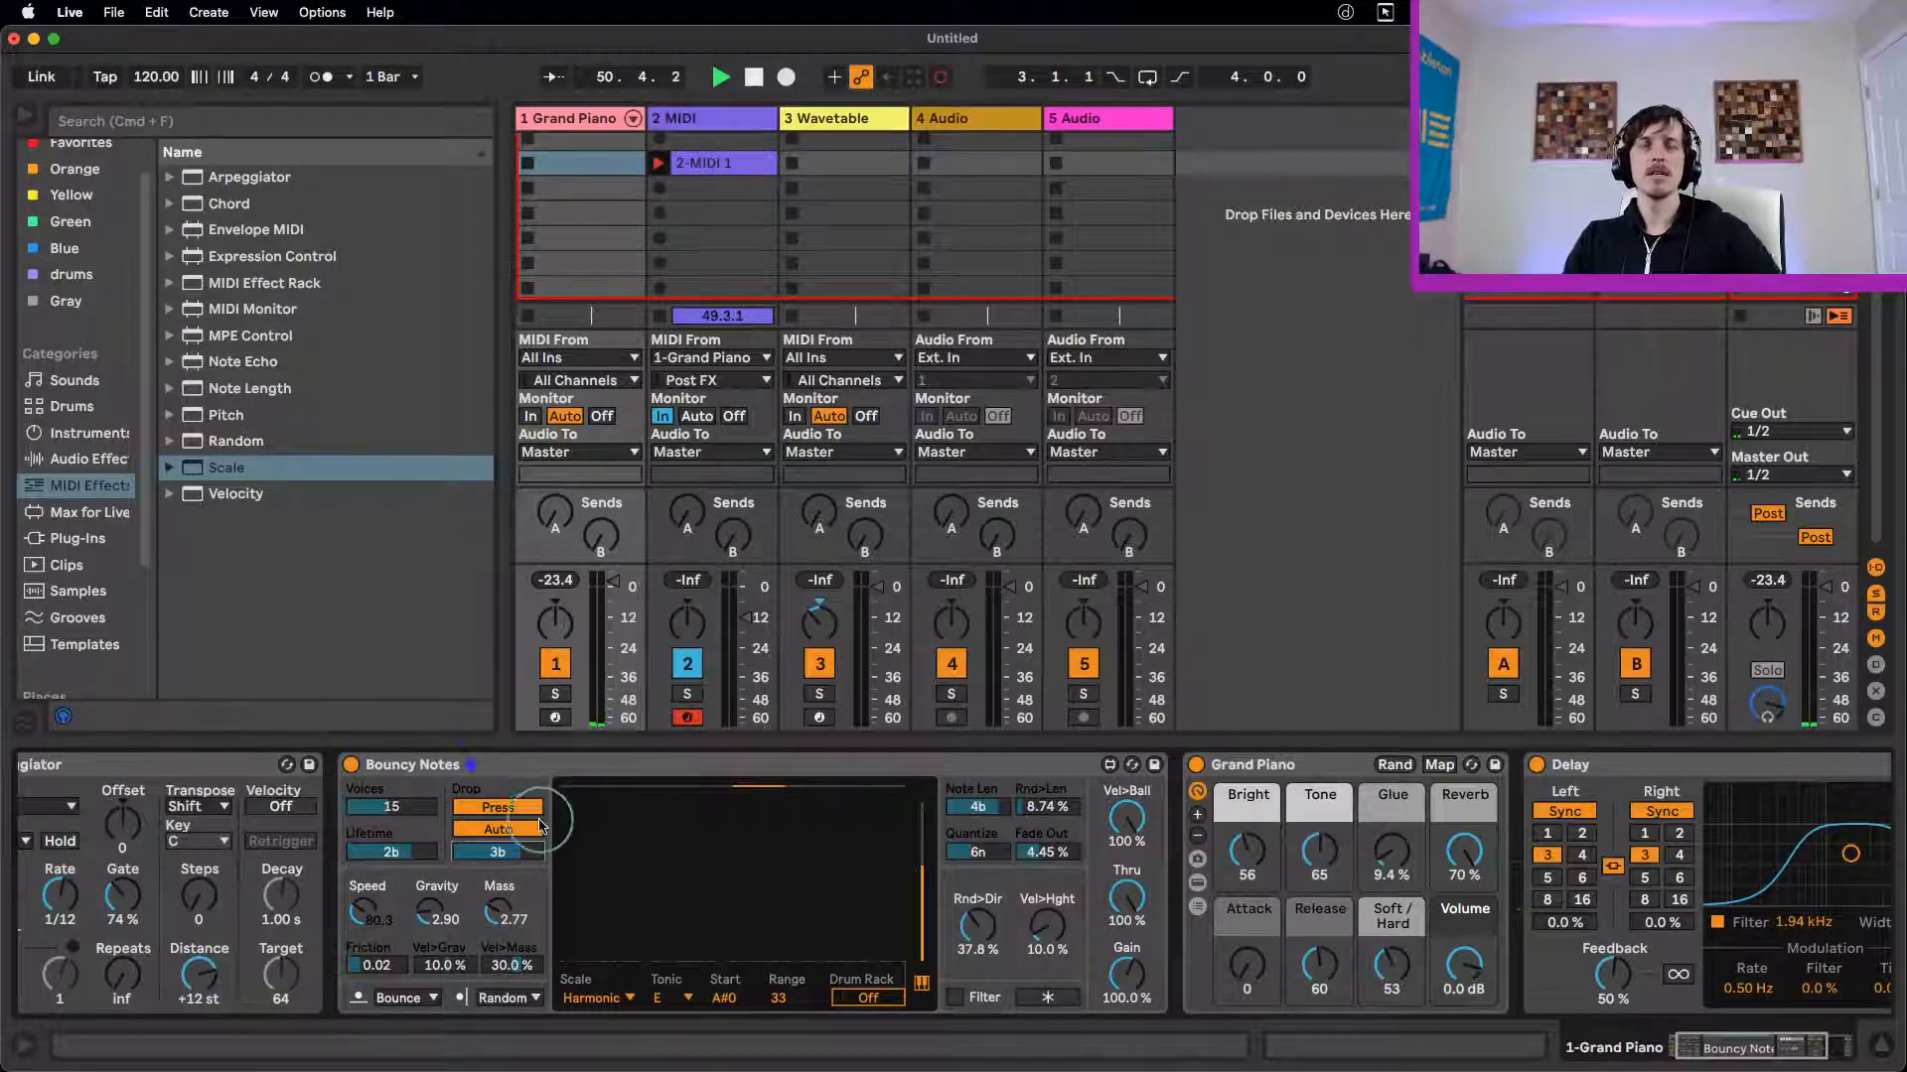
key("space")
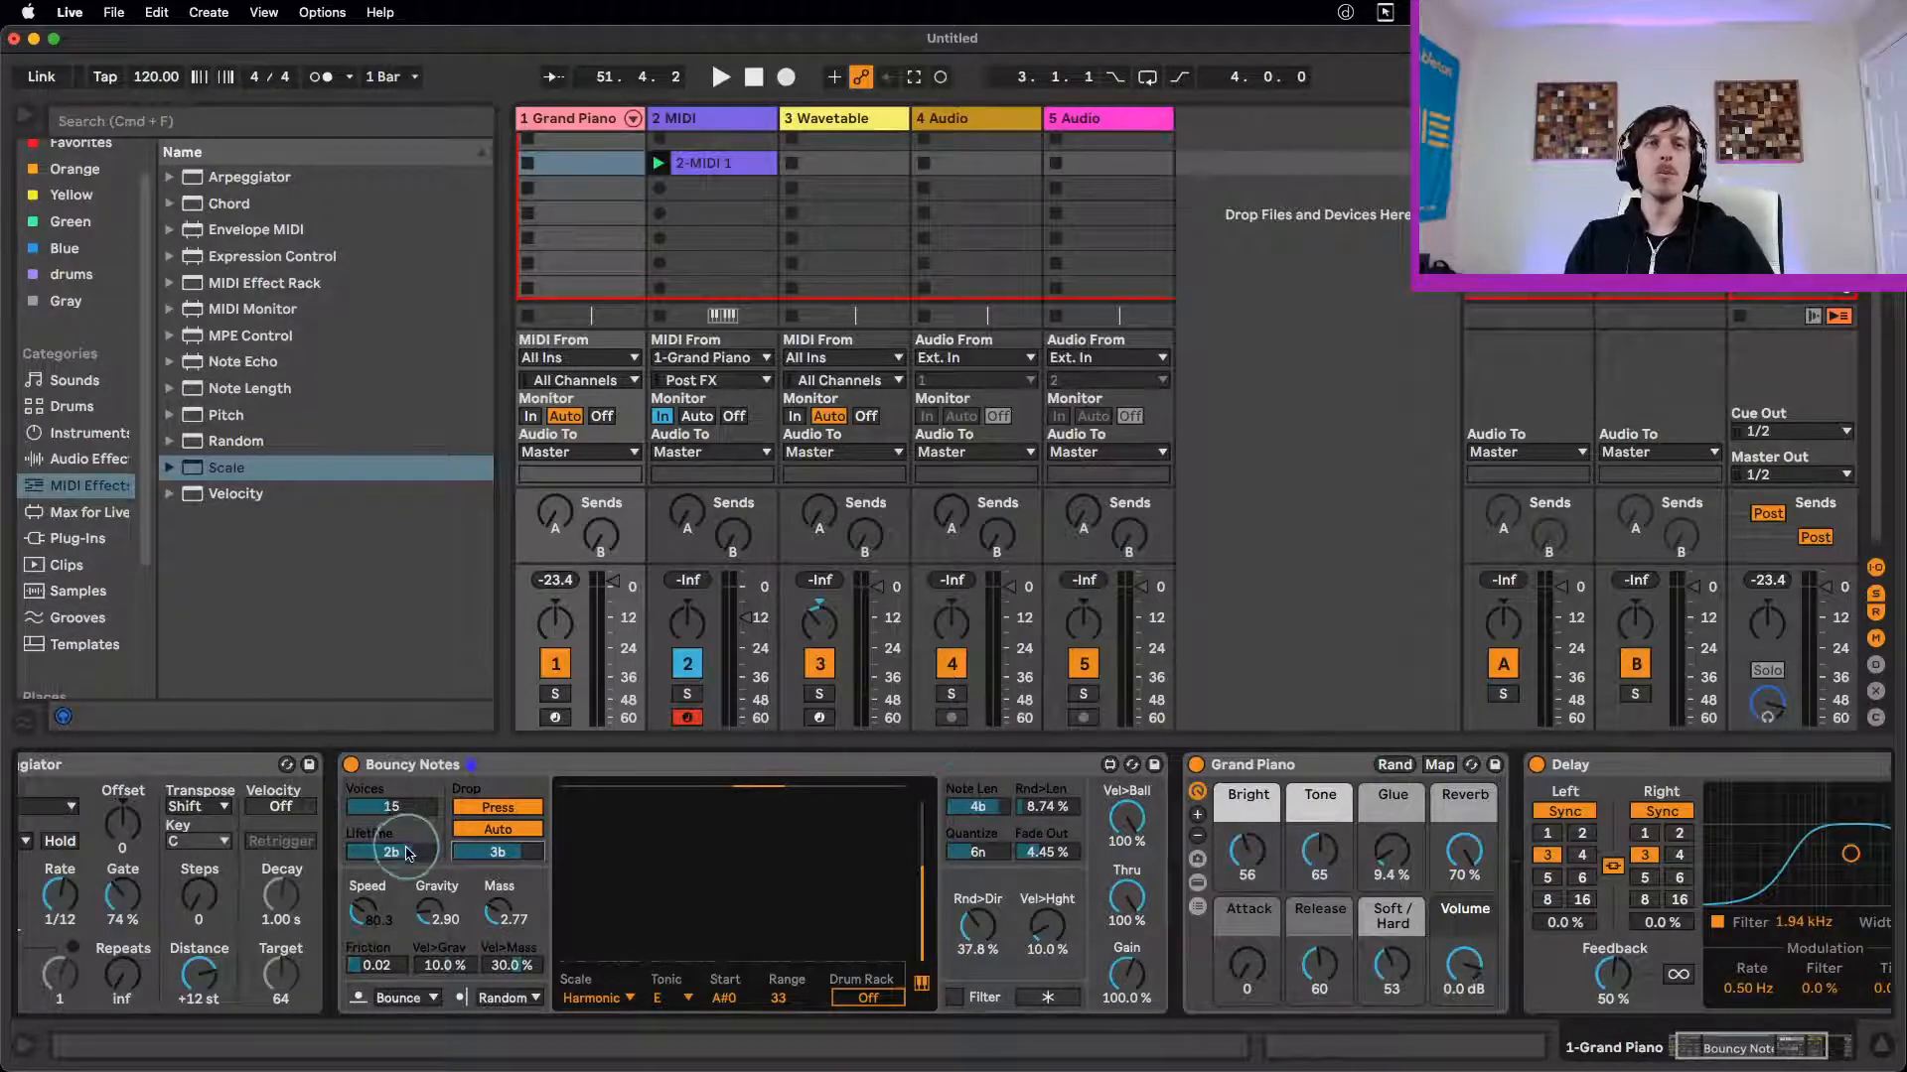
Step: Set the Bouncy Notes Lifetime to 1b, restart playback, and set the automatic drop interval to 3n
mouse_move(407, 854)
left_mouse_down()
mouse_move(397, 948)
mouse_move(387, 846)
mouse_move(387, 889)
mouse_move(390, 854)
mouse_move(410, 862)
left_mouse_up()
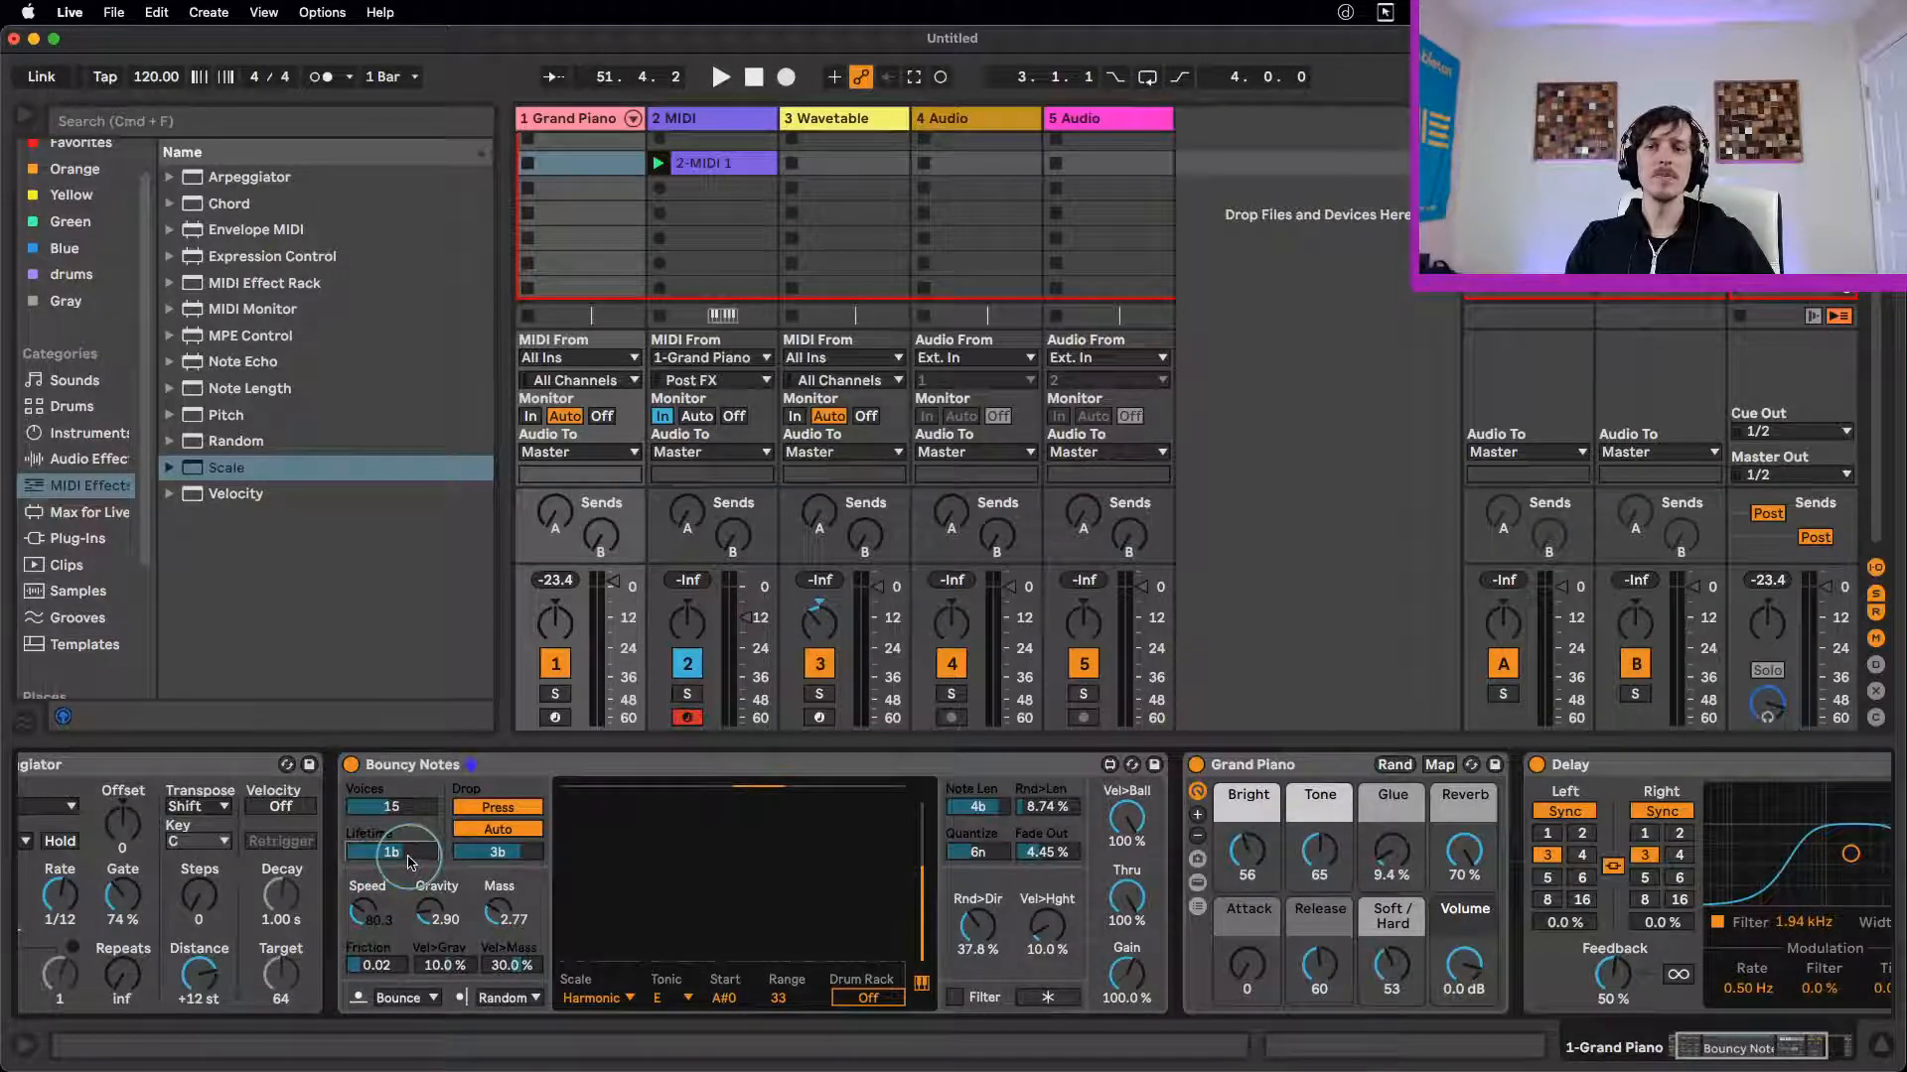
left_click(486, 861)
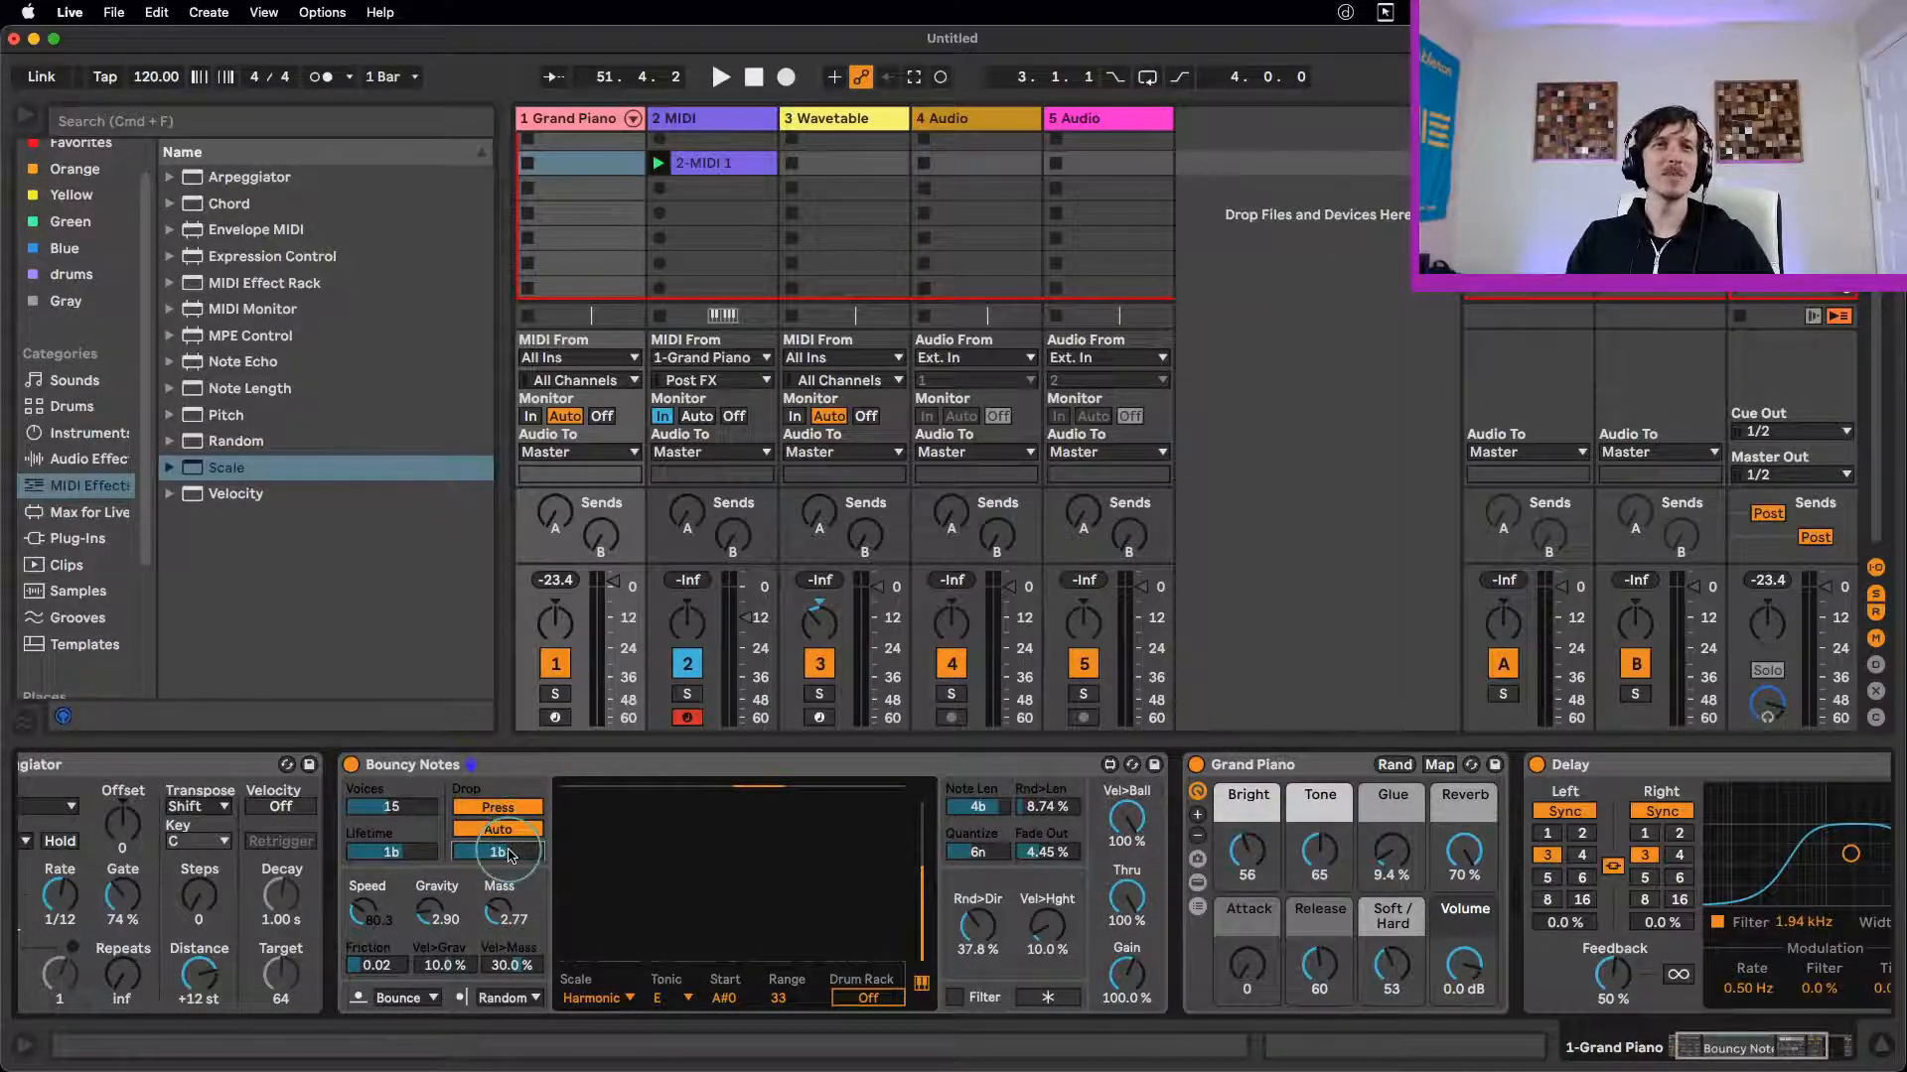
key("space")
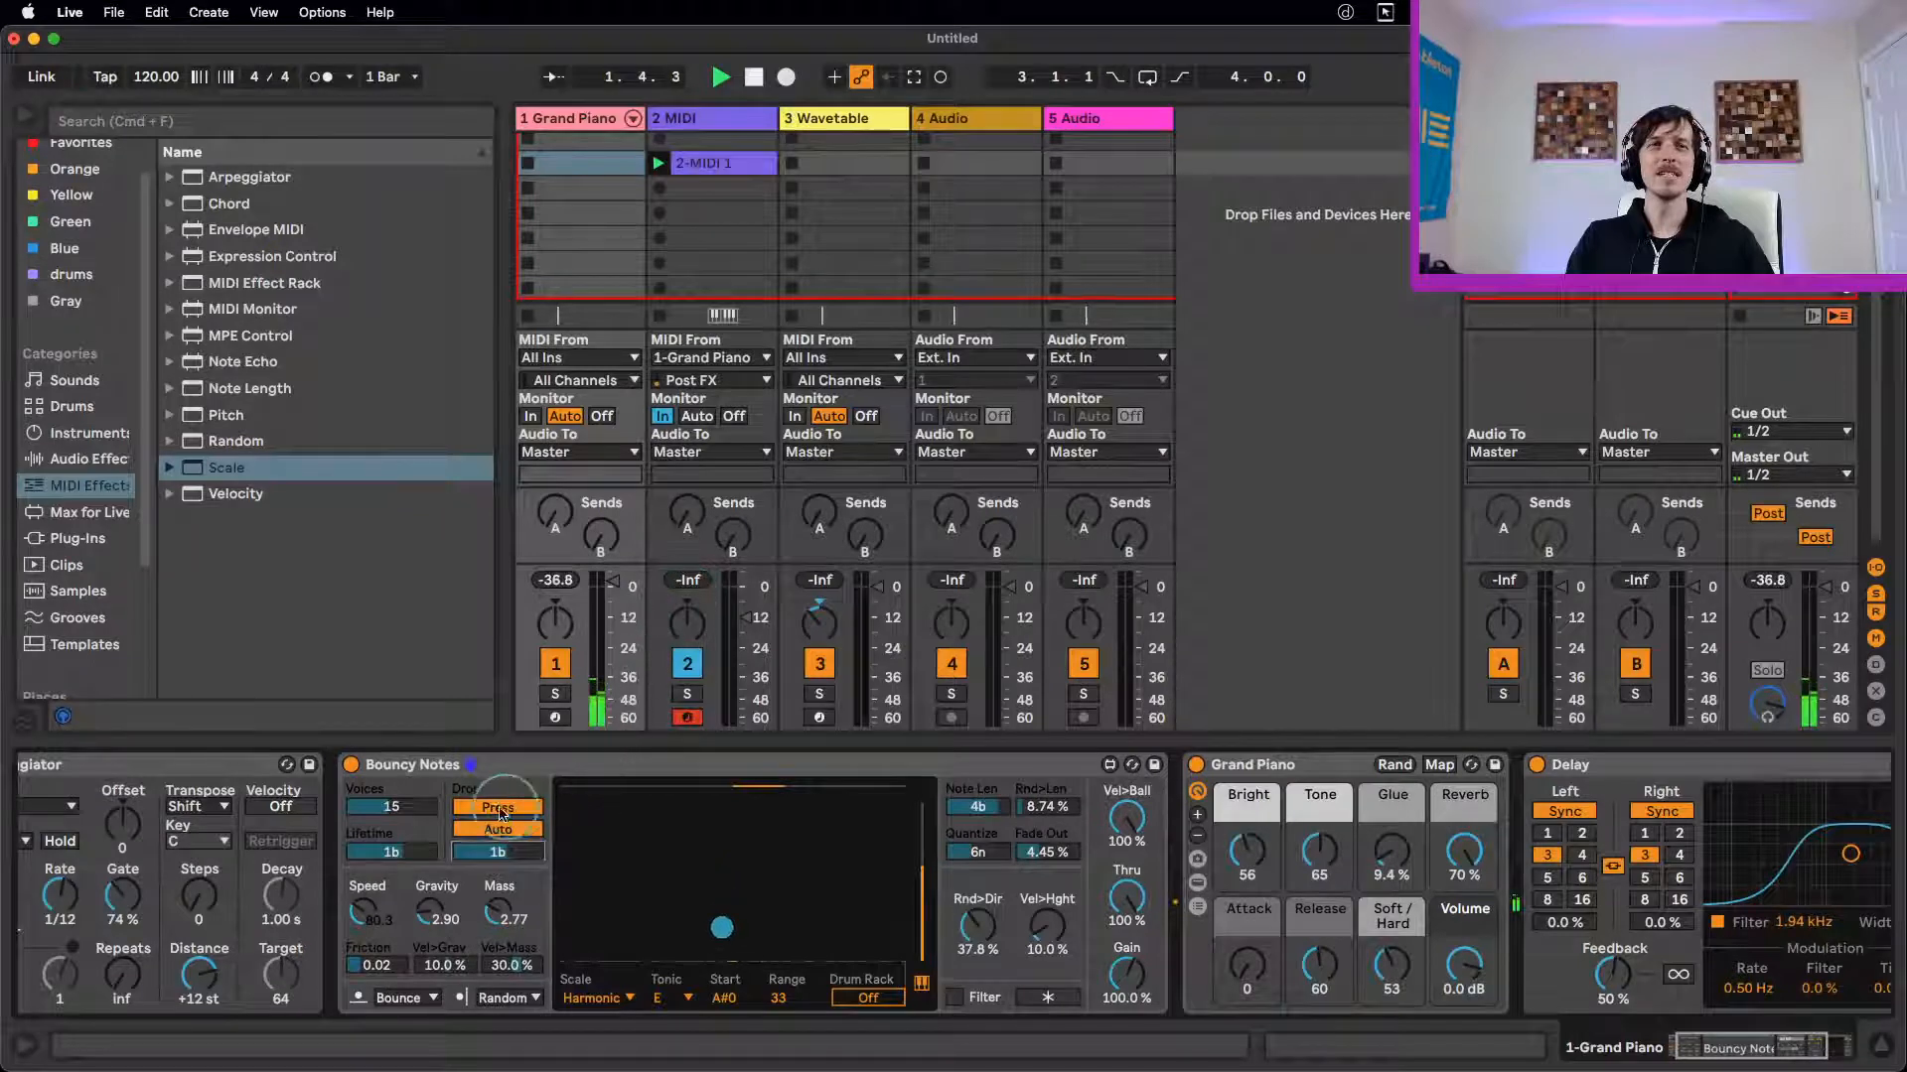
mouse_move(500, 857)
left_mouse_down()
mouse_move(513, 797)
mouse_move(512, 878)
left_mouse_up()
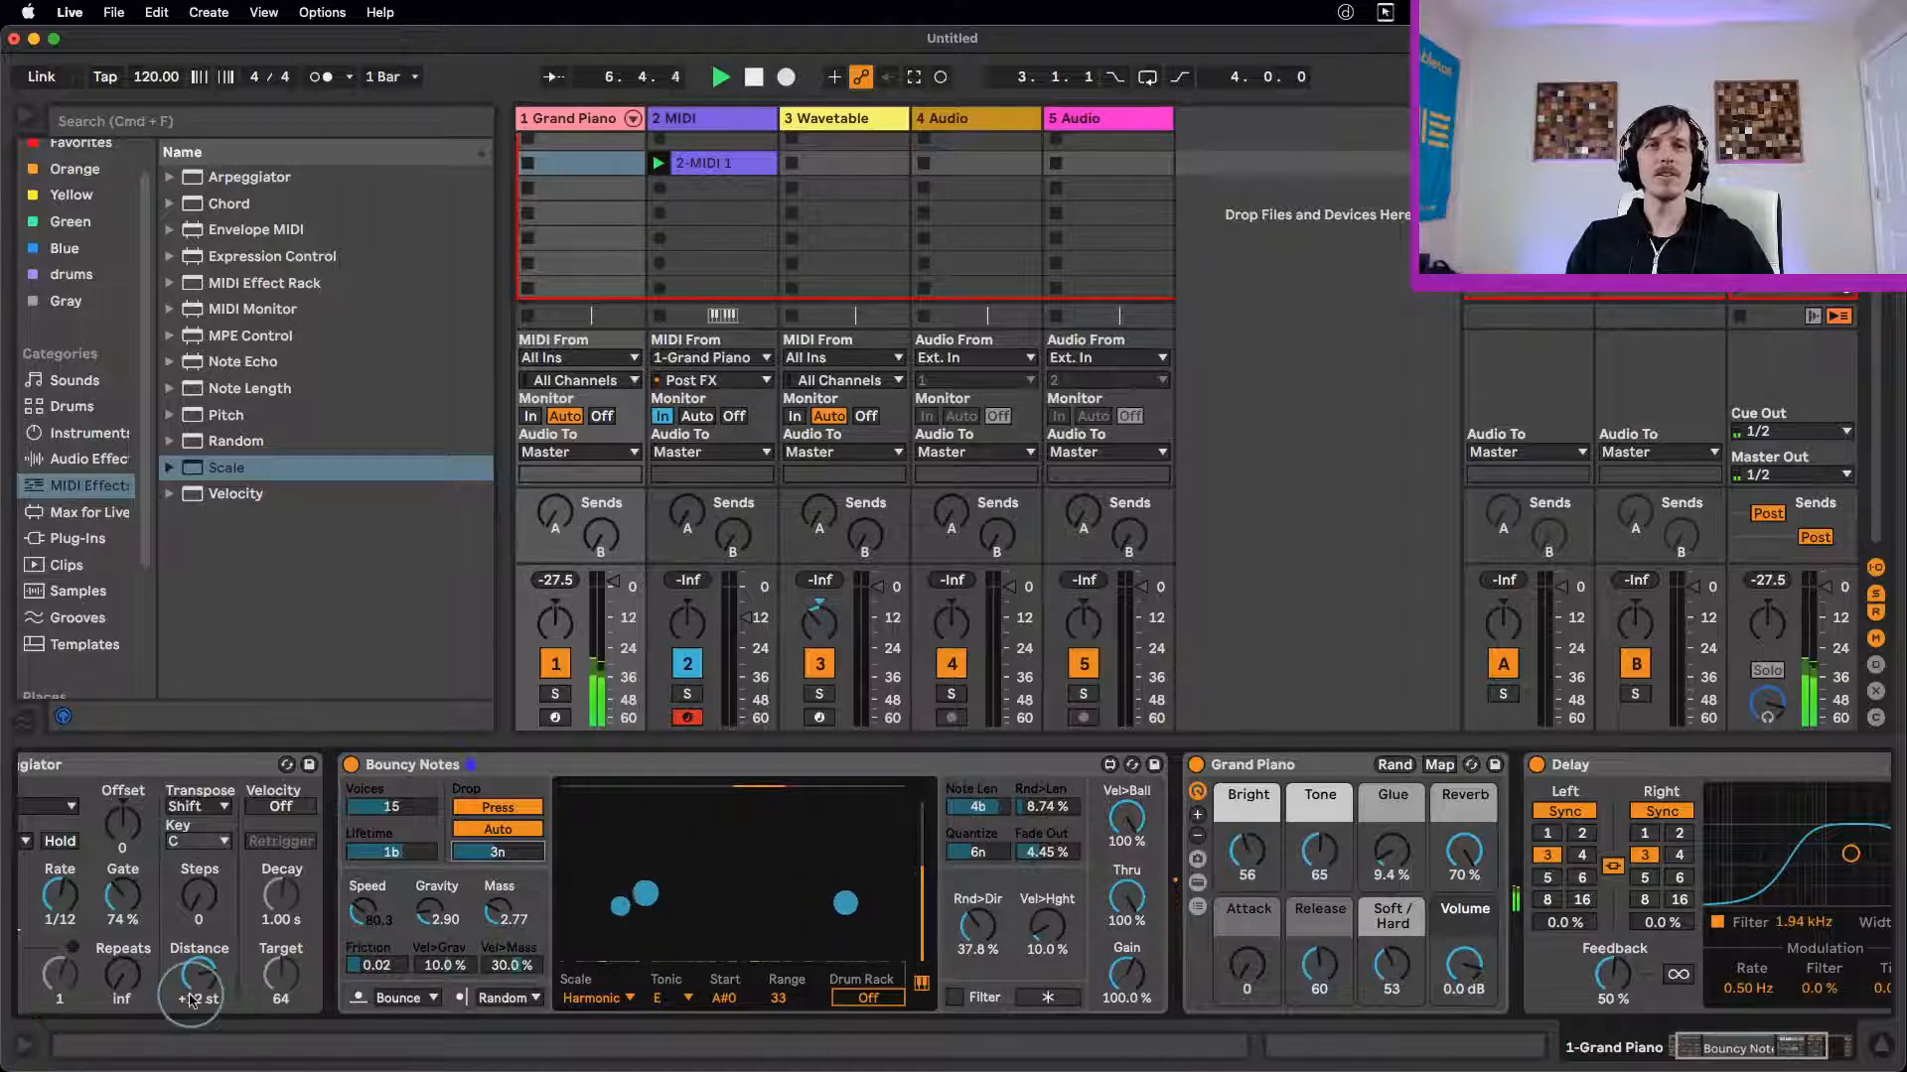
left_click(31, 1049)
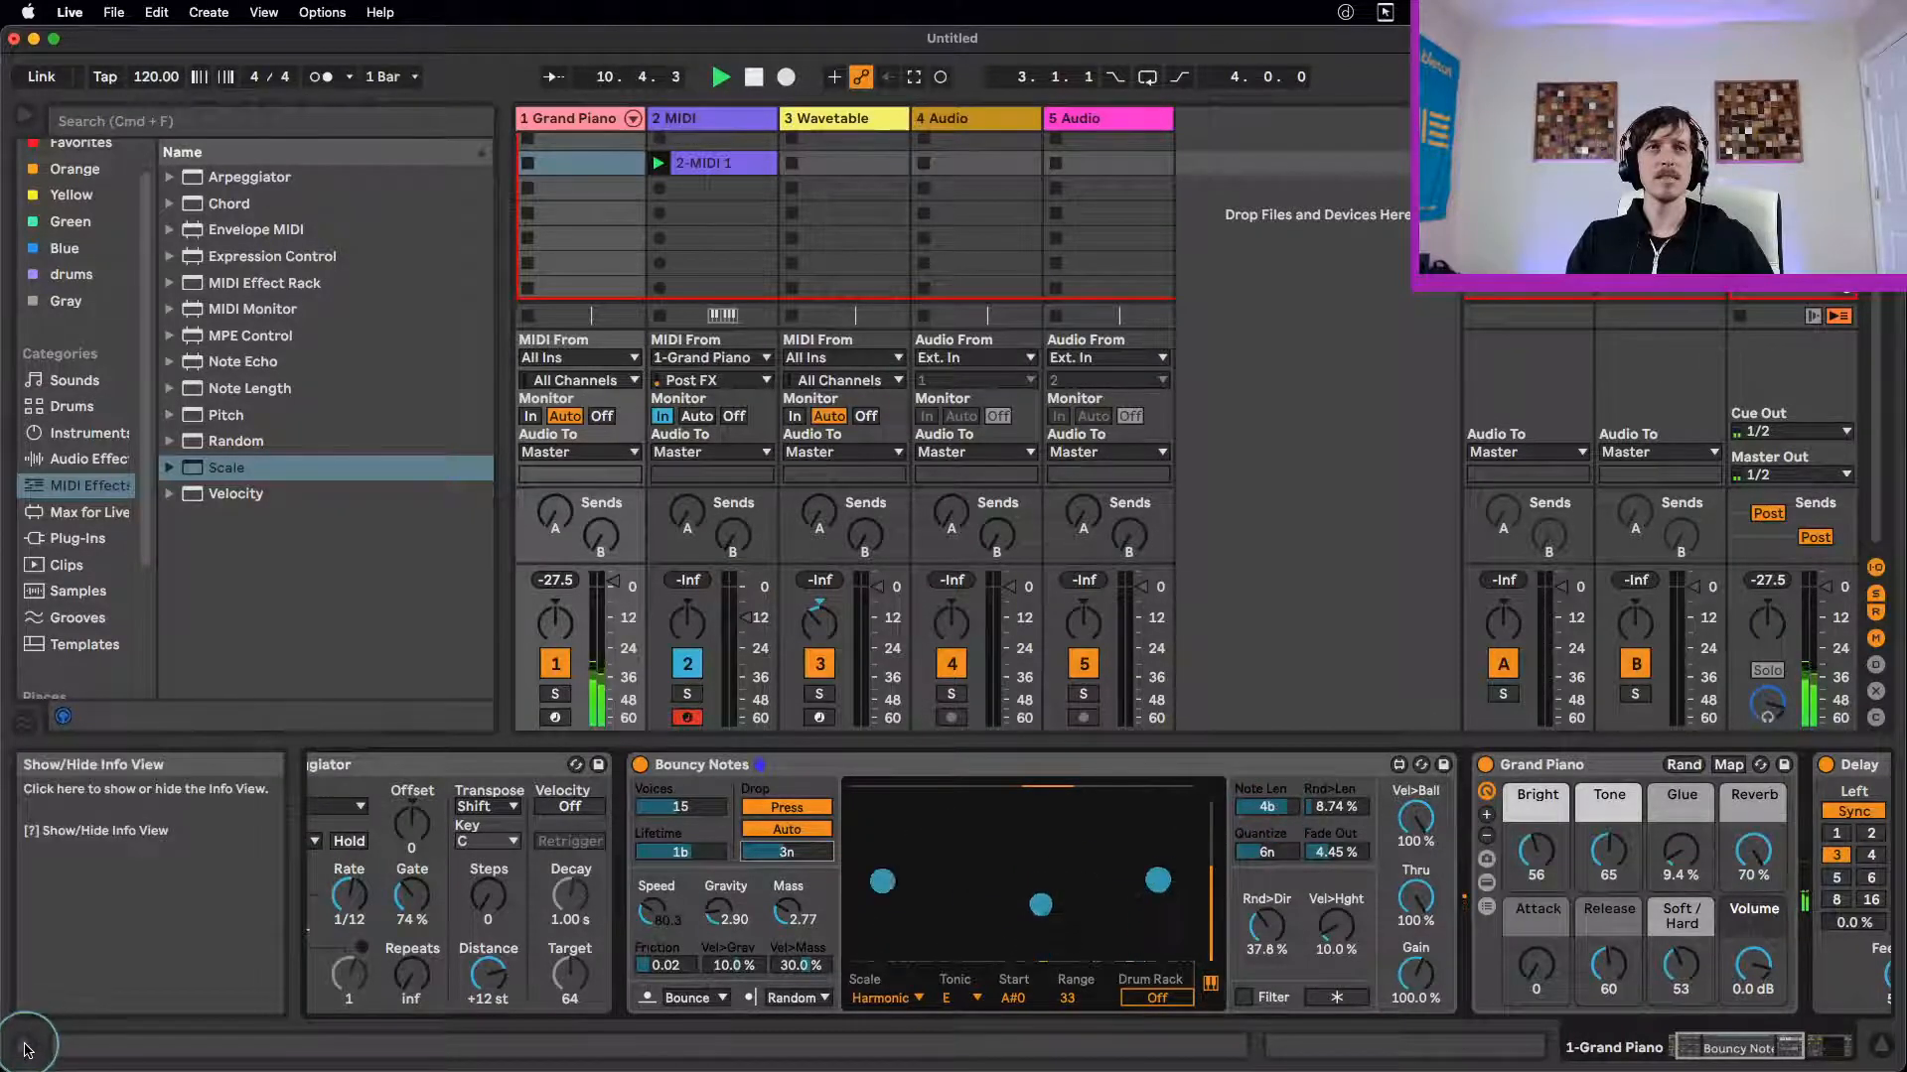
left_click(25, 1045)
Step: View the notes of the recorded clip and record a second clip in the slot below it
left_click(710, 163)
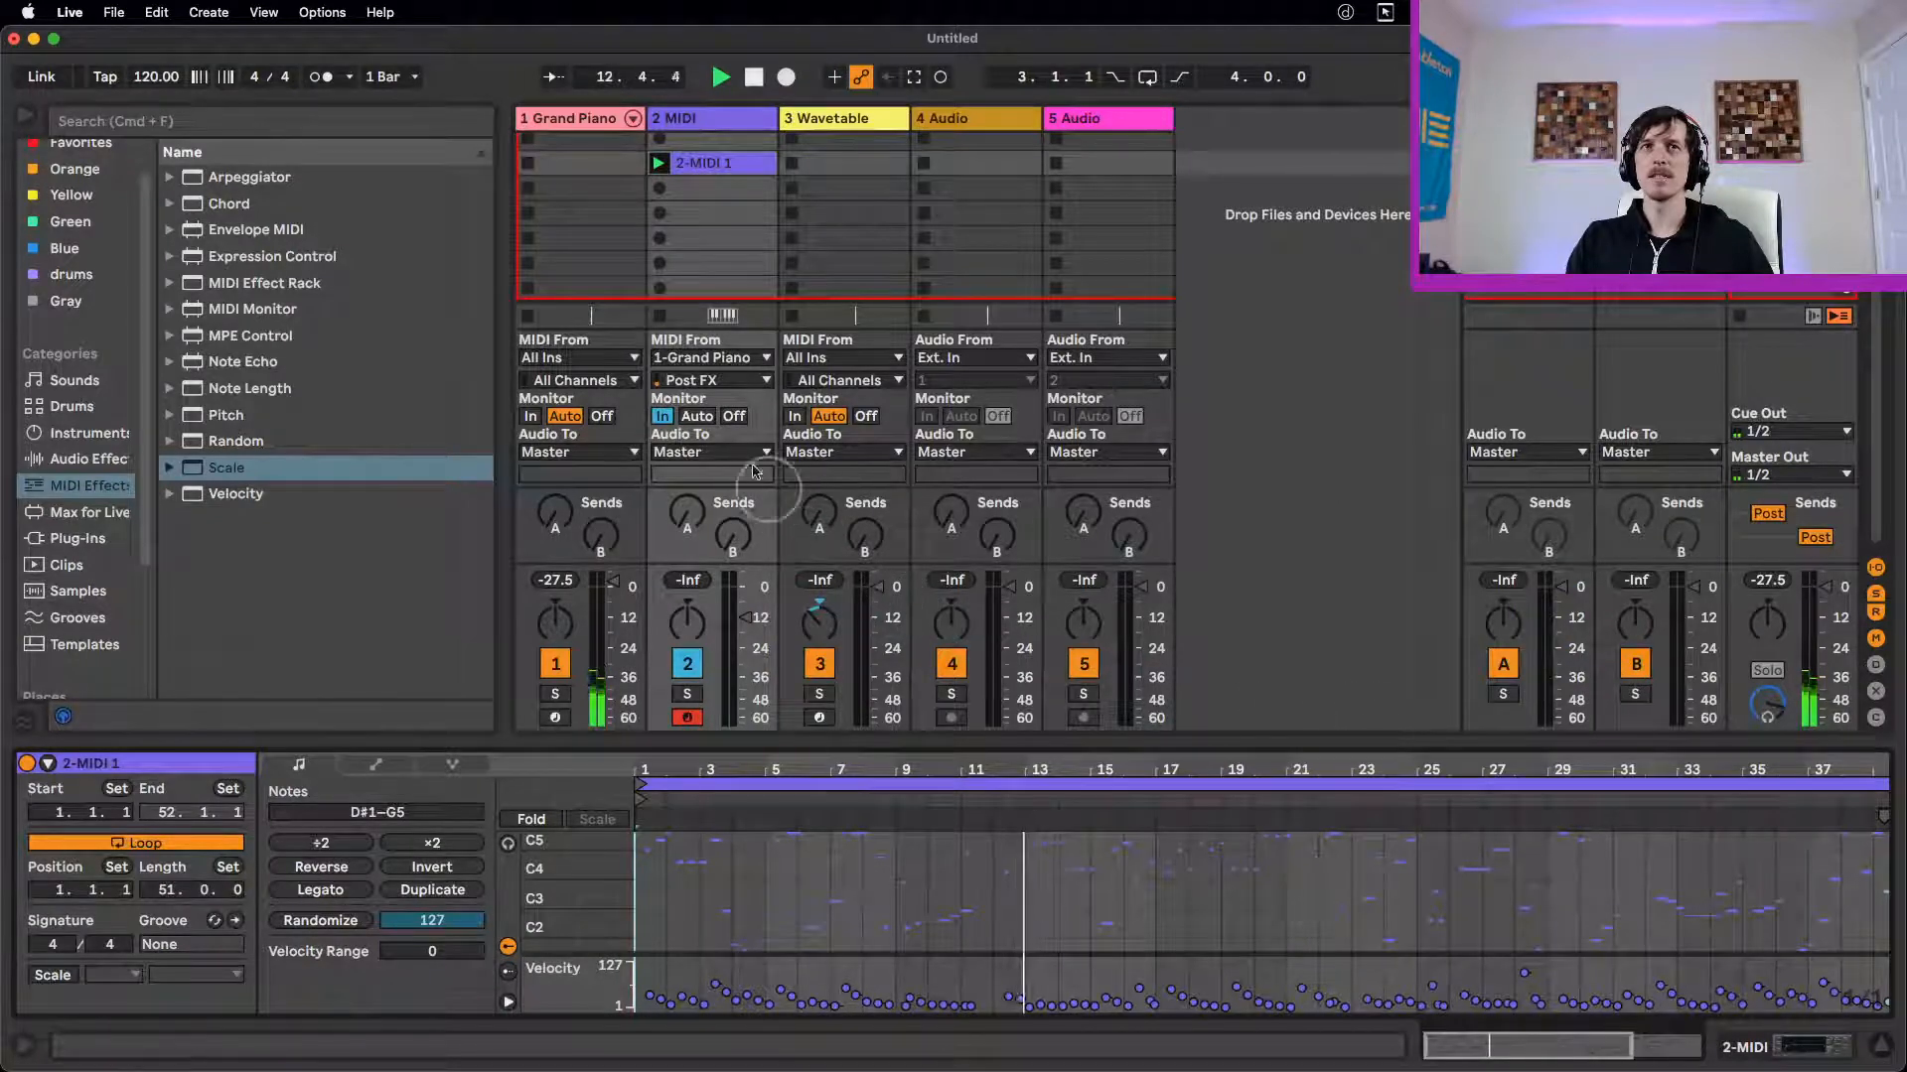
left_click(659, 188)
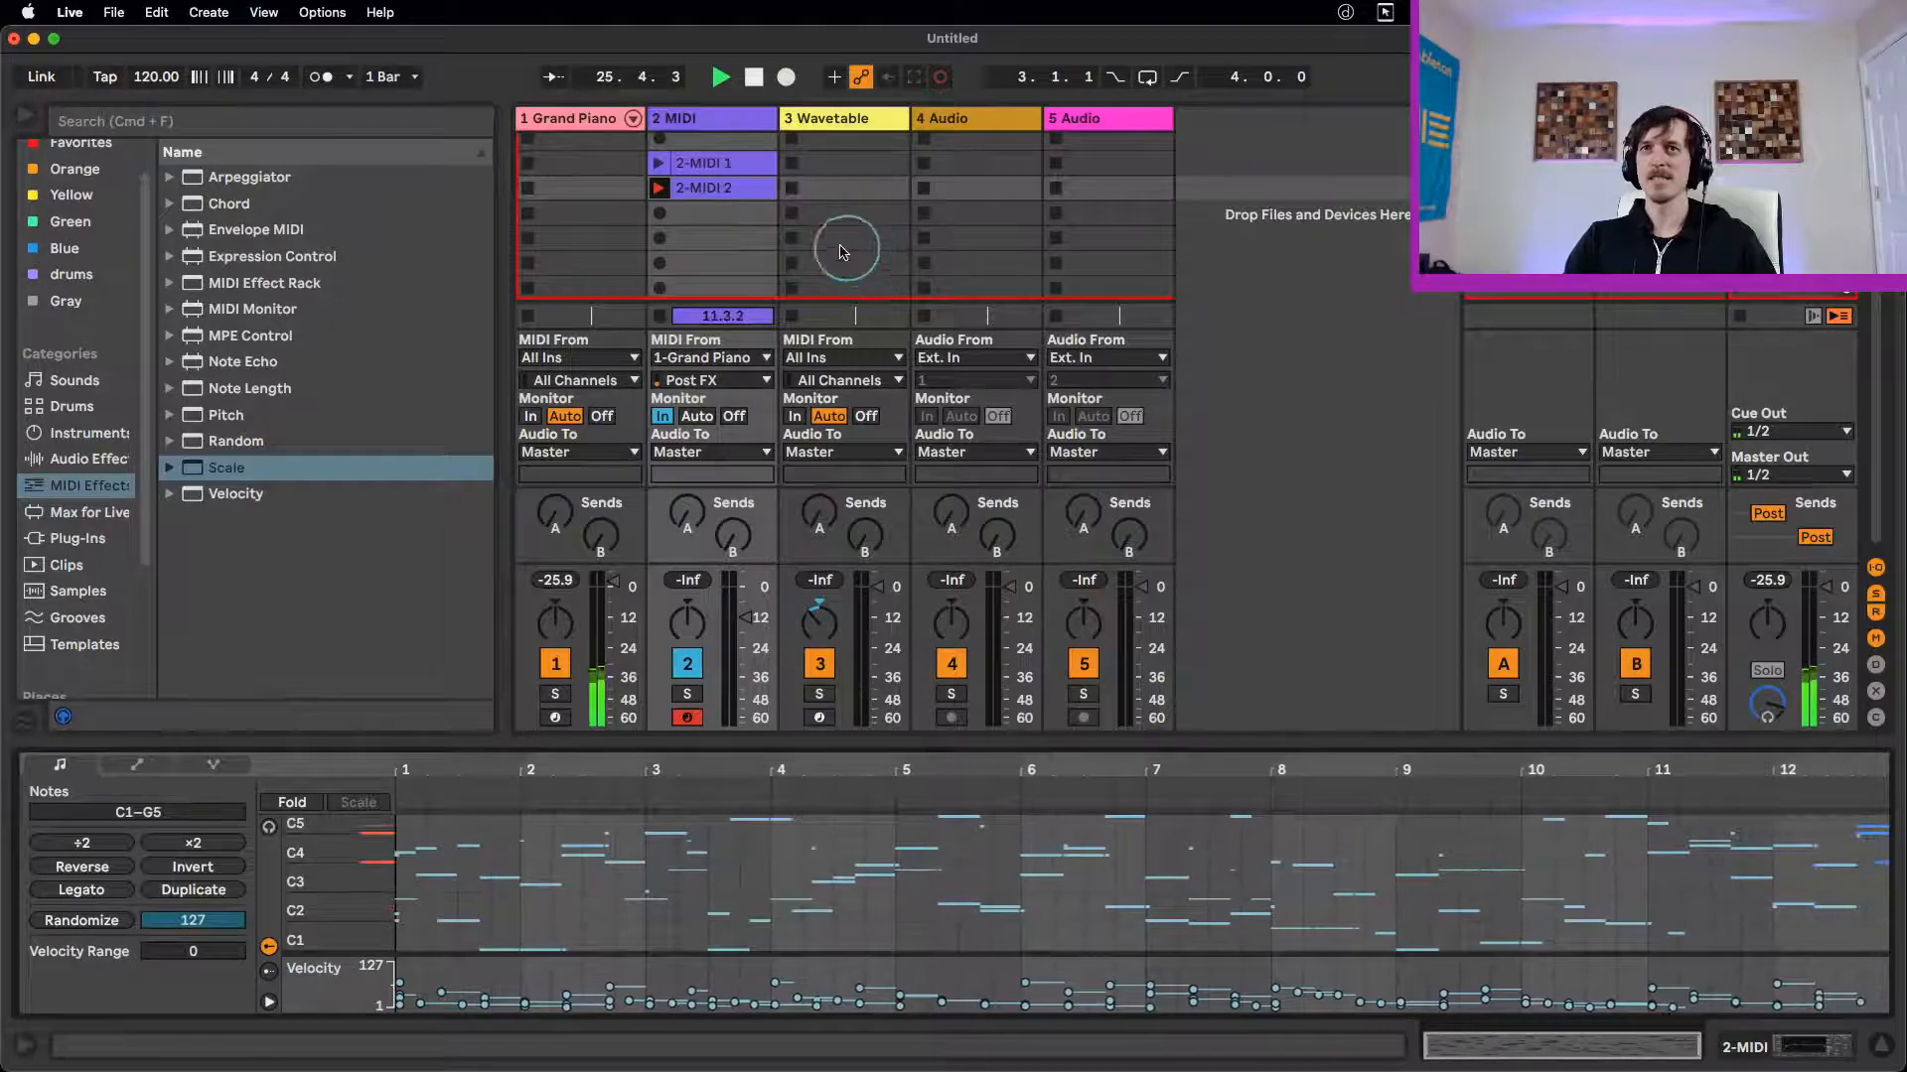
Step: Try a Note Len of 24n in the Grand Piano track's Bouncy Notes and set it back to 4b
double_click(720, 121)
left_click(561, 118)
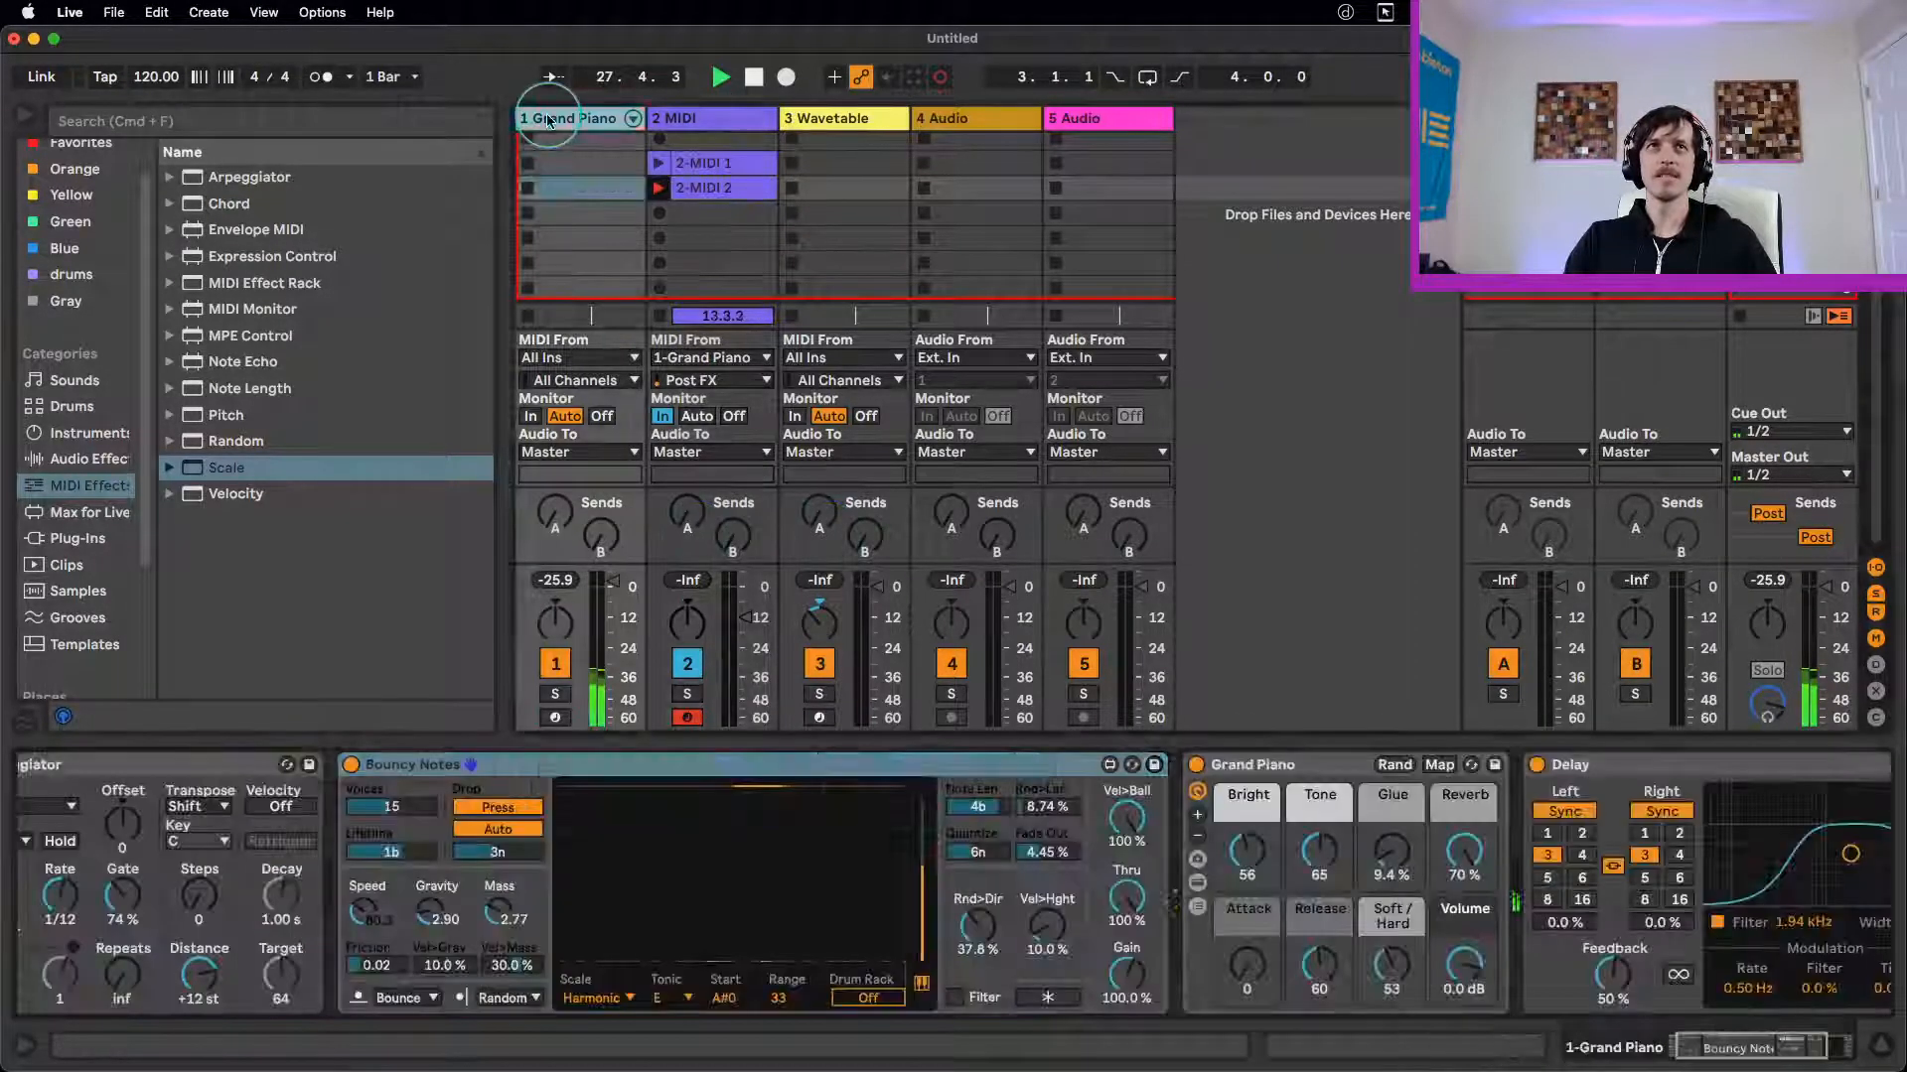
left_click(1020, 856)
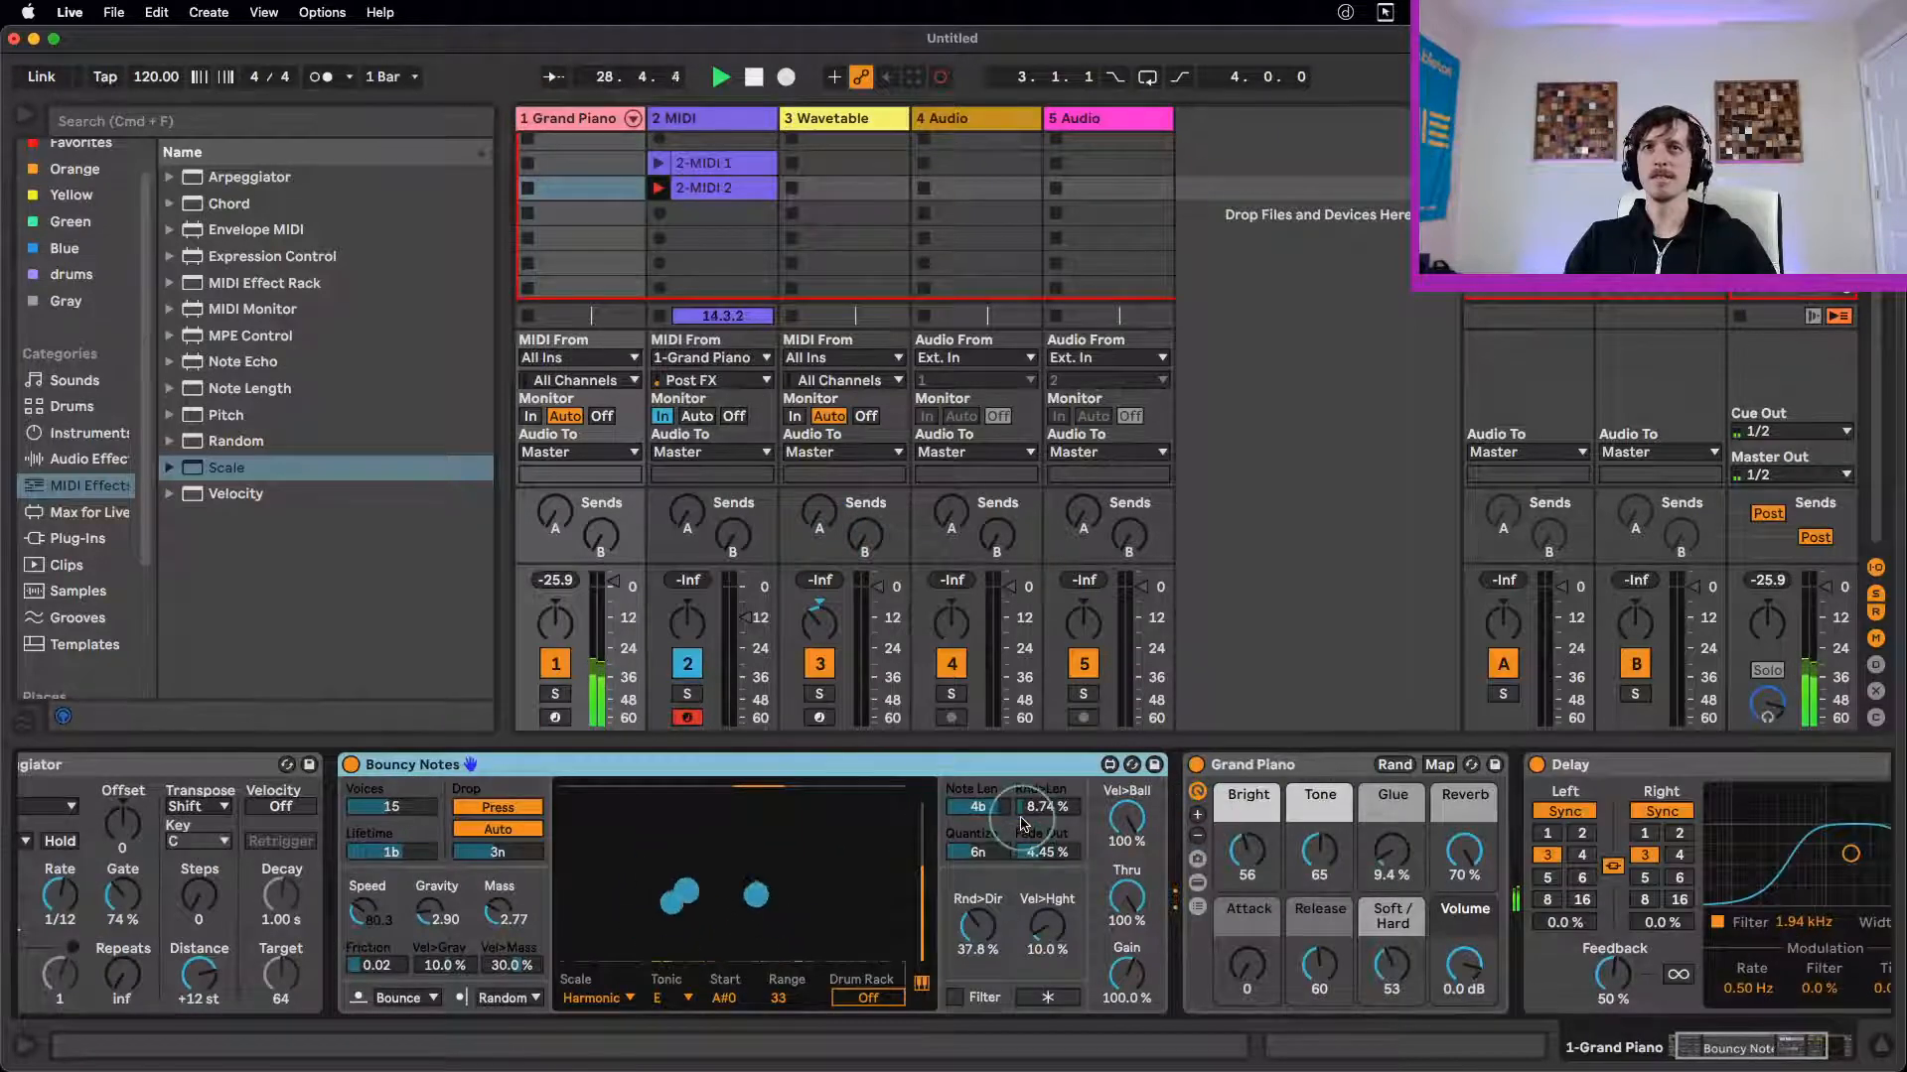
left_click(985, 811)
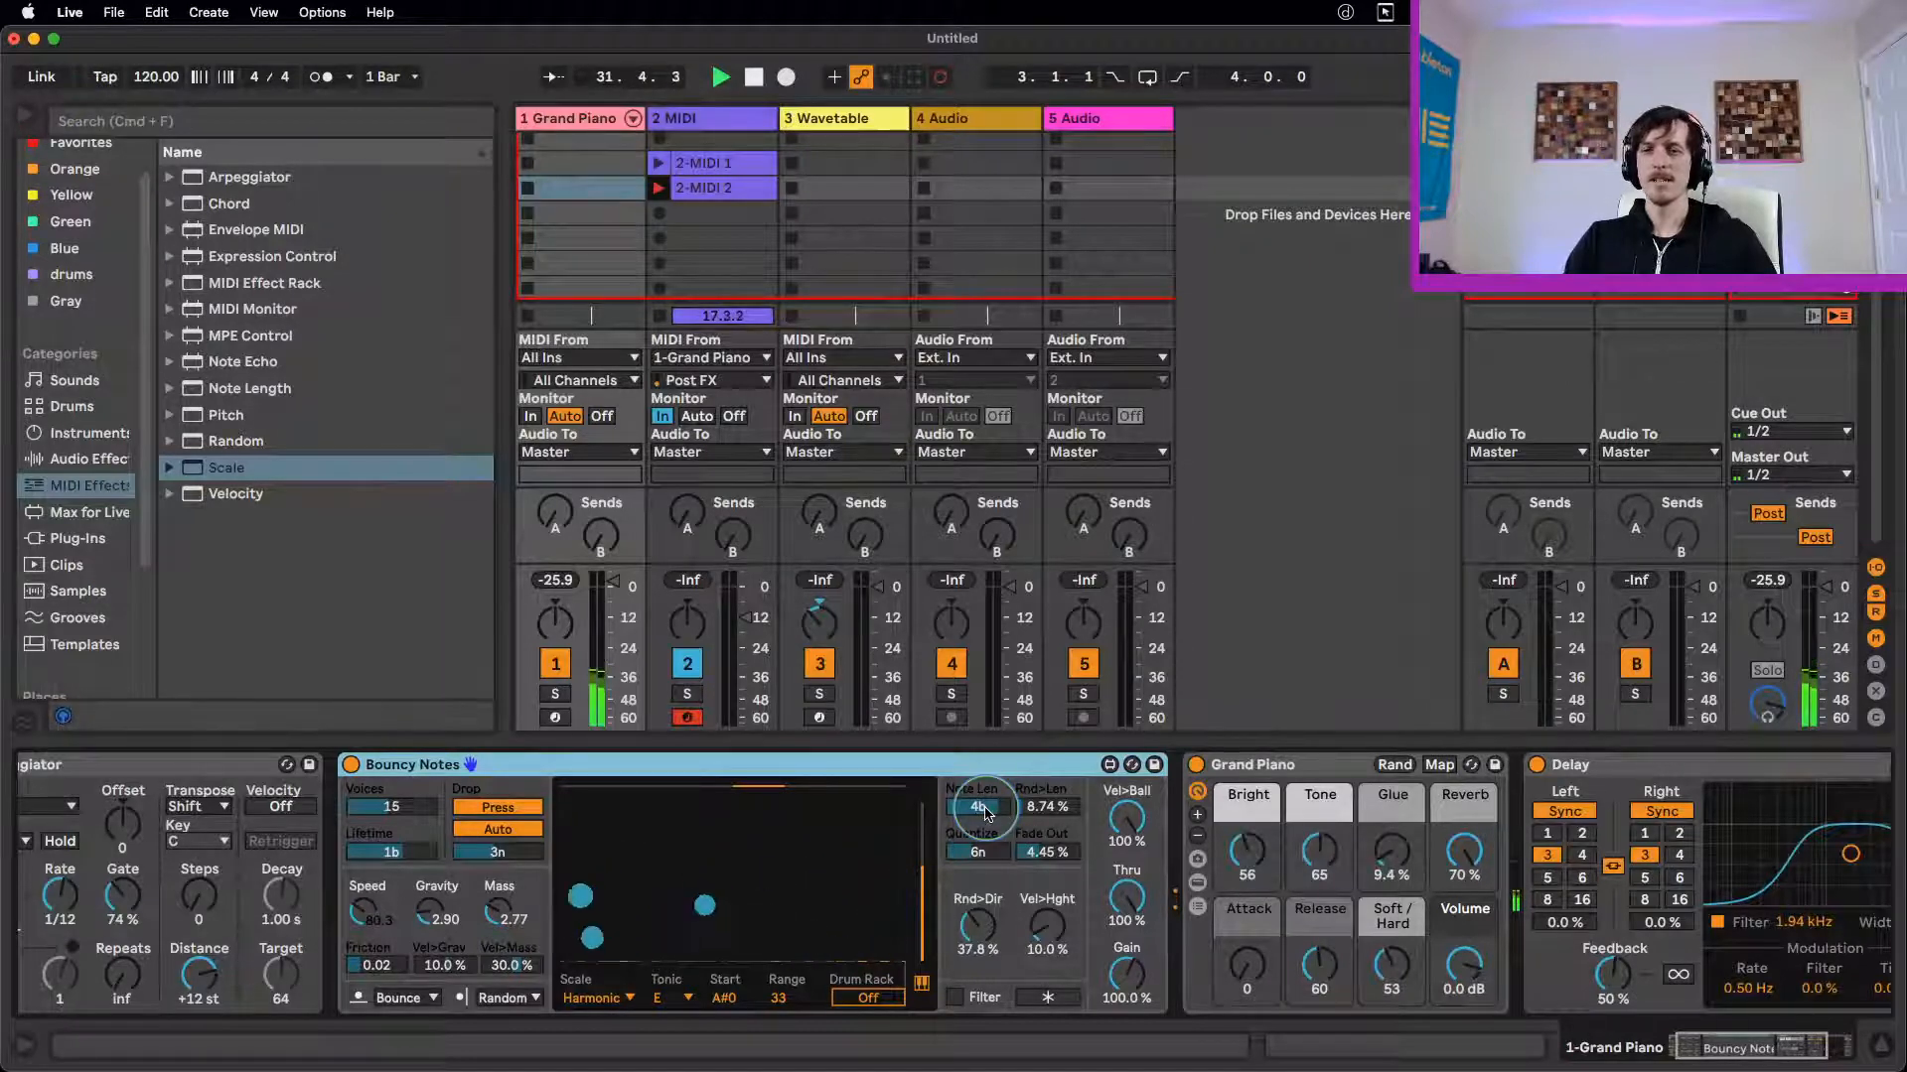
left_click_drag(985, 811, 983, 912)
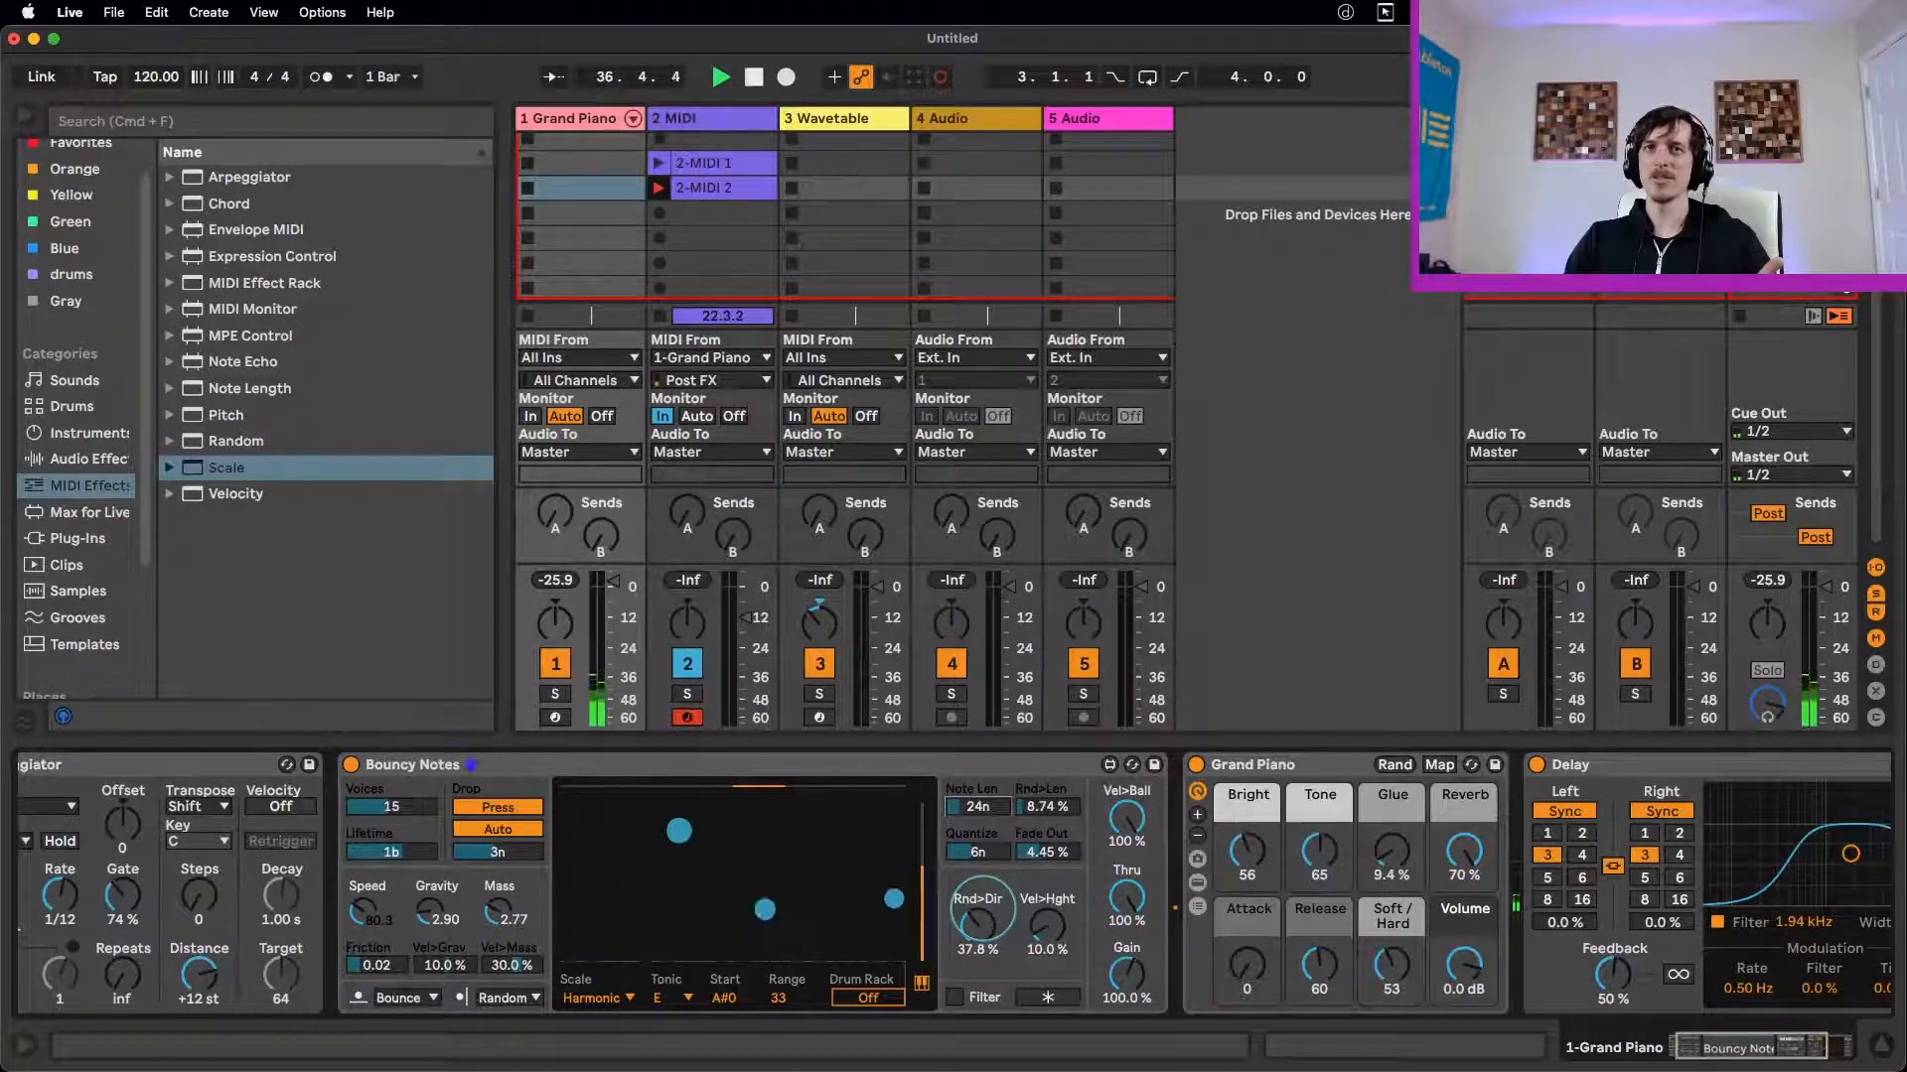
left_click_drag(983, 914, 1013, 813)
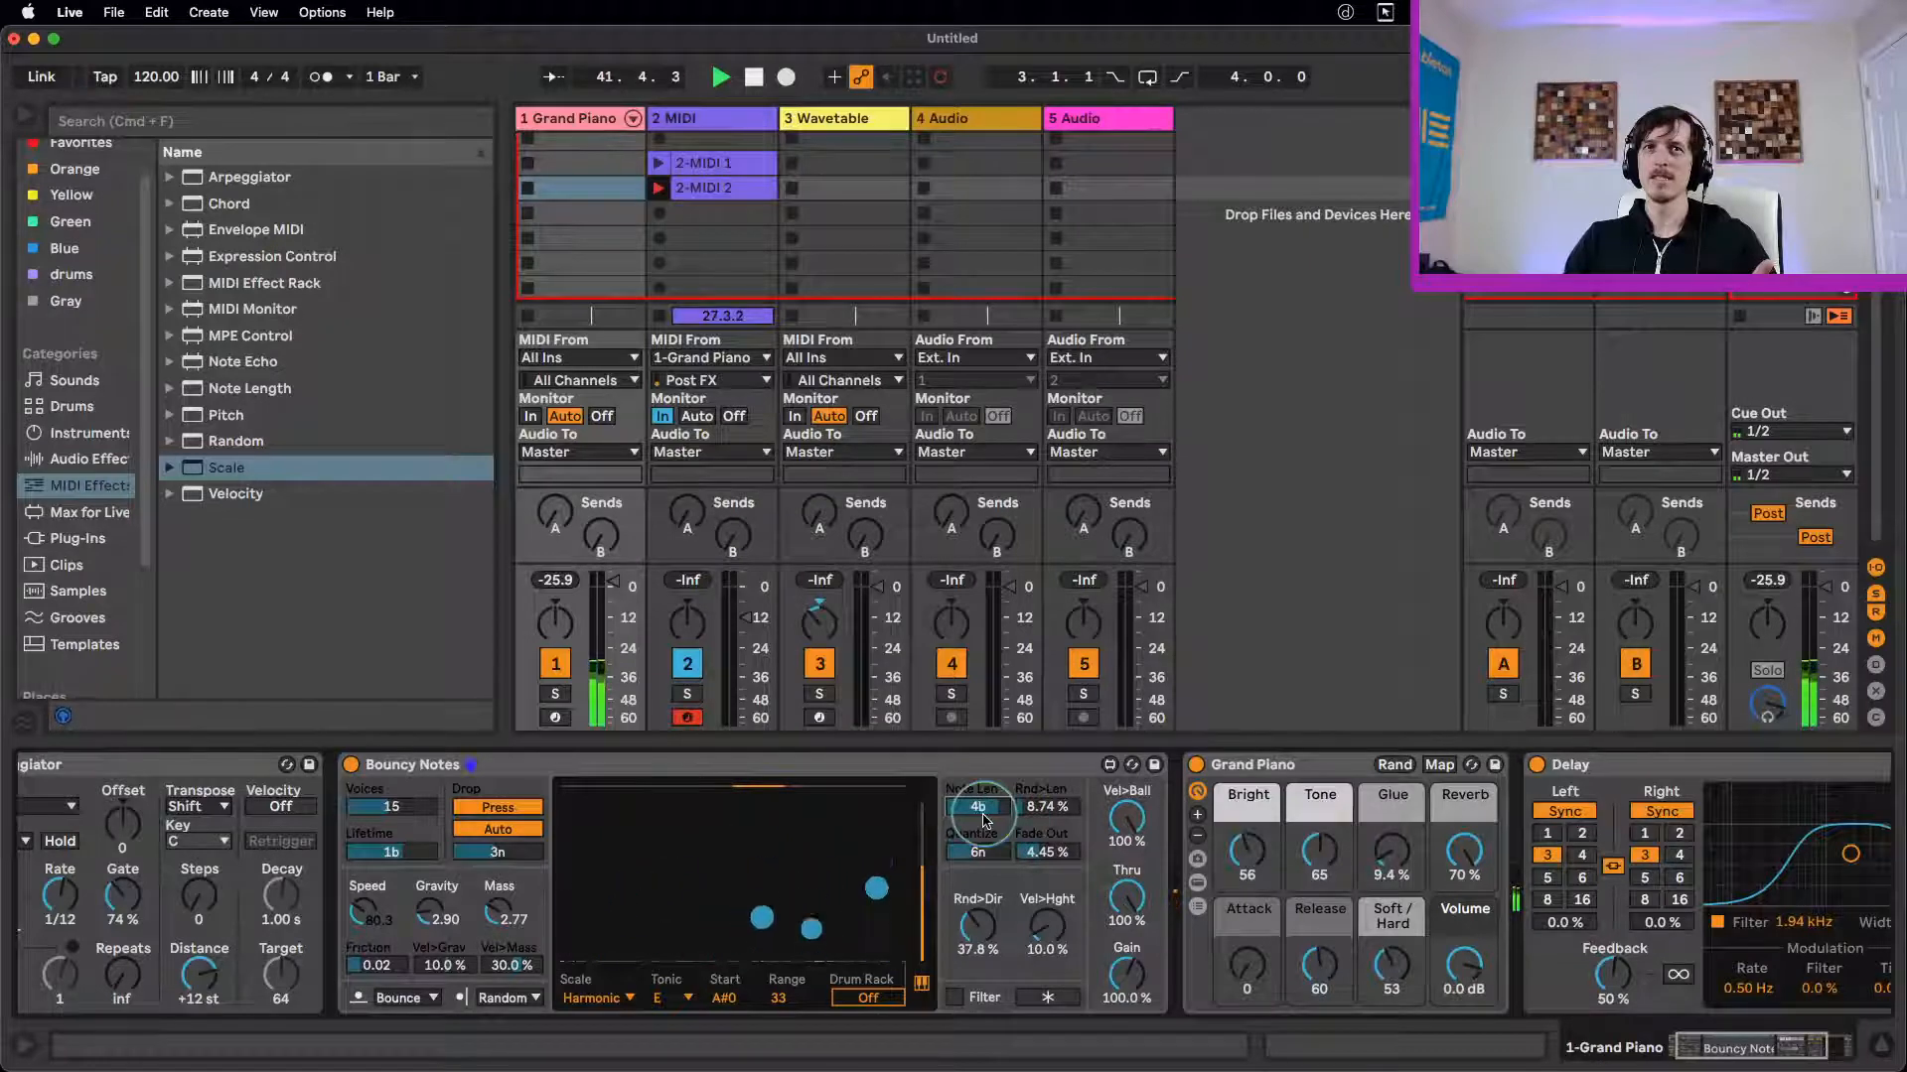
Step: Set the Start note of the Grand Piano track's Bouncy Notes to D0 and its Lifetime to 8b
left_click(668, 872)
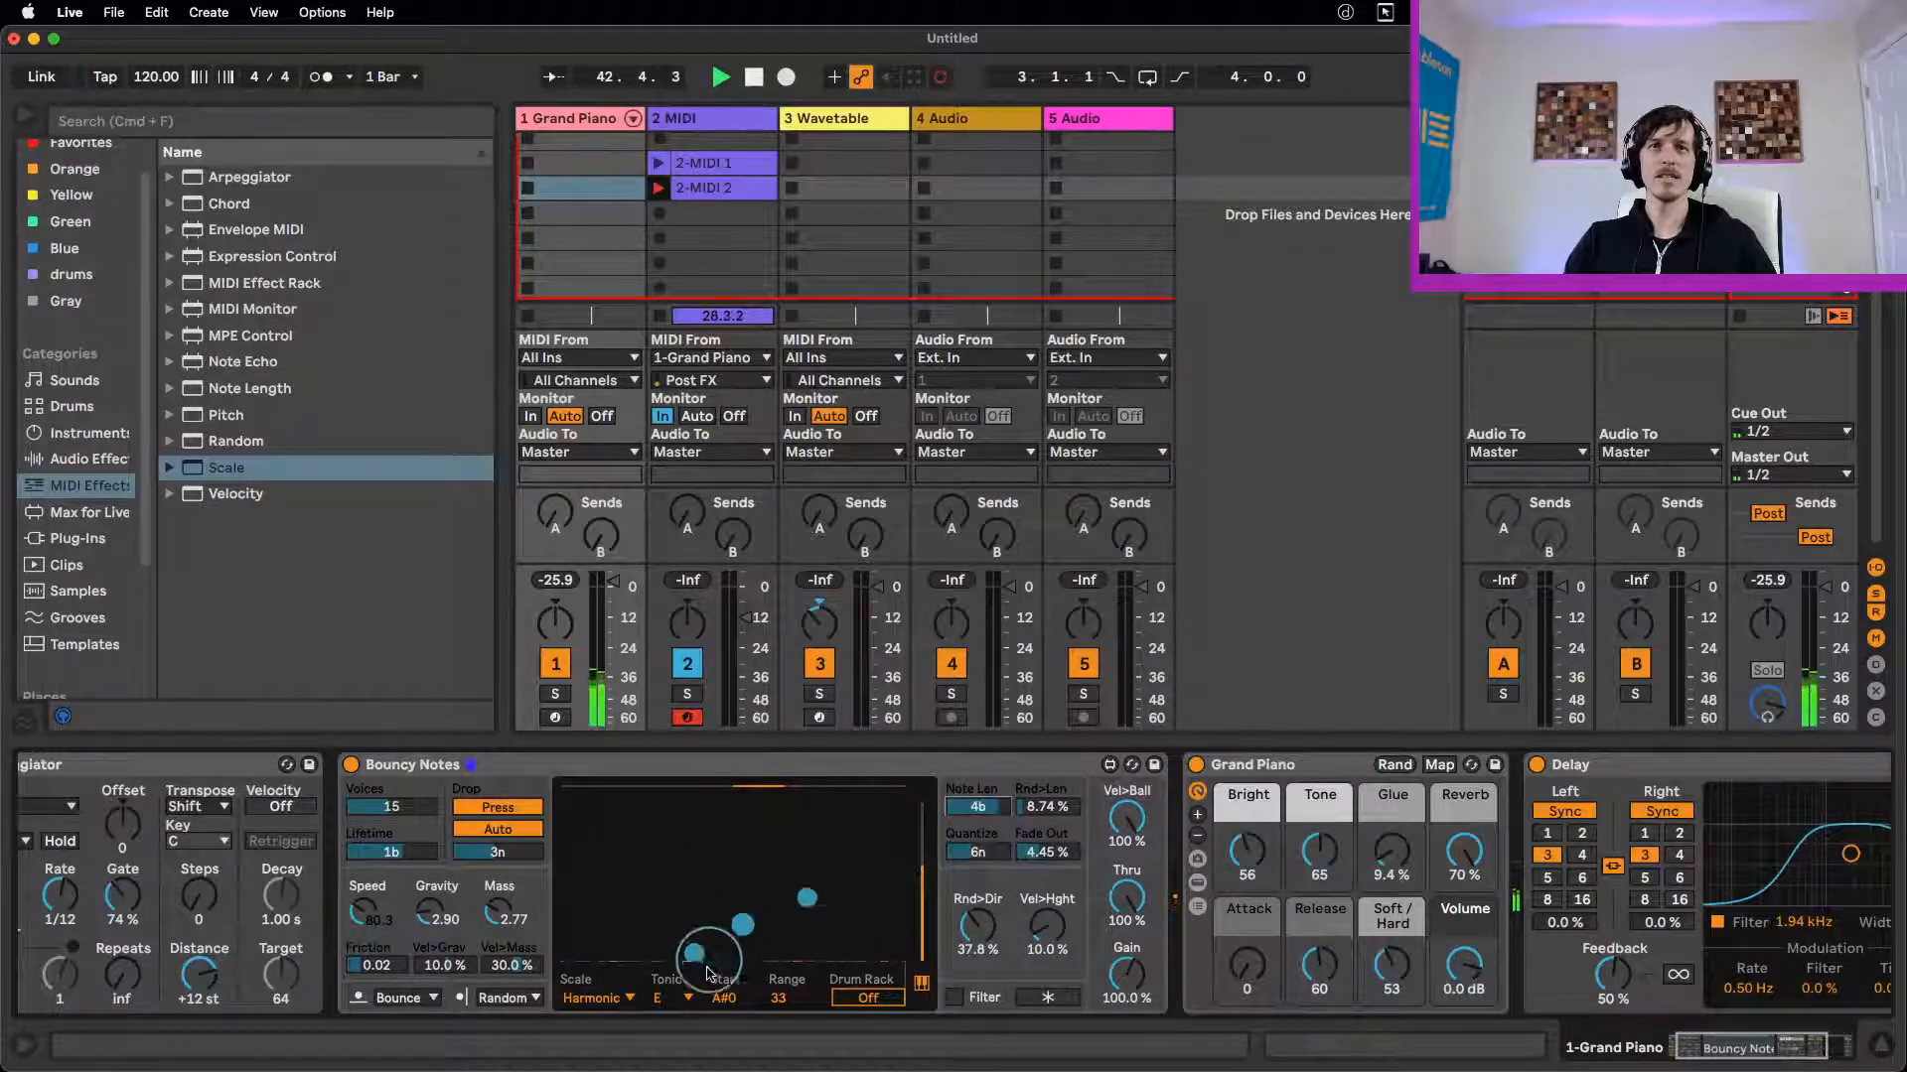
left_click_drag(723, 997, 734, 1005)
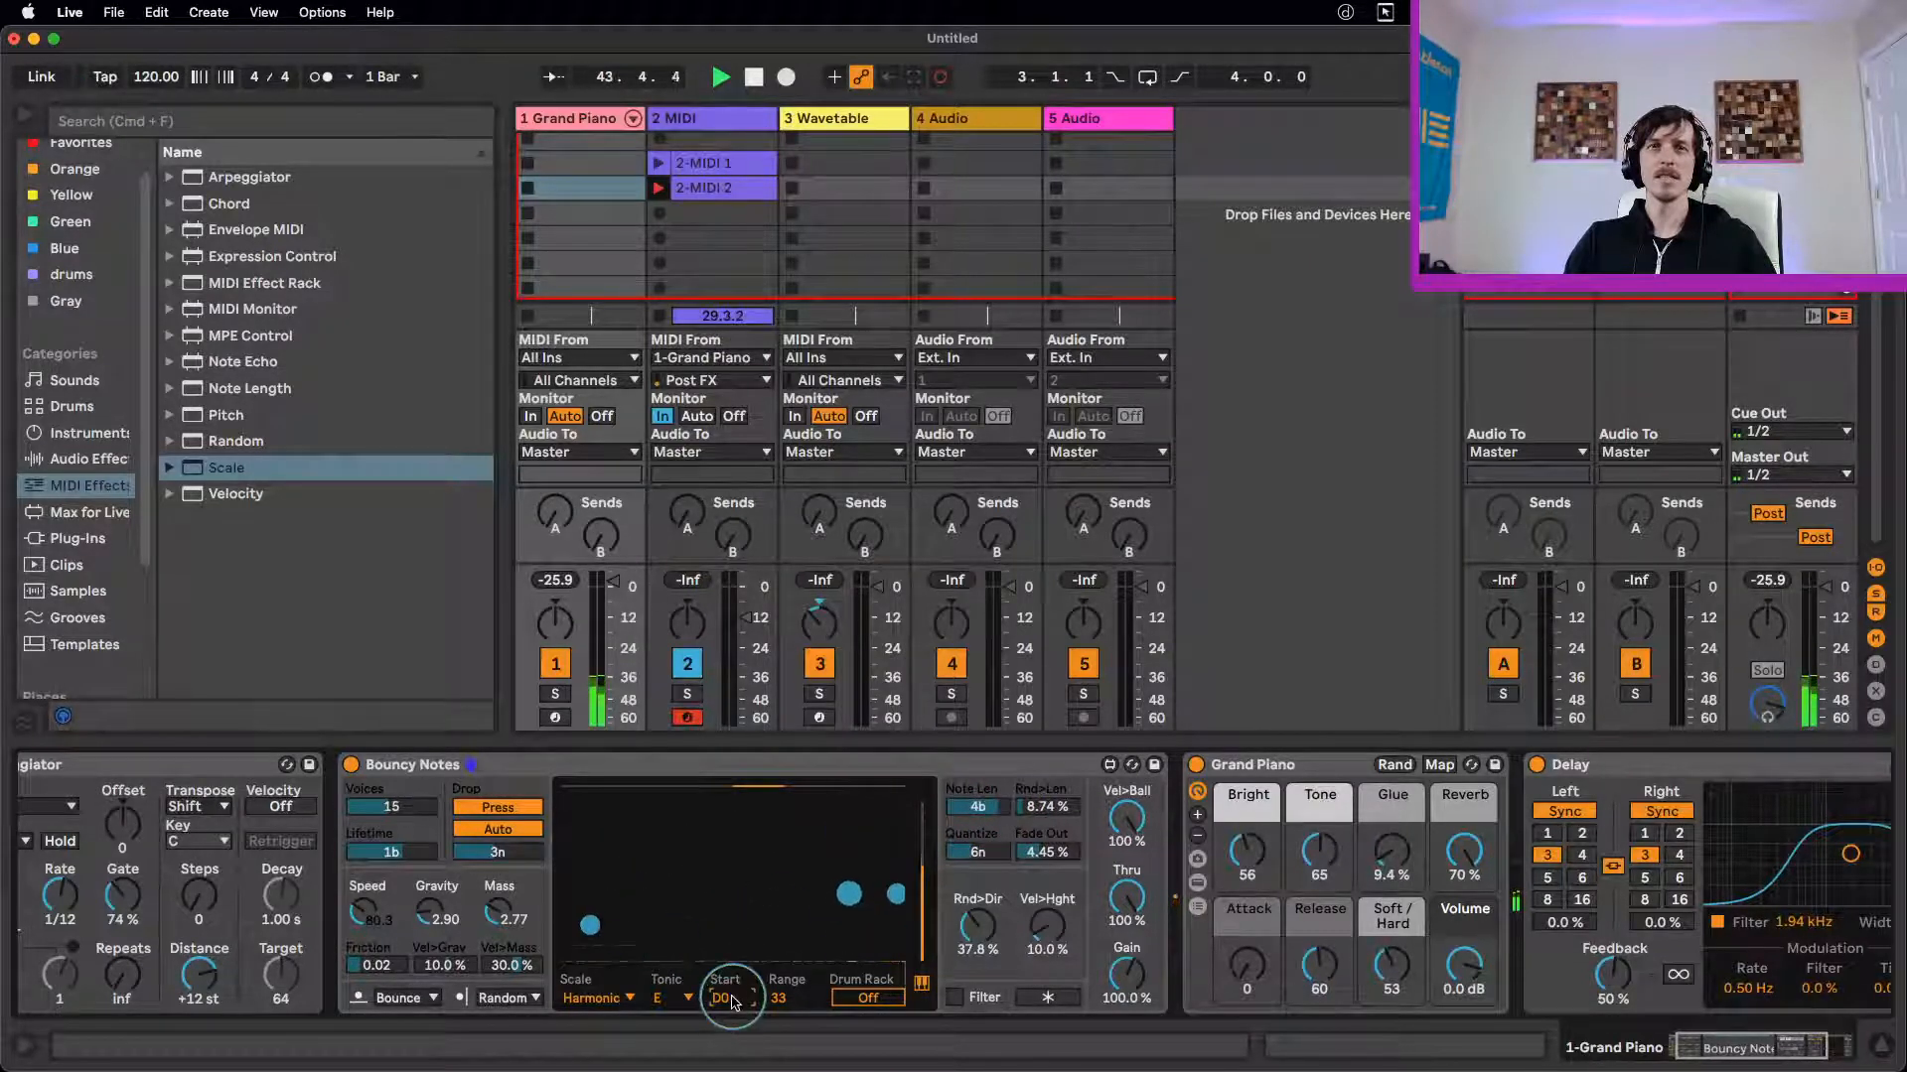
left_click(716, 926)
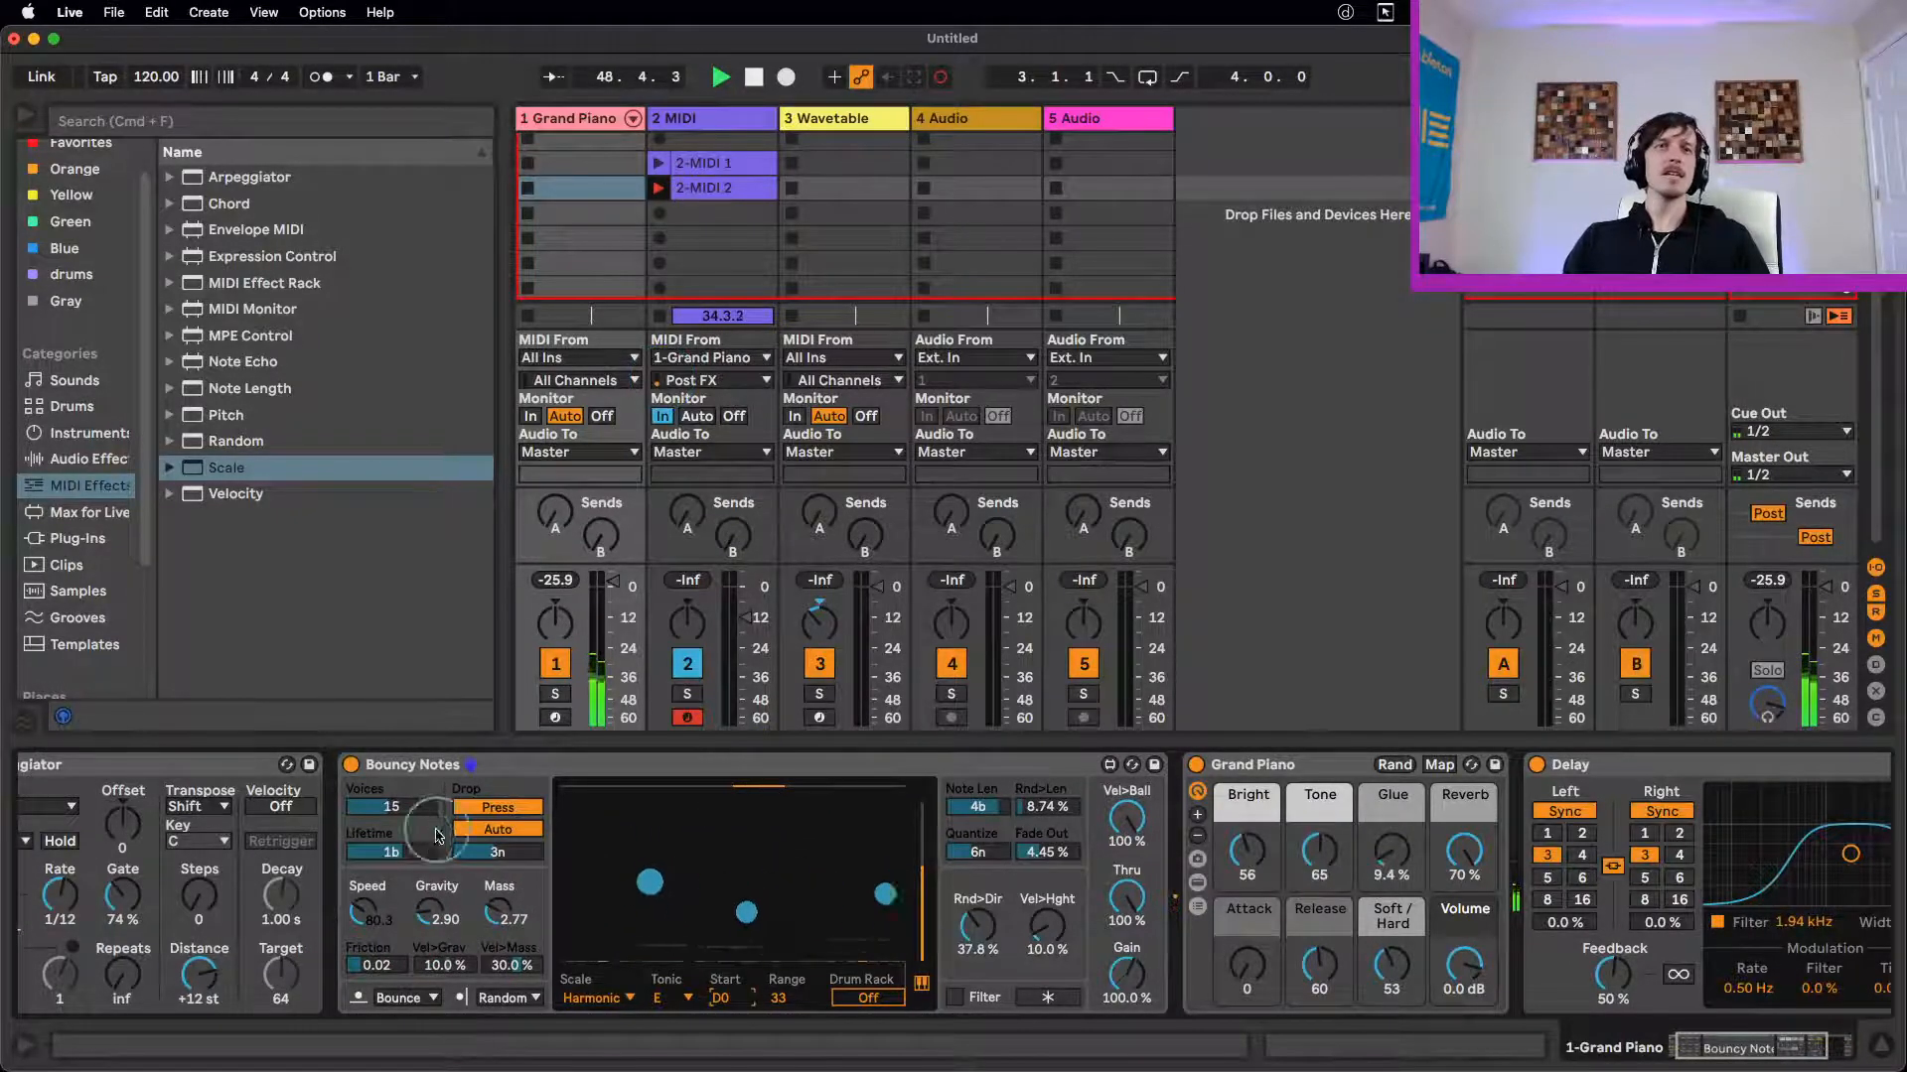
left_click_drag(420, 849, 428, 805)
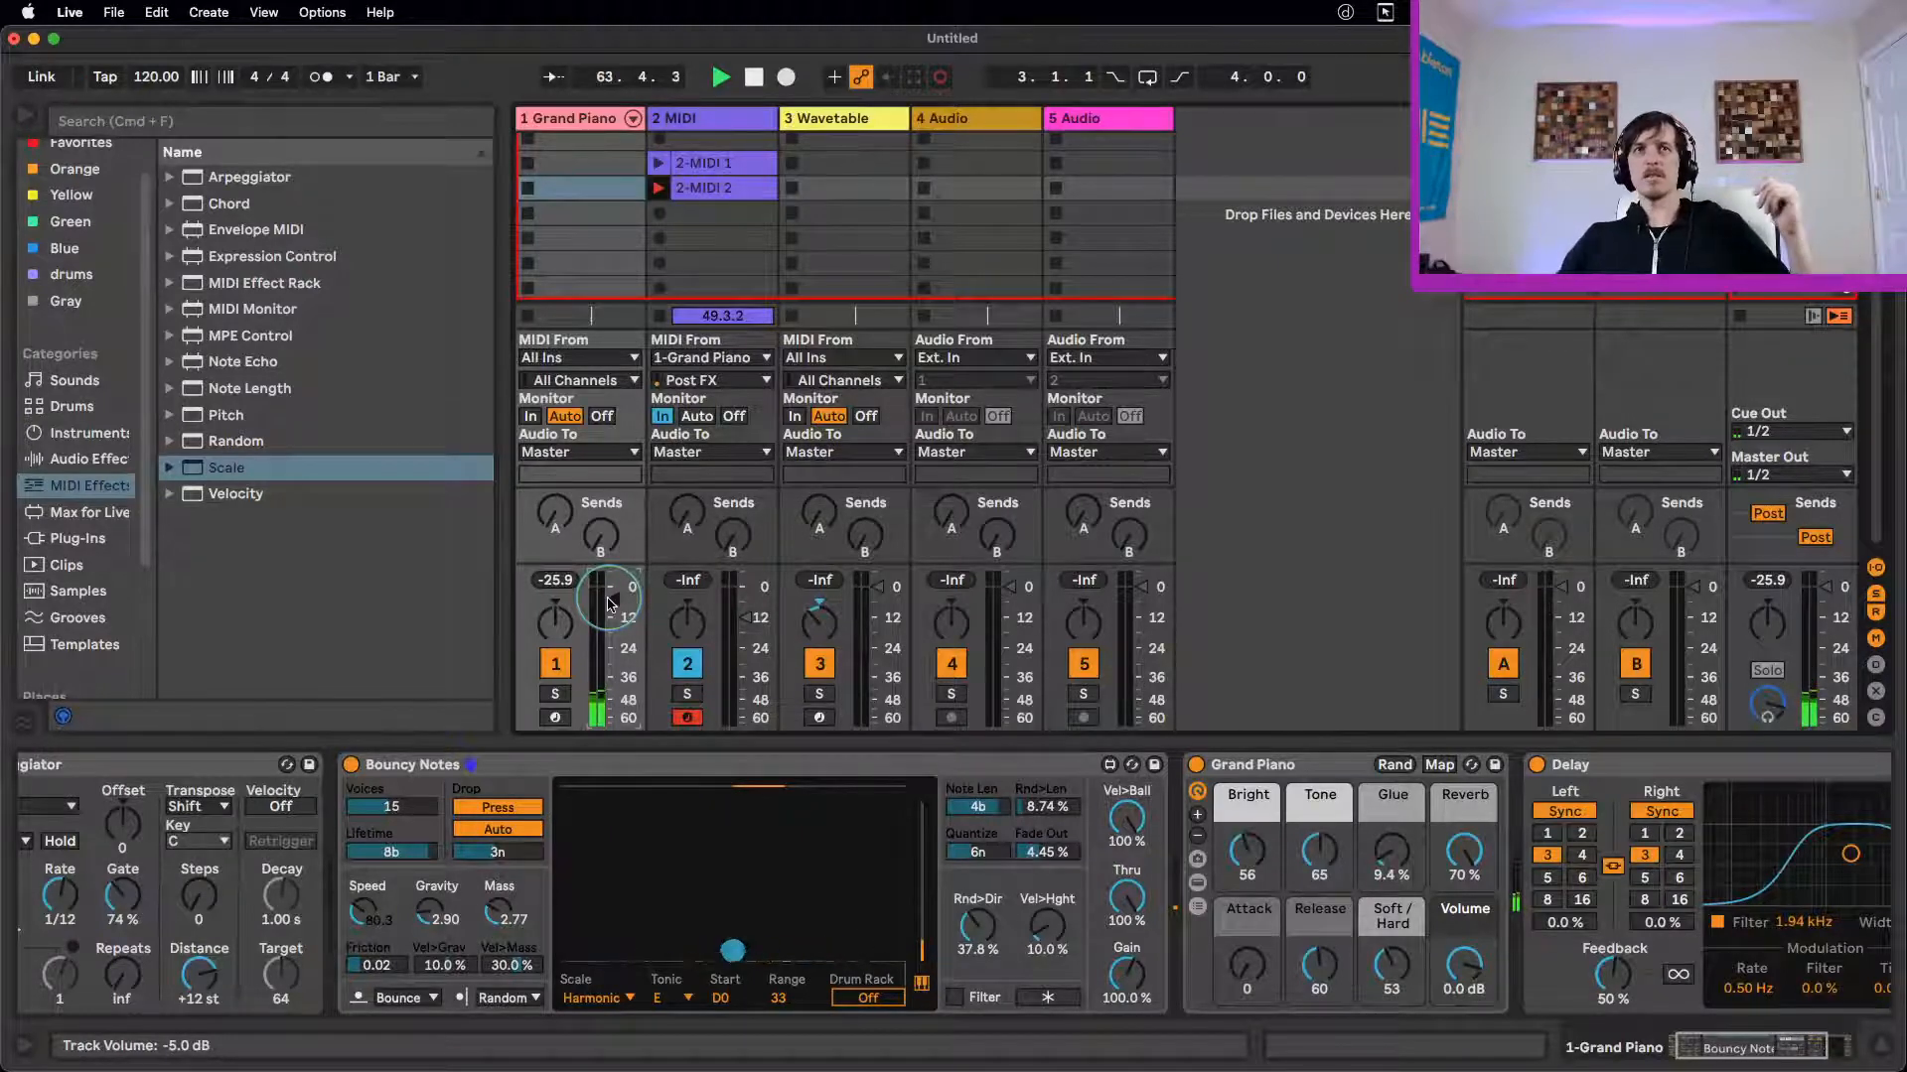
Step: Lower the Grand Piano track volume to -8.0 dB and check the notes being recorded in the 2-MIDI 2 clip
left_click_drag(611, 603, 608, 608)
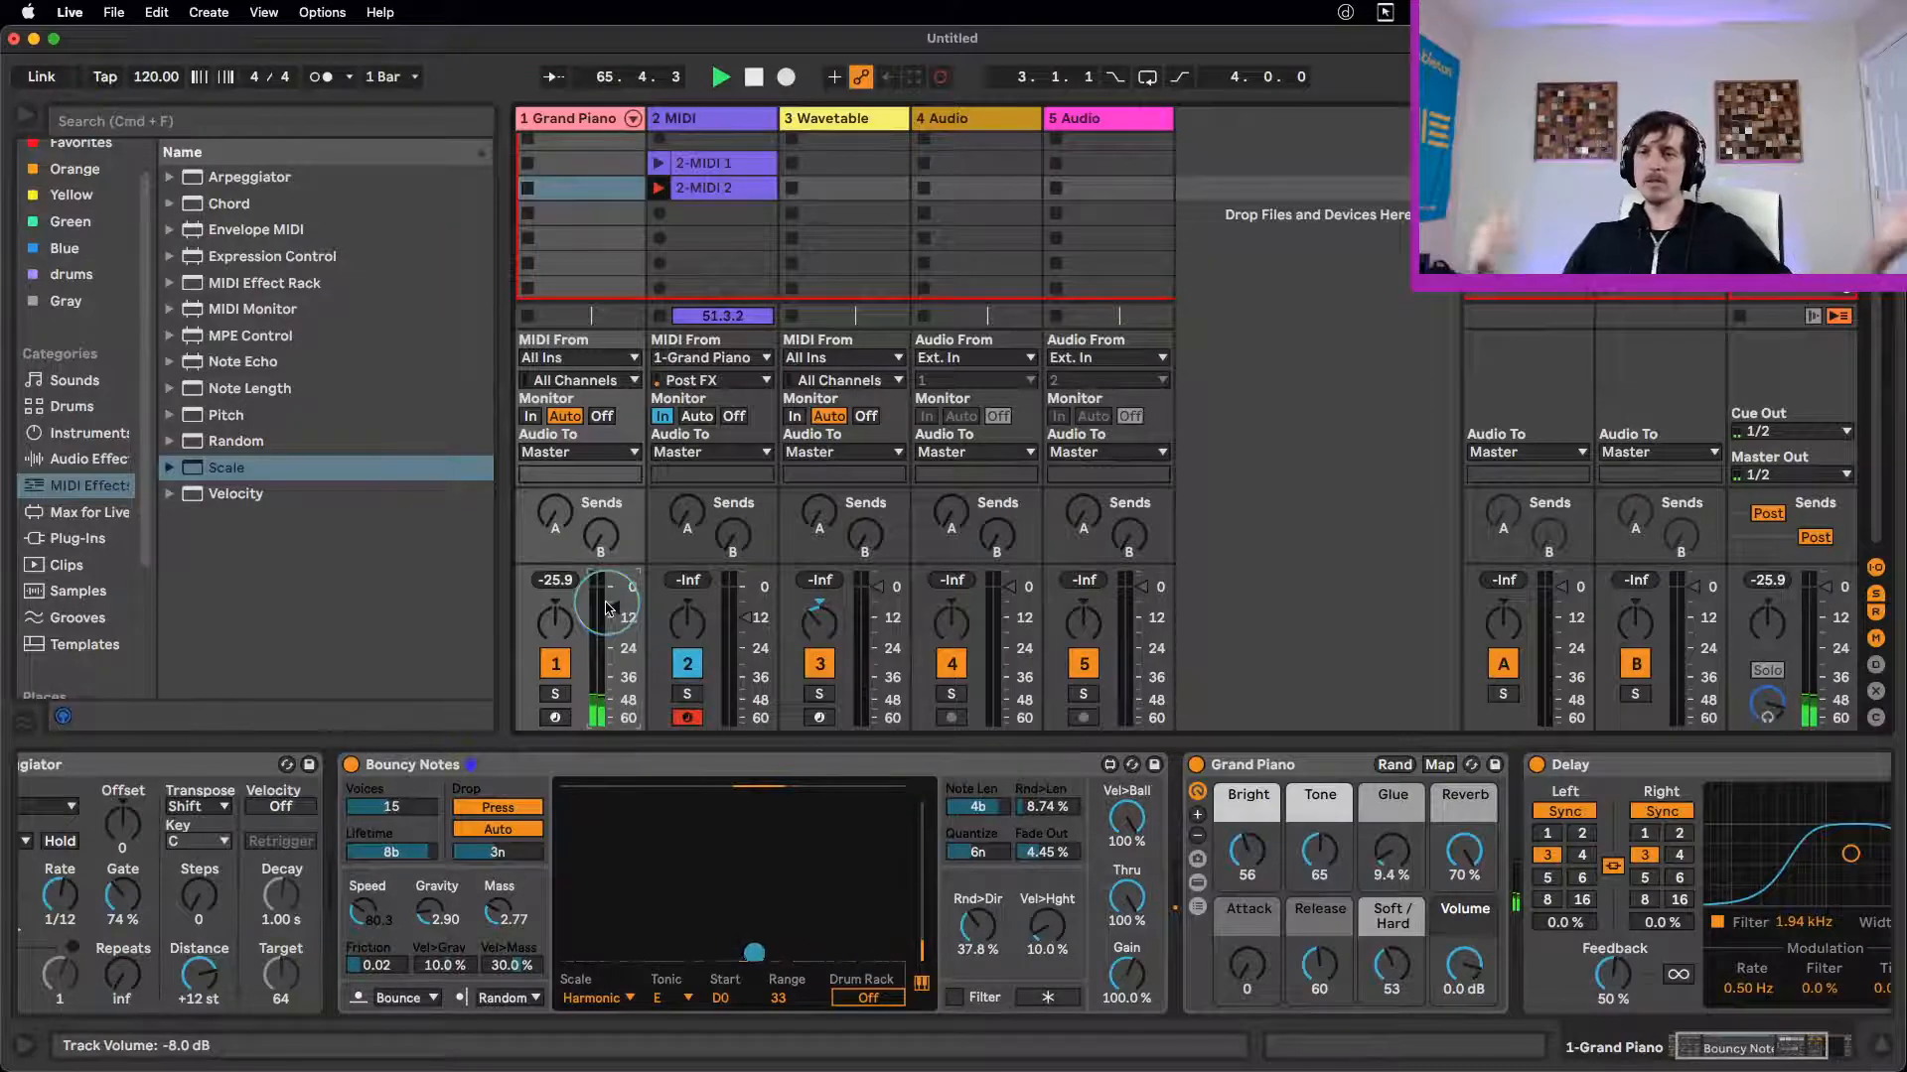
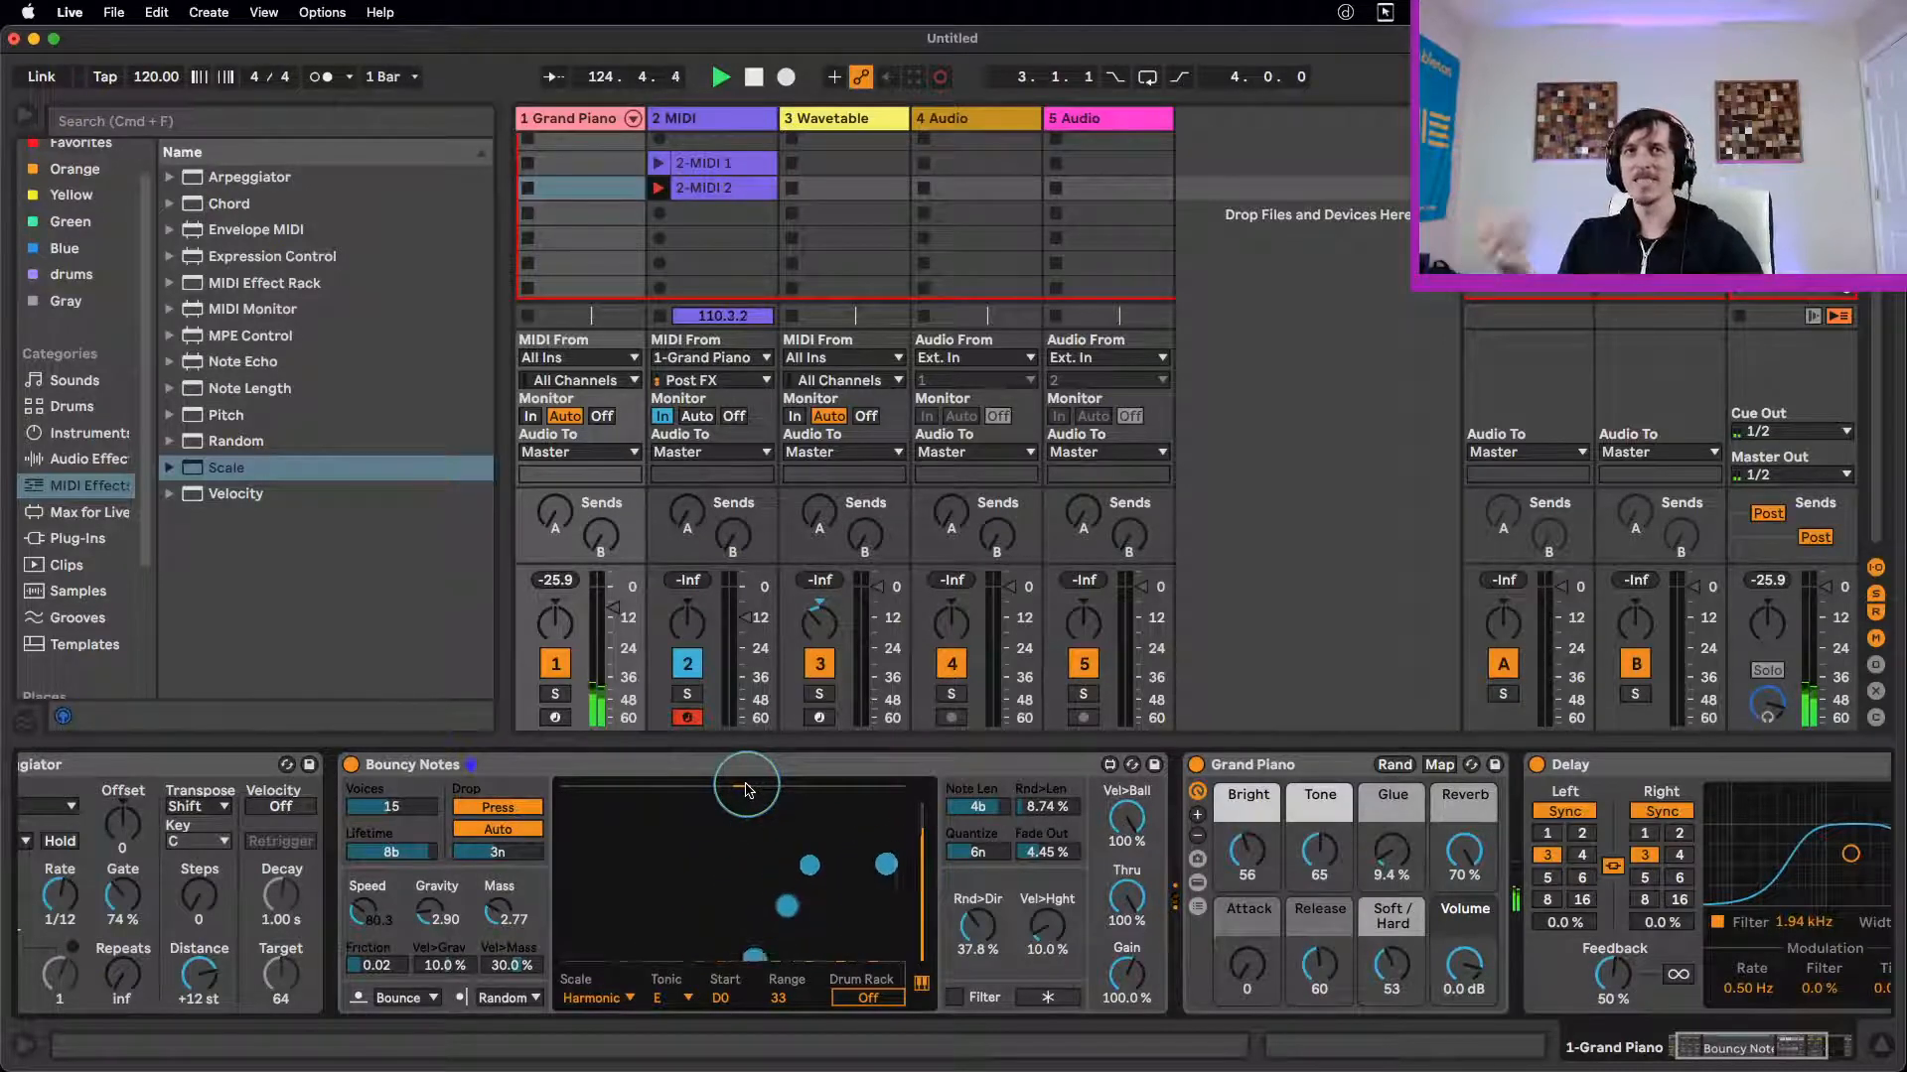
left_click(775, 183)
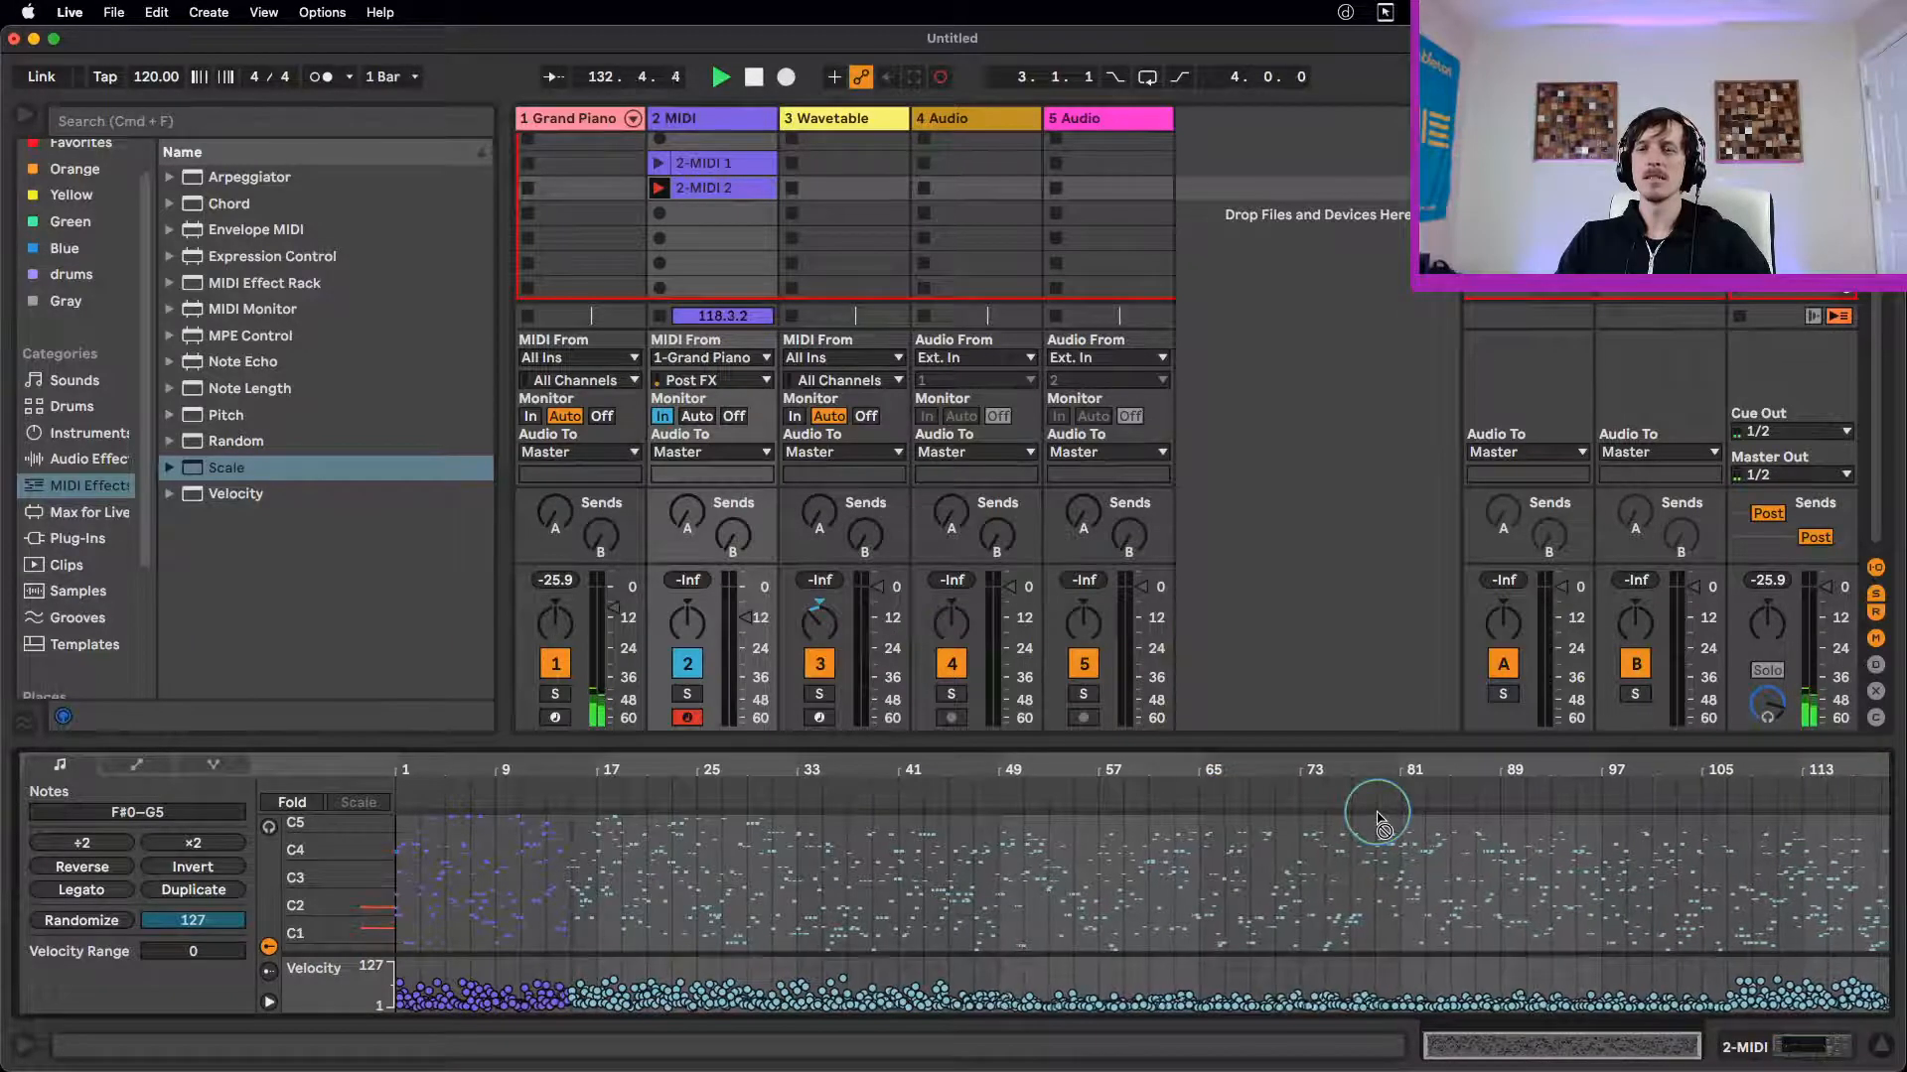
left_click(616, 189)
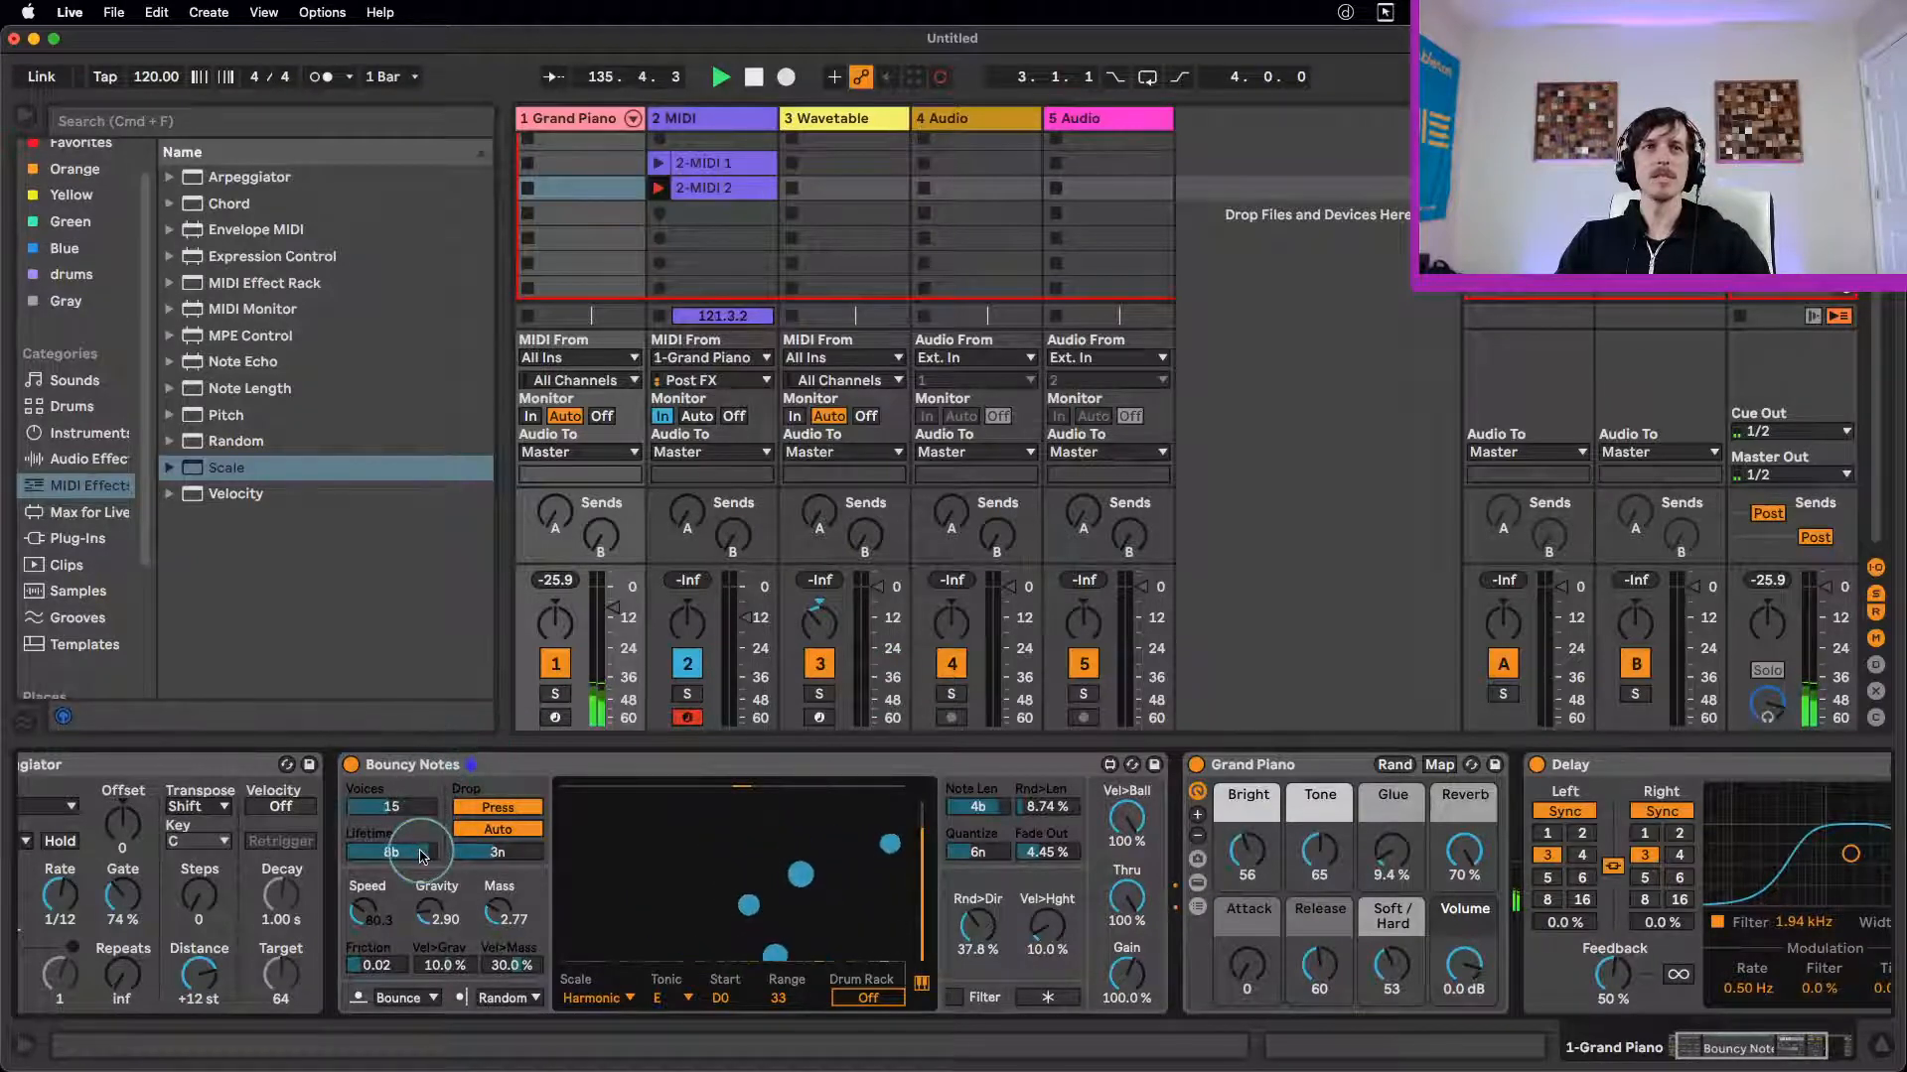
Step: Set the Bouncy Notes Voices to 27 and Lifetime to 6b, and try an automatic drop interval of 1b
left_click_drag(417, 806, 422, 741)
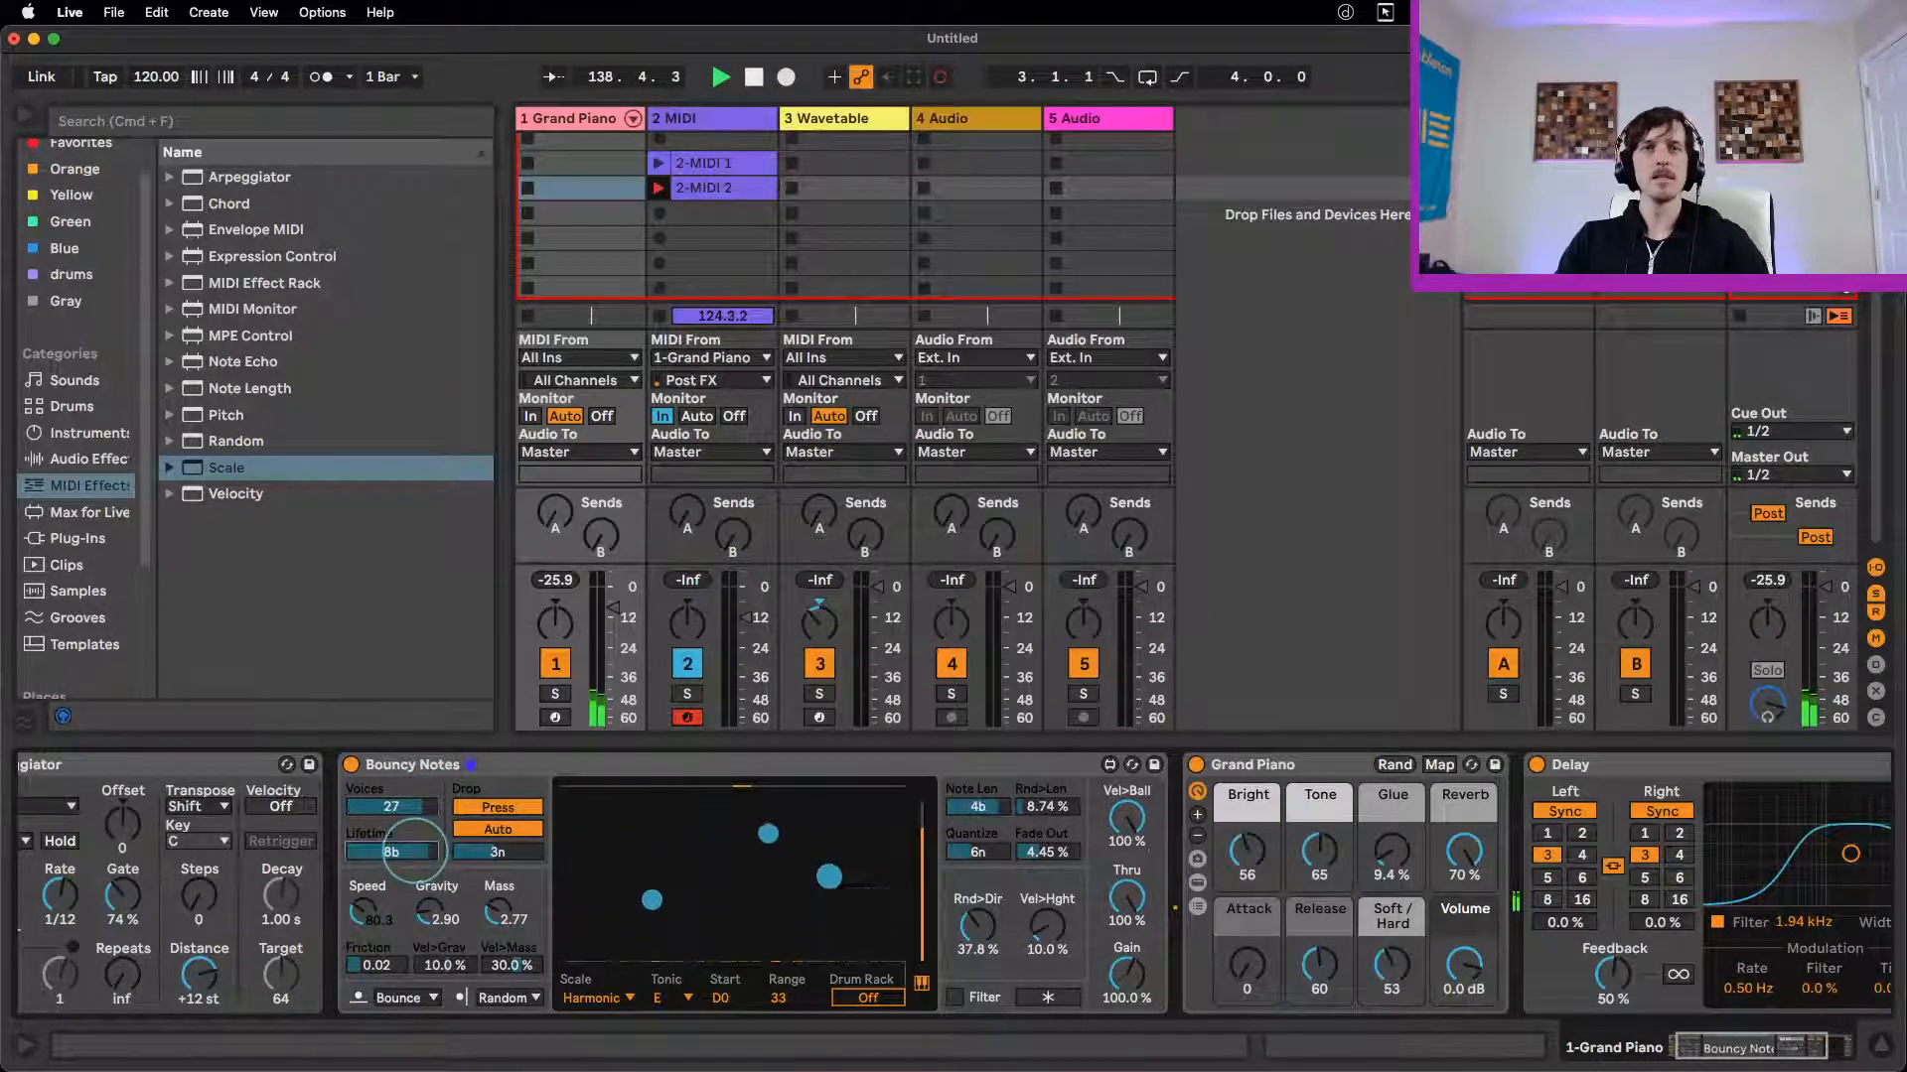
left_click_drag(414, 847, 509, 839)
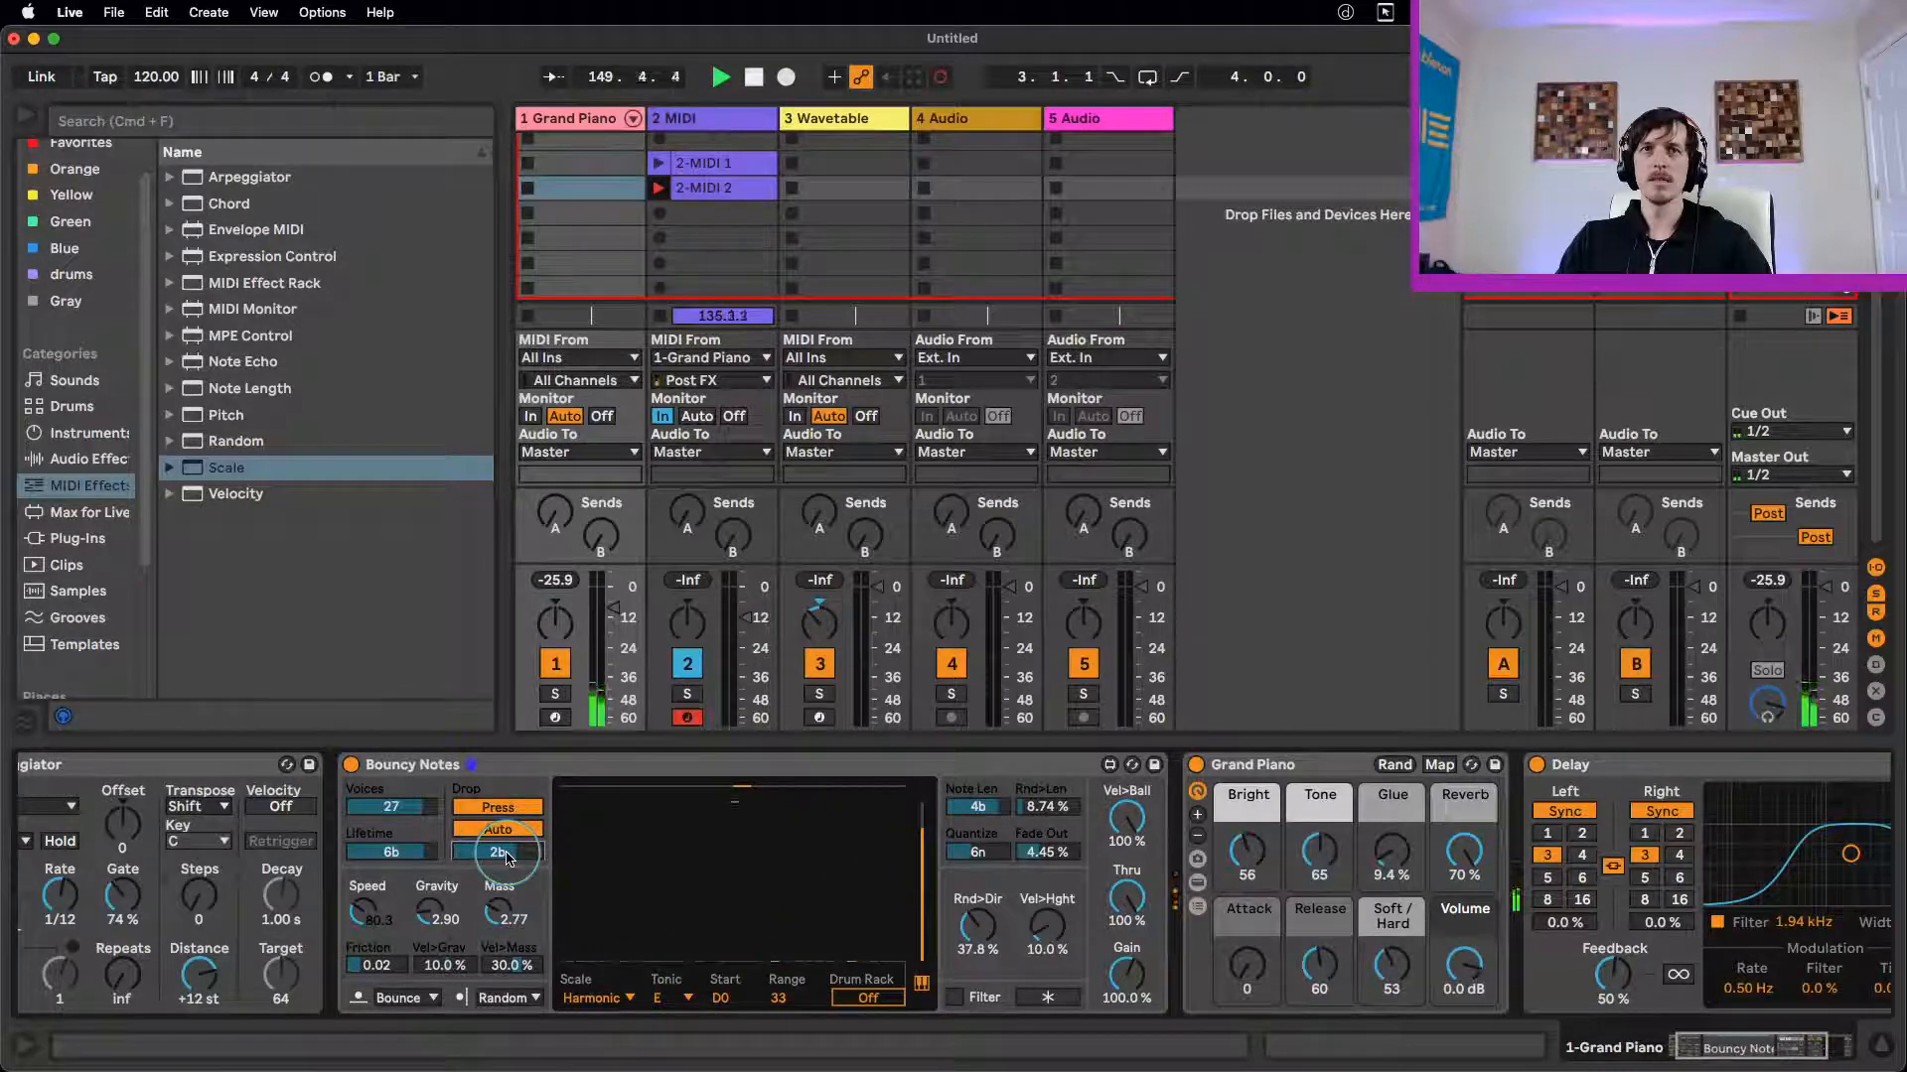
scroll(513, 857, "down", 1)
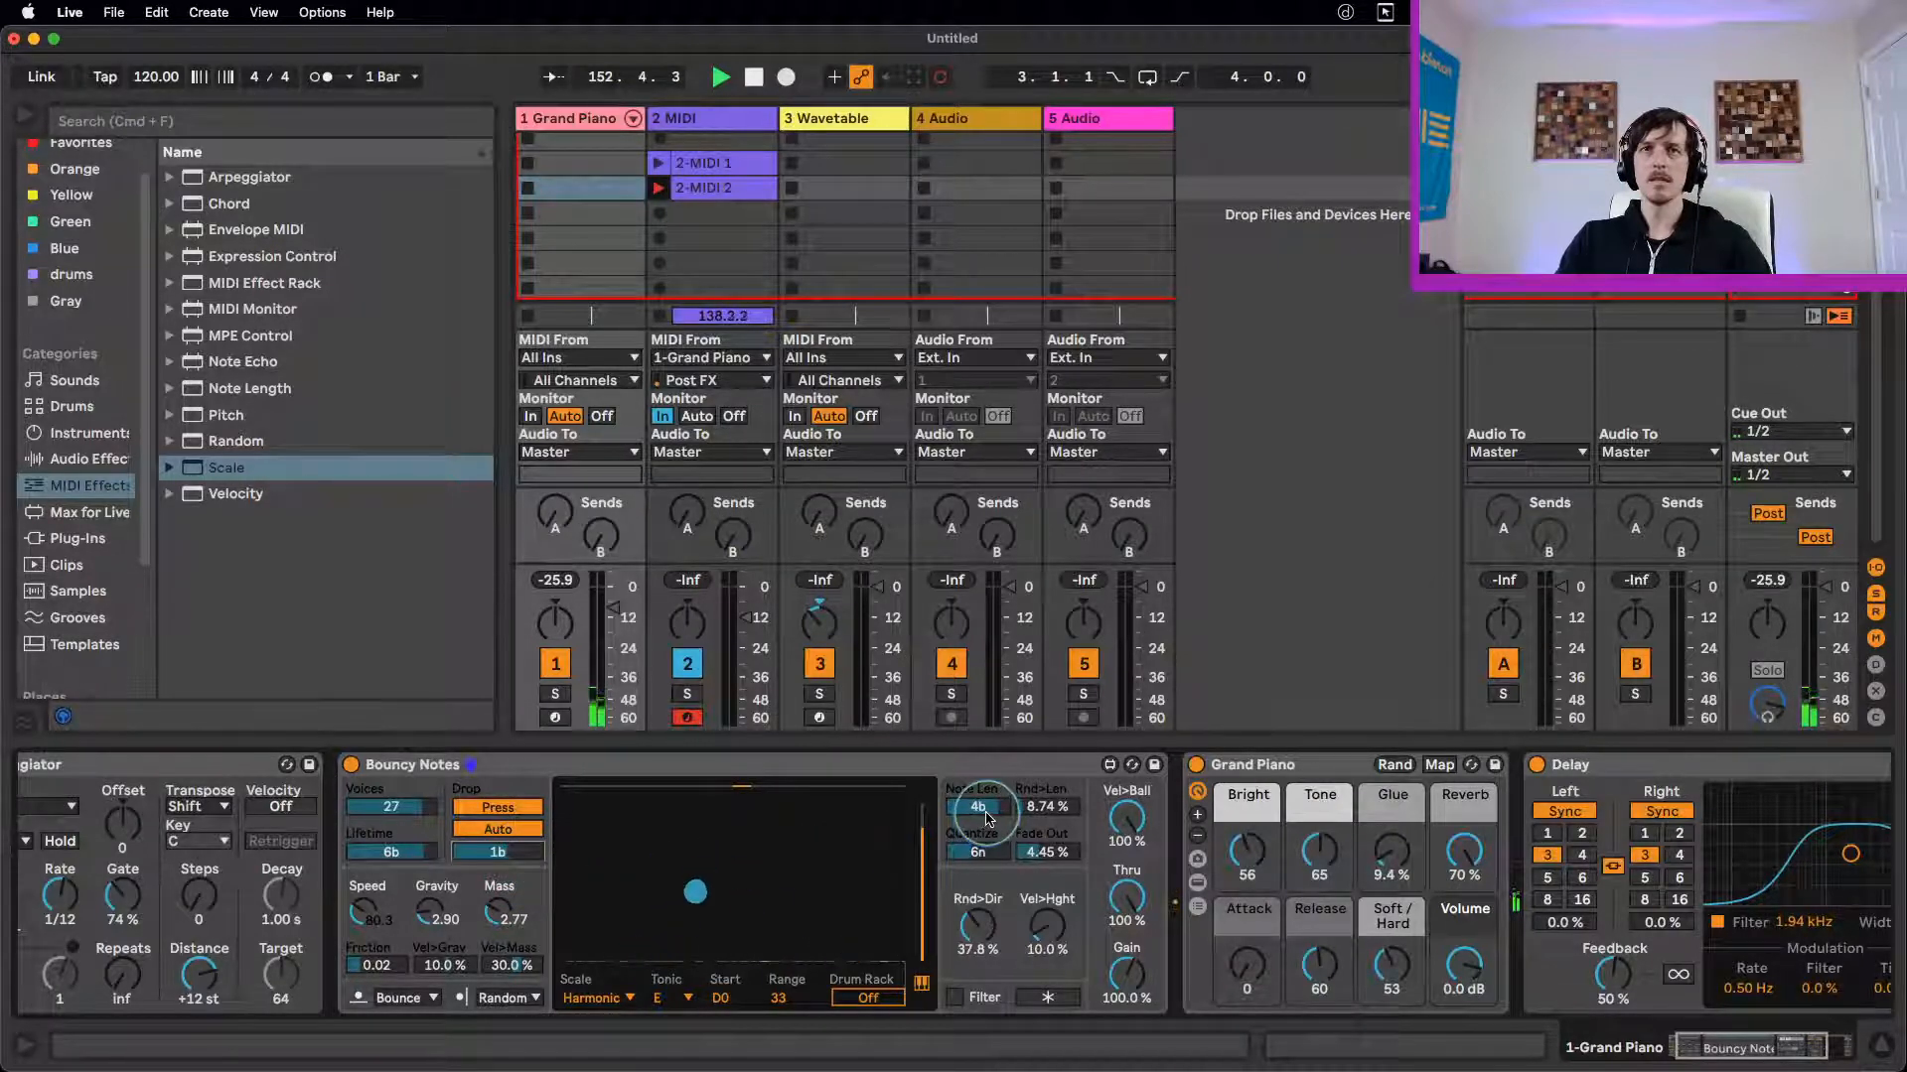
Step: Set the Bouncy Notes Note Len to 8b, Quantize to 8n and the automatic drop interval to 1.5n
scroll(986, 816, "up", 1)
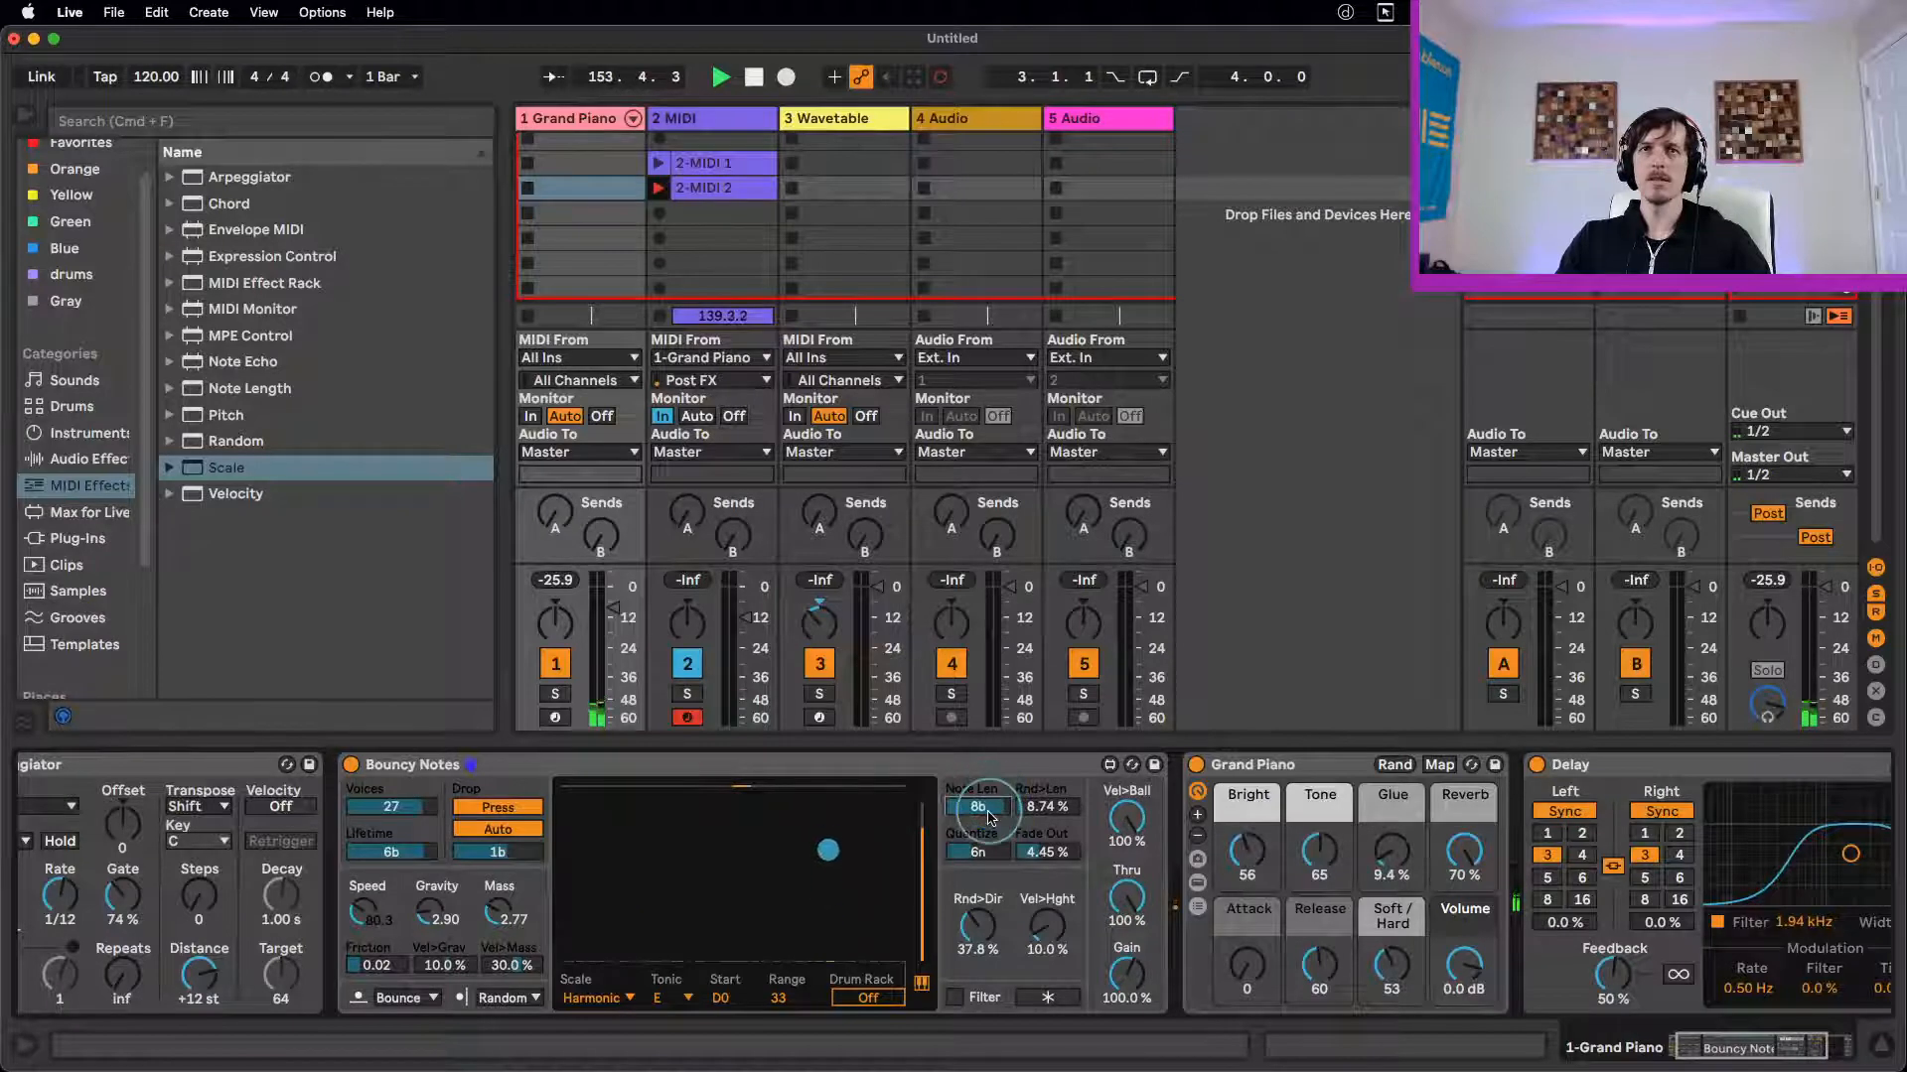
scroll(500, 849, "up", 2)
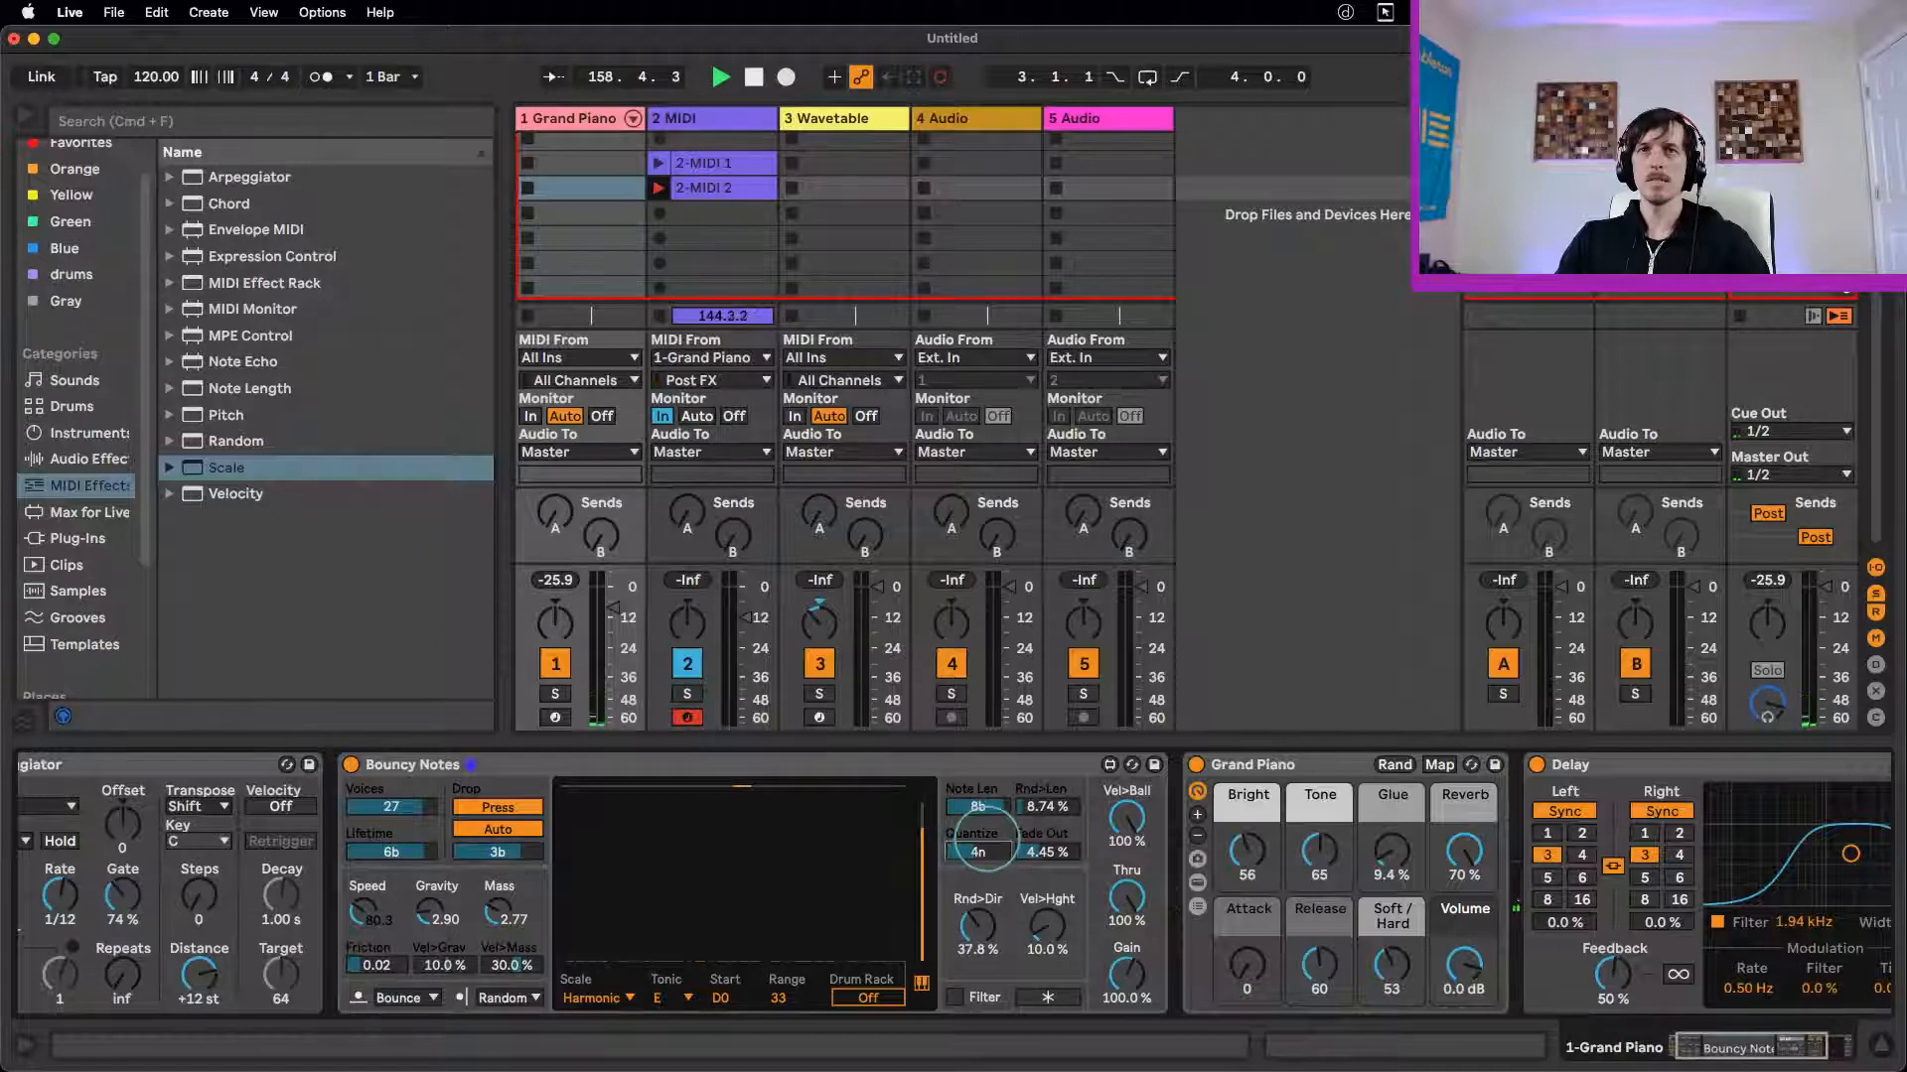
left_click_drag(986, 839, 985, 844)
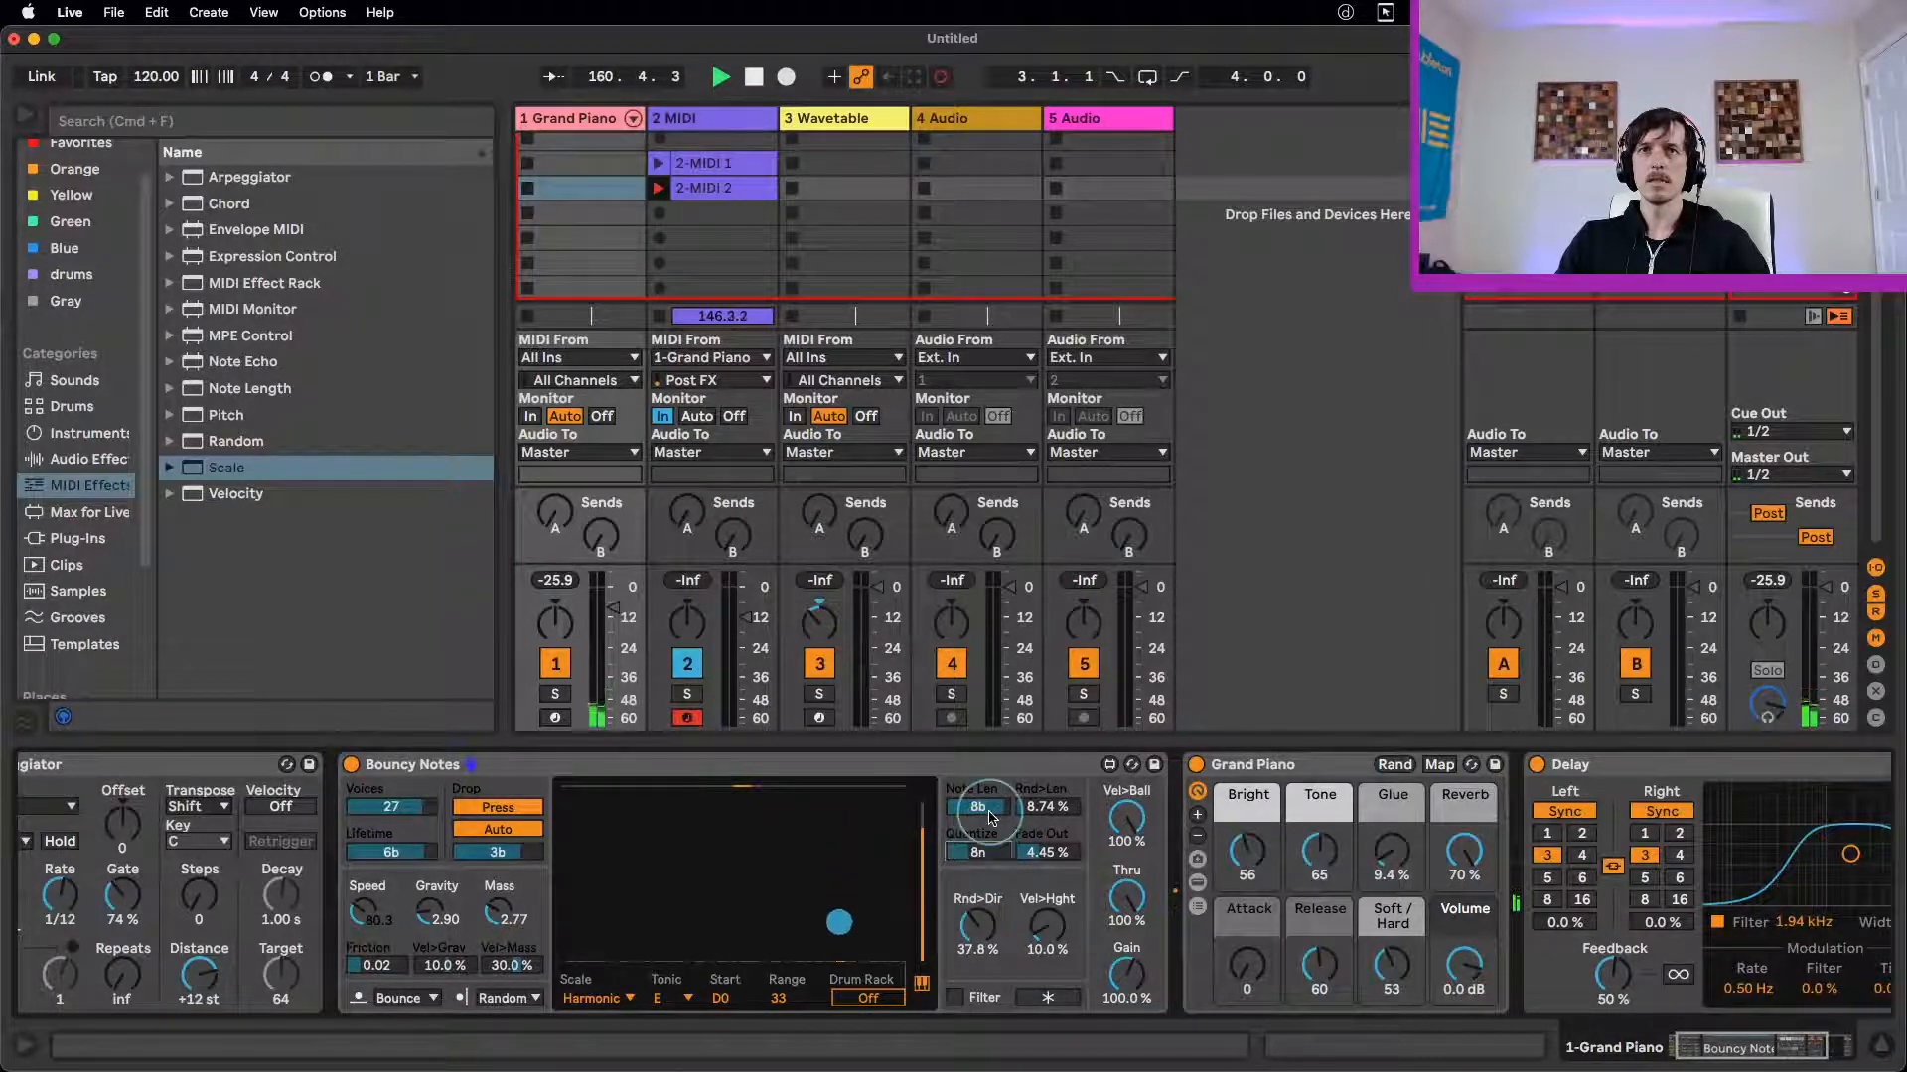
left_click_drag(493, 863, 507, 851)
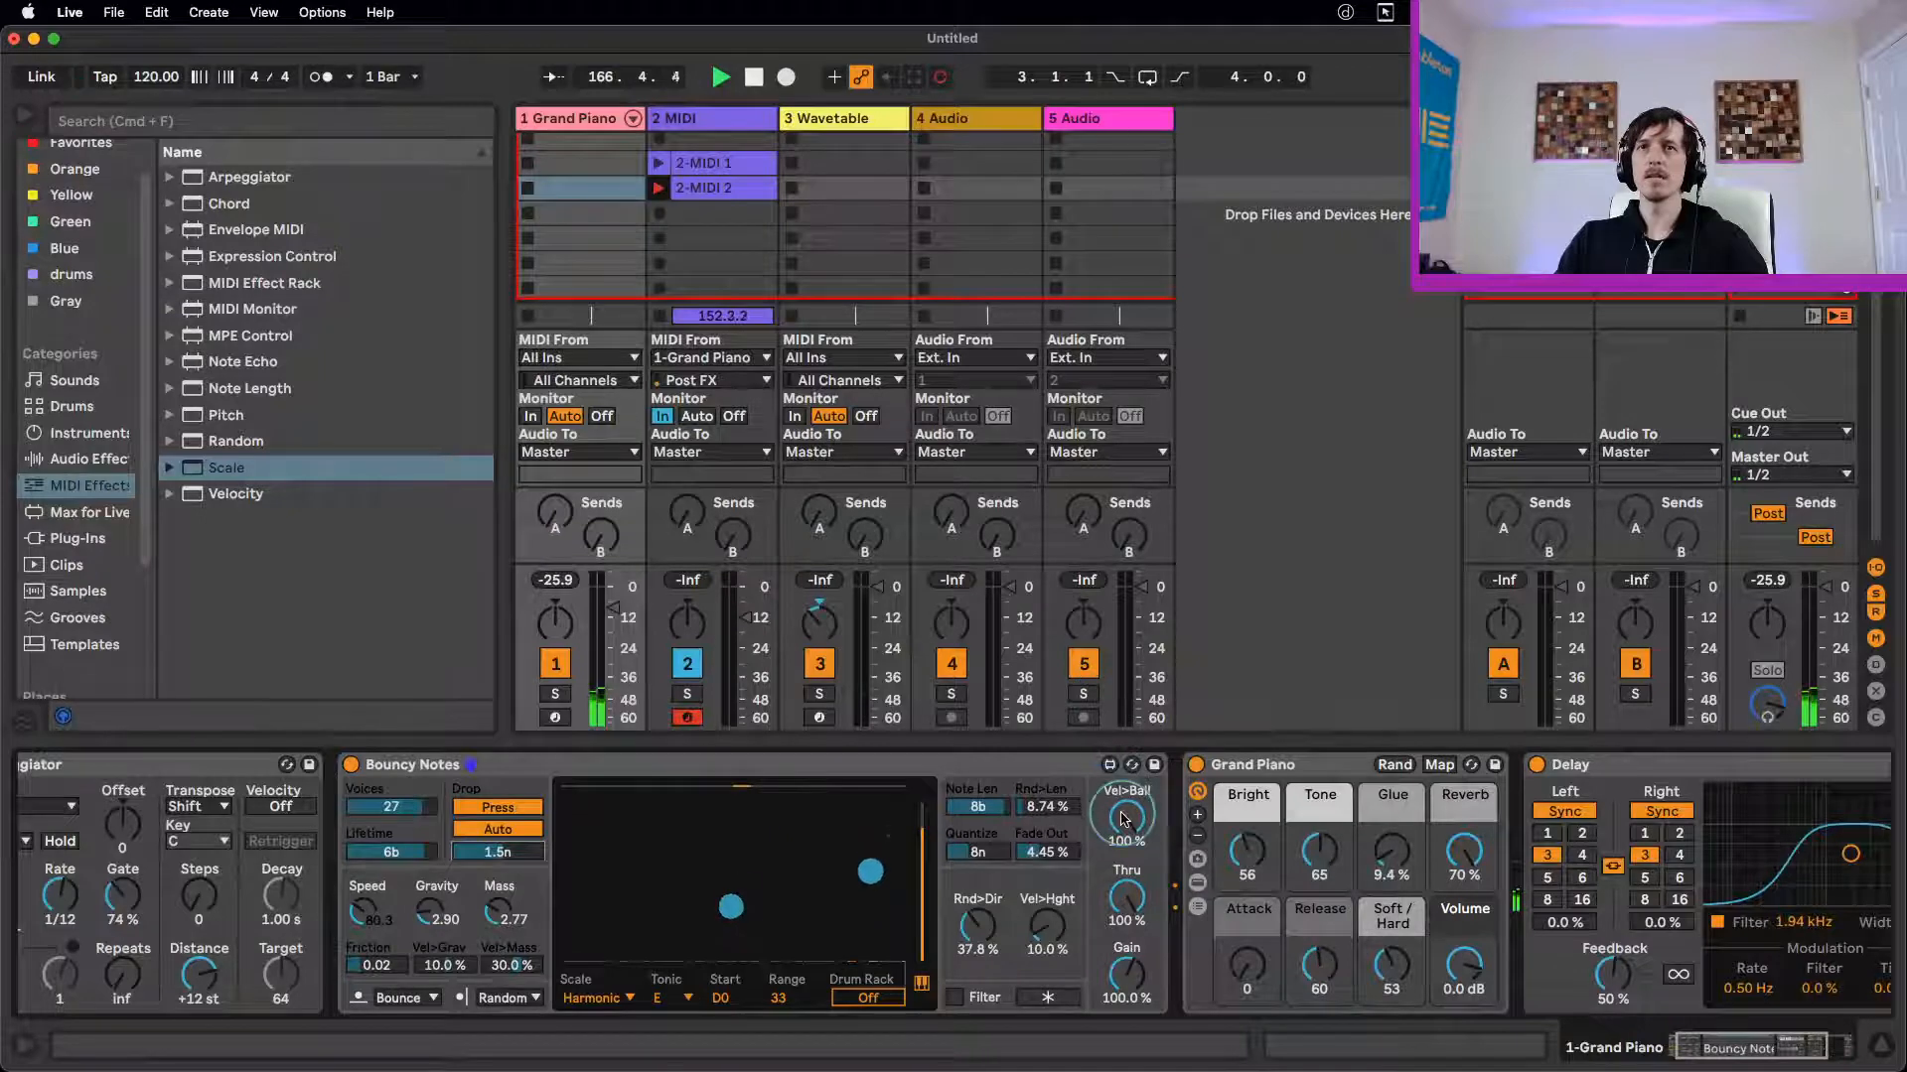
Step: Check the notes recording into 2-MIDI 2, and try the Release drop mode in Bouncy Notes before restoring Press
double_click(735, 189)
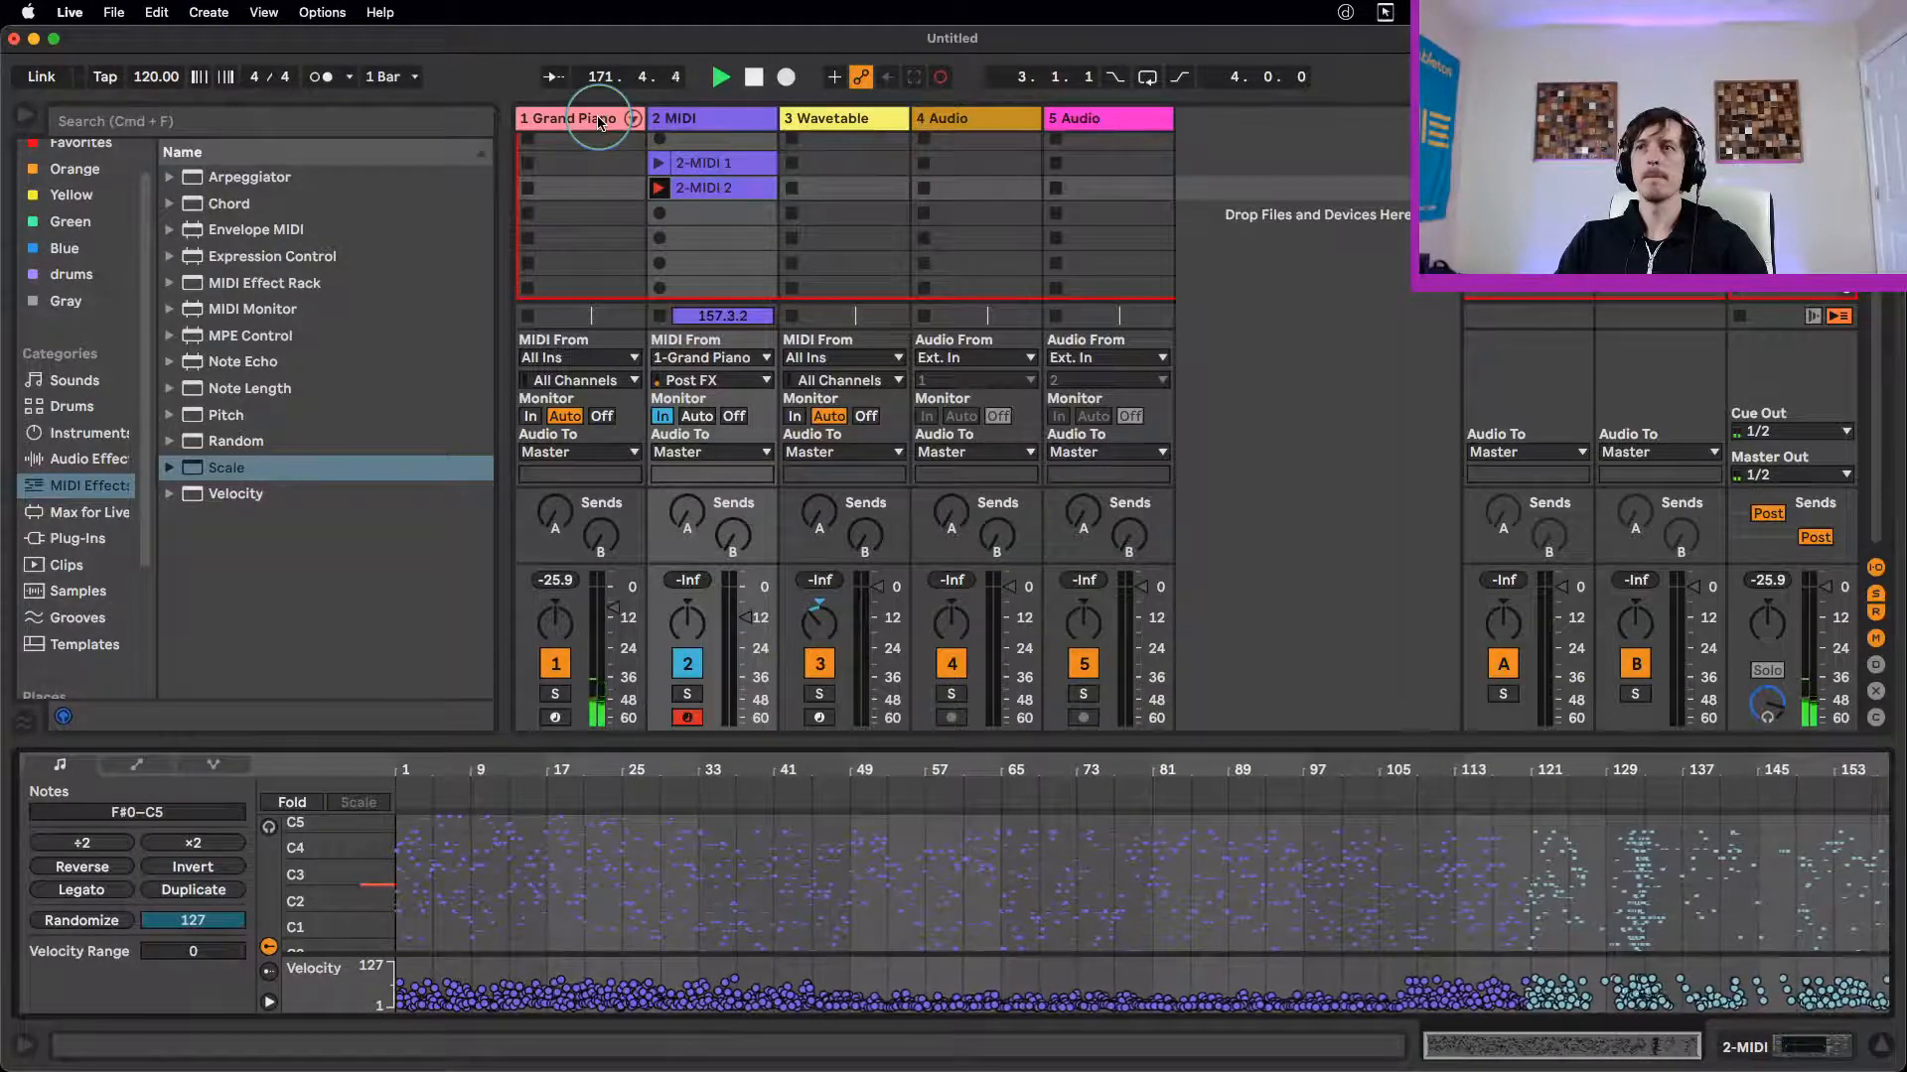
left_click(611, 189)
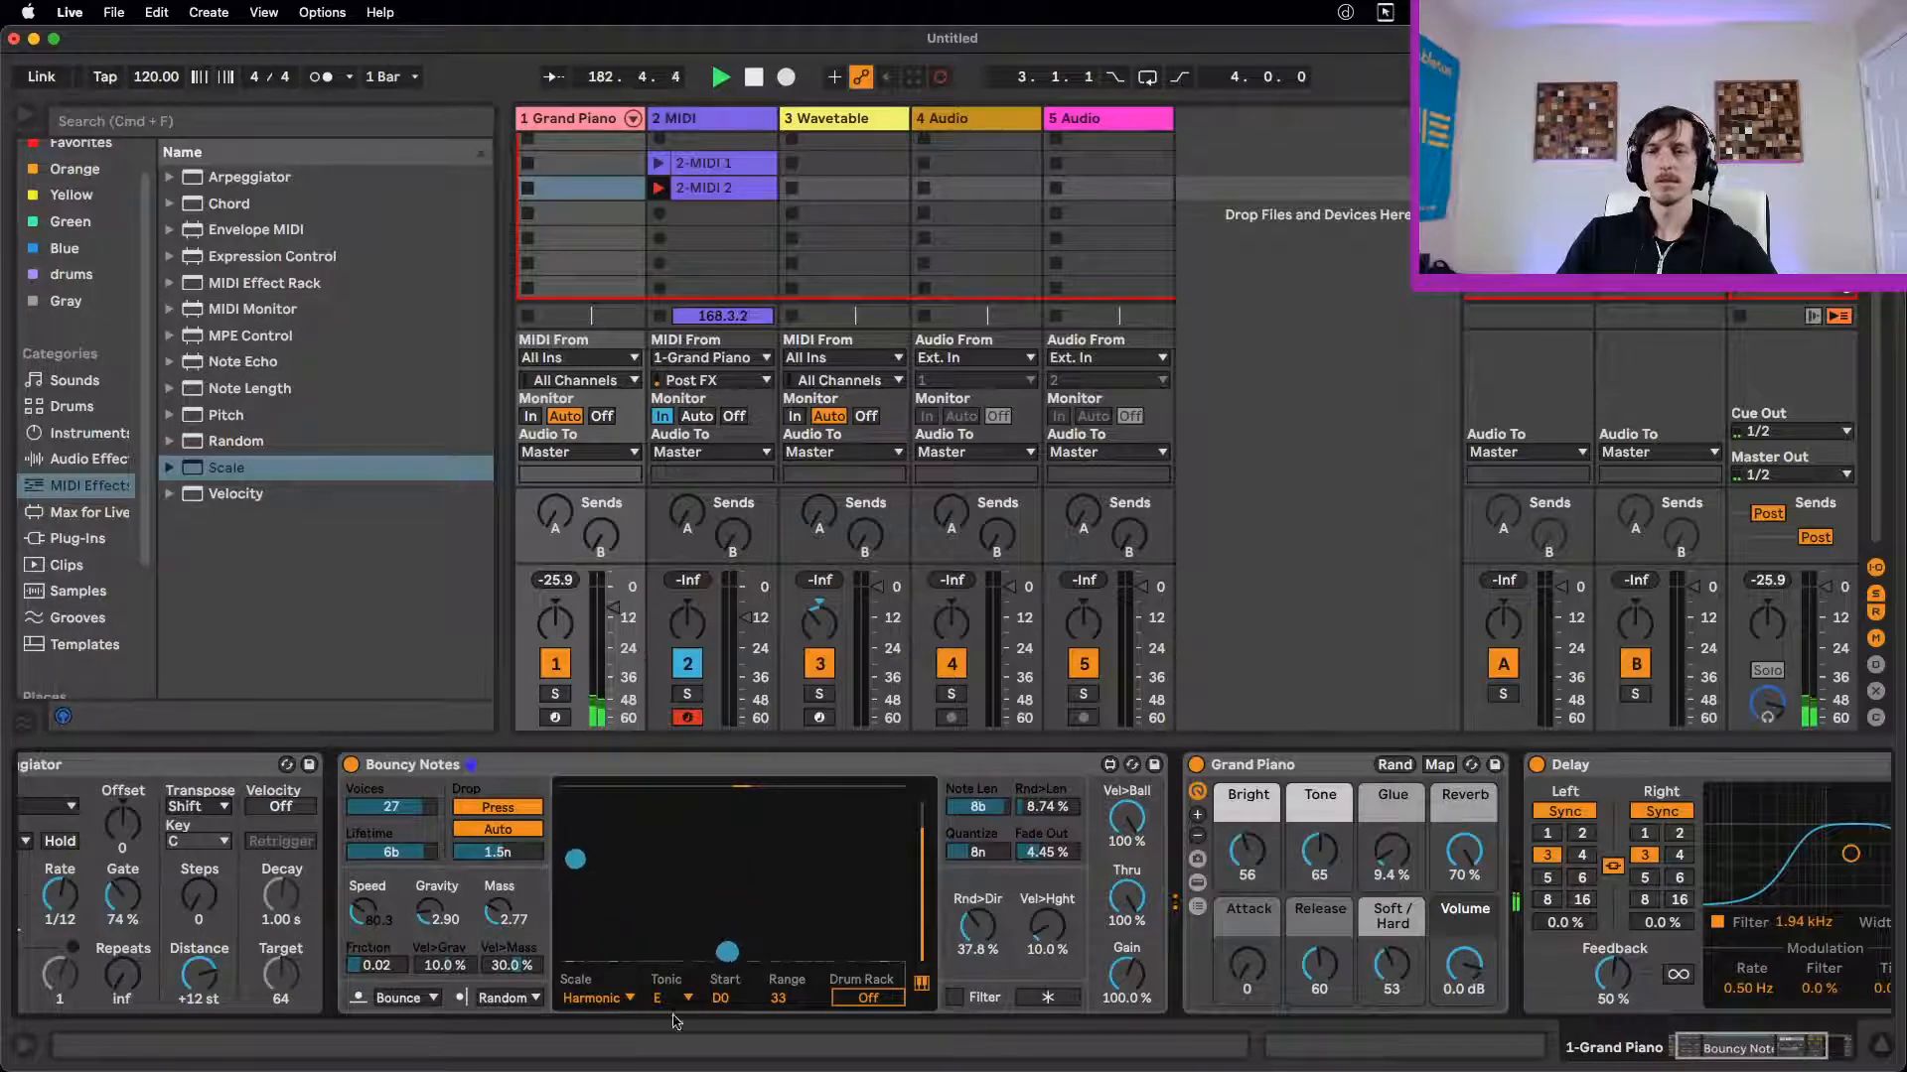
left_click(500, 810)
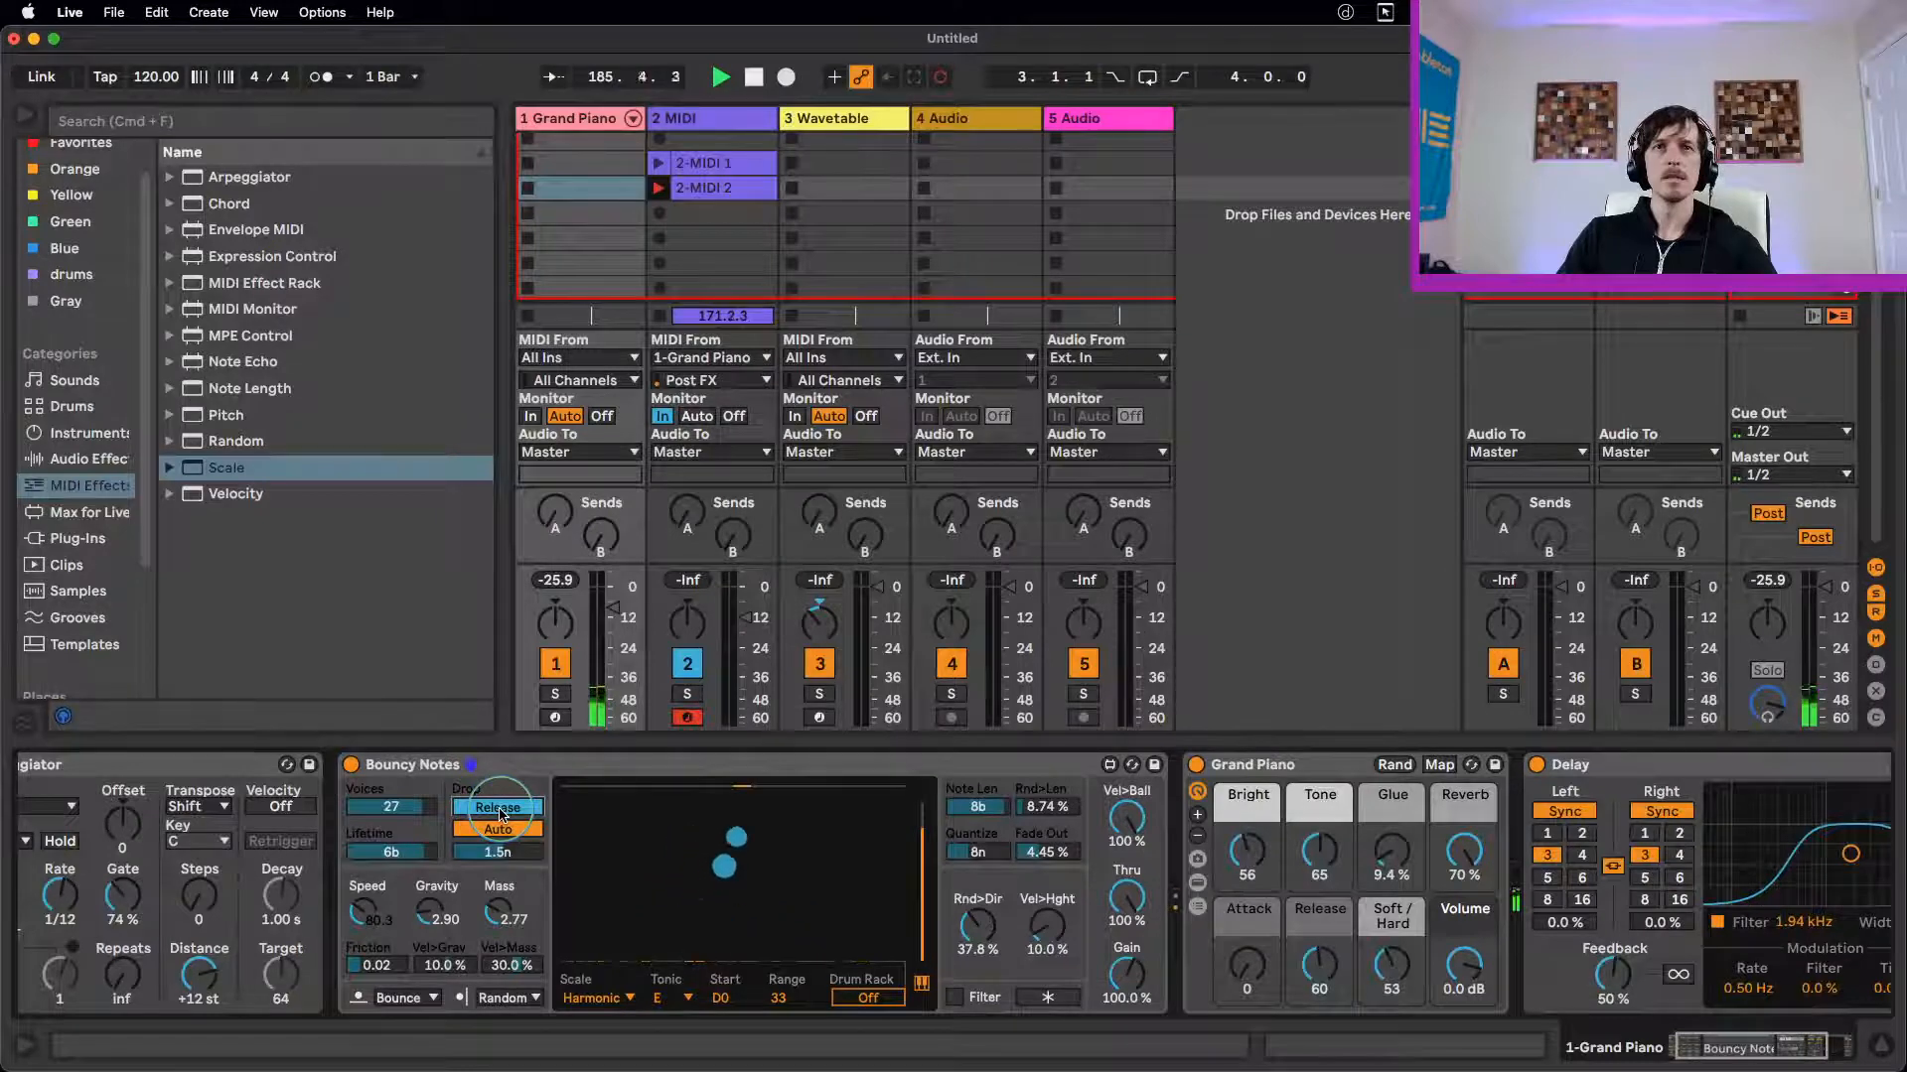
left_click(500, 809)
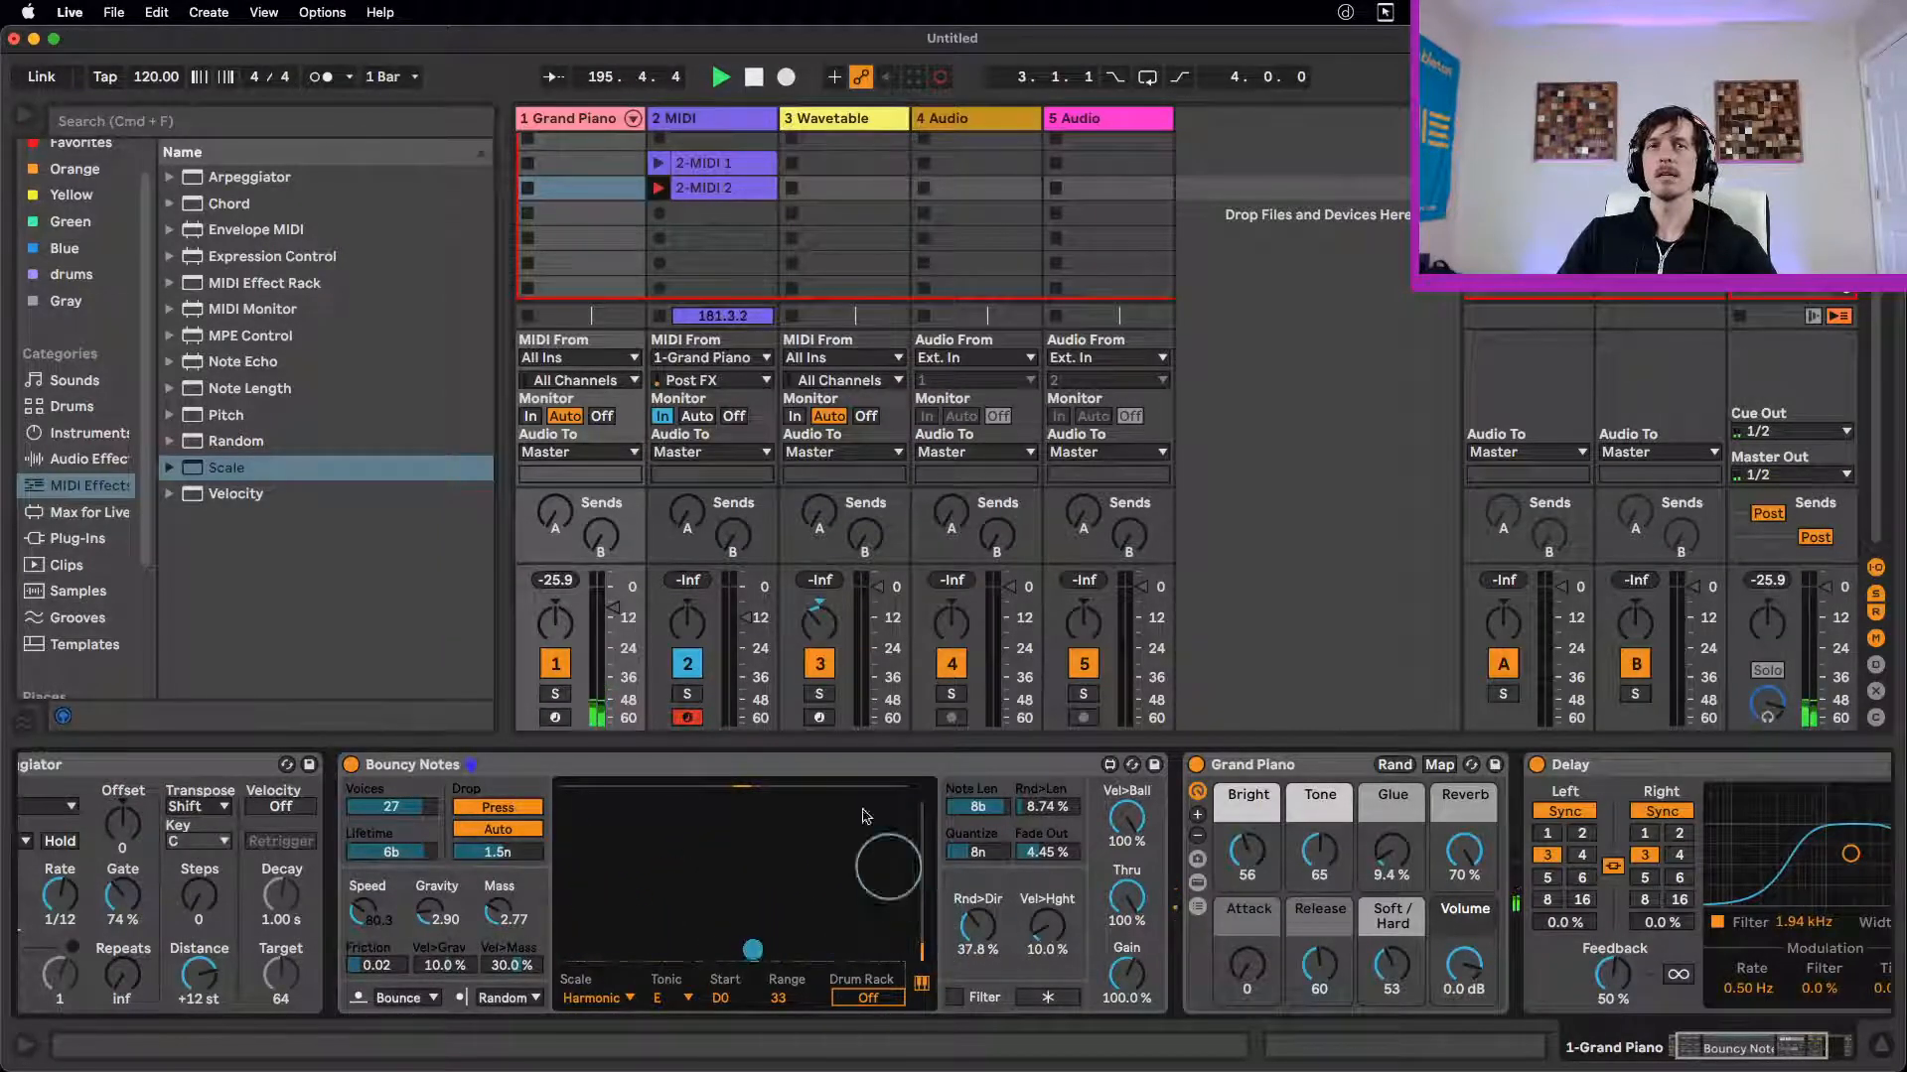
left_click(715, 188)
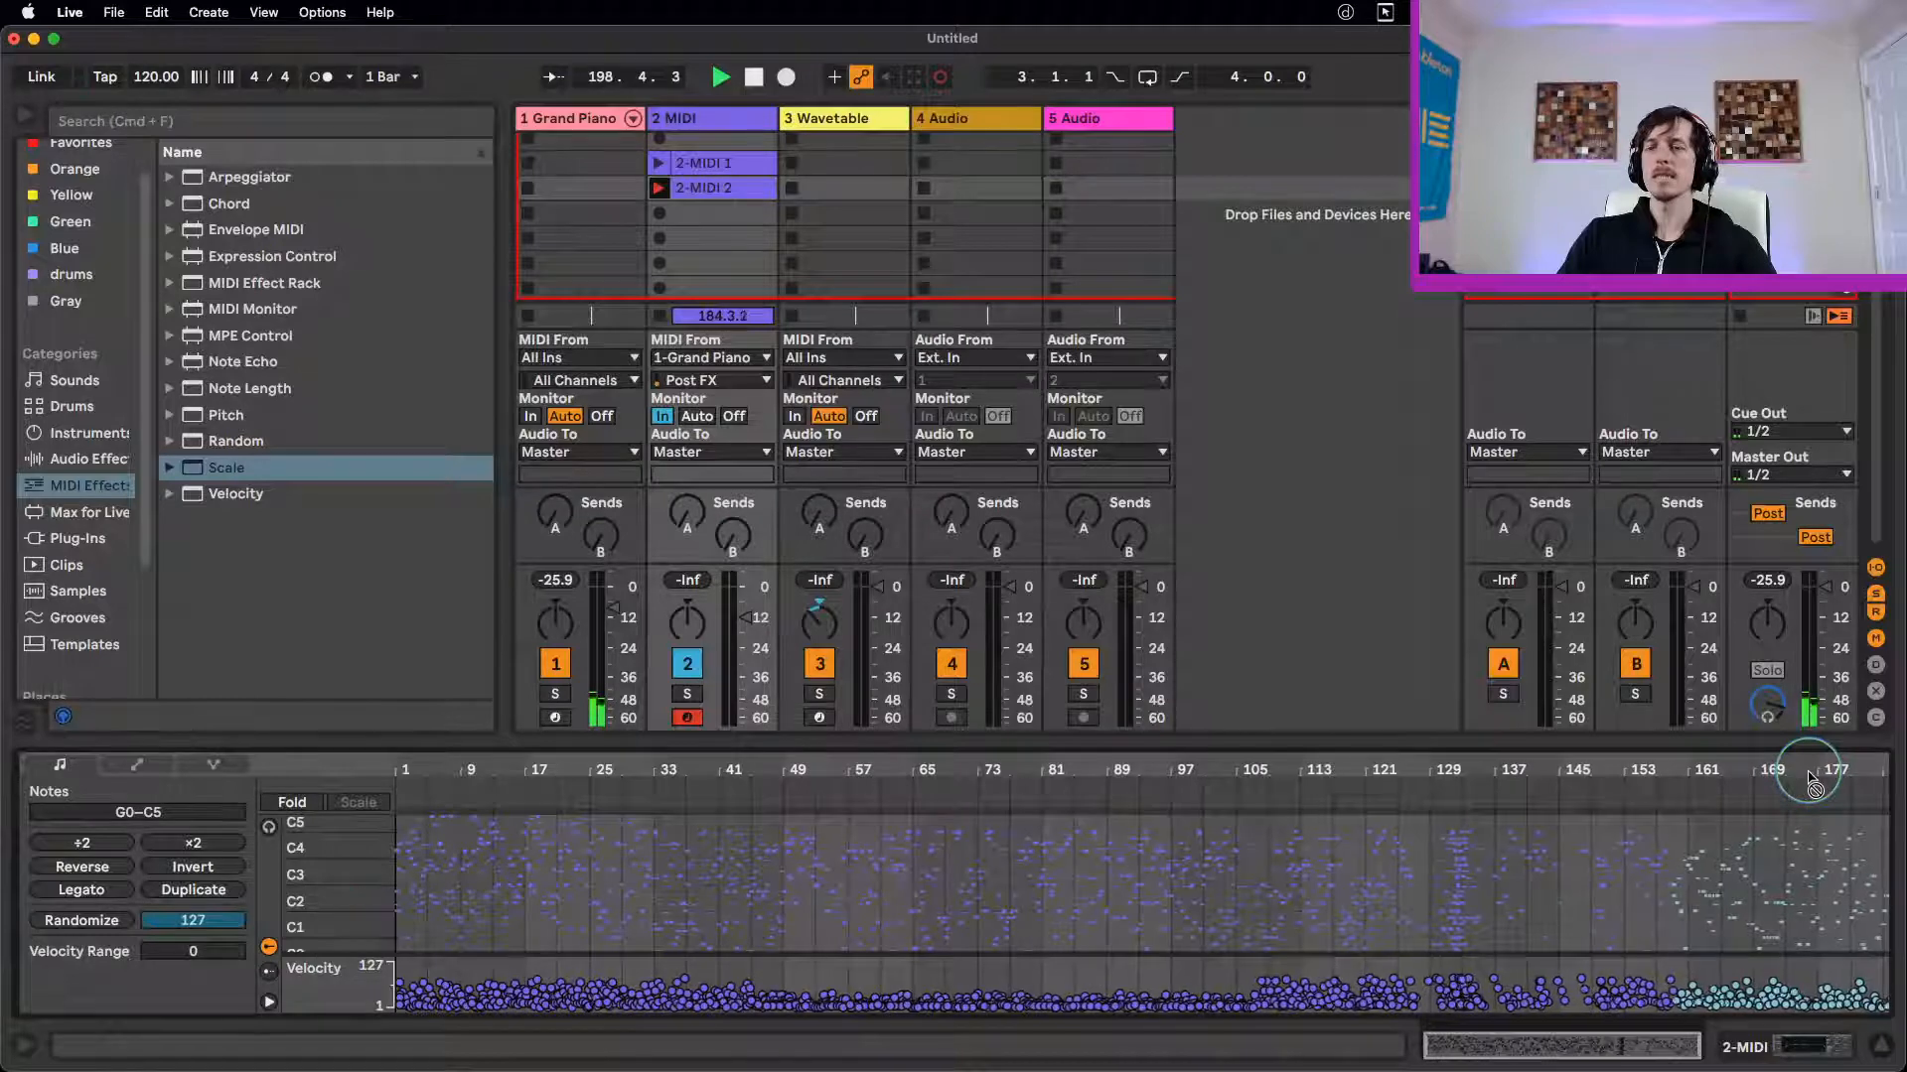
left_click(579, 121)
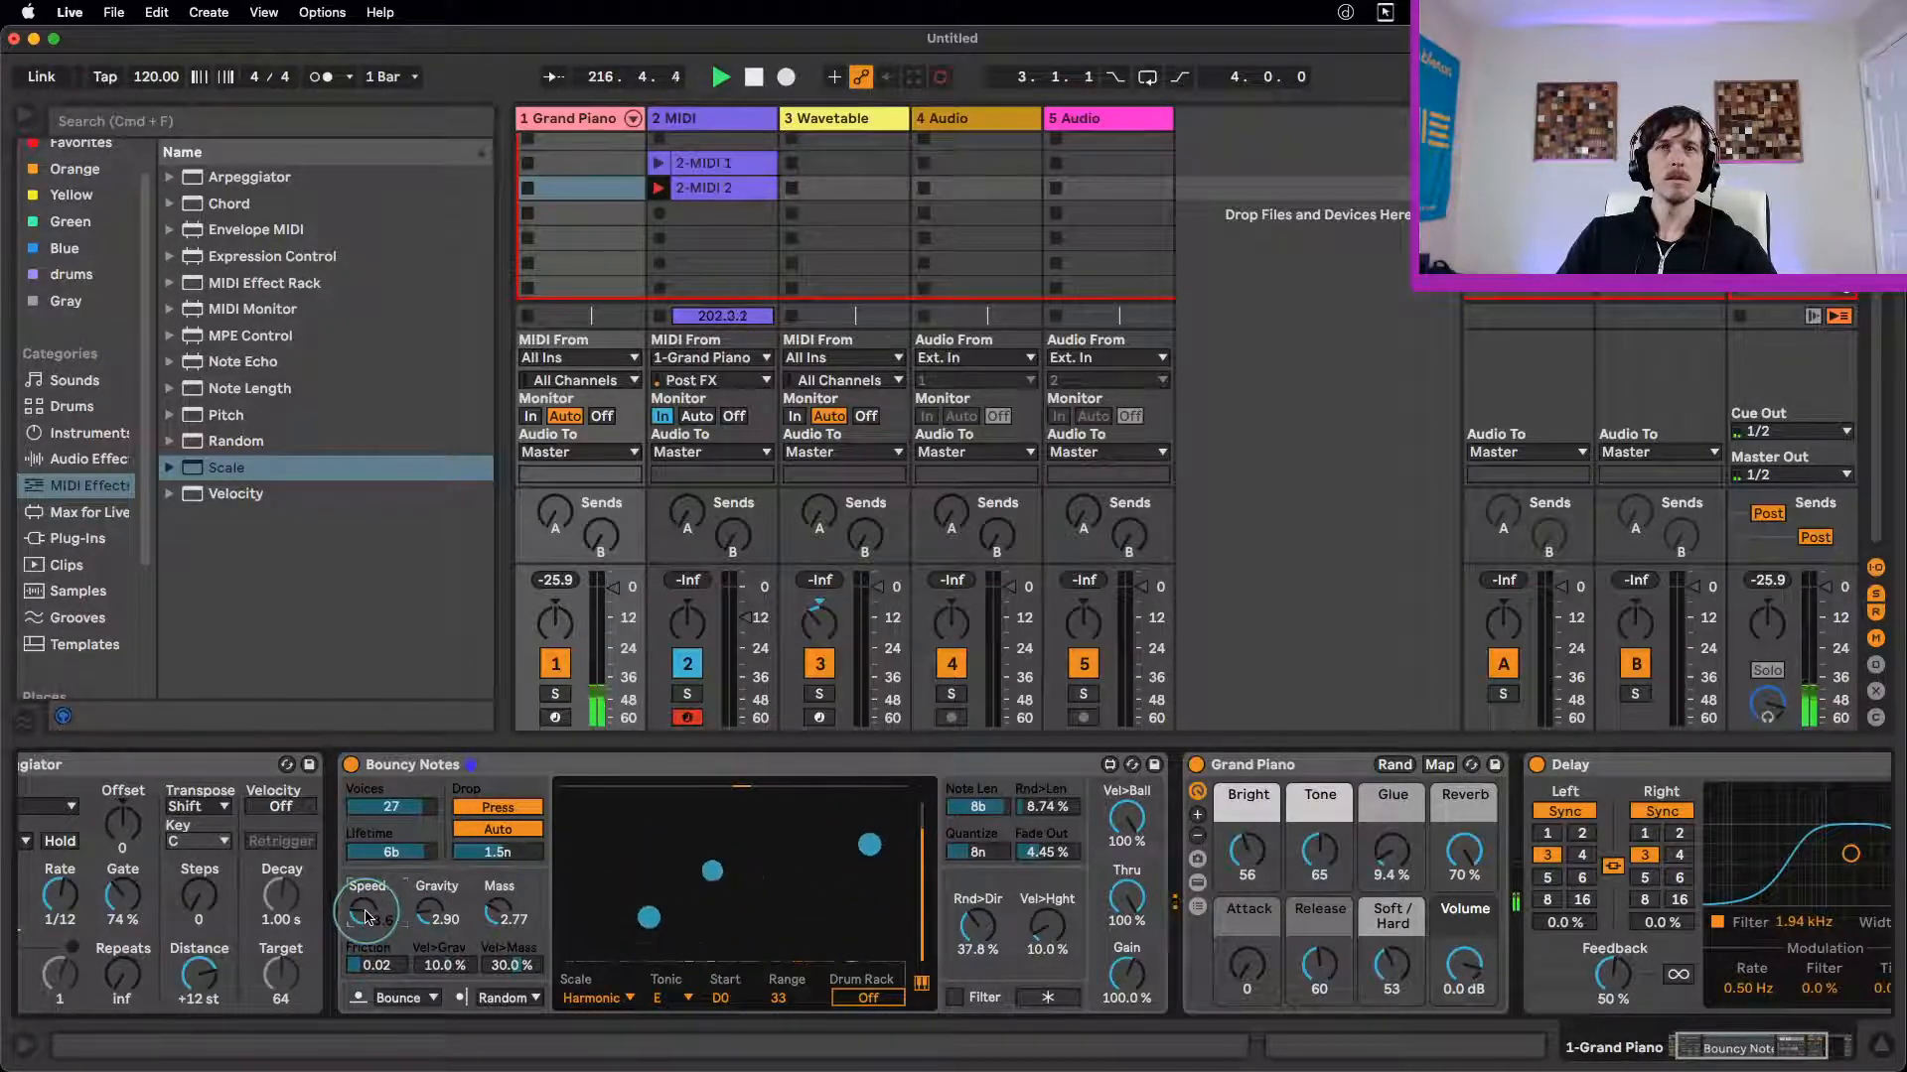
Step: Set the Bouncy Notes Speed to 87.5, fade the Grand Piano volume to -18.3 dB and back up, and stop the recording
left_click_drag(365, 916, 368, 897)
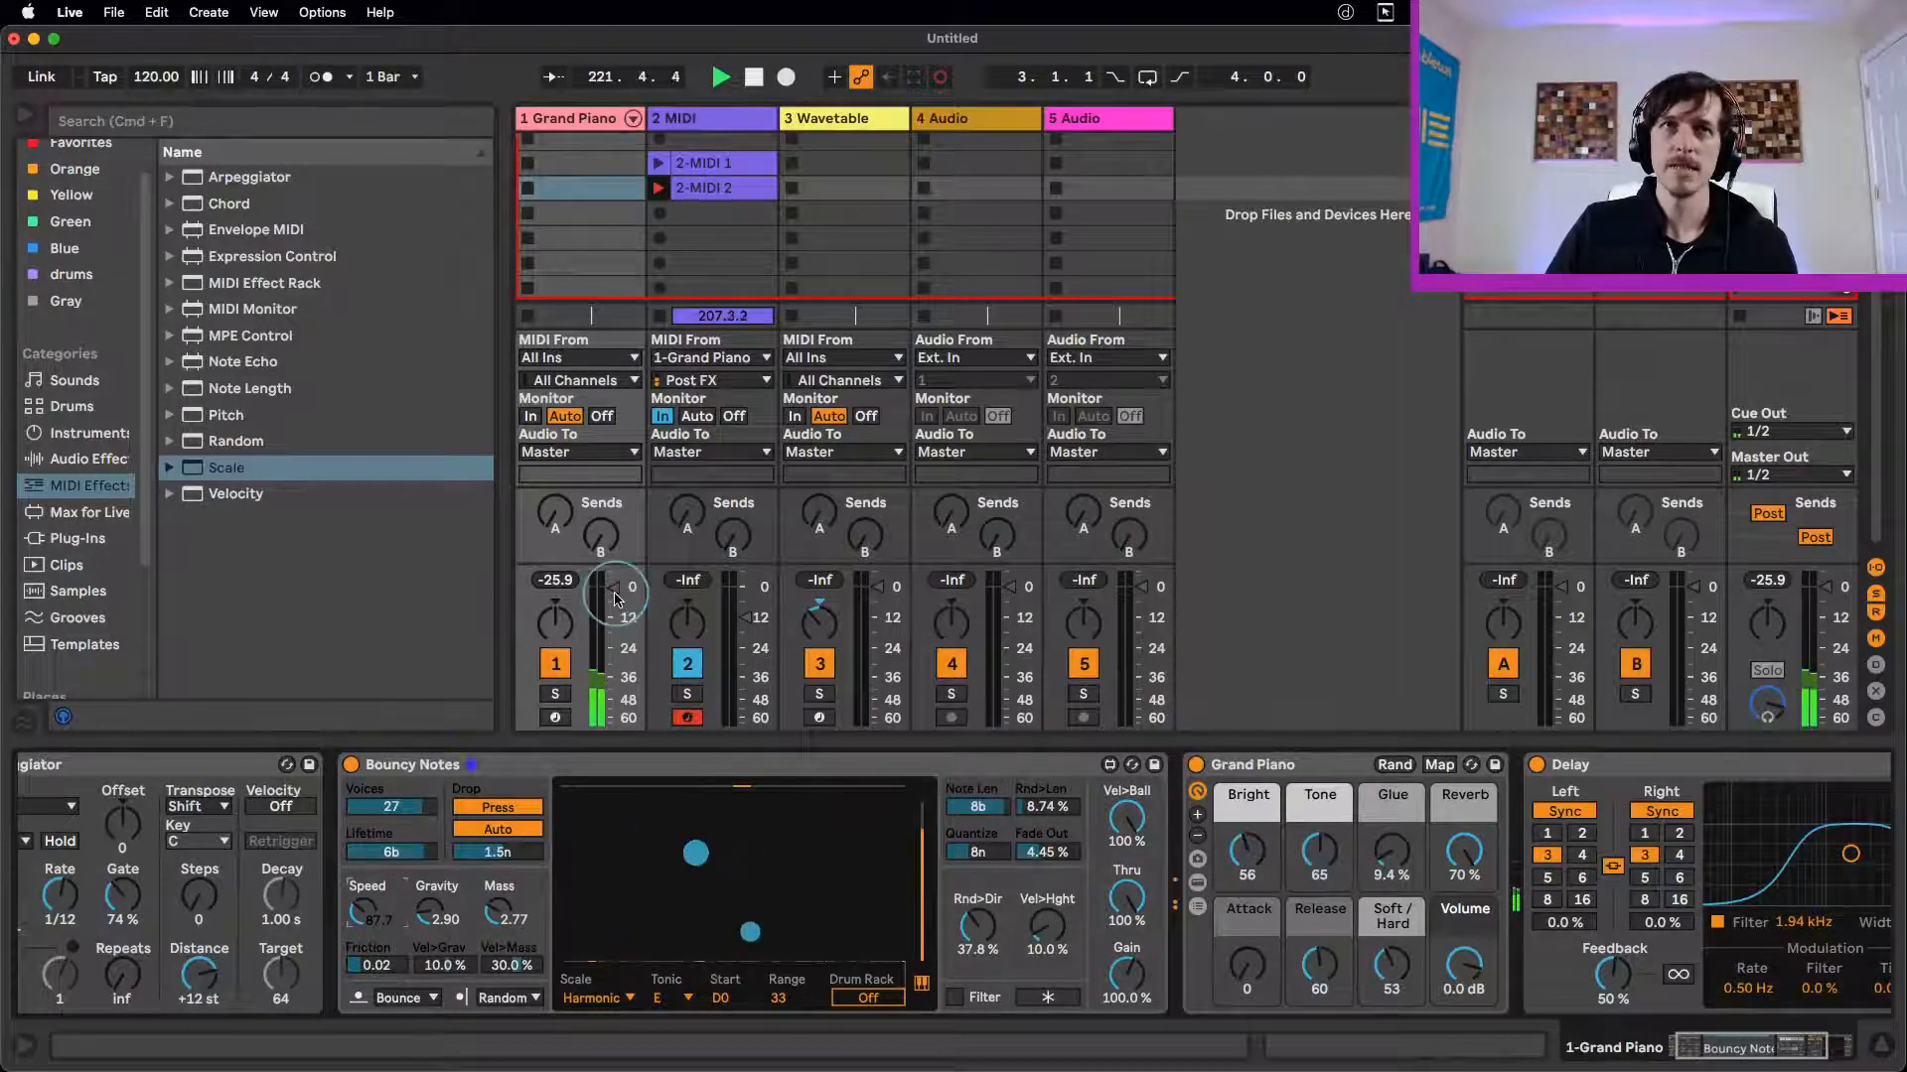
mouse_move(606, 594)
left_mouse_down()
mouse_move(607, 638)
mouse_move(613, 620)
left_mouse_up()
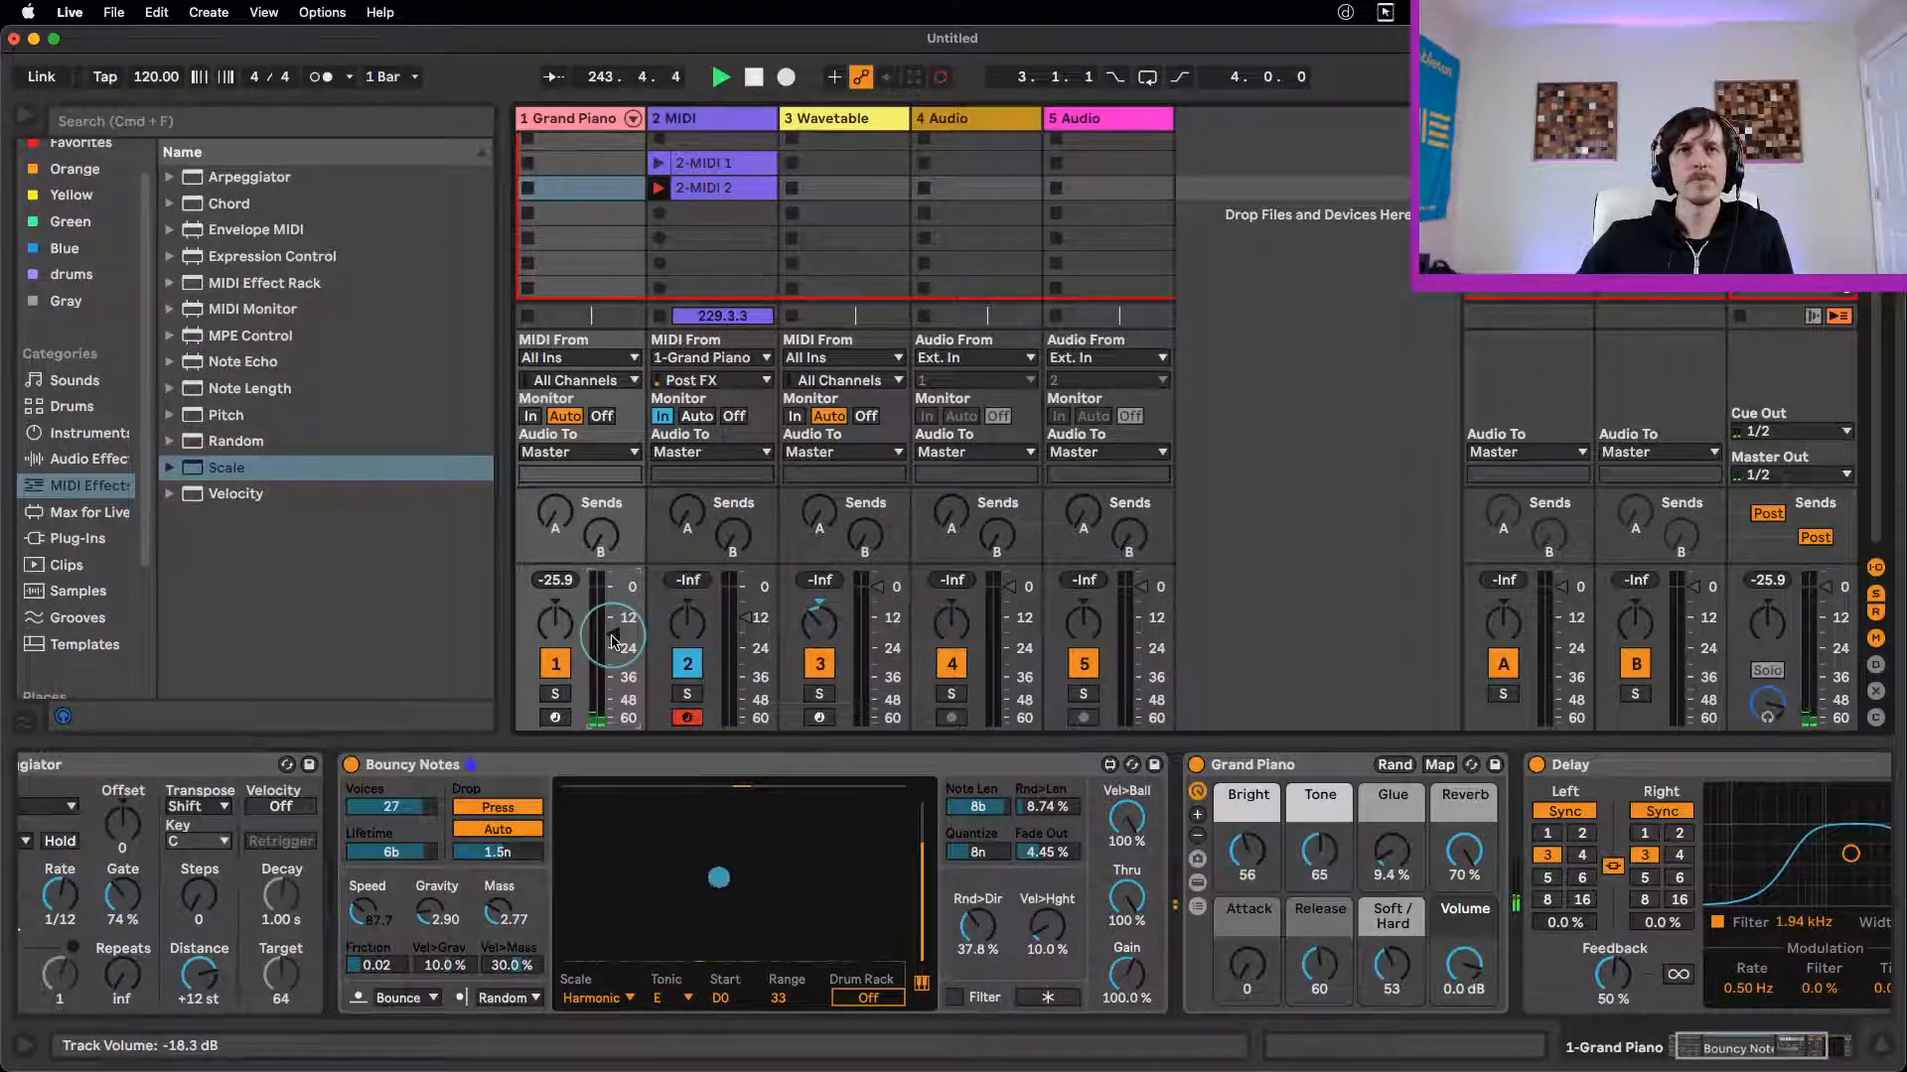
left_click_drag(613, 641, 606, 593)
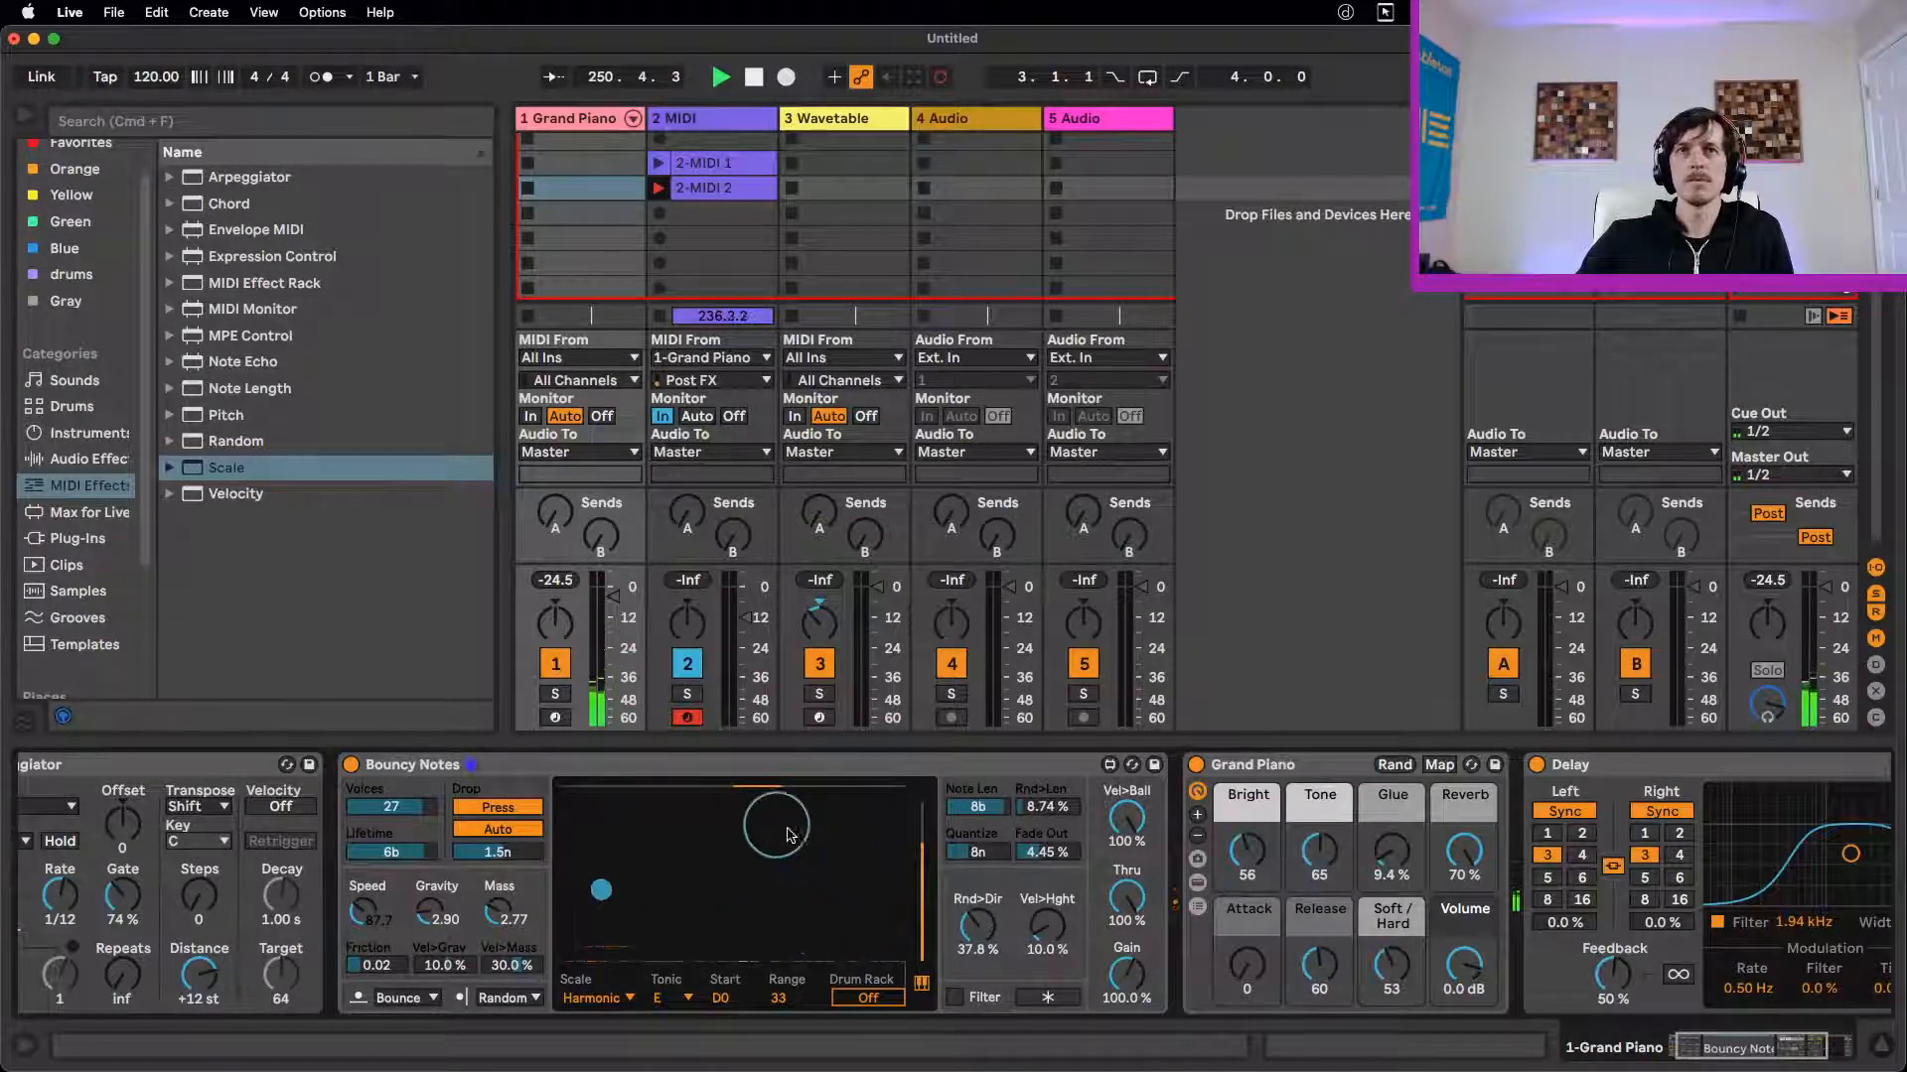
left_click_drag(368, 910, 368, 916)
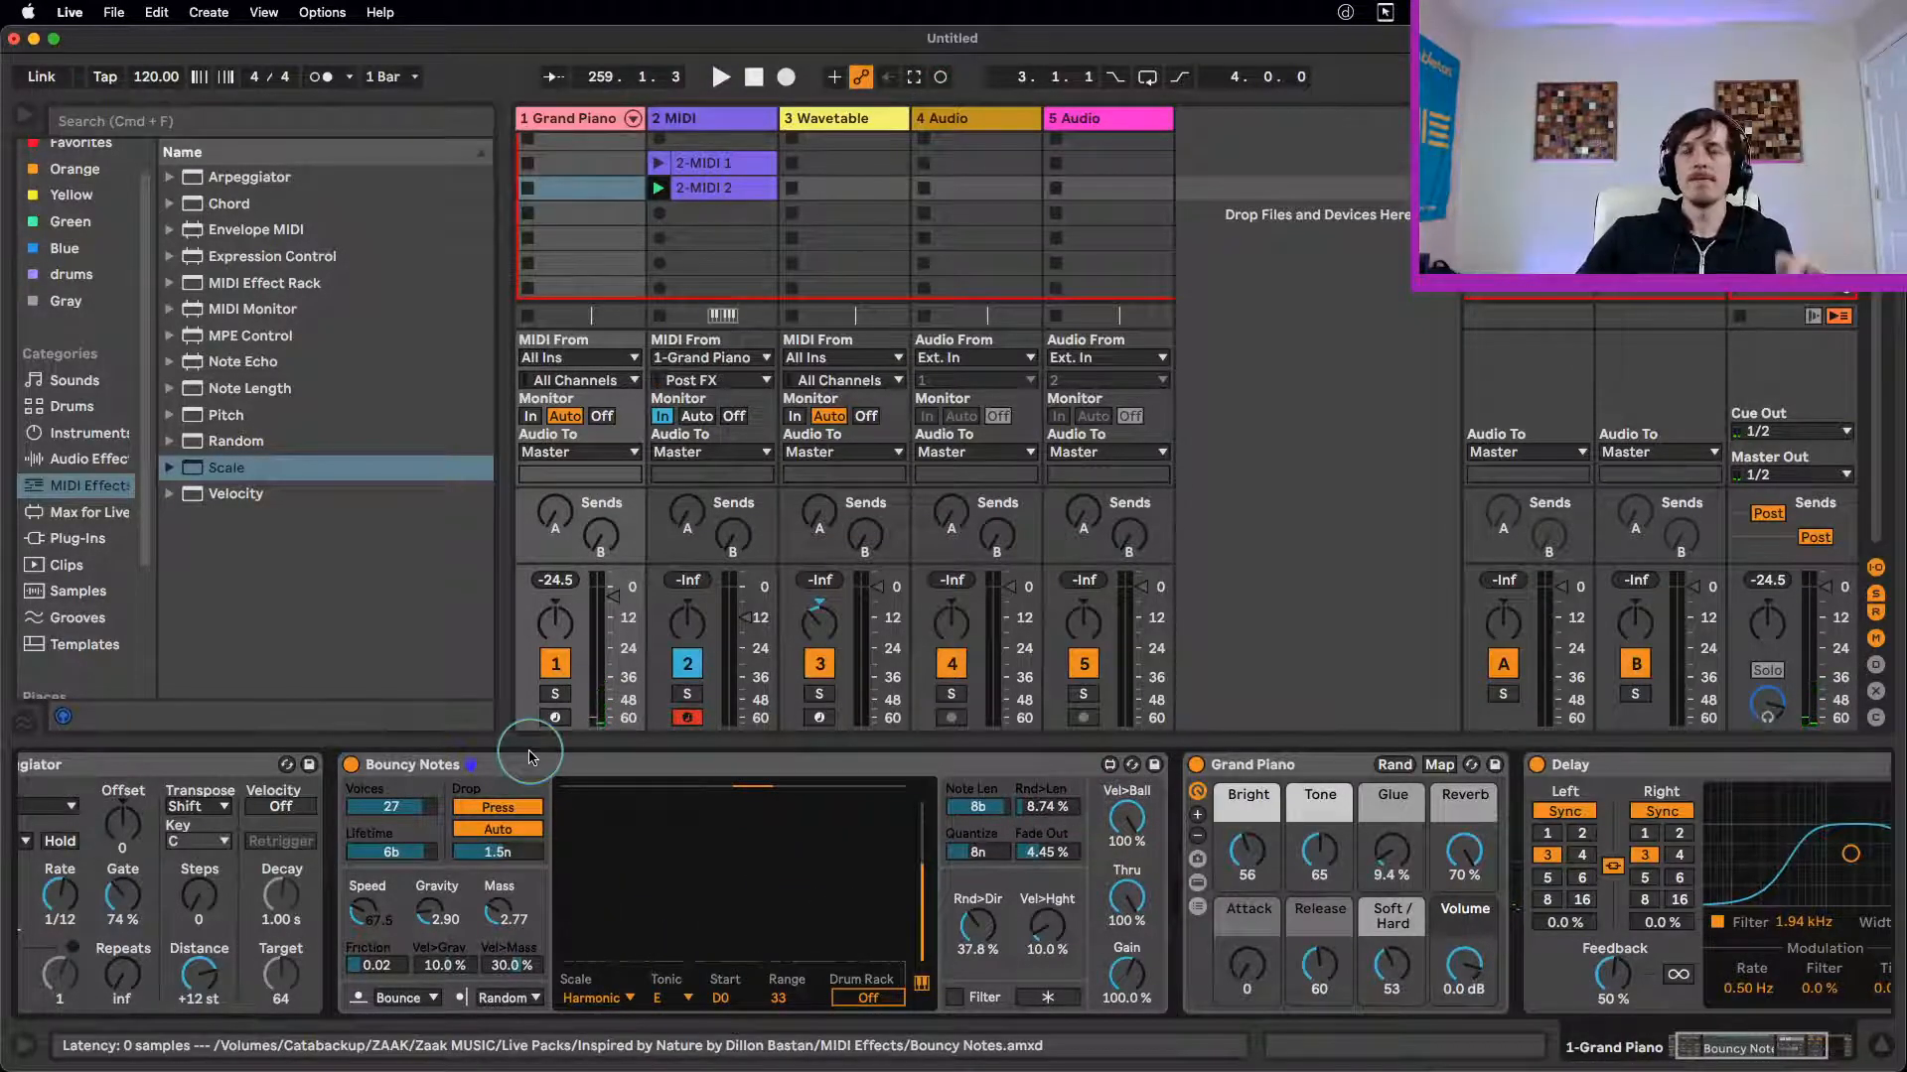
Step: Open the finished 2-MIDI 2 clip and examine its recorded notes across the full length
left_click(728, 188)
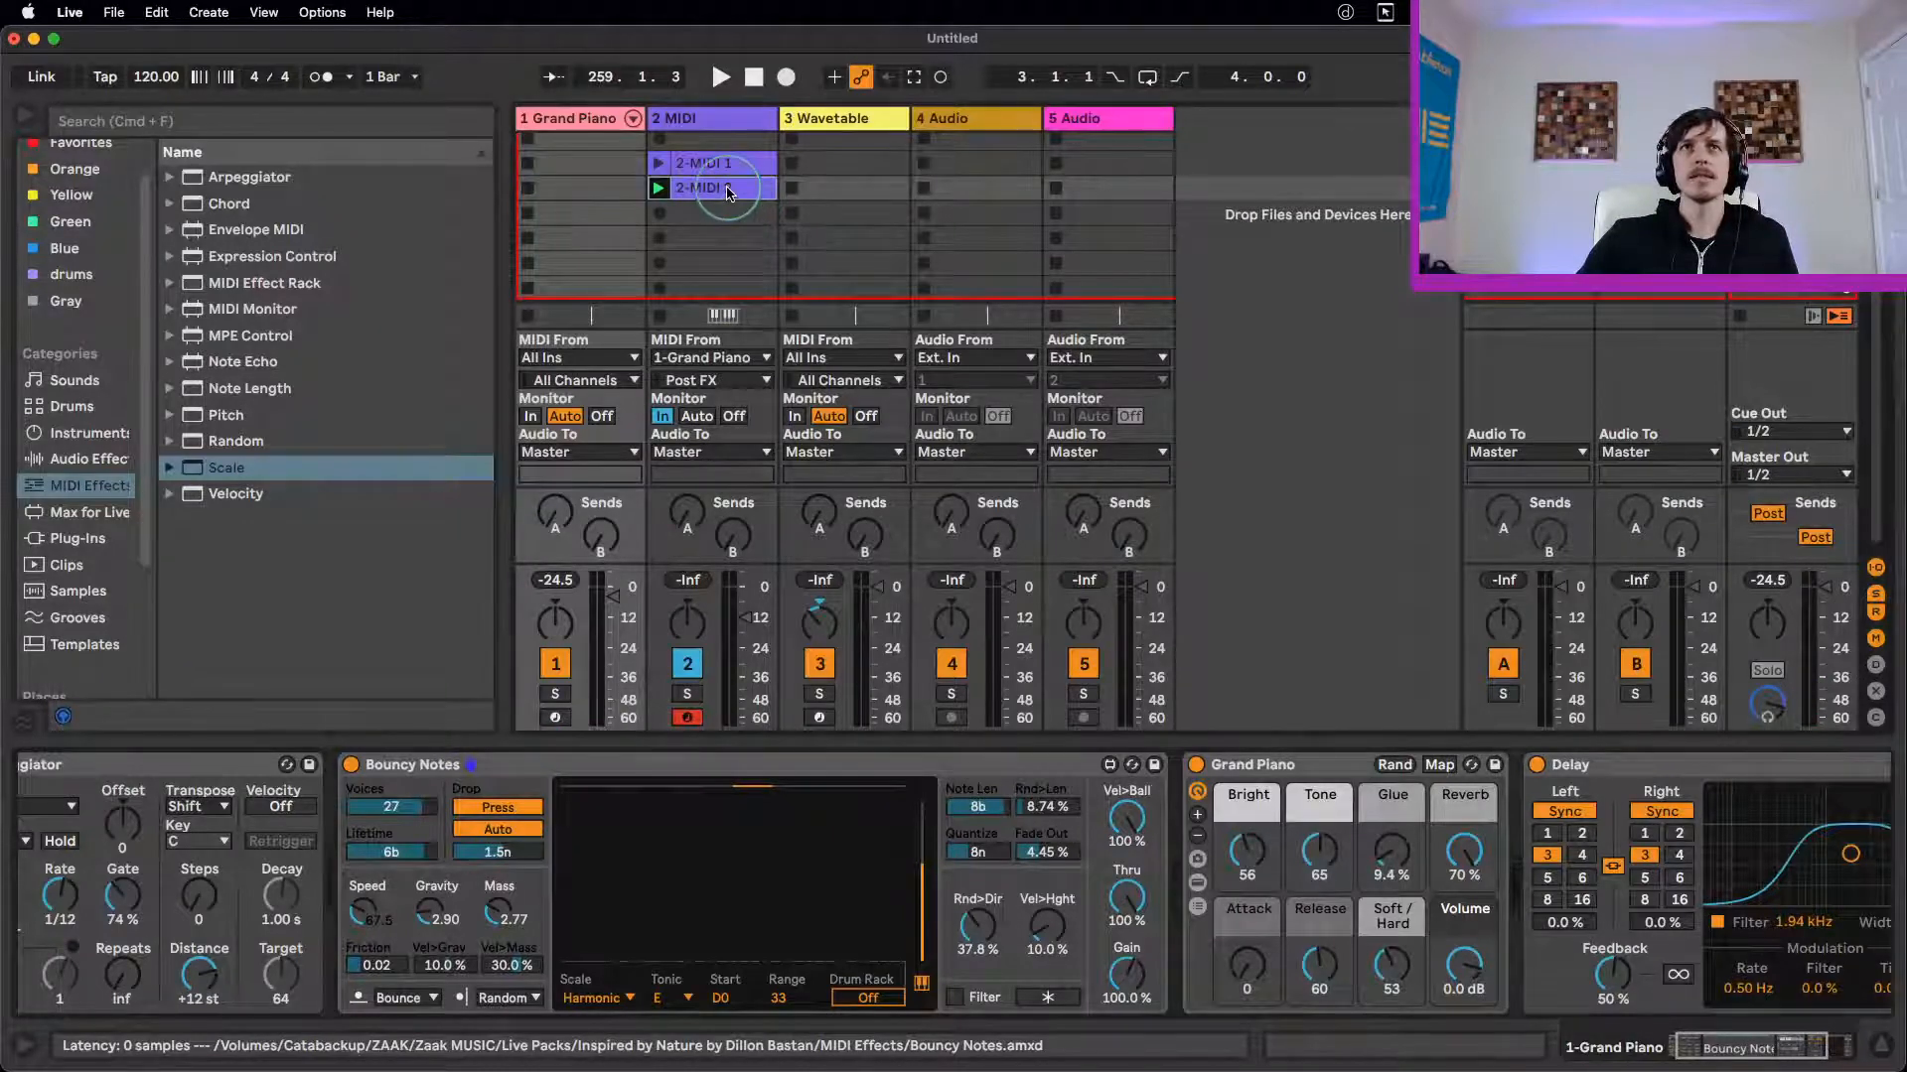
left_click(728, 189)
left_click_drag(1190, 764, 1190, 761)
left_click(1145, 858)
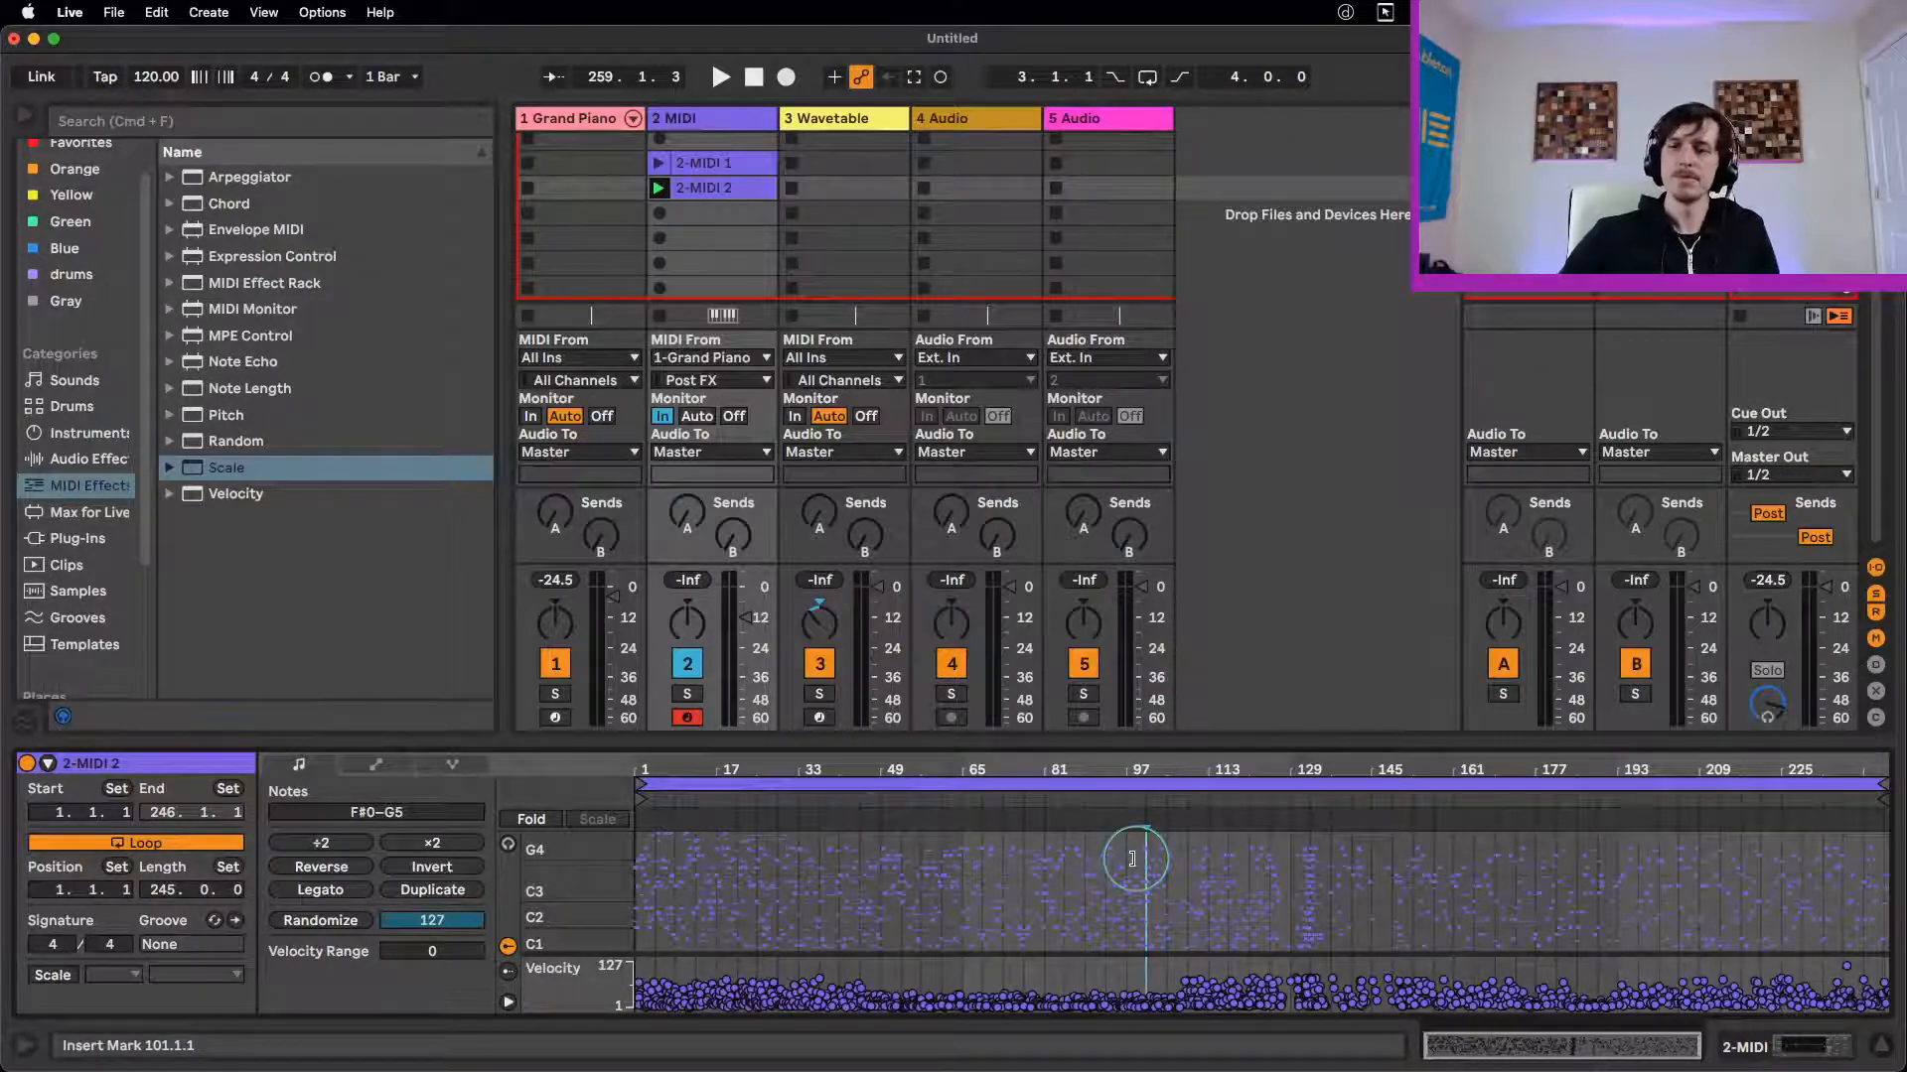
left_click(709, 235)
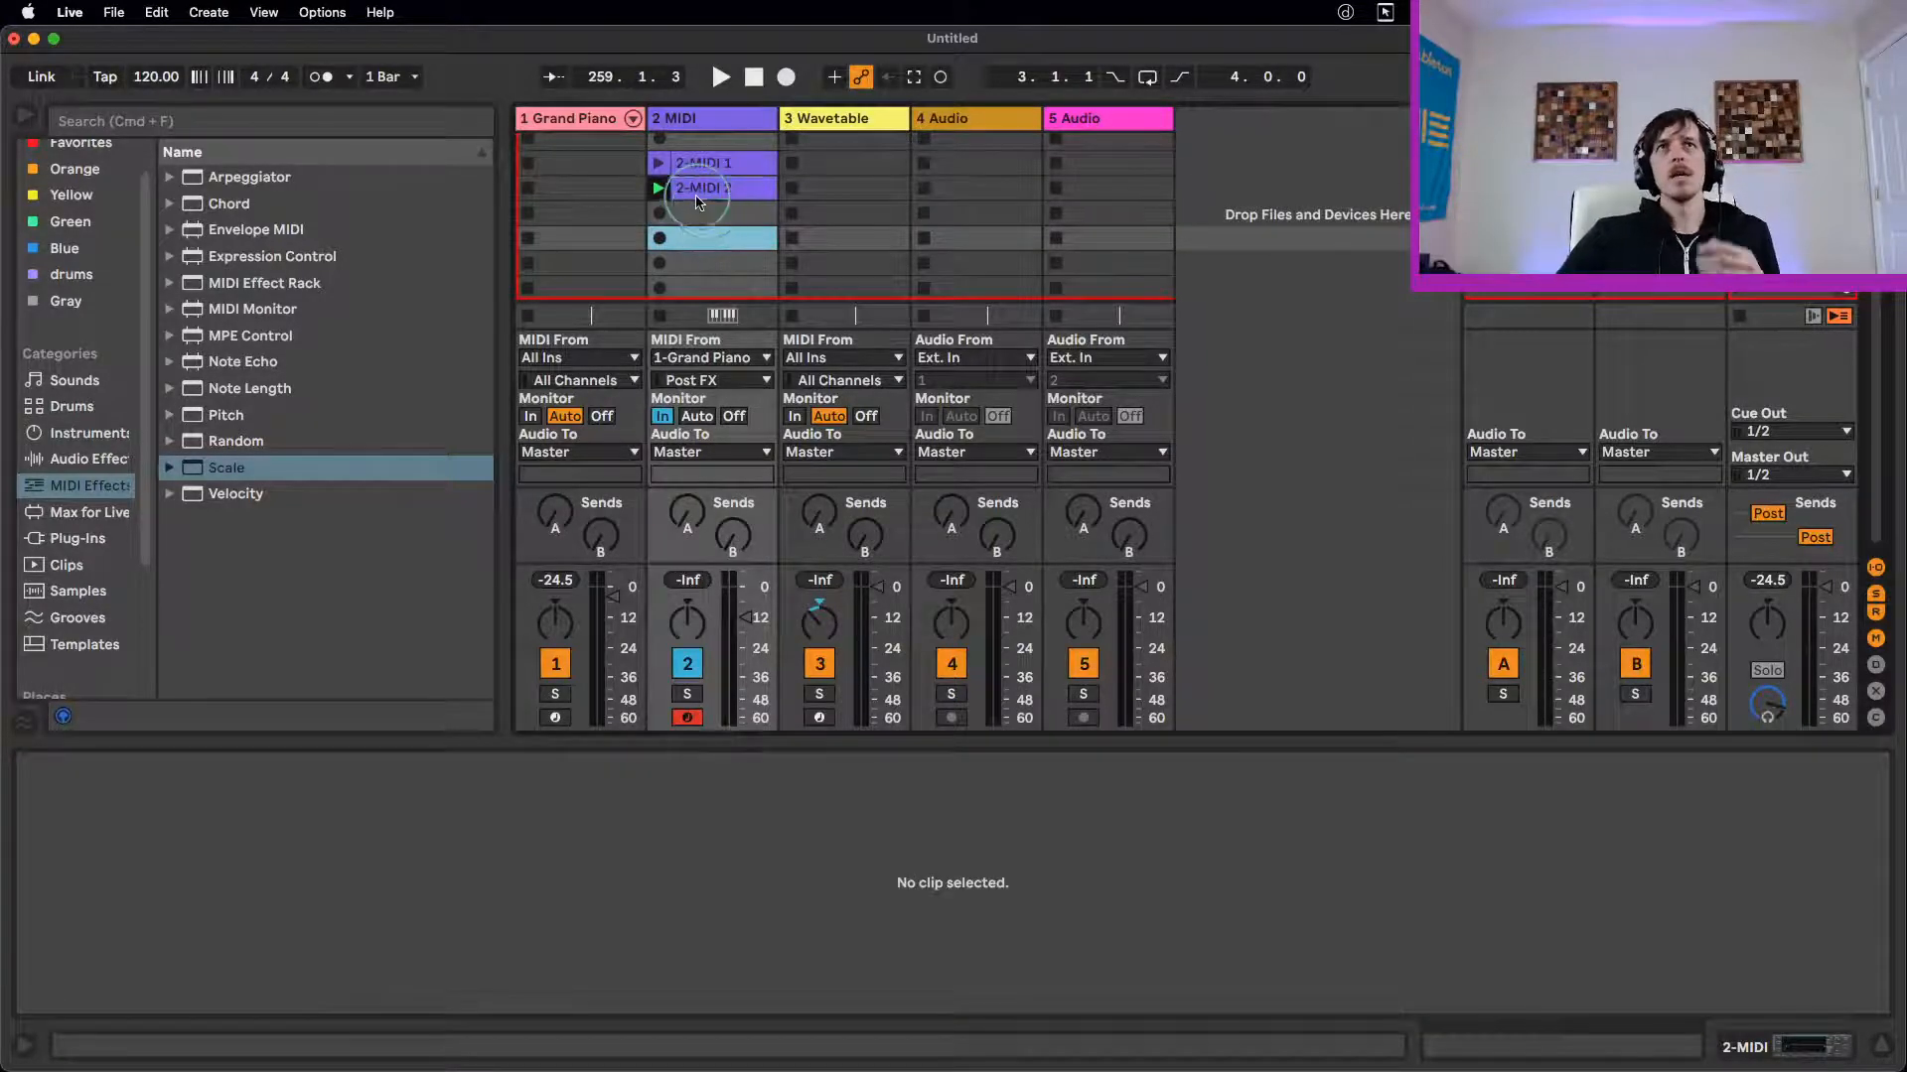
left_click(701, 190)
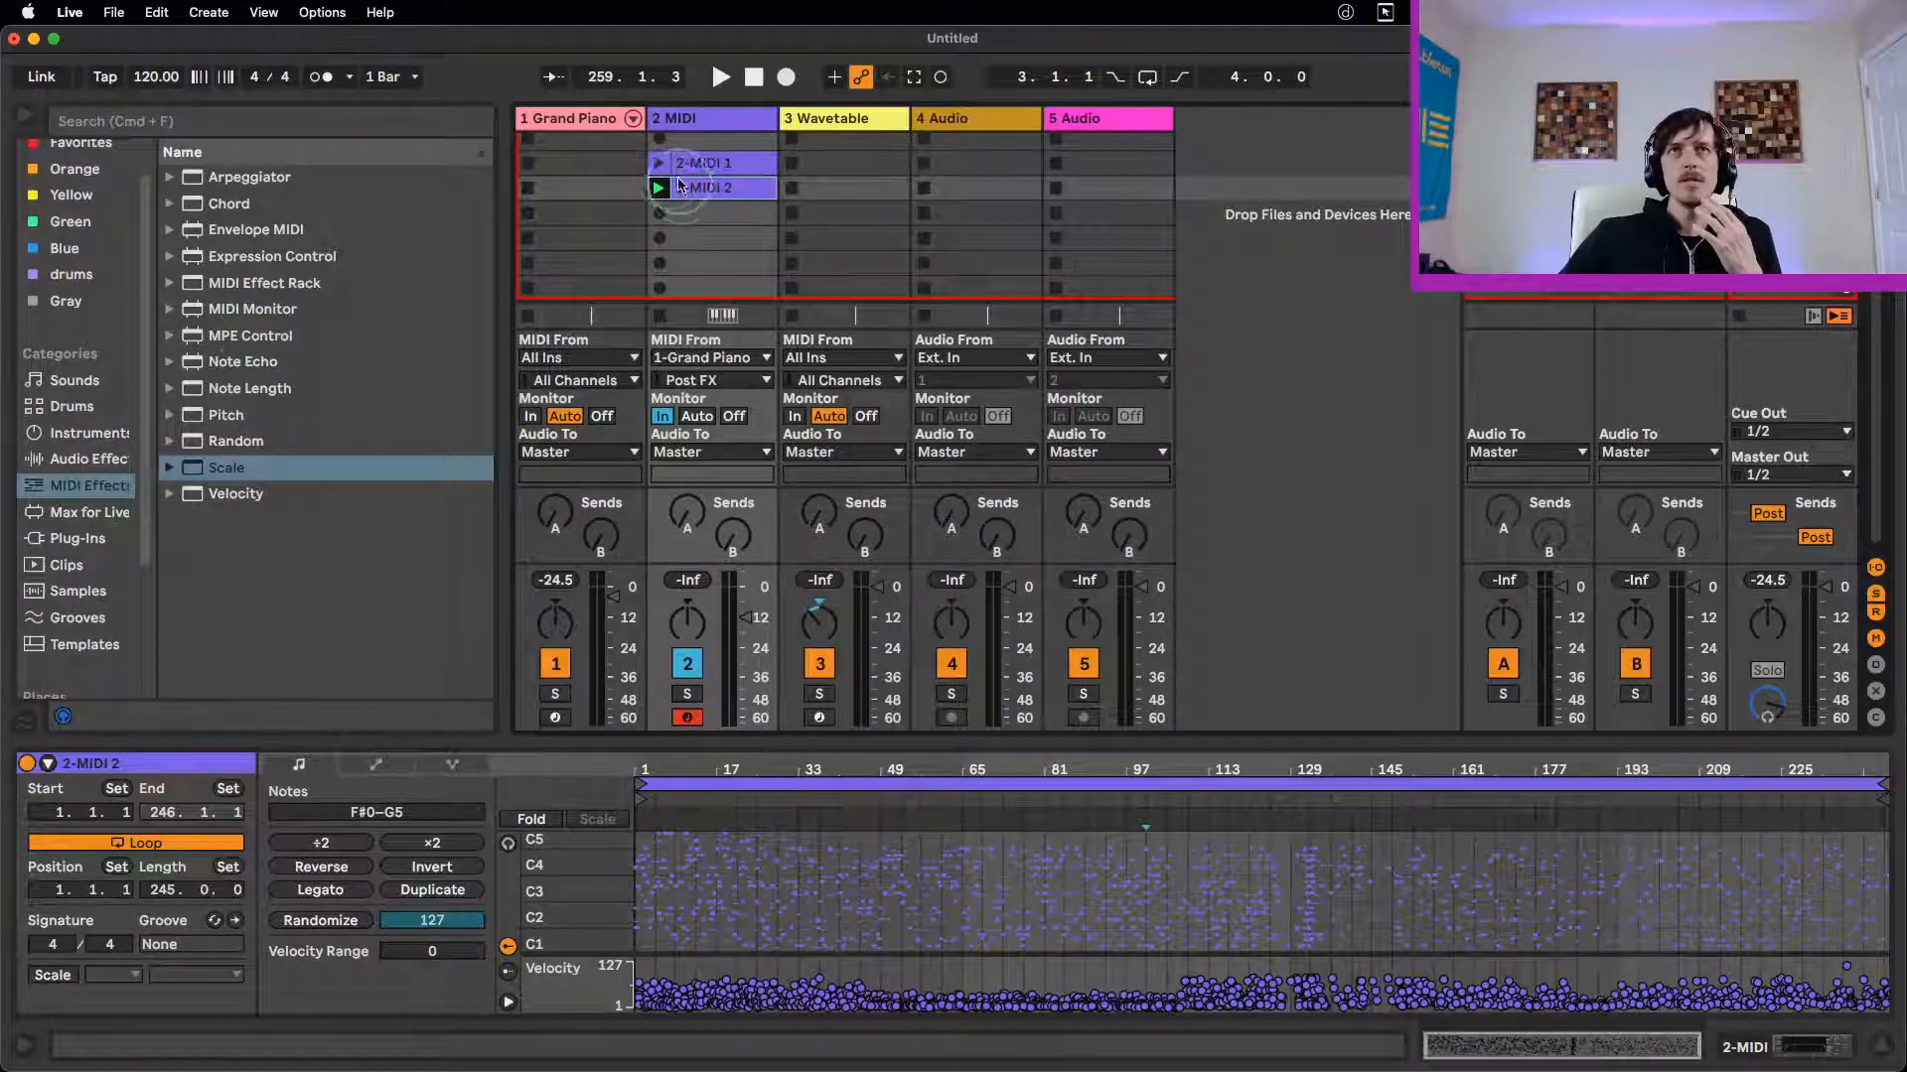
Step: Insert a new MIDI track after 2 MIDI and load Vector Grain from the Inspired by Nature pack's instruments onto it
left_click(726, 125)
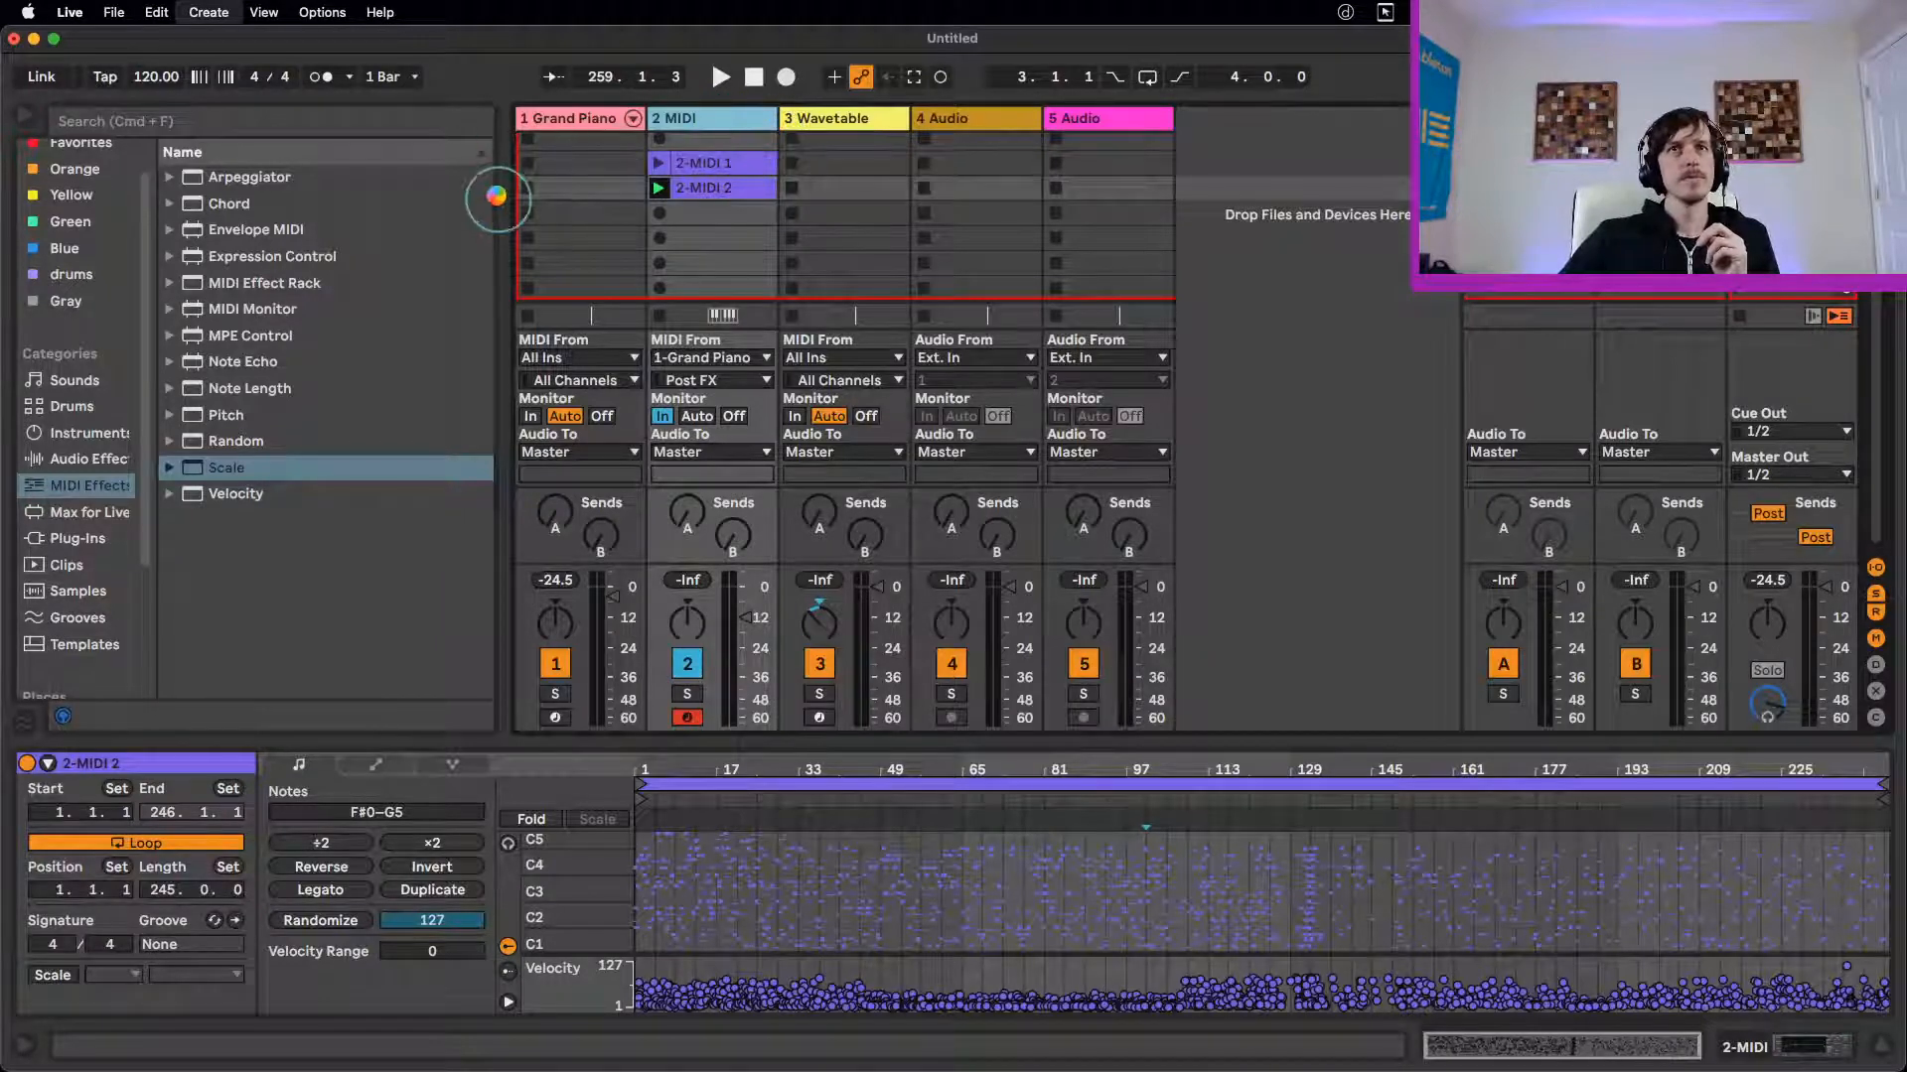
key("super+shift+t")
scroll(71, 506, "down", 3)
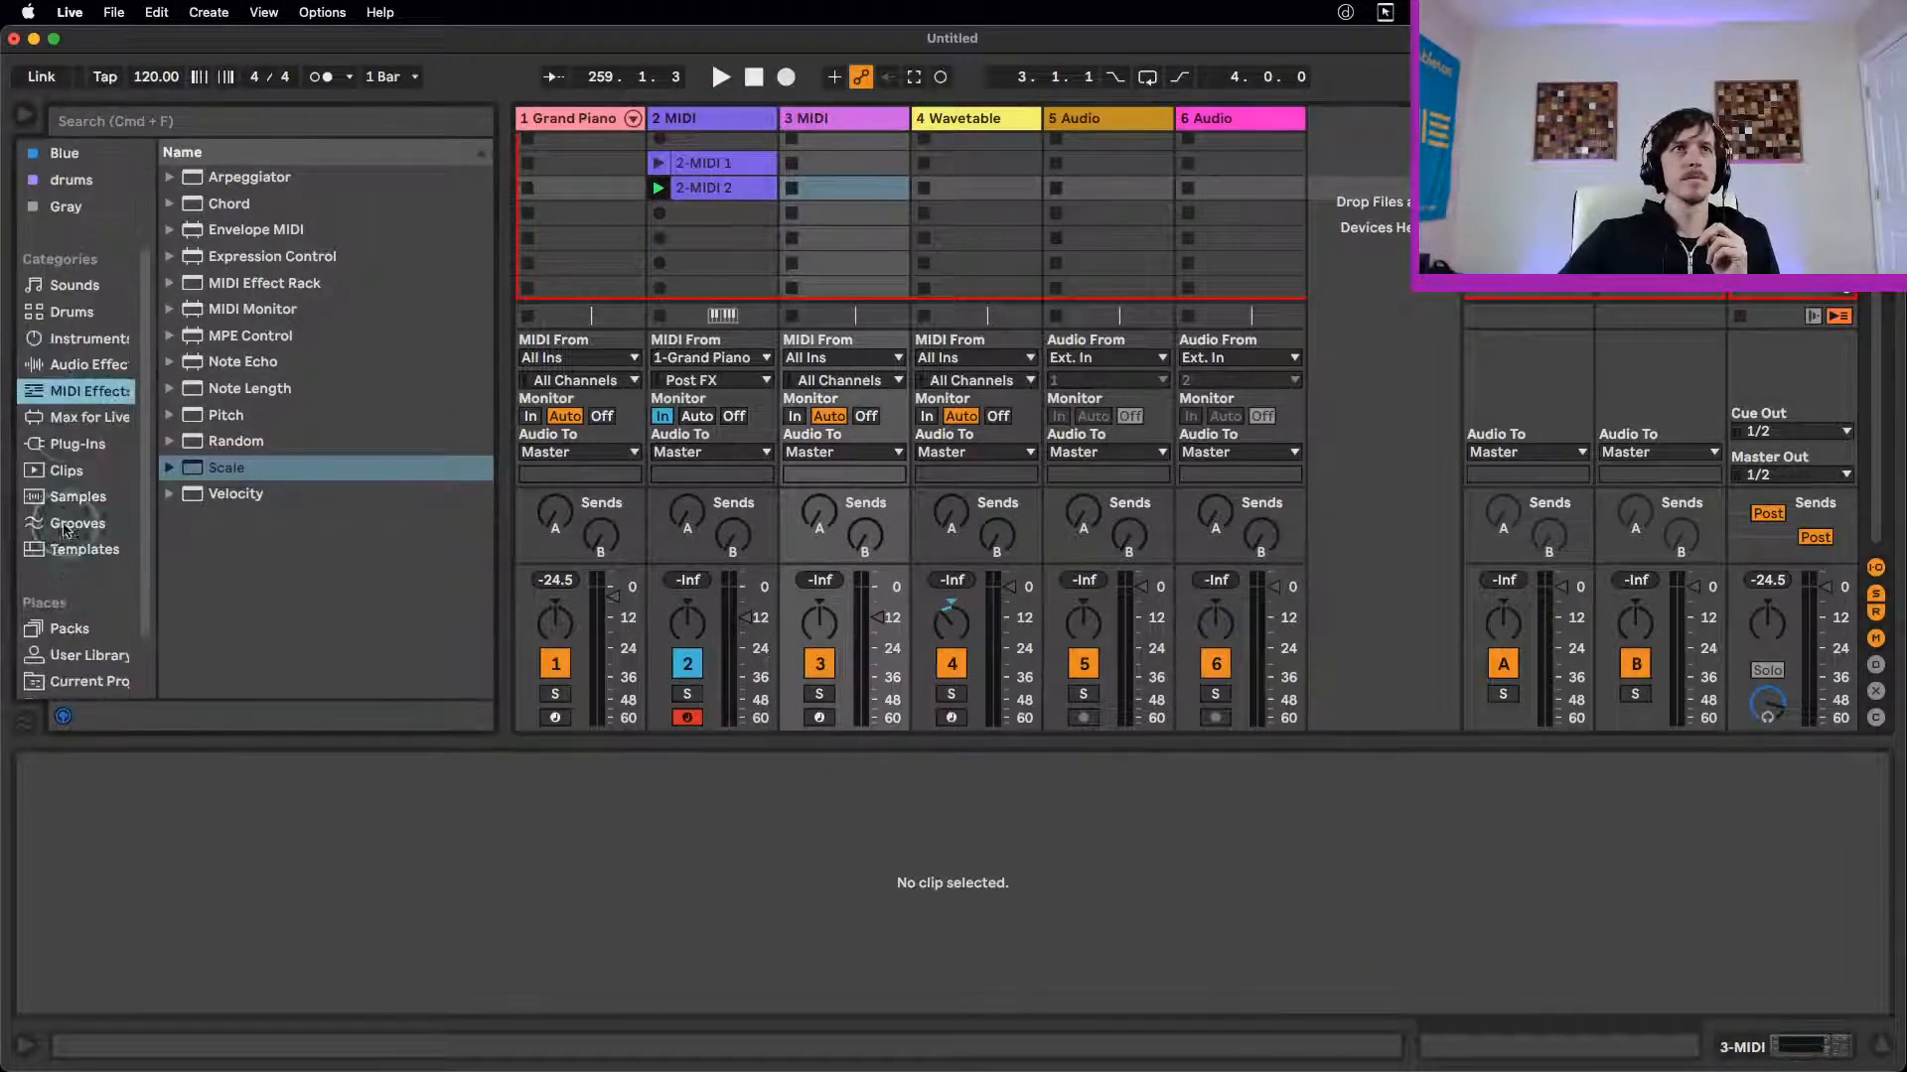
left_click(69, 587)
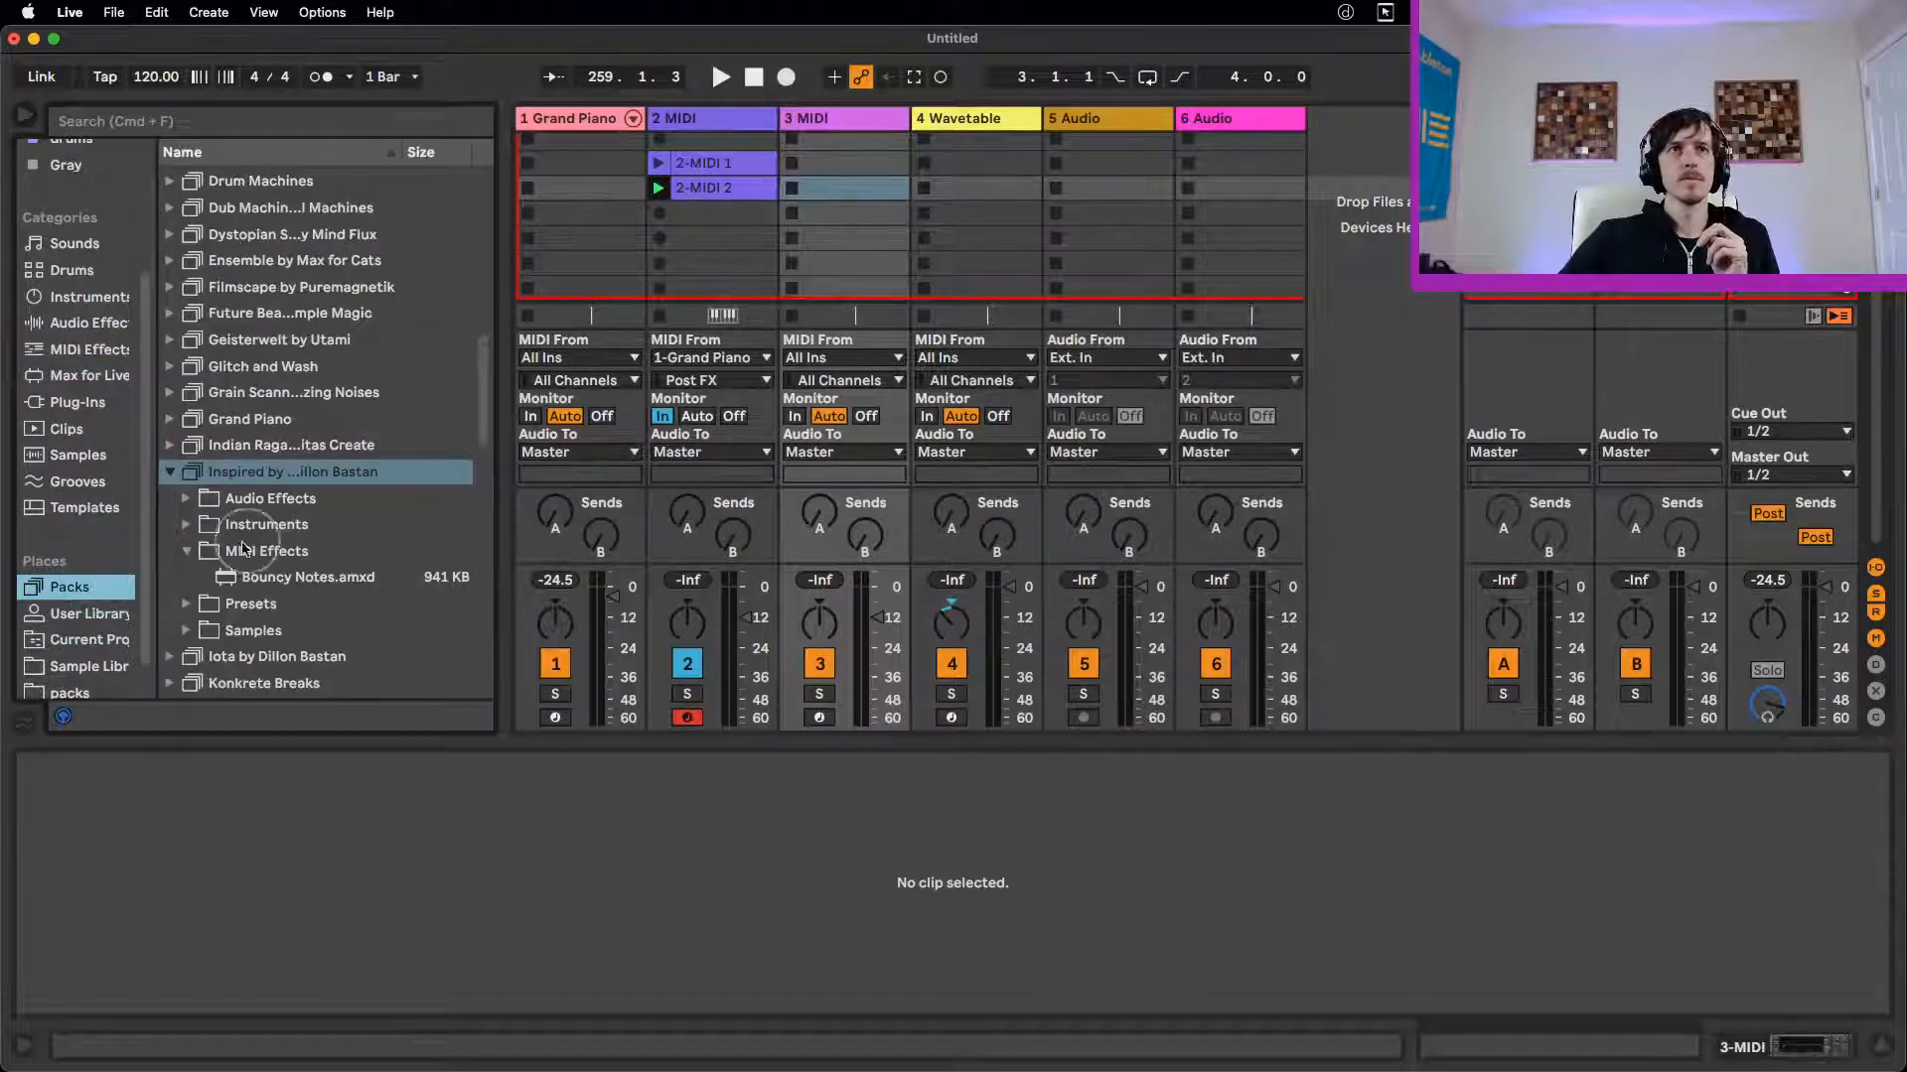
left_click(189, 551)
left_click(191, 526)
left_click(187, 526)
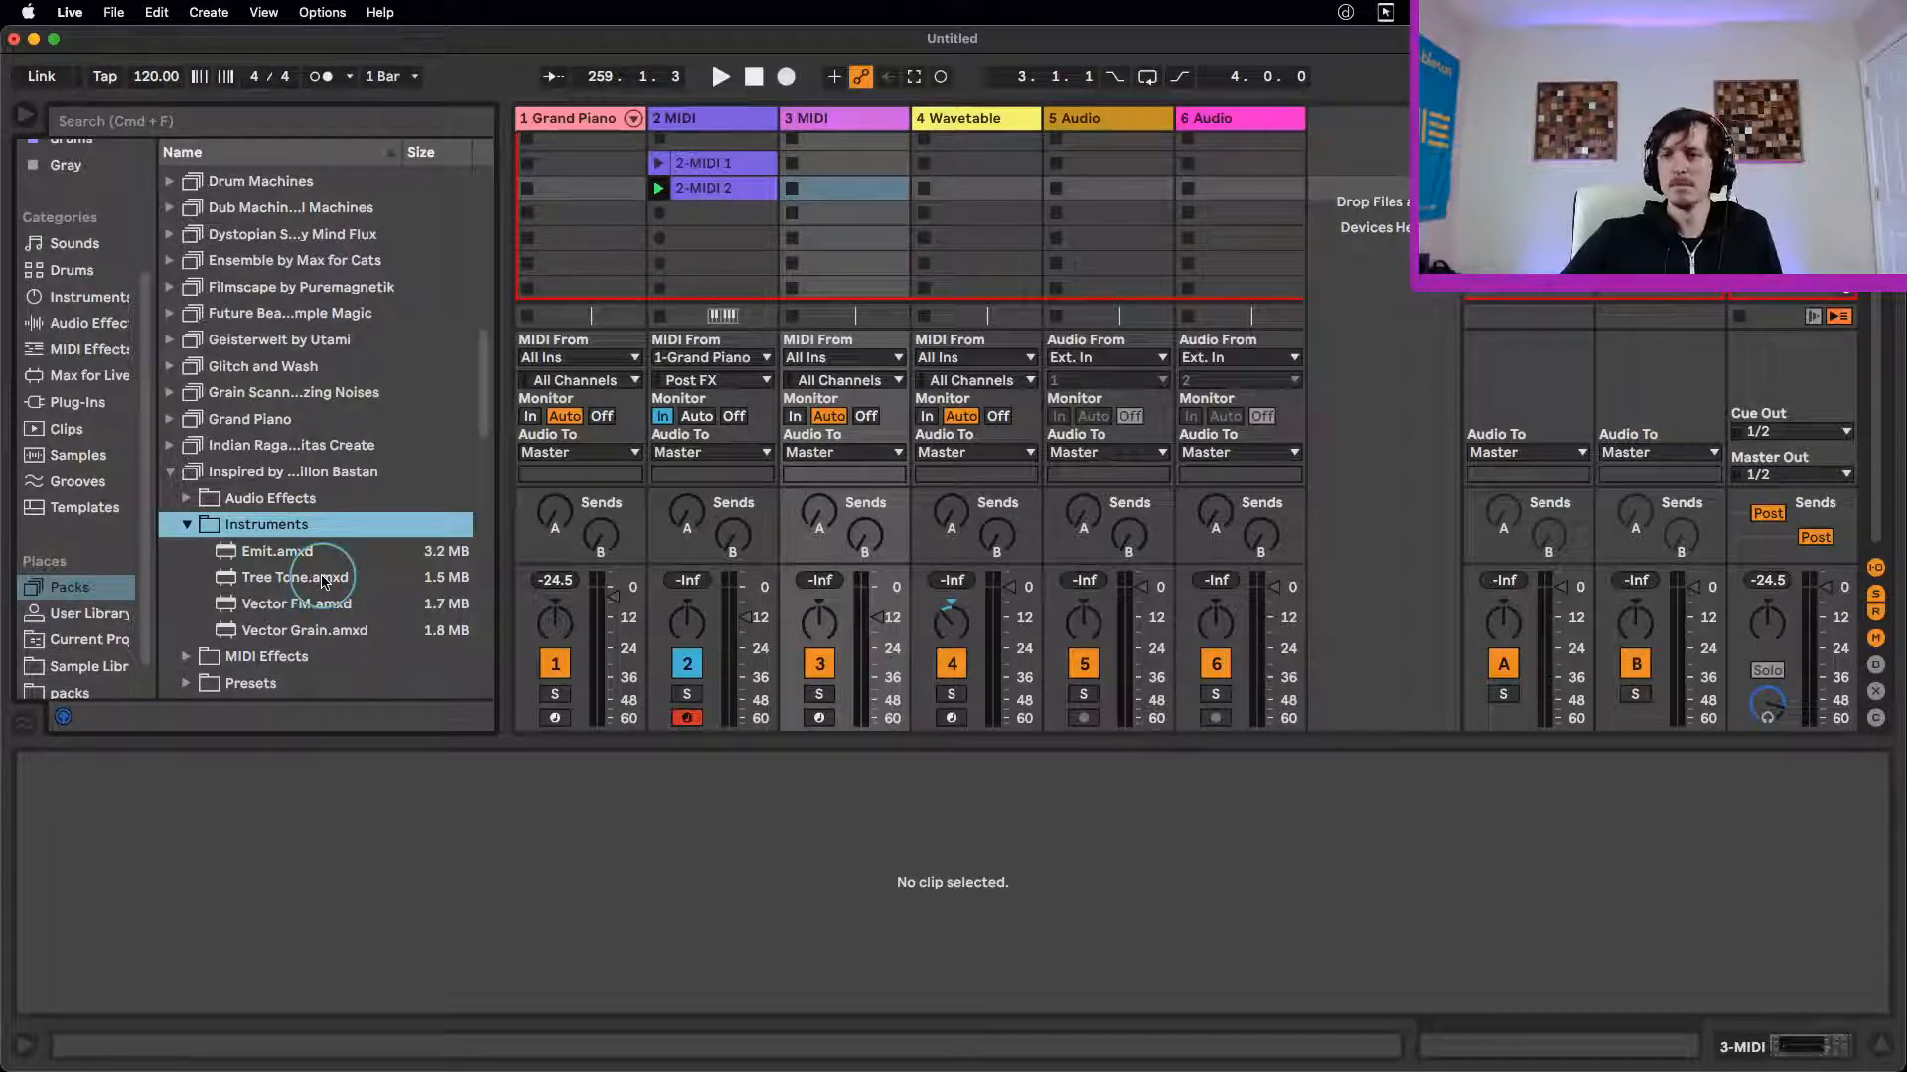
left_click(293, 634)
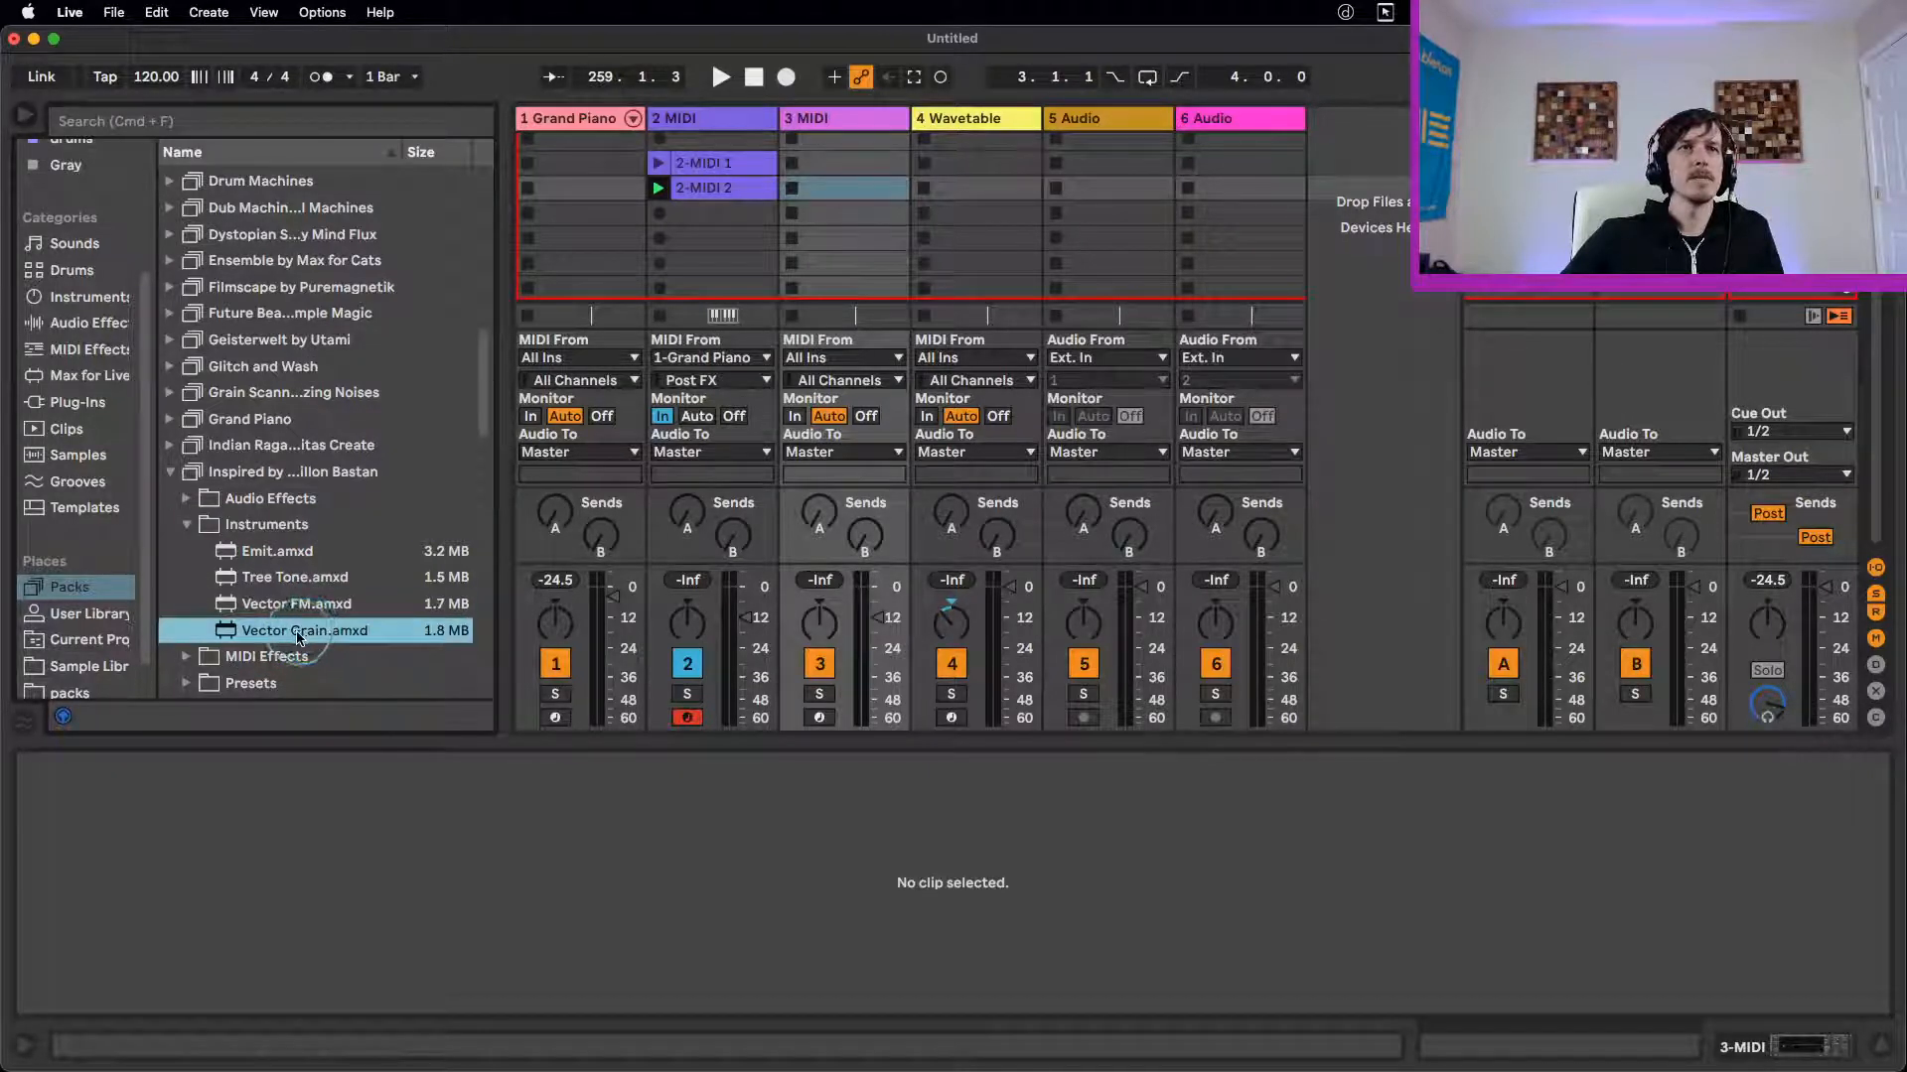
left_click_drag(298, 637, 863, 248)
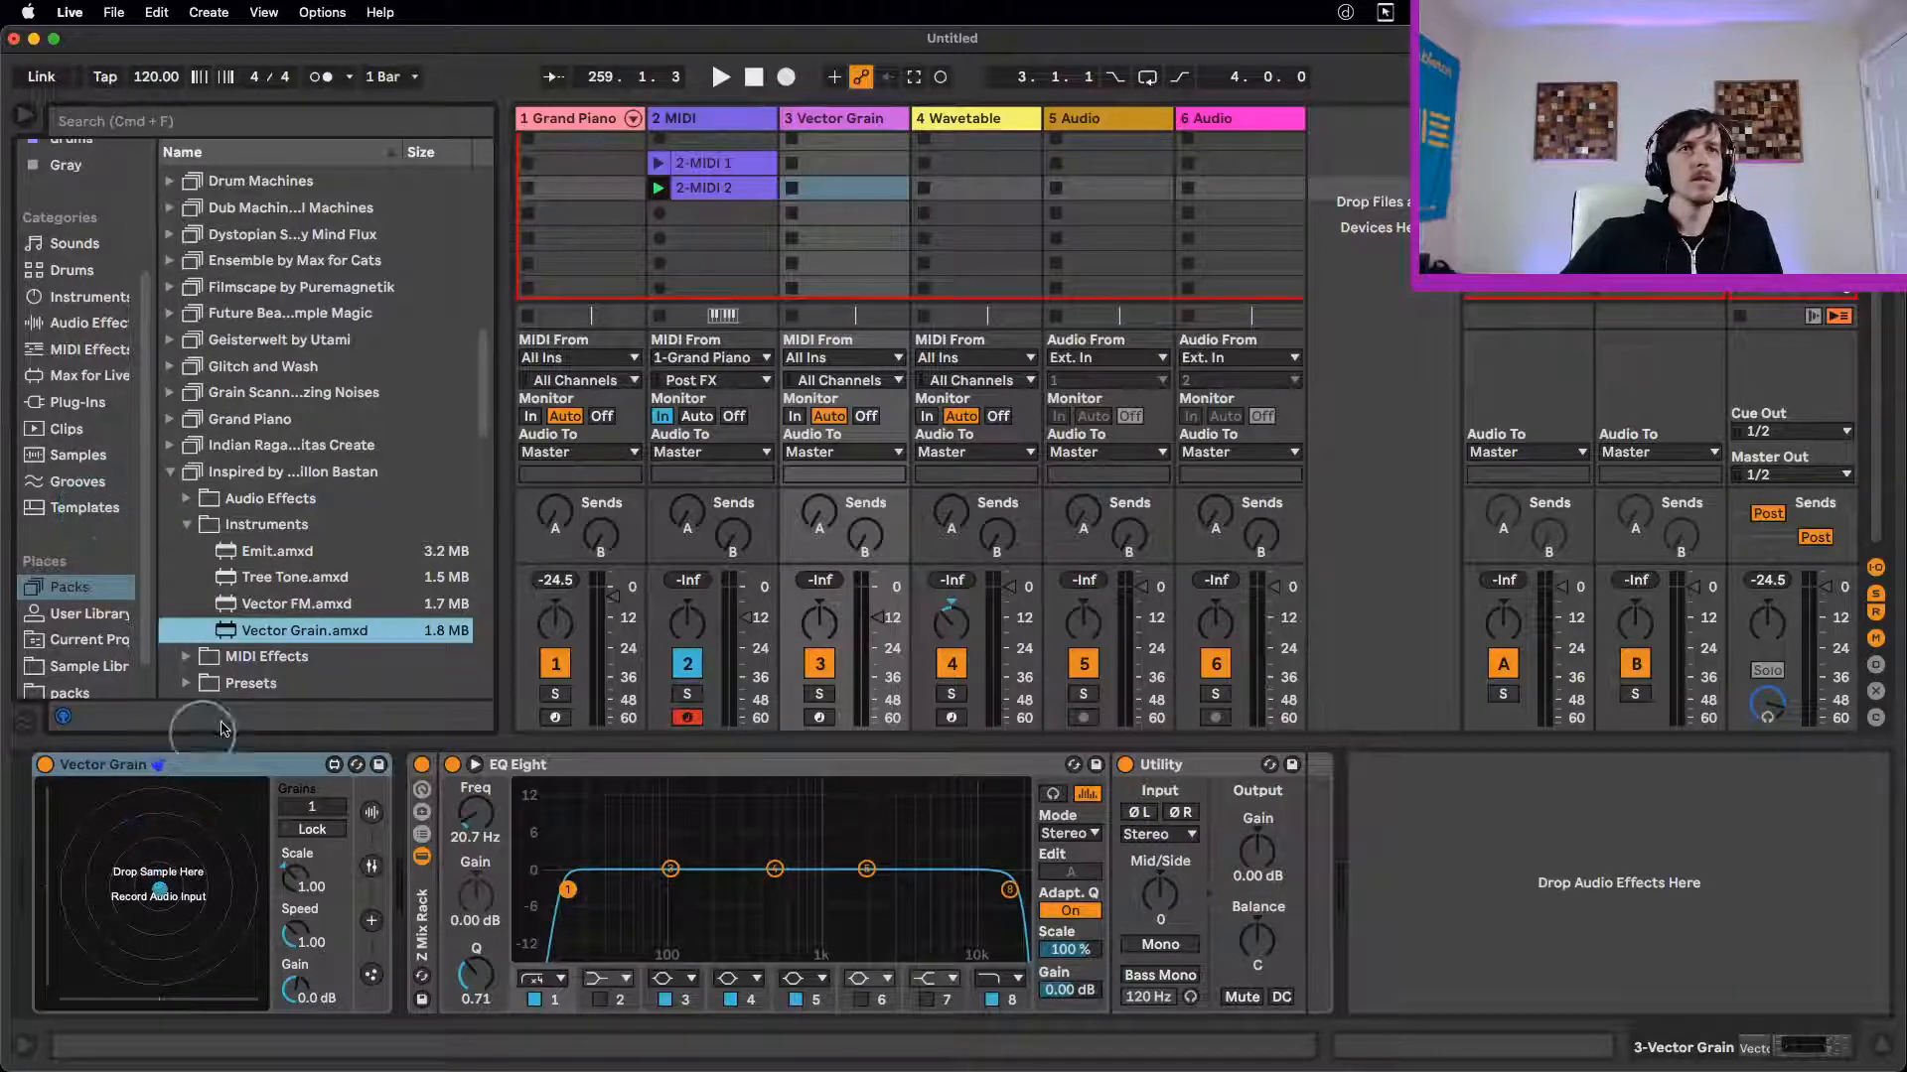
Step: Replace Vector Grain with the Emit instrument on track 3 and load the Clap Machine.aif sample into it
left_click(275, 551)
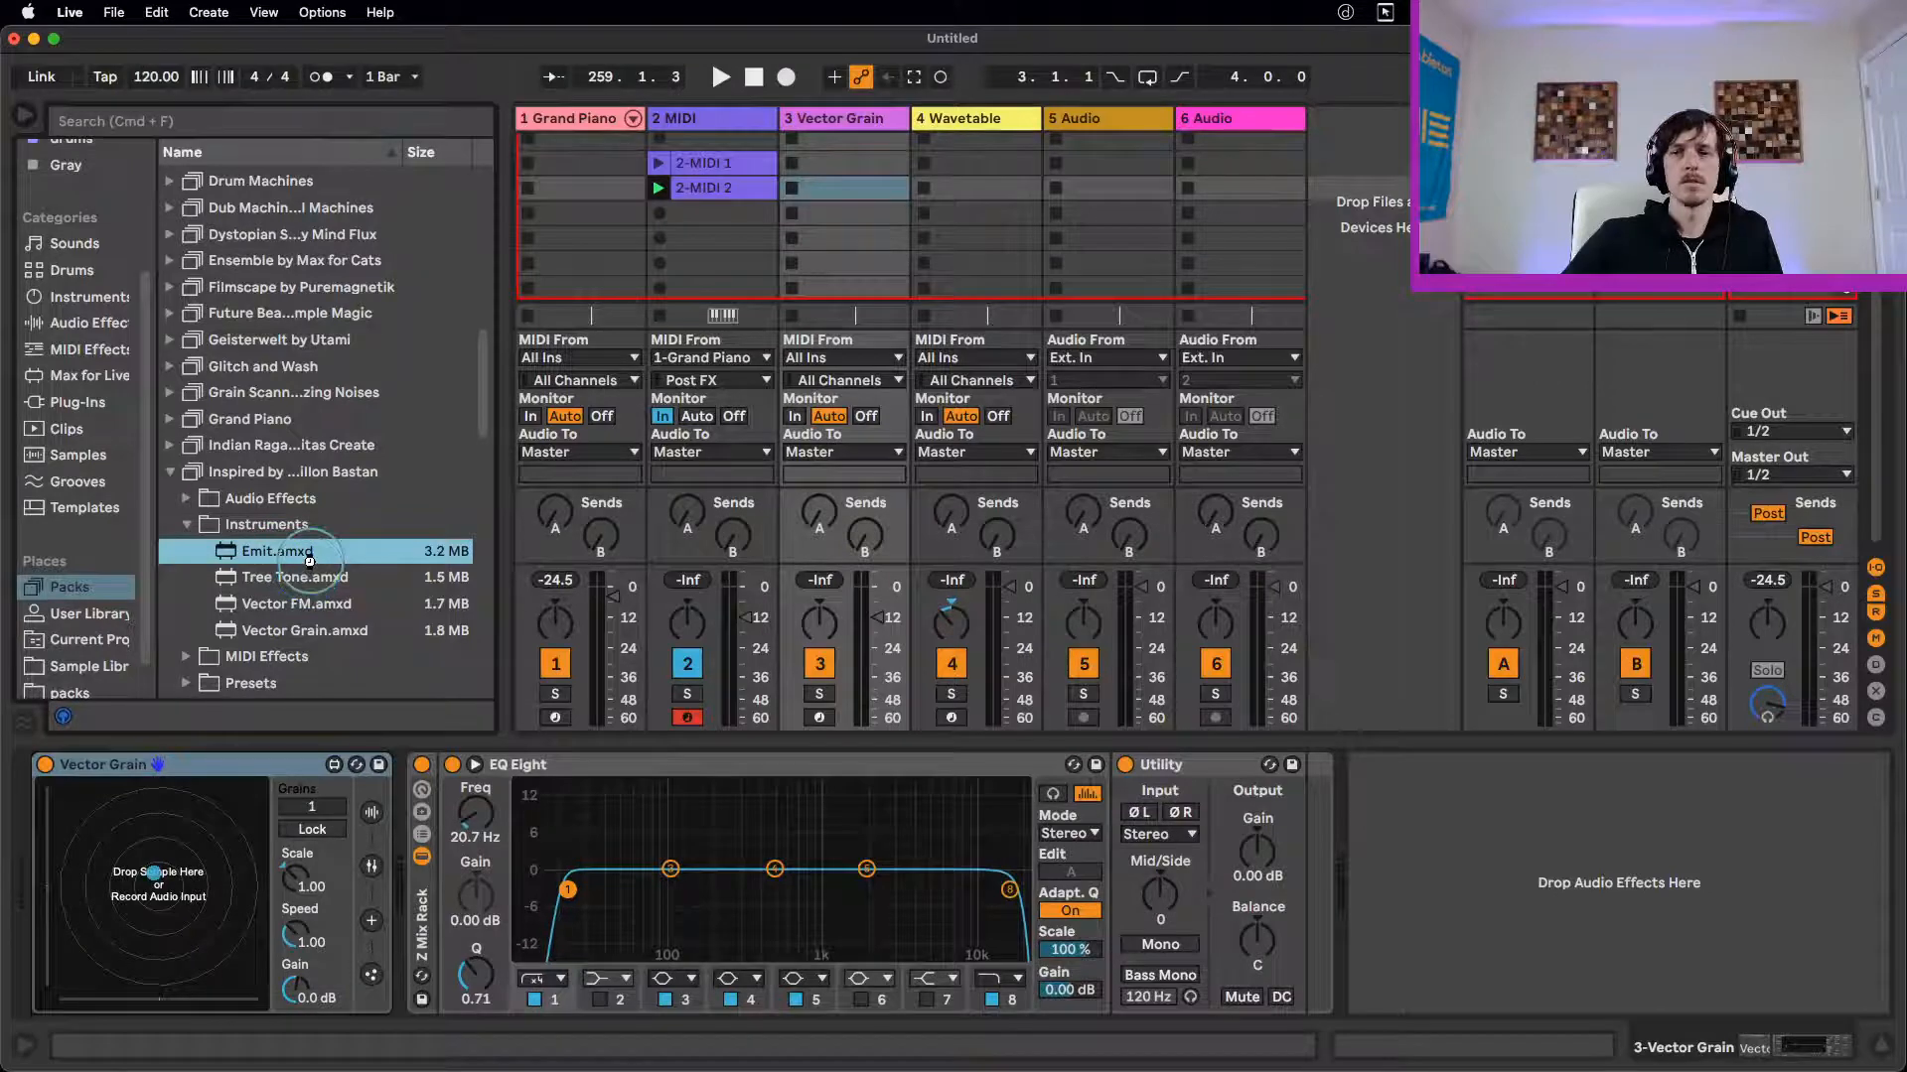
double_click(305, 554)
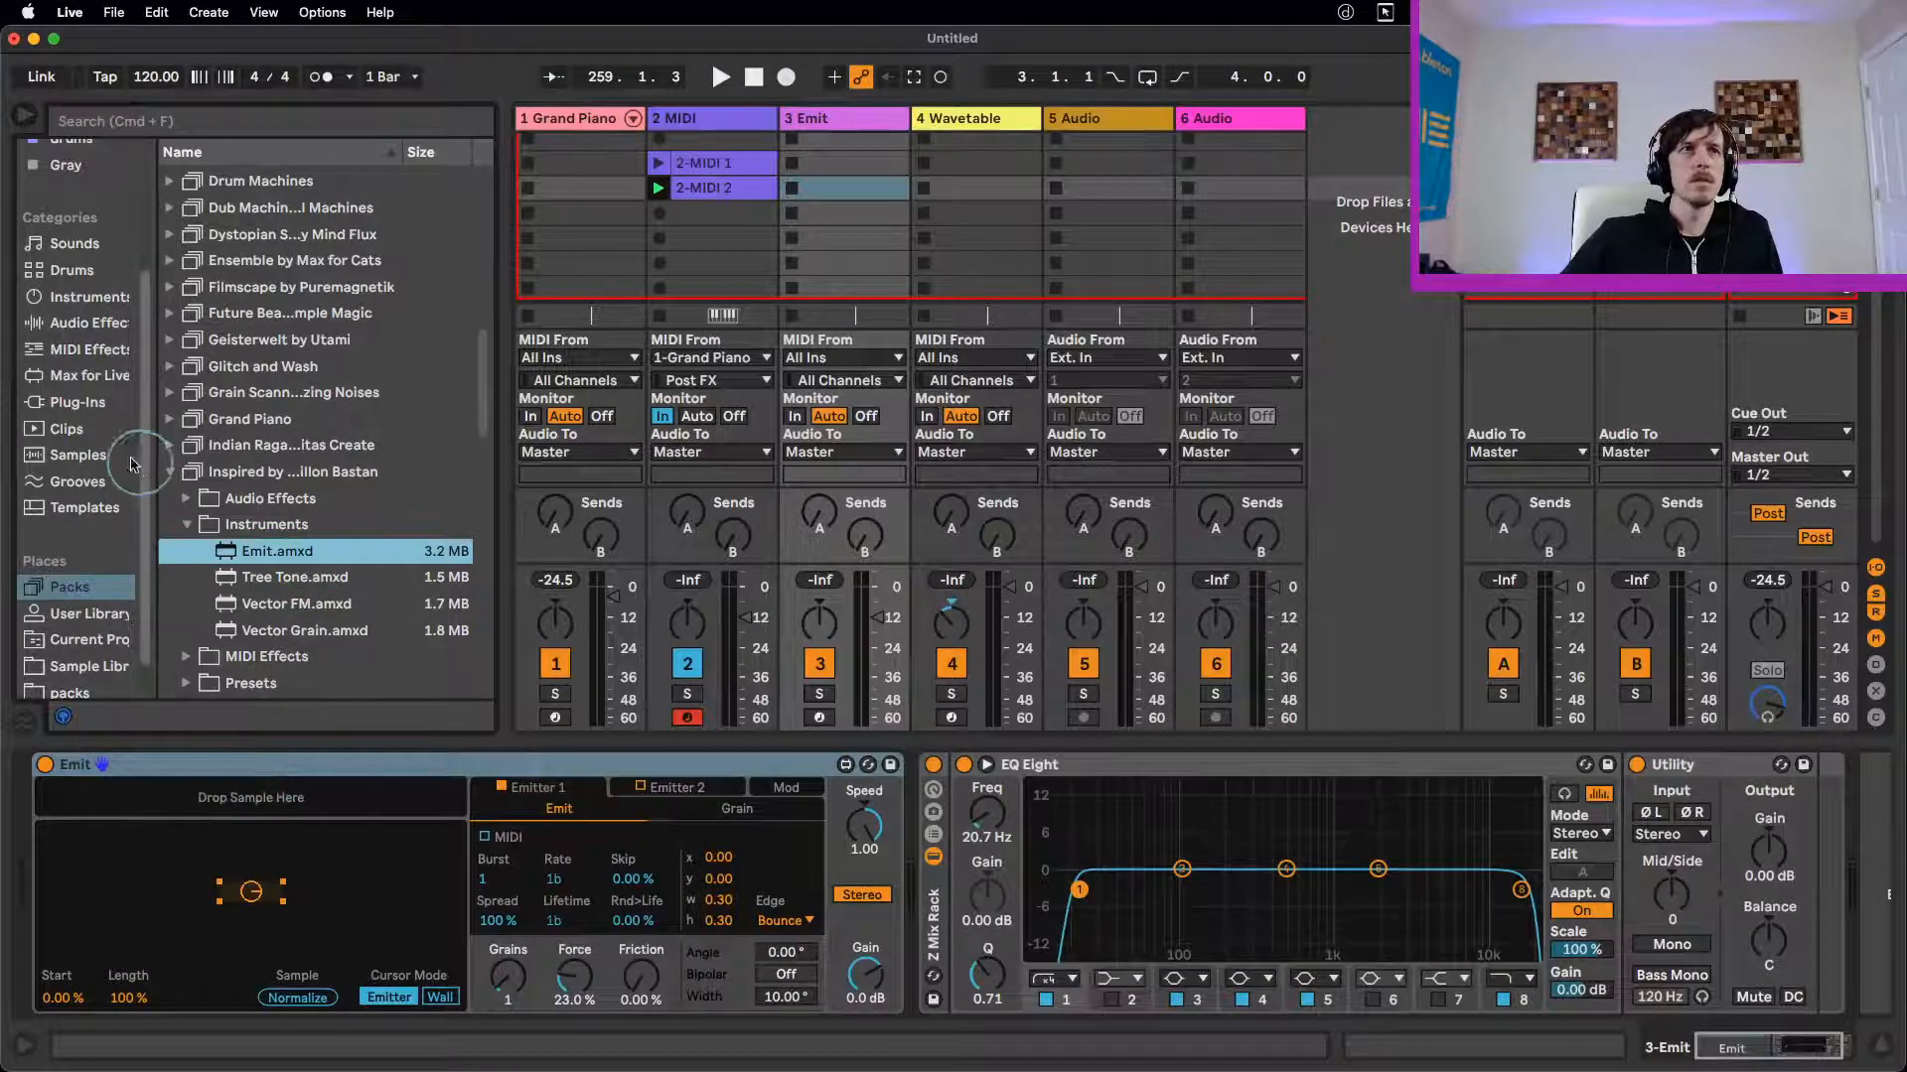
left_click(78, 455)
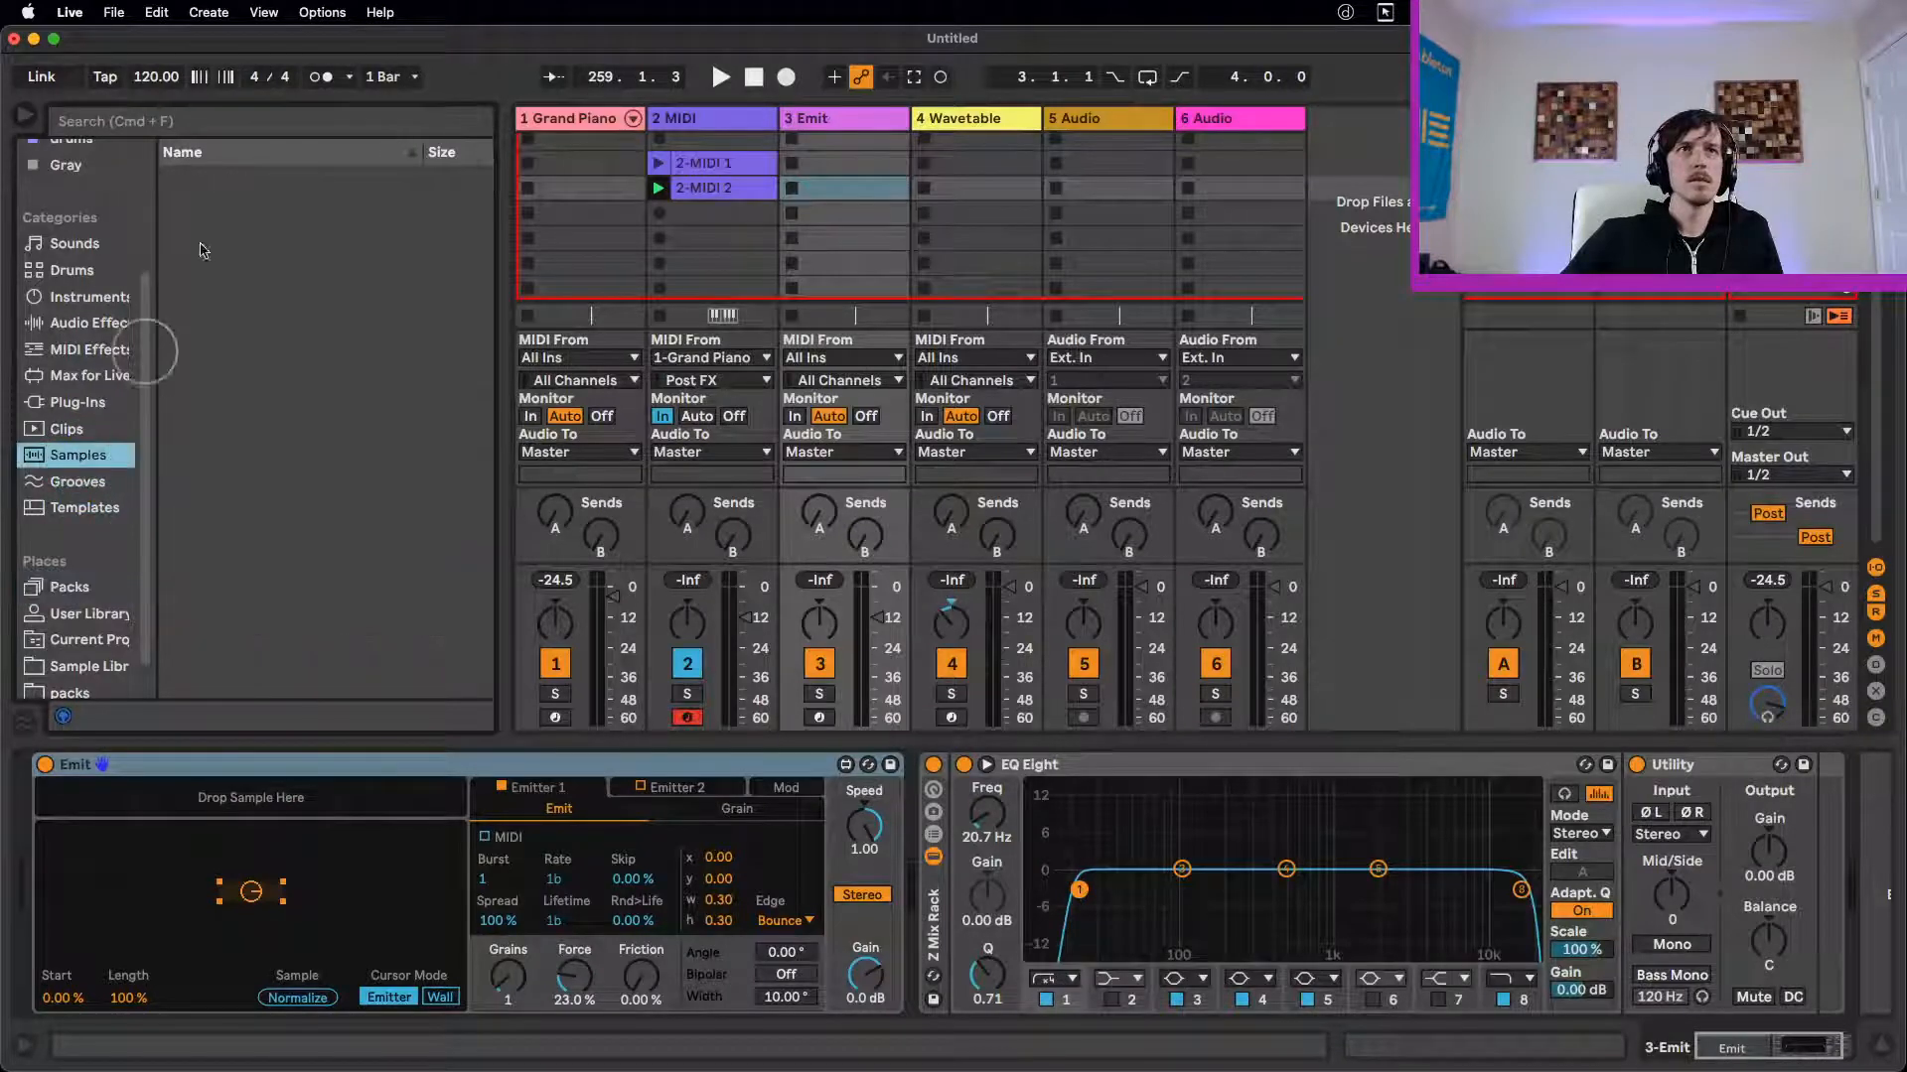
left_click(223, 121)
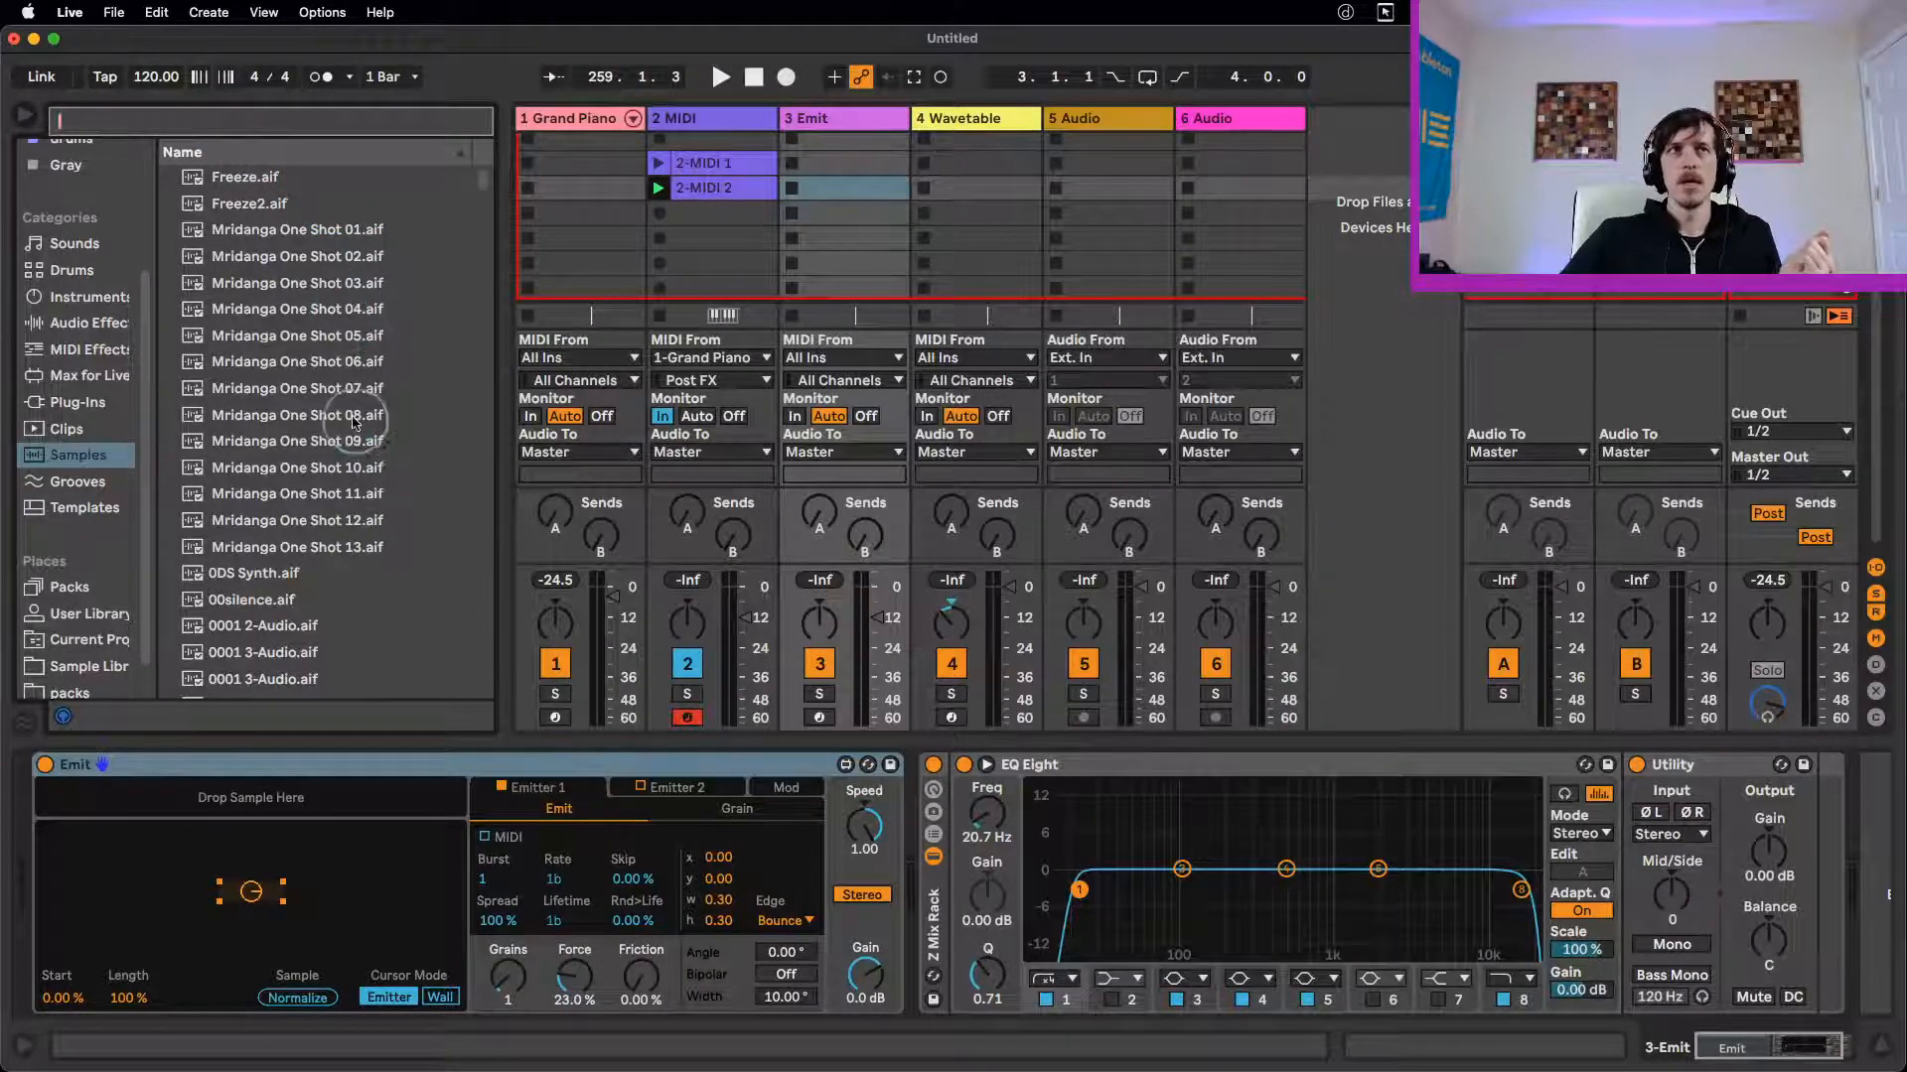
scroll(392, 422, "down", 10)
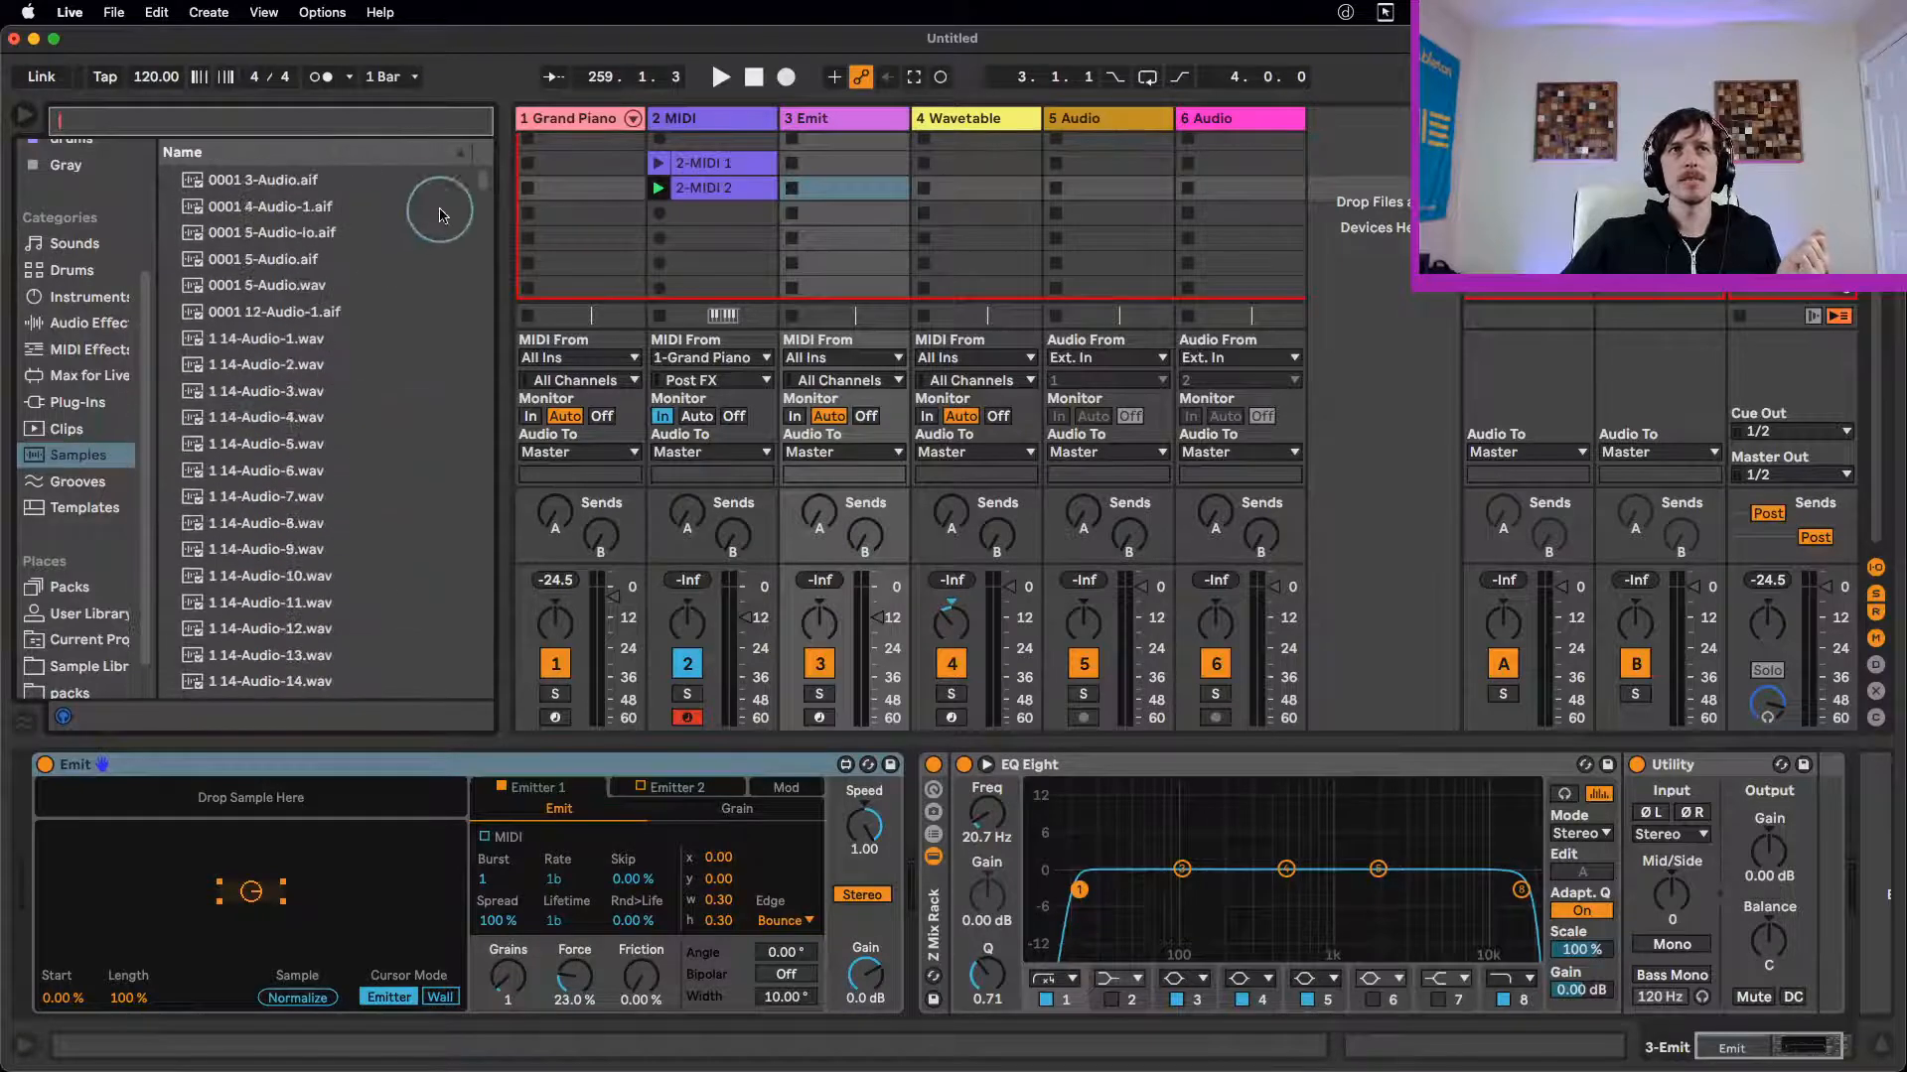
left_click_drag(483, 179, 479, 412)
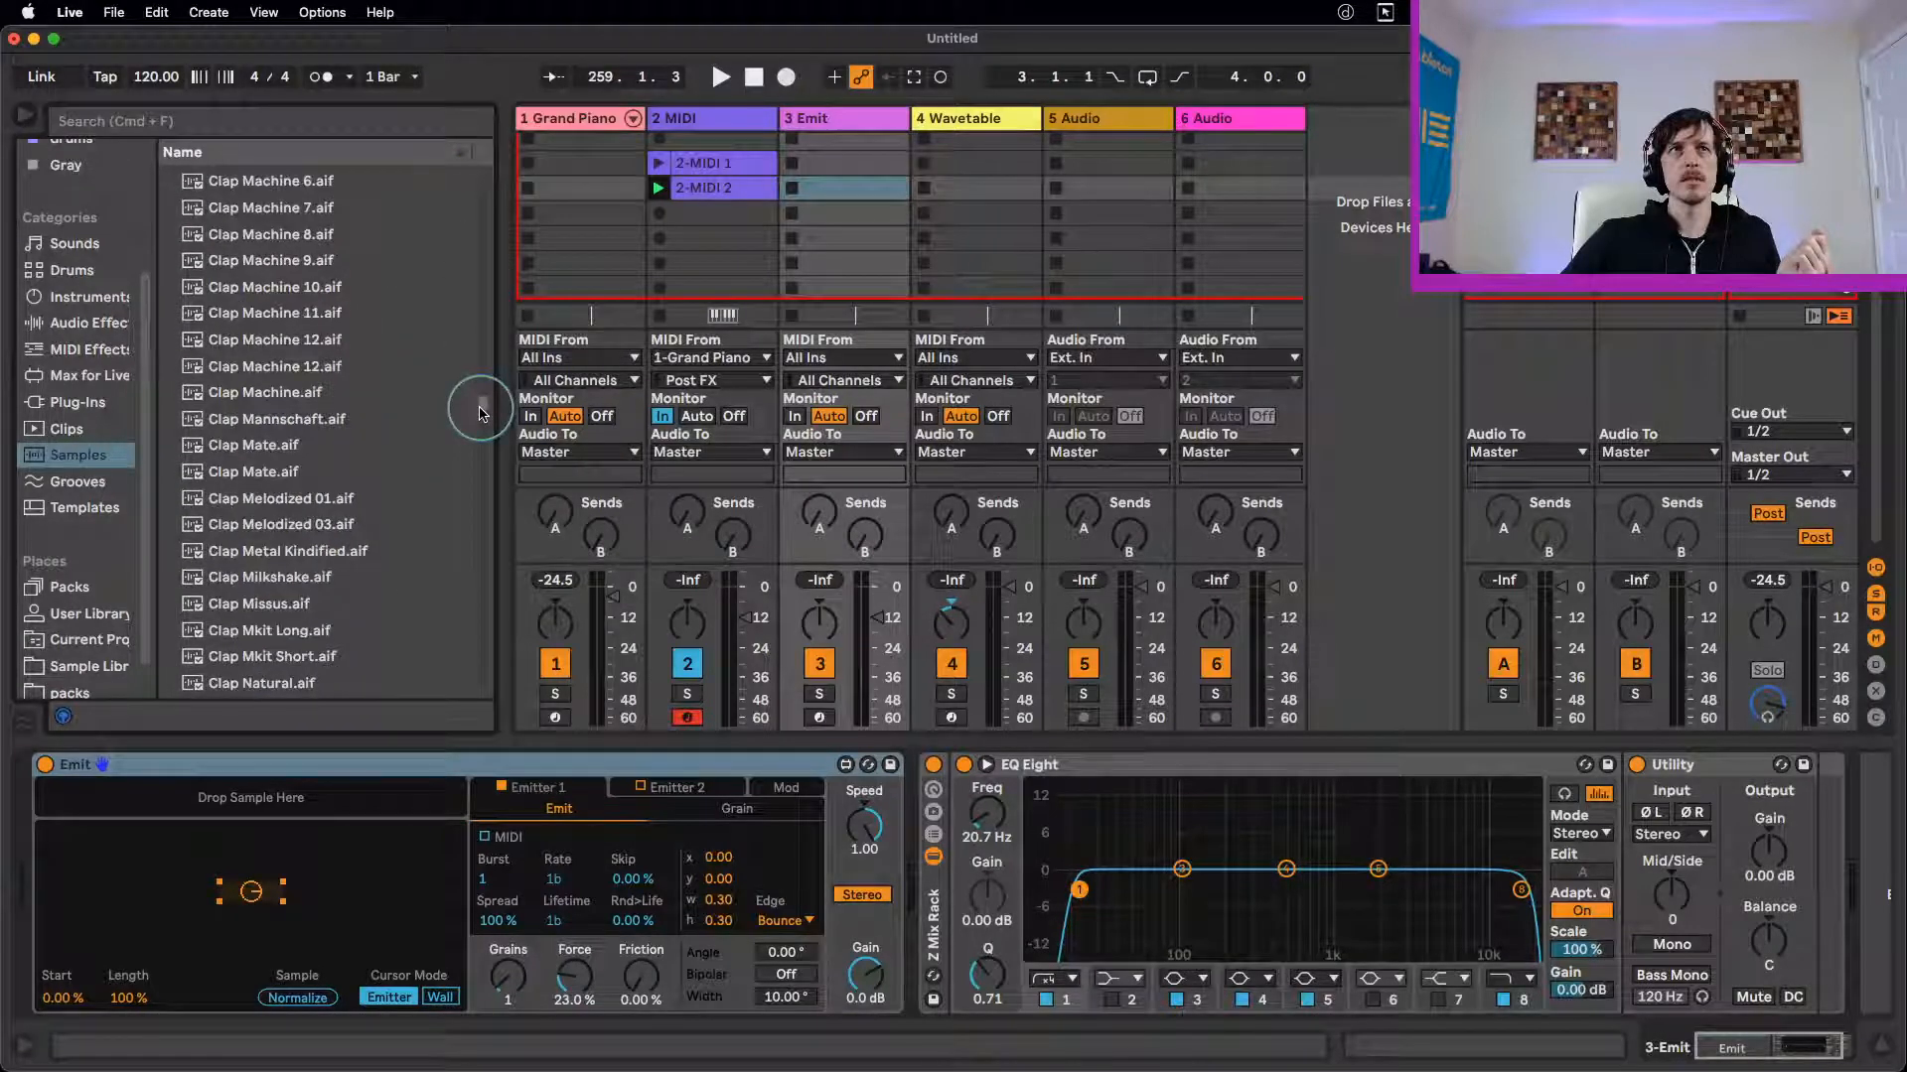
left_click(310, 393)
left_click_drag(310, 392, 302, 806)
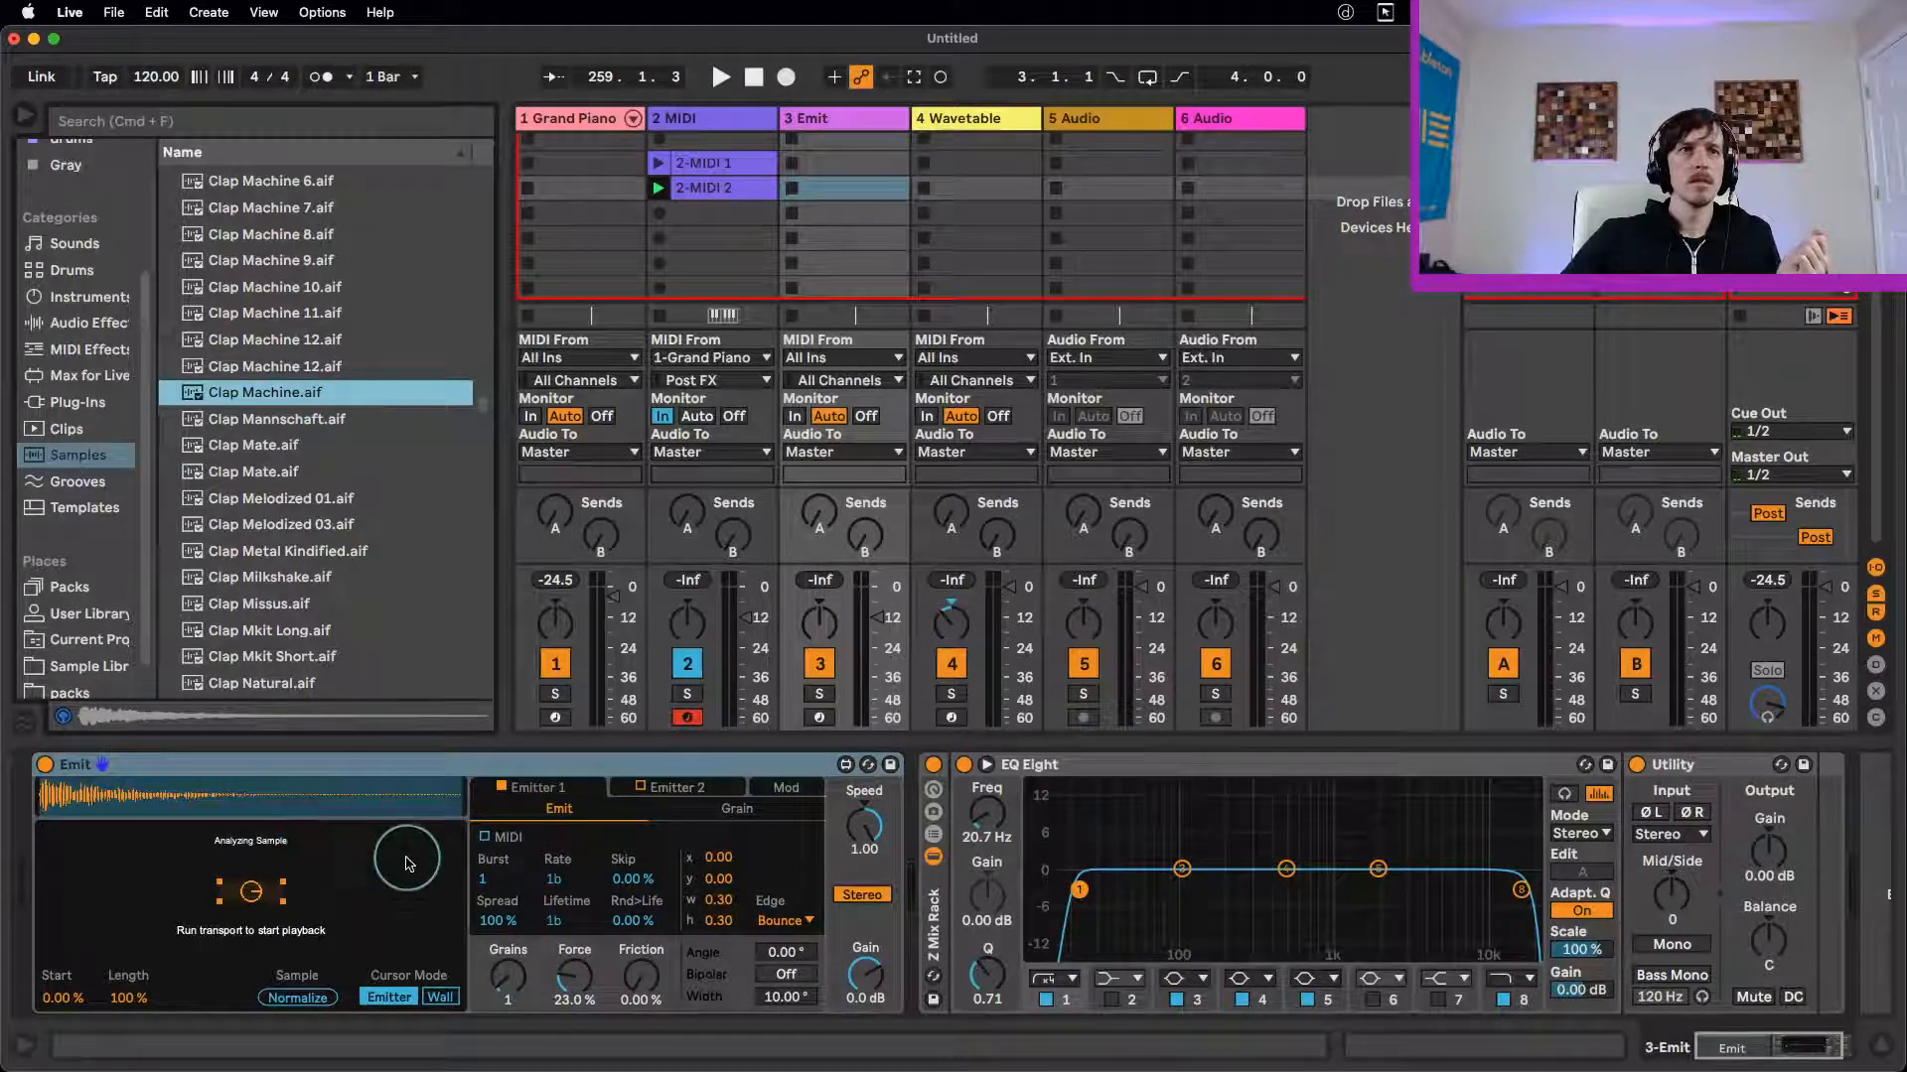
Step: Stop the 2 MIDI track's clip and silence the Grand Piano track by muting it and disabling Bouncy Notes
left_click(665, 316)
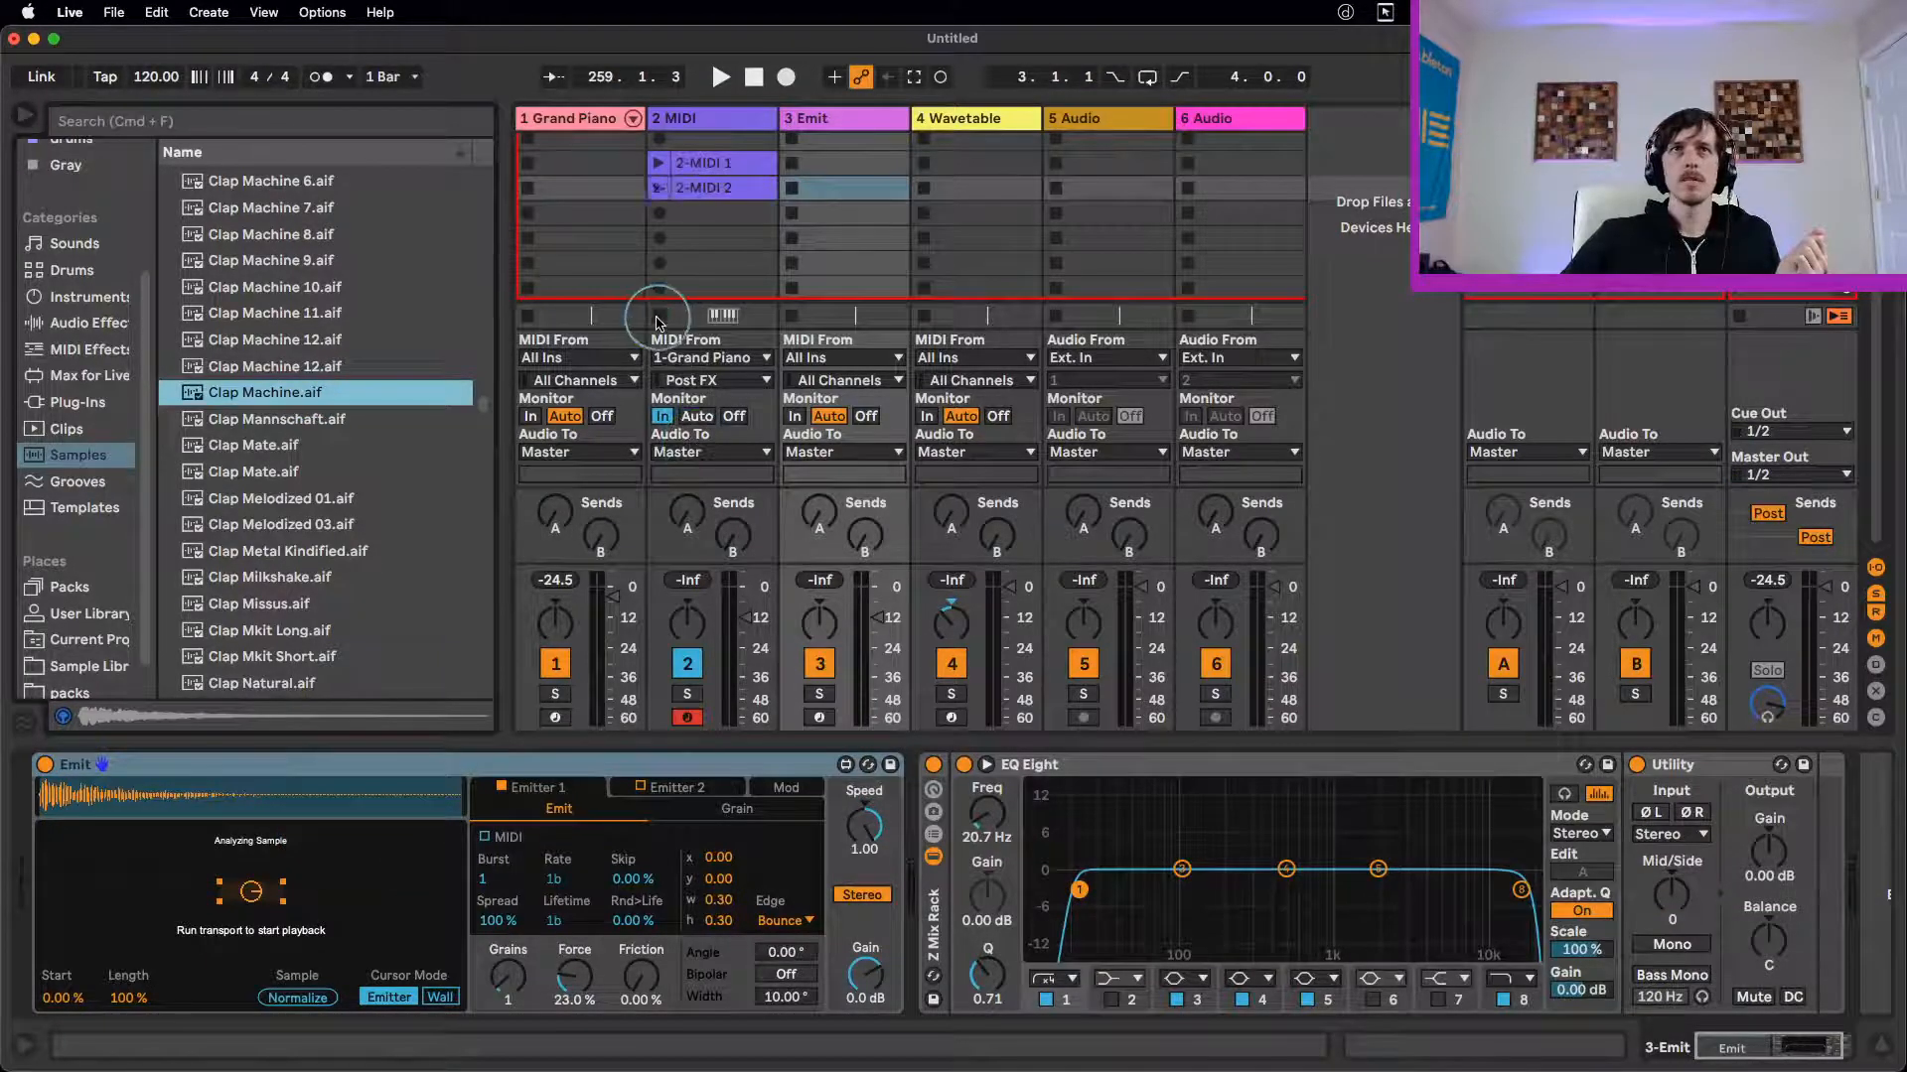
left_click(556, 663)
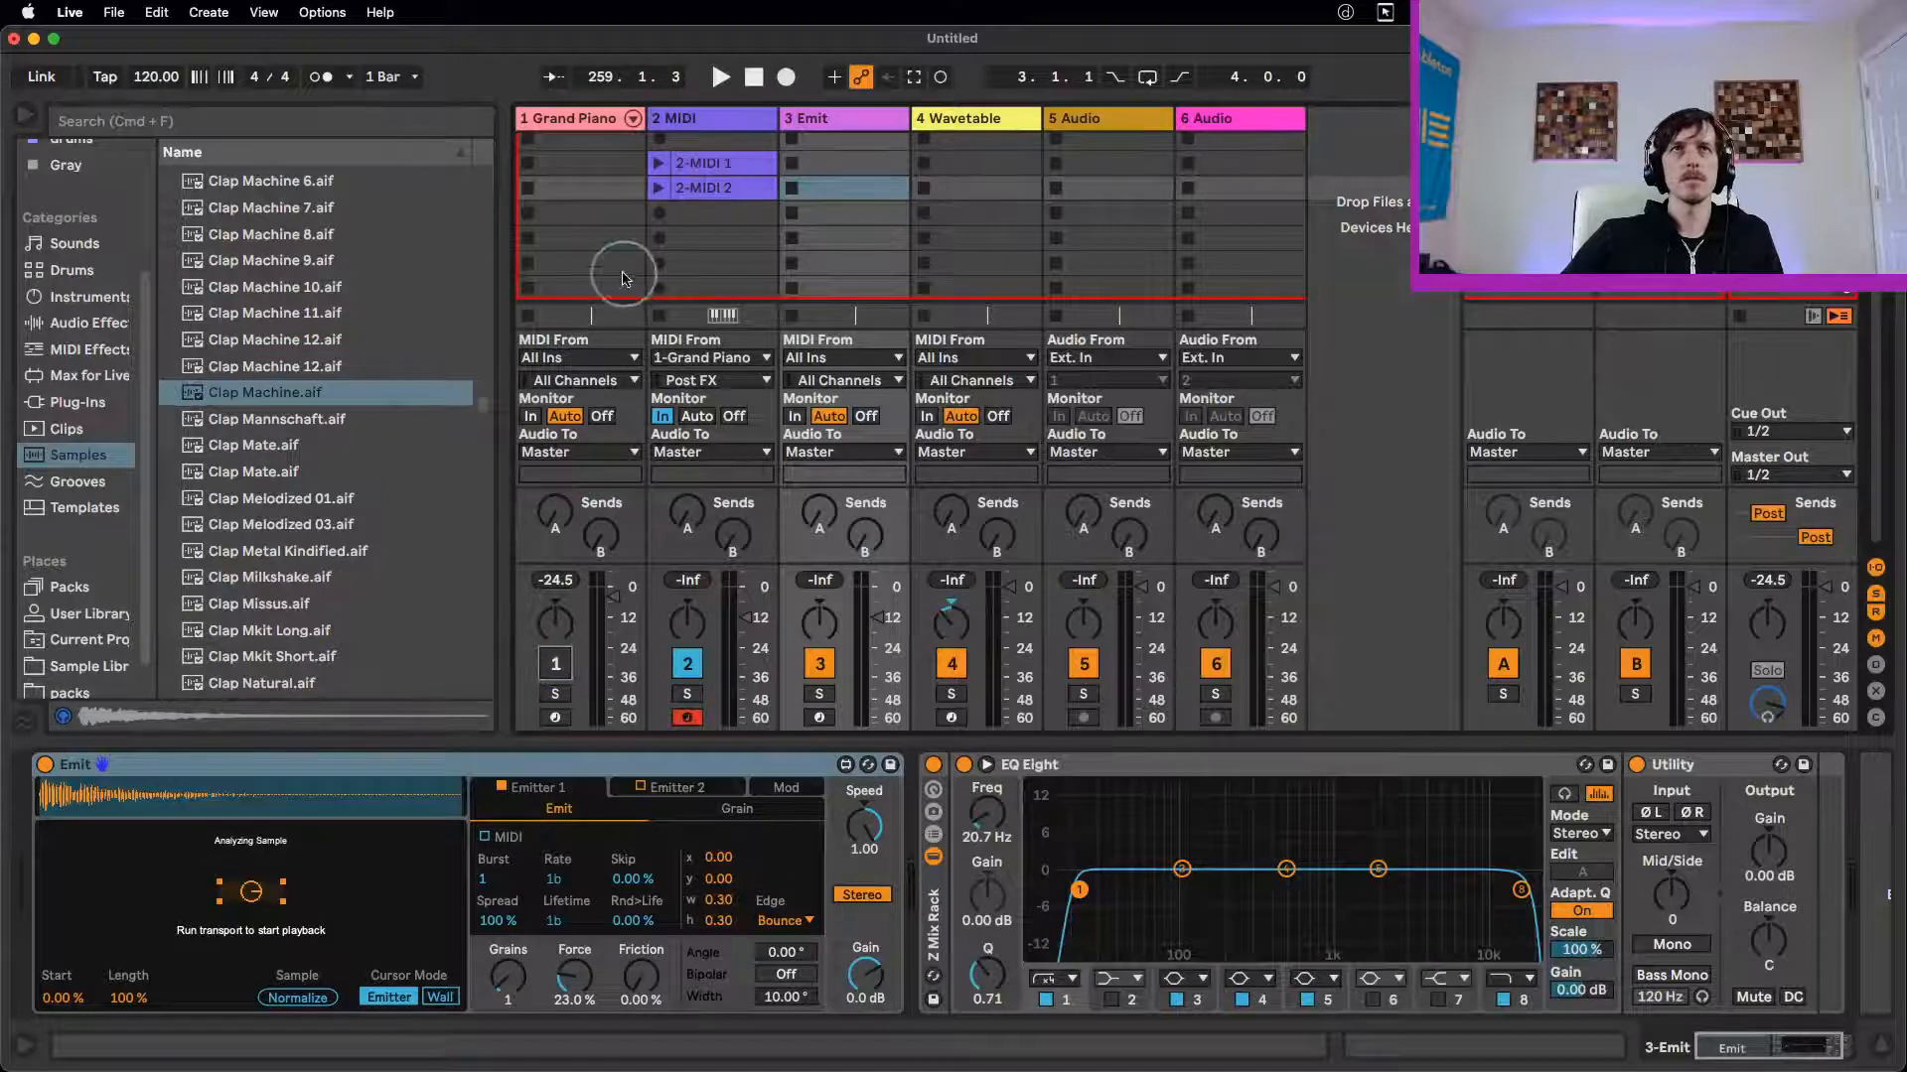
left_click(561, 121)
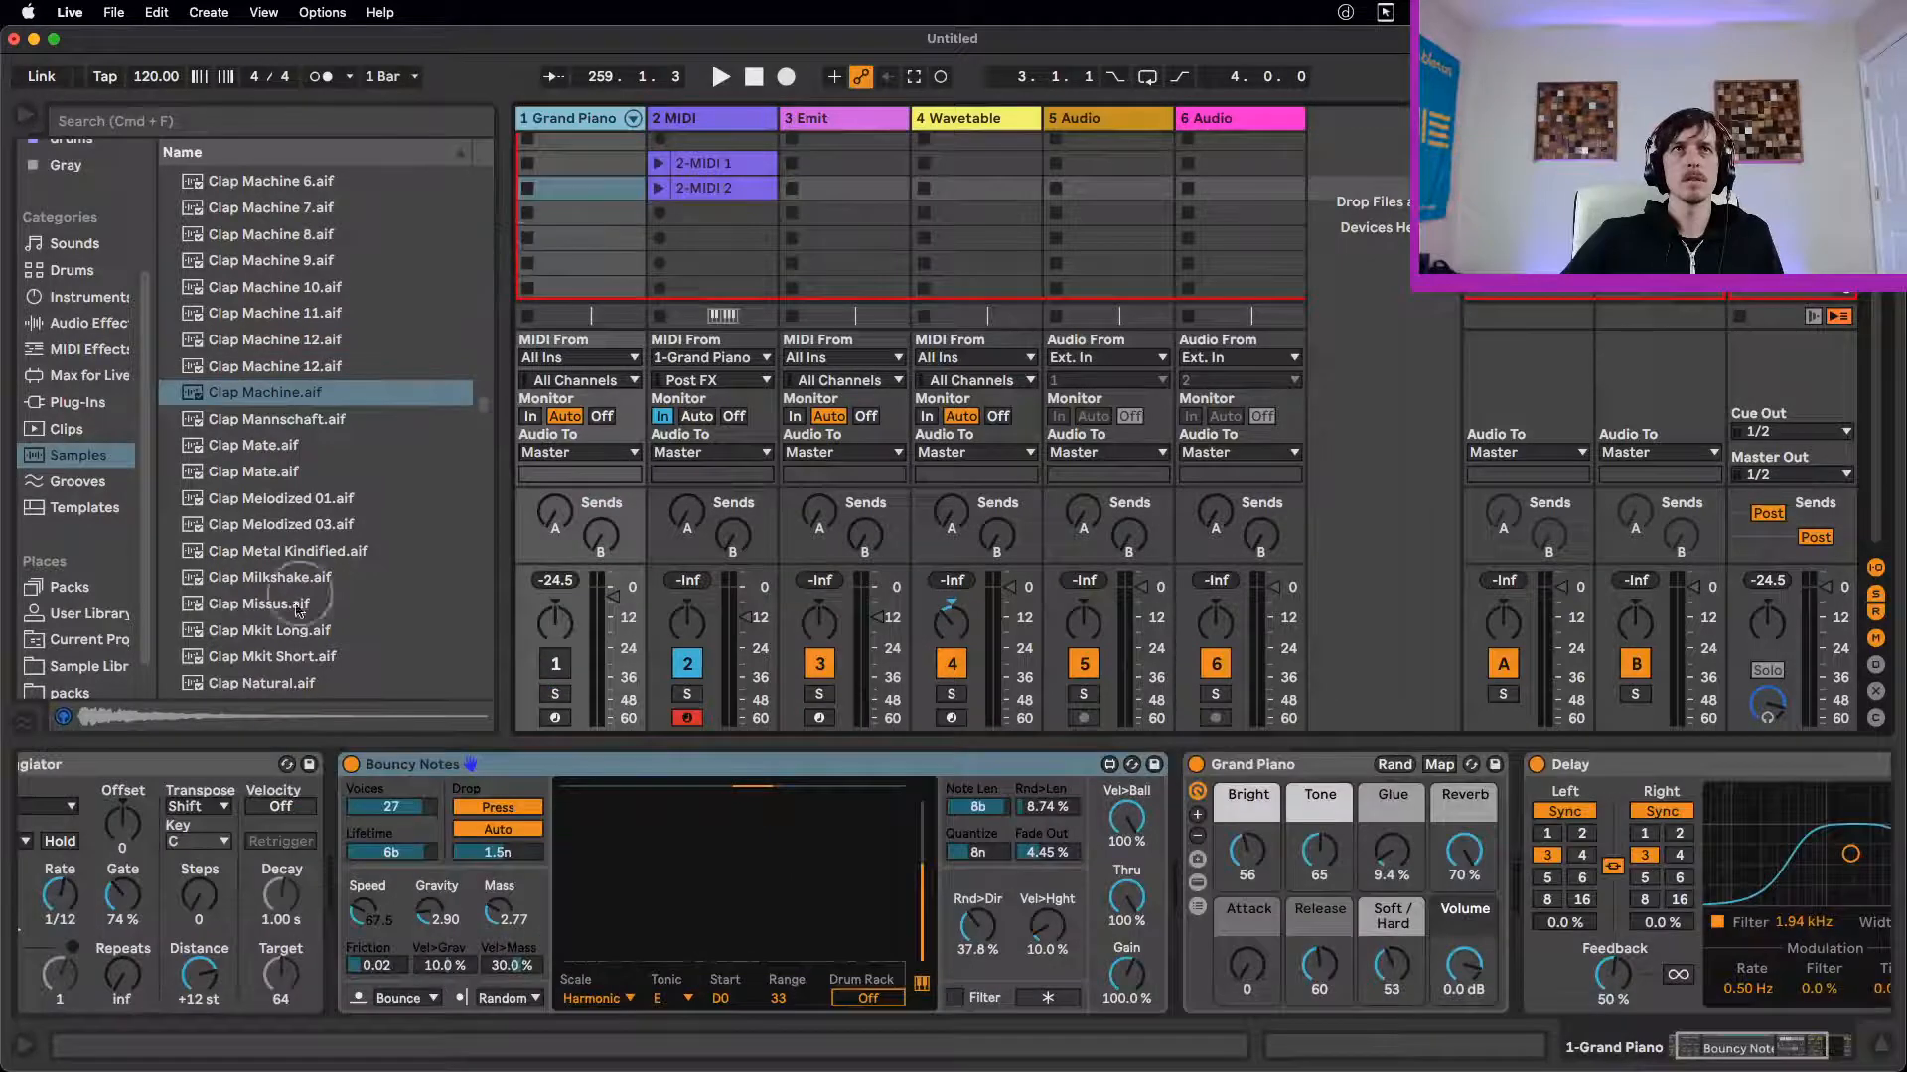
left_click(351, 765)
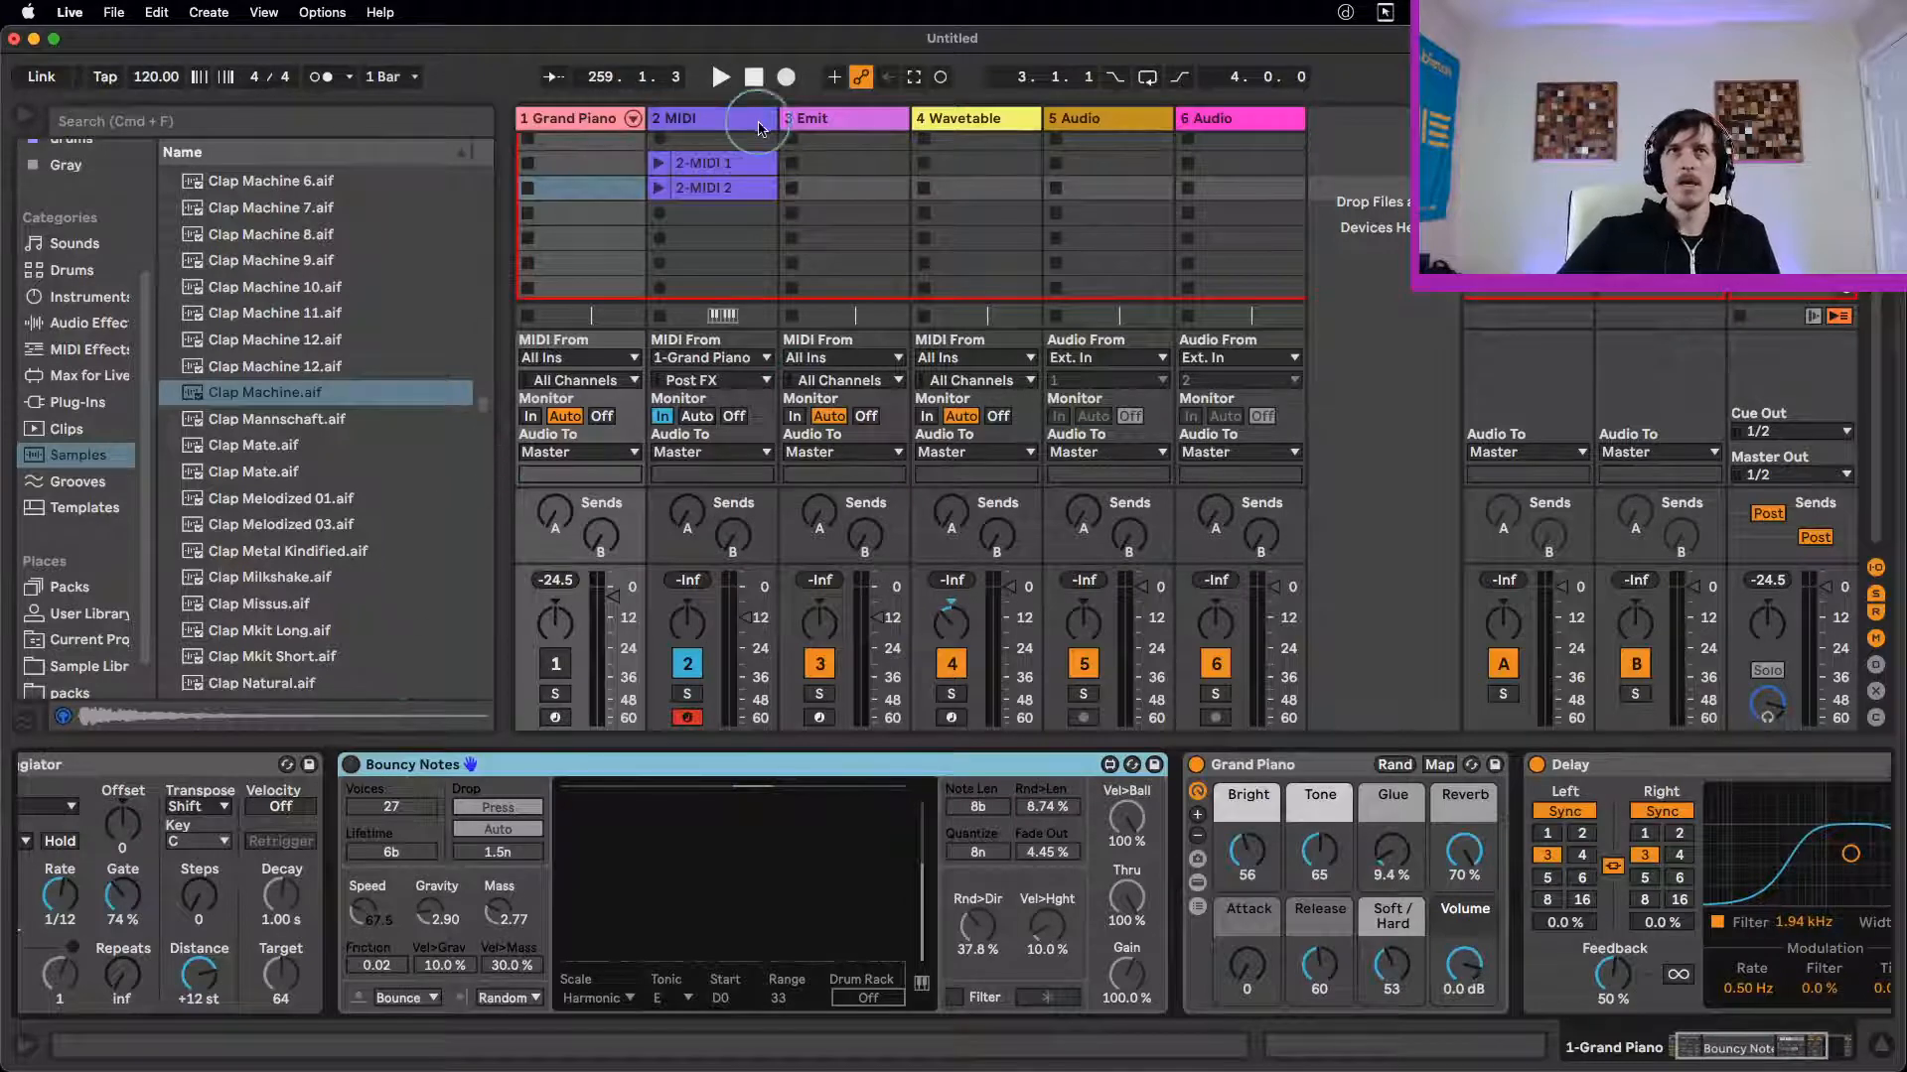
Step: Arm the Emit track, start playback to hear its grains and adjust the track volume
left_click(813, 121)
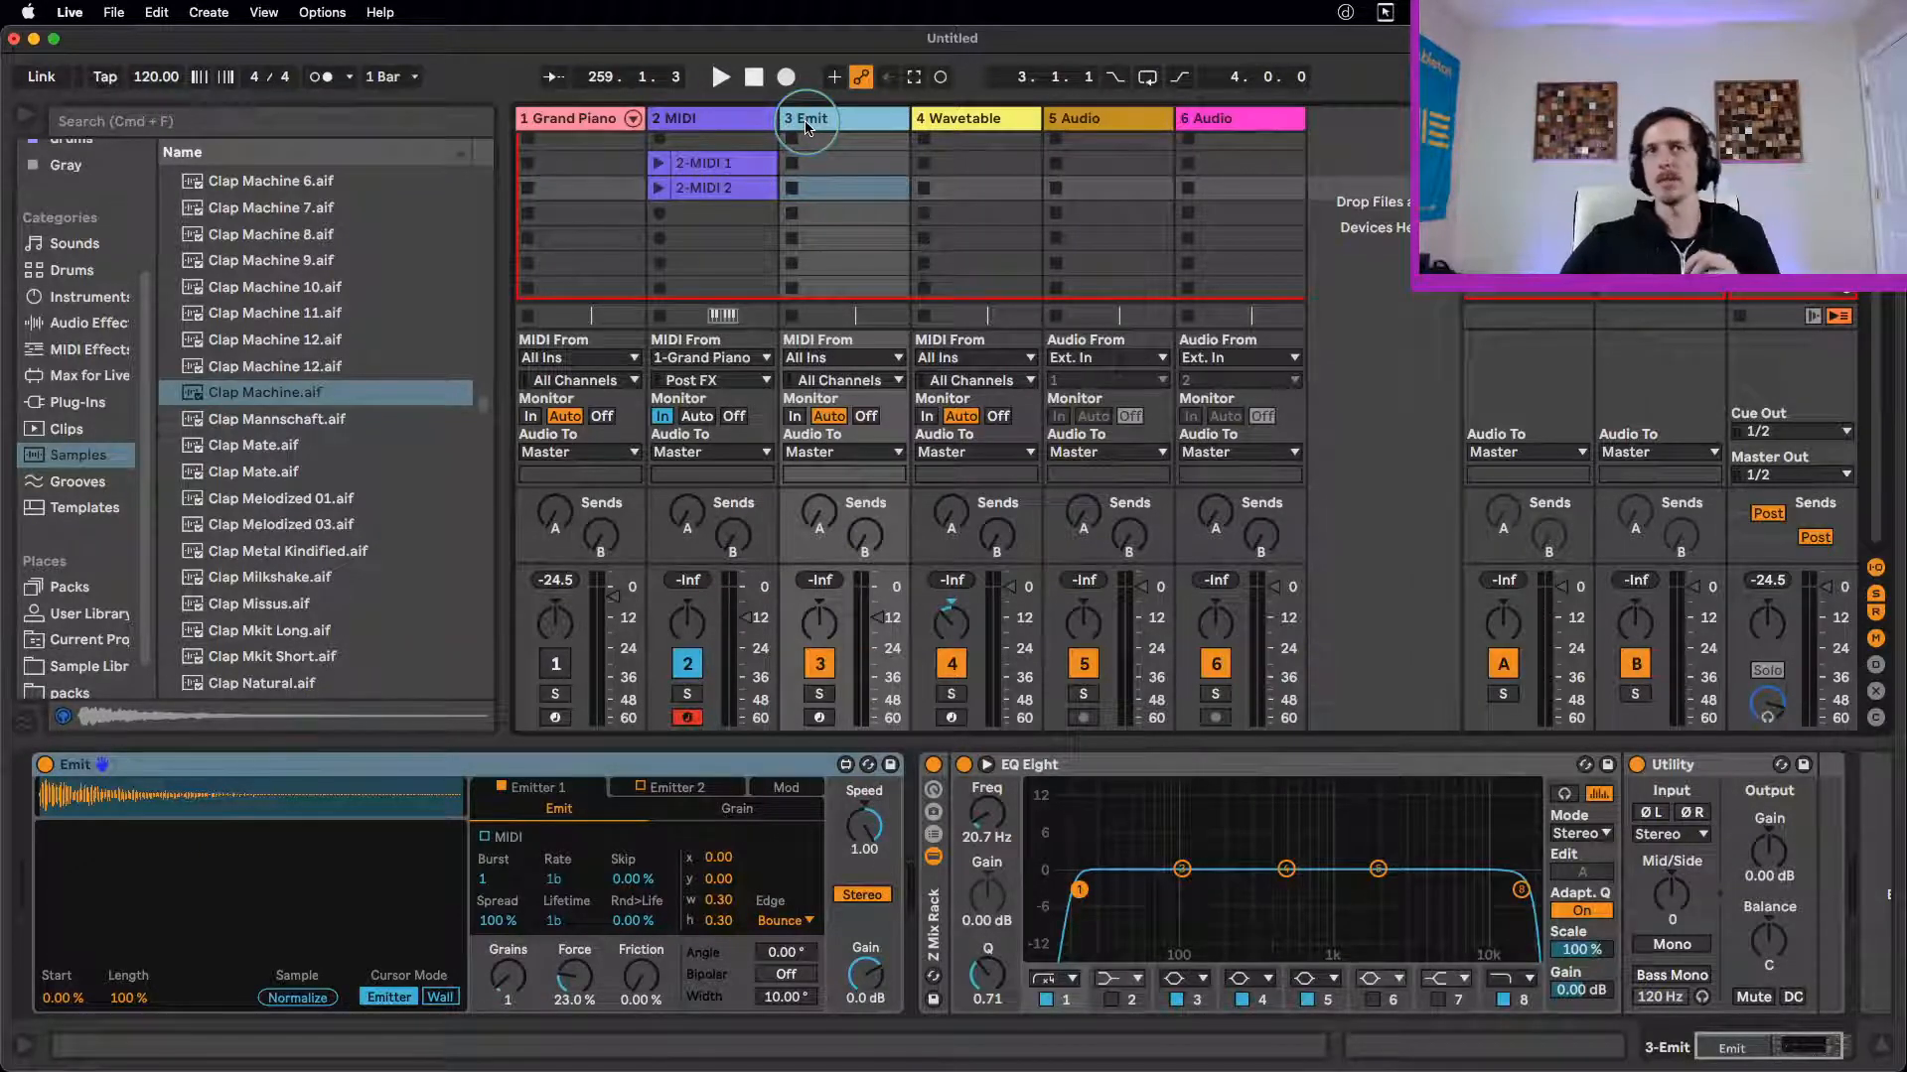
left_click(819, 716)
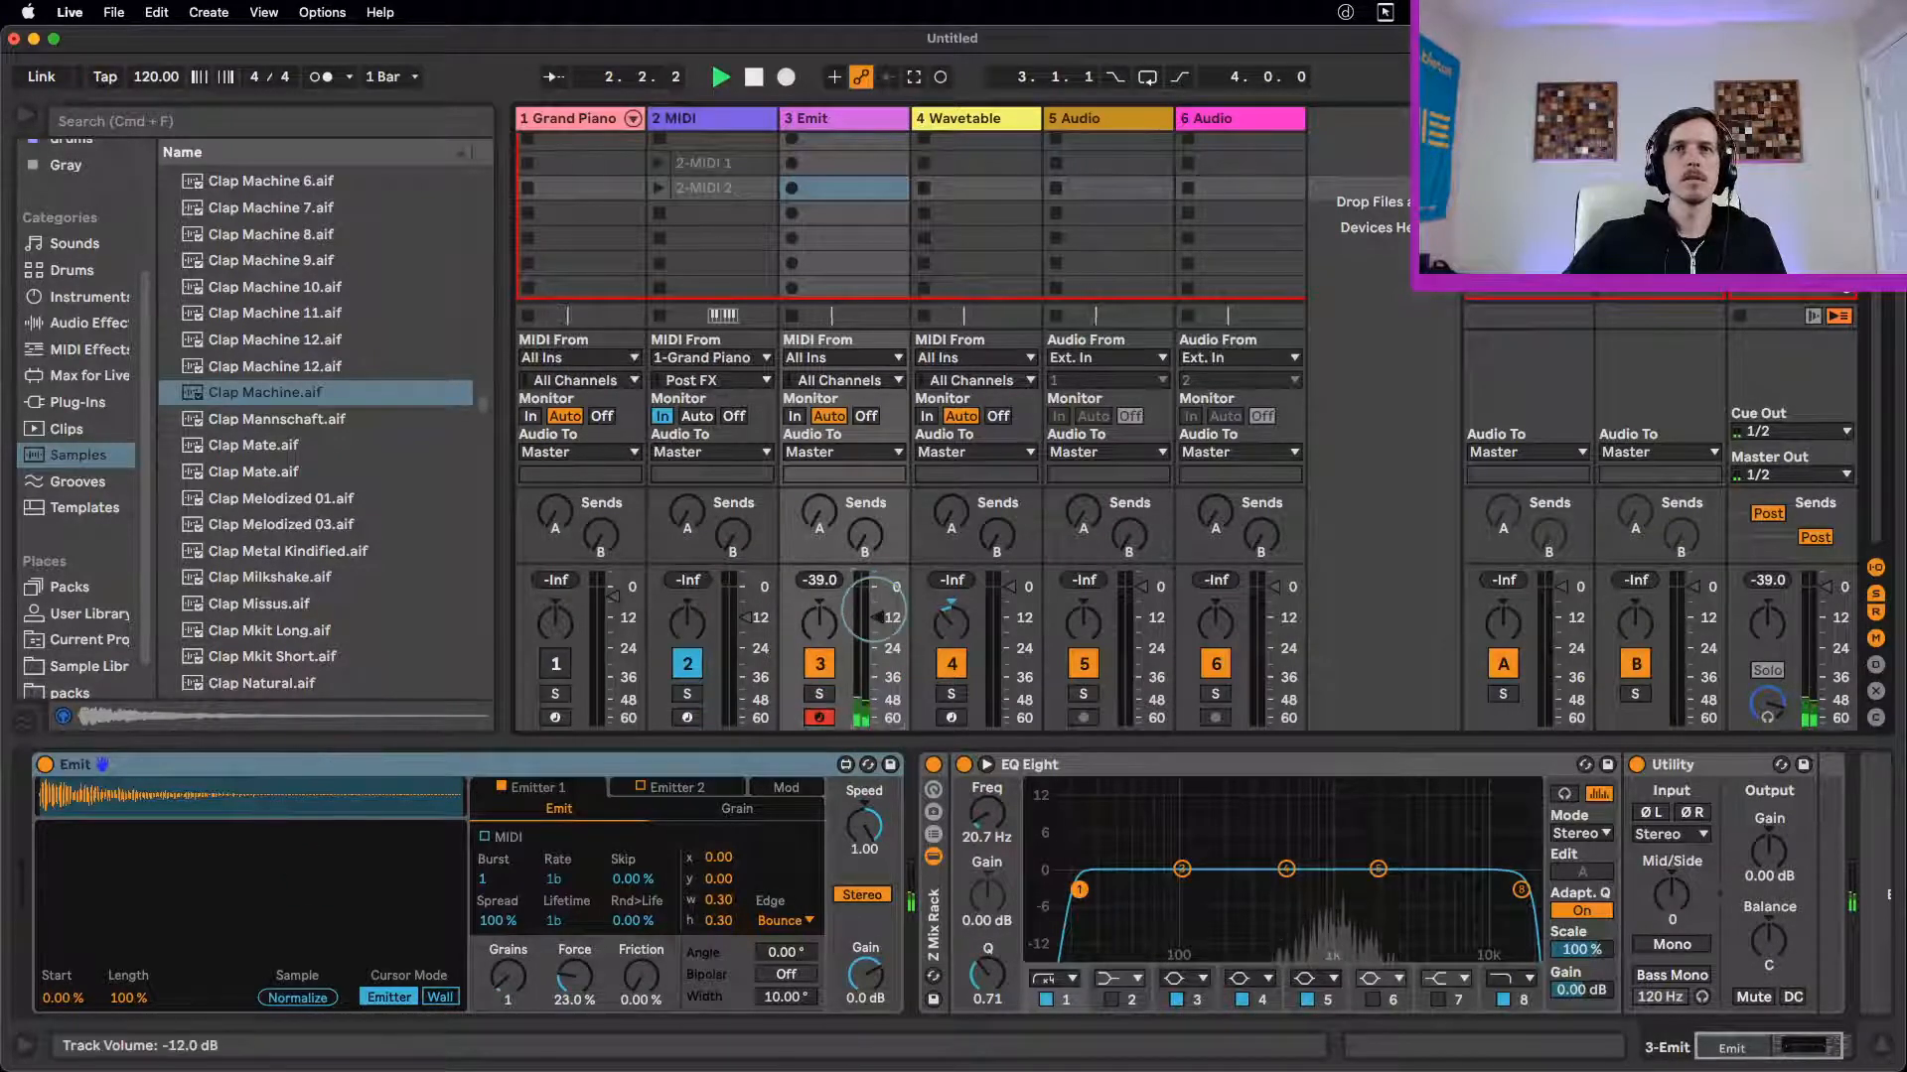
left_click_drag(878, 603, 870, 596)
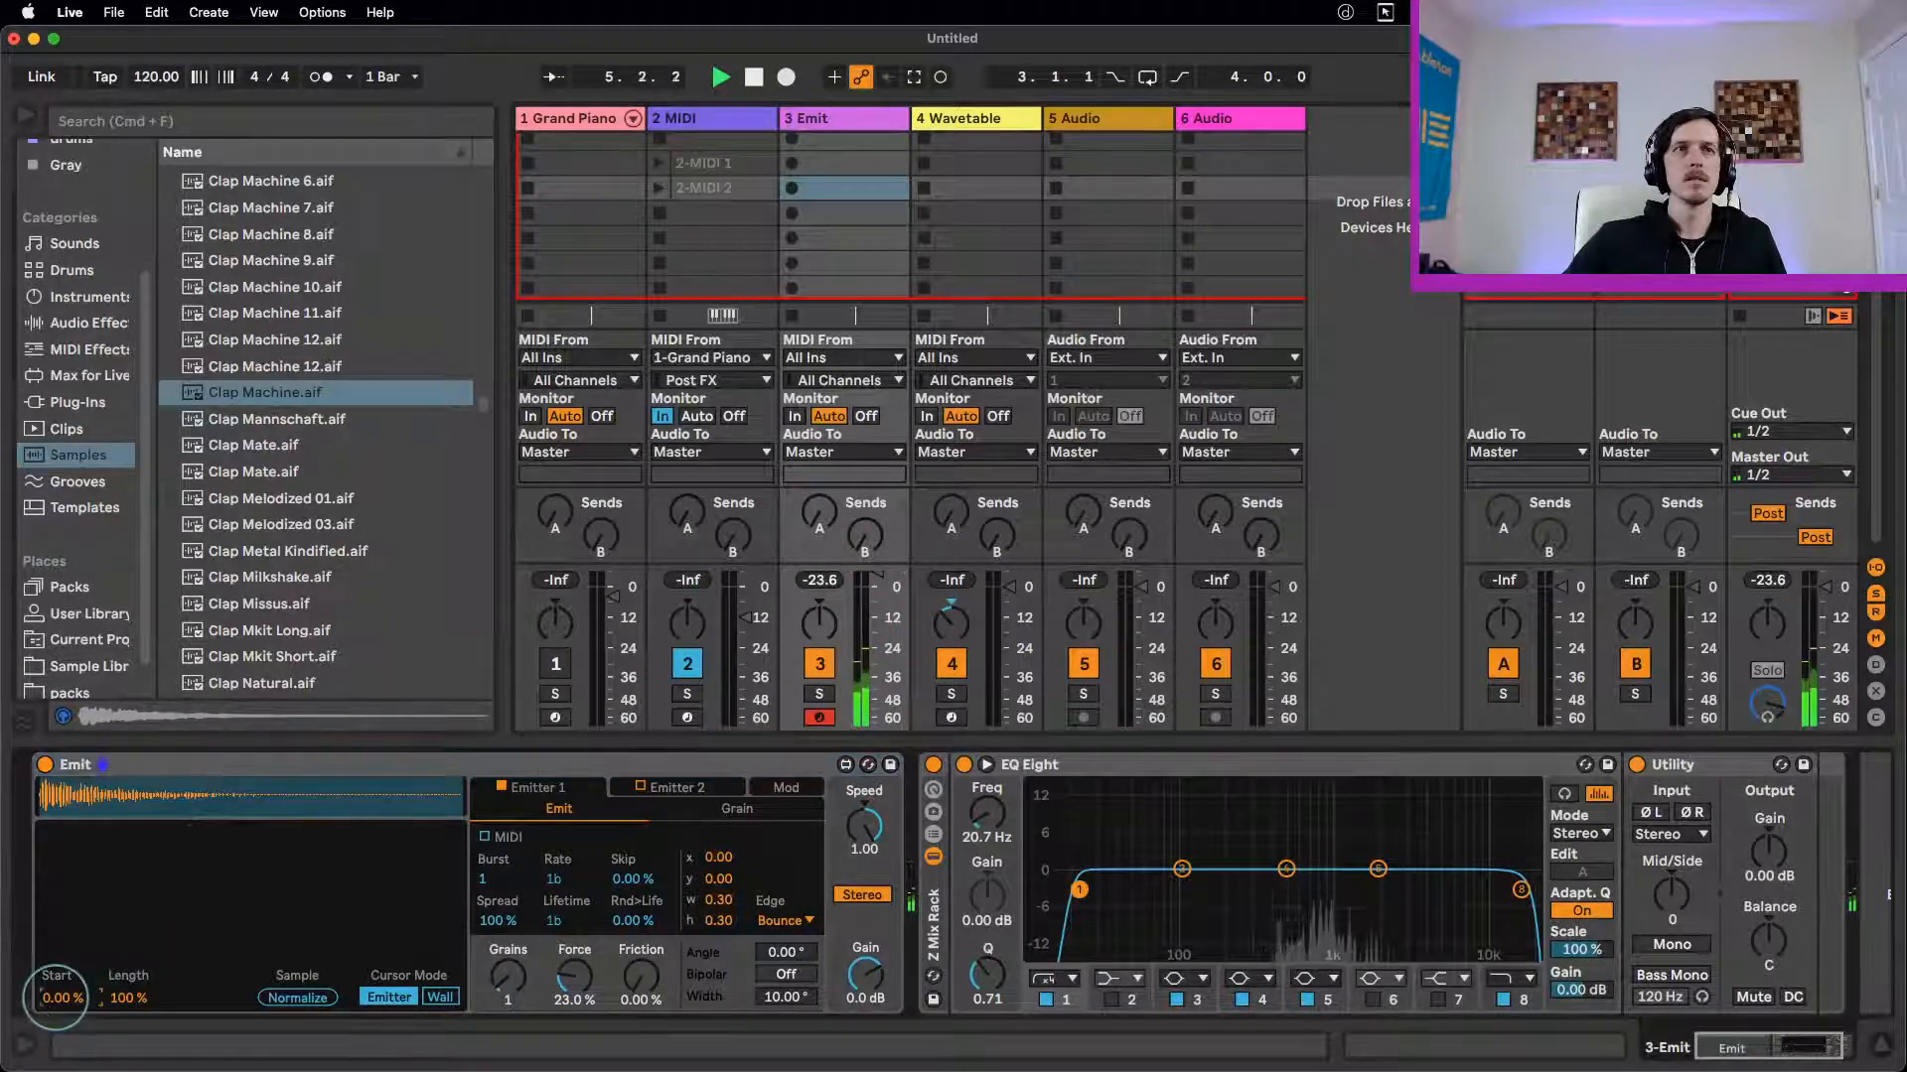
Step: Try the Emit sample Length at 38.6 % before settling on 87.4 %, and set the track volume to -11.0 dB
left_click_drag(59, 998, 61, 1013)
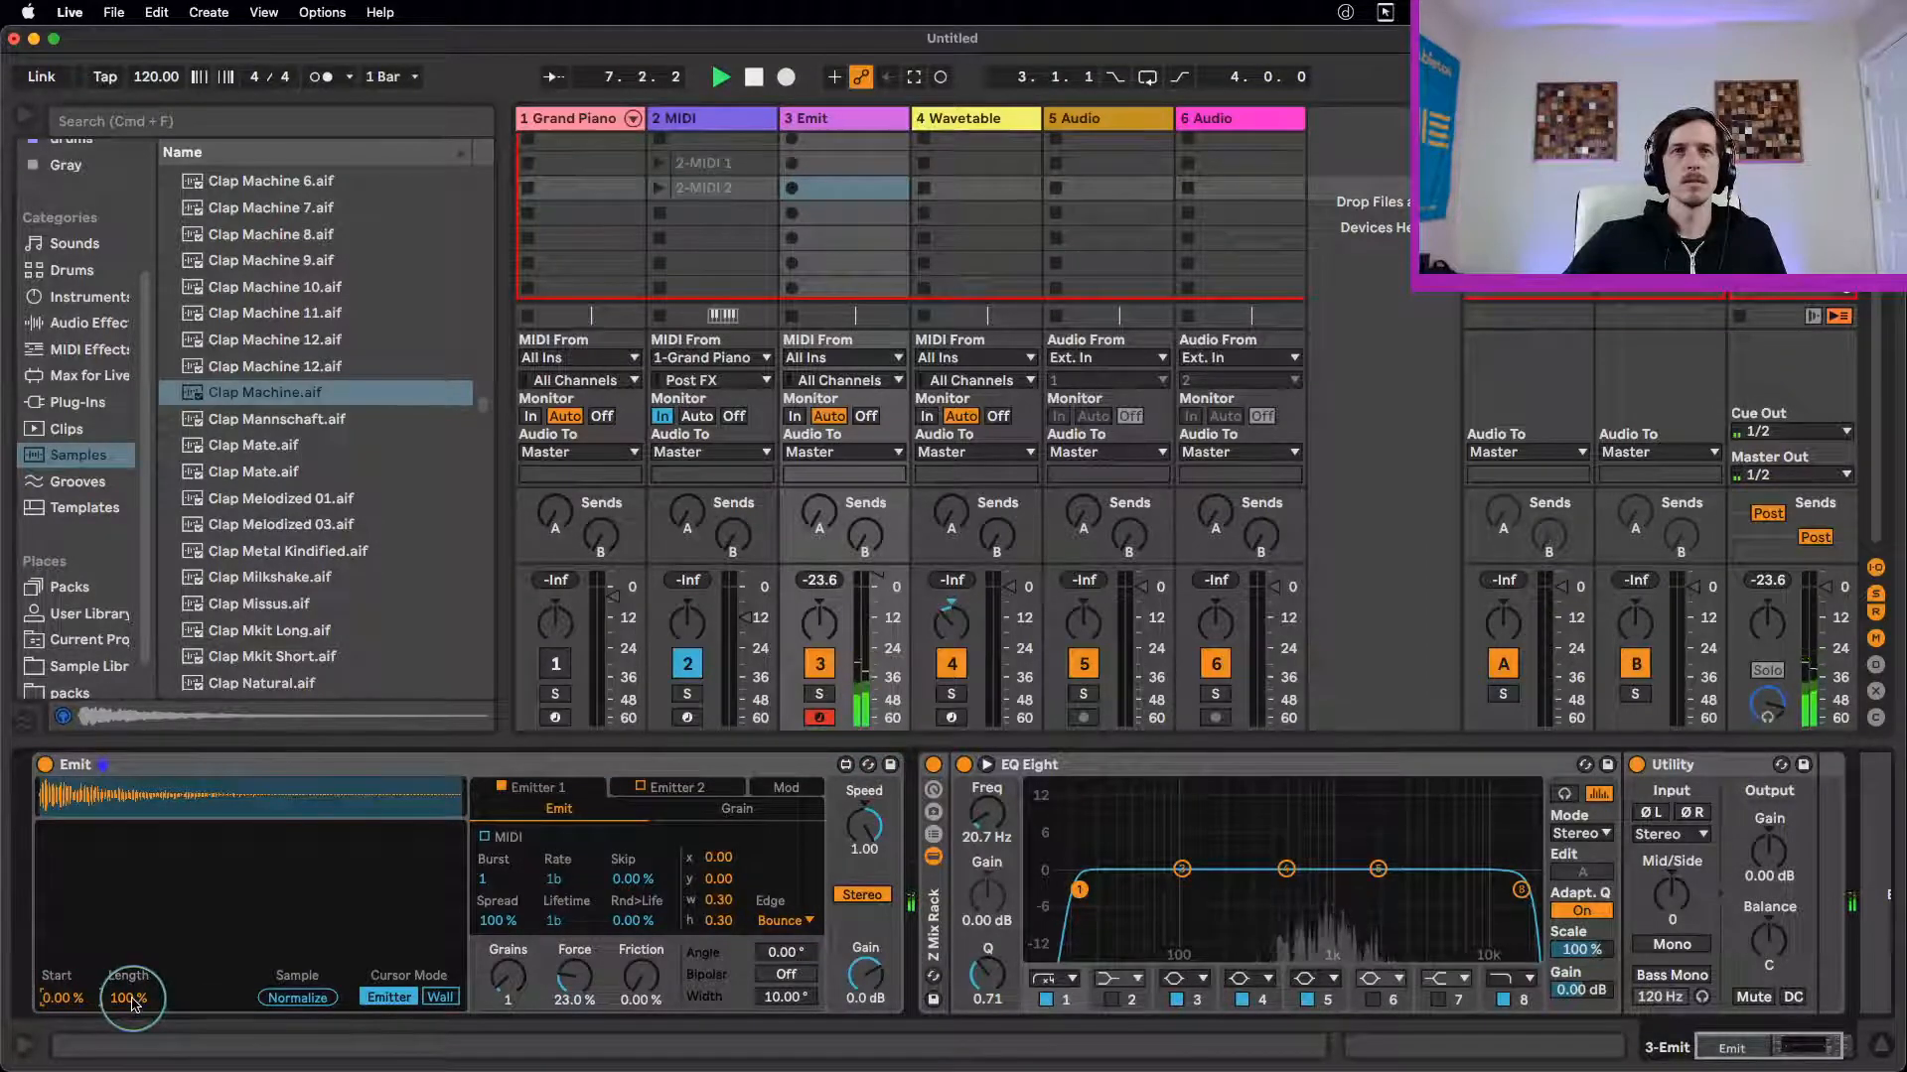
mouse_move(132, 1001)
left_mouse_down()
mouse_move(122, 1046)
mouse_move(134, 1005)
left_mouse_up()
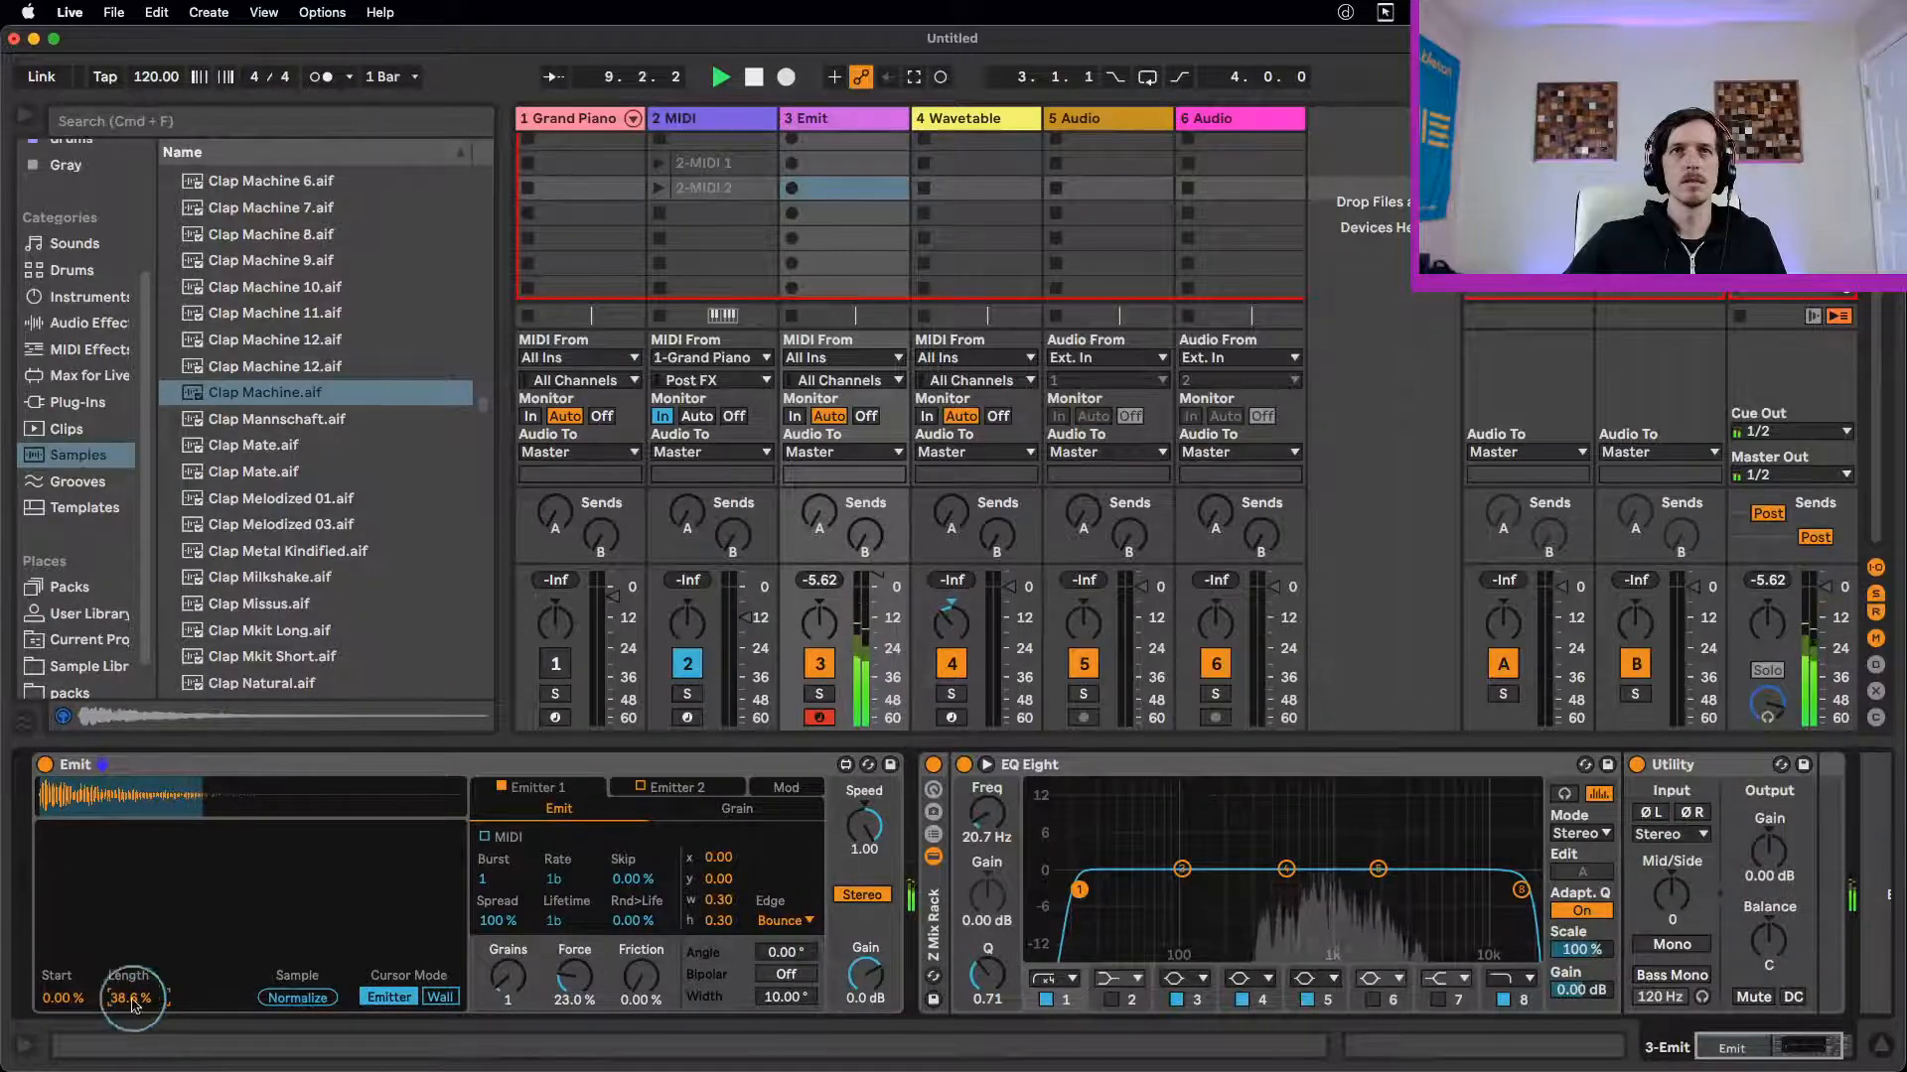
left_click(871, 610)
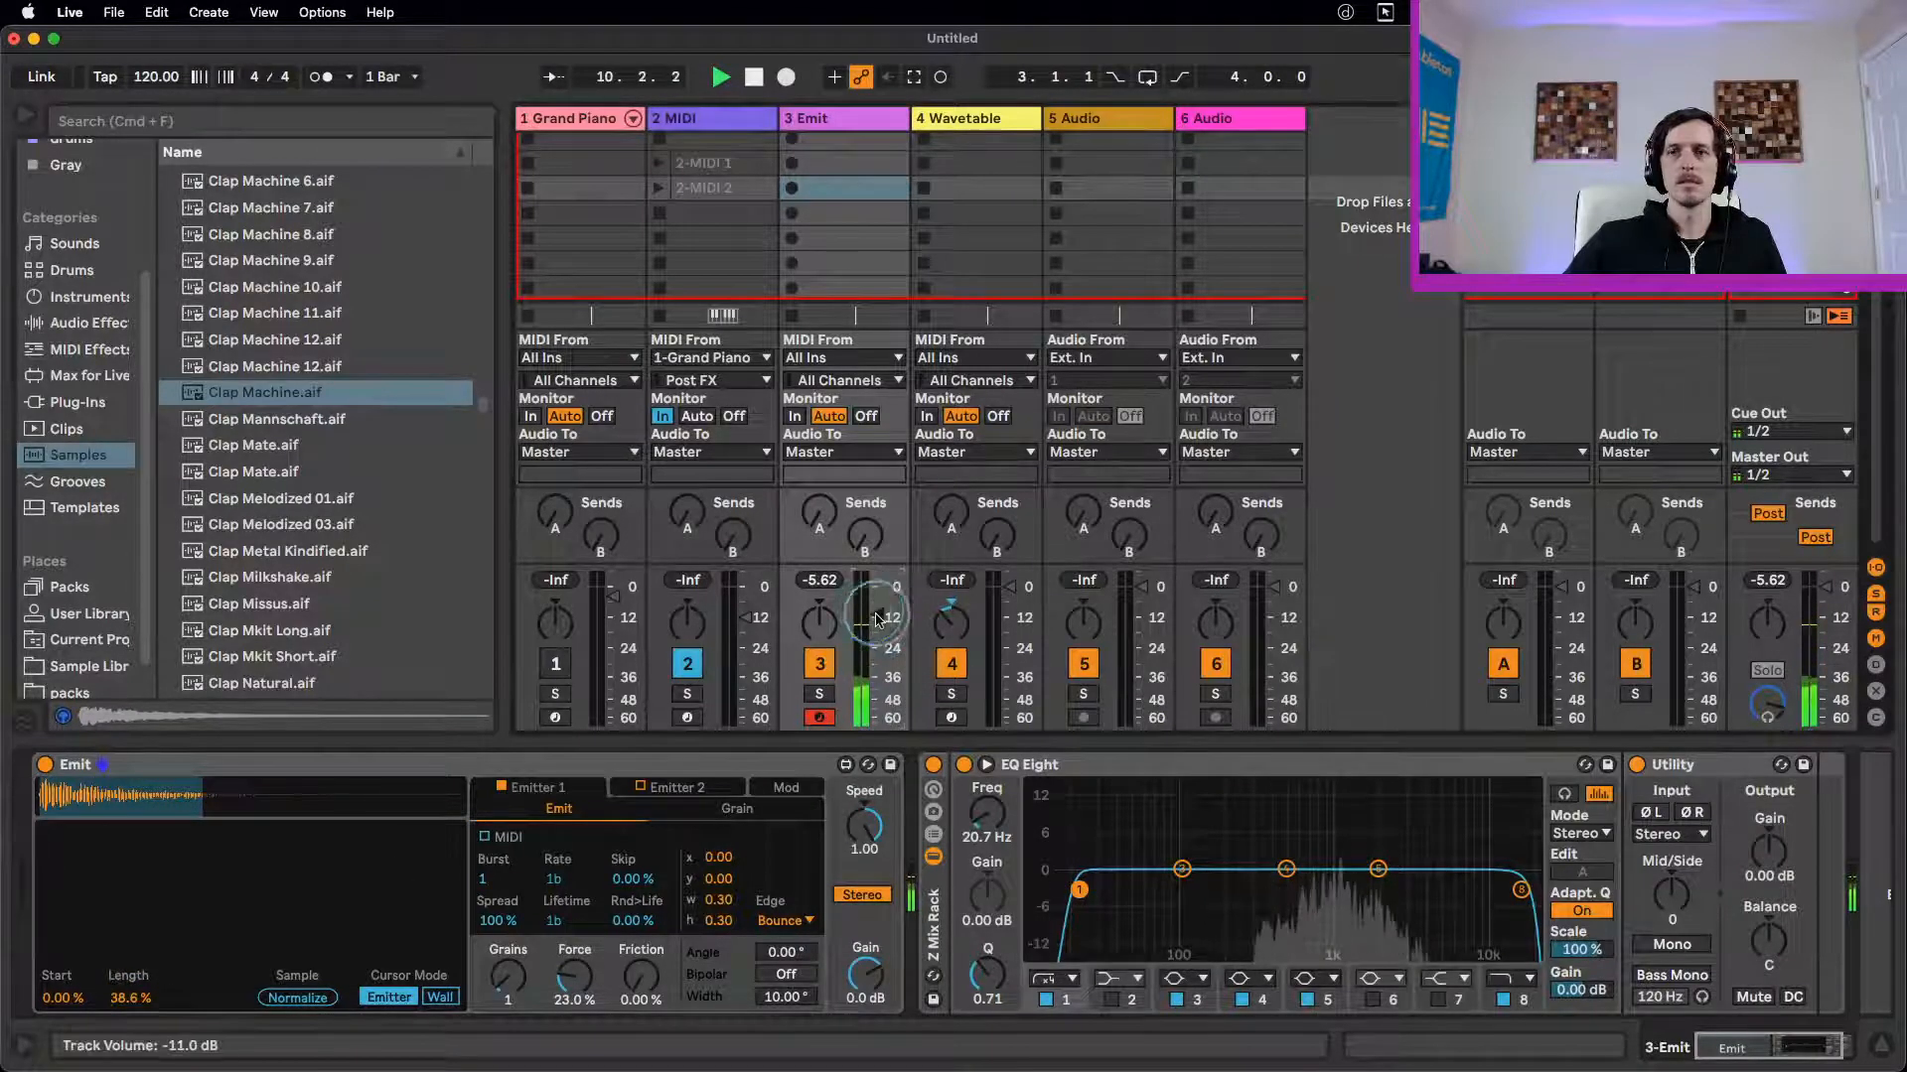
left_click(130, 996)
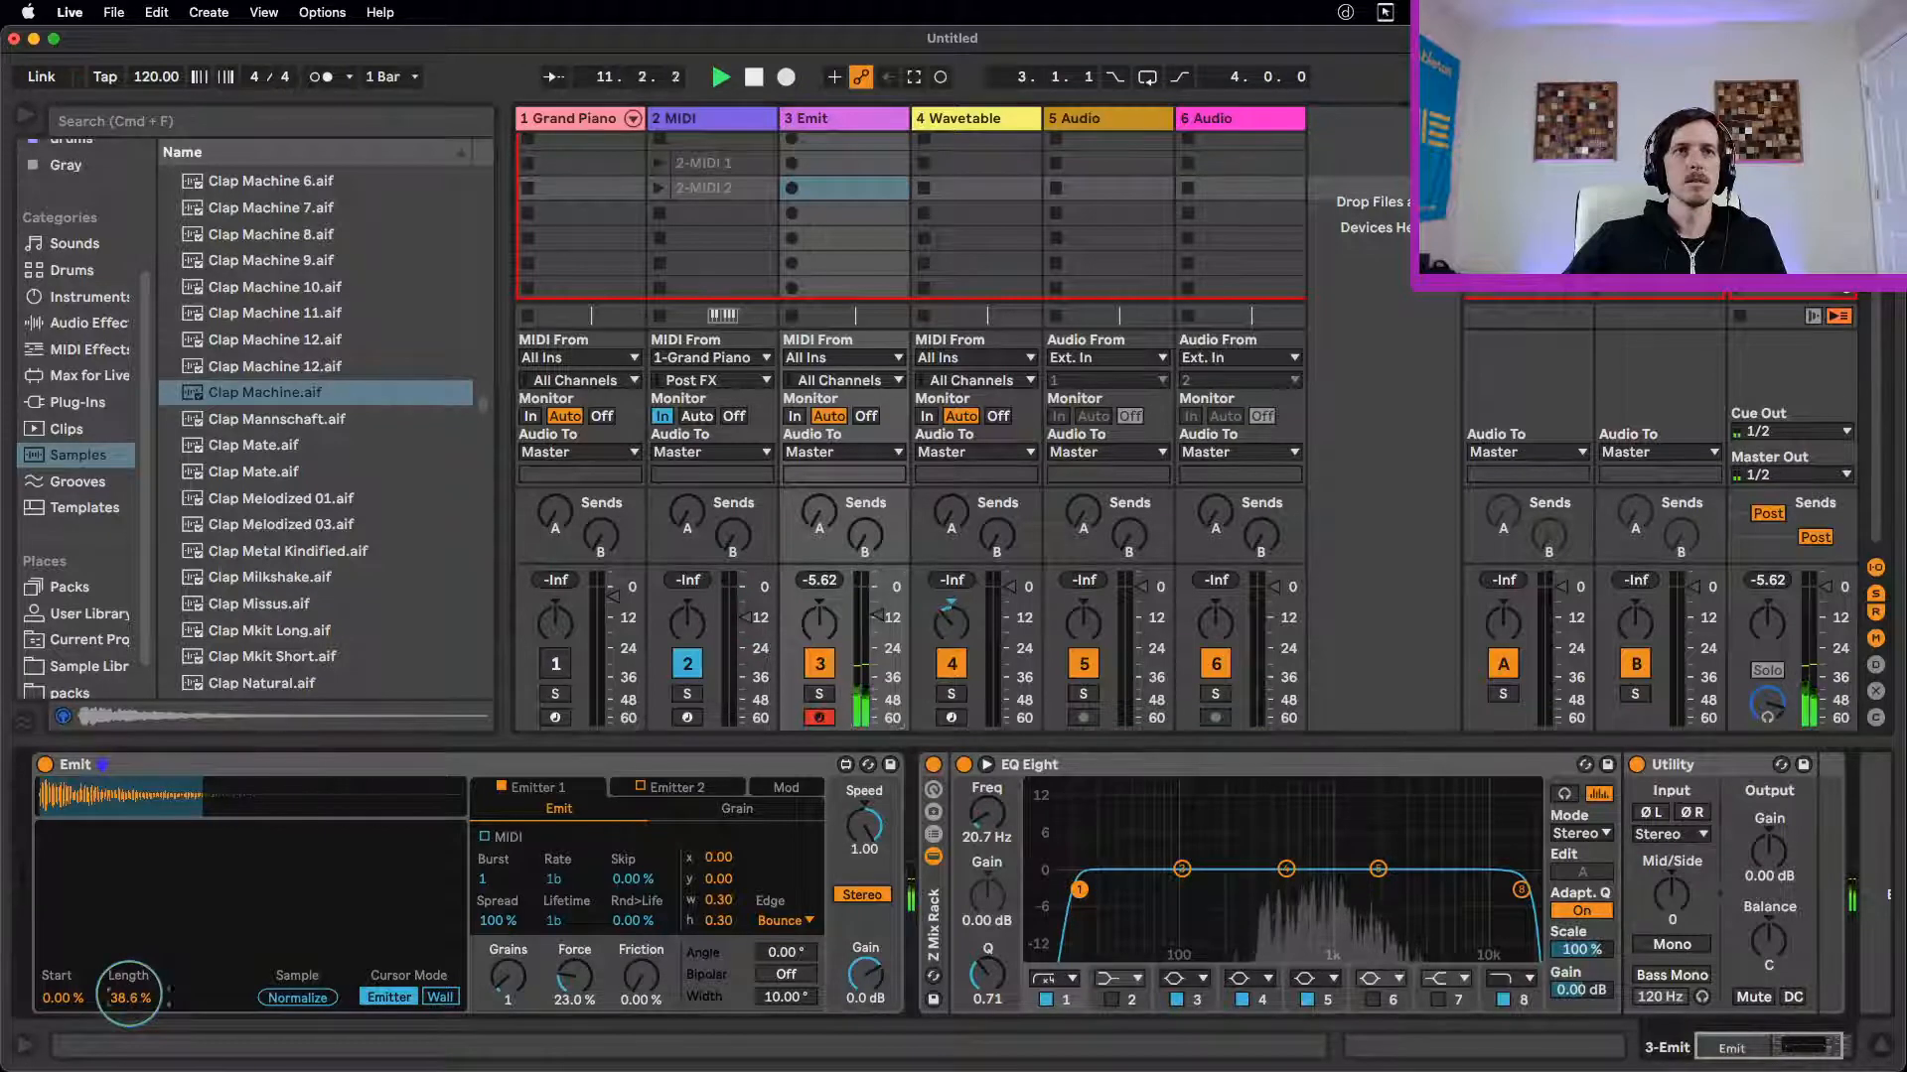
left_click_drag(129, 993, 129, 938)
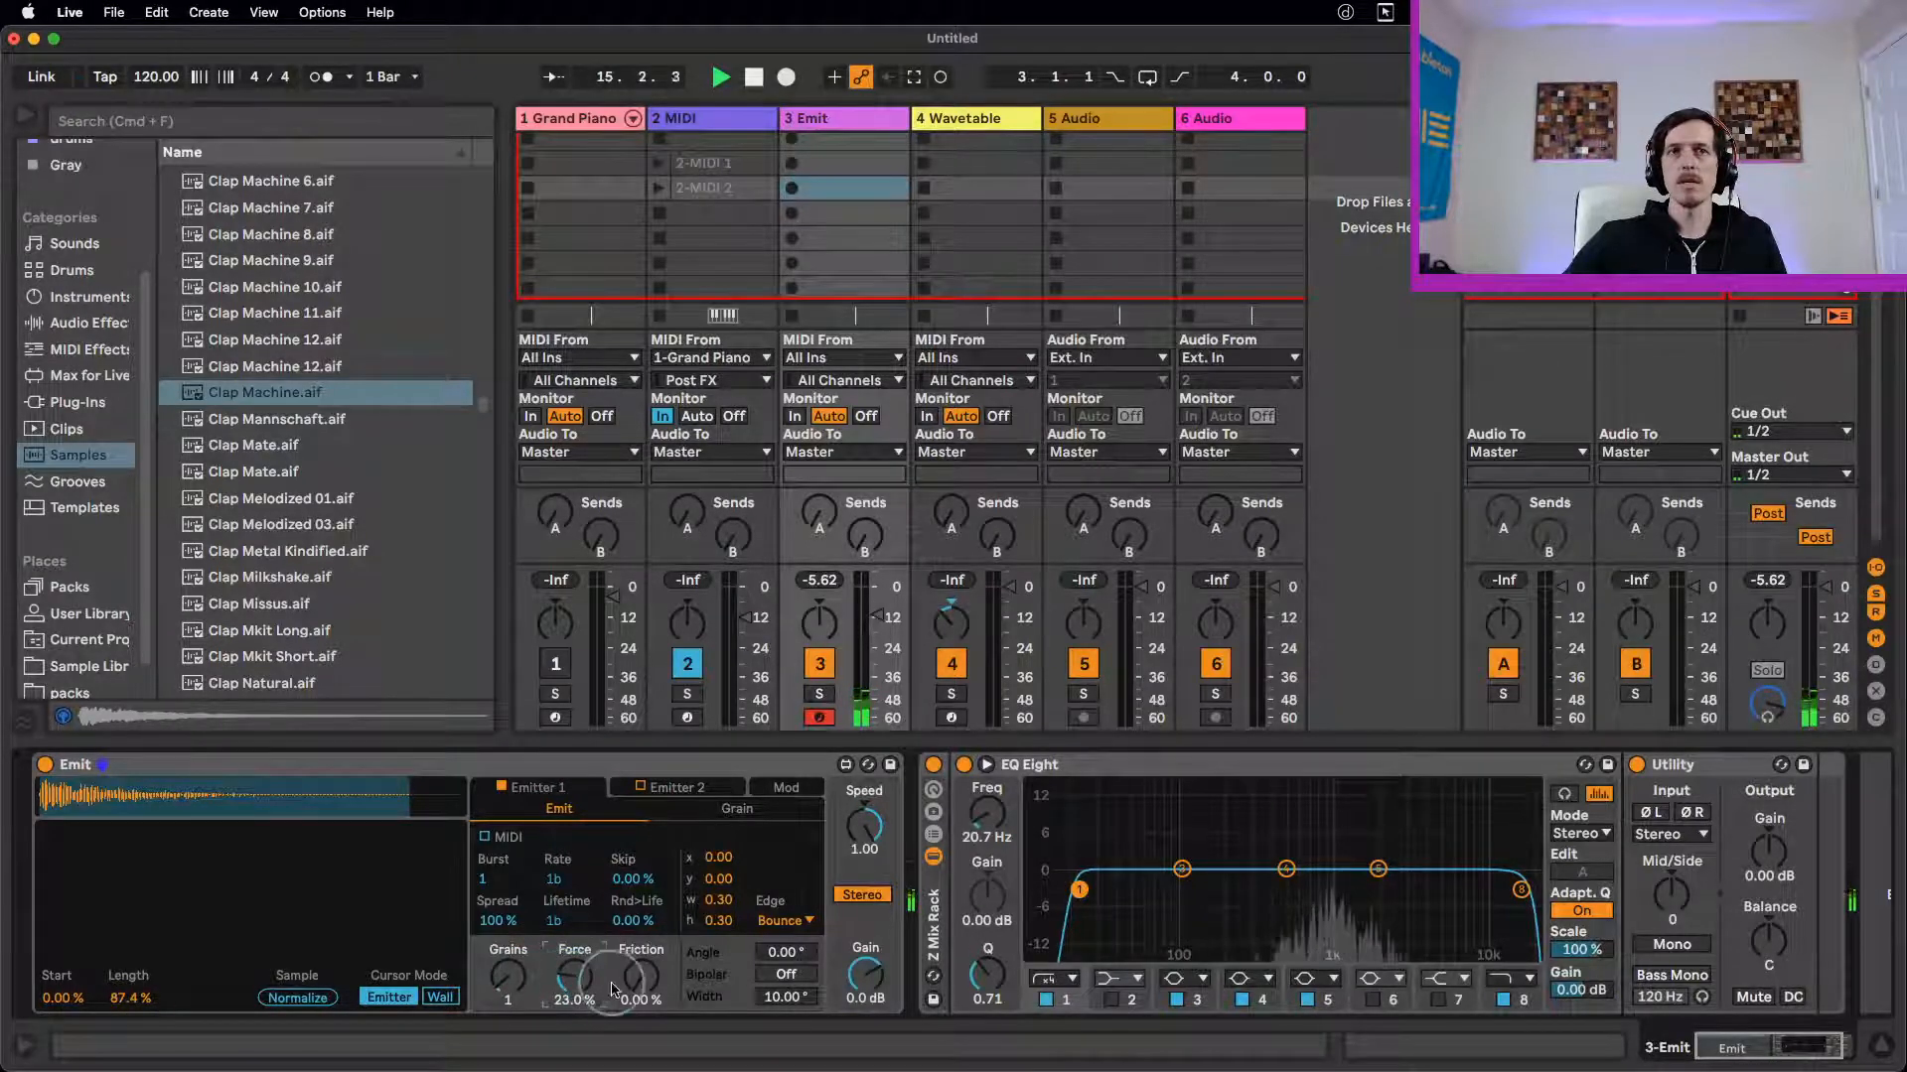
Step: Set Emitter 1's Friction to 7.09 %, Grains to 7 and Force to 3.31 %
mouse_move(574, 978)
left_mouse_down()
mouse_move(556, 971)
mouse_move(559, 925)
mouse_move(572, 983)
left_mouse_up()
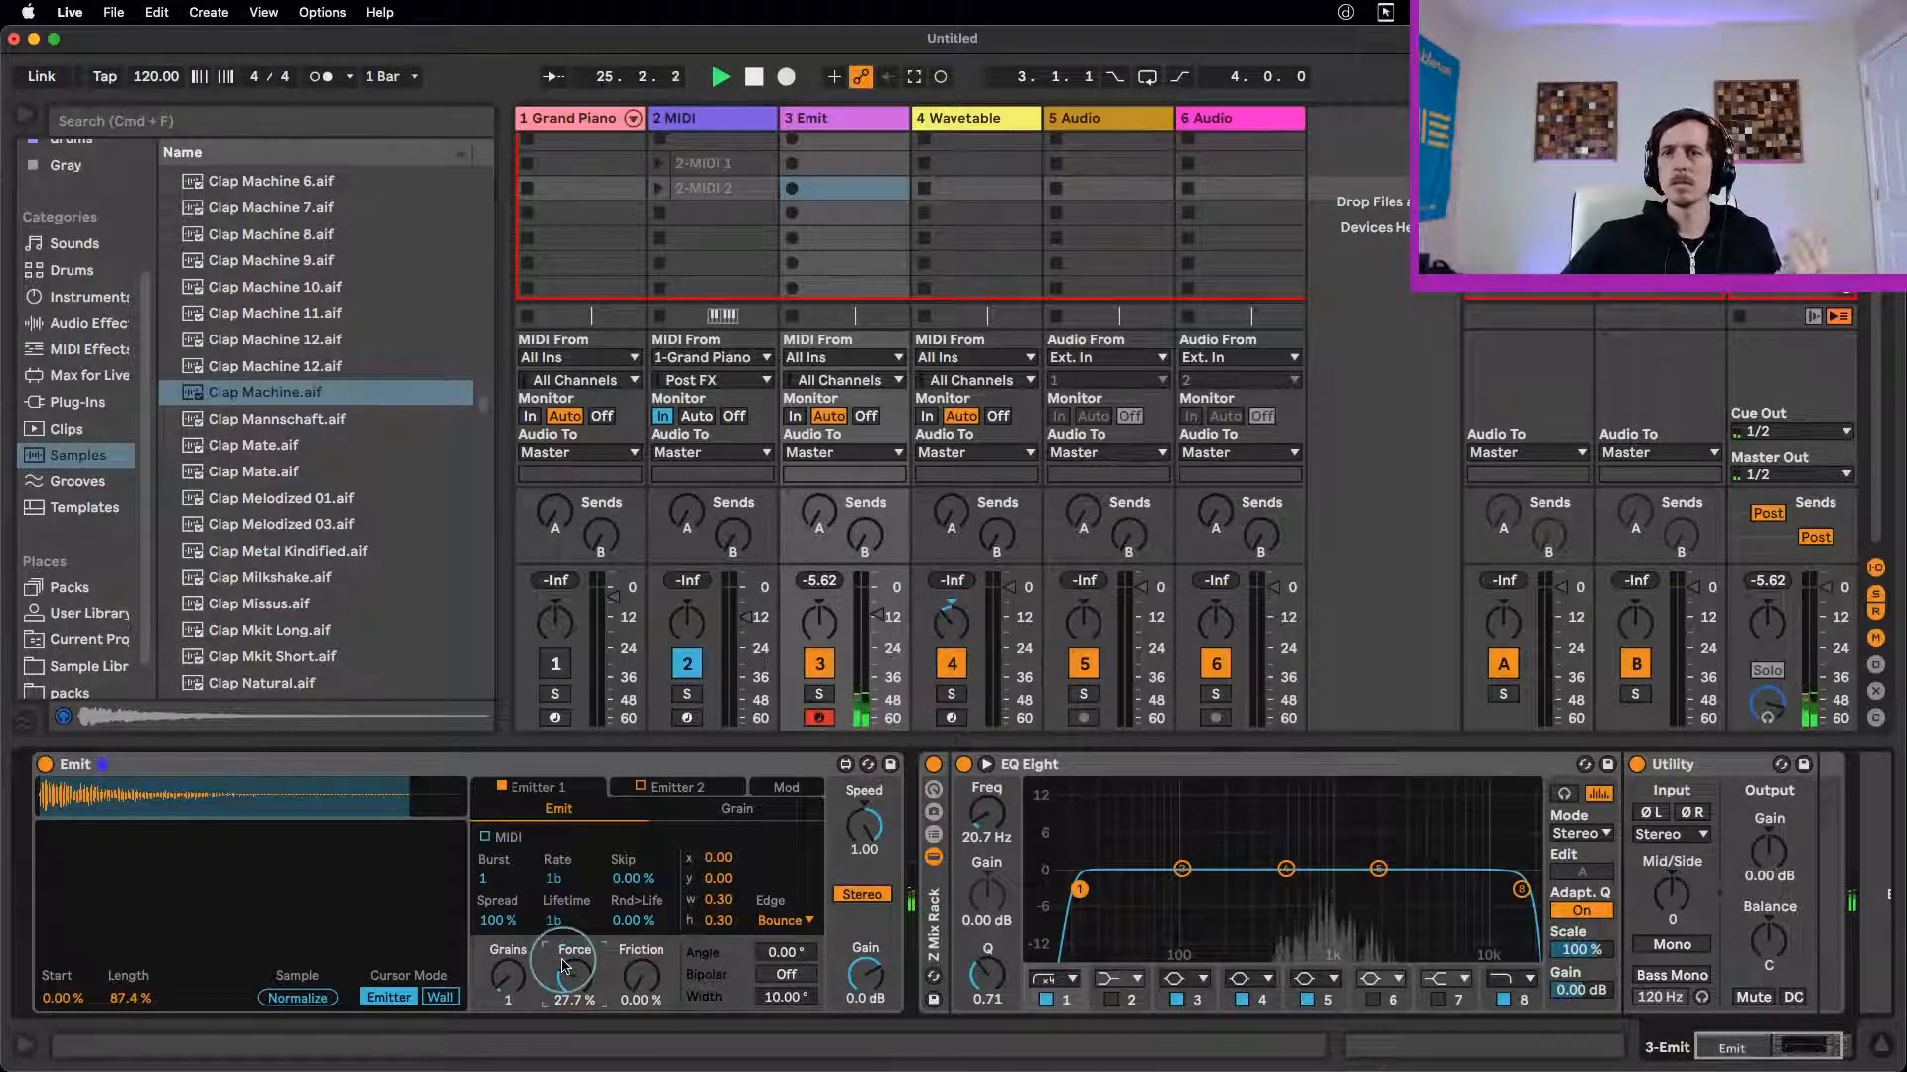
left_click_drag(664, 988, 661, 1070)
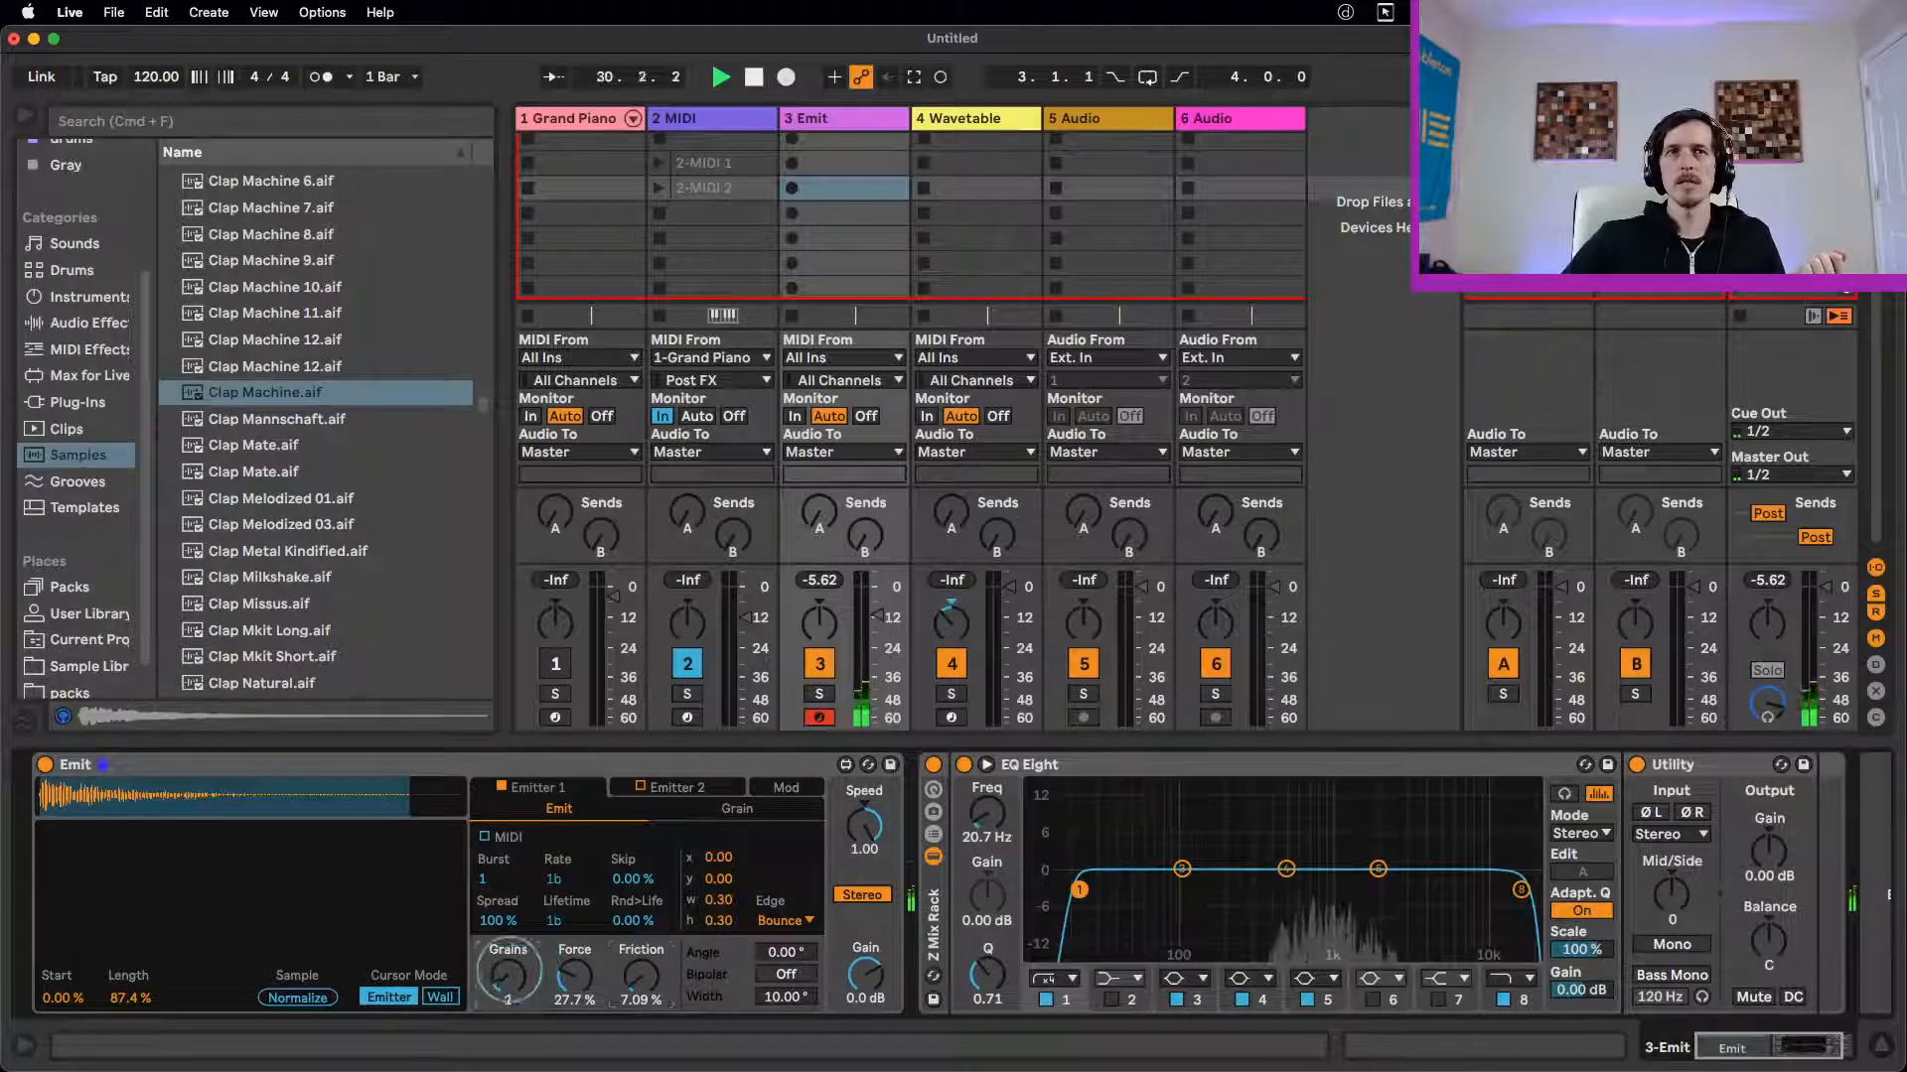
left_click_drag(509, 975, 587, 1013)
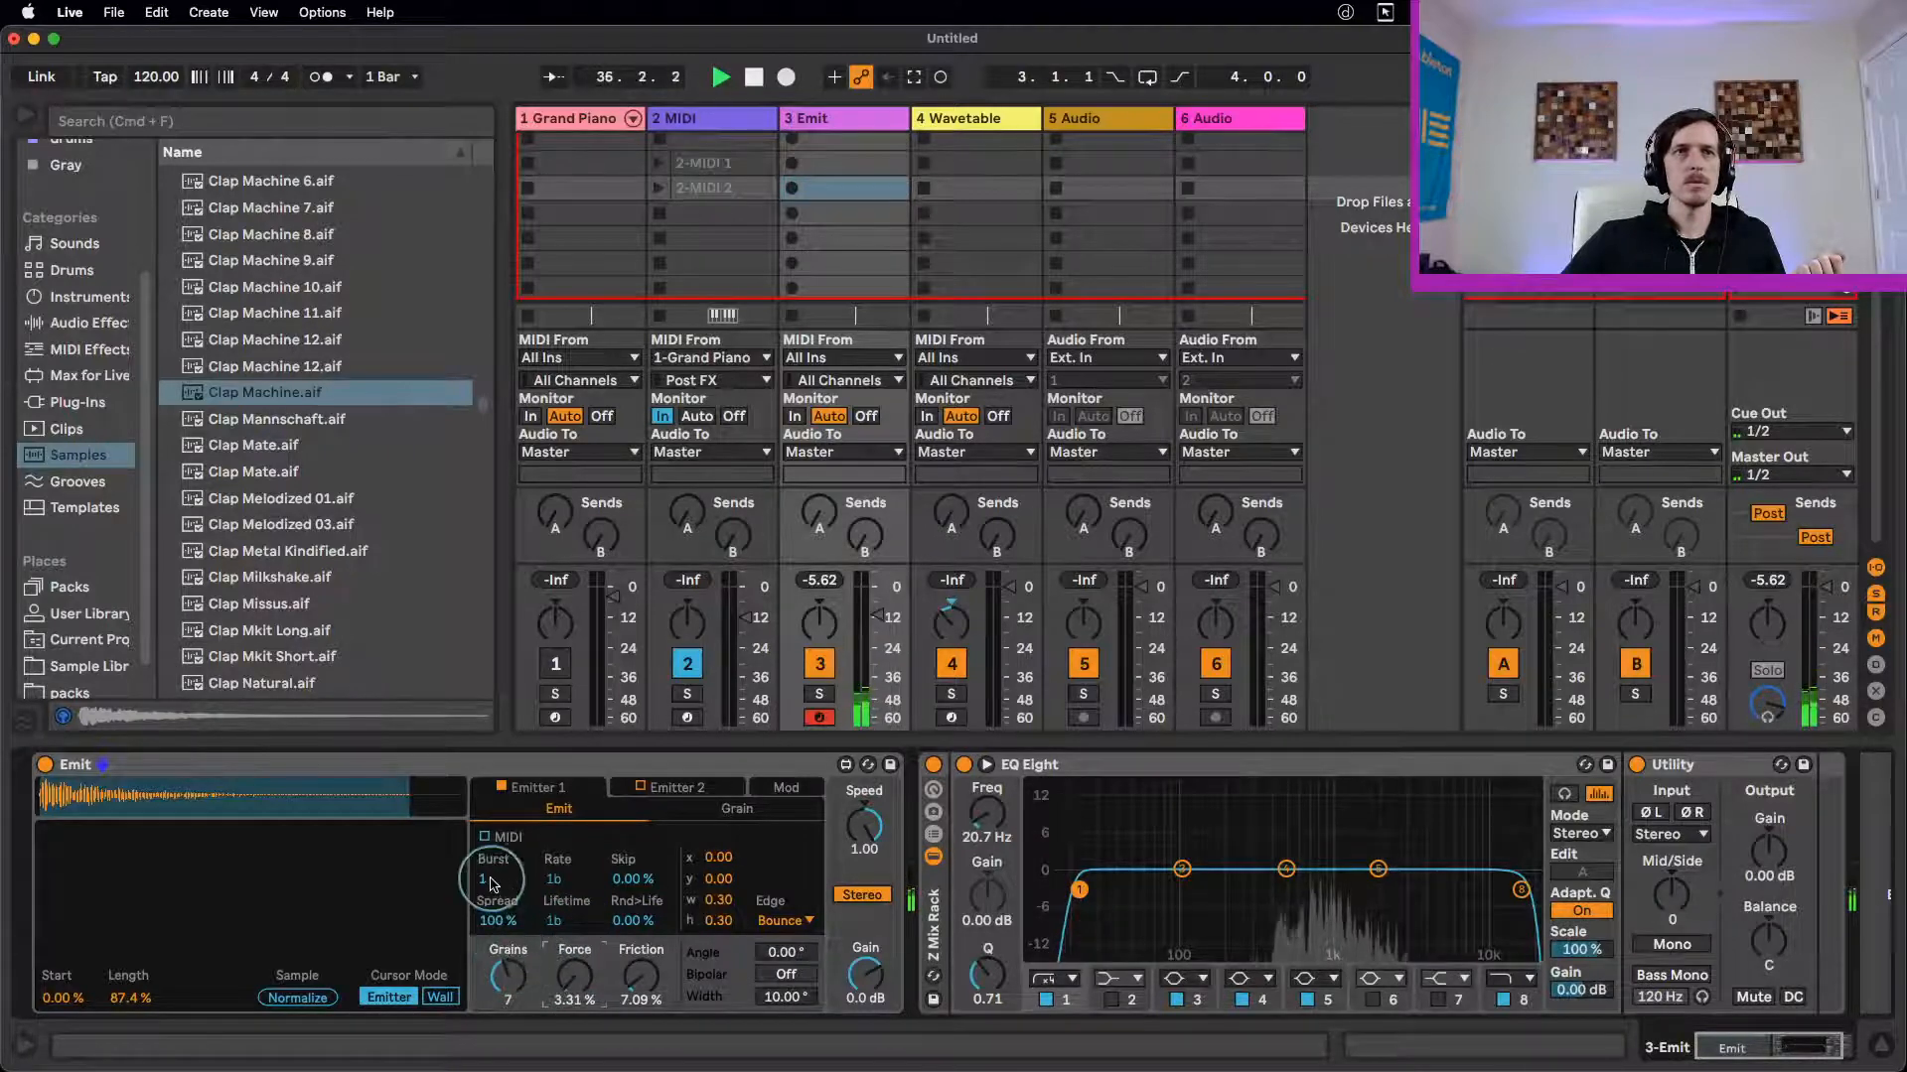
Step: Try Emitter 1's MIDI mode, switch it back off, and set Burst to 4, Rate to 4n, Lifetime to 2b and Skip to 34.6 %
left_click(485, 837)
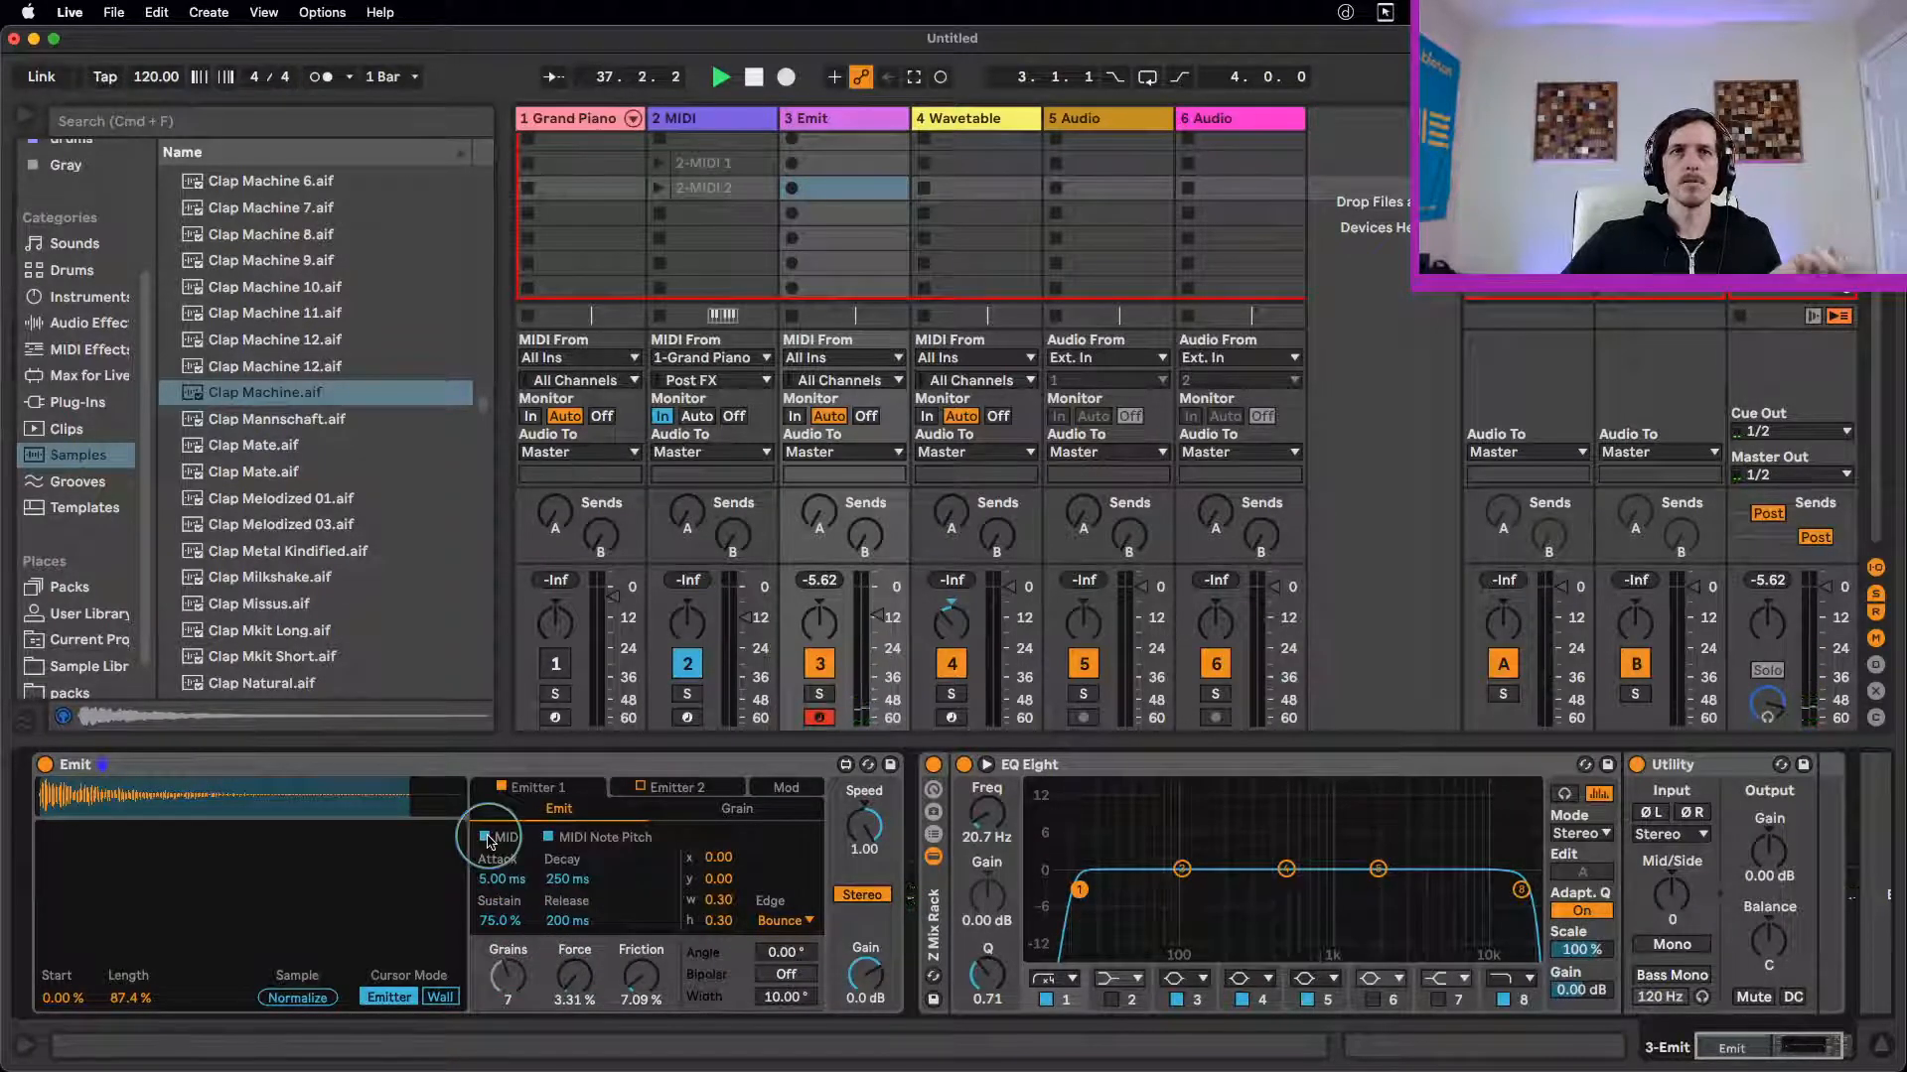
left_click(485, 837)
left_click_drag(490, 871, 514, 838)
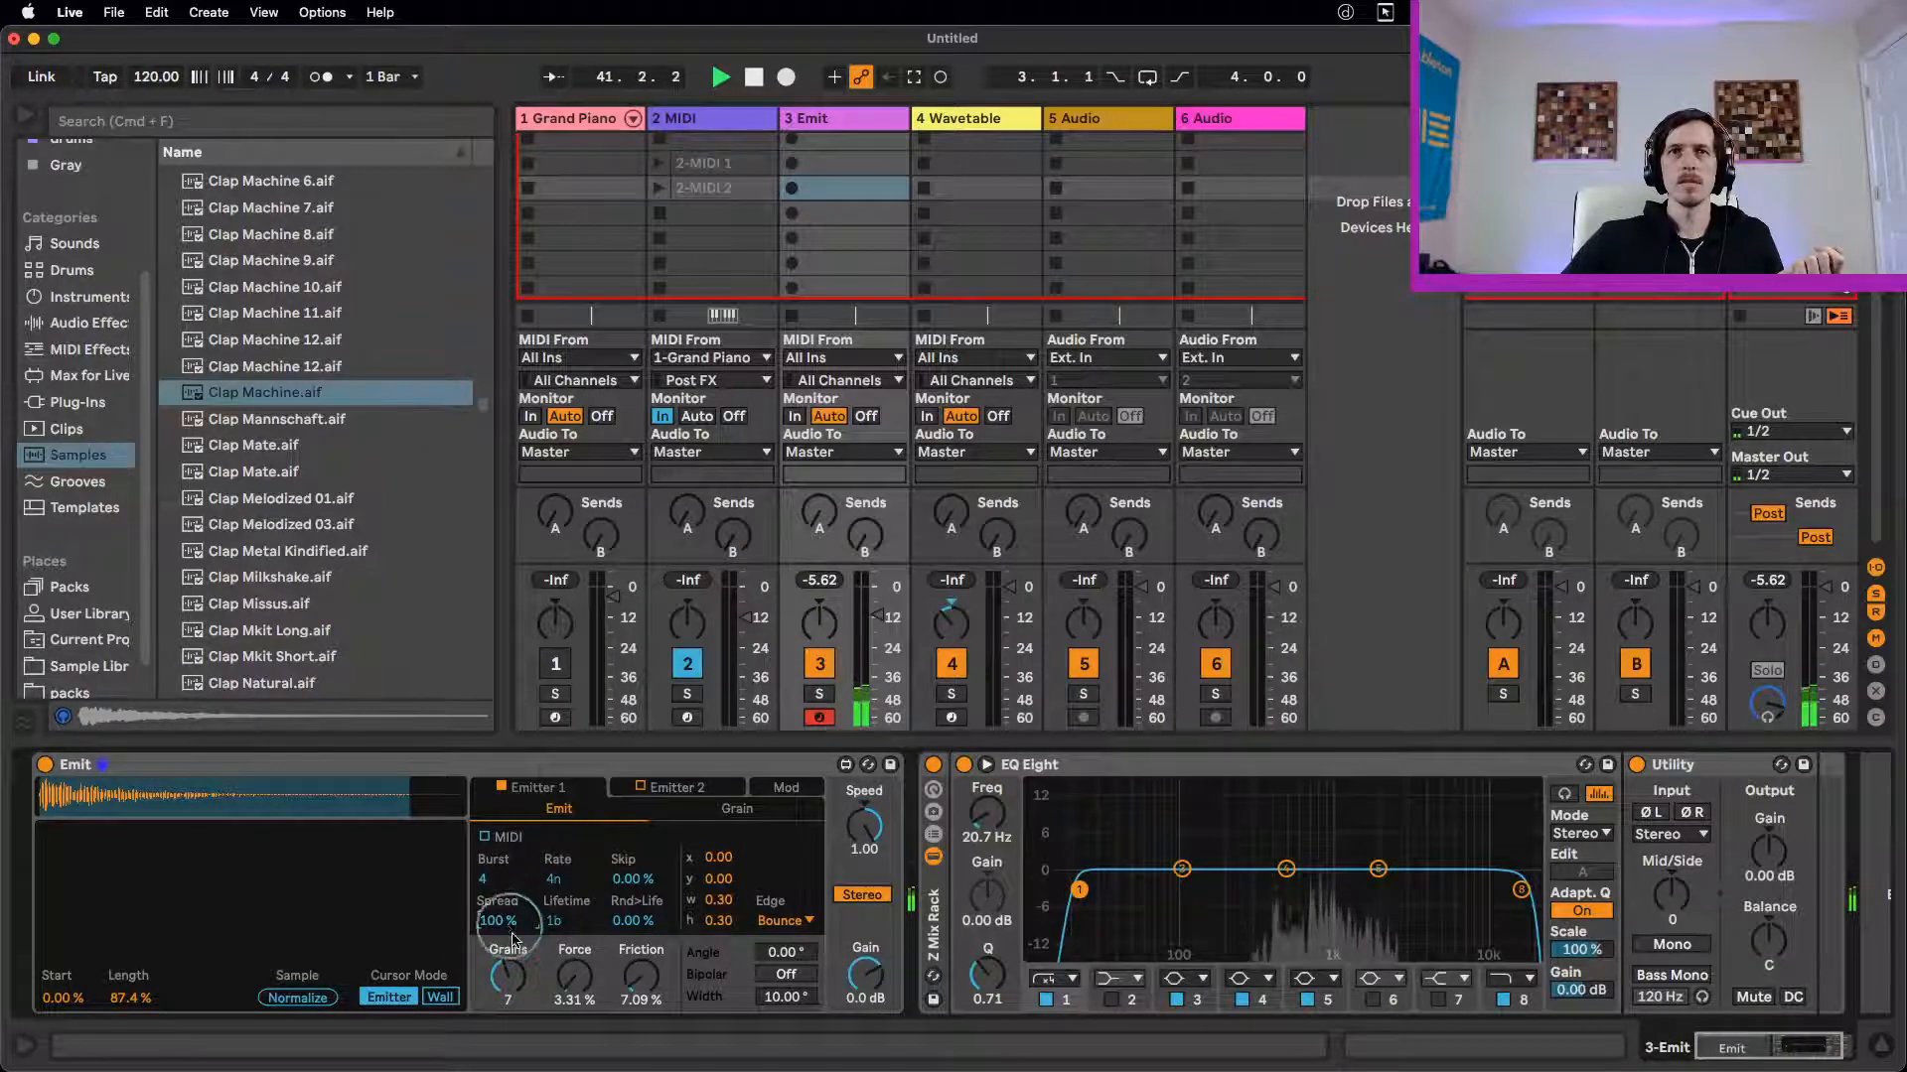
left_click_drag(559, 927, 633, 836)
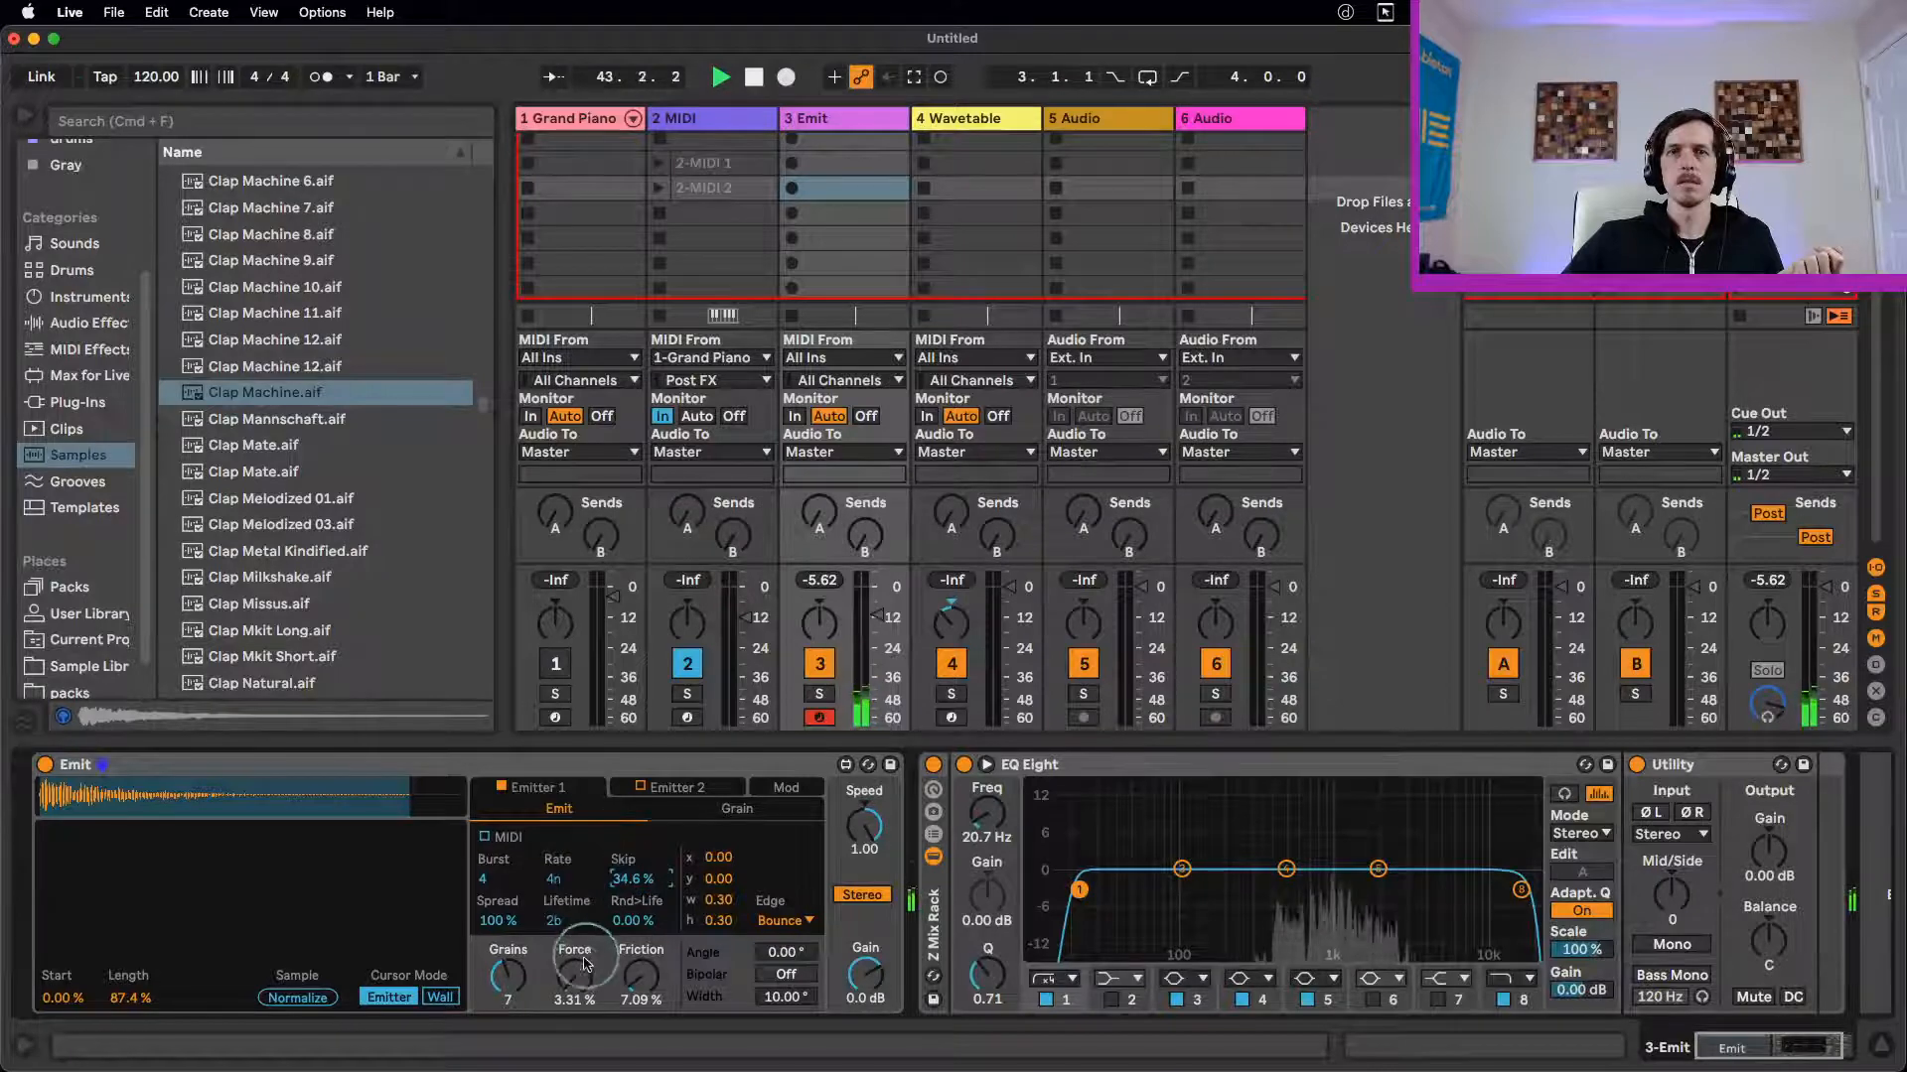
Step: Set Emitter 1's Grains to 4, Friction to 37.8 % and Force to 4.72 %
left_click_drag(574, 983, 507, 990)
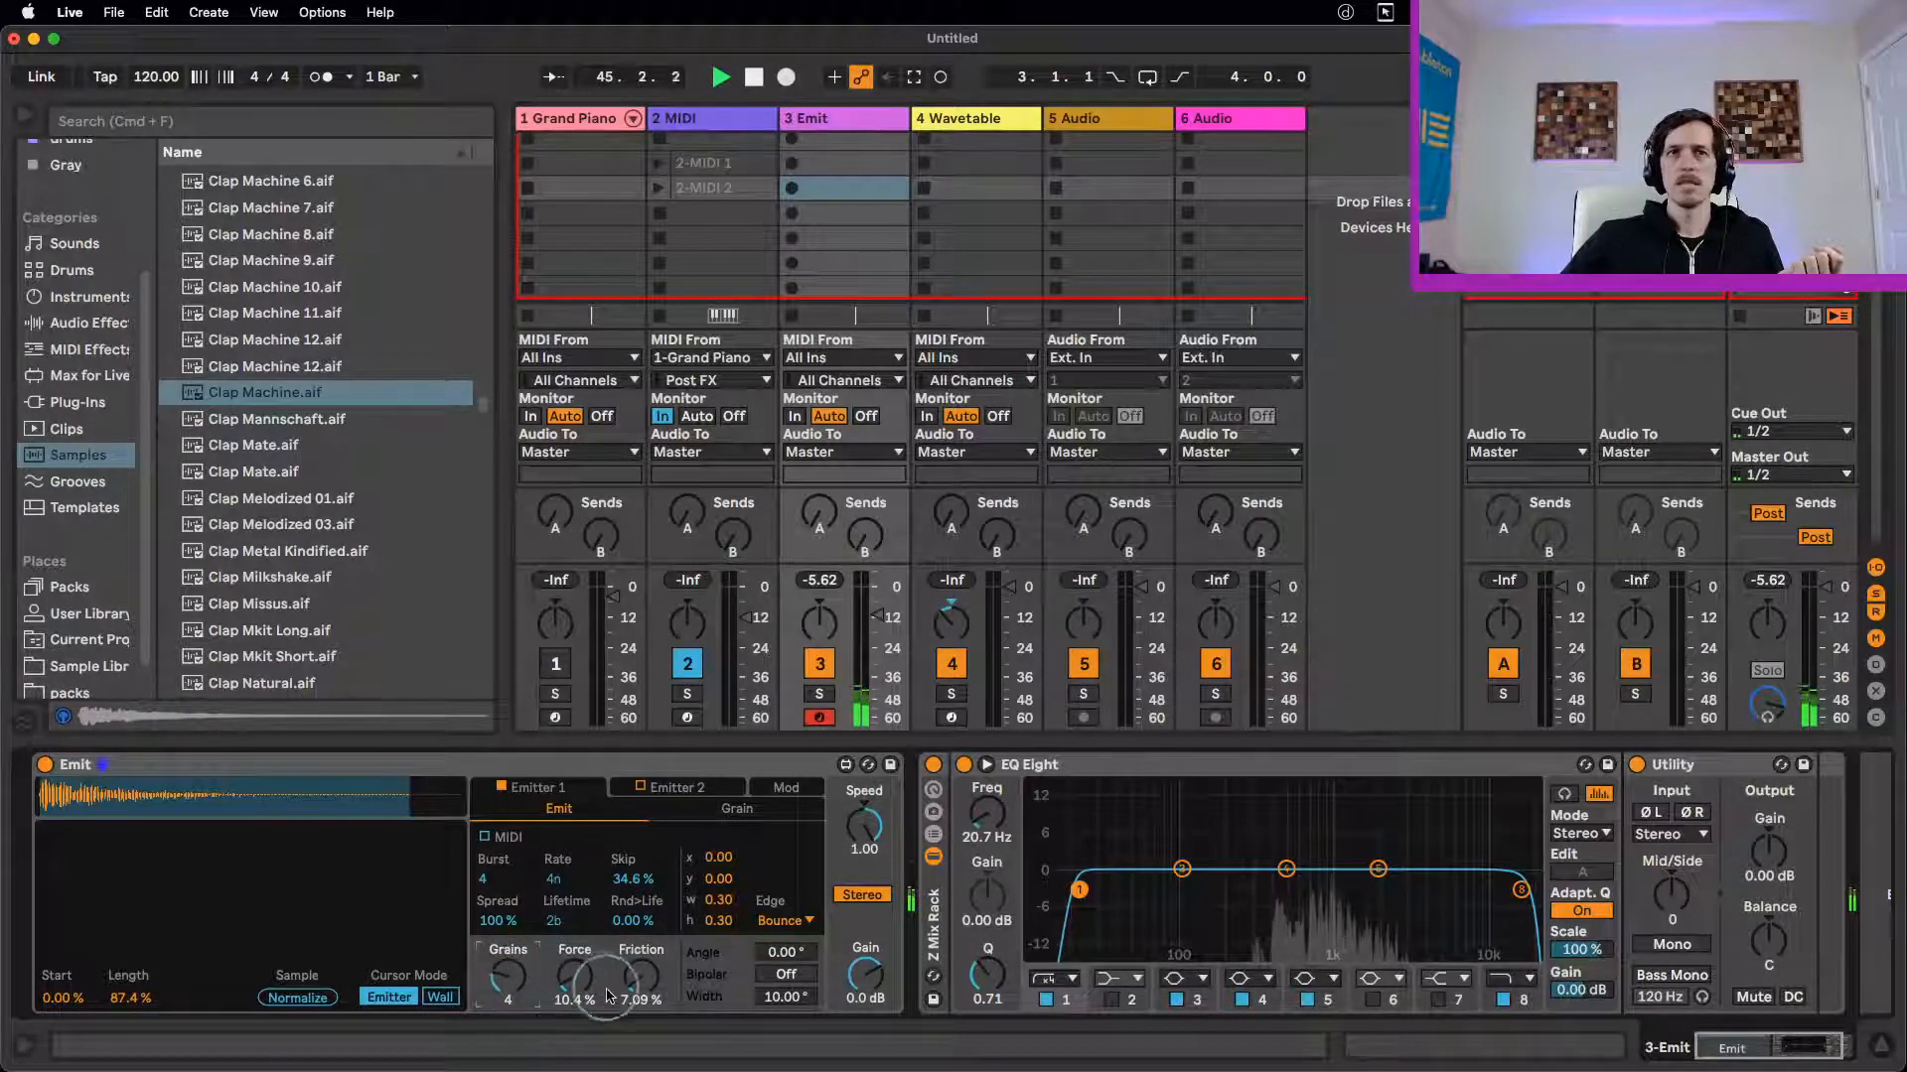
left_click_drag(641, 979, 641, 968)
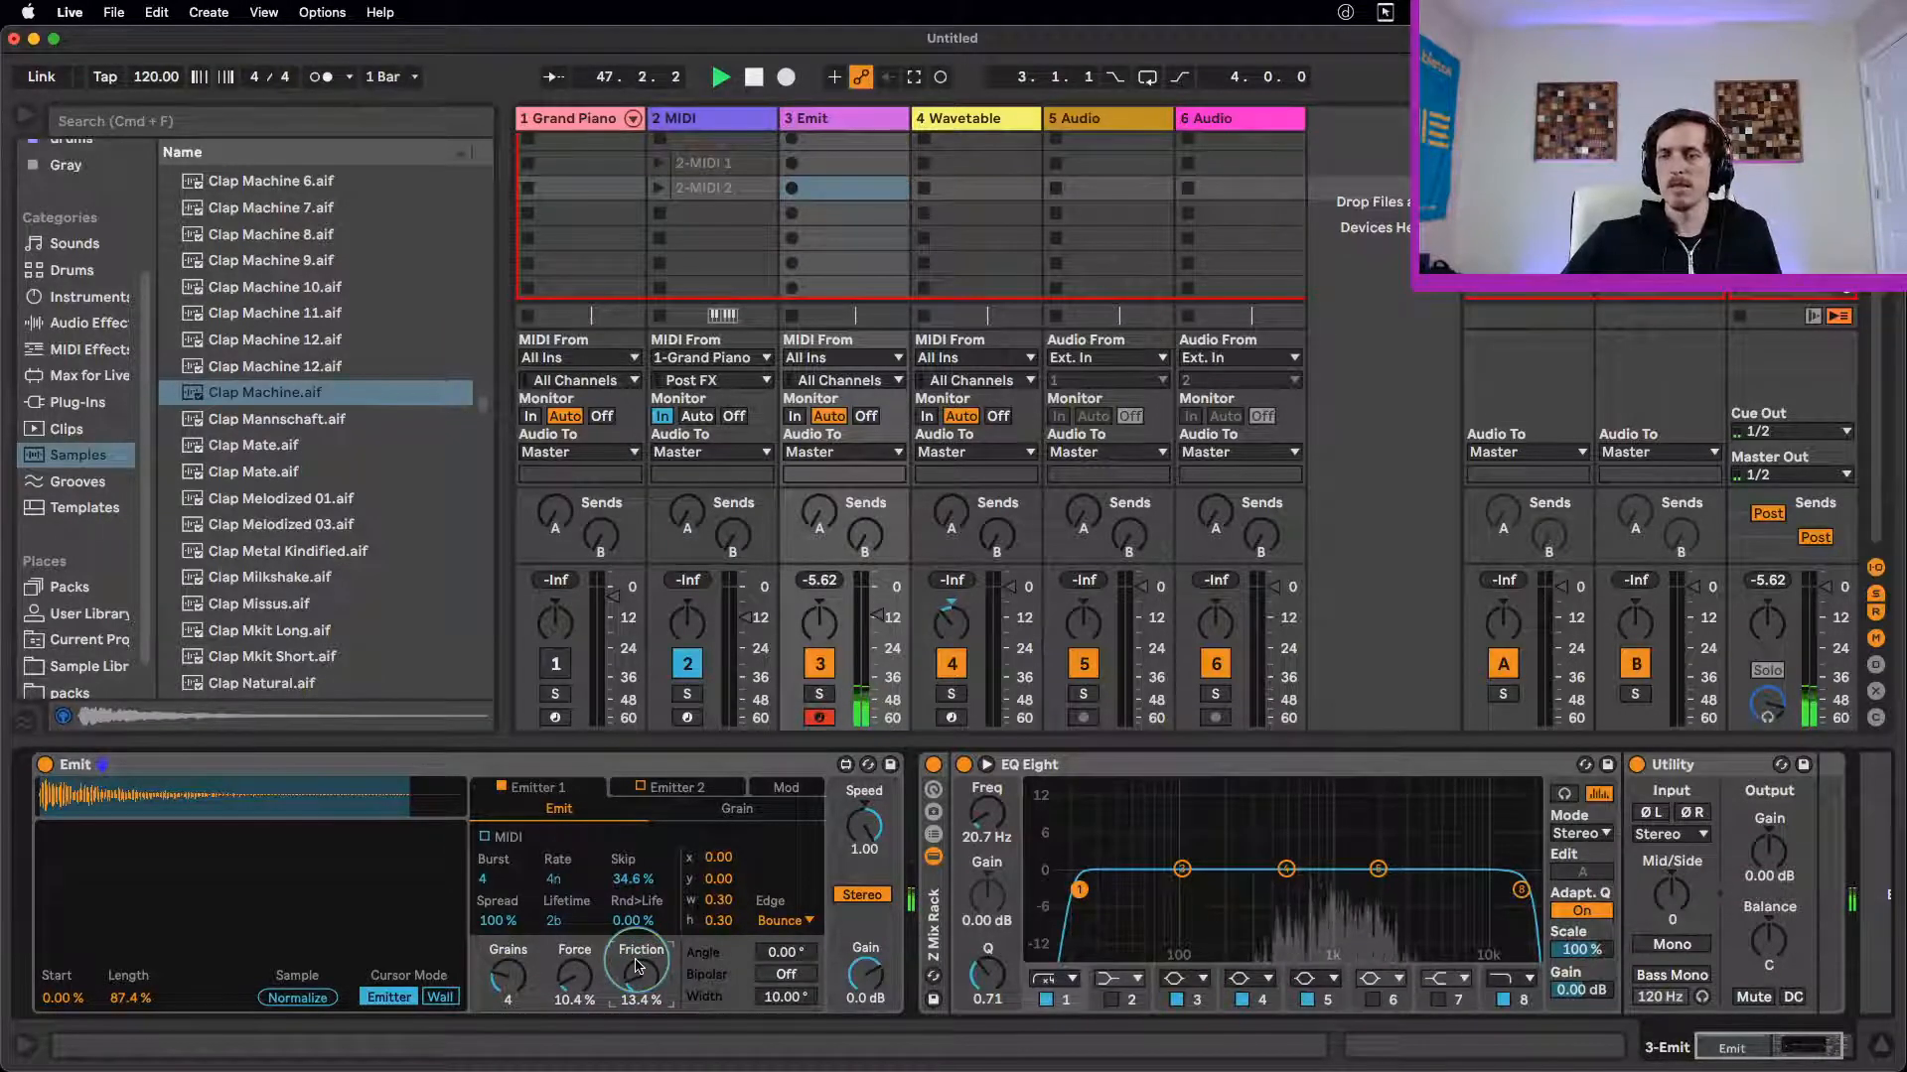
mouse_move(635, 966)
left_mouse_down()
mouse_move(636, 919)
mouse_move(639, 990)
left_mouse_up()
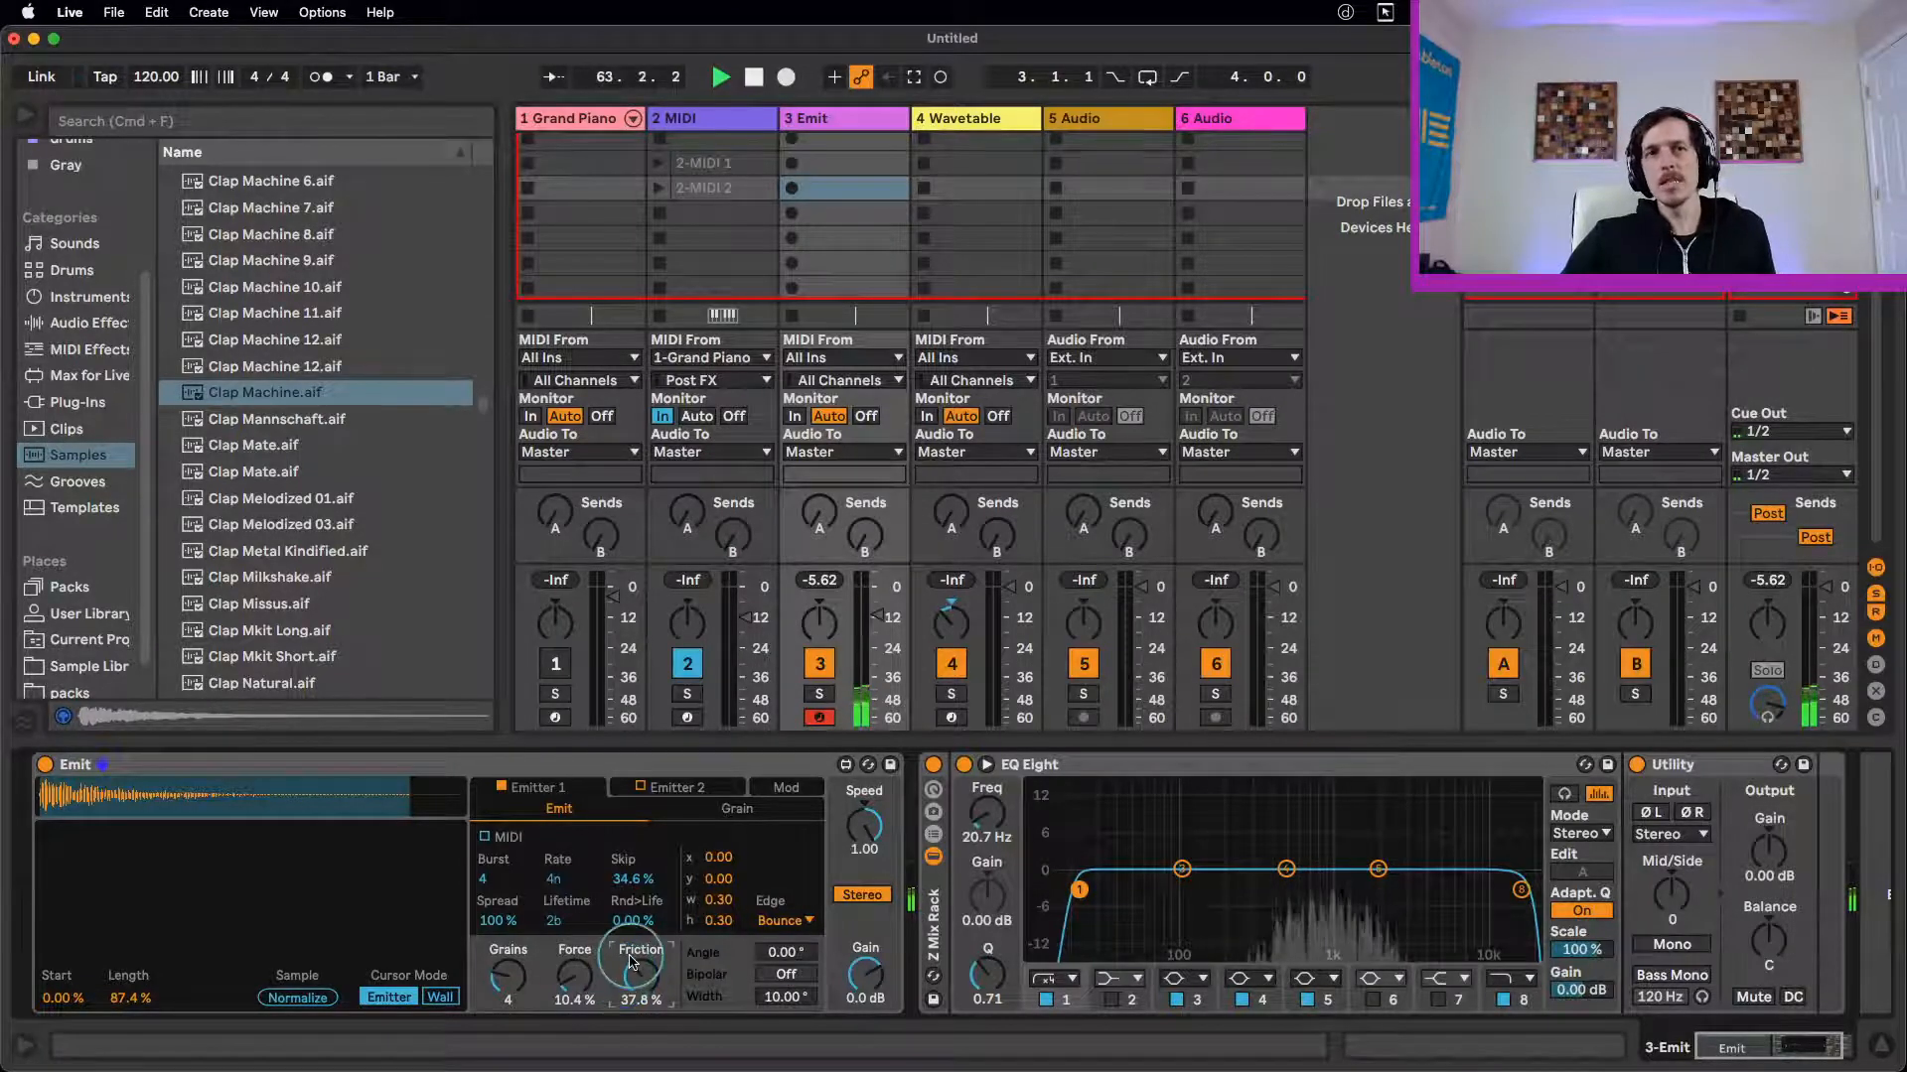
mouse_move(581, 980)
left_mouse_down()
mouse_move(556, 883)
mouse_move(575, 986)
left_mouse_up()
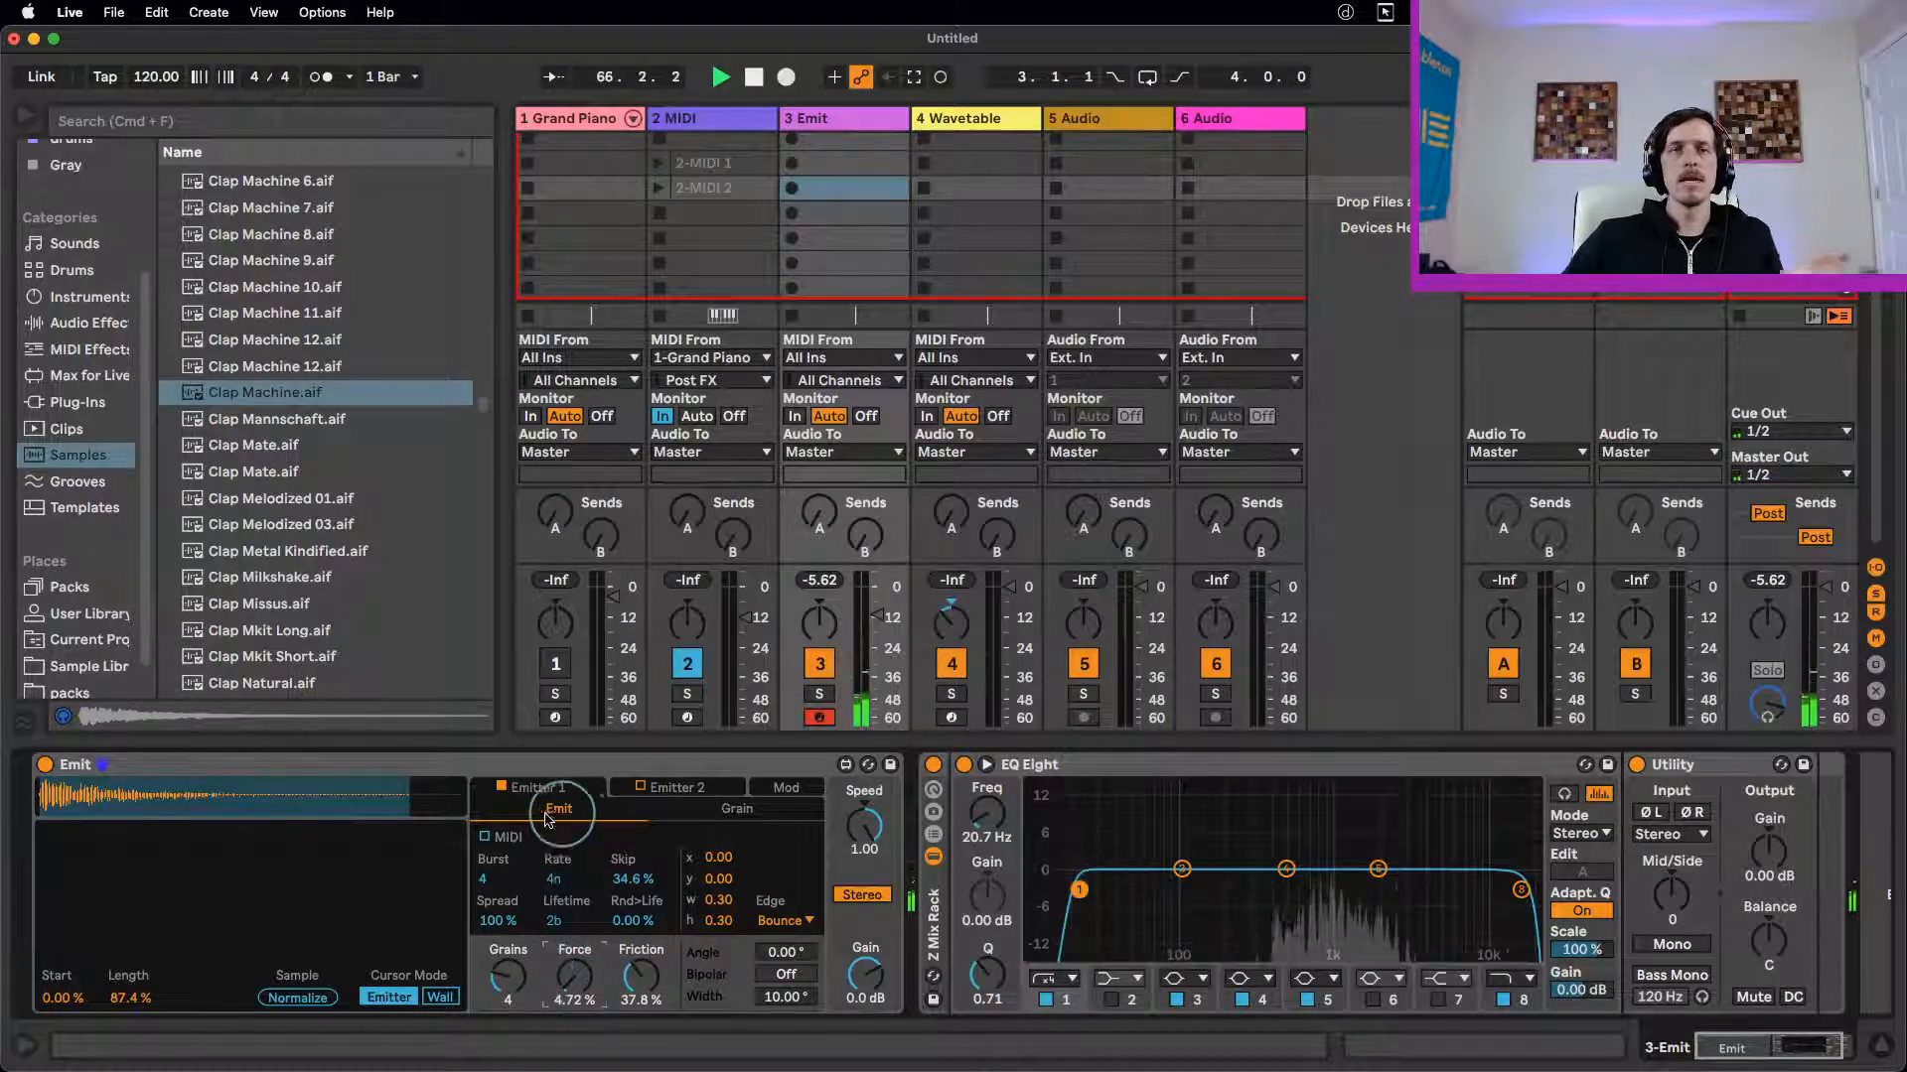
Step: Activate Emitter 2 in place of Emitter 1 and set its Grains to 3
left_click(663, 792)
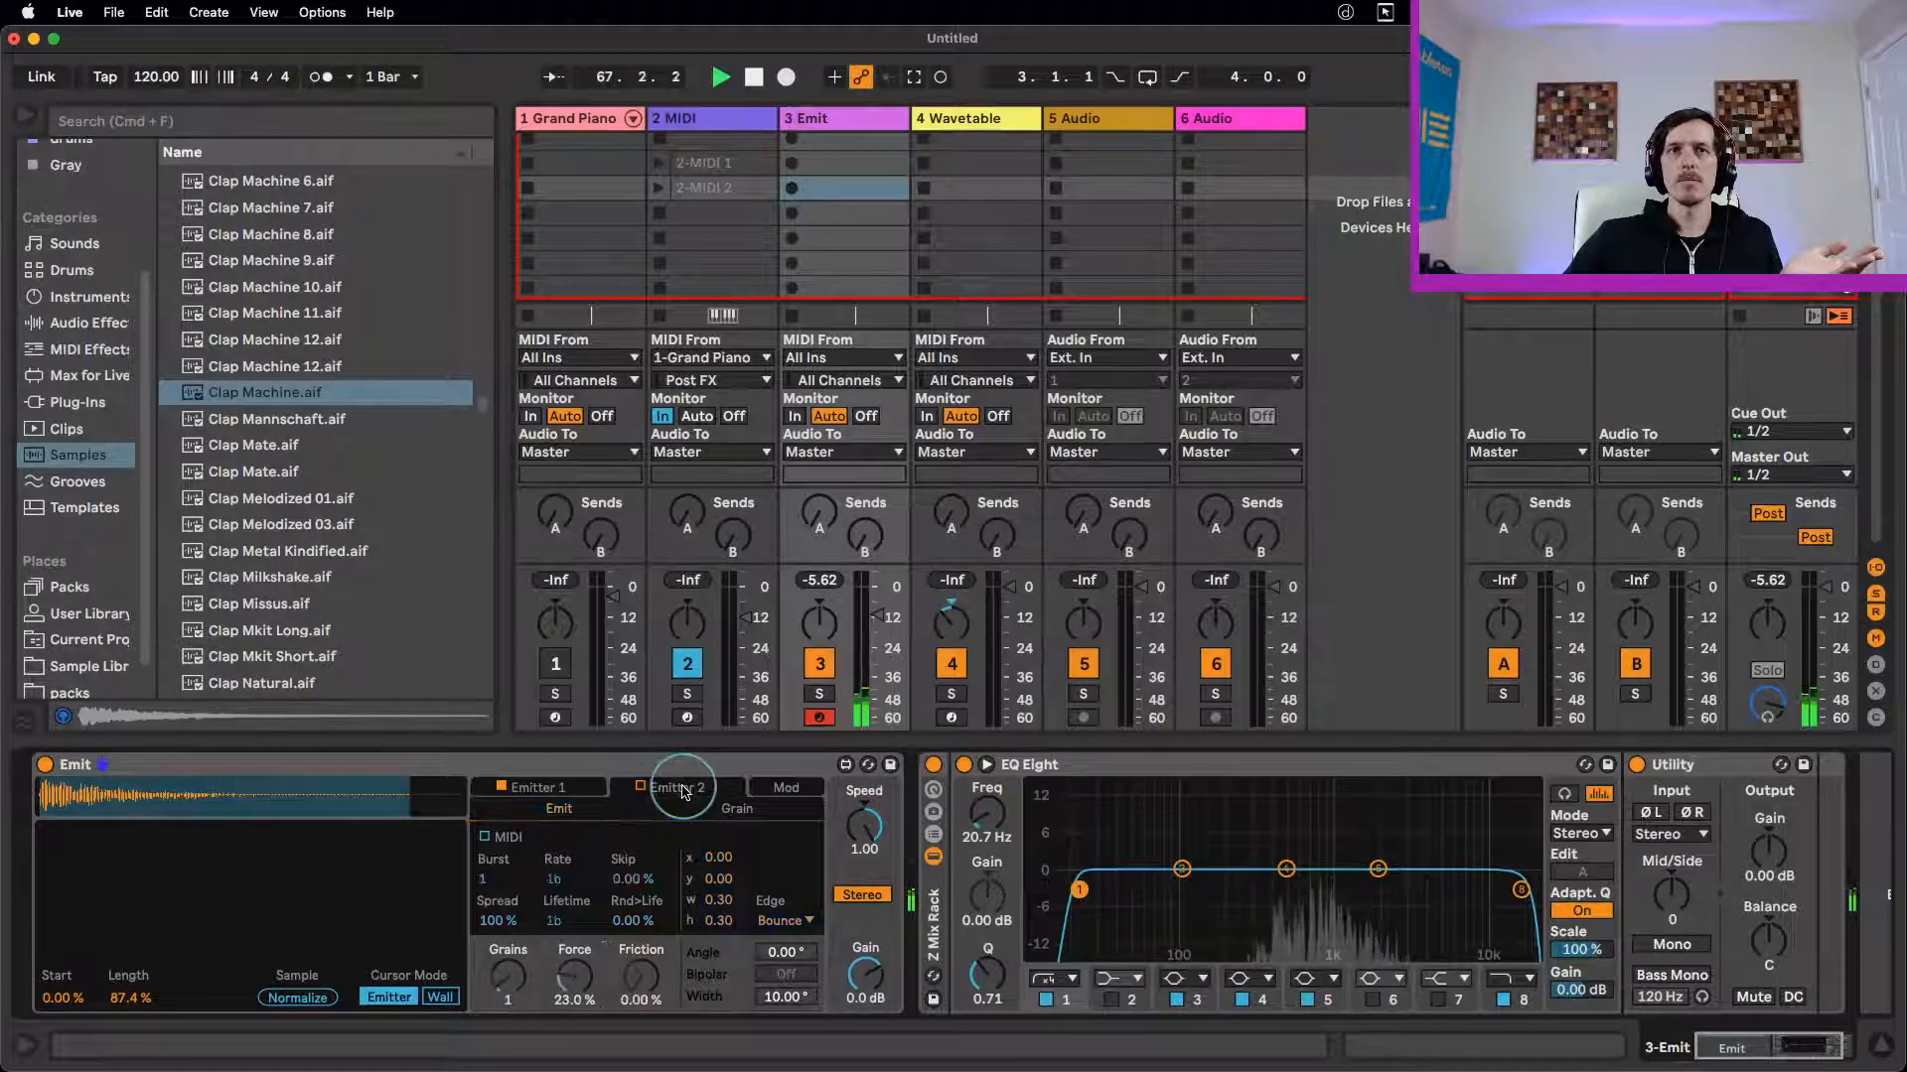
left_click(641, 788)
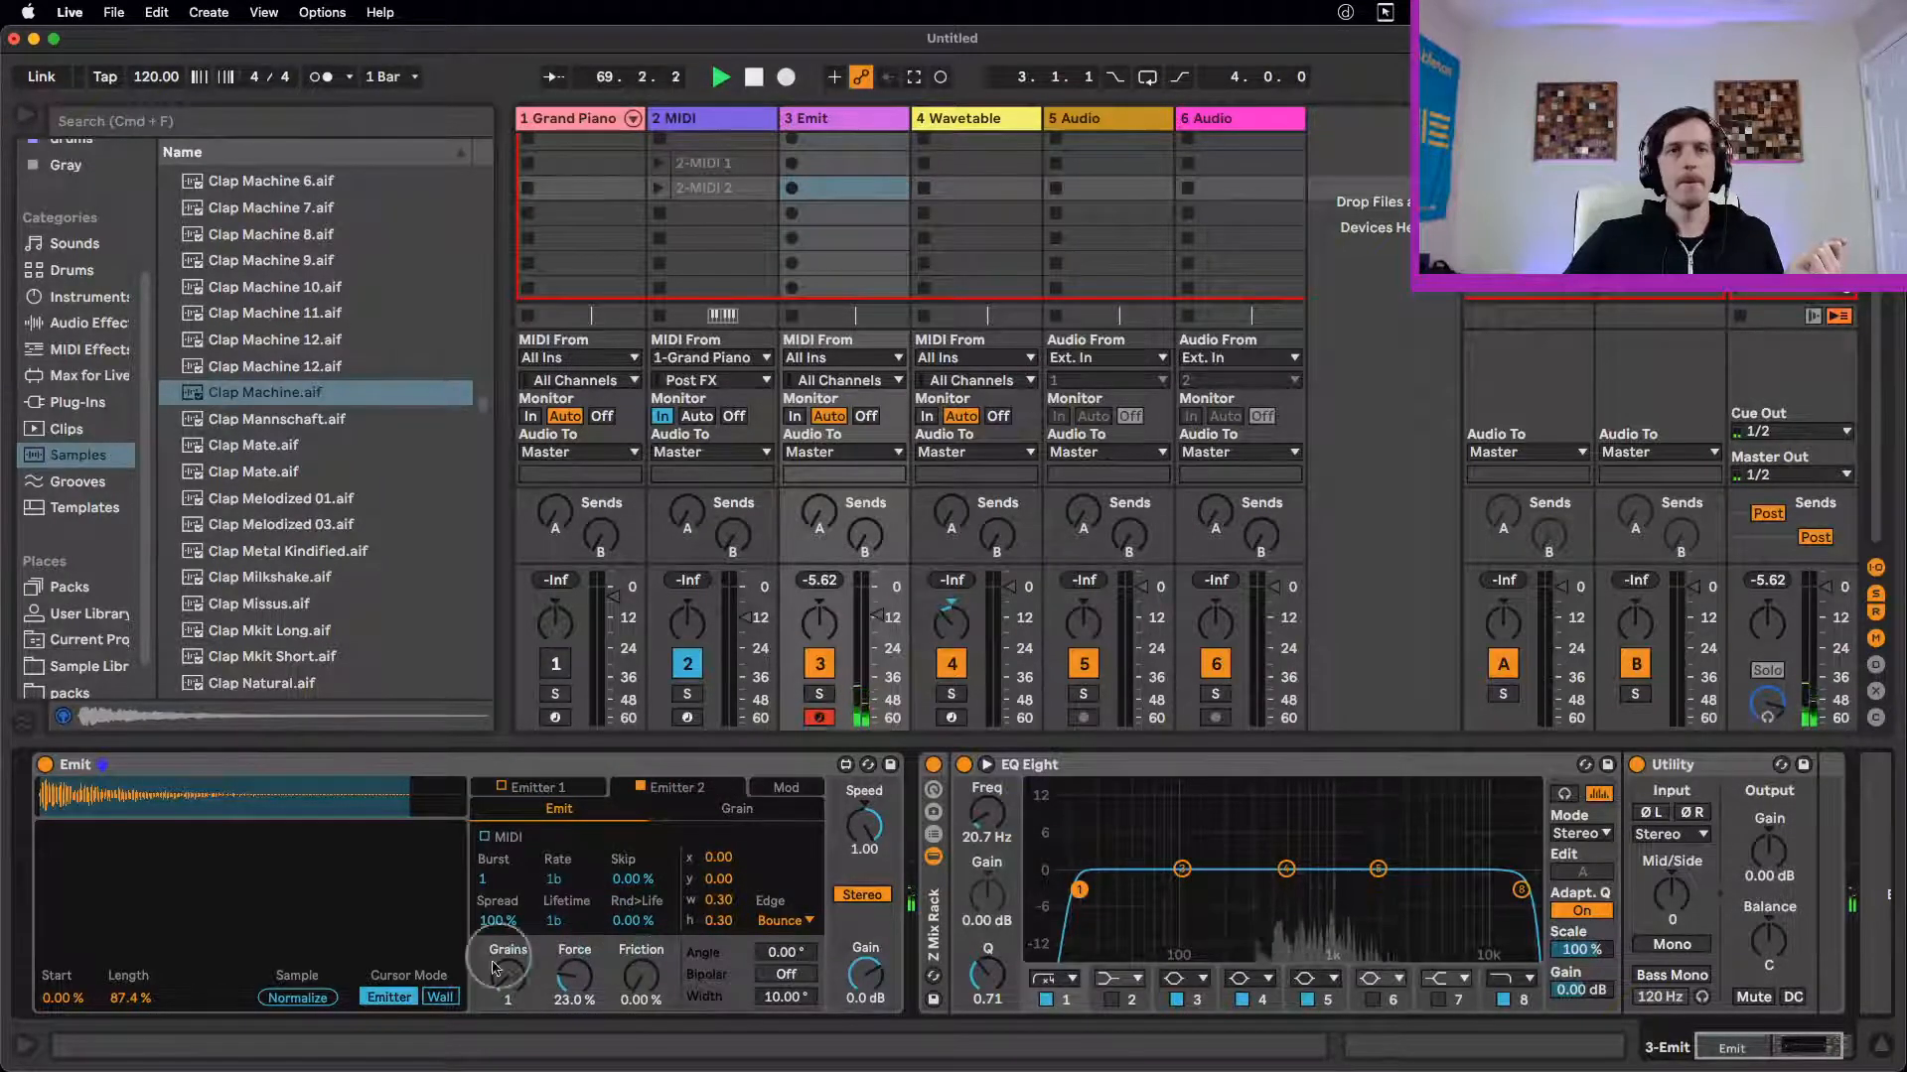
left_click_drag(504, 975, 507, 965)
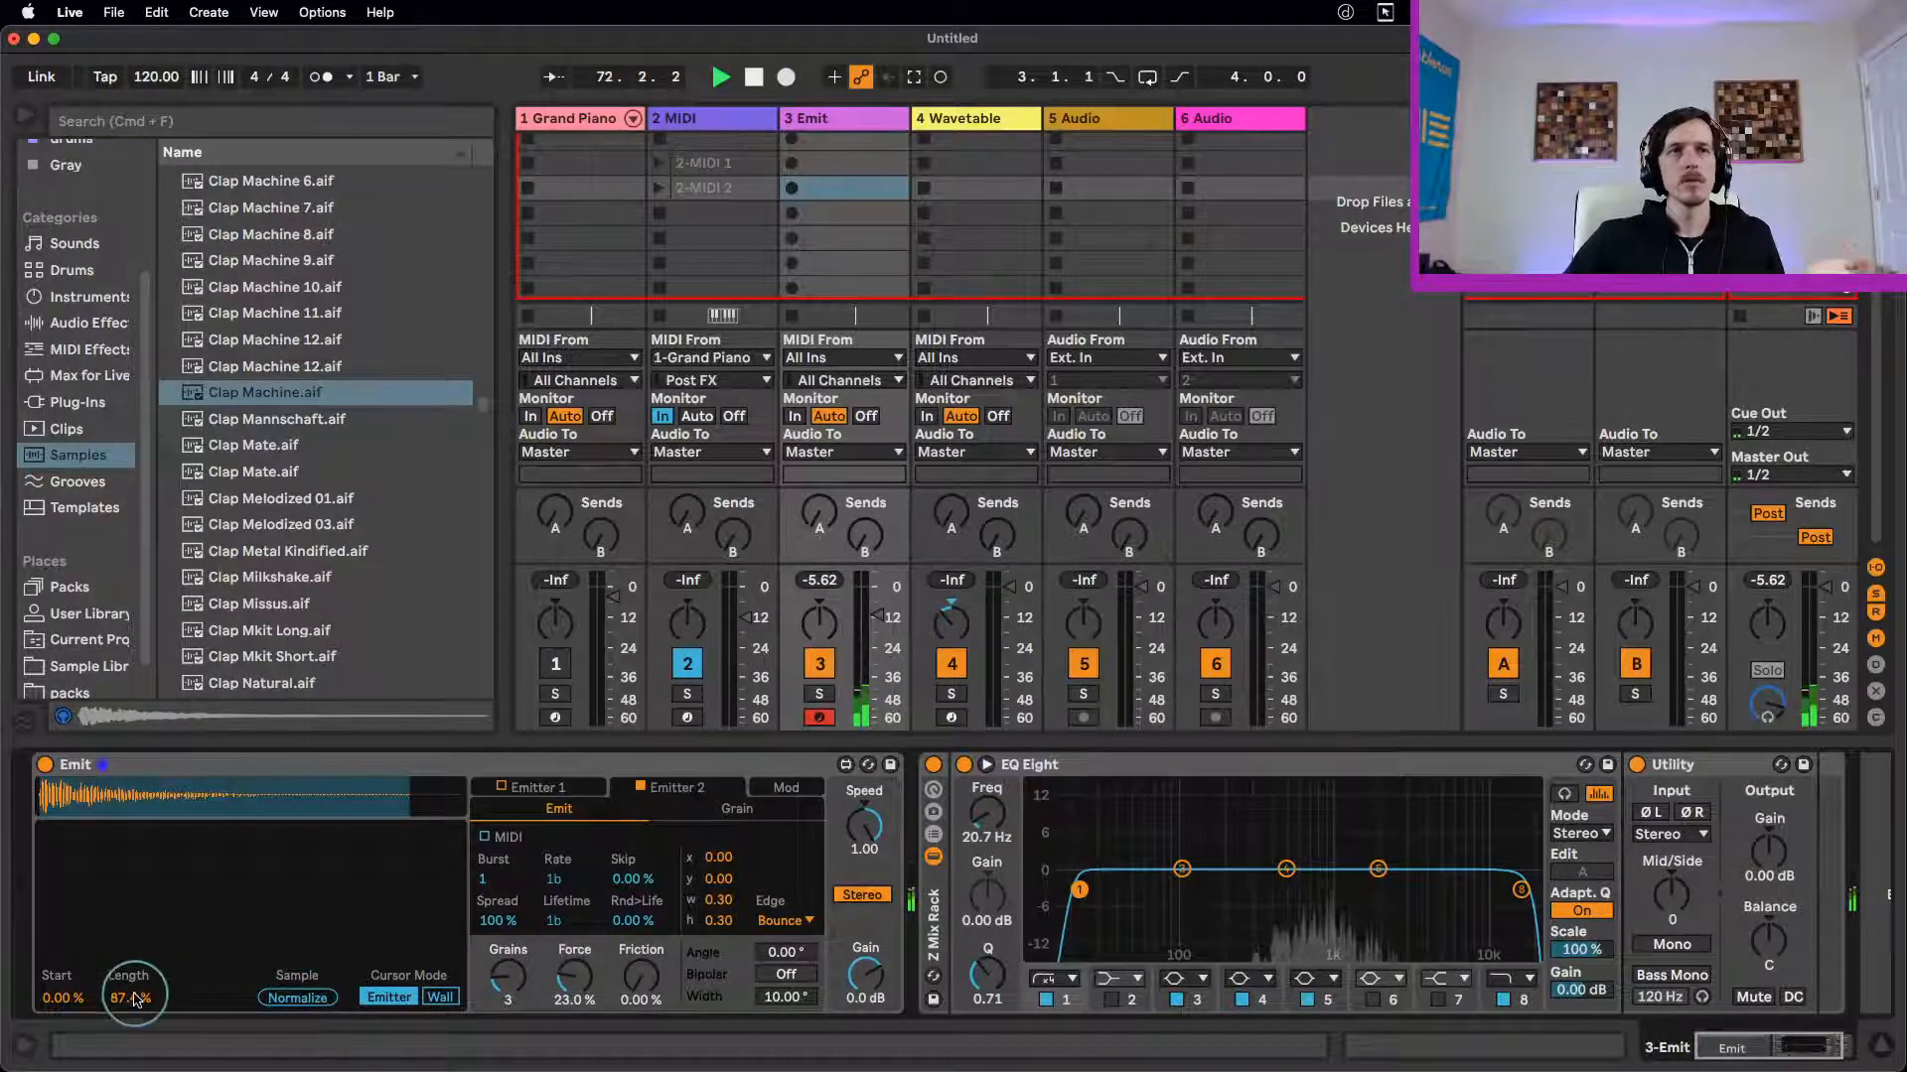
Step: Shorten the sample Length to 66.1 % and set Emitter 2's Friction to 46.5 %
left_click_drag(129, 998, 131, 1040)
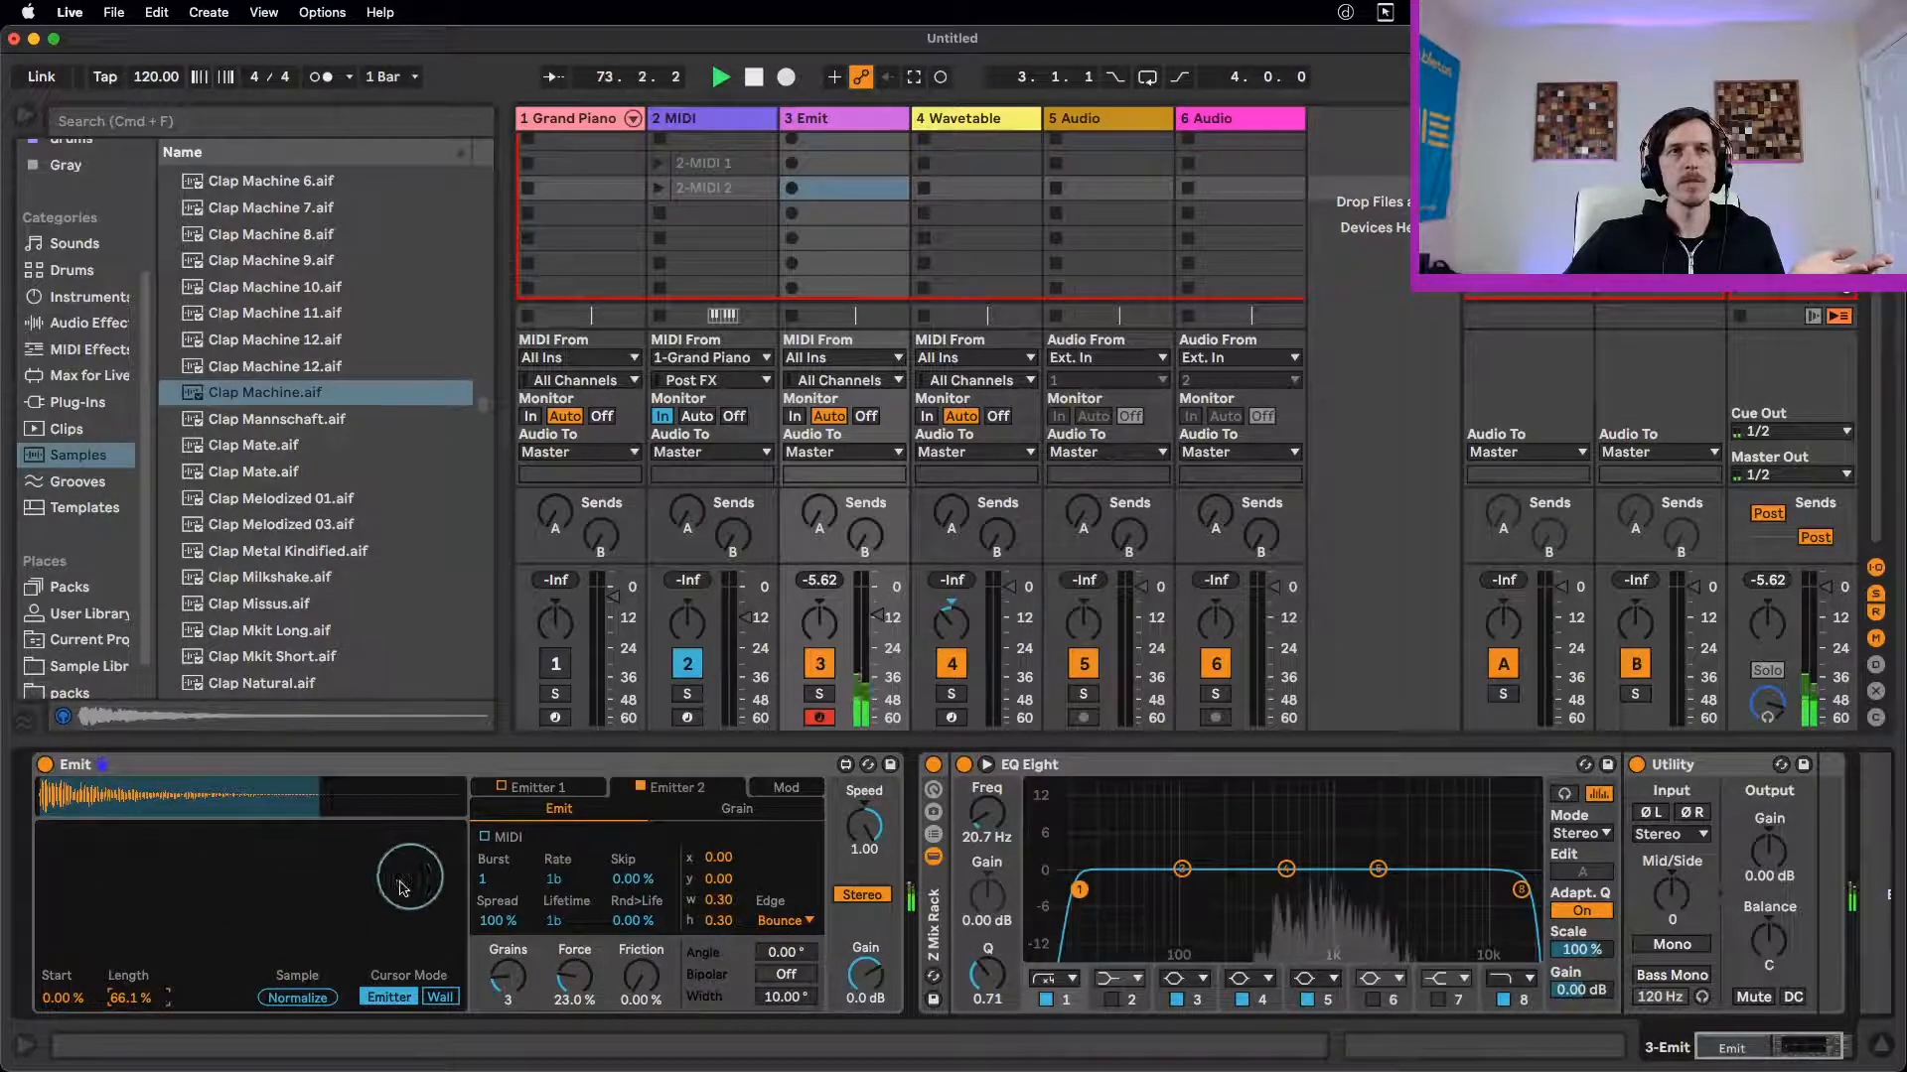
left_click(418, 997)
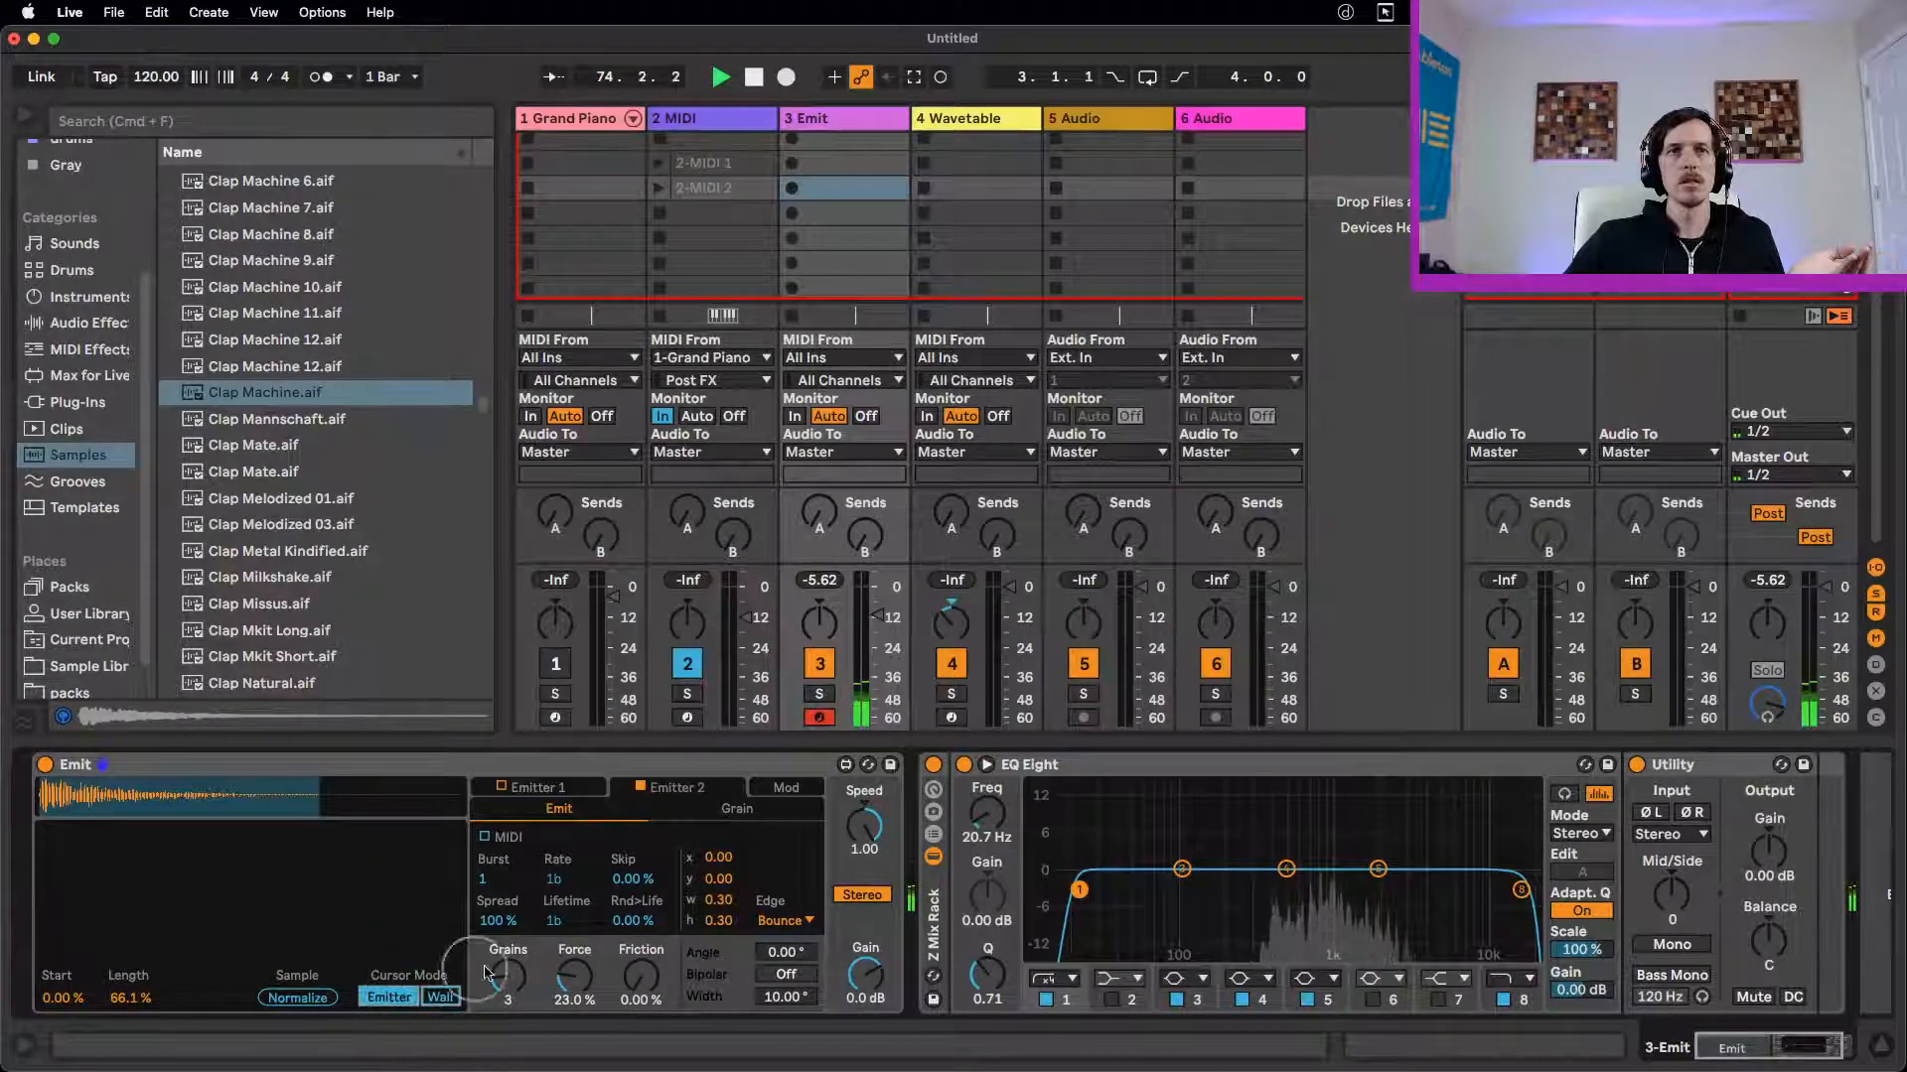
left_click(553, 792)
left_click(641, 791)
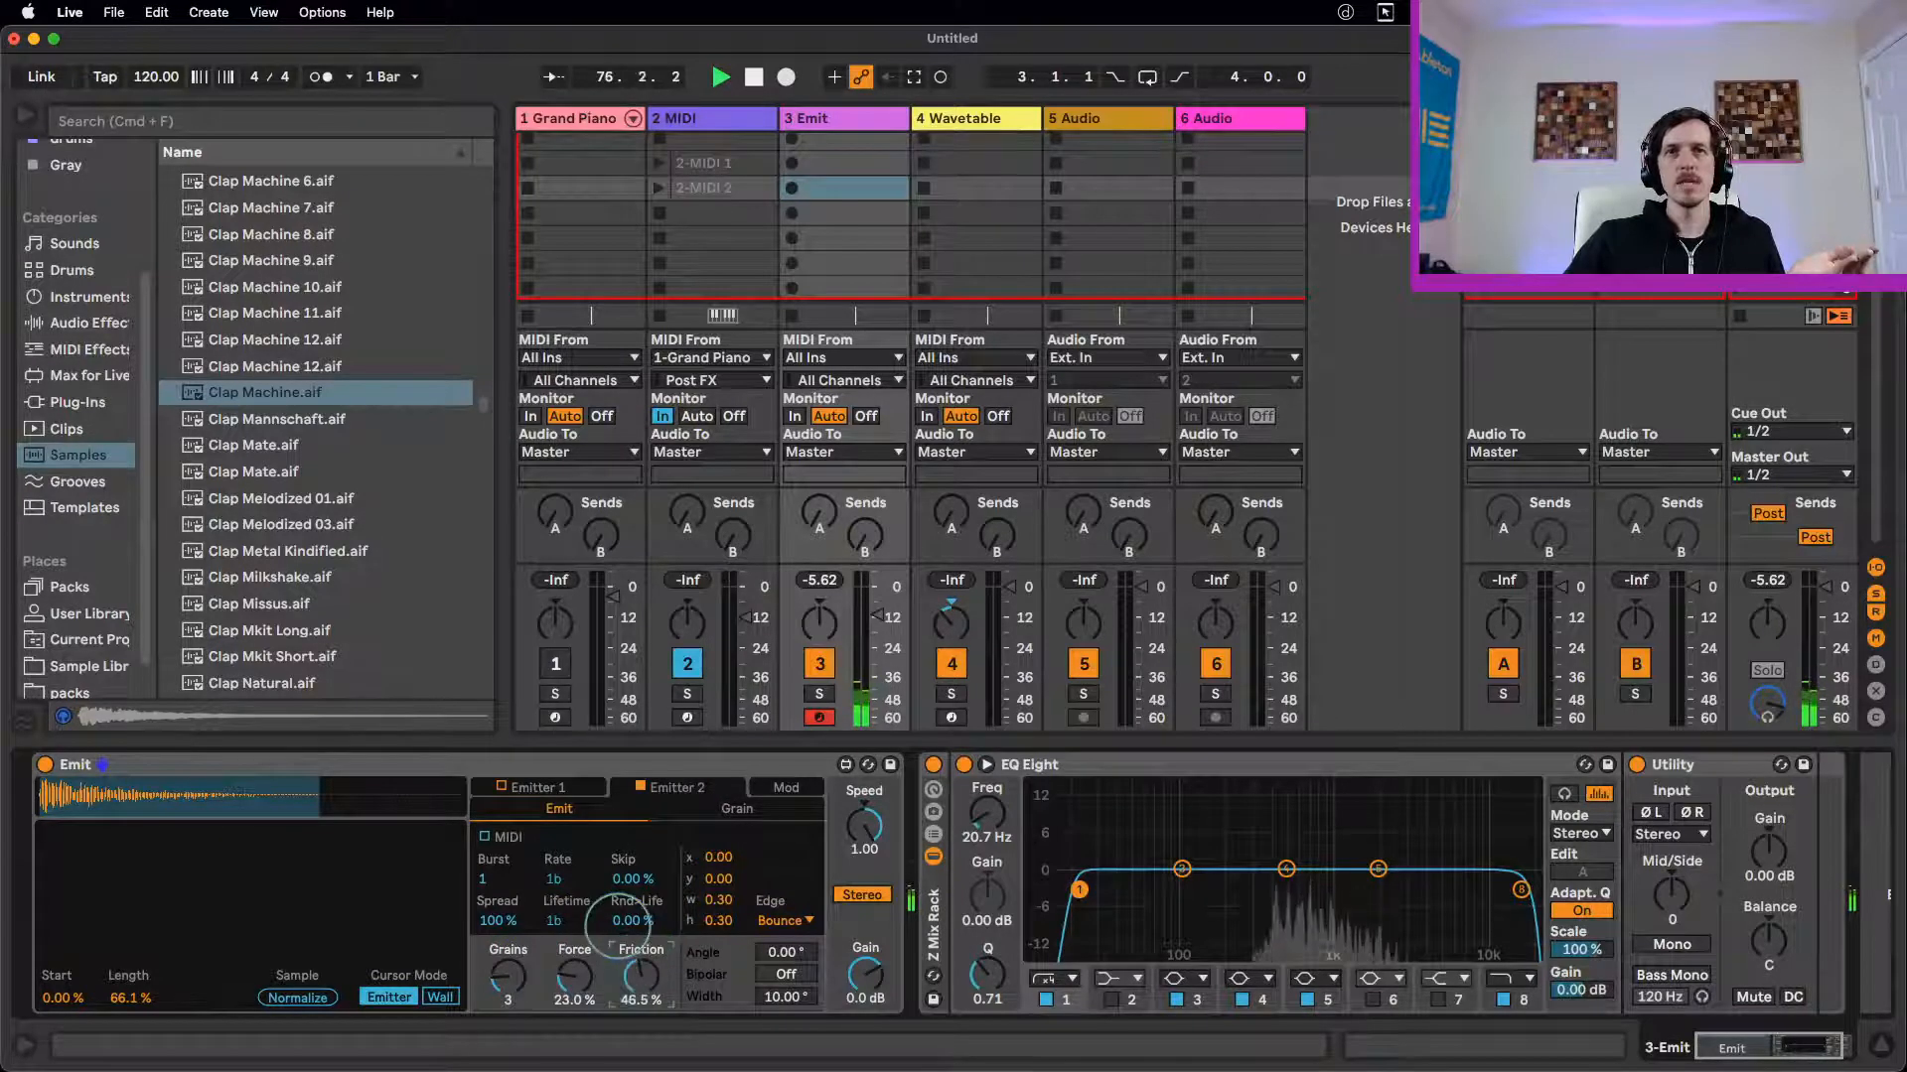
Step: Set Emitter 2's region to x -0.51, y -0.24, w 0.82 and h 0.82
mouse_move(717, 857)
left_mouse_down()
mouse_move(703, 773)
mouse_move(719, 891)
mouse_move(715, 867)
left_mouse_up()
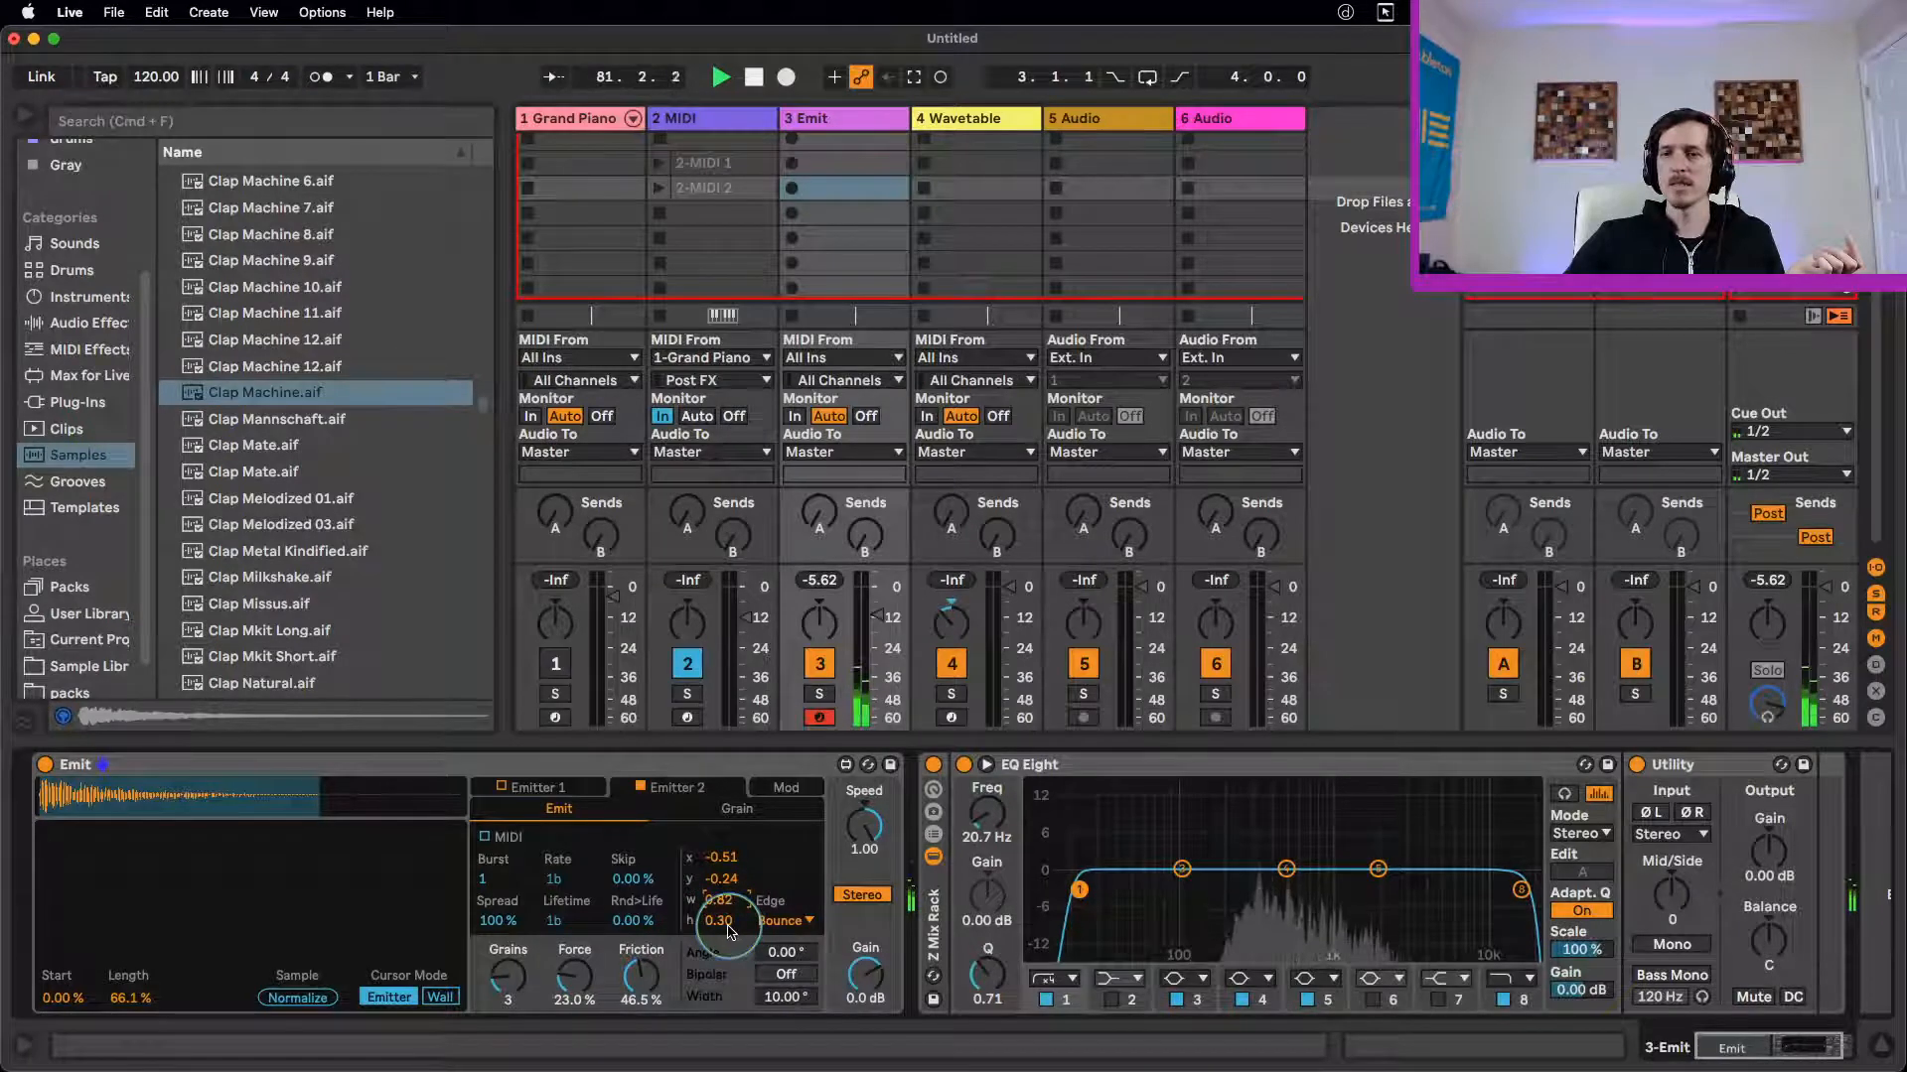
left_click_drag(730, 931, 730, 888)
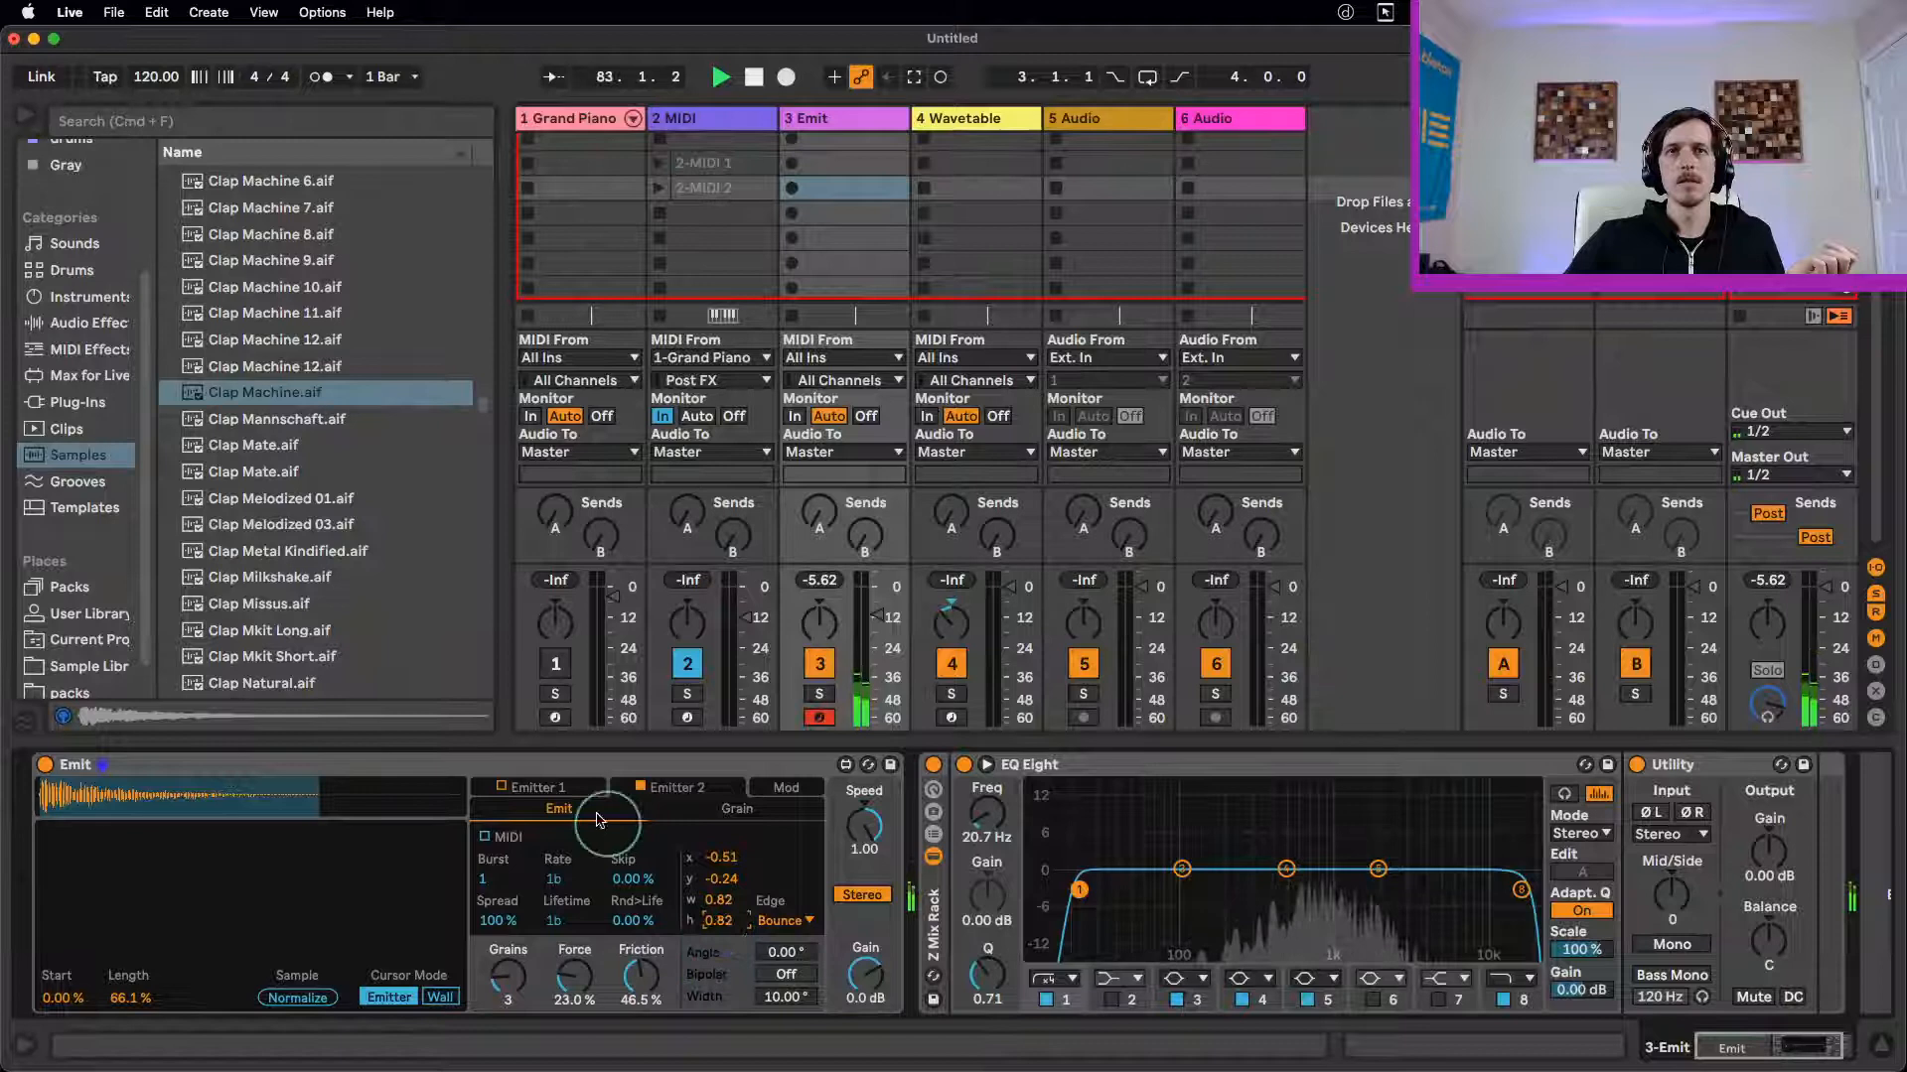
Step: Reactivate Emitter 1 with MIDI mode on, and deactivate Emitter 2
left_click(519, 788)
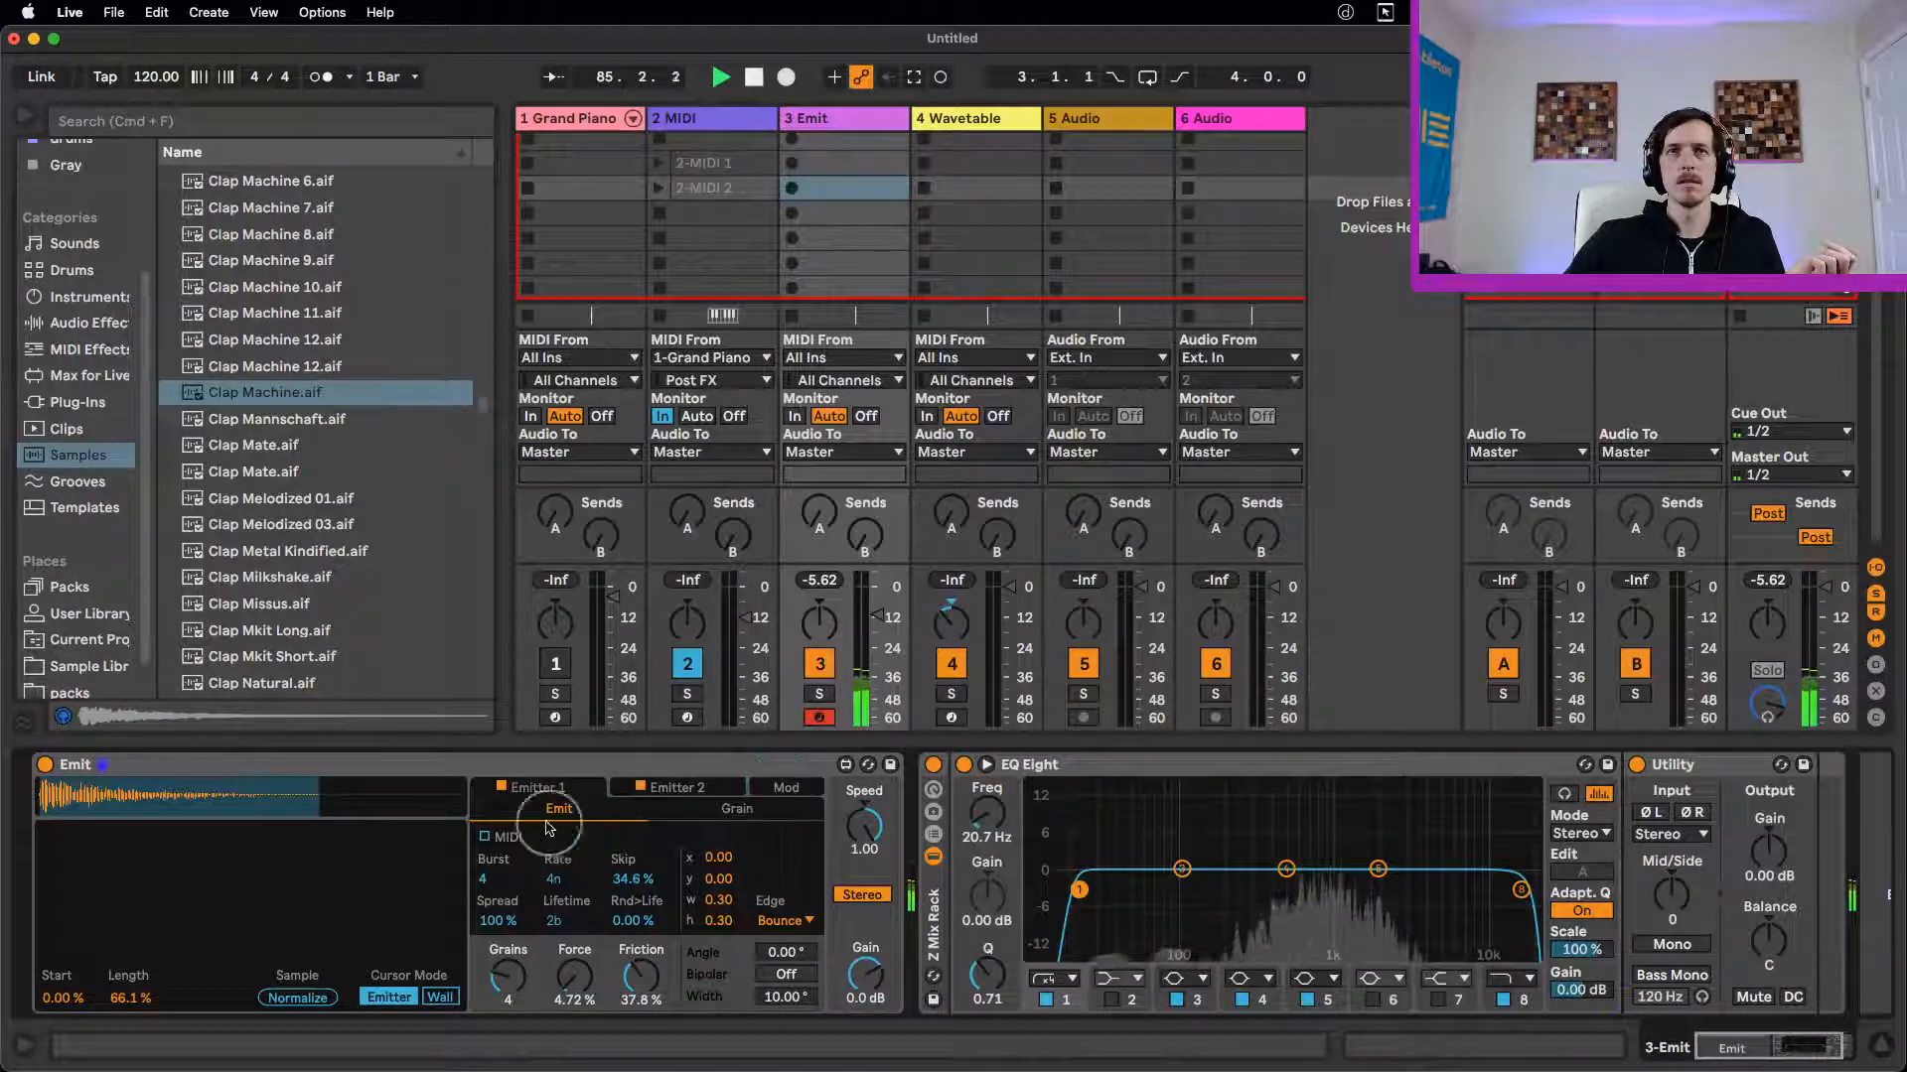
left_click(655, 787)
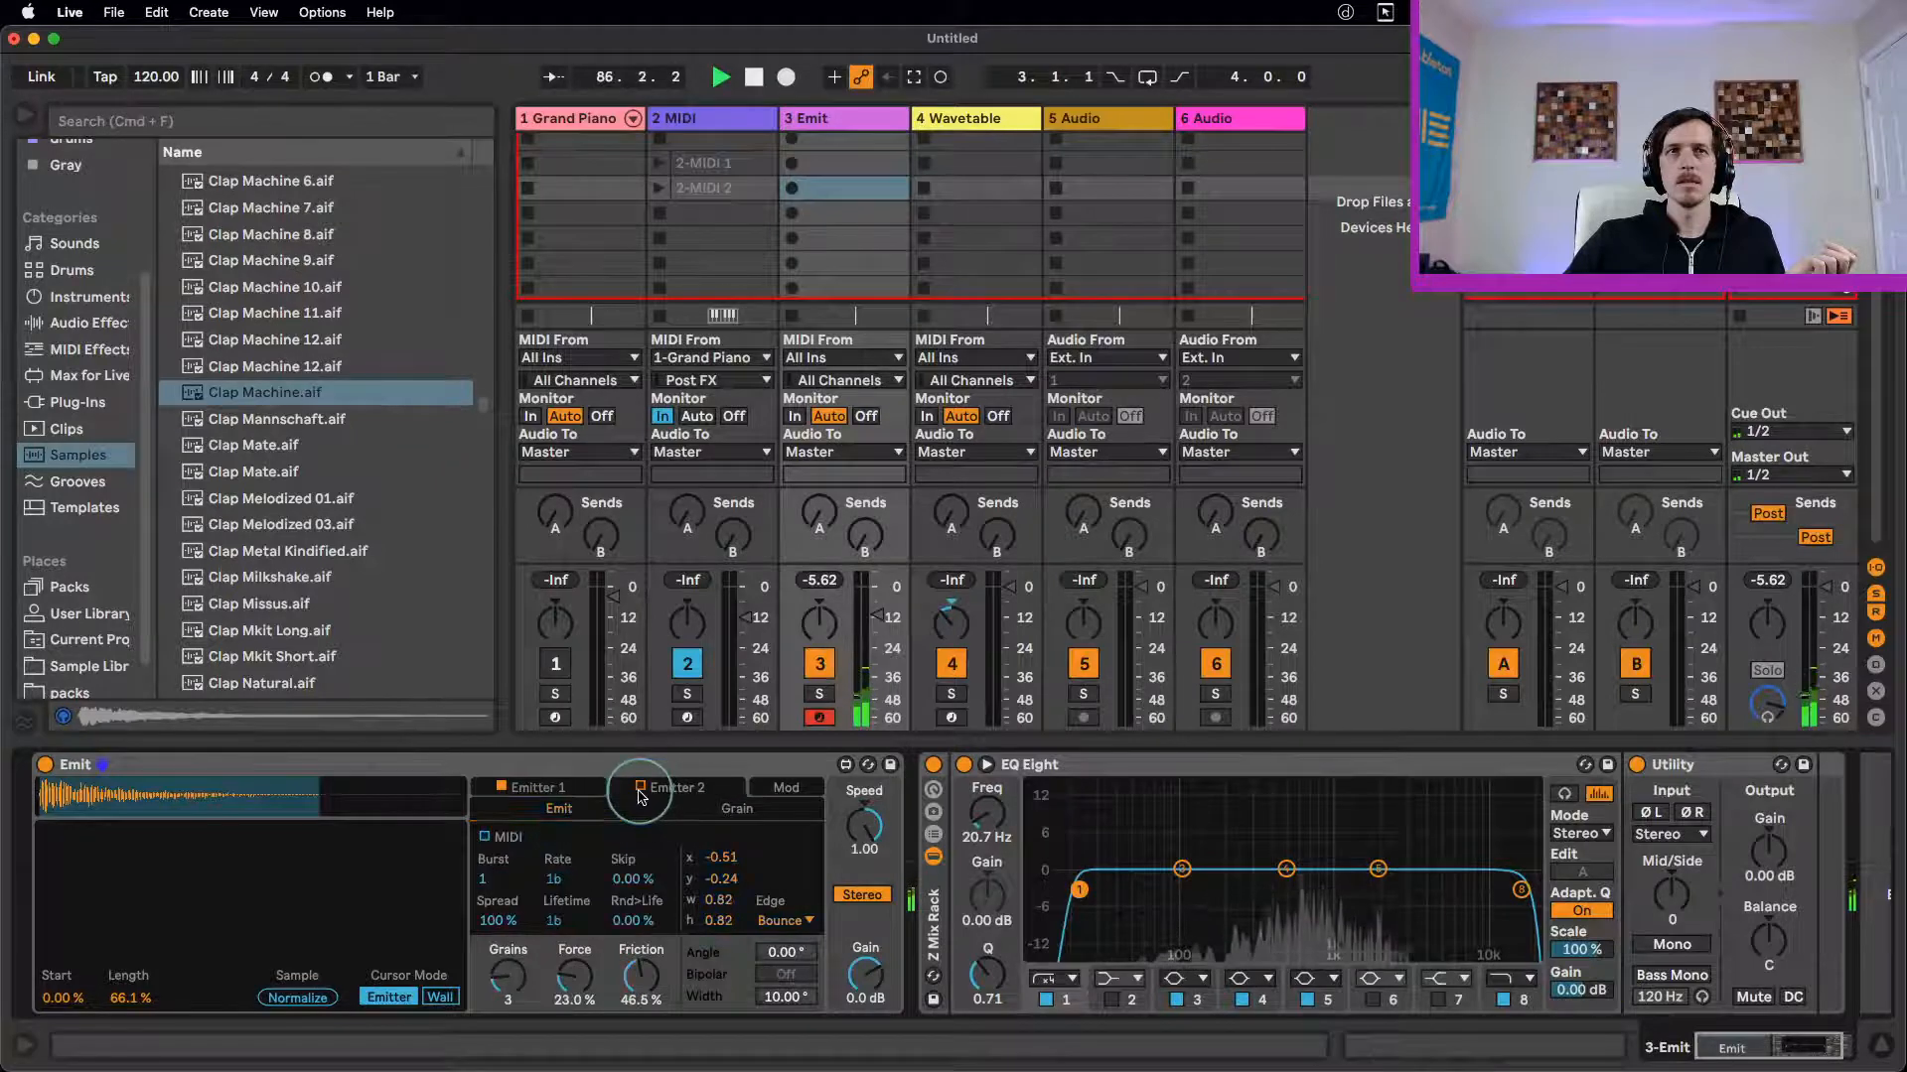
left_click(574, 789)
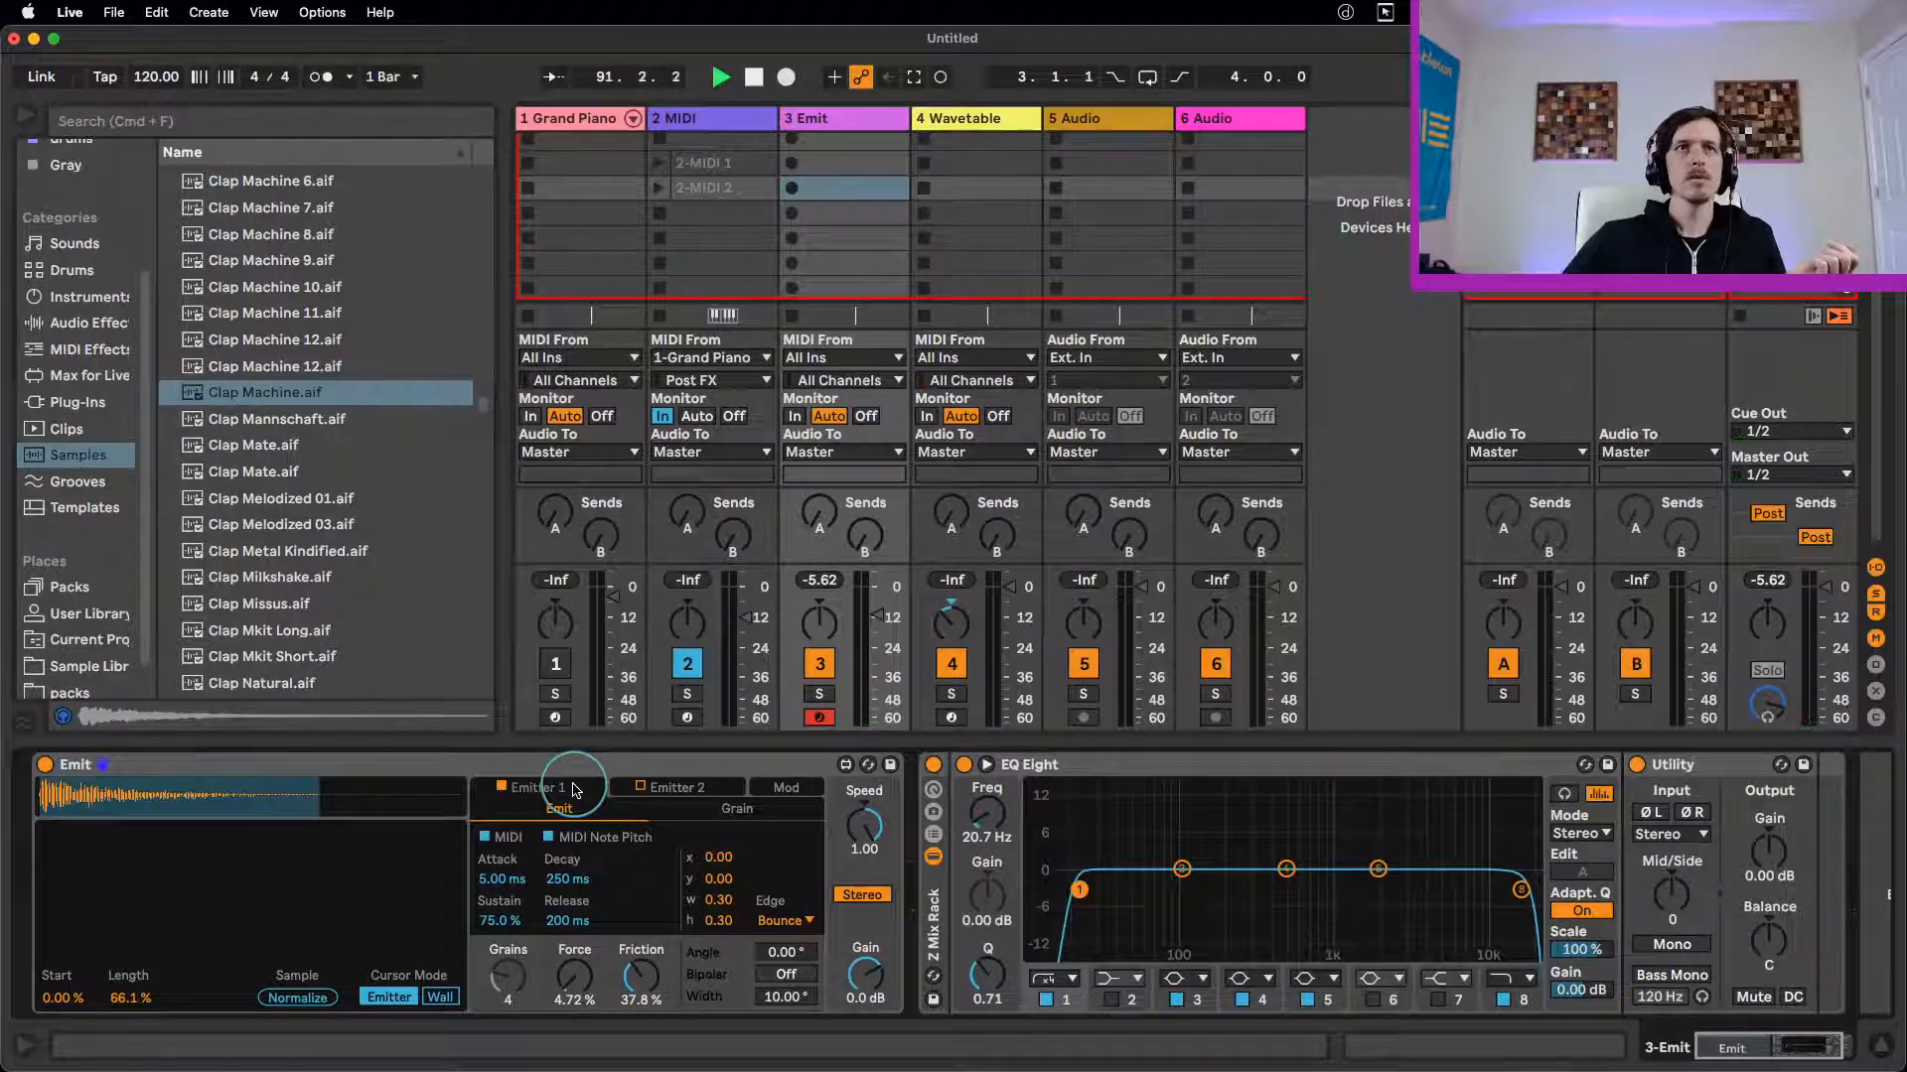
Step: Search the samples for "vox" and load the Kinkini Vox Raag Phrase 06 C.aif sample into Emit
left_click(287, 120)
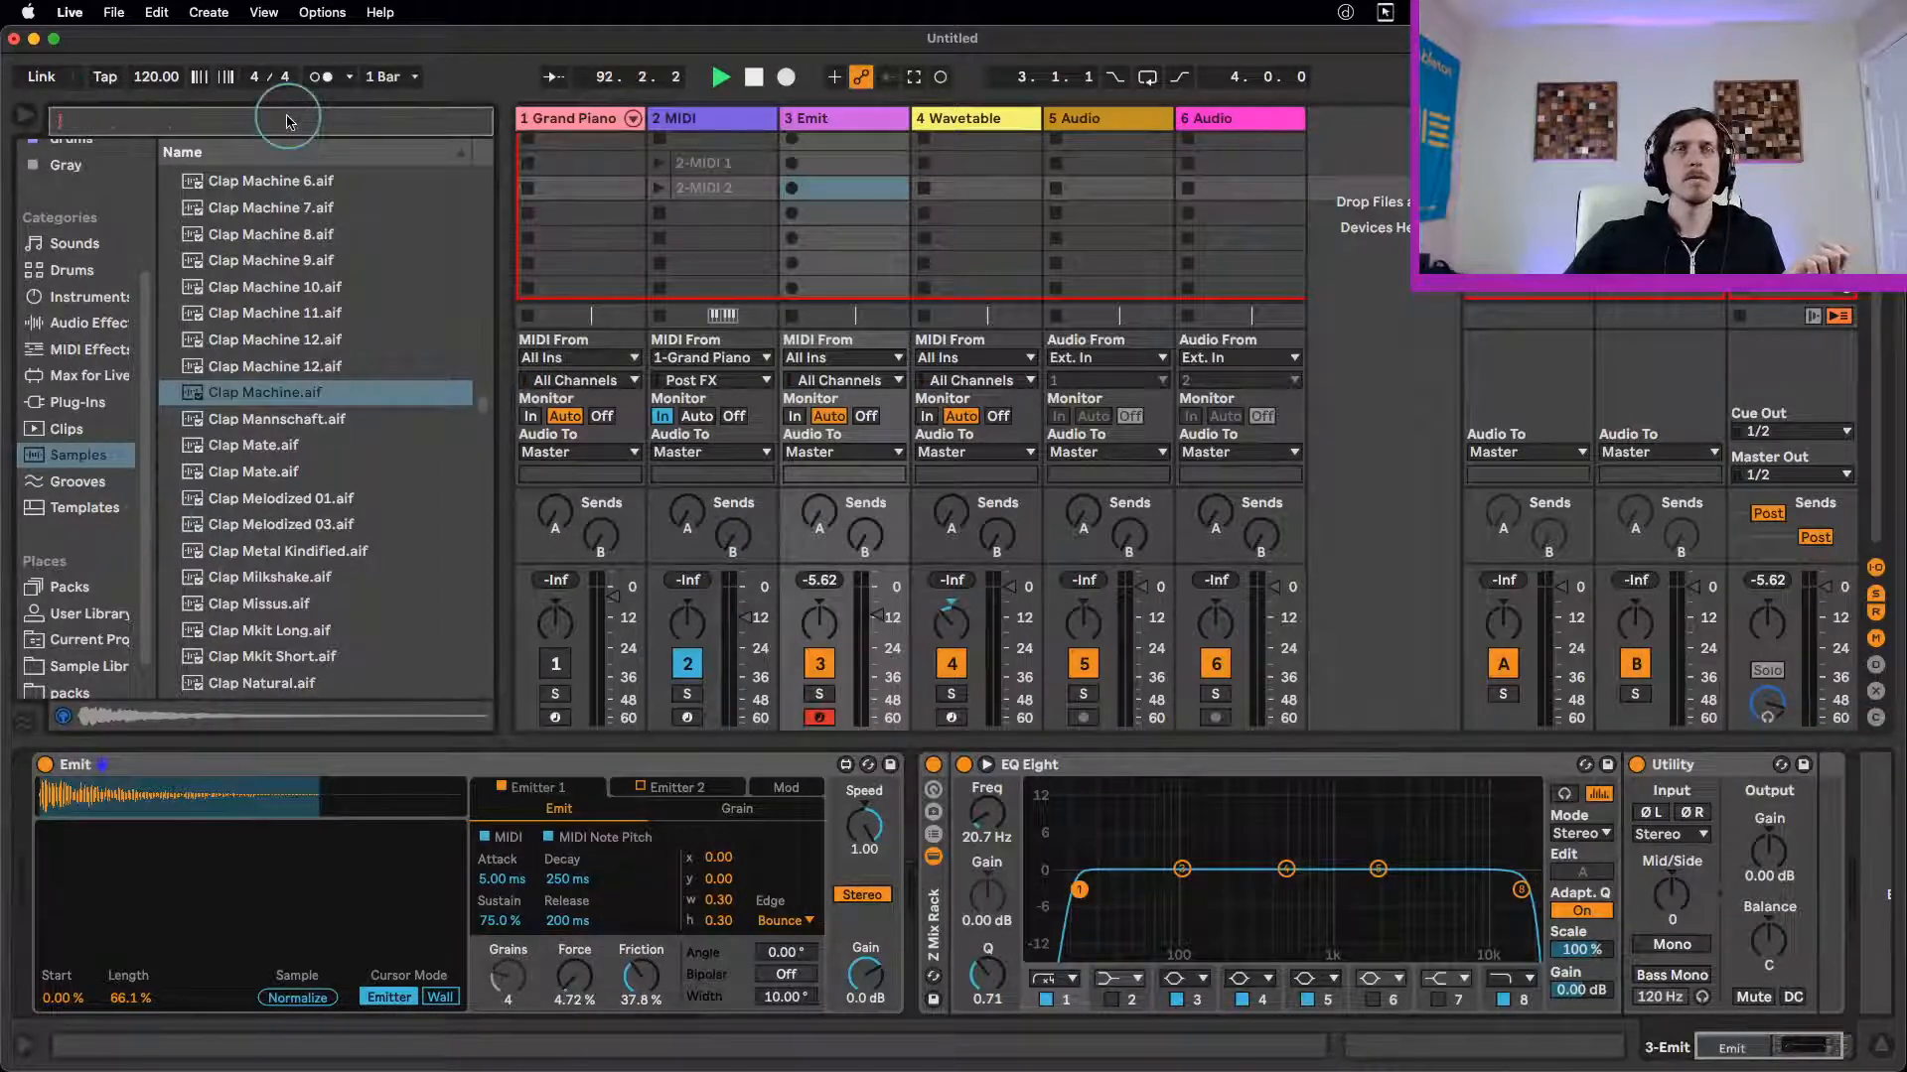
type("vox")
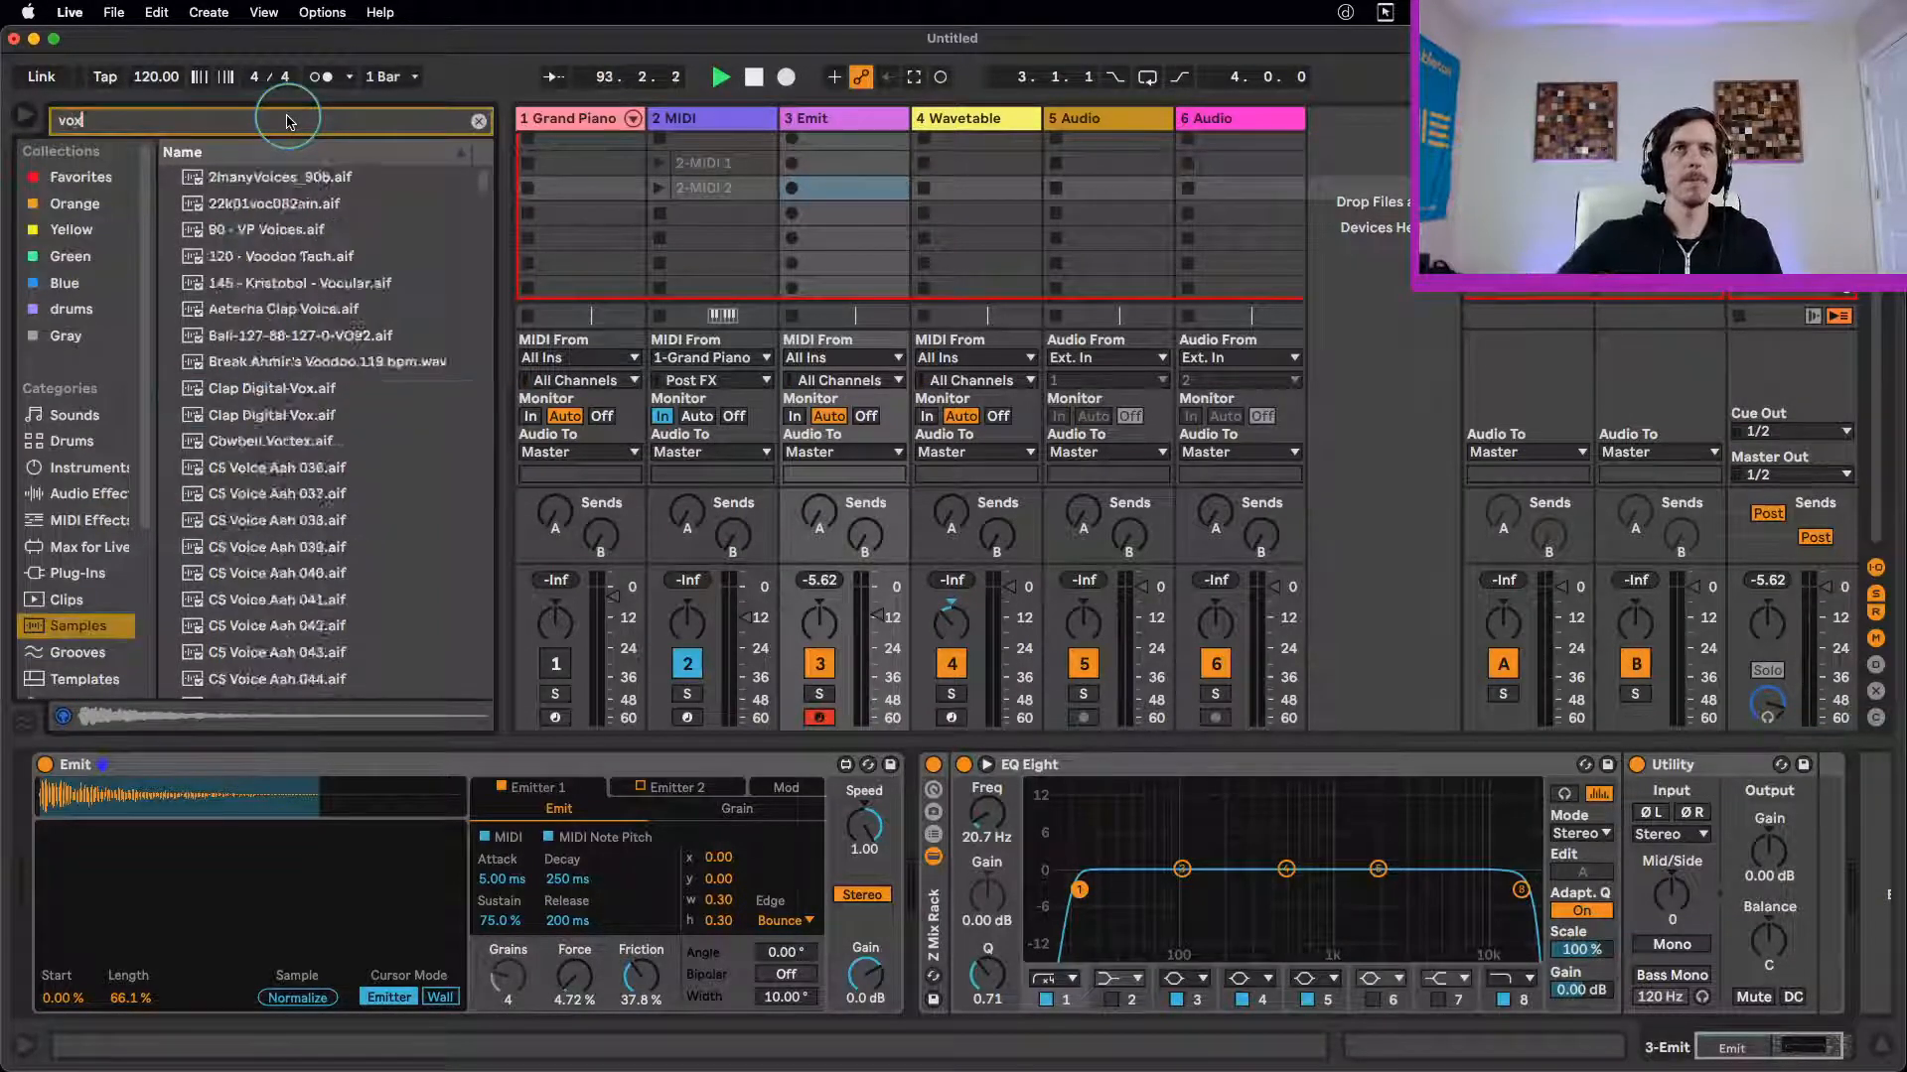
left_click_drag(487, 197, 487, 360)
left_click(407, 330)
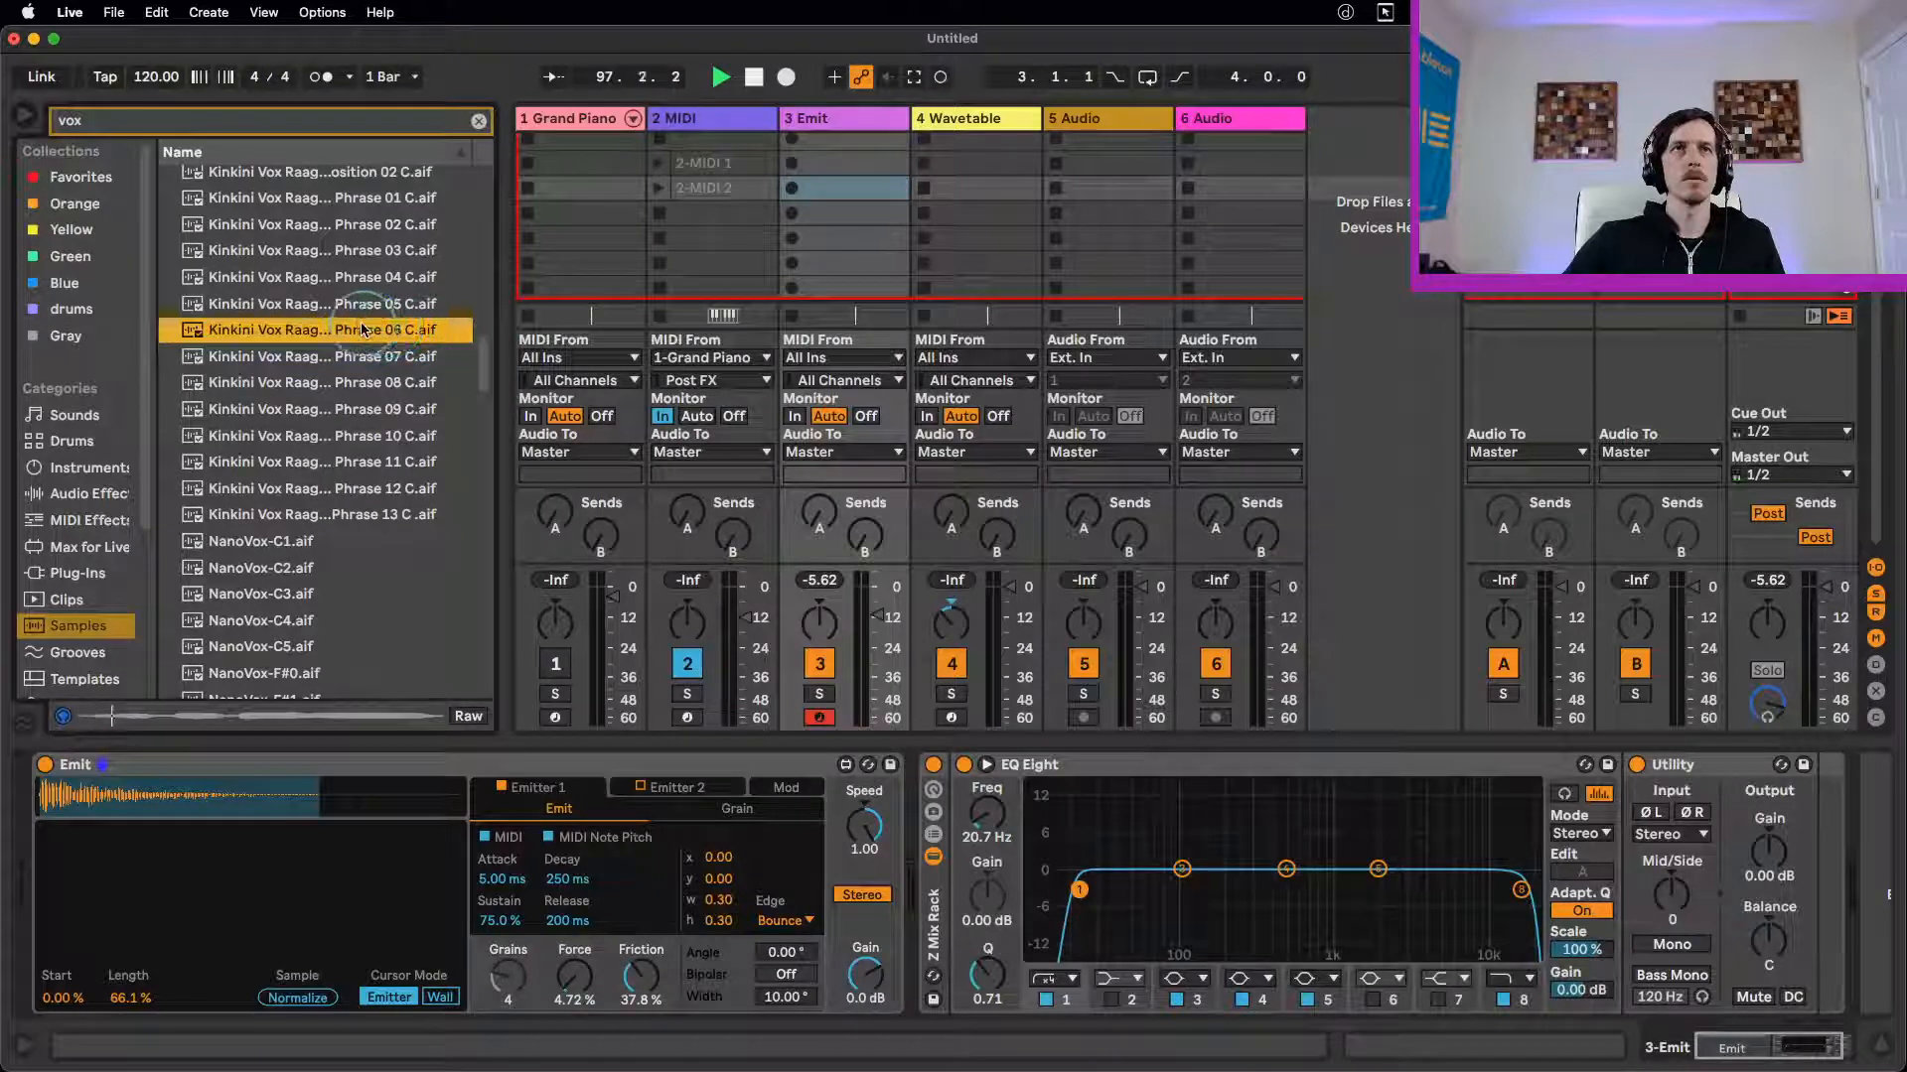
left_click_drag(360, 330, 374, 831)
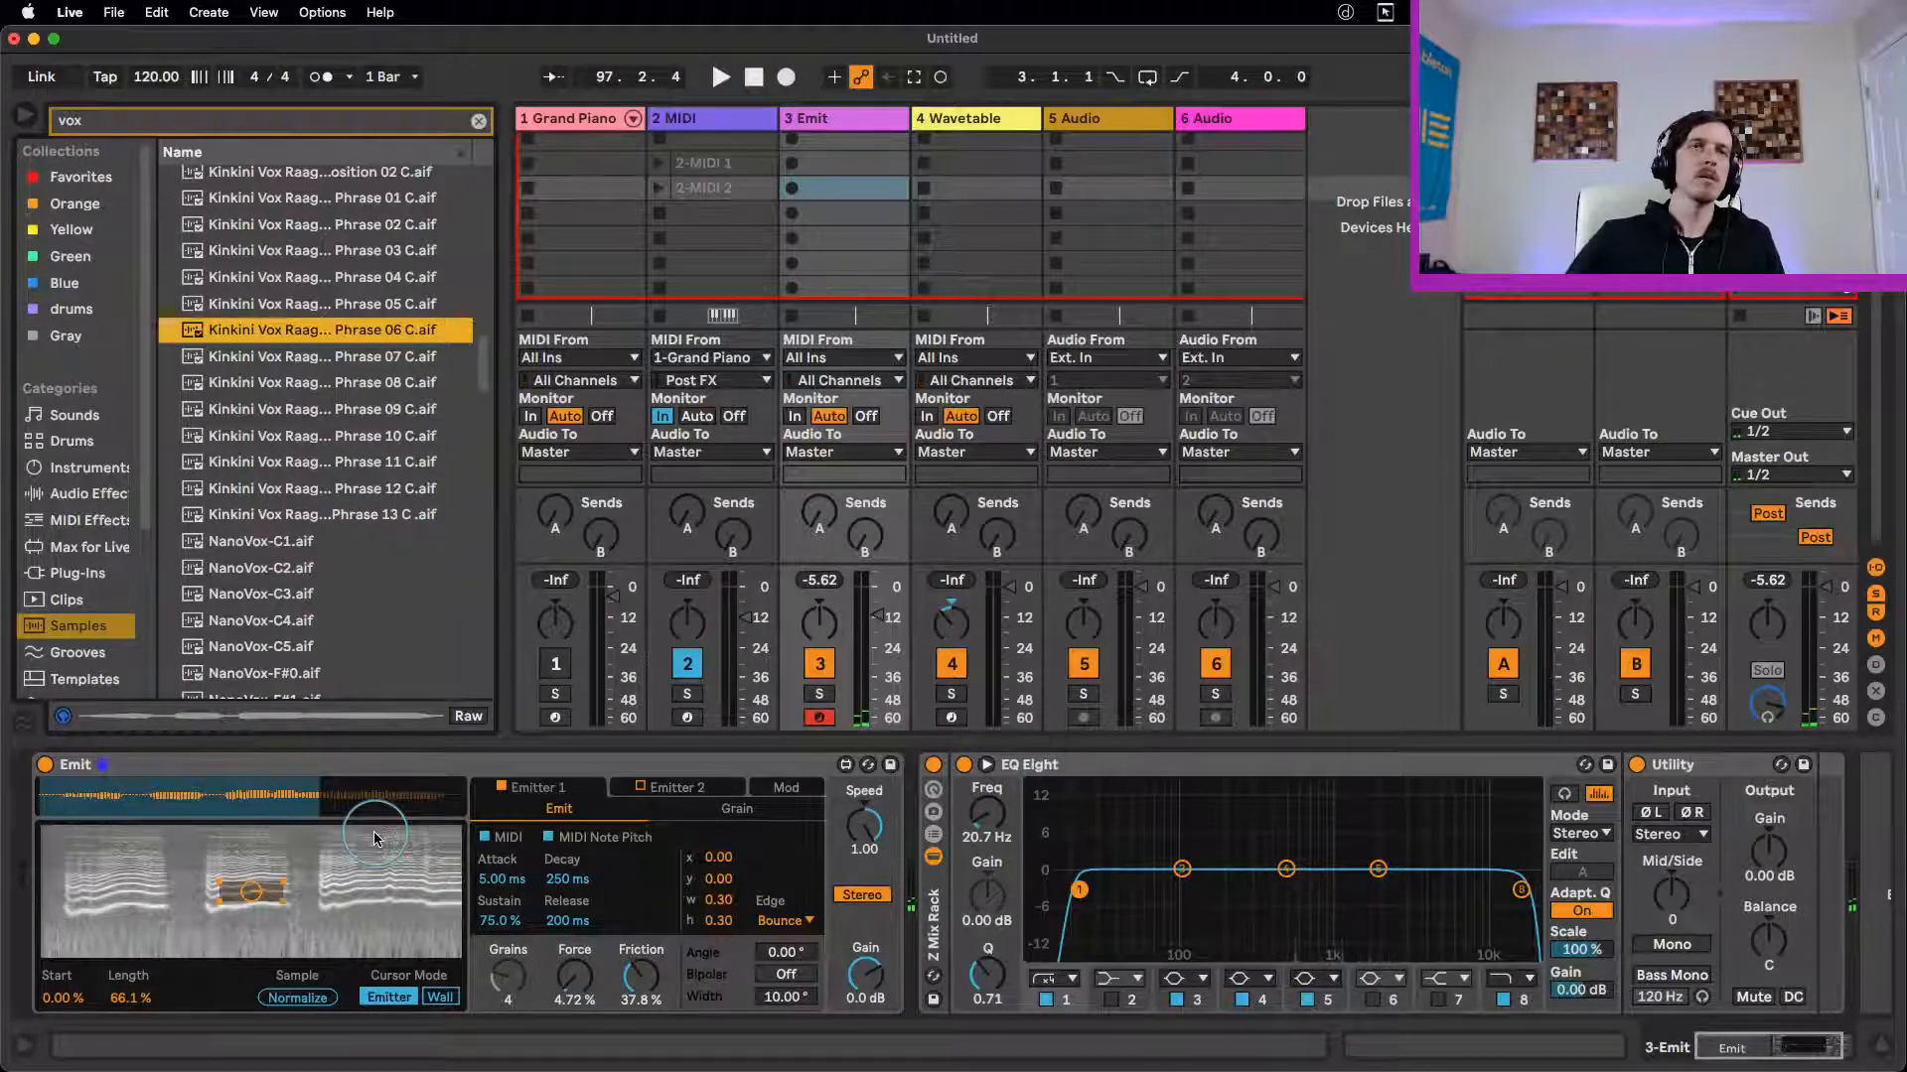
Step: Enlarge Emitter 1's region to about w 0.62 and h 0.90, switch its MIDI mode off and start playback
mouse_move(251, 891)
left_mouse_down()
mouse_move(320, 872)
mouse_move(238, 882)
mouse_move(235, 901)
mouse_move(274, 901)
left_mouse_up()
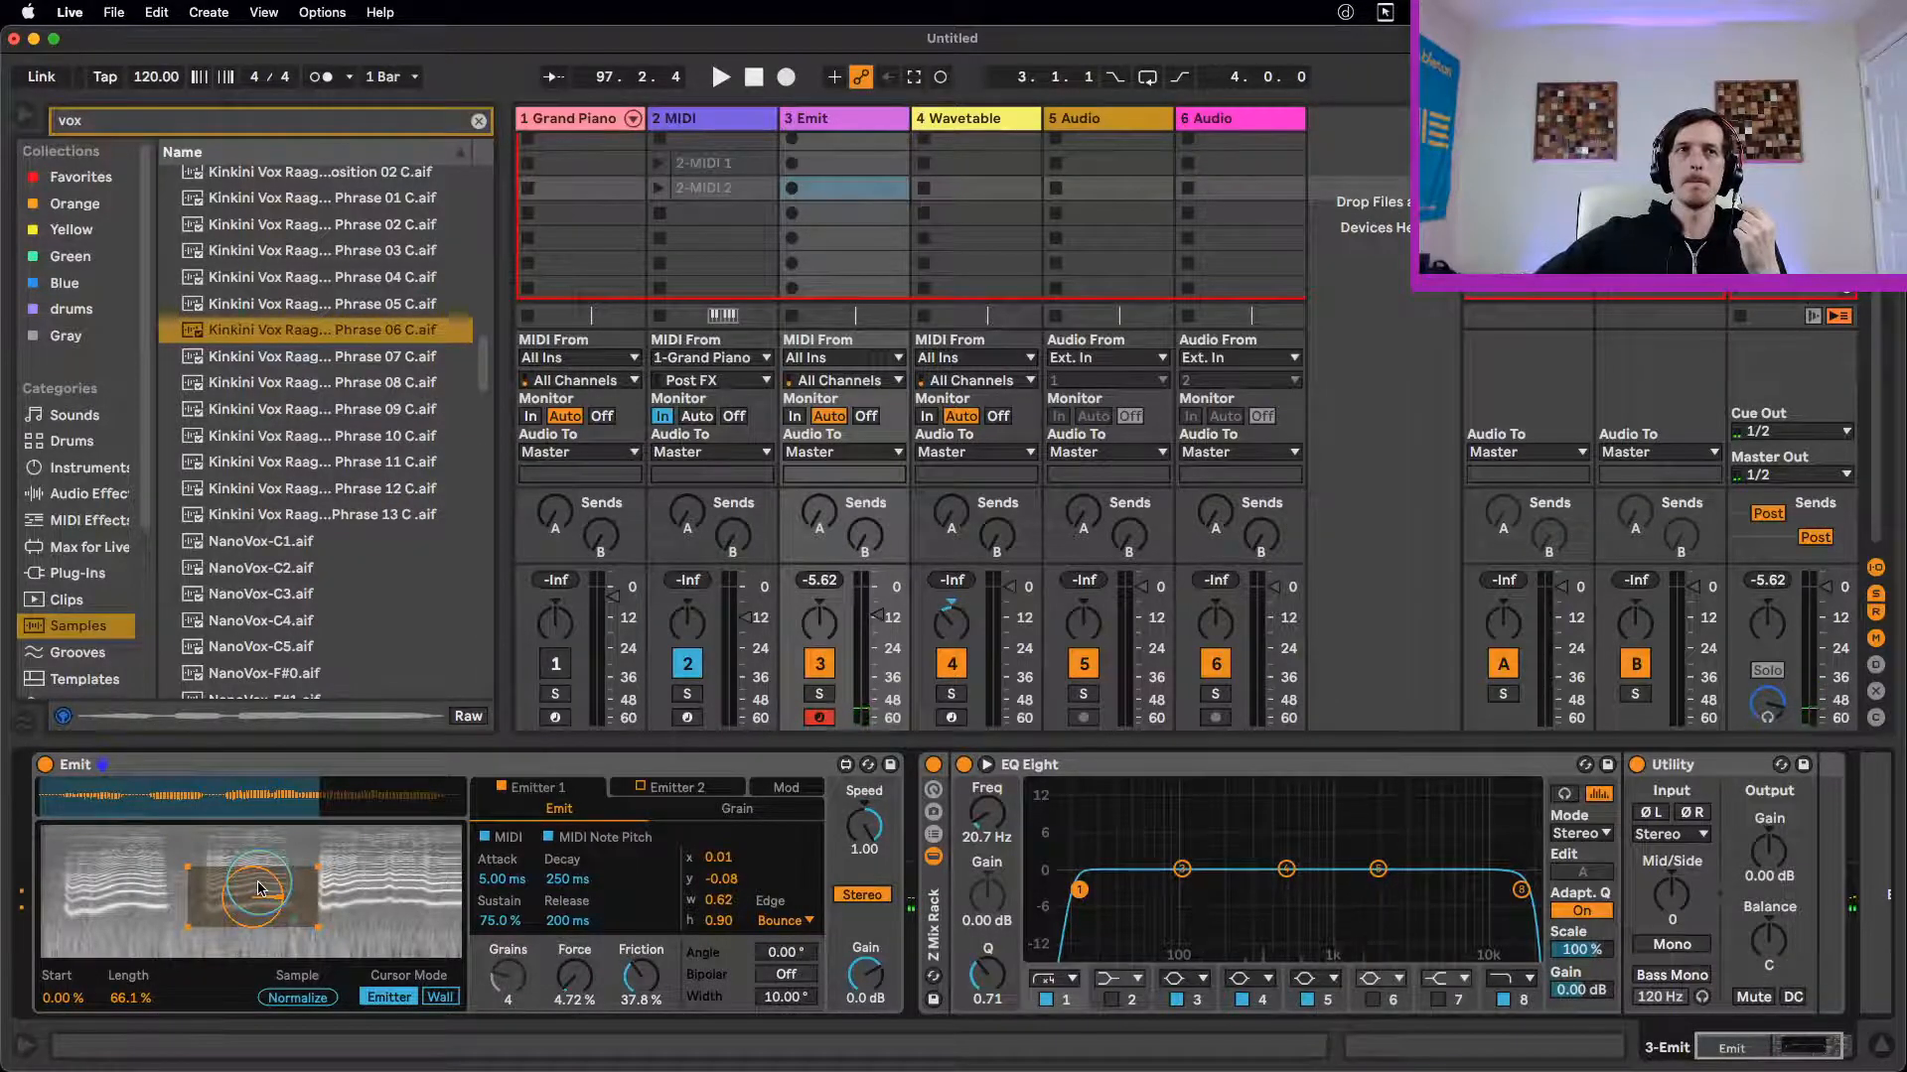
left_click(485, 839)
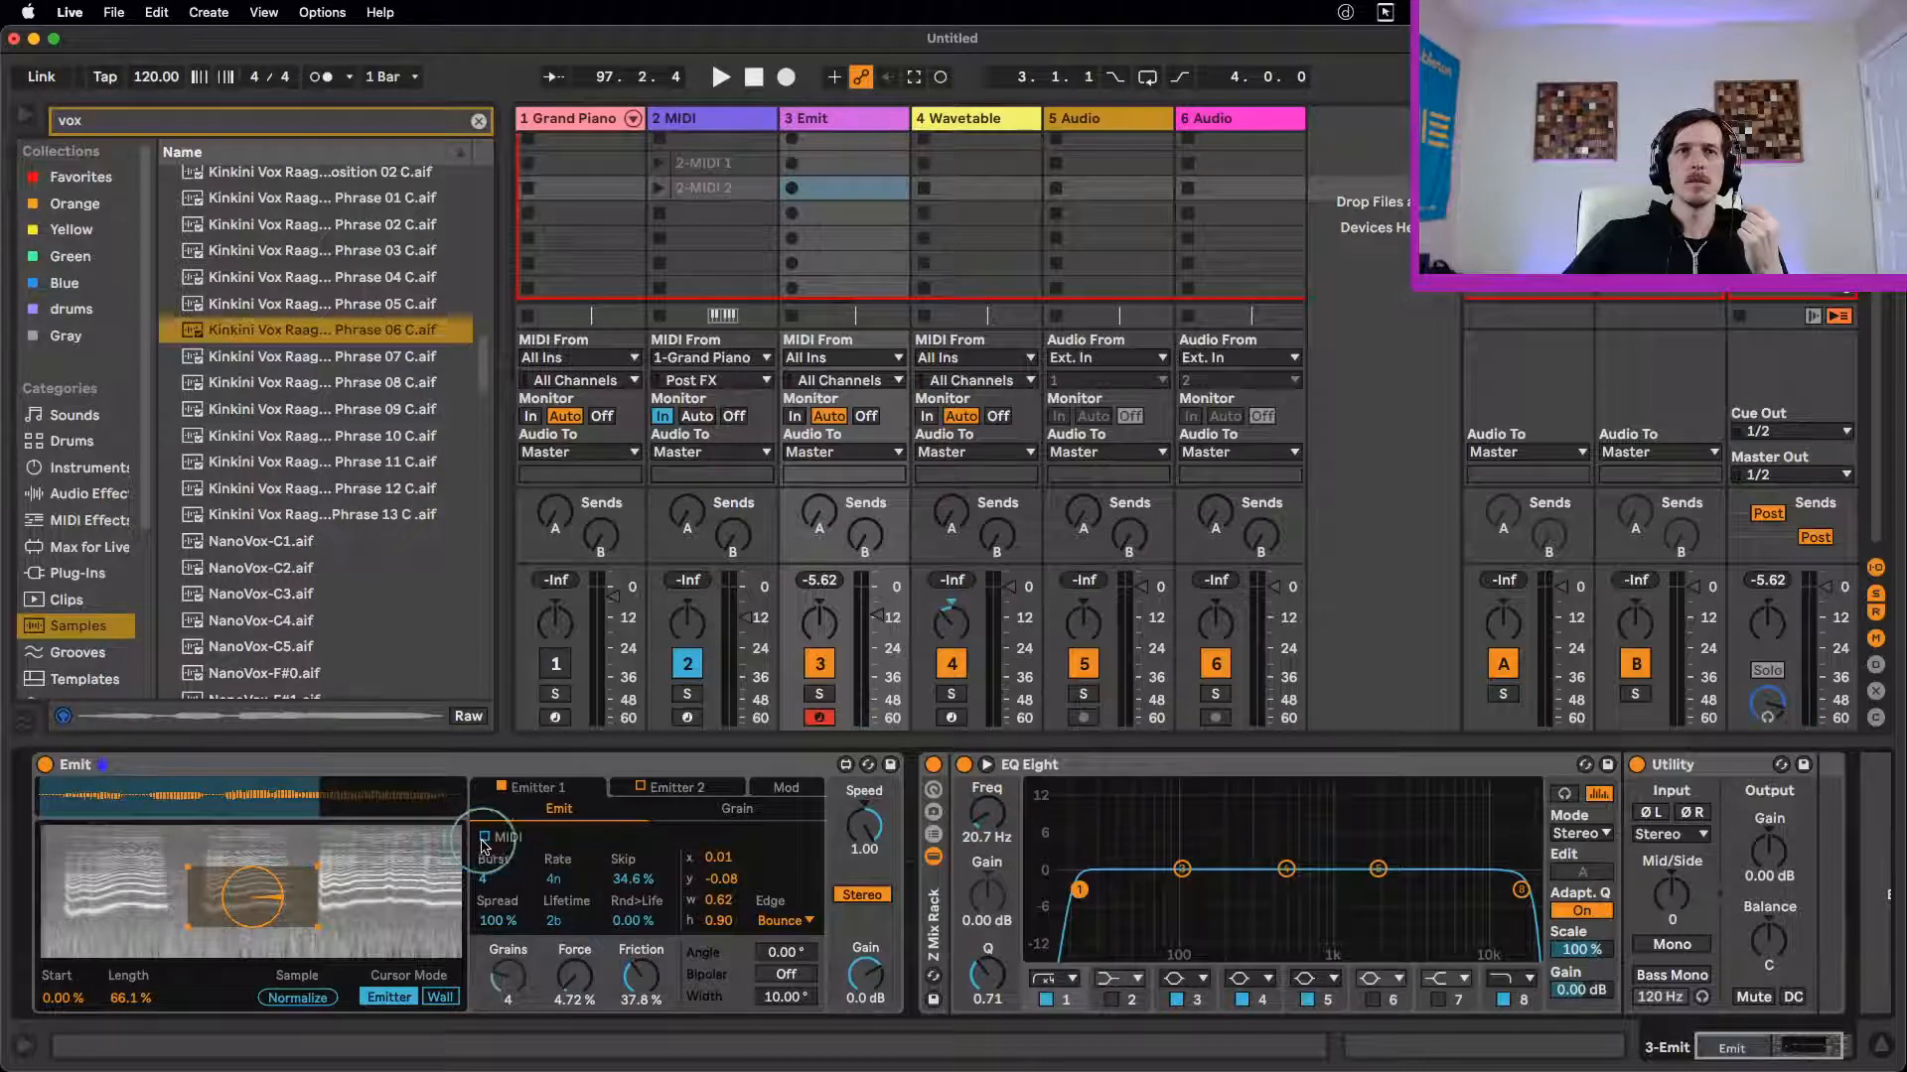
key("space")
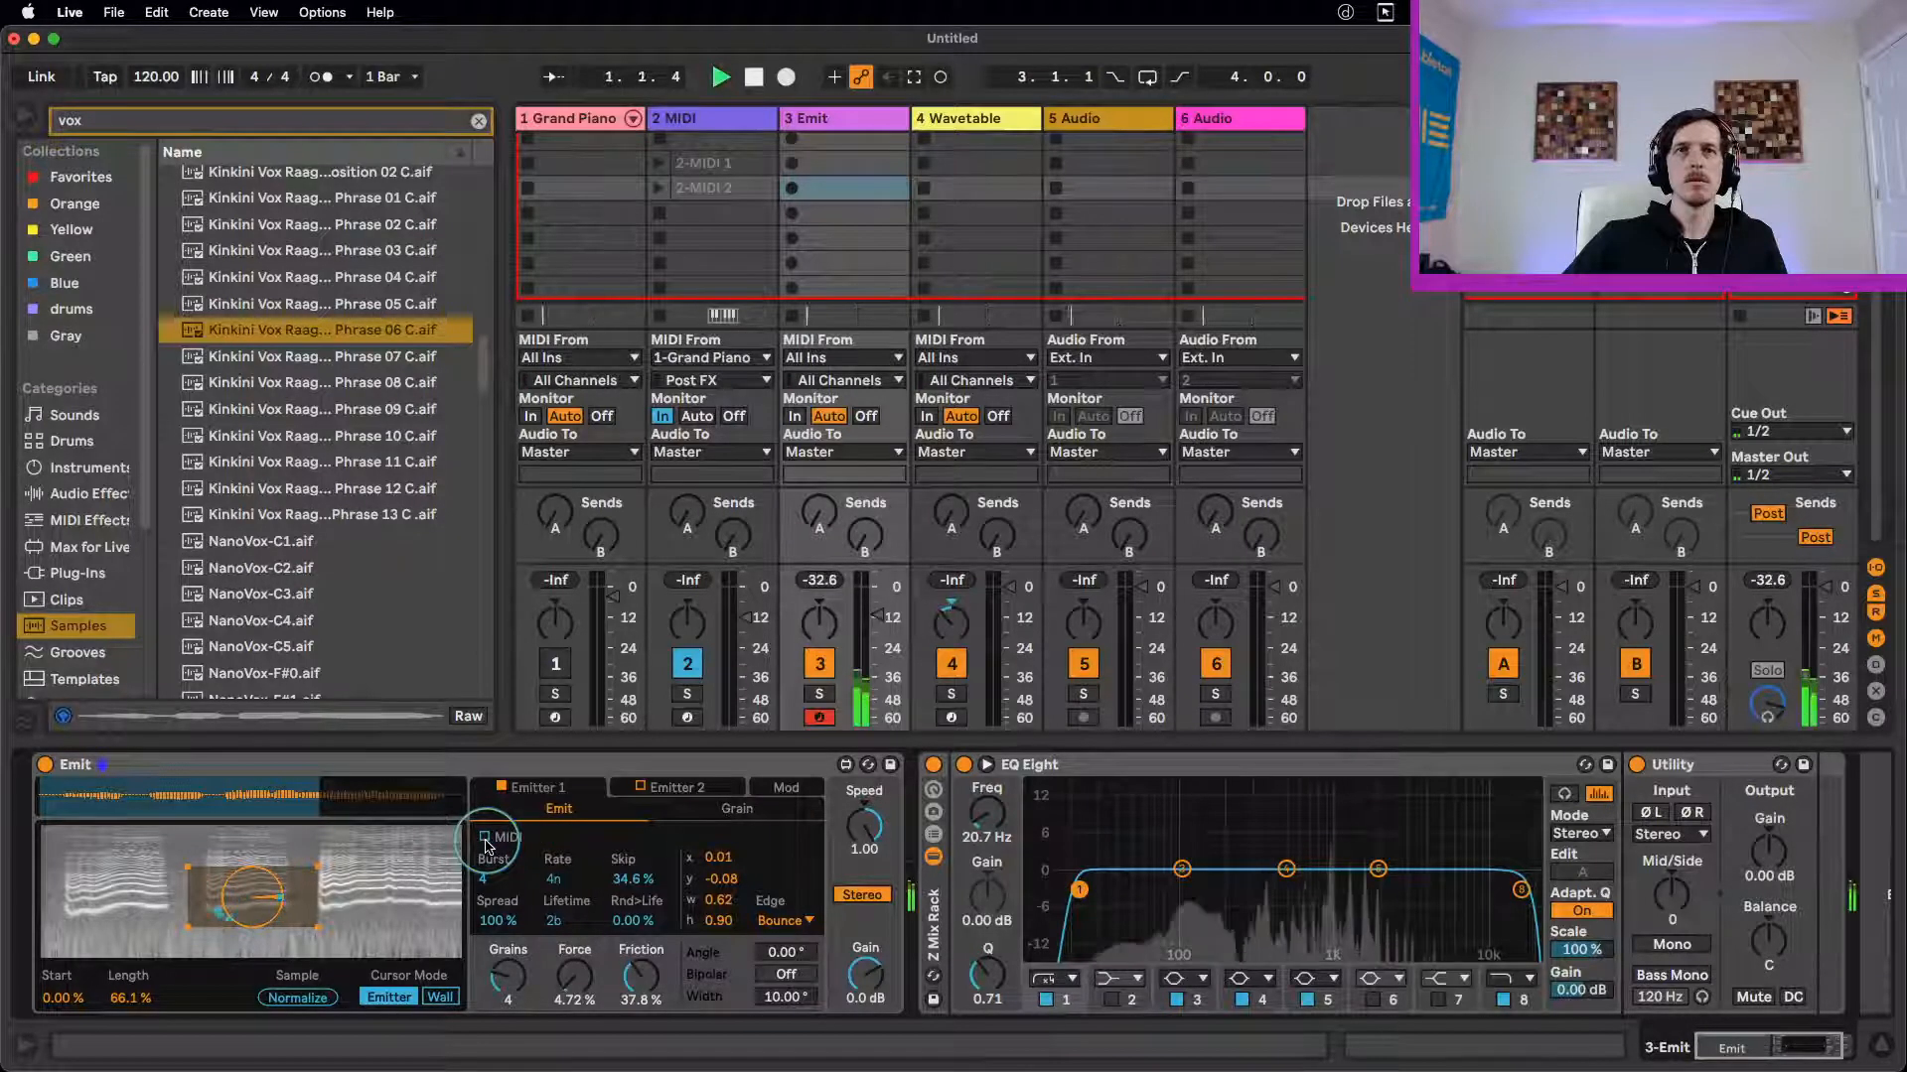
left_click(523, 791)
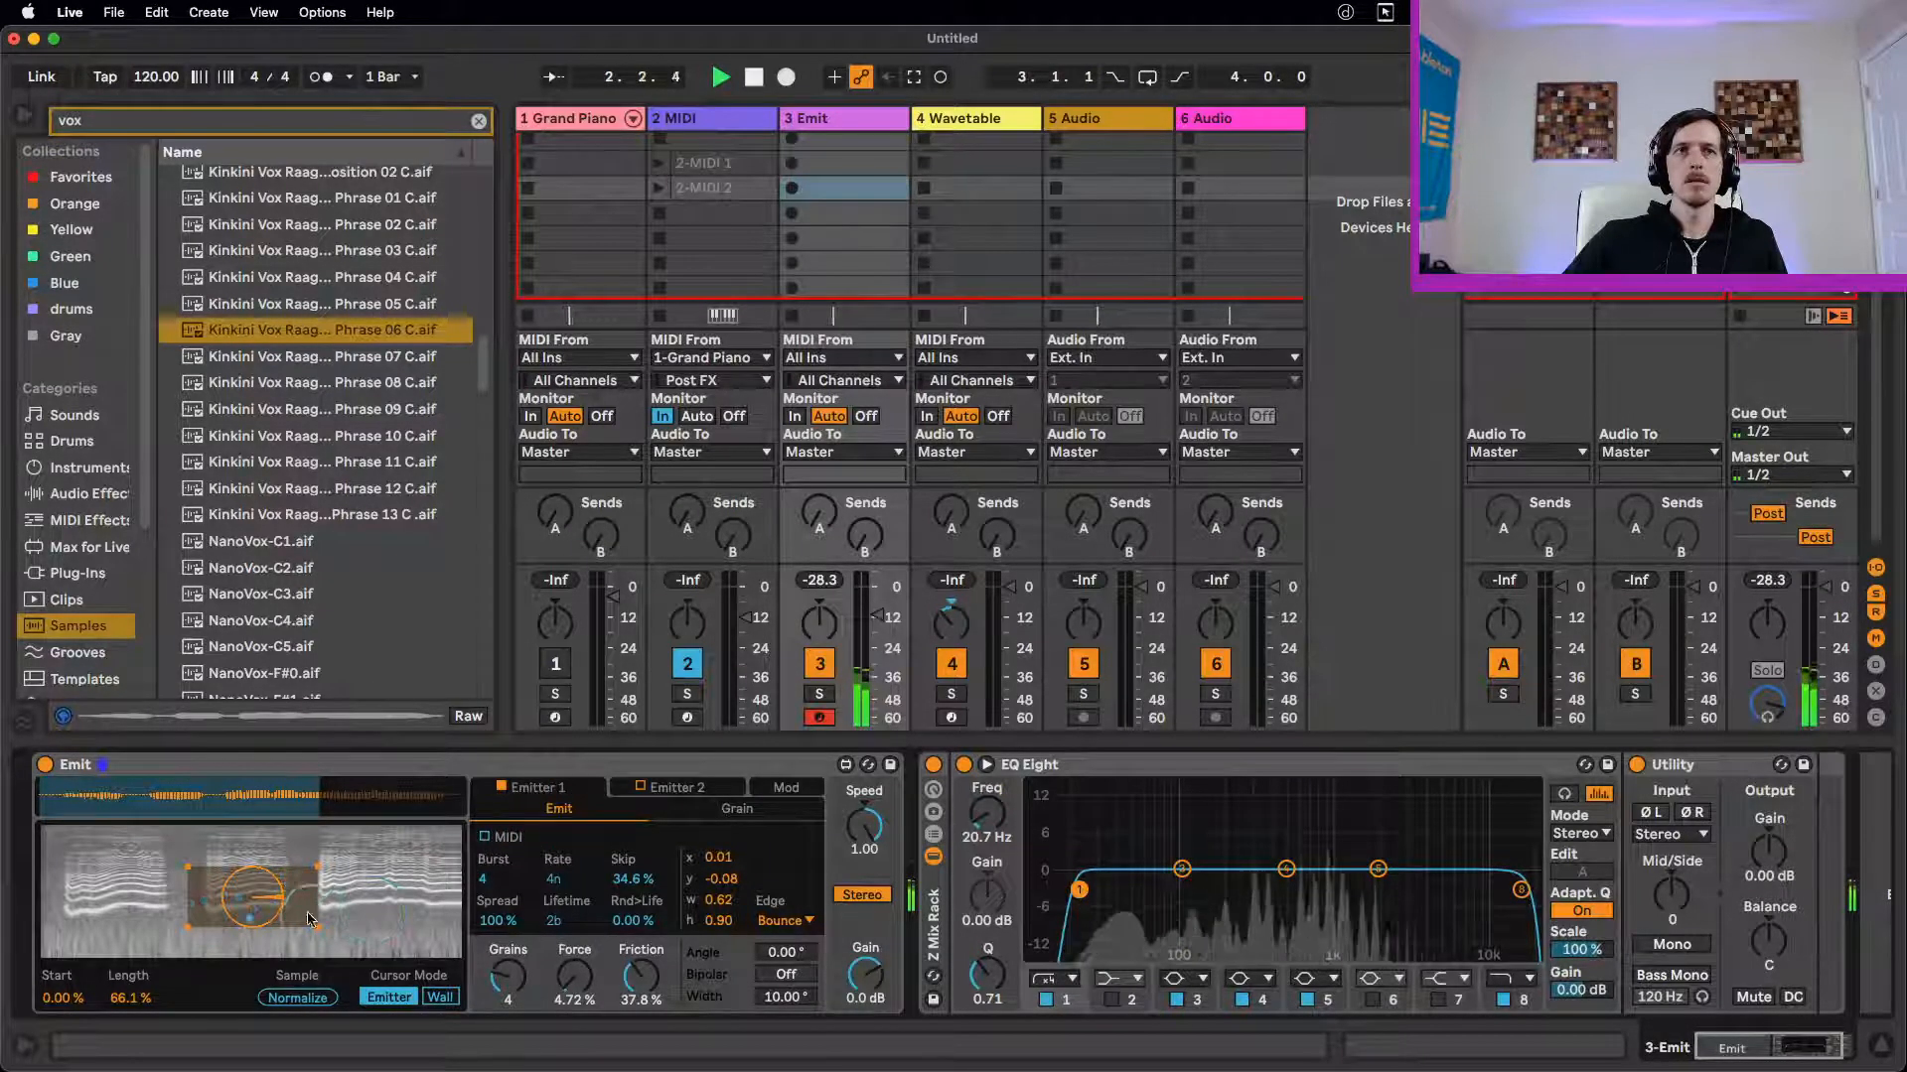
Step: Widen Emitter 1's region to about w 1.75 and h 0.78, and extend the sample Length to 100 %
left_click_drag(307, 883, 521, 864)
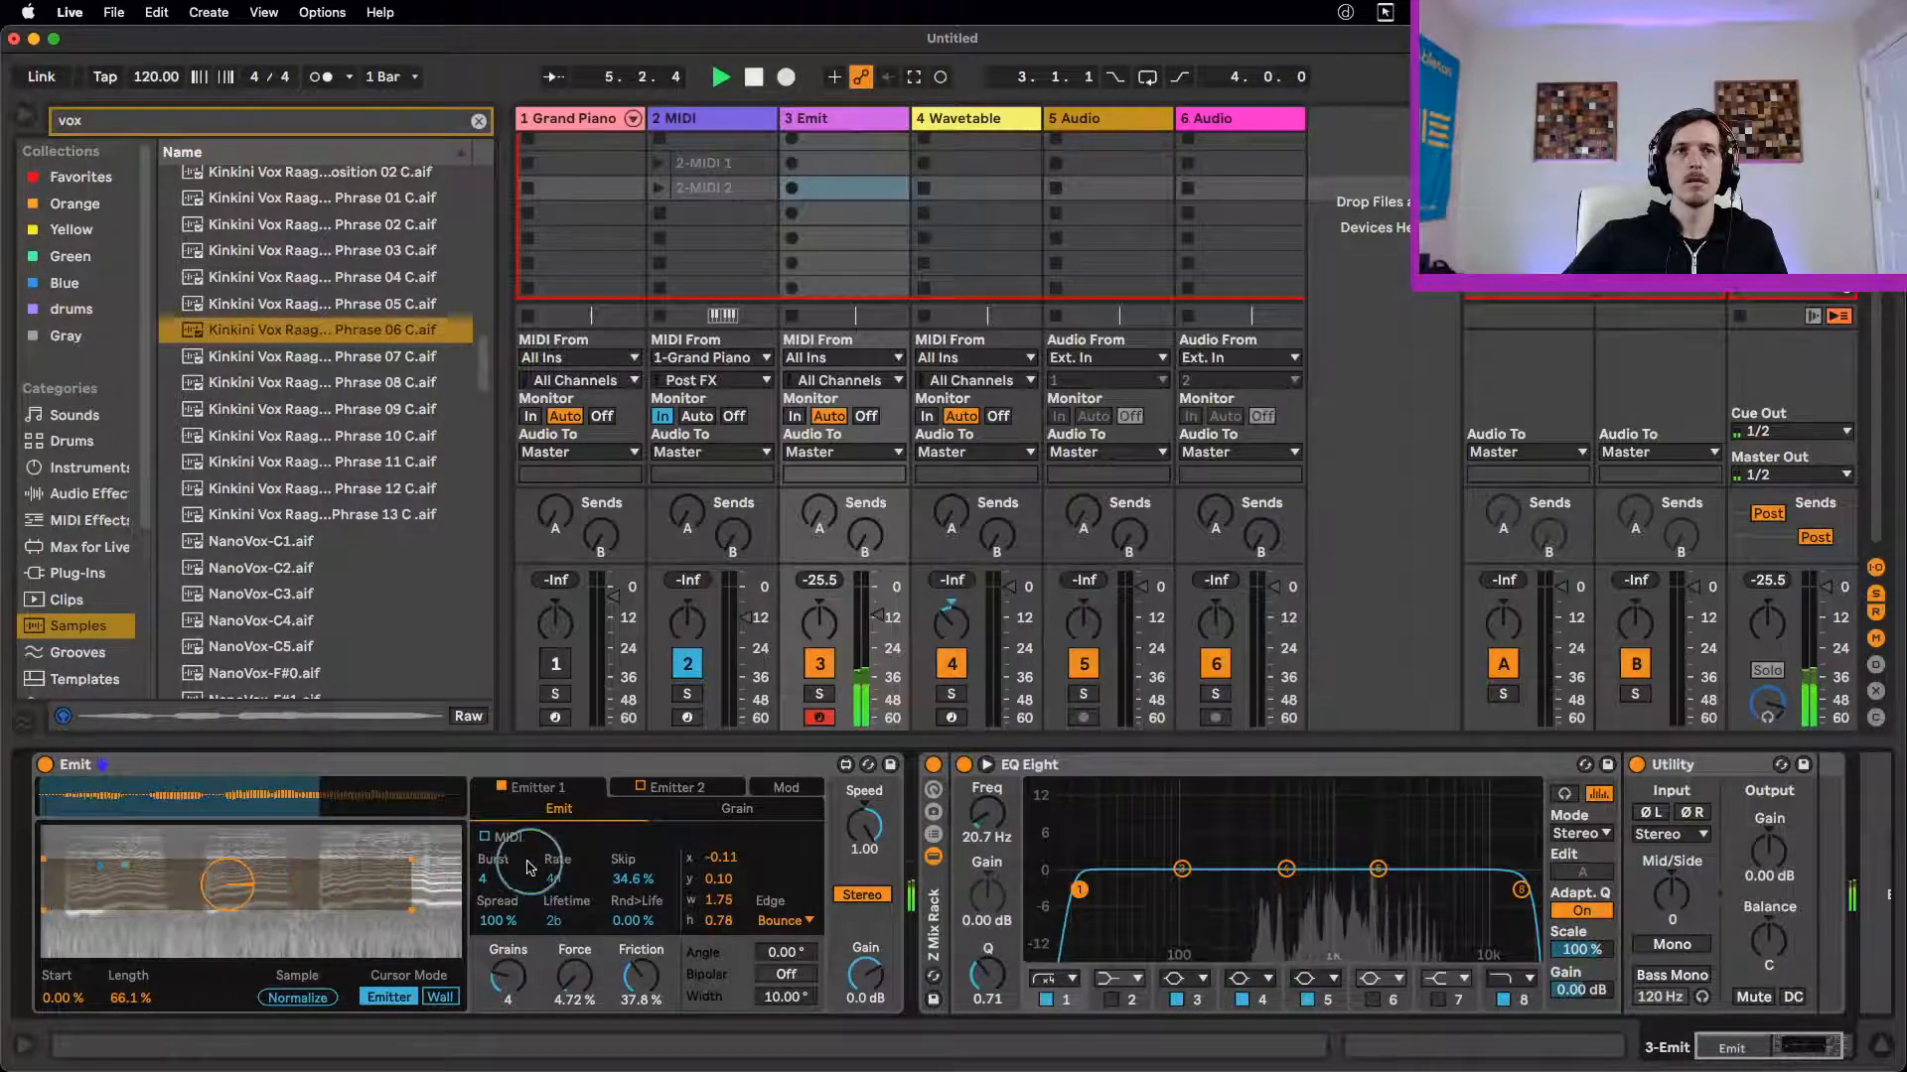
left_click_drag(145, 995, 268, 962)
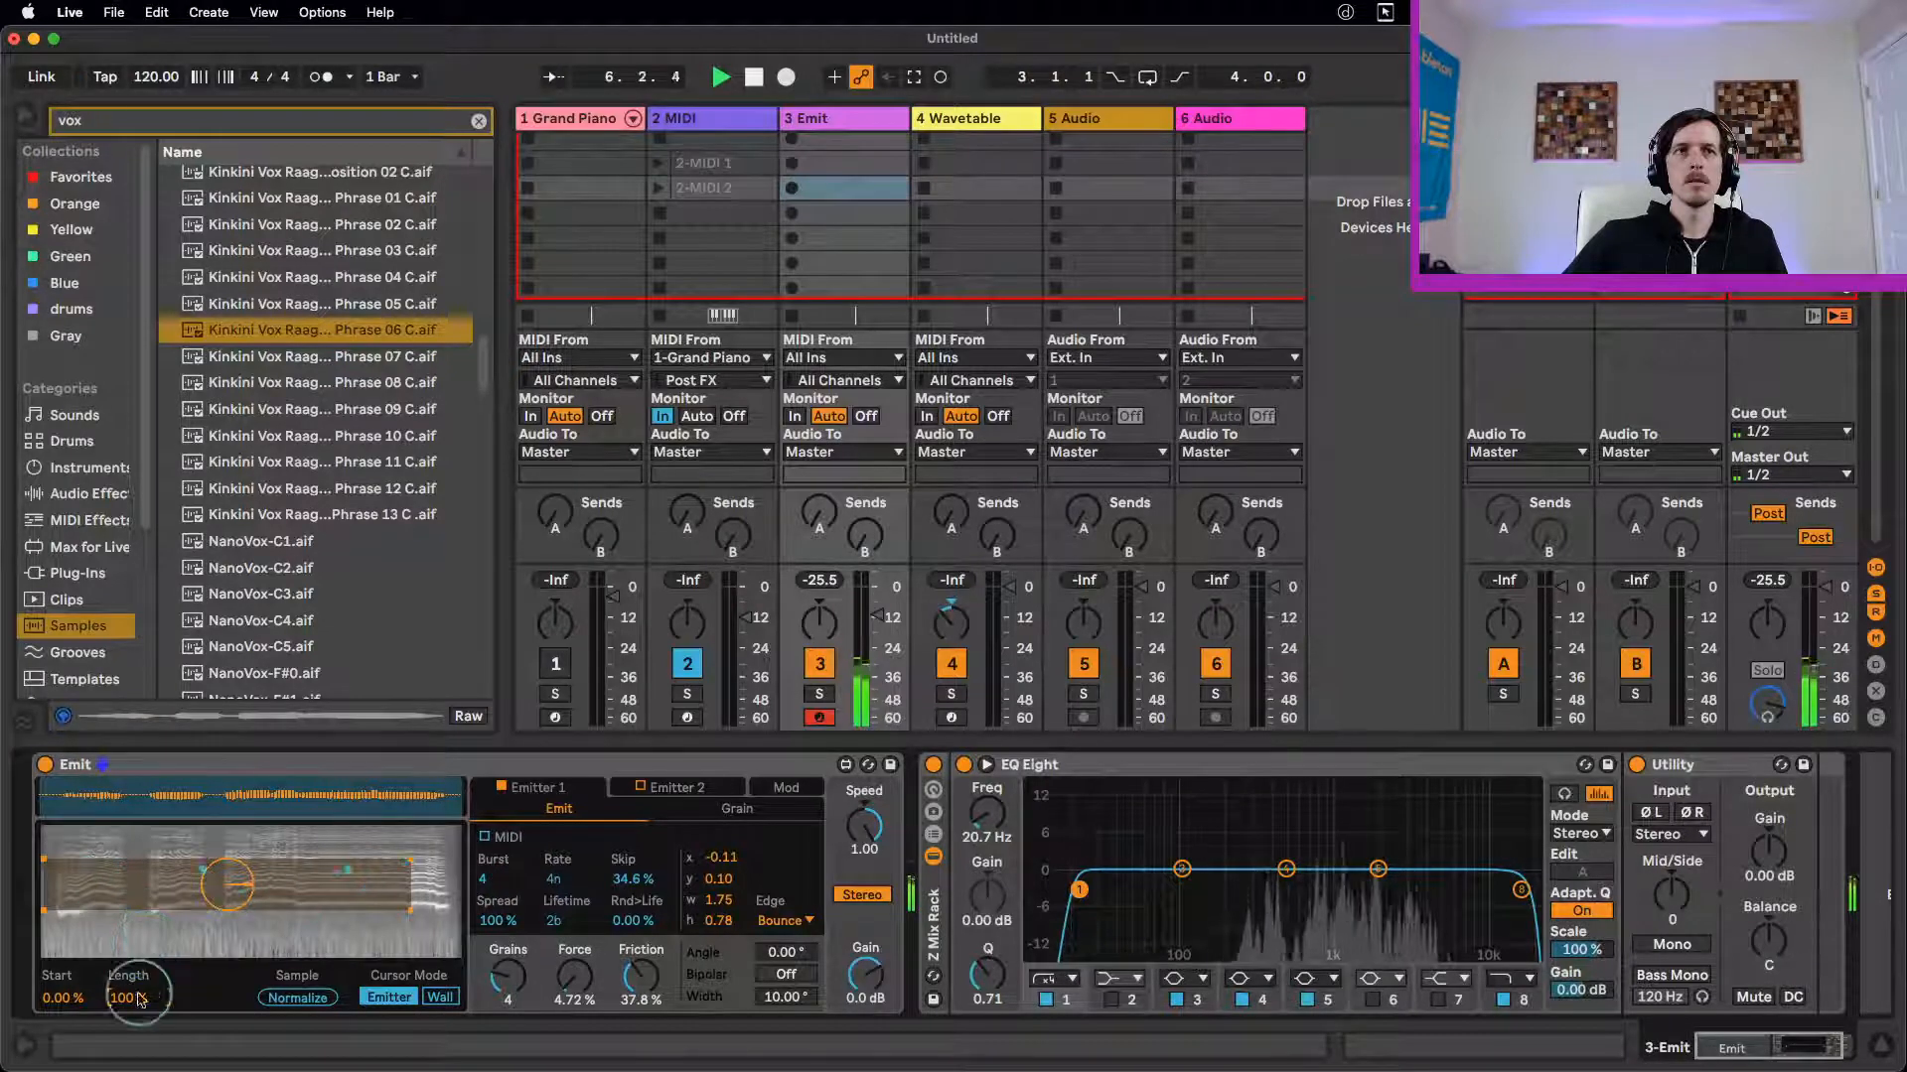
key("space")
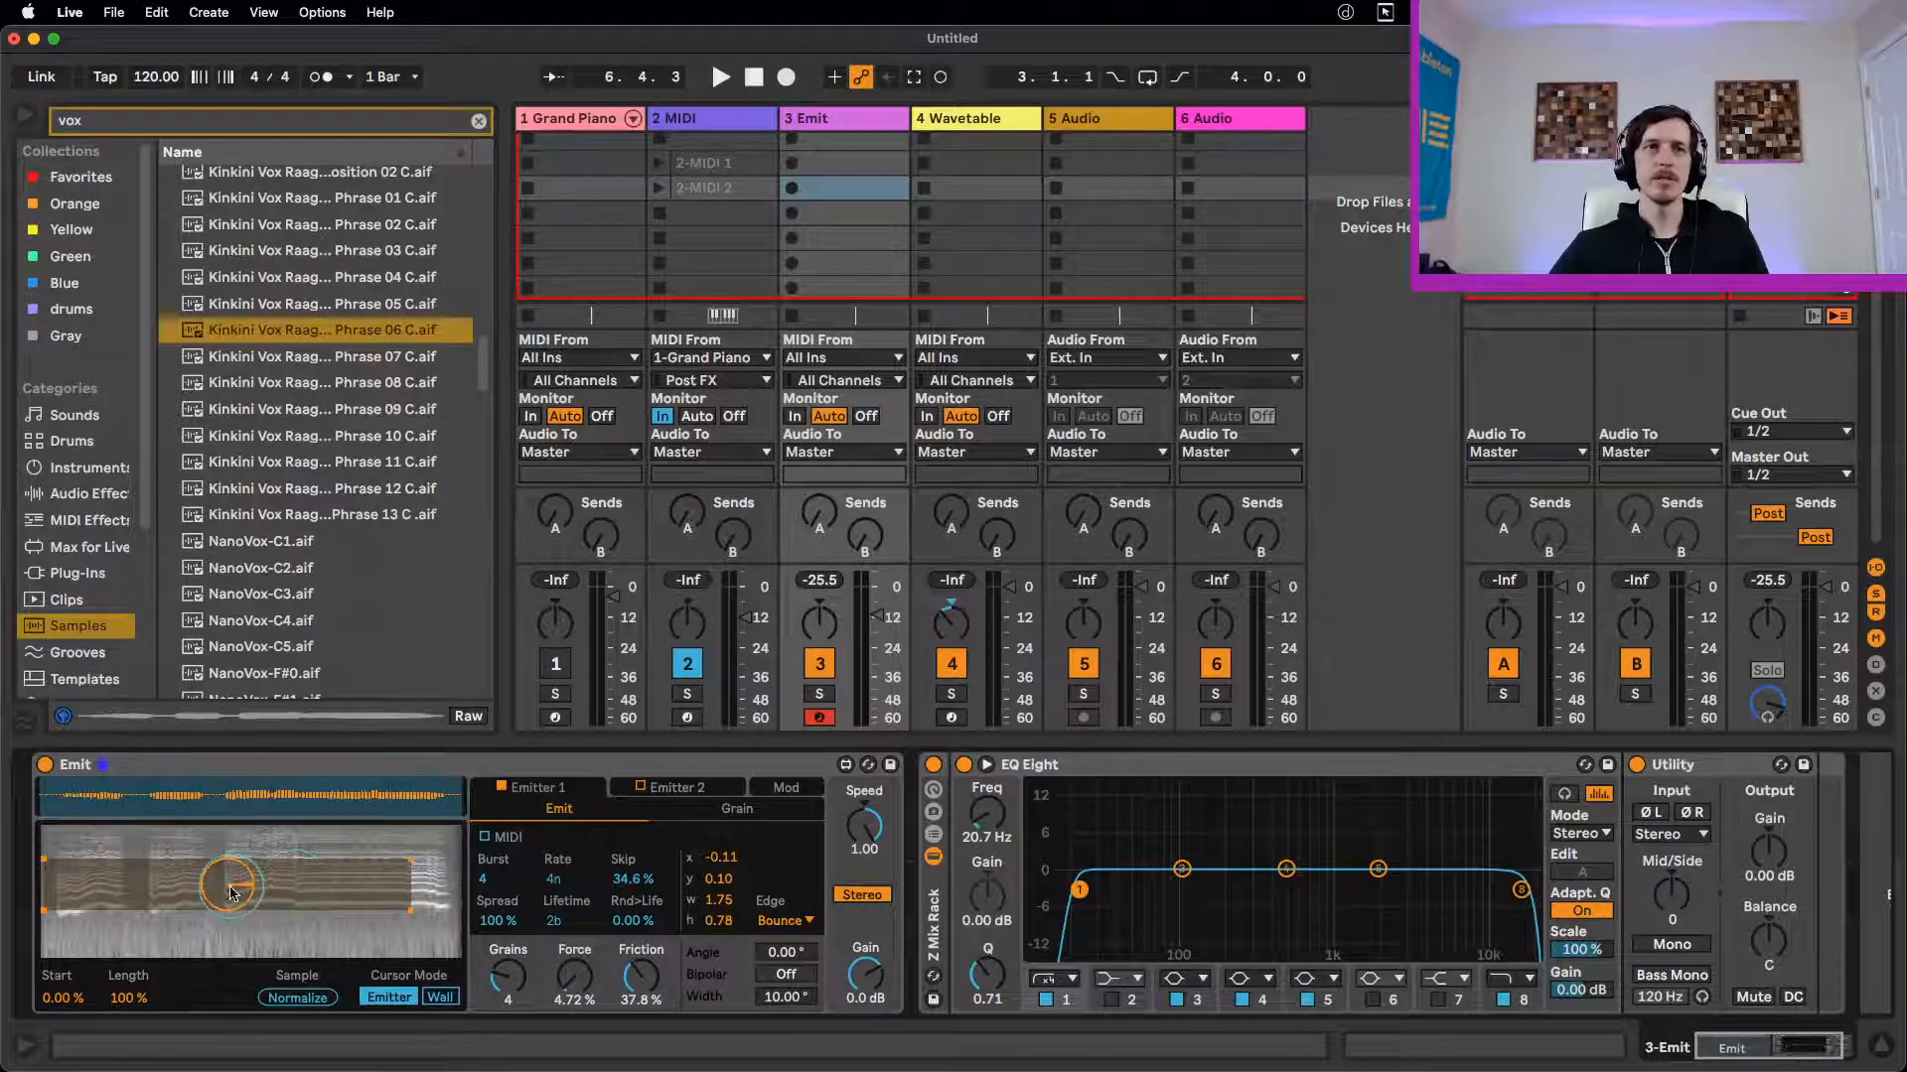
Step: Move and resize Emitter 1's region over the spectrogram during playback, ending at about x -0.02, y 0.02, w 0.85 and h 1.18
left_click_drag(228, 884, 255, 891)
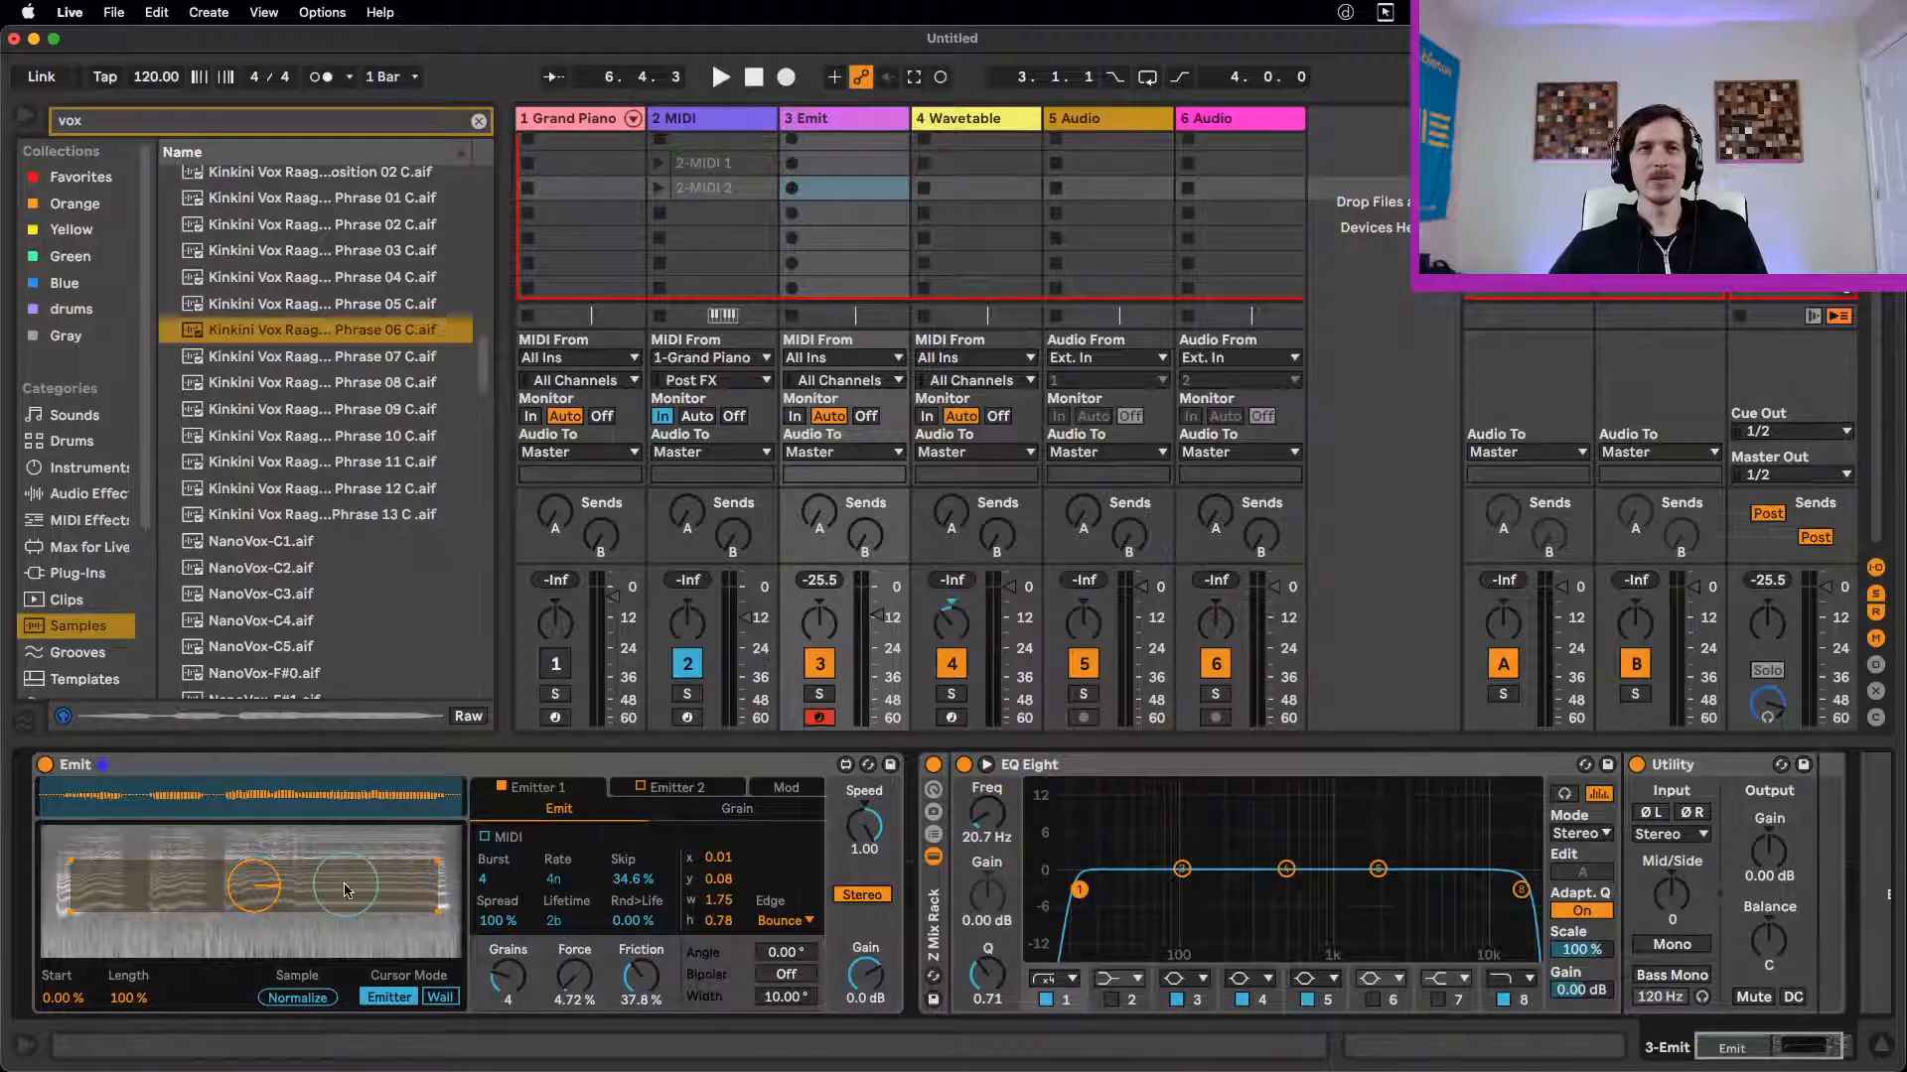
left_click_drag(261, 886, 248, 862)
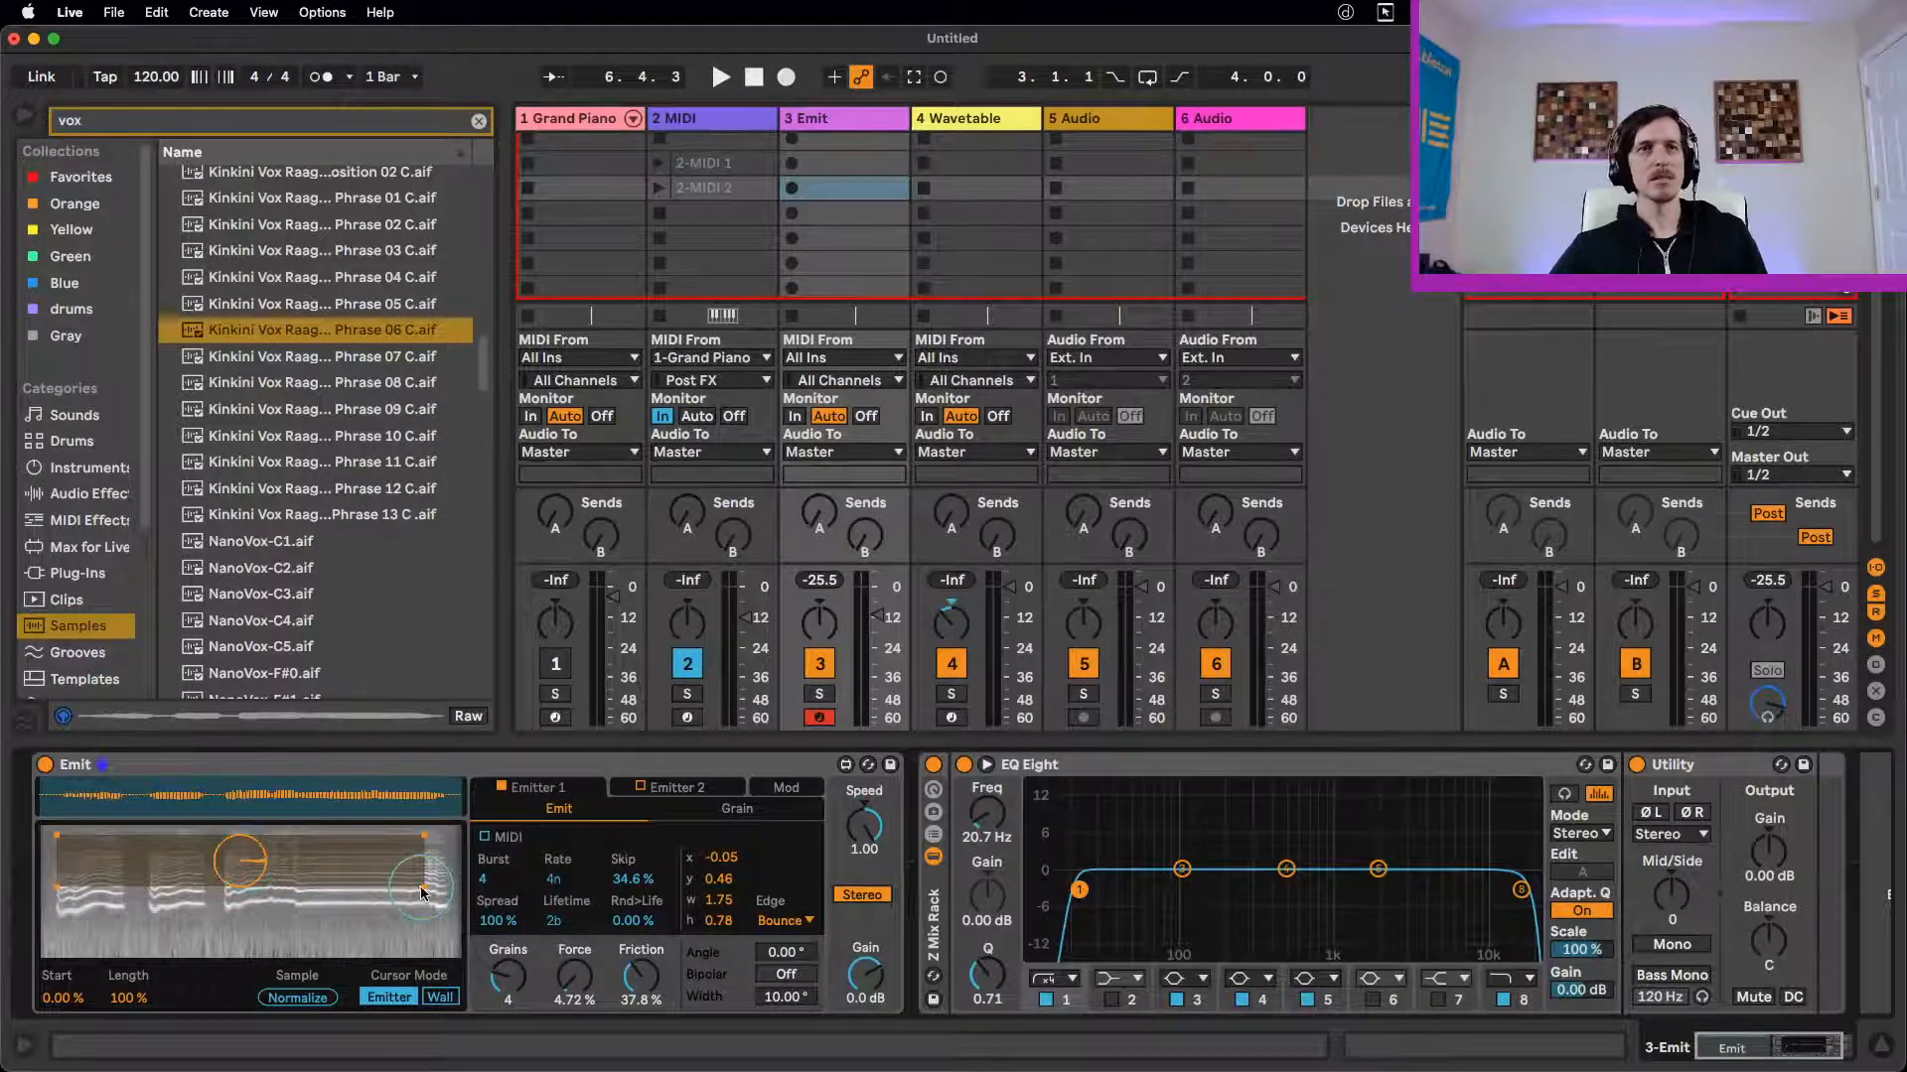
left_click_drag(422, 893, 398, 895)
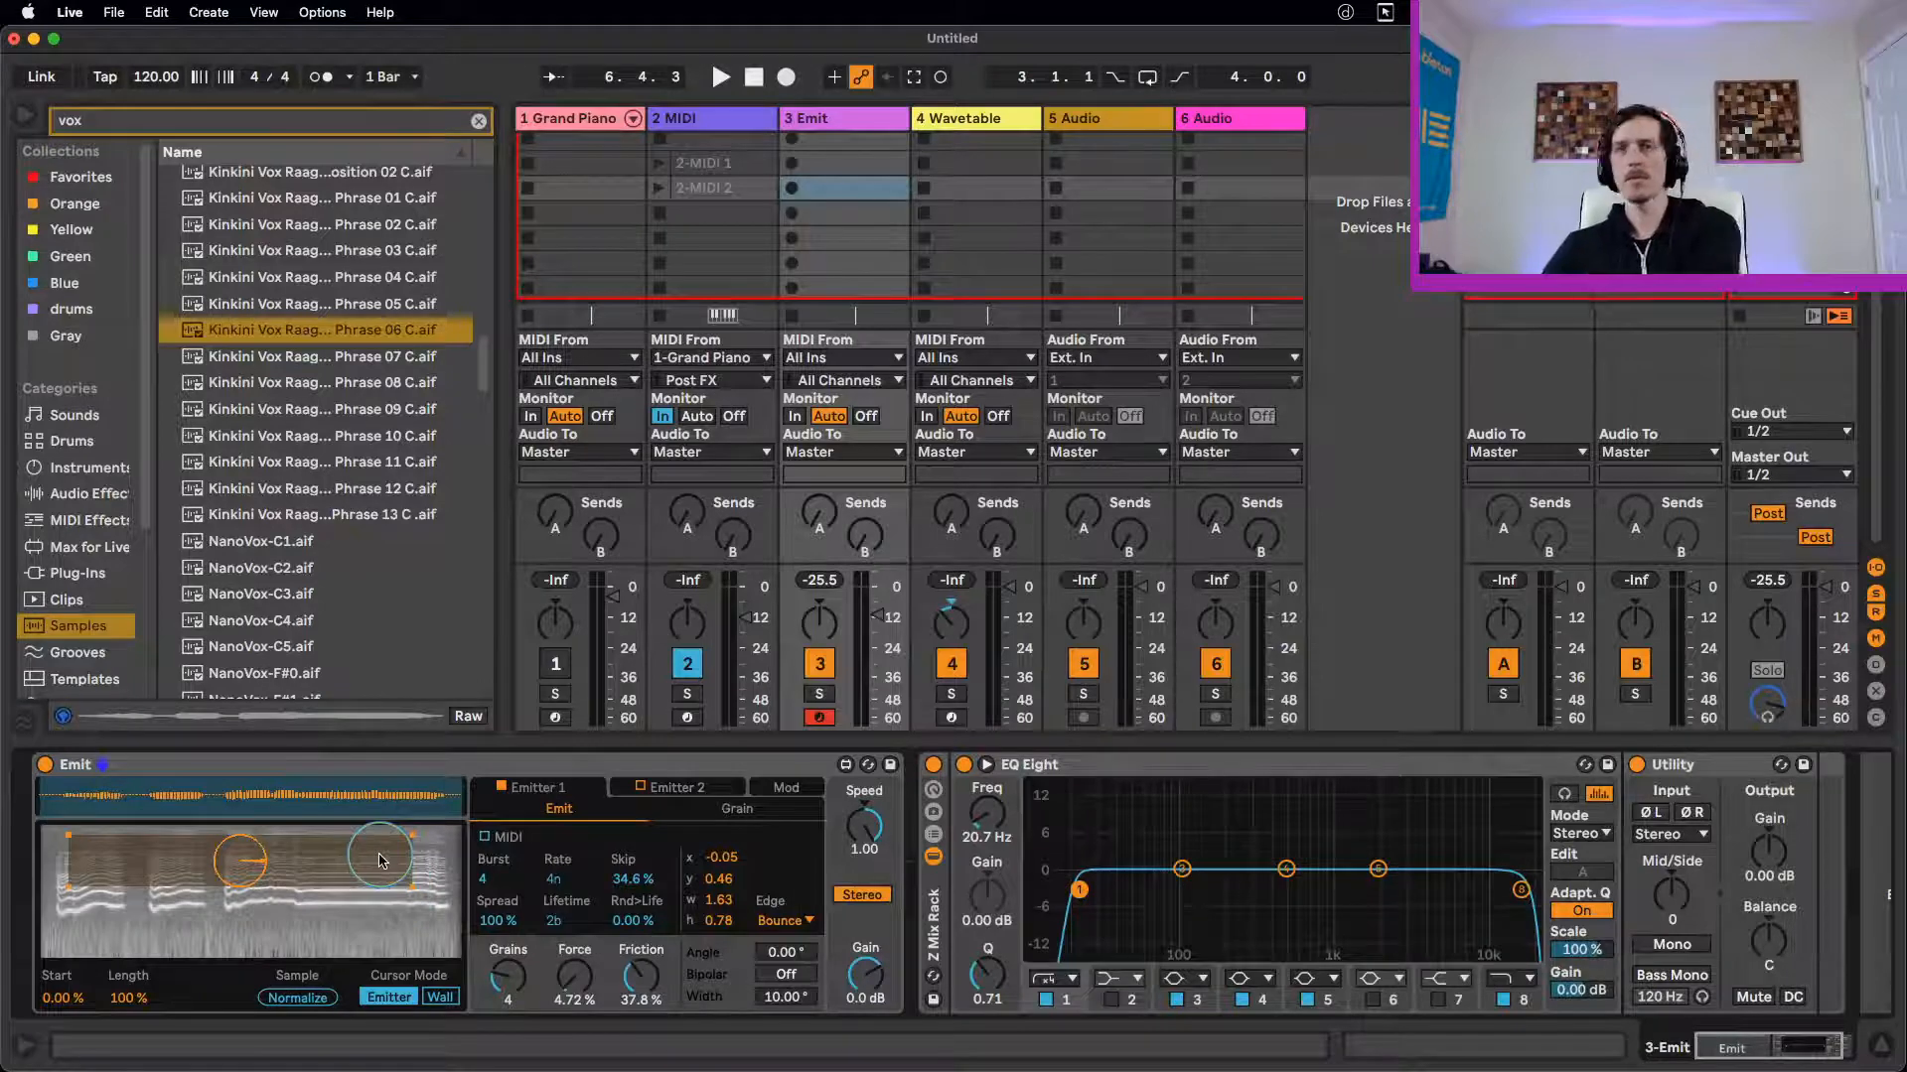
left_click_drag(380, 860, 374, 867)
key("space")
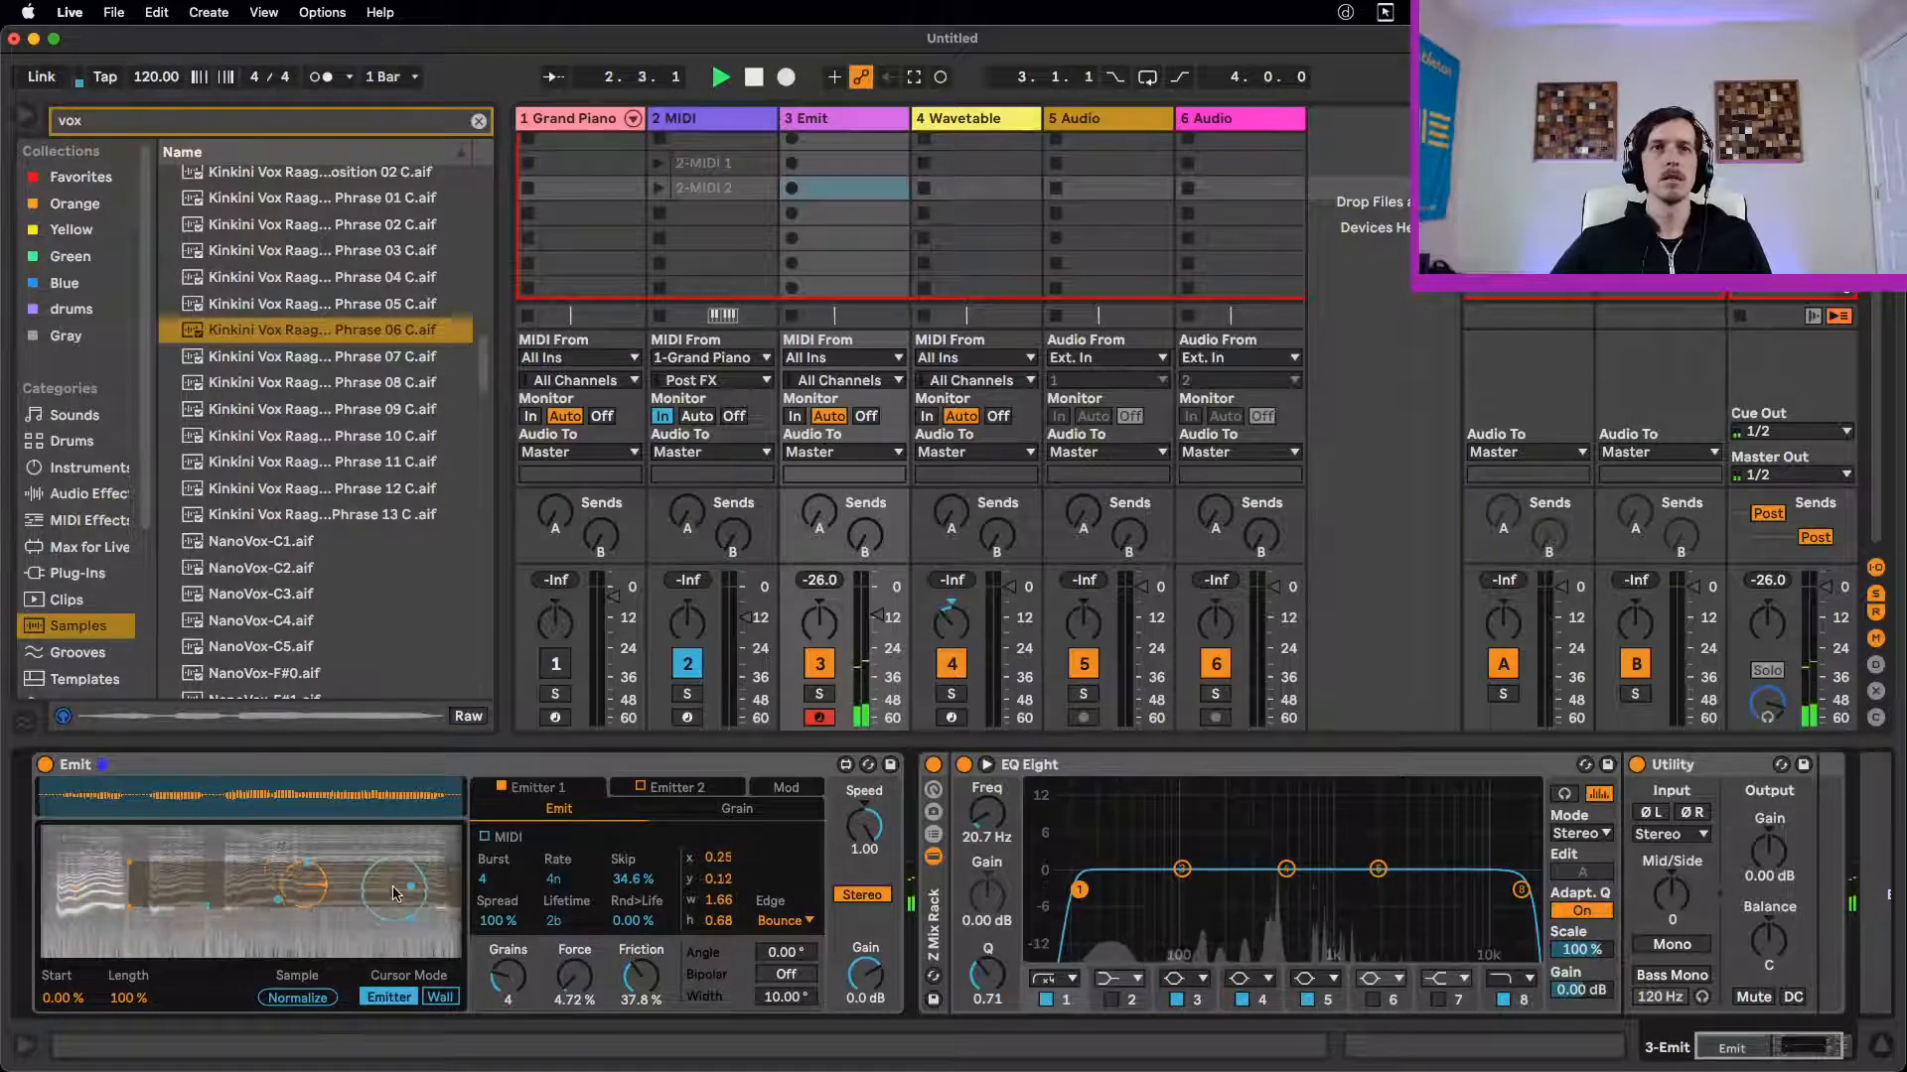
left_click_drag(323, 872, 254, 956)
key("space")
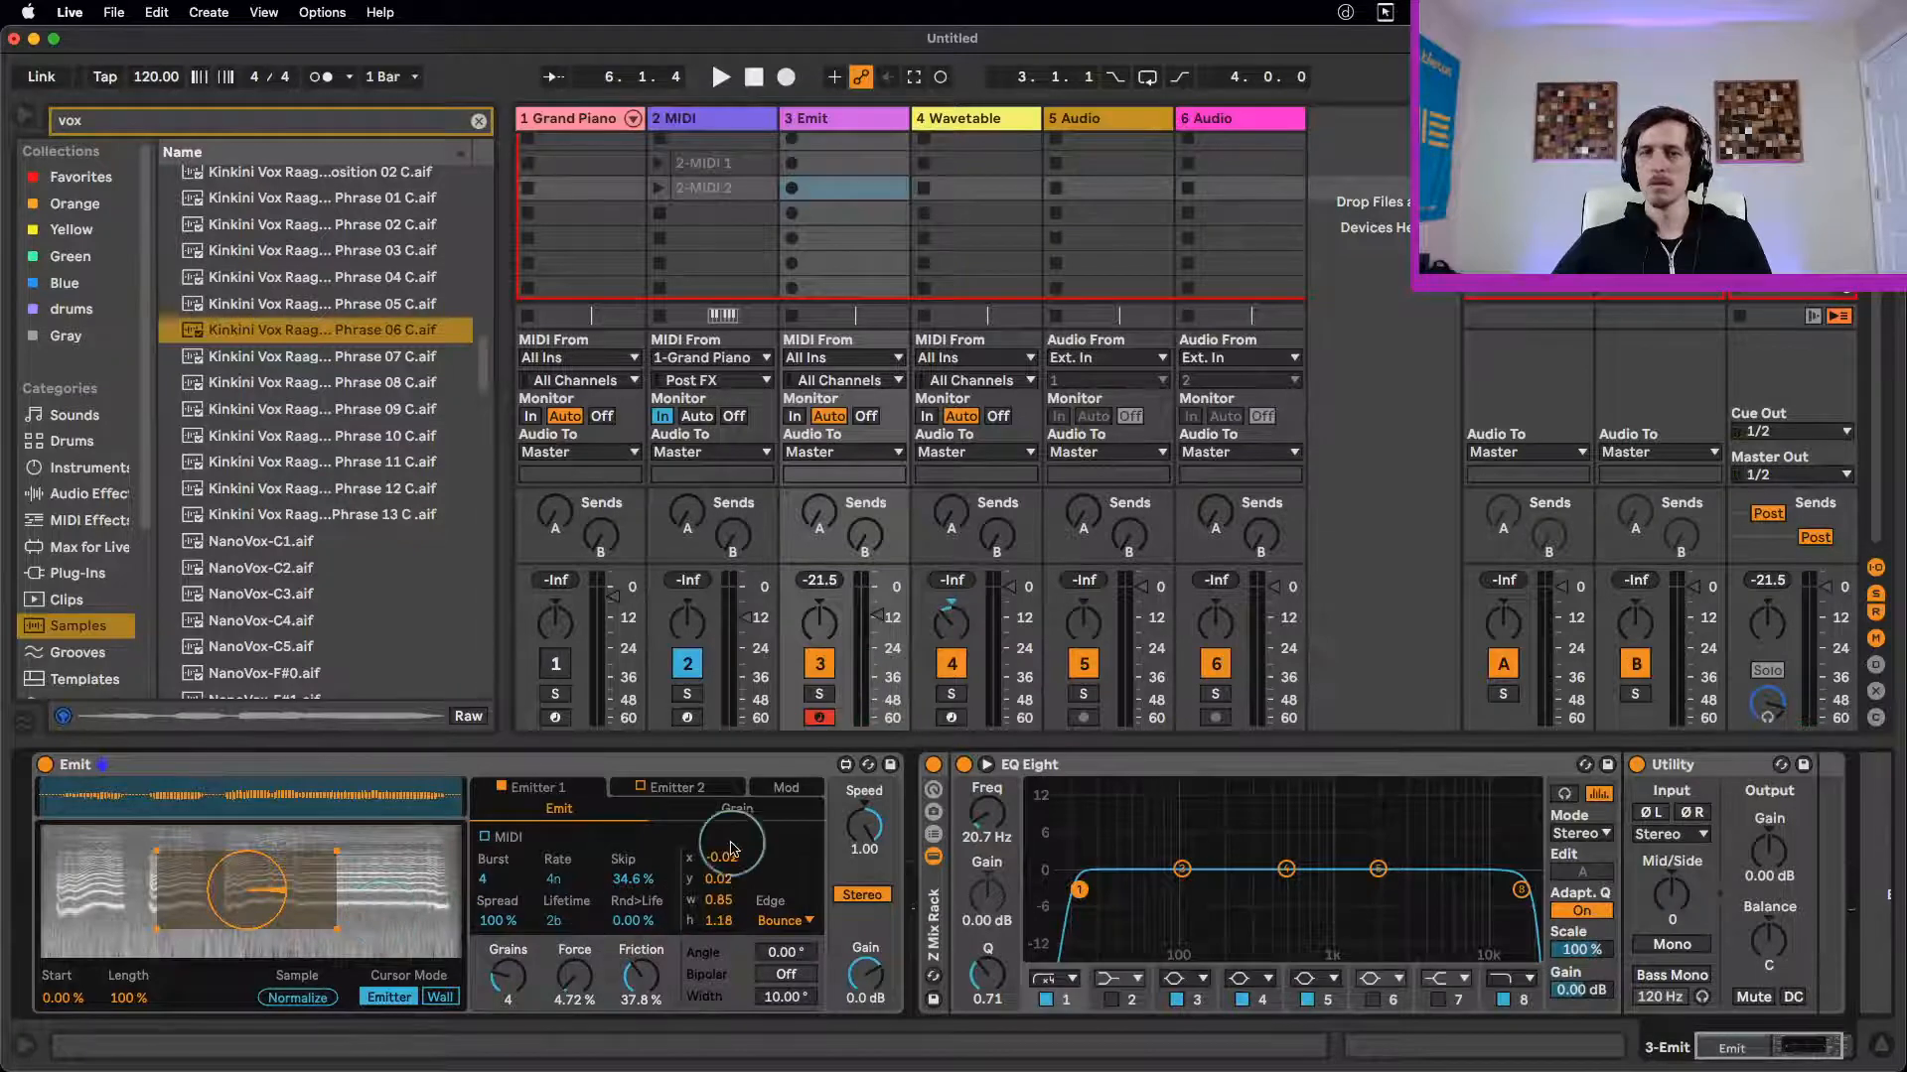
Step: View Emitter 1's Edge options, keep Bounce, and resize its region to about w 1.65 and h 0.74
left_click(785, 922)
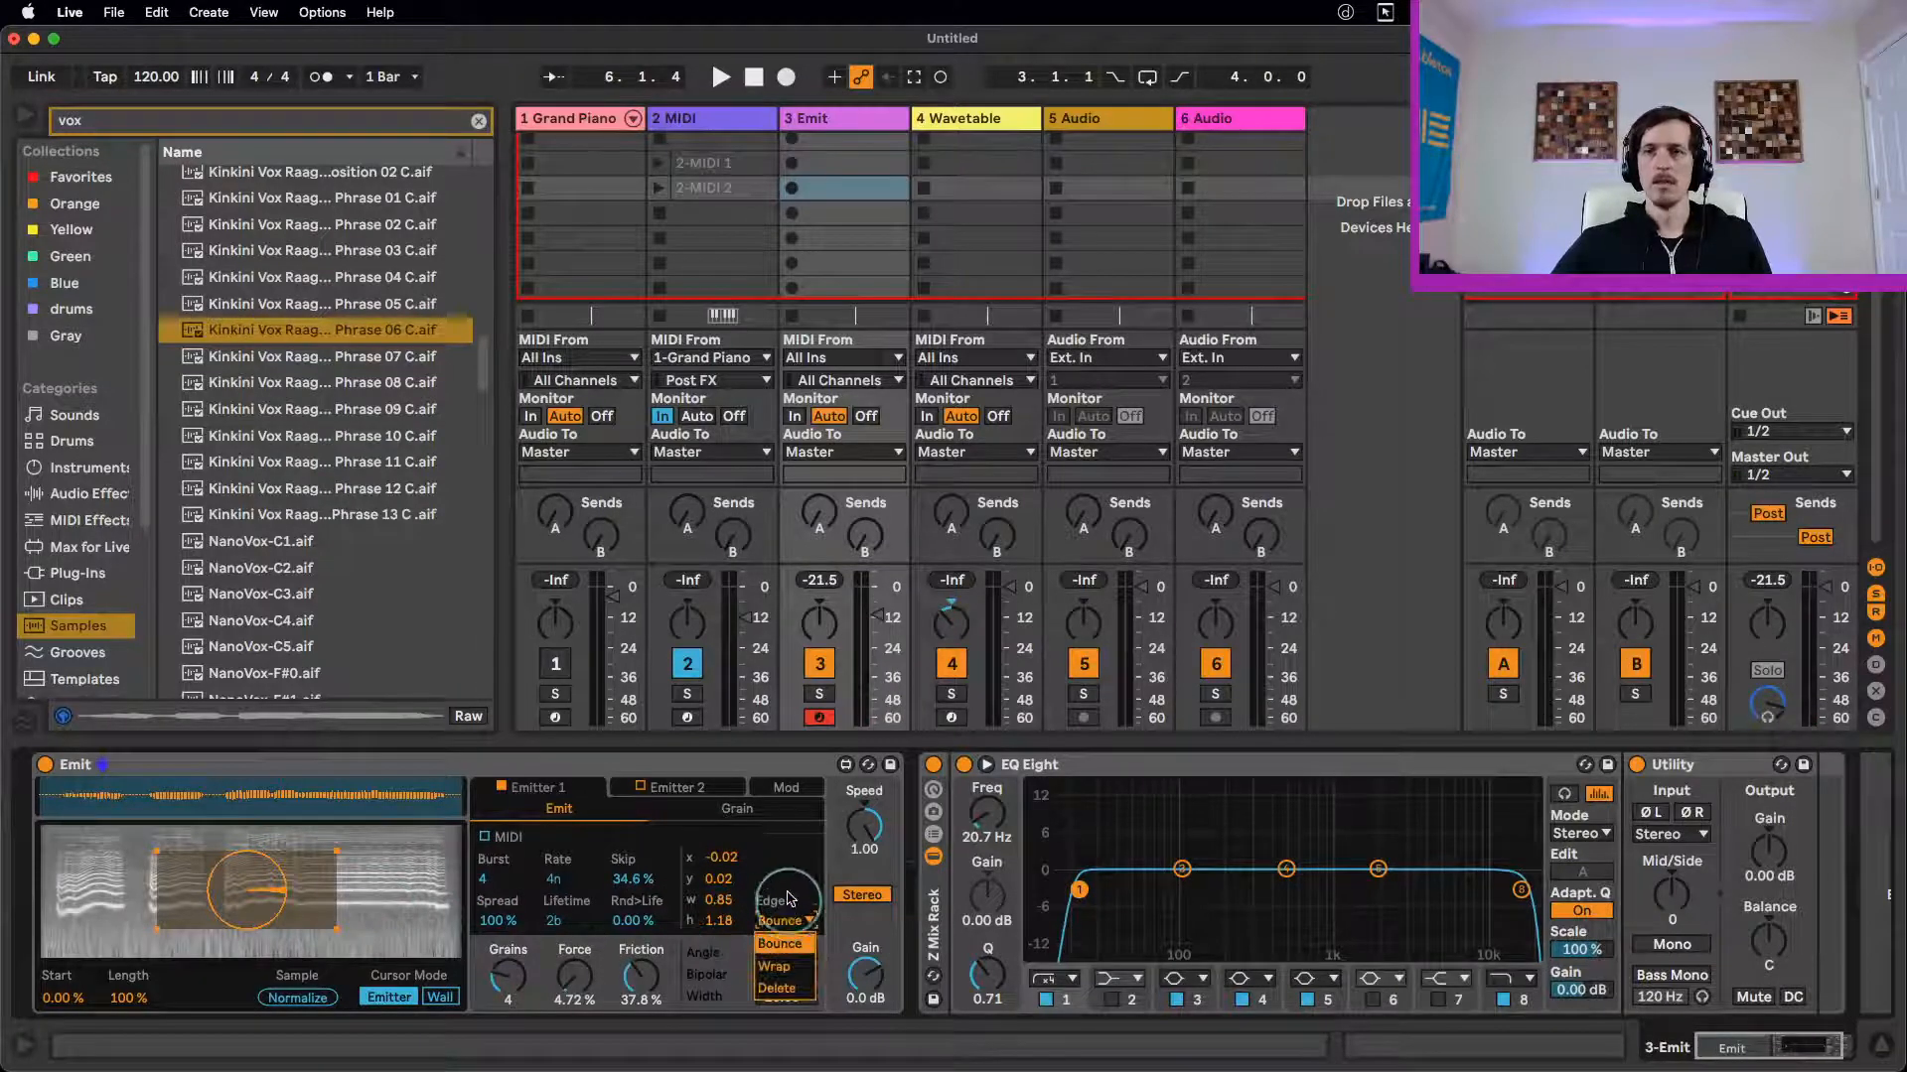
left_click(792, 935)
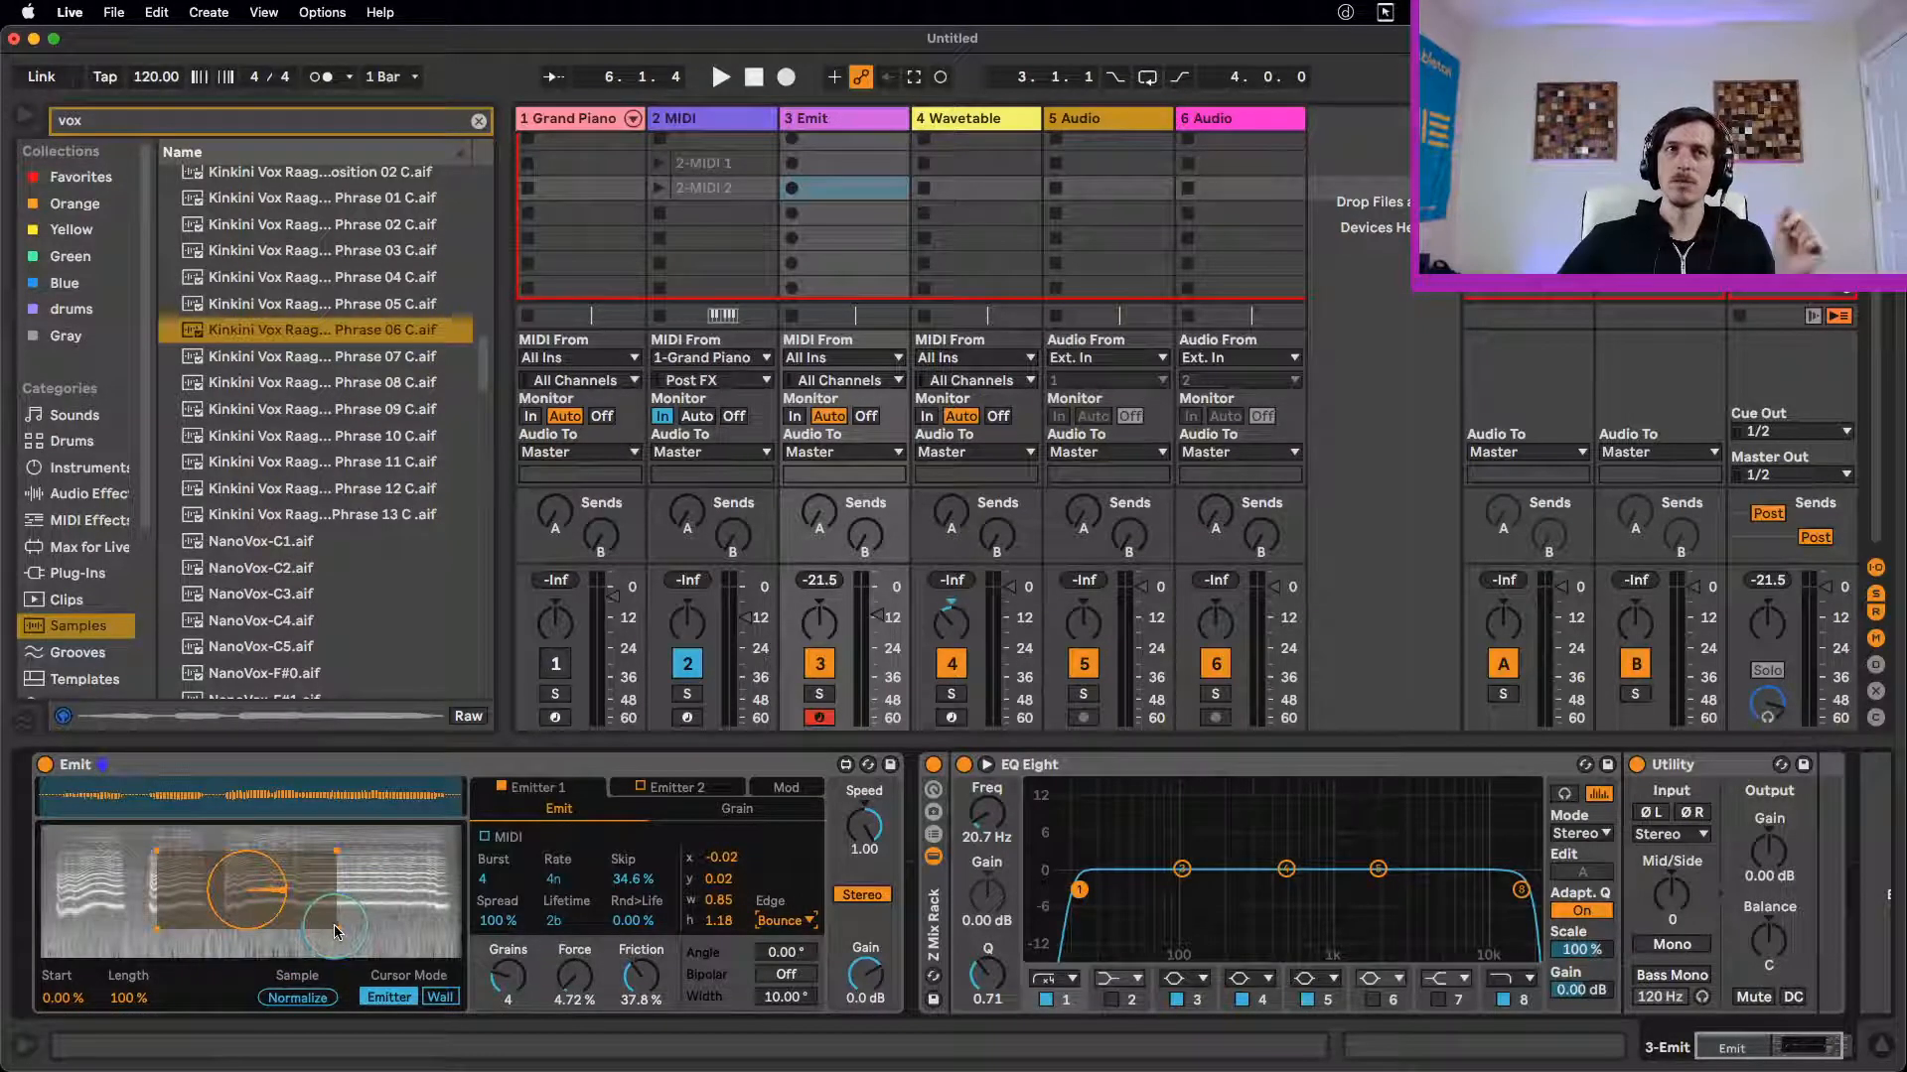
left_click_drag(337, 929, 427, 892)
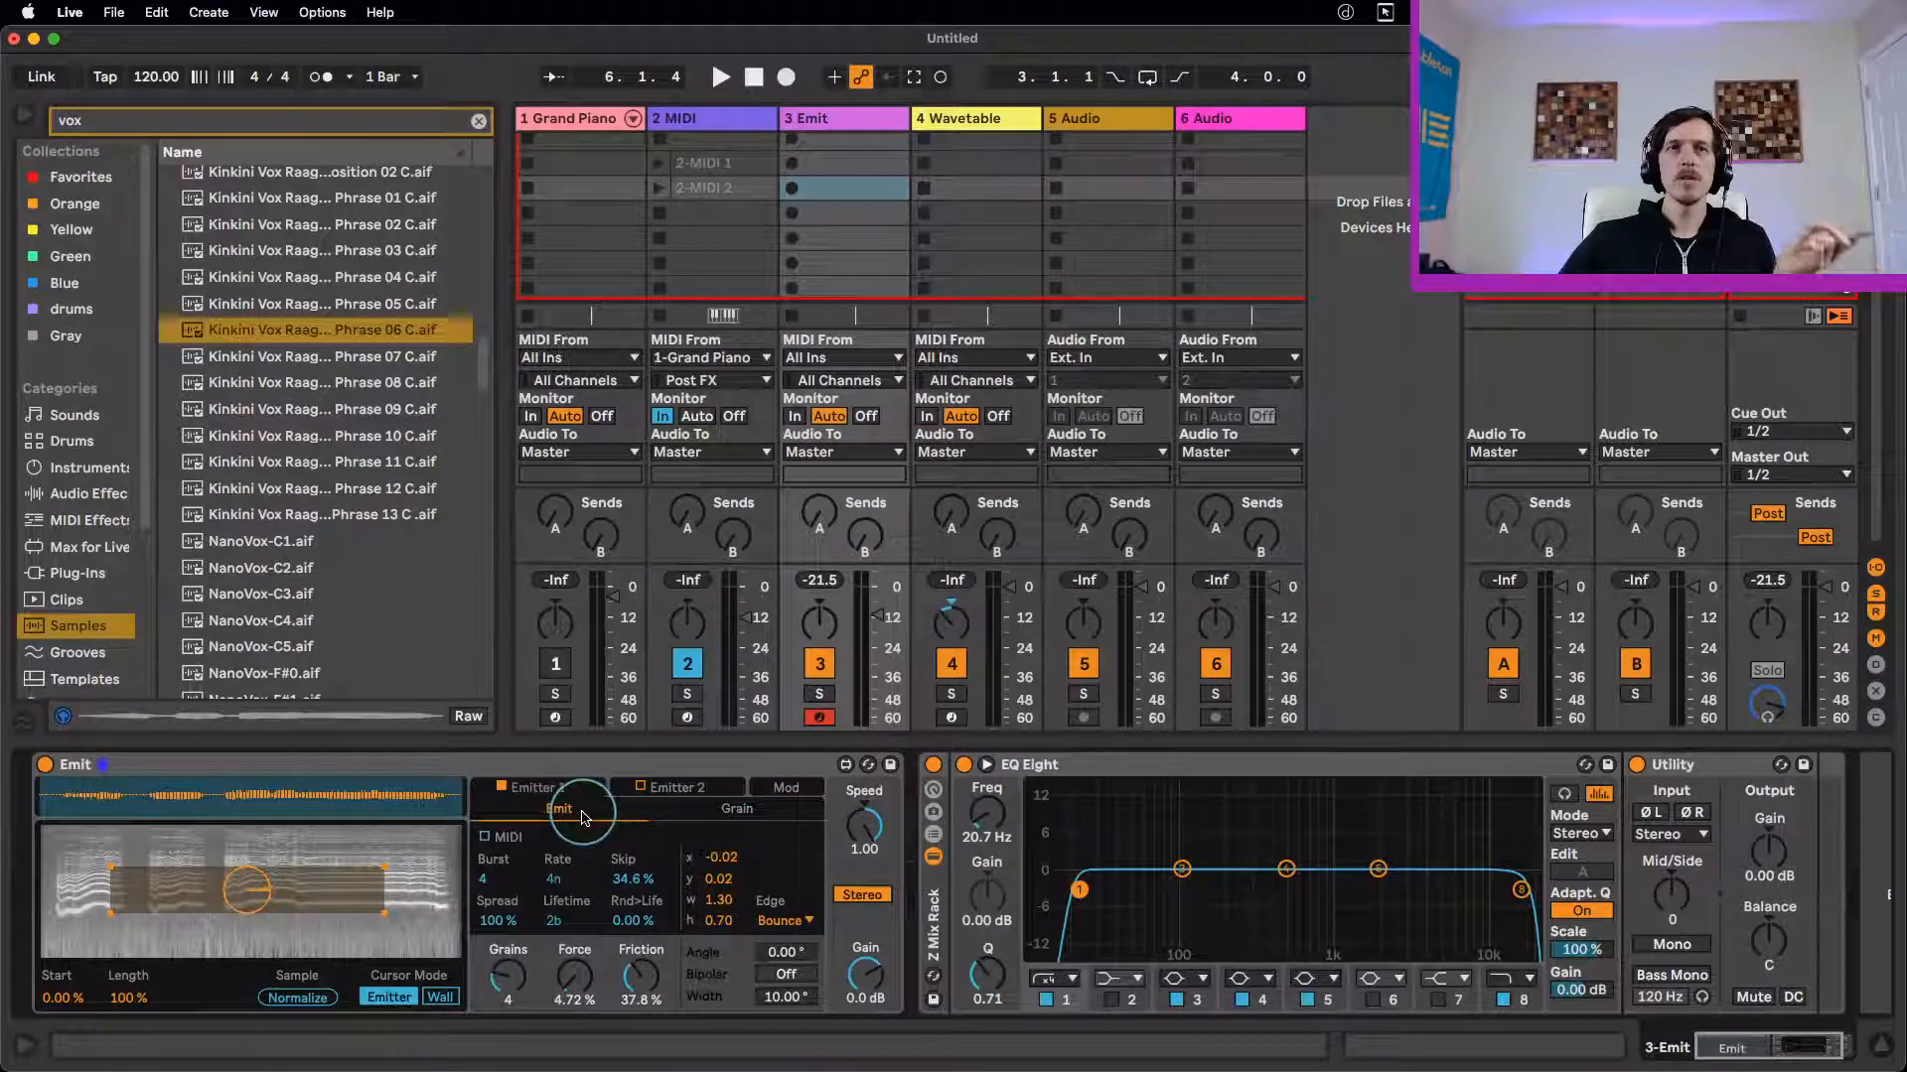
left_click_drag(387, 919, 449, 925)
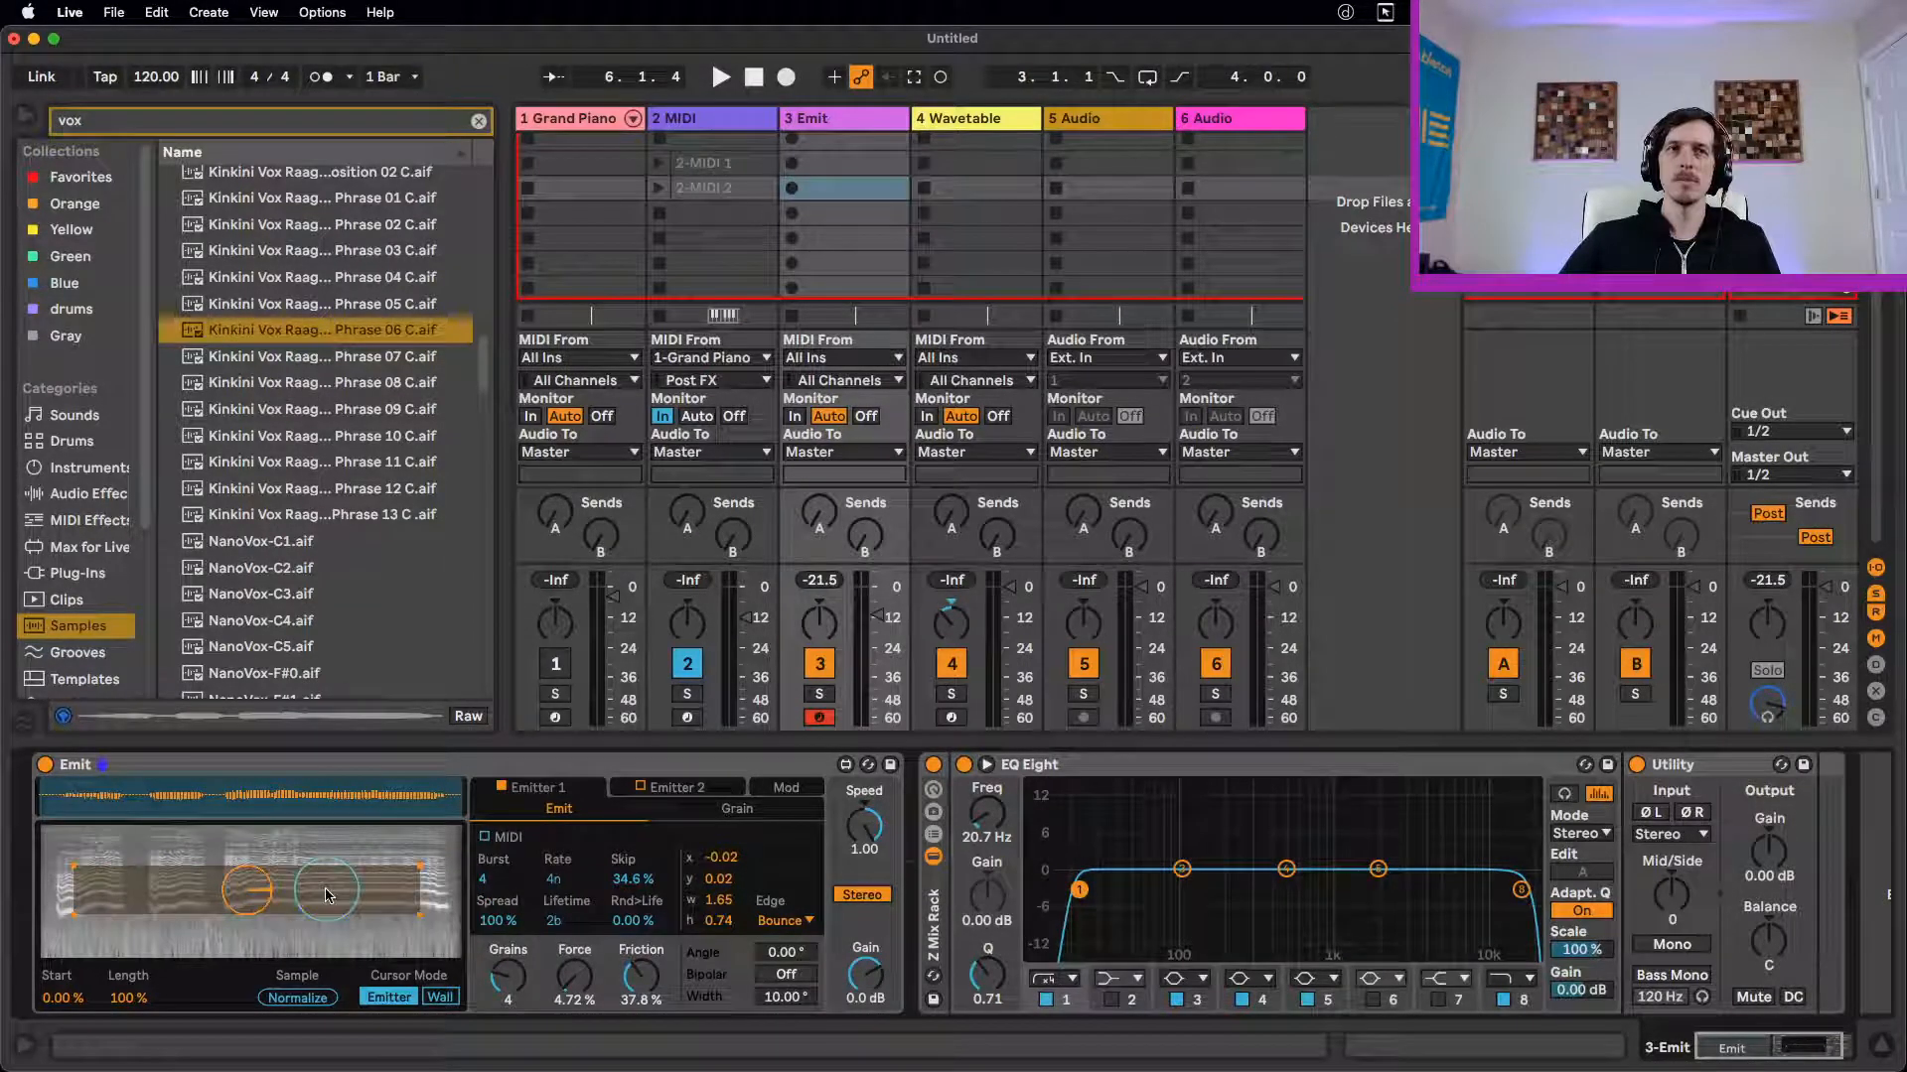
Step: Reduce Emitter 1's Burst to 1 and Grains to 1 while auditioning the vocal sample
key("space")
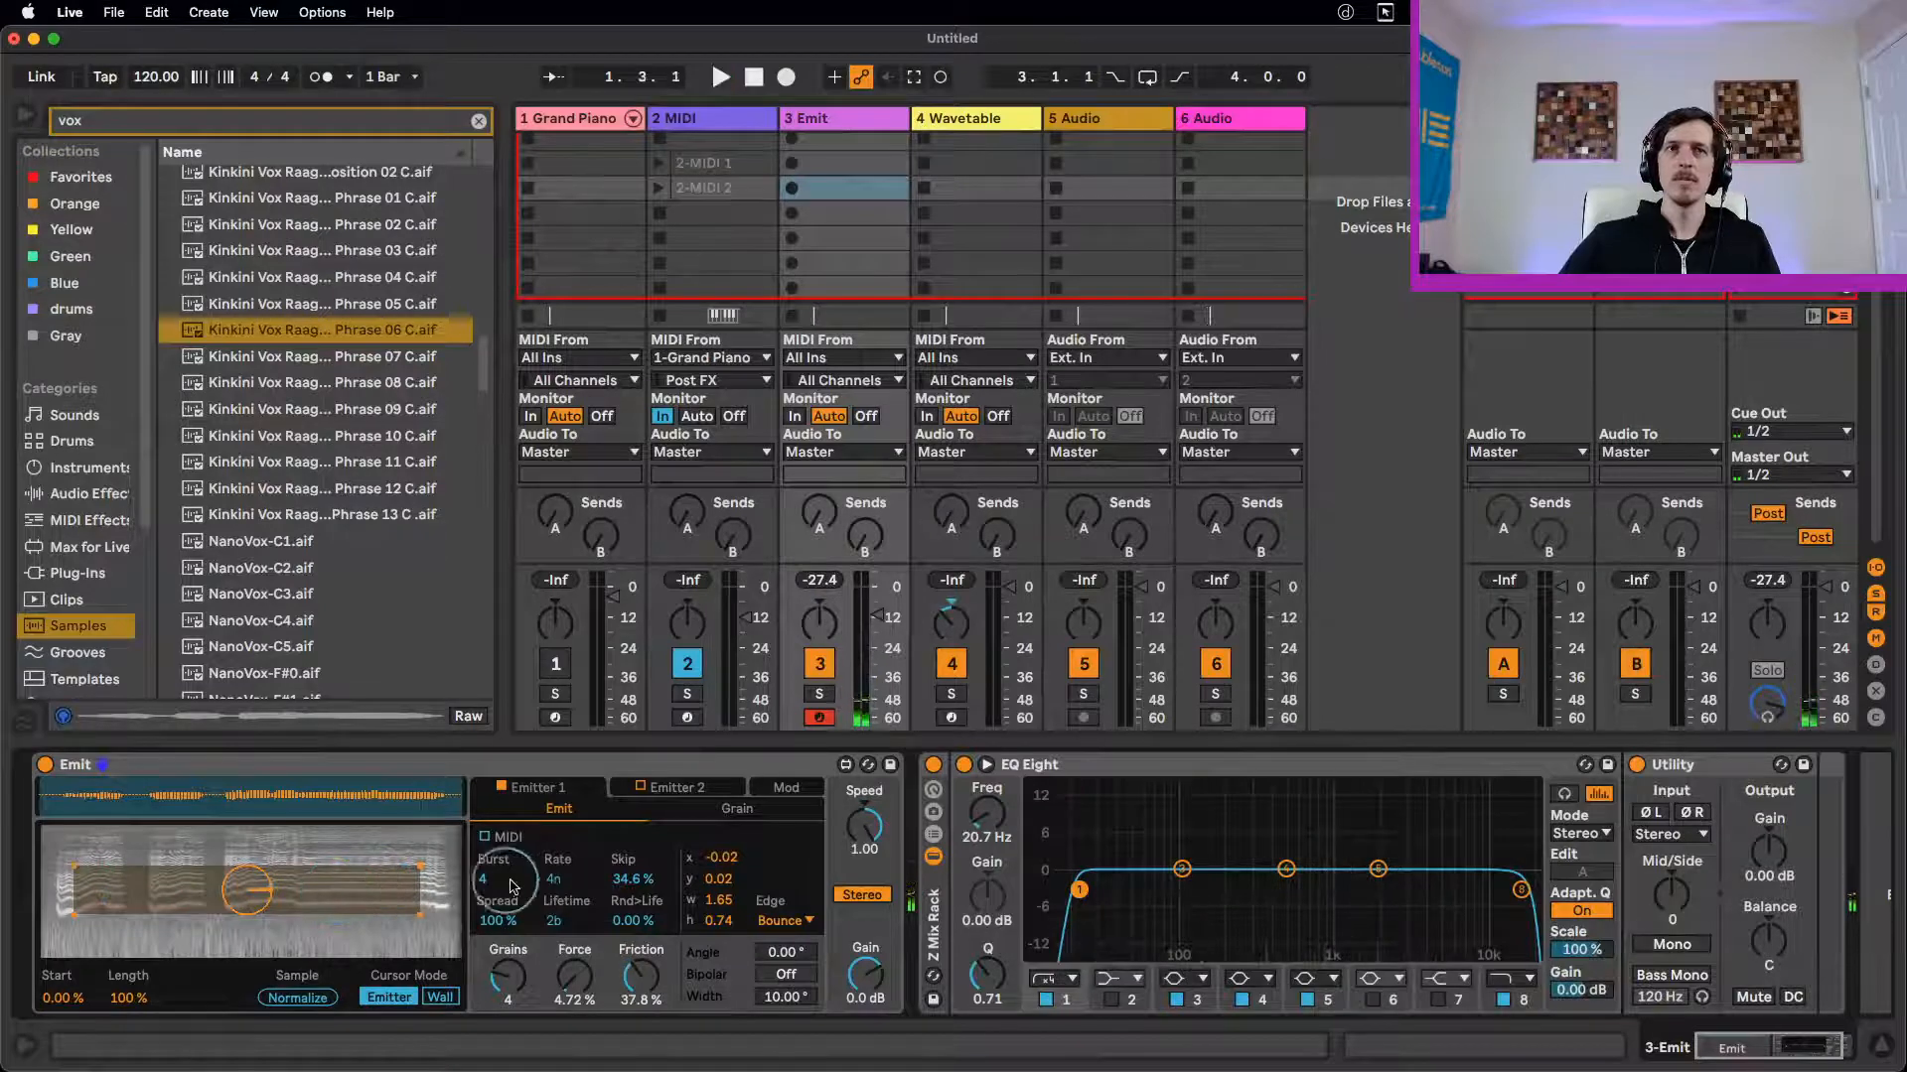
left_click_drag(493, 882, 497, 917)
key("space")
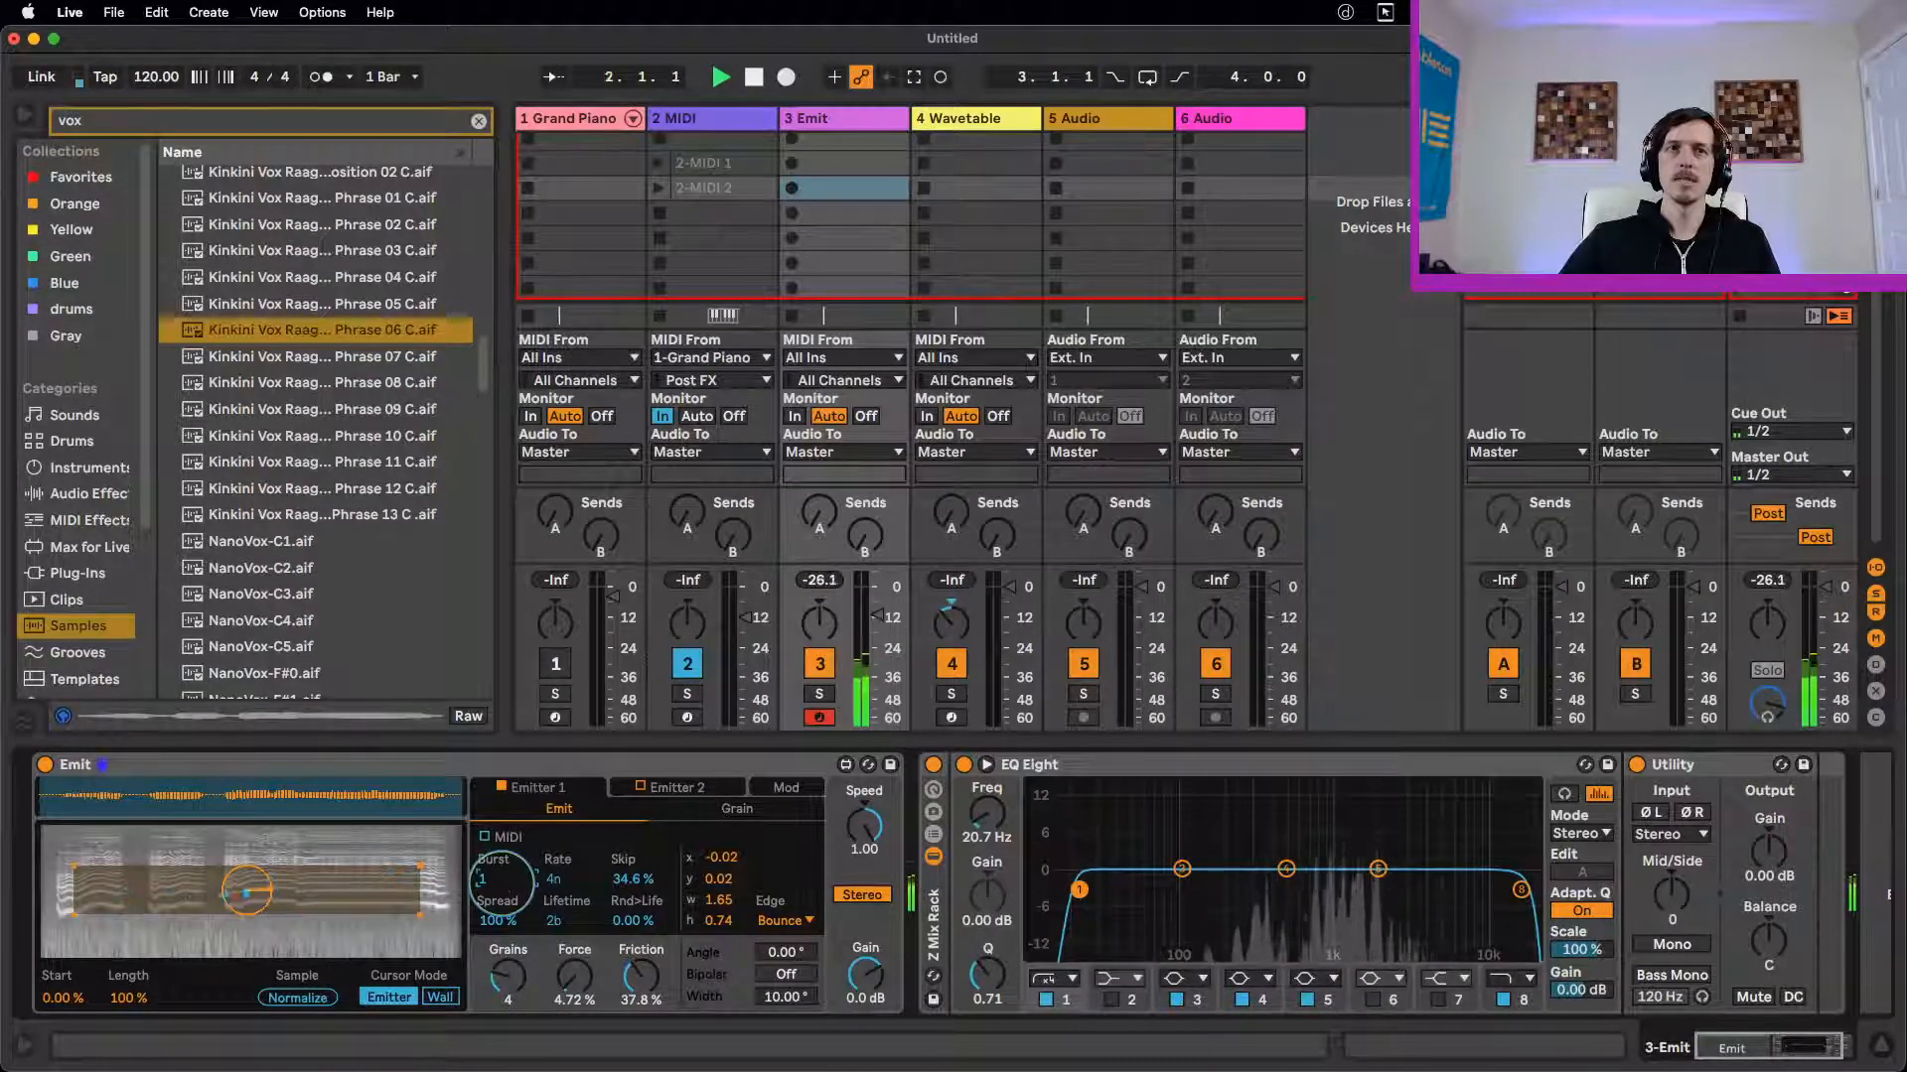
left_click_drag(501, 888, 518, 1066)
key("space")
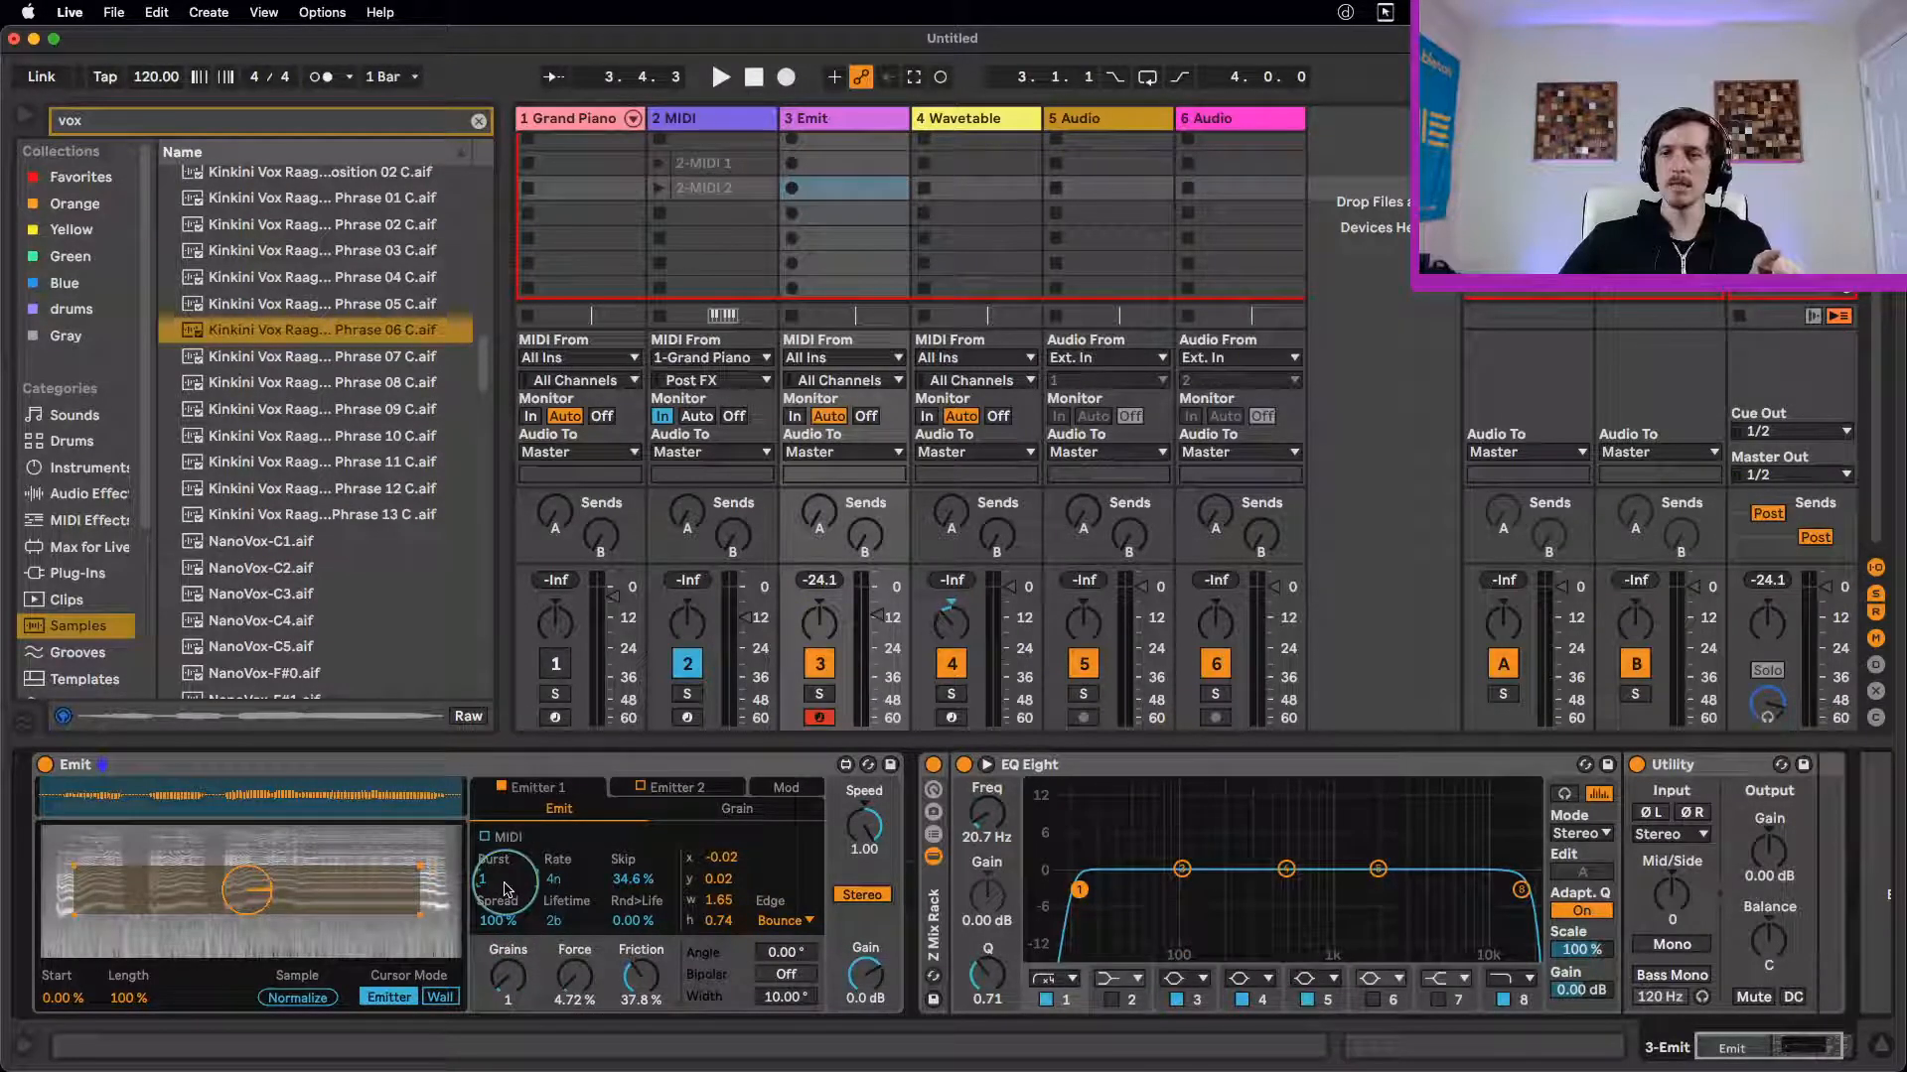
Step: Play the sample and set Emitter 1's Force to 8.66 % and Friction to 17.3 %
key("space")
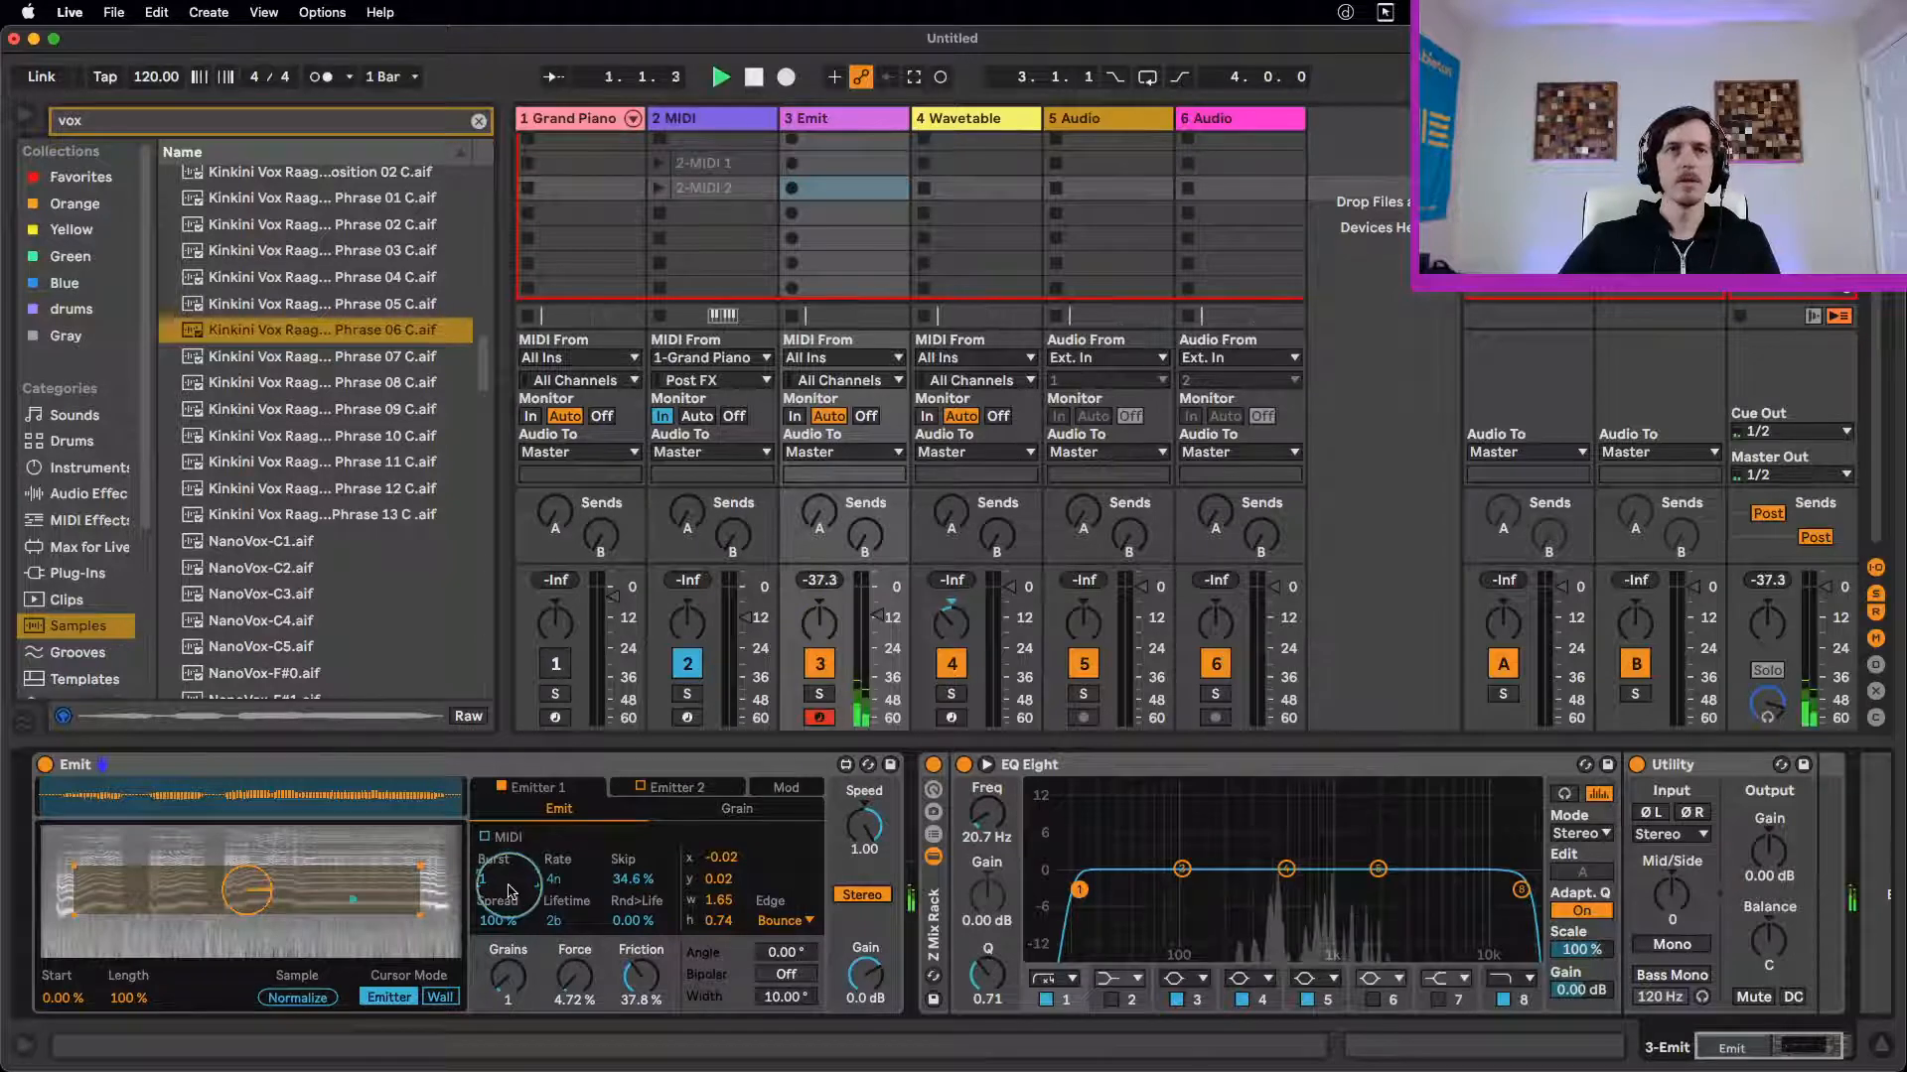
left_click_drag(508, 977, 641, 986)
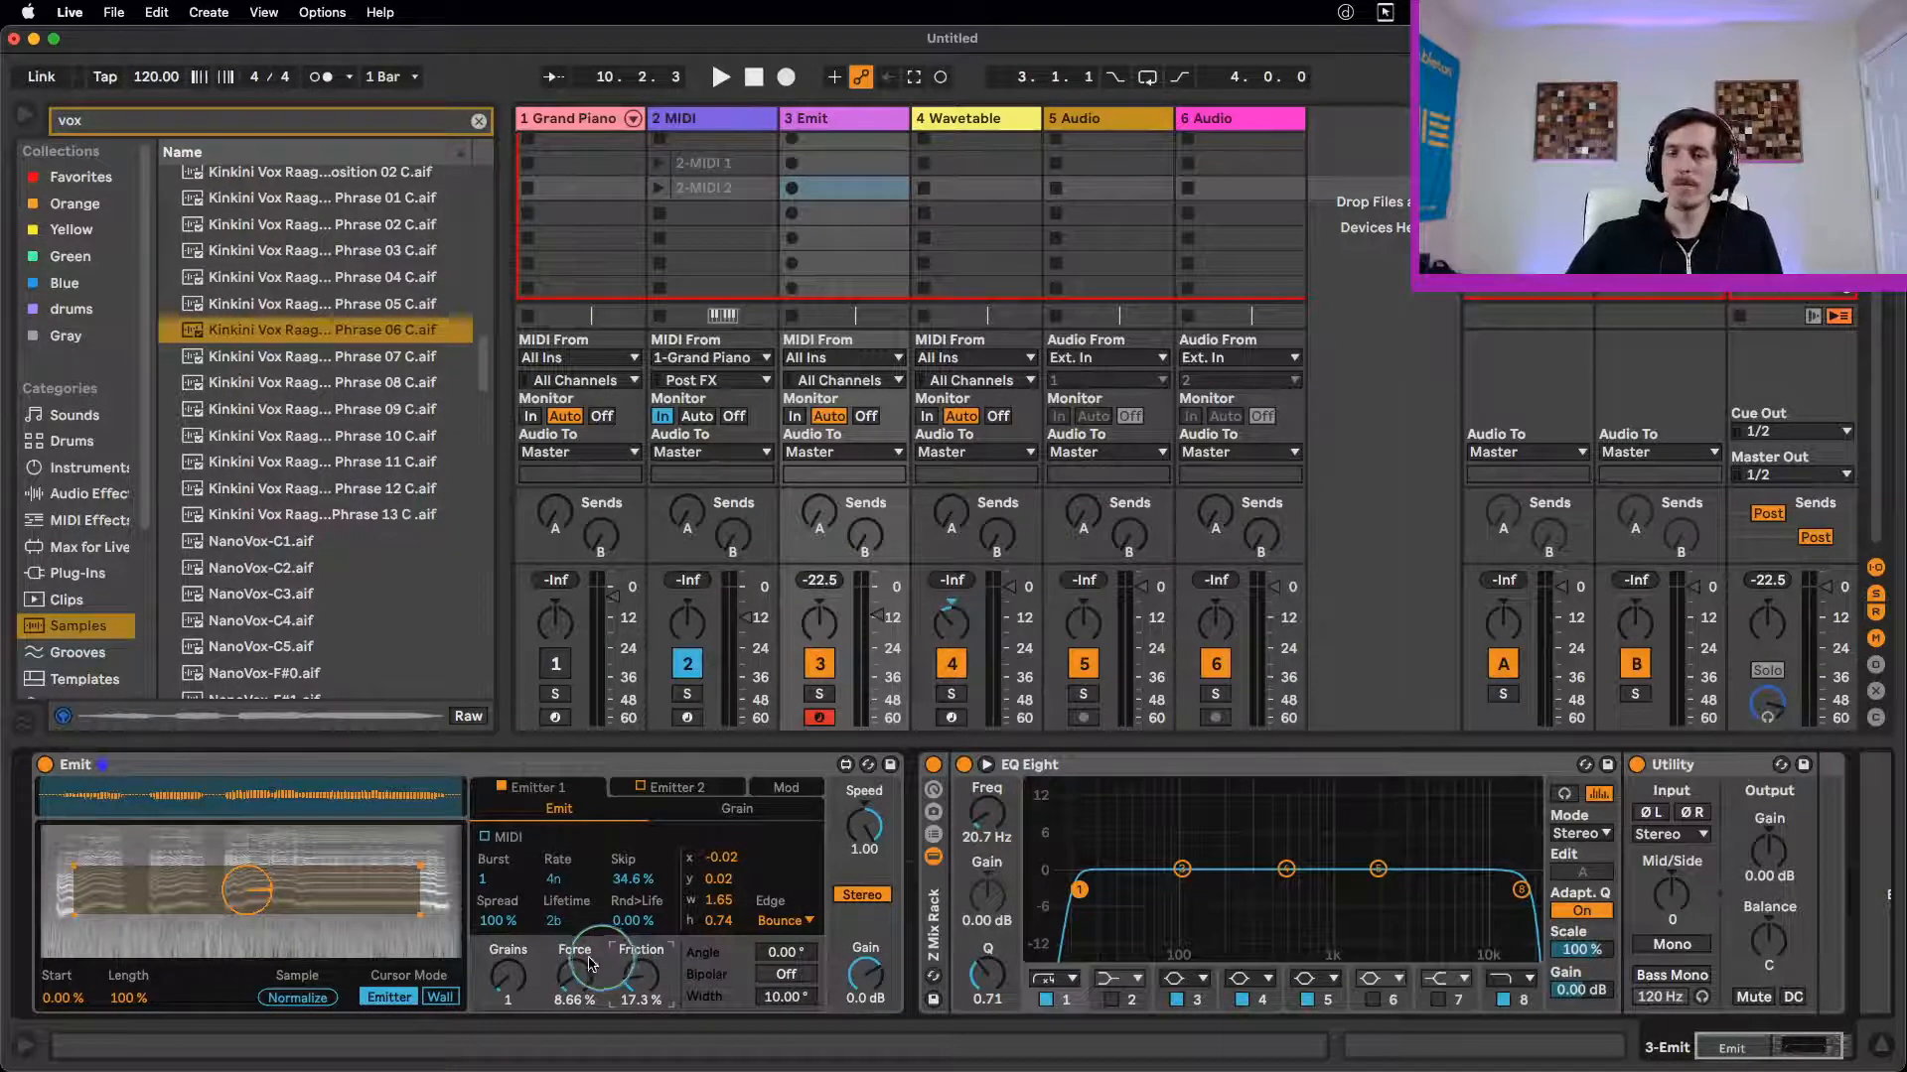
Step: Resize Emitter 1's region to about w 1.72 and h 0.51, and set Rate to 16b and Skip to 0.00 %
mouse_move(421, 914)
left_mouse_down()
mouse_move(382, 917)
mouse_move(411, 888)
mouse_move(522, 909)
mouse_move(435, 902)
left_mouse_up()
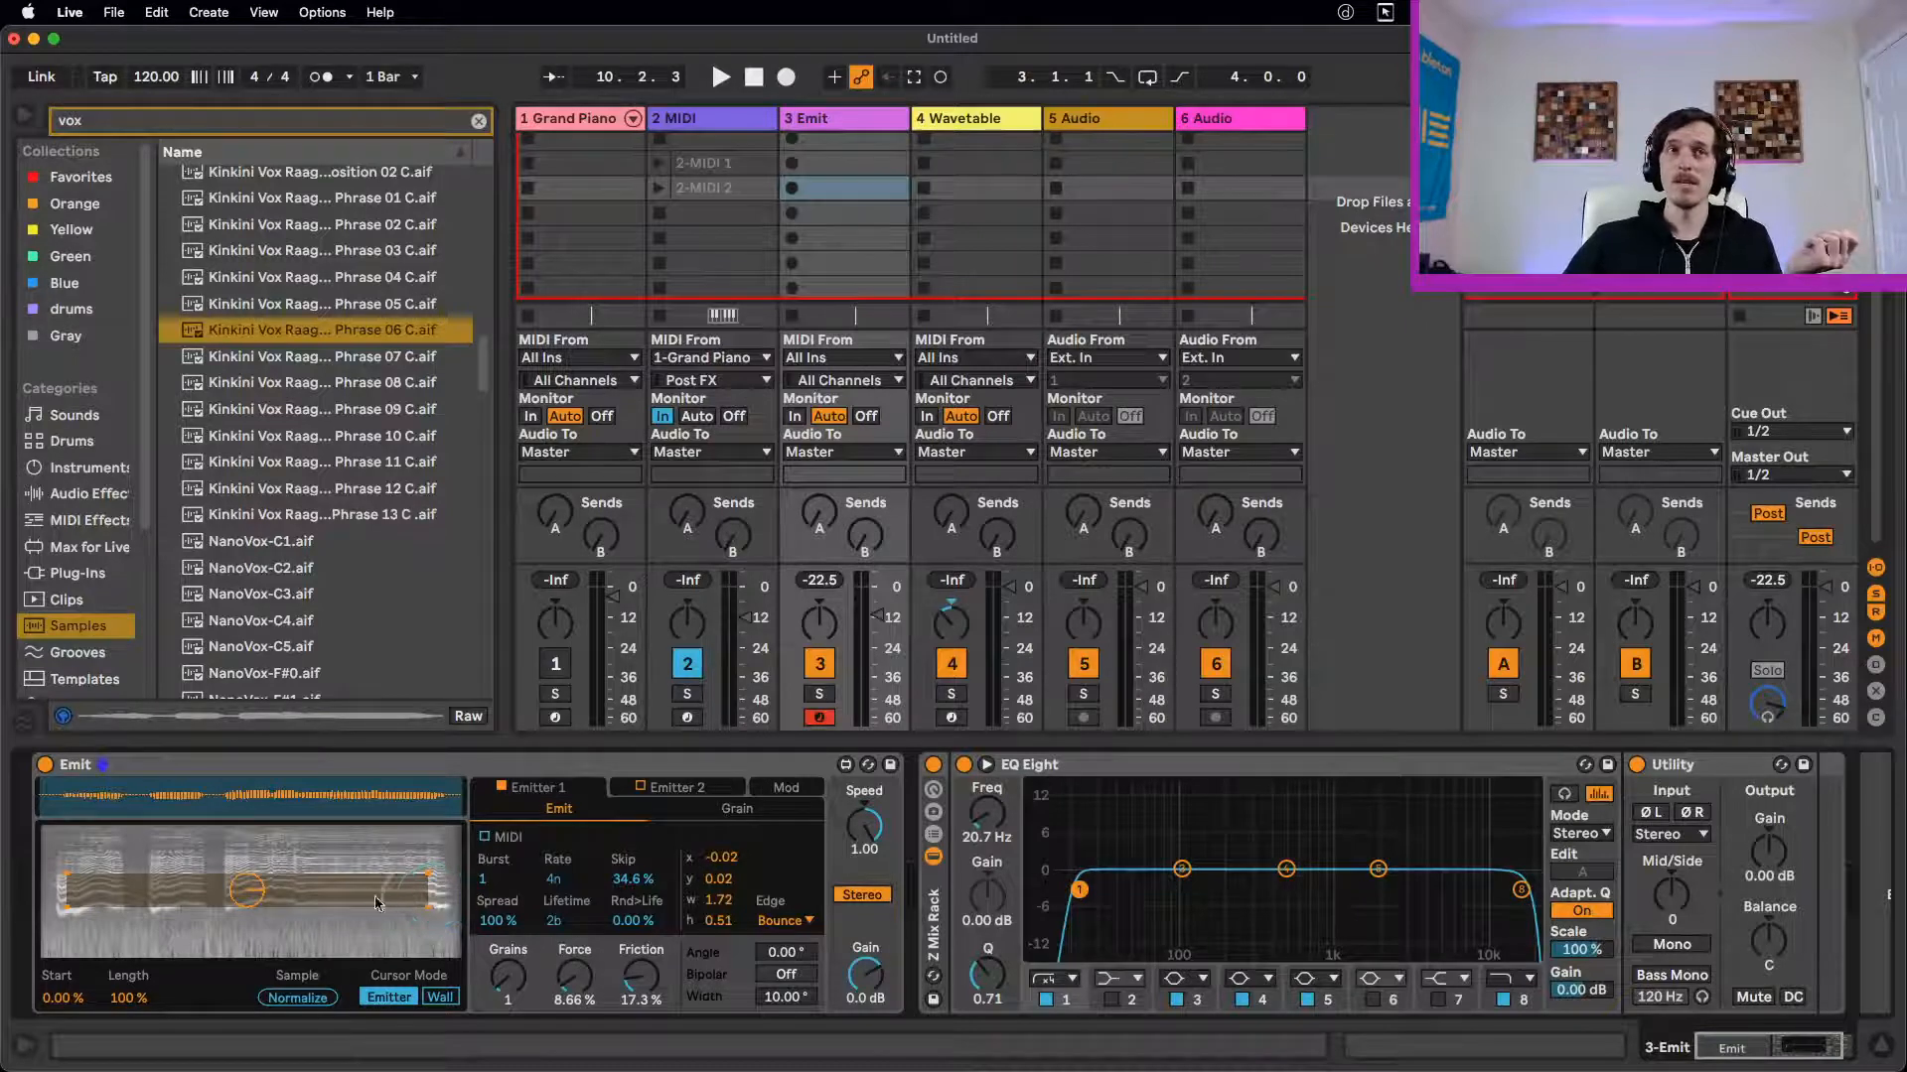
left_click_drag(433, 896, 577, 764)
key("space")
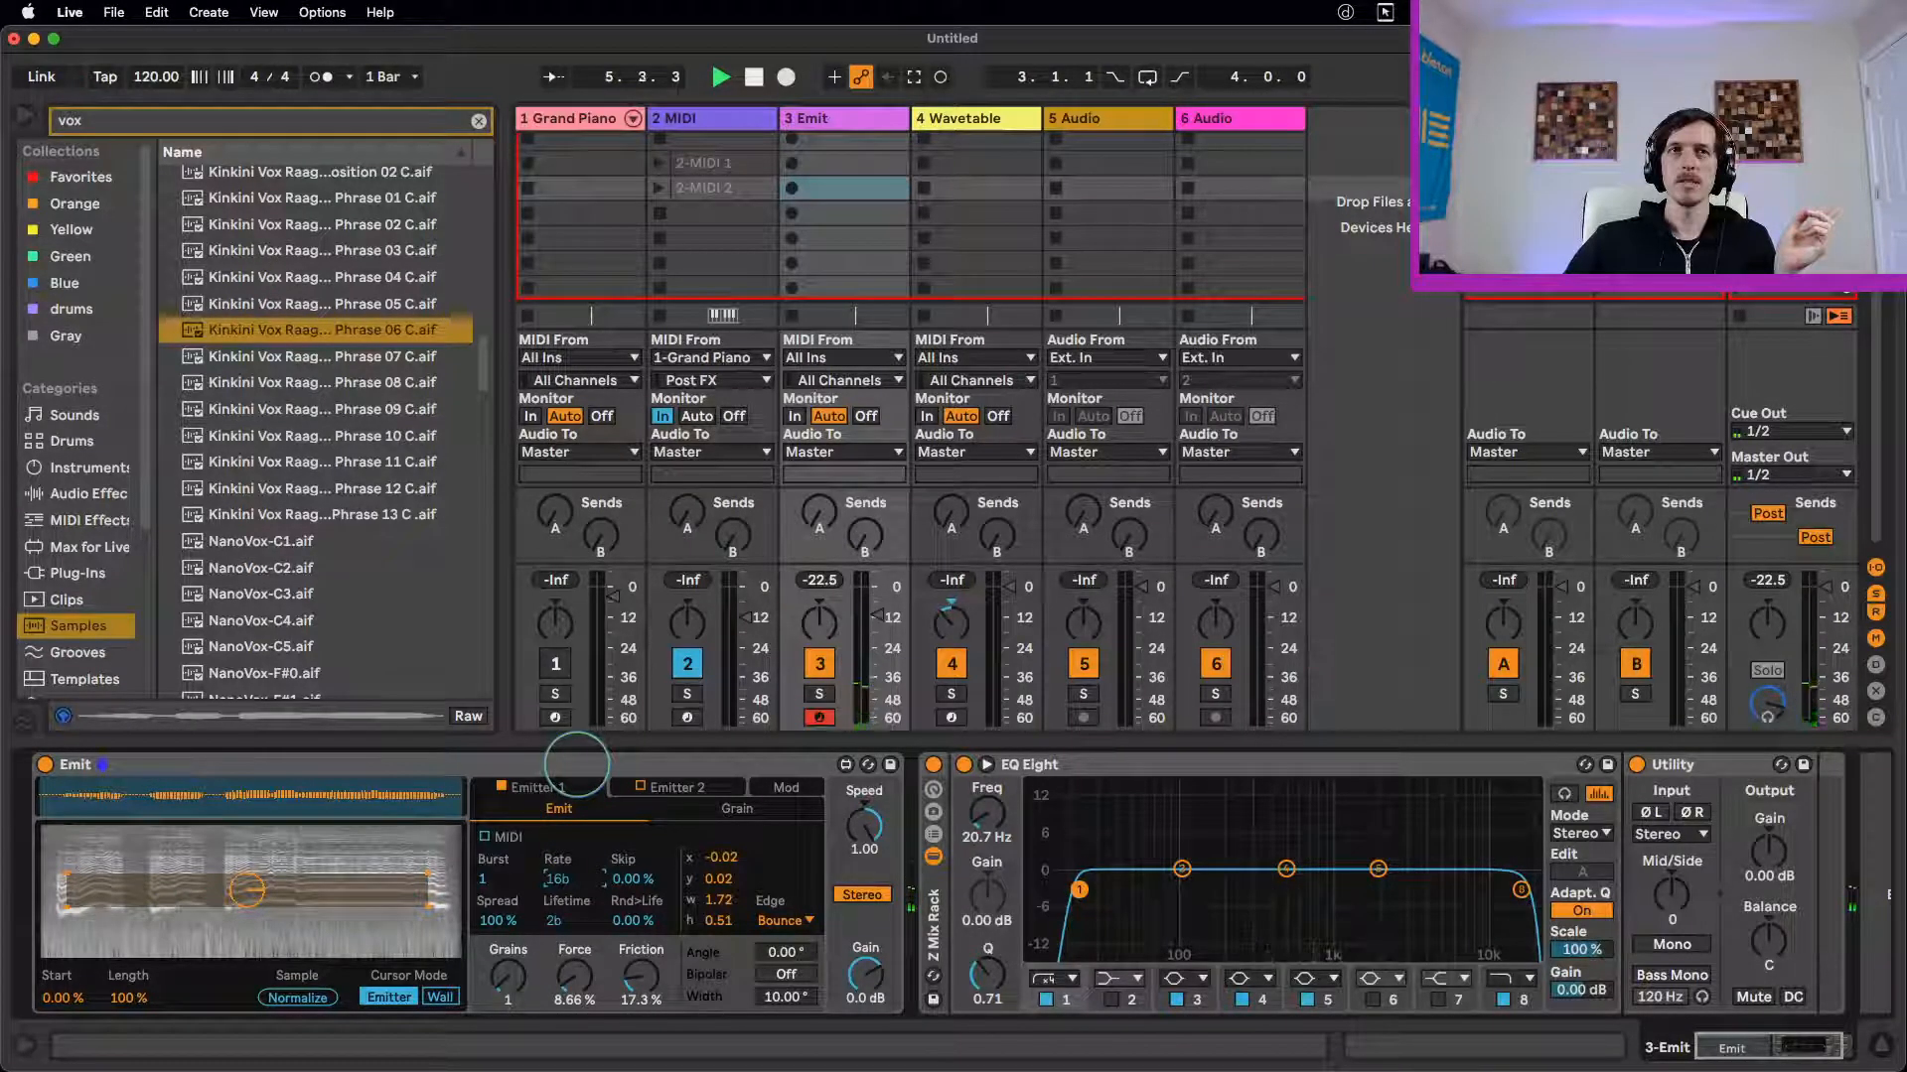
Step: Set Emitter 1's Rate to 4b, Lifetime to 16b and Grains to 6
left_click_drag(576, 764, 584, 830)
left_click_drag(501, 880, 574, 944)
left_click_drag(575, 916, 577, 867)
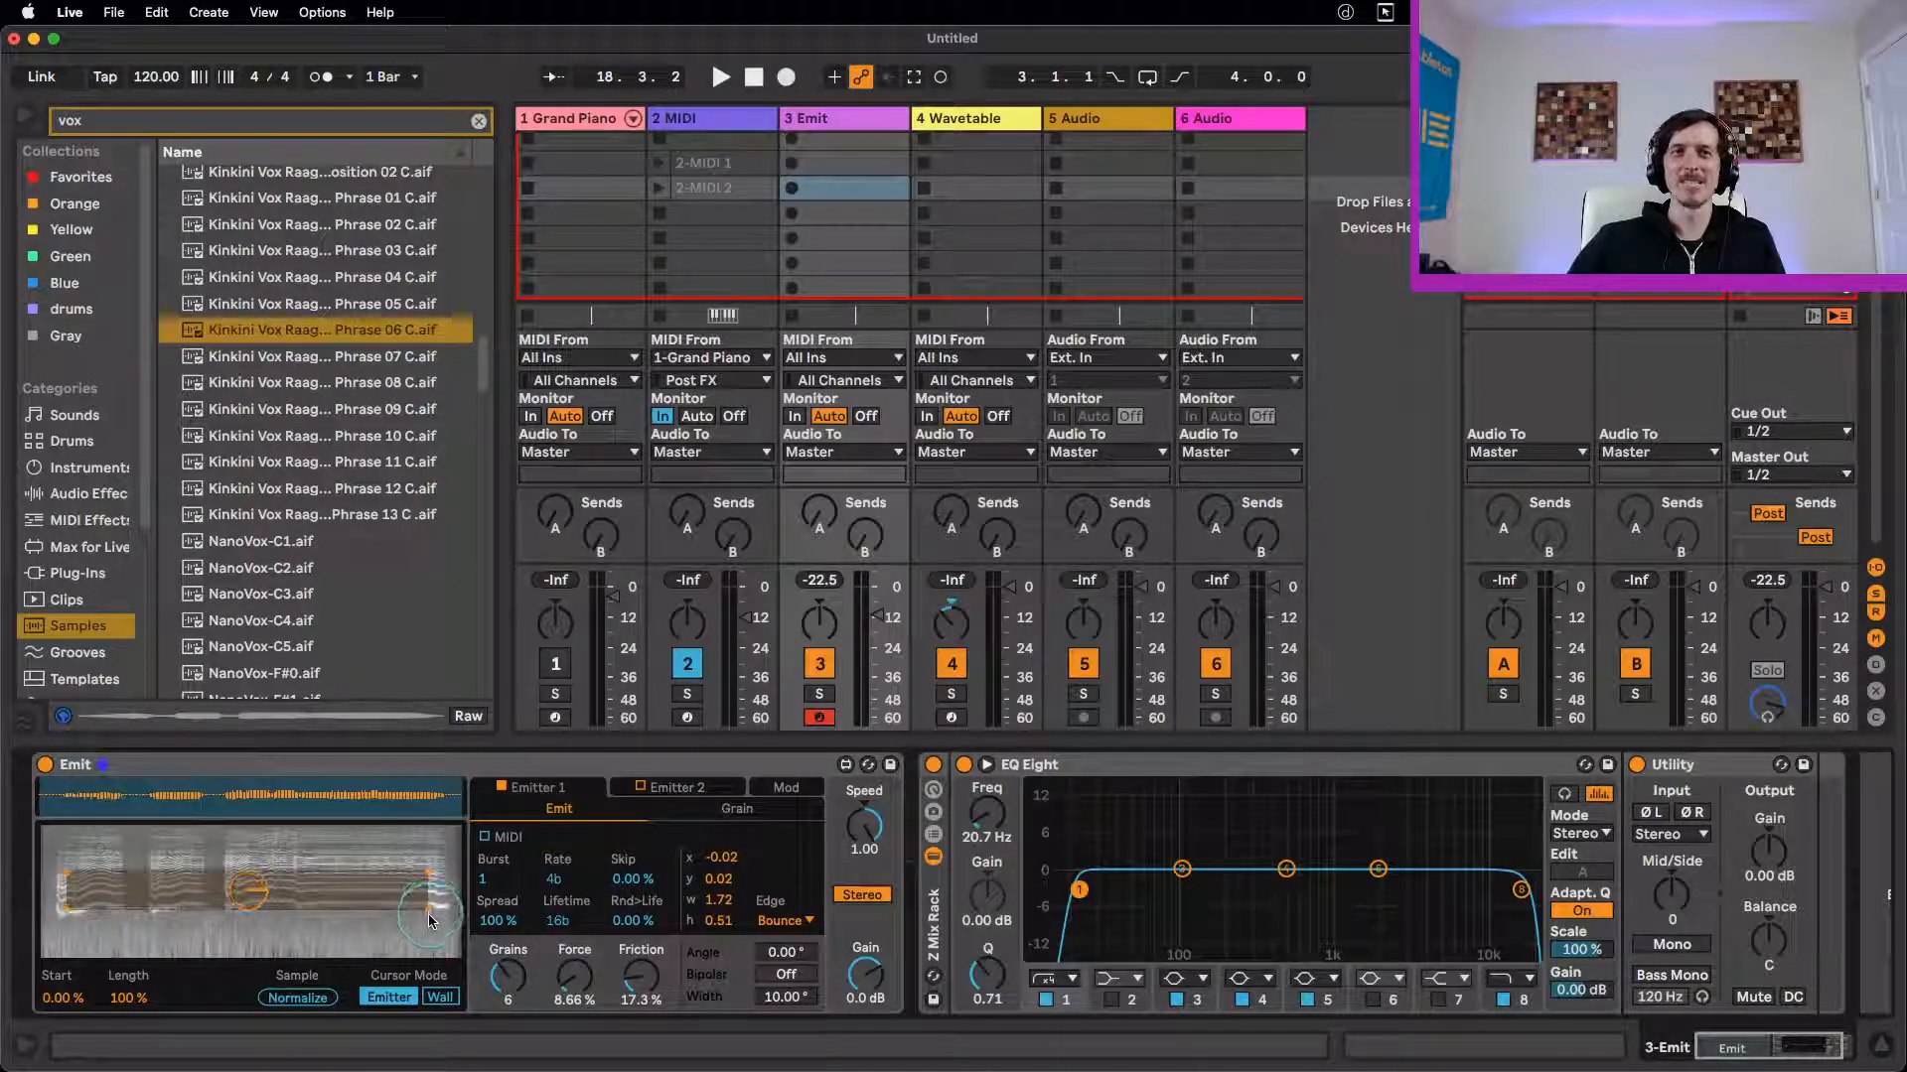
Step: During playback, reshape Emitter 1's region to a narrow full-height strip of w 0.13 and h 2.00, and move it to about x 0.61
key("space")
left_click_drag(431, 909, 89, 1020)
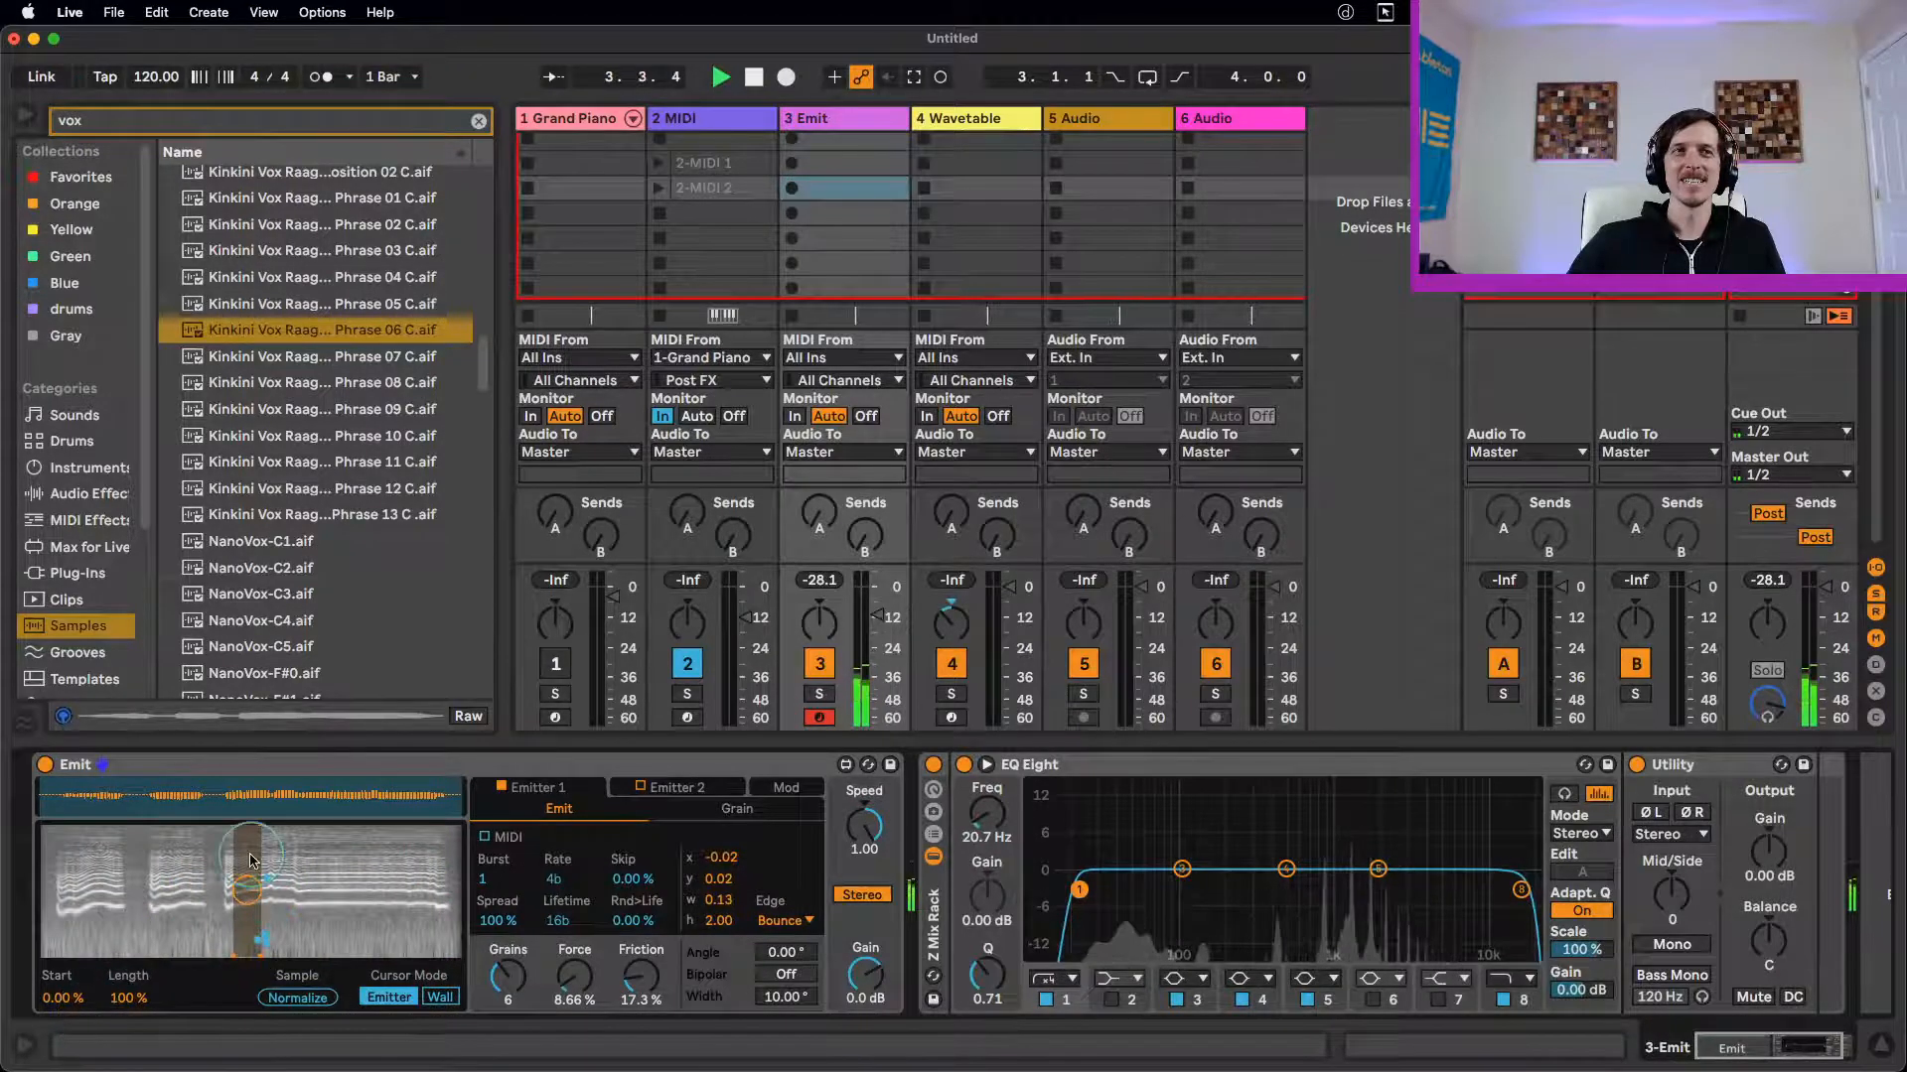
left_click_drag(222, 928, 383, 861)
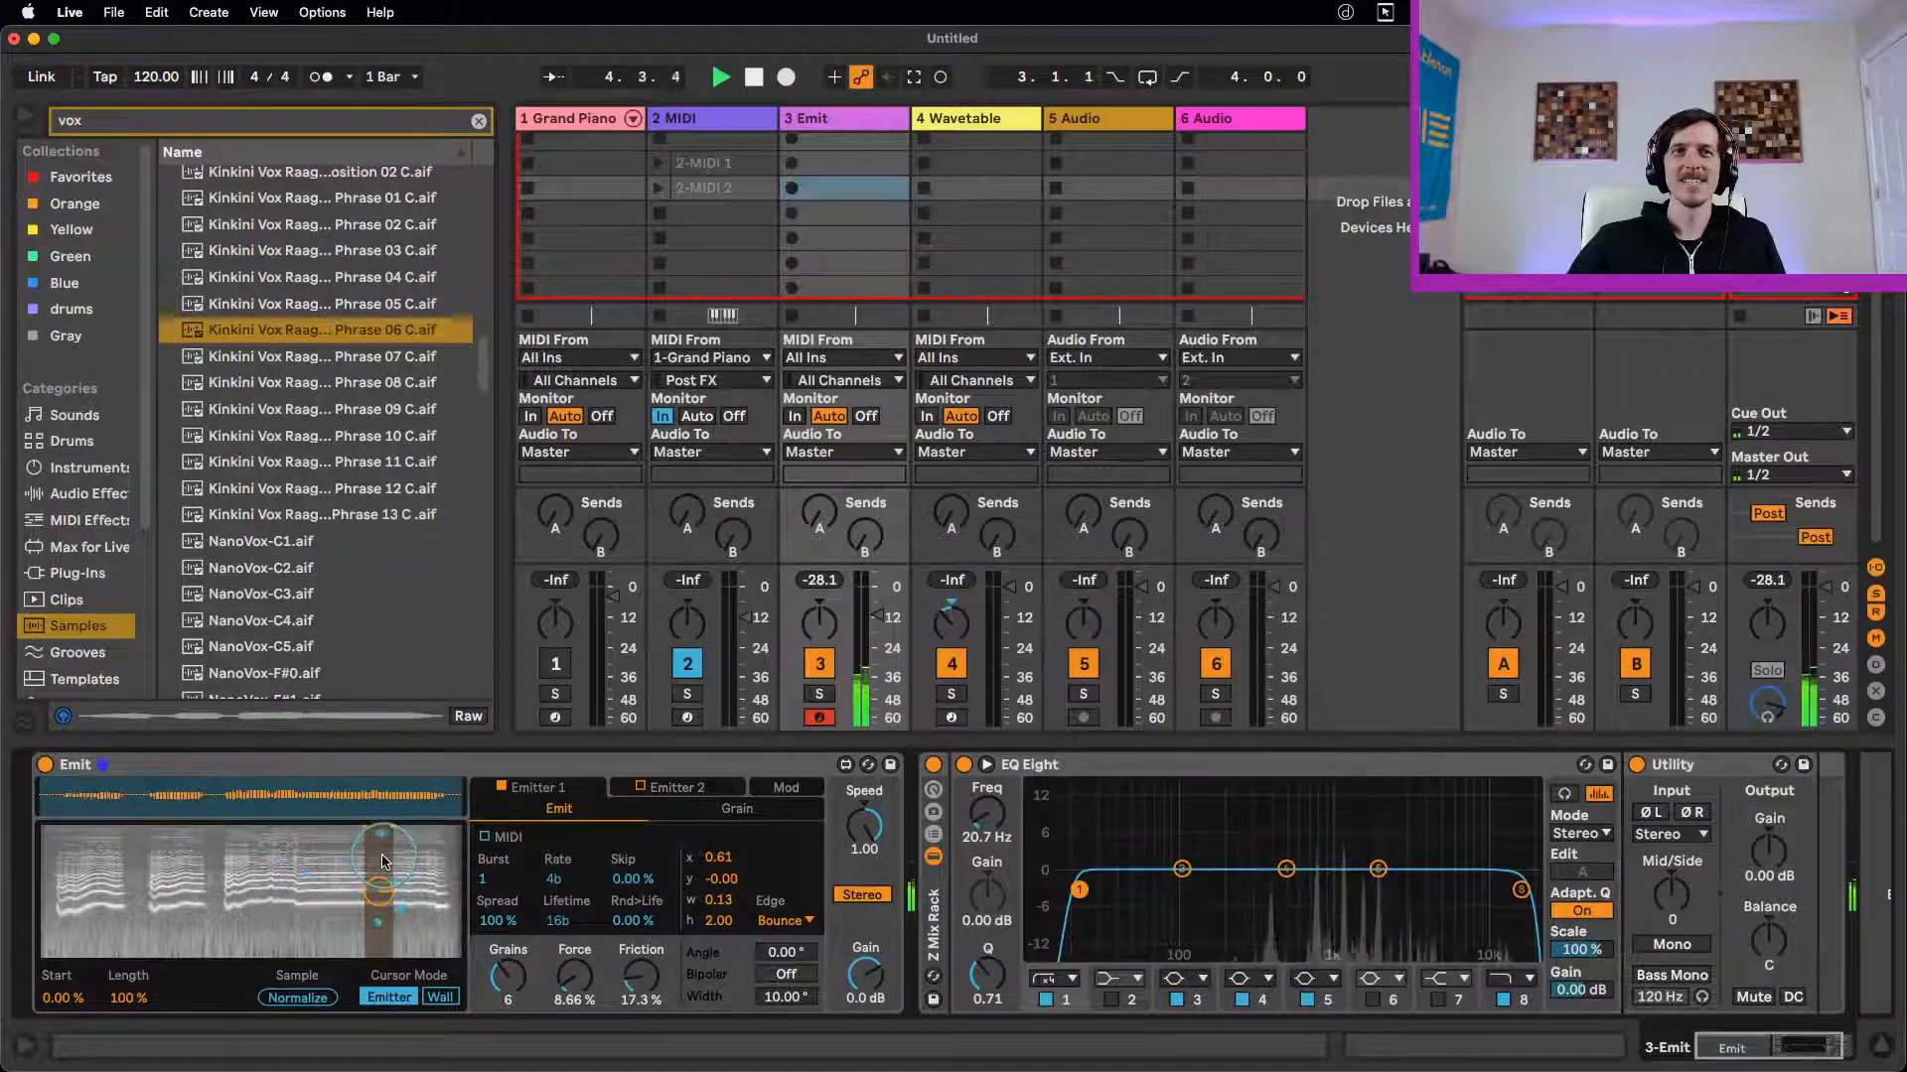
Step: Reshape Emitter 1's region to about w 1.28 and h 1.15 near x -0.04, y -0.17, and set Lifetime to 4b
key("space")
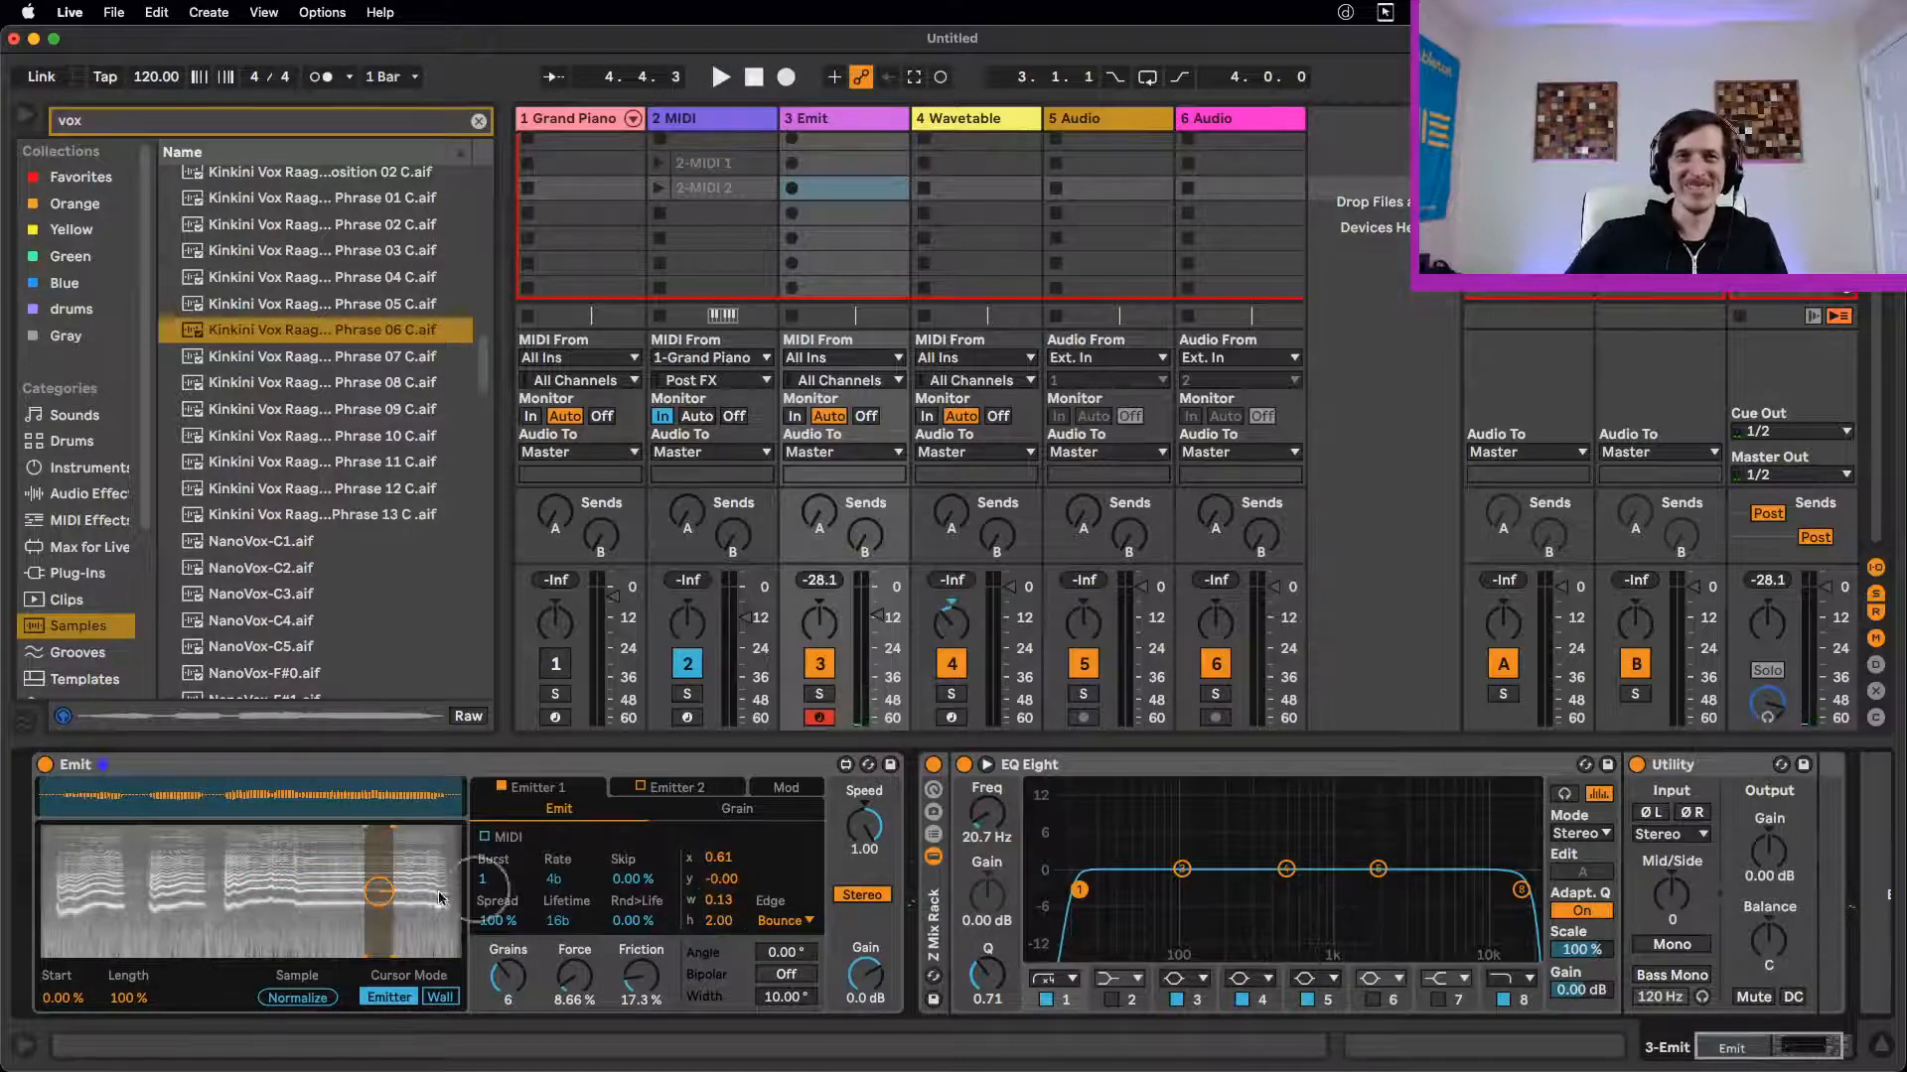
left_click_drag(368, 834, 243, 906)
key("space")
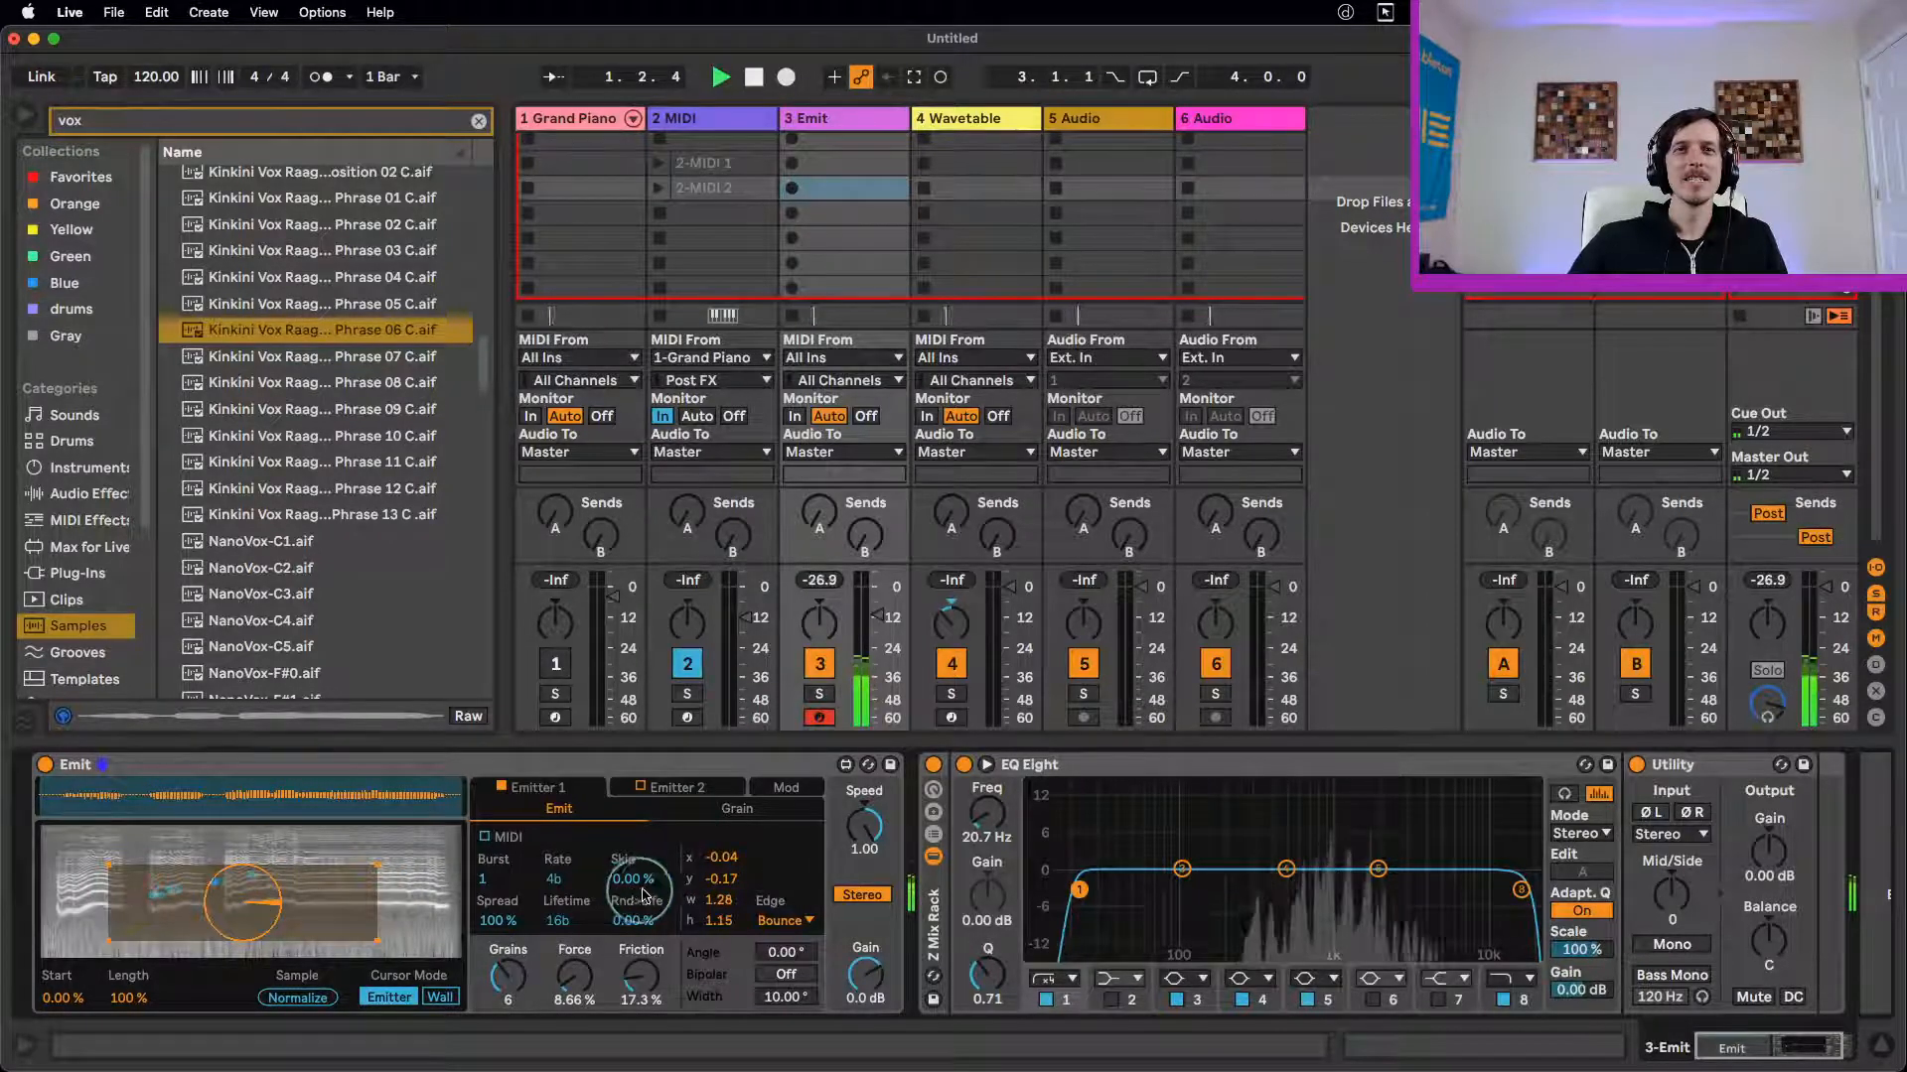
mouse_move(573, 927)
left_mouse_down()
mouse_move(574, 1021)
mouse_move(566, 922)
left_mouse_up()
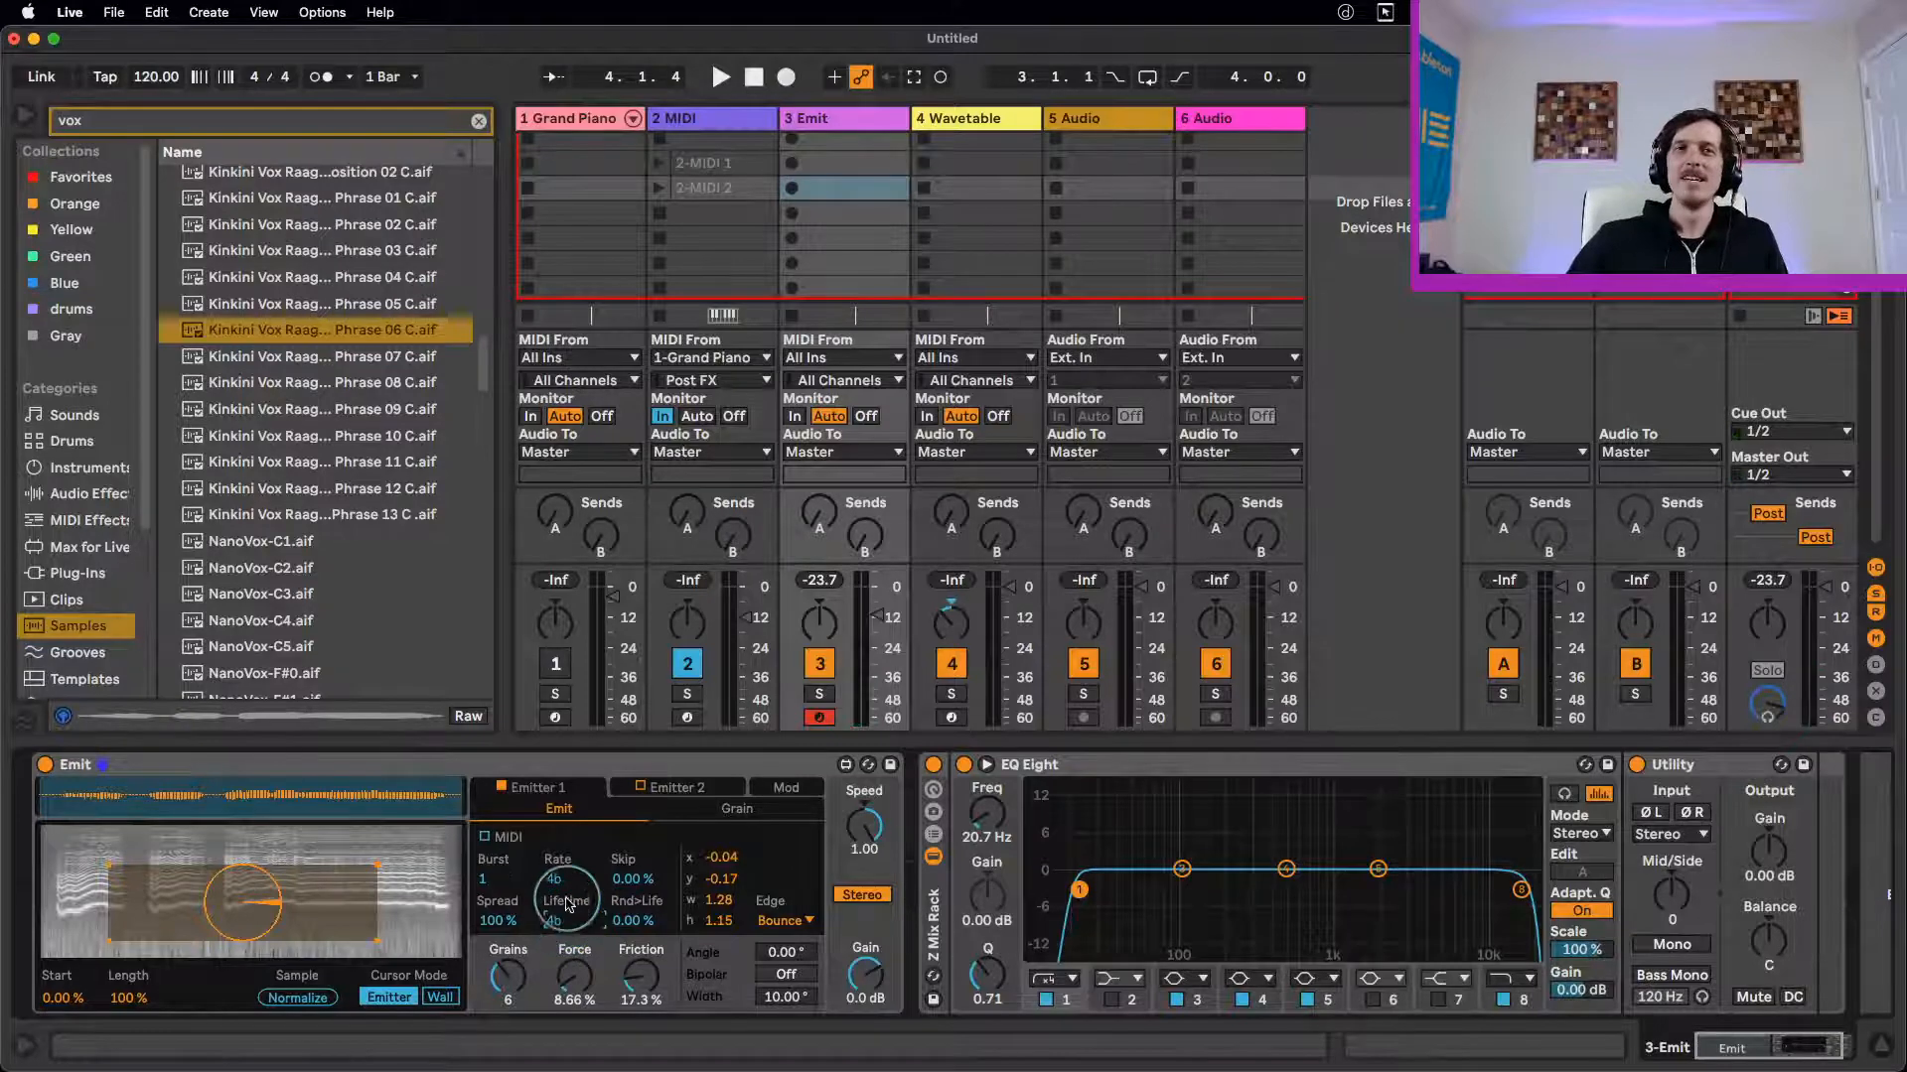
key("space")
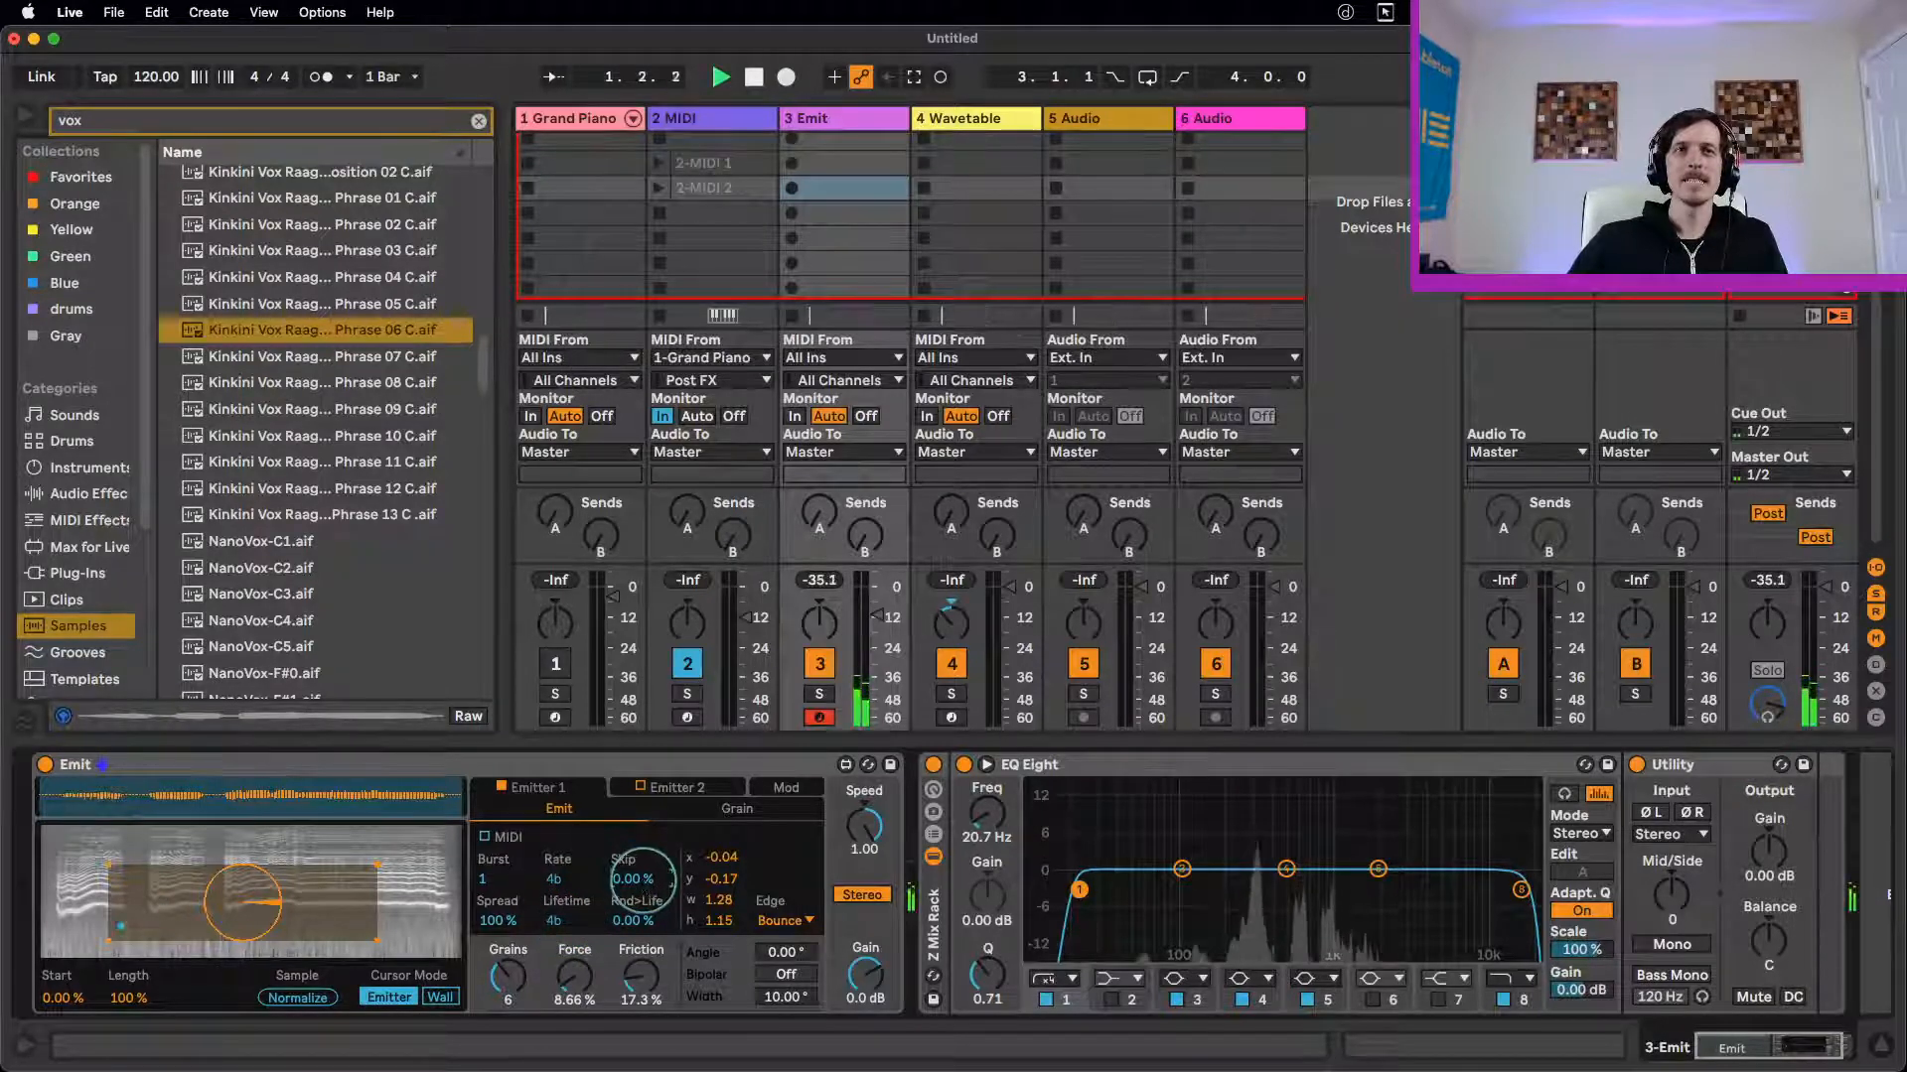
Step: Set Emitter 1's Spread to 60.6 % during playback and move its region to about x -0.36, y 0.44
mouse_move(643, 877)
left_mouse_down()
mouse_move(665, 740)
mouse_move(663, 891)
left_mouse_up()
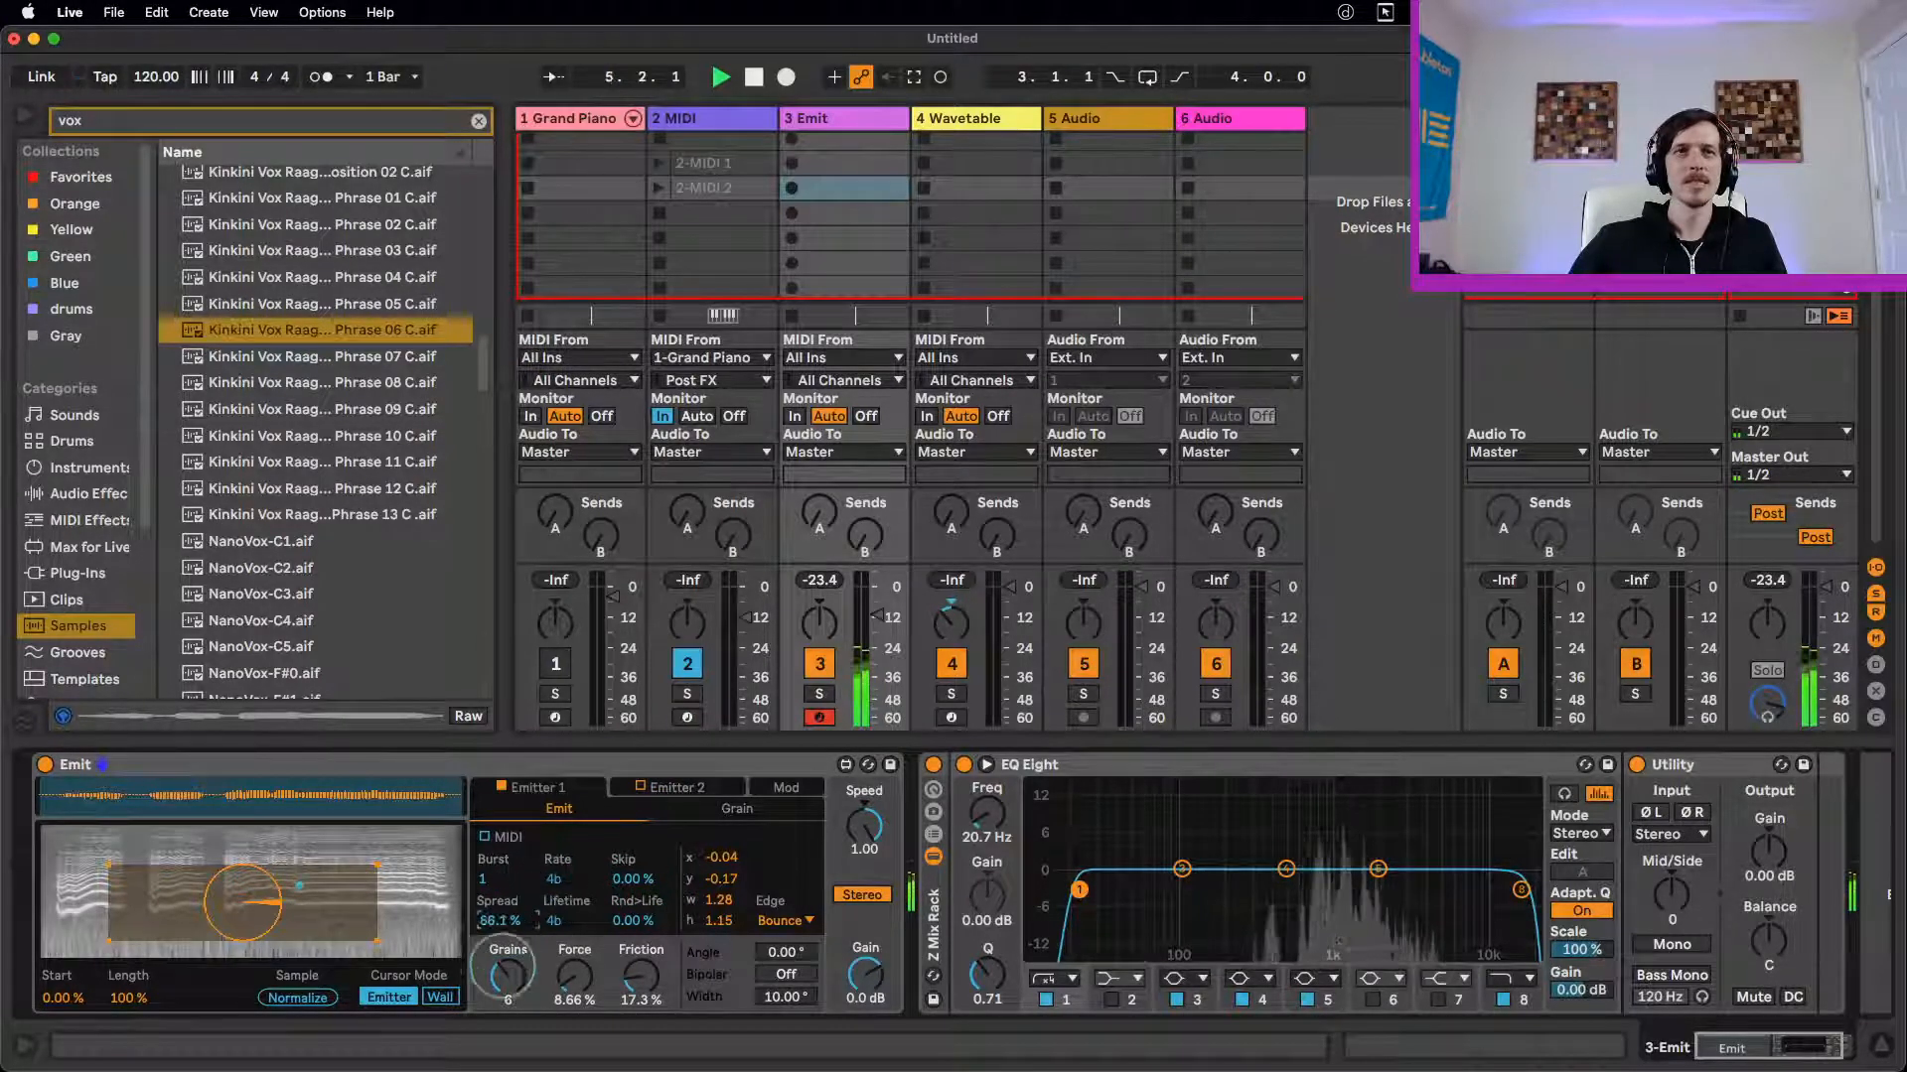
left_click_drag(502, 968, 504, 1042)
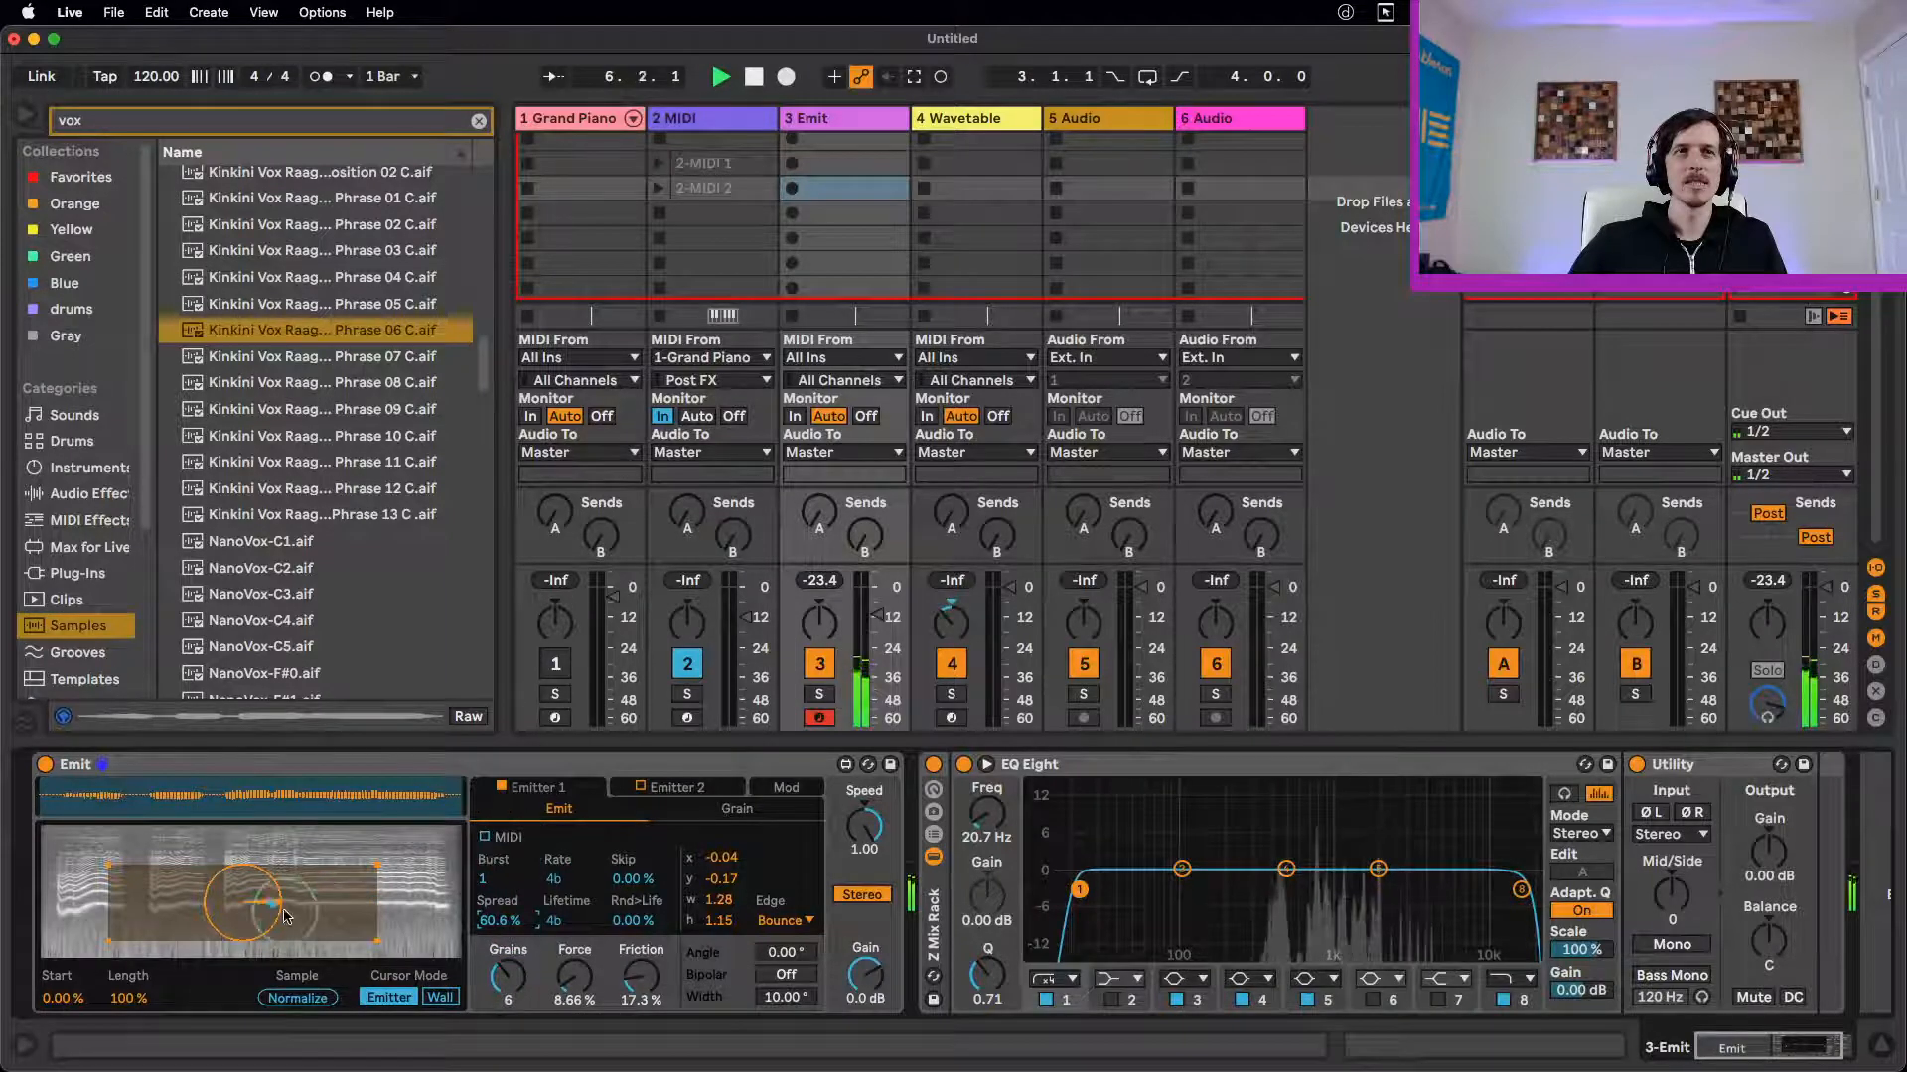
left_click_drag(264, 909, 219, 860)
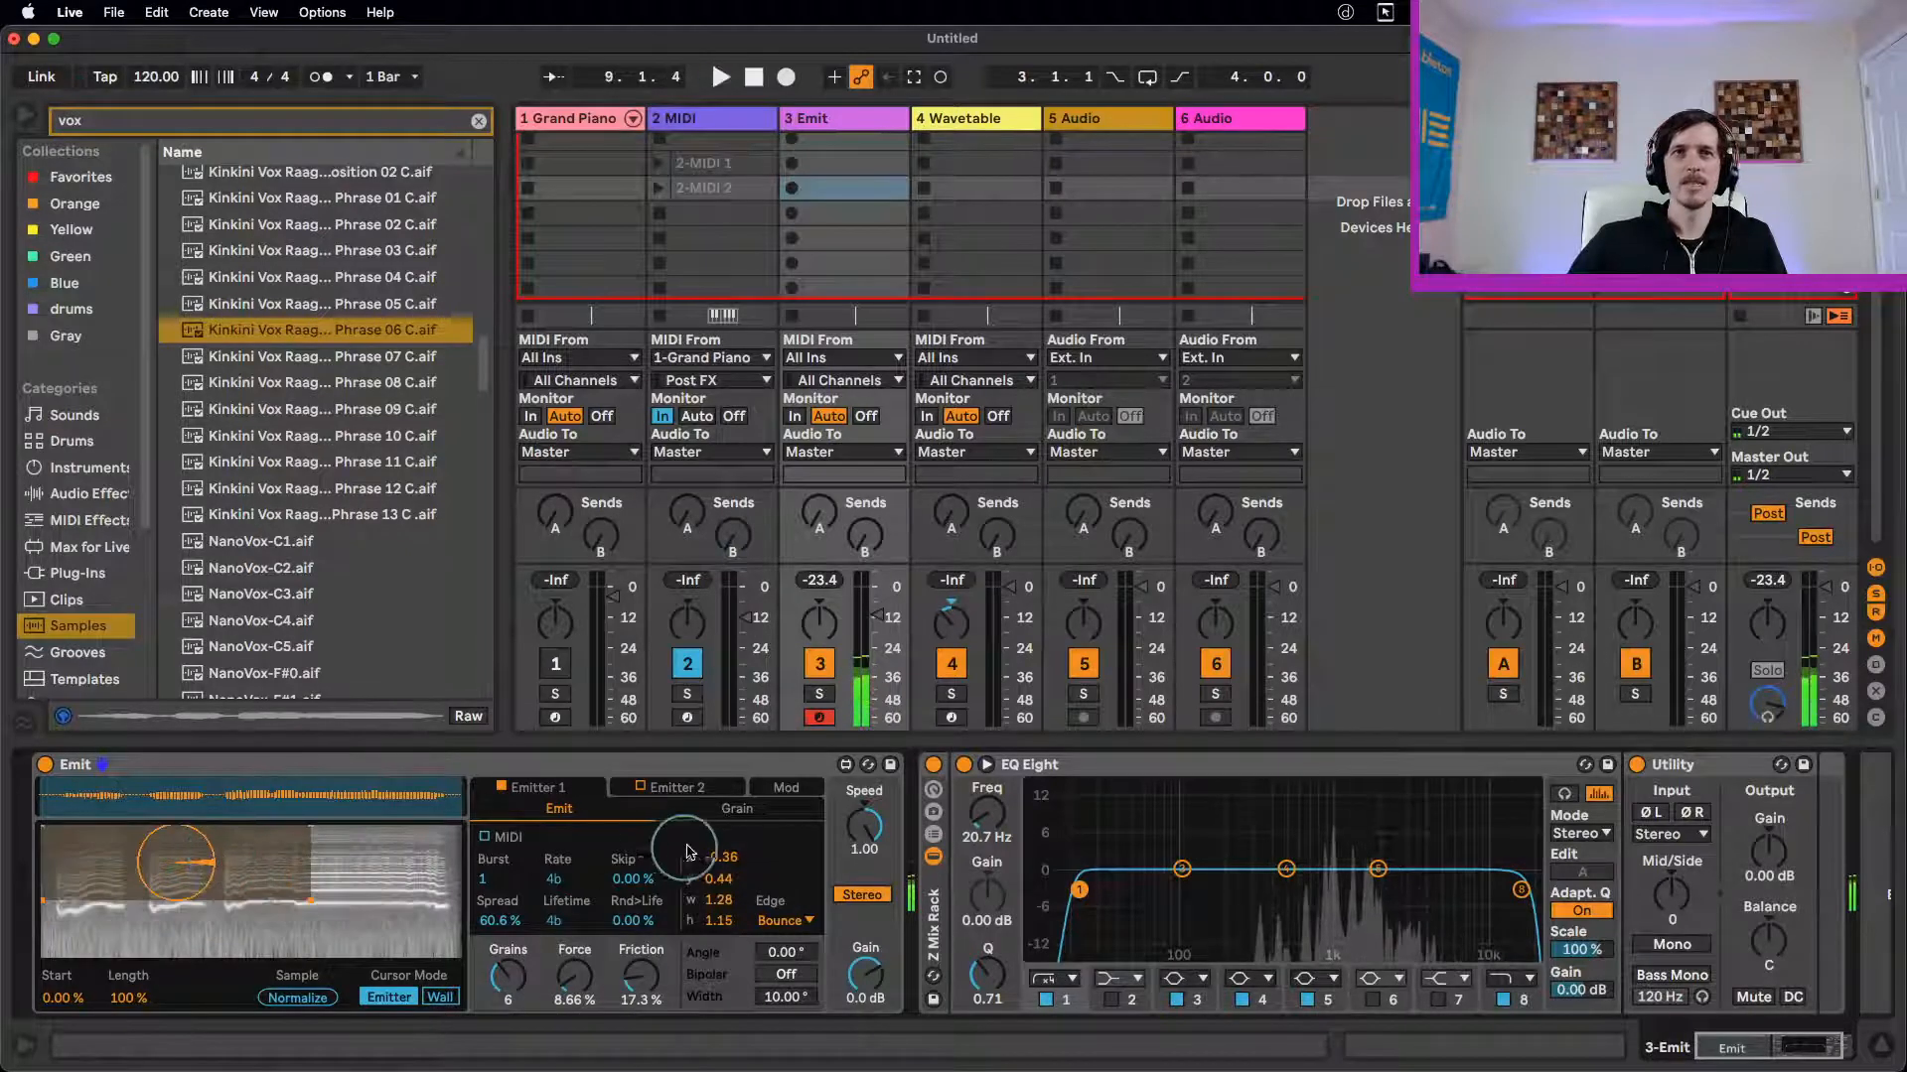
Step: In Emitter 1's grain settings, set the filter Center to 1.17 kHz and audition Pan as the Y-Axis target before restoring Filter
left_click(737, 808)
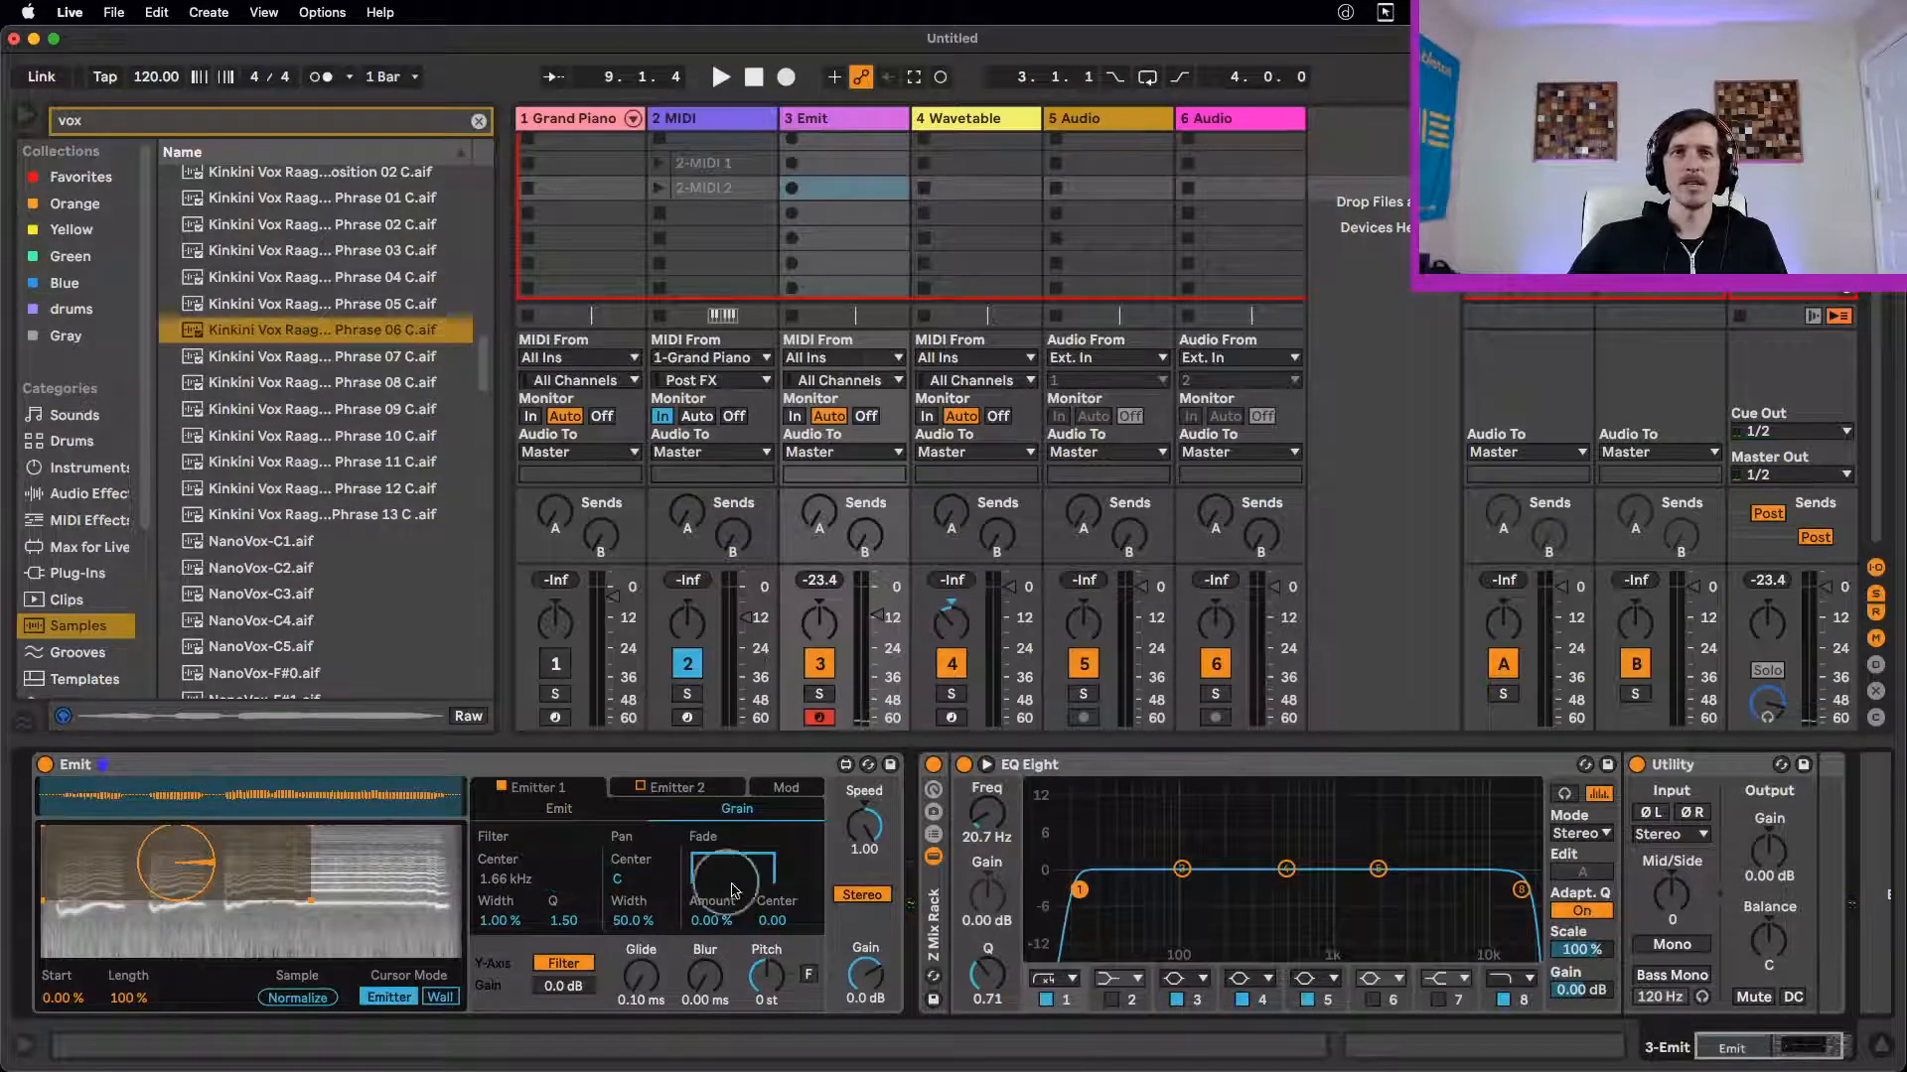
key("space")
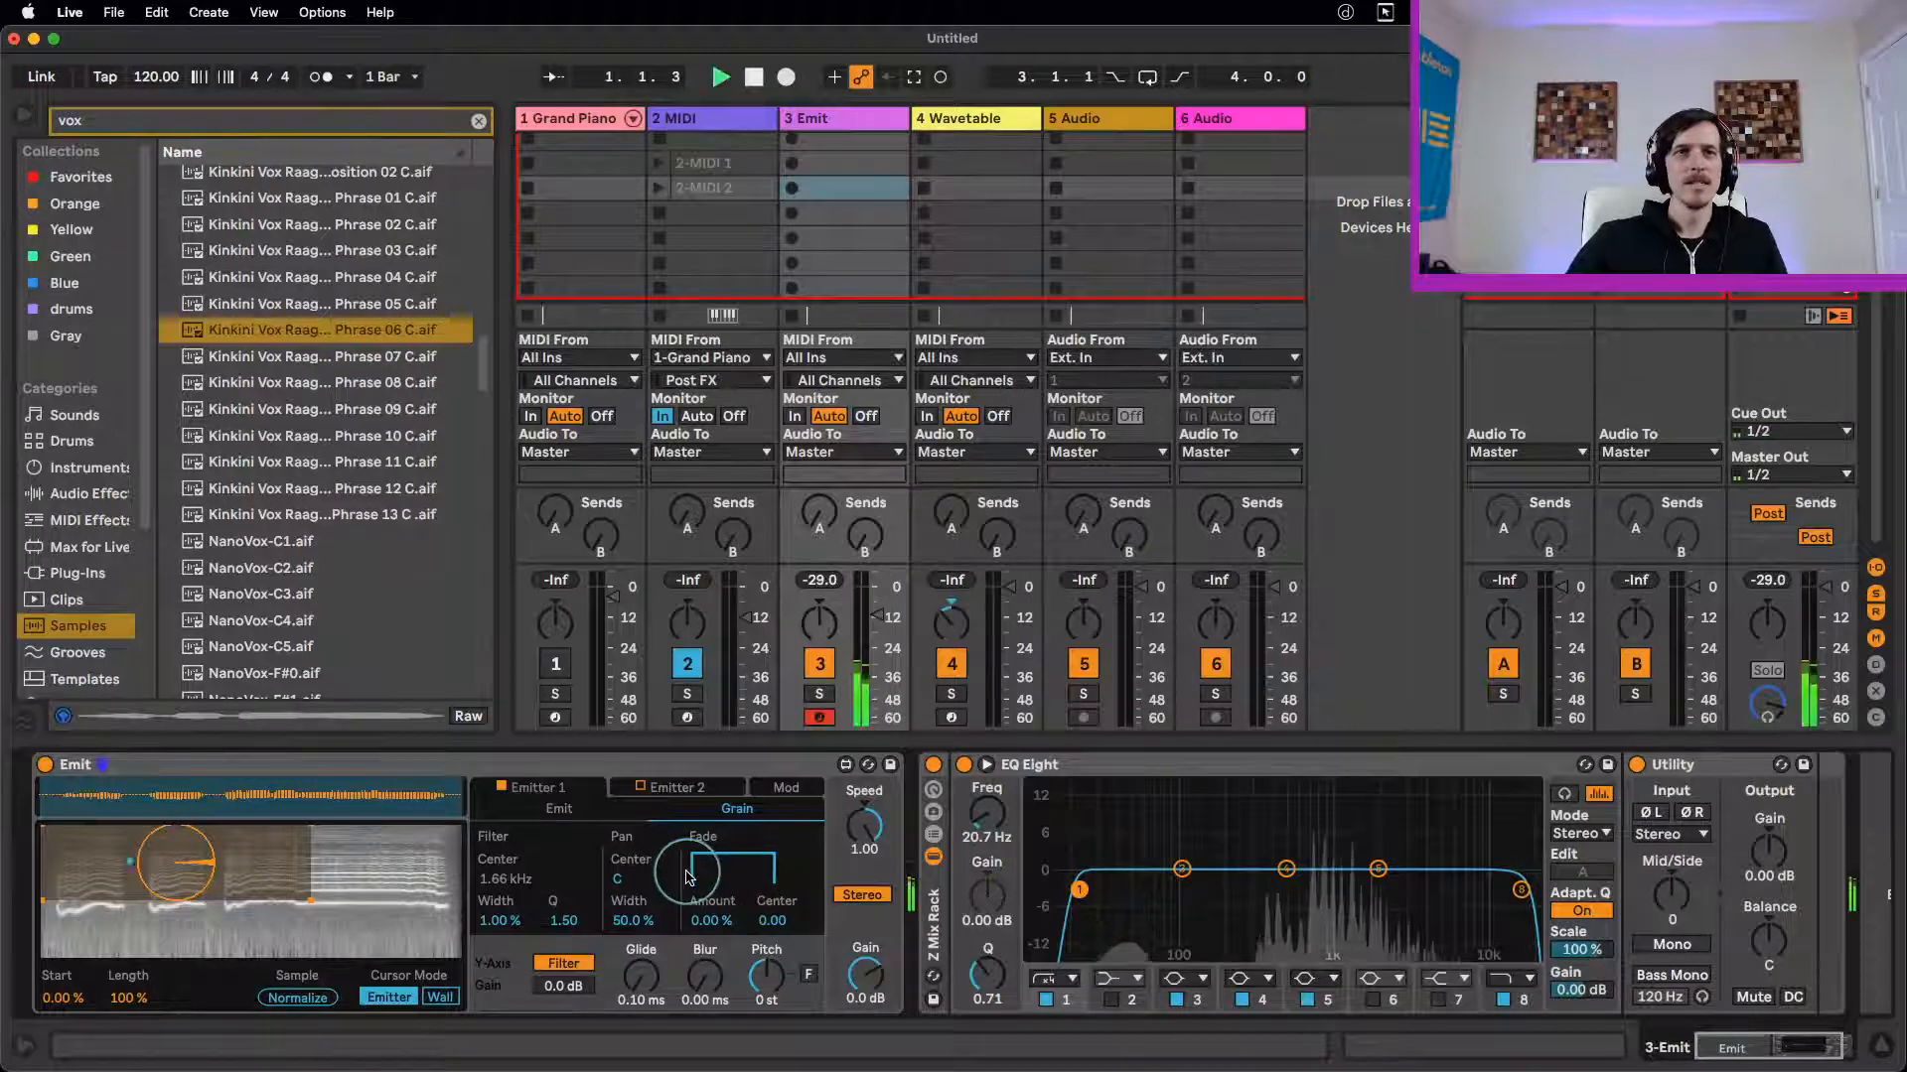
left_click(519, 880)
left_click(563, 964)
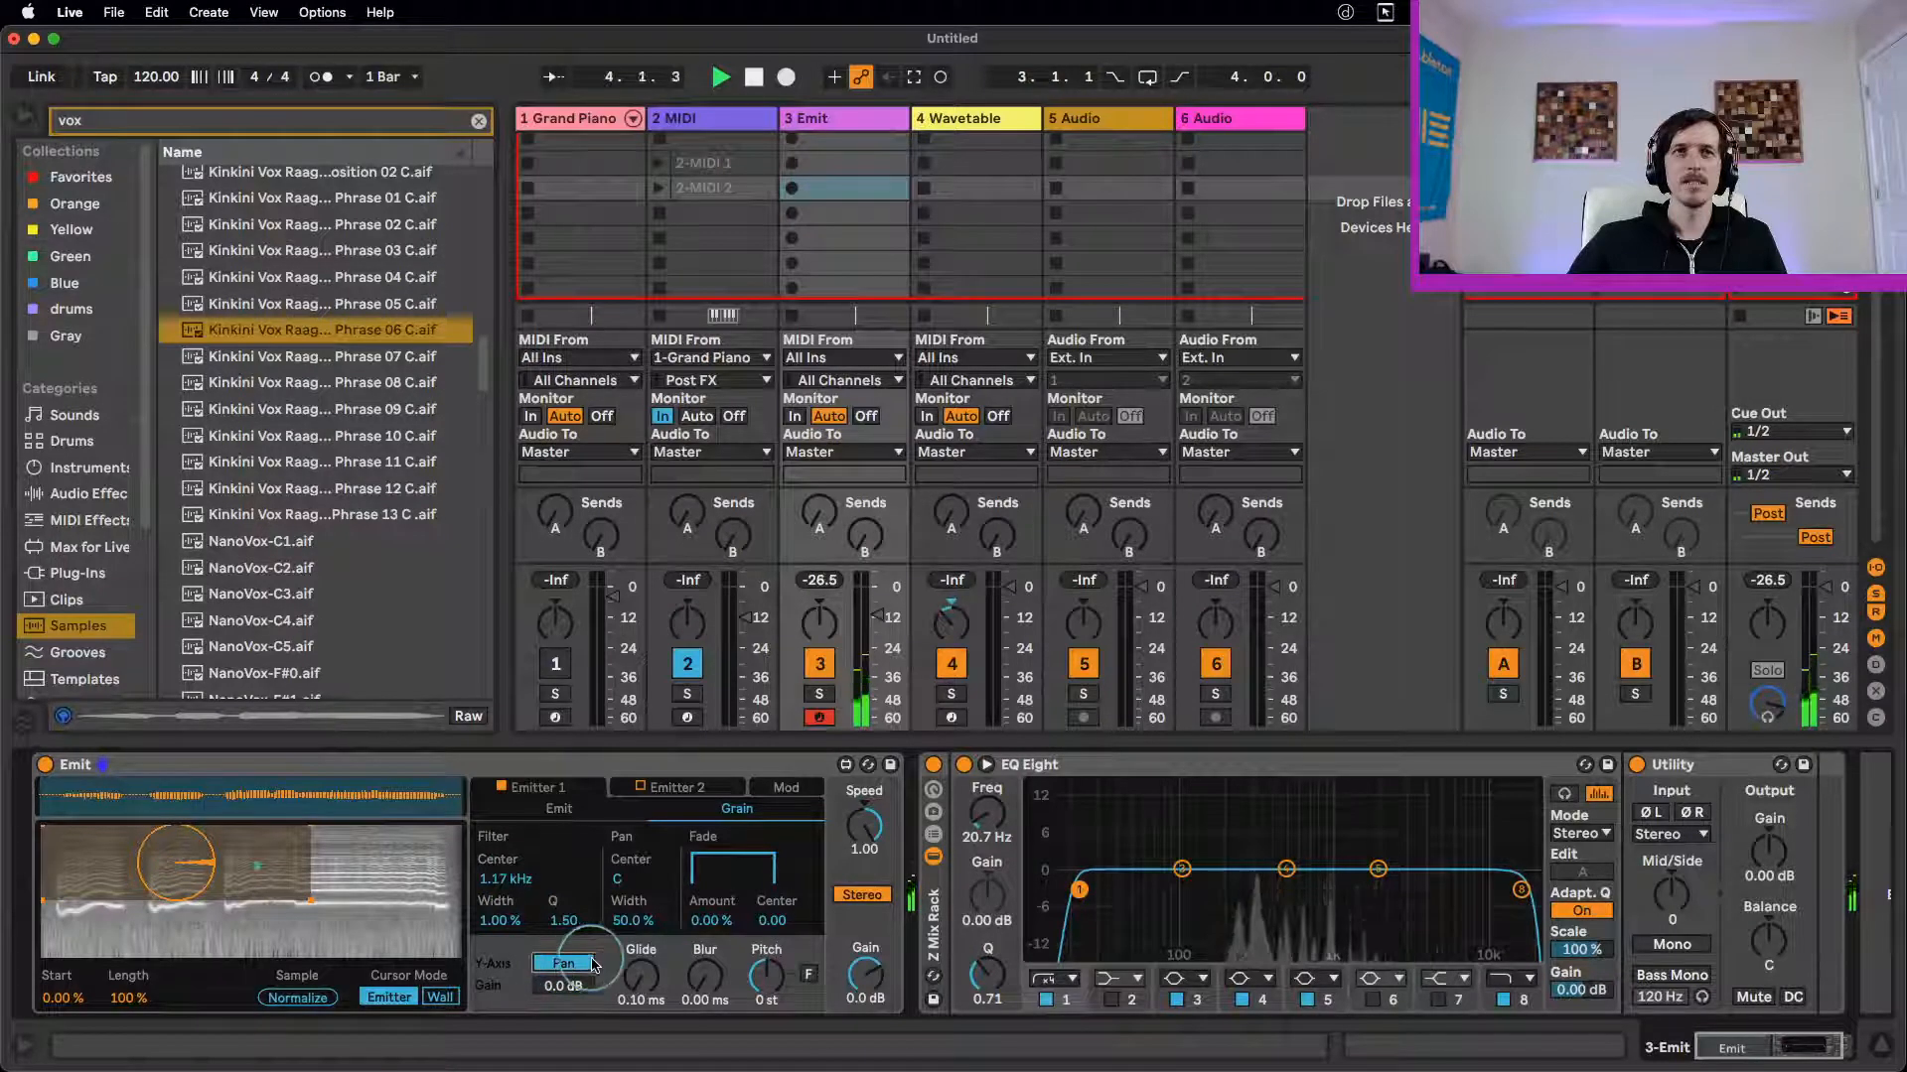
key("space")
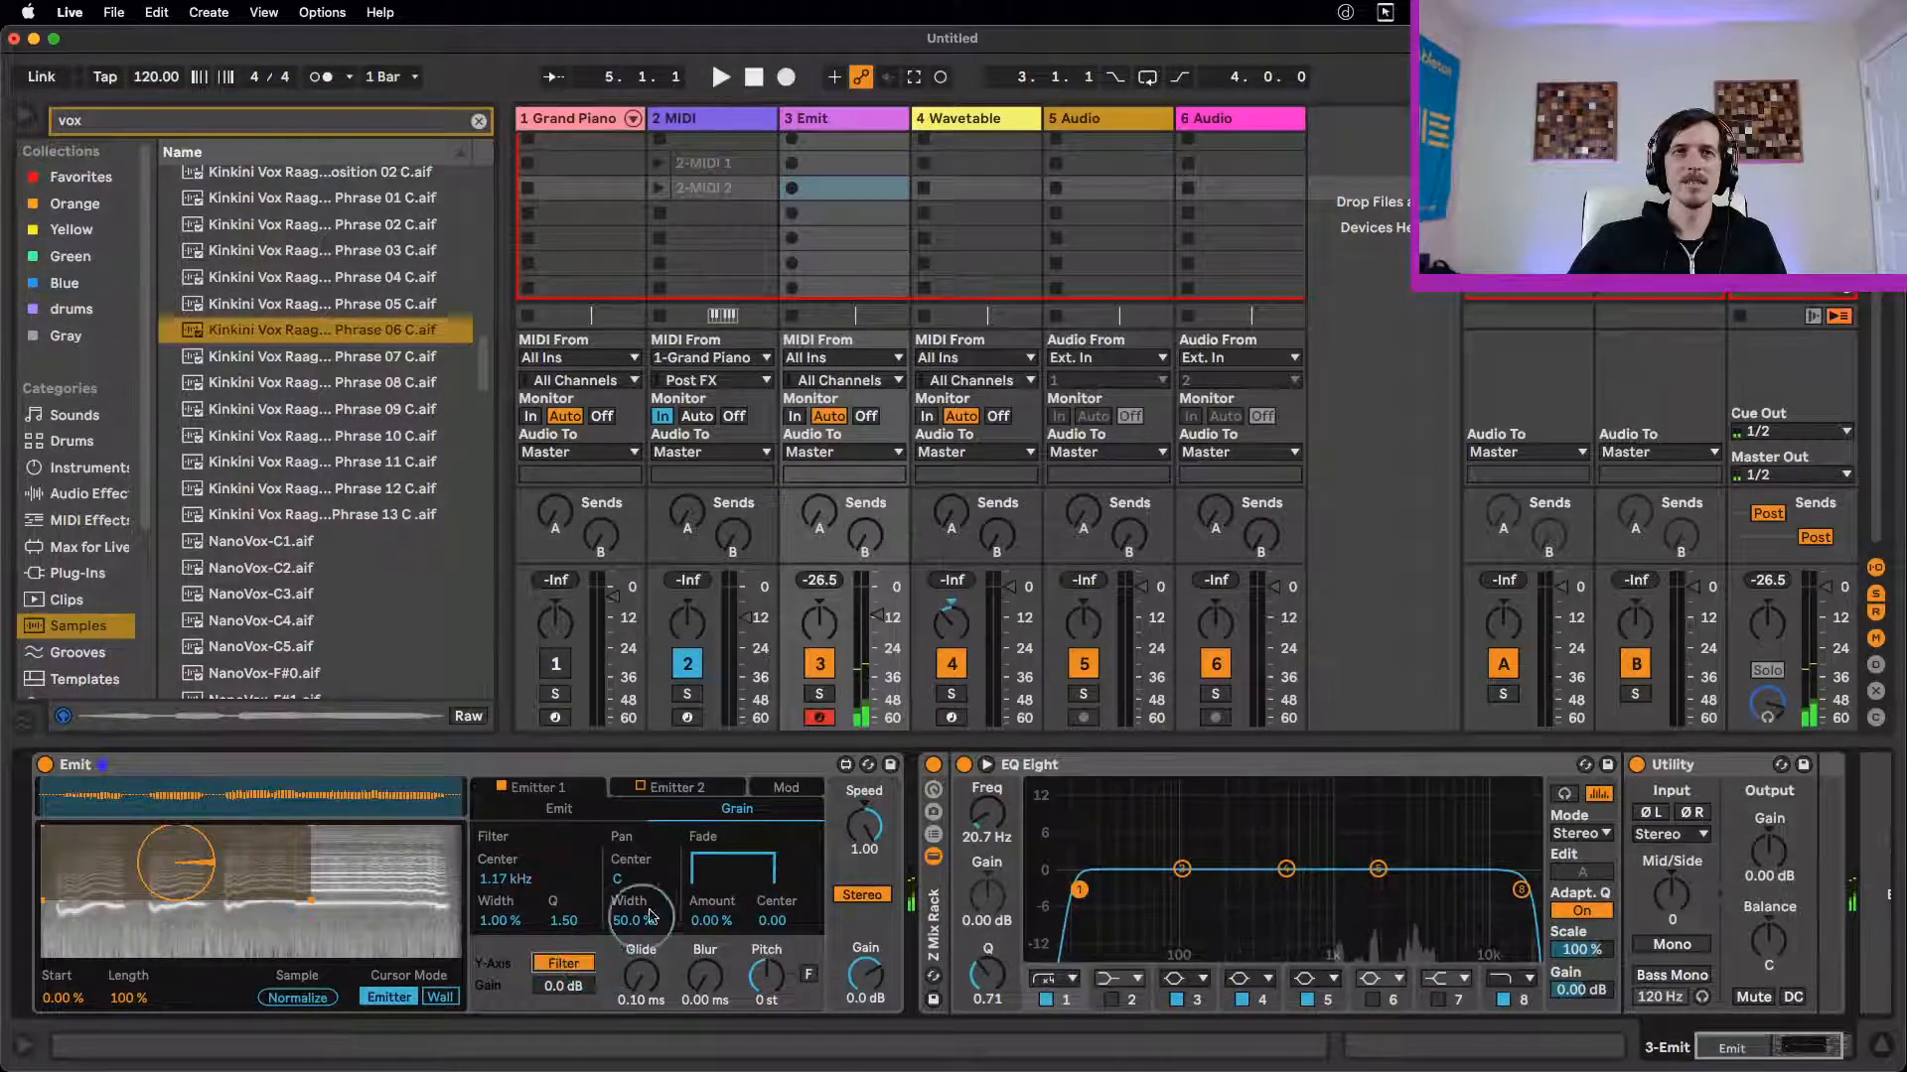
Step: Set Emitter 1's Fade Amount to 55.9 % and Blur to 809 ms, moving the region to about x 0.10, y -0.10 during playback
left_click_drag(712, 918, 719, 865)
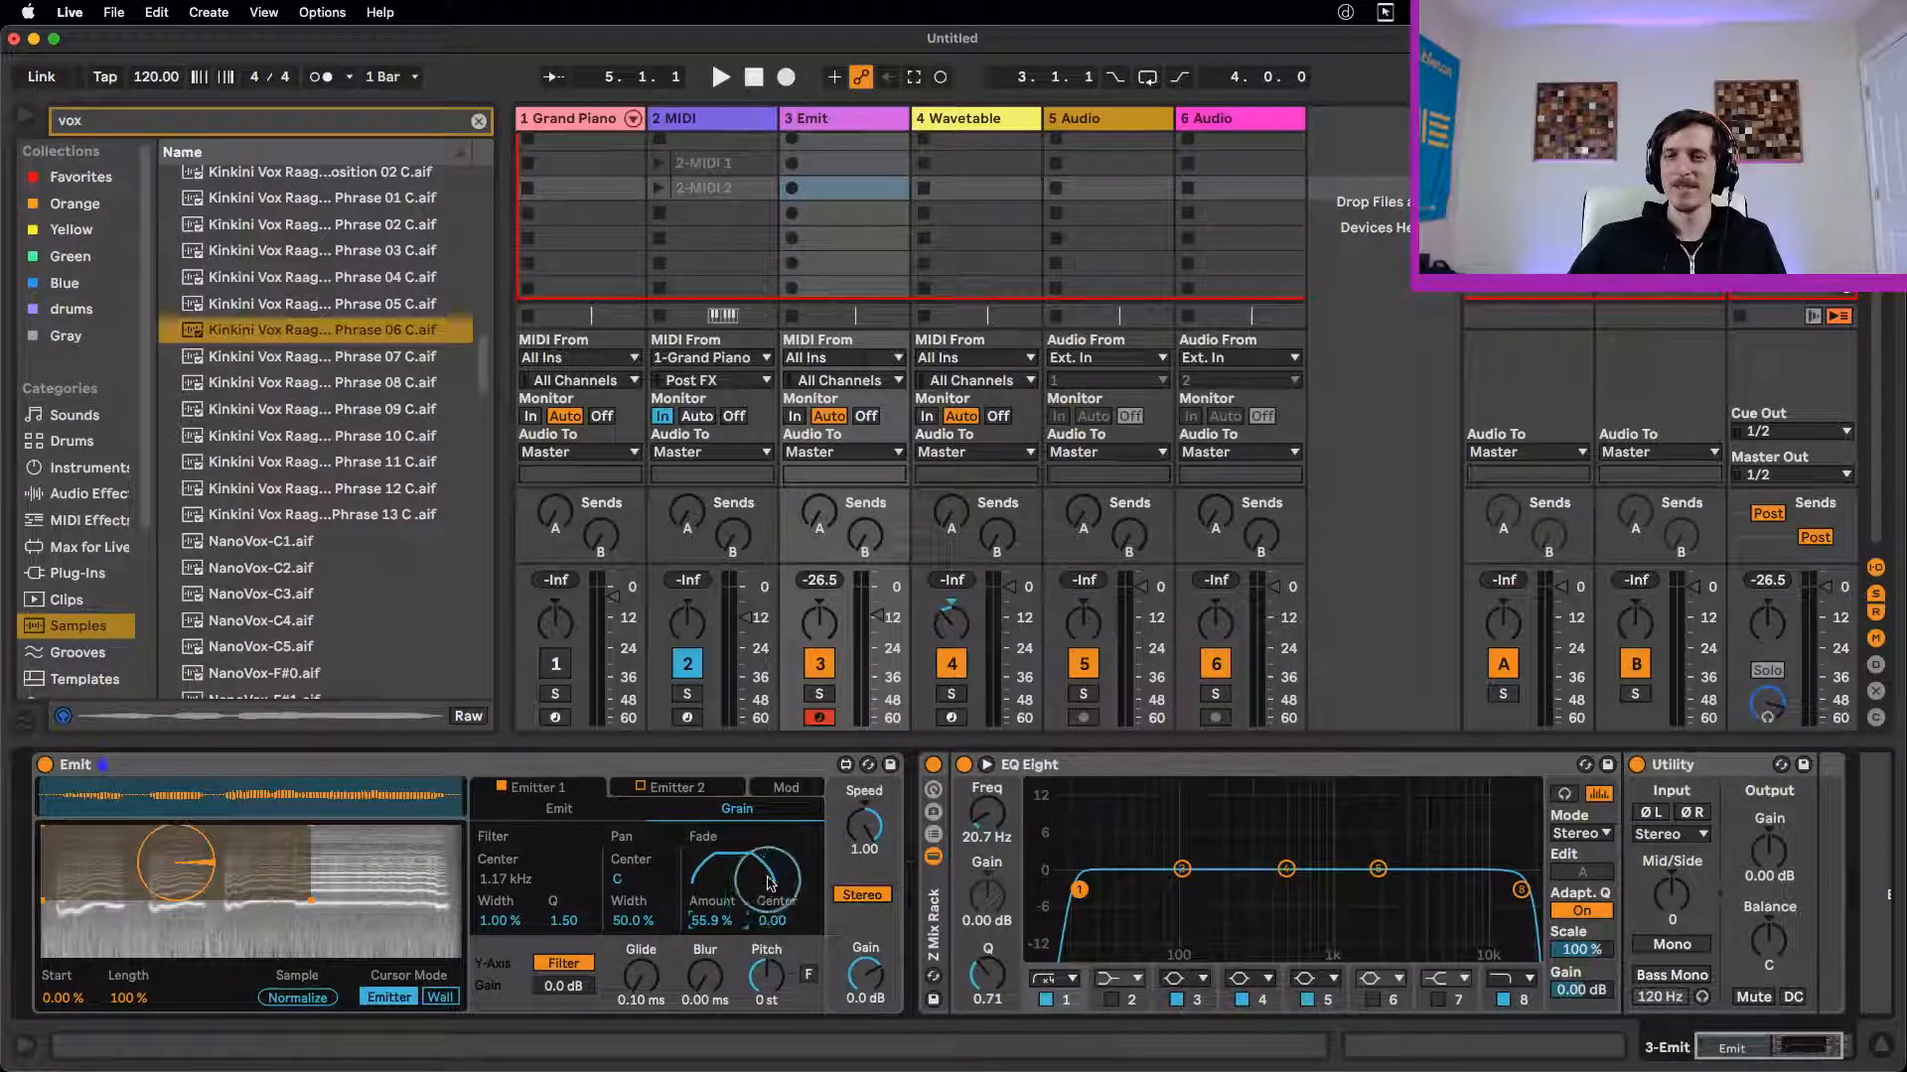
key("space")
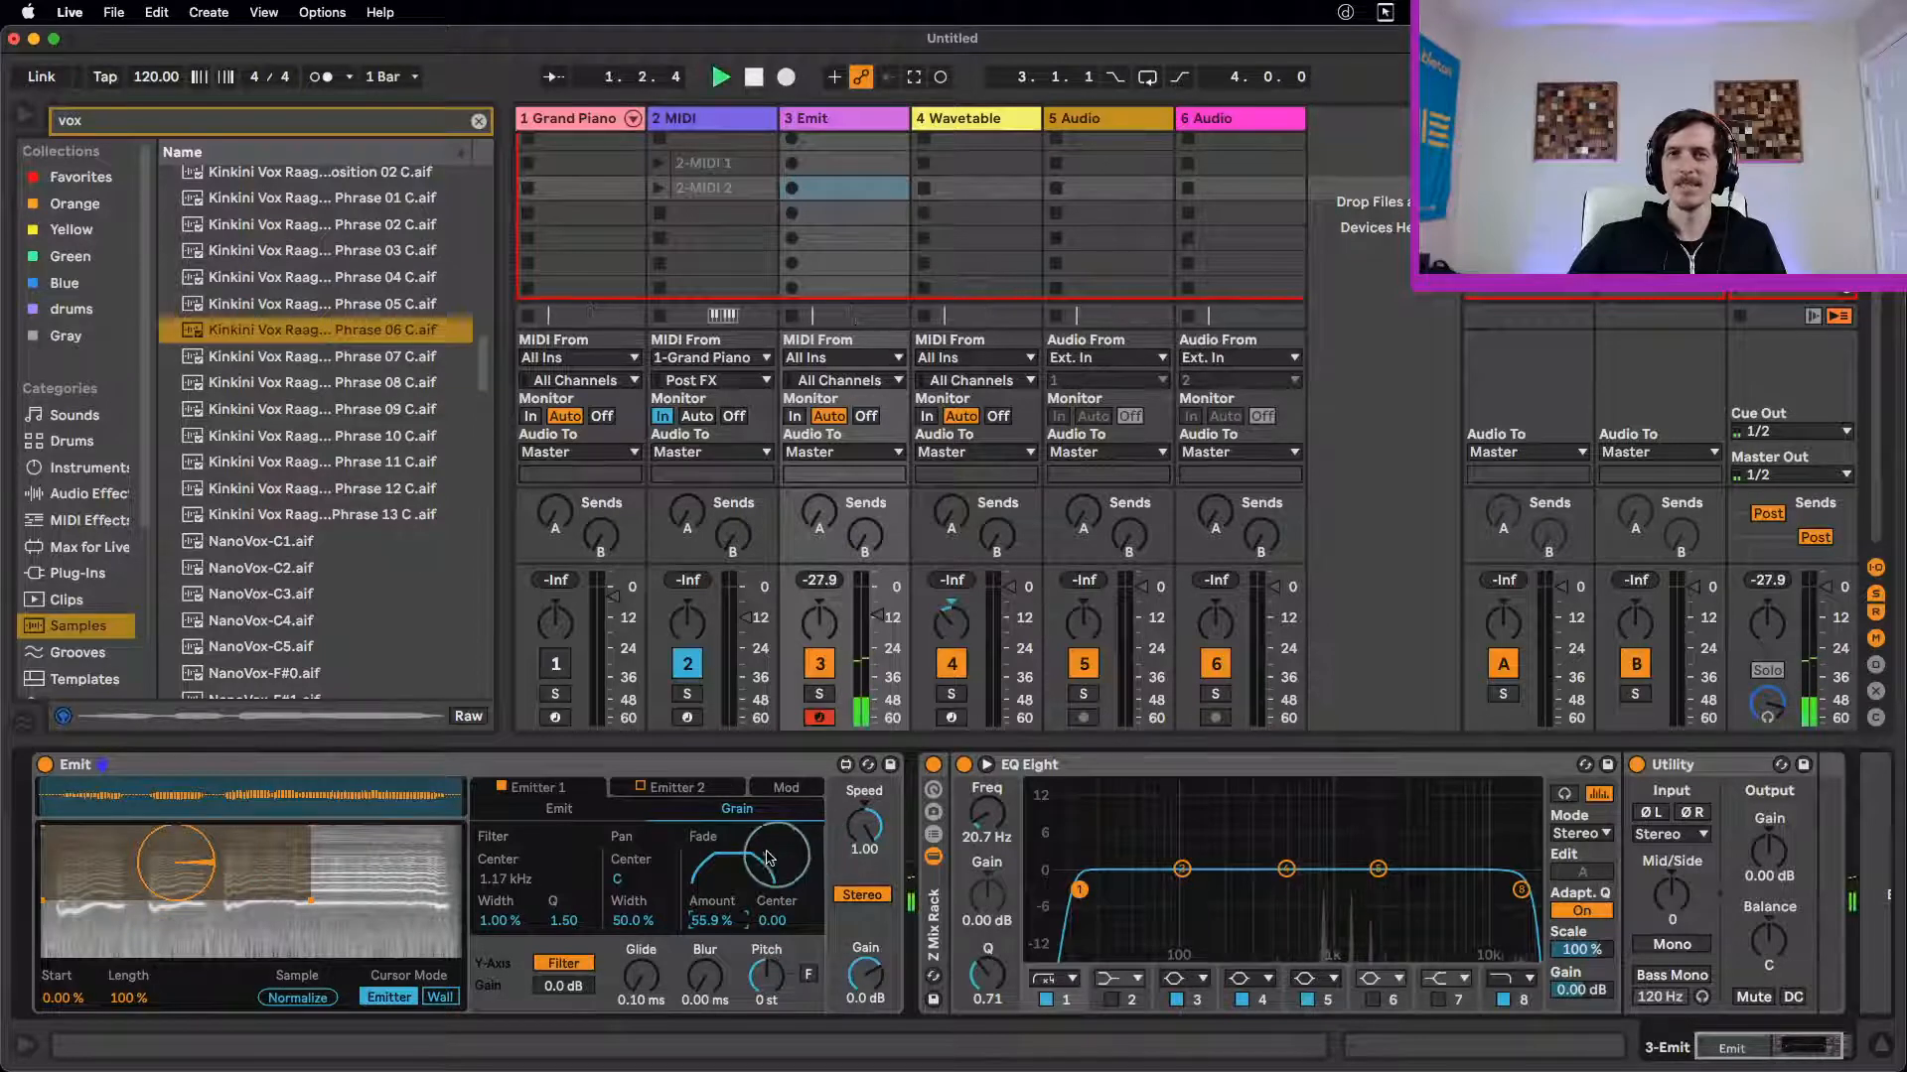
left_click_drag(286, 891, 380, 928)
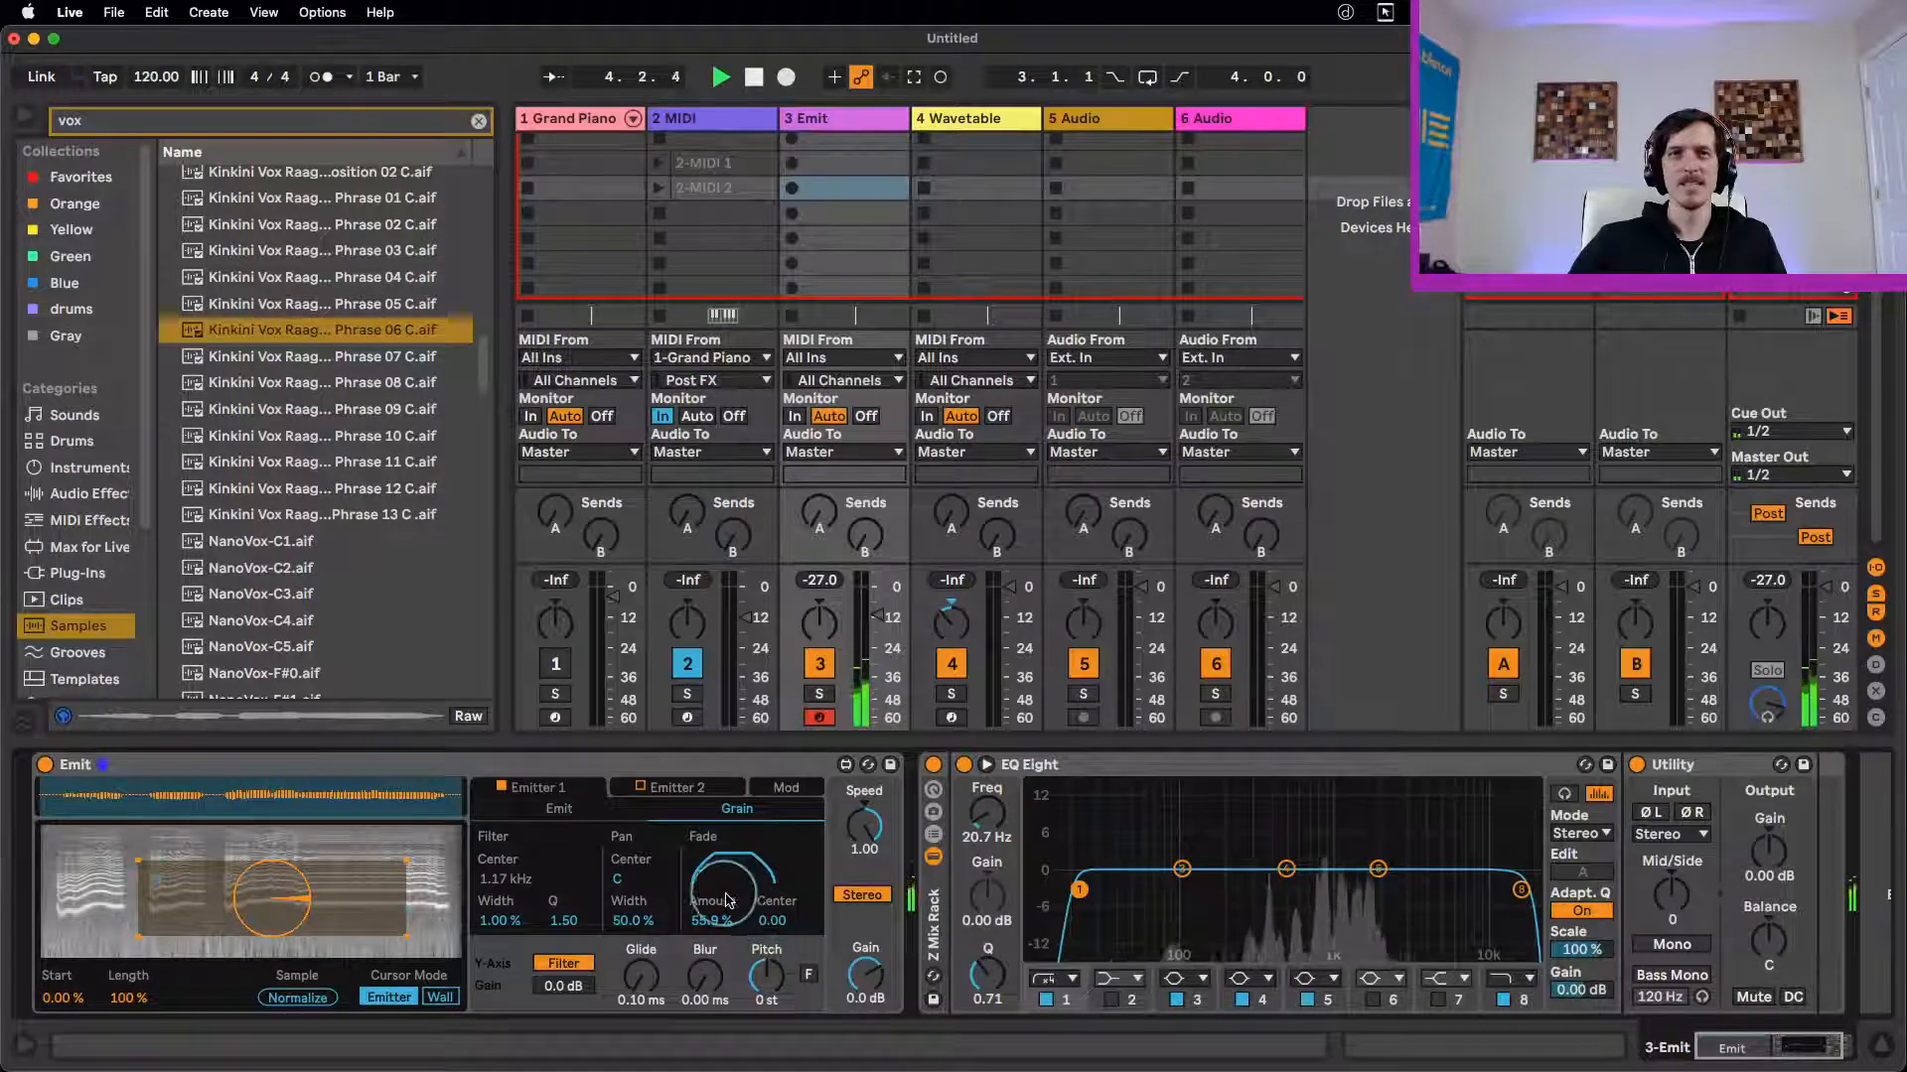
left_click_drag(735, 976, 685, 911)
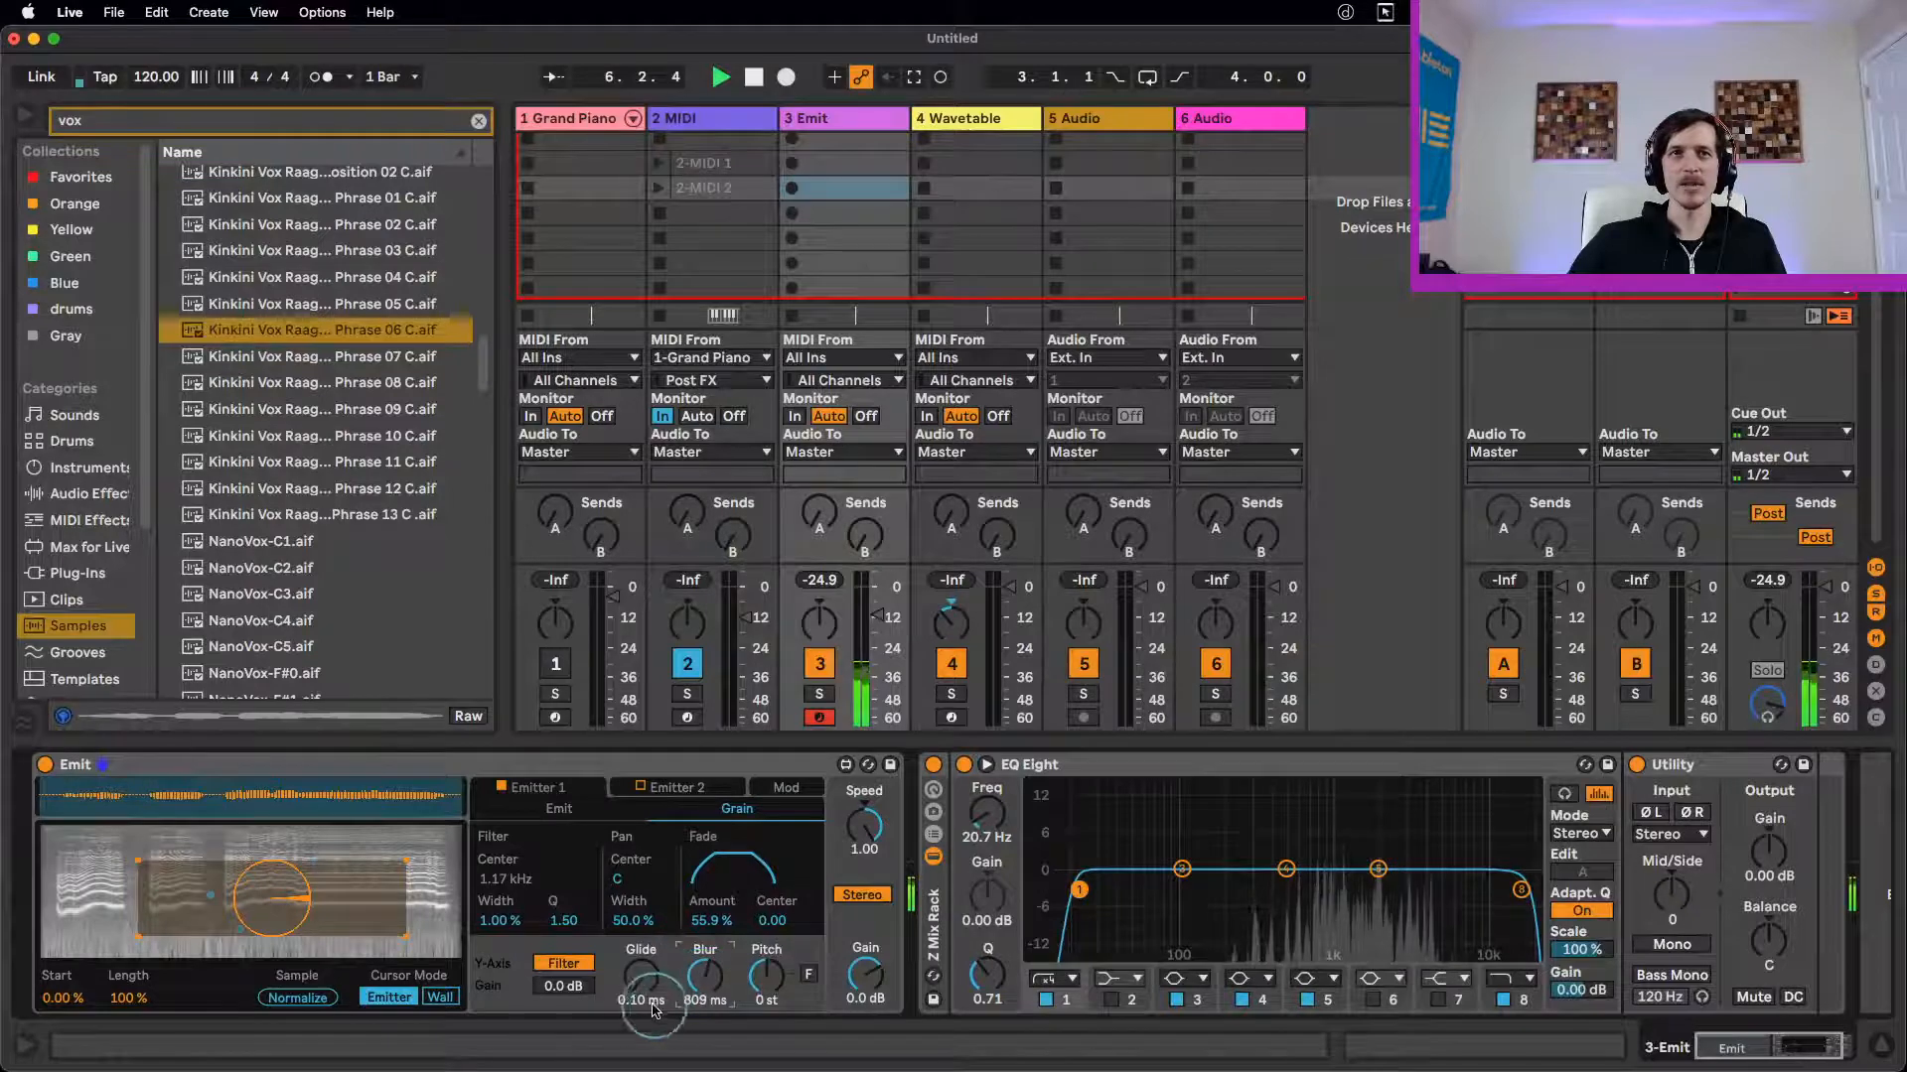
Step: Set Emitter 1's Rate to 2b and shrink its region to about w 0.64 and h 0.75 near x 0.17, y -0.27
left_click(560, 809)
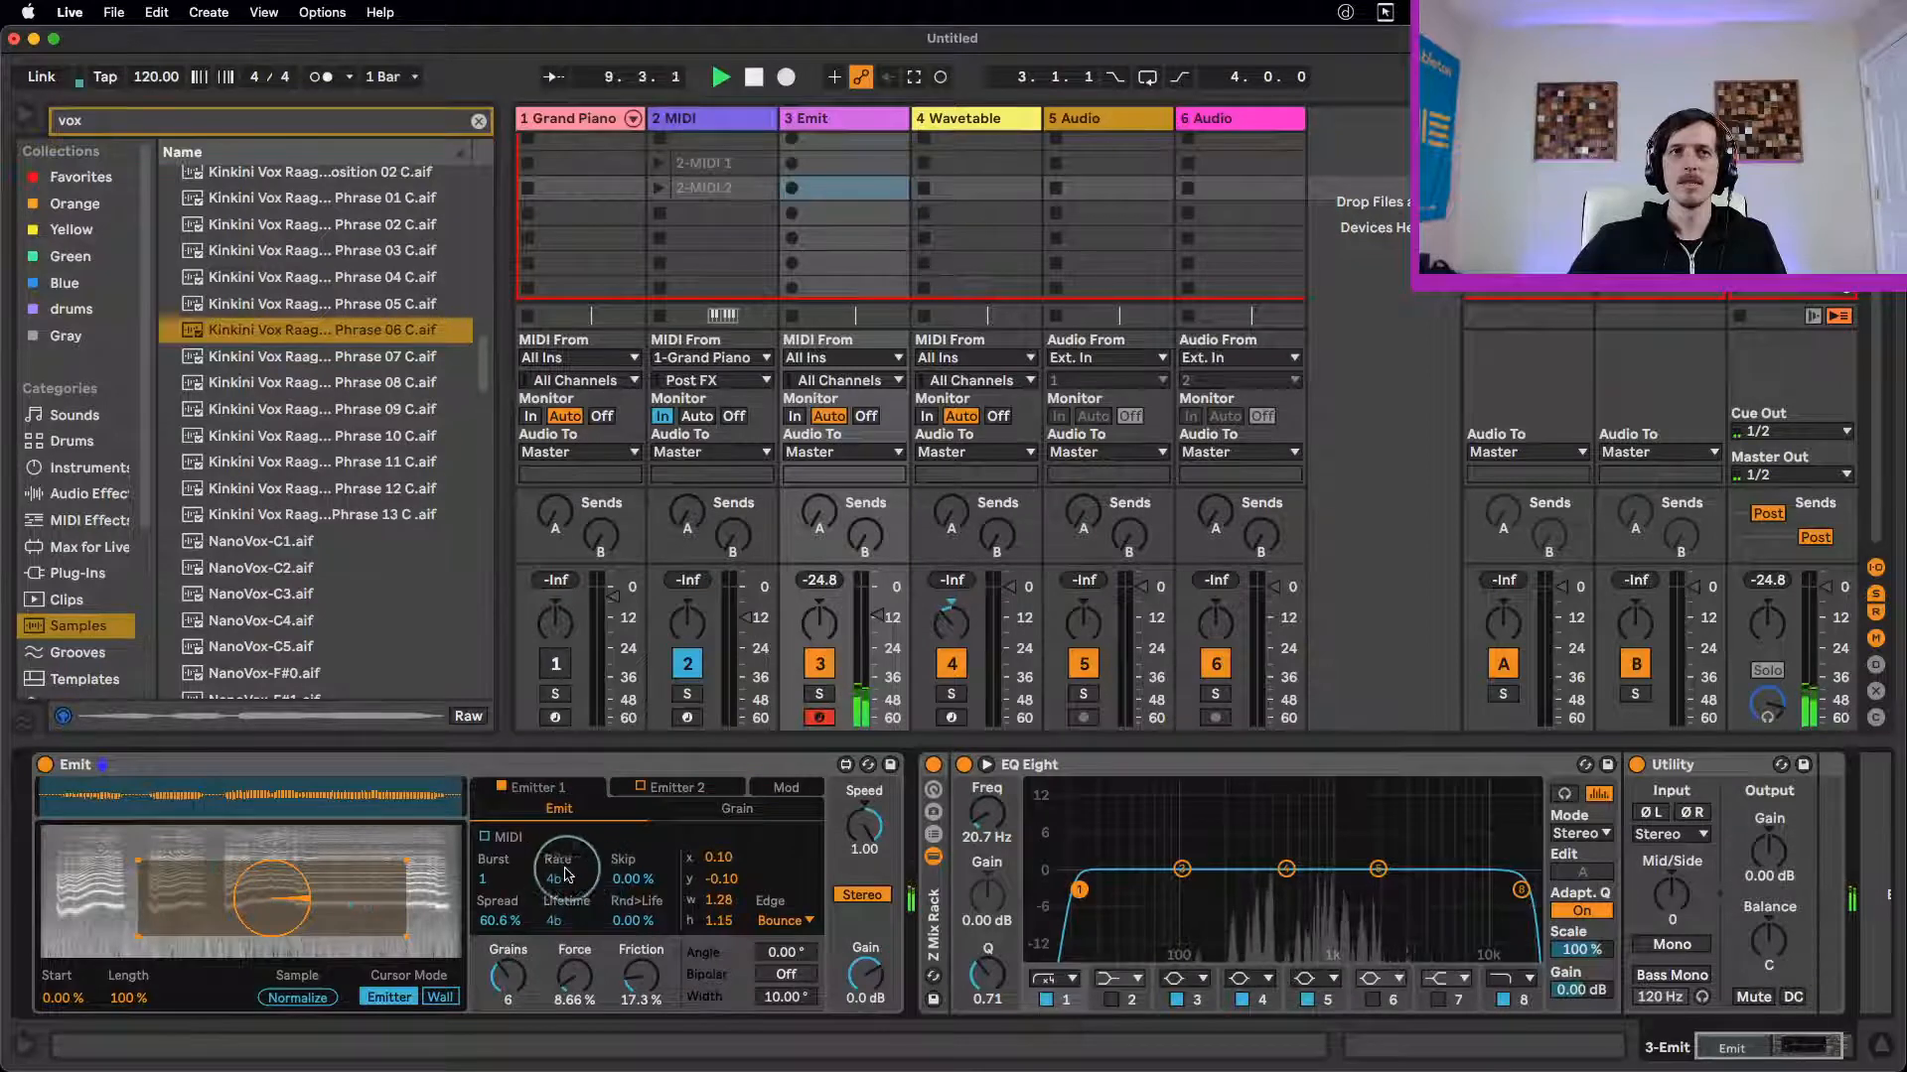
mouse_move(558, 884)
left_mouse_down()
mouse_move(564, 844)
mouse_move(569, 880)
left_mouse_up()
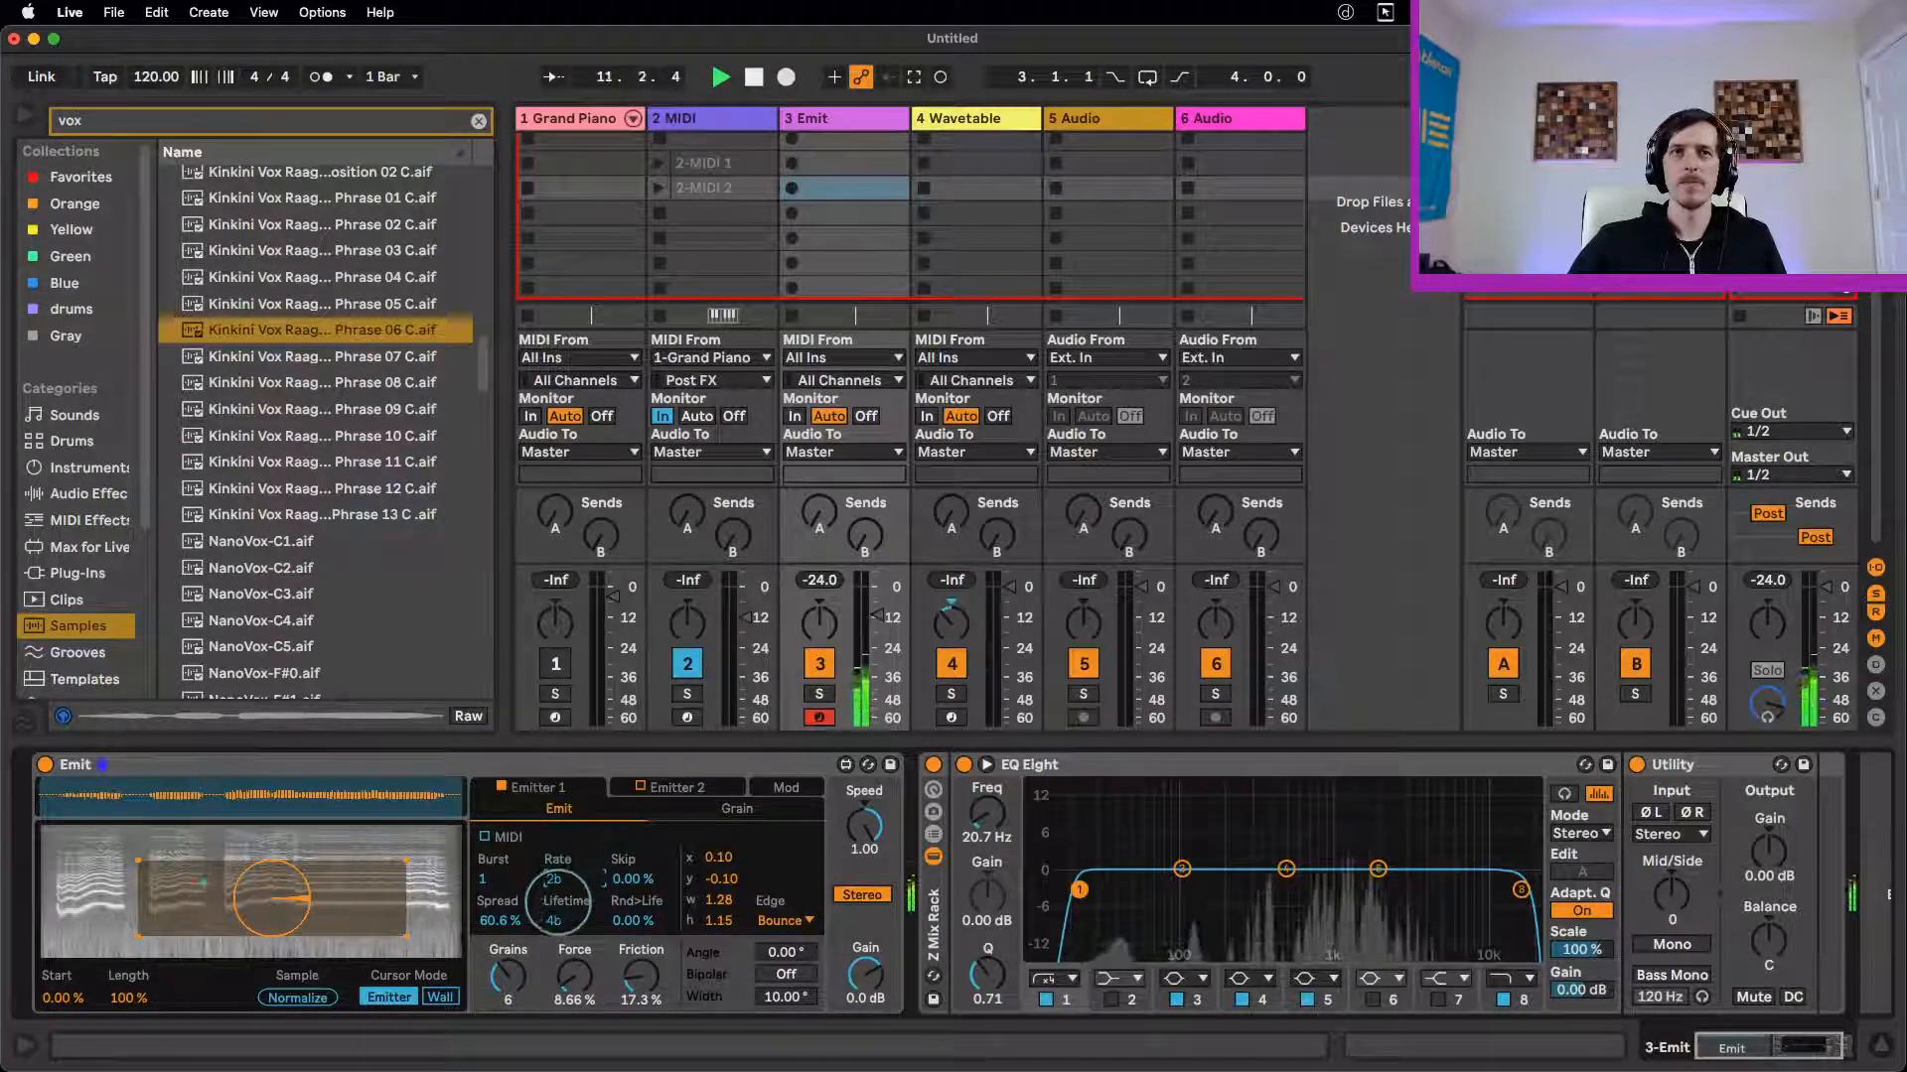
left_click_drag(402, 942, 299, 912)
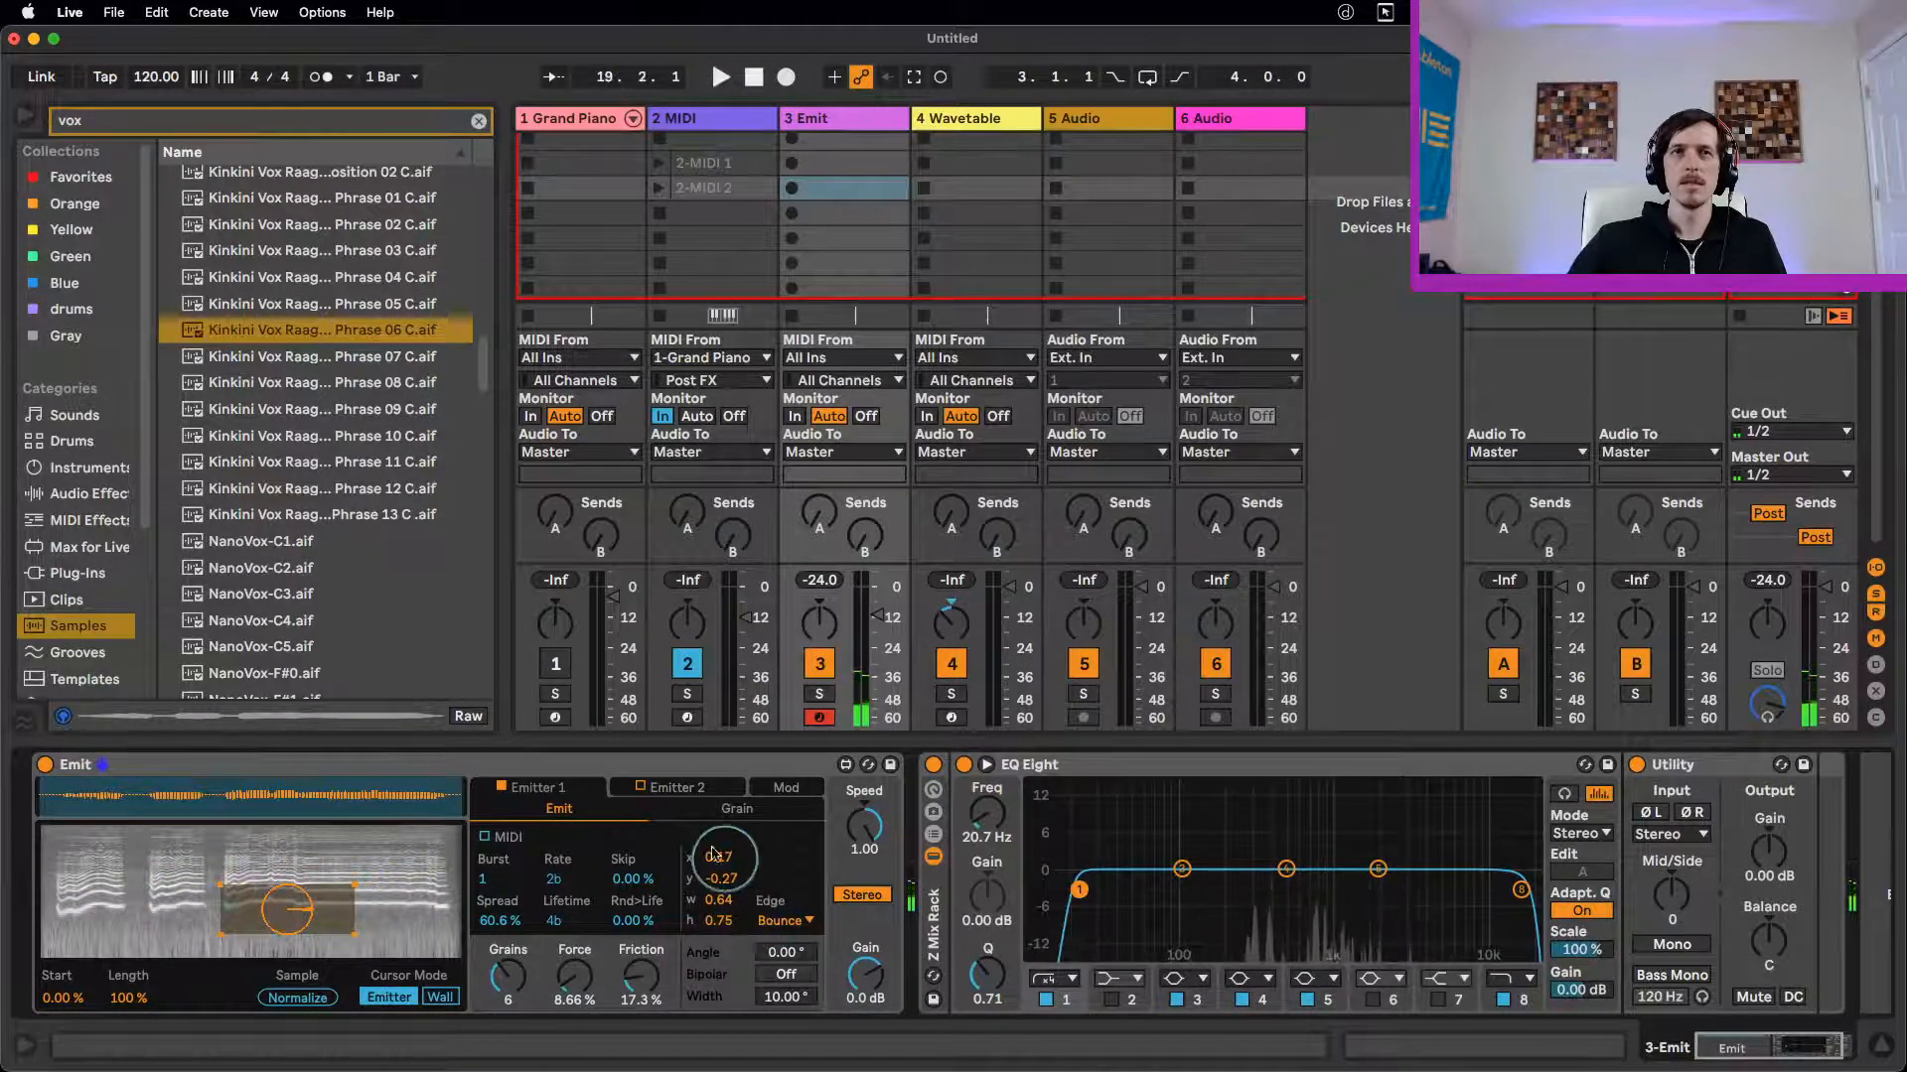
Step: During playback, switch Emitter 1's Y-Axis to Pan, and set the filter Center to 2.16 kHz and Glide to 261 ms
left_click(737, 808)
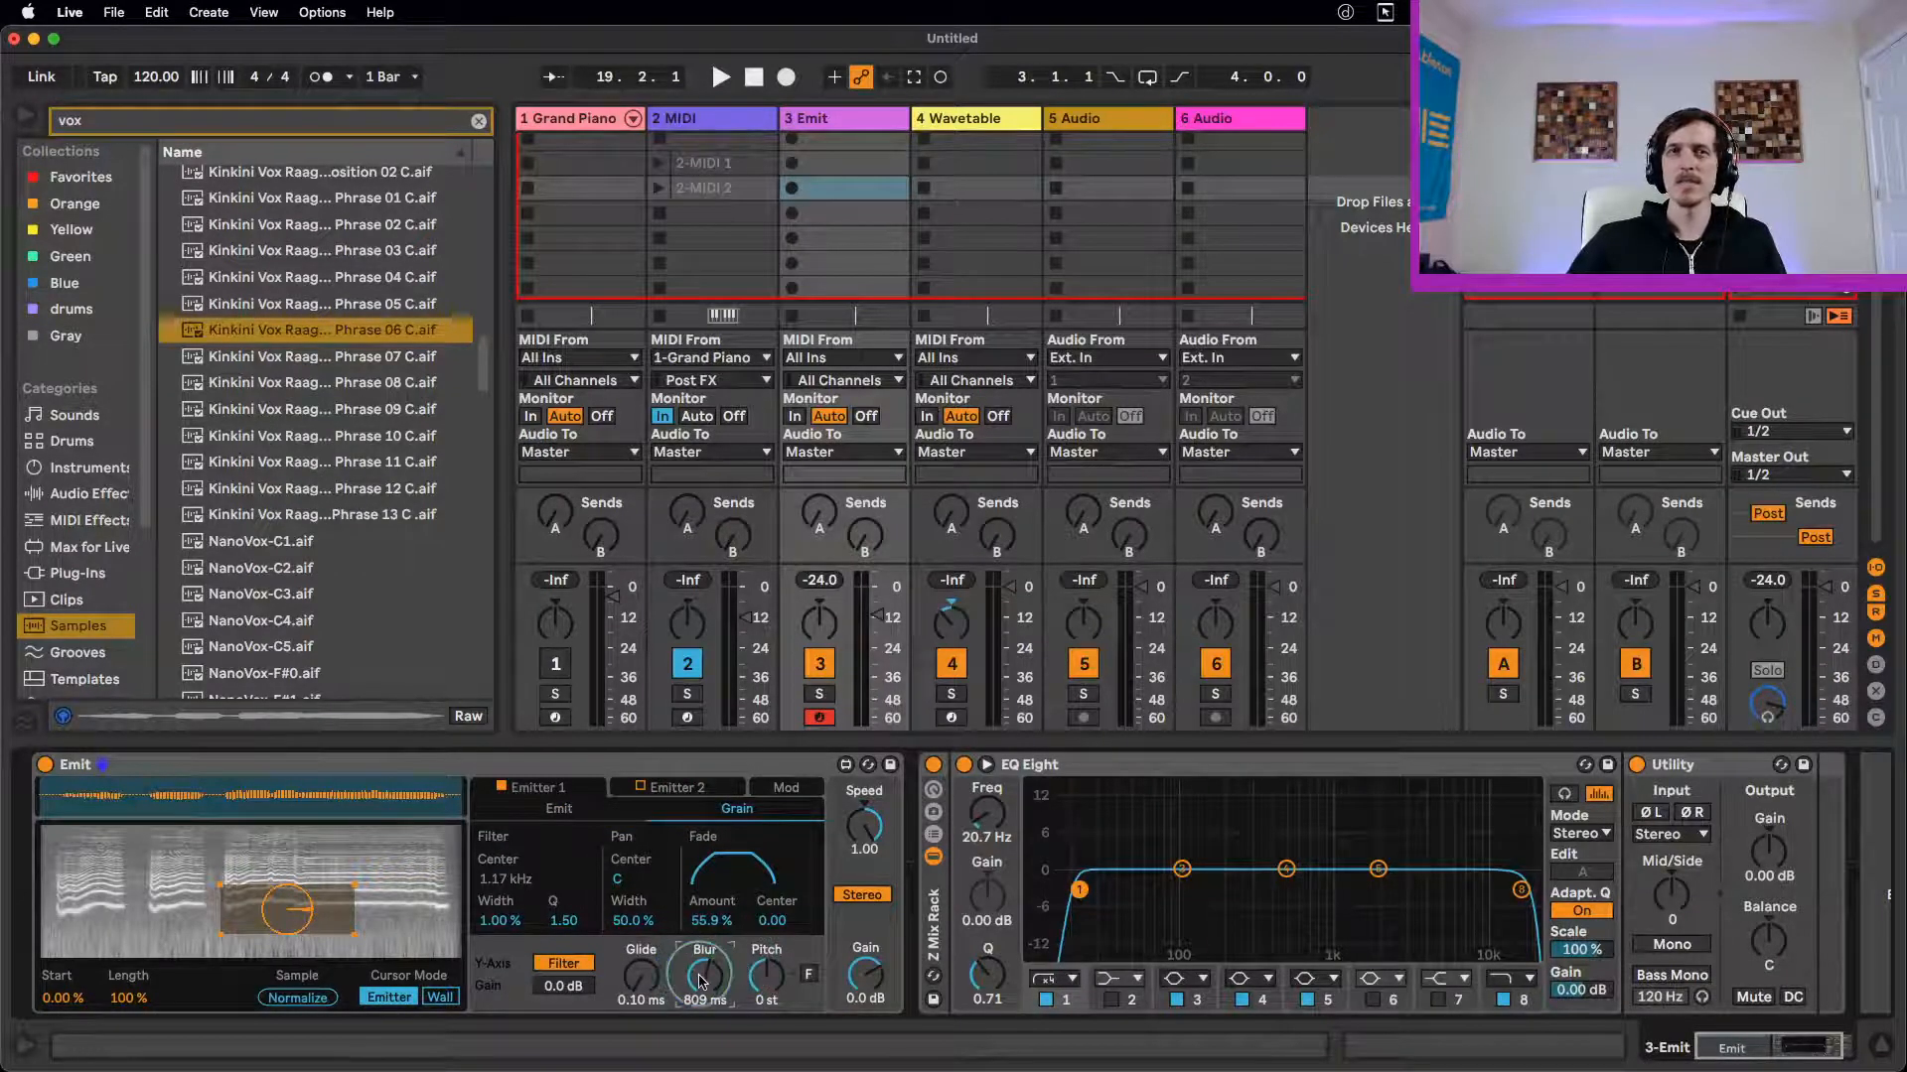
key("space")
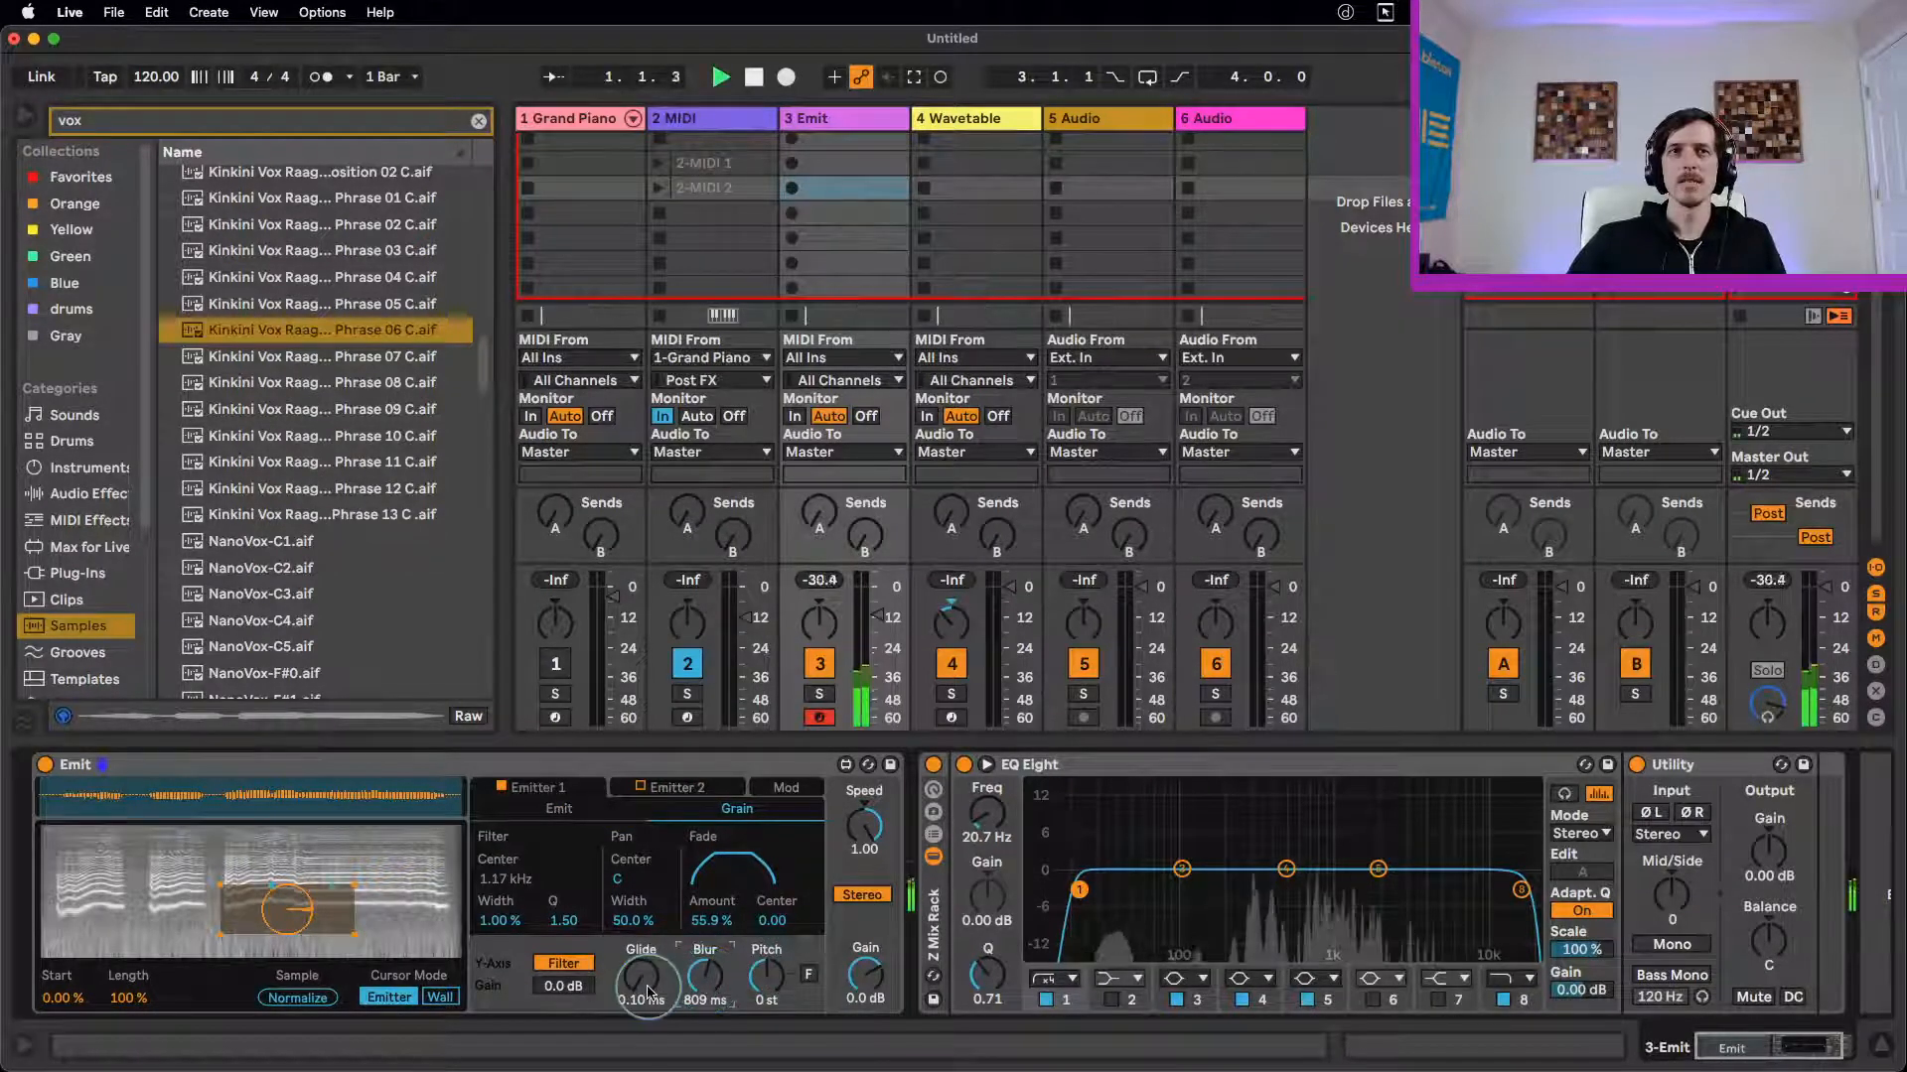
left_click(579, 965)
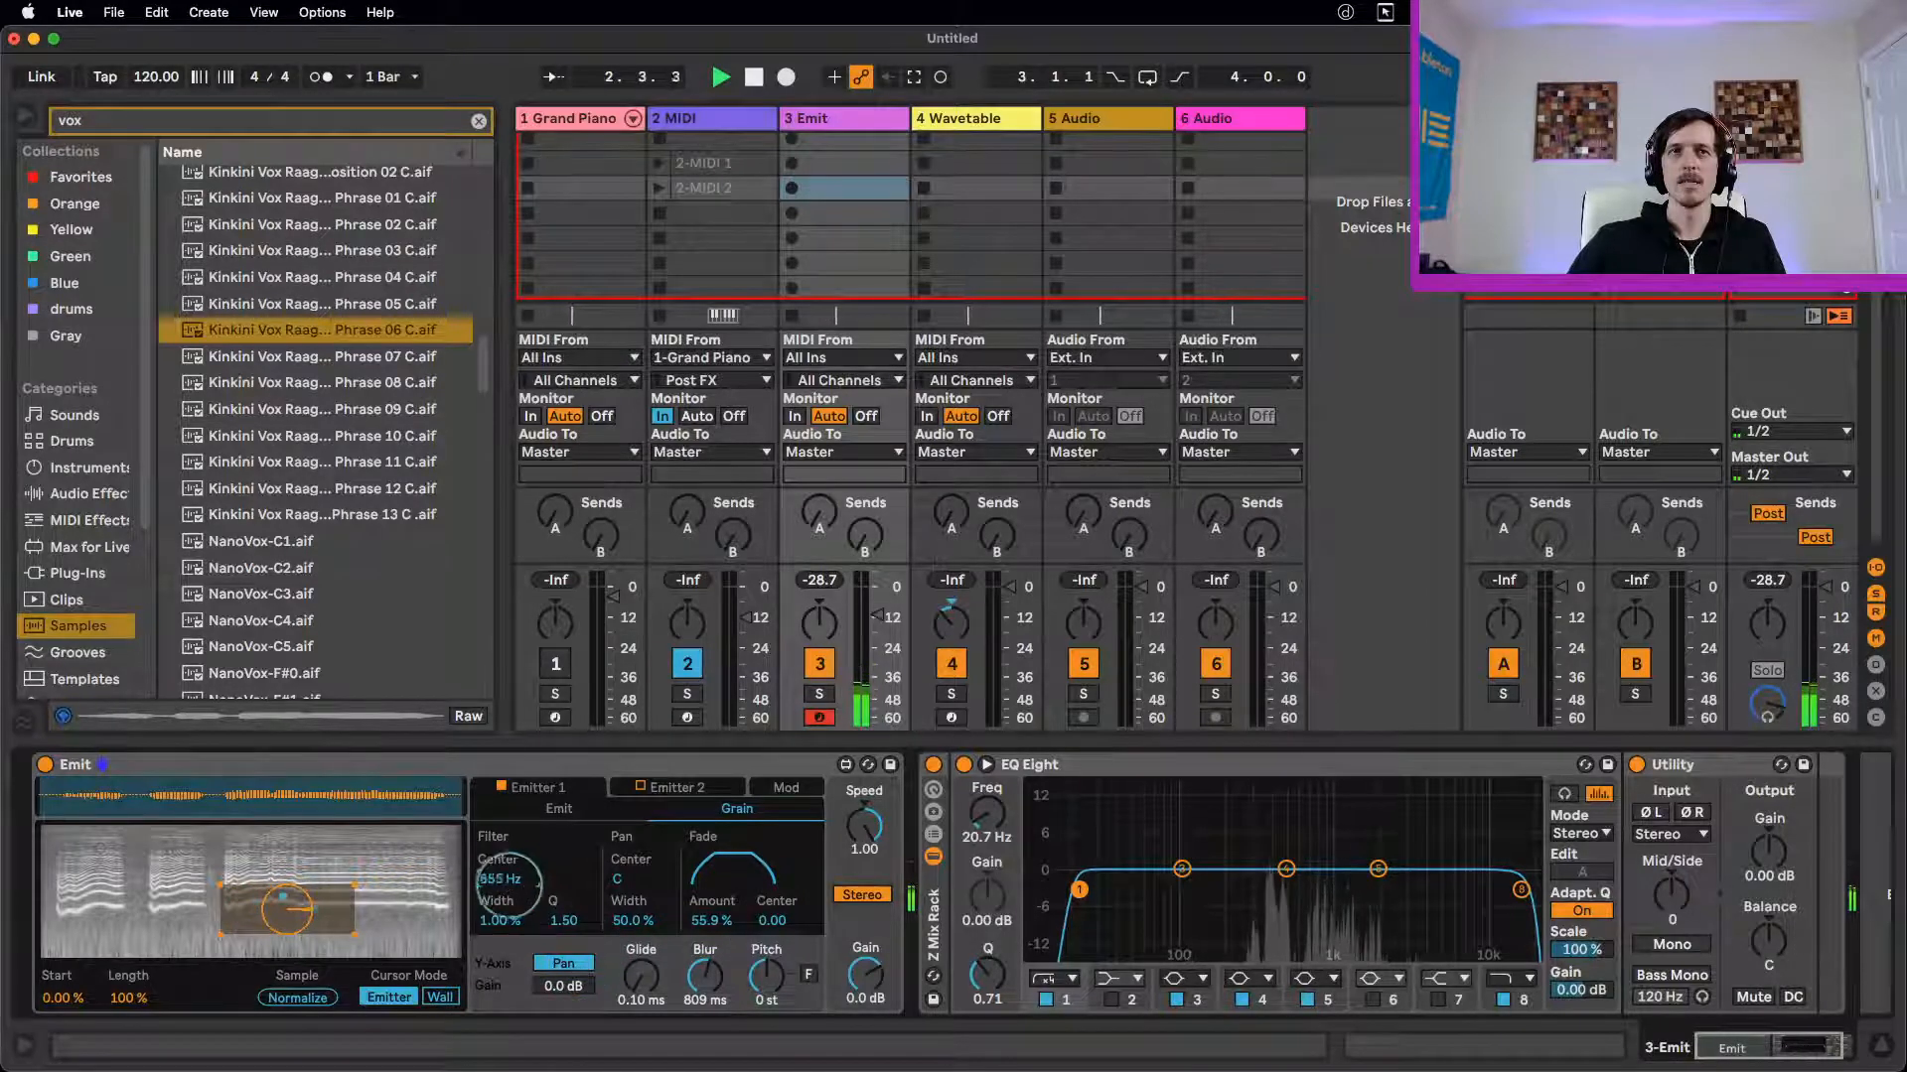
left_click_drag(510, 885, 524, 846)
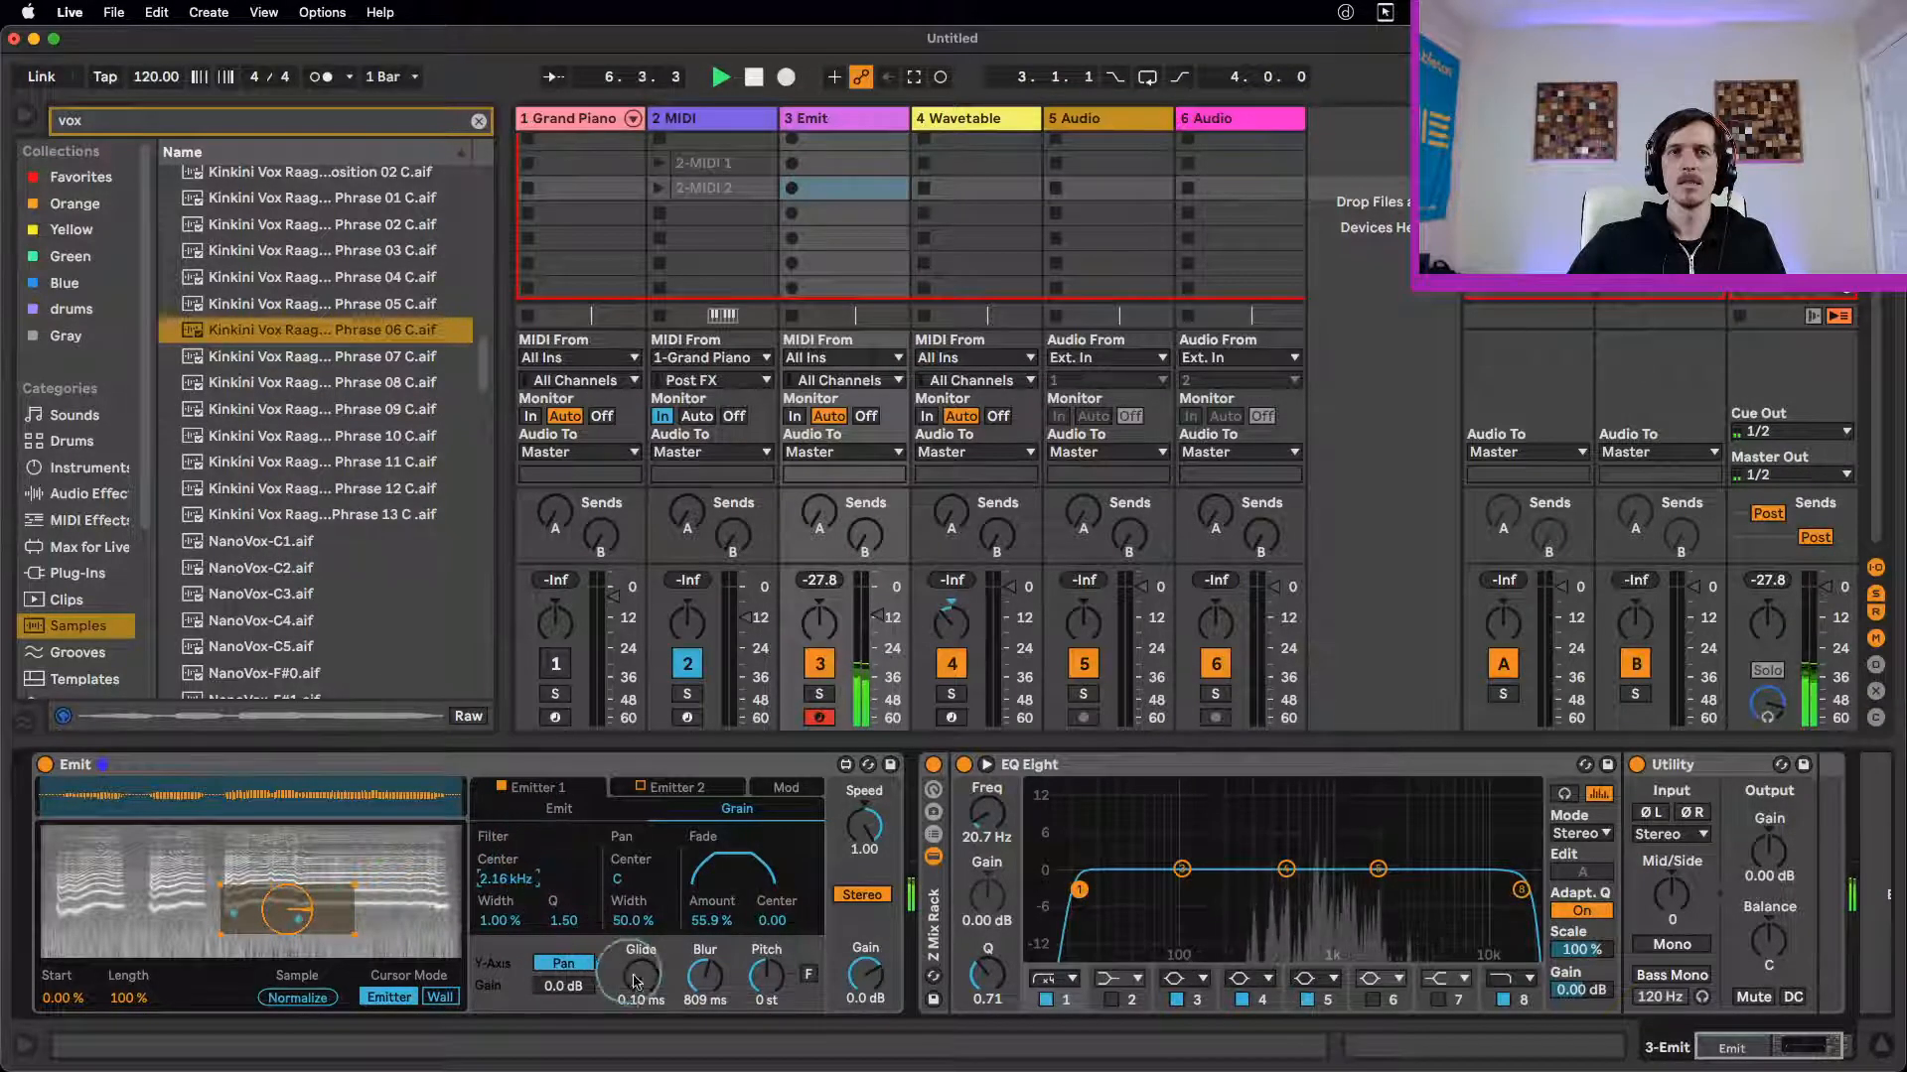
left_click_drag(635, 981, 630, 914)
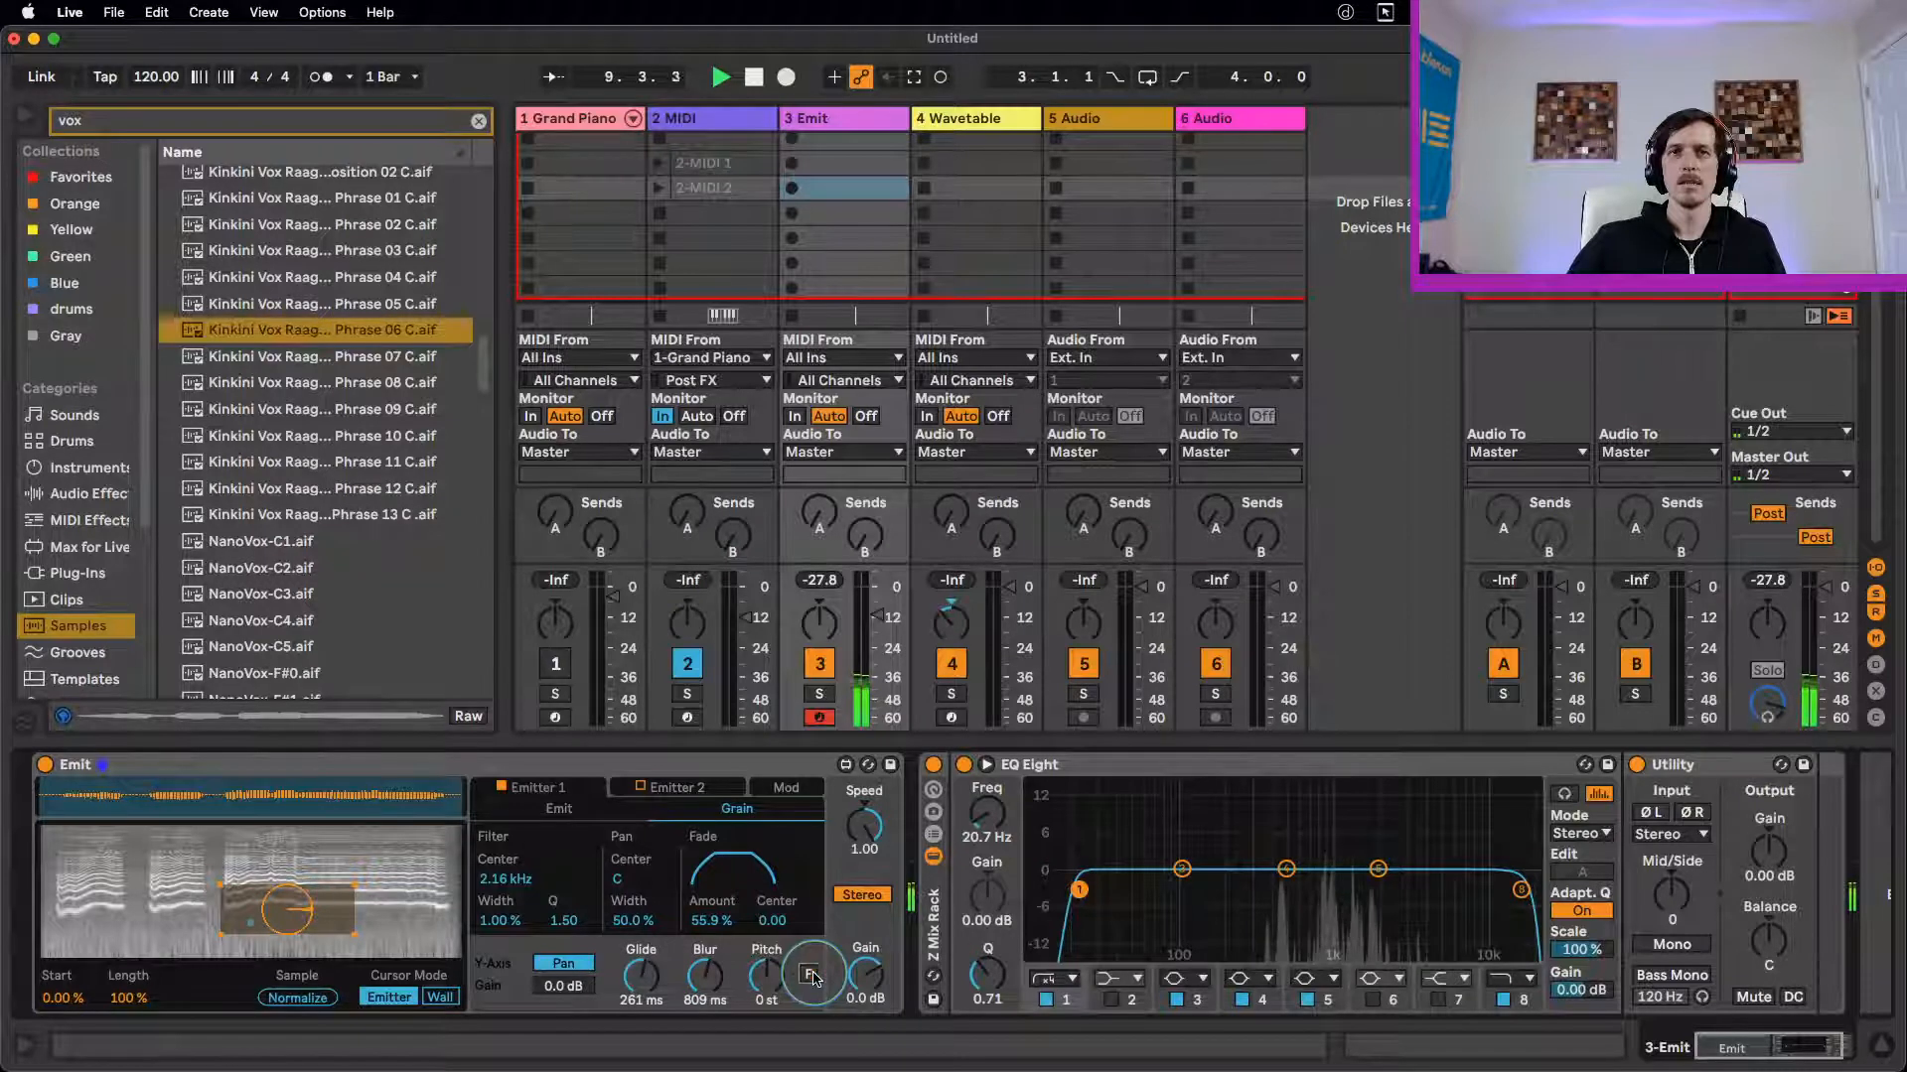
Step: Move Emitter 1's region to about x -0.36, y -0.10 and set its grain Blur to 784 ms
left_click(630, 810)
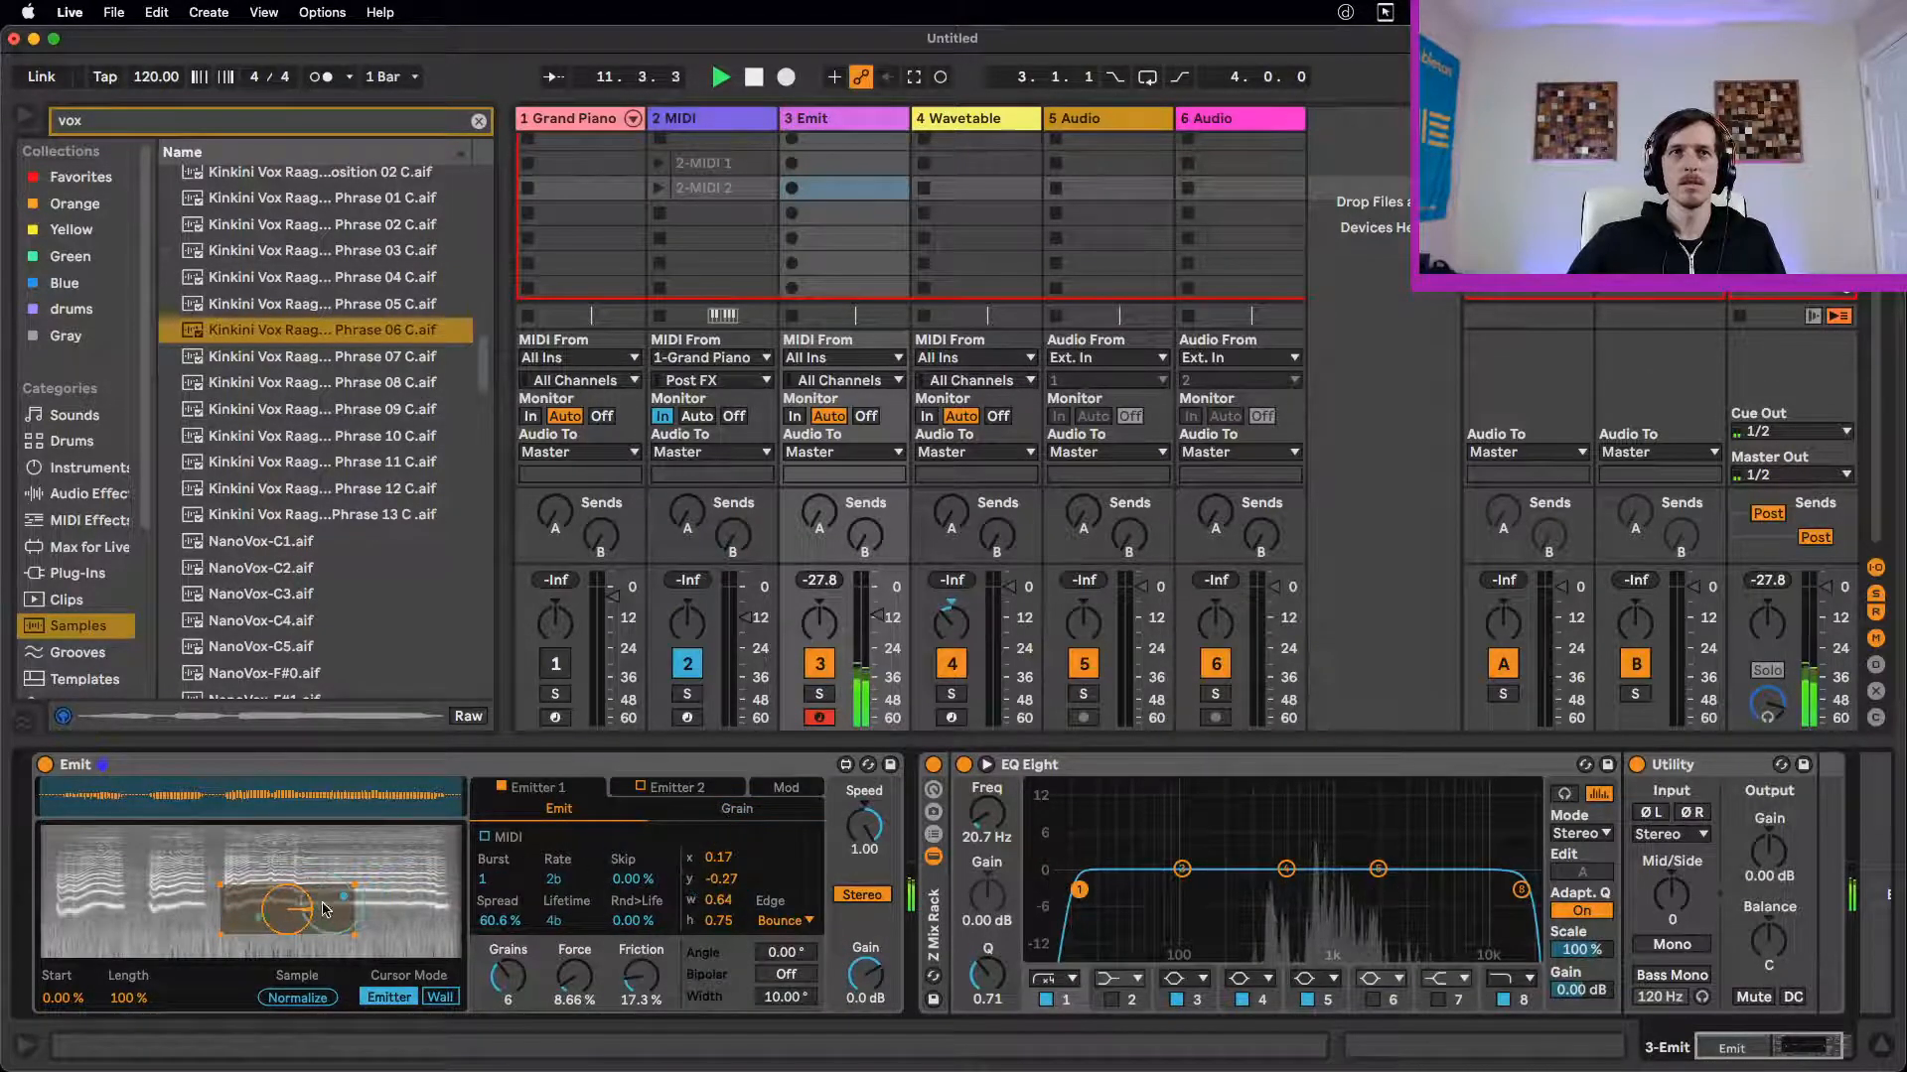
left_click_drag(321, 904, 209, 894)
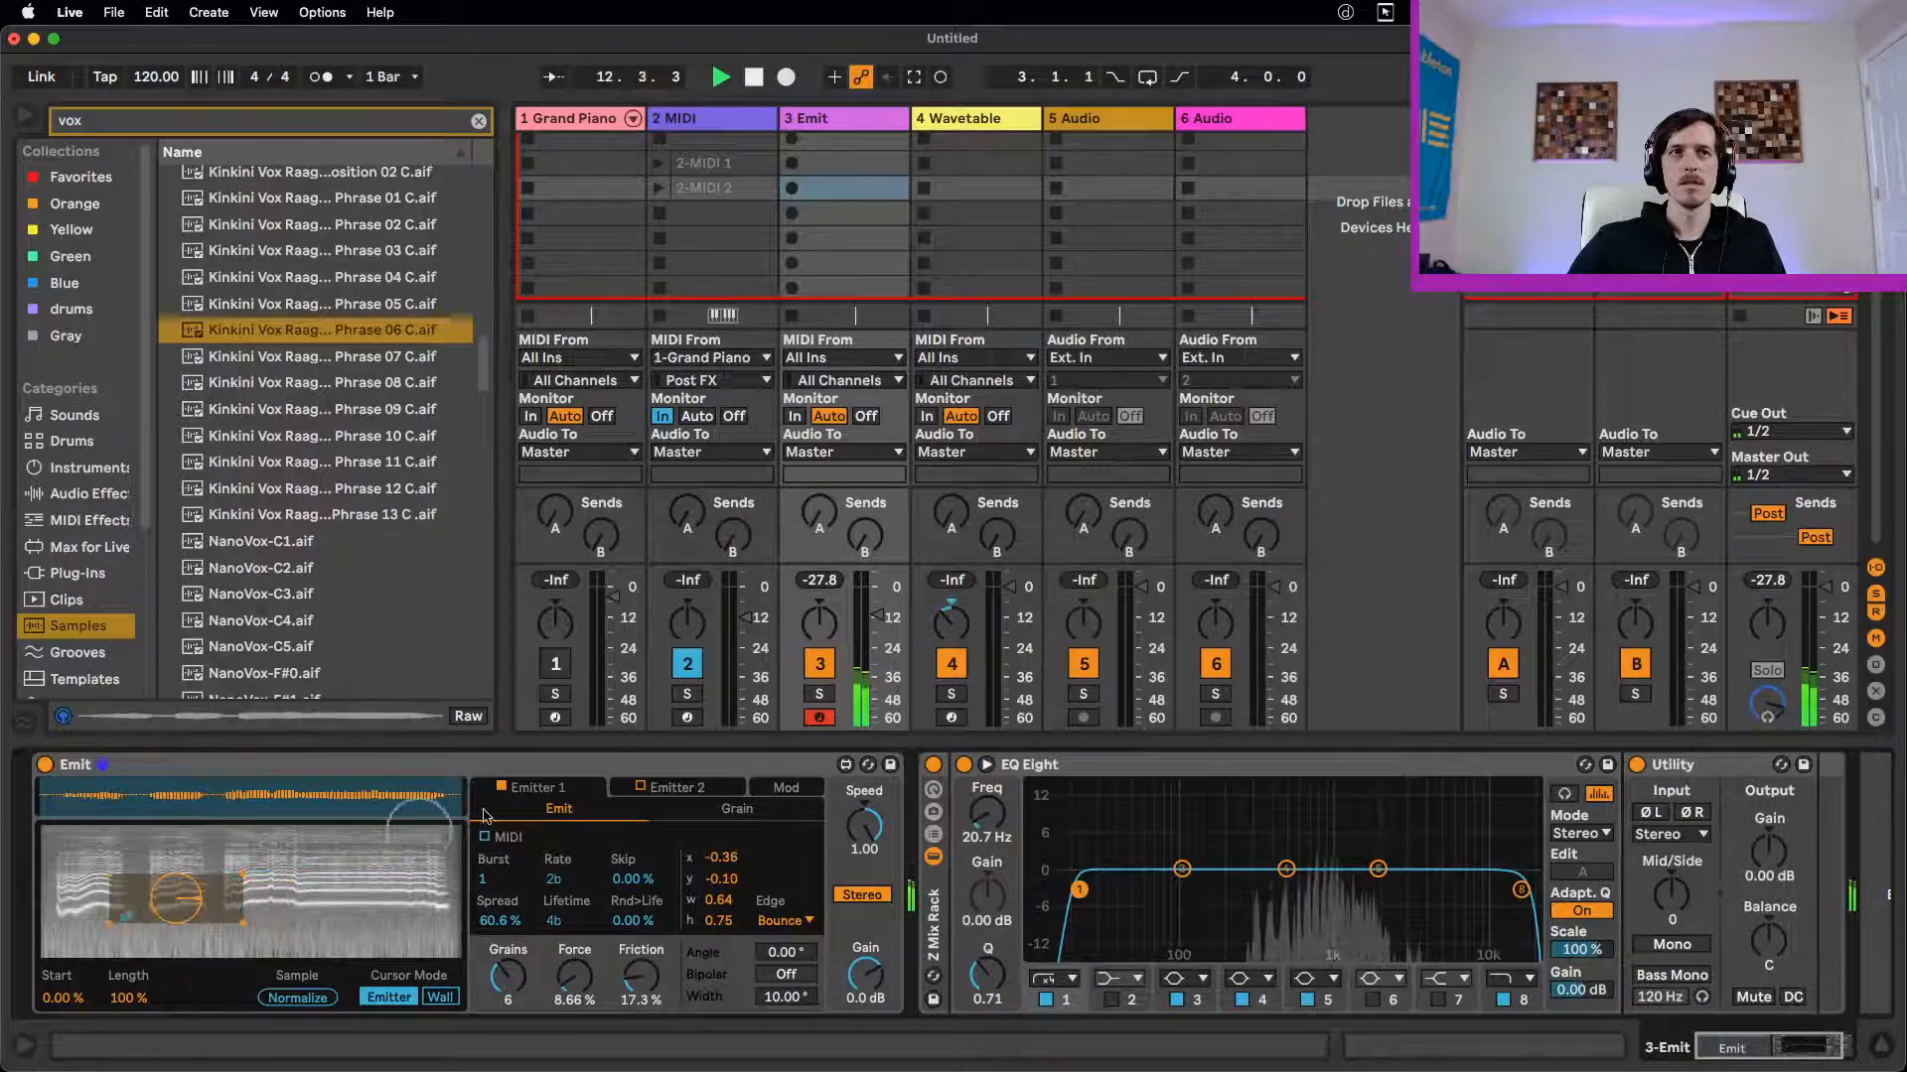
left_click(740, 808)
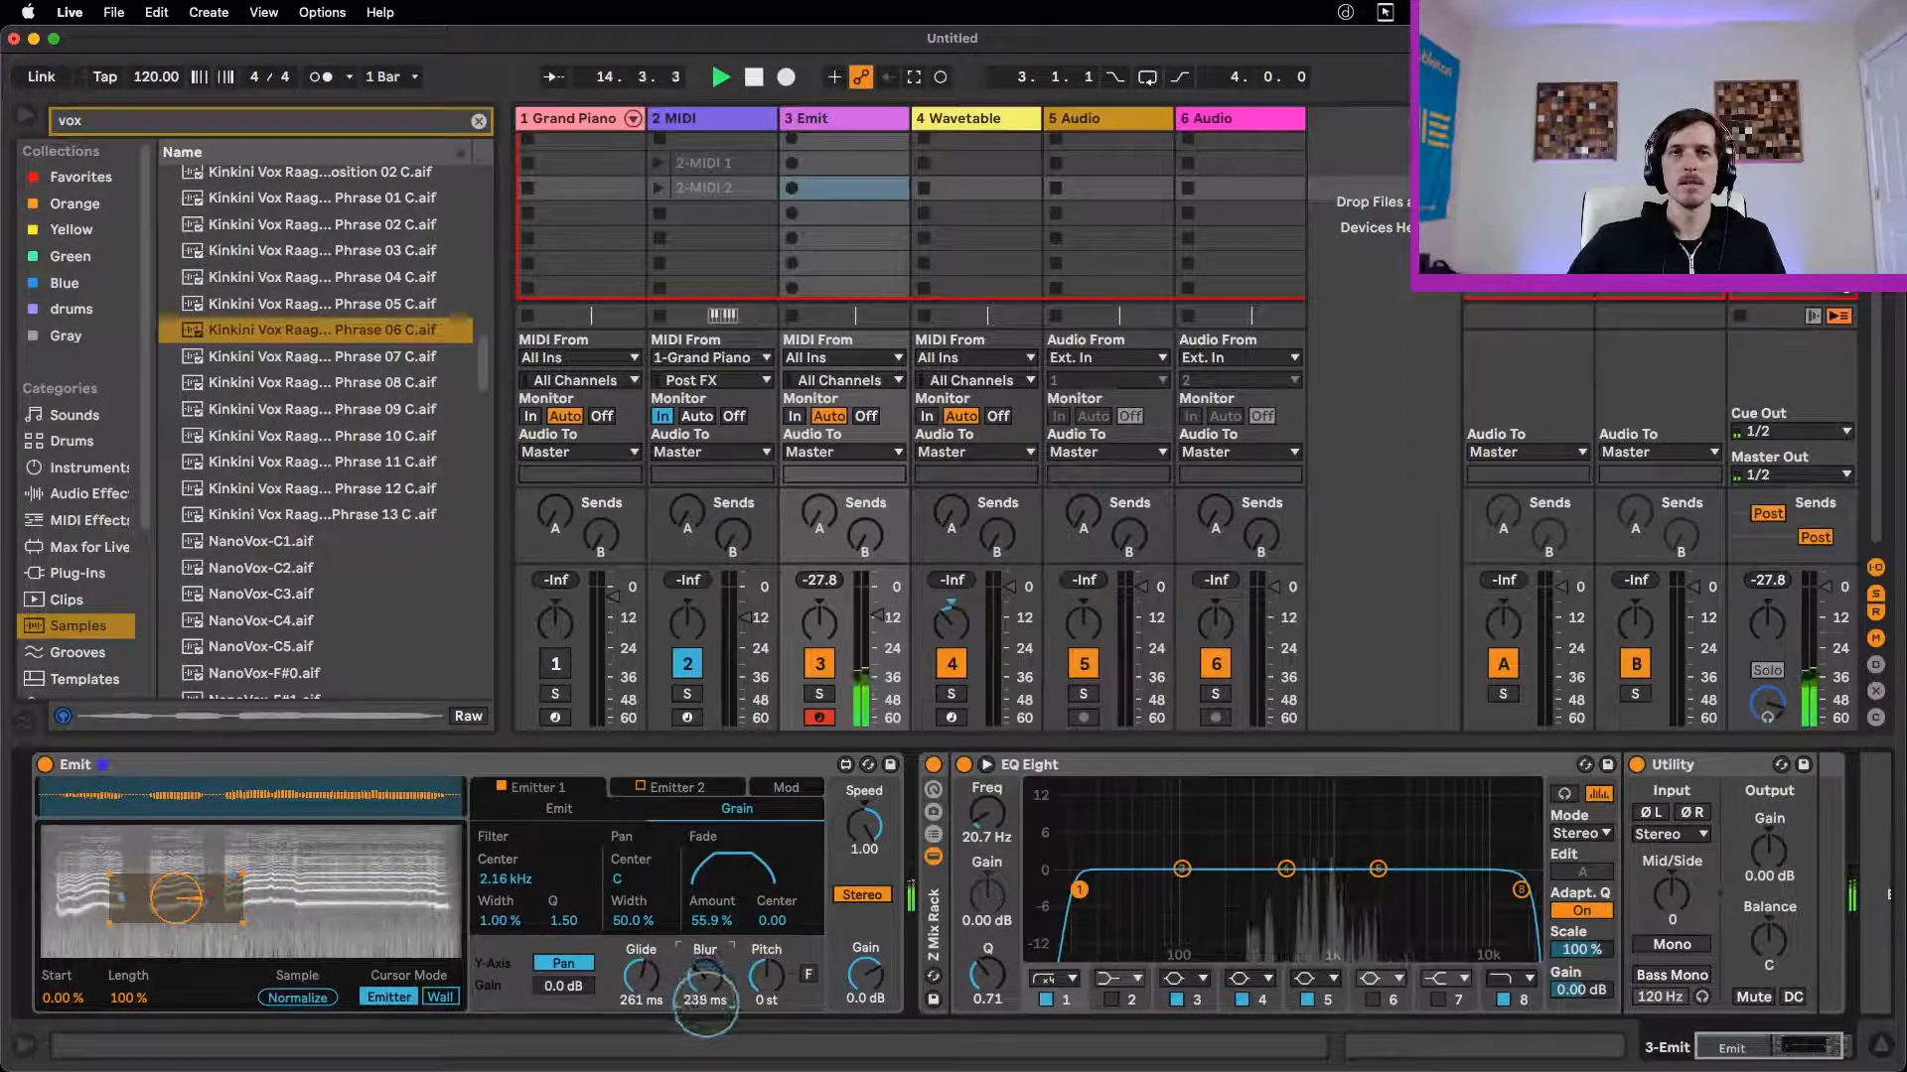
mouse_move(705, 1005)
left_mouse_down()
mouse_move(695, 950)
mouse_move(674, 950)
mouse_move(711, 982)
left_mouse_up()
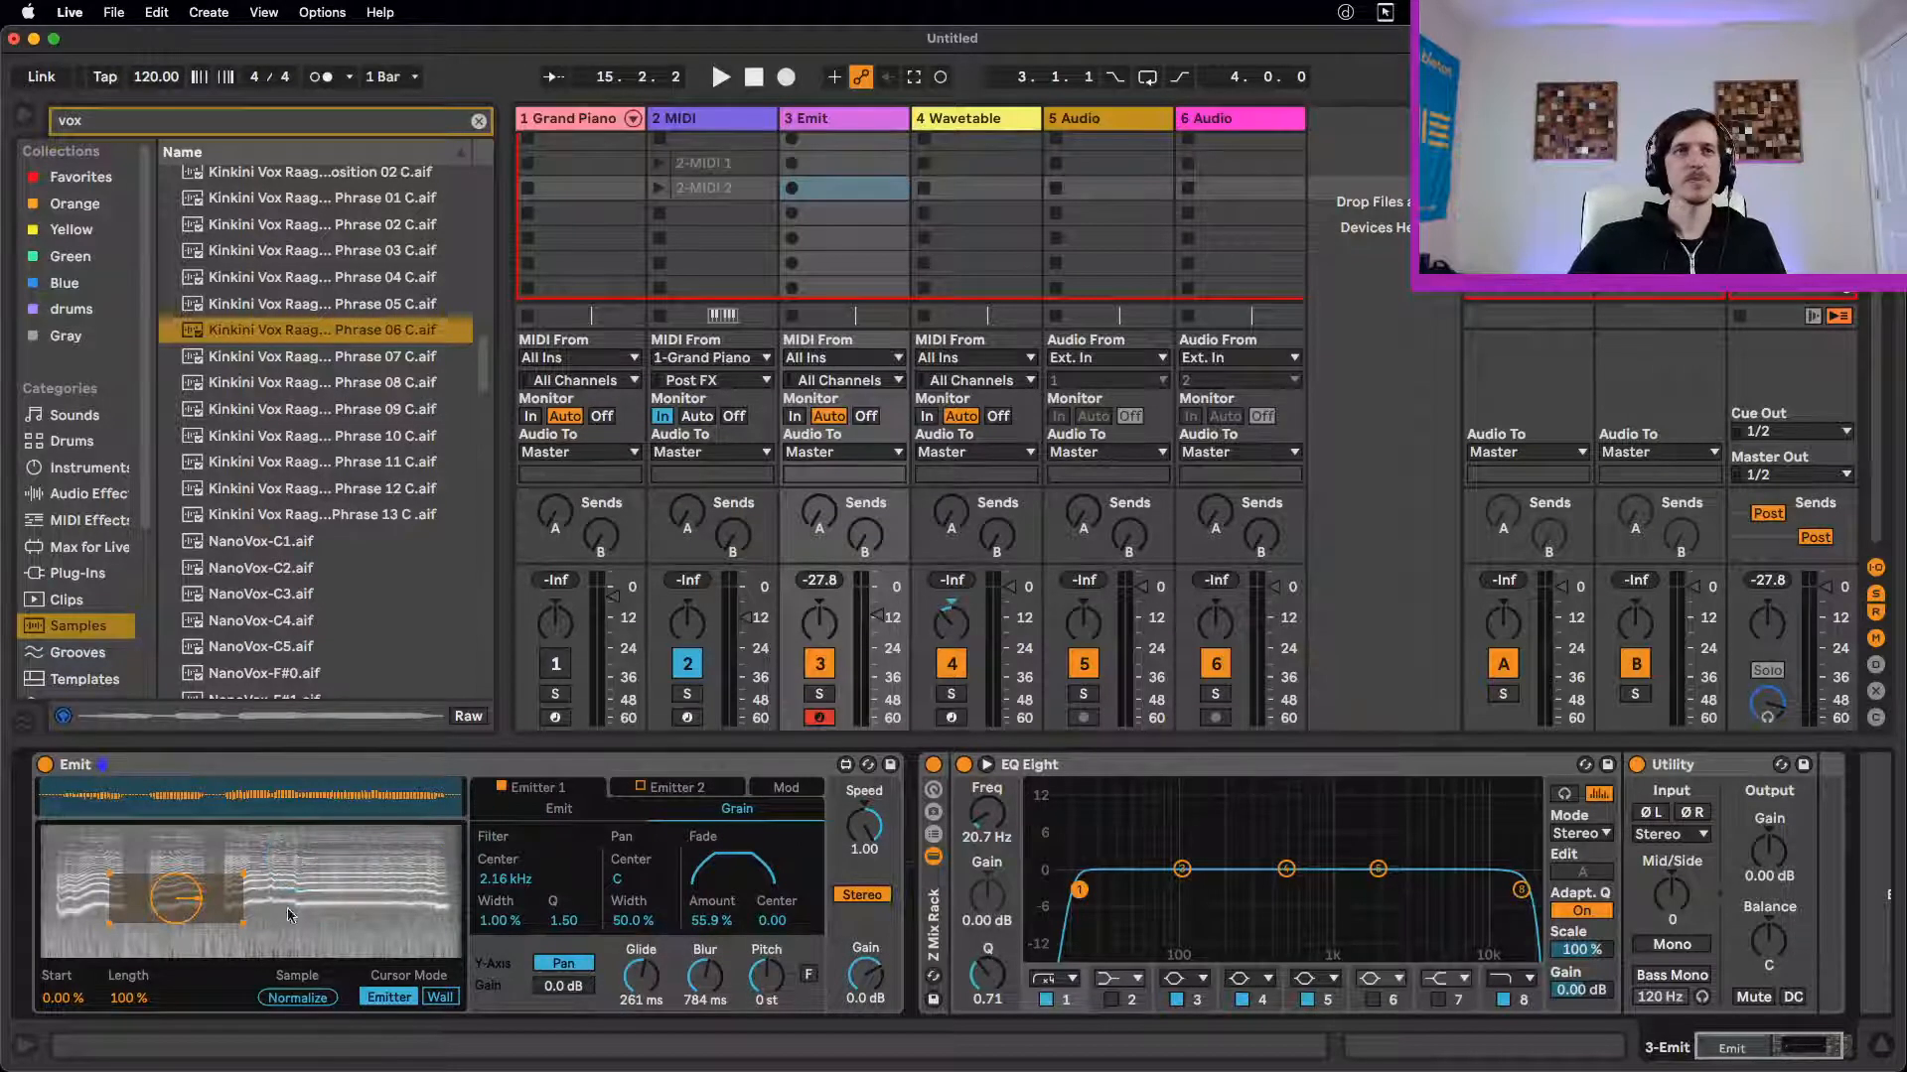
Step: Resize Emitter 1's region to about w 2.00 and h 0.85, and set Grains to 1 and Pitch to +12 st
key("space")
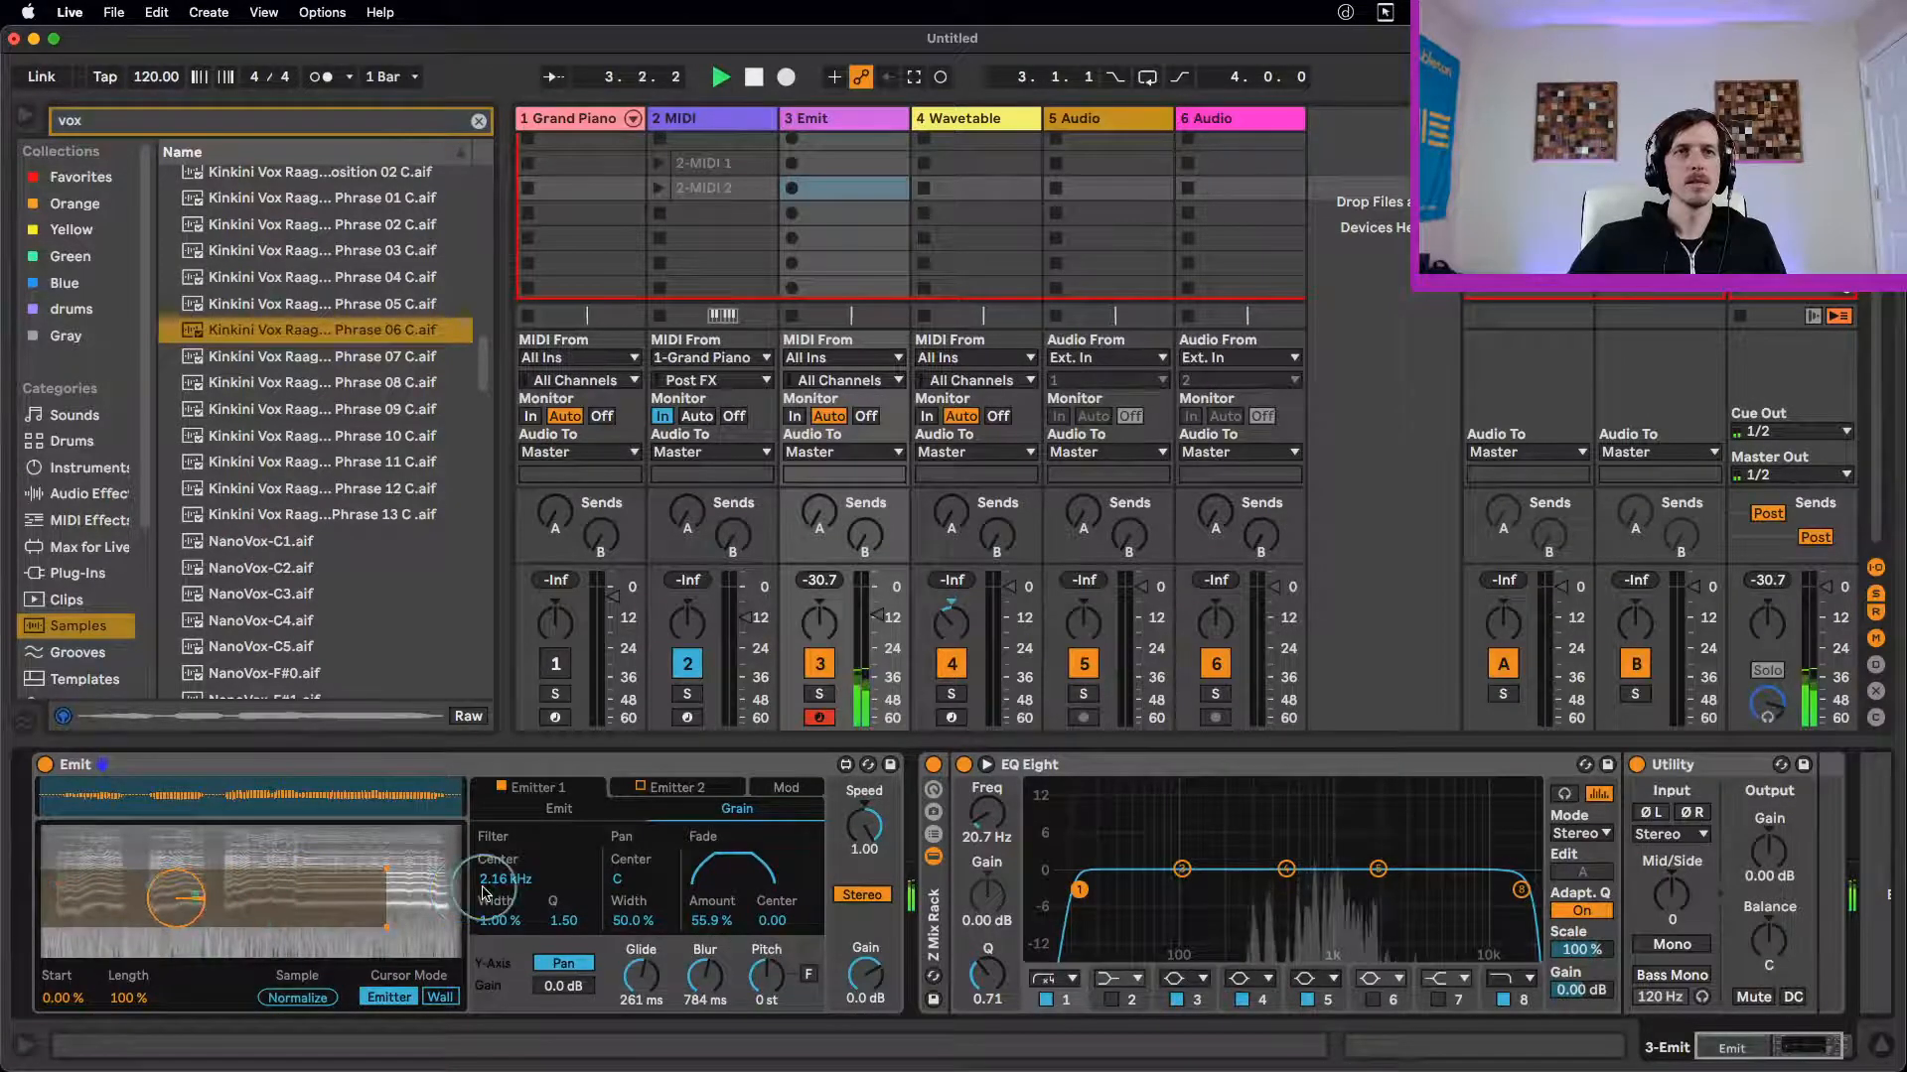
left_click(579, 814)
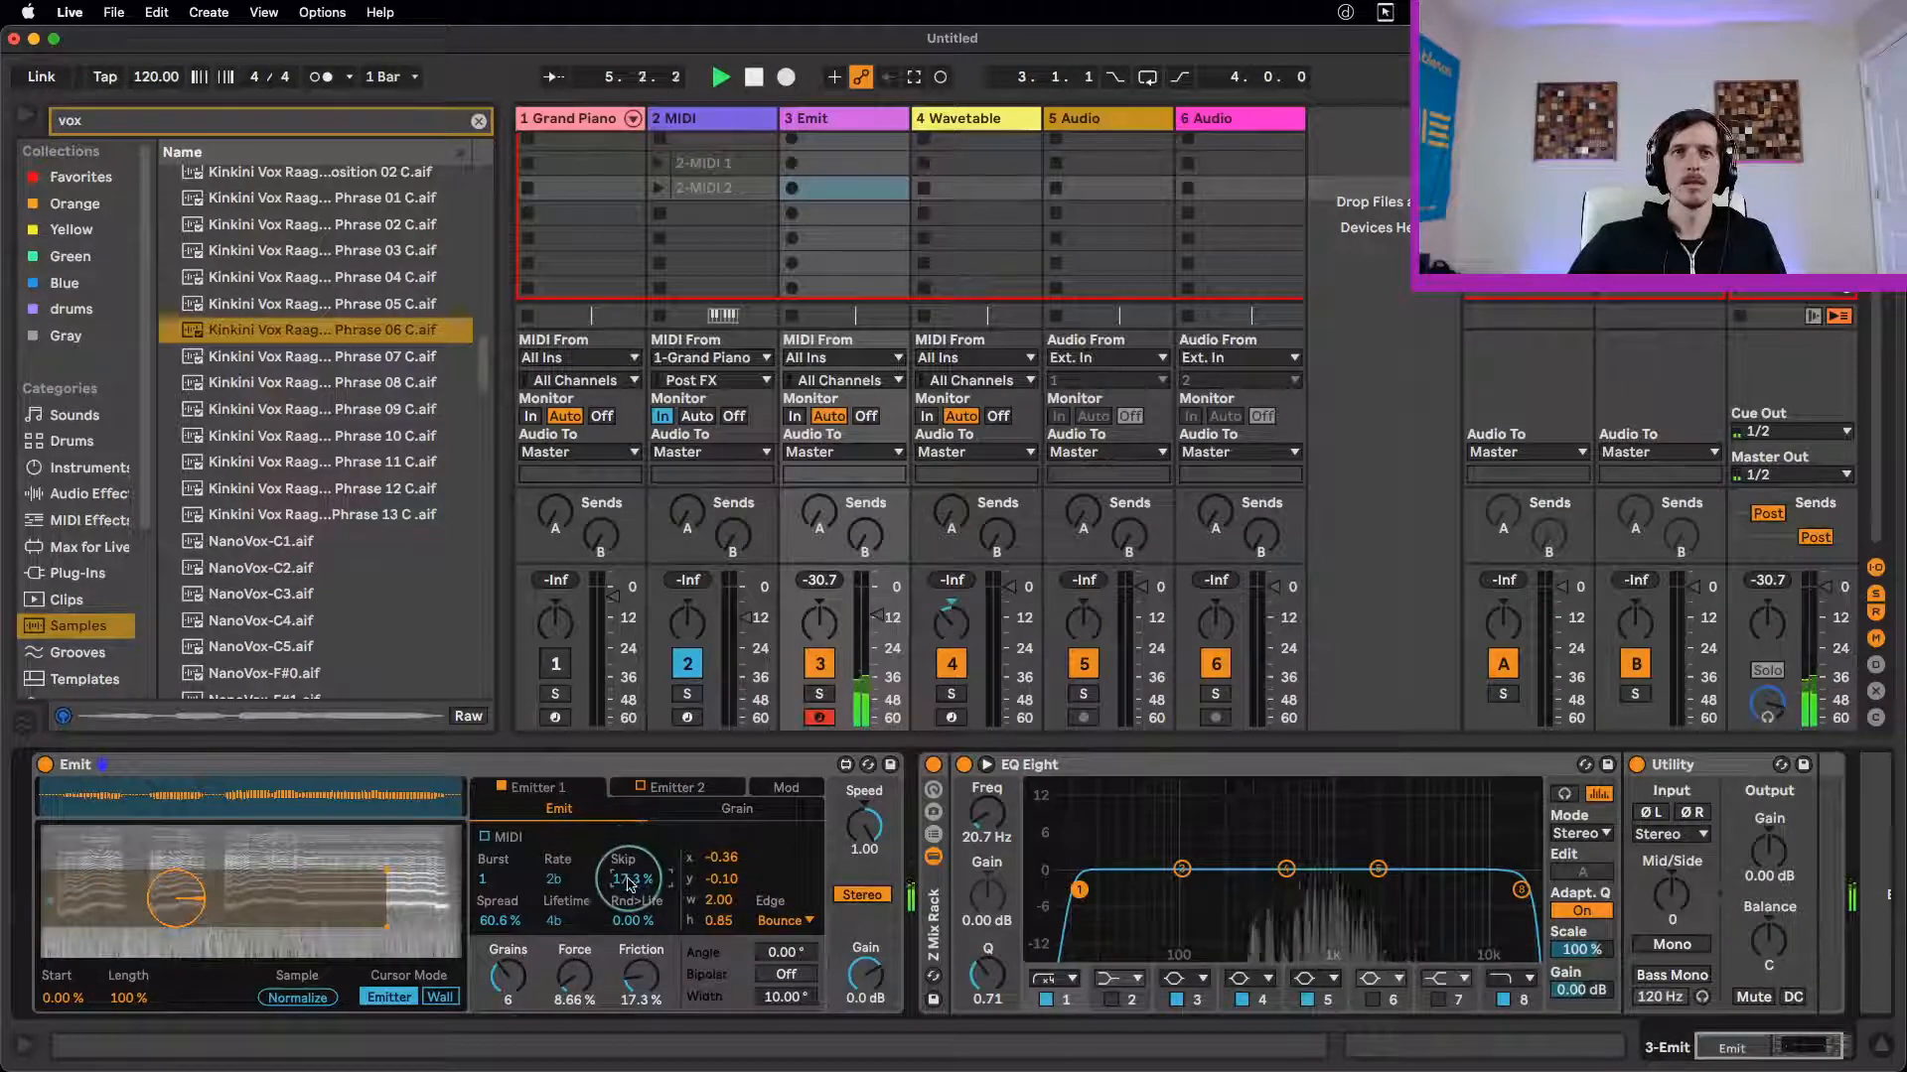
left_click_drag(632, 879, 632, 923)
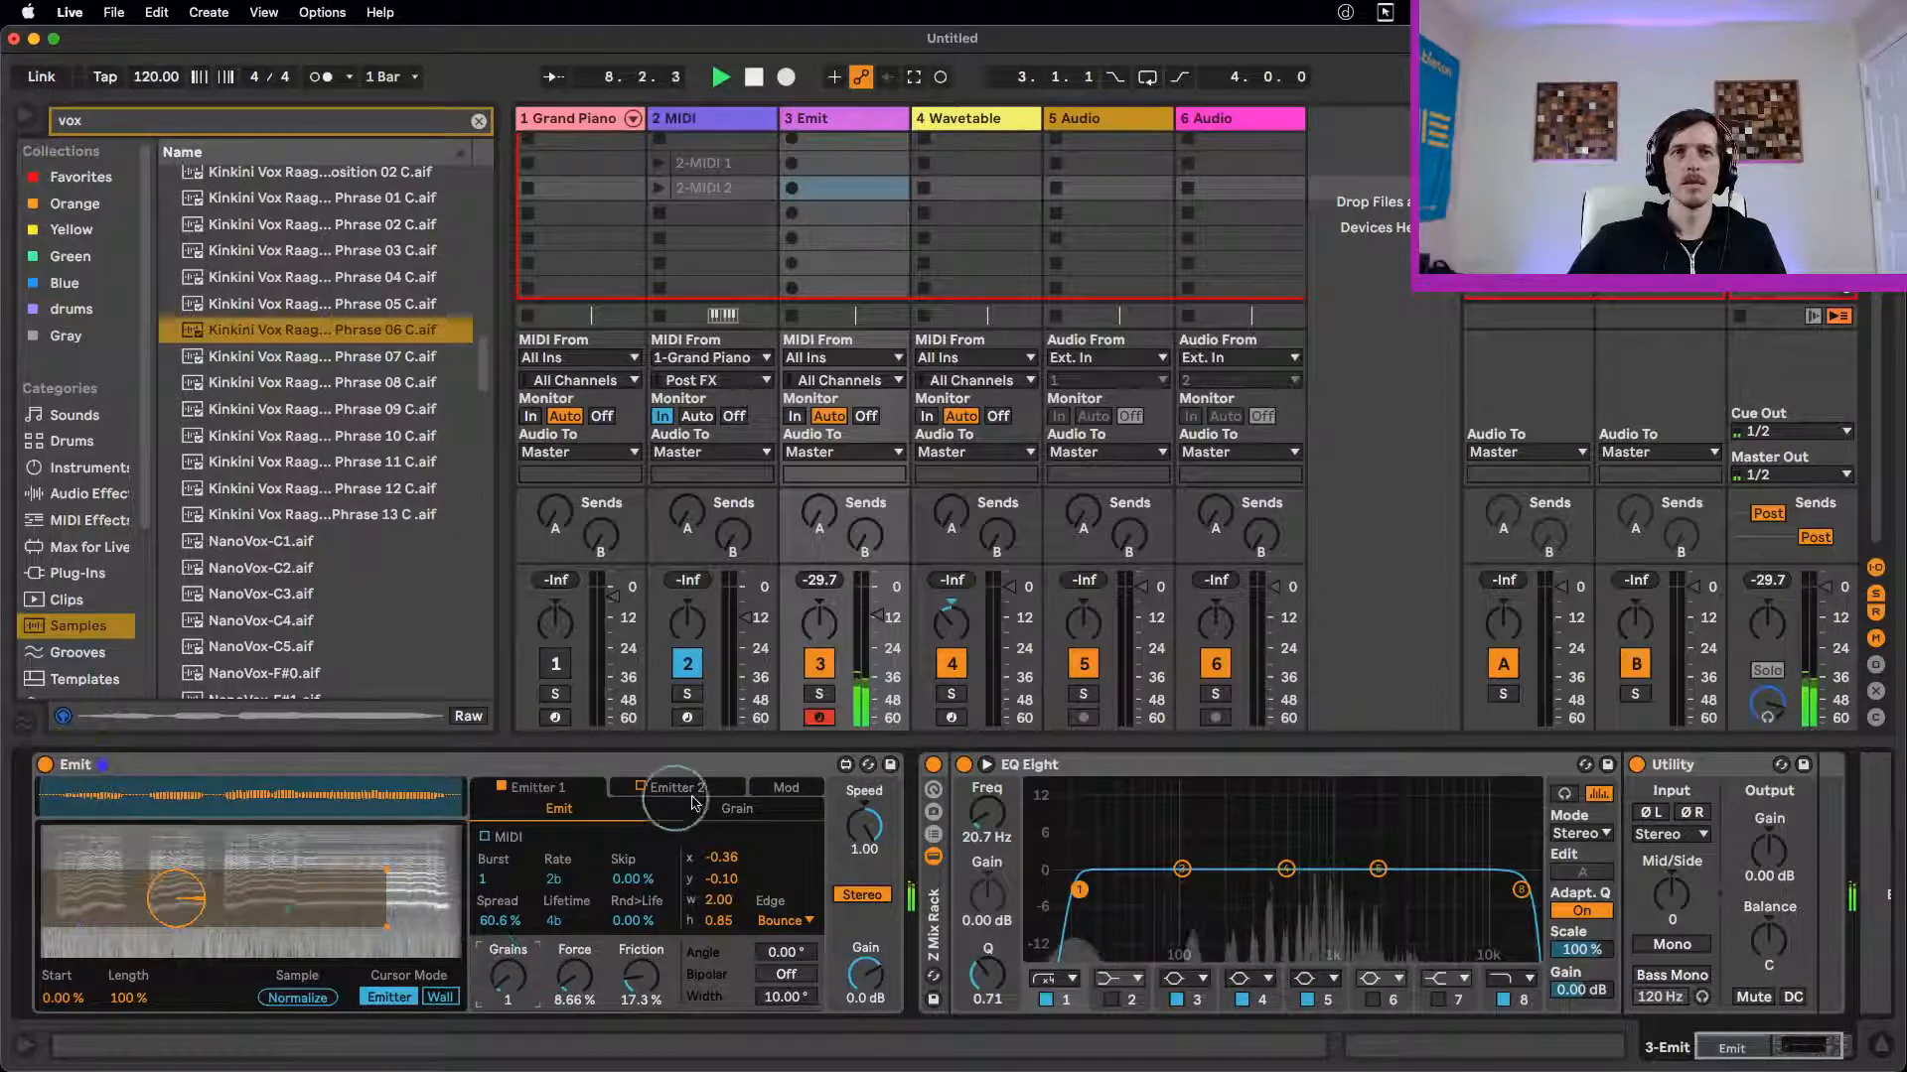
left_click(735, 810)
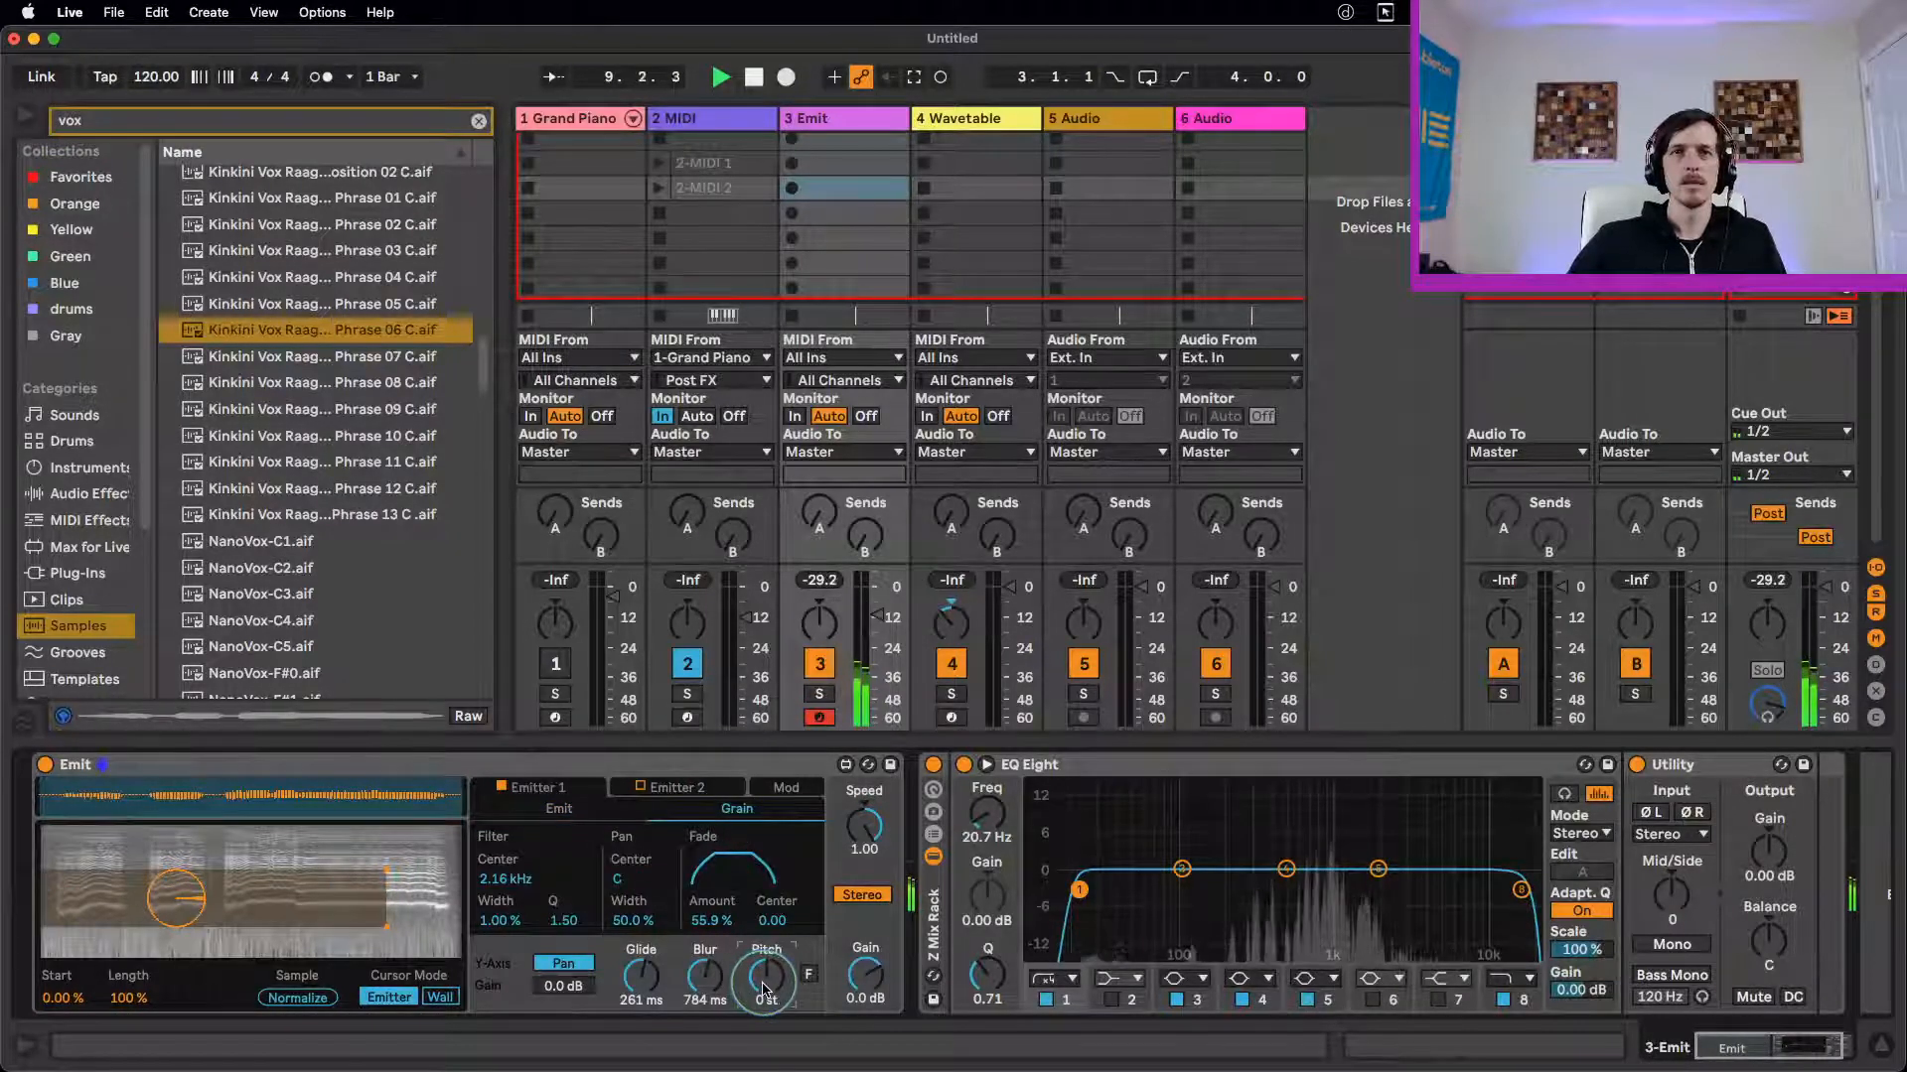
left_click_drag(763, 990, 799, 918)
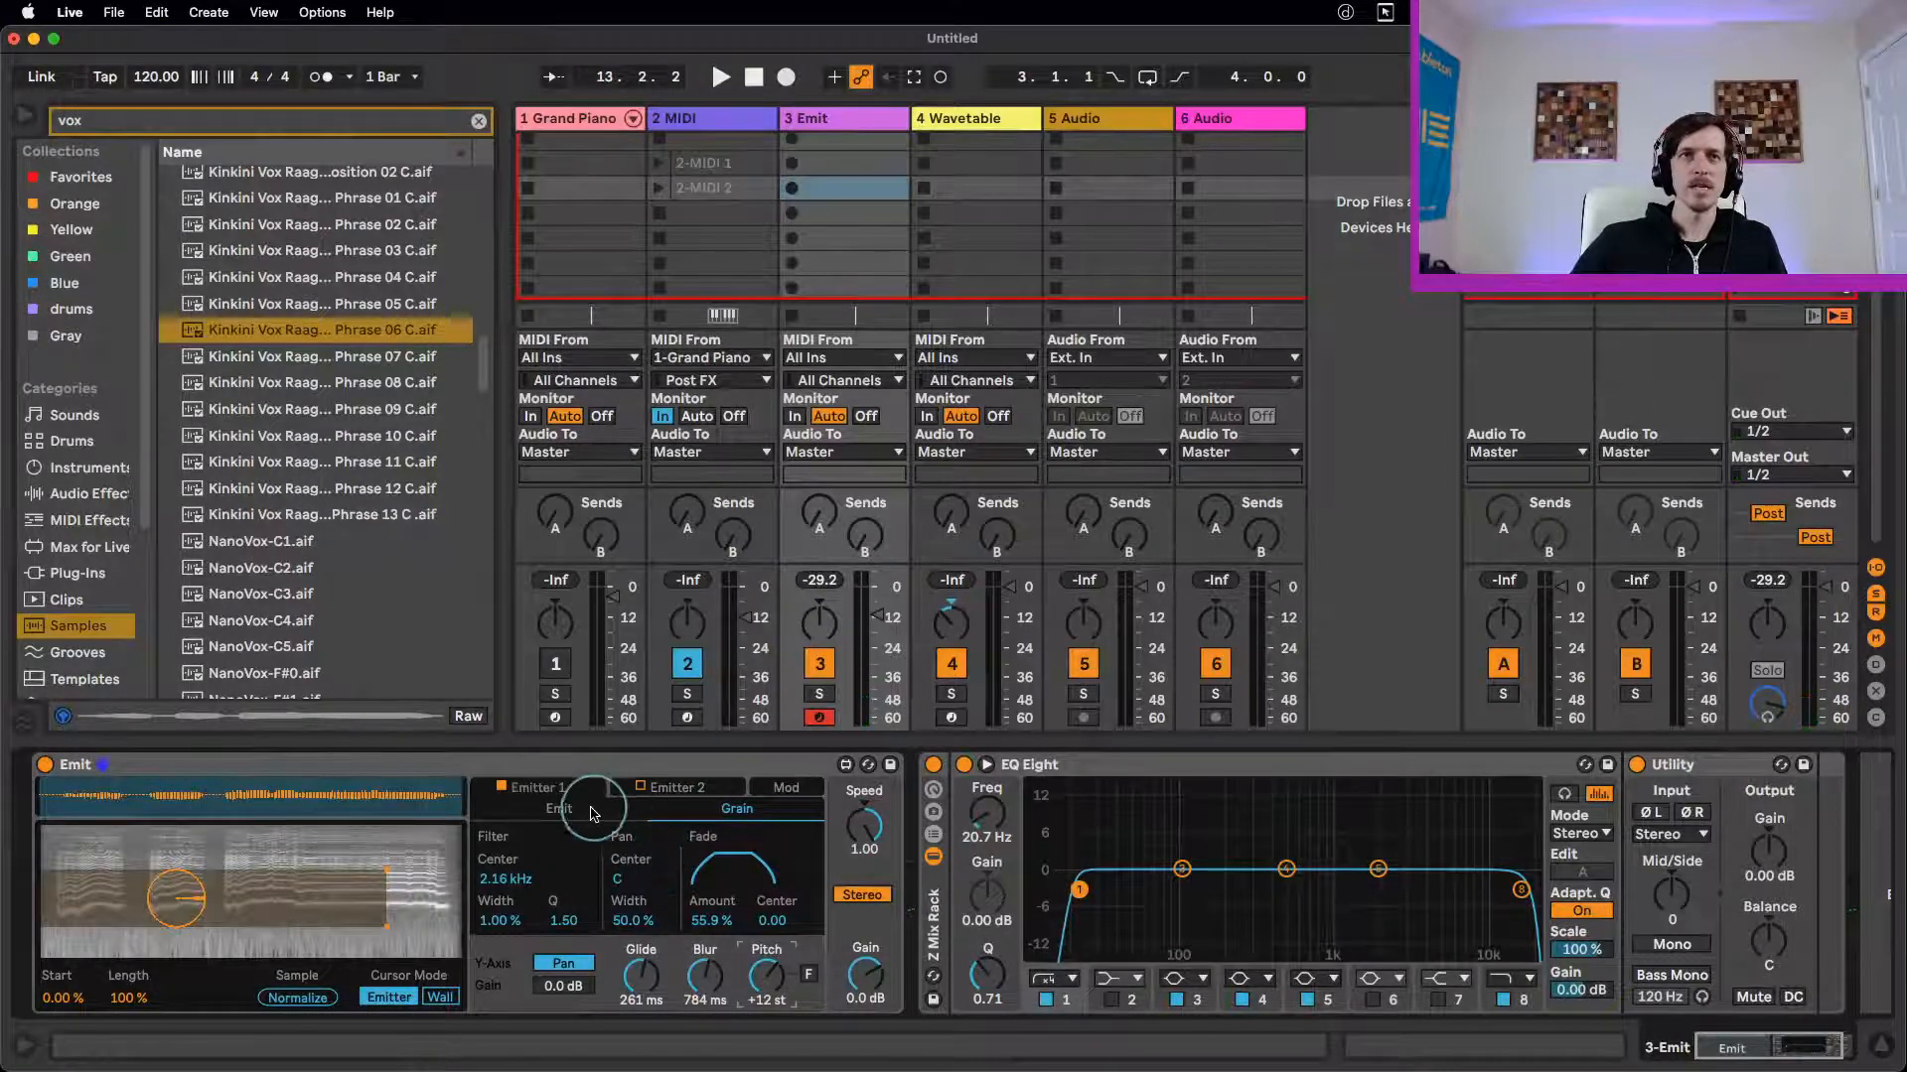
Step: During playback, set Emitter 1's Rate to 6b, Lifetime to 2b, Burst to 3 and Grains to 6
left_click(559, 809)
key("space")
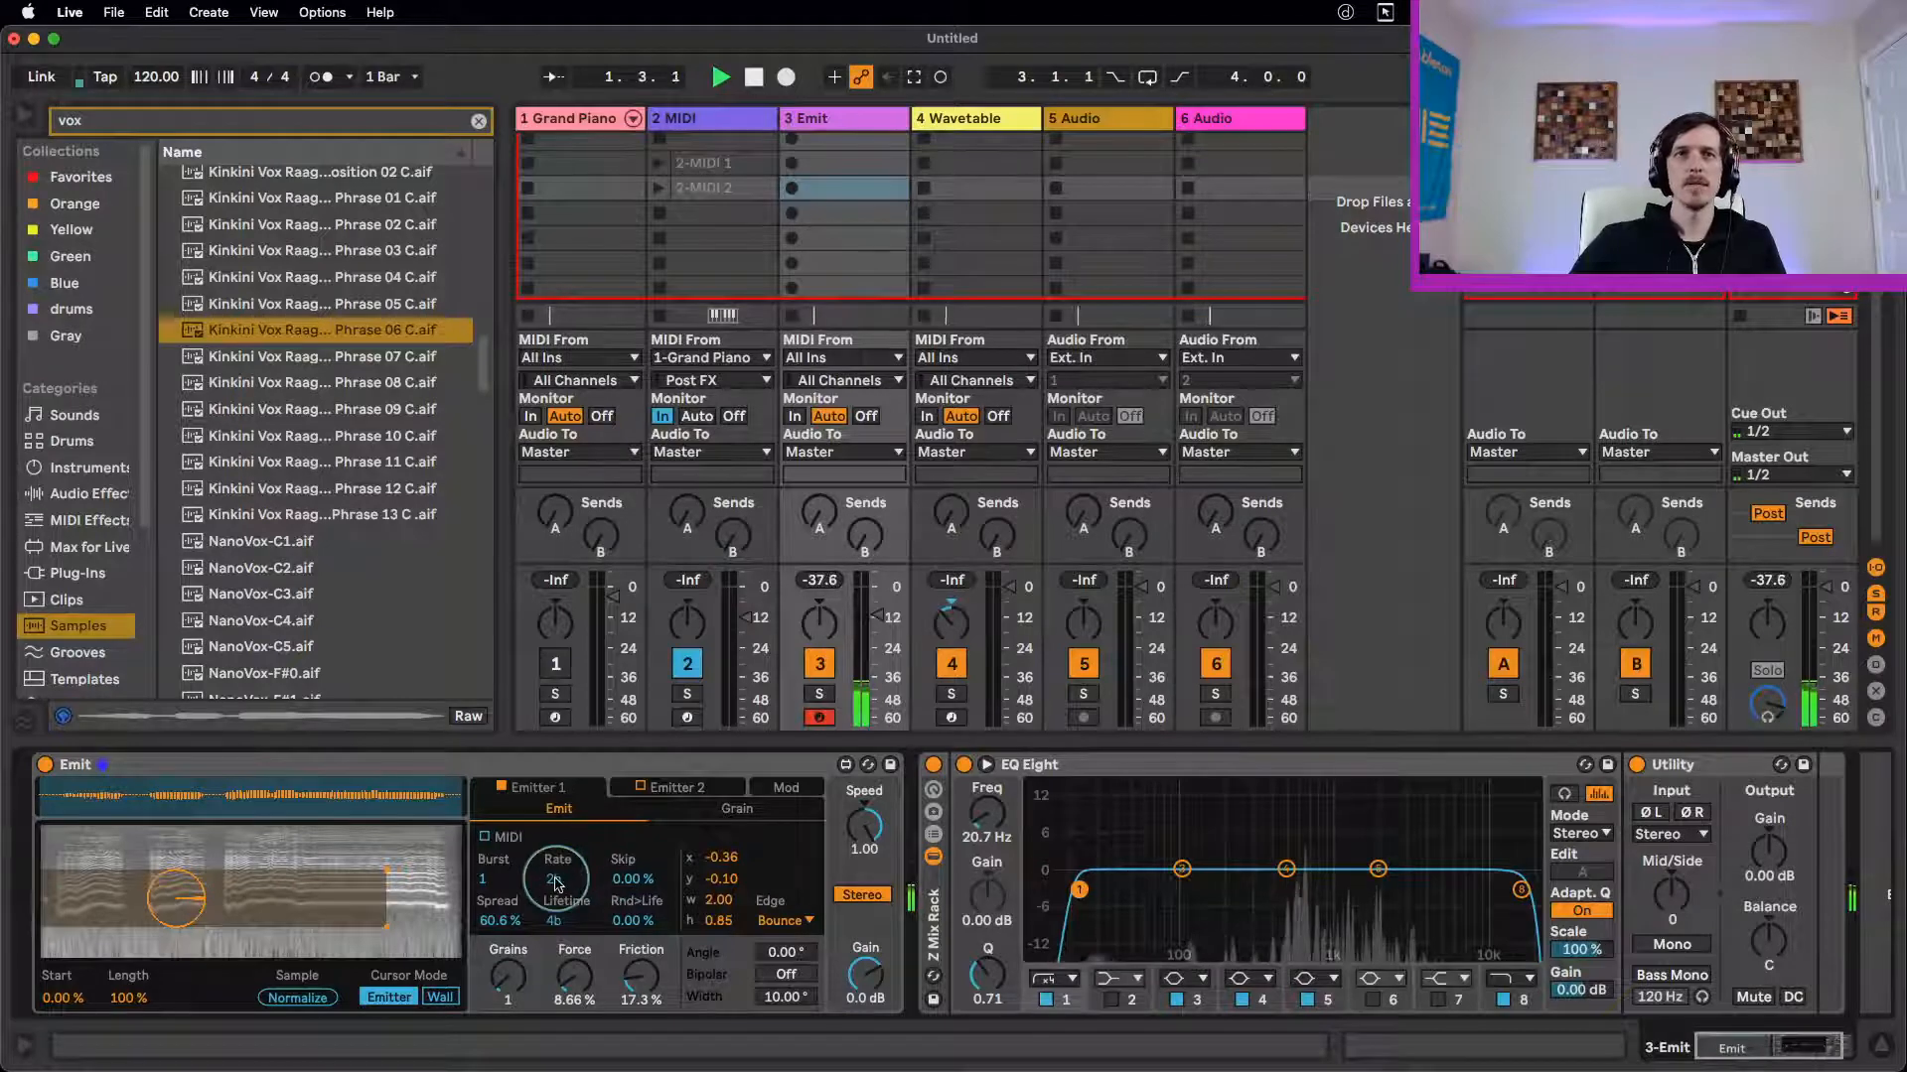
left_click_drag(557, 866, 552, 849)
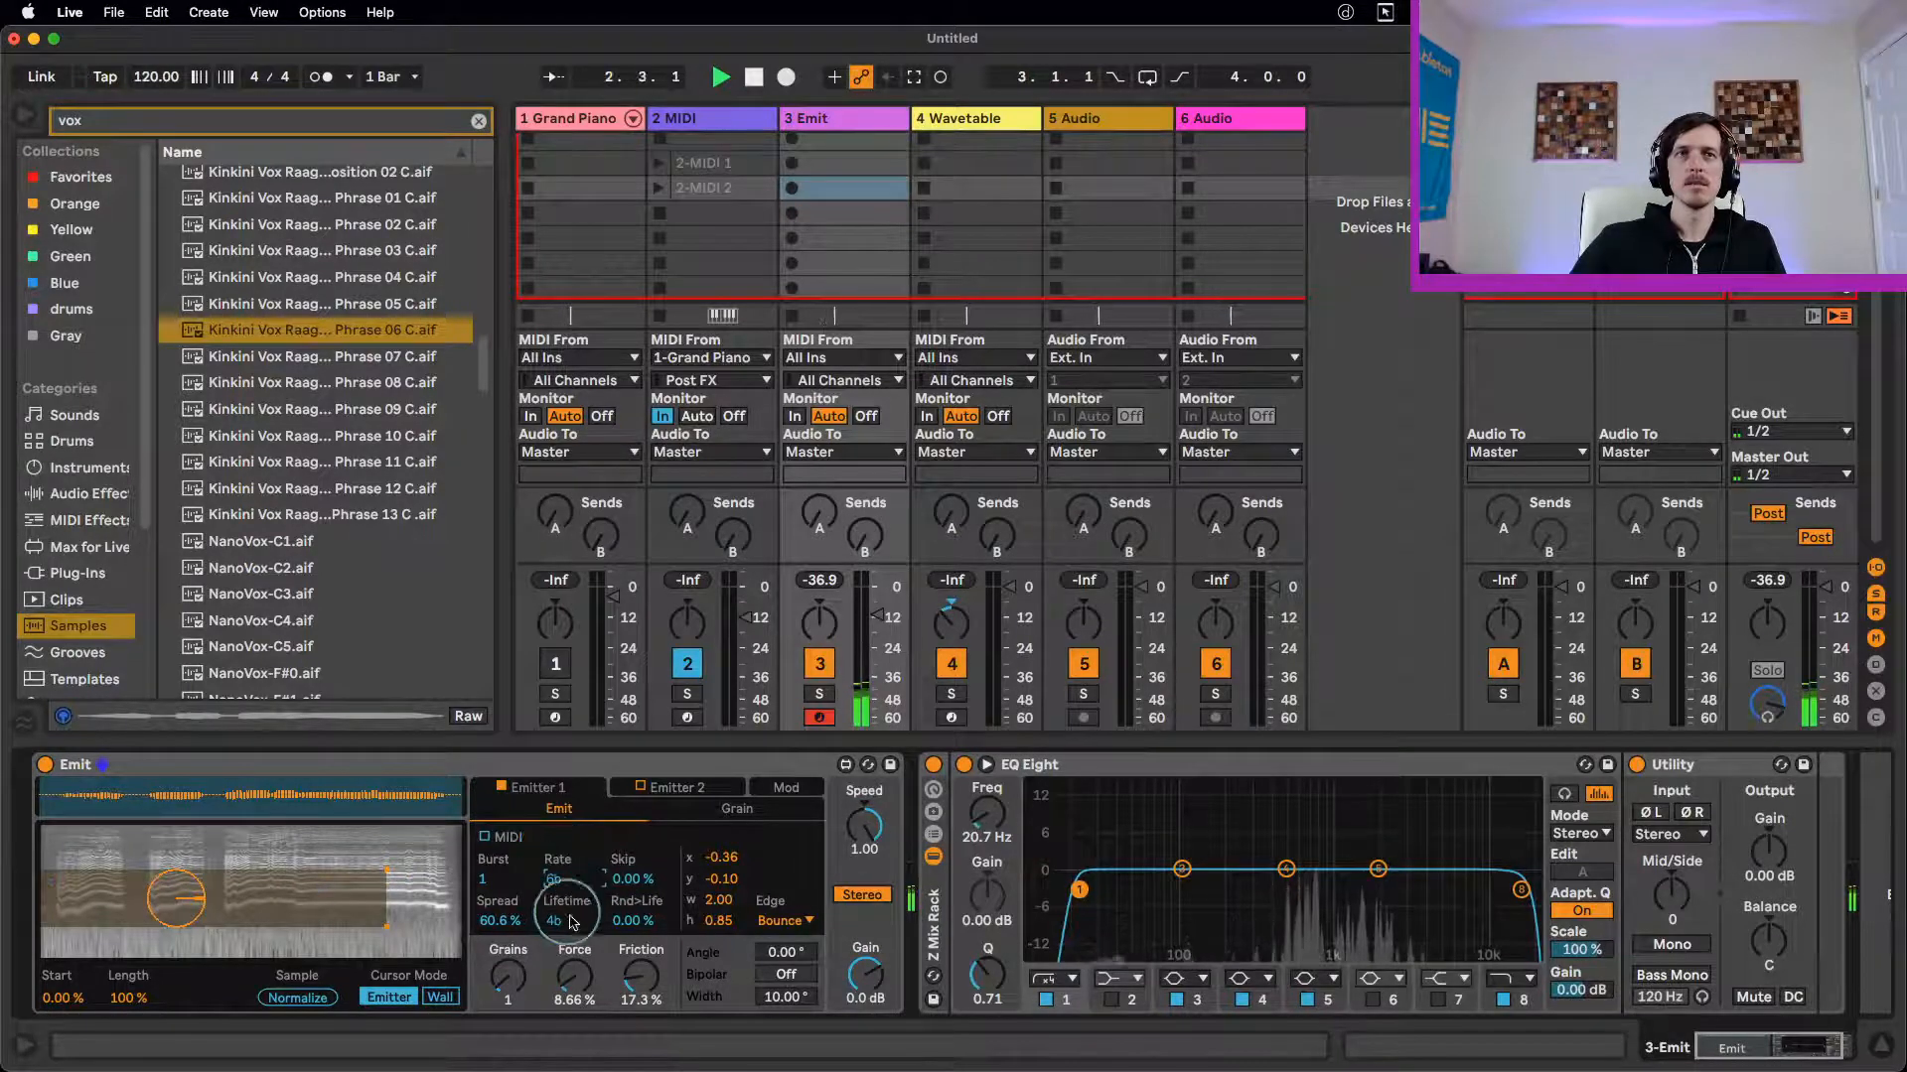
left_click_drag(568, 948, 494, 870)
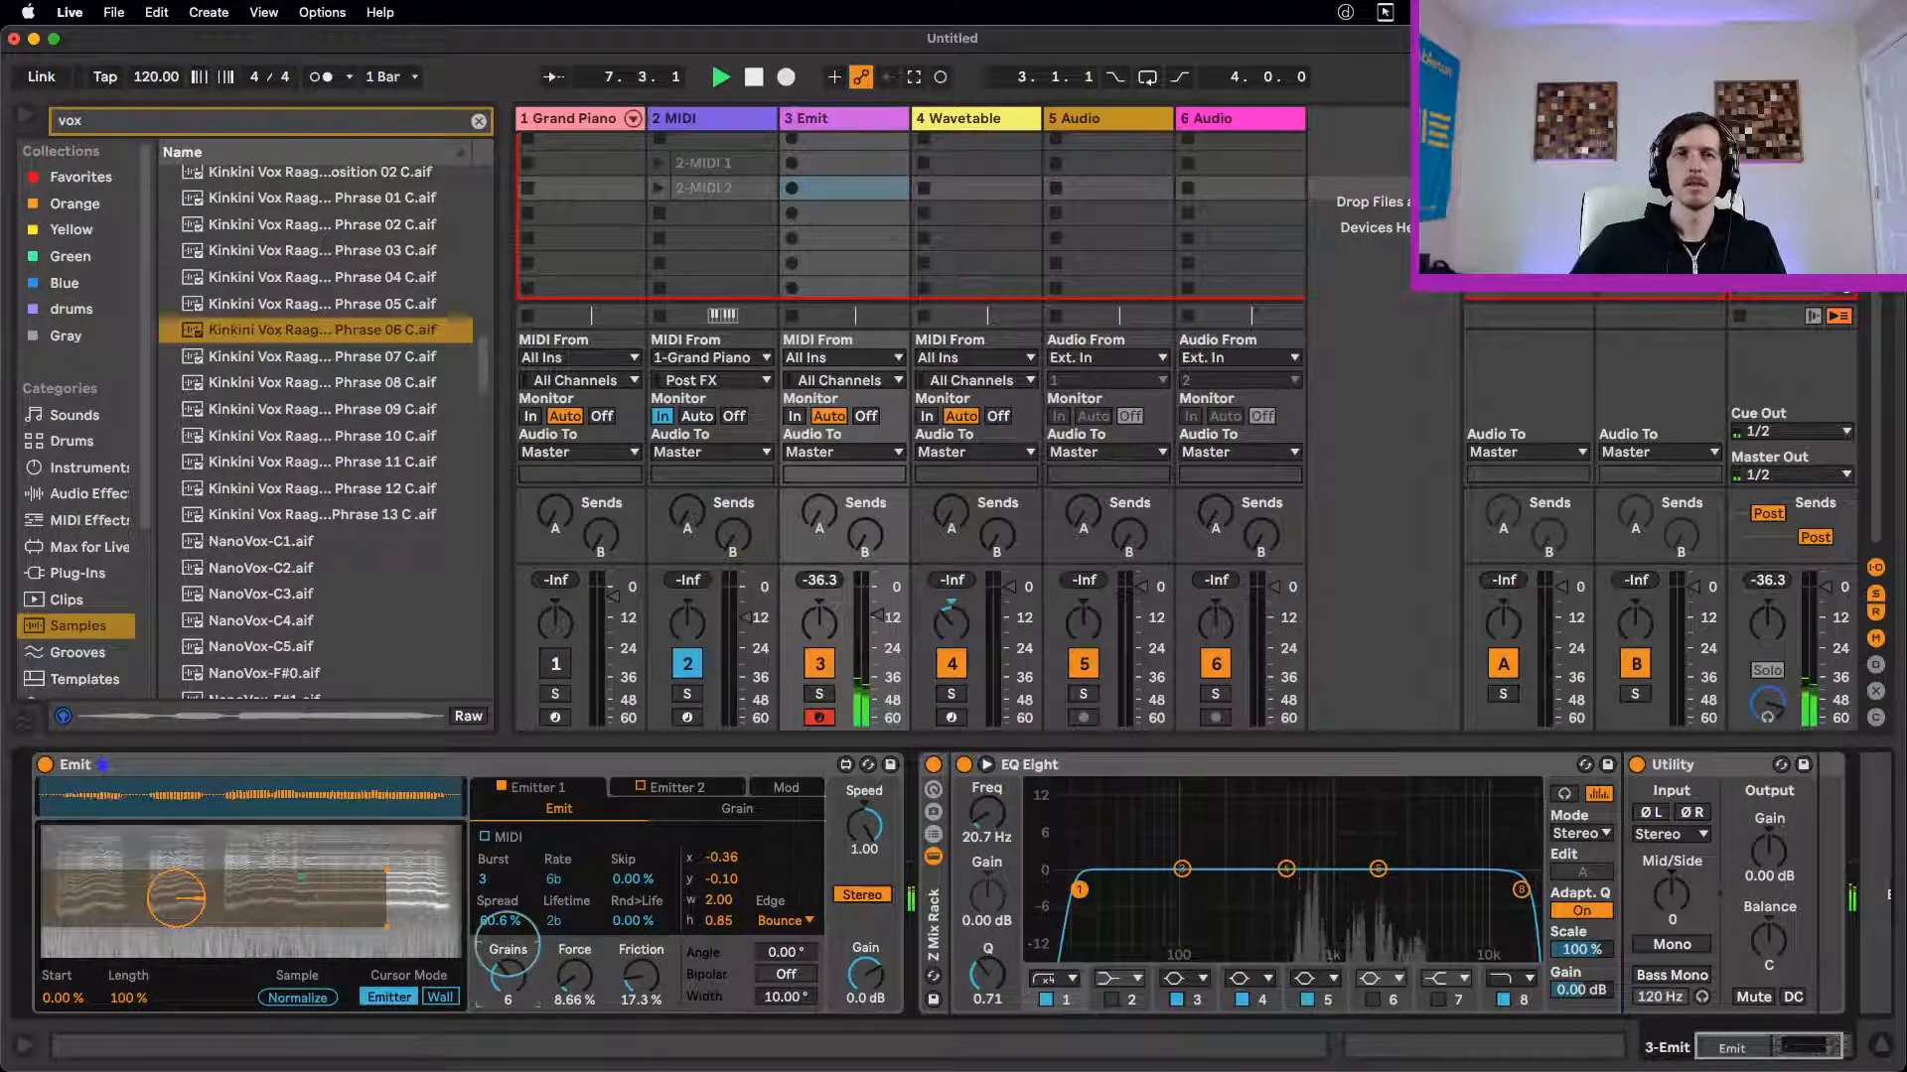
Step: Show Emitter 2's settings in Emit and clear the vox search from the browser
left_click(687, 789)
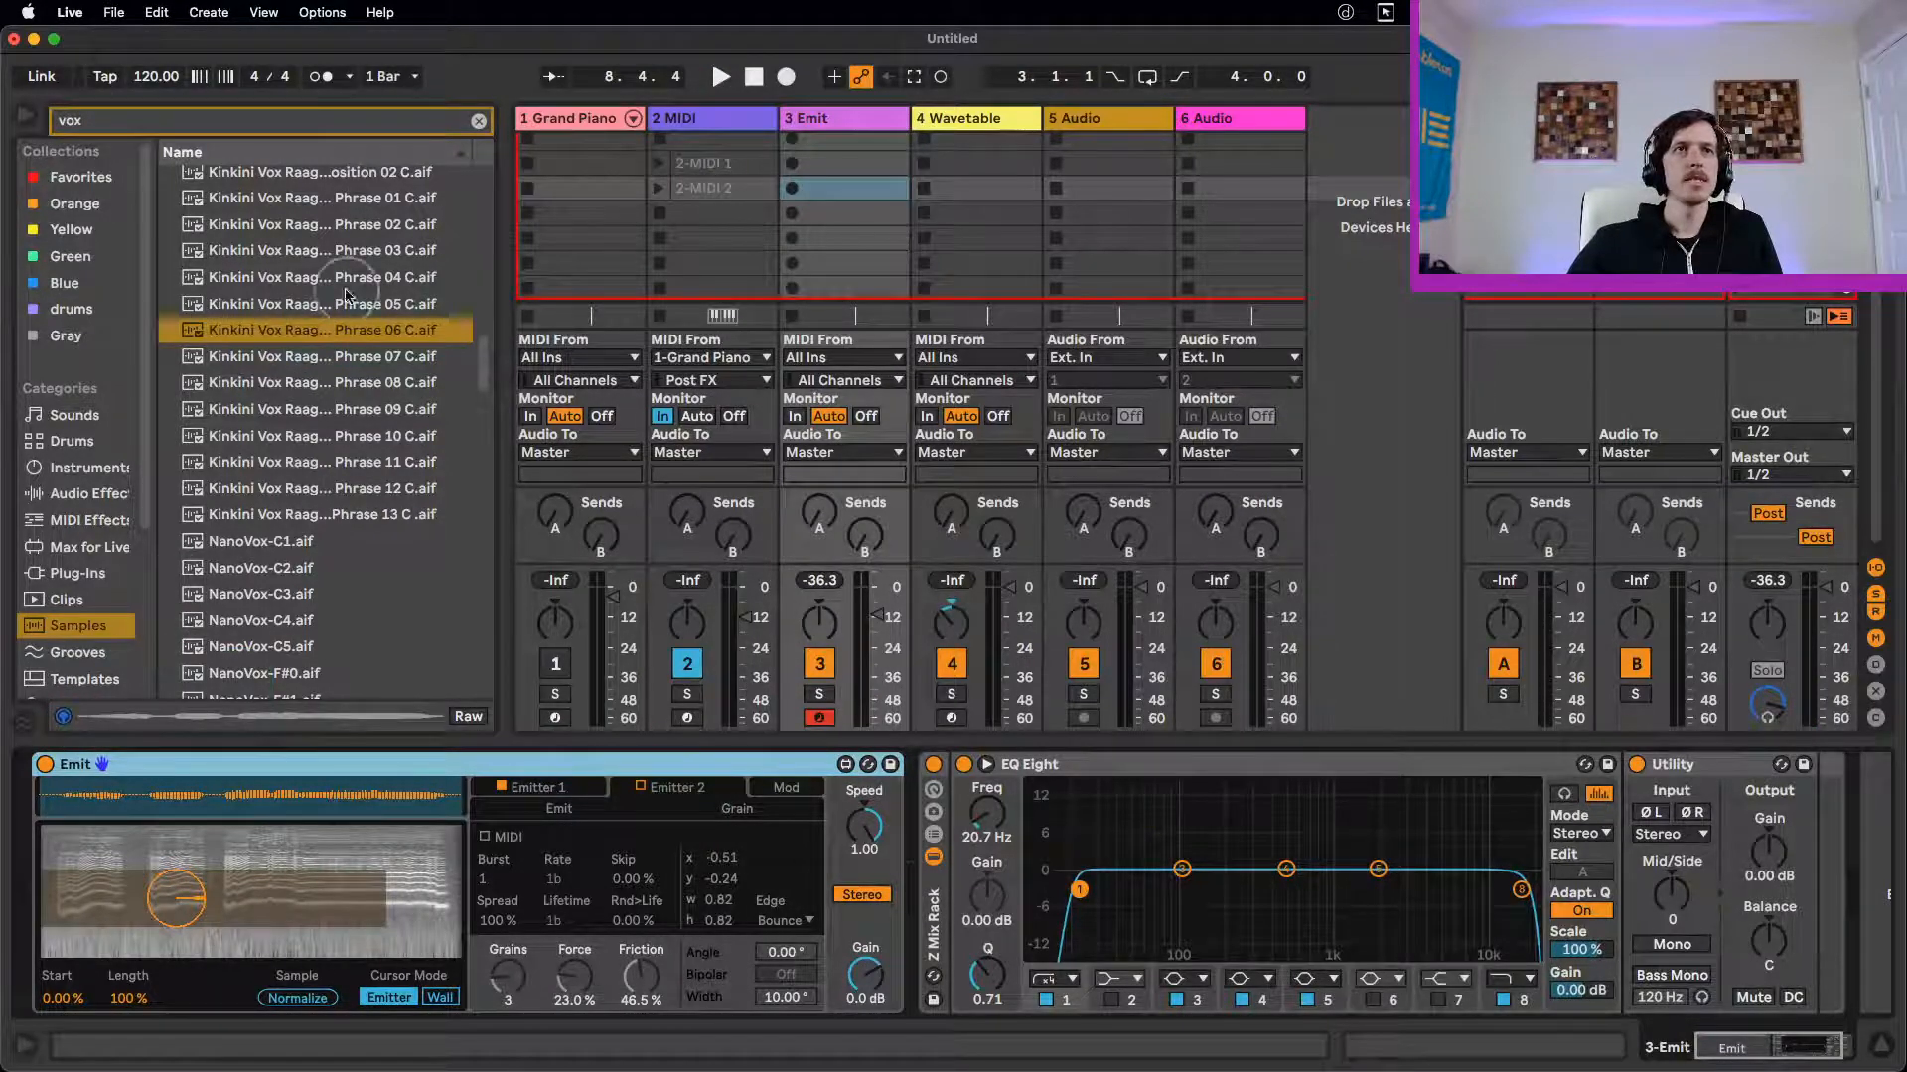
left_click(479, 120)
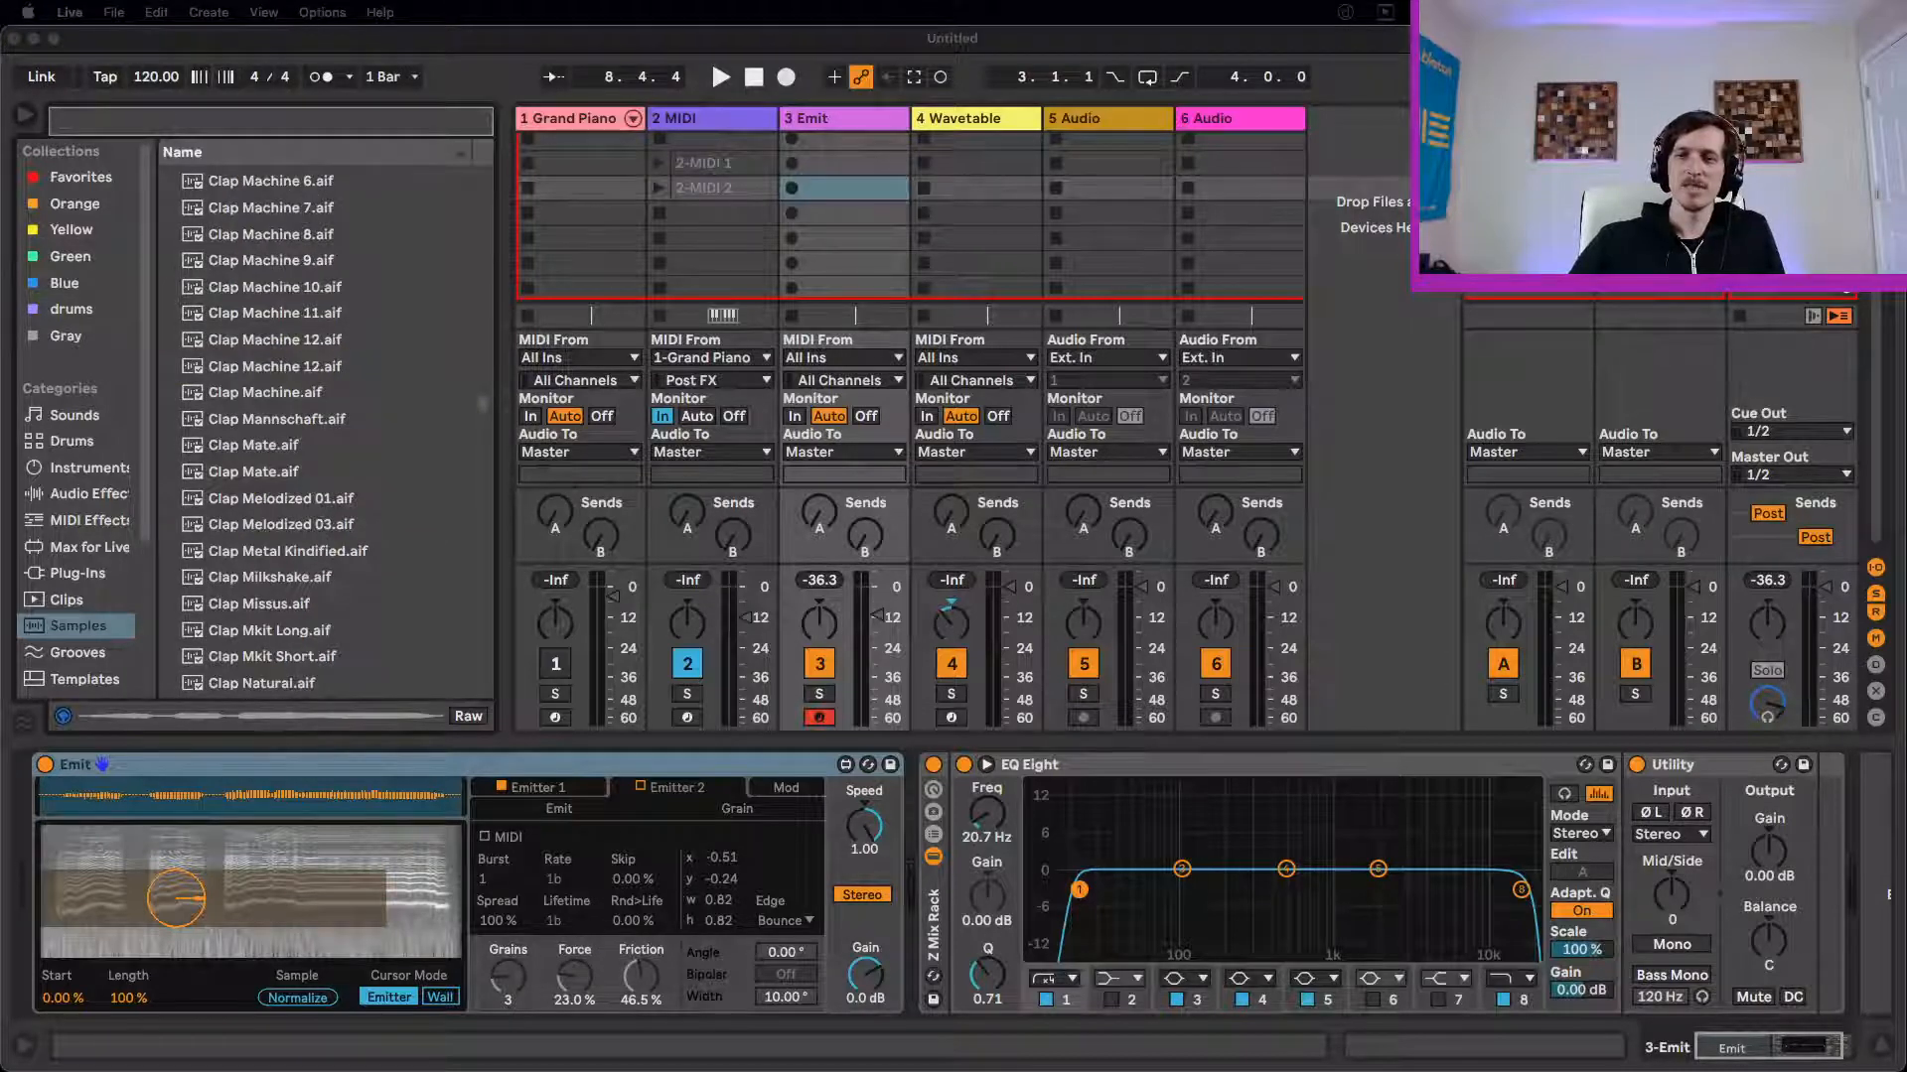
left_click(395, 769)
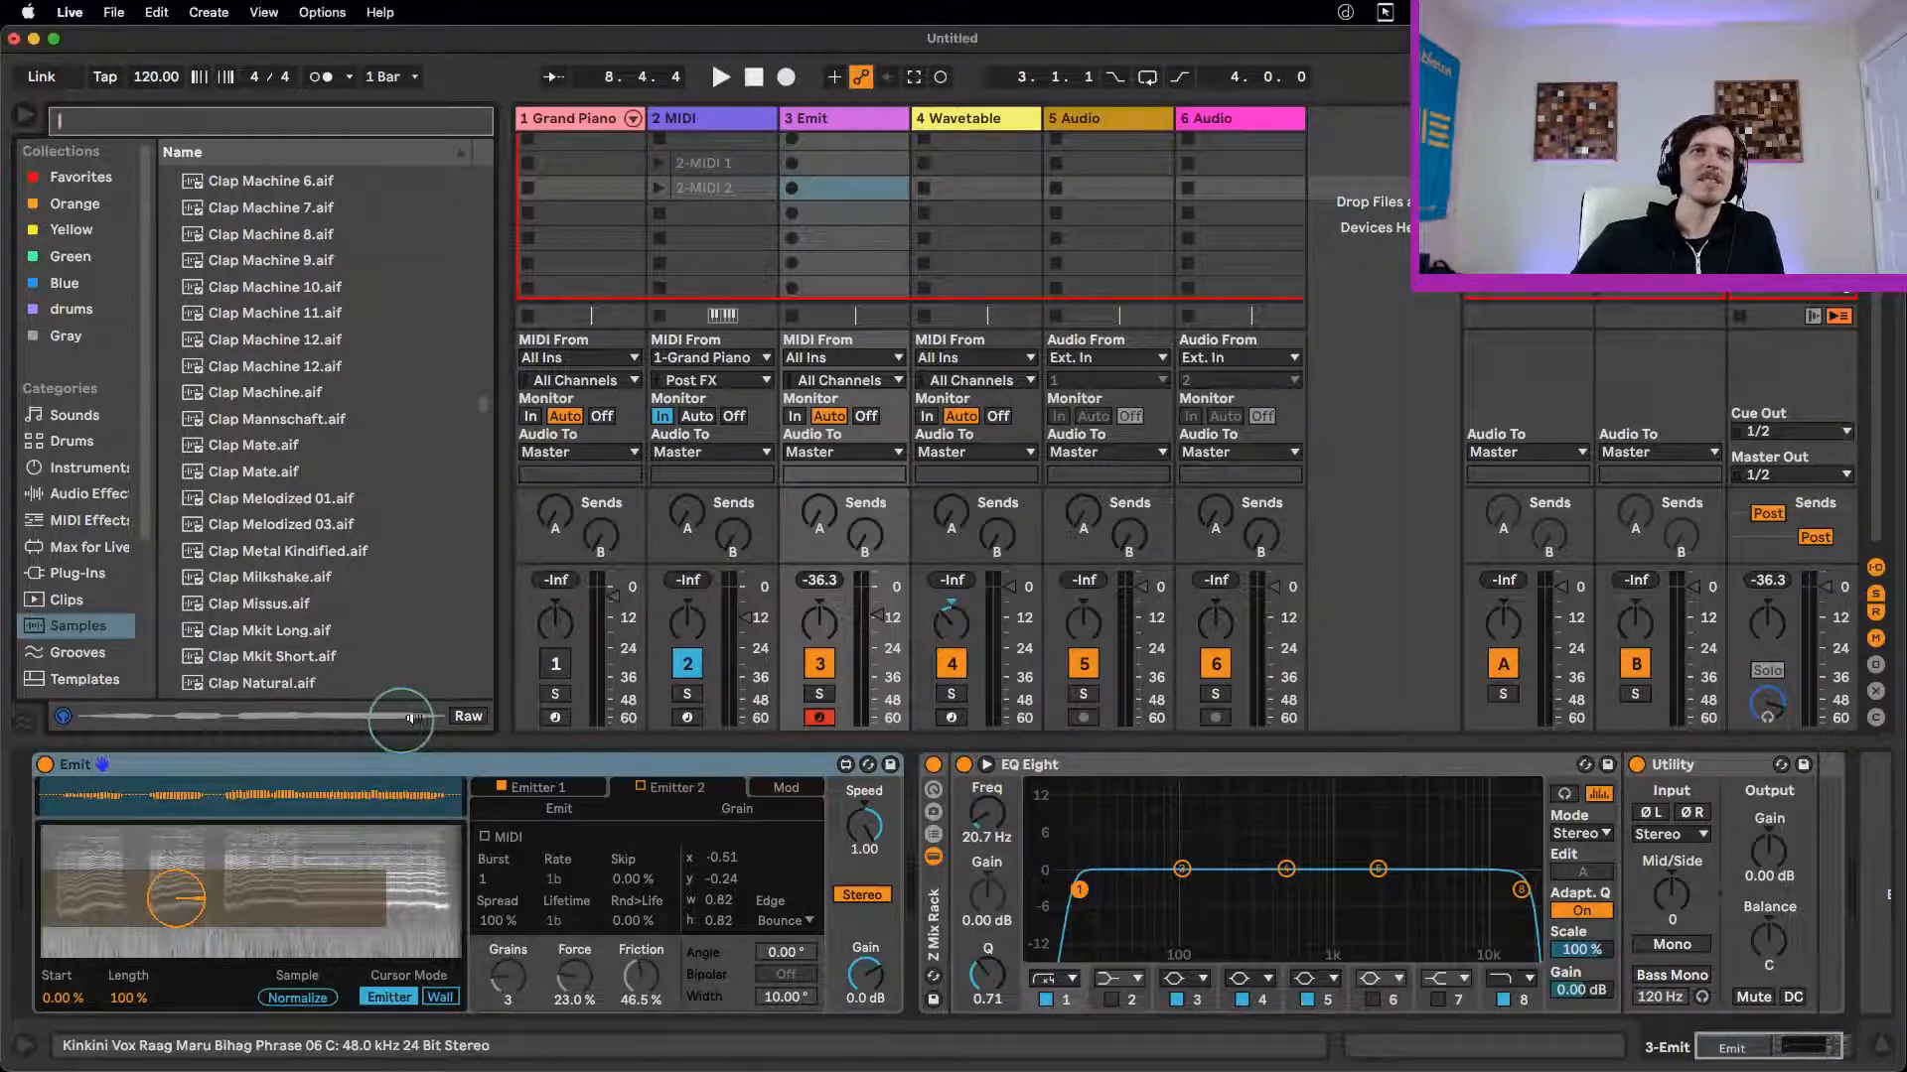
left_click(432, 774)
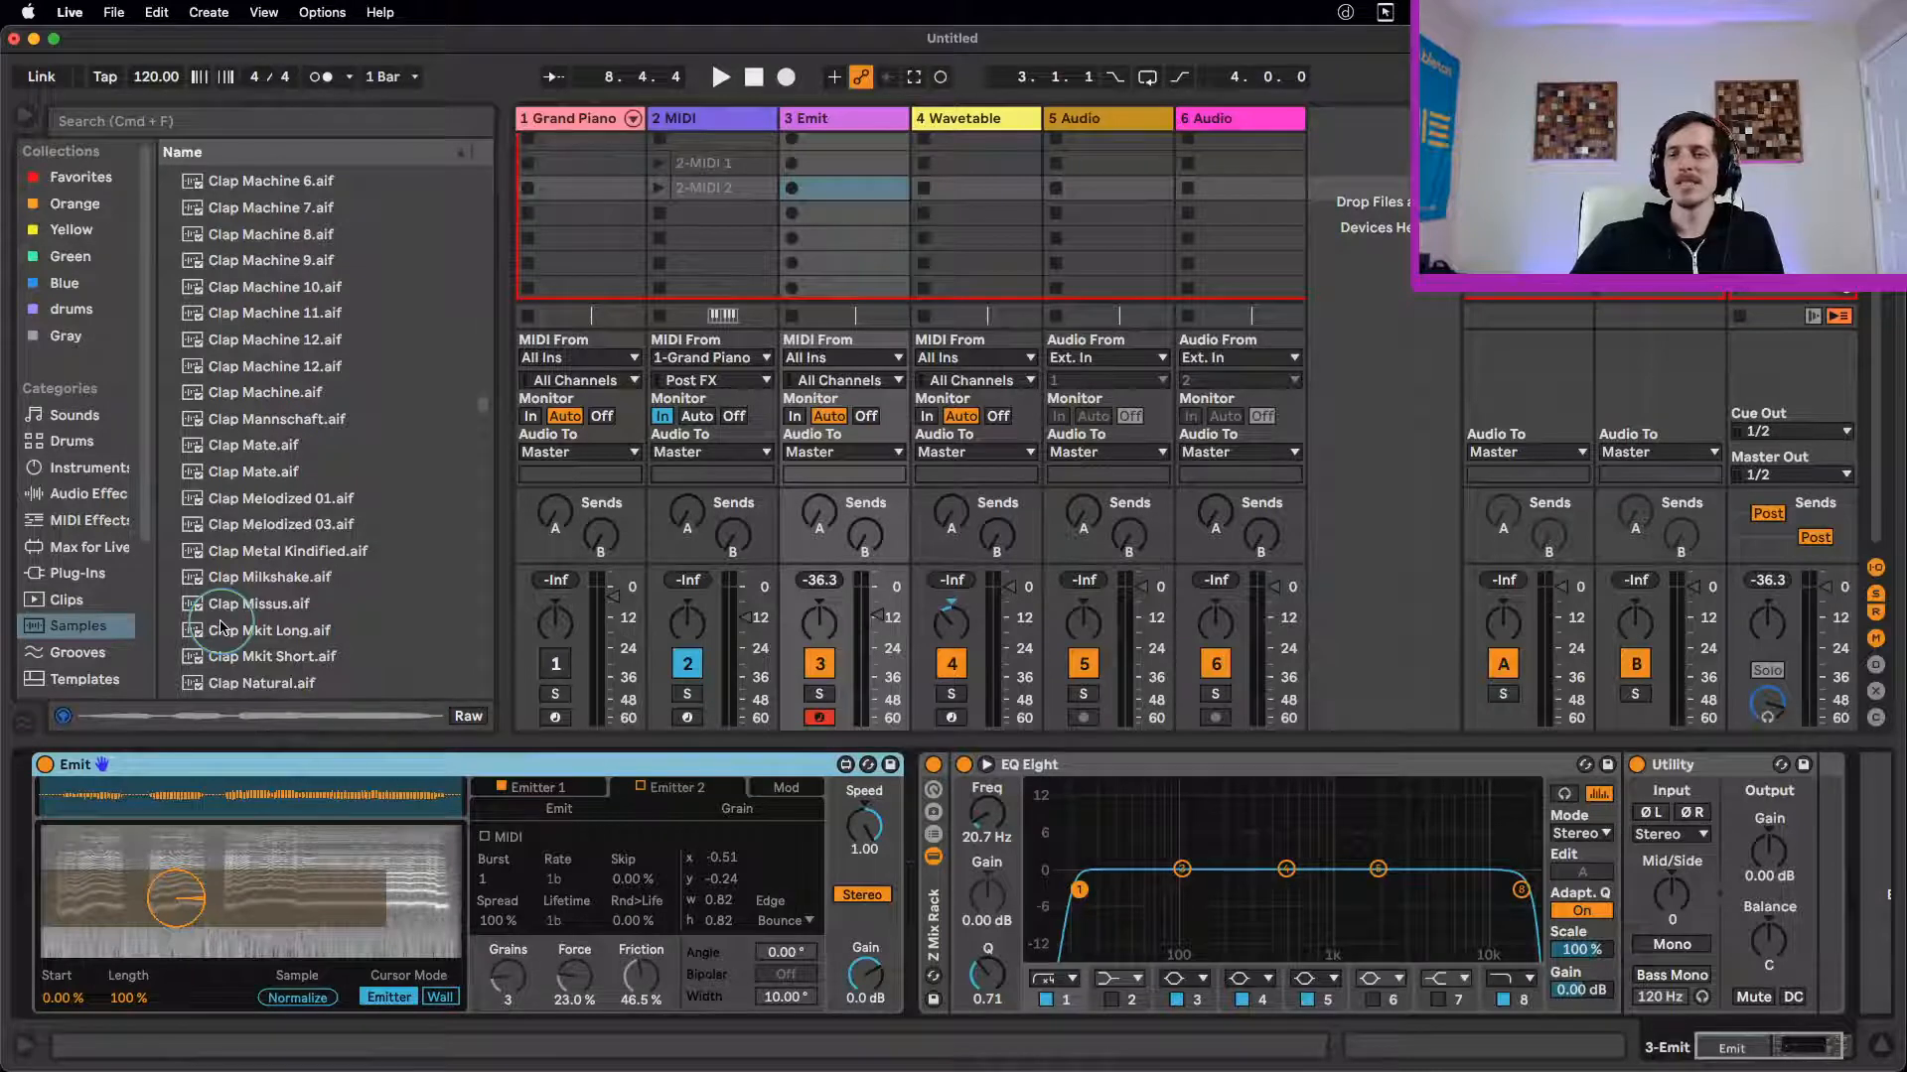
Step: Replace Emit on track 3 with Vector Grain from the Inspired by Nature pack's Instruments folder
scroll(80, 596, "down", 3)
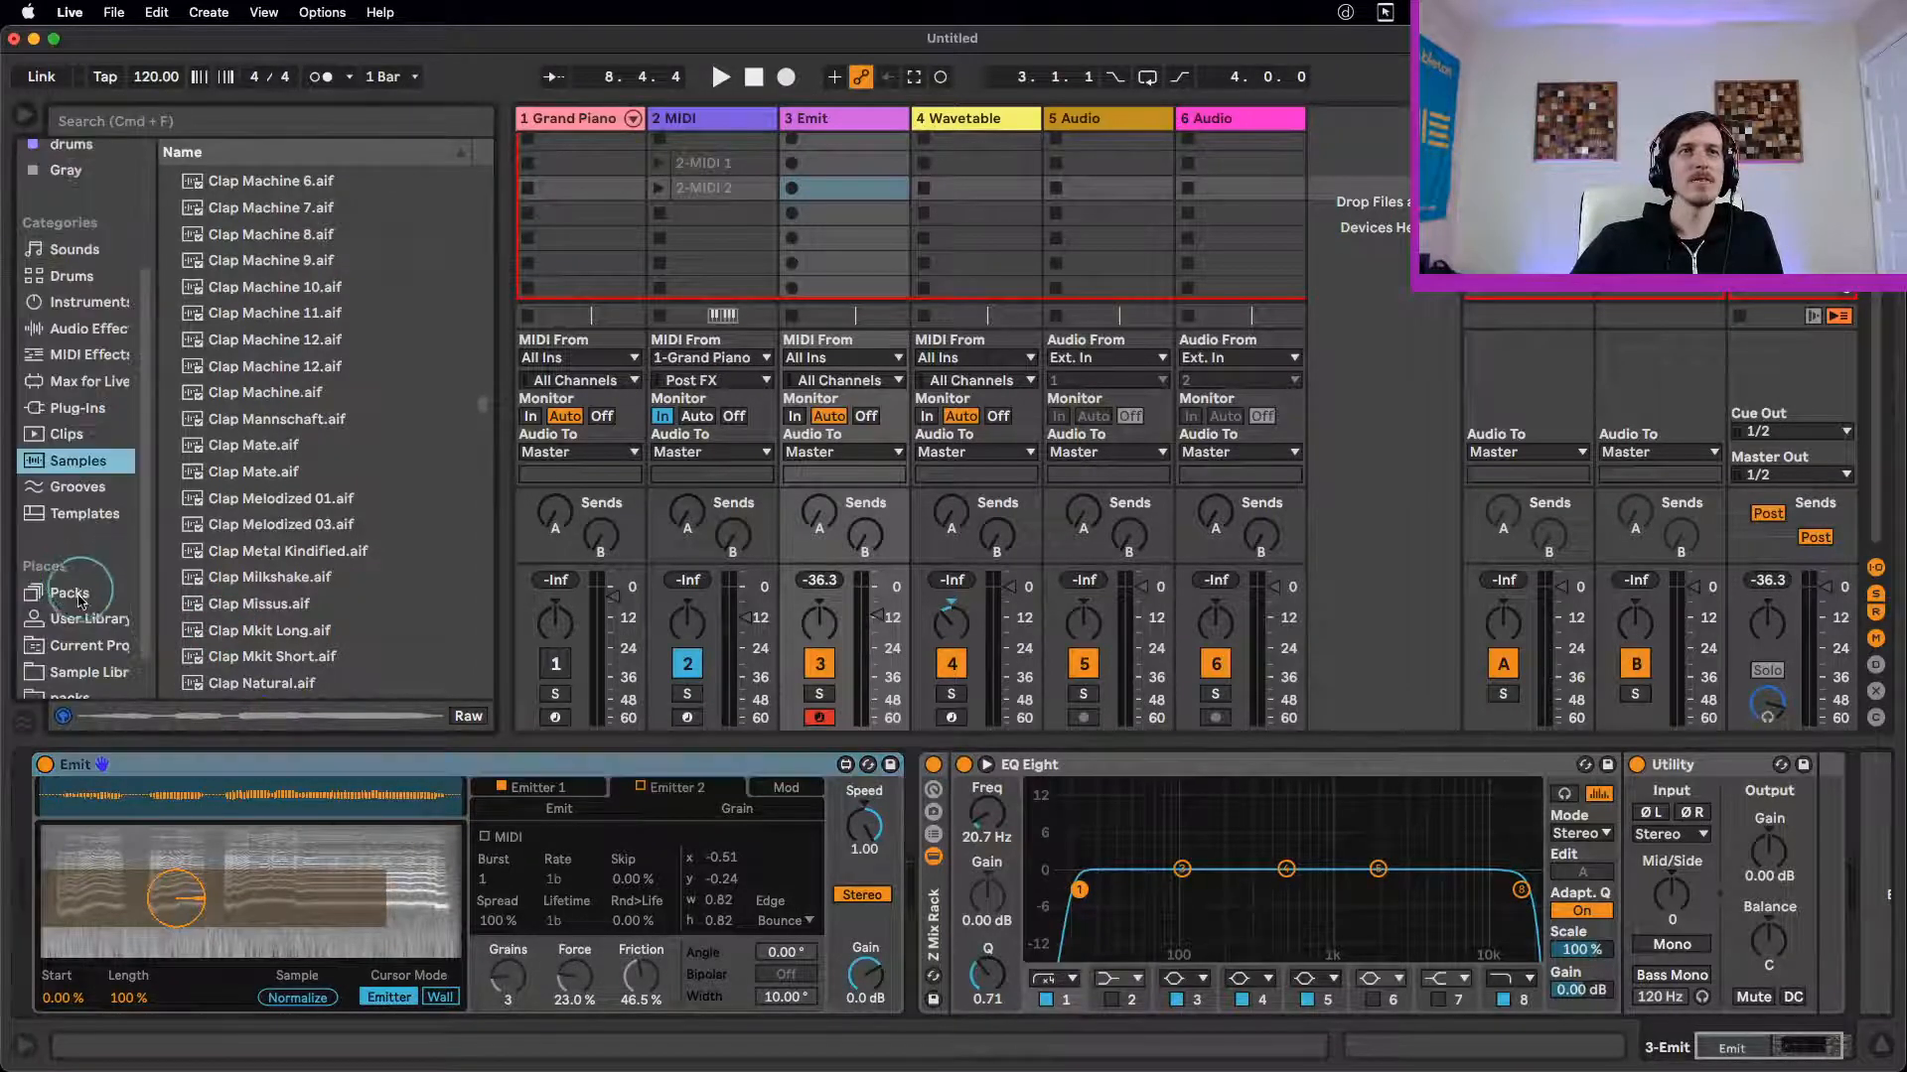
left_click(82, 596)
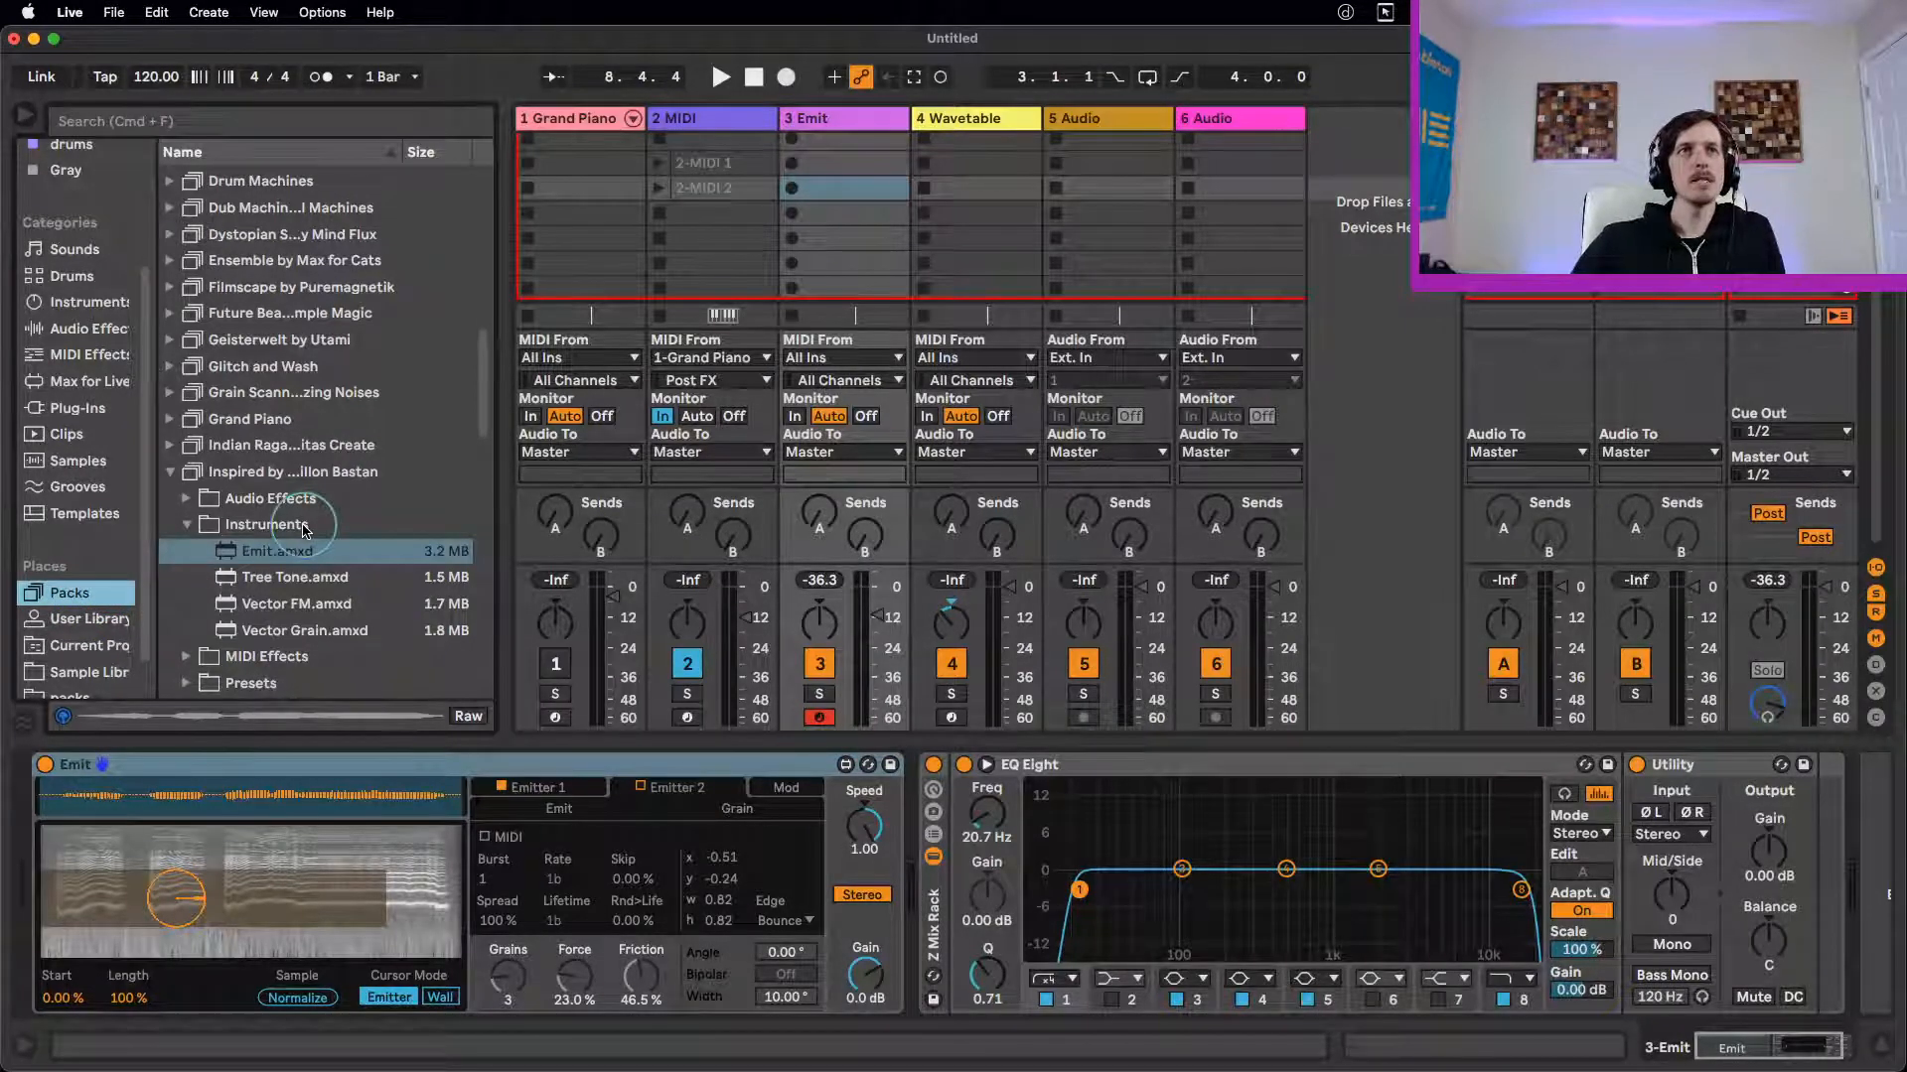
left_click(228, 532)
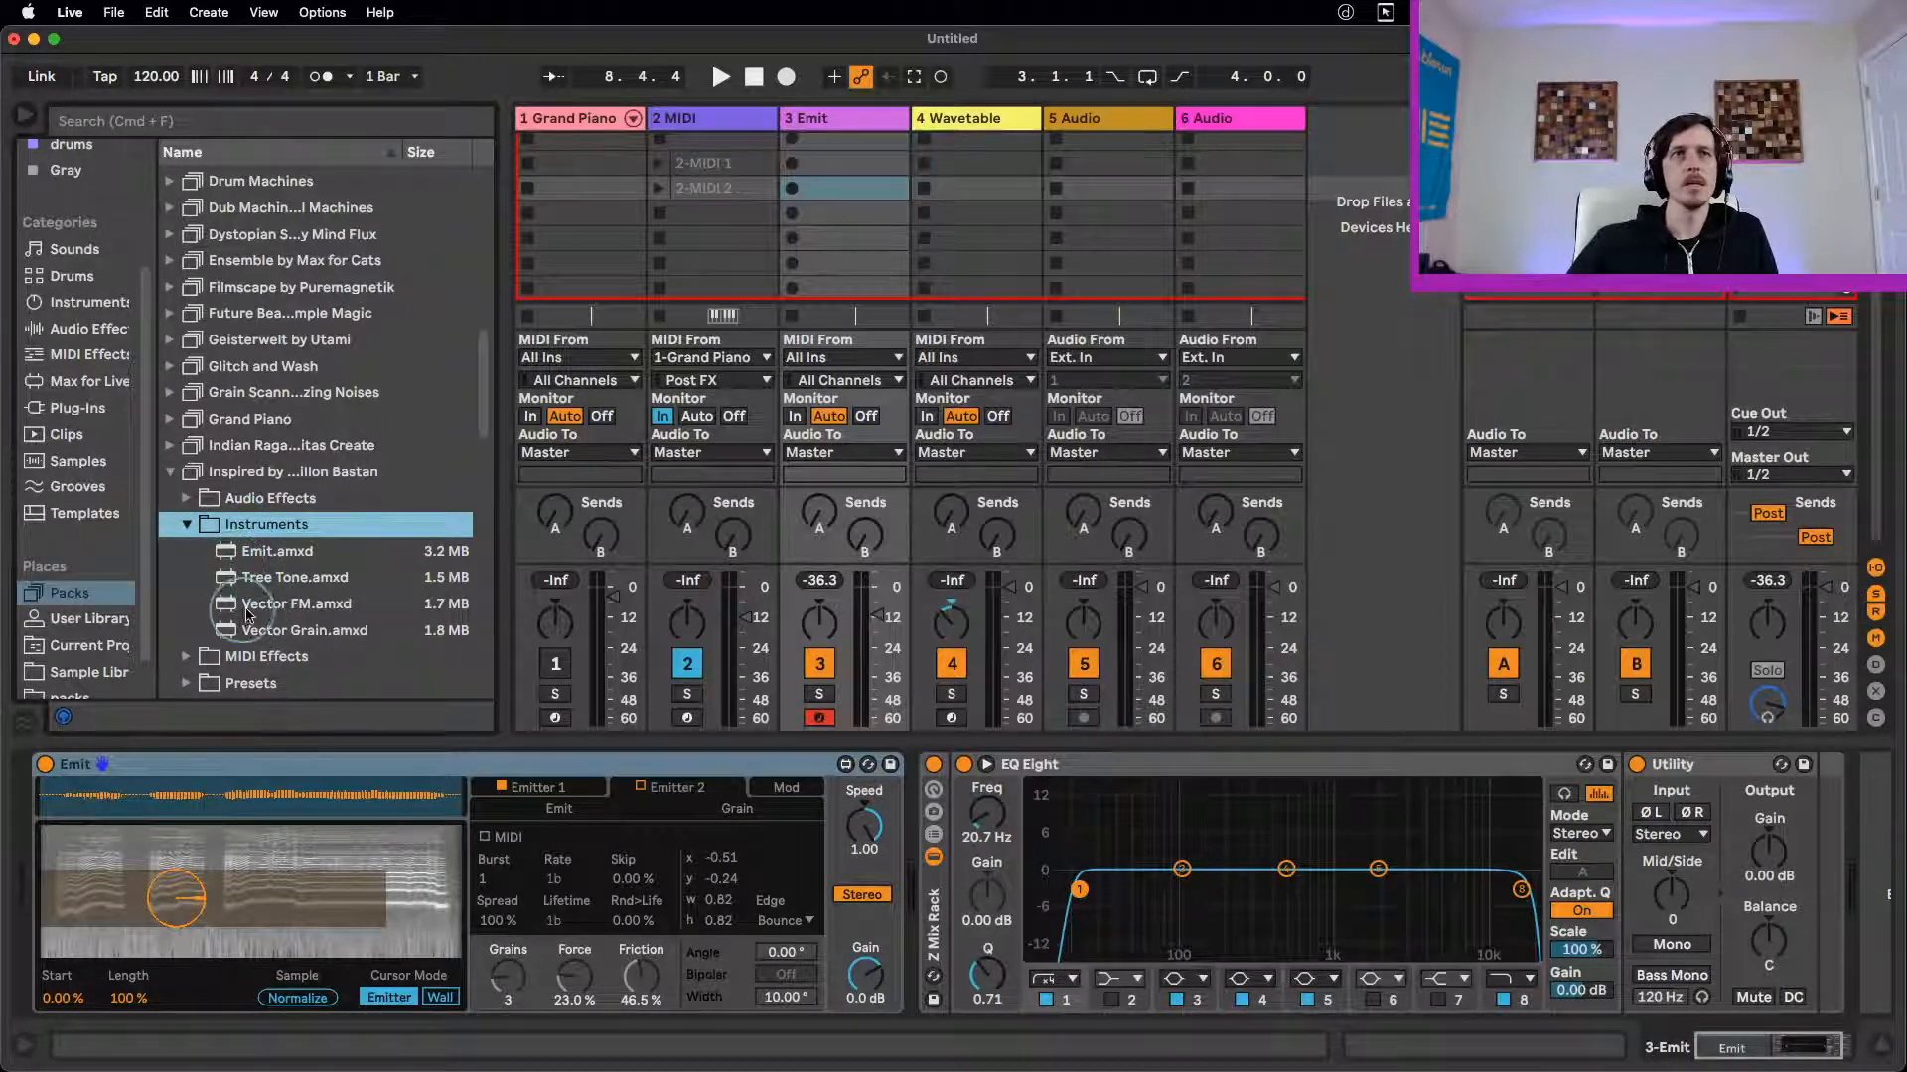
left_click(276, 588)
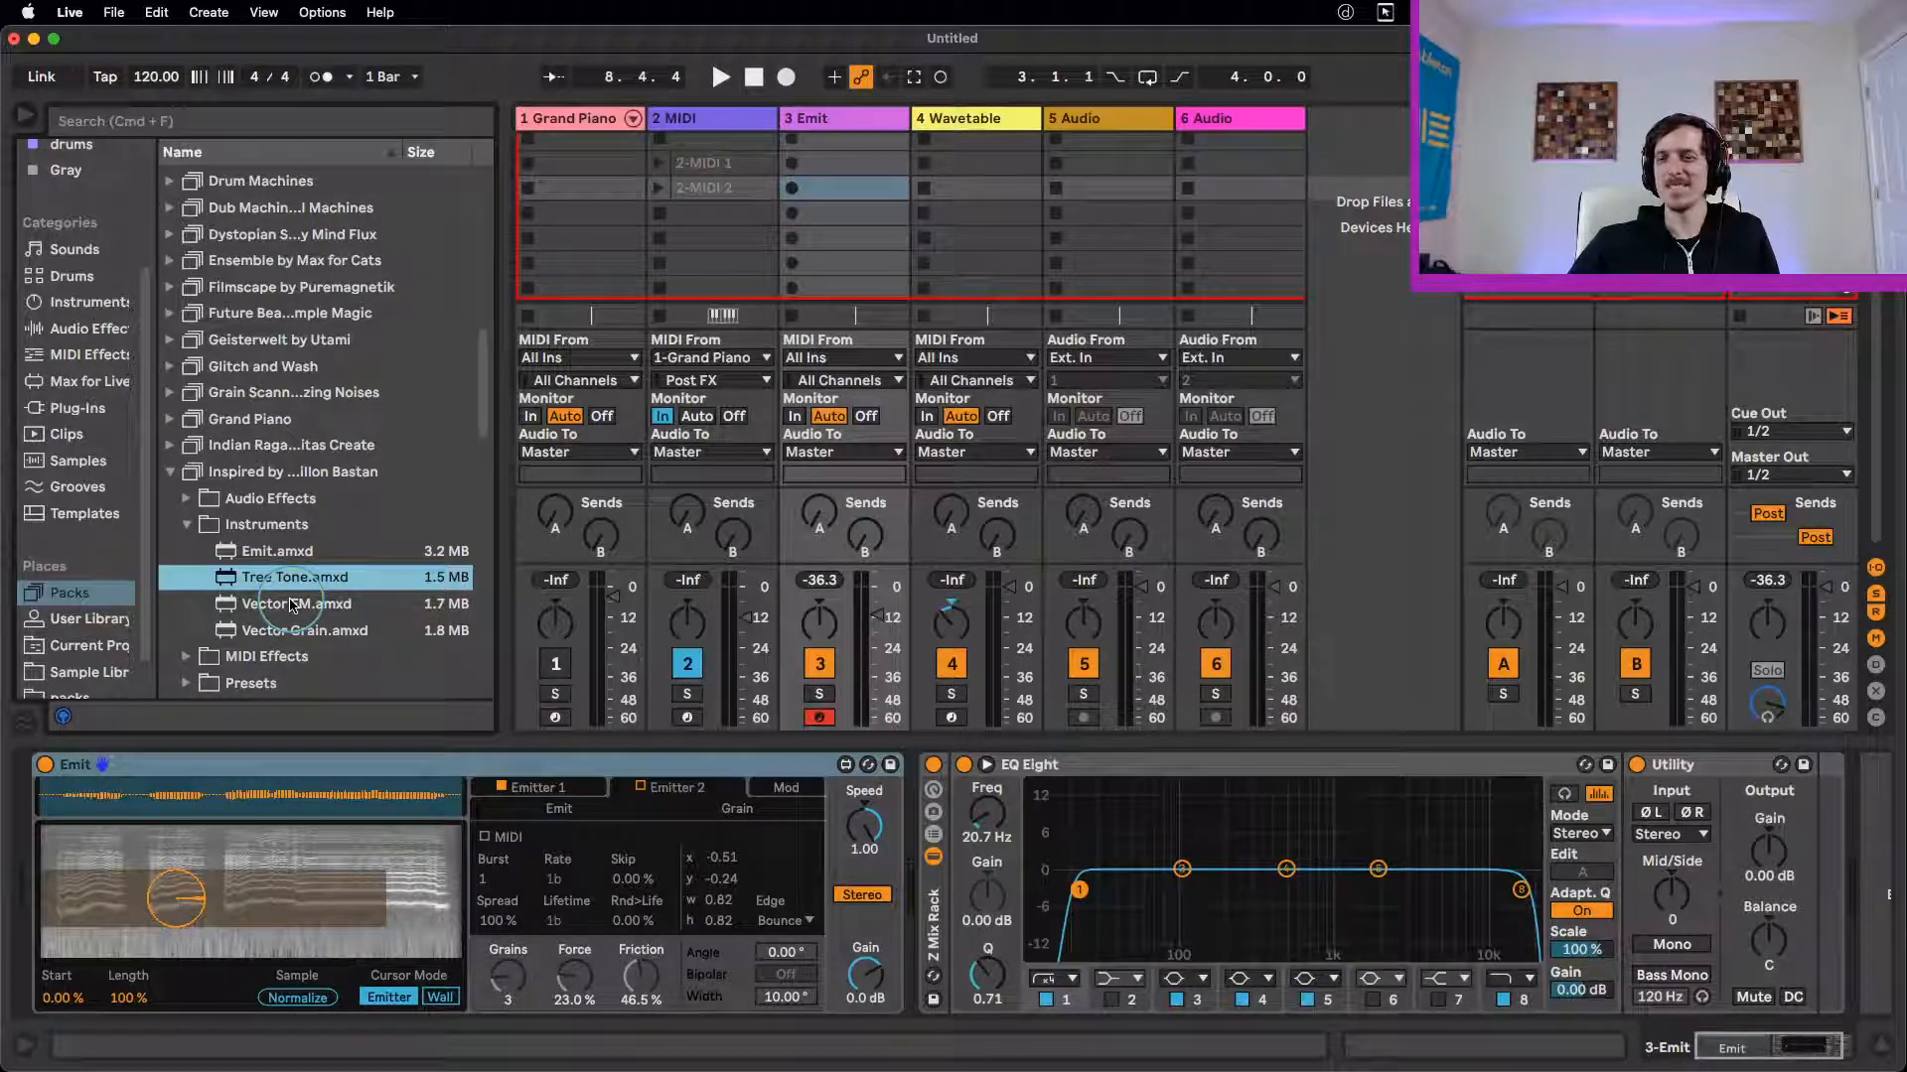
left_click(293, 605)
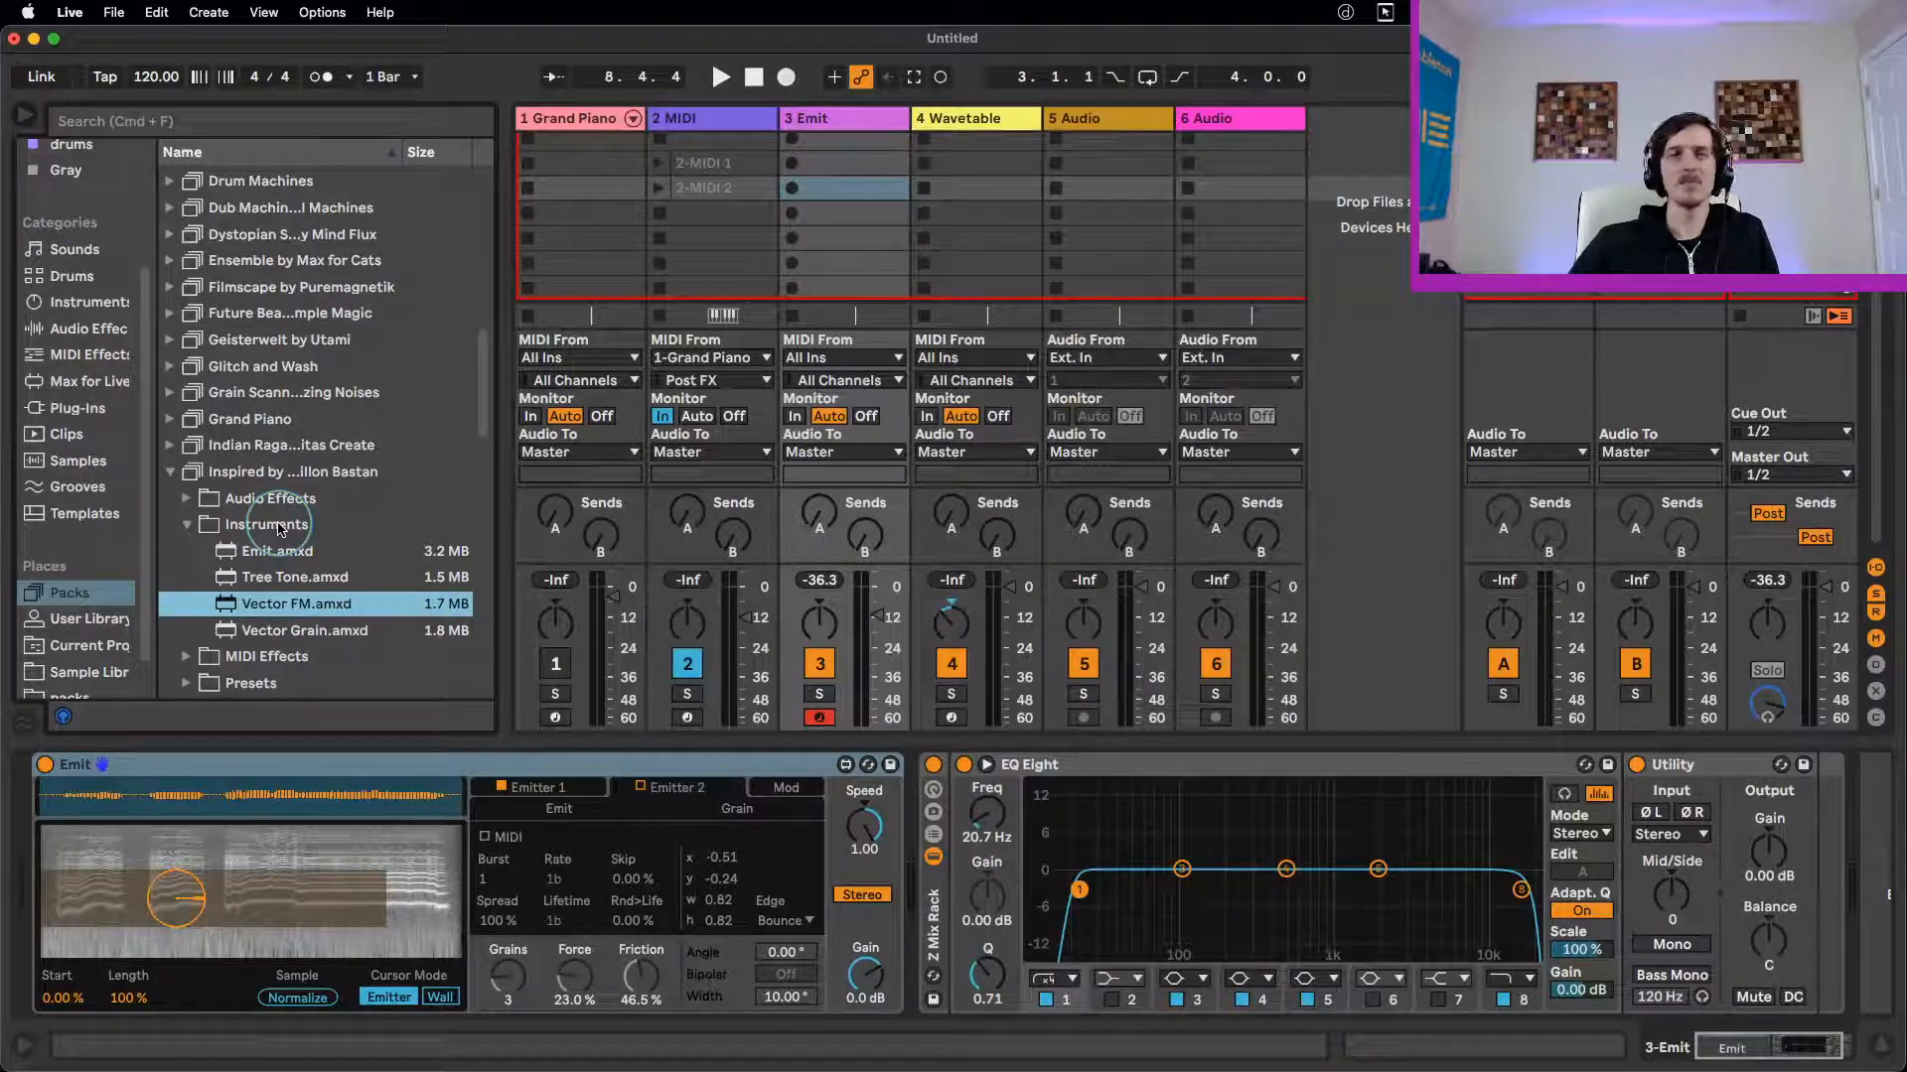
left_click(271, 636)
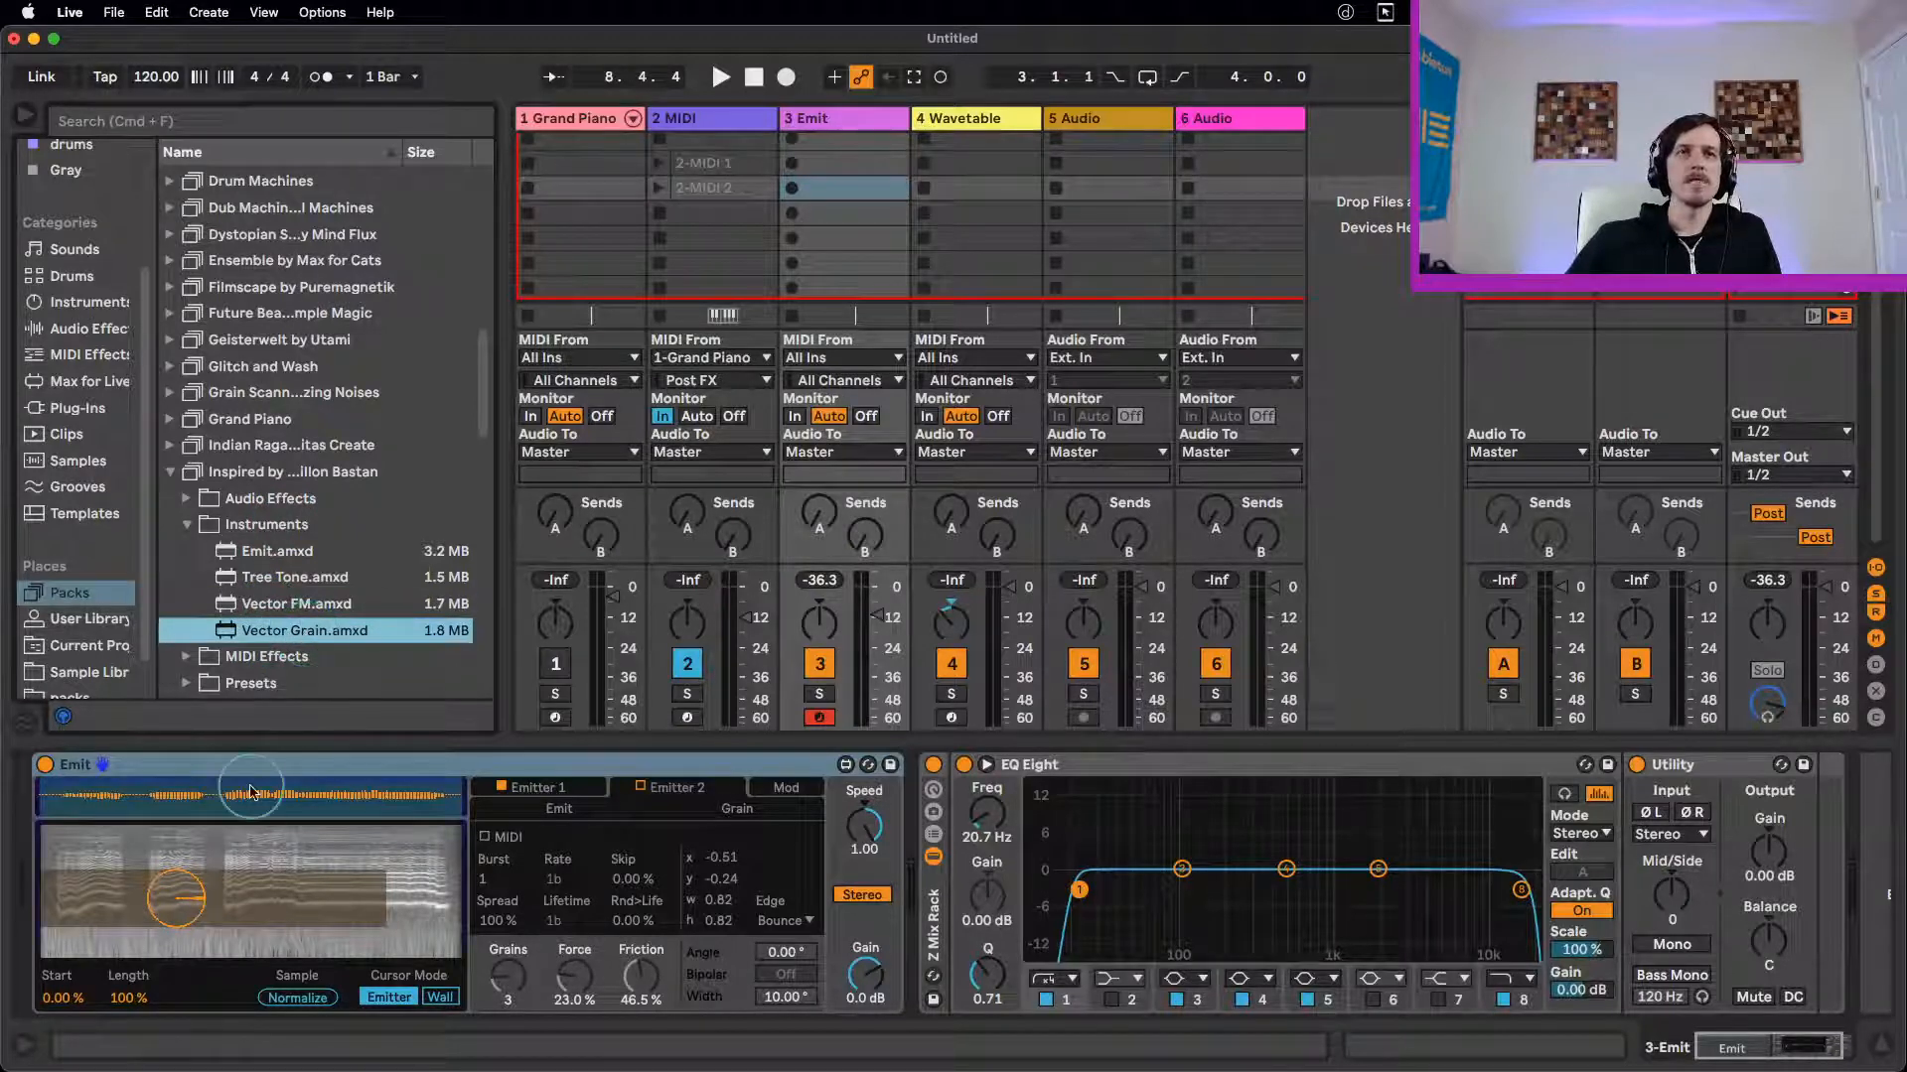
left_click_drag(251, 792, 240, 772)
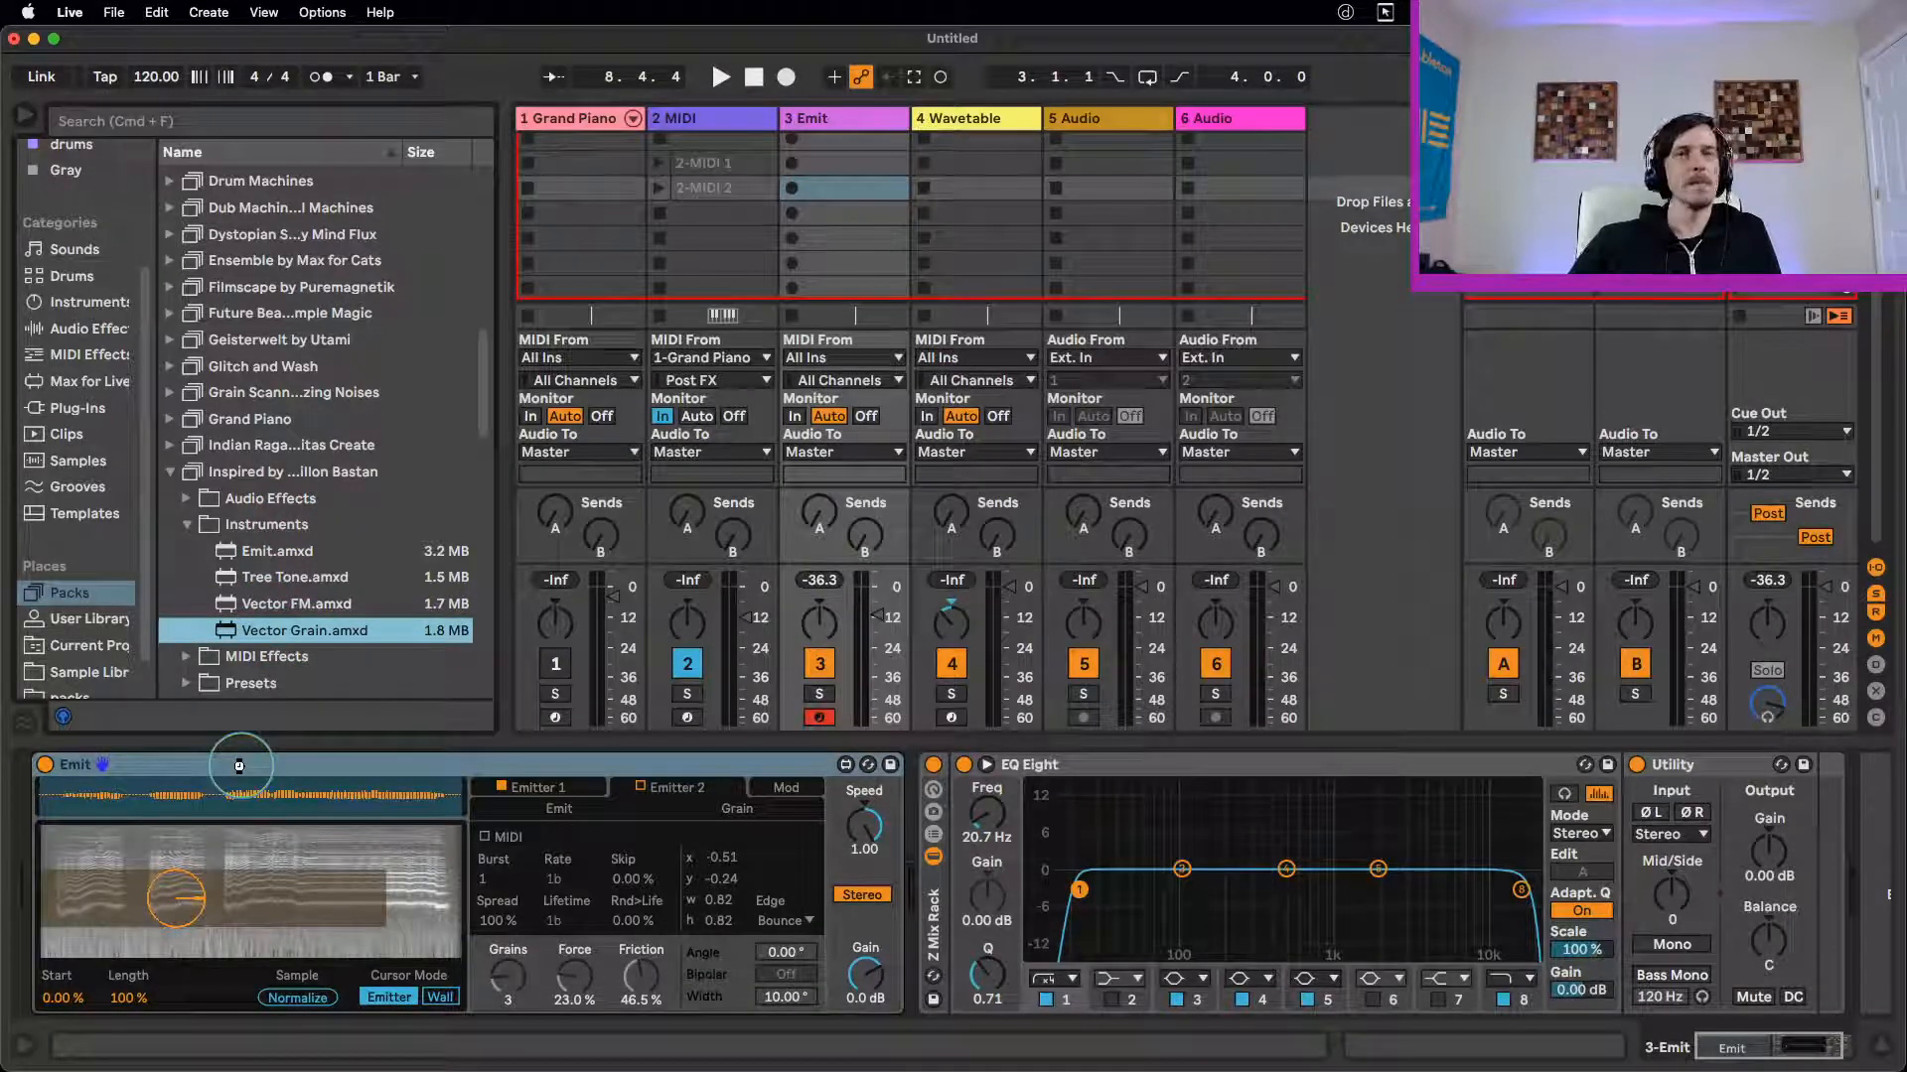
left_click_drag(240, 772, 236, 769)
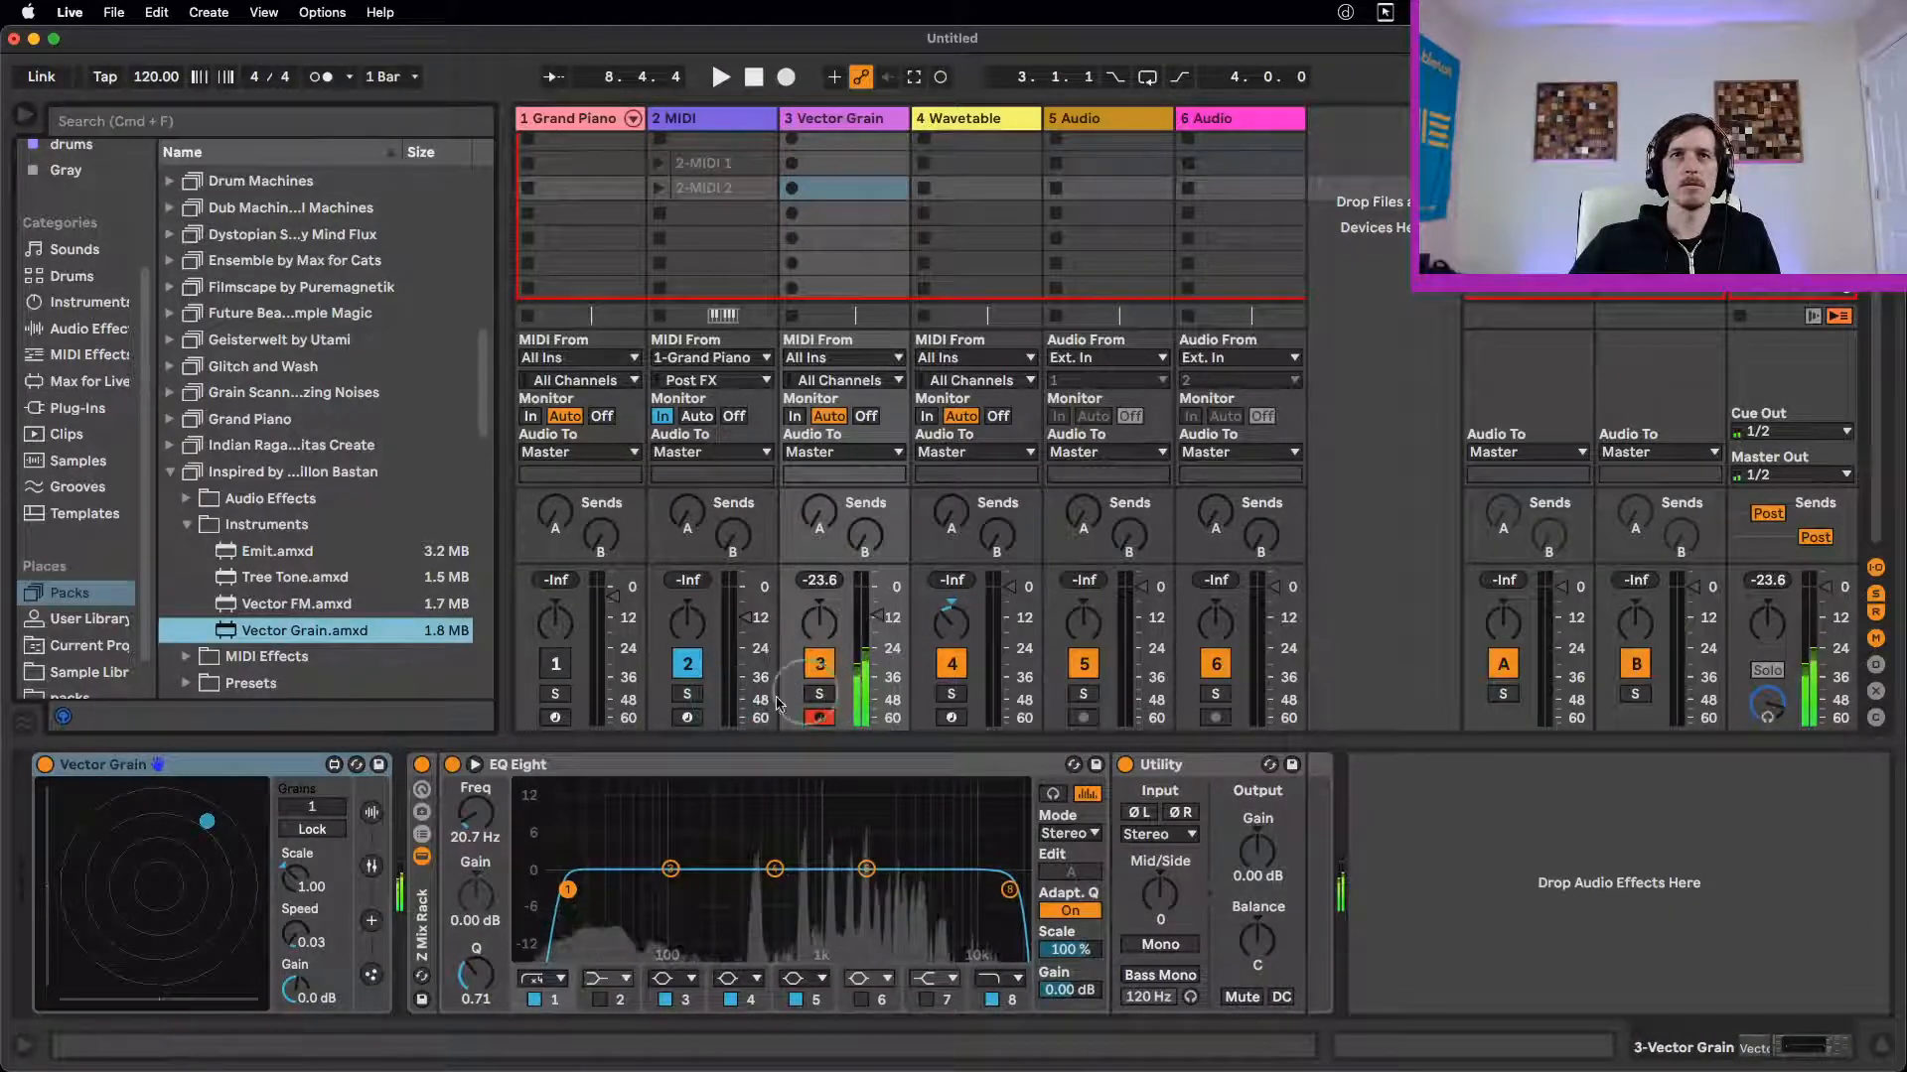
Step: Try out Vector Grain's grain motion field, then swap the device for a fresh Vector Grain without a sample
left_click_drag(181, 840, 152, 884)
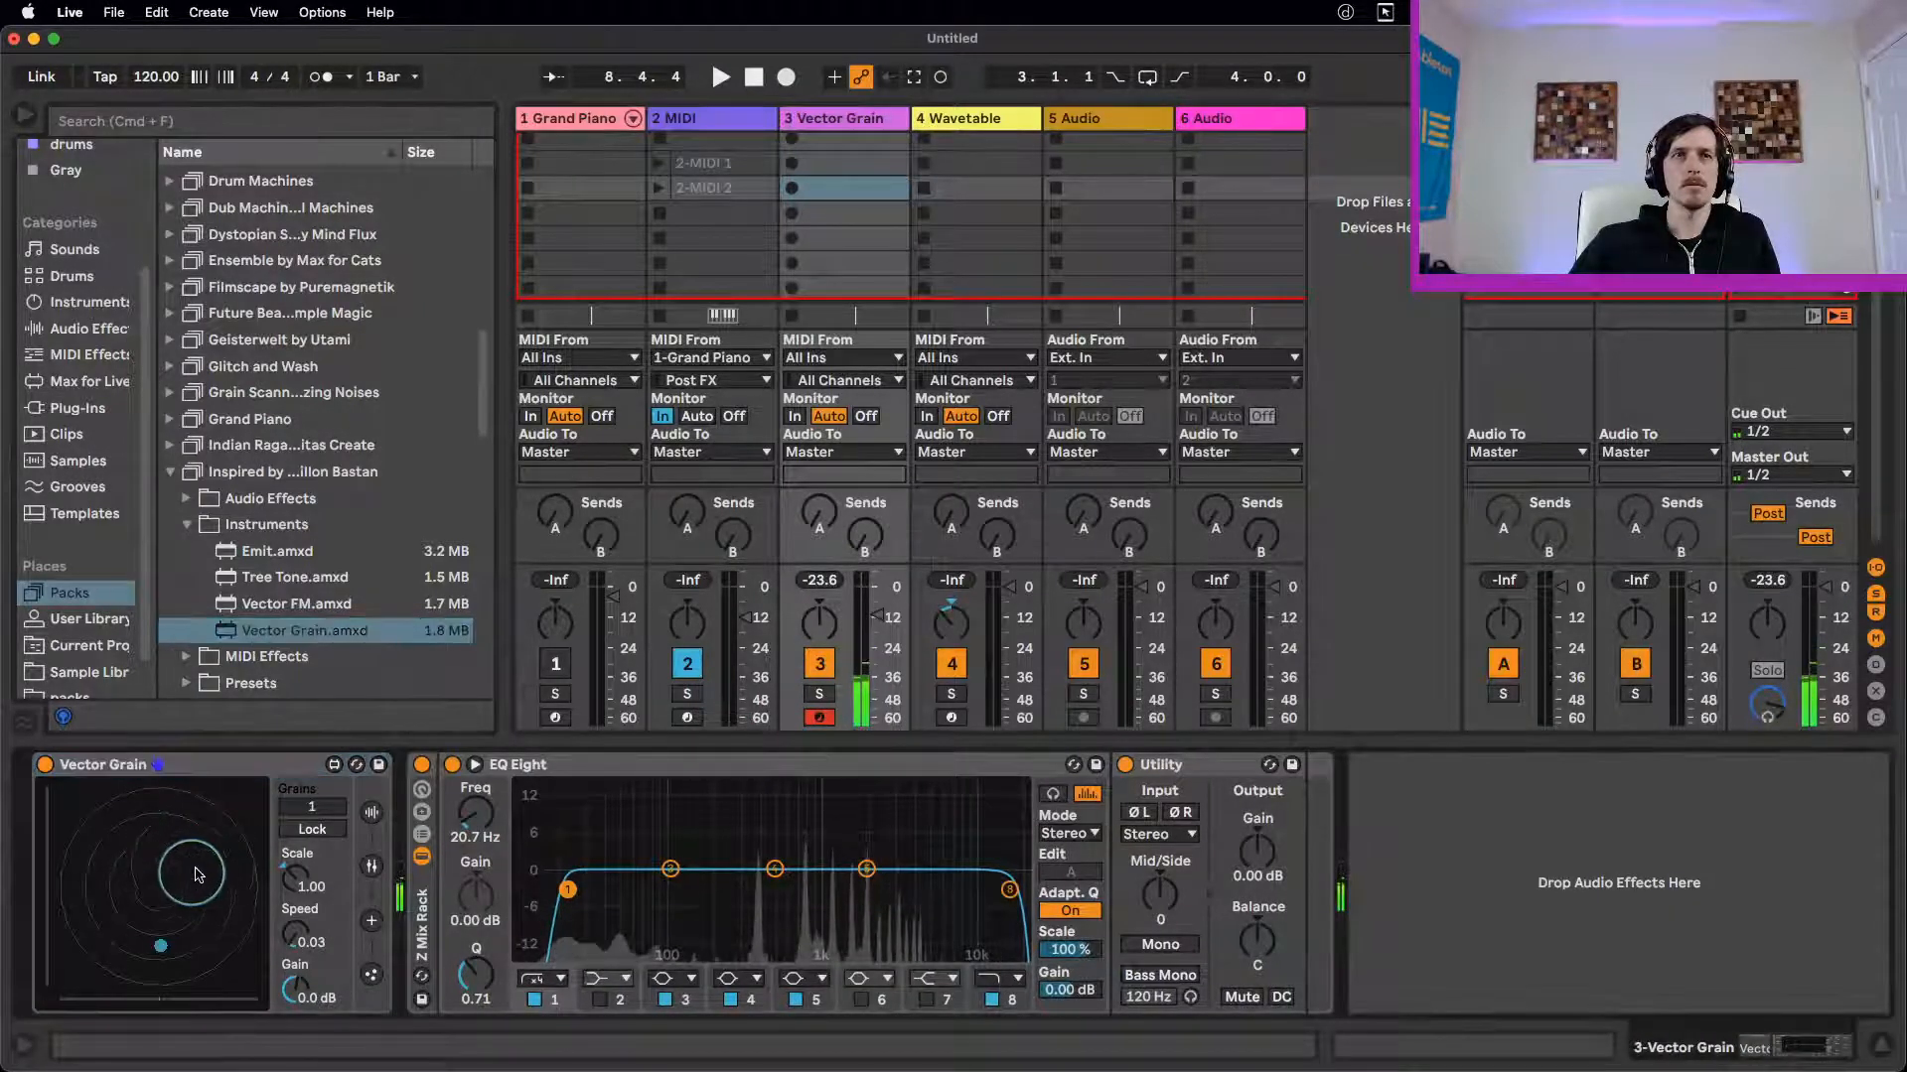
left_click(181, 770)
left_click(238, 816)
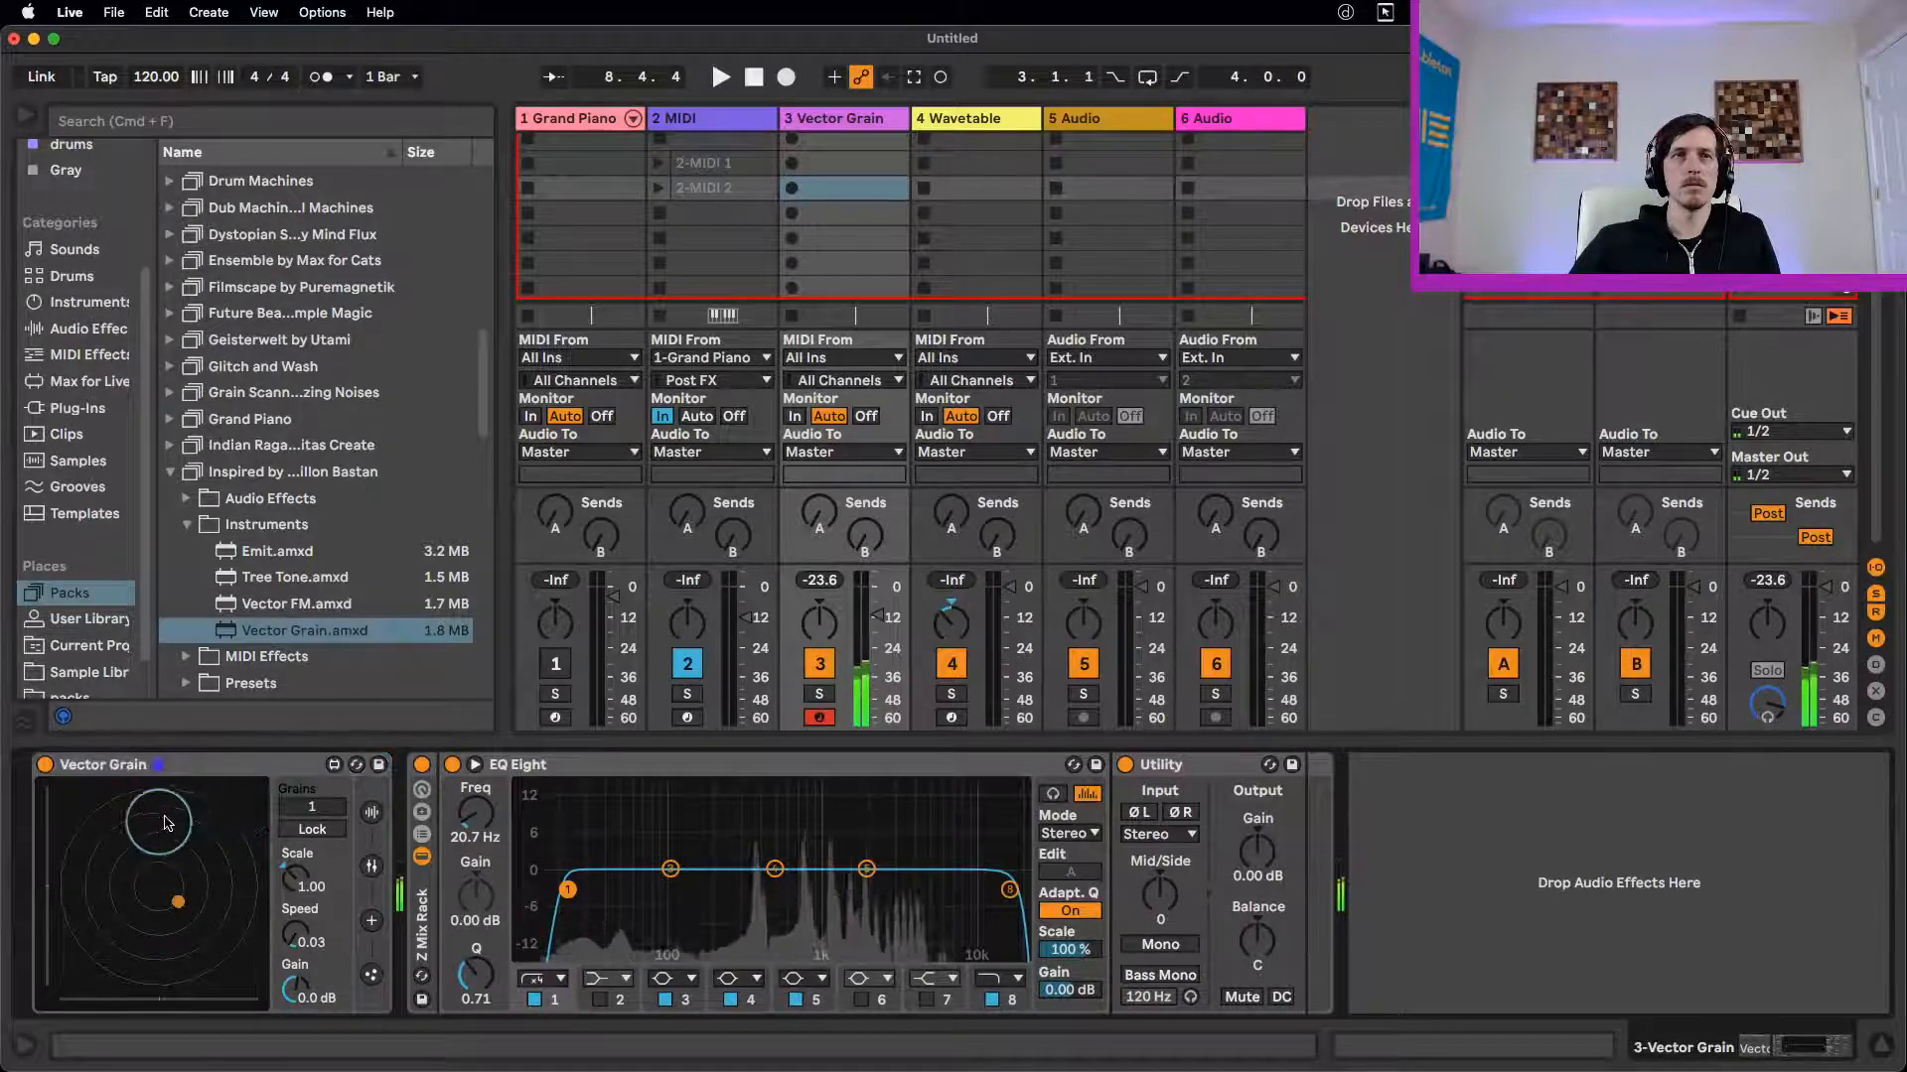
left_click(248, 769)
key("Delete")
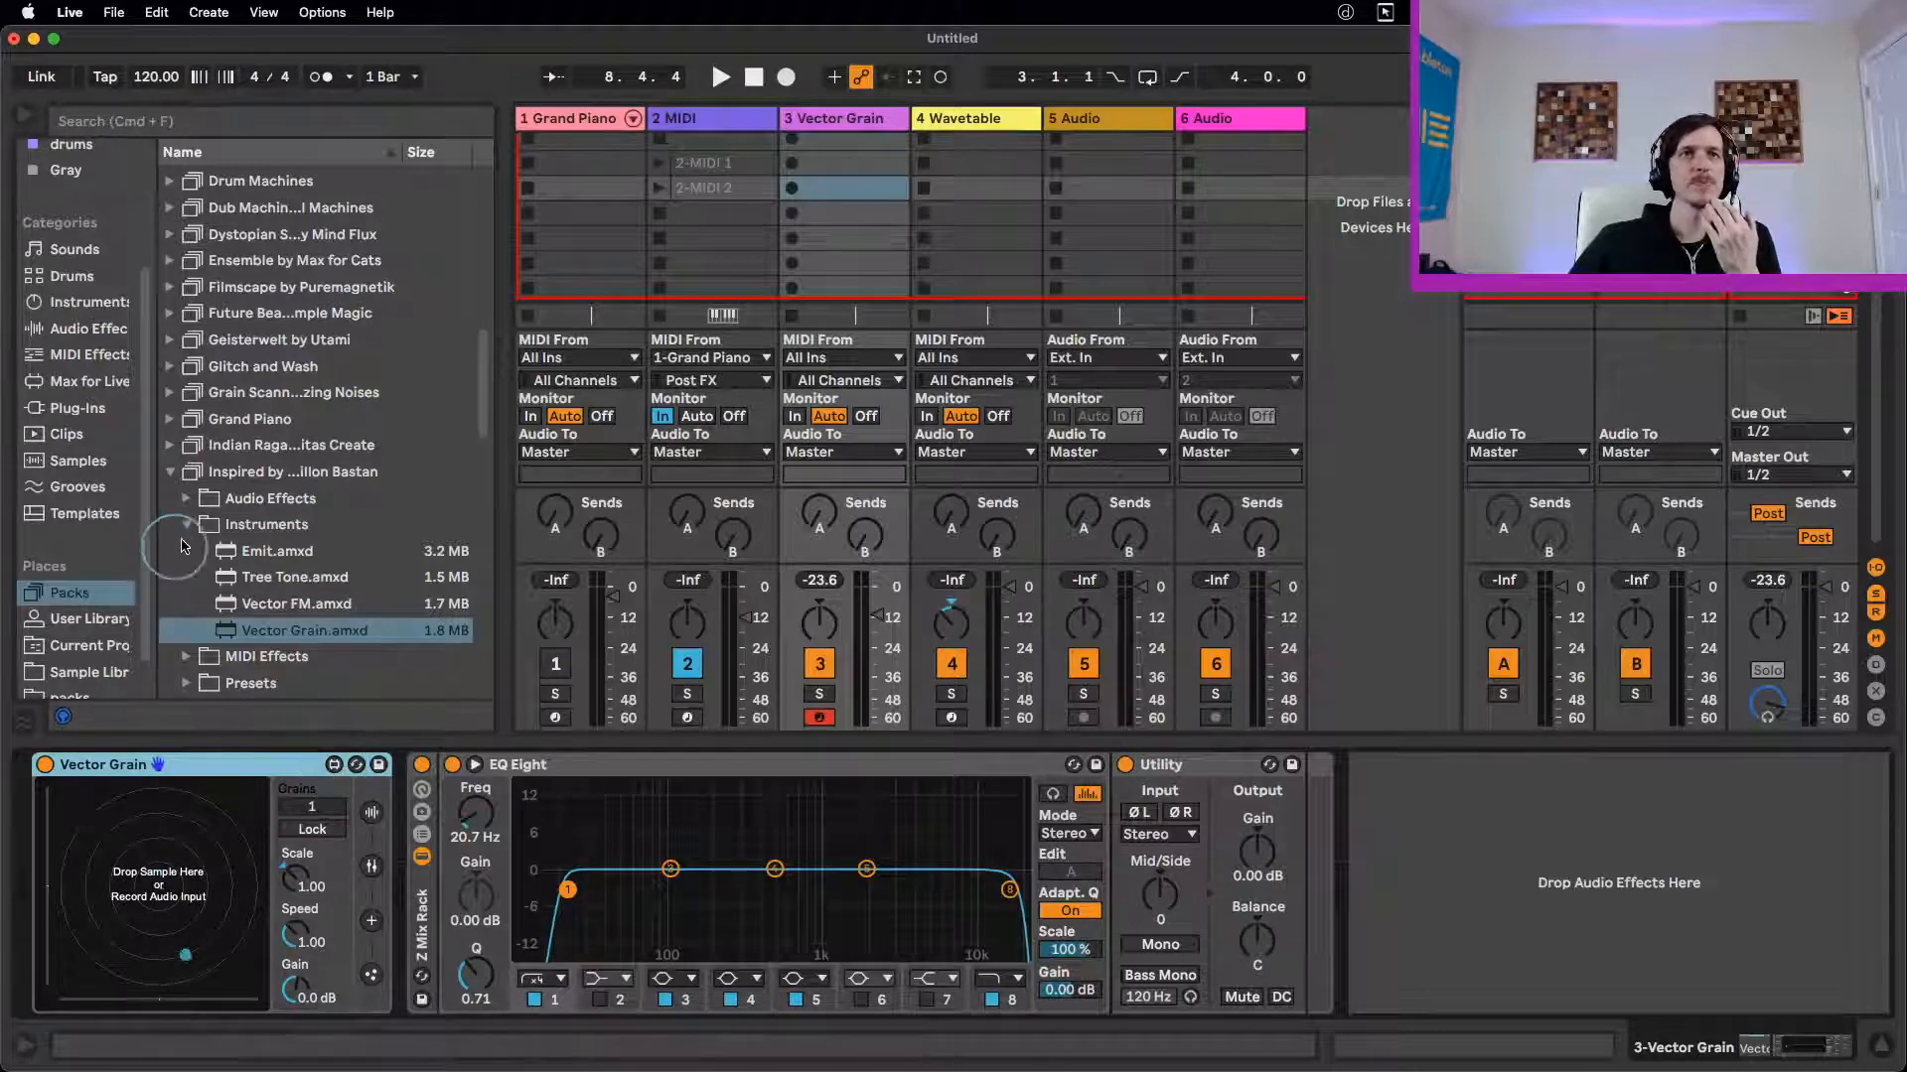
Step: Load the sample Dwellers.aif from the sample library into Vector Grain and lower the track's volume
left_click(87, 513)
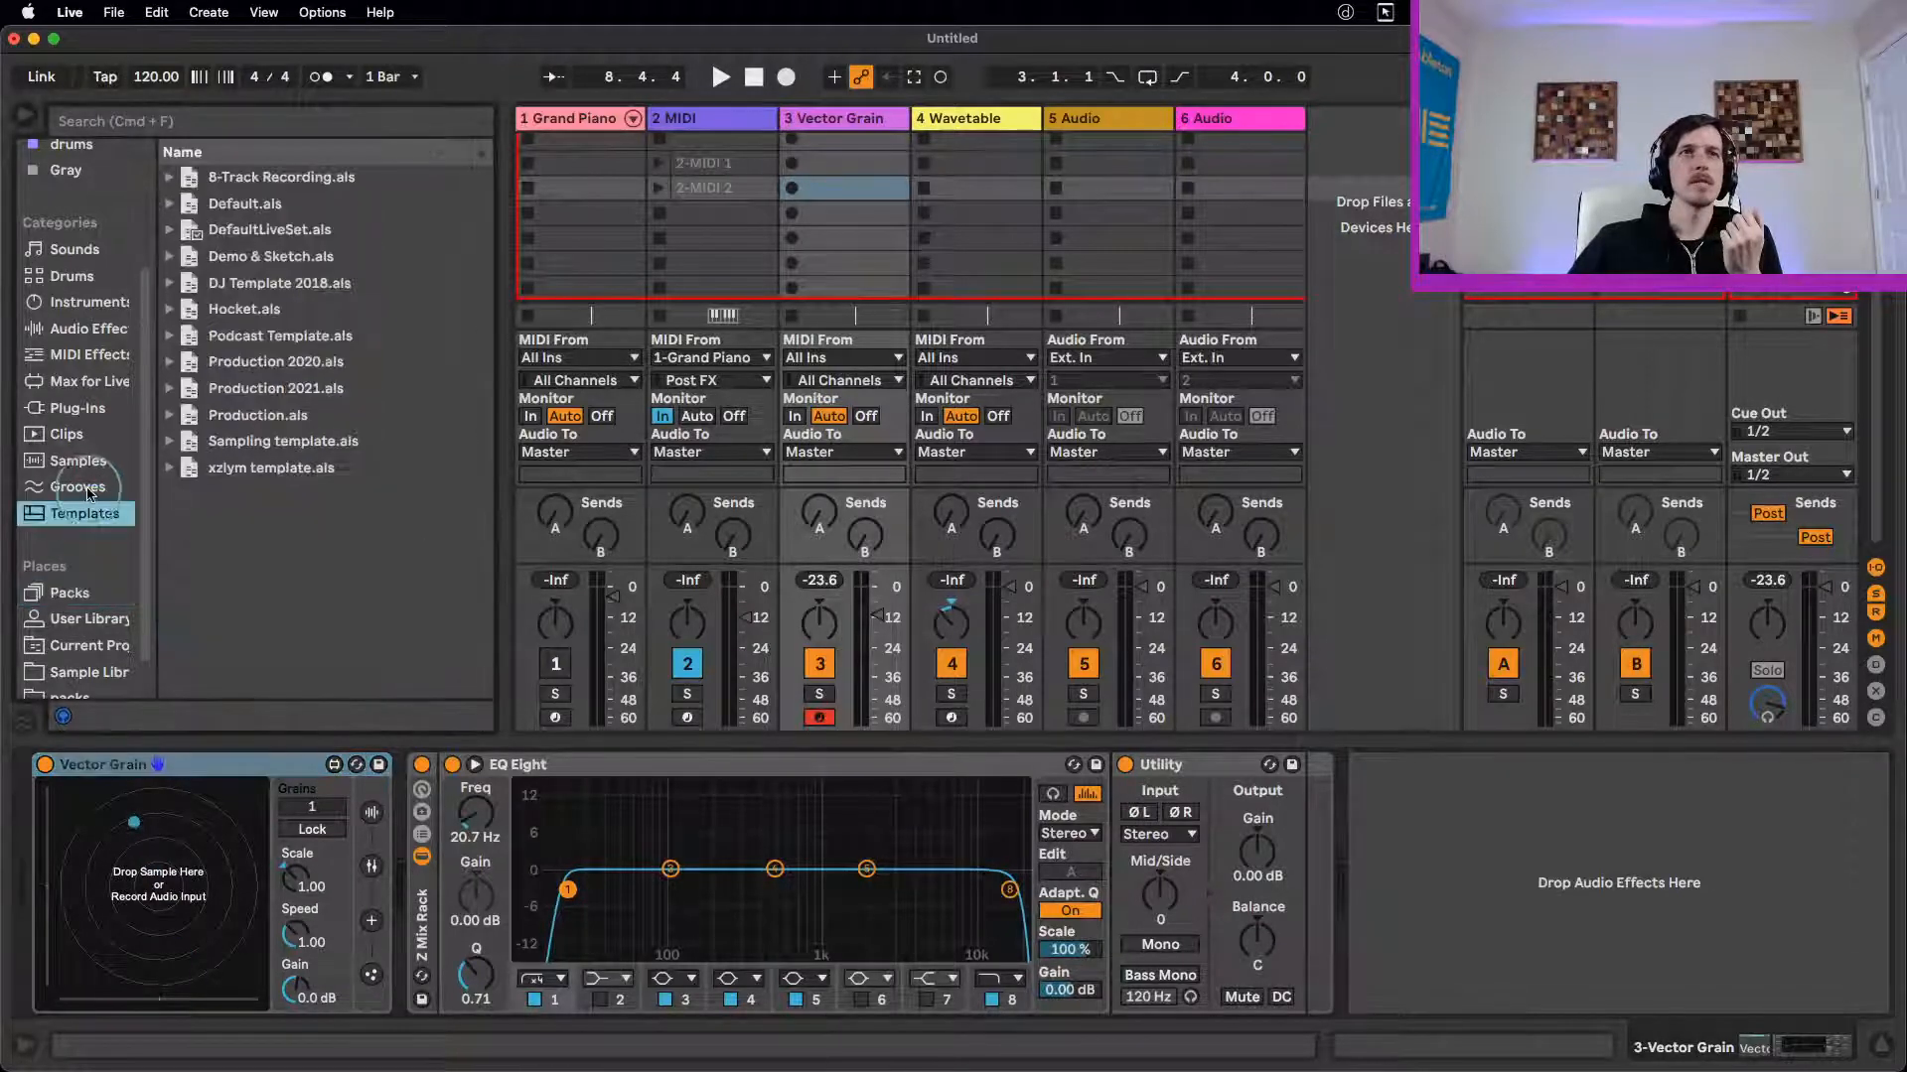
left_click(79, 461)
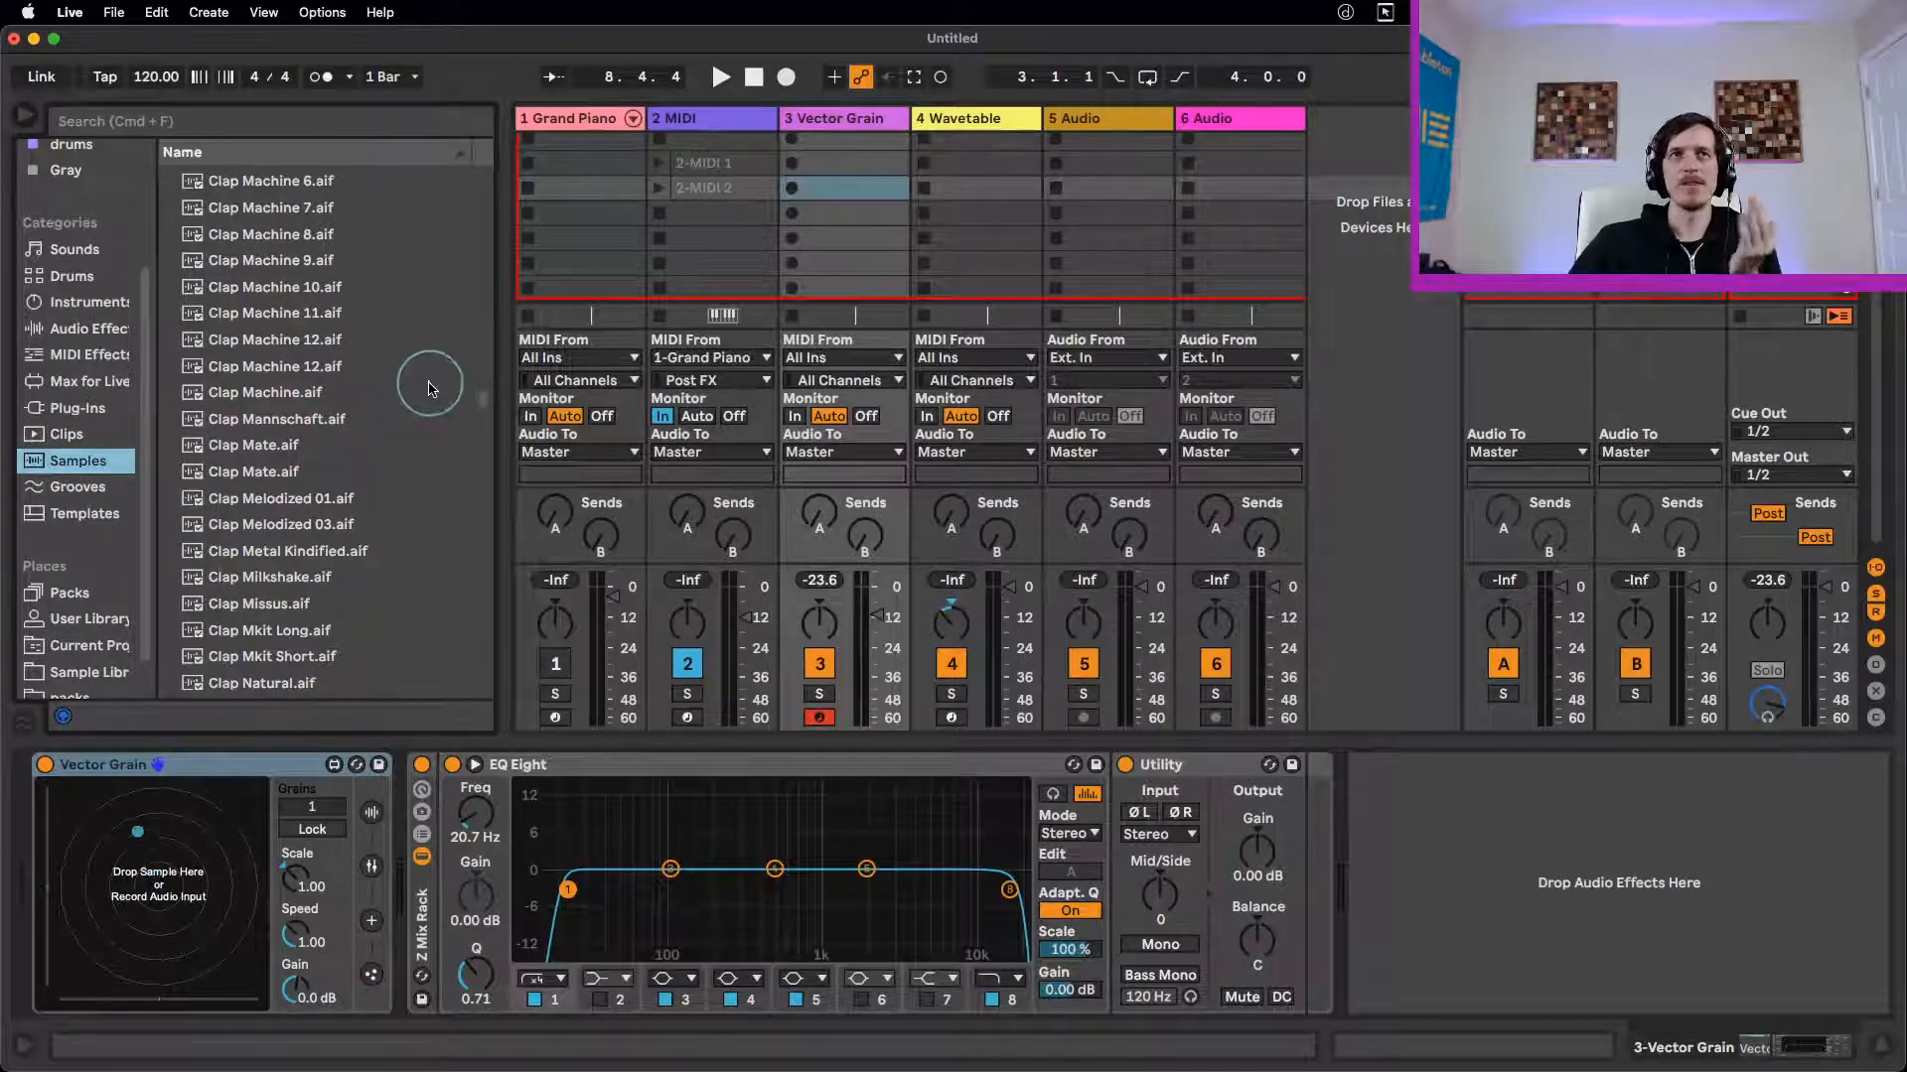
left_click_drag(486, 415, 482, 607)
left_click(395, 469)
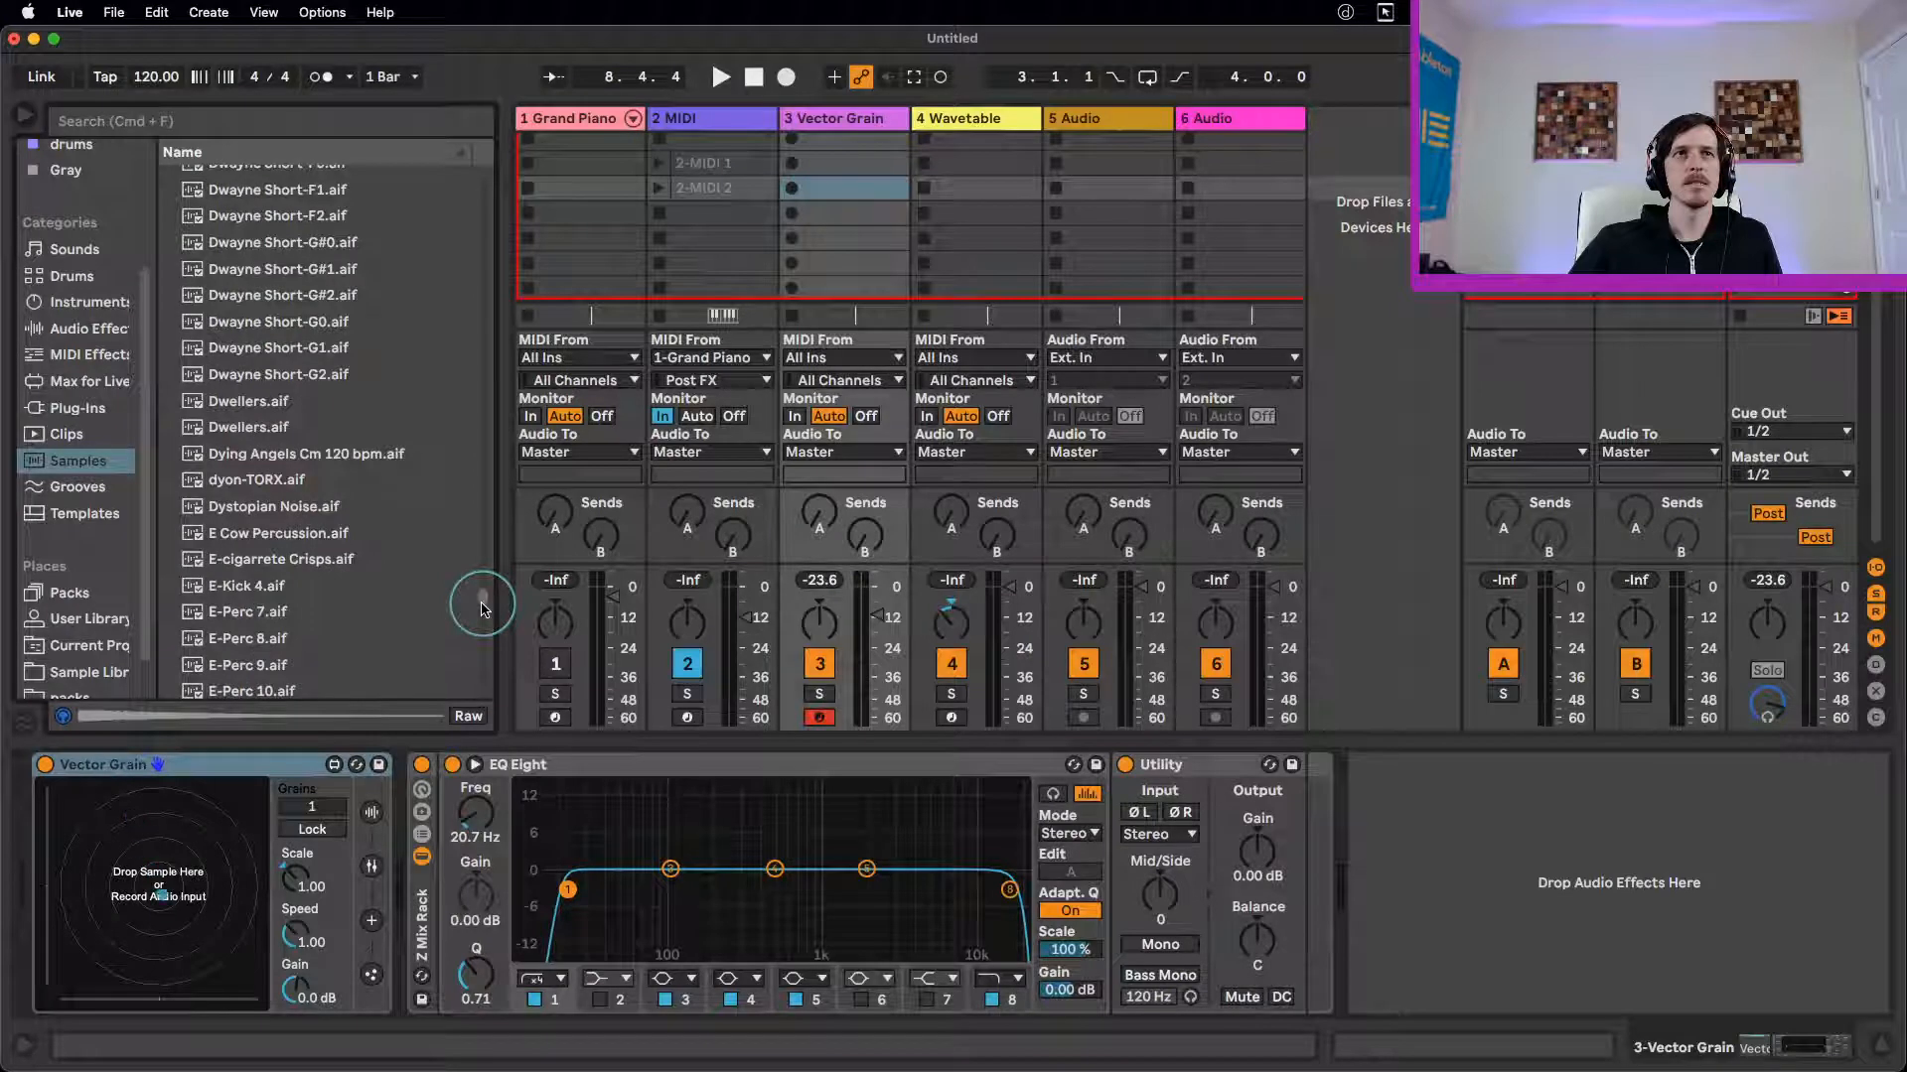
left_click(373, 410)
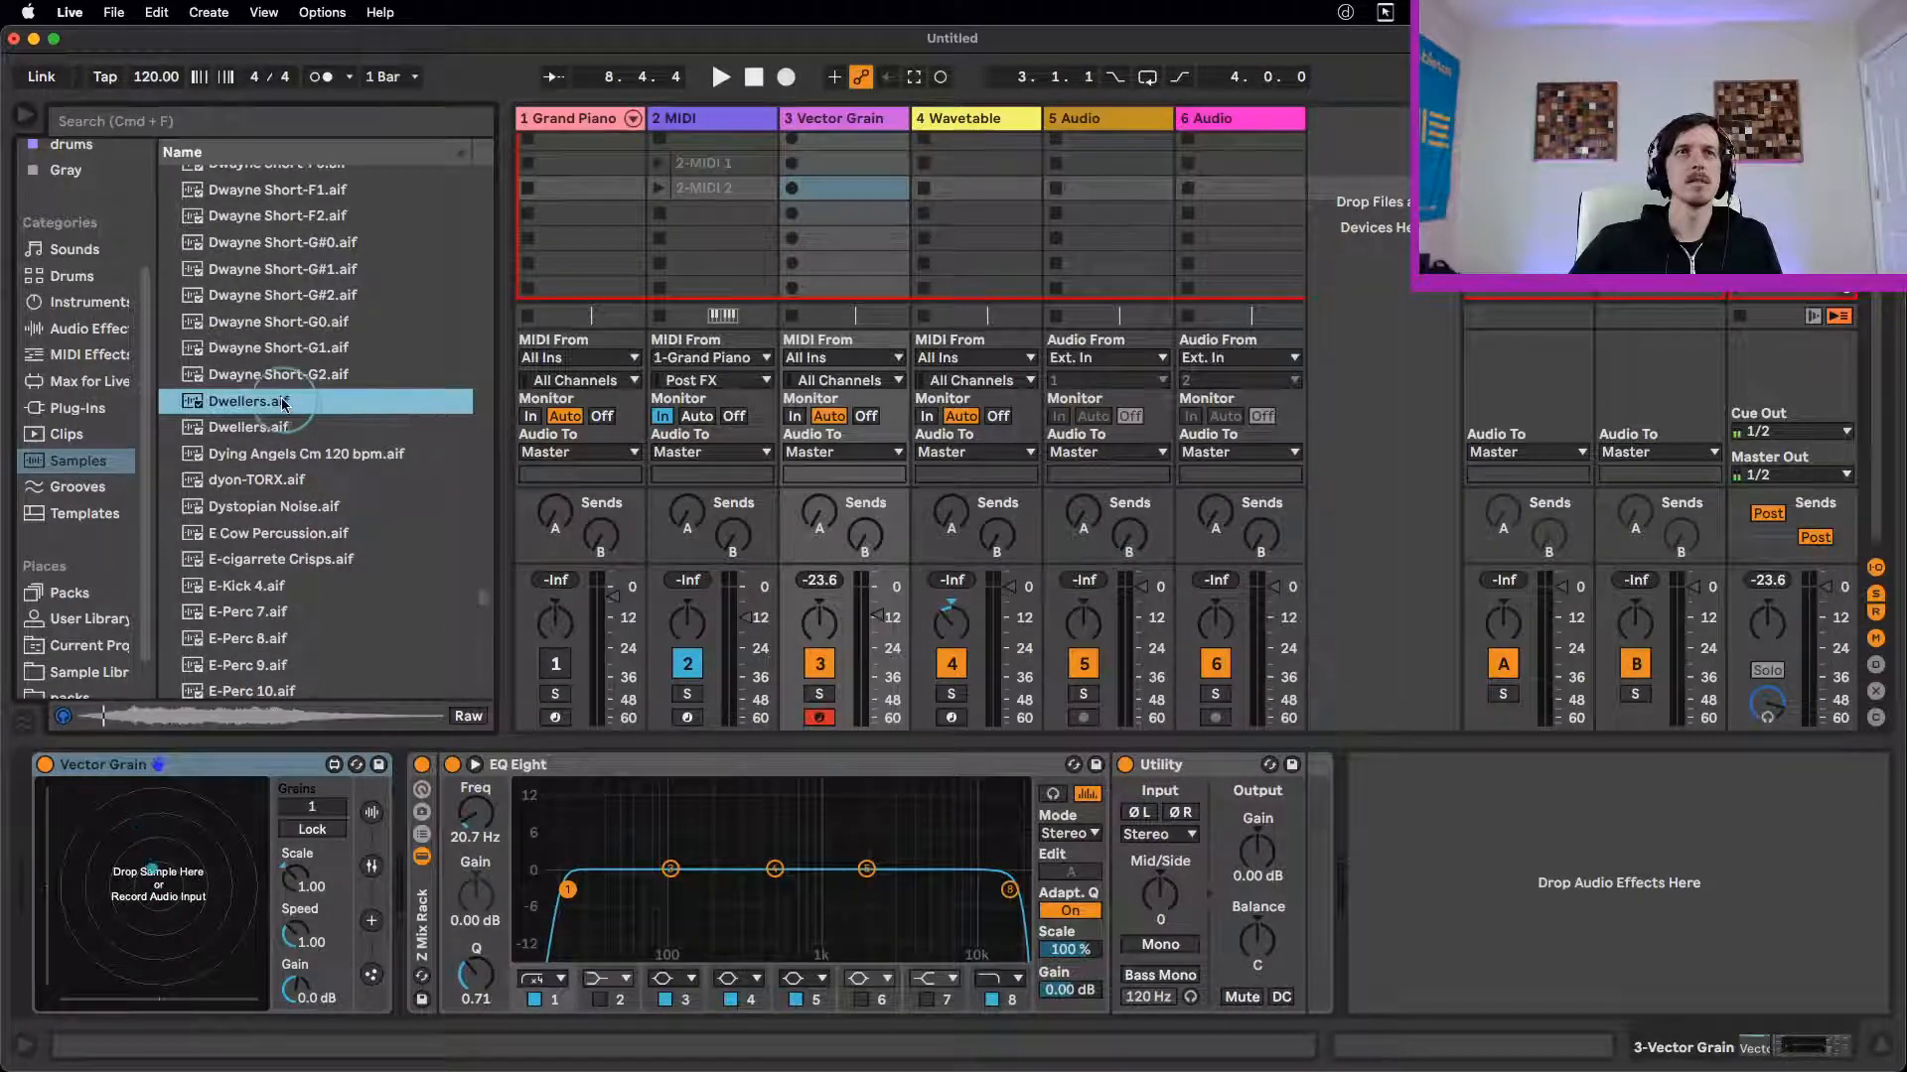
left_click_drag(284, 403, 237, 841)
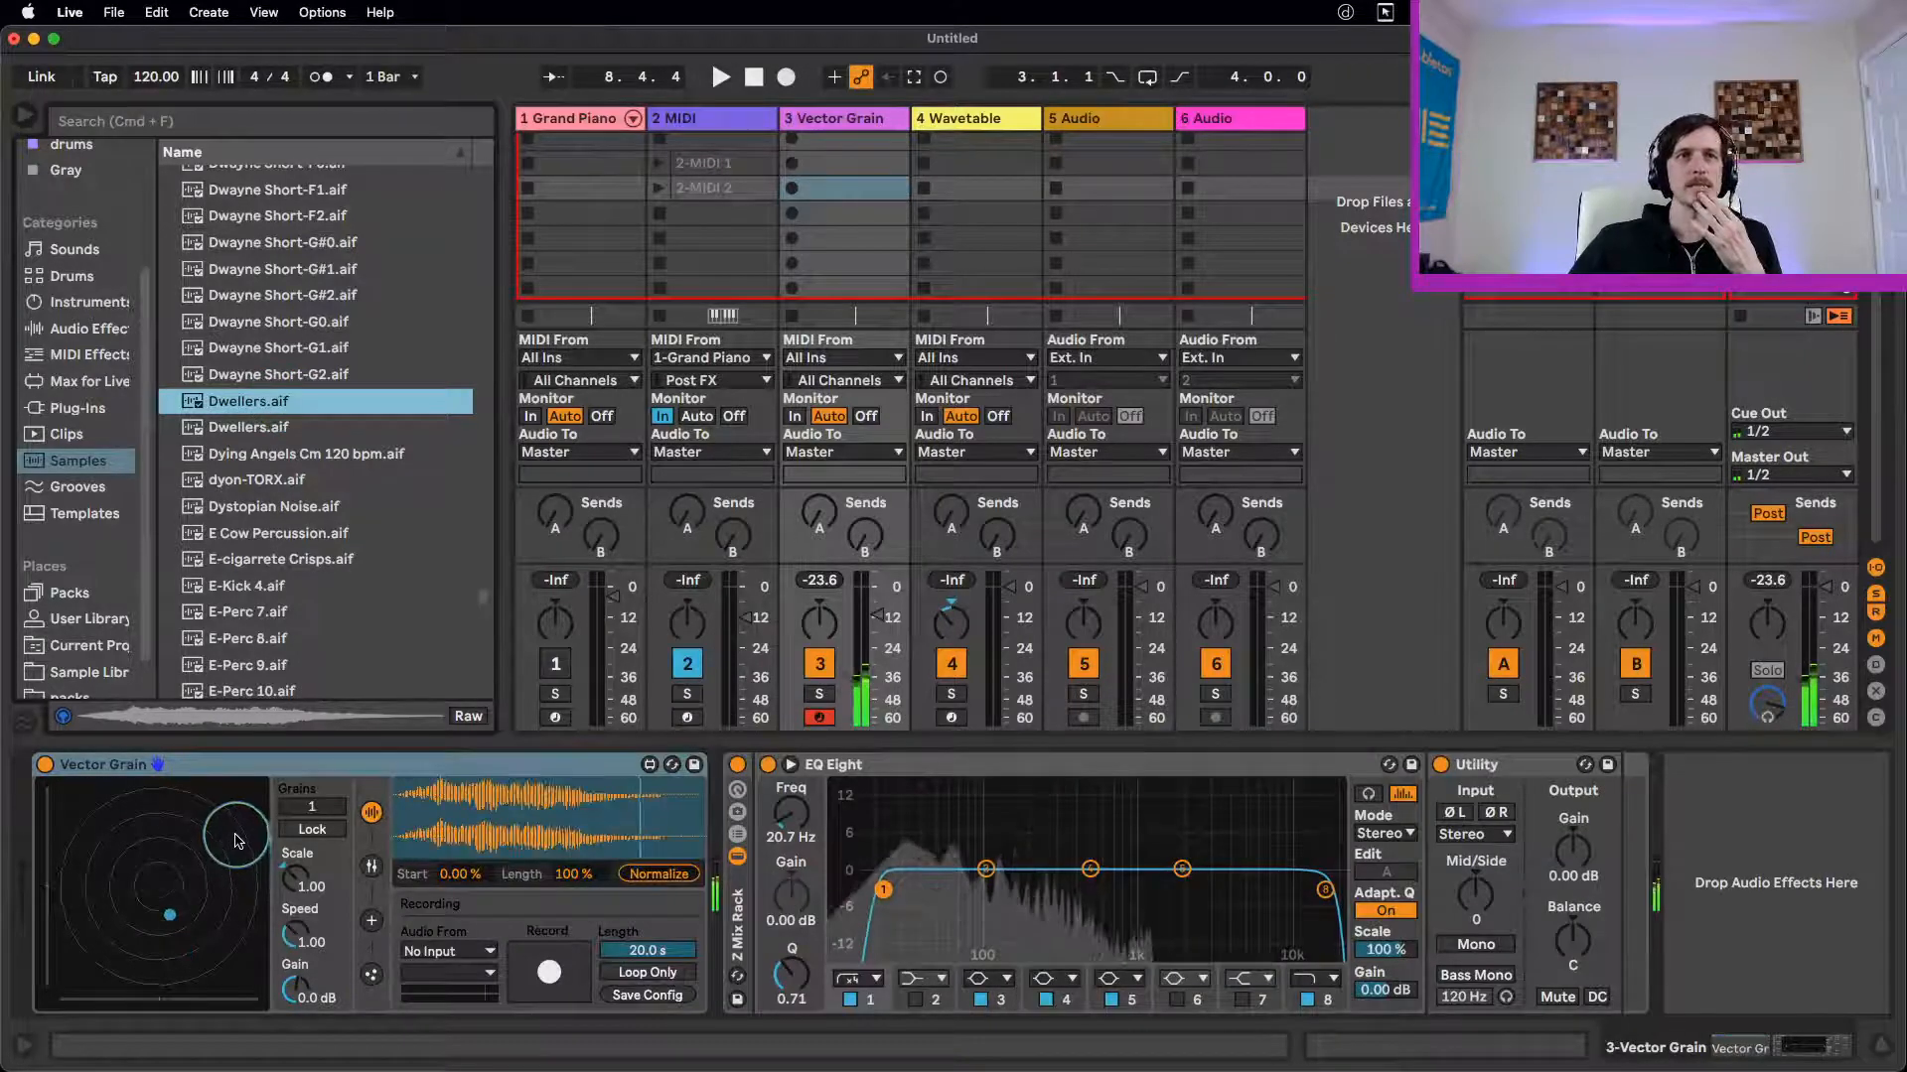
left_click(881, 616)
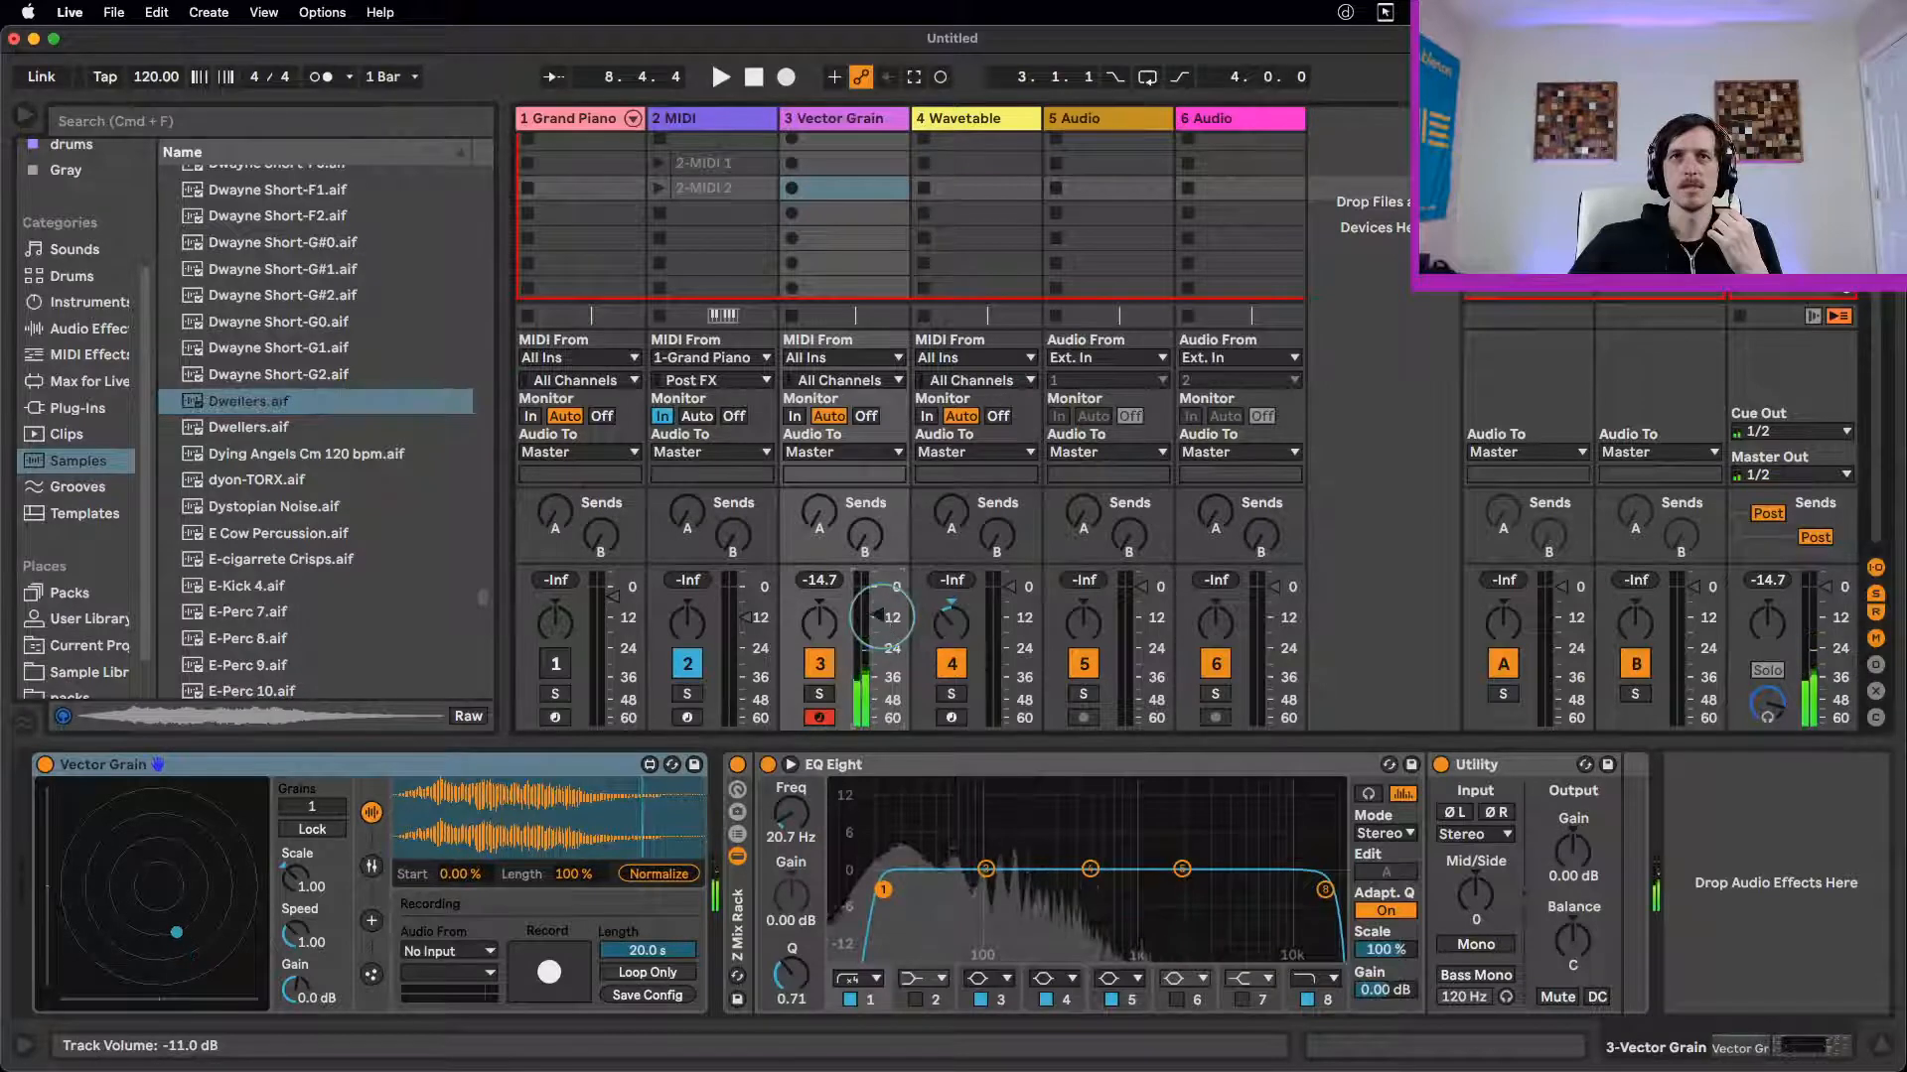
left_click_drag(882, 617, 870, 617)
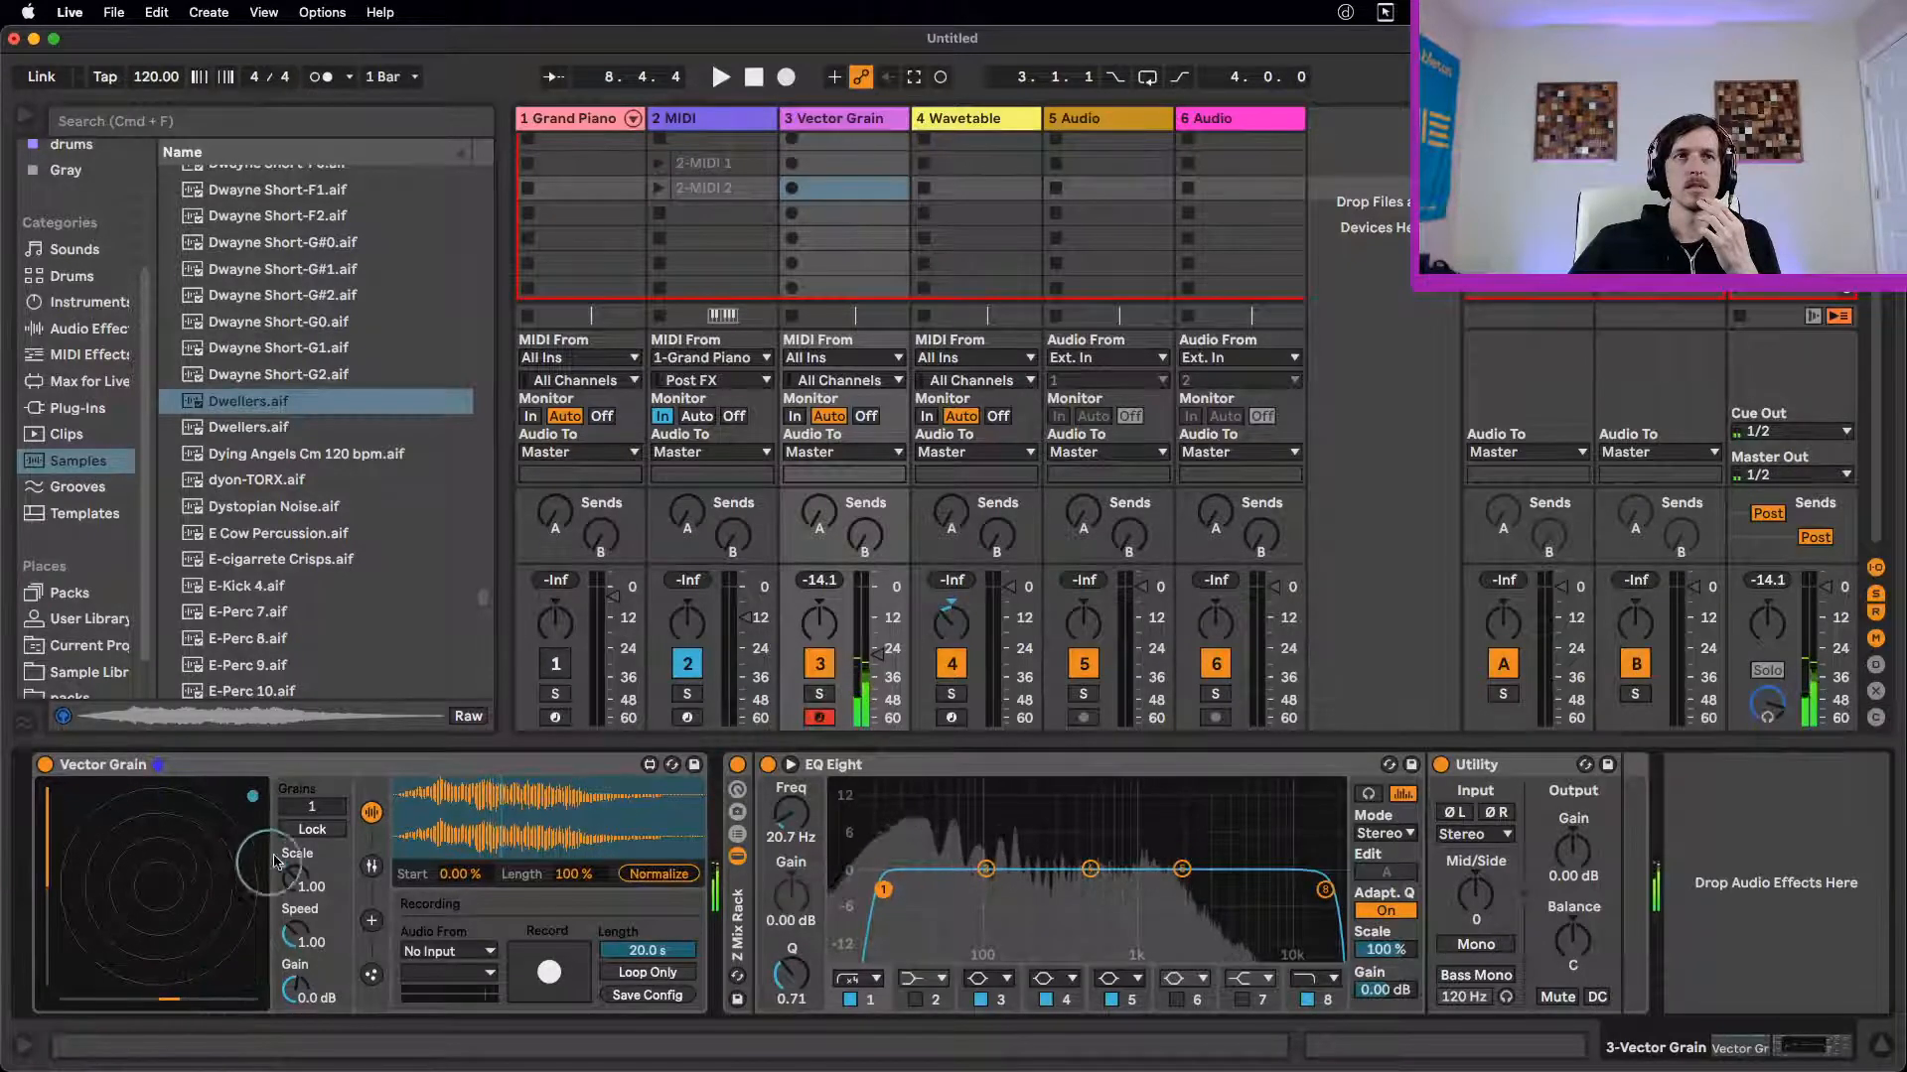
Step: Set Vector Grain's Grains to 4, sample Start to 12.6 % and Length to 53.5 %, Scale to 3.50 and Speed to 1.88
left_click_drag(309, 814, 309, 802)
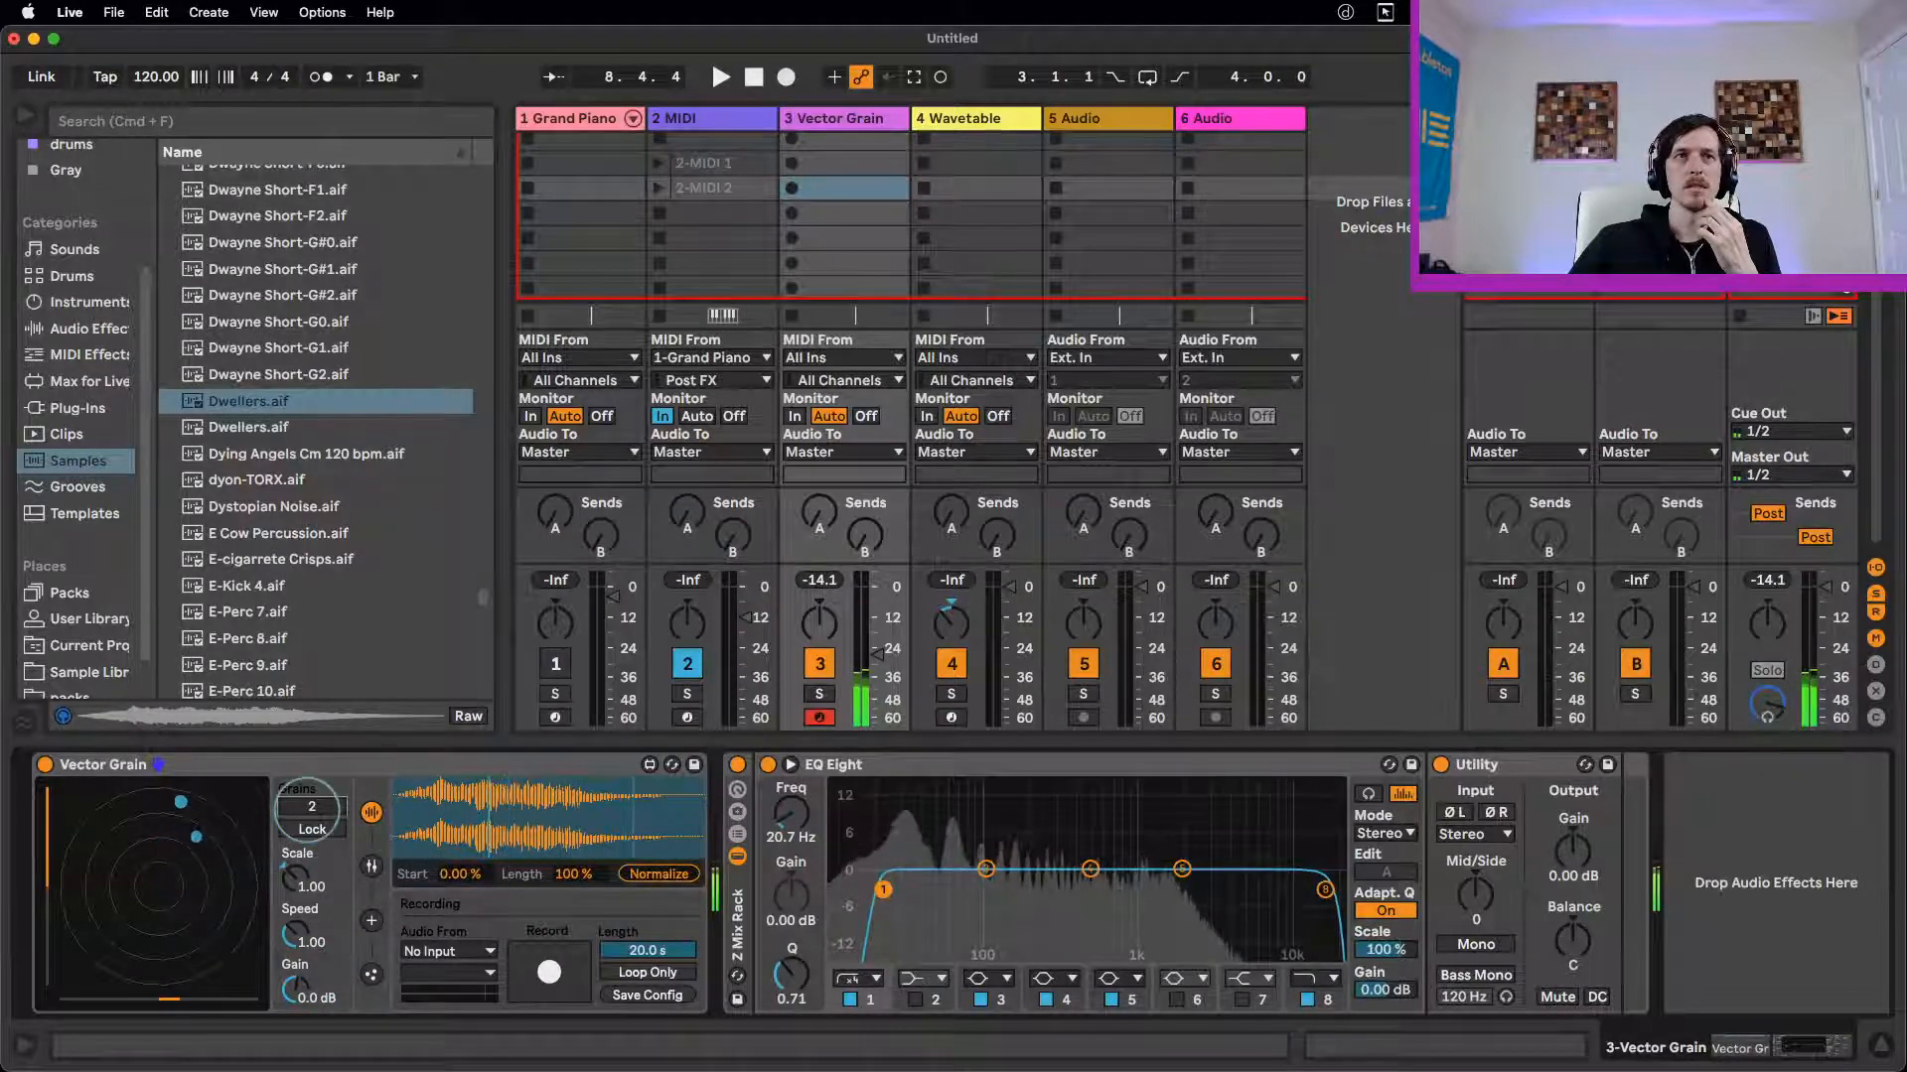
left_click_drag(306, 808, 305, 785)
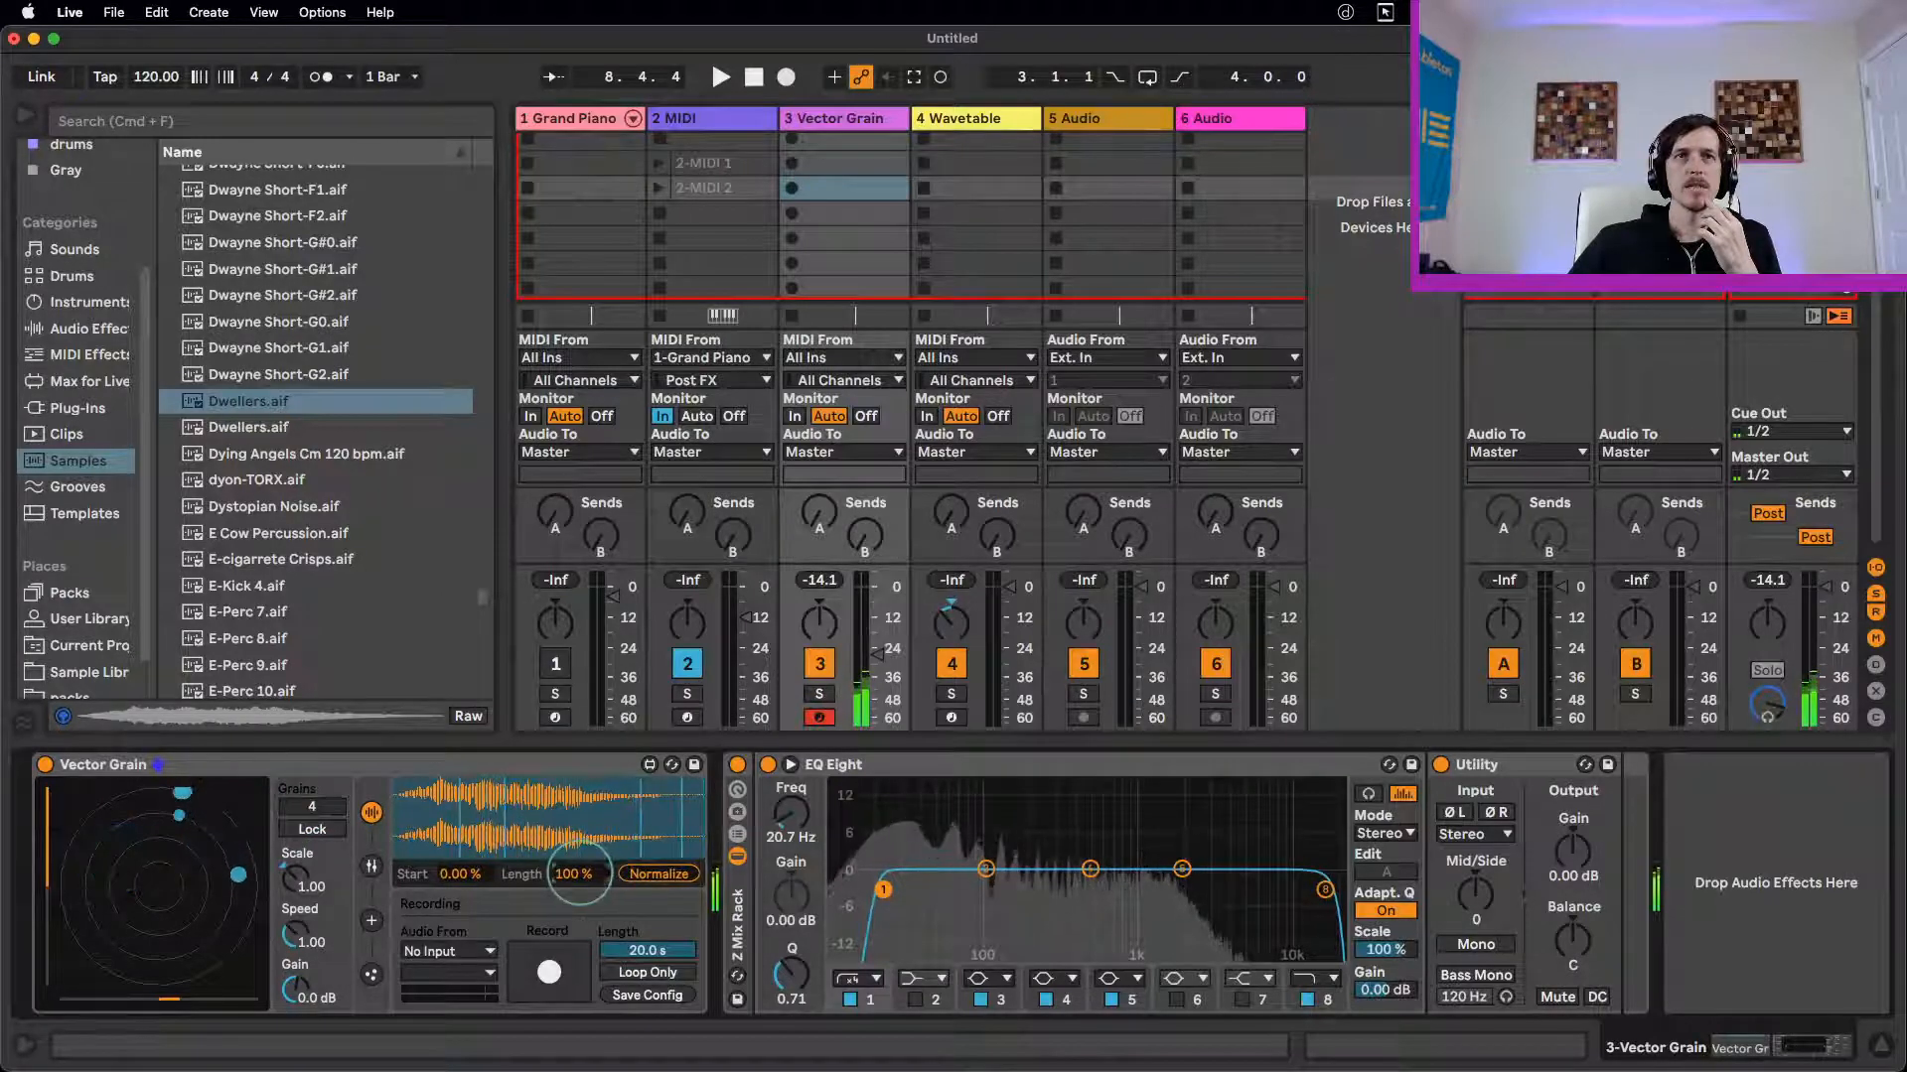
left_click_drag(578, 878, 579, 901)
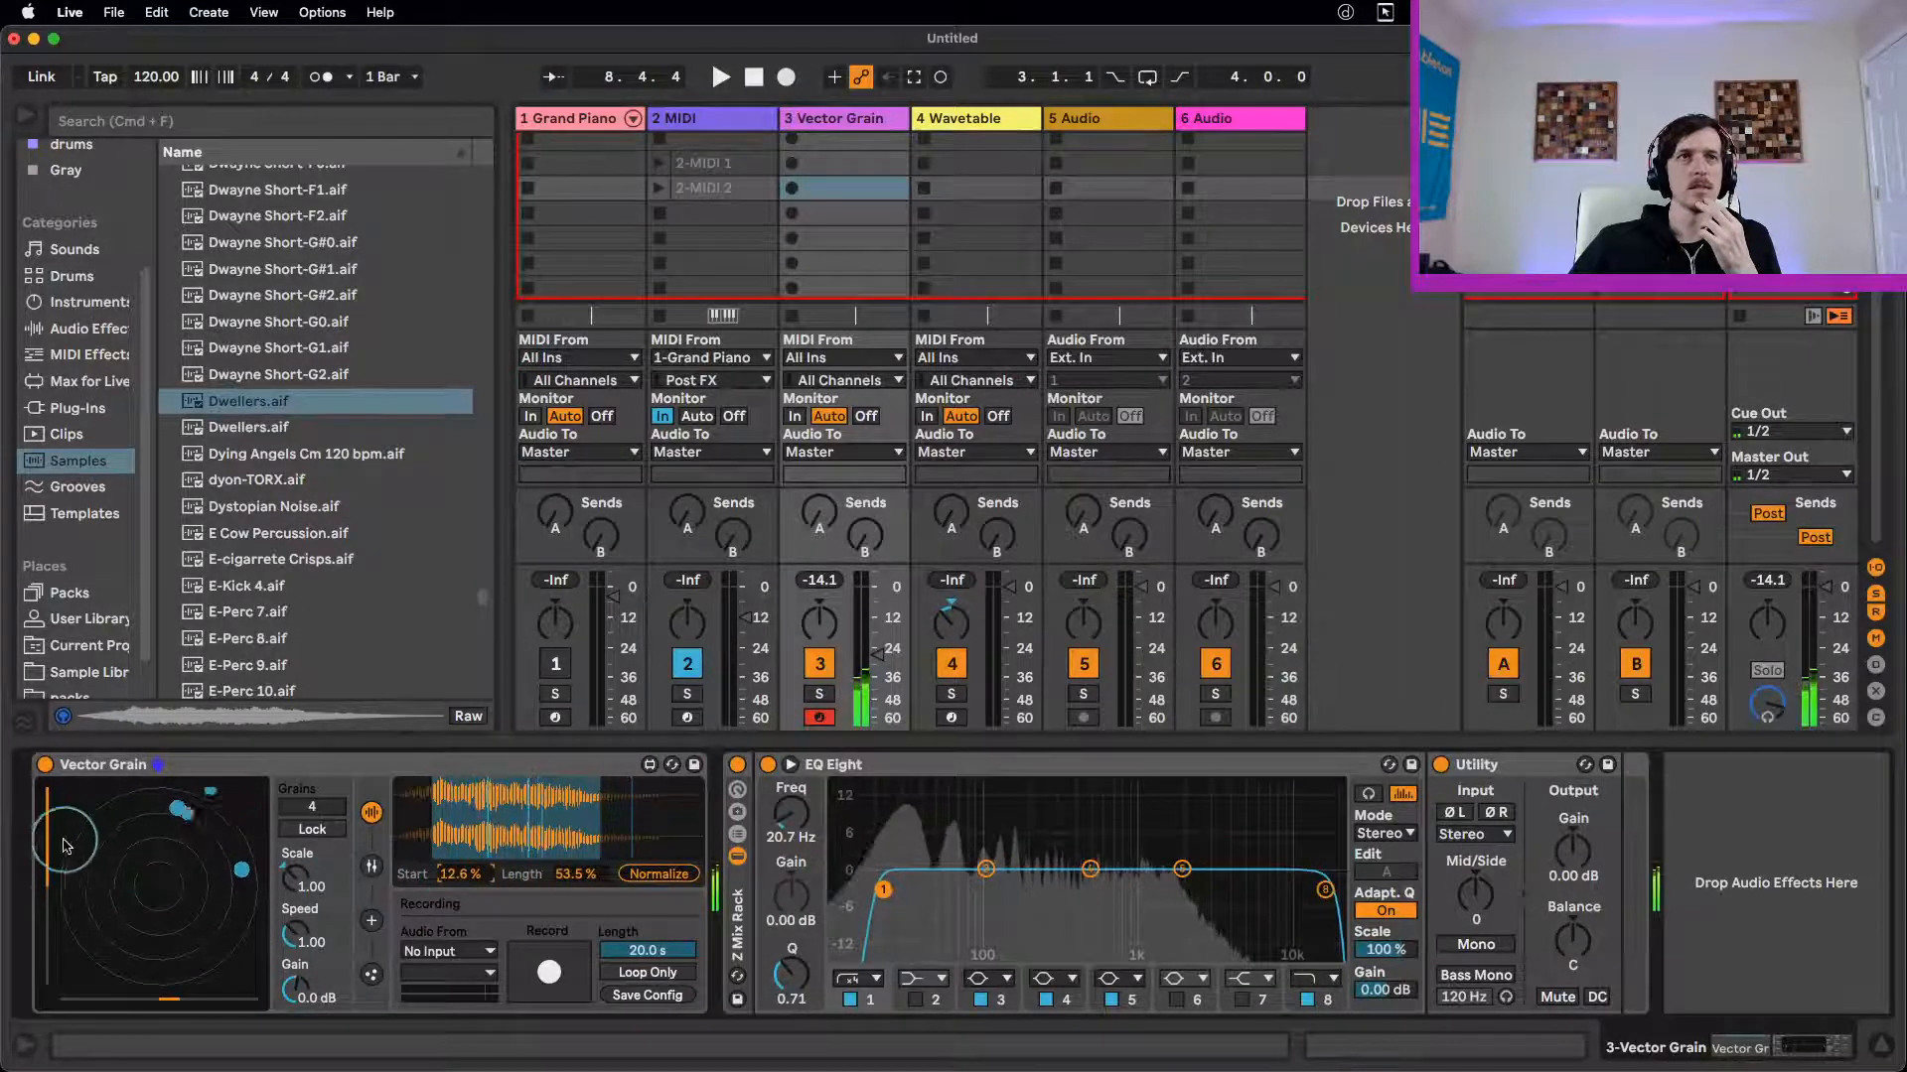
mouse_move(49, 836)
left_mouse_down()
mouse_move(52, 956)
mouse_move(296, 915)
mouse_move(298, 972)
mouse_move(288, 866)
mouse_move(330, 902)
mouse_move(304, 866)
mouse_move(319, 842)
left_mouse_up()
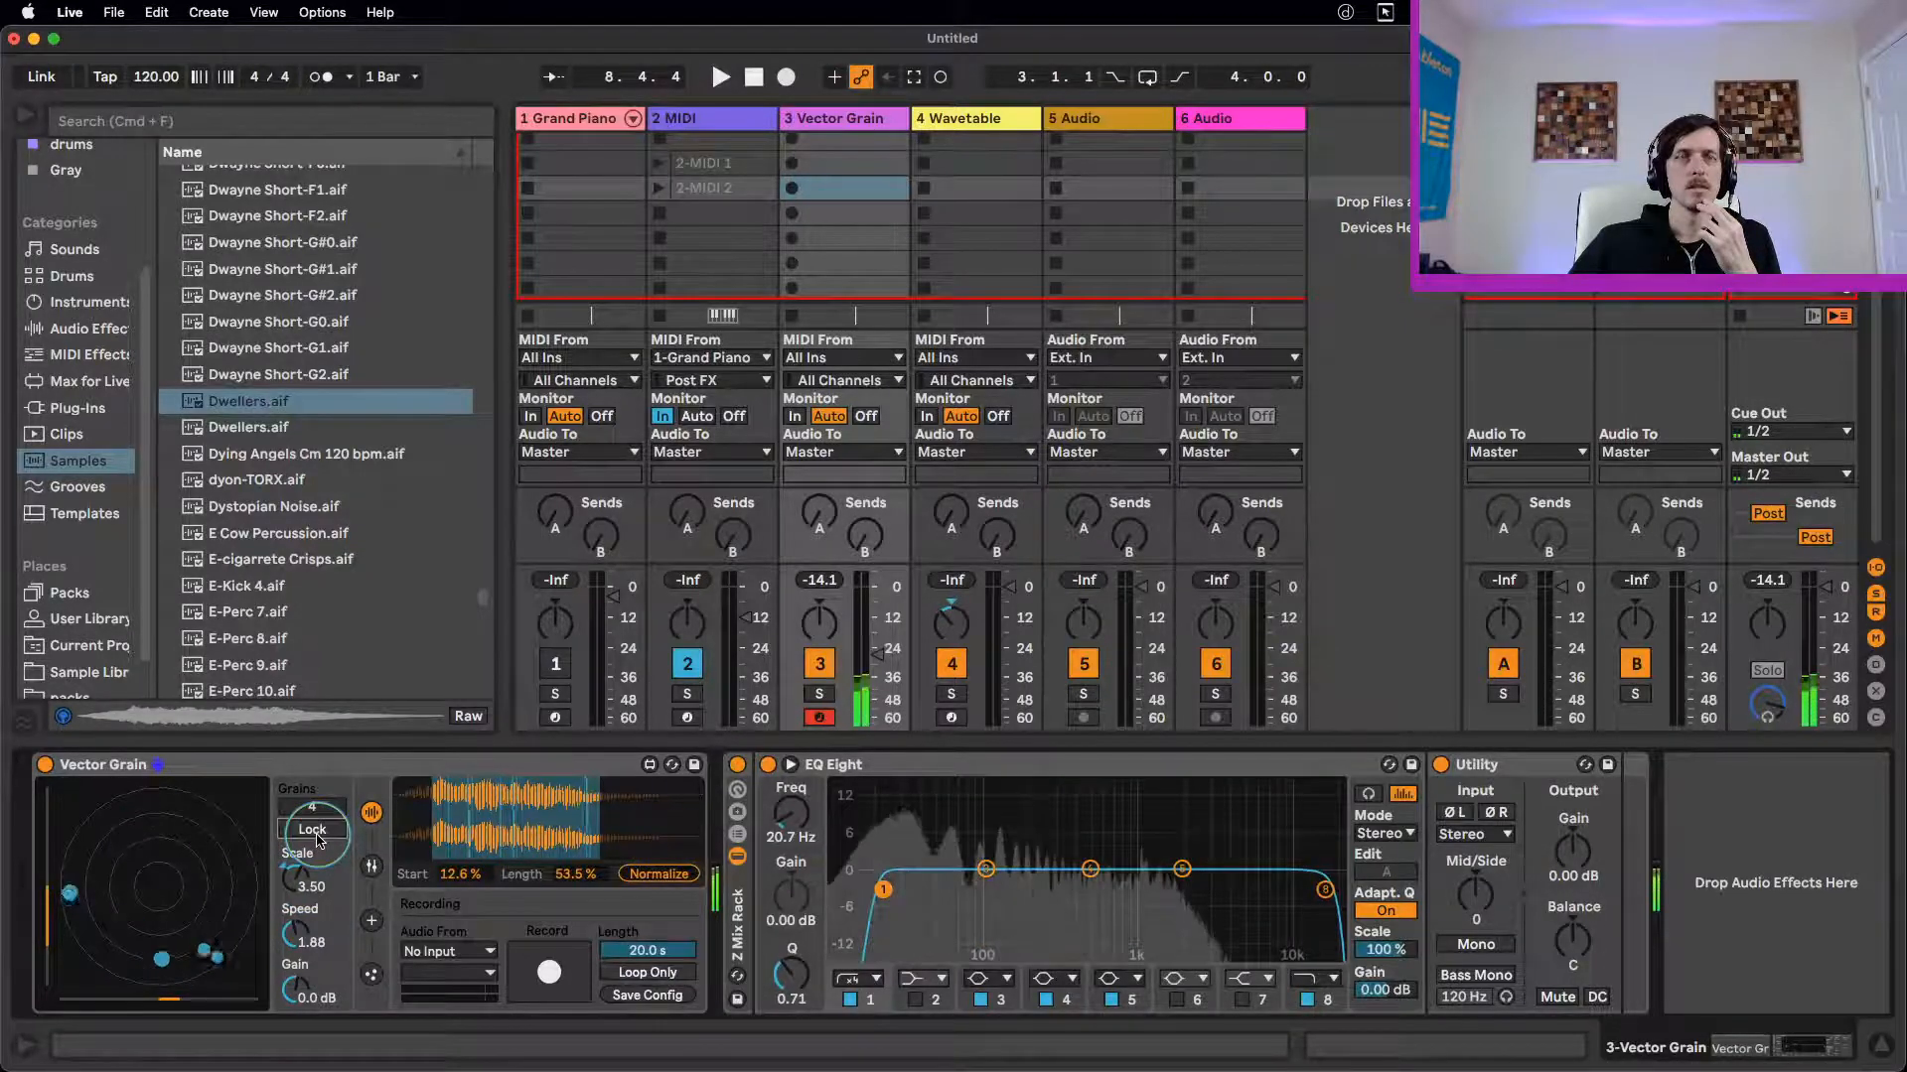
Step: Show Vector Grain's grain parameters and turn on Lock
left_click(371, 866)
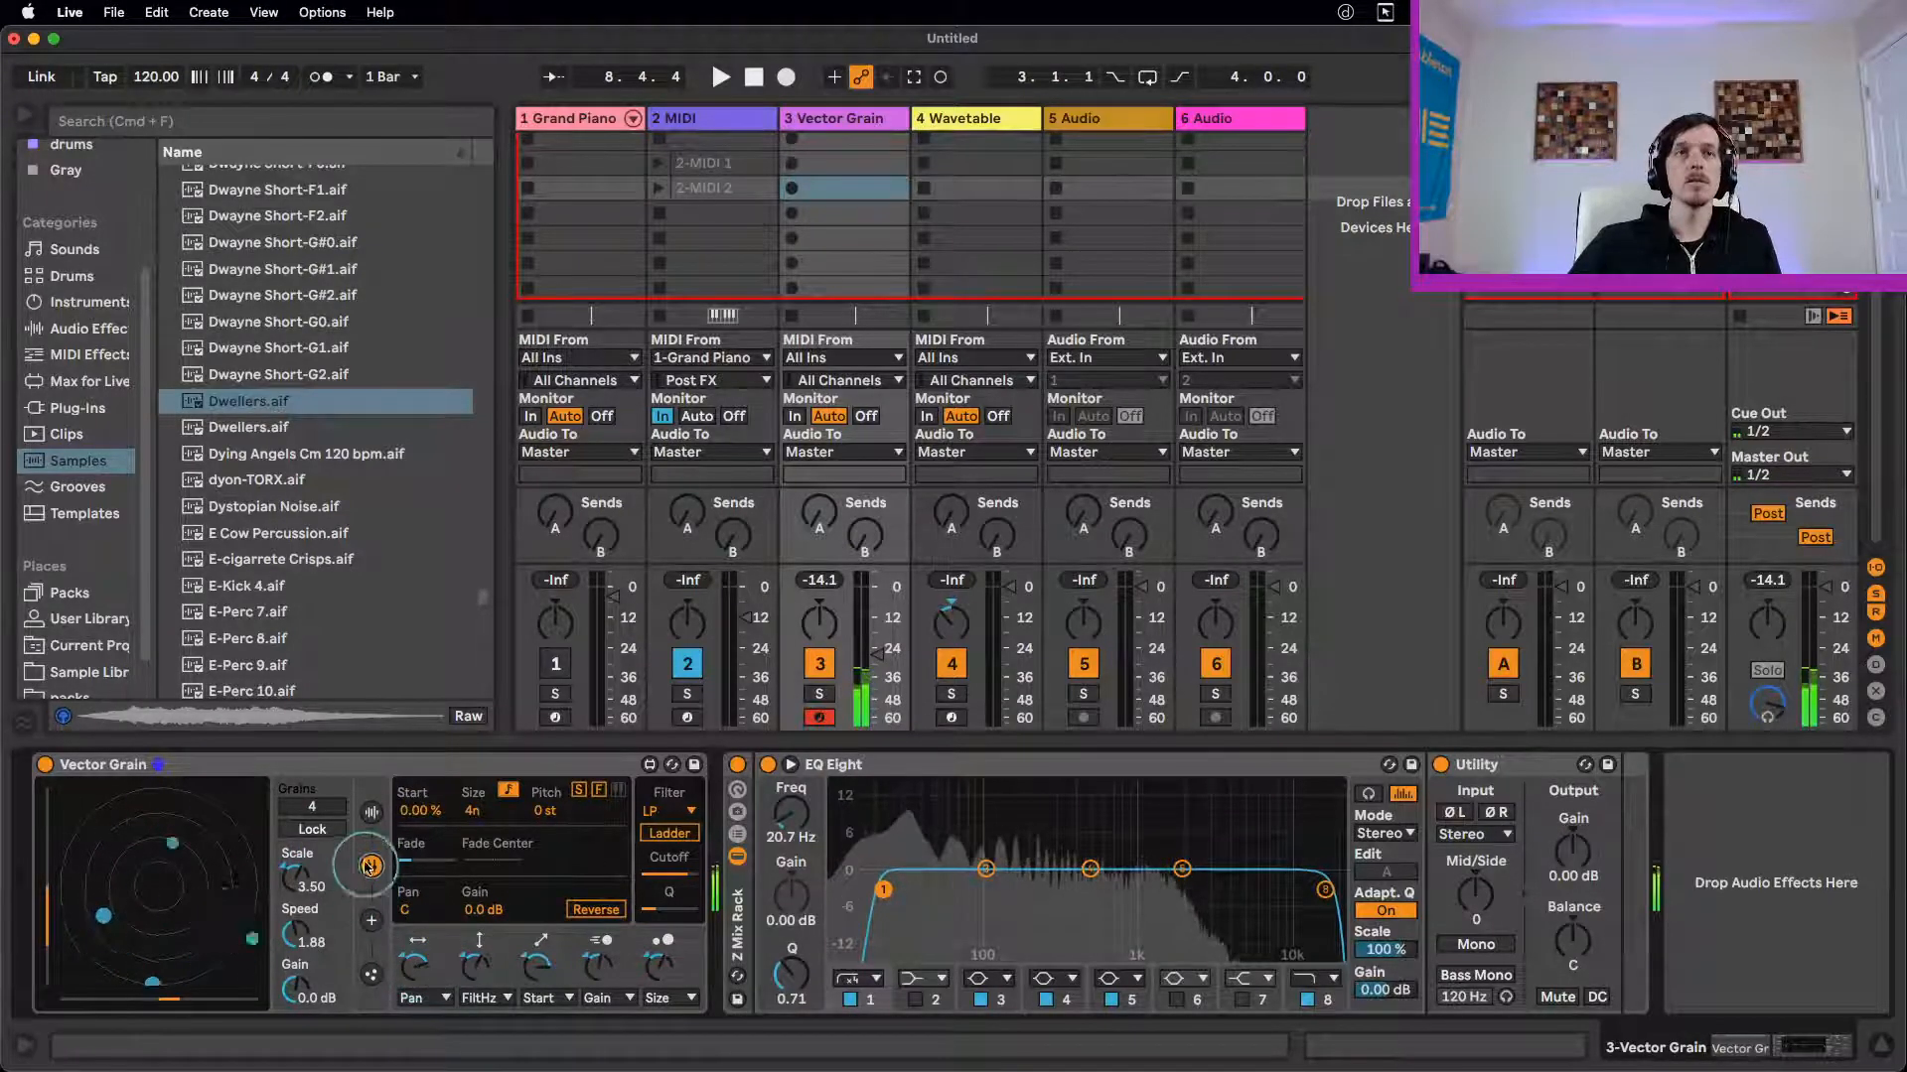
left_click(335, 773)
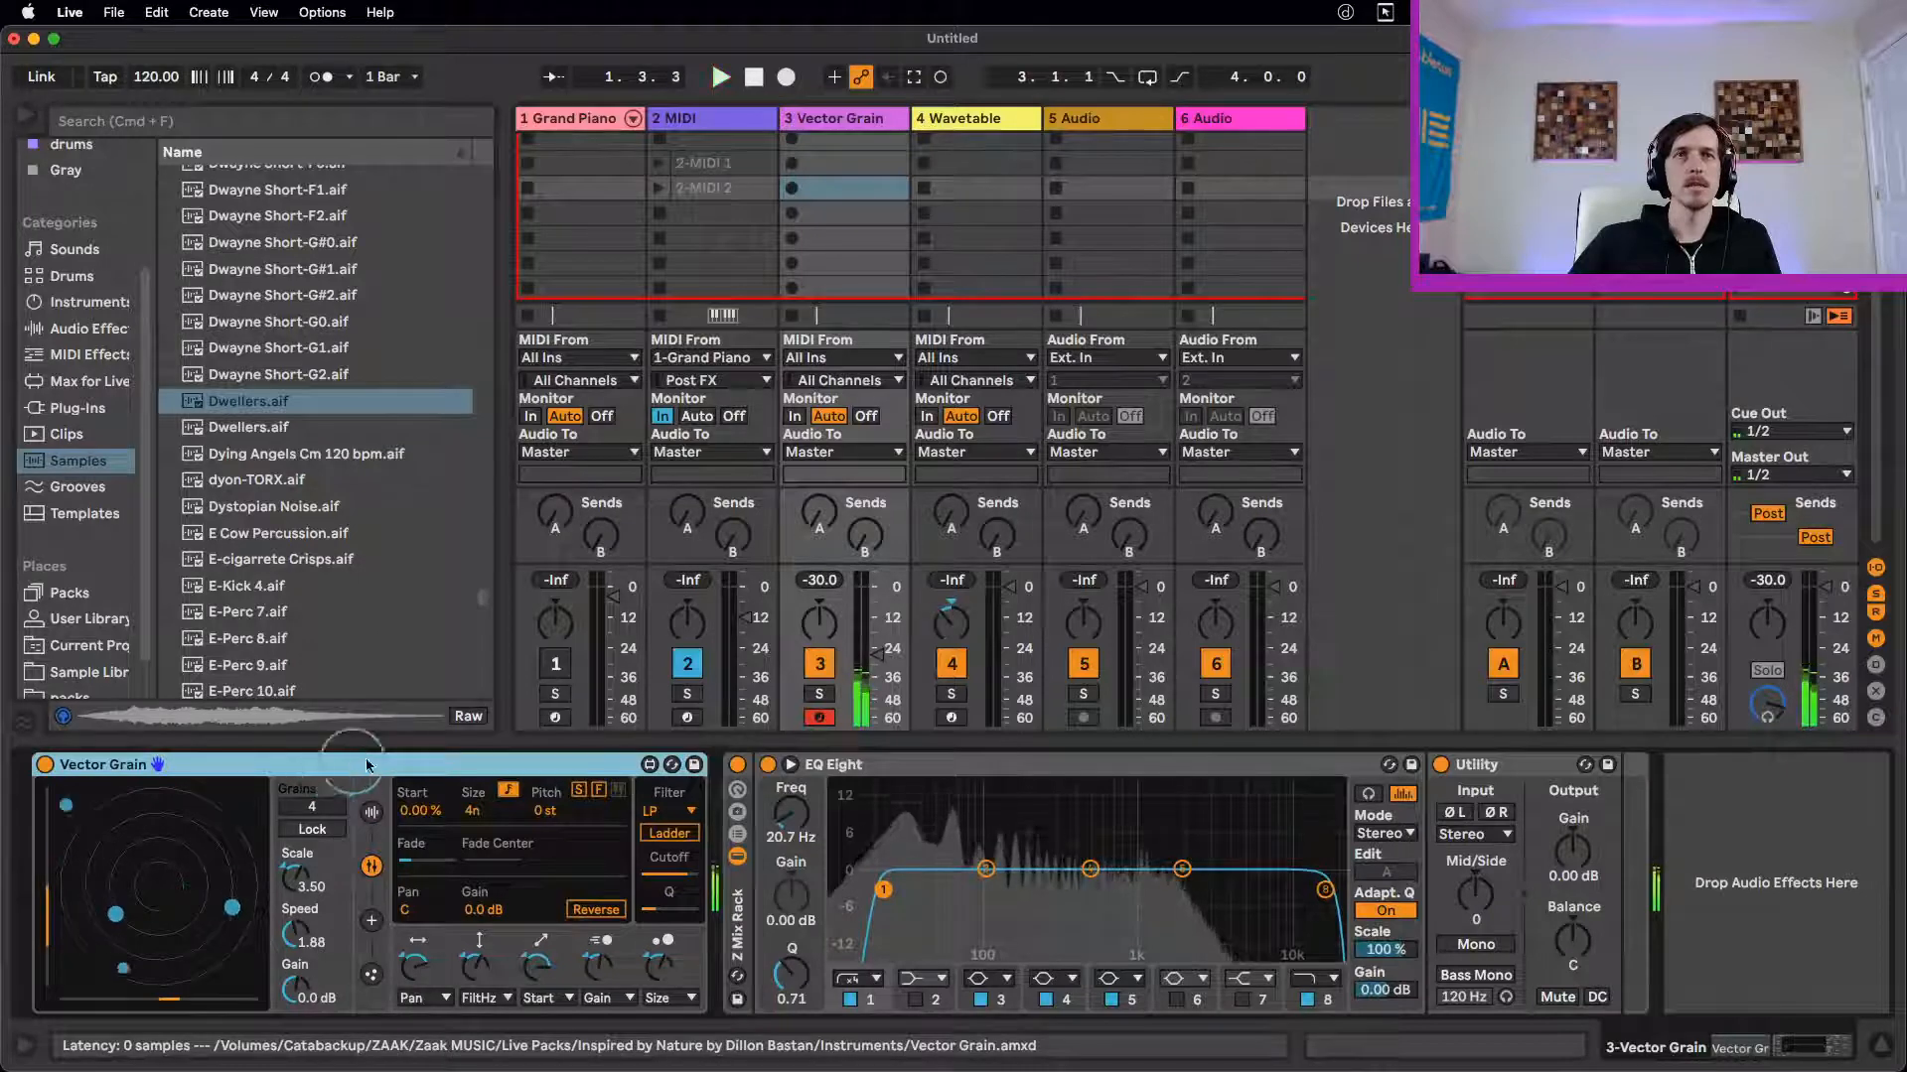
left_click(312, 830)
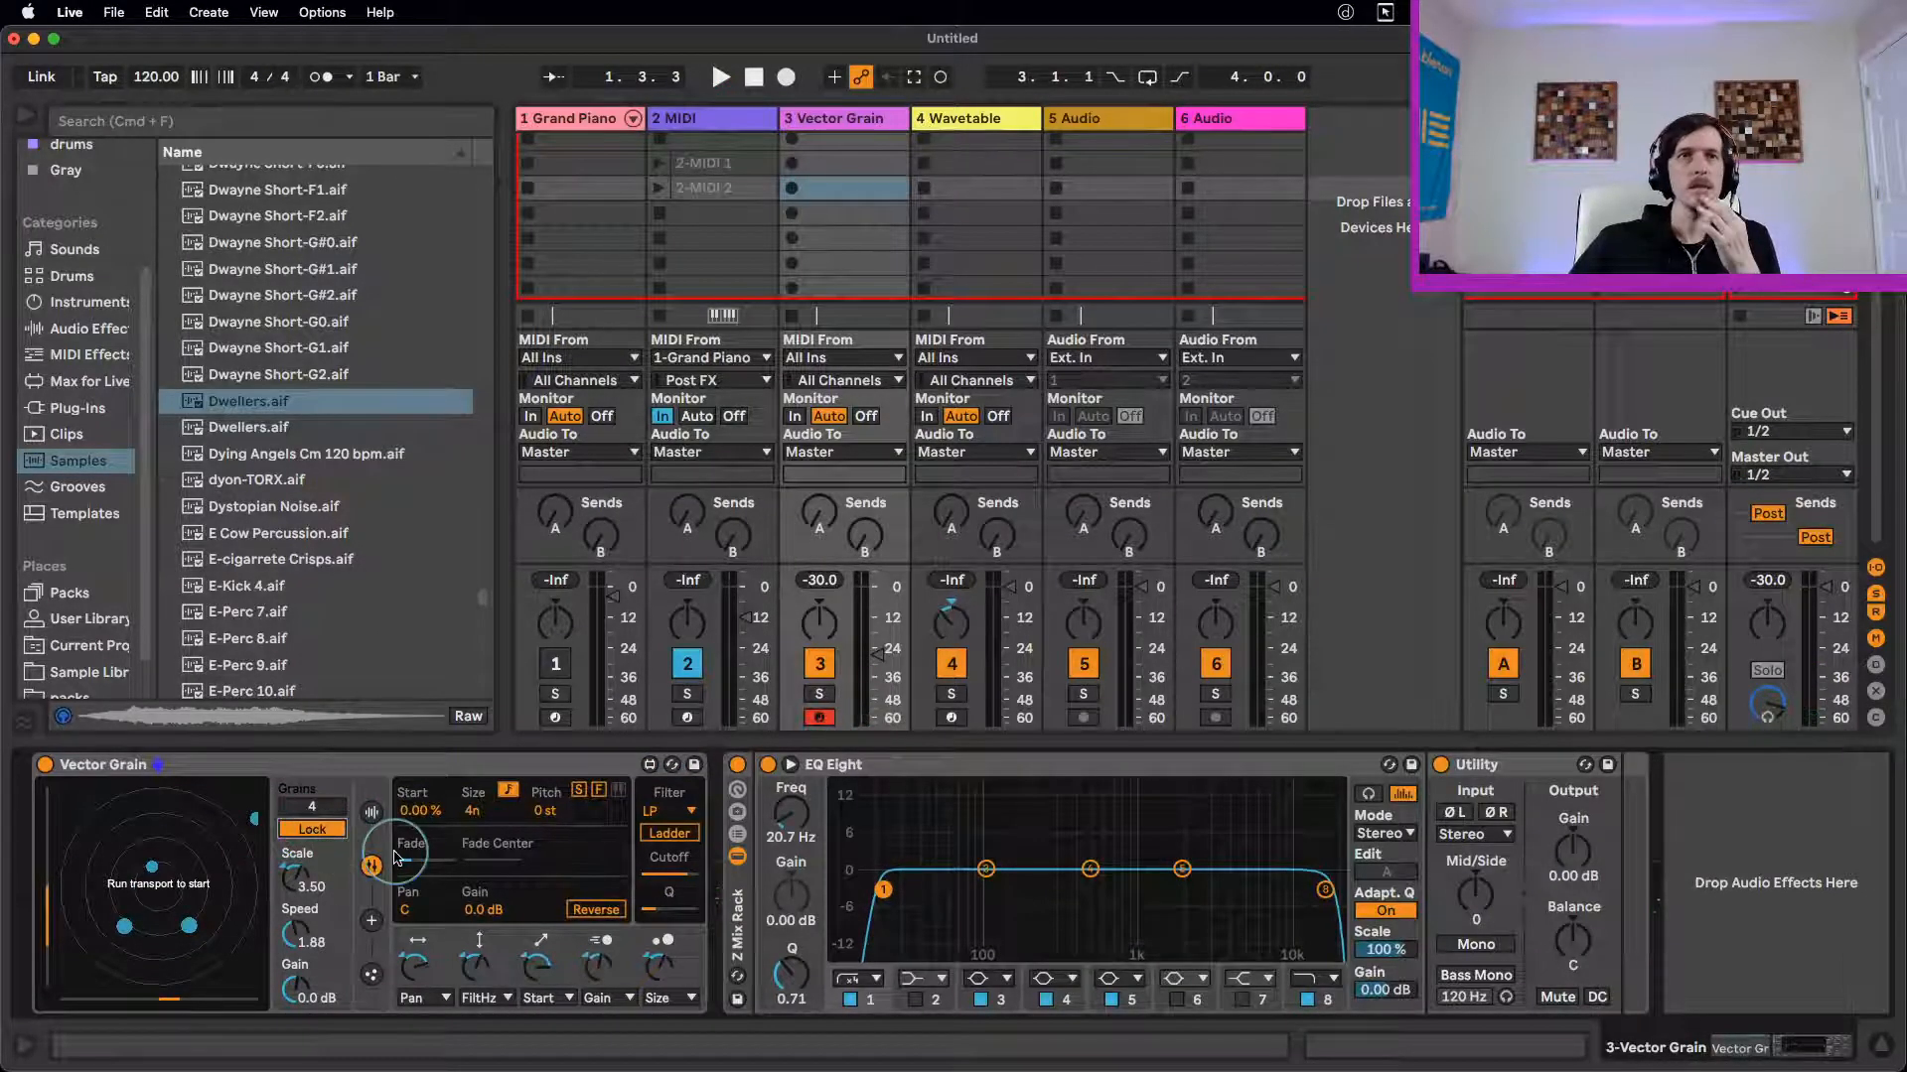
Step: Change Vector Grain's horizontal modulation target to Rev
left_click(428, 1001)
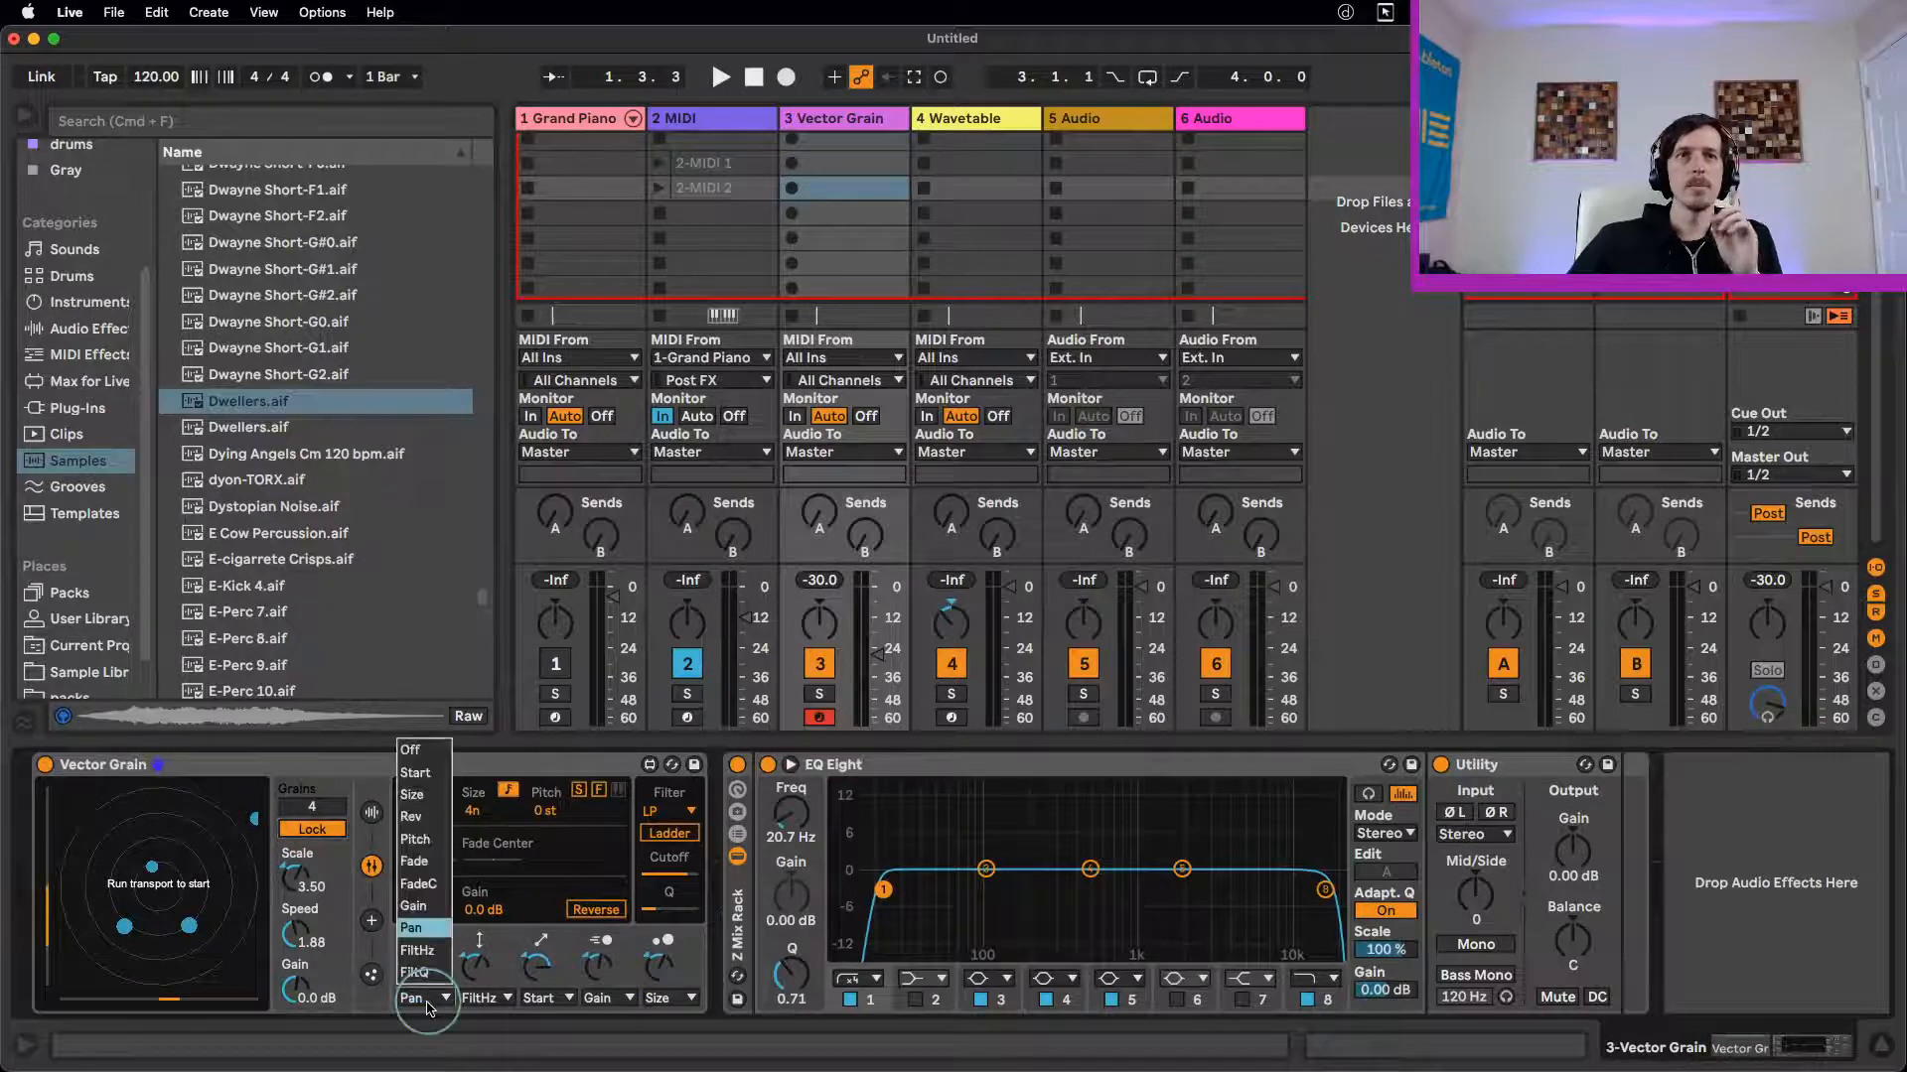
left_click(428, 1000)
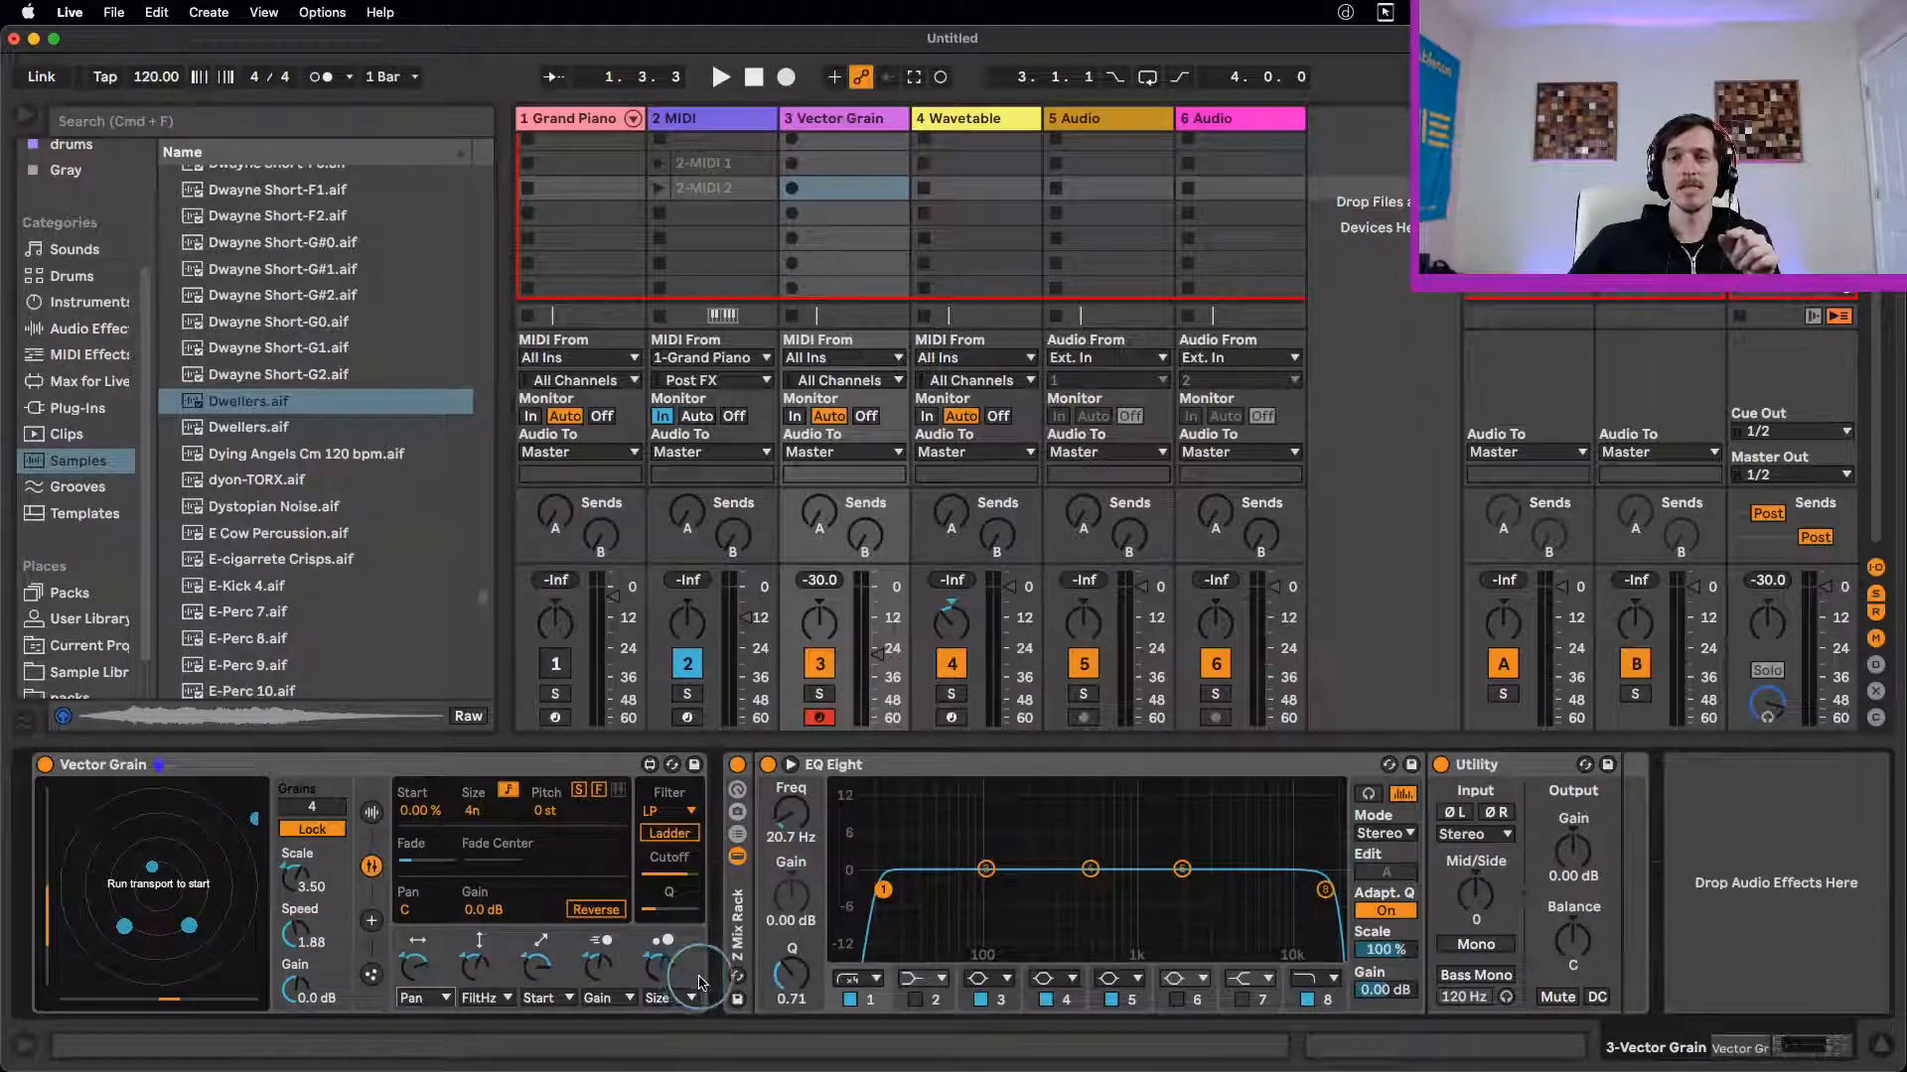
left_click(422, 998)
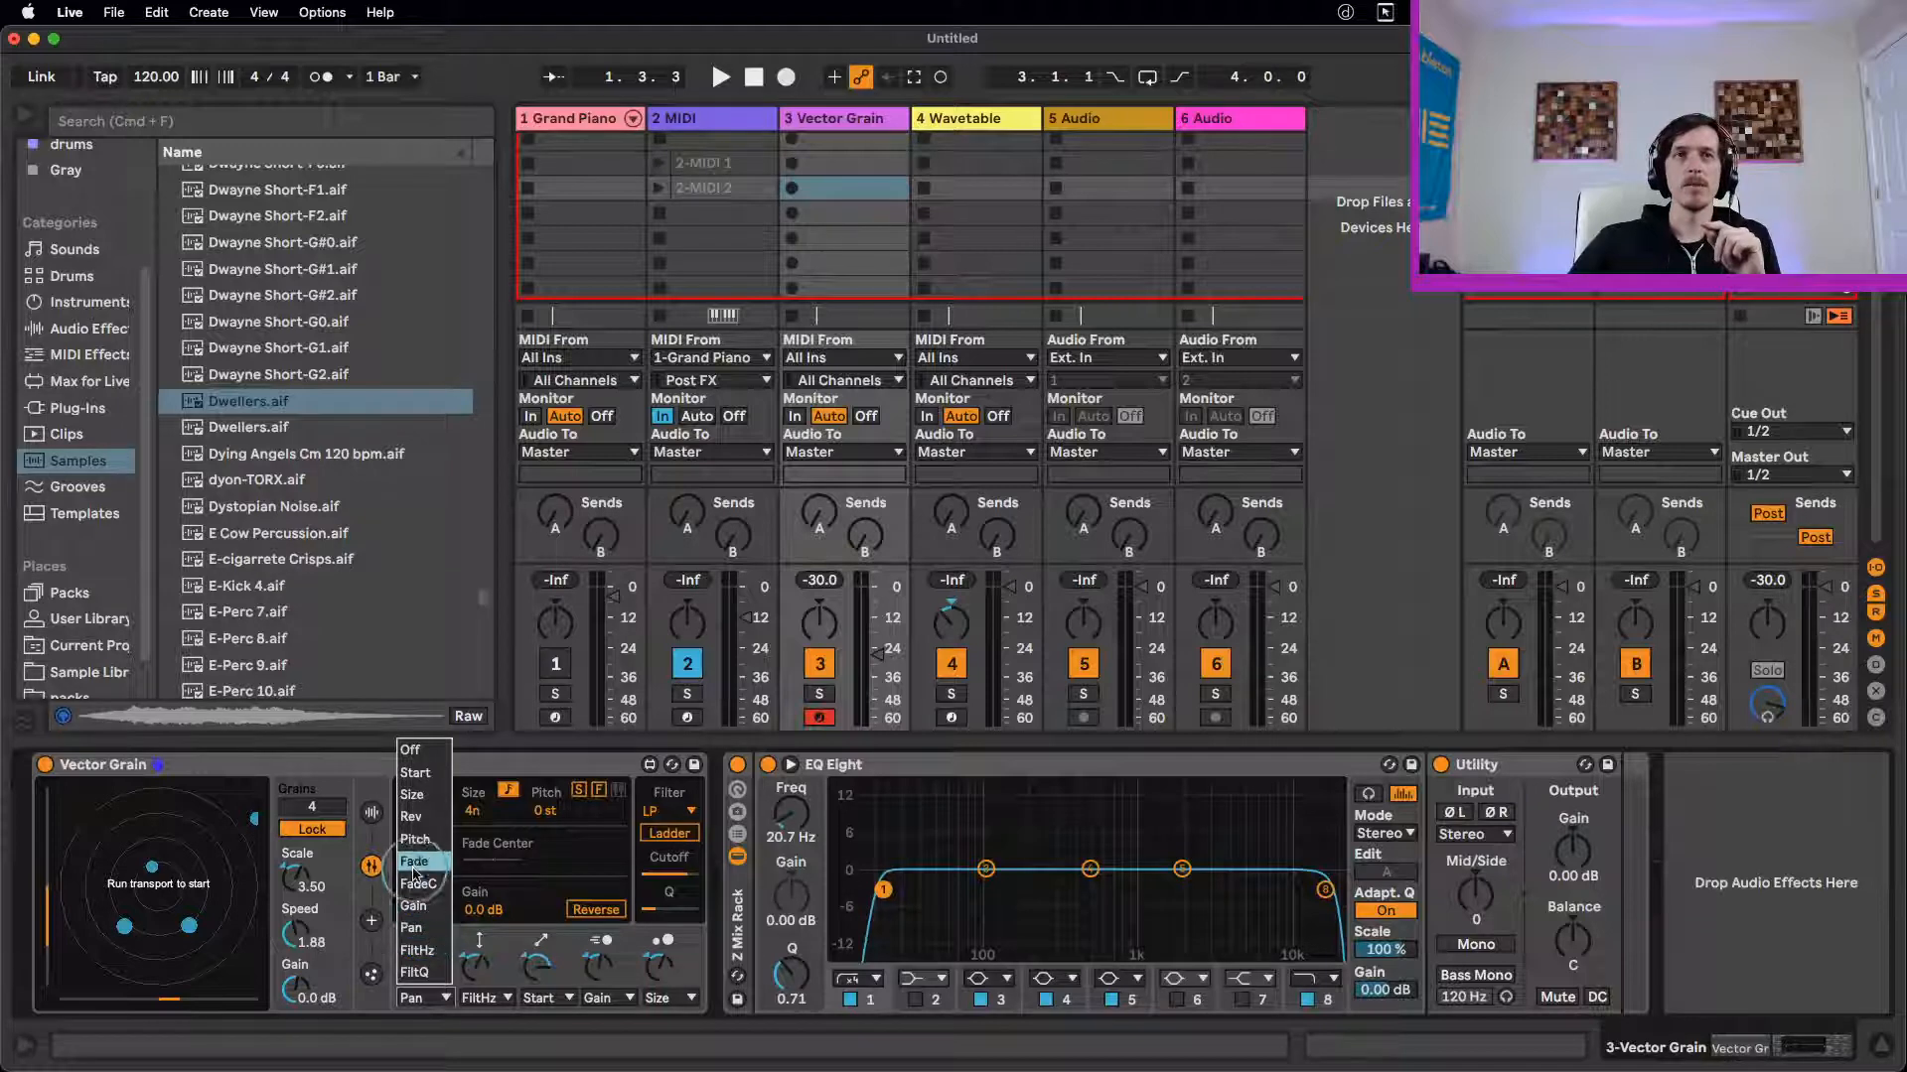
left_click(429, 819)
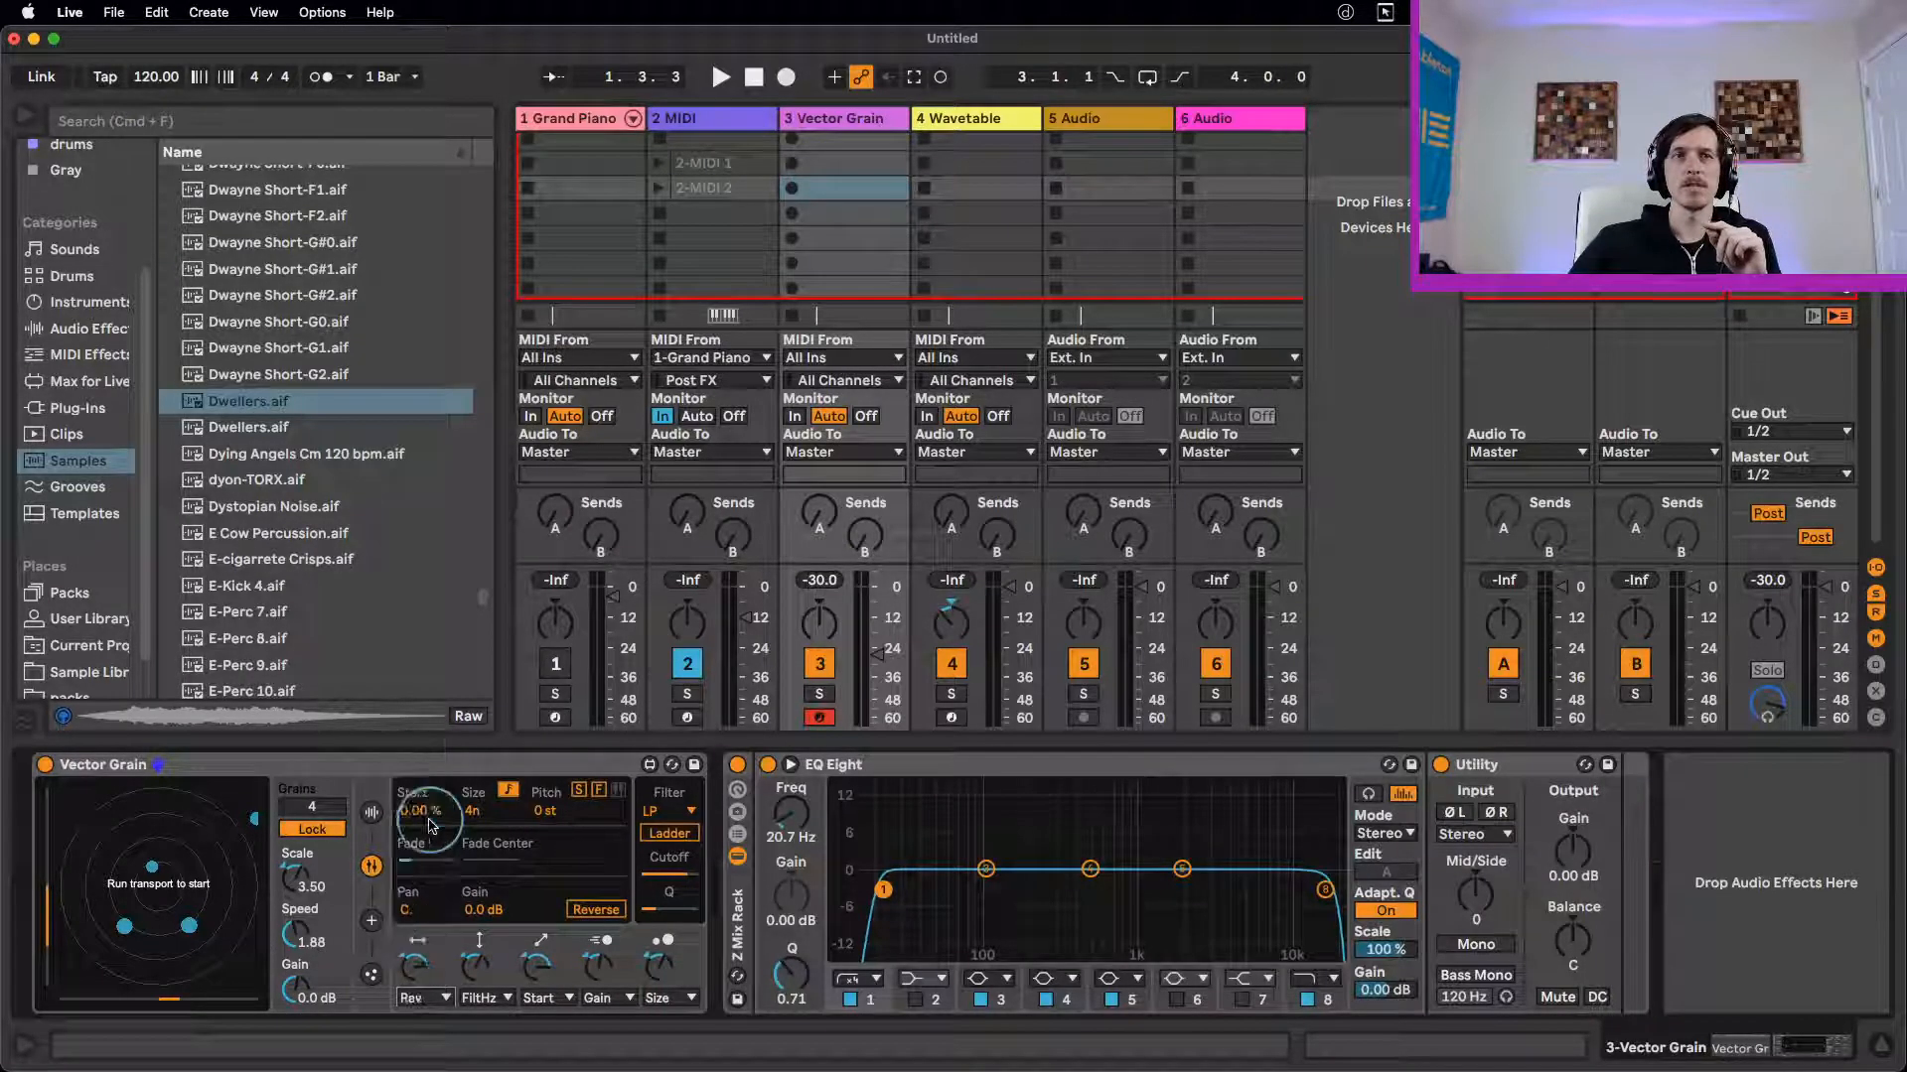
Step: Keep FiltHz as Vector Grain's vertical modulation target, adjust its amount and start playback
left_click(496, 1001)
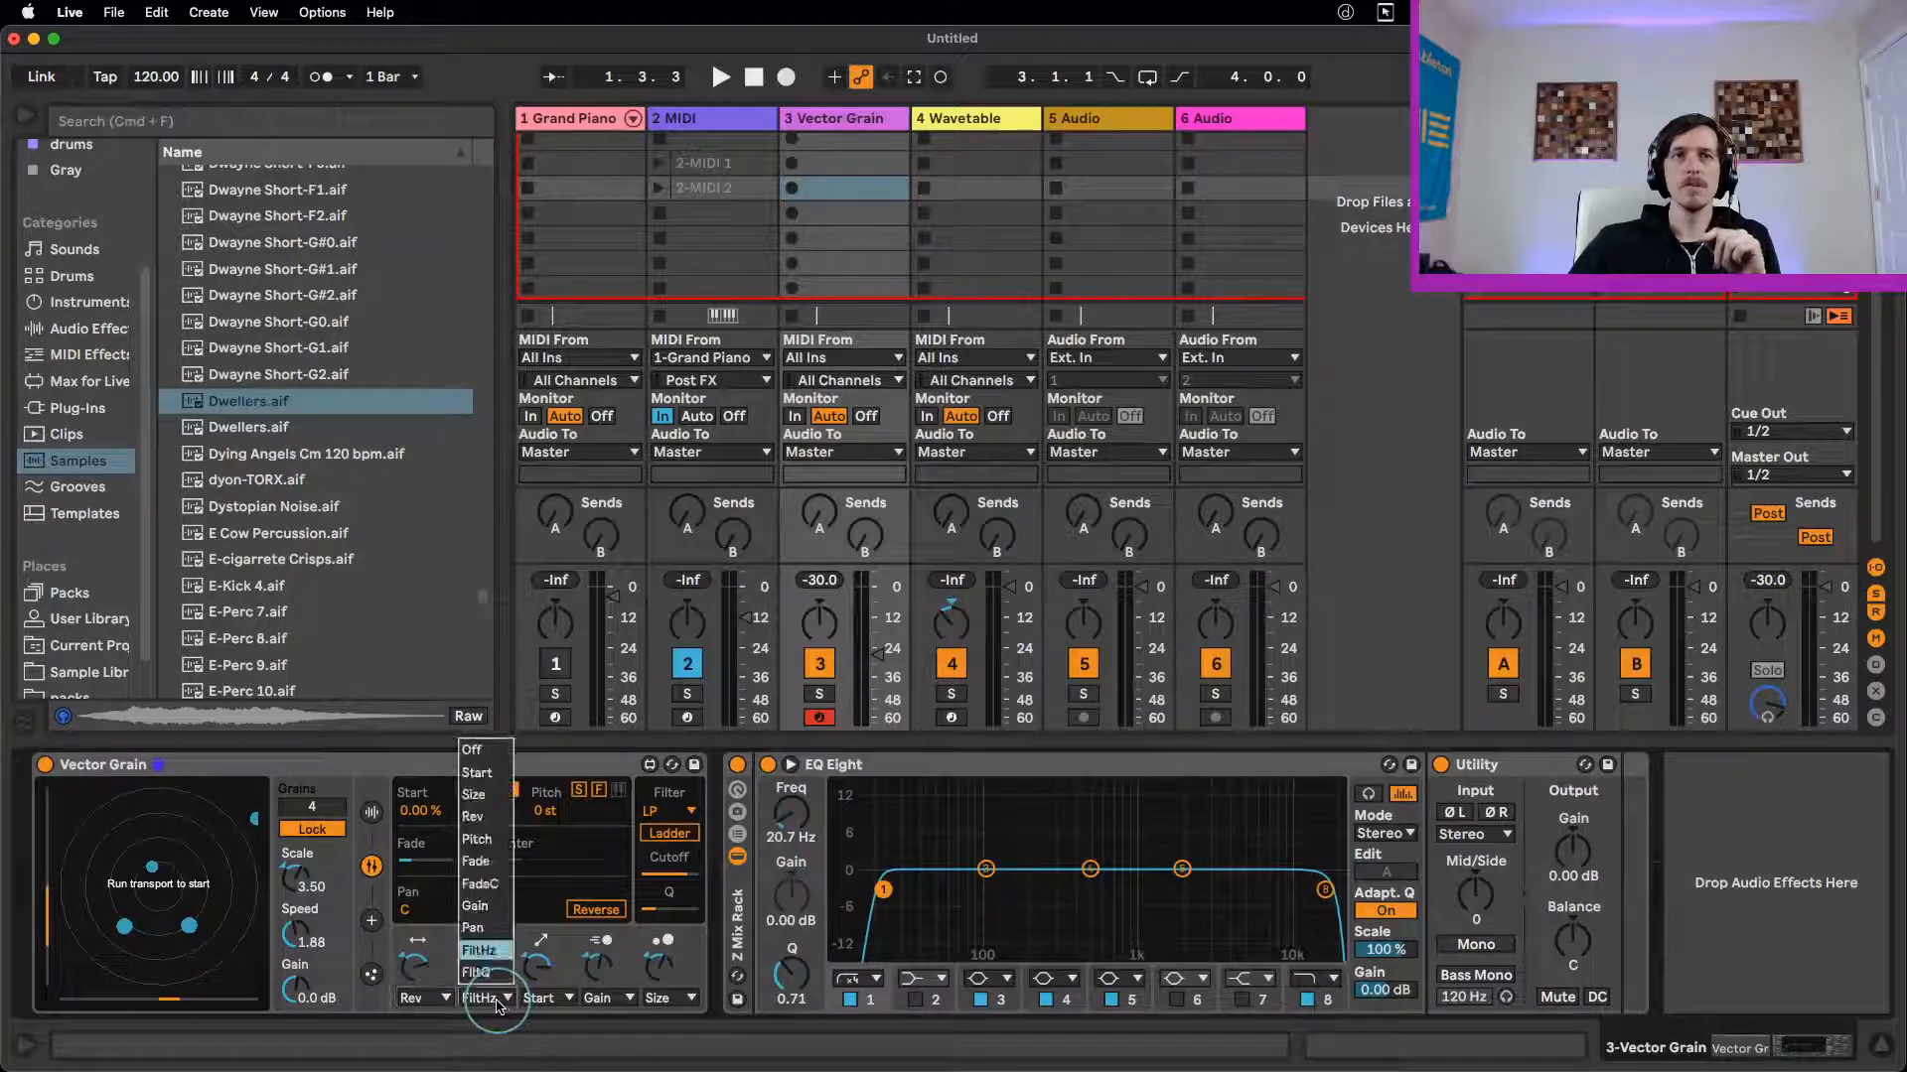
left_click(482, 951)
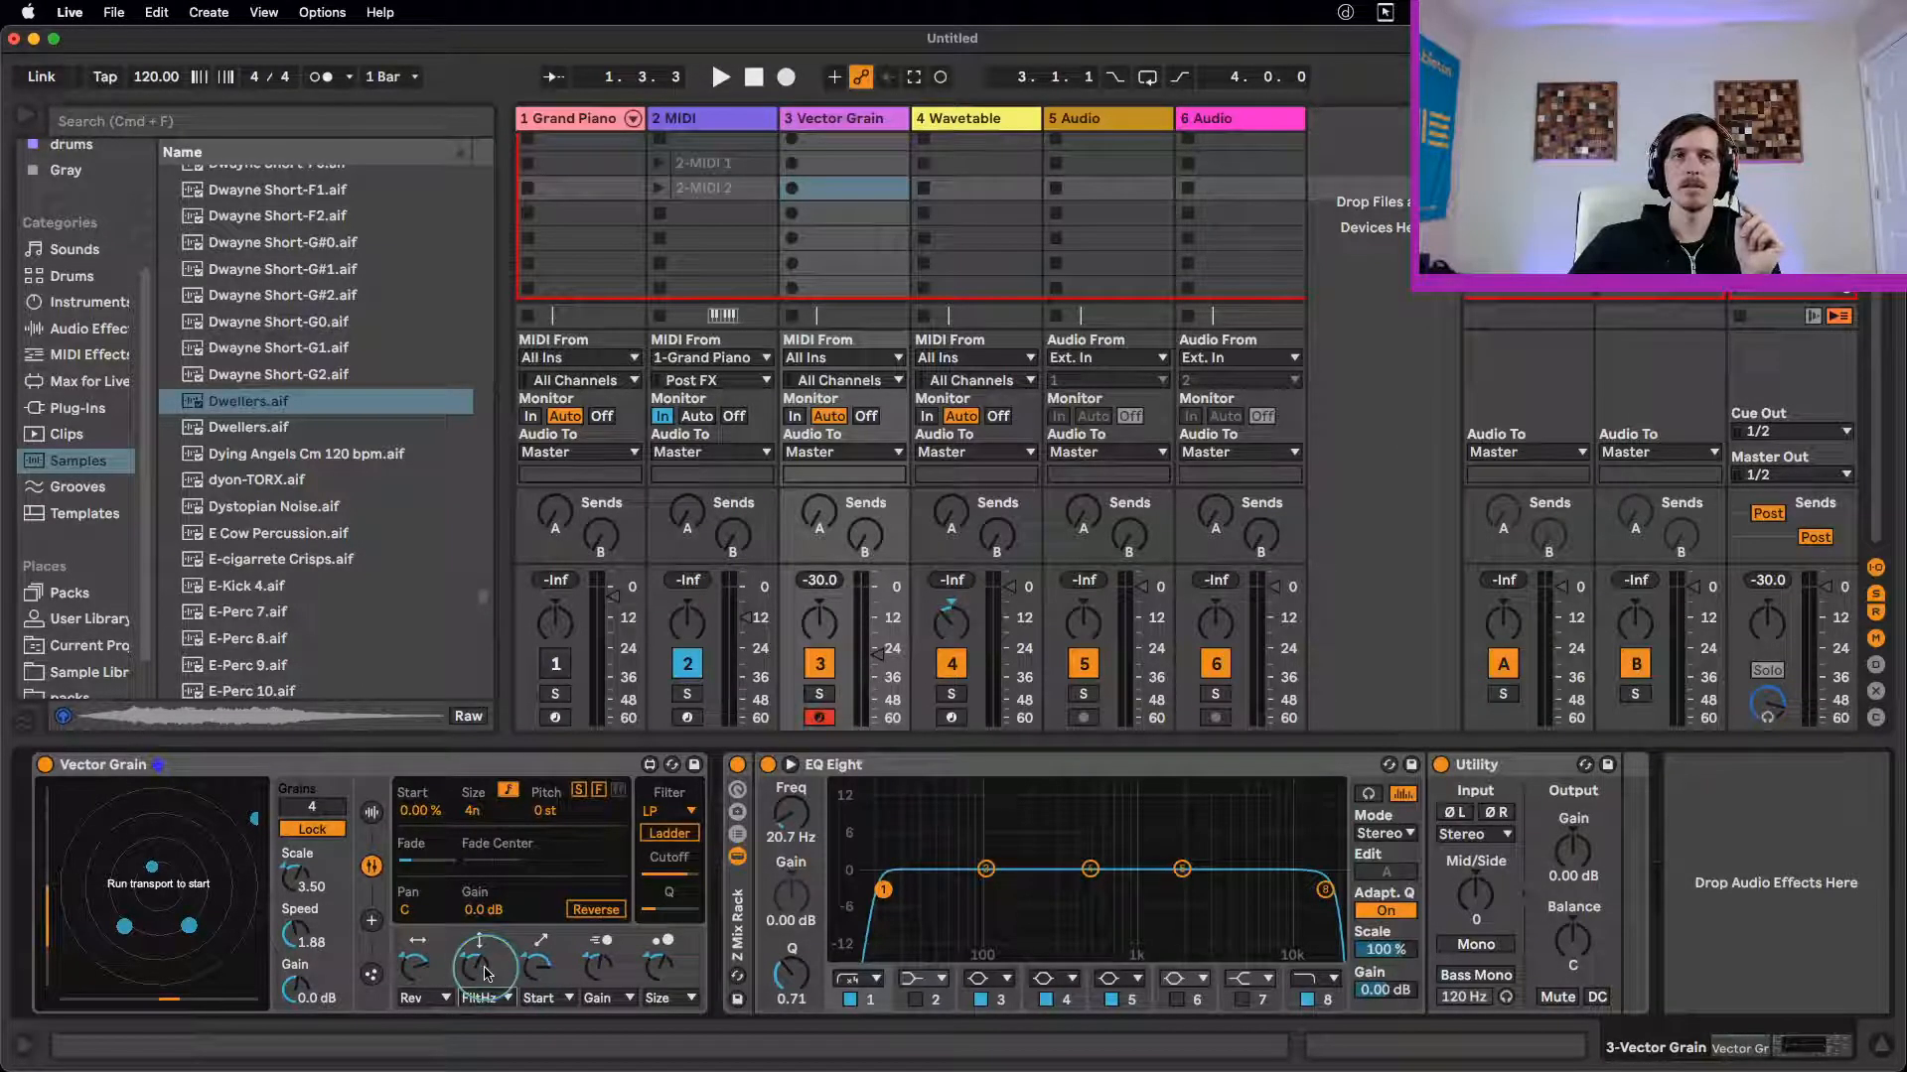
left_click(480, 962)
left_click_drag(483, 962, 488, 944)
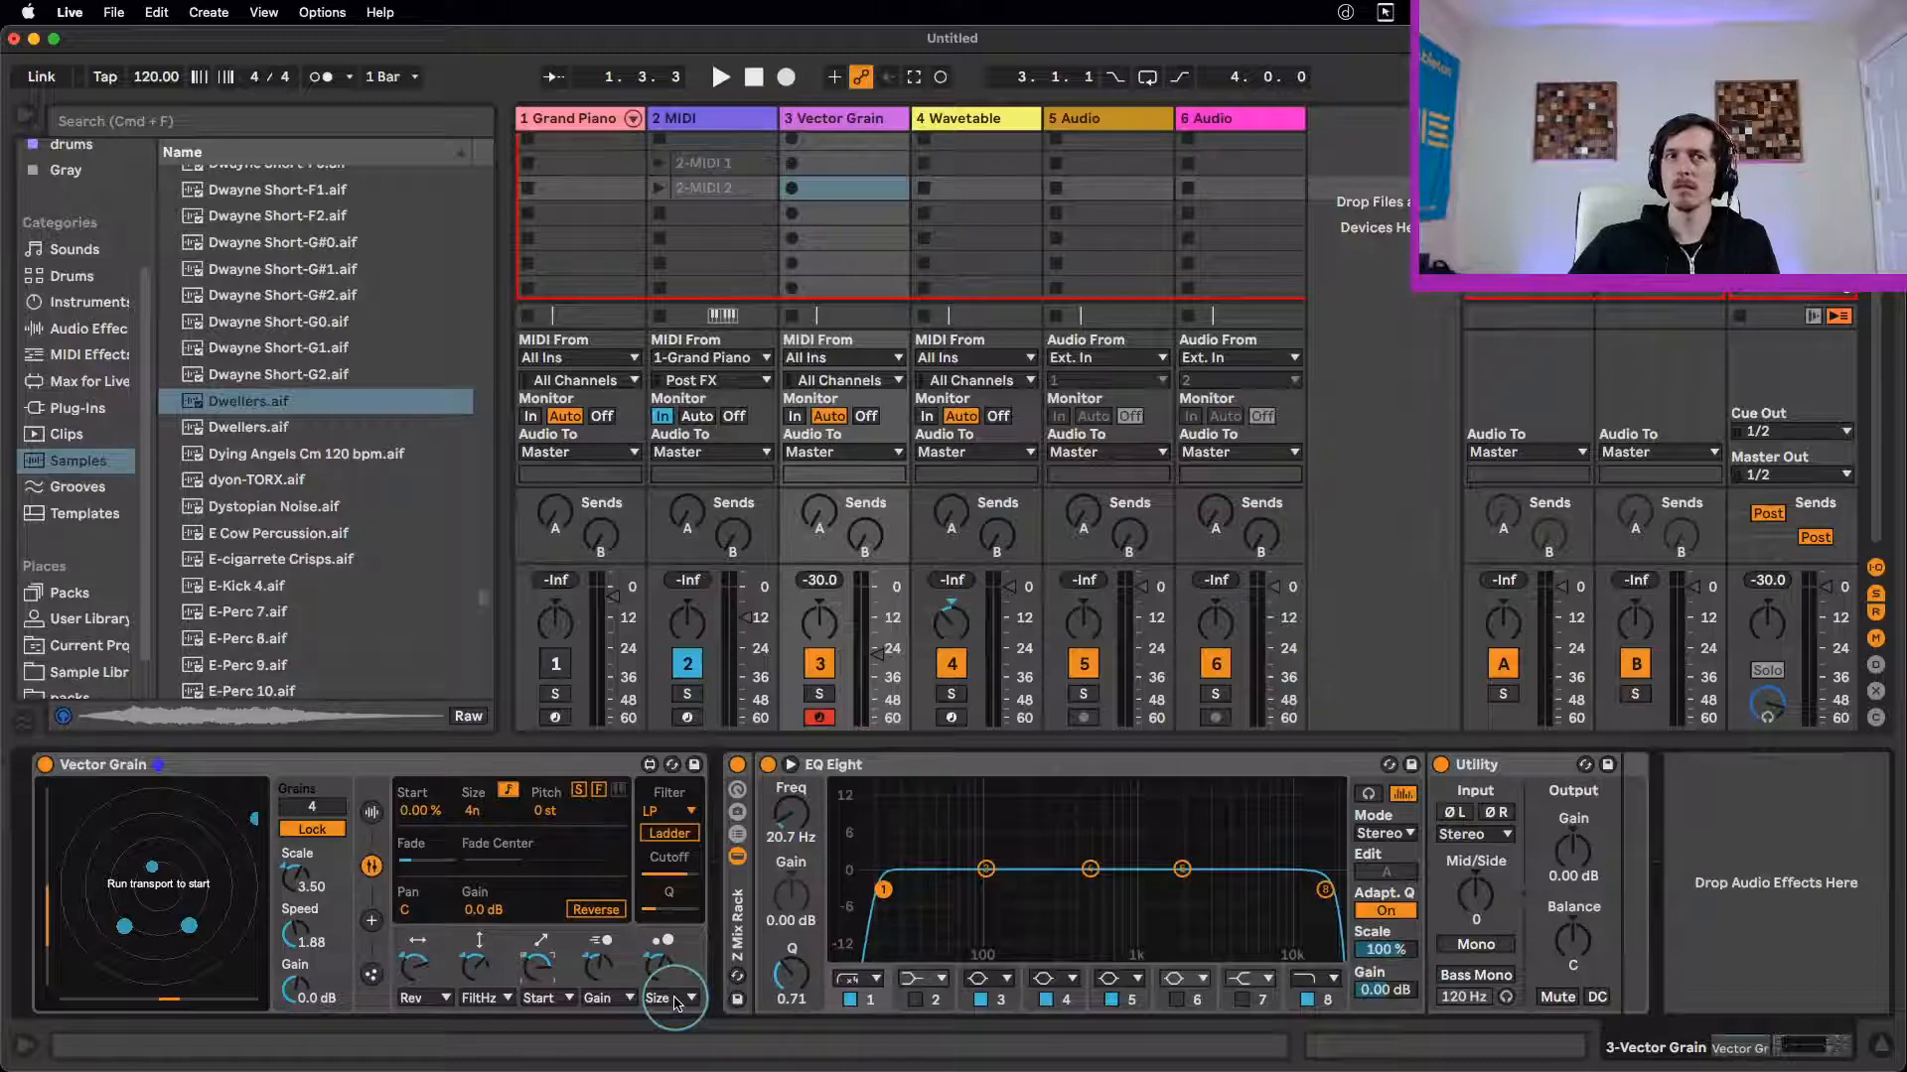
key("space")
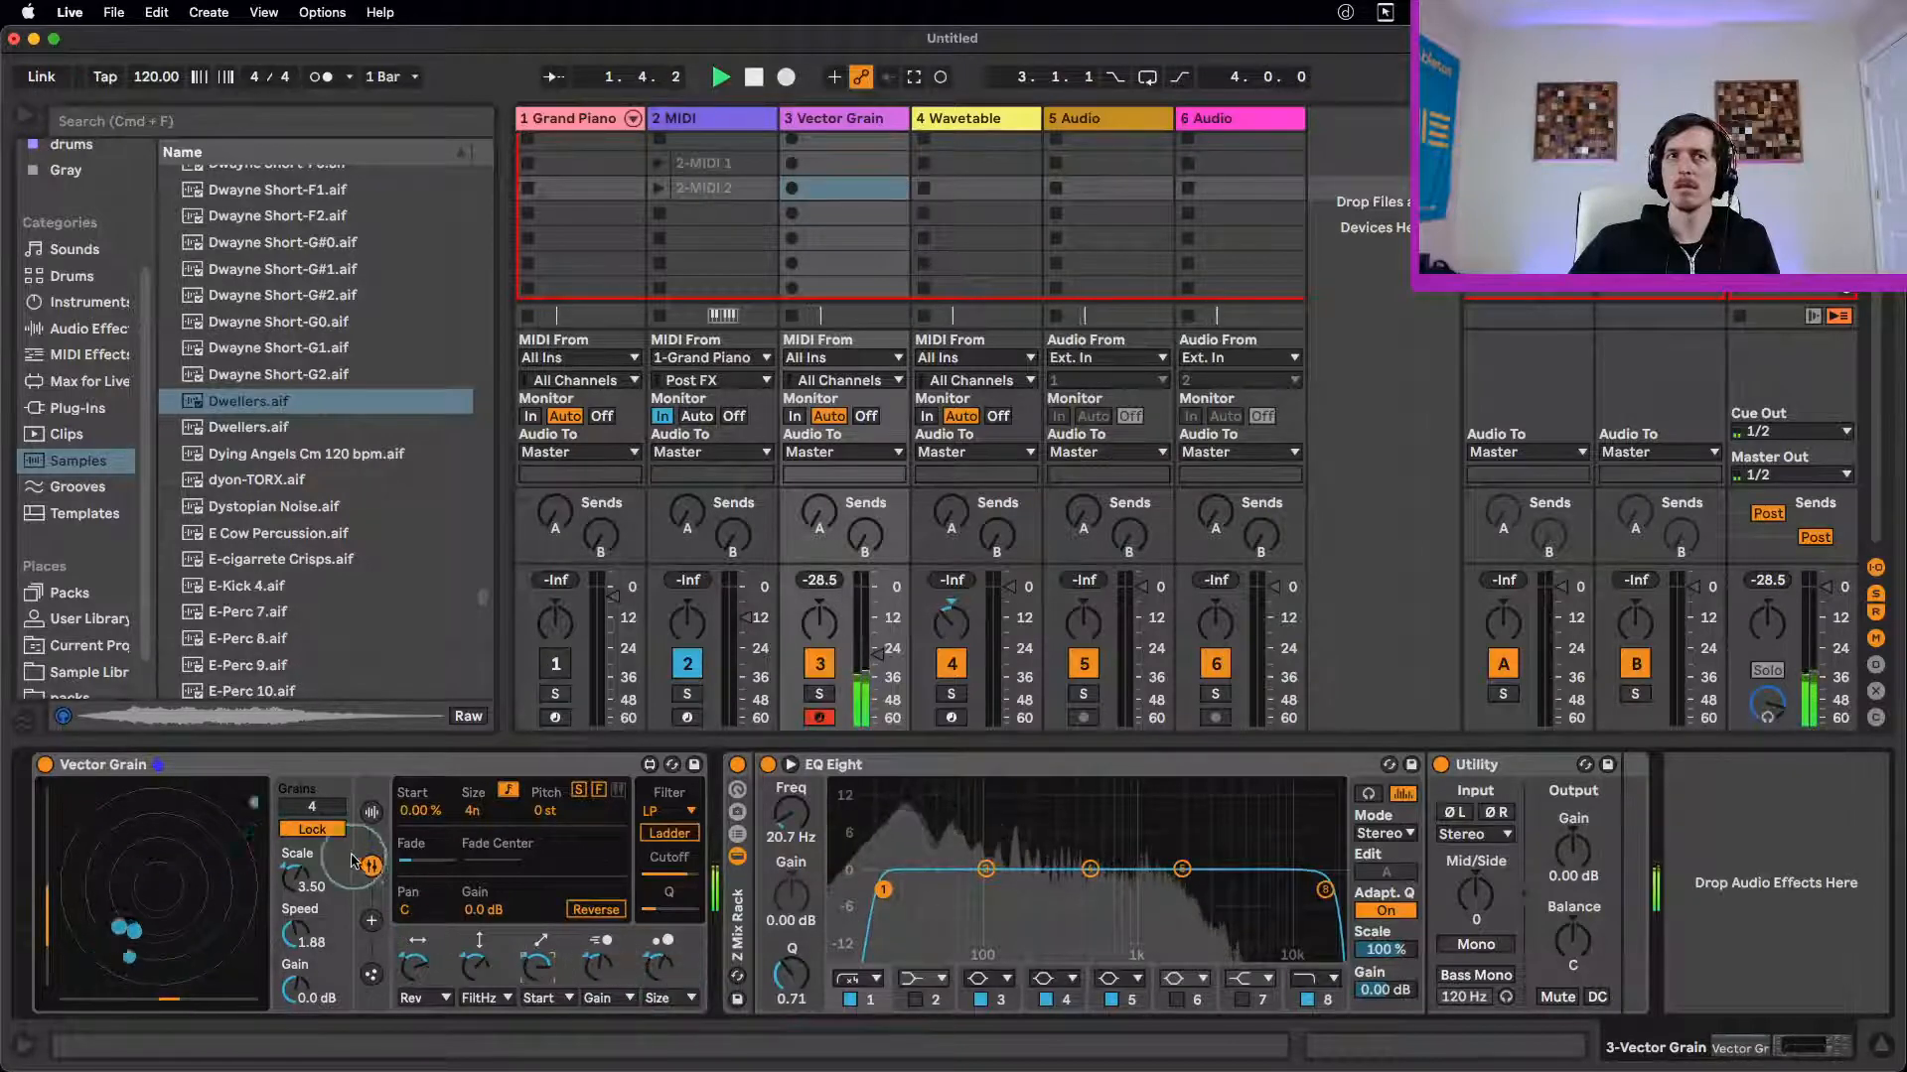
Step: Assign Pan as the modulation target for horizontal particle movement and set the grain Size to 128n
left_click(433, 999)
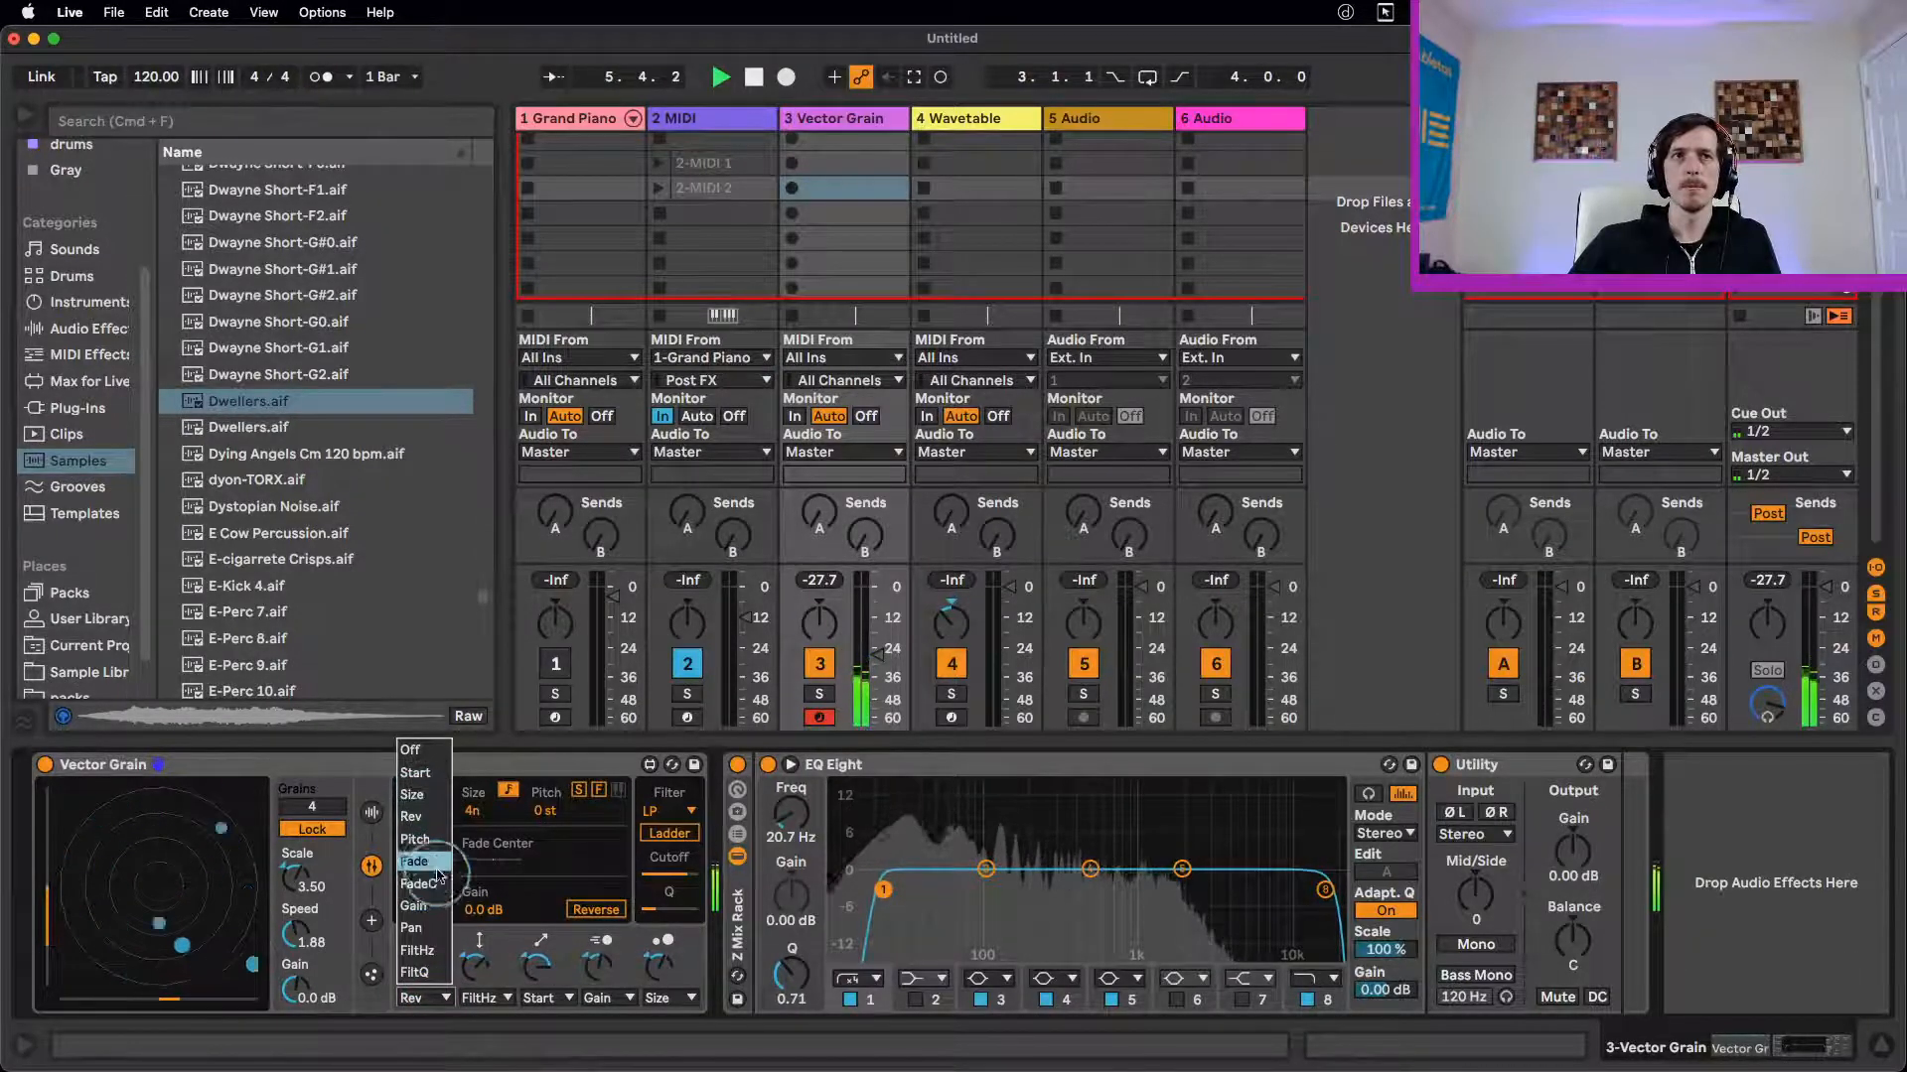
left_click(412, 927)
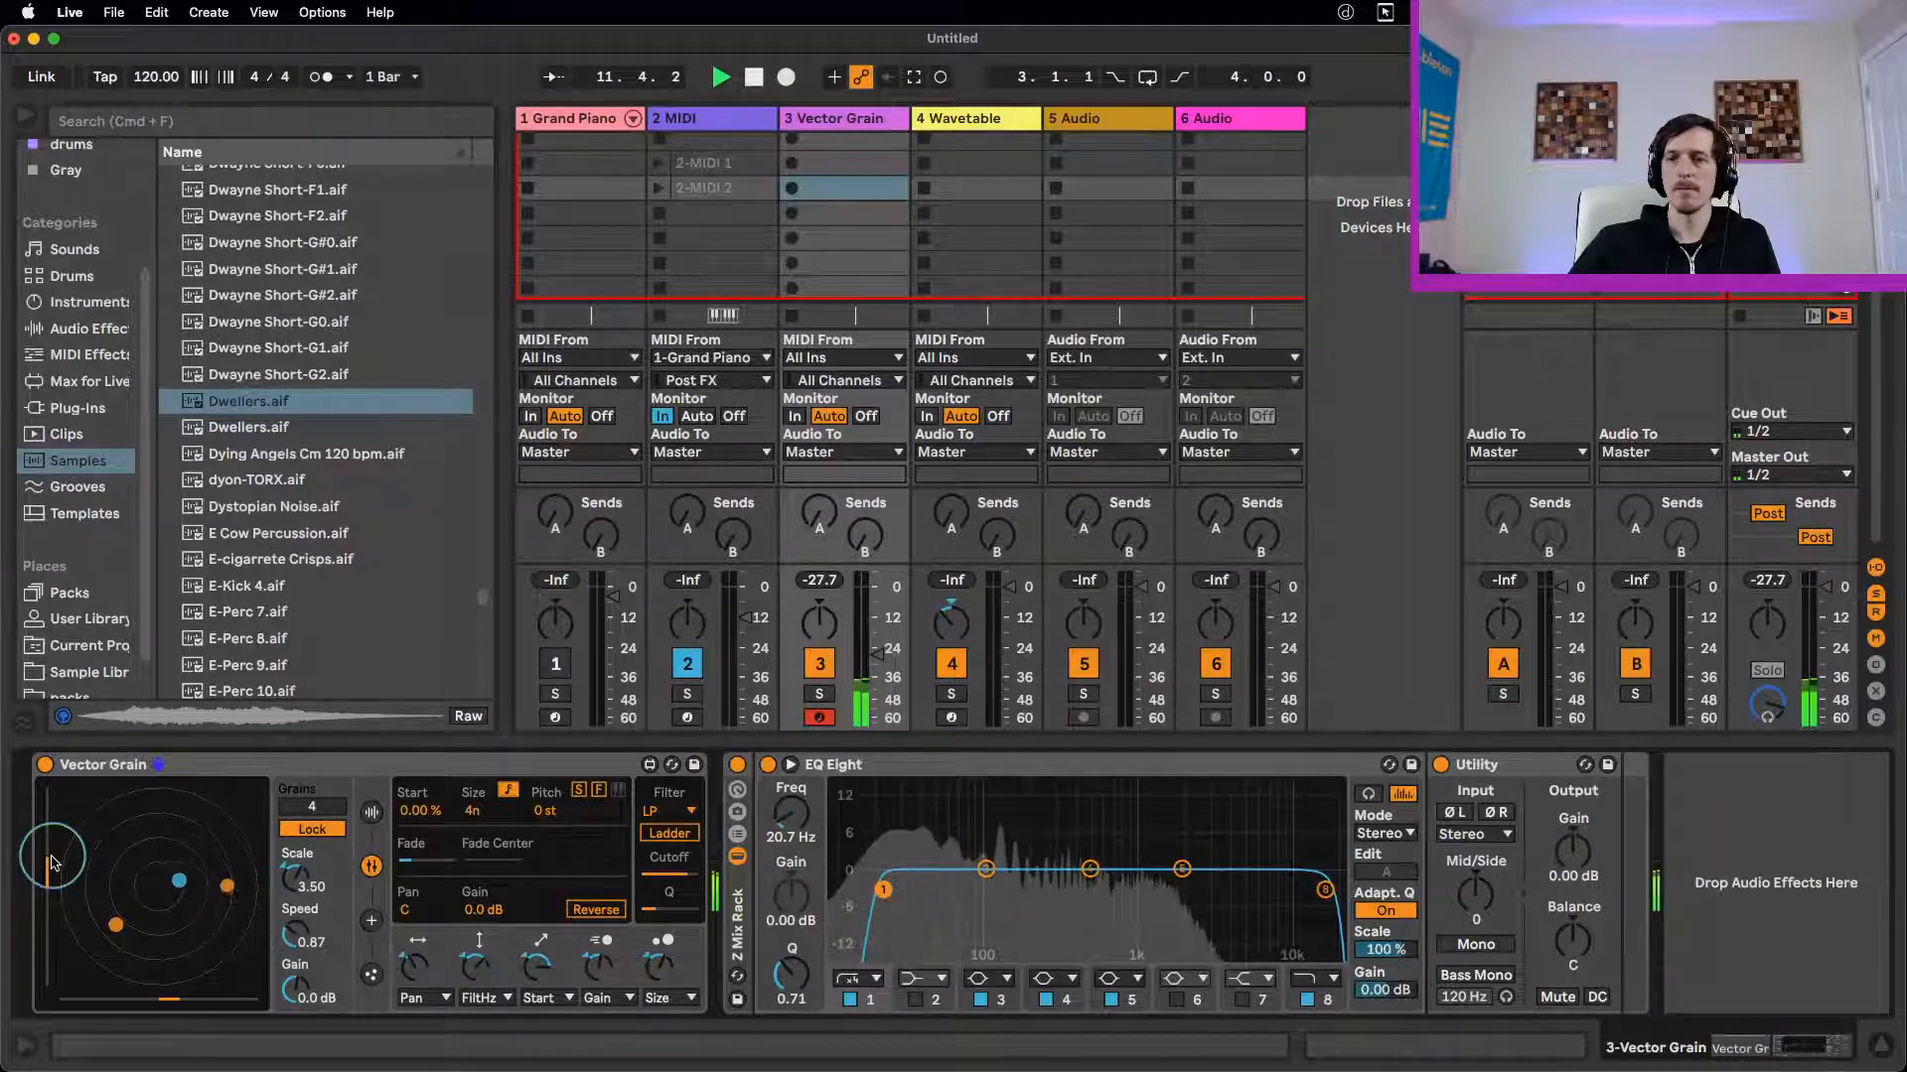
left_click_drag(52, 863, 485, 854)
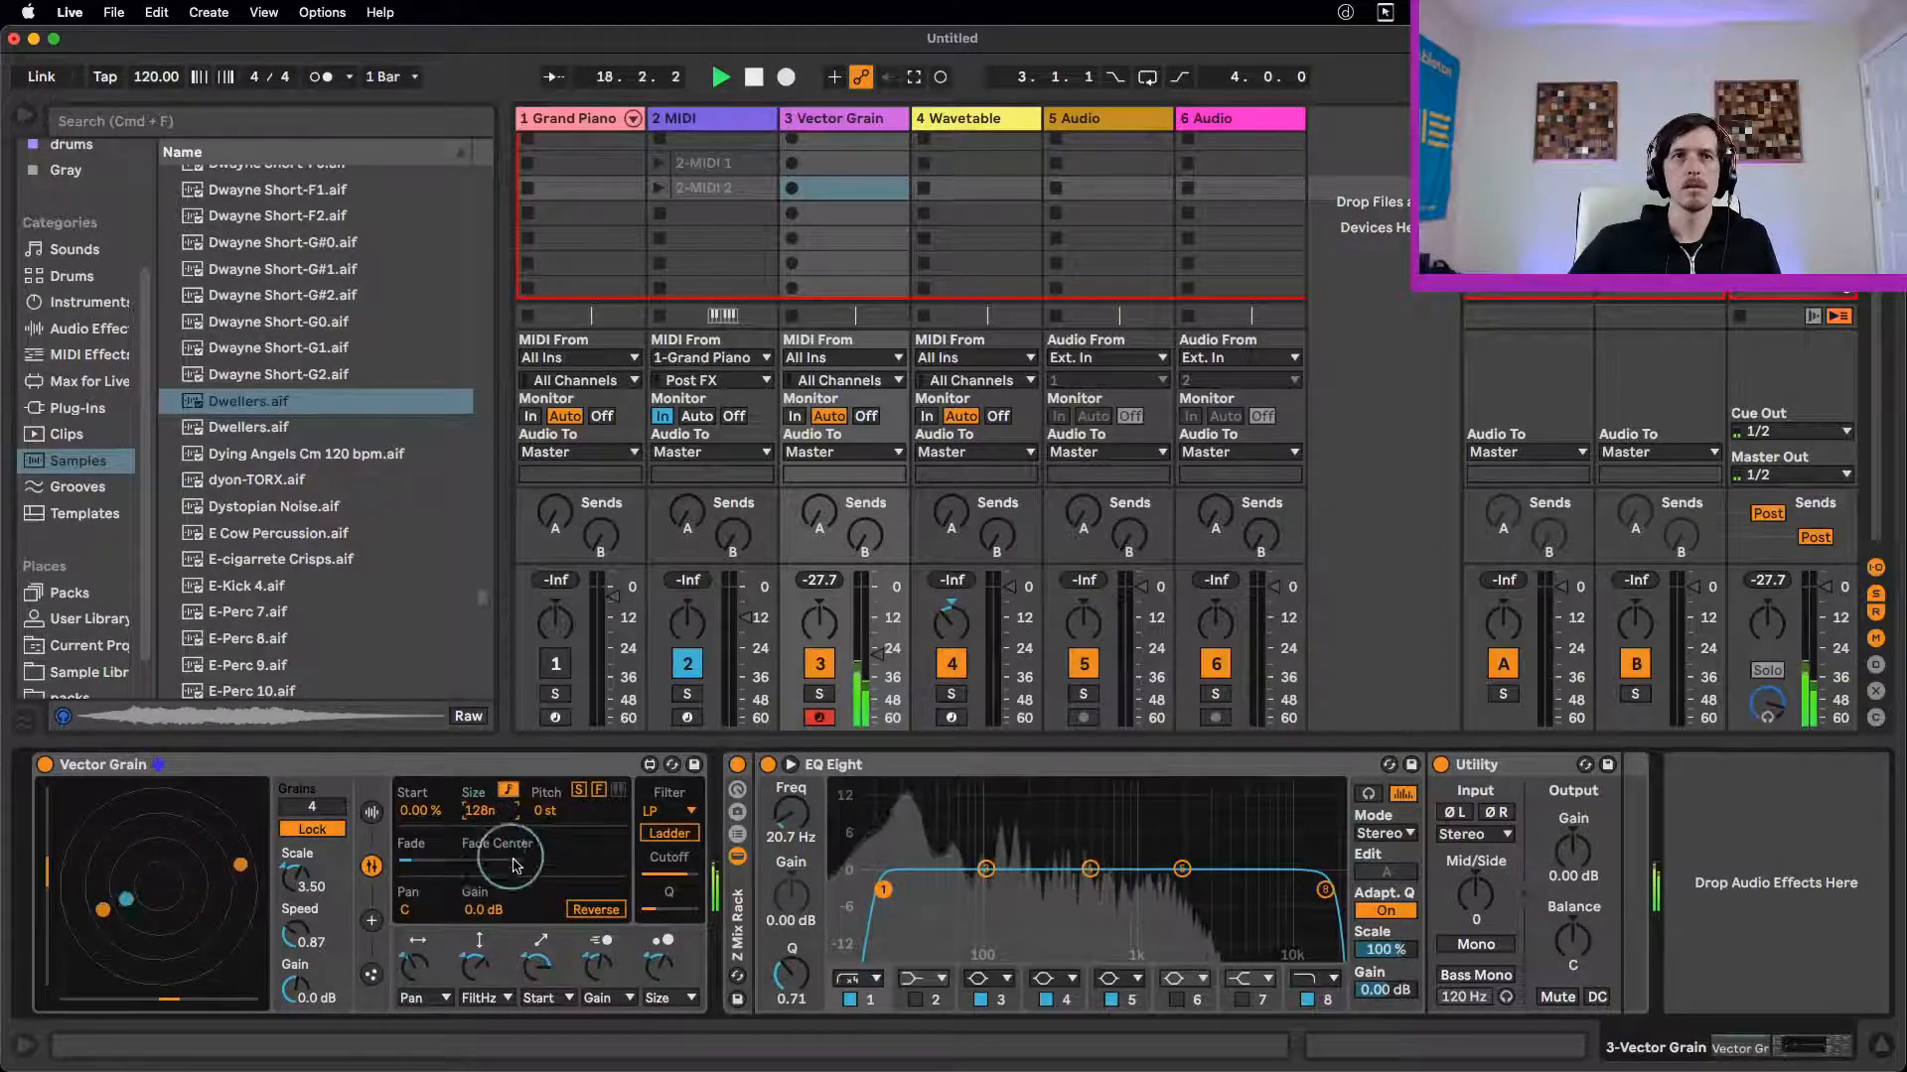
left_click(596, 911)
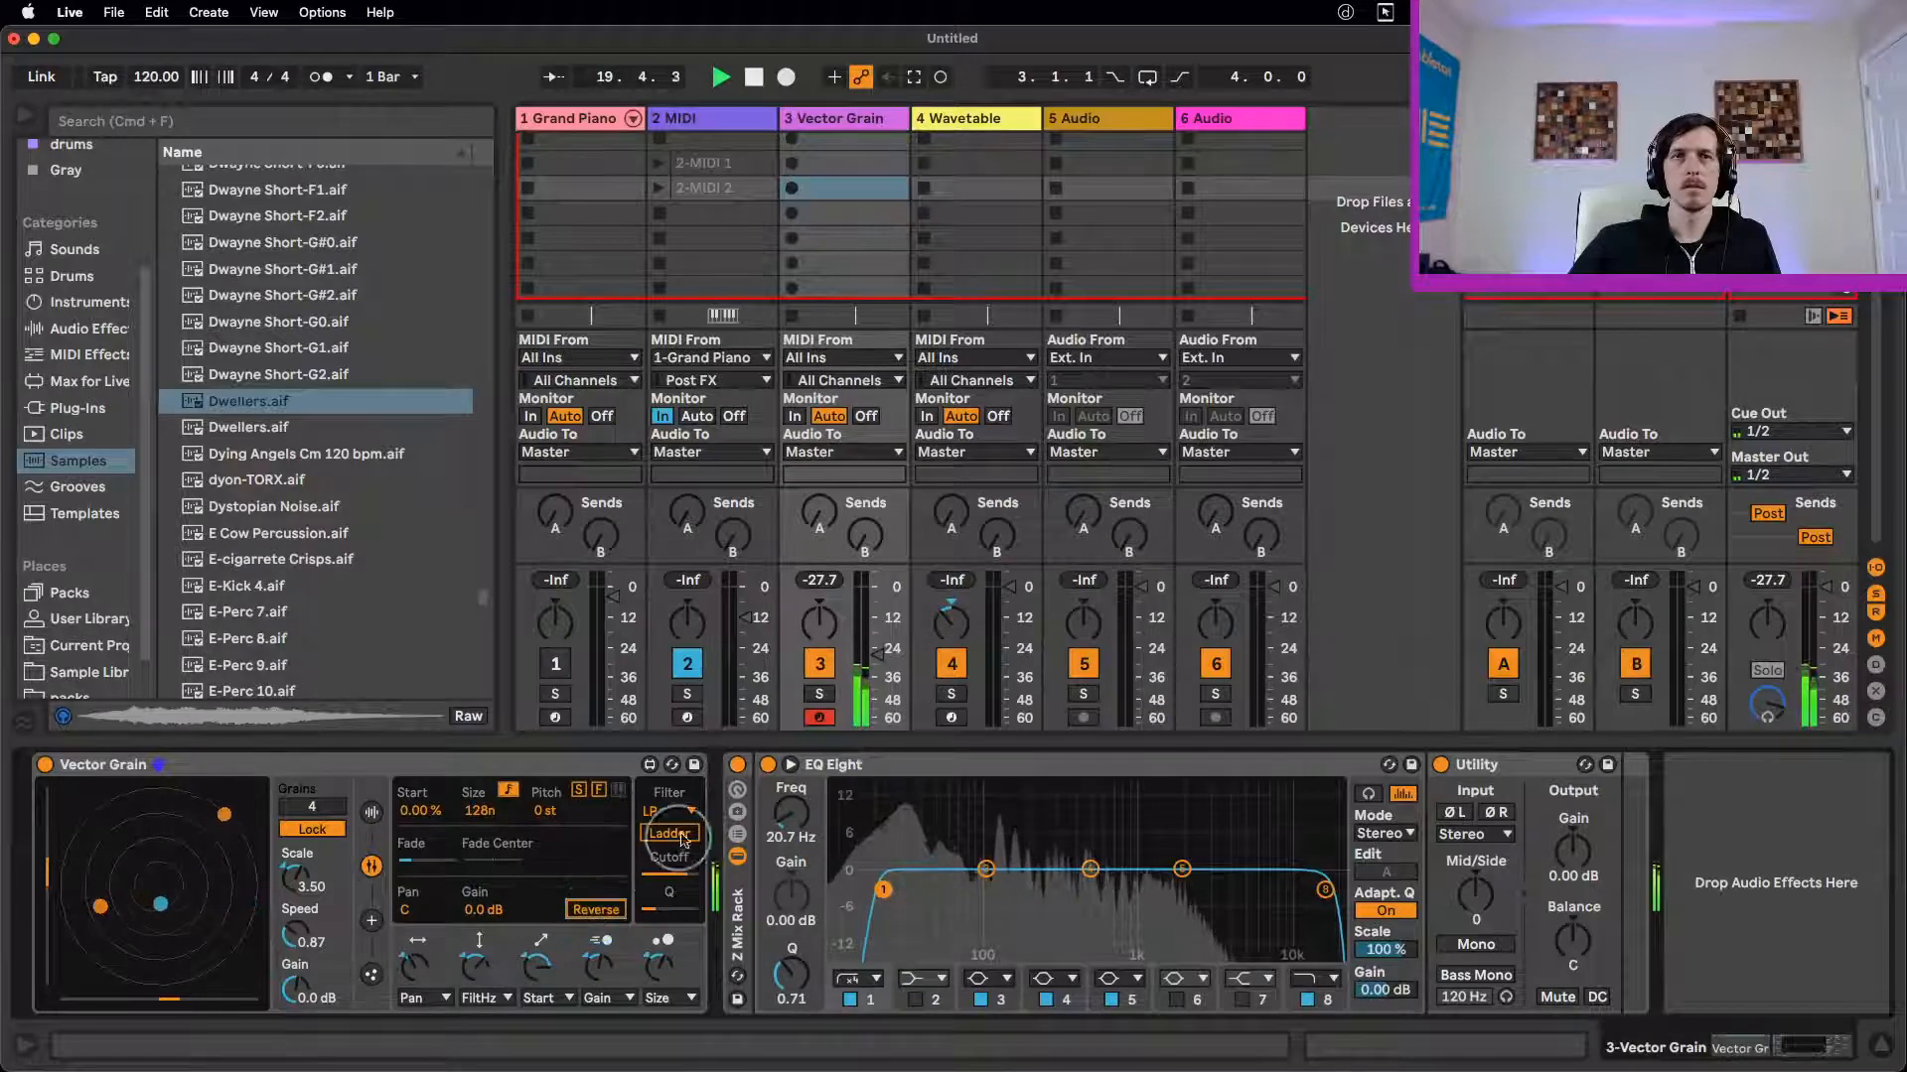
left_click_drag(685, 866, 672, 890)
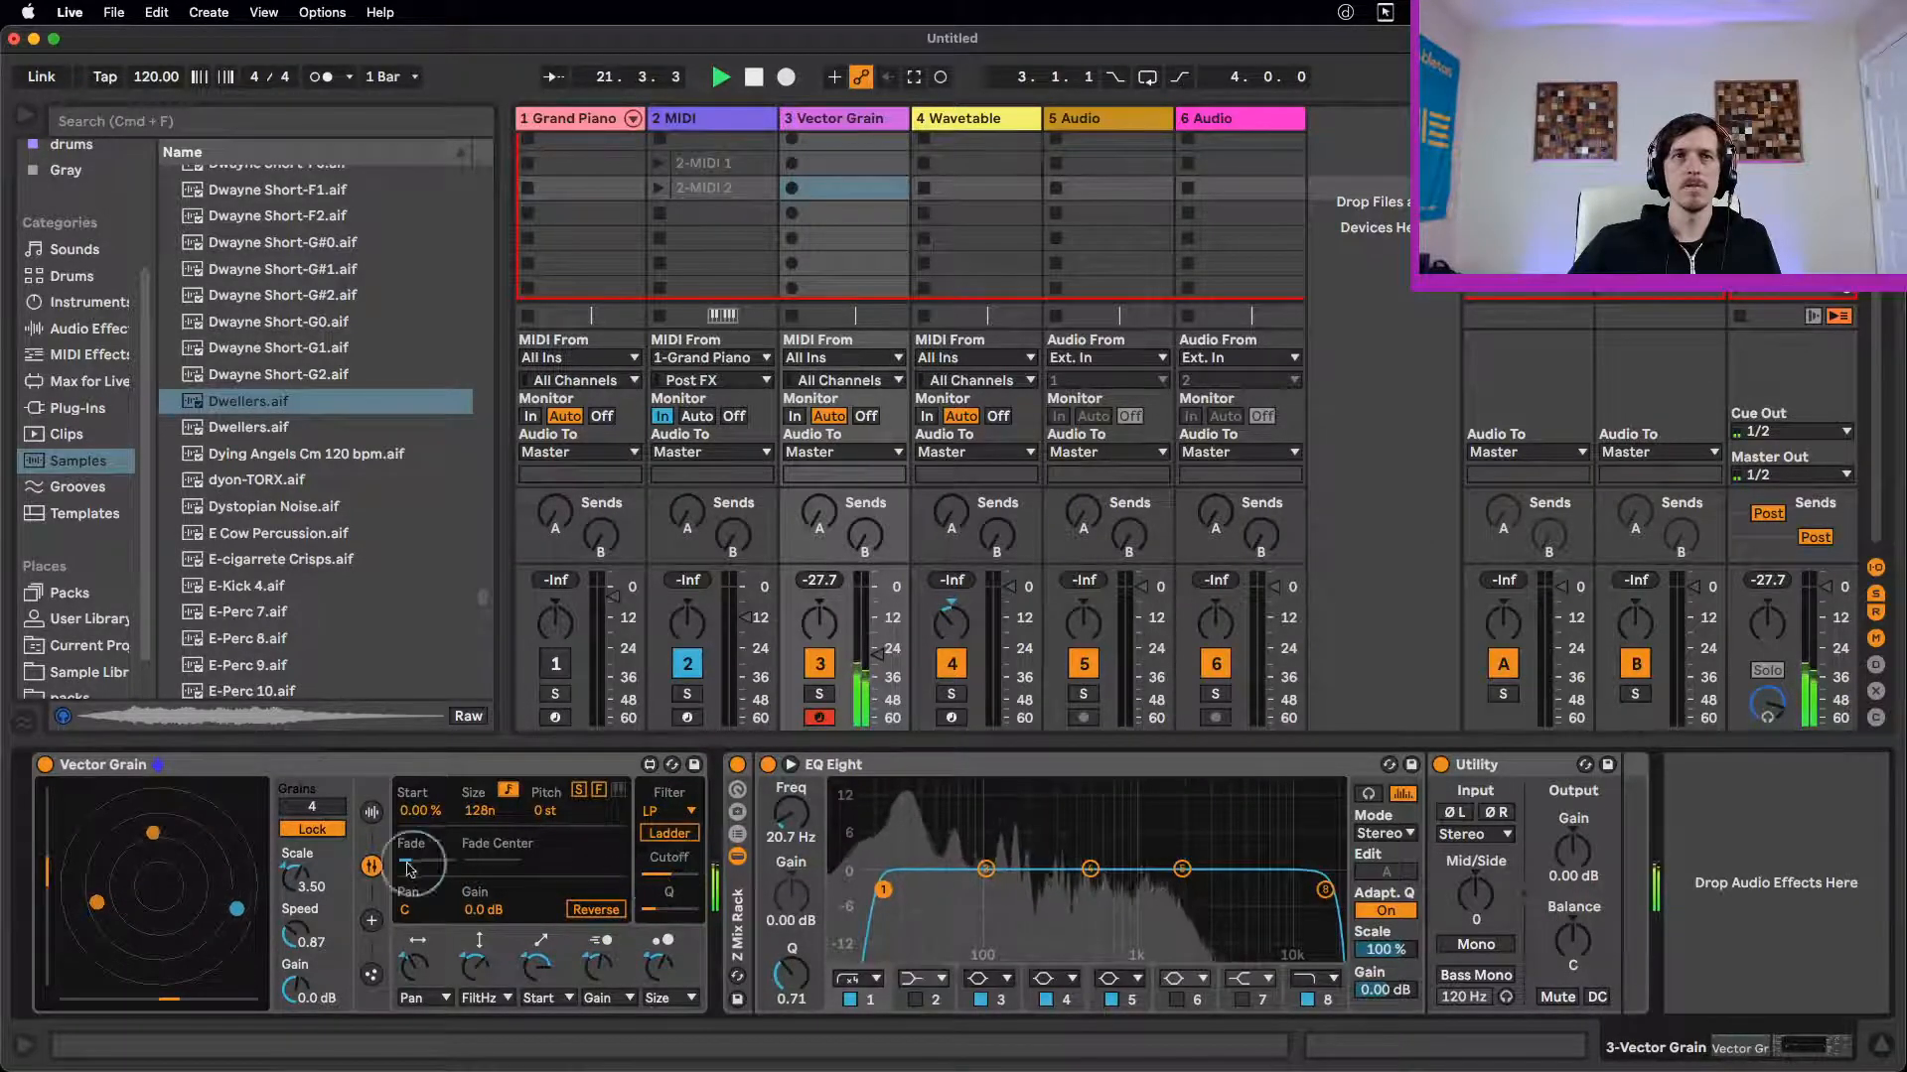
Step: Turn on Vector Grain's Flowfield and raise the Magnetism, with the browser showing the Packs
left_click(372, 921)
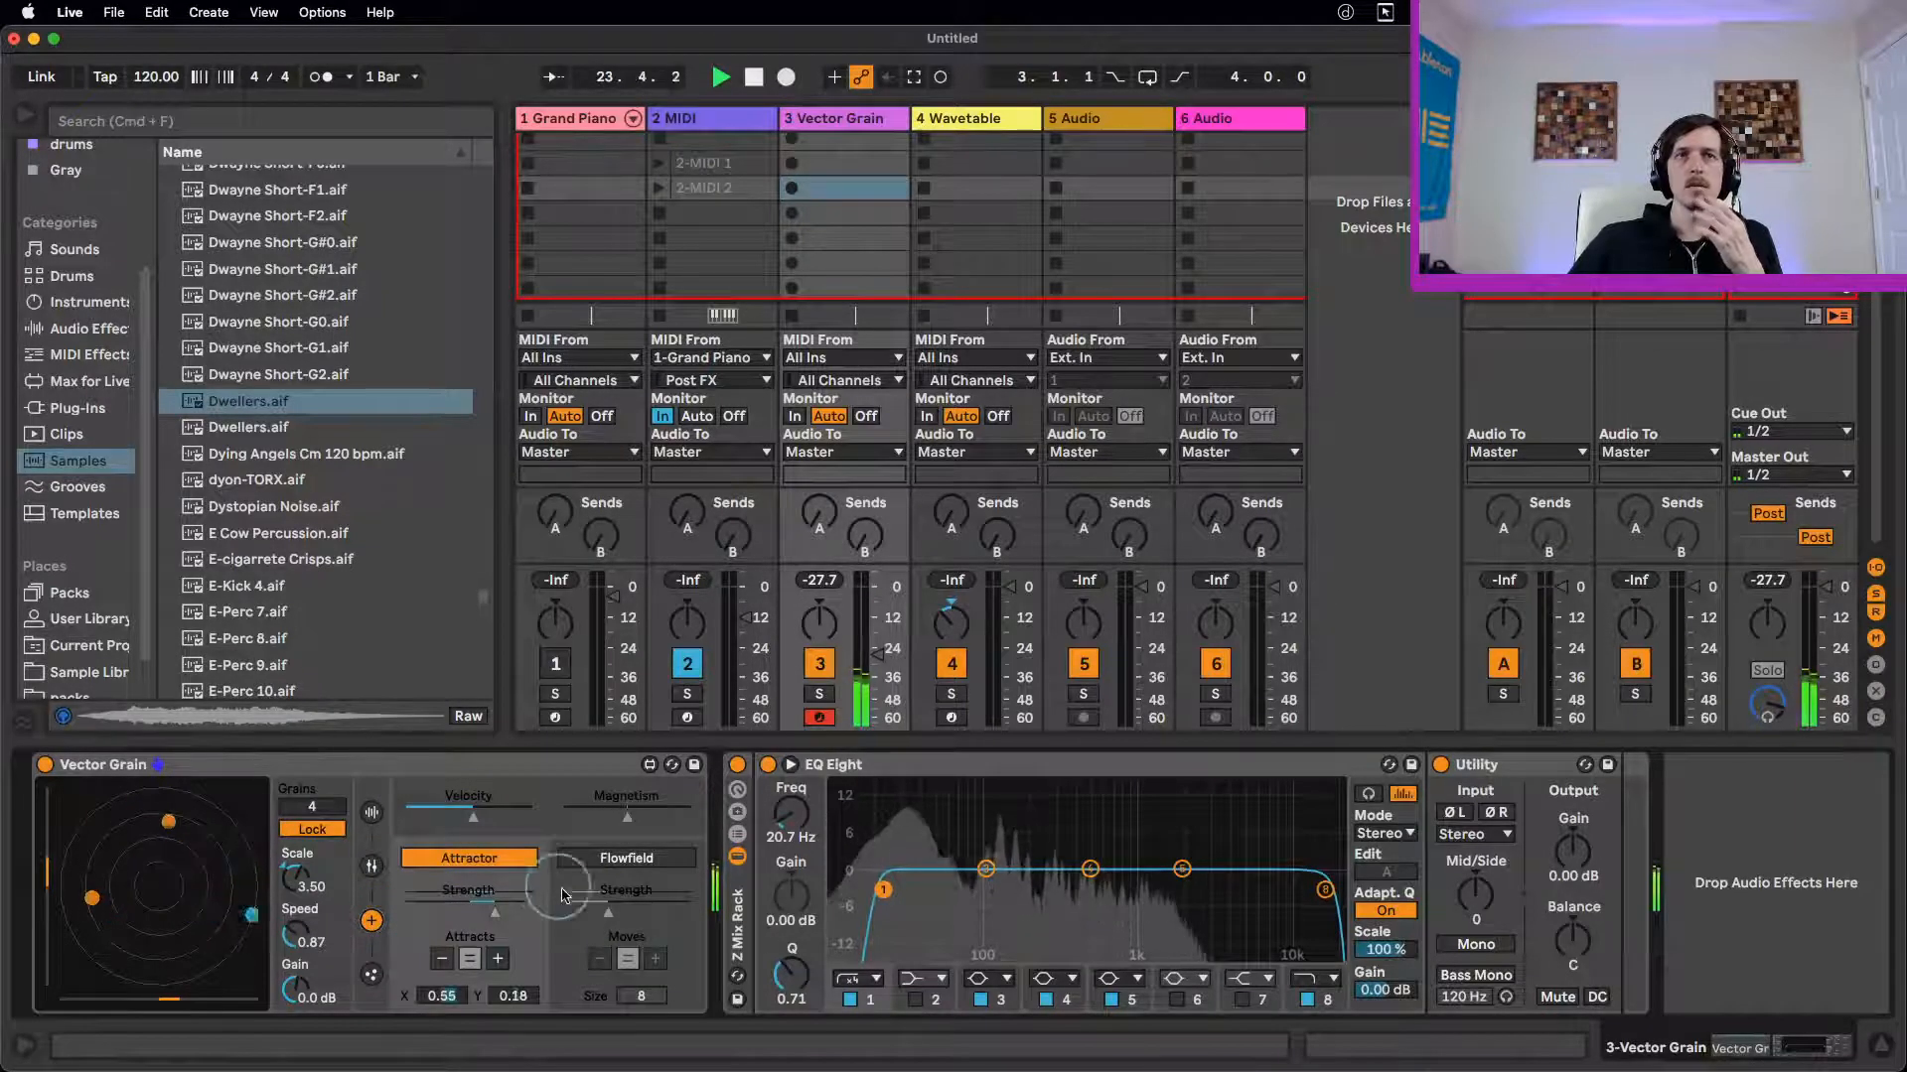
left_click(623, 859)
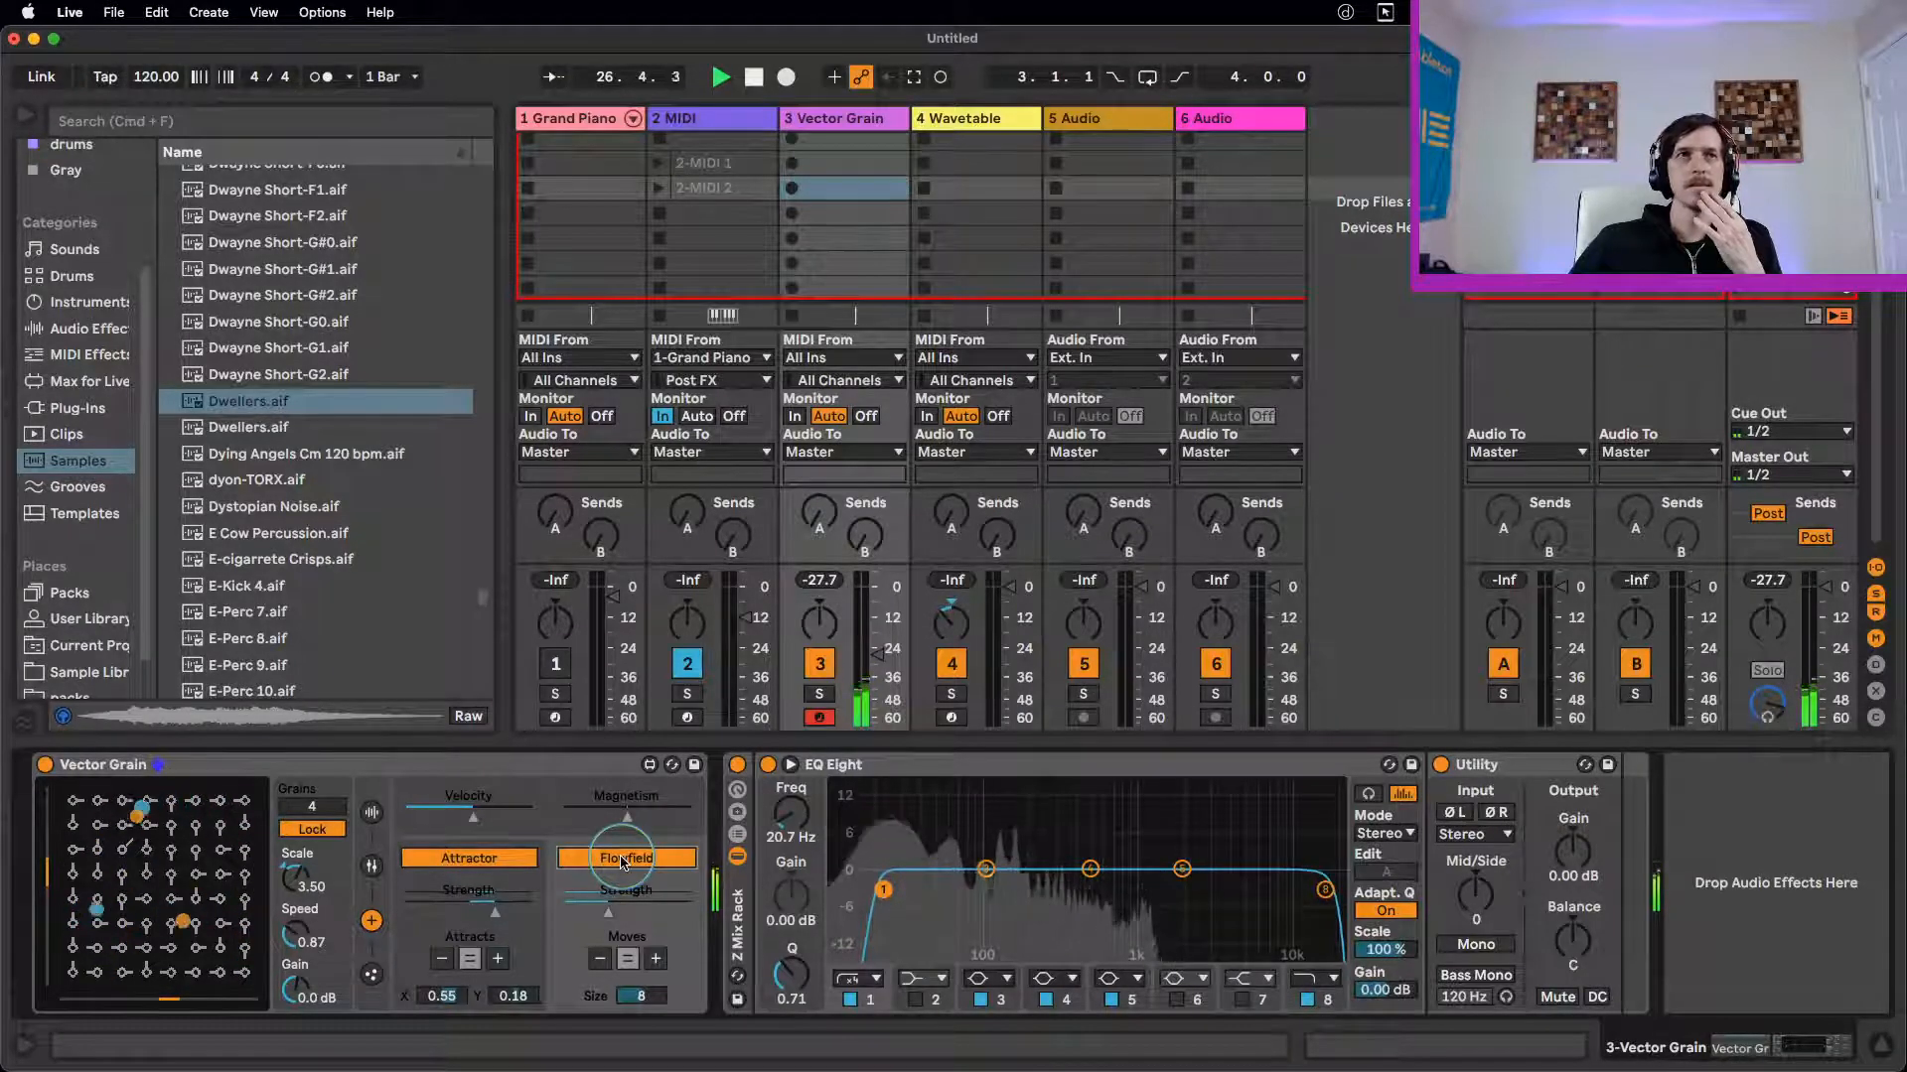
left_click(69, 594)
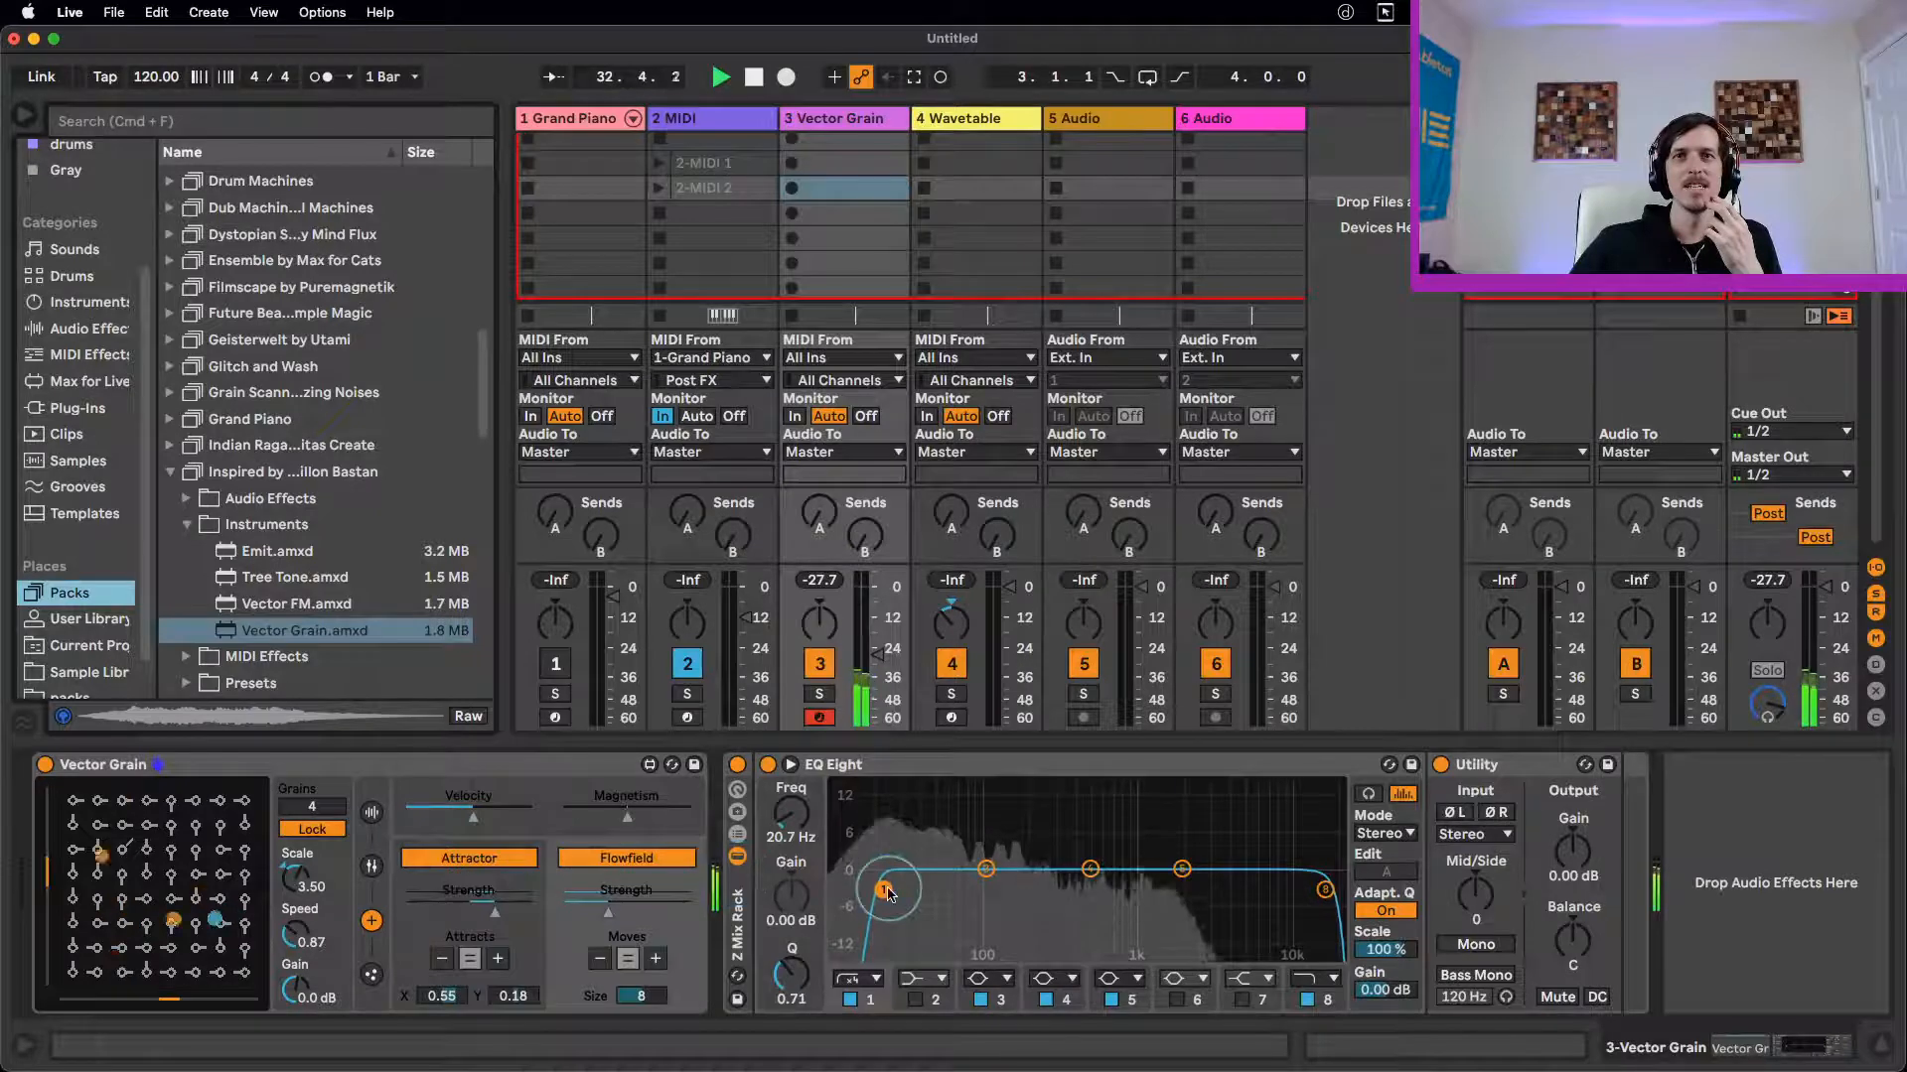
left_click_drag(631, 818, 660, 816)
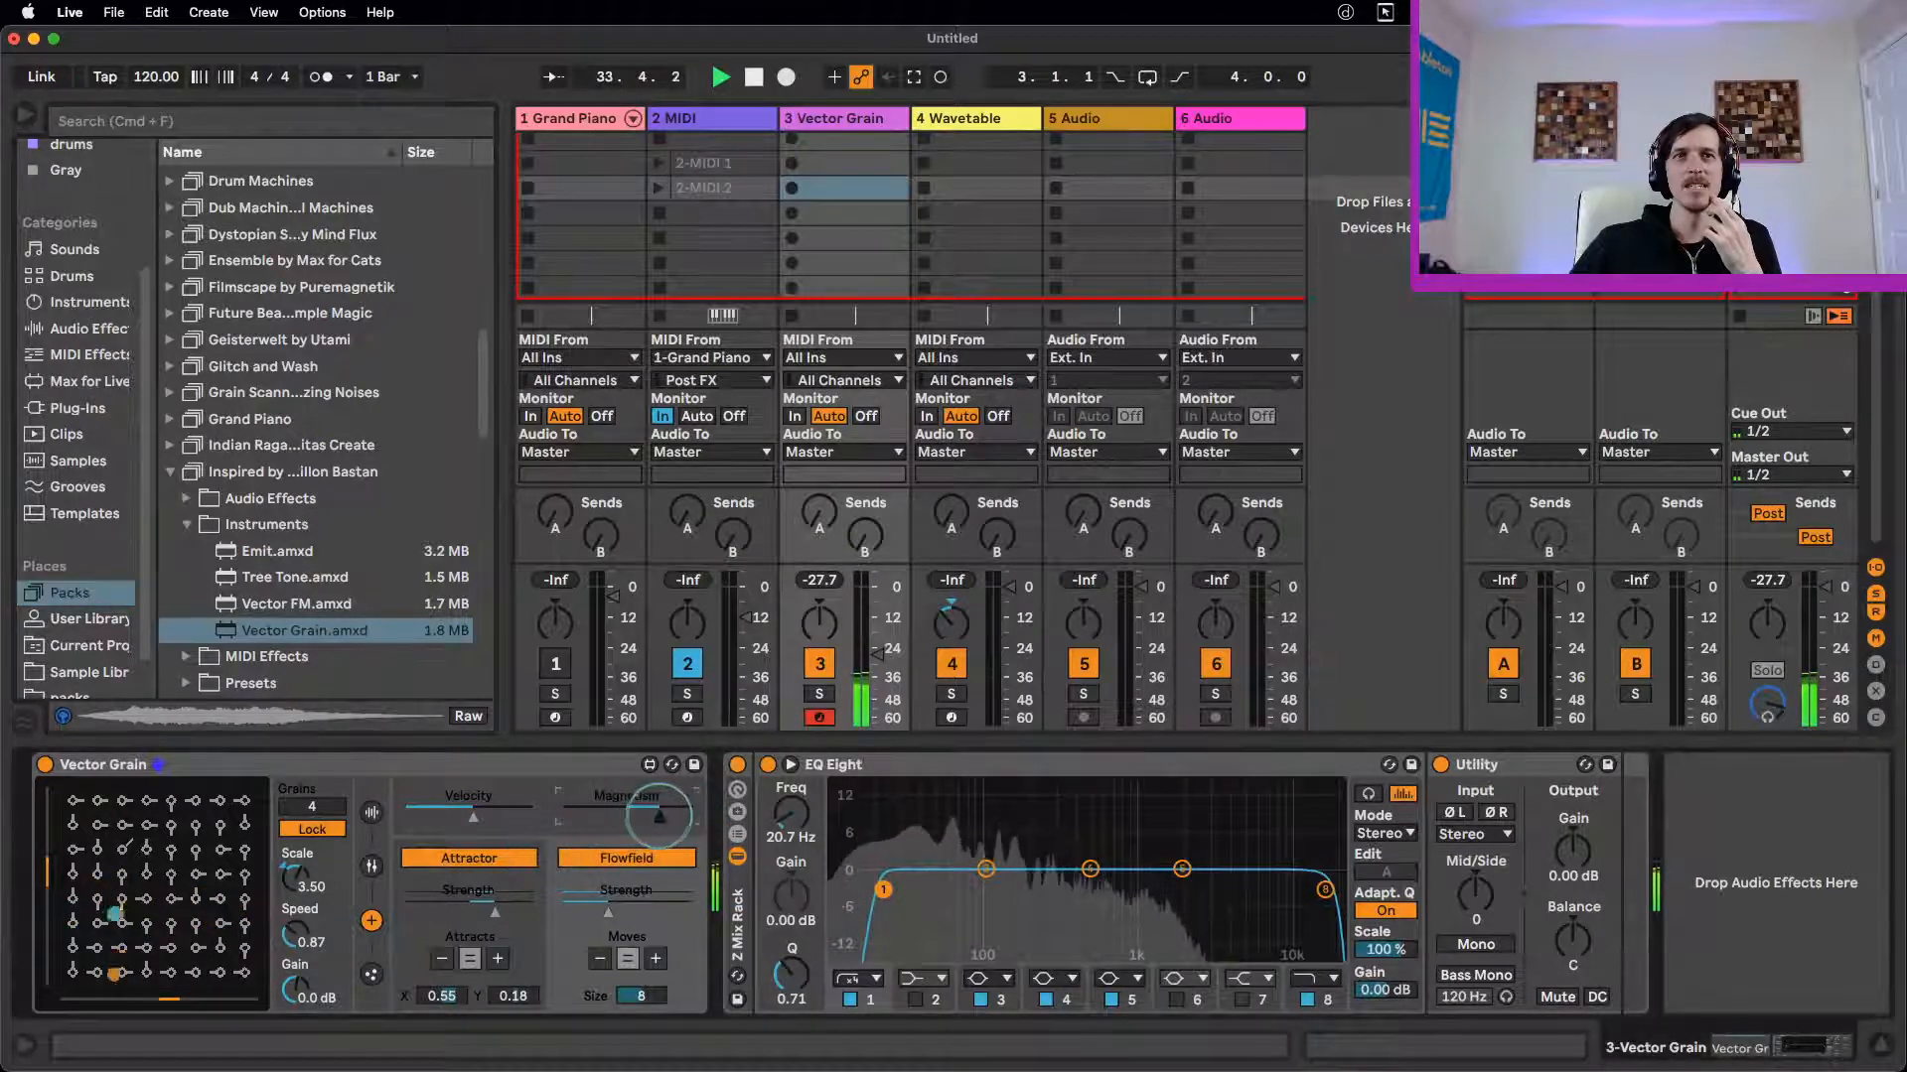
Step: Try the particle motion with the Attractor switched off and restore it
left_click(371, 974)
left_click(373, 974)
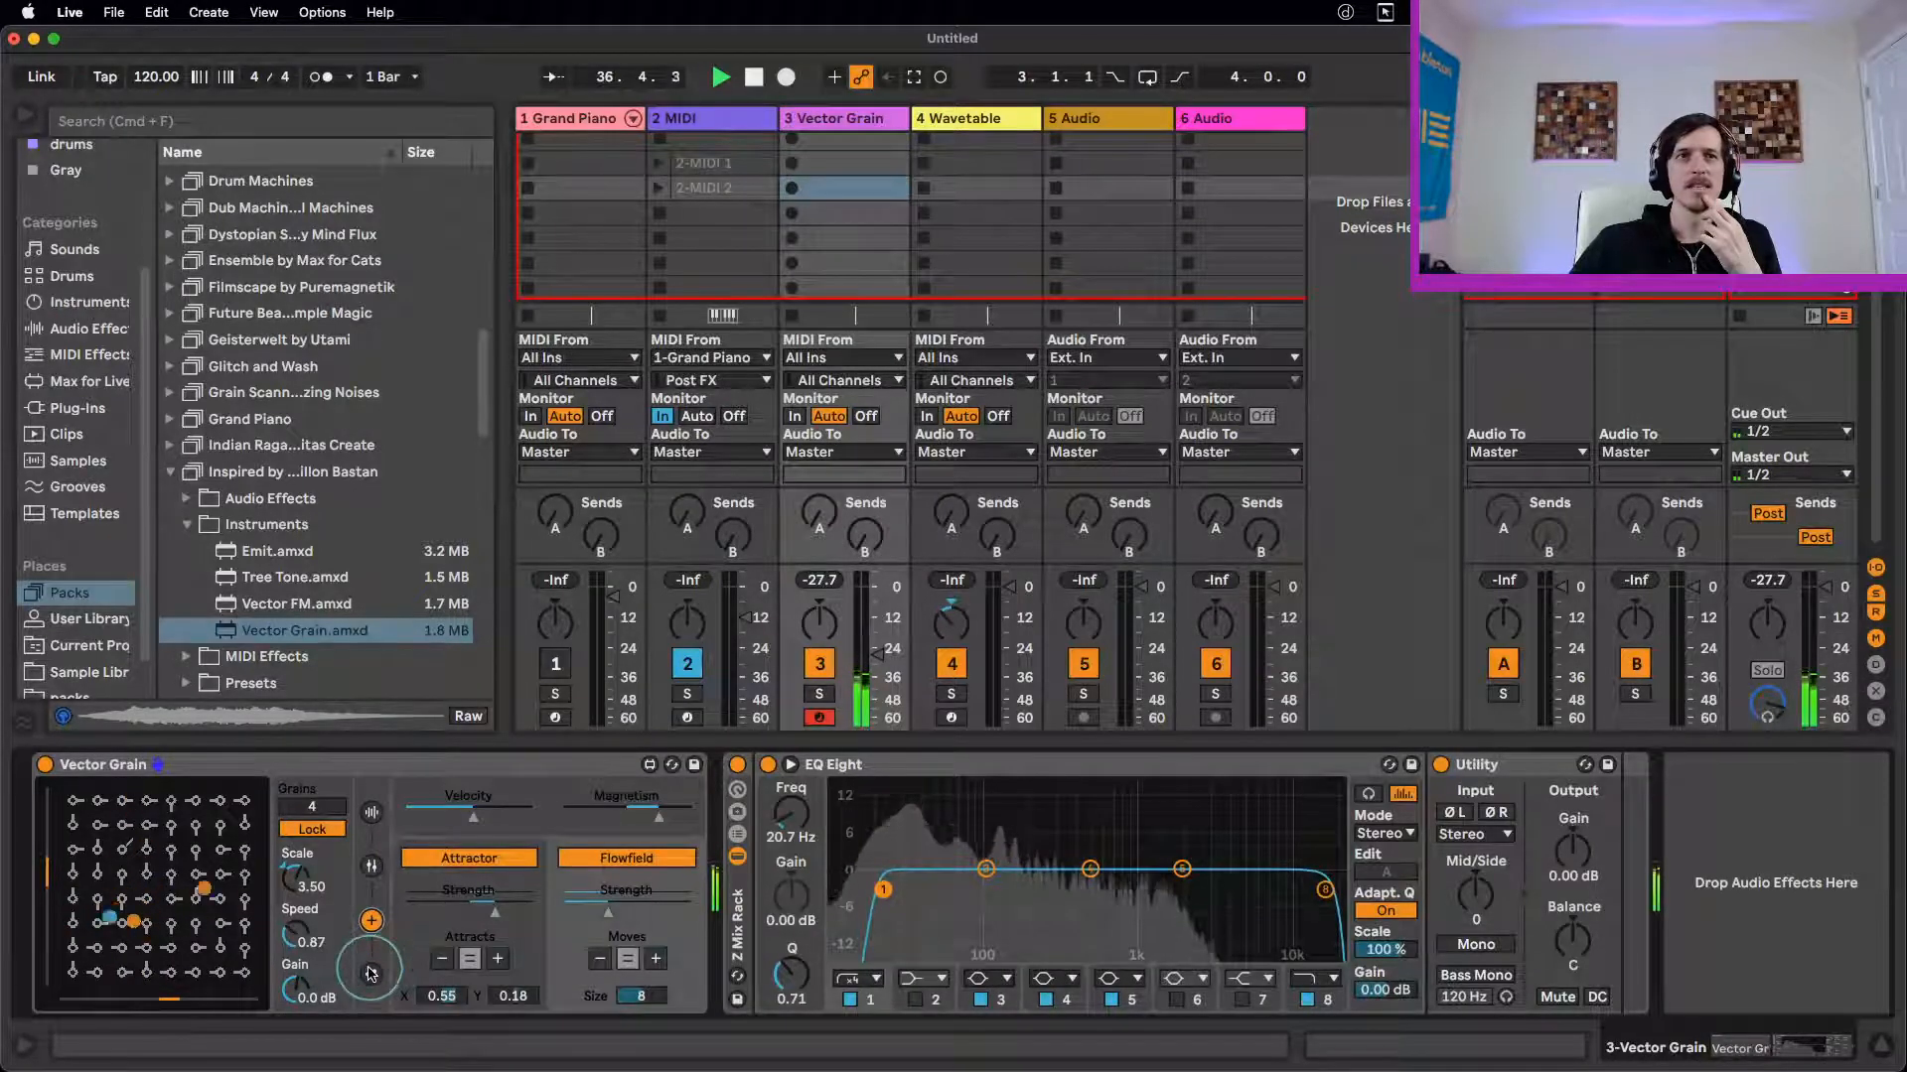
left_click(452, 862)
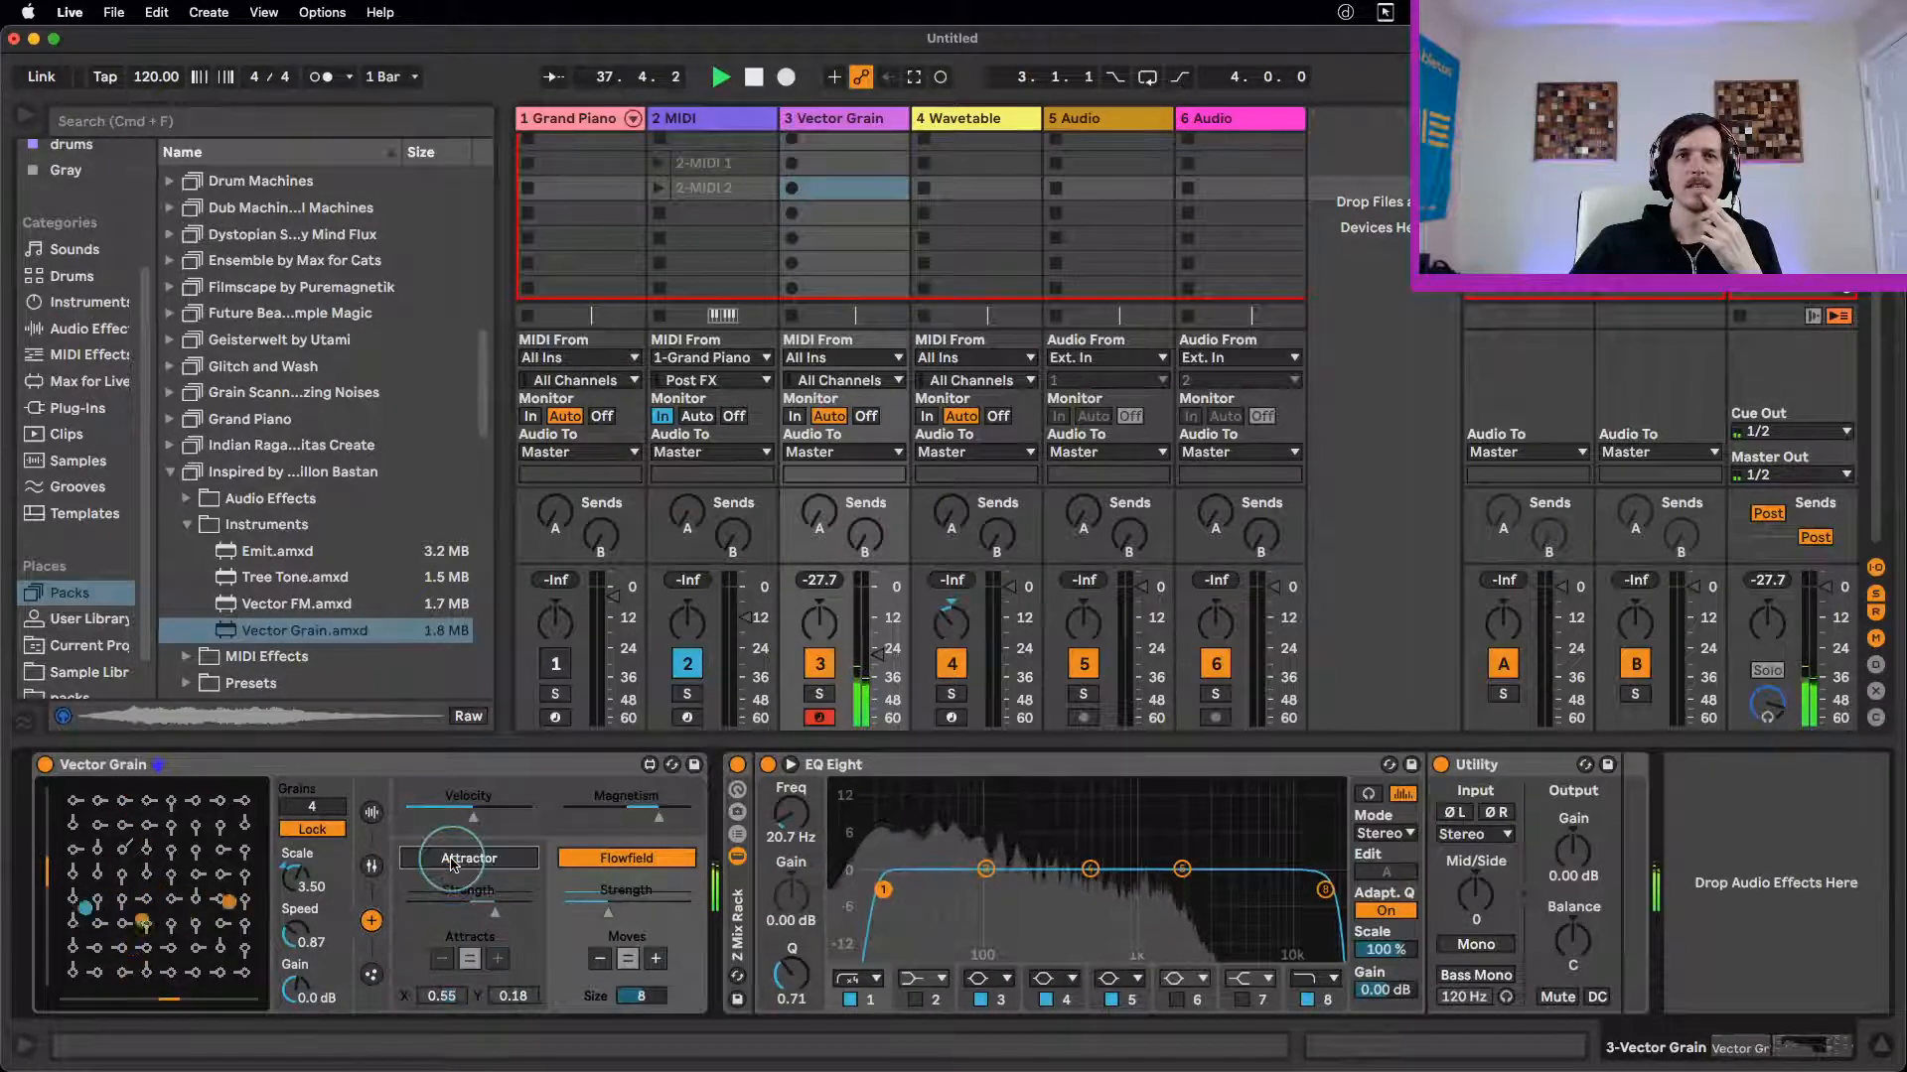
left_click(452, 863)
left_click(372, 974)
Step: Lower the particle display's vertical and horizontal edge sliders and set Scale to 1.96, Speed to 0.25 and Gain to -2.4 dB
left_click(372, 870)
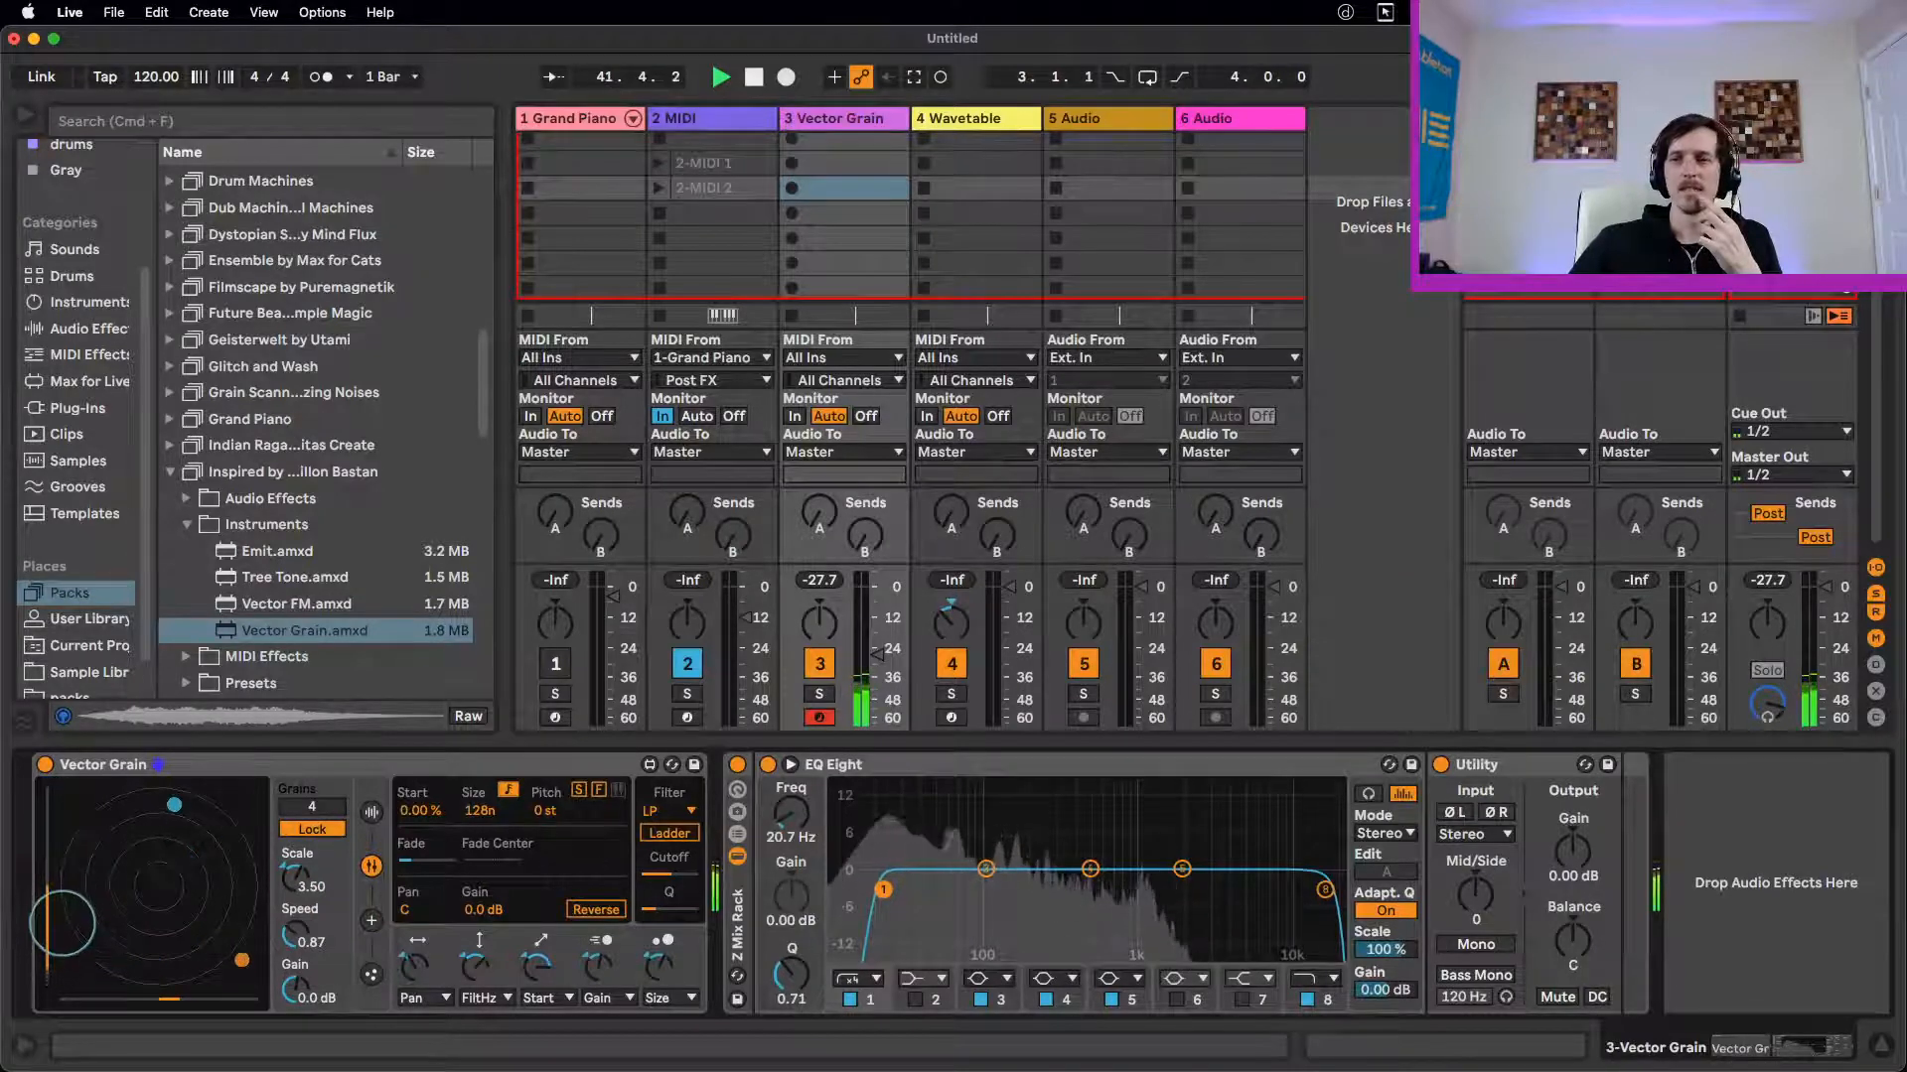
left_click_drag(197, 1000, 63, 1010)
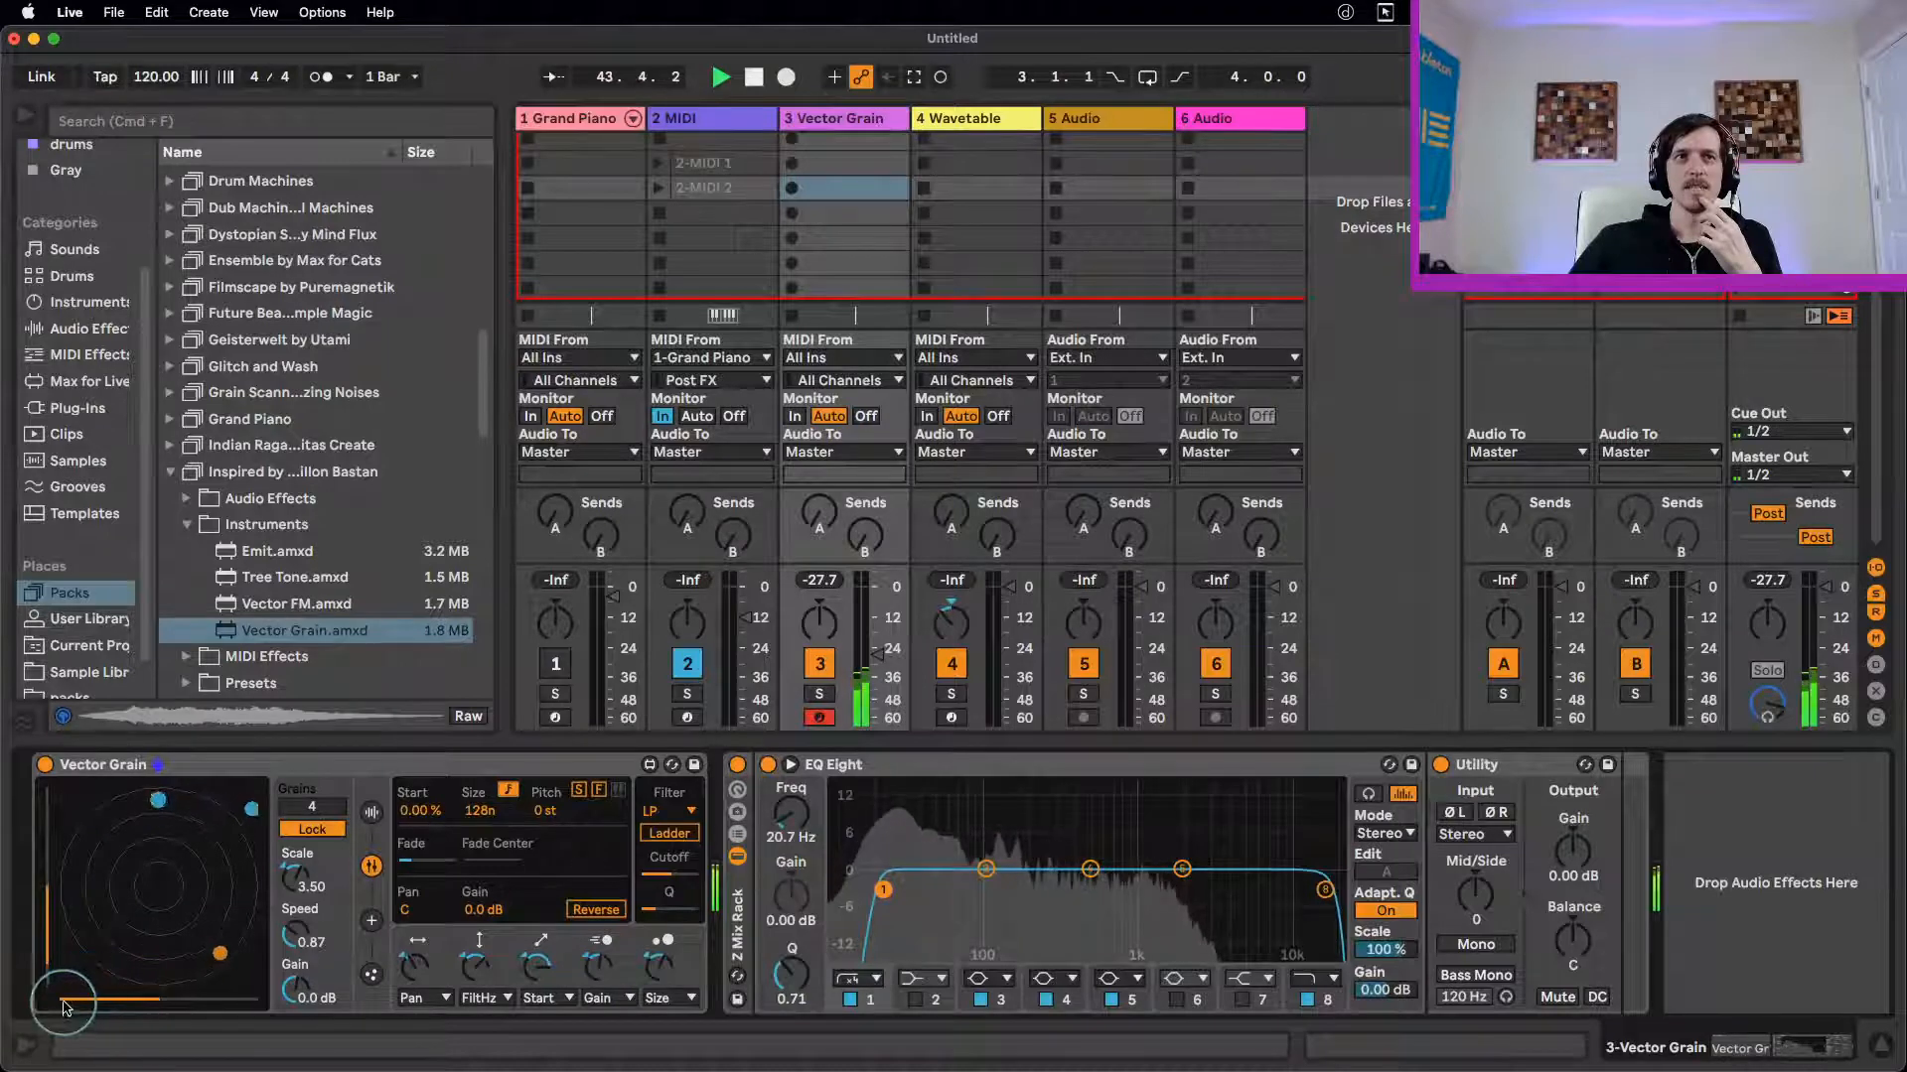
left_click_drag(297, 876, 294, 1005)
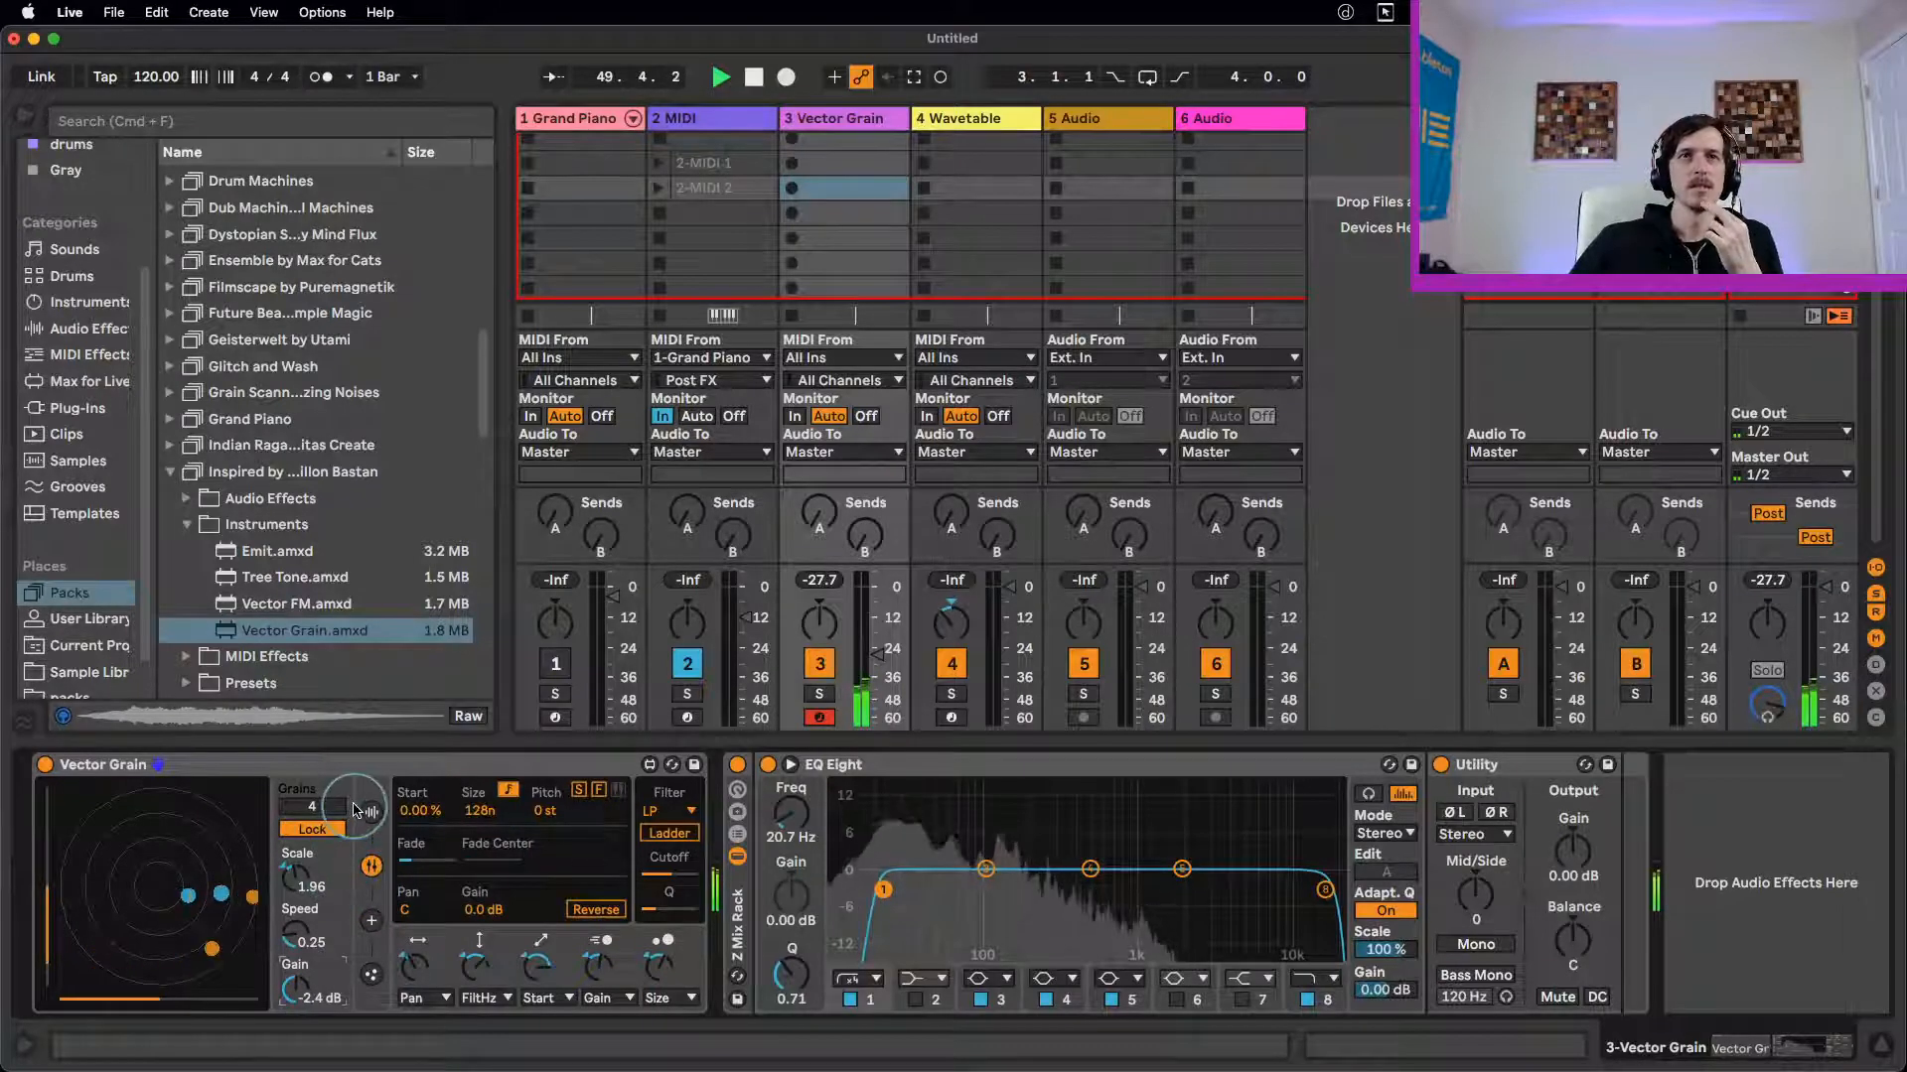
left_click(312, 761)
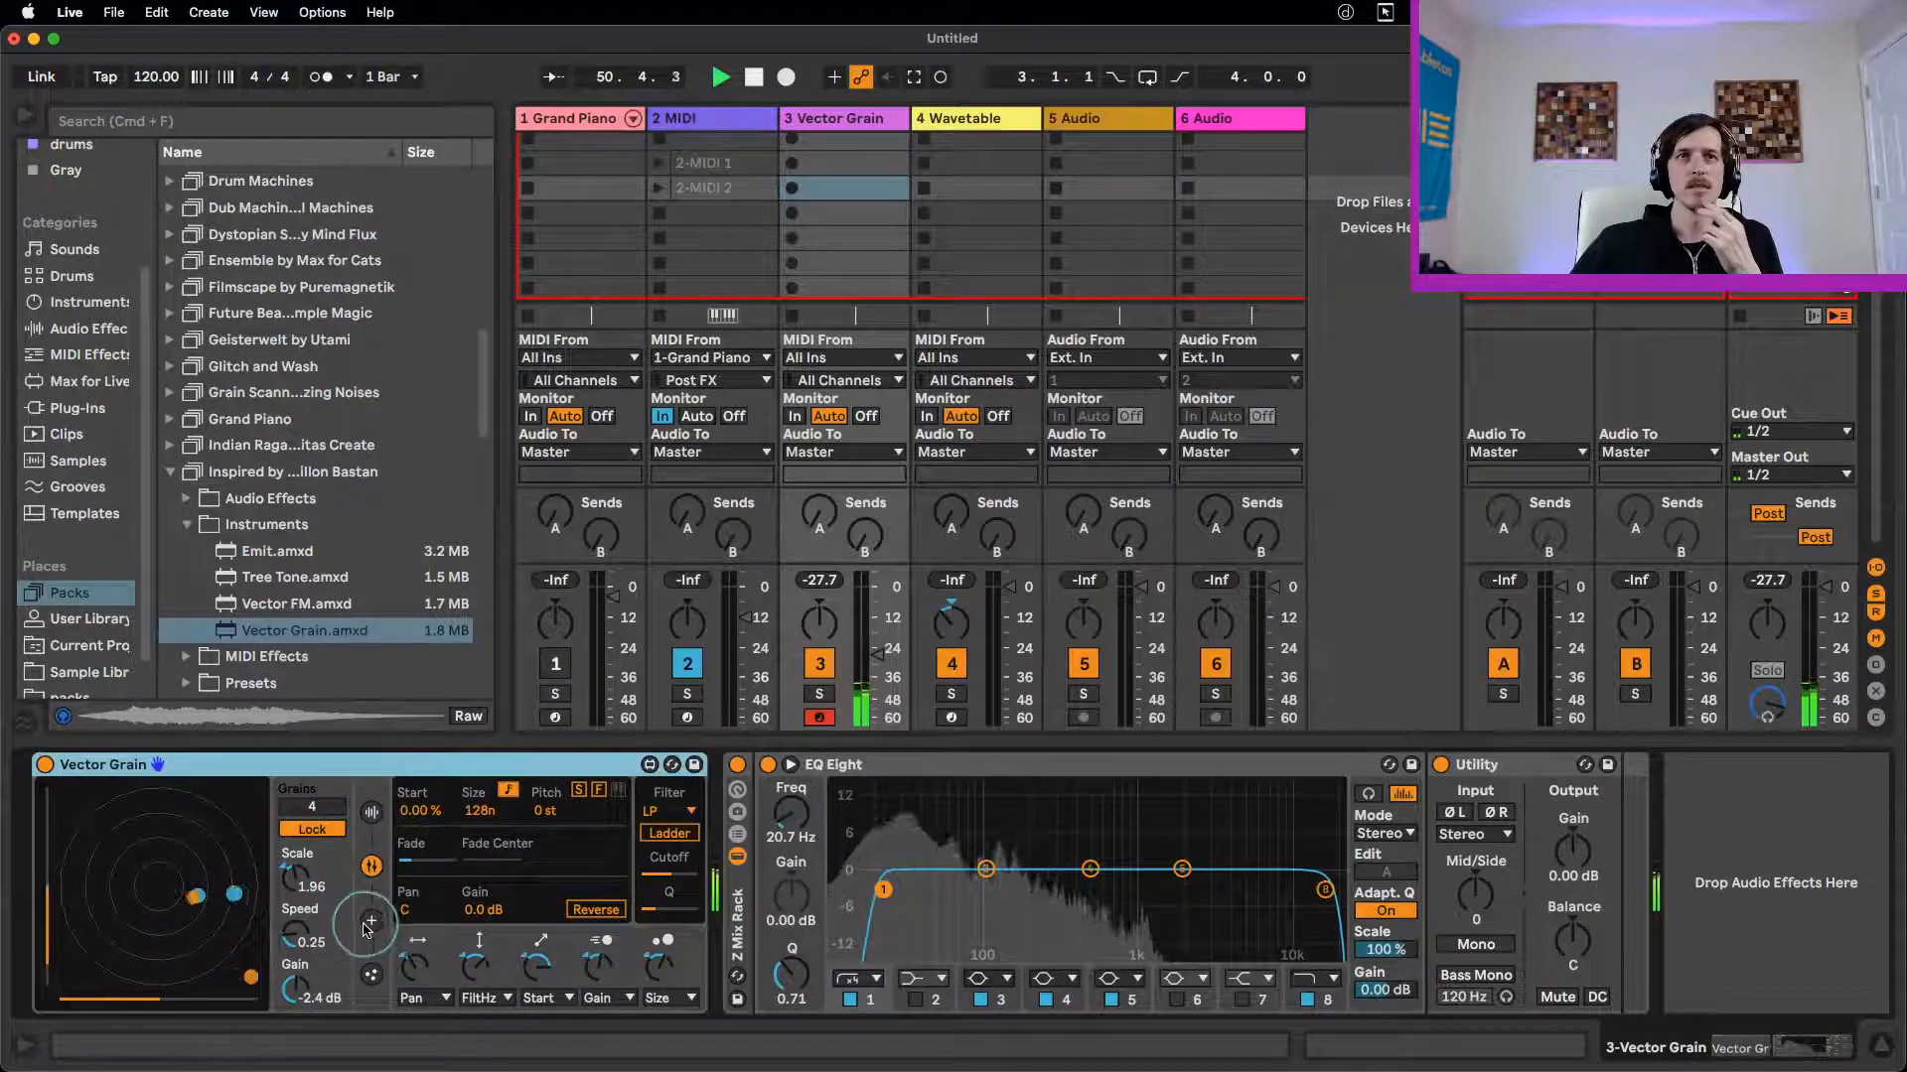
Step: Make the Attractor act on minus particles only, lower its Strength and place it at X 0.59, Y -0.45
left_click(370, 921)
left_click(474, 868)
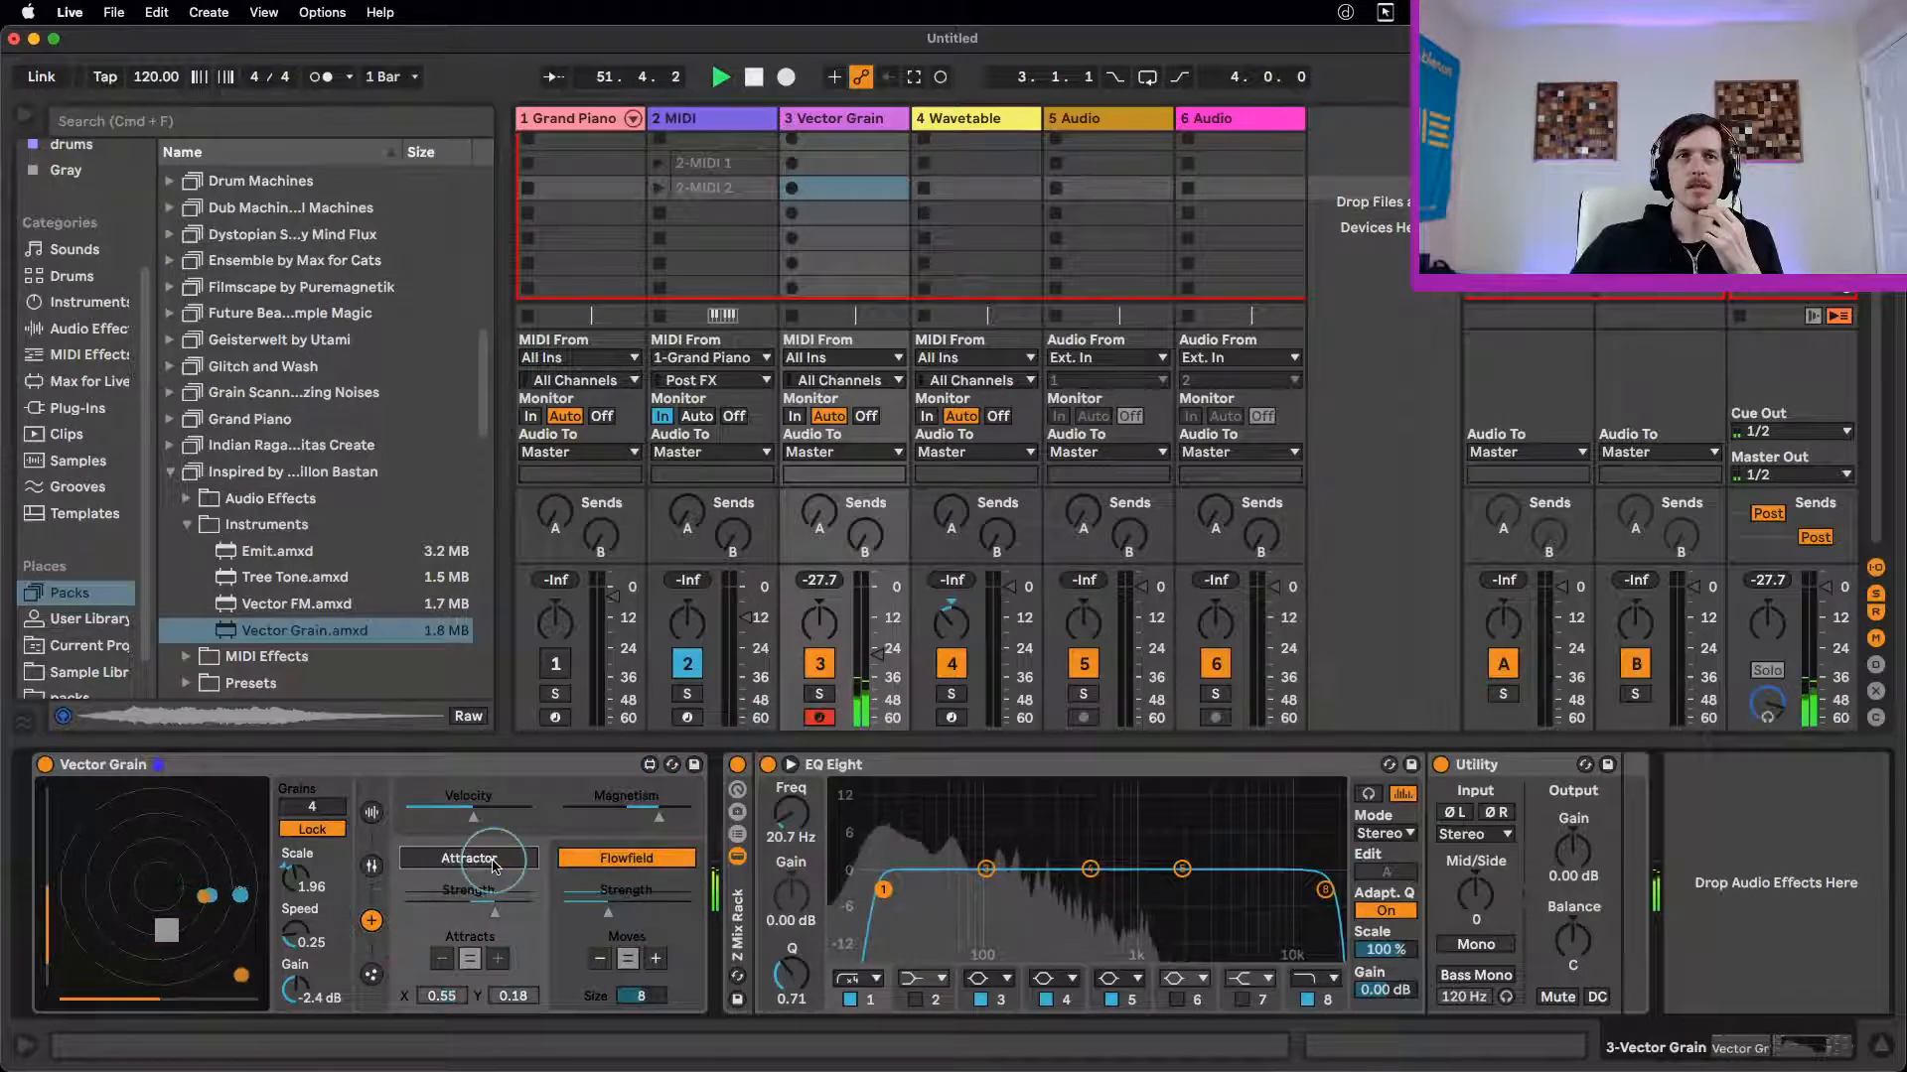
left_click(466, 871)
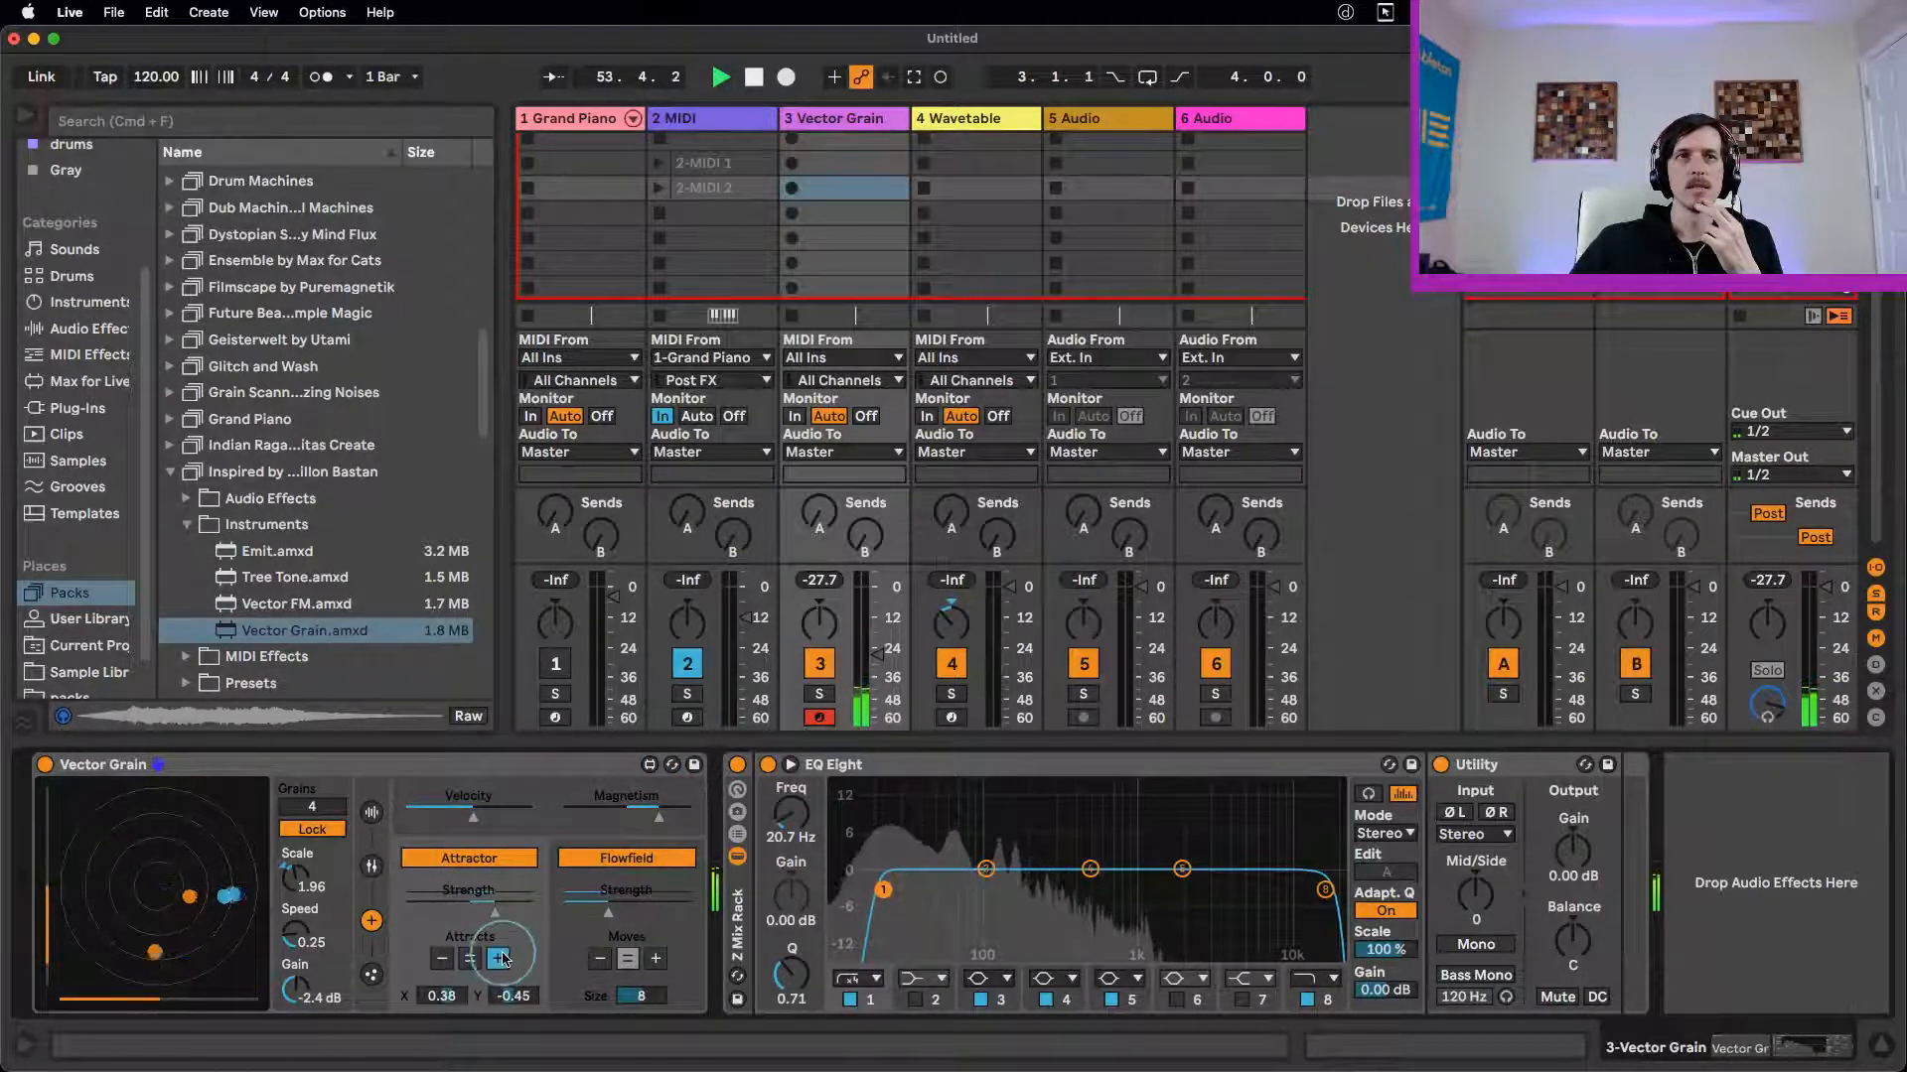
left_click(444, 960)
left_click_drag(478, 909, 415, 910)
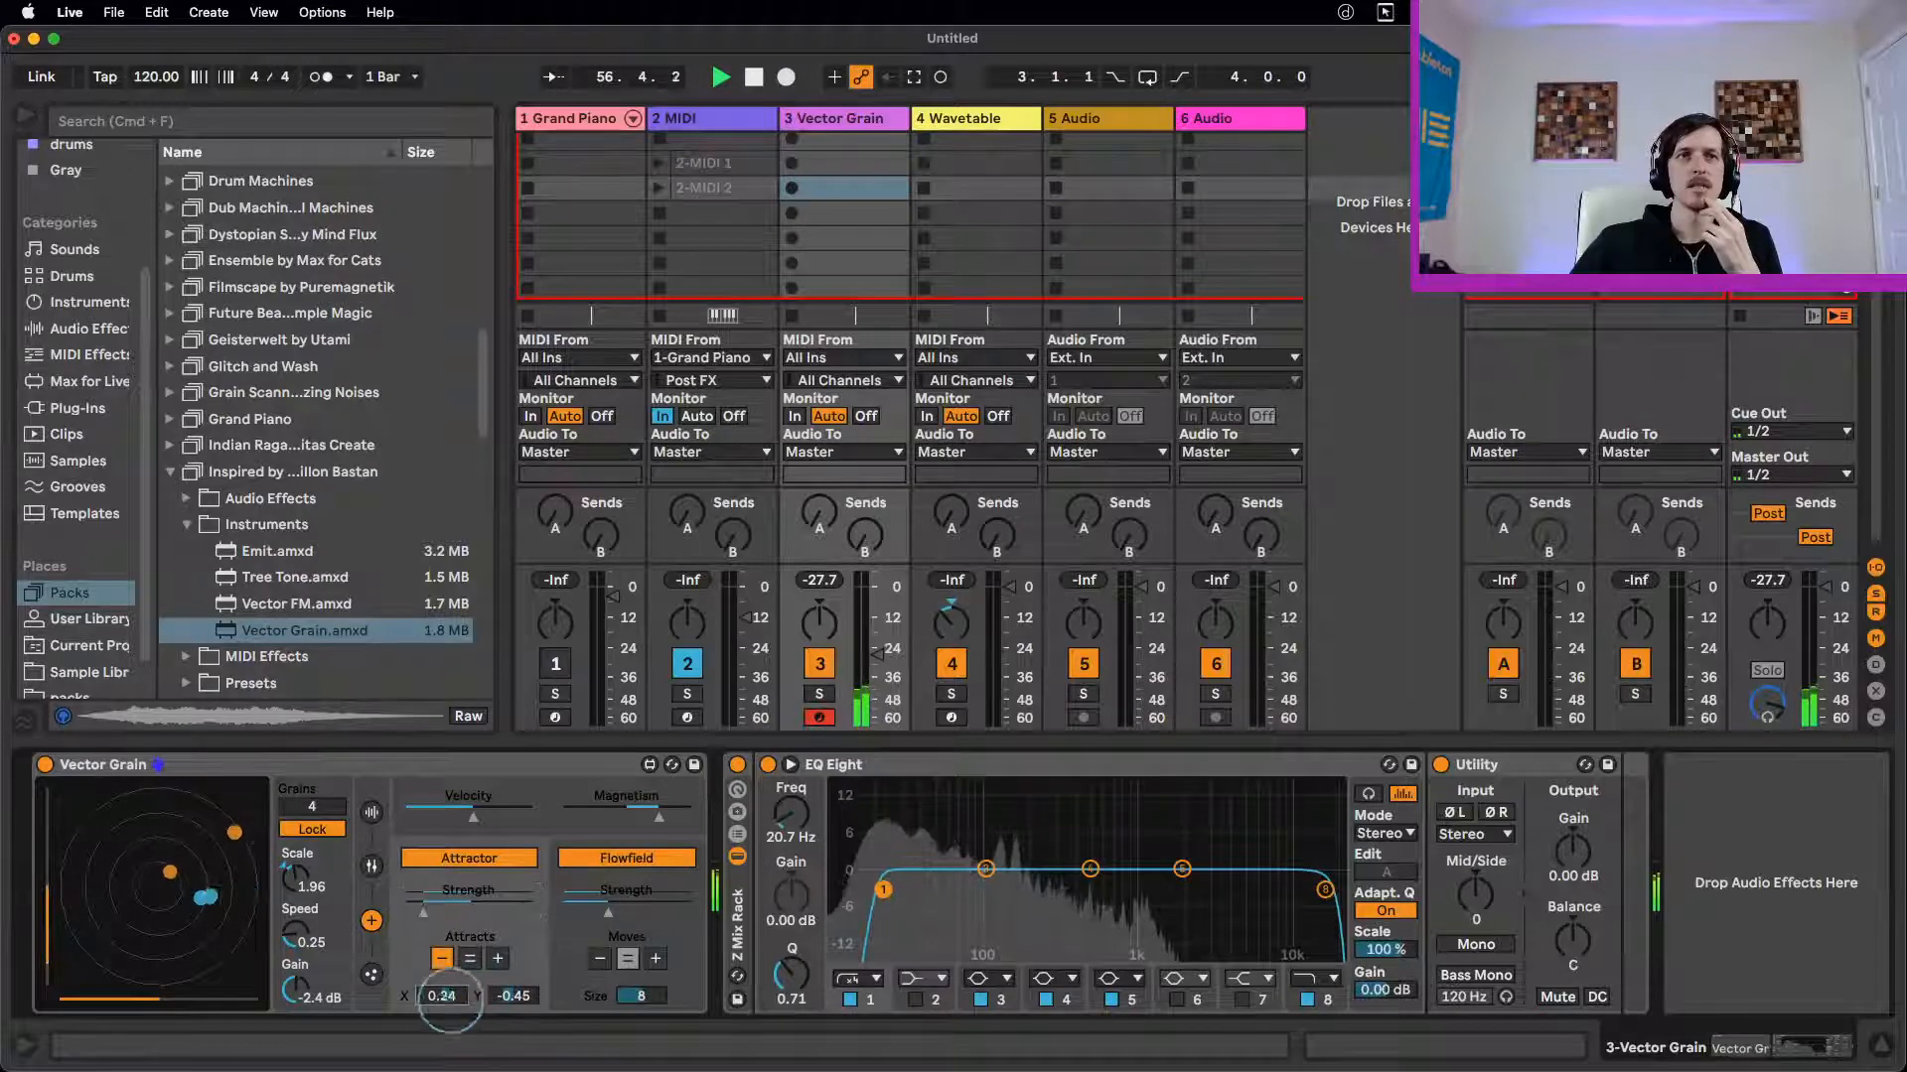
mouse_move(444, 997)
left_mouse_down()
mouse_move(447, 1024)
mouse_move(439, 961)
left_mouse_up()
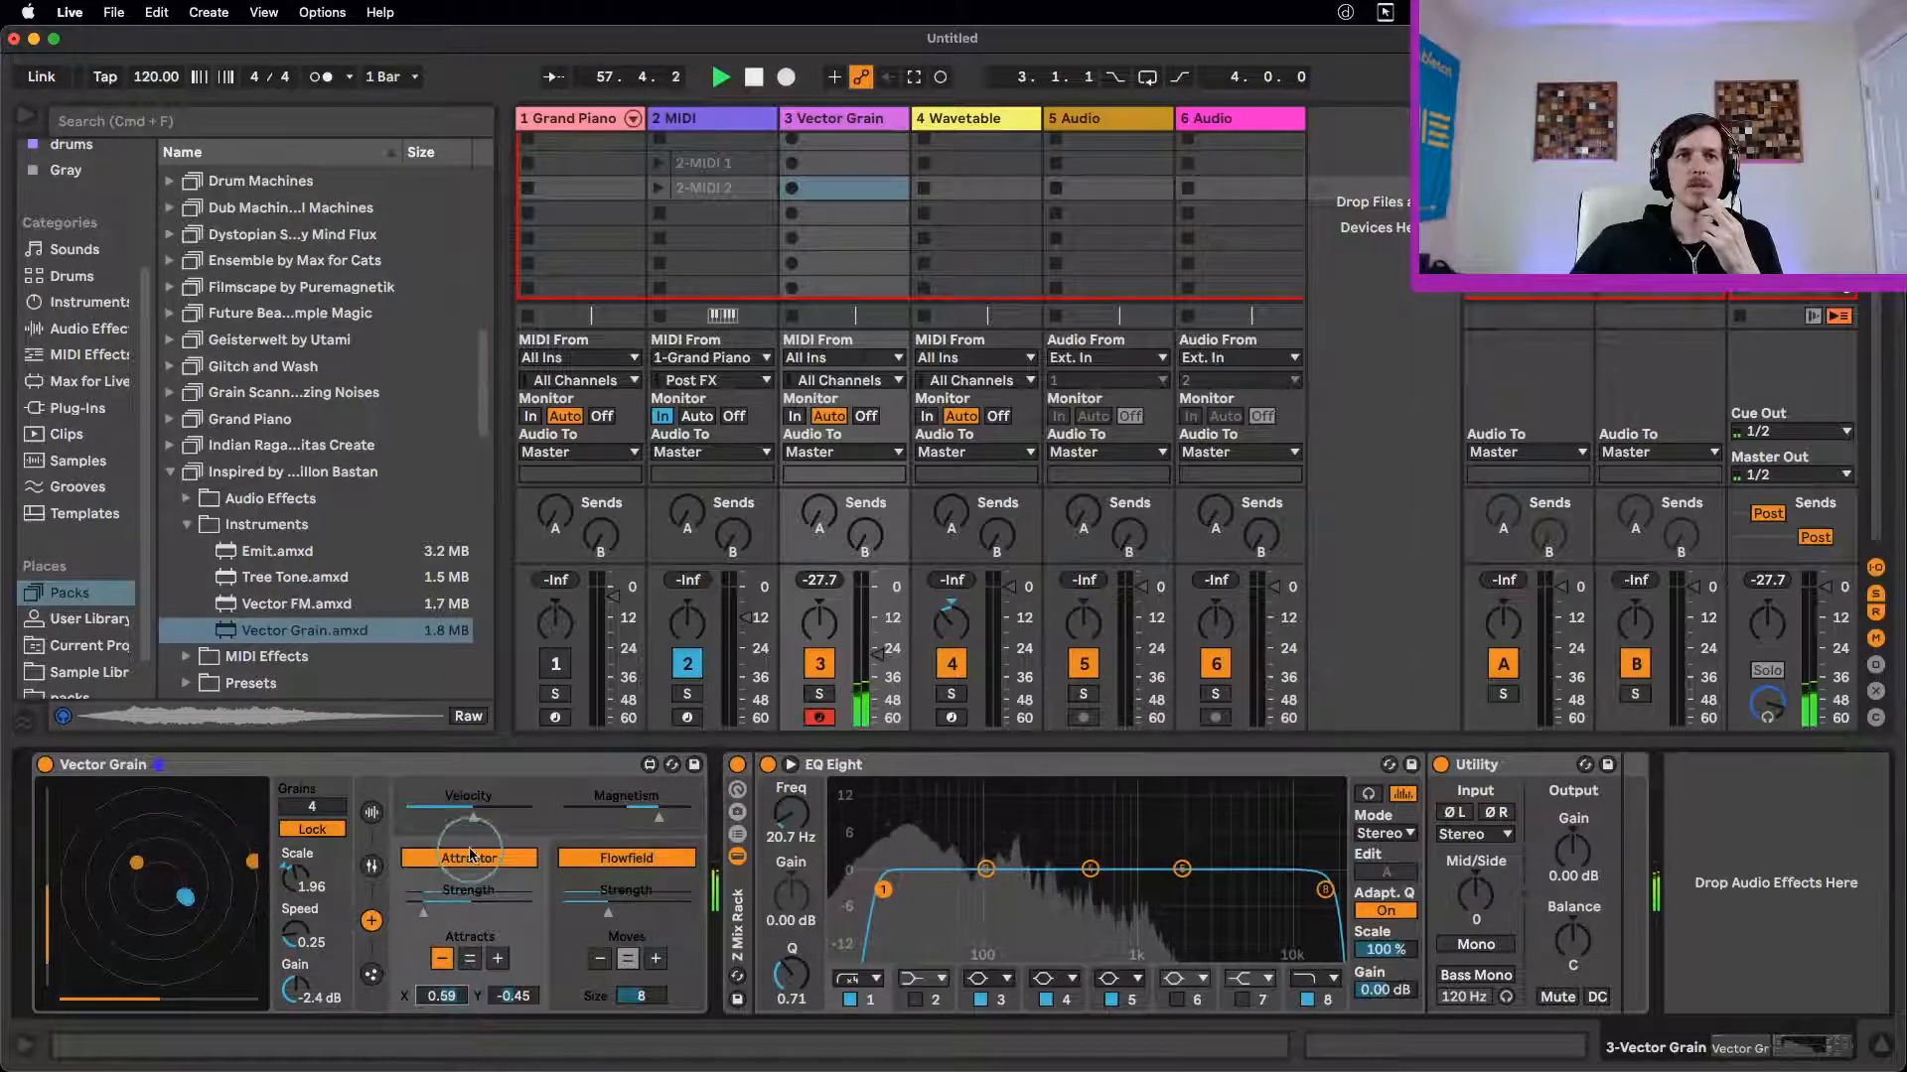
Step: Increase the number of grains to 6 and move the attractor point to X -0.06, Y -0.14
left_click(472, 861)
left_click(474, 862)
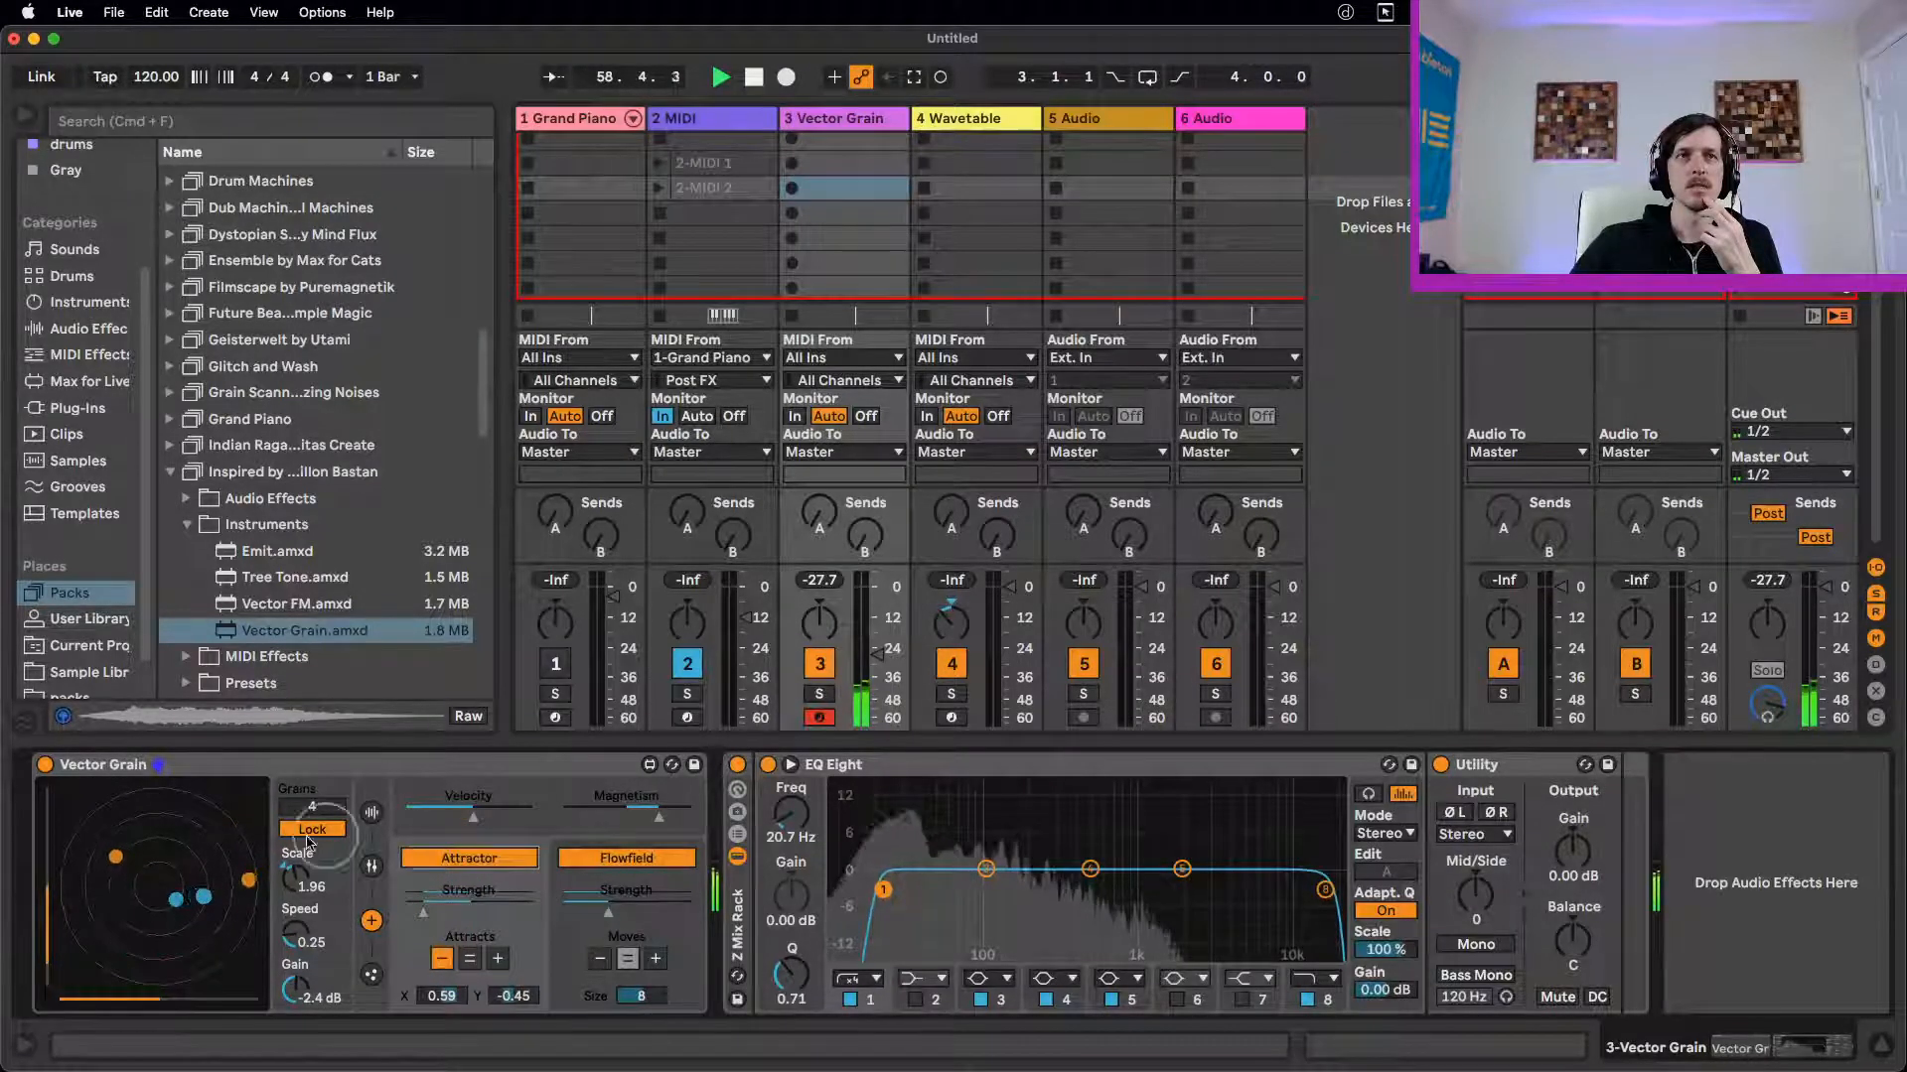
left_click_drag(198, 885, 120, 914)
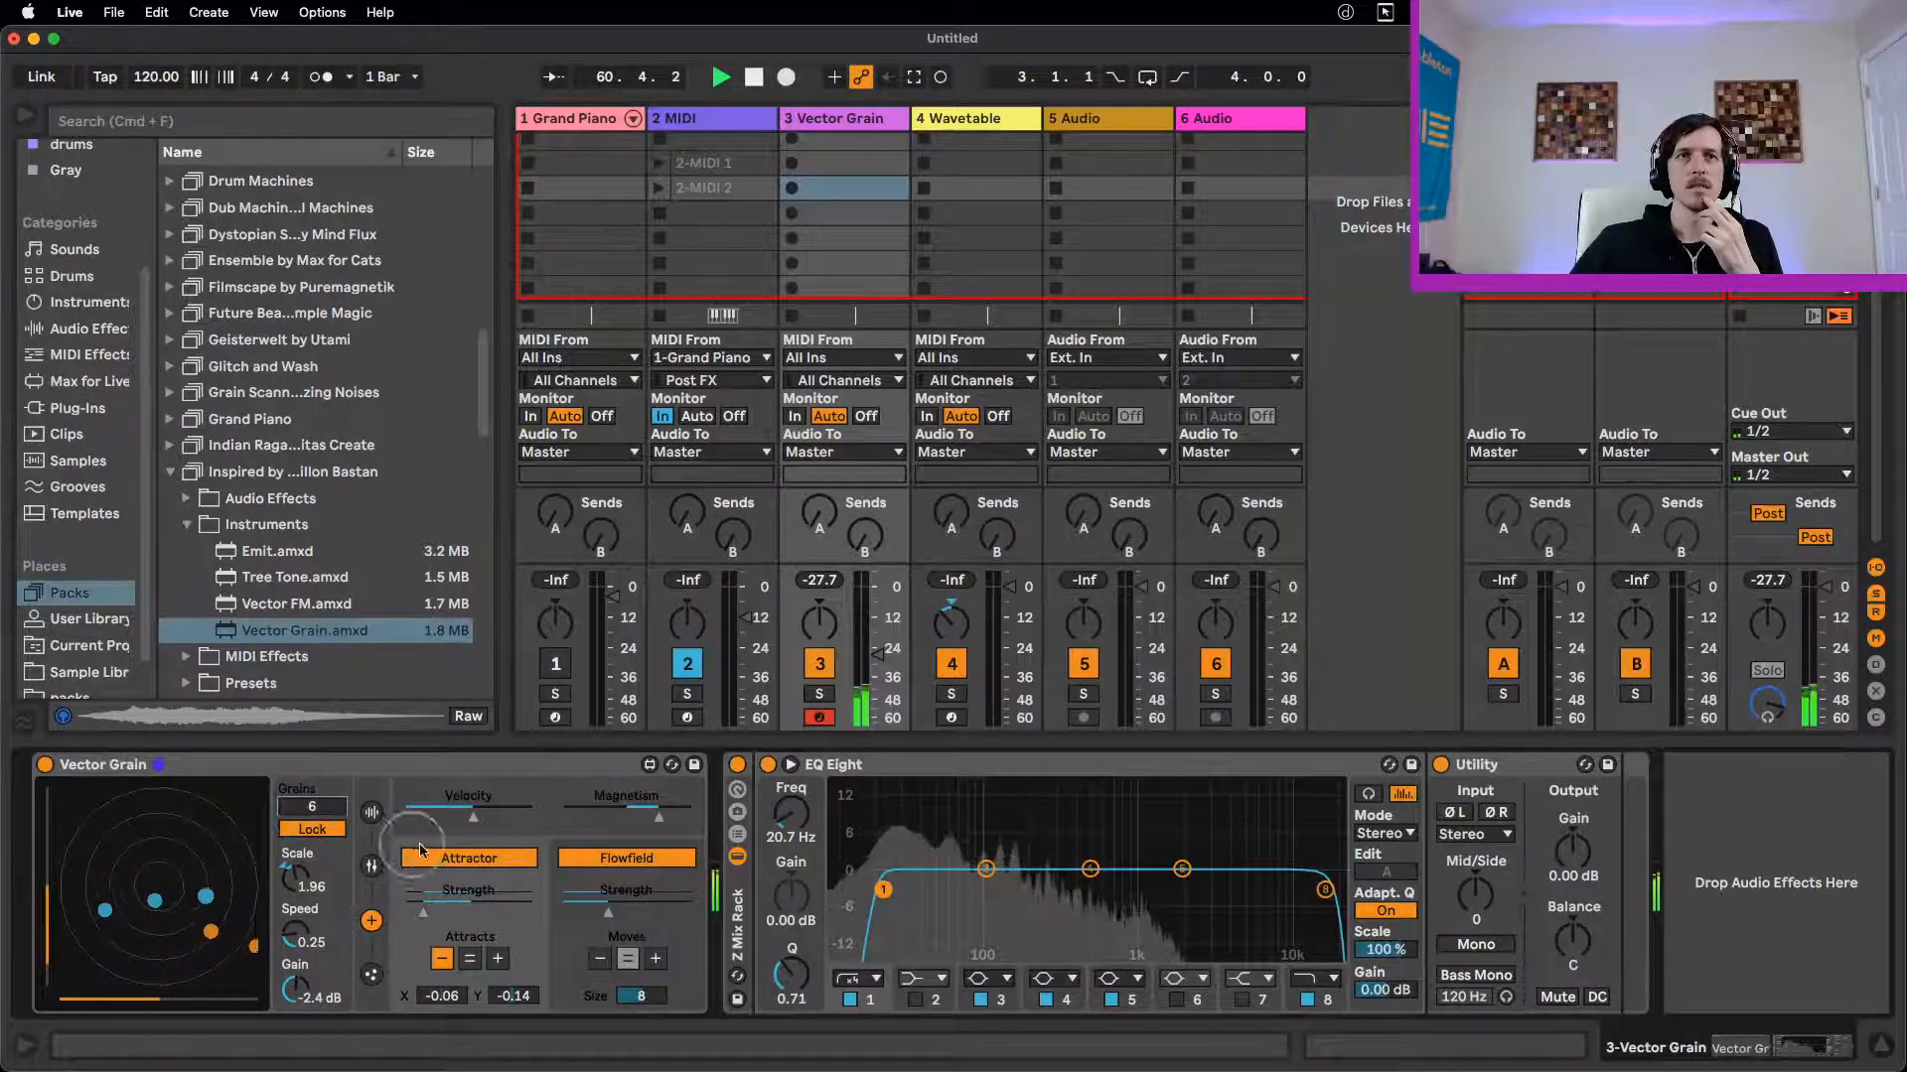
left_click(316, 832)
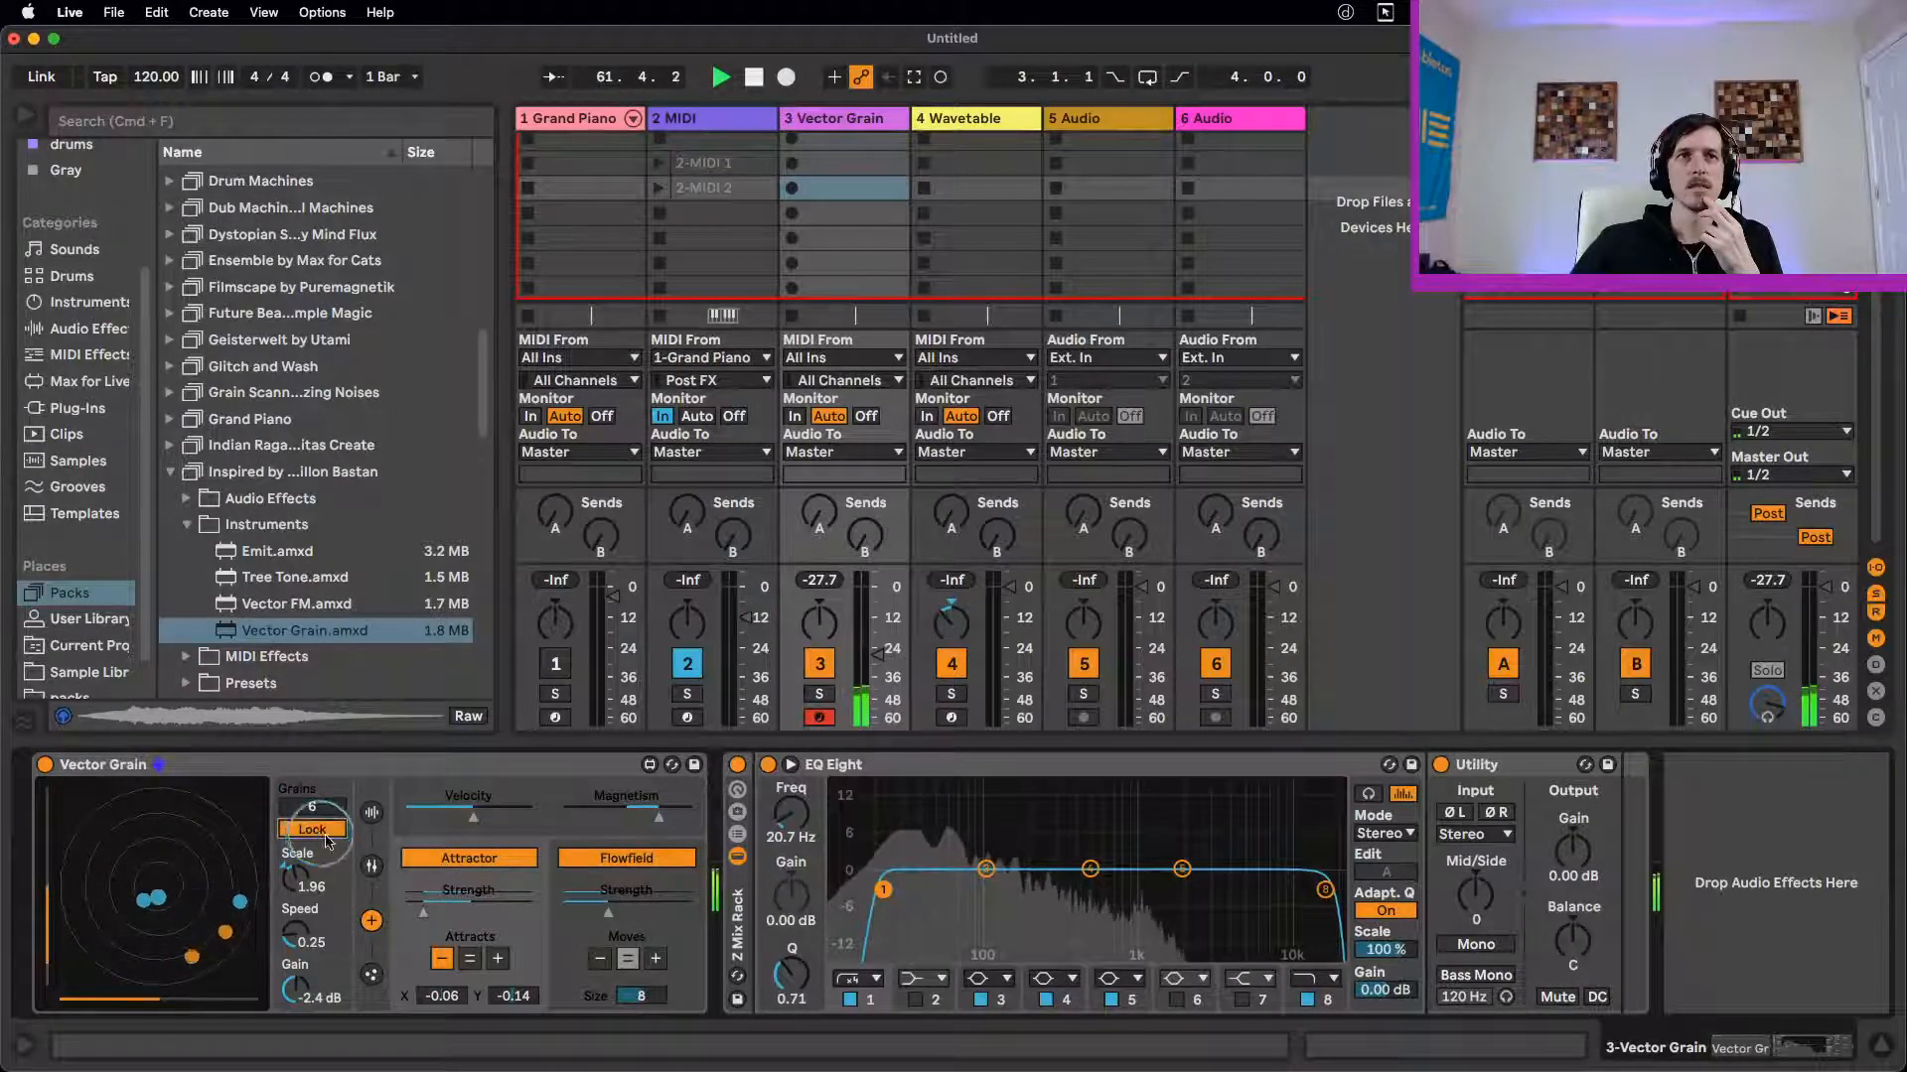
Step: Make the Flowfield move plus particles only and shift the horizontal slider below the particle display past its centre
left_click(668, 962)
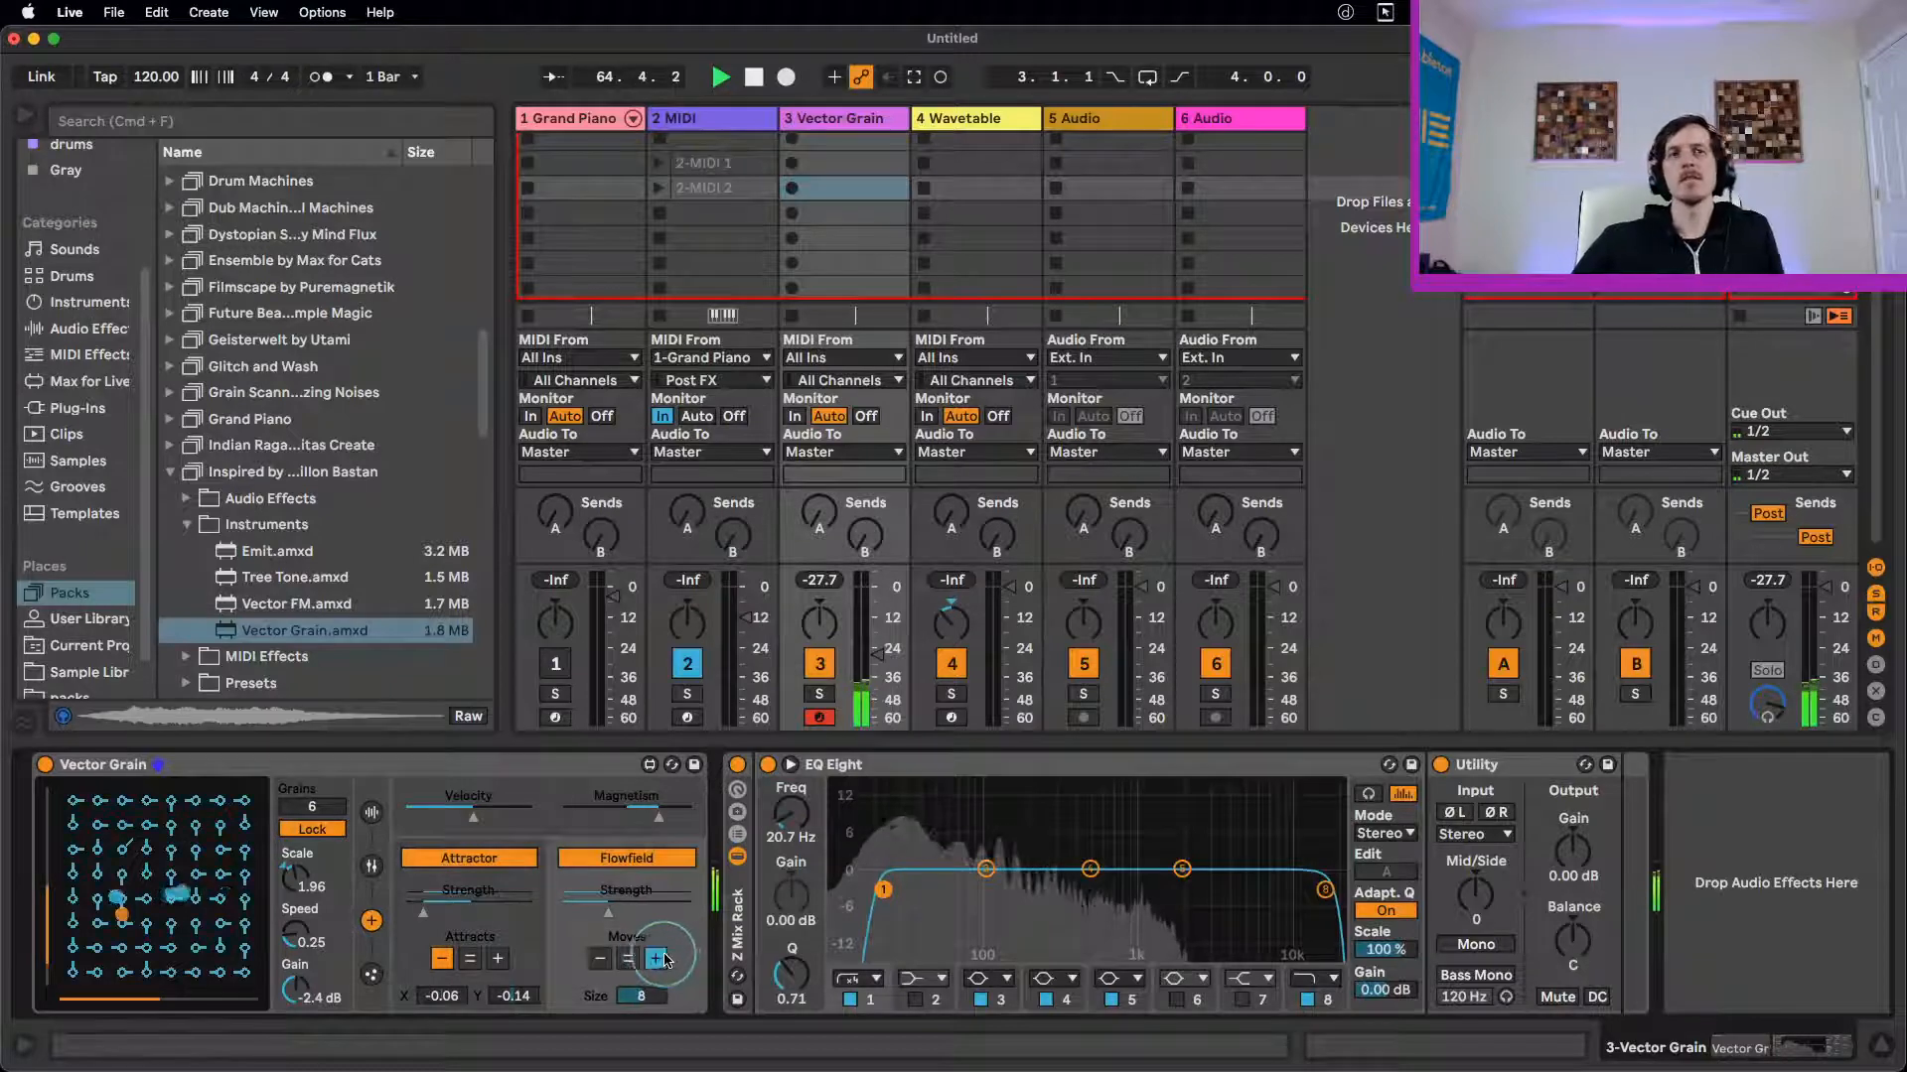
left_click(631, 858)
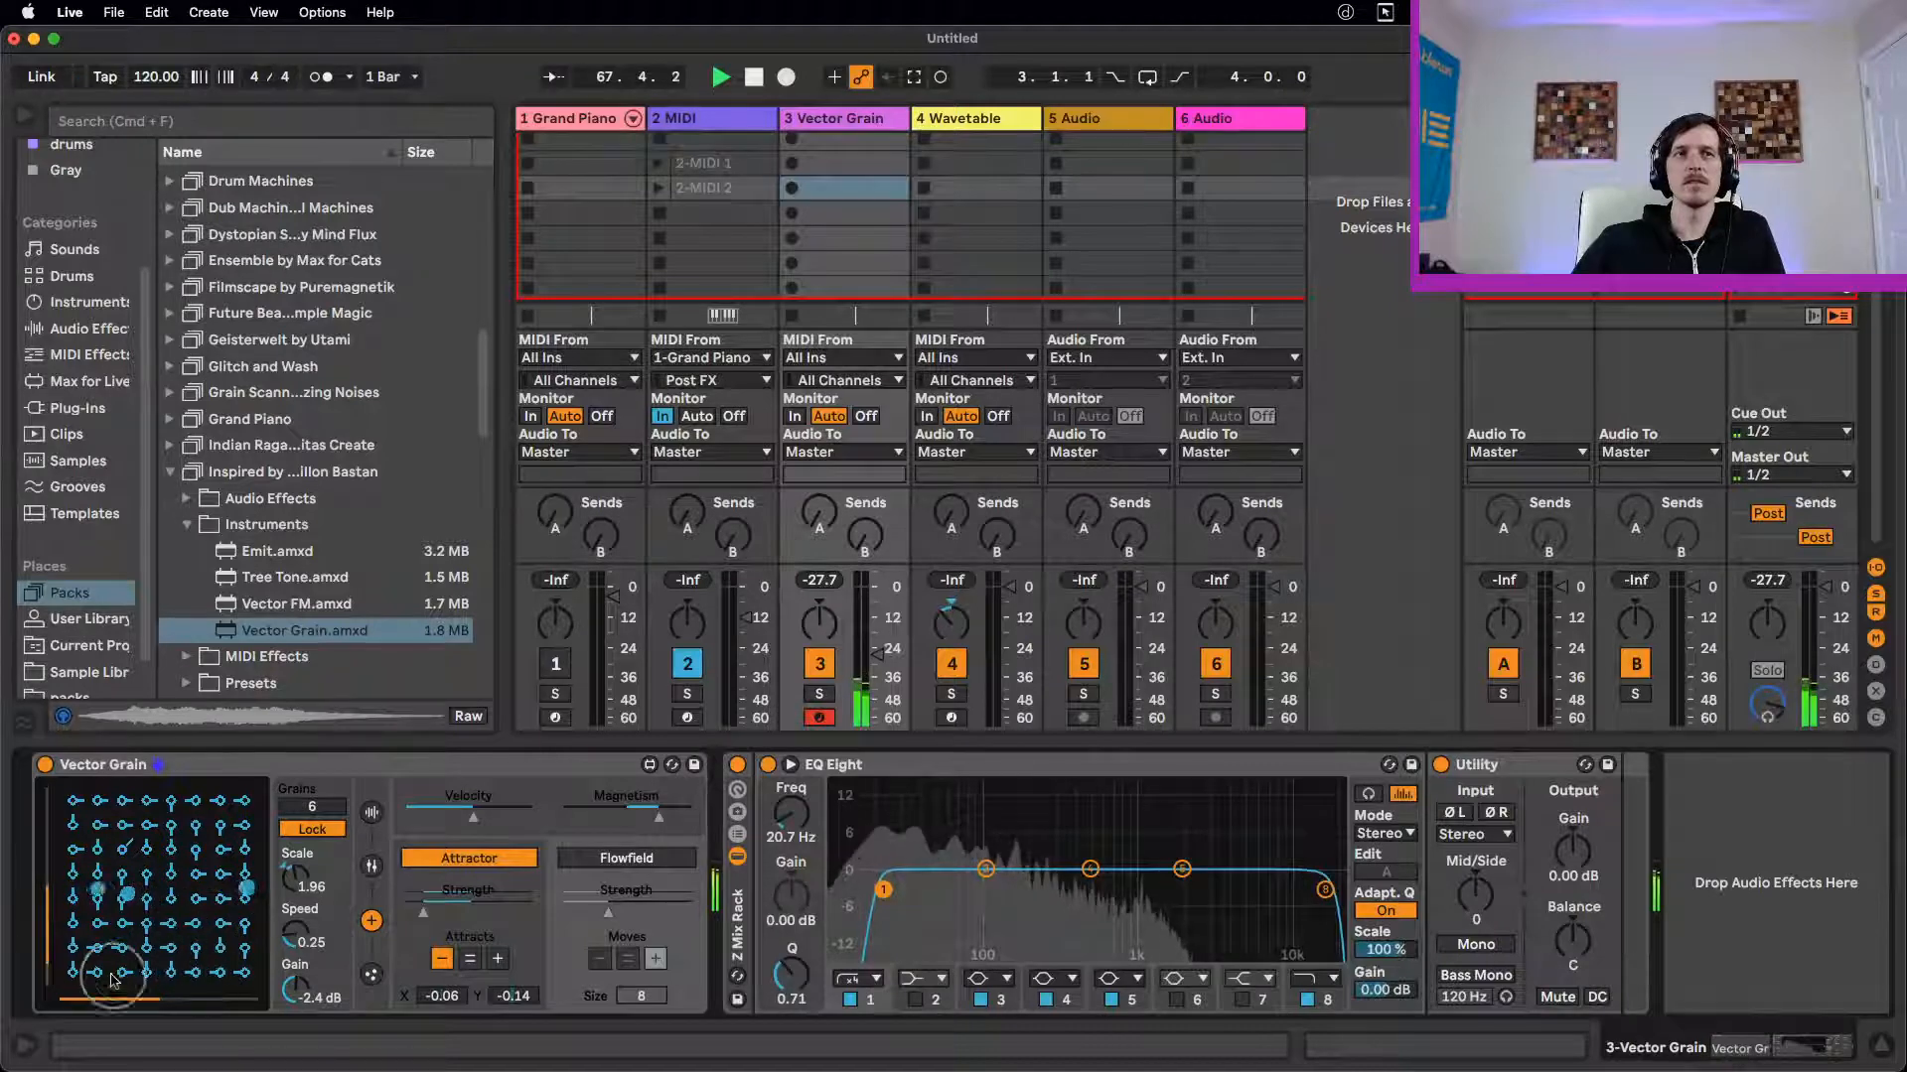
left_click_drag(137, 996, 211, 997)
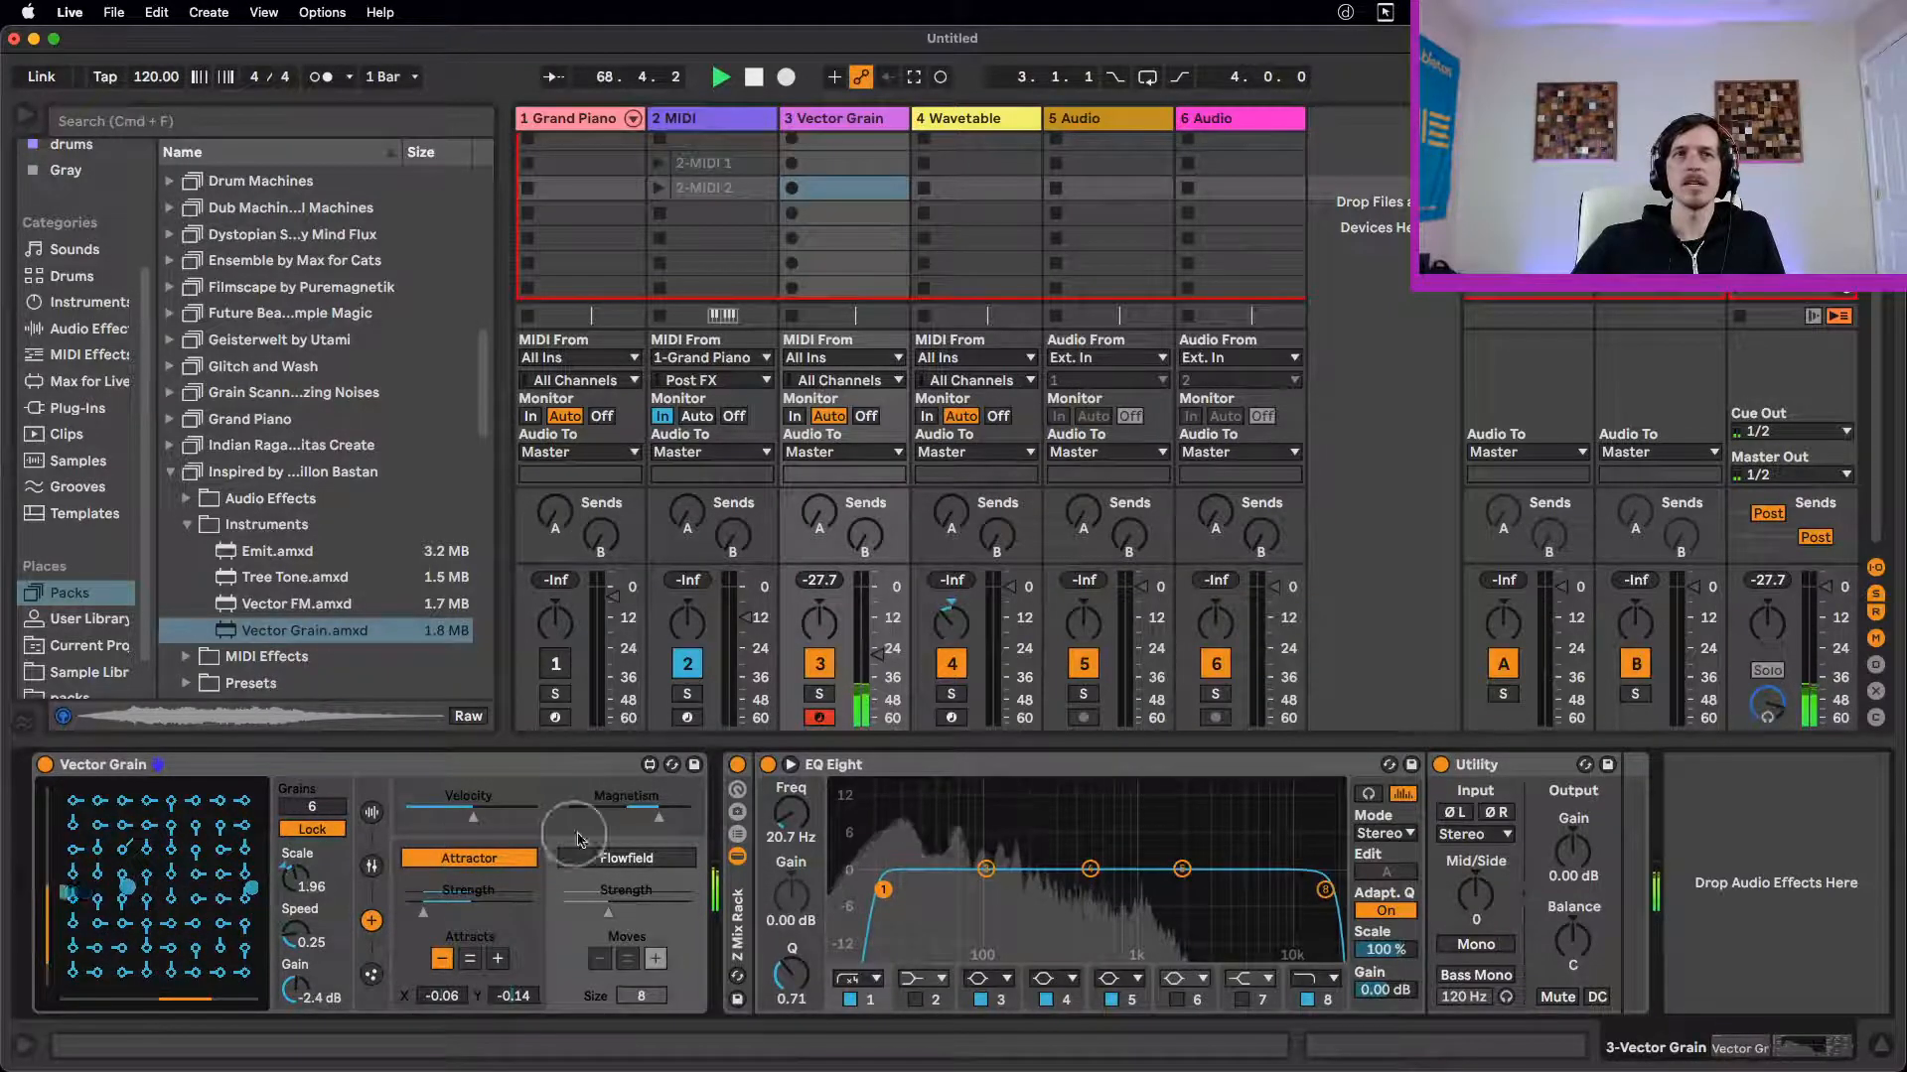
left_click(621, 860)
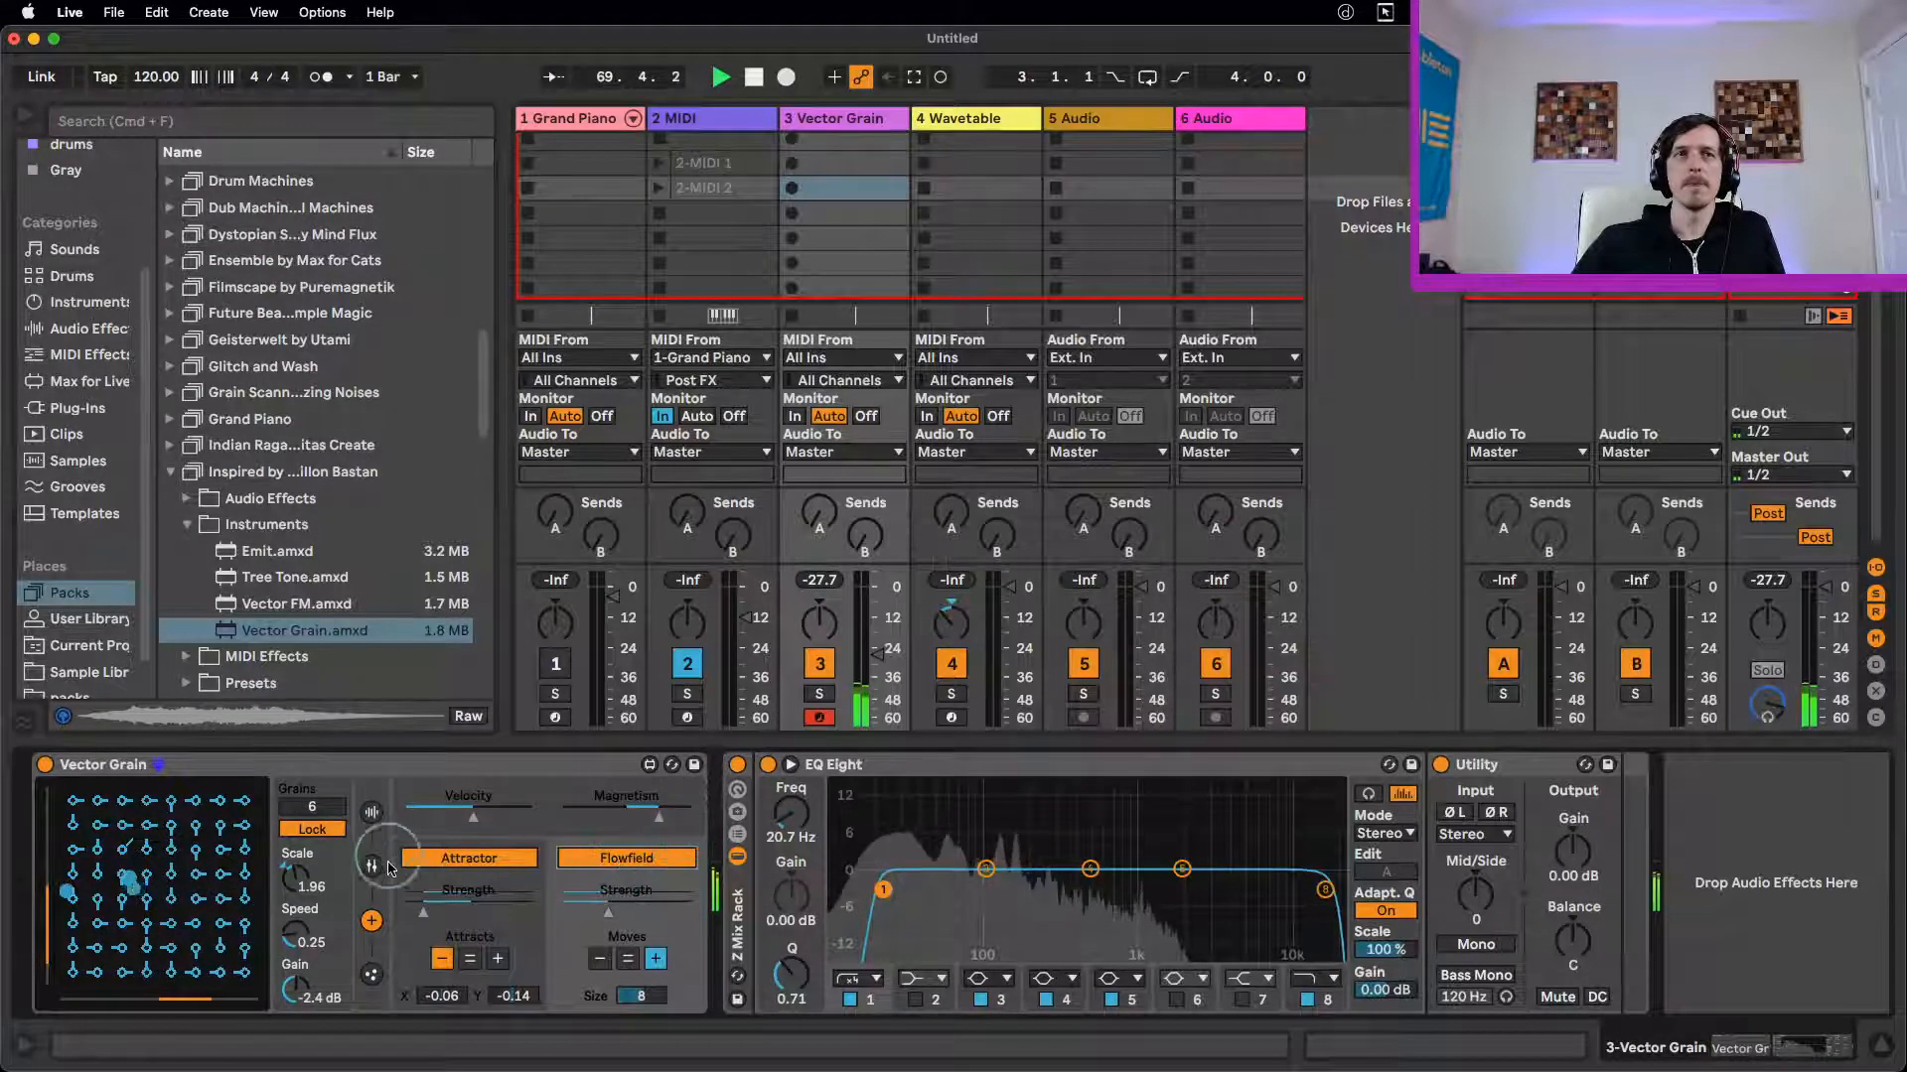
left_click(319, 837)
left_click(315, 832)
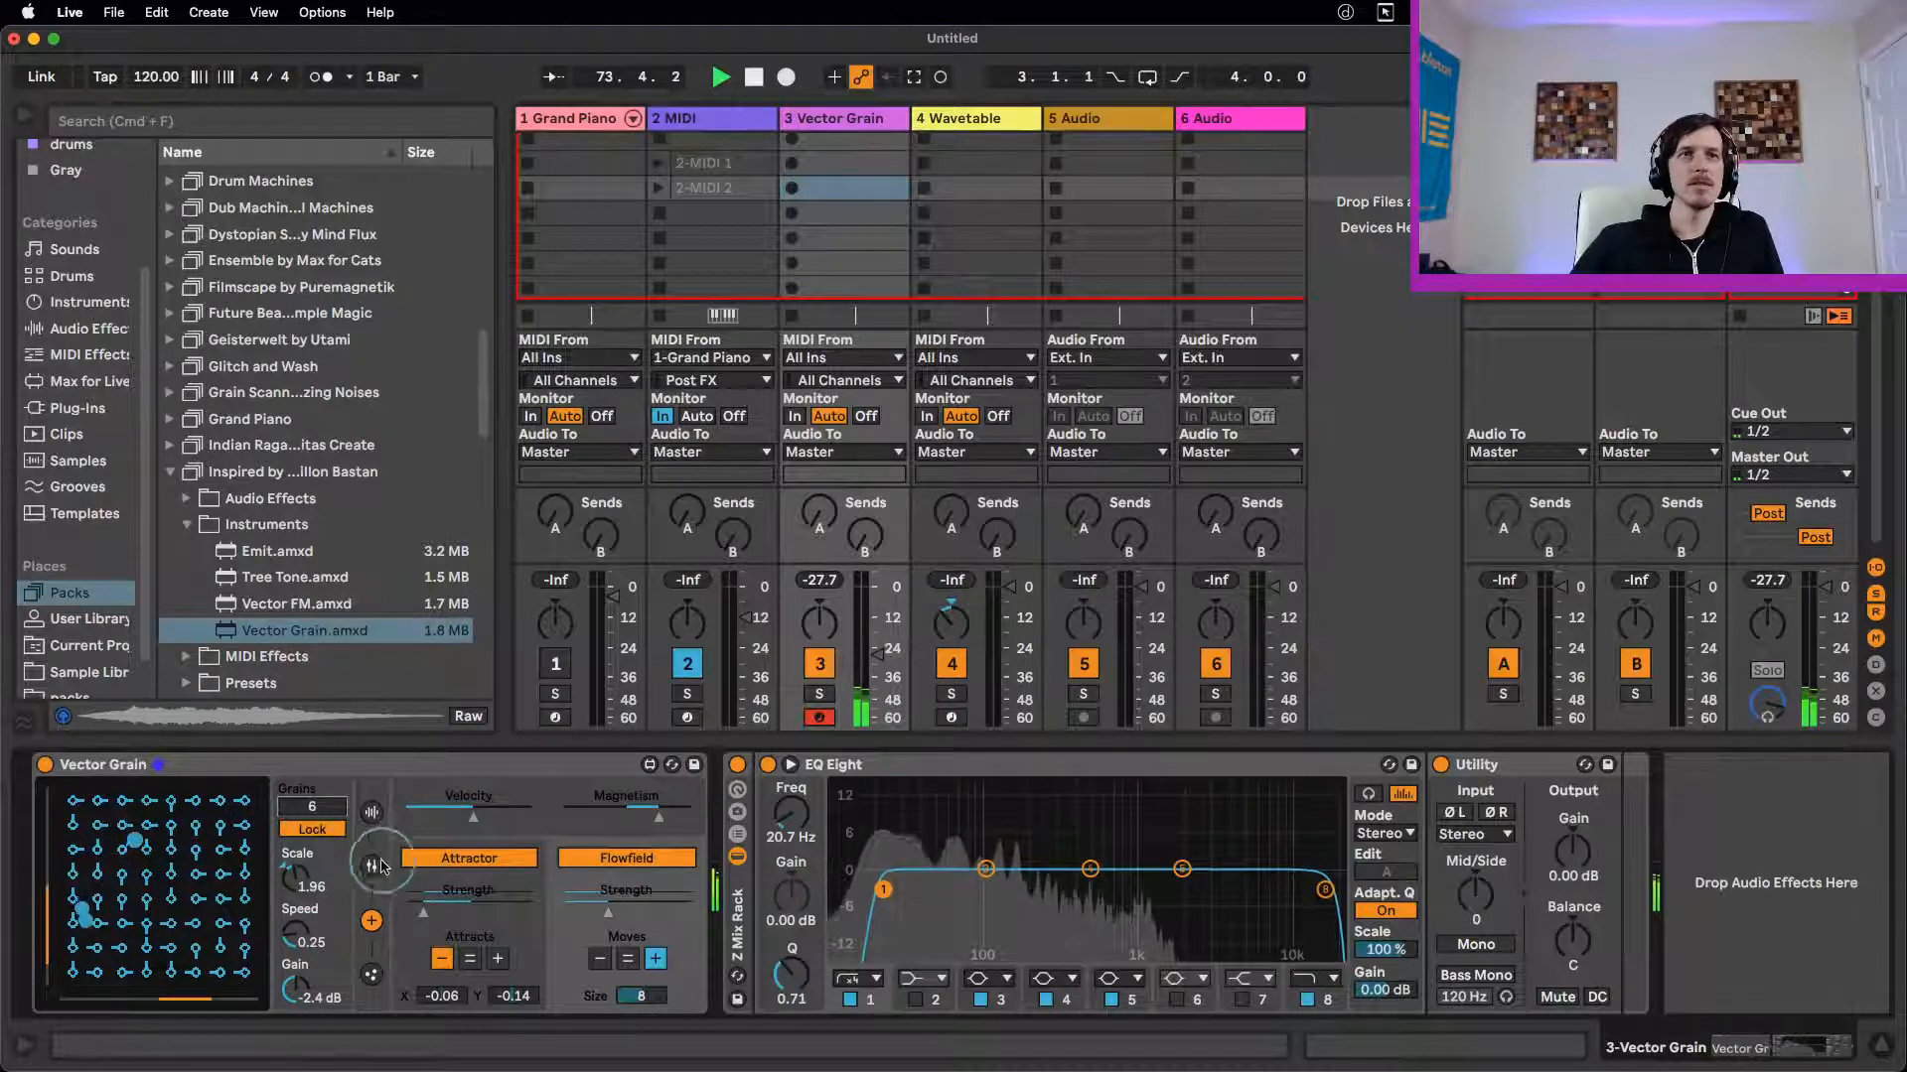
Step: Adjust the selected sample region to Start 9.95 % and Length 39.4 %, keeping Normalize on
left_click(370, 811)
mouse_move(567, 820)
left_mouse_down()
mouse_move(516, 825)
mouse_move(692, 827)
mouse_move(477, 847)
mouse_move(544, 846)
left_mouse_up()
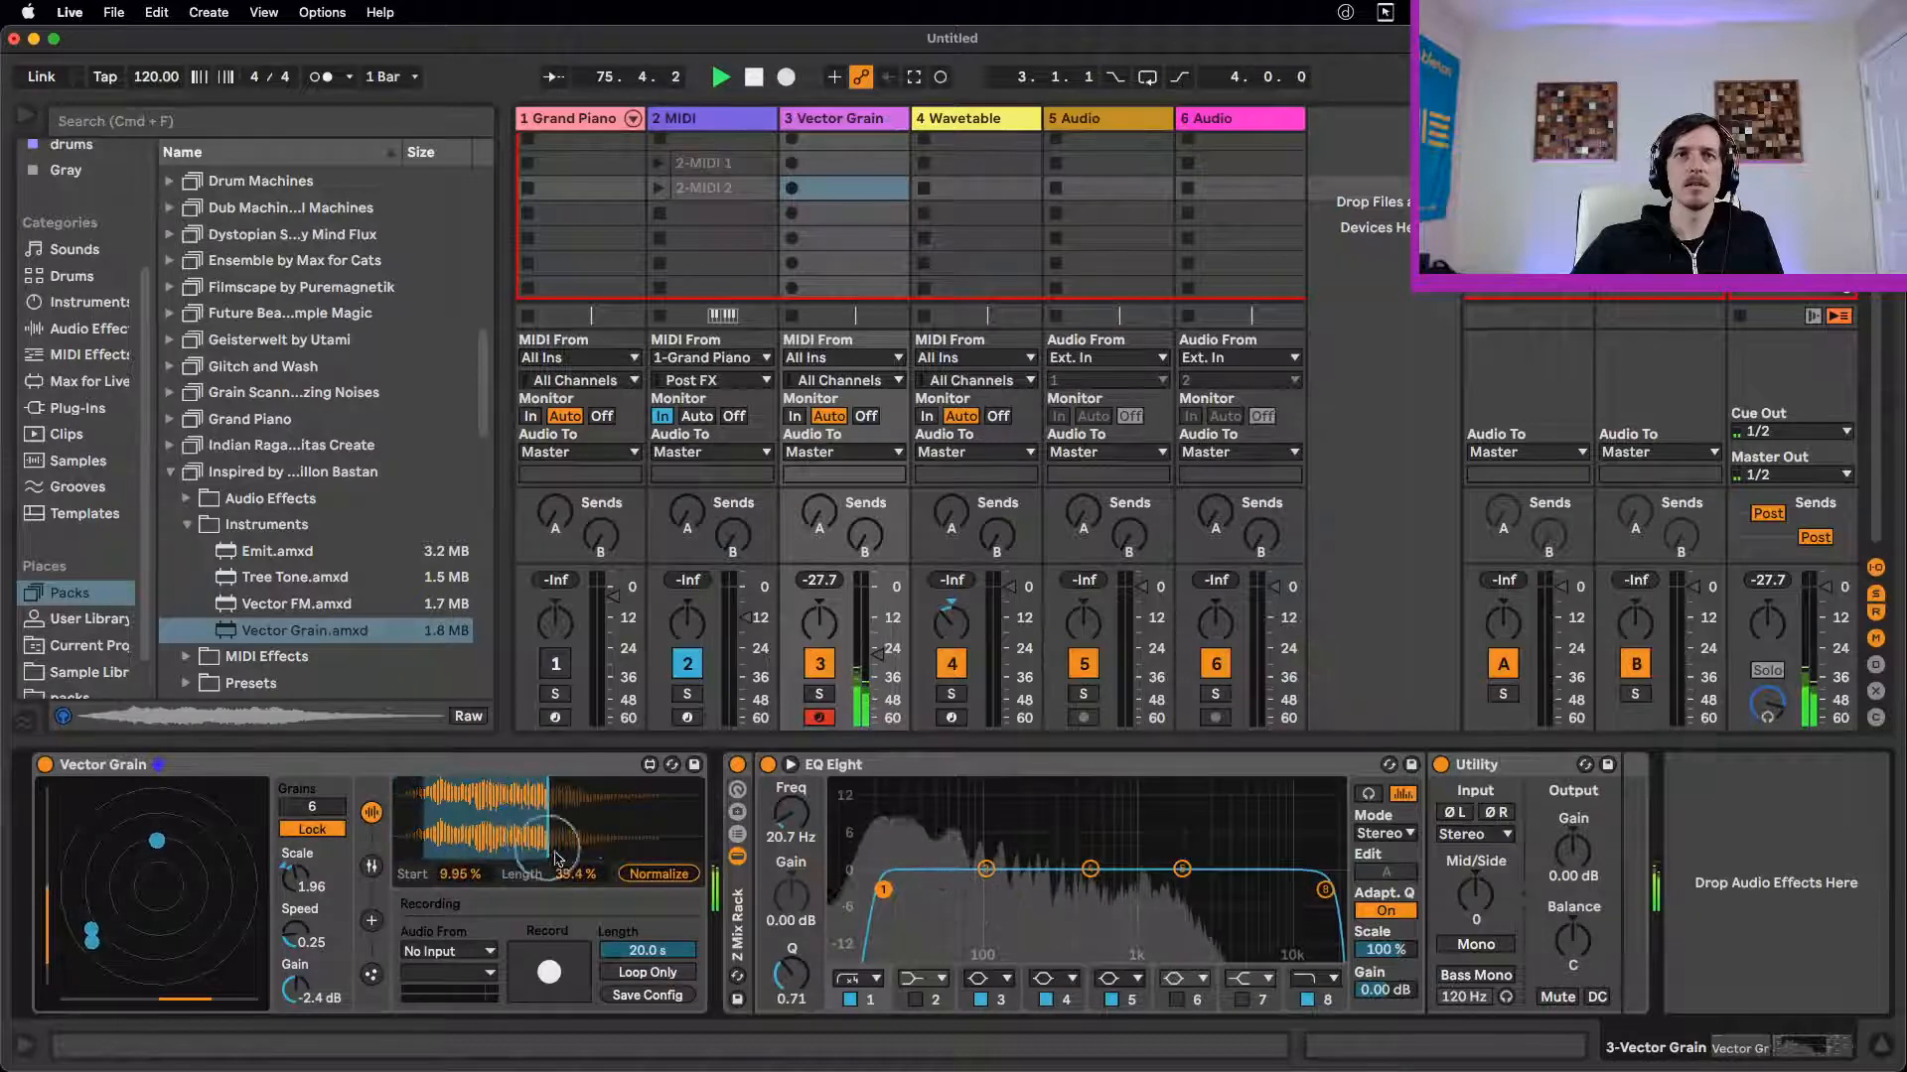
left_click(651, 877)
left_click(652, 877)
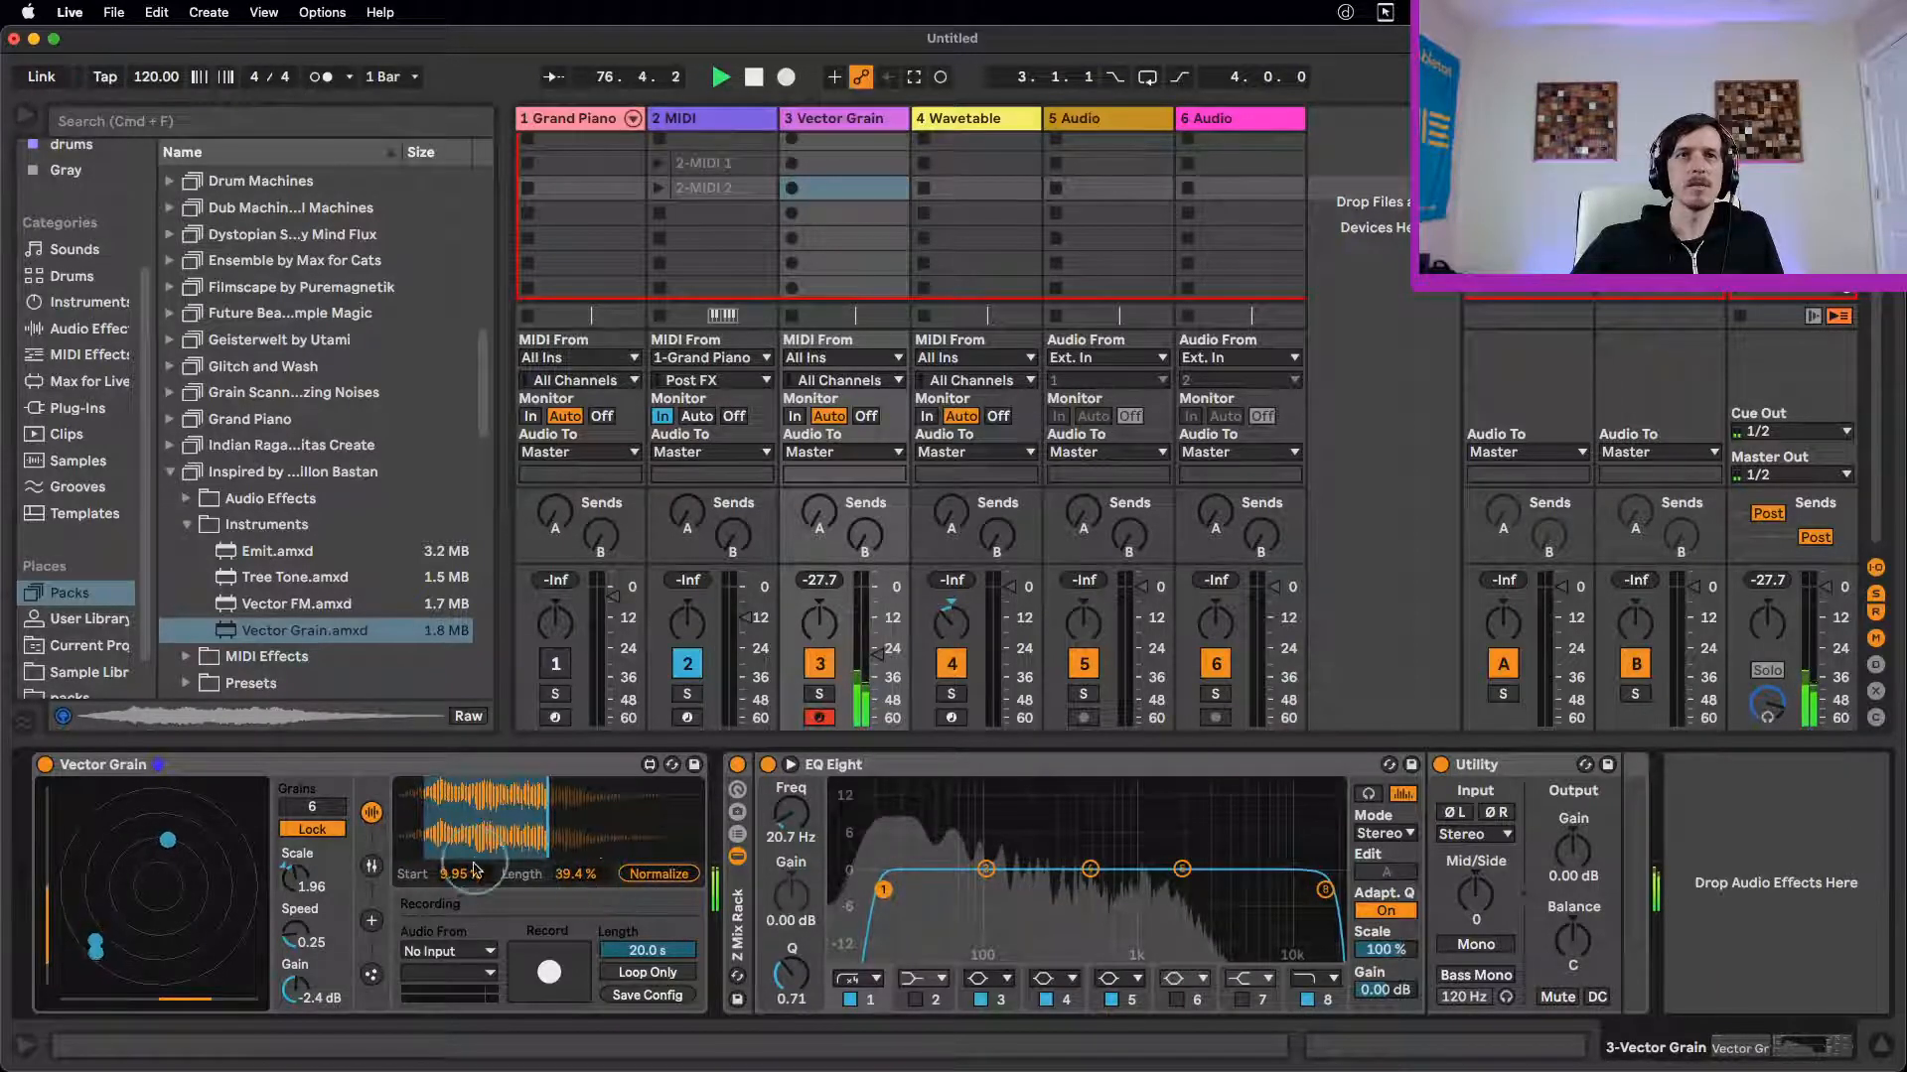
Step: Set the Attractor's Attracts and the Flowfield's Moves options to equal, and switch both forces off
left_click(373, 867)
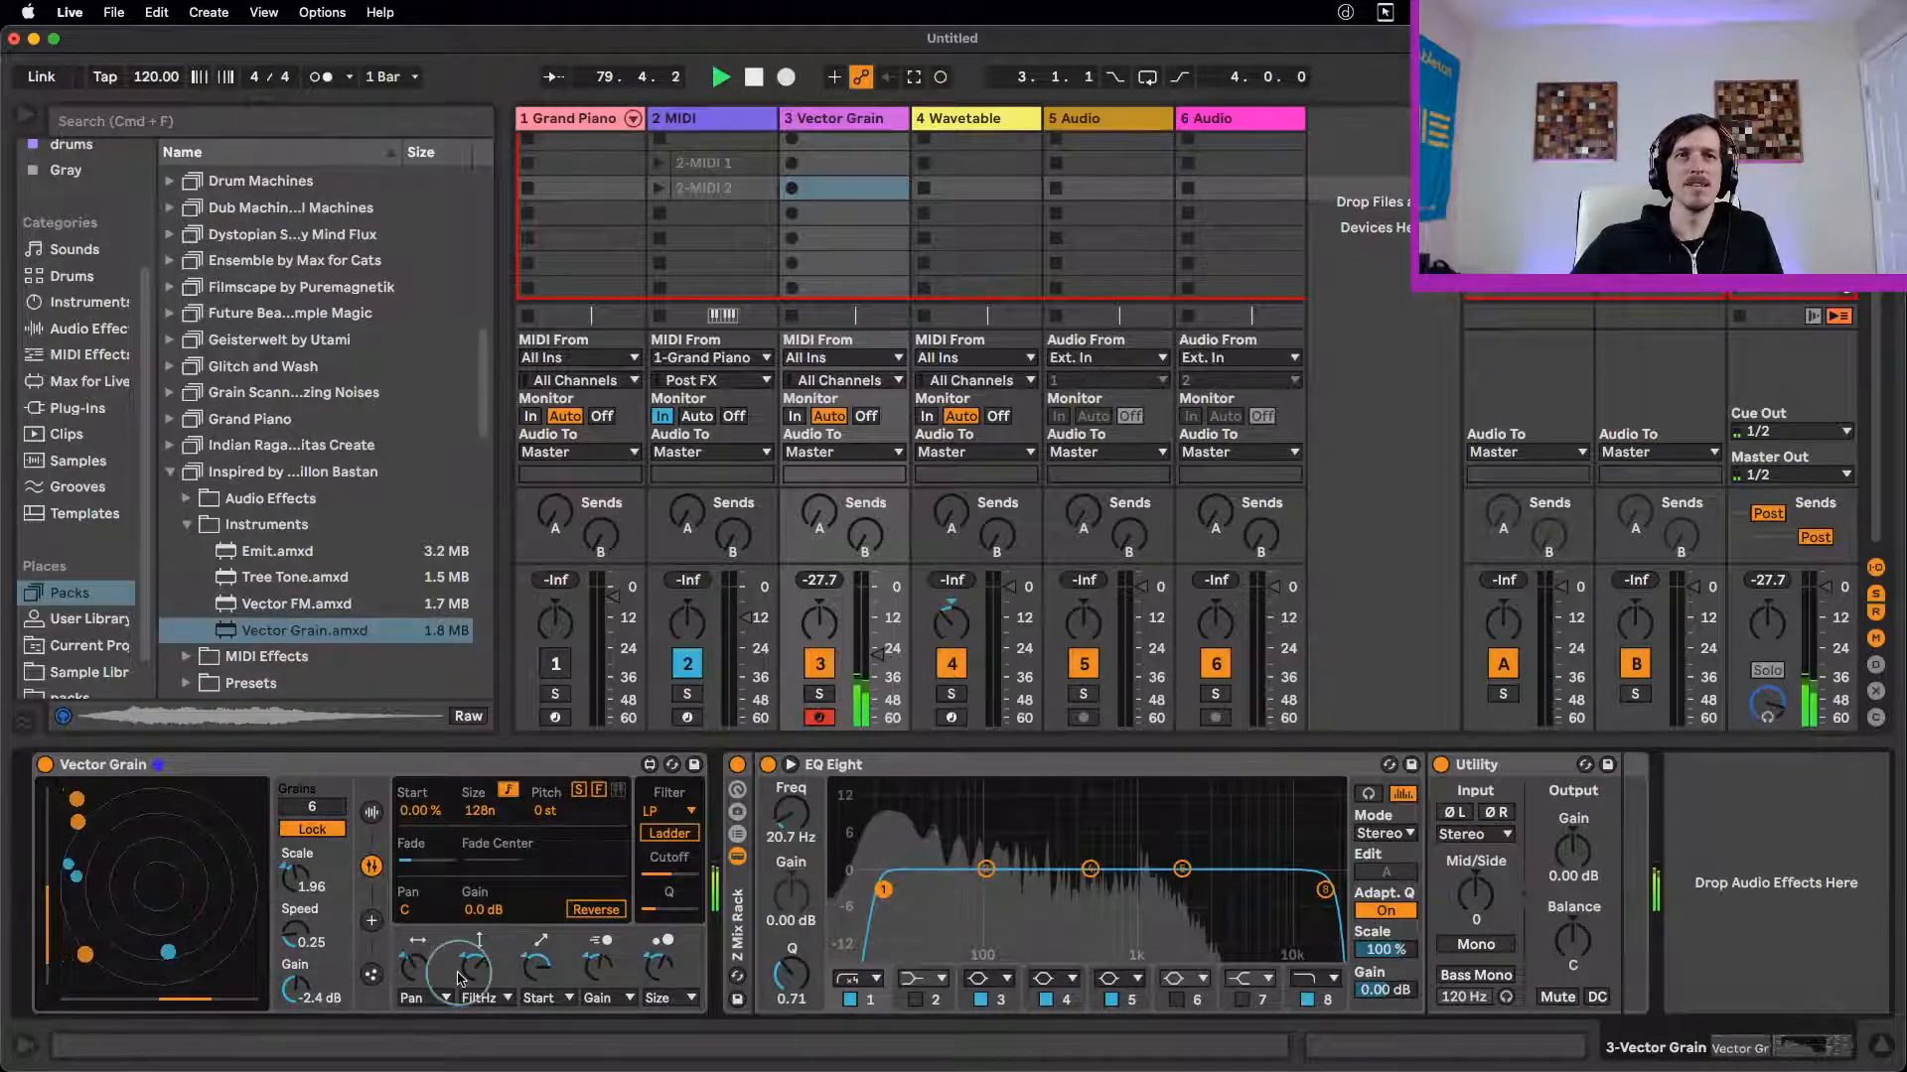
left_click(372, 921)
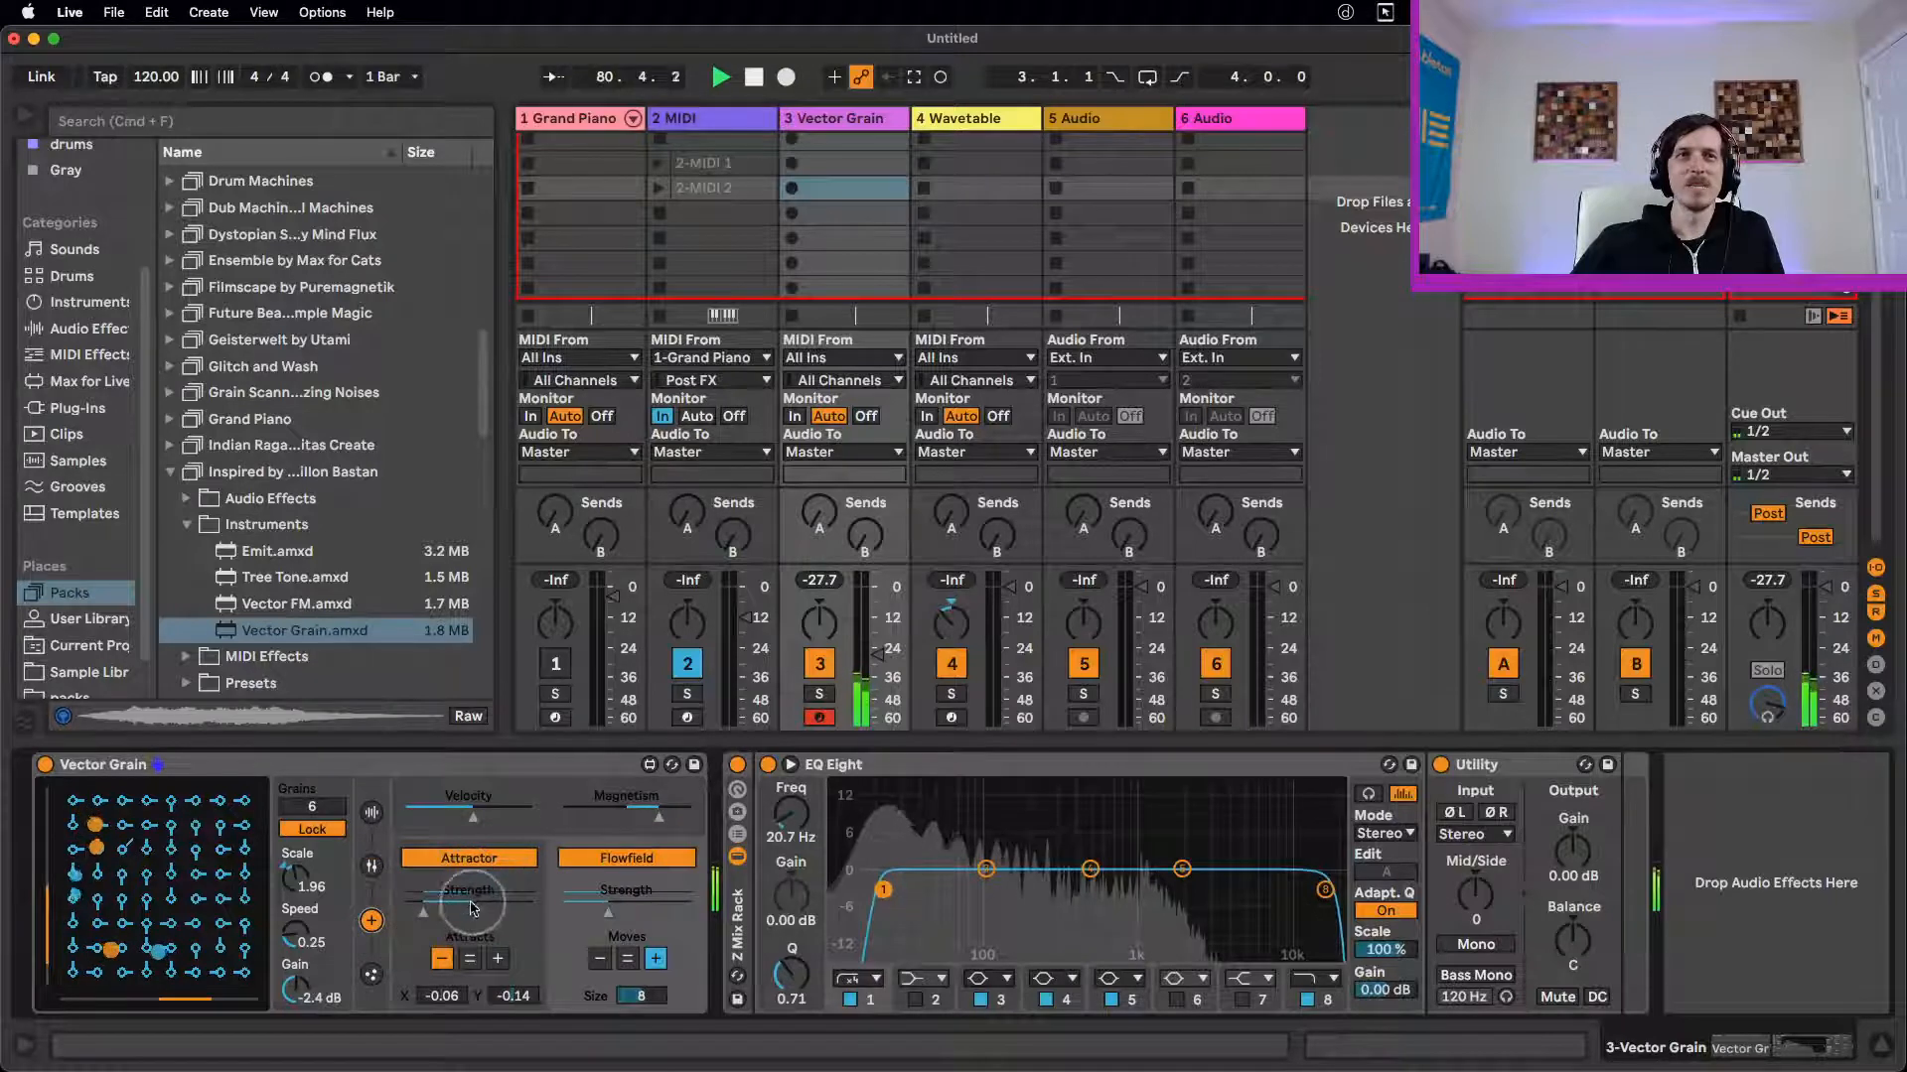
left_click(470, 958)
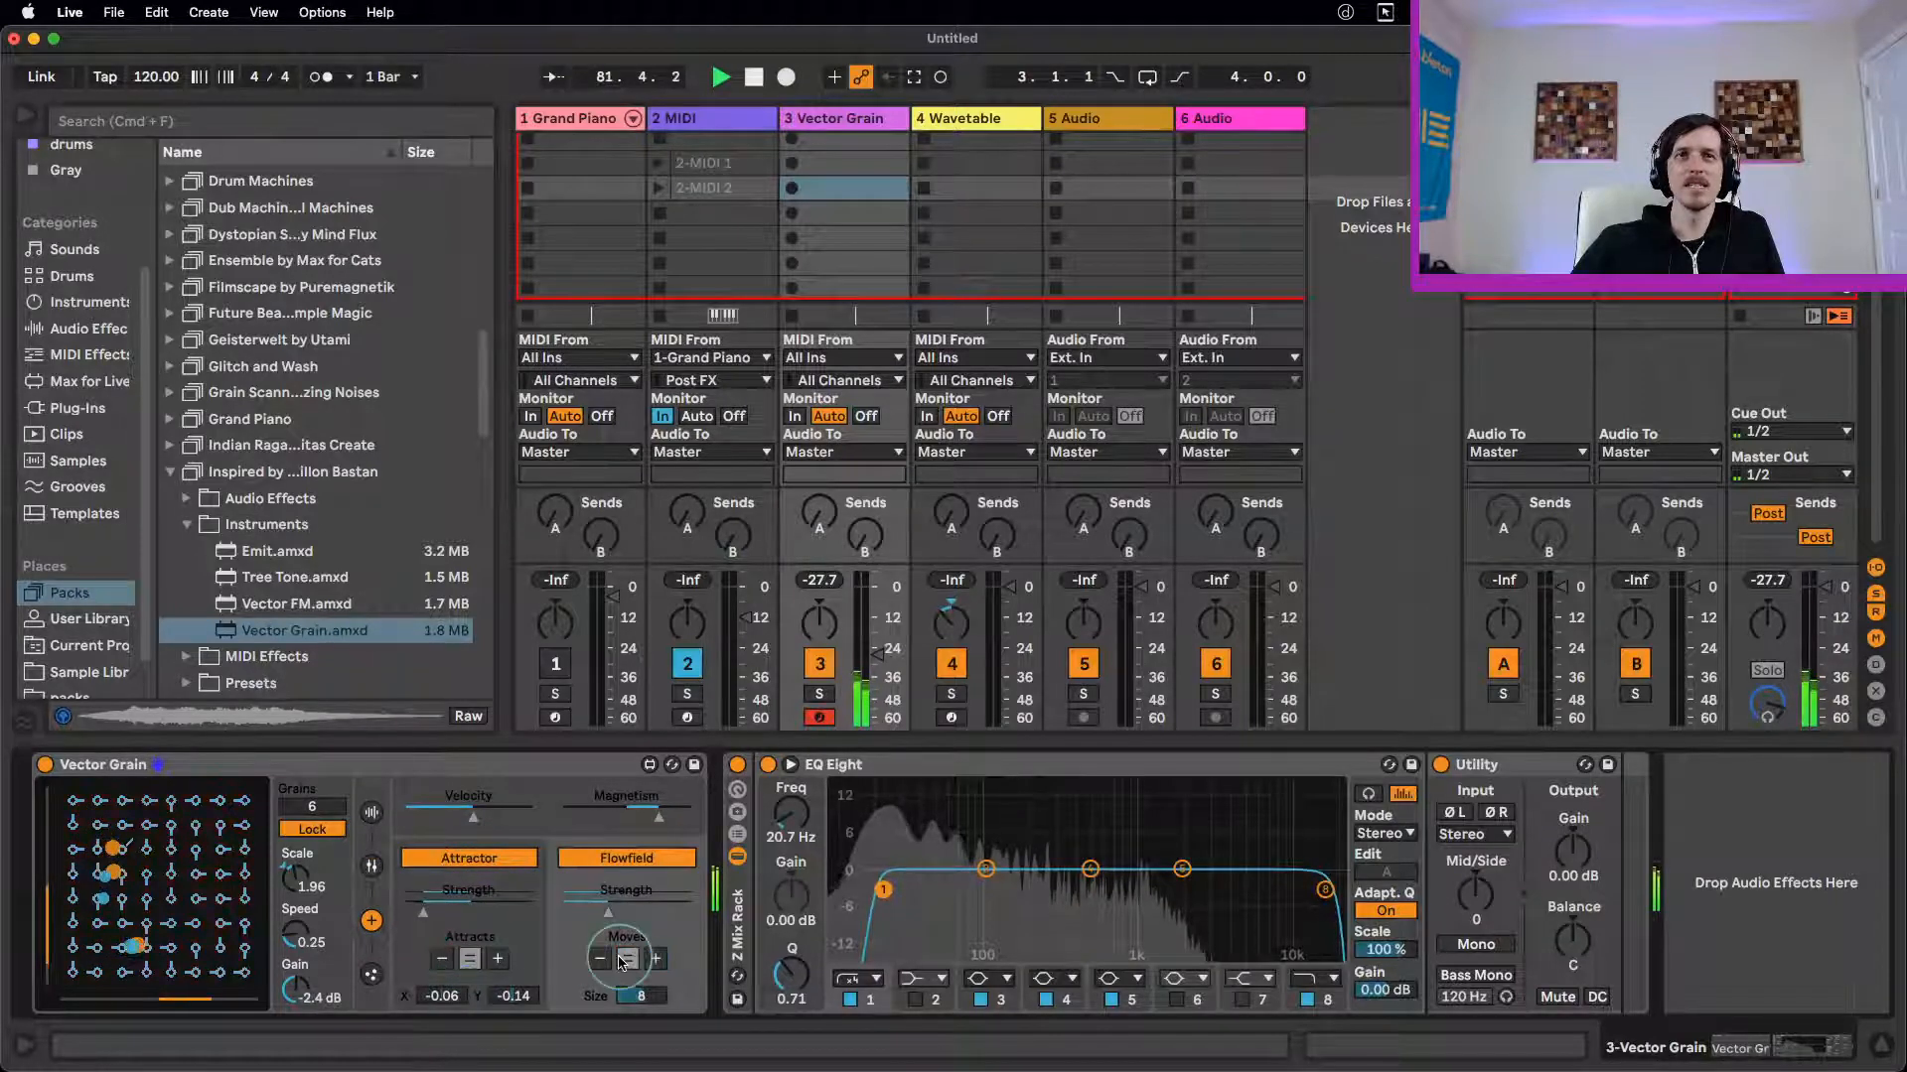
left_click(627, 958)
left_click(624, 857)
left_click(469, 858)
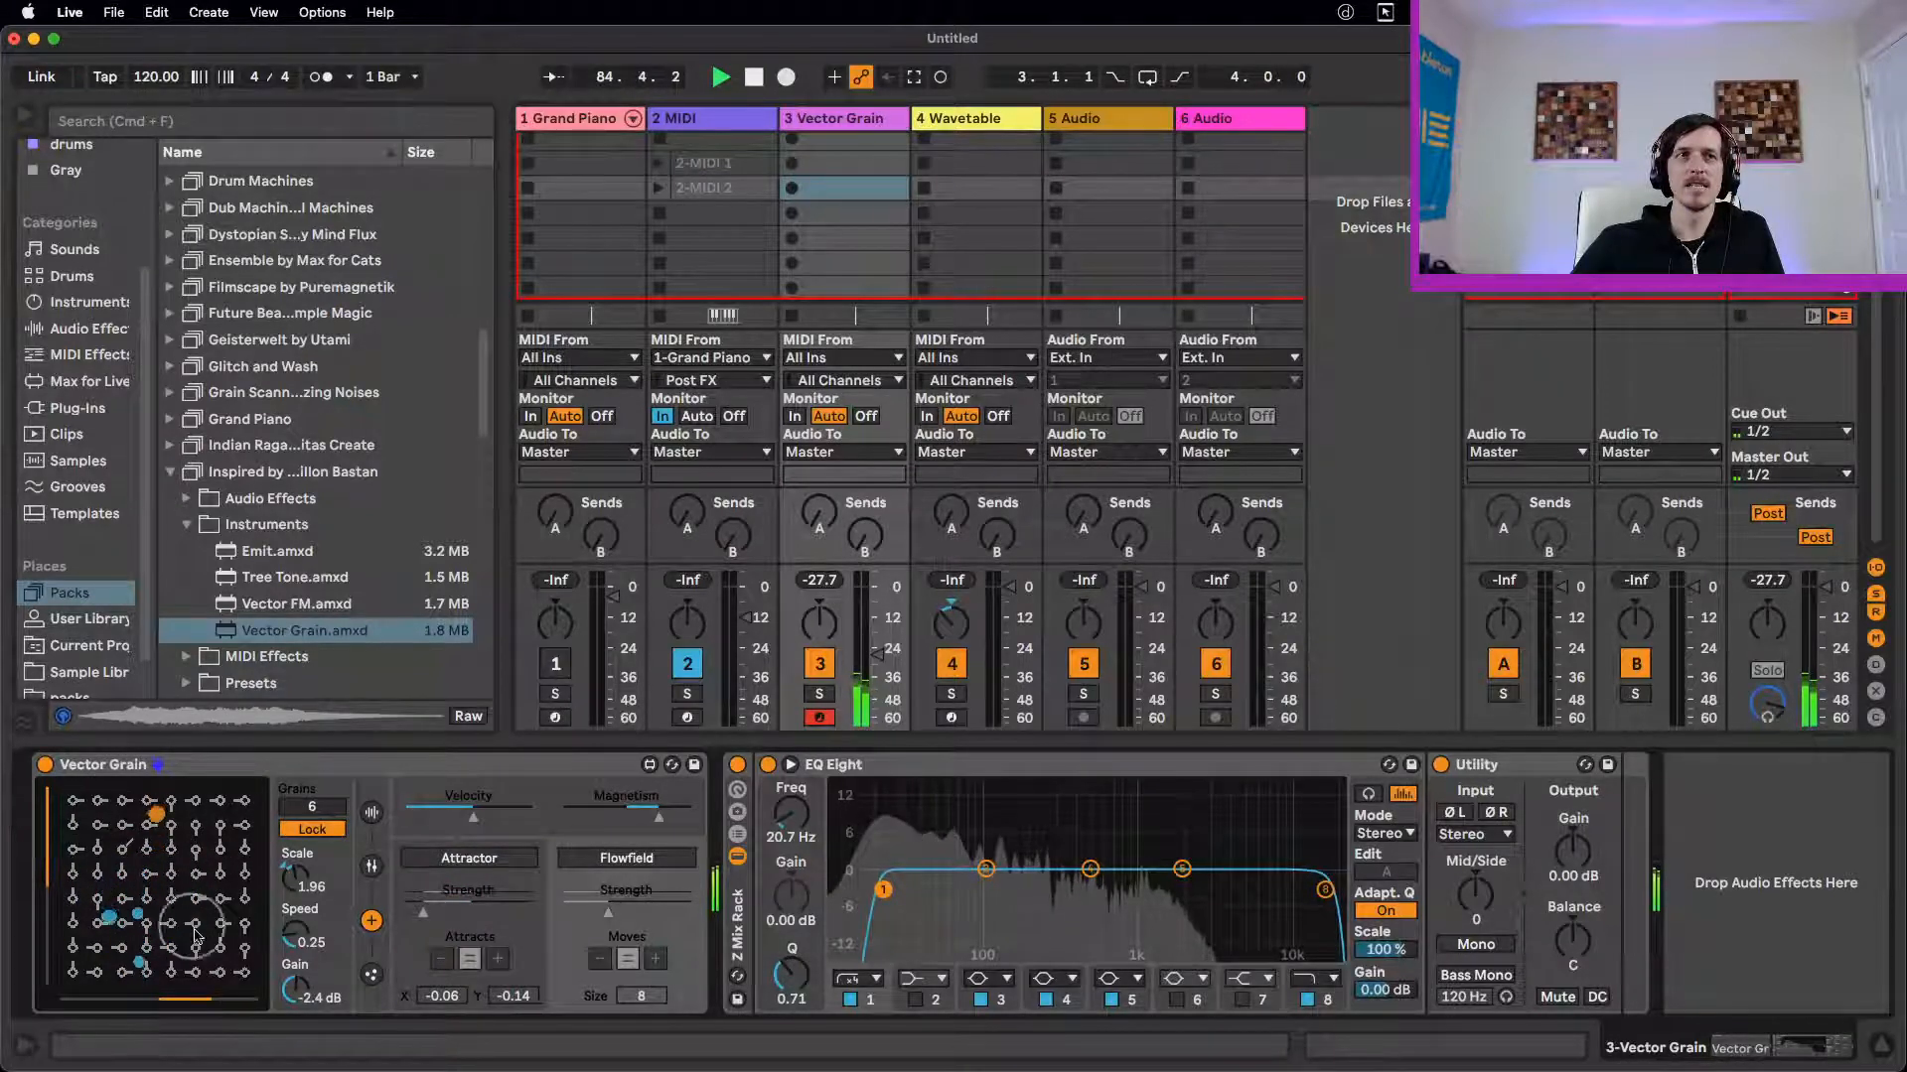
Step: Shift the particle display's horizontal edge slider slightly below centre and group the Vector Grain device into an Instrument Rack
right_click(114, 1001)
left_click(114, 1001)
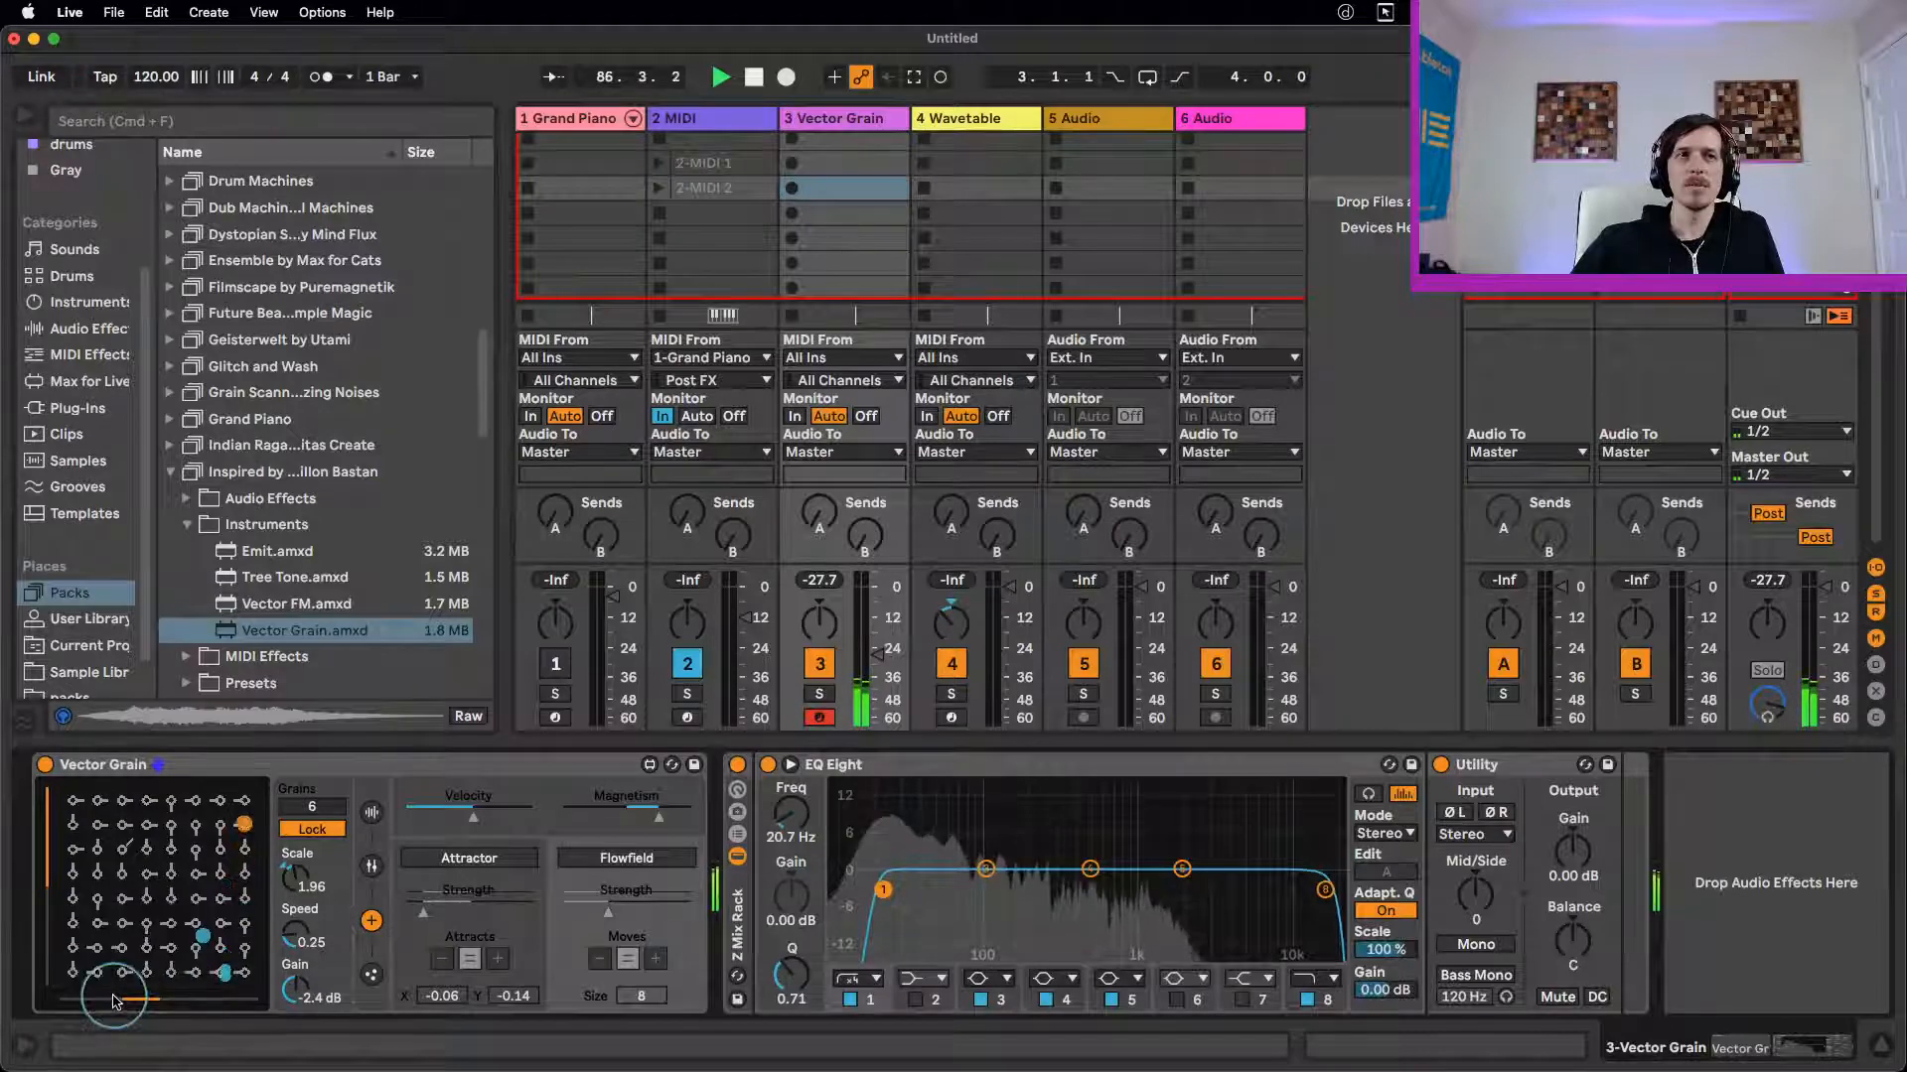
left_click(132, 767)
key("super+g")
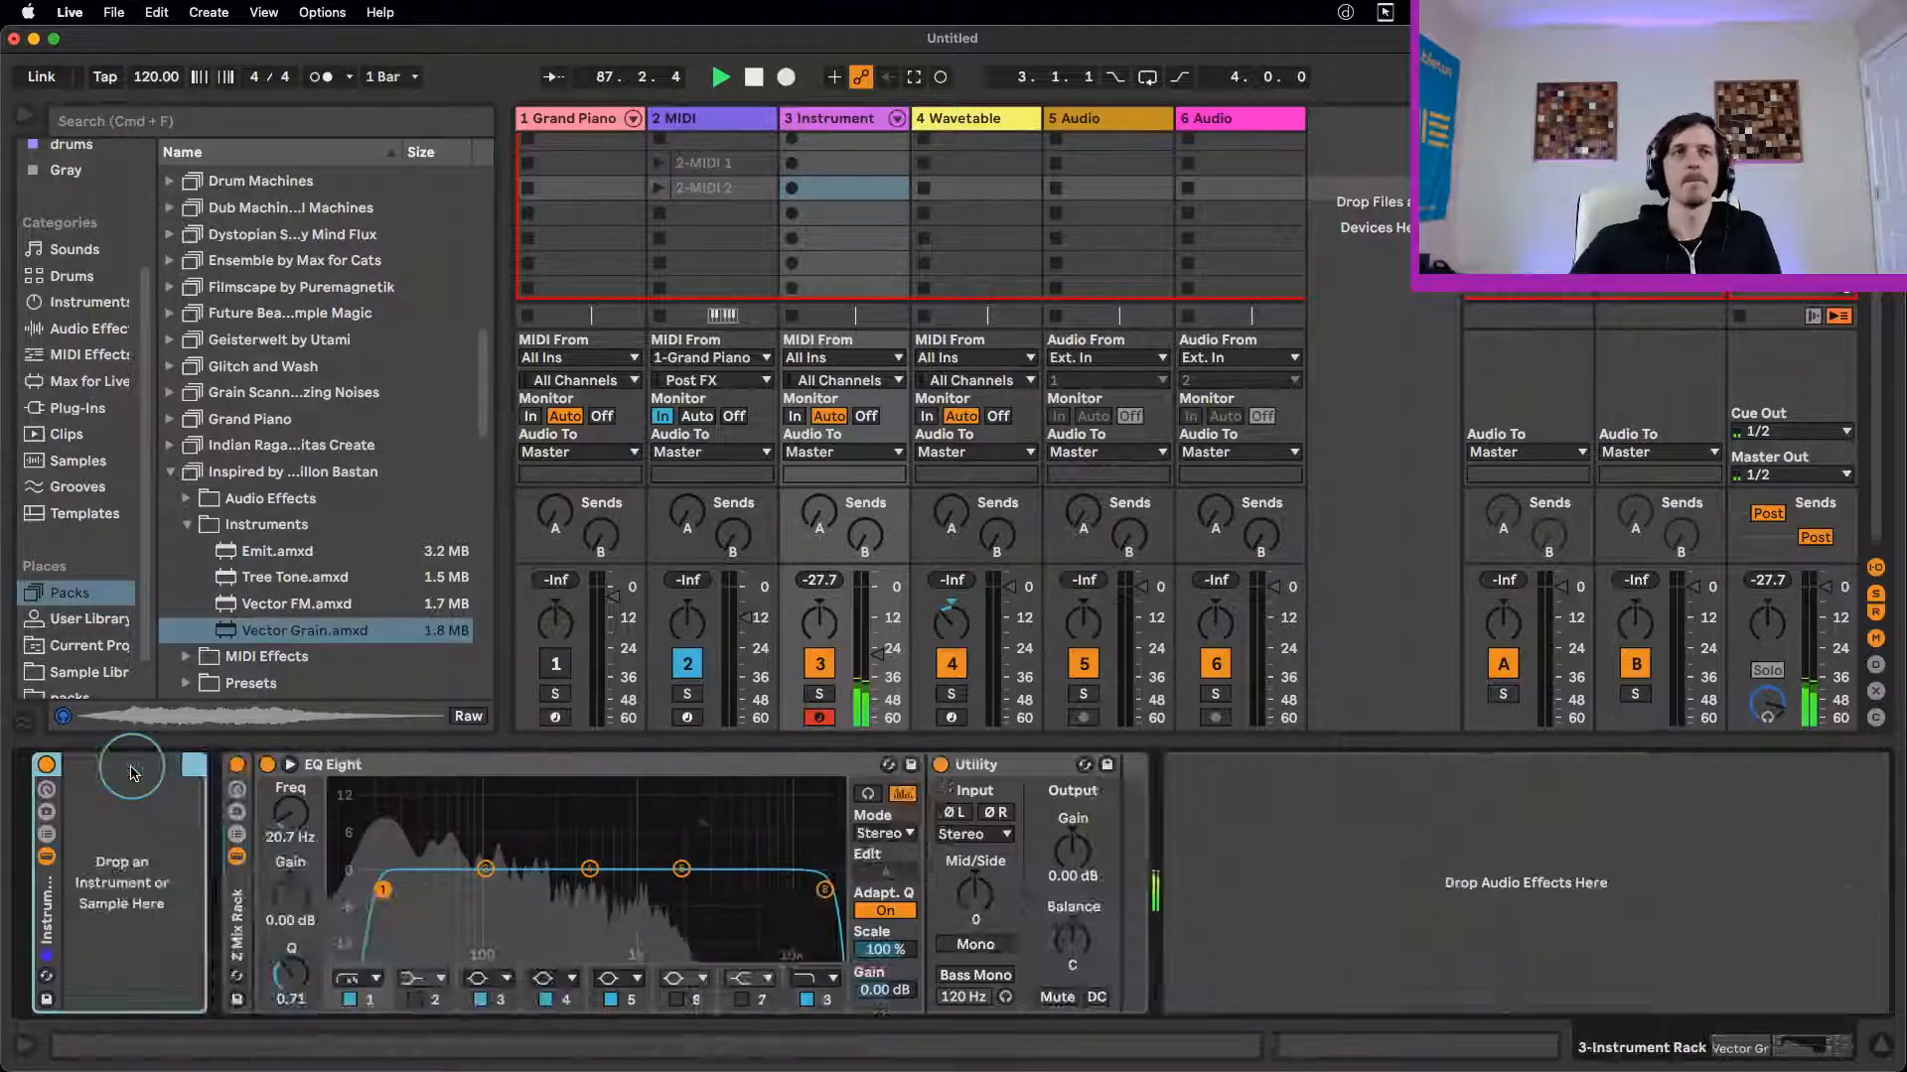
Step: Show the Instrument Rack's macros, map Vector Grain's vertical offset slider to Macro 1, and set that macro to -0.42
left_click(45, 790)
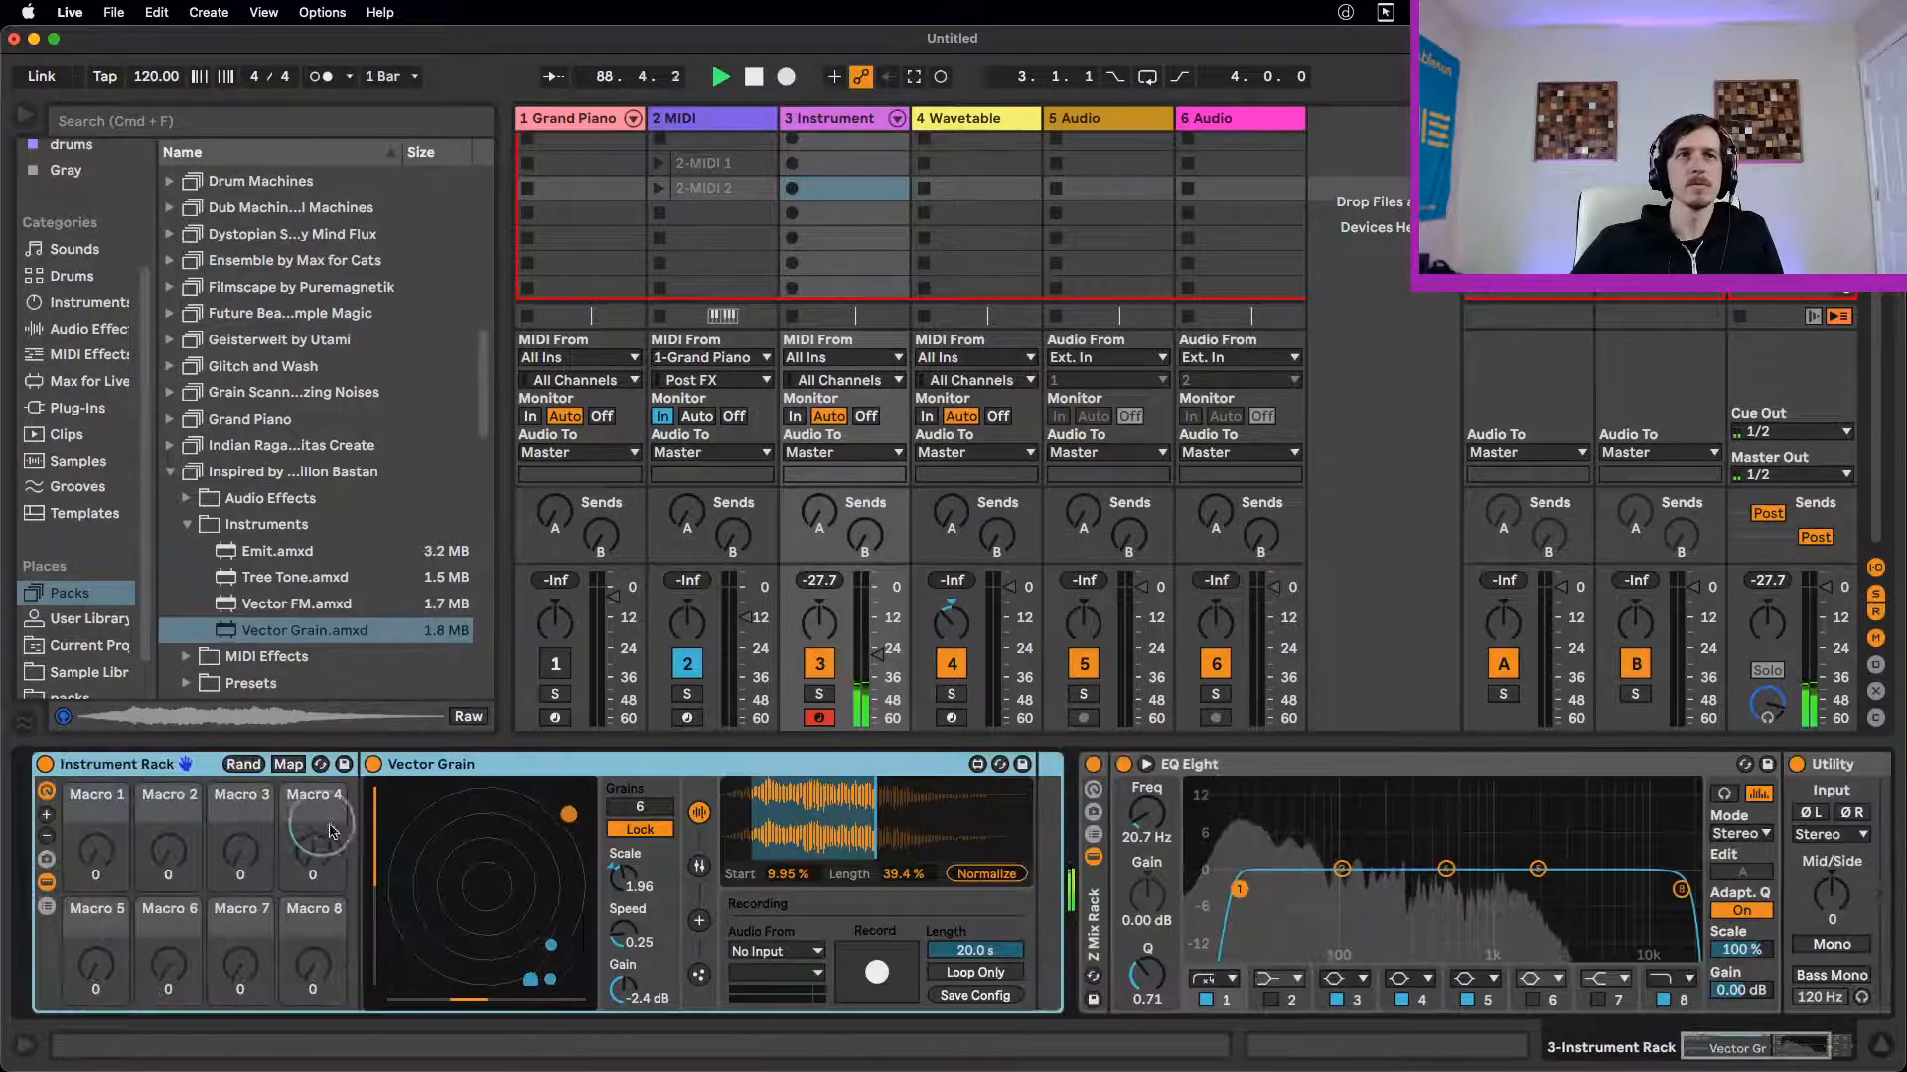
right_click(373, 829)
left_click(421, 487)
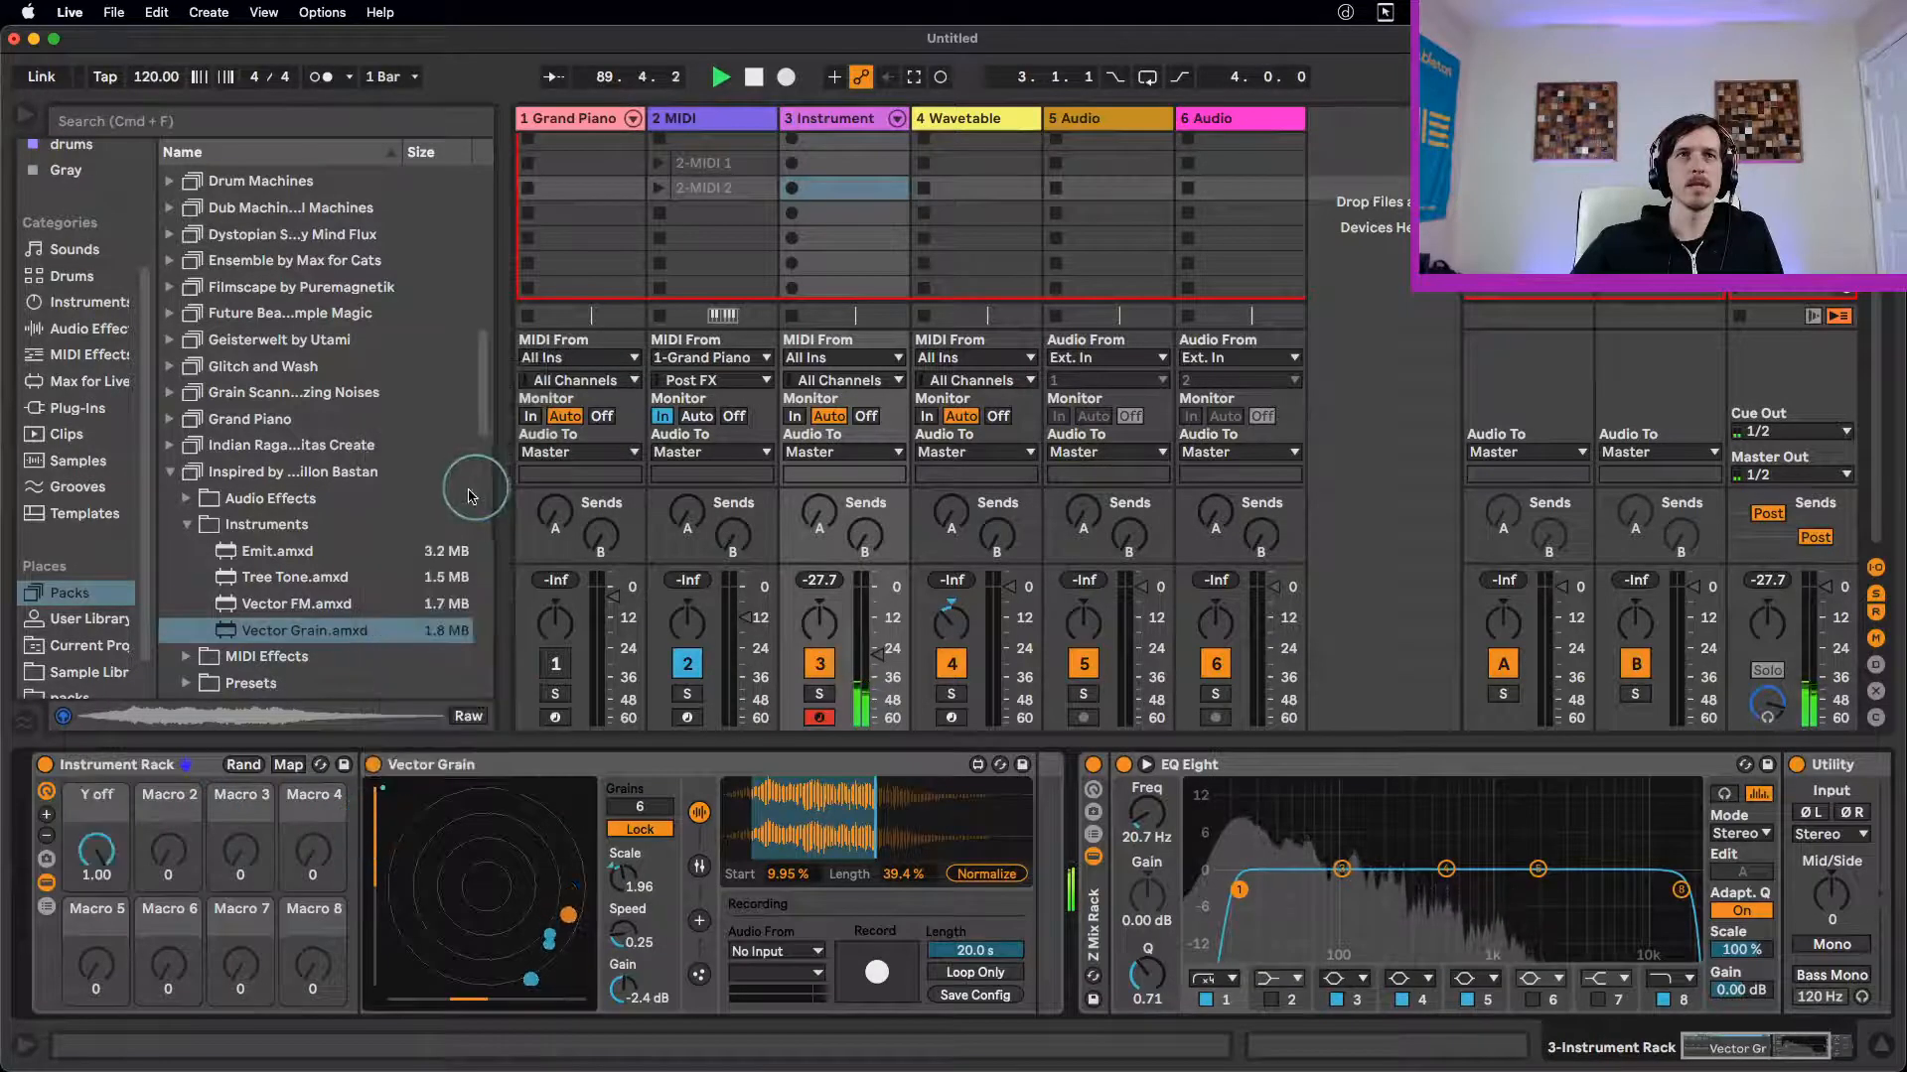
left_click_drag(96, 850, 96, 916)
Step: Map the horizontal offset slider to Macro 2, and set the macros X Off to 1.00 and Y off to 0.48
right_click(151, 854)
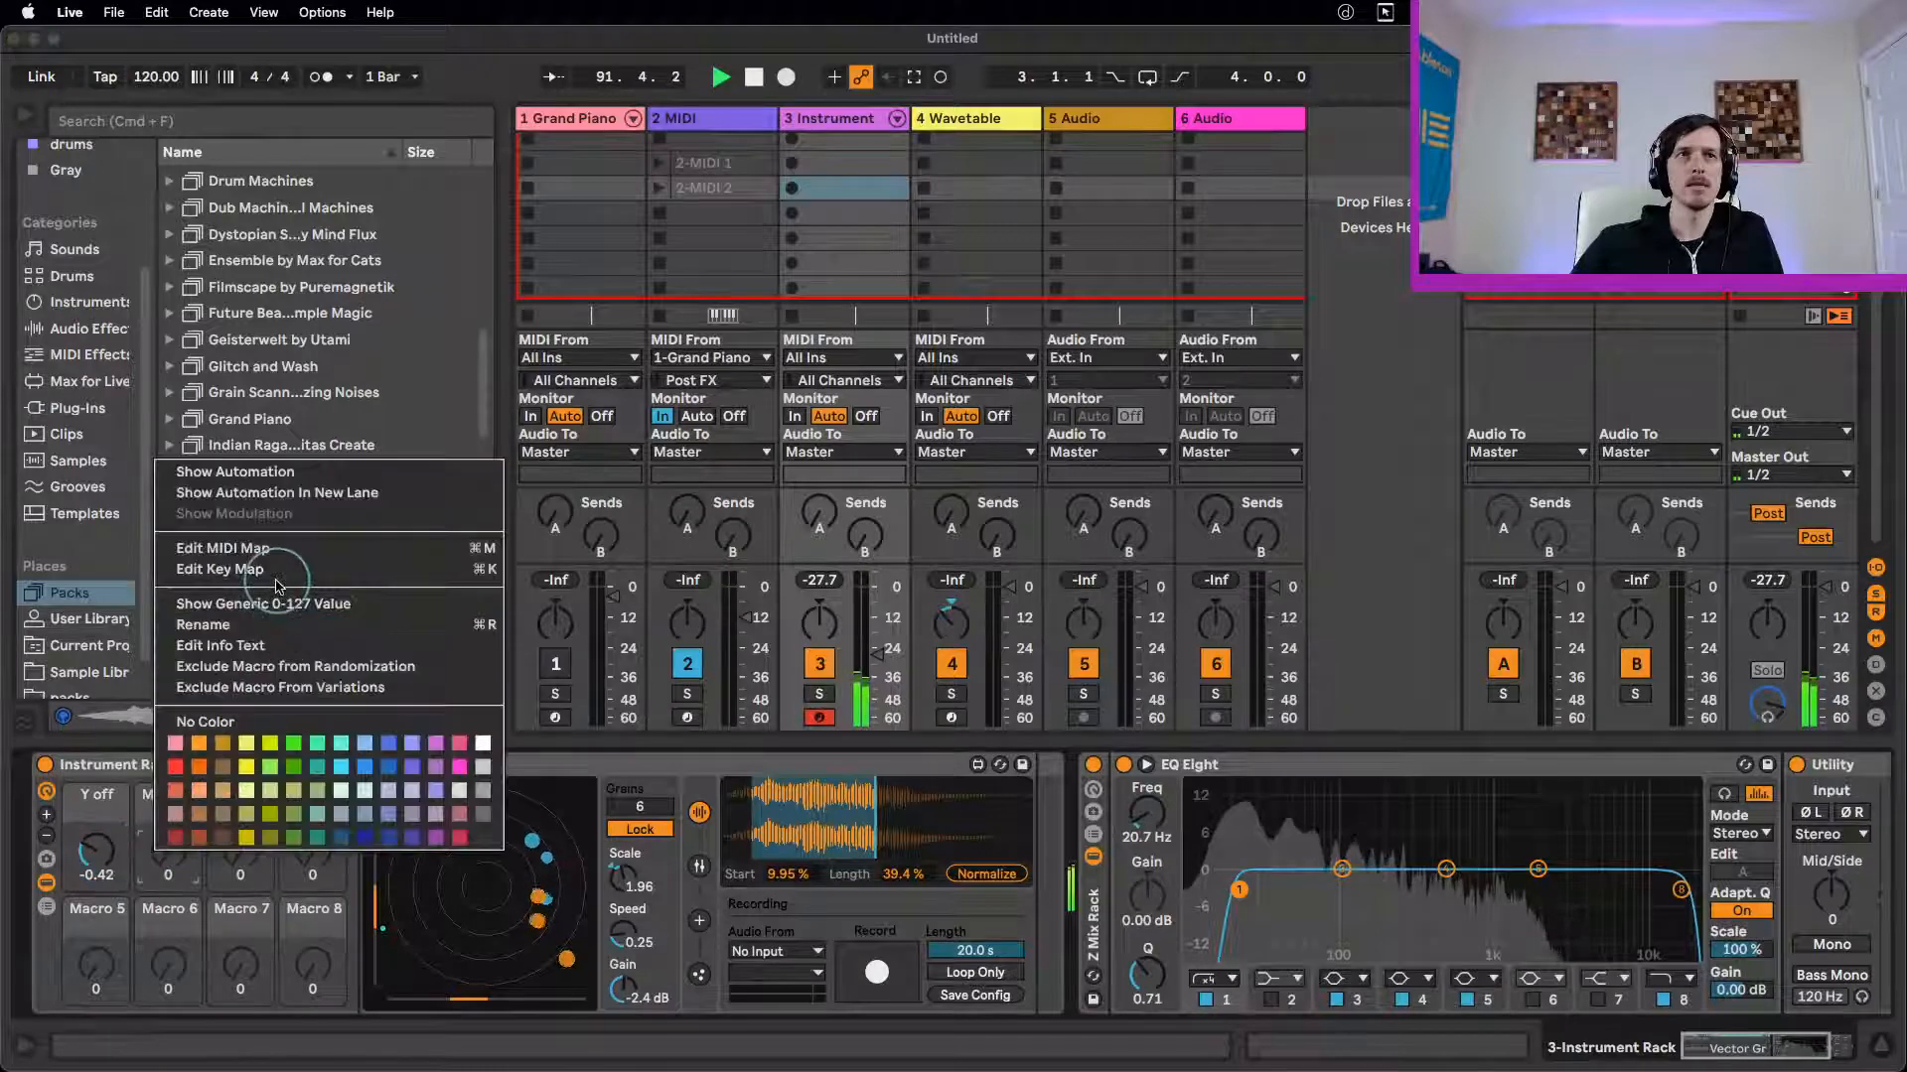
left_click(117, 923)
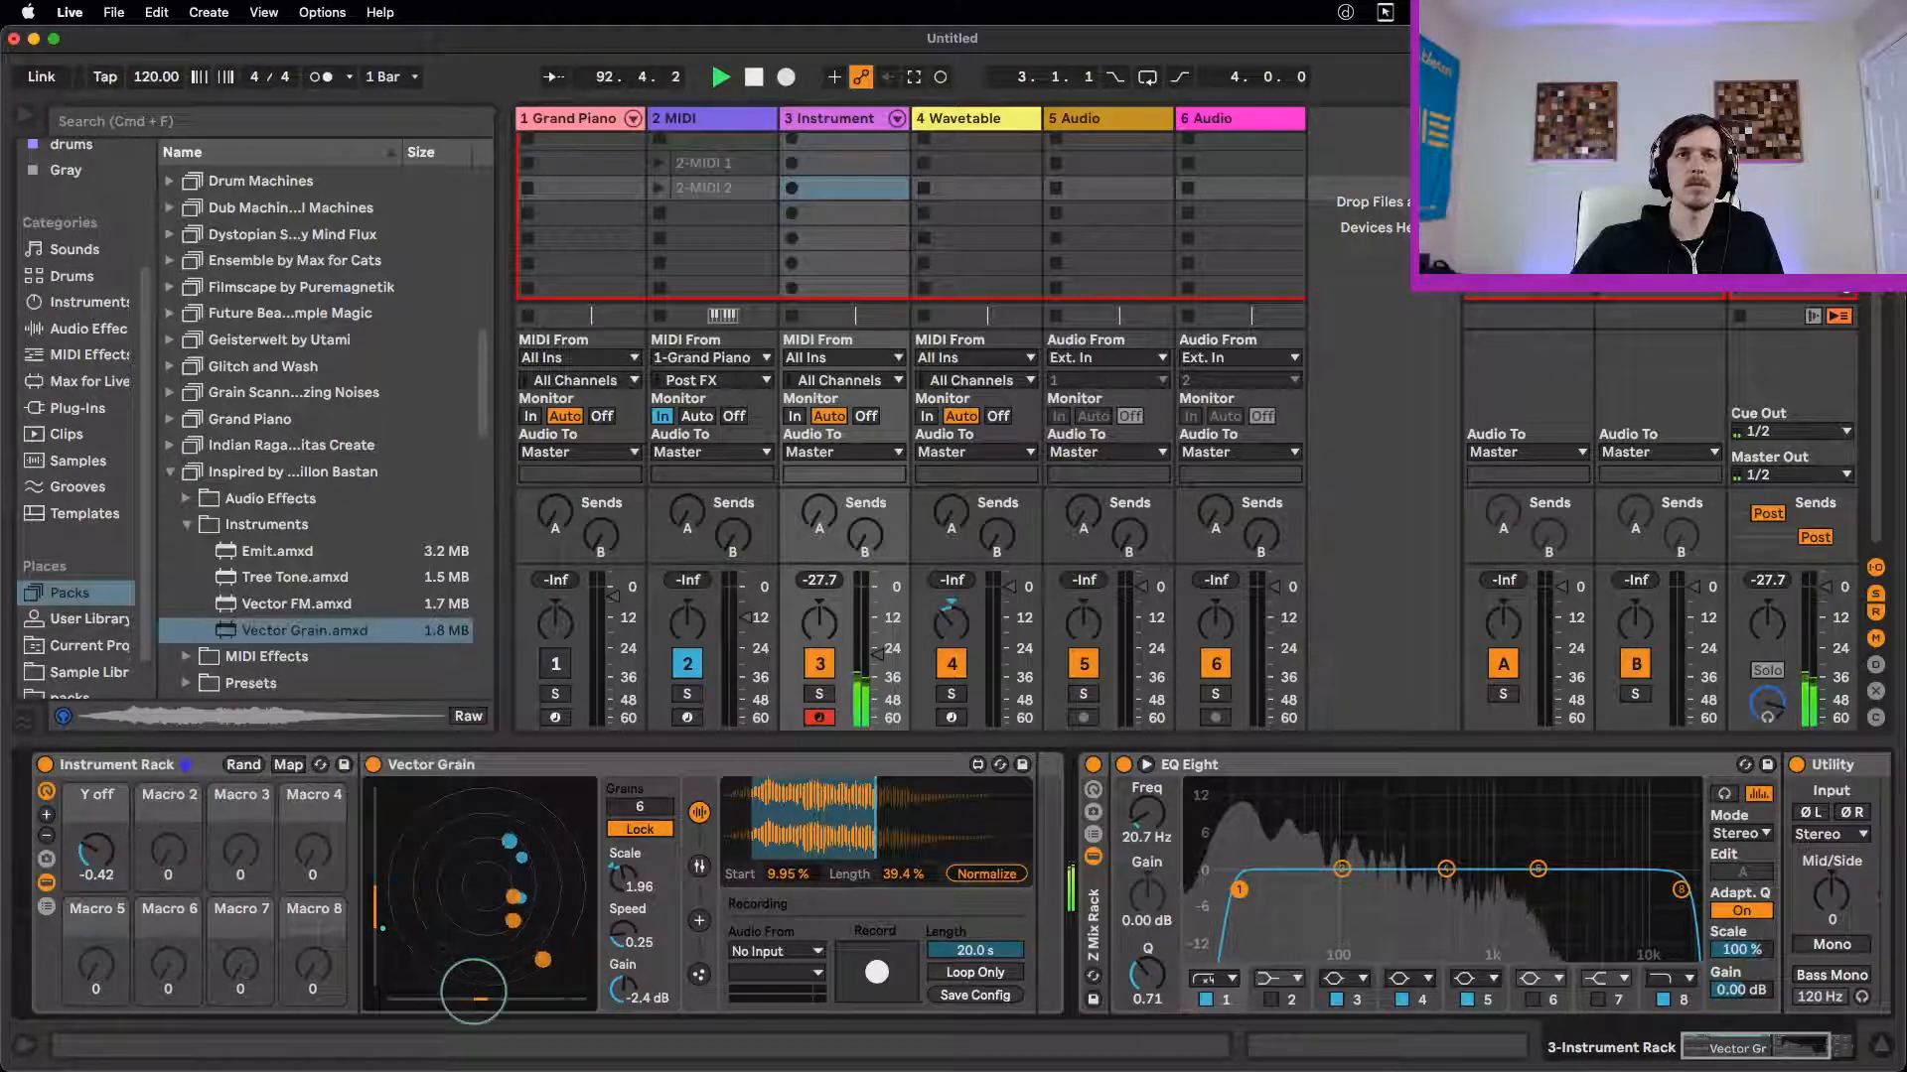
right_click(481, 996)
left_click(476, 715)
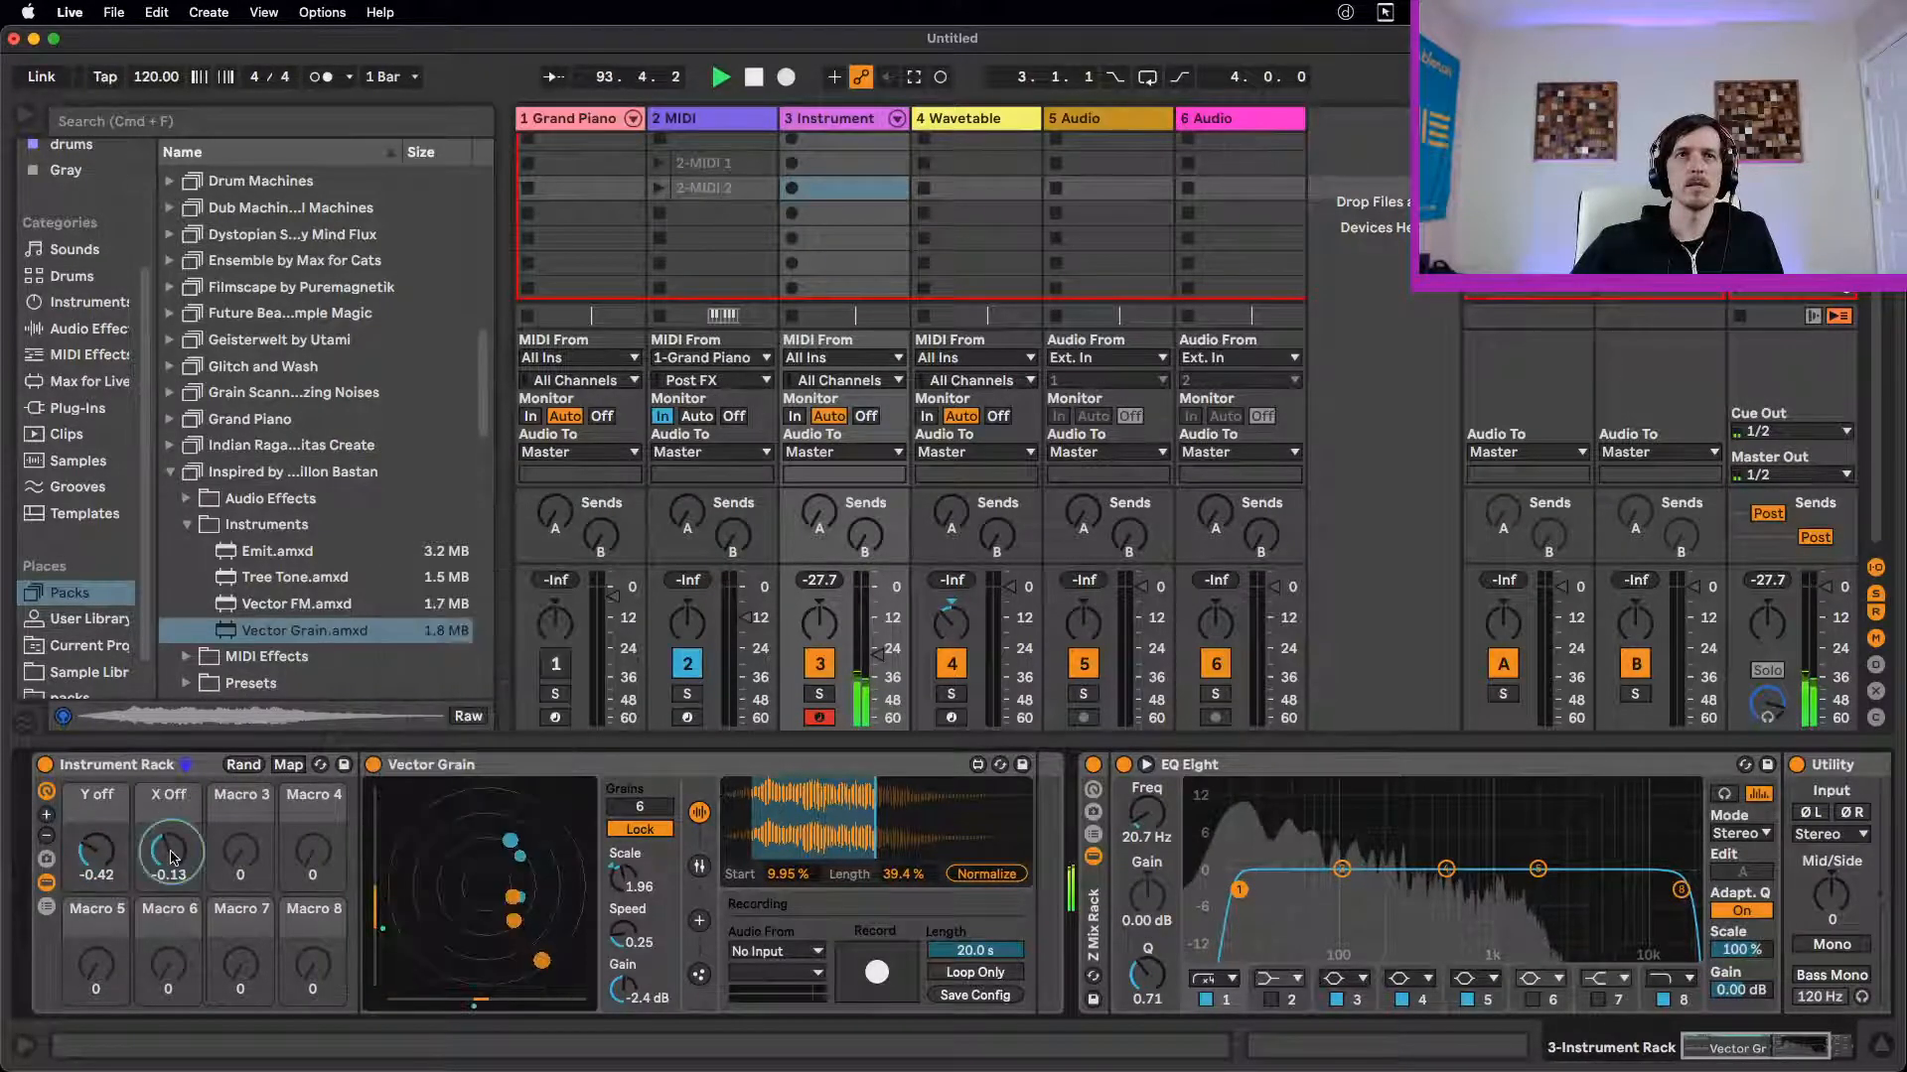
left_click_drag(169, 852, 92, 874)
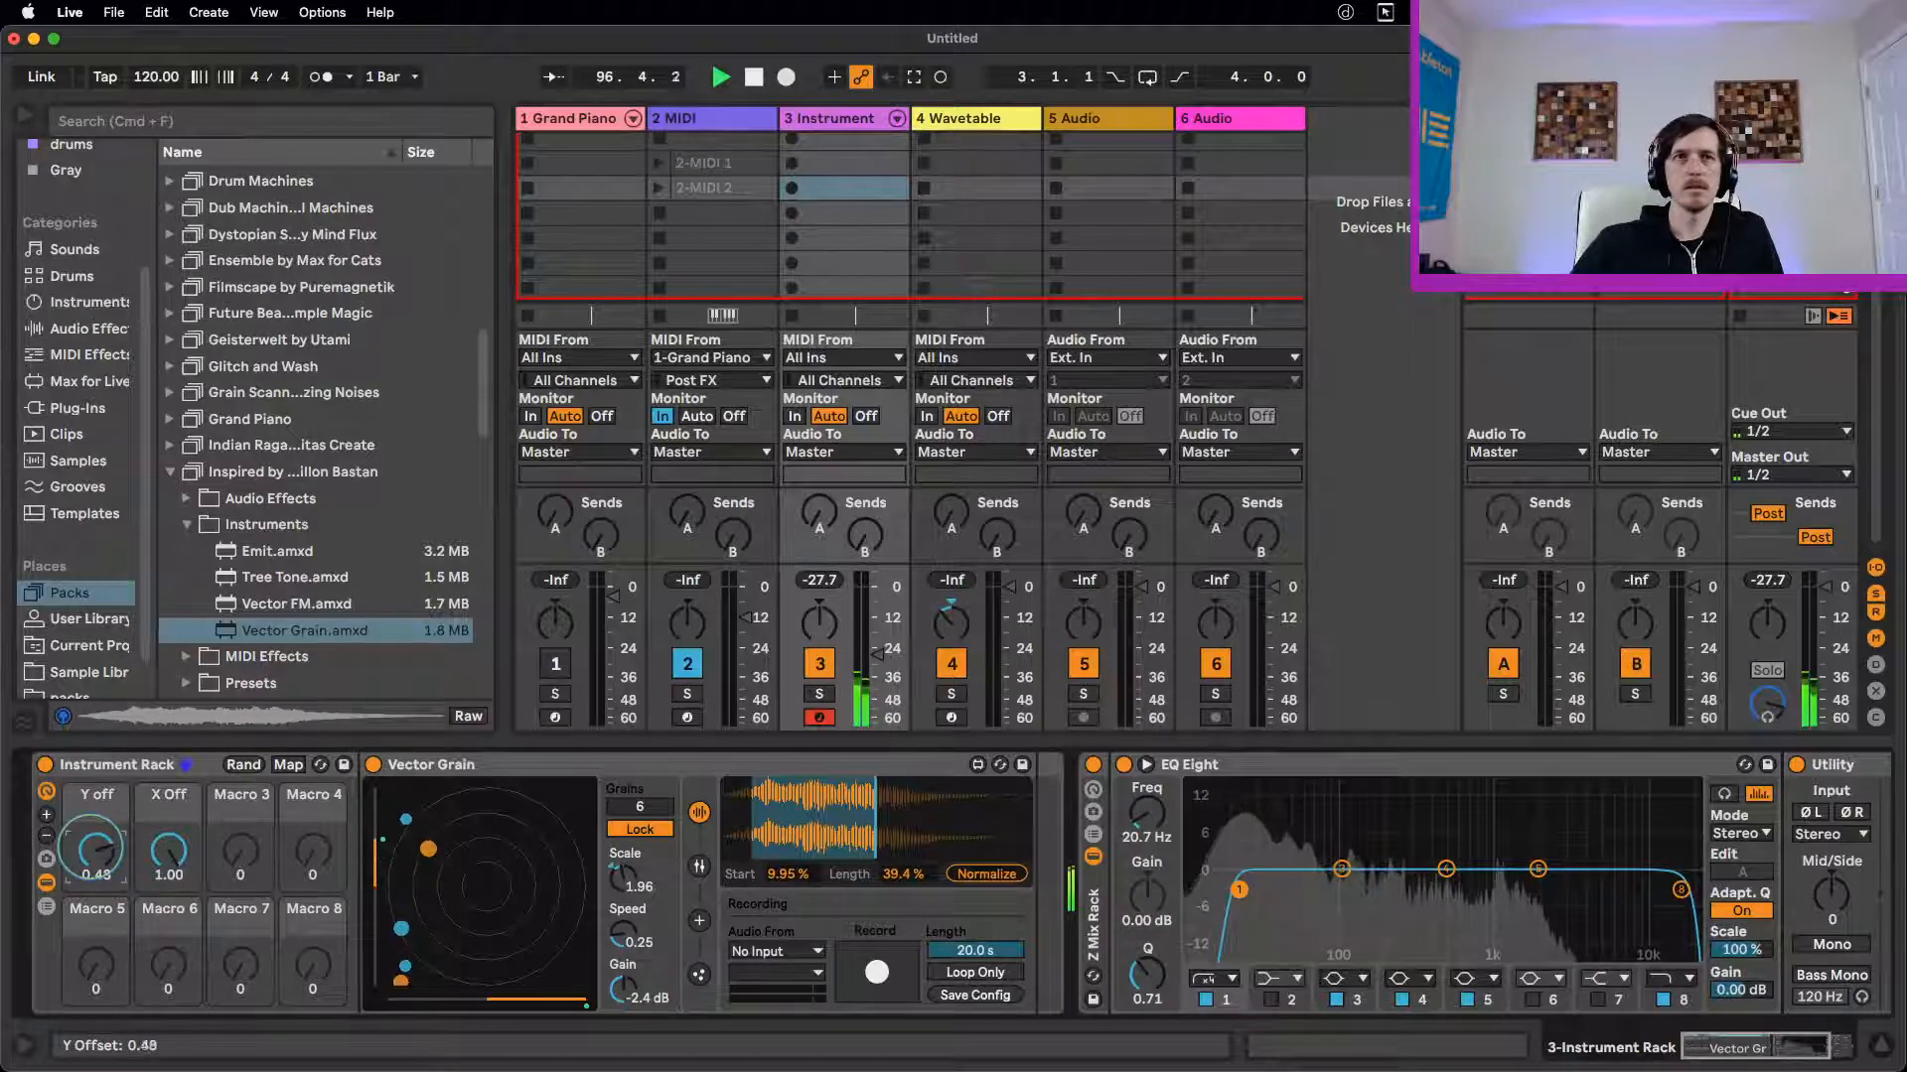
Step: Set Vector Grain's Scale to 0.95, Speed to 0.71 and Grains to 2, and extend the sample region's Length to 55.1 %
left_click_drag(627, 873, 621, 919)
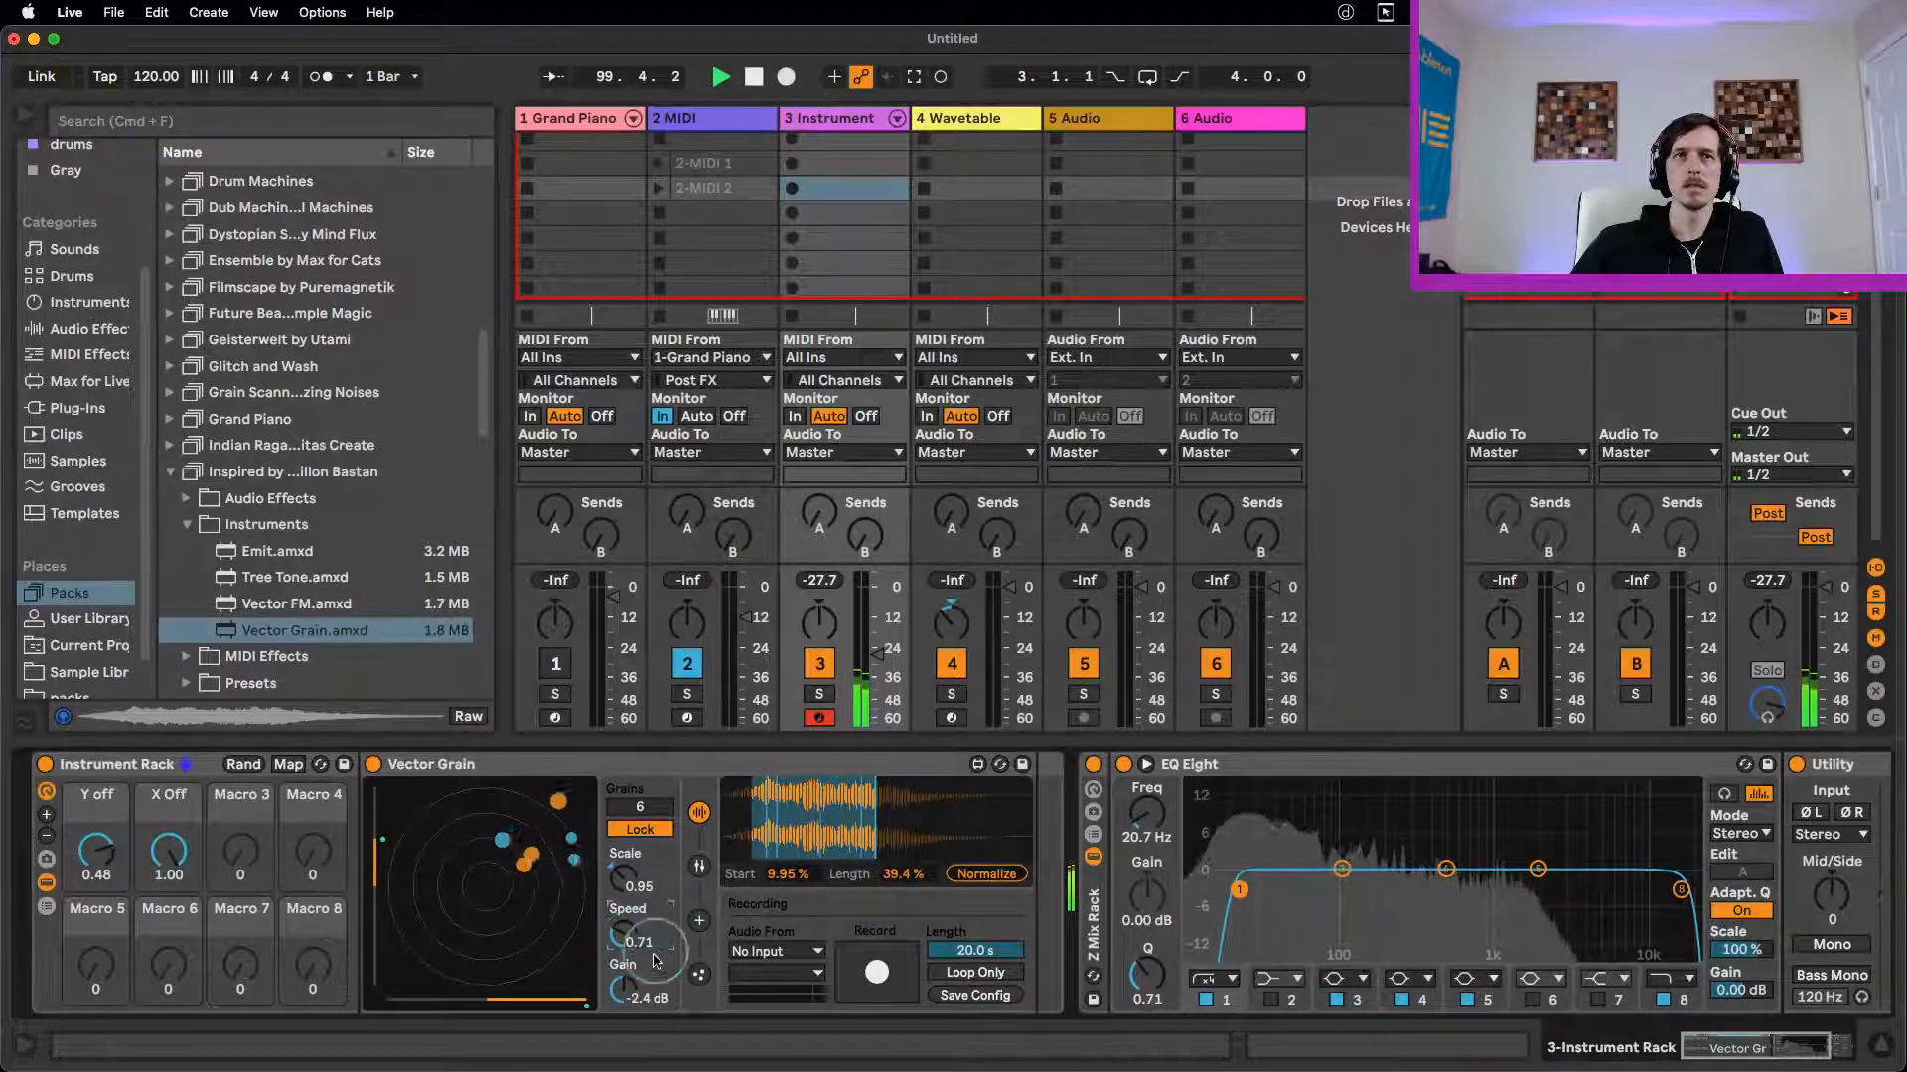
left_click_drag(640, 808, 641, 841)
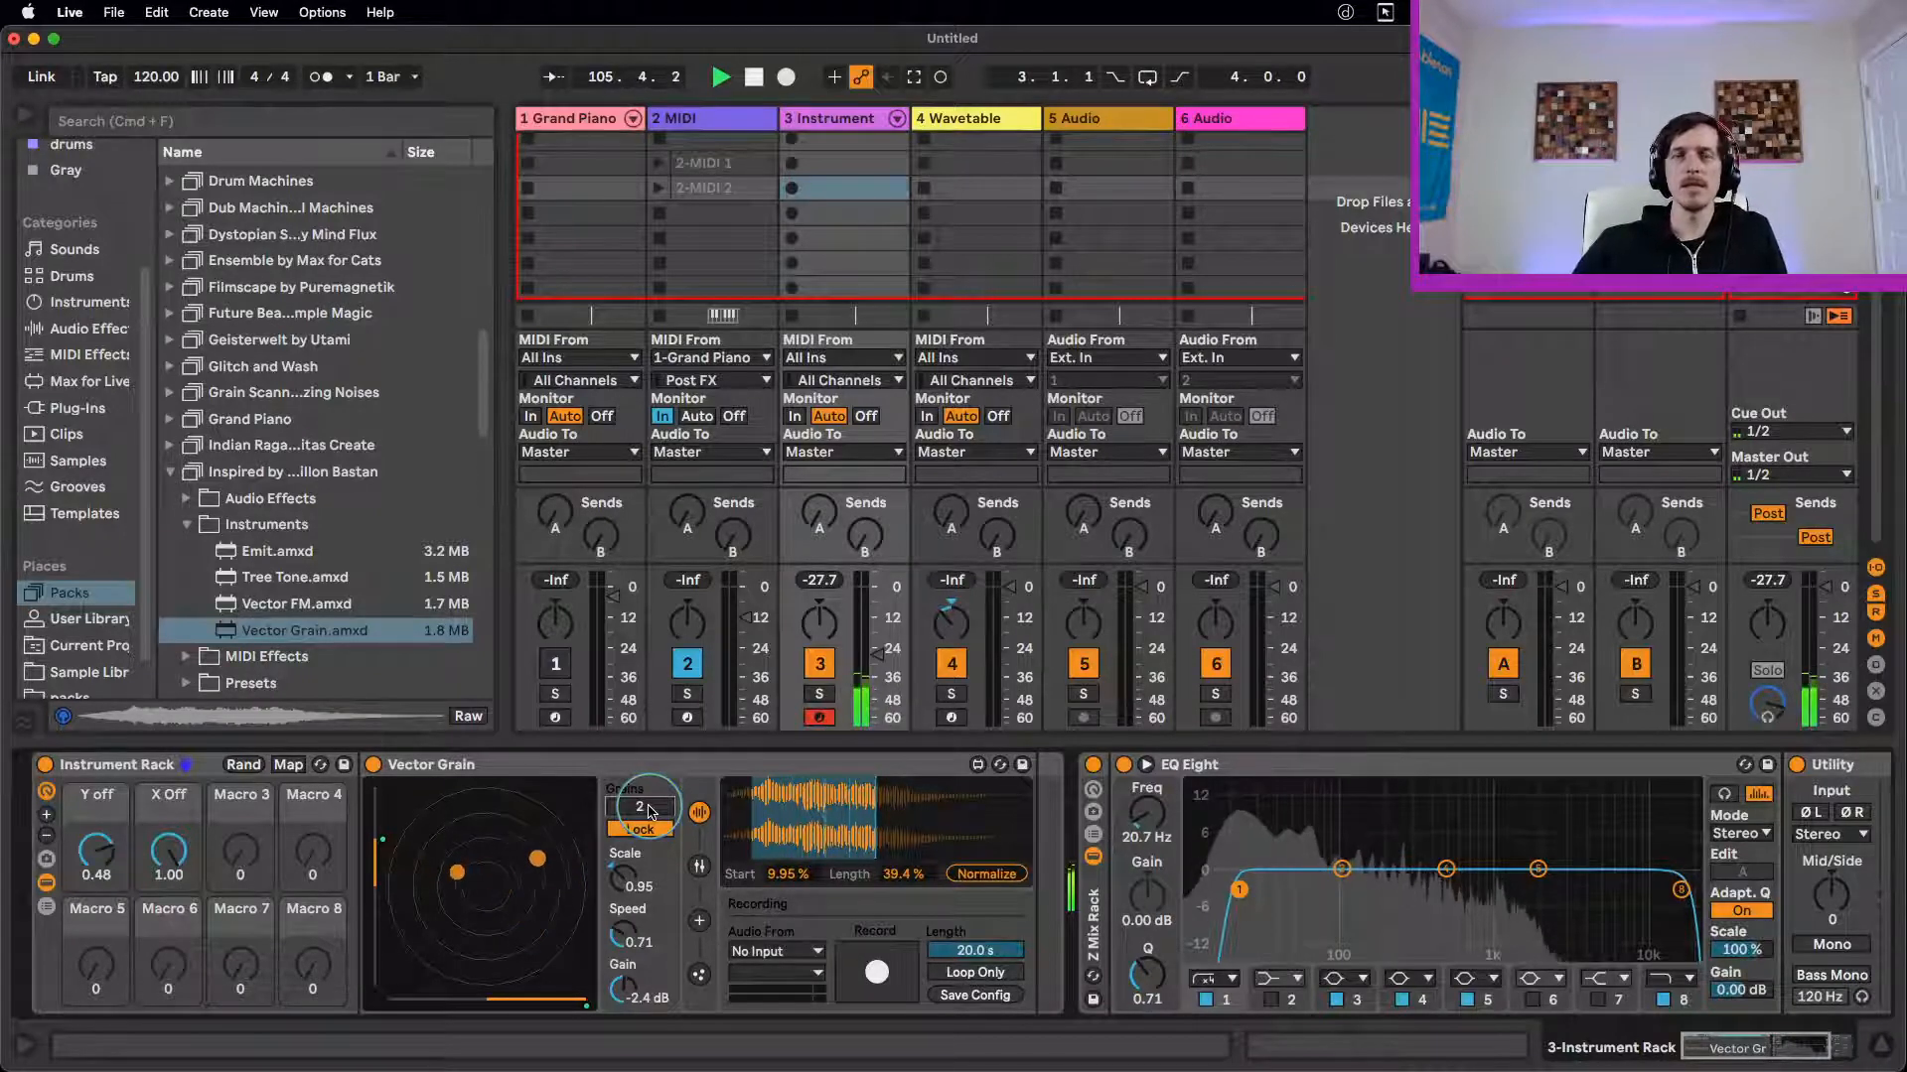
left_click_drag(891, 874, 817, 886)
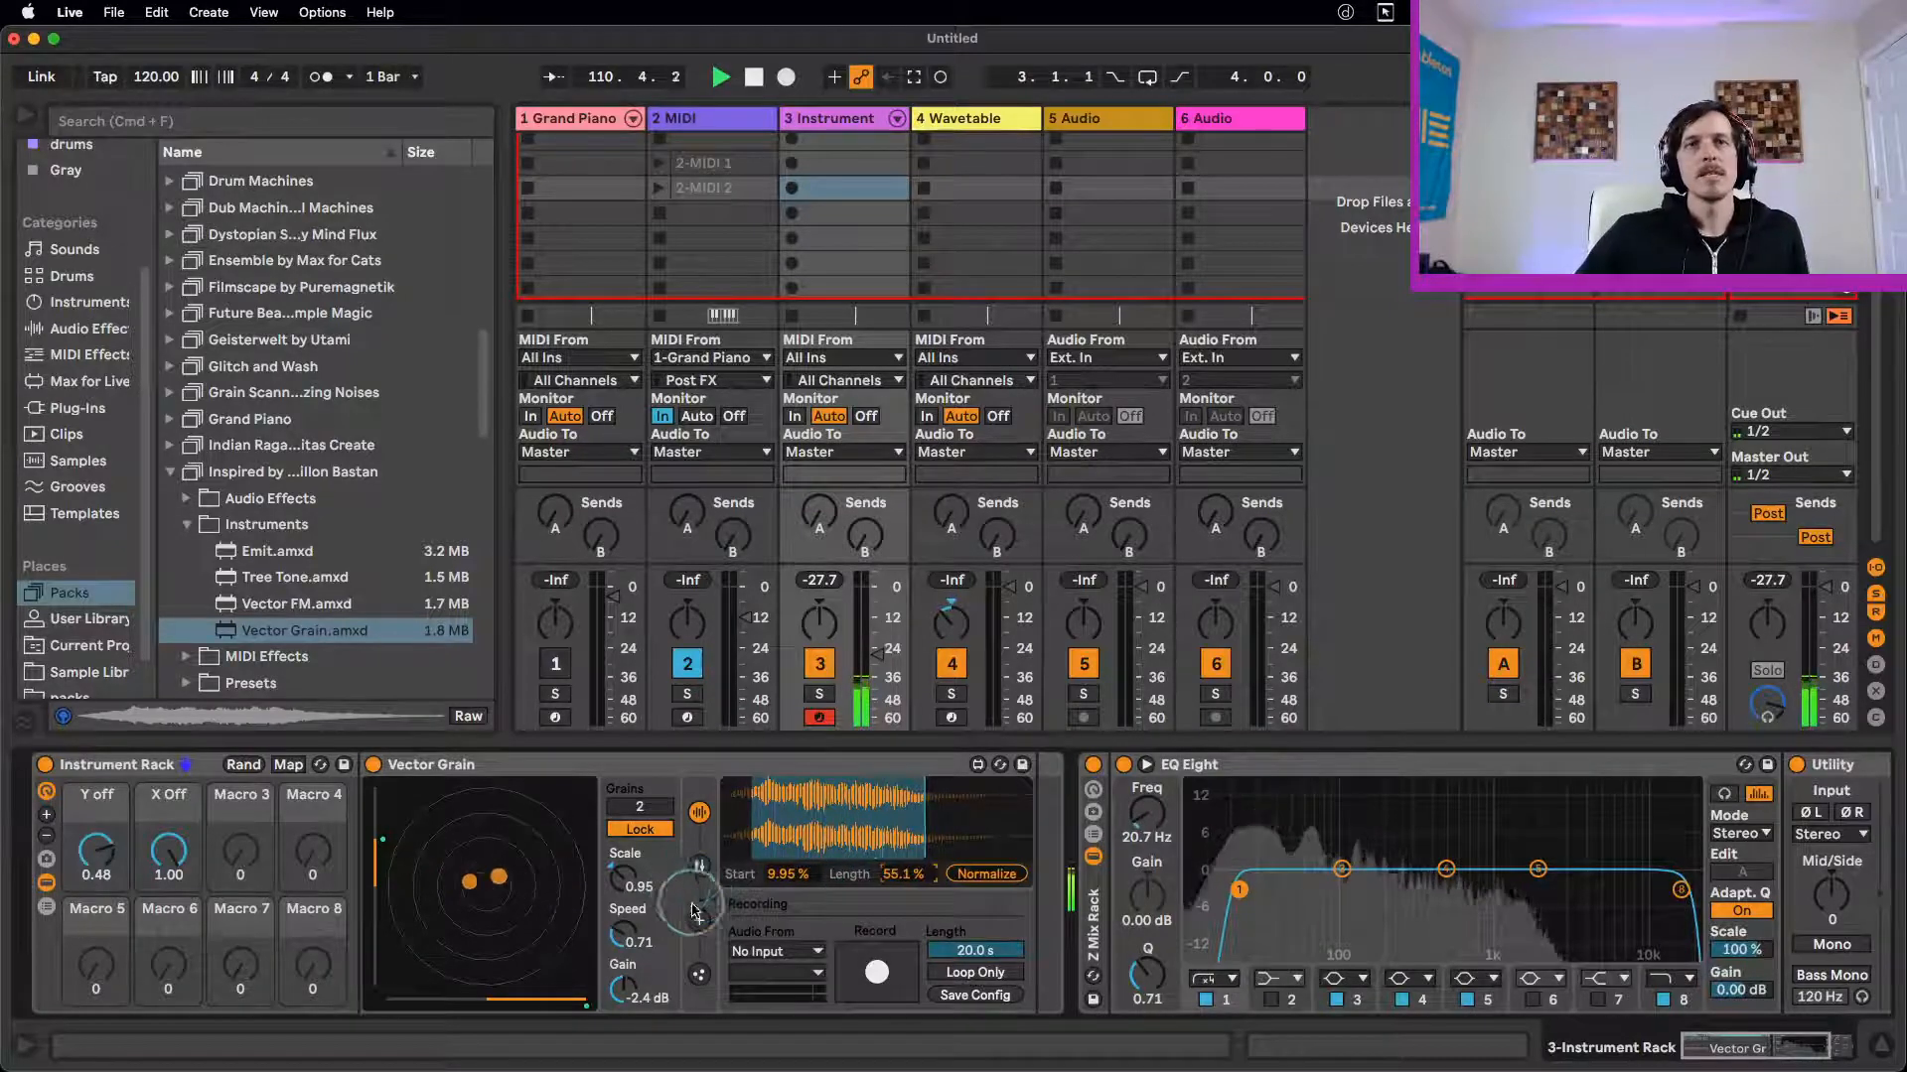
Step: Toggle the grains' Reverse option on and off, and set the macros X Off to 0.06 and Y off to 0.67
left_click(698, 867)
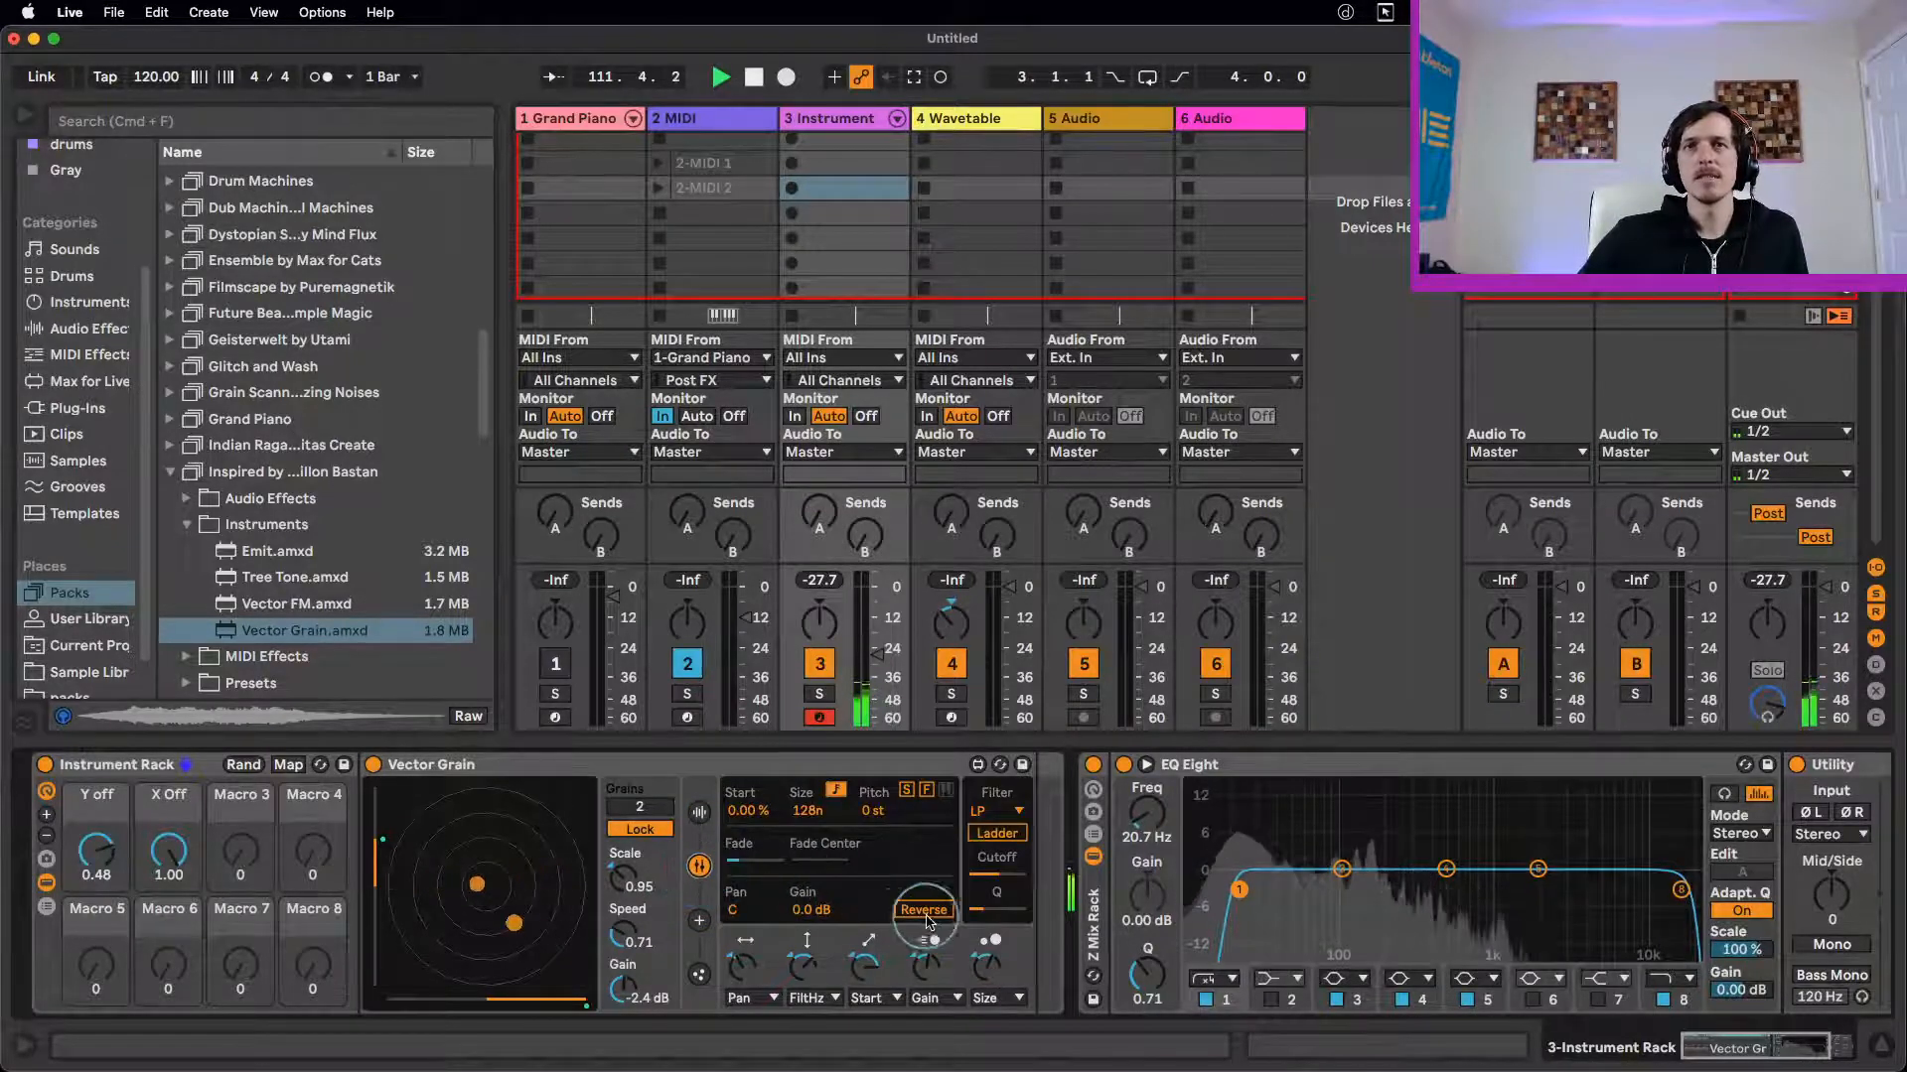
left_click(925, 910)
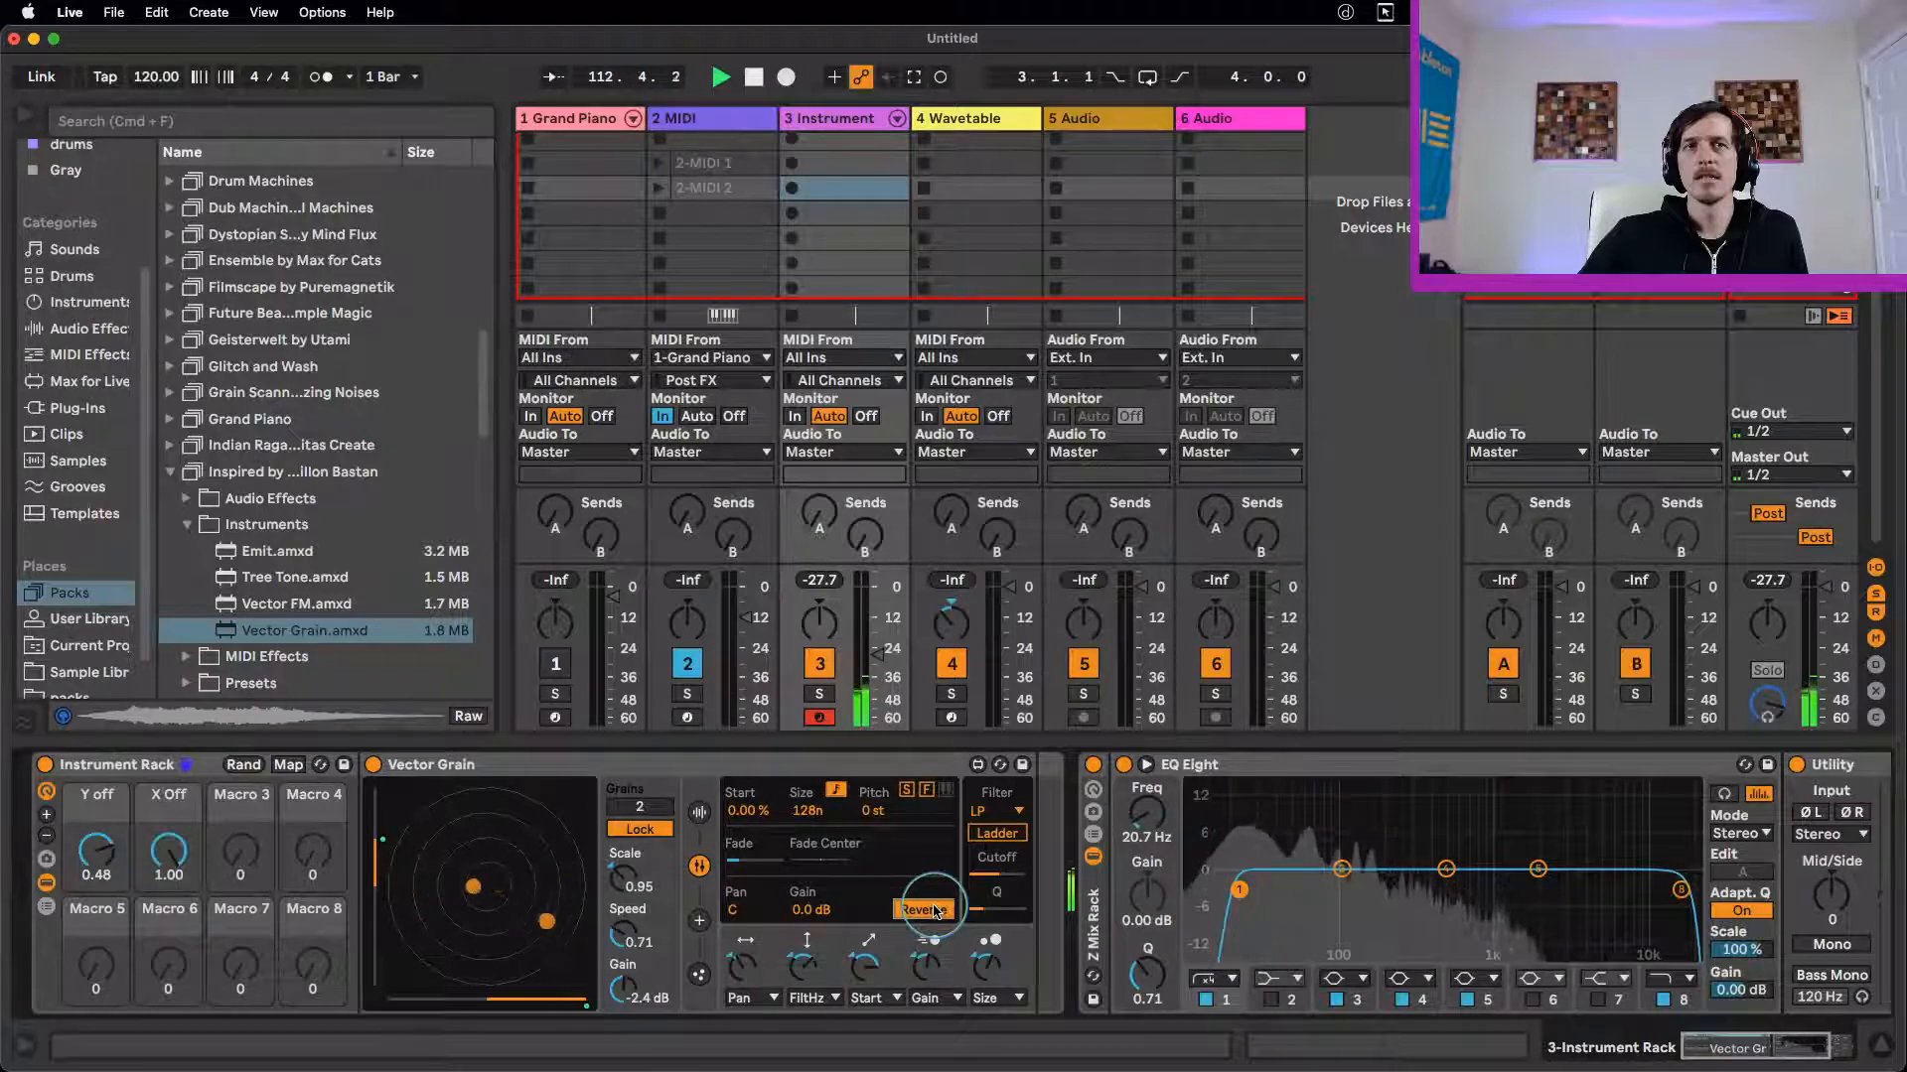
left_click(934, 910)
left_click_drag(169, 846, 98, 845)
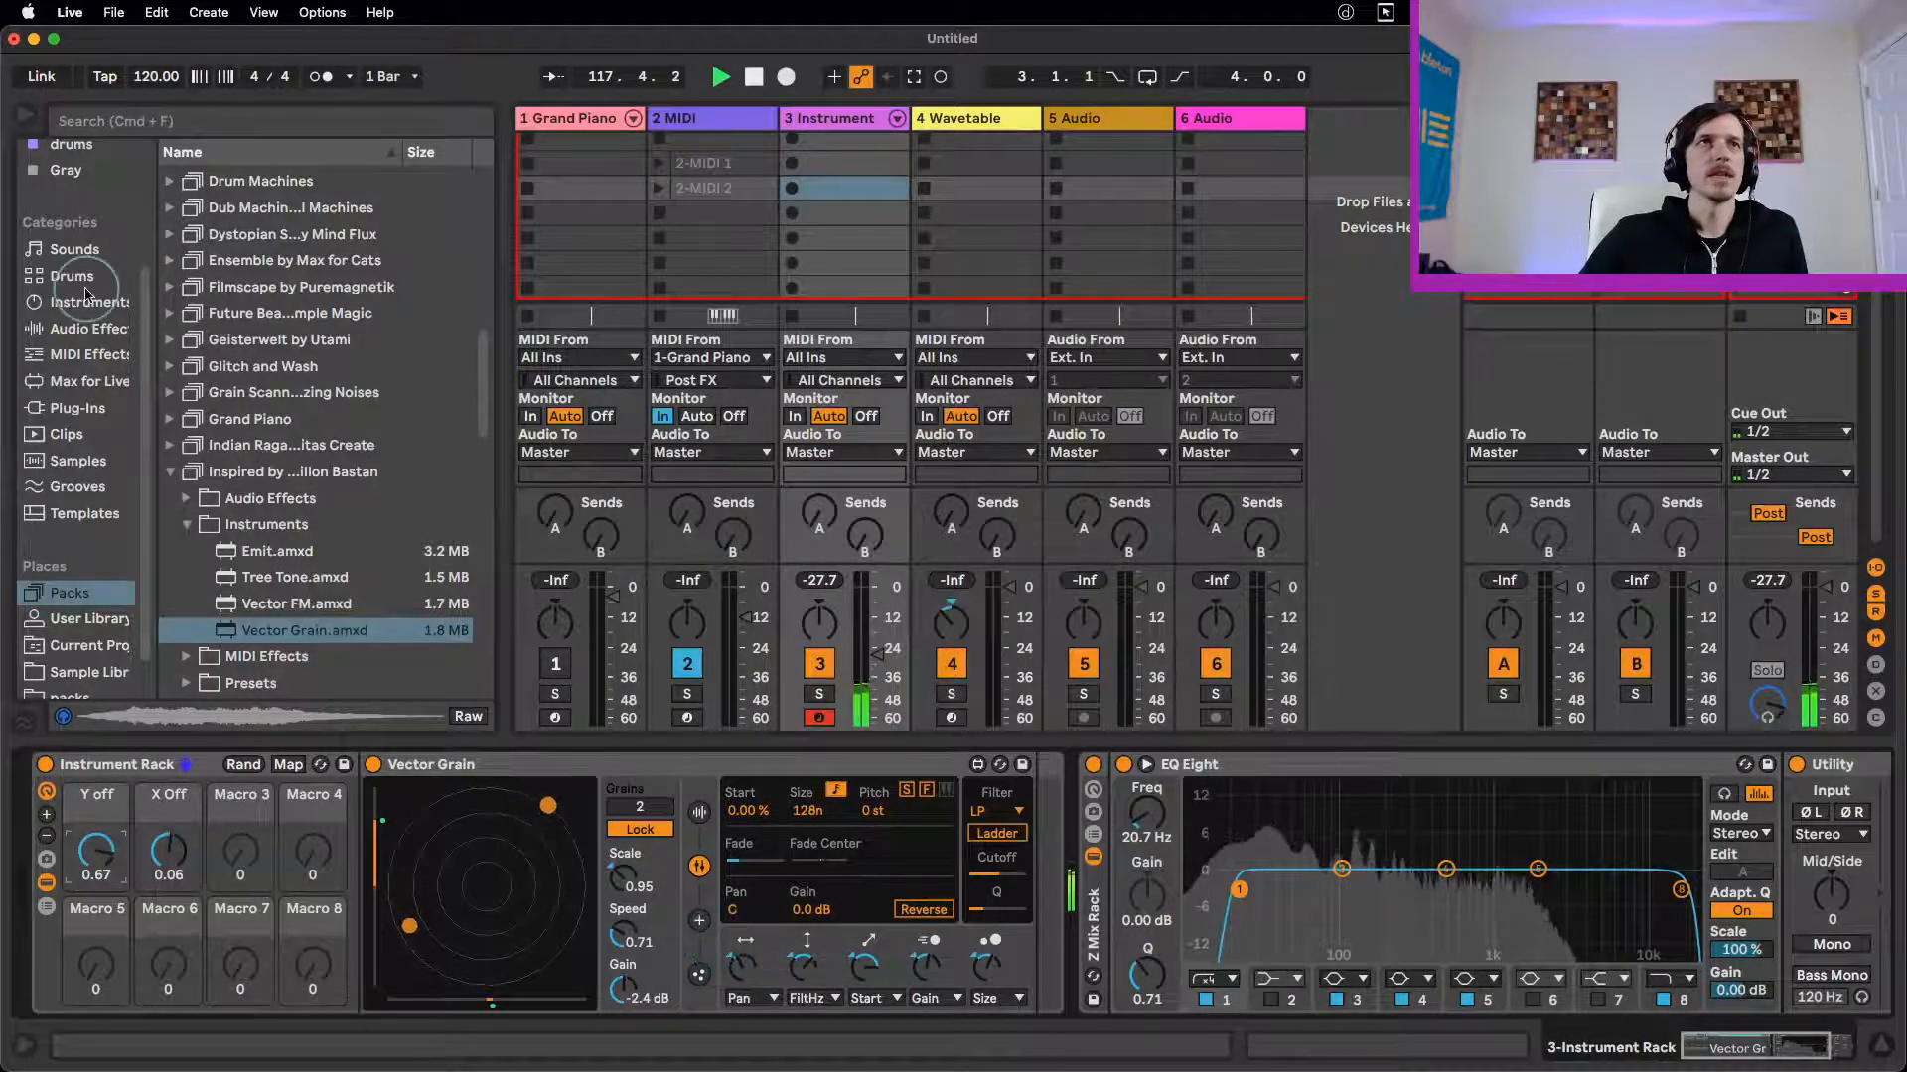
Step: Find the LFO in the Favorites collection and add it between the Instrument Rack and the Z Mix Rack
scroll(84, 288, "up", 5)
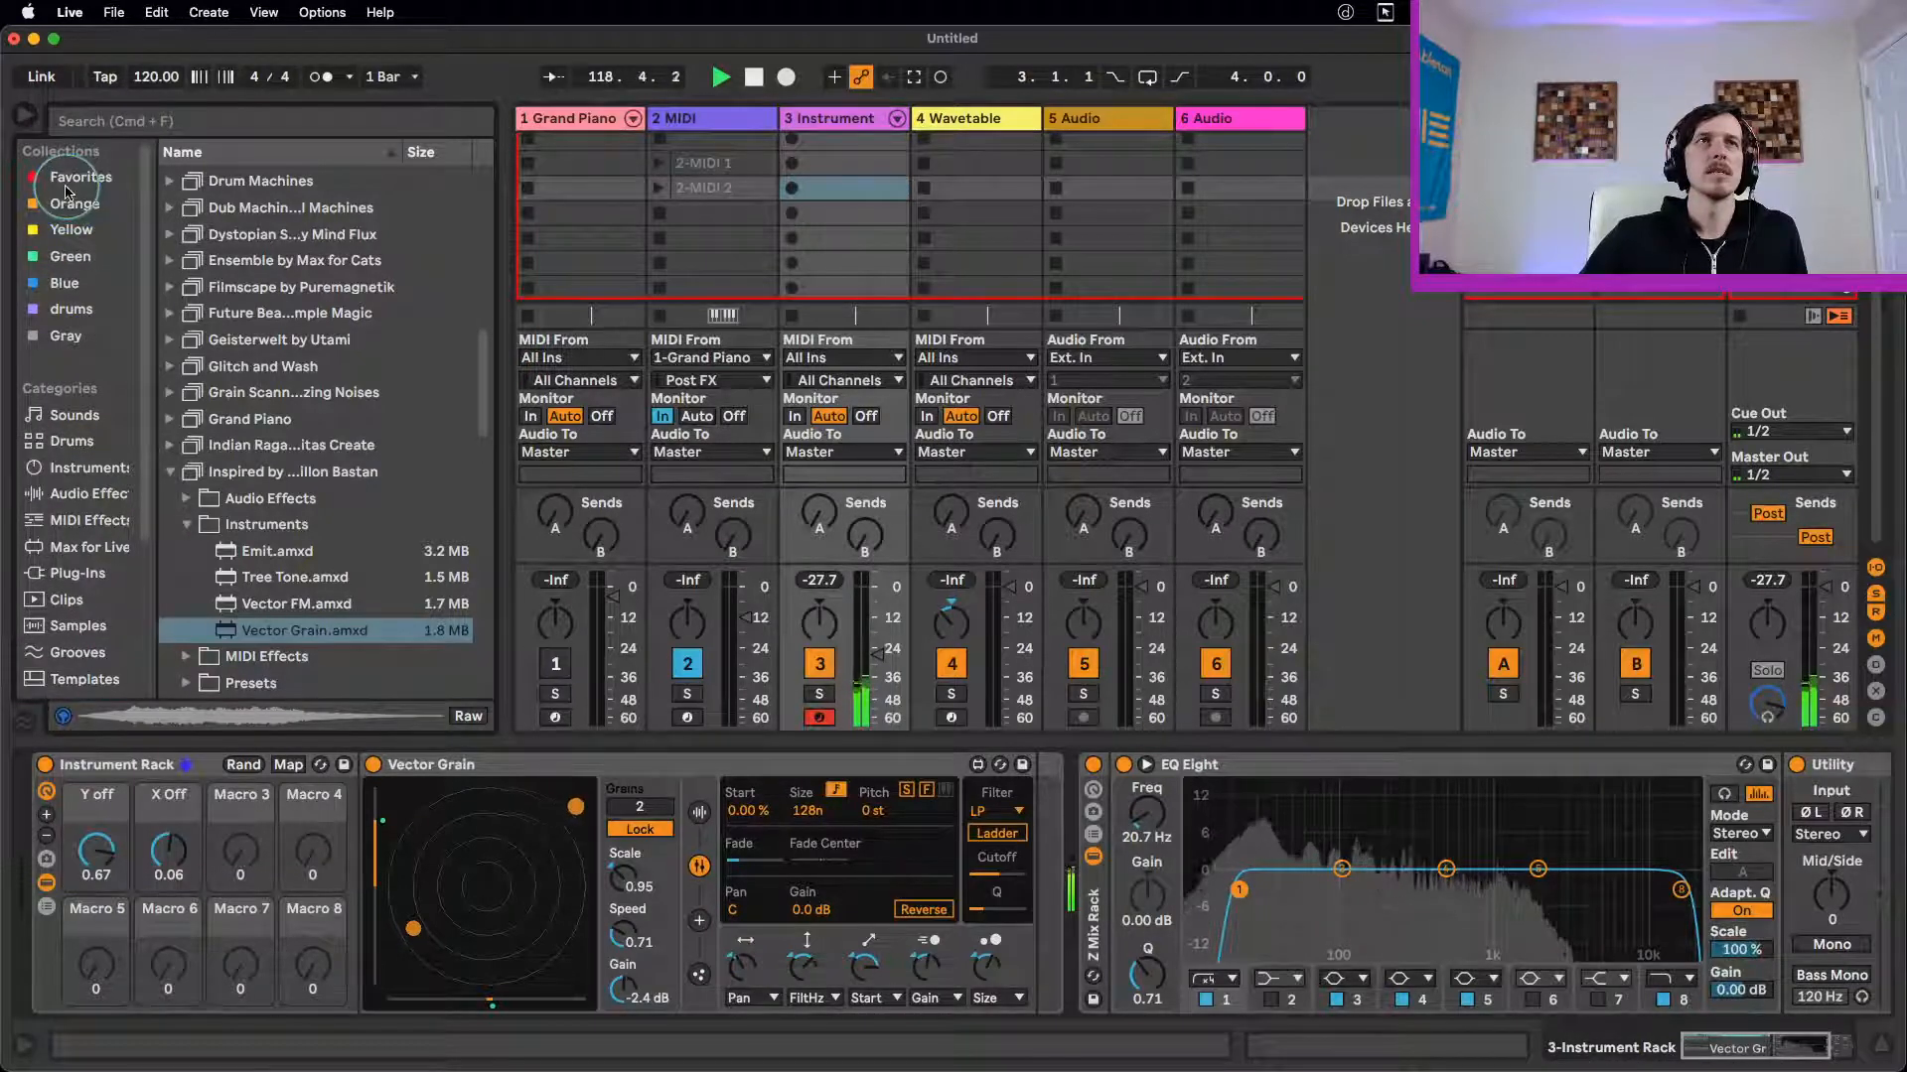
left_click(69, 201)
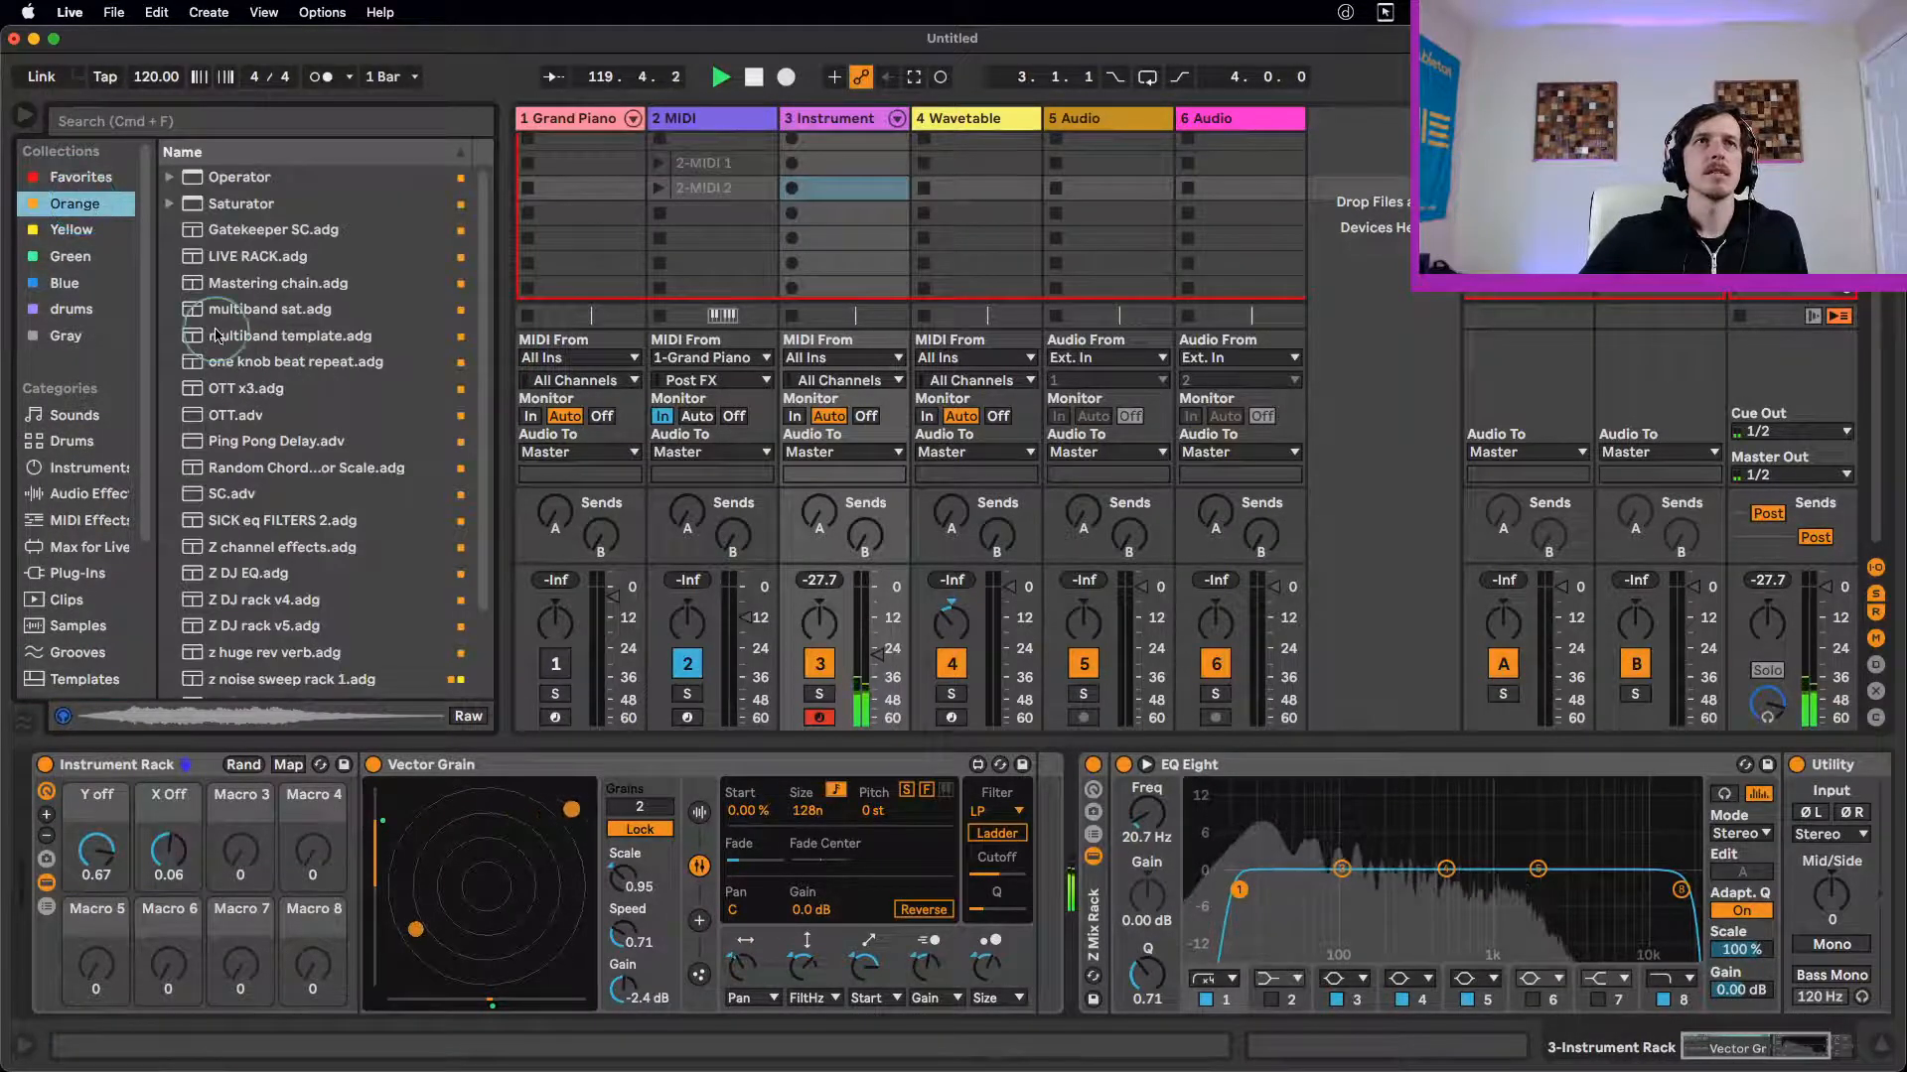
left_click(81, 177)
left_click_drag(216, 203, 1089, 874)
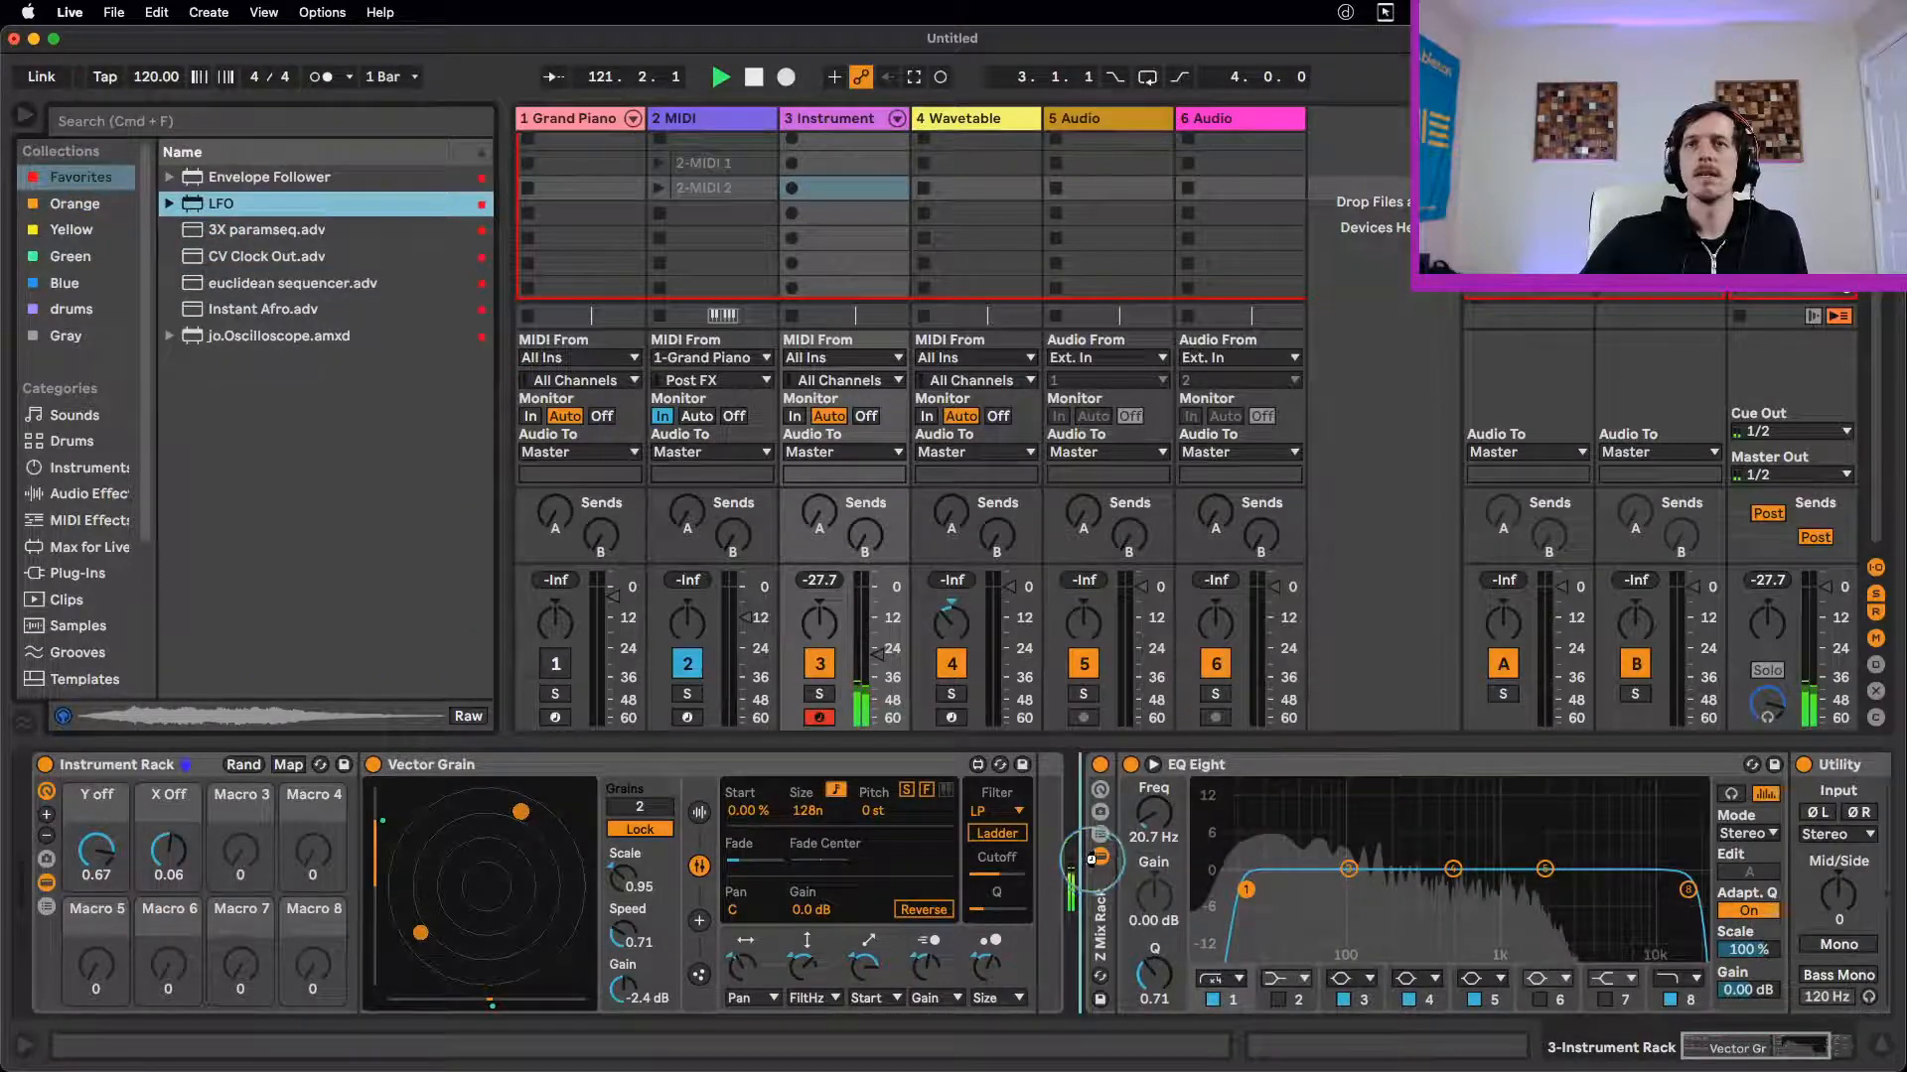
left_click_drag(1096, 910, 1098, 905)
Step: Map the LFO to the rack's Y off macro and set its Rate to 0.46 Hz
left_click(1137, 799)
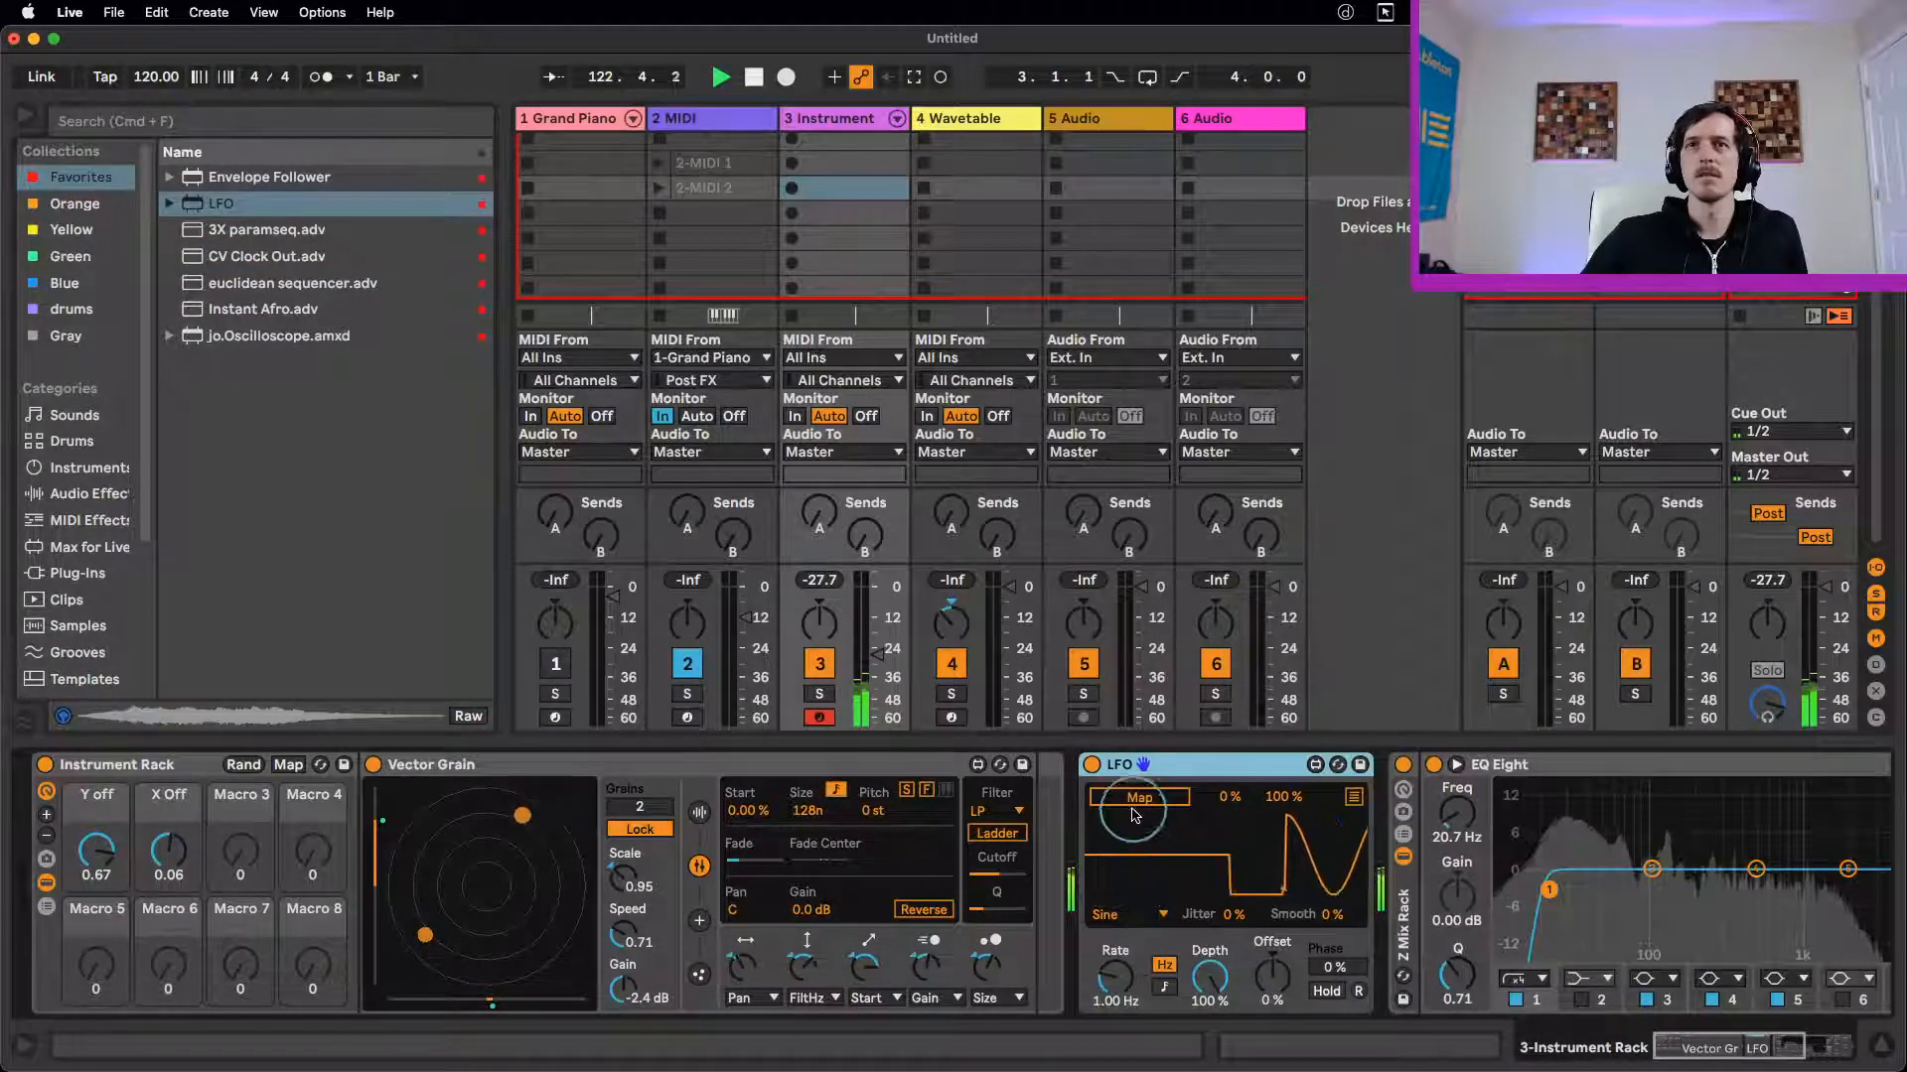
left_click(107, 874)
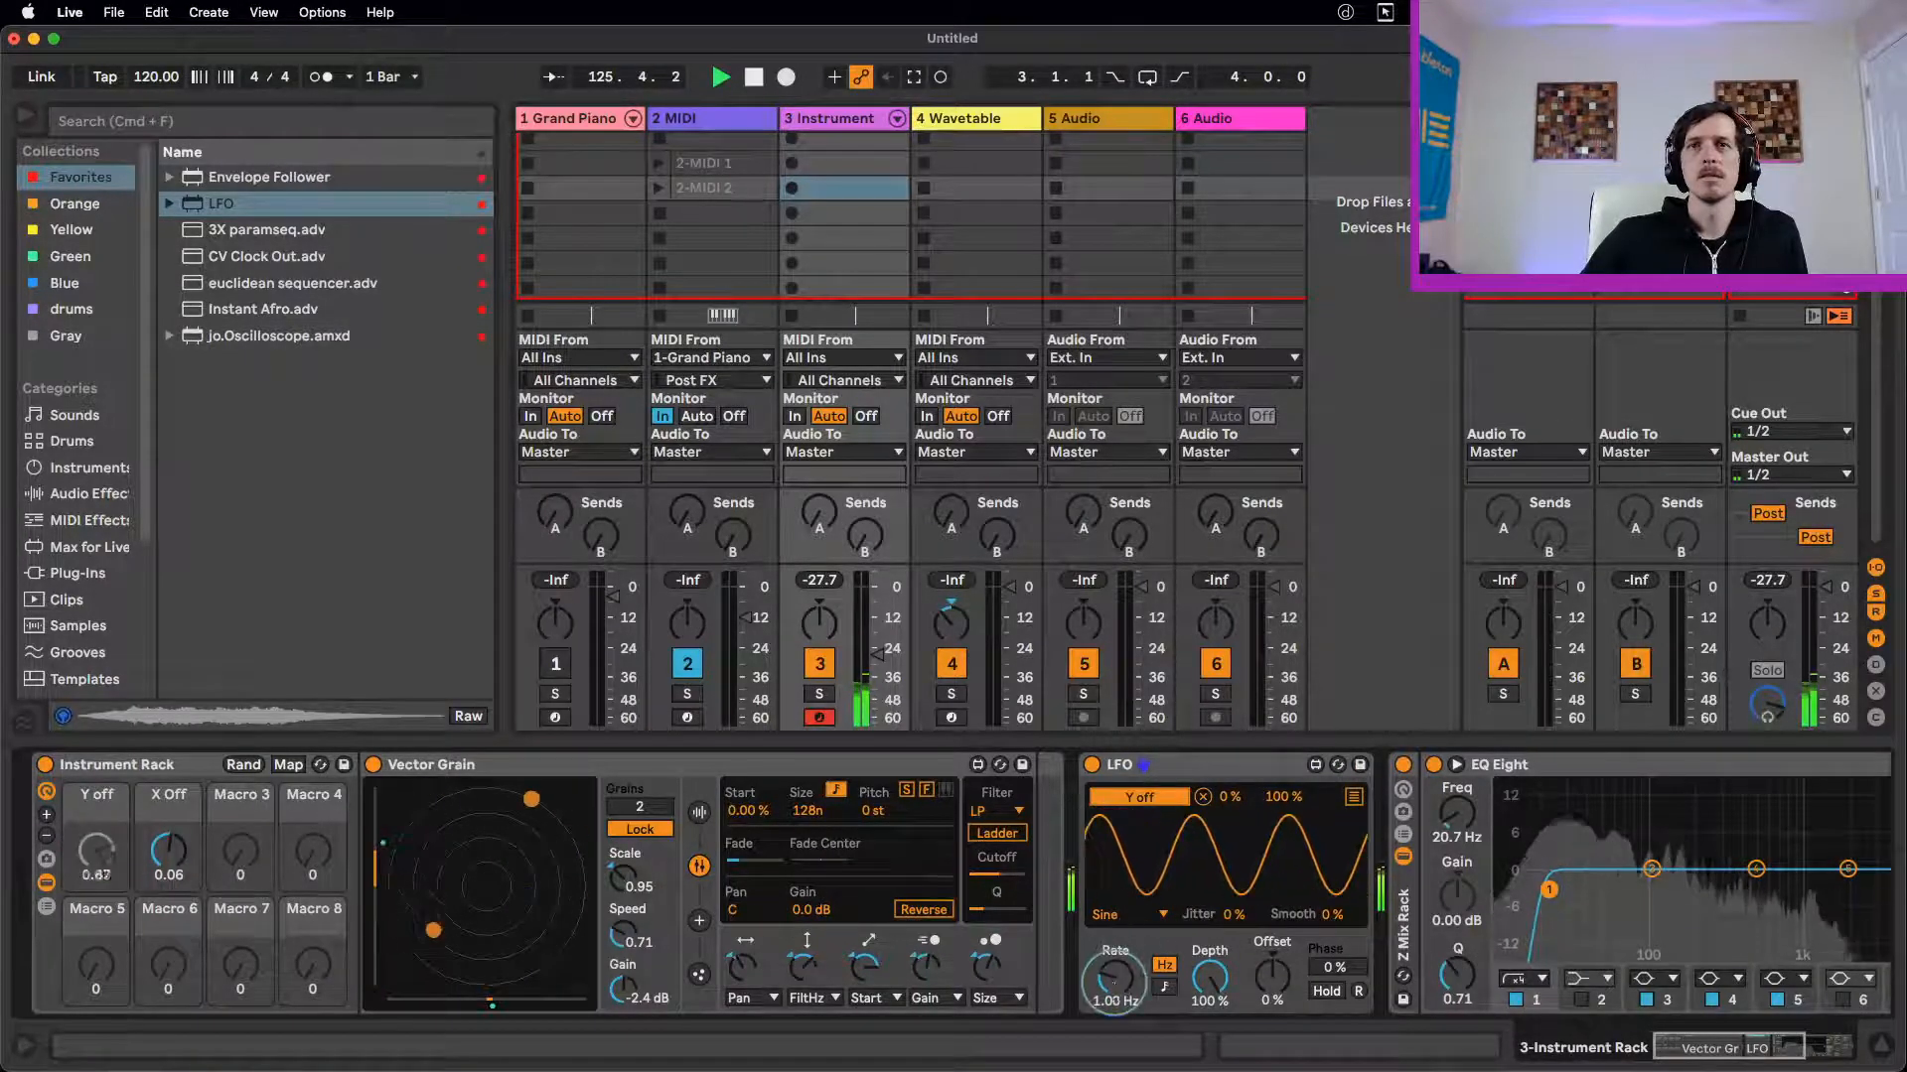
left_click_drag(1104, 968, 1103, 983)
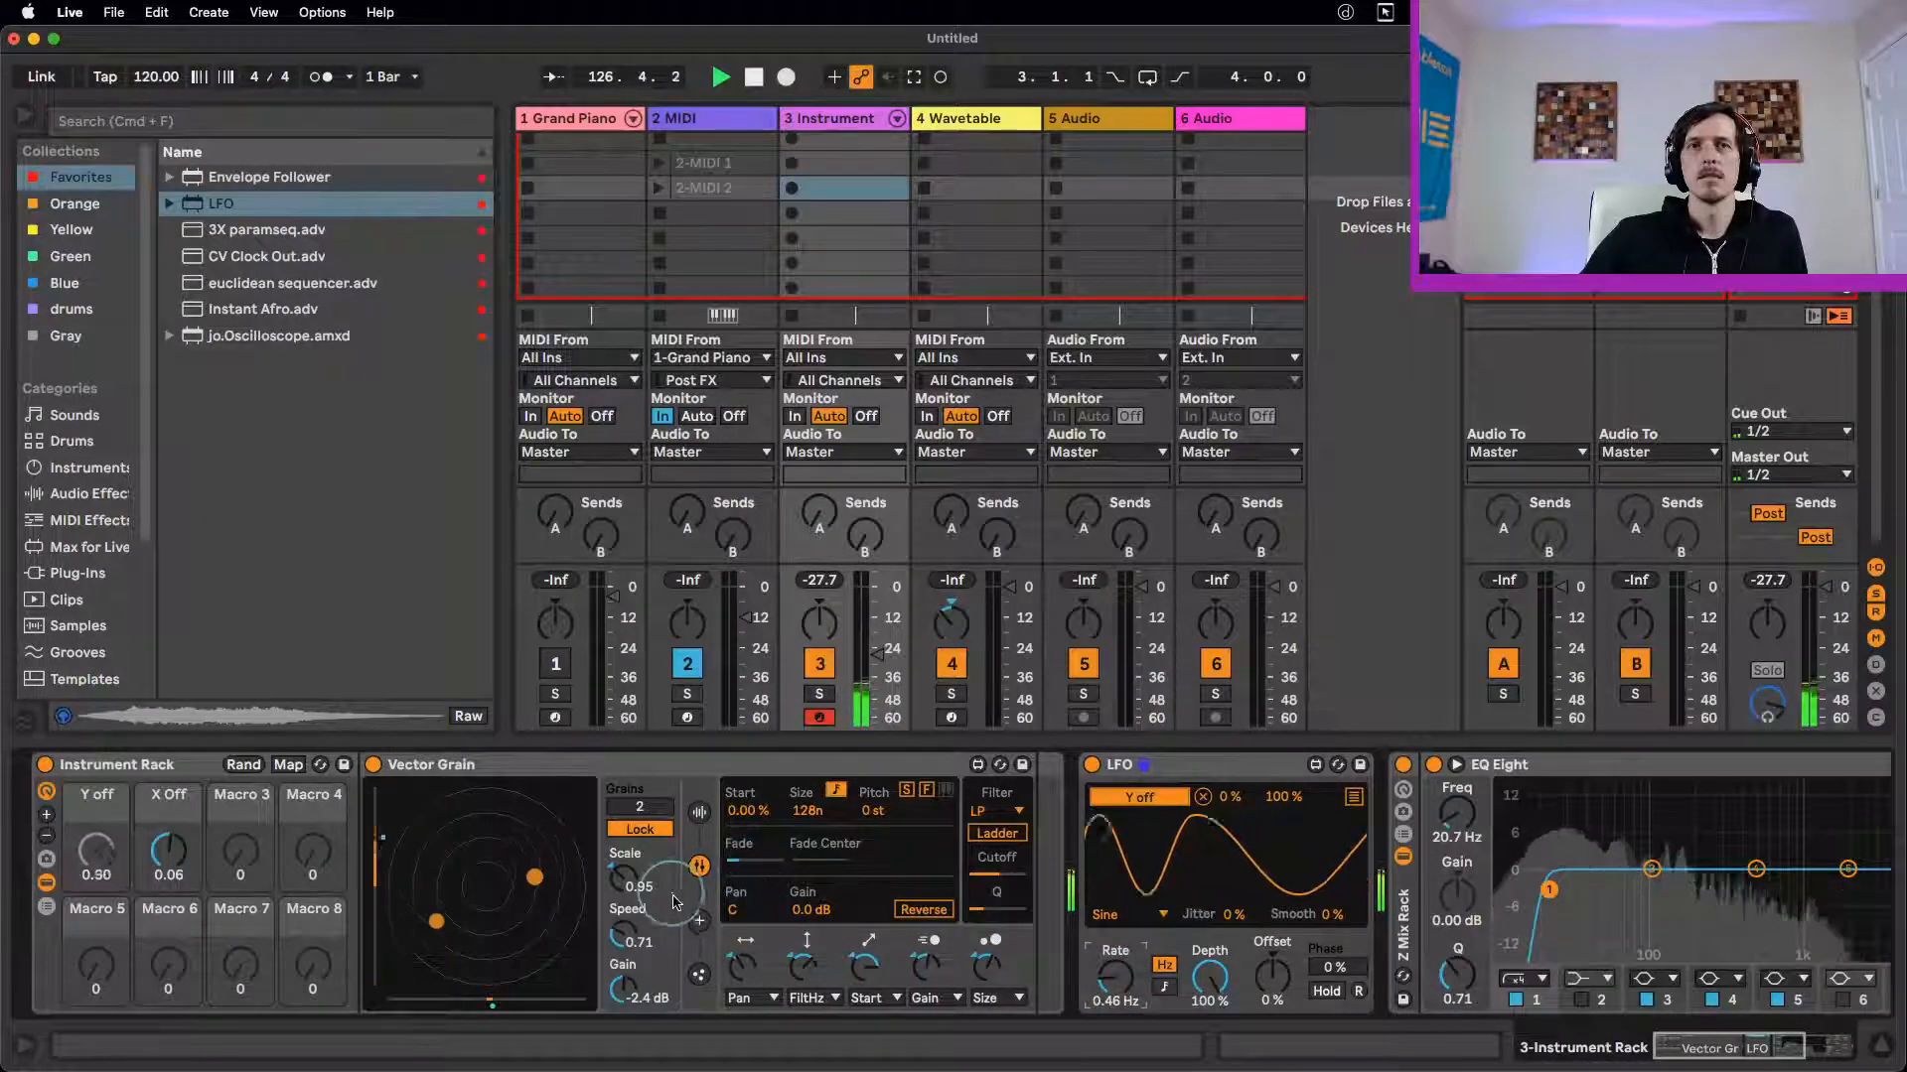
Step: Check the sample region, stop and restart playback, and set the grain Size to 8n
left_click(699, 813)
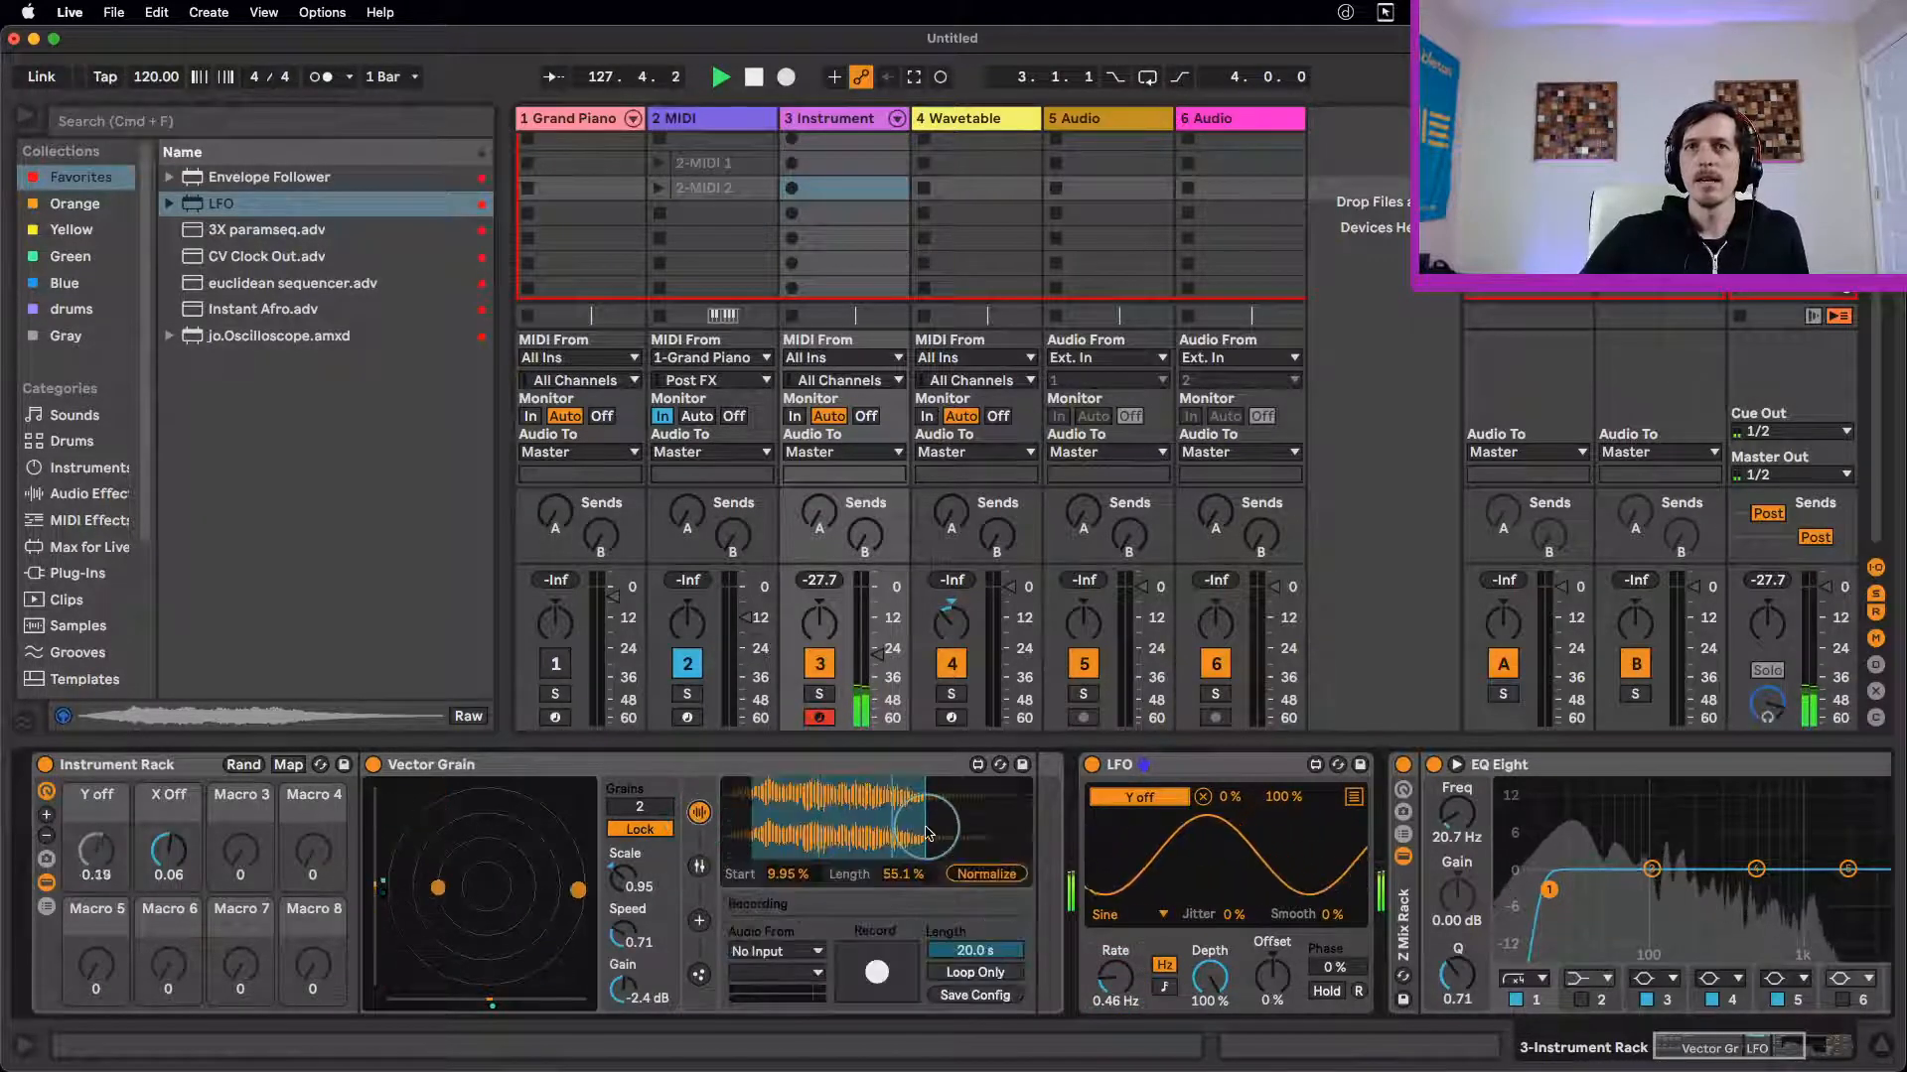
key("space")
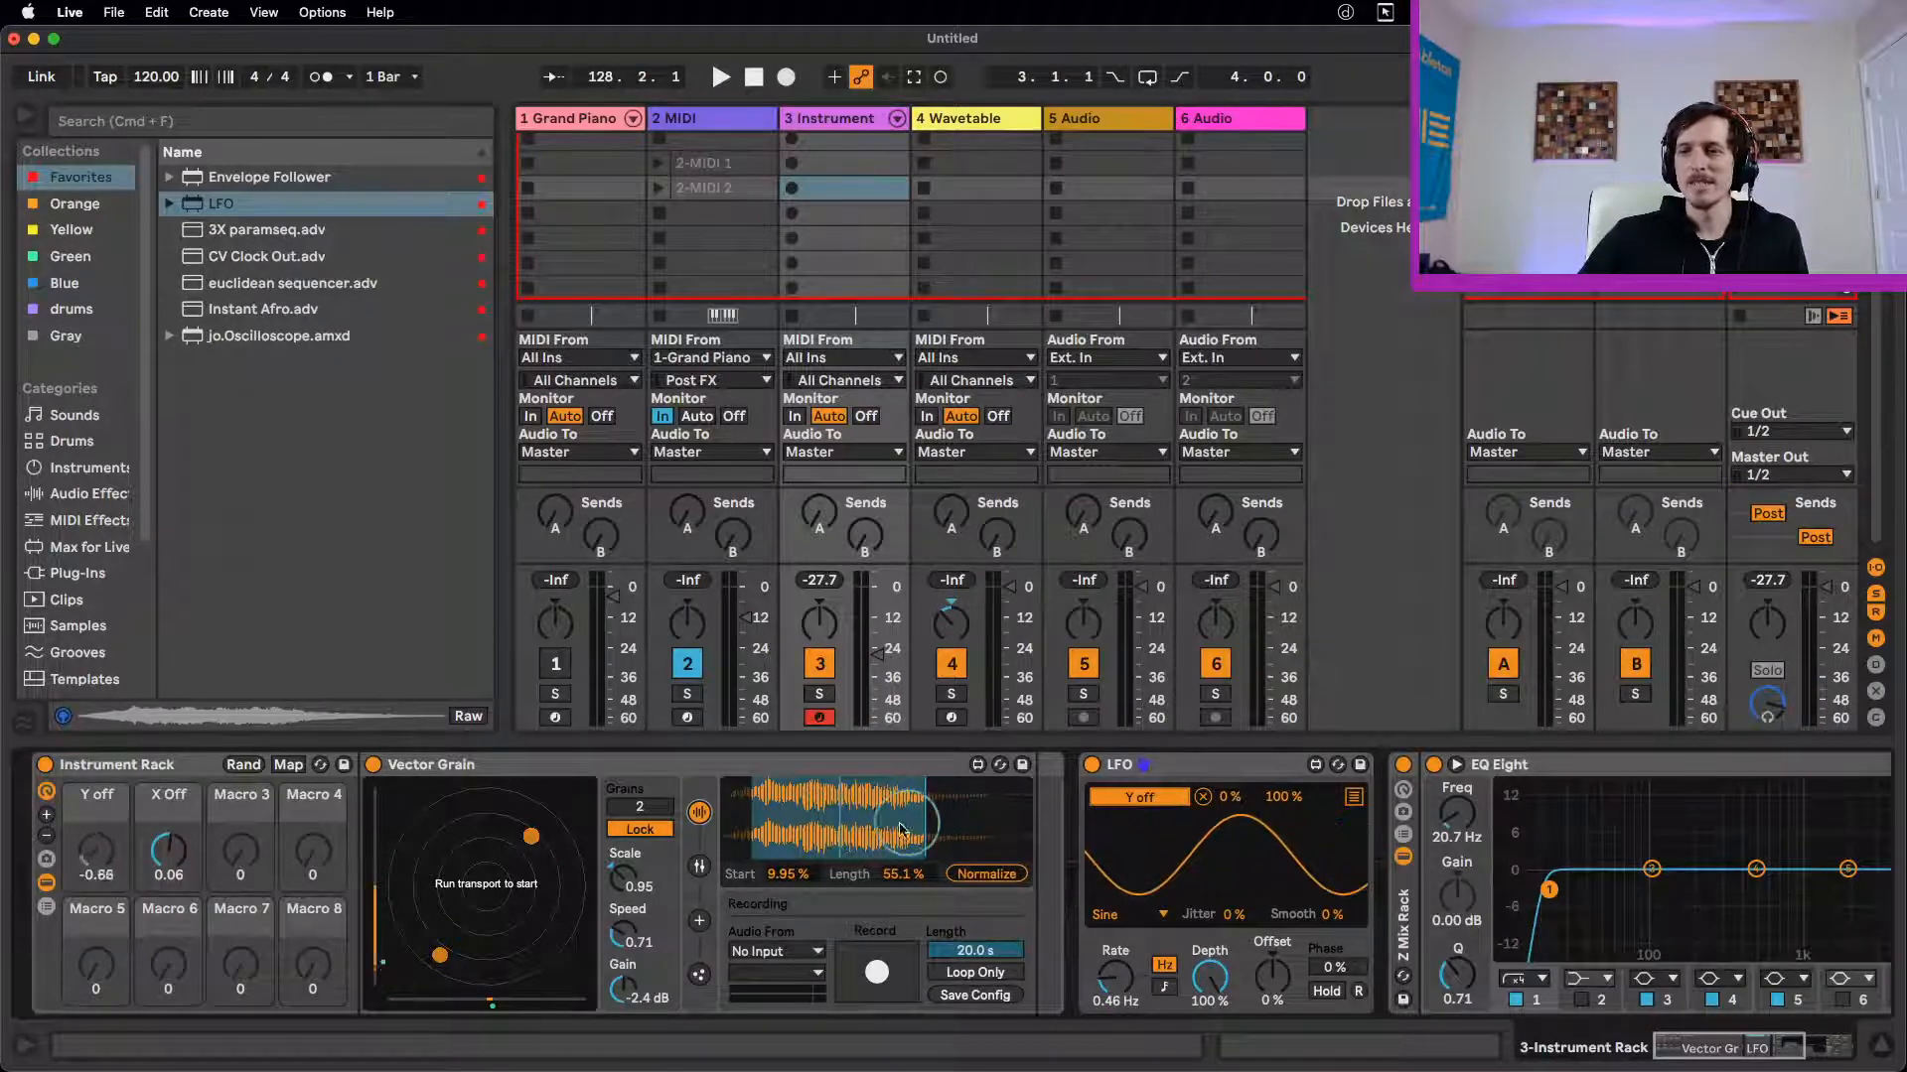
left_click(699, 866)
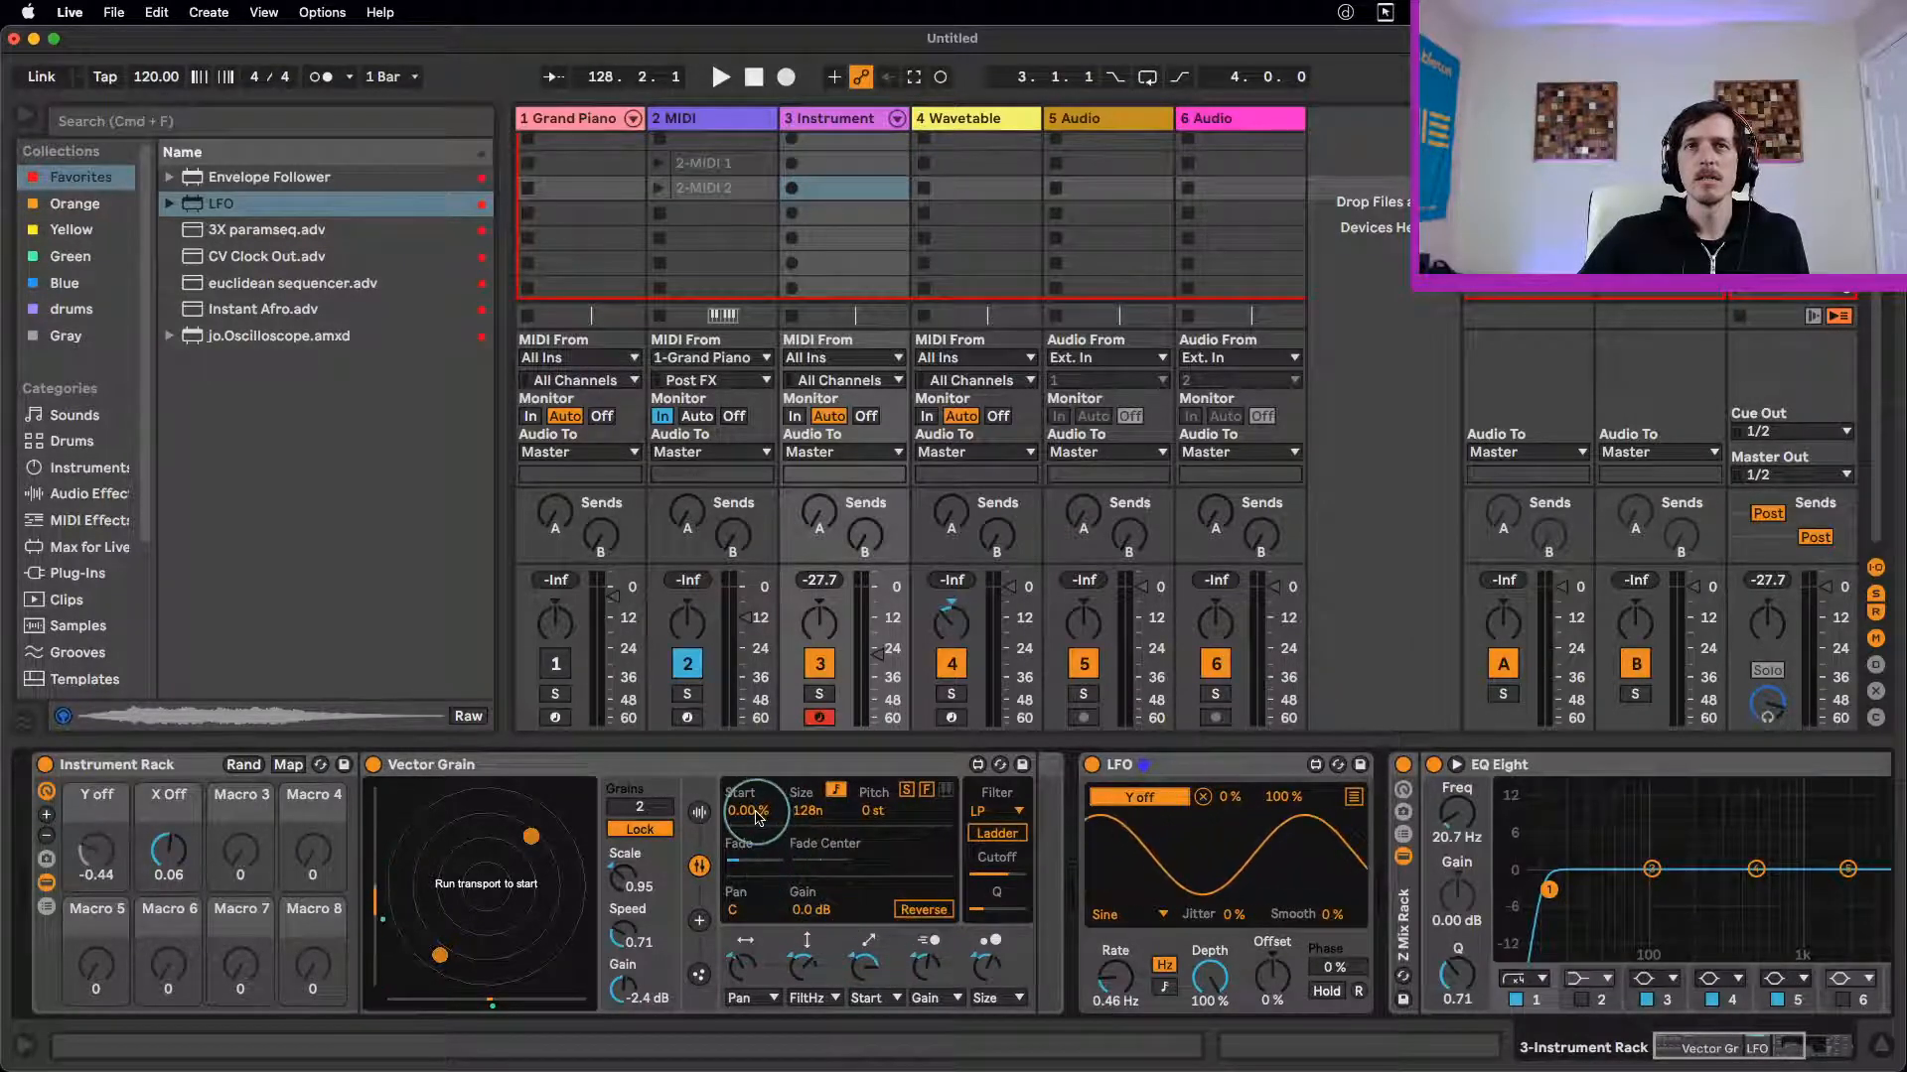
key("space")
mouse_move(805, 815)
left_mouse_down()
mouse_move(806, 860)
mouse_move(810, 815)
left_mouse_up()
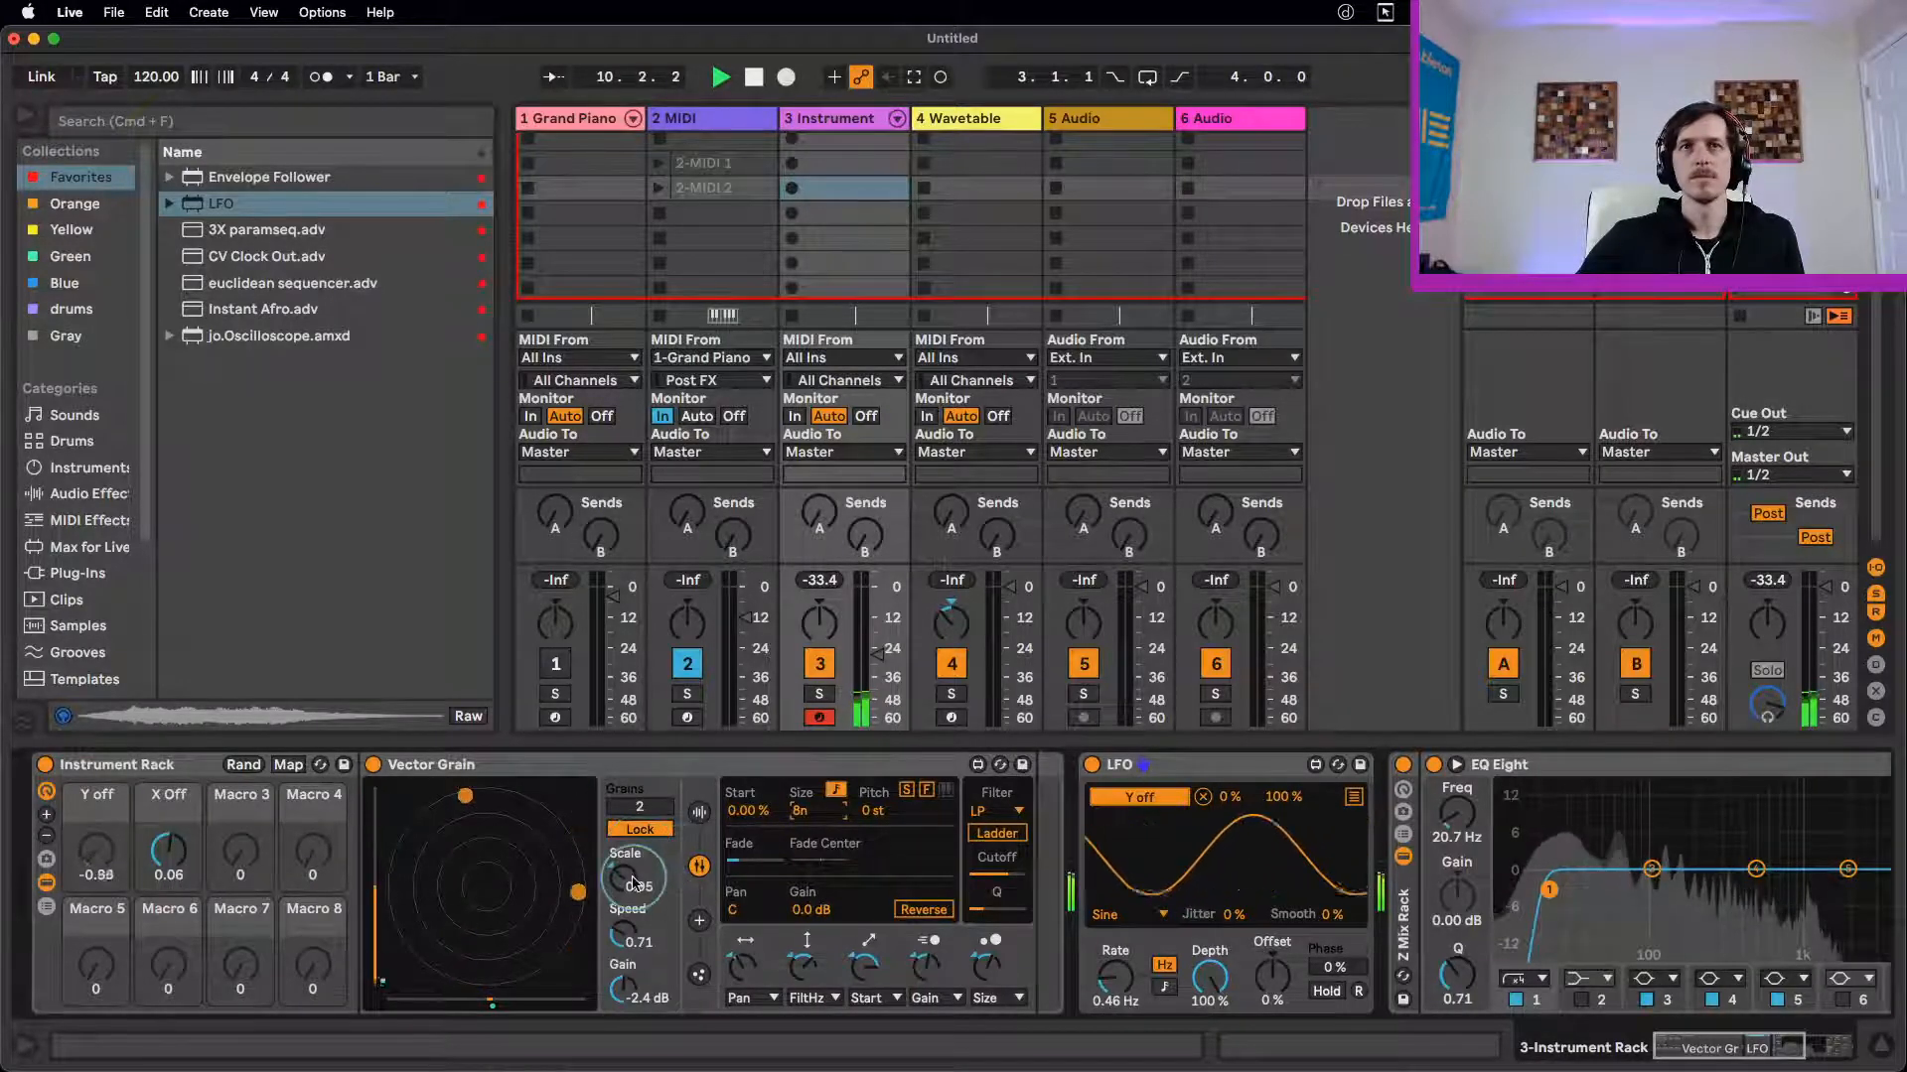
Step: Set Vector Grain's Scale to 1.37 and Grains to 3, toggle the pitch's F option twice, and readjust the grain Size
mouse_move(631, 884)
left_mouse_down()
mouse_move(632, 849)
mouse_move(632, 898)
left_mouse_up()
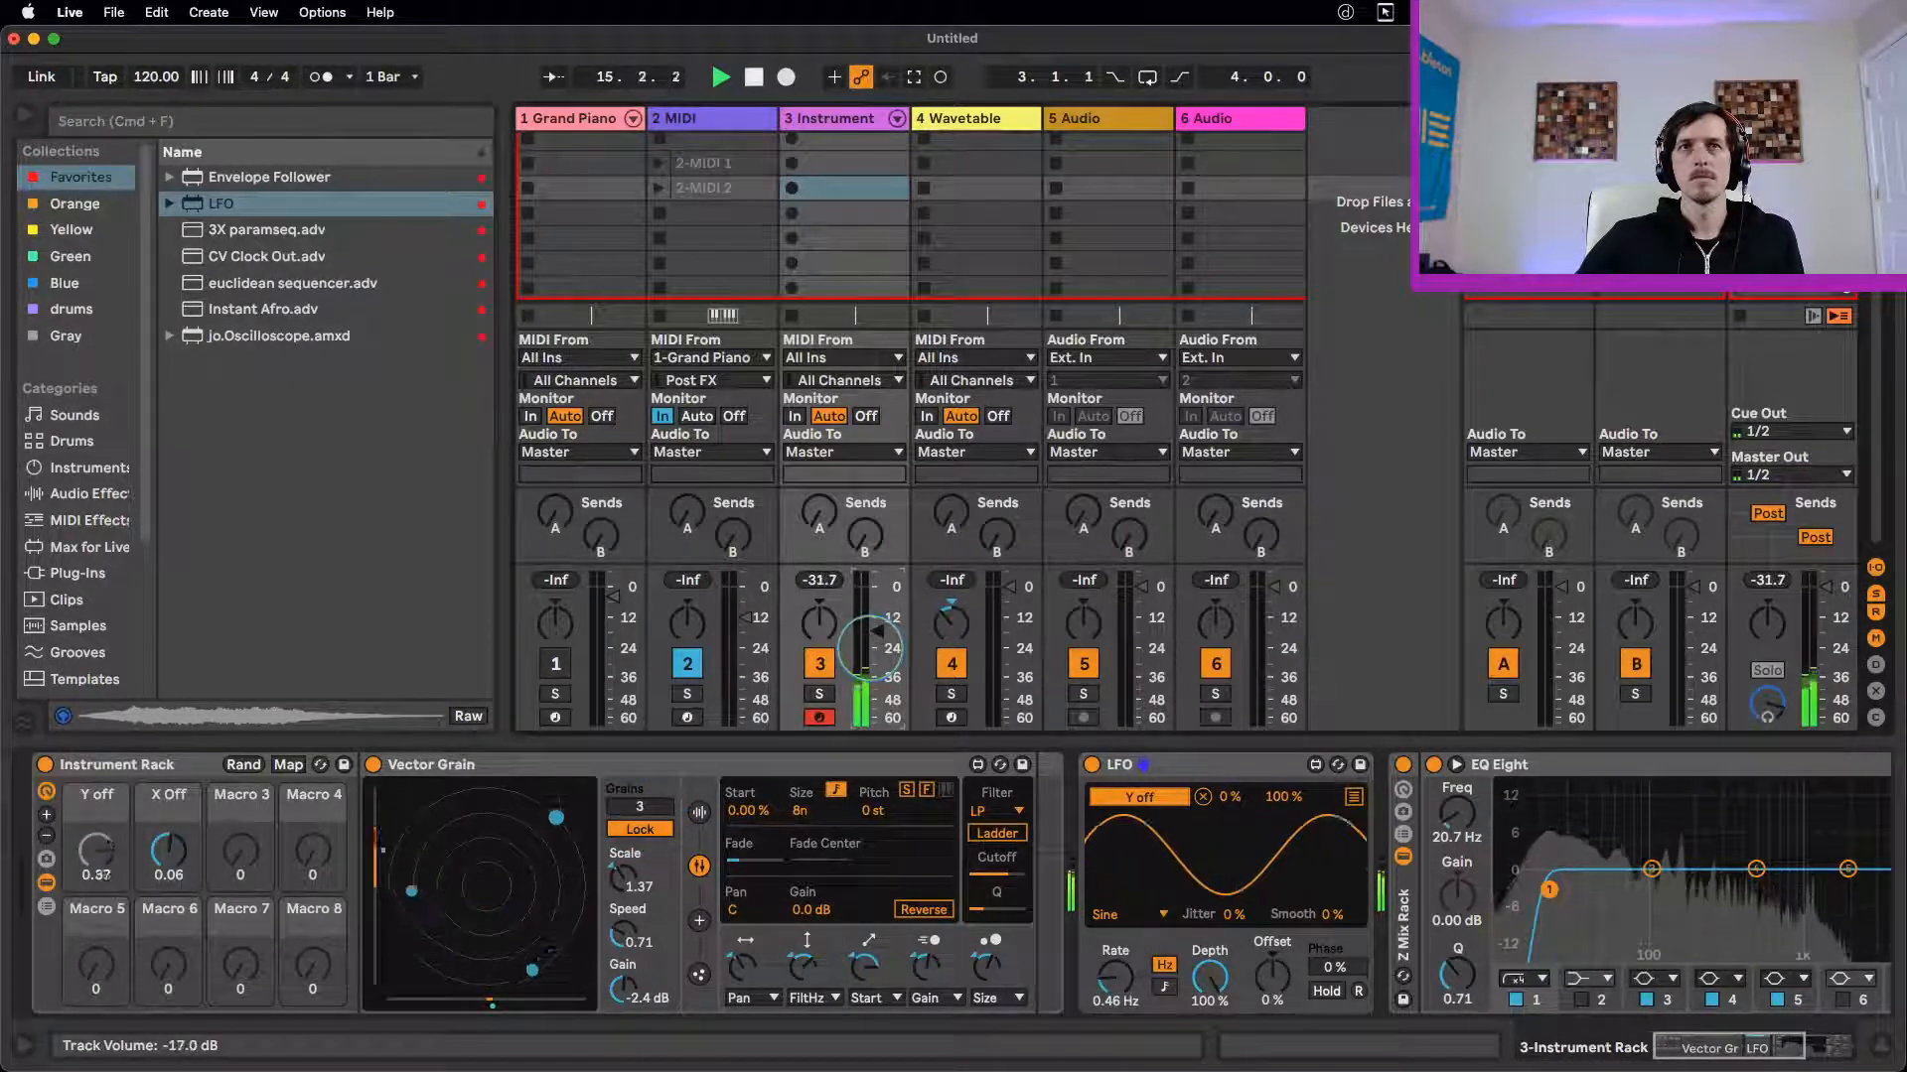
left_click(926, 791)
left_click(926, 792)
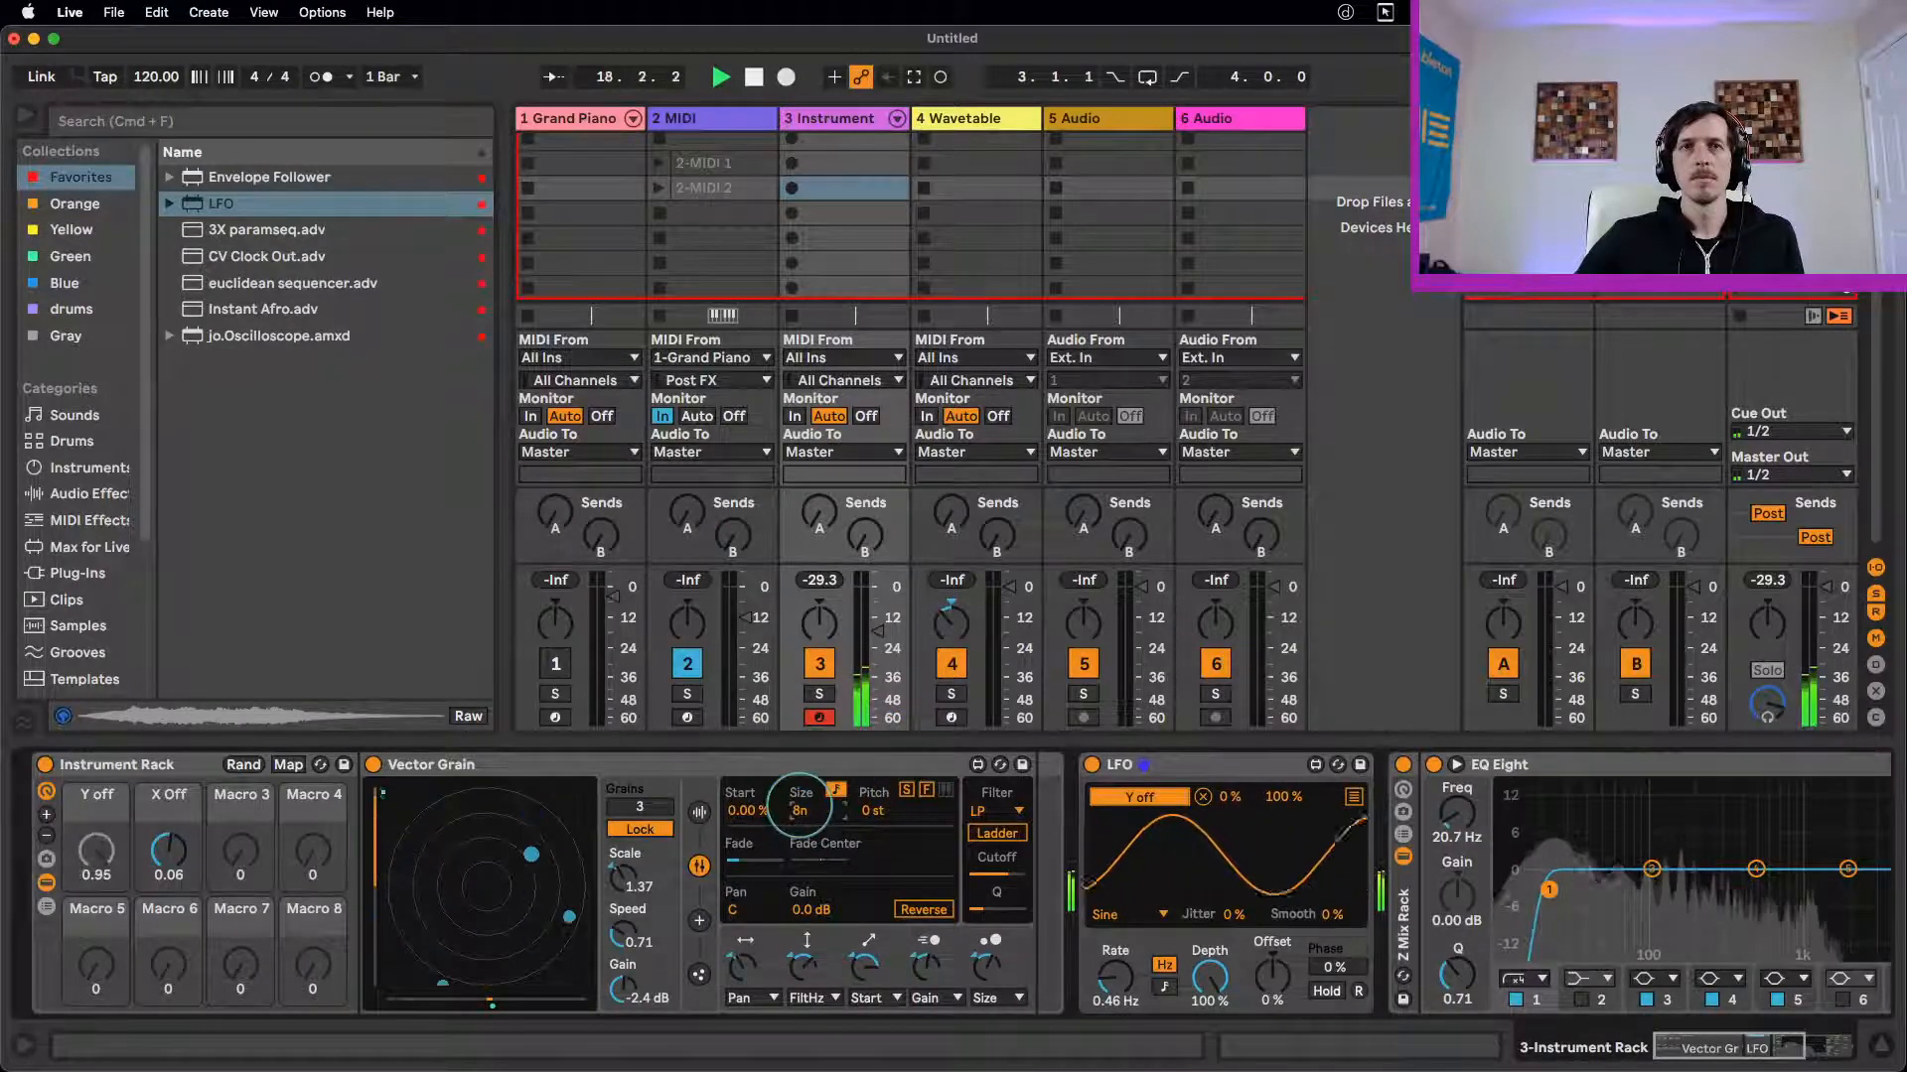
left_click_drag(800, 812, 797, 791)
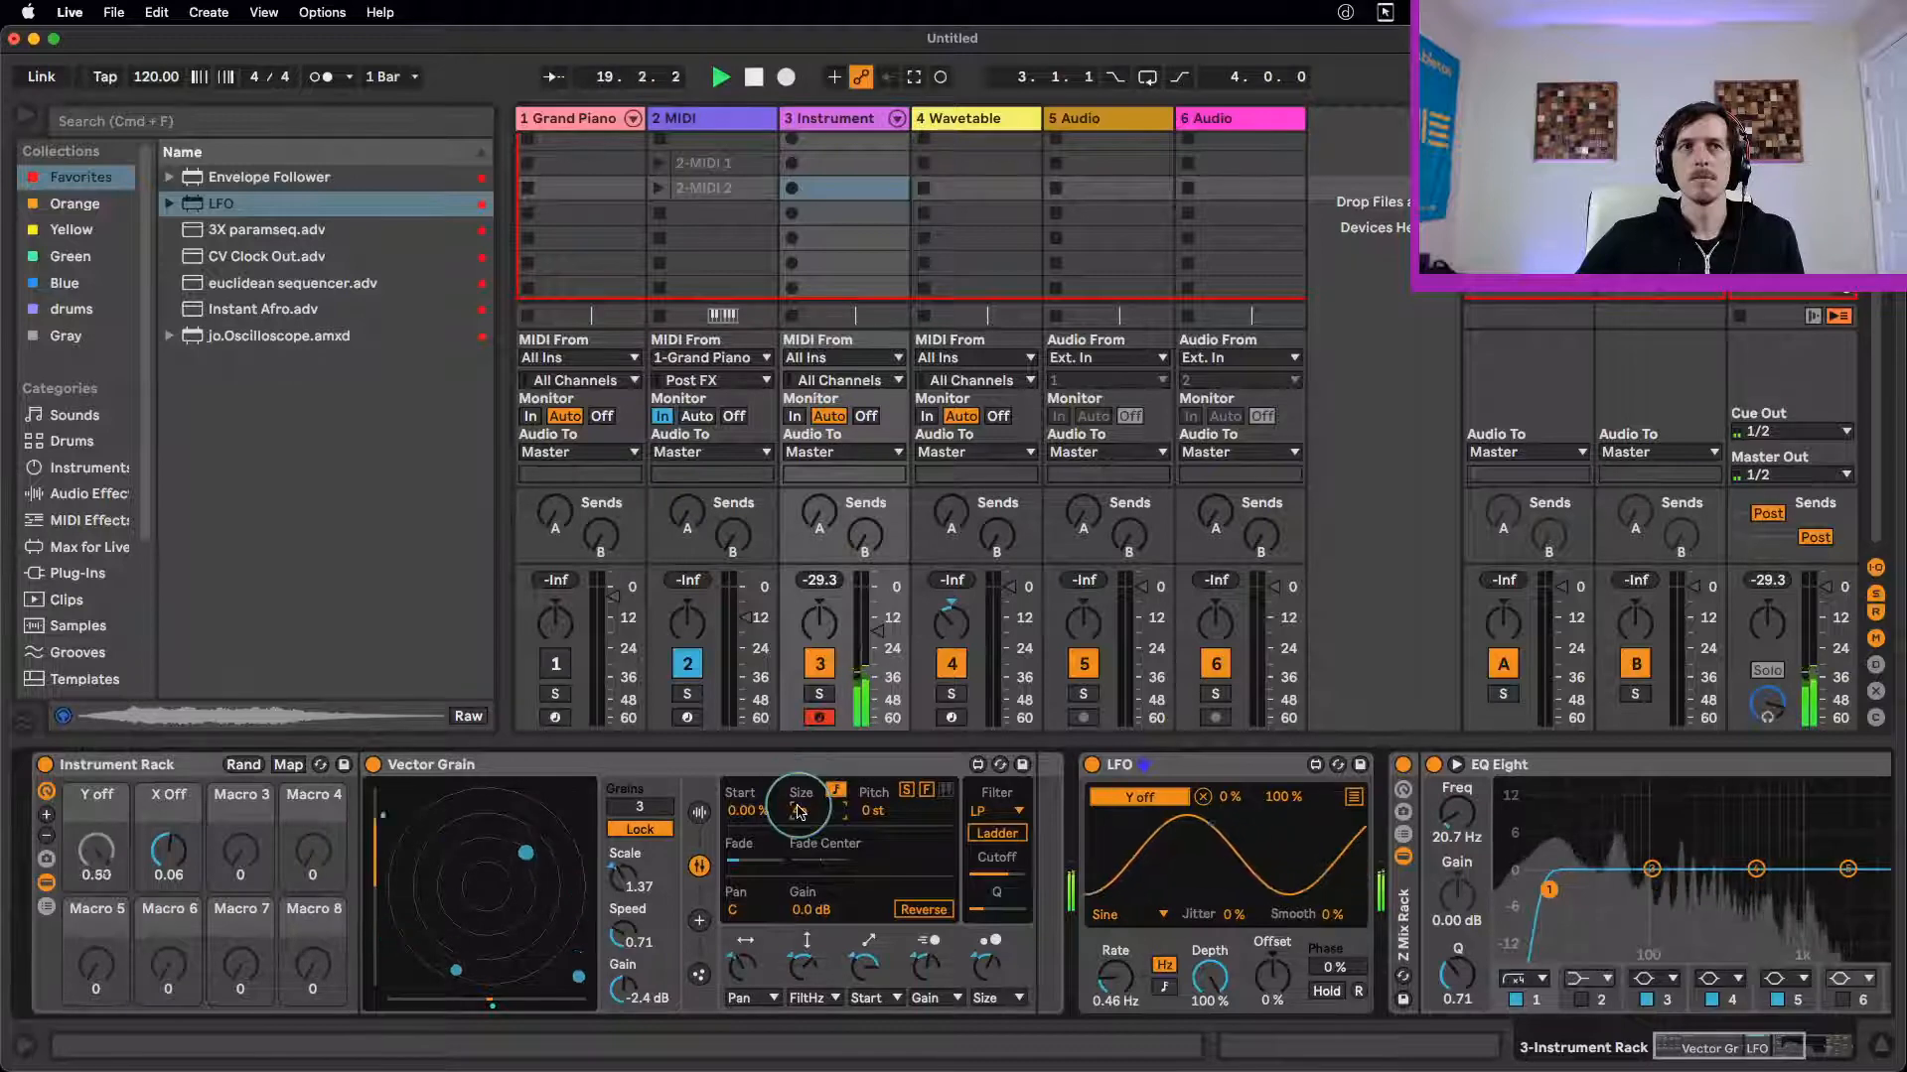
Step: Switch on the Flowfield force and set its Size to 12
left_click(699, 922)
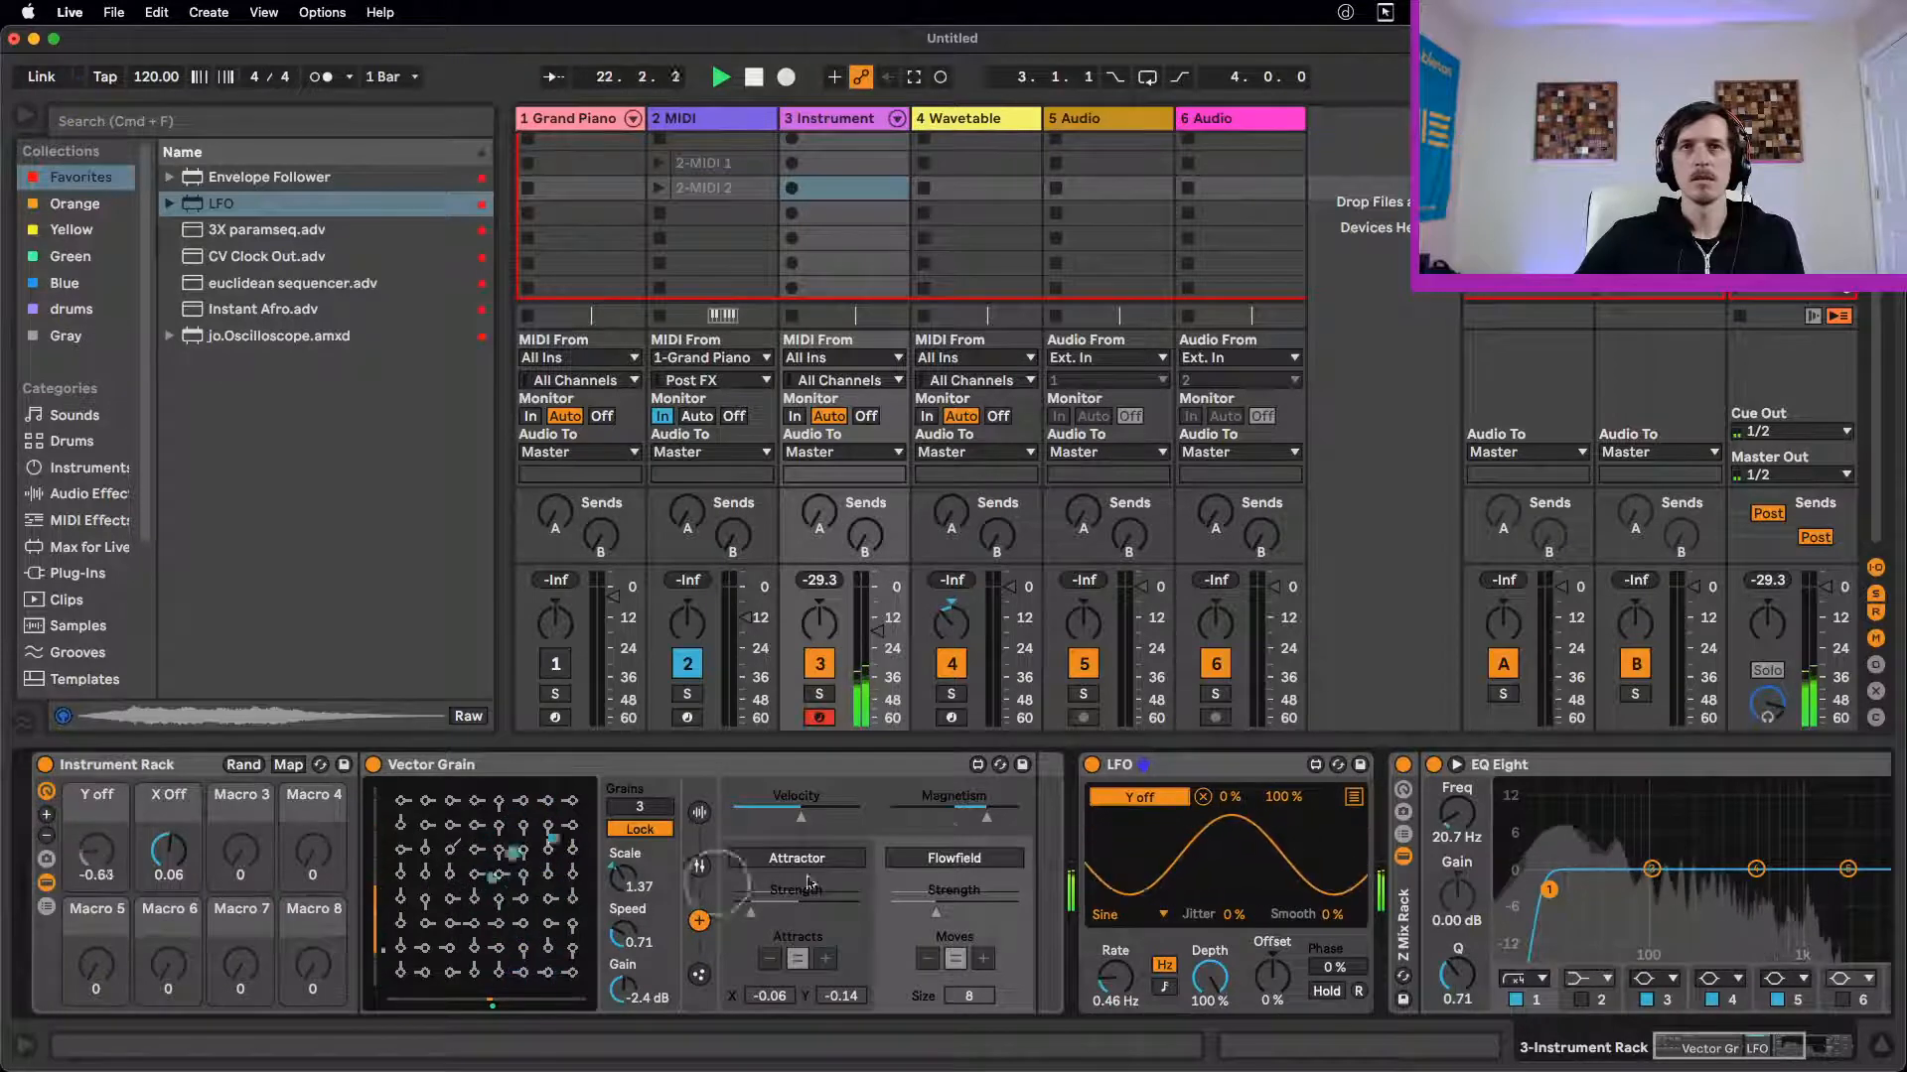
left_click(955, 860)
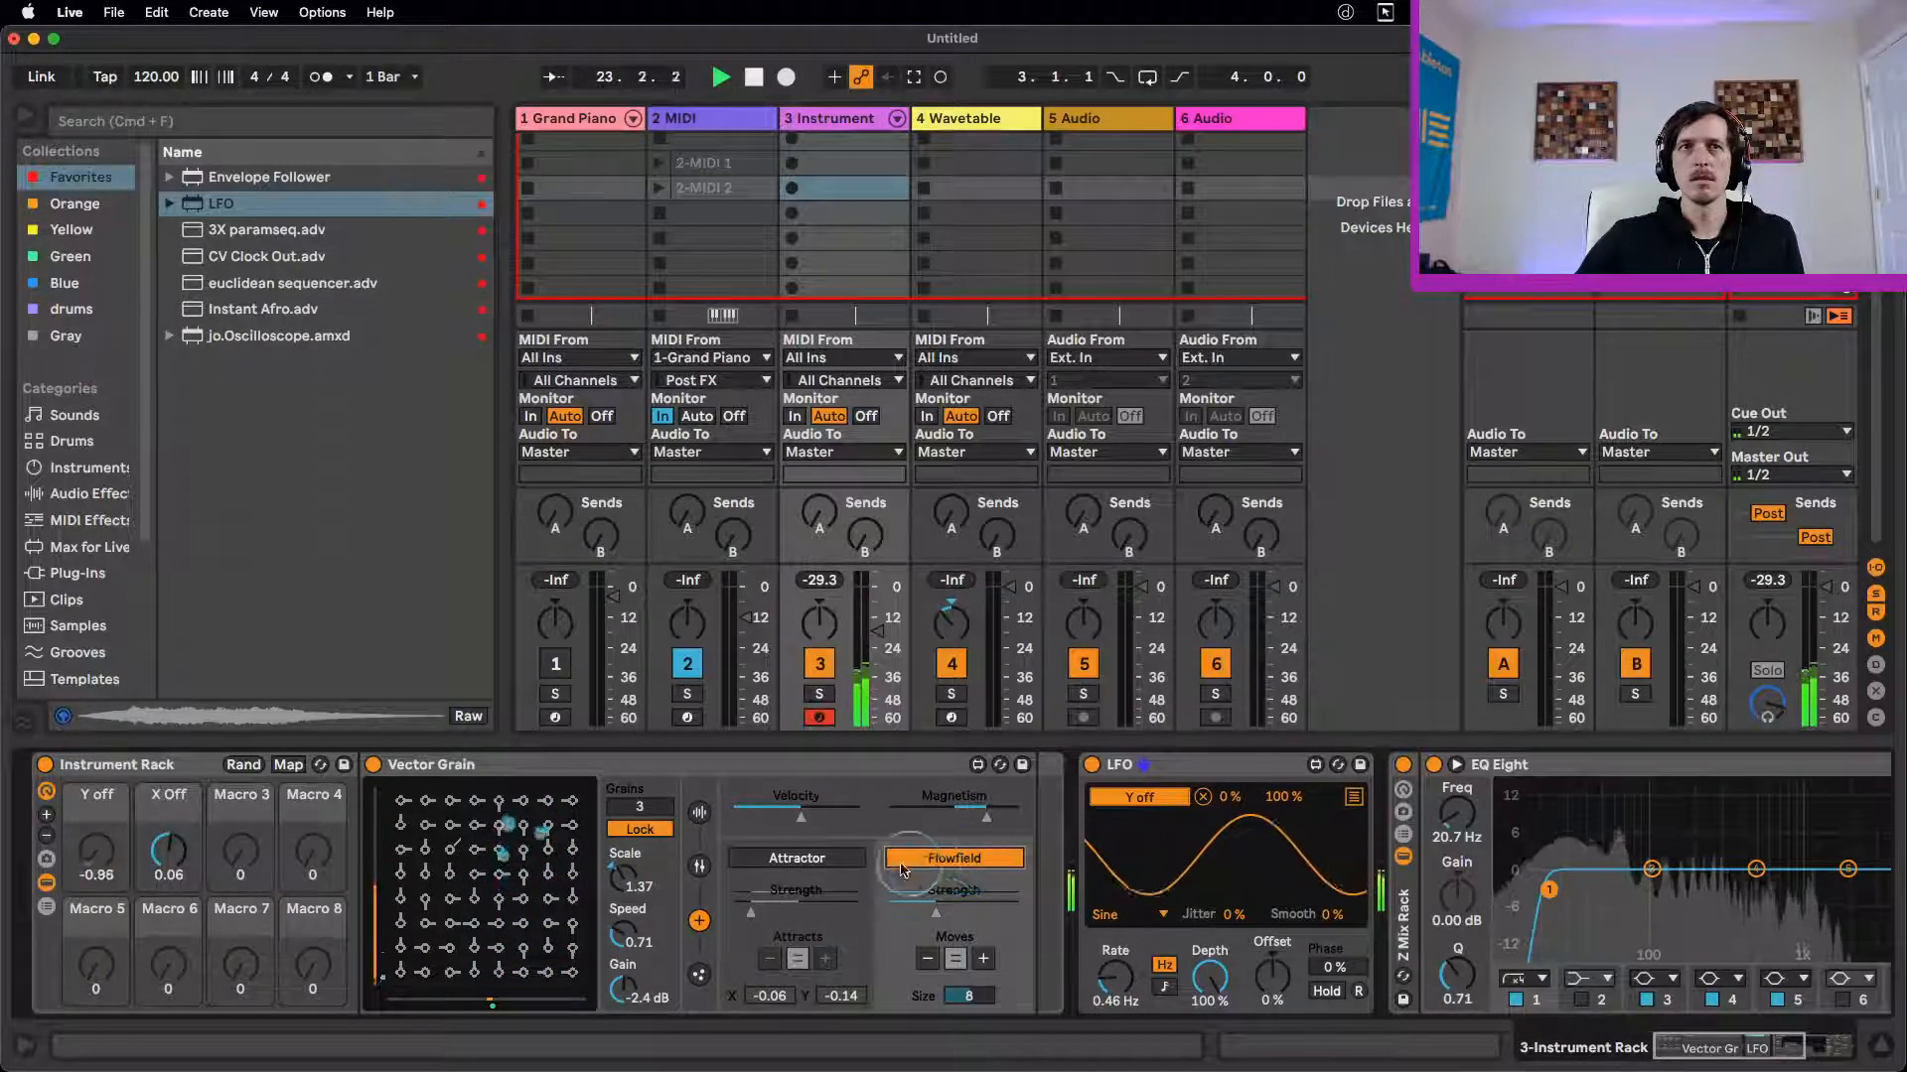
left_click_drag(971, 999, 961, 925)
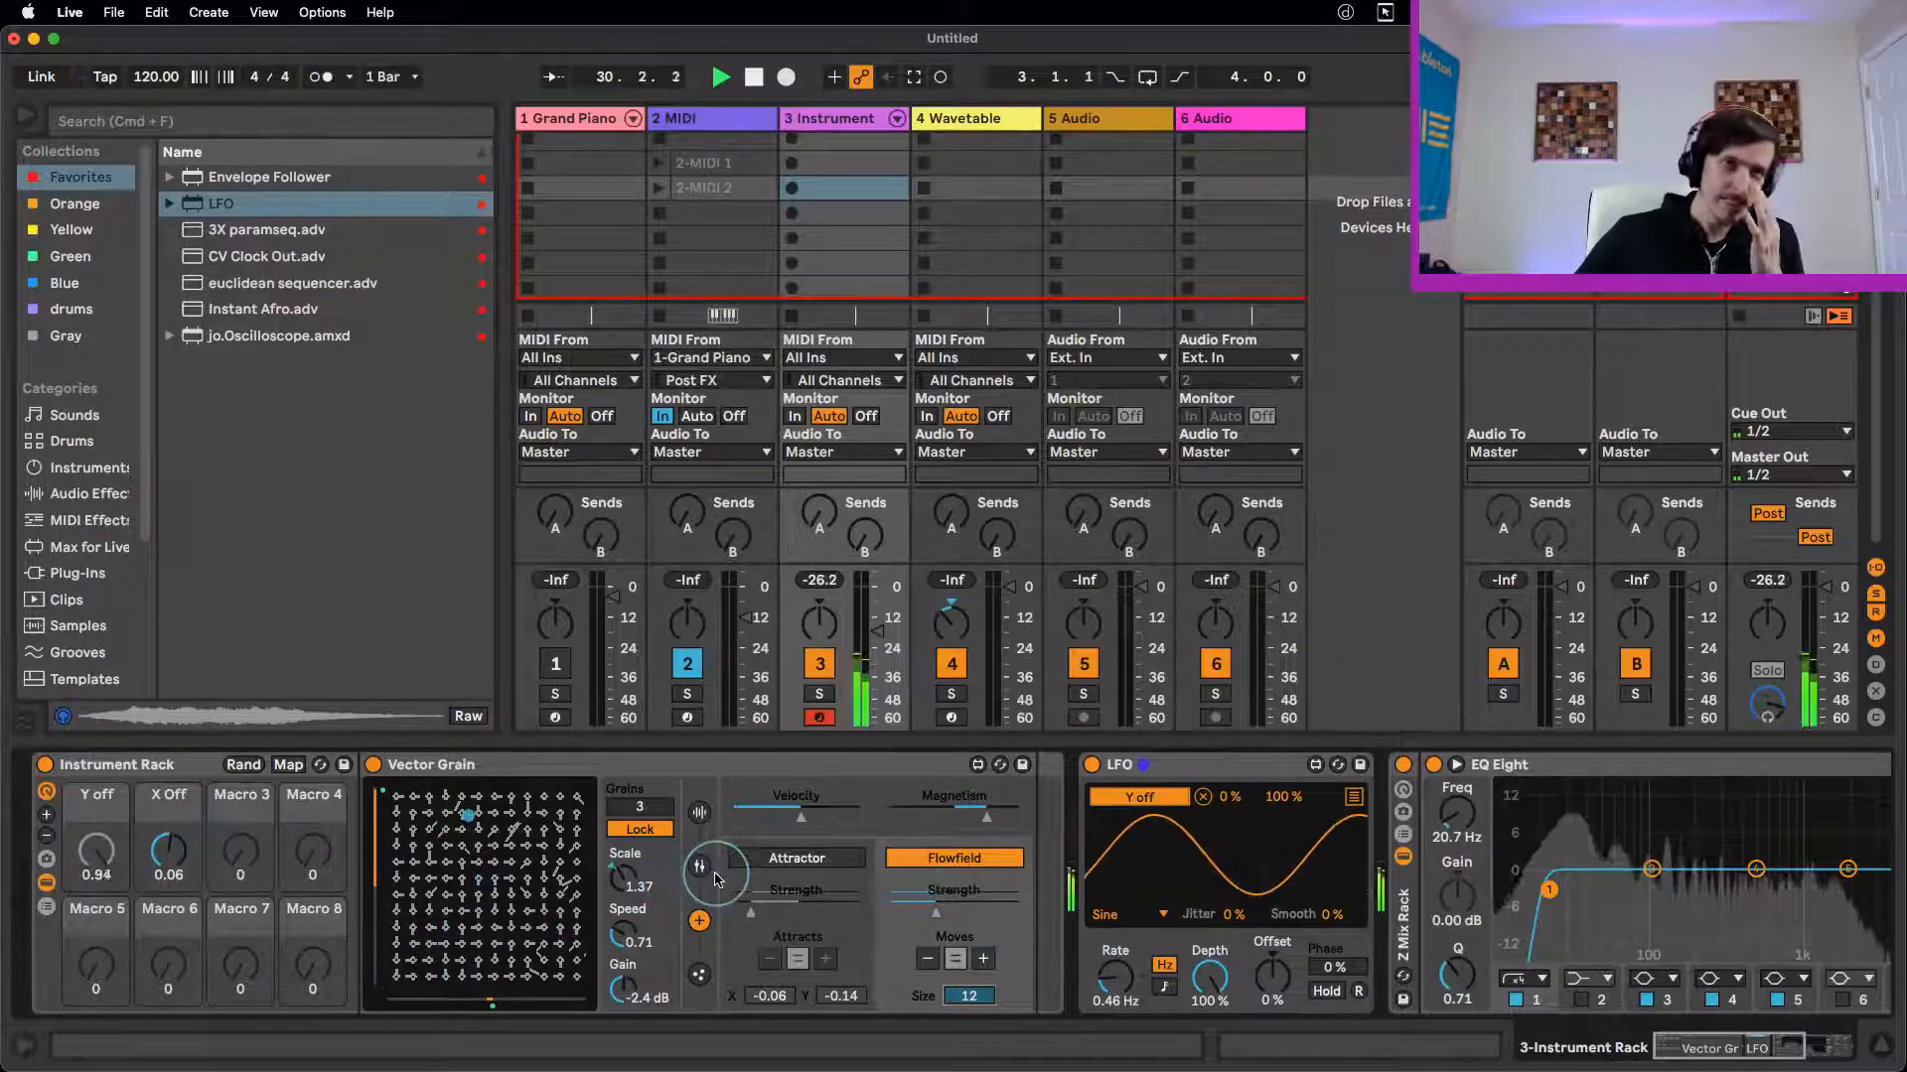
Step: Display the Spawn Area in the particle settings and hide it again
left_click(699, 974)
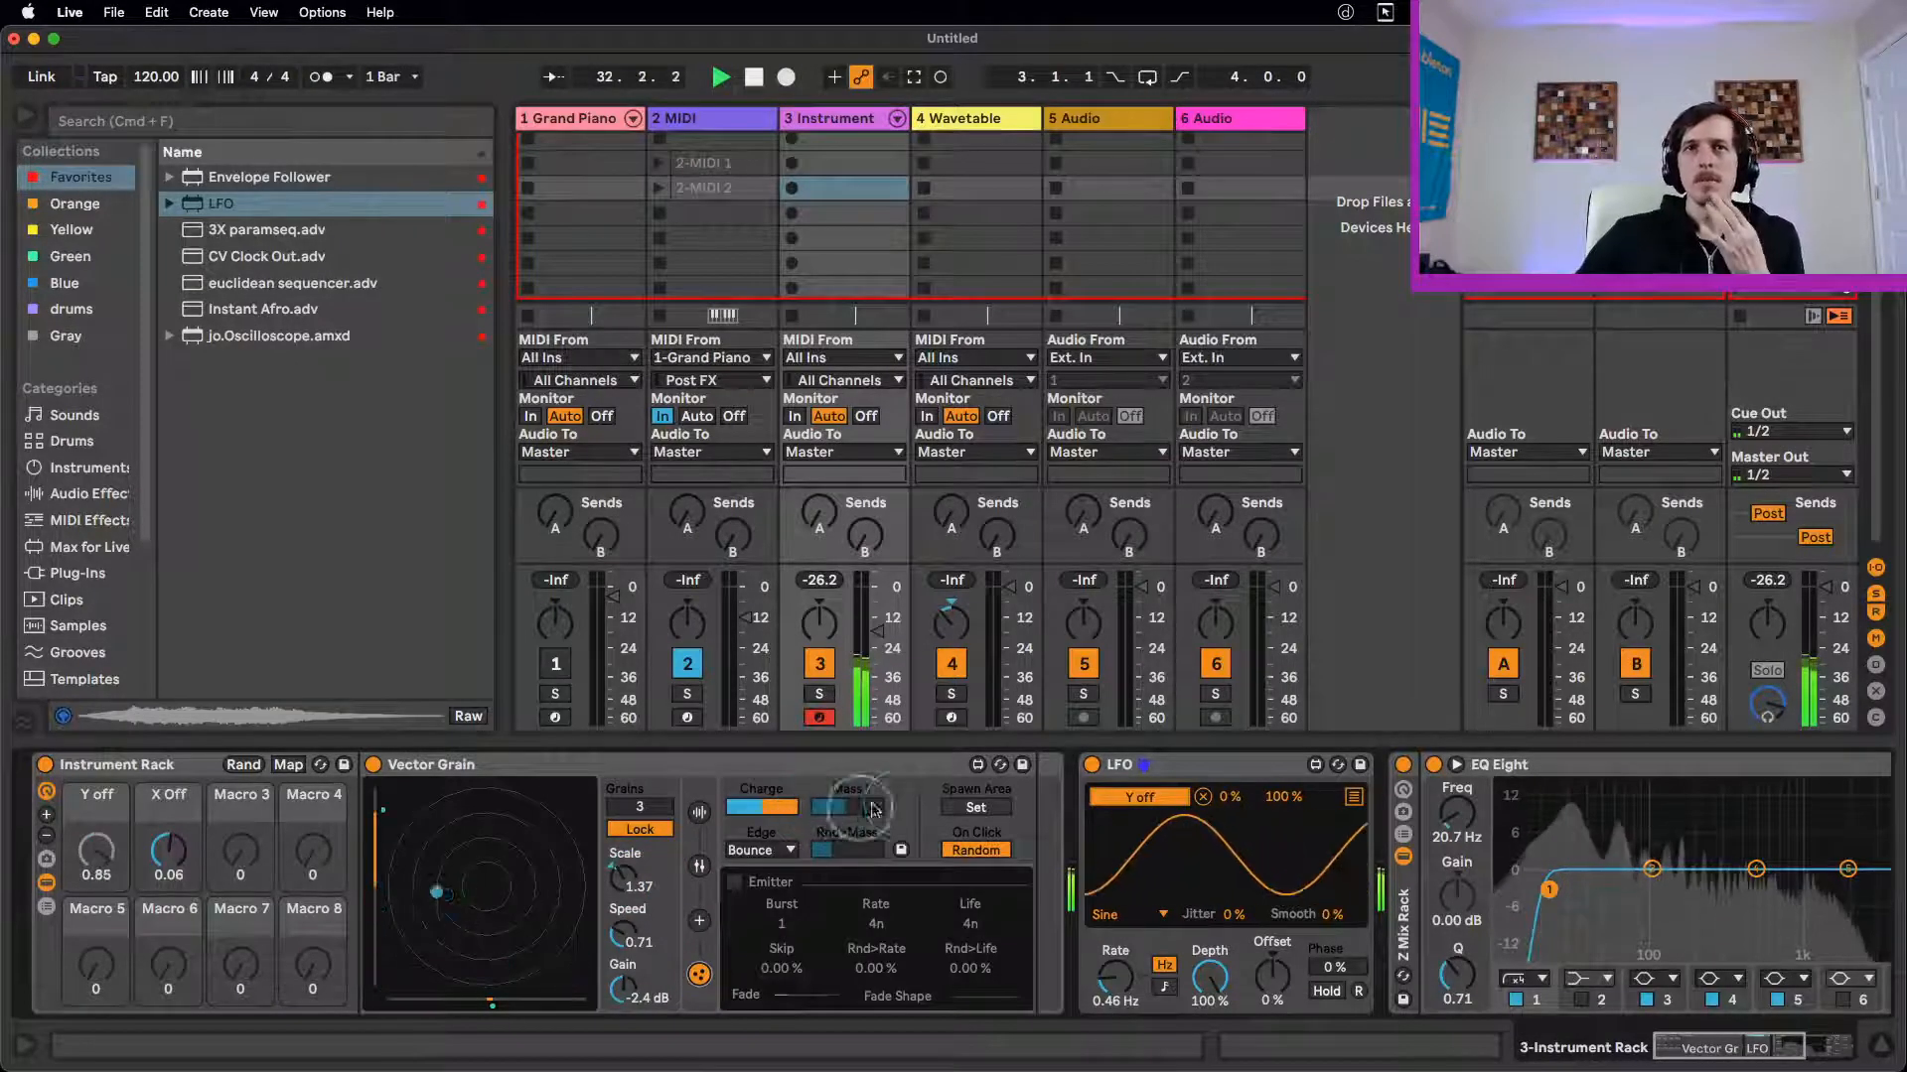
left_click(970, 809)
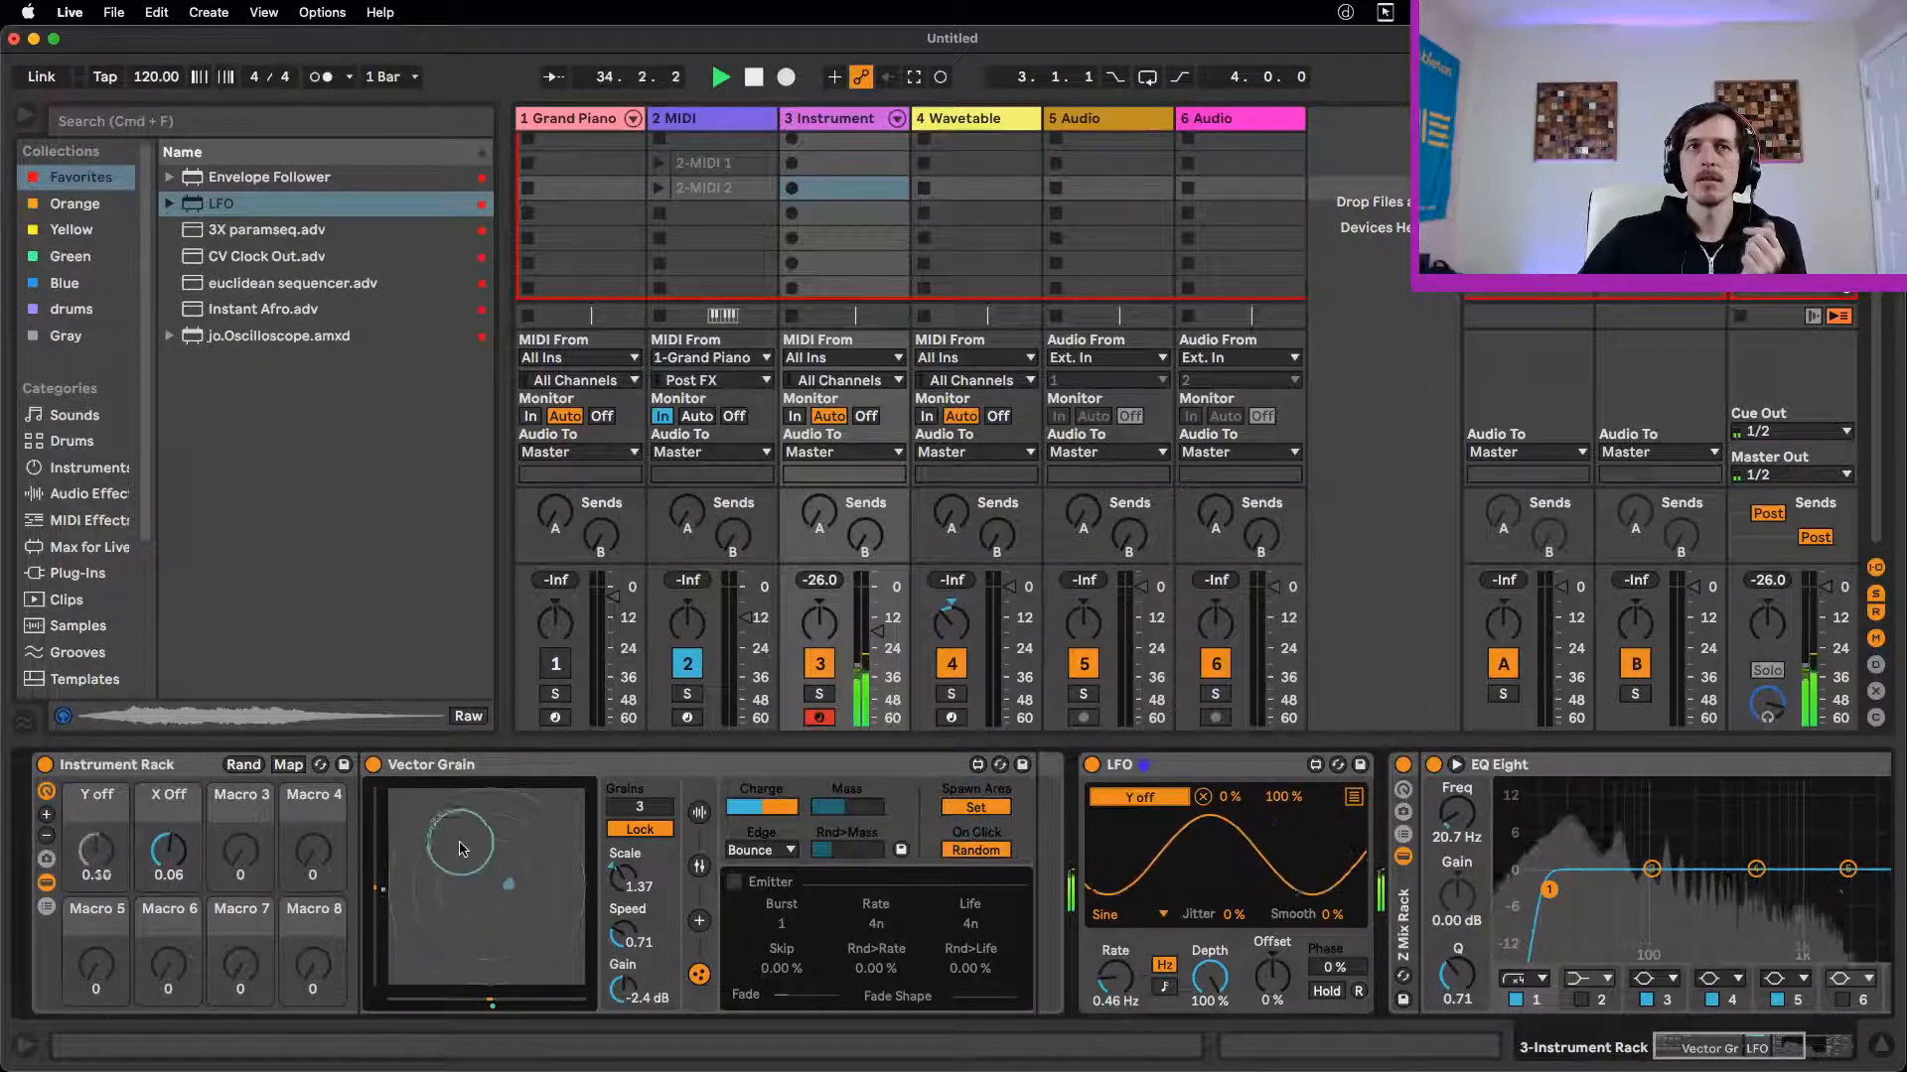
left_click(969, 809)
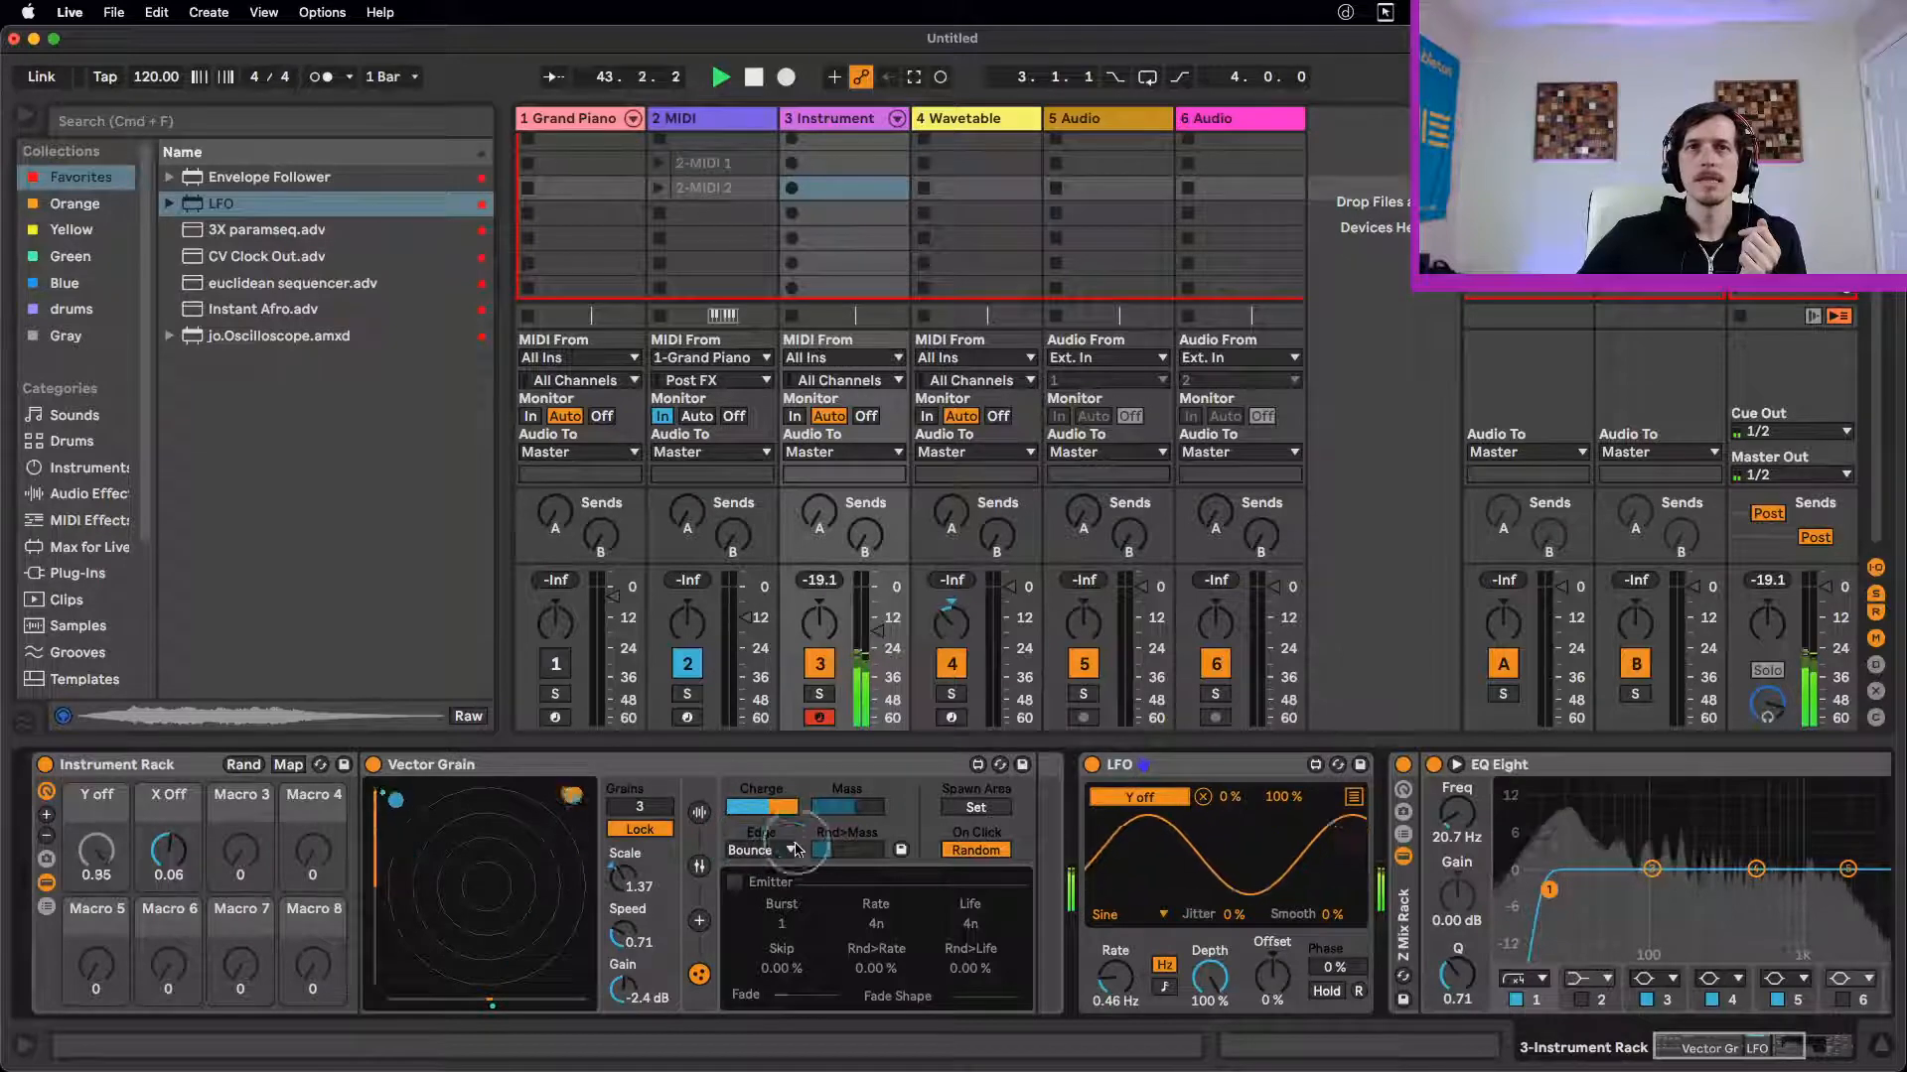
Step: Try Clip as the particles' Edge mode, switch it to Wrap, and enable the Emitter with a Burst of 3
left_click(790, 851)
left_click(771, 897)
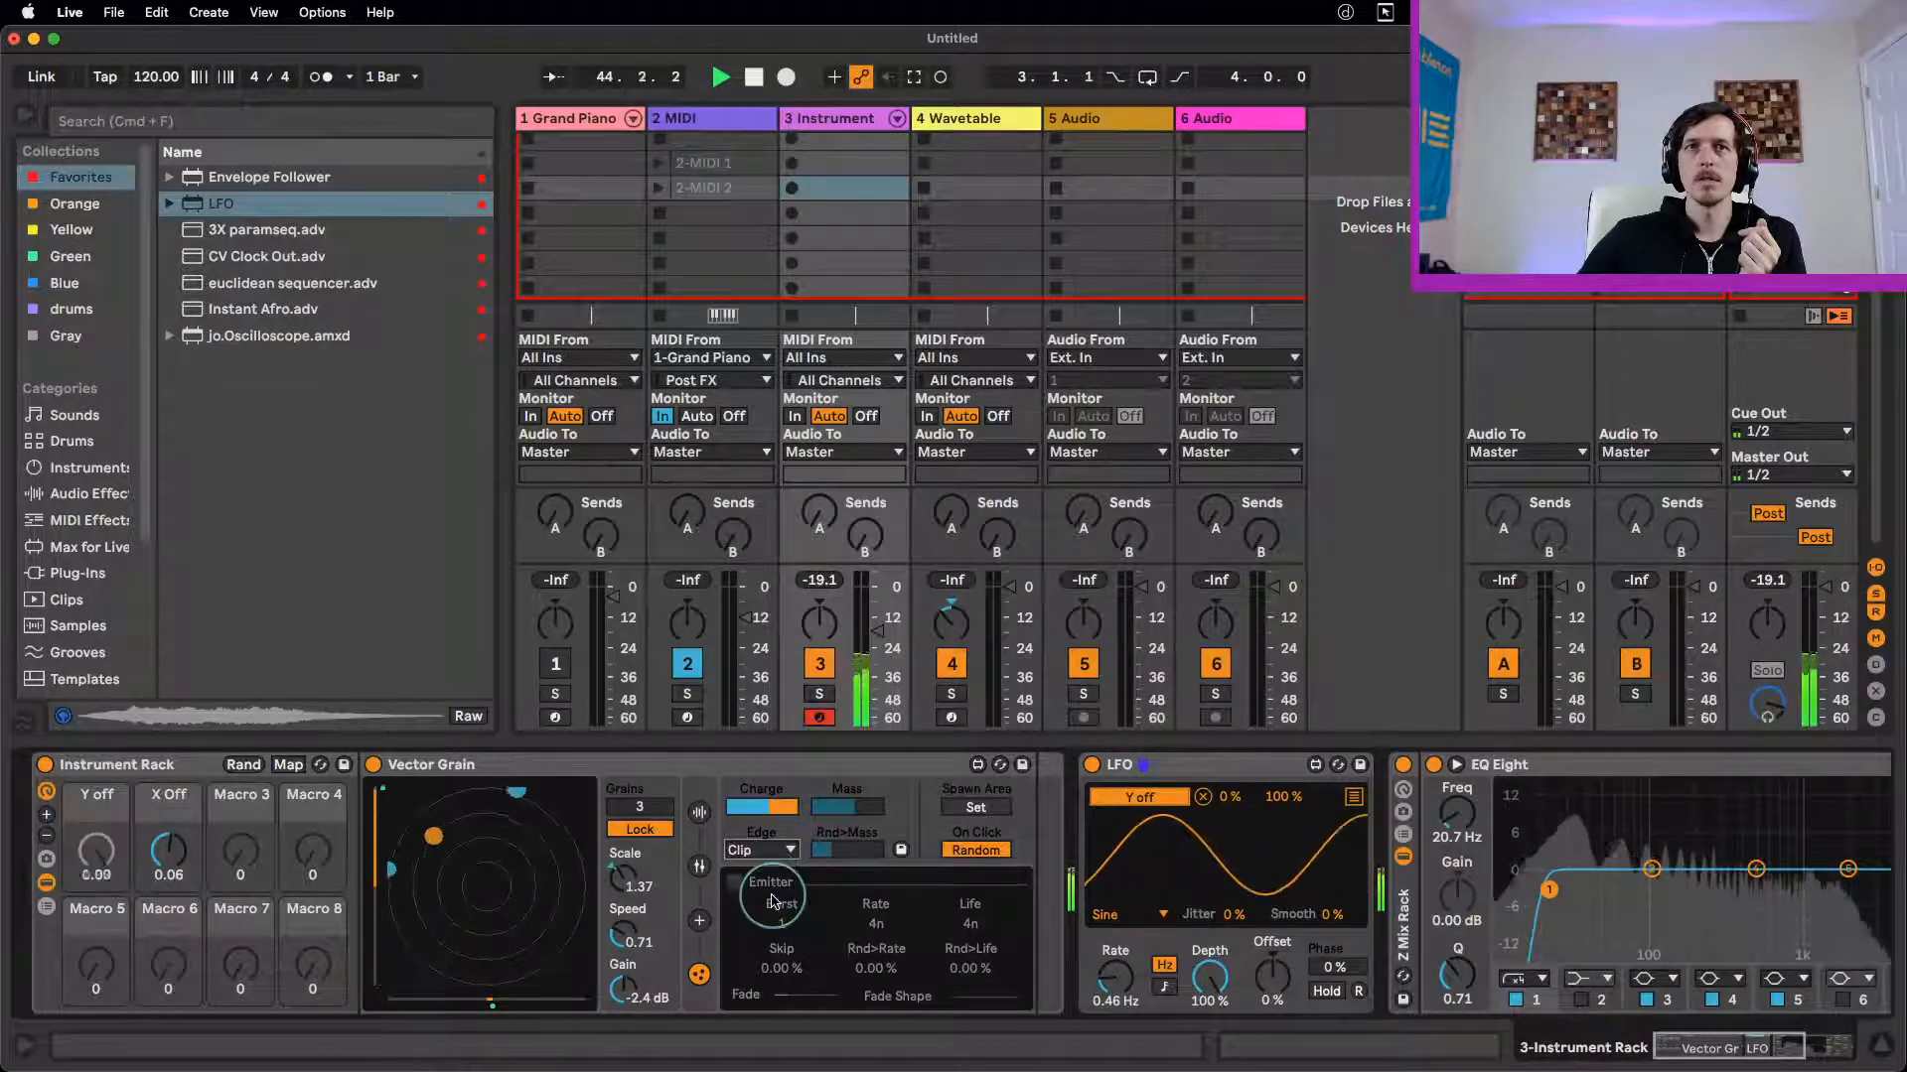
left_click(783, 852)
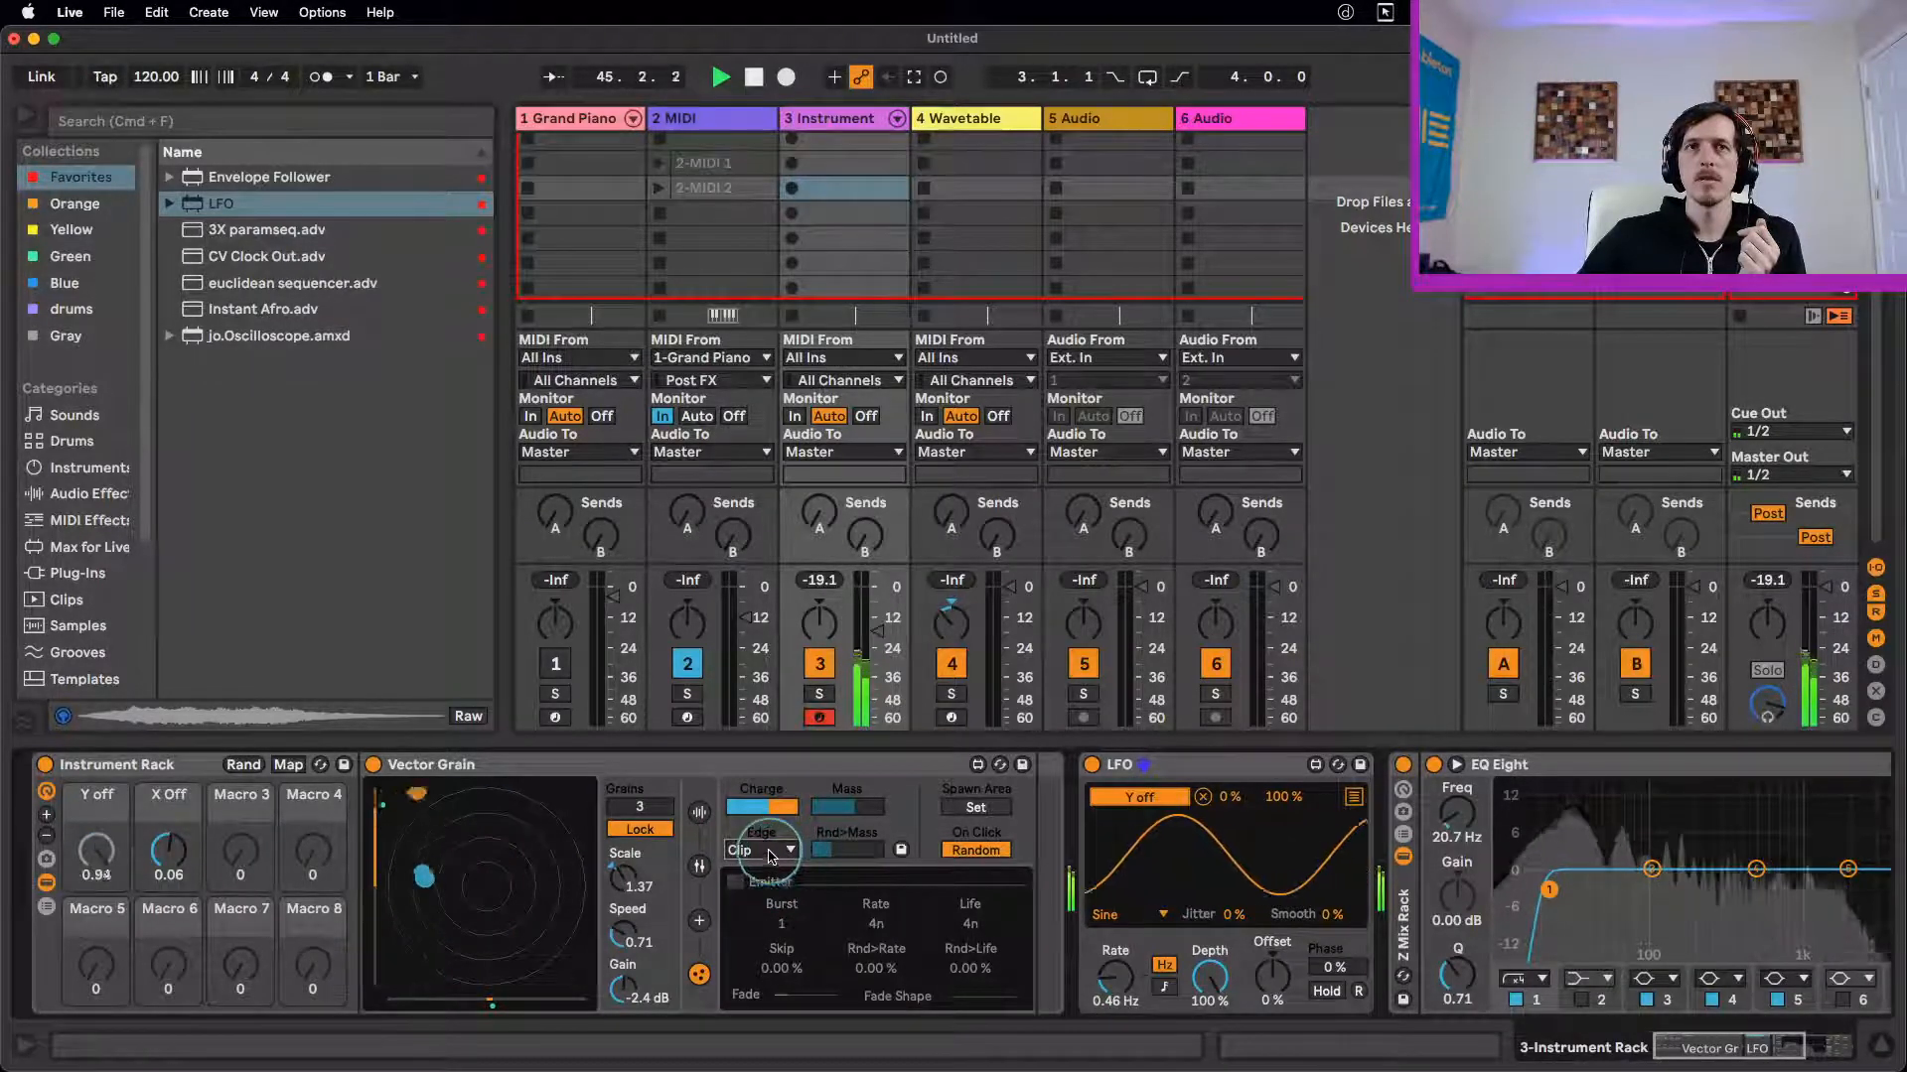
left_click(762, 918)
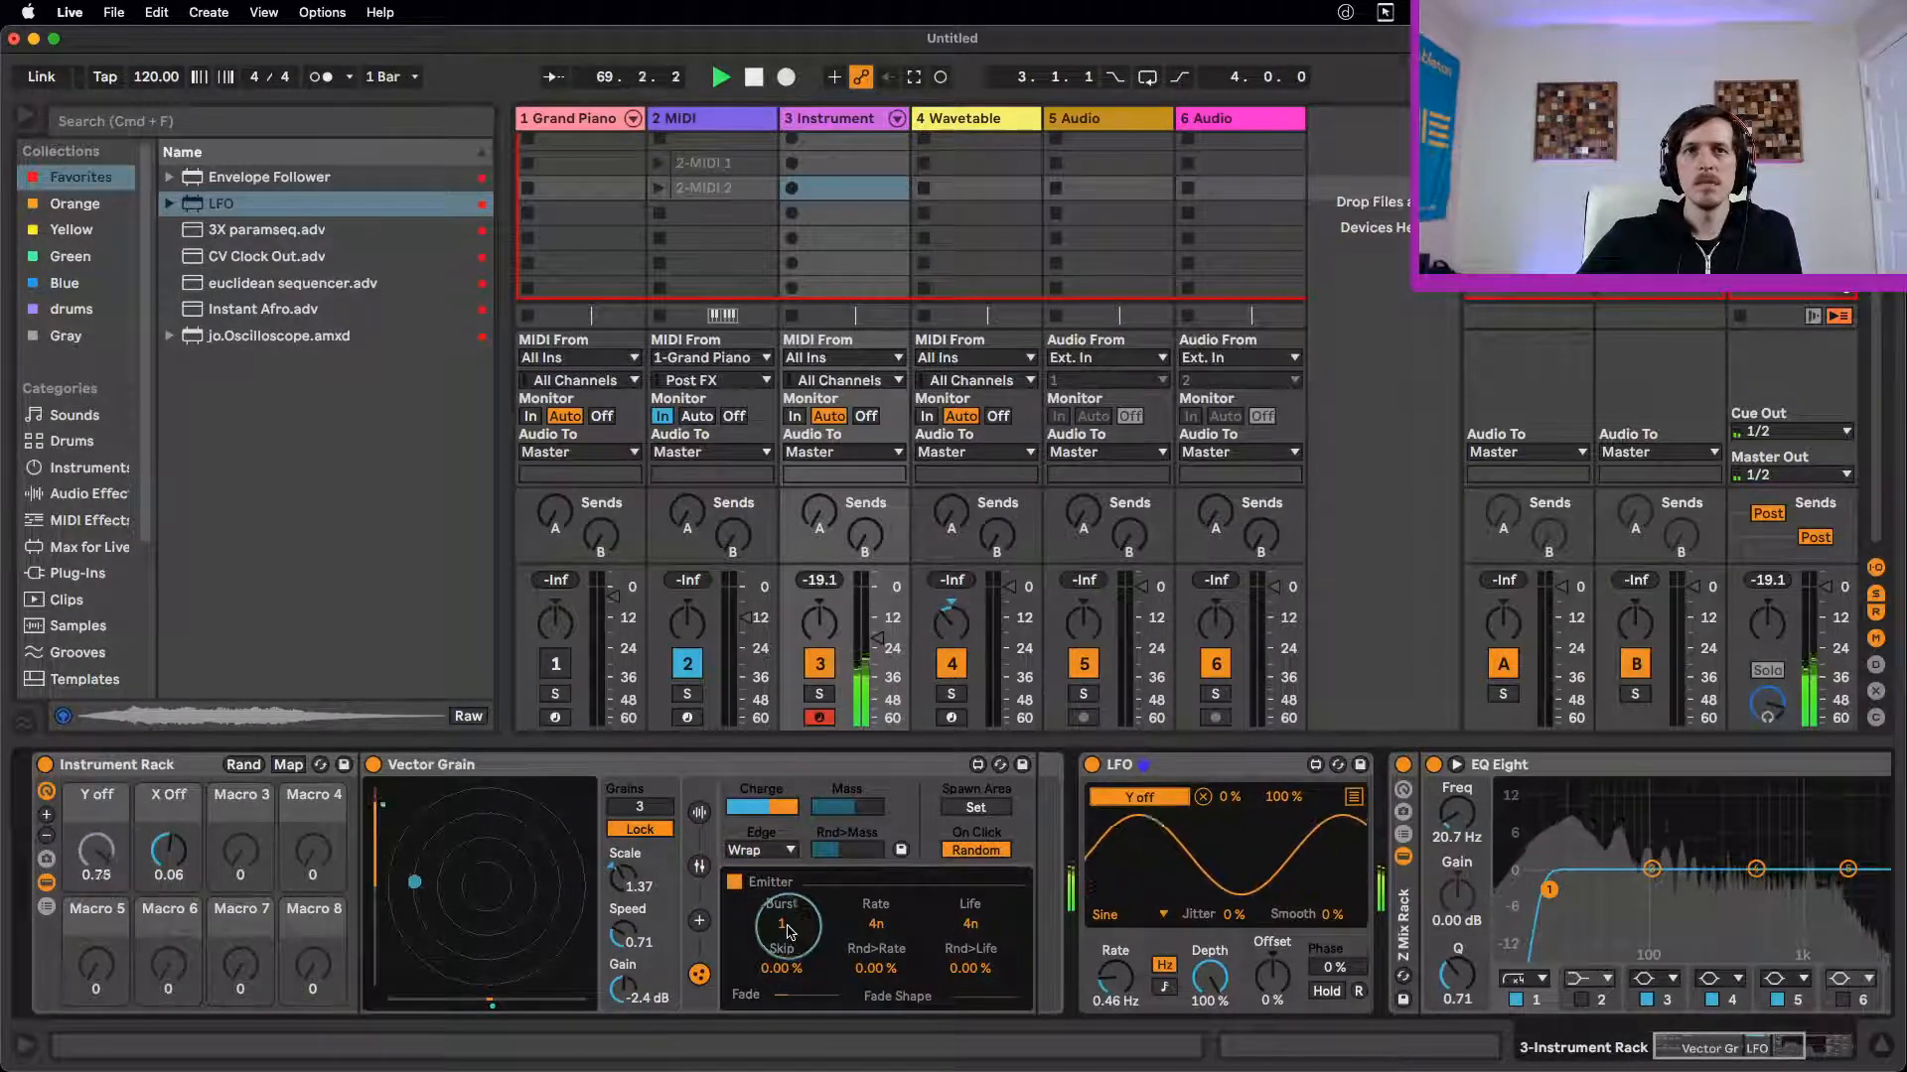
left_click_drag(790, 926, 789, 901)
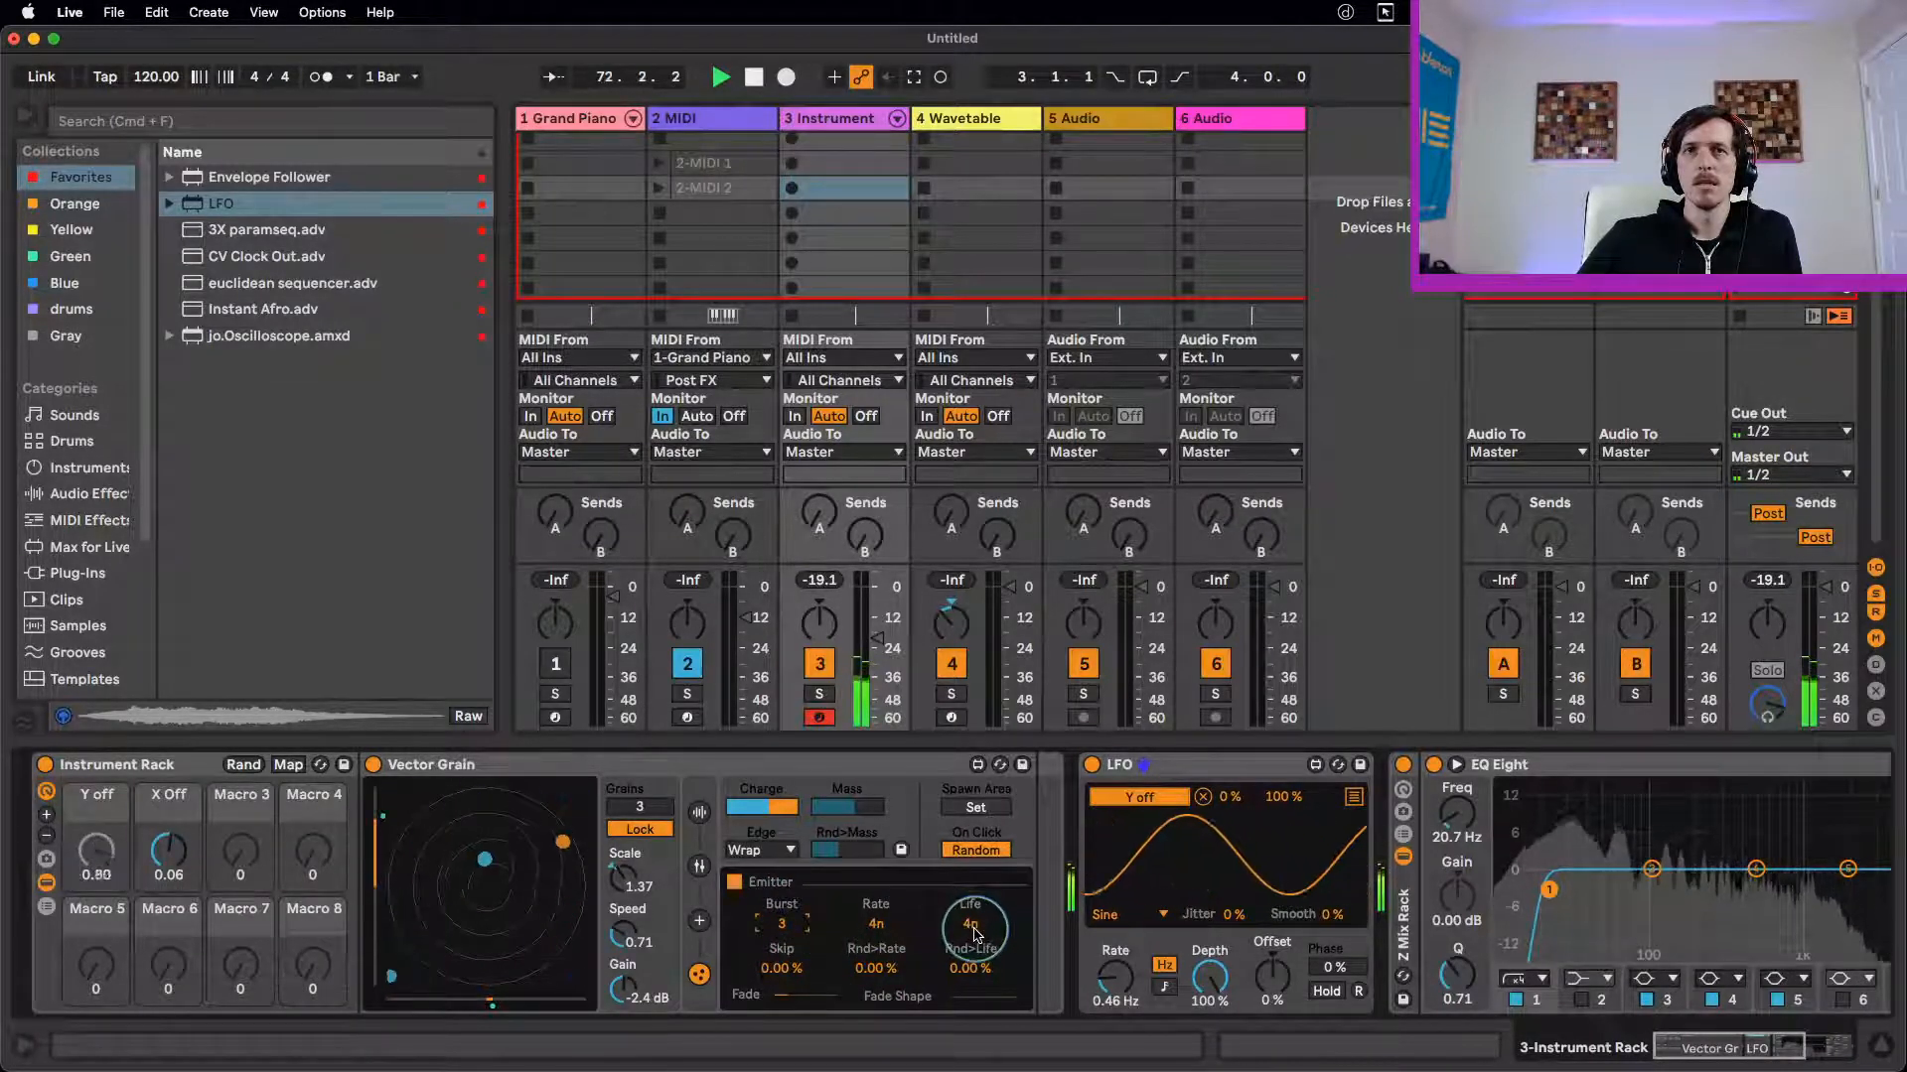
left_click(699, 866)
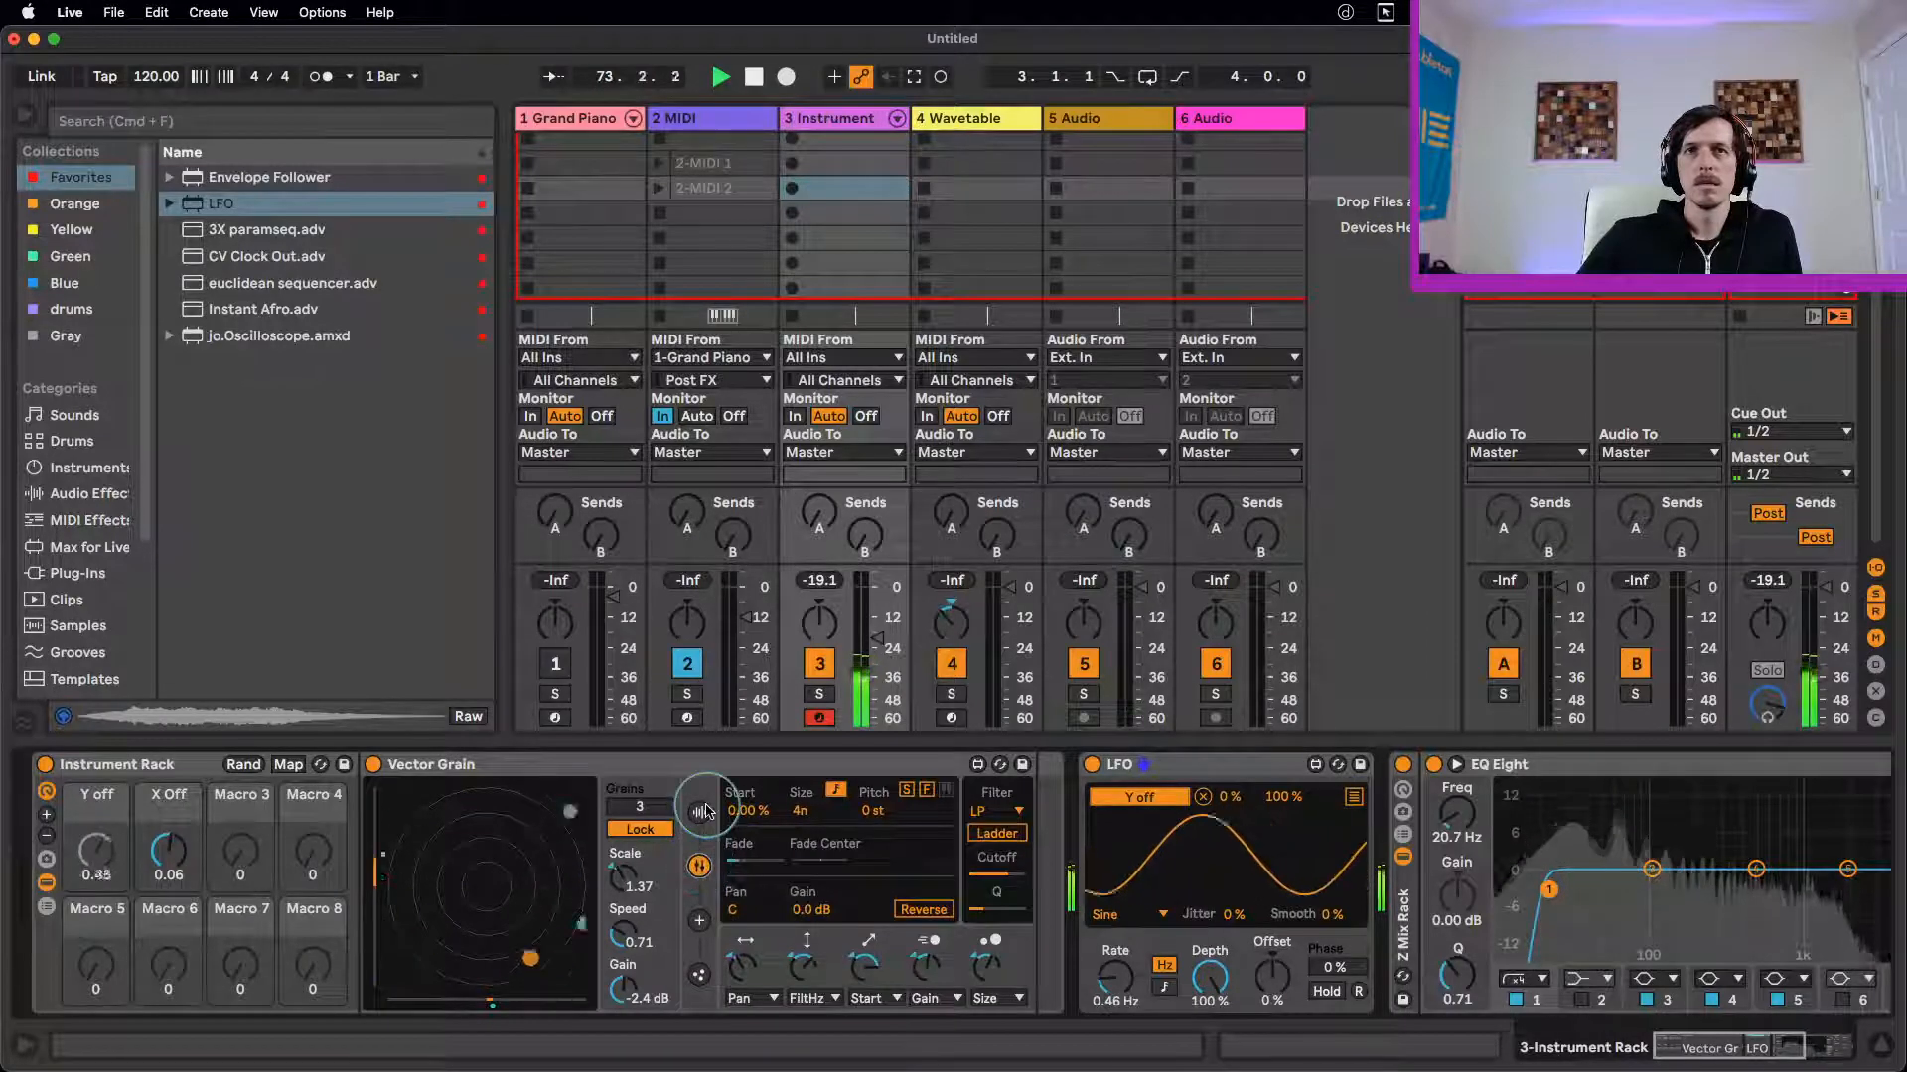
left_click(700, 812)
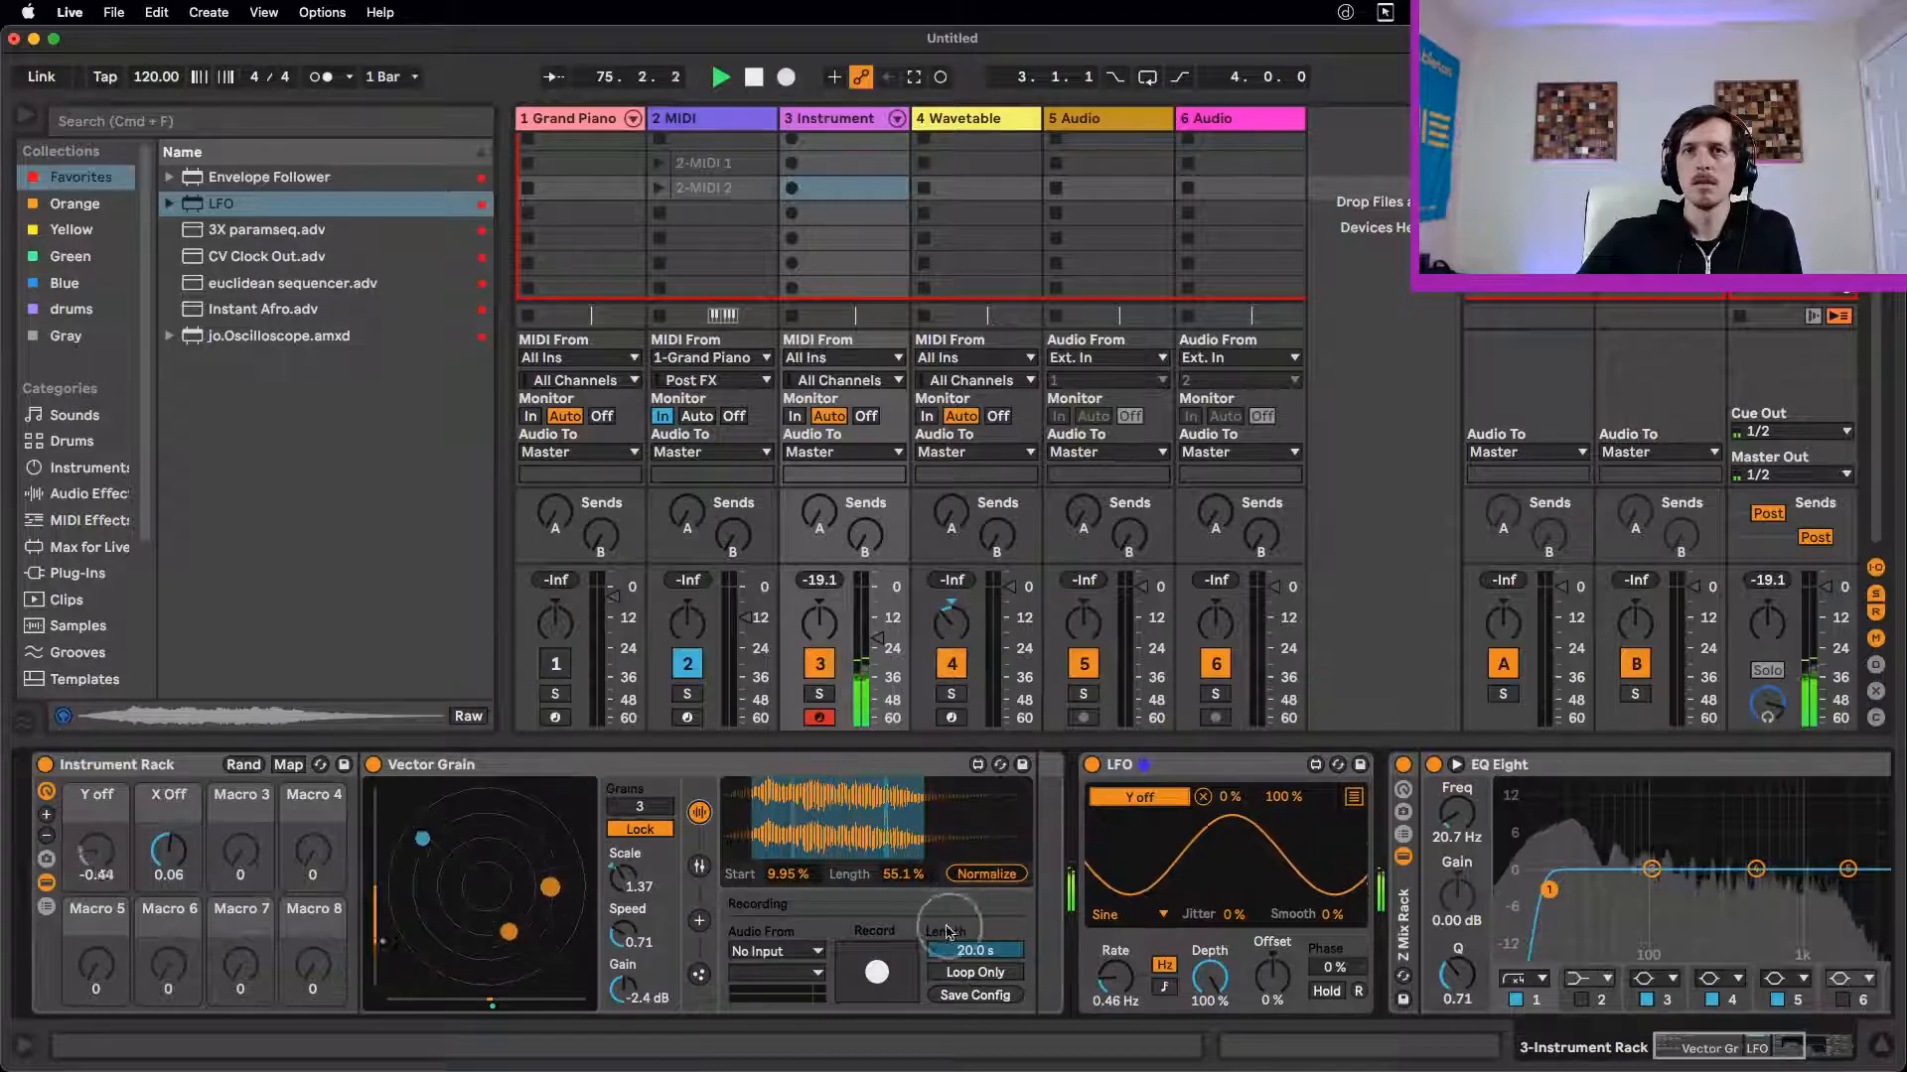
left_click(699, 866)
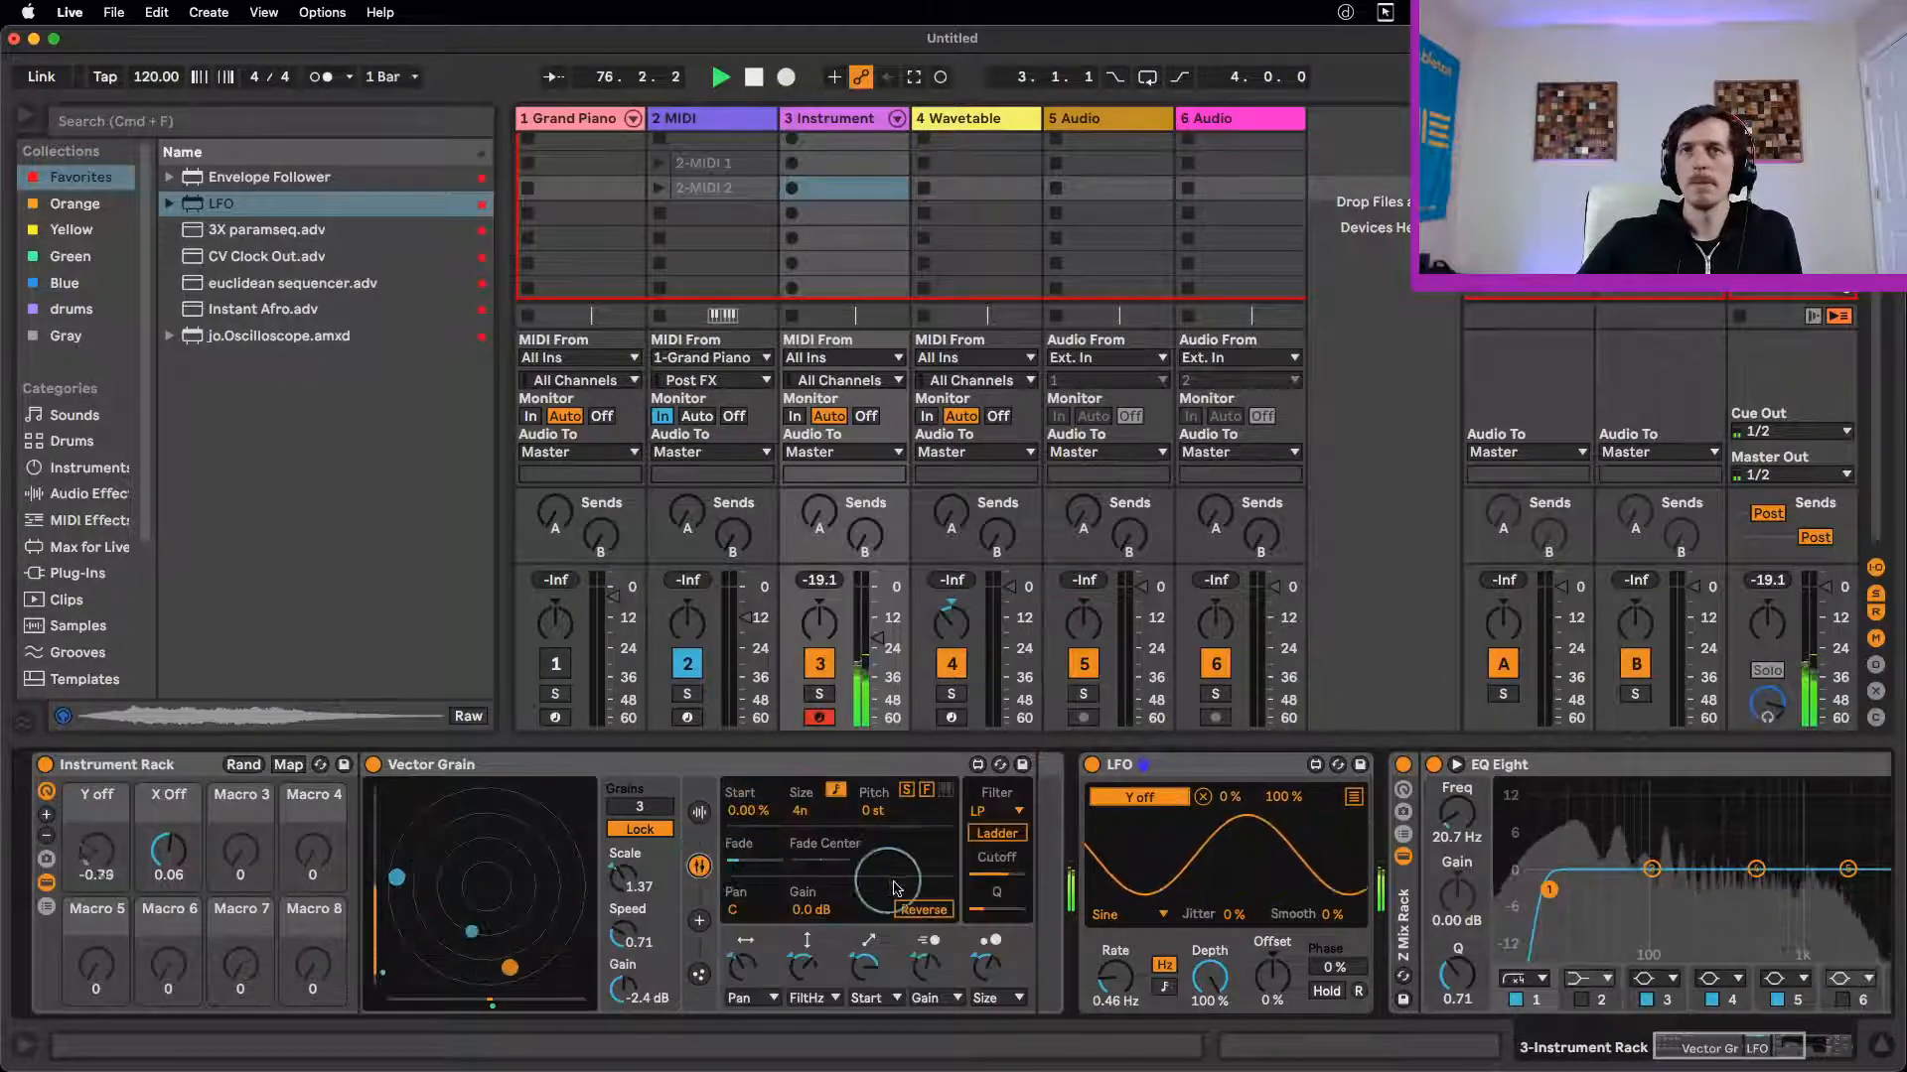
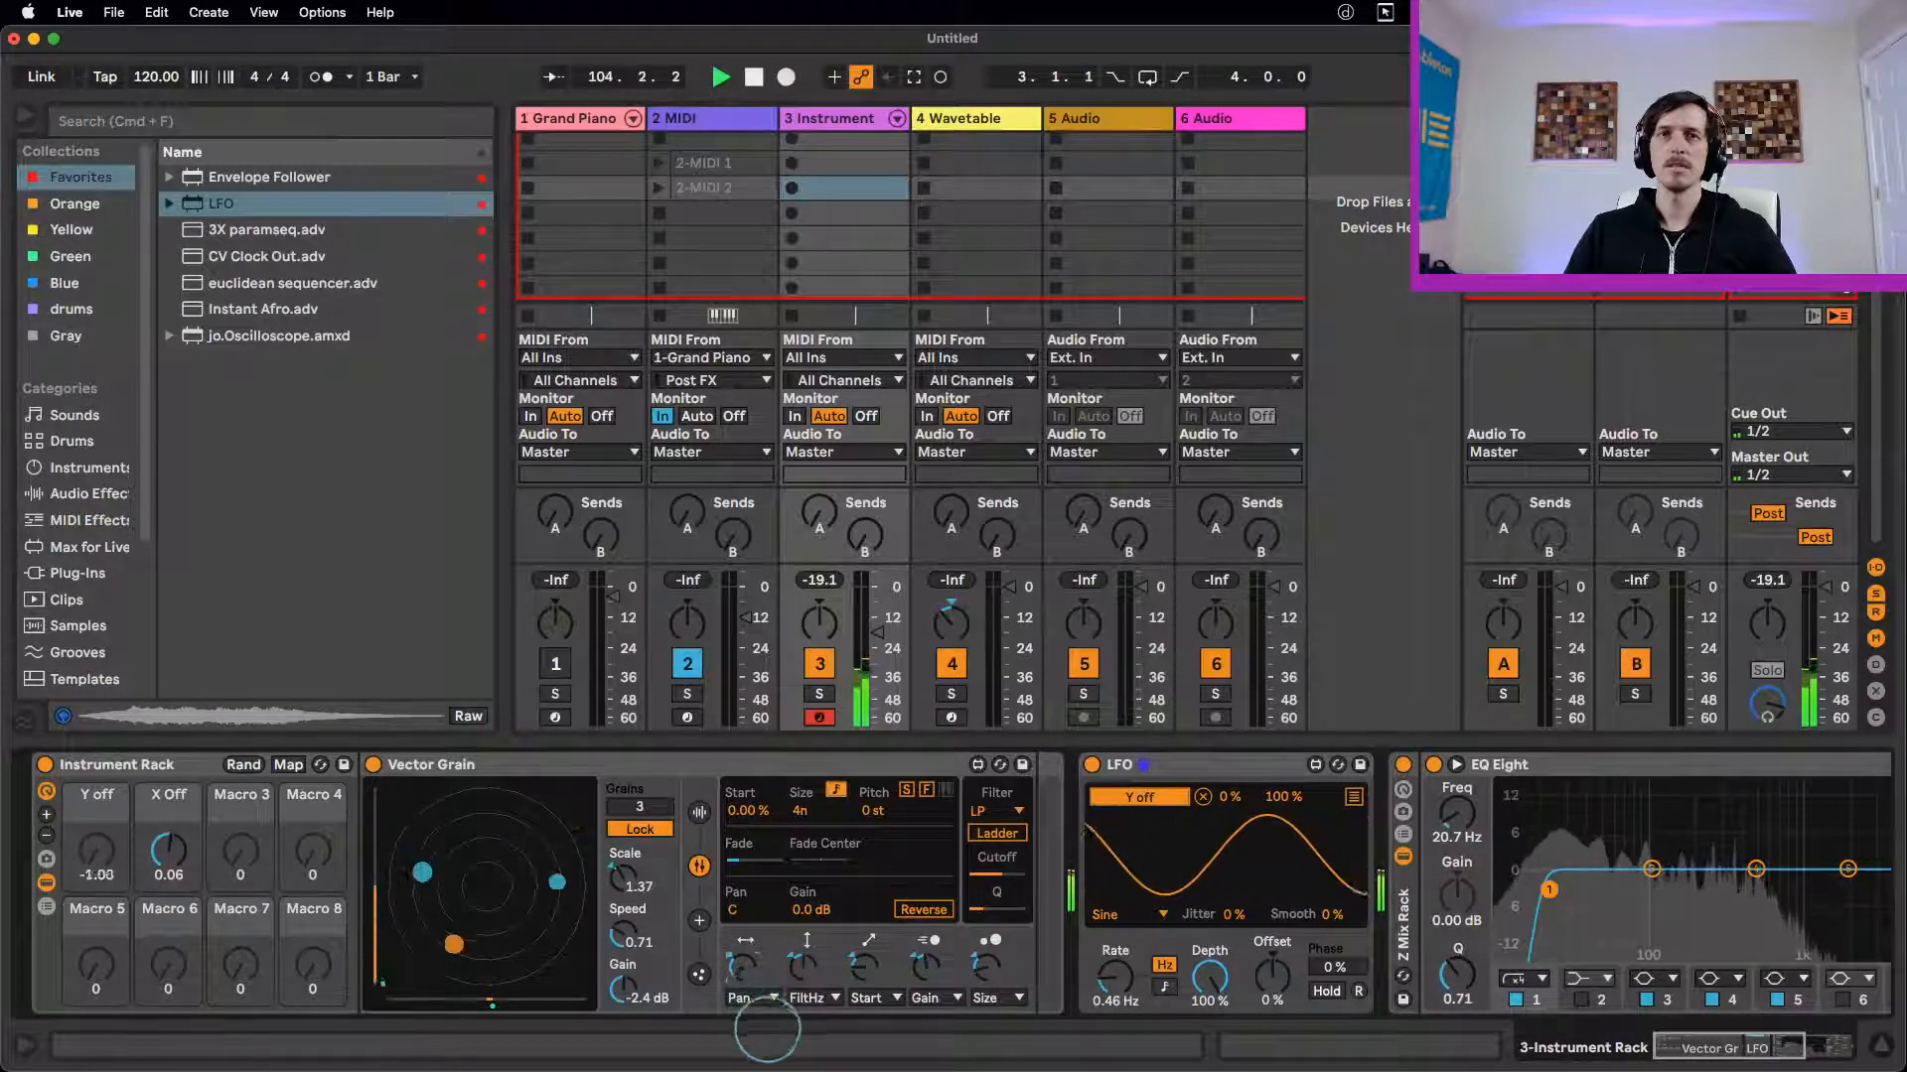
Step: Try a low Magnetism, switch on the Attractor with a higher Strength, and raise Magnetism again
left_click(700, 921)
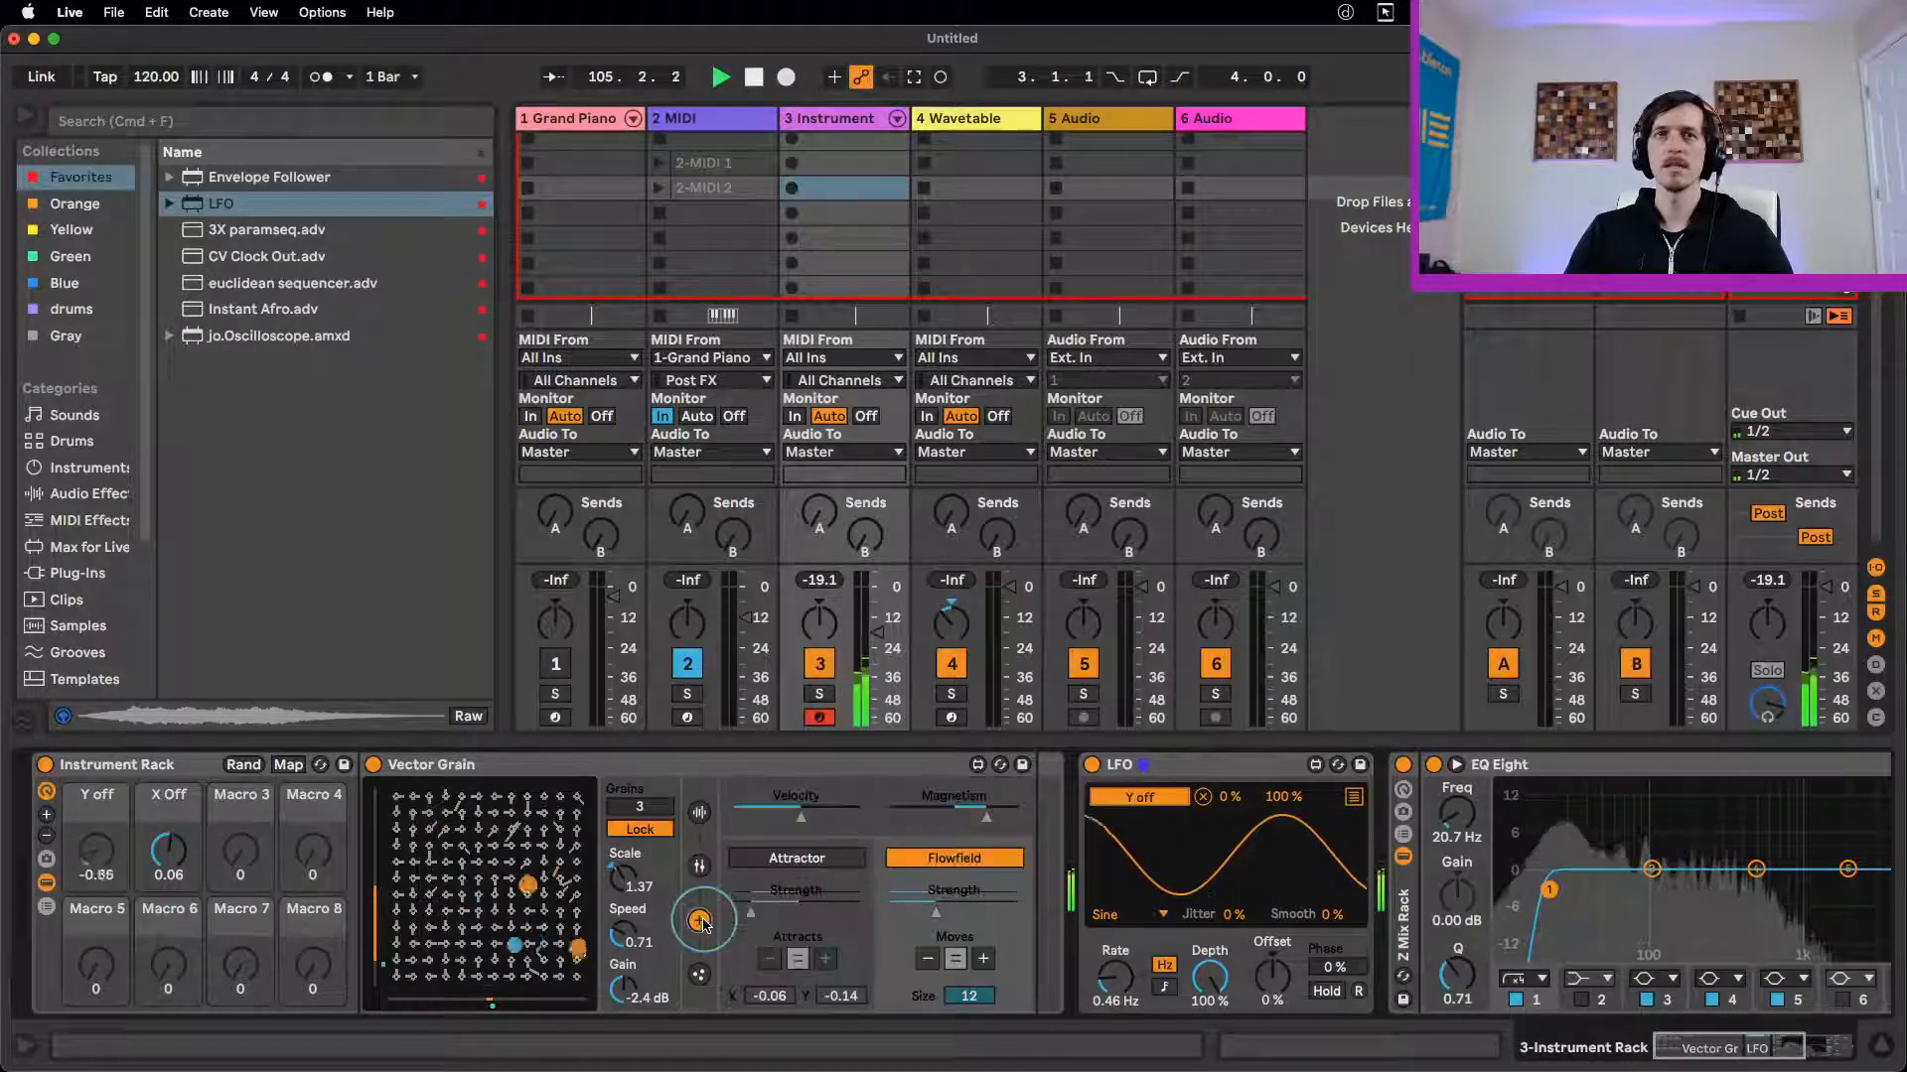
left_click_drag(976, 820, 903, 826)
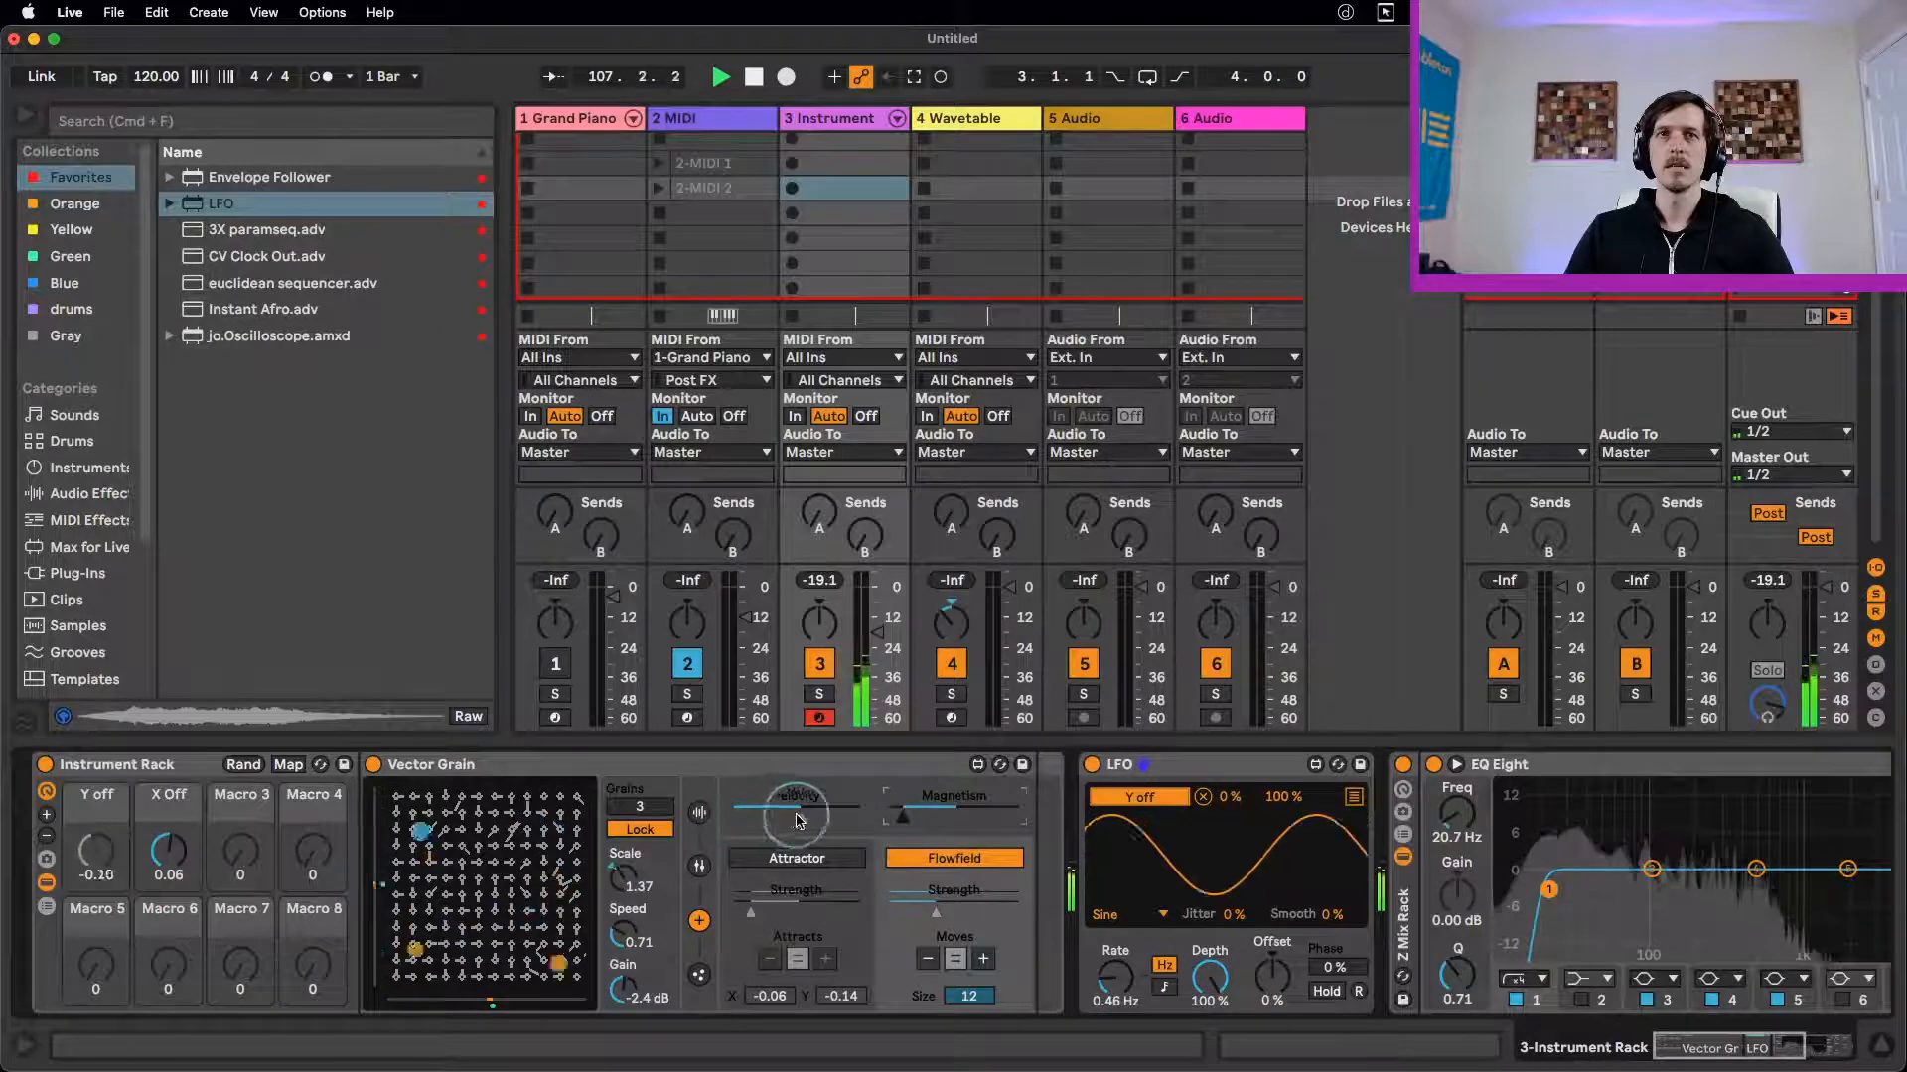
left_click(796, 858)
left_click_drag(797, 904, 835, 909)
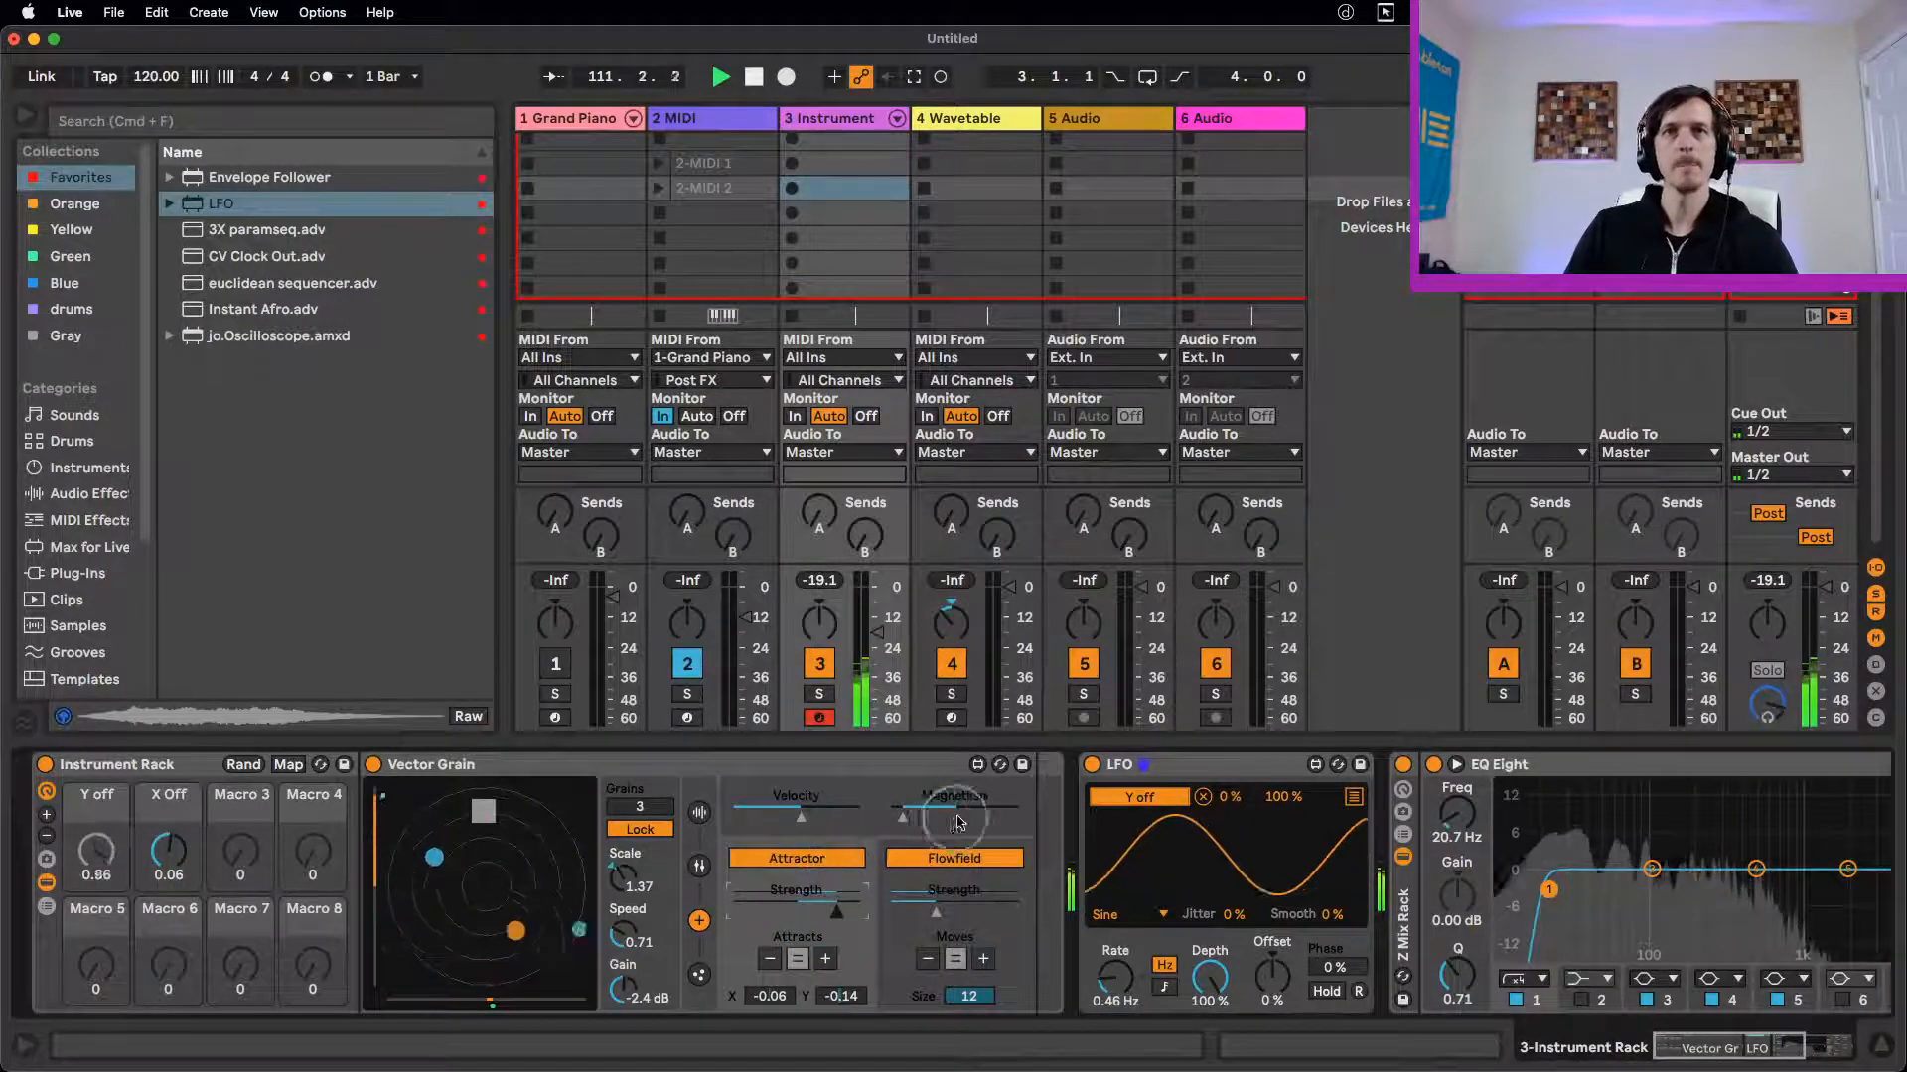
left_click_drag(901, 816, 989, 814)
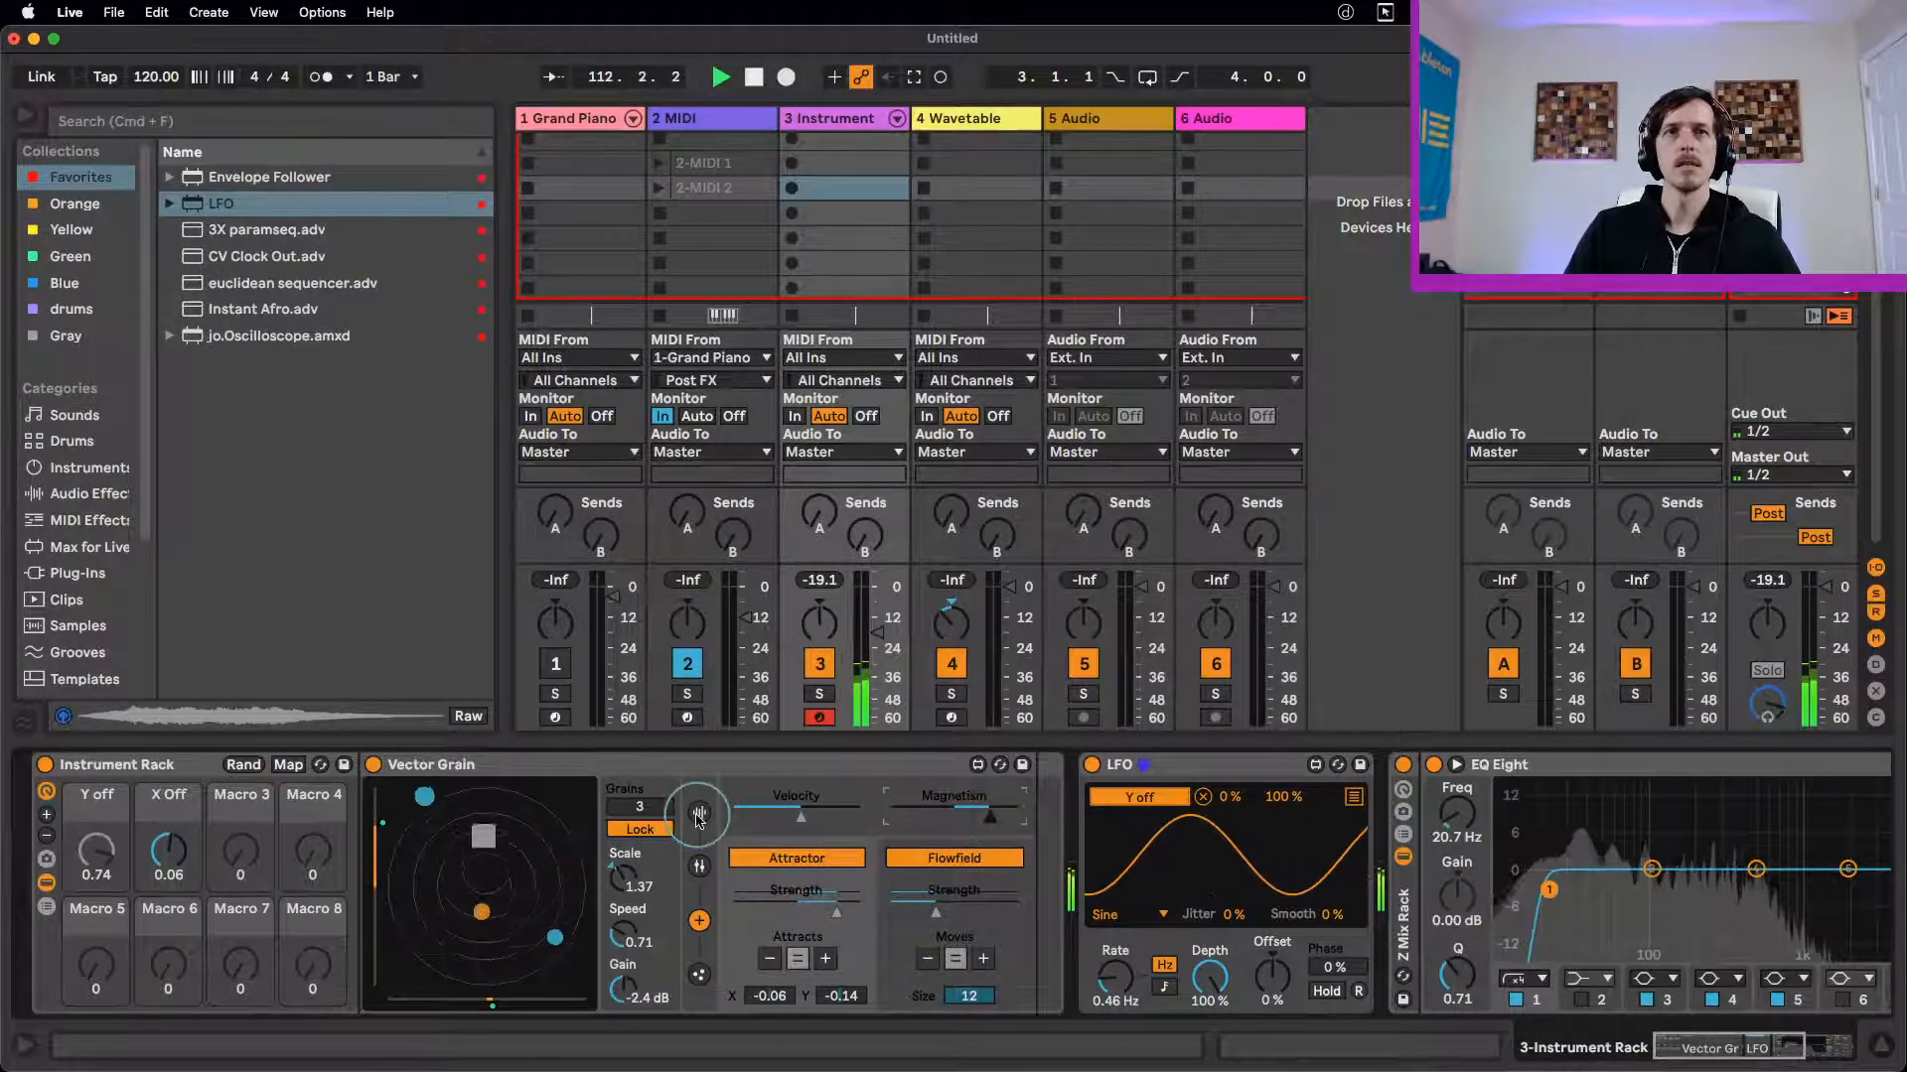
Step: Set the Emitter's Burst to 1, Rate to 3n and Life to 1b
left_click(703, 976)
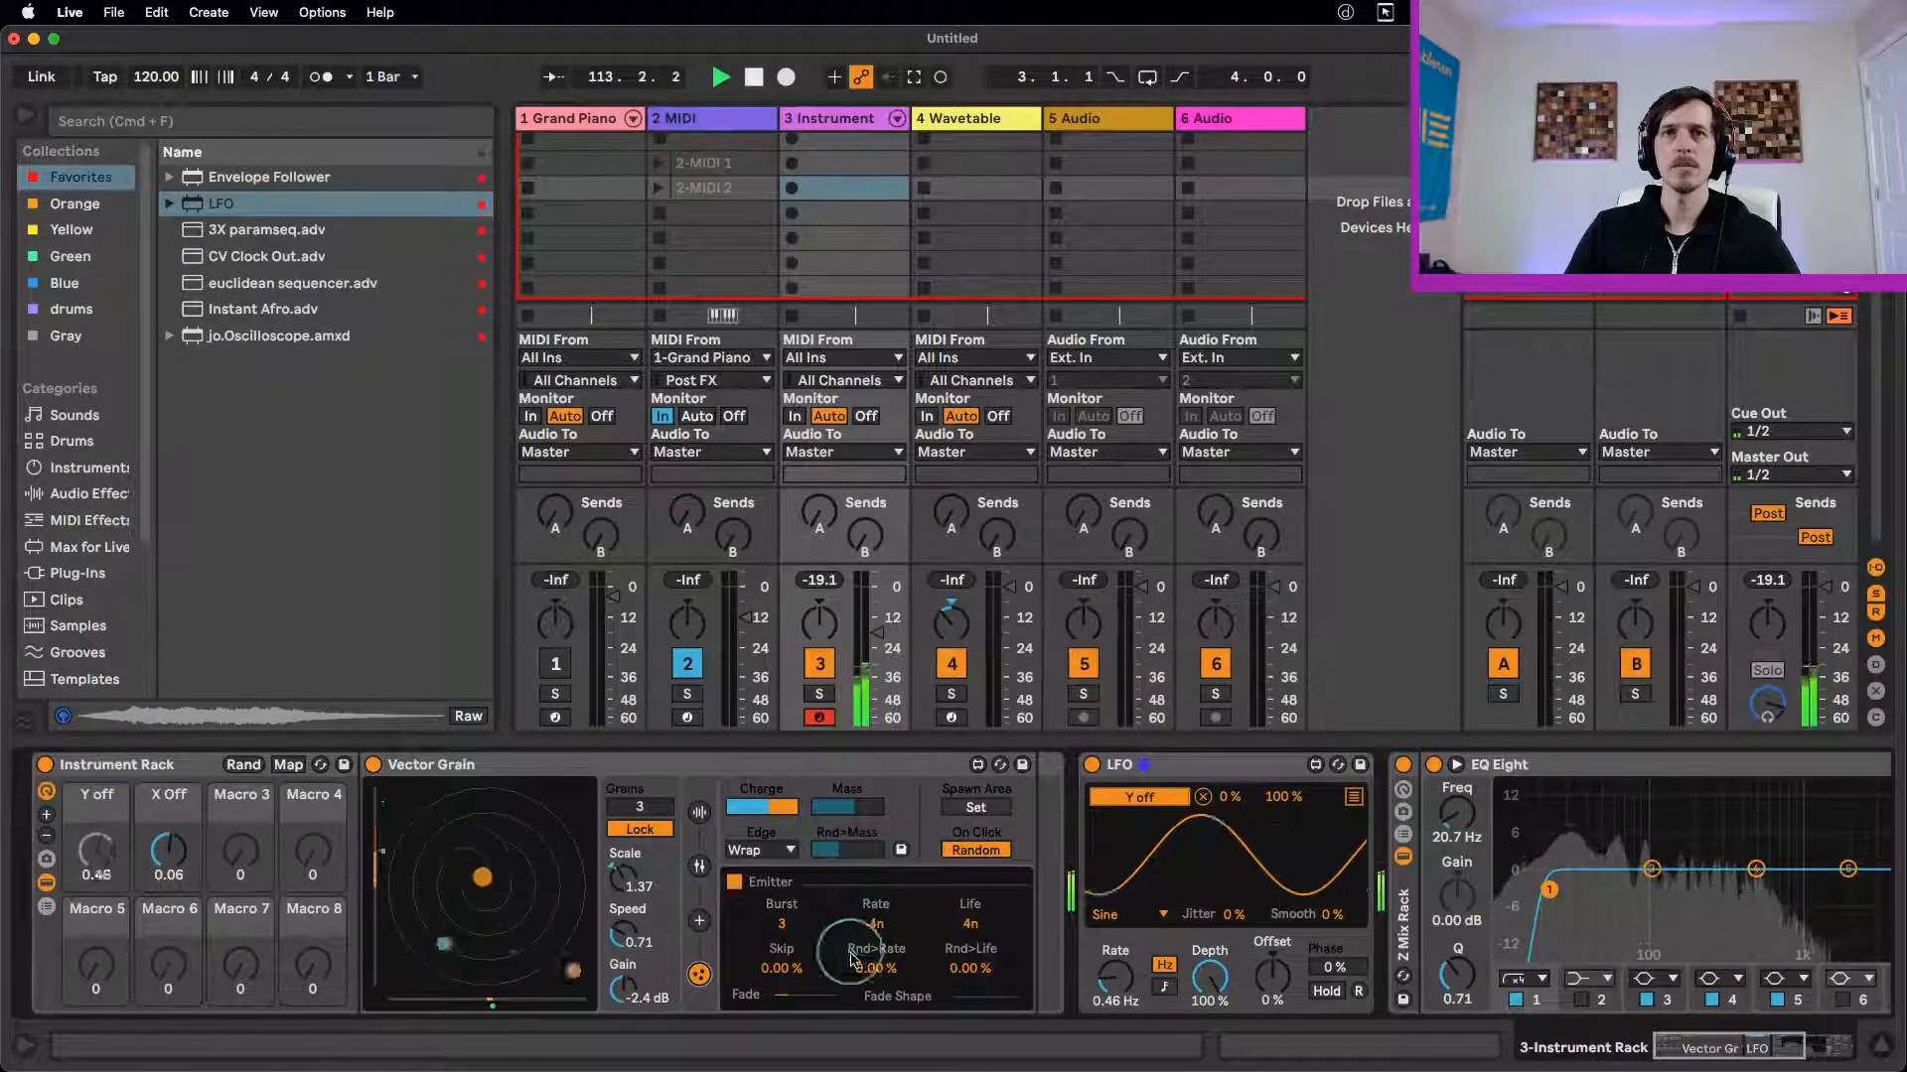
left_click_drag(791, 925, 869, 986)
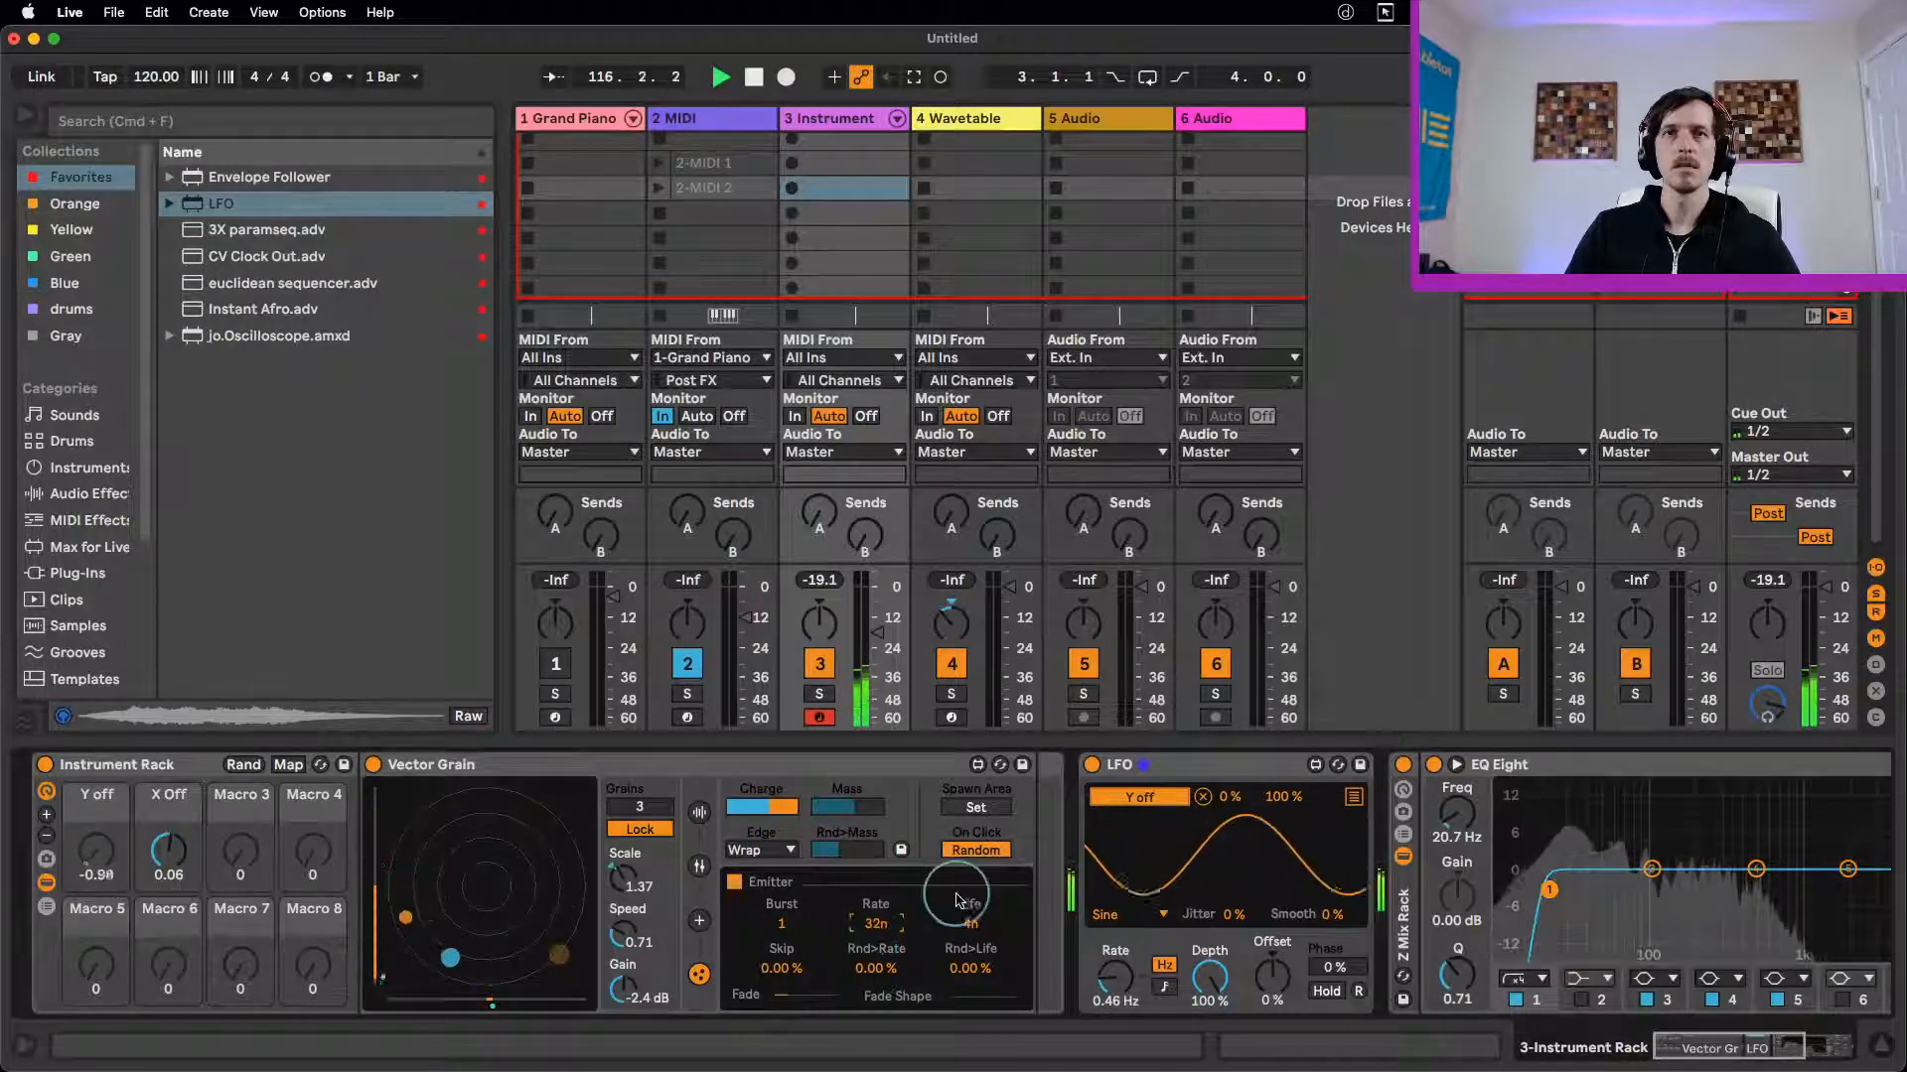
left_click_drag(972, 928, 882, 869)
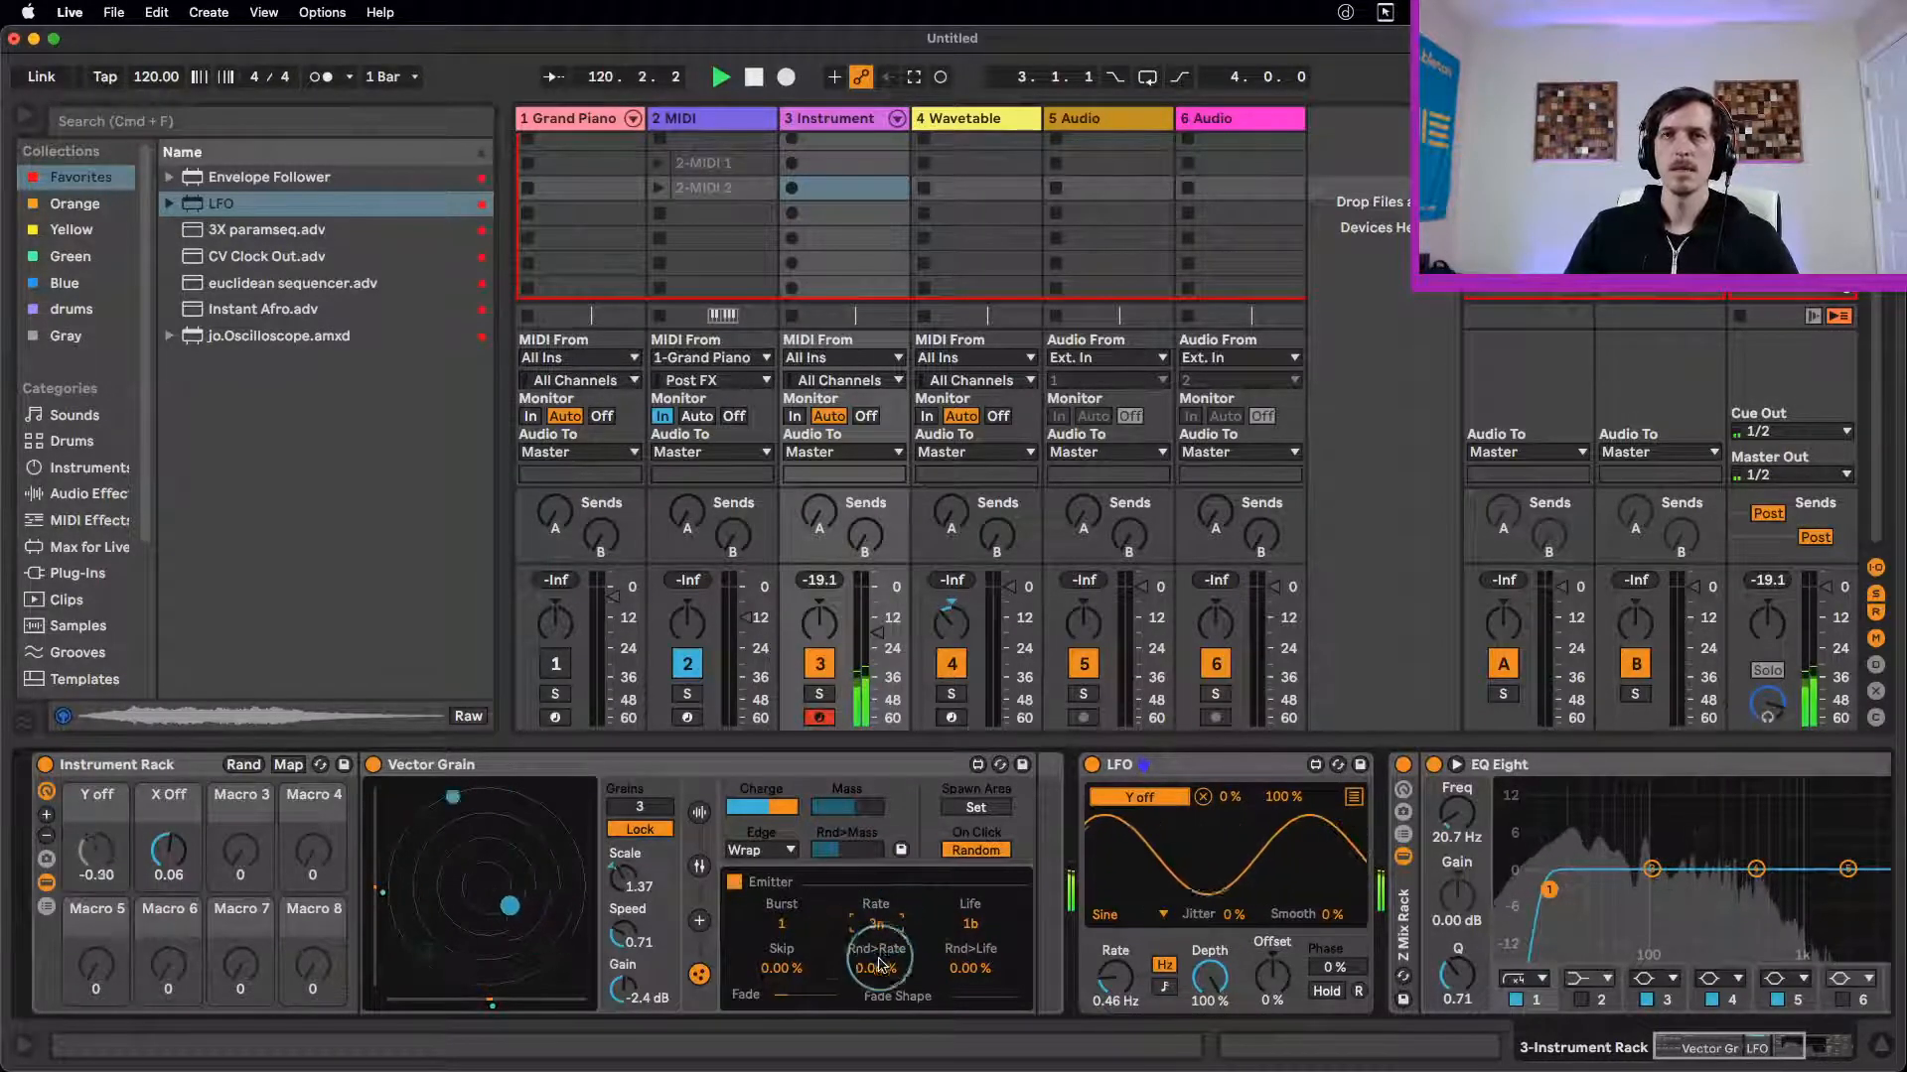
Step: Raise the Flowfield's Strength, set its Moves option to + and its Size to 8
left_click(700, 920)
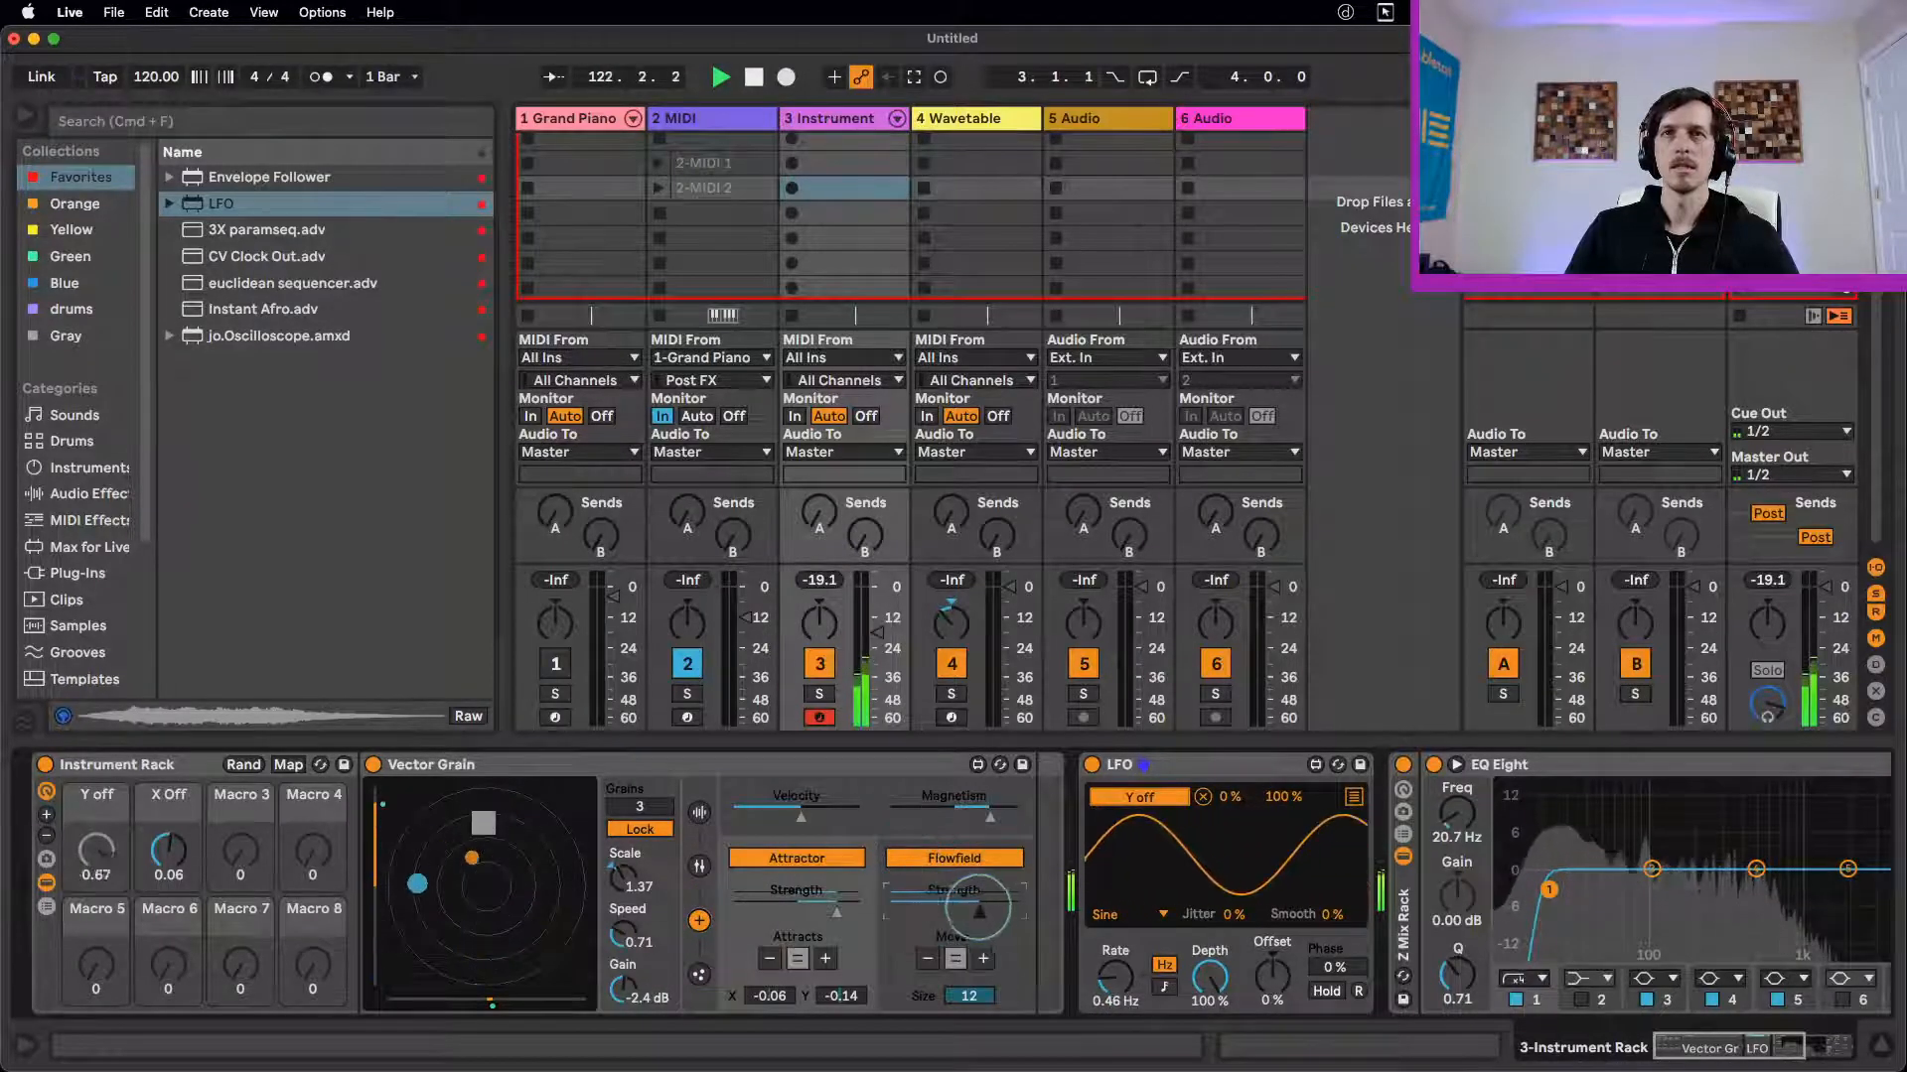
left_click(983, 958)
left_click_drag(975, 1008, 965, 1068)
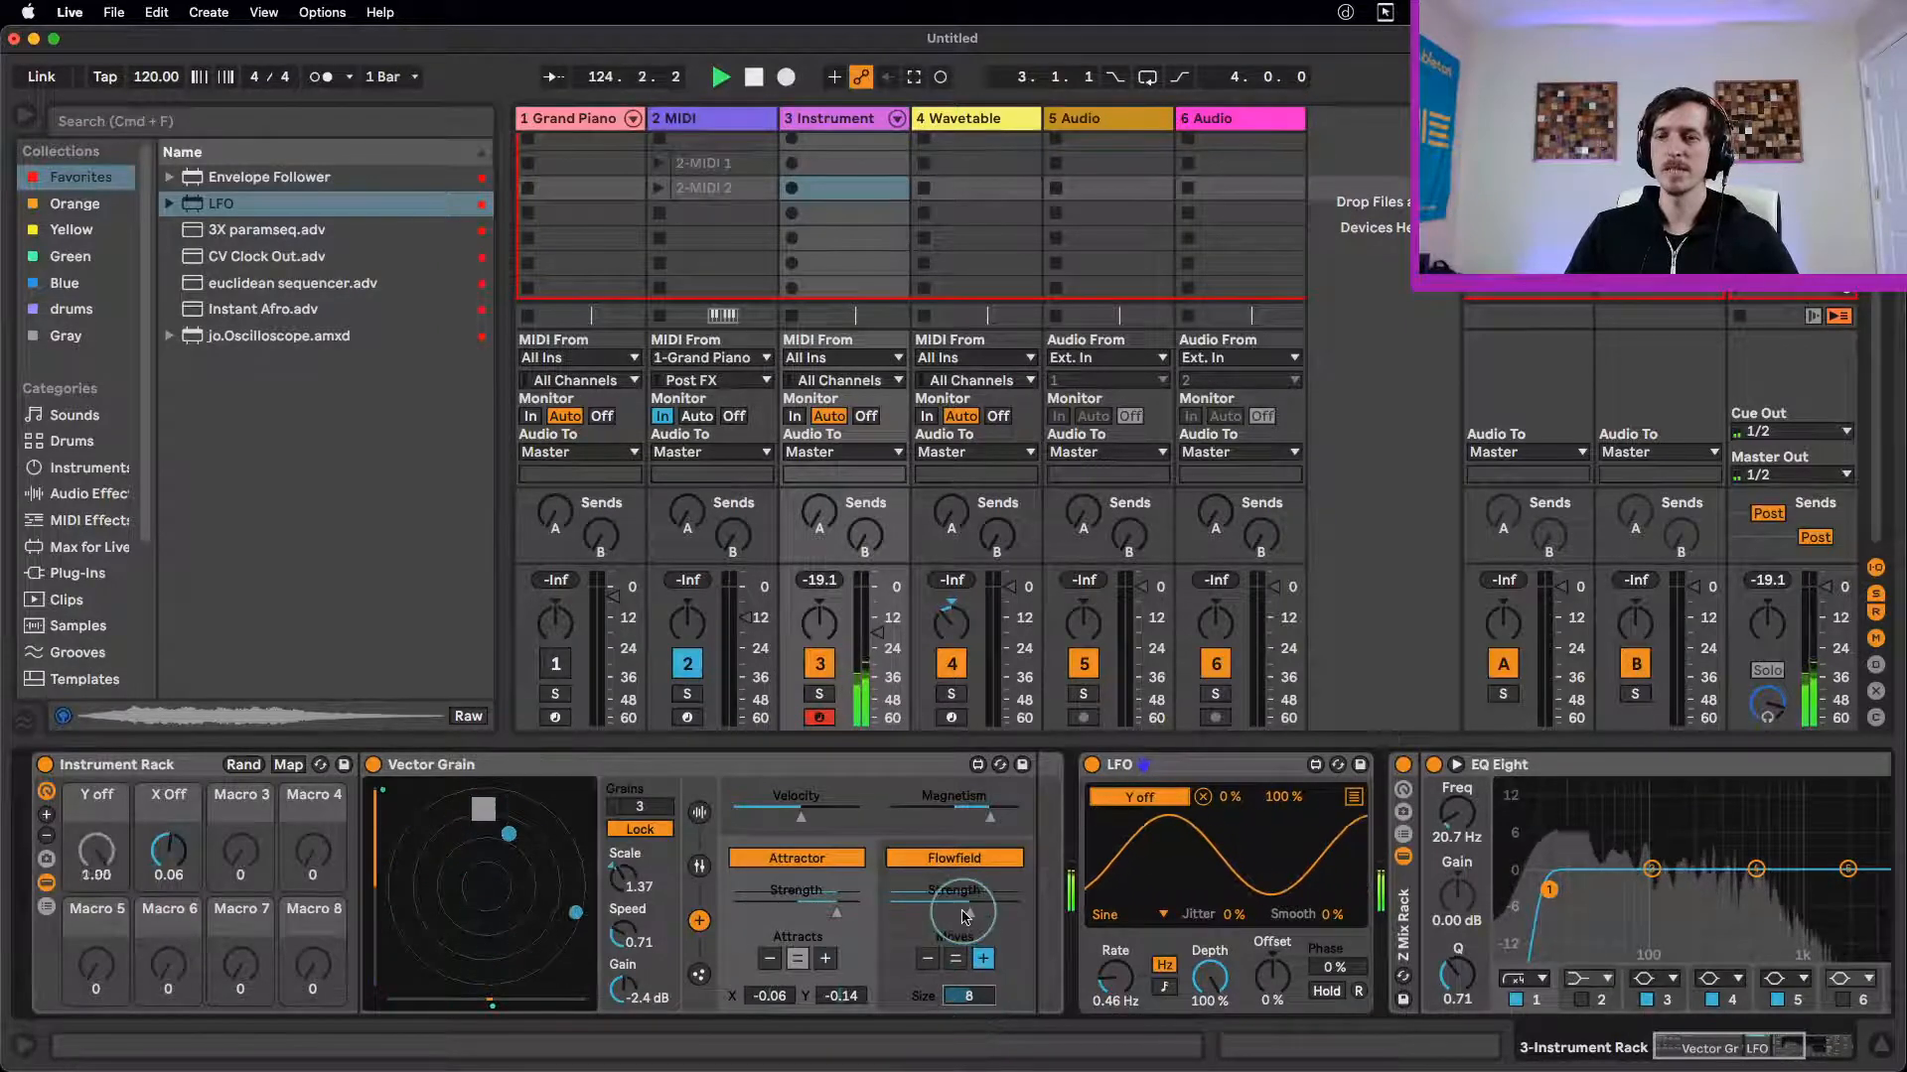
Step: Adjust the sample region in Vector Grain's waveform and switch off the particle Emitter
left_click(700, 812)
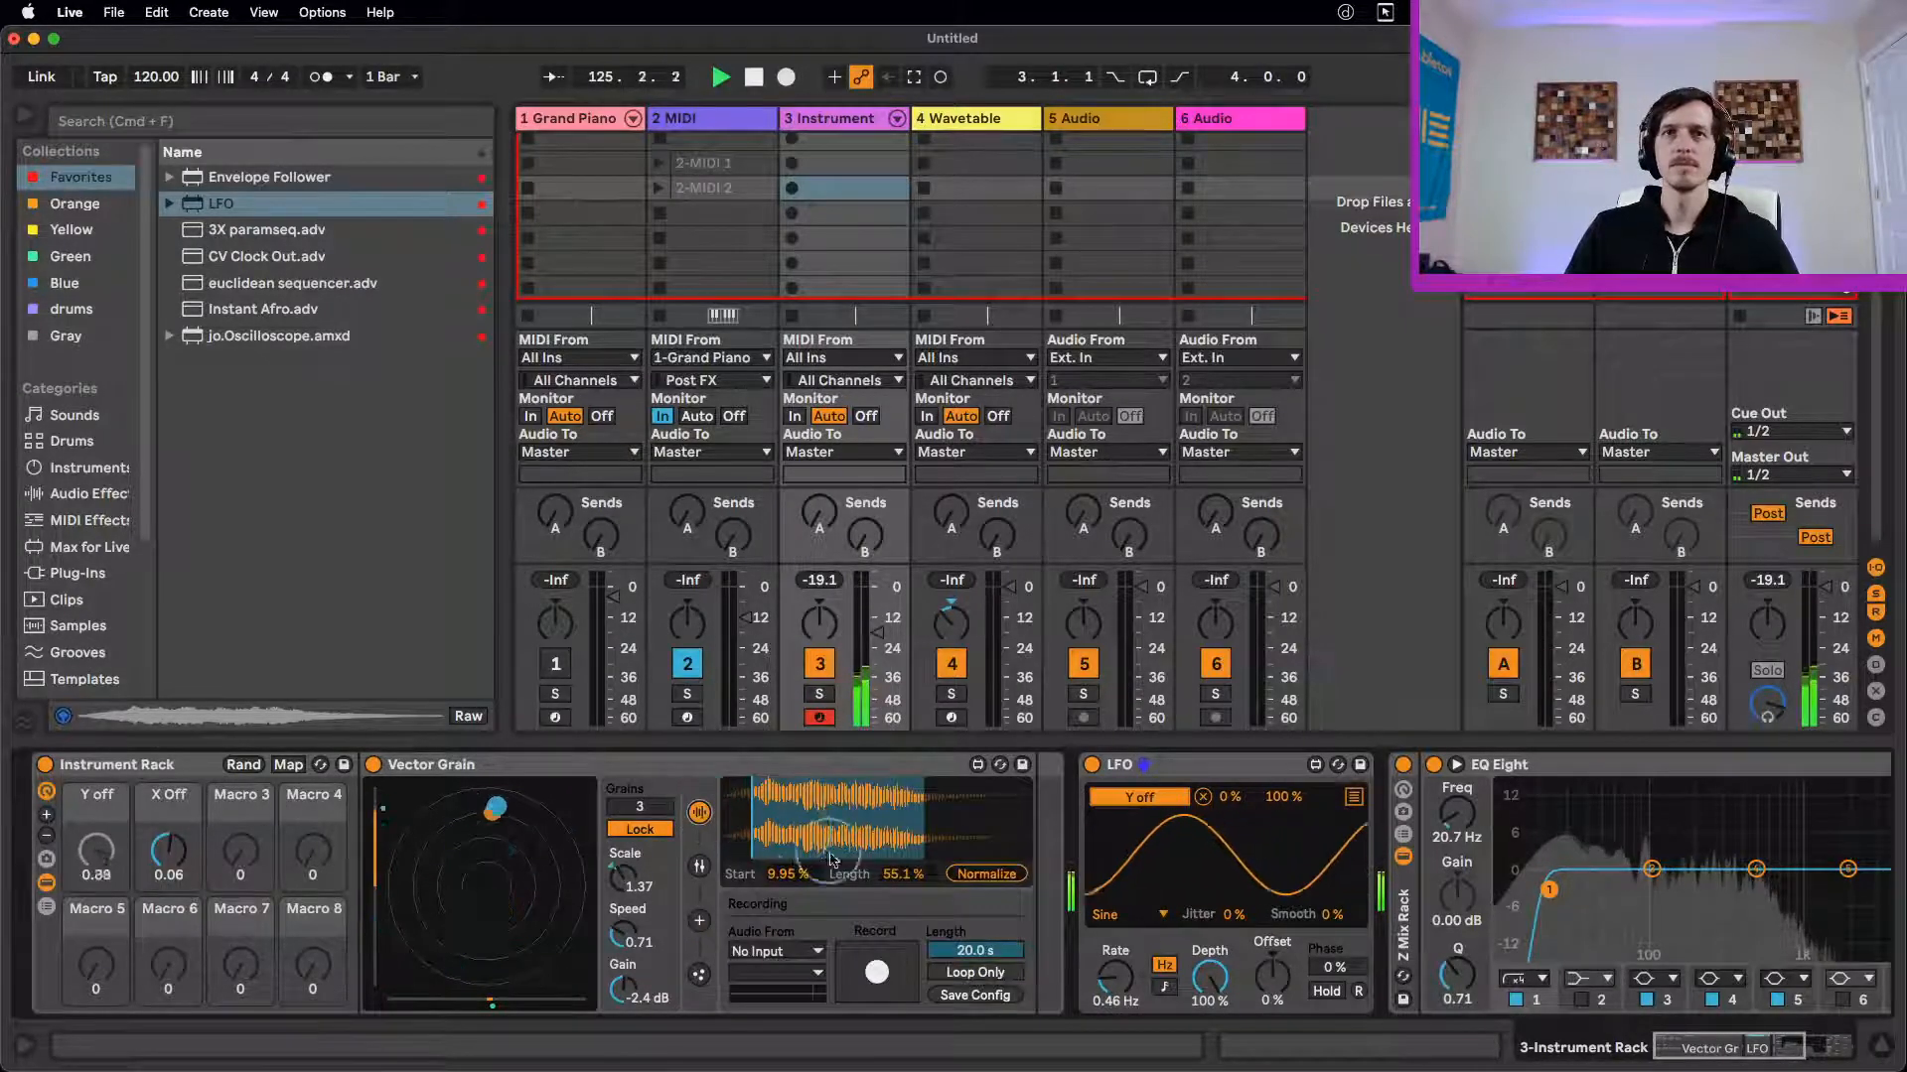
left_click_drag(810, 829, 883, 831)
left_click(700, 975)
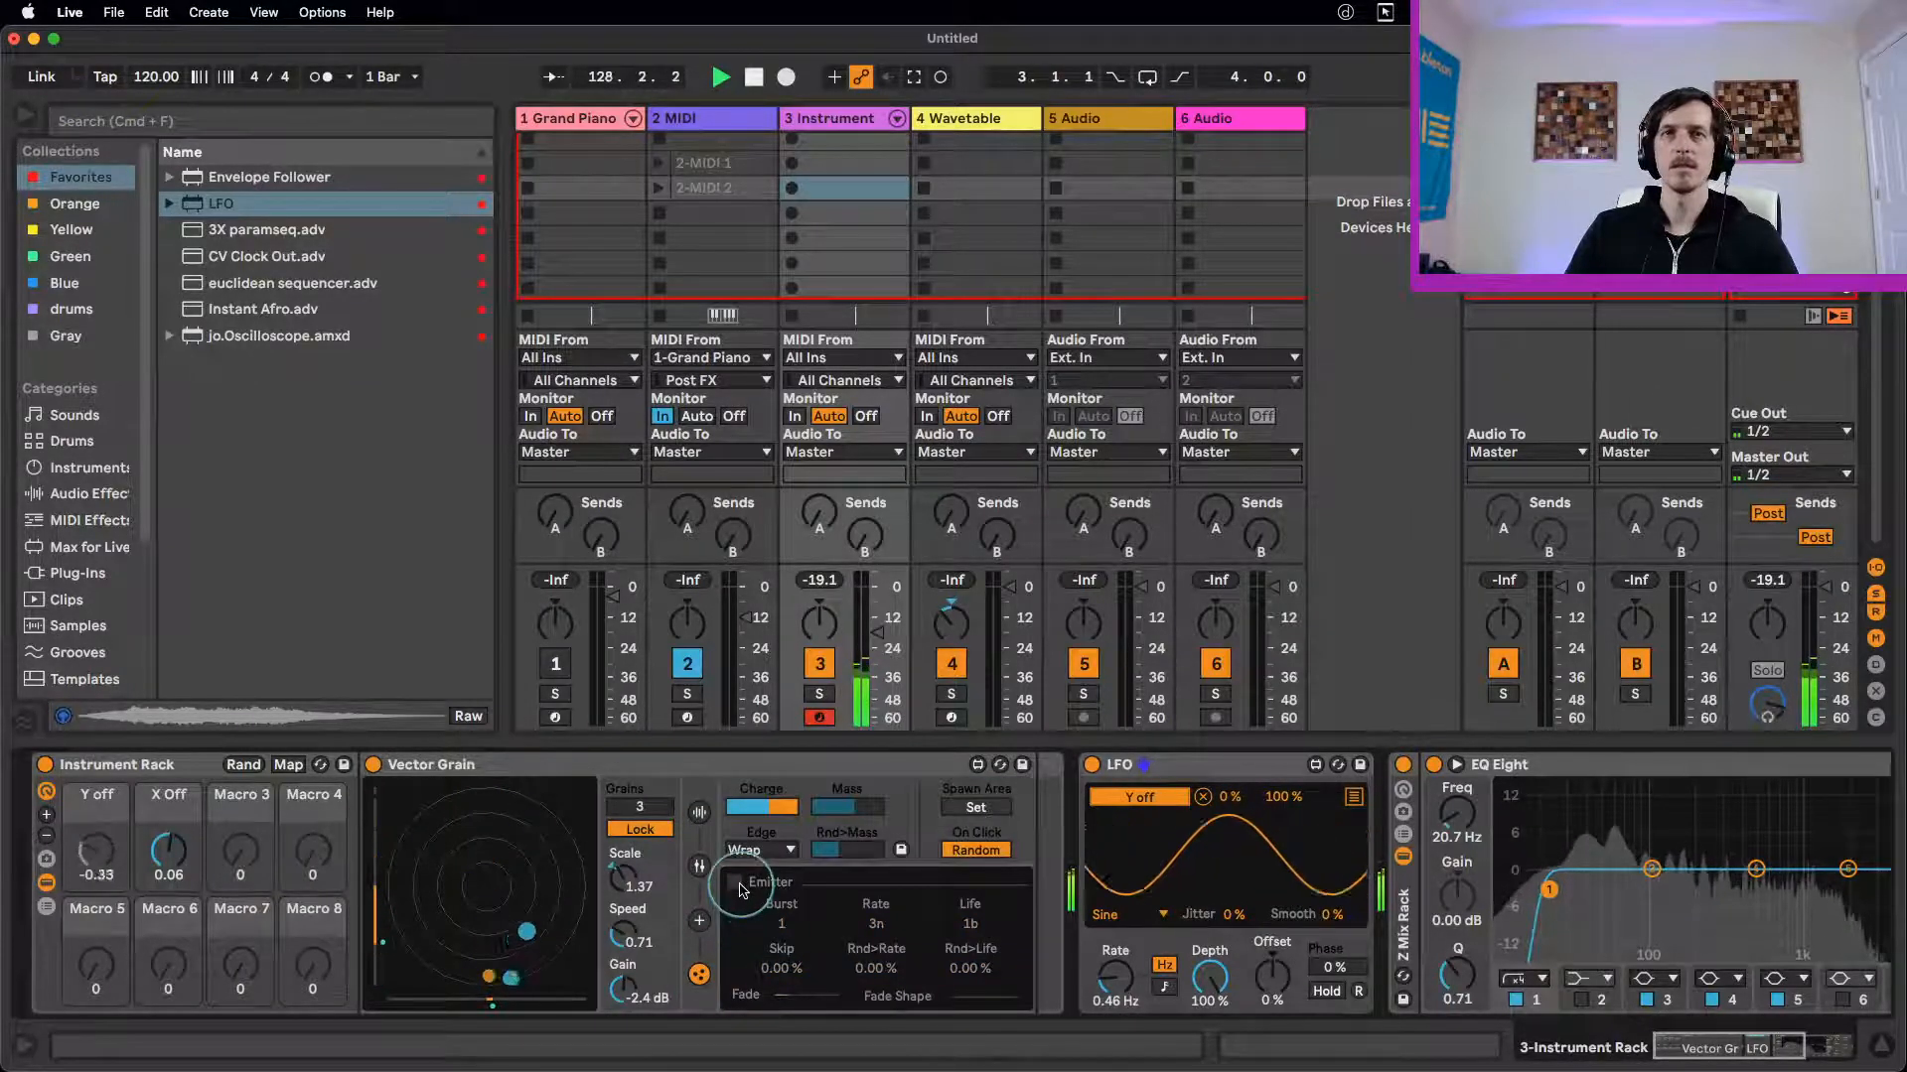
Step: Set Vector Grain's grain Size to 1.5b
left_click(699, 921)
left_click(699, 865)
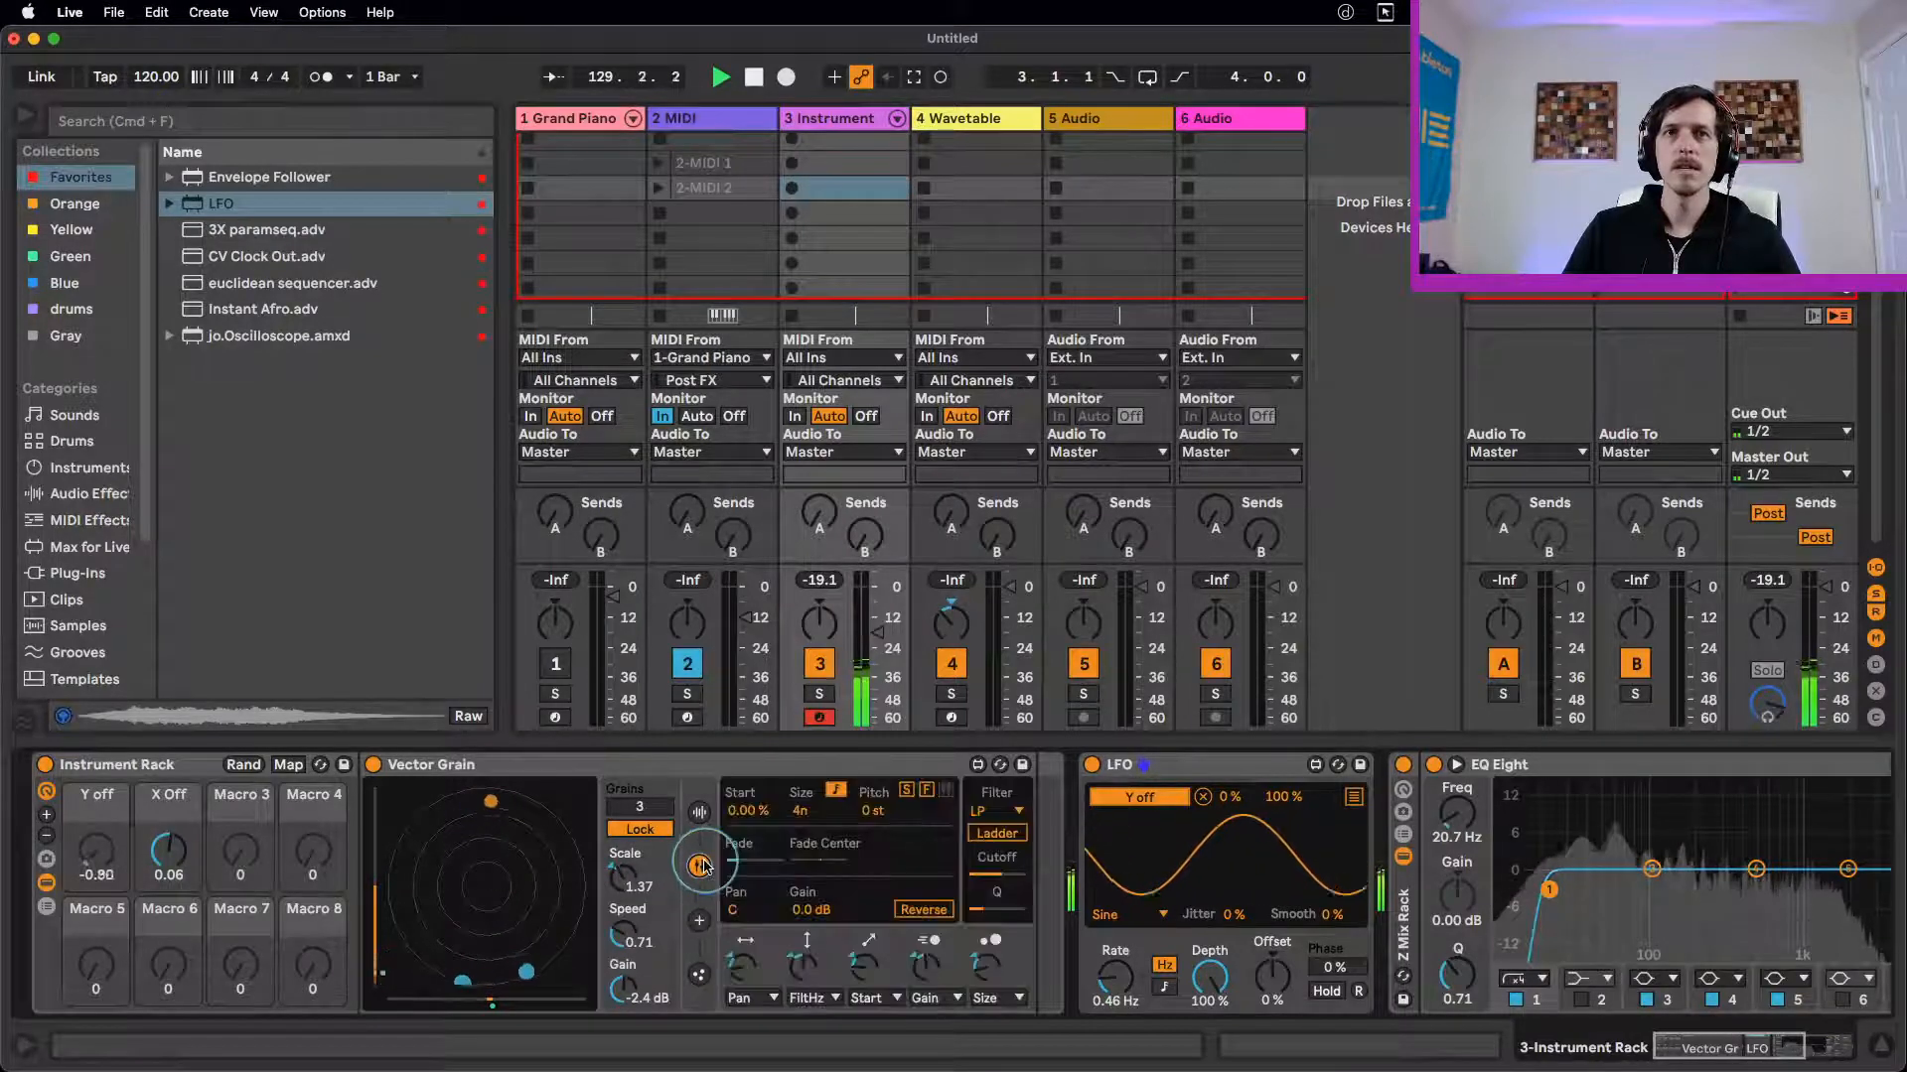
left_click_drag(800, 809, 794, 771)
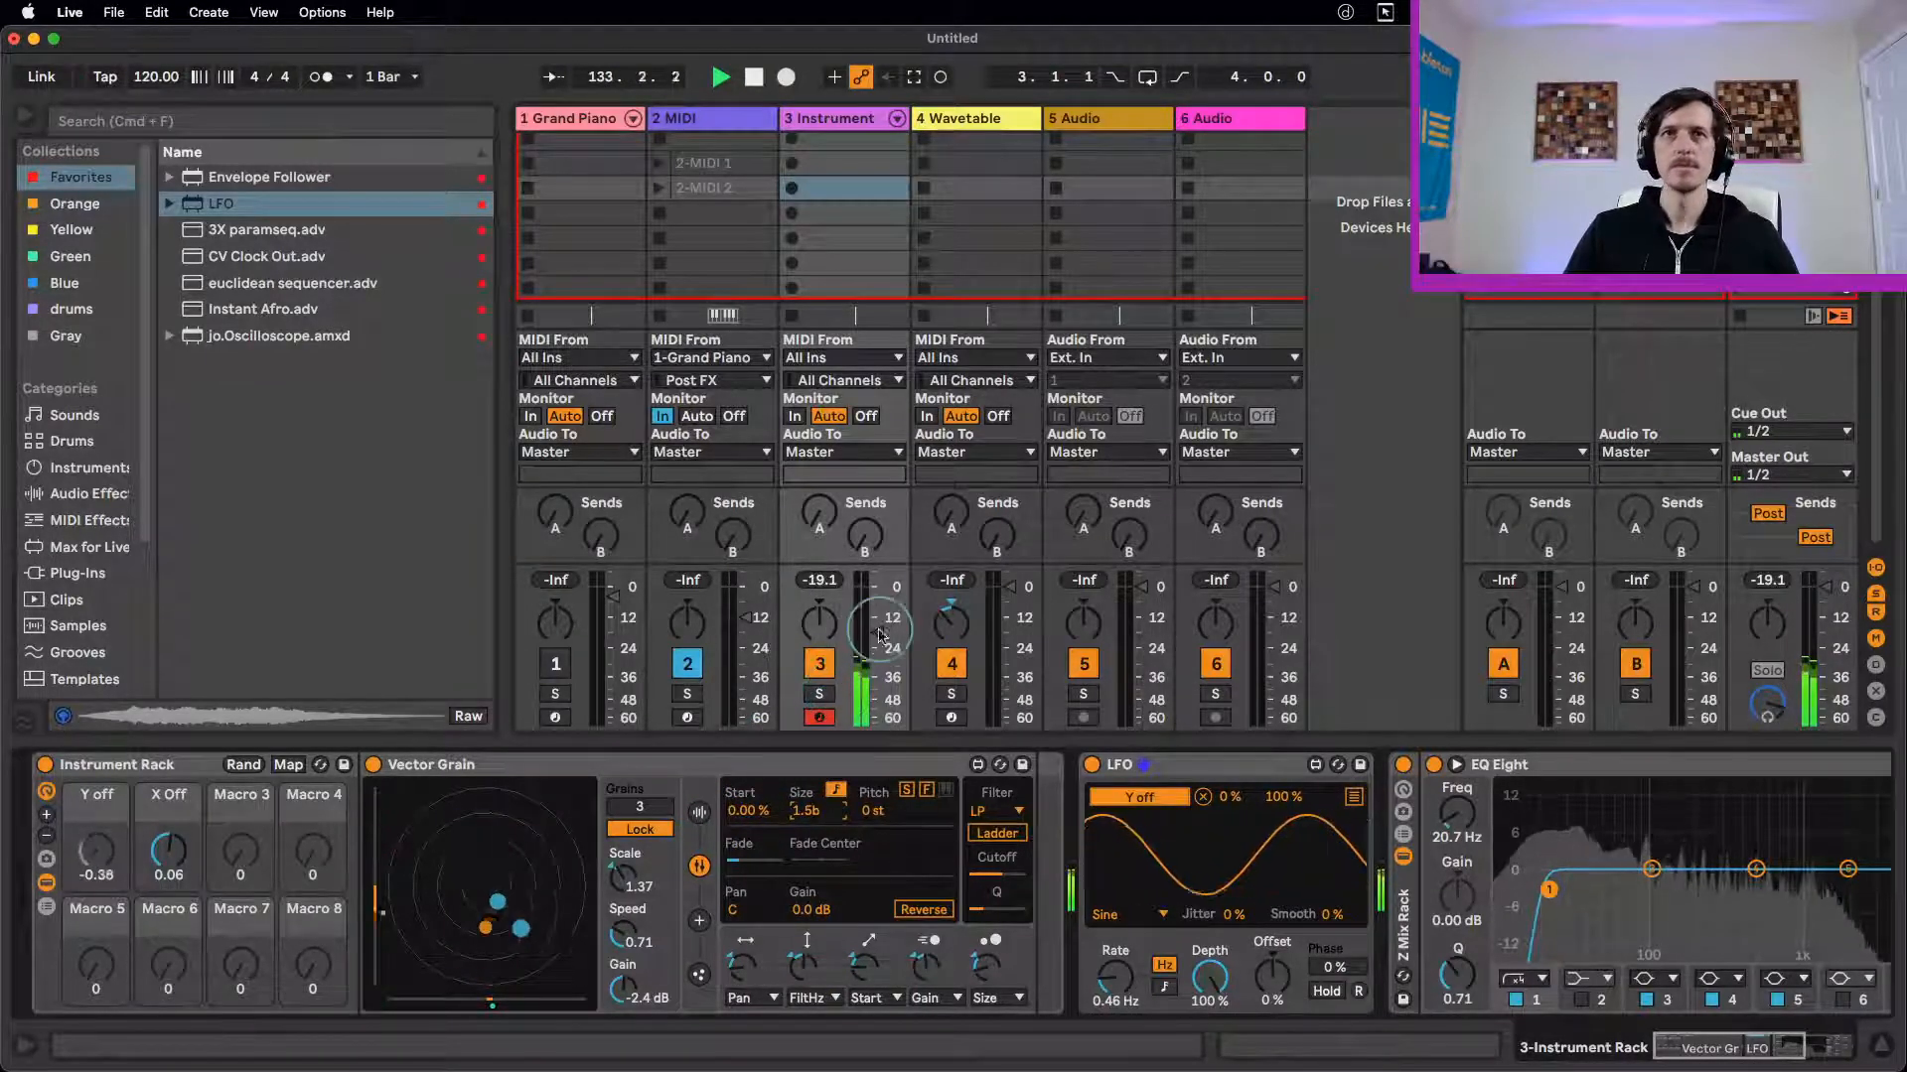
left_click(471, 767)
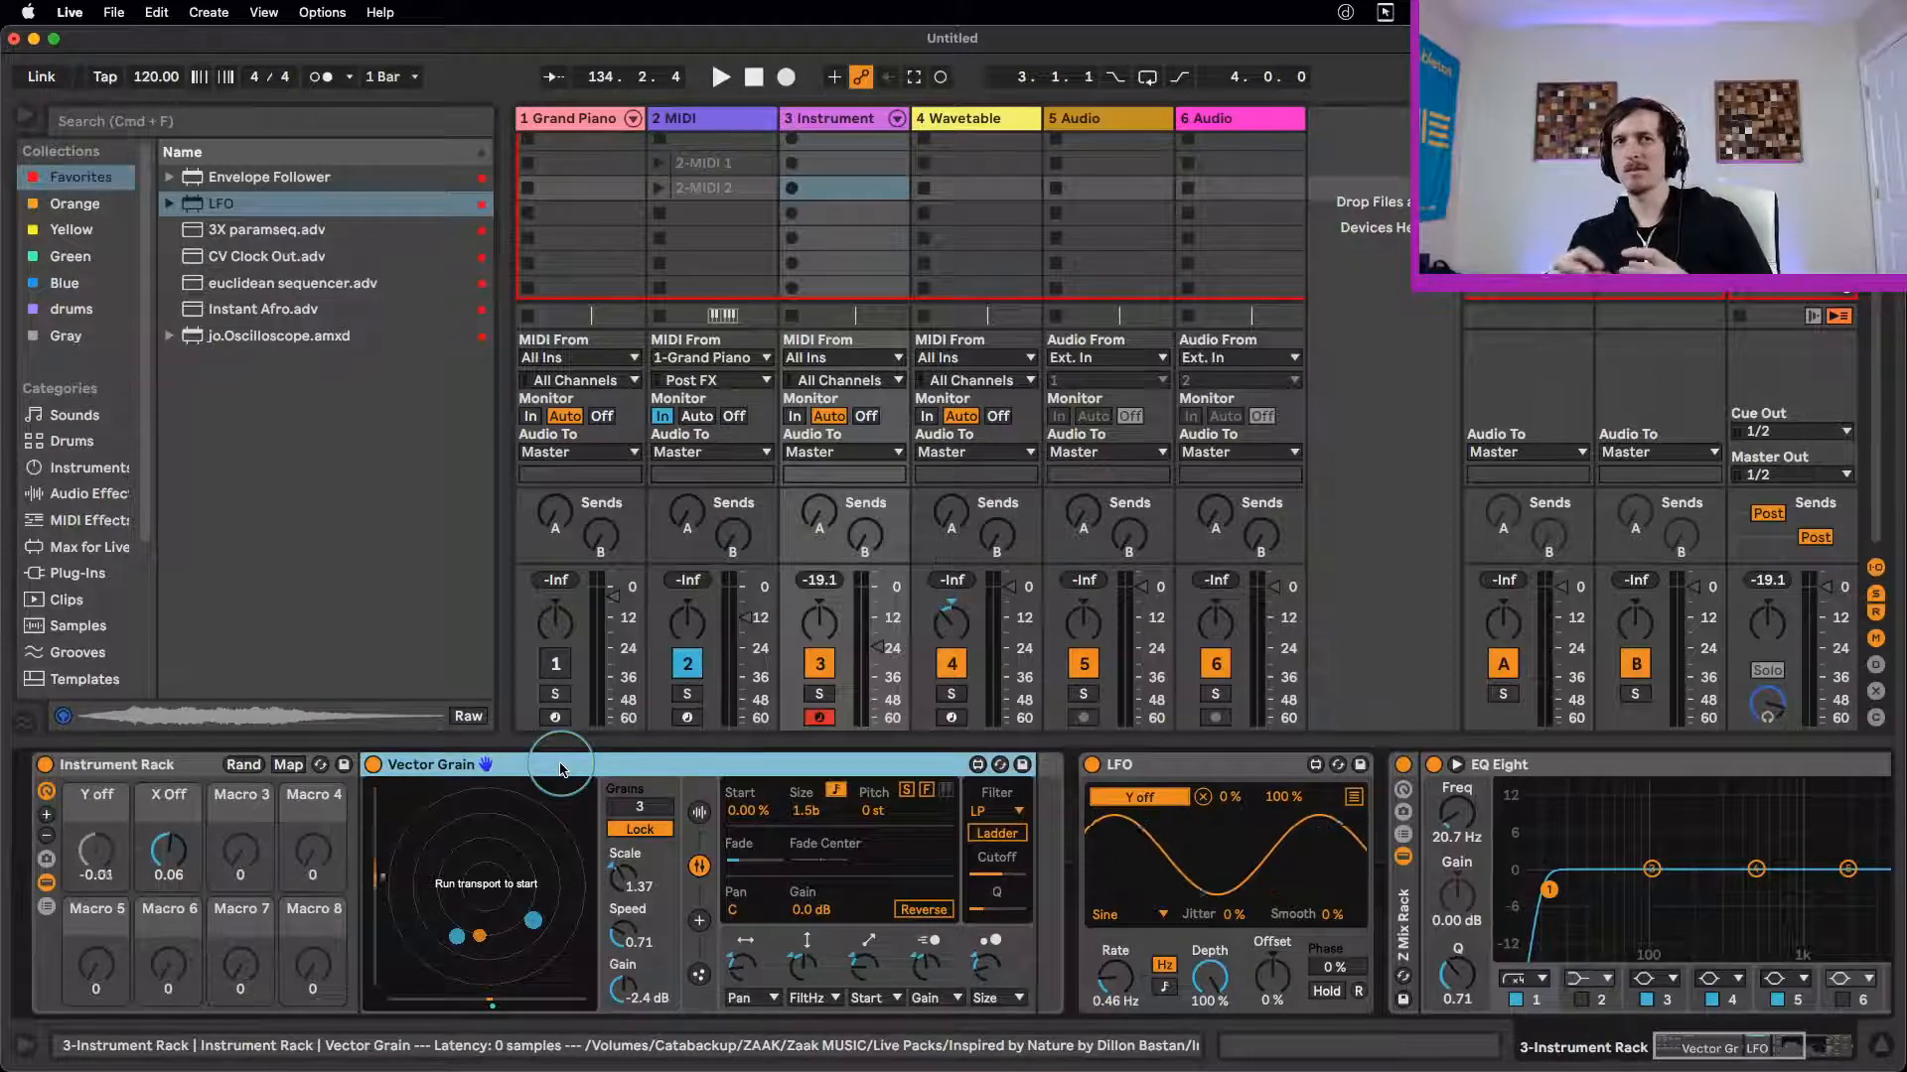
left_click(699, 974)
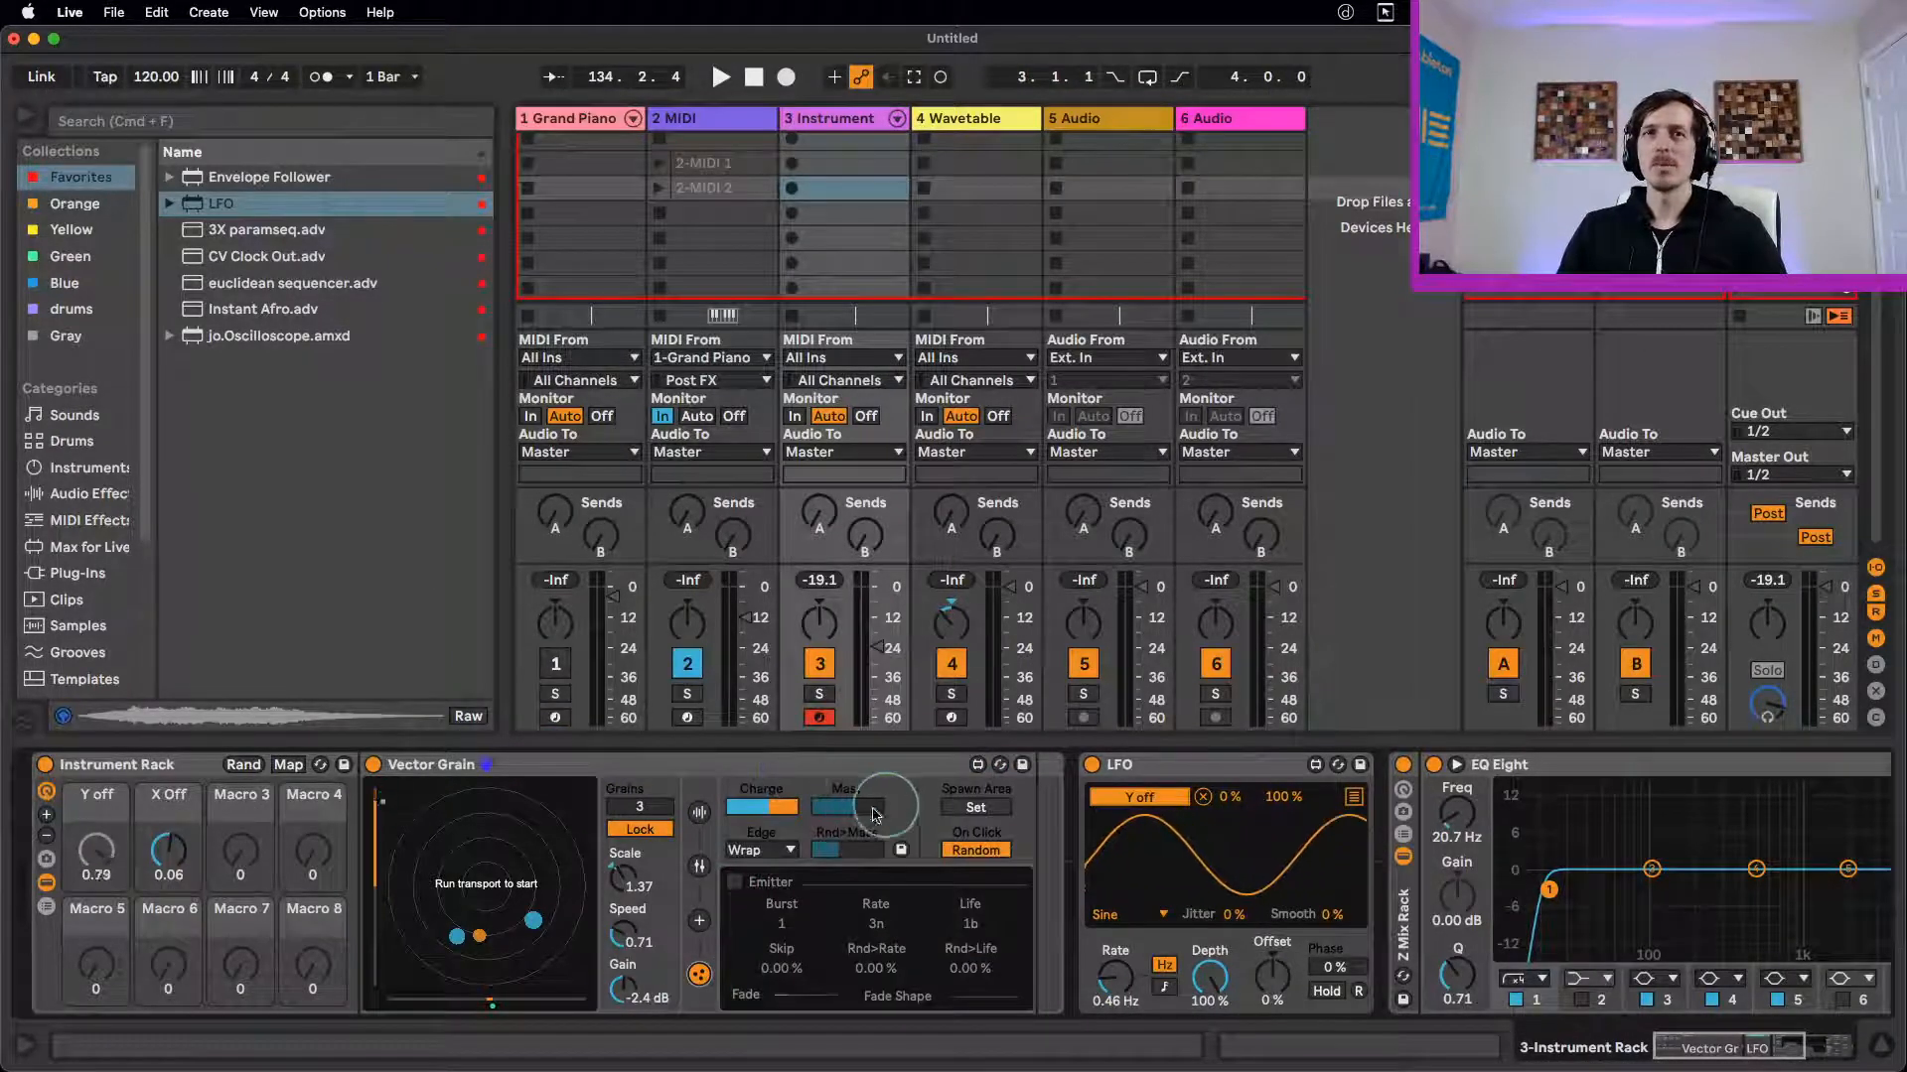
left_click(701, 921)
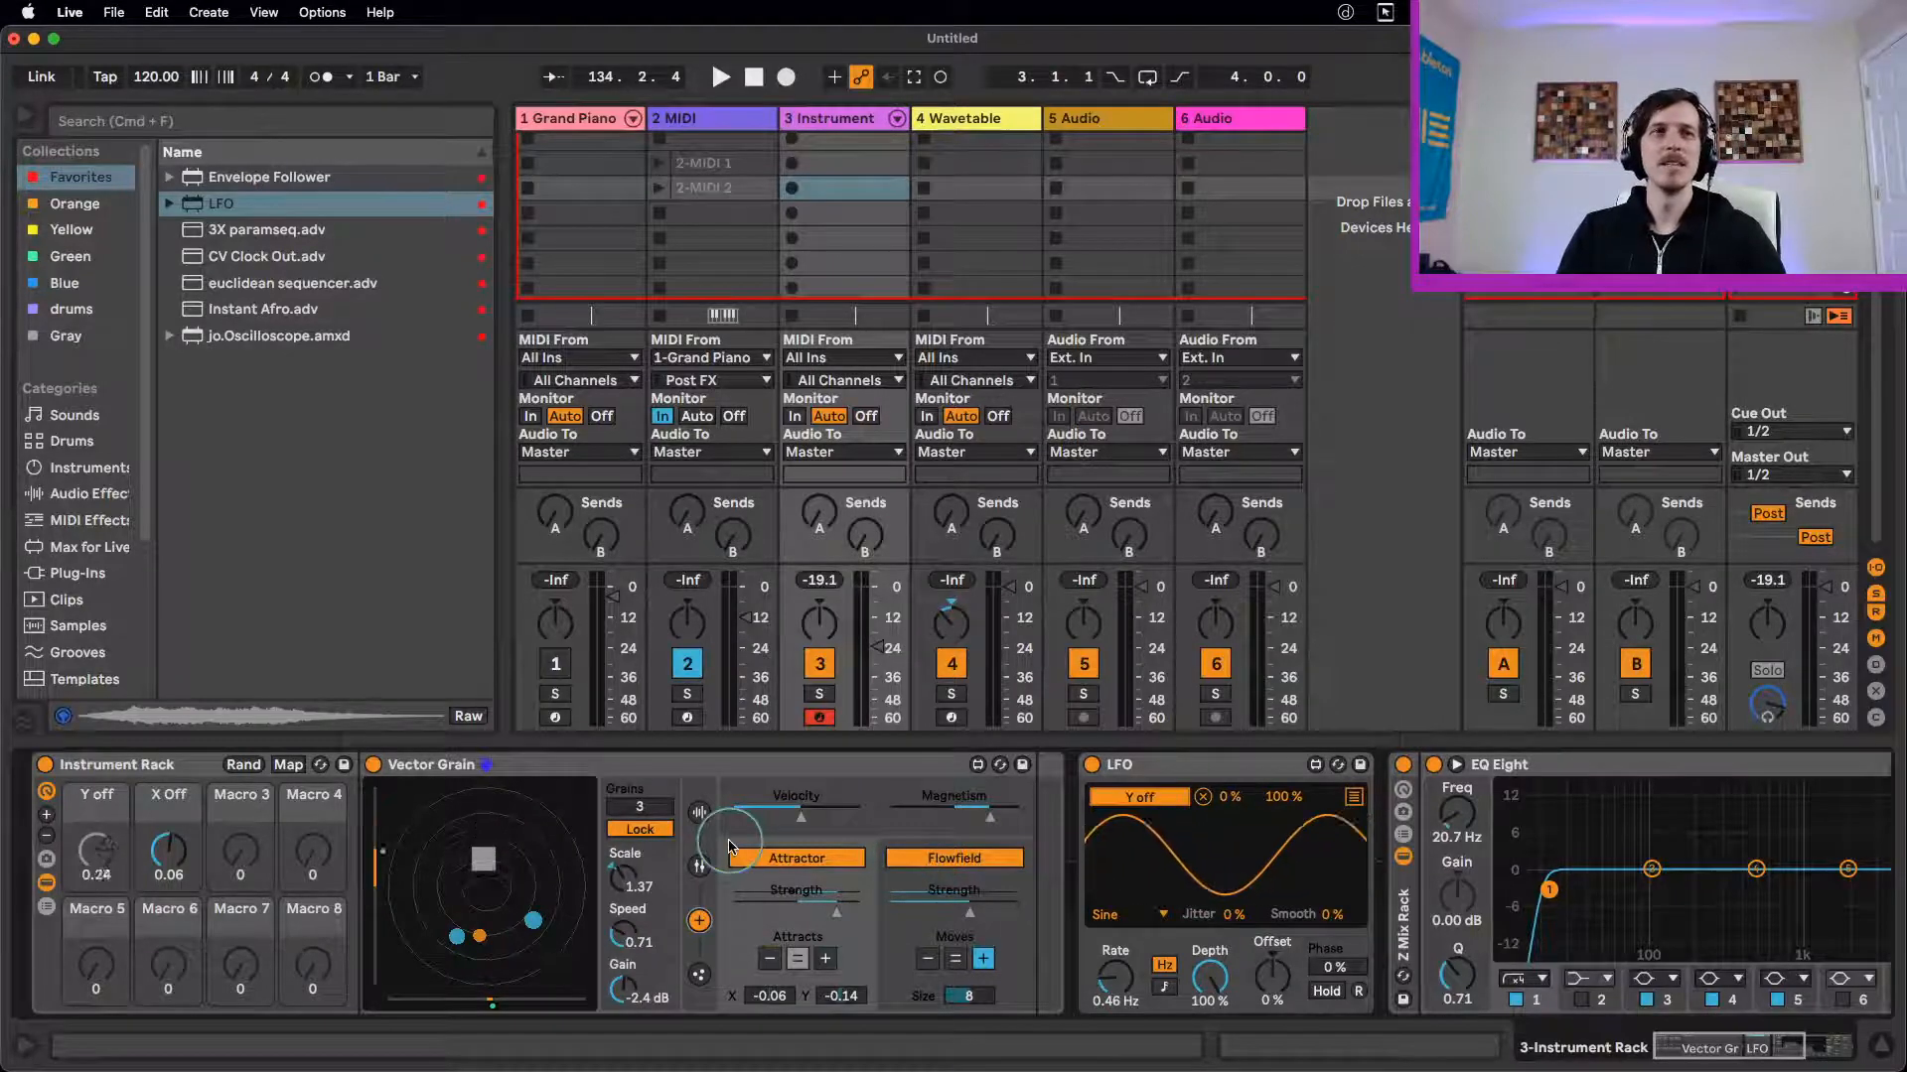
left_click(699, 866)
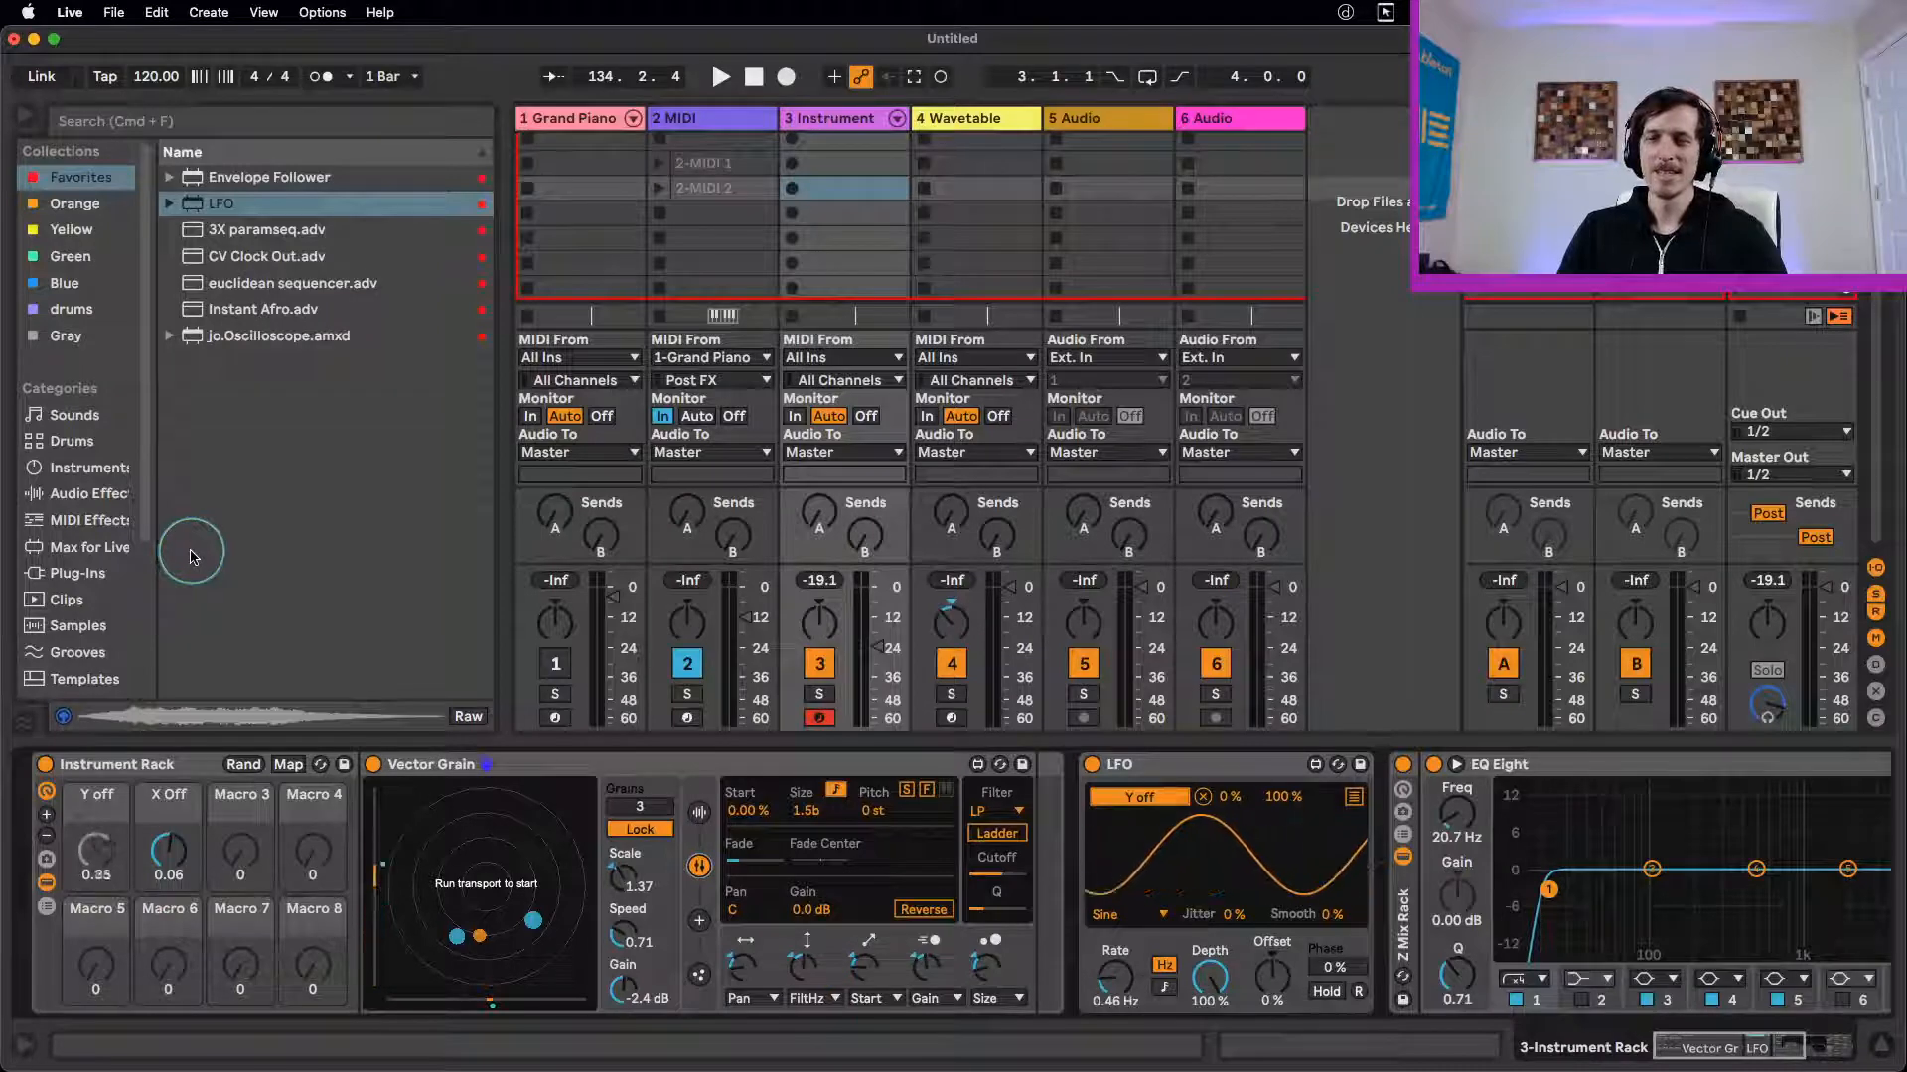
Step: Find the Inspired by Nature pack among the installed packs and show its default lesson
scroll(95, 517, "down", 4)
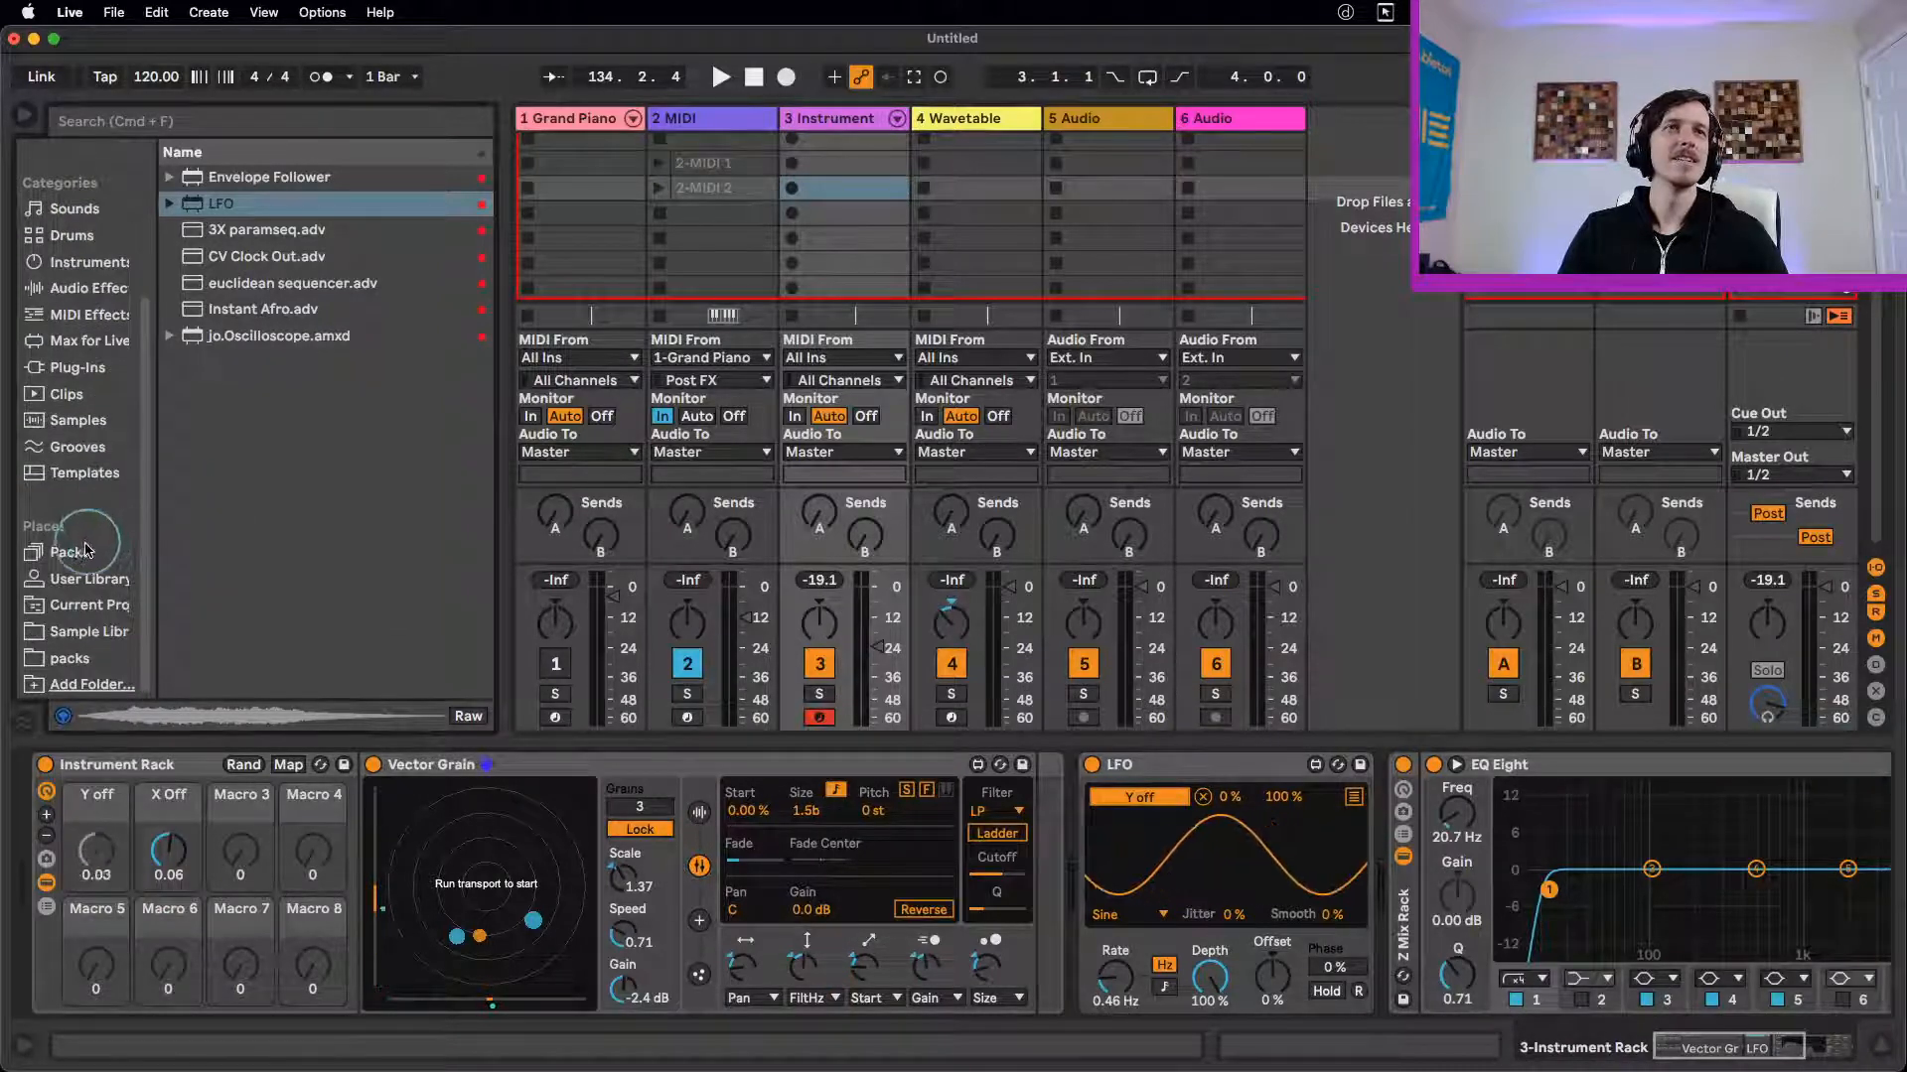
left_click(87, 549)
left_click(249, 474)
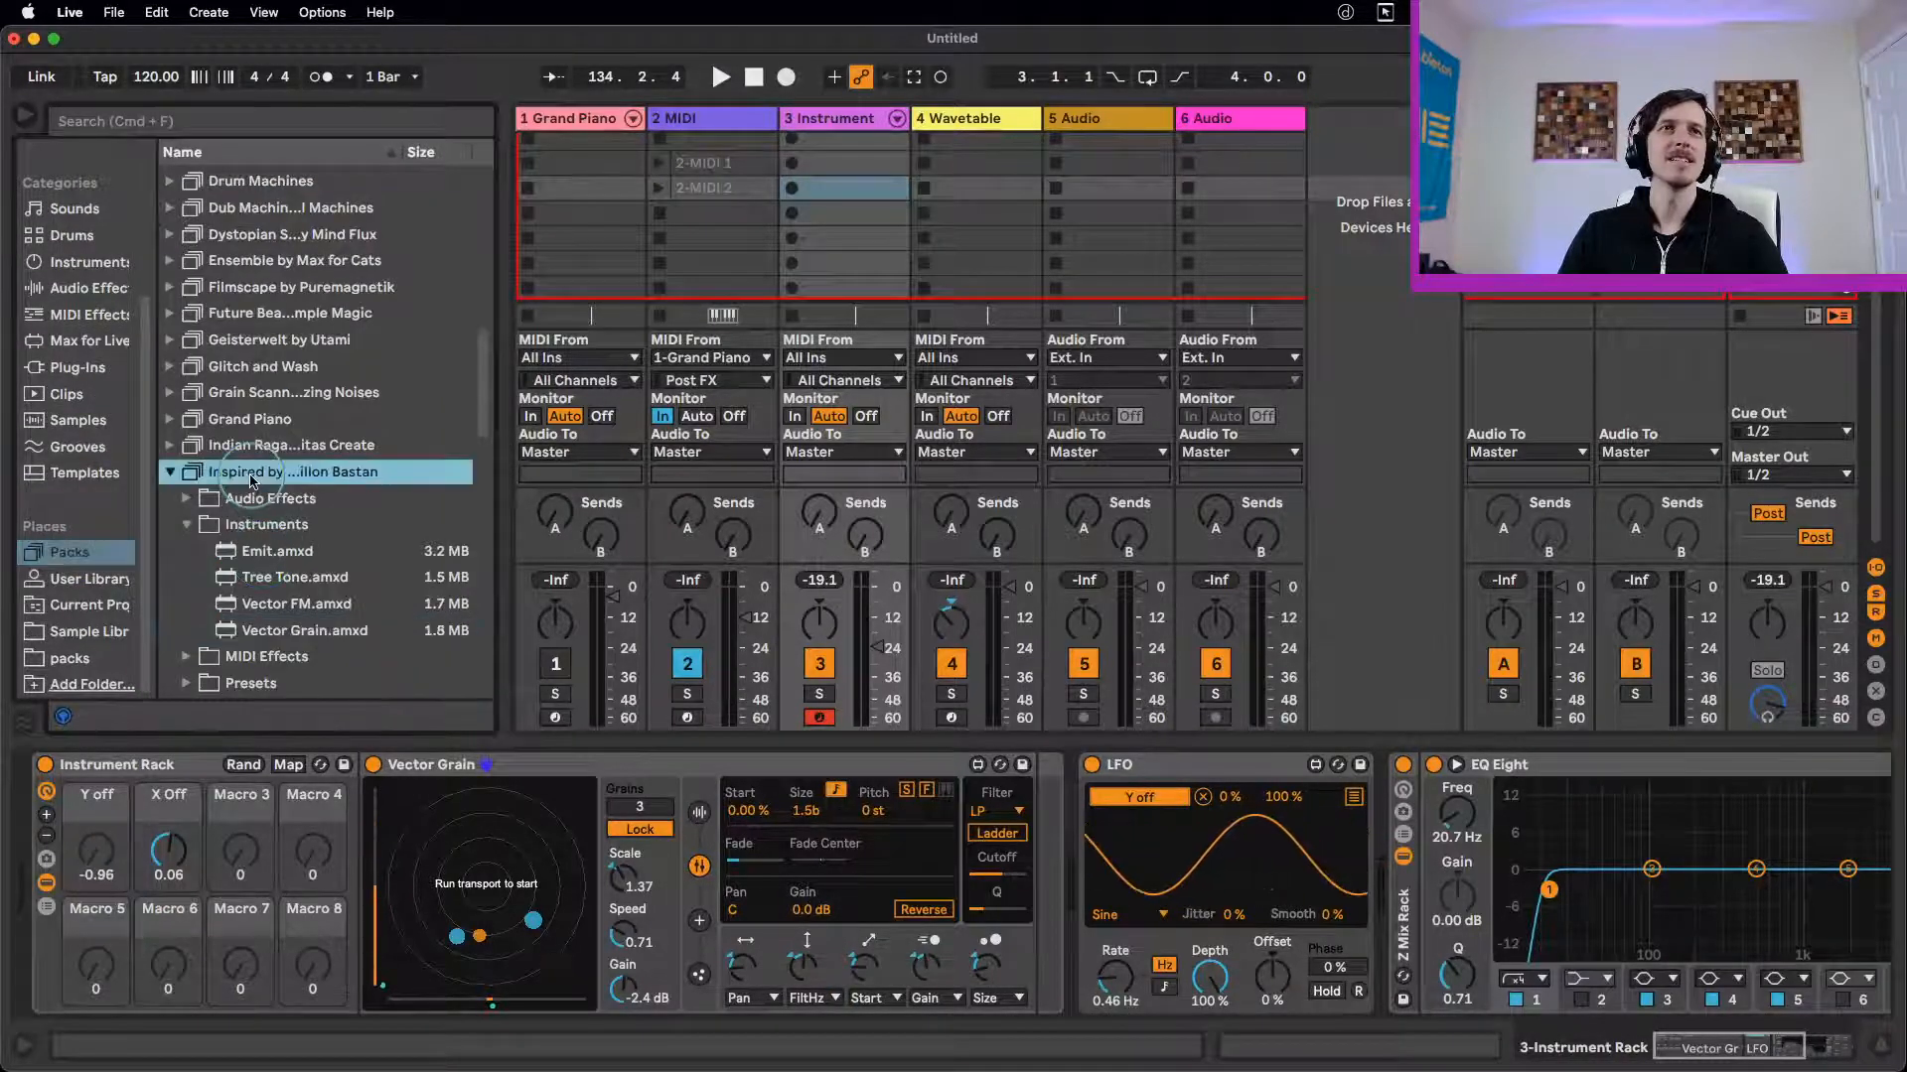
right_click(250, 481)
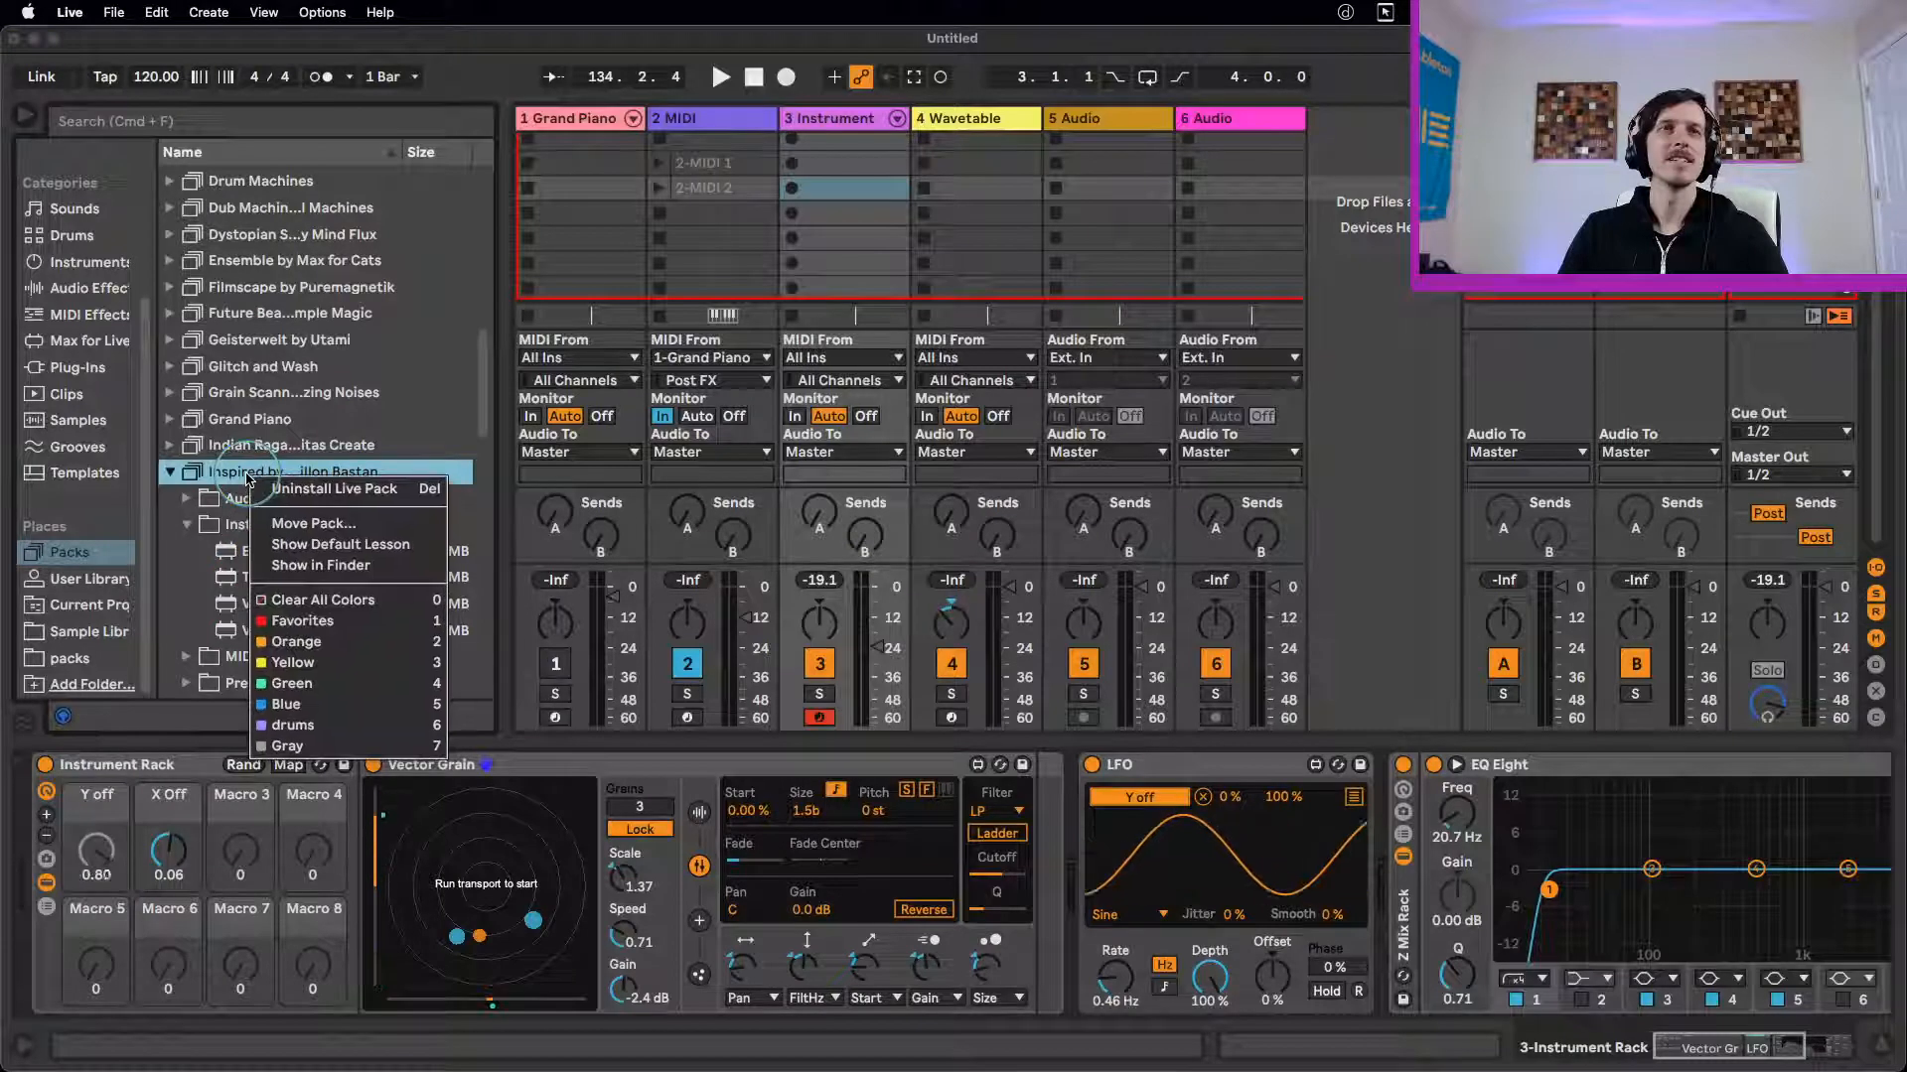
left_click(397, 545)
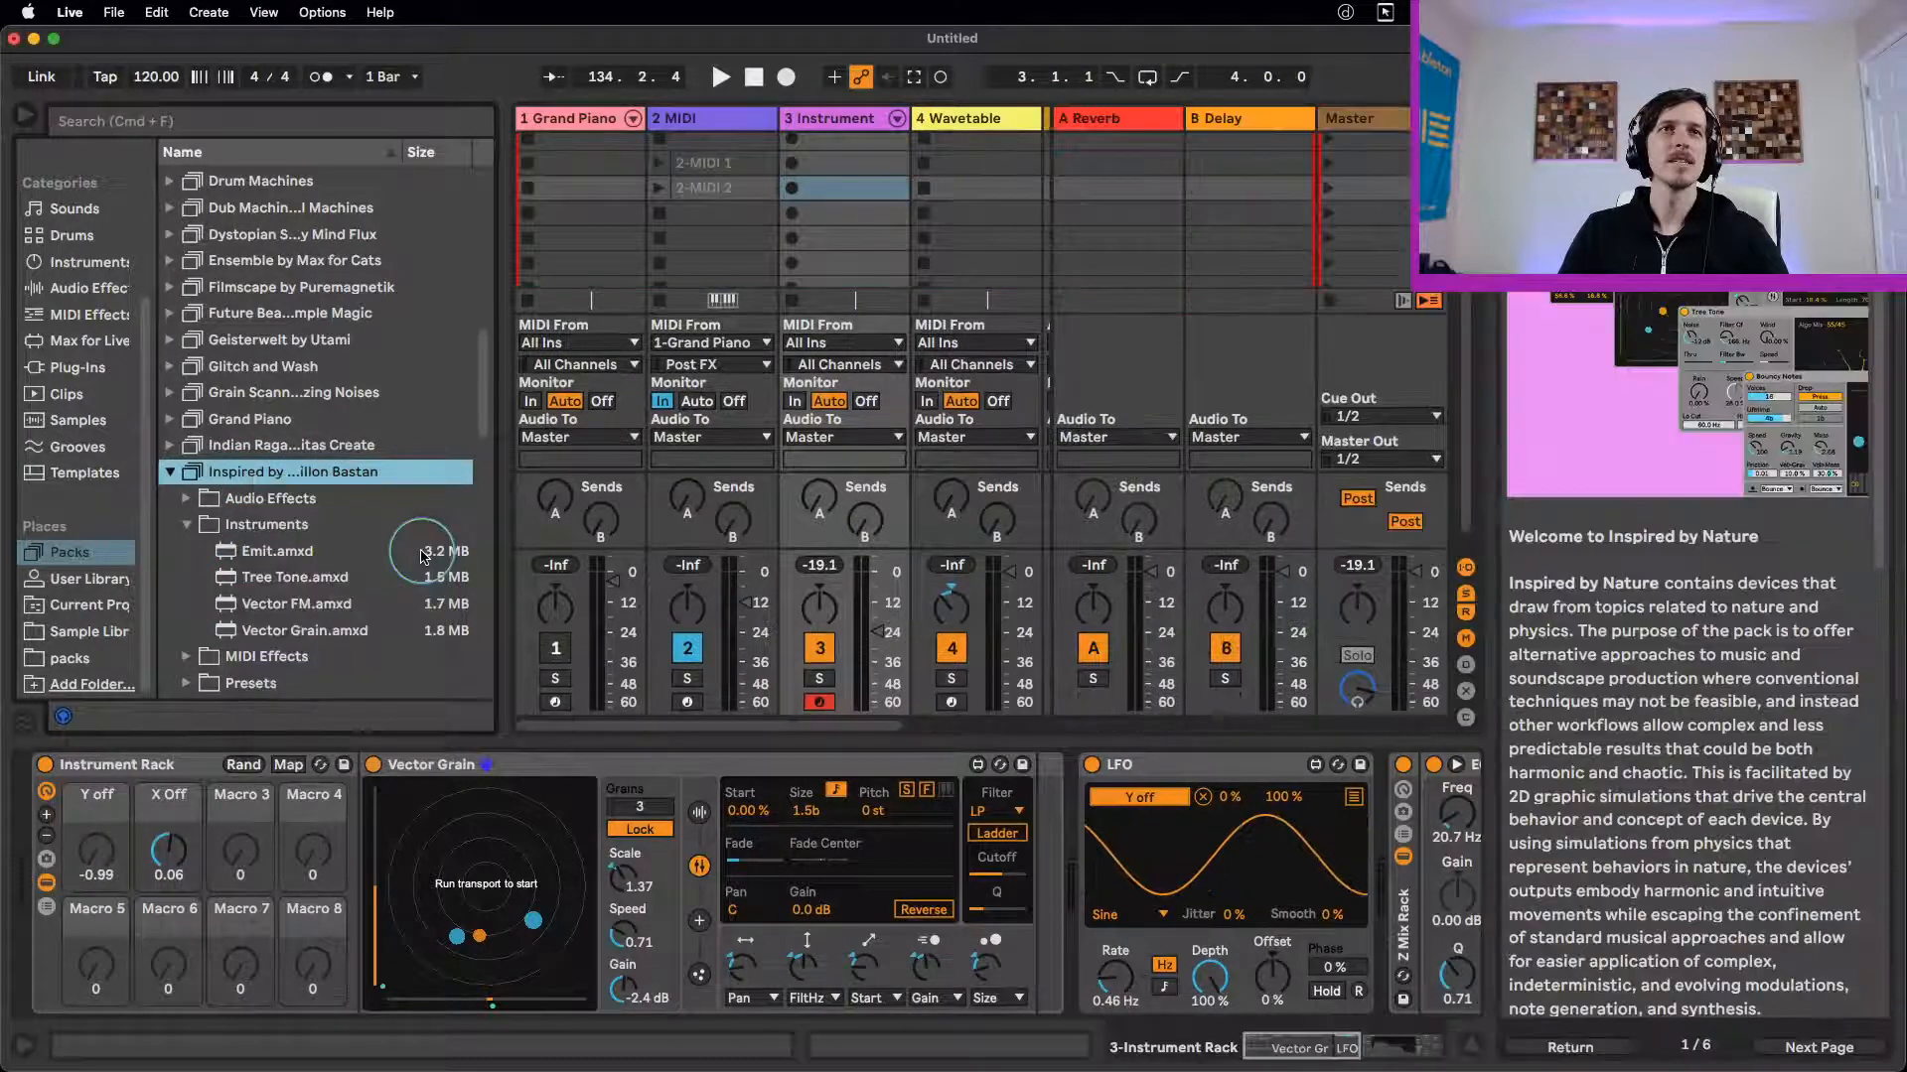
Step: Read through the Inspired by Nature lesson's introduction and its list of lesson contents
scroll(1758, 640, "down", 10)
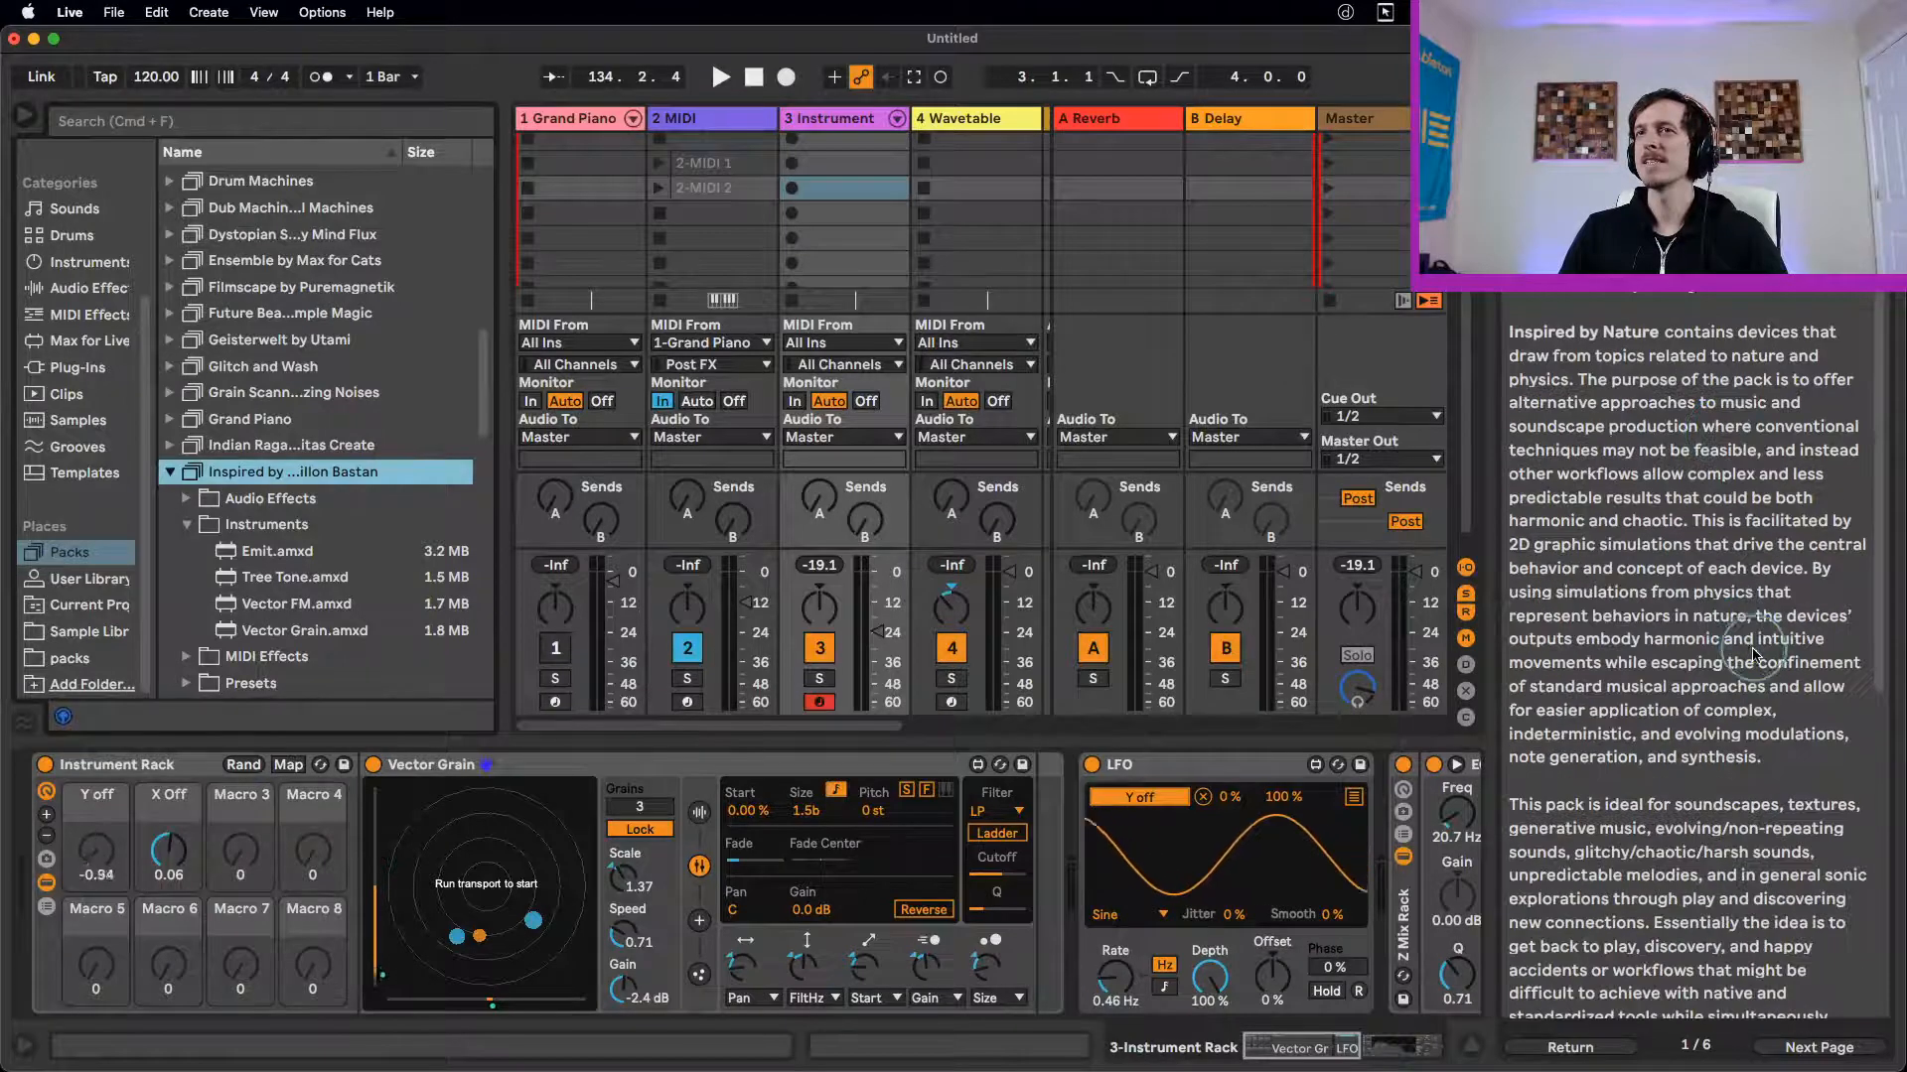
scroll(1773, 707, "down", 3)
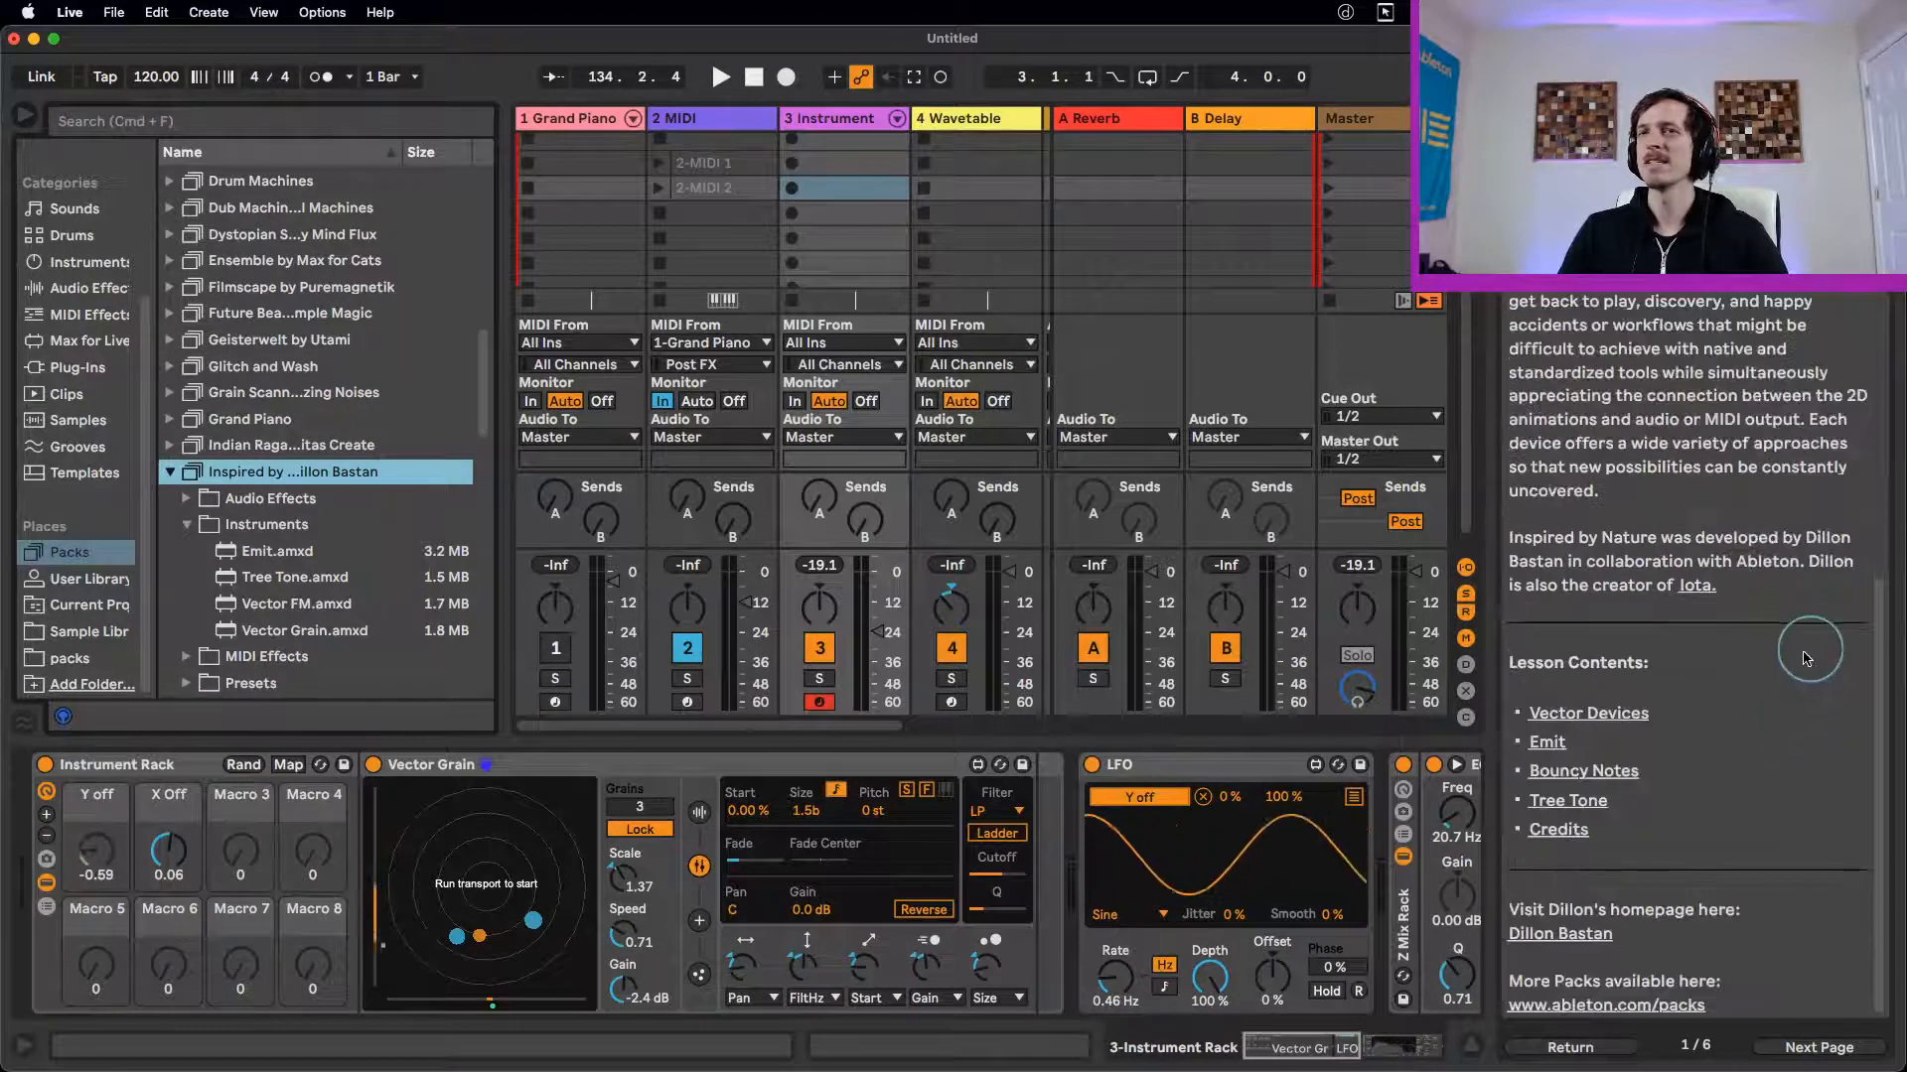
scroll(1681, 693, "up", 1)
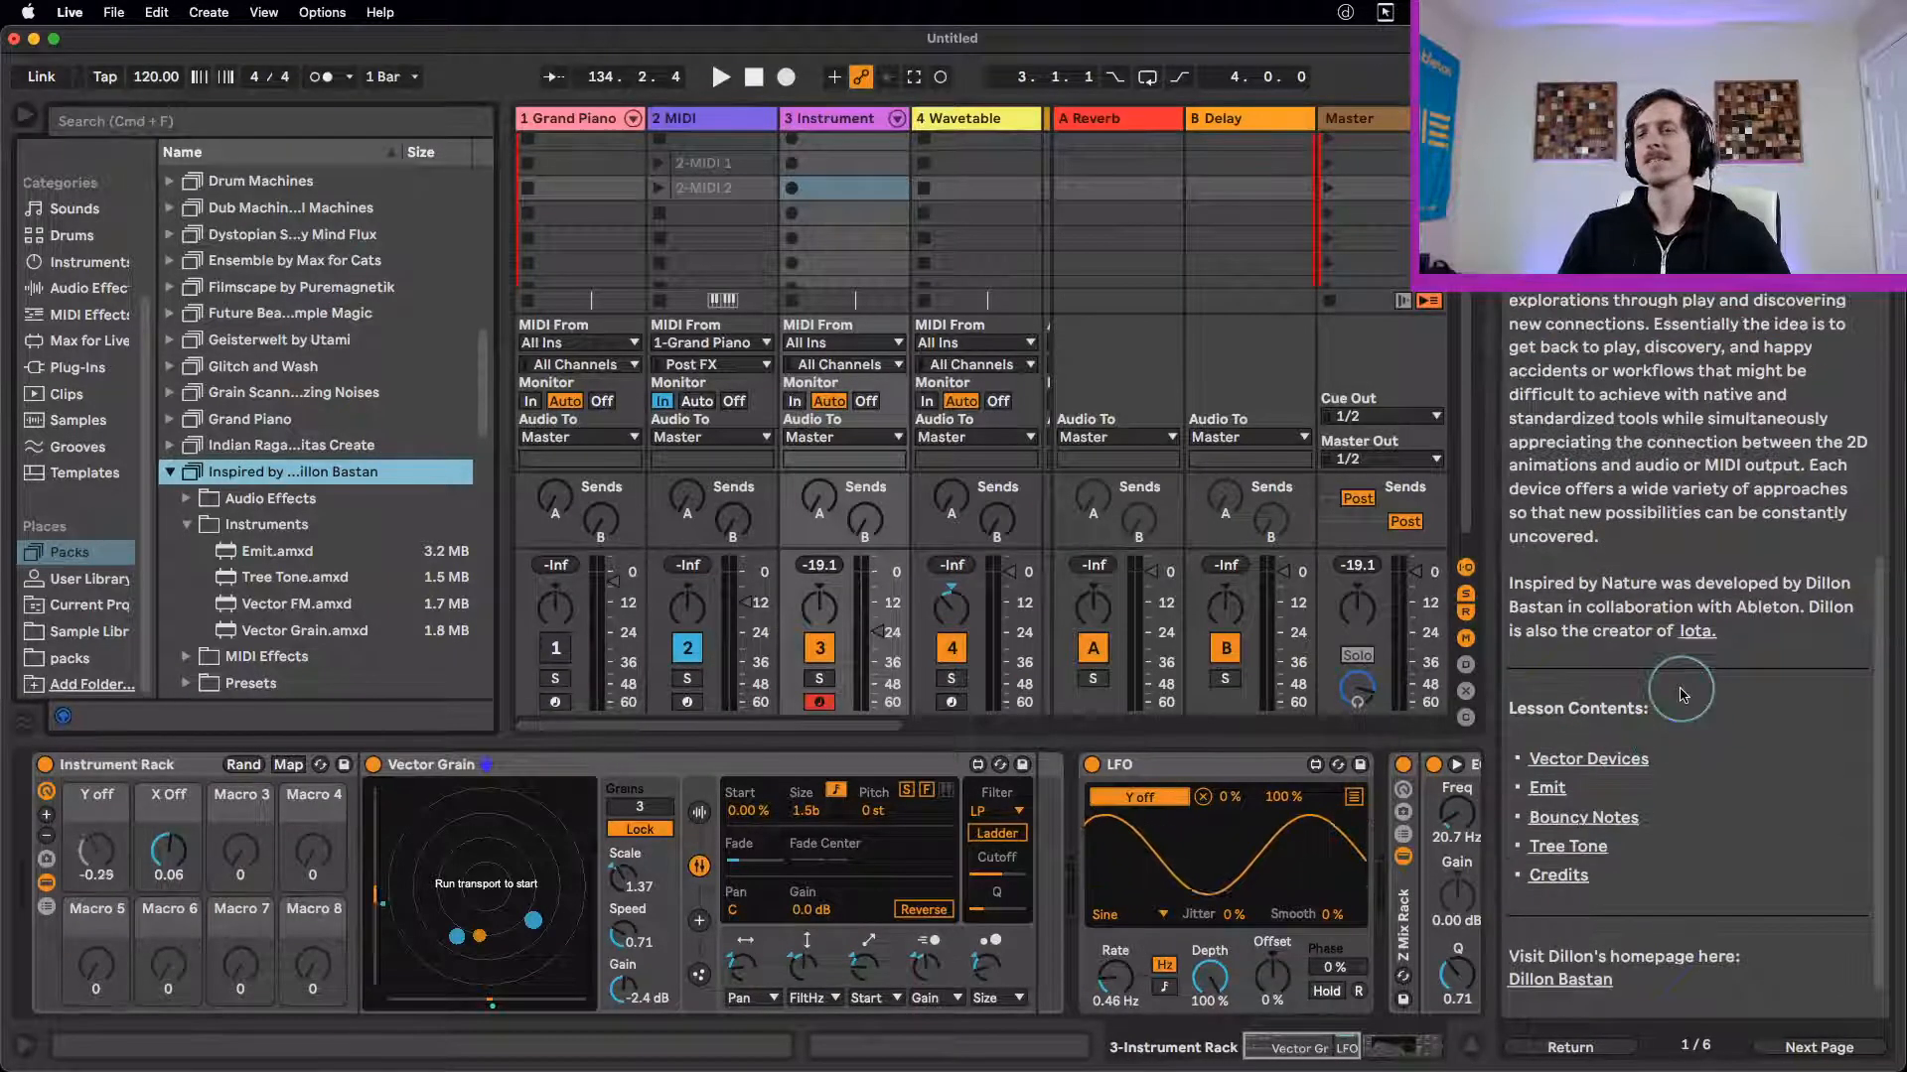
scroll(1683, 695, "up", 3)
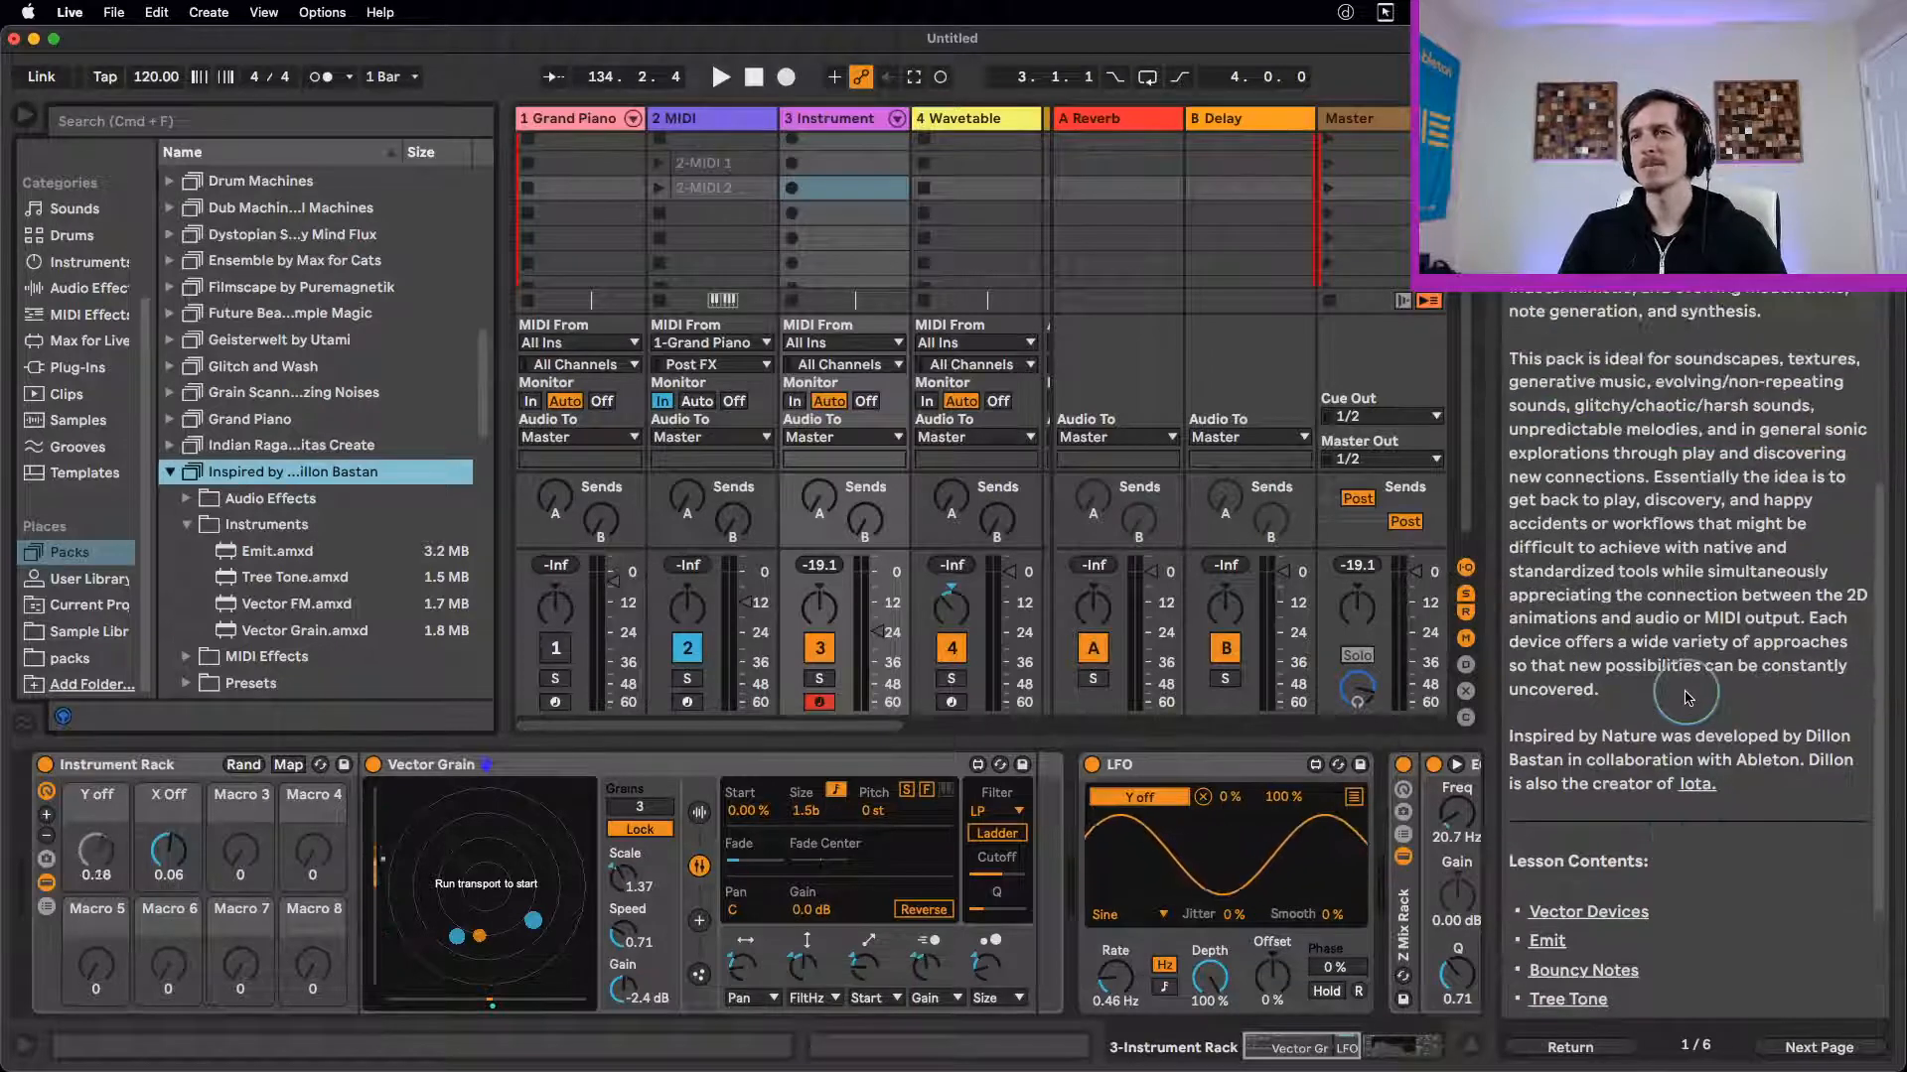
scroll(1688, 698, "up", 4)
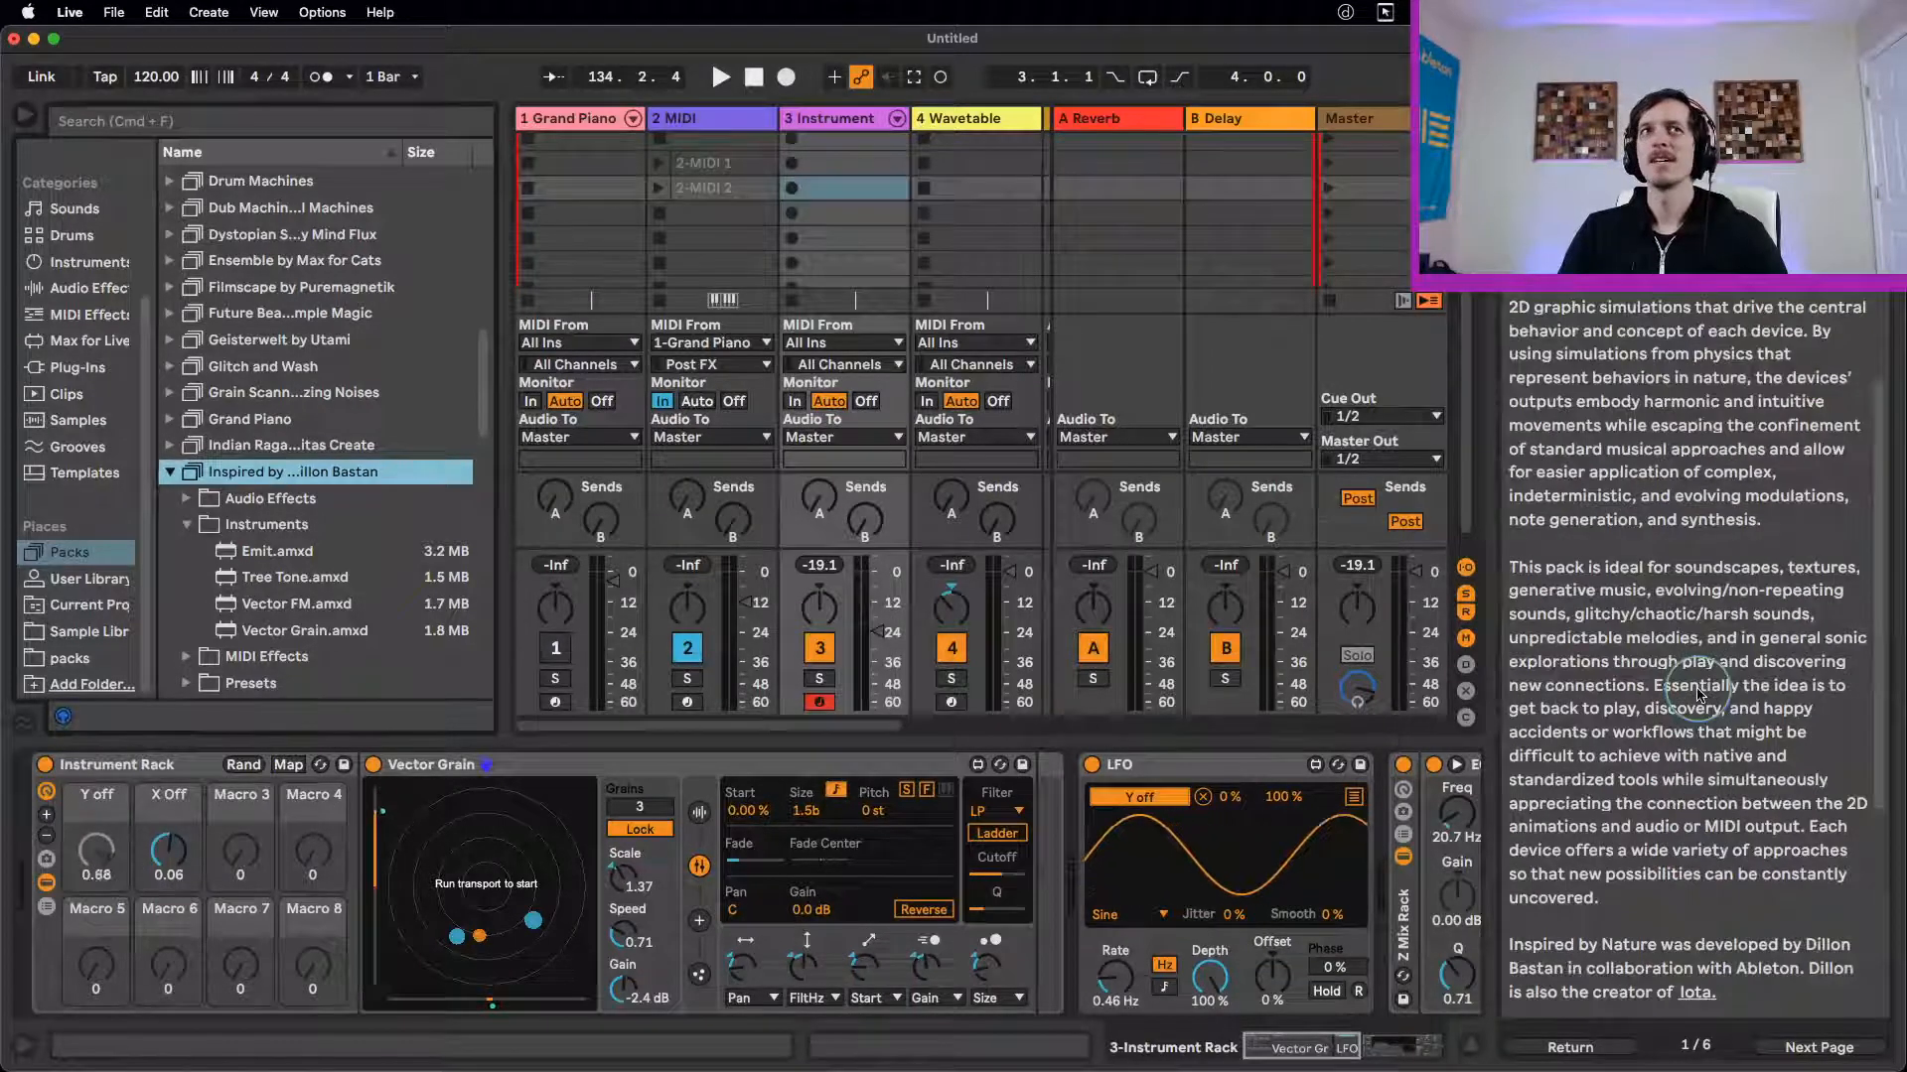
right_click(284, 471)
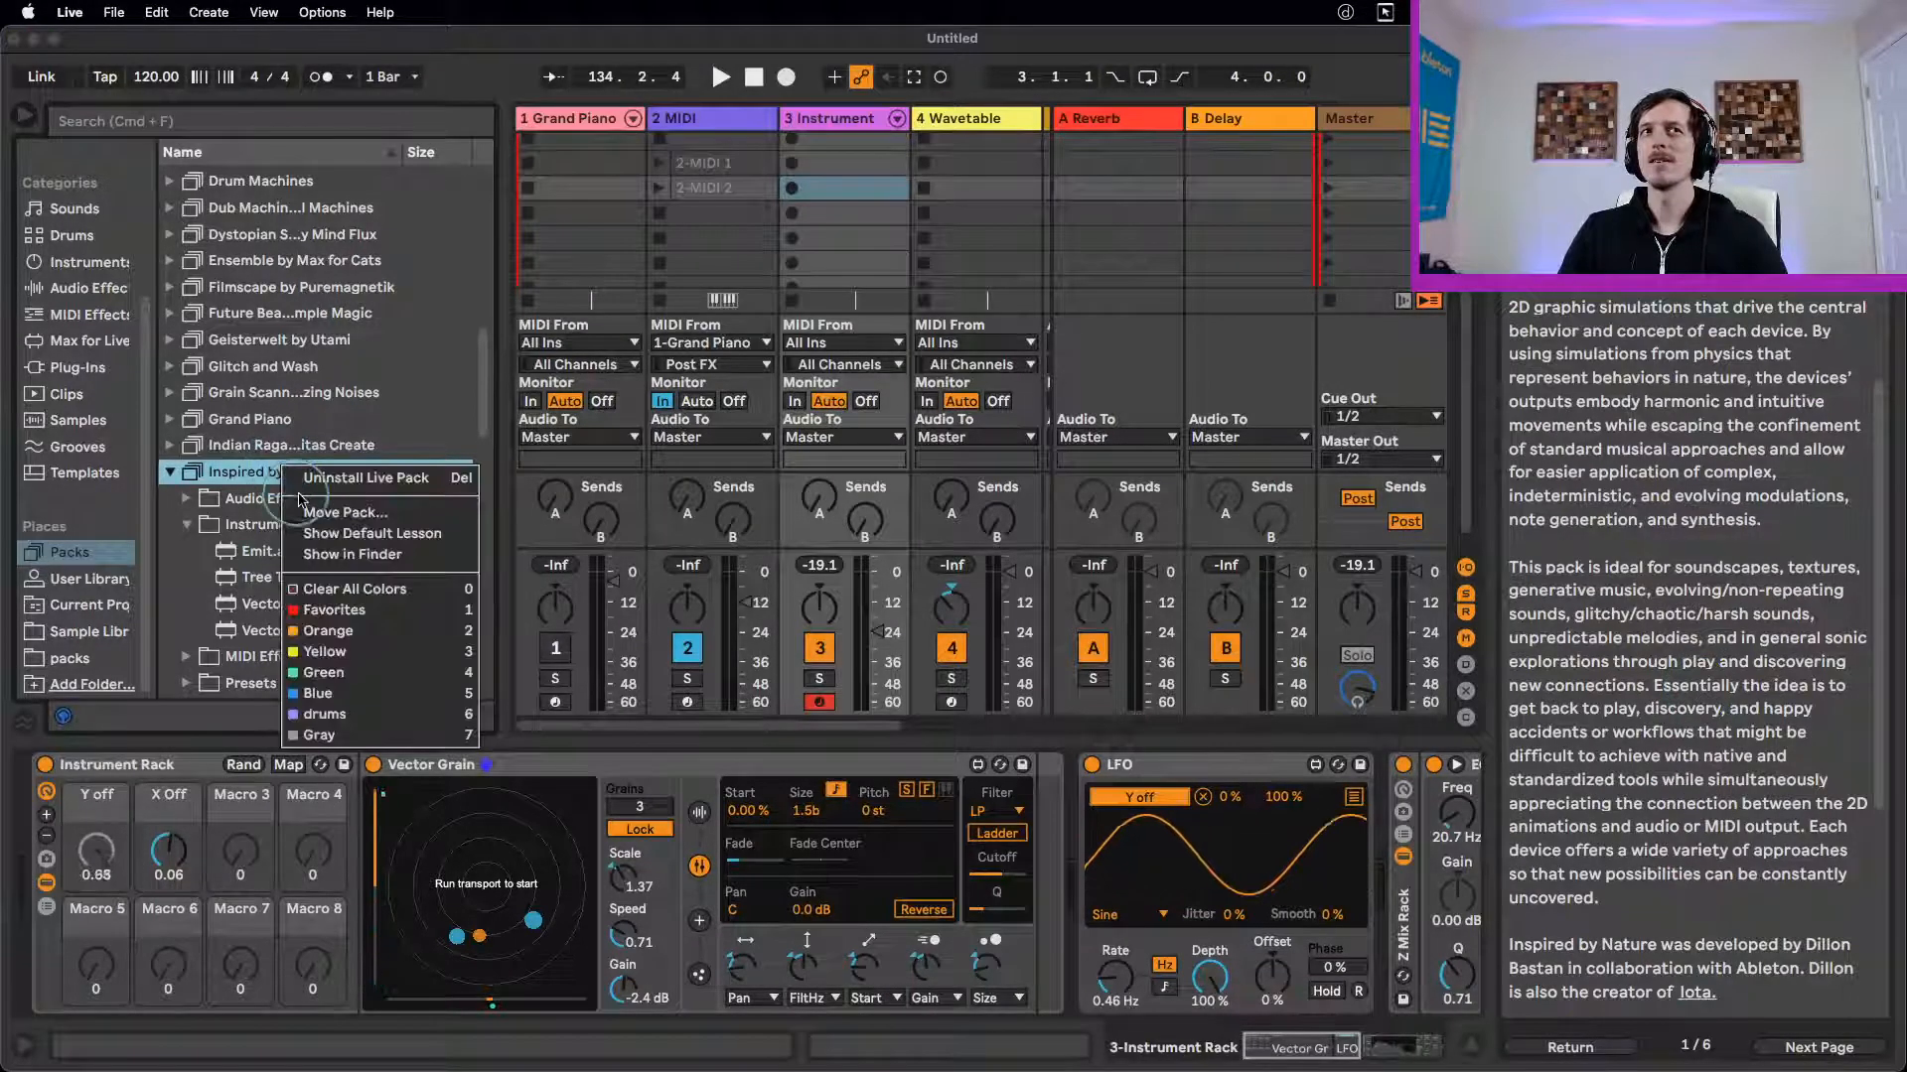
left_click(1769, 447)
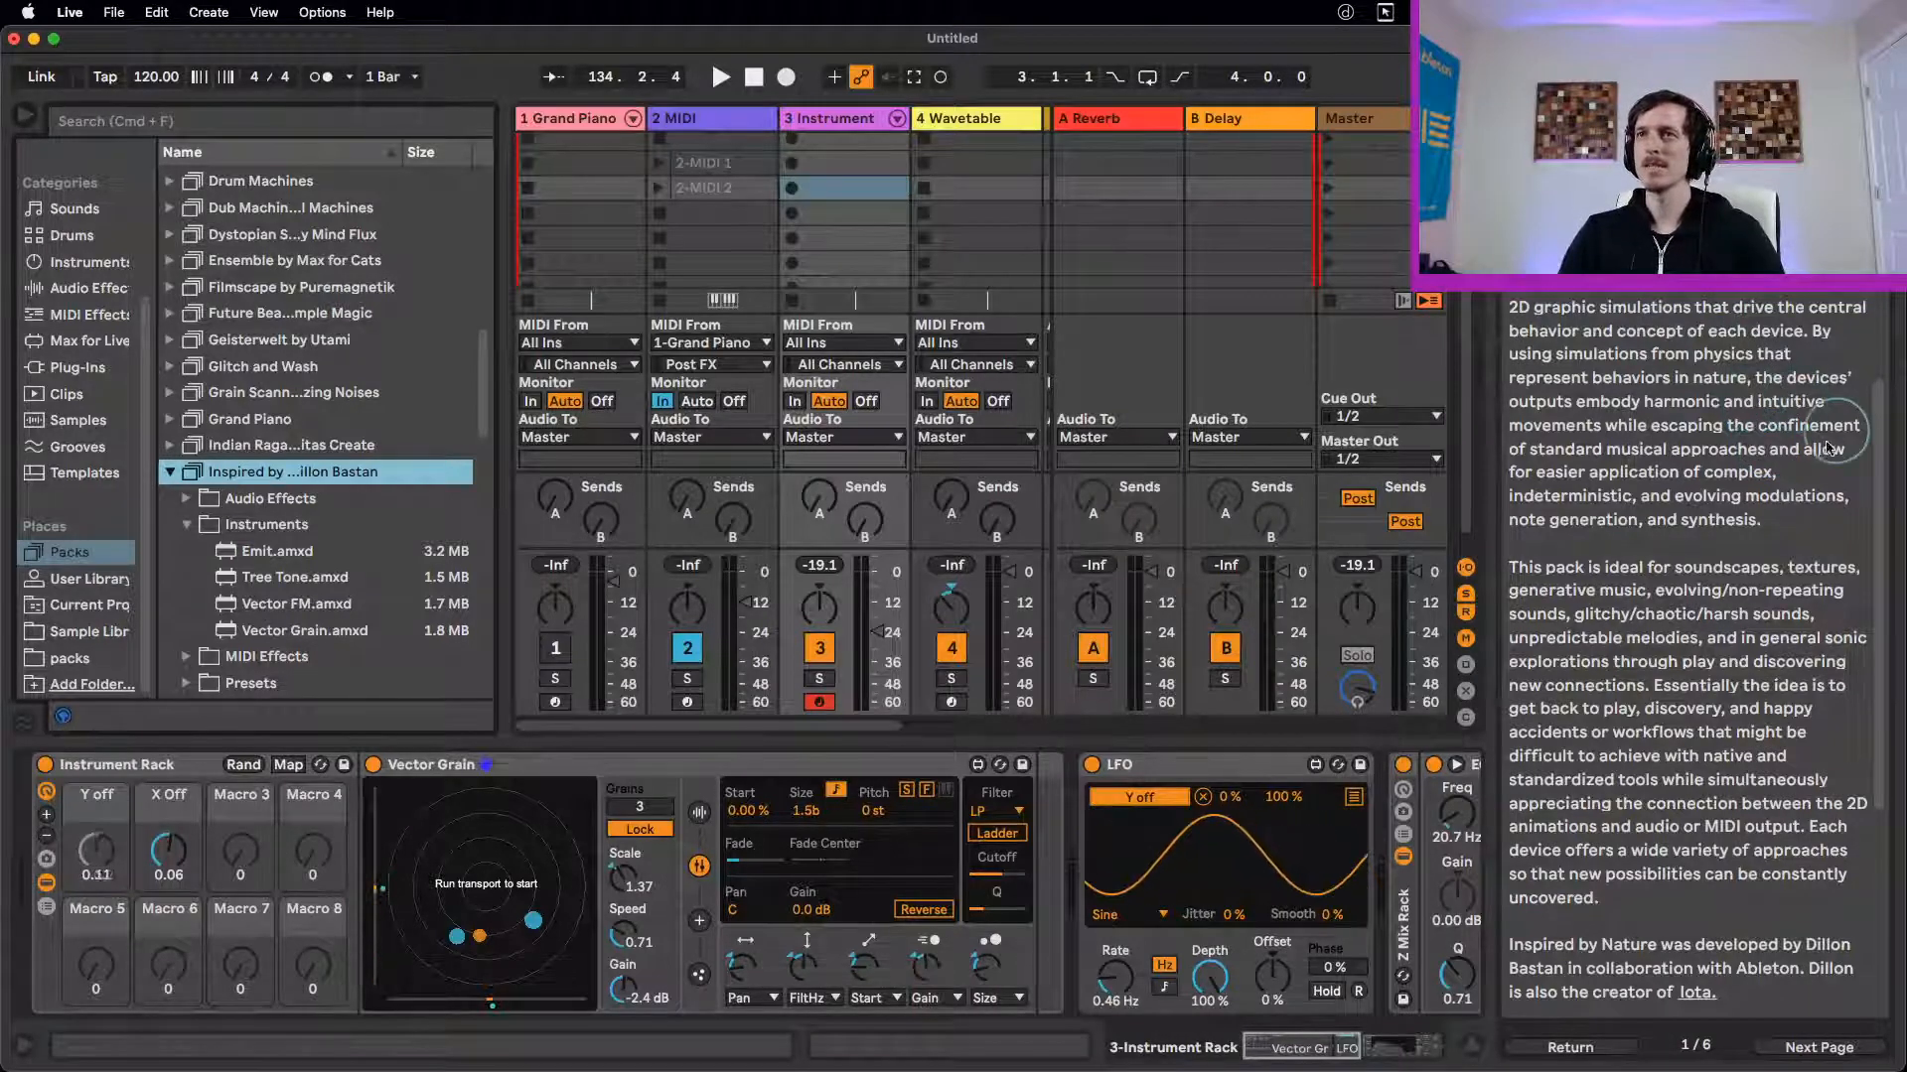
Step: Open the Vector Devices lesson and read its explanations of the simulated forces and the individual Vector devices
scroll(1795, 403, "down", 6)
scroll(1795, 552, "down", 3)
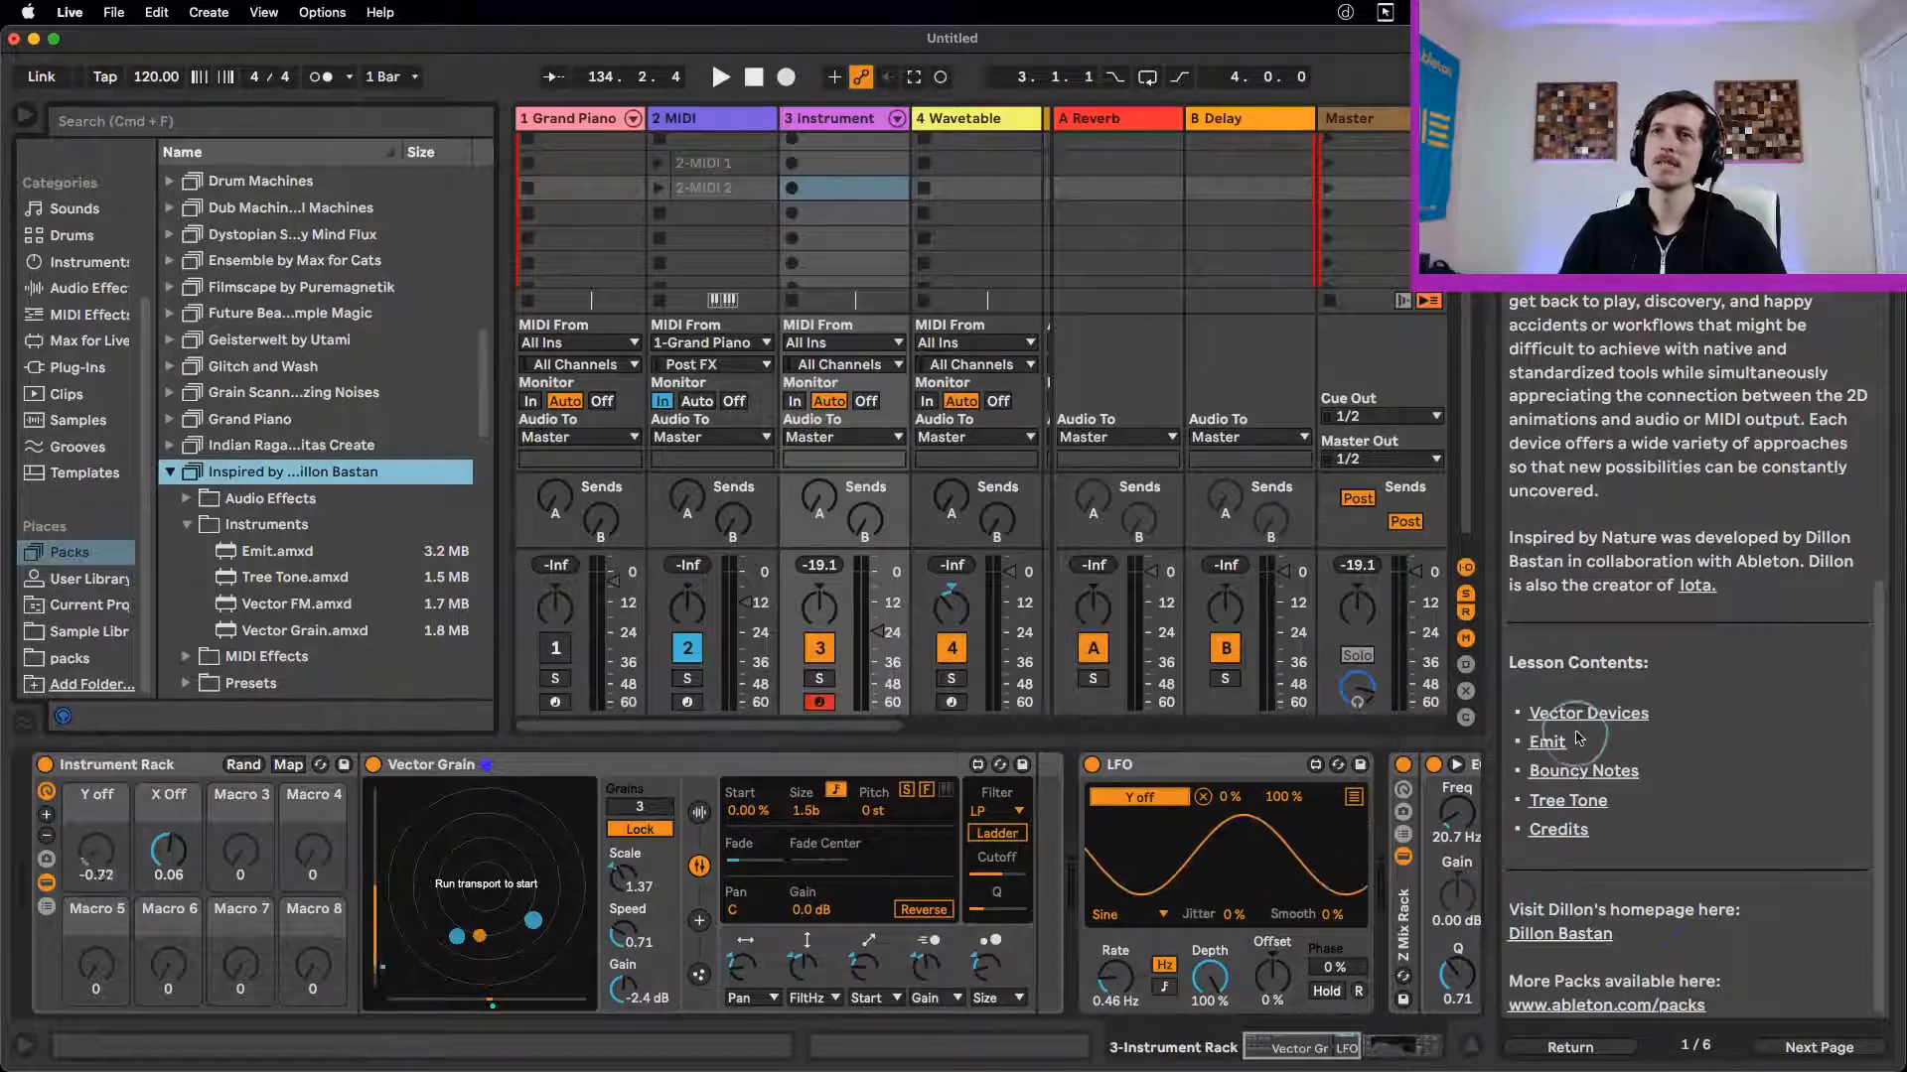
left_click(1586, 715)
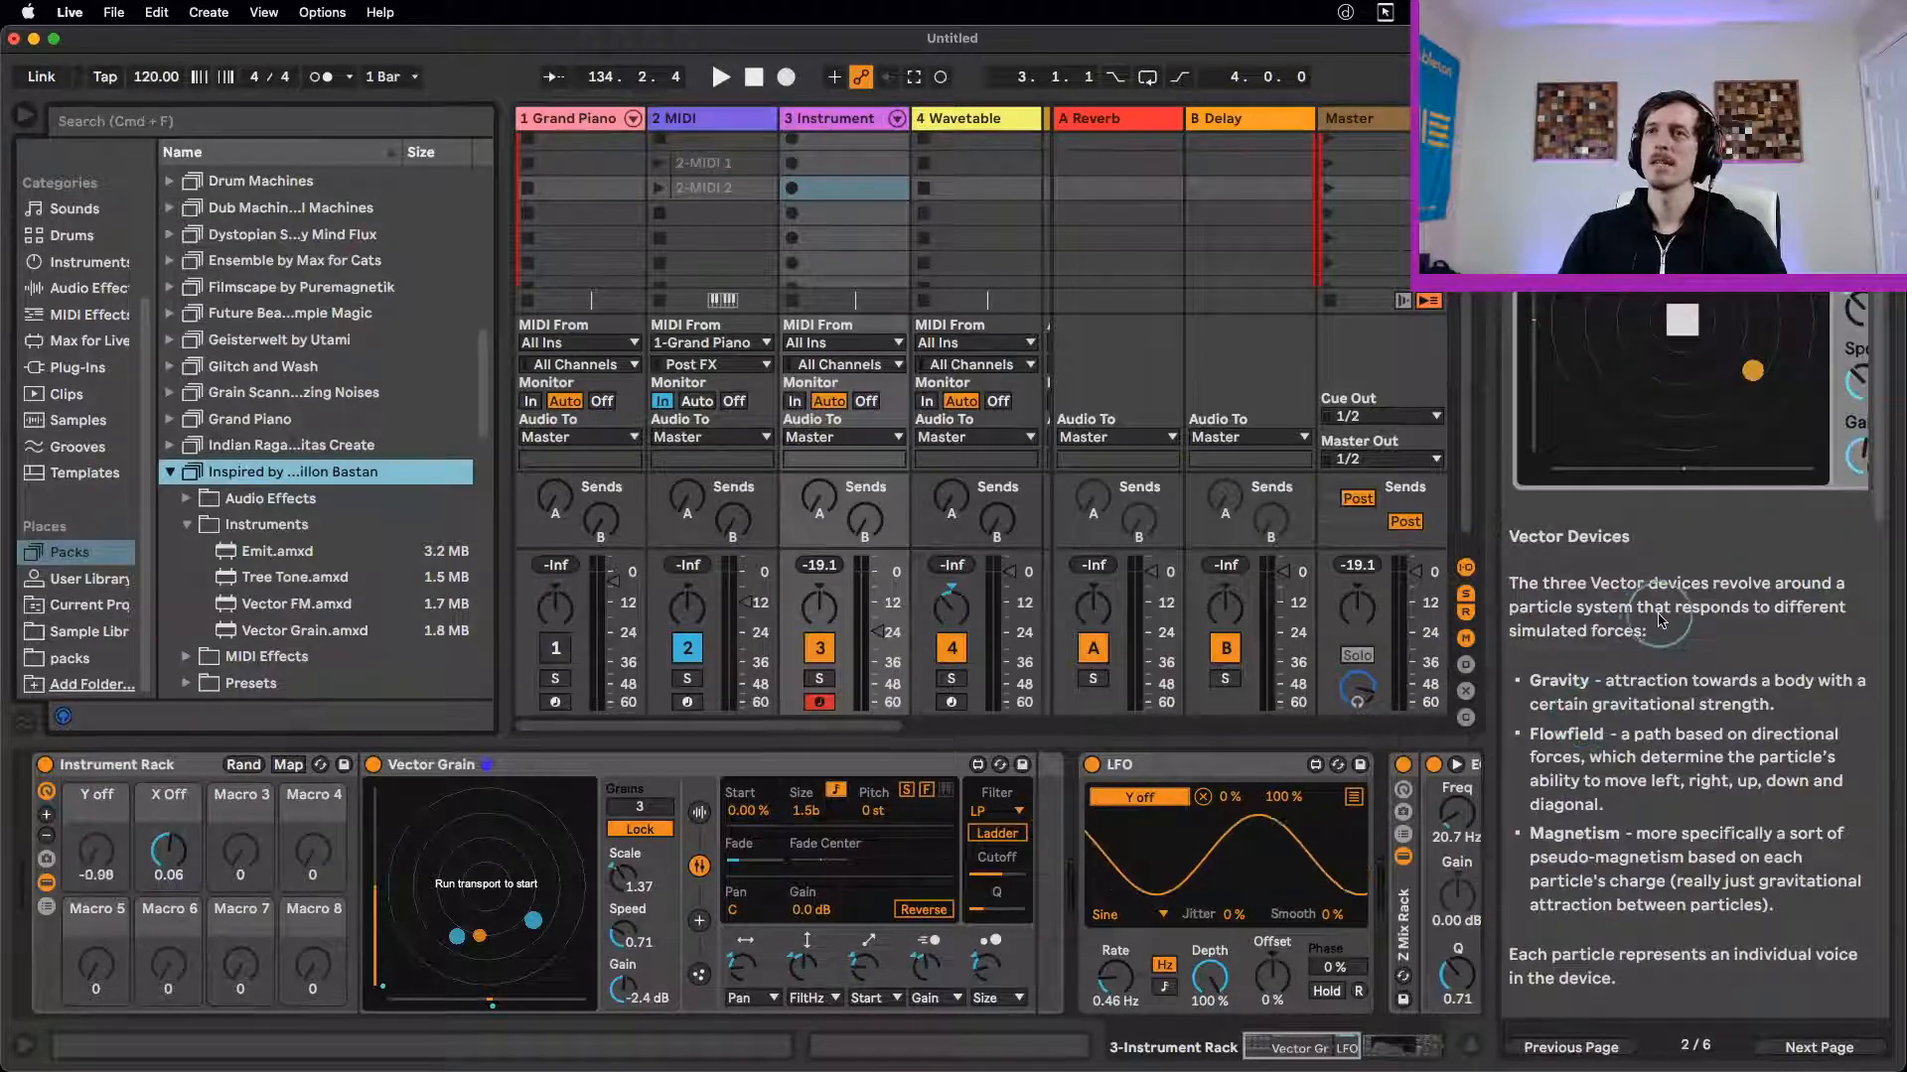
scroll(1671, 644, "down", 14)
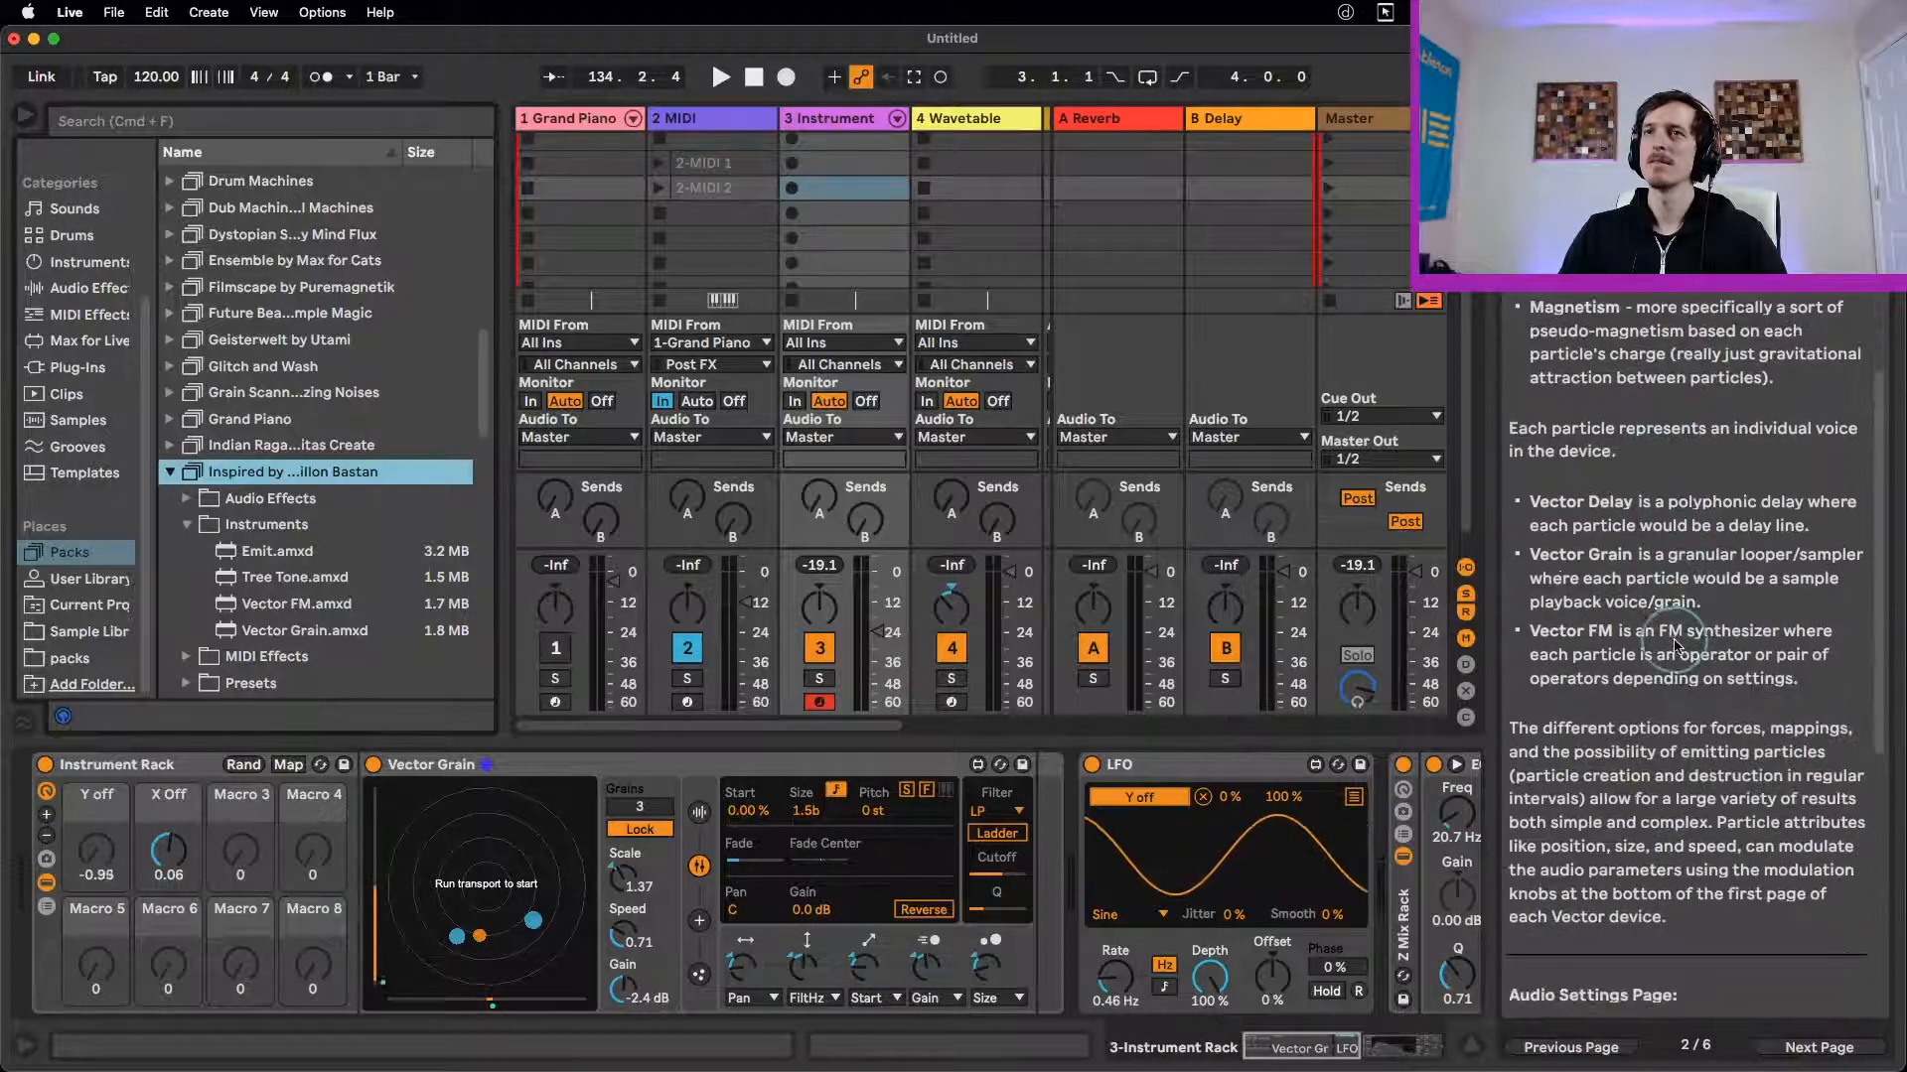
Step: Read the Vector Devices lesson's audio, force and particle settings sections and the Emit lesson page
scroll(1685, 656, "down", 5)
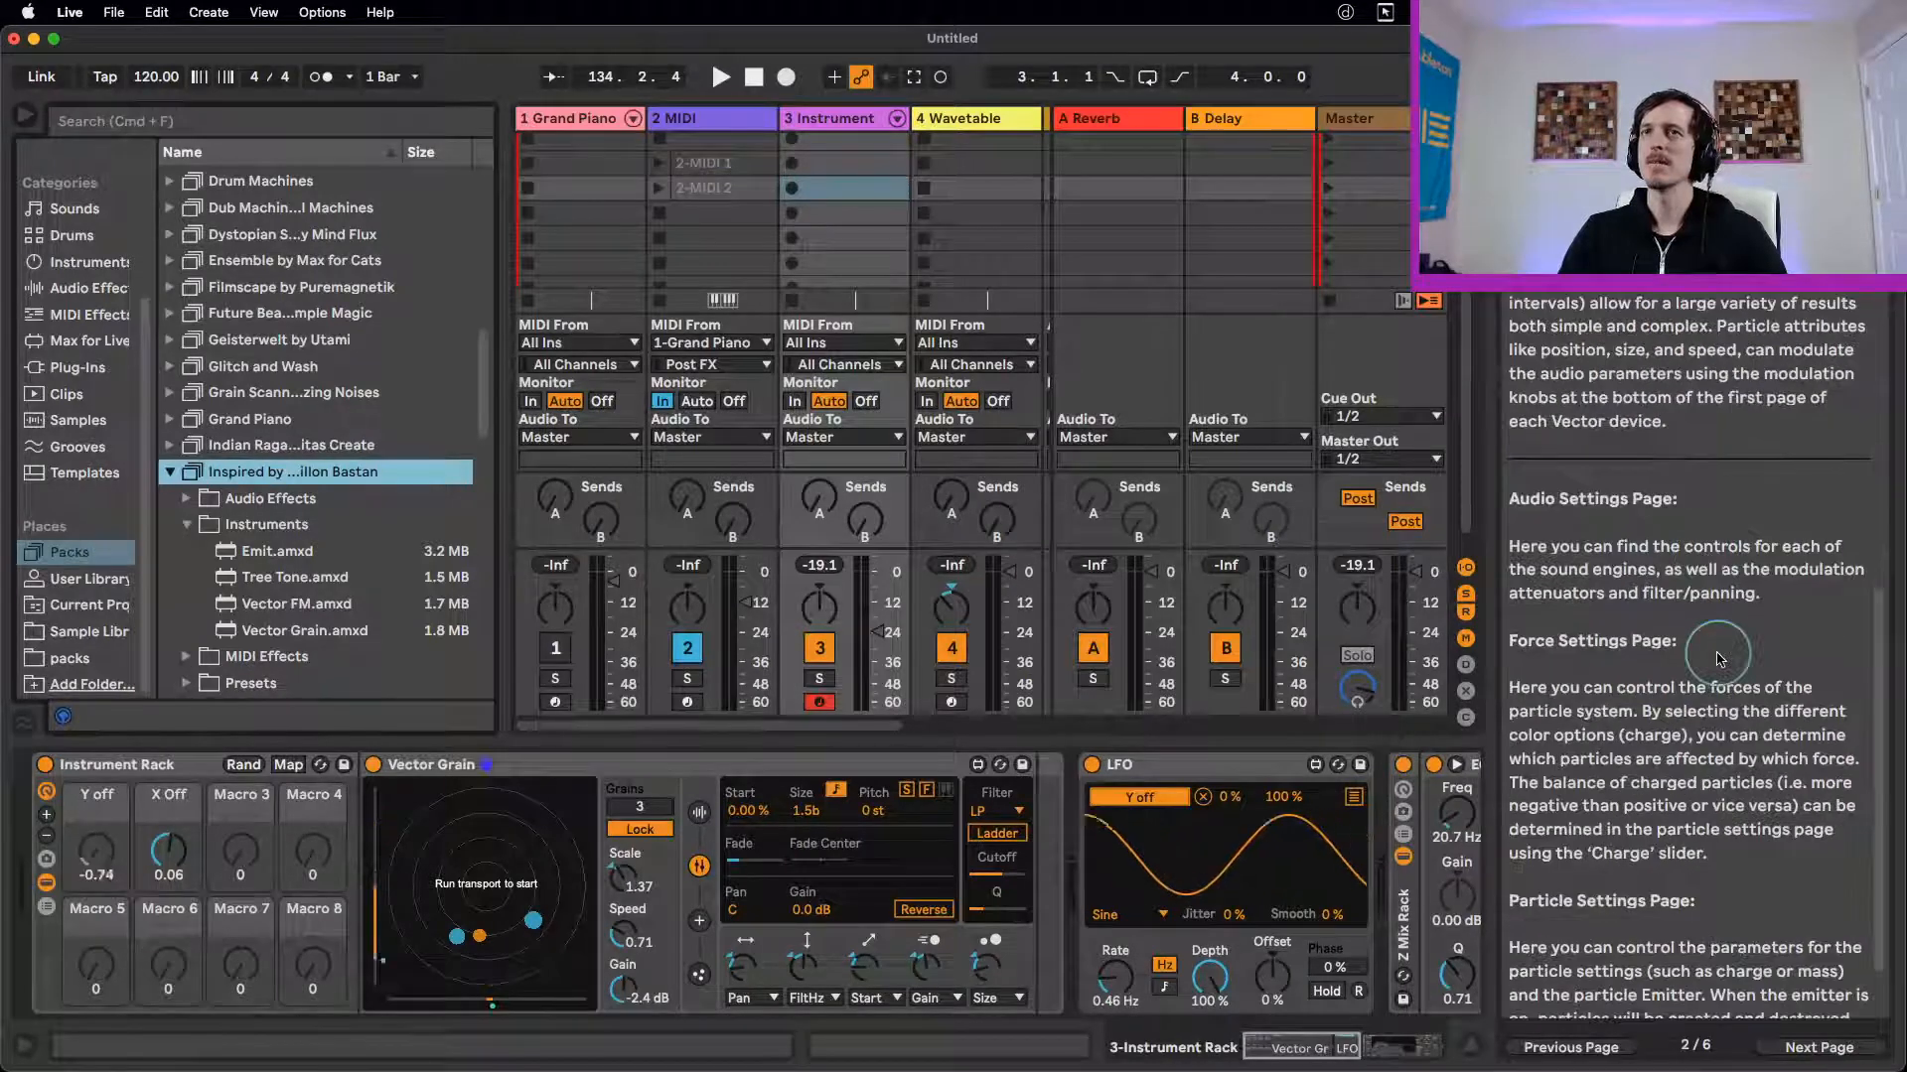
scroll(1772, 679, "down", 3)
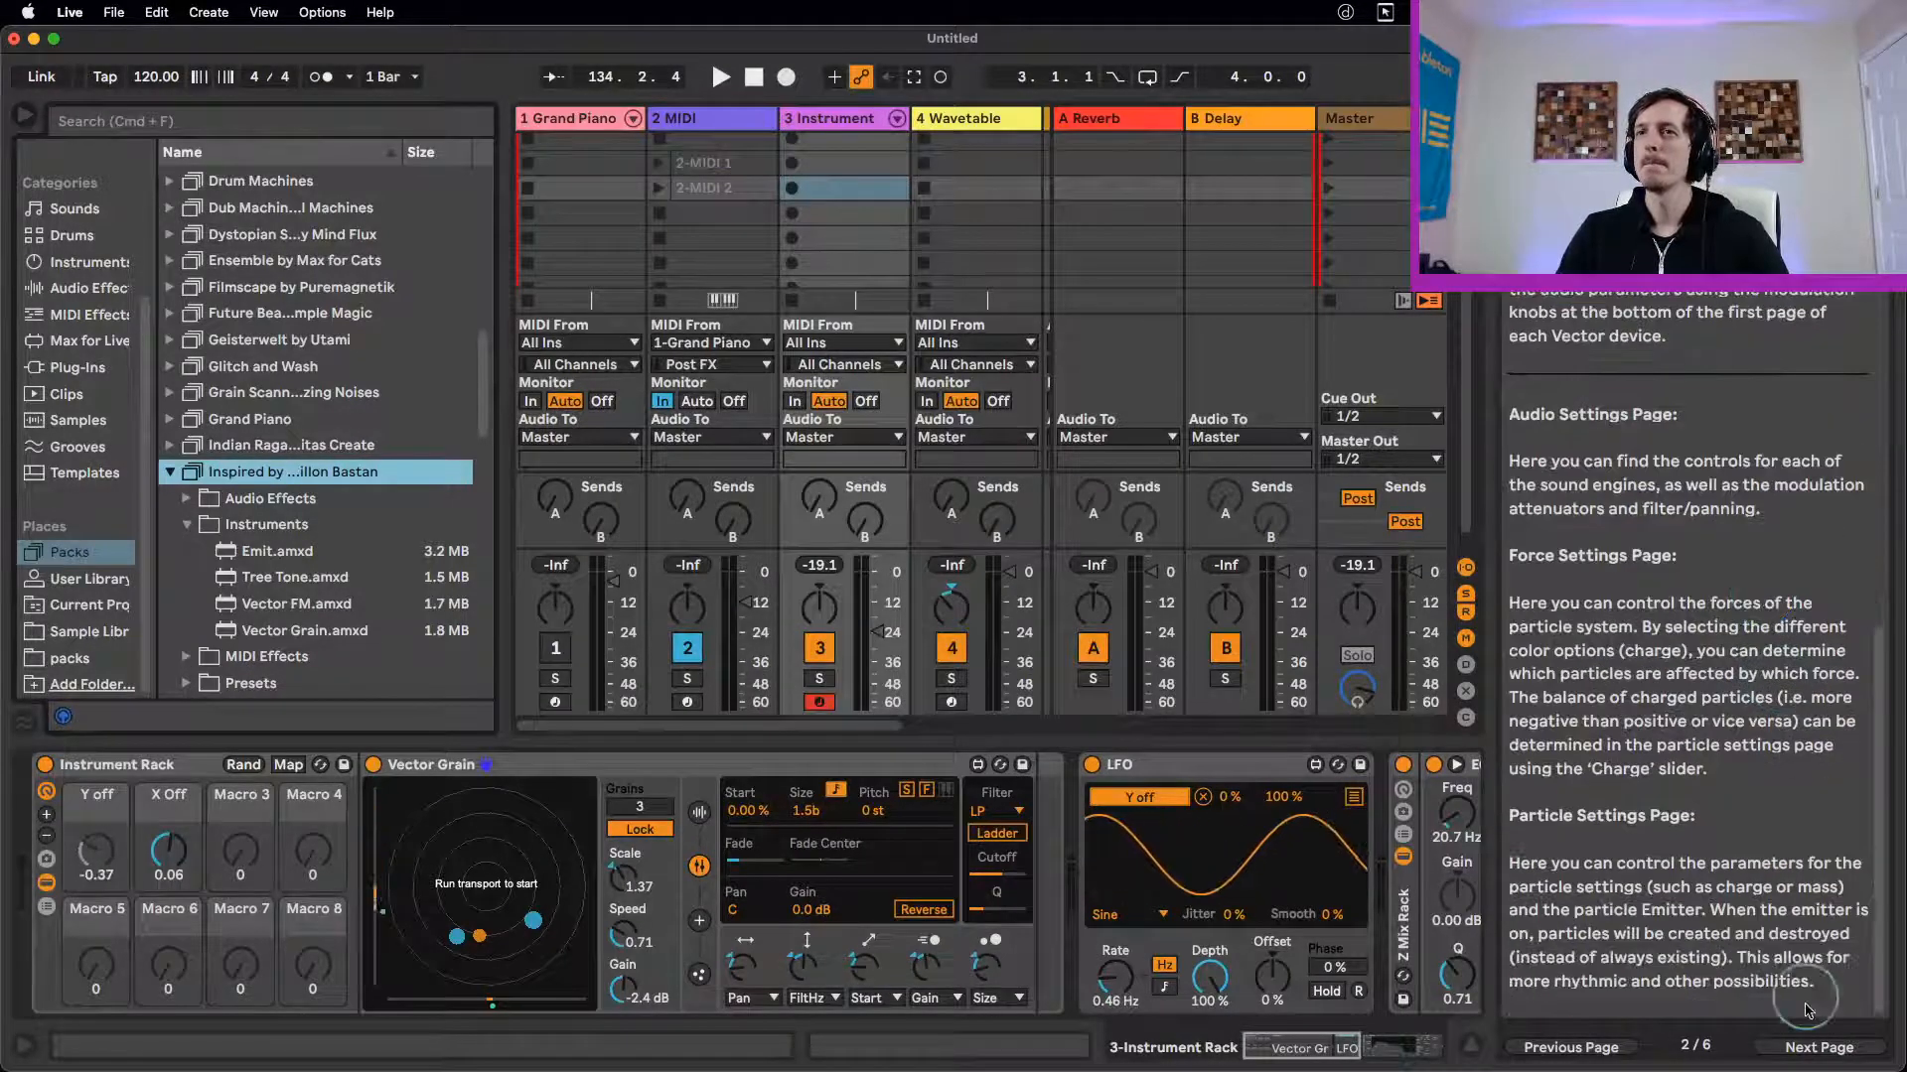
left_click(1818, 1051)
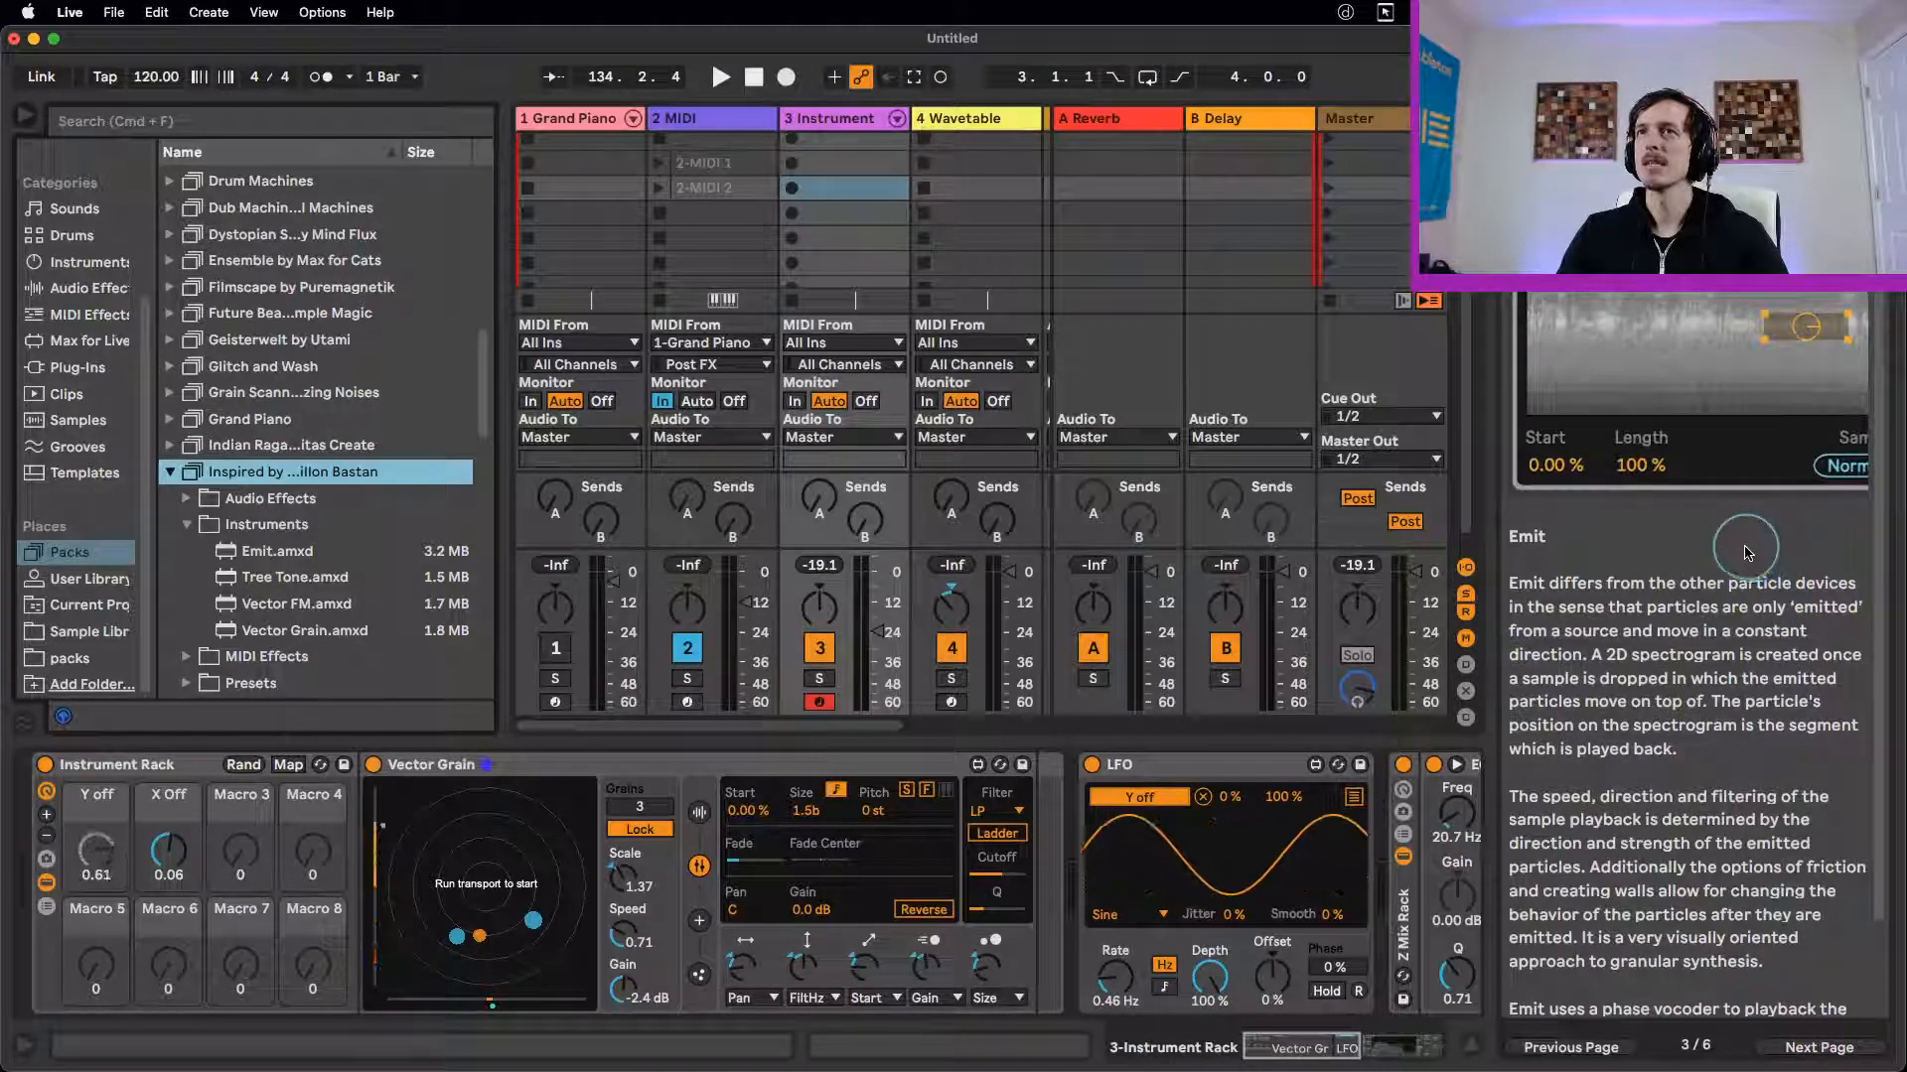
scroll(1748, 553, "down", 3)
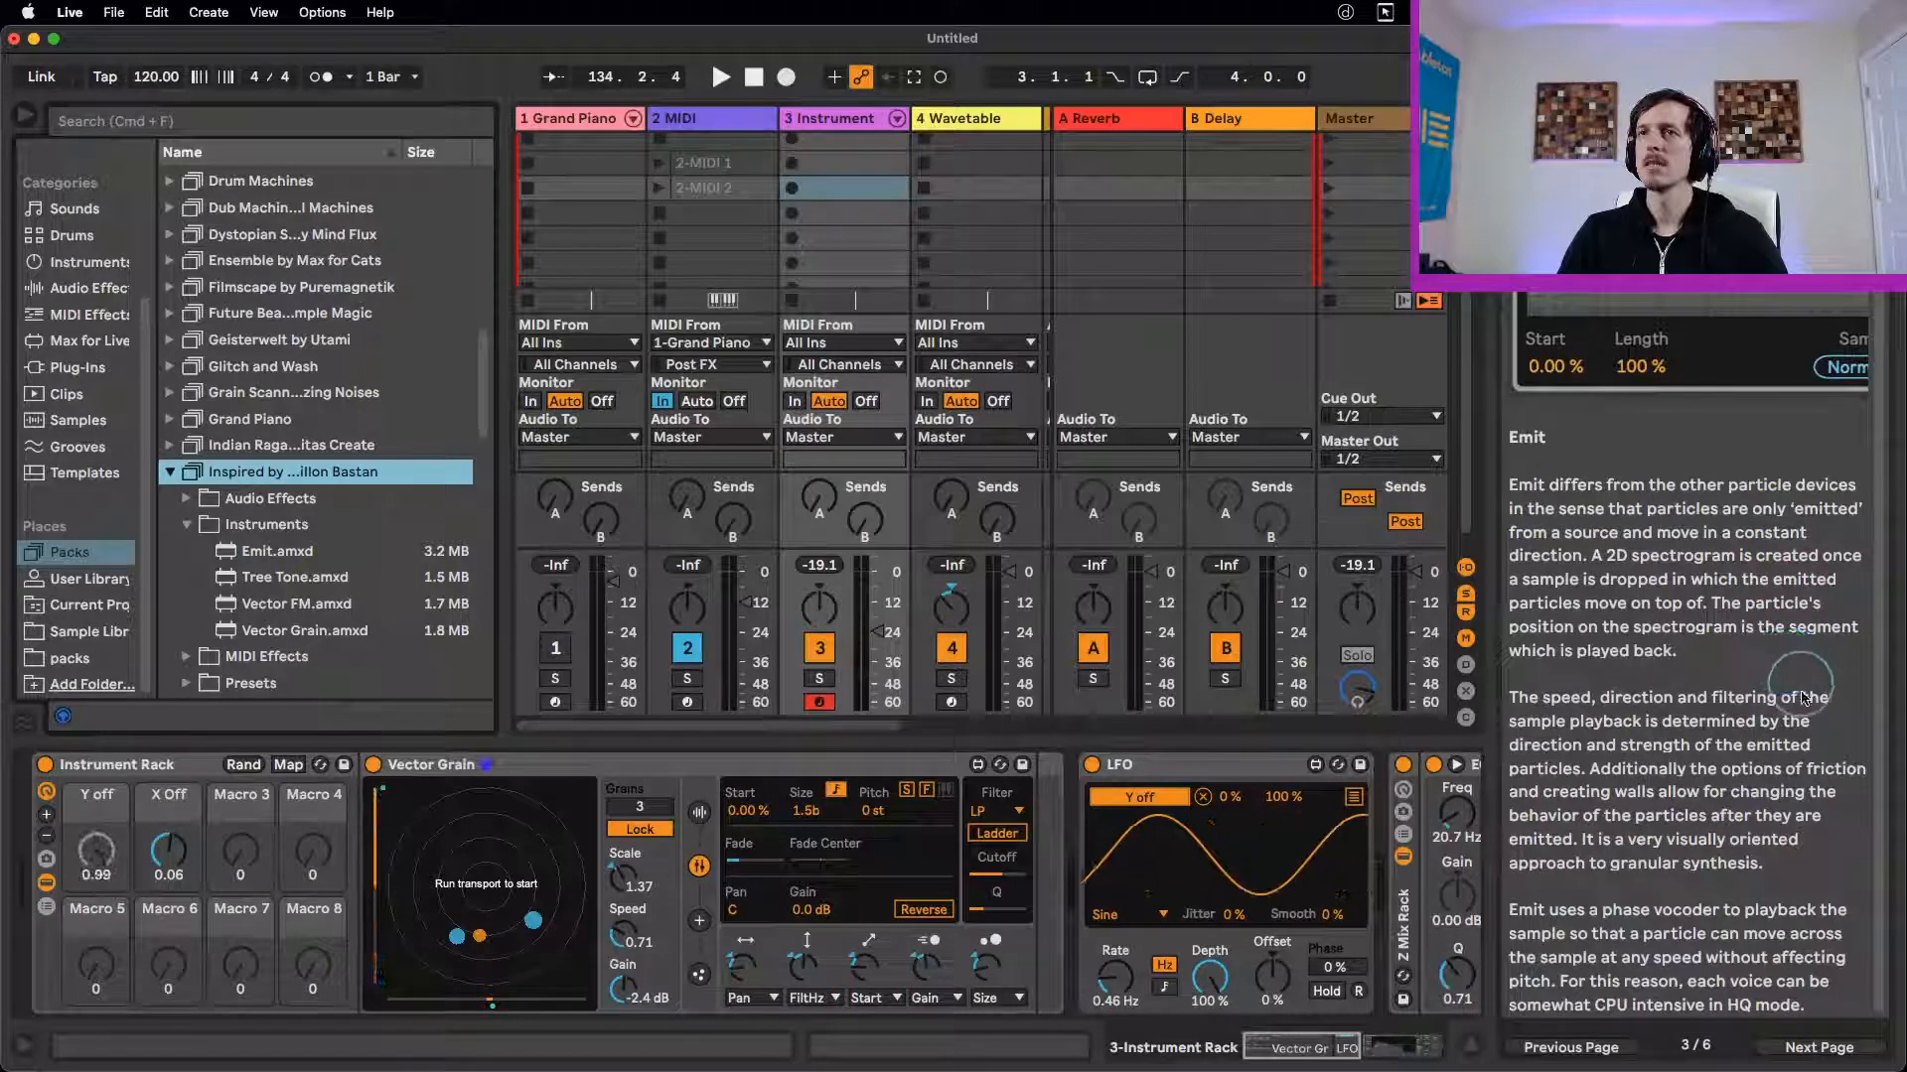
Step: Open the Bouncy Notes lesson page and read how the bouncing-ball MIDI effect works
left_click(1818, 1048)
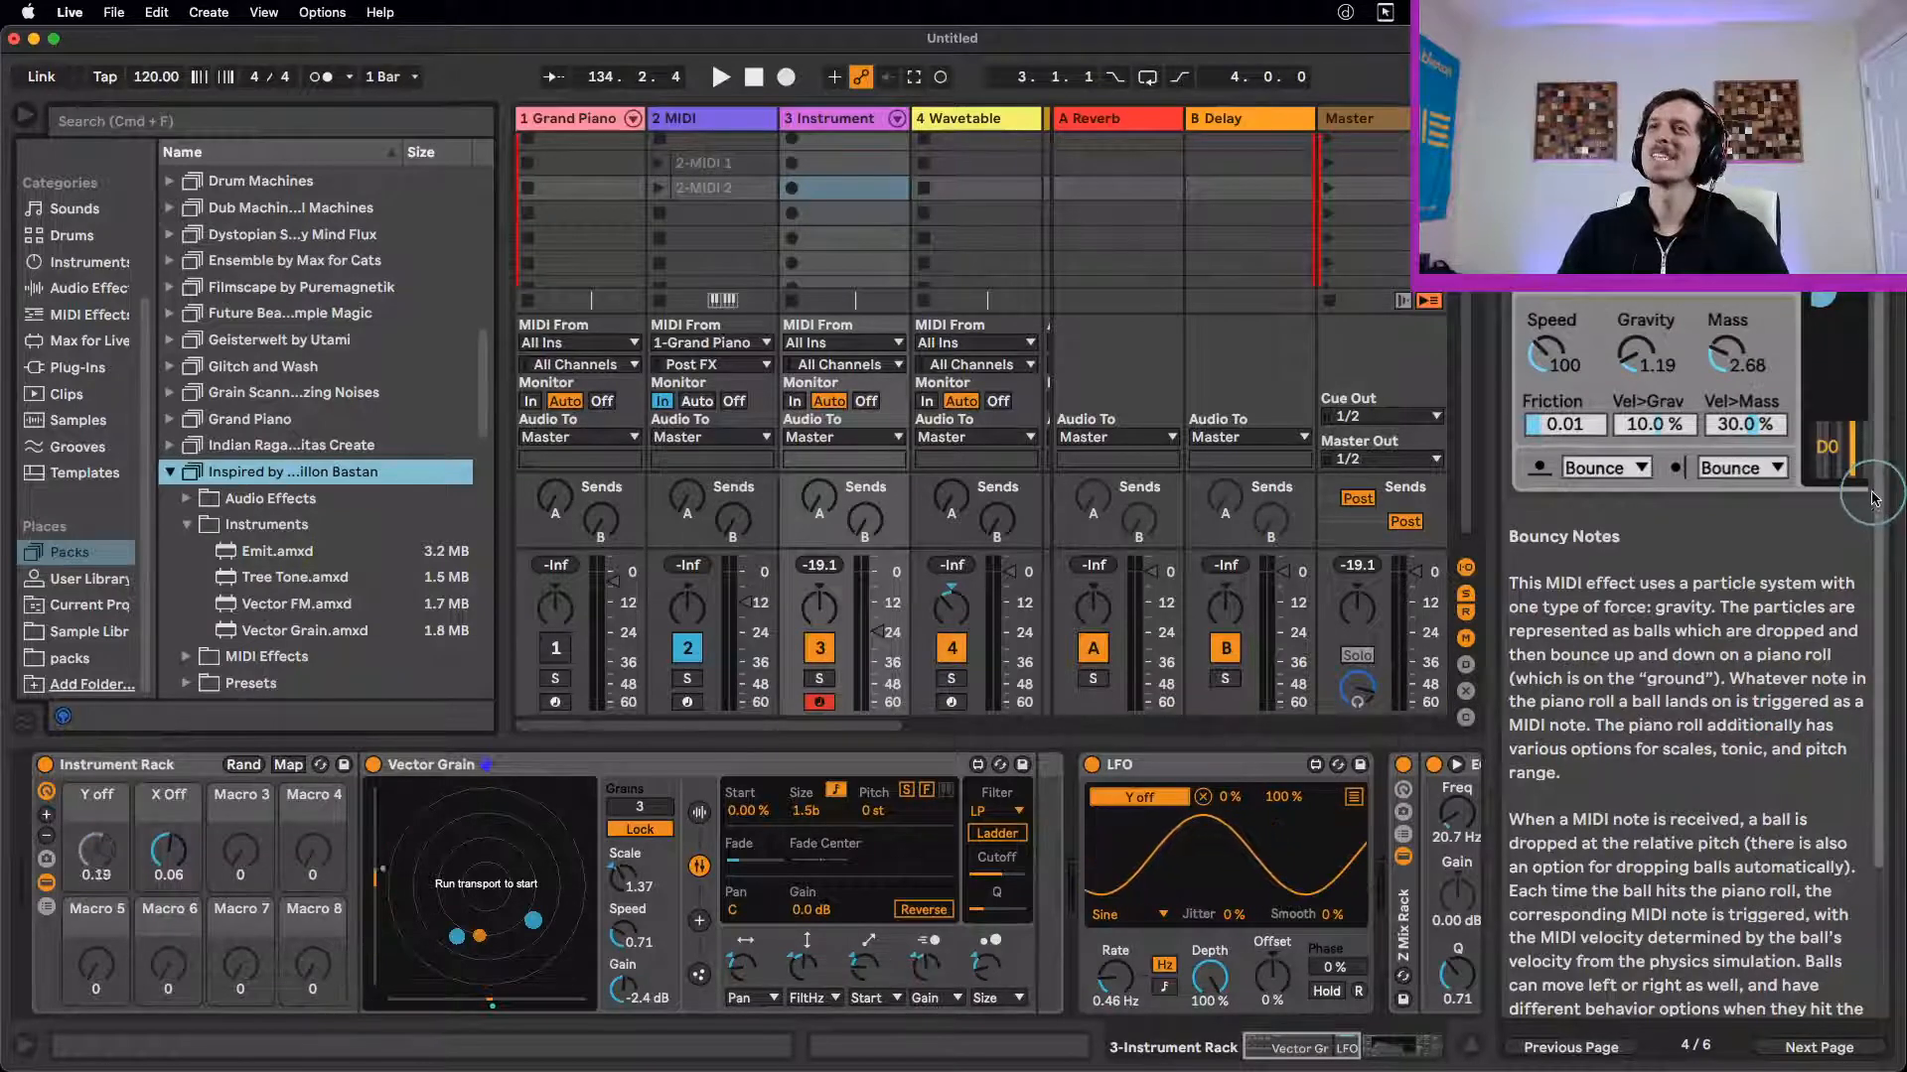
scroll(1887, 536, "down", 3)
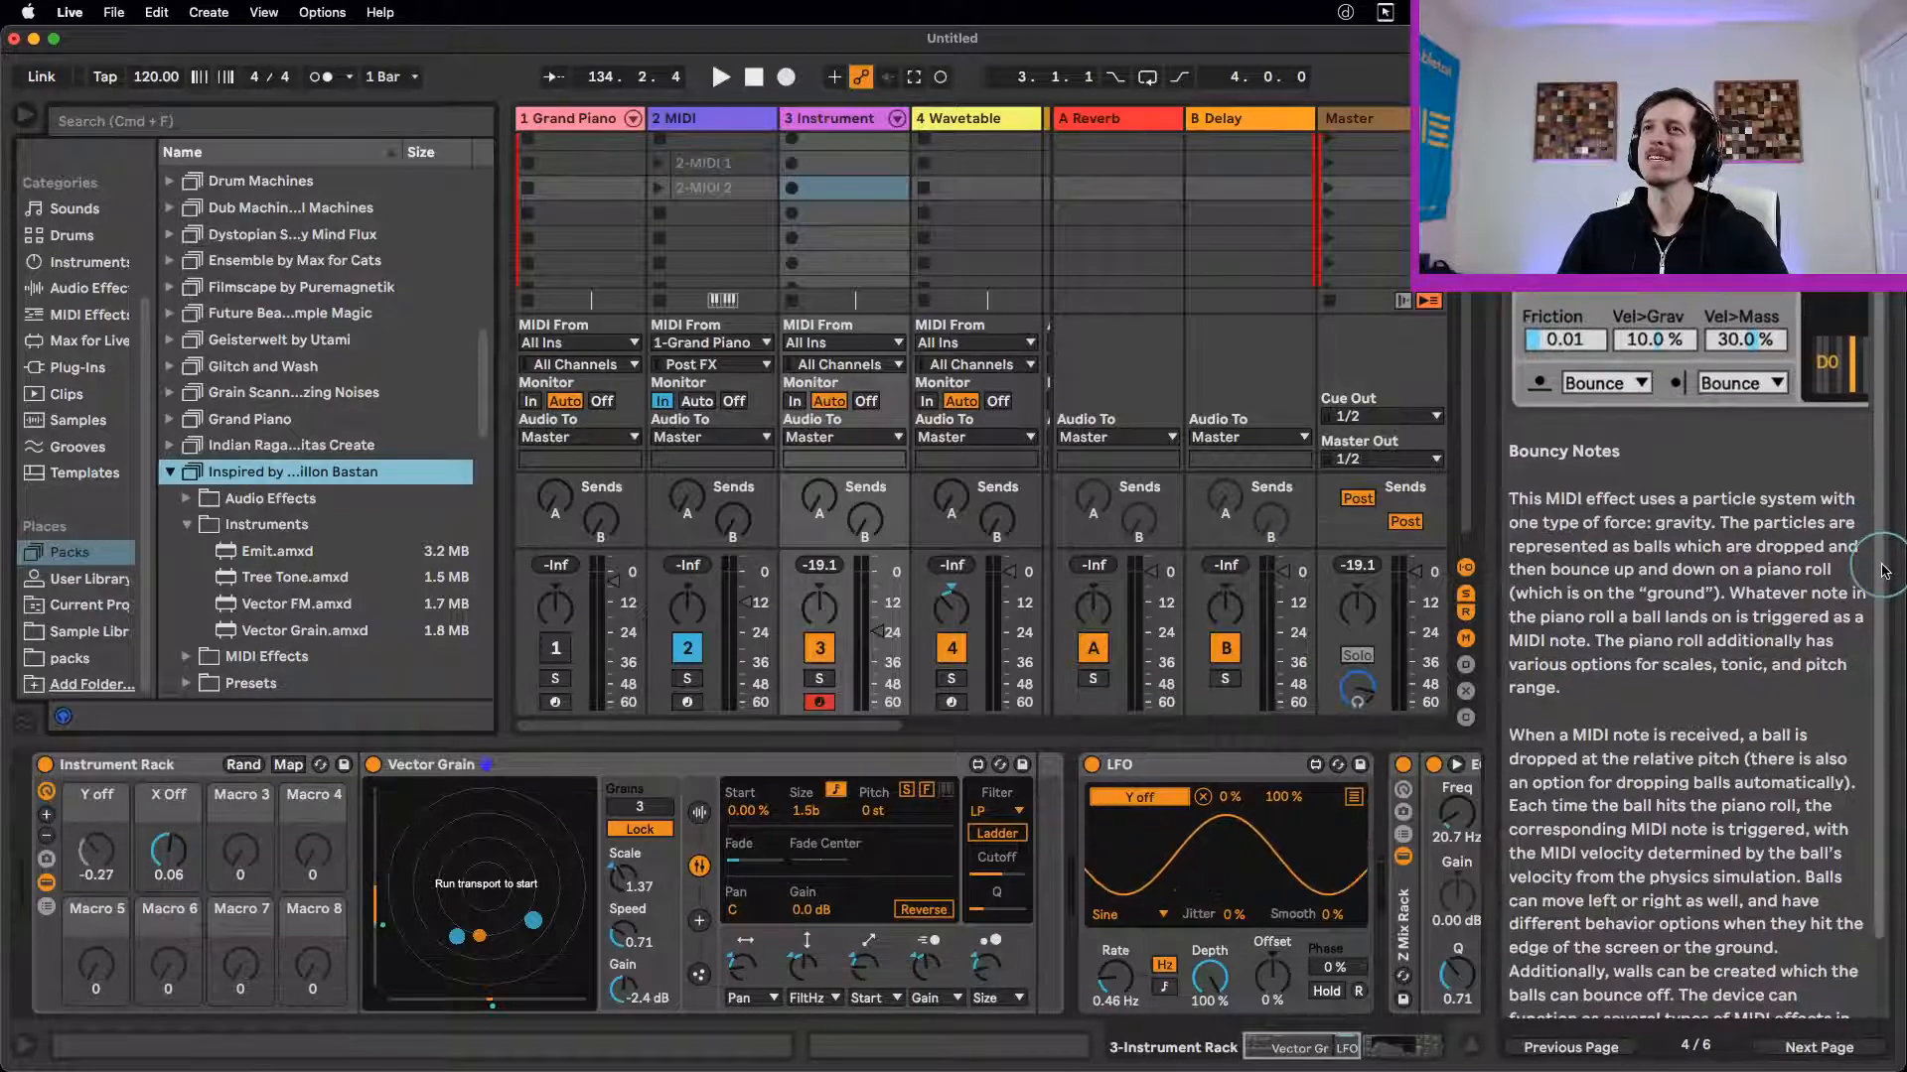
scroll(1883, 500, "up", 3)
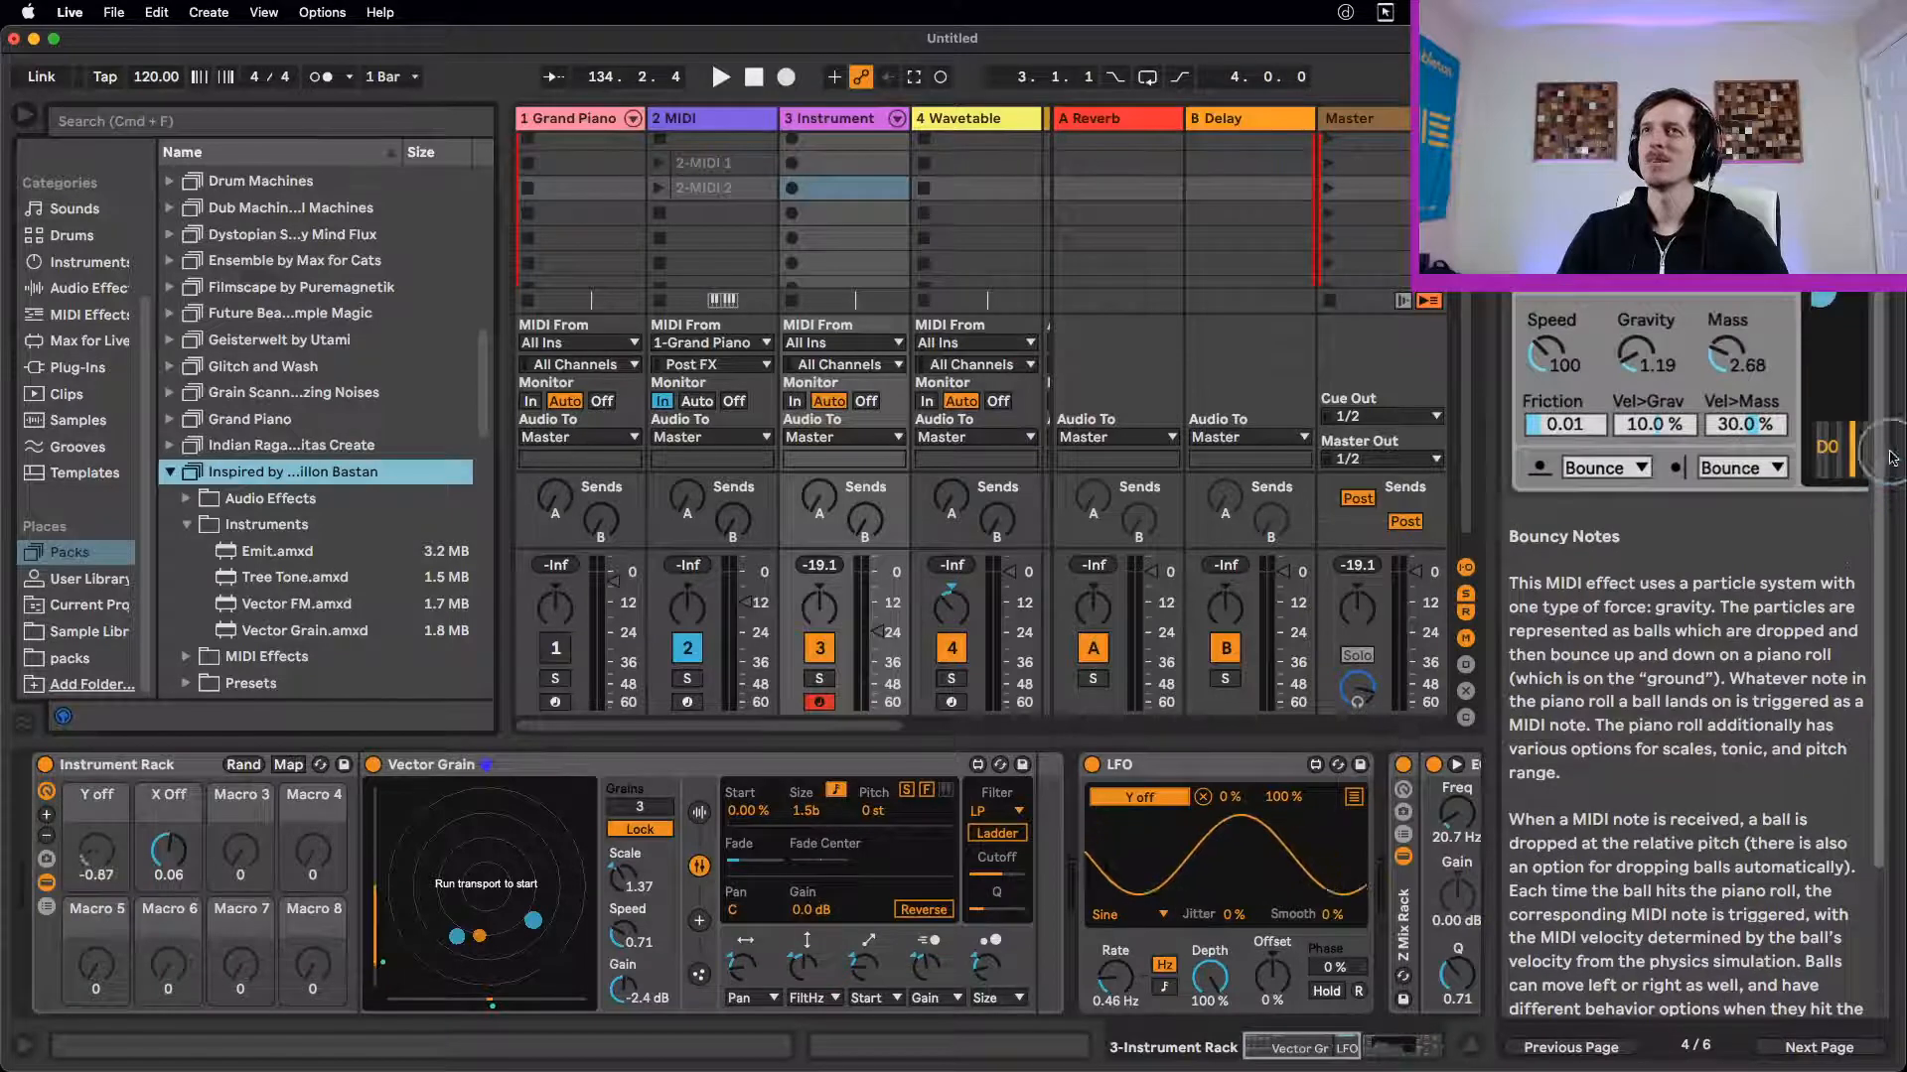
scroll(1883, 517, "down", 6)
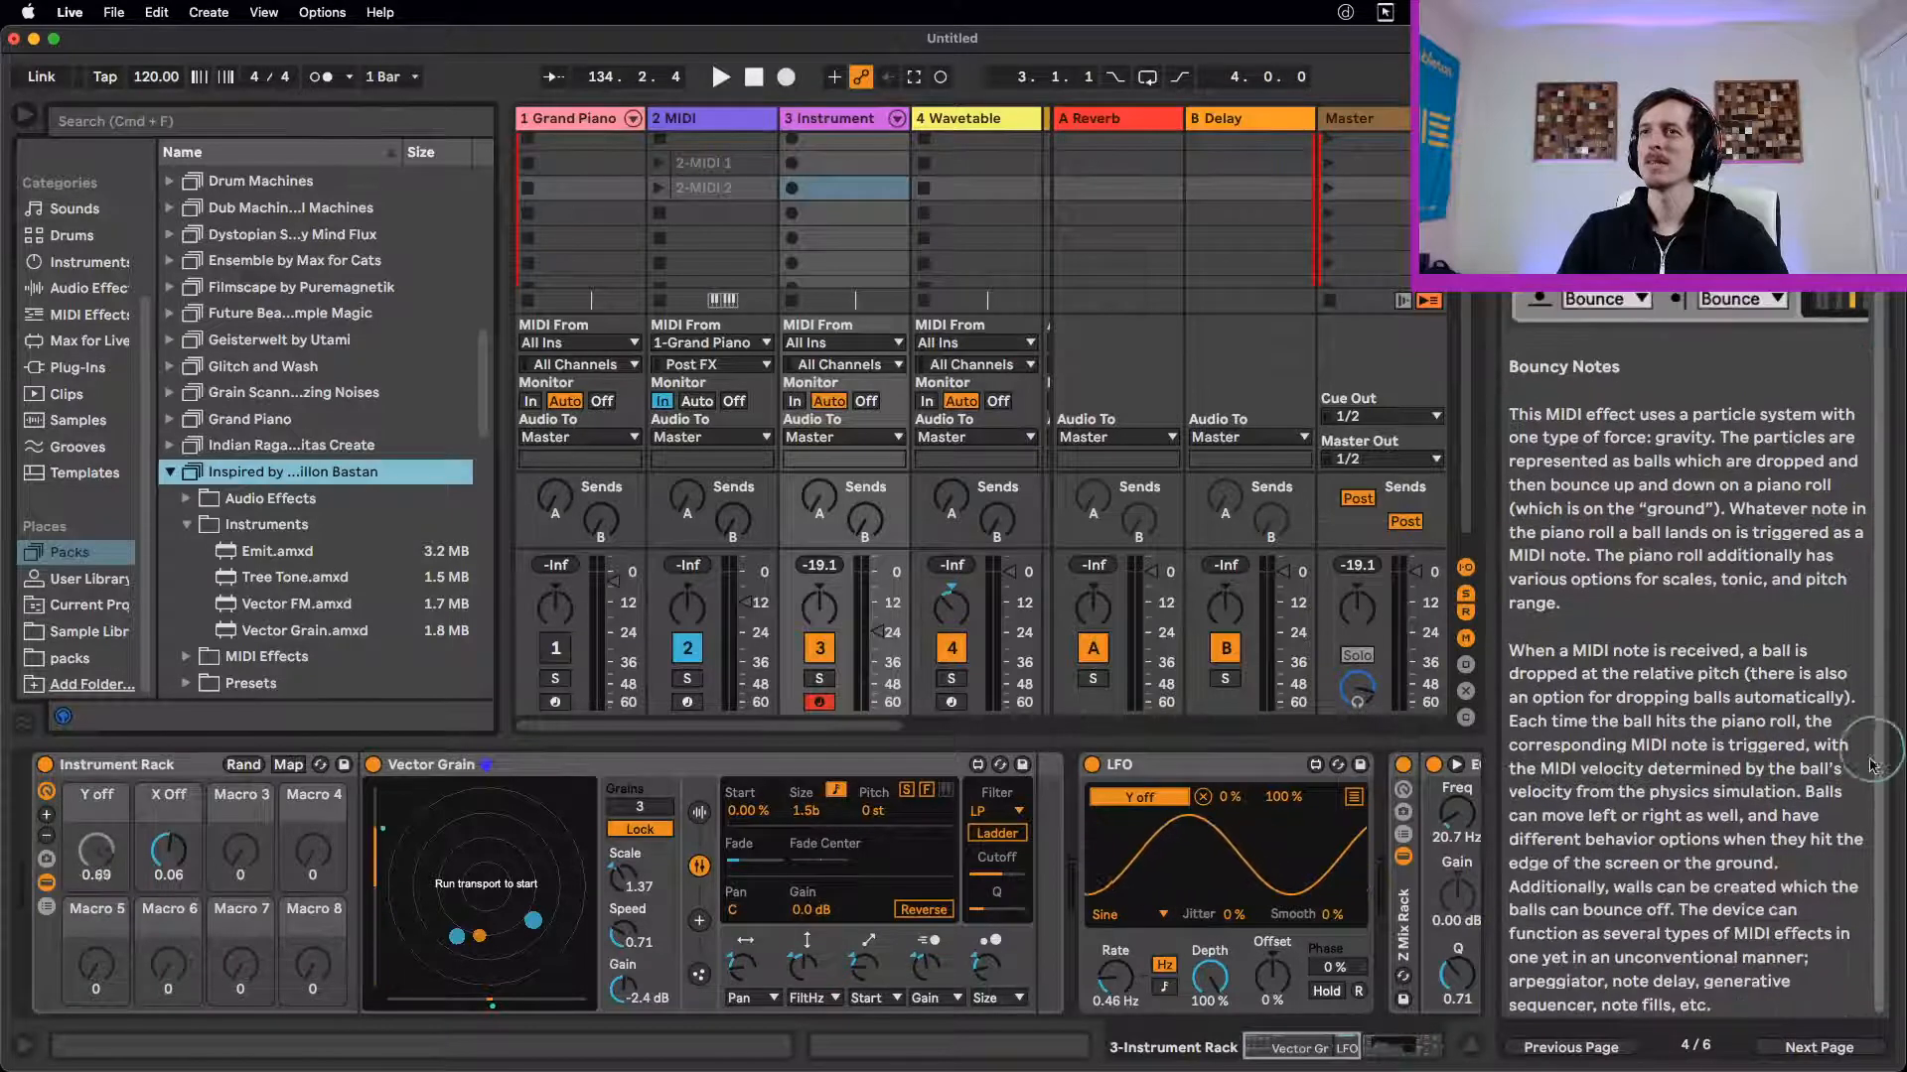
Step: Read the Tree Tone lesson page to its end and open the credits page
left_click(1825, 1045)
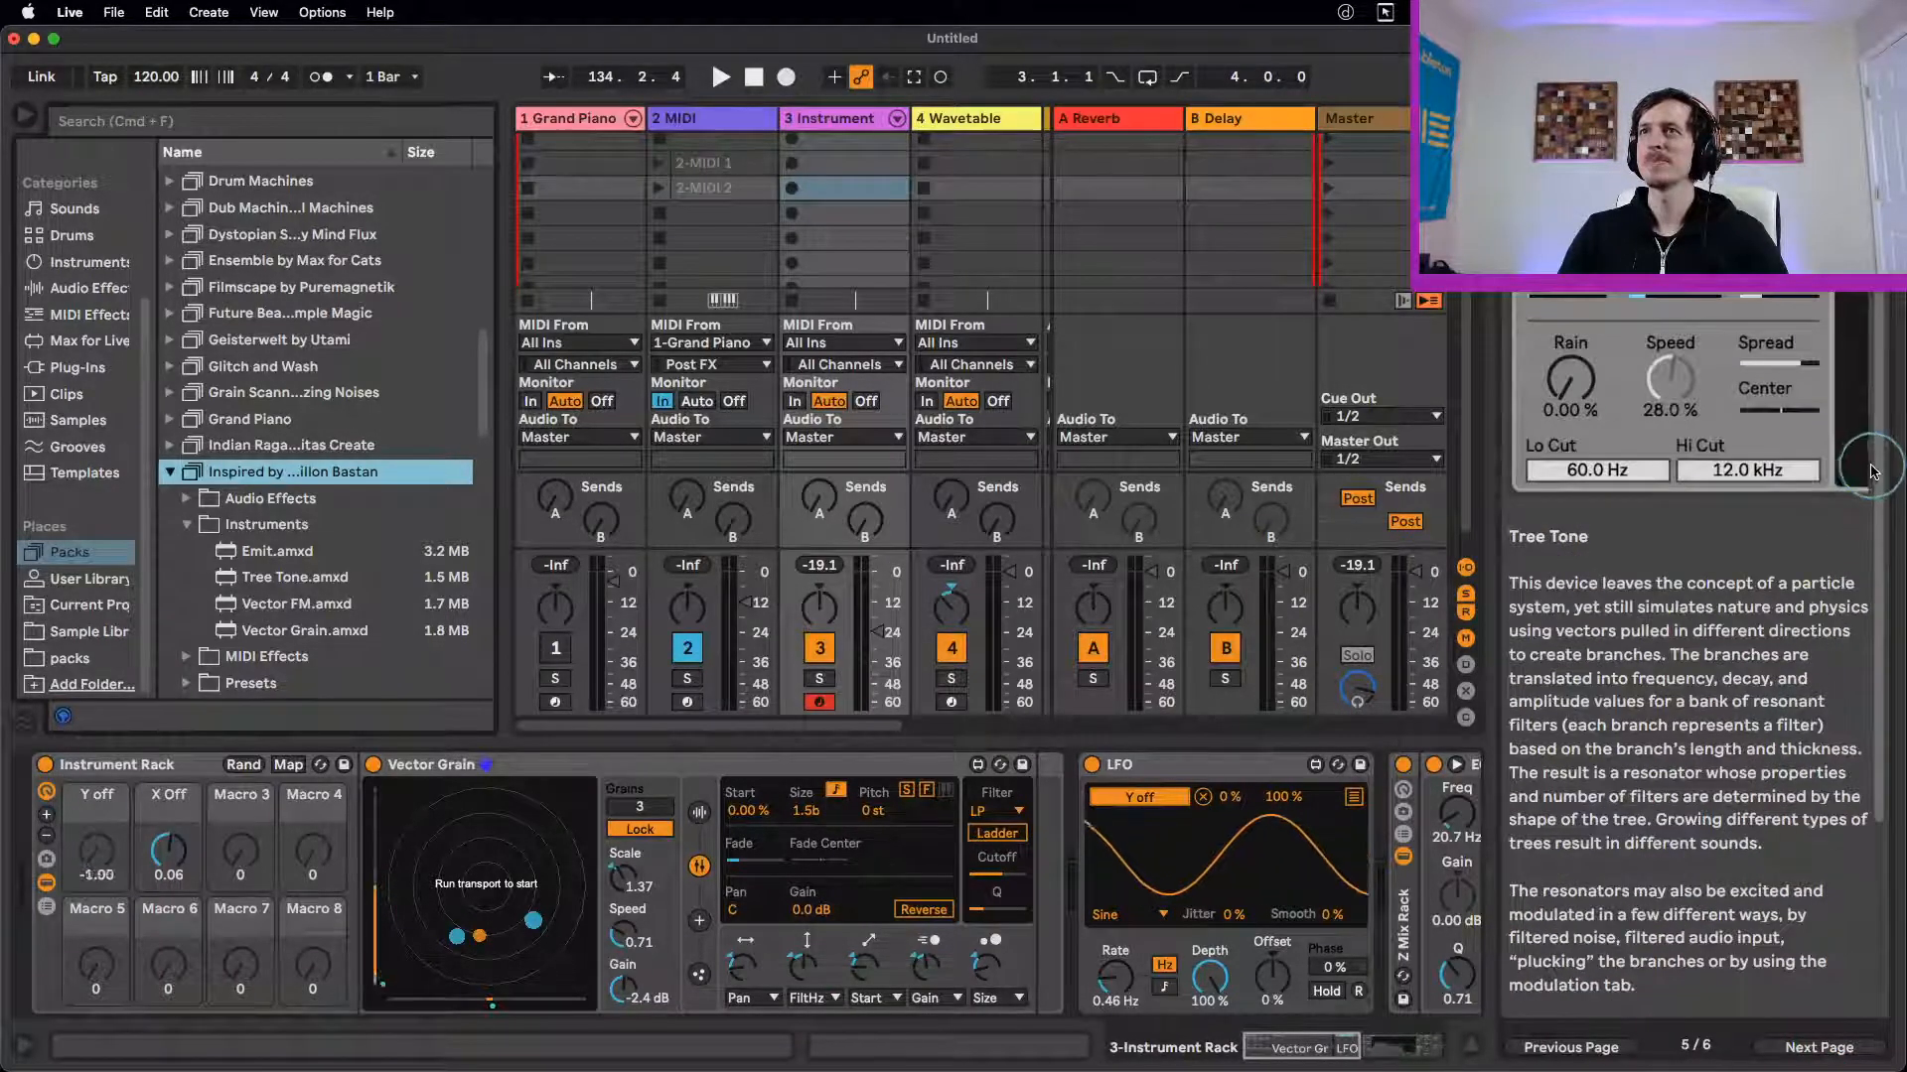
scroll(1867, 516, "down", 7)
scroll(1892, 628, "down", 2)
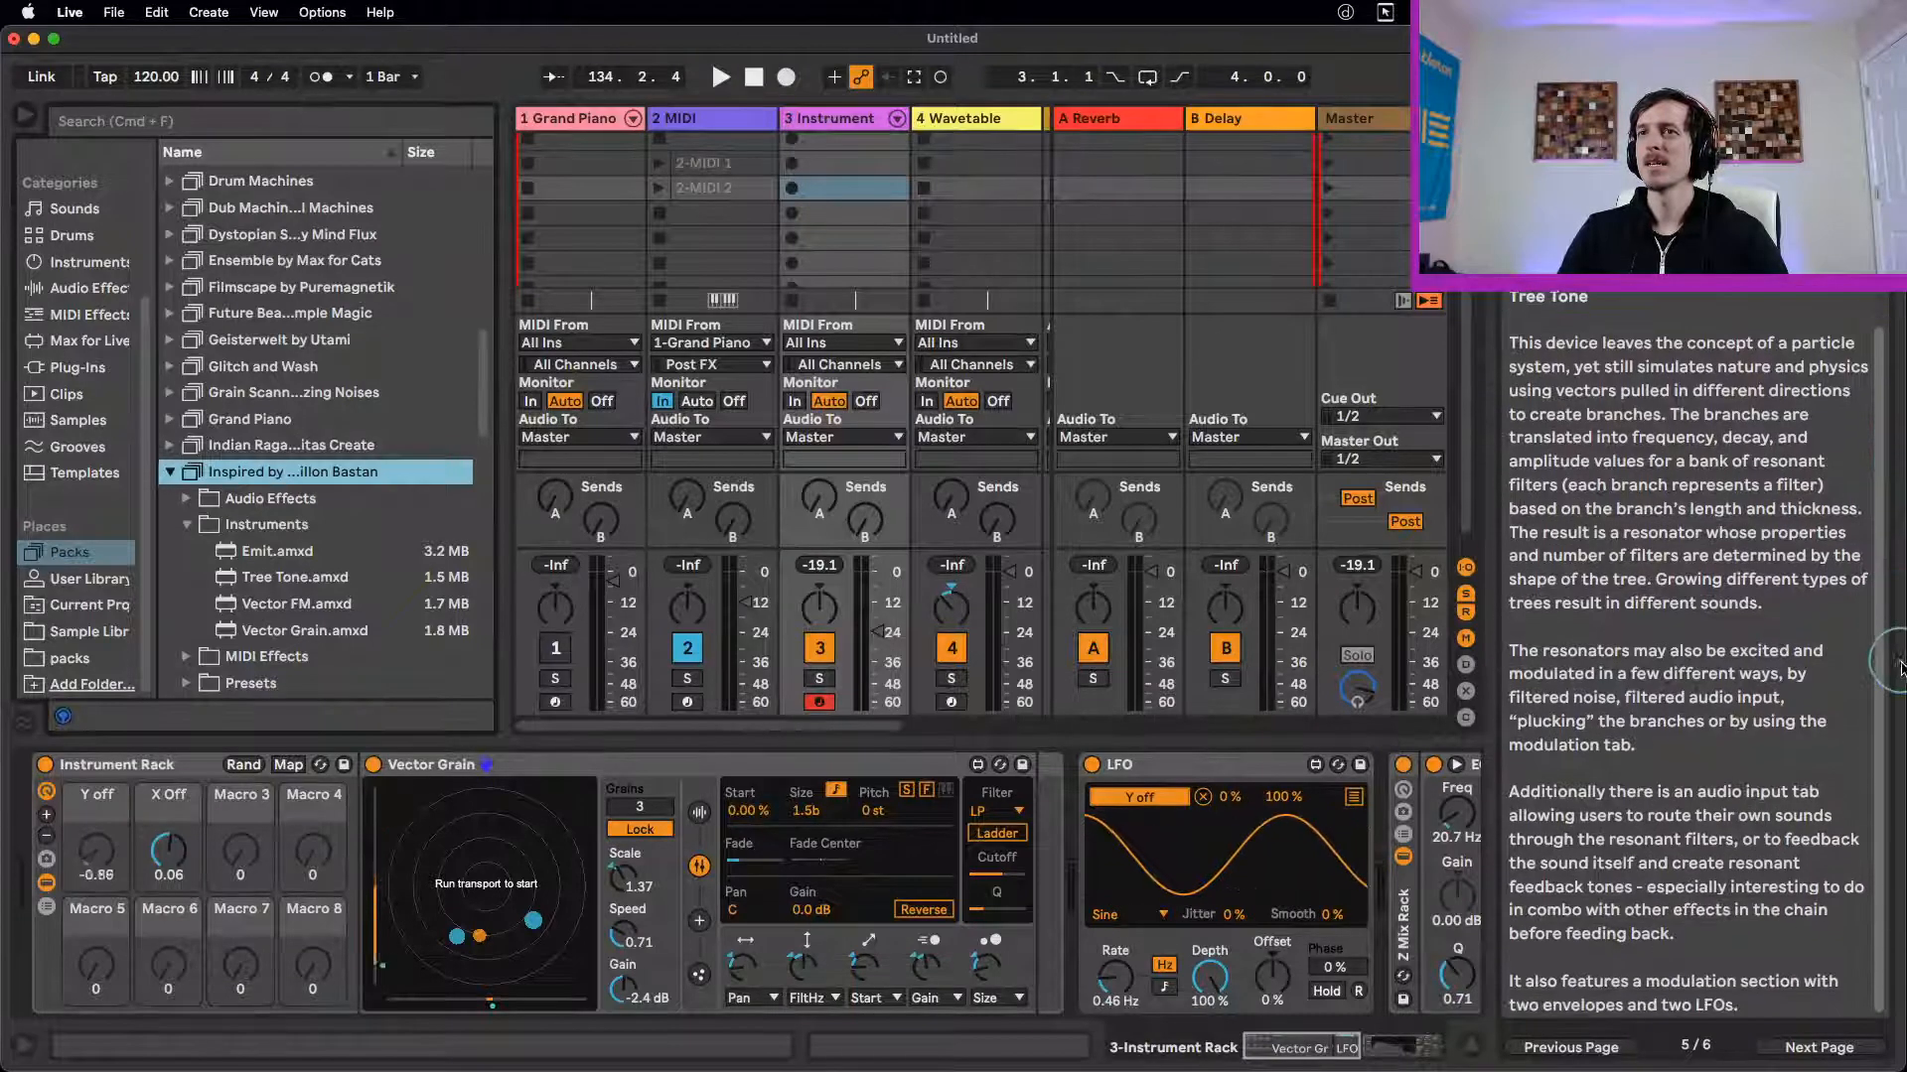
left_click(1815, 1049)
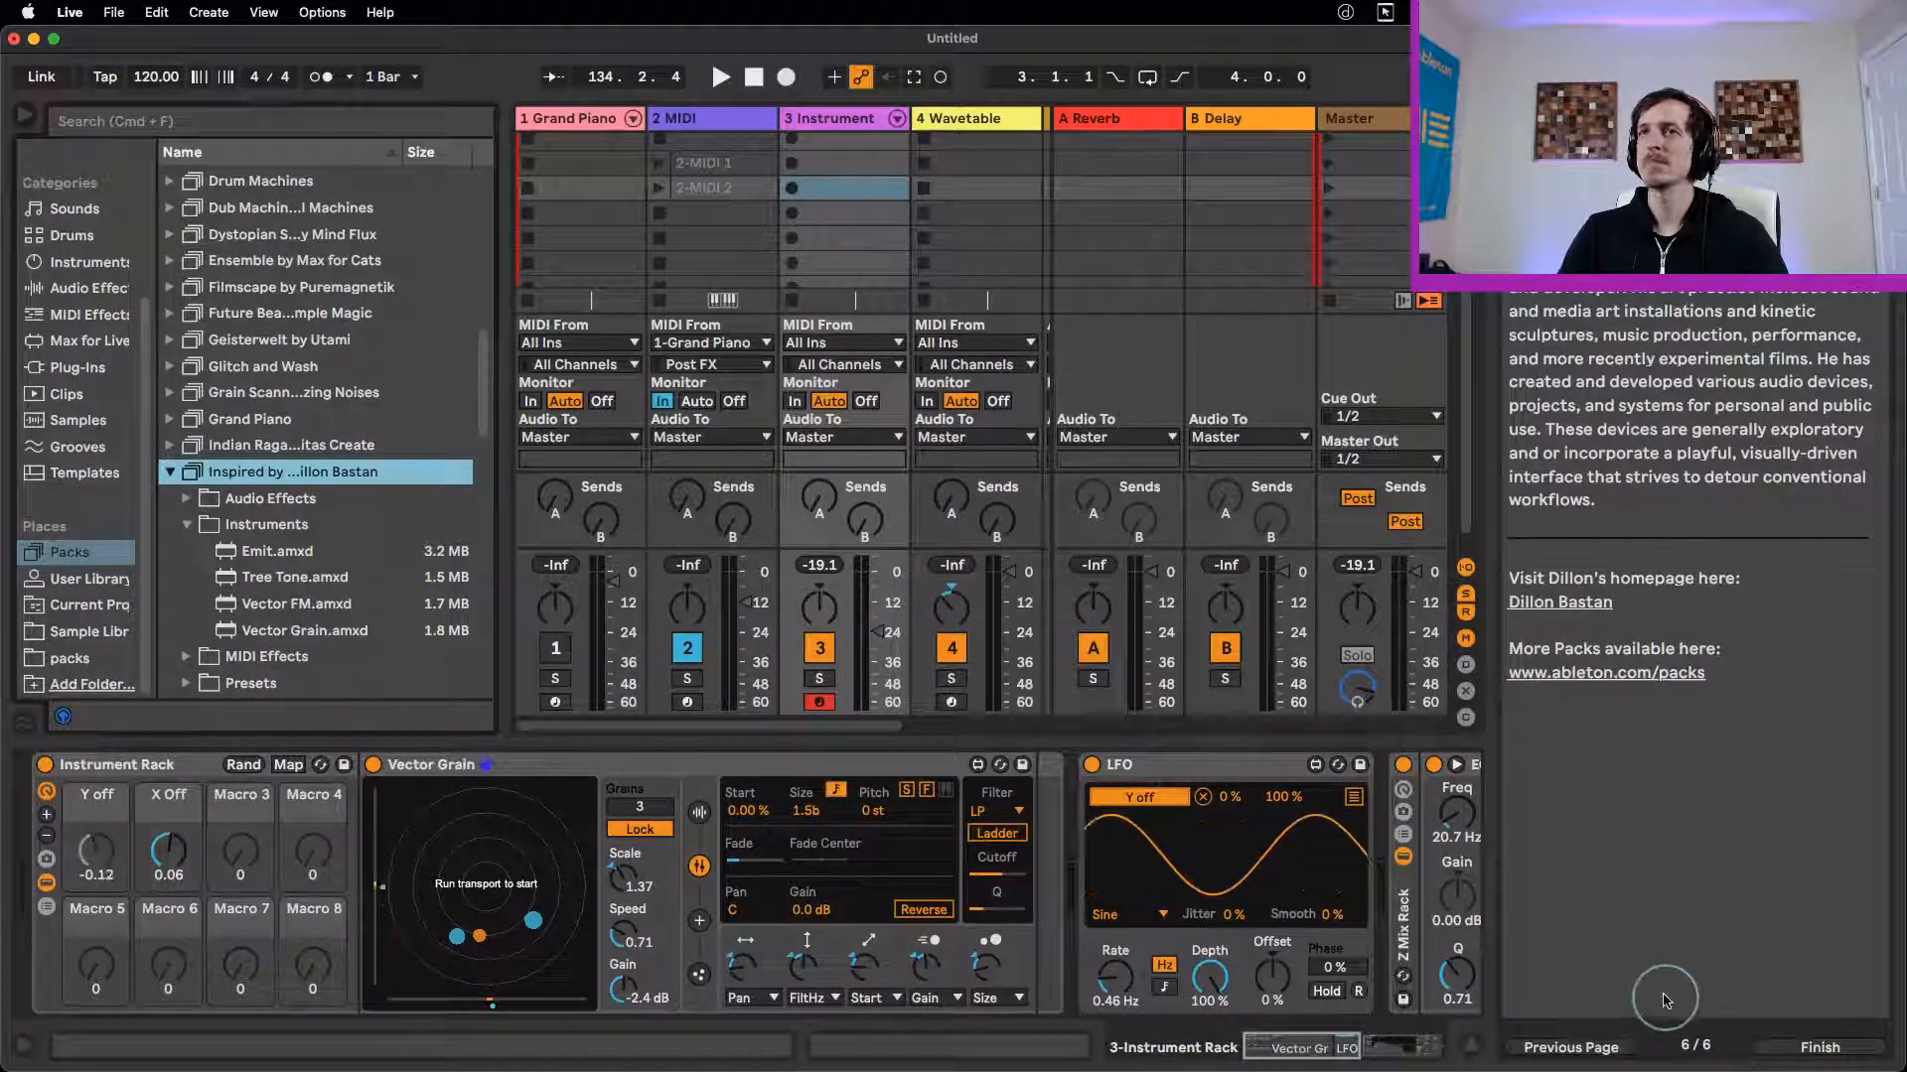
Step: Go back to the first lesson page and review the pack introduction down to the lesson contents and links
left_click(1610, 1045)
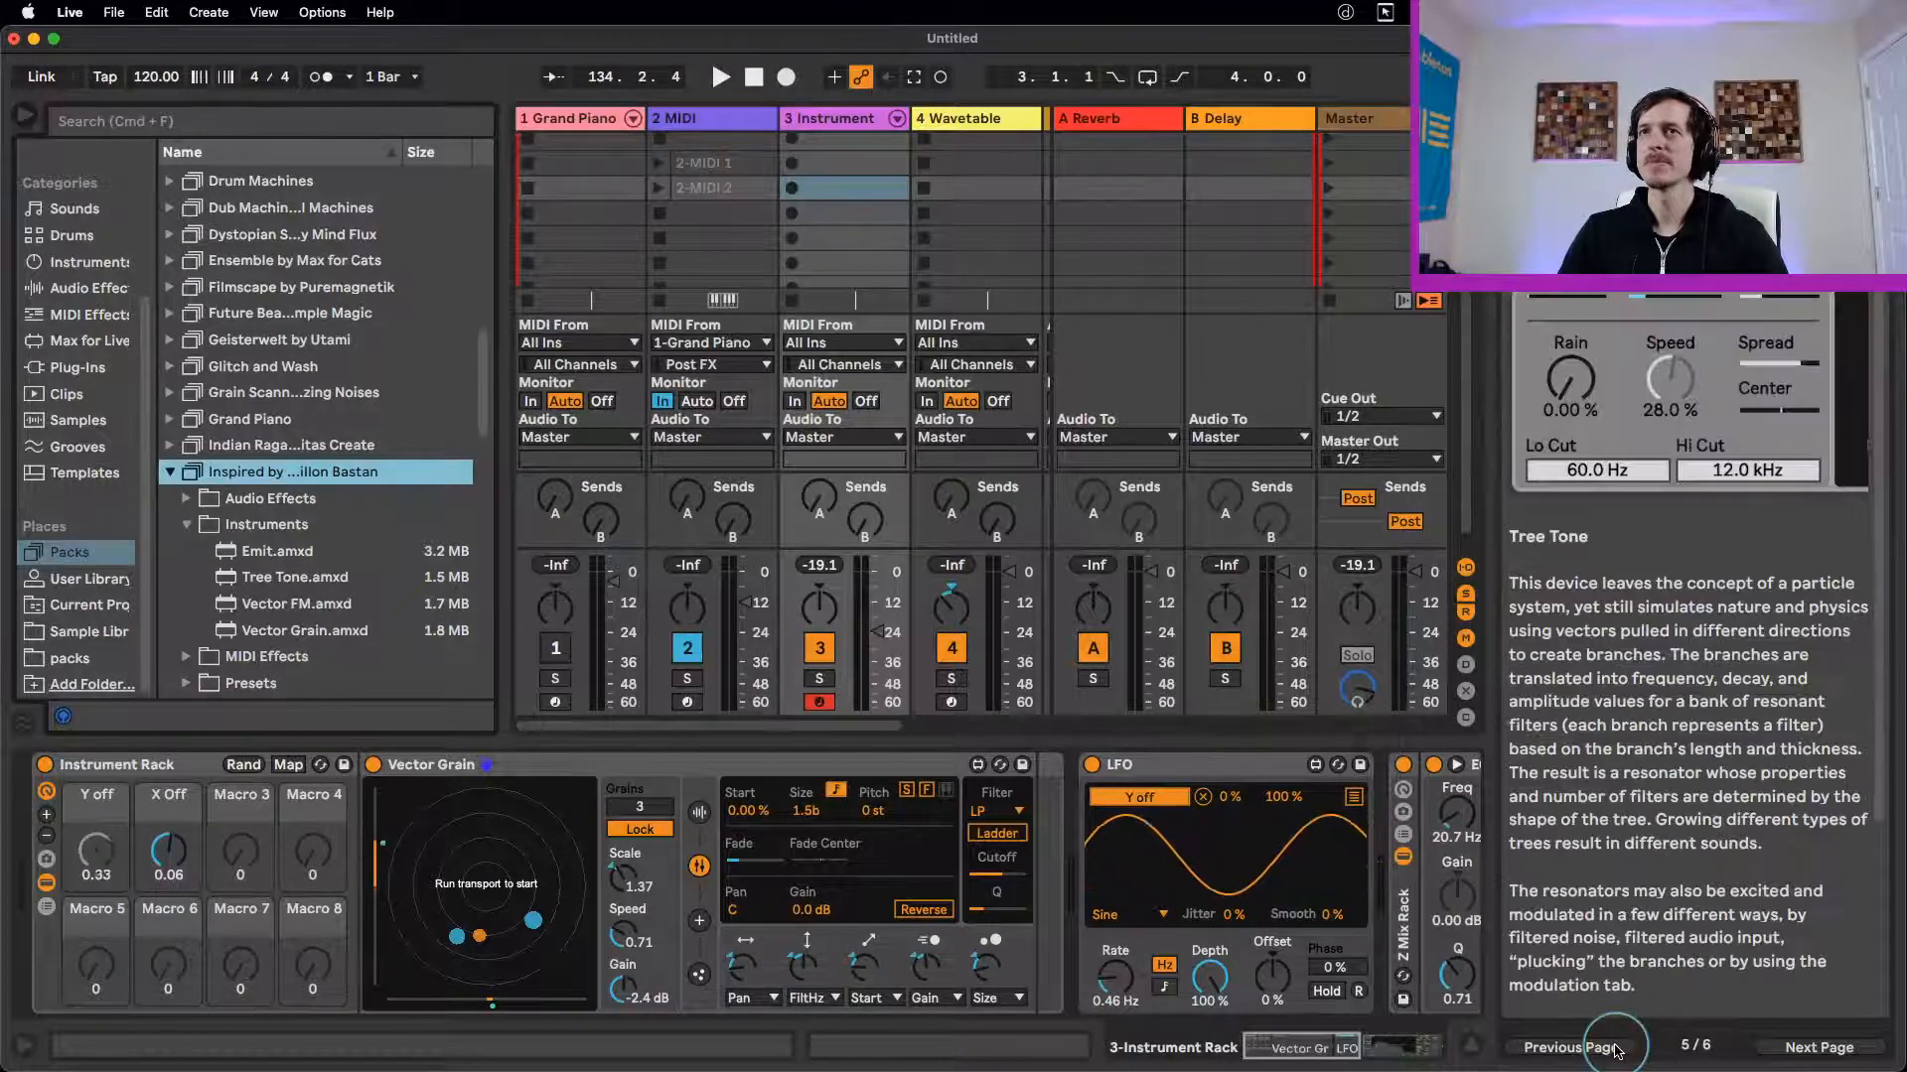
left_click(1611, 1044)
left_click(1611, 1044)
left_click(1614, 1048)
left_click(1615, 1049)
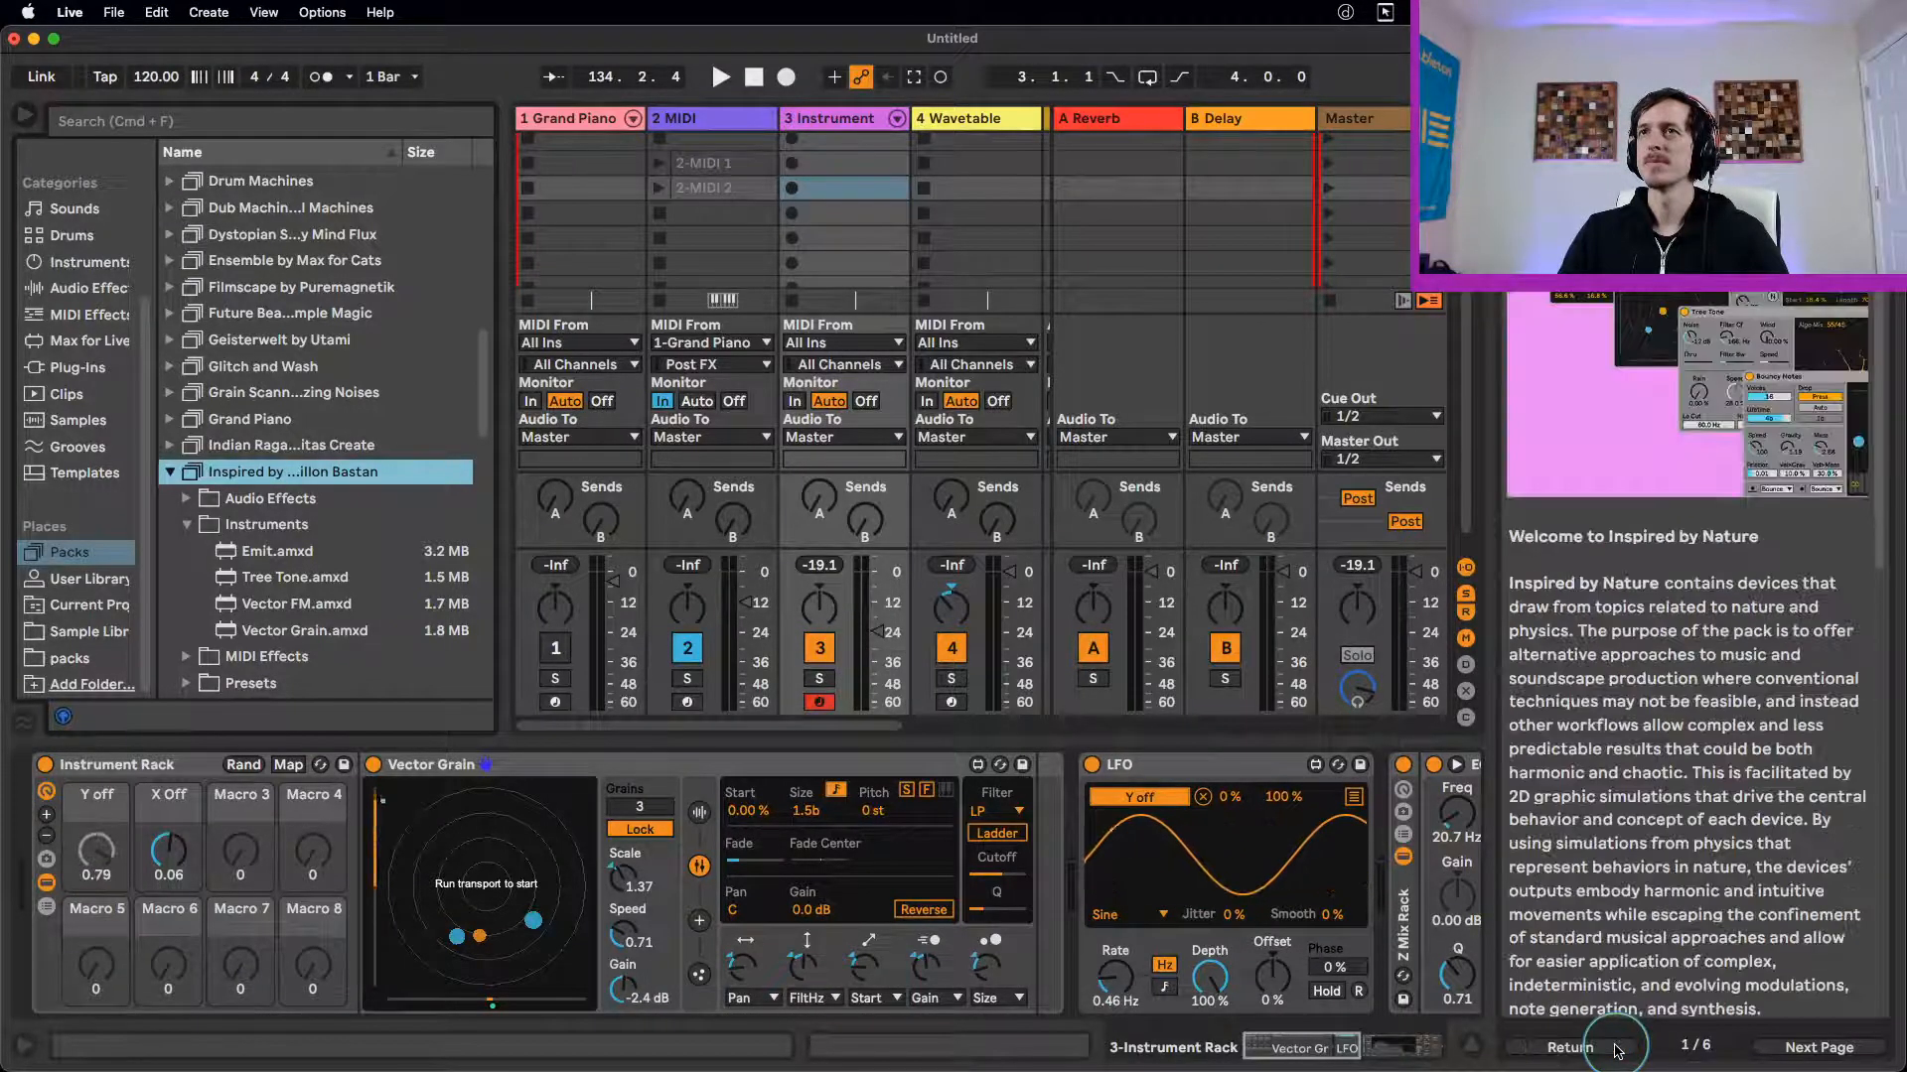
scroll(1674, 867, "down", 4)
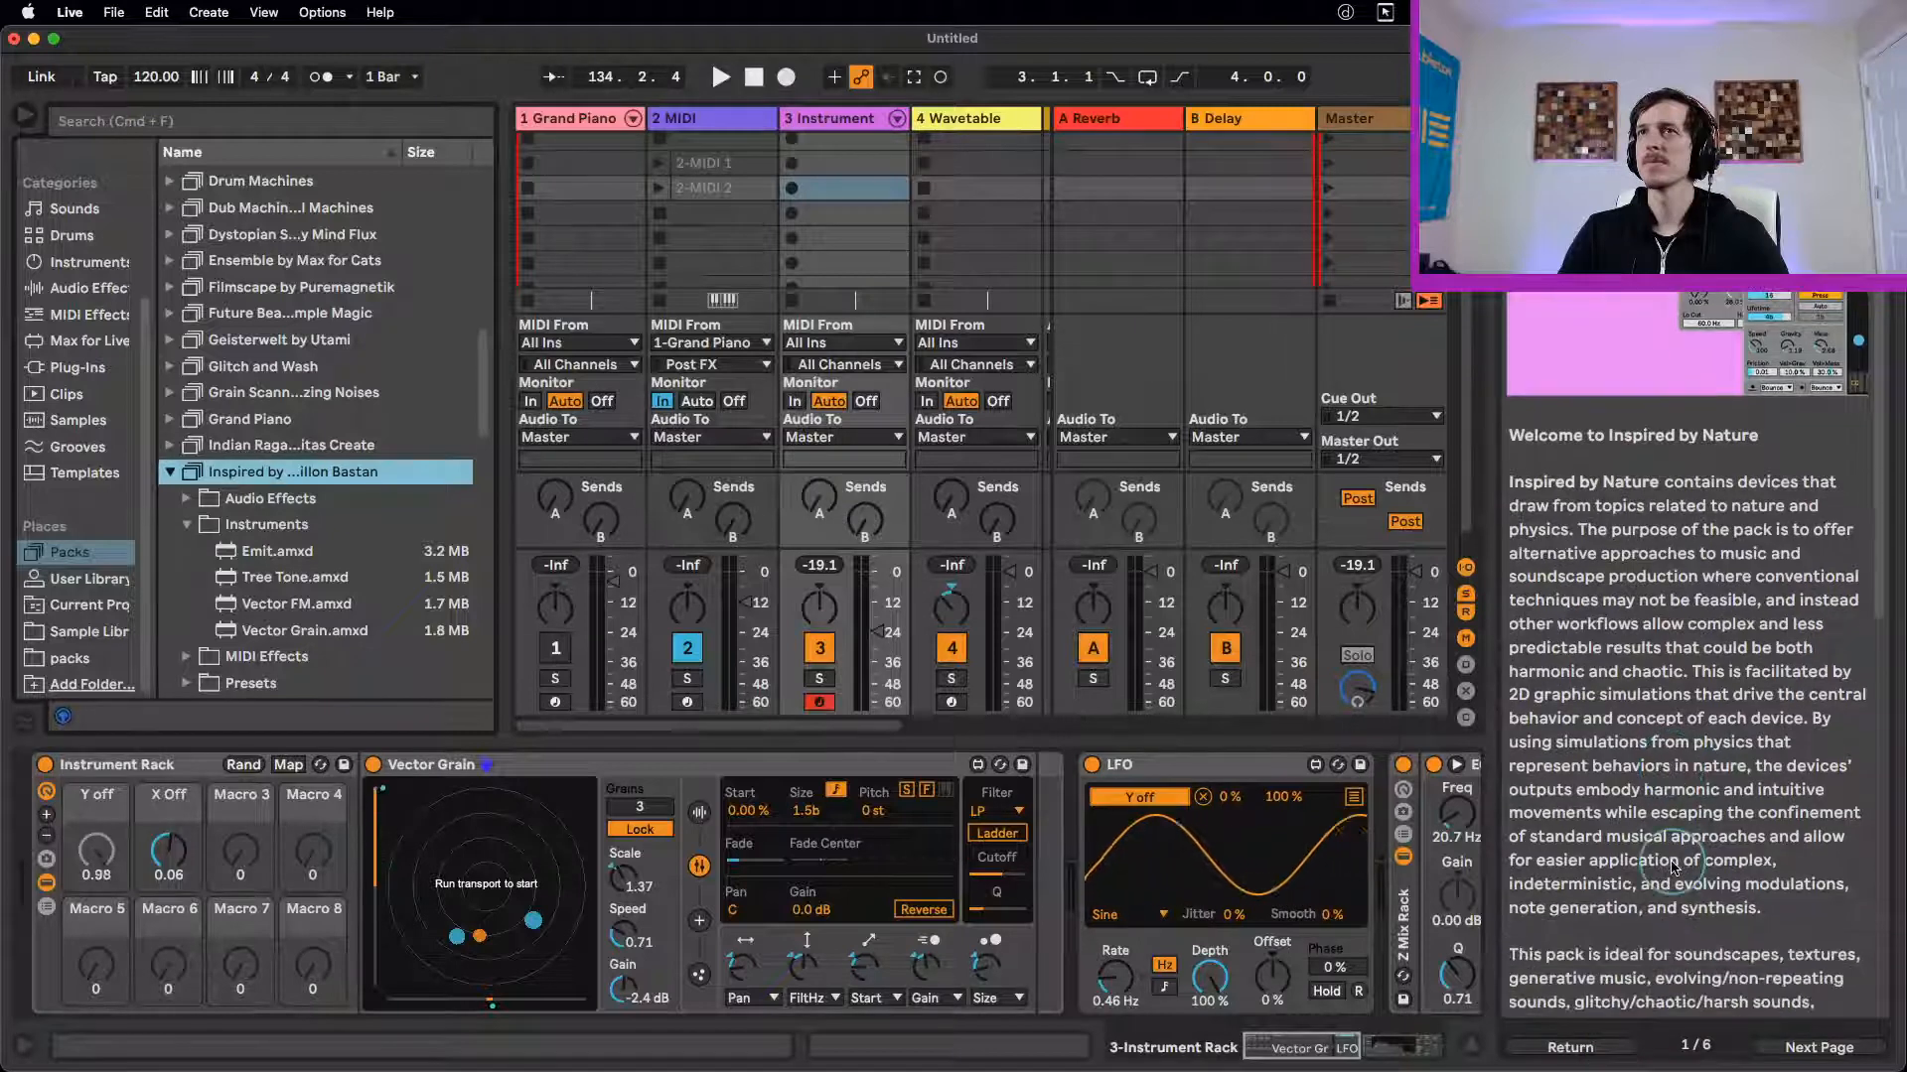
scroll(1673, 866, "down", 9)
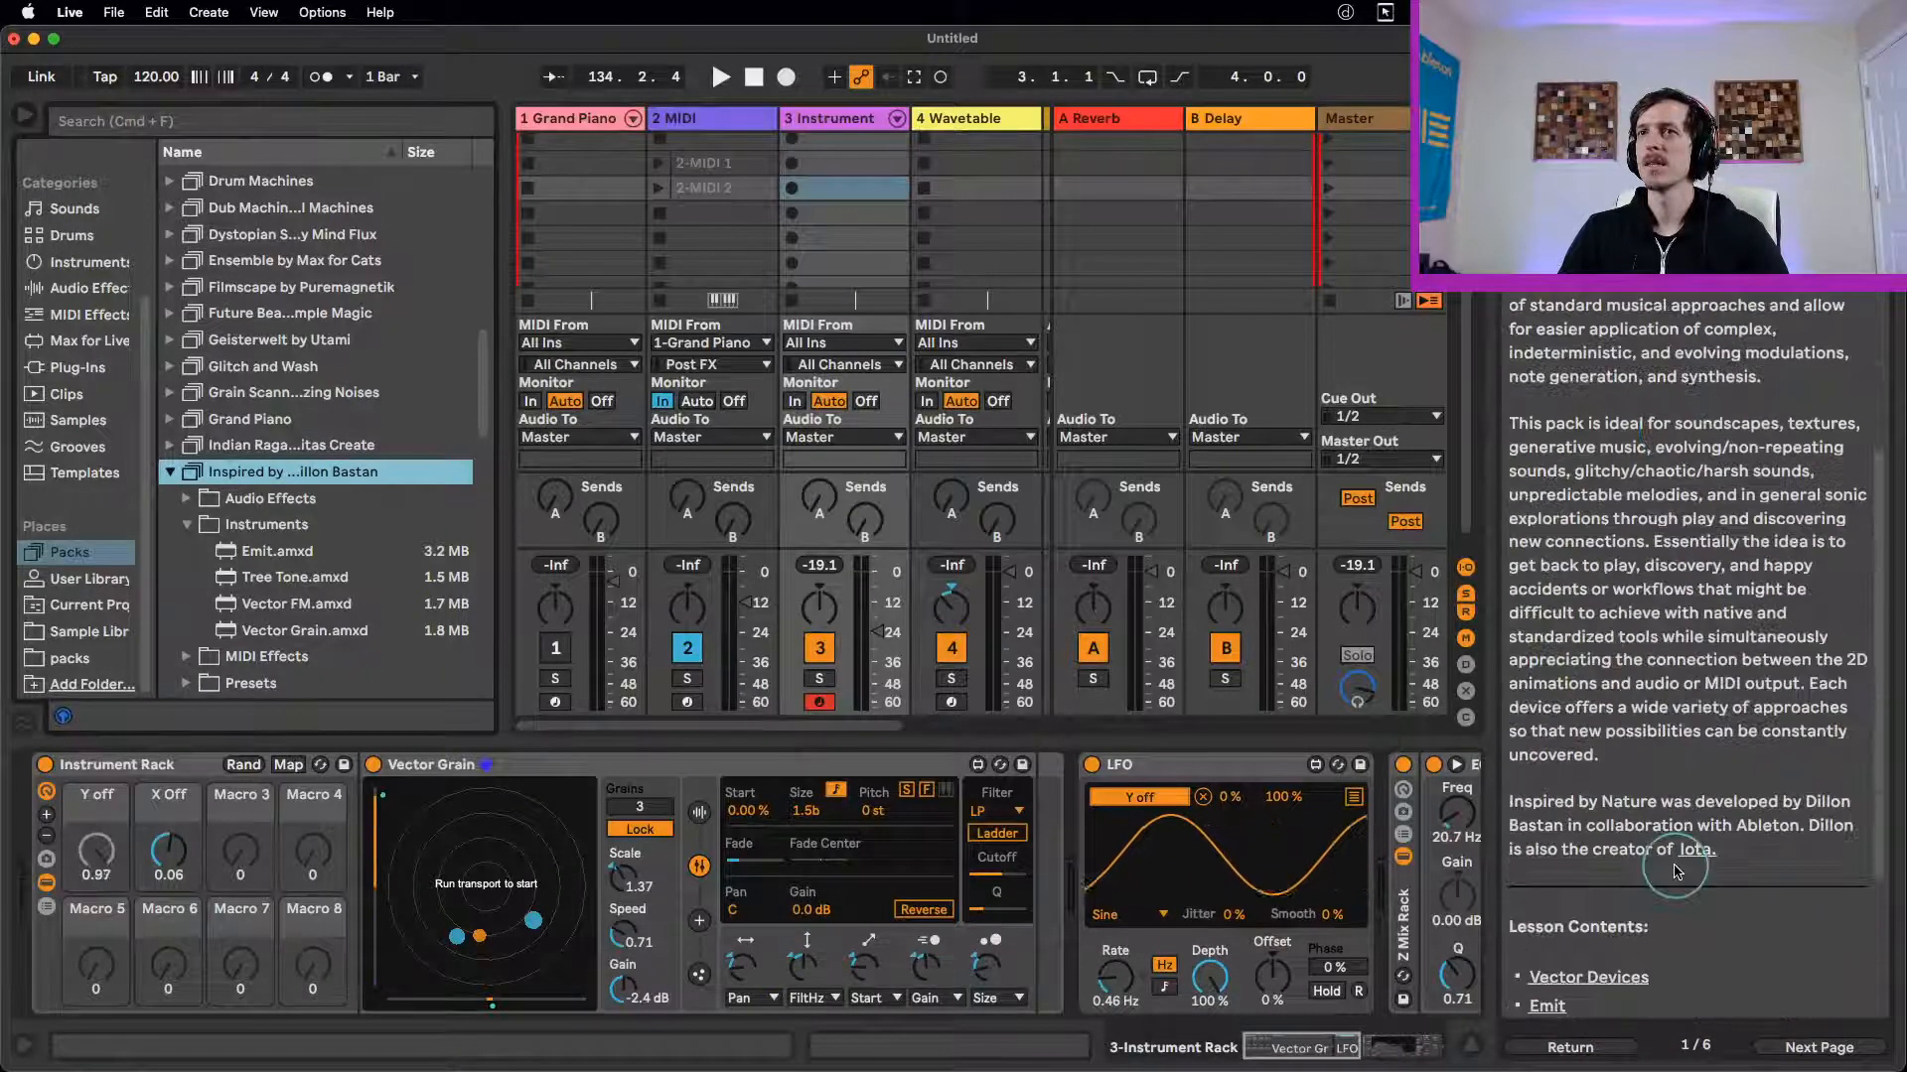
scroll(1675, 871, "down", 4)
scroll(1676, 870, "down", 2)
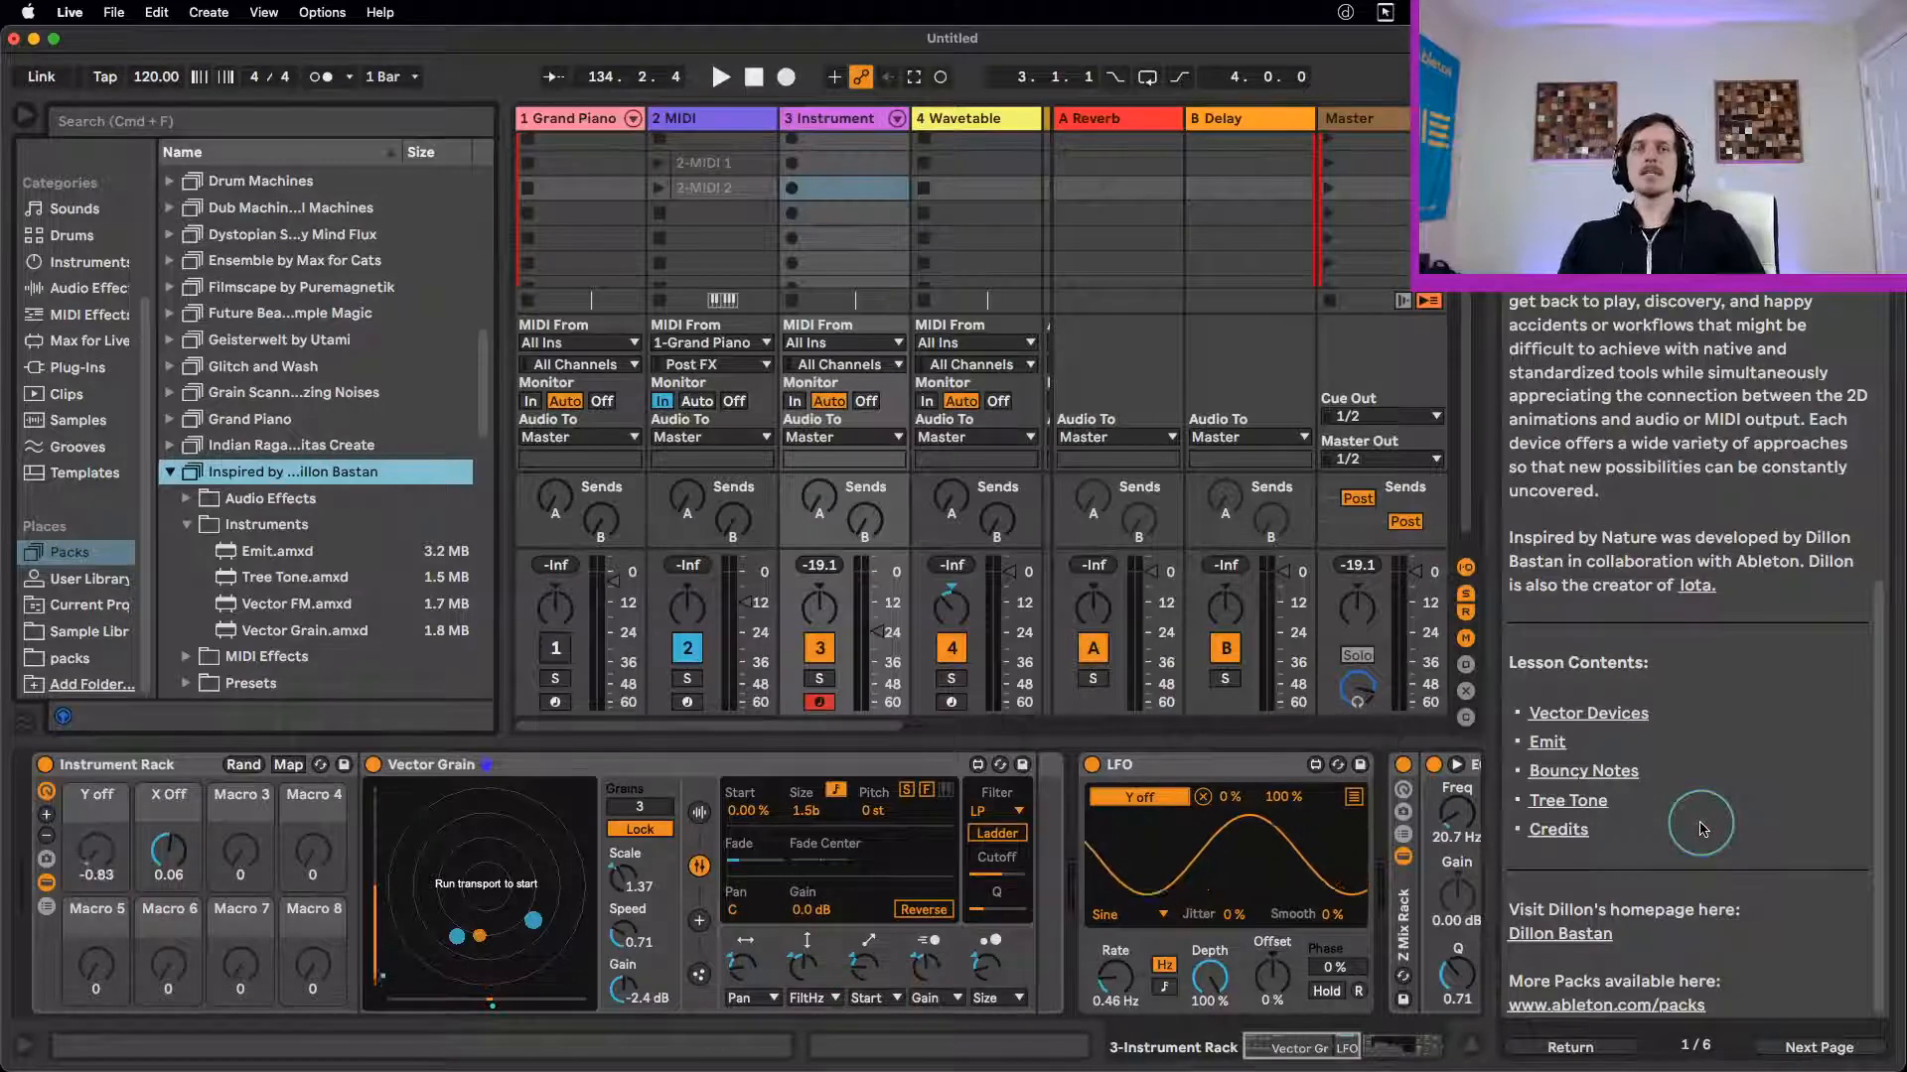
Step: Look over Vector Grain's force, particle and audio settings pages, ending on the audio settings
left_click(673, 770)
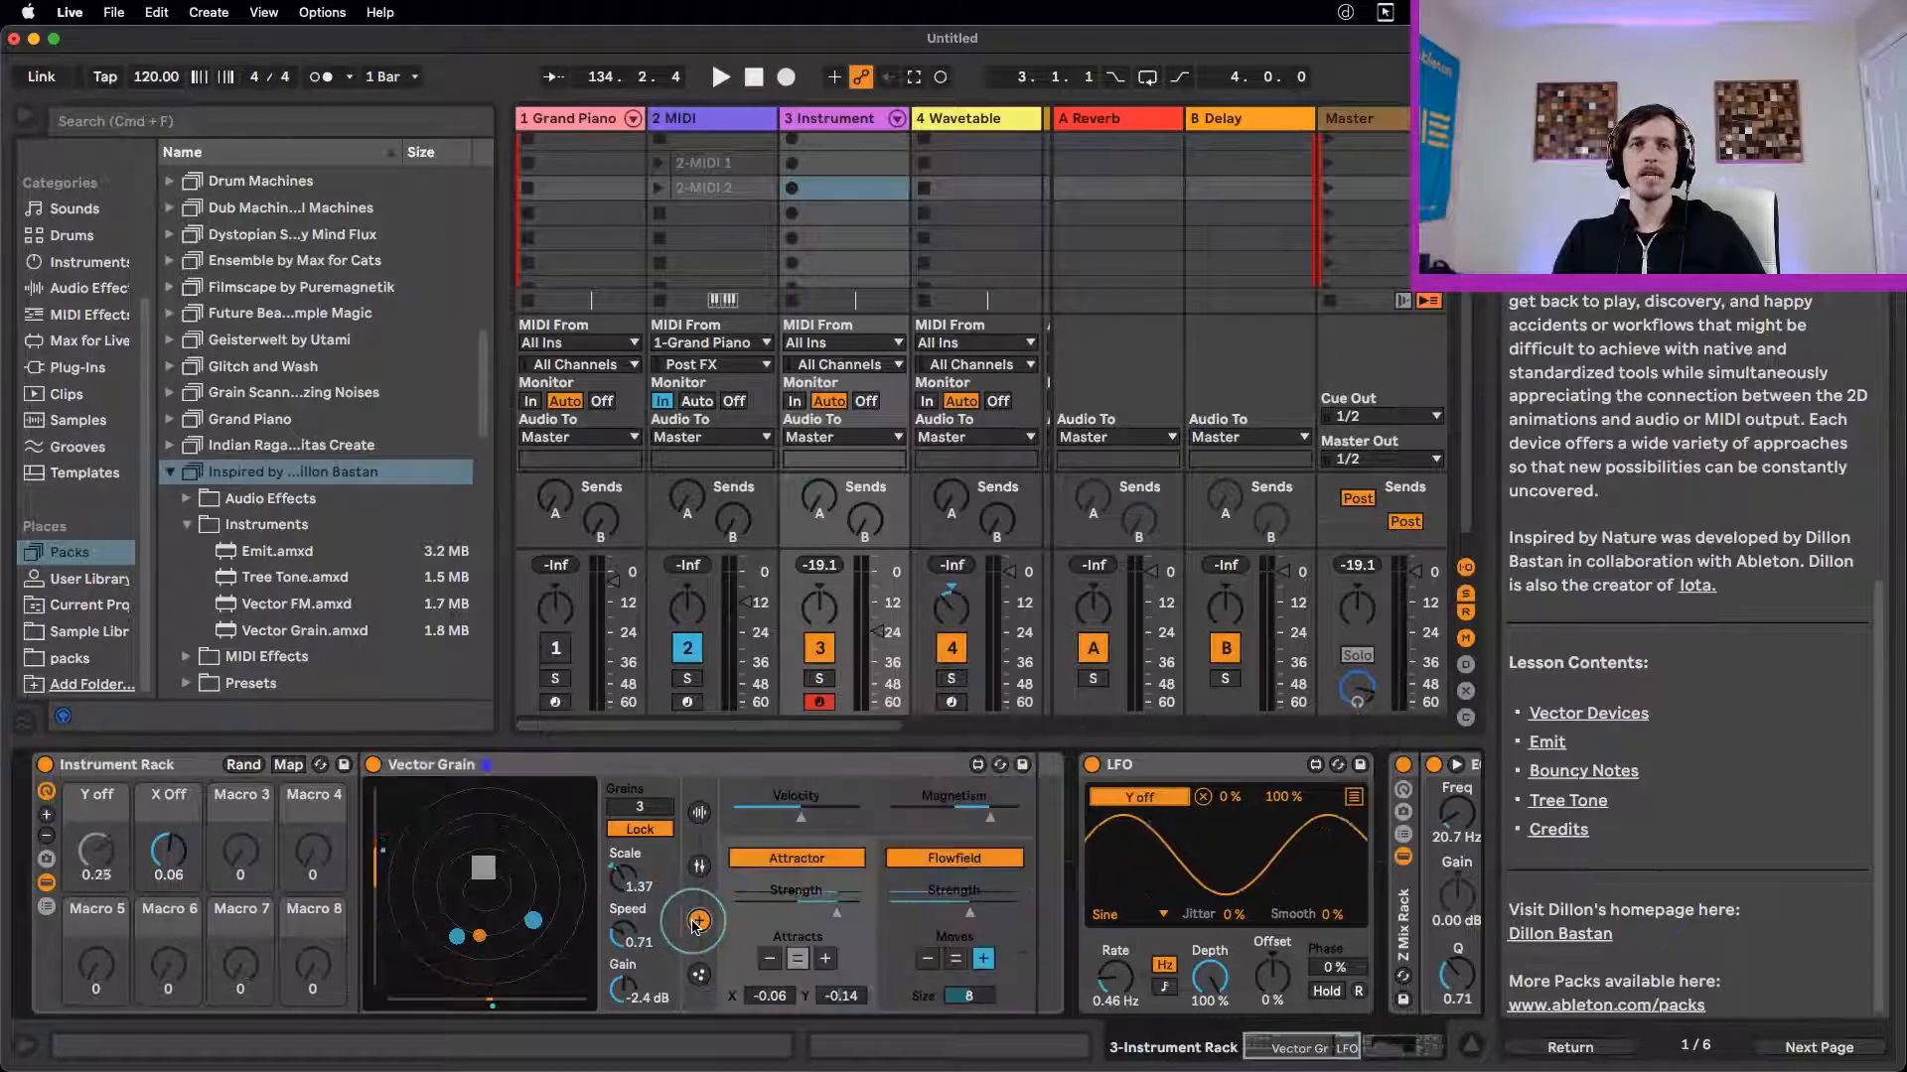
left_click(699, 974)
left_click(700, 868)
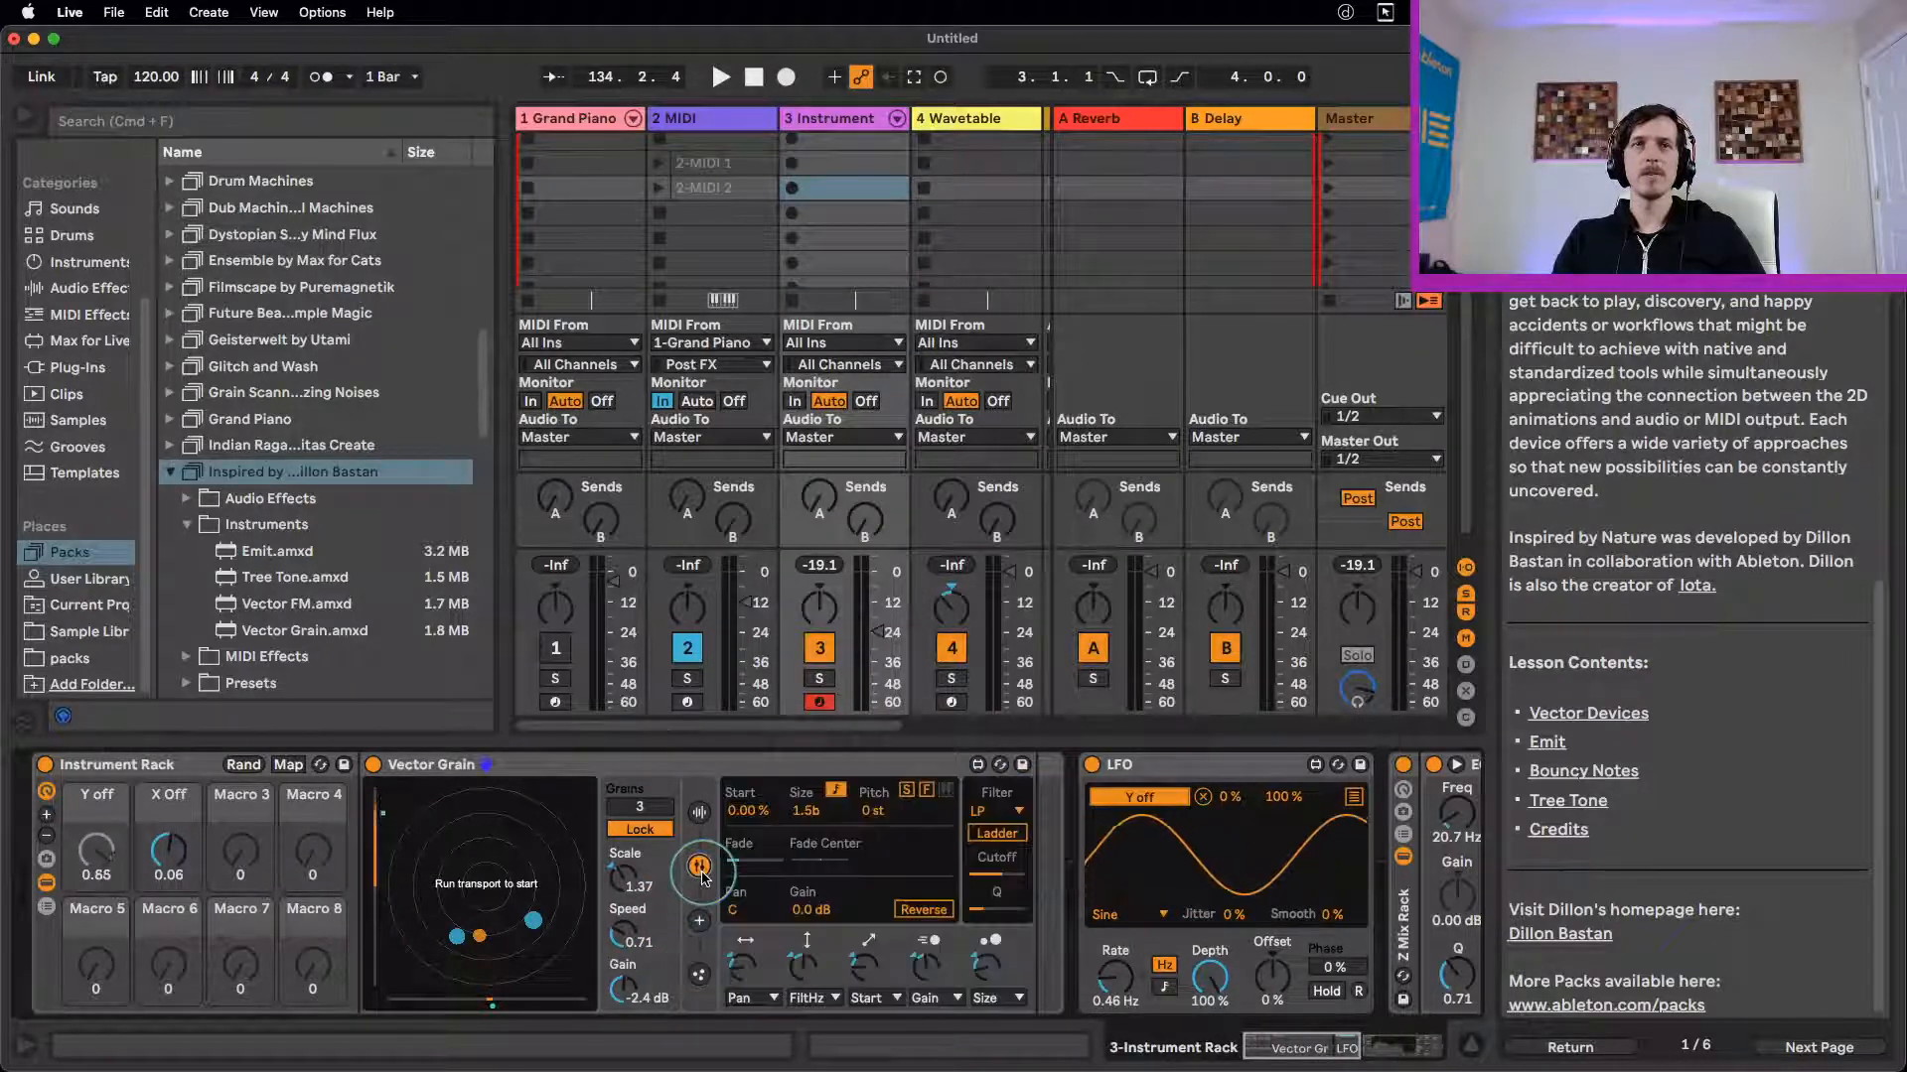
left_click(616, 775)
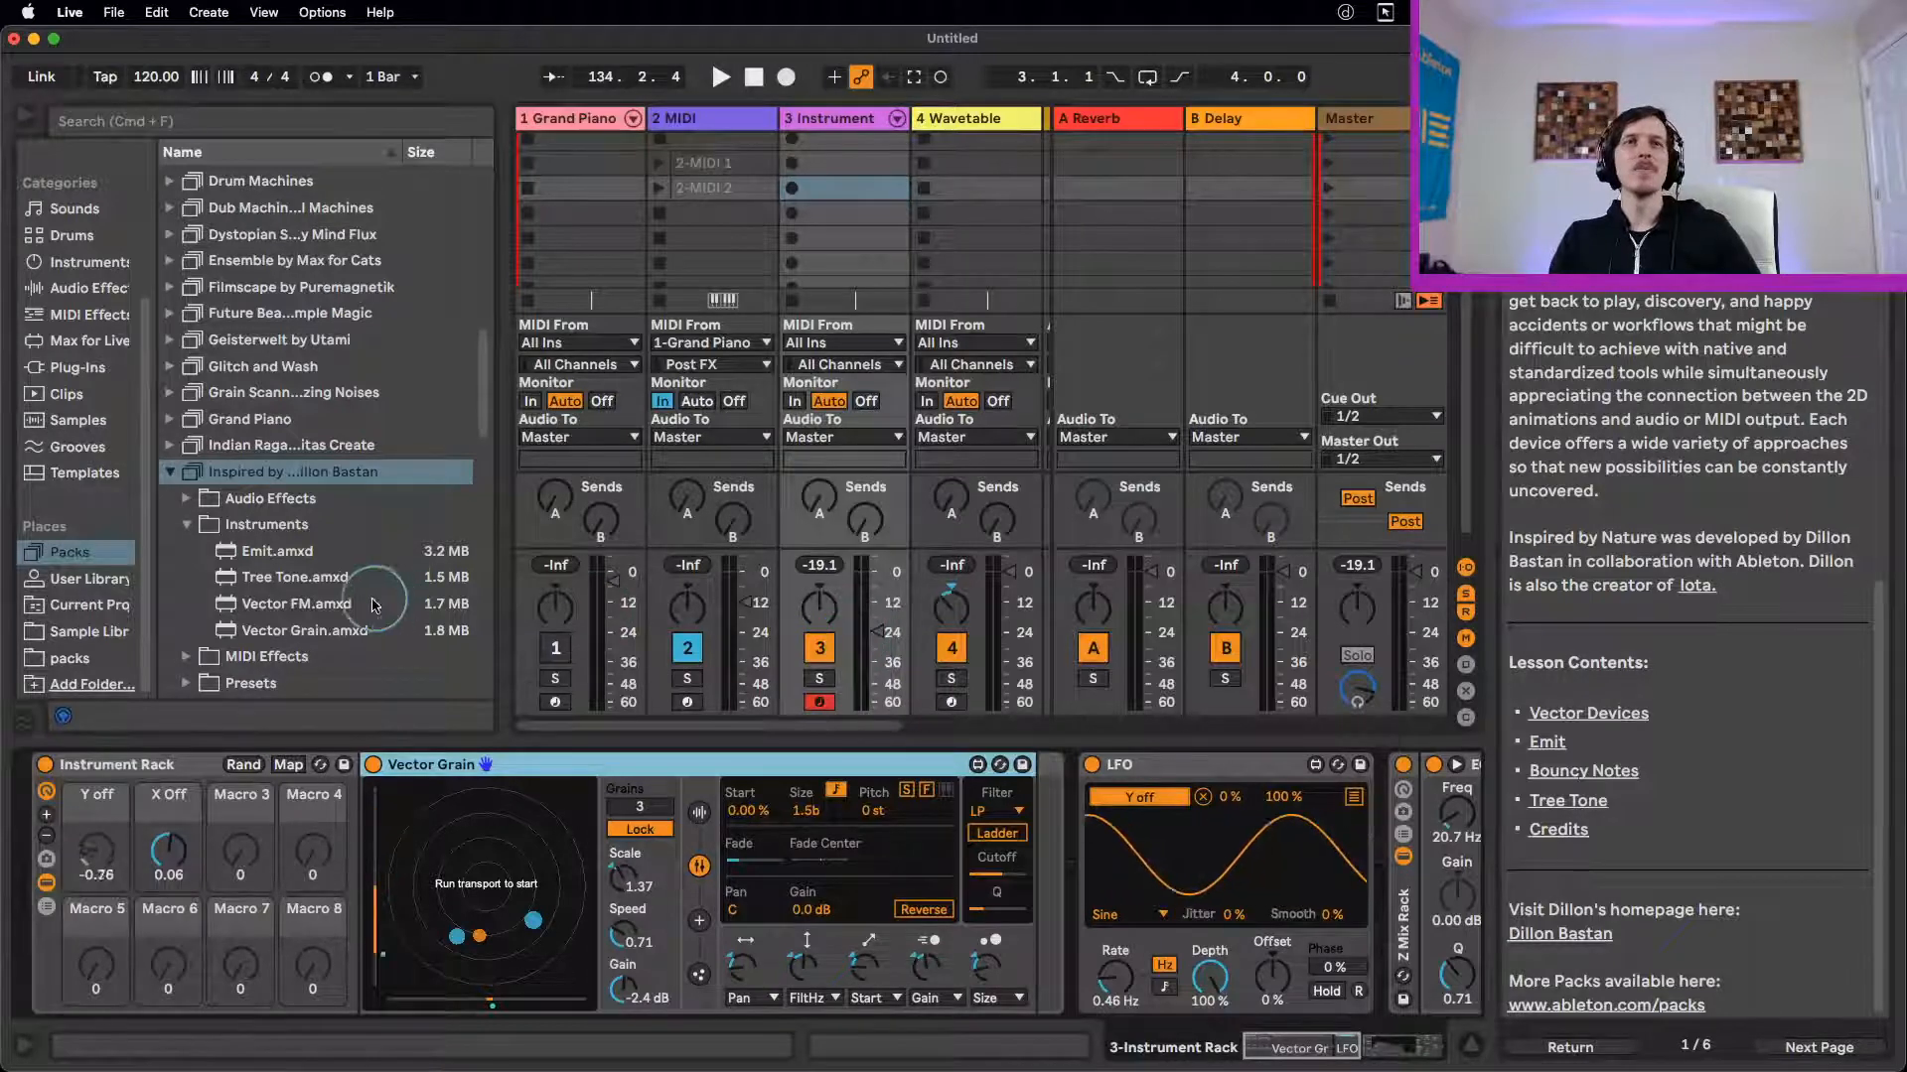
Step: Browse the Inspired by Nature pack's instrument and audio effect devices, including Tree Tone, Emit, Vector FM and Vector Delay
left_click(303, 579)
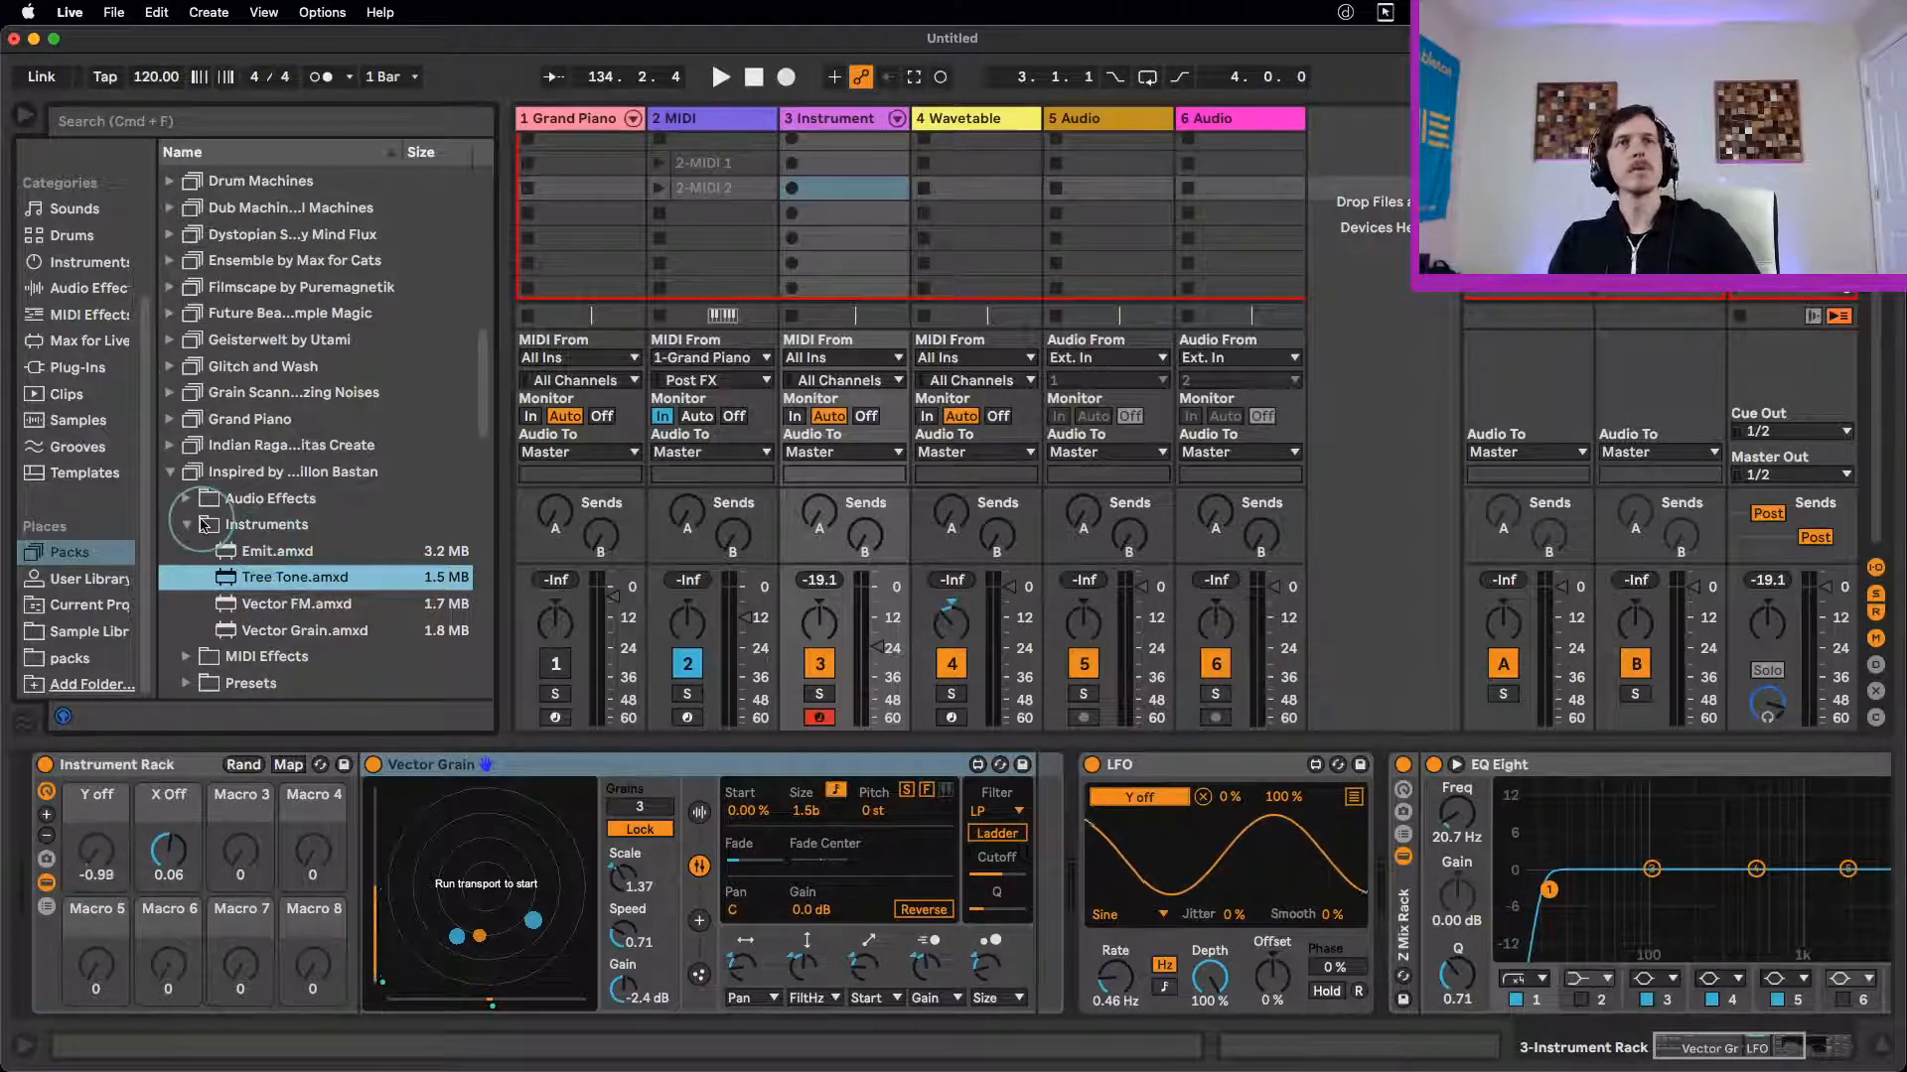
left_click(256, 556)
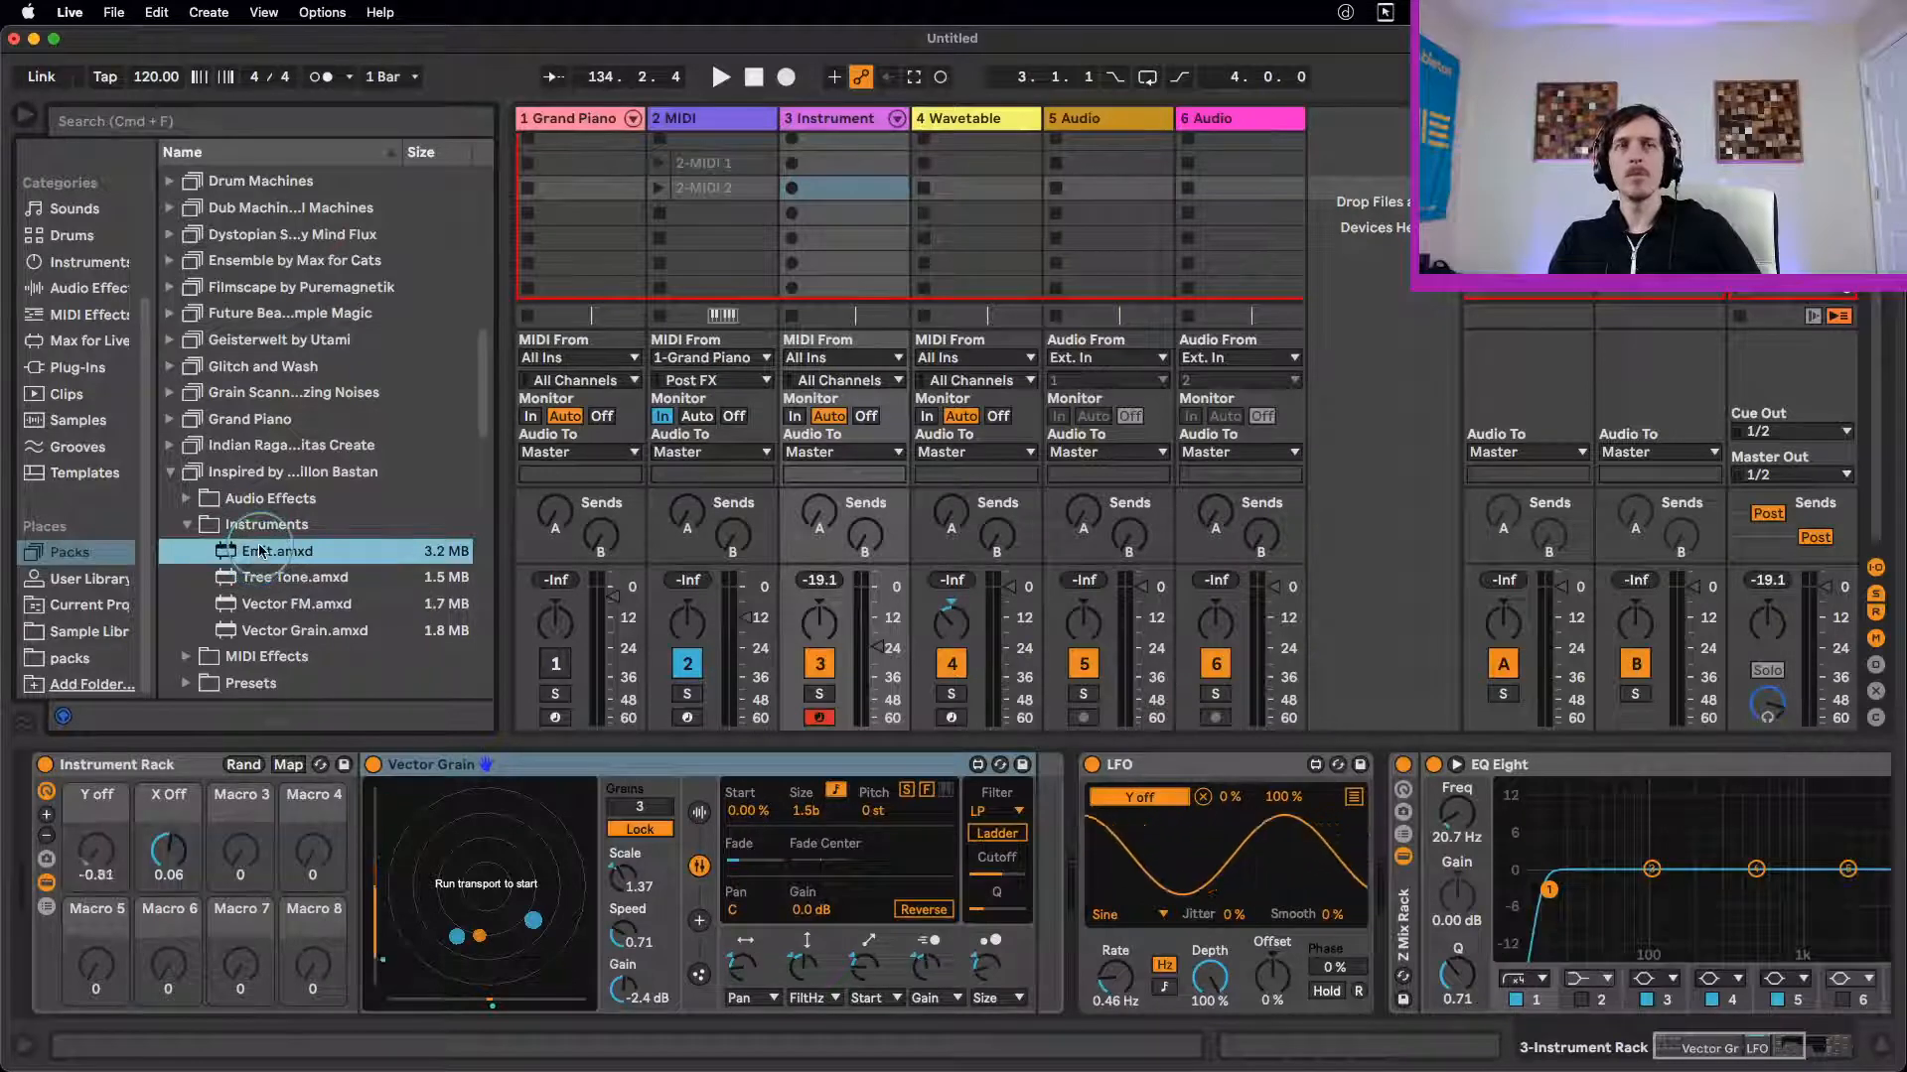
left_click(283, 605)
left_click(218, 530)
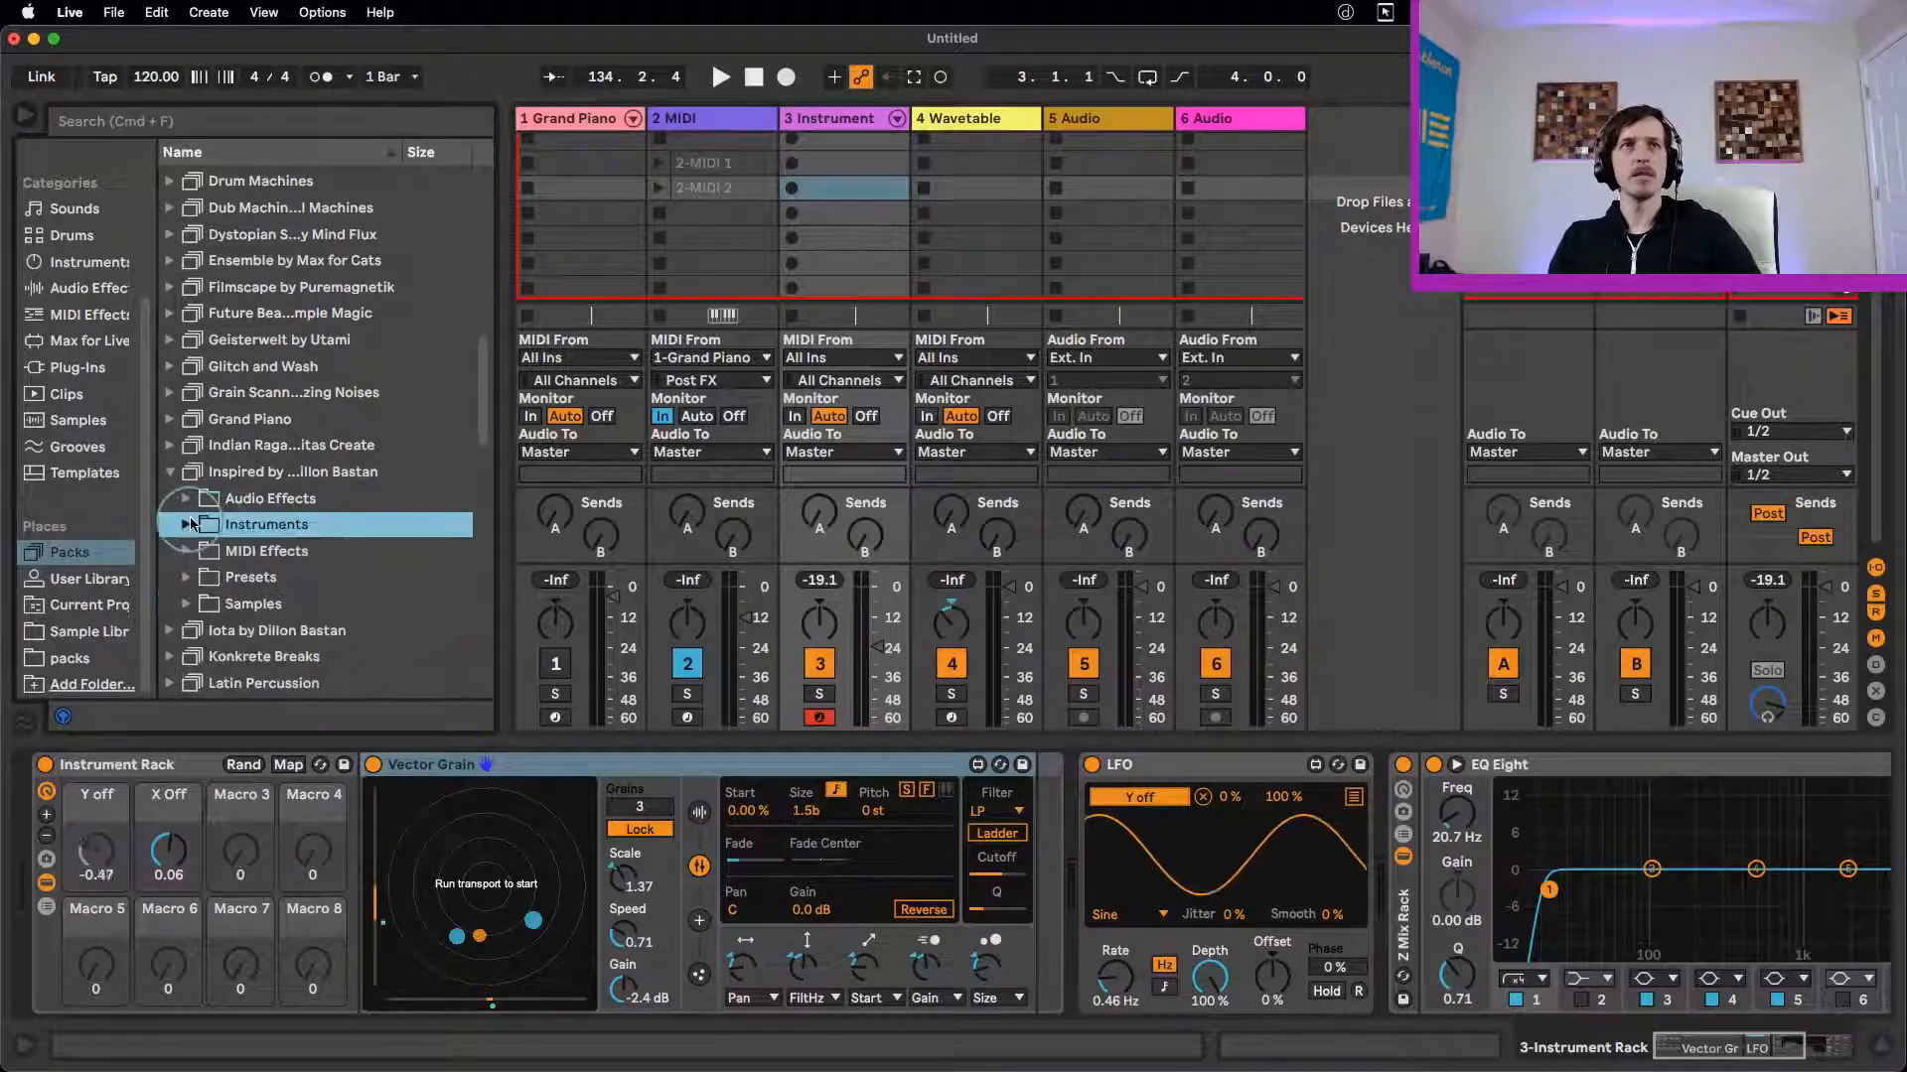
left_click(195, 496)
left_click(187, 498)
left_click(260, 523)
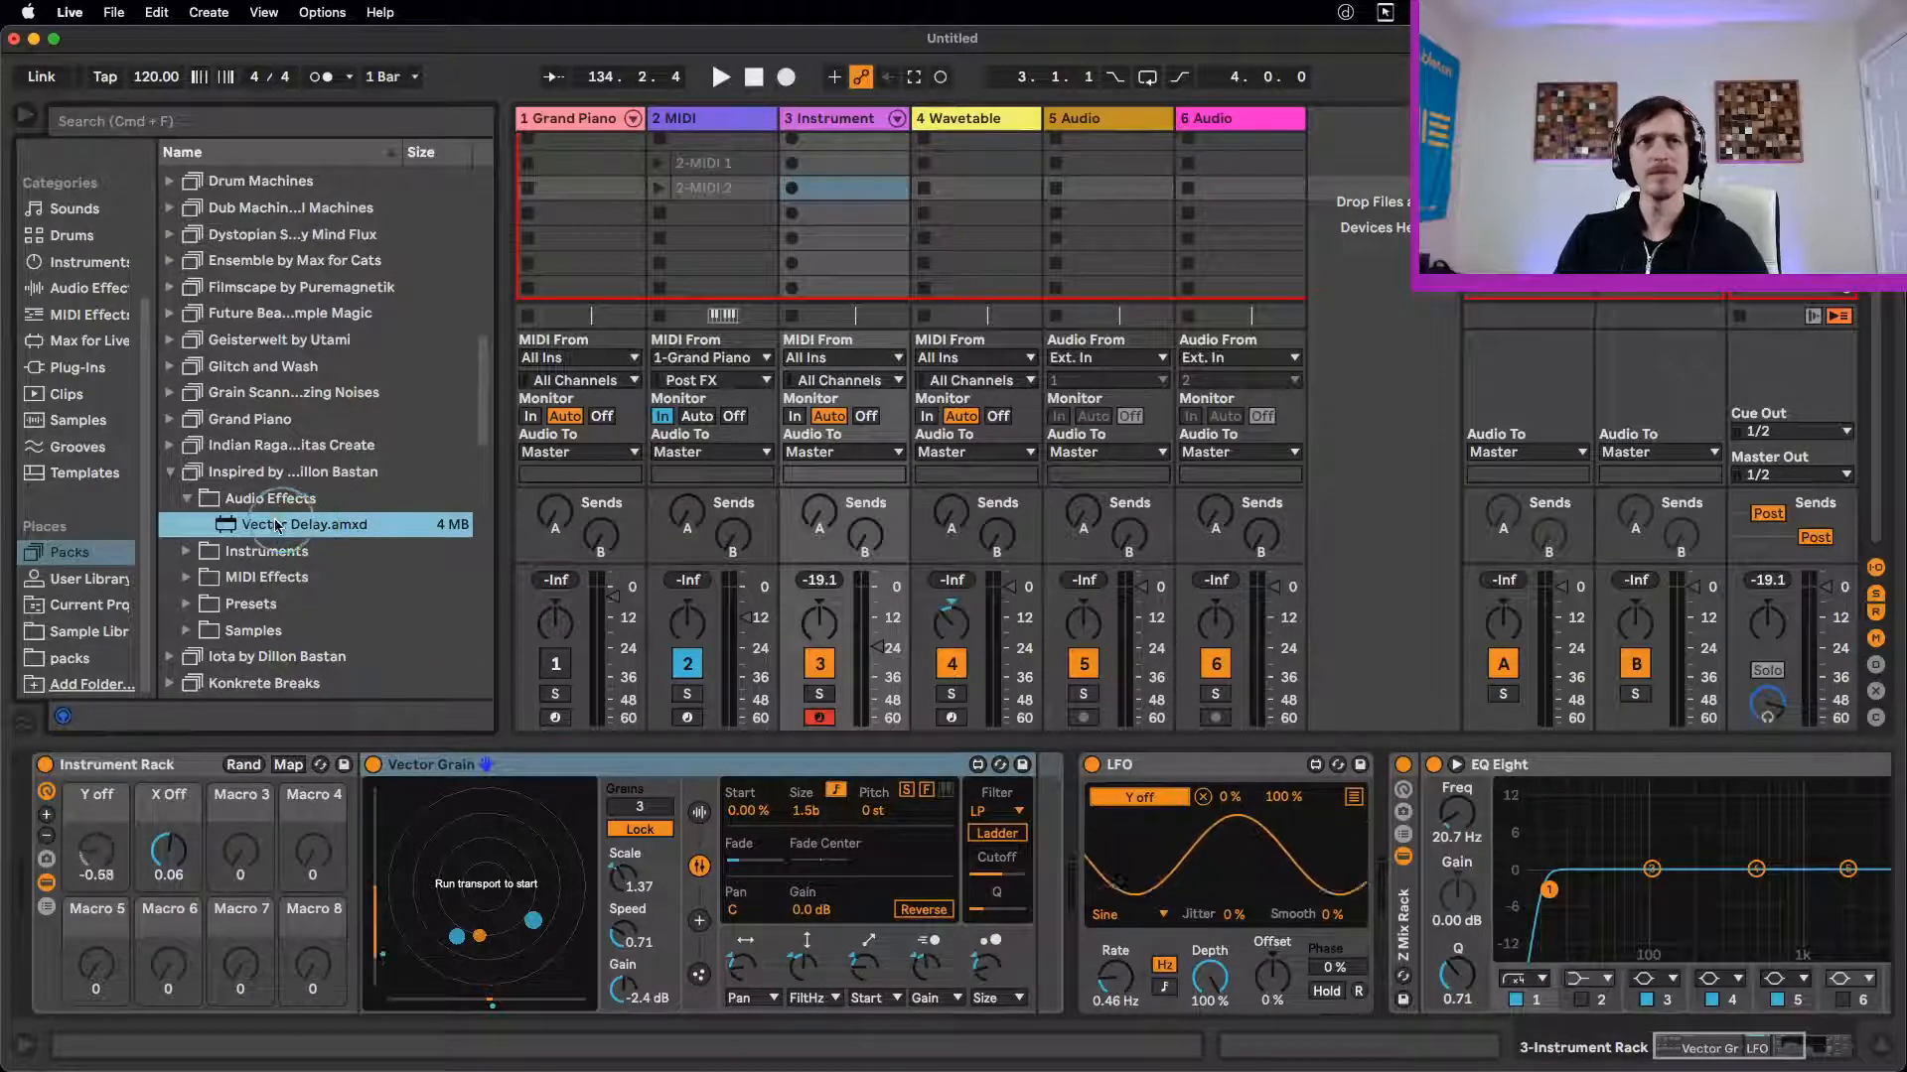
left_click(188, 498)
Step: Expand the pack's Presets and Samples folders and look through the included audio samples
left_click(189, 579)
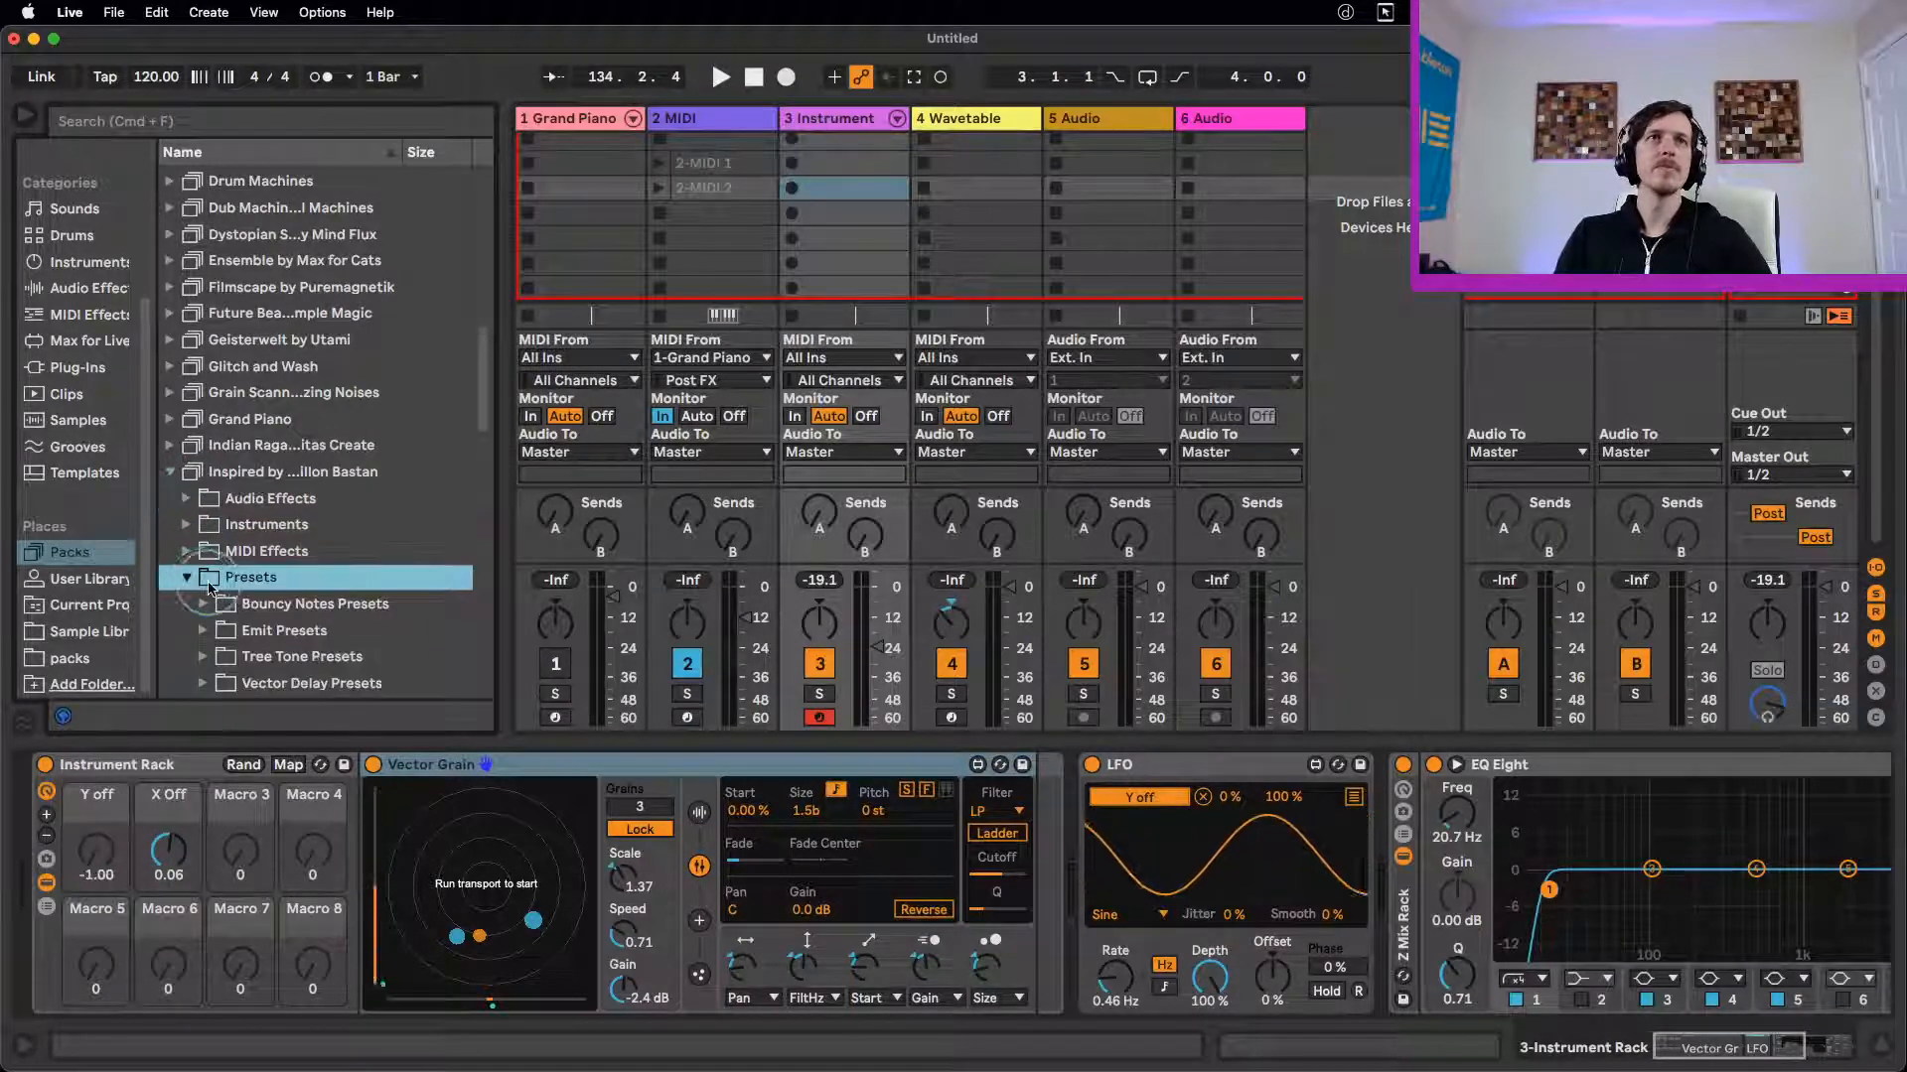
scroll(225, 574, "down", 5)
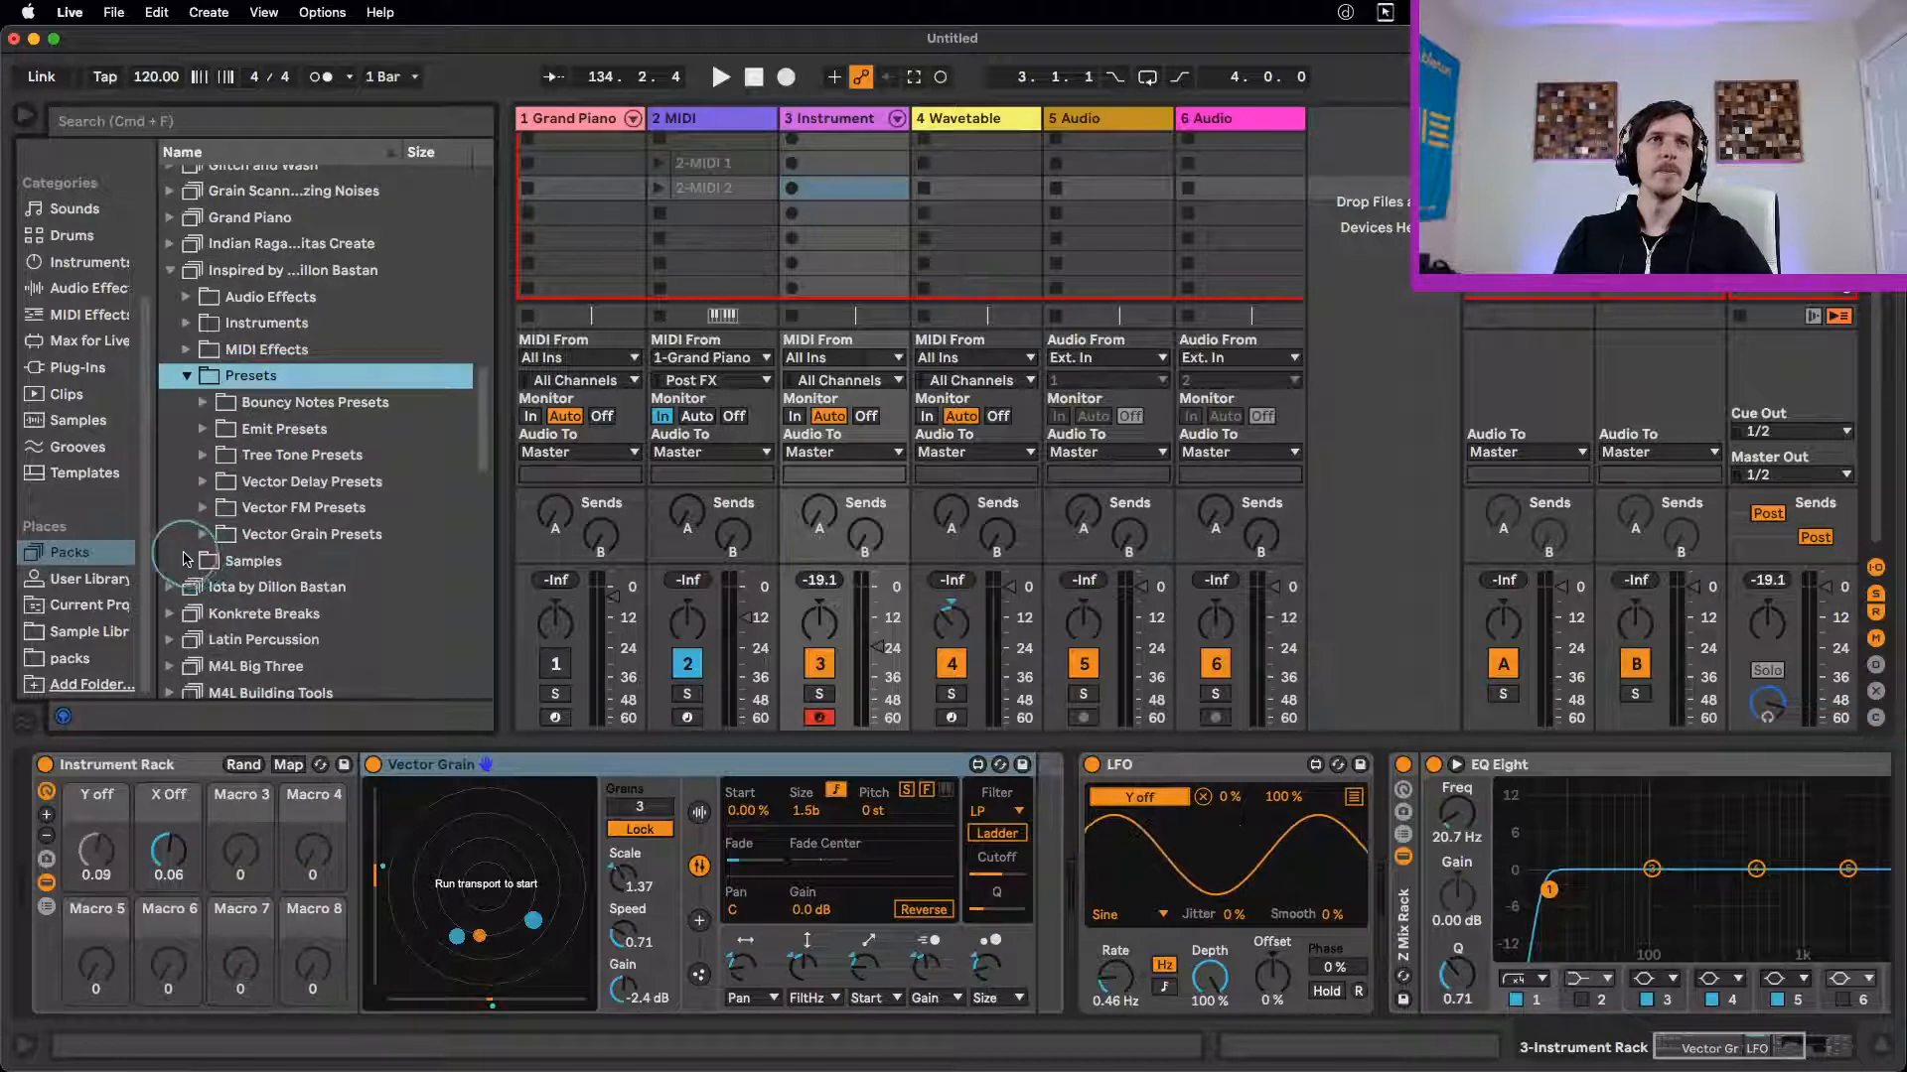
left_click(185, 559)
scroll(395, 564, "down", 5)
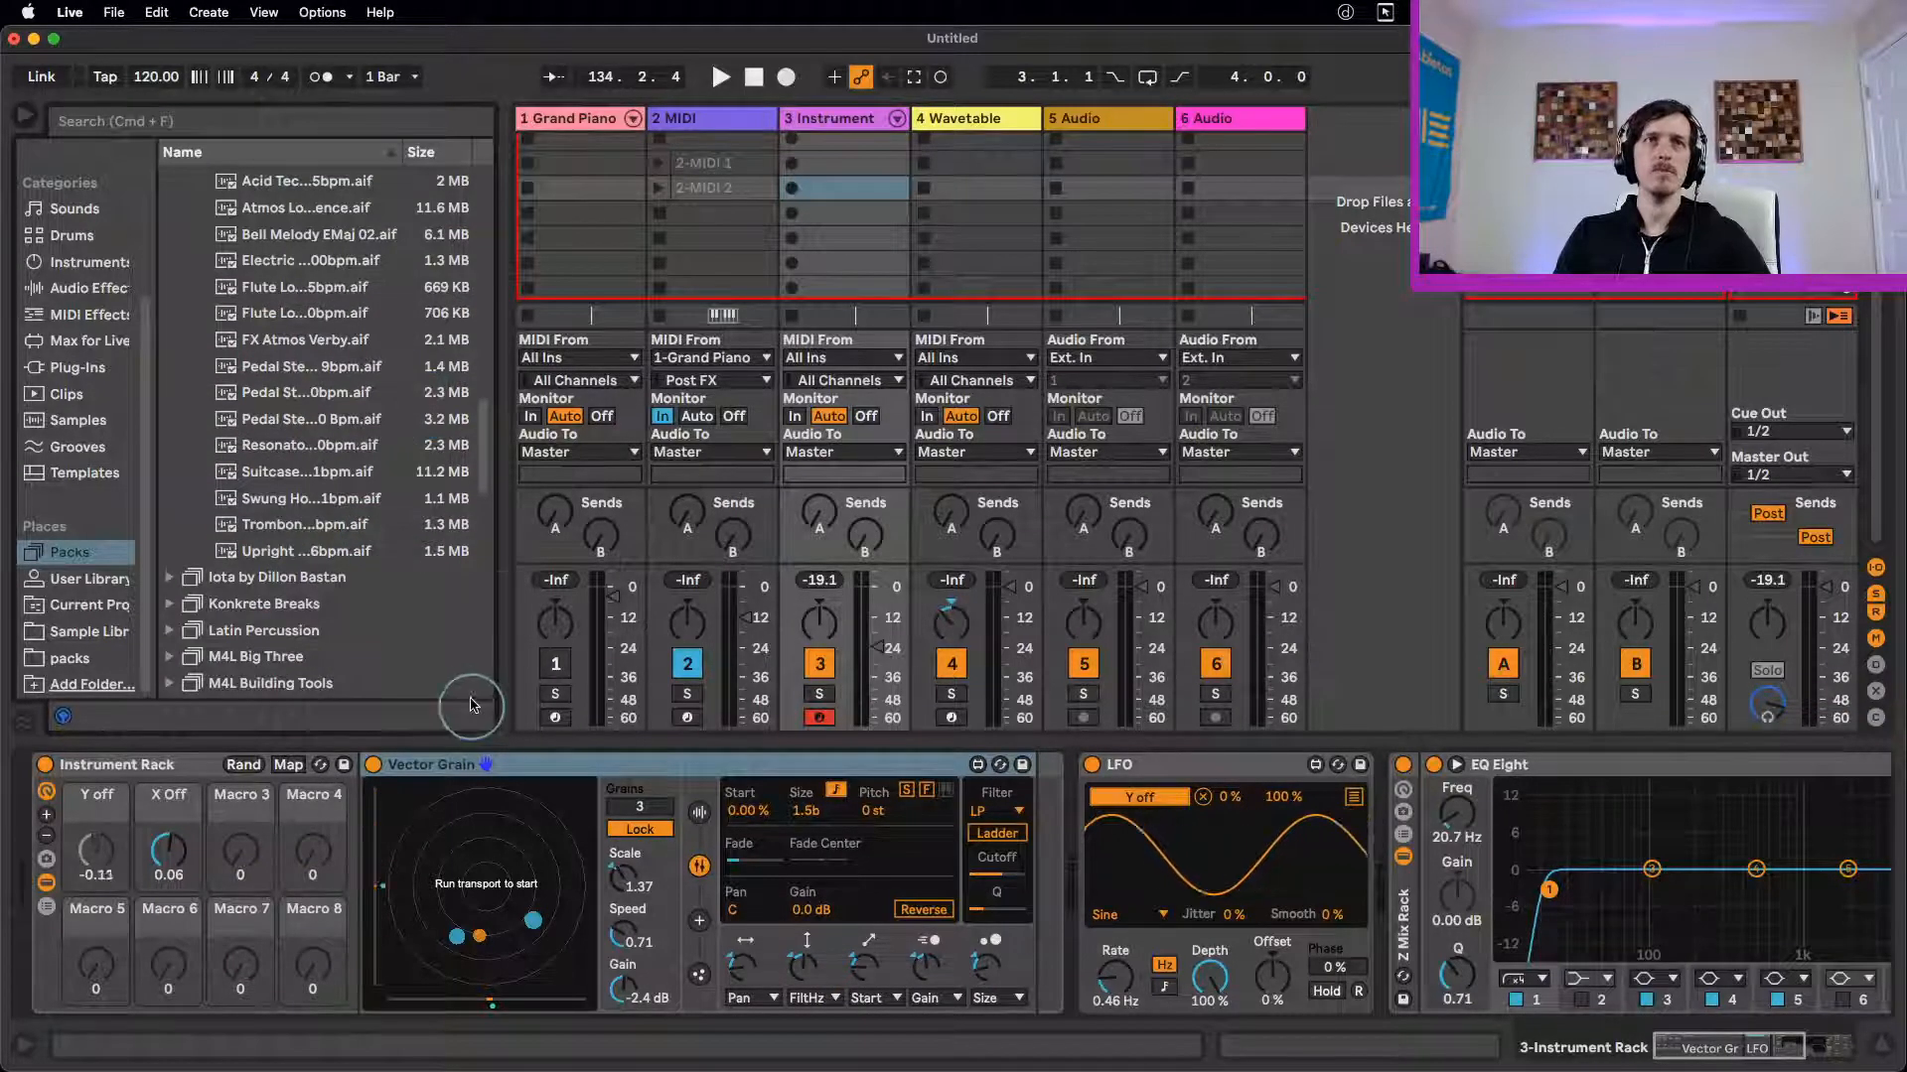
Step: Load the pack's Upright sample into Vector Grain, play it back and set the Instrument track's volume to -10 dB
key("space")
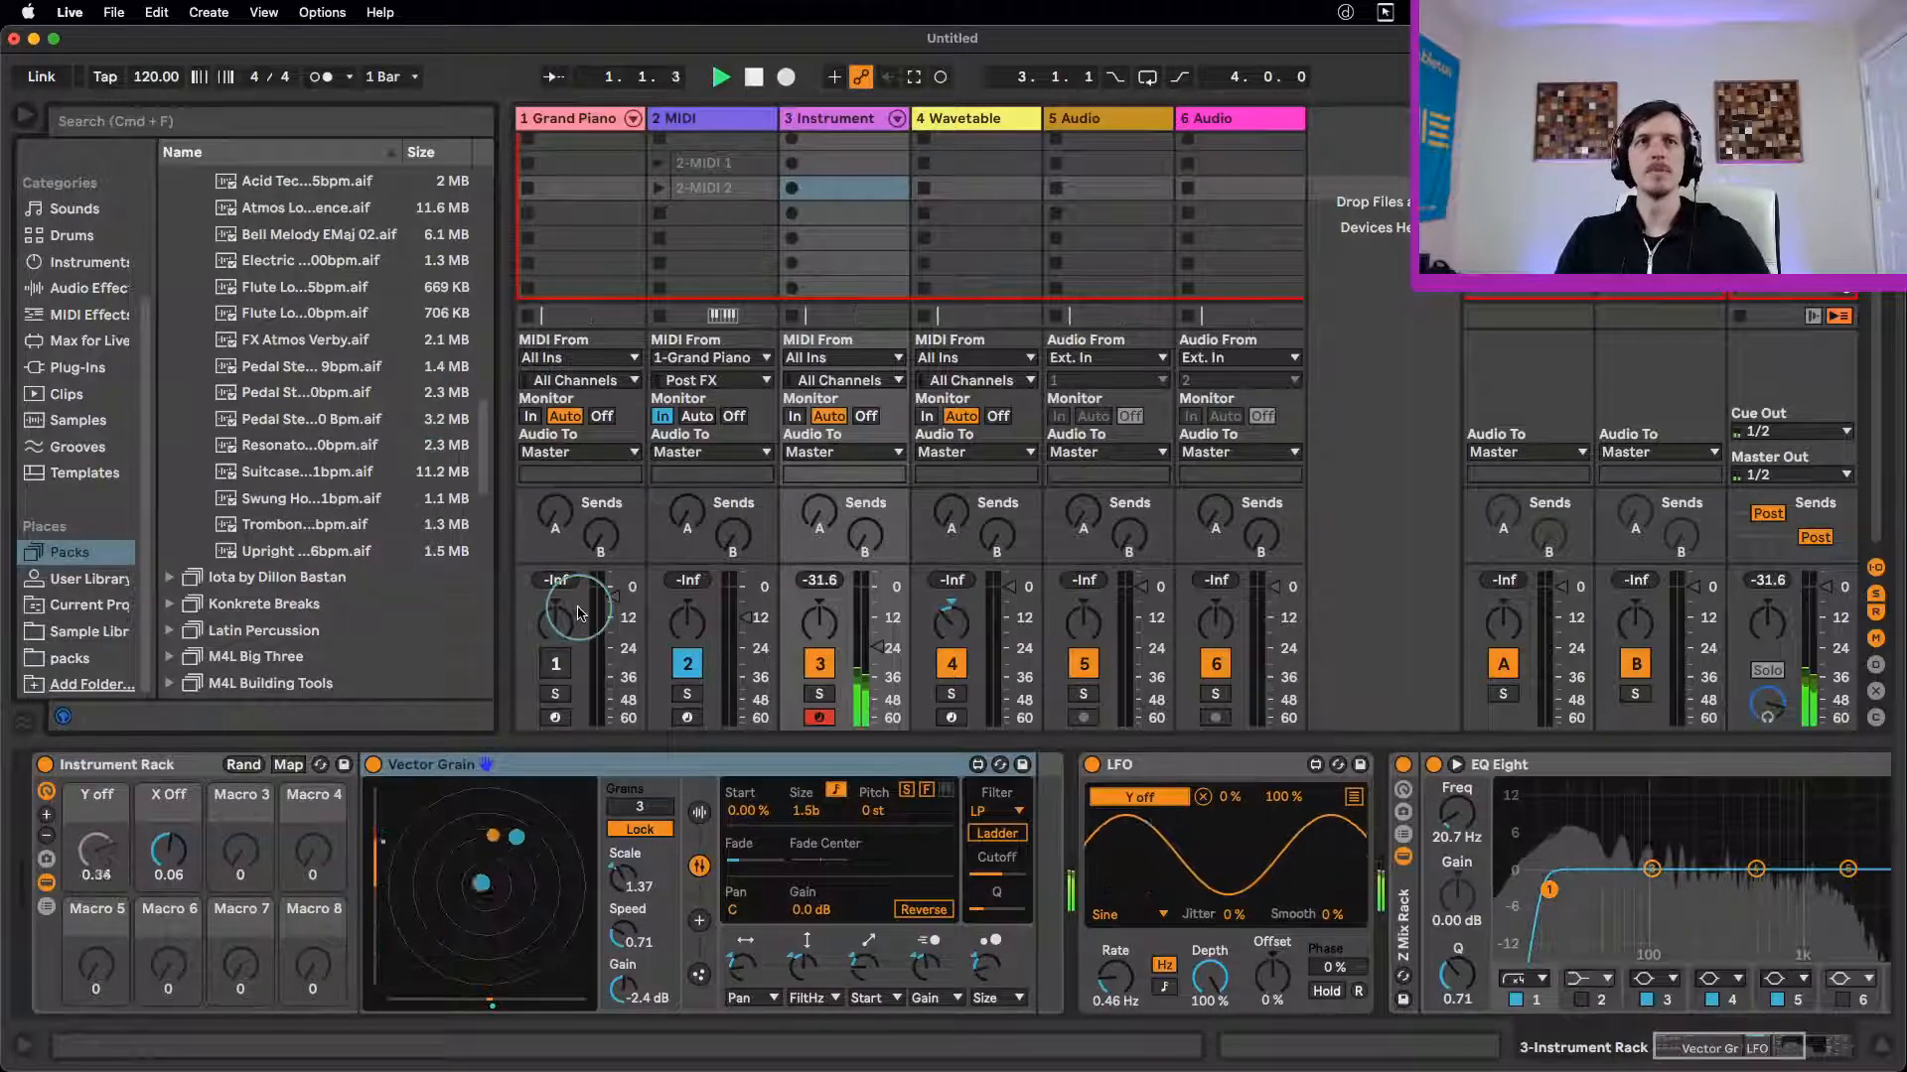
left_click(325, 553)
left_click_drag(317, 556, 516, 856)
key("space")
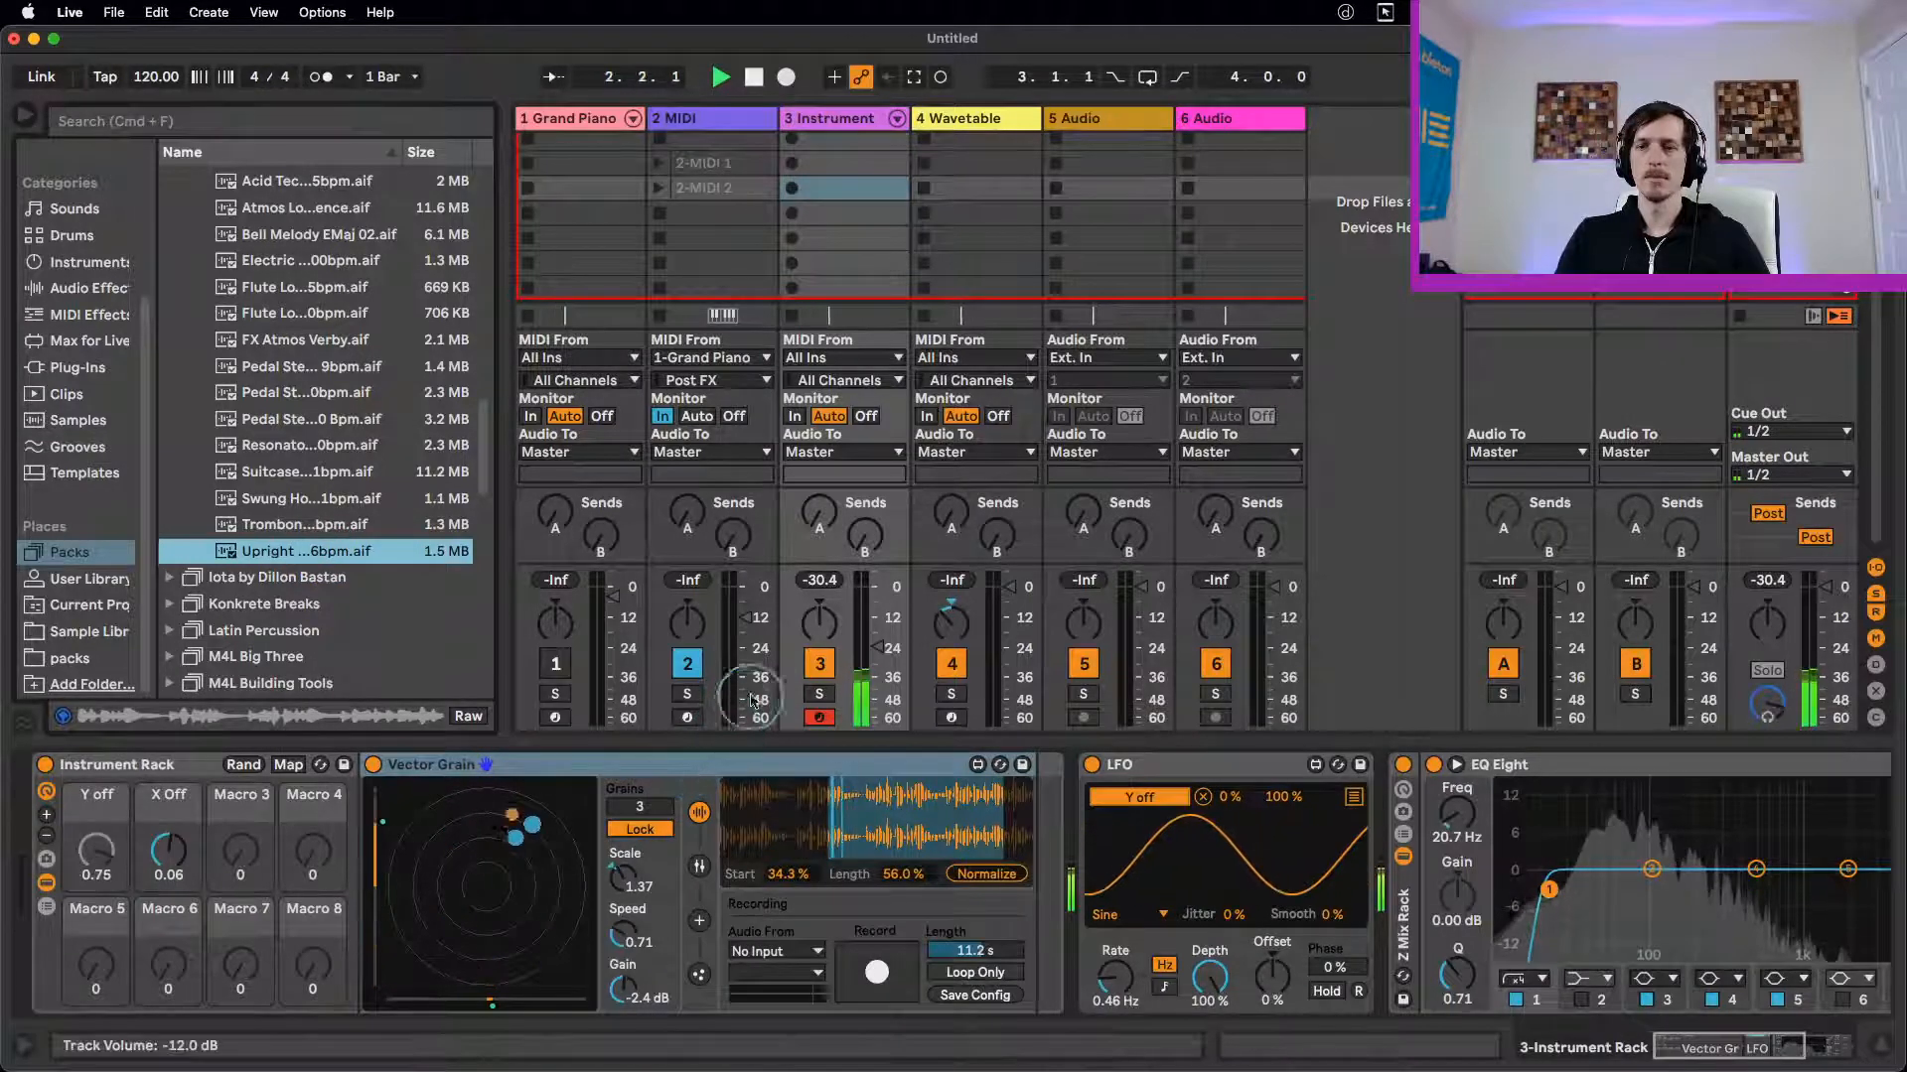
left_click(887, 608)
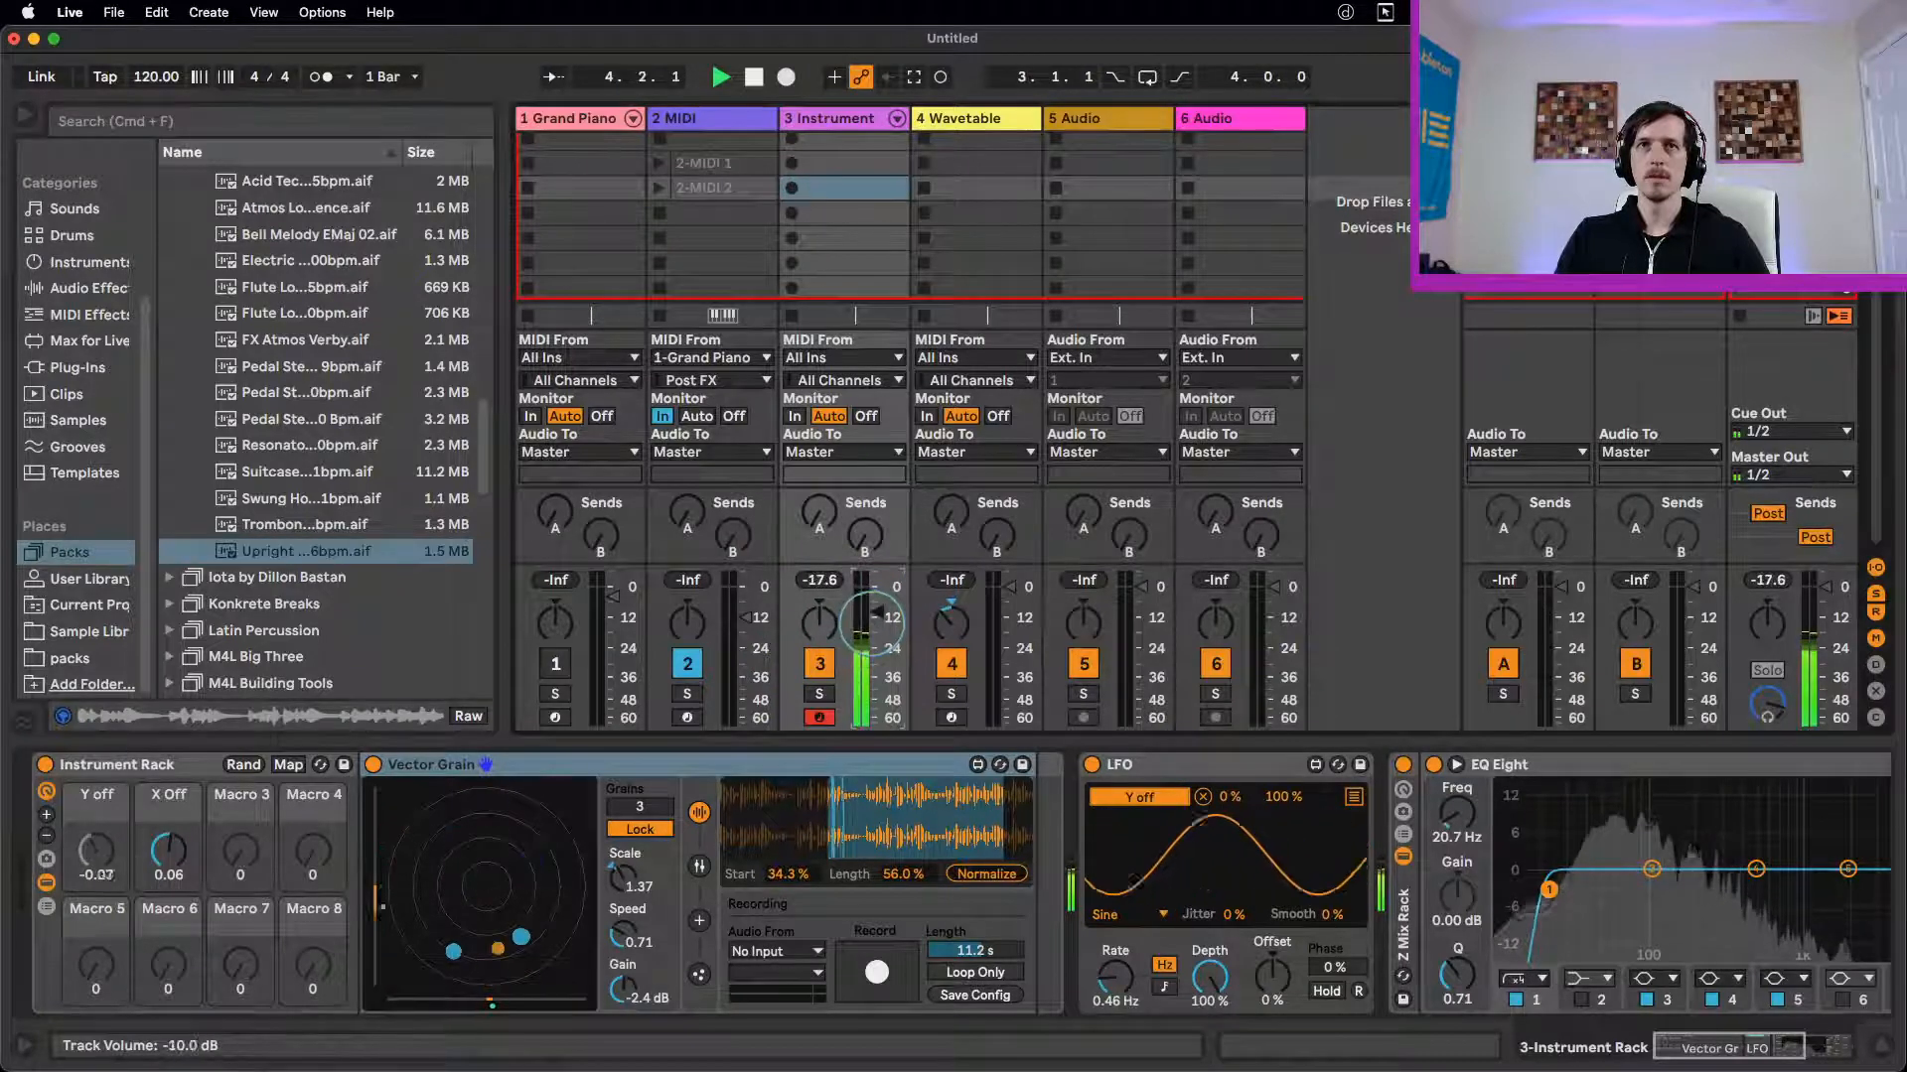
Step: Turn off the Attractor and Flowfield forces in Vector Grain
left_click(699, 865)
left_click(699, 921)
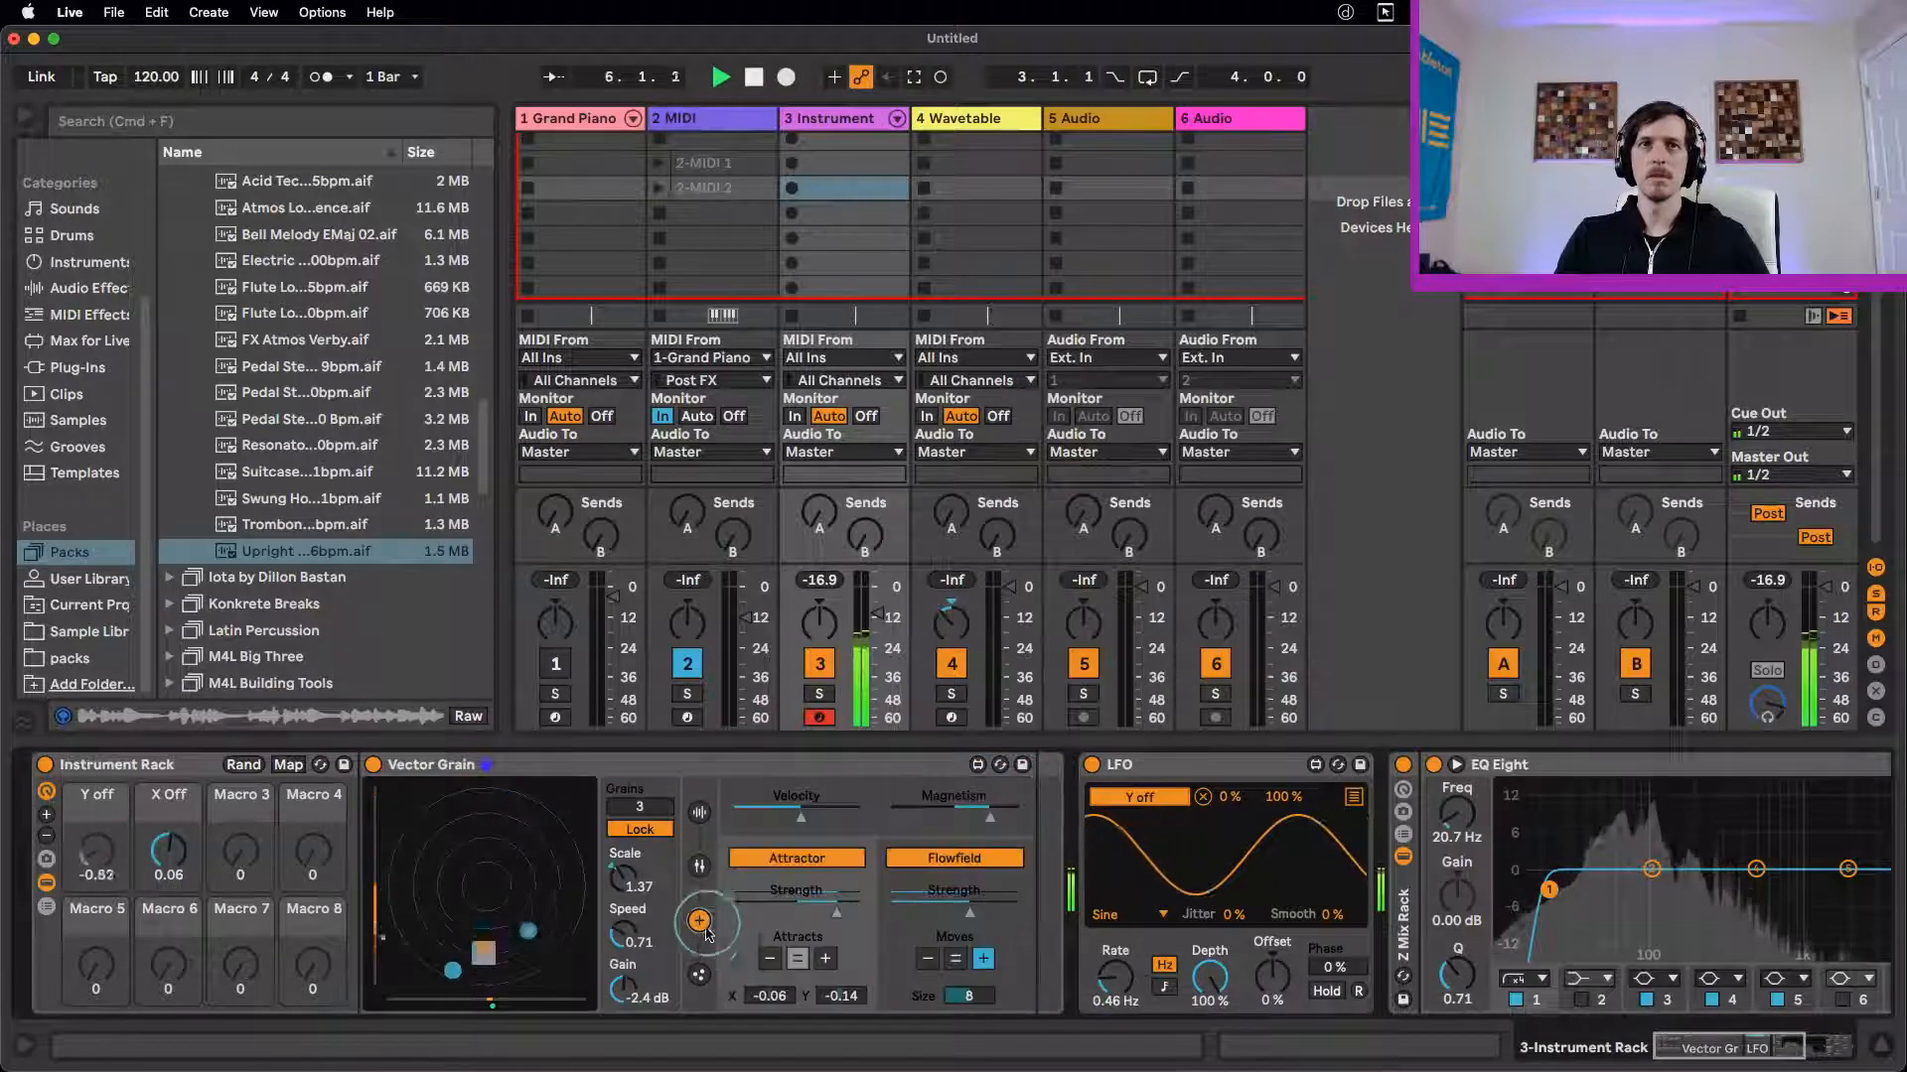
left_click(791, 862)
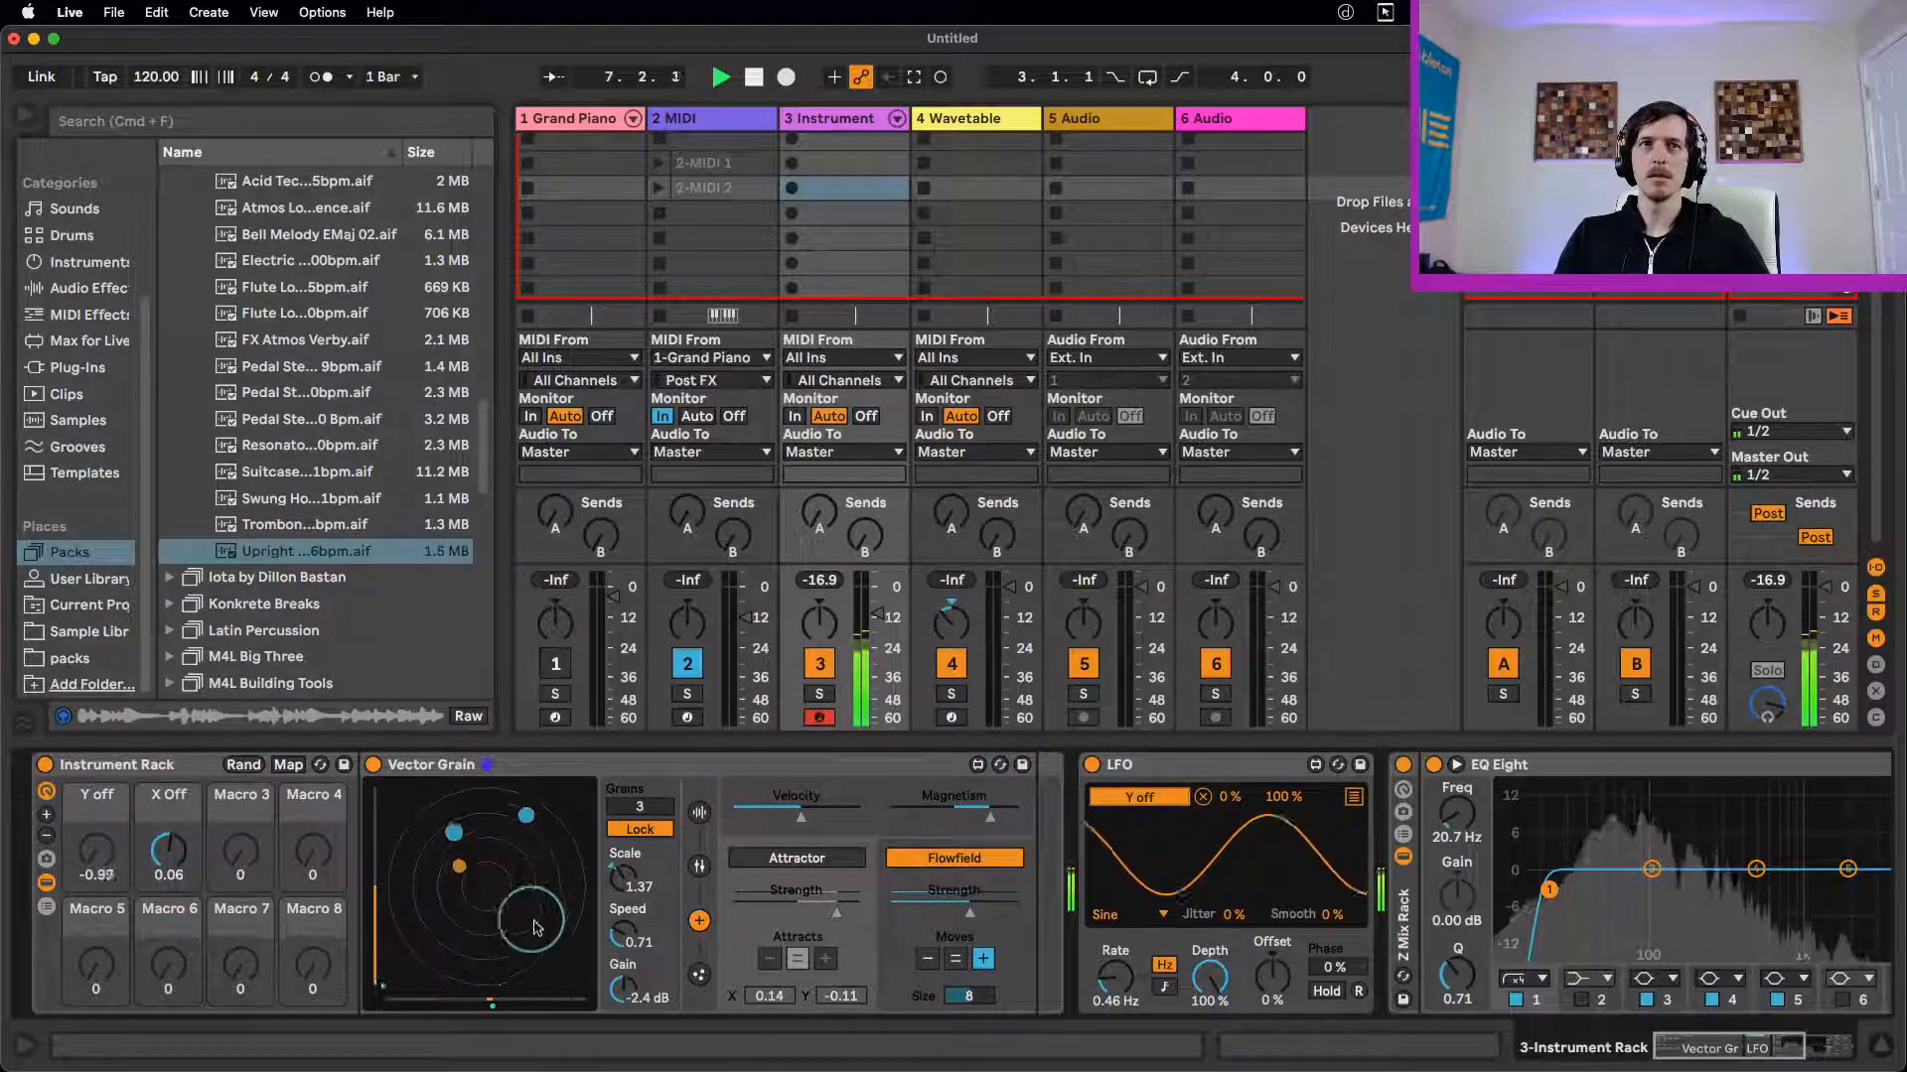
left_click(923, 866)
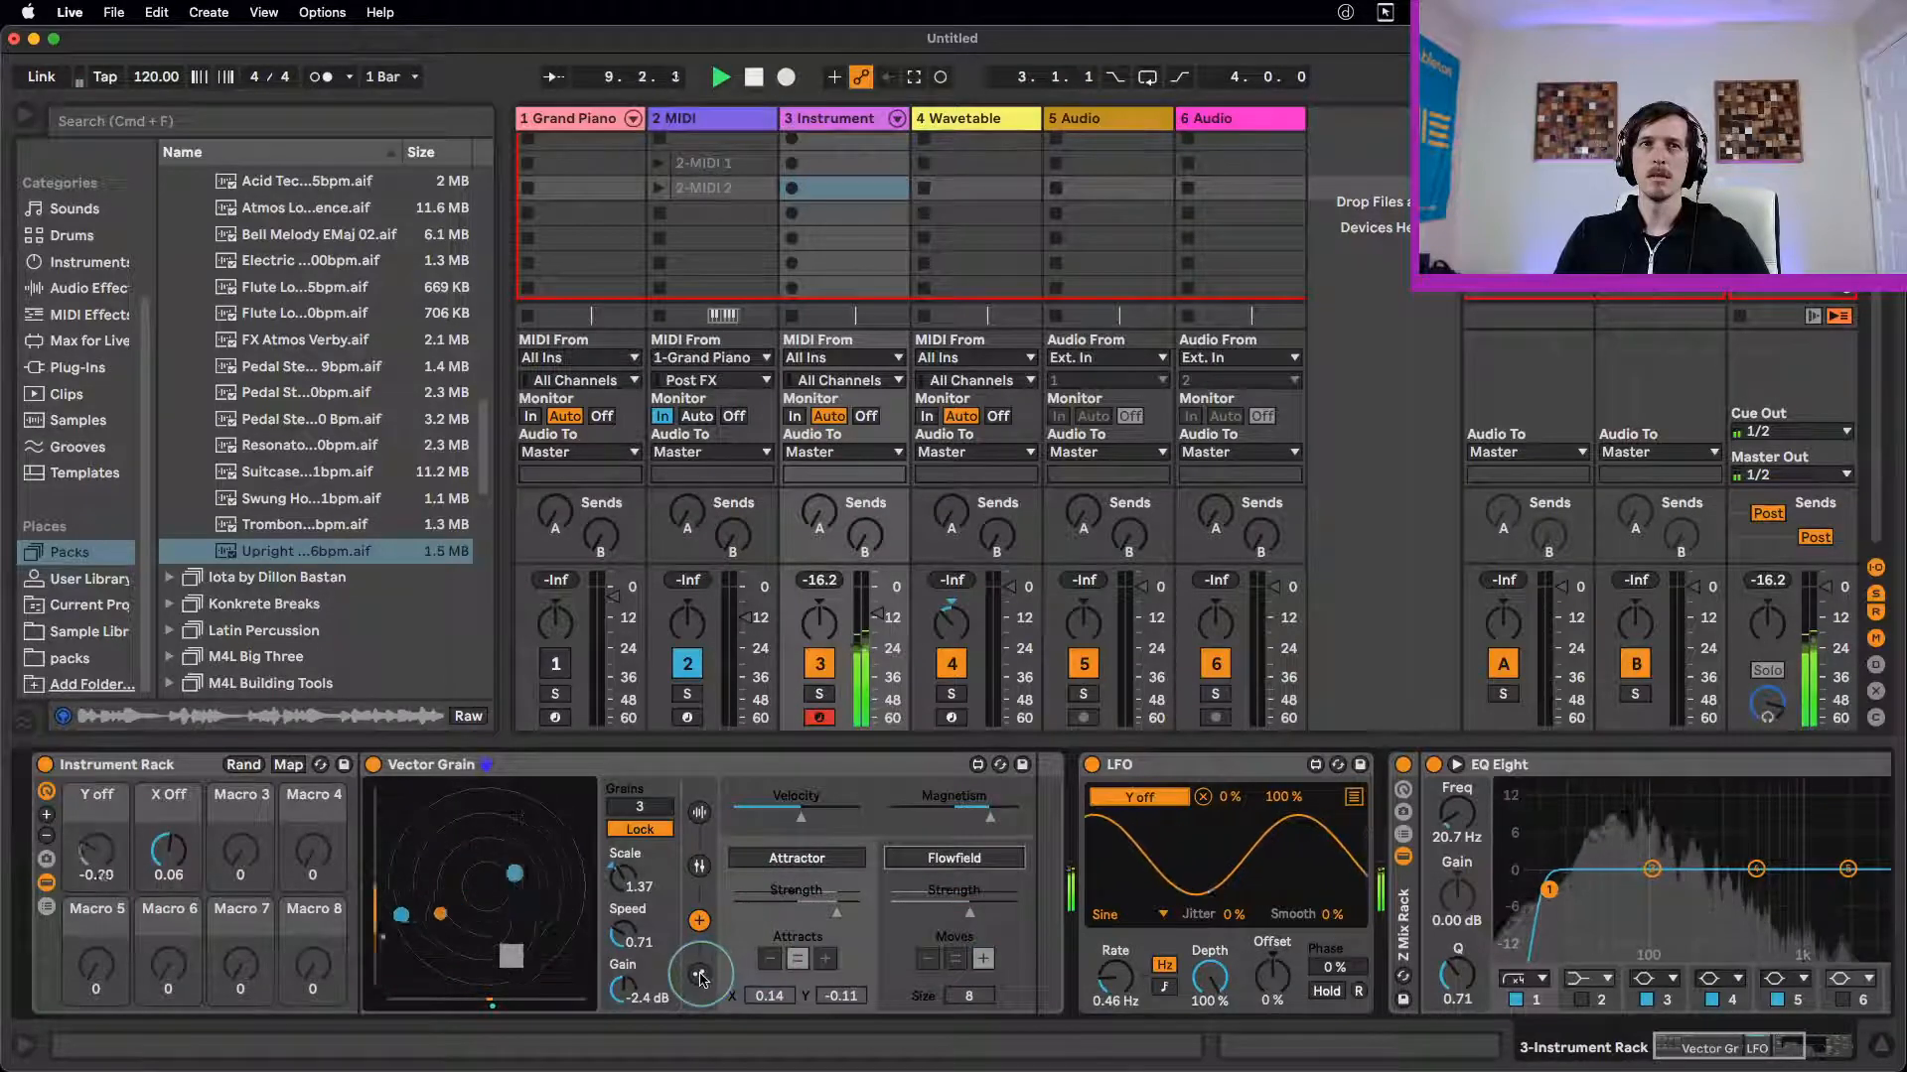
Step: Shift Vector Grain's sample region to start about a quarter of the way into the sample, and stop playback
left_click(702, 976)
left_click(699, 814)
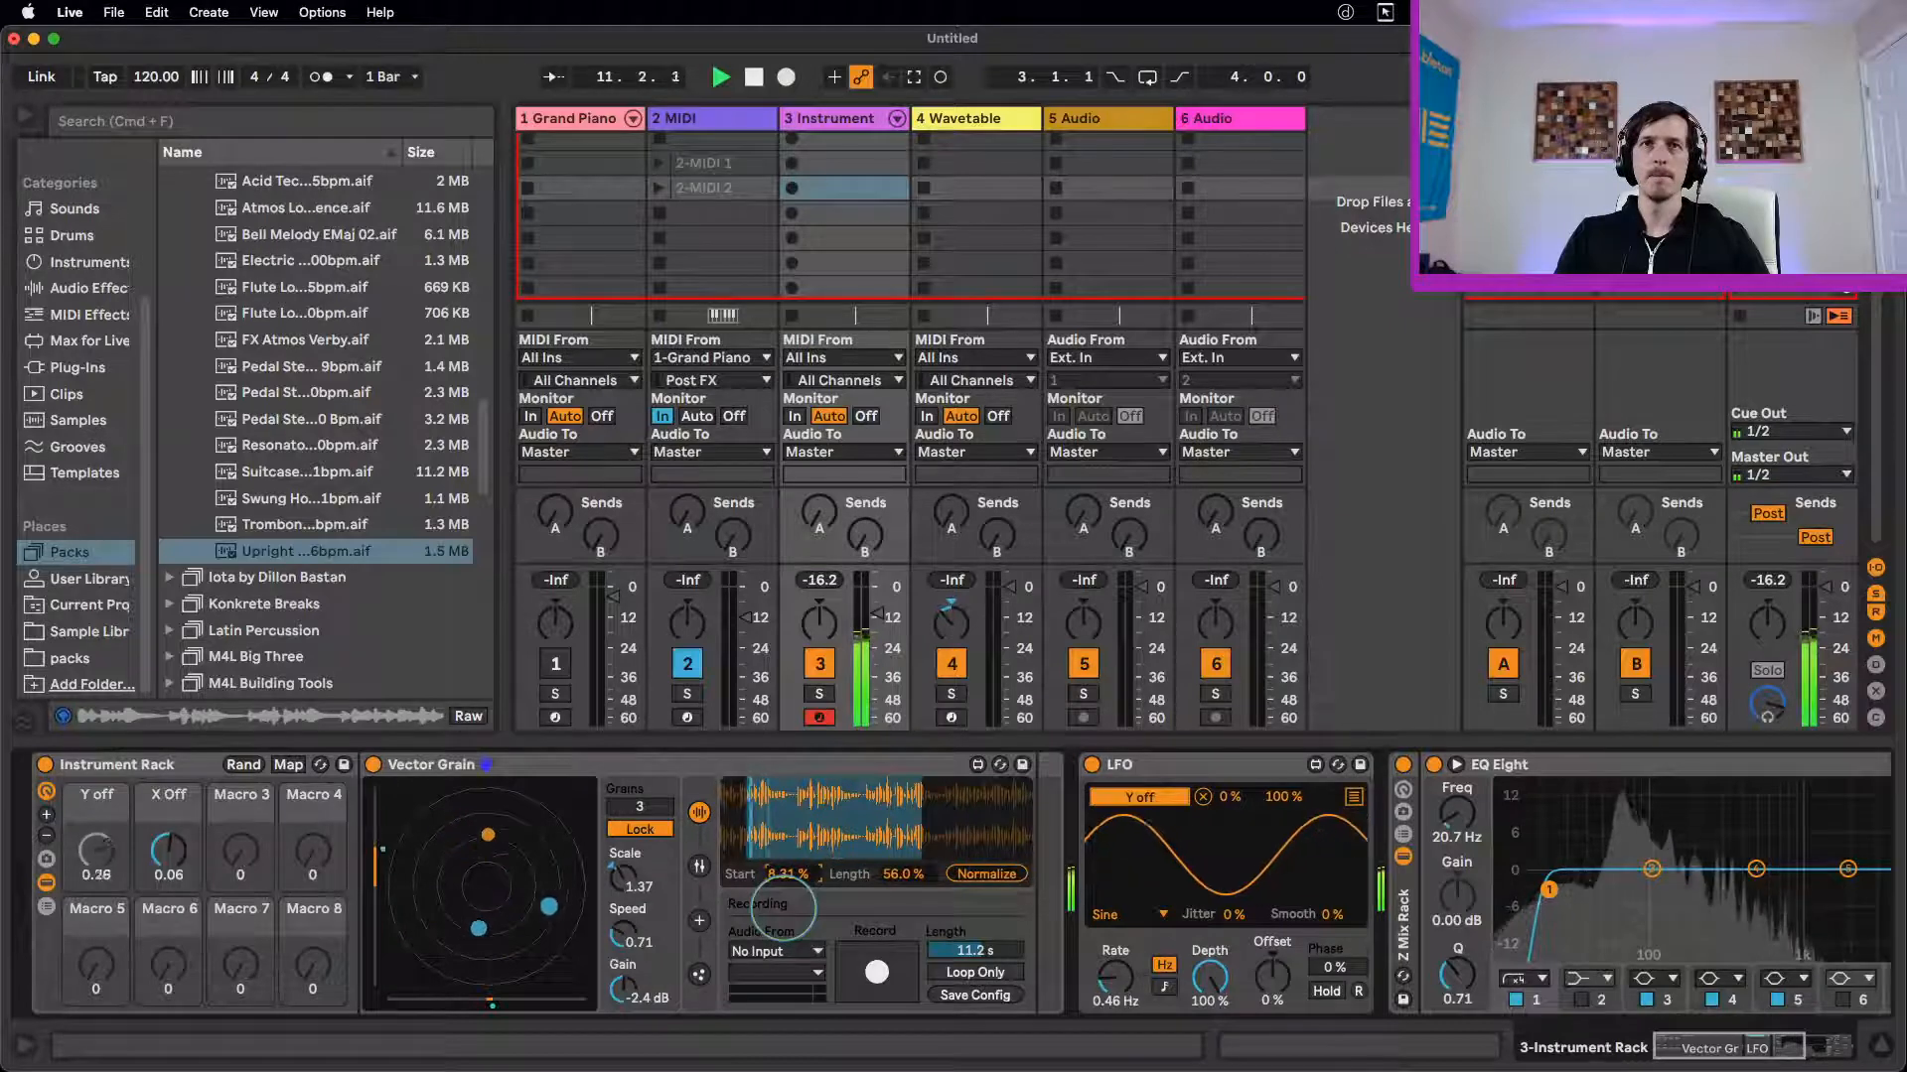
left_click_drag(781, 905, 779, 873)
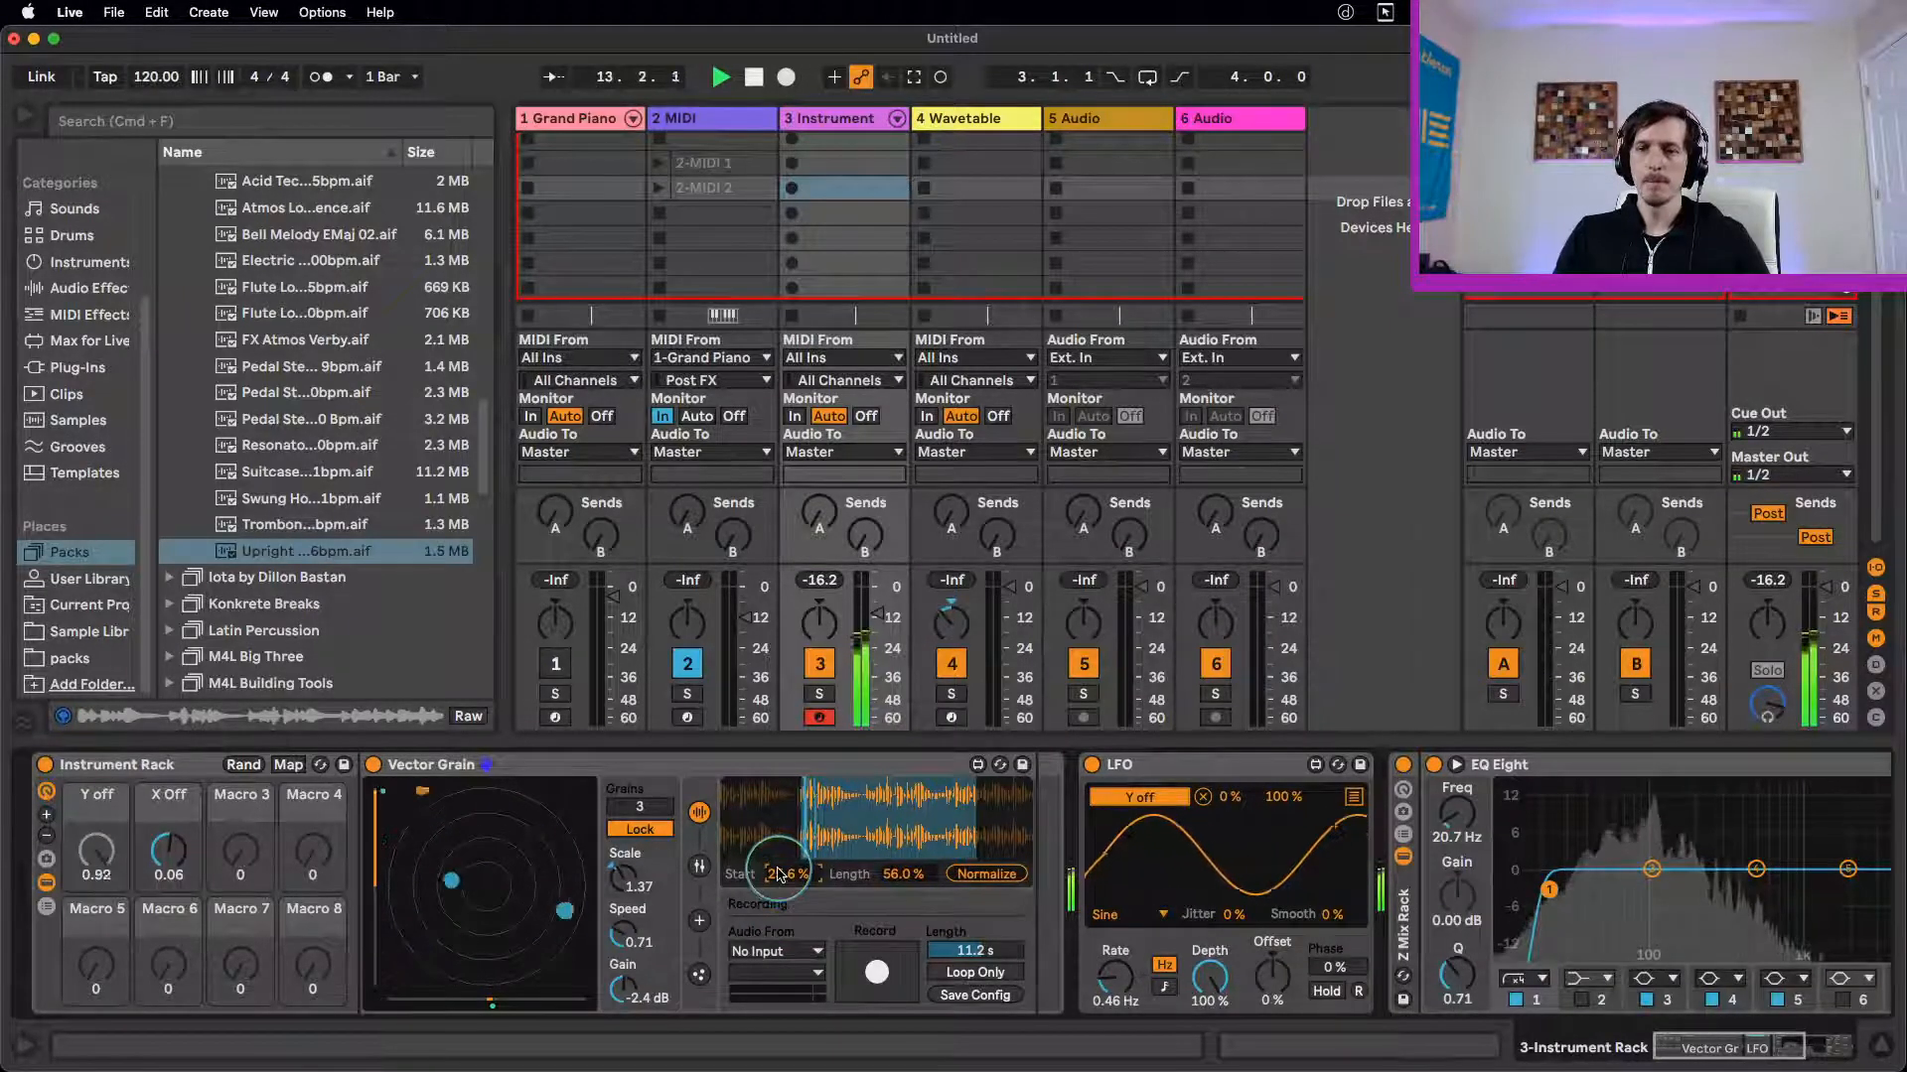
key("space")
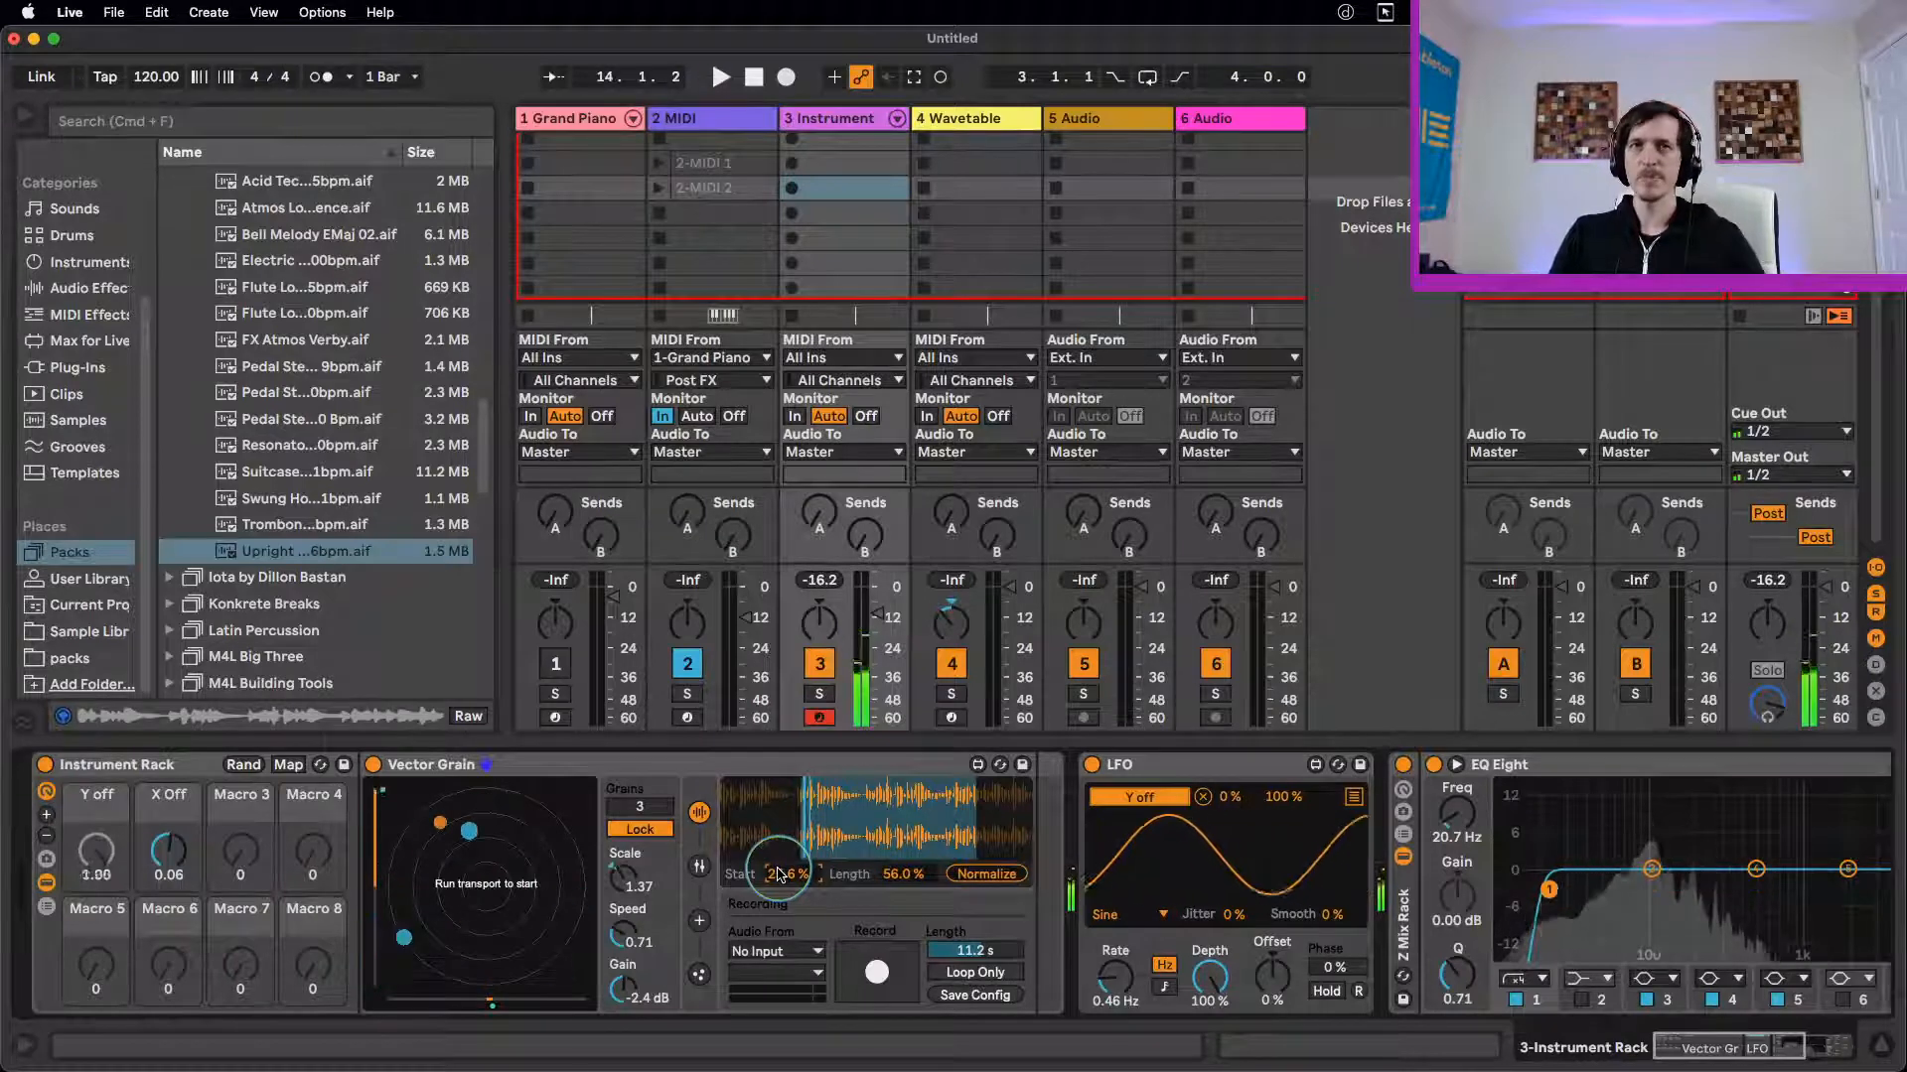
Step: Set Vector Grain's recording length to 14.3 s, start playback and extend the sample region's length to 64.7 %
left_click(887, 761)
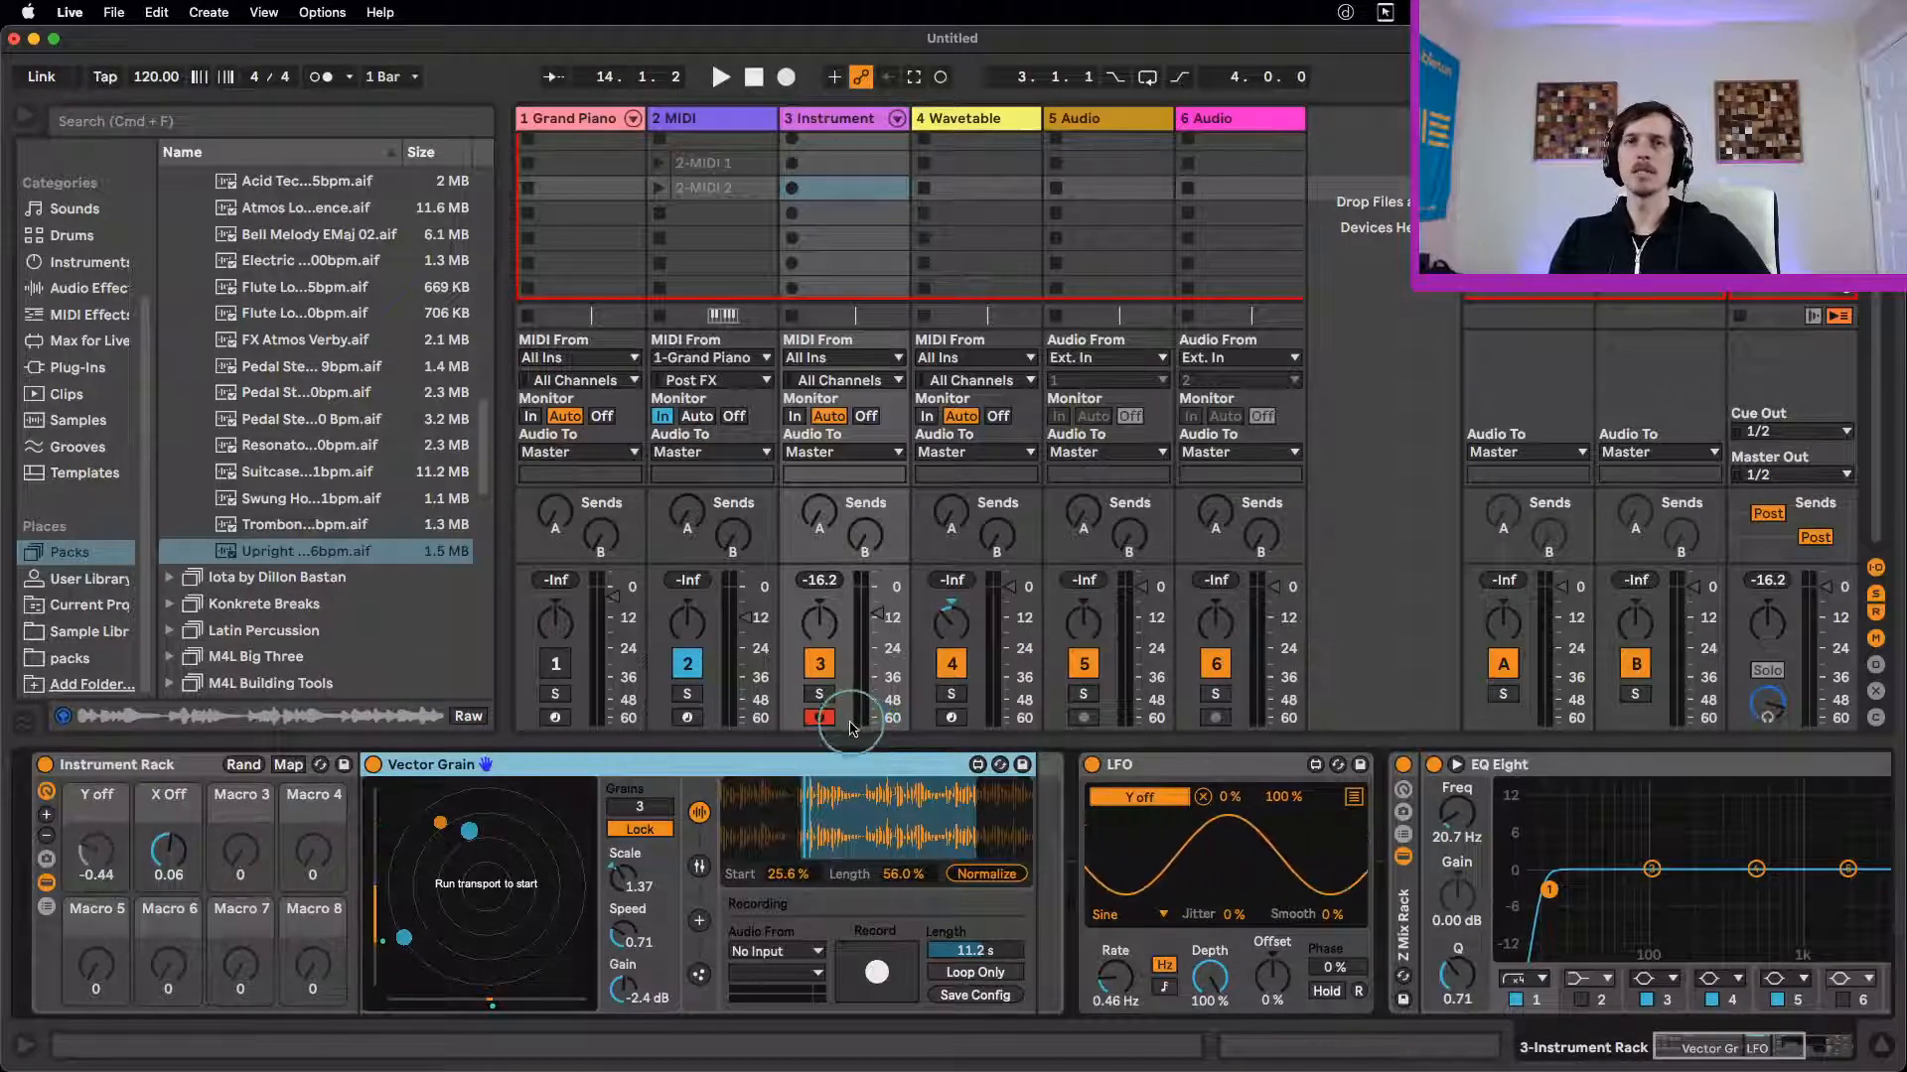
left_click_drag(990, 955, 989, 929)
key("space")
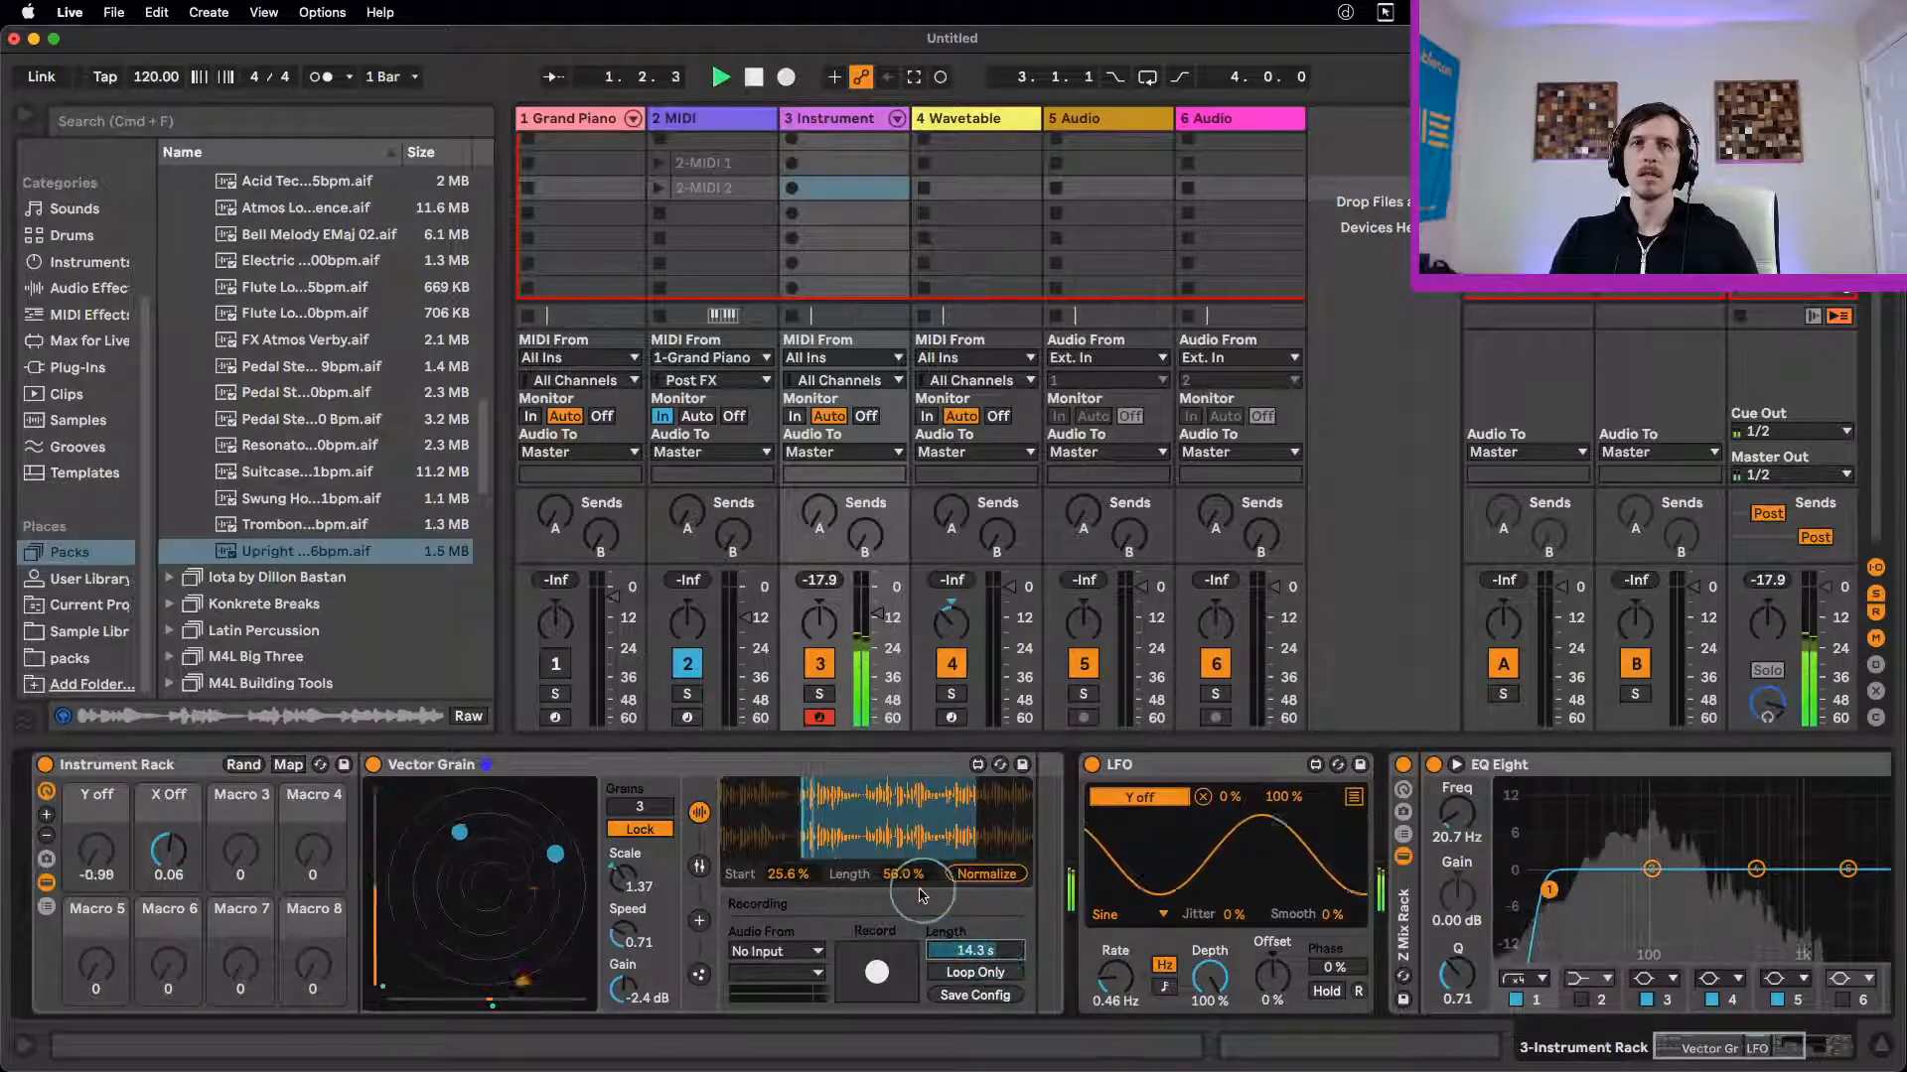
left_click_drag(907, 873, 907, 863)
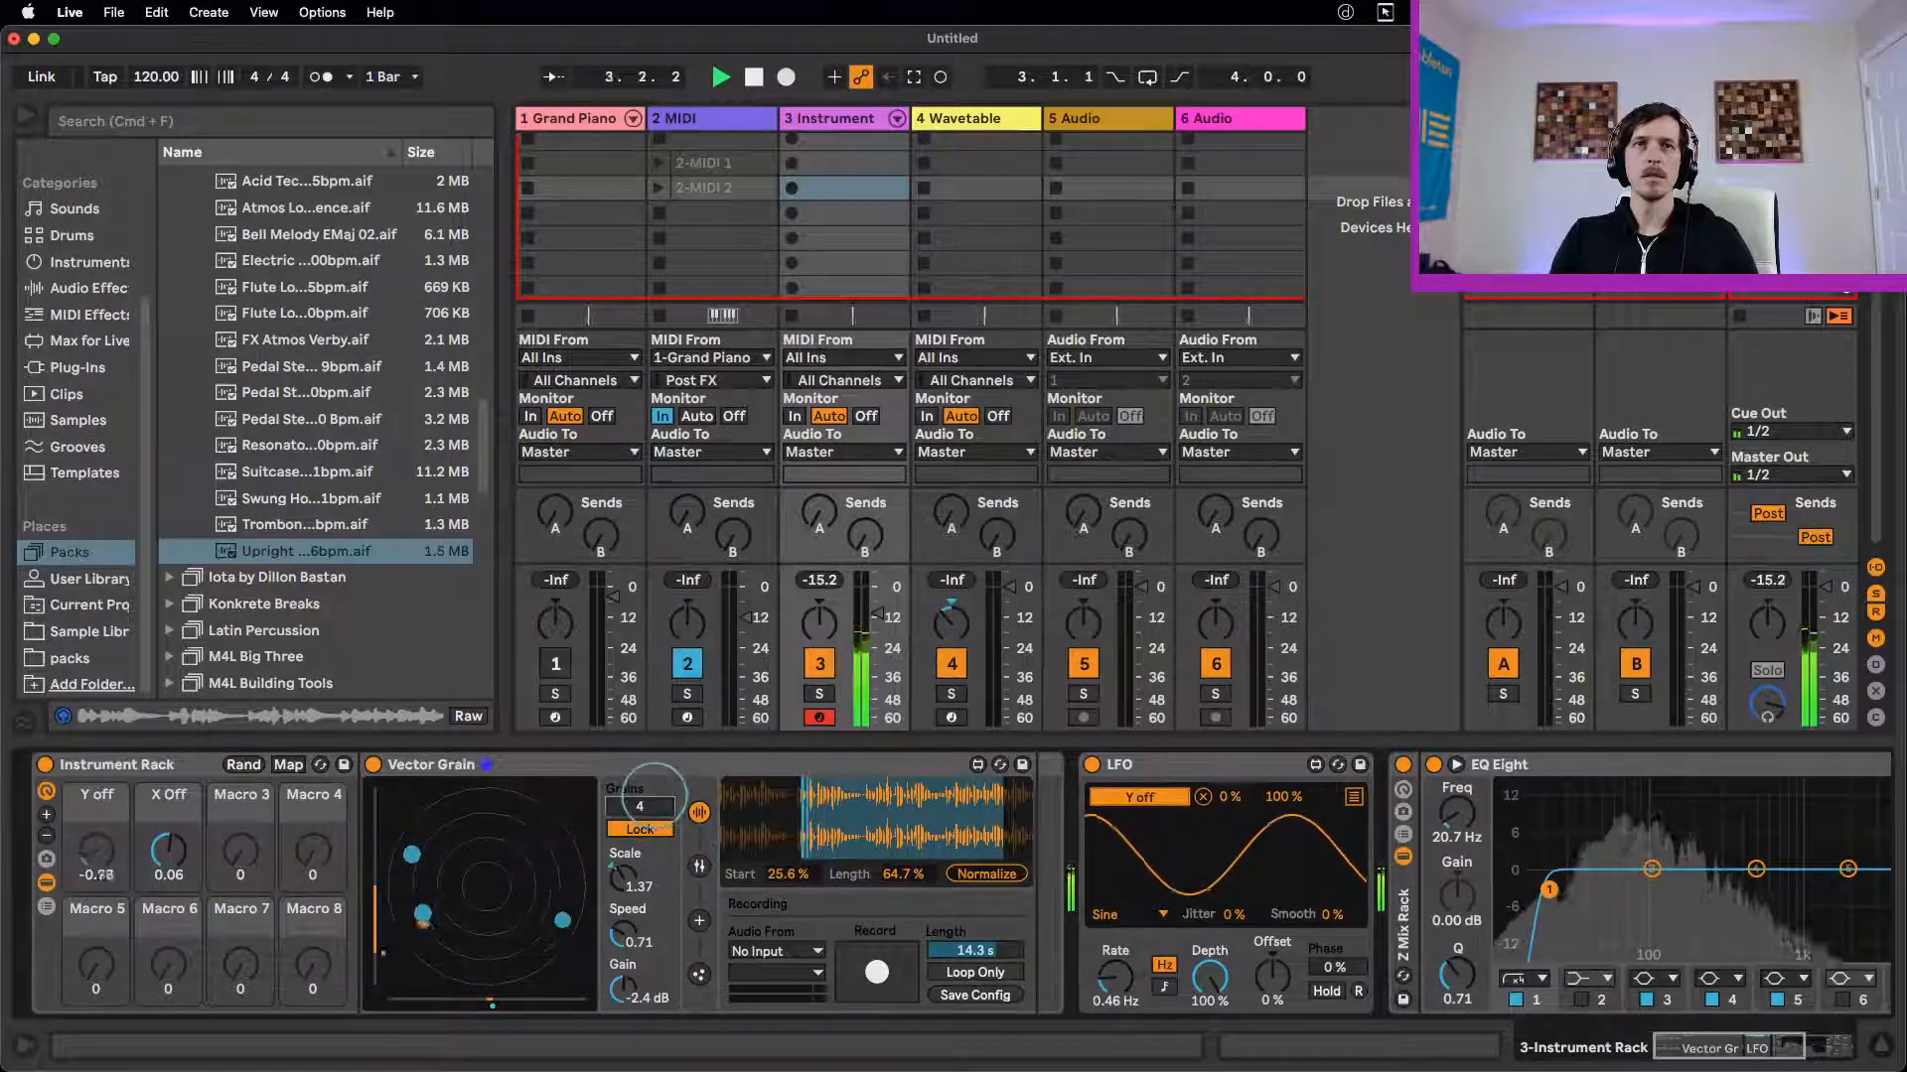
Step: Try a count of 5 grains in Vector Grain, look over the grain parameters and return the count to 3
left_click_drag(640, 807, 653, 779)
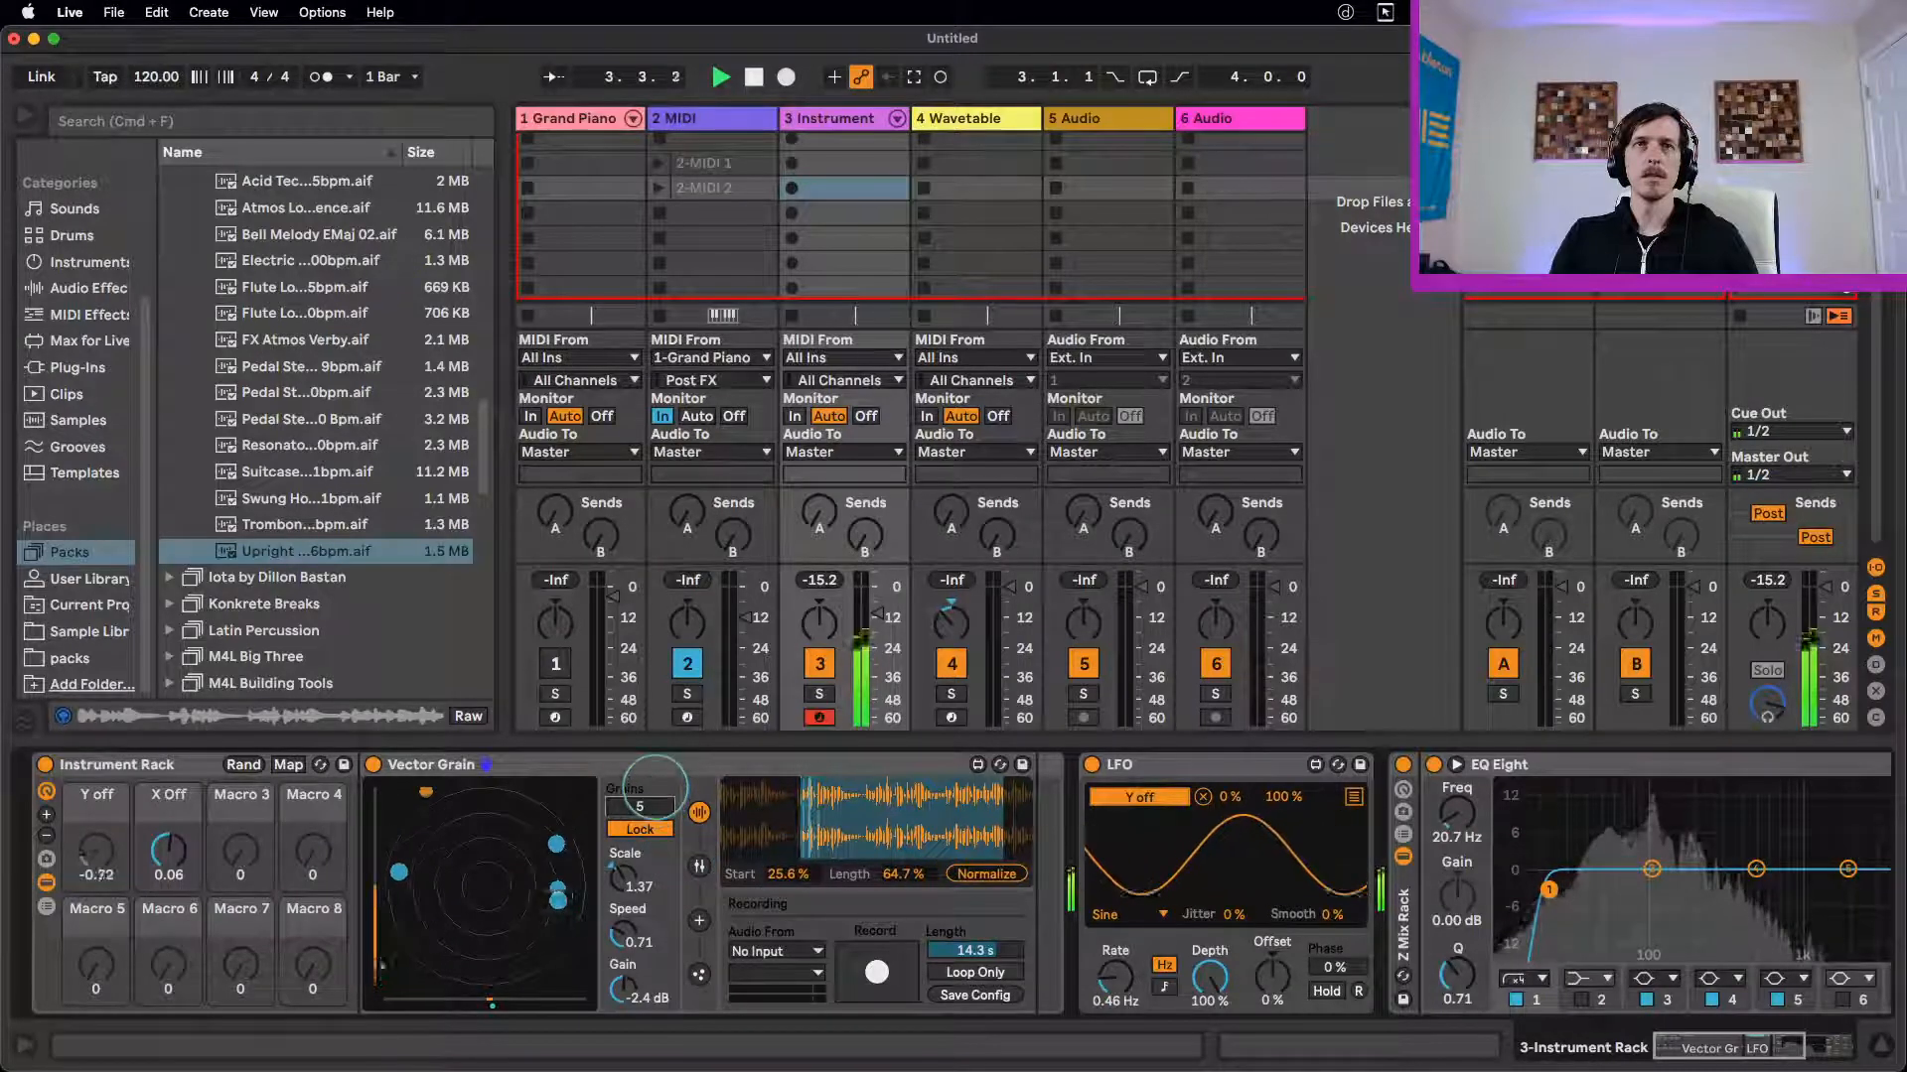
left_click(699, 866)
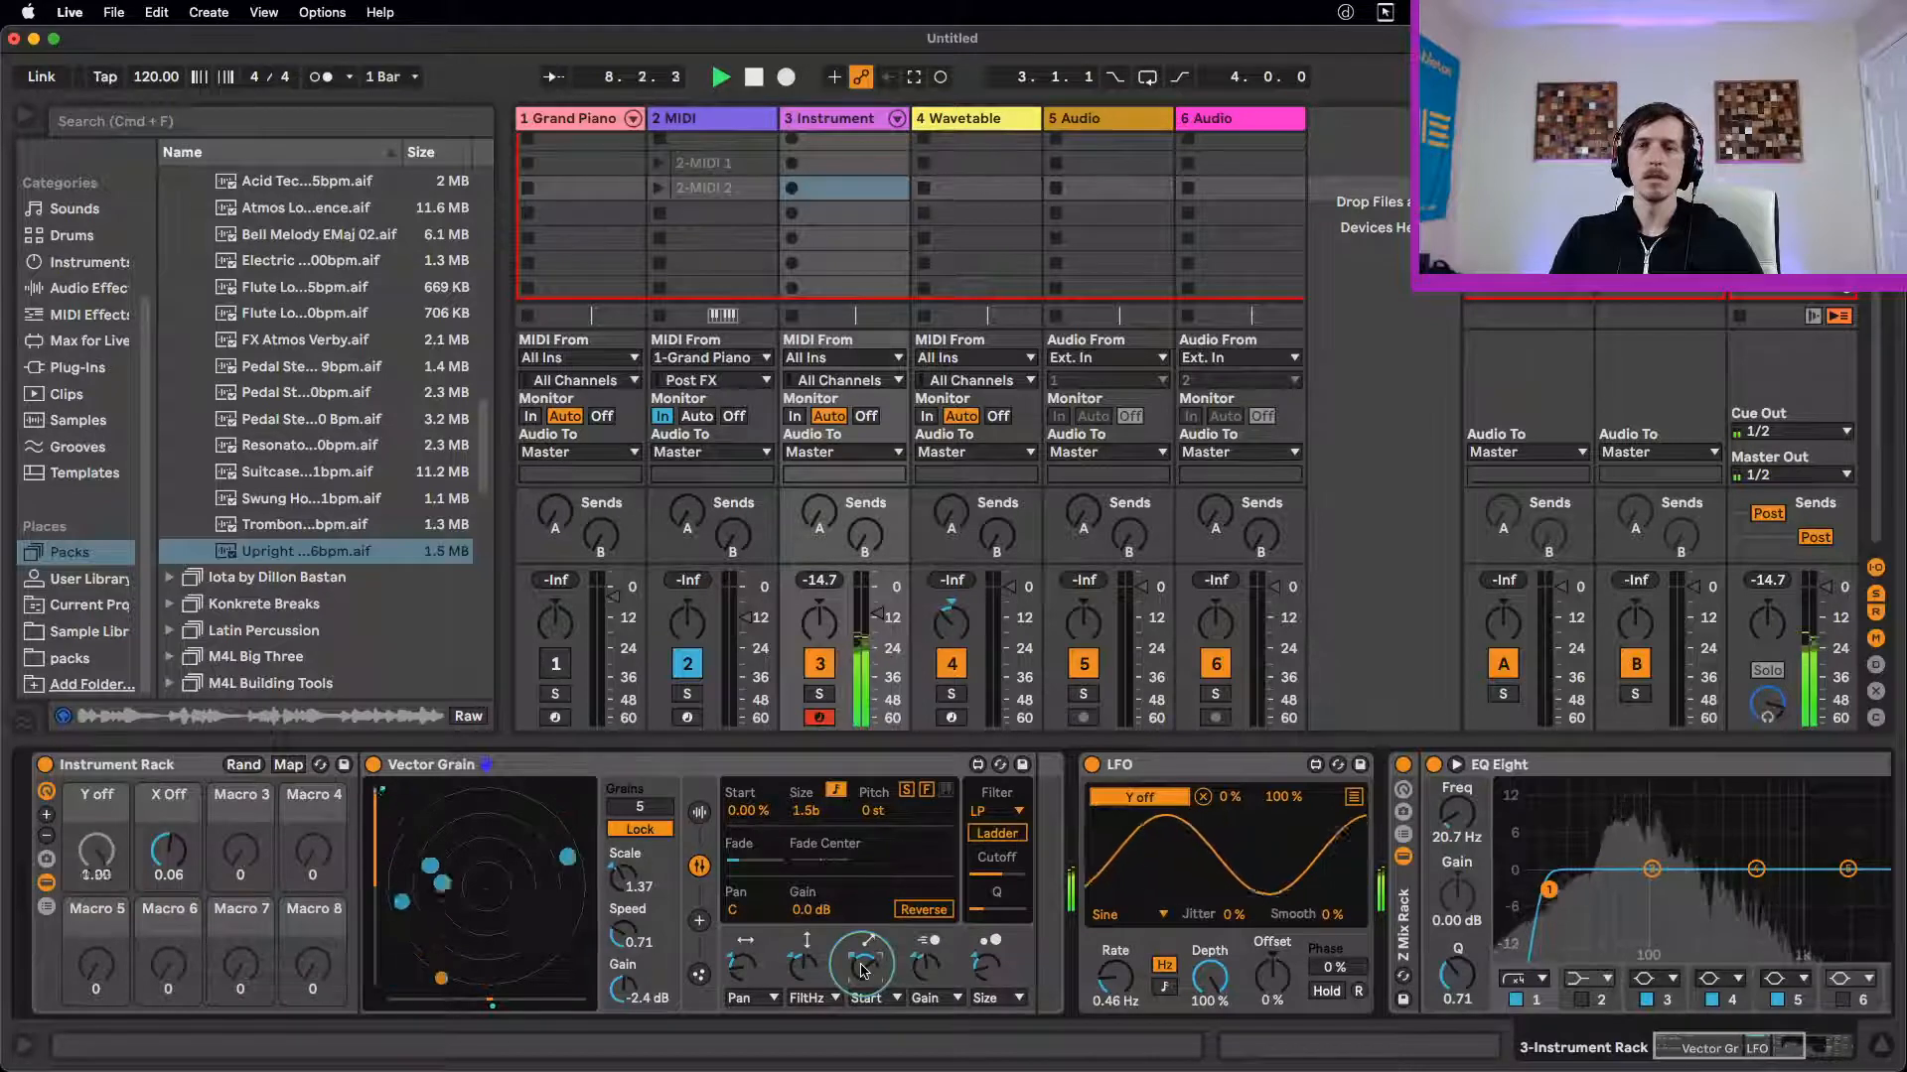
left_click(700, 813)
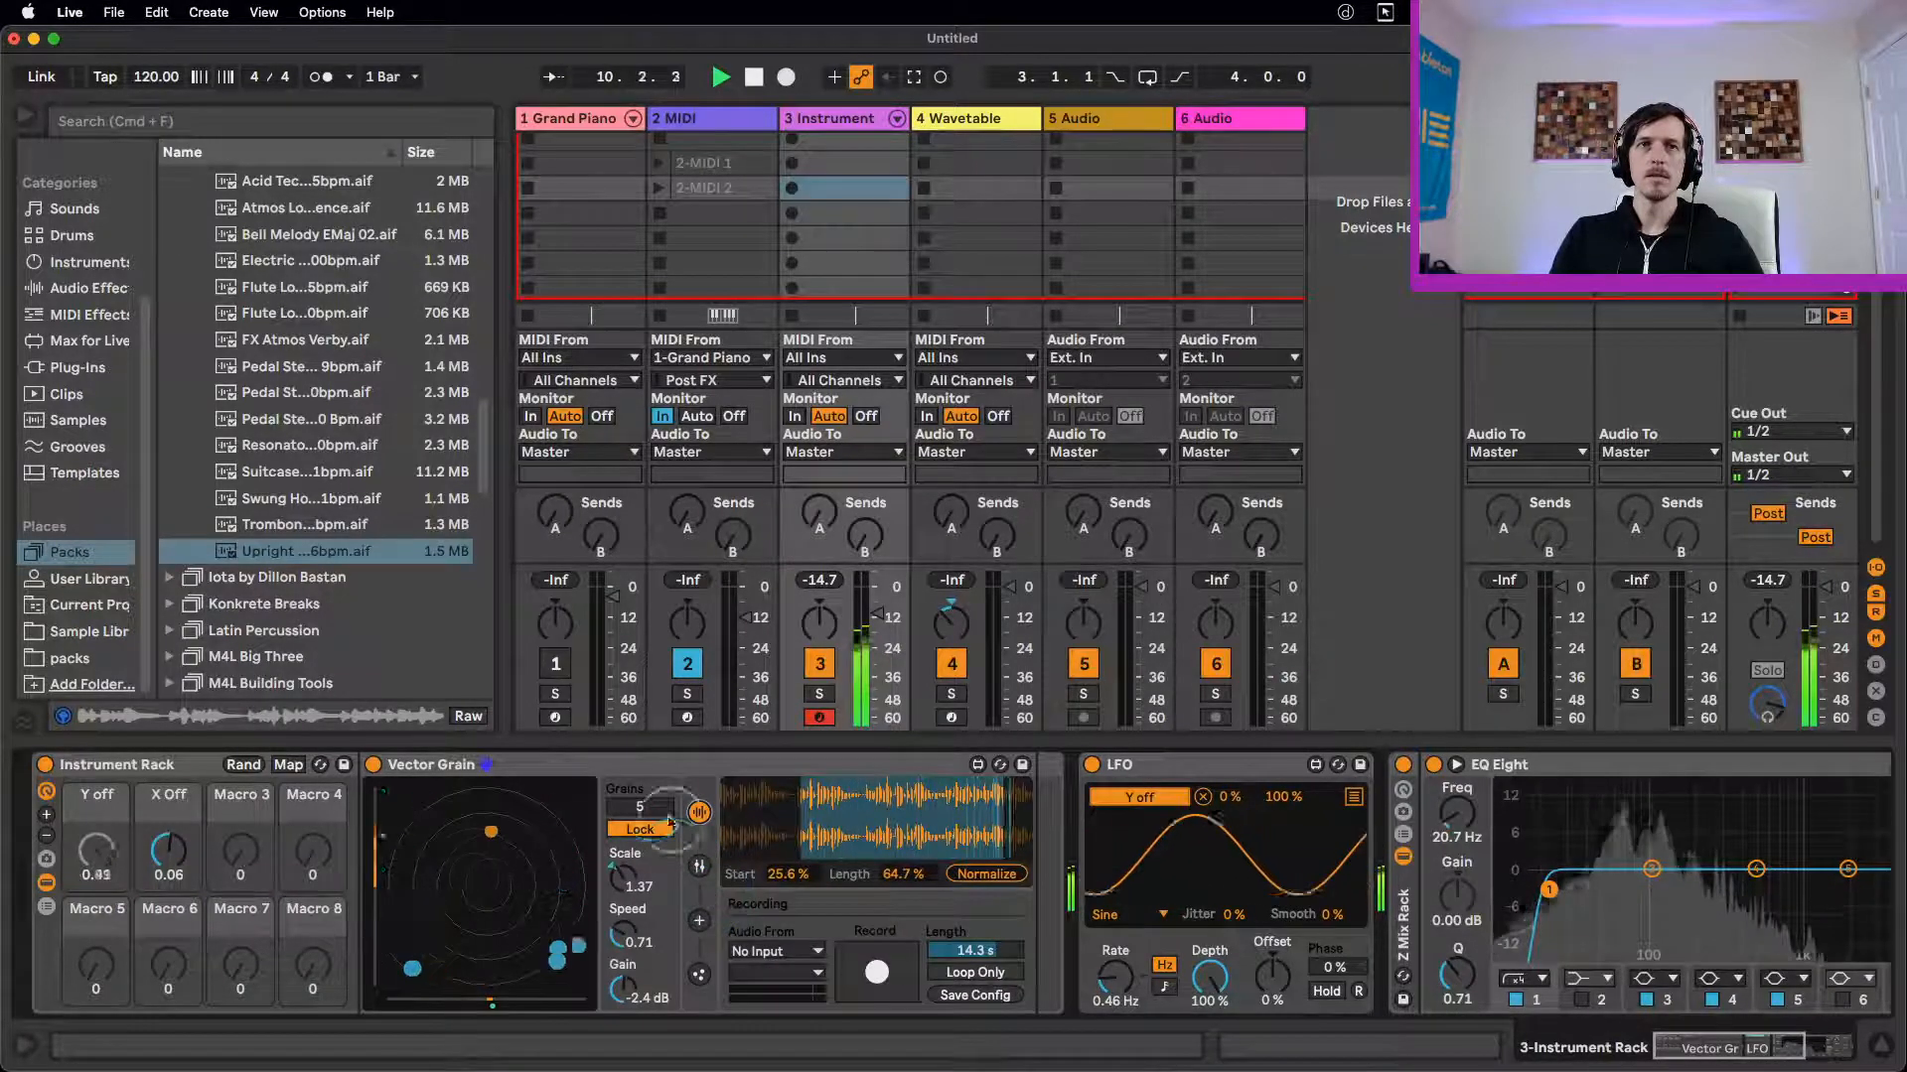
left_click_drag(640, 806, 648, 827)
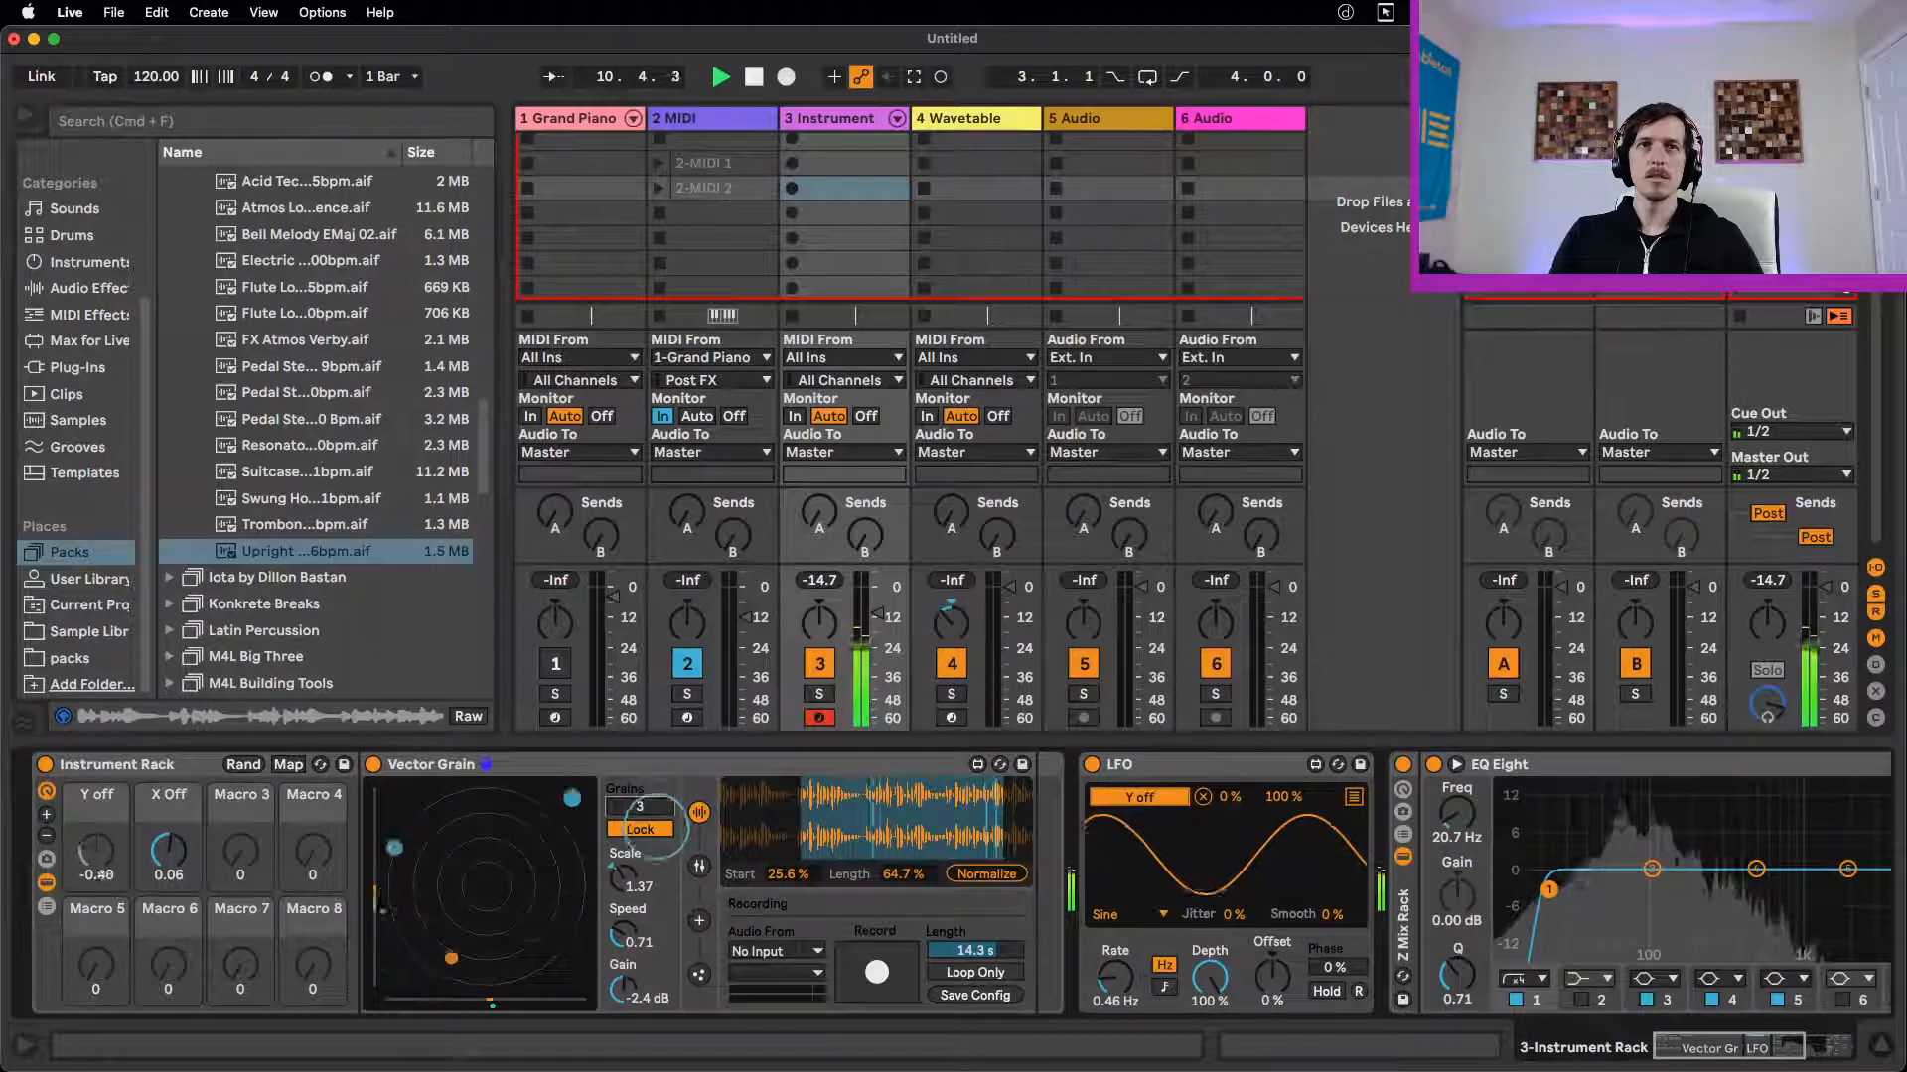
left_click(699, 868)
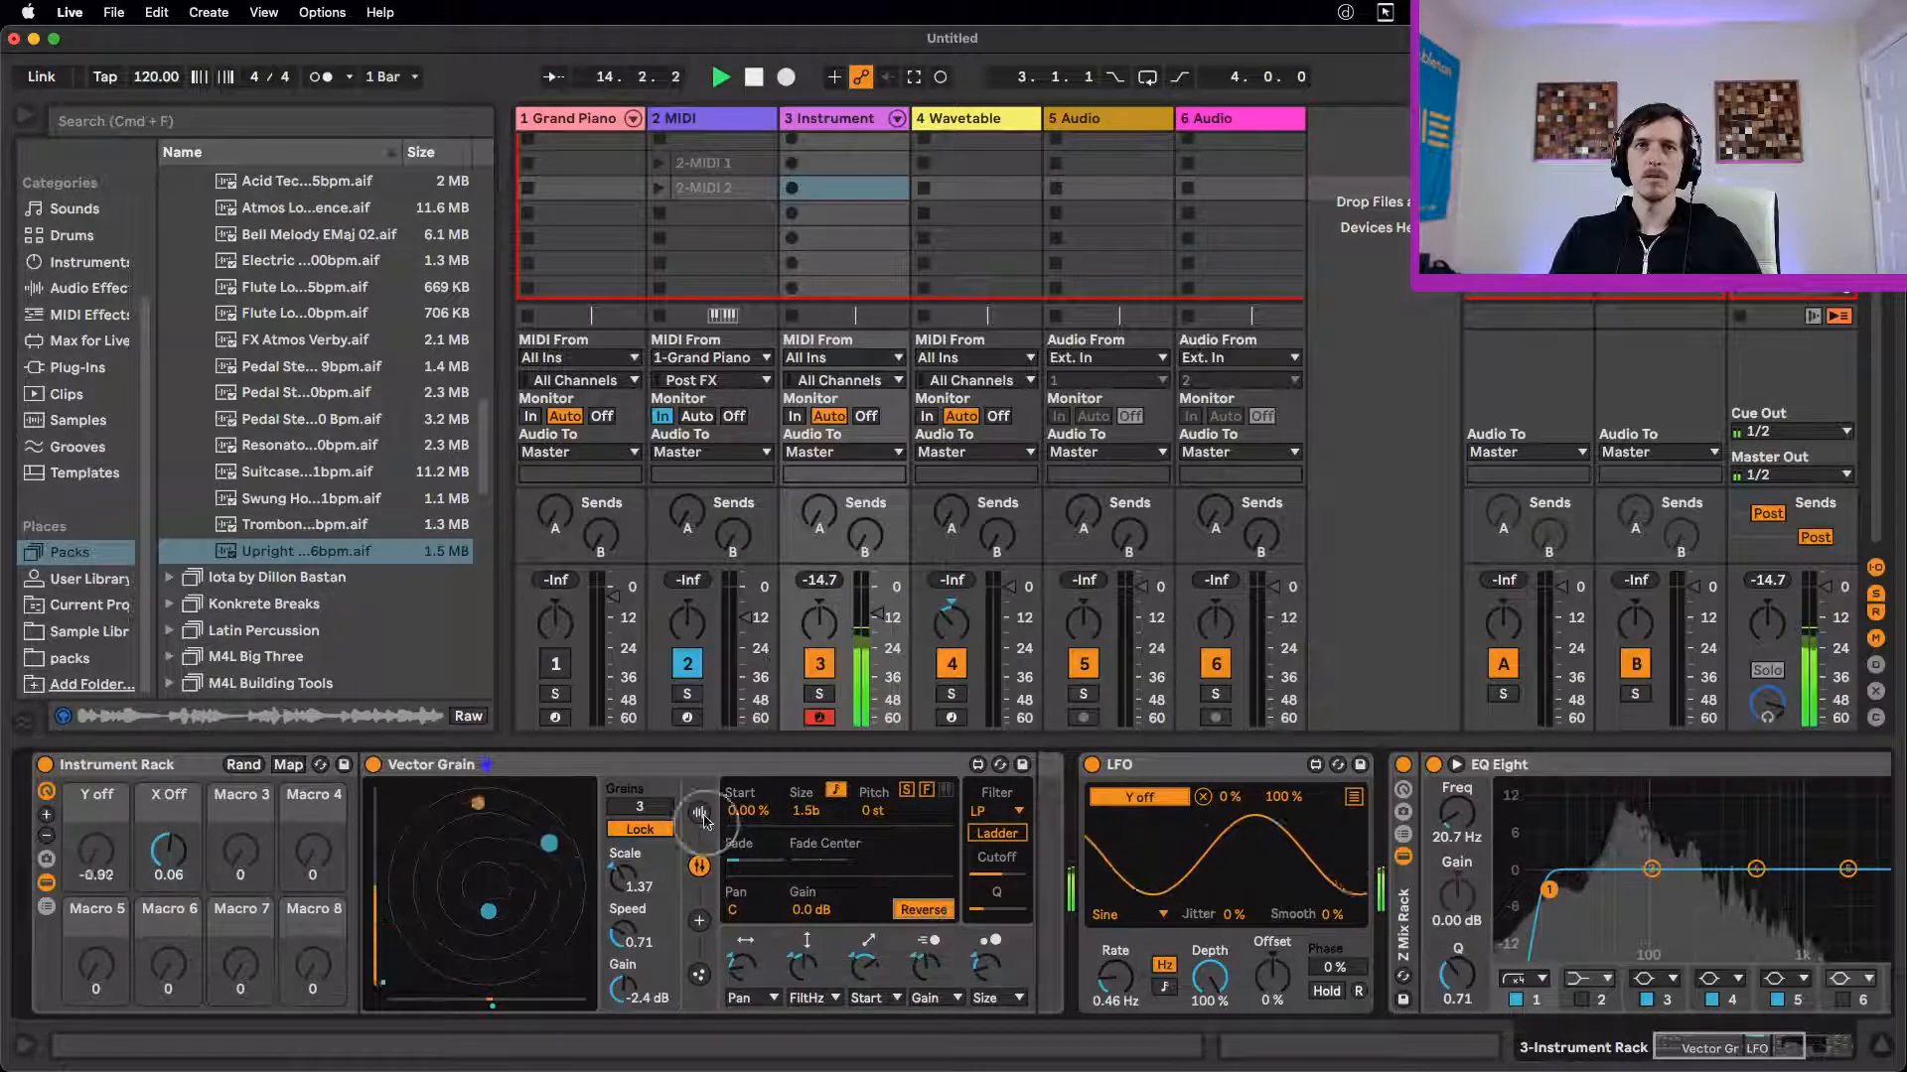
left_click(699, 814)
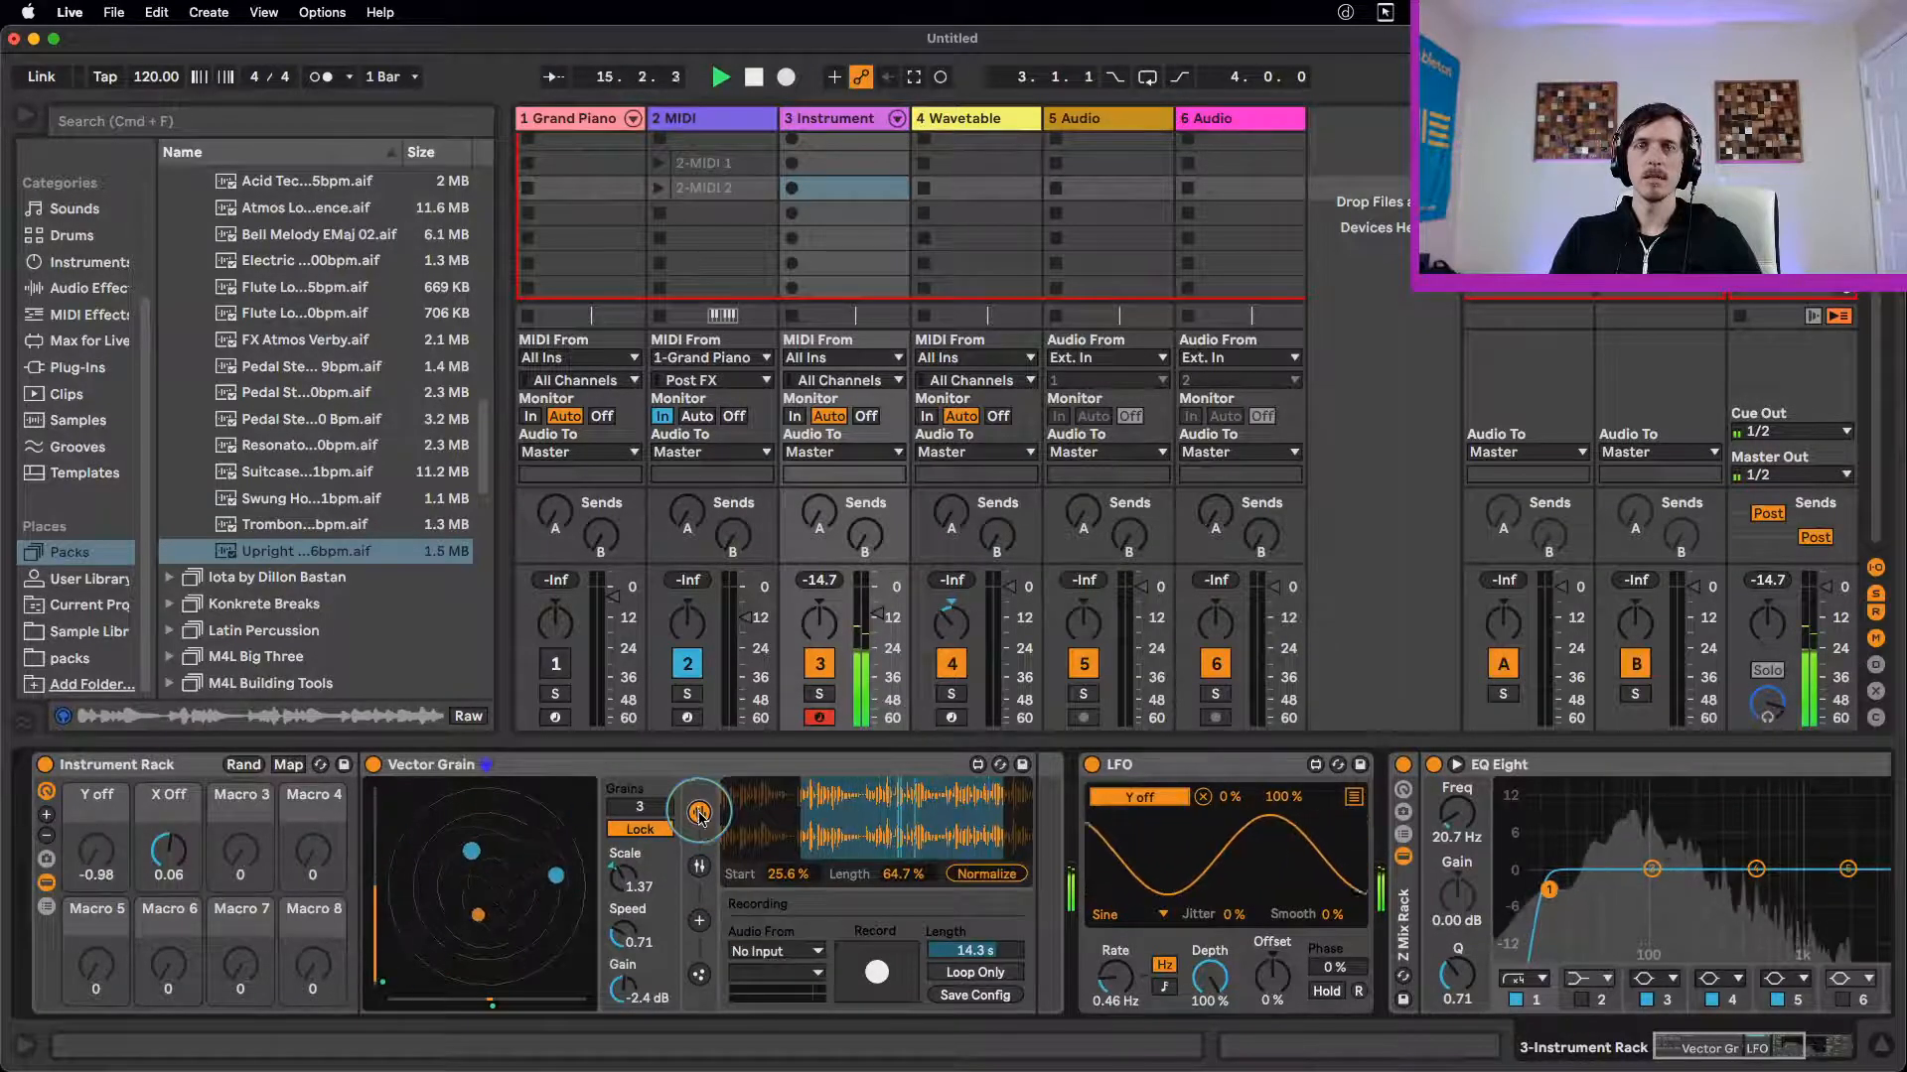
Step: Turn on the Flowfield force in Vector Grain and lower Speed to 0.29
left_click(700, 920)
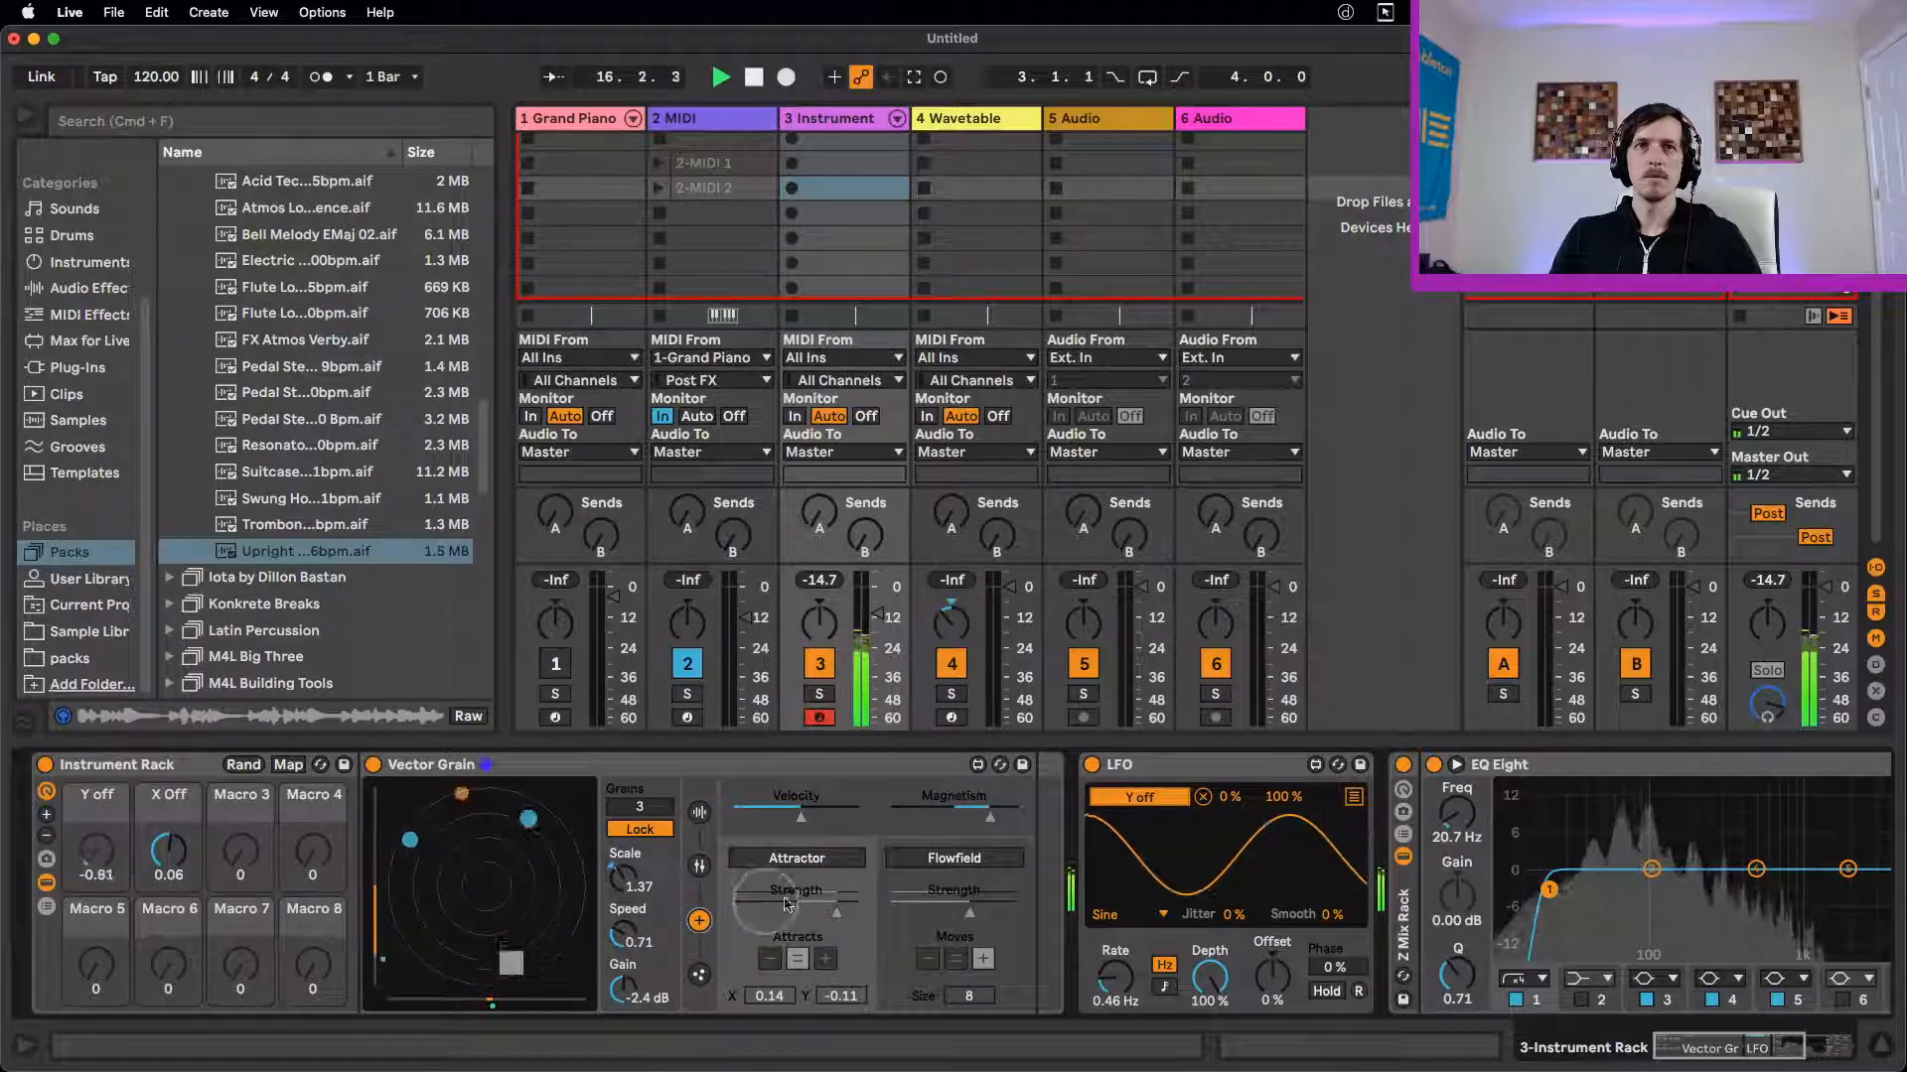
left_click(941, 860)
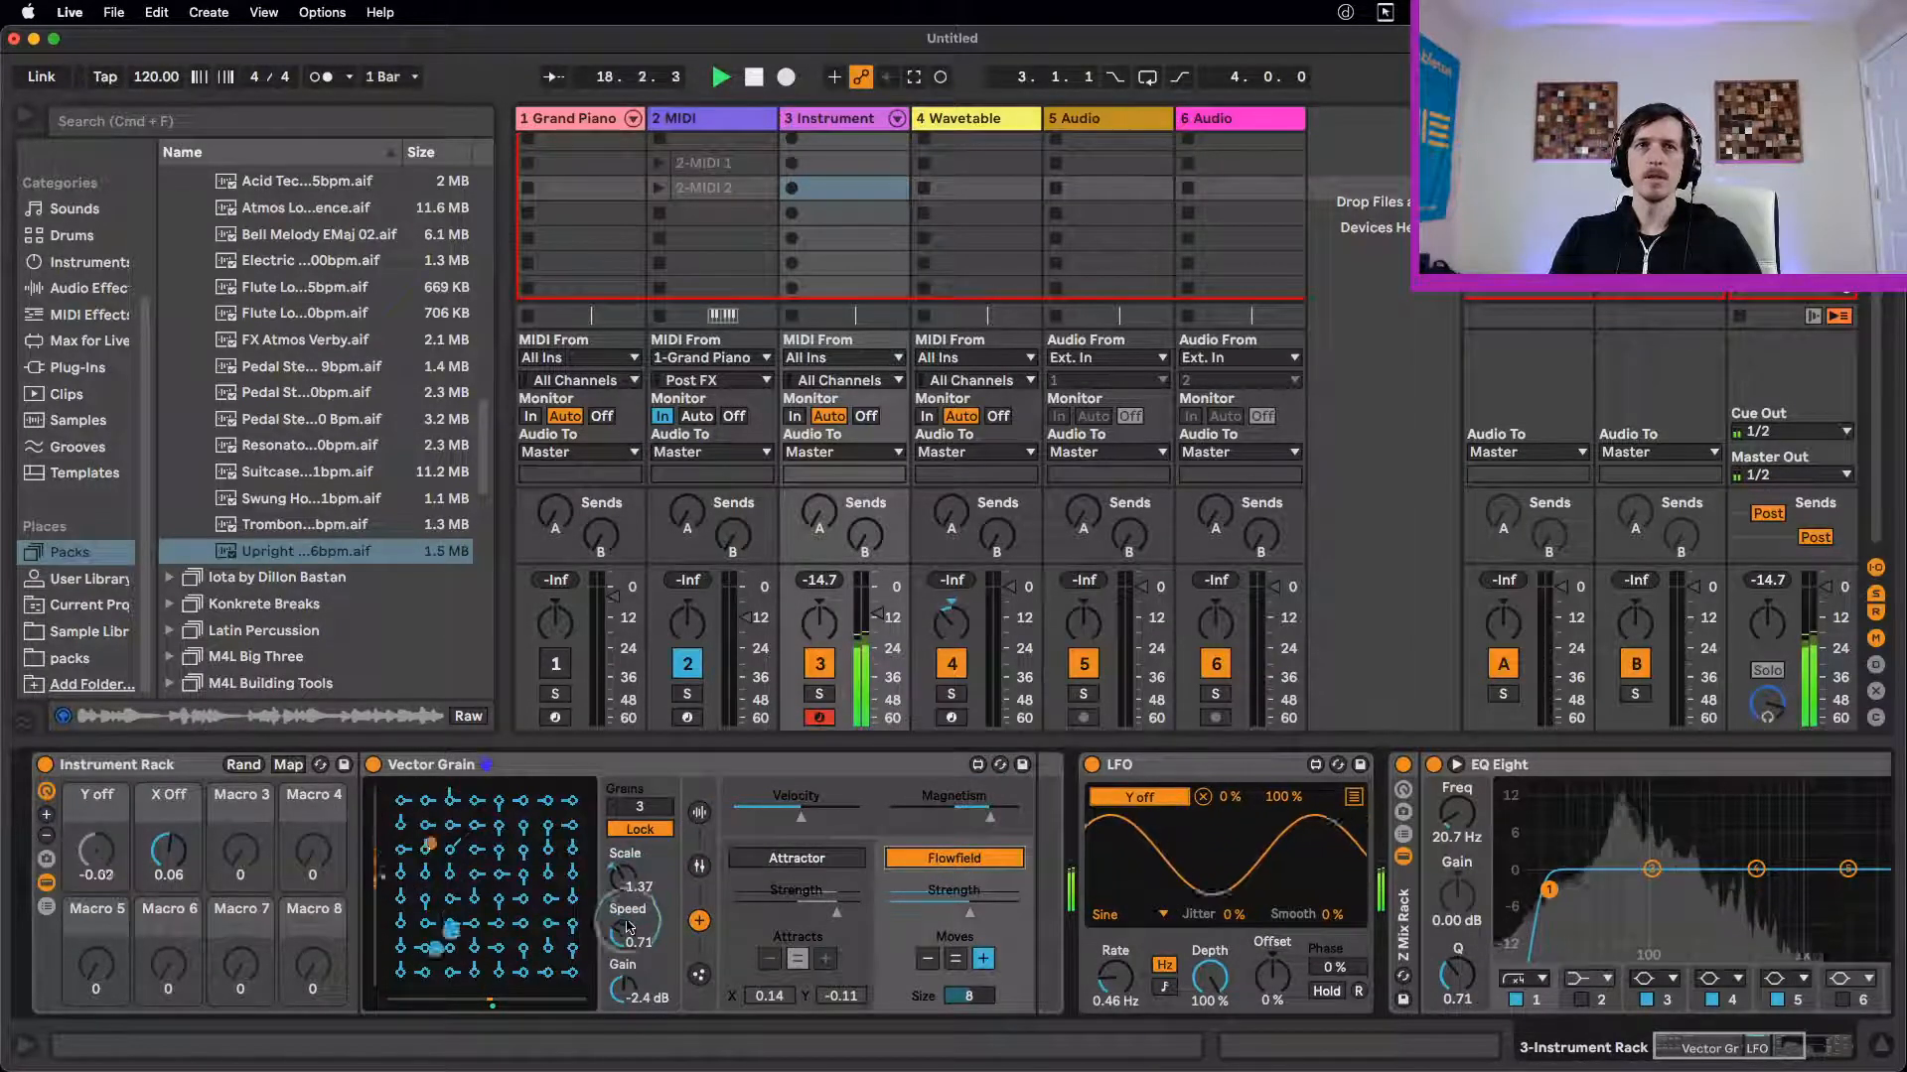
left_click_drag(626, 922, 625, 939)
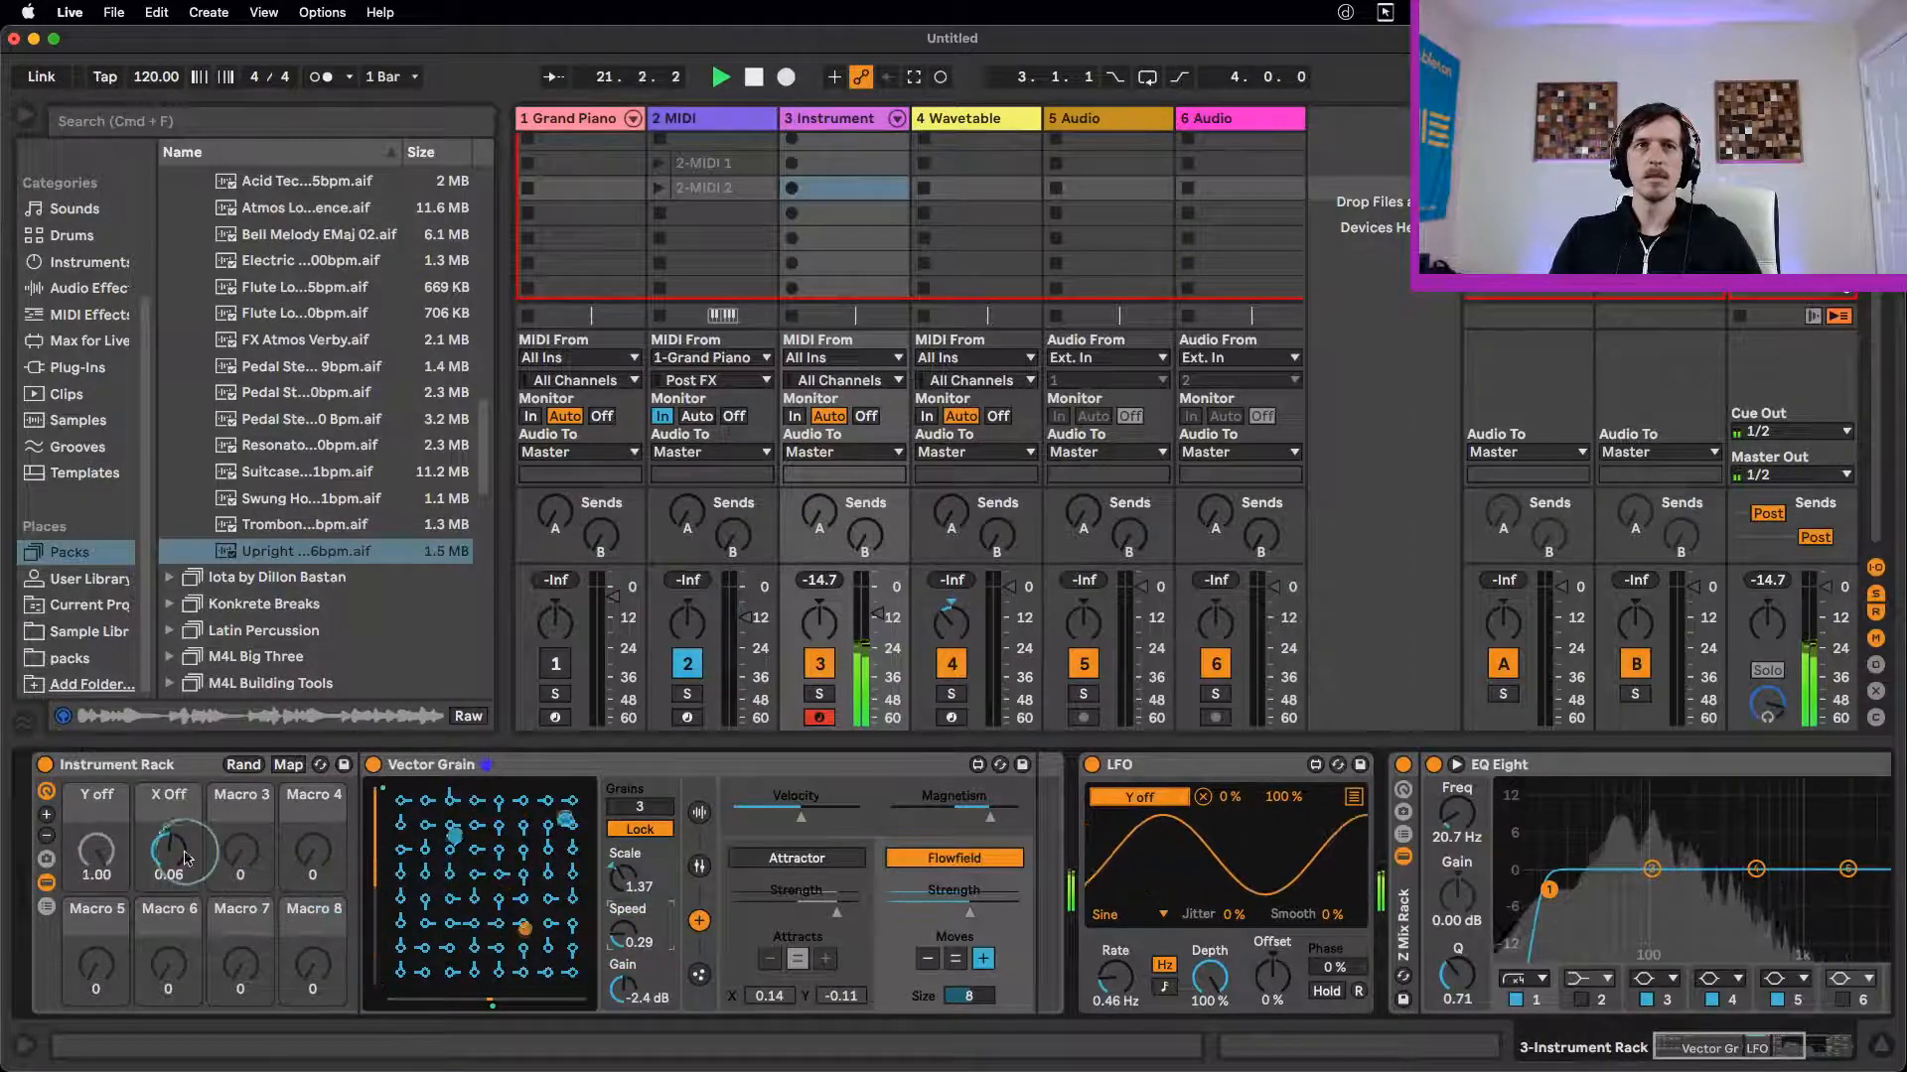
Step: Audition several of the pack's samples, load FX Atmos Verby into Vector Grain and play it with Speed at 0.48
left_click(314, 474)
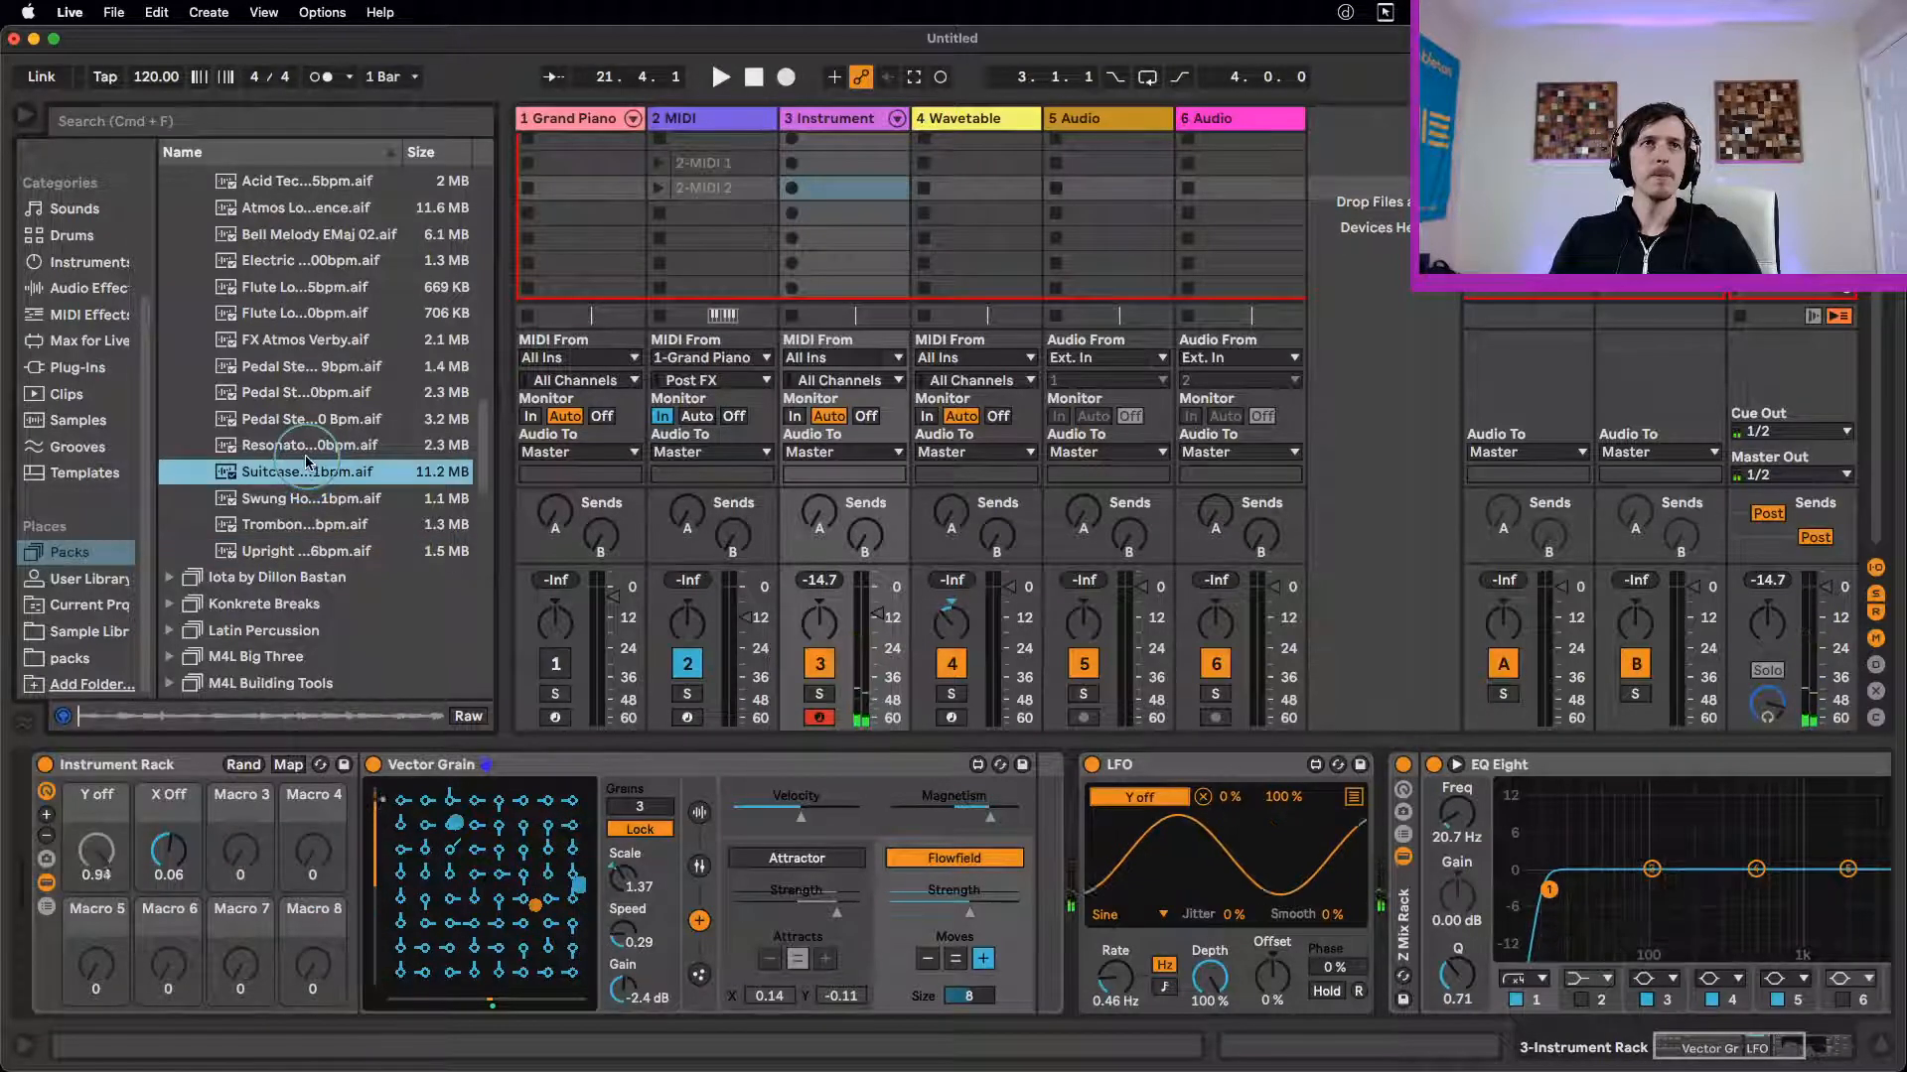
left_click(309, 449)
left_click(309, 425)
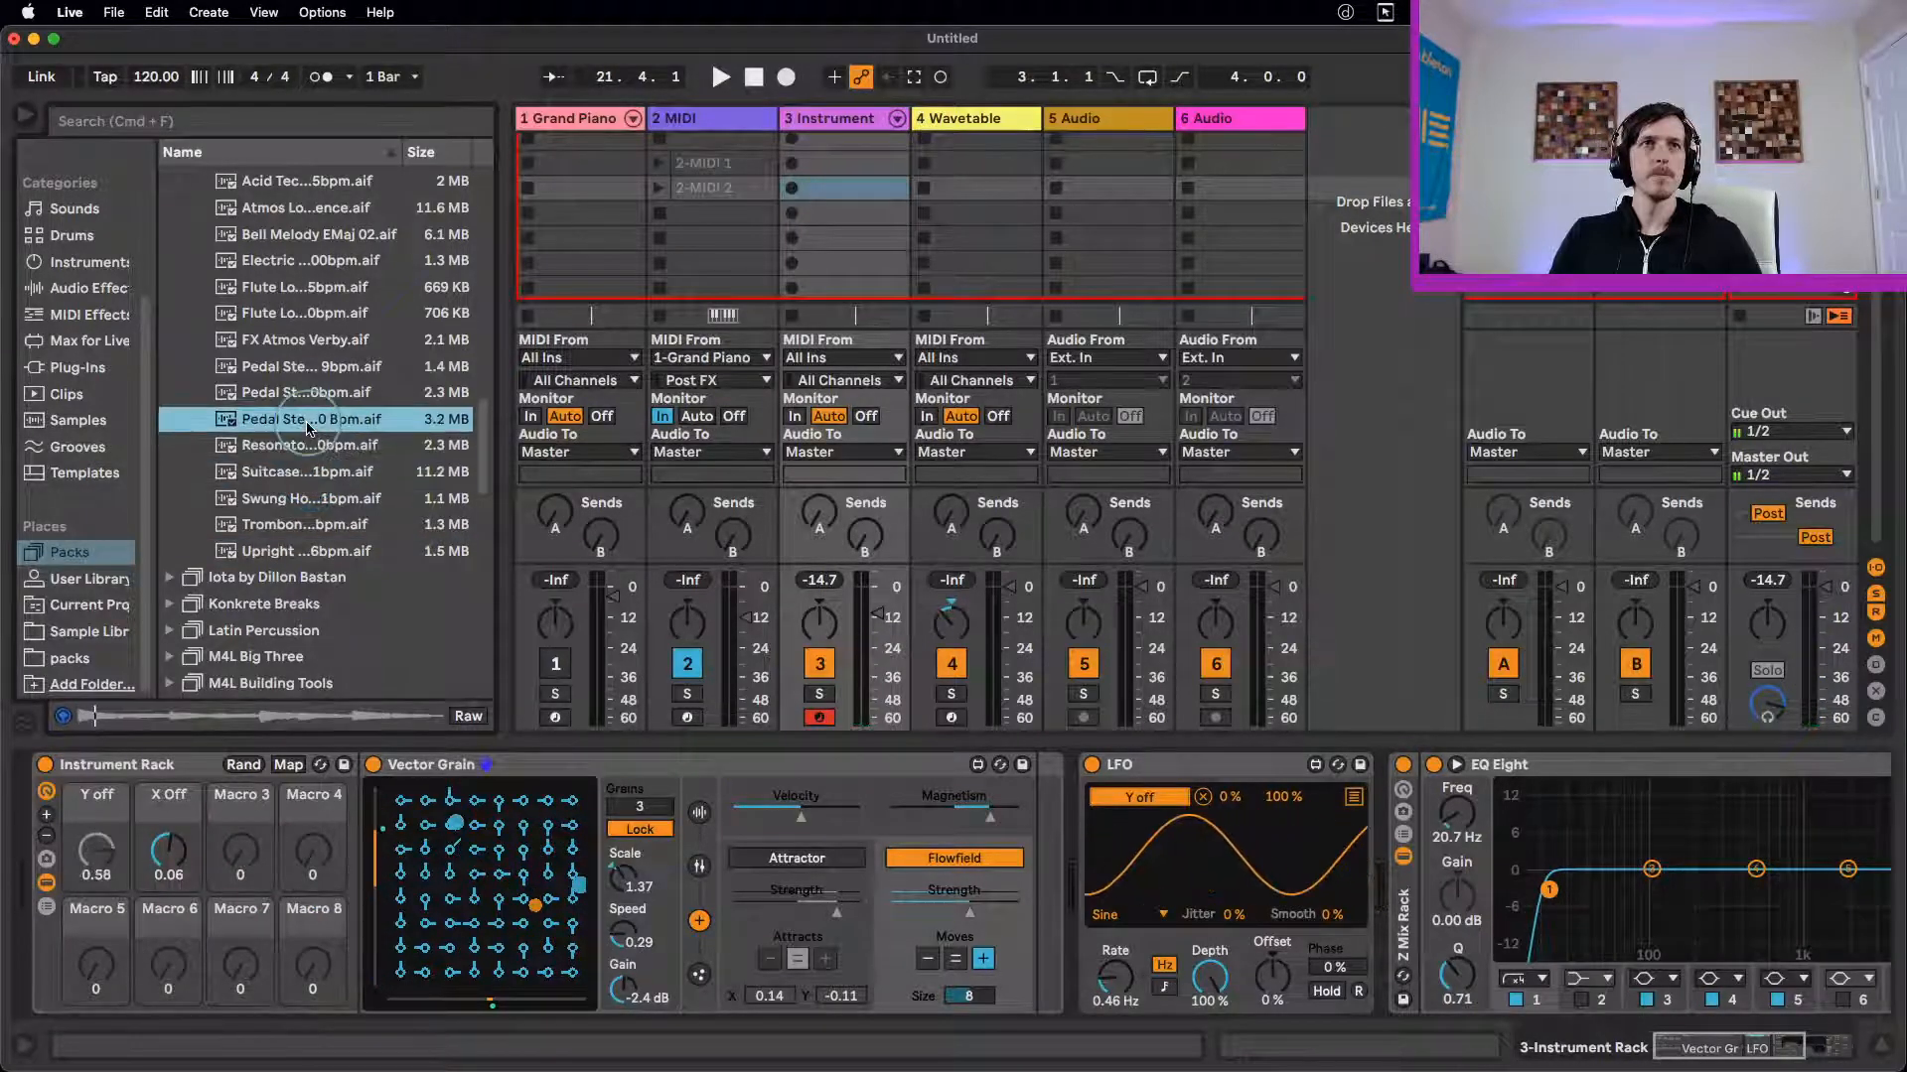
left_click(298, 394)
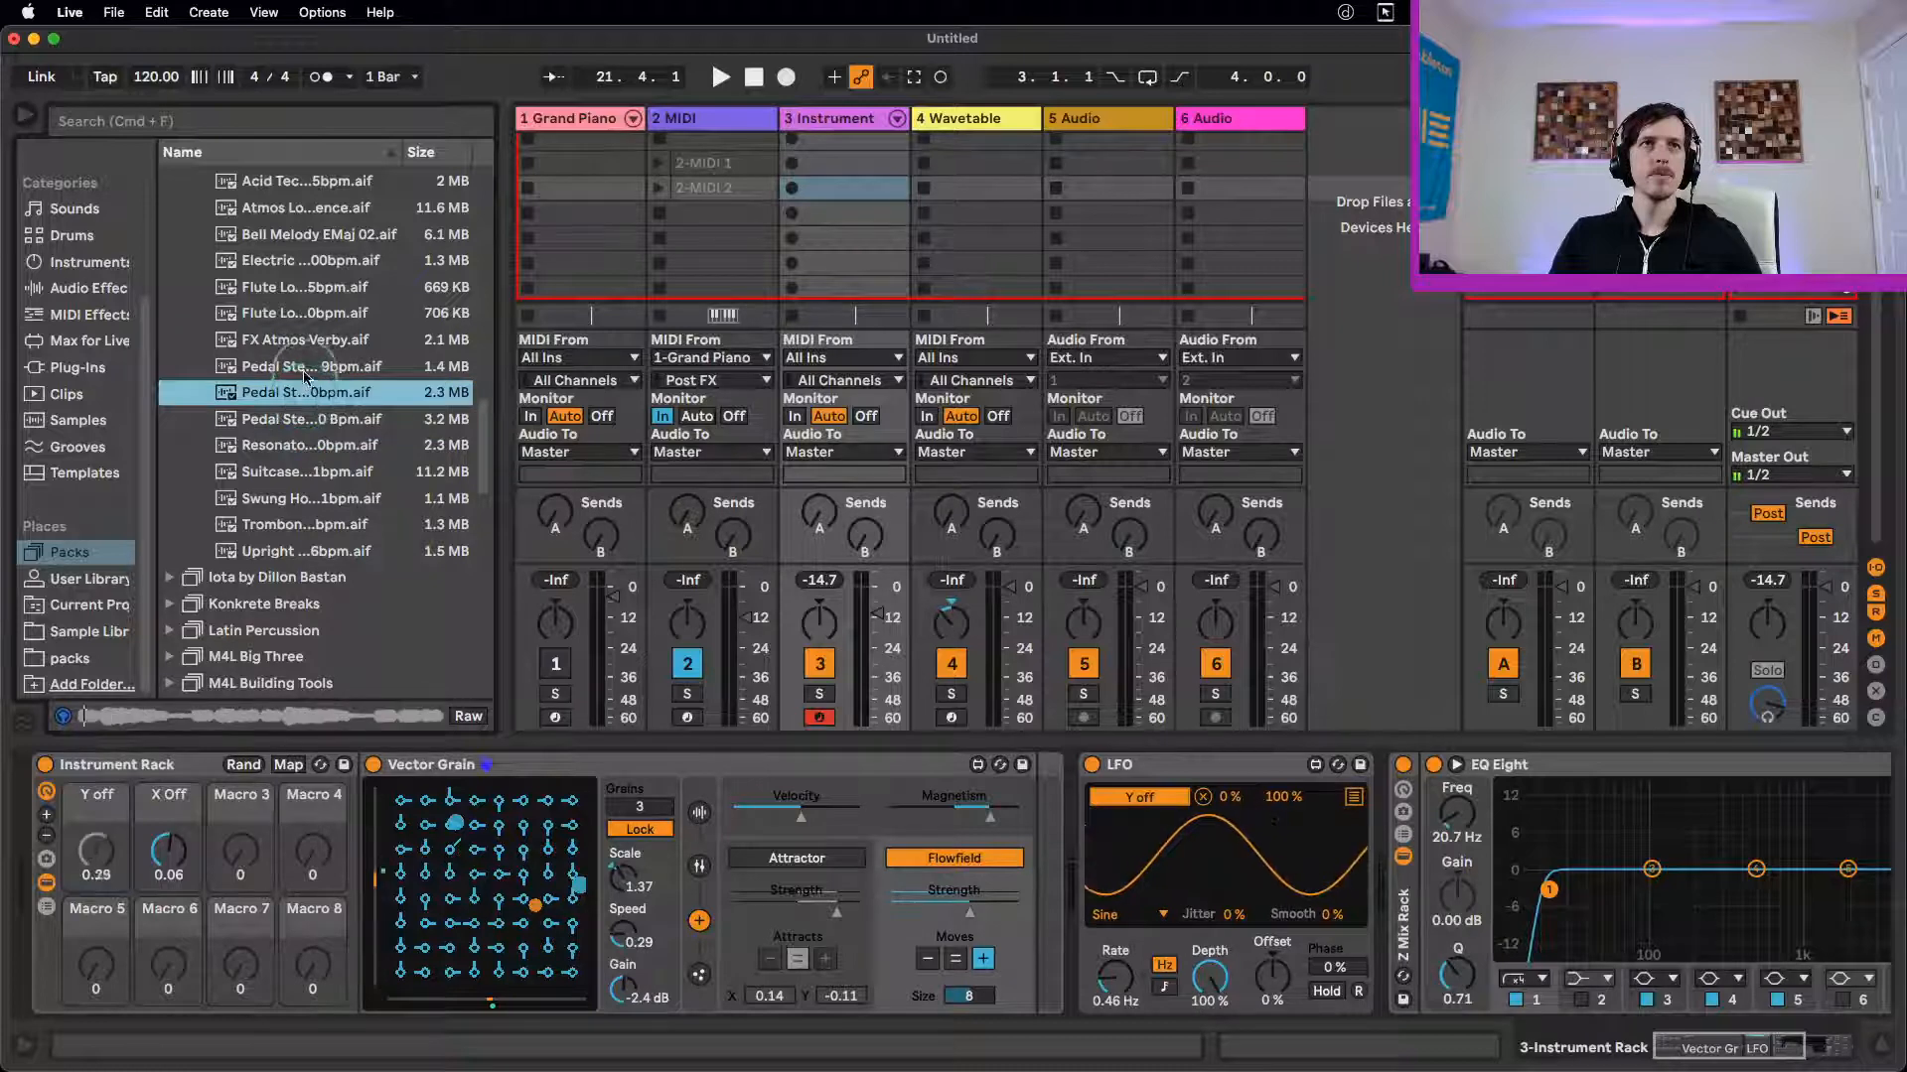
left_click(296, 340)
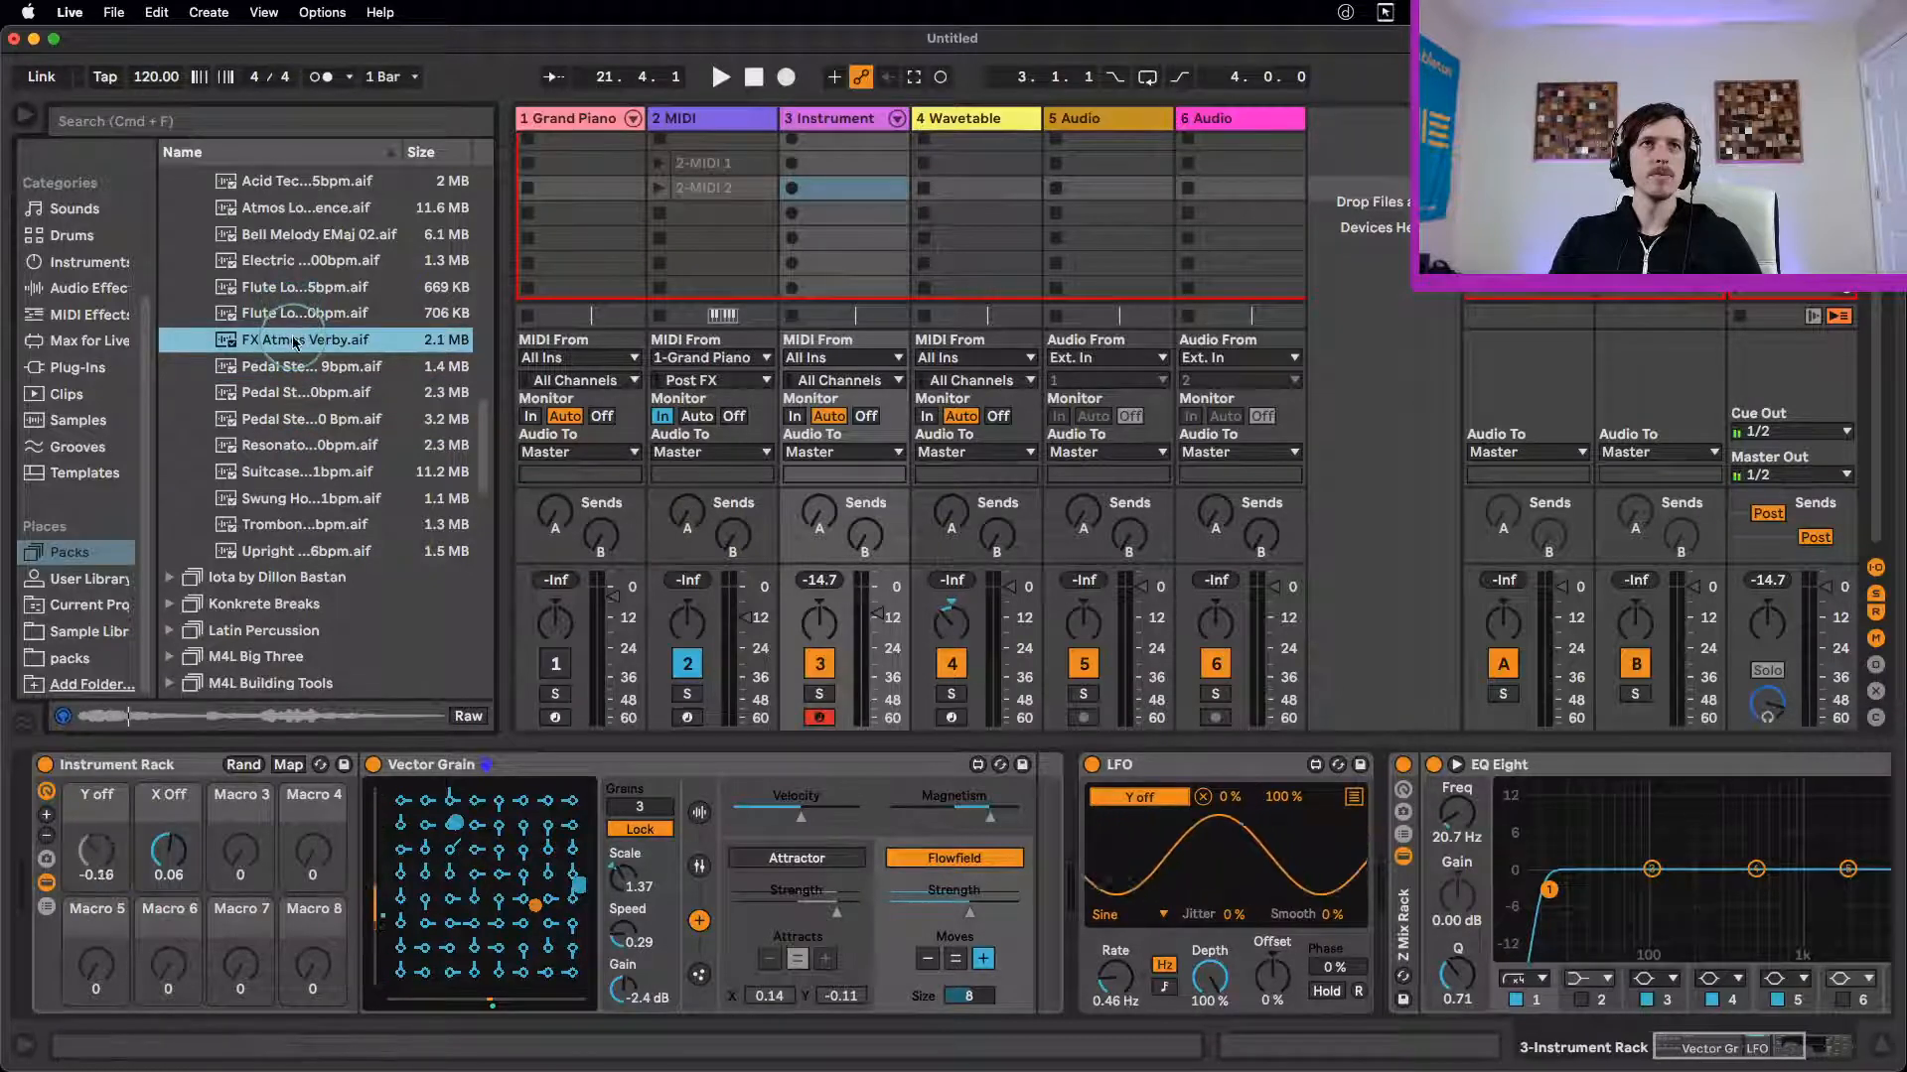
left_click_drag(295, 343, 497, 874)
key("space")
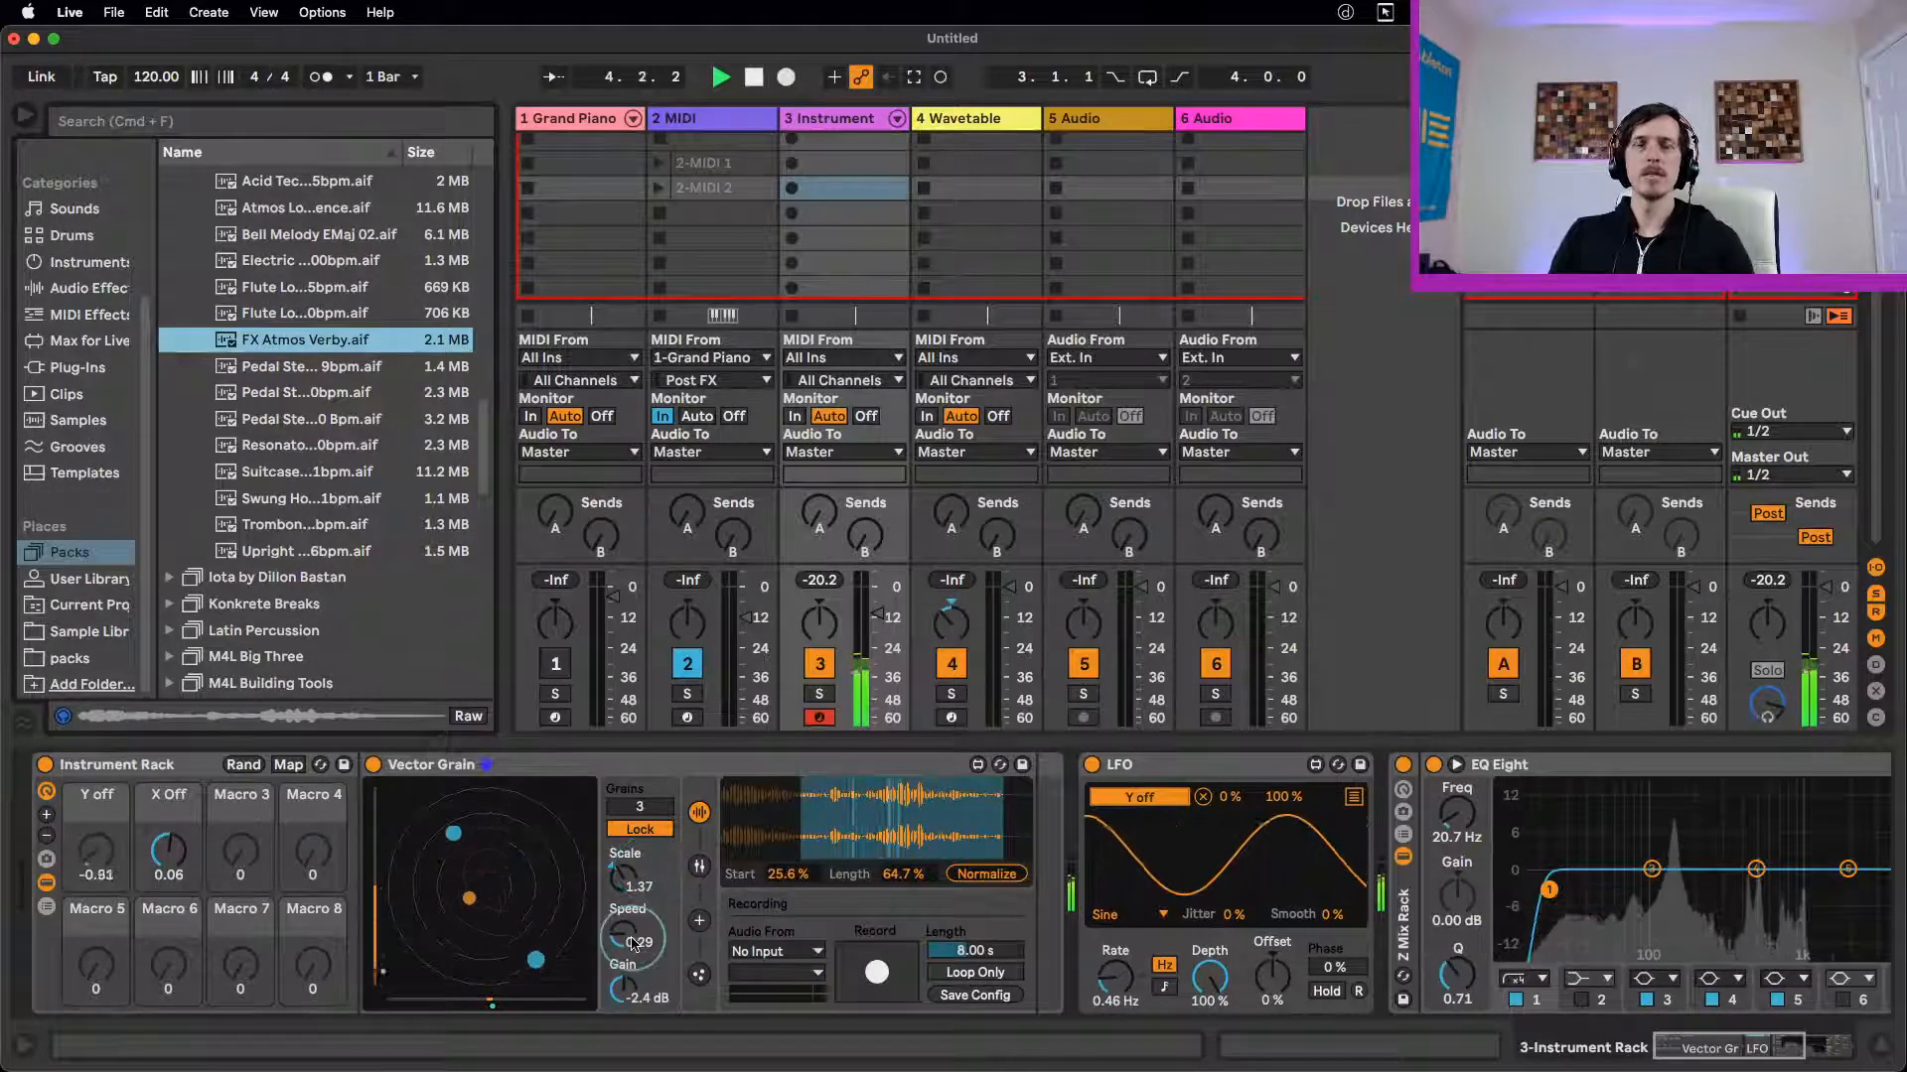
left_click_drag(632, 943, 633, 988)
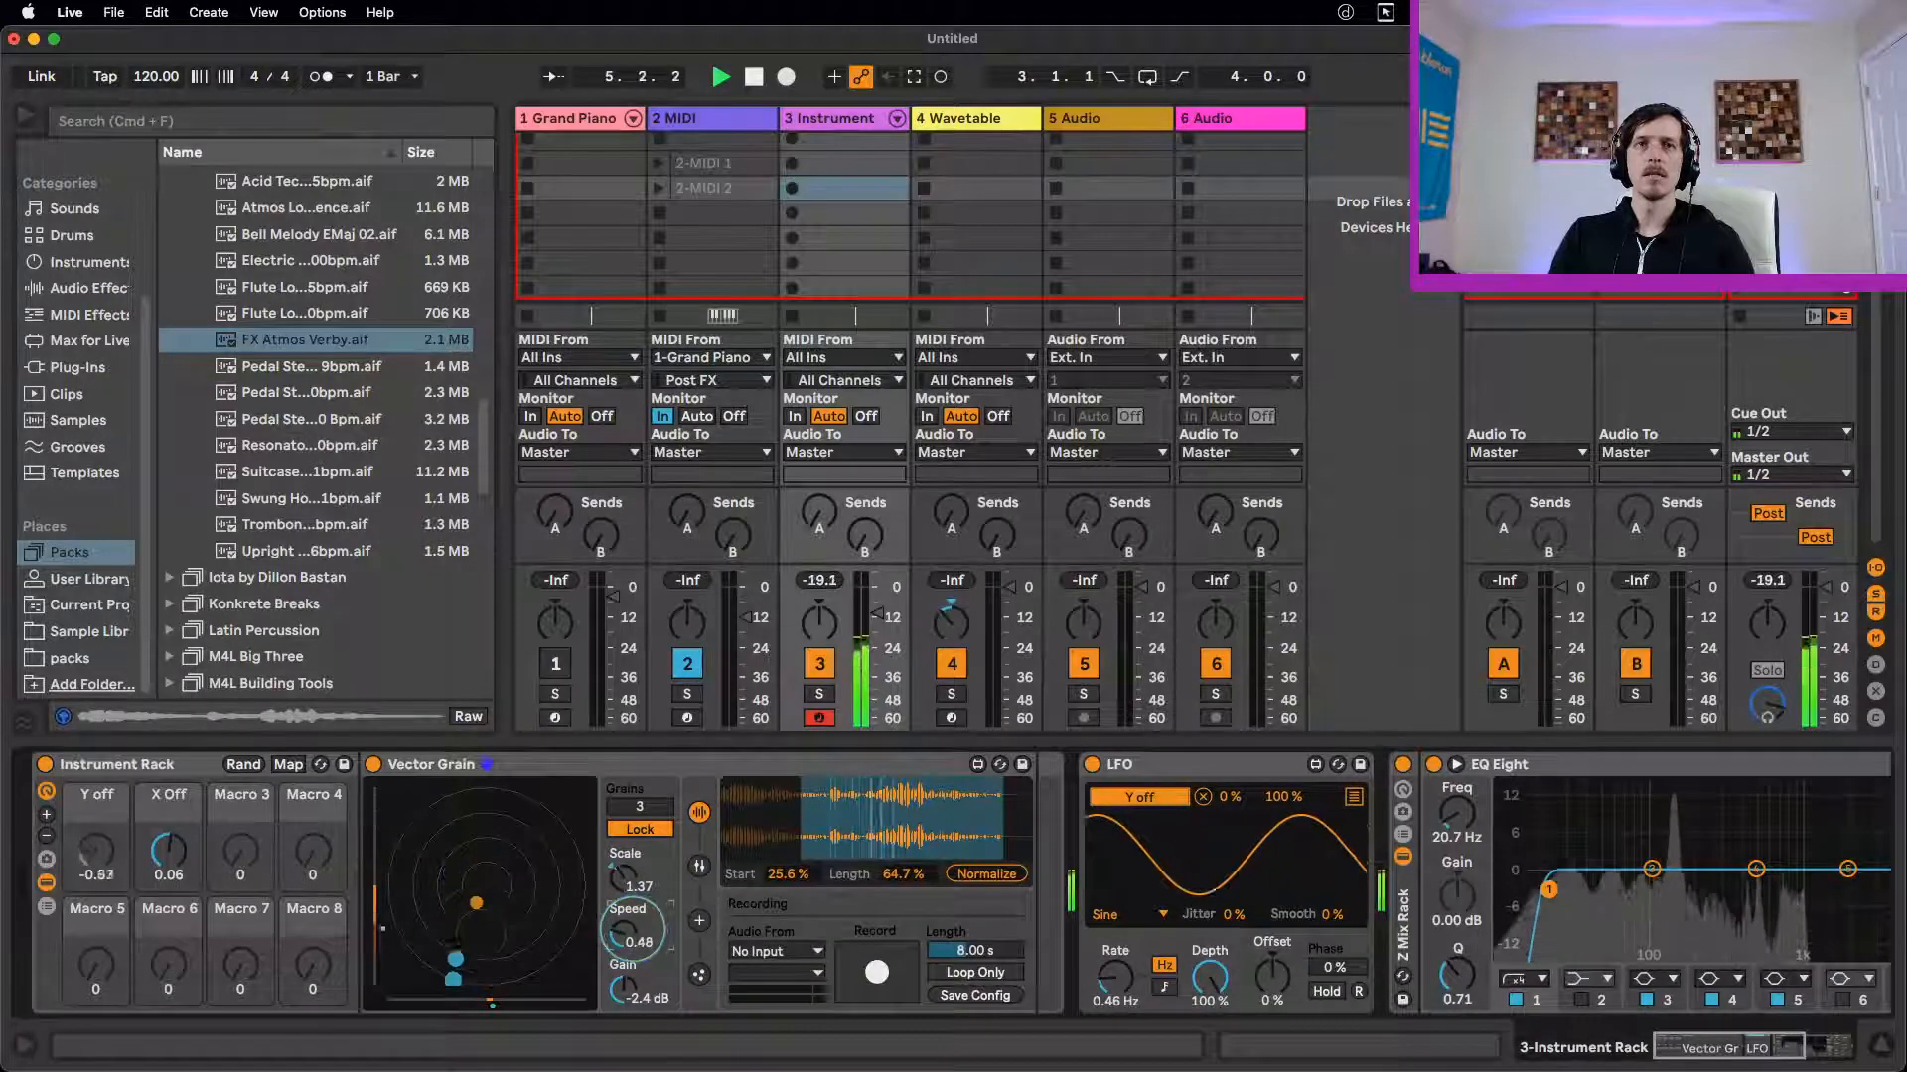
Step: Add a Delay to the end of the Instrument track's chain, with its filter at 2.08 kHz, Width 4.75 and Dry/Wet 48 %
left_click(88, 288)
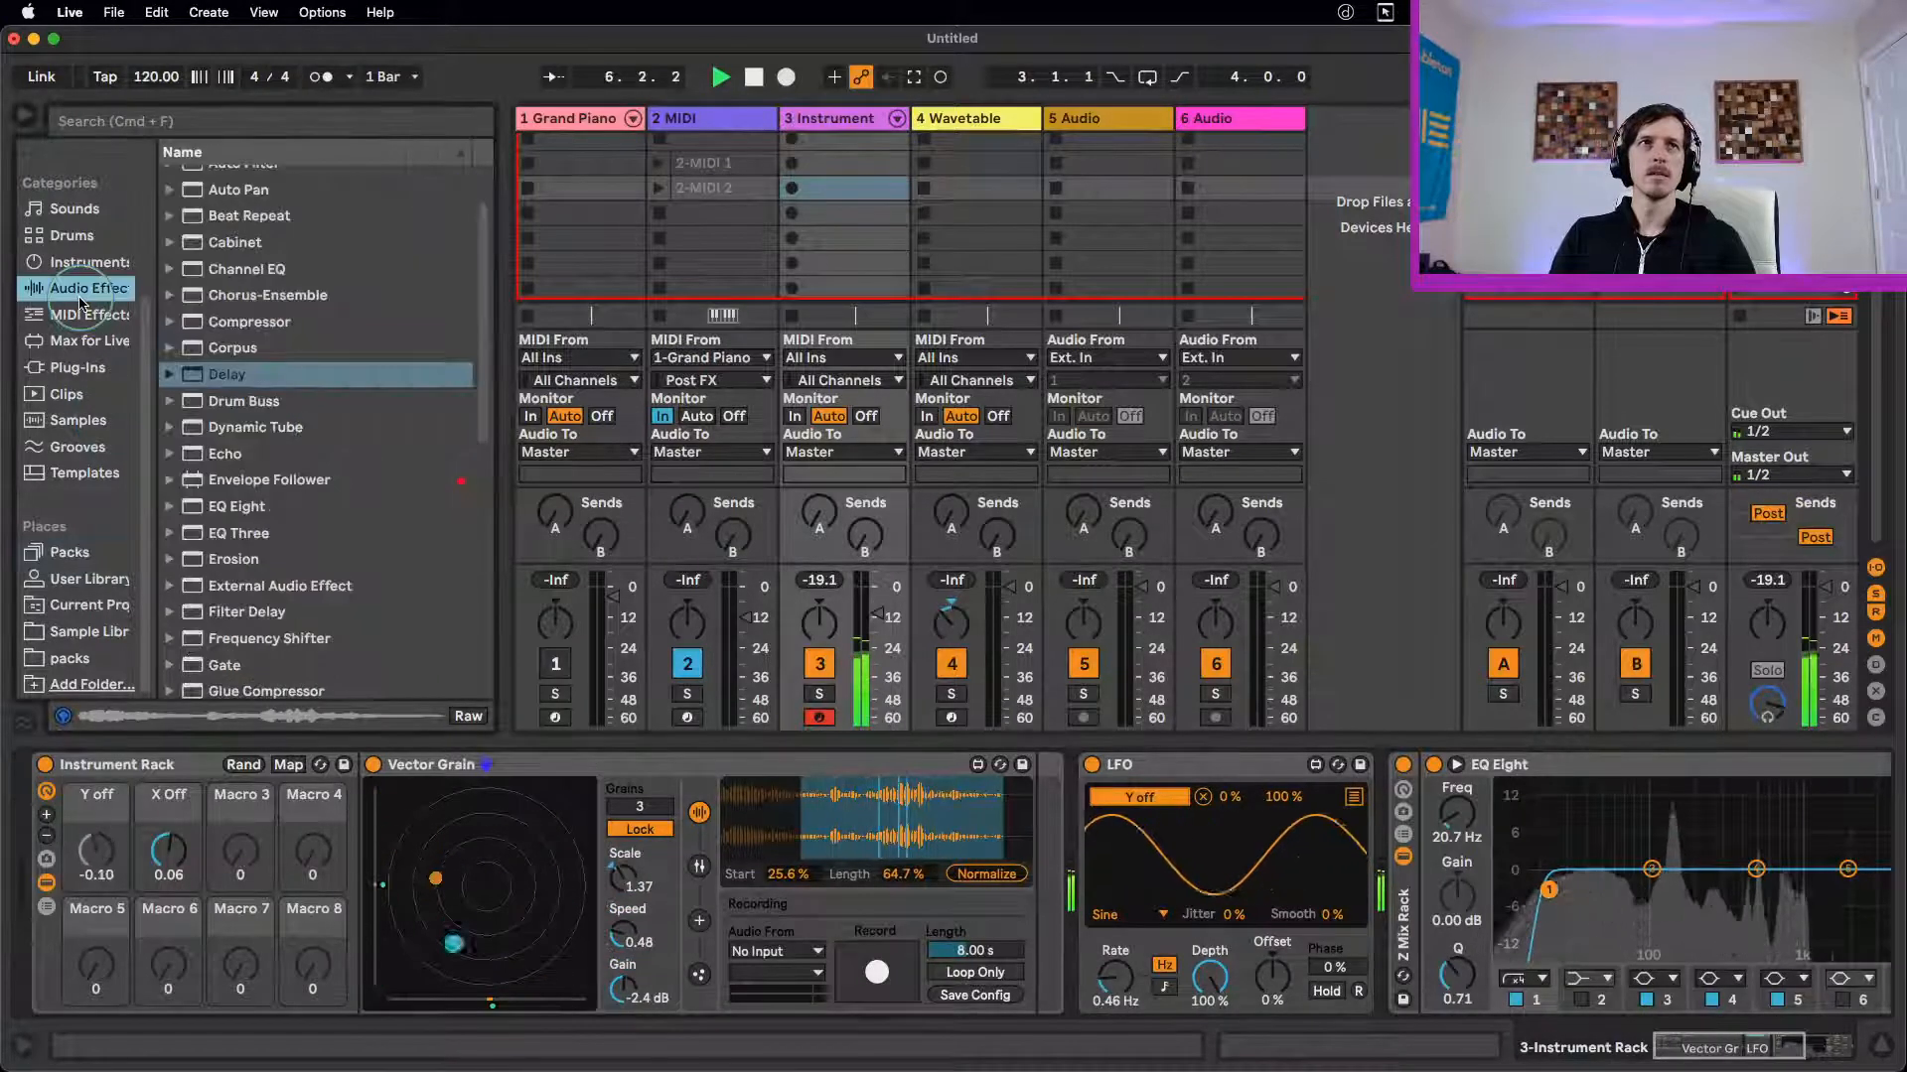
double_click(226, 375)
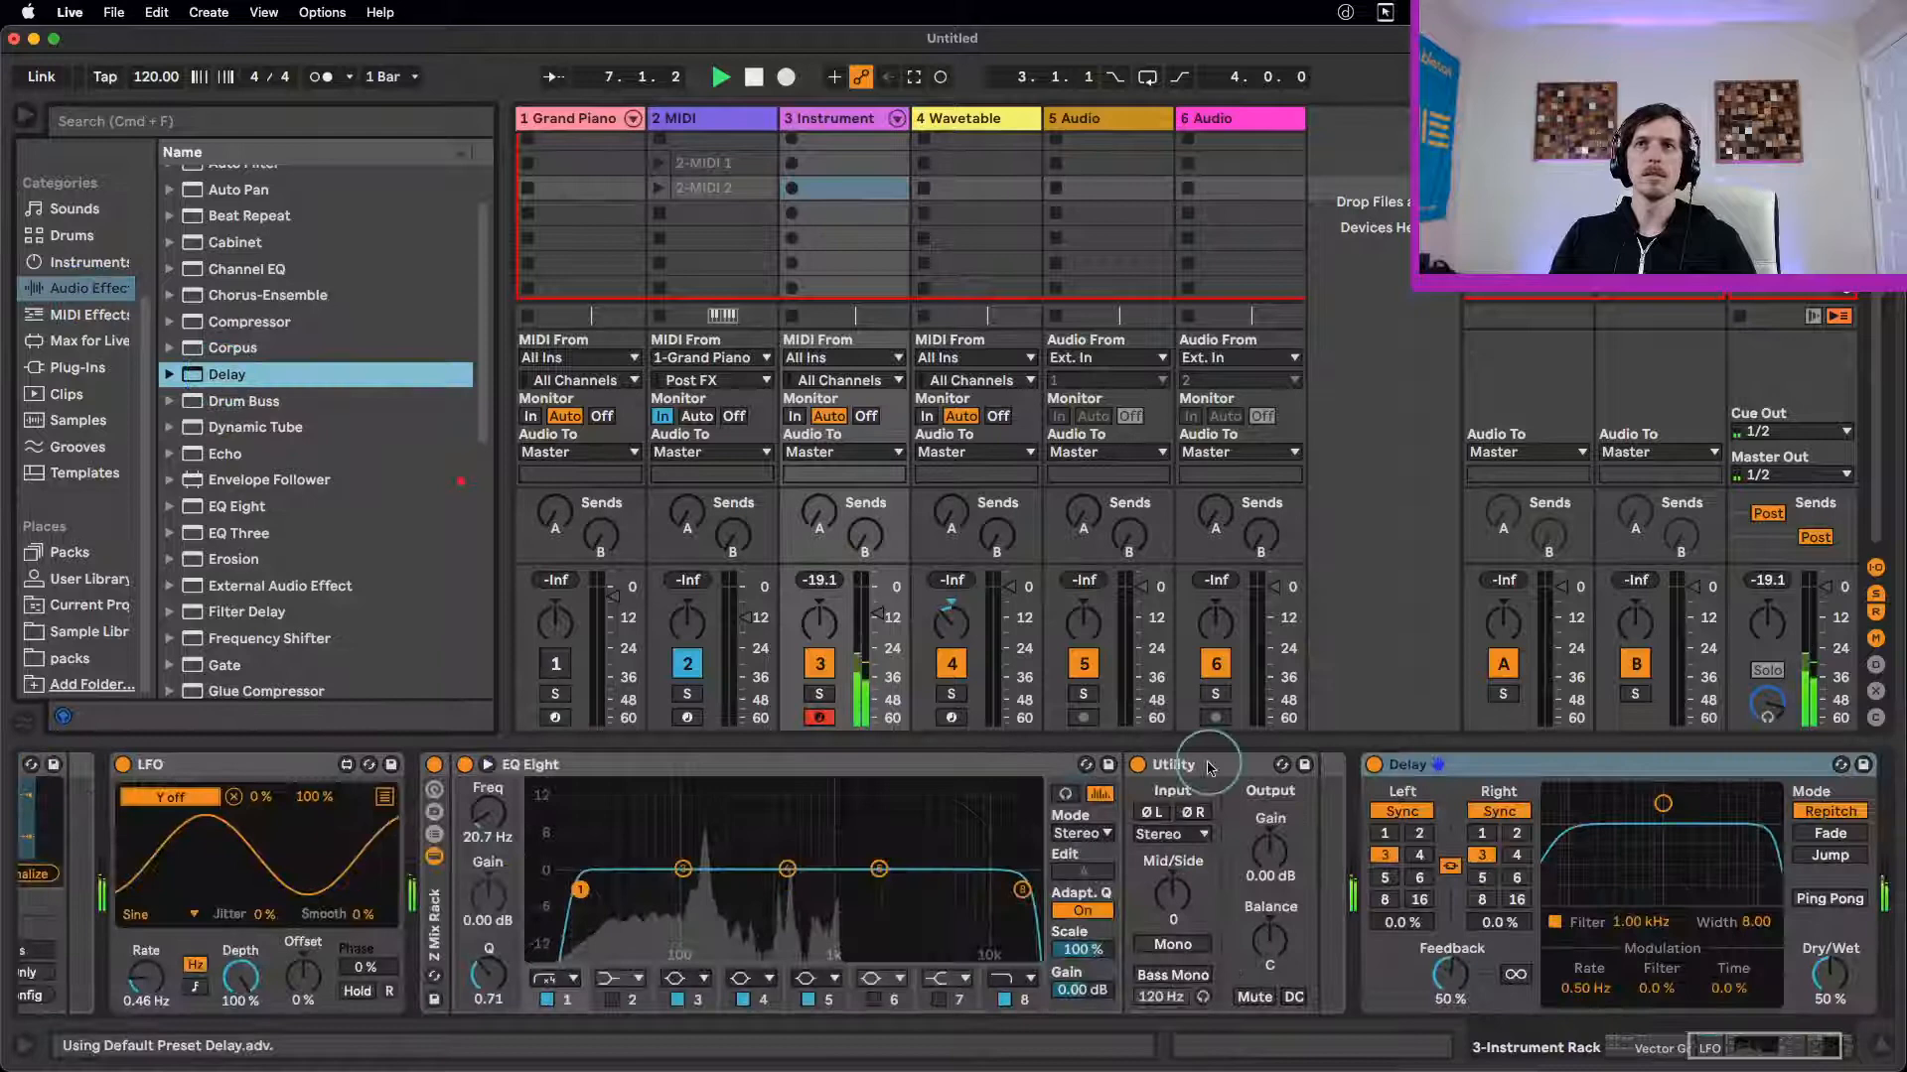
left_click(1691, 844)
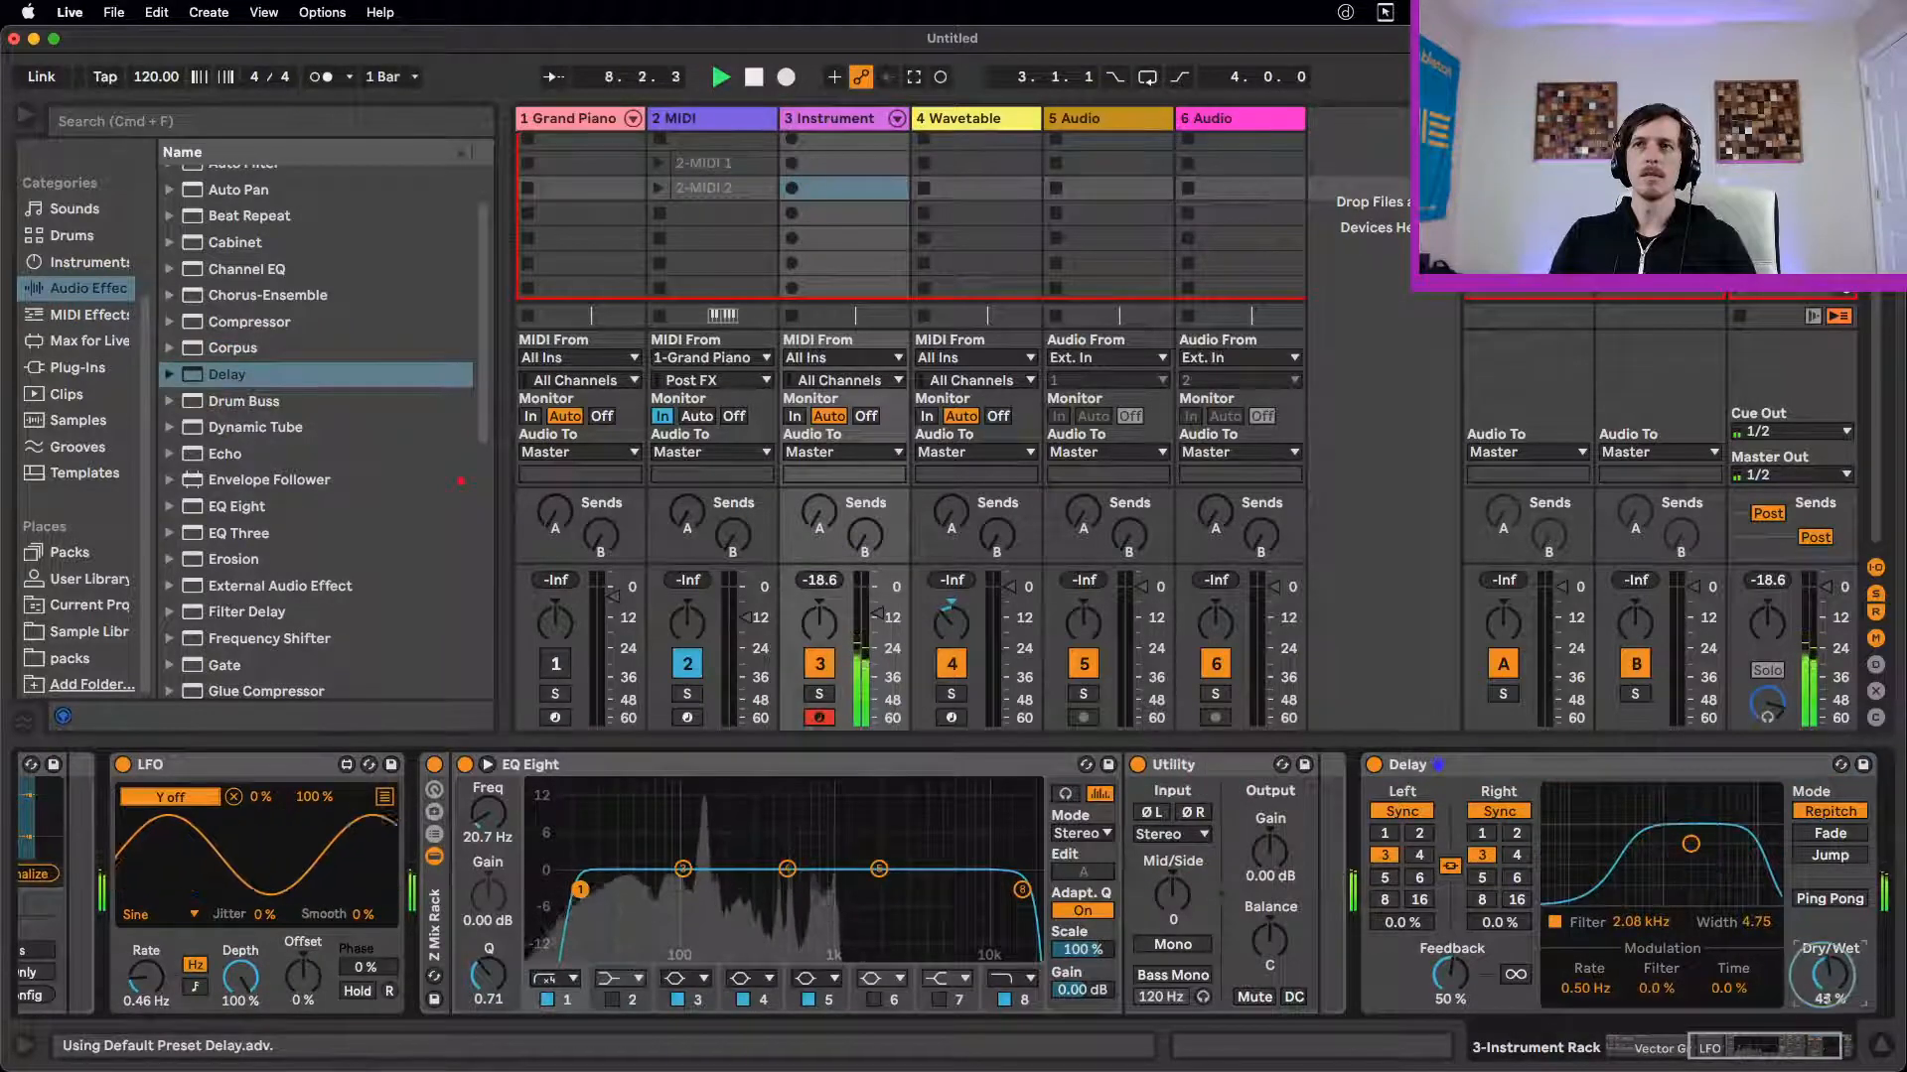
Step: Turn on Vector Grain's Emitter, restart playback and check the Edge options
left_click_drag(1784, 1047, 1686, 1047)
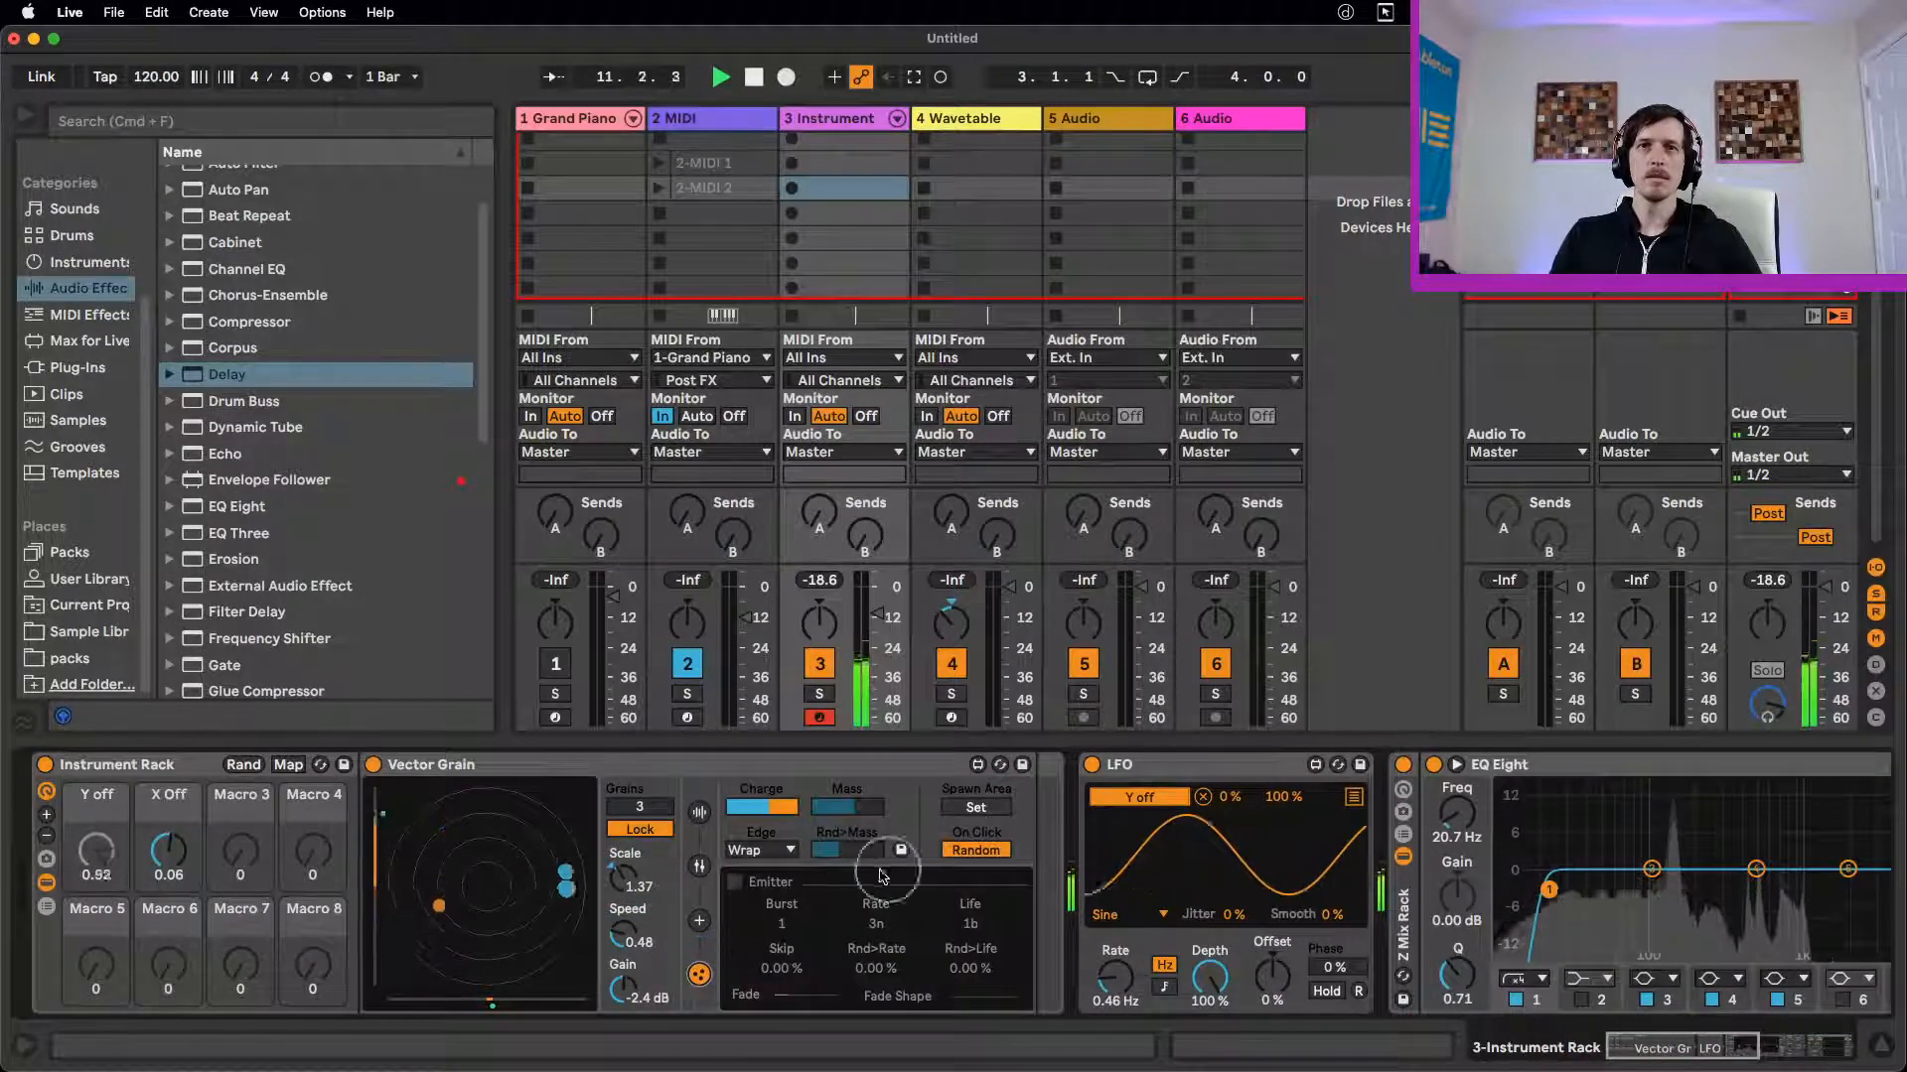
left_click(734, 883)
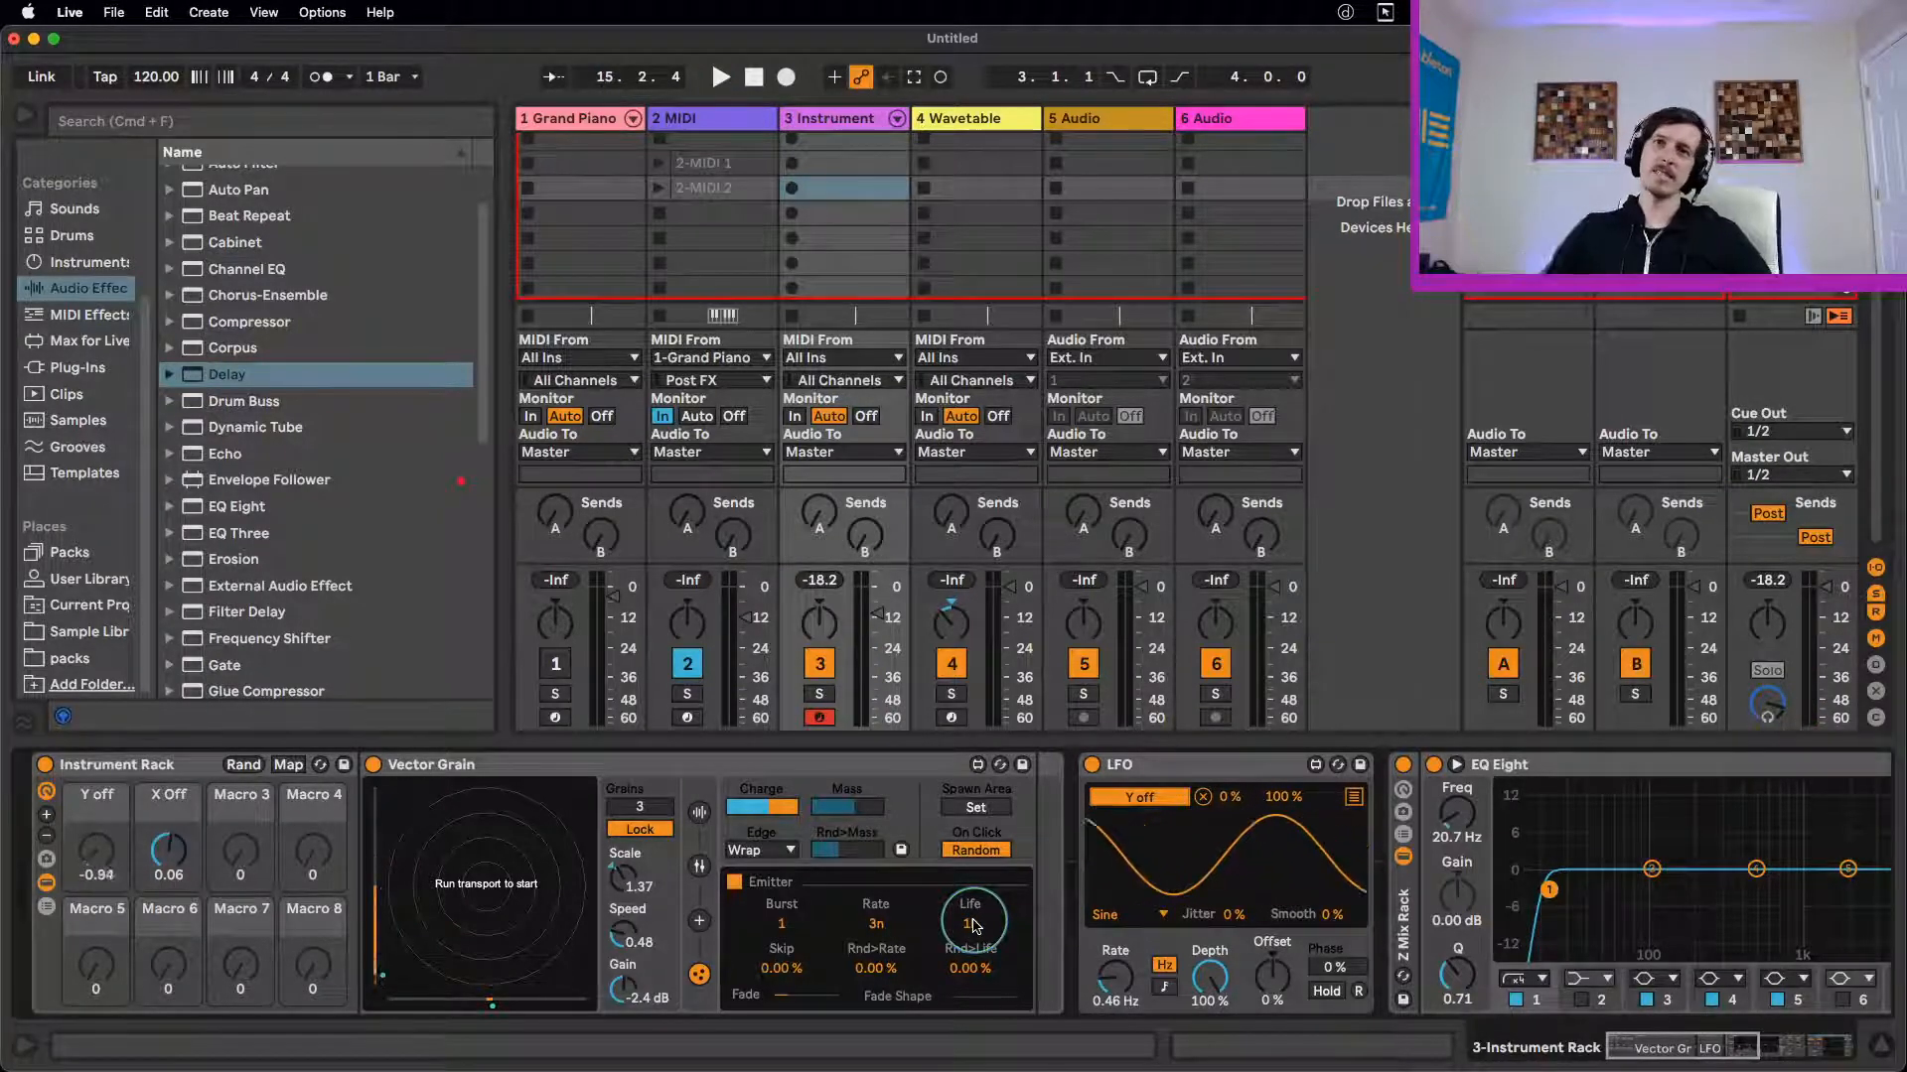
key("space")
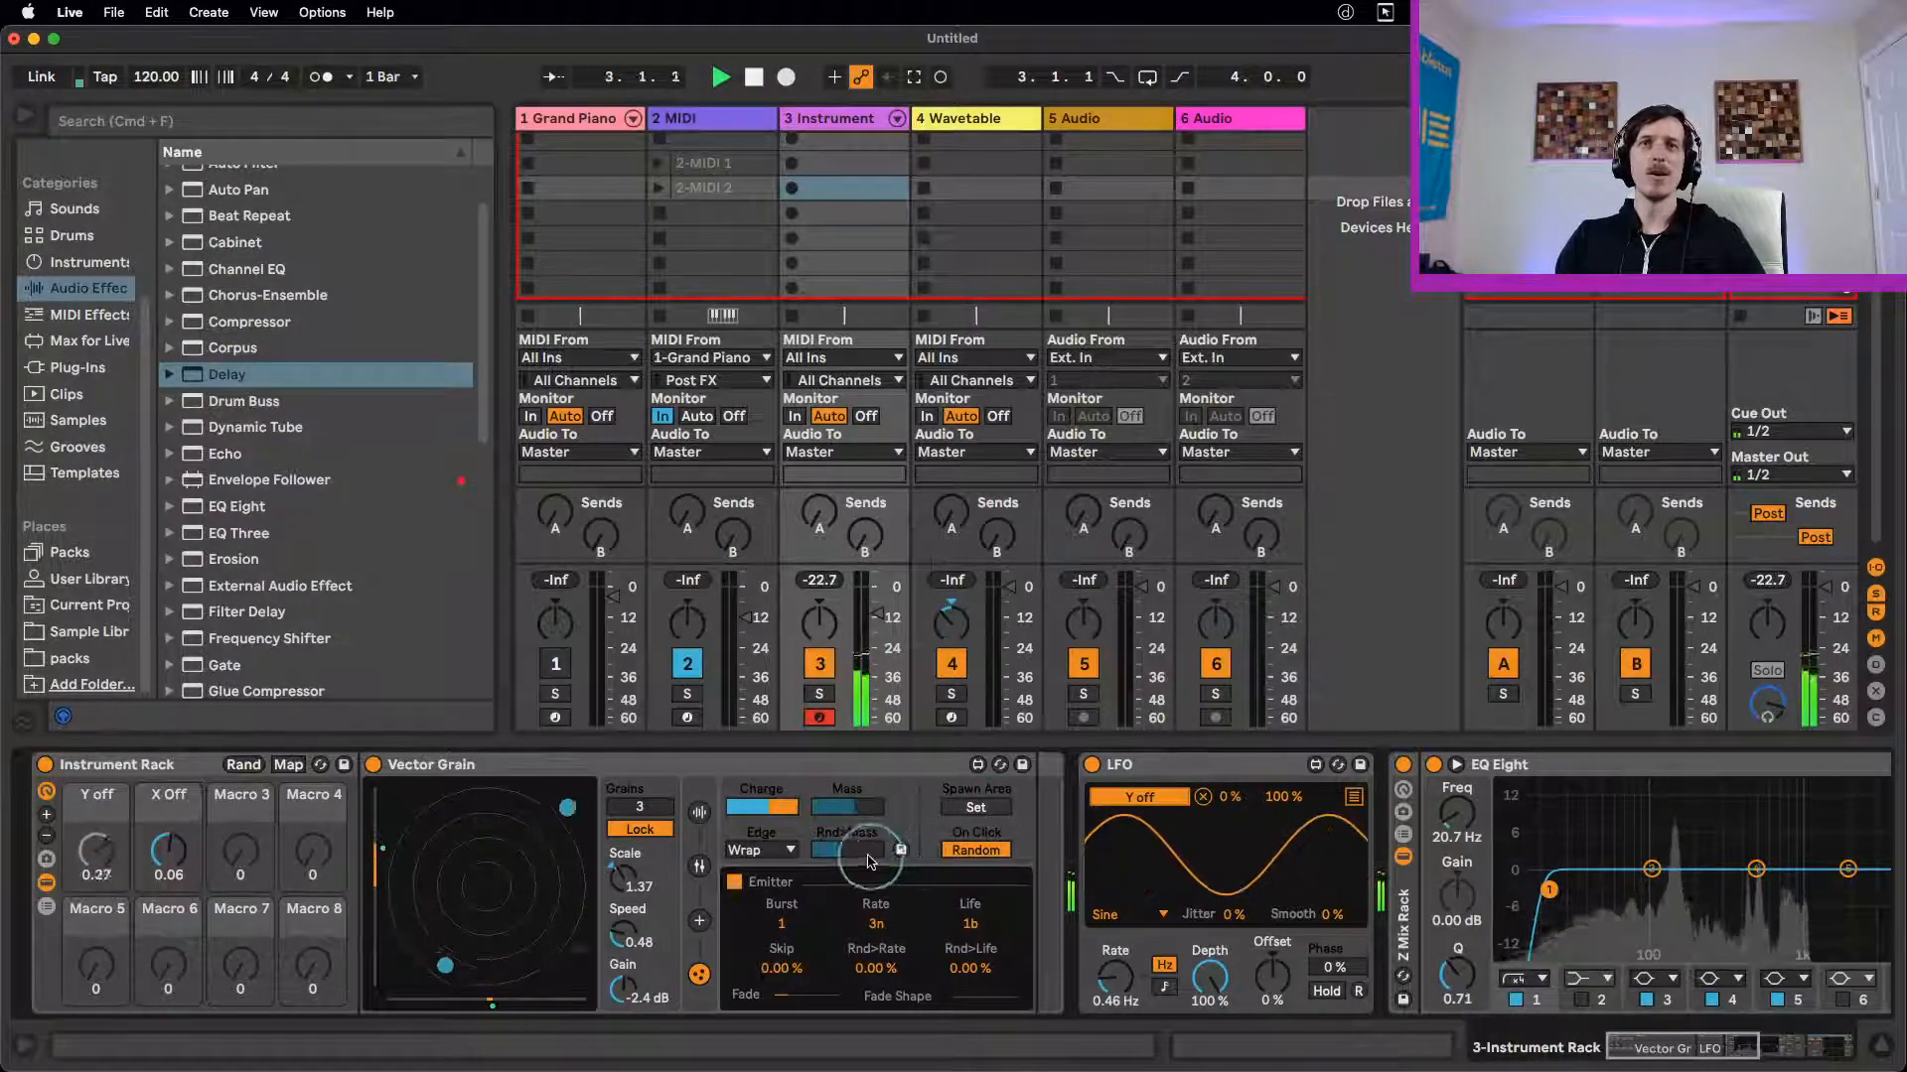
left_click(788, 852)
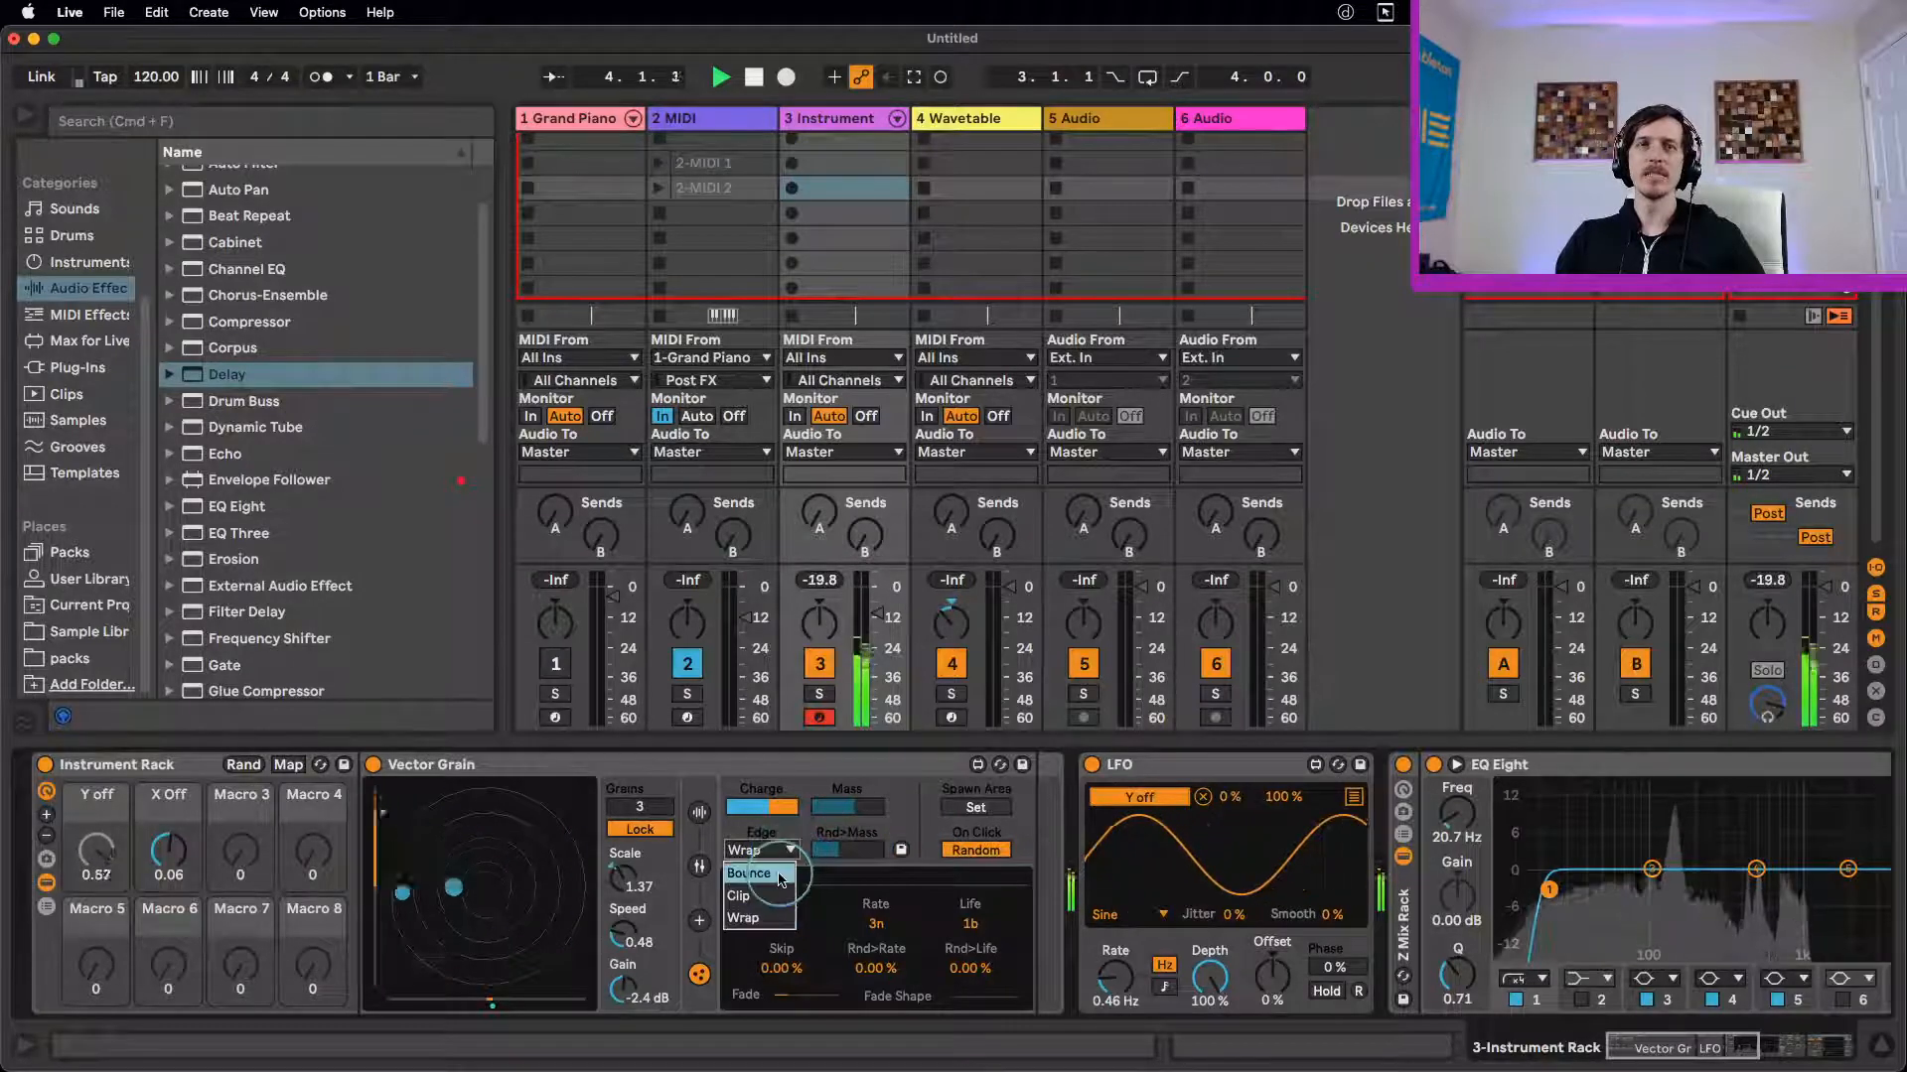
left_click(779, 871)
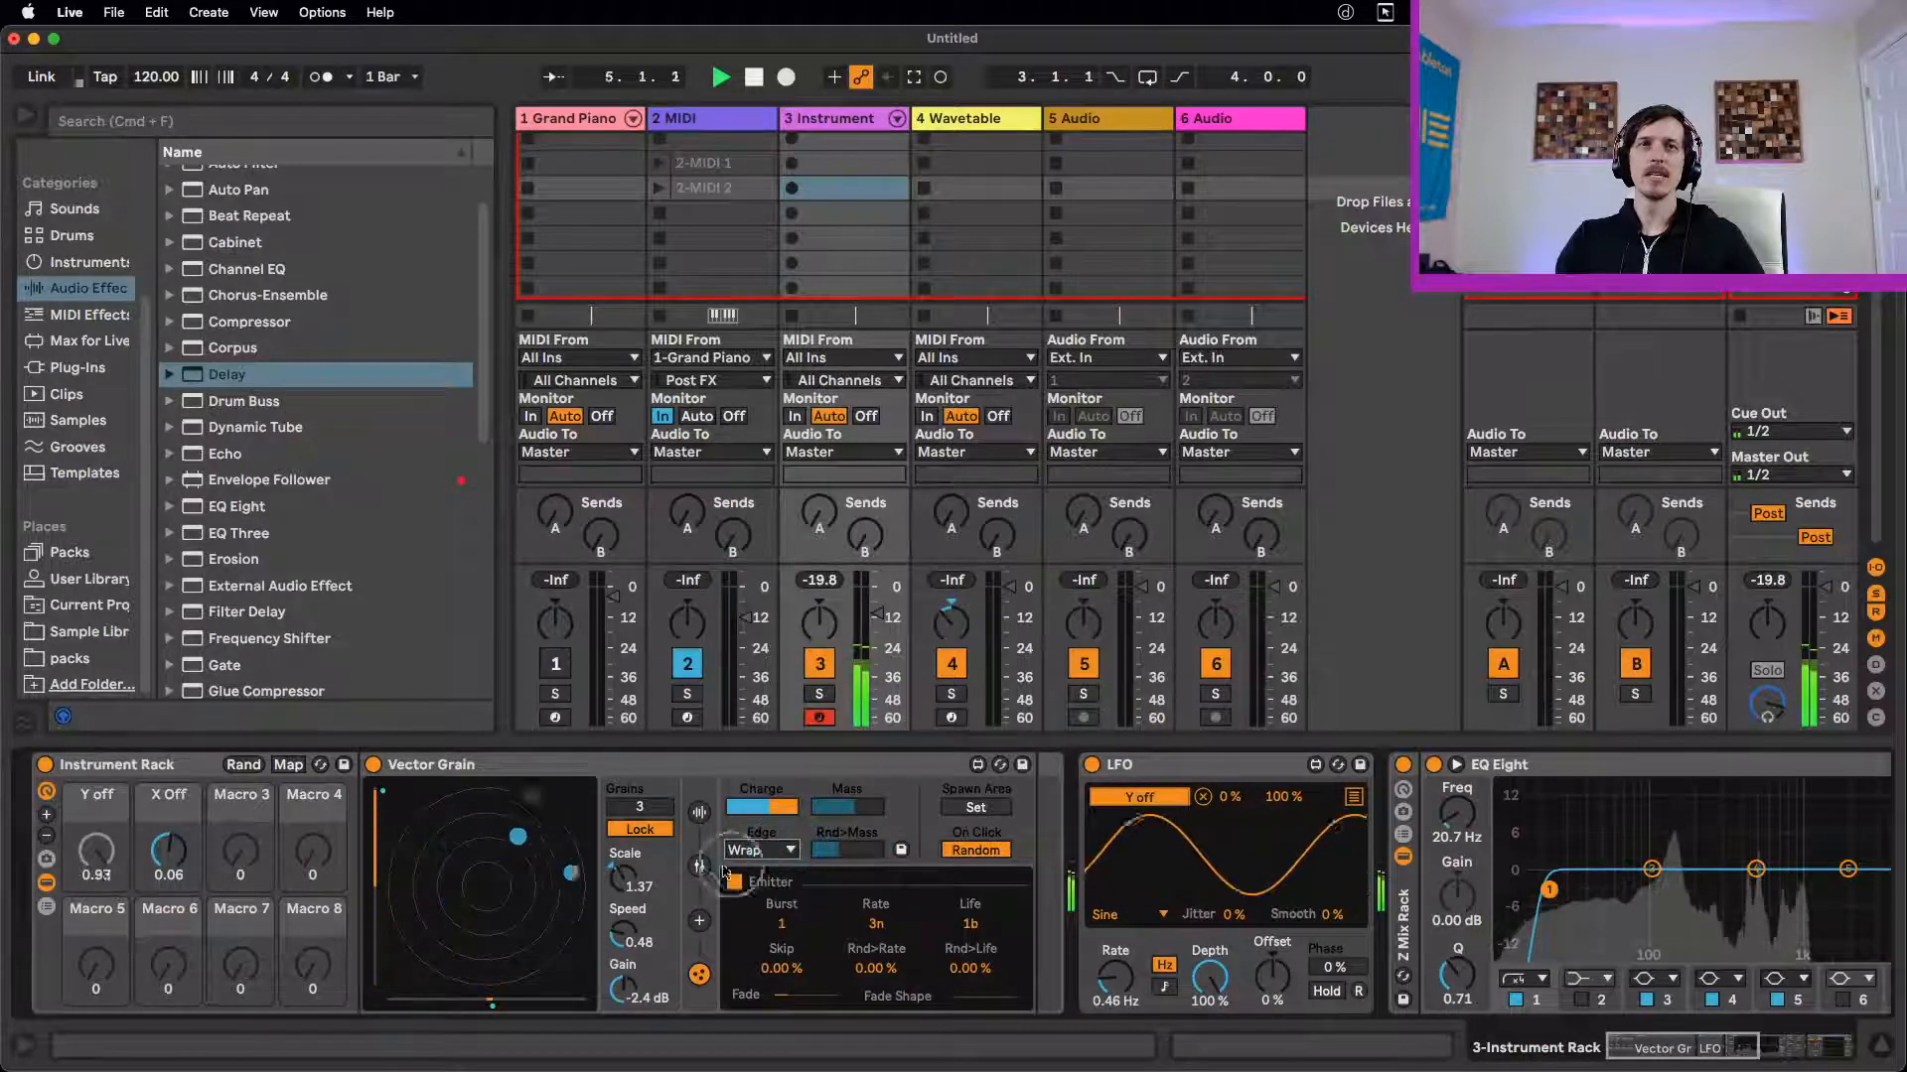
Step: Turn on the Attractor force in Vector Grain, lower Speed to 0.29 and listen to the result before stopping playback
left_click(699, 920)
left_click(796, 858)
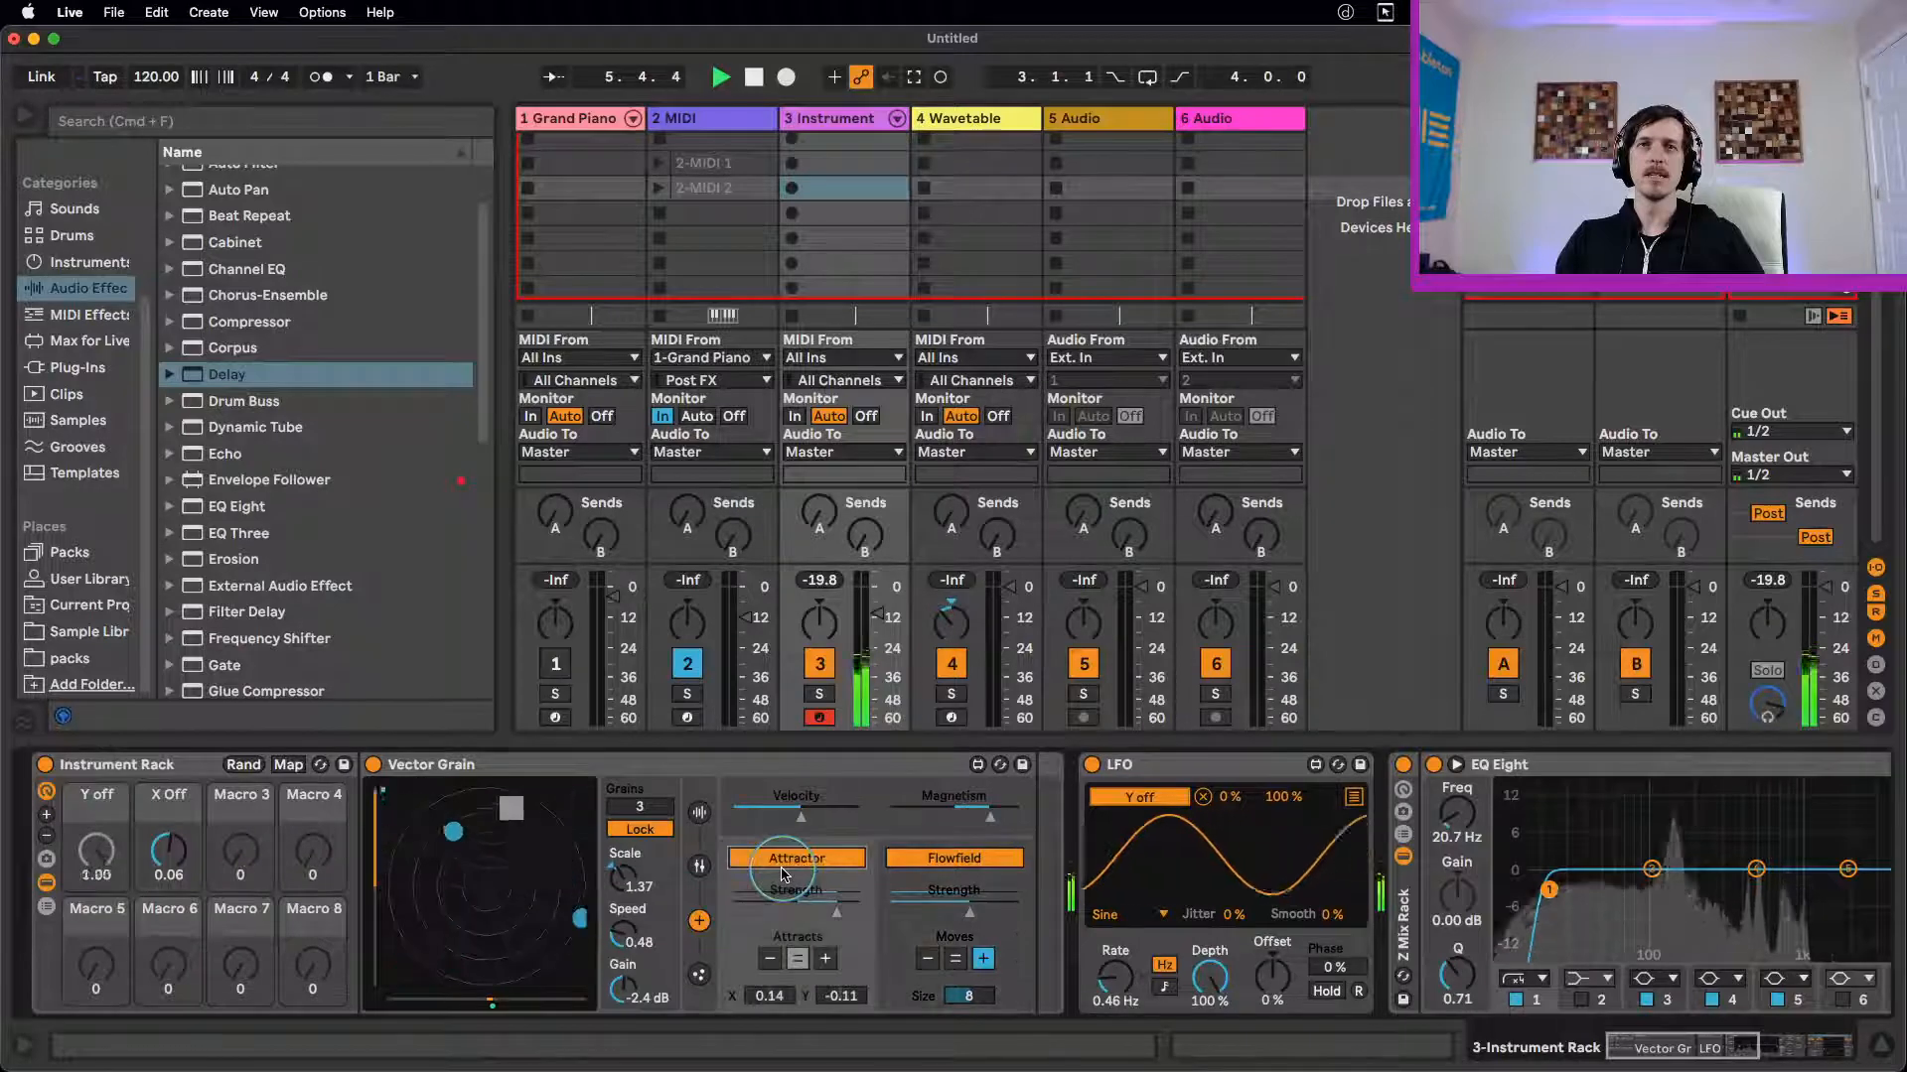
left_click_drag(623, 935, 623, 983)
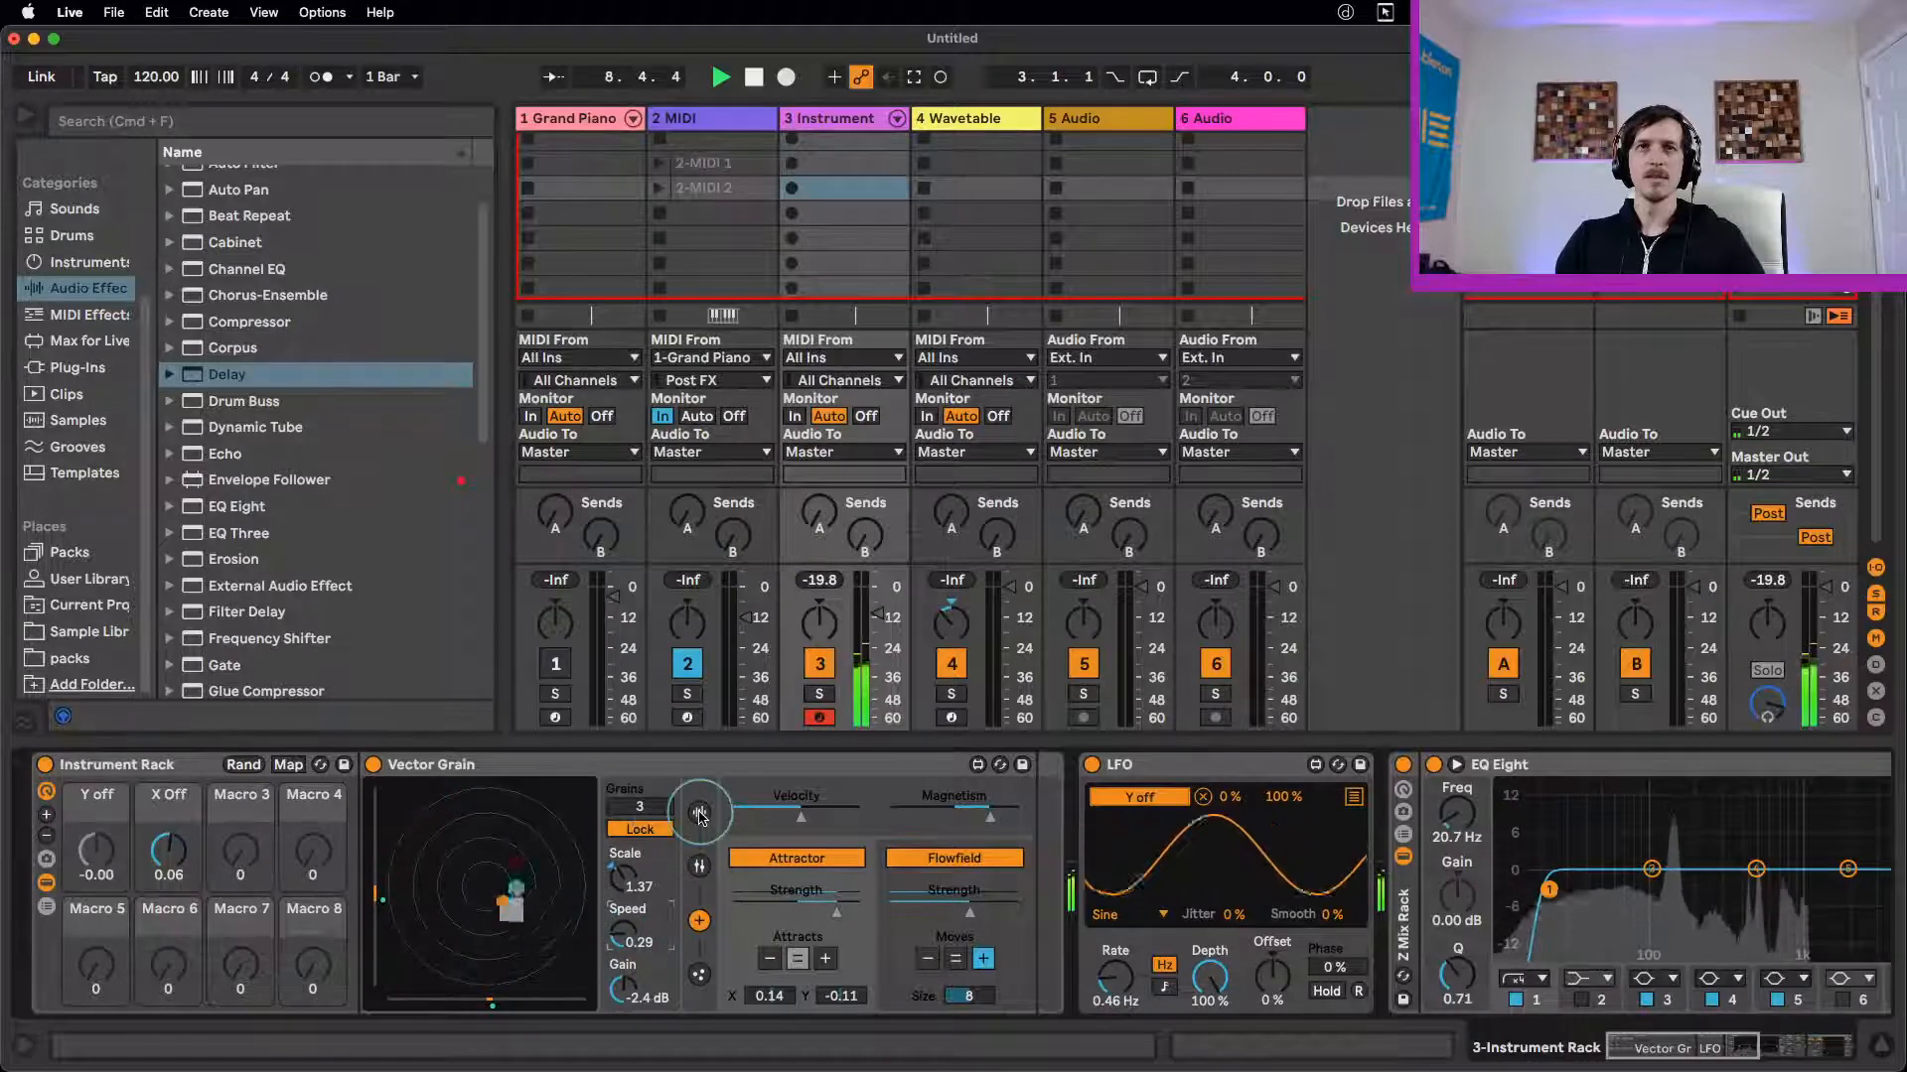
left_click(699, 814)
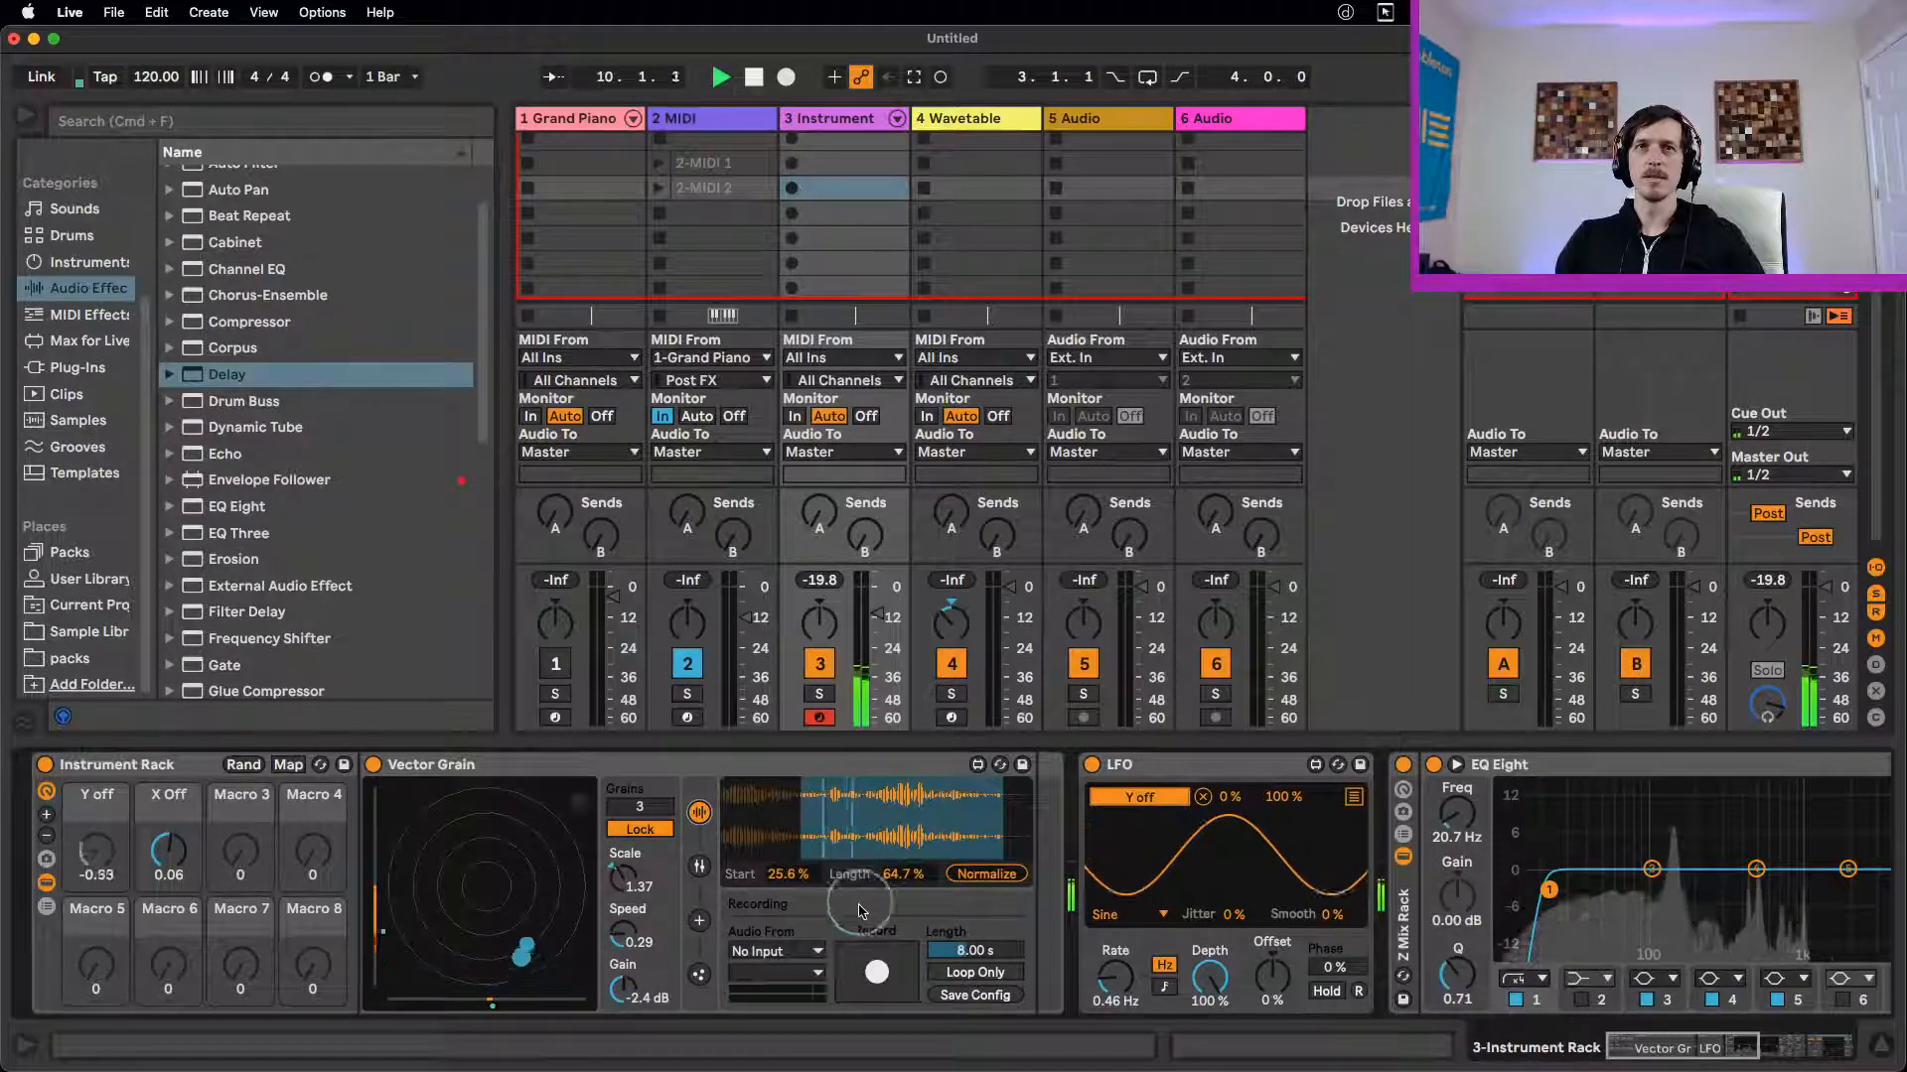
left_click(699, 865)
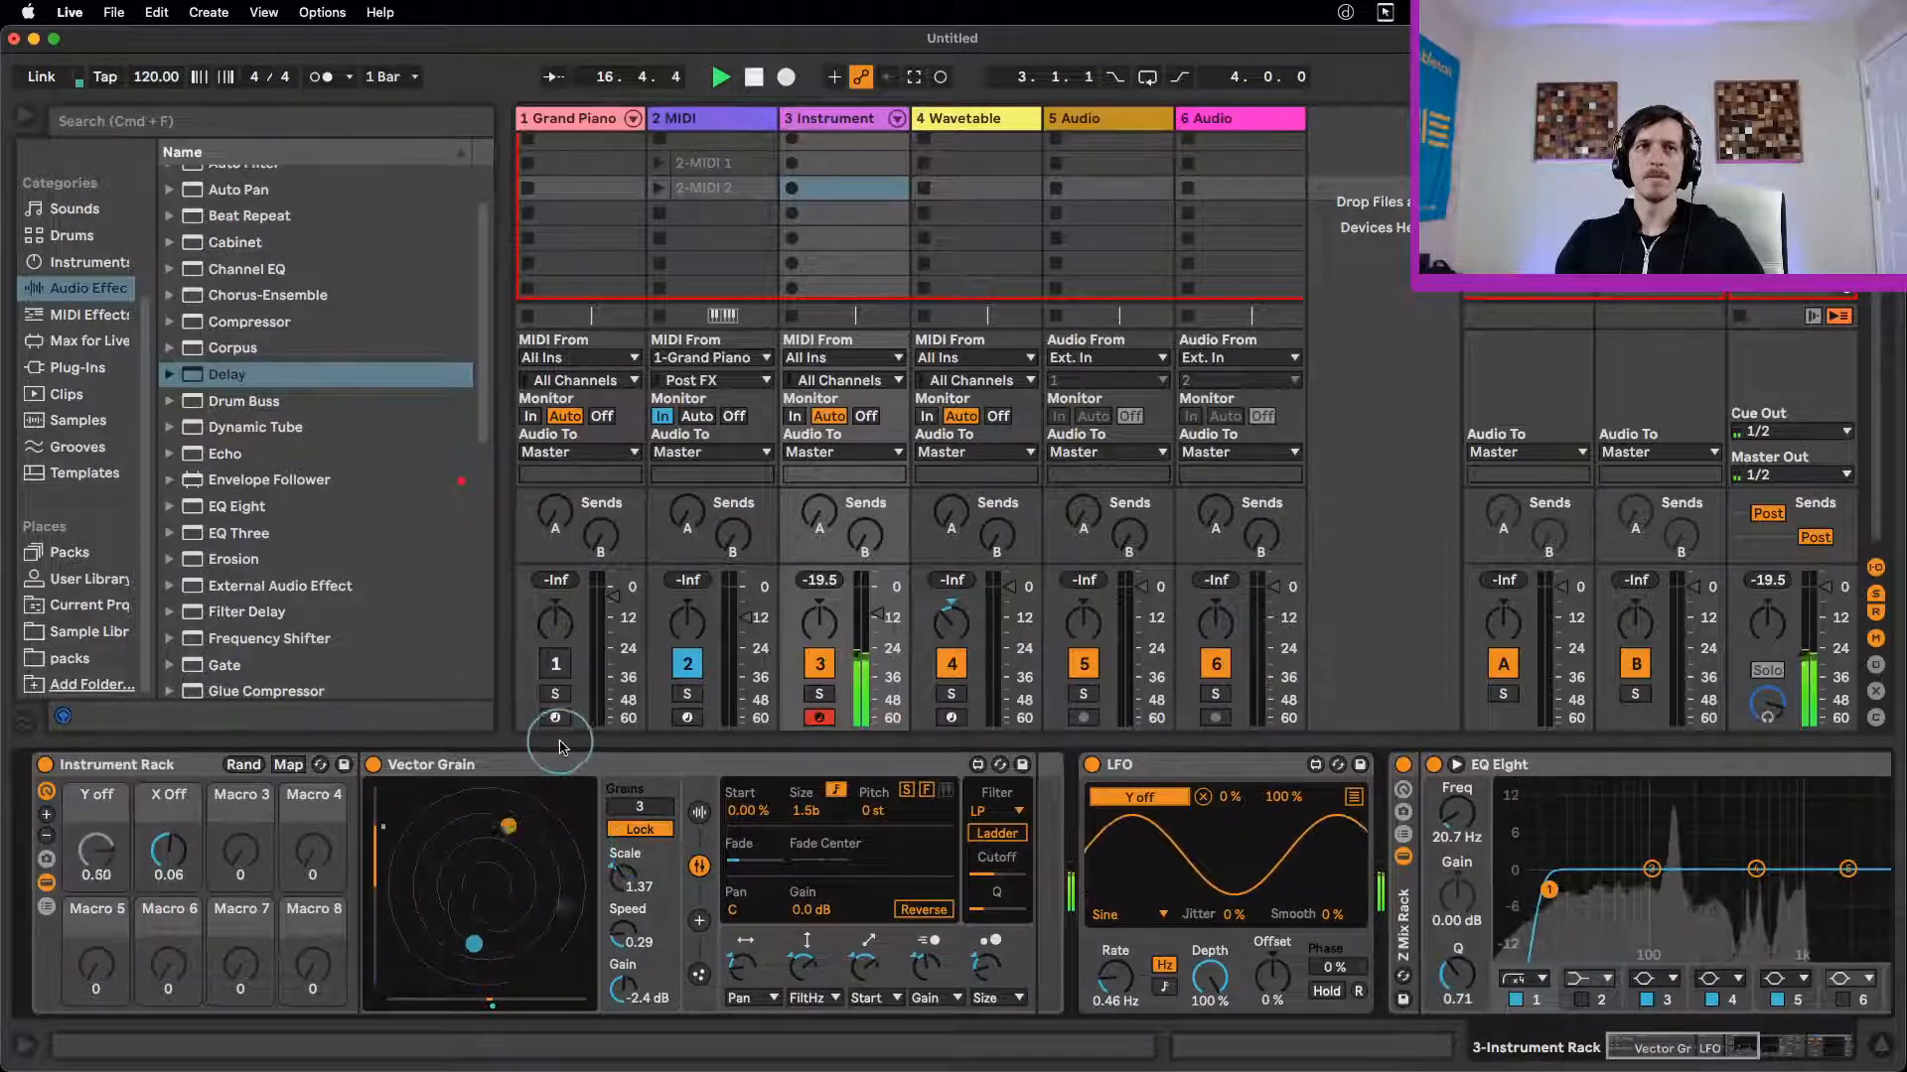
key("space")
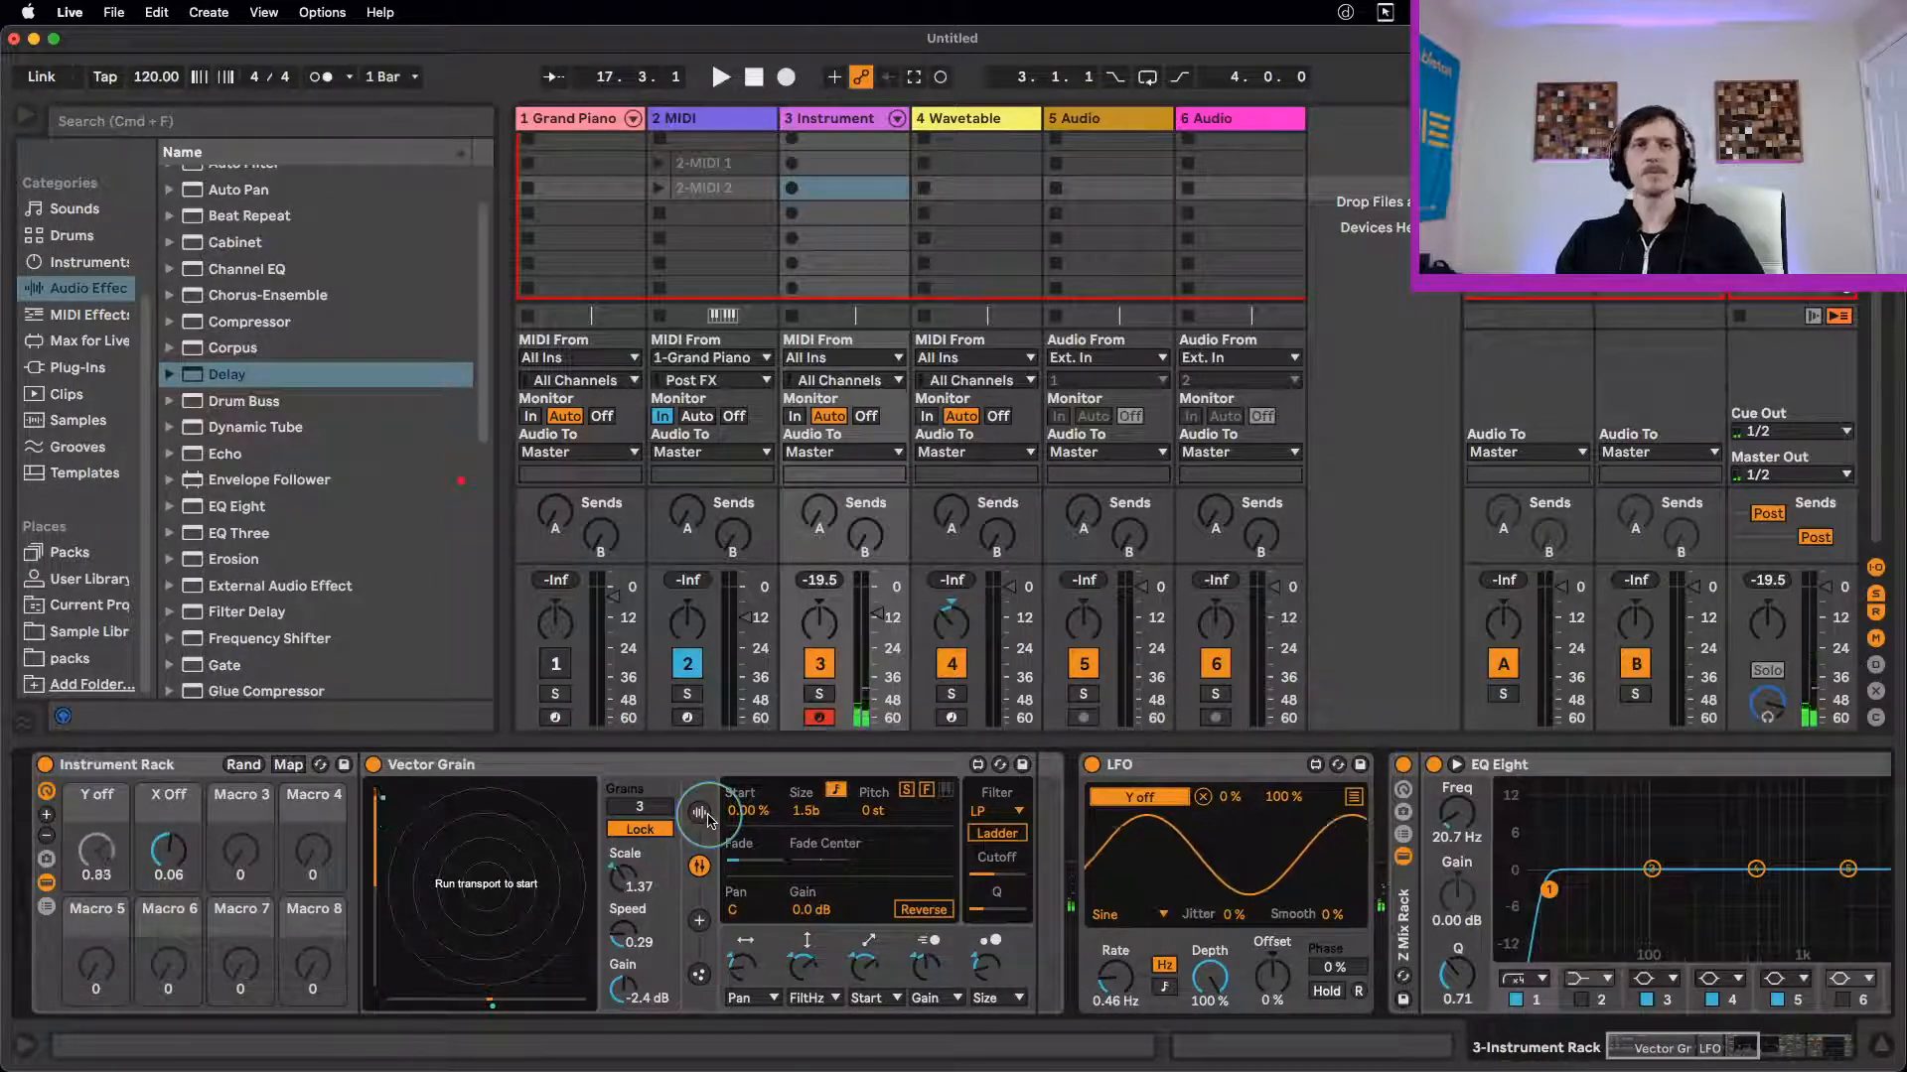
Step: Open the Inspired by Nature pack's Instruments folder and select the Vector FM device
left_click(575, 766)
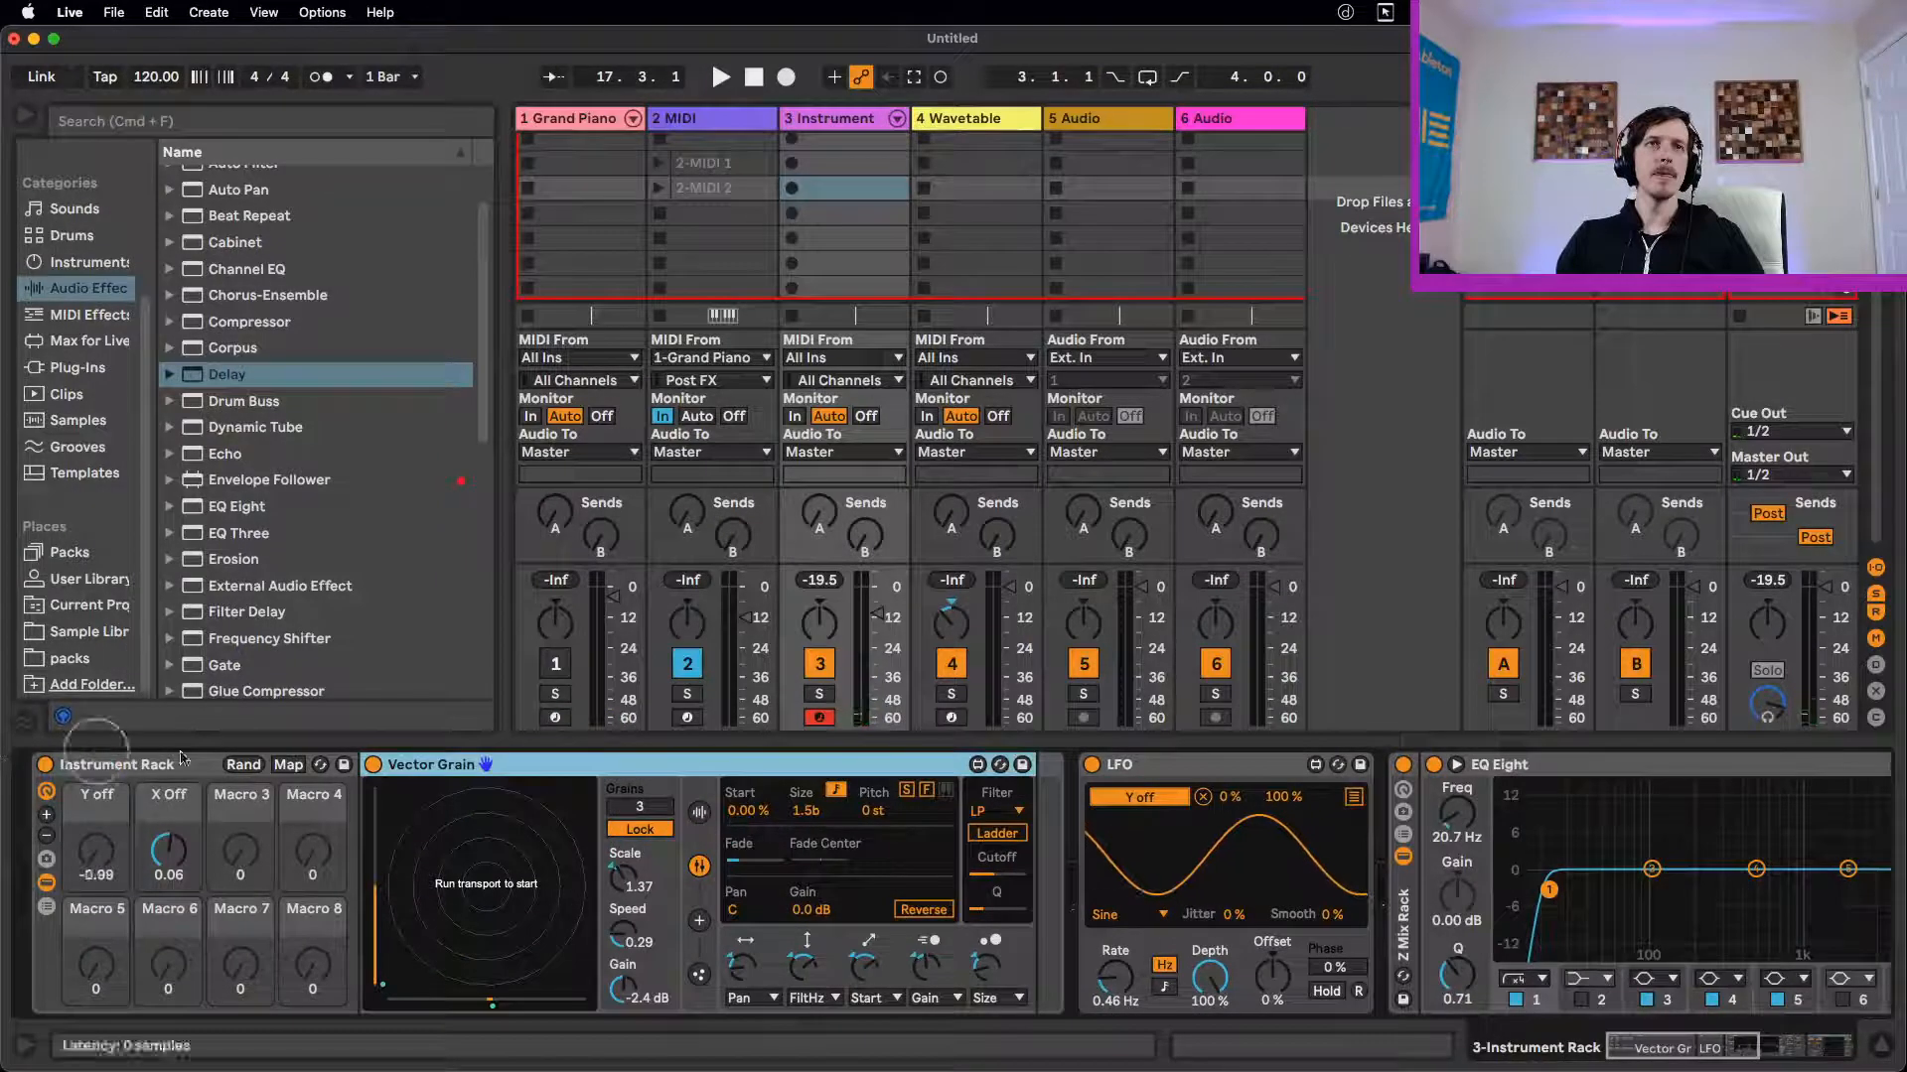
left_click(70, 552)
scroll(266, 576, "up", 5)
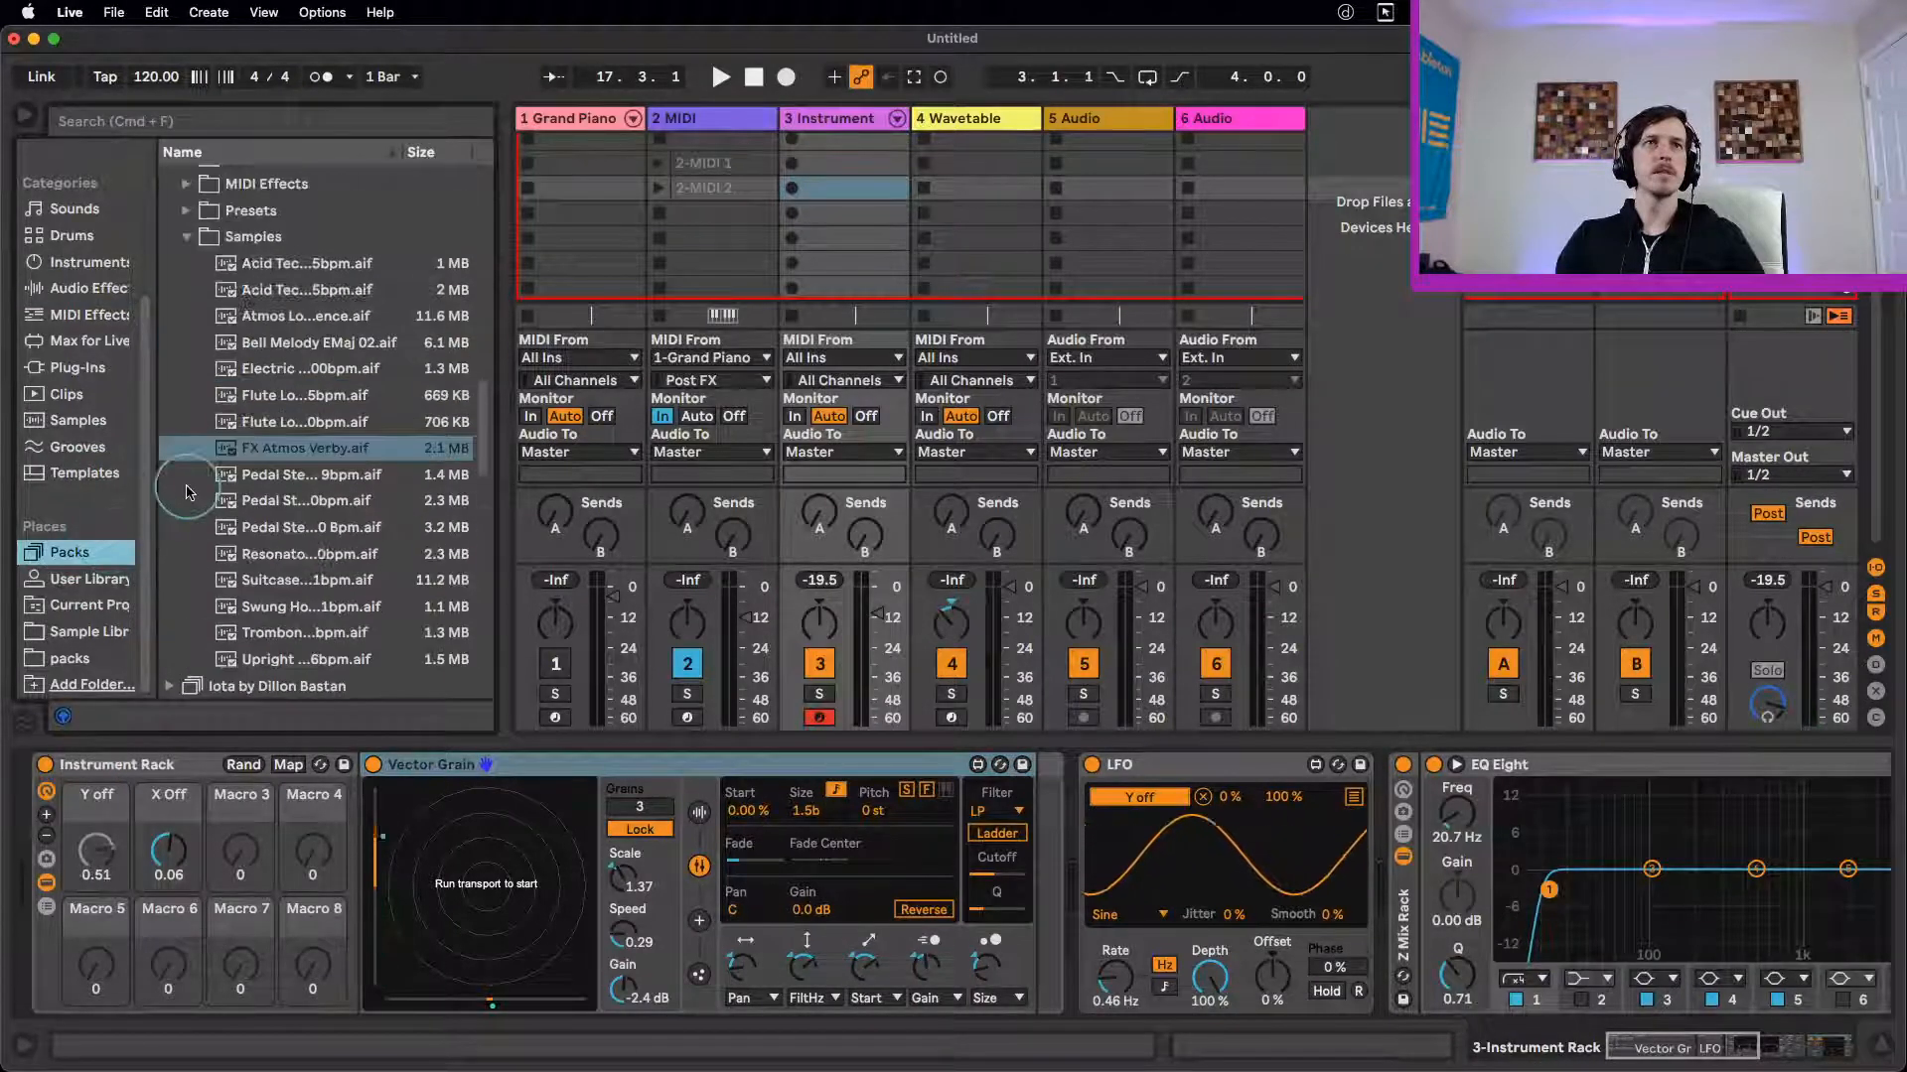
left_click(194, 334)
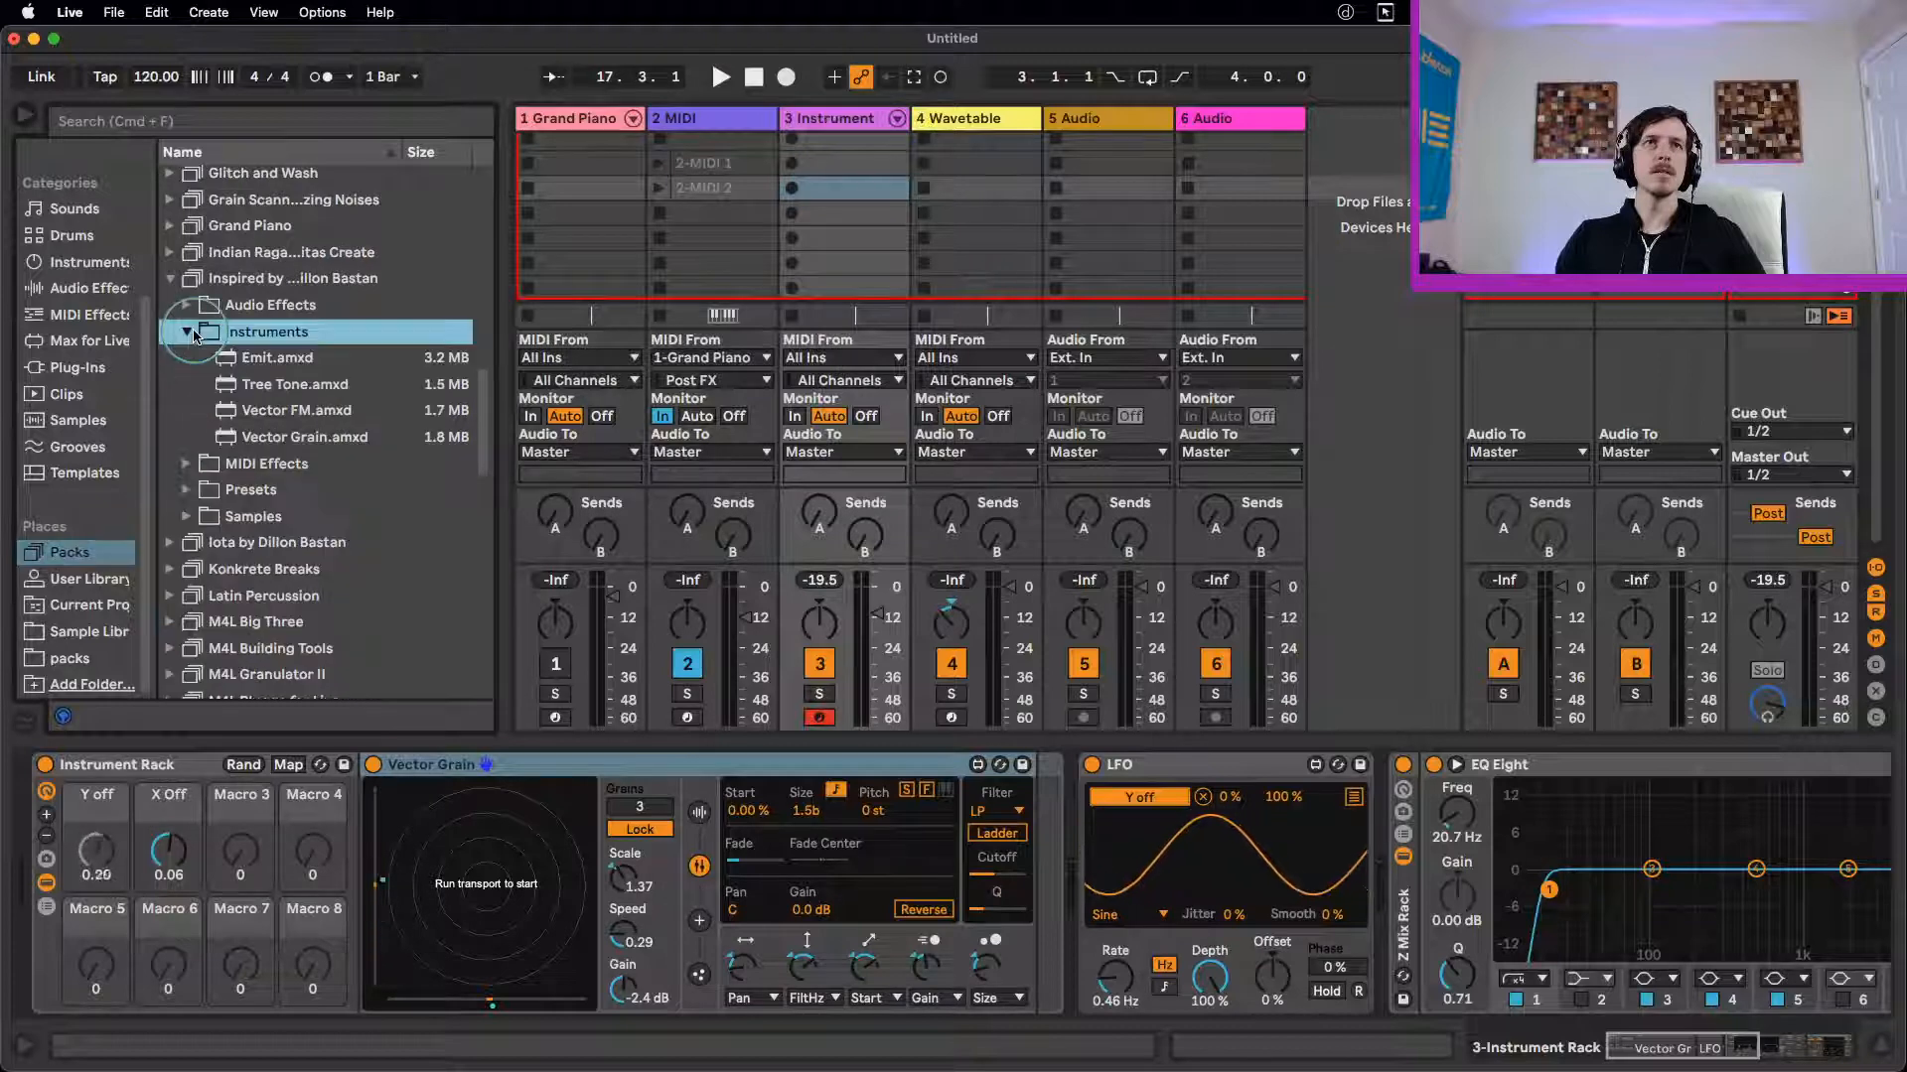
left_click(248, 413)
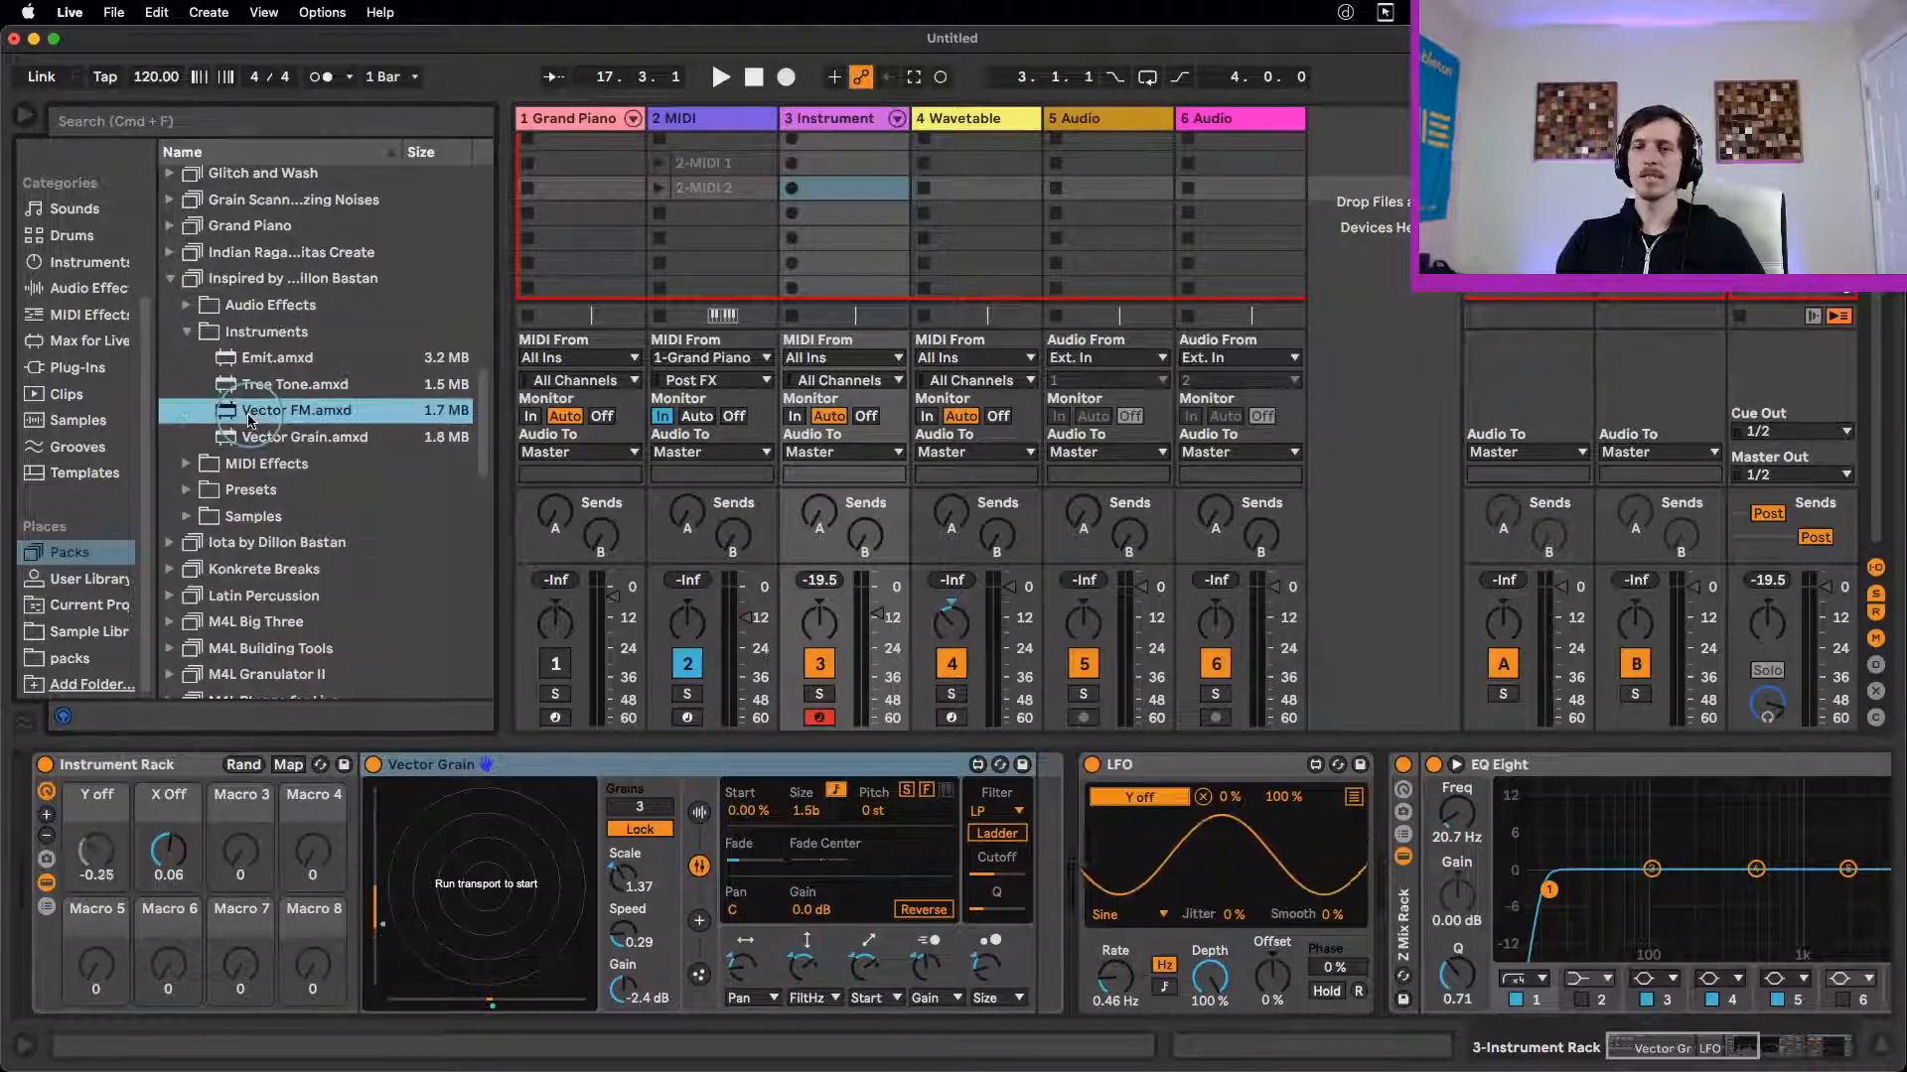
Step: Replace the Wavetable instrument on track 4 with the Vector FM device
left_click(722, 111)
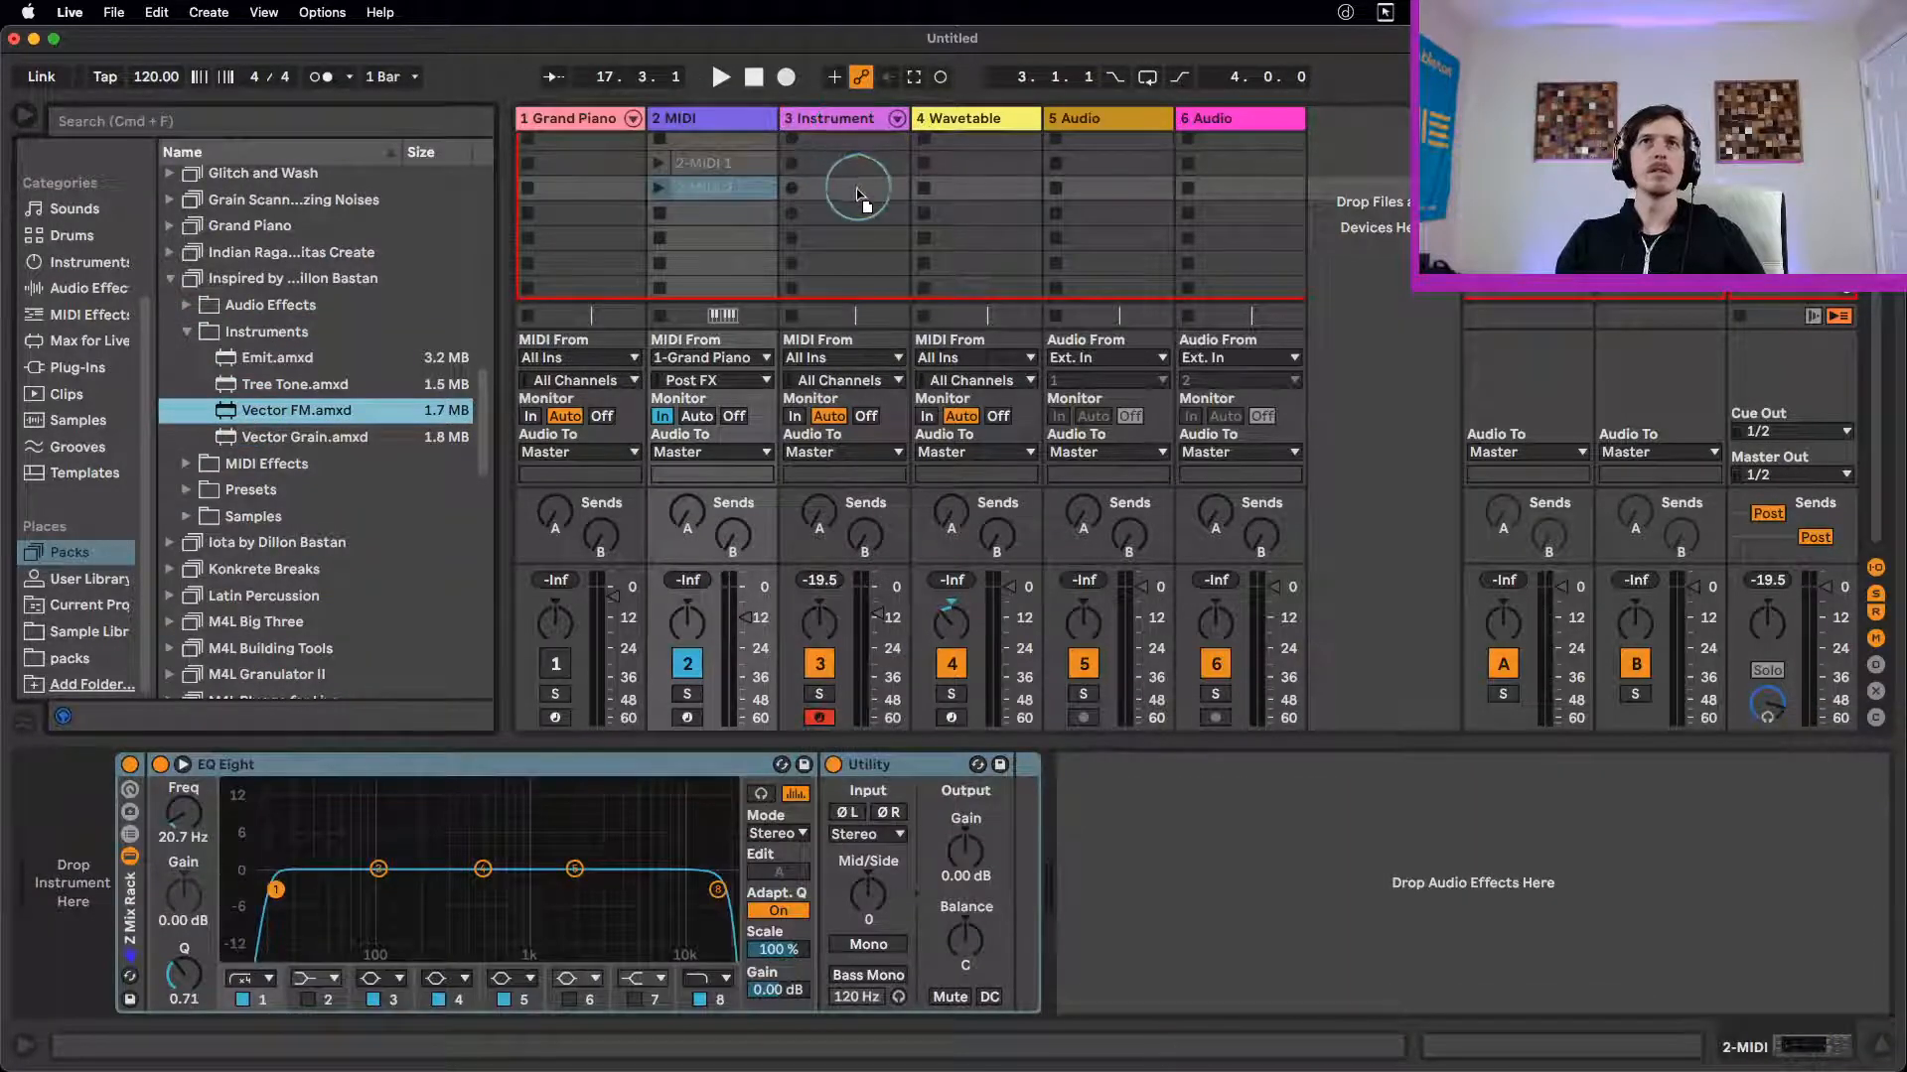
left_click(809, 177)
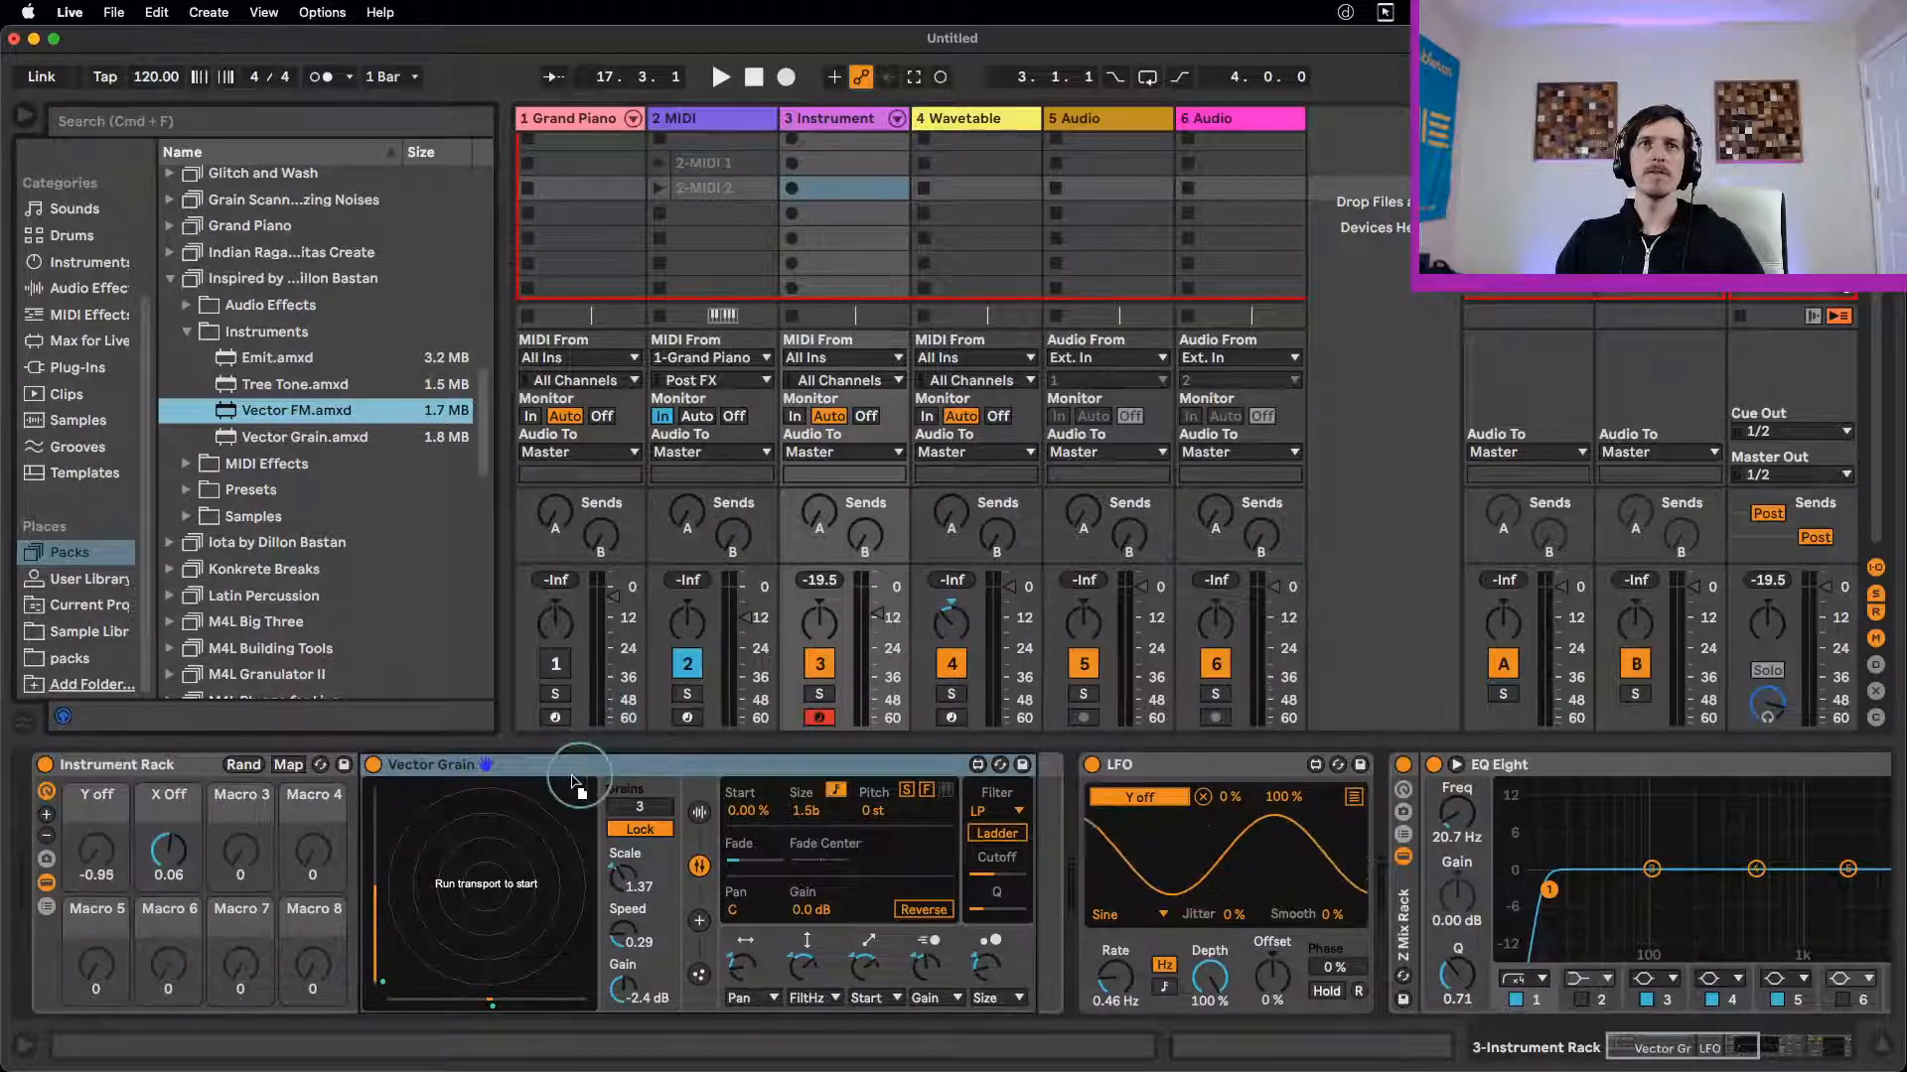
left_click(979, 124)
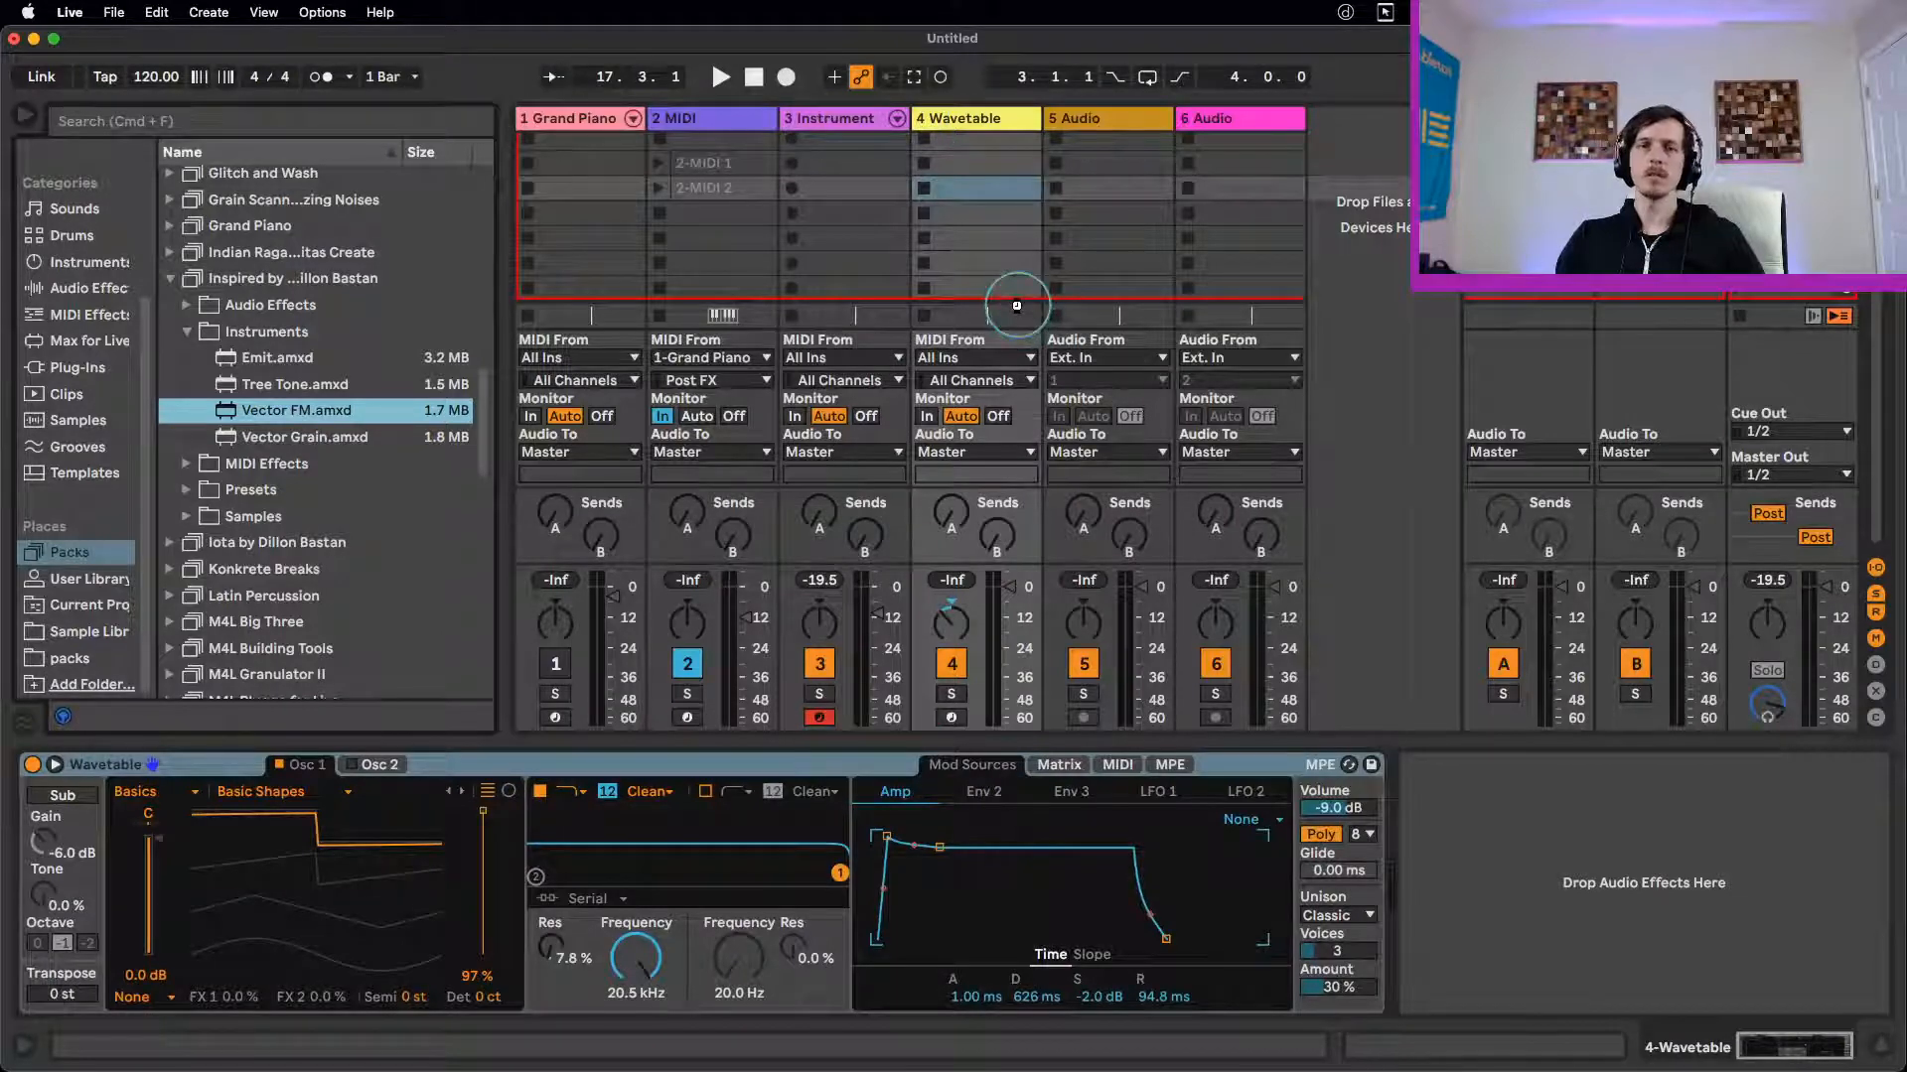
key("Return")
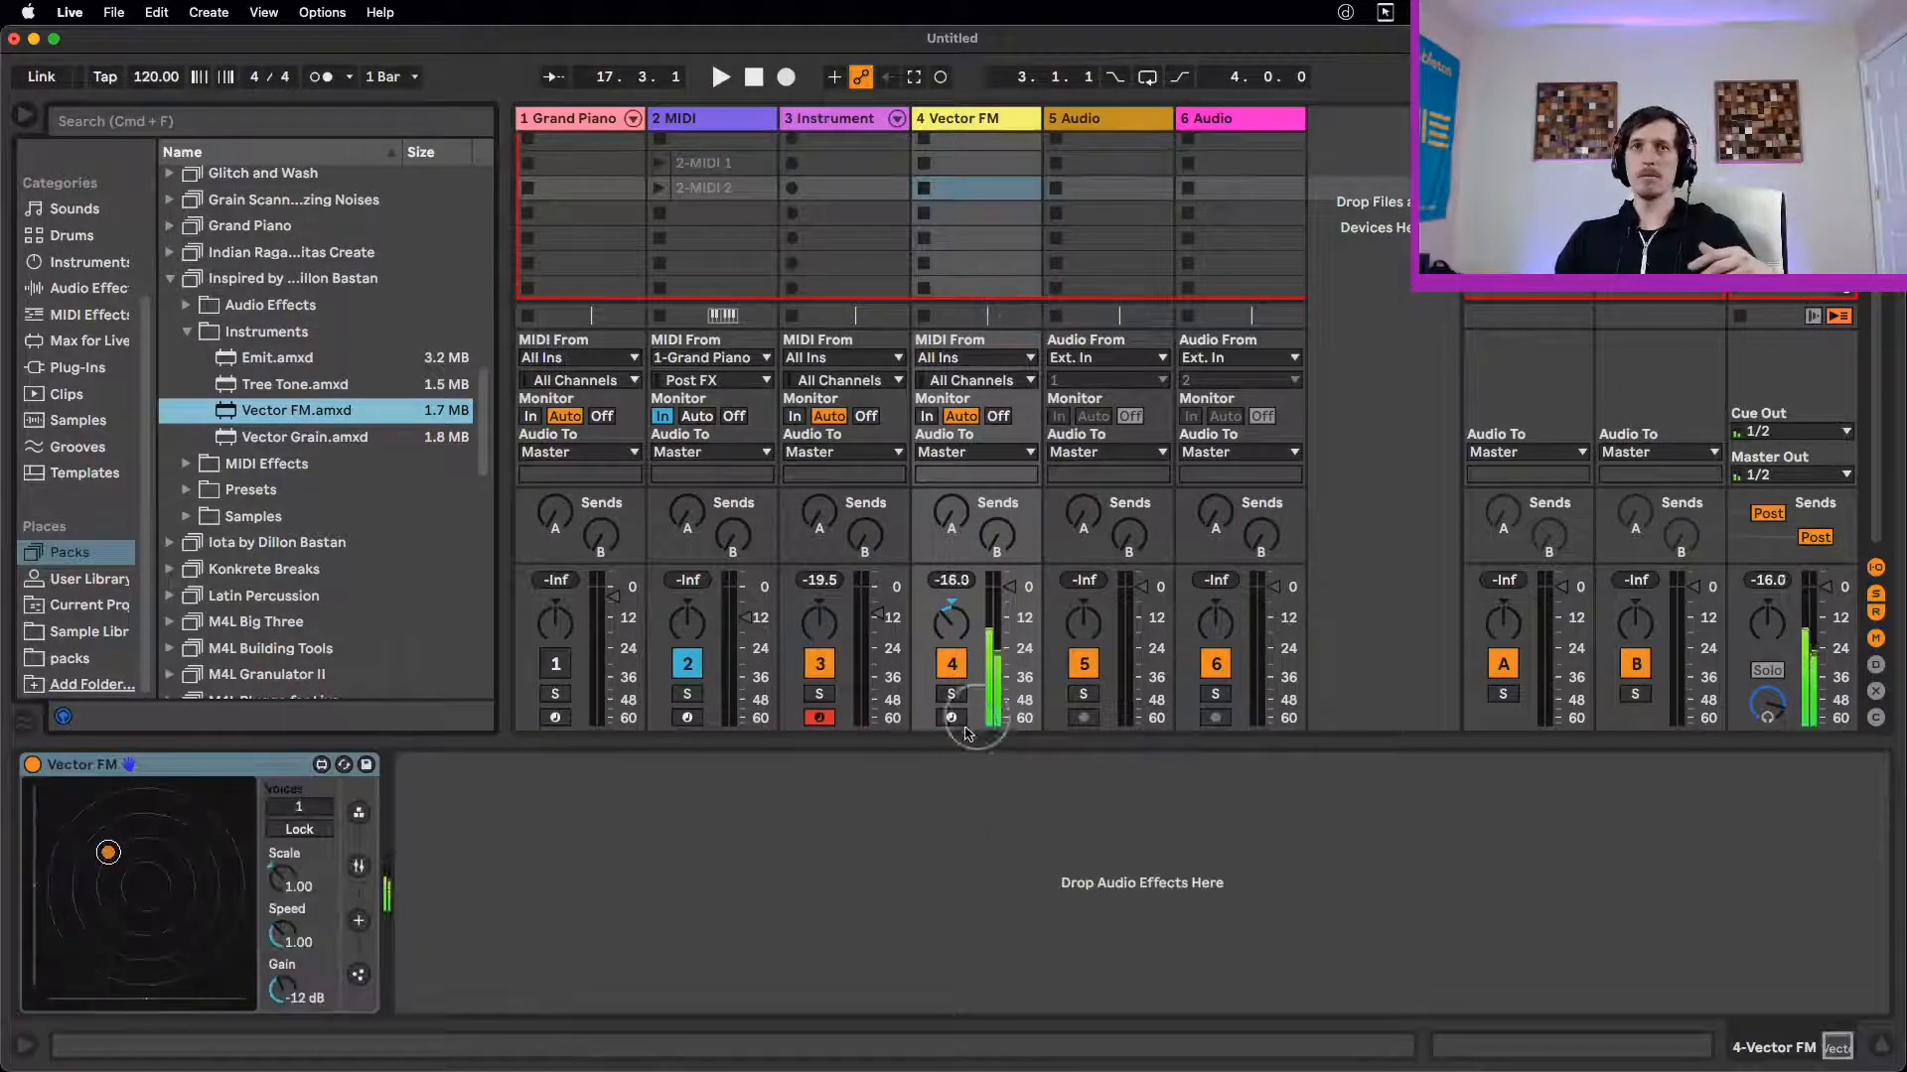
Step: Arm the Vector FM track, mute the Instrument track and lower the Vector FM track's volume
left_click(955, 717)
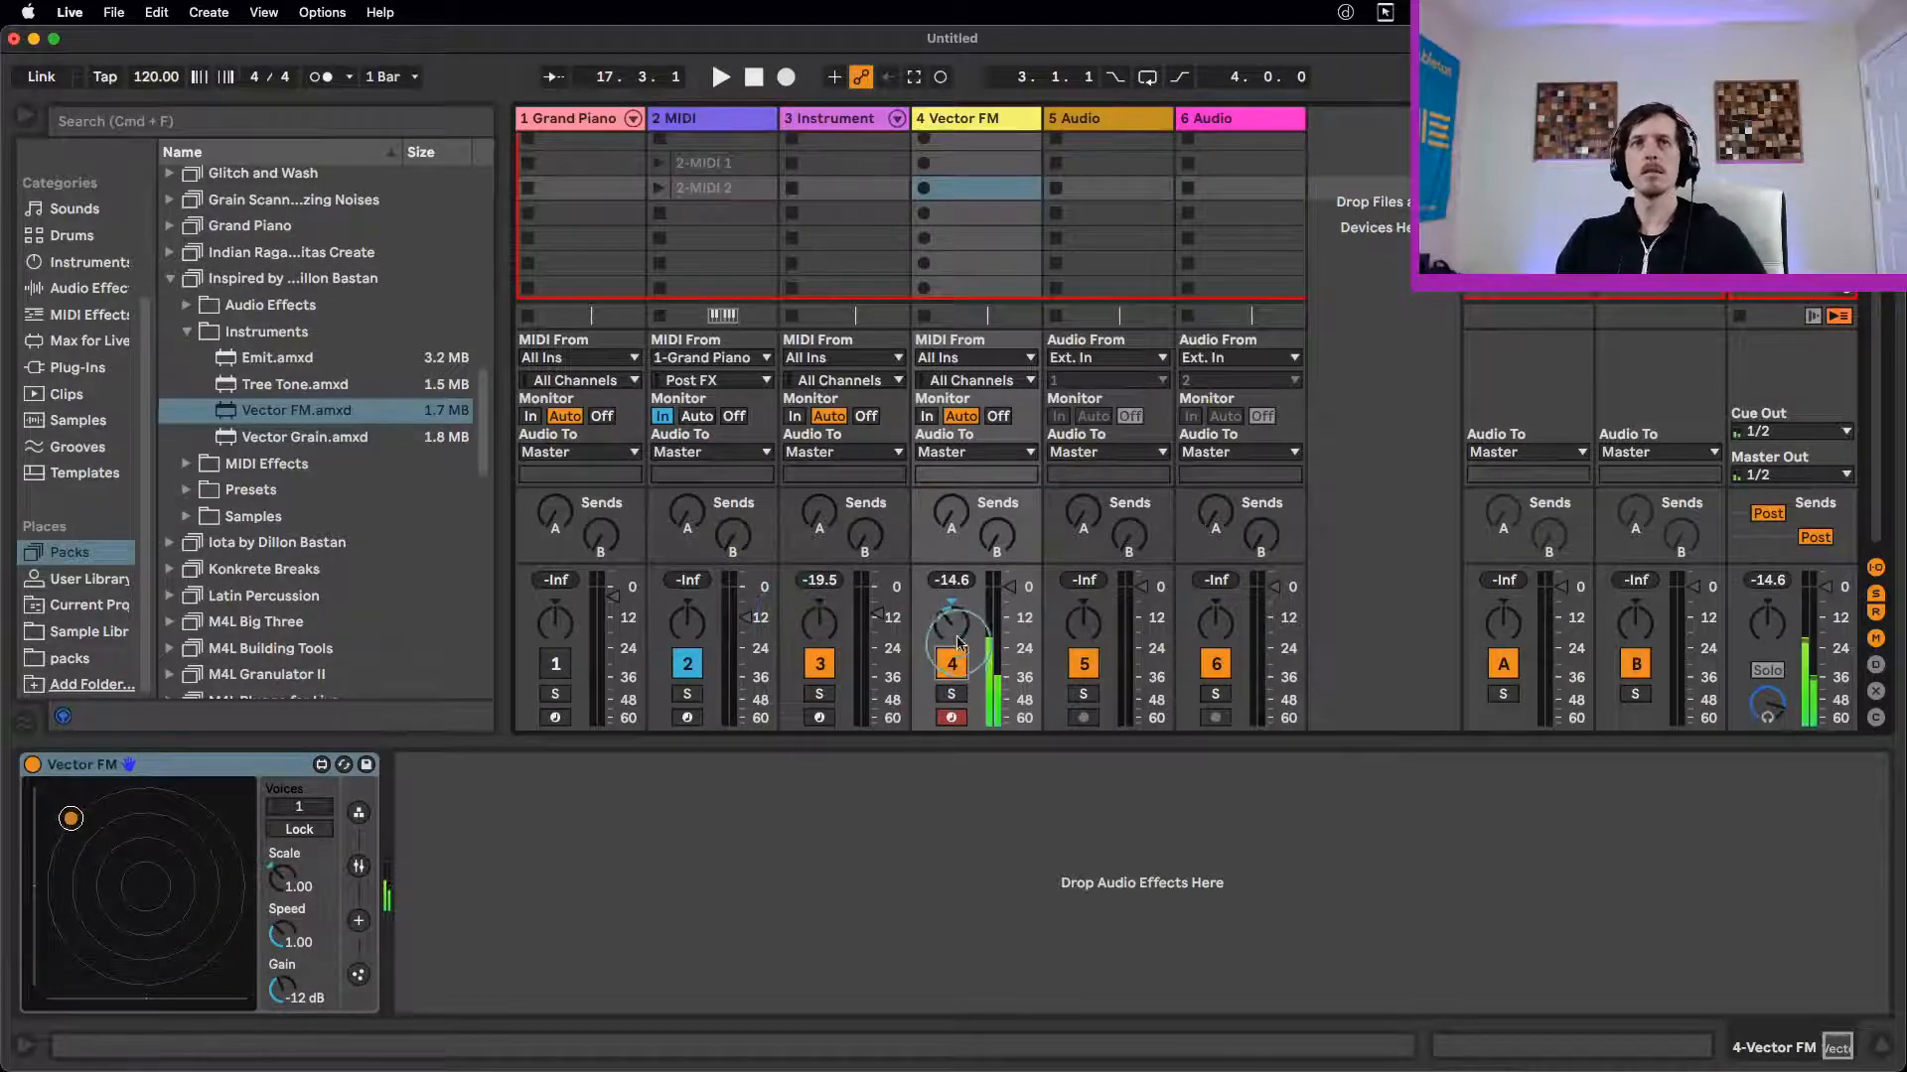
left_click(818, 663)
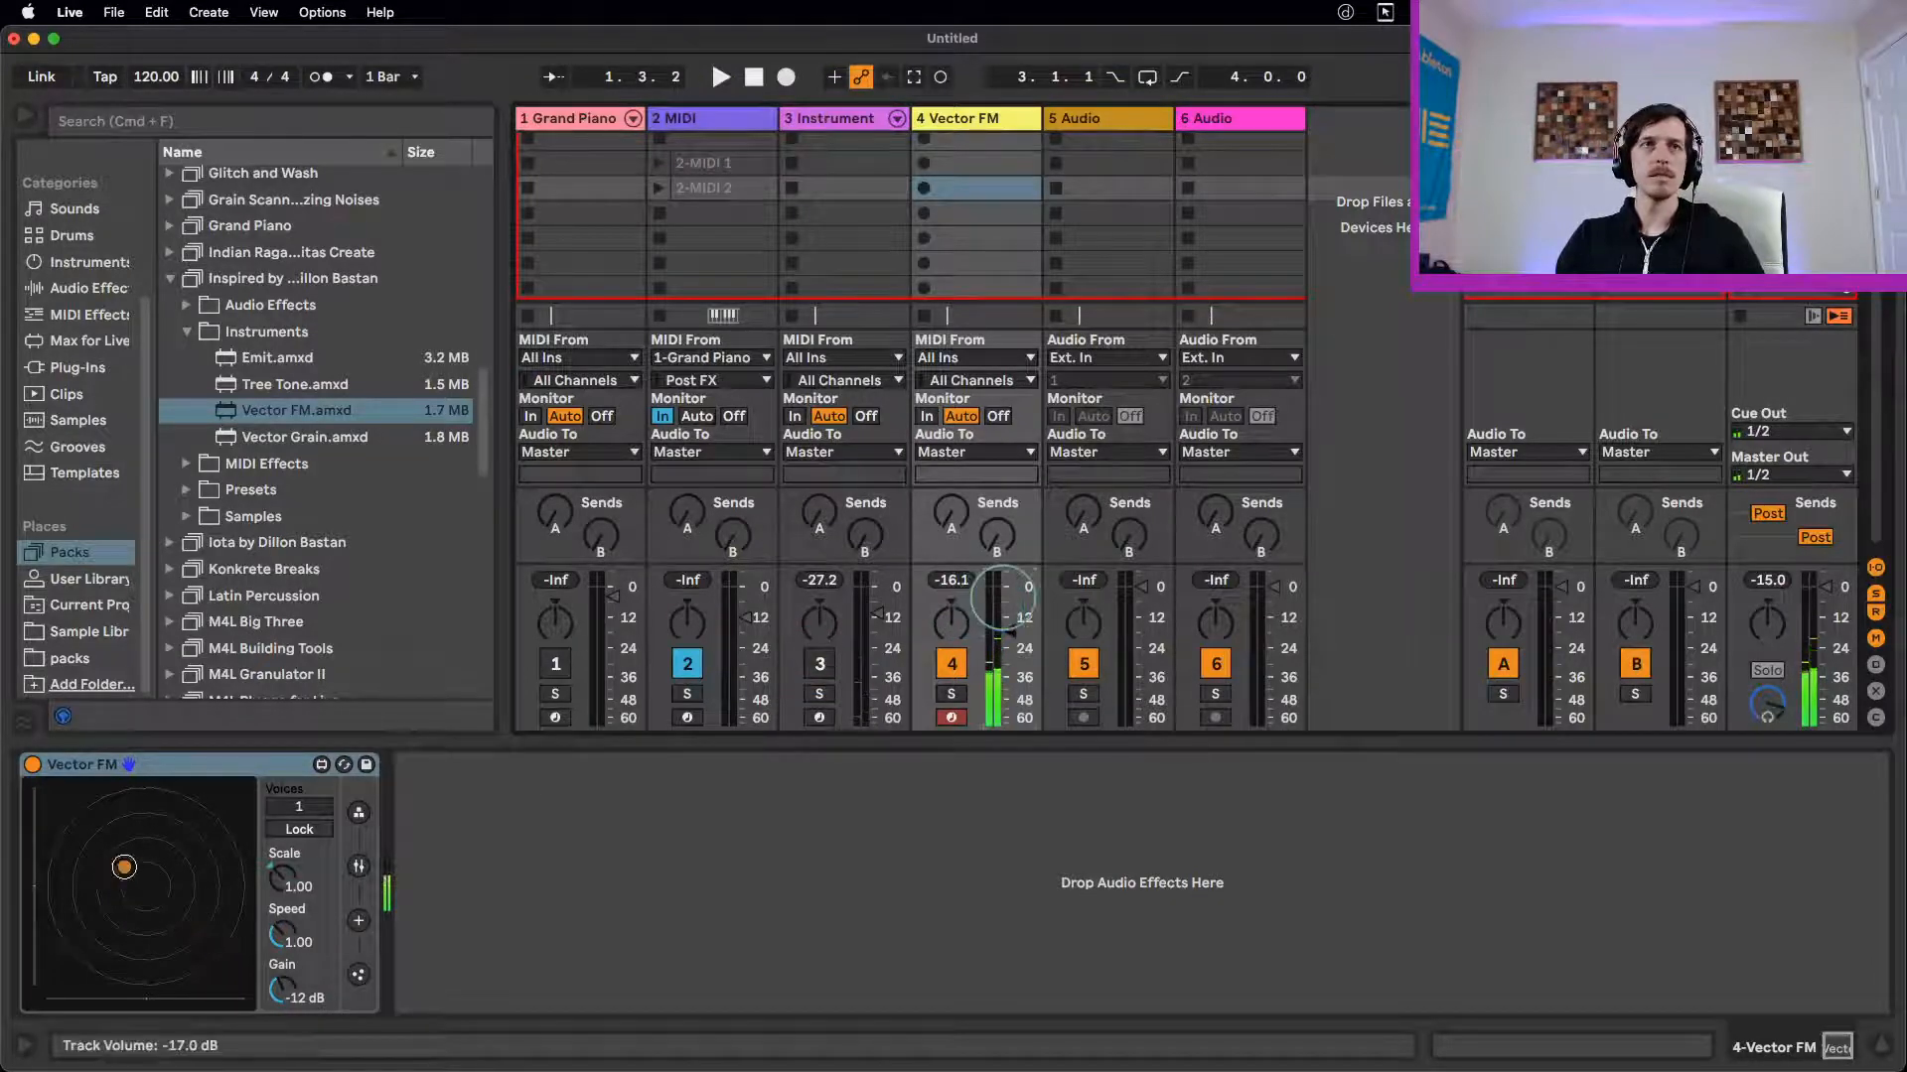
scroll(1003, 599, "down", 5)
Step: Try two, three and four operators in Vector FM to view their routing options, returning to one operator
left_click(359, 812)
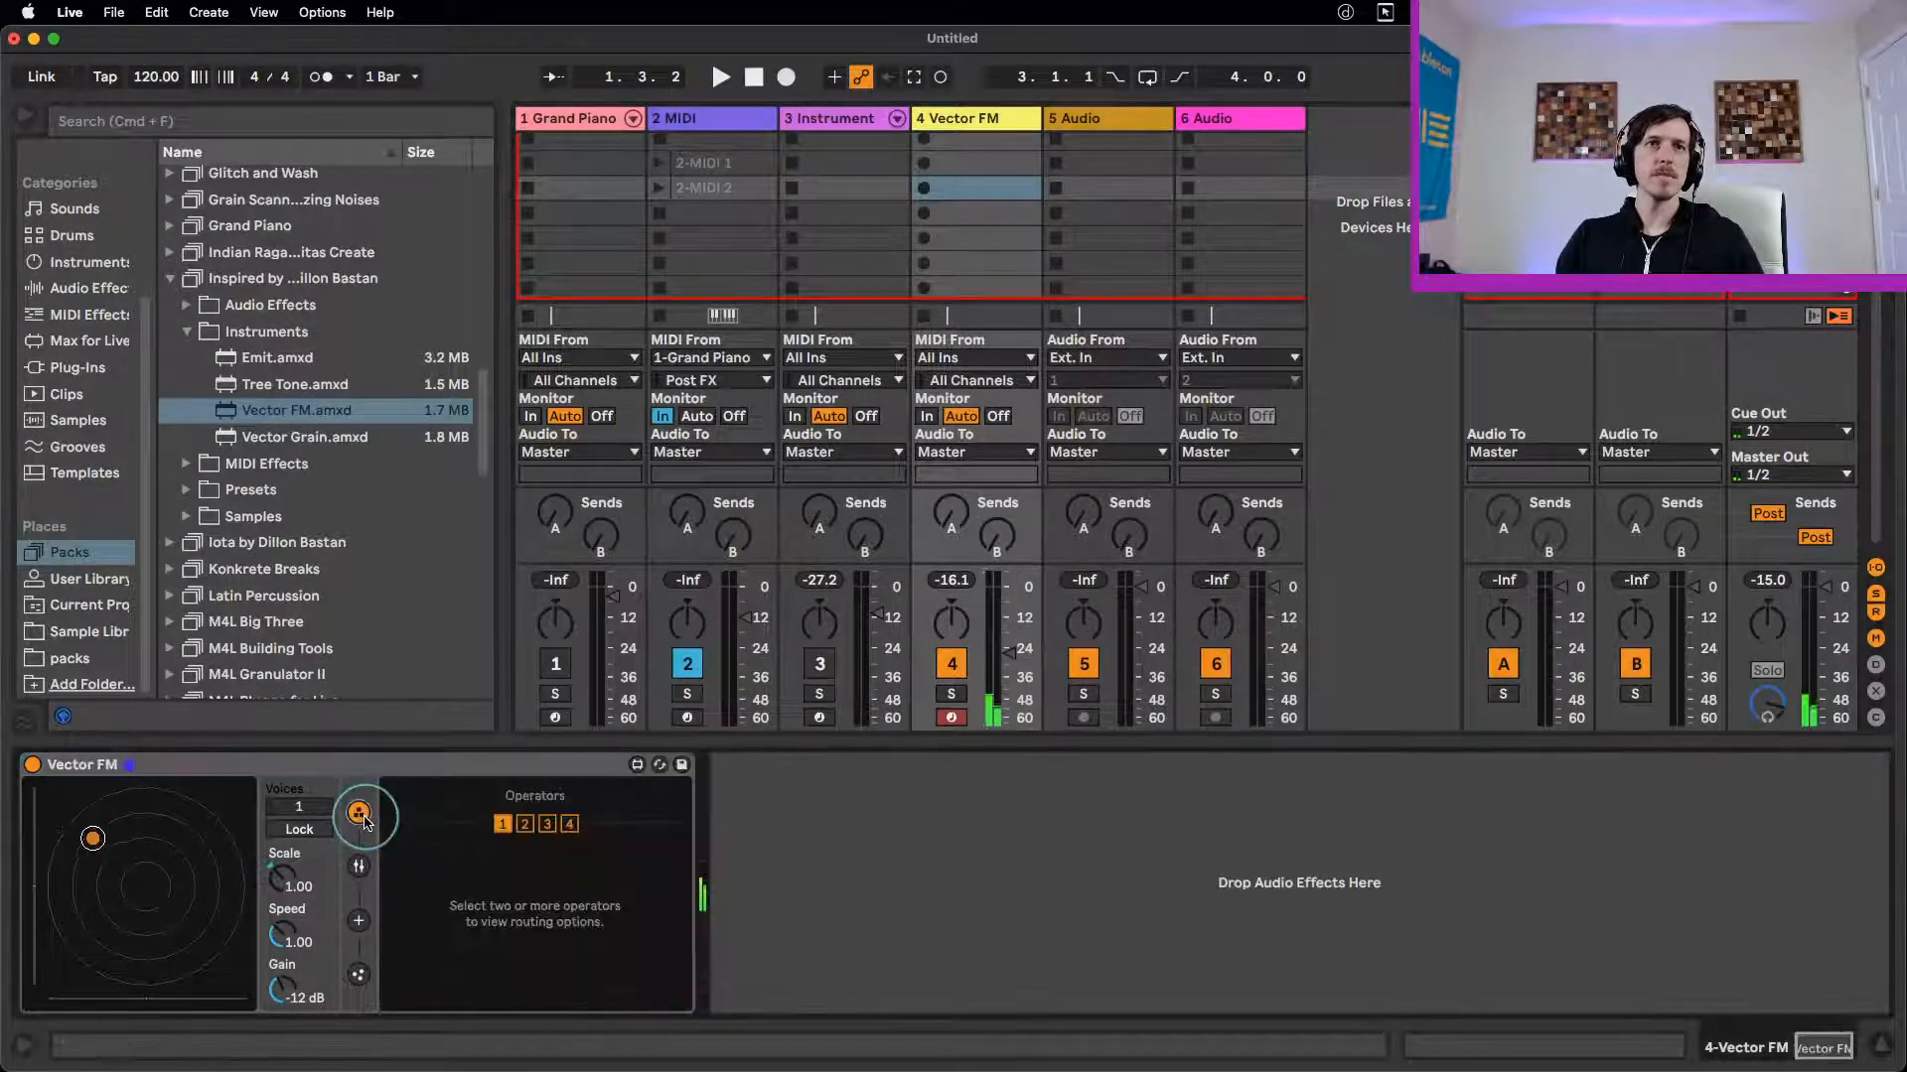
left_click(526, 827)
left_click(548, 826)
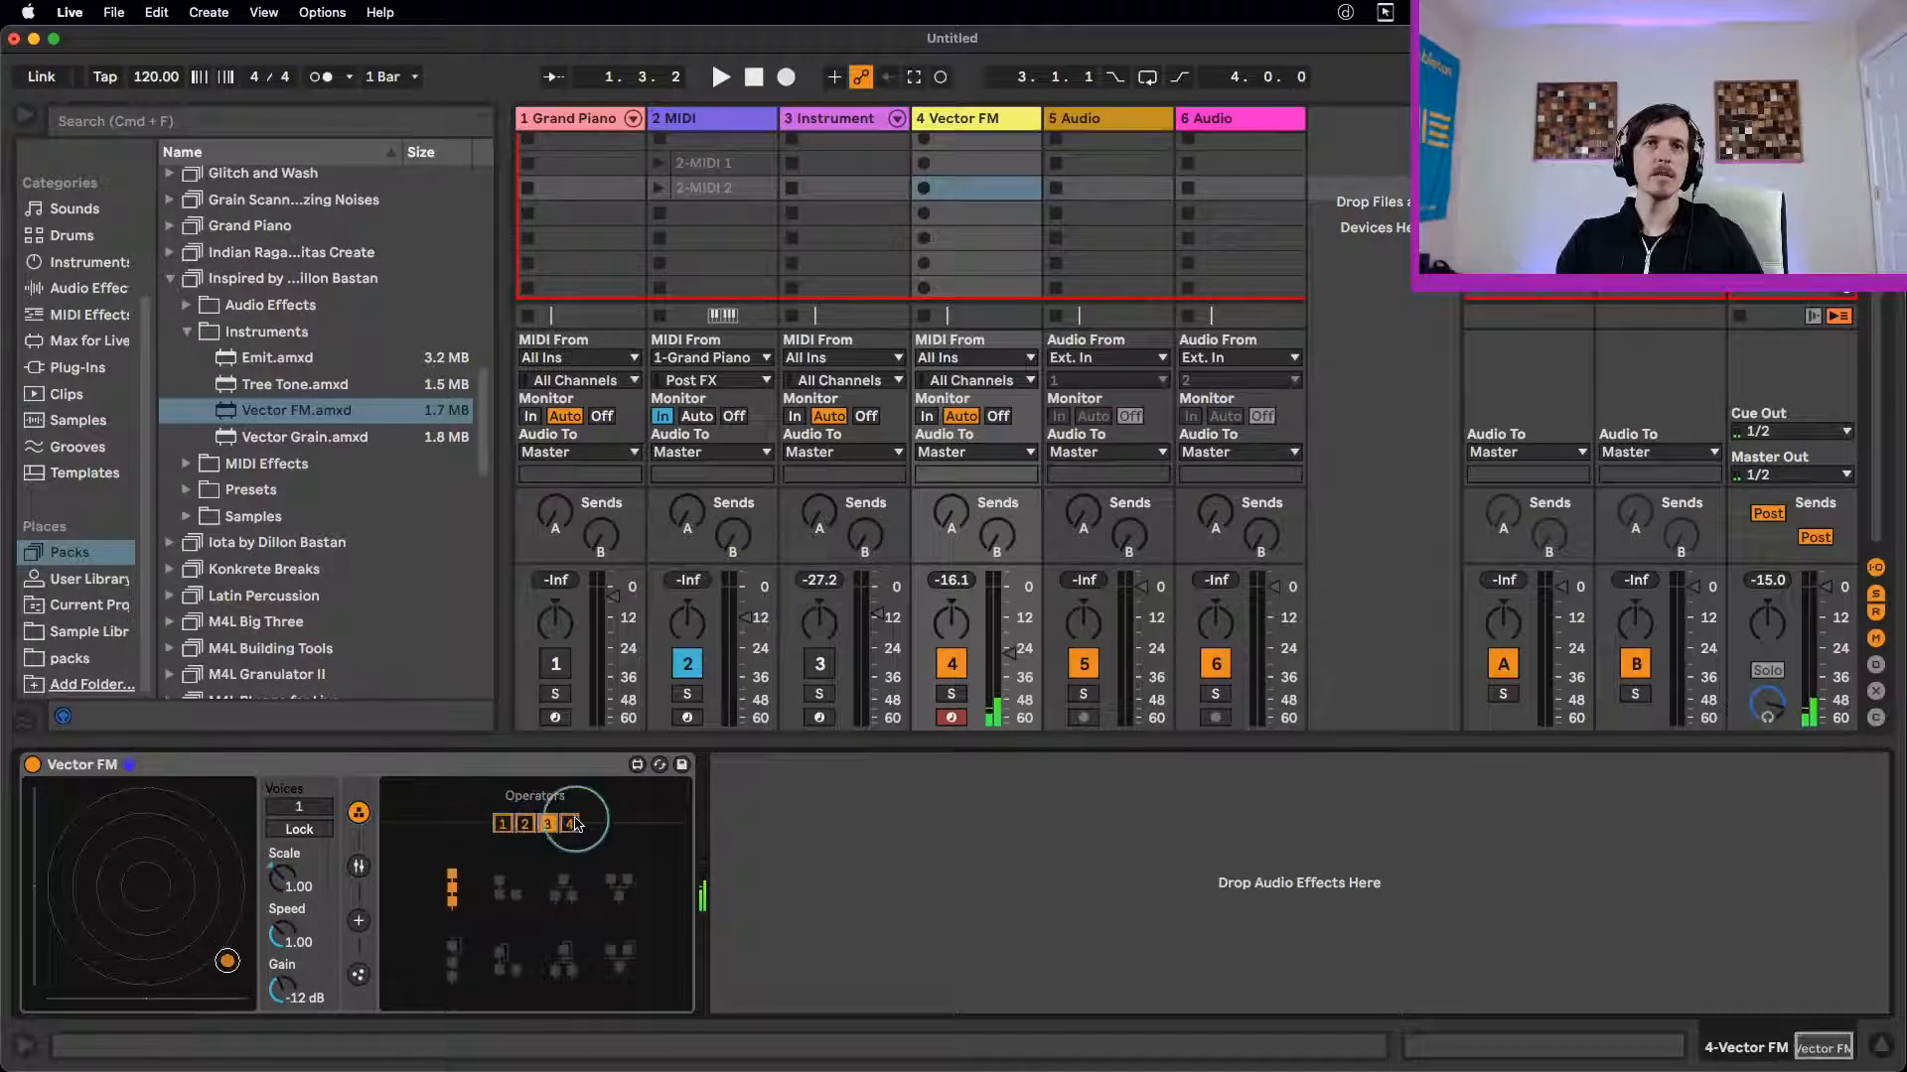
left_click(572, 824)
left_click(522, 828)
left_click(522, 828)
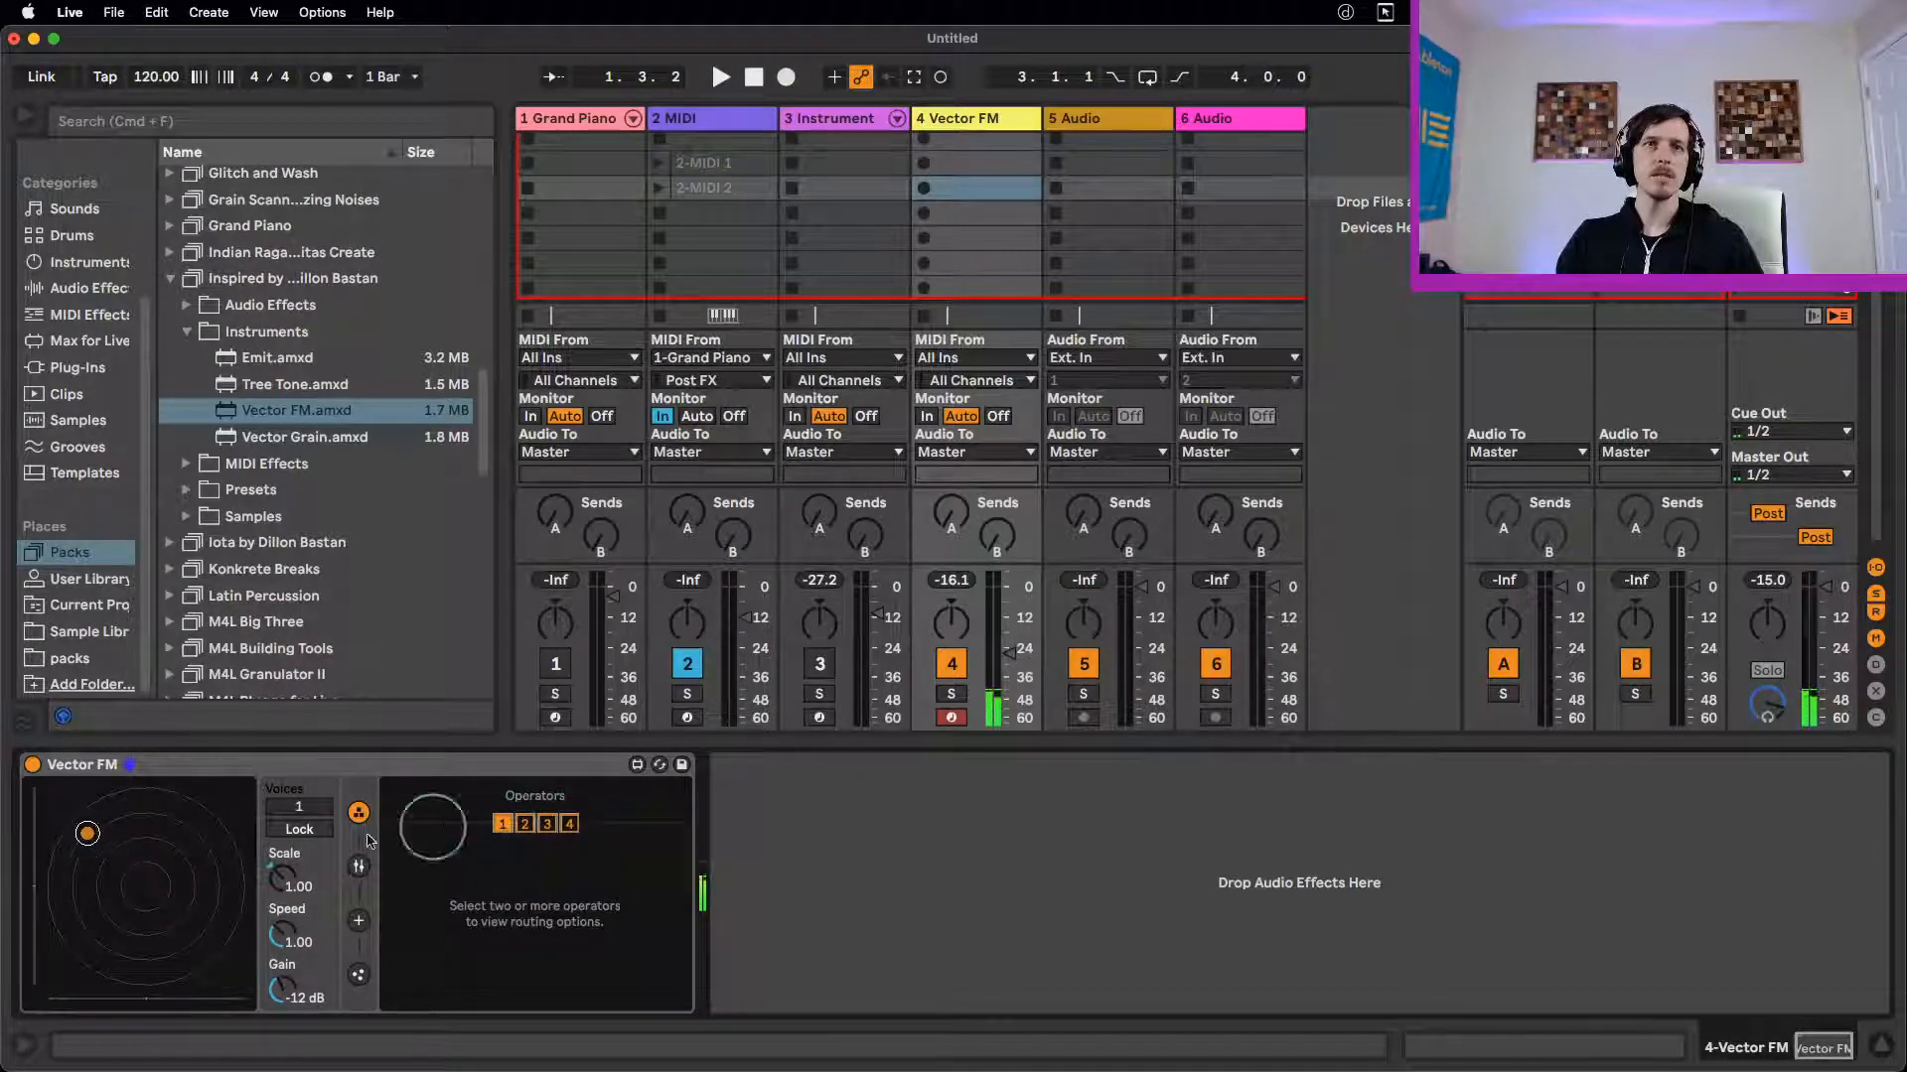
Step: Show Vector FM's carrier and modulator parameters, play the transport briefly and mute the Vector FM track
left_click(358, 867)
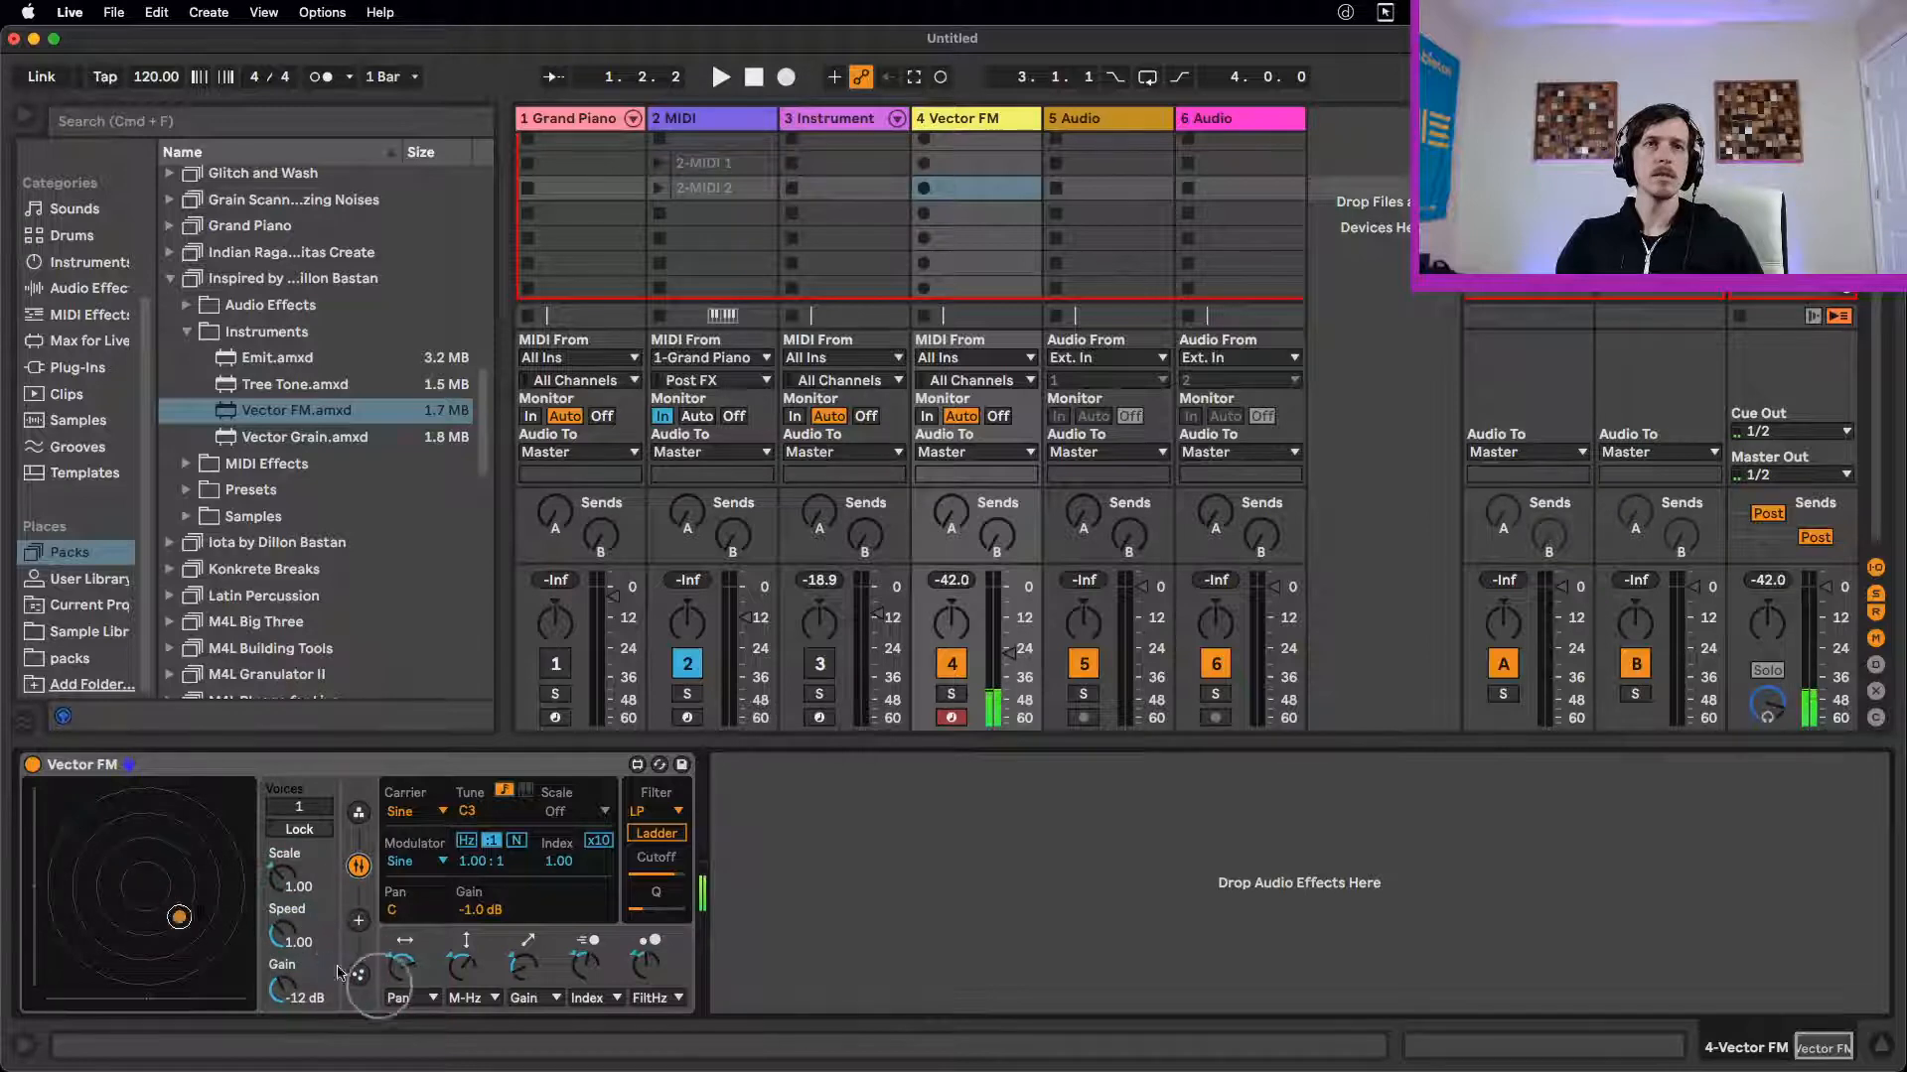
key("space")
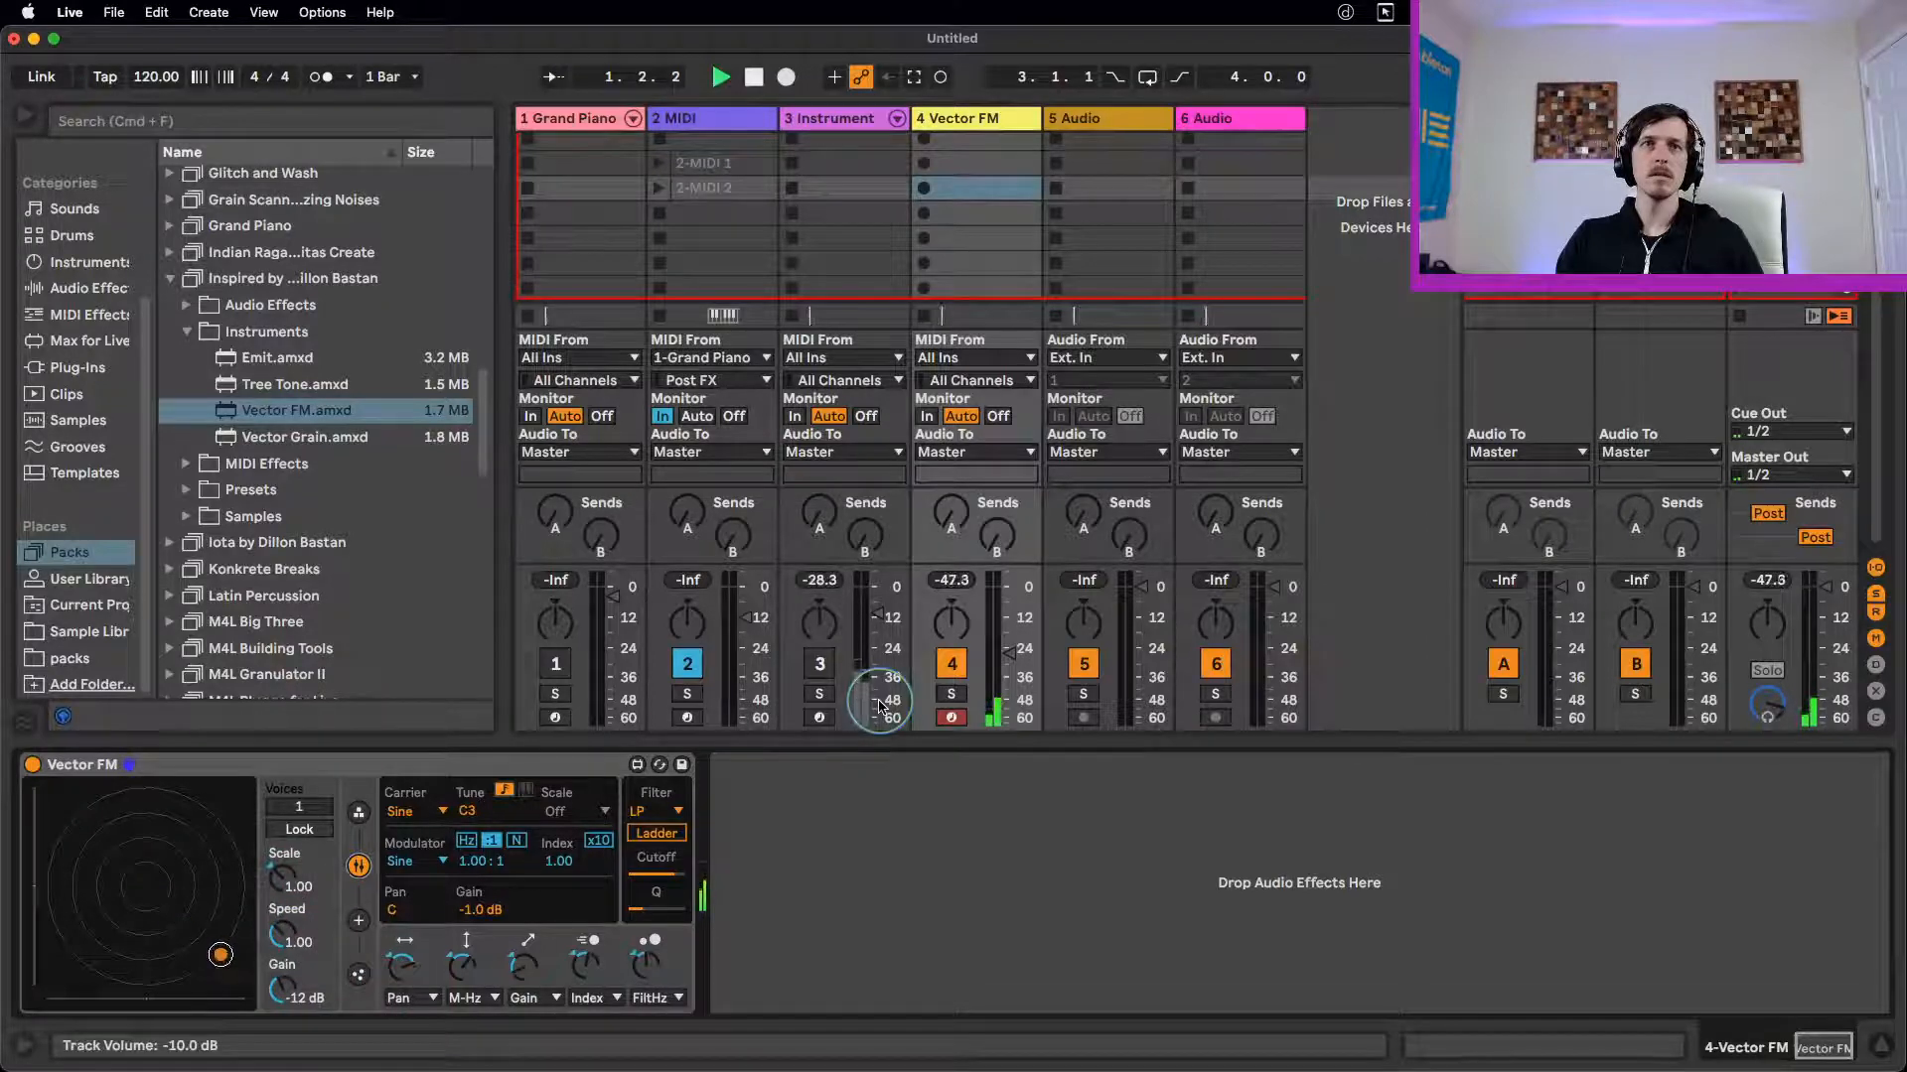
left_click(951, 665)
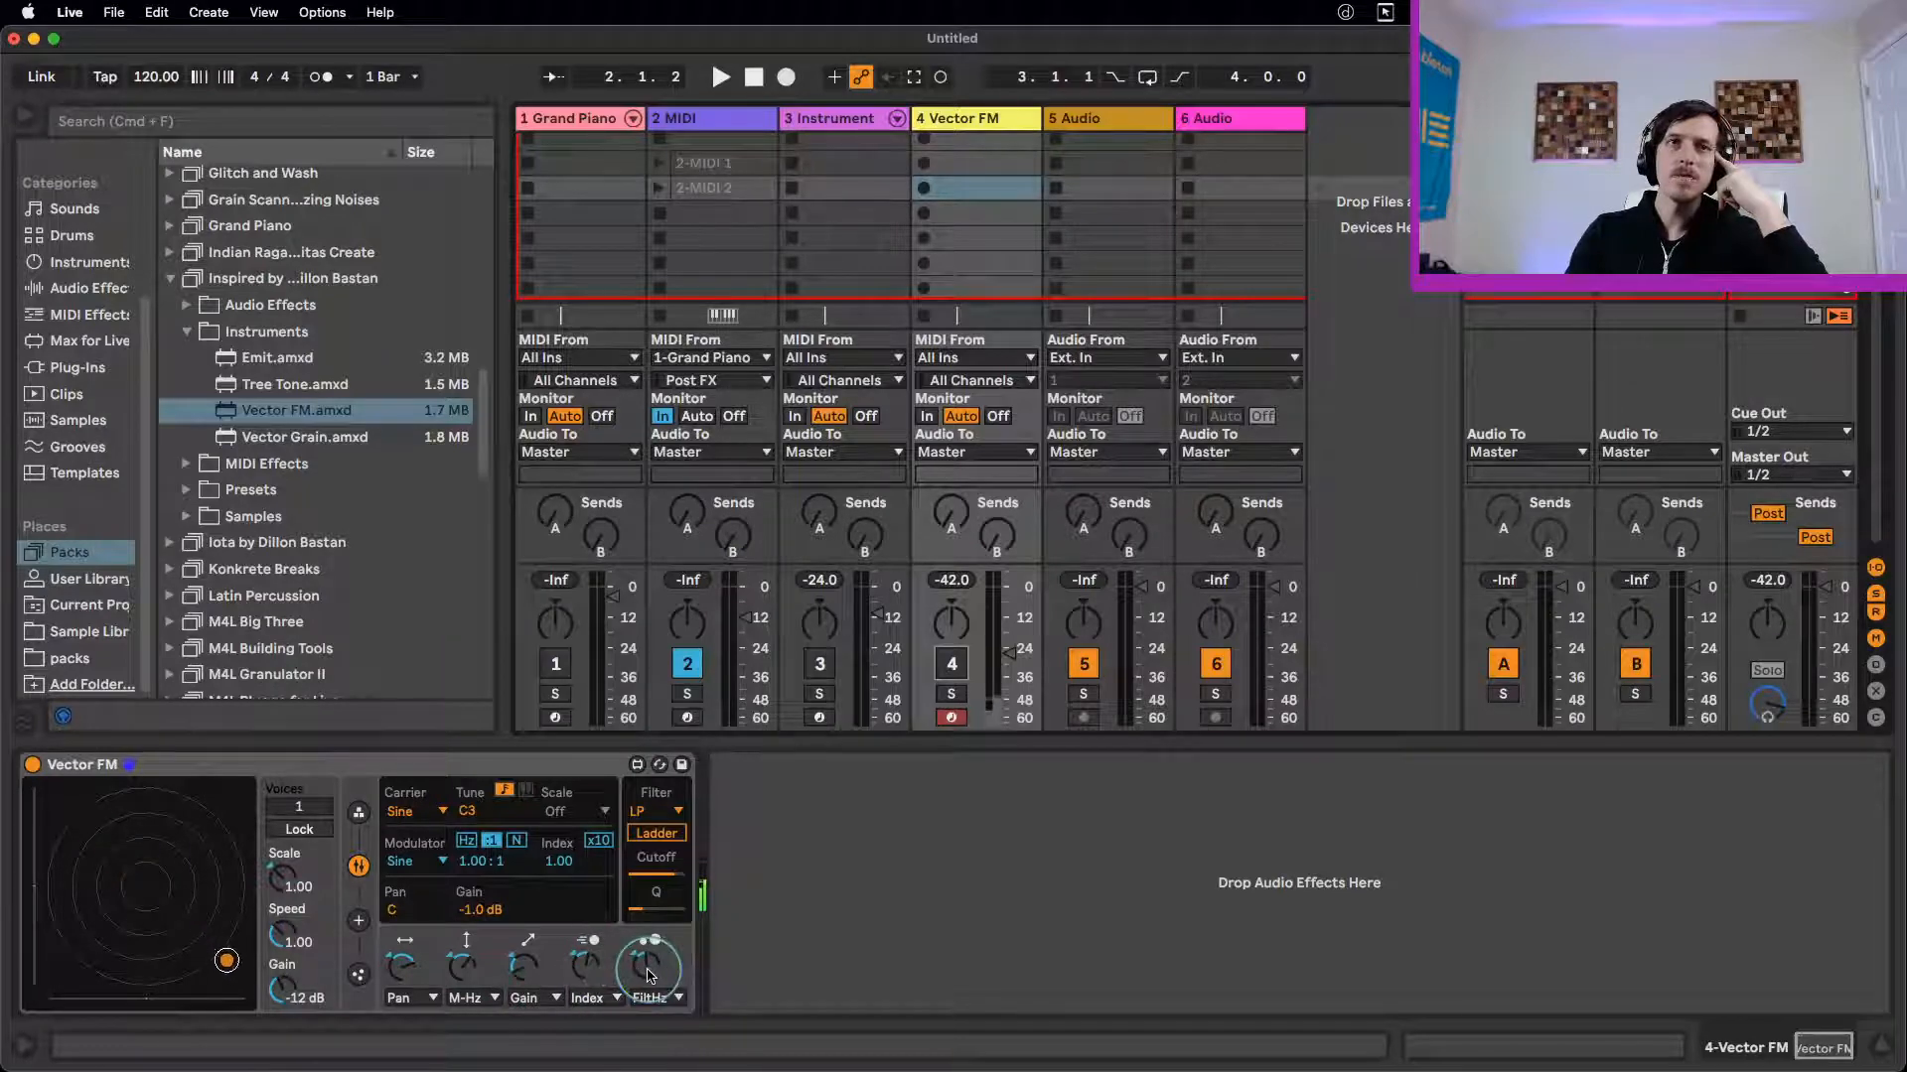
Step: Compare Vector FM's note and Hz tuning modes and check the available Scale options
left_click(505, 791)
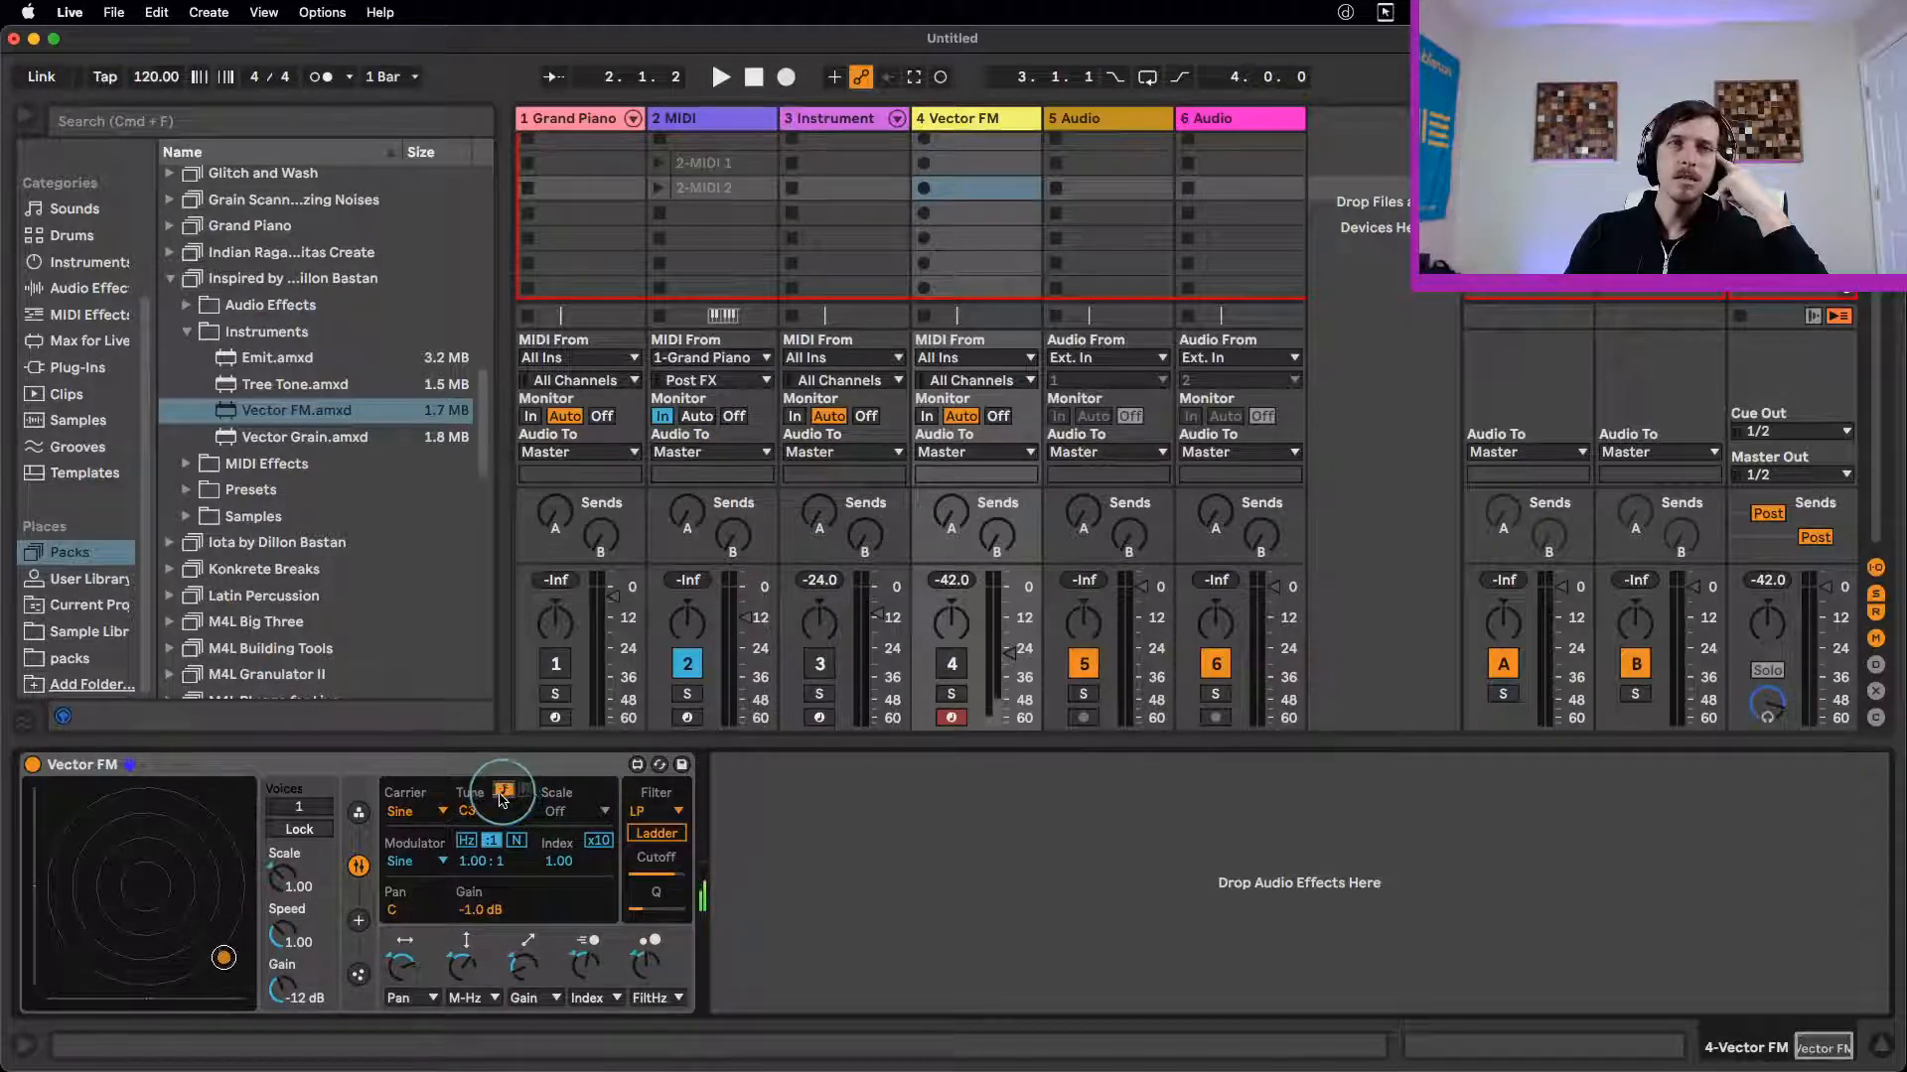
left_click(599, 816)
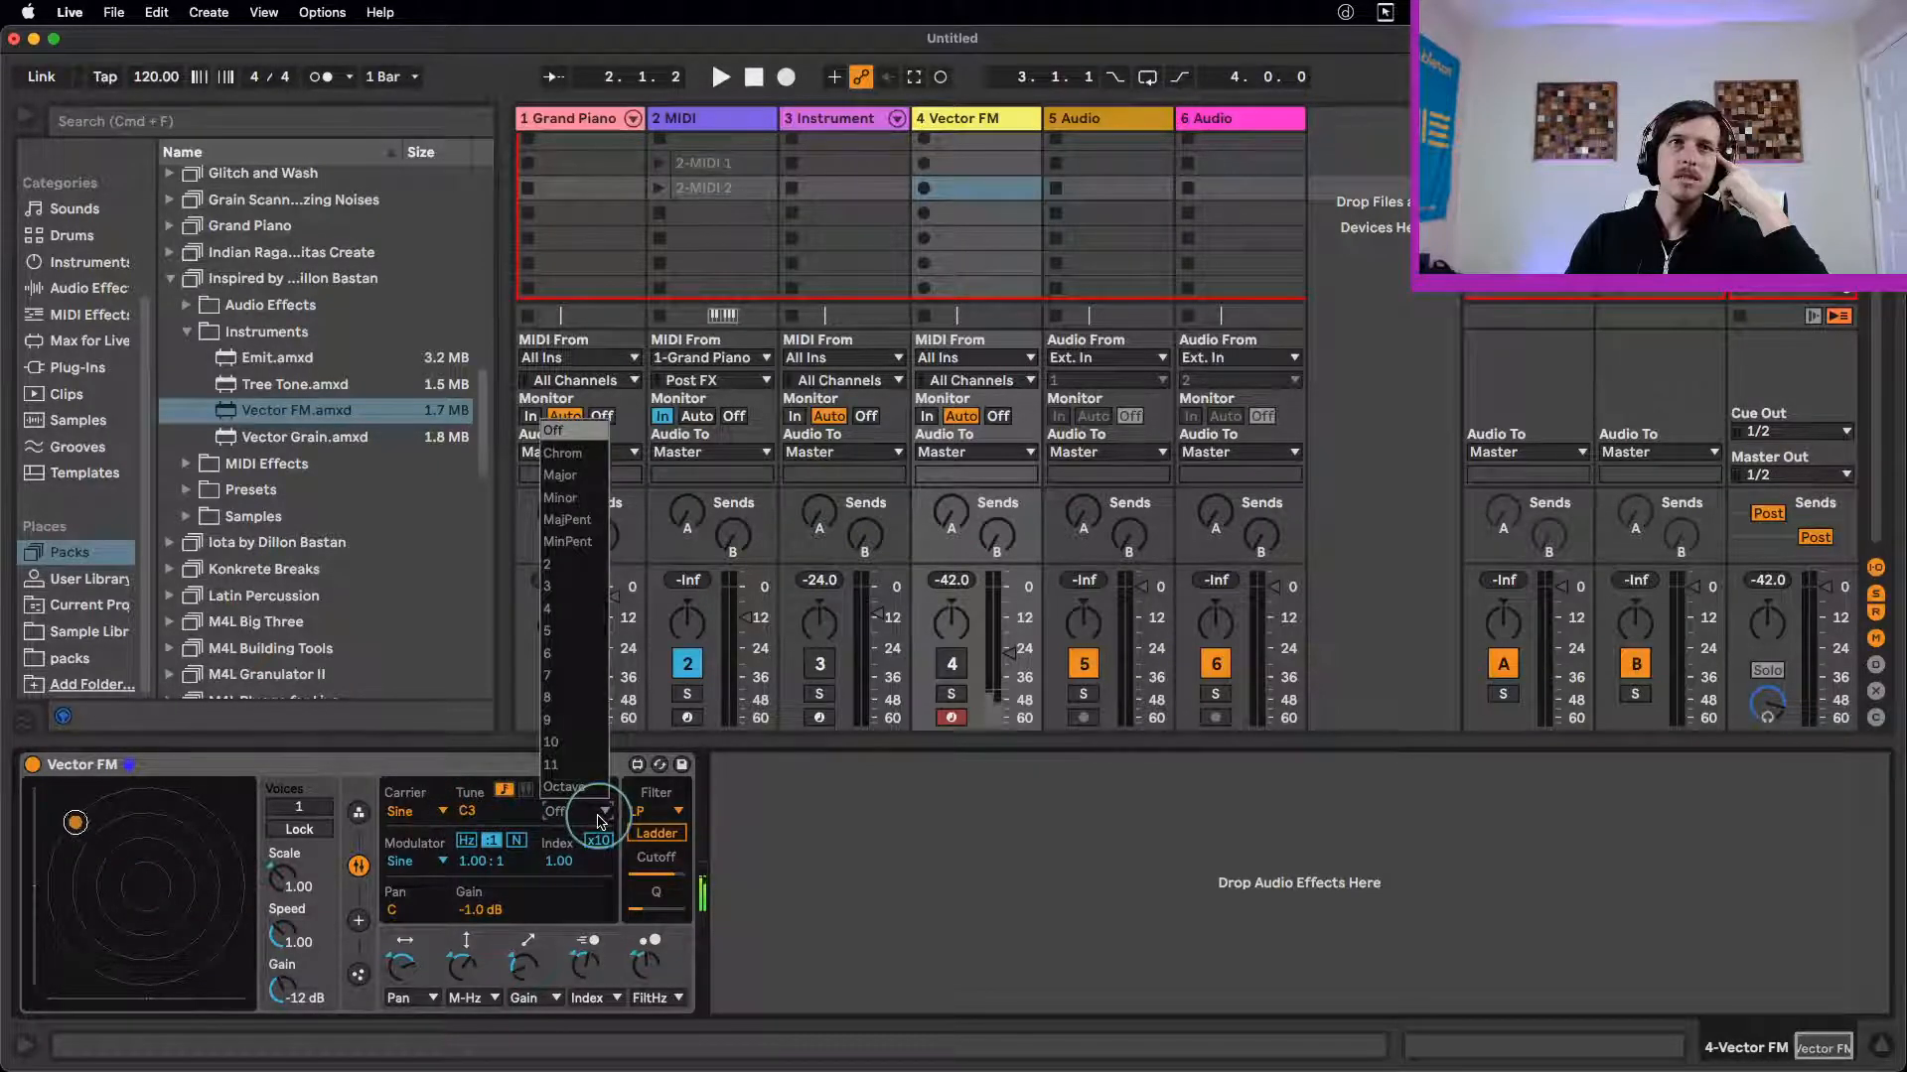
left_click(600, 818)
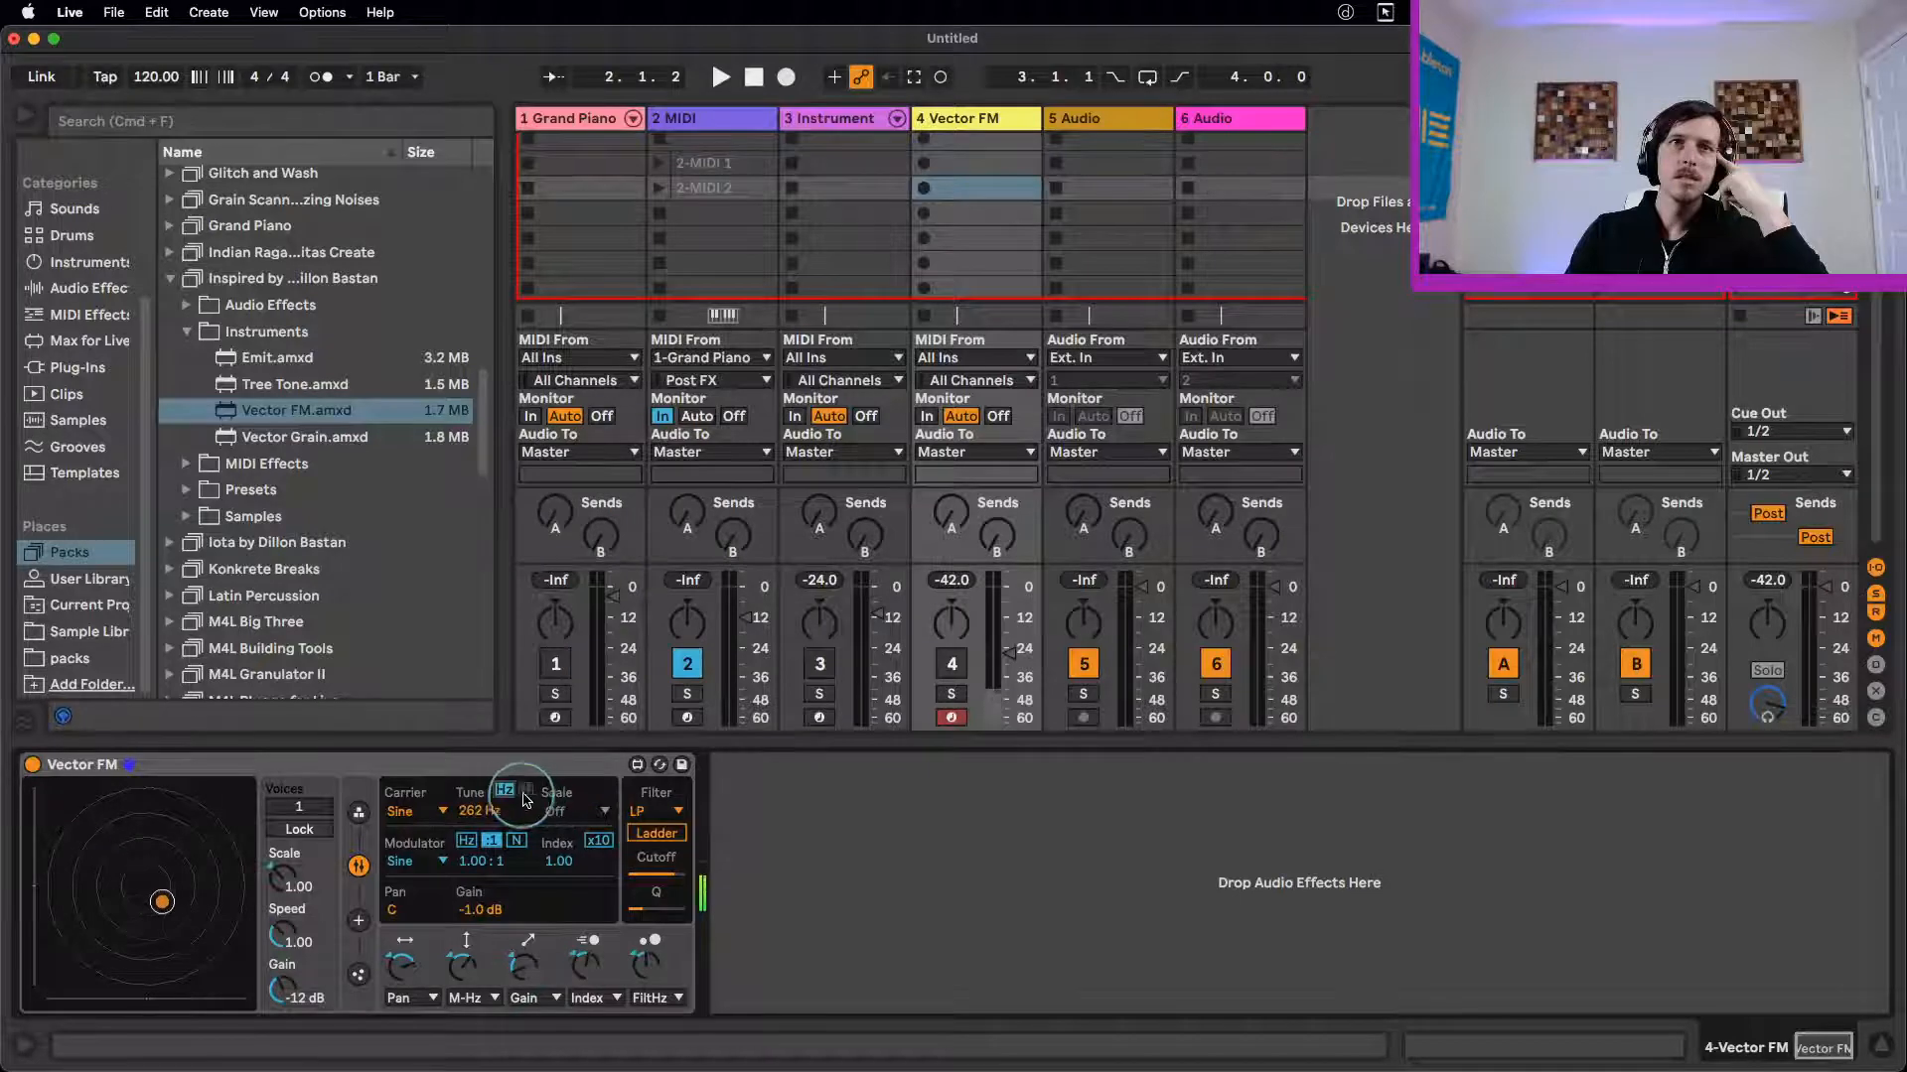
left_click(596, 817)
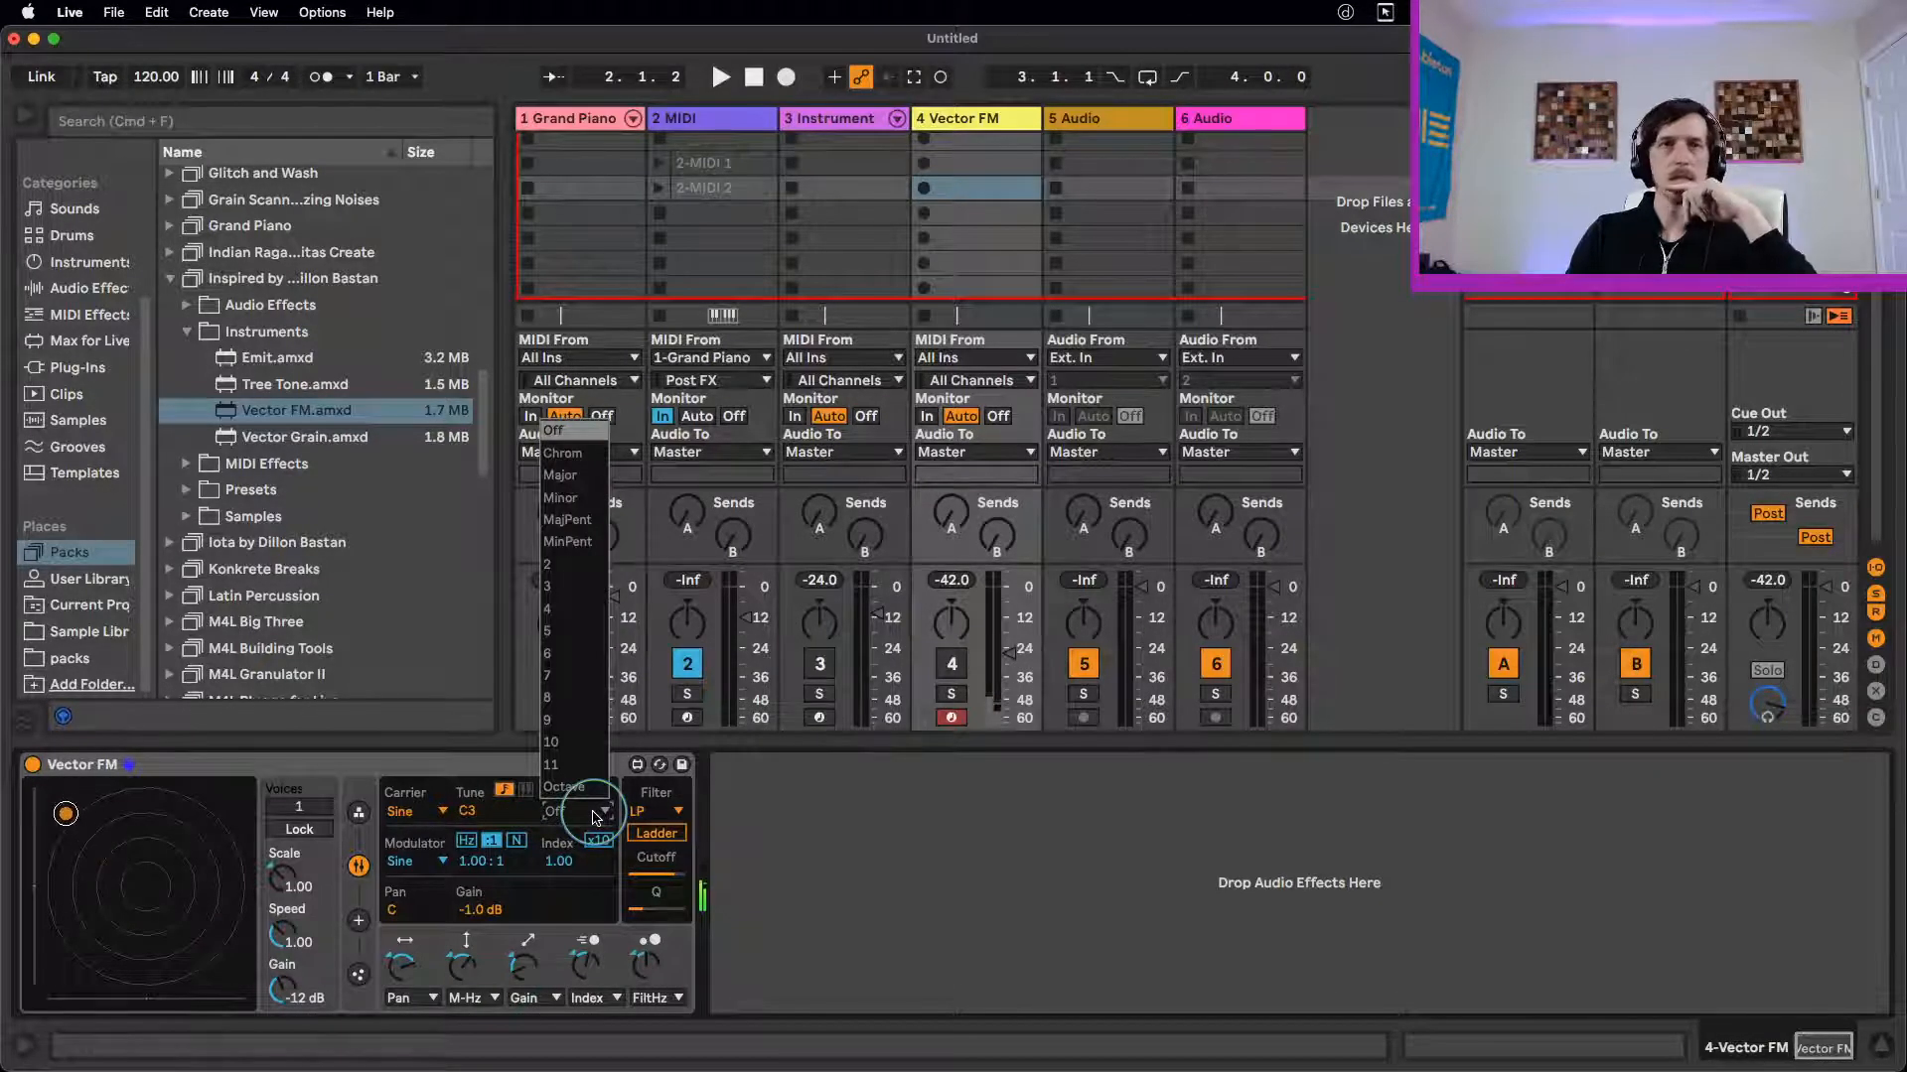
left_click(596, 816)
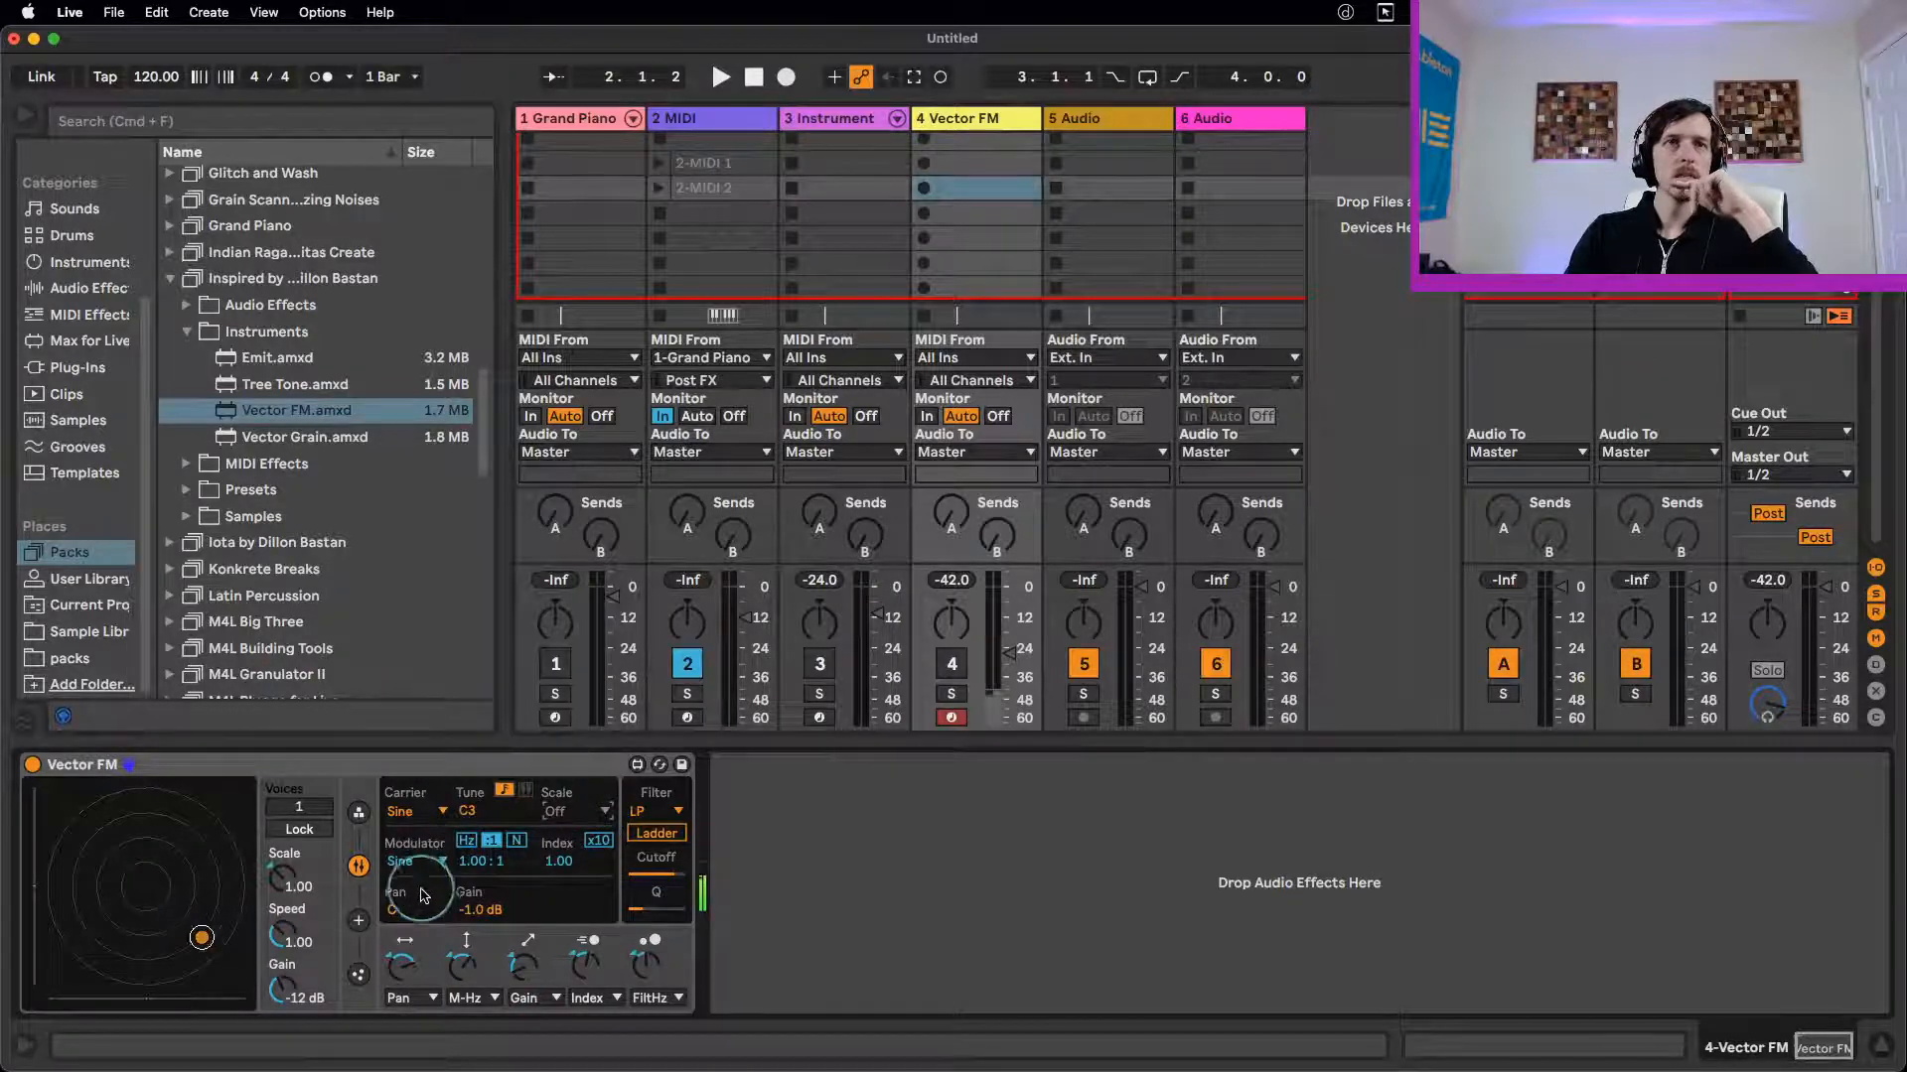
Step: Unmute the Vector FM track and turn on Lock in the device, comparing it off and on
left_click(315, 835)
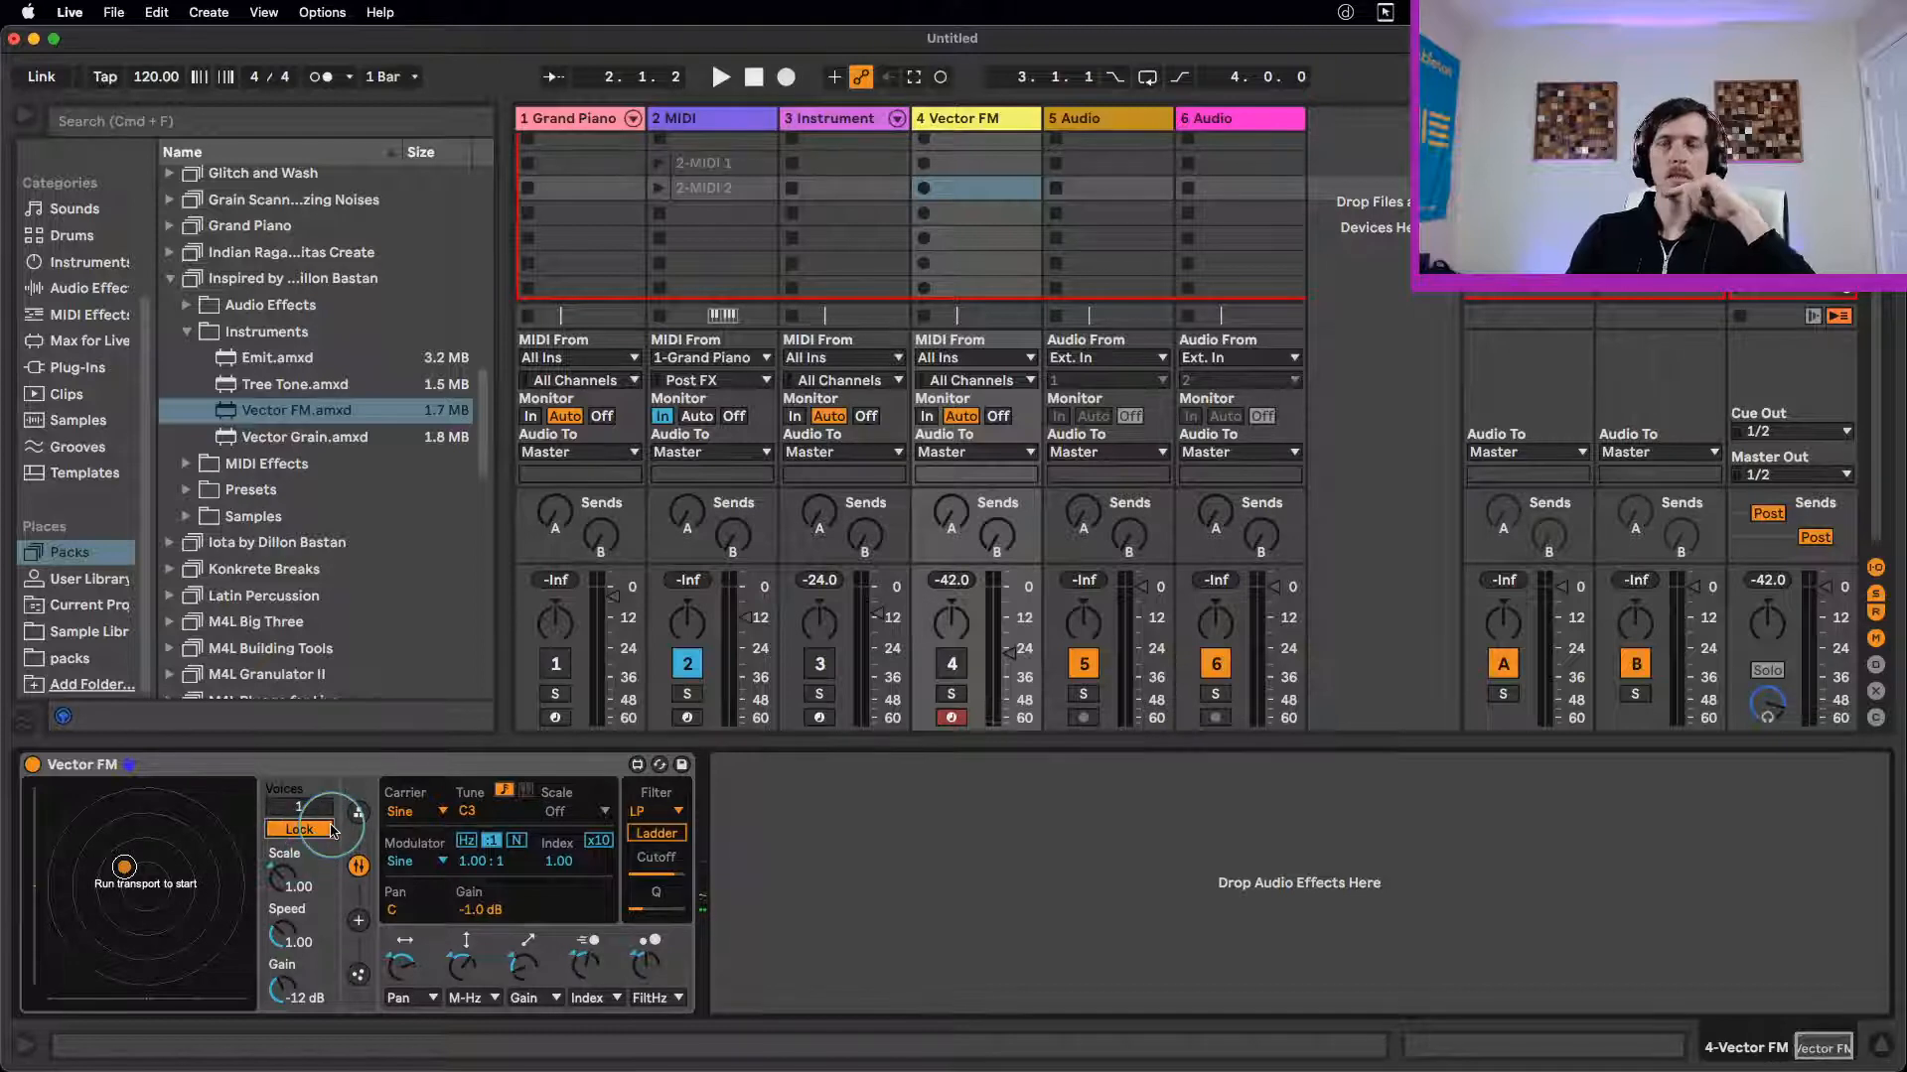
left_click(954, 670)
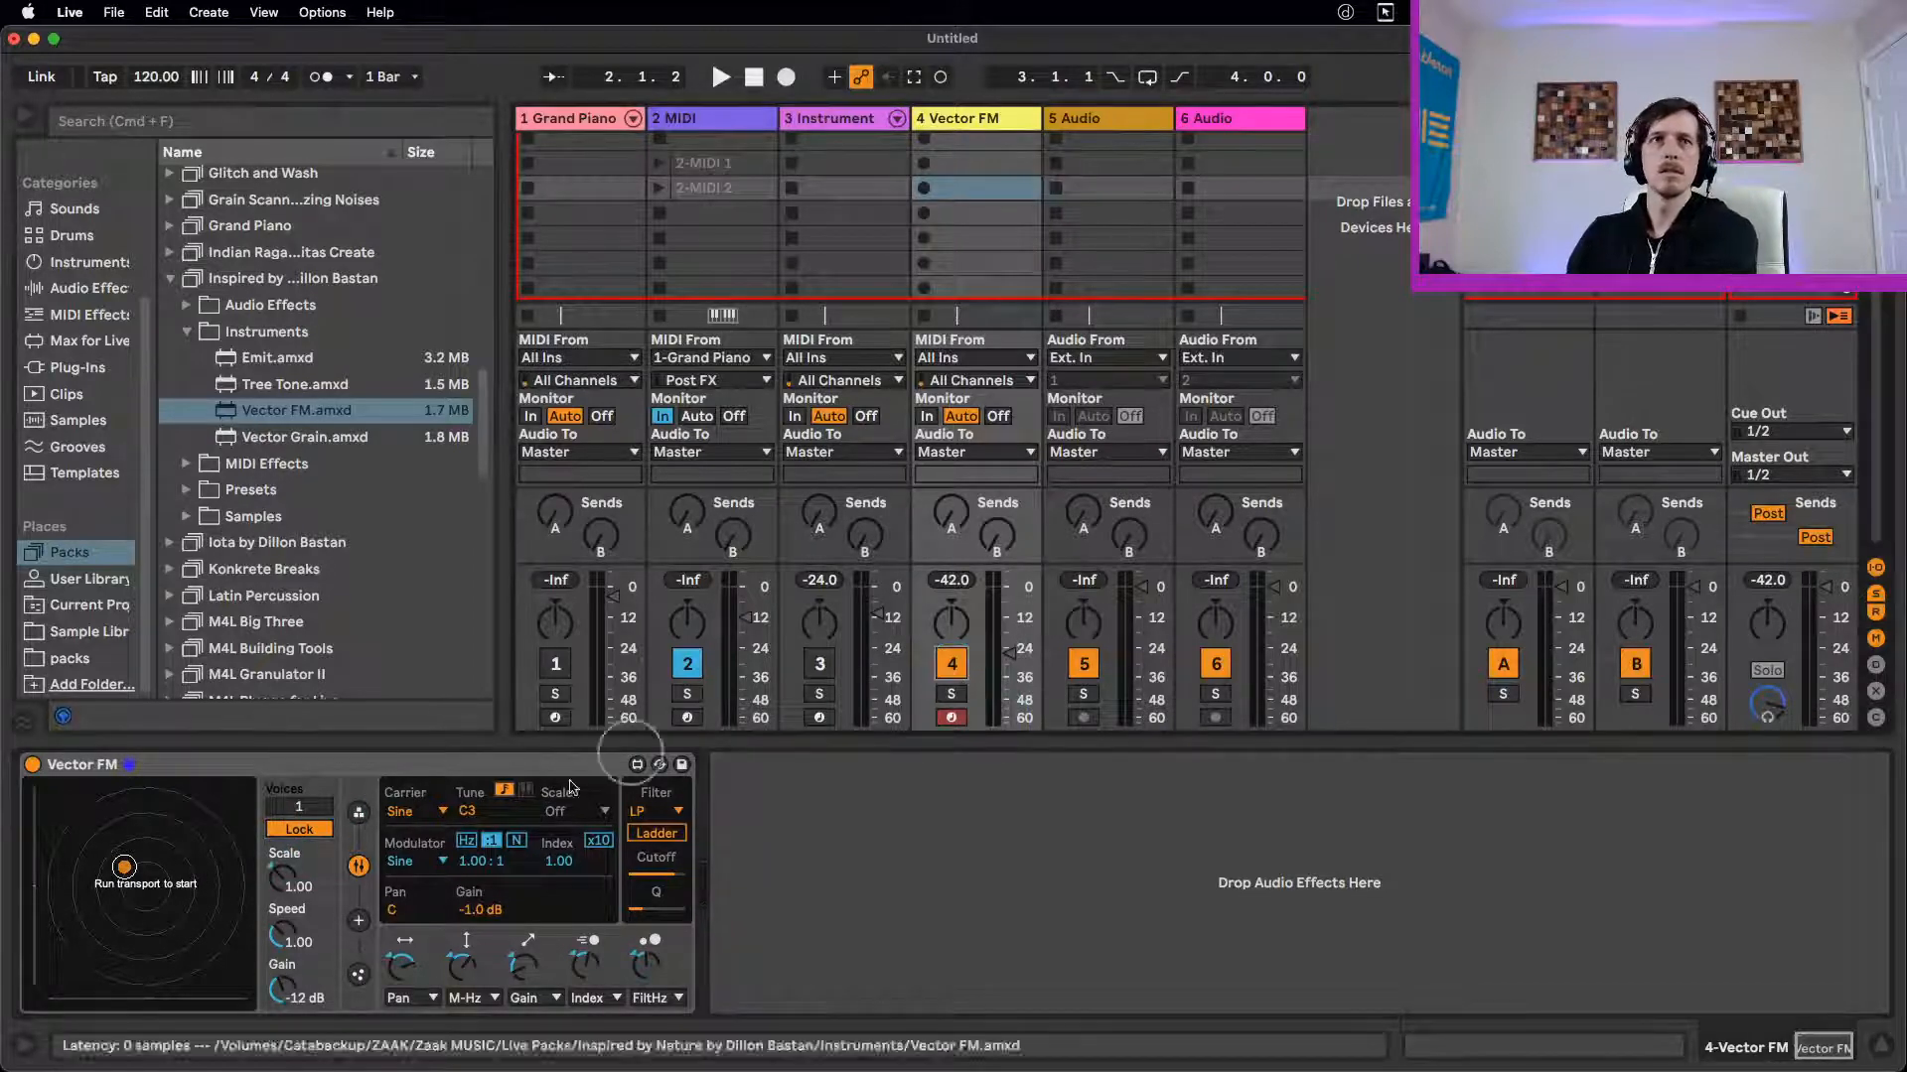
left_click(277, 839)
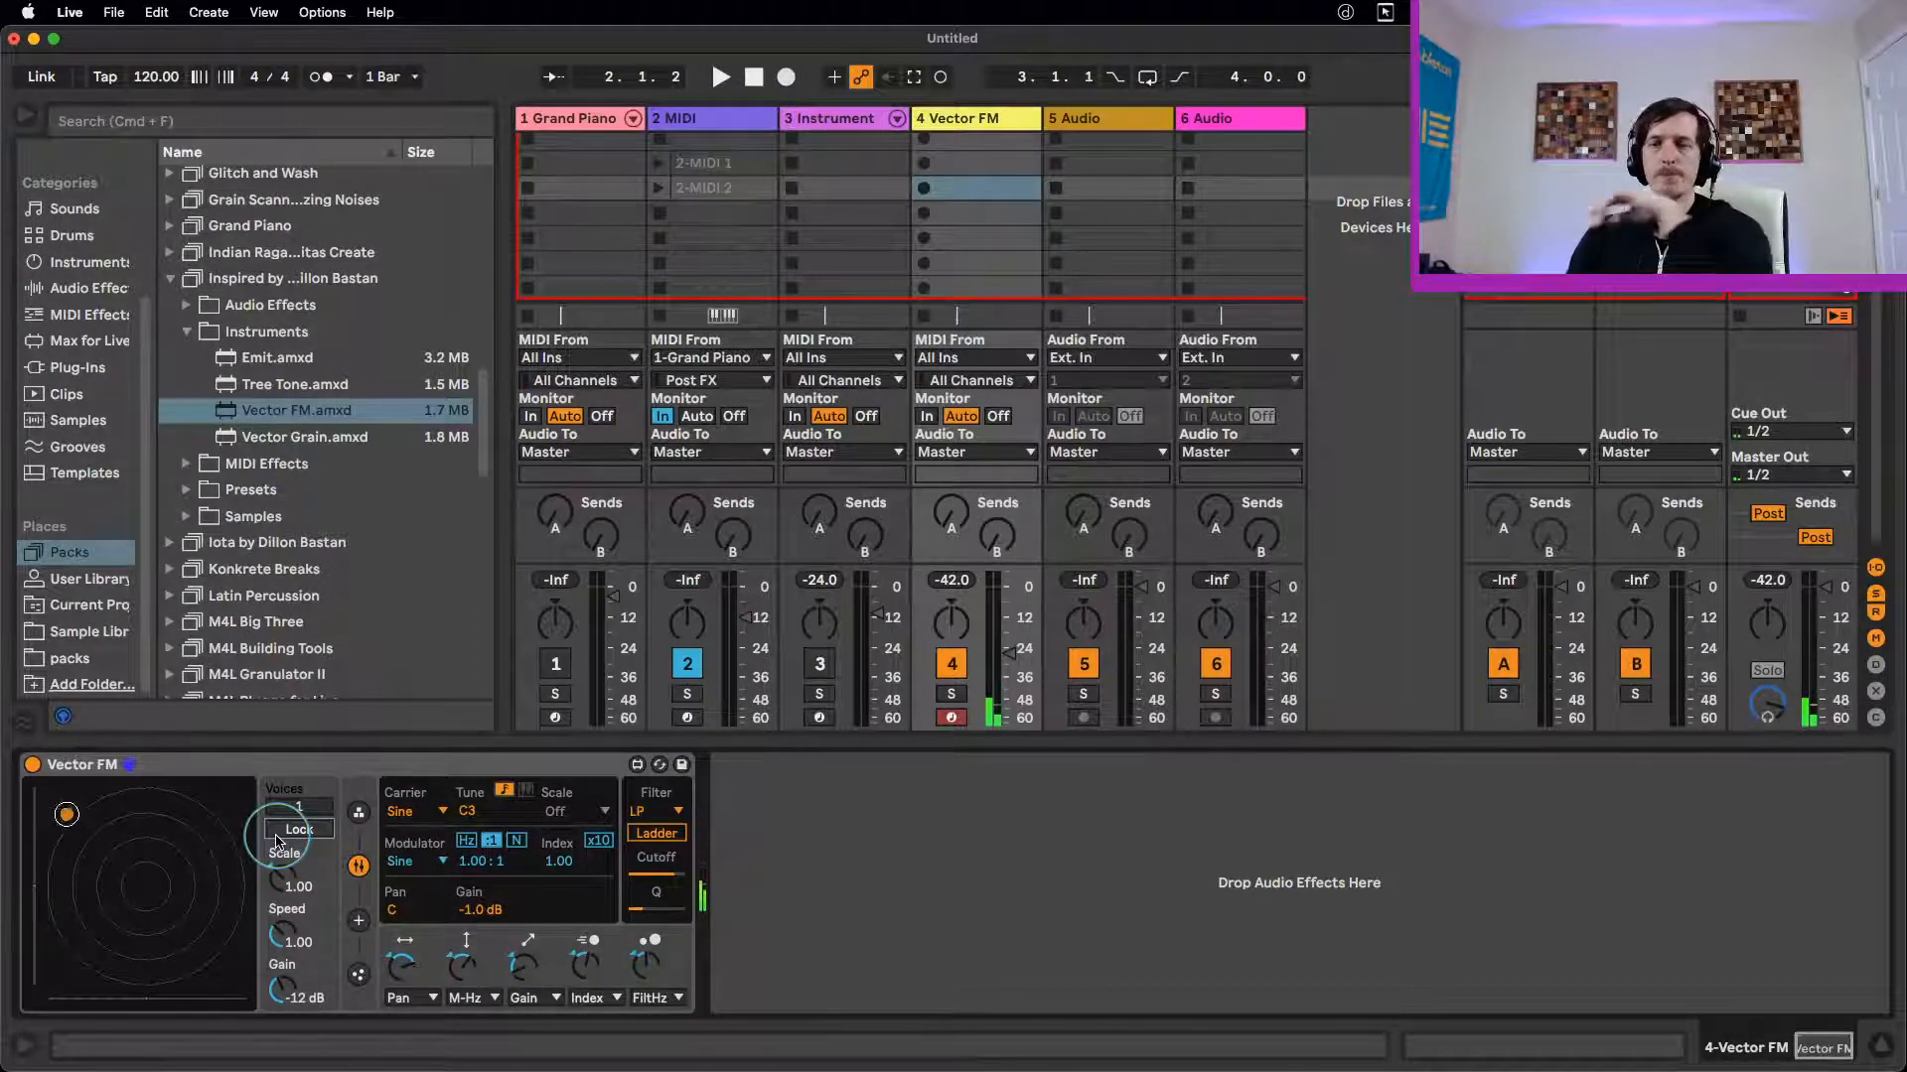
left_click(282, 830)
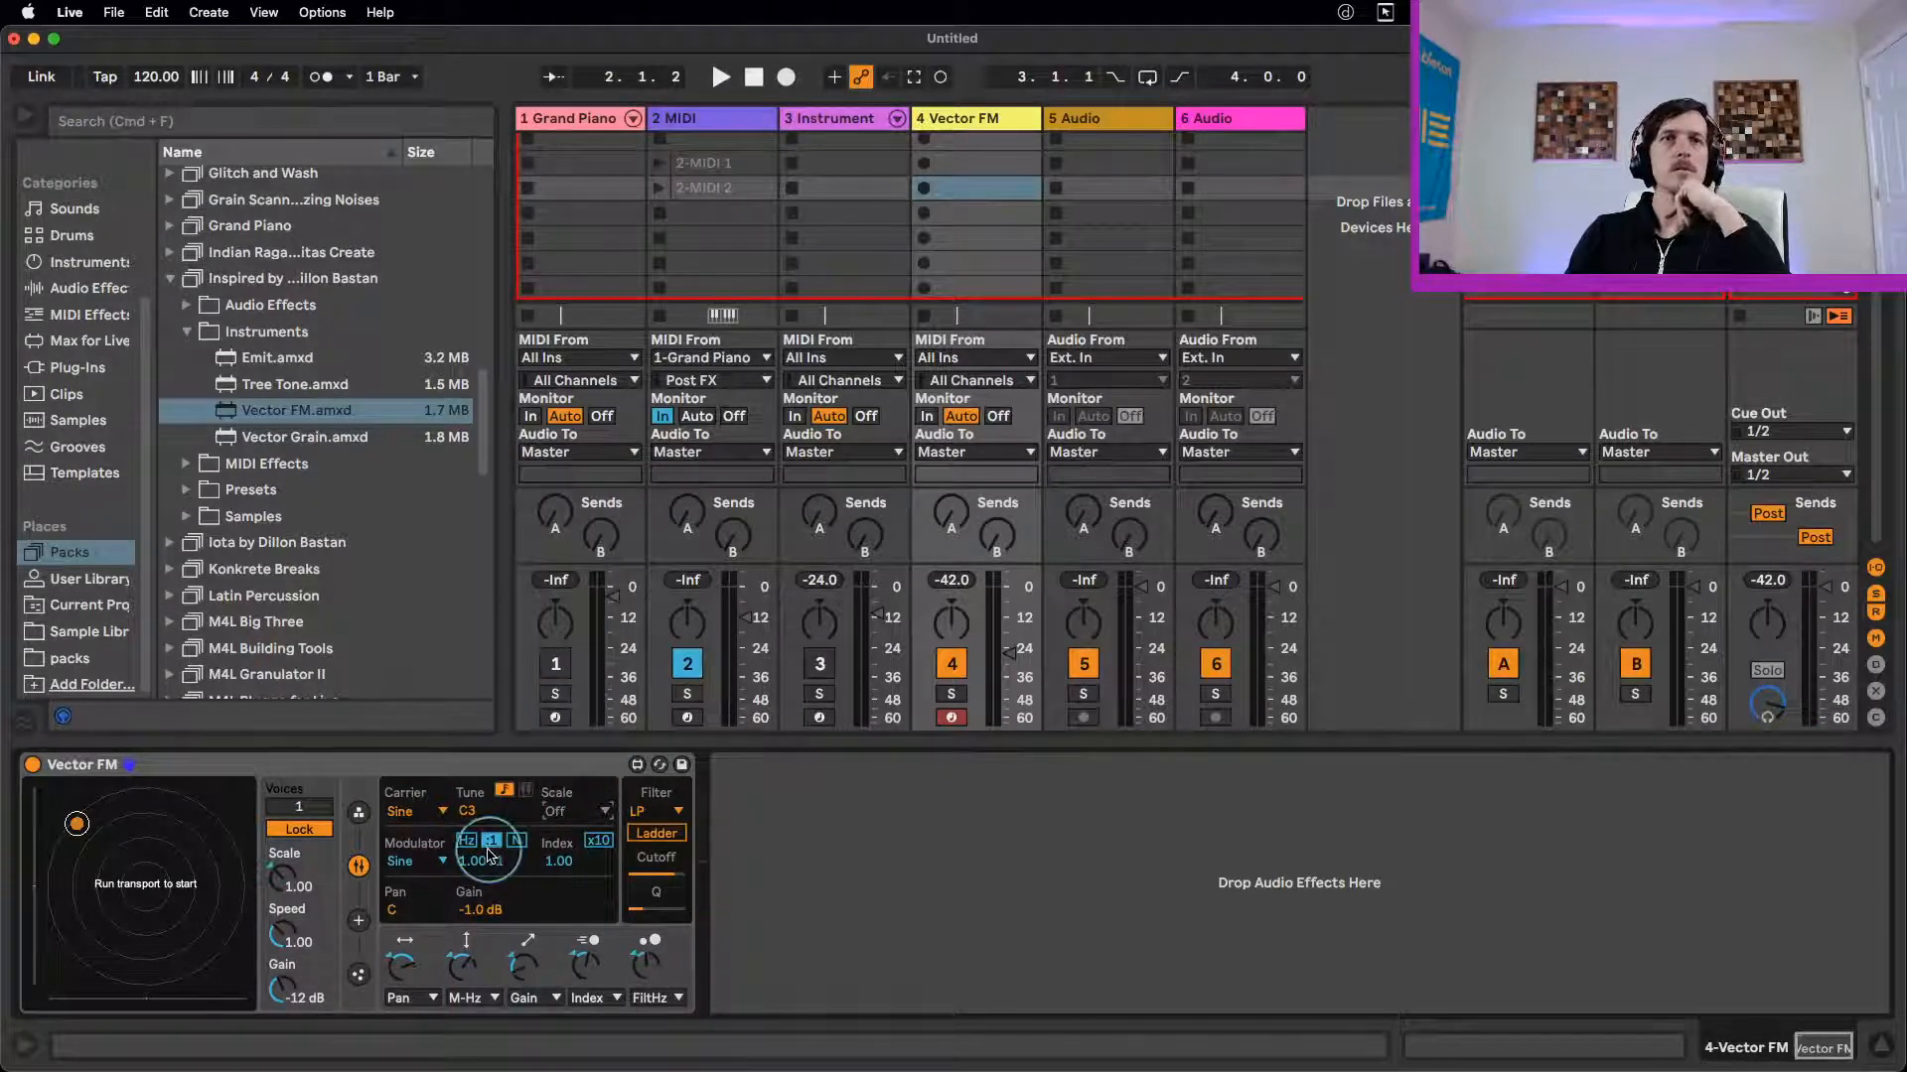
Step: Look through Vector FM's particle and emitter, parameter, and operator pages, ending on the carrier and modulator parameters
left_click(359, 920)
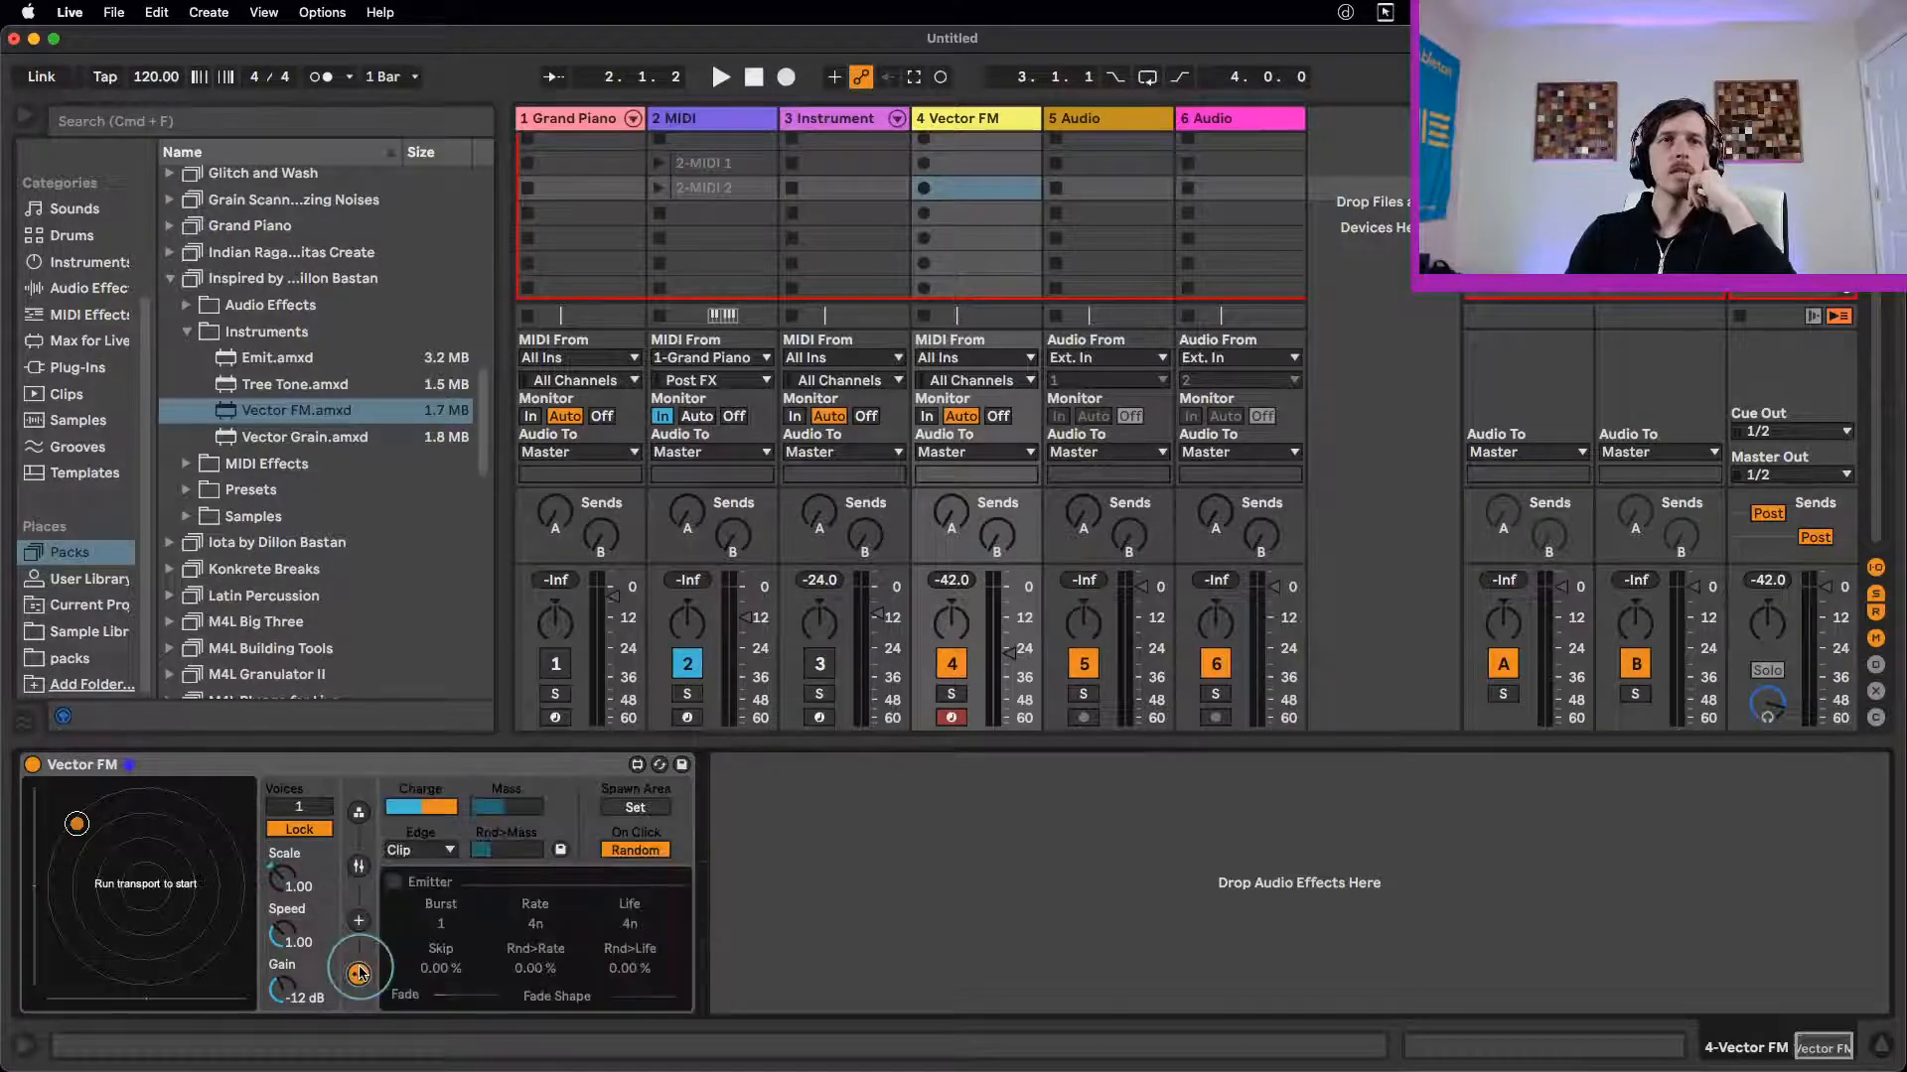
left_click(359, 868)
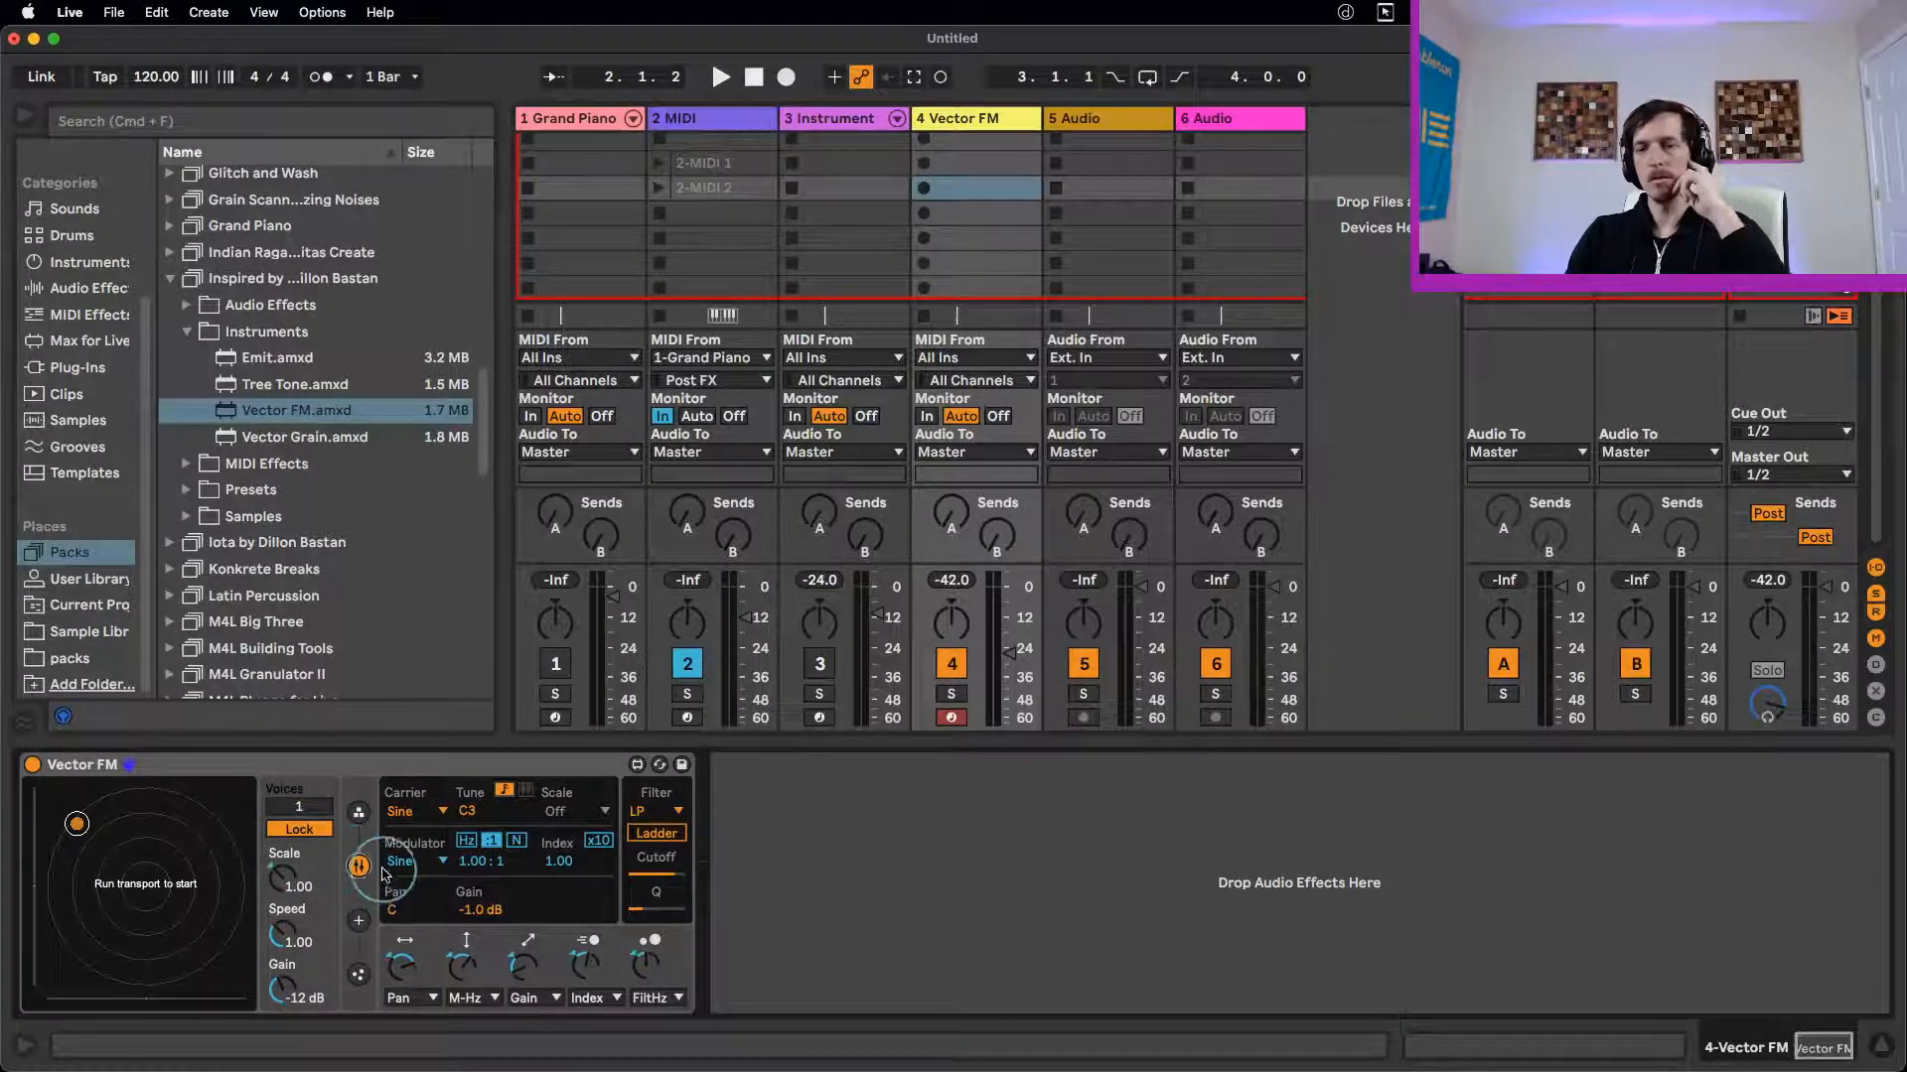
left_click(359, 813)
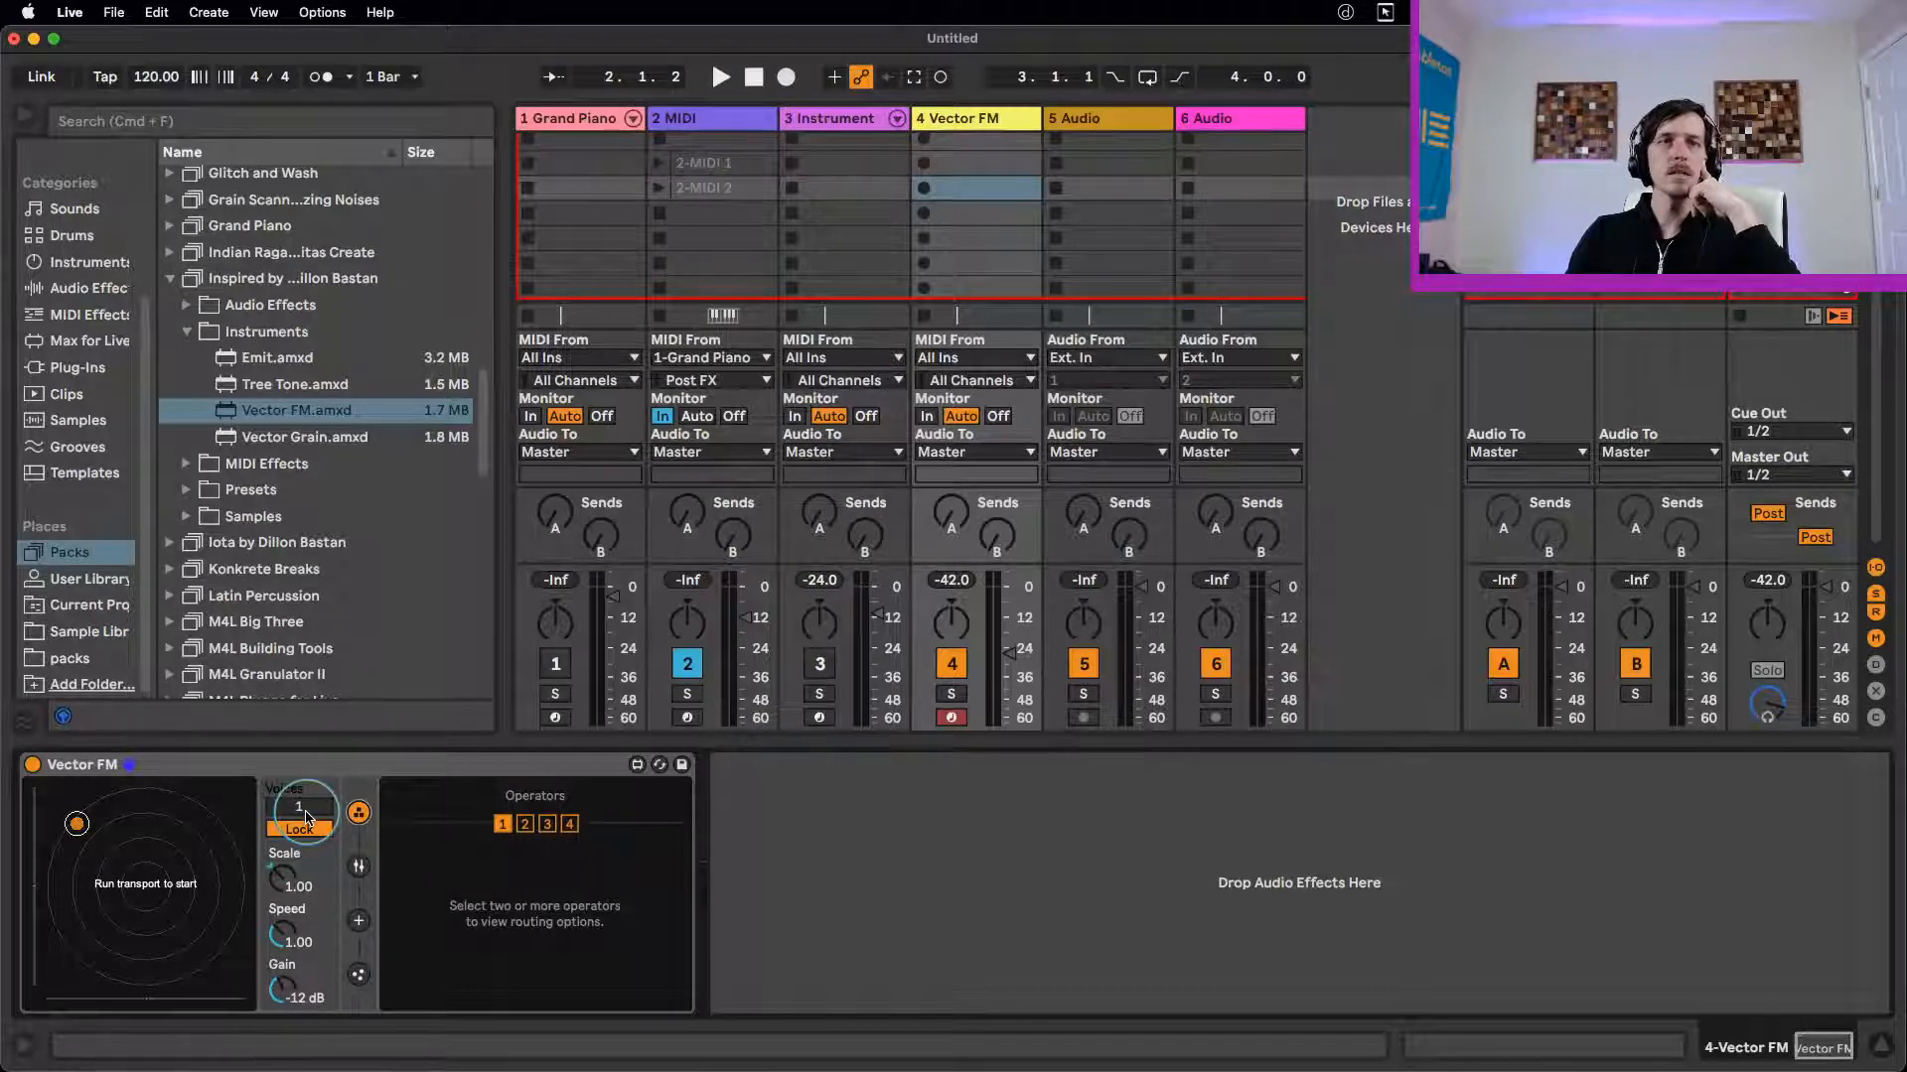
left_click(358, 866)
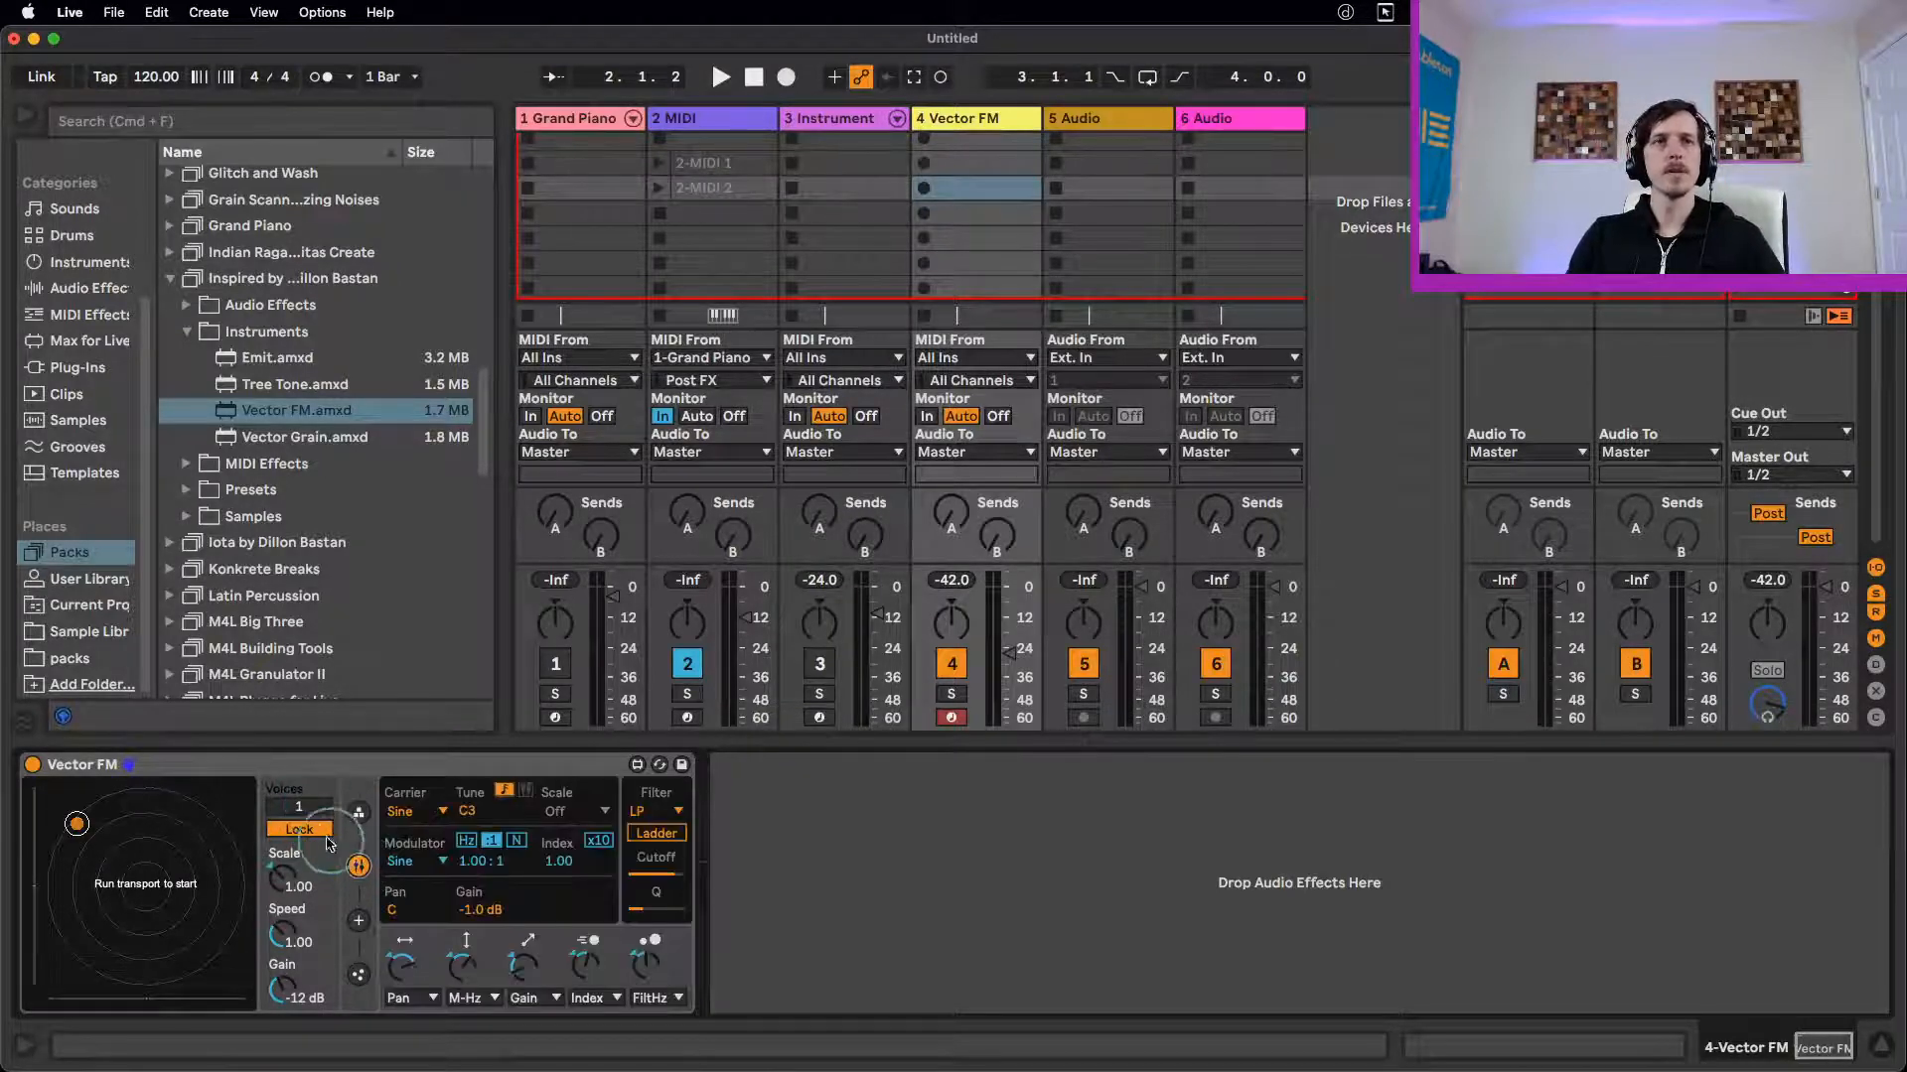
Step: Start playback and raise Vector FM's Voices to 3
key("space")
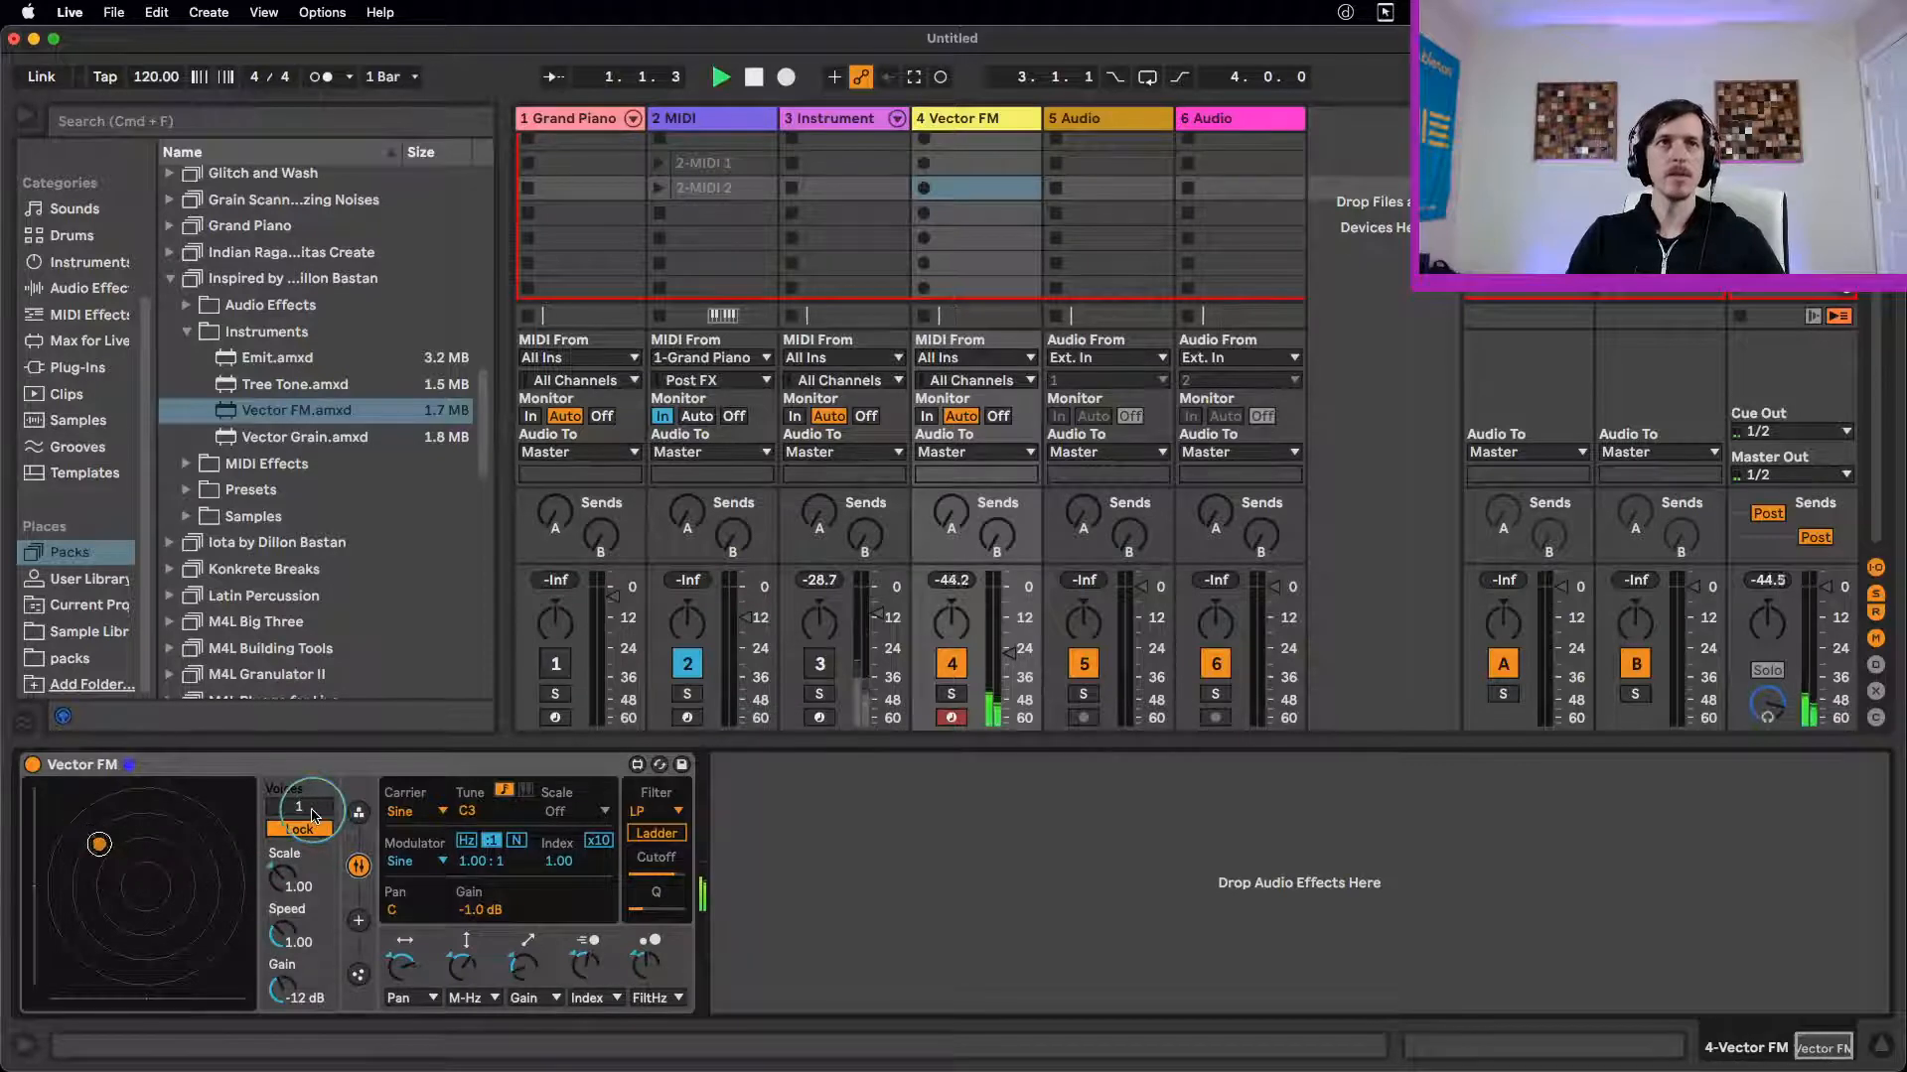
left_click_drag(312, 810, 313, 801)
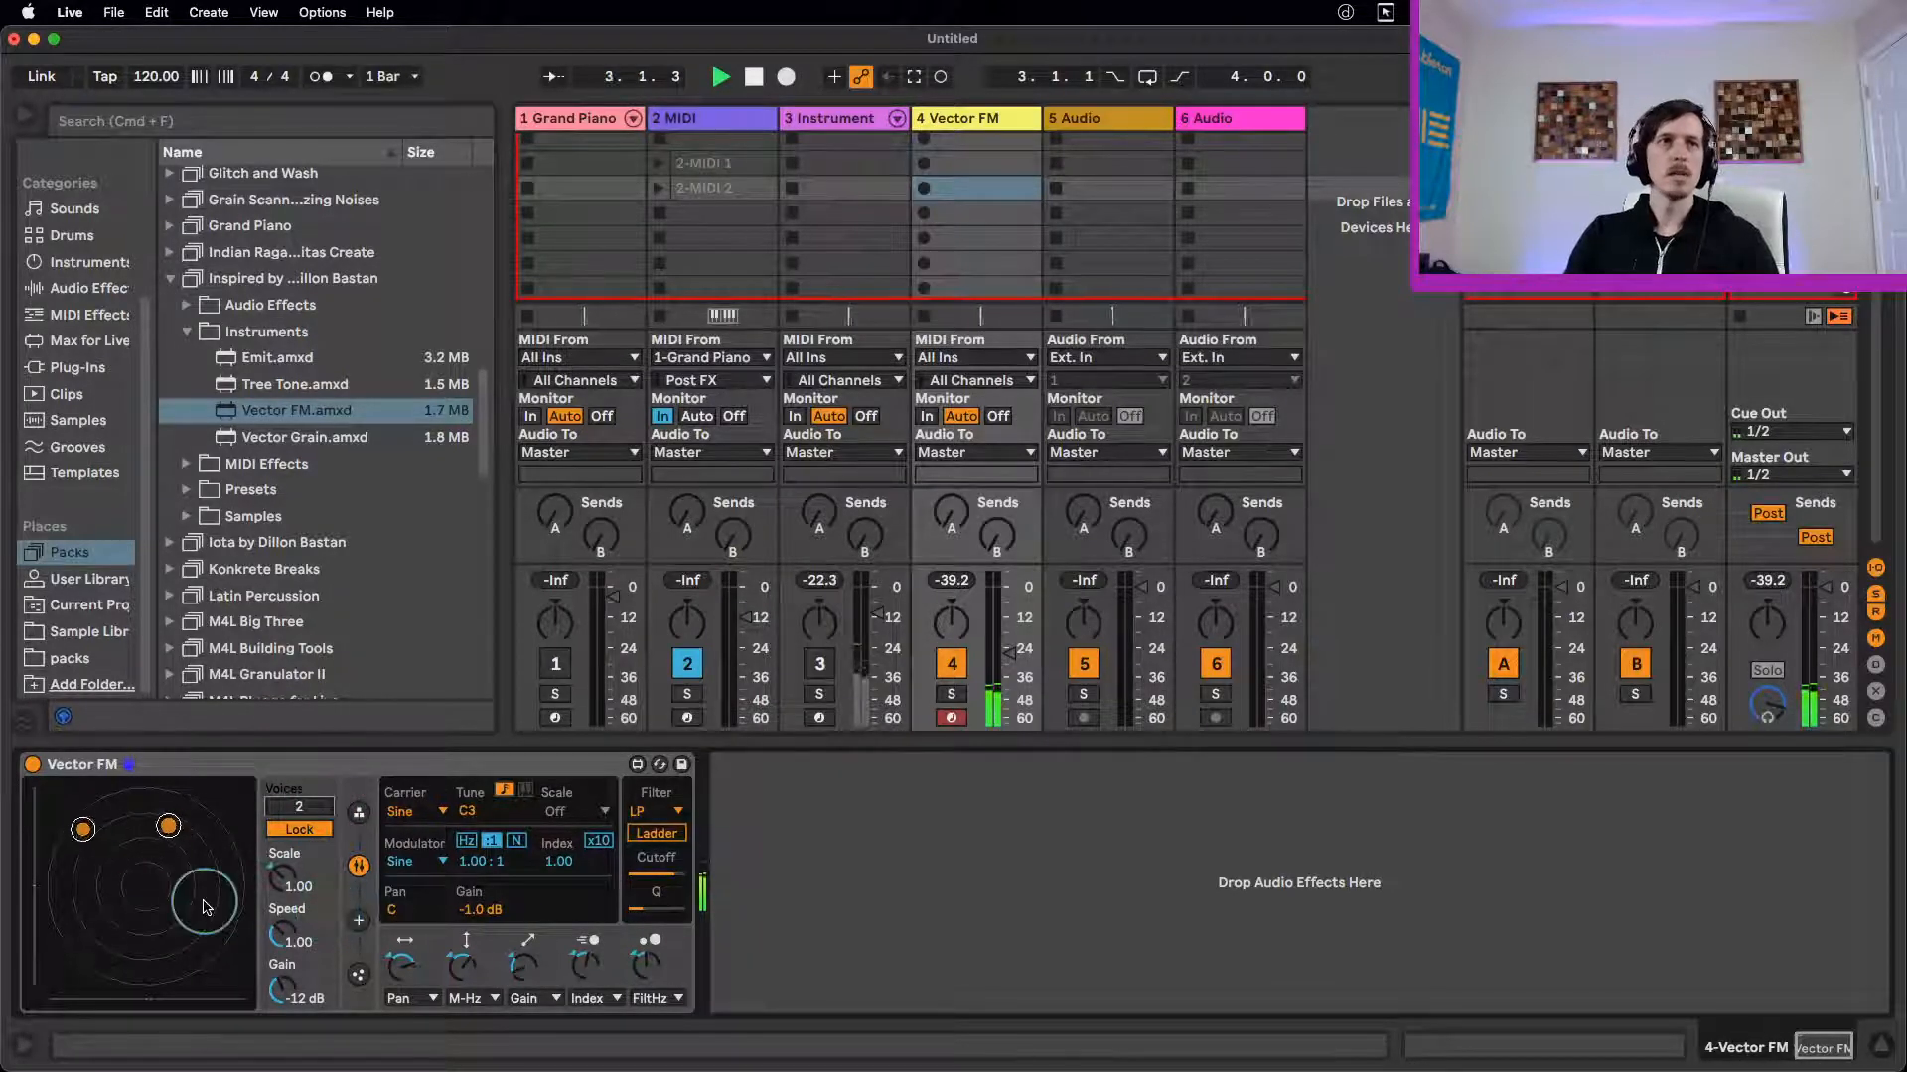
key("Up")
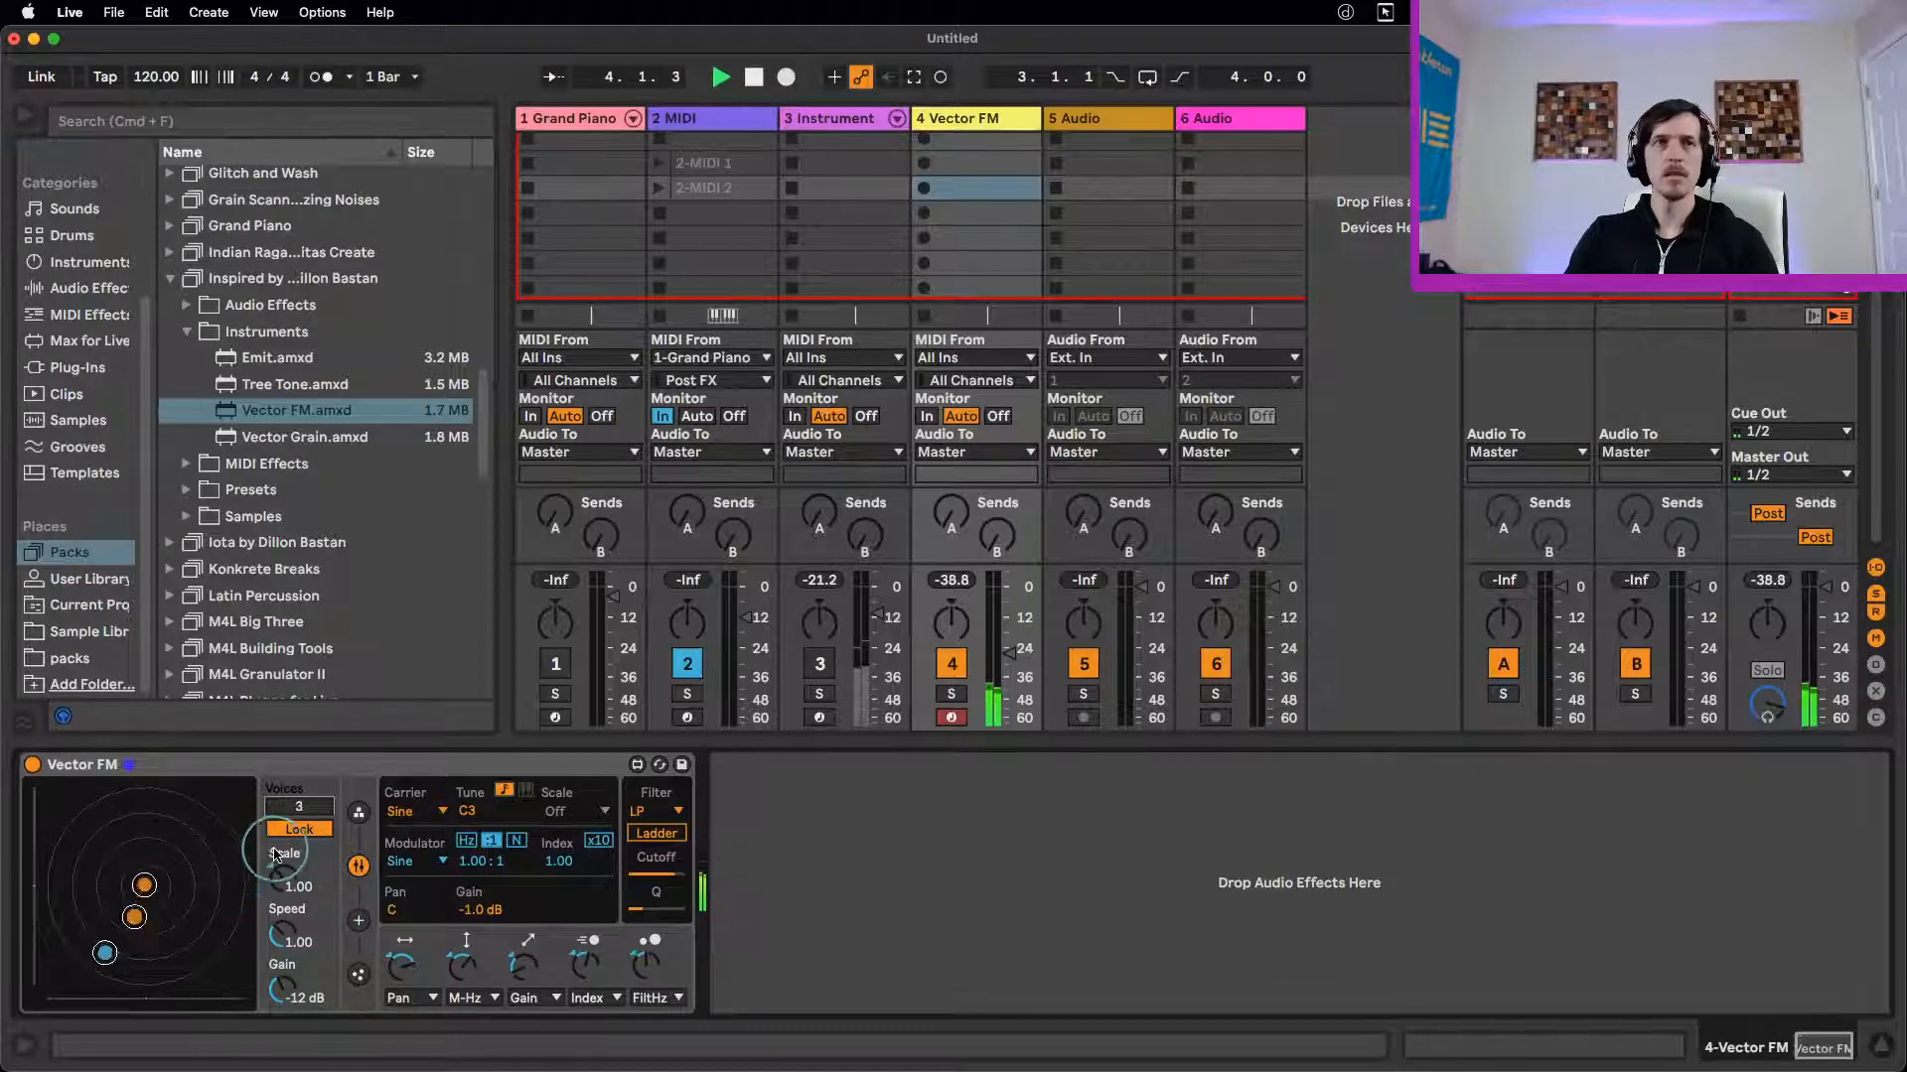
Step: Set Vector FM to three operators with the vertical chain routing and fine-tune the track's volume
left_click(359, 812)
left_click(525, 826)
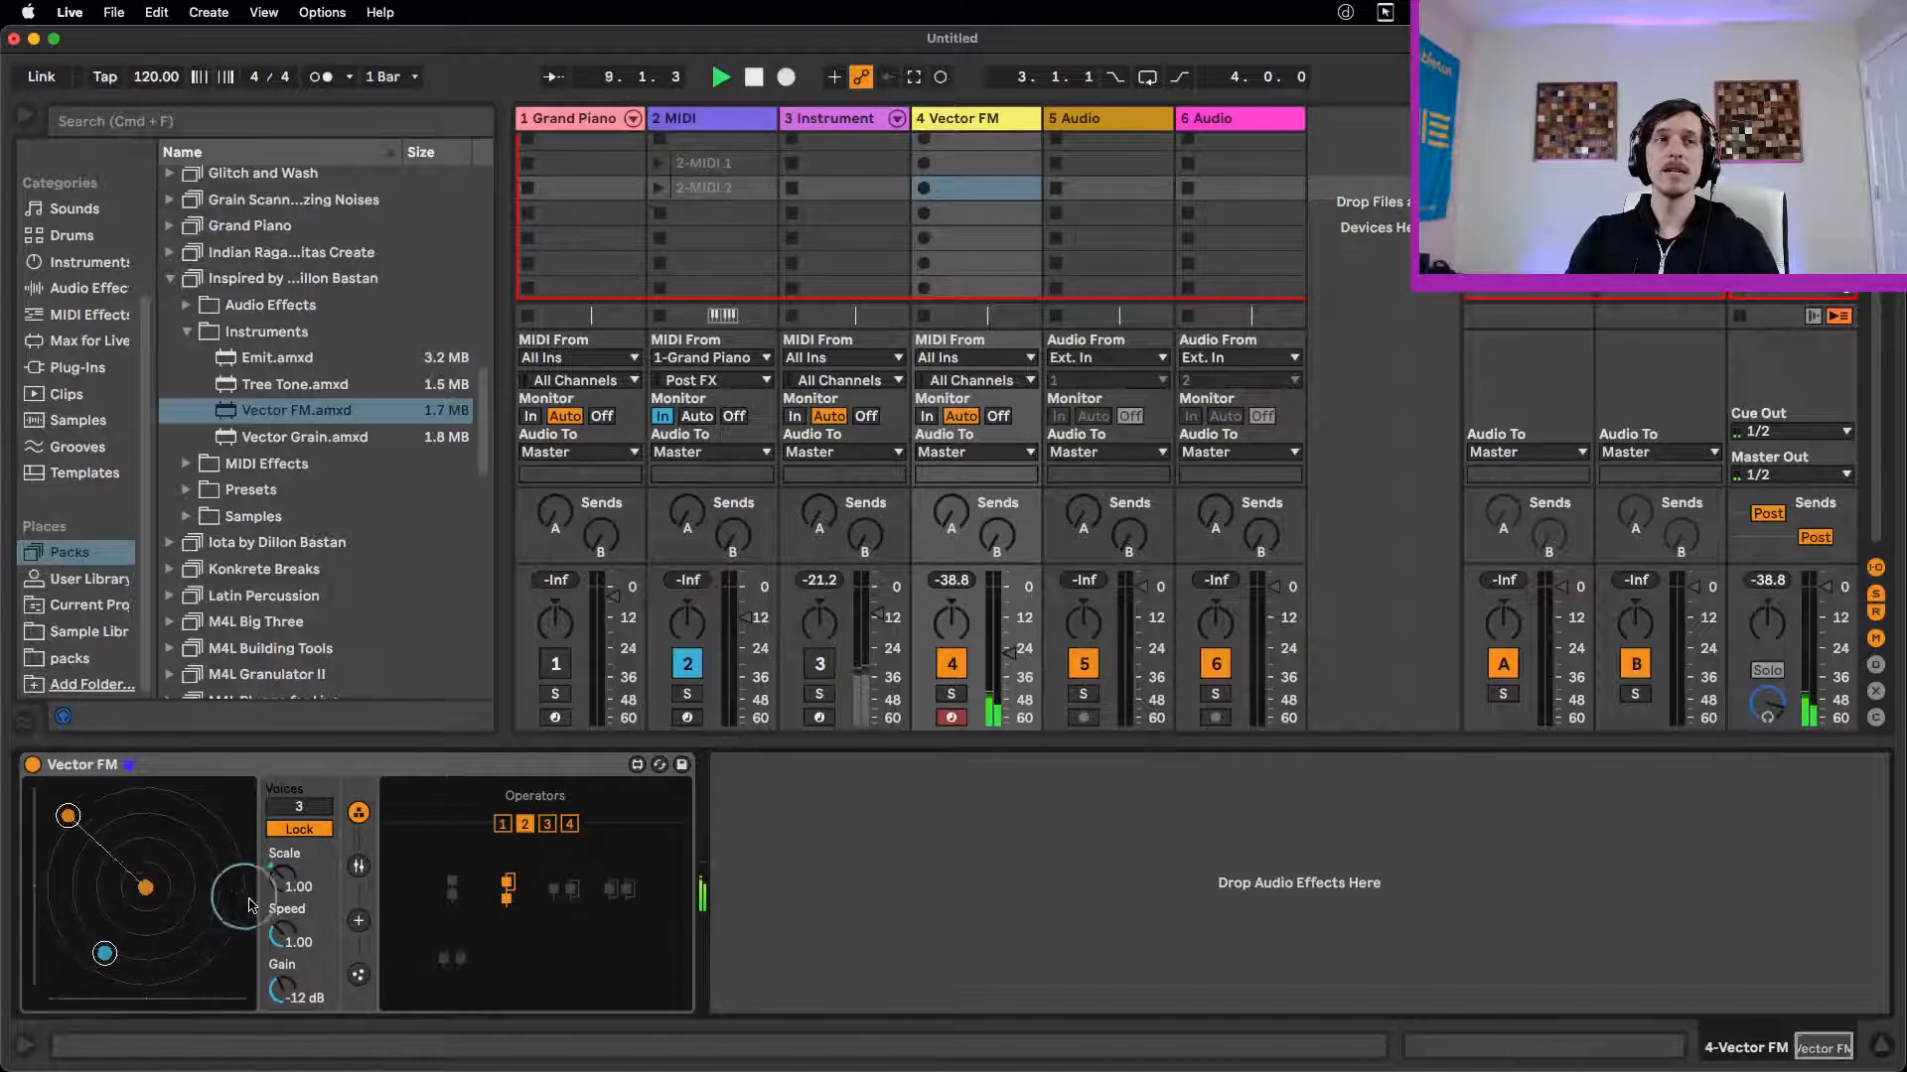
left_click(548, 828)
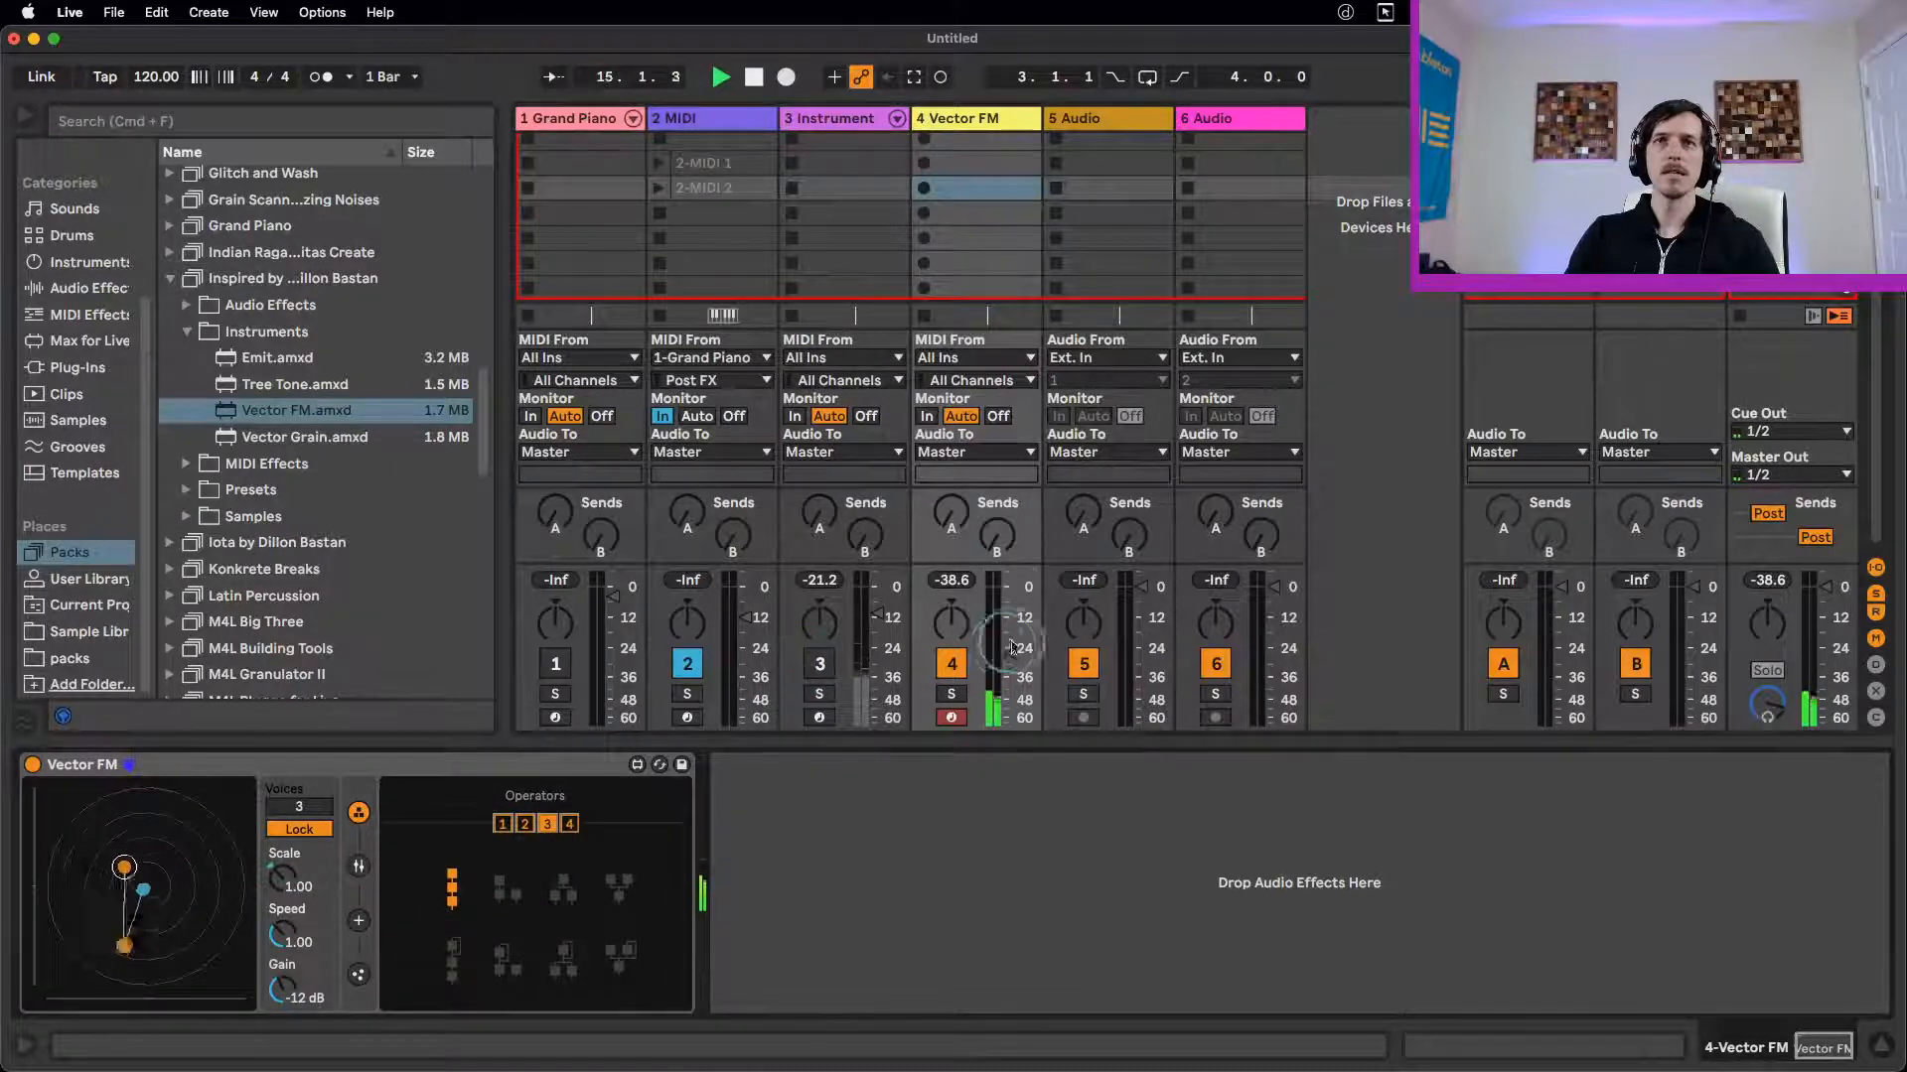
left_click_drag(1008, 646, 1003, 646)
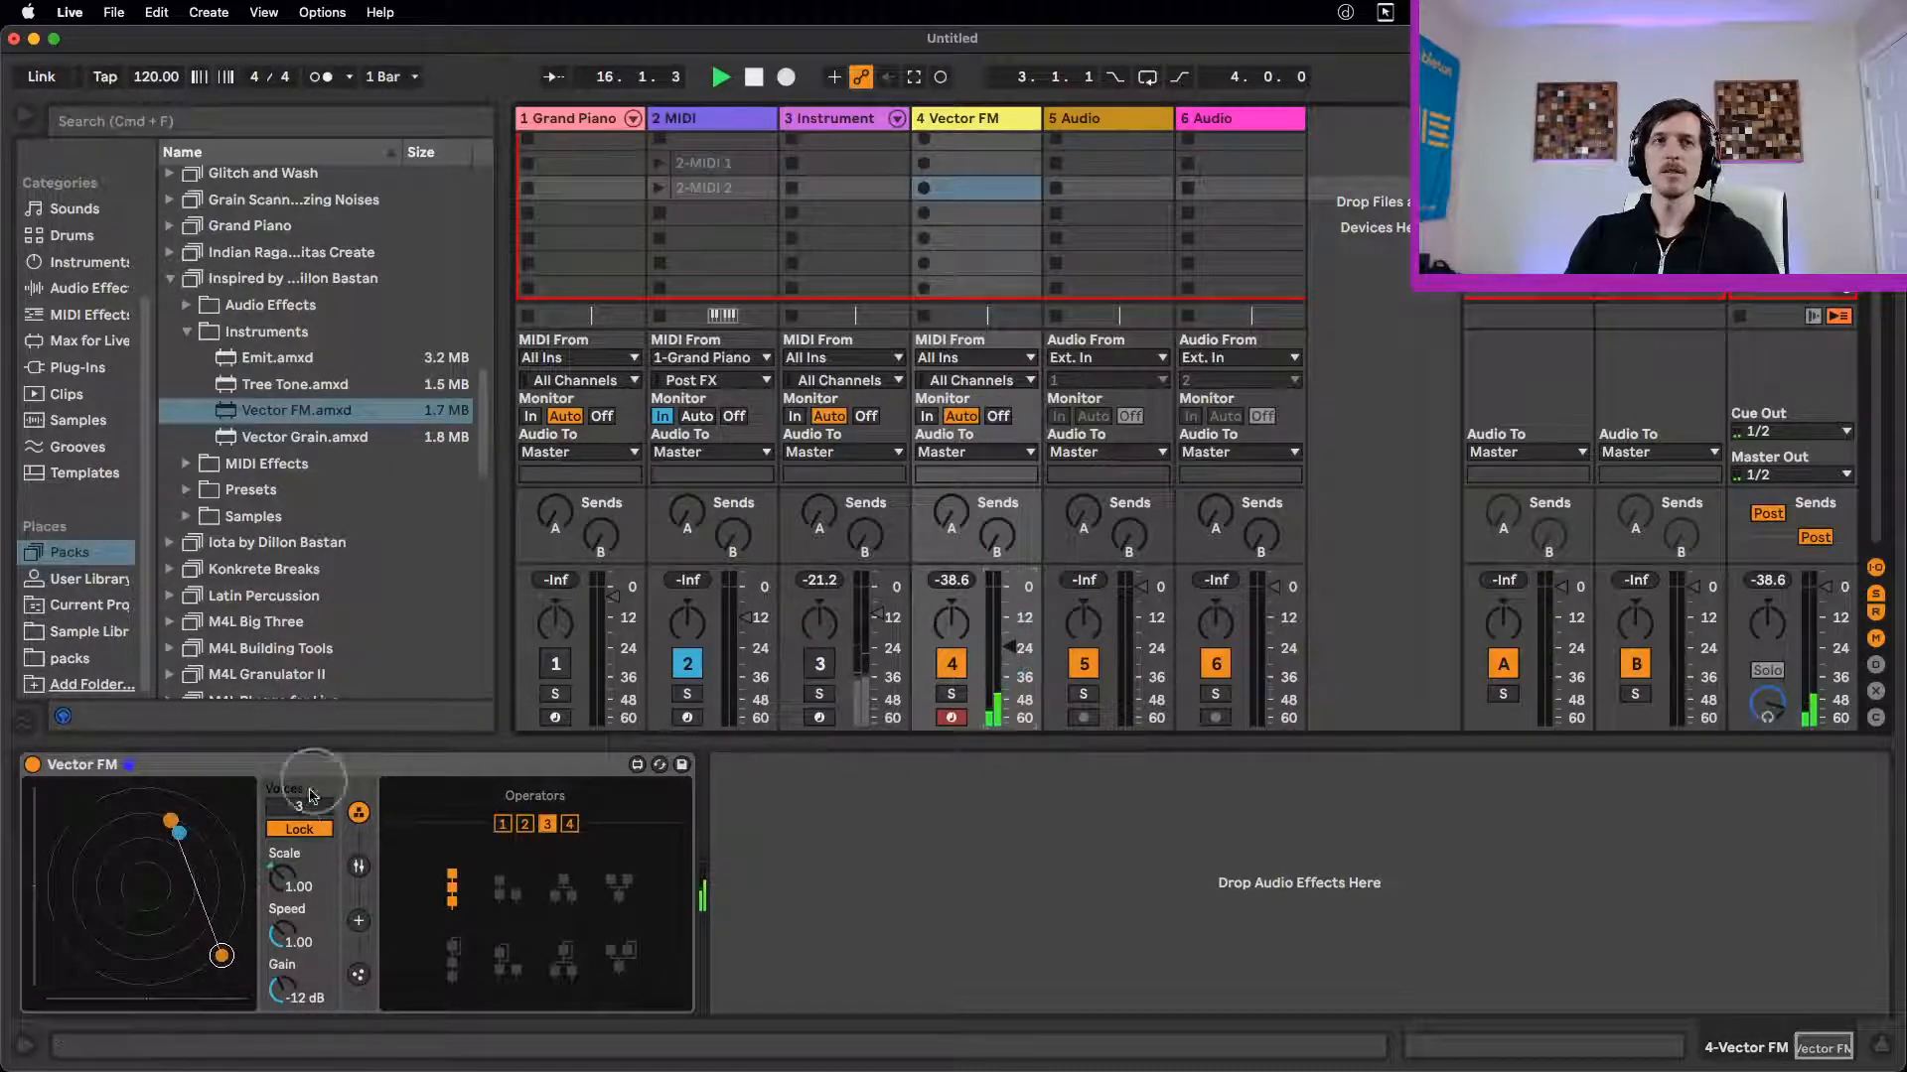
Step: Switch Vector FM's tuning to 262 Hz with a Saw carrier, turn off Lock and mute its track
left_click(359, 864)
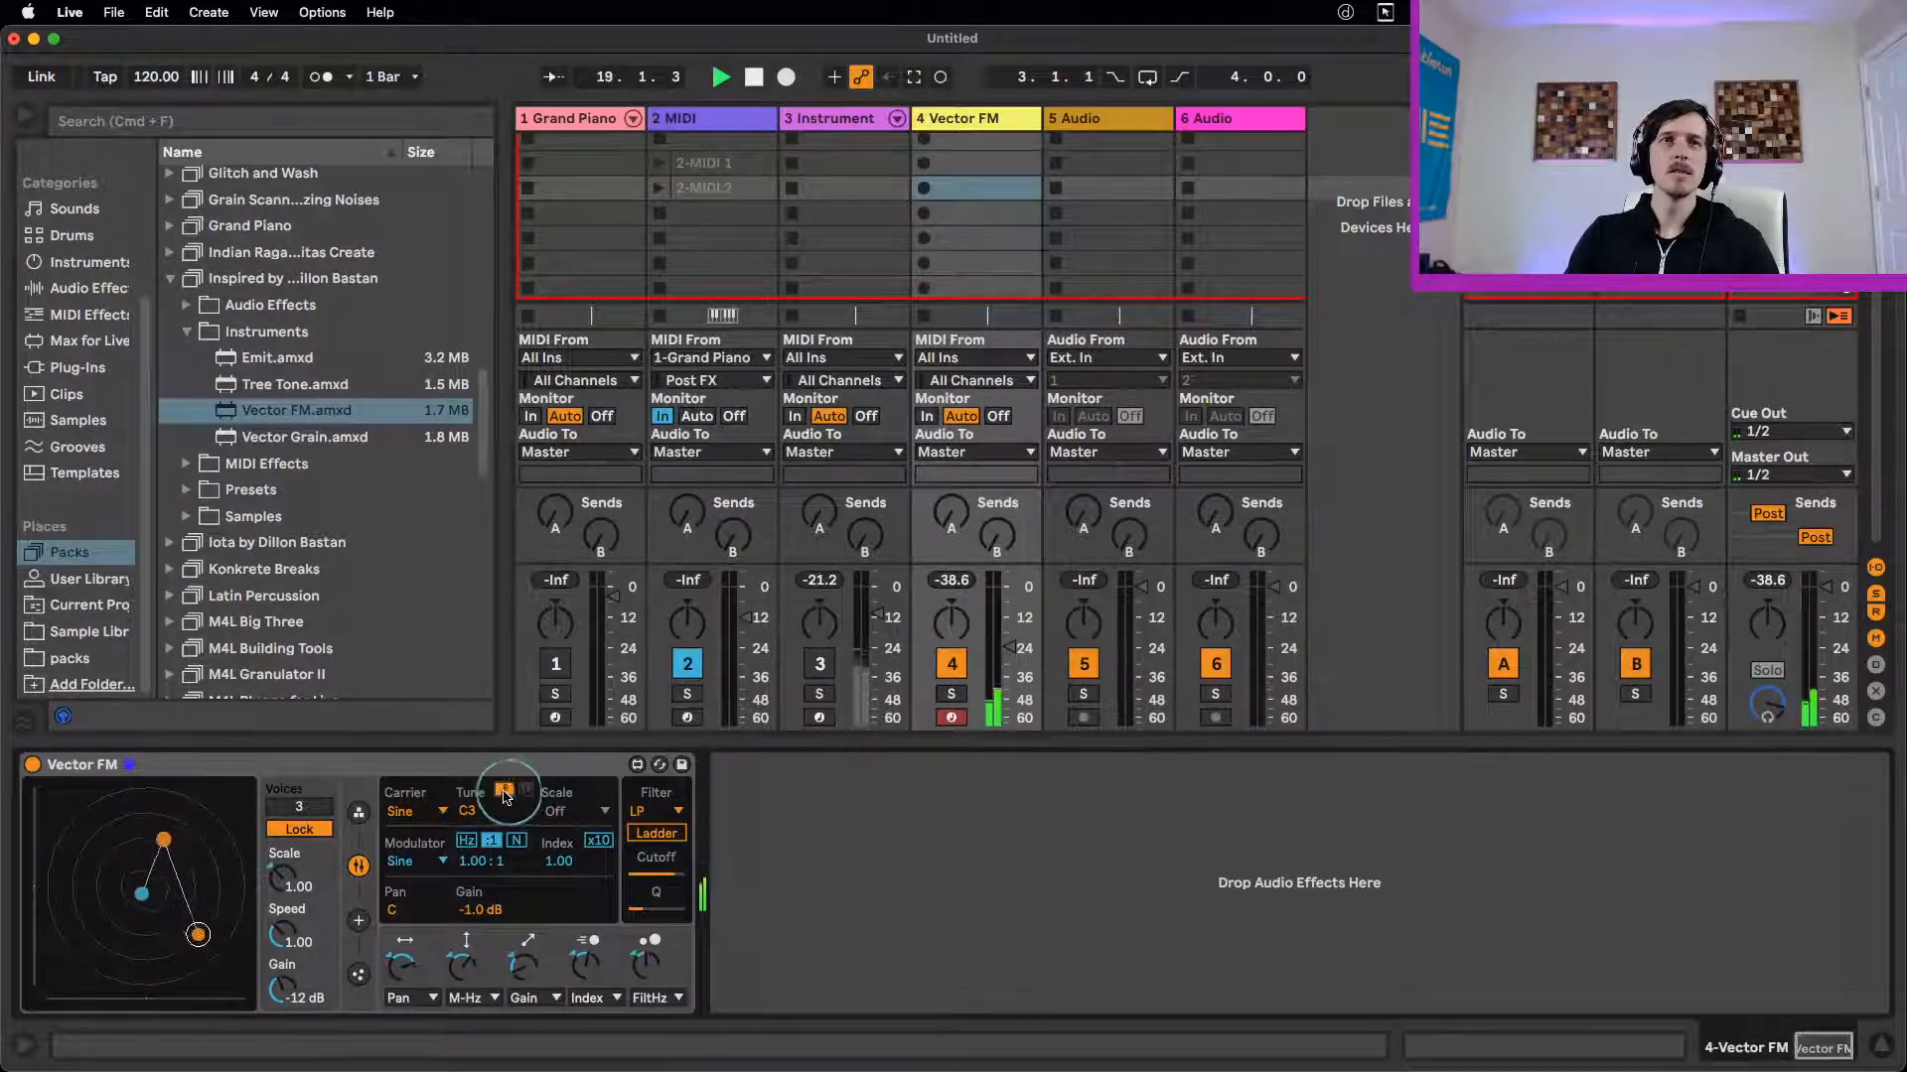
mouse_move(473, 813)
left_mouse_down()
mouse_move(477, 786)
mouse_move(475, 812)
left_mouse_up()
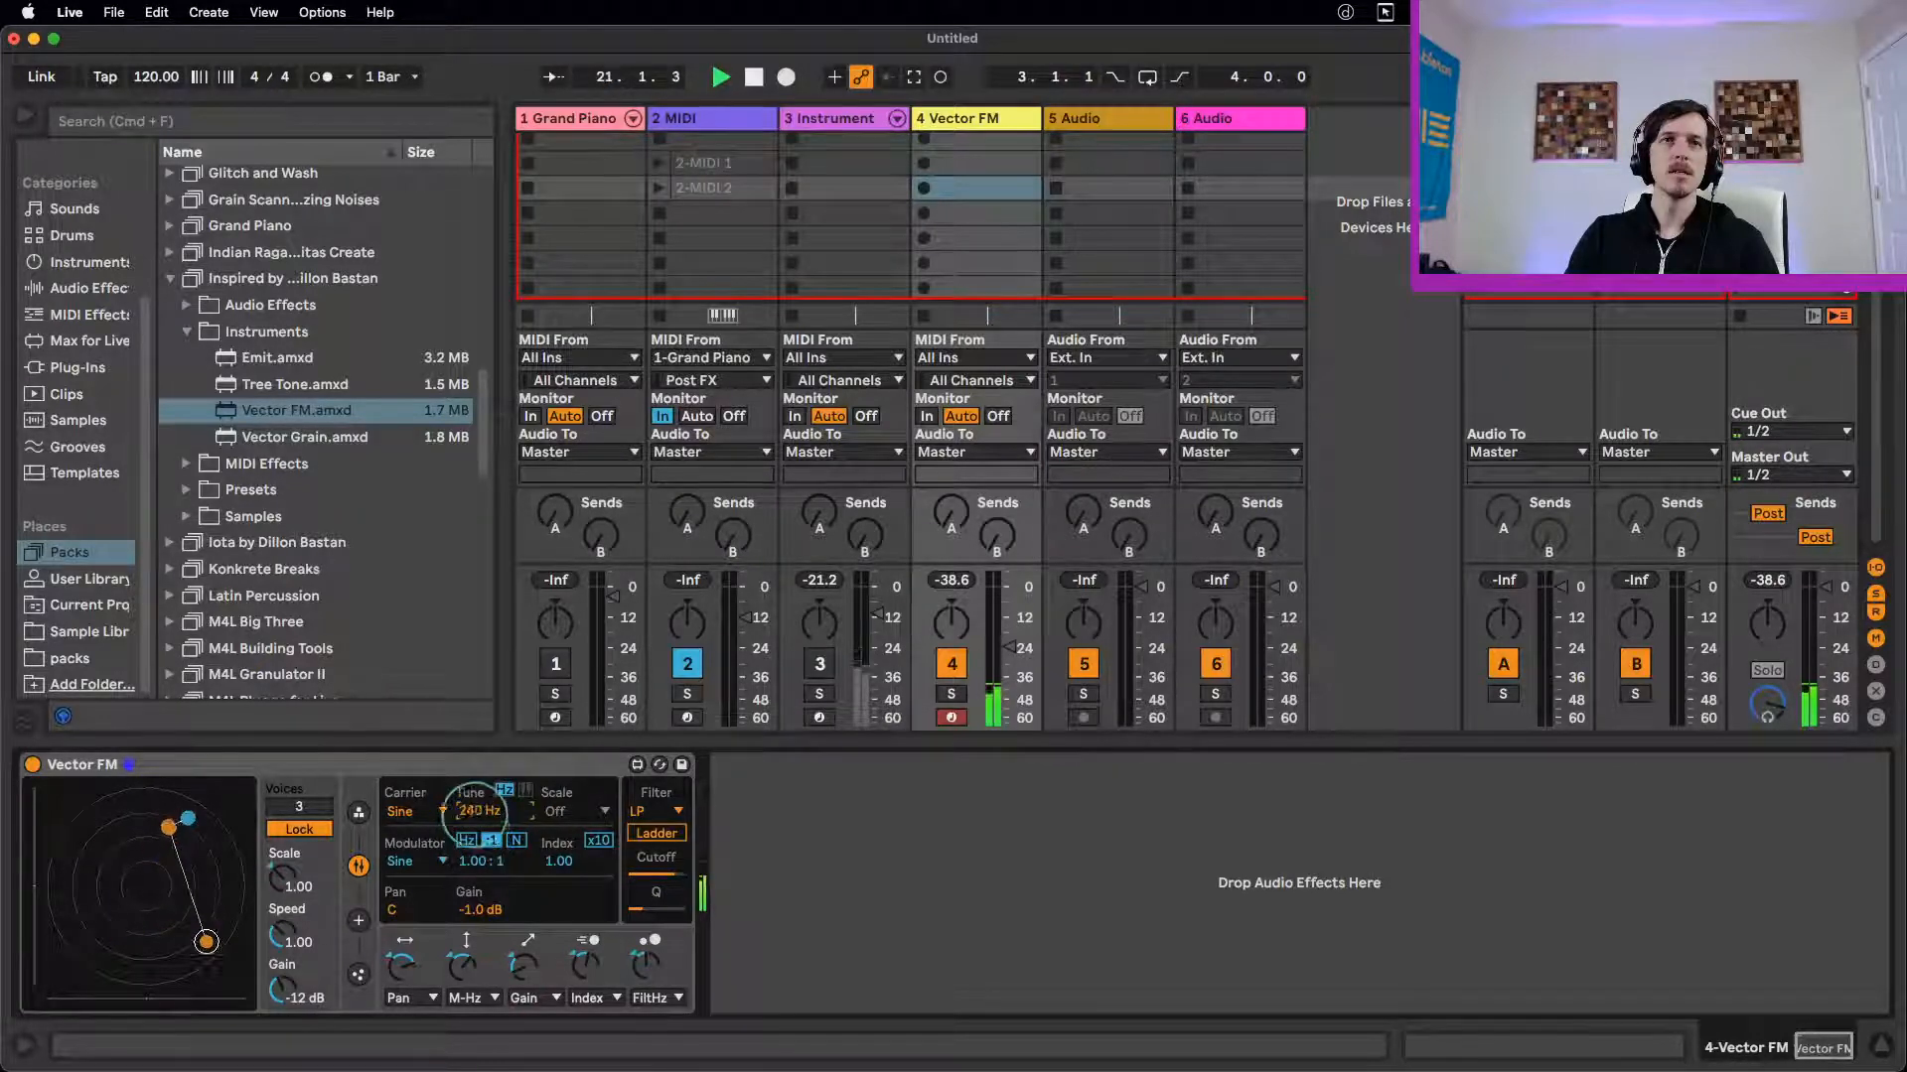
double_click(484, 815)
left_click(428, 817)
left_click(417, 855)
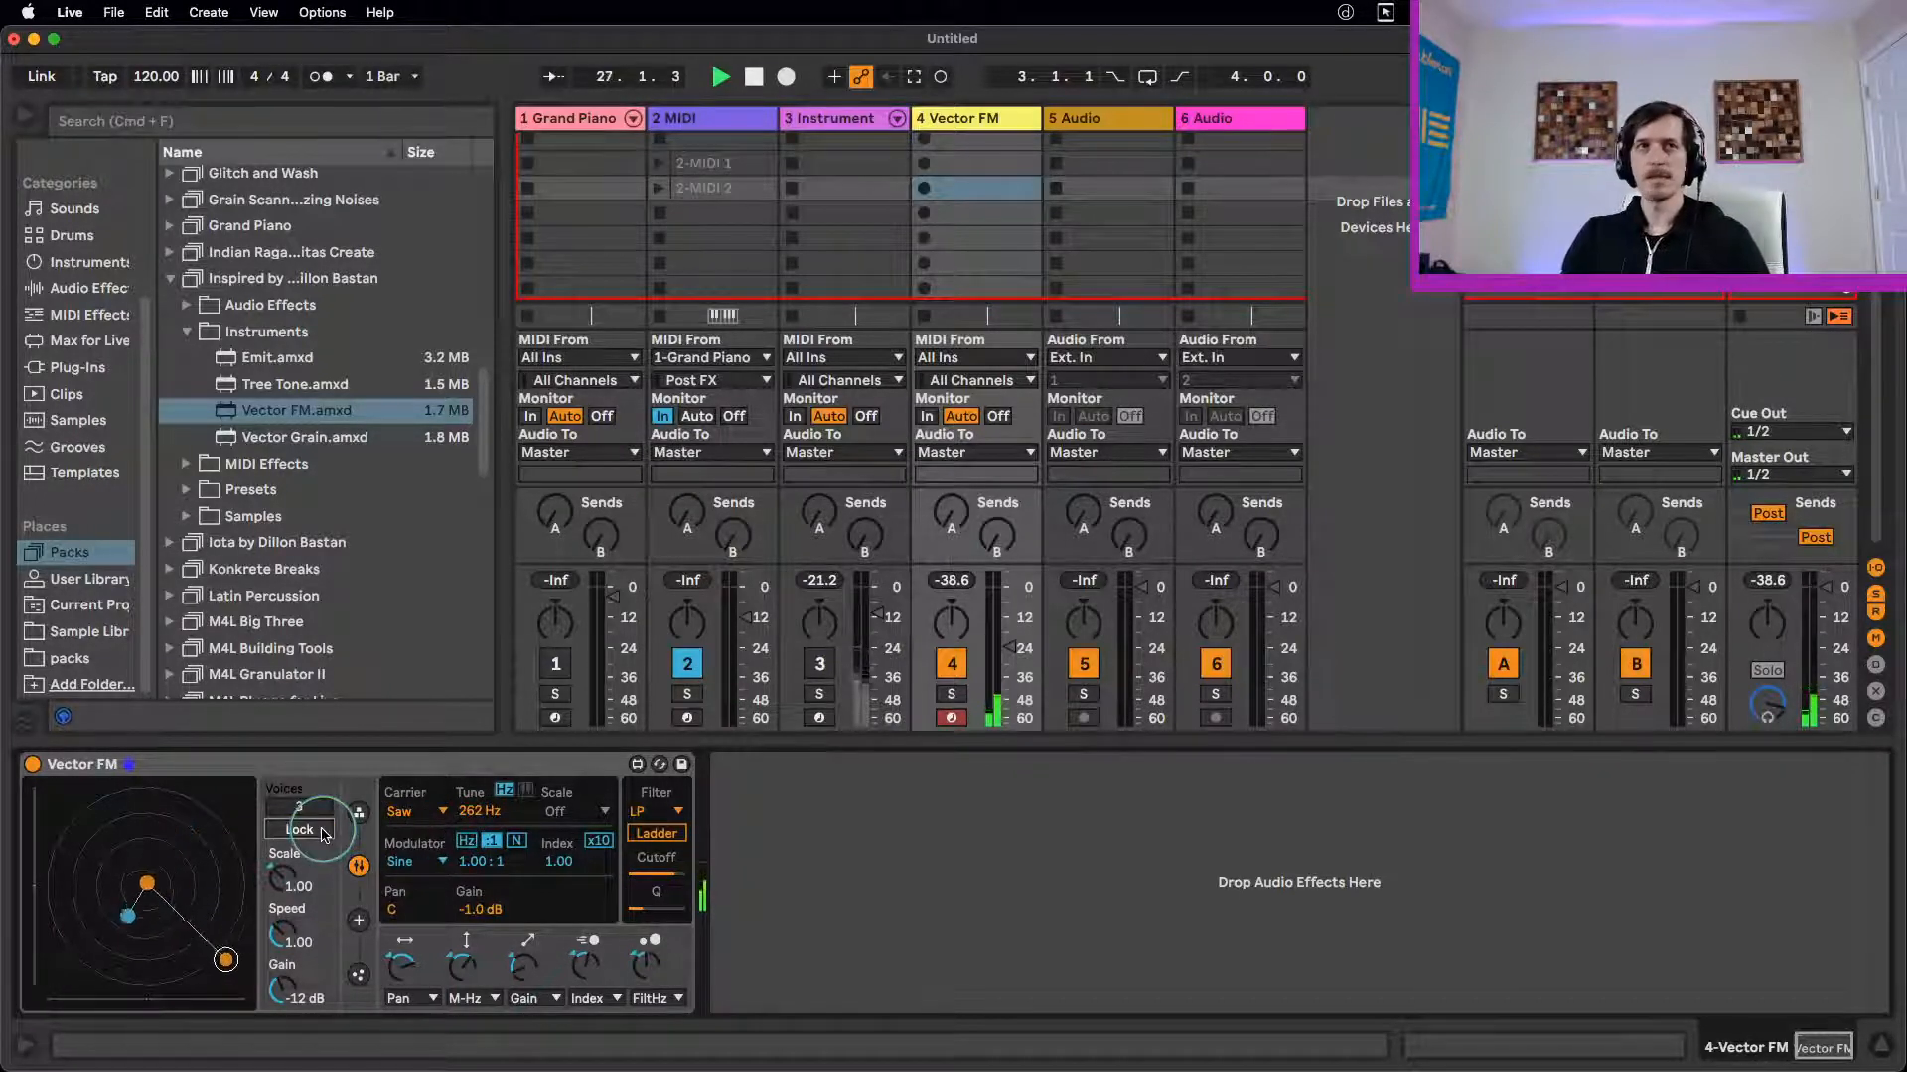
left_click(955, 665)
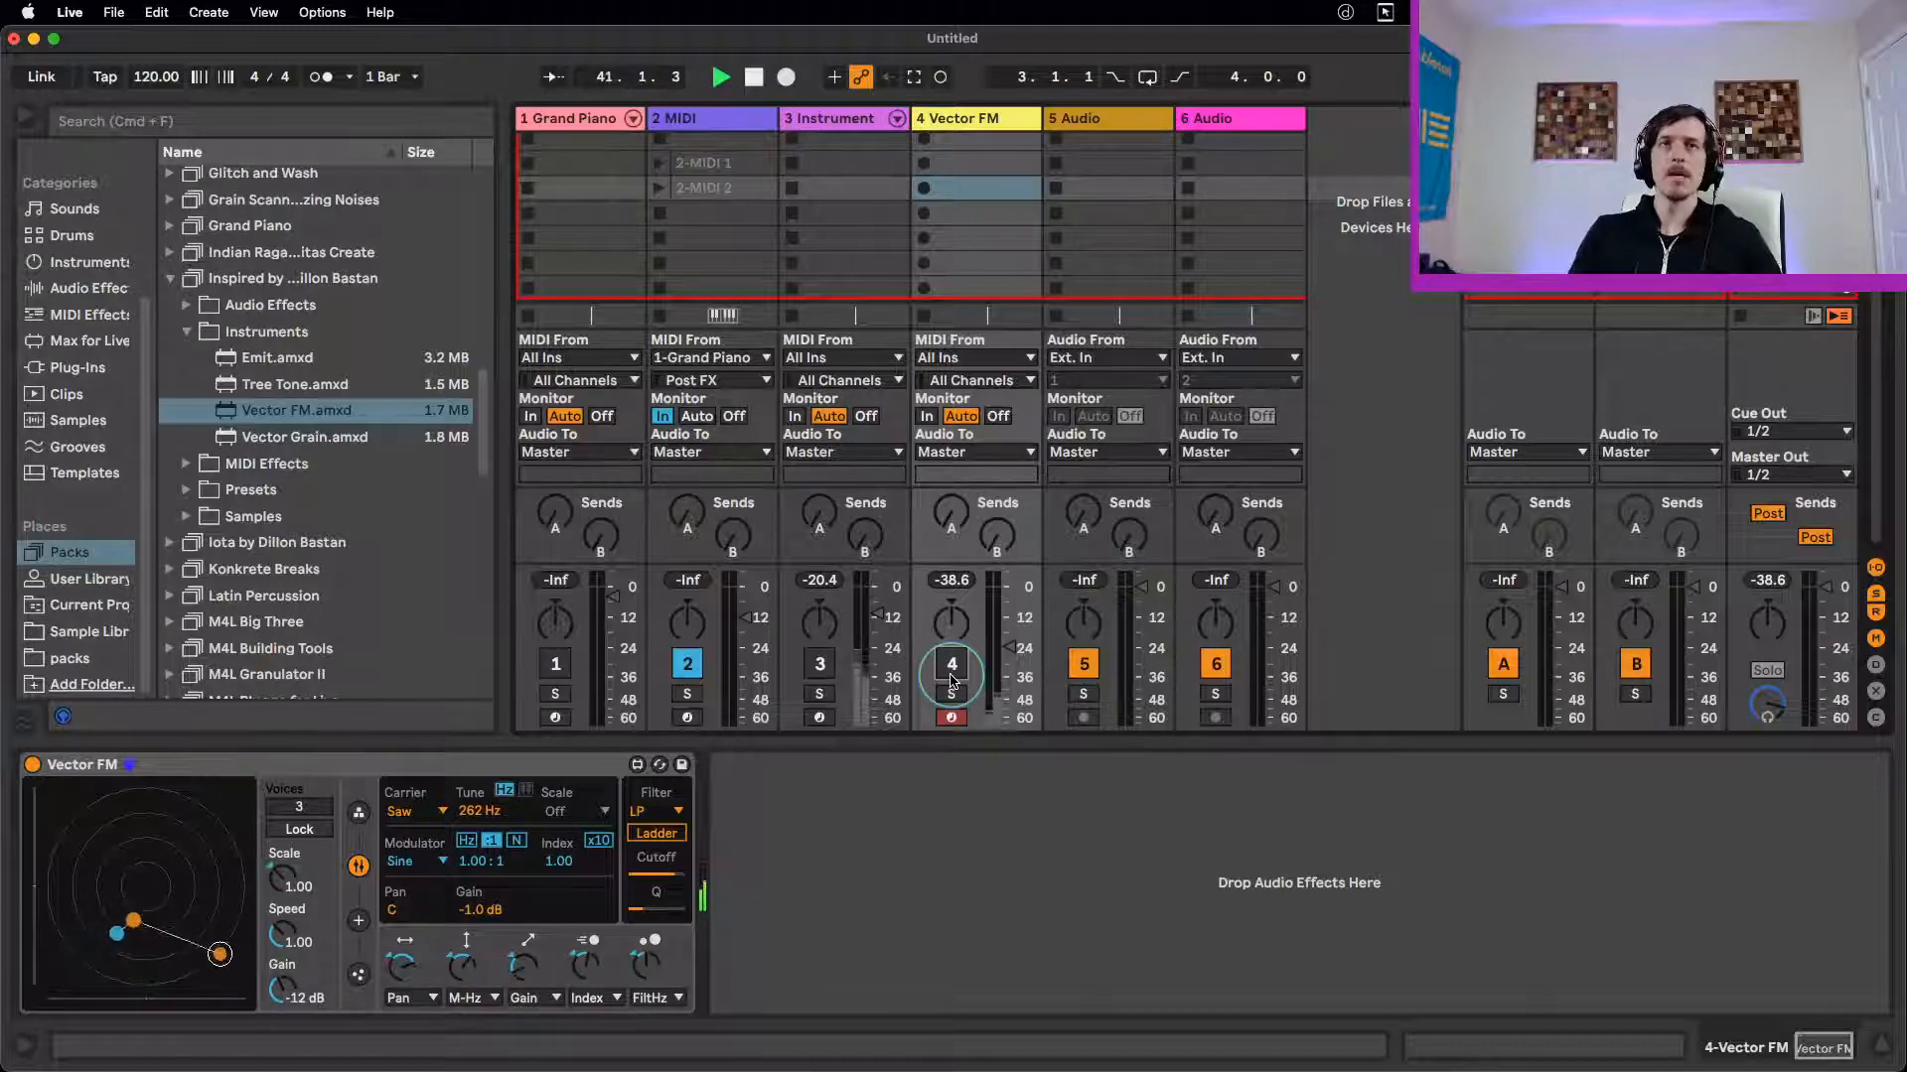
Step: Unmute the Vector FM track, keep the Saw carrier and set the modulator waveform to Saw
left_click(952, 662)
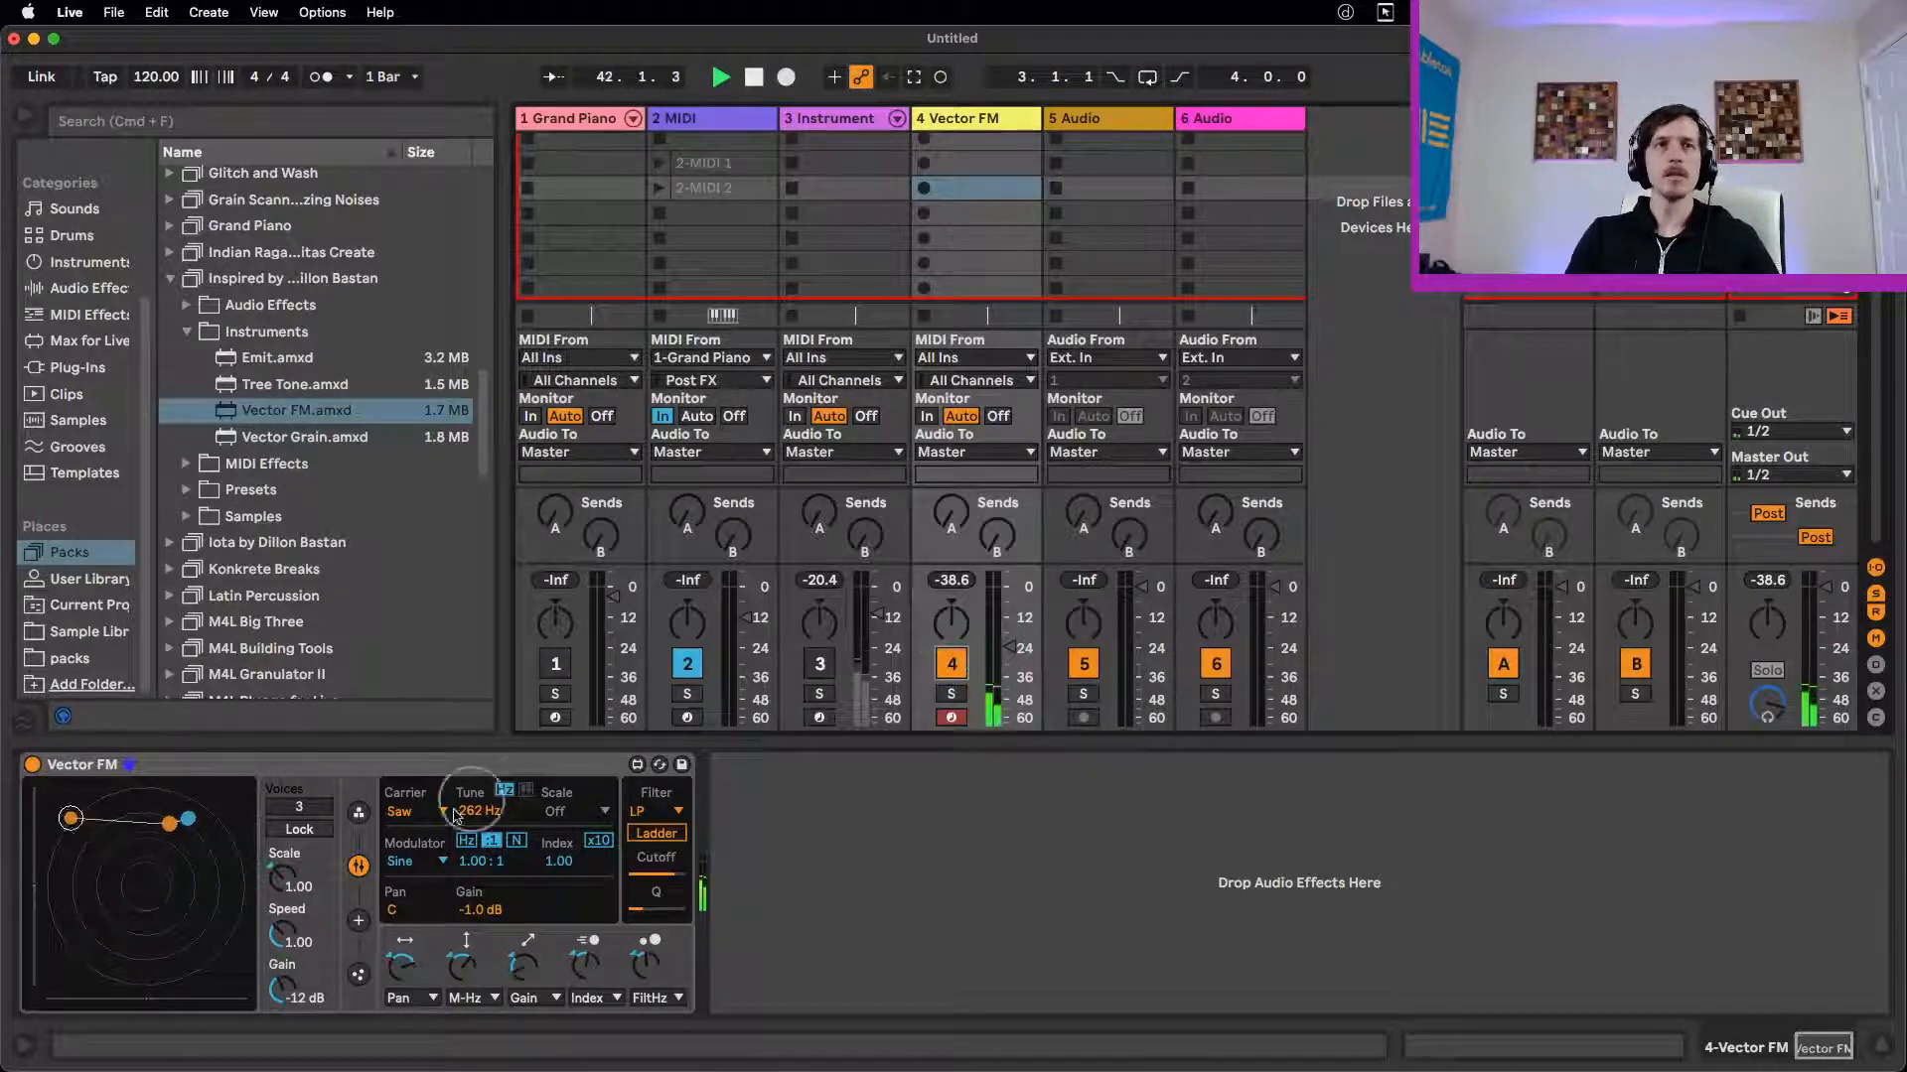
left_click(407, 812)
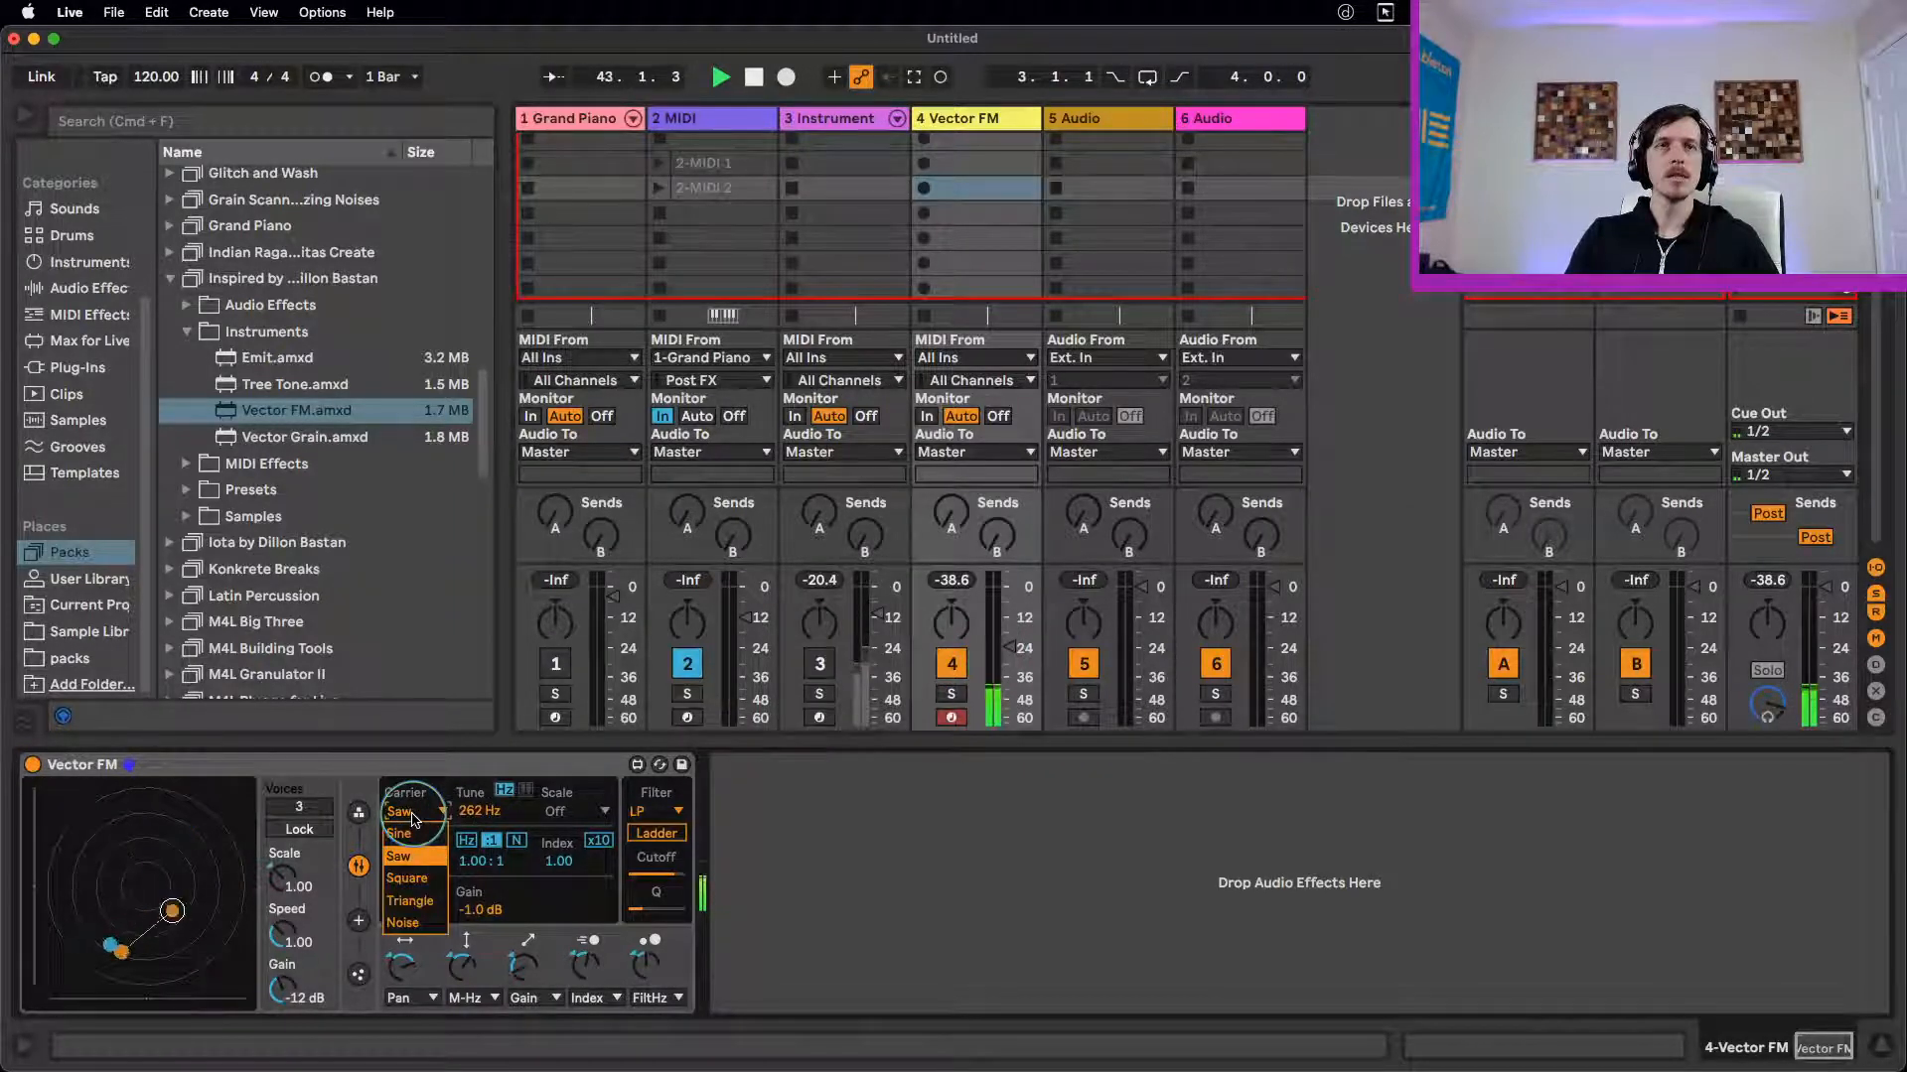
left_click(399, 856)
left_click(407, 861)
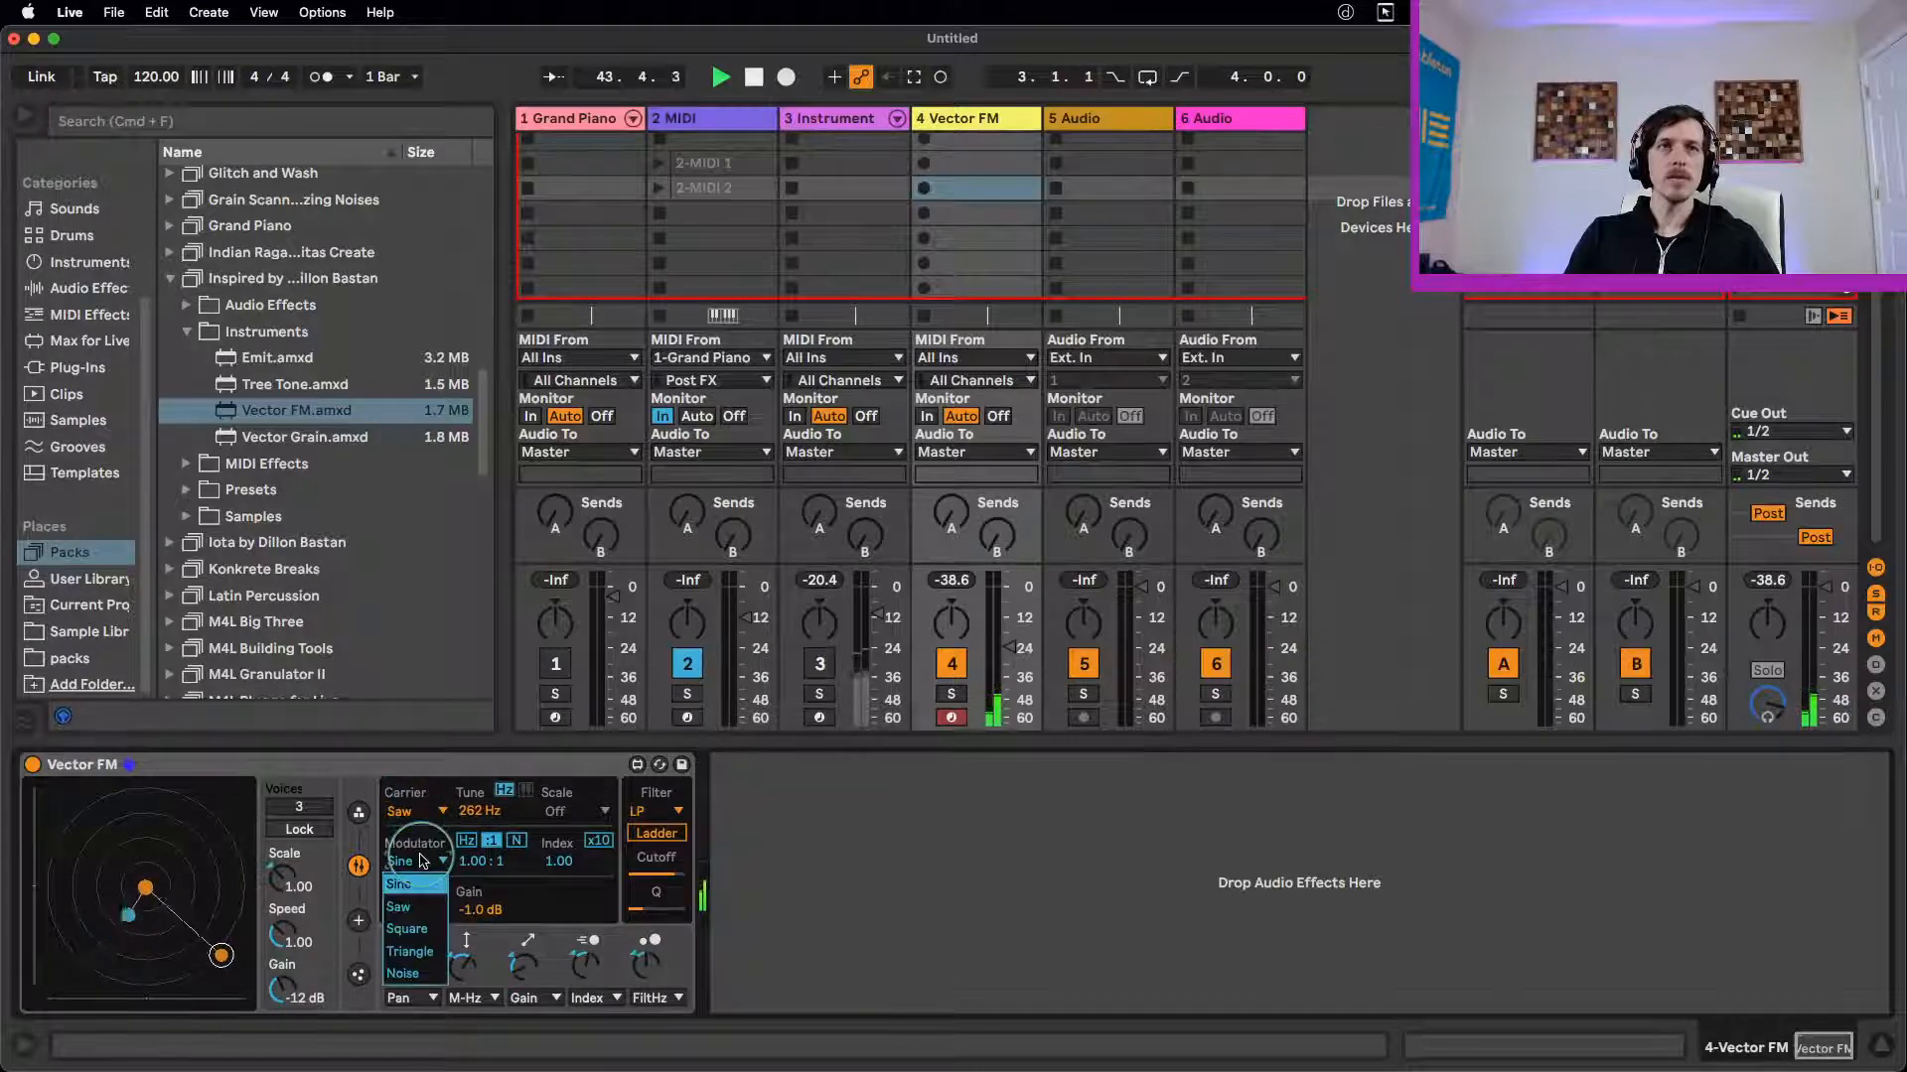
left_click(422, 905)
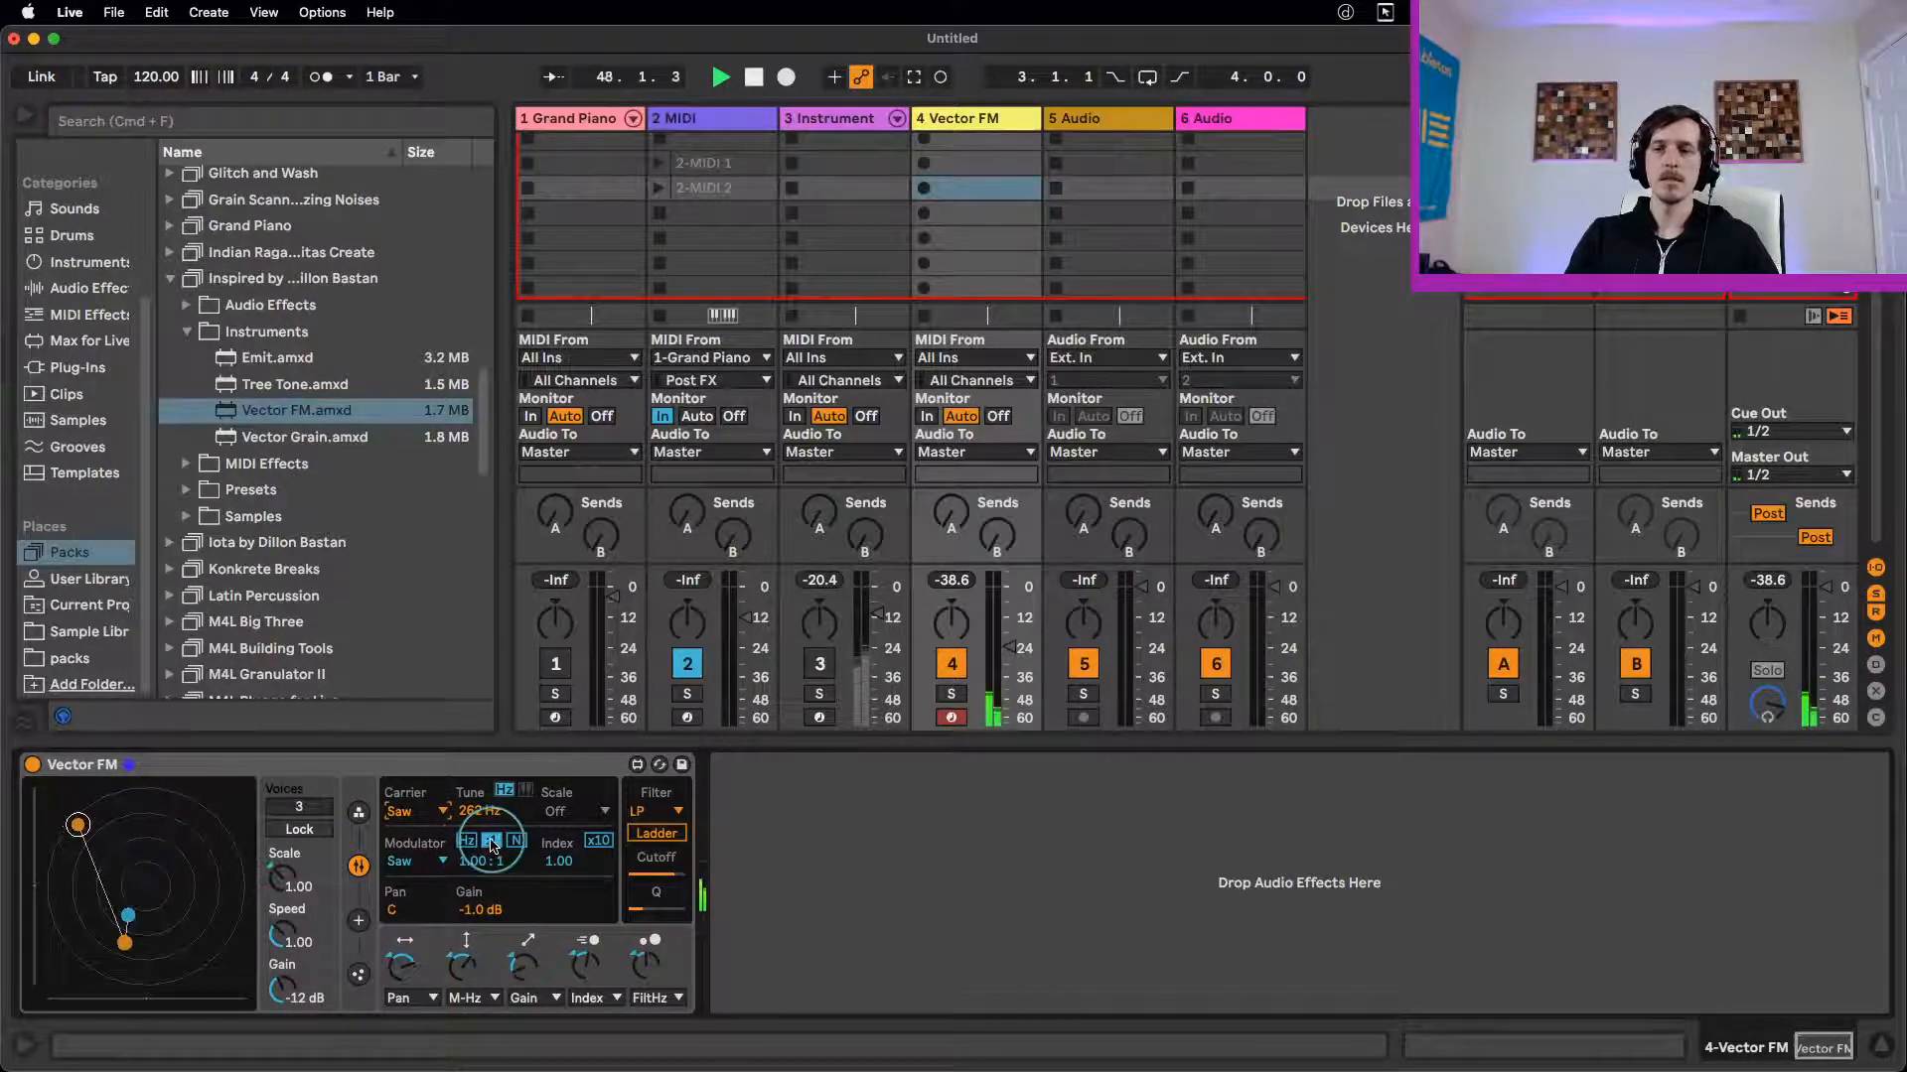
Step: Add the Delay audio effect after Vector FM and set its filter to 1.61 kHz with a width of 5.42
left_click(88, 288)
left_click(329, 387)
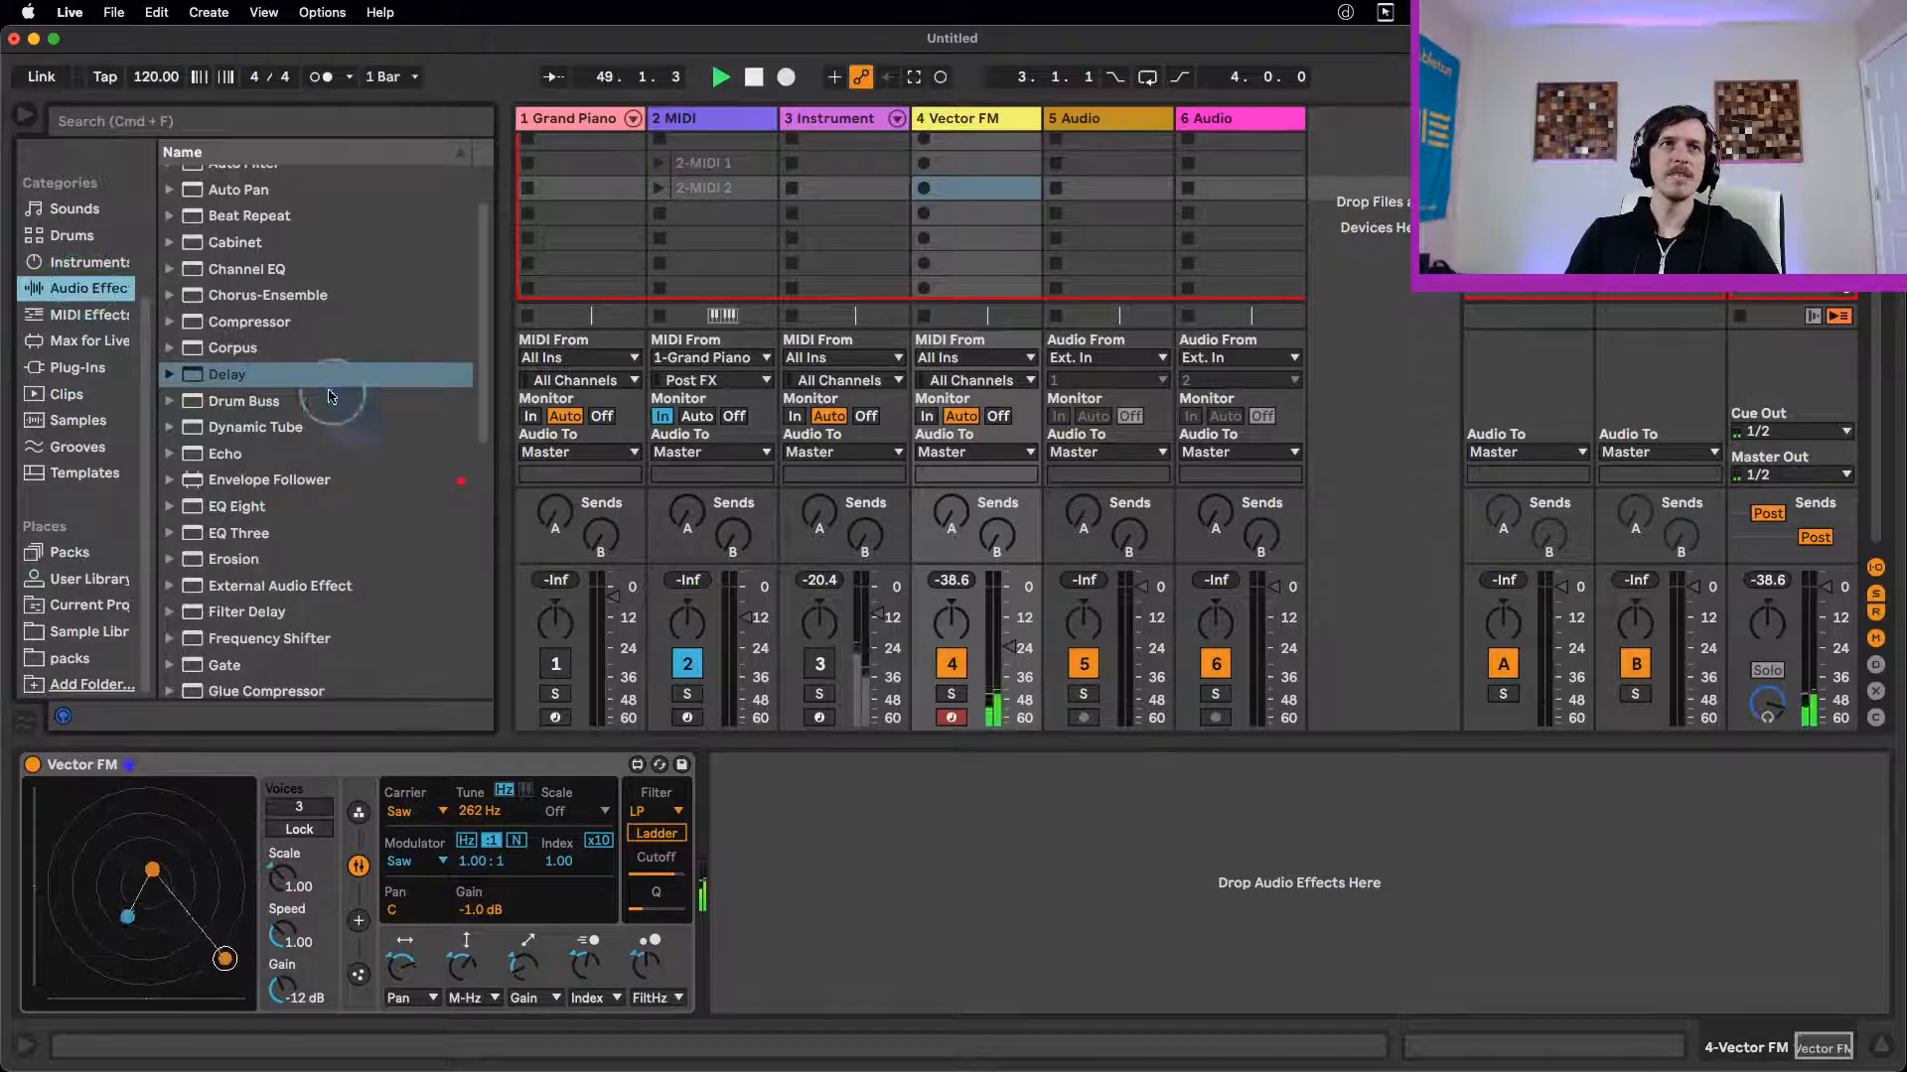
double_click(329, 378)
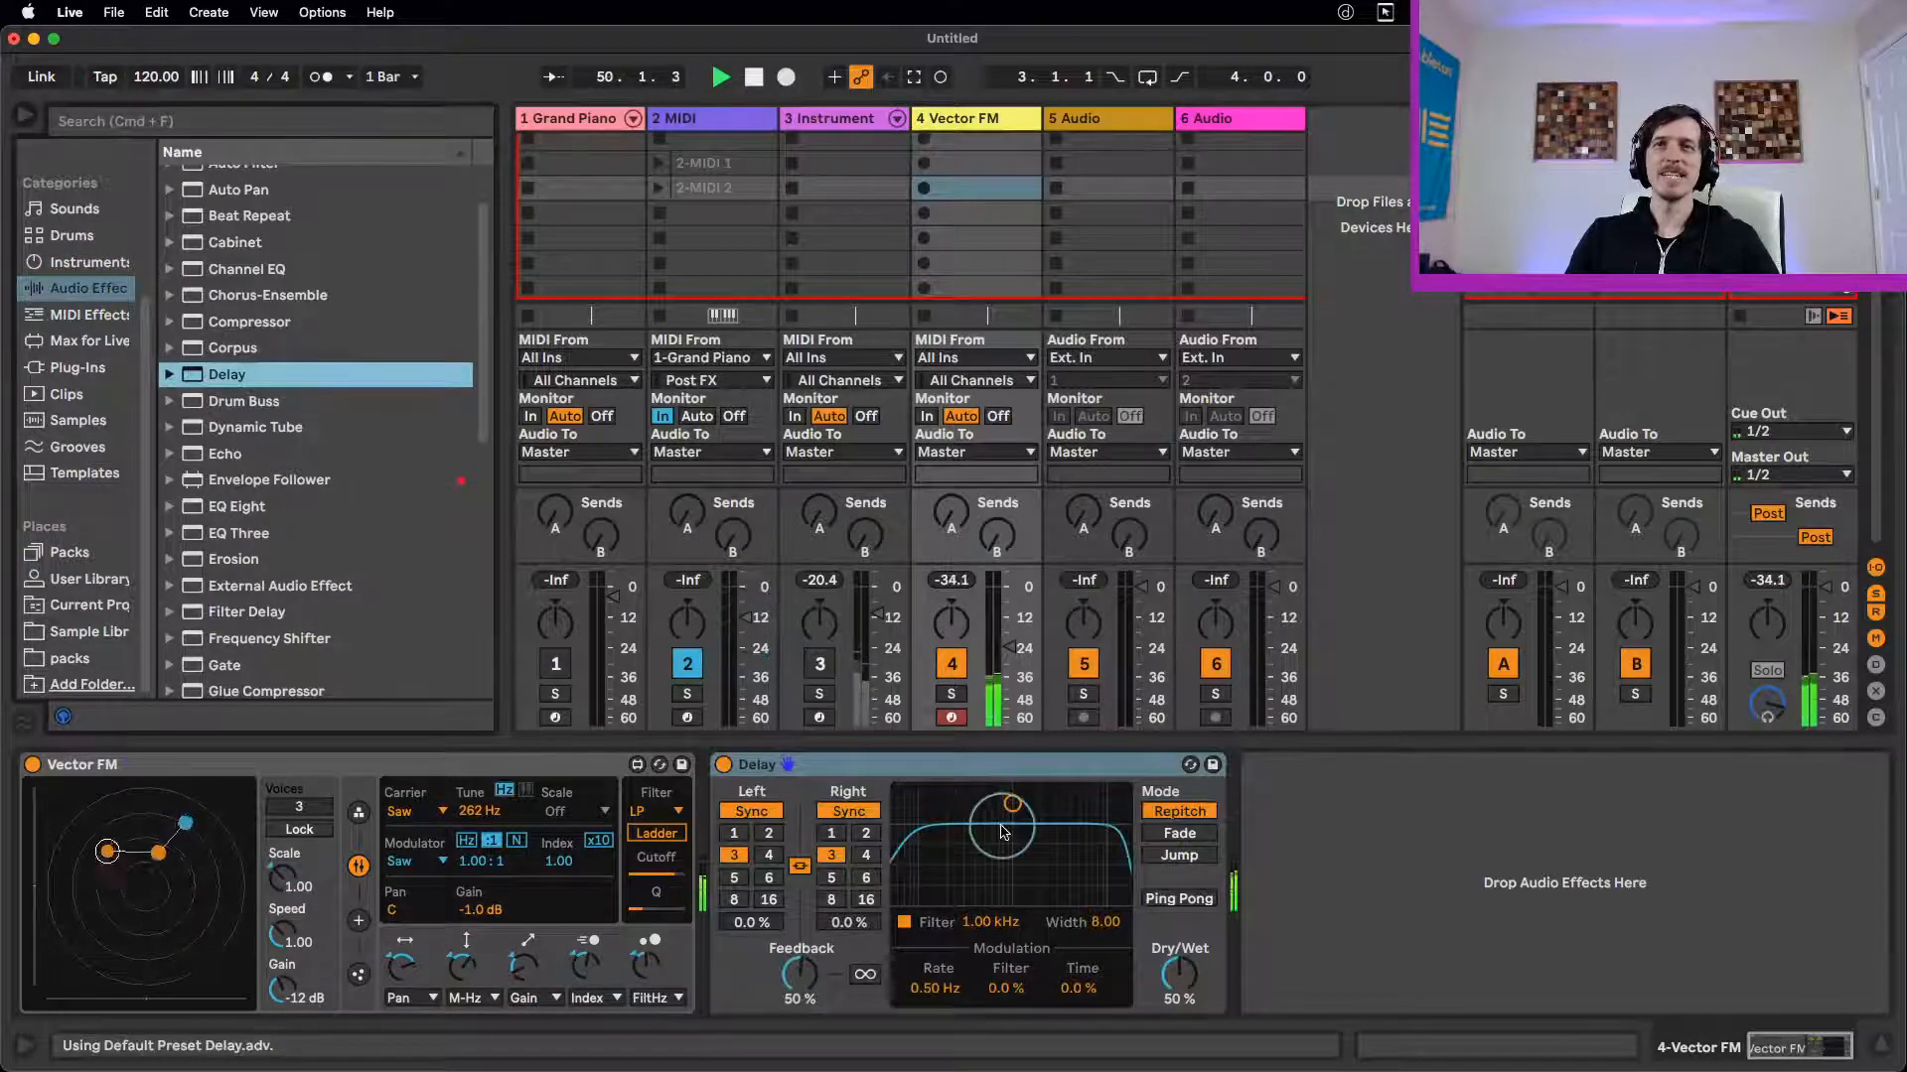
left_click_drag(1012, 804, 1029, 836)
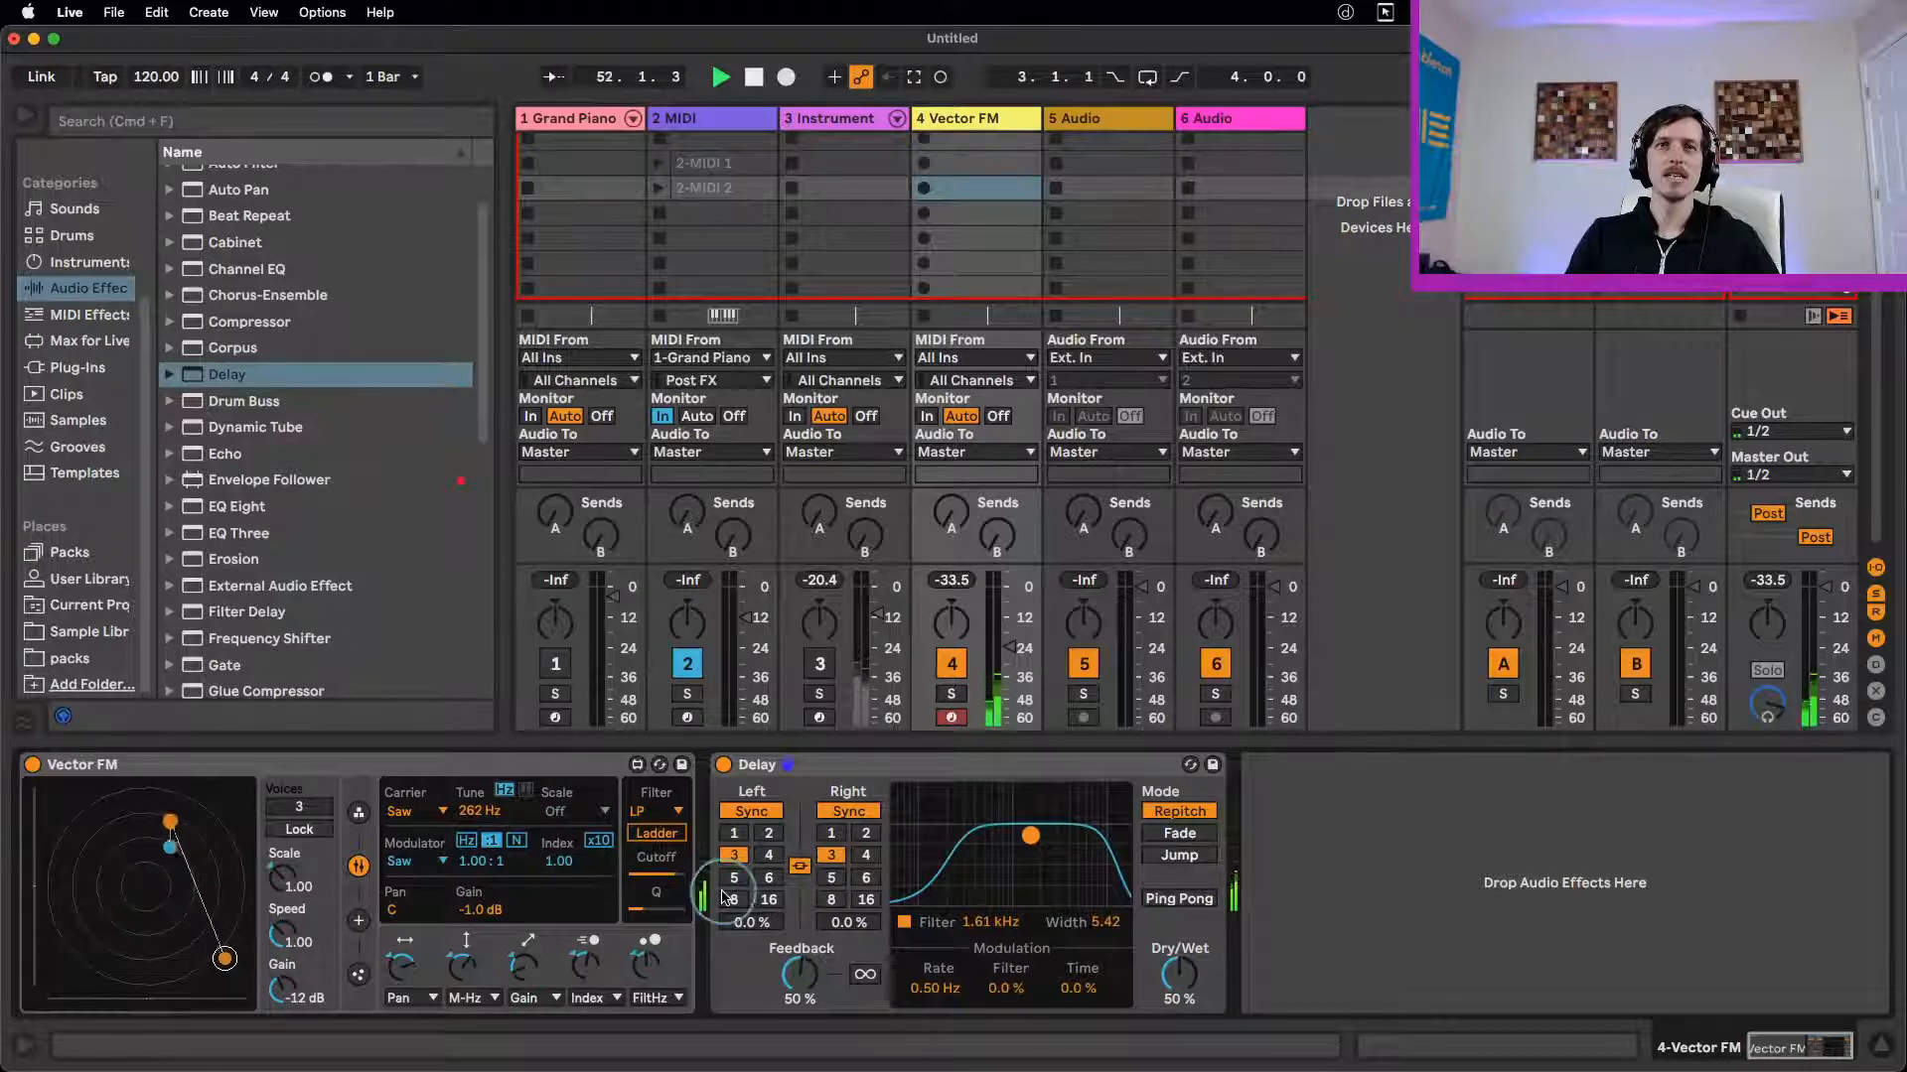
Step: Choose Vector FM's three-operator routing with one operator above two, with Voices at 4 and Scale at 1.37
left_click(360, 814)
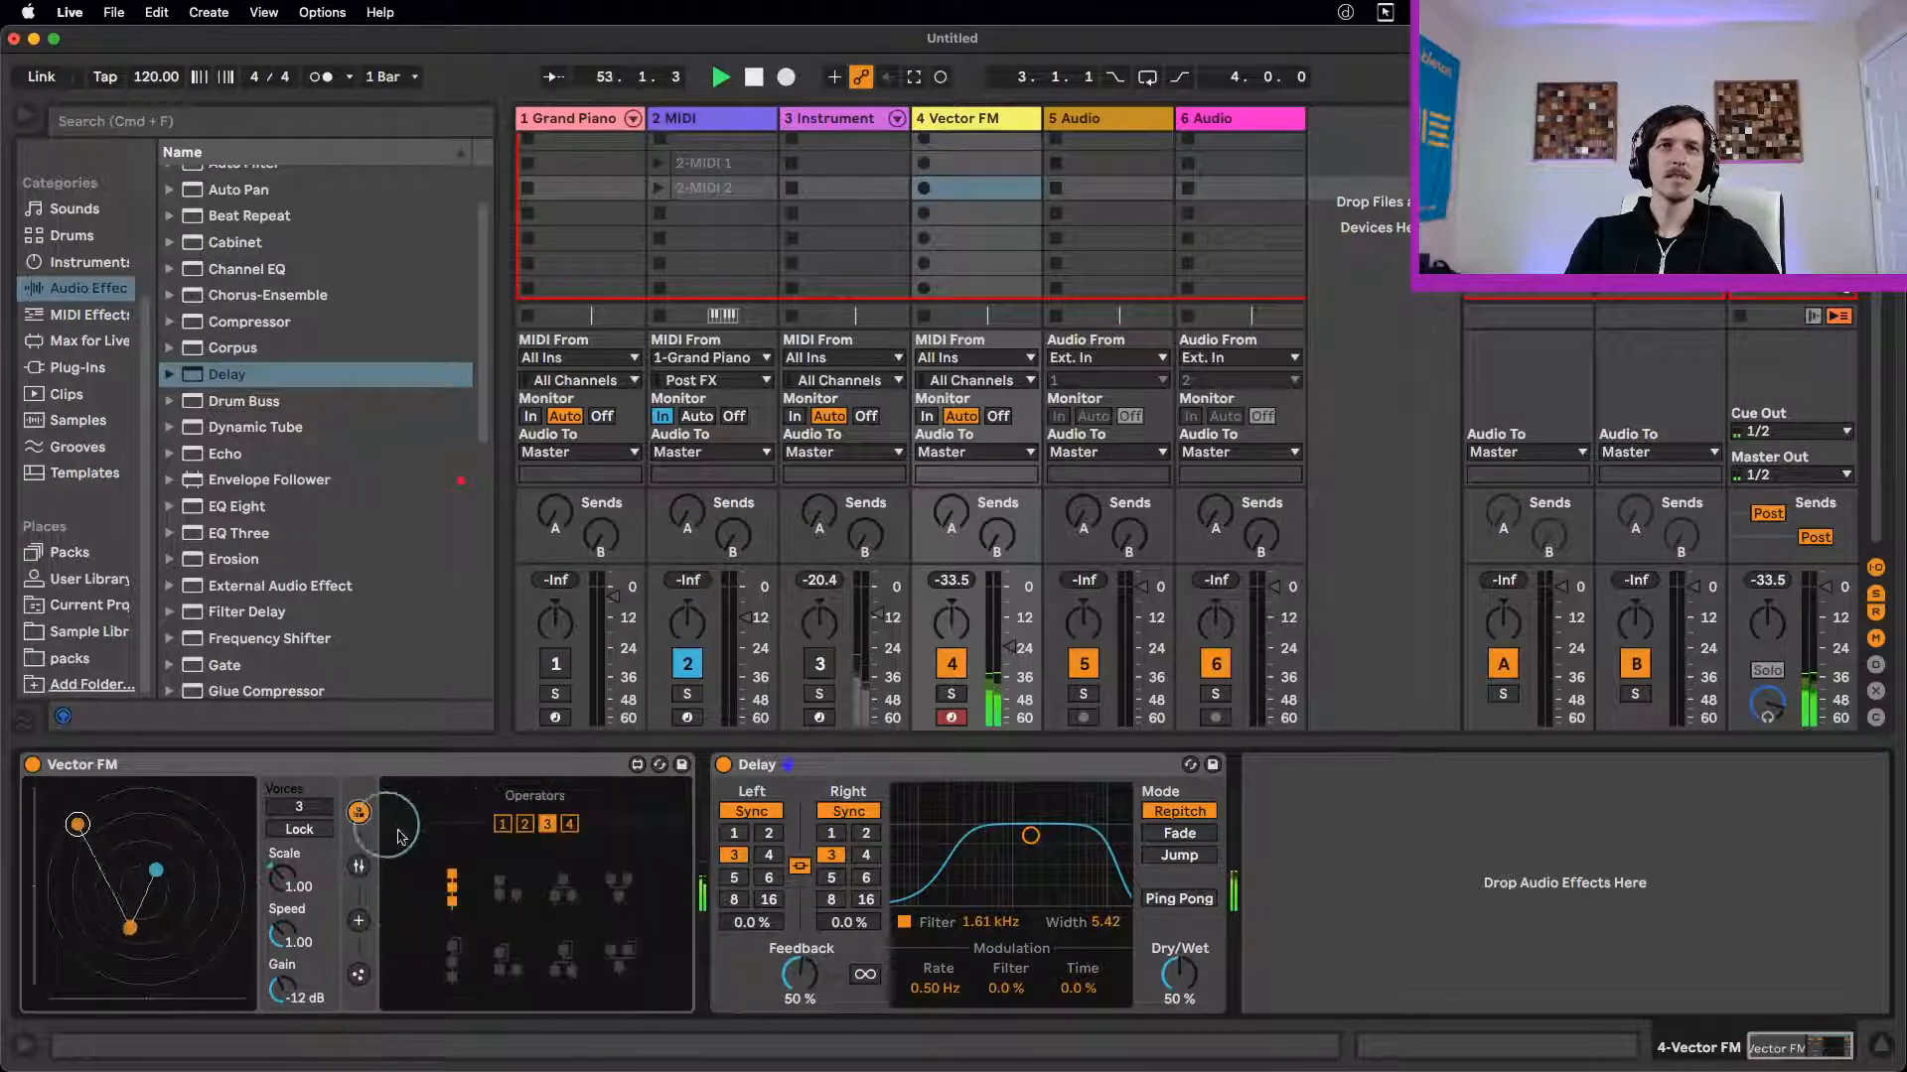
left_click(568, 890)
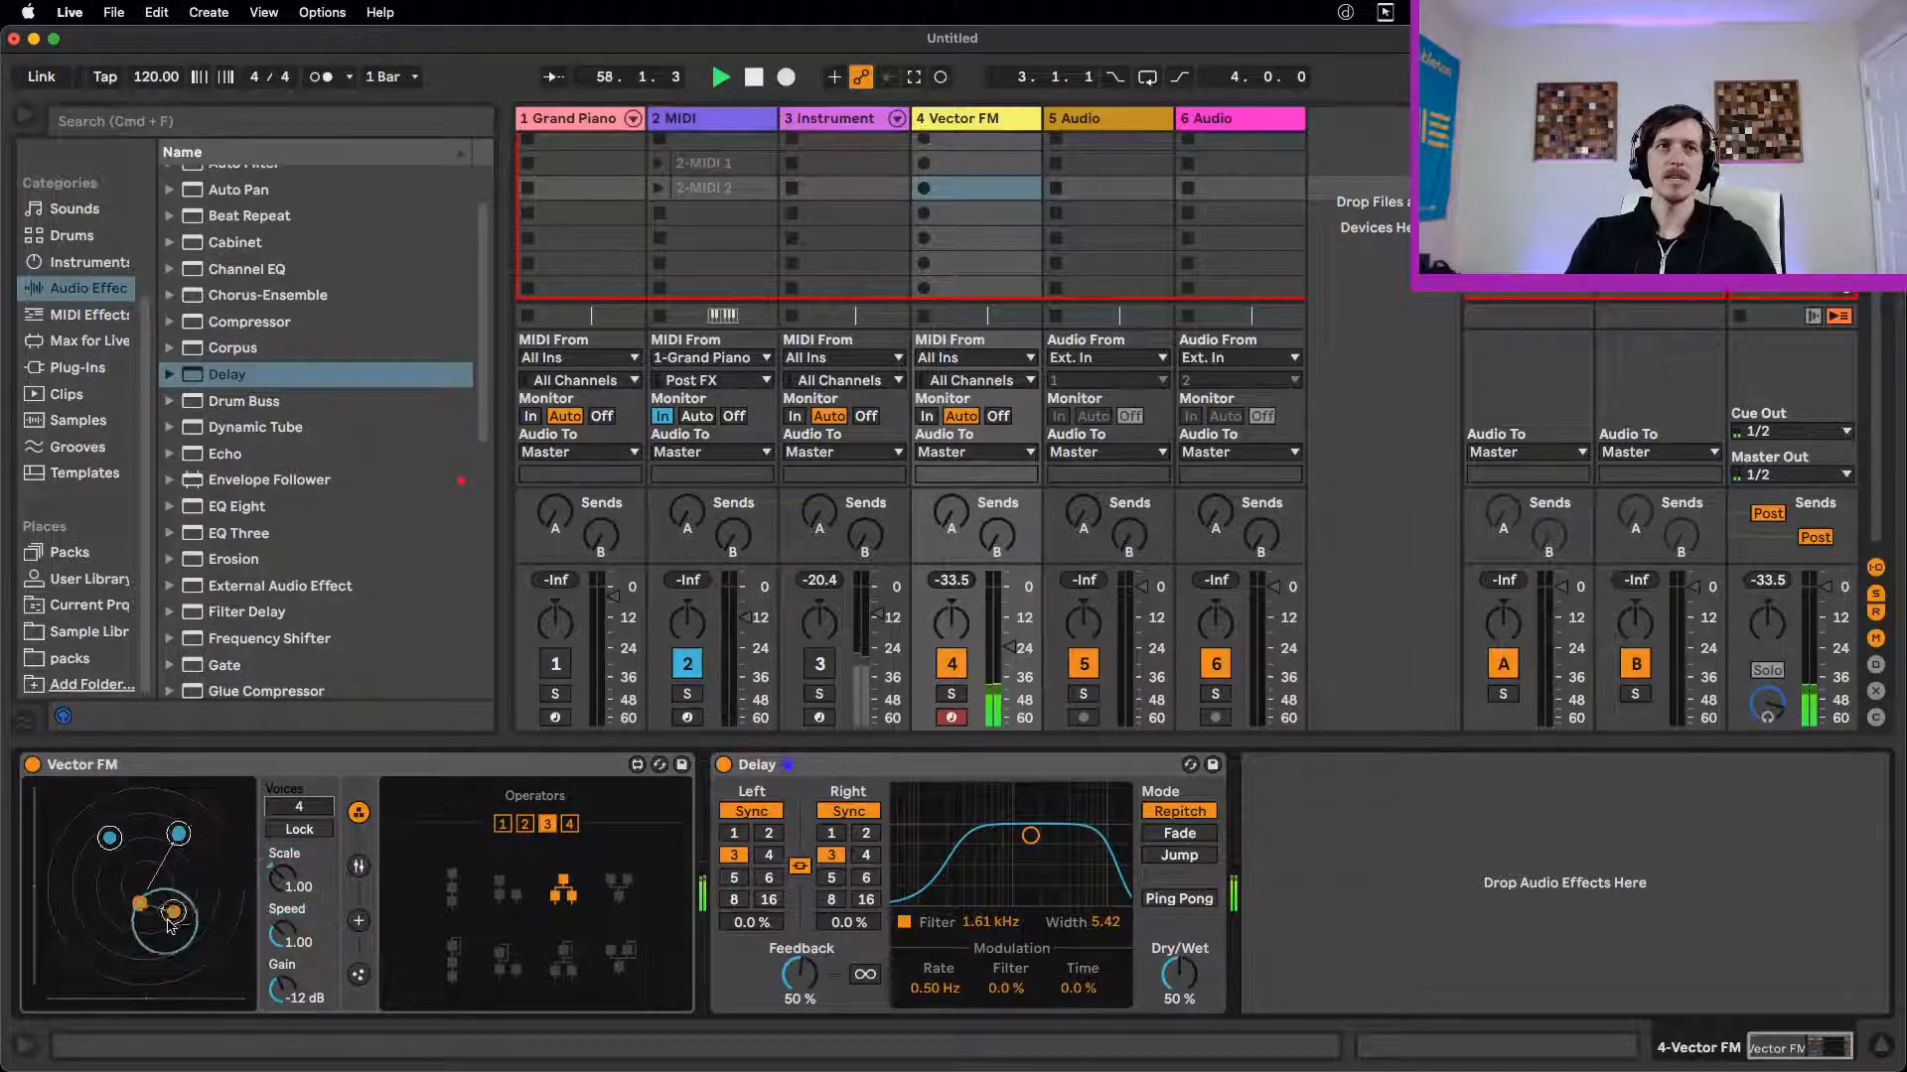
mouse_move(295, 884)
left_mouse_down()
mouse_move(295, 844)
mouse_move(295, 867)
left_mouse_up()
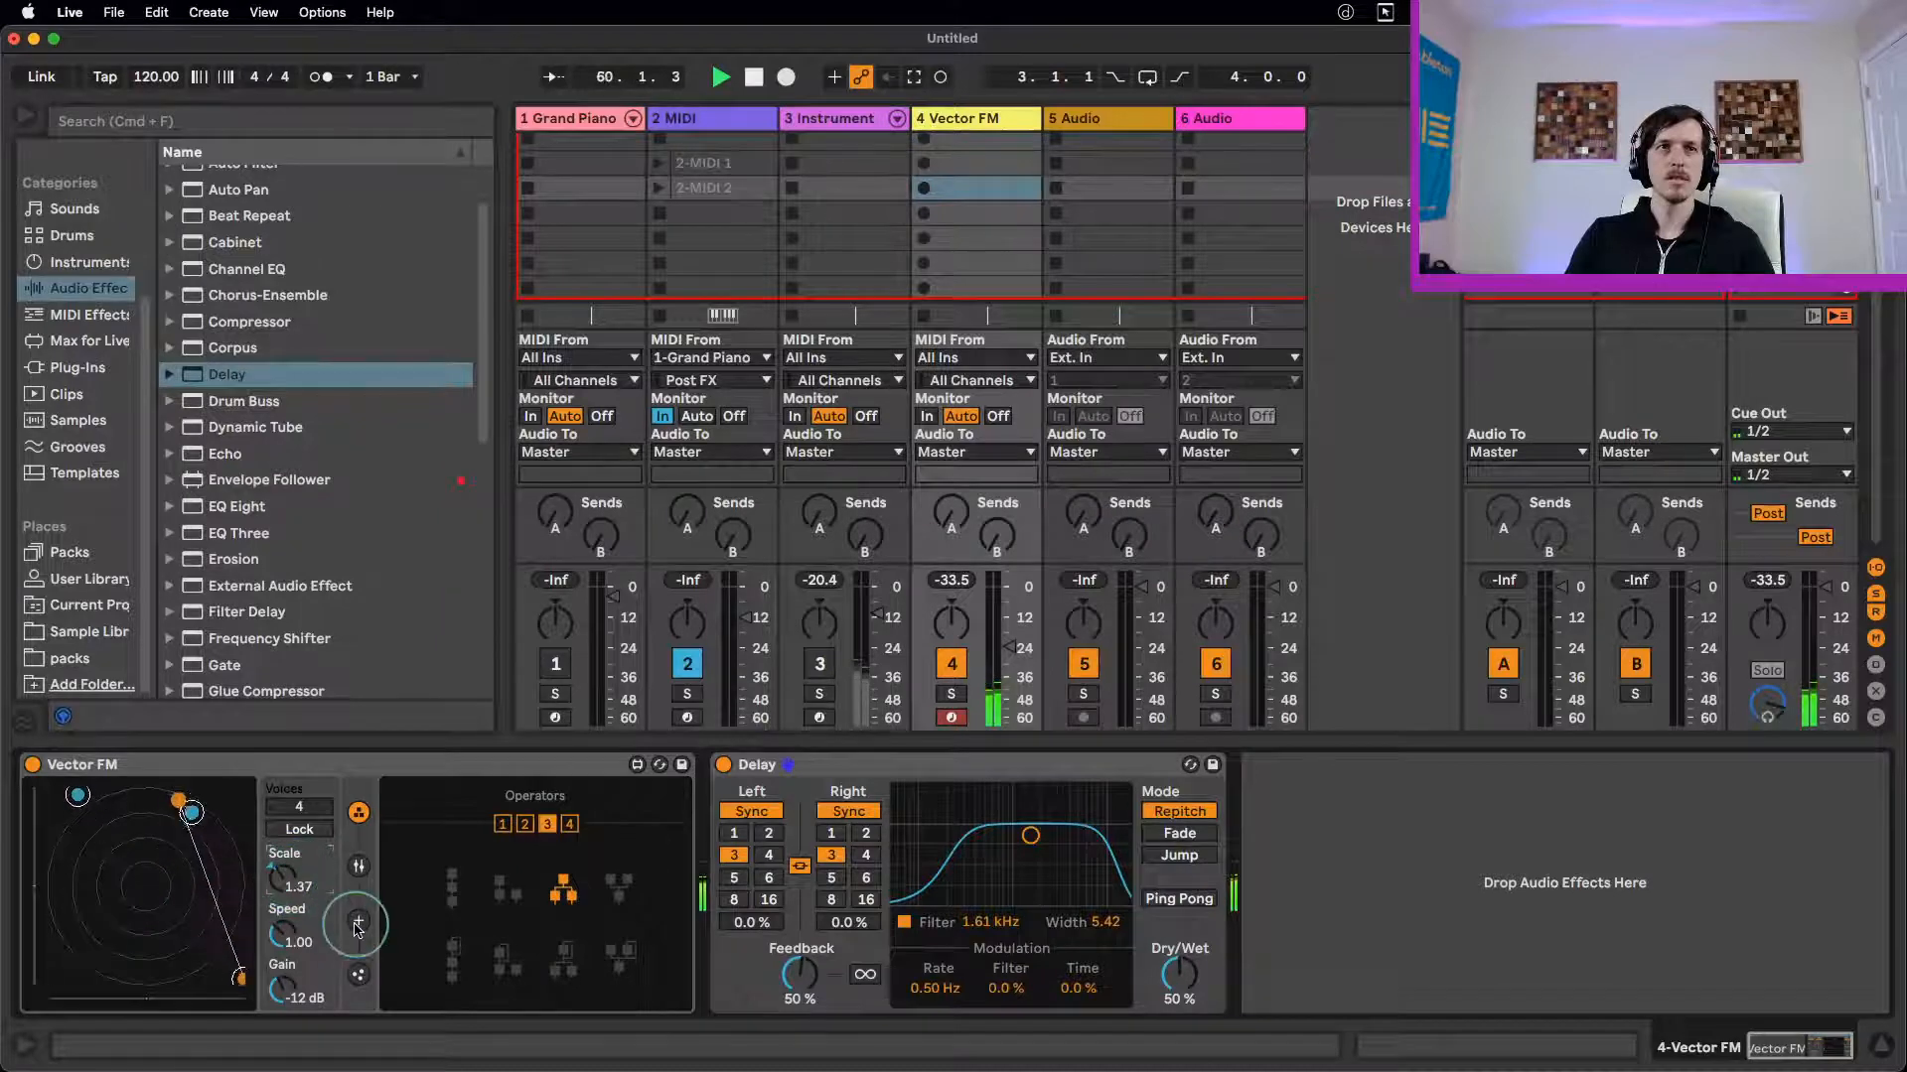
Step: Turn on Vector FM's Flowfield and switch to four operators in the vertical chain routing
left_click(358, 920)
left_click(631, 860)
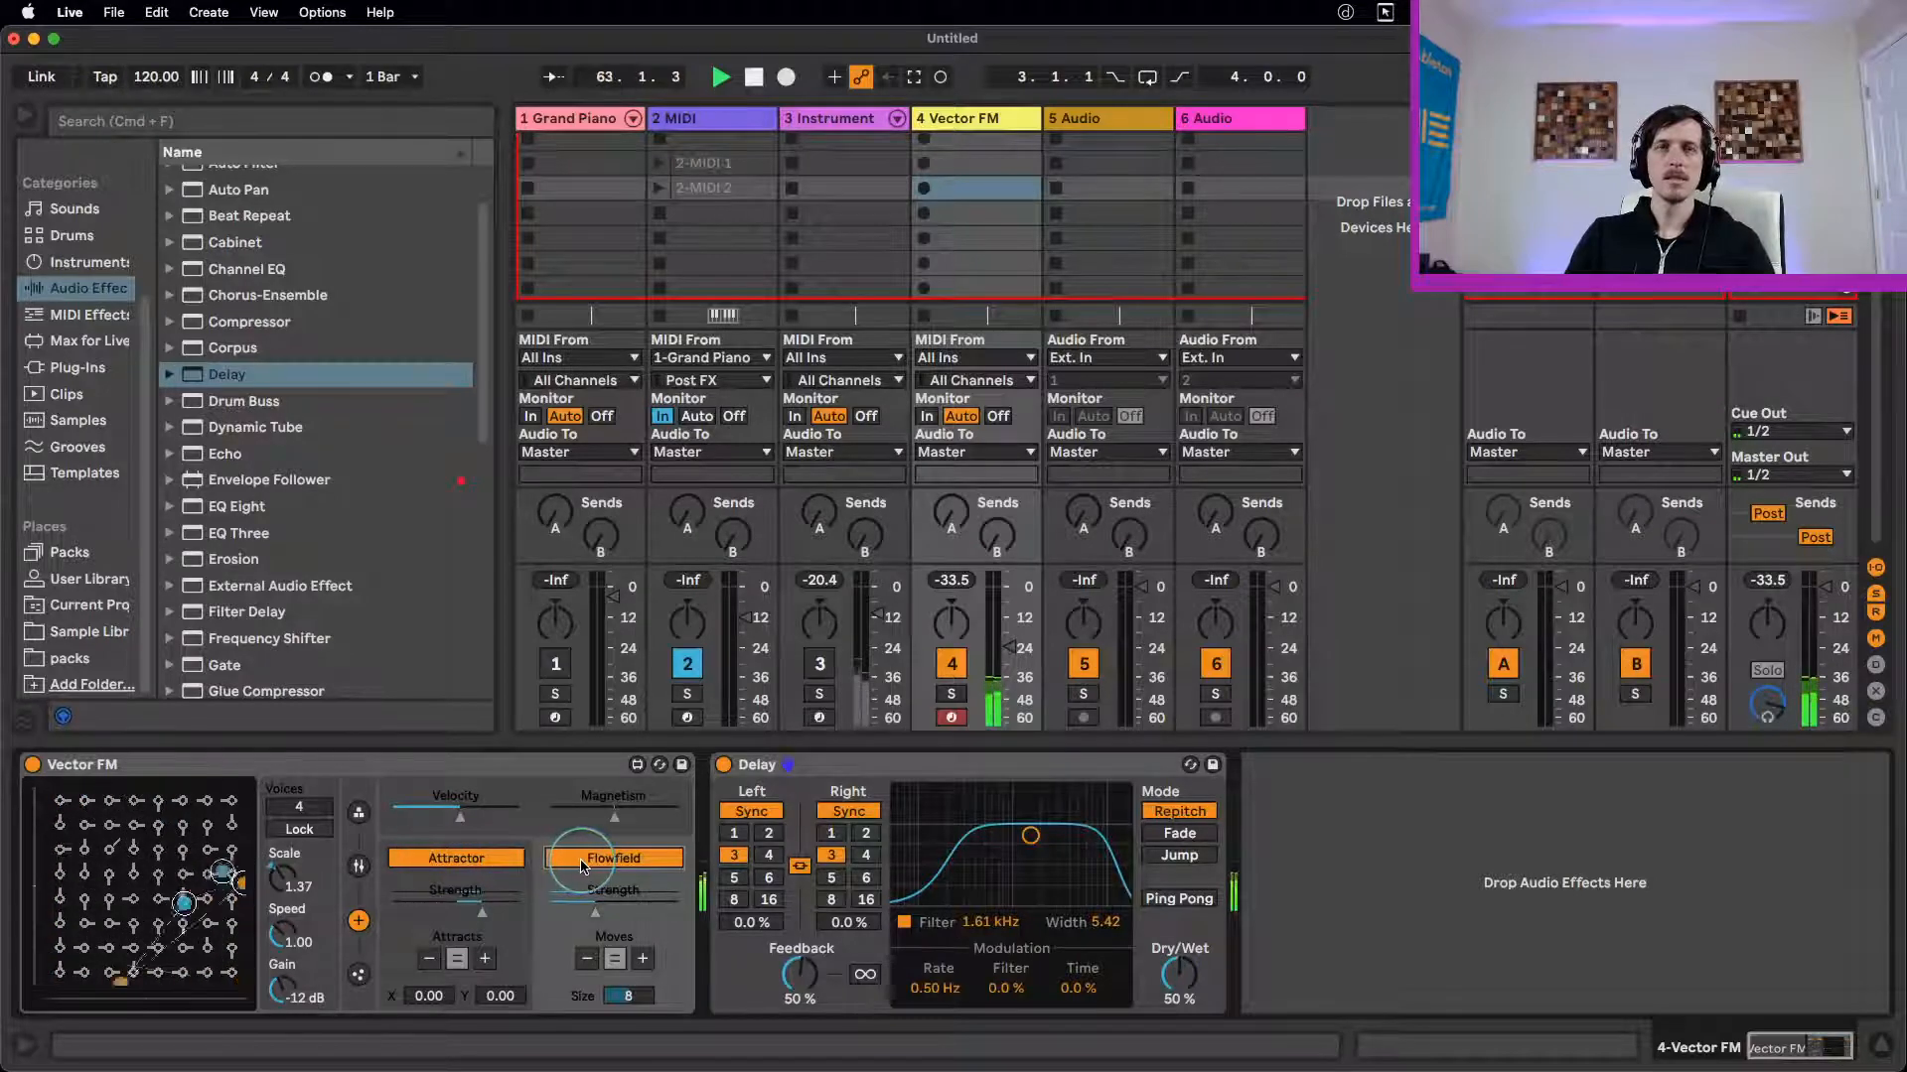
left_click(358, 865)
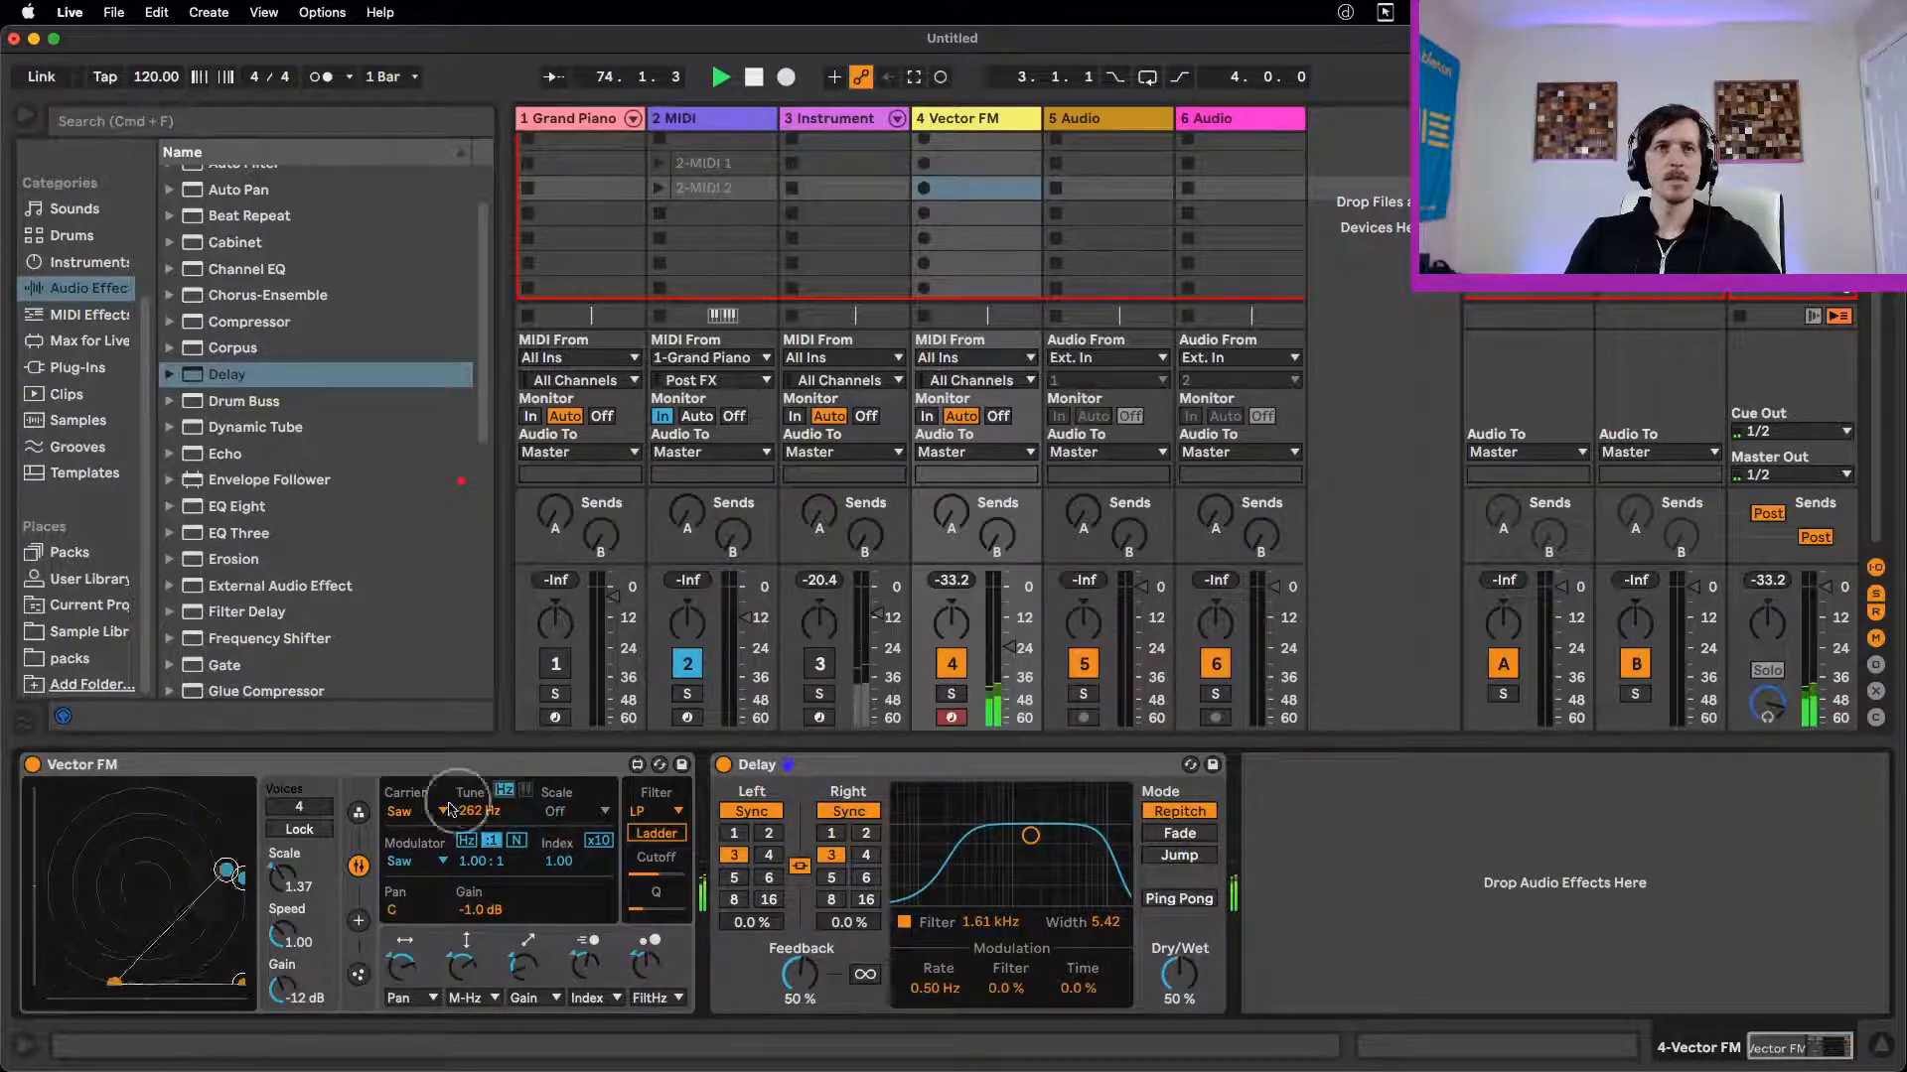
left_click(363, 818)
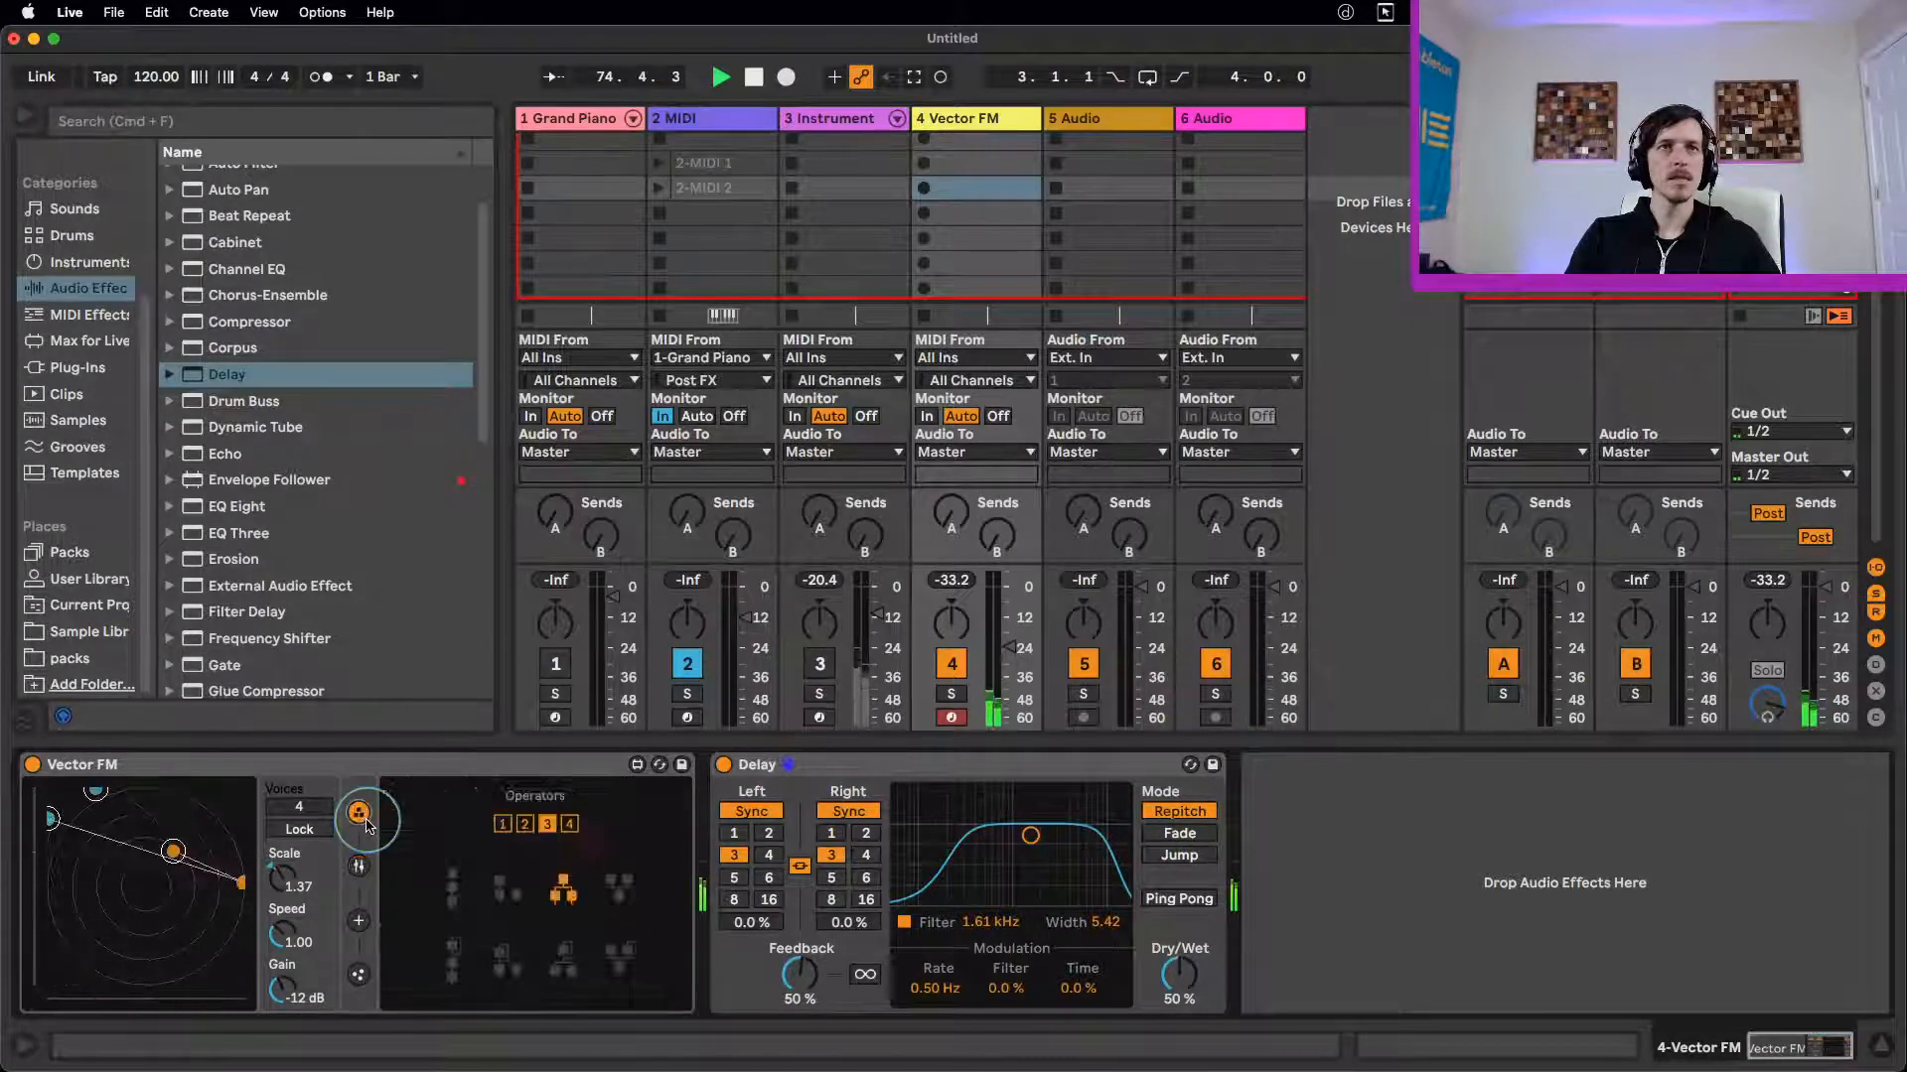
left_click(569, 826)
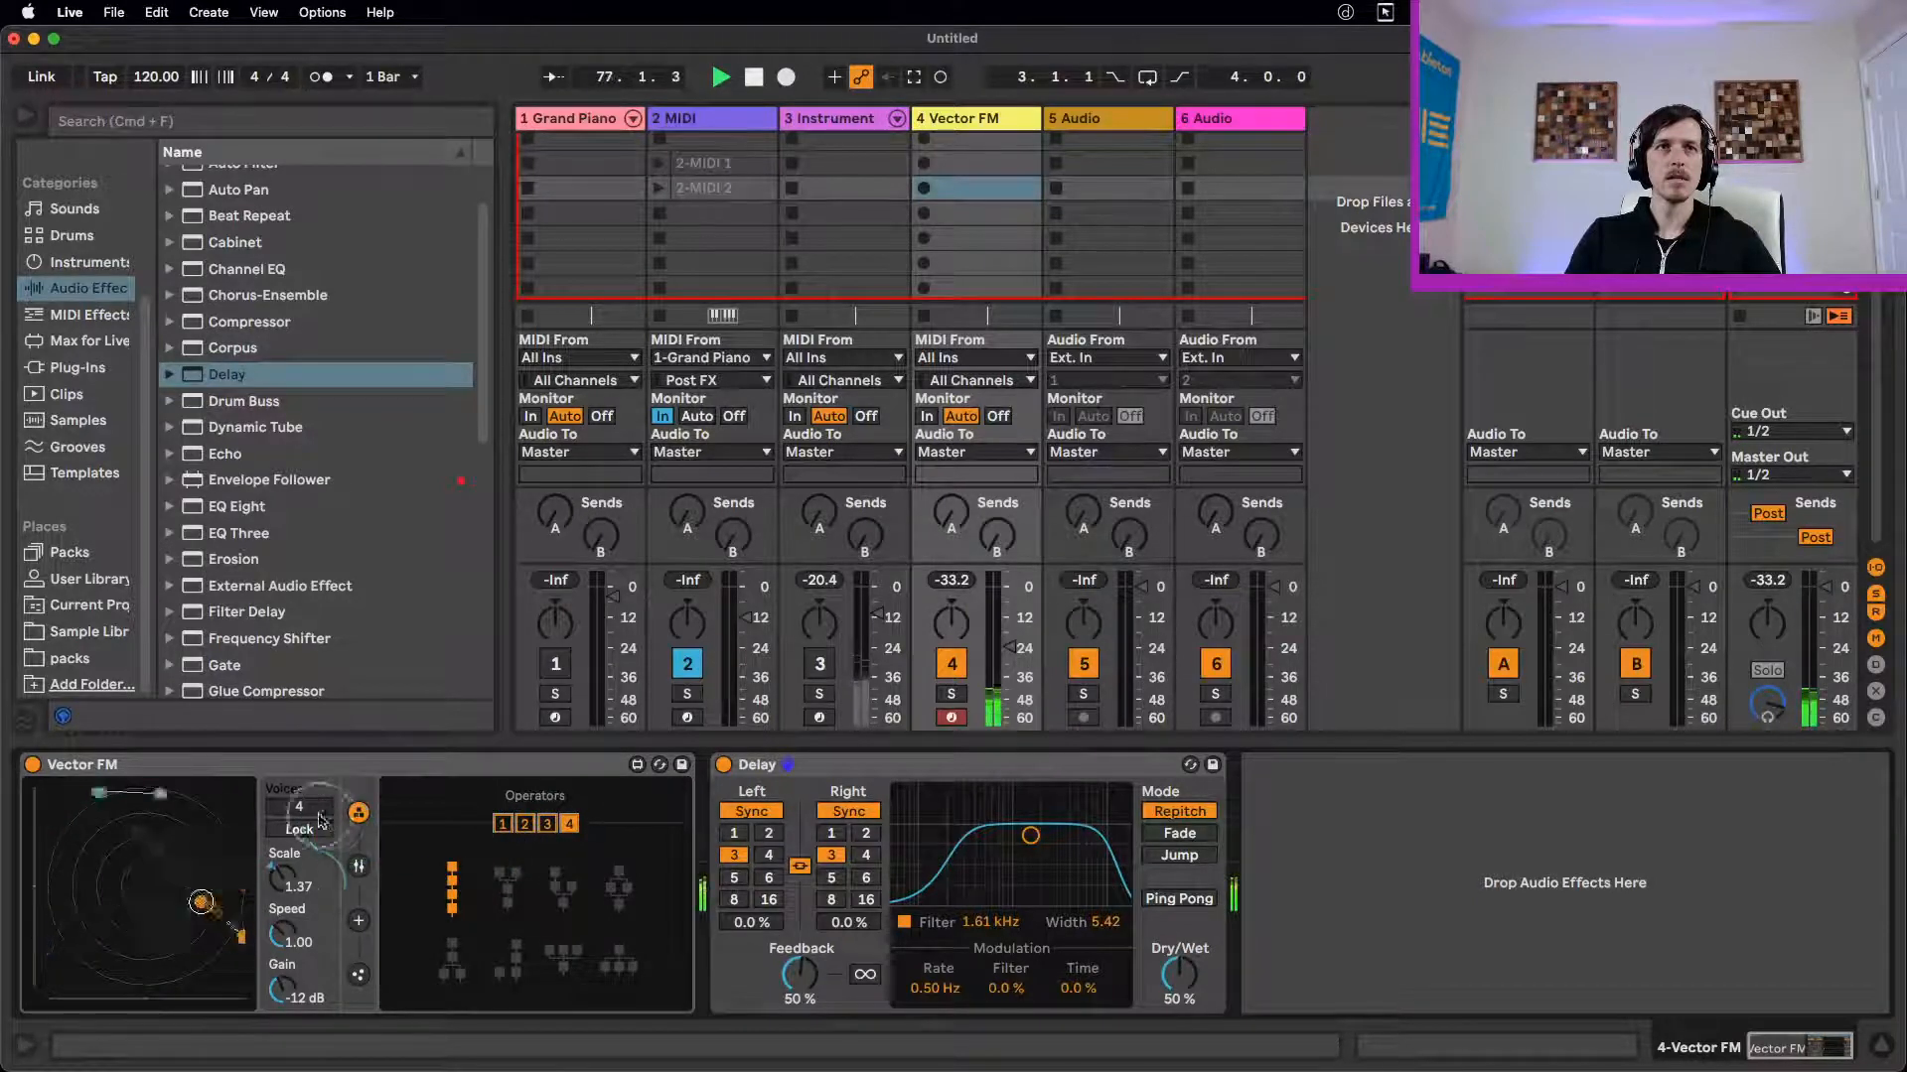
Step: Turn on Vector FM's Emitter and set the particles' Edge behaviour to Wrap
left_click(358, 920)
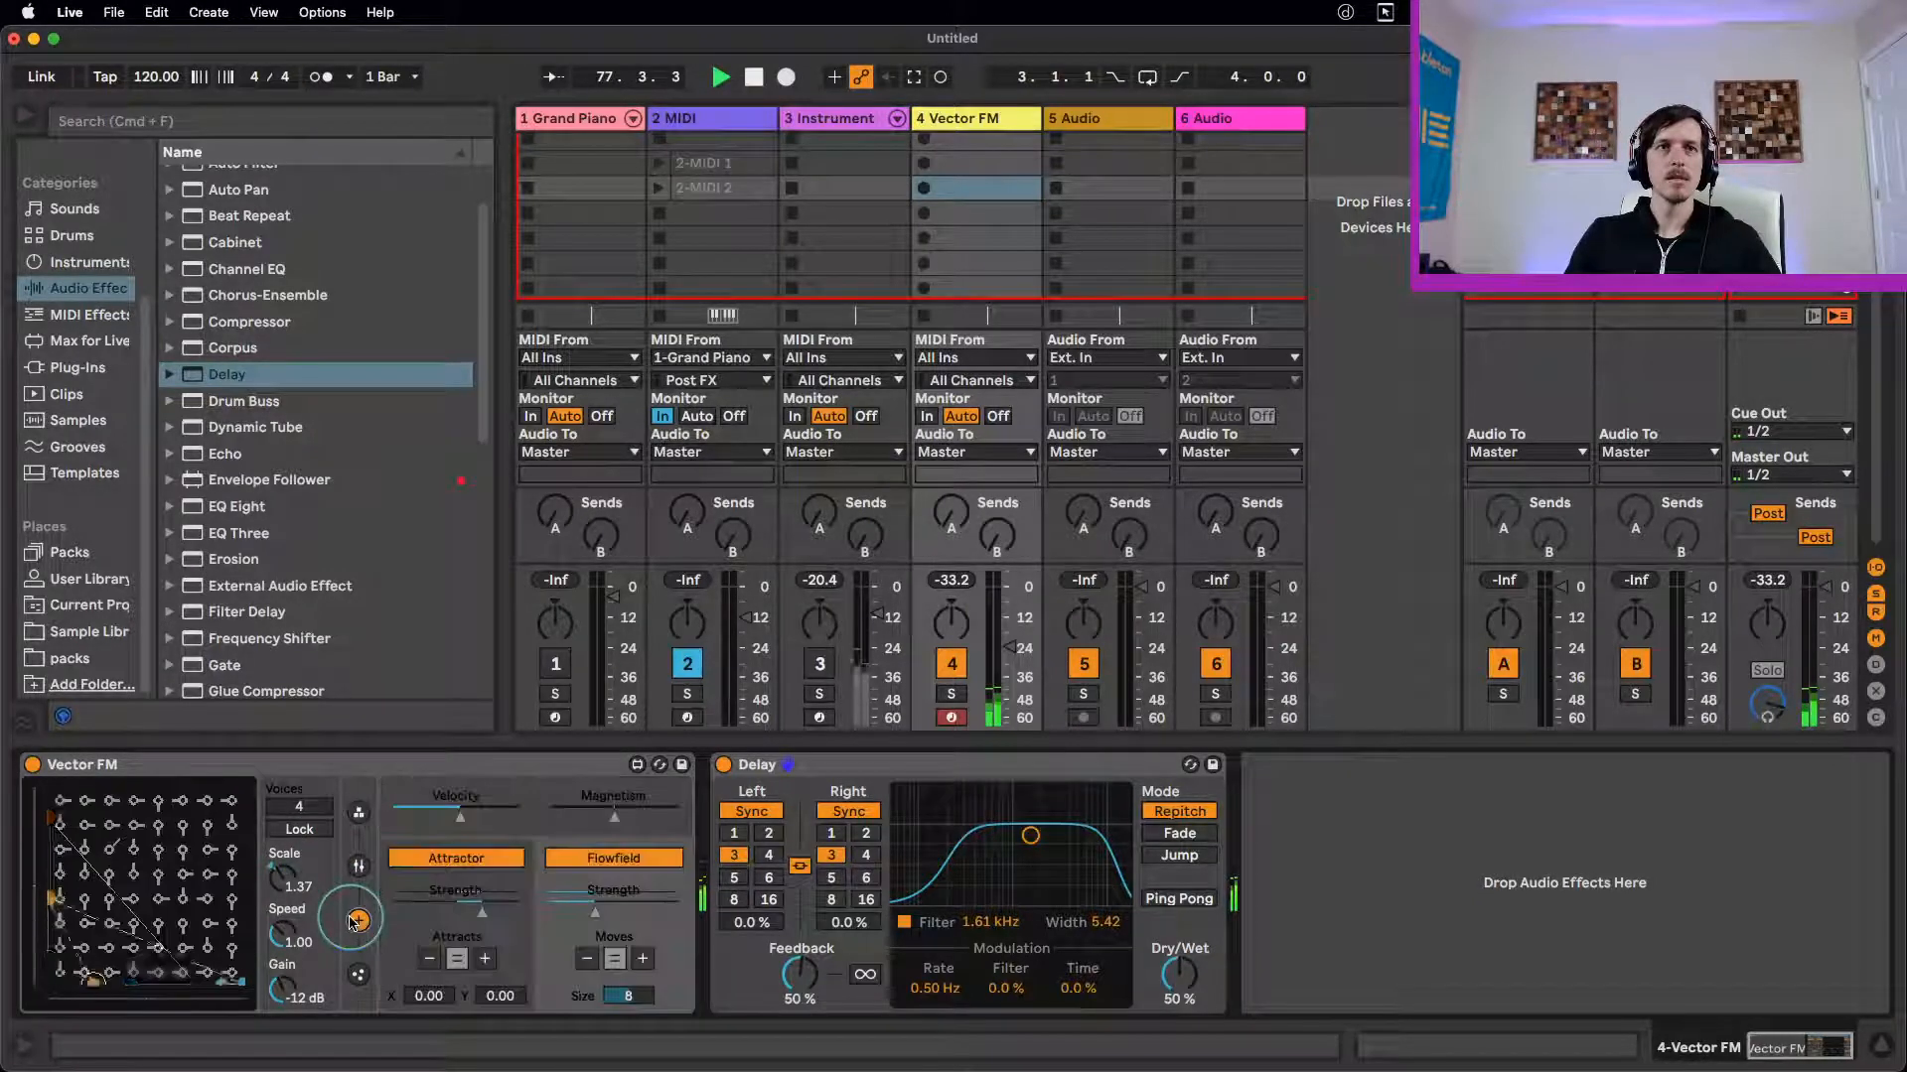
left_click(359, 975)
left_click(358, 866)
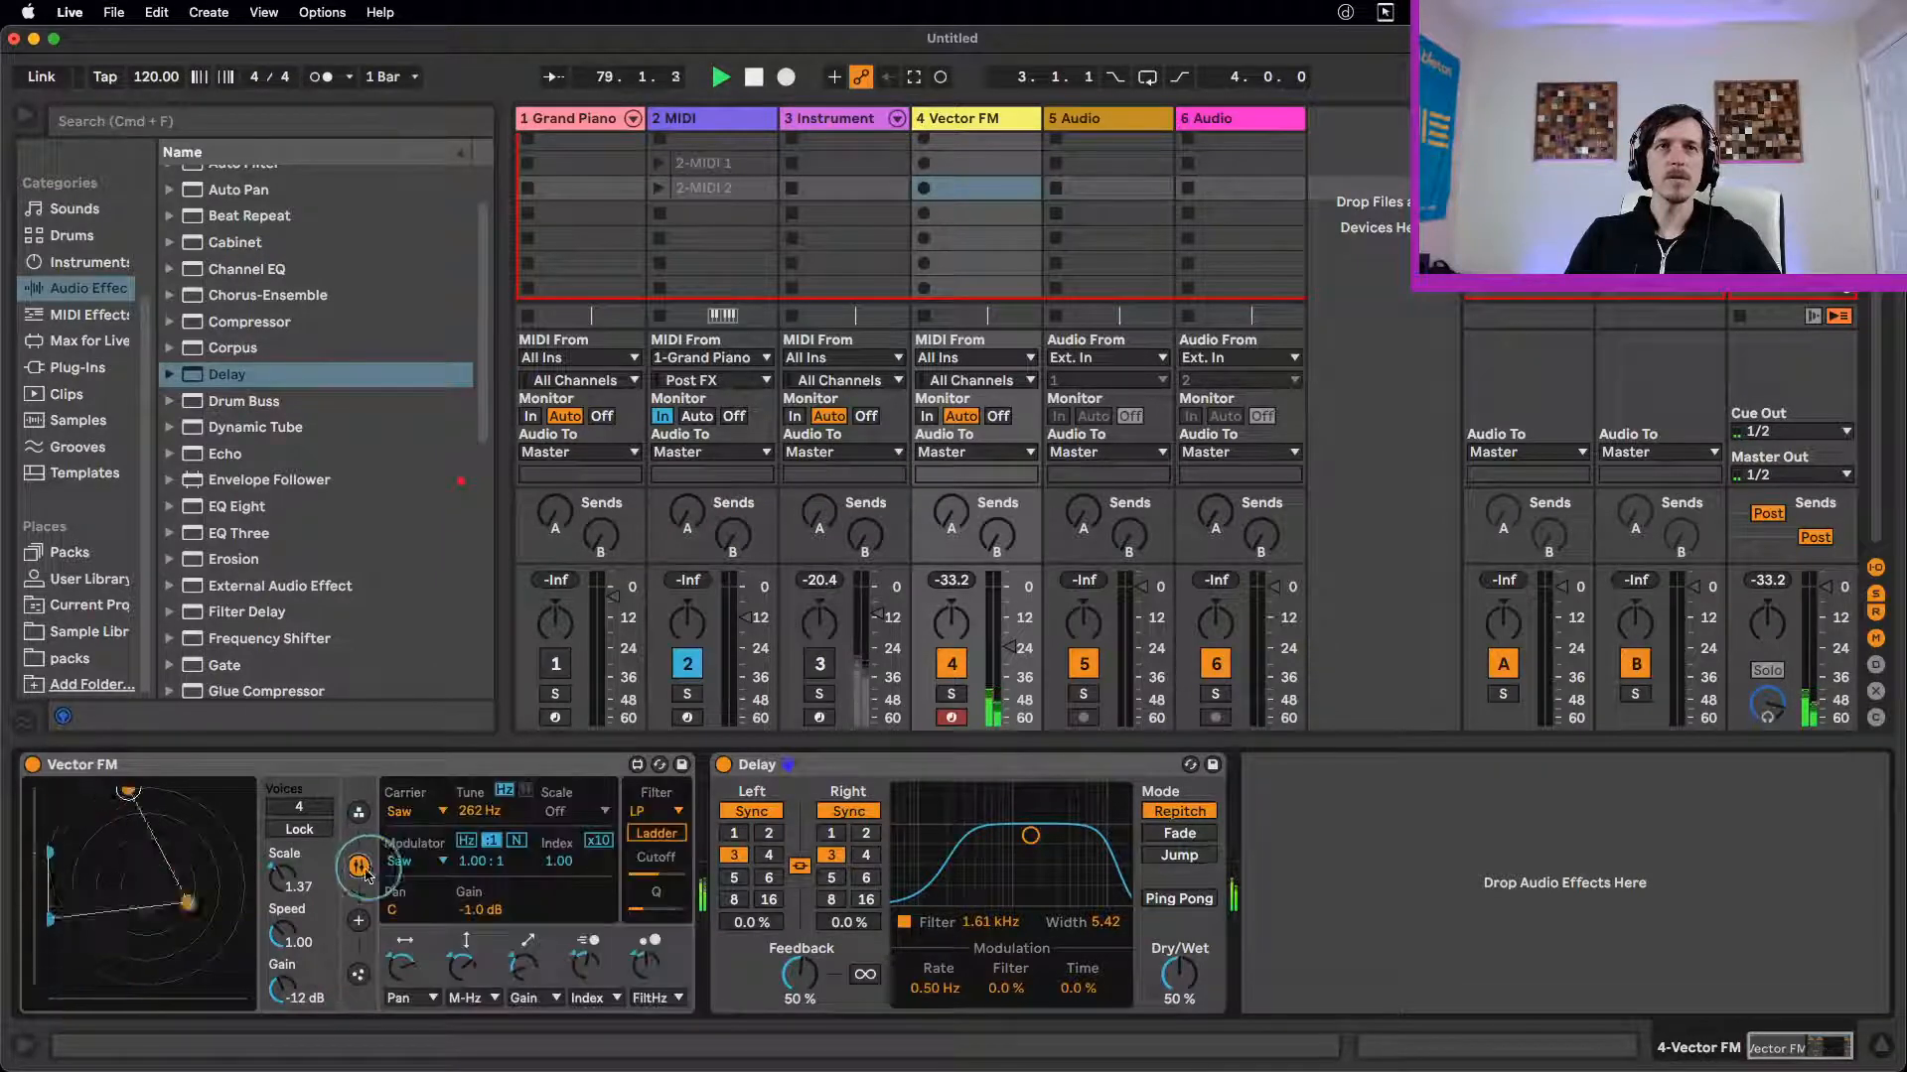
left_click(358, 976)
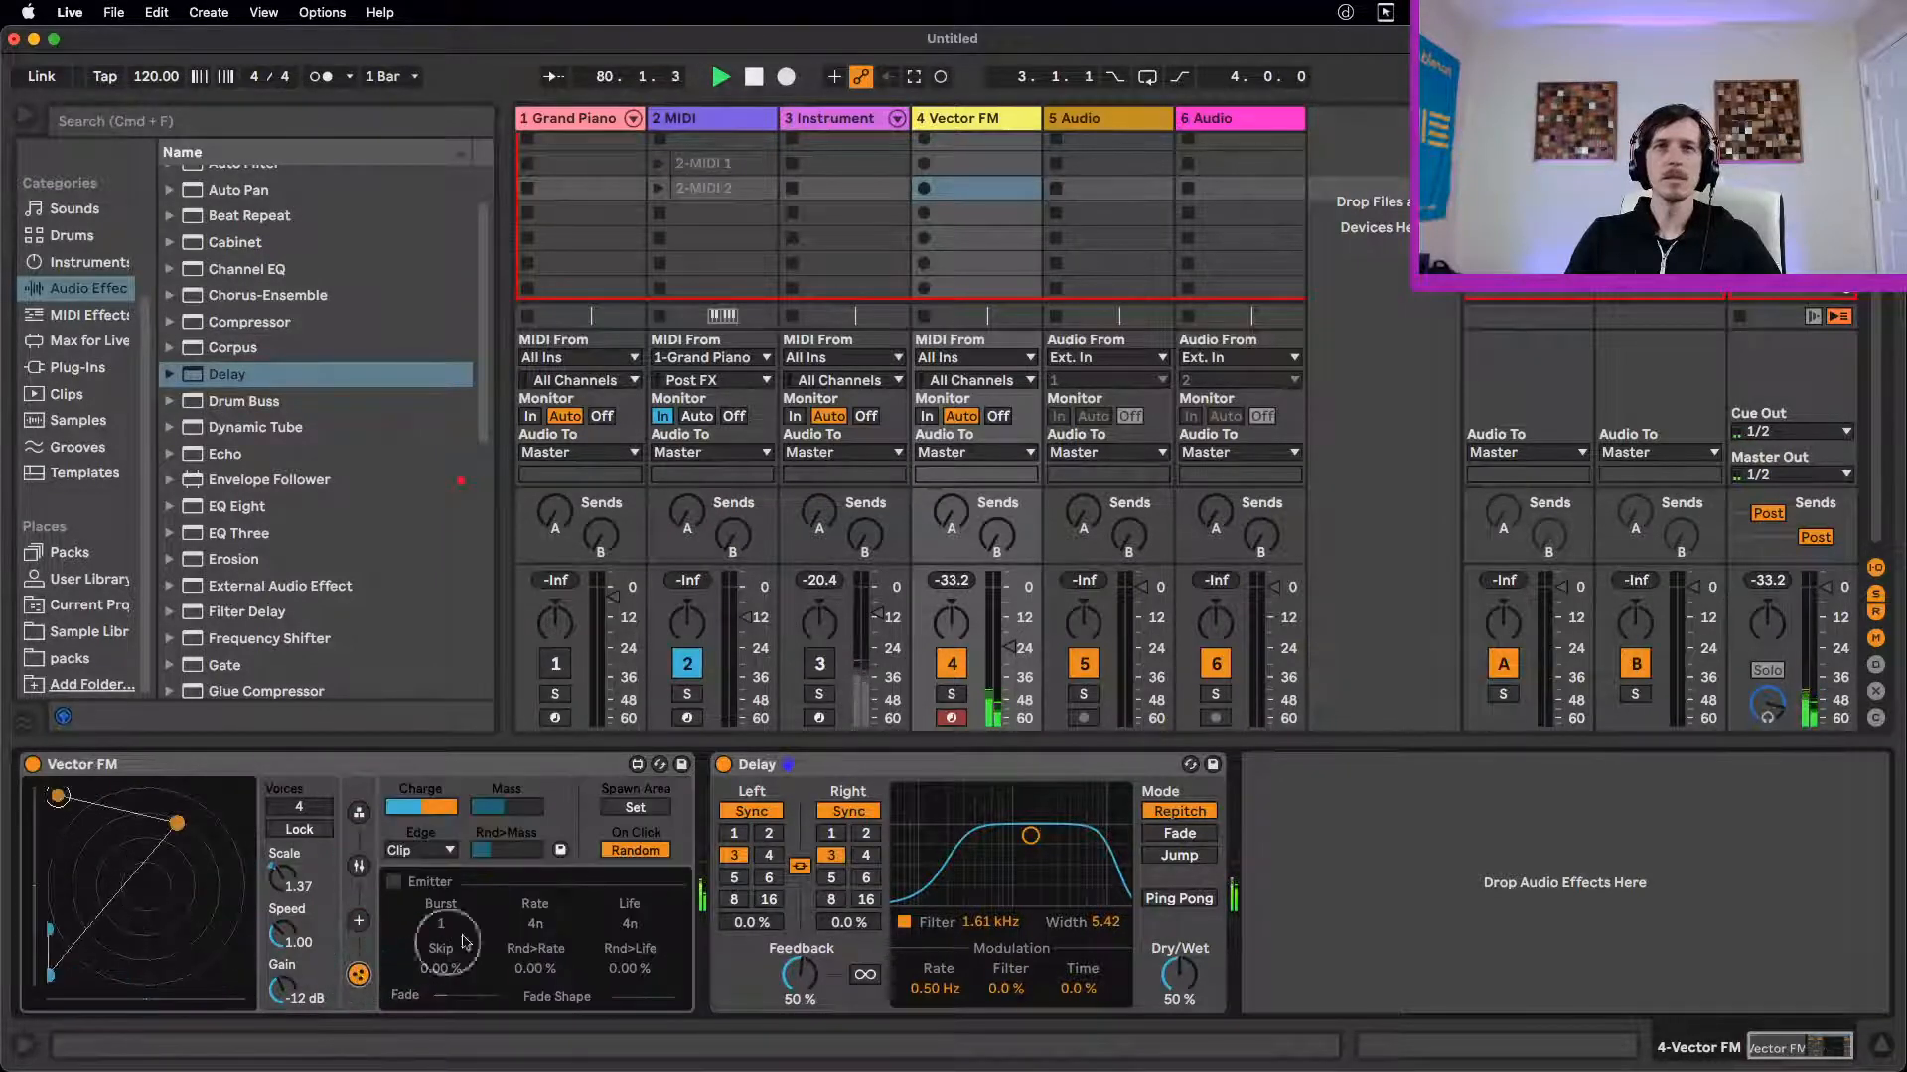
left_click(394, 882)
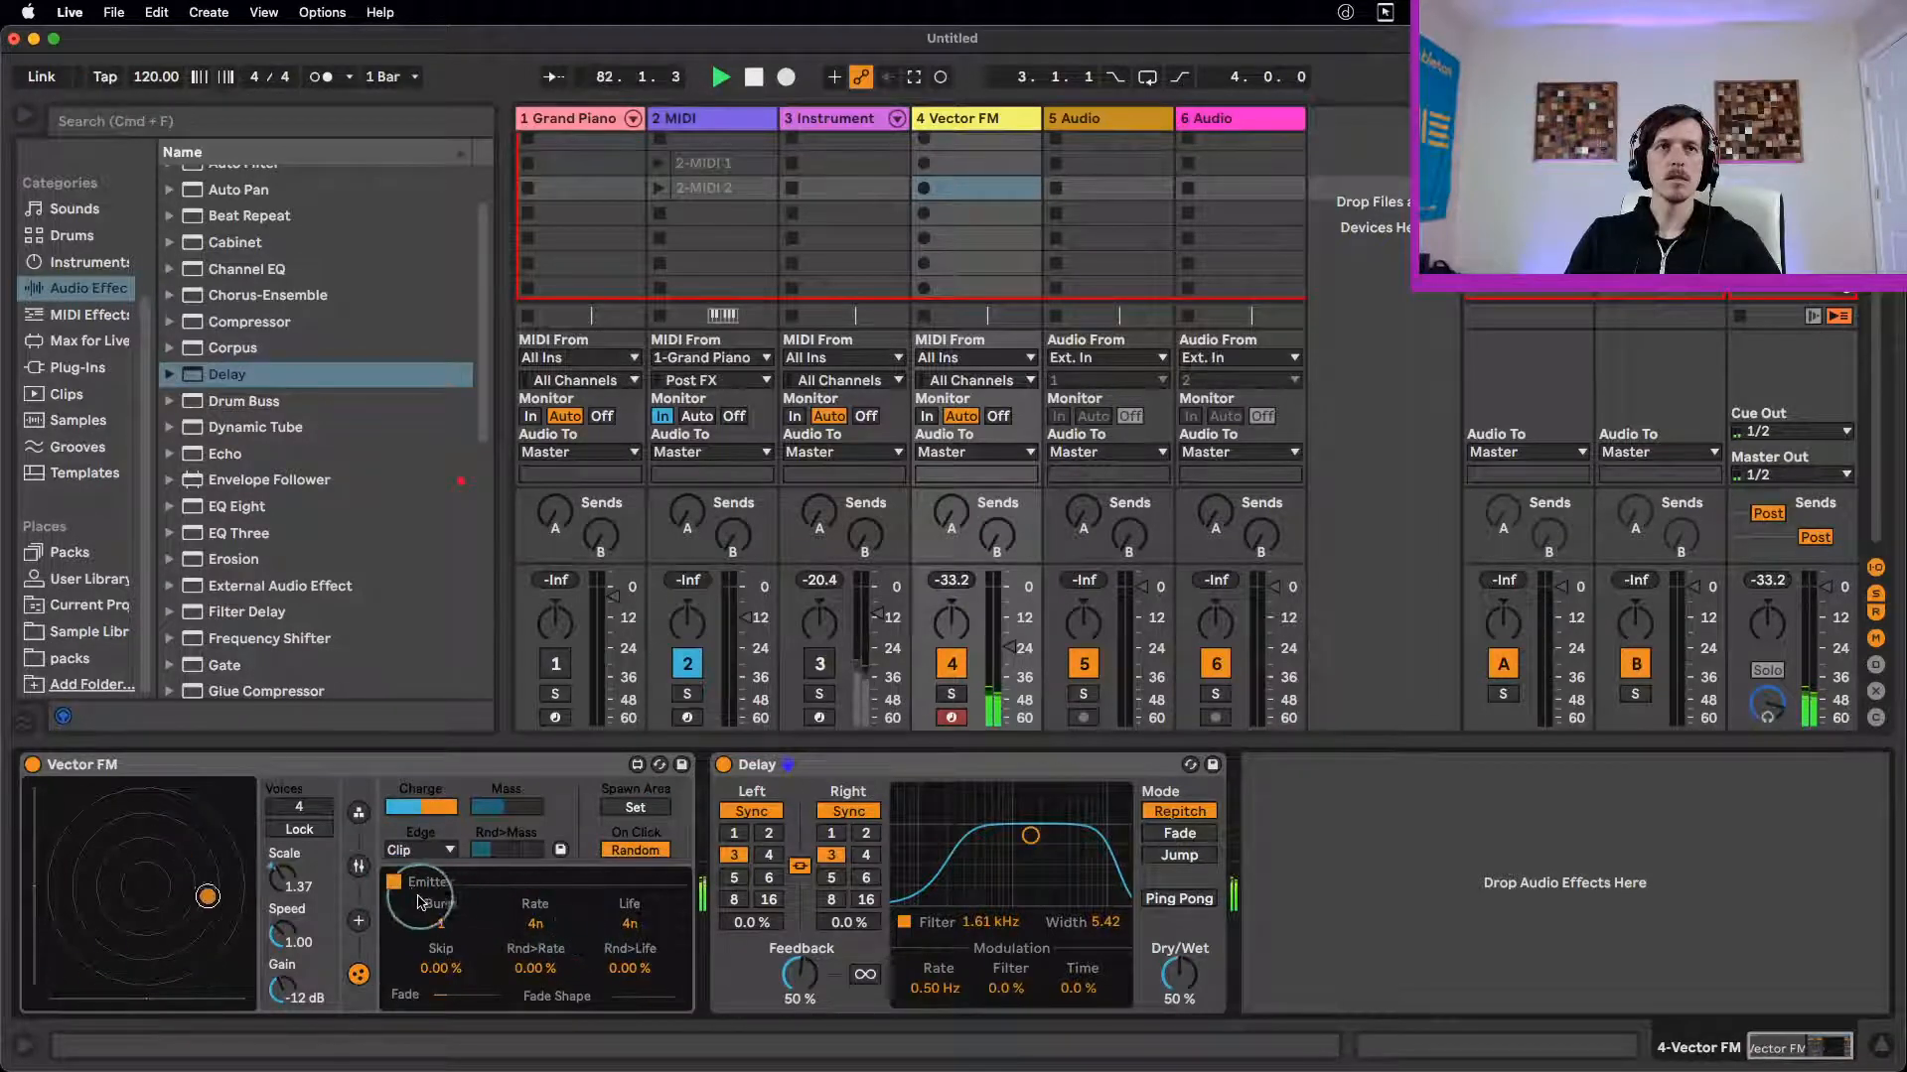
left_click(405, 851)
left_click(412, 869)
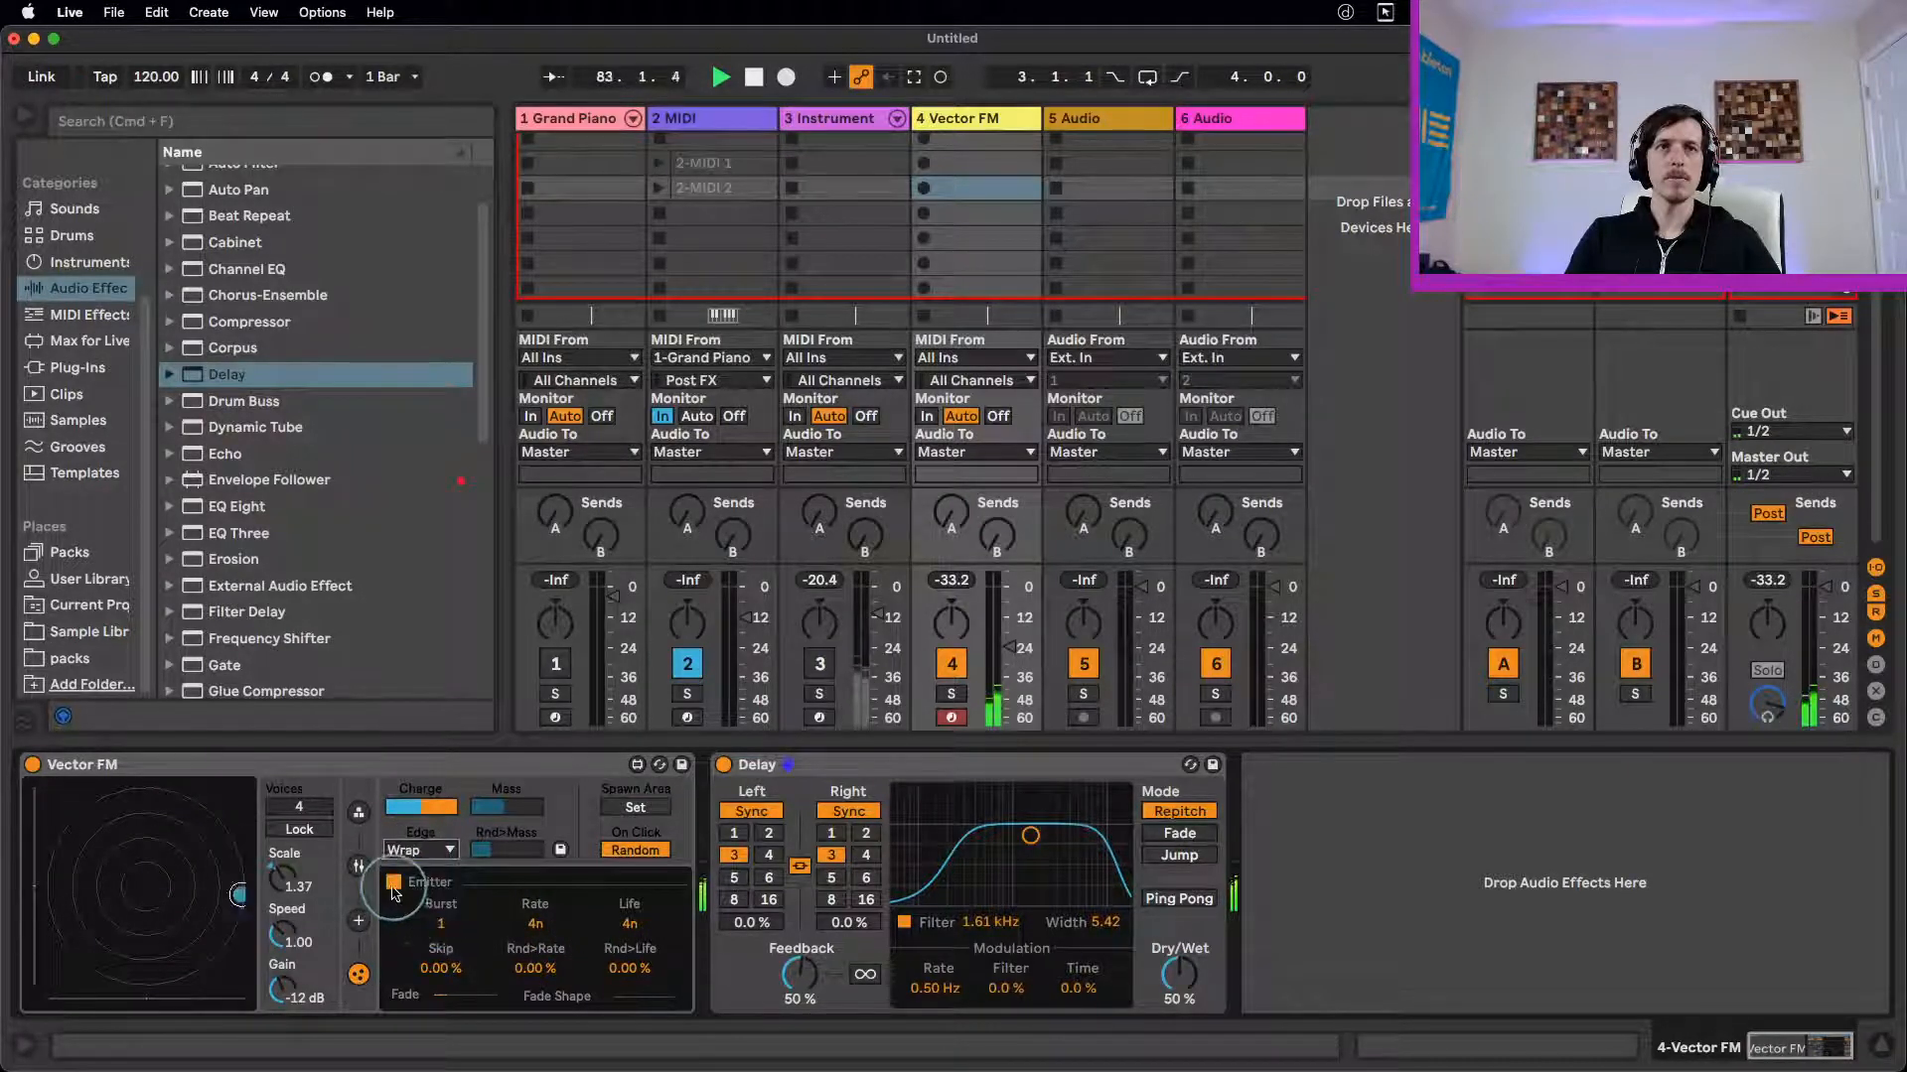
Step: Turn off the Emitter and set Vector FM's Scale to 0.78 and Speed to 0.45
left_click(394, 882)
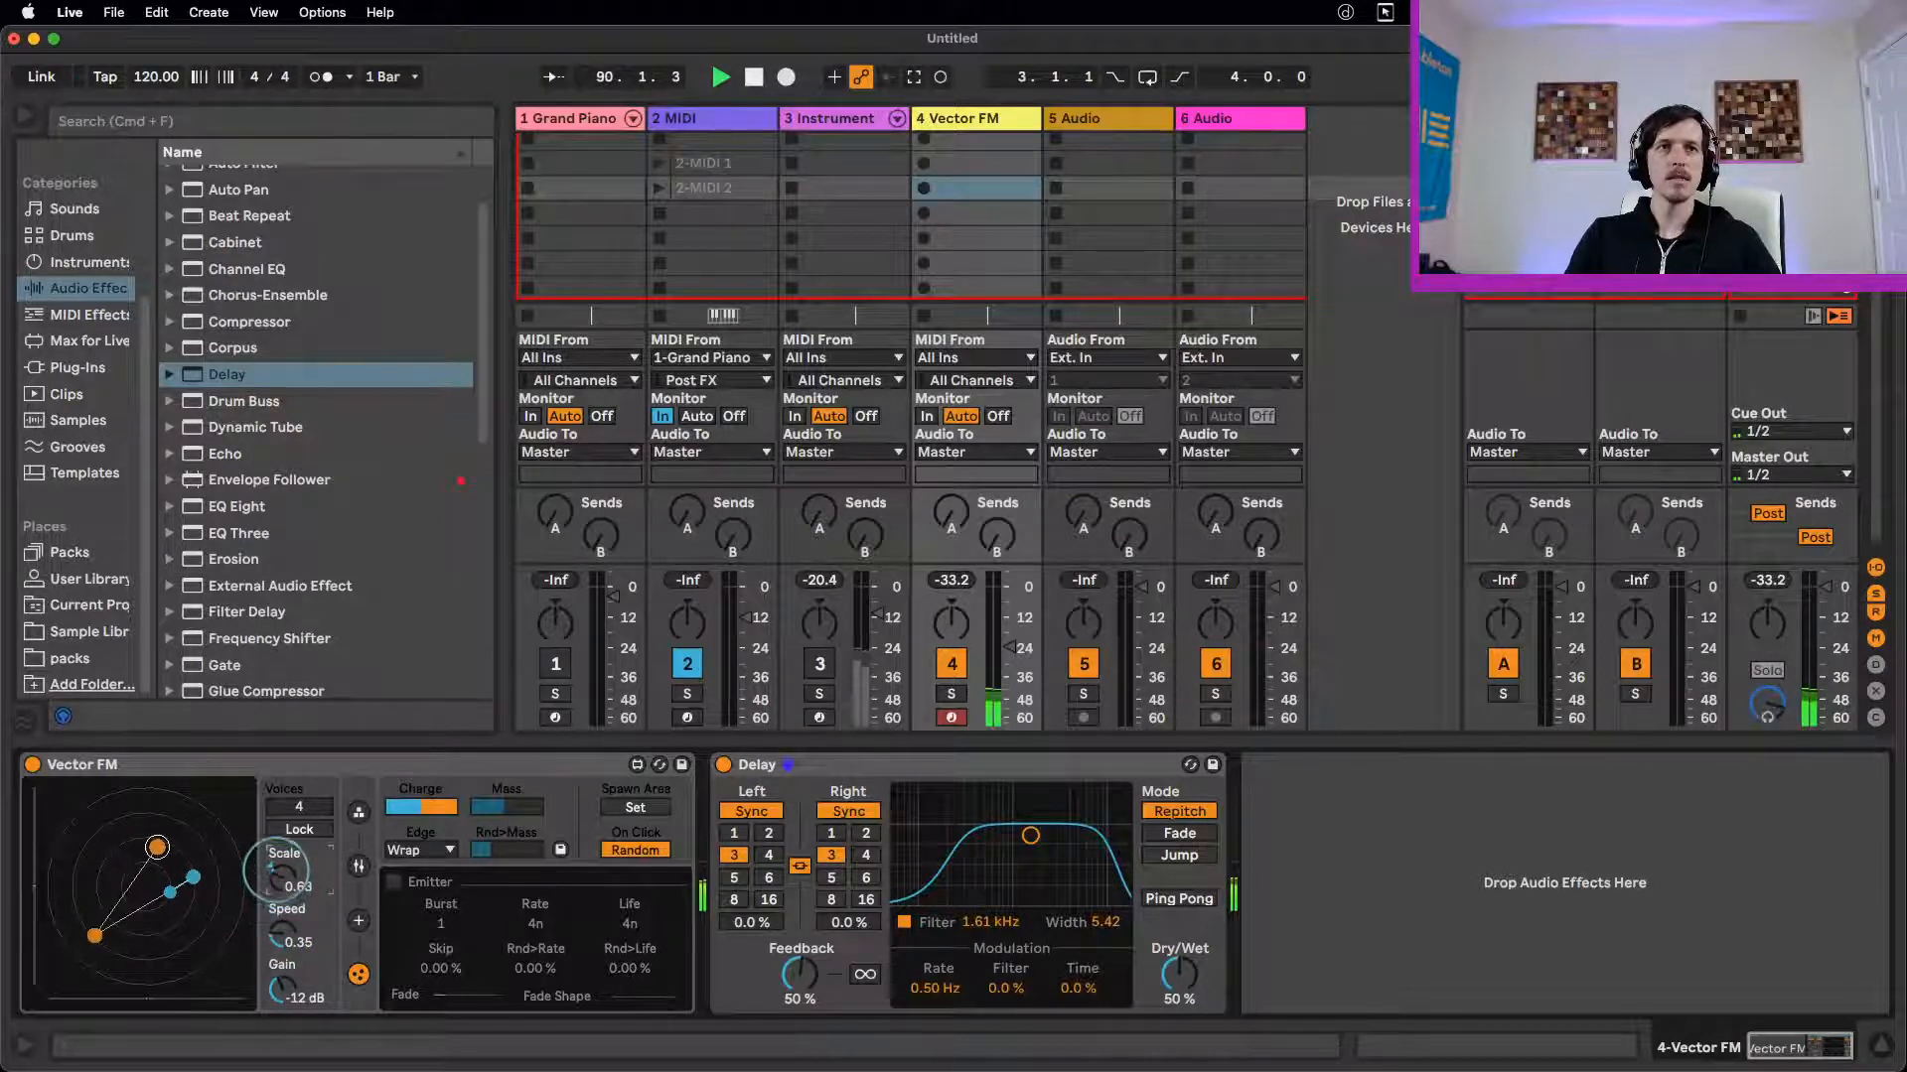
left_click_drag(283, 938, 285, 922)
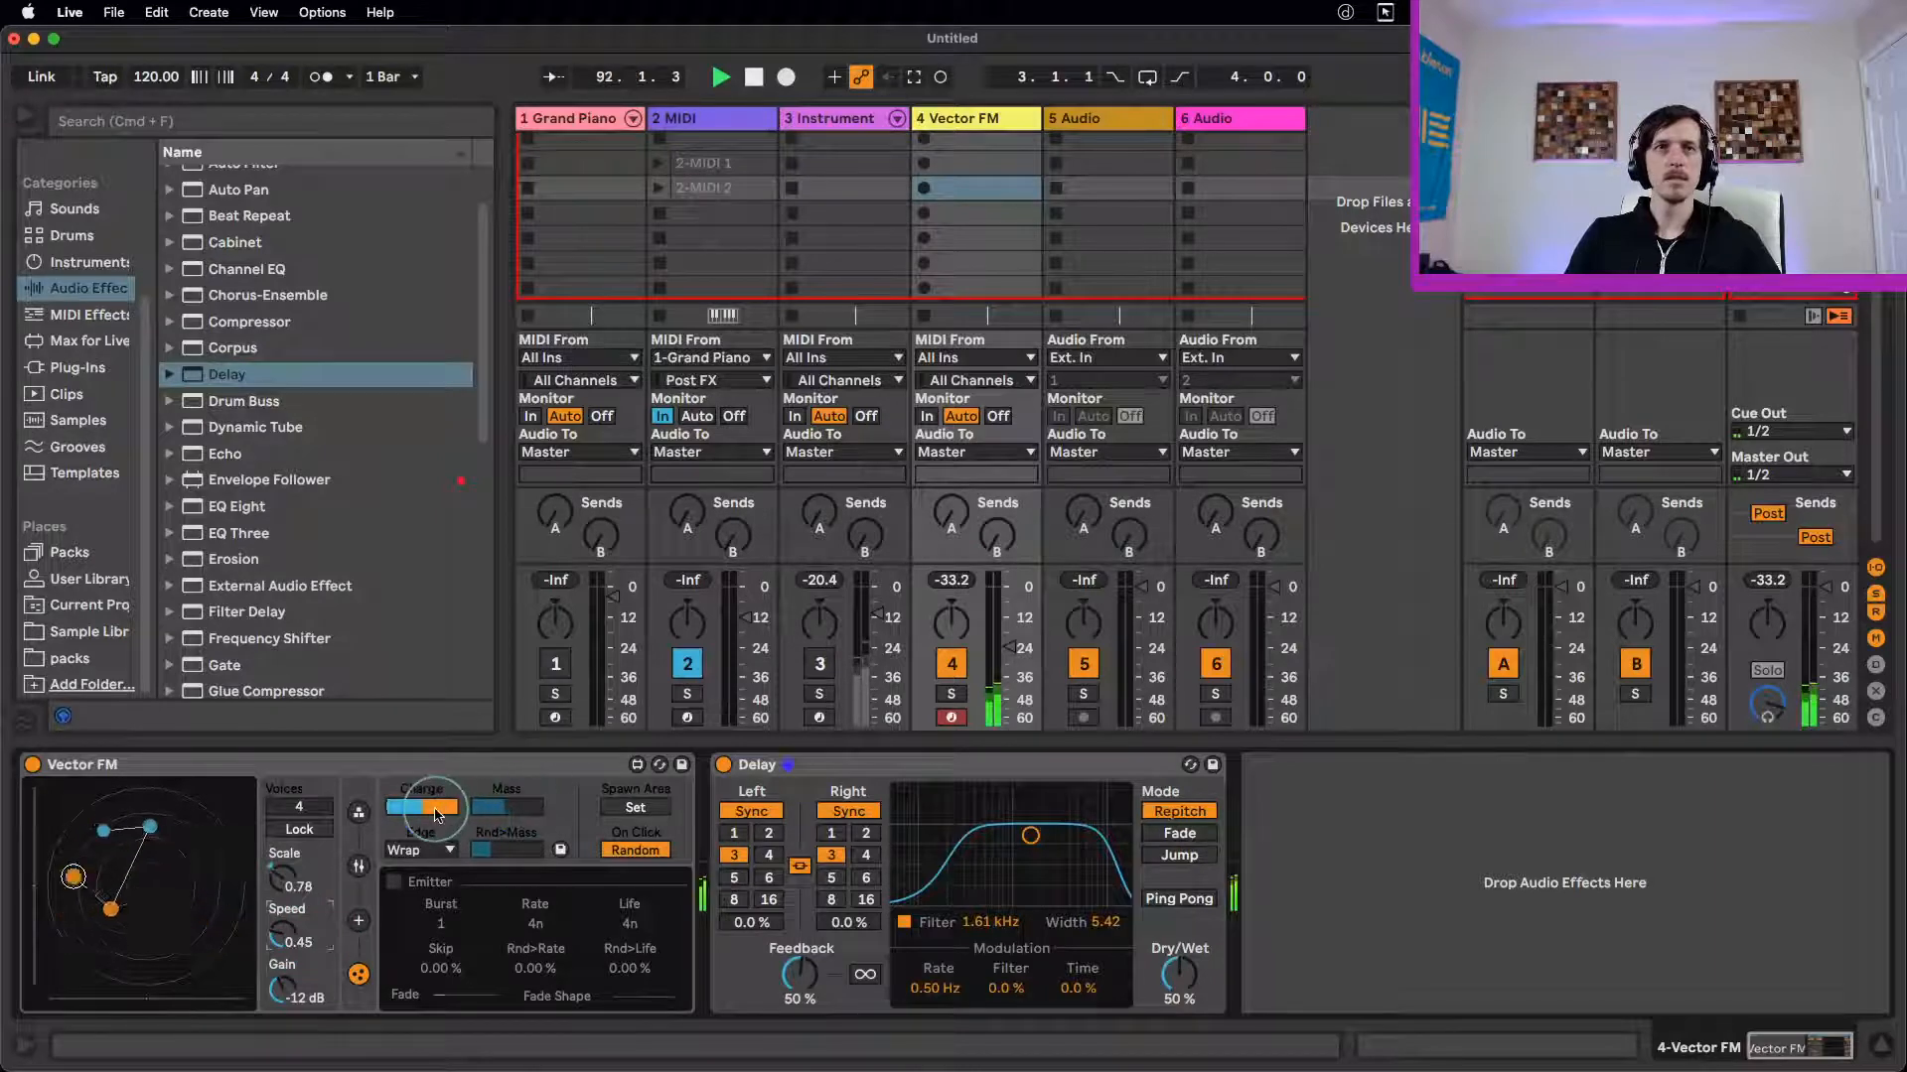
mouse_move(516, 807)
left_mouse_down()
mouse_move(537, 806)
mouse_move(481, 809)
left_mouse_up()
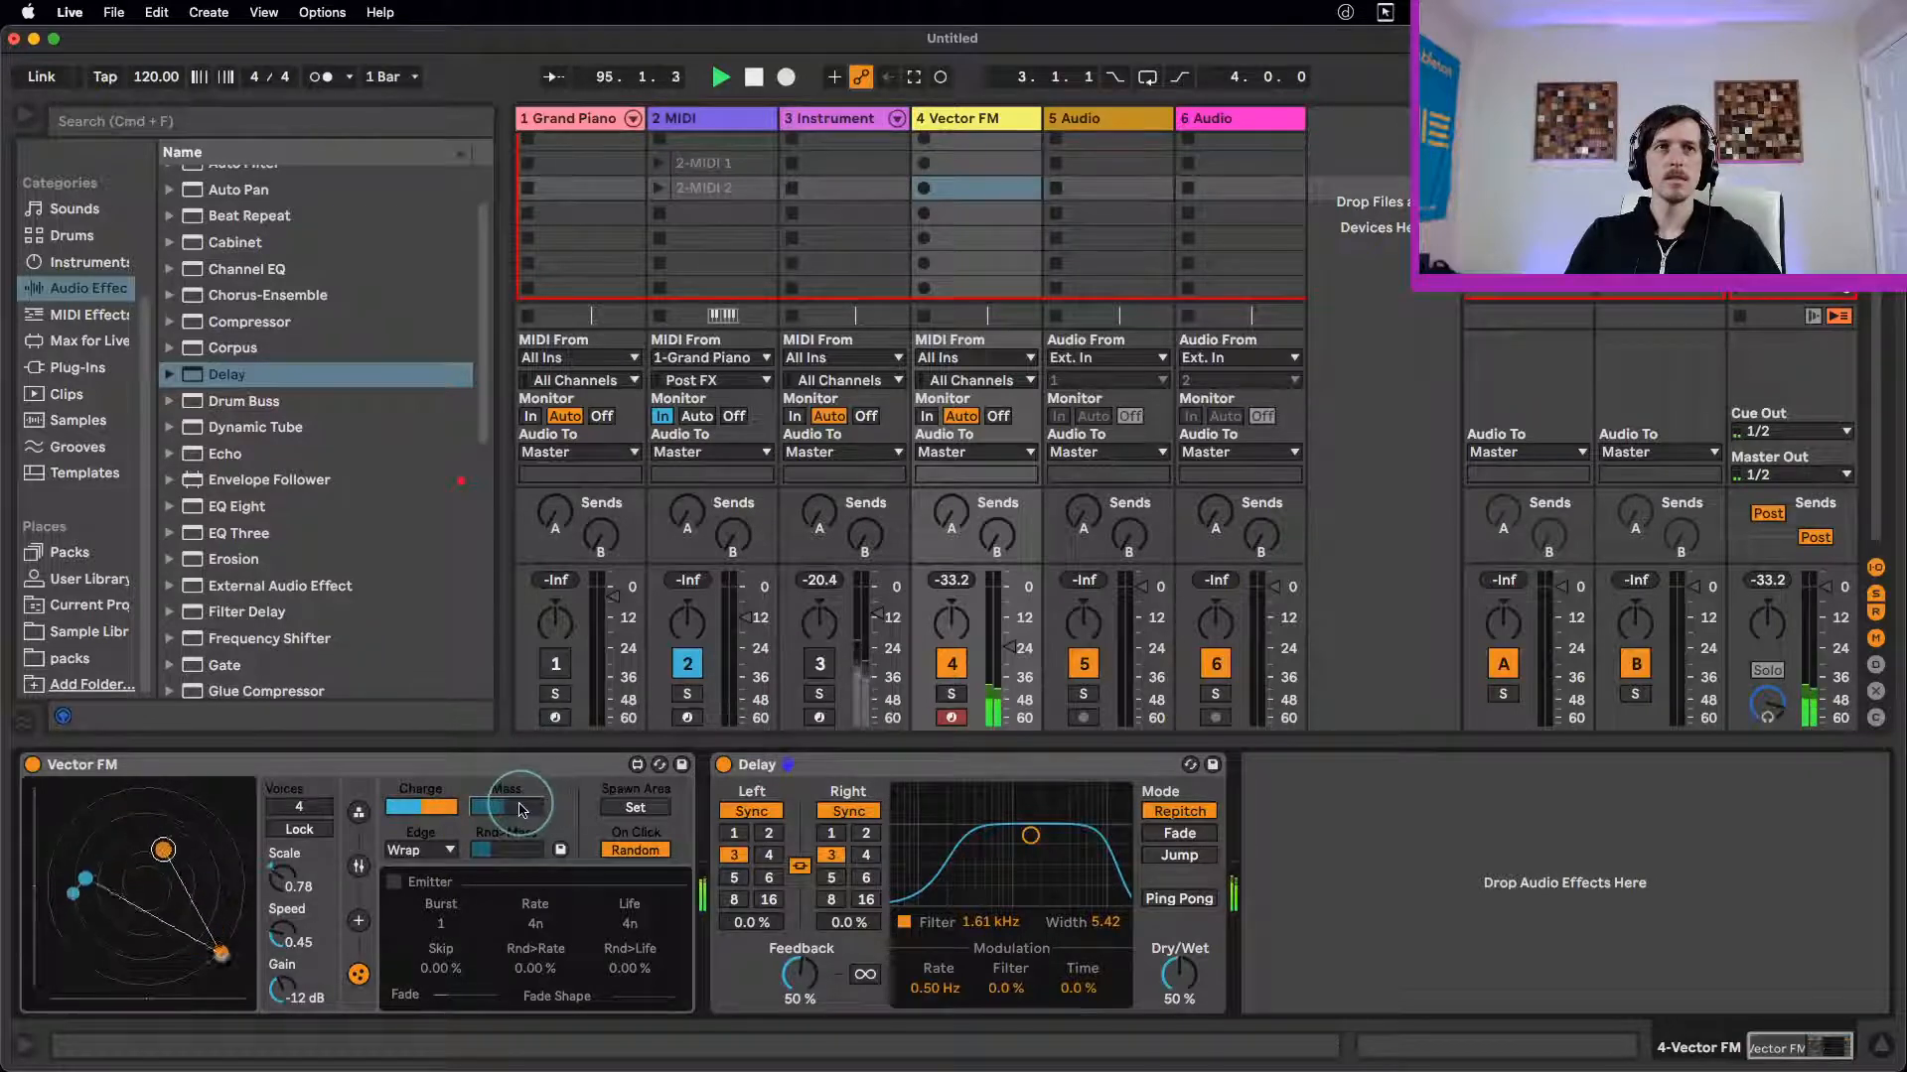
Step: Turn off the Attractor and set the Flowfield to move only the positive (+) particles
left_click(356, 918)
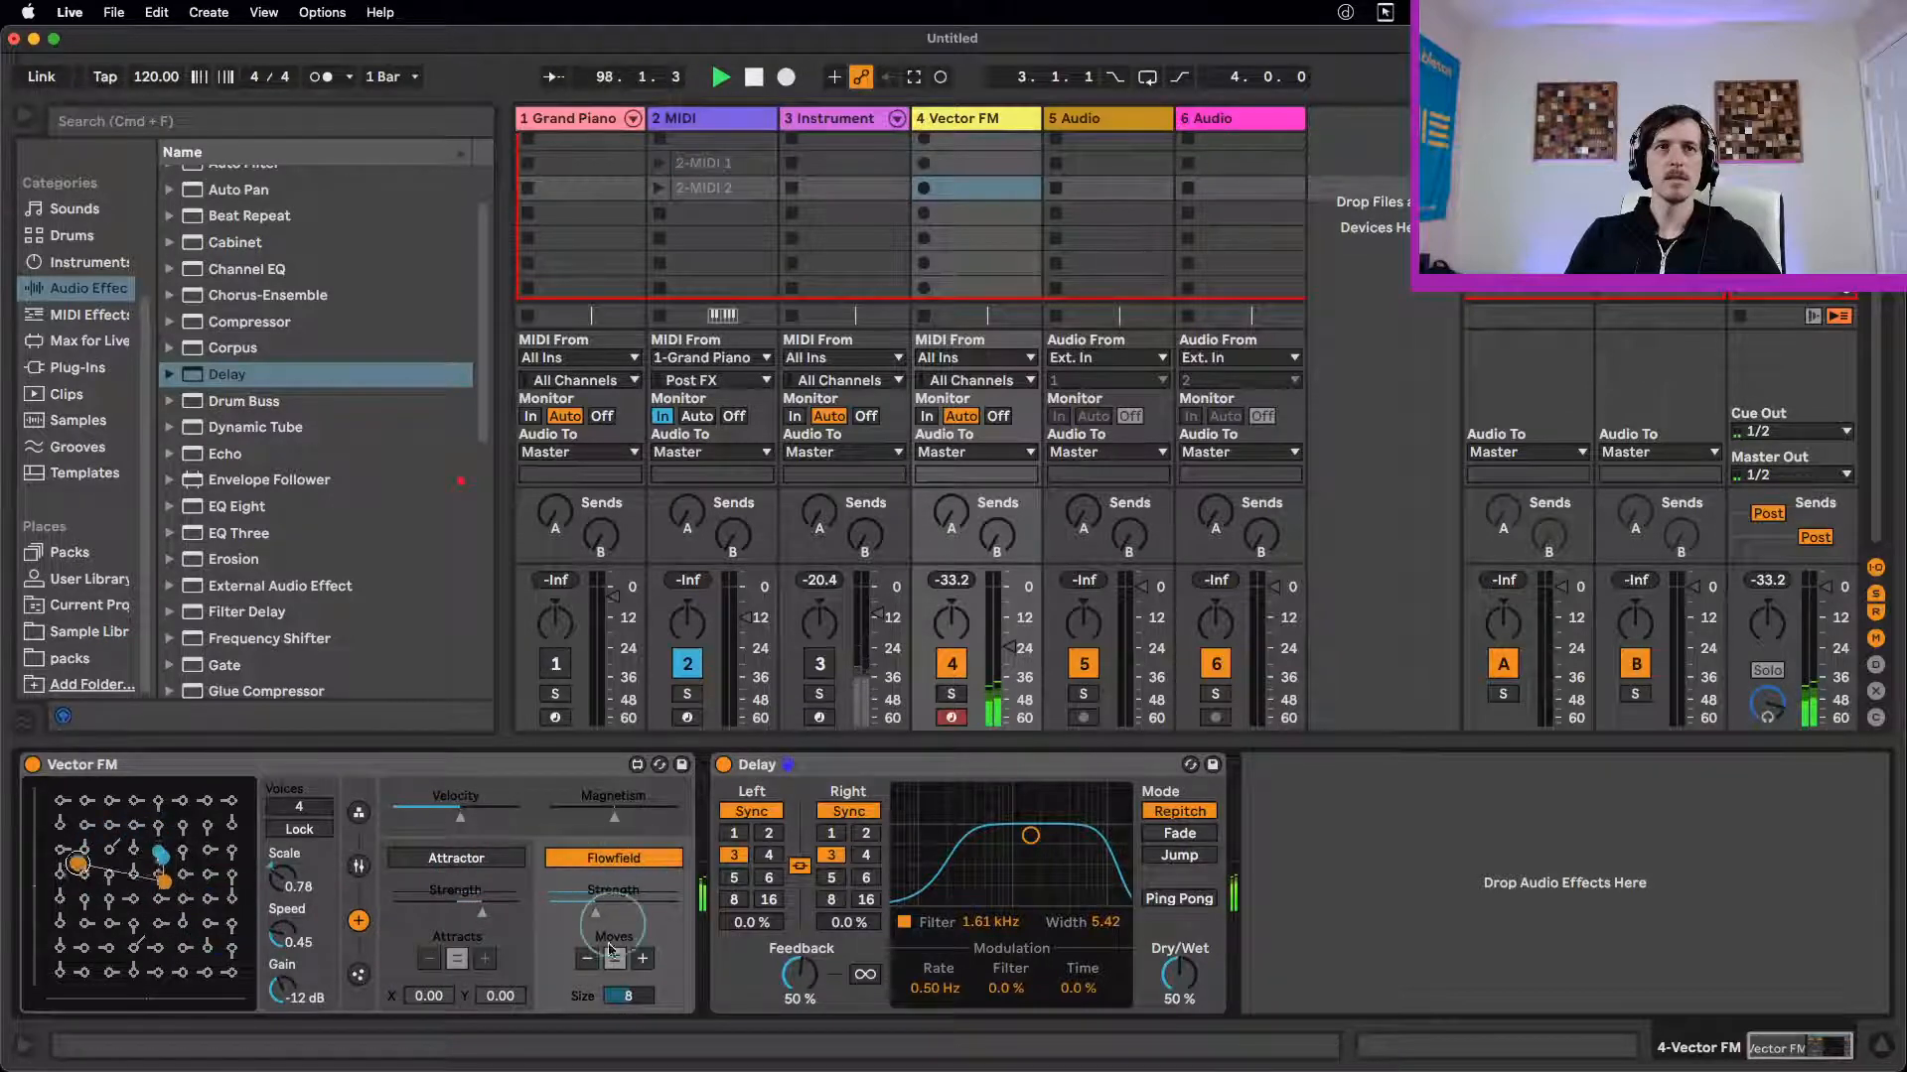
left_click(642, 961)
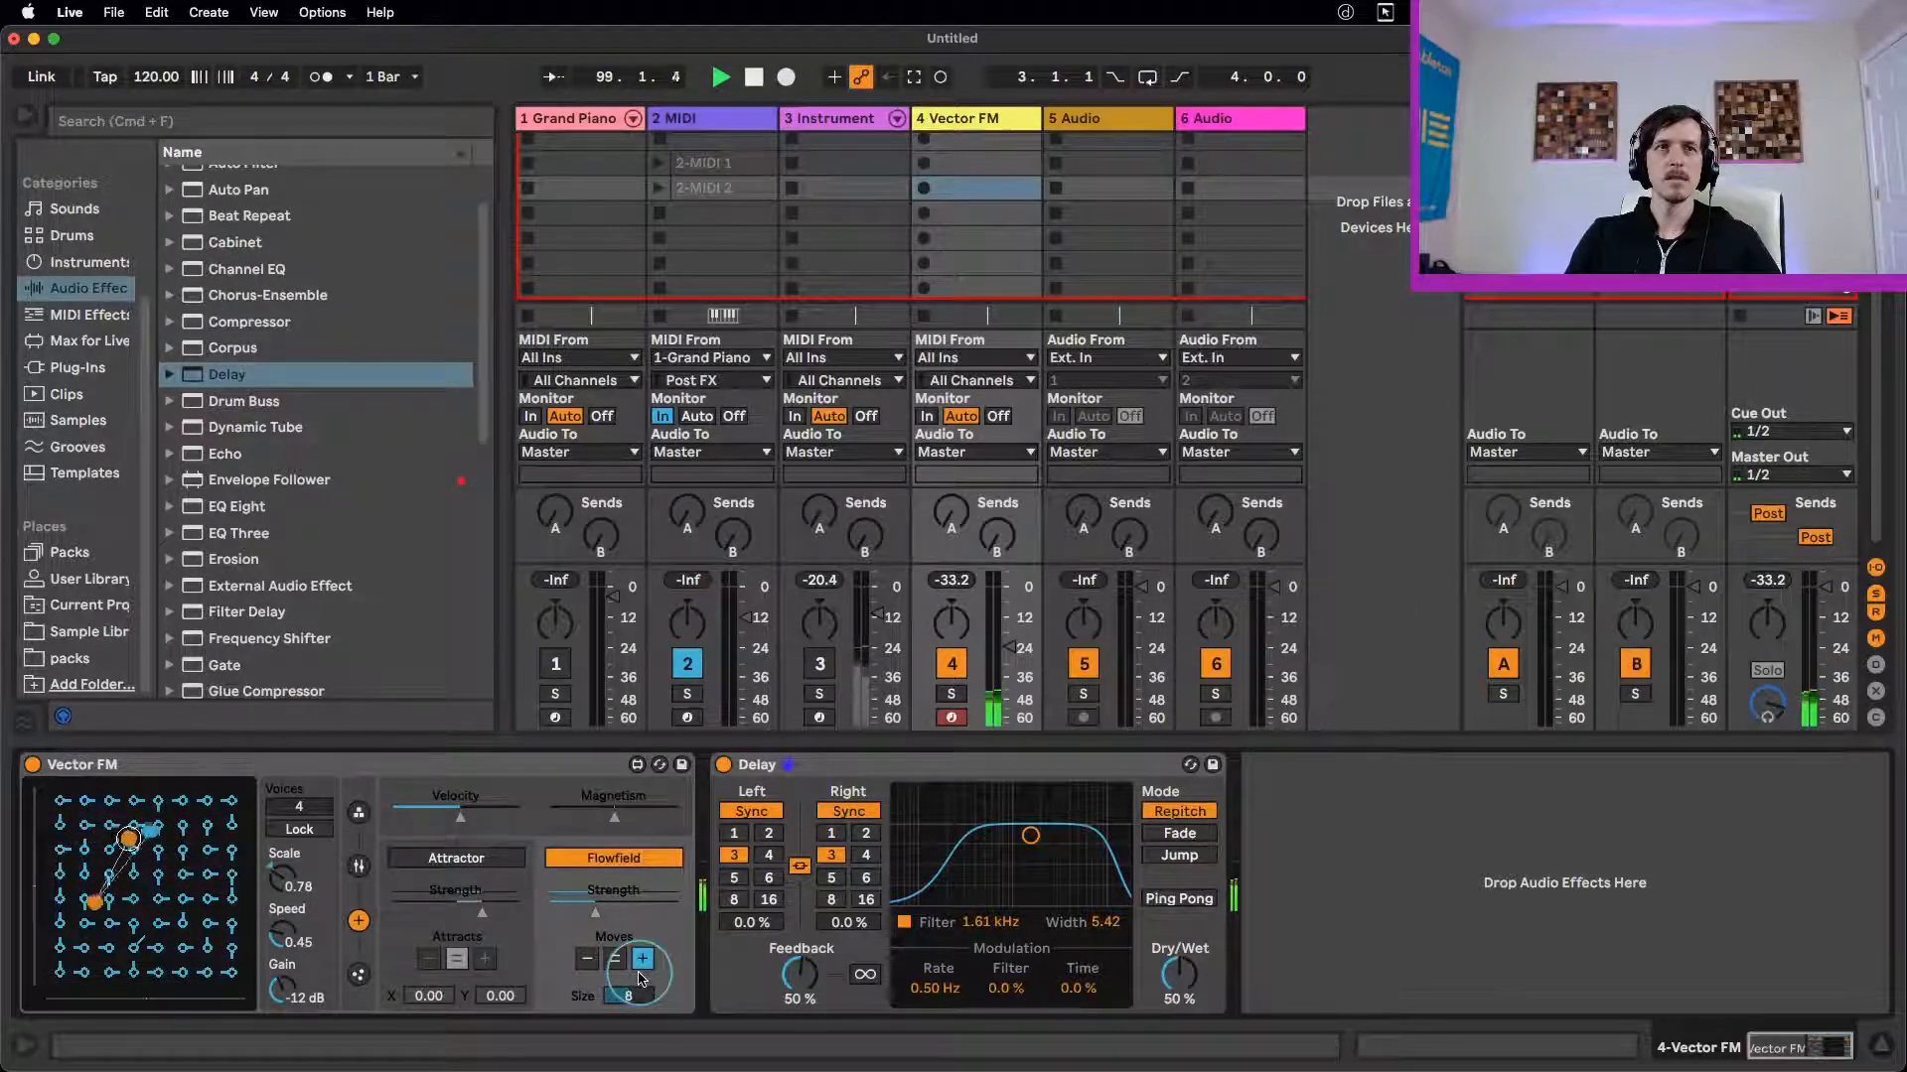
Step: Set Vector FM's carrier and modulator waveforms to Sine, and try the modulator's N tuning mode and x10 Index option
left_click(361, 860)
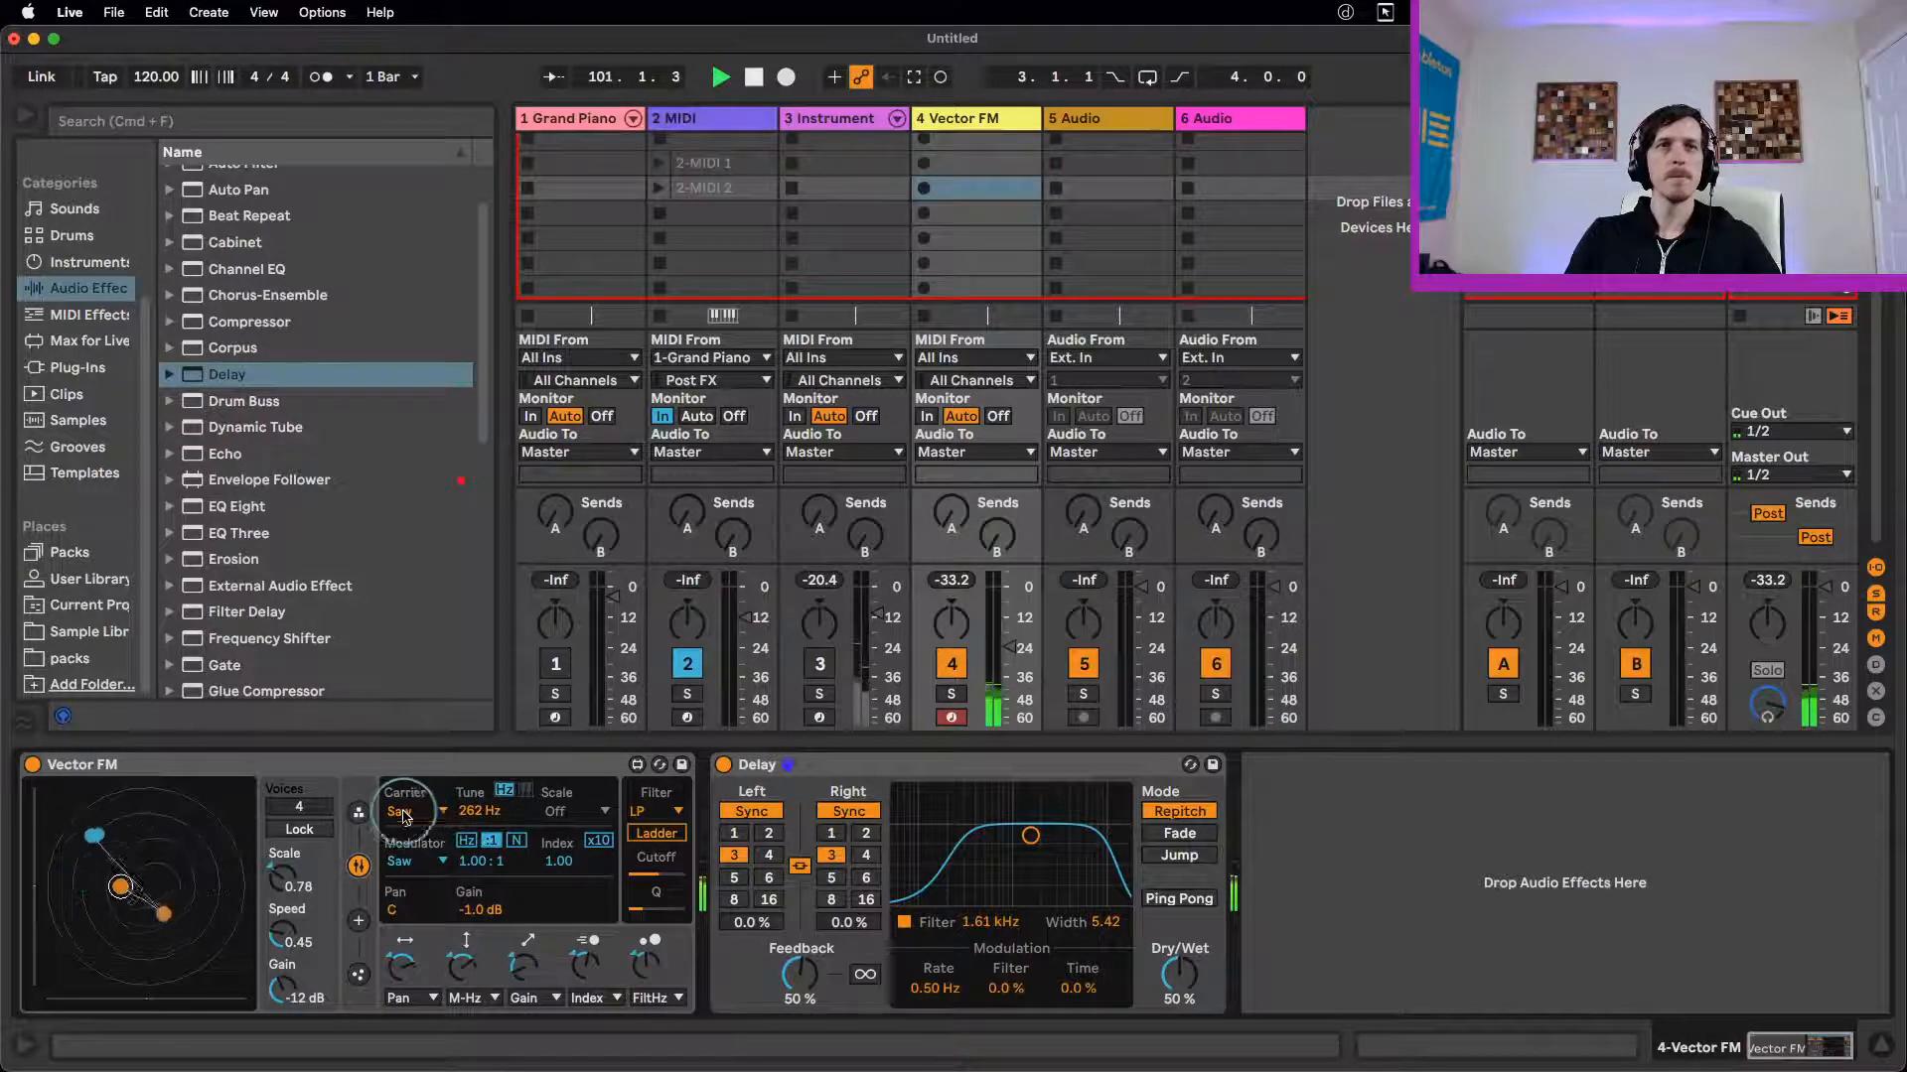
left_click(400, 812)
left_click(403, 814)
left_click(397, 813)
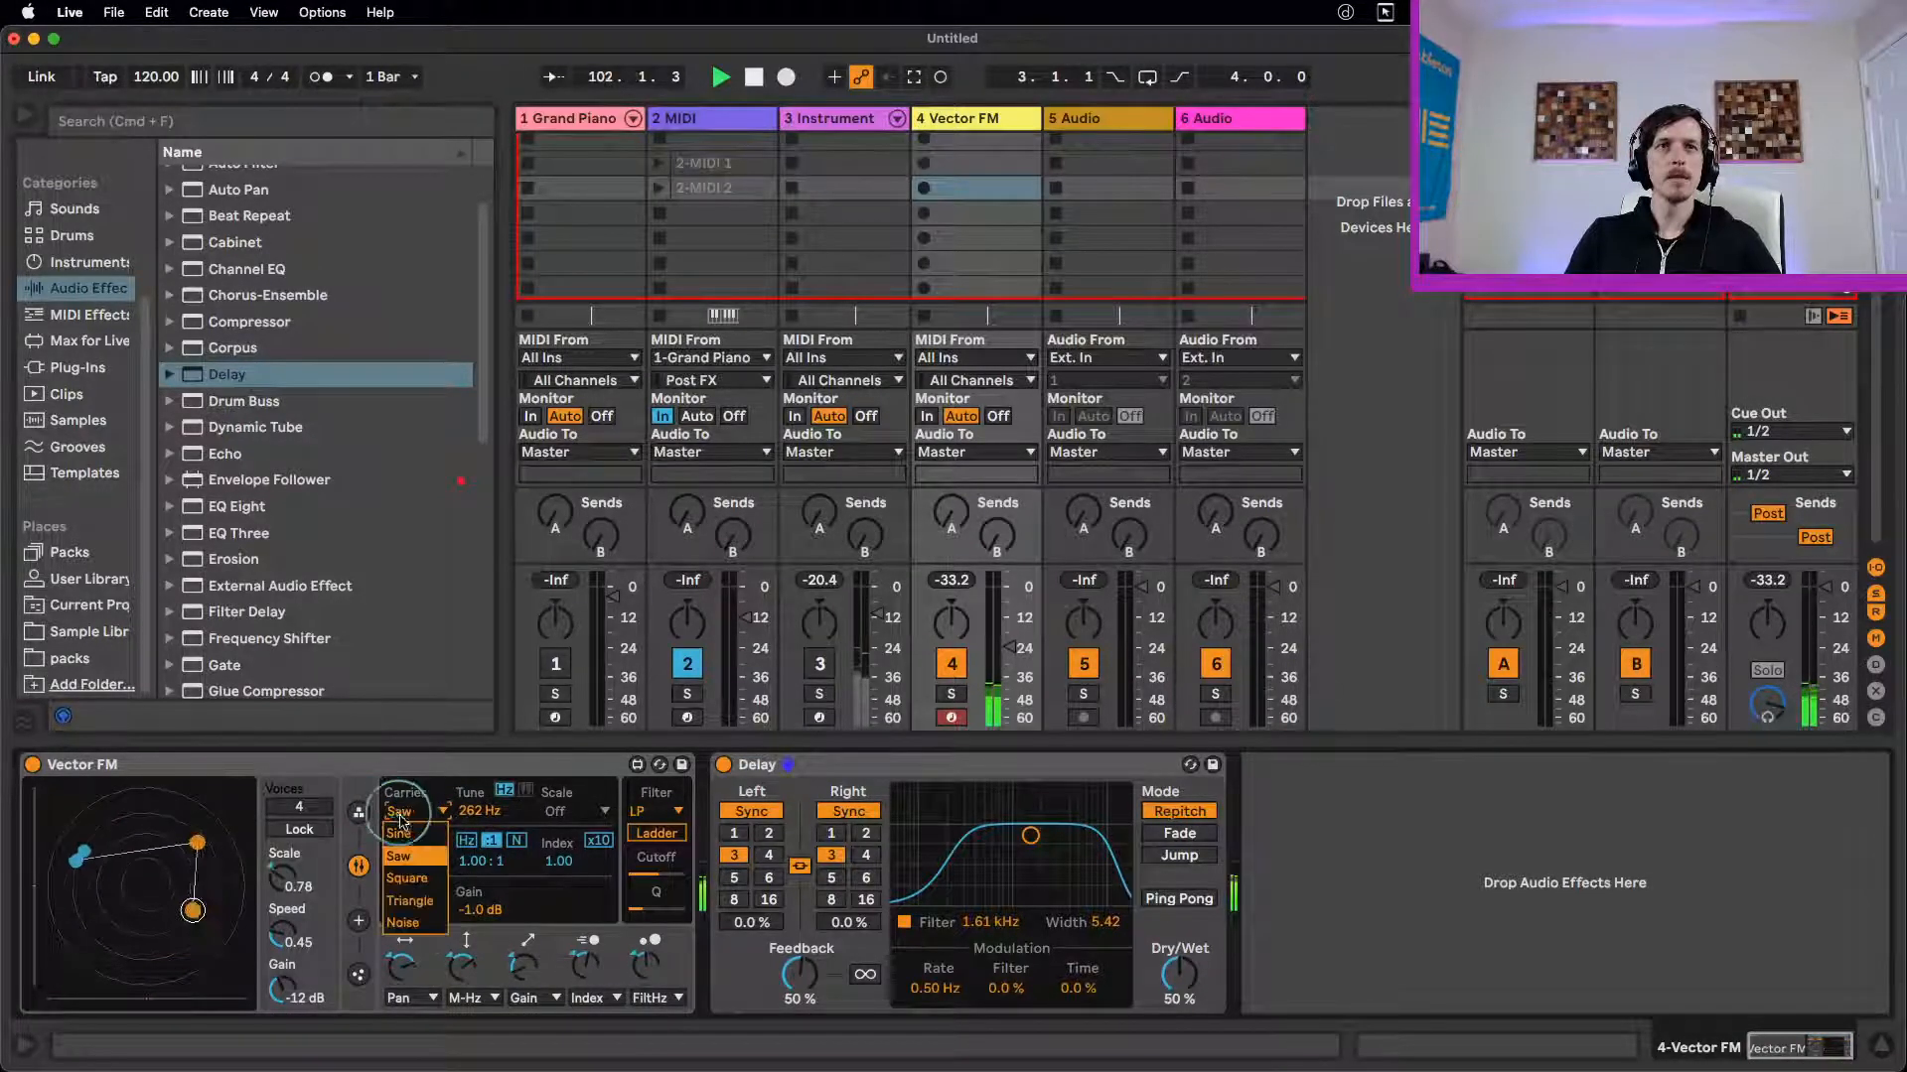
left_click(400, 837)
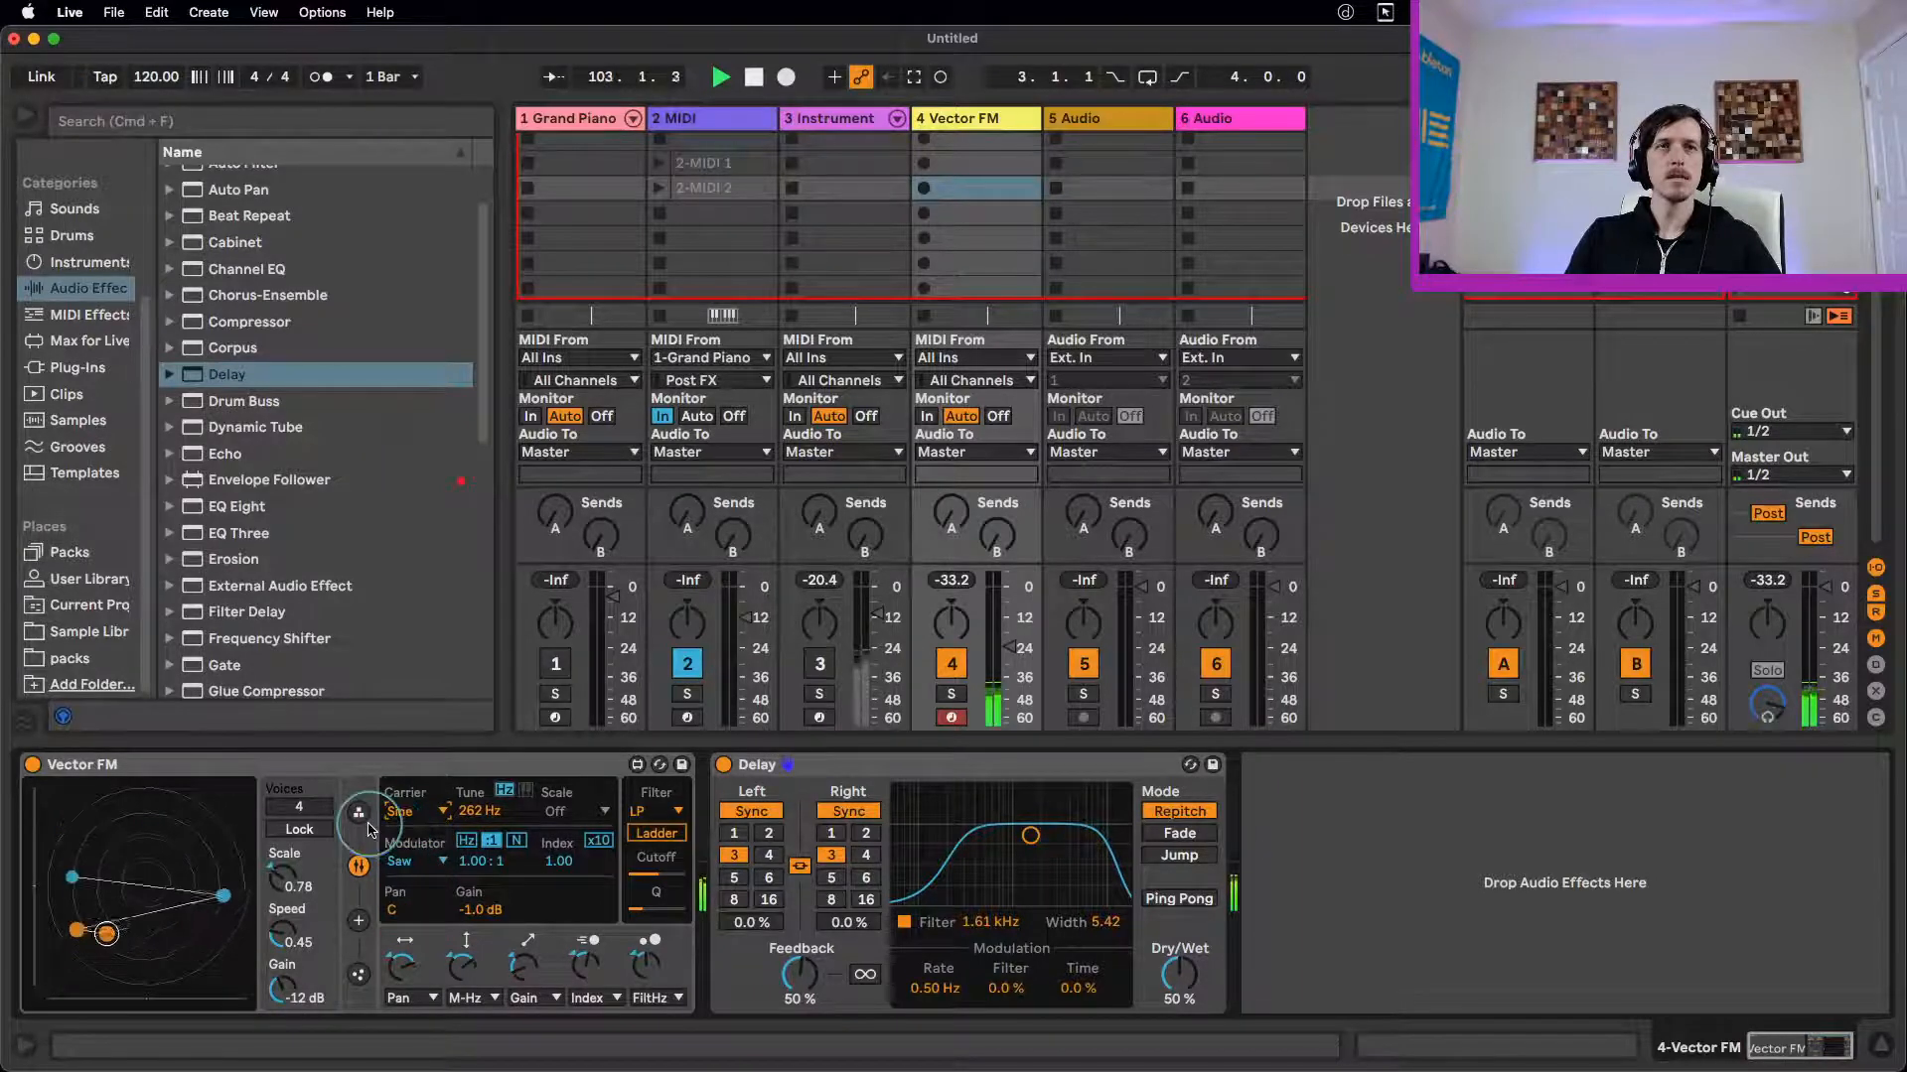
left_click(411, 854)
left_click(425, 885)
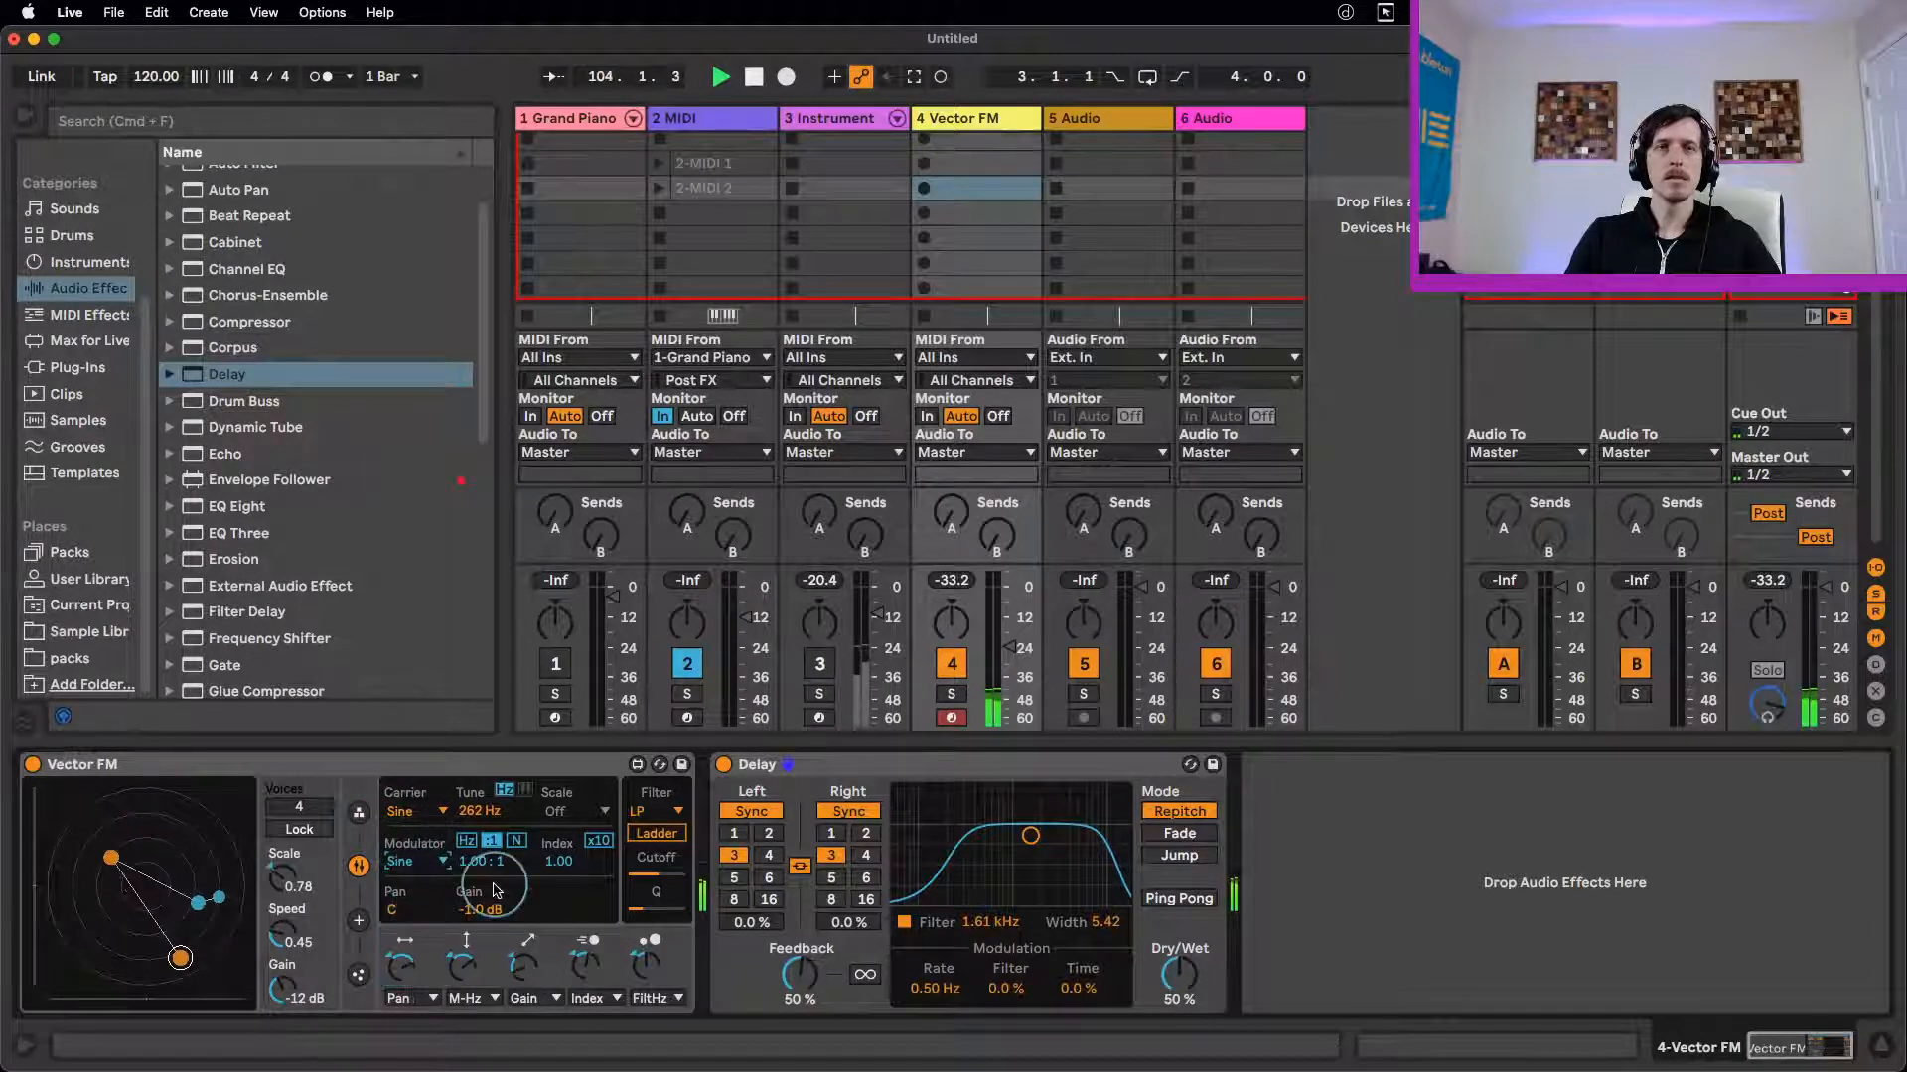
left_click(491, 842)
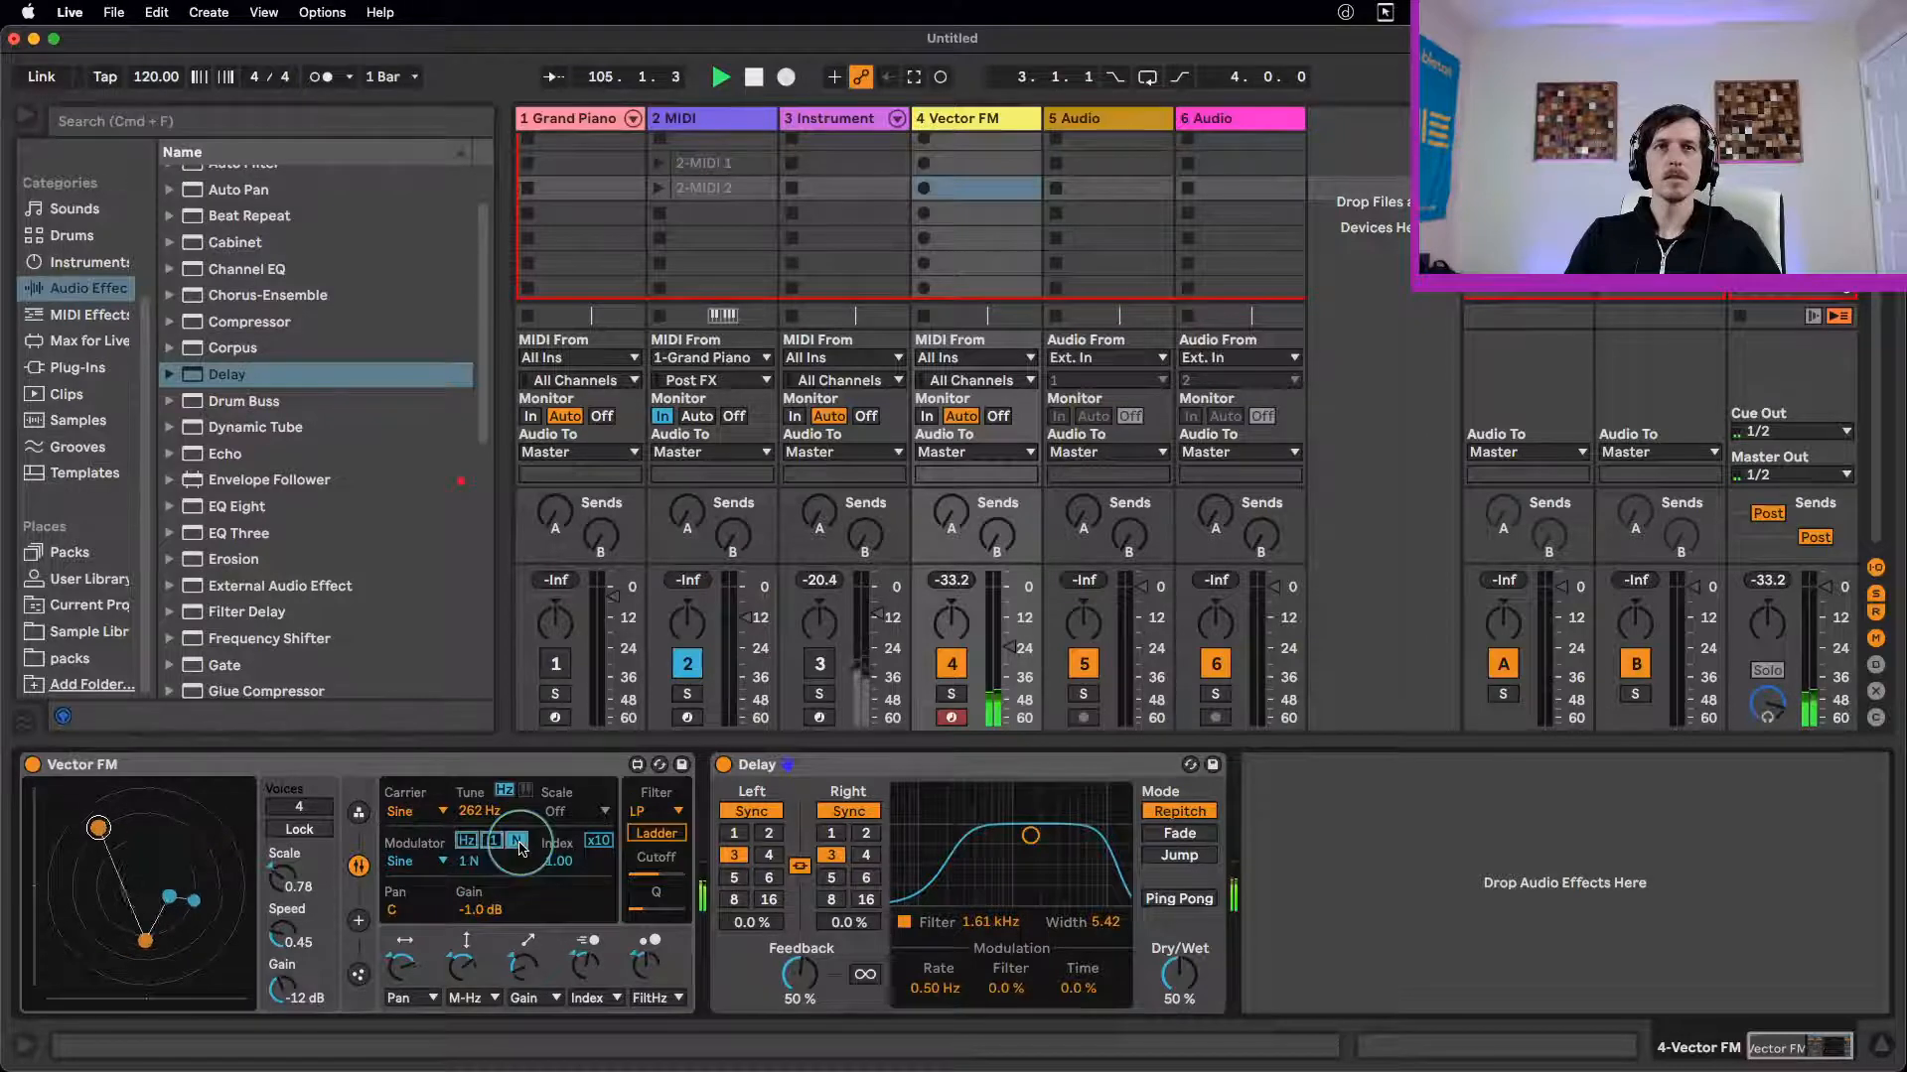
left_click(598, 841)
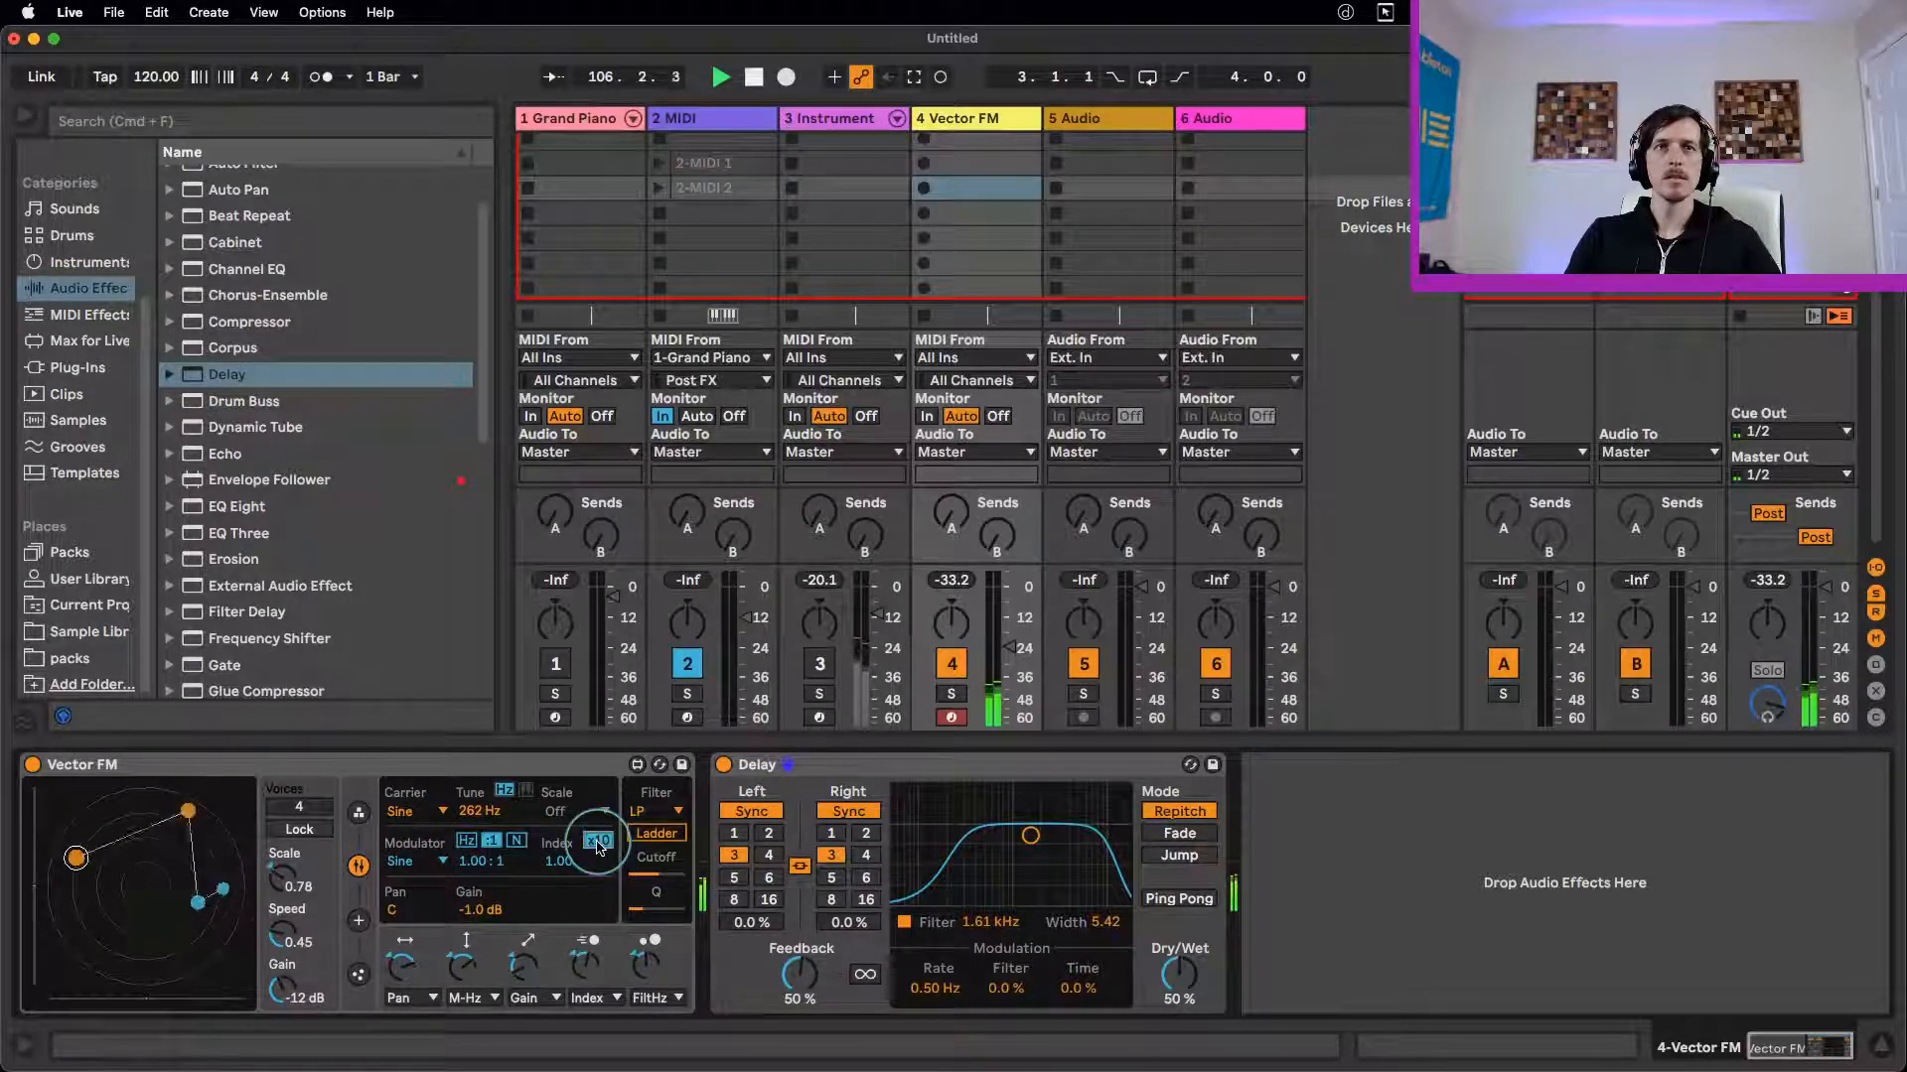
Step: Raise Vector FM's Voices to 6 and return to the carrier and modulator parameters
left_click(360, 813)
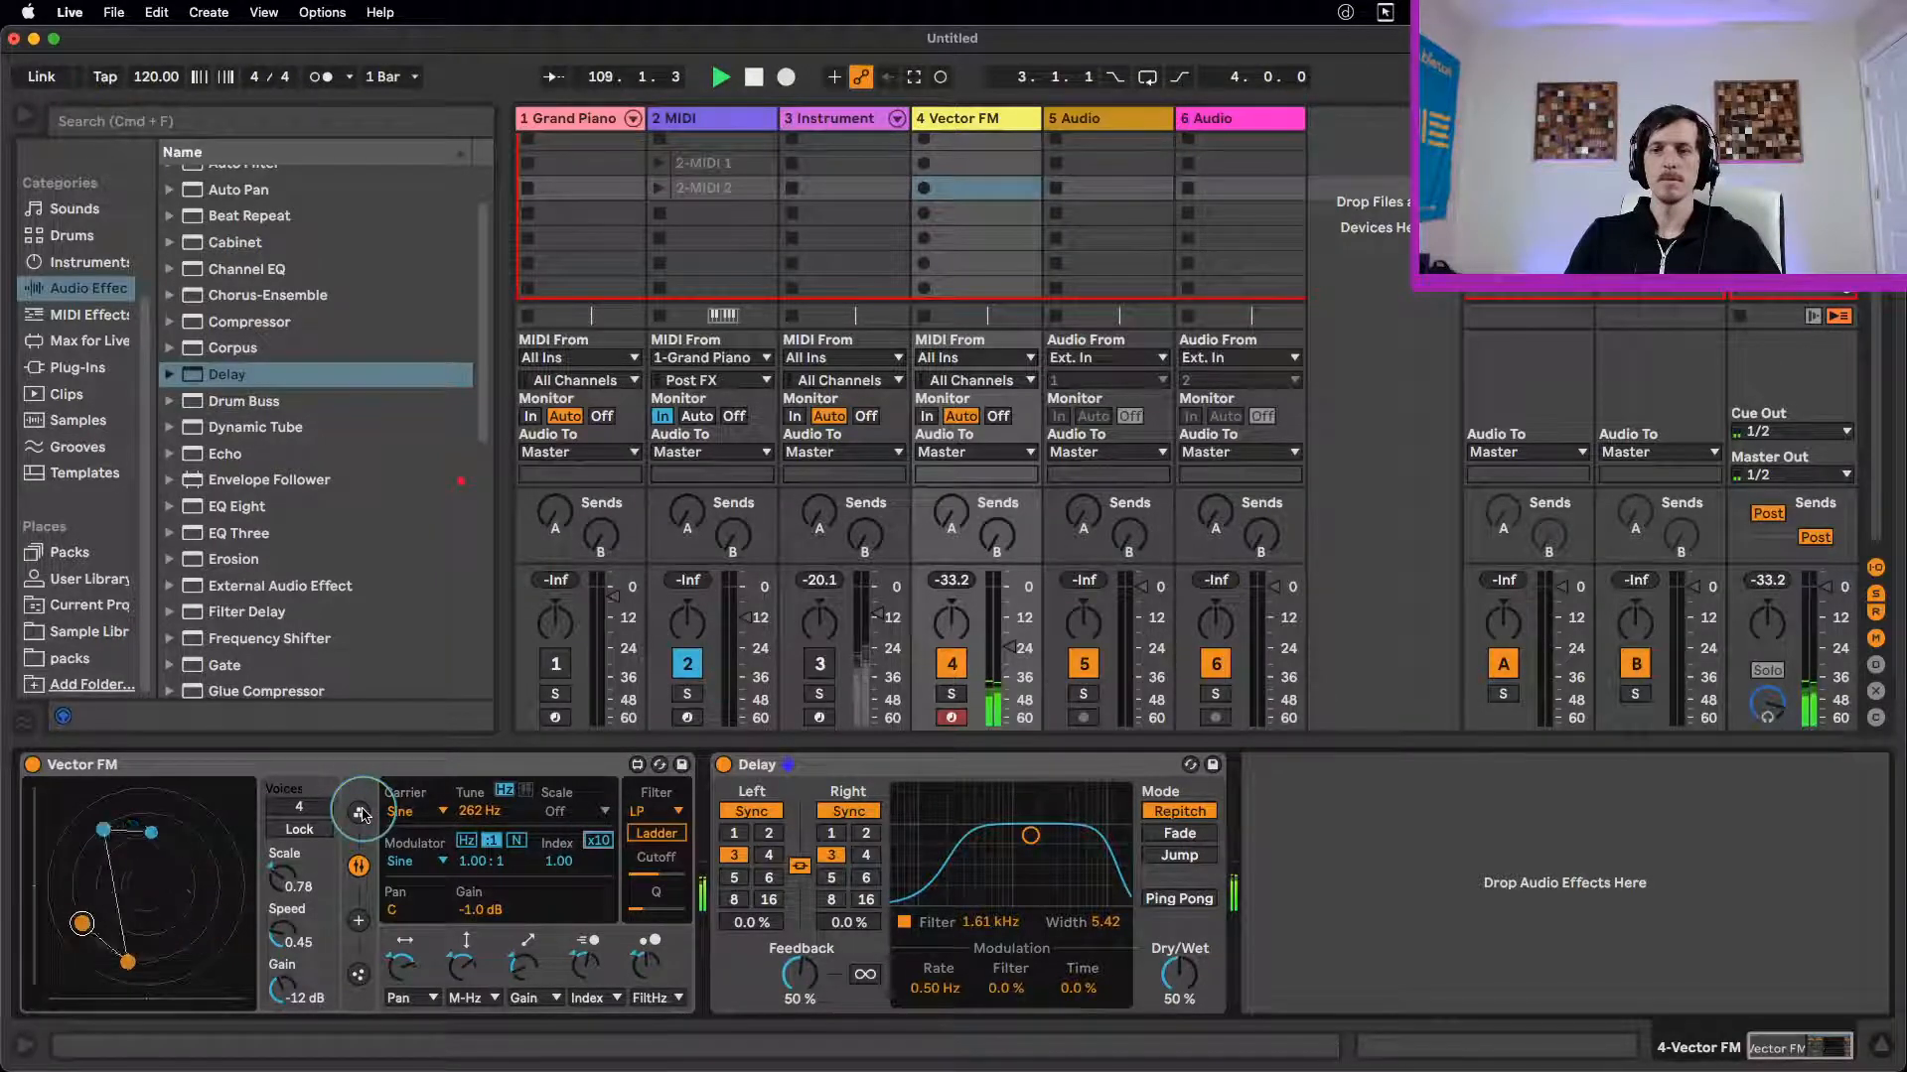
left_click(360, 813)
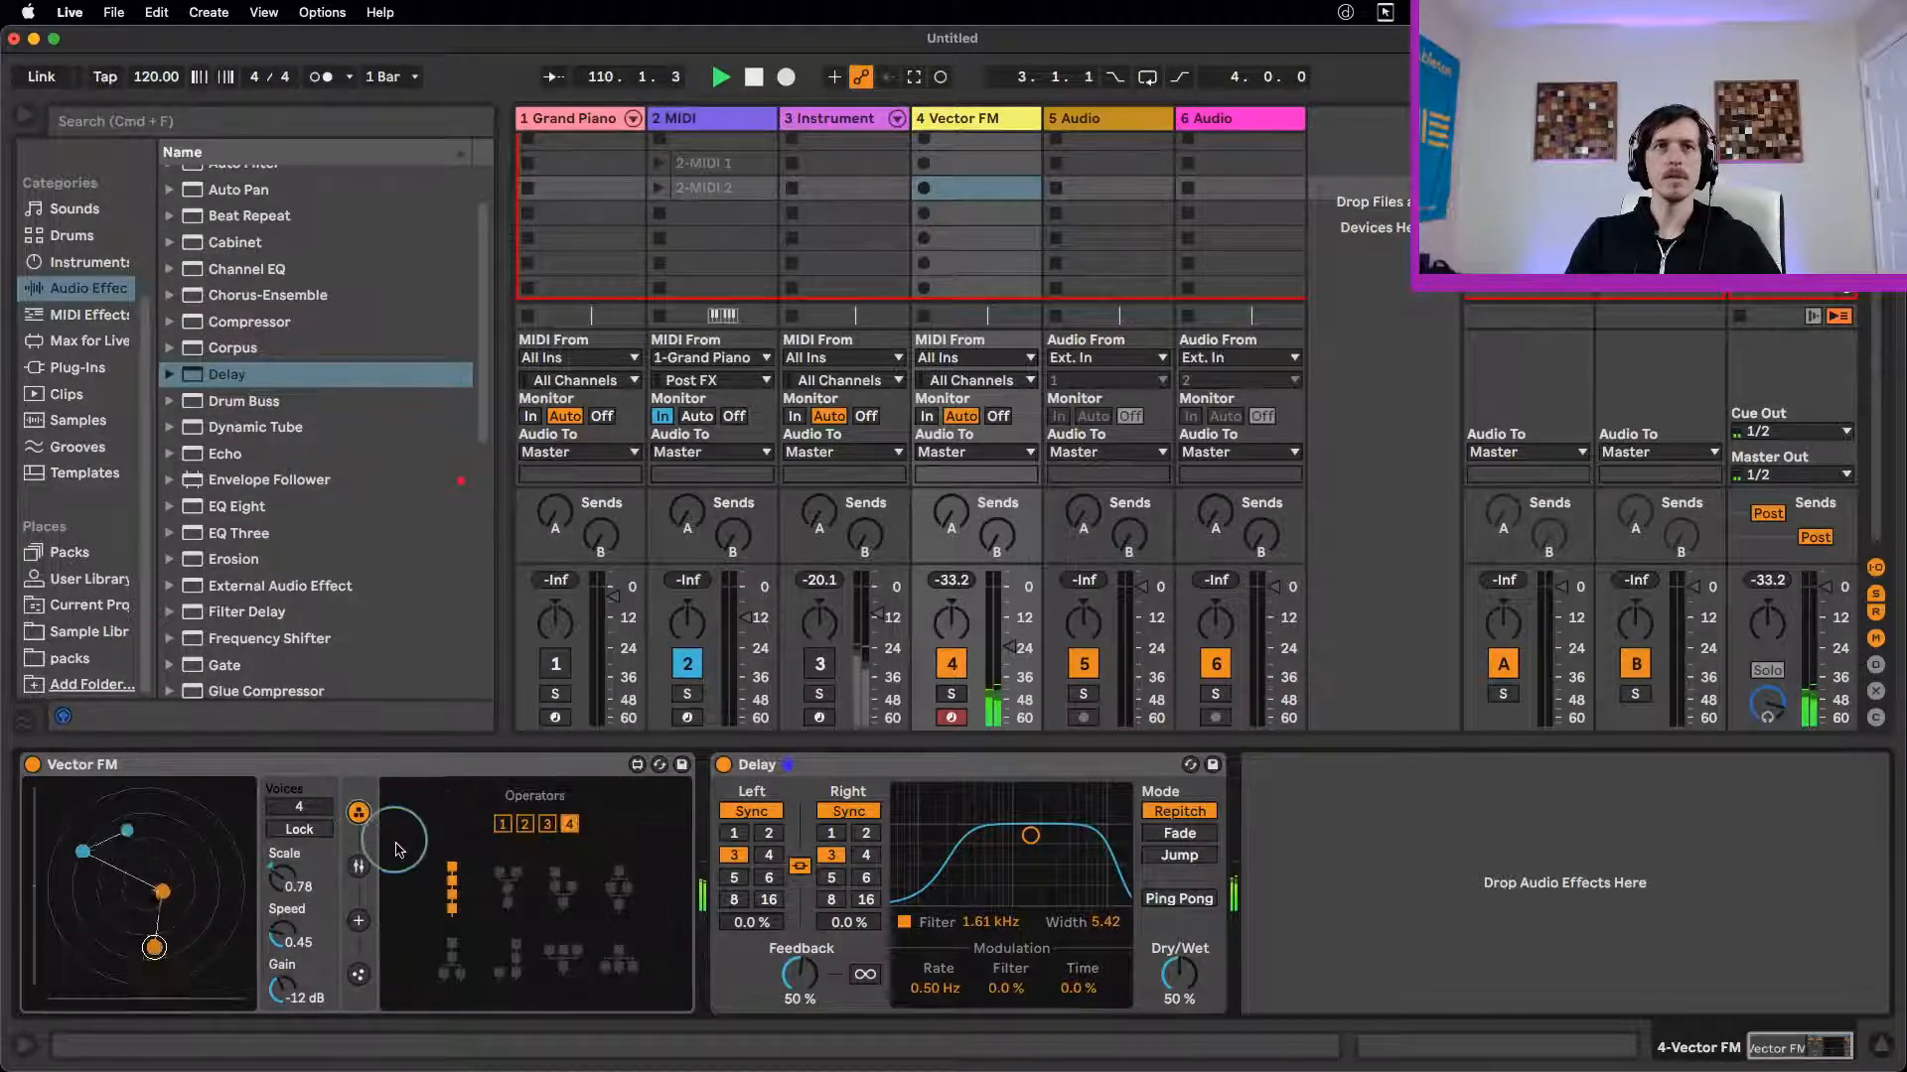
left_click(300, 825)
left_click(299, 824)
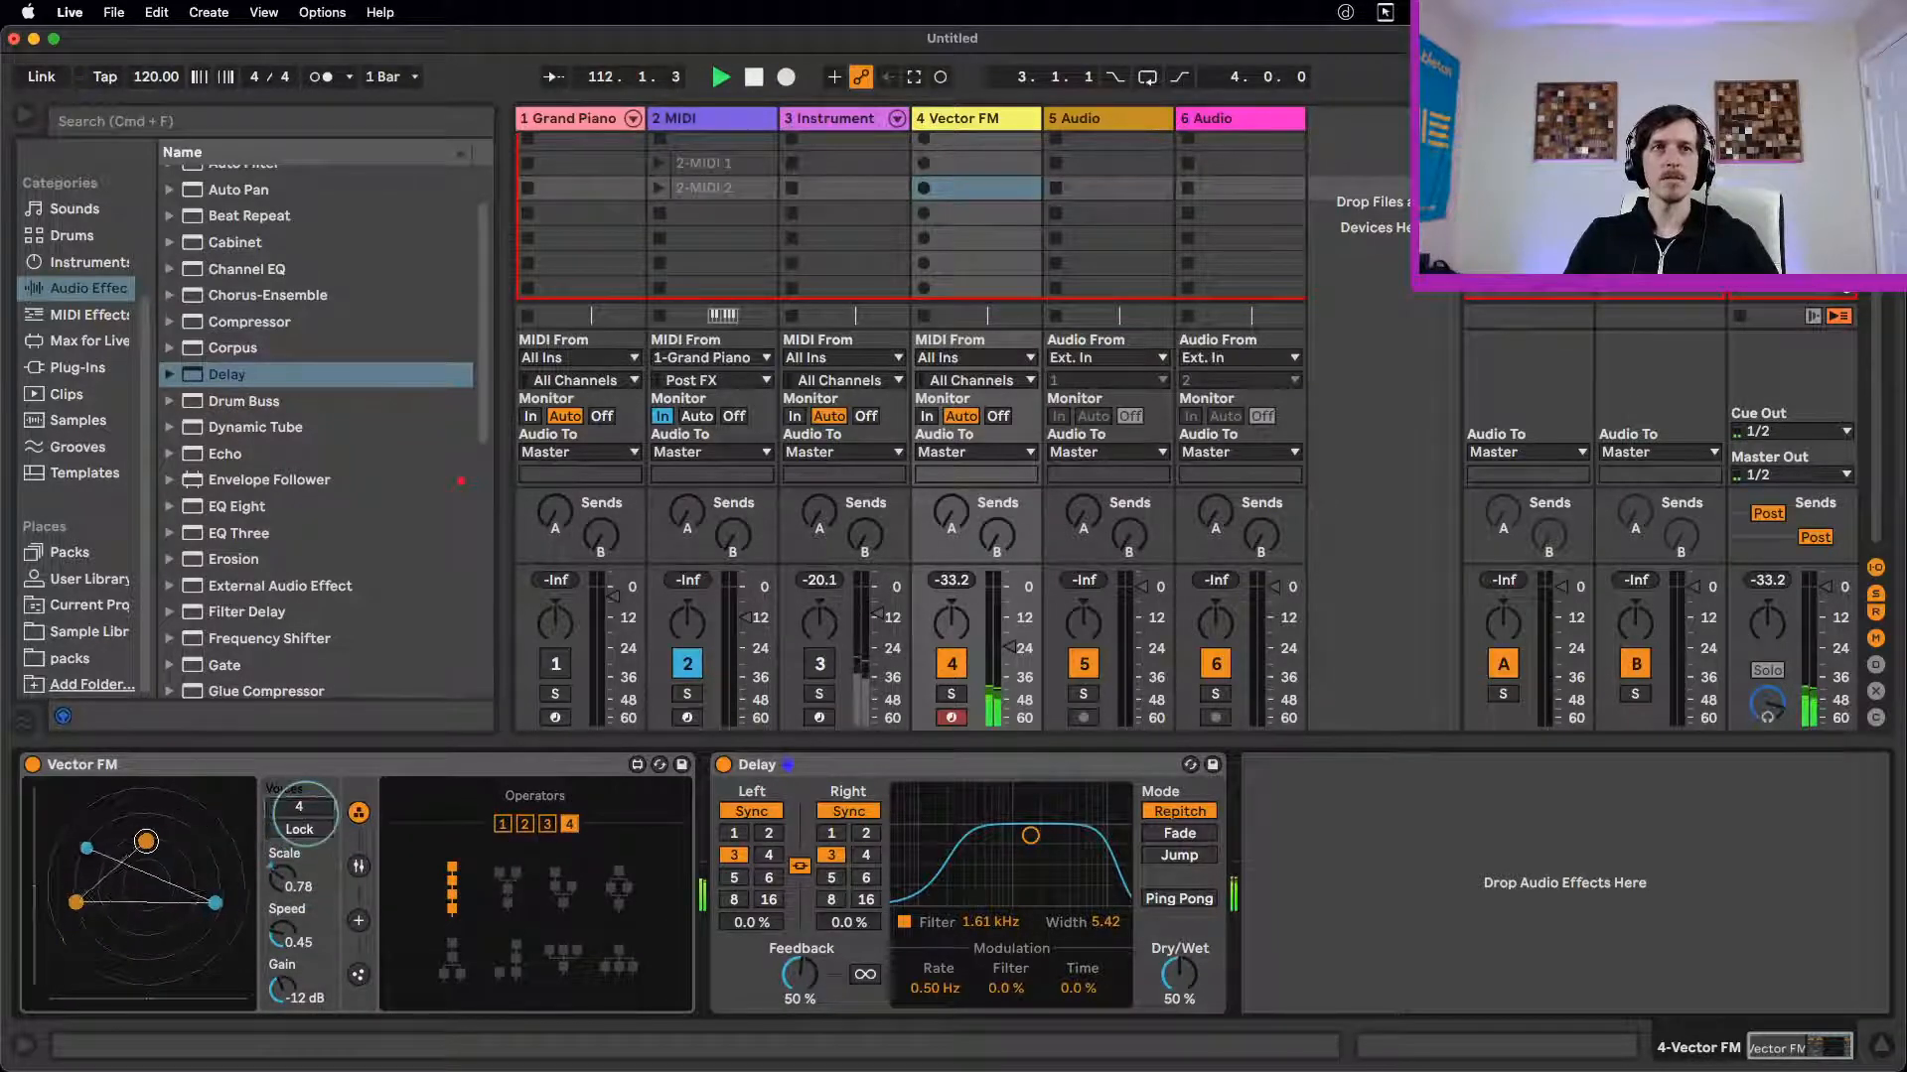
left_click_drag(306, 814, 302, 803)
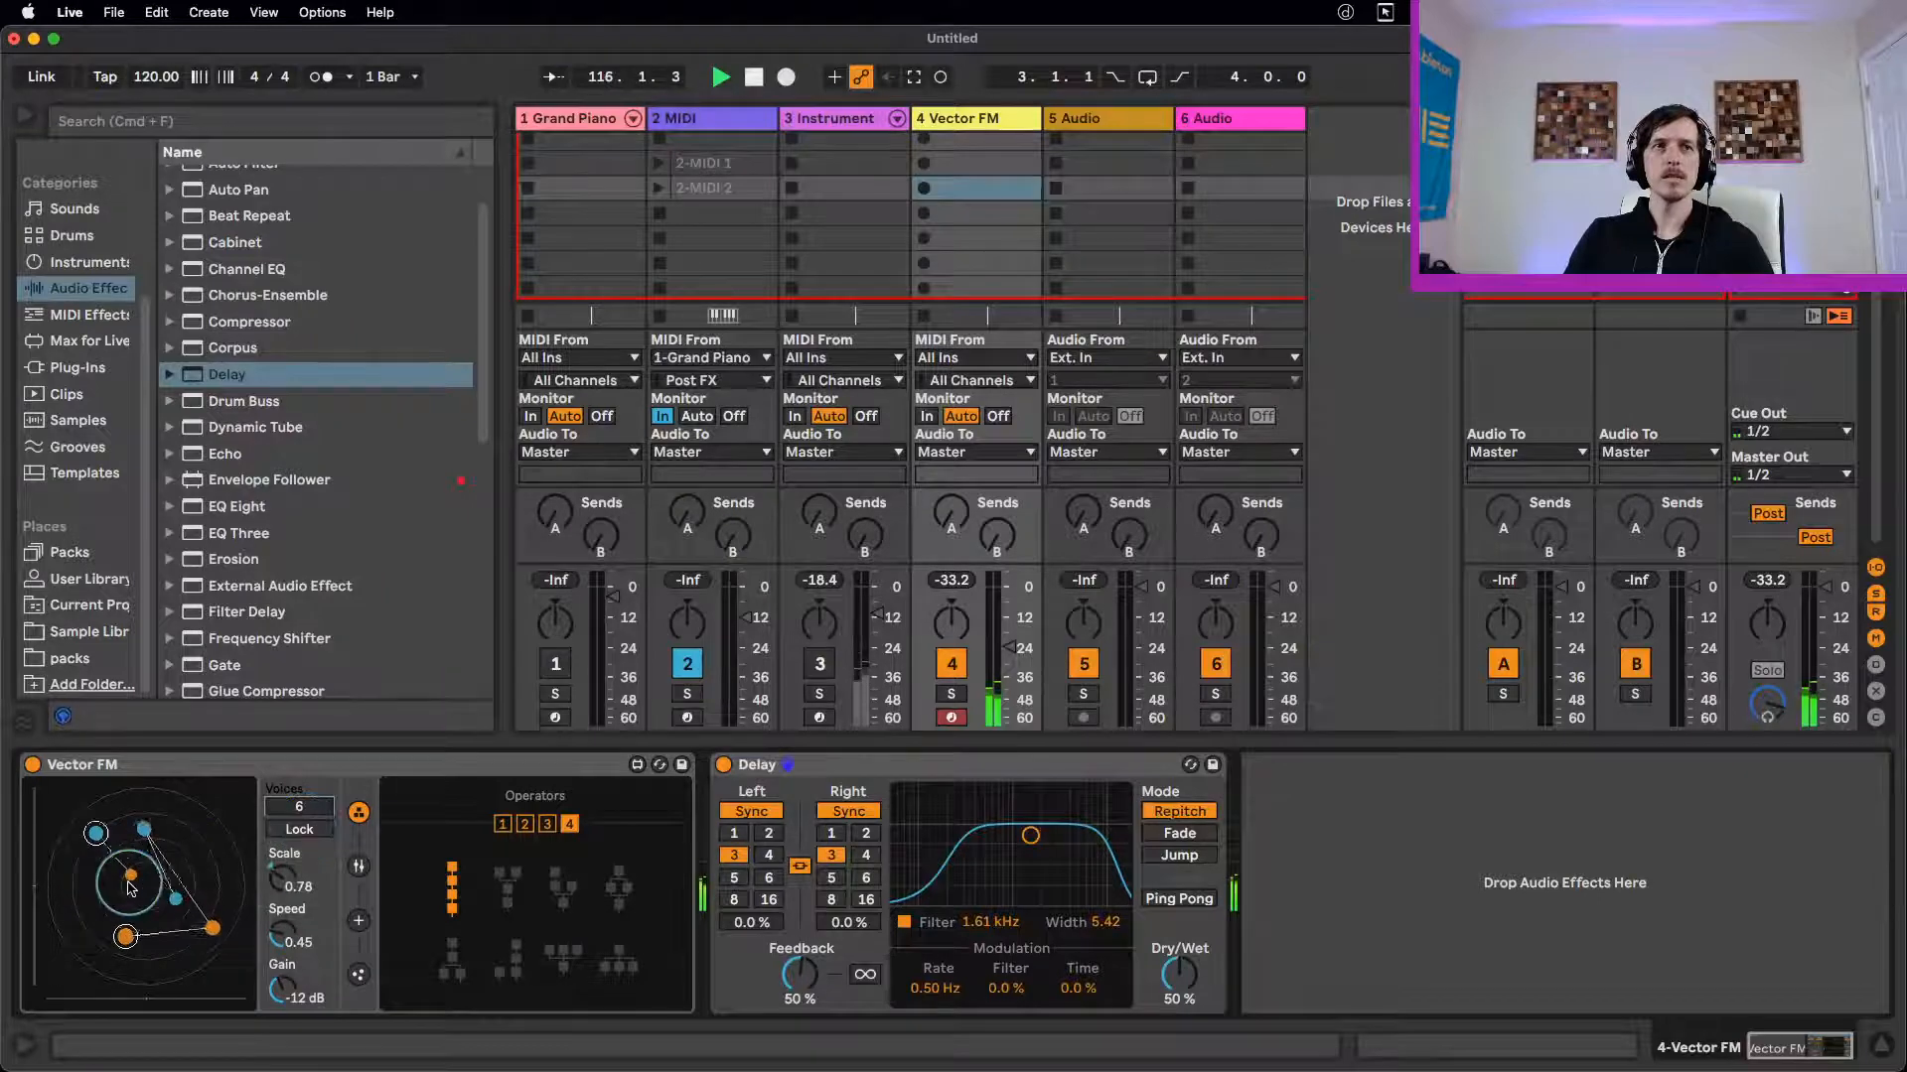
left_click(358, 865)
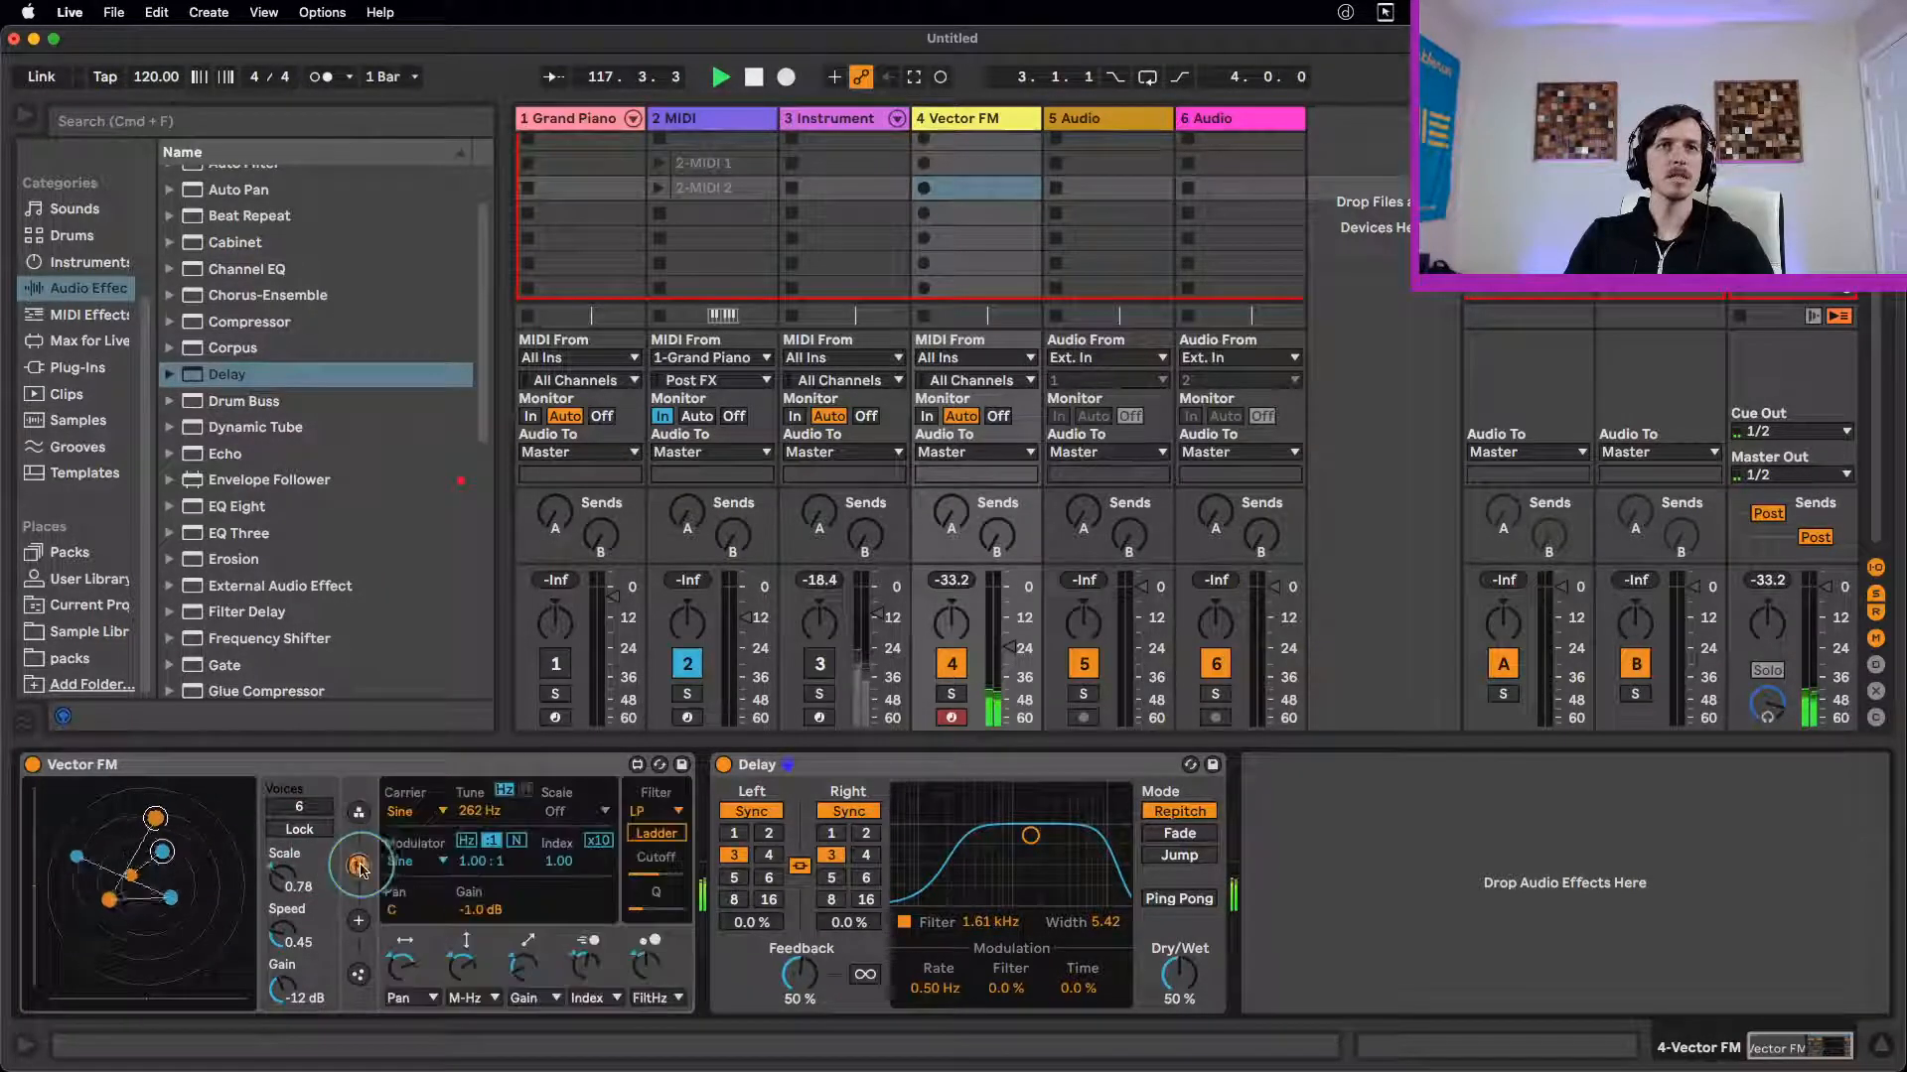
Step: Turn on Vector FM's Attractor and adjust the Mass in the particle settings
left_click(359, 922)
left_click(417, 870)
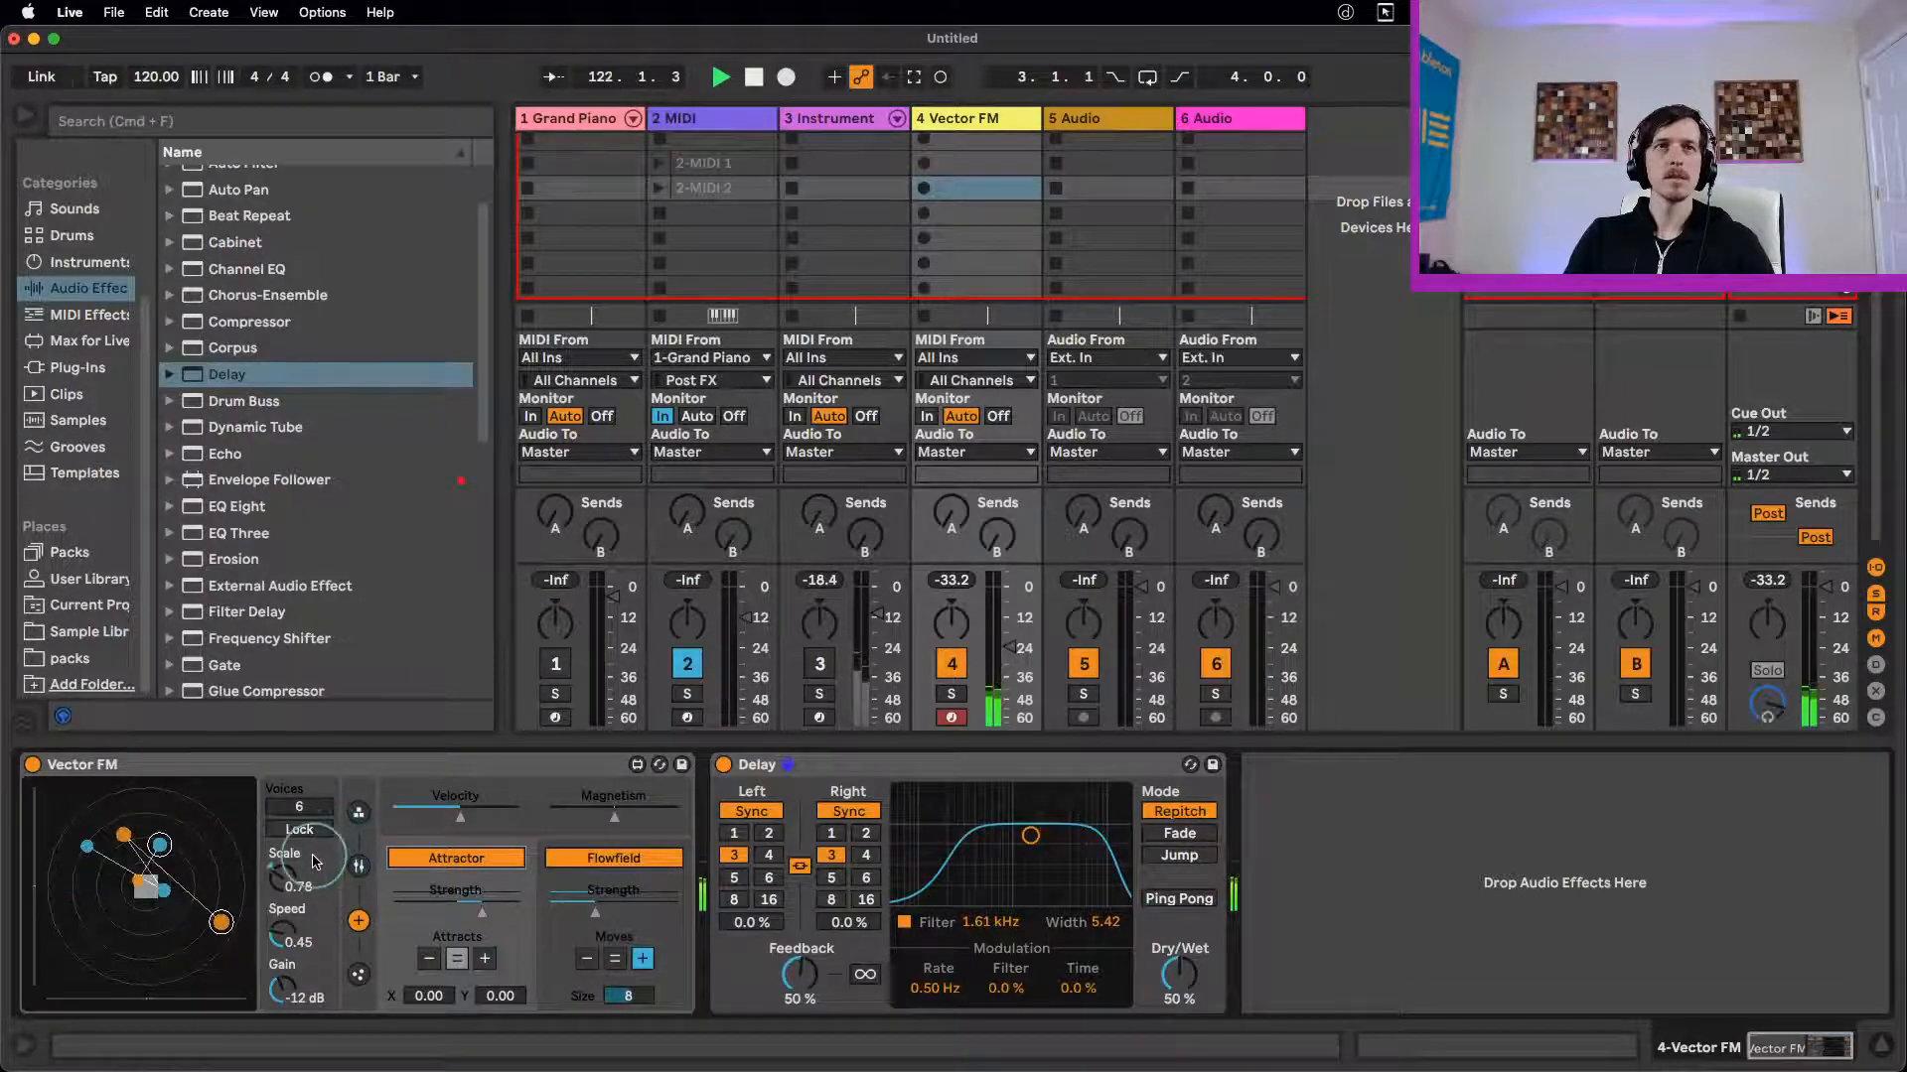
left_click(358, 975)
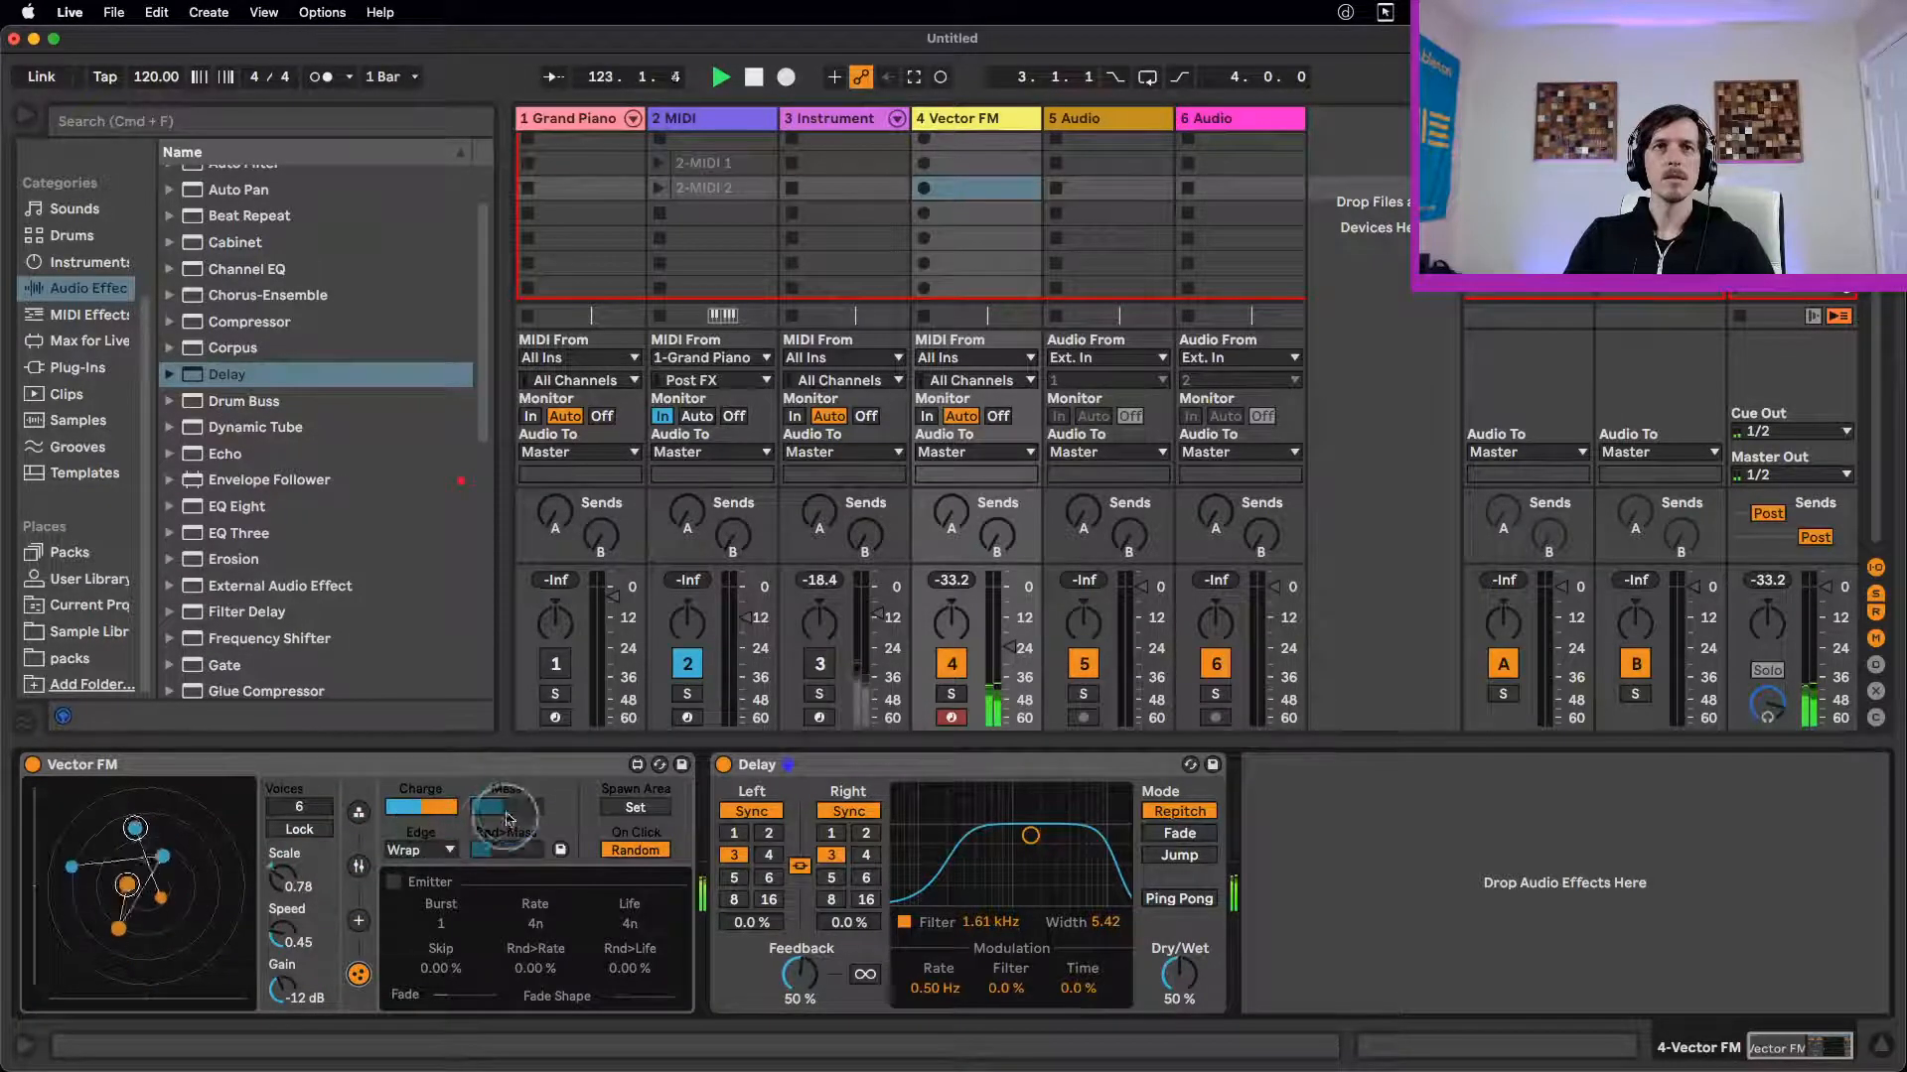
mouse_move(510, 807)
left_mouse_down()
mouse_move(509, 841)
mouse_move(508, 781)
mouse_move(509, 812)
left_mouse_up()
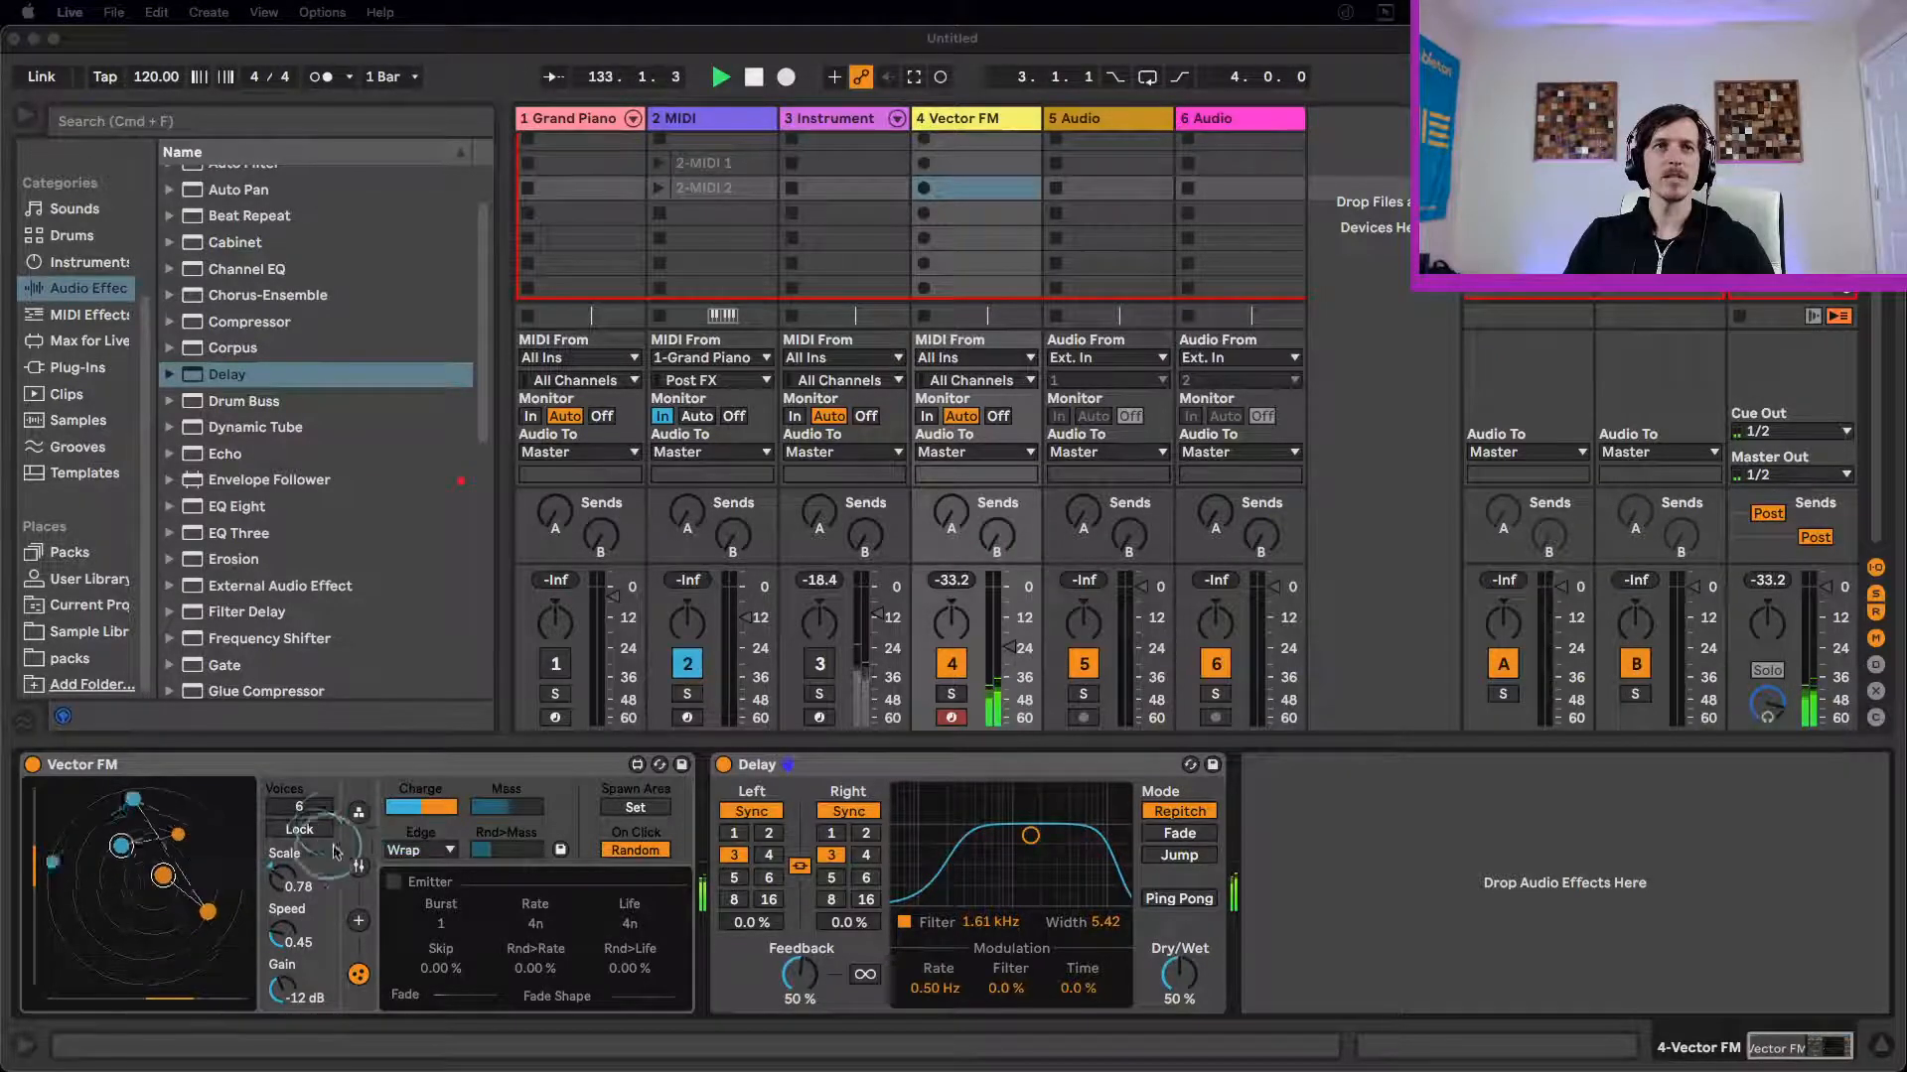
Step: Lower Vector FM's Voices to 4 and deactivate its track
left_click_drag(306, 816, 305, 830)
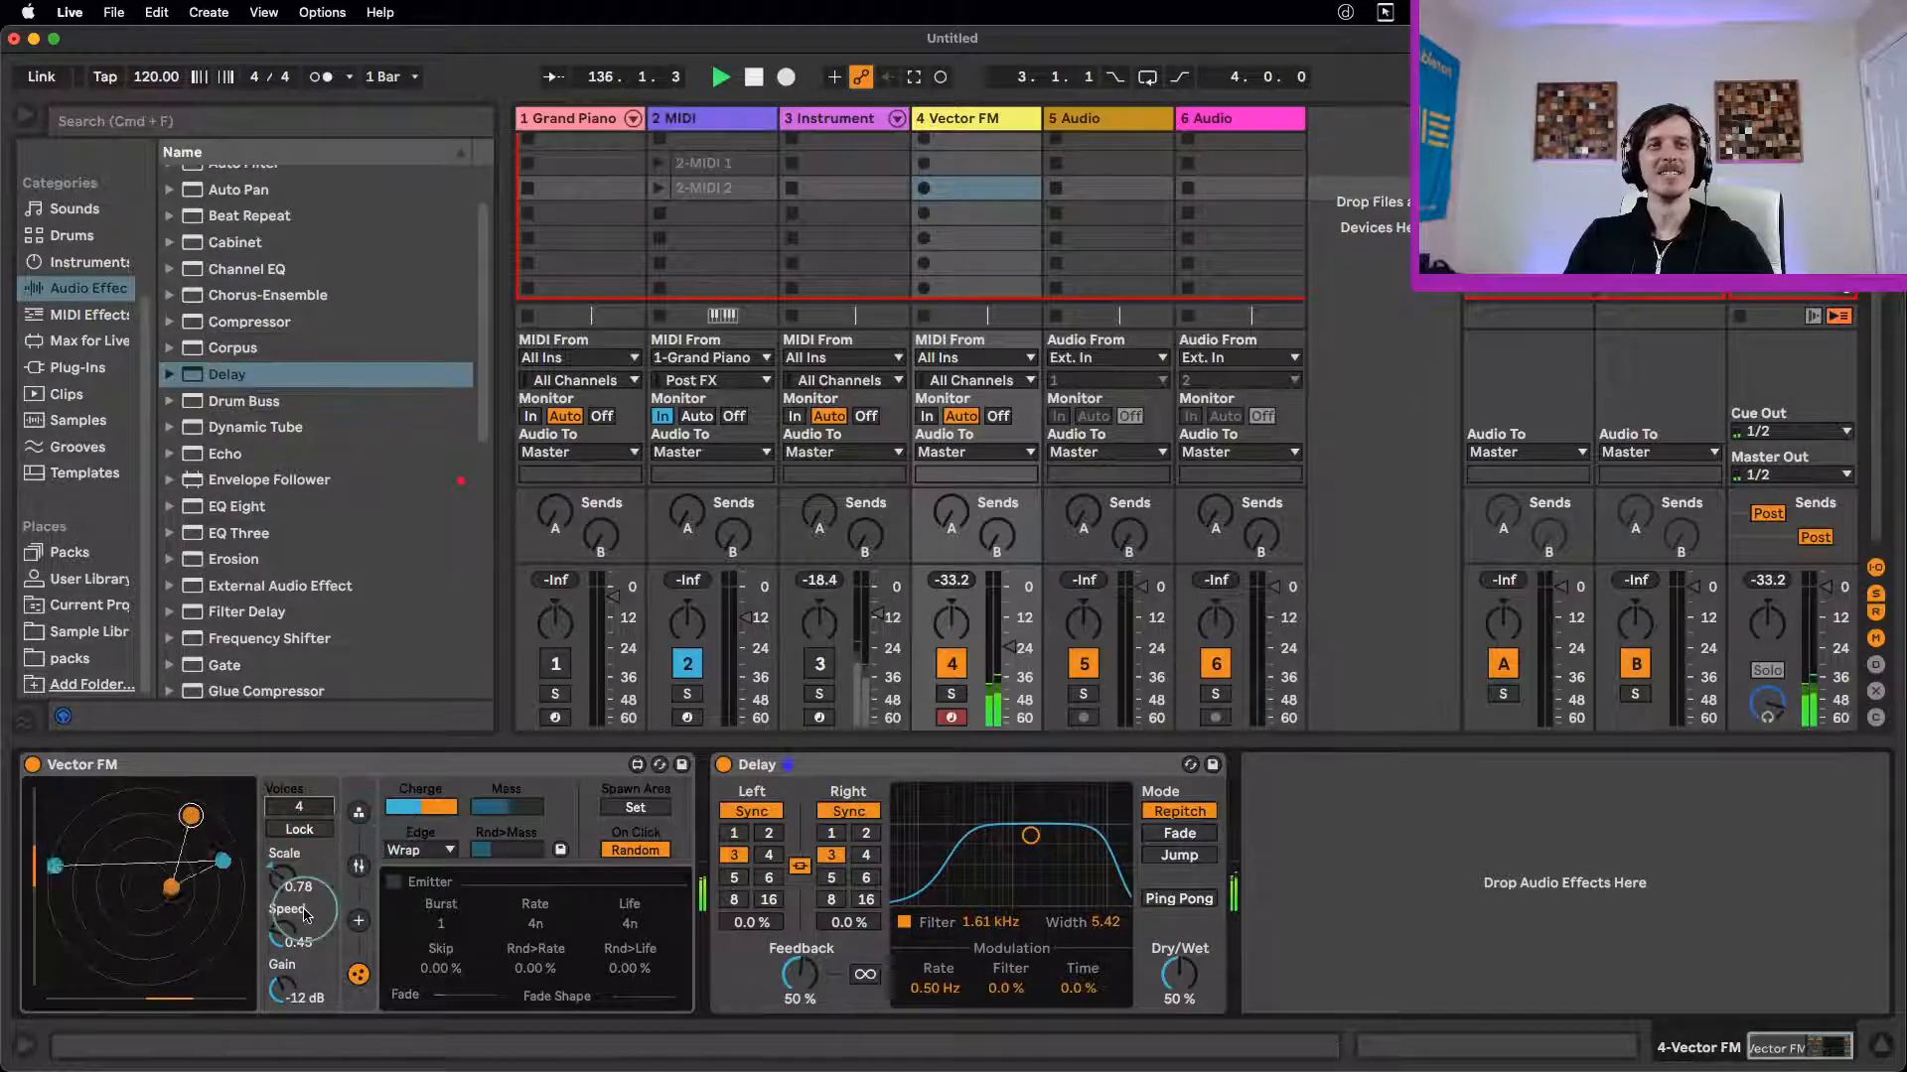
left_click(359, 868)
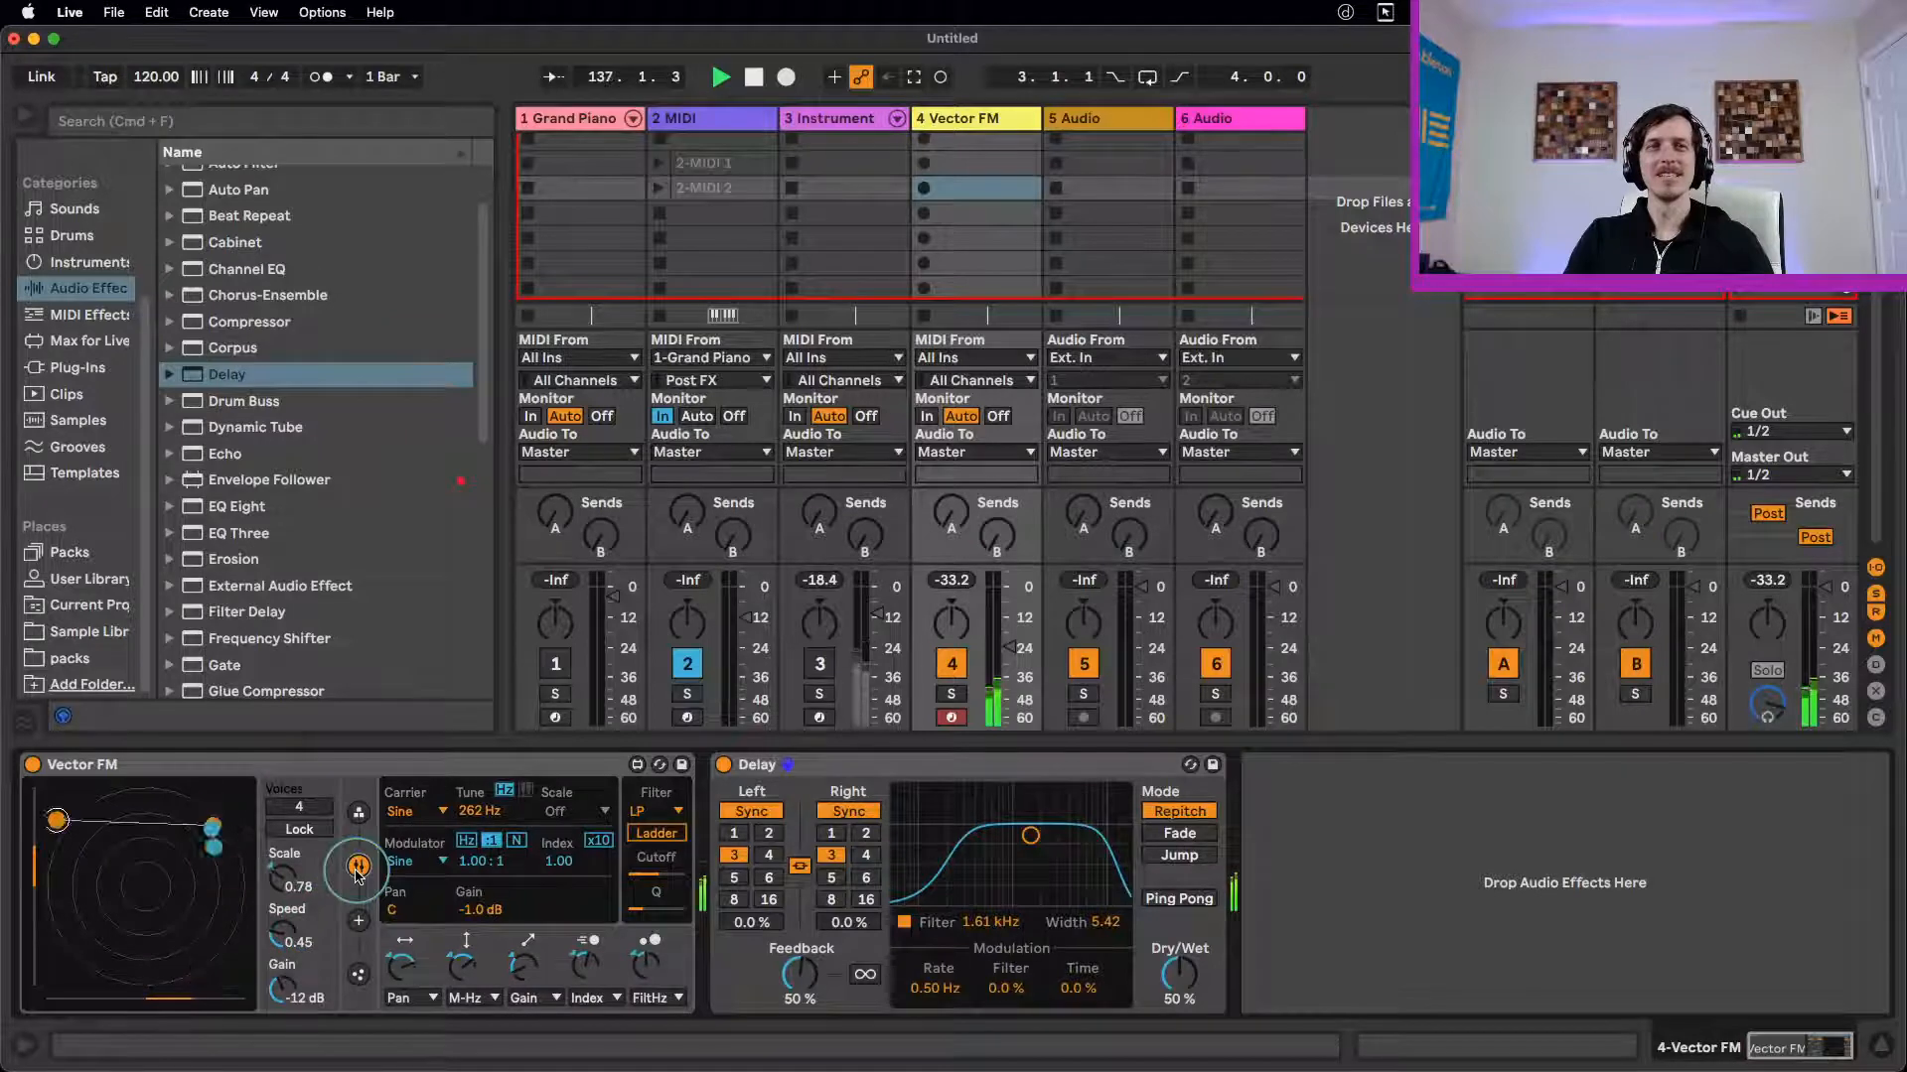
left_click(359, 973)
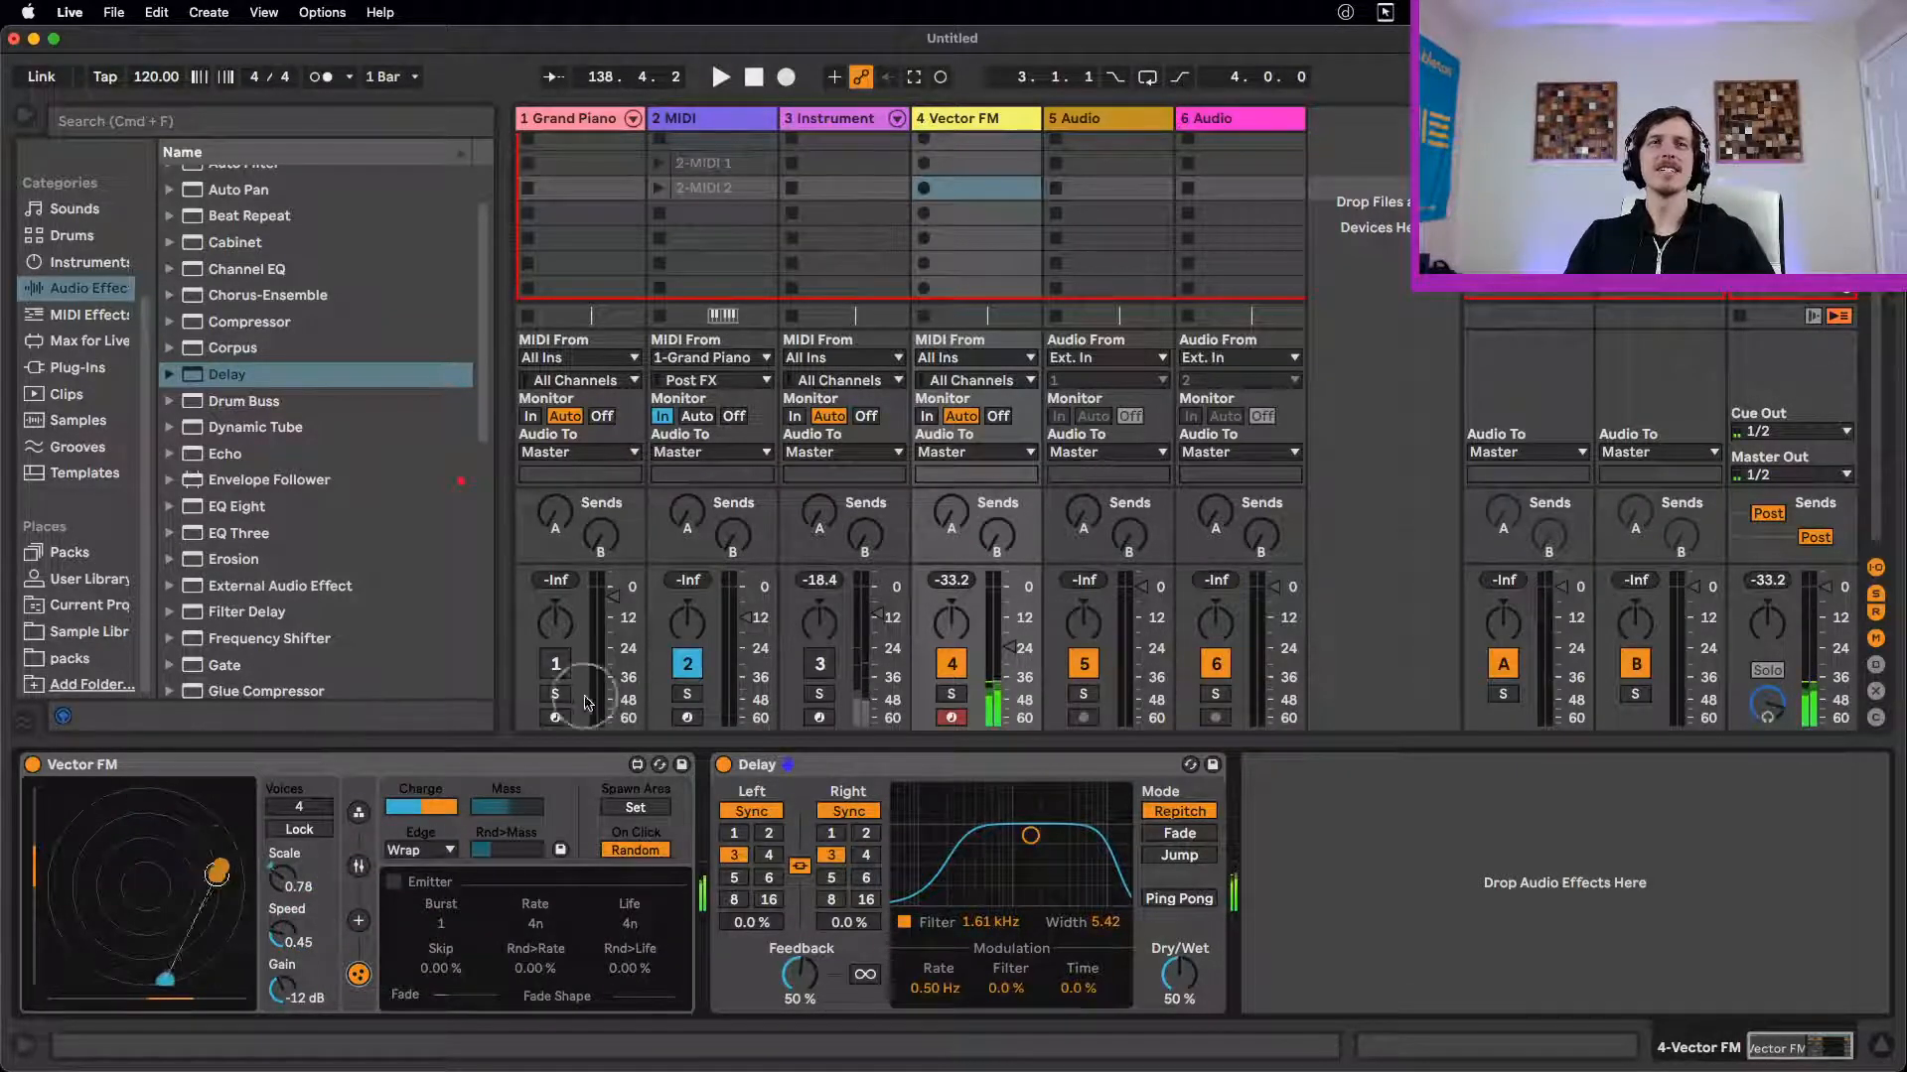
left_click(953, 663)
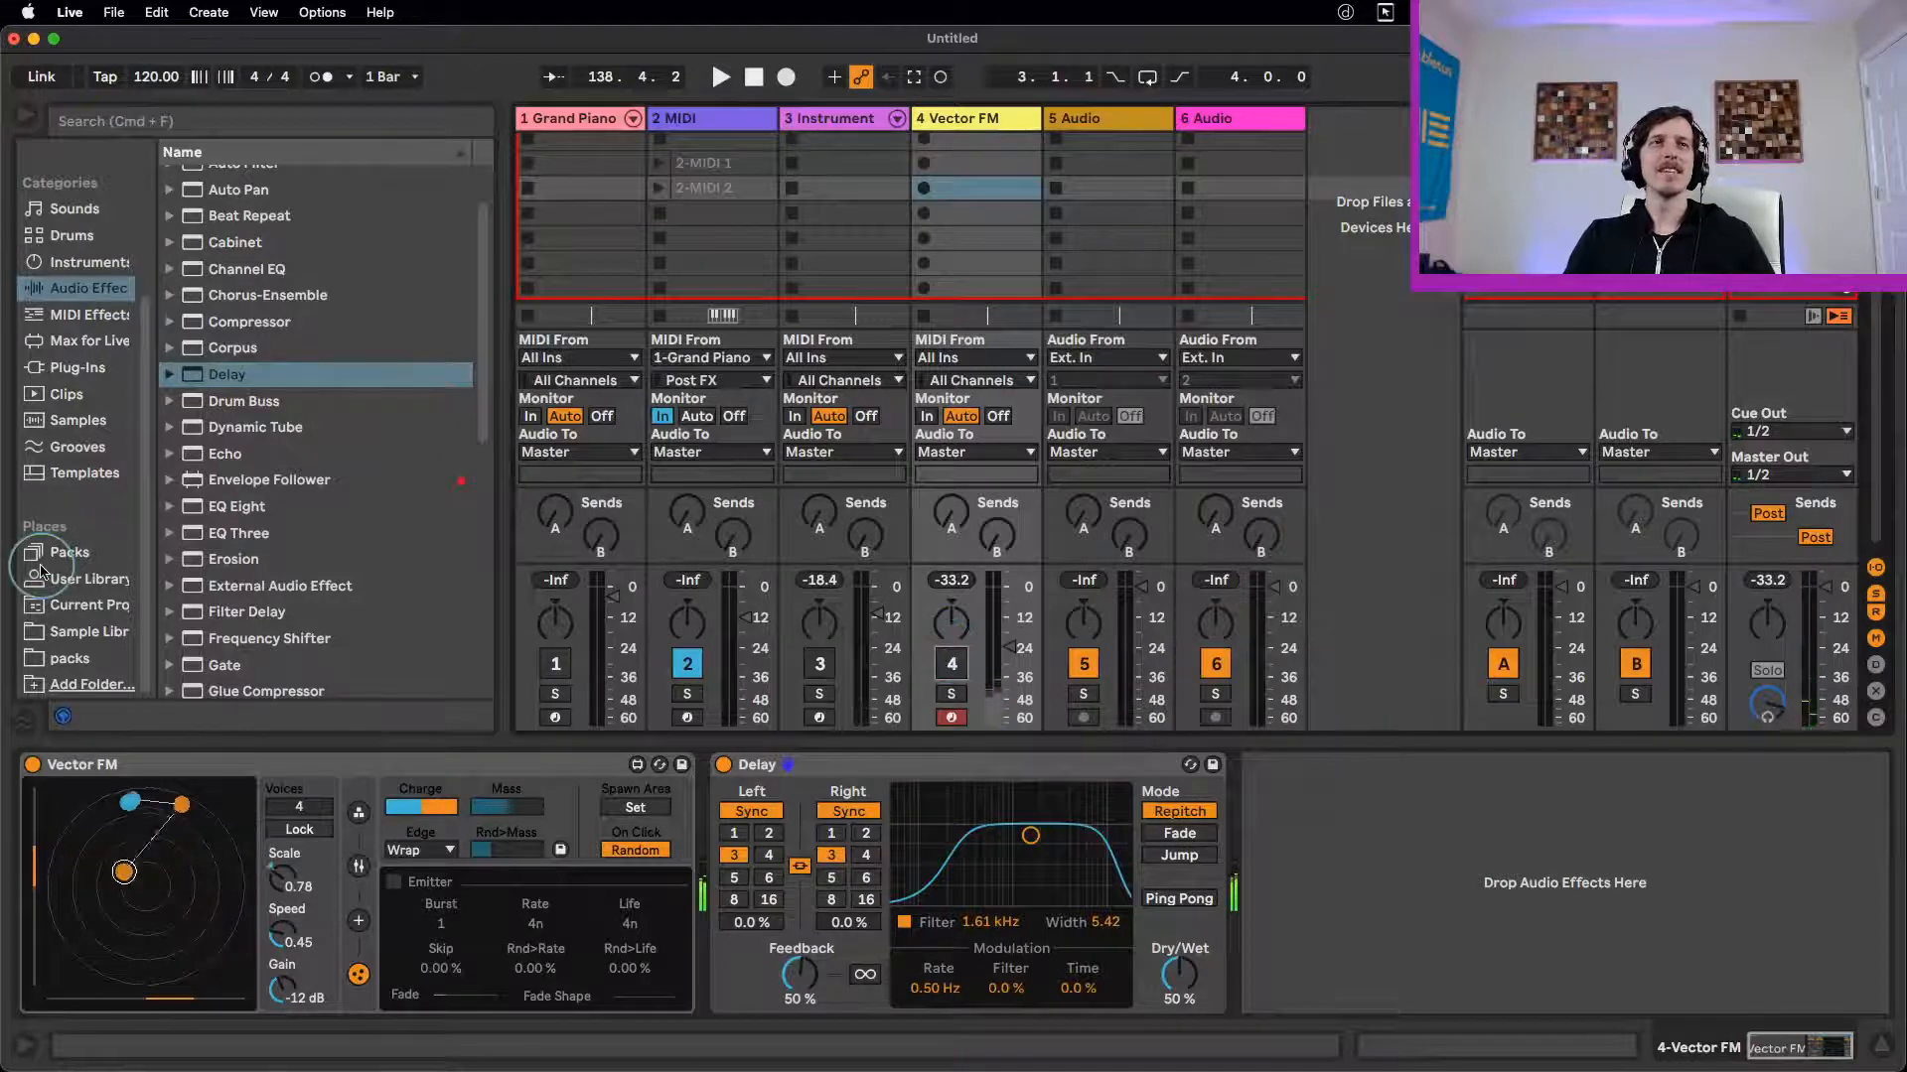
Step: Locate Vector Grain among the Inspired by Nature pack's instruments, with the Vector FM device selected
left_click(112, 541)
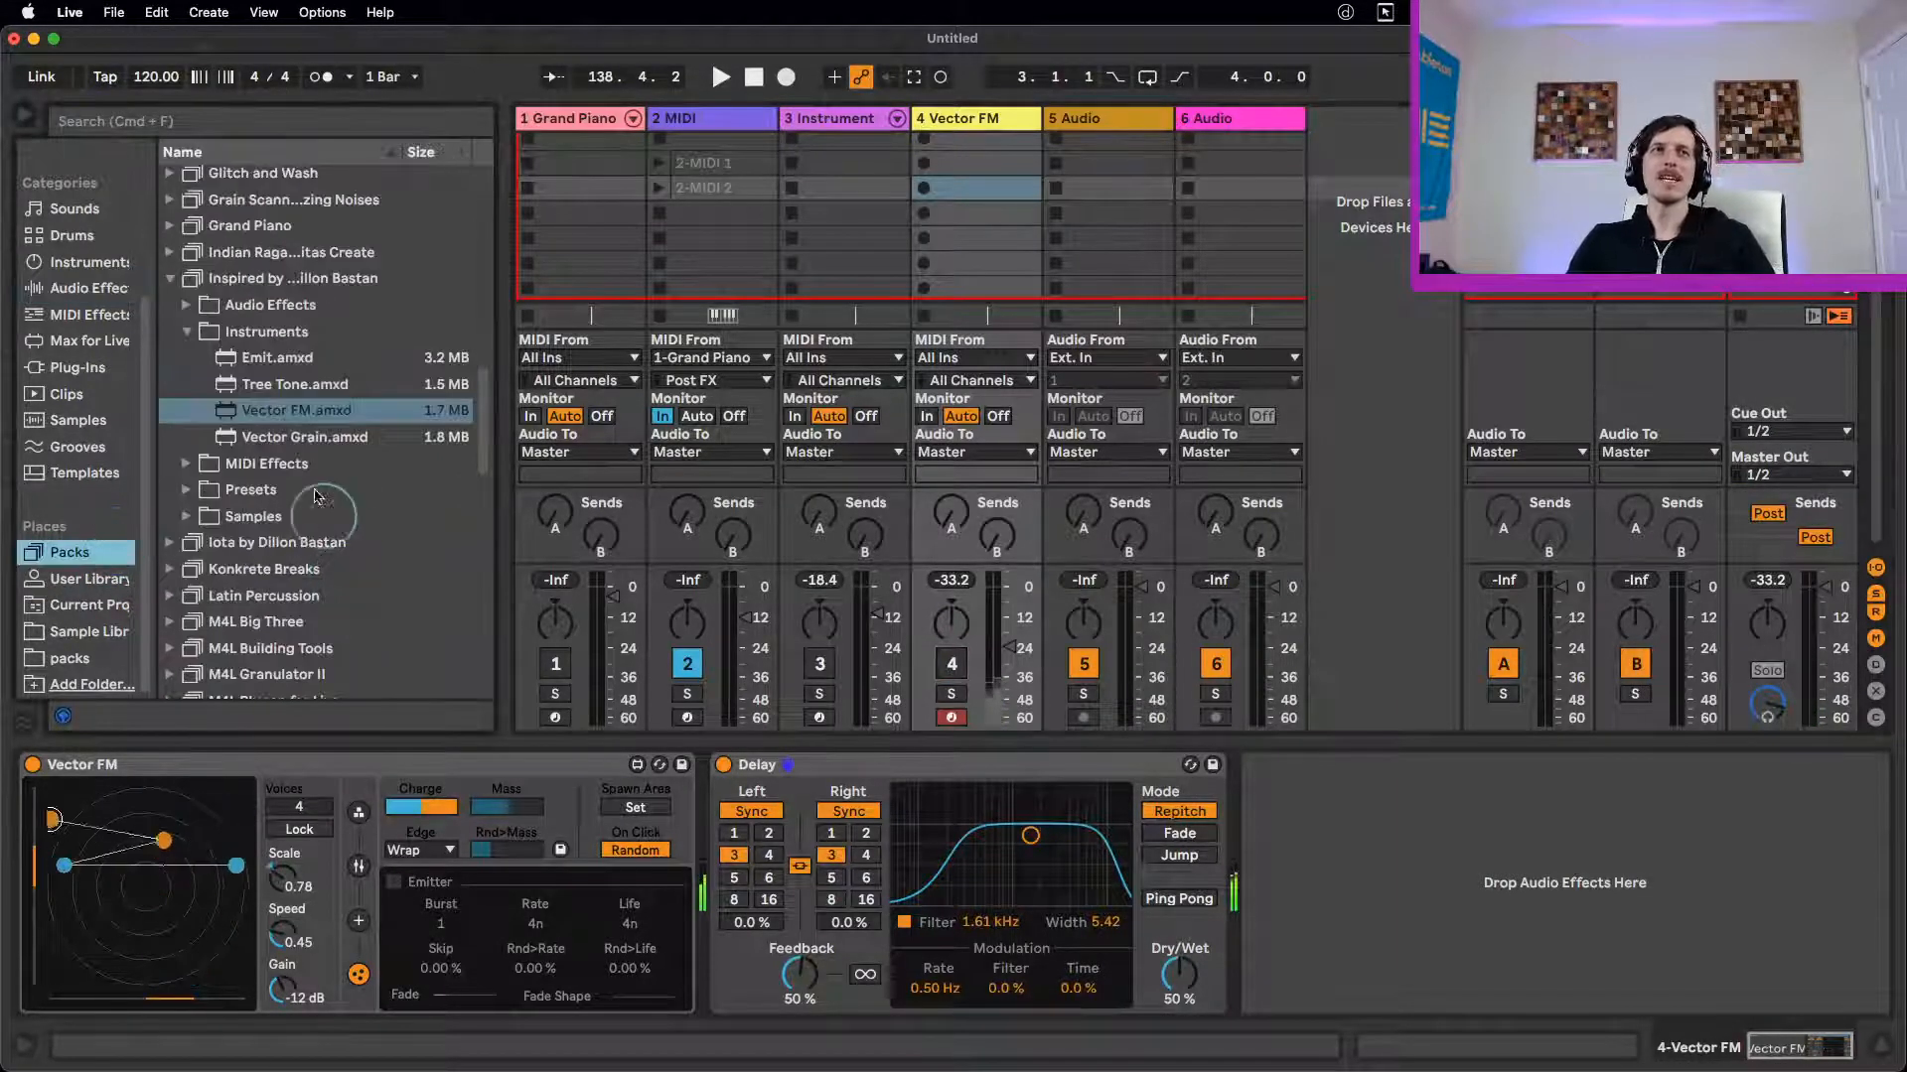
left_click(346, 415)
left_click(348, 442)
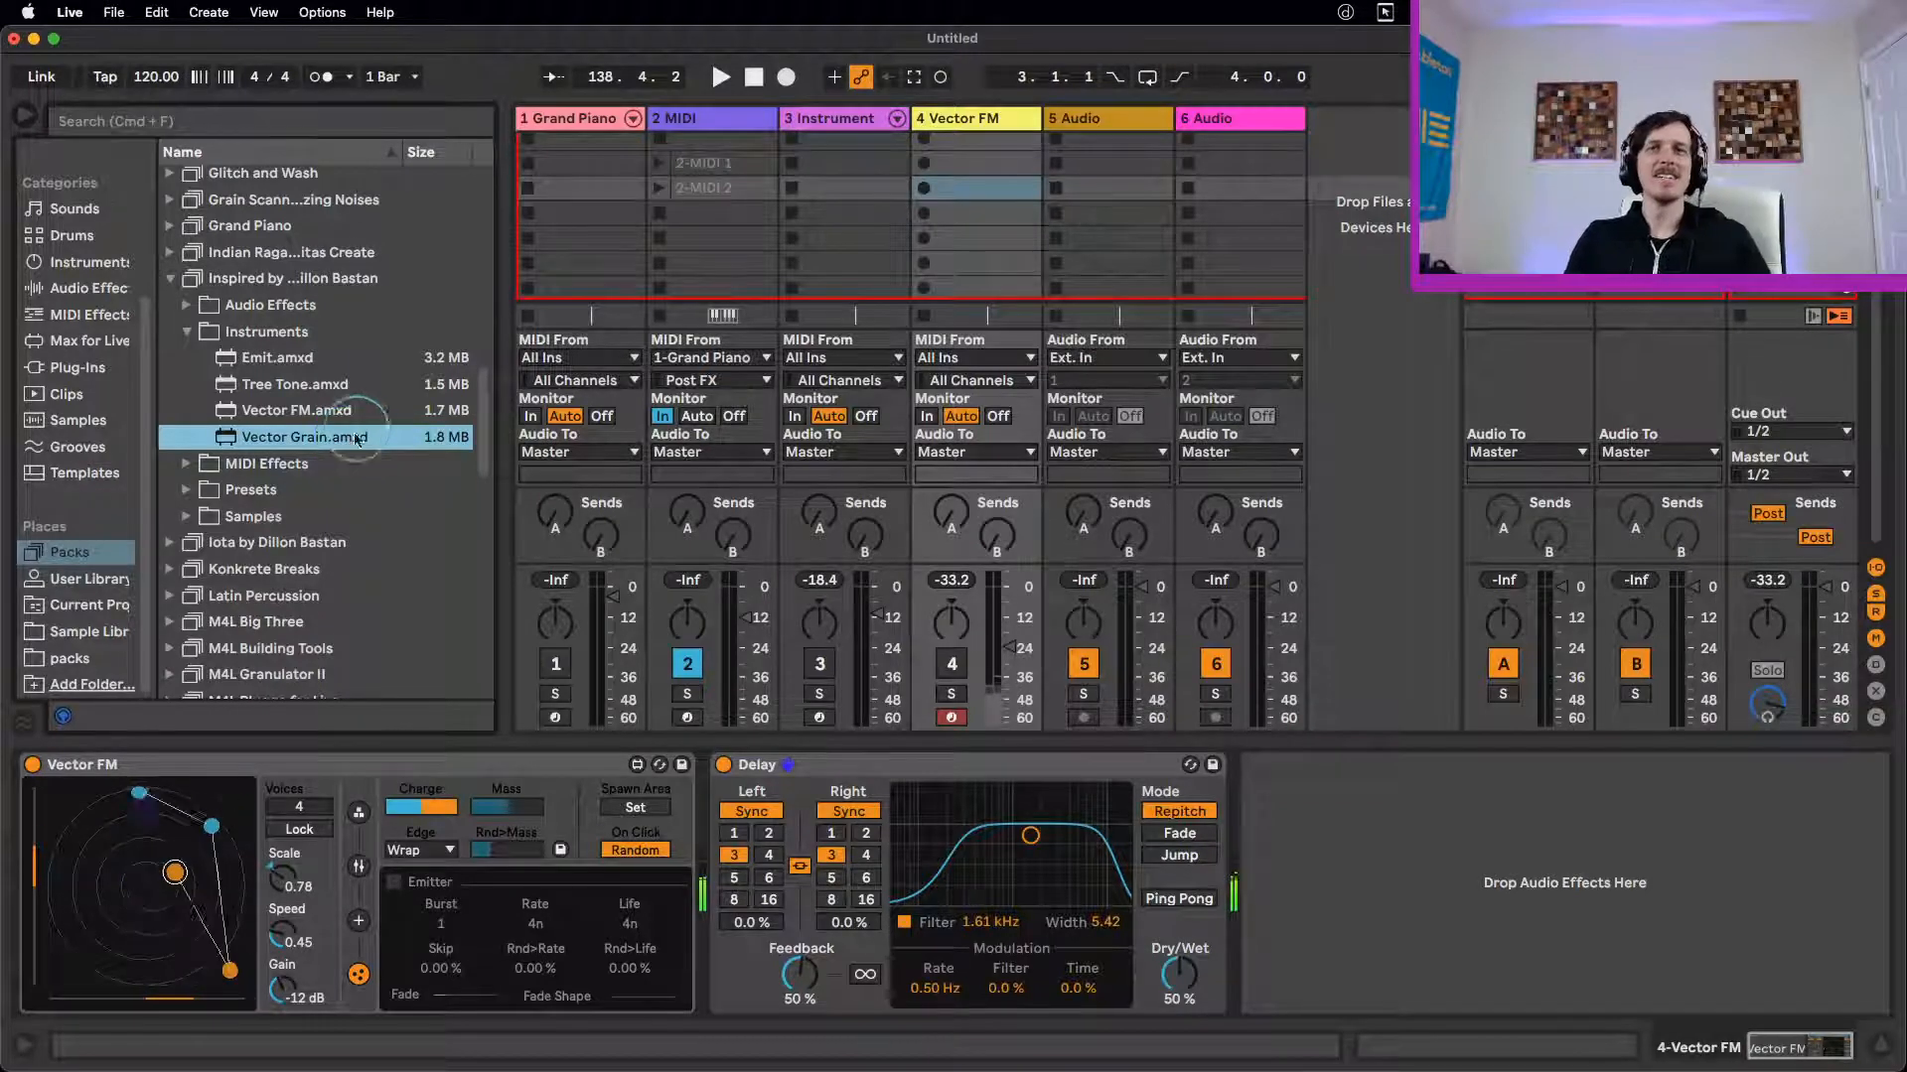
left_click(357, 767)
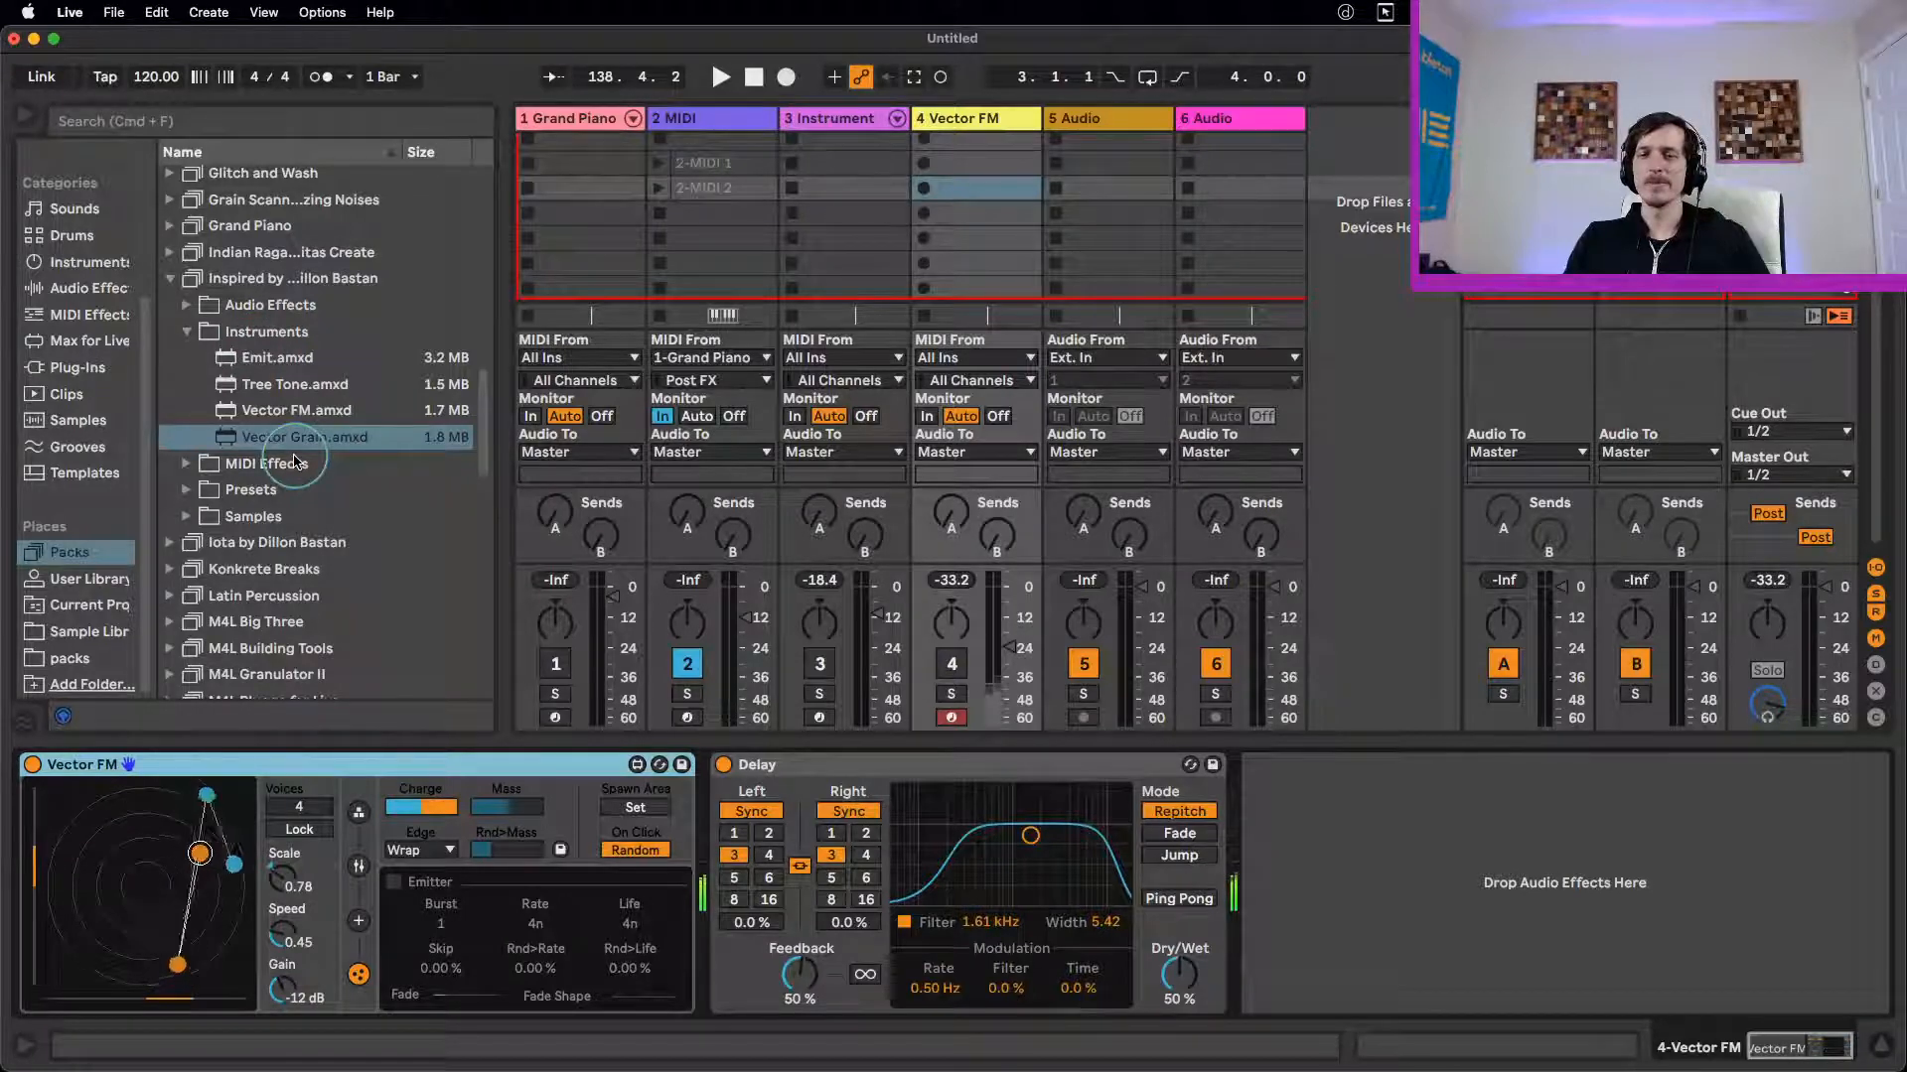
Step: Set Vector FM's Voices to 6 and its carrier Tune to 66.8 Hz, with its track active only while adjusting
left_click(952, 665)
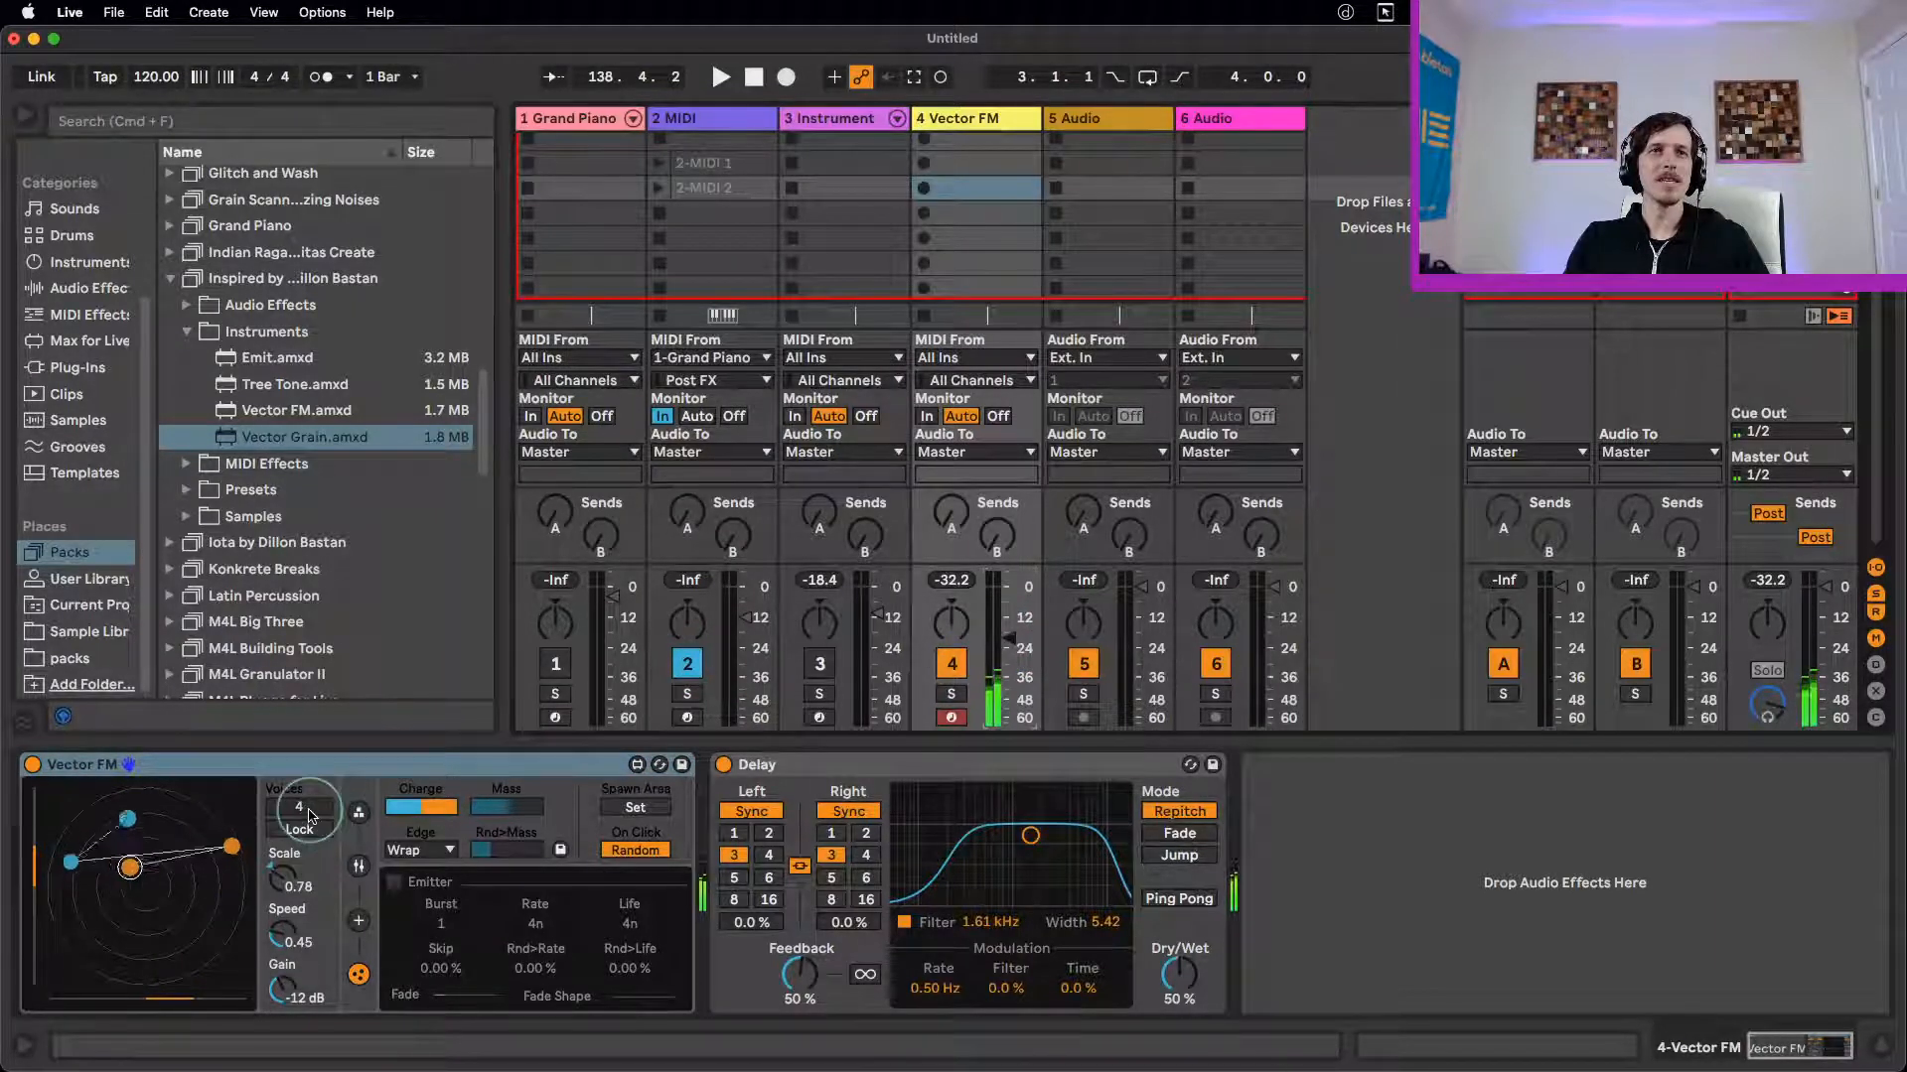
left_click_drag(307, 807, 311, 795)
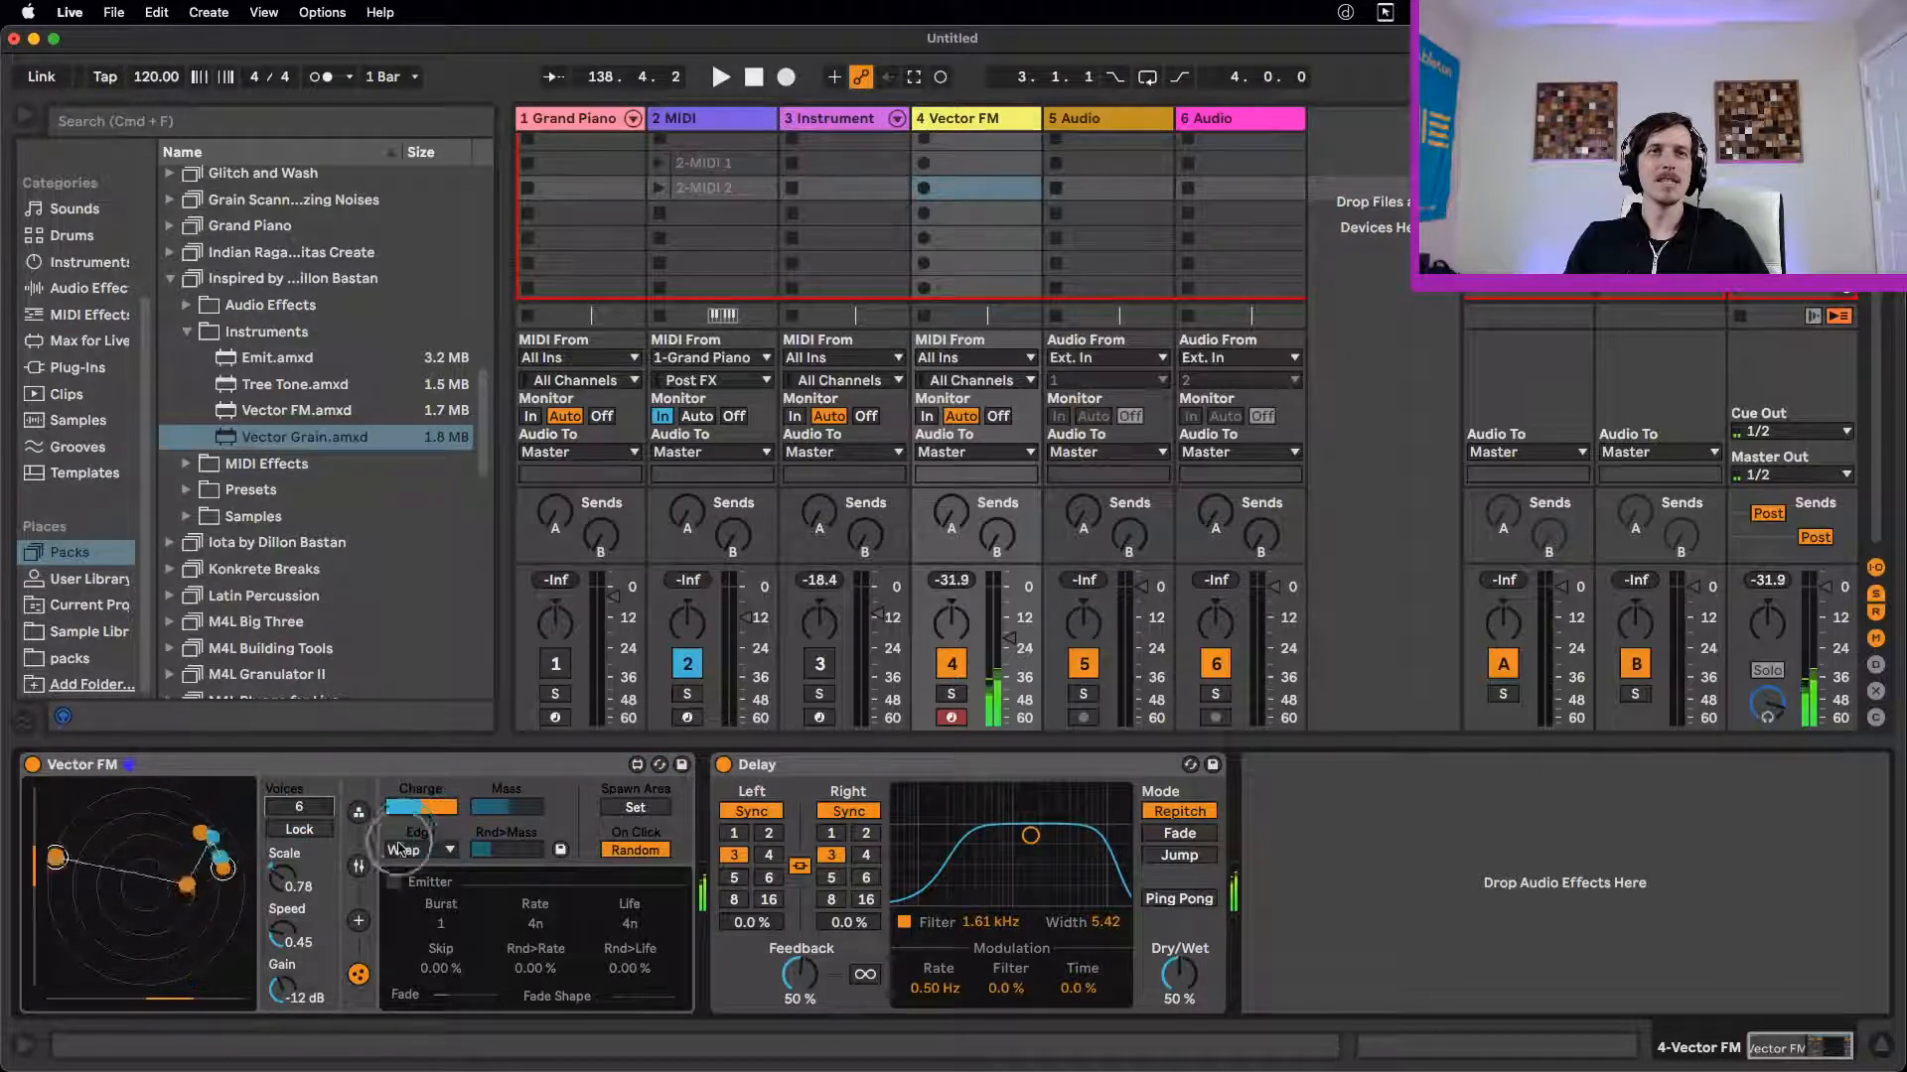
left_click(358, 866)
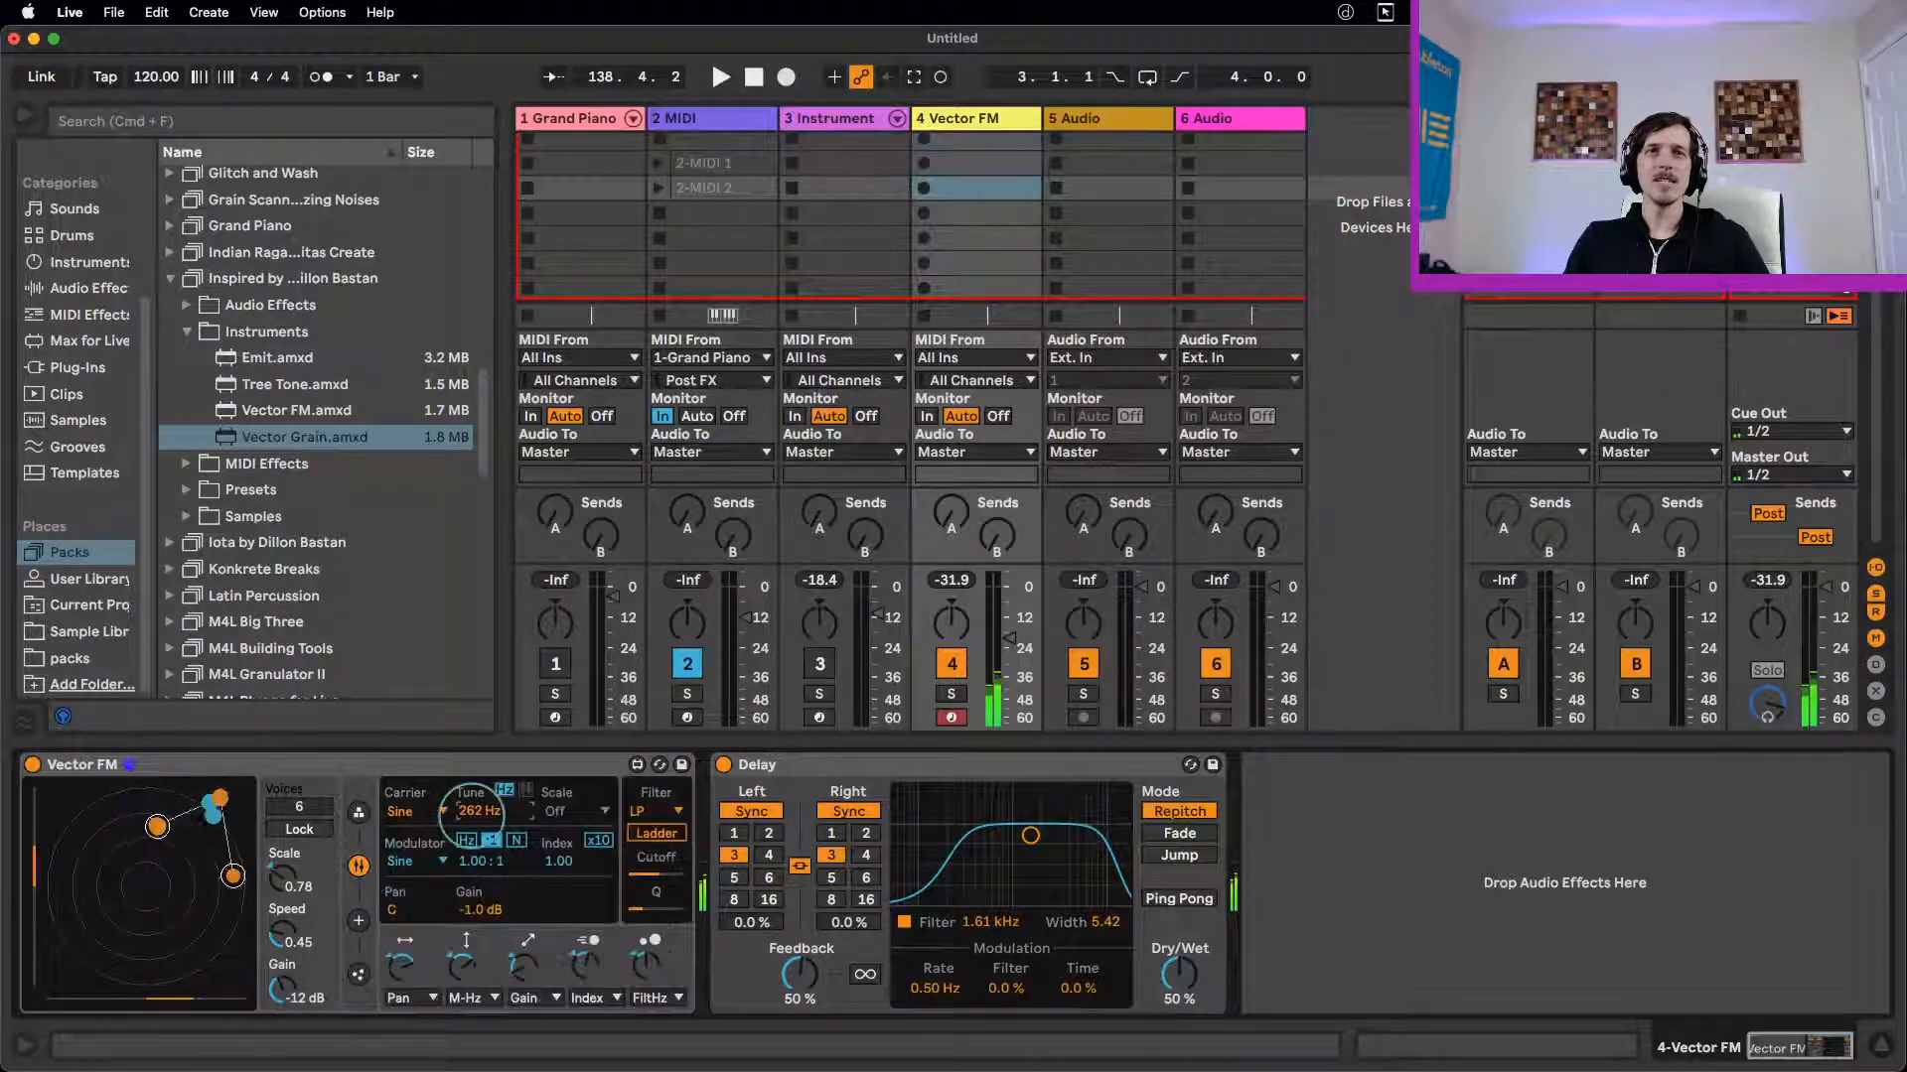
left_click_drag(479, 812, 475, 836)
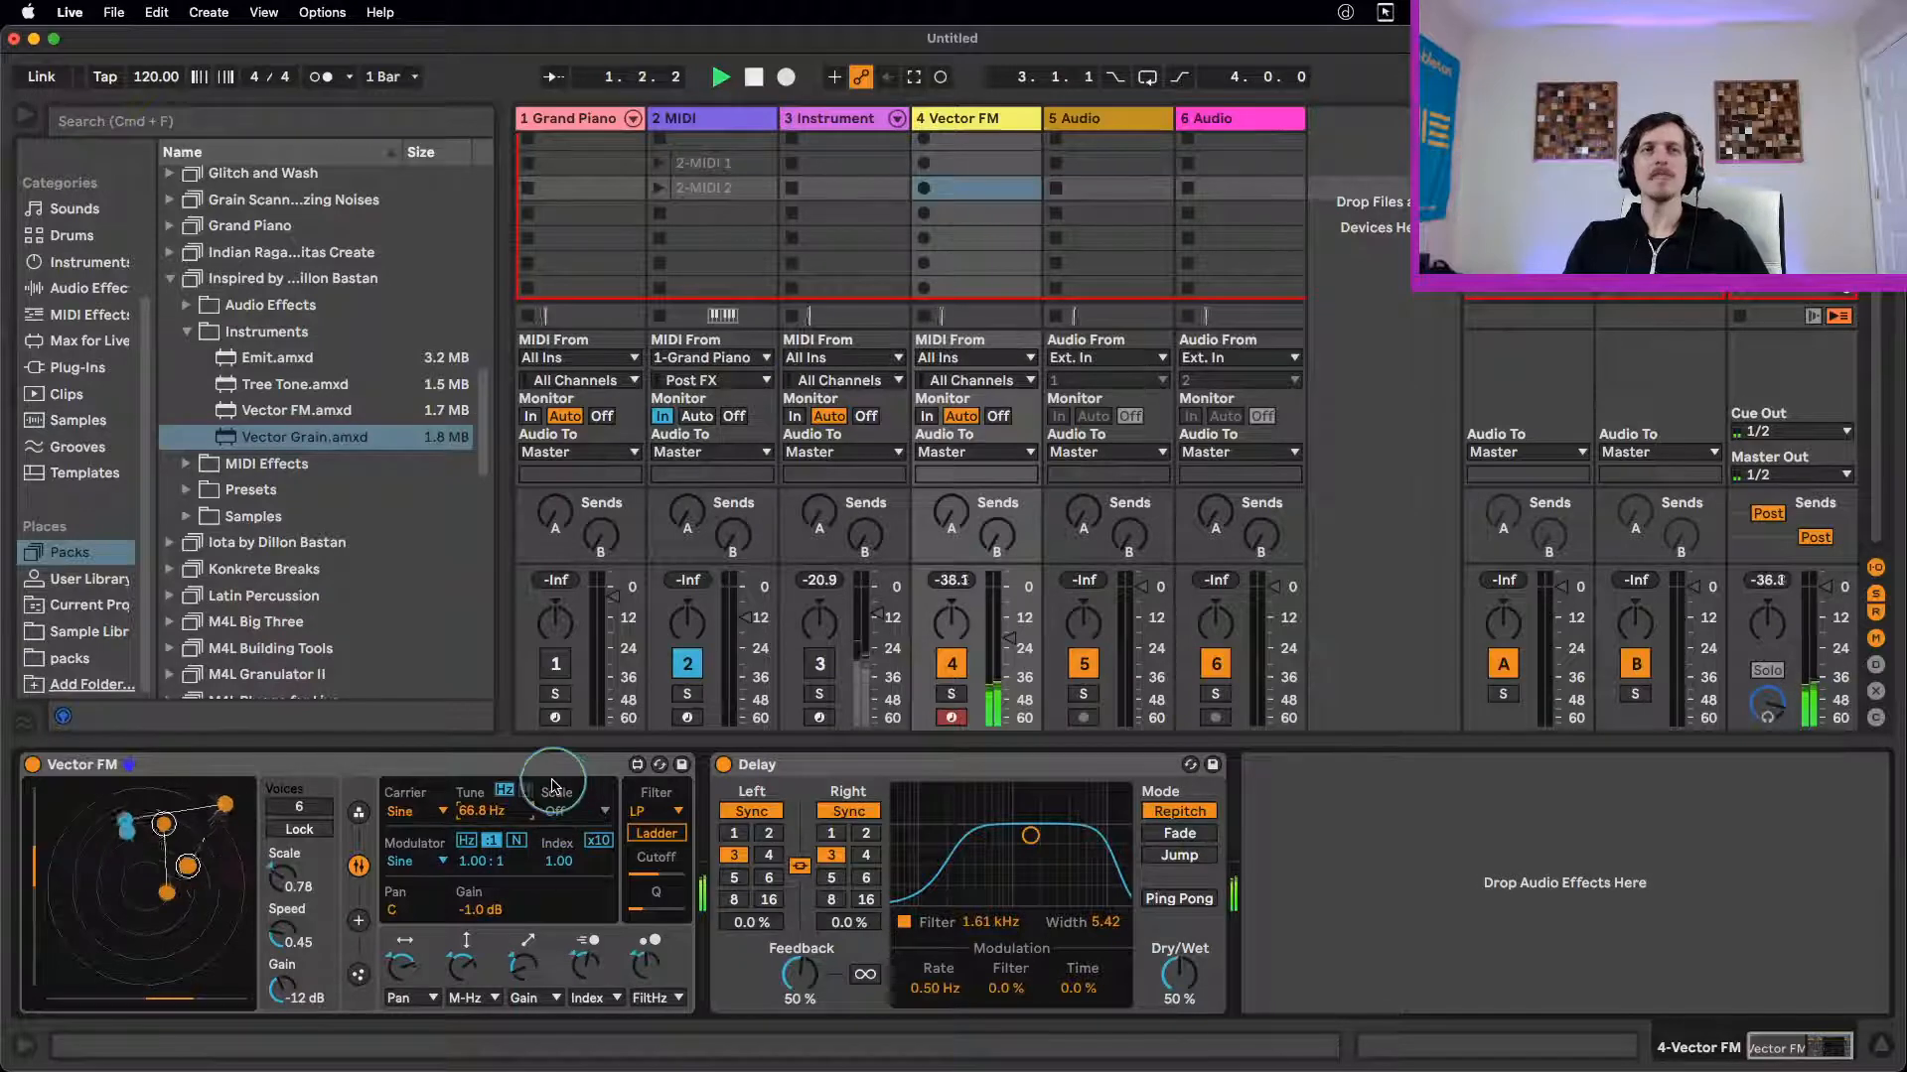
left_click(951, 663)
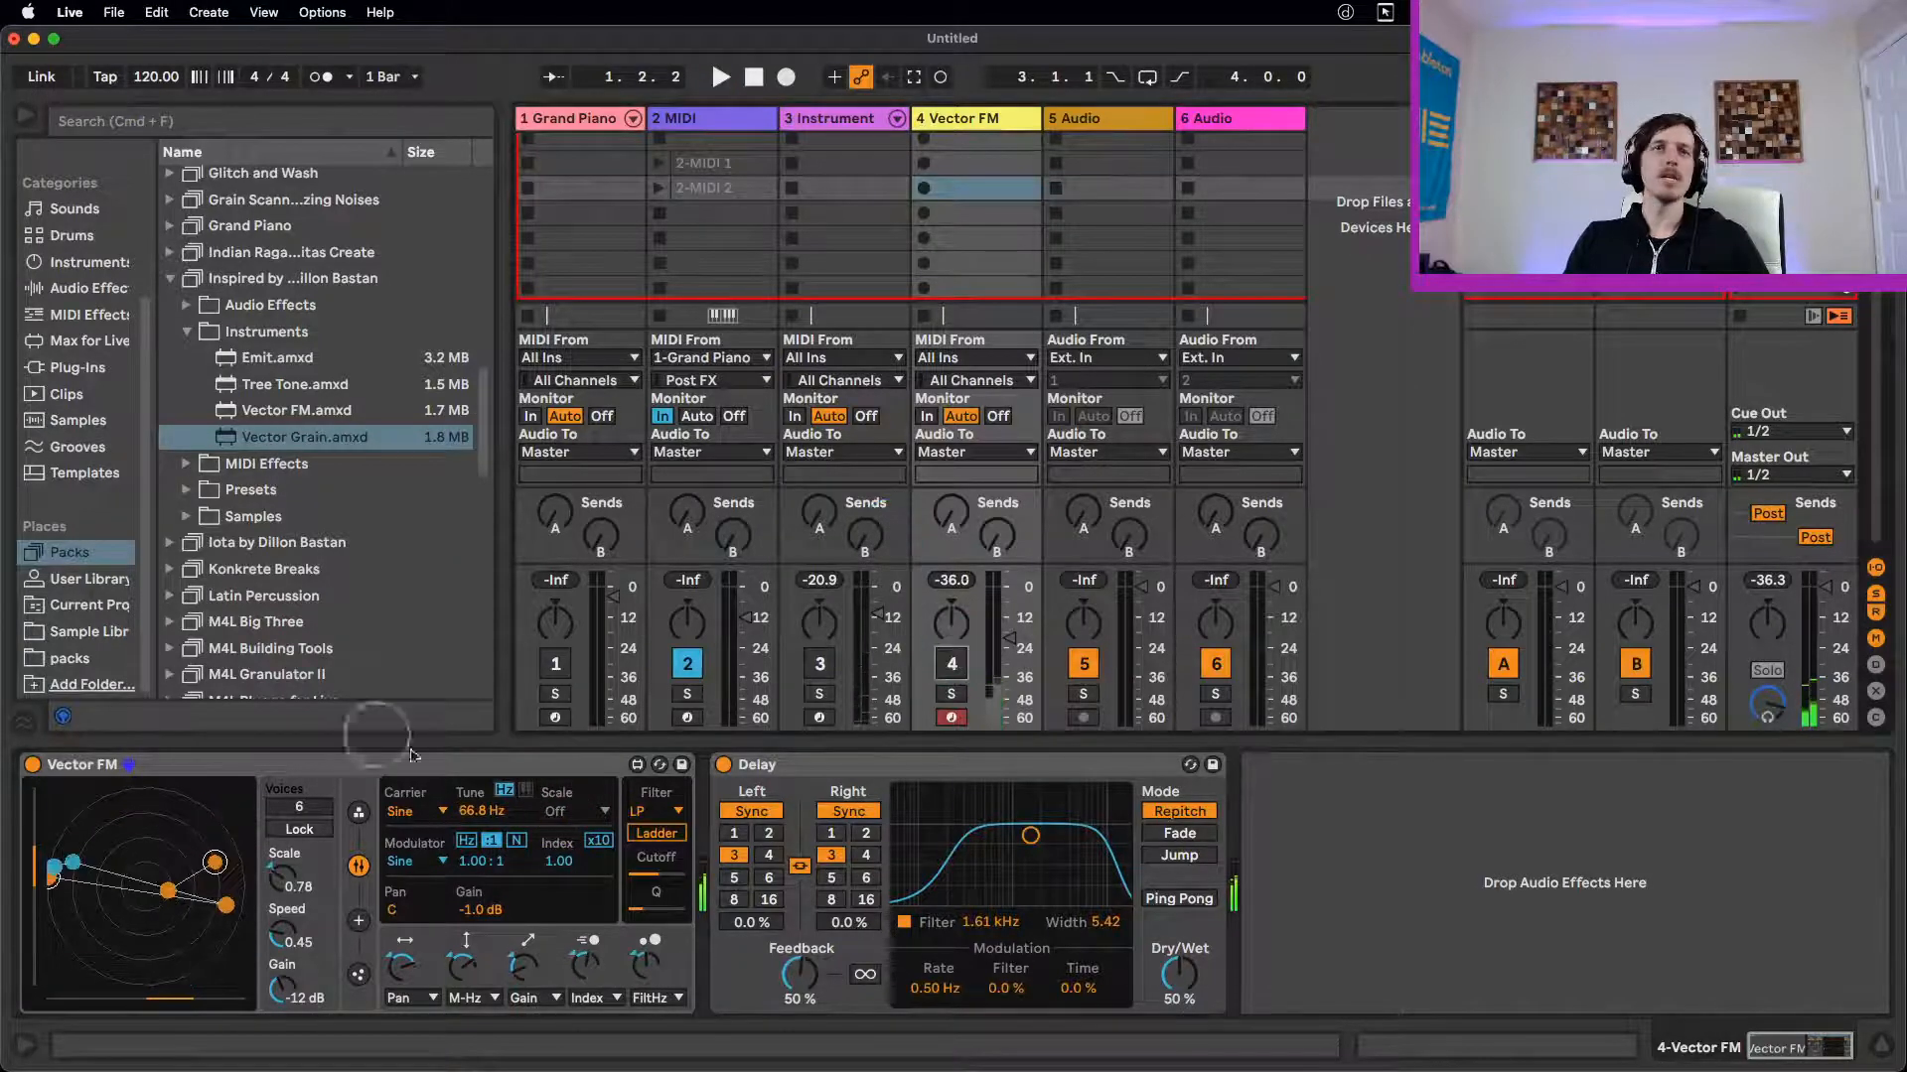
Step: Switch Vector FM's carrier tuning from Hz to note mode and set its Scale to Chrom
left_click(569, 814)
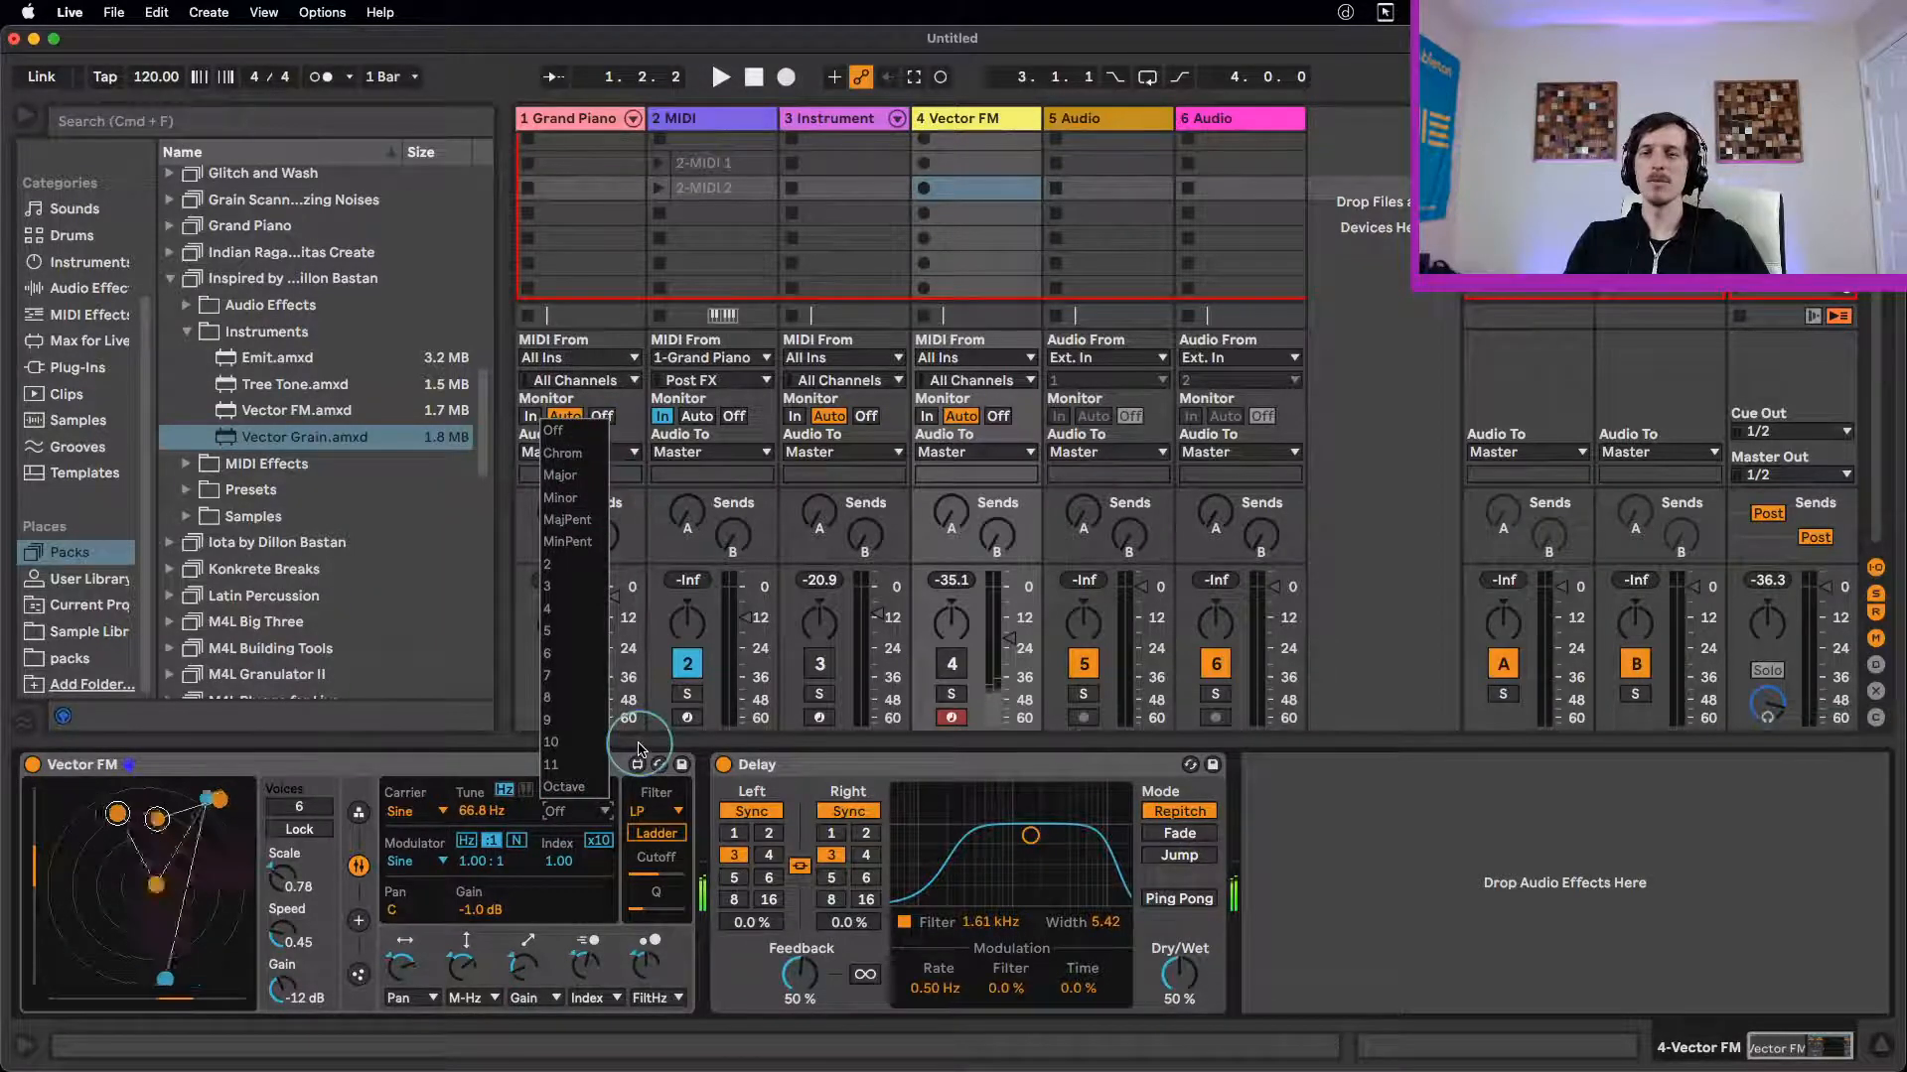
left_click(429, 771)
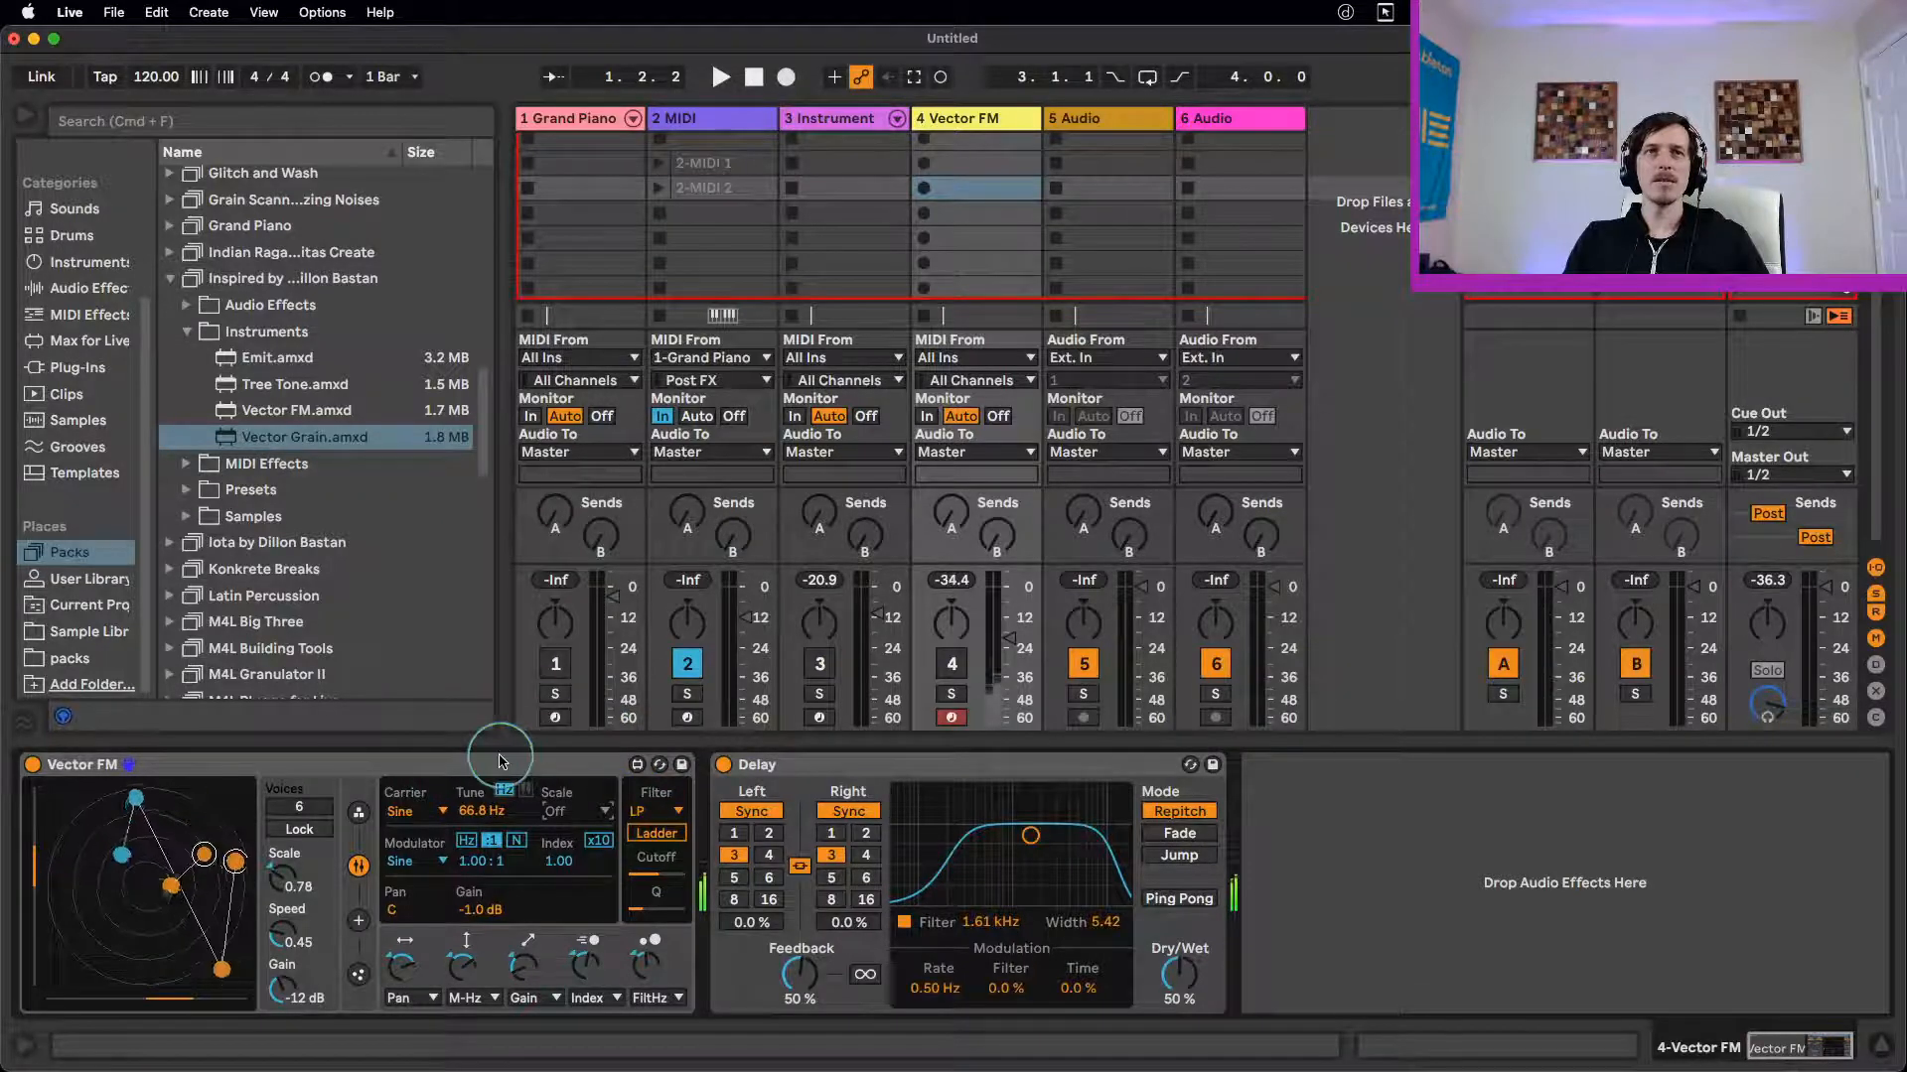
left_click(502, 763)
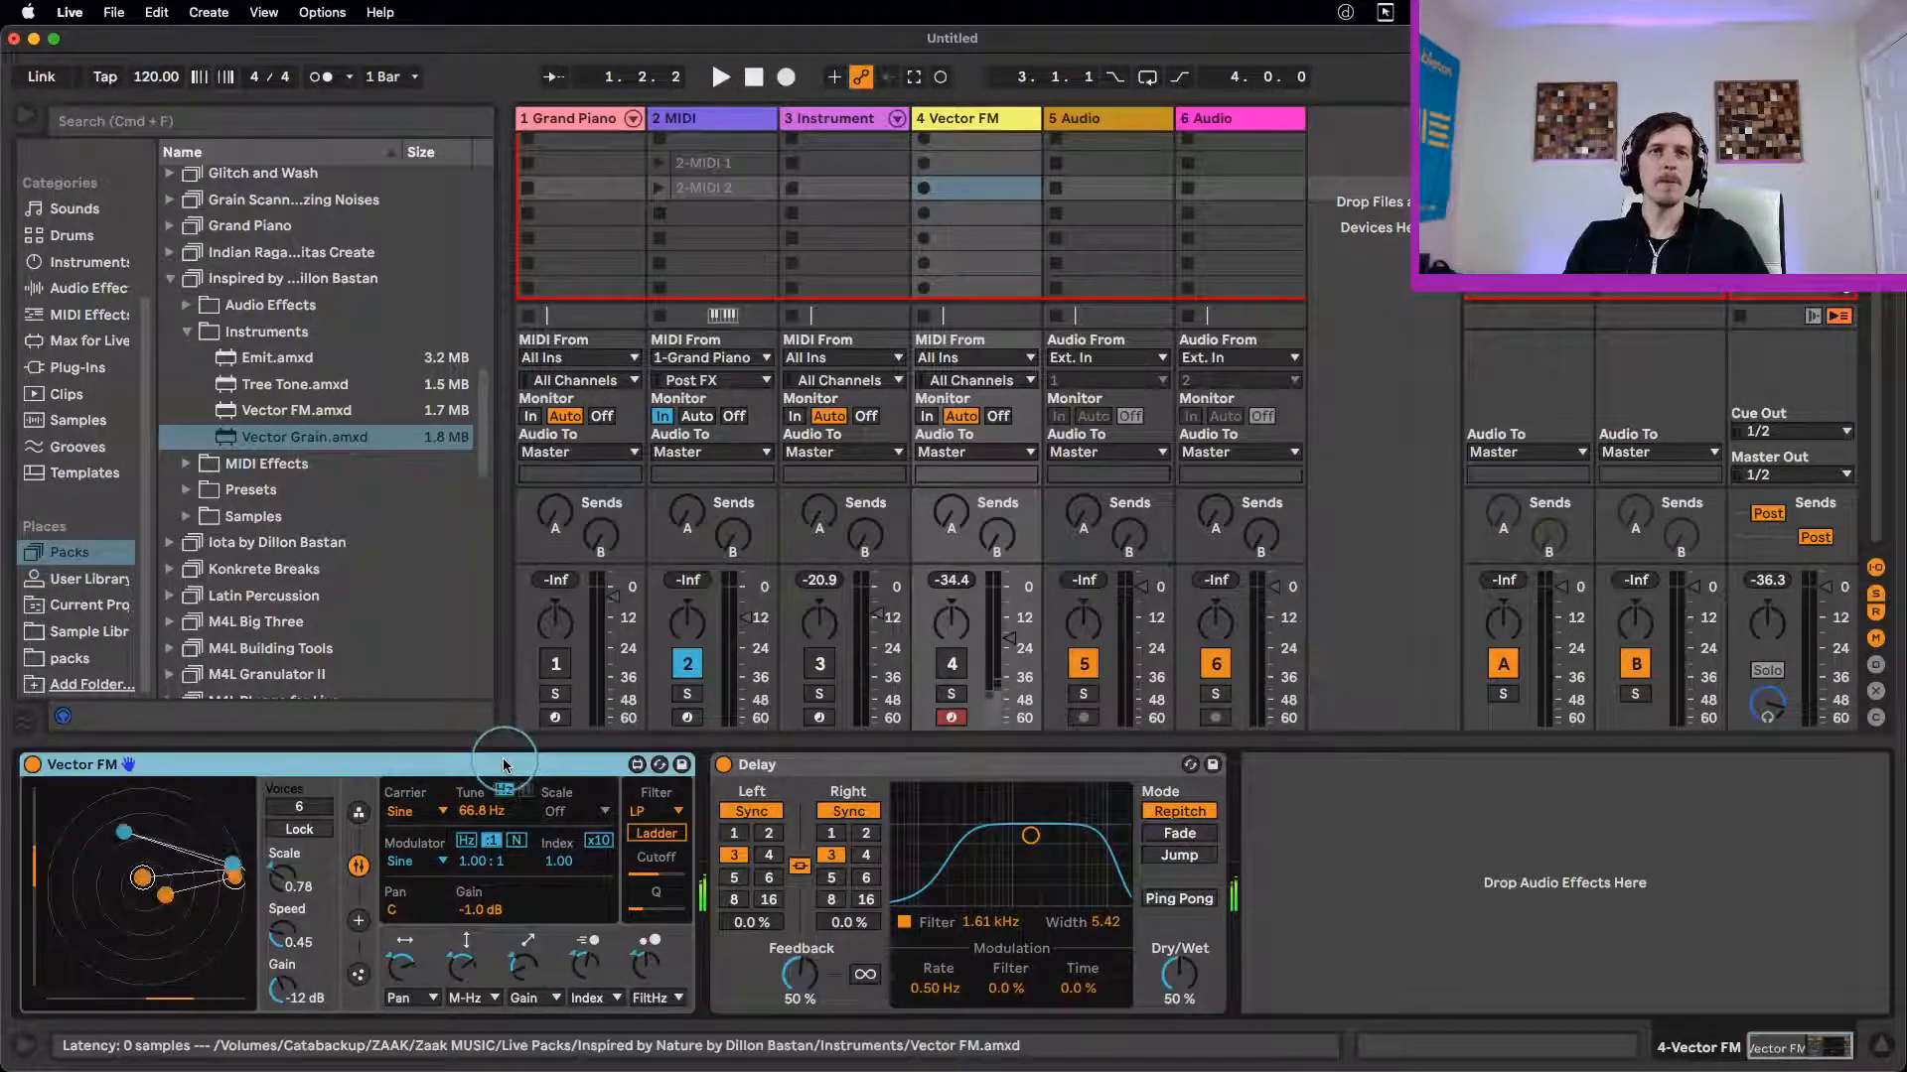
left_click(579, 811)
left_click(593, 813)
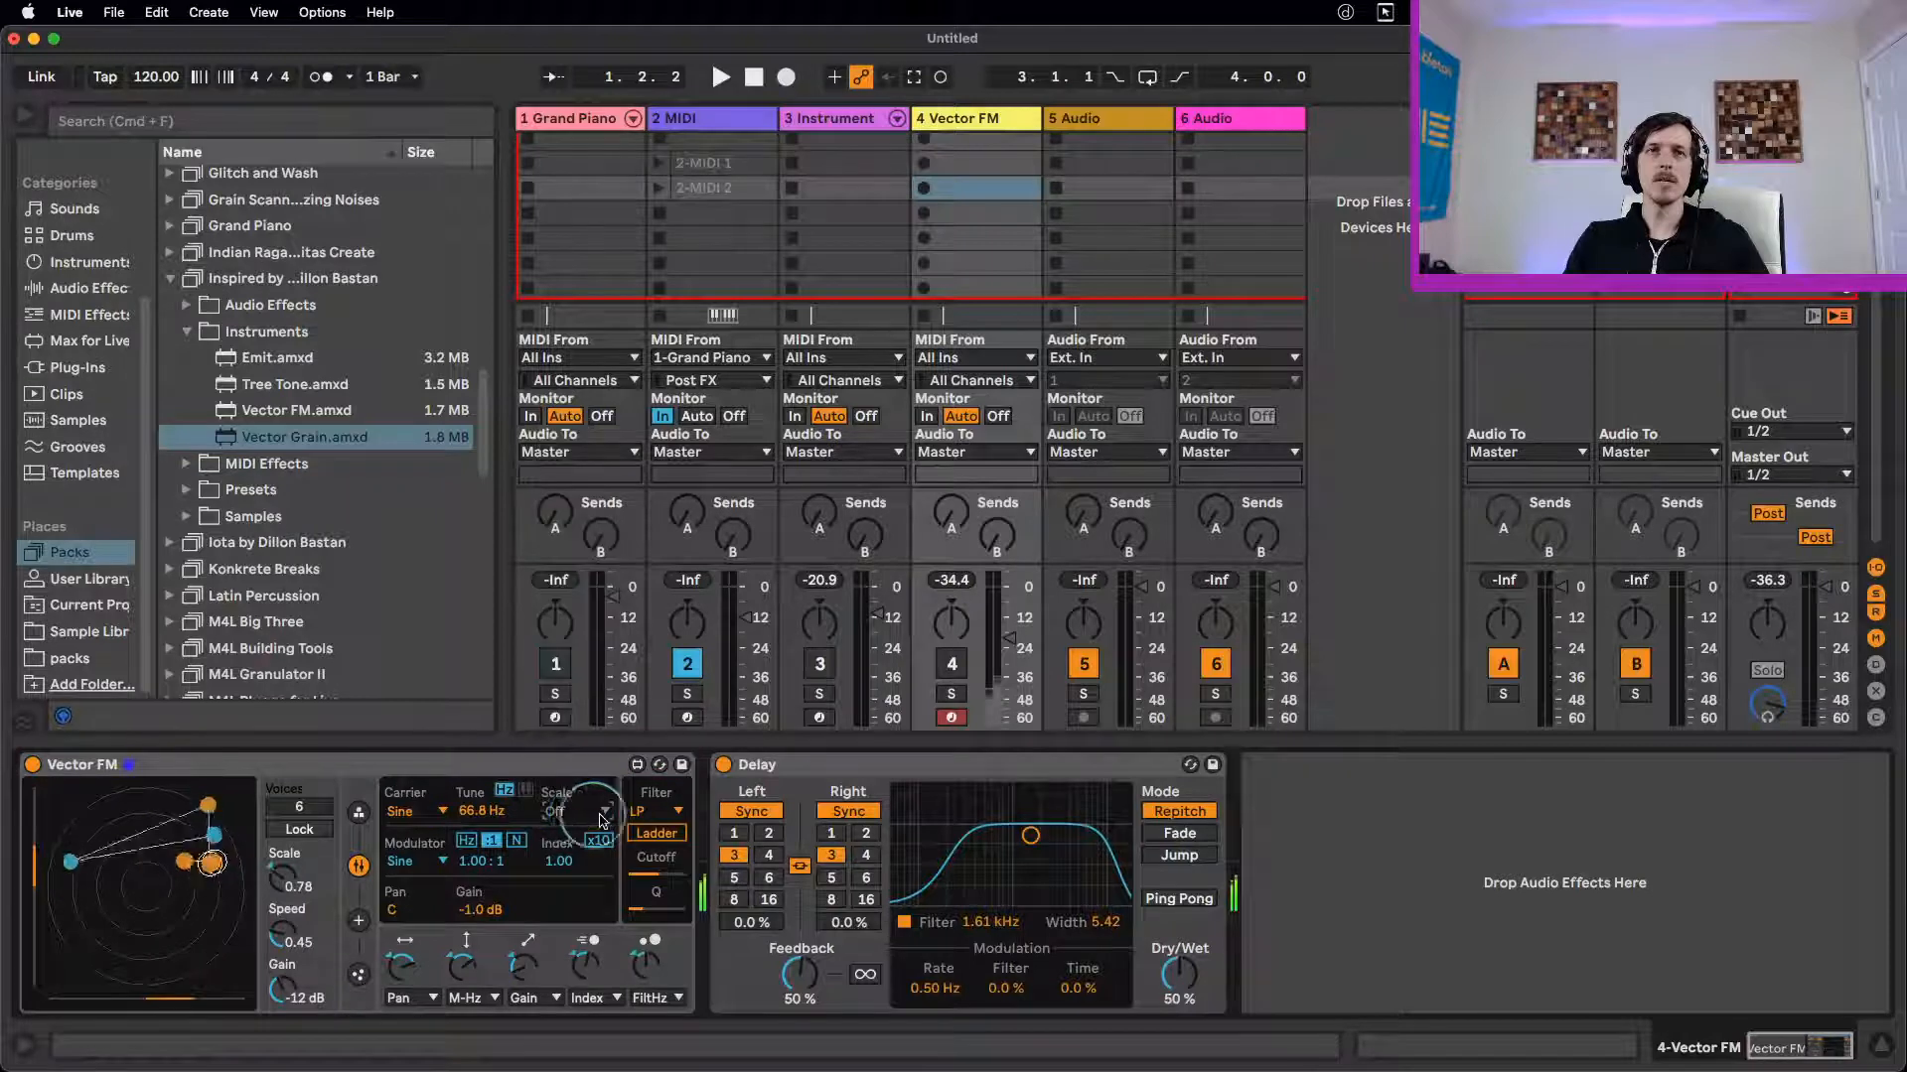
left_click(504, 789)
left_click(571, 811)
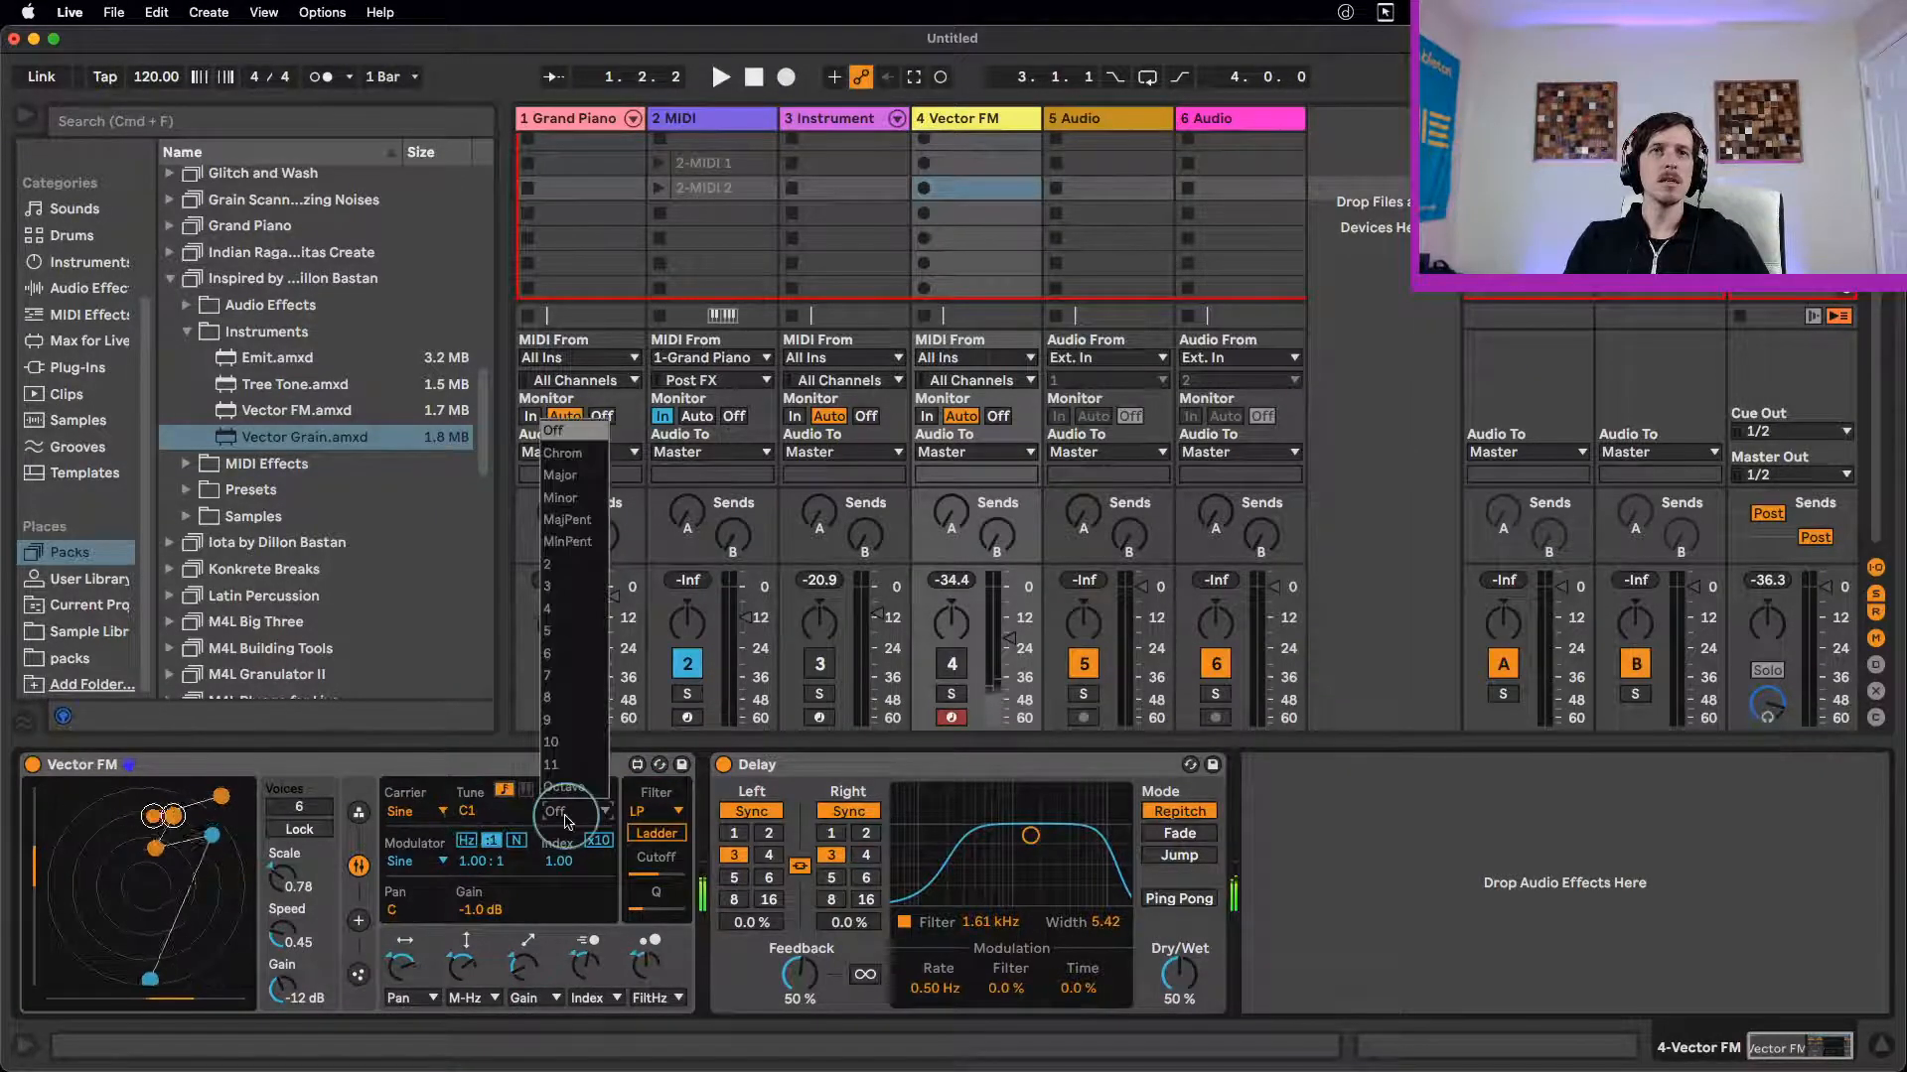
left_click(576, 464)
Step: Start playback with the Vector FM track reactivated and set the carrier Tune to D3
key("space")
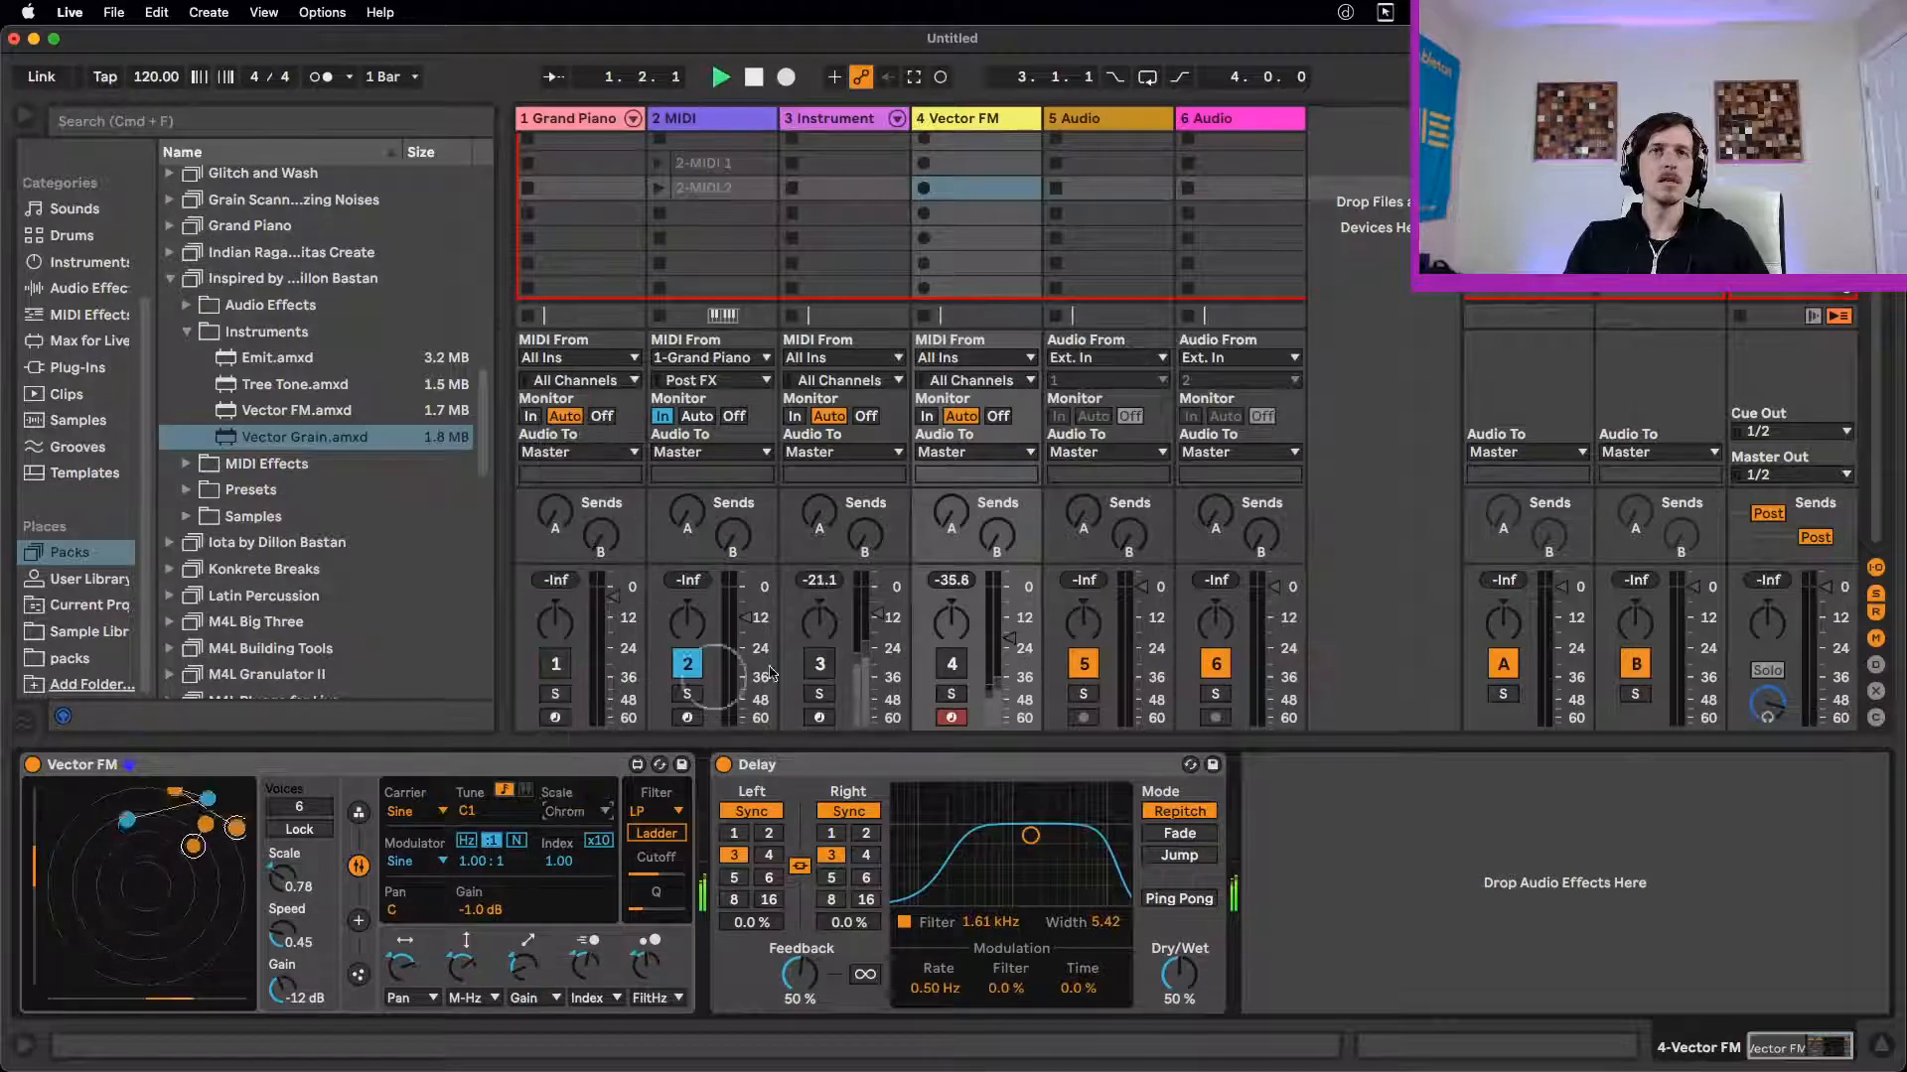
left_click(945, 665)
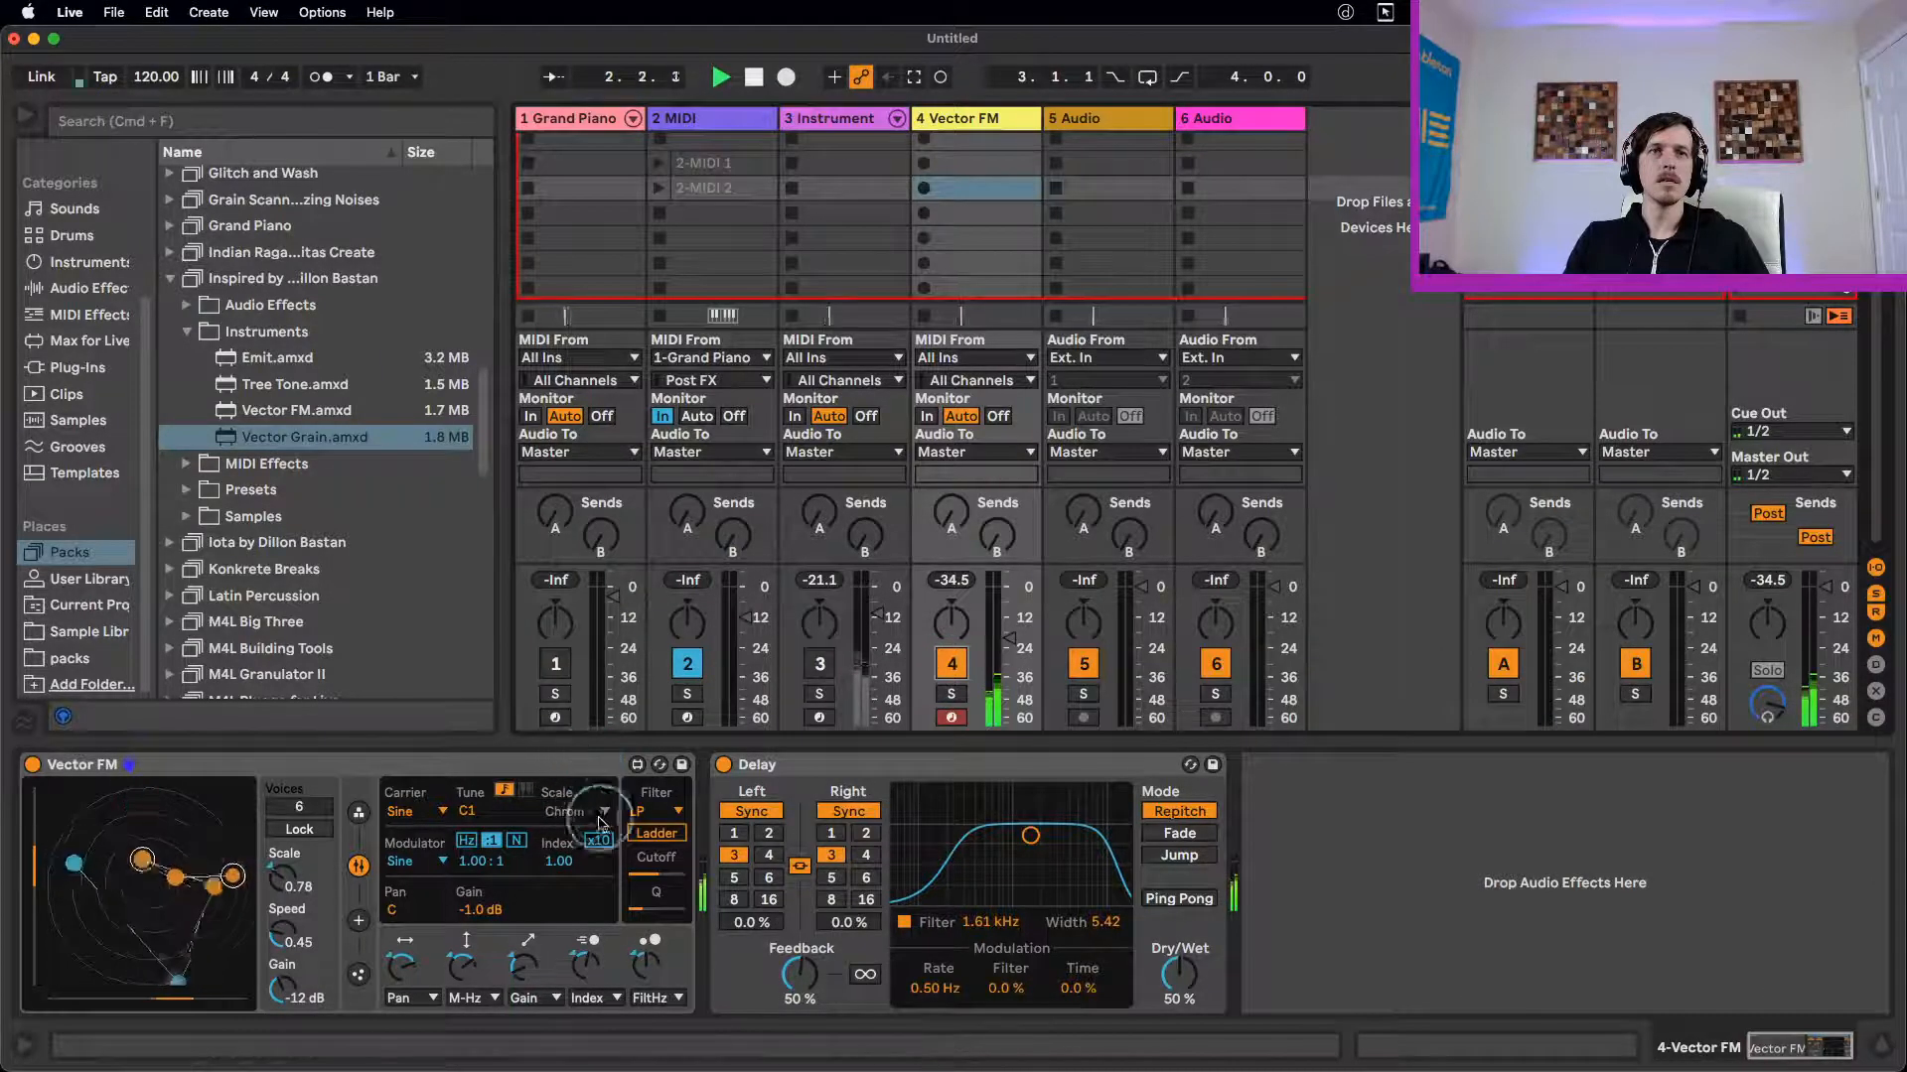
mouse_move(472, 814)
left_mouse_down()
mouse_move(474, 779)
mouse_move(471, 812)
left_mouse_up()
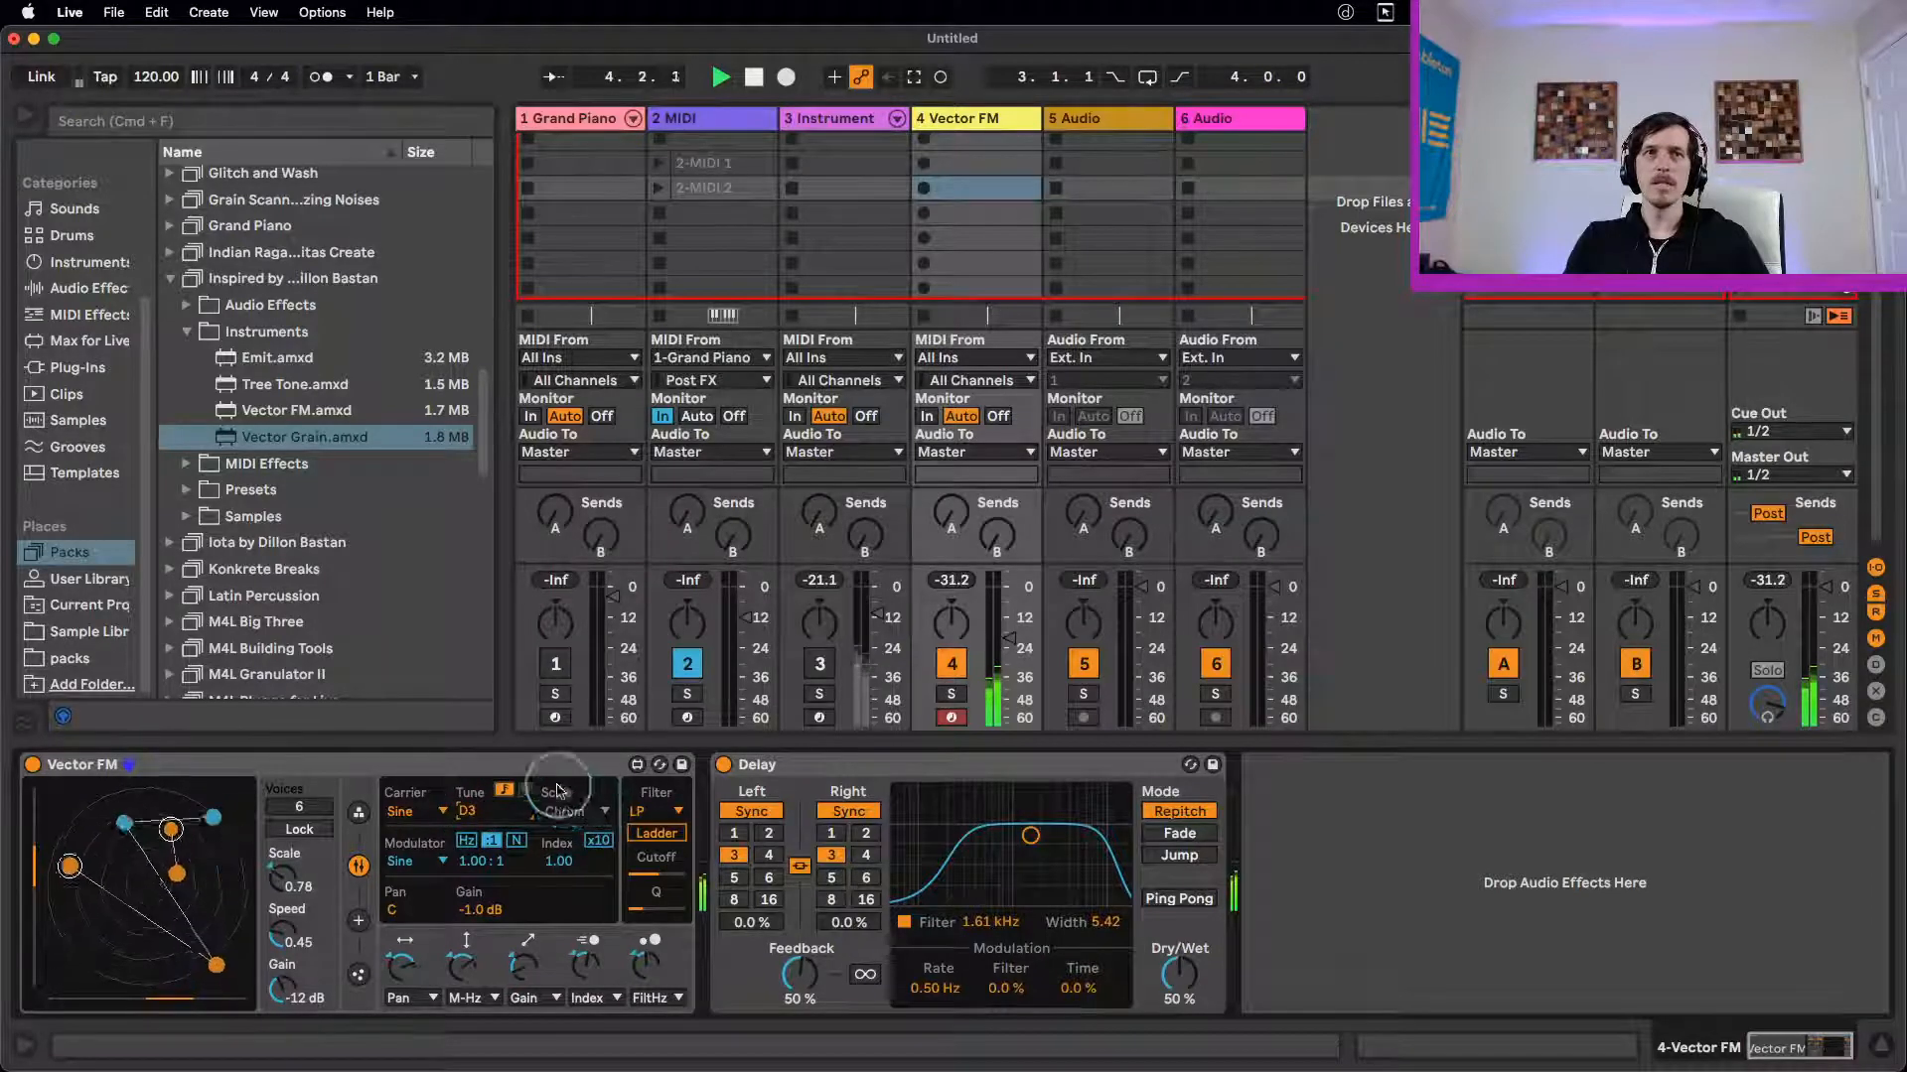
Step: Try the Minor scale on Vector FM's carrier, and settle on Major
left_click(574, 813)
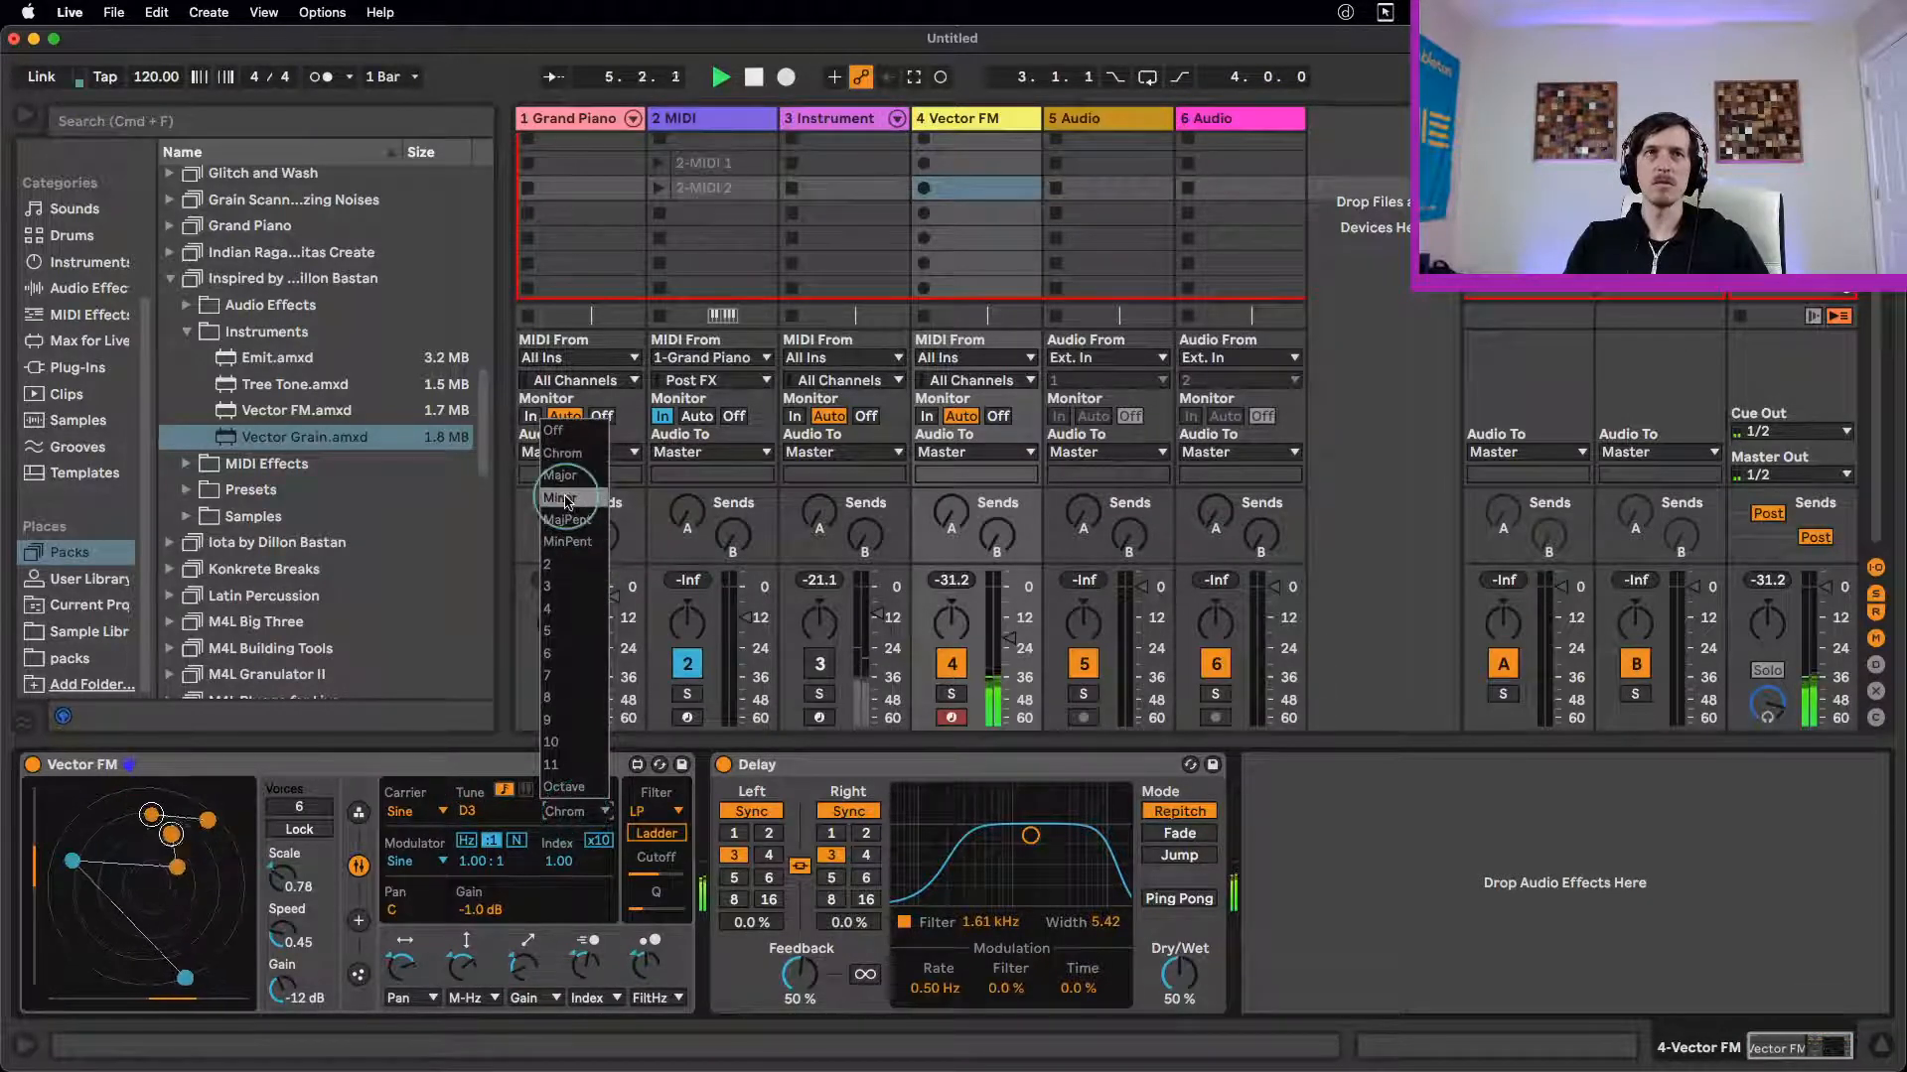
left_click(560, 498)
left_click(553, 817)
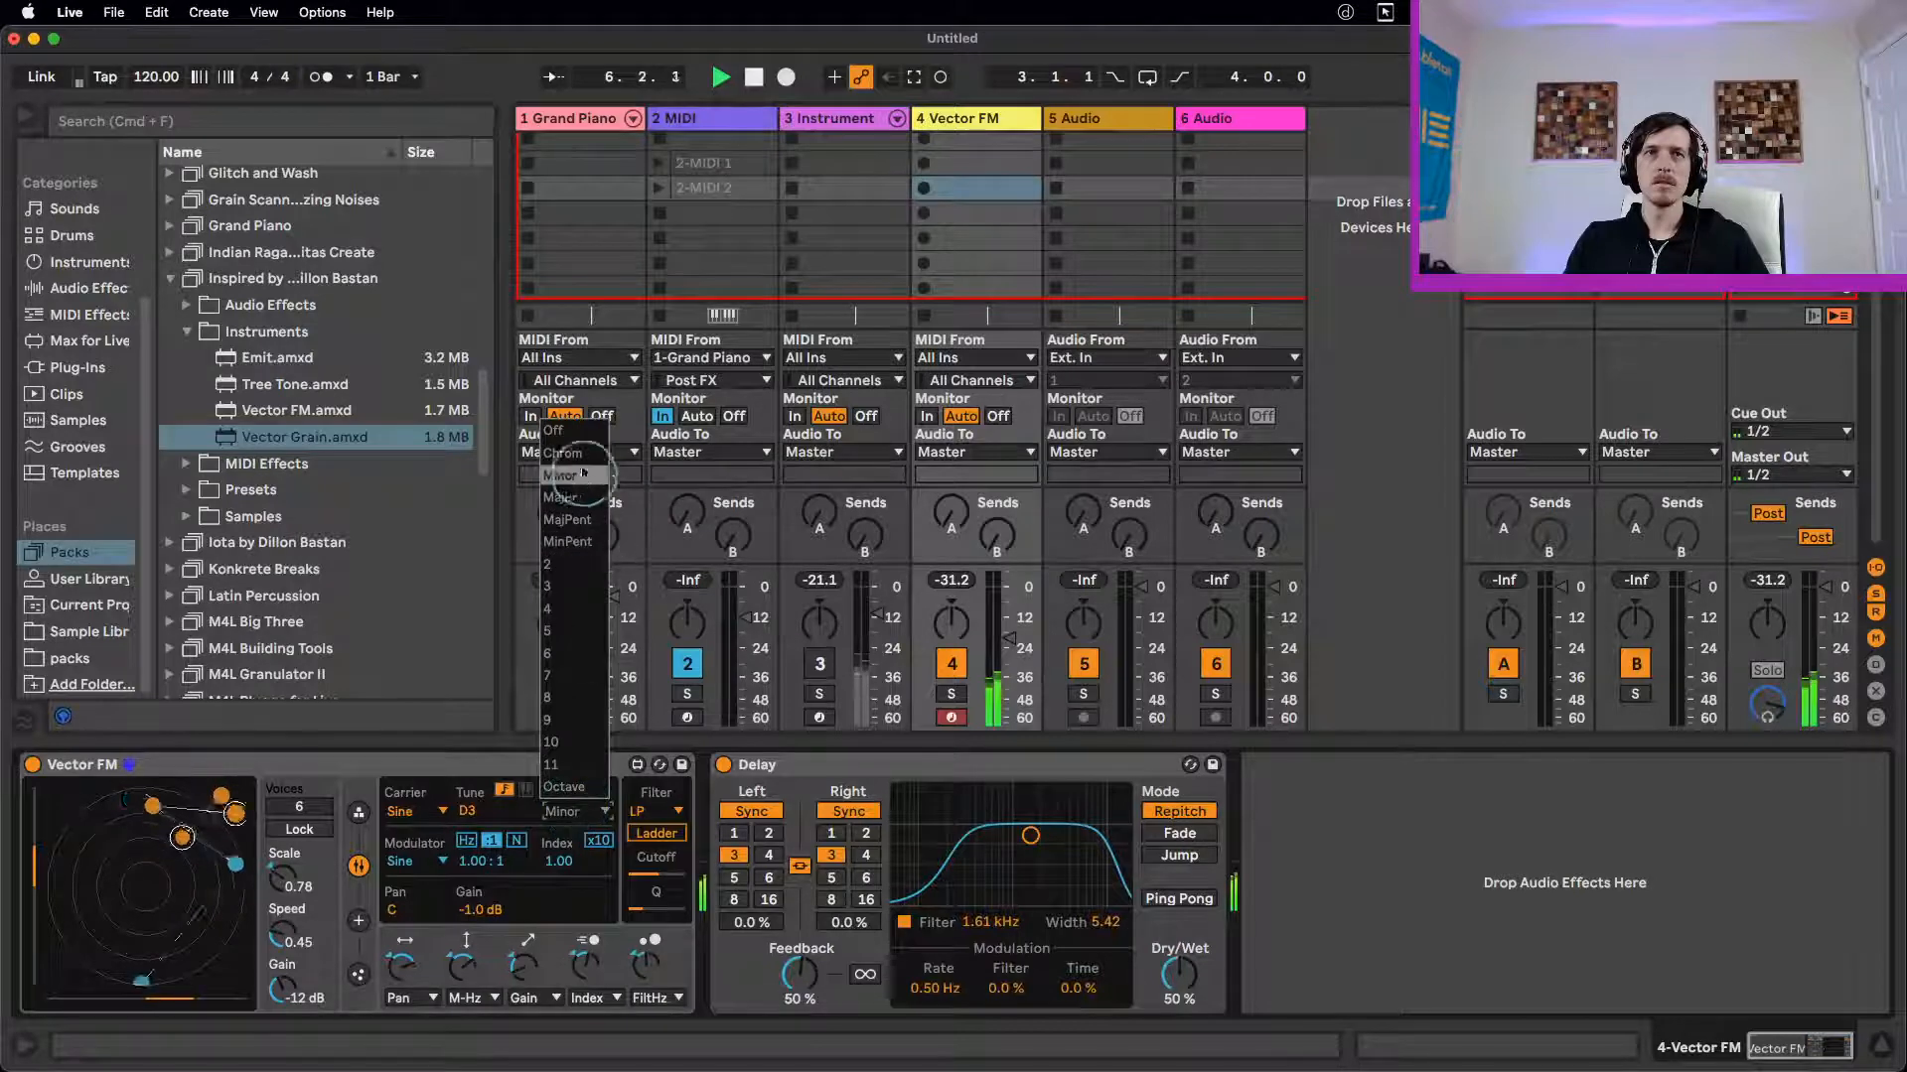
left_click(561, 475)
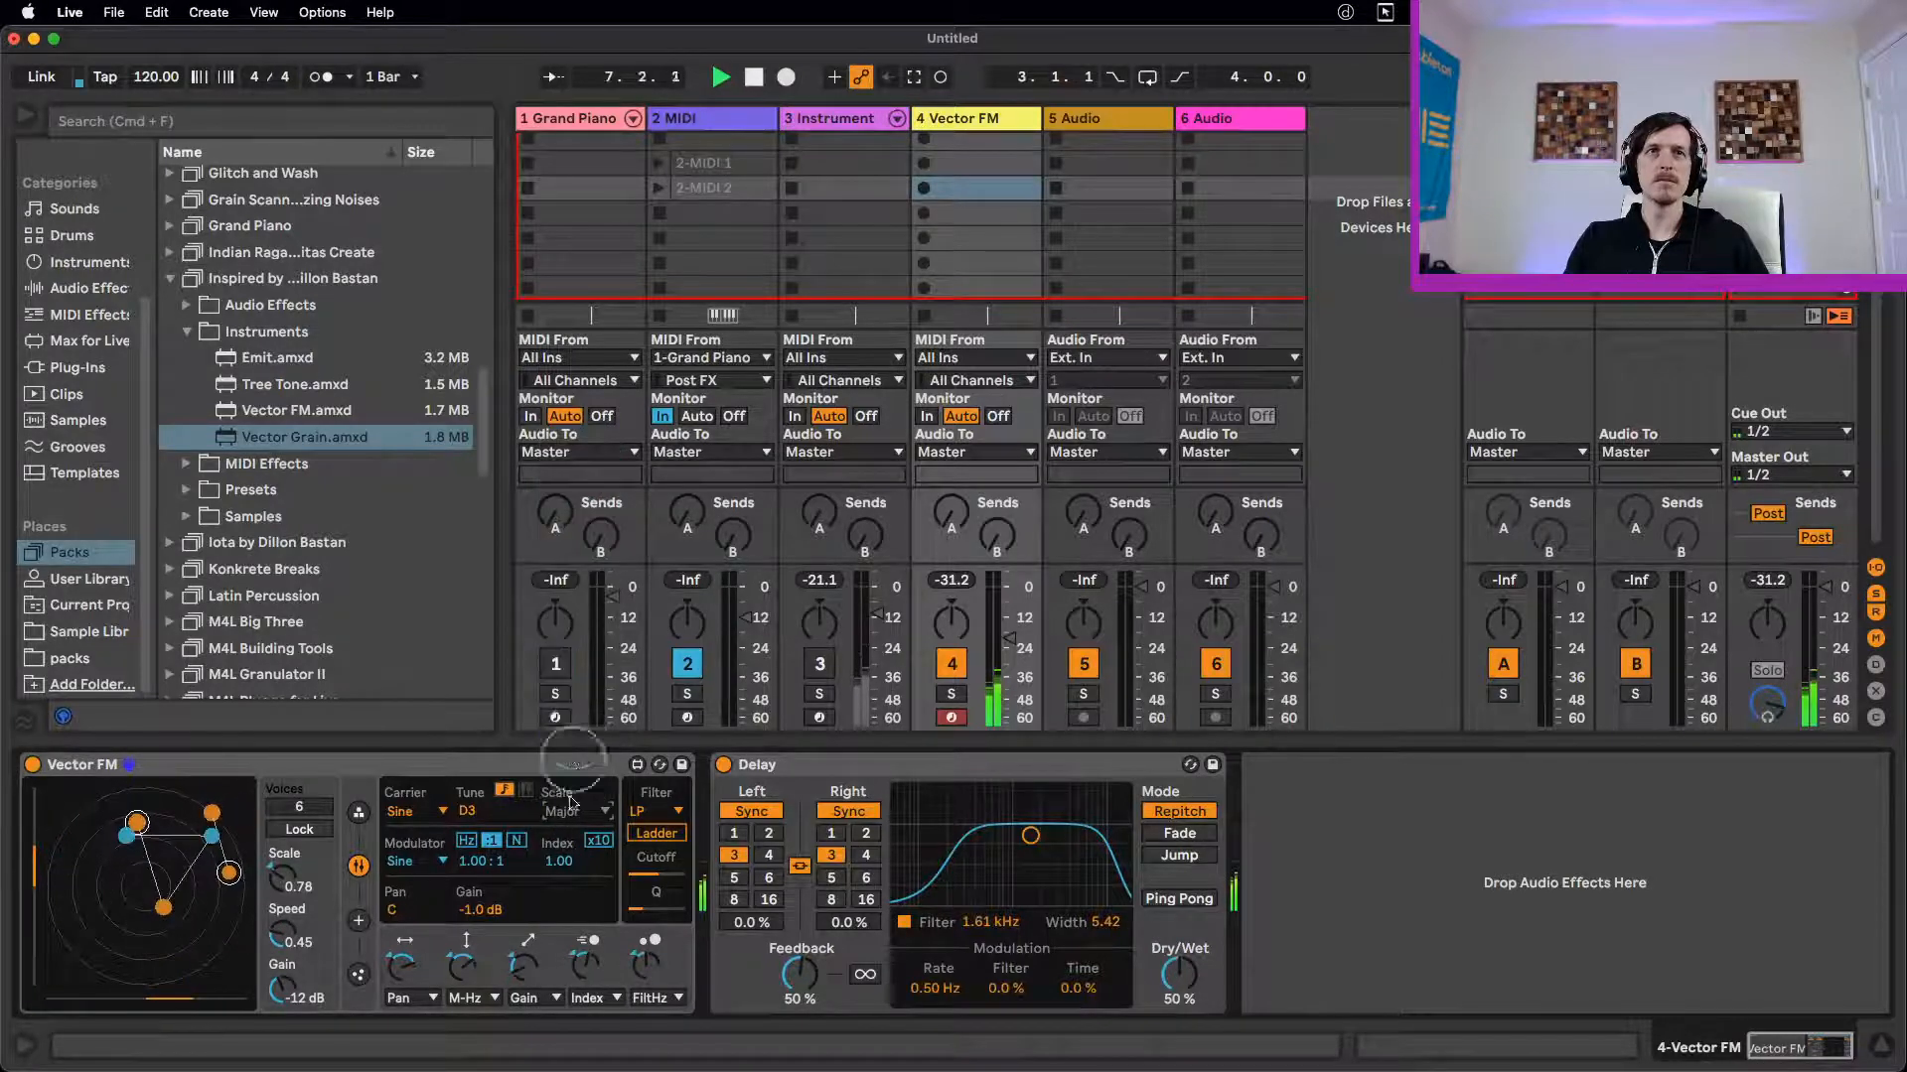
Step: Change Vector FM's carrier waveform to Square and lower its Tune to D#0
left_click(415, 816)
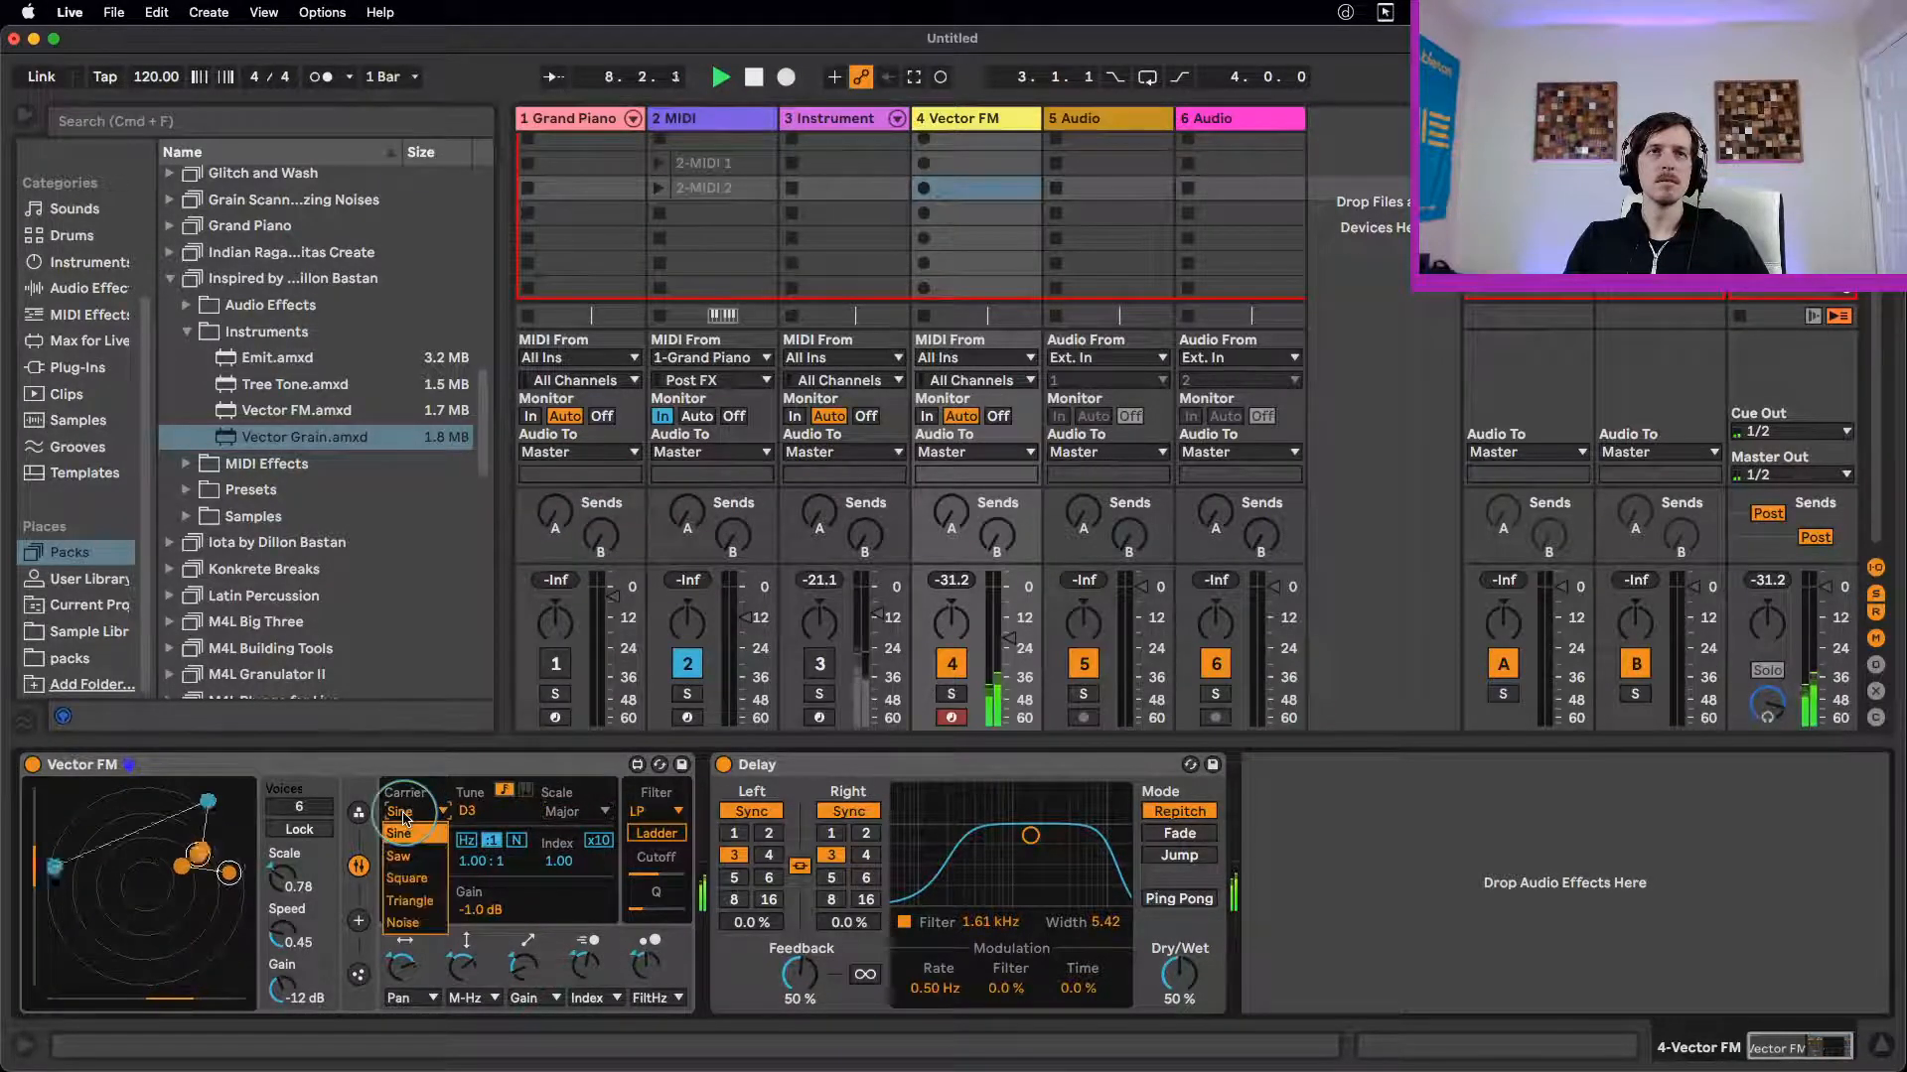
left_click(425, 881)
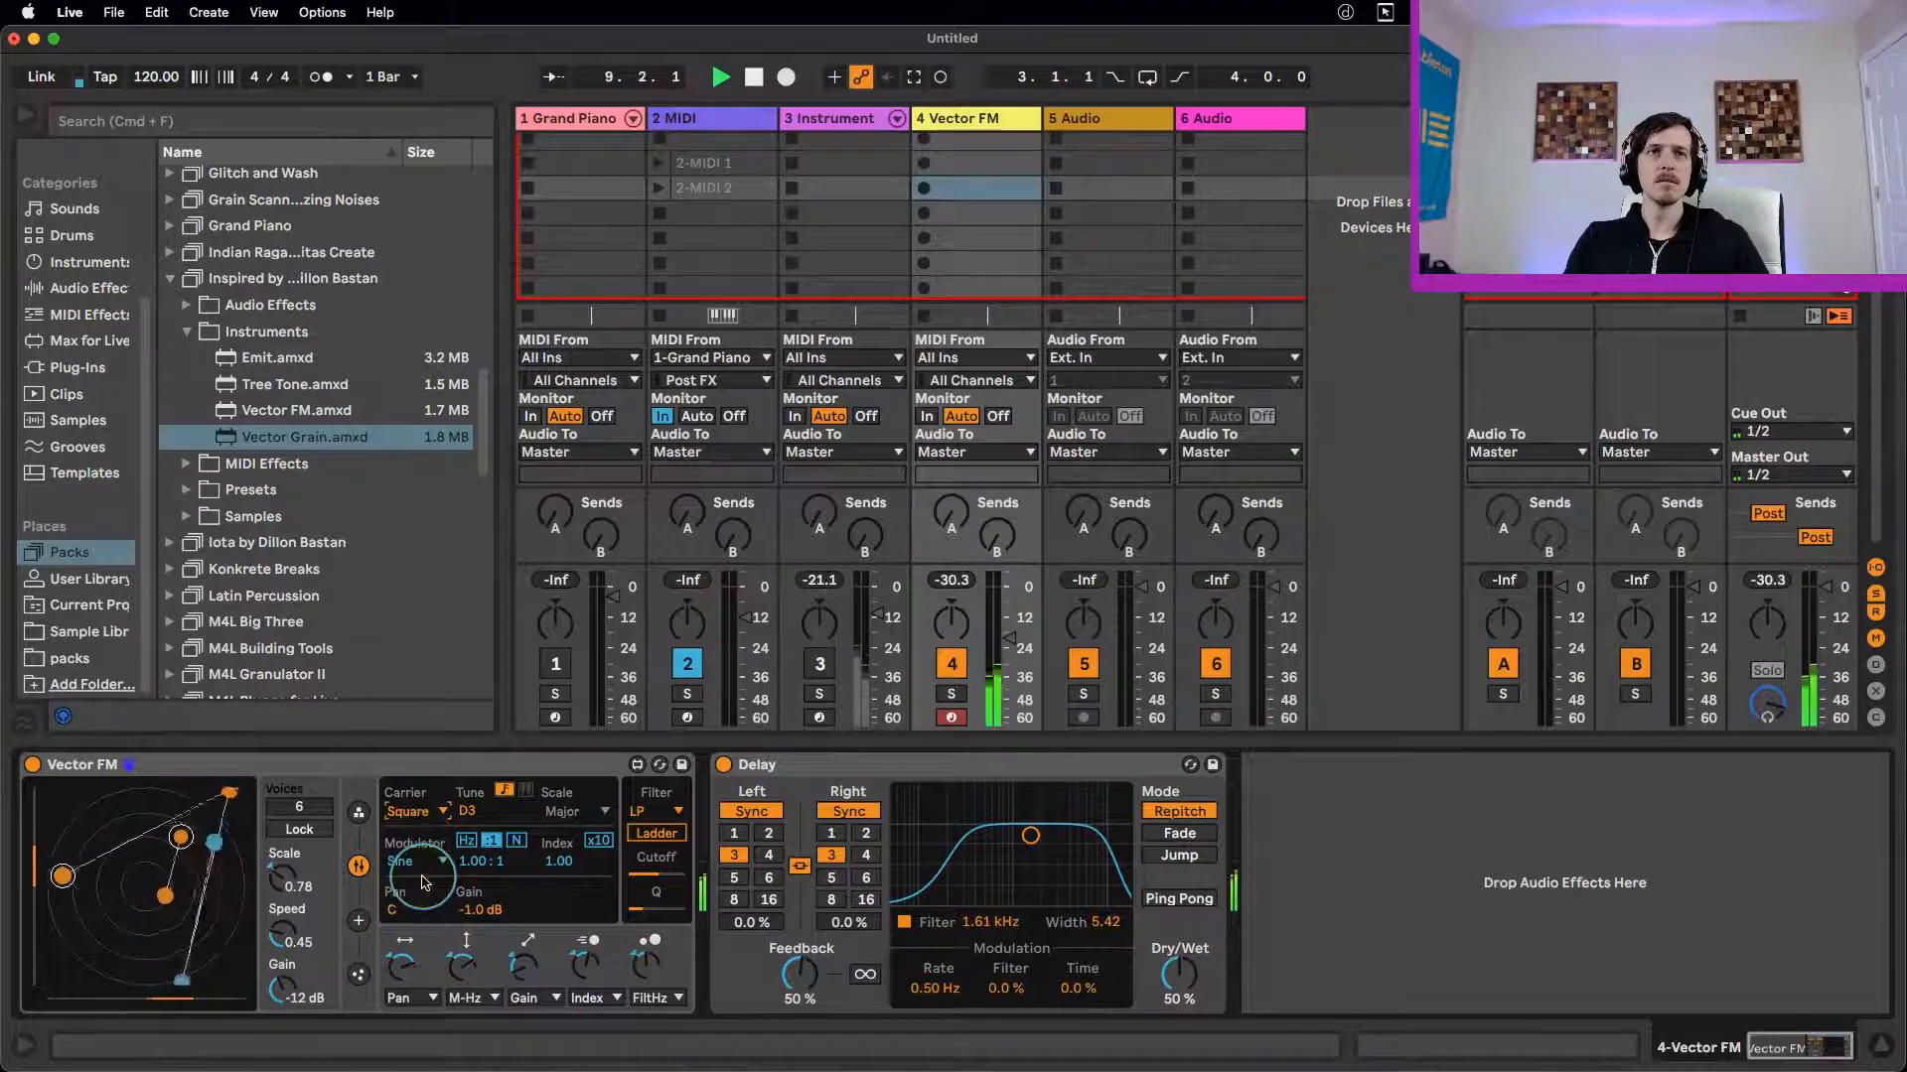
left_click_drag(470, 811, 474, 844)
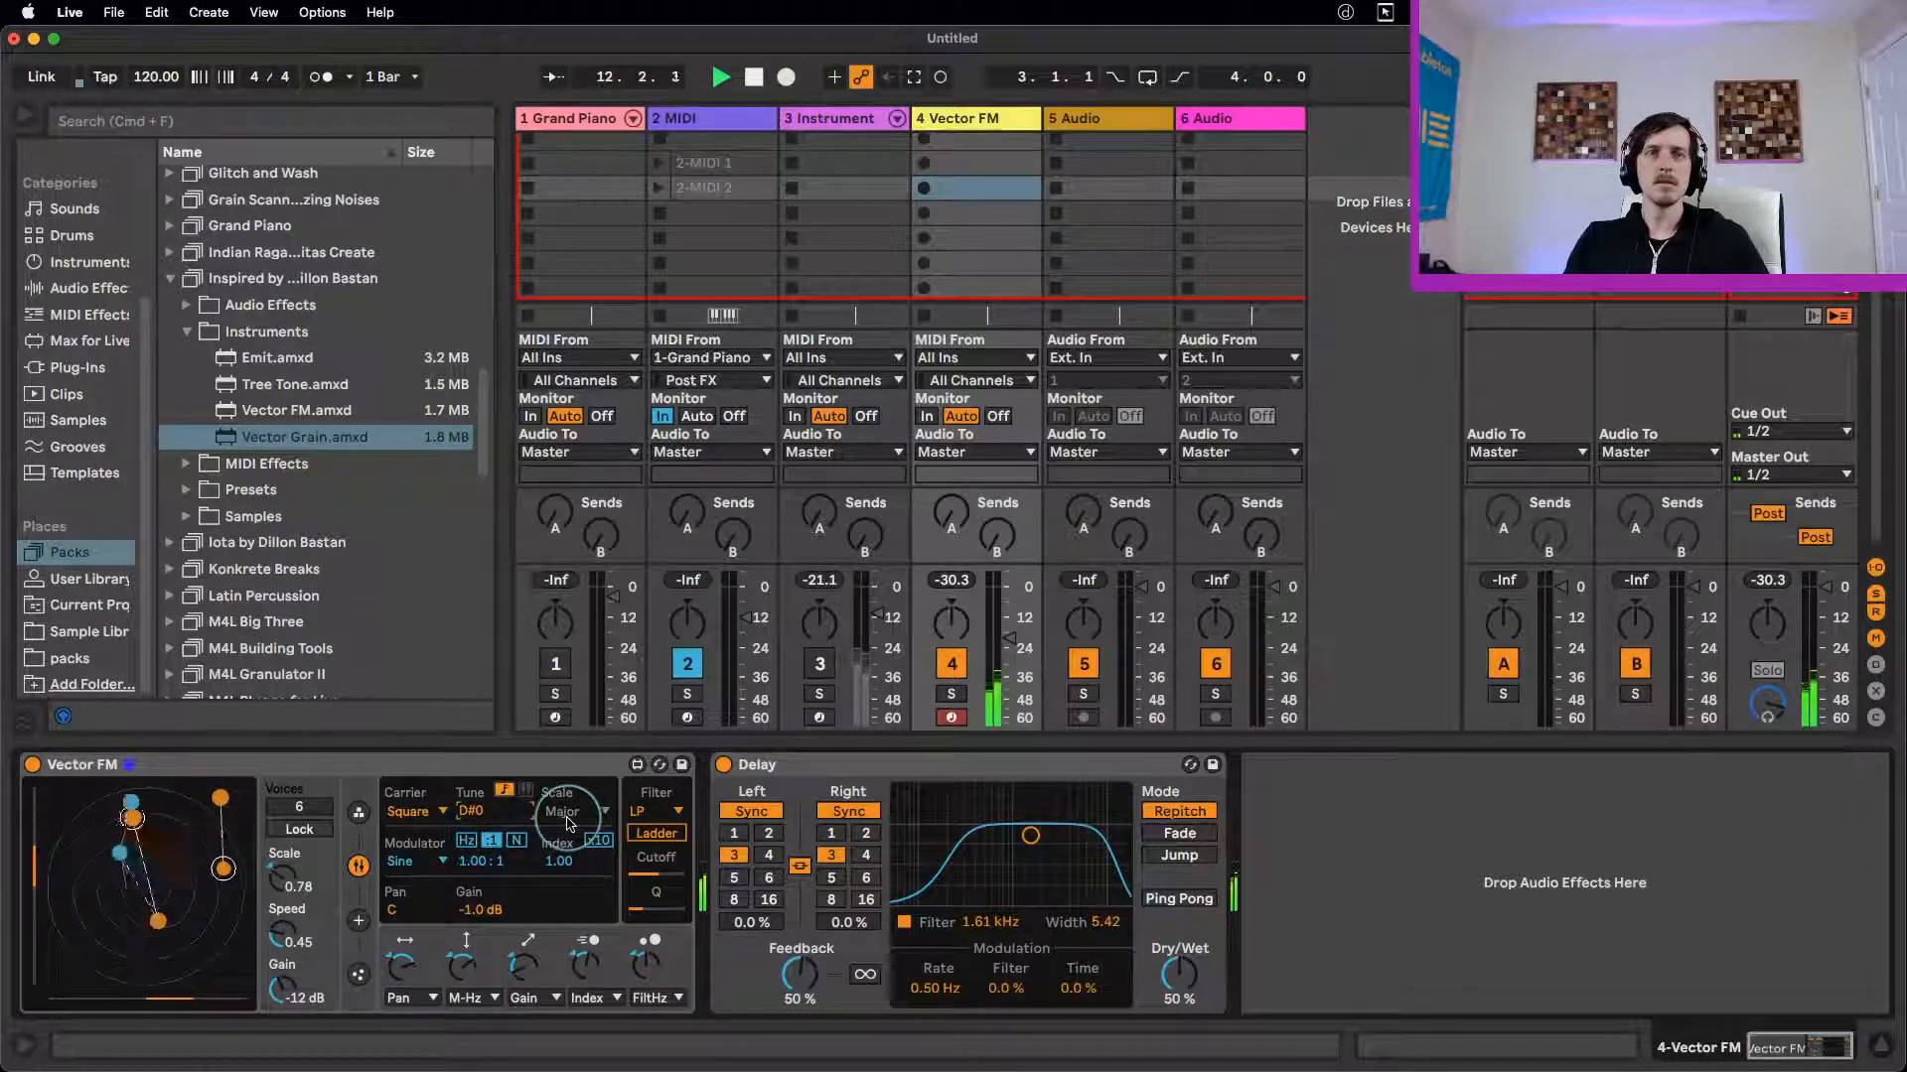
Step: Keep the modulator waveform at Sine, lower its Index to 0.00, and set the carrier Tune to C0
left_click(414, 862)
left_click(414, 863)
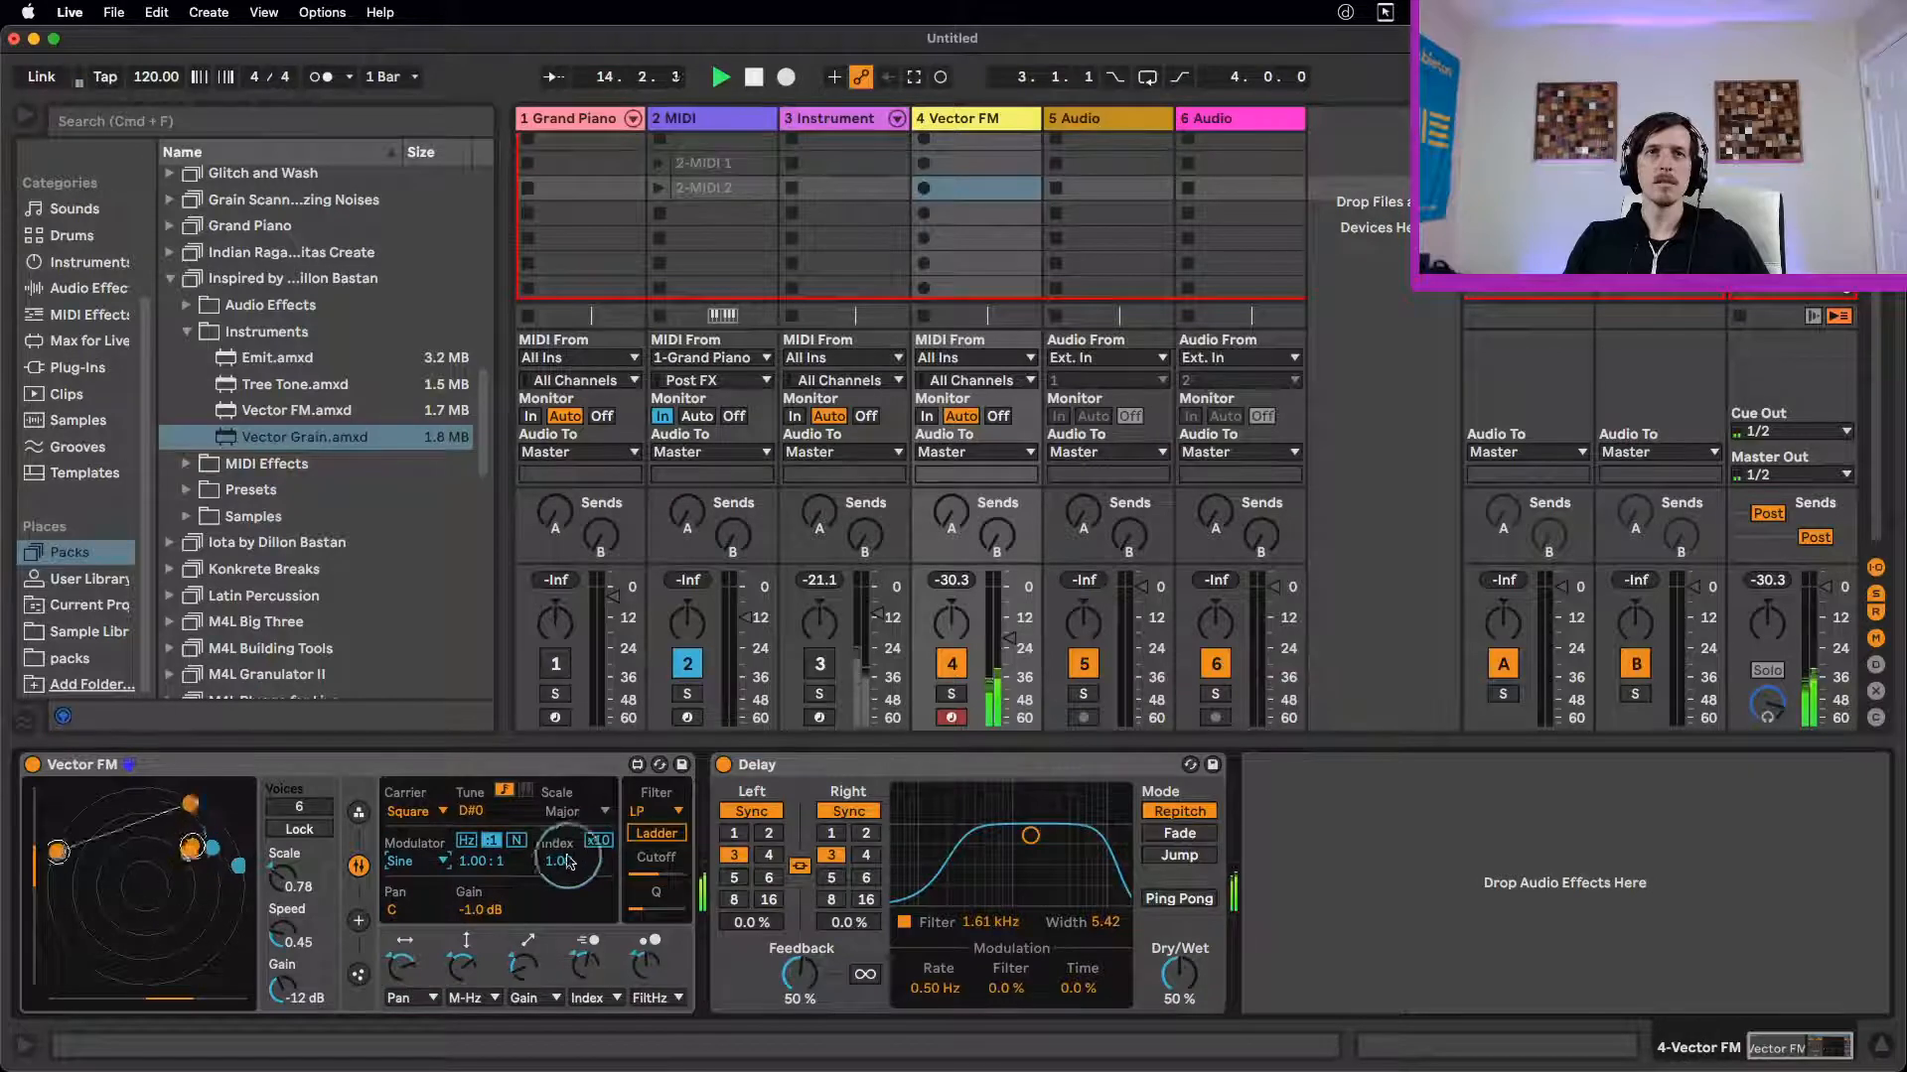
left_click_drag(561, 862, 551, 951)
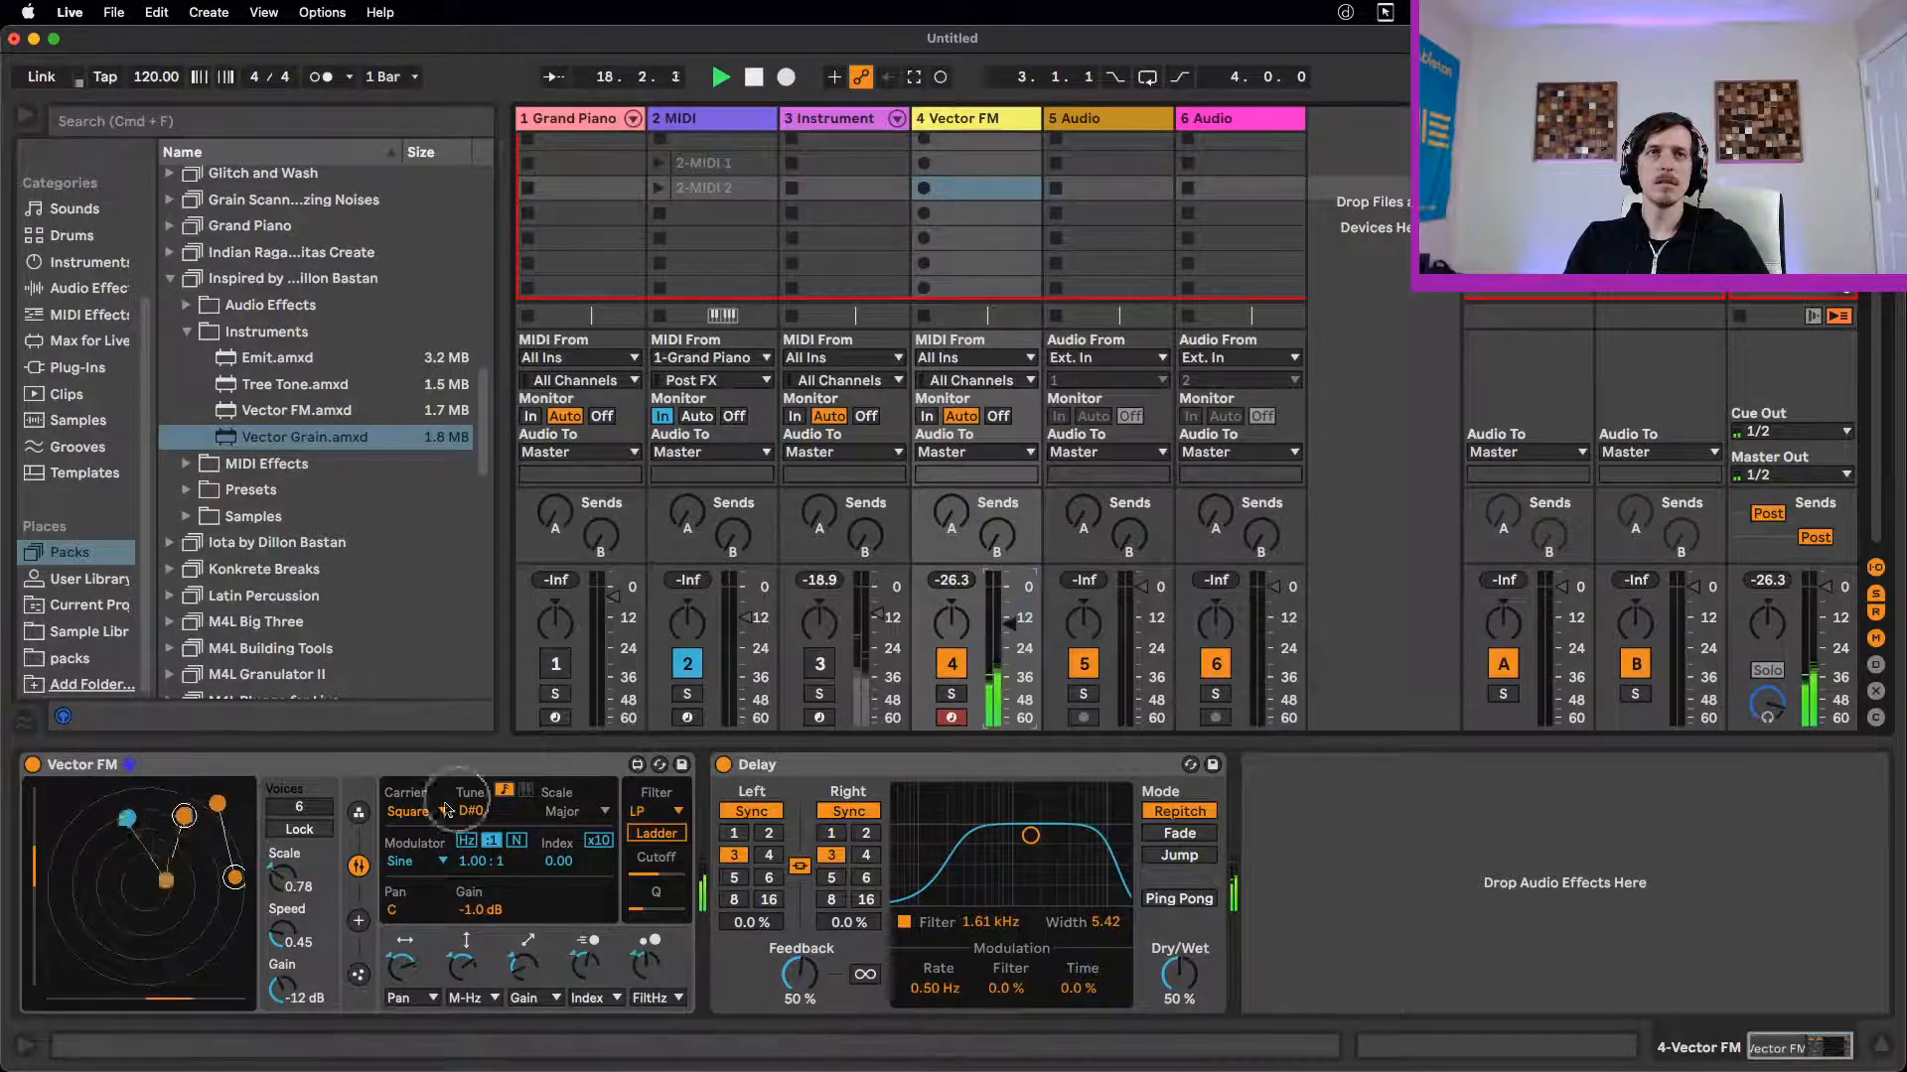
left_click_drag(458, 811, 474, 820)
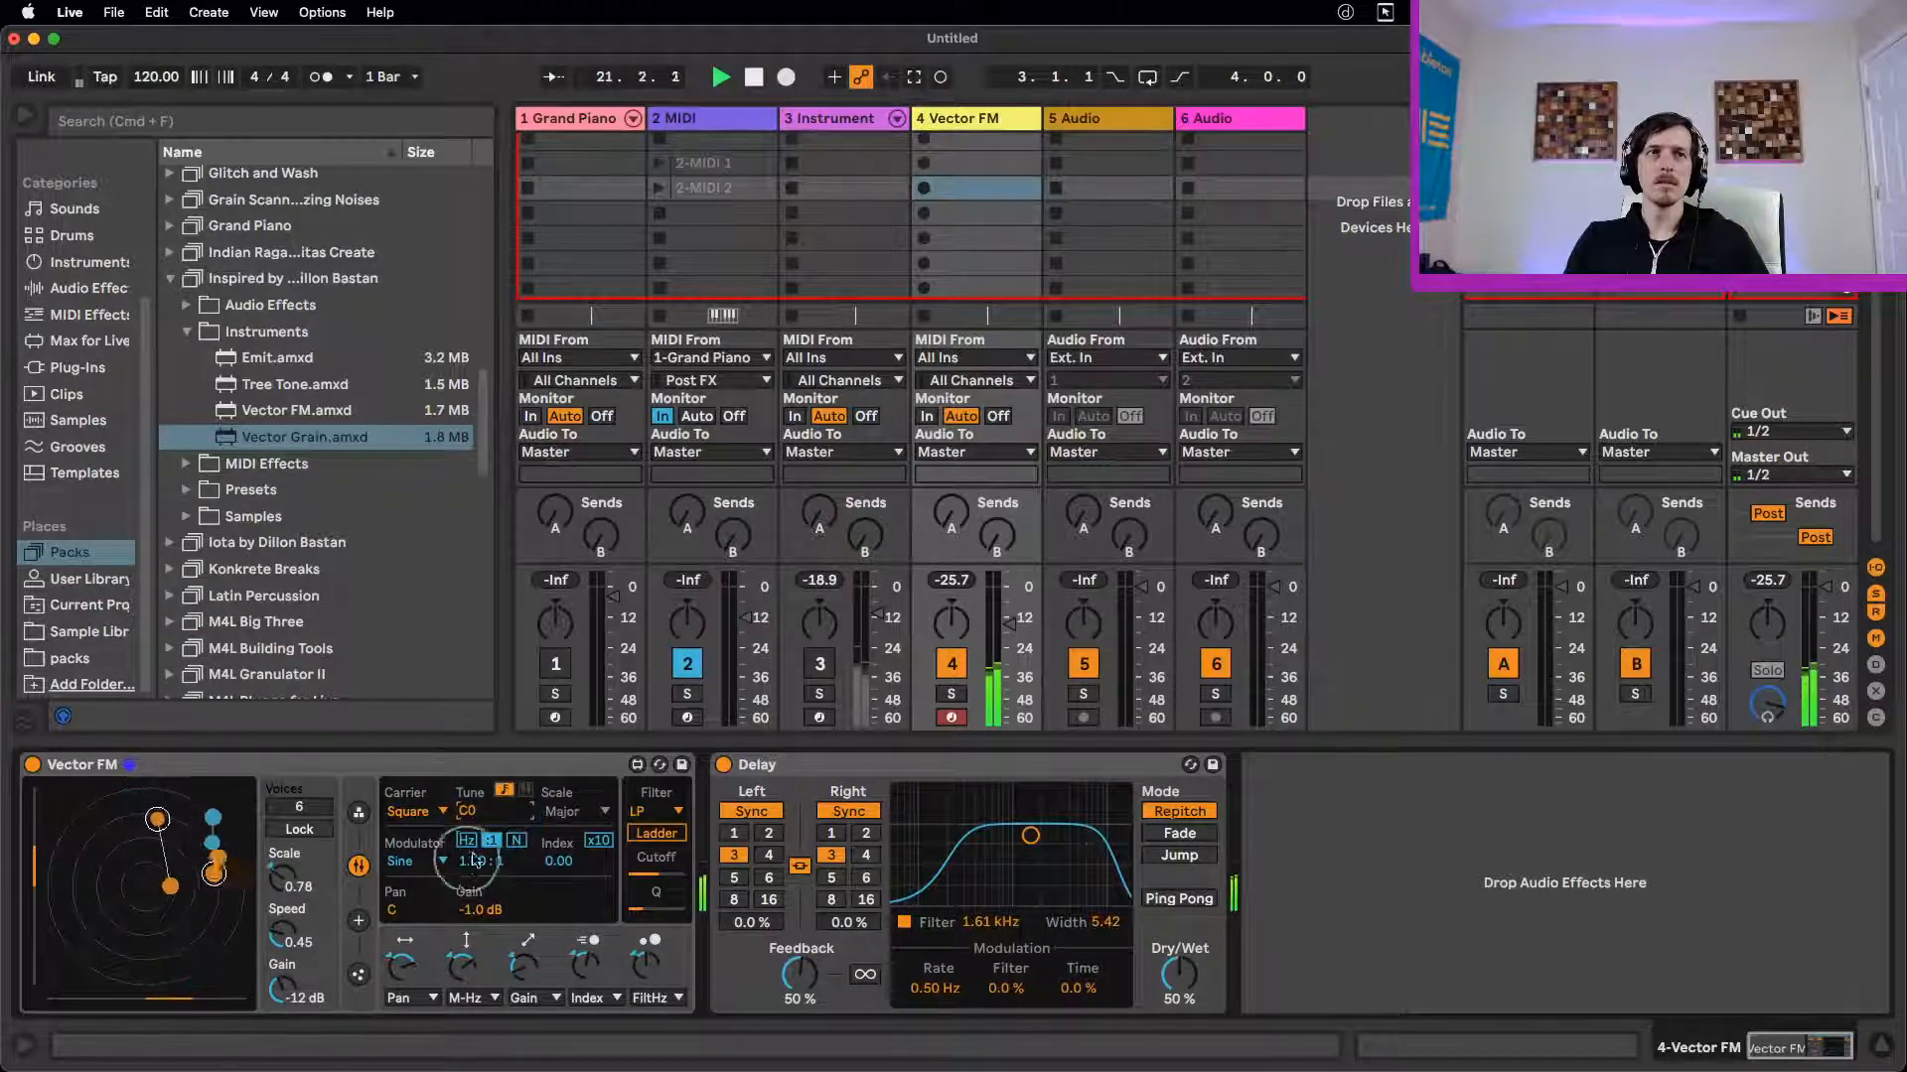
Step: Reset Vector FM's modulator Index to 1.00, and switch off the Delay device and the Vector FM track
left_click_drag(559, 852, 564, 696)
double_click(561, 861)
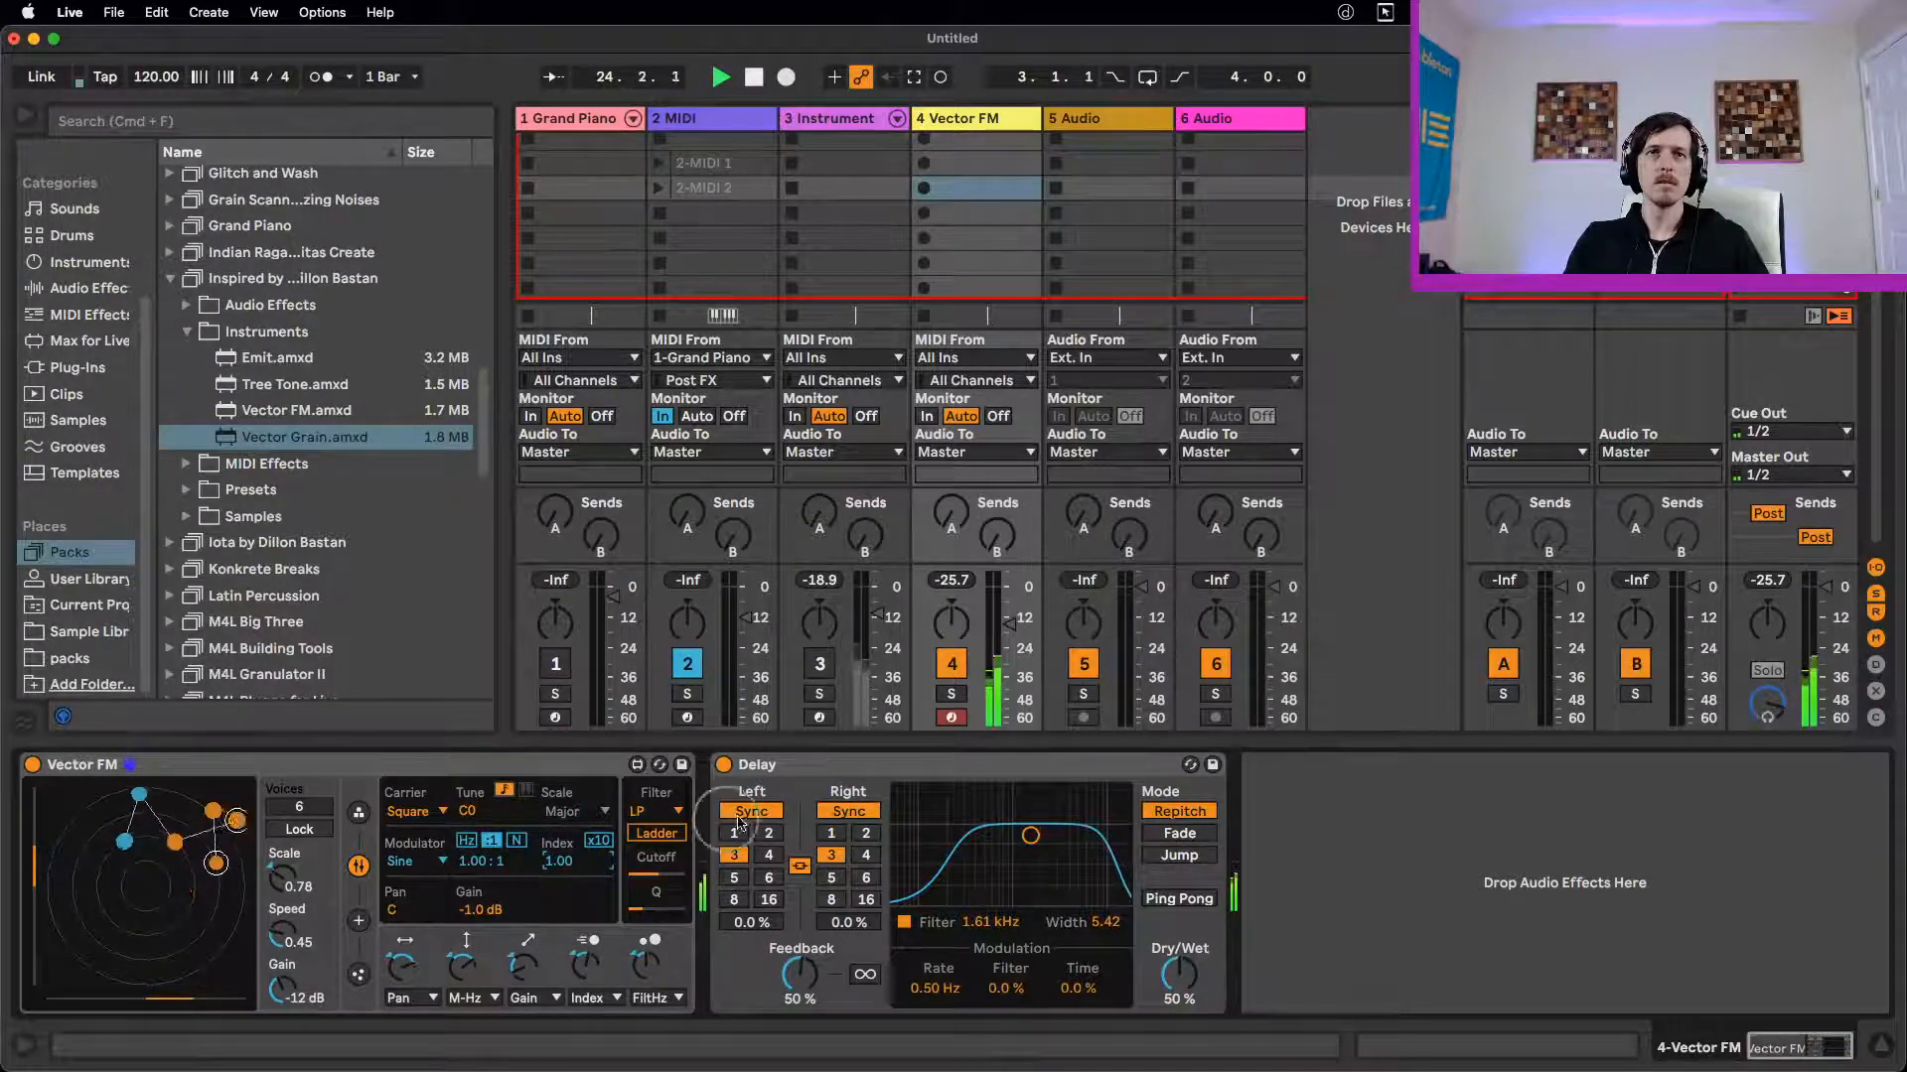
left_click(723, 765)
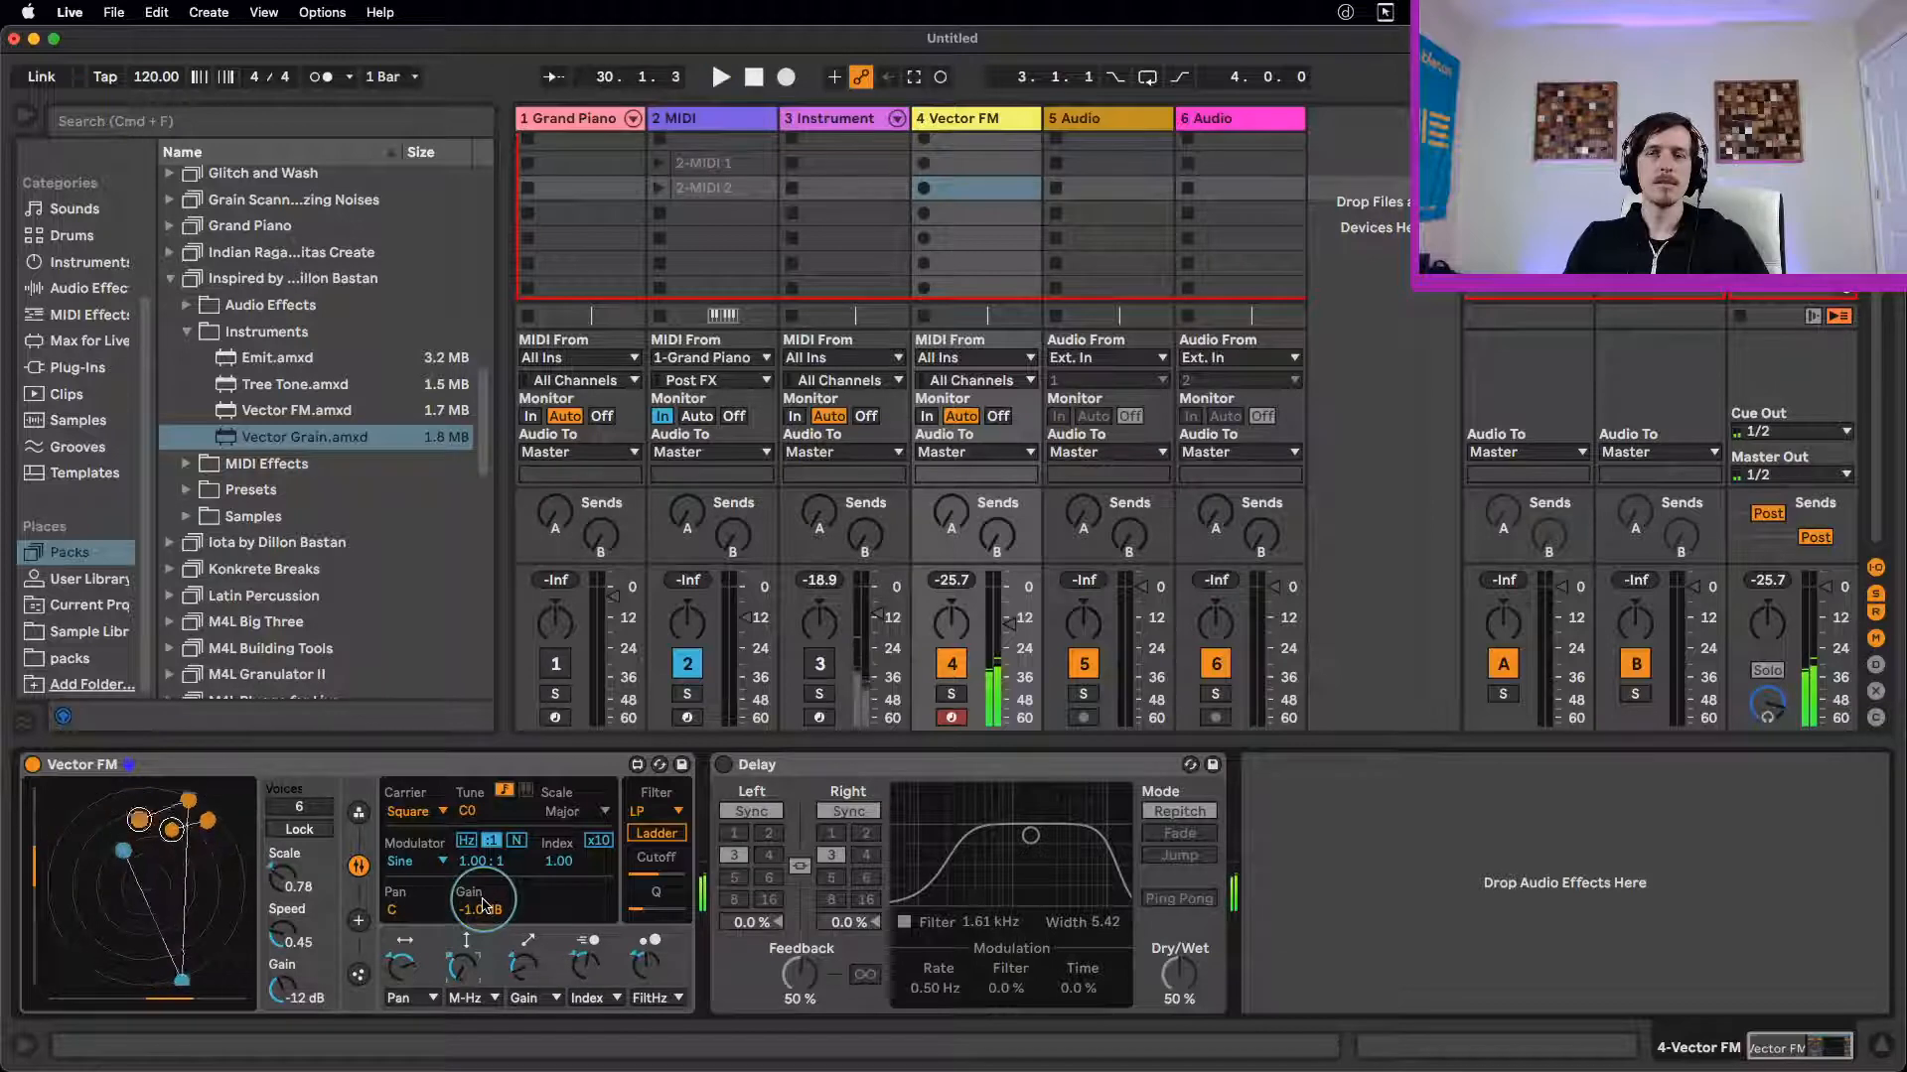
left_click(952, 663)
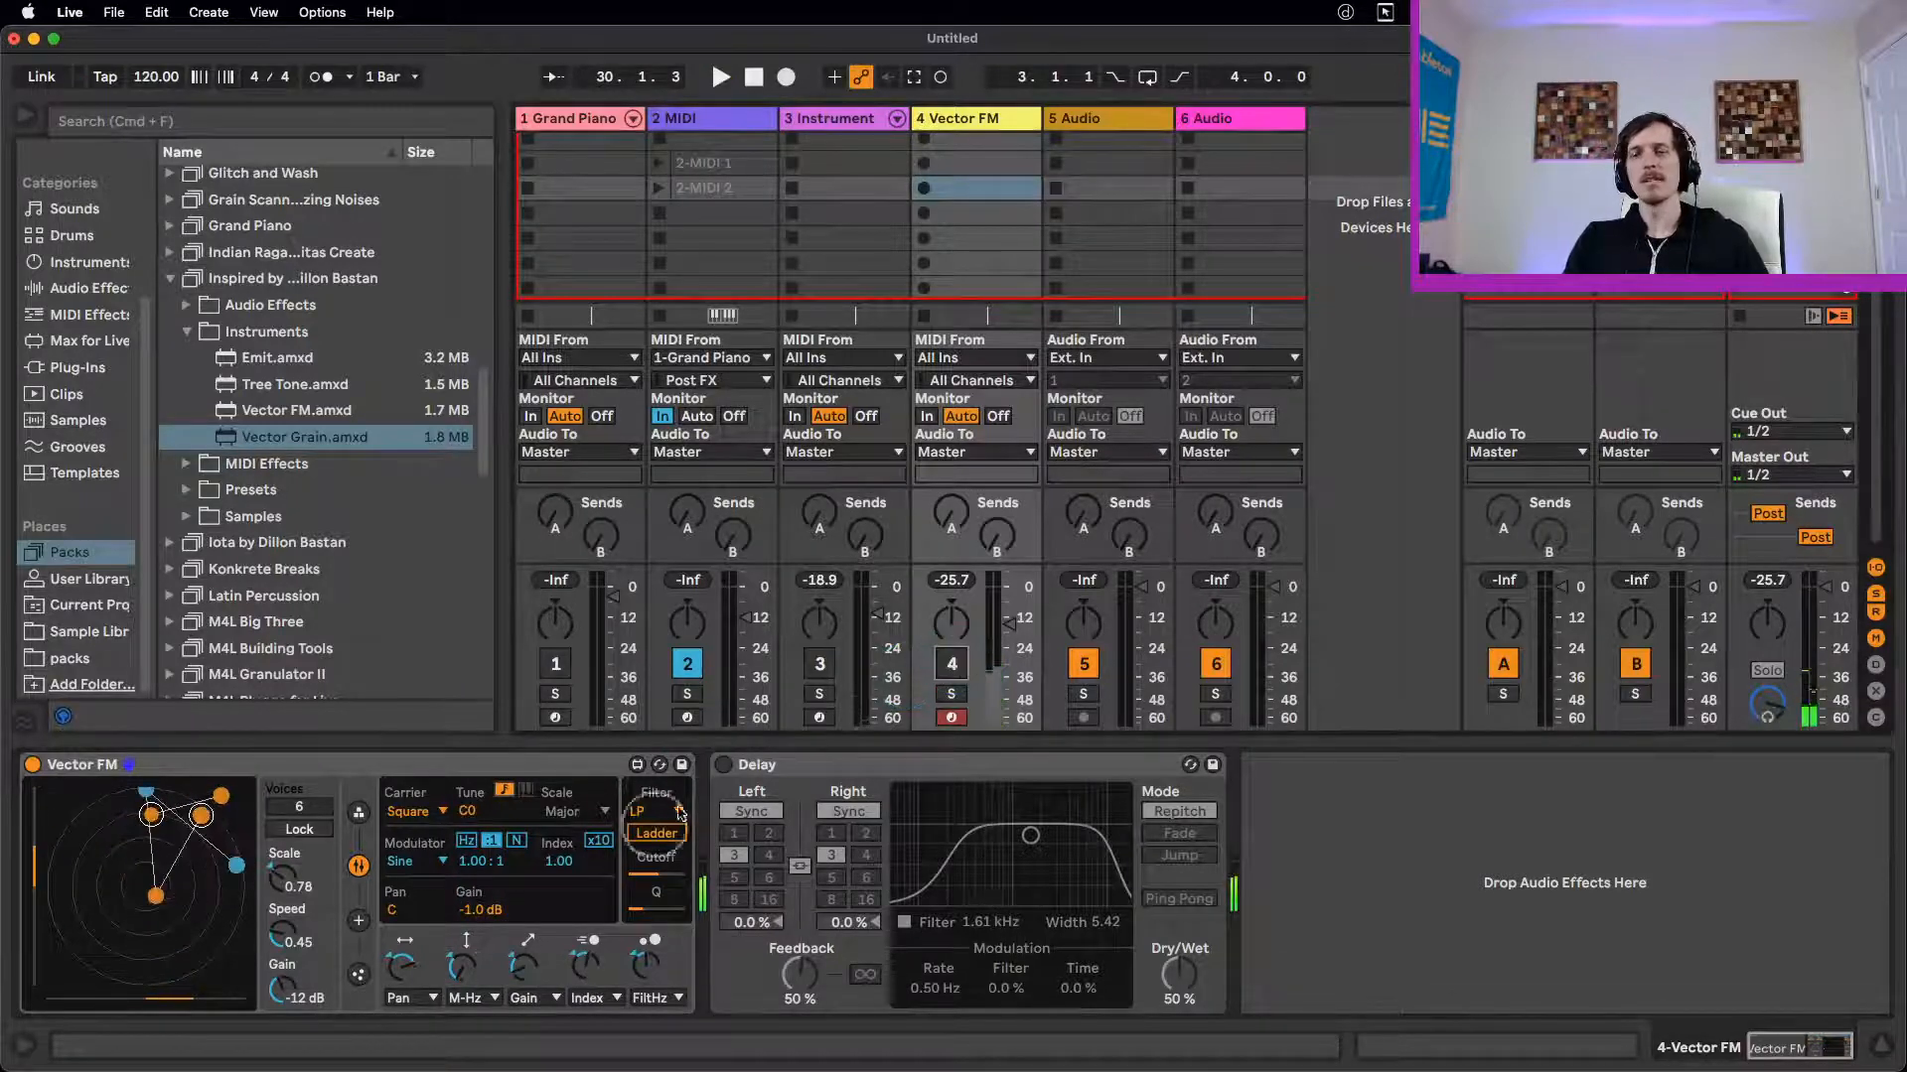
Step: Turn the Vector FM track back on, disable Vector FM's Attractor, and keep Flowfield enabled with its Moves set to minus
left_click(454, 772)
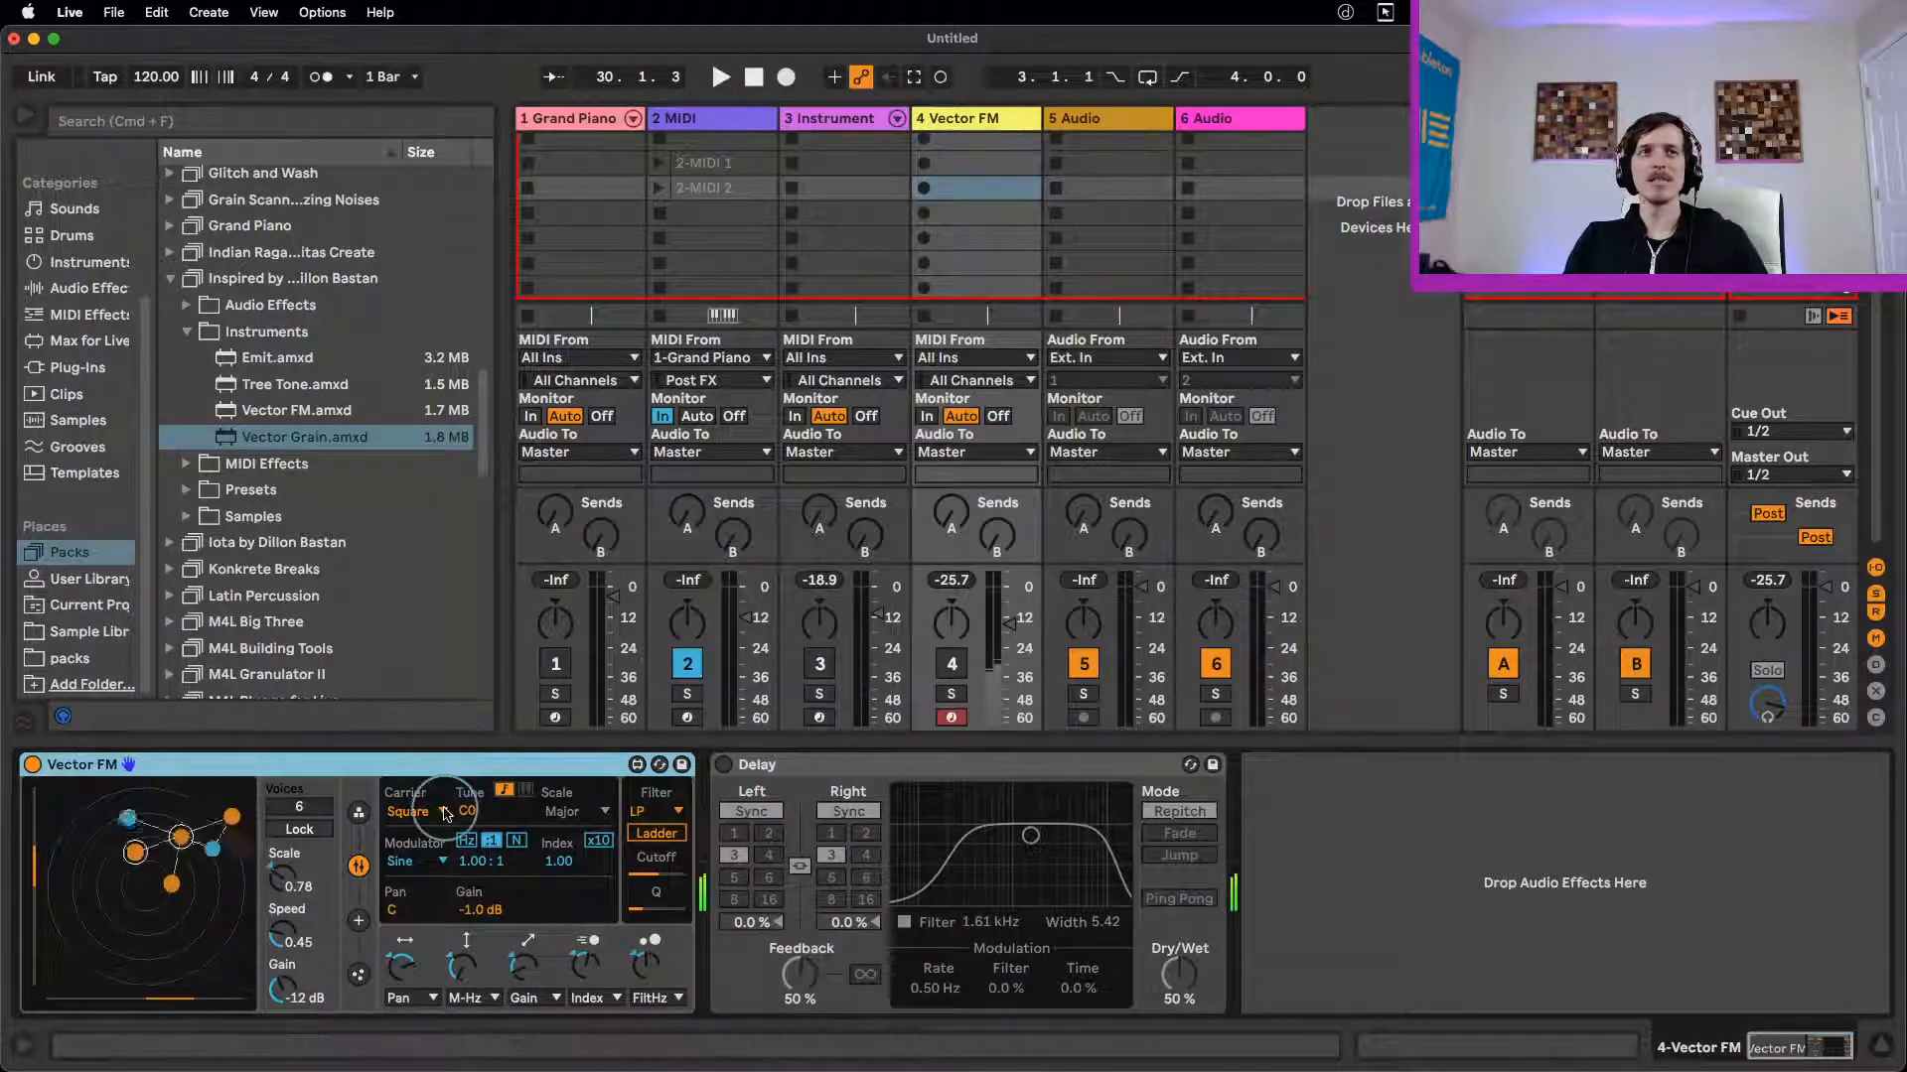
left_click(953, 664)
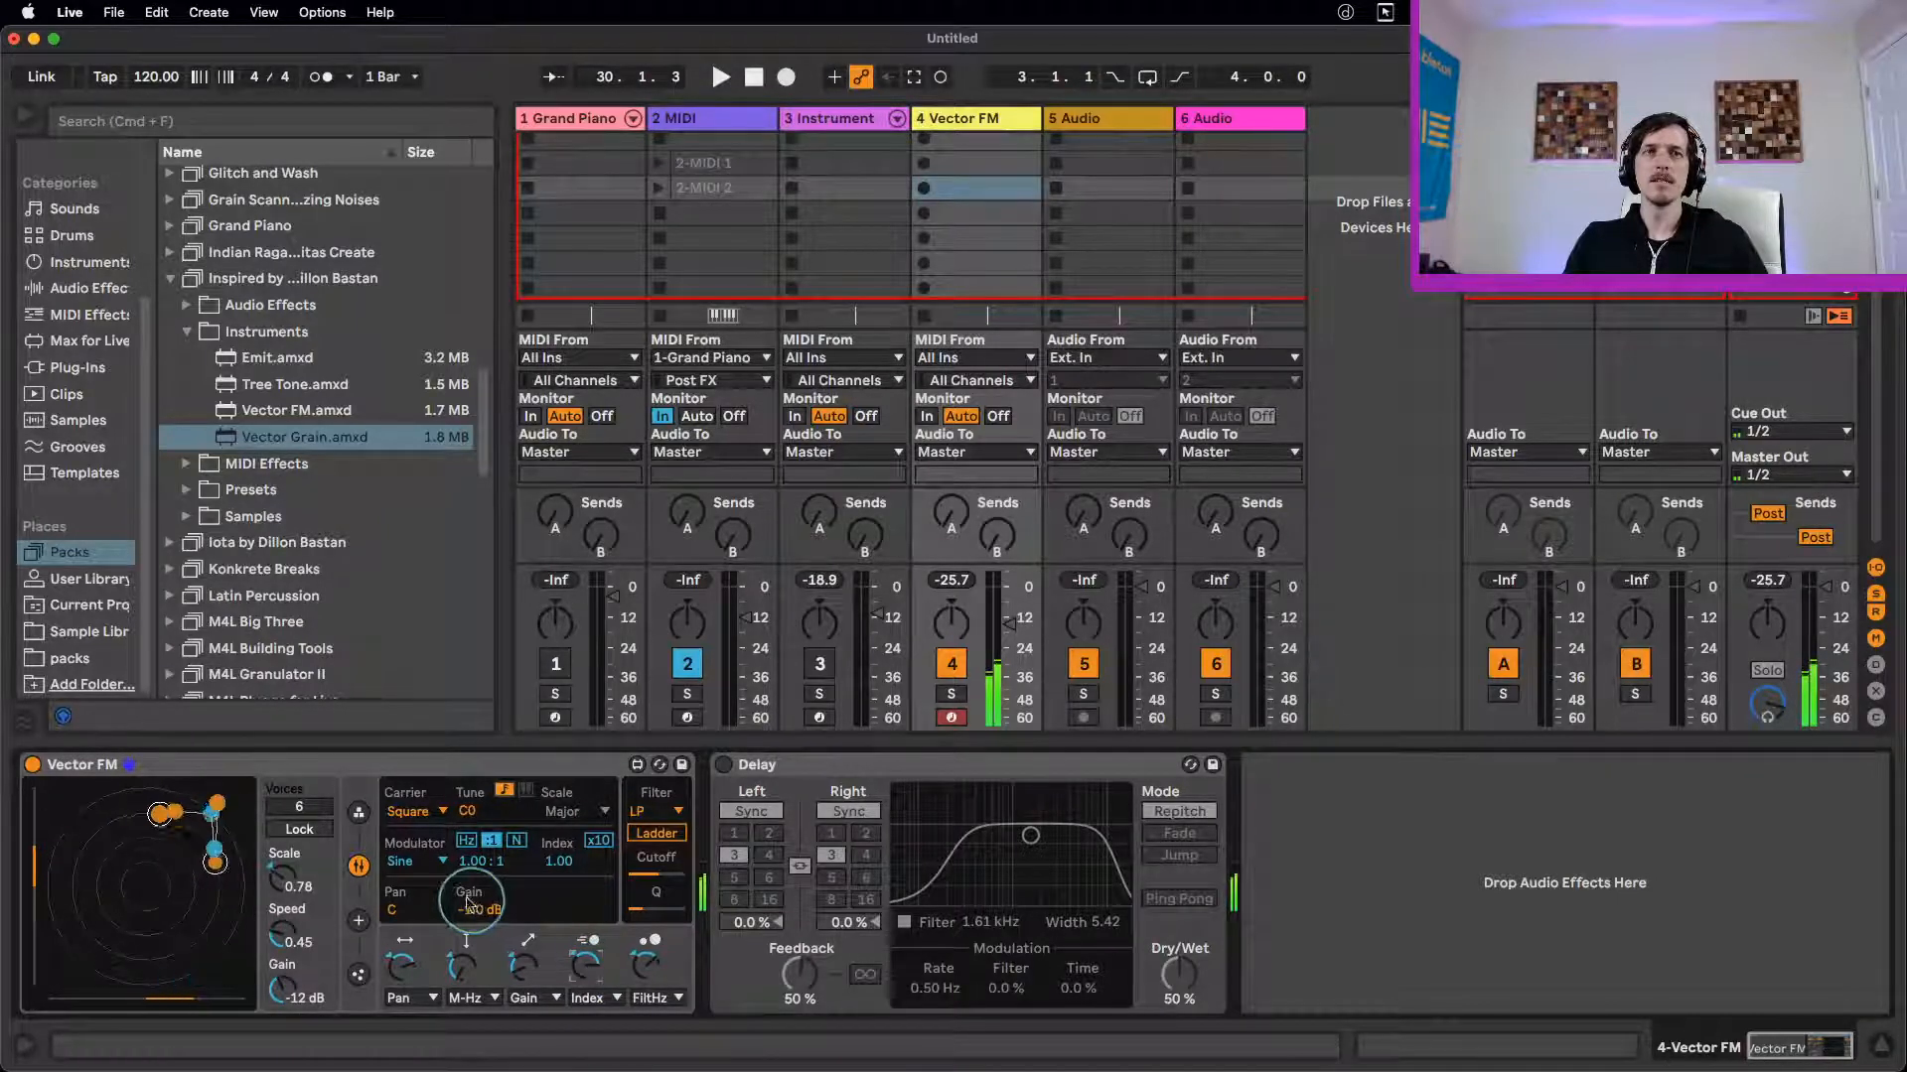
left_click(358, 921)
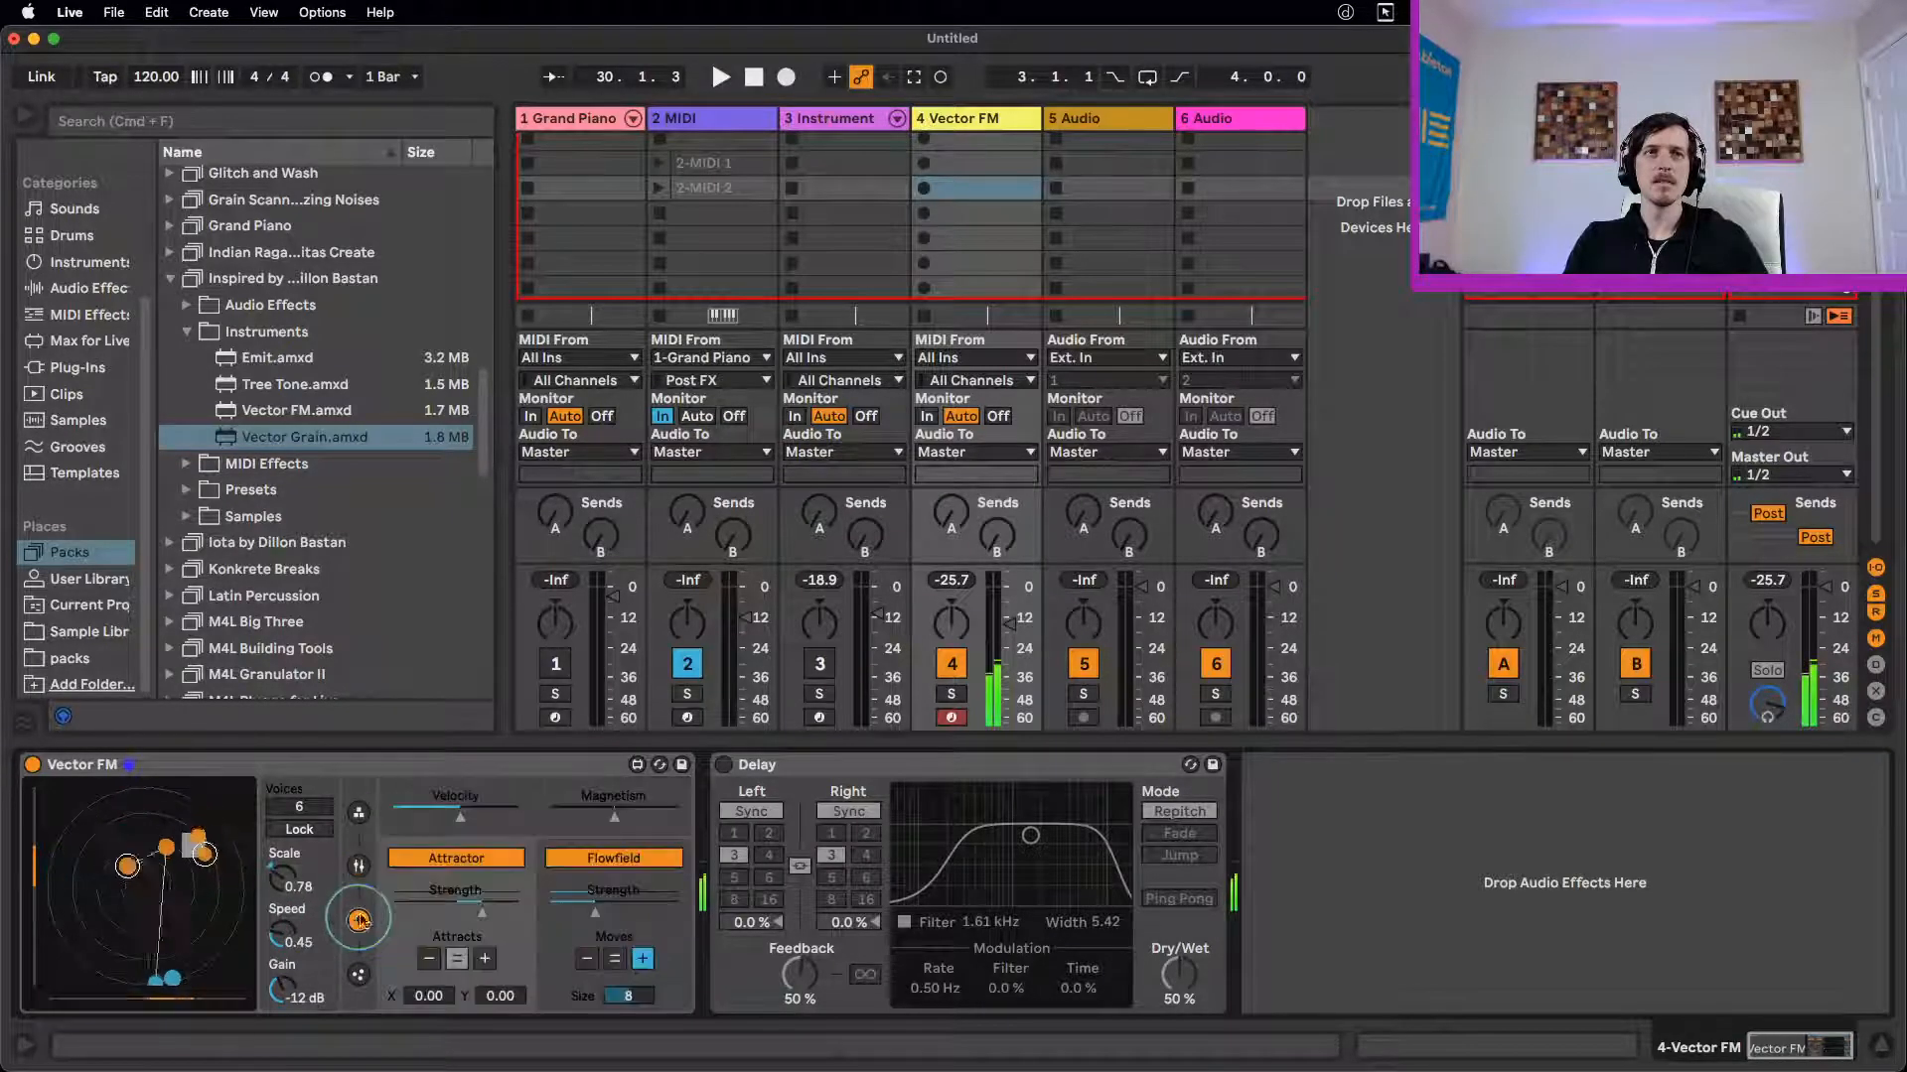
left_click(457, 857)
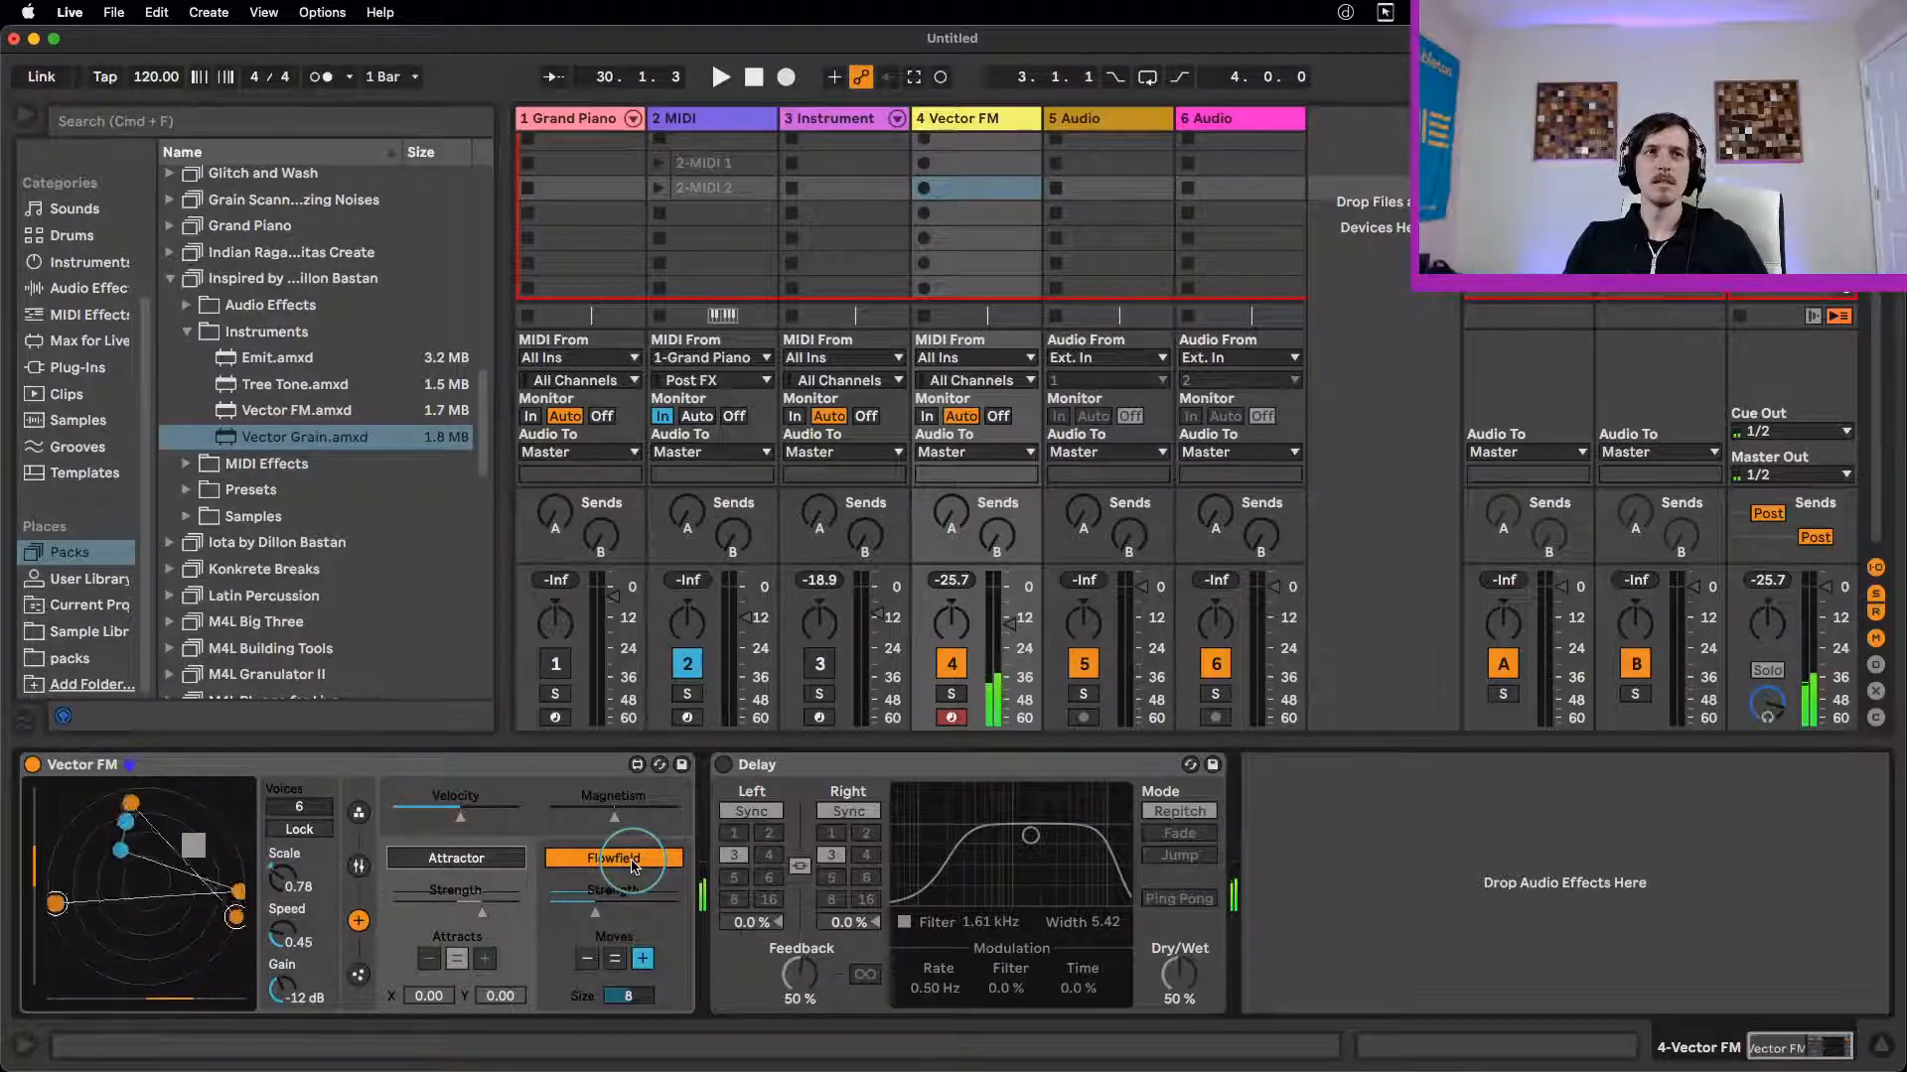
left_click(632, 861)
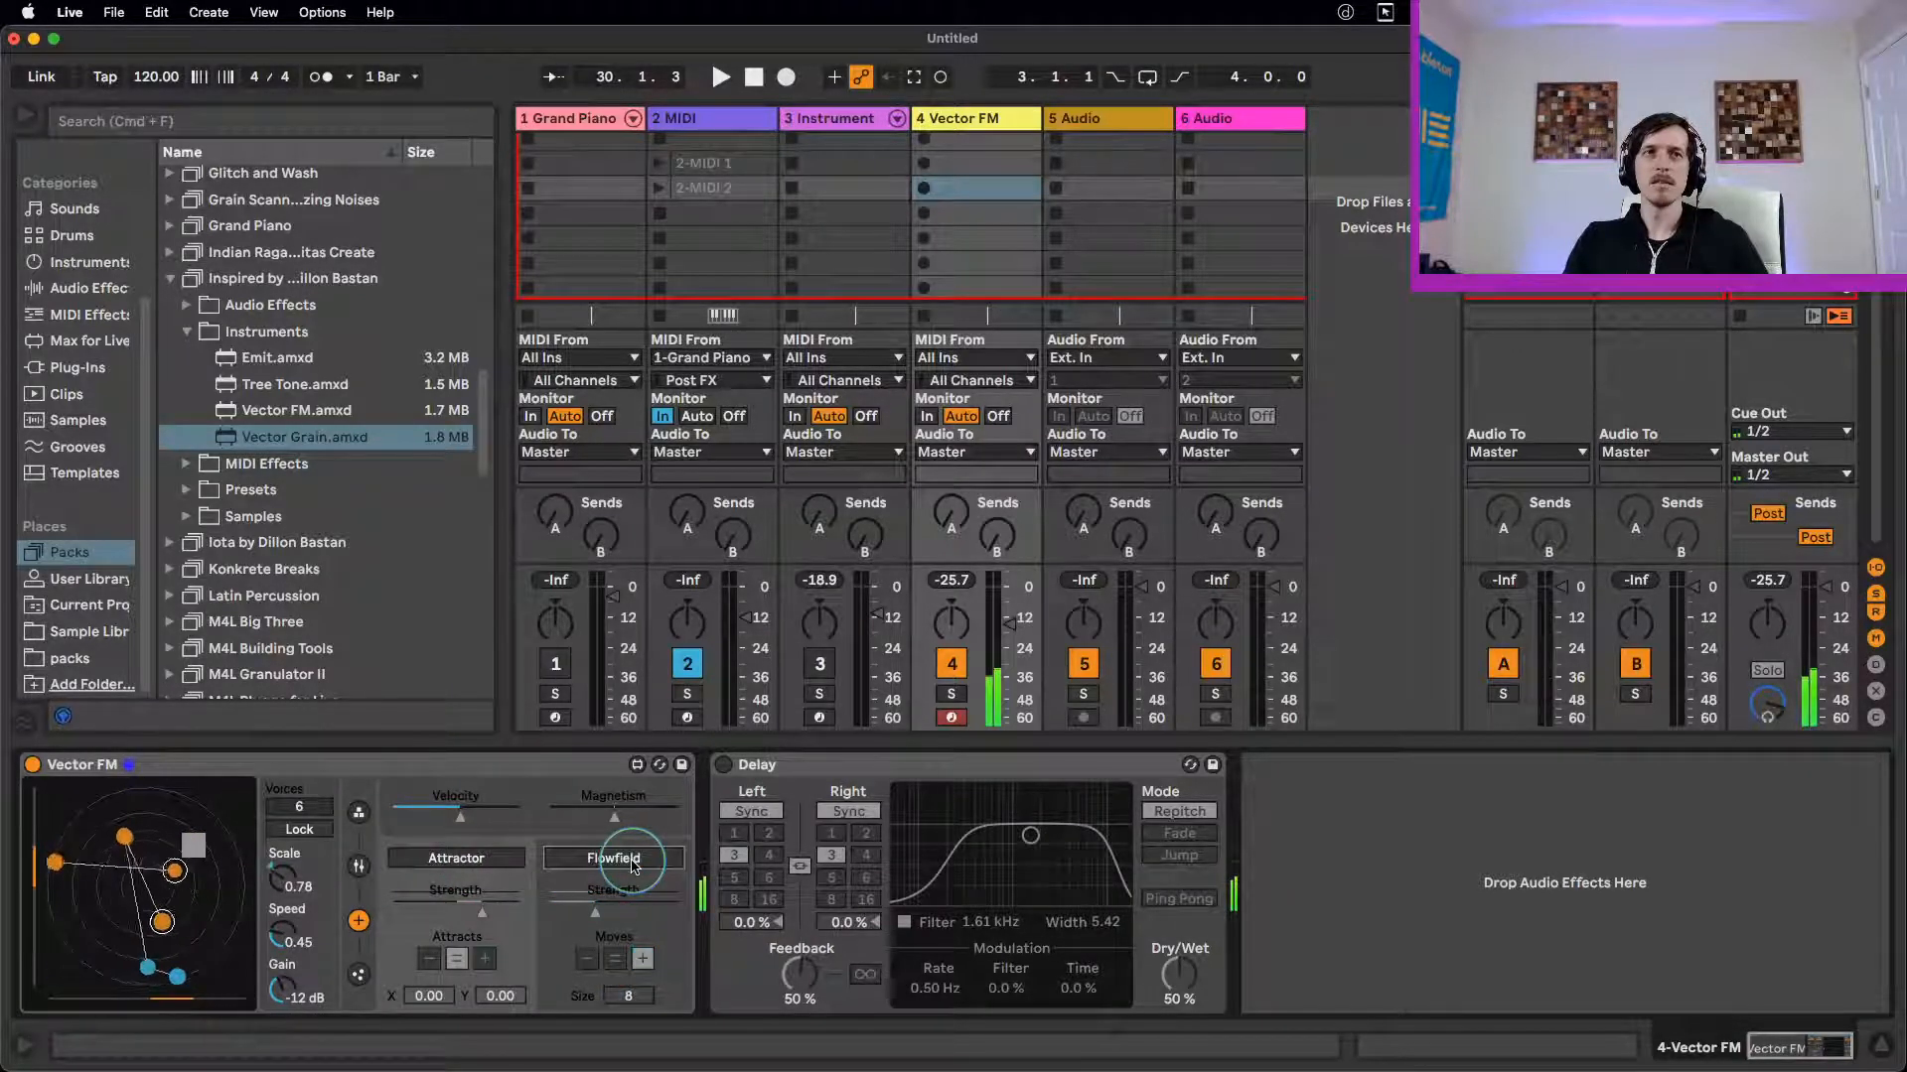
left_click(626, 860)
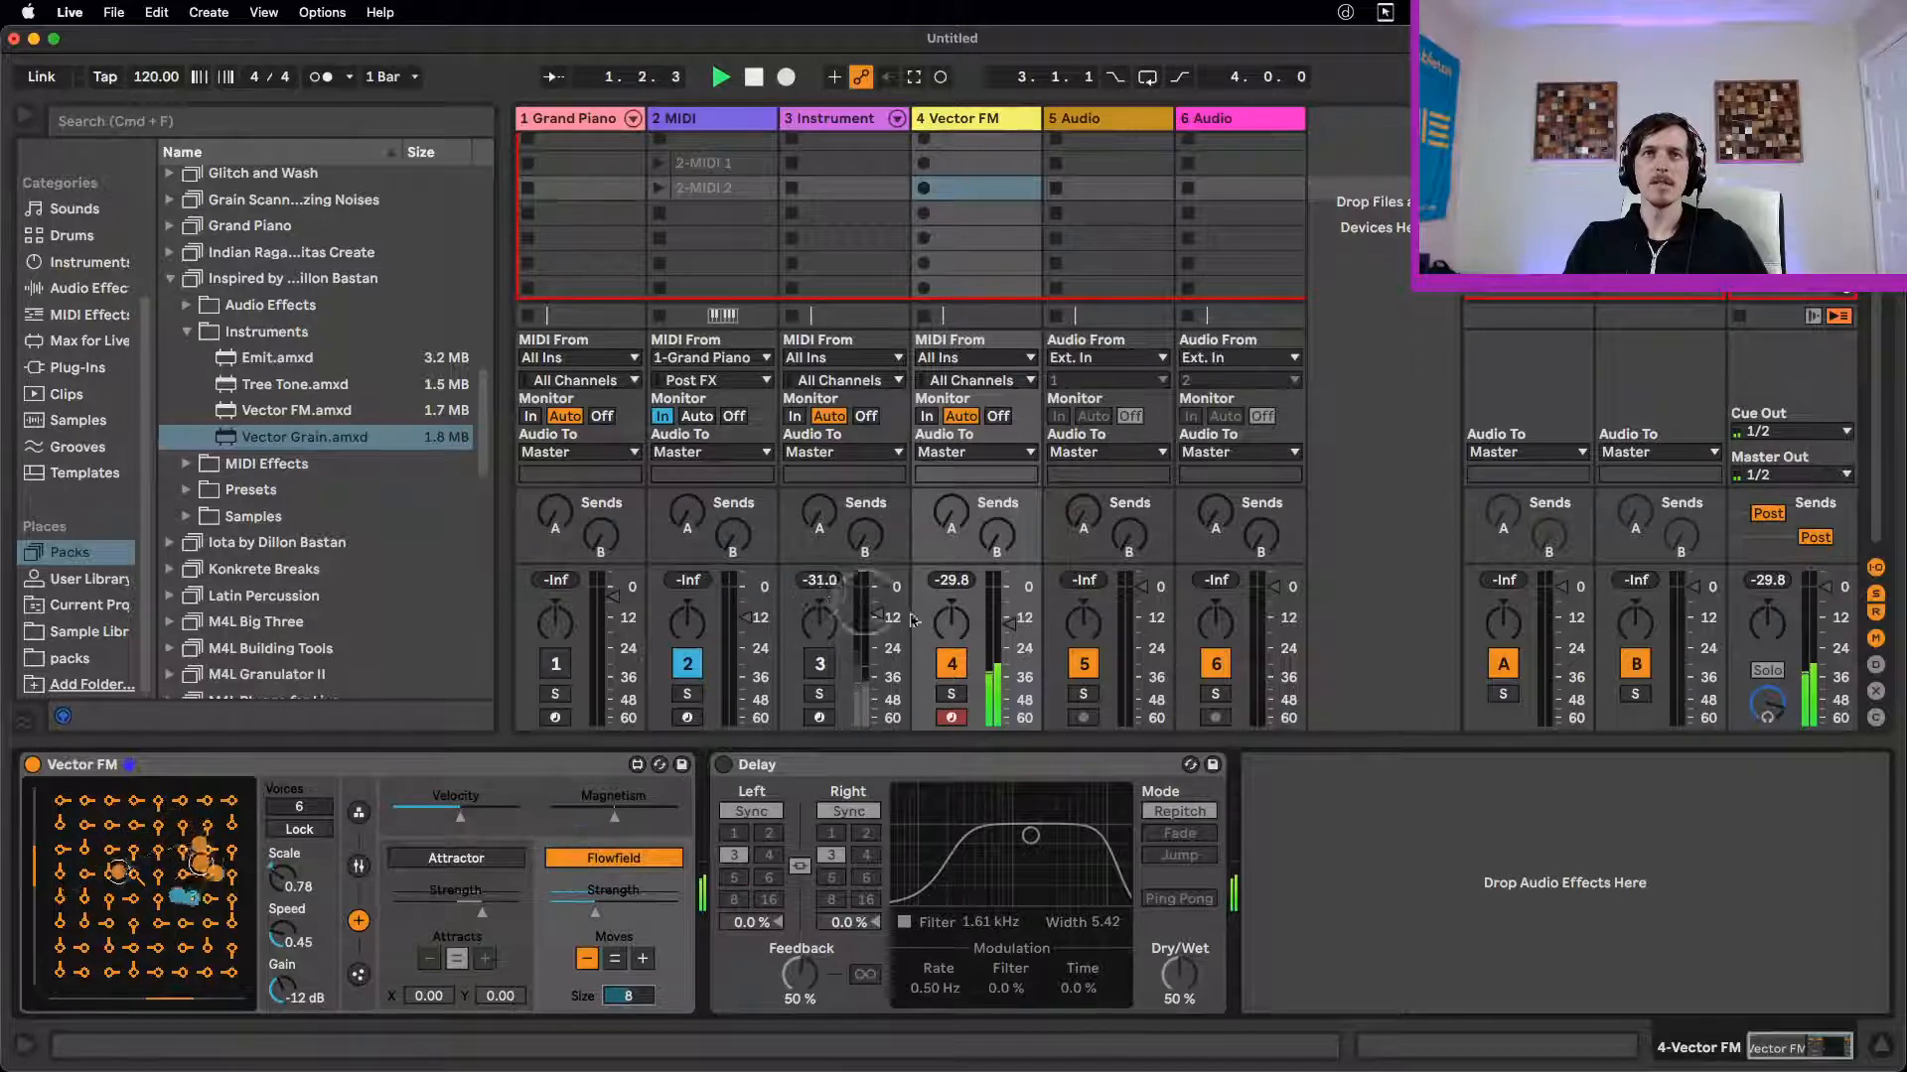
Step: Switch off the Vector FM track and raise the Magnetism slider slightly in Vector FM's motion settings
left_click(952, 664)
left_click(136, 769)
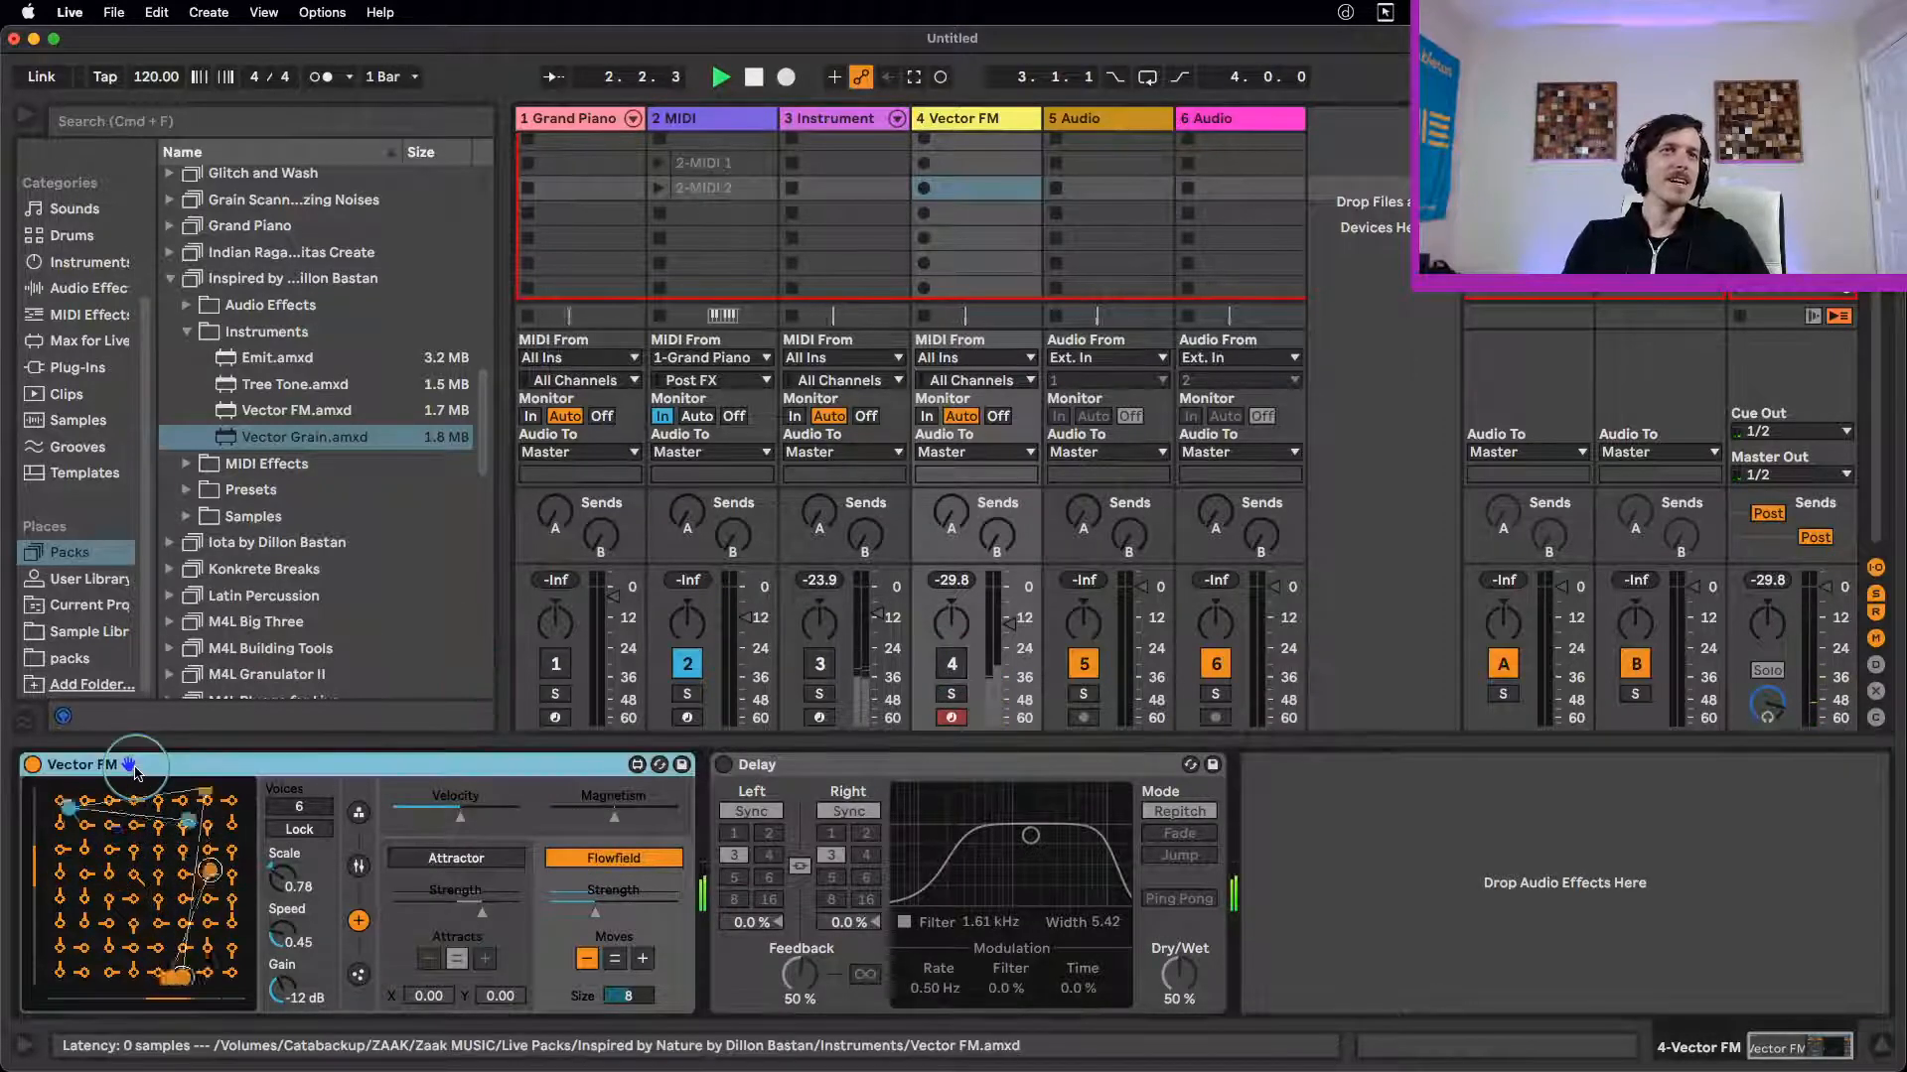
left_click(424, 826)
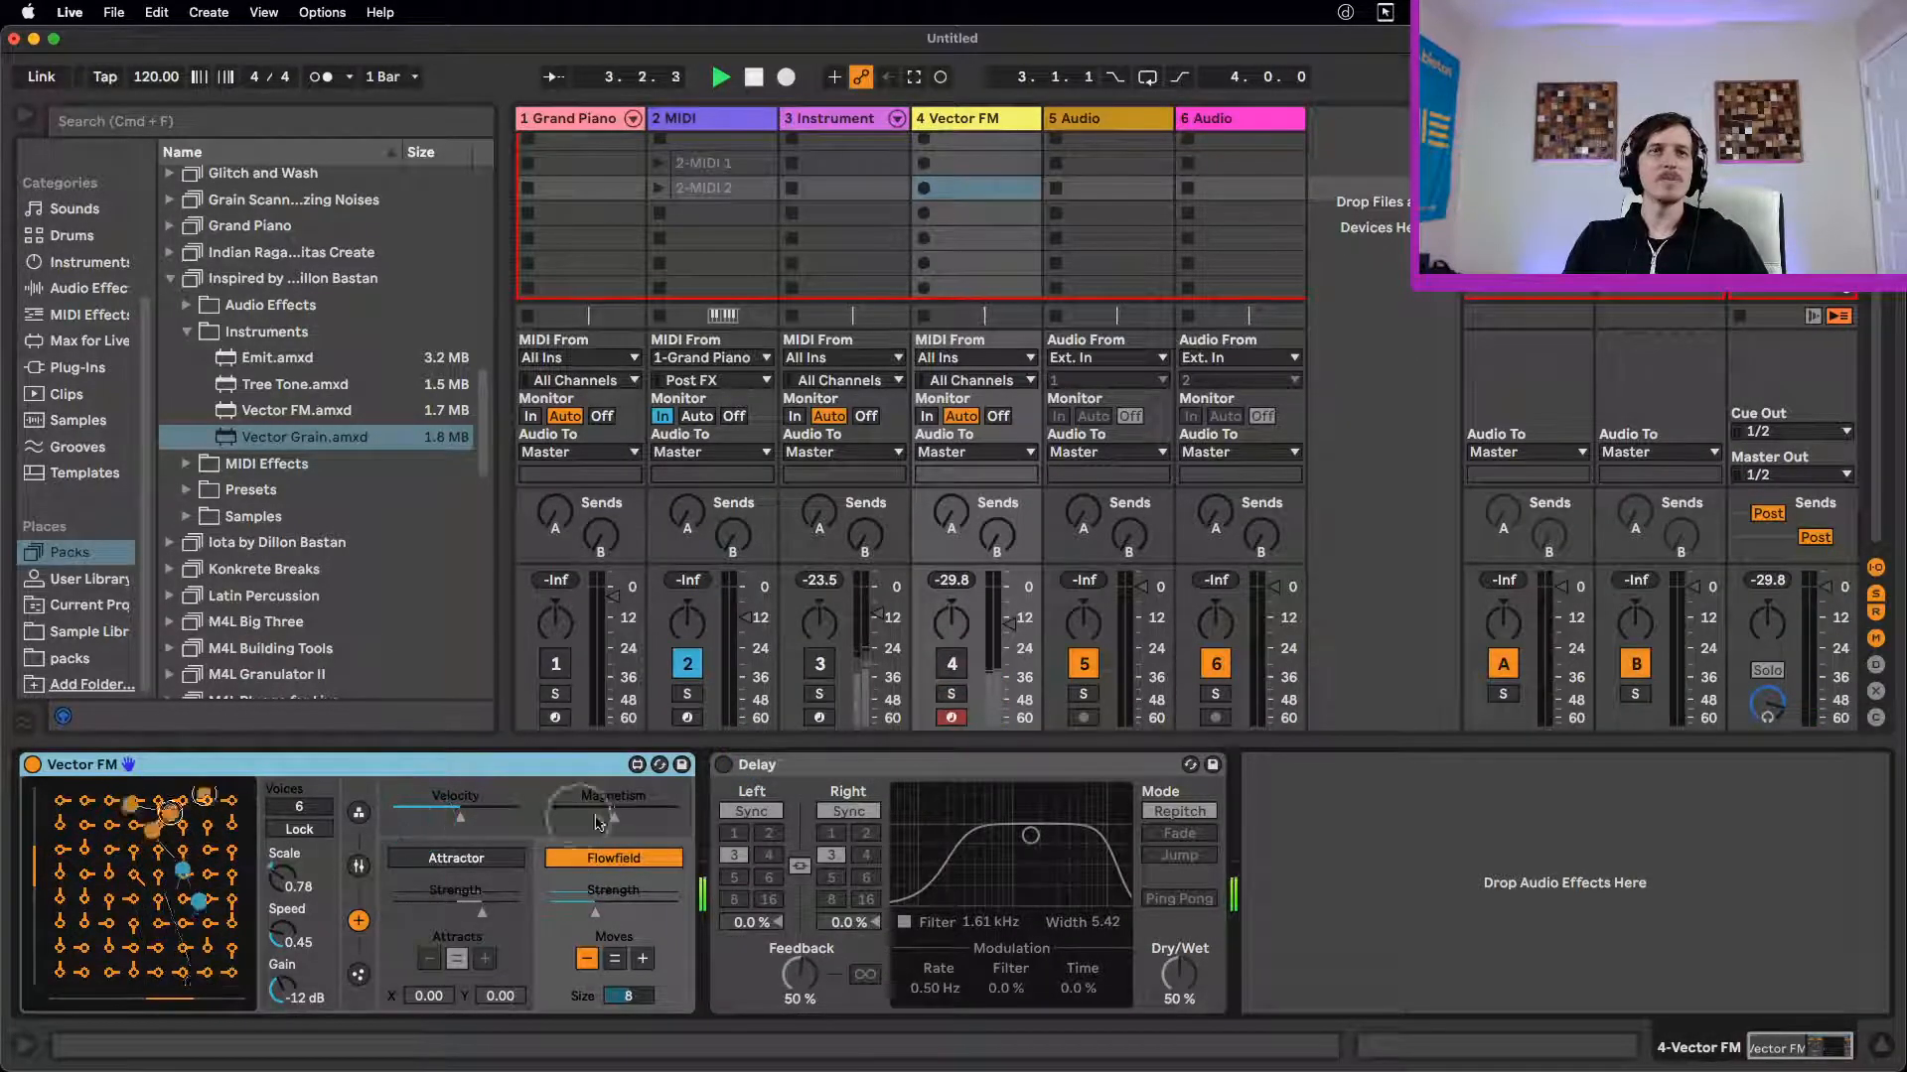
left_click_drag(614, 817, 640, 819)
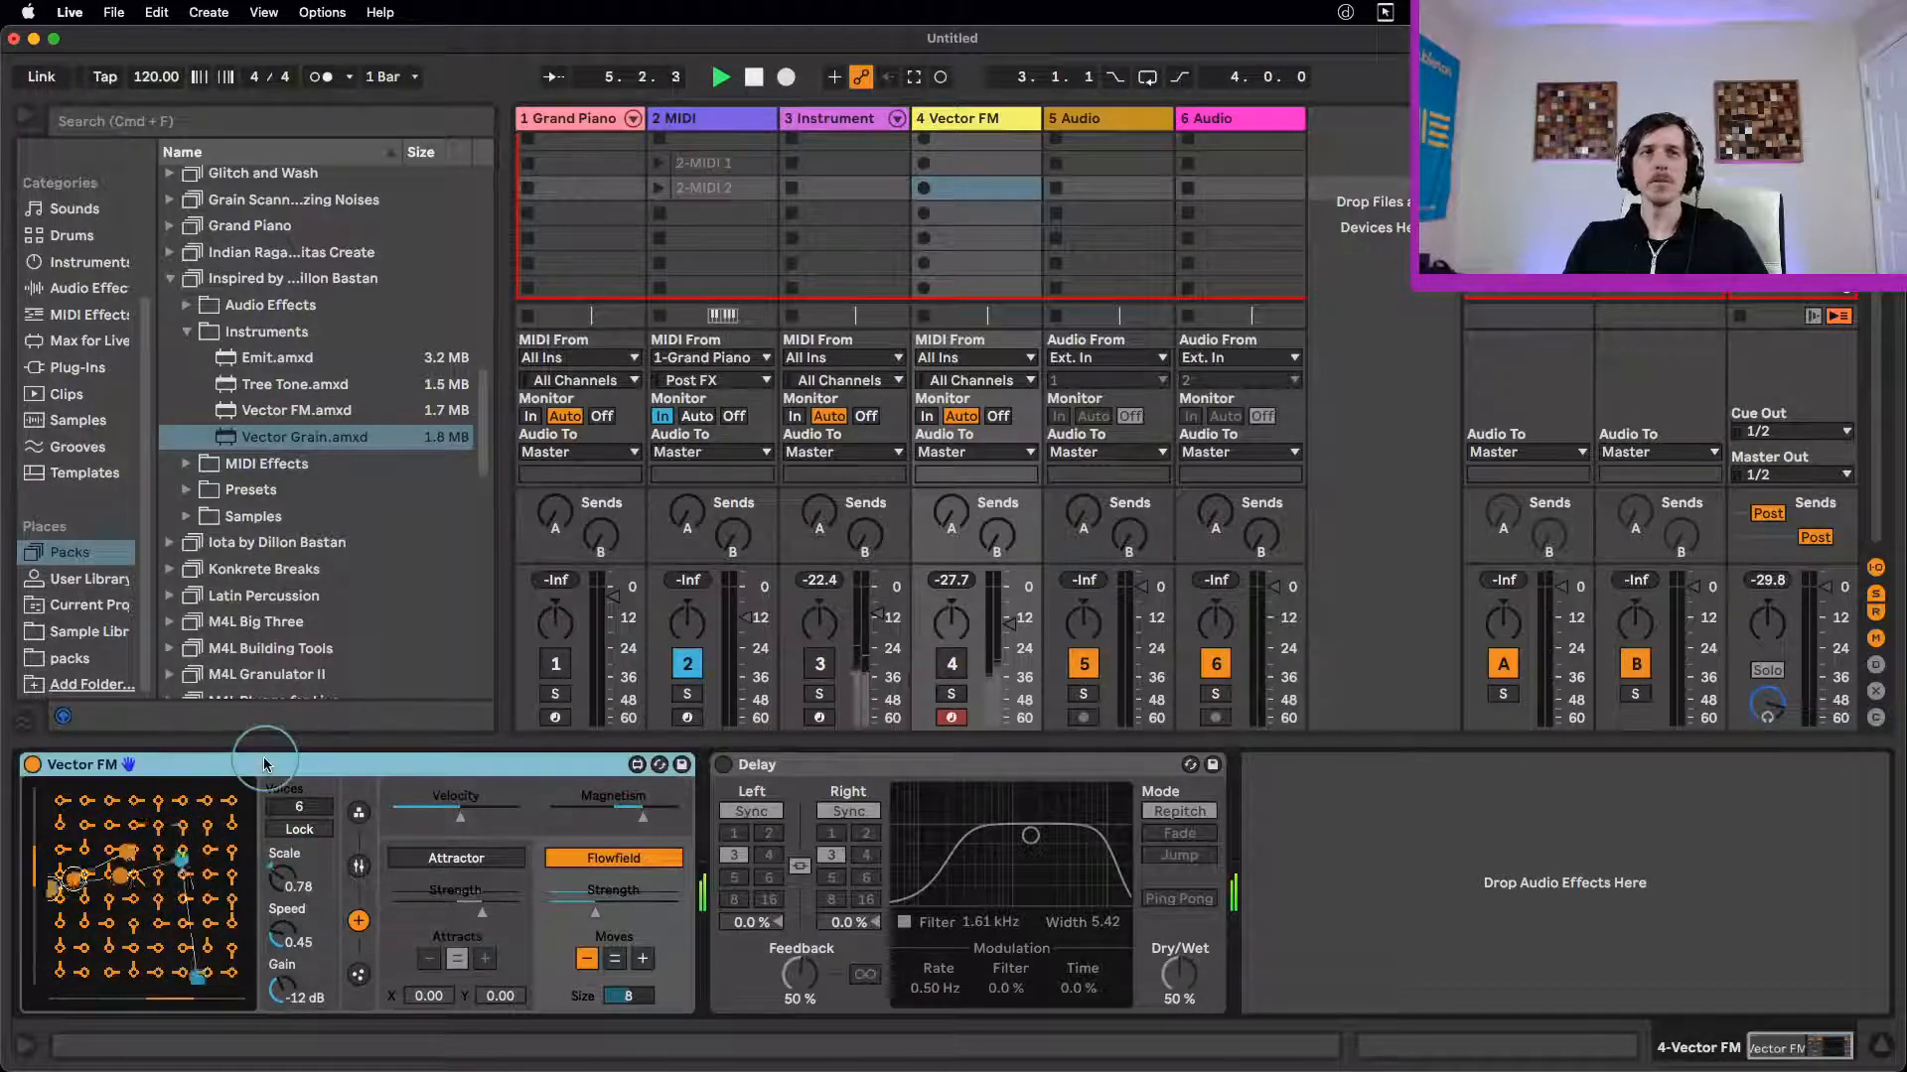
Step: Turn on the Vector FM and Instrument tracks, and lower the Vector FM track's volume to below -10 dB
left_click(953, 664)
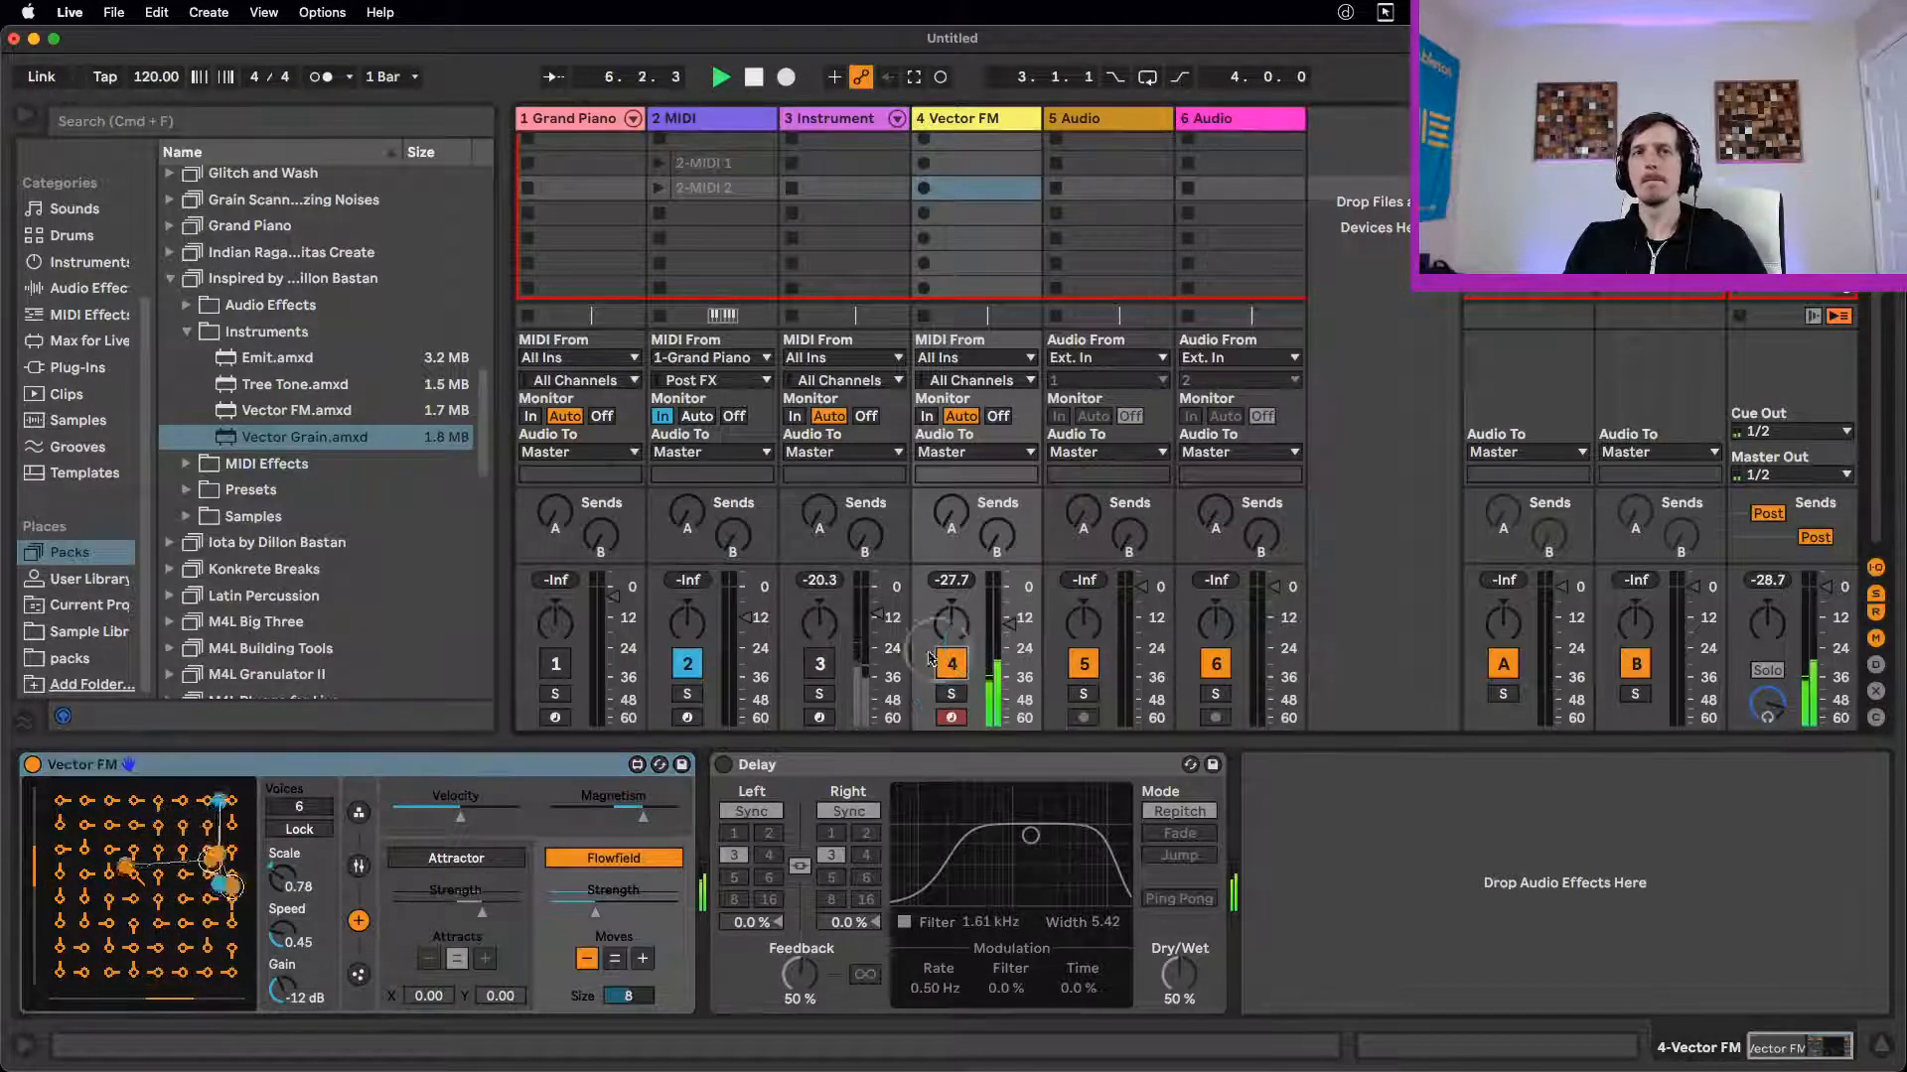
left_click(828, 665)
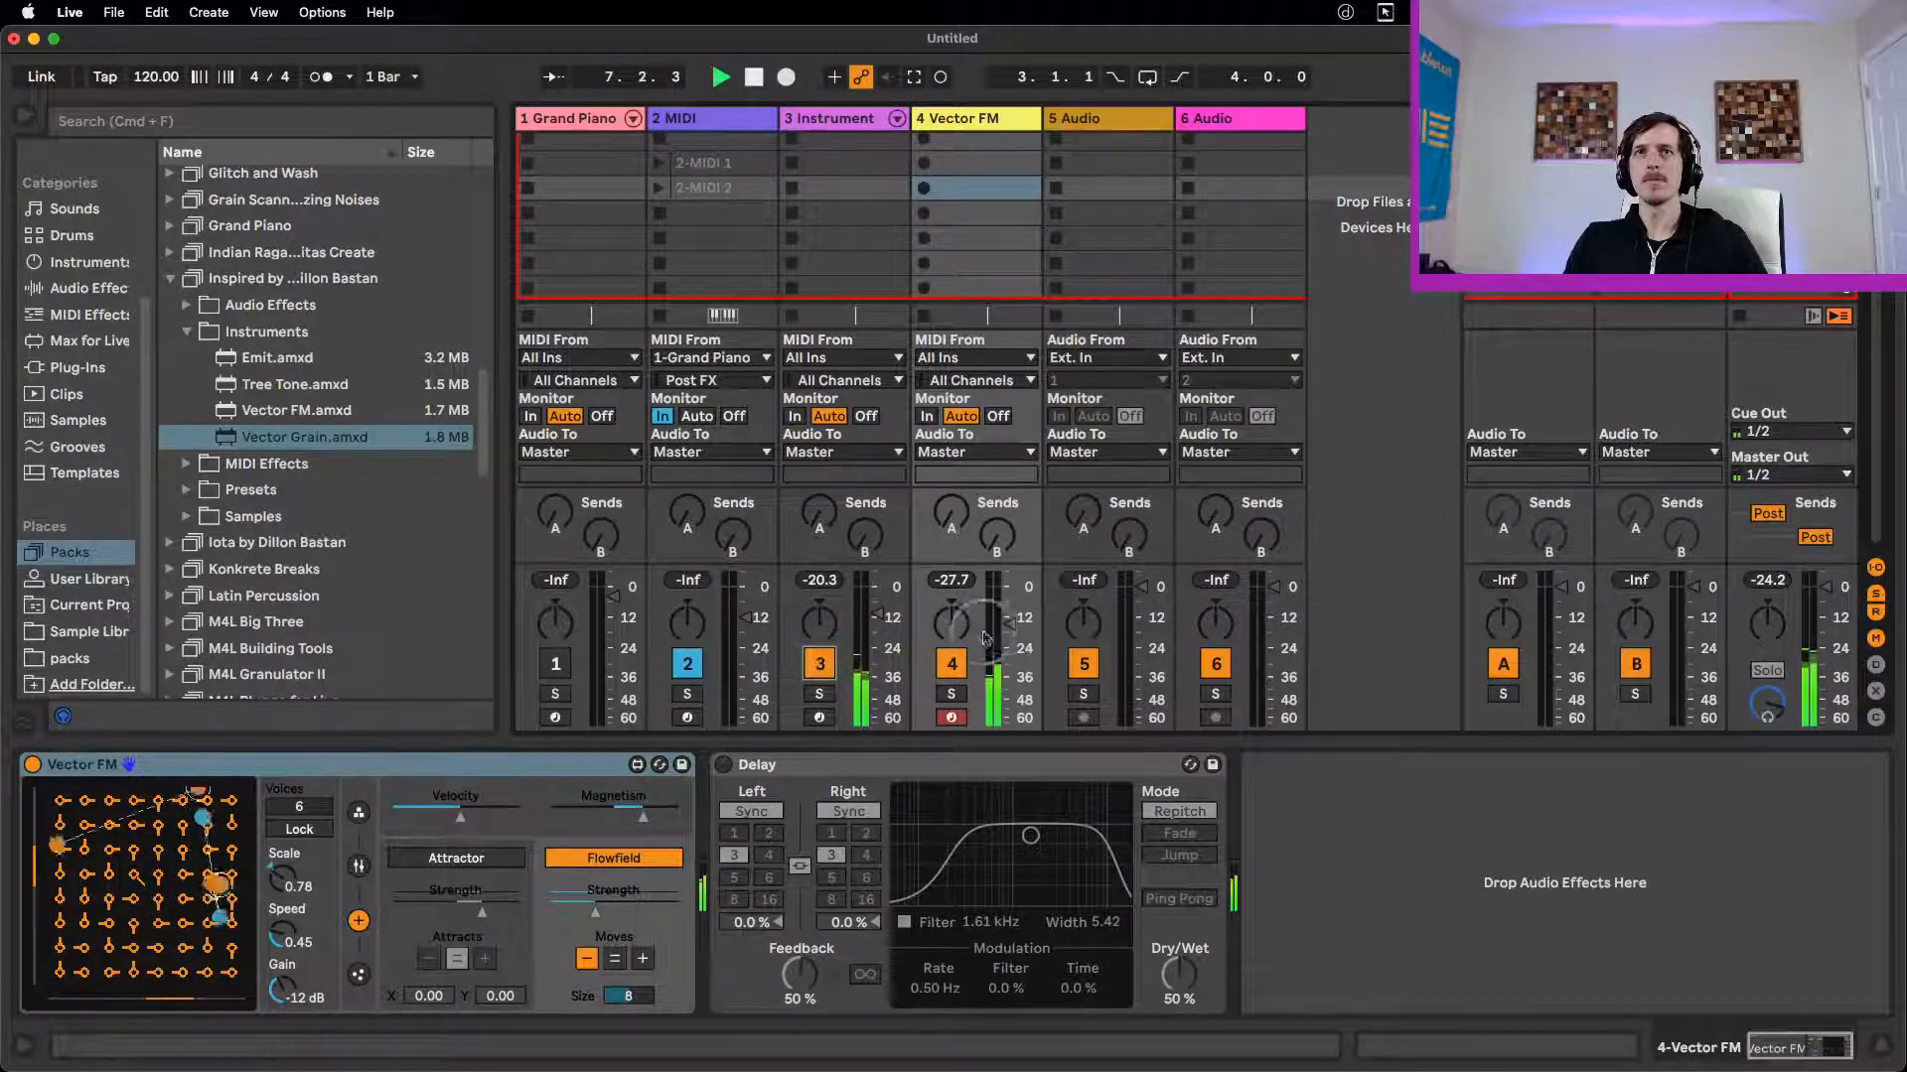
left_click_drag(1010, 625, 1009, 643)
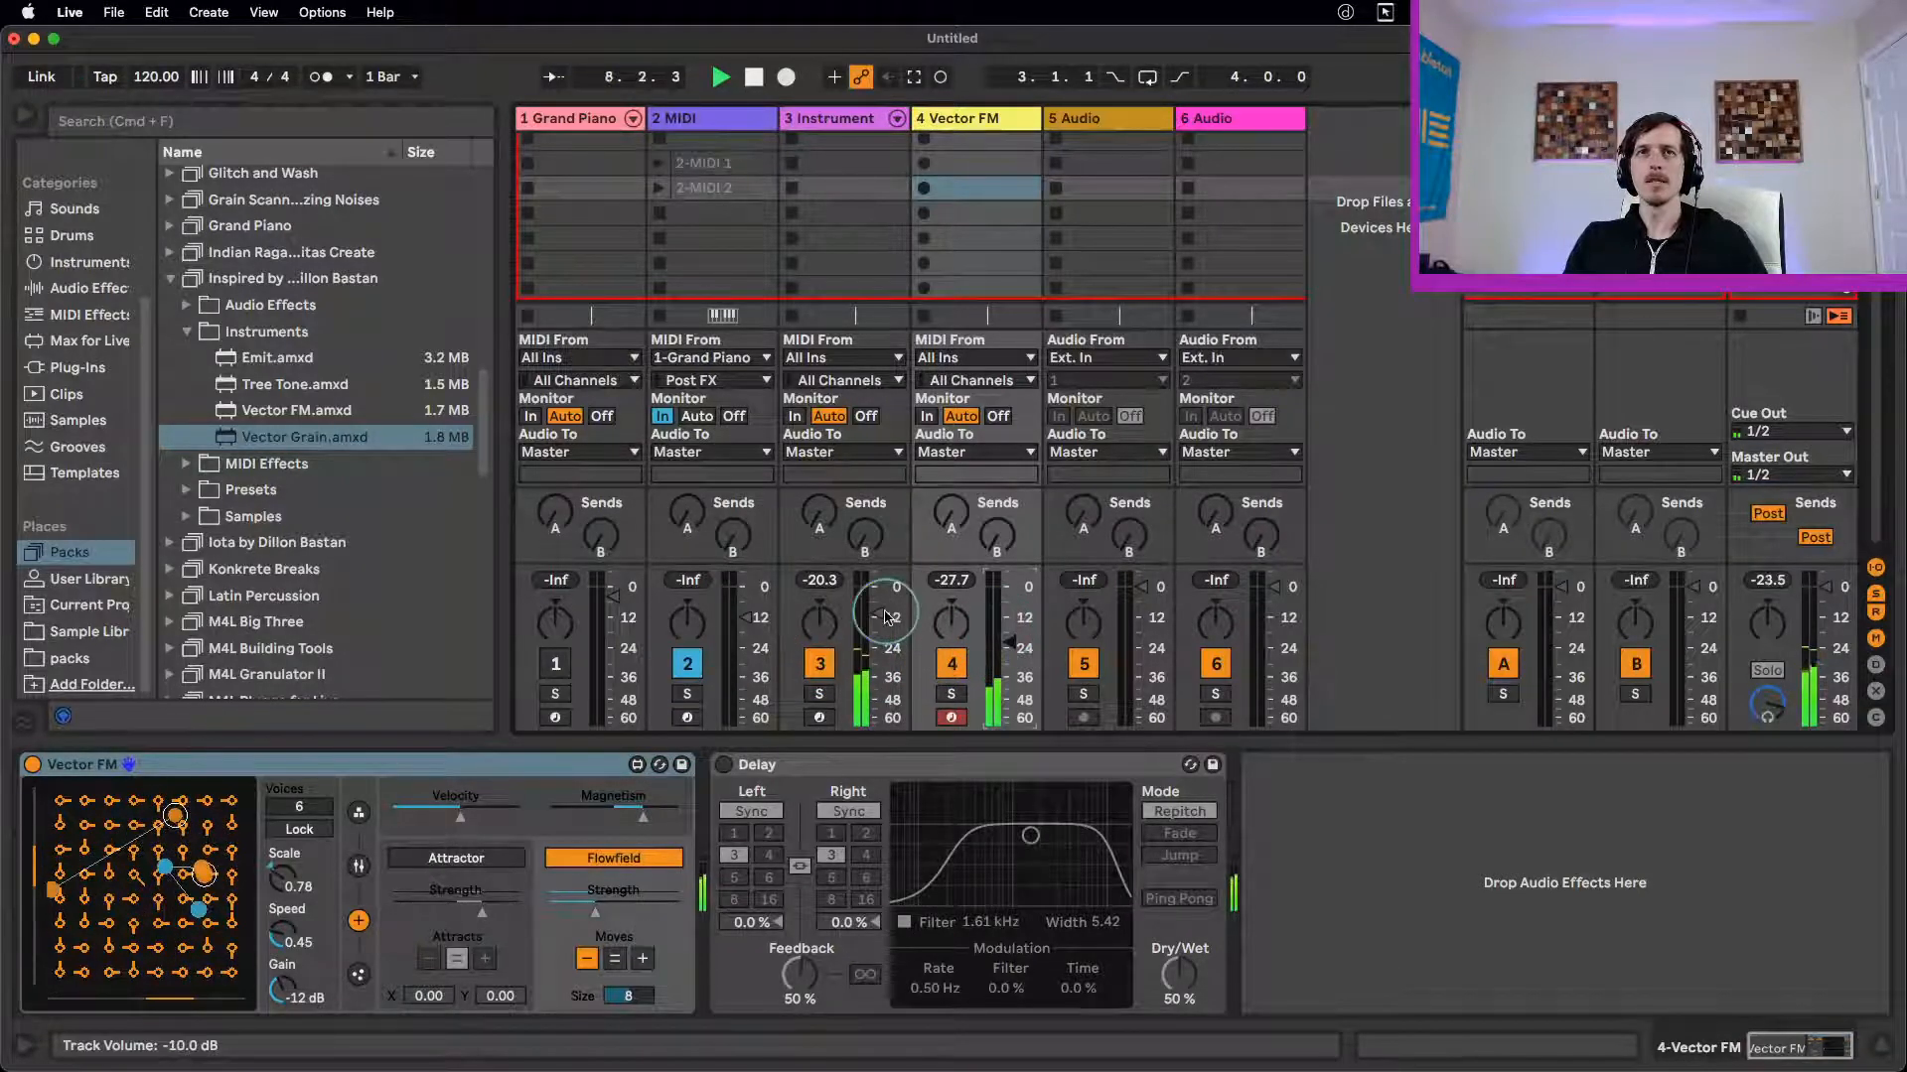
left_click(1006, 645)
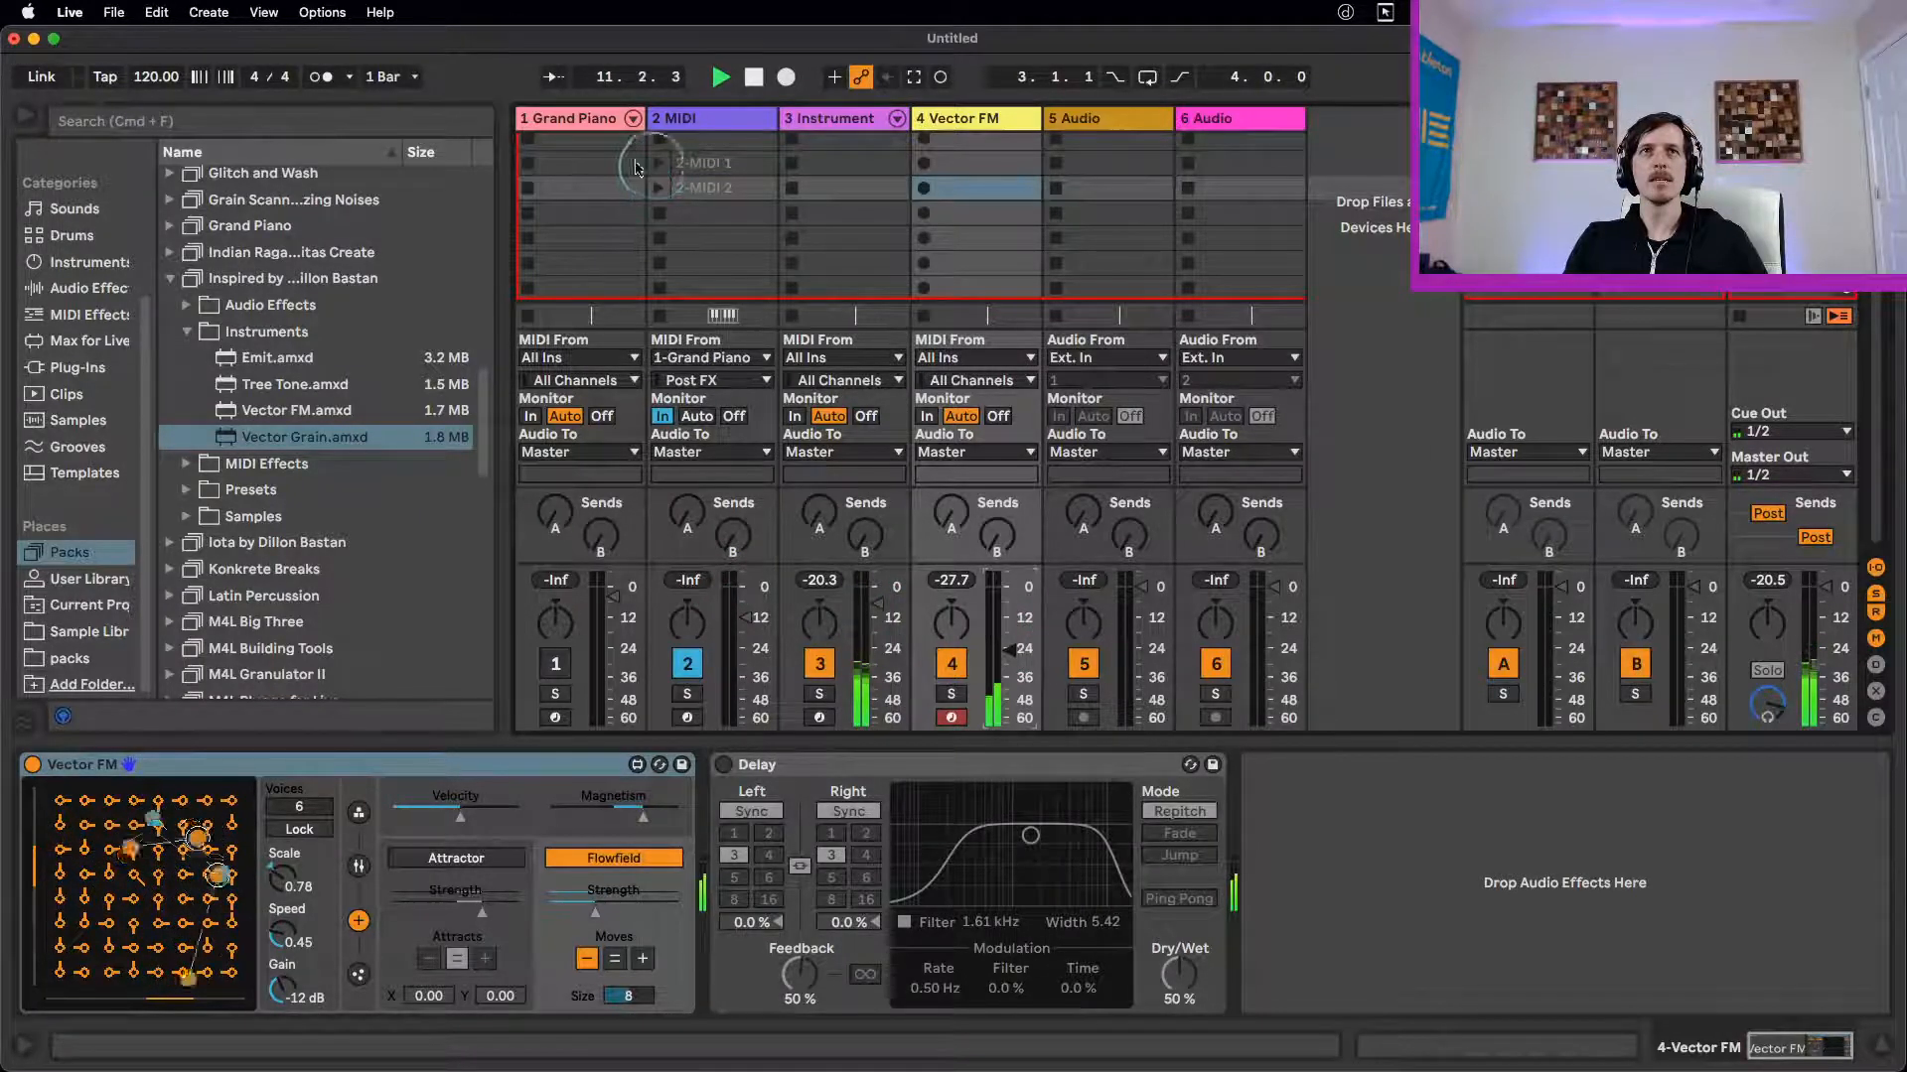
Step: Turn on the Grand Piano track with its Bouncy Notes device, and balance it by raising its volume and trimming the Vector FM track's
left_click(555, 664)
left_click(557, 122)
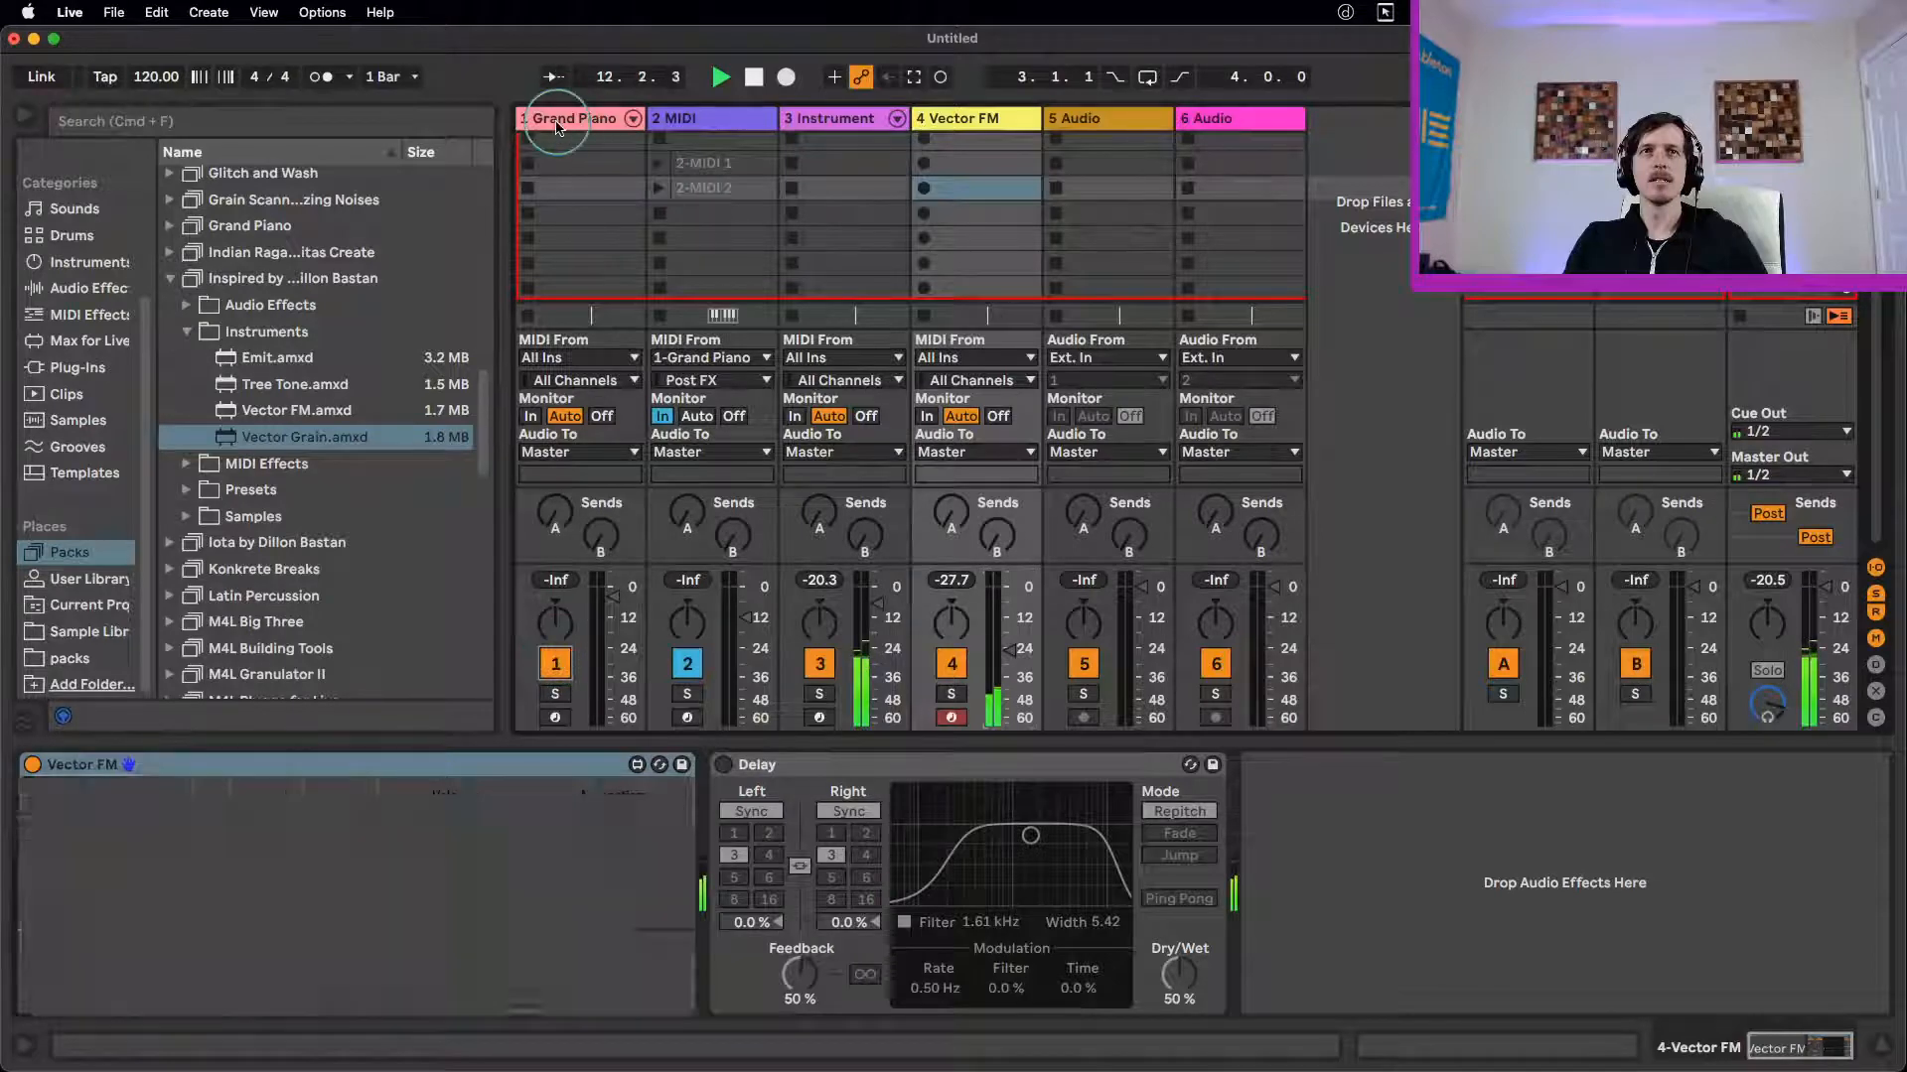
left_click(348, 773)
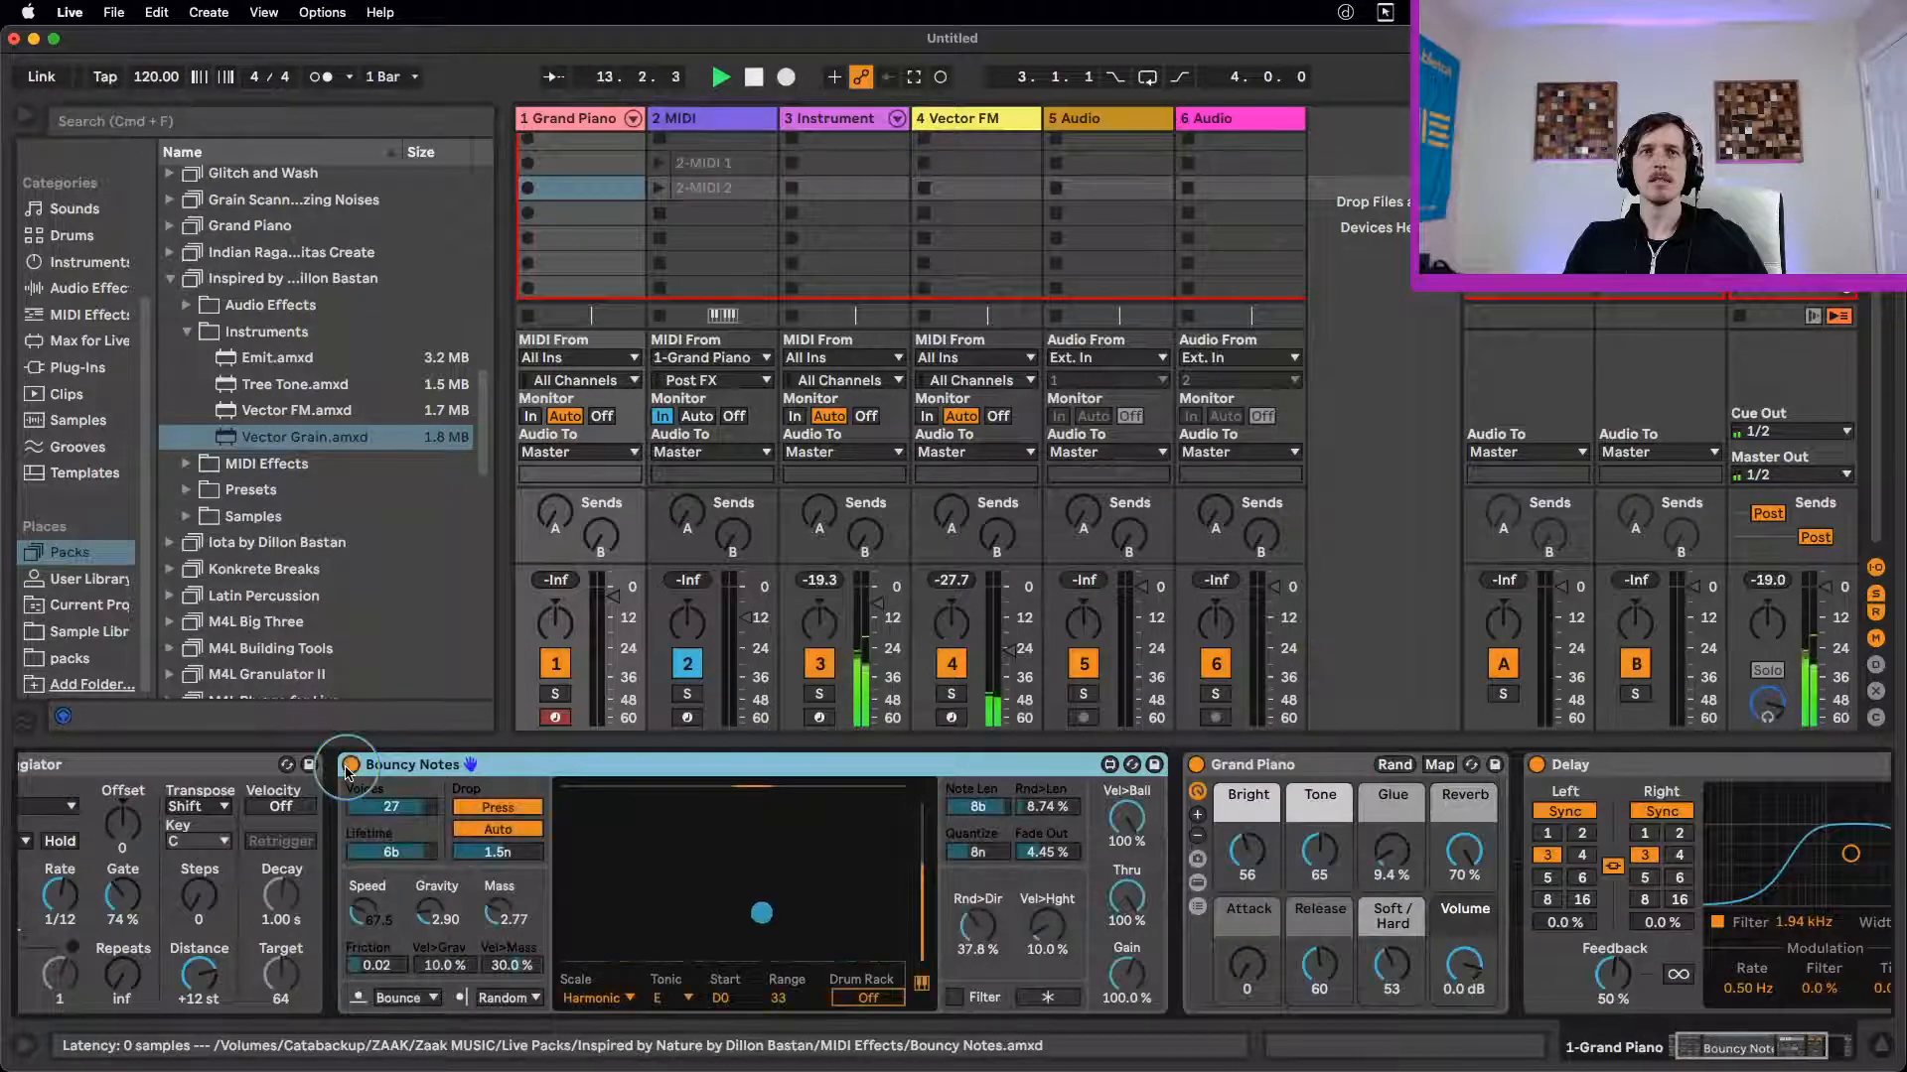
left_click(608, 592)
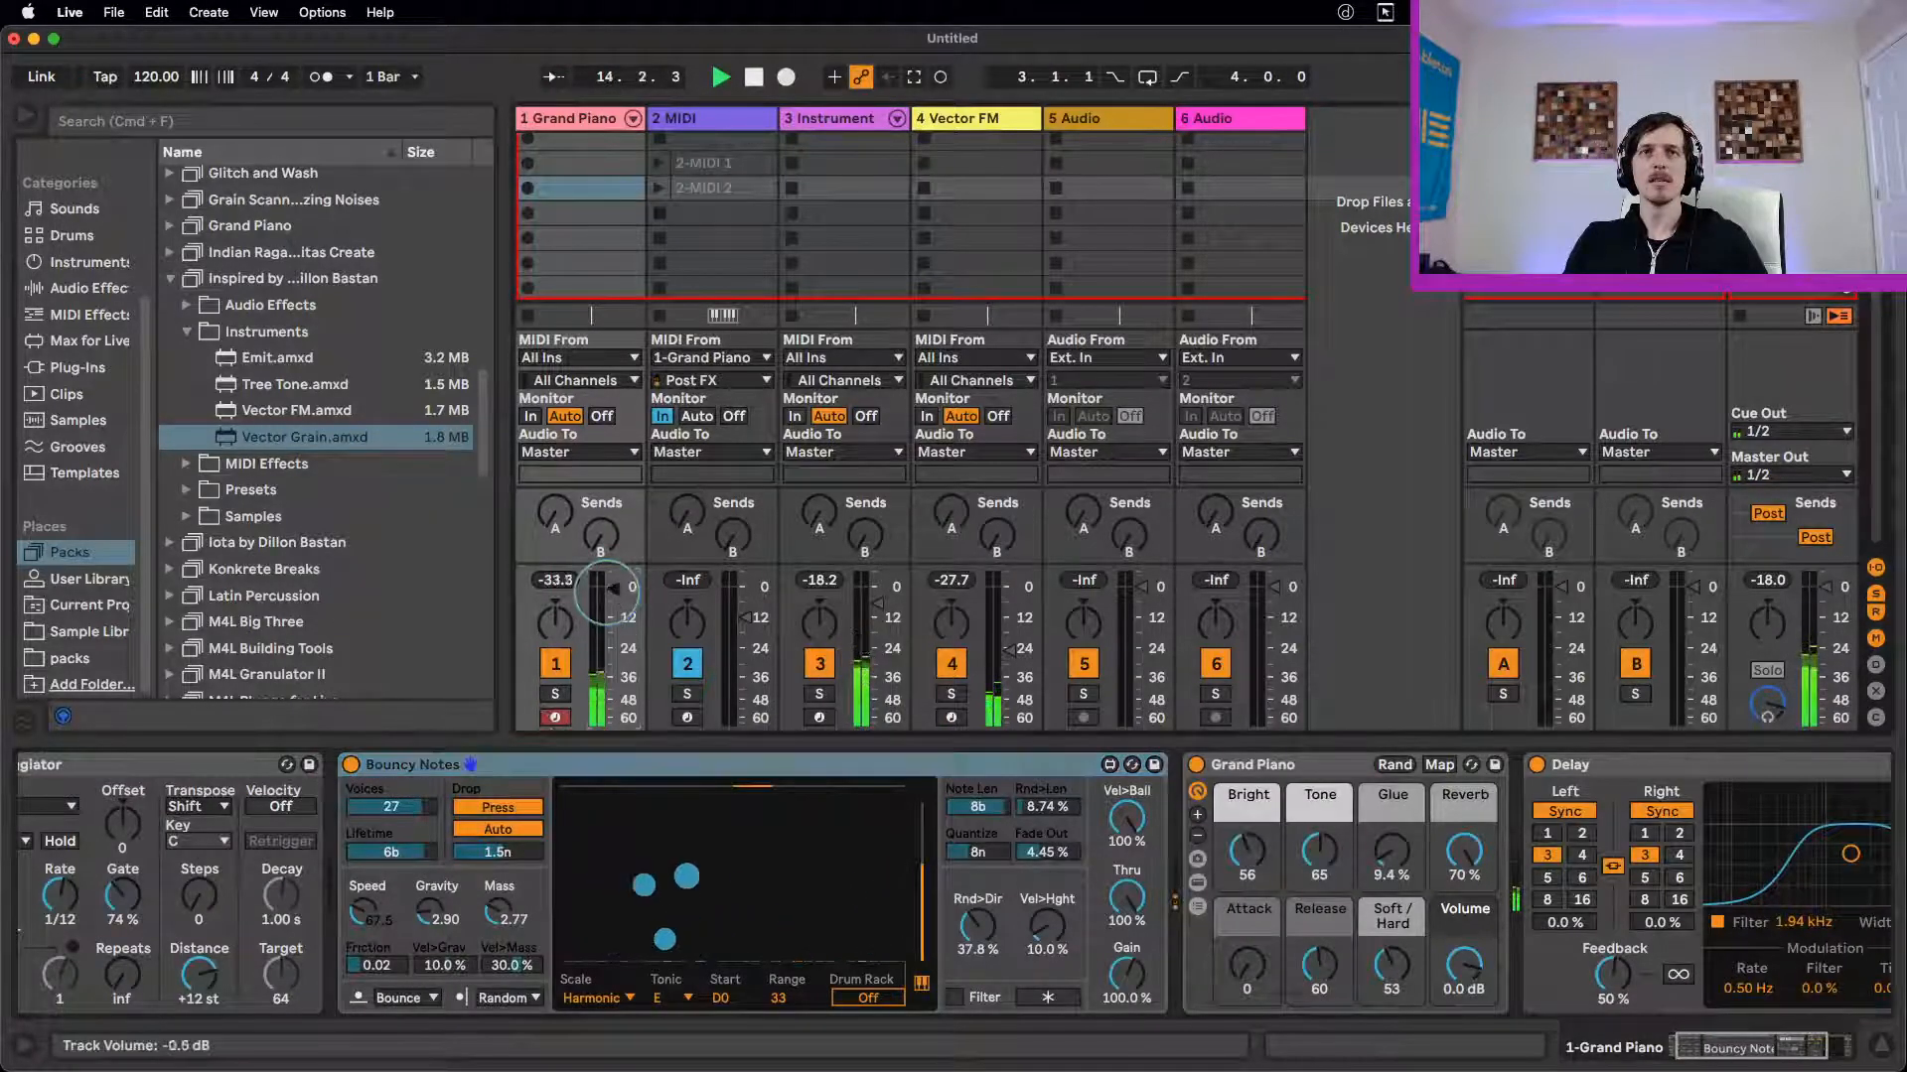
left_click_drag(607, 593, 607, 580)
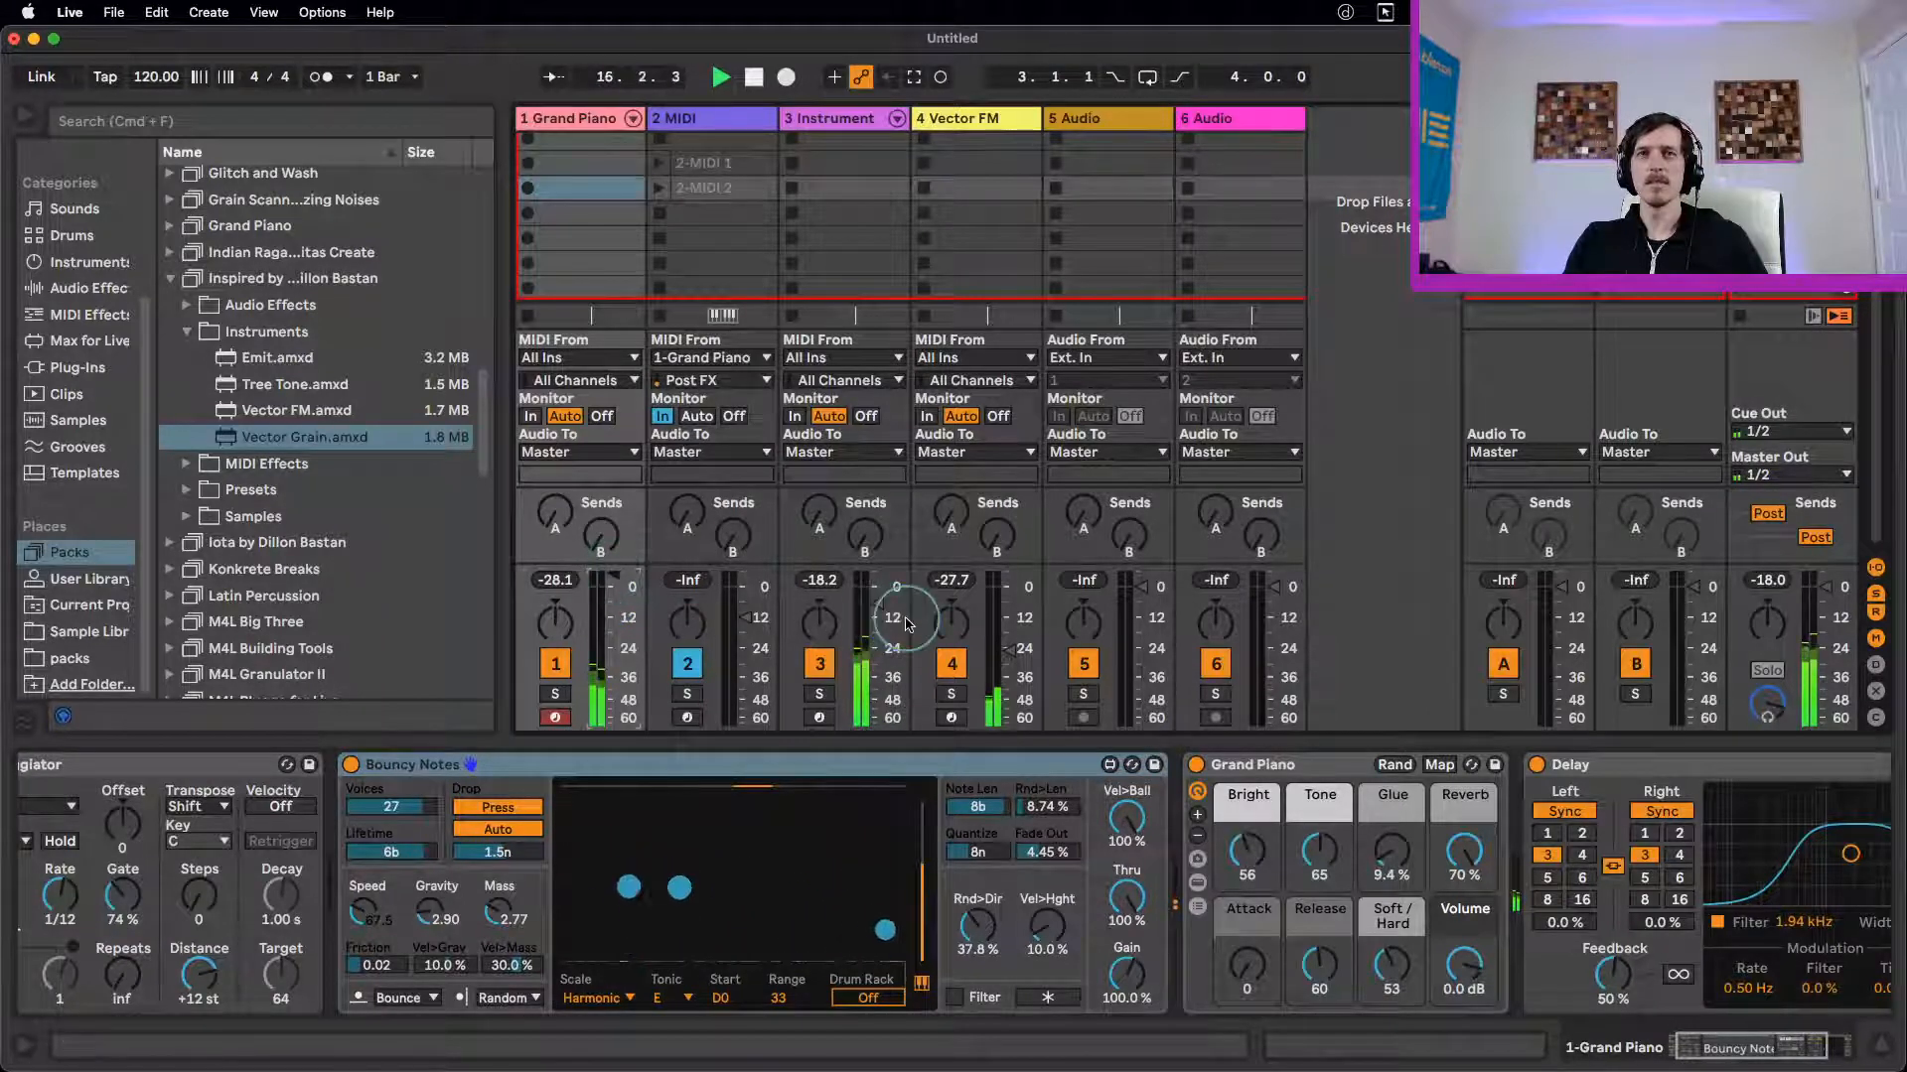
left_click_drag(1025, 651, 1009, 653)
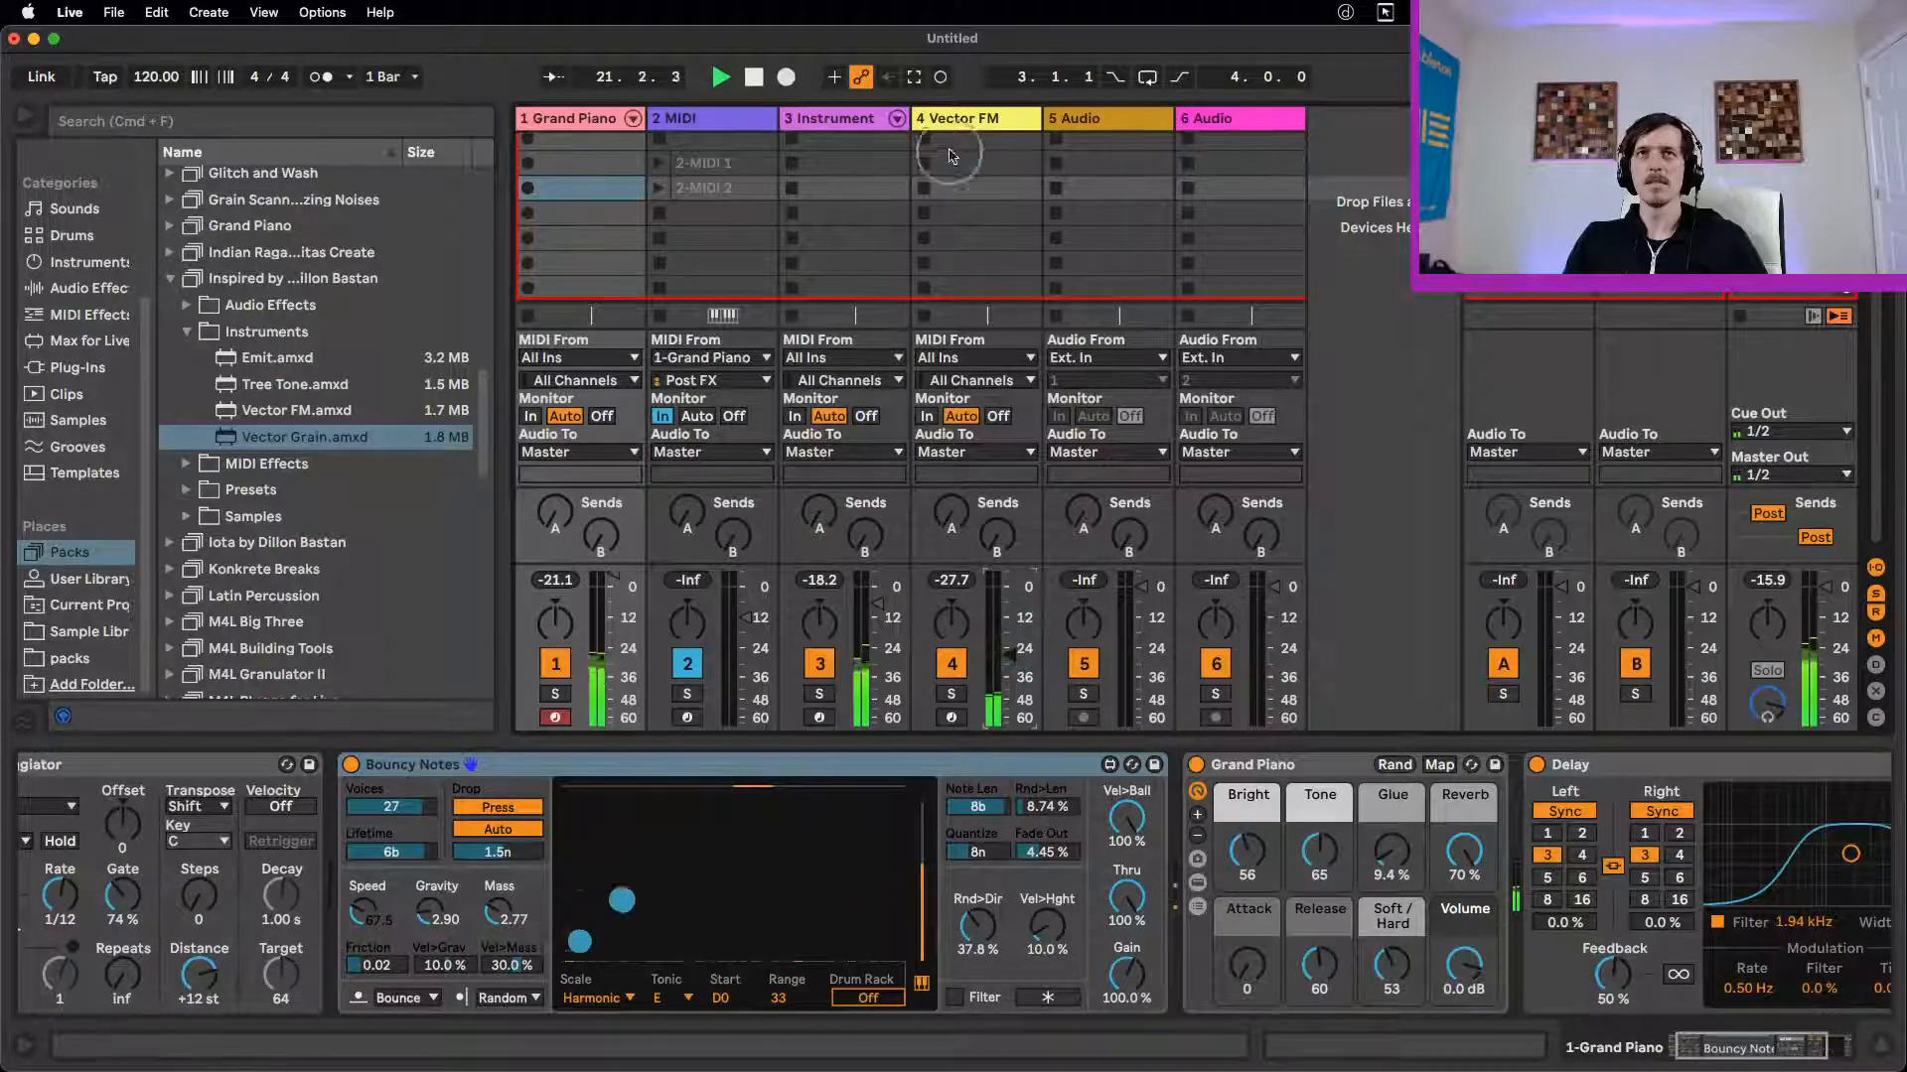
Step: Switch on the Vector FM track's Delay, with its filter at 2.08 kHz, width 4.64 and Dry/Wet 33%
left_click(959, 119)
left_click(723, 765)
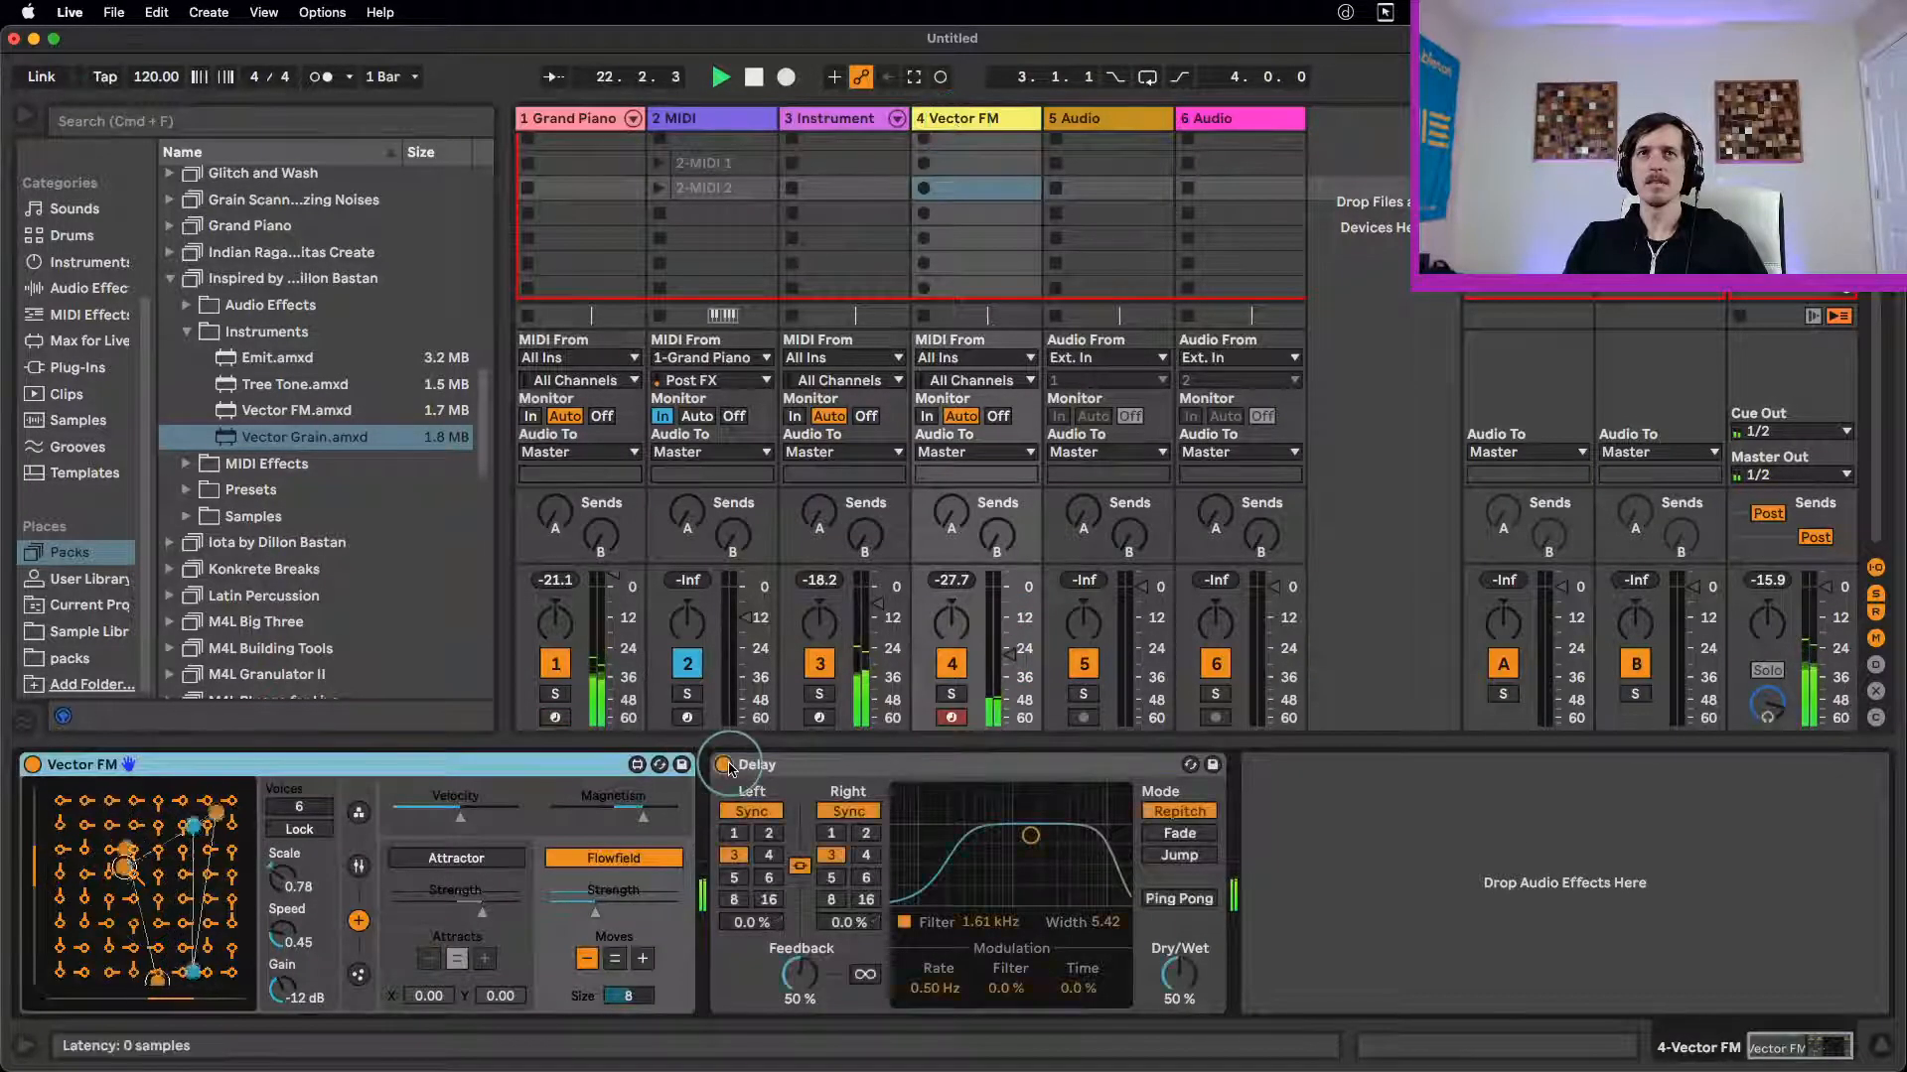
left_click_drag(1030, 835, 1040, 845)
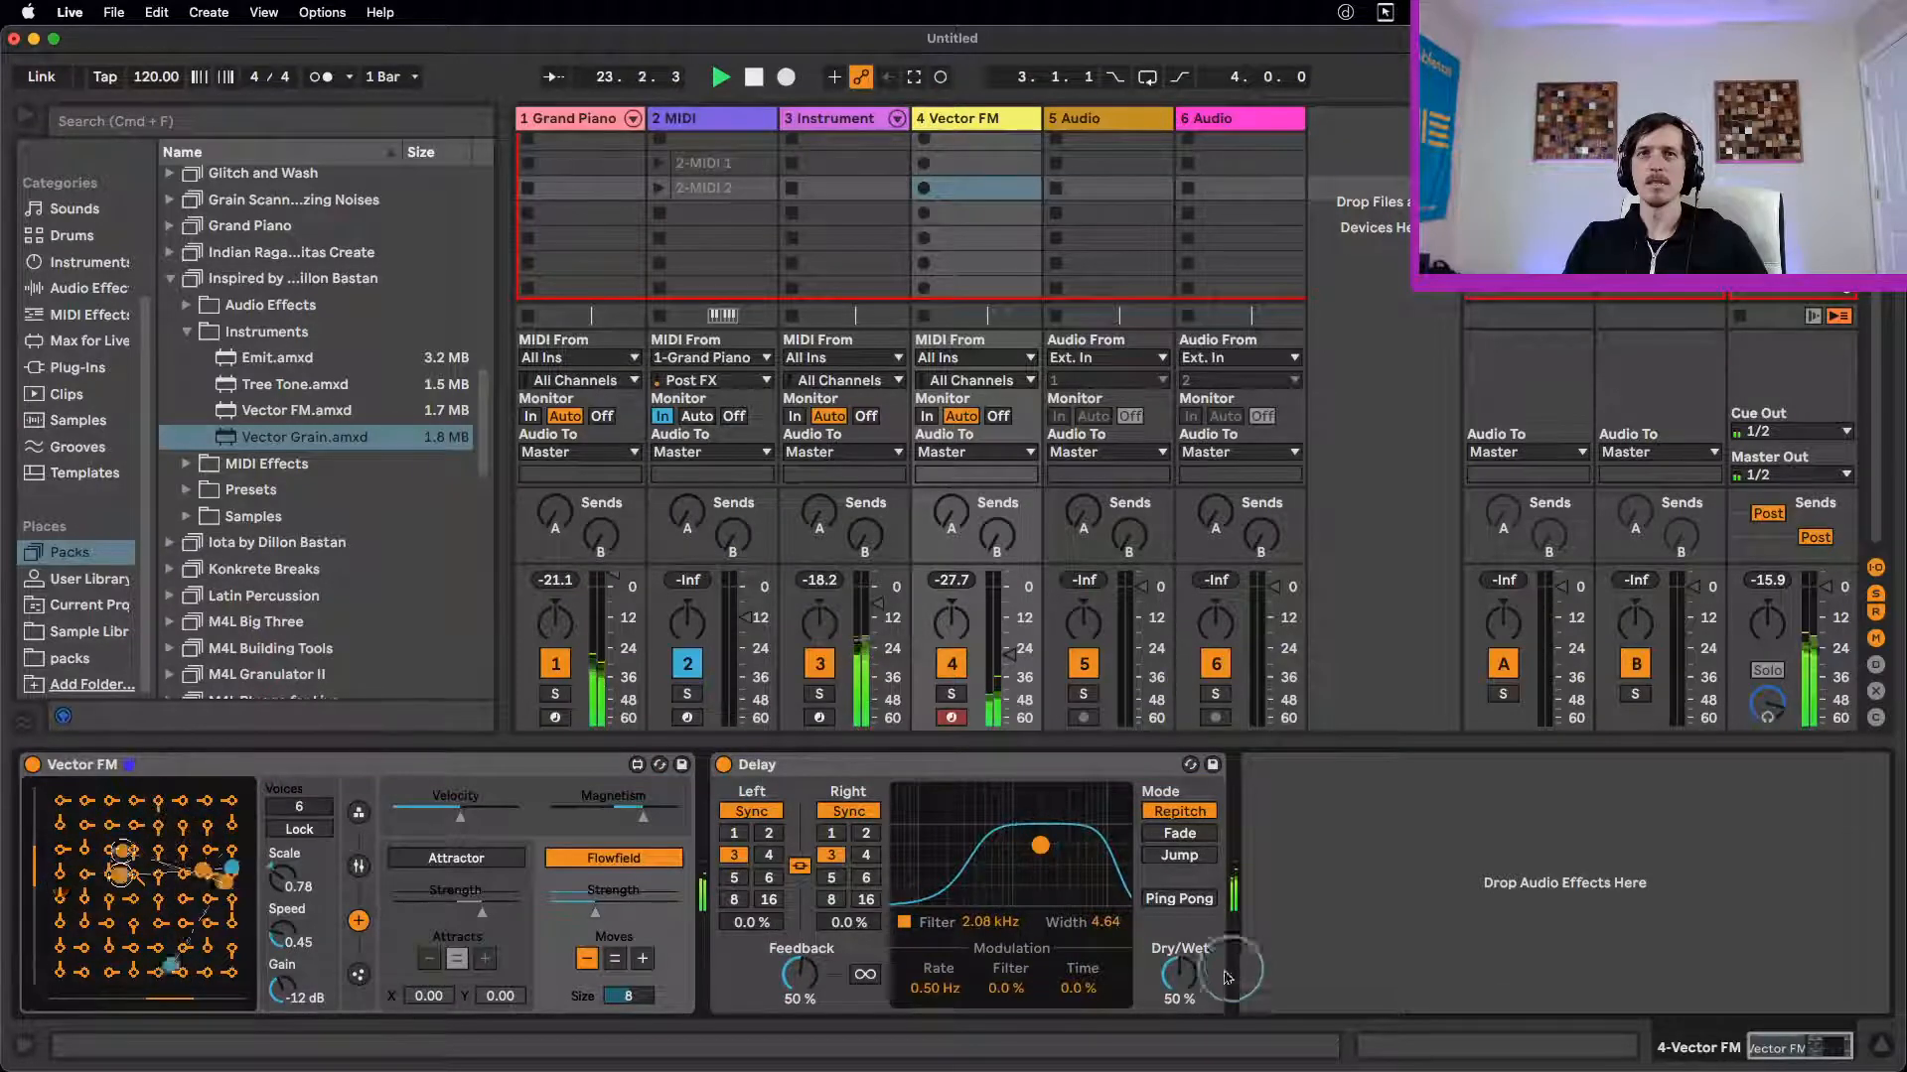
left_click_drag(1179, 974, 1180, 979)
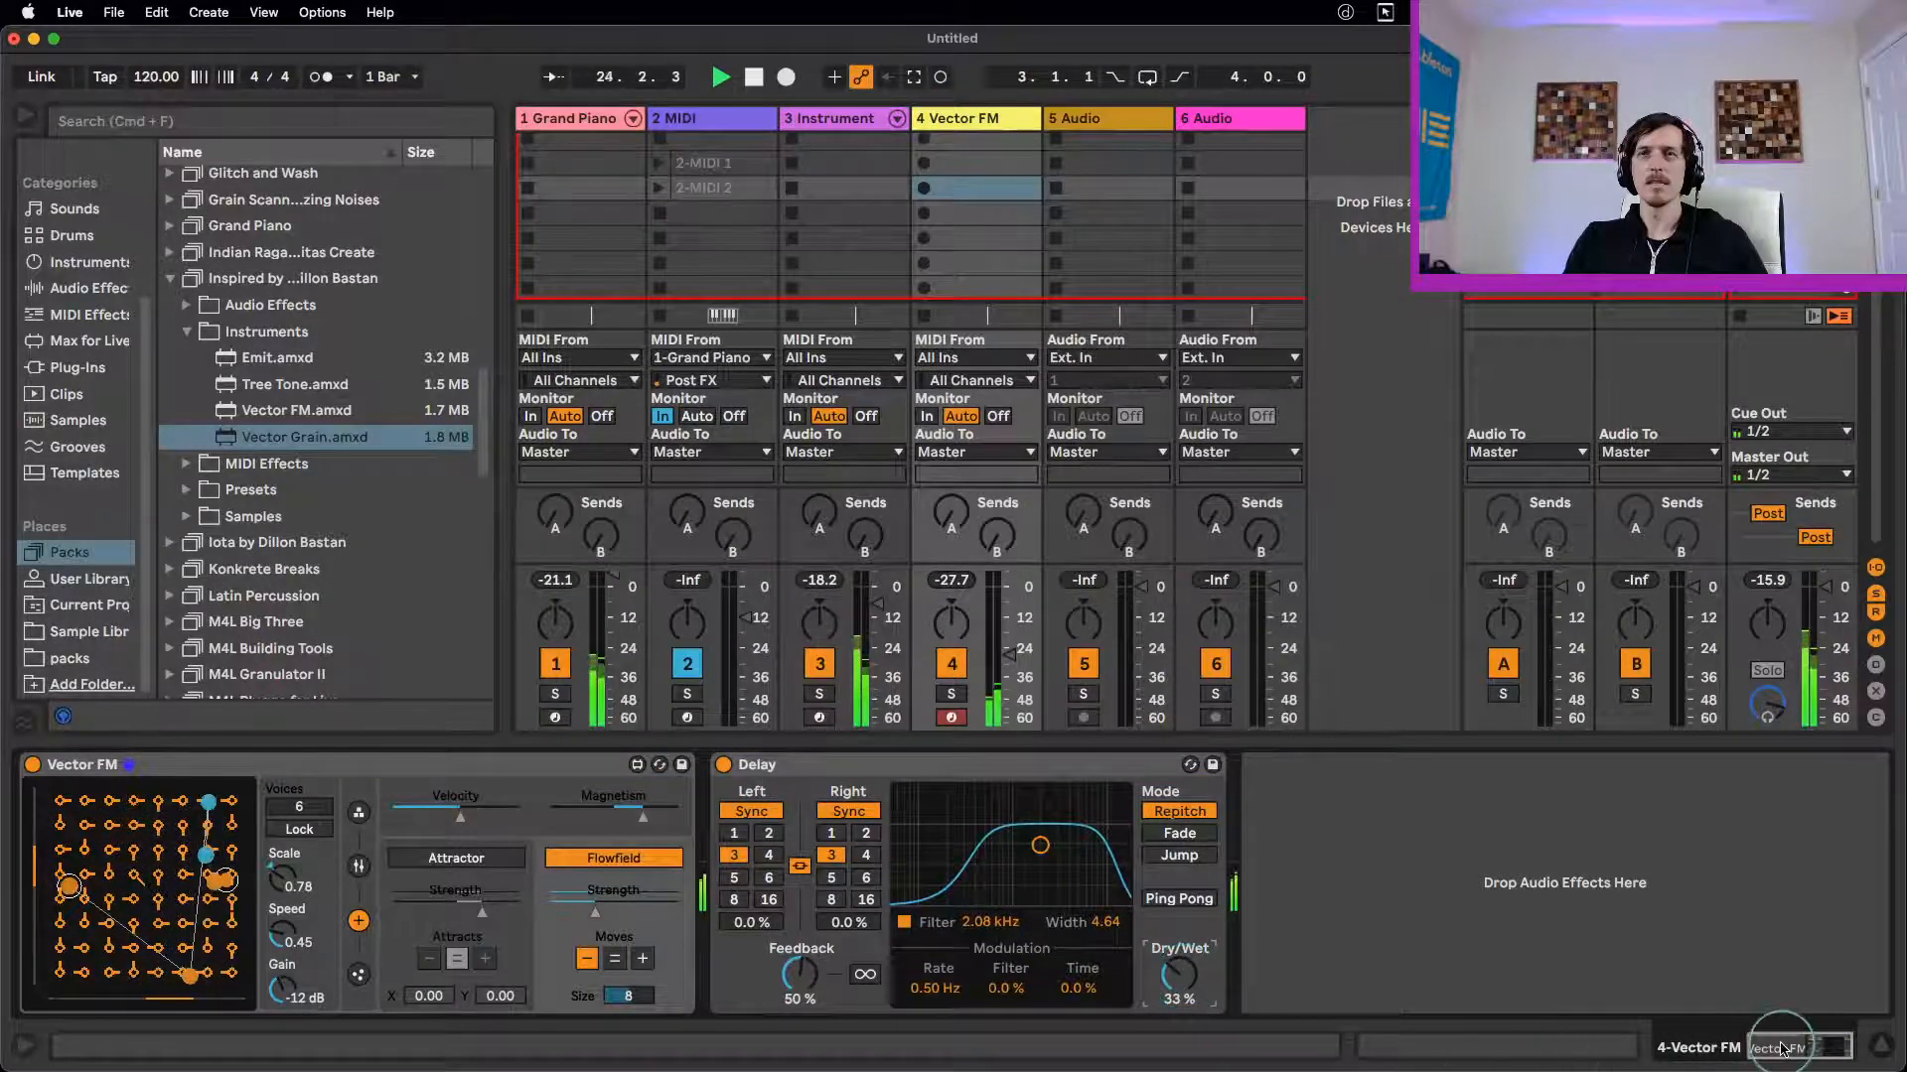
left_click_drag(1780, 1044, 1770, 1045)
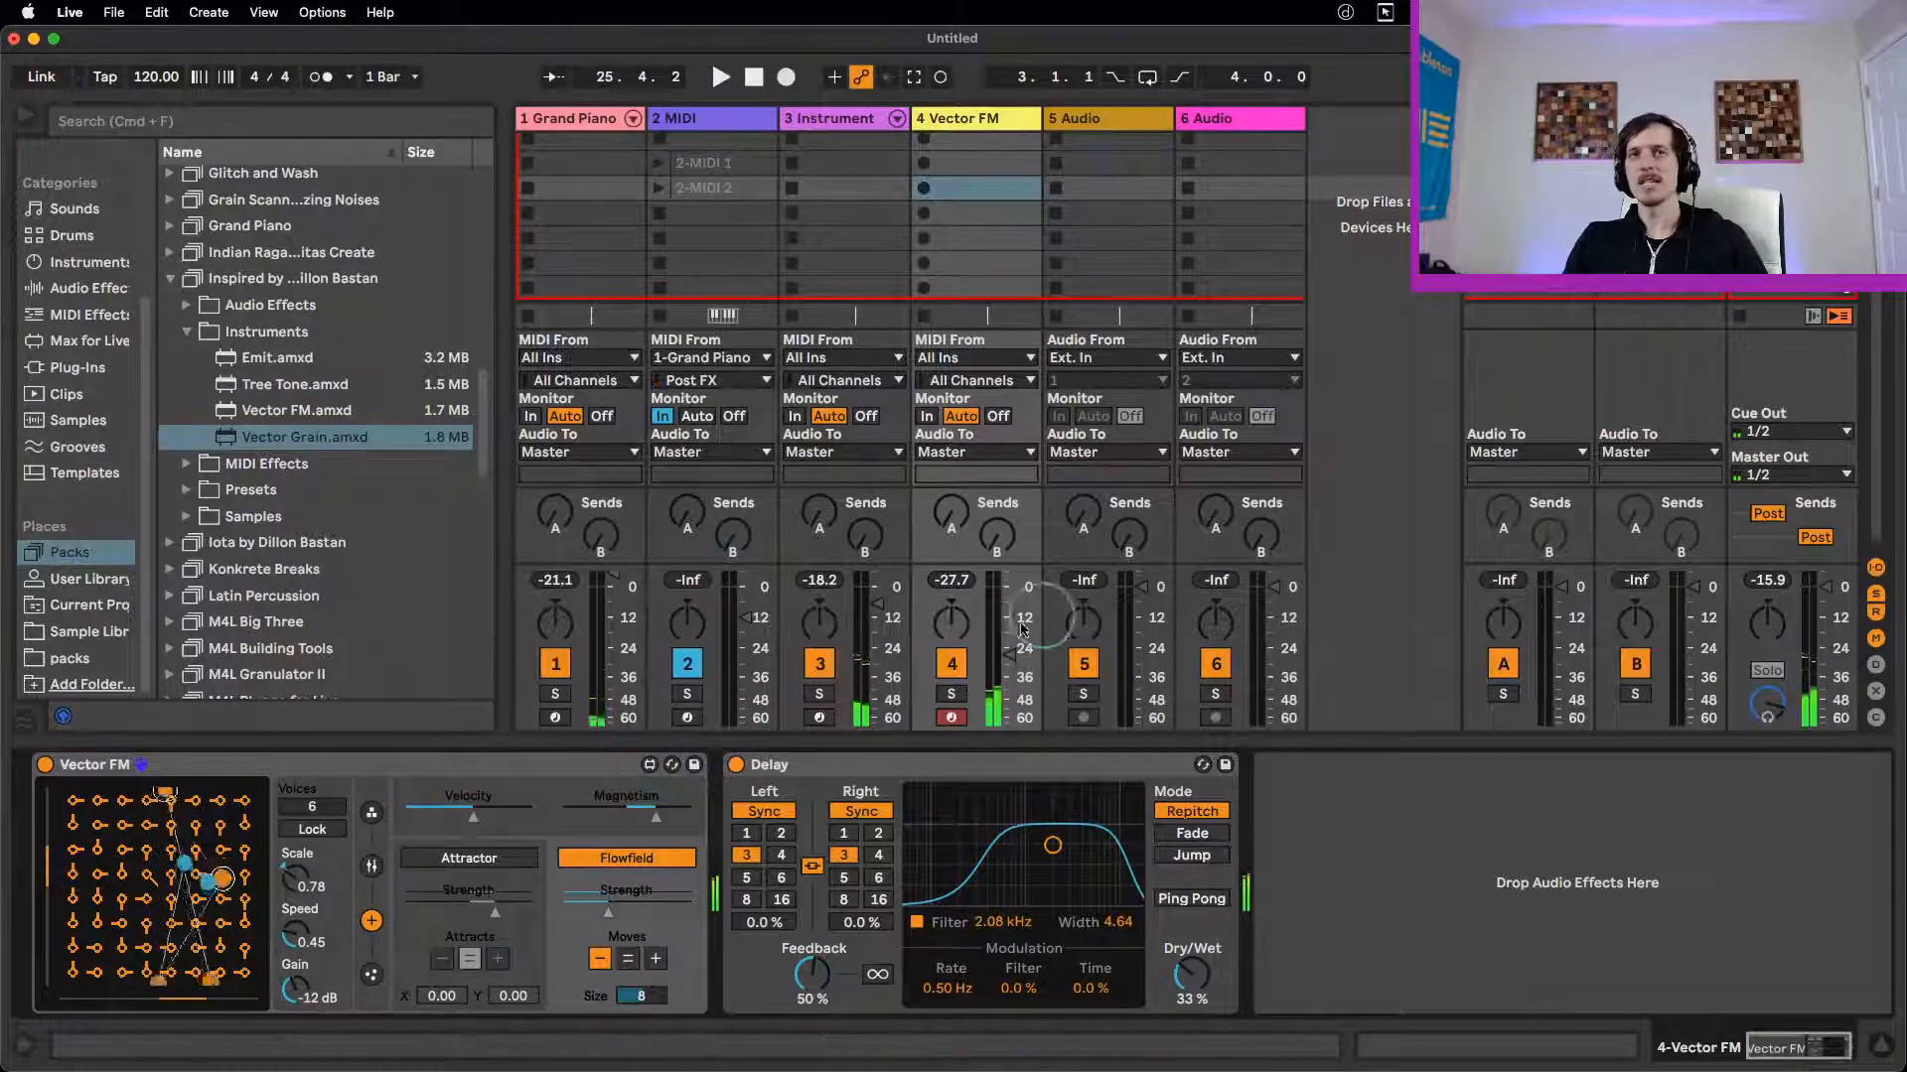
Step: Play the set with the Vector FM track off and on to compare the mix, and leave the track off
left_click(956, 666)
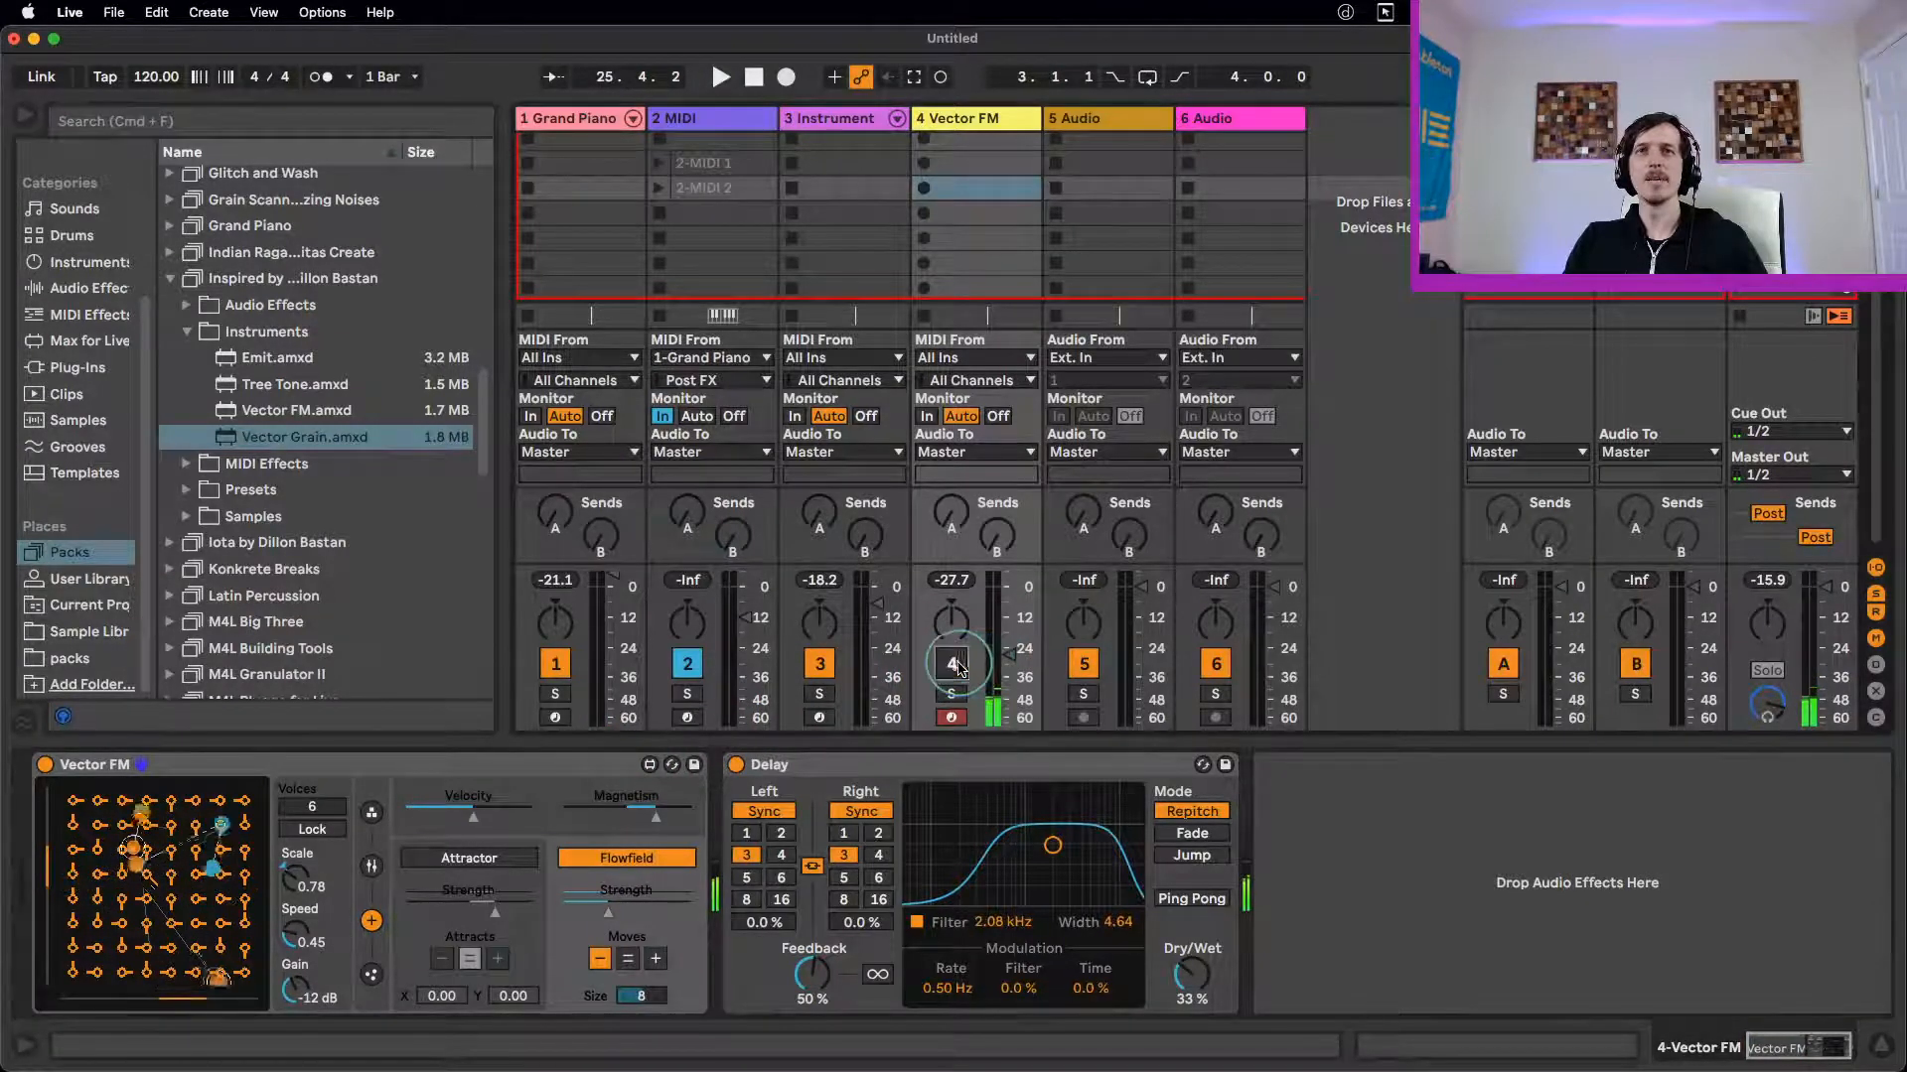
key("space")
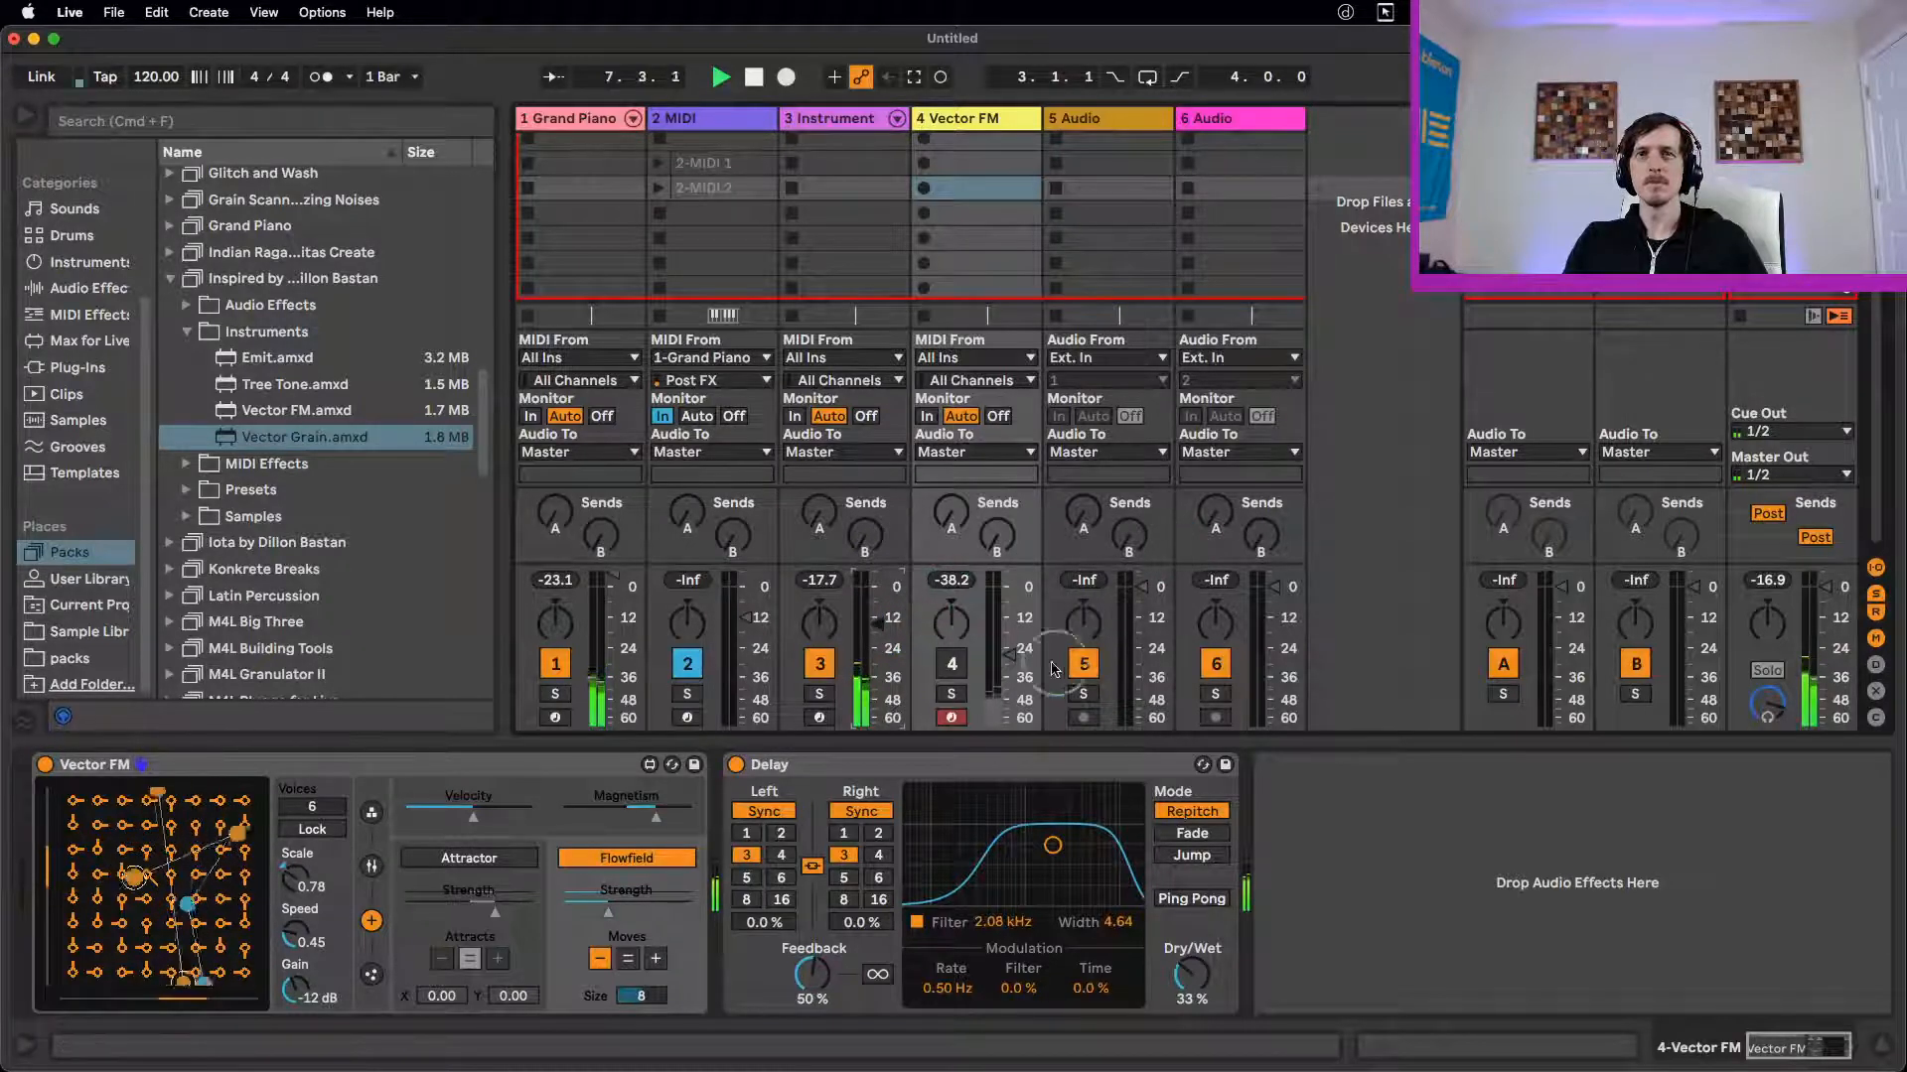
left_click(951, 663)
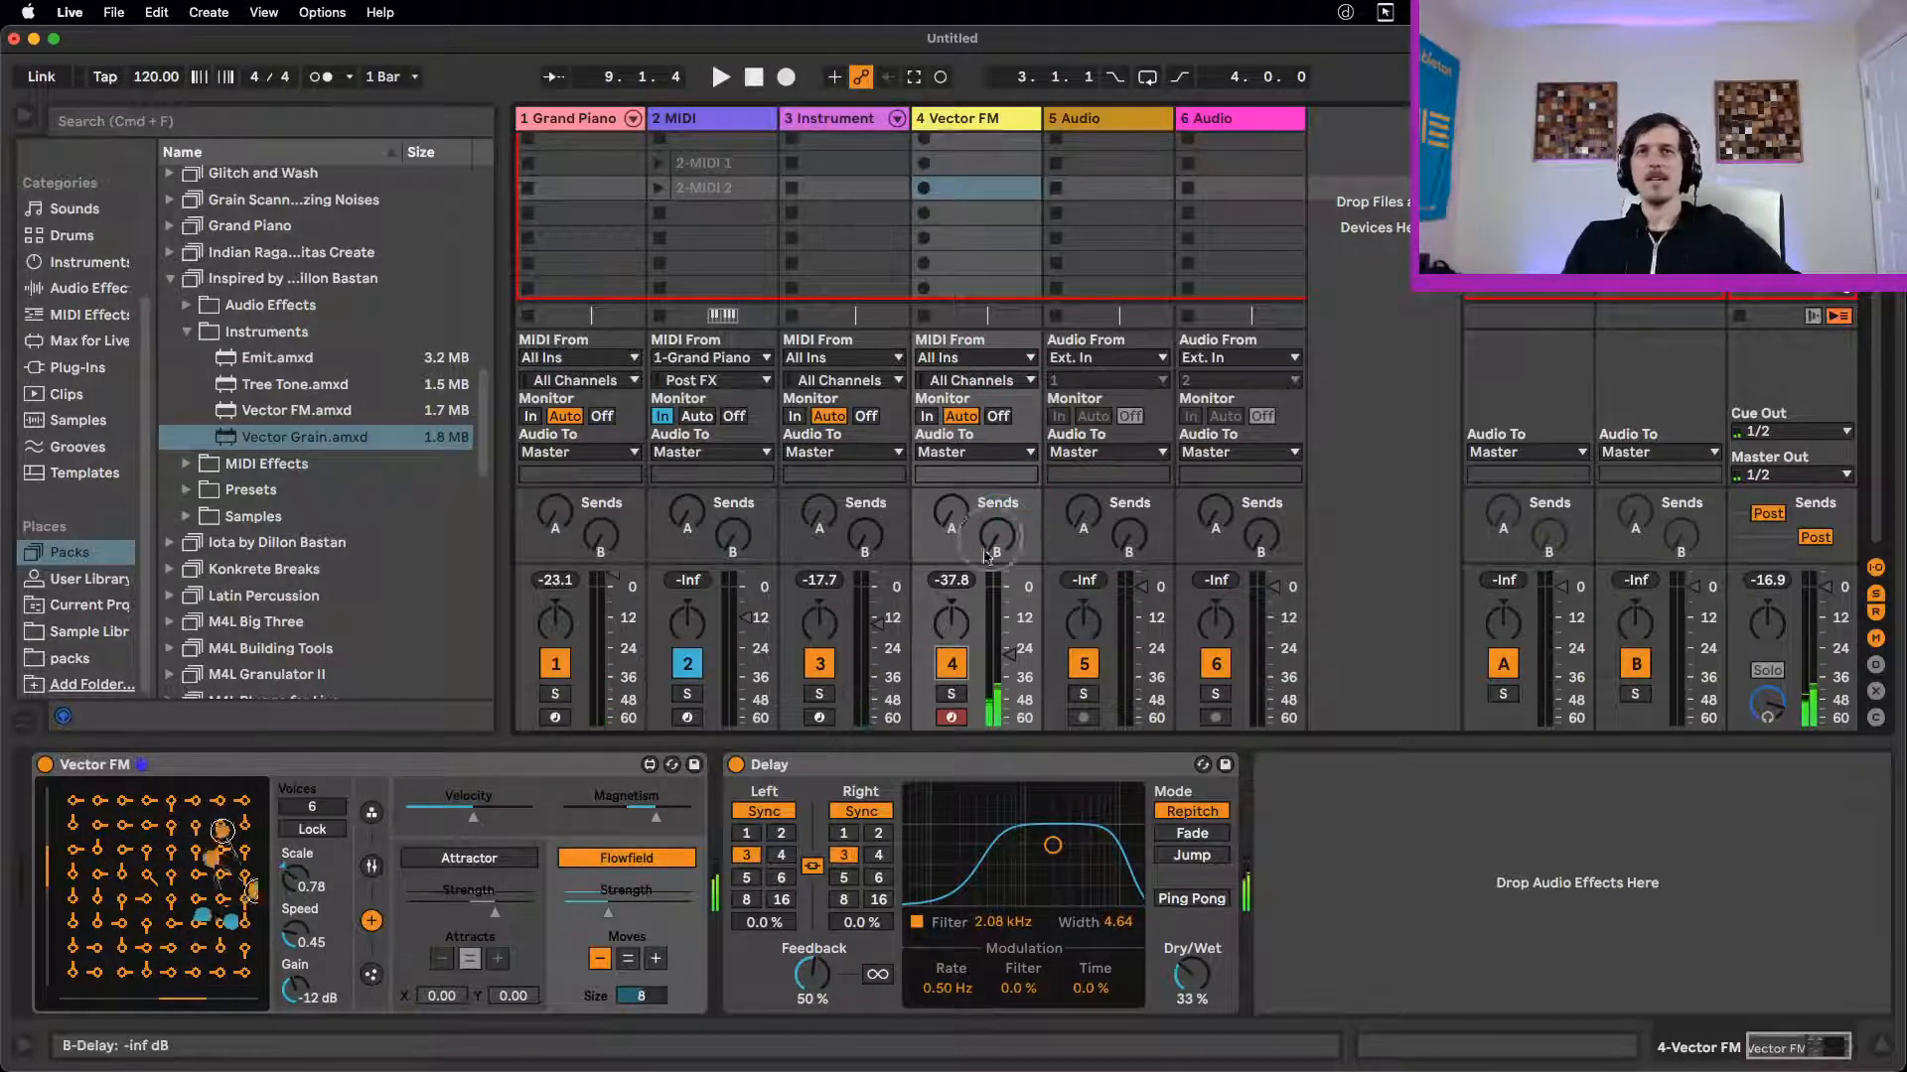
left_click(952, 663)
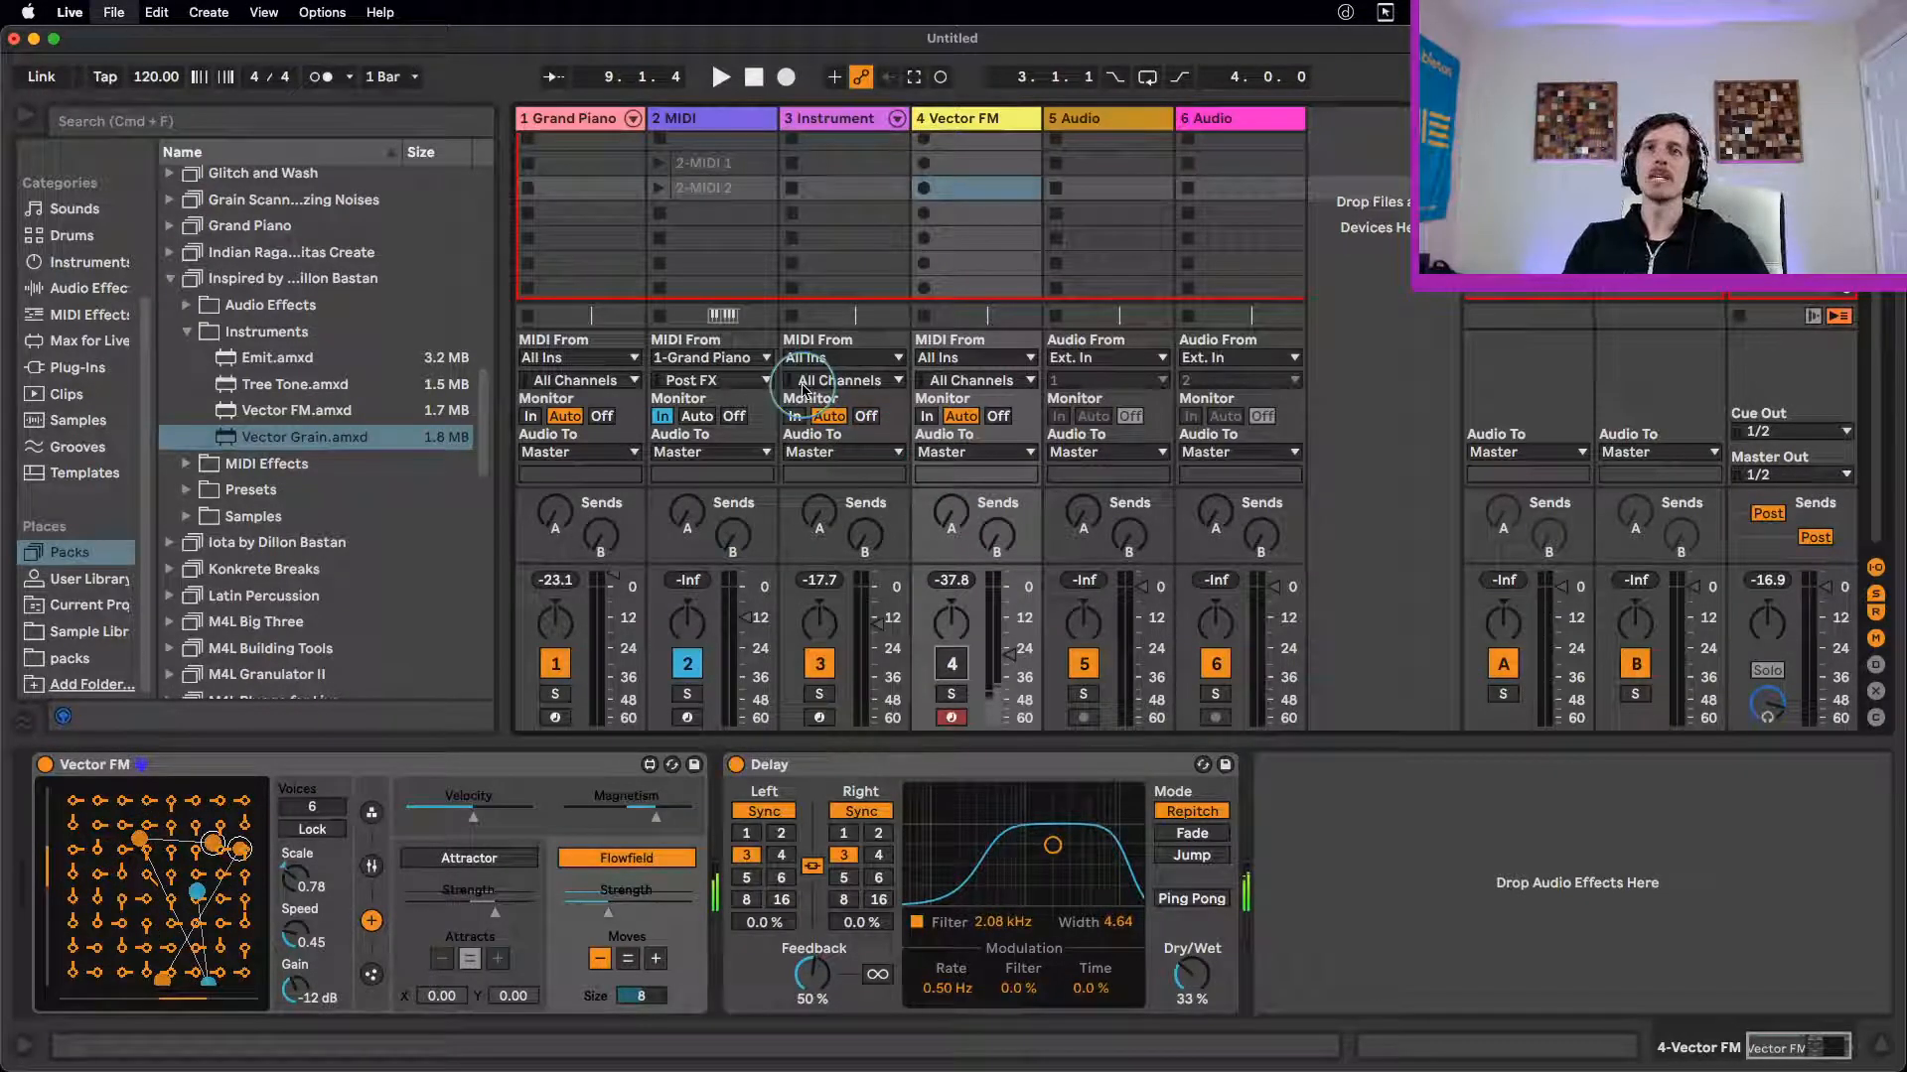
Step: Start saving the Live Set and choose the ZENO ALBUMS folder as its location
key("super+s")
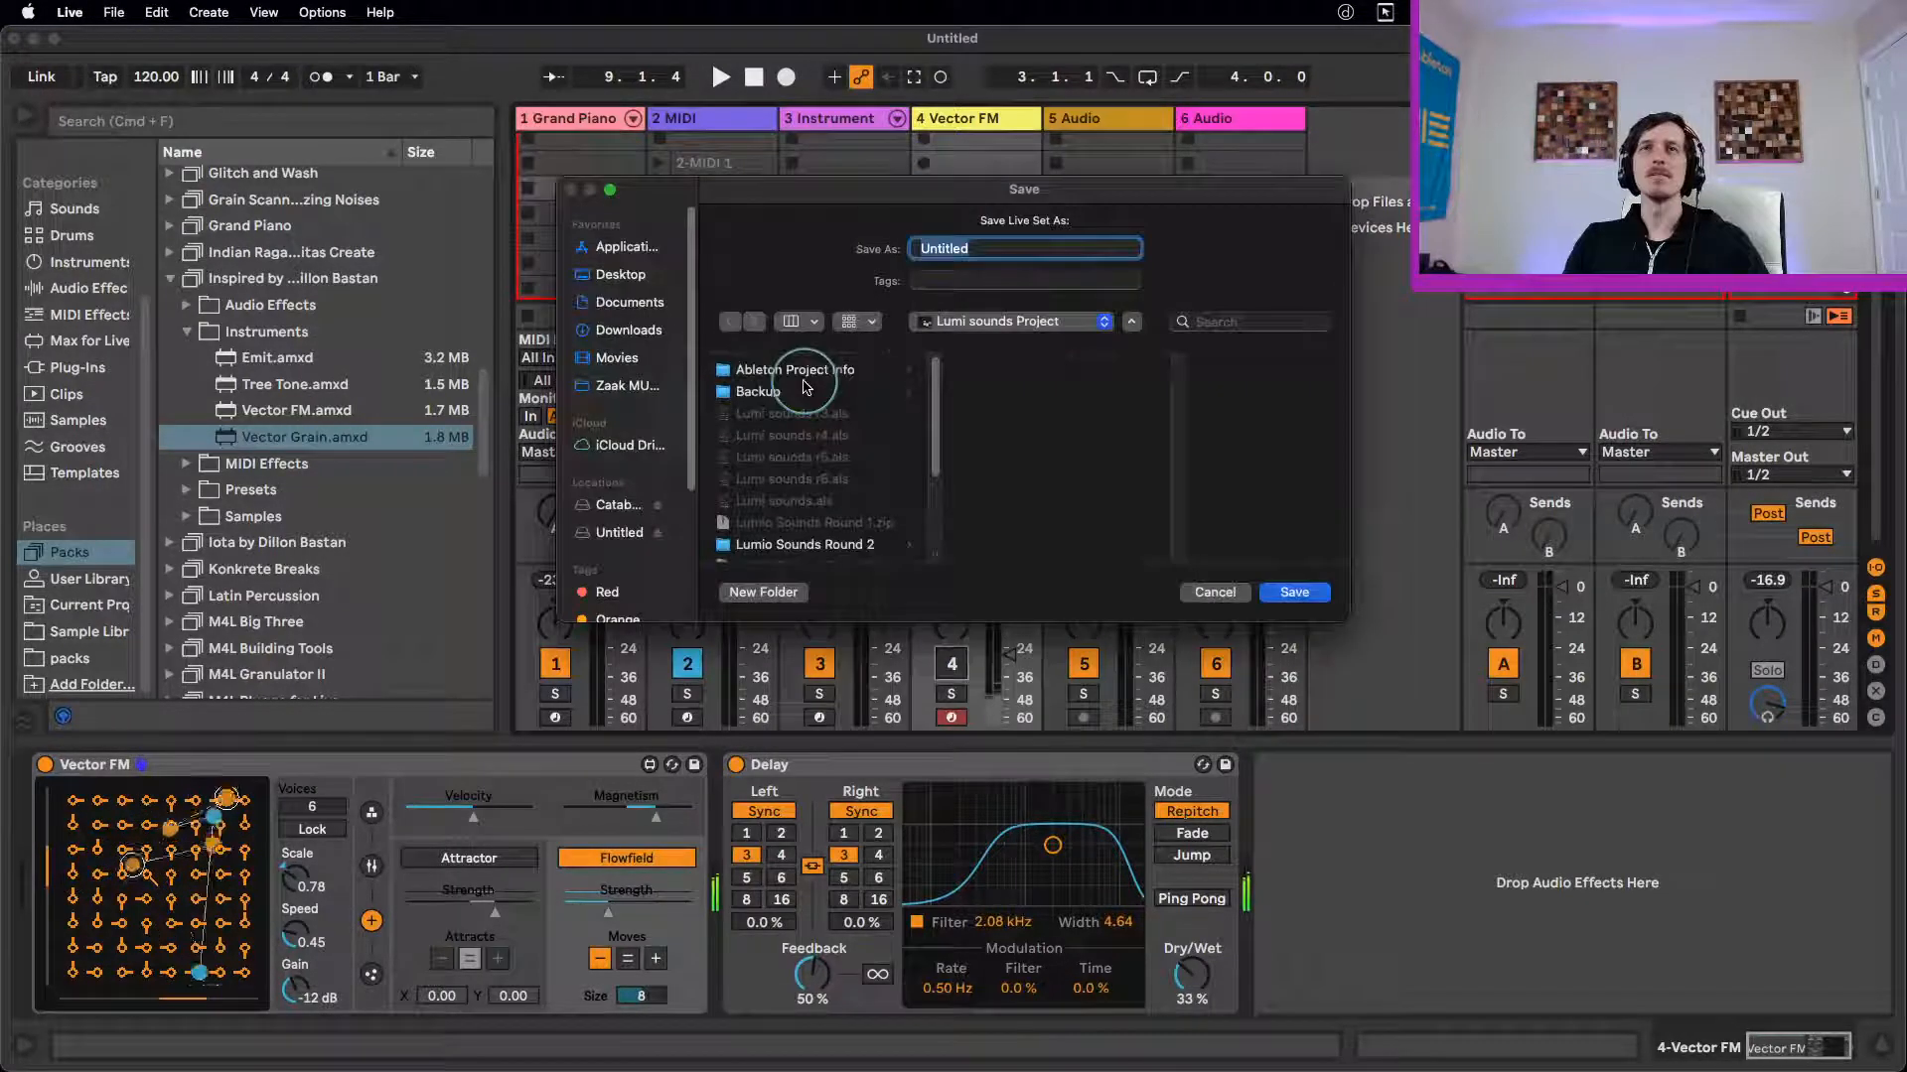
left_click(1020, 324)
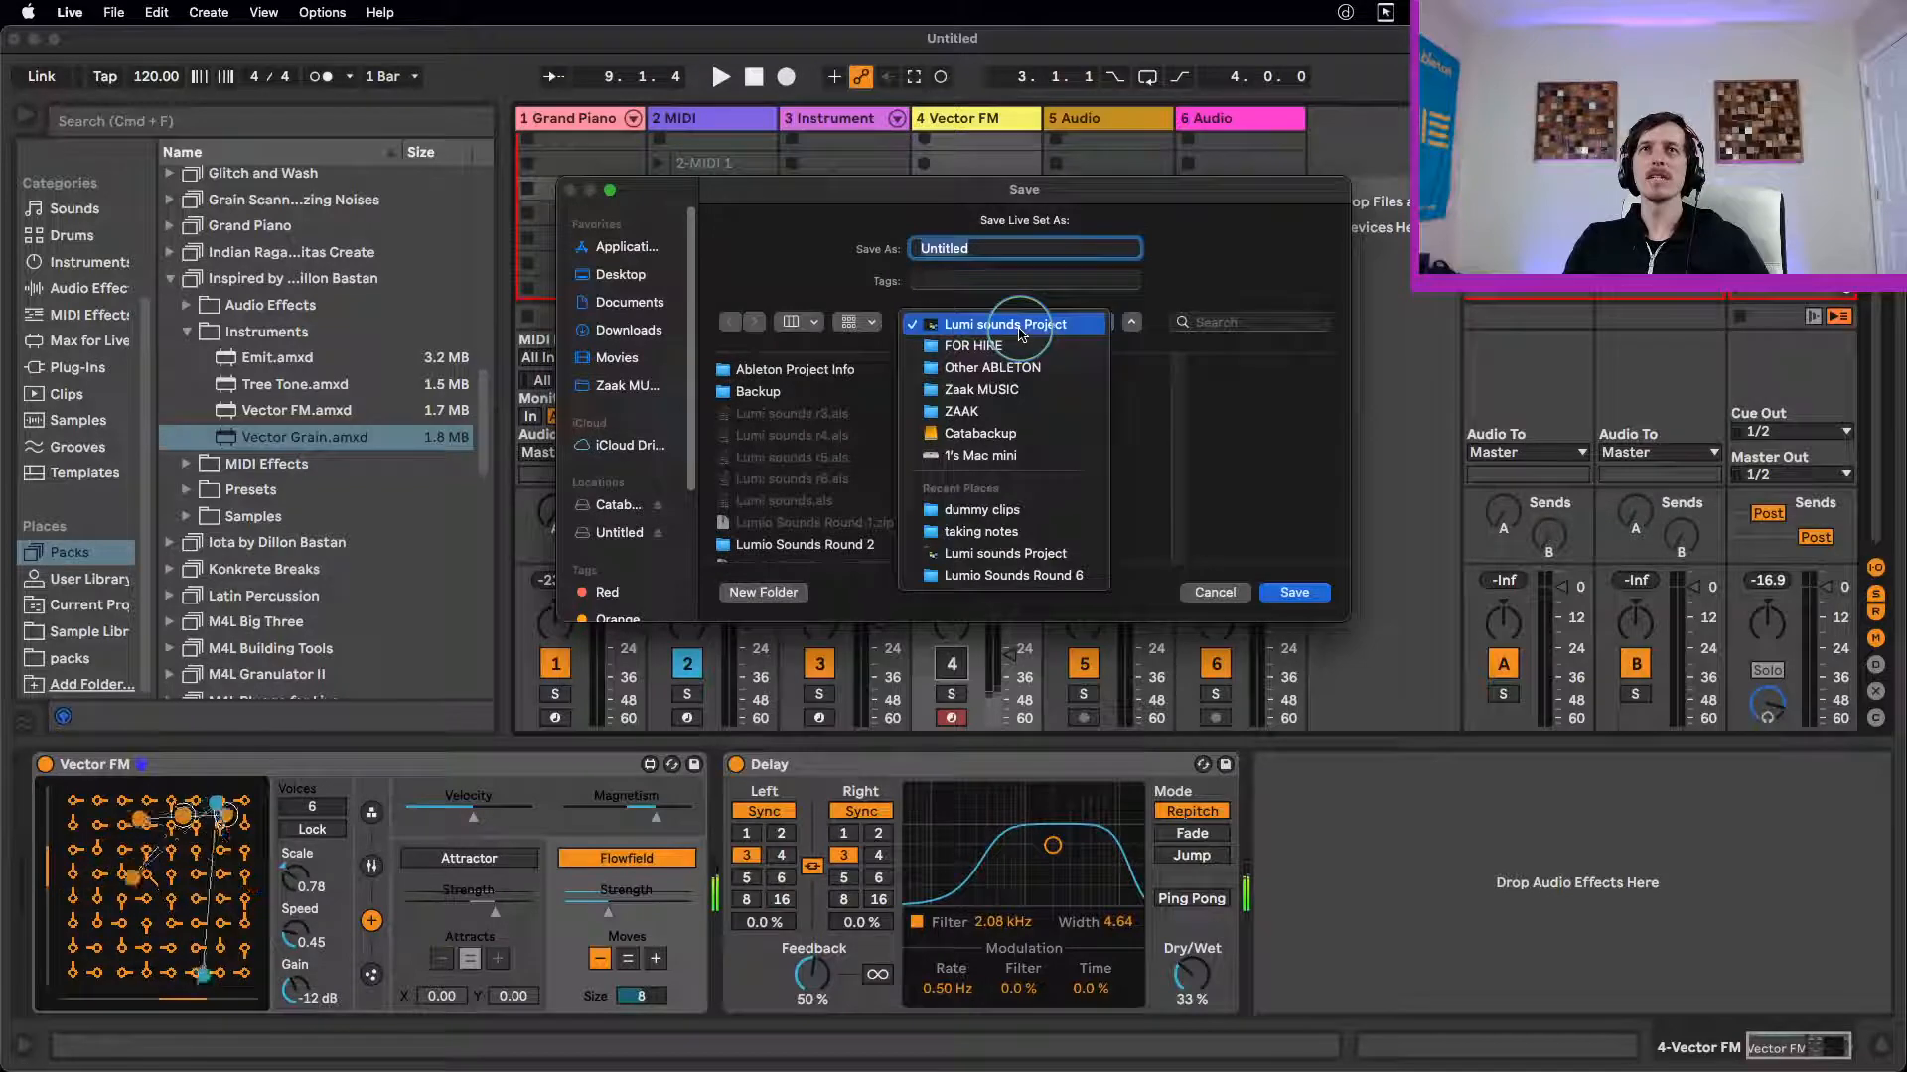
left_click(1020, 393)
scroll(839, 447, "down", 5)
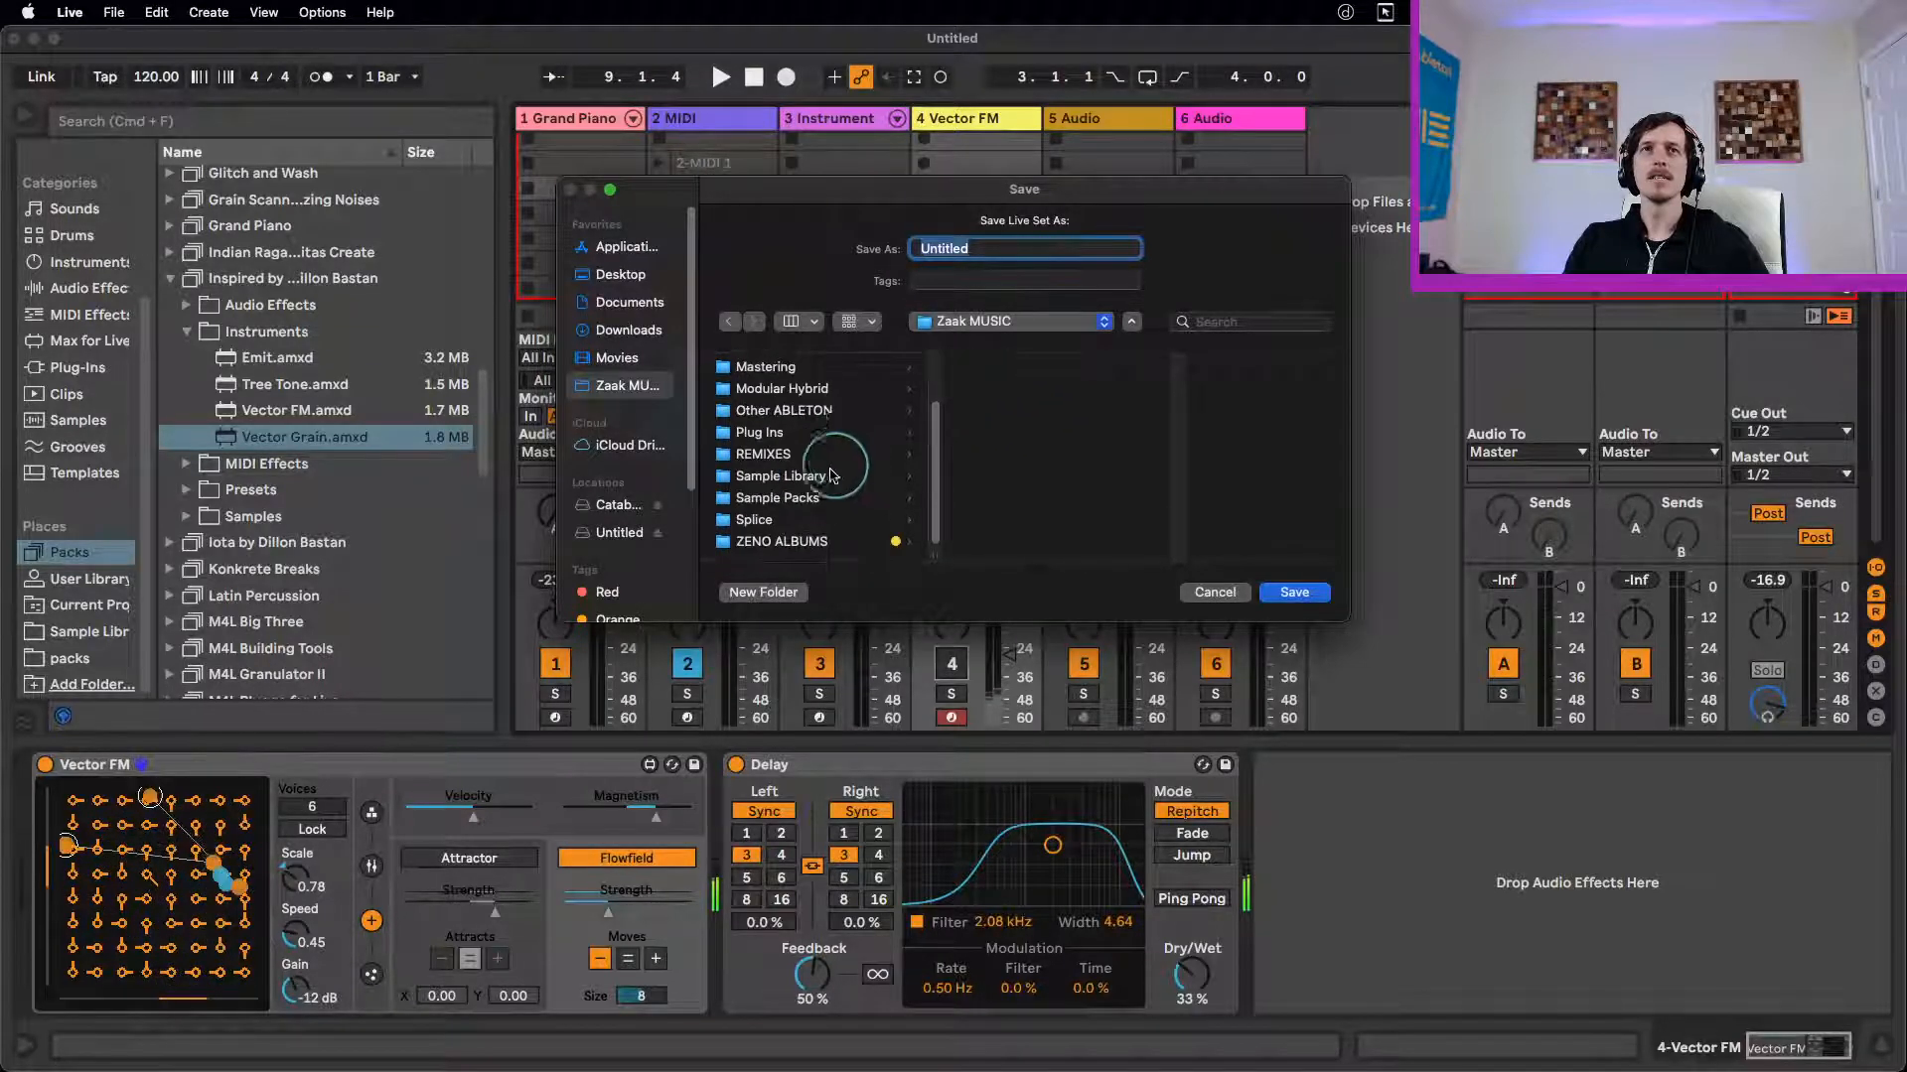
left_click(818, 542)
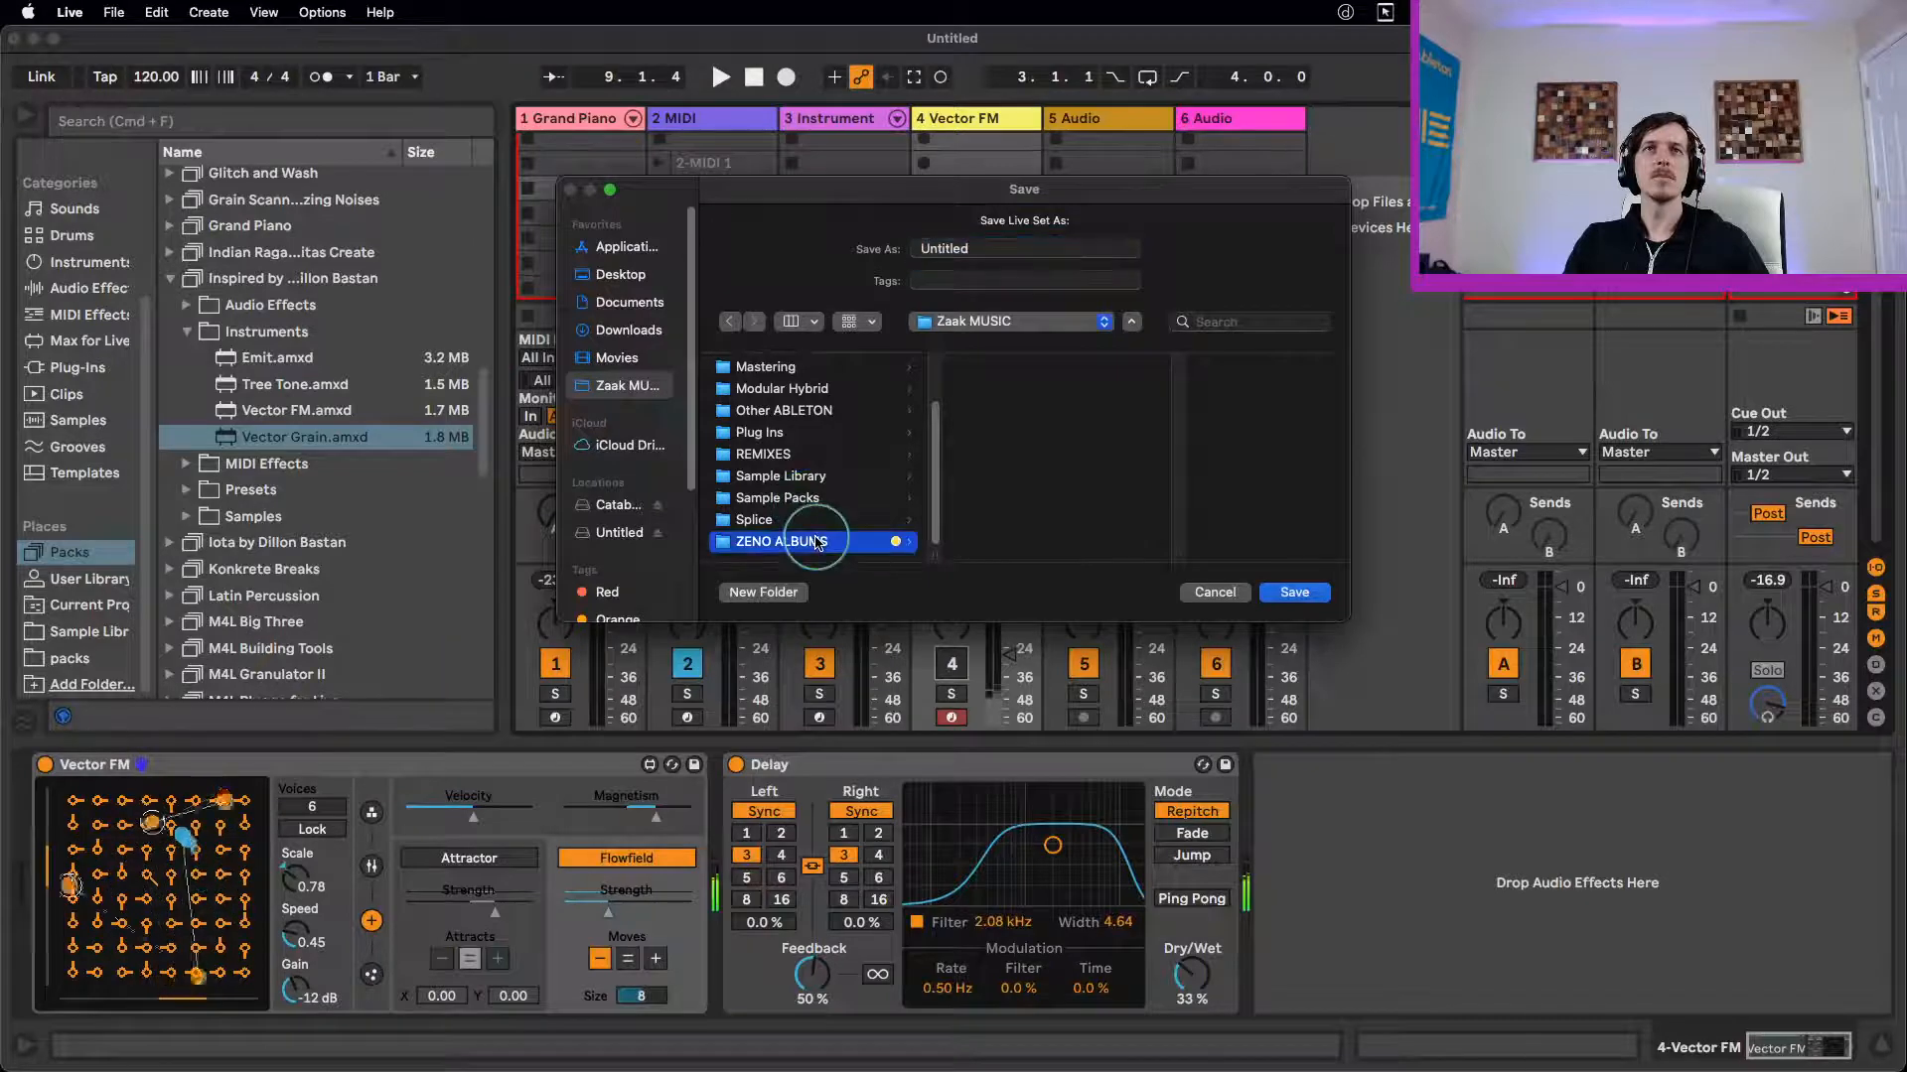
scroll(1067, 476, "down", 10)
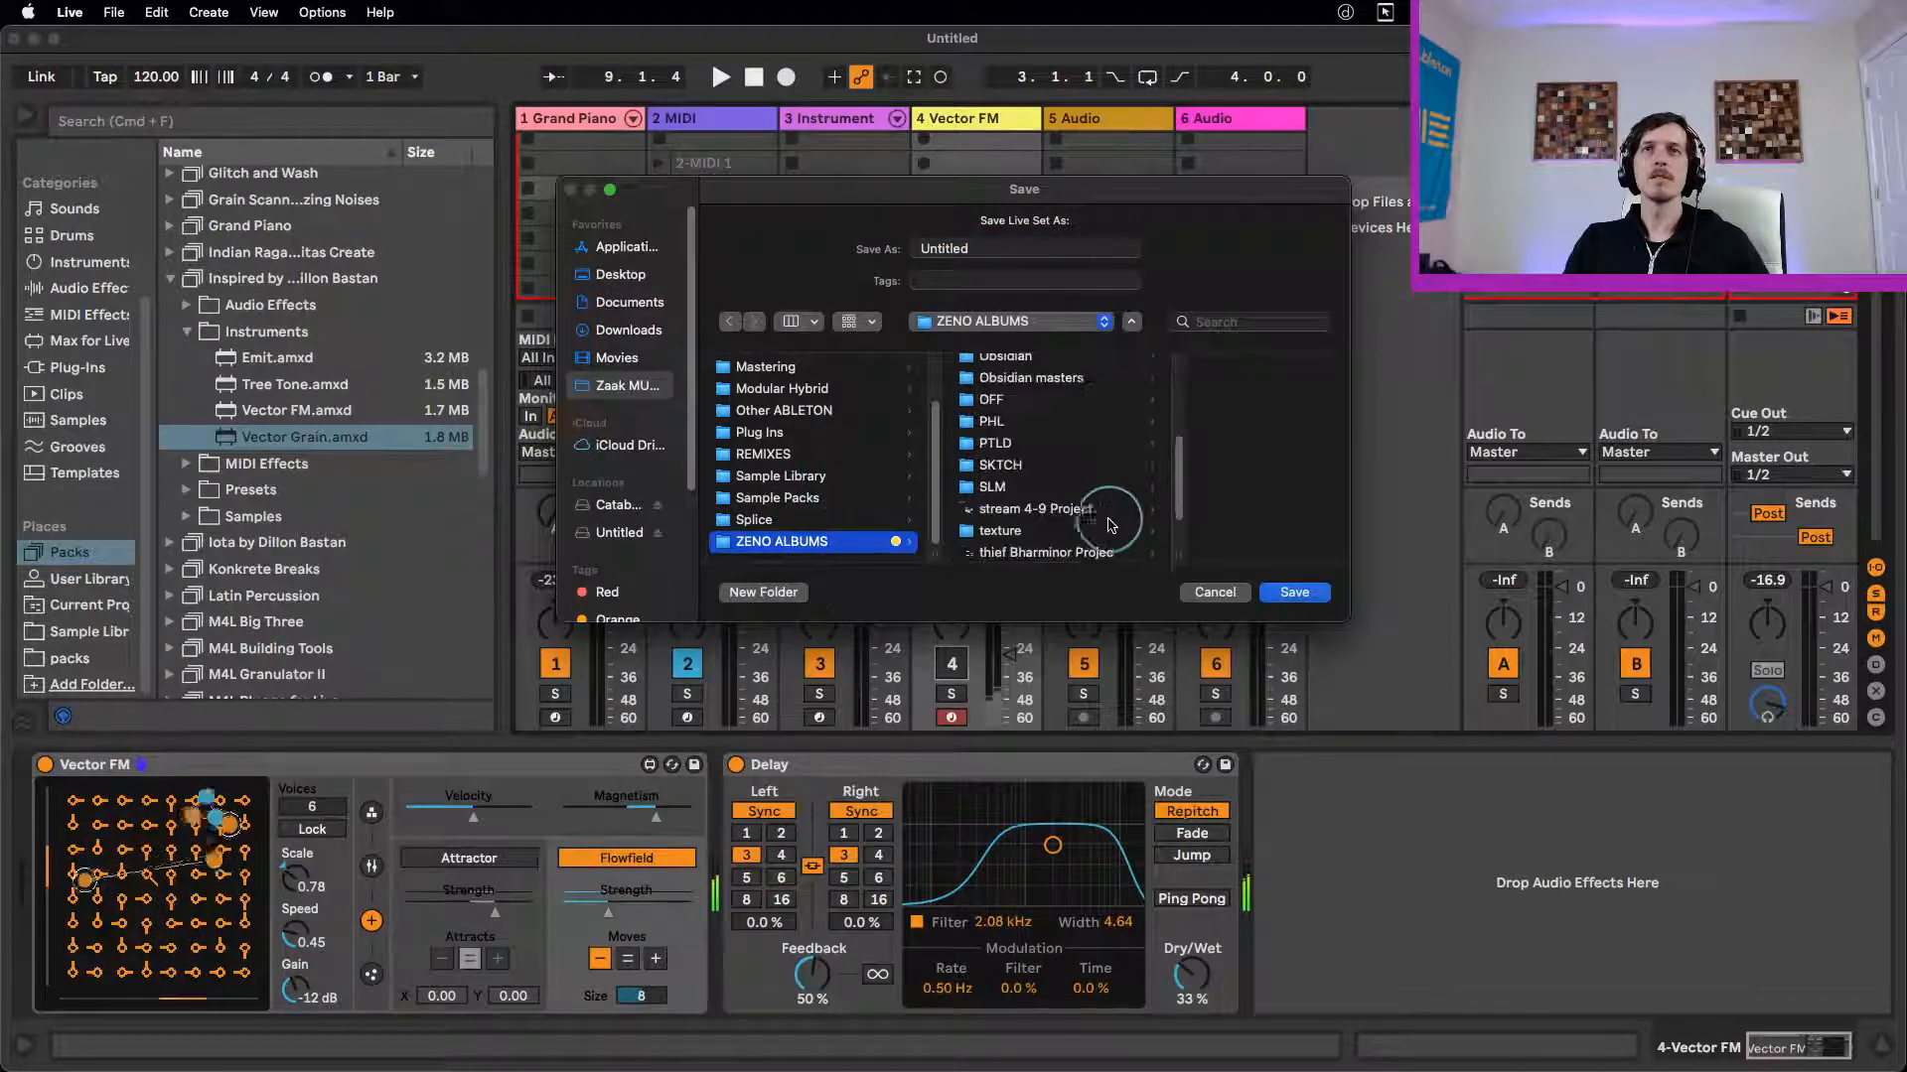
scroll(1077, 499, "up", 9)
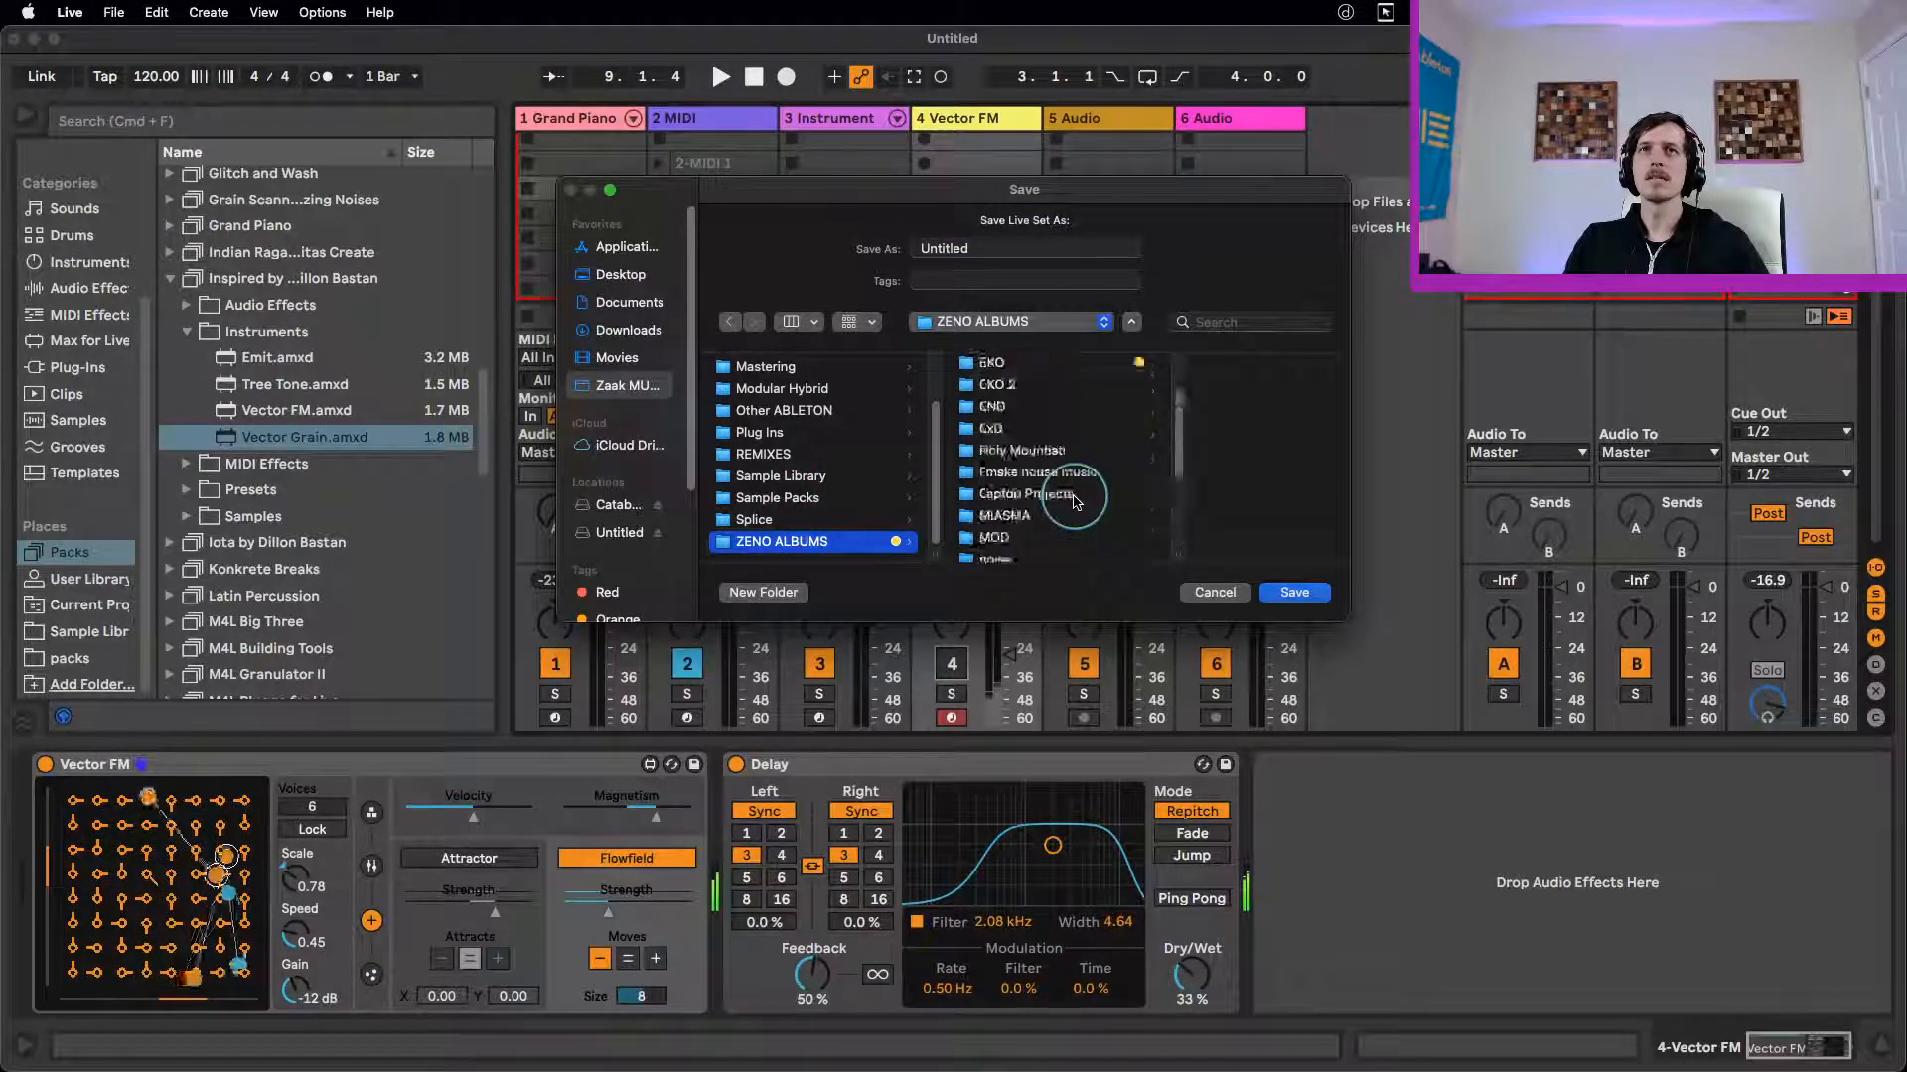
scroll(1075, 496, "down", 8)
Step: Name the Live Set "stream 4-27" and save it
left_click(991, 251)
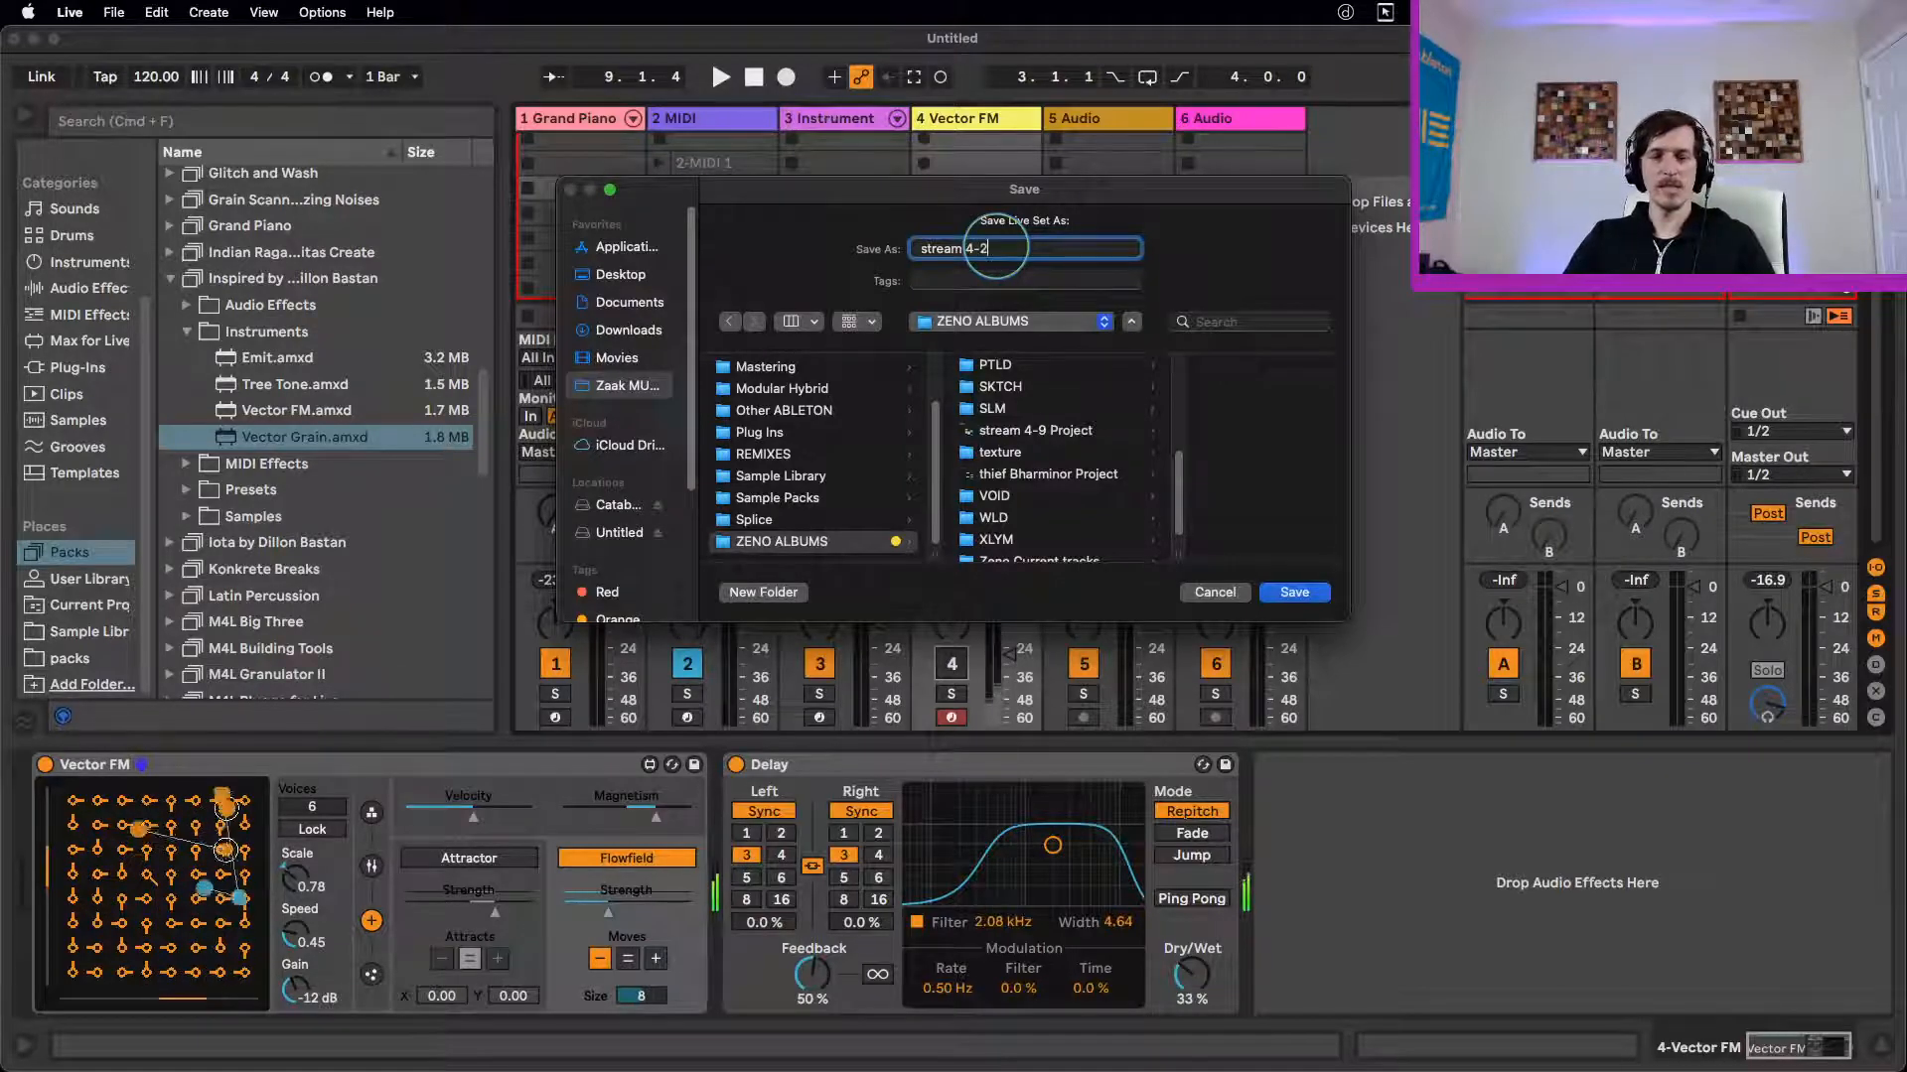
type("stream 4-27")
key("Return")
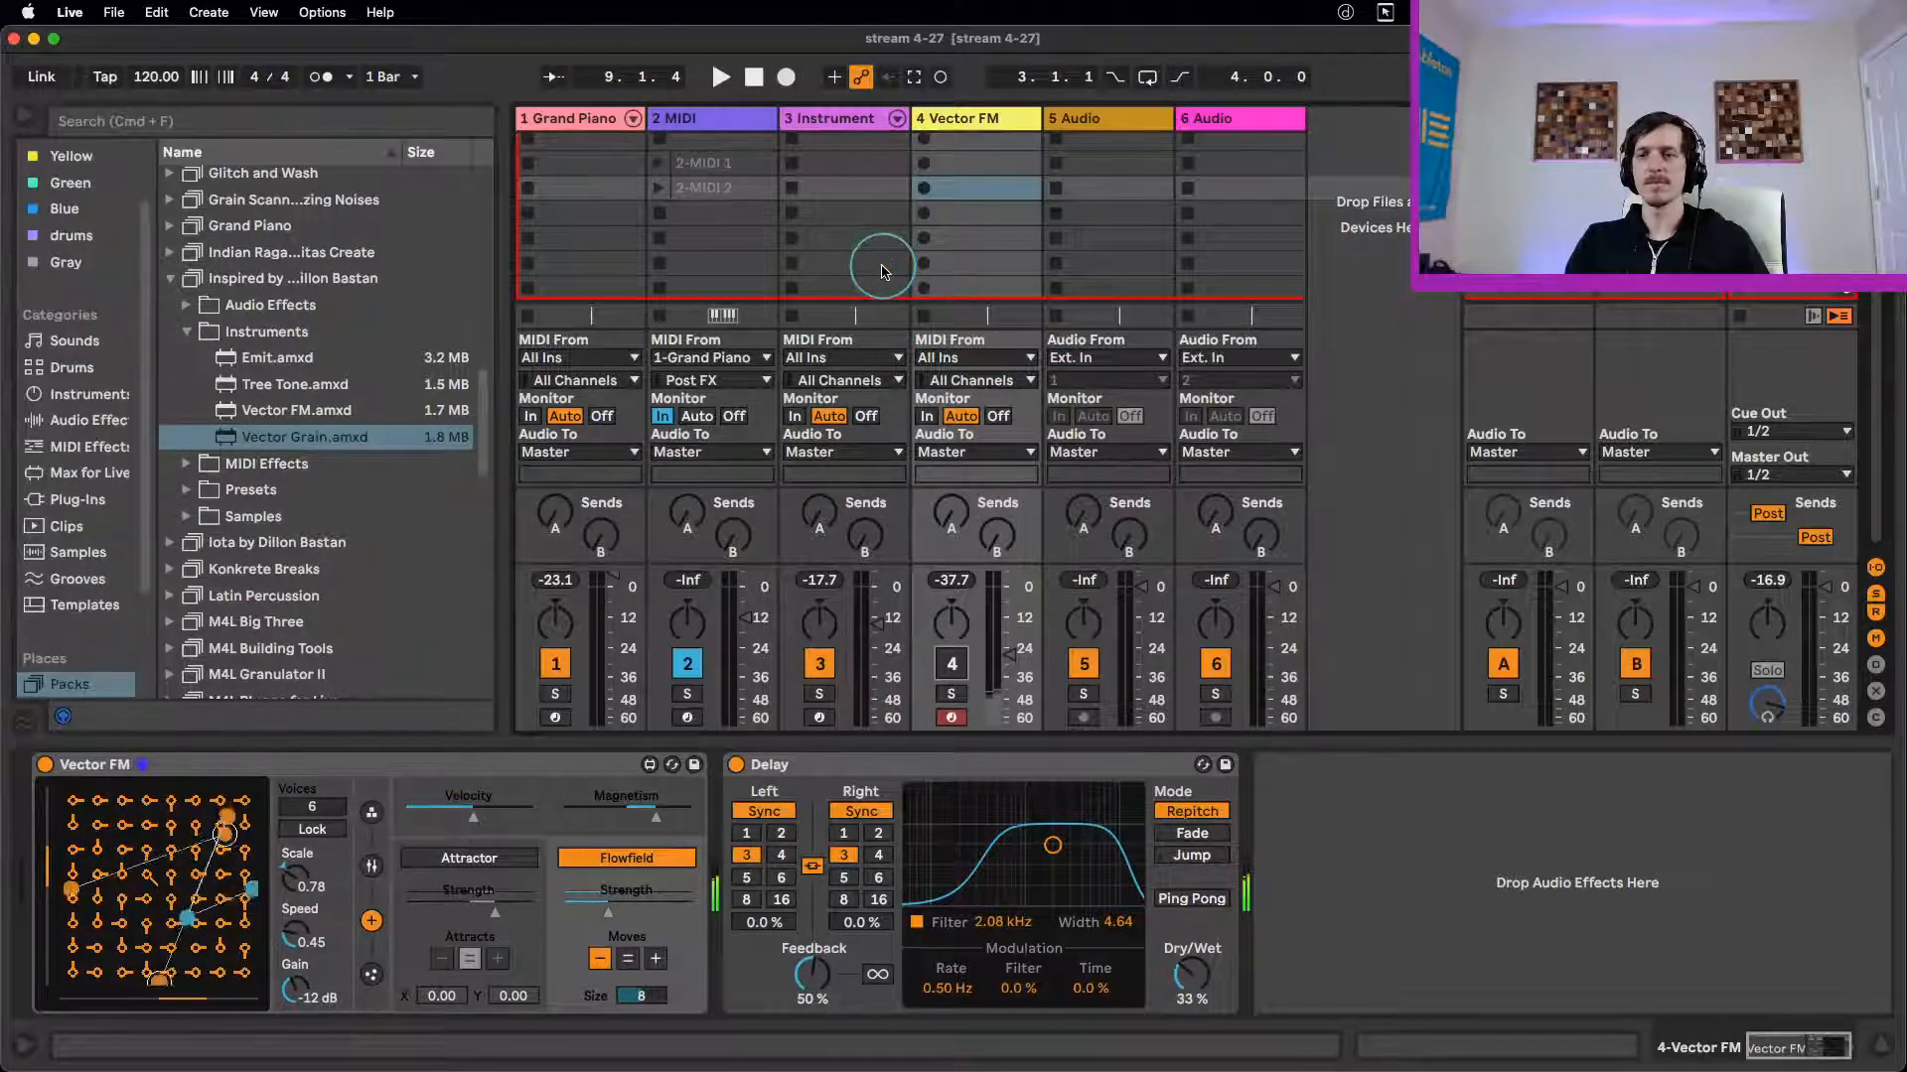
left_click(842, 288)
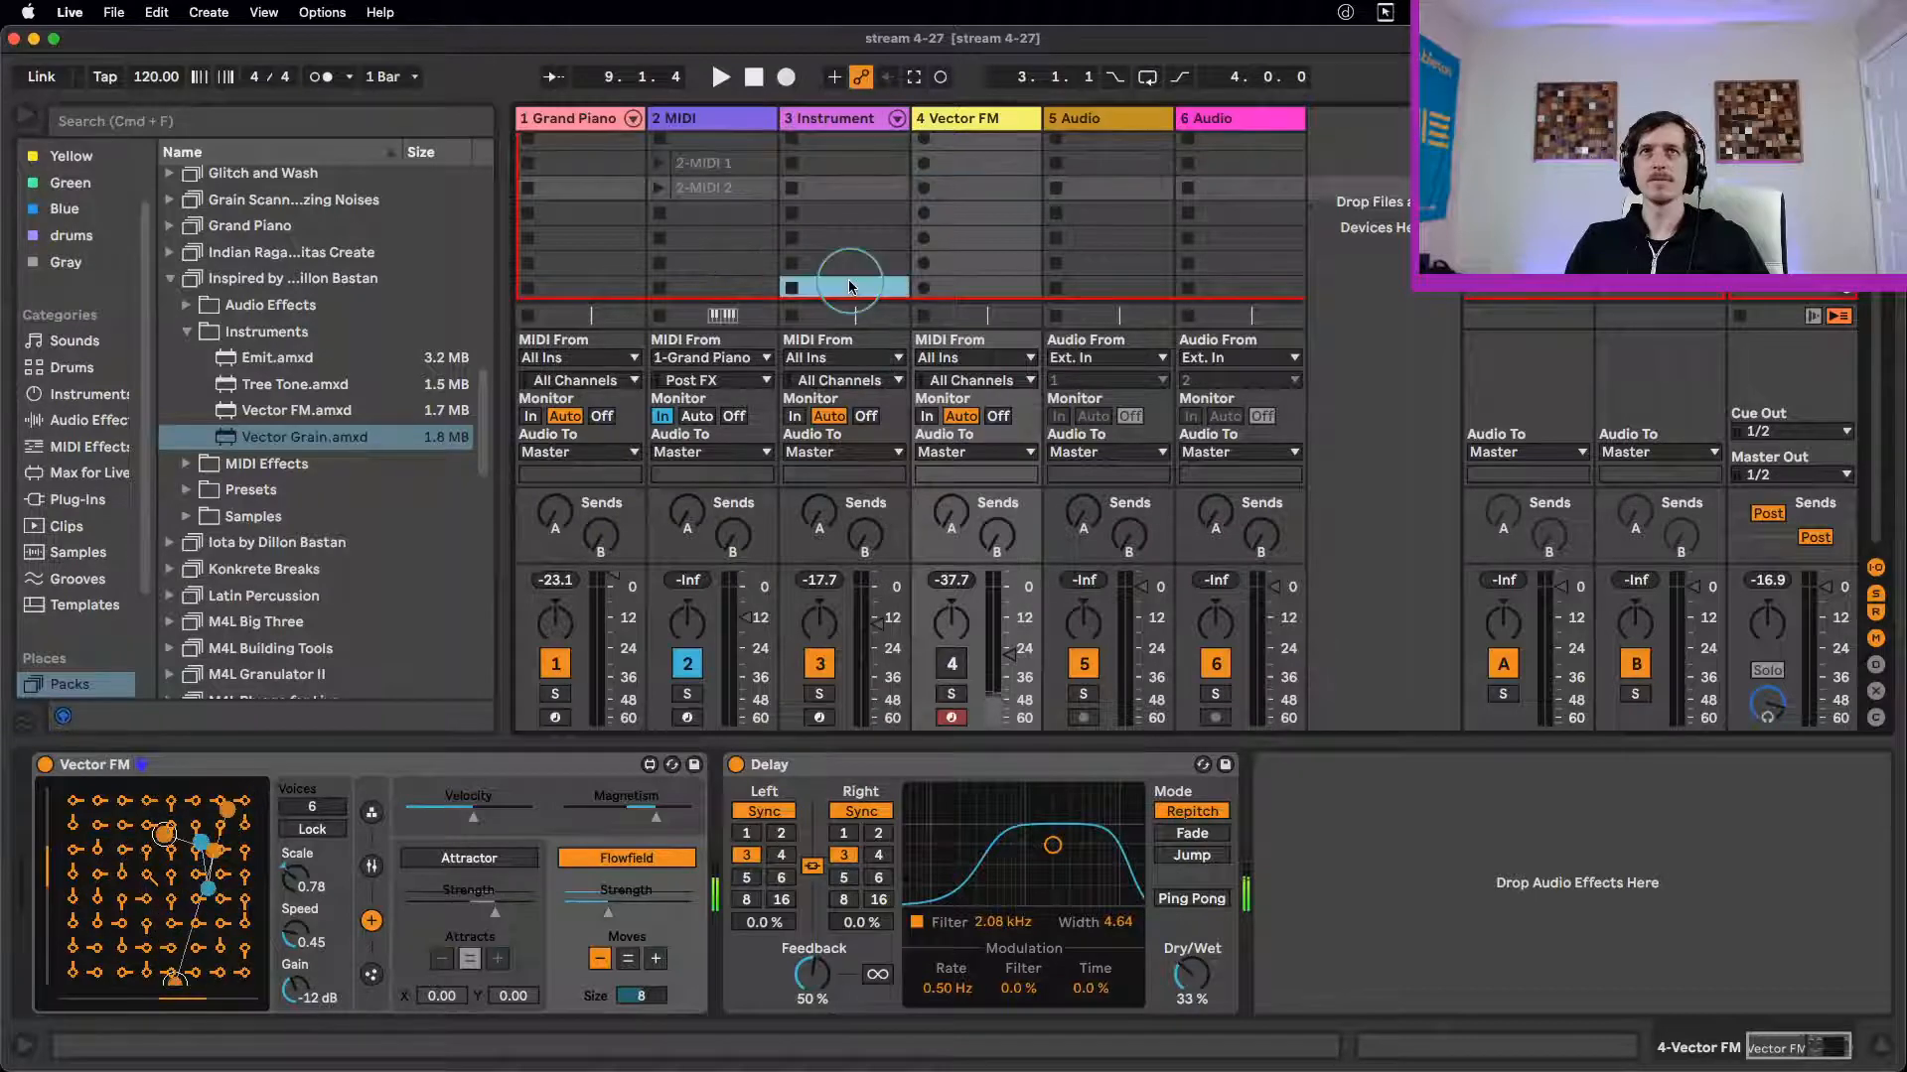
Step: Play the set with the Instrument track selected and adjust the Grand Piano track's volume to about 0 dB
left_click(842, 240)
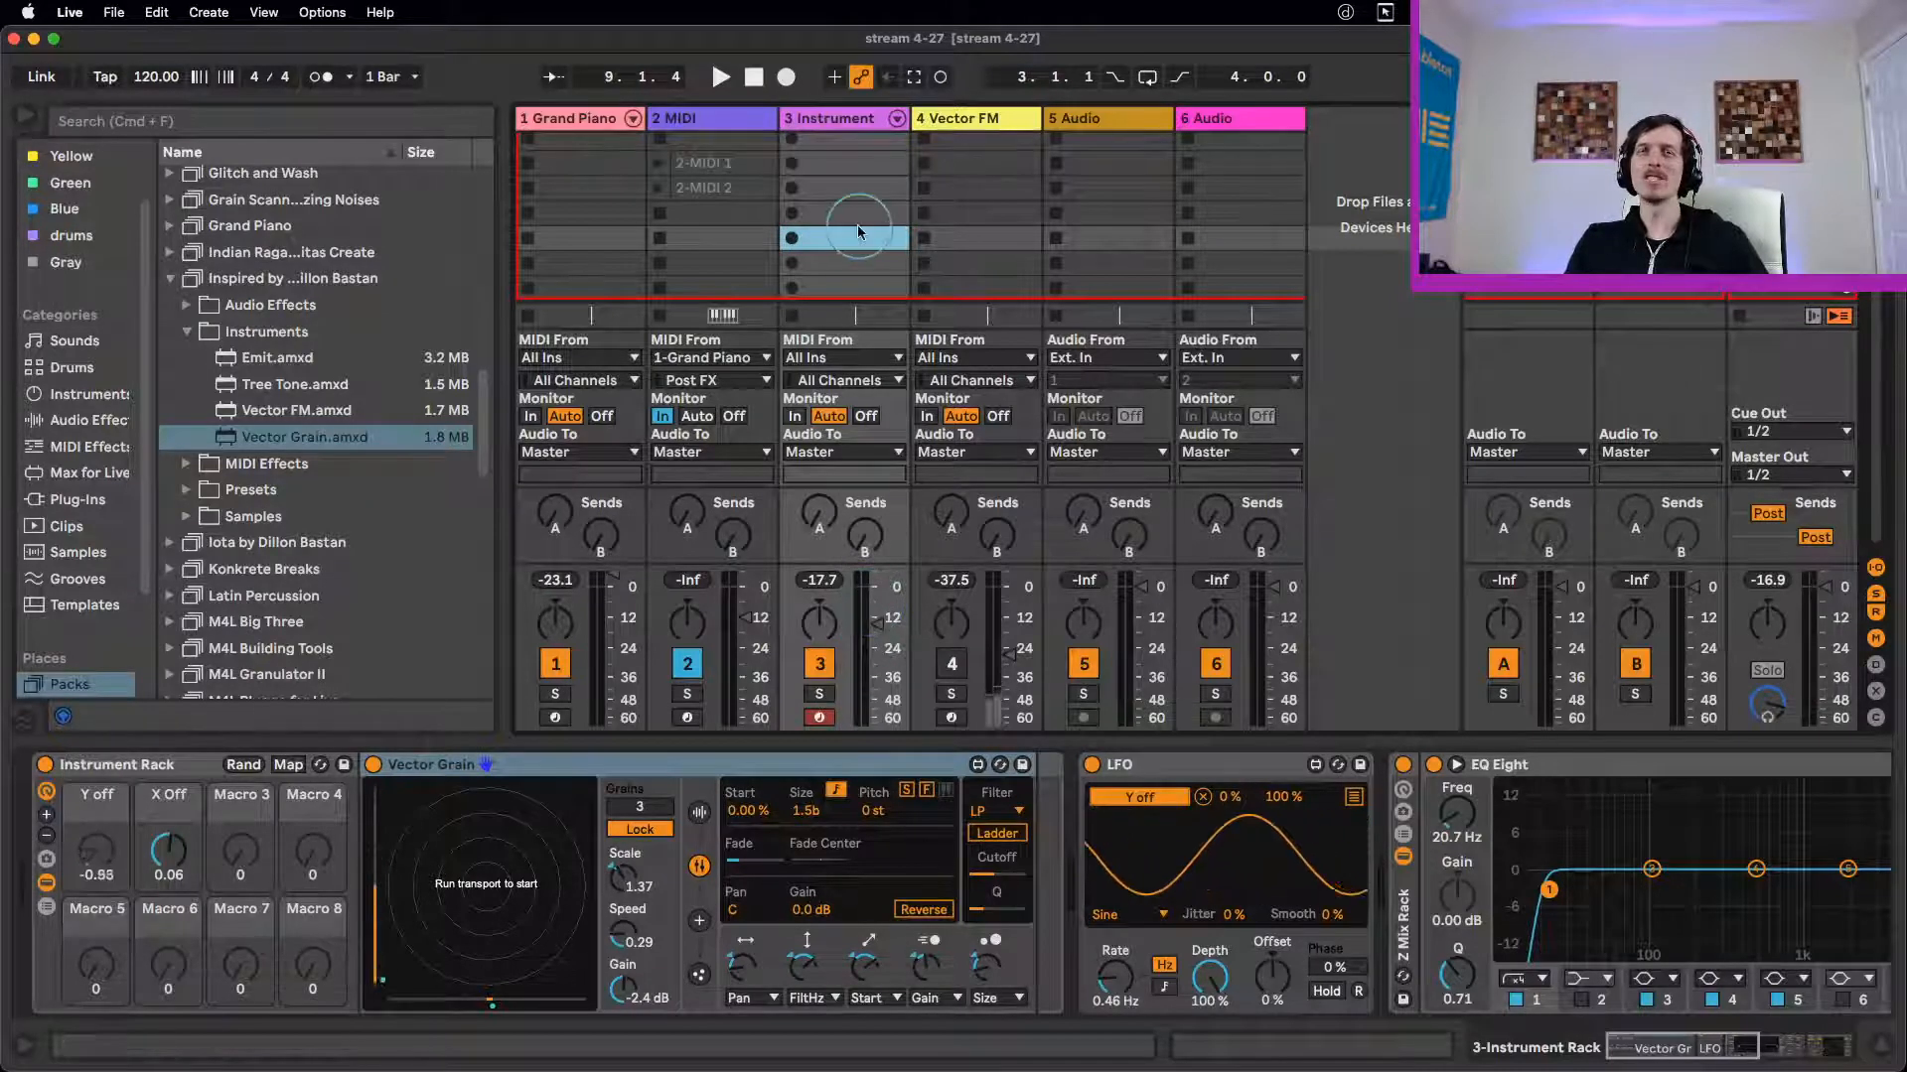
key("space")
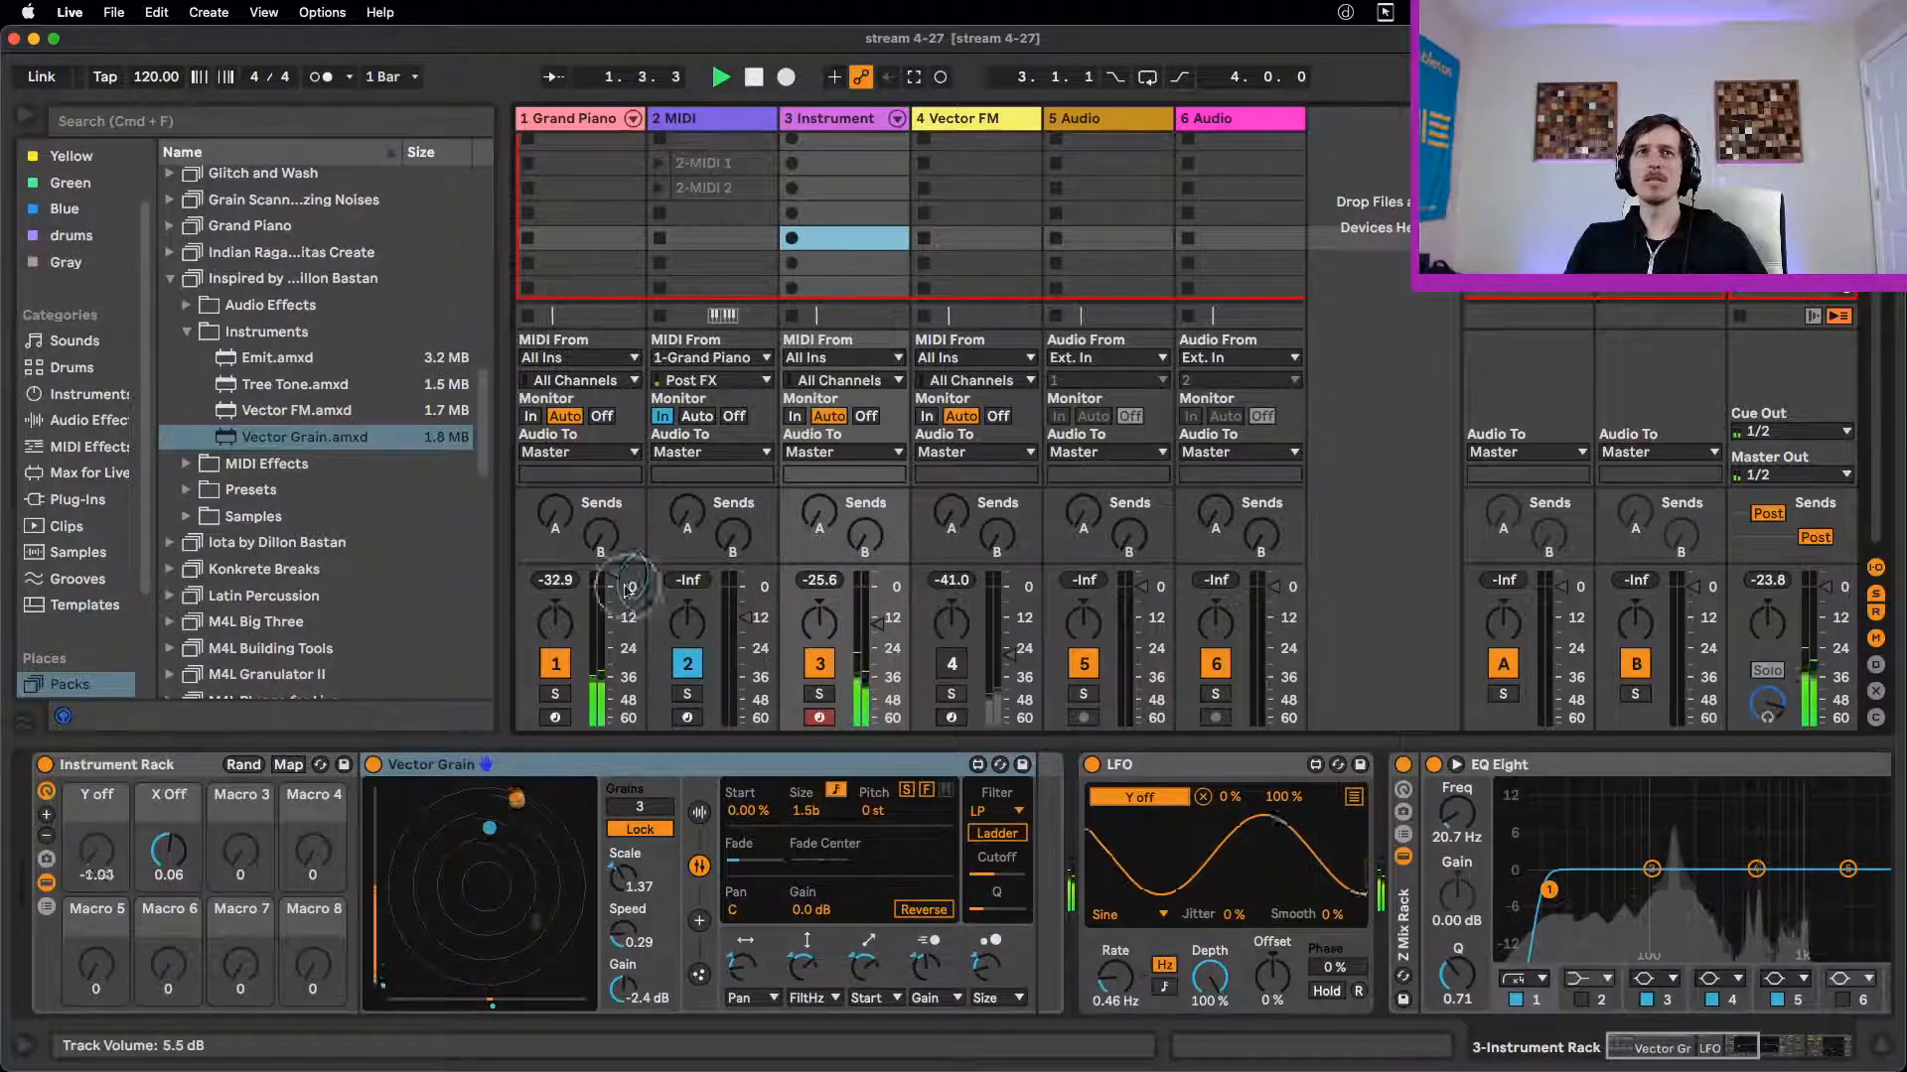
left_click_drag(609, 574, 609, 588)
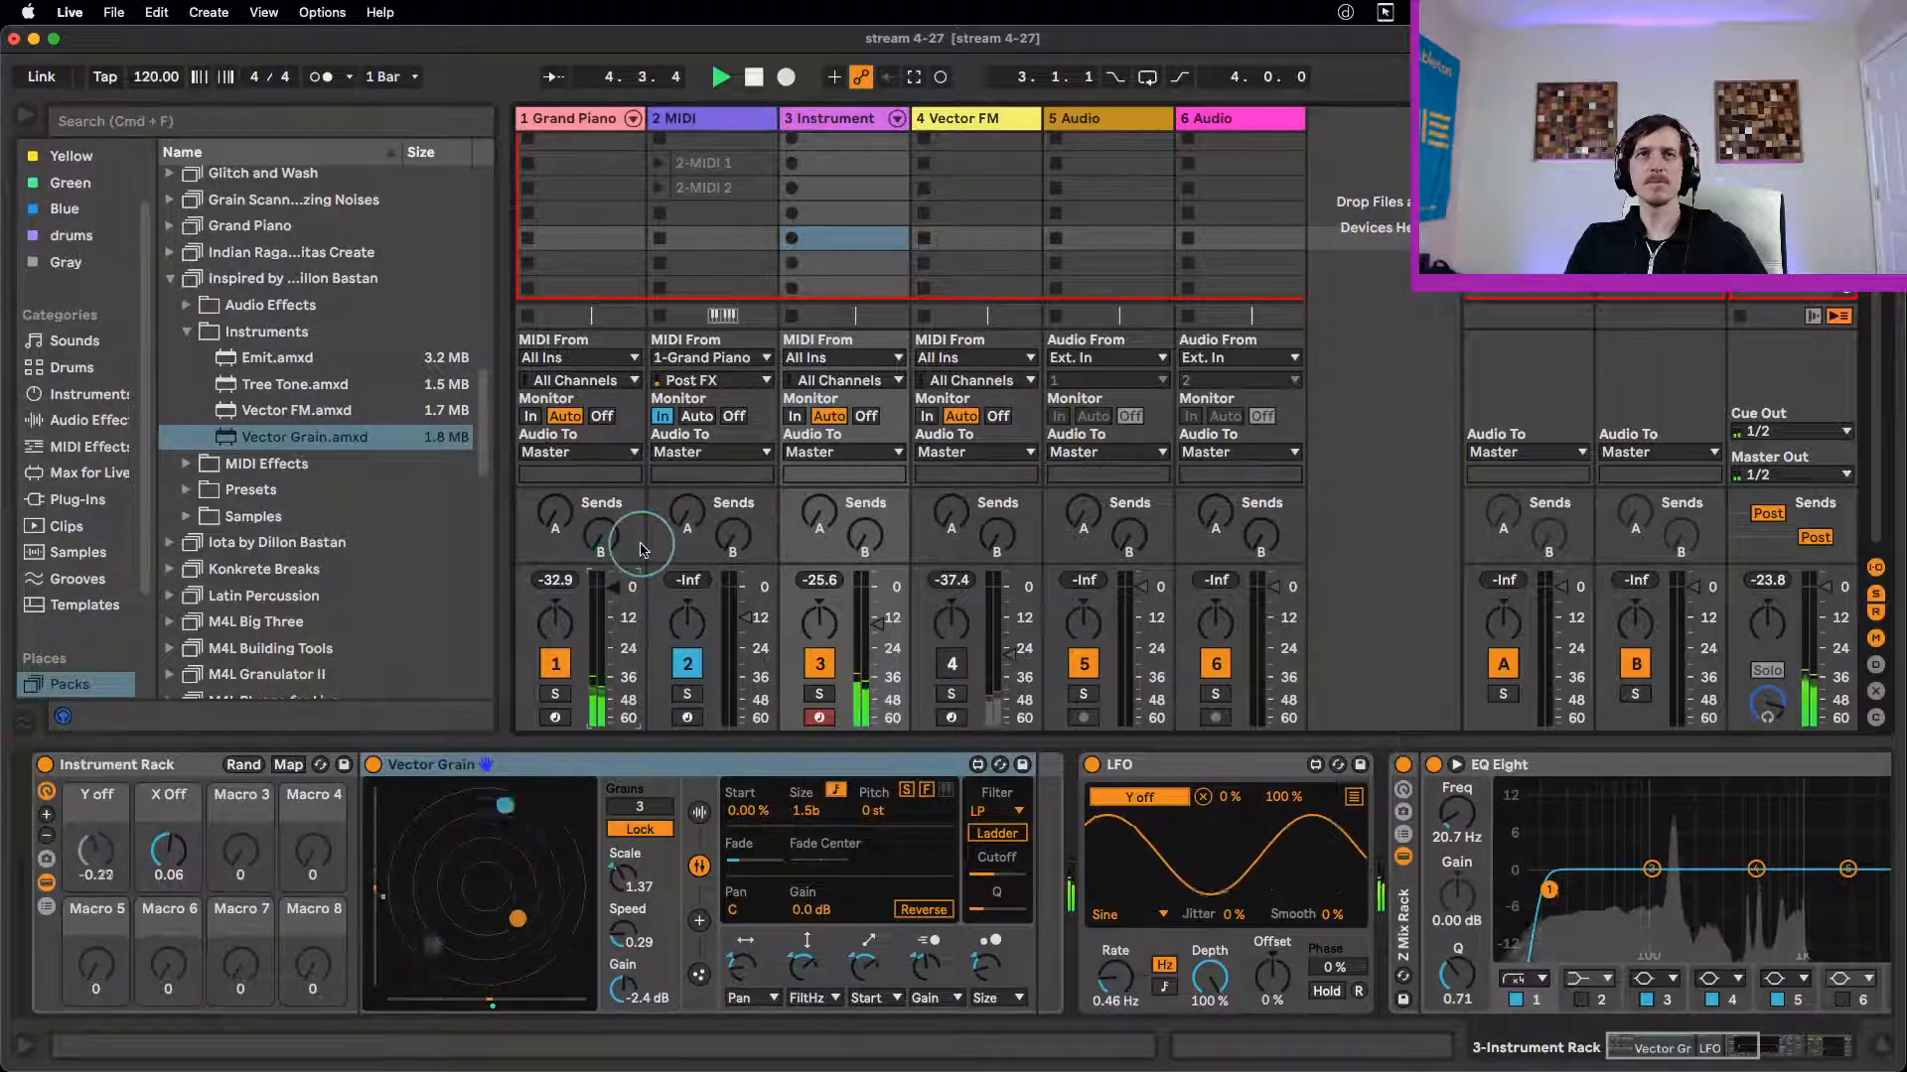
key("space")
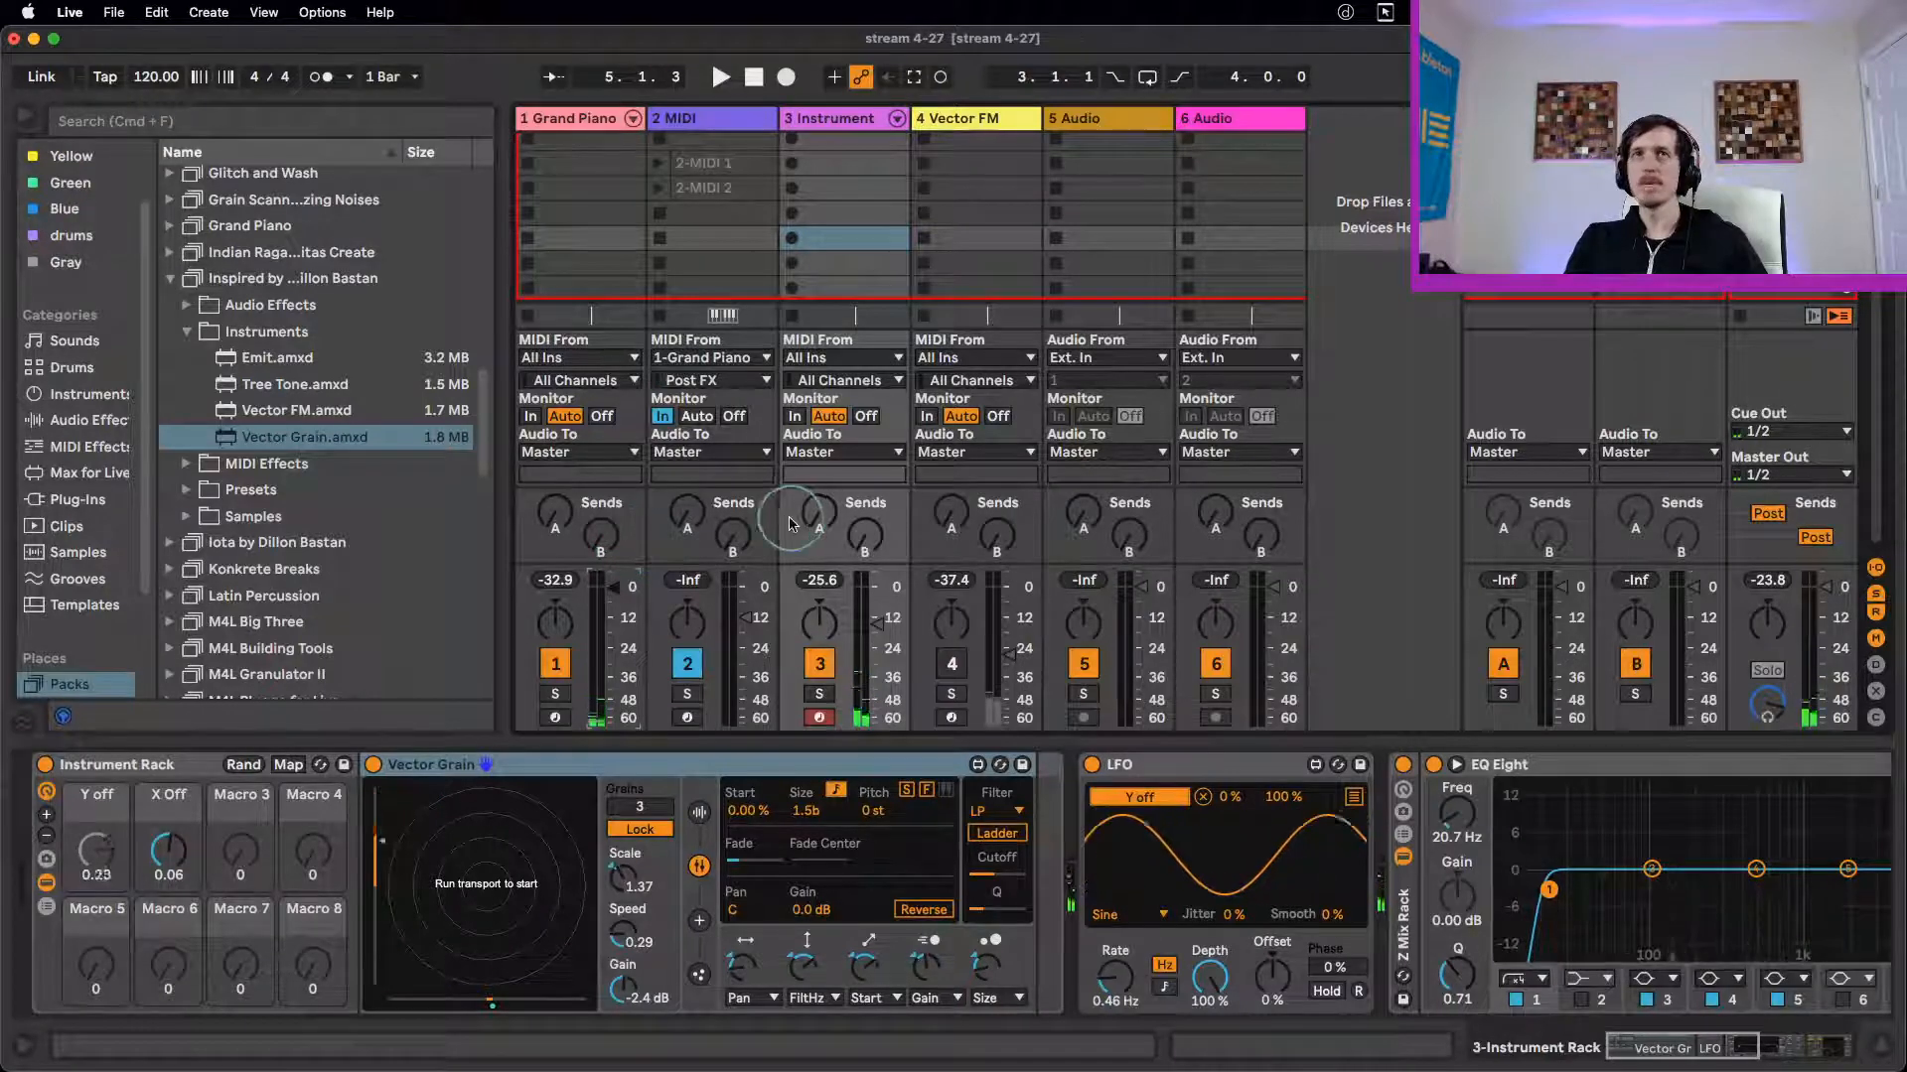
Step: Review the Grand Piano track's device chain, from Bouncy Notes through Grand Piano to Delay
left_click(573, 118)
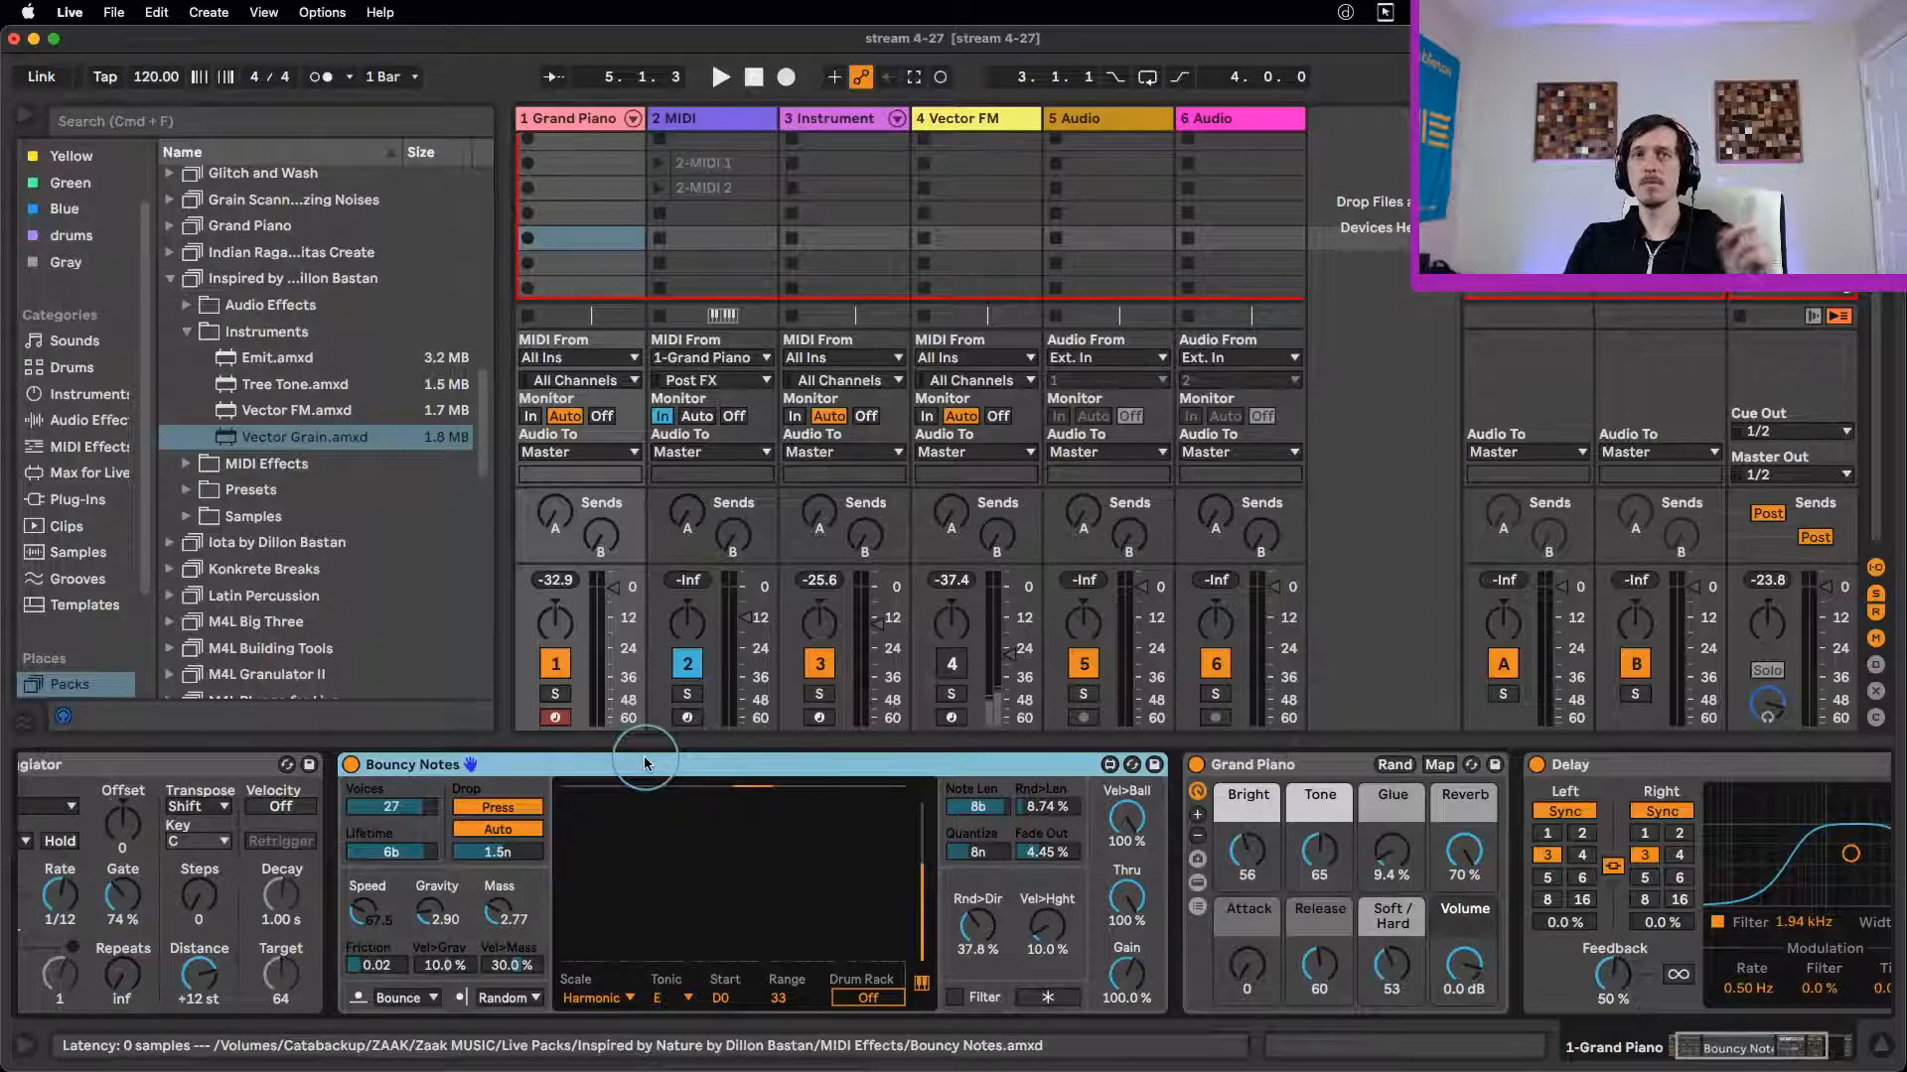
left_click(1331, 765)
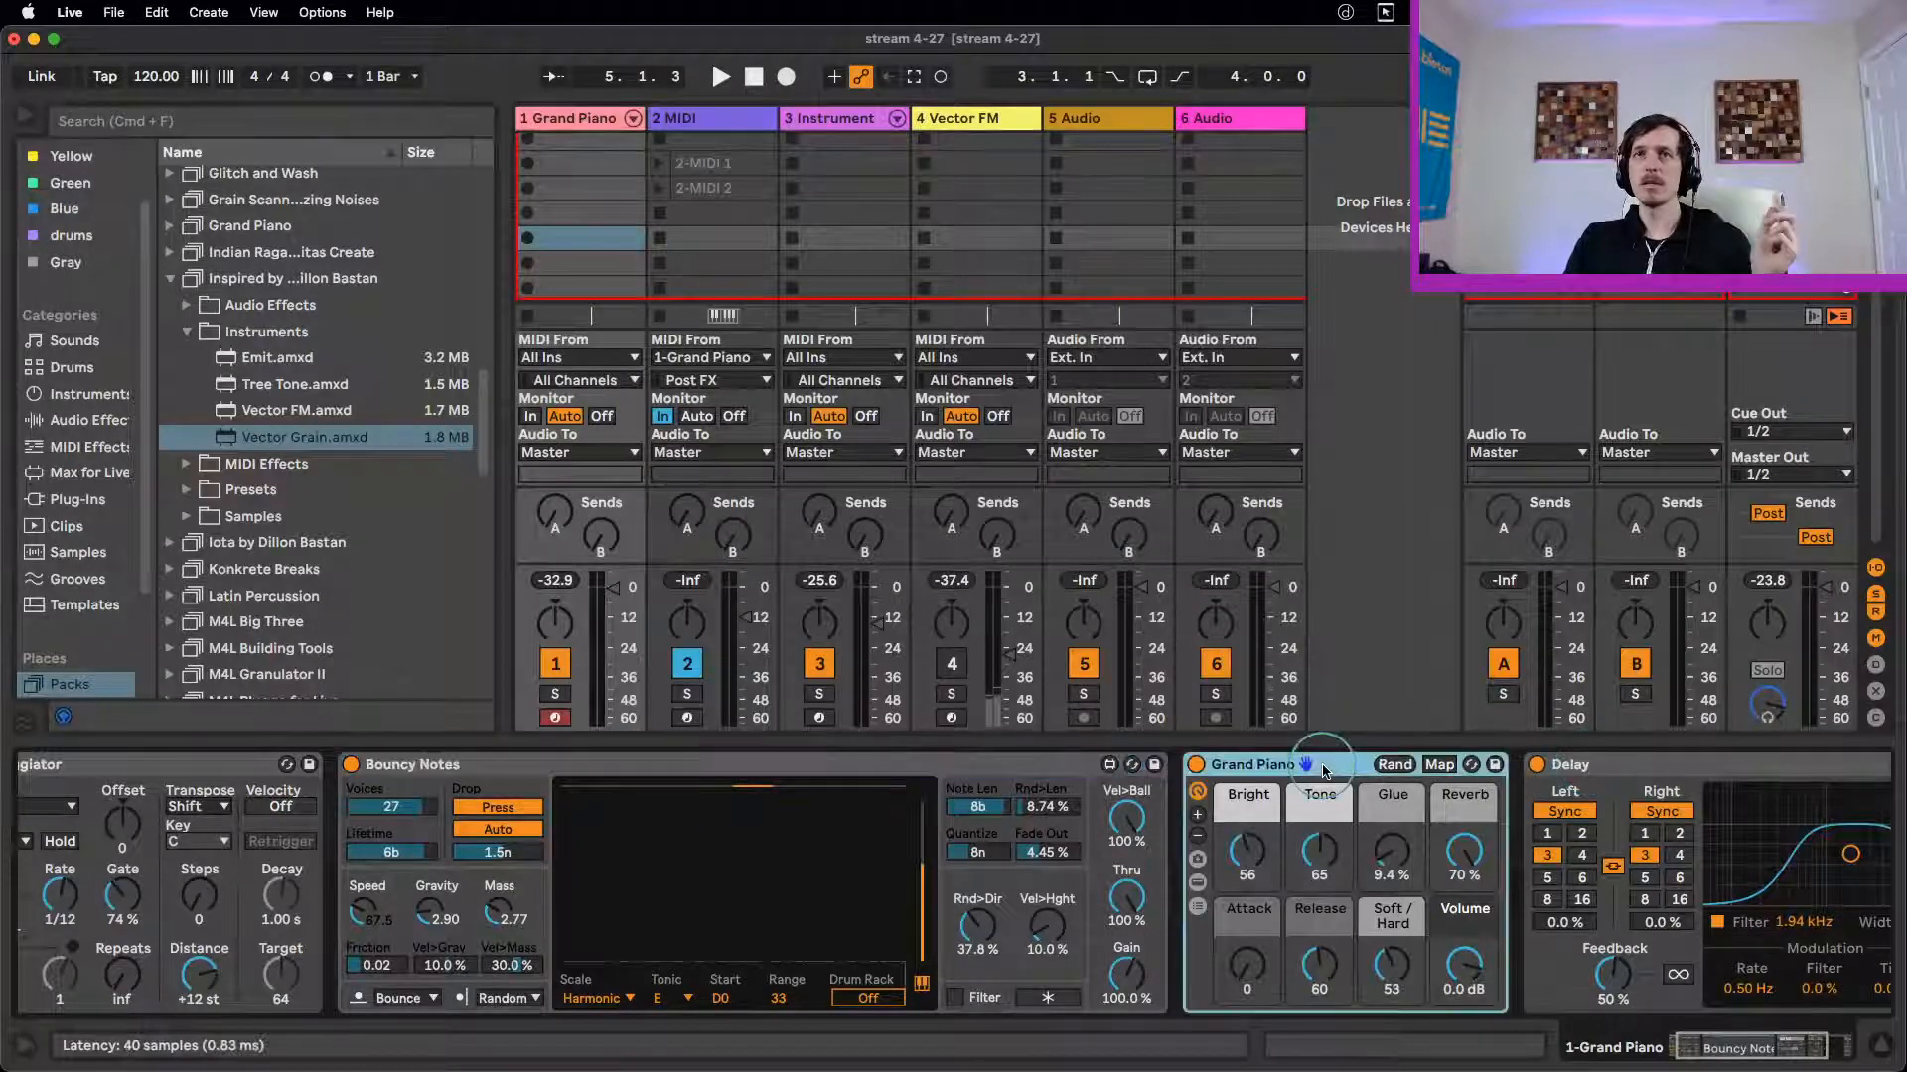
left_click(1721, 765)
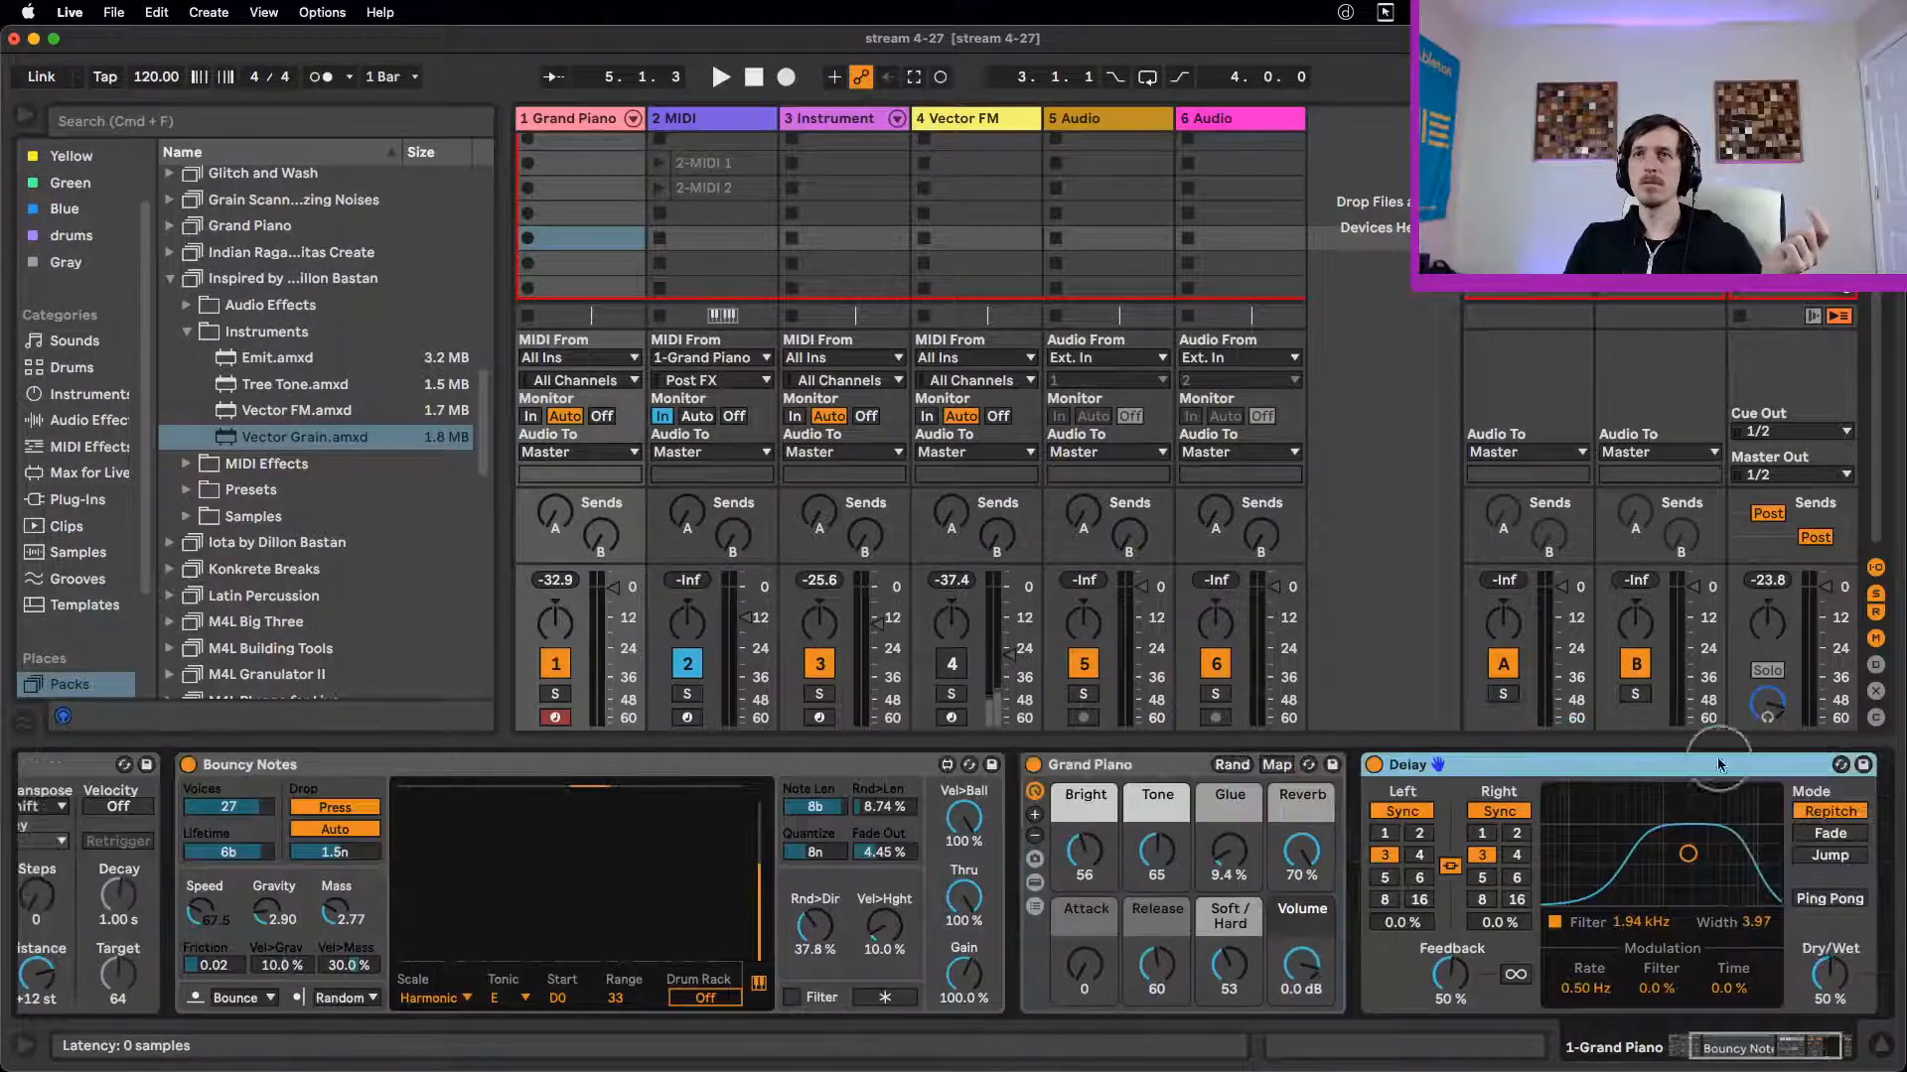
Step: Display the Instrument track's Vector Grain chain and play the set briefly to hear it
left_click(814, 119)
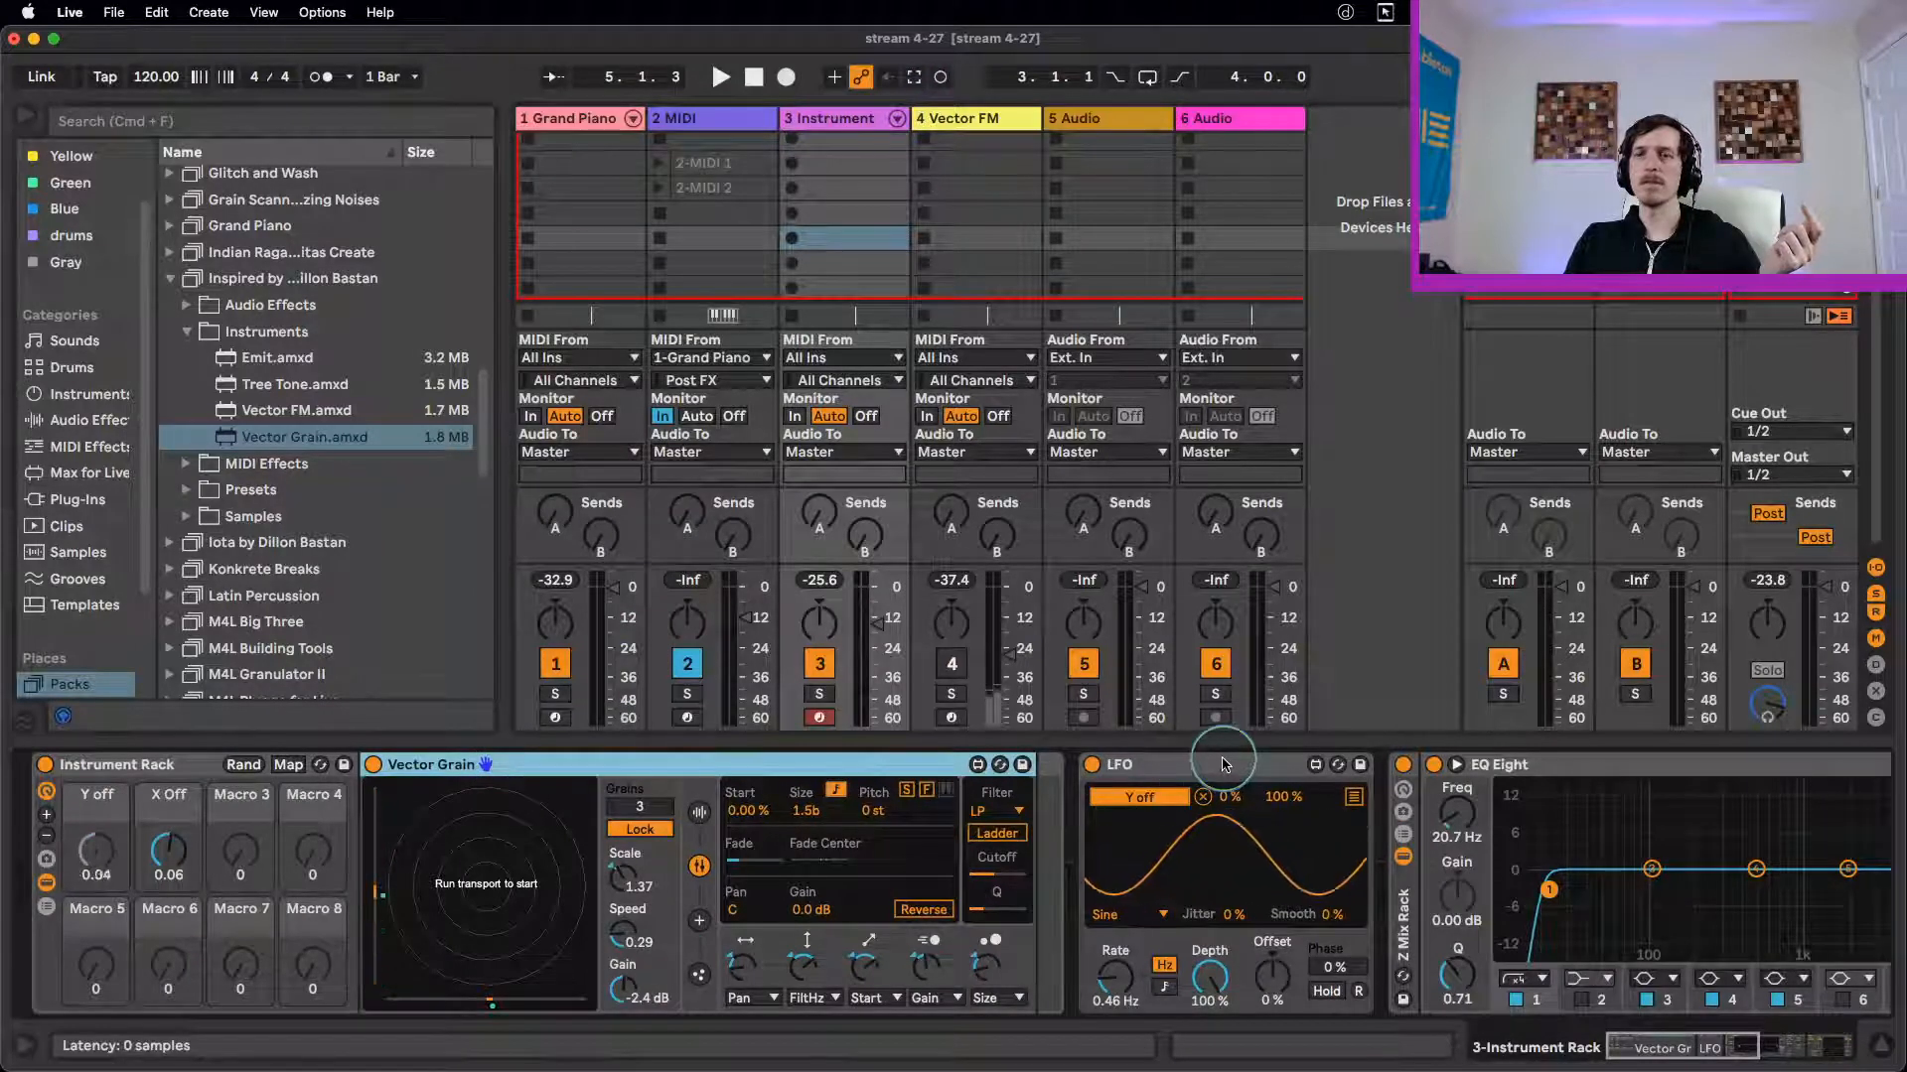
key("space")
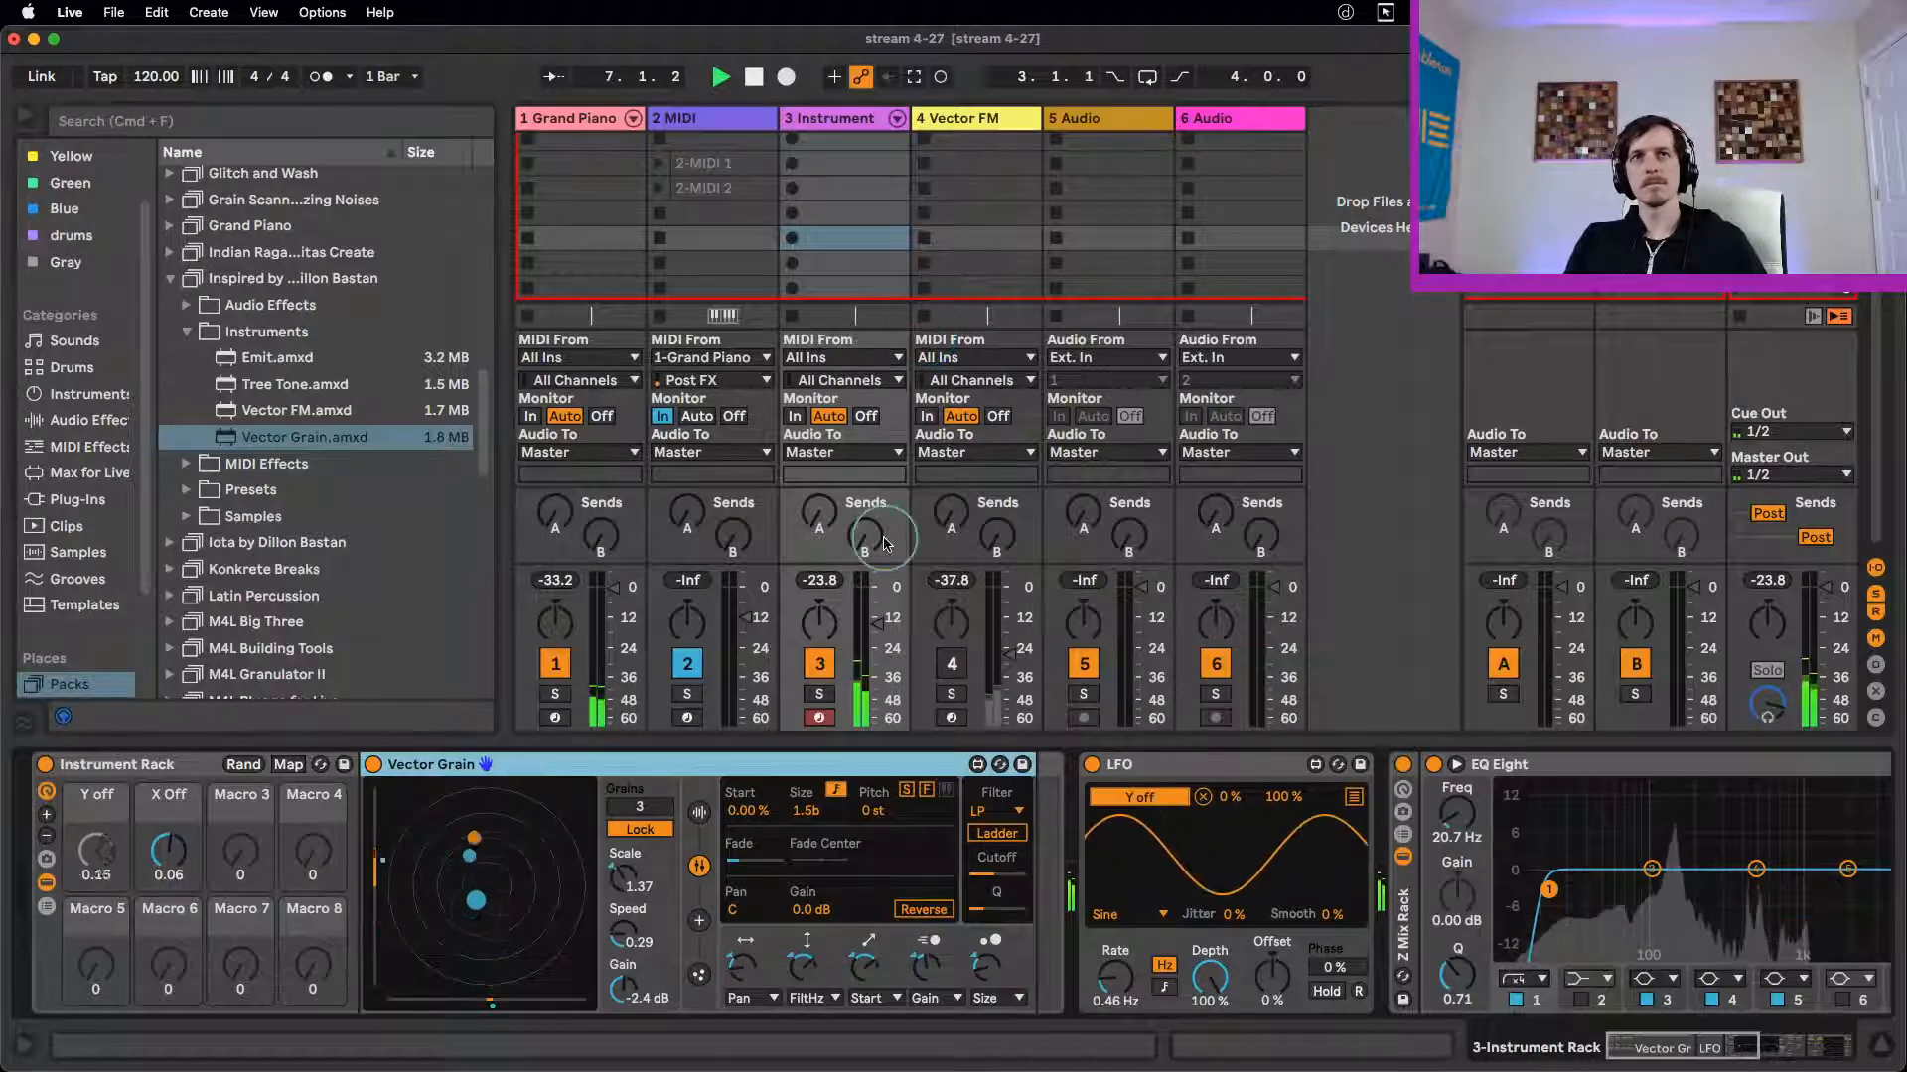
key("space")
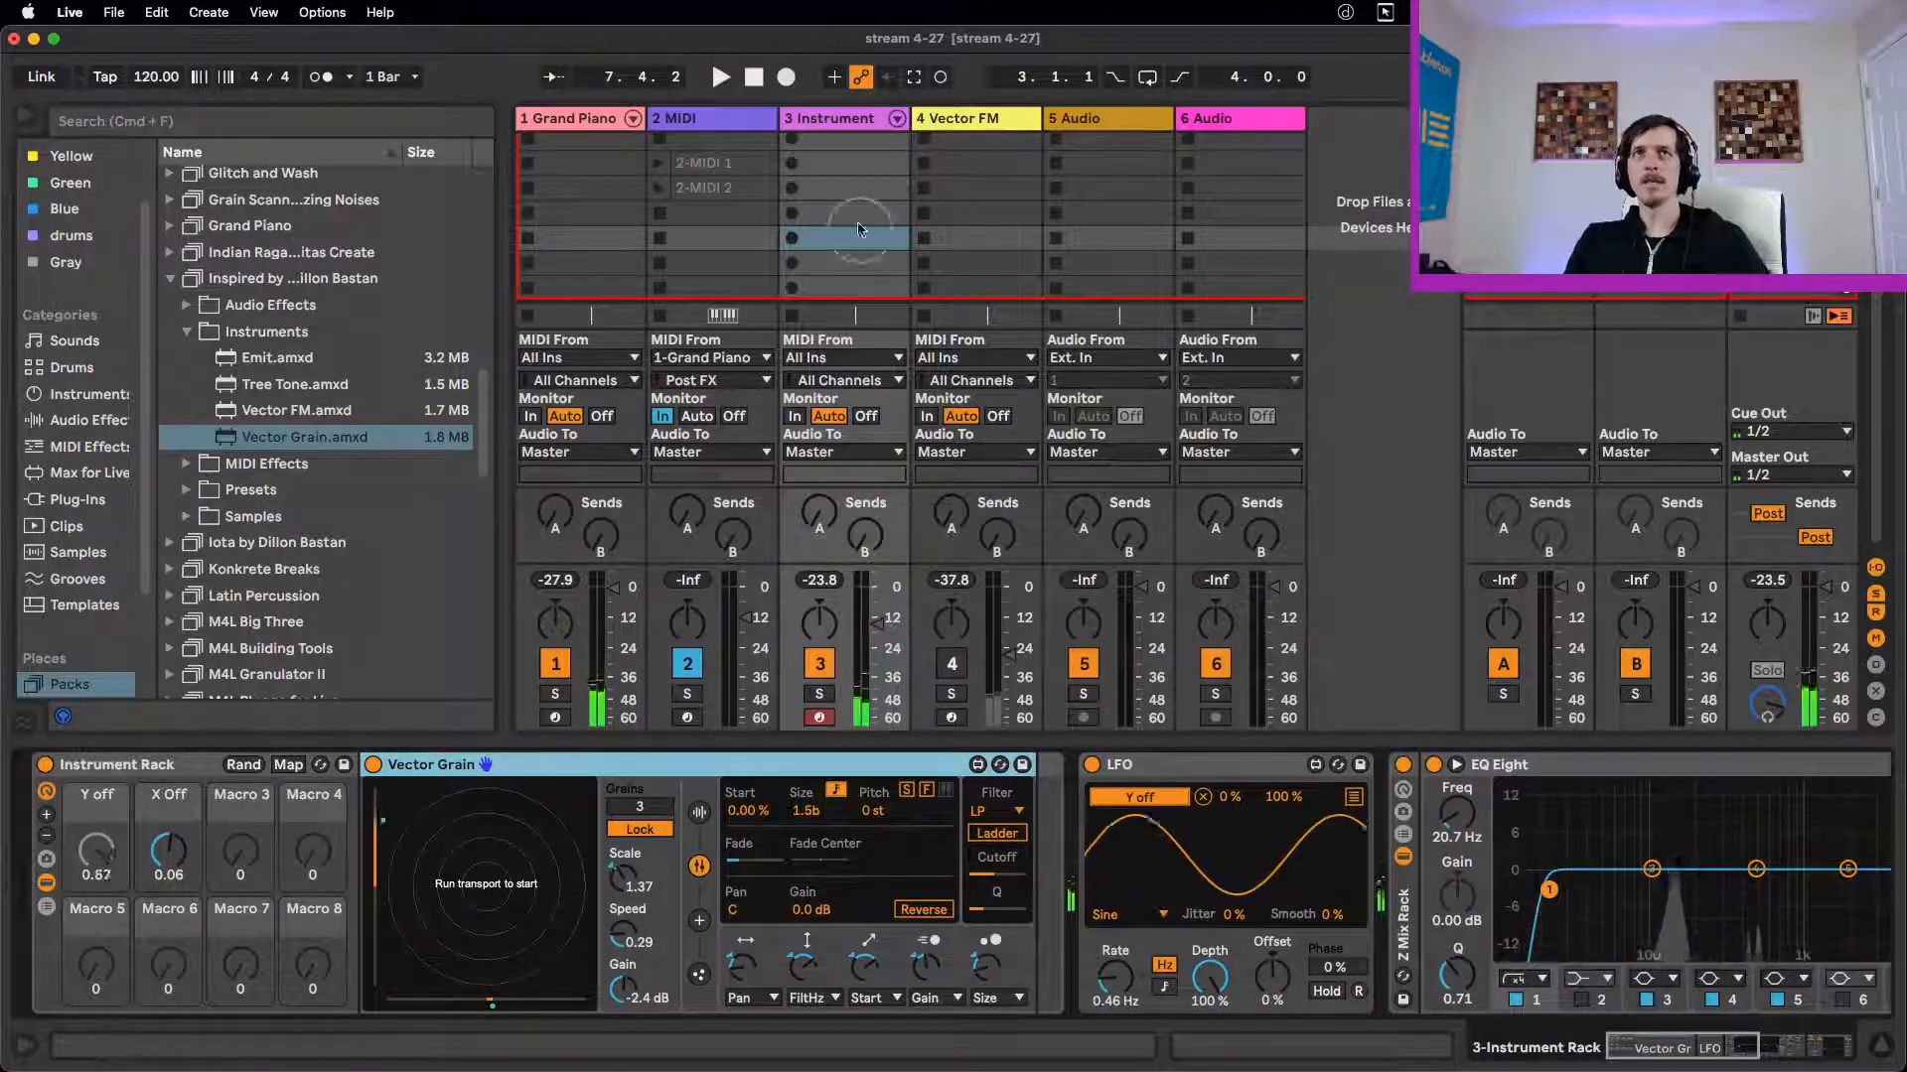
Step: Select Vector Grain on the Instrument track, collapse the pack's Instruments folder and expand its Audio Effects folder
left_click(824, 122)
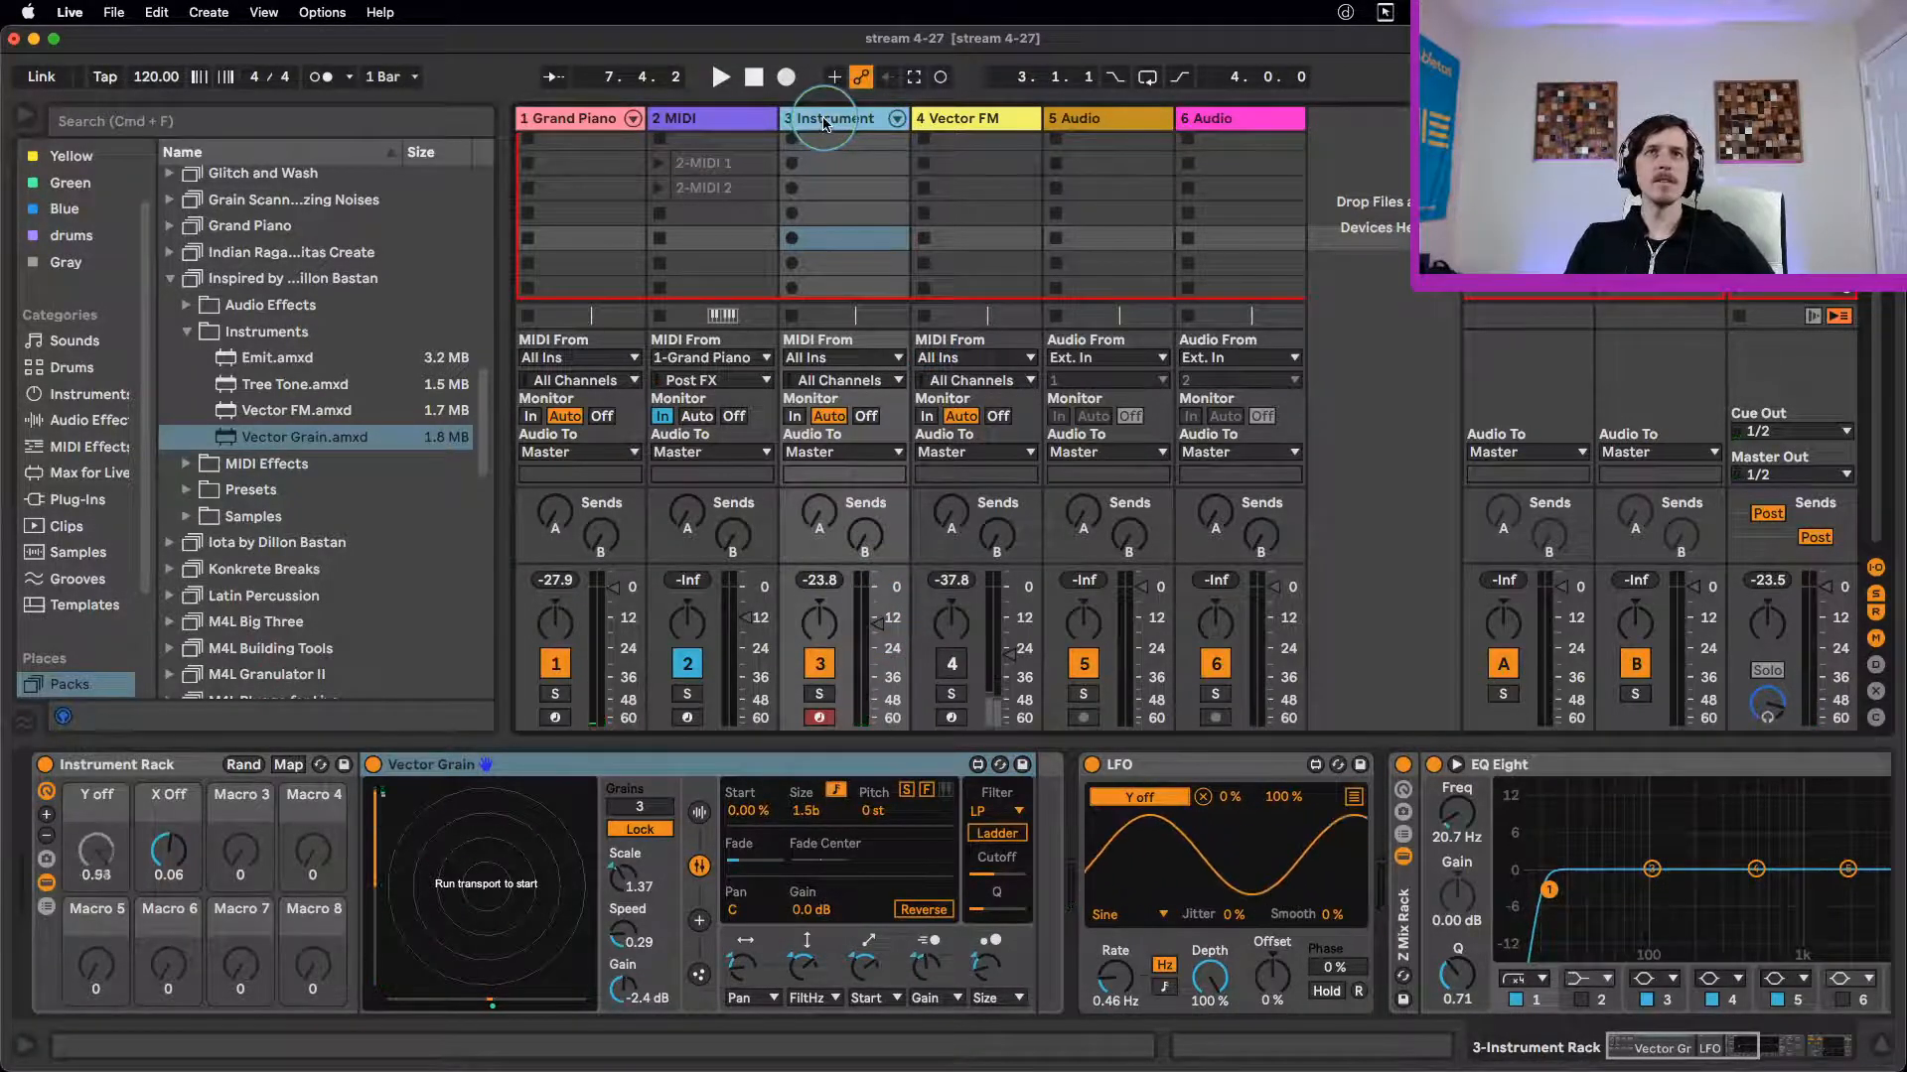
left_click(640, 759)
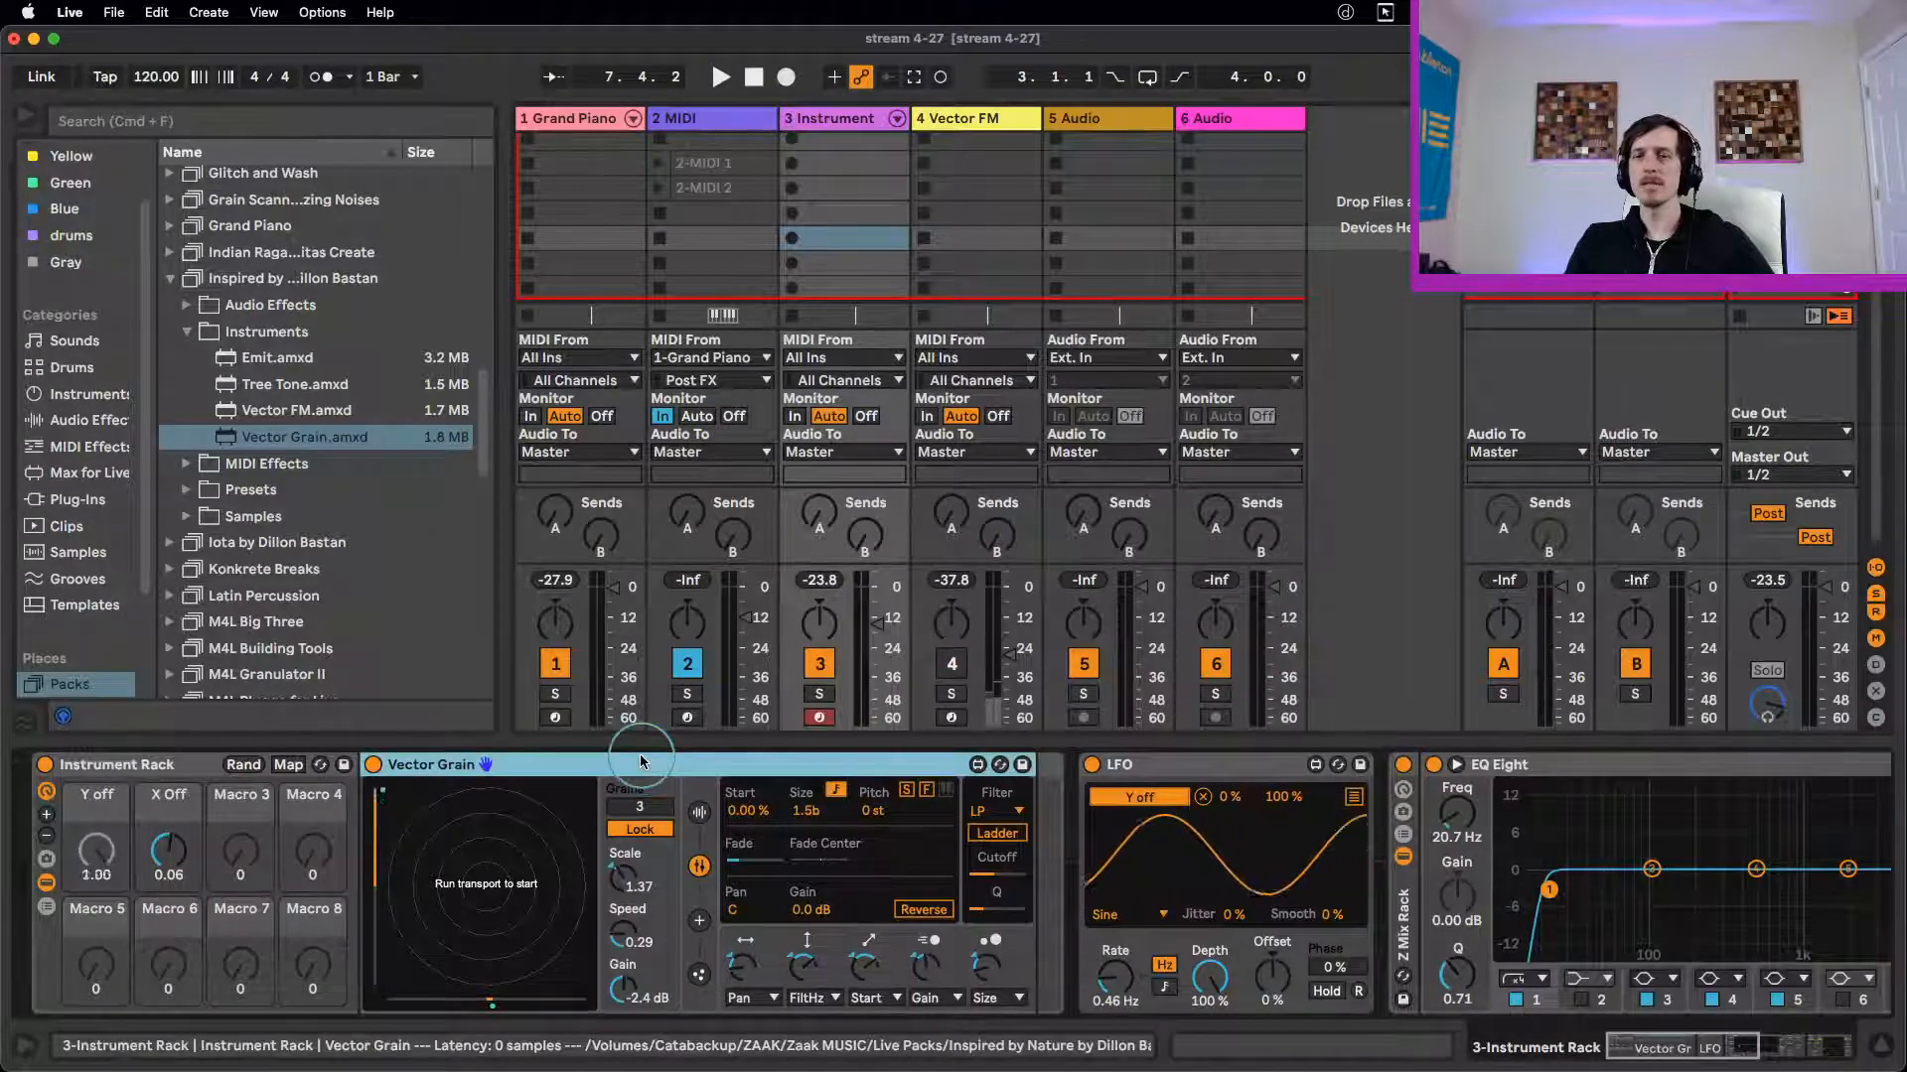
left_click(186, 332)
left_click(189, 305)
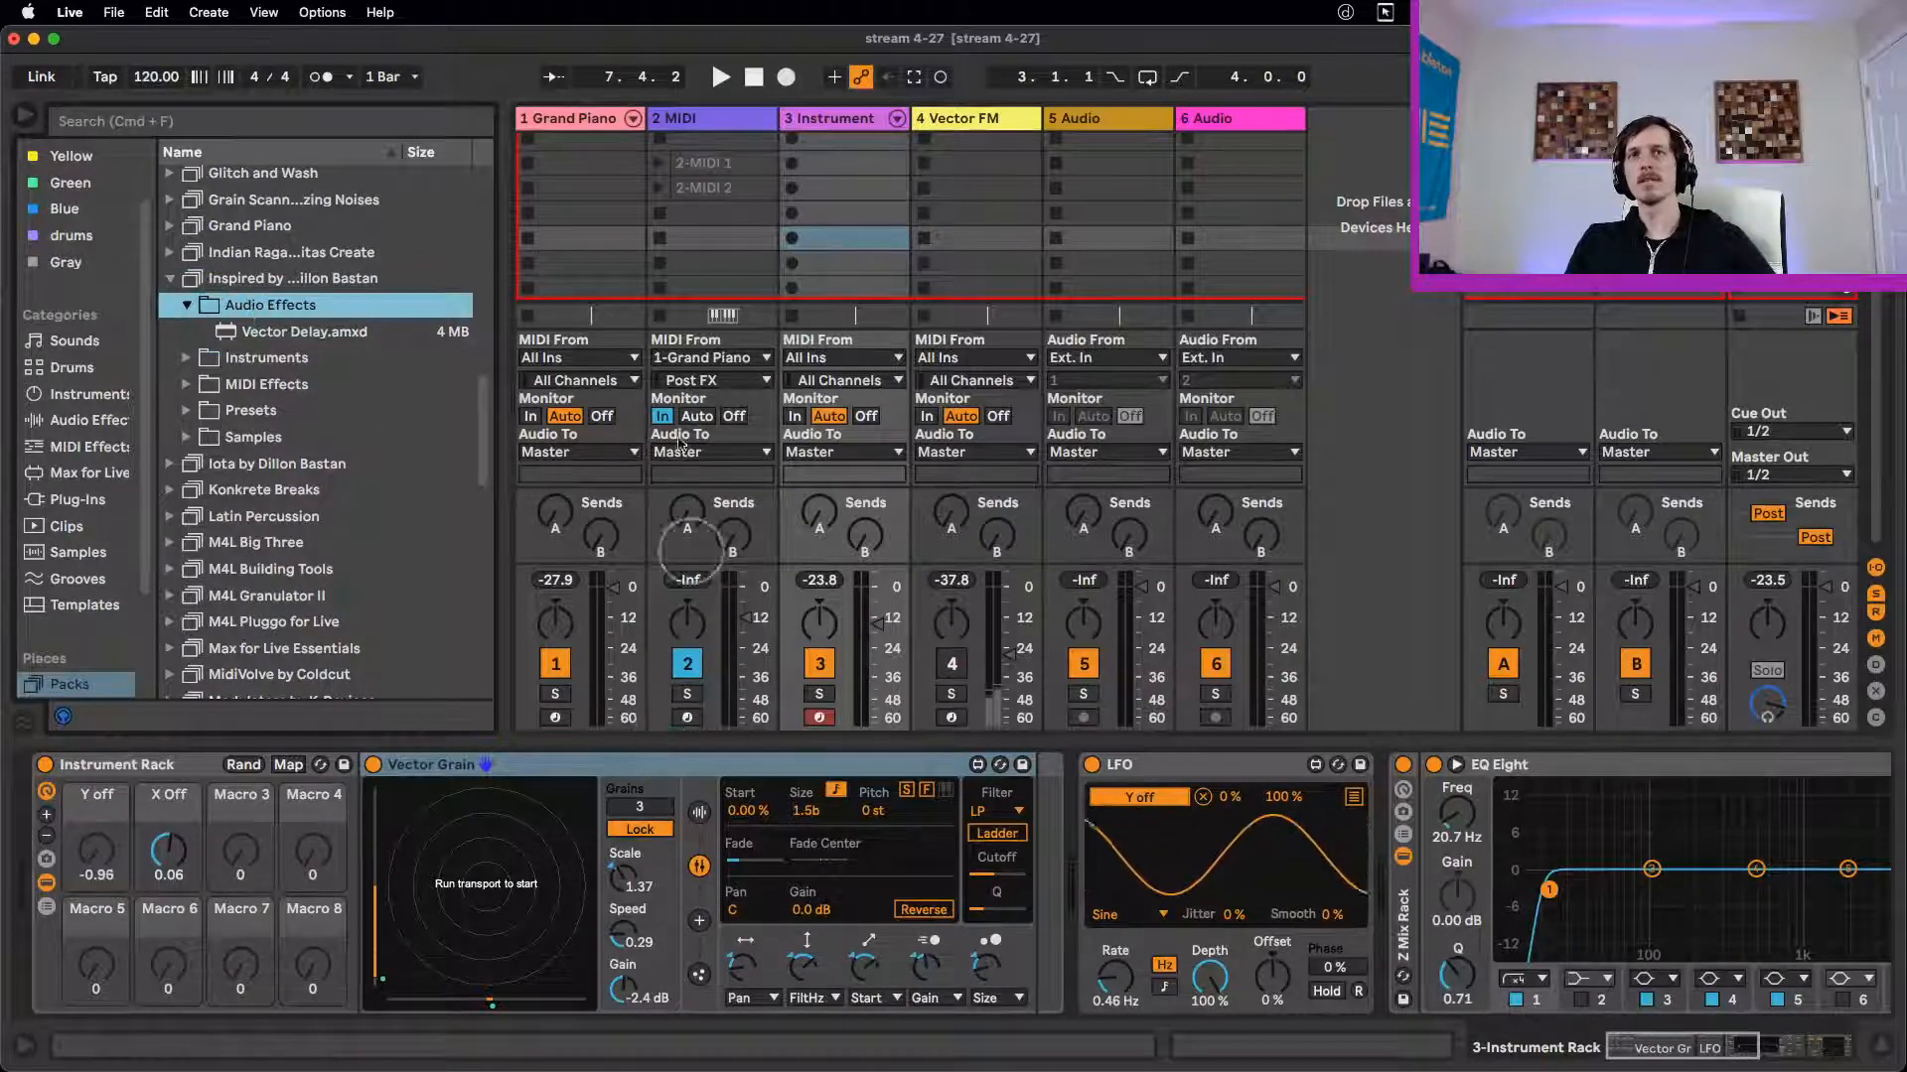
Step: Show the Grand Piano and Vector FM tracks' devices, and switch Vector FM on briefly to hear it before turning it off
left_click(608, 137)
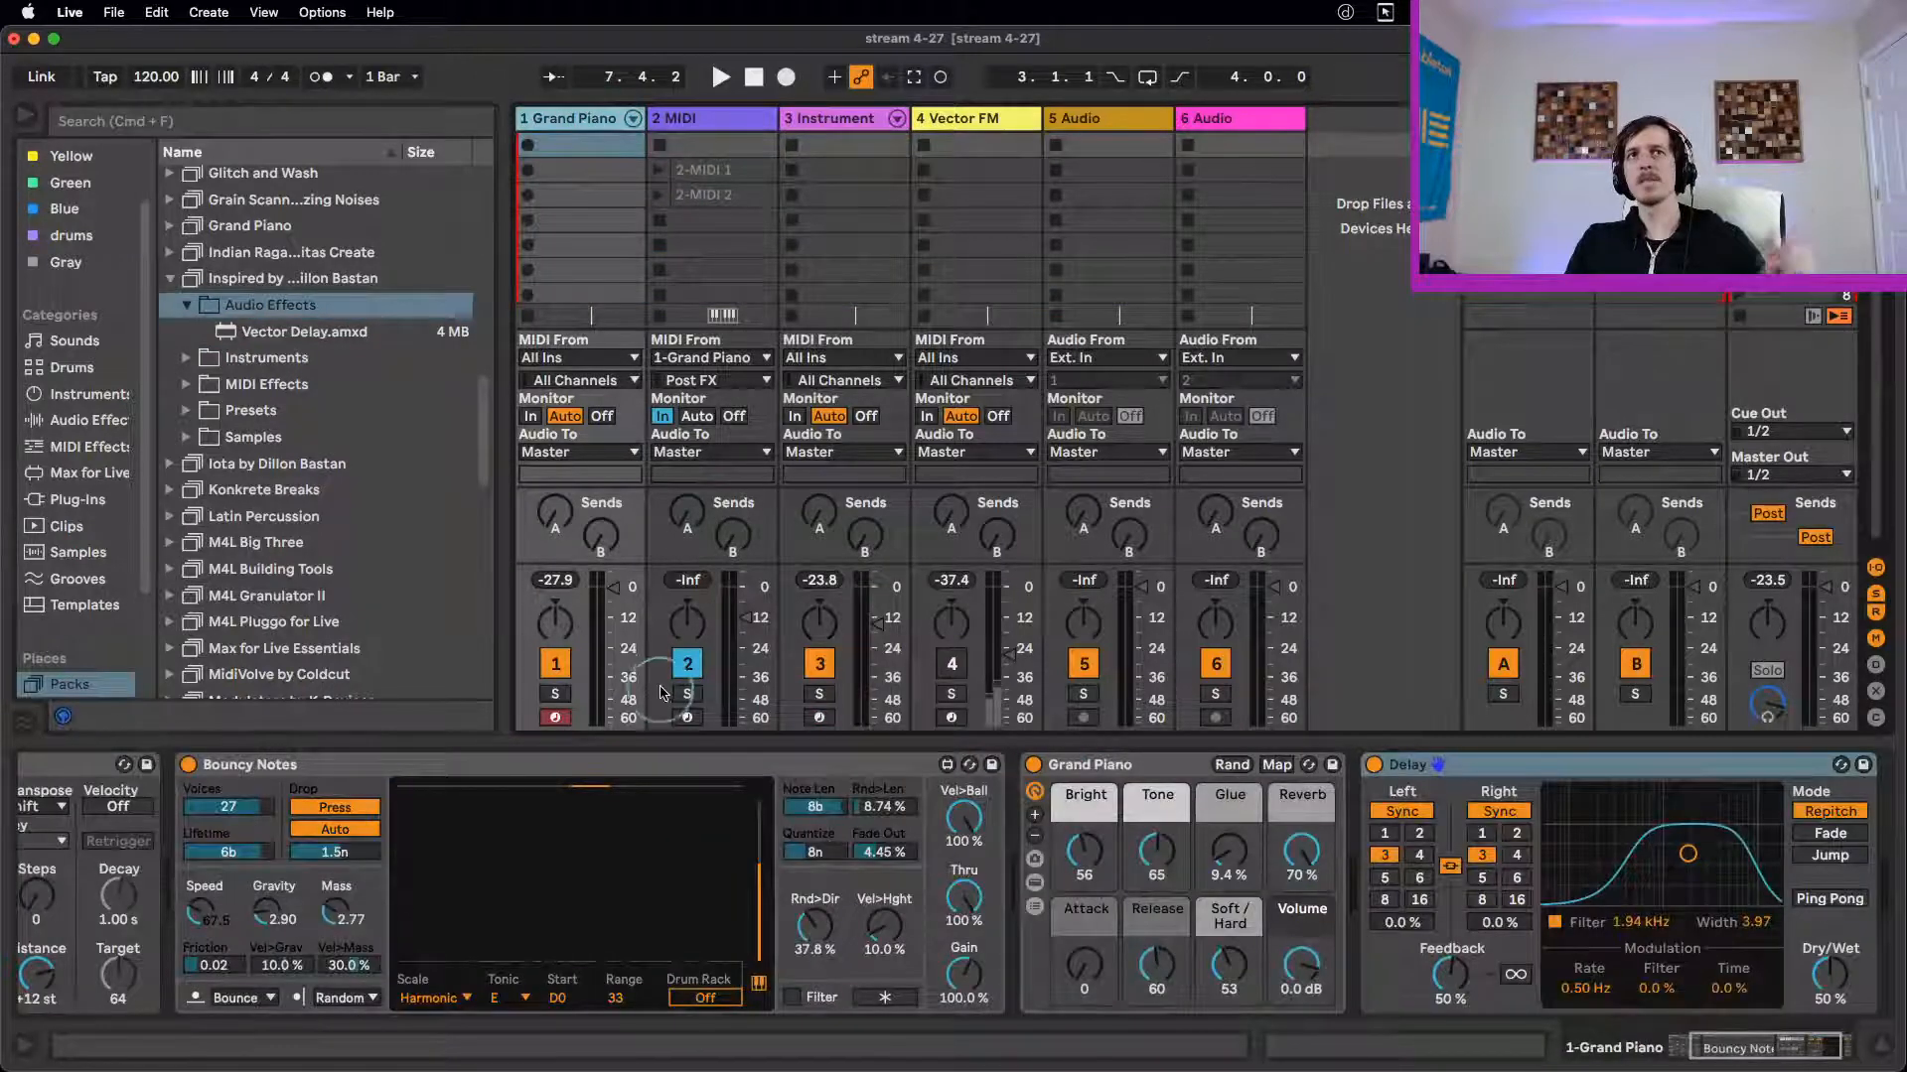
left_click(968, 145)
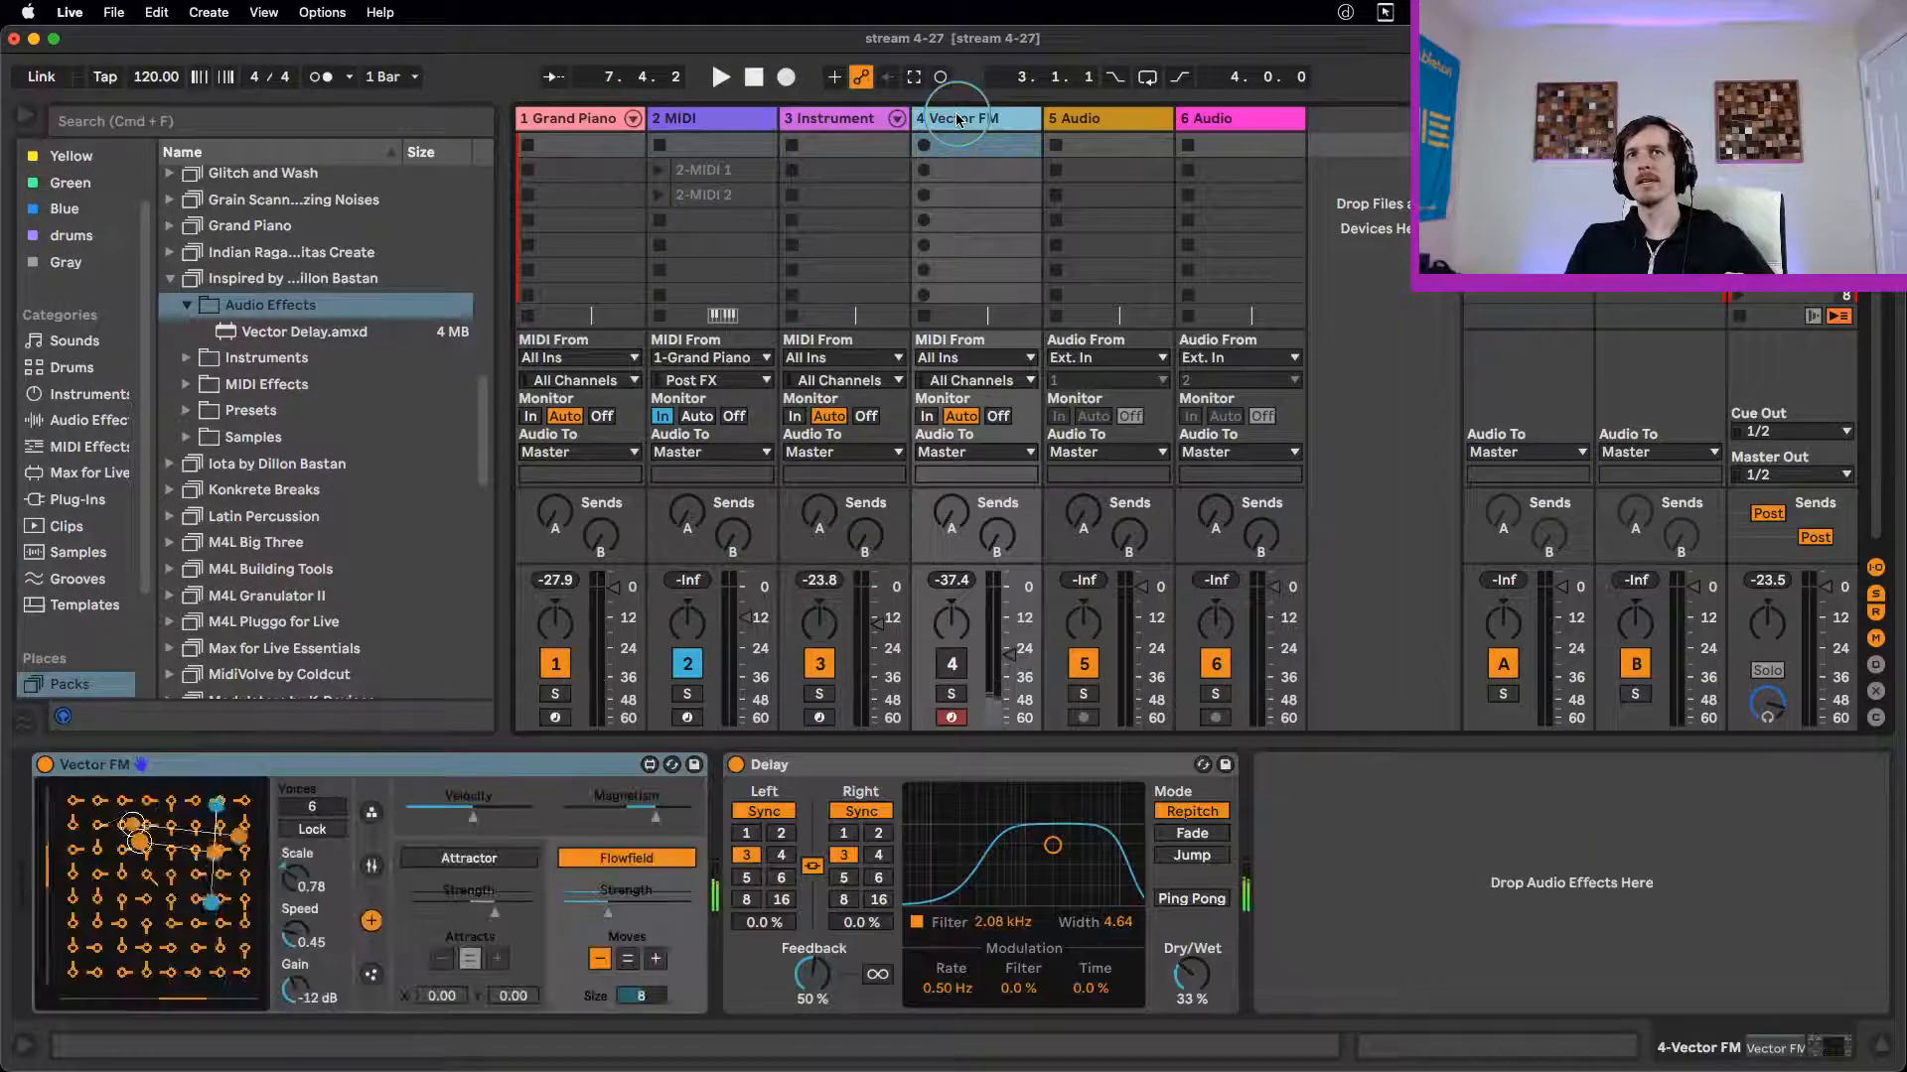
left_click(951, 663)
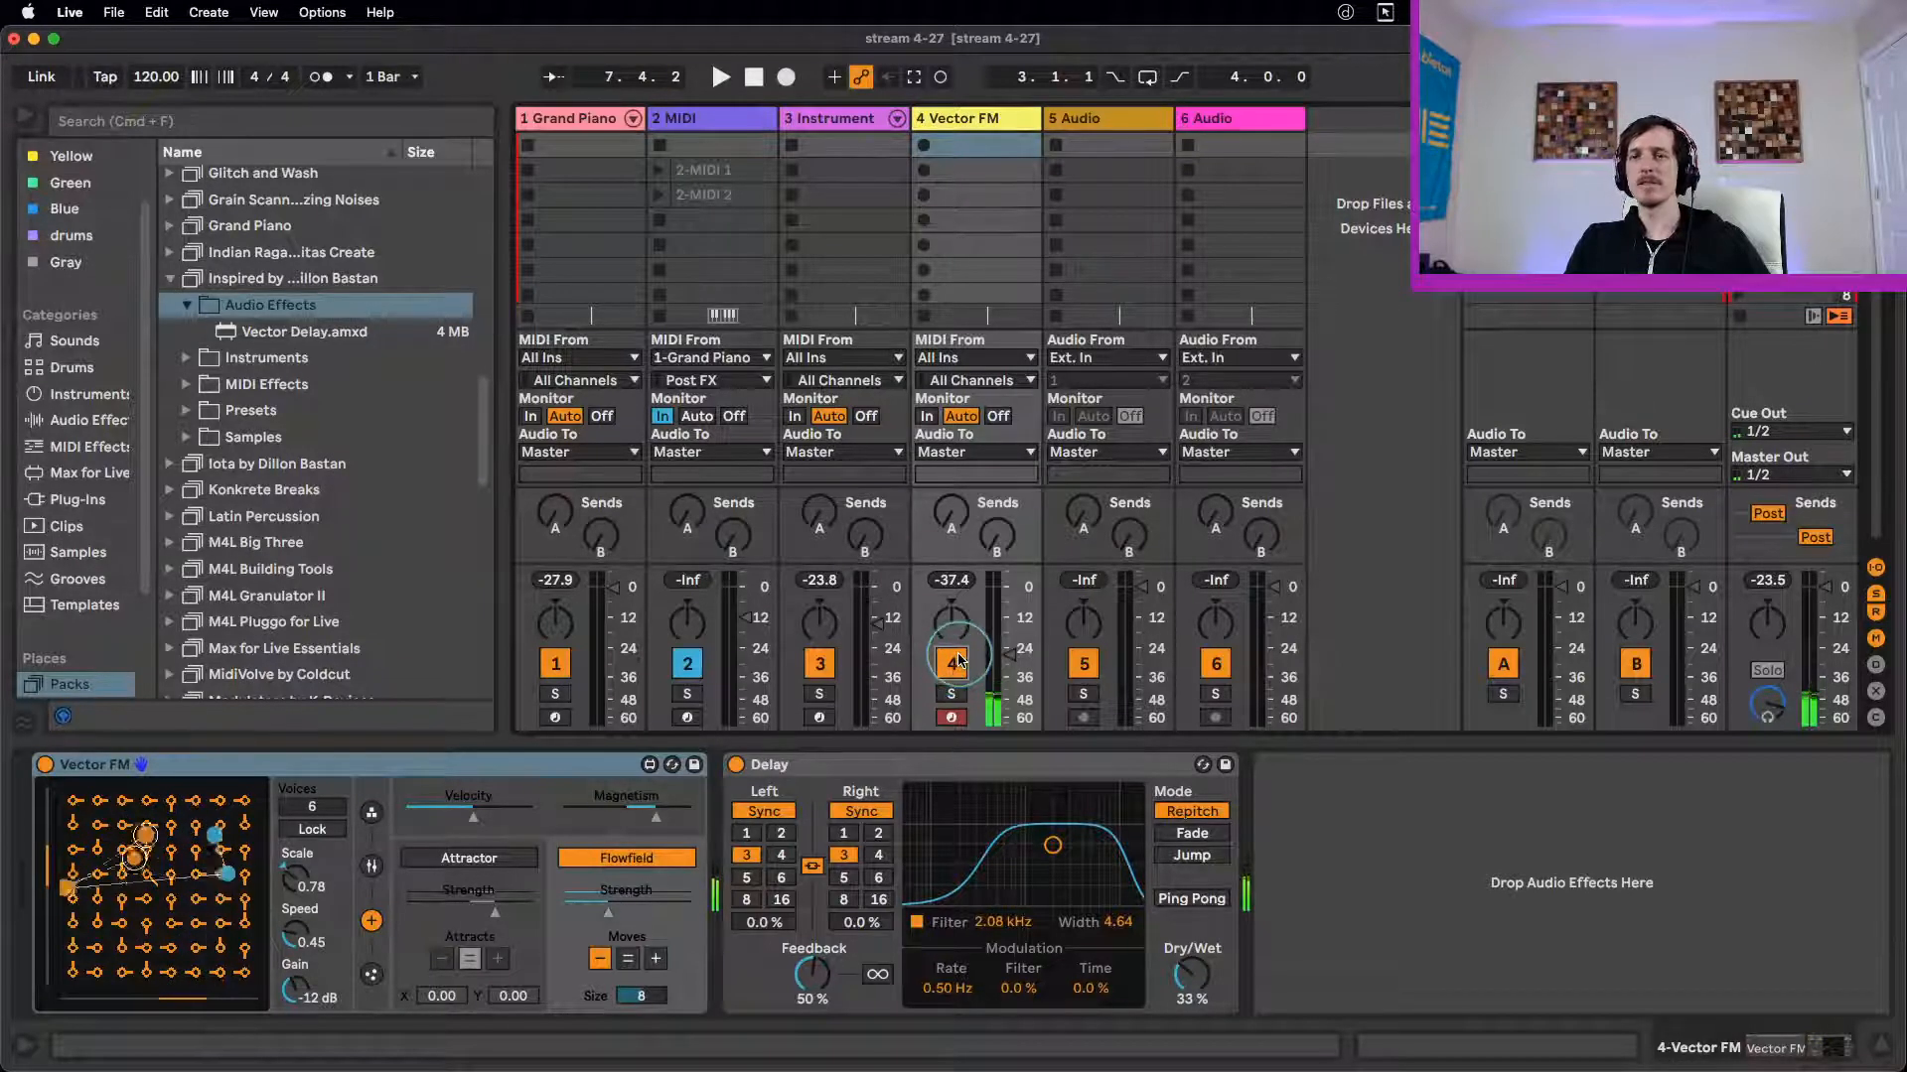
left_click(951, 663)
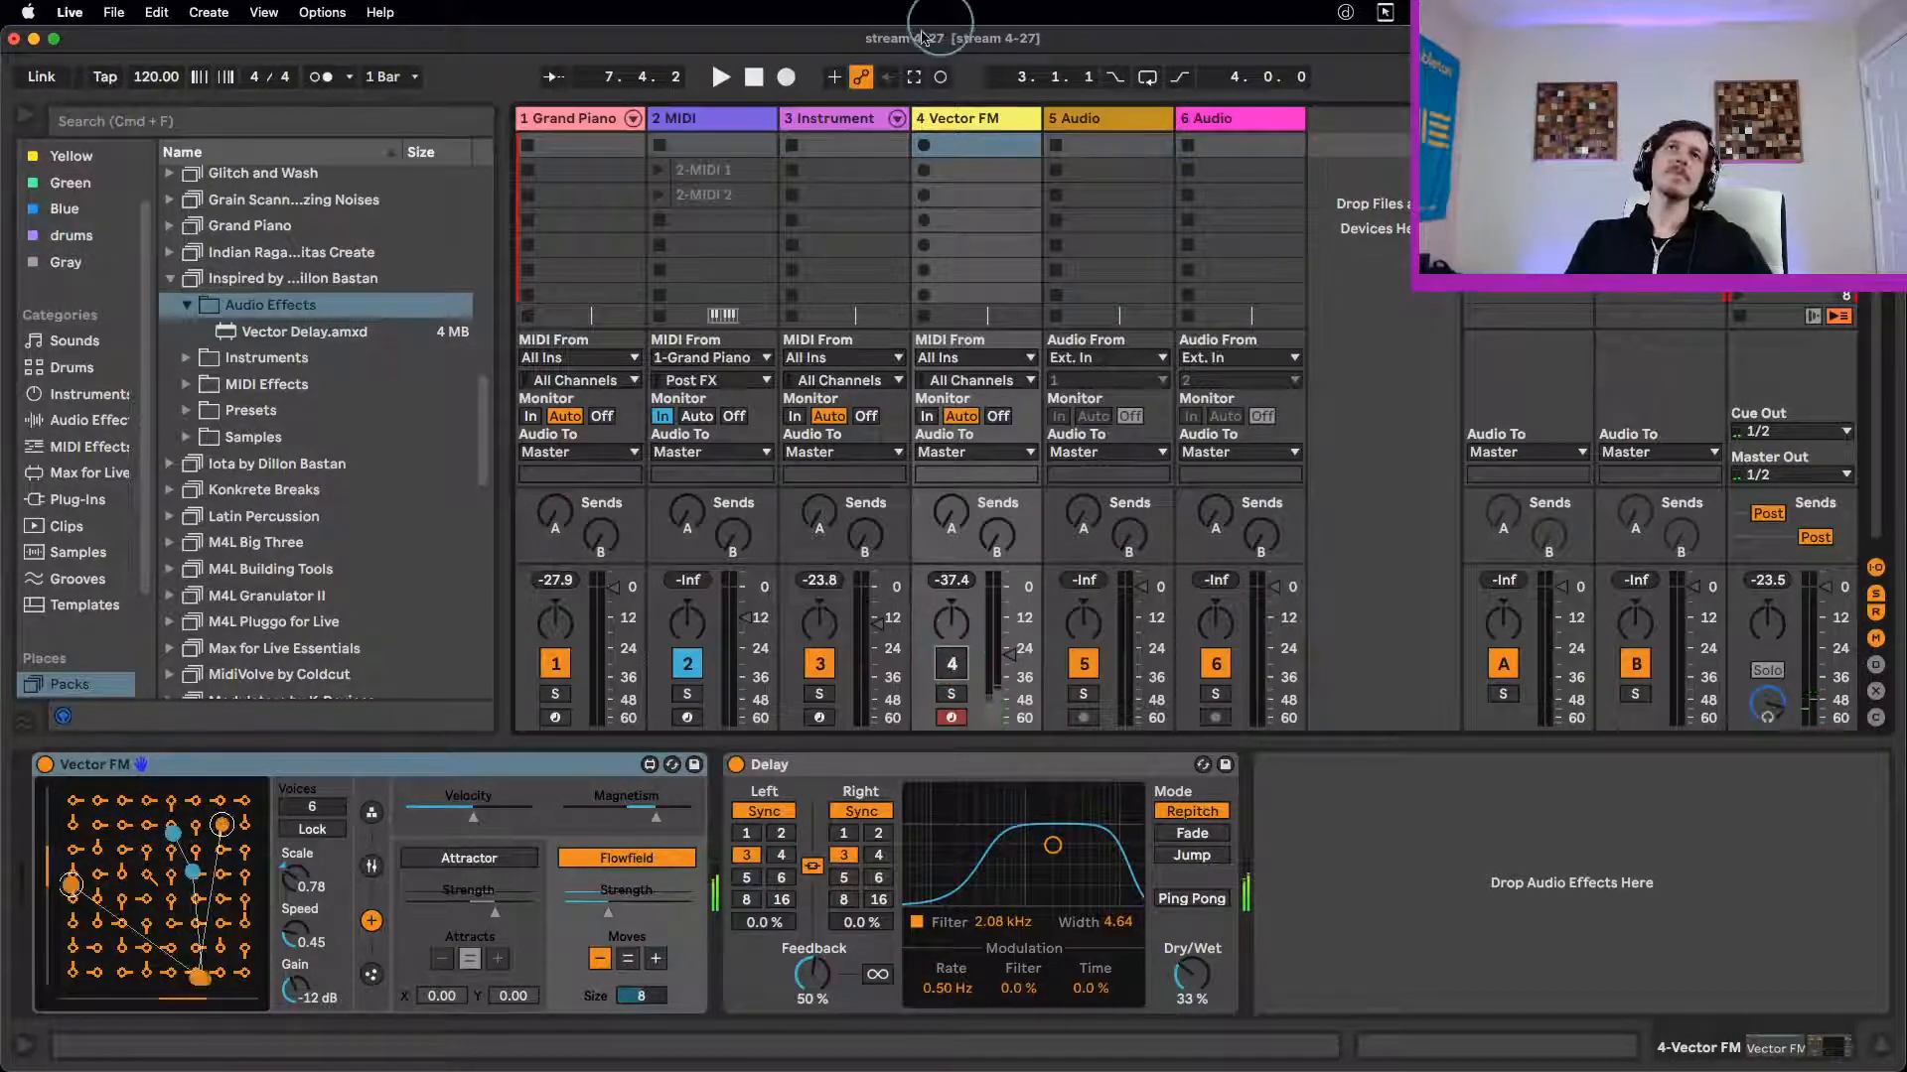
Step: Examine the notes of the 2-MIDI 2 clip, particularly the dense cluster between about bars 130 and 137
left_click(855, 119)
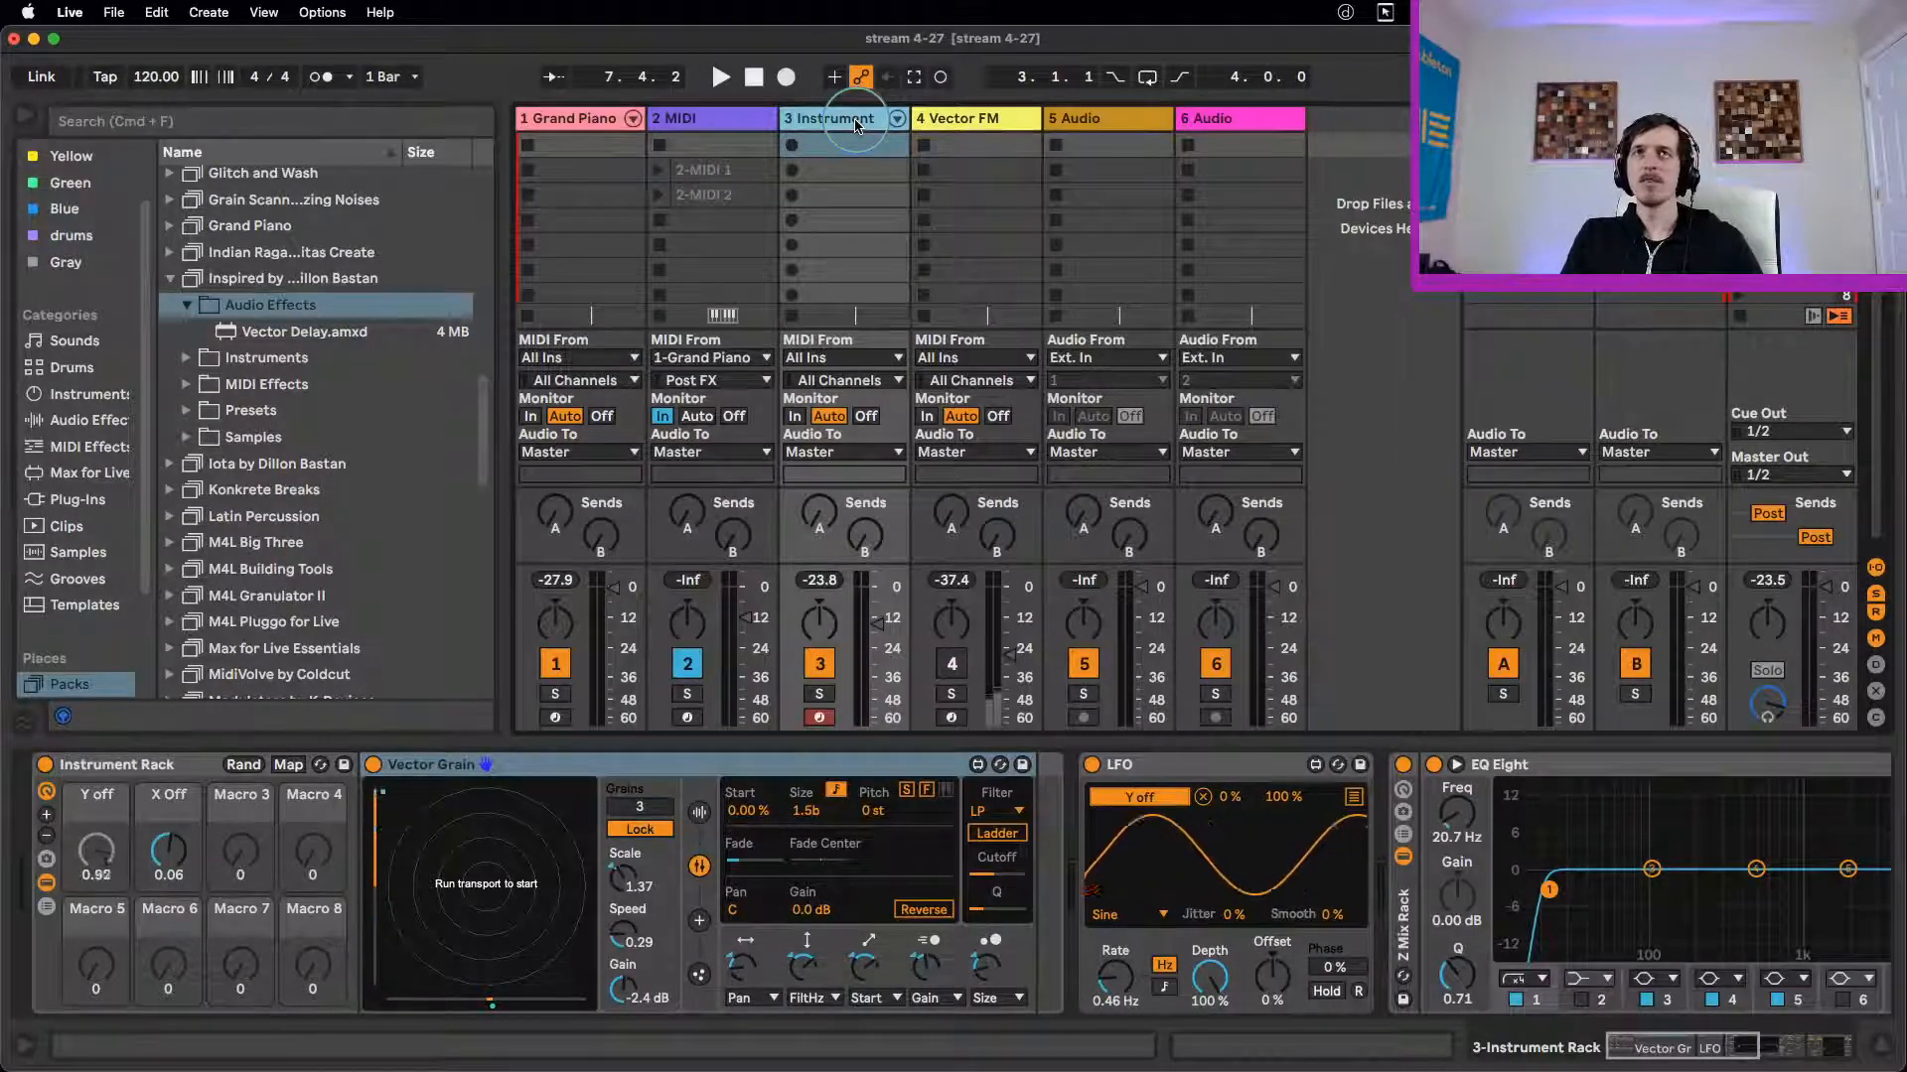
left_click(703, 195)
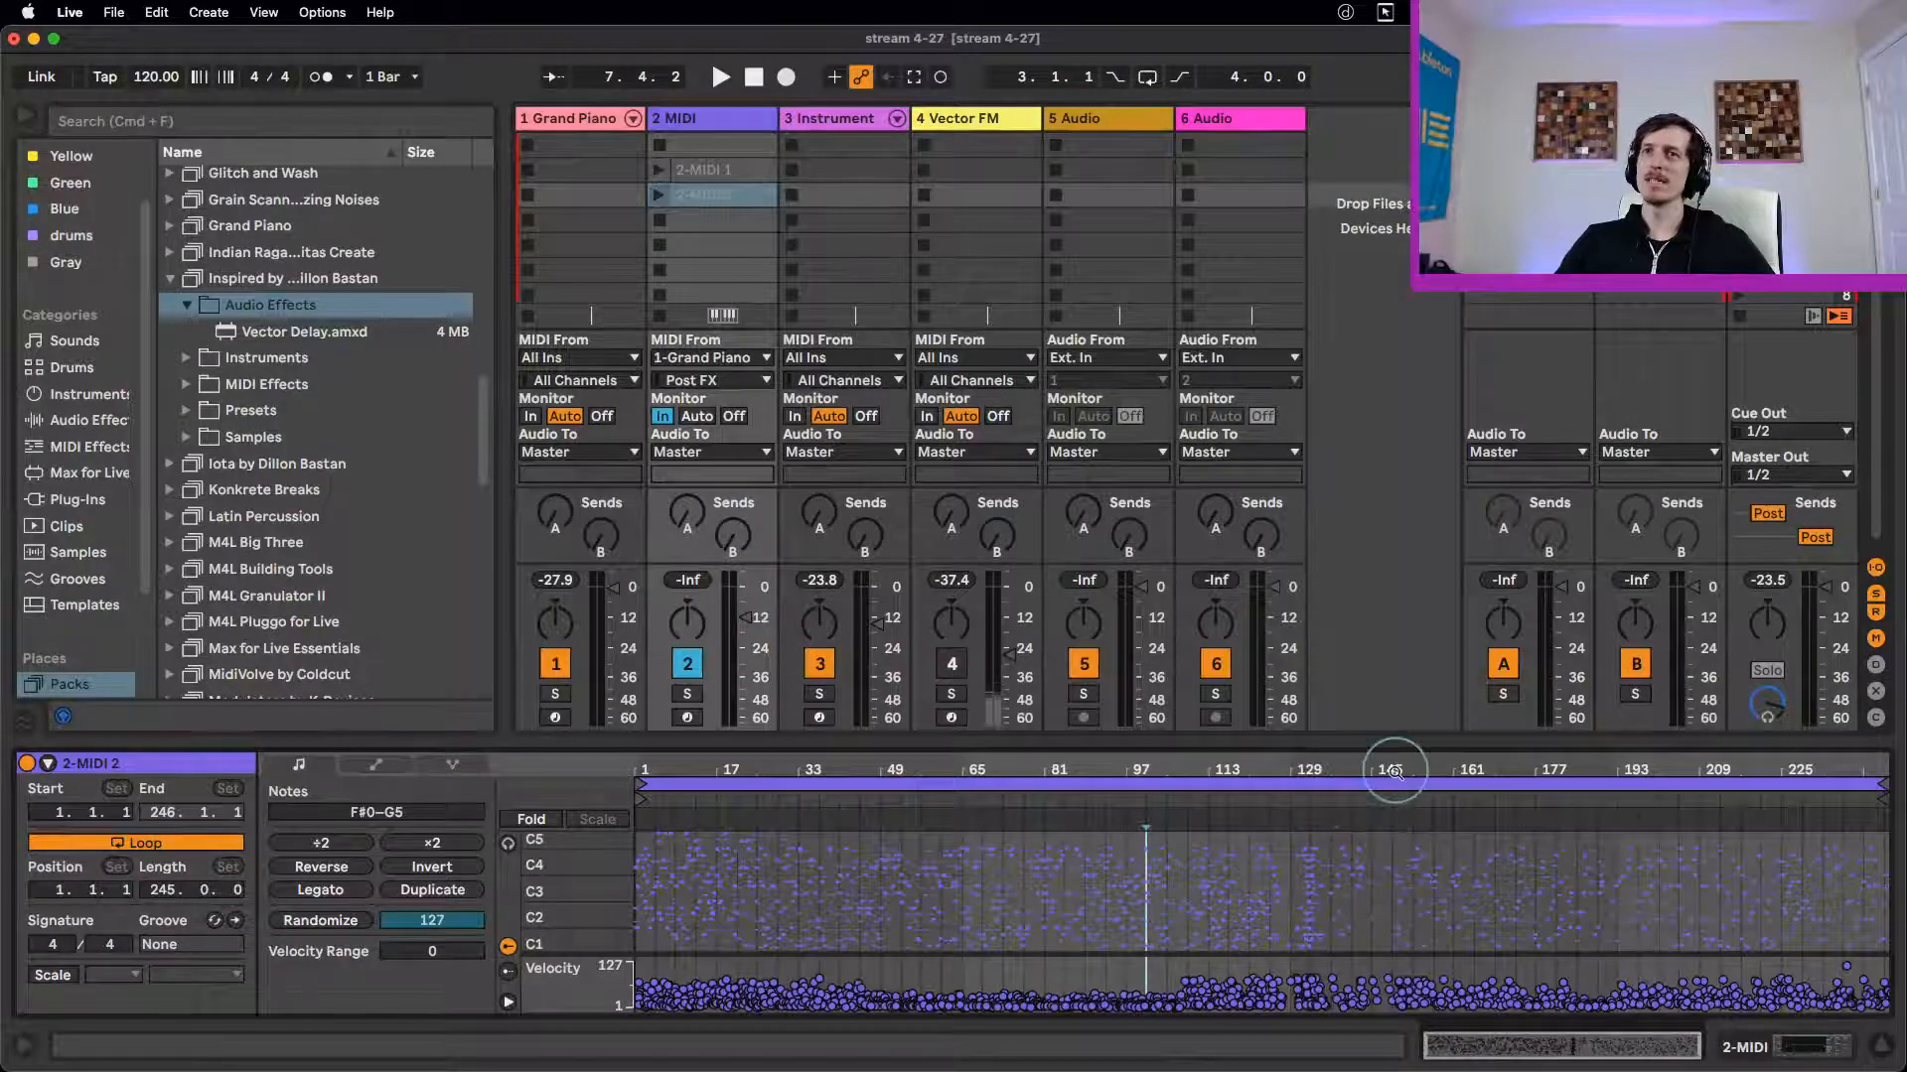
mouse_move(1395, 770)
left_mouse_down()
mouse_move(1396, 898)
mouse_move(1422, 899)
mouse_move(1412, 773)
left_mouse_up()
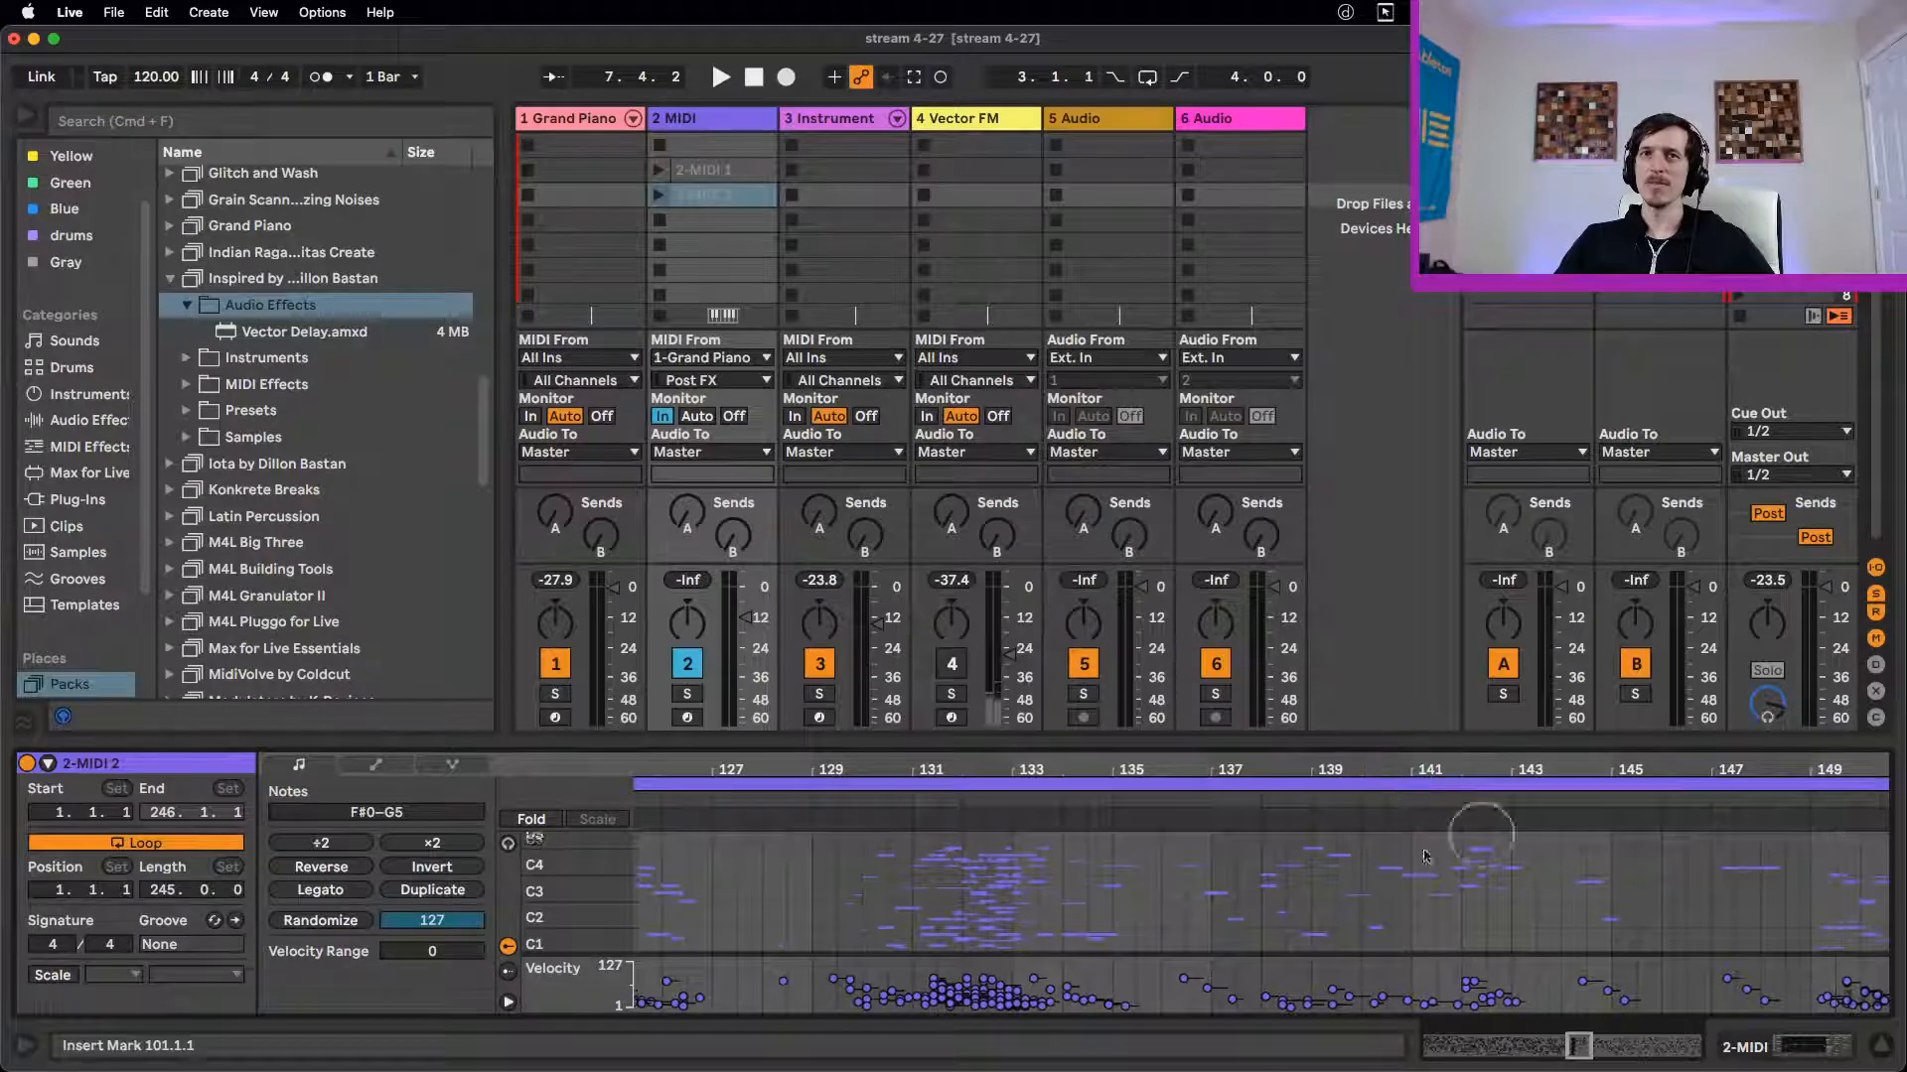
left_click_drag(905, 844, 1213, 927)
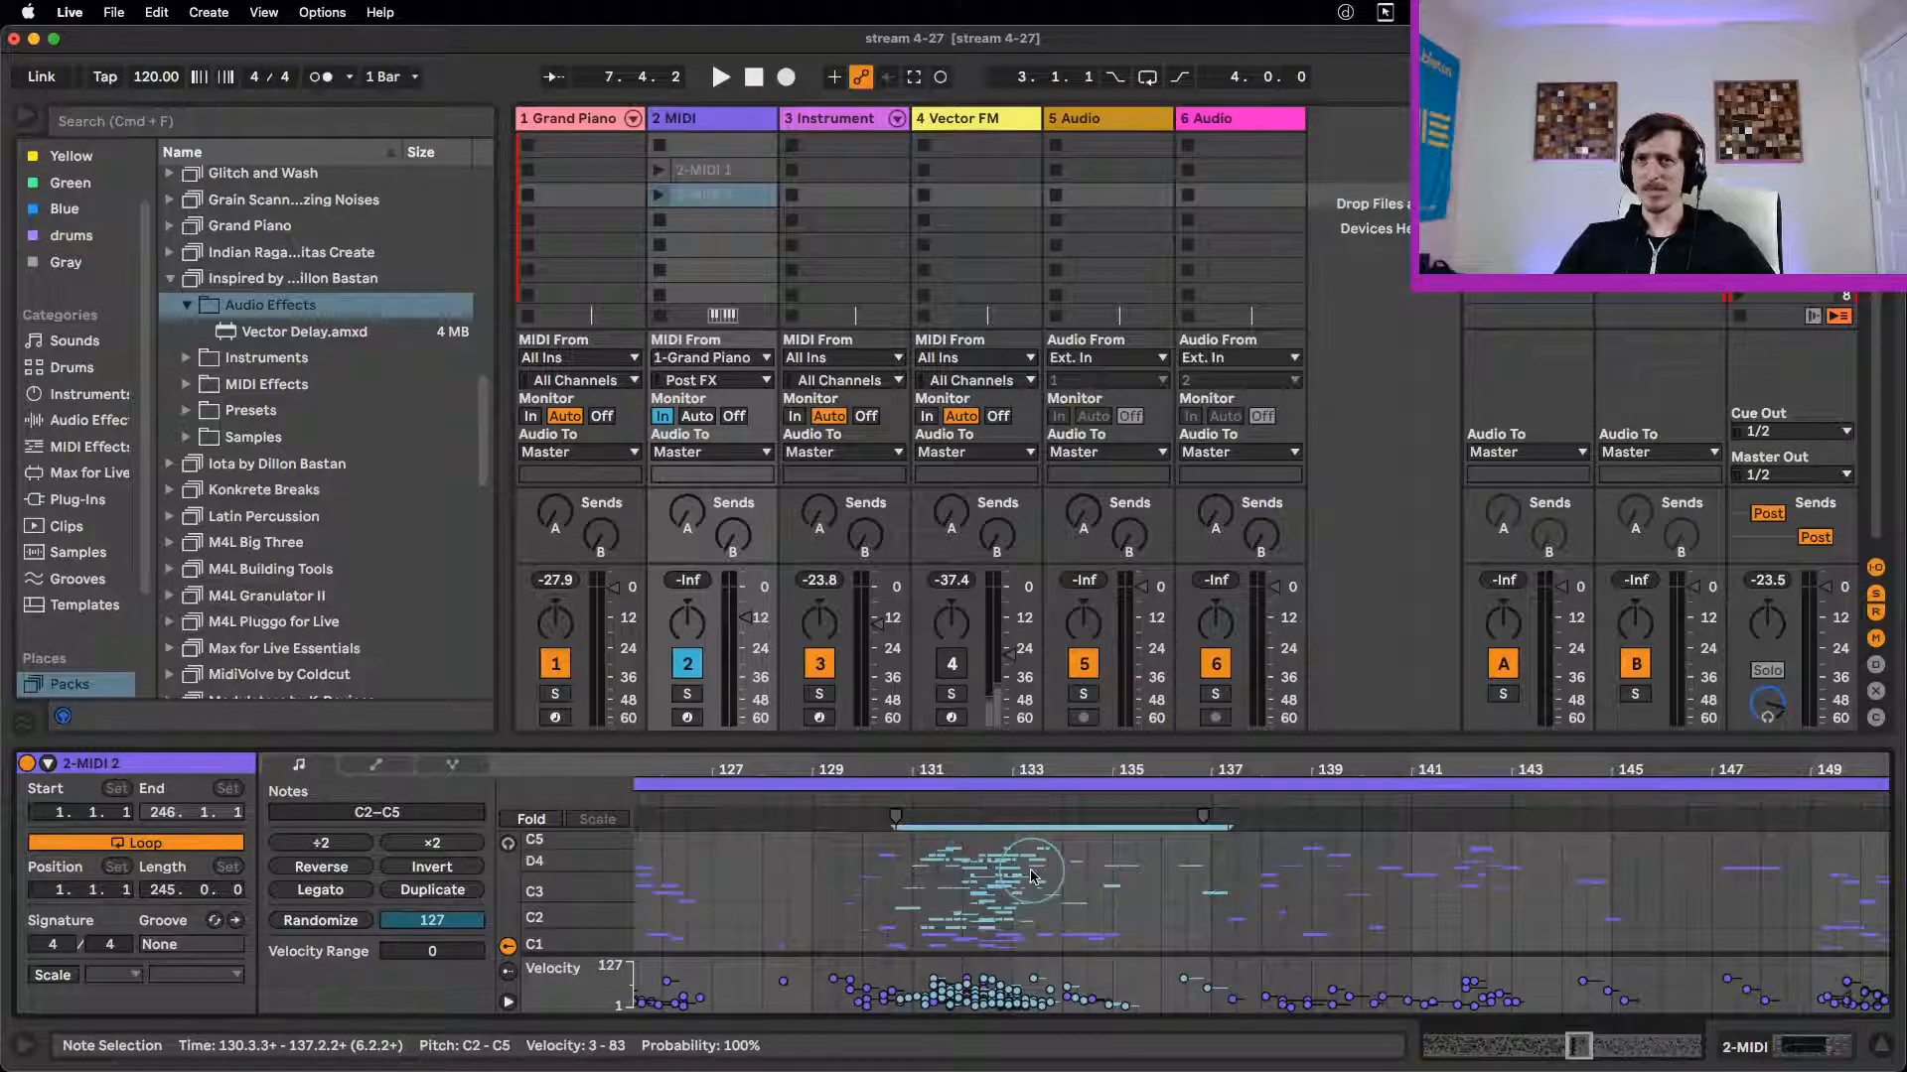
left_click_drag(1020, 770, 1019, 767)
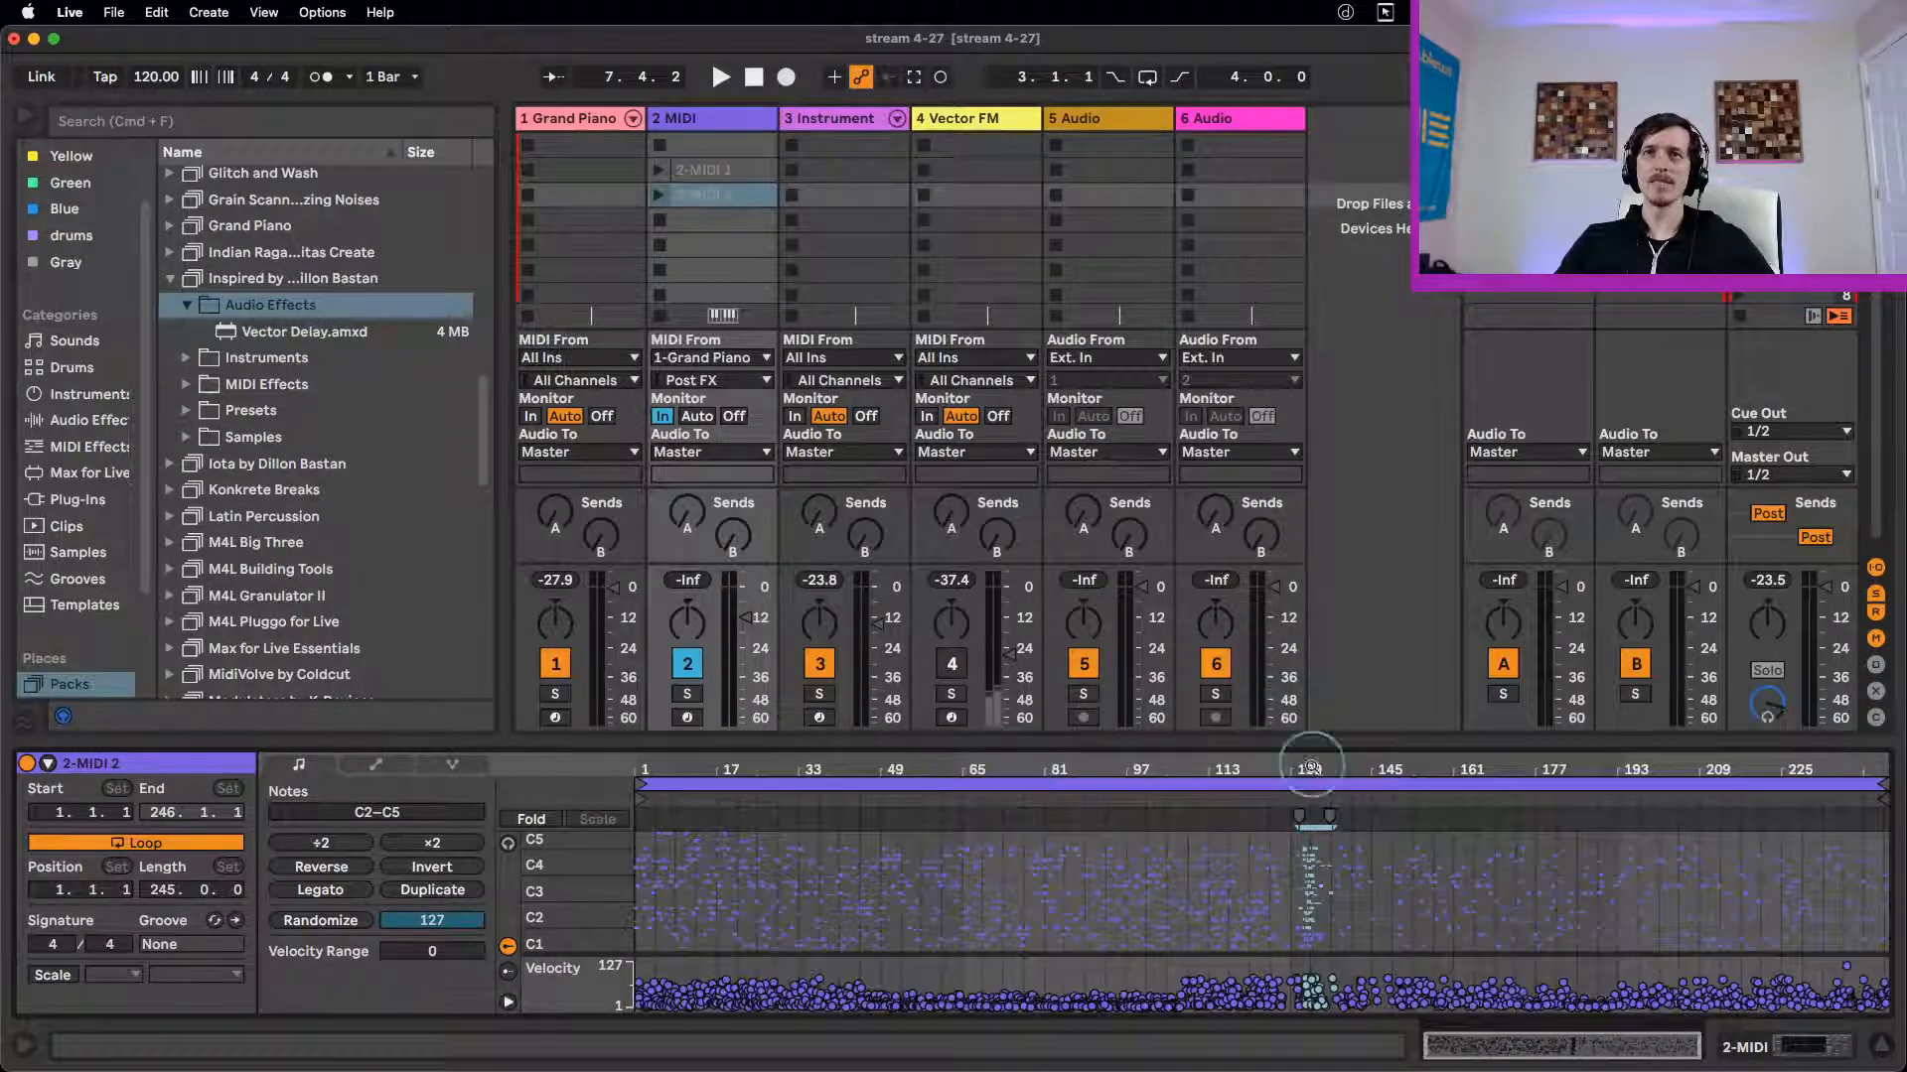
left_click(1107, 852)
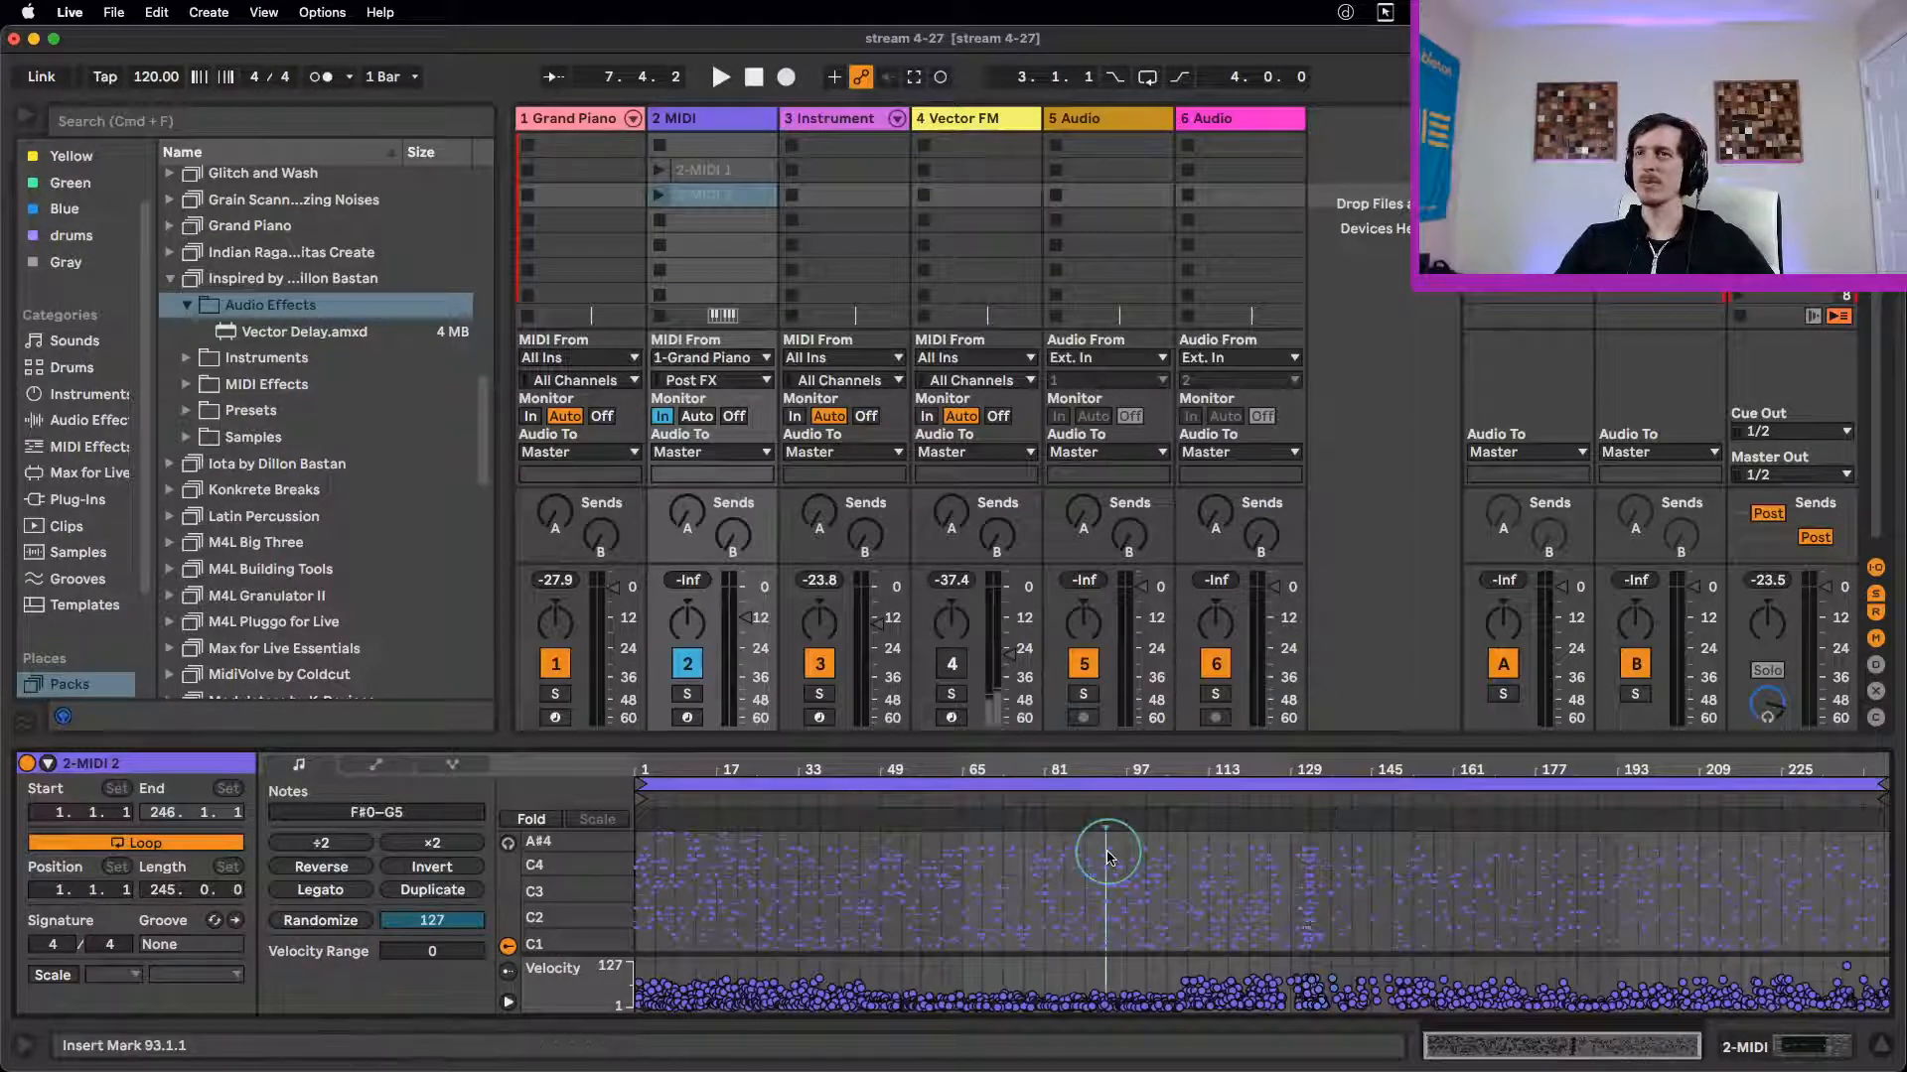
Step: Return to the Grand Piano track and look through the pack's folders, opening Presets down to Bouncy Notes Presets
left_click(581, 120)
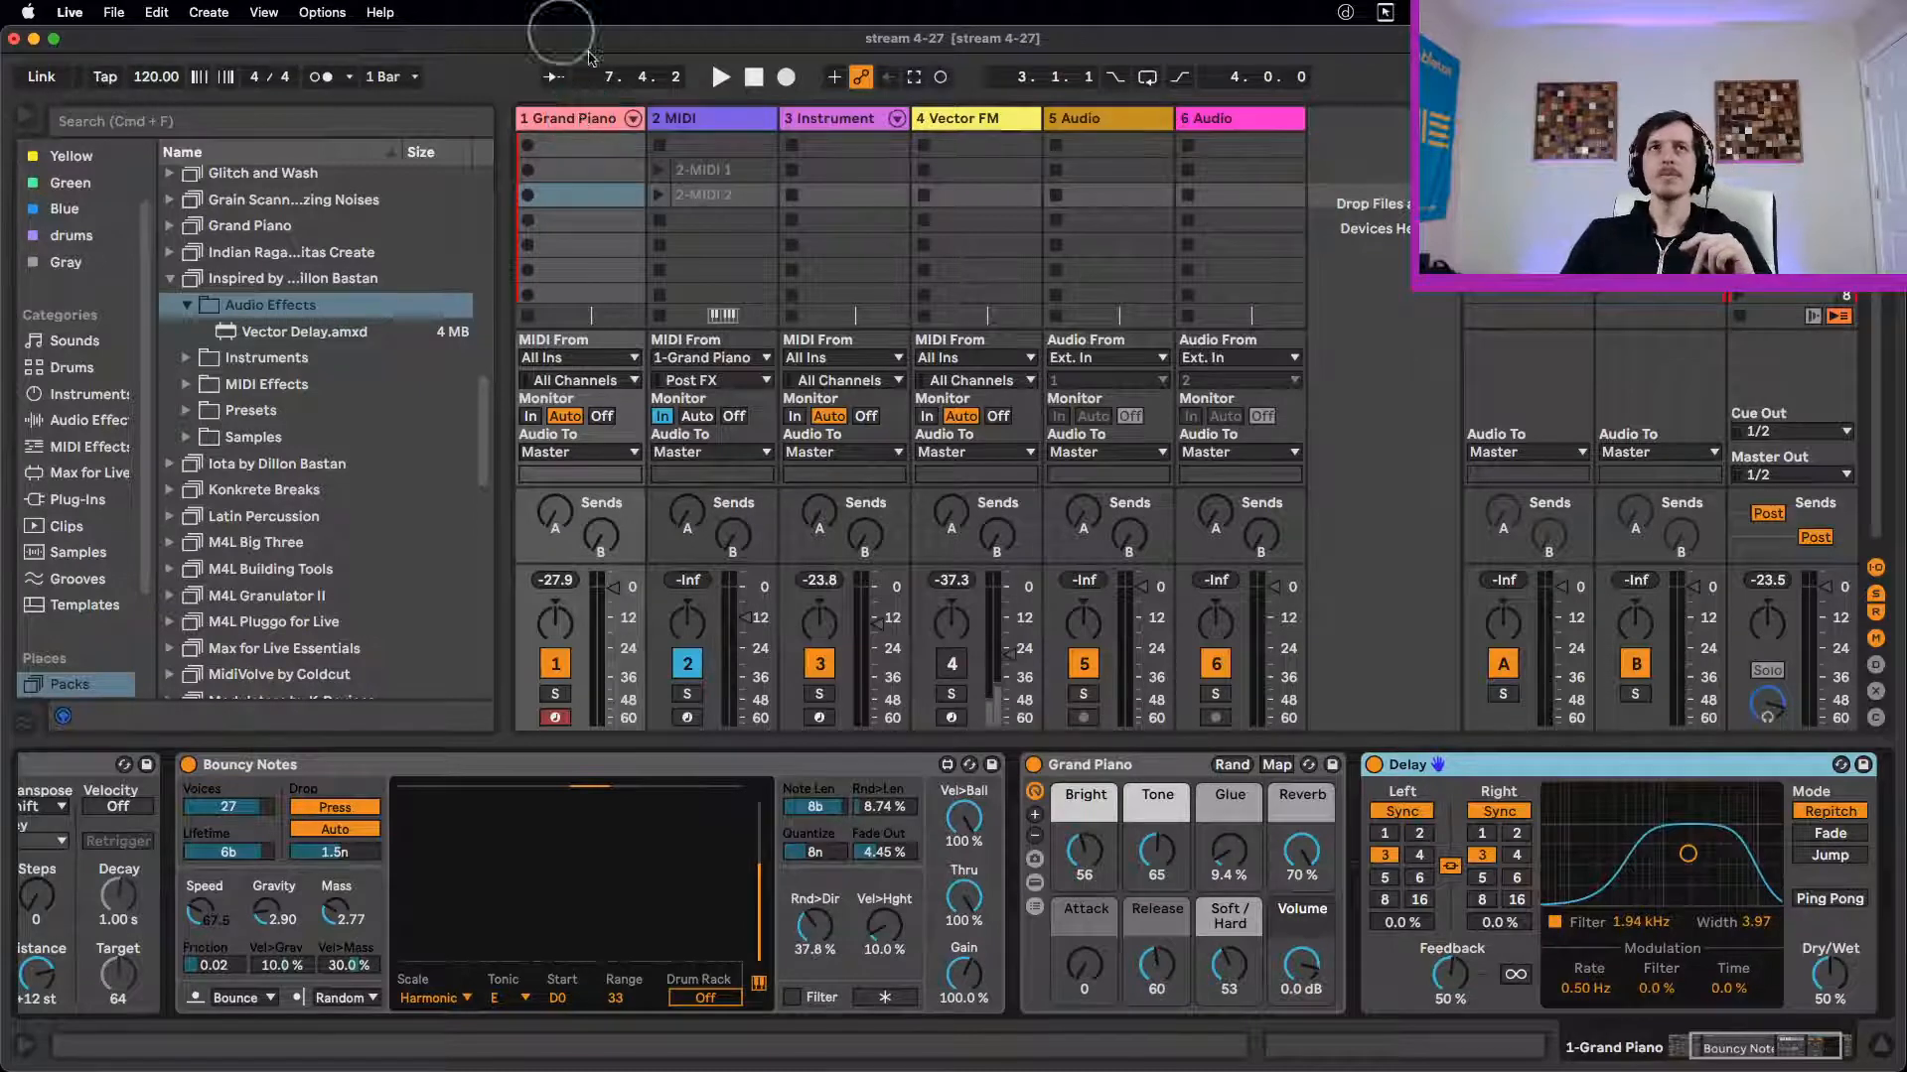
left_click(682, 118)
left_click(608, 120)
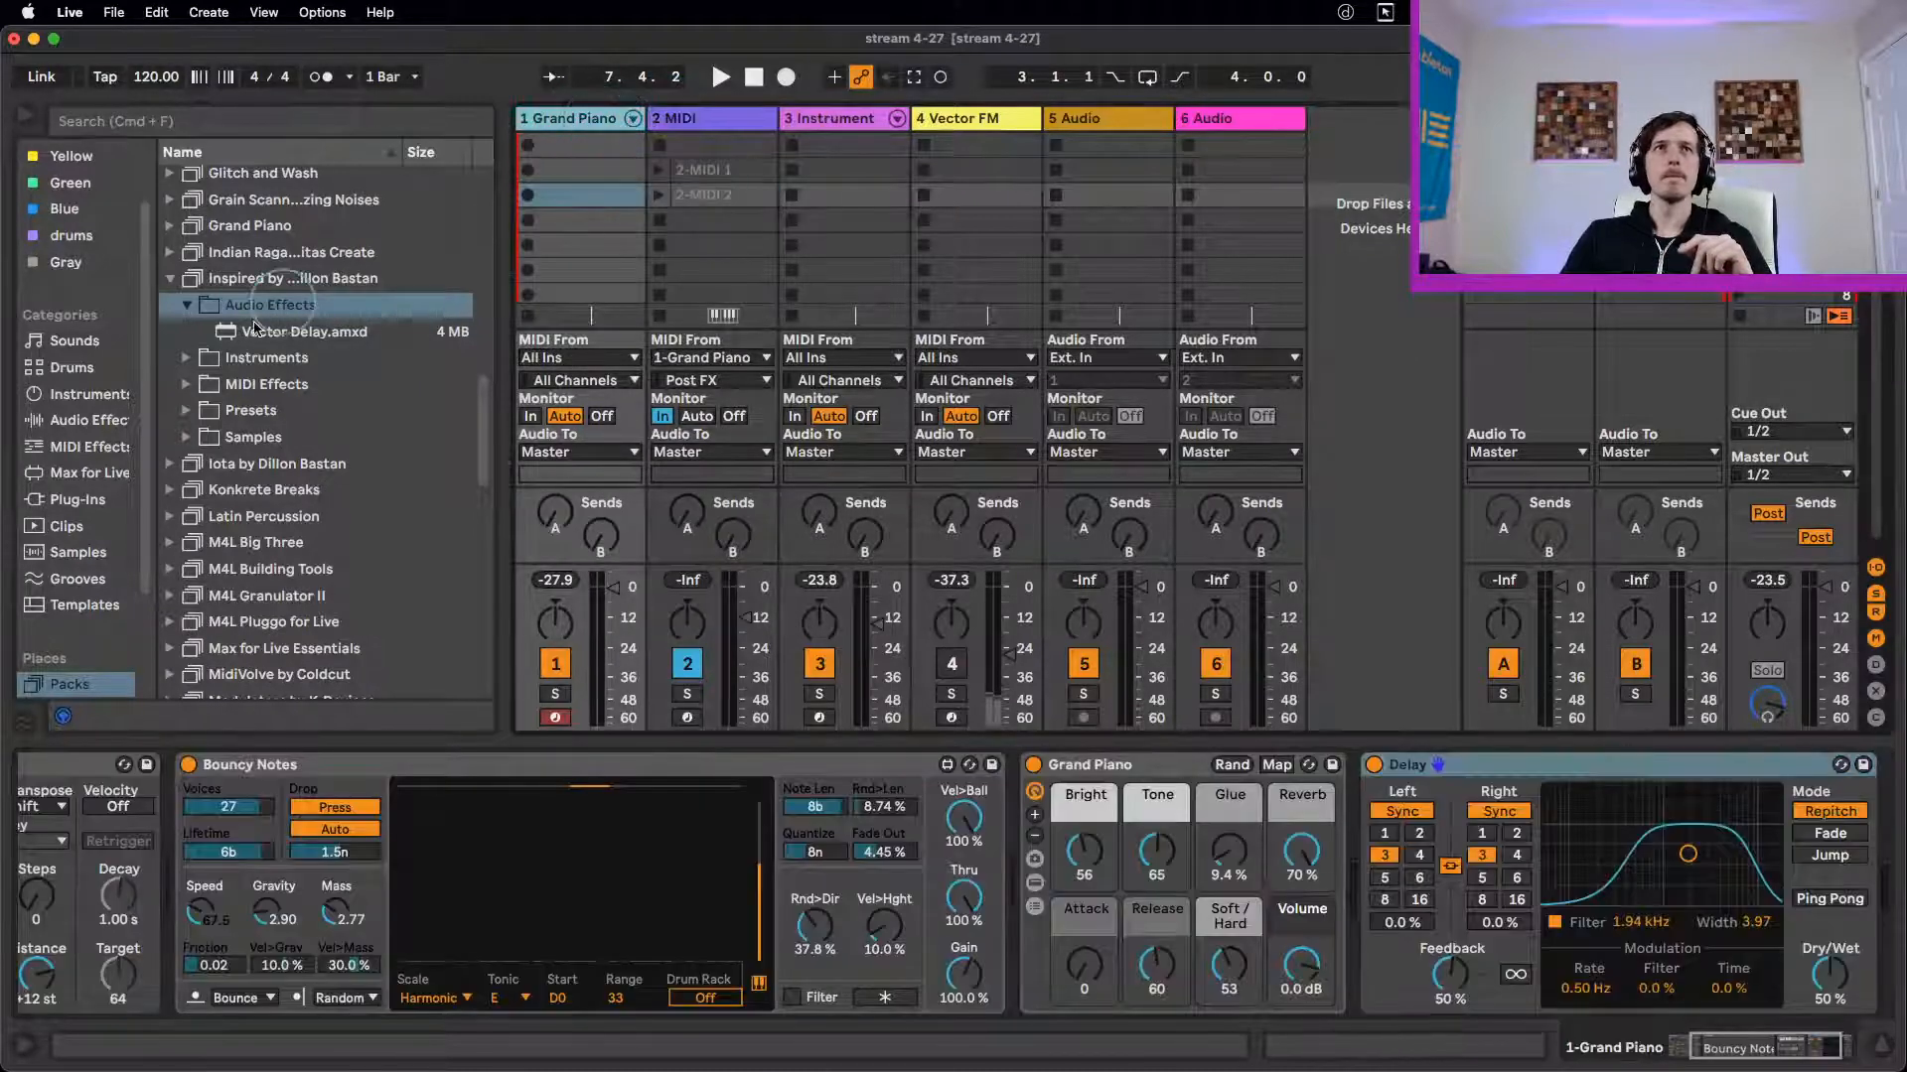
left_click(186, 305)
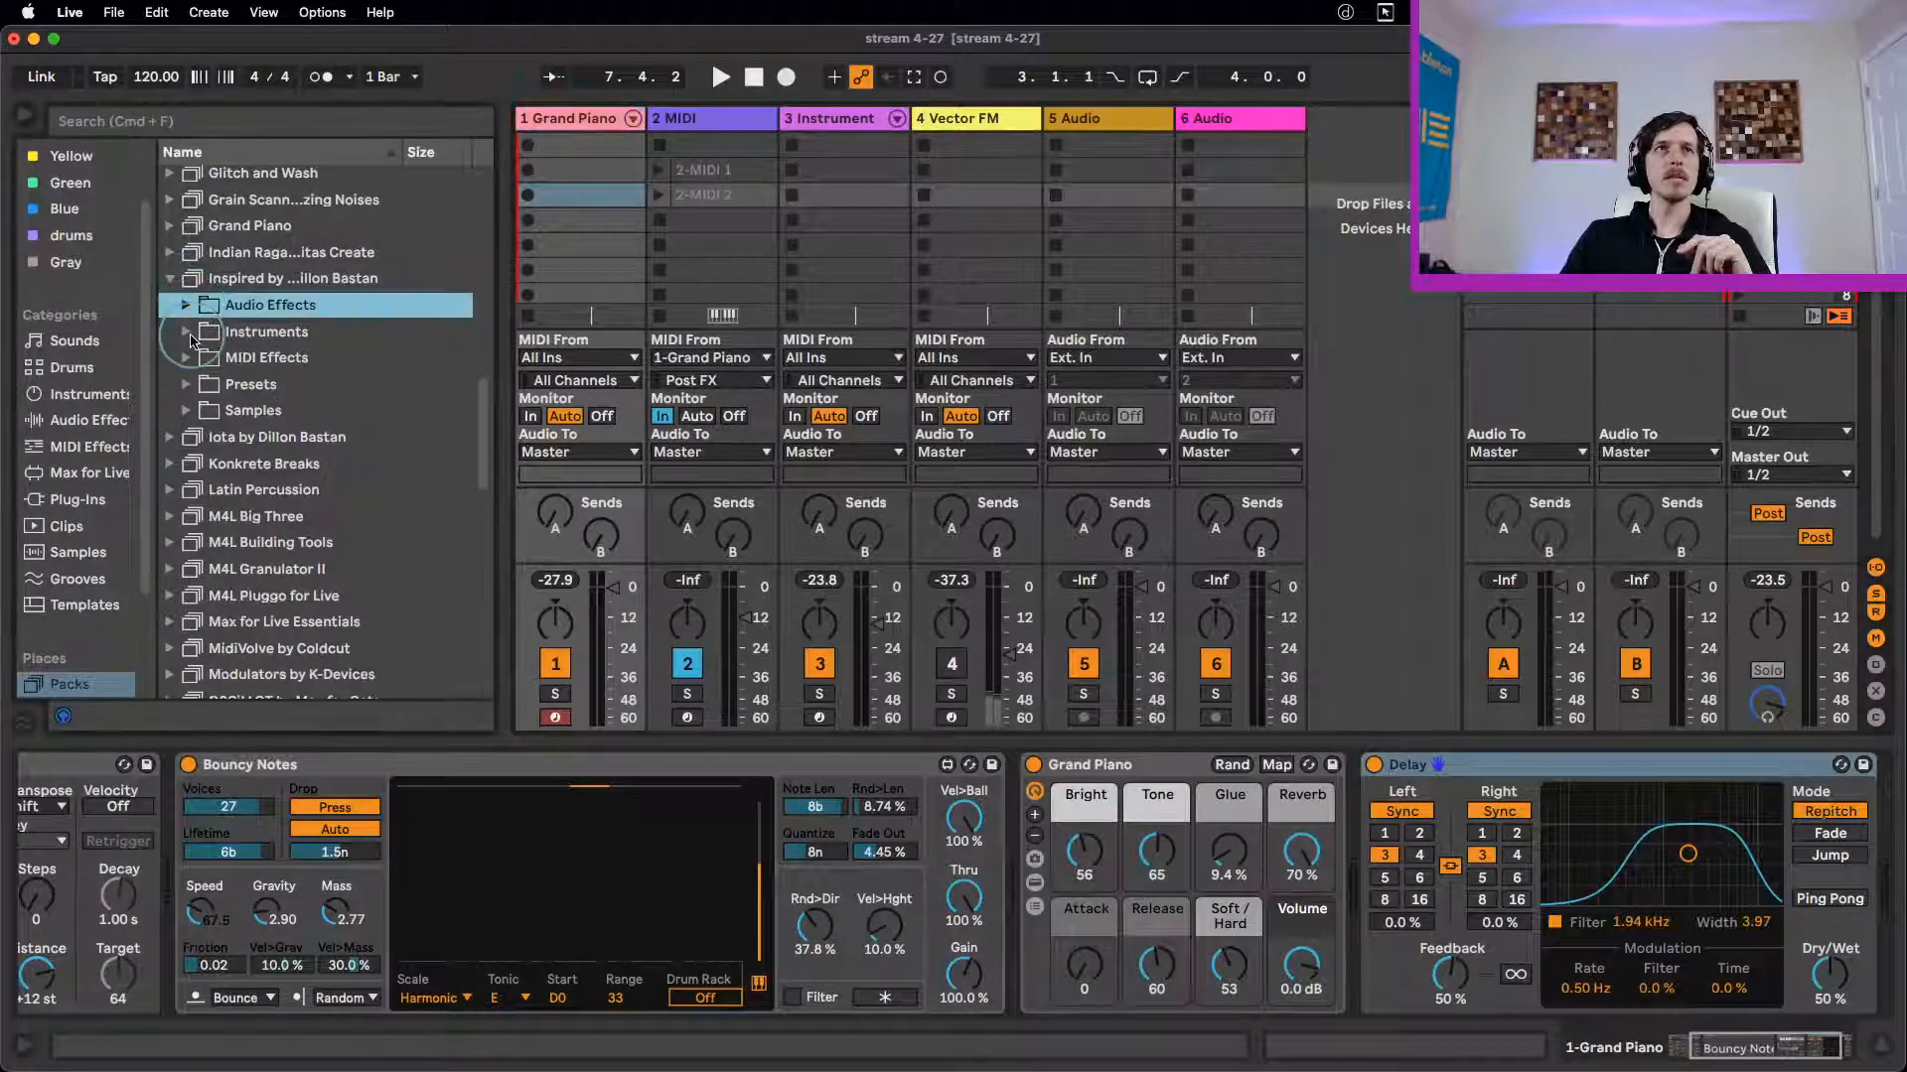
left_click(187, 333)
left_click(188, 333)
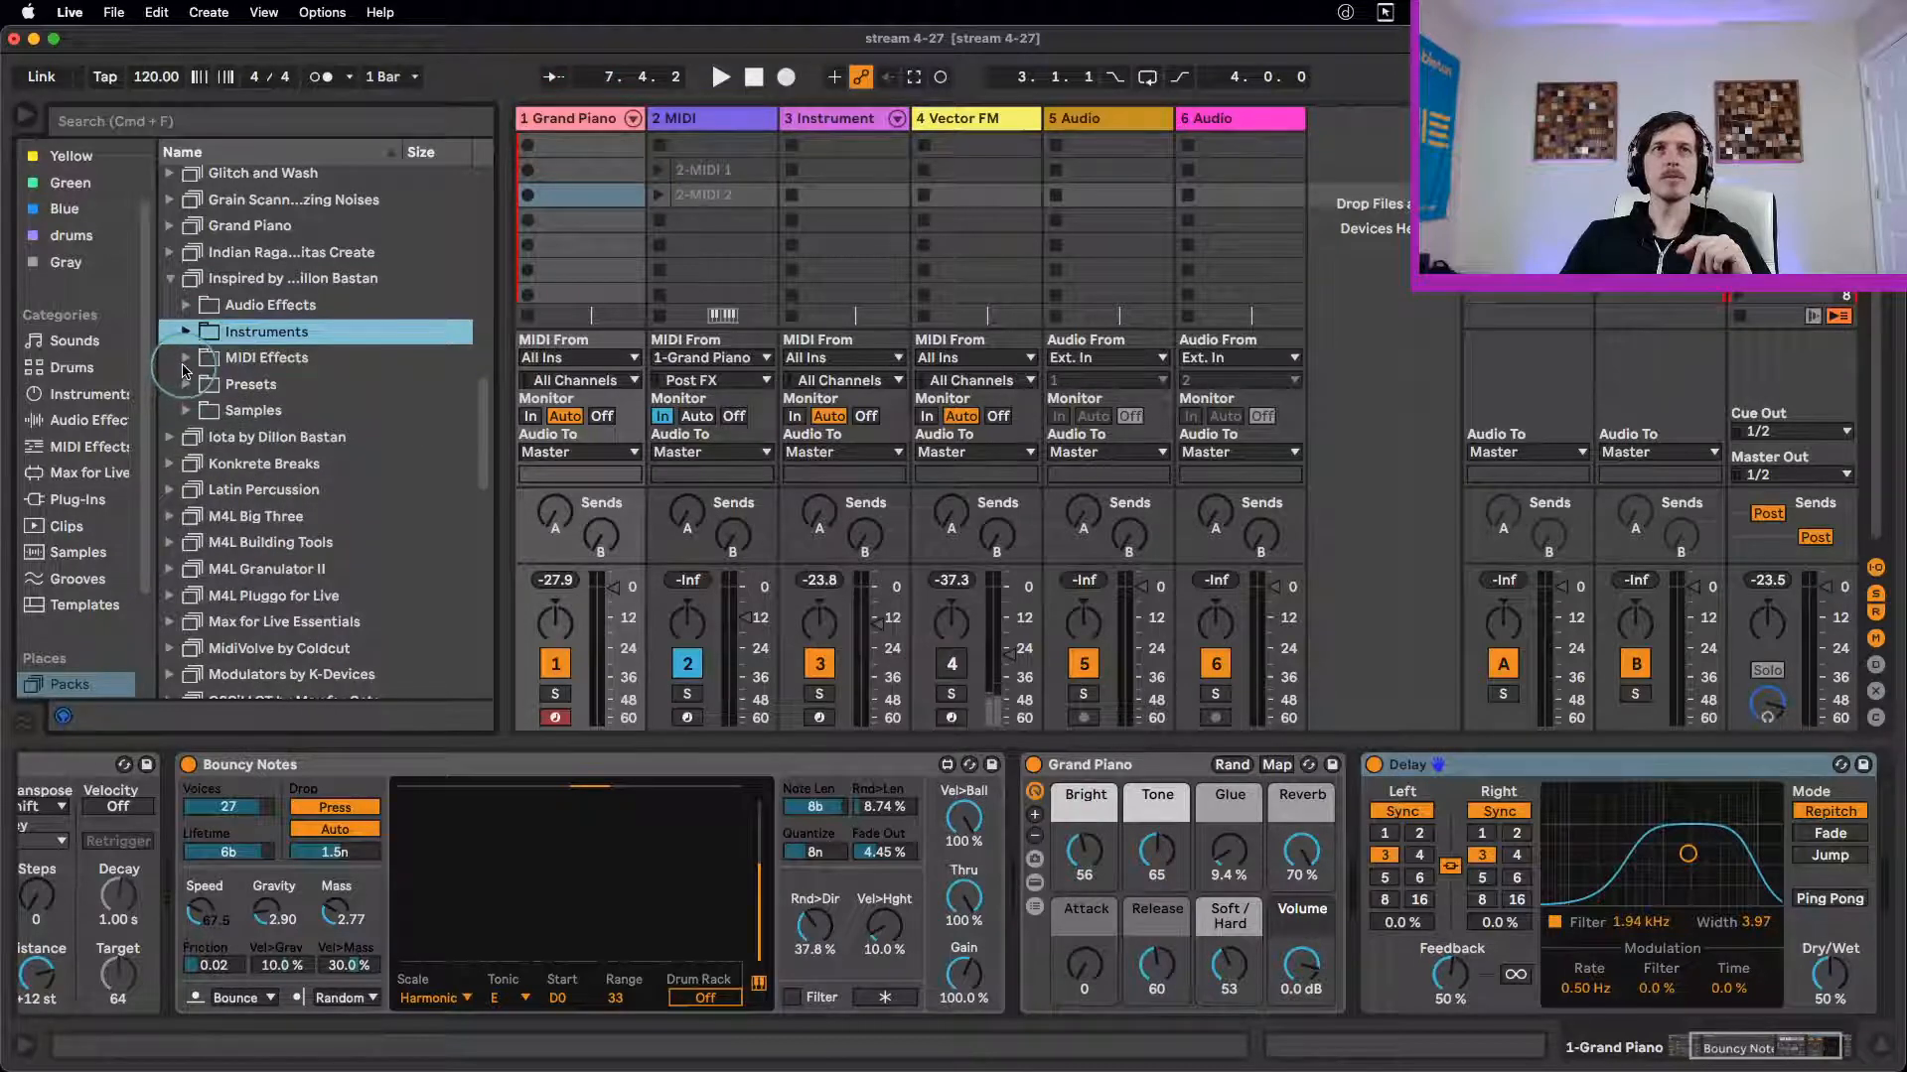
left_click(186, 358)
left_click(186, 359)
left_click(187, 384)
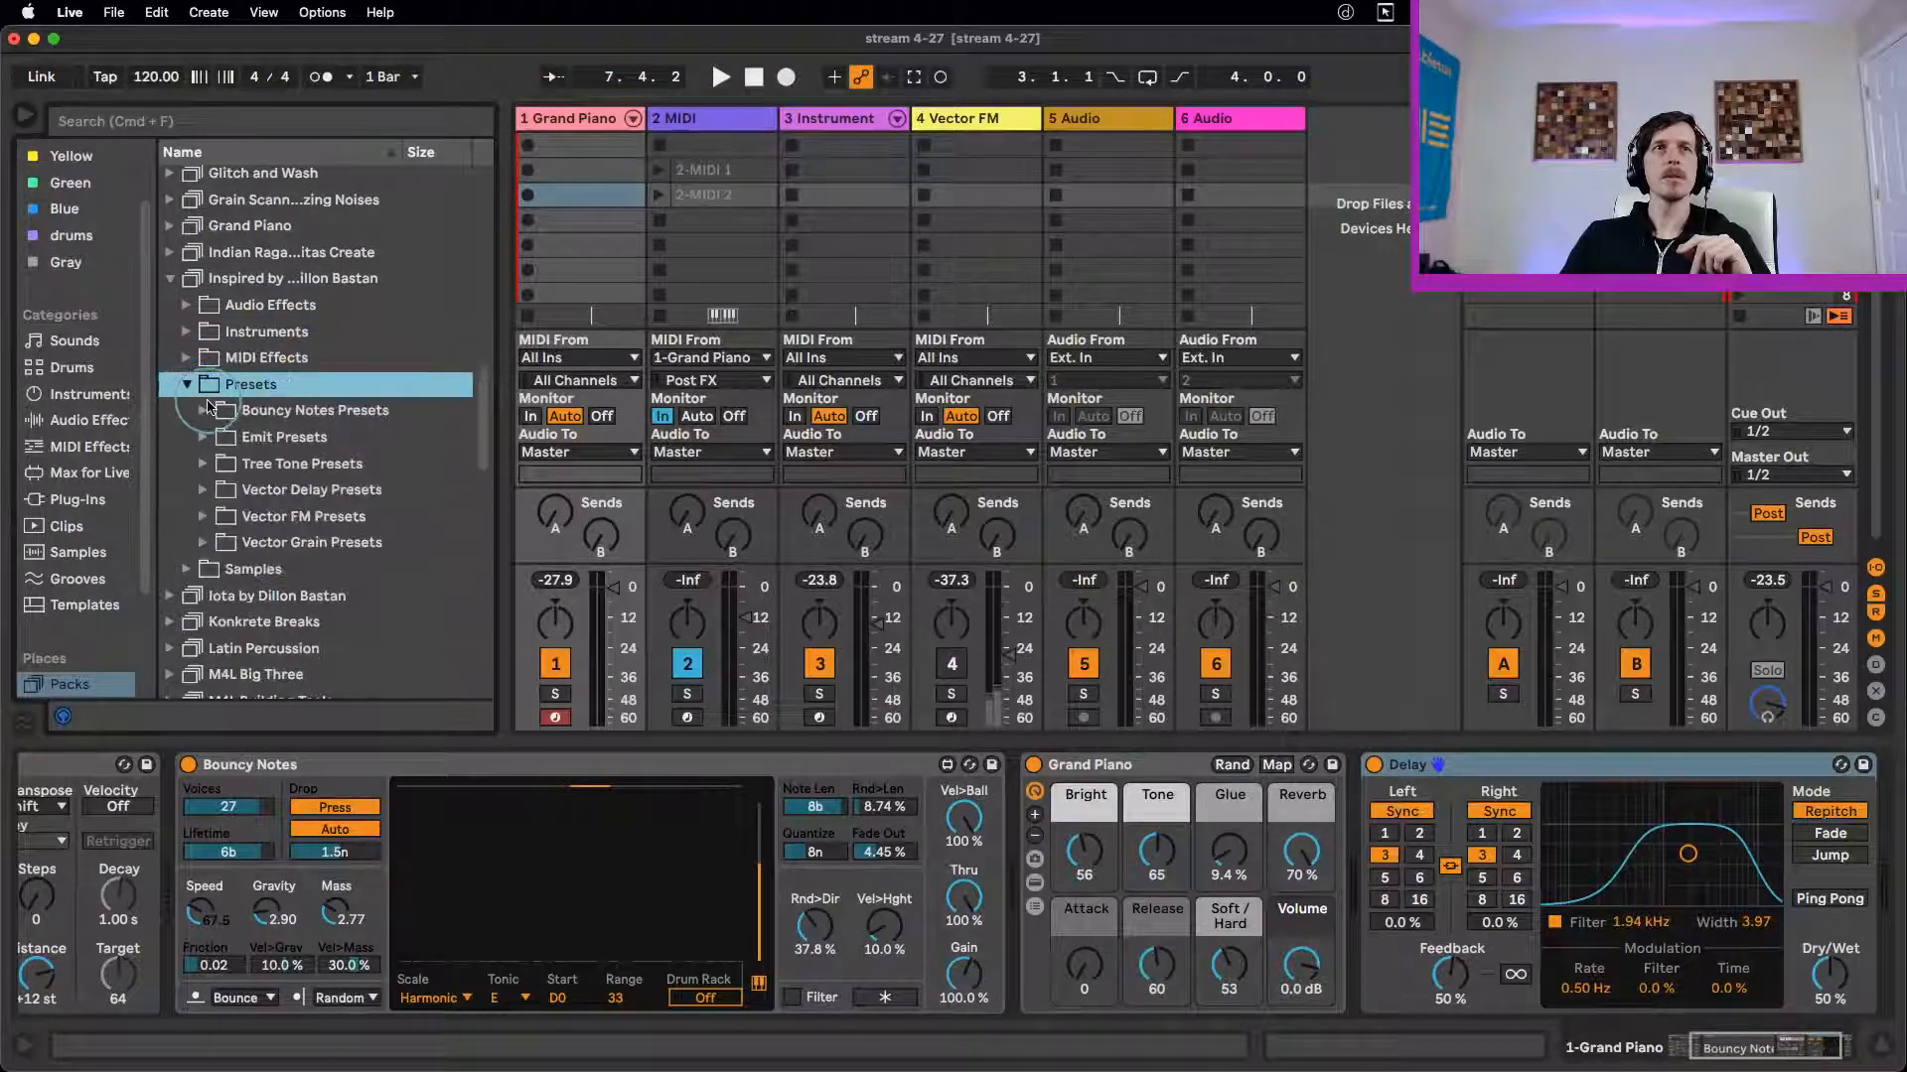
left_click(203, 410)
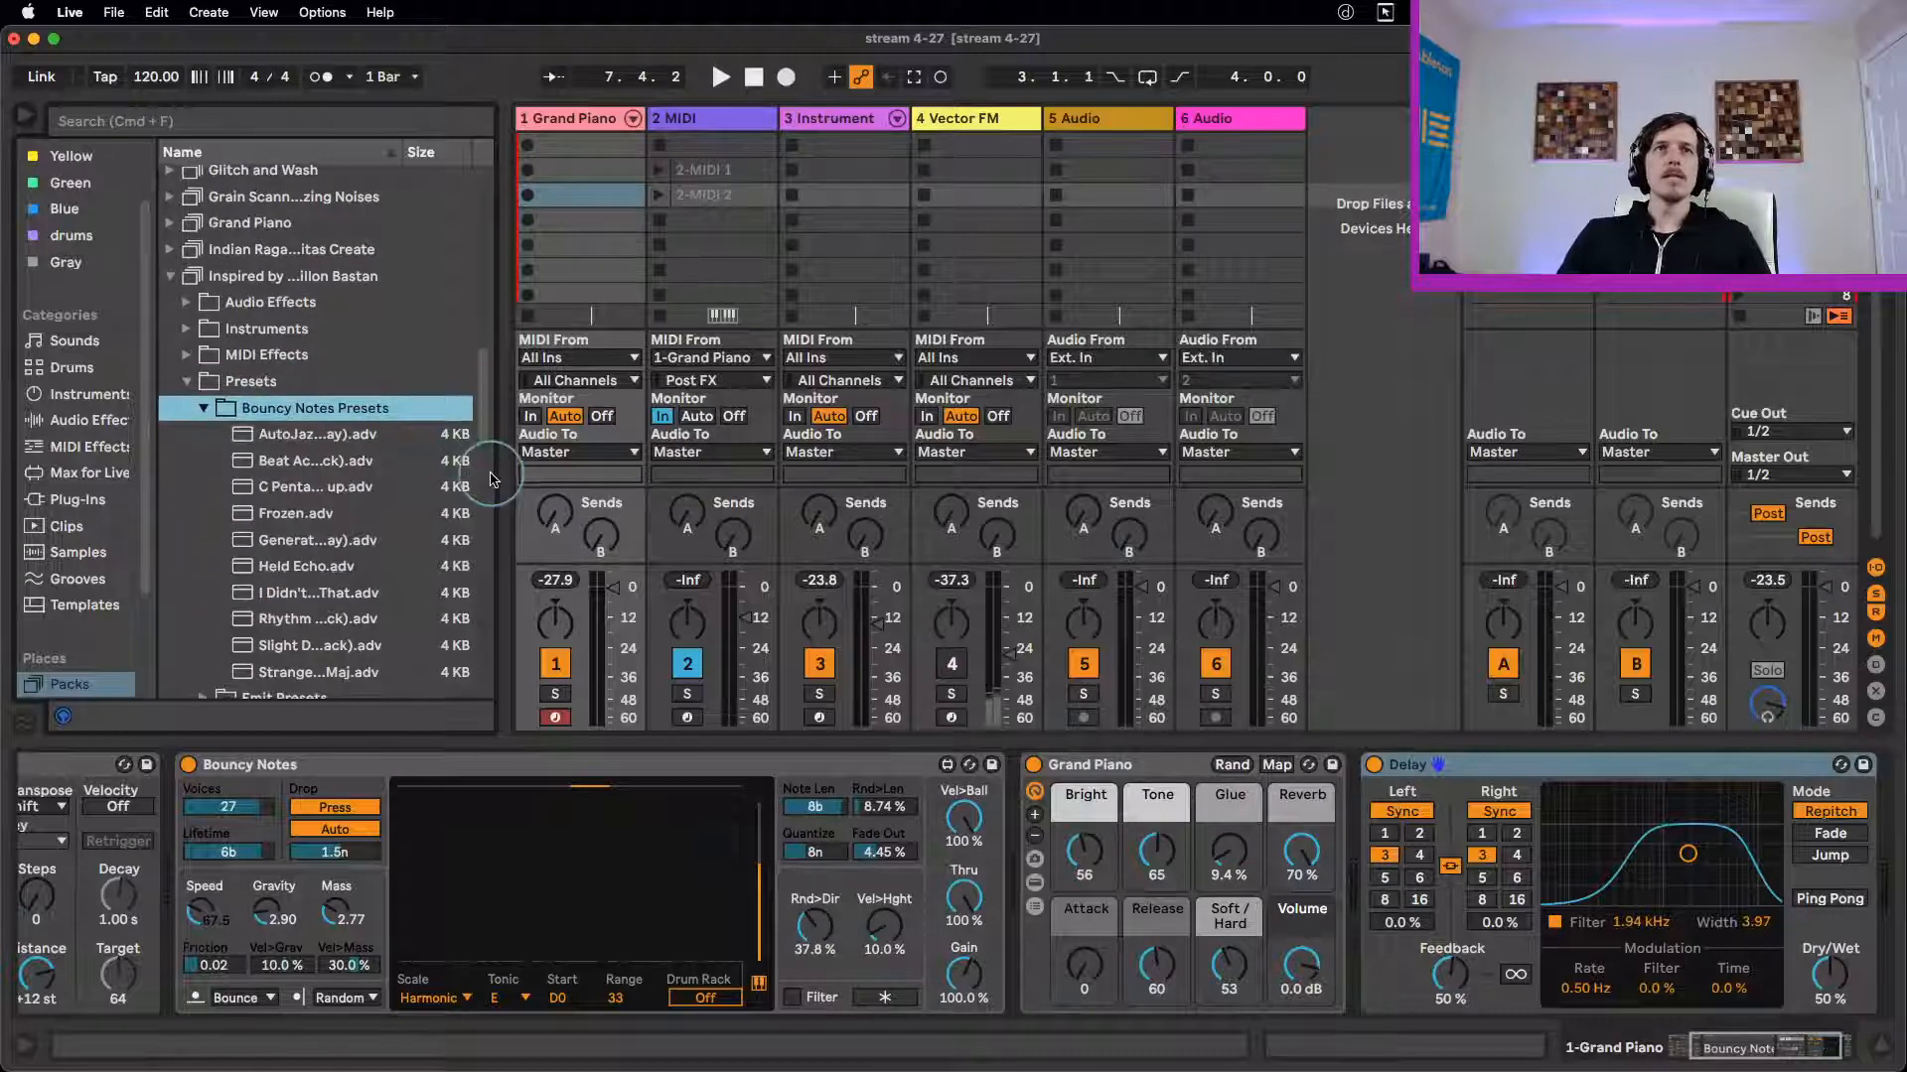
Step: Widen the browser to read the Bouncy Notes preset names, and examine the Emit and Tree Tone preset lists
left_click_drag(501, 473, 556, 473)
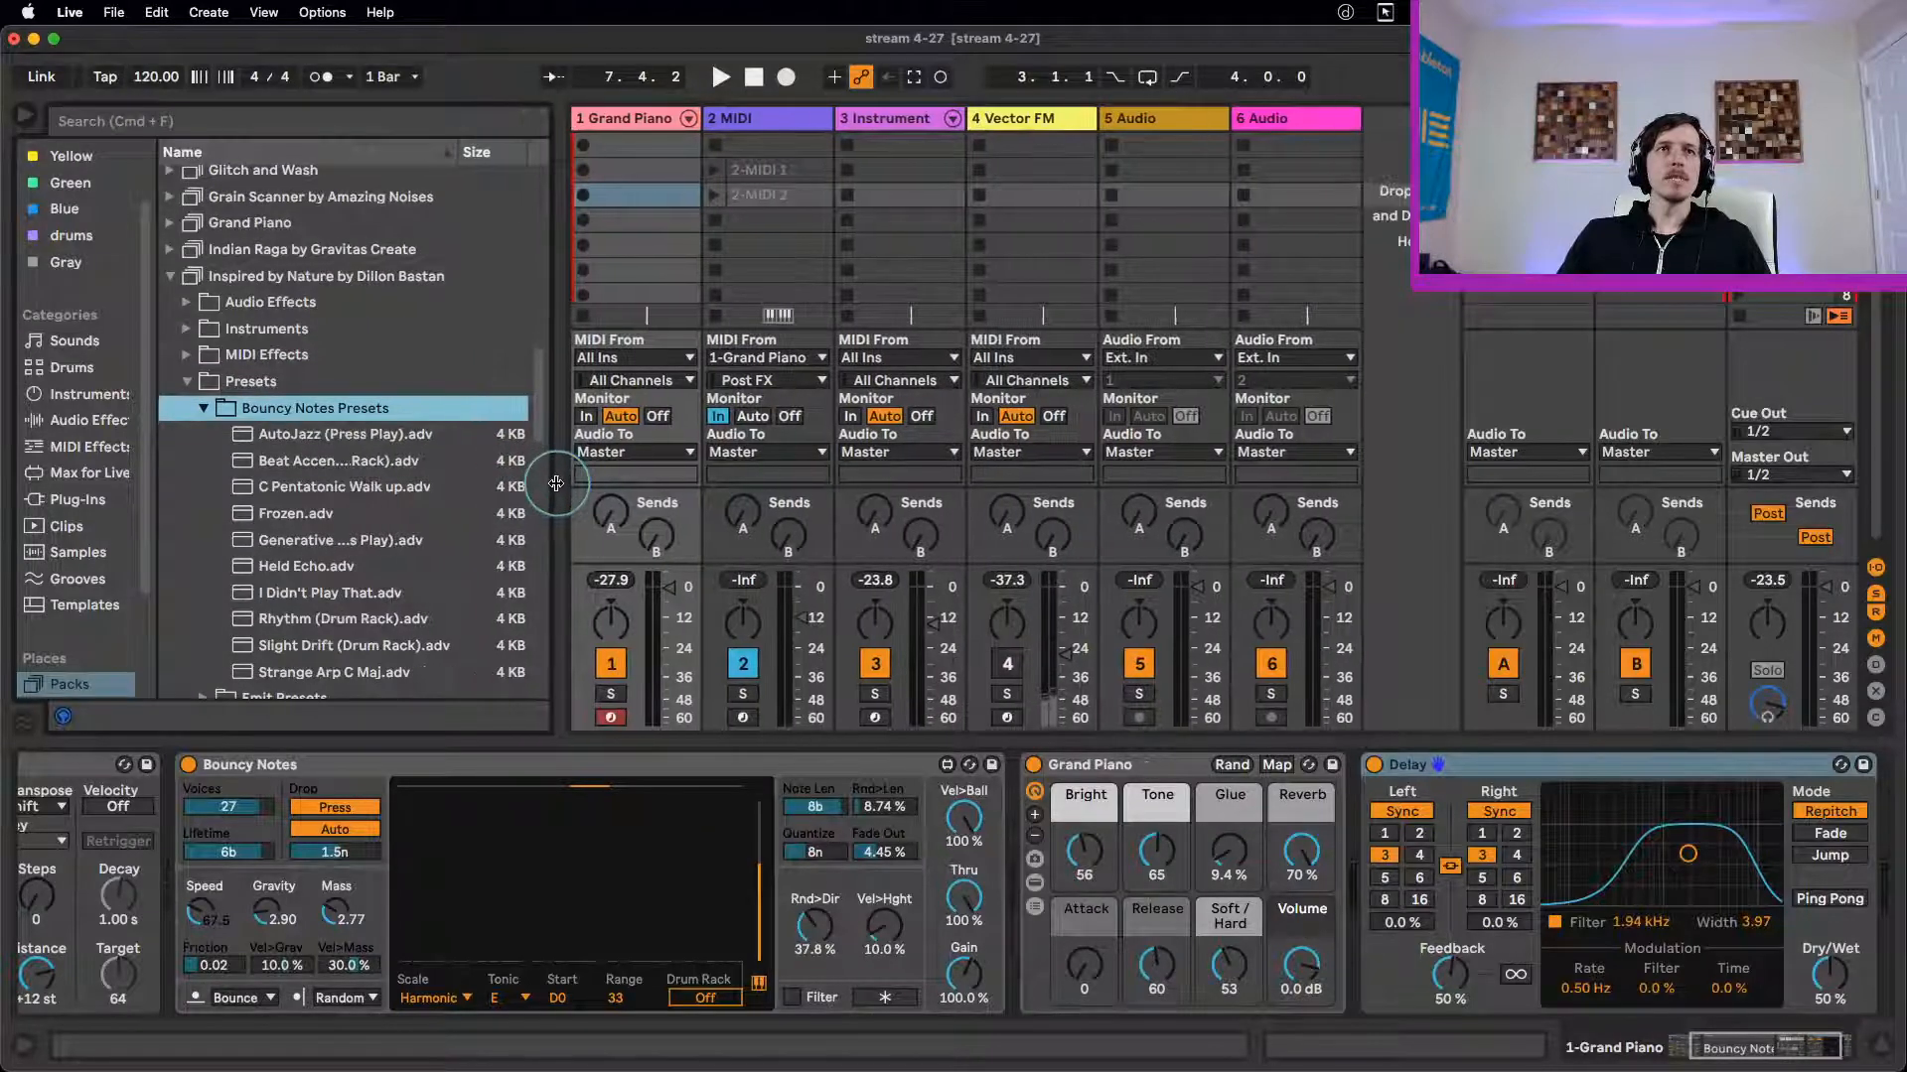
left_click(204, 409)
left_click(205, 437)
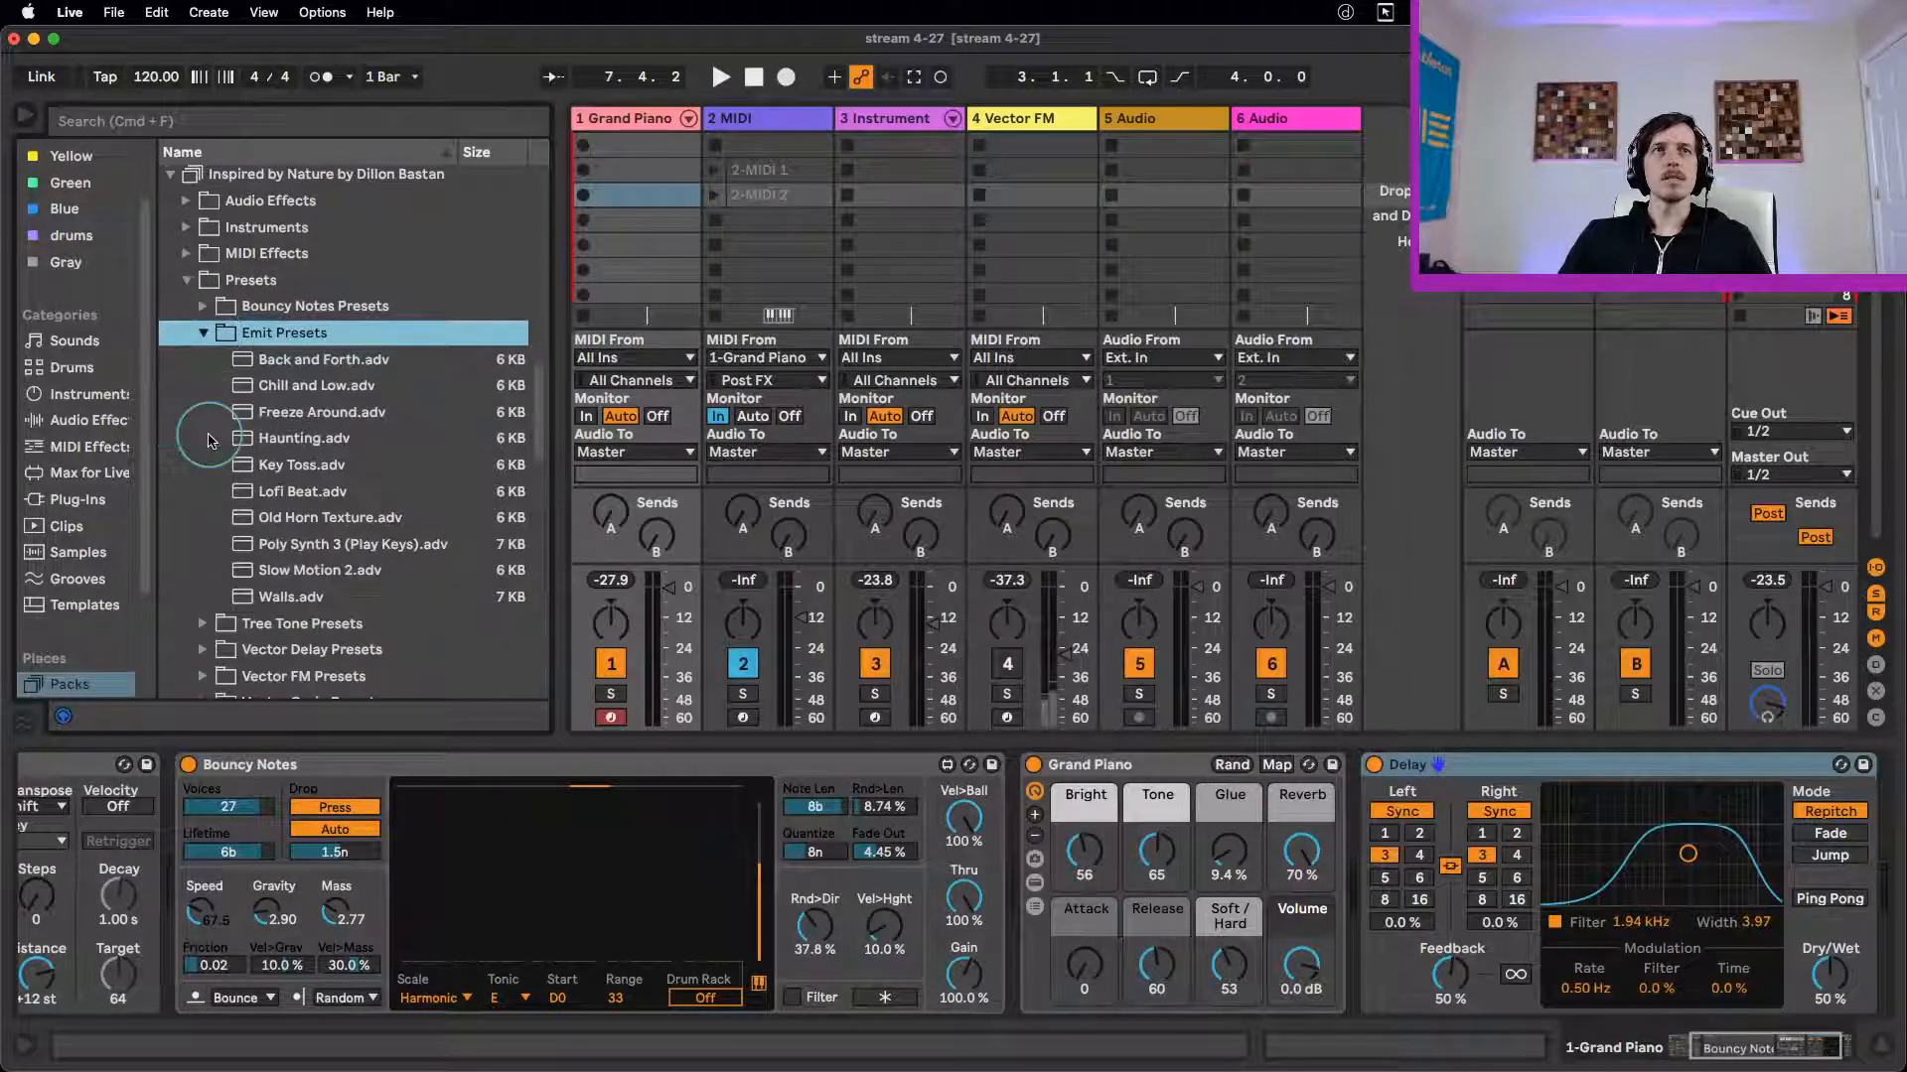
left_click(204, 332)
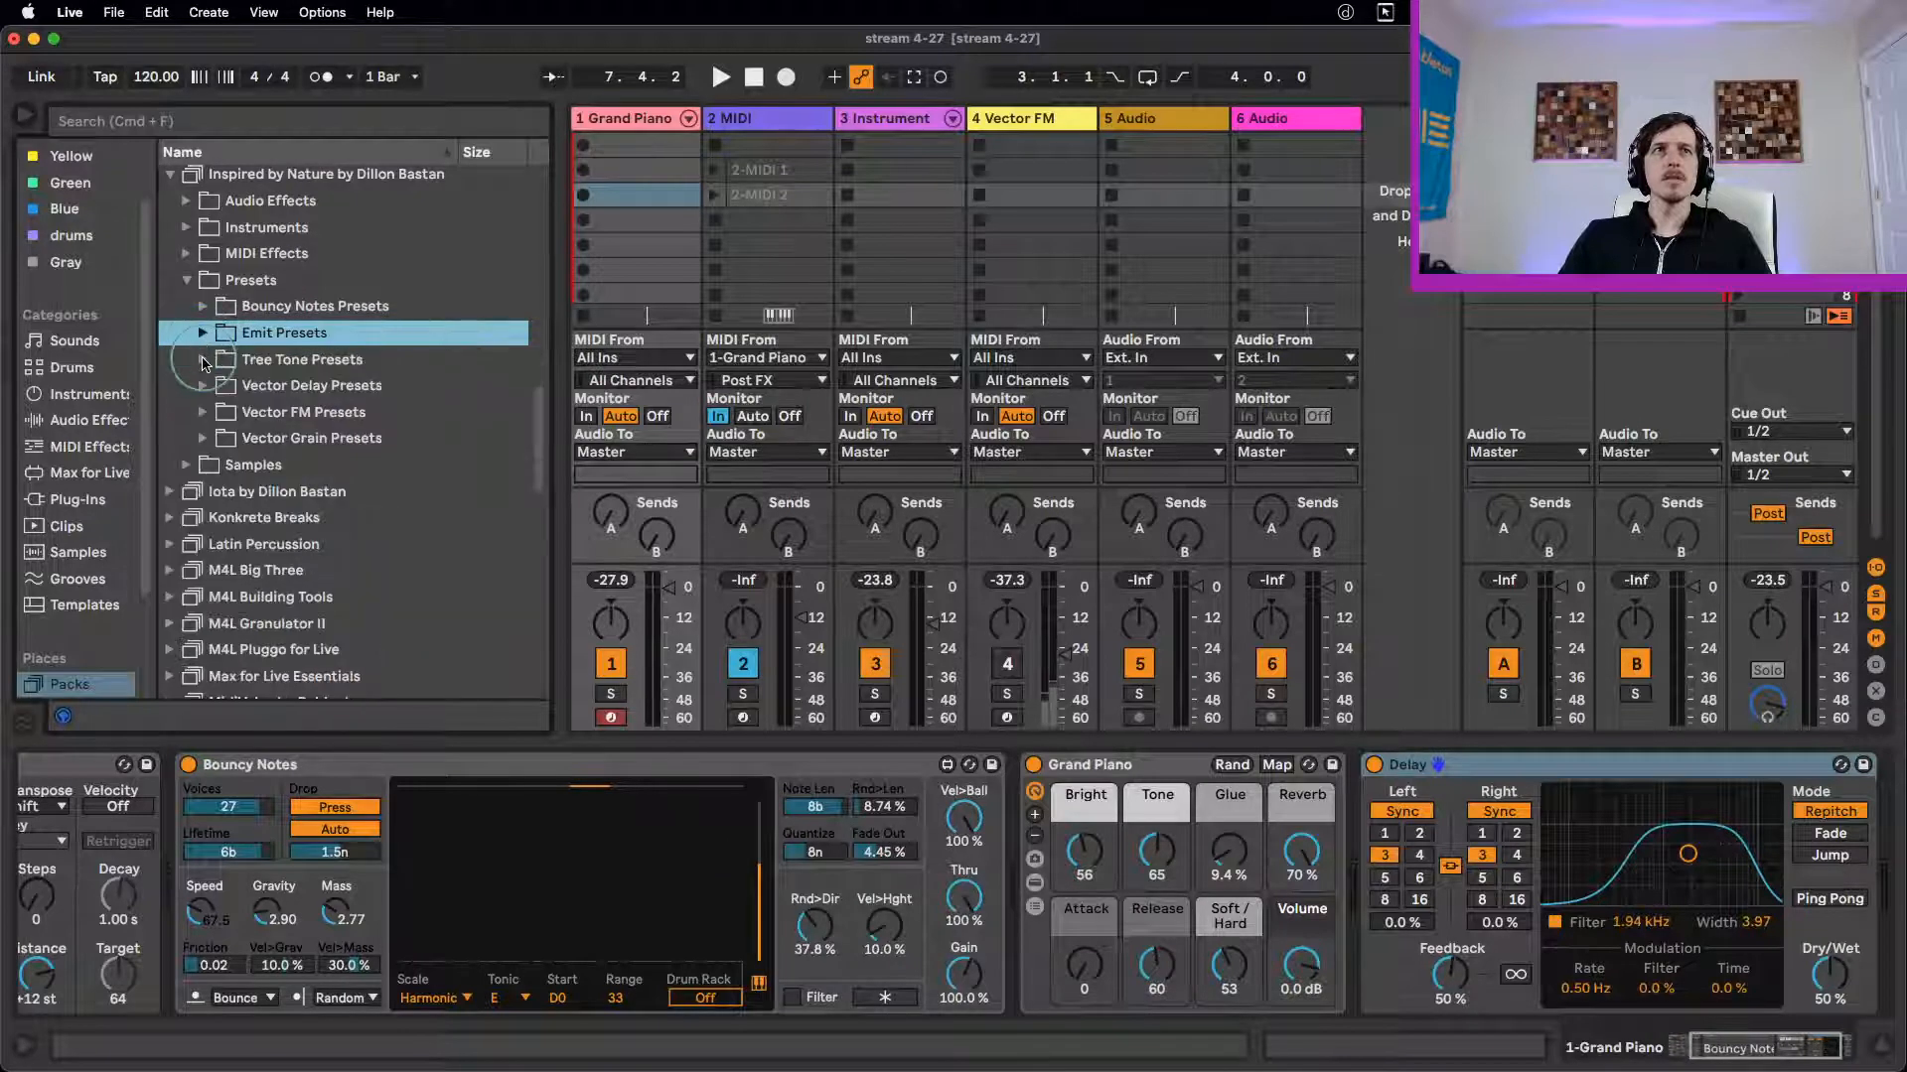
left_click(202, 360)
scroll(204, 366, "down", 3)
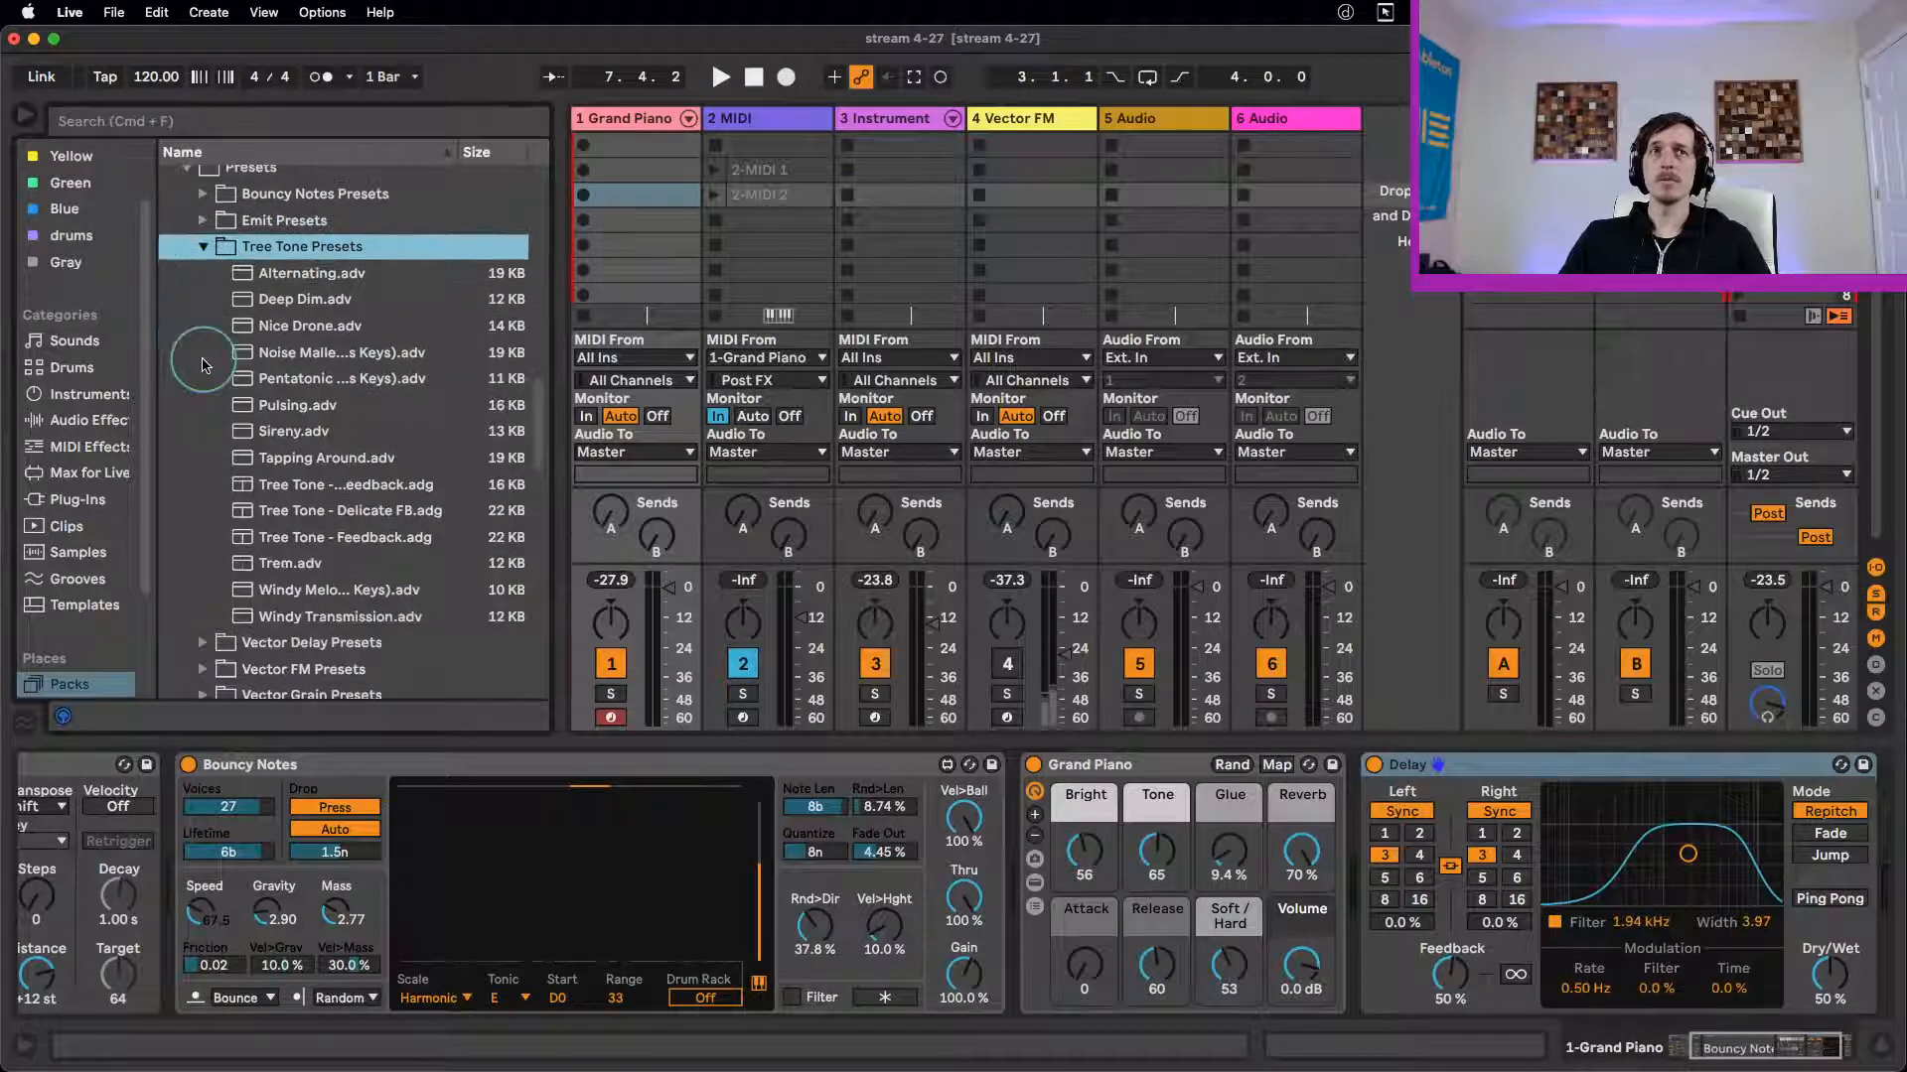
scroll(204, 365, "up", 1)
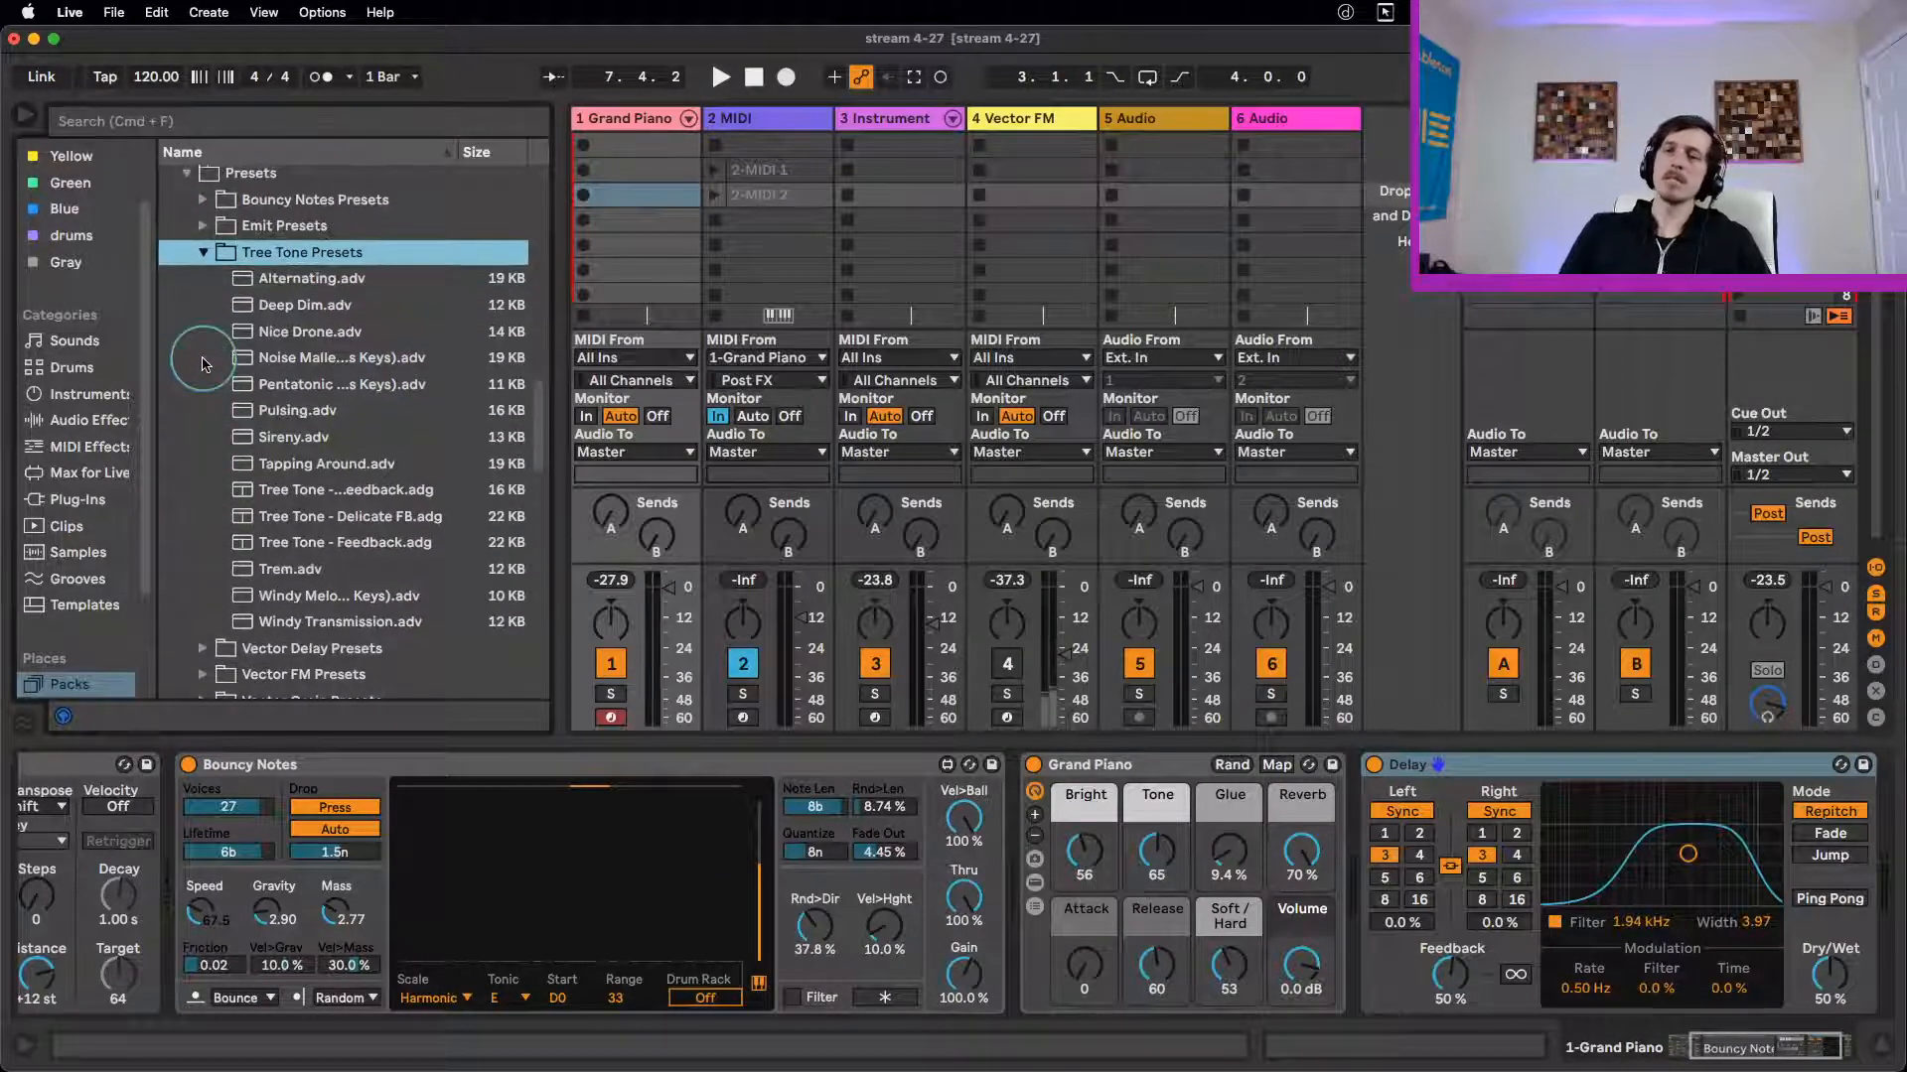